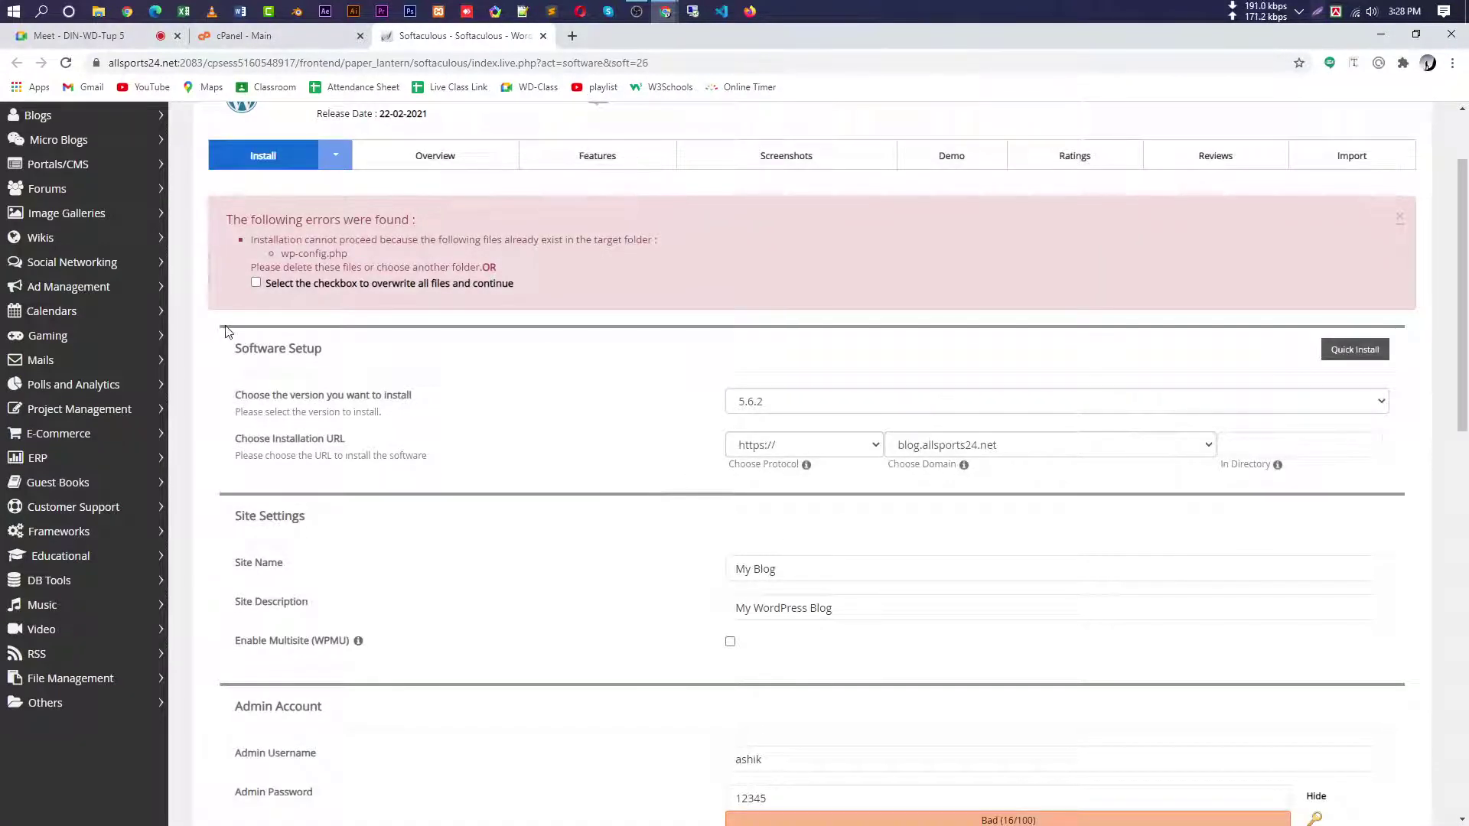
- Allow the installer to overwrite all existing files and install WordPress 5.6.2 on blog.allsports24.net
{"action": "left_click", "coordinate": [1276, 451]}
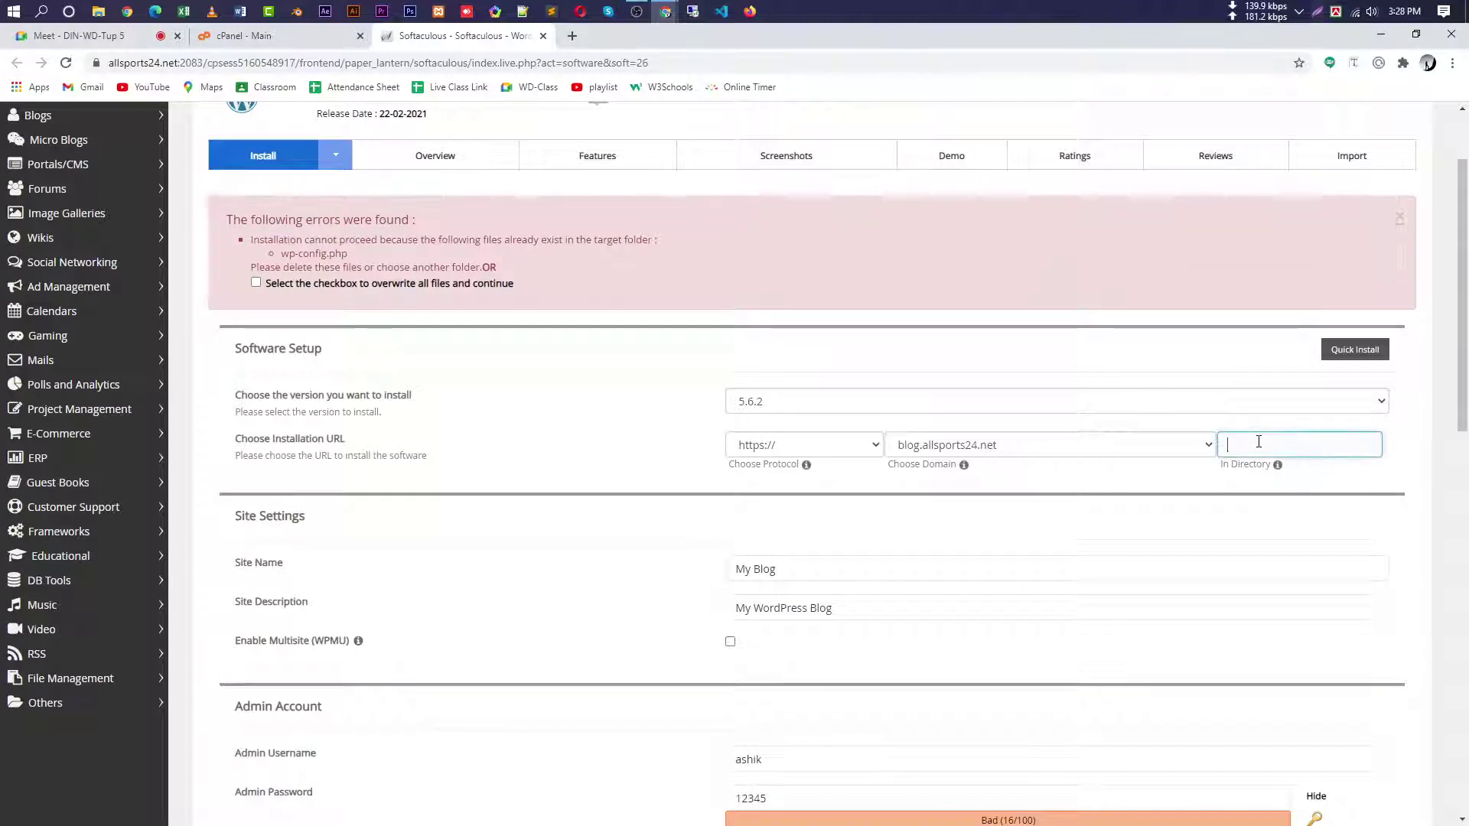
{"action": "left_click_drag", "start_coordinate": [264, 282], "coordinate": [474, 298]}
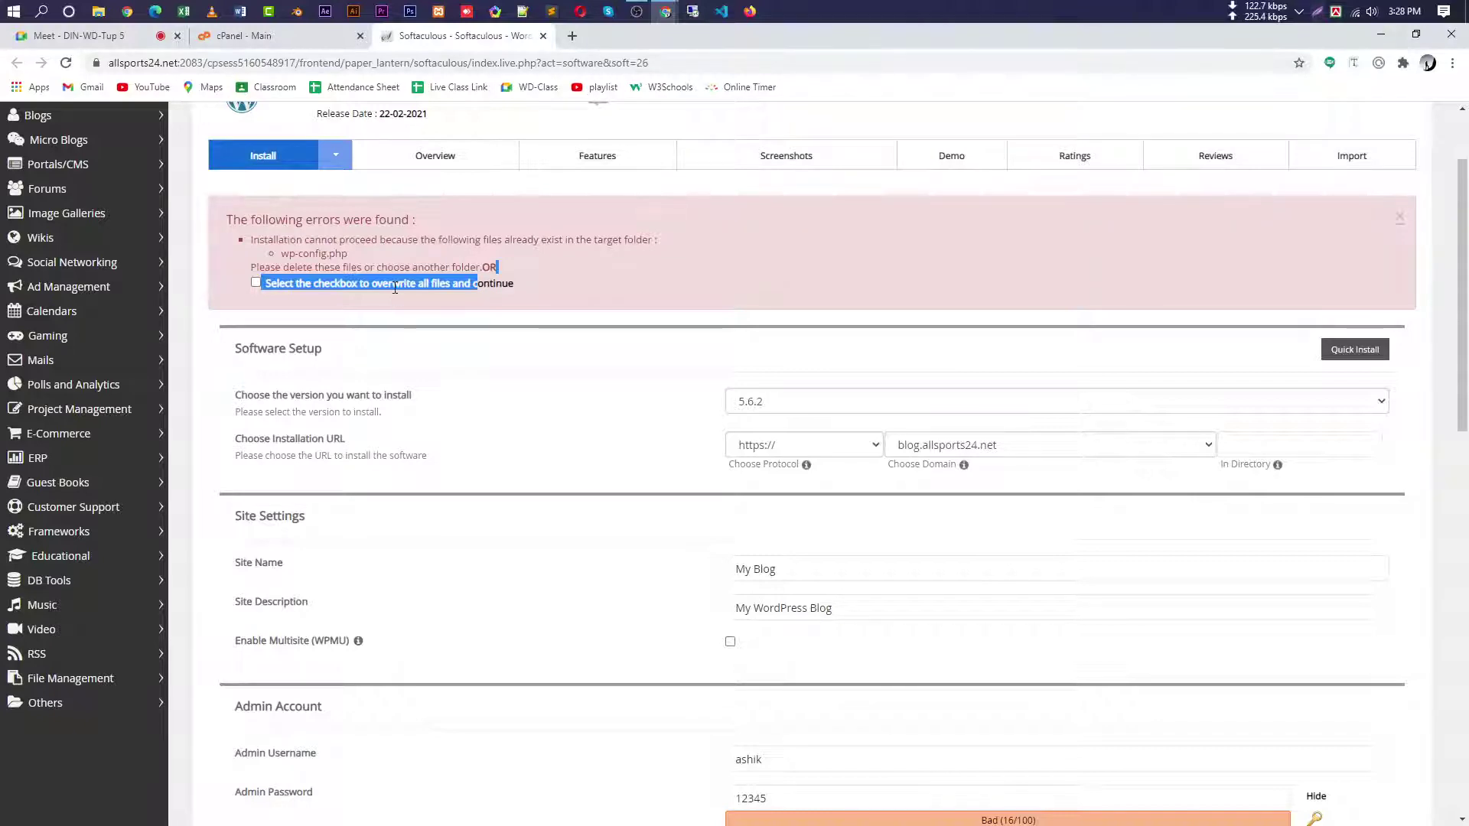
{"action": "left_click", "coordinate": [240, 292]}
{"action": "left_click", "coordinate": [255, 282]}
{"action": "scroll", "coordinate": [448, 407], "scroll_direction": "down", "scroll_amount": 6}
{"action": "scroll", "coordinate": [702, 588], "scroll_direction": "down", "scroll_amount": 5}
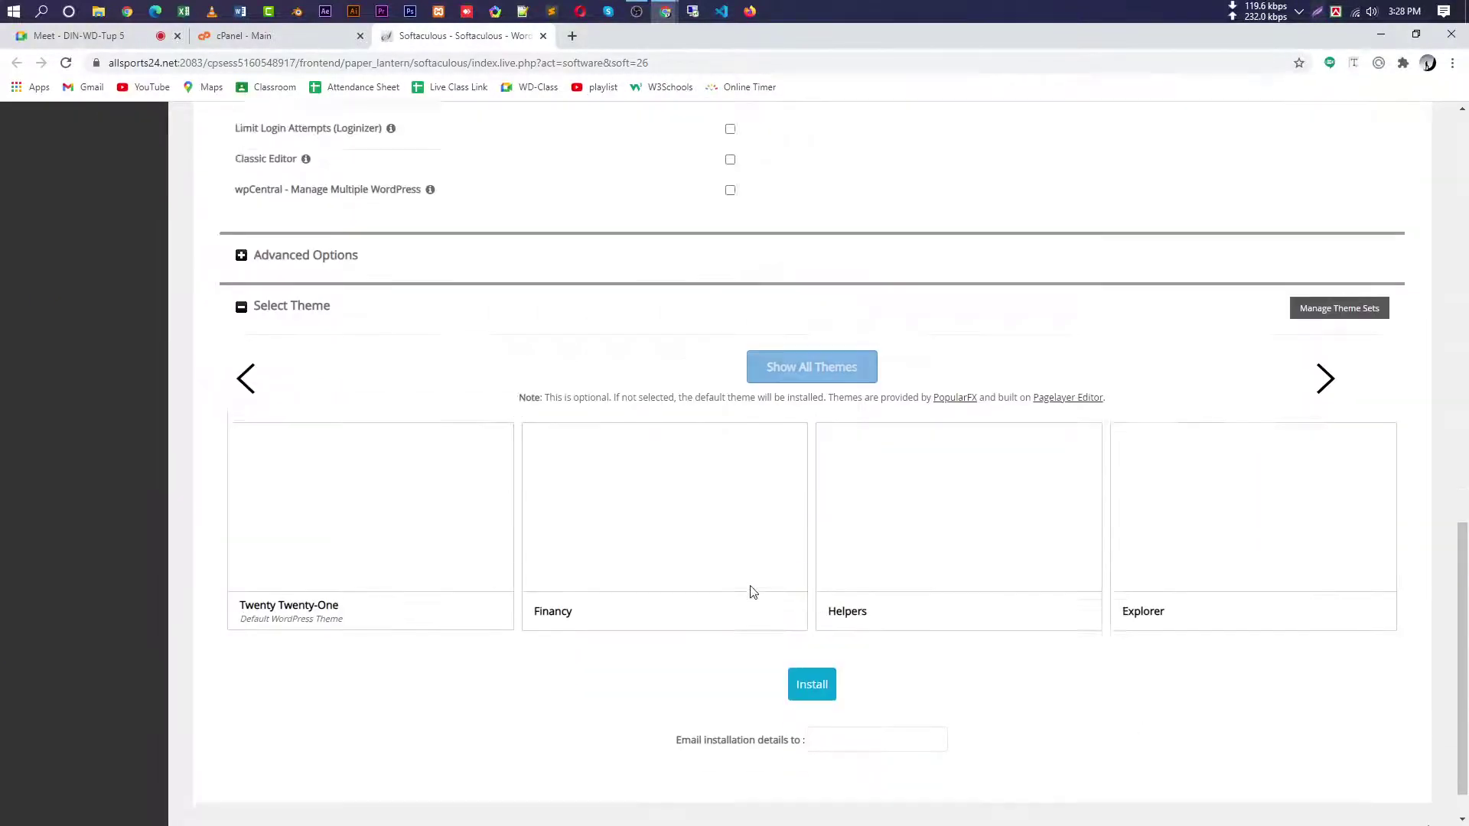
{"action": "left_click", "coordinate": [809, 727]}
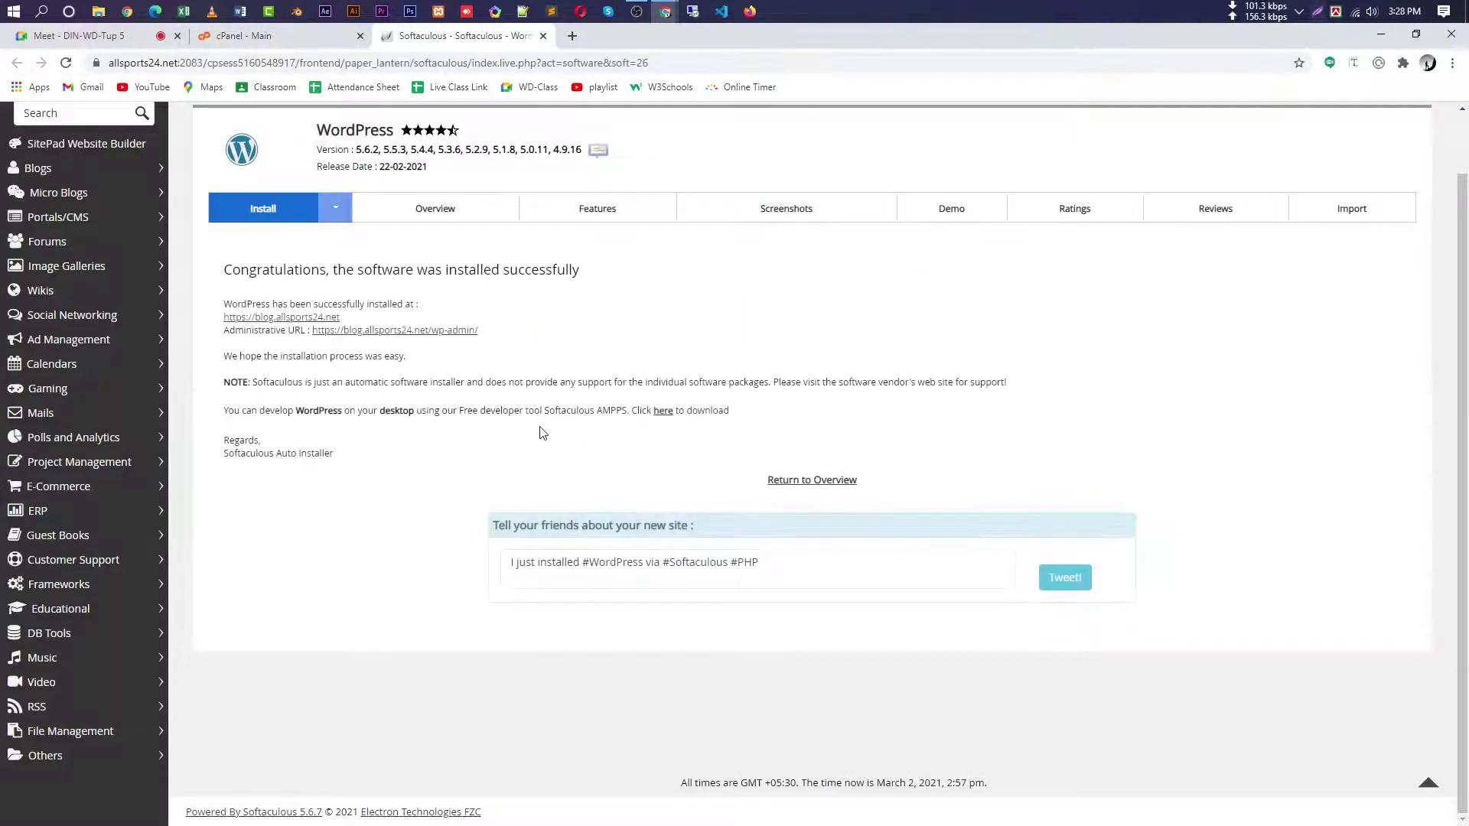
- Open the new WordPress site's admin dashboard from its administrative URL
{"action": "left_click", "coordinate": [450, 330]}
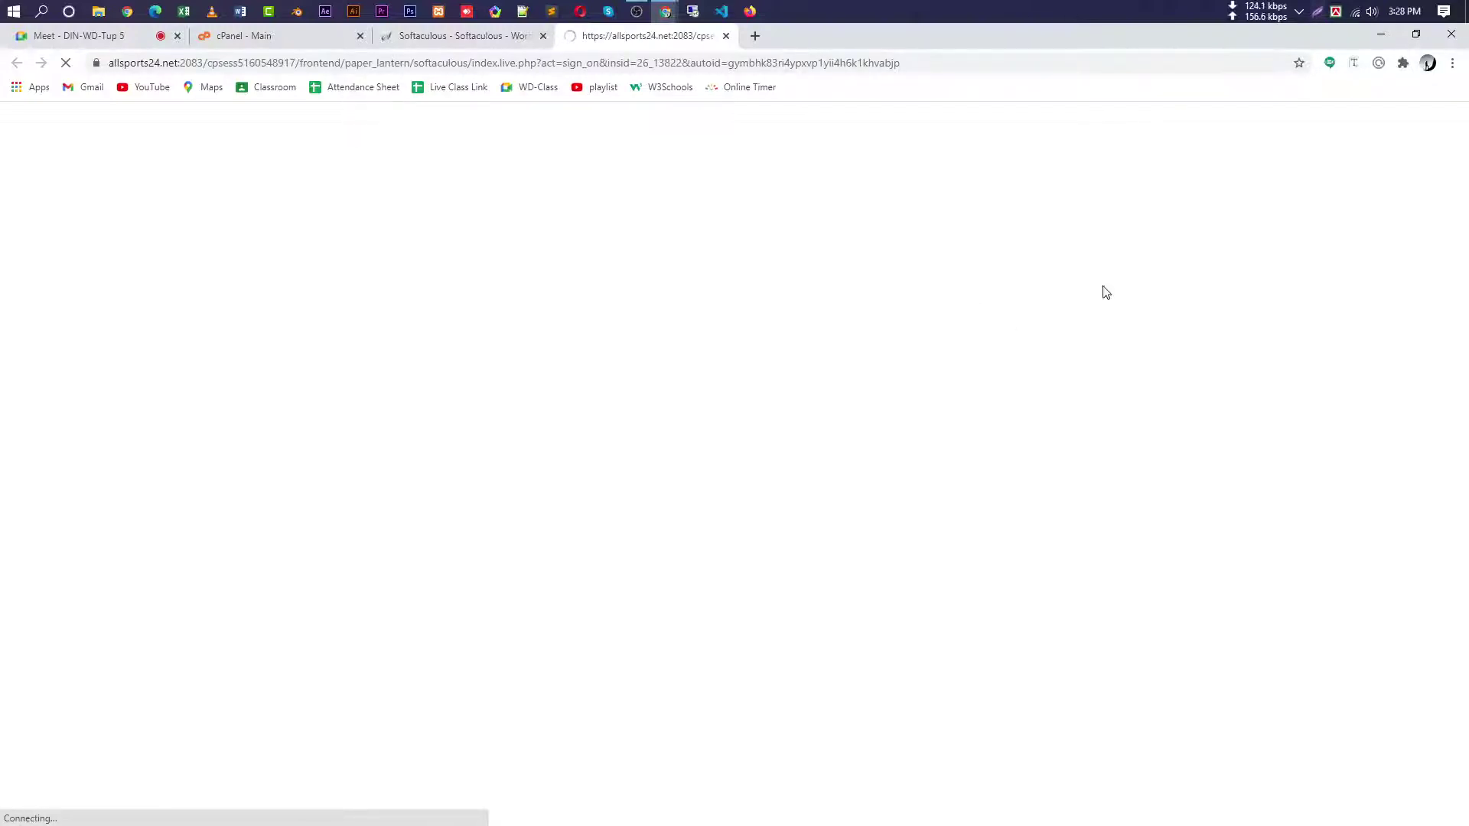
{"action": "left_click", "coordinate": [482, 39]}
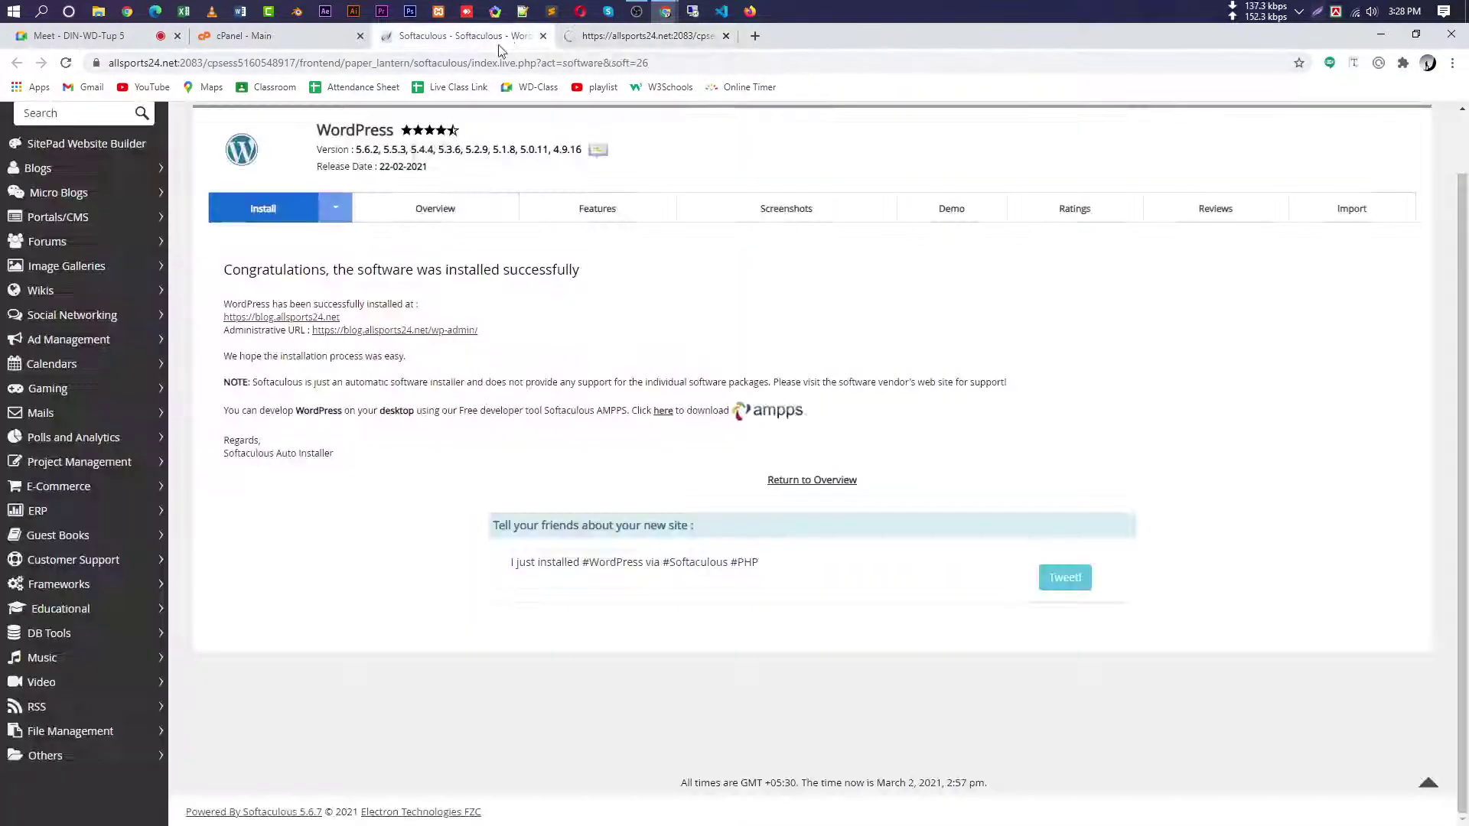
{"action": "left_click", "coordinate": [632, 39]}
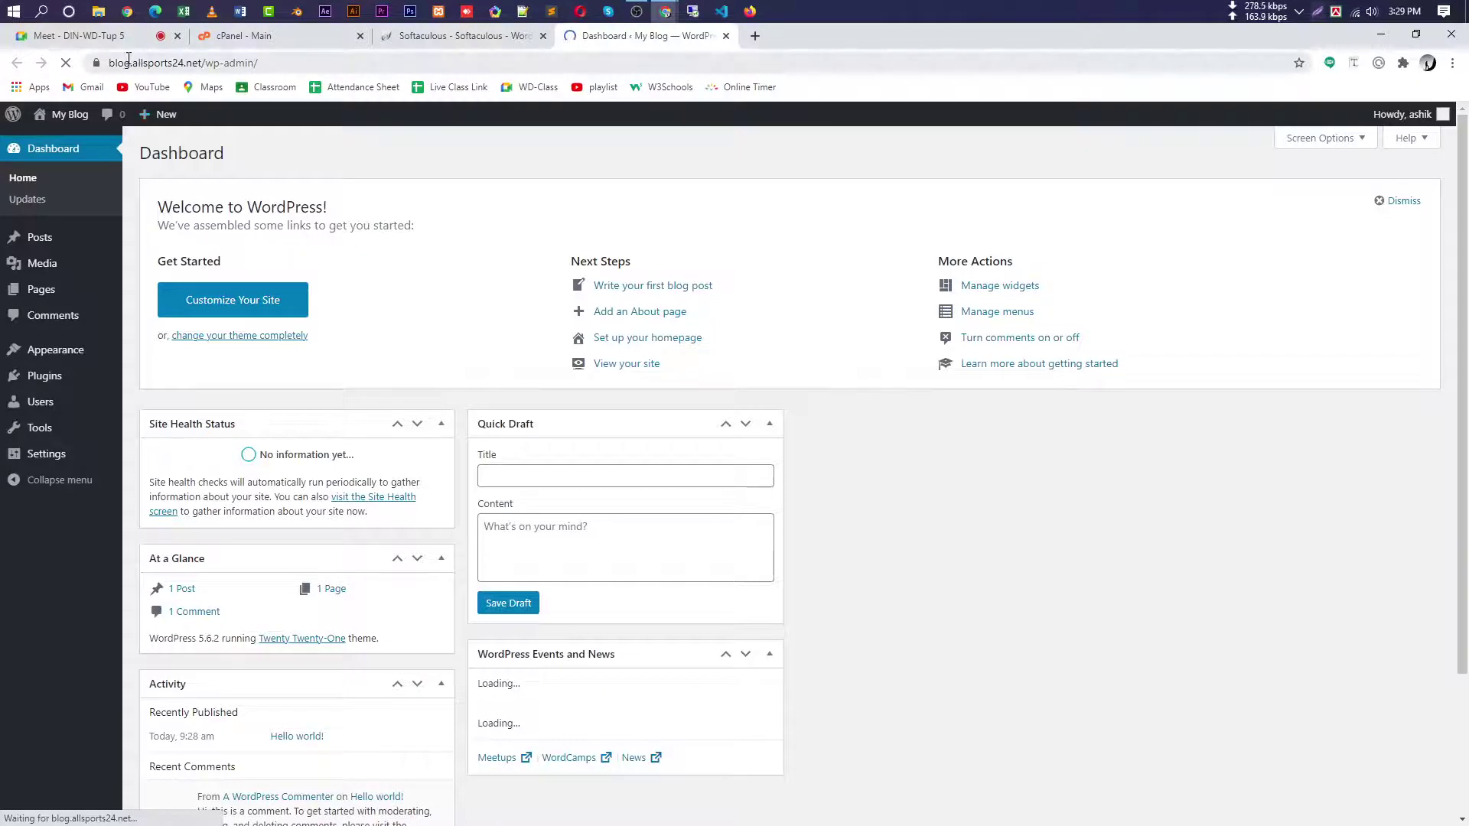
{"action": "left_click_drag", "start_coordinate": [133, 63], "coordinate": [108, 62]}
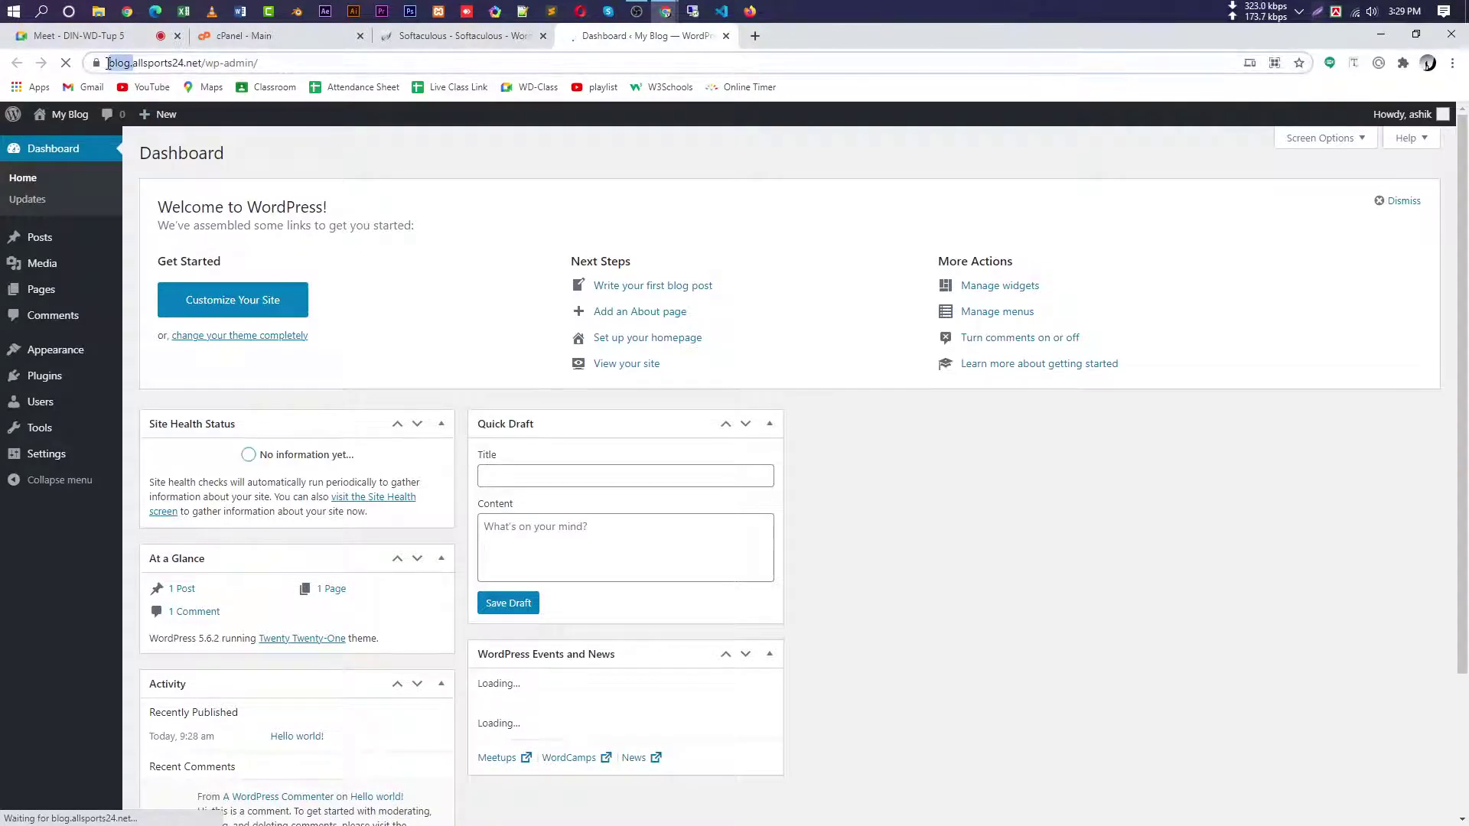
- View the blog's public front page in a separate browser tab and return to the dashboard
{"action": "mouse_move", "coordinate": [69, 114]}
{"action": "right_click", "coordinate": [66, 142]}
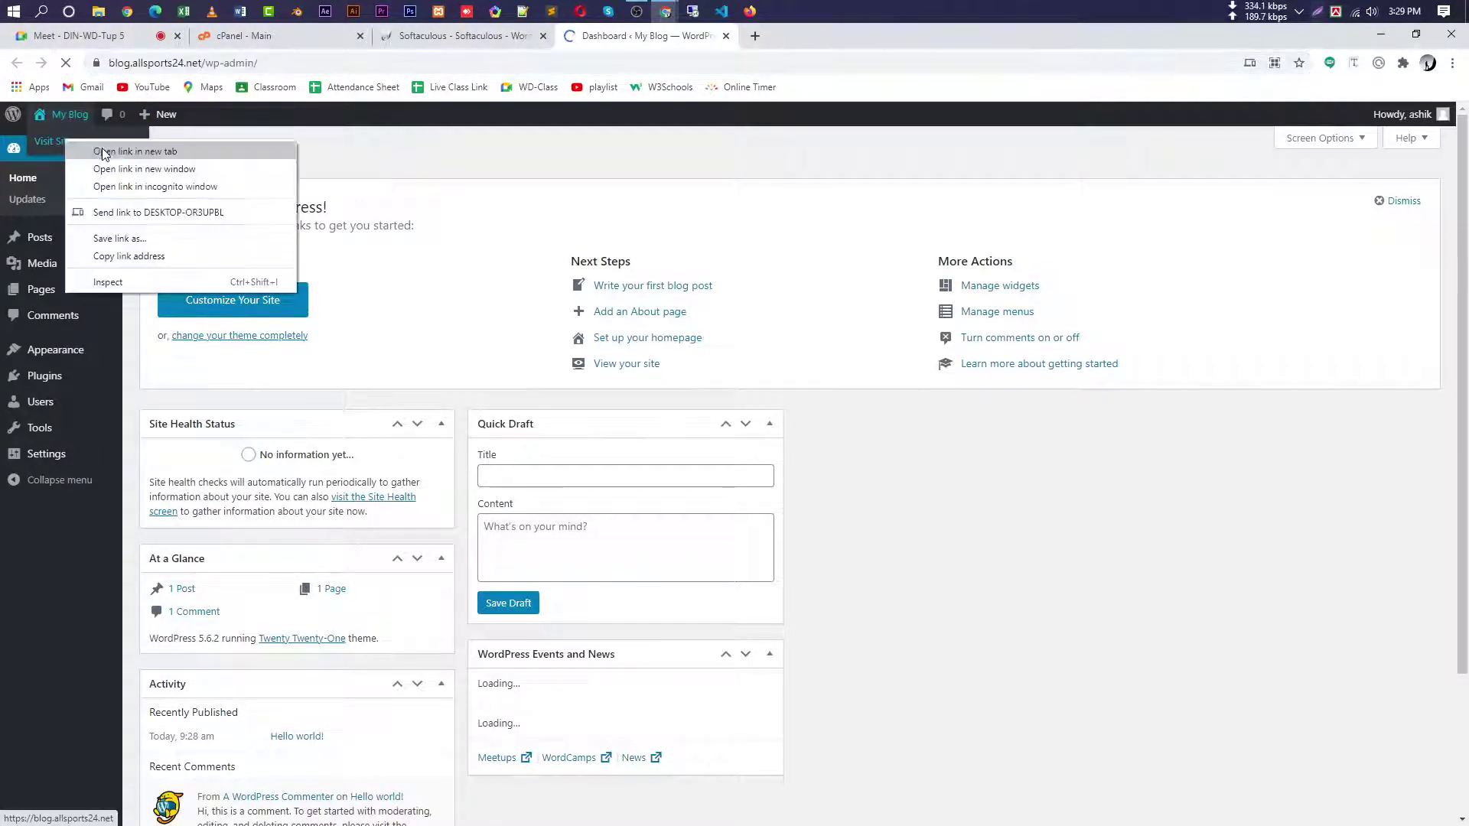
{"action": "left_click", "coordinate": [104, 151]}
{"action": "left_click", "coordinate": [772, 35]}
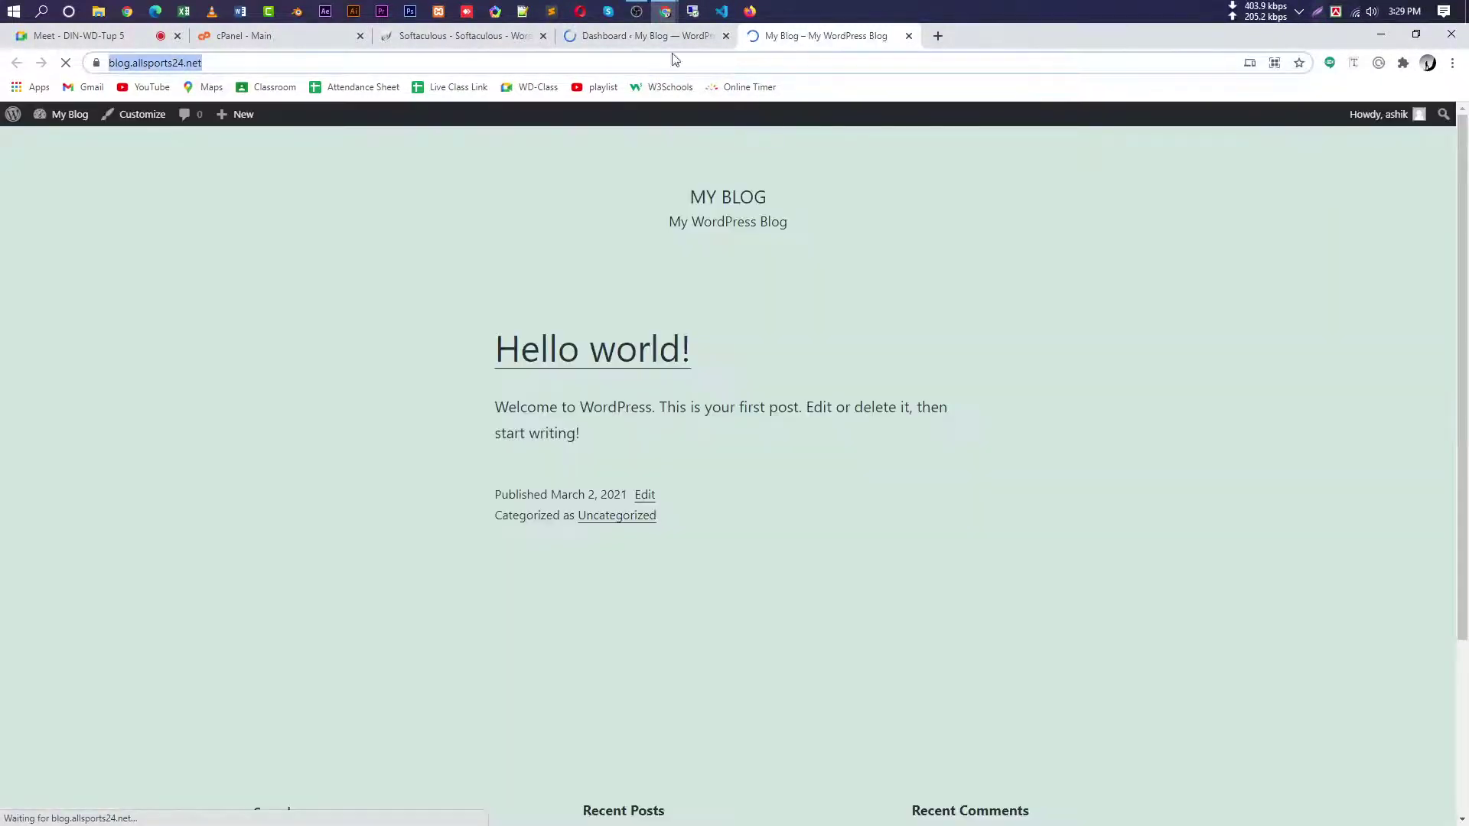
{"action": "left_click", "coordinate": [649, 38]}
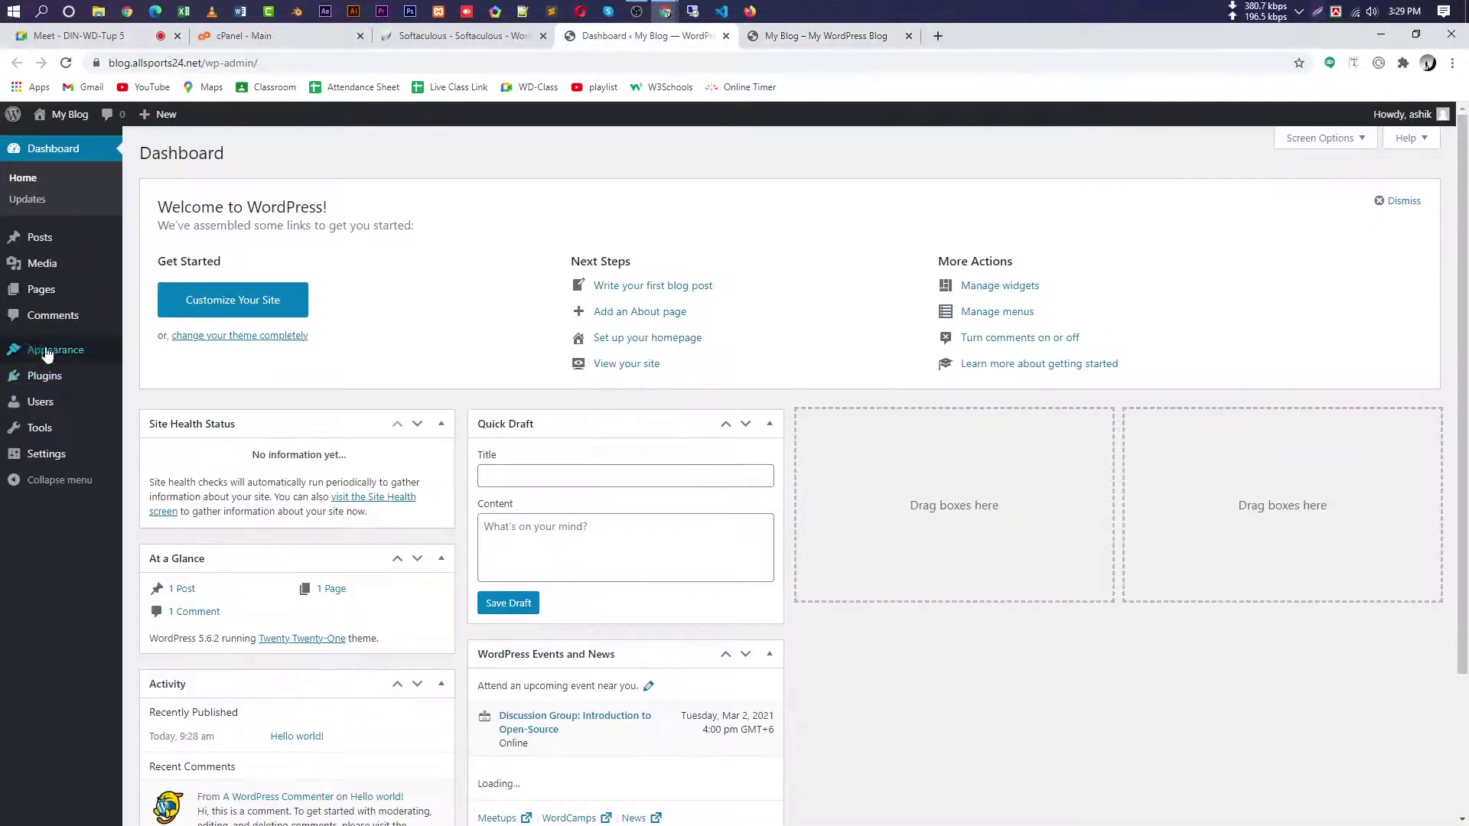
- Search the theme directory for "astra" and install the Astra theme
{"action": "mouse_move", "coordinate": [47, 352]}
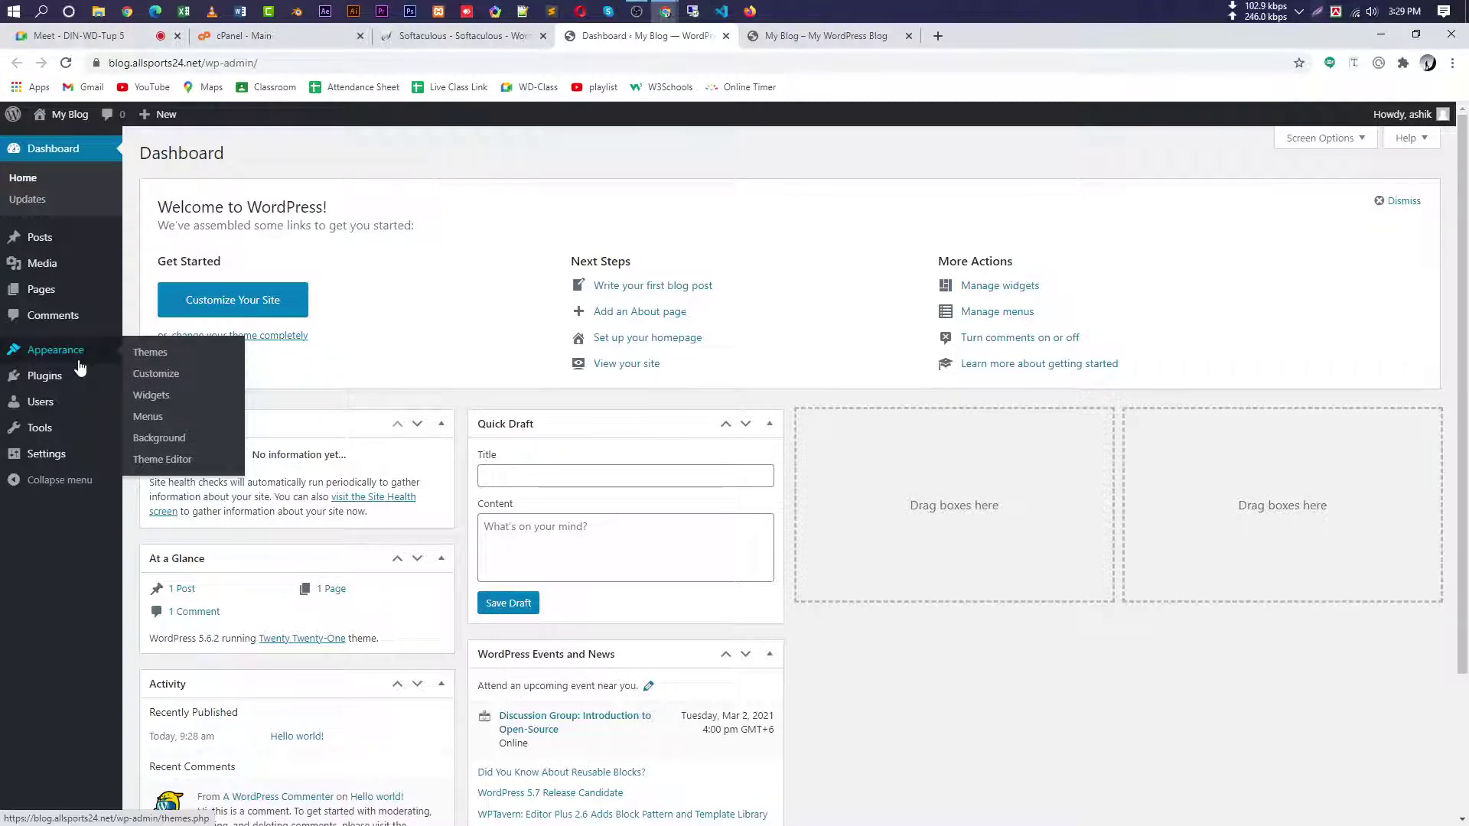
{"action": "left_click", "coordinate": [180, 361]}
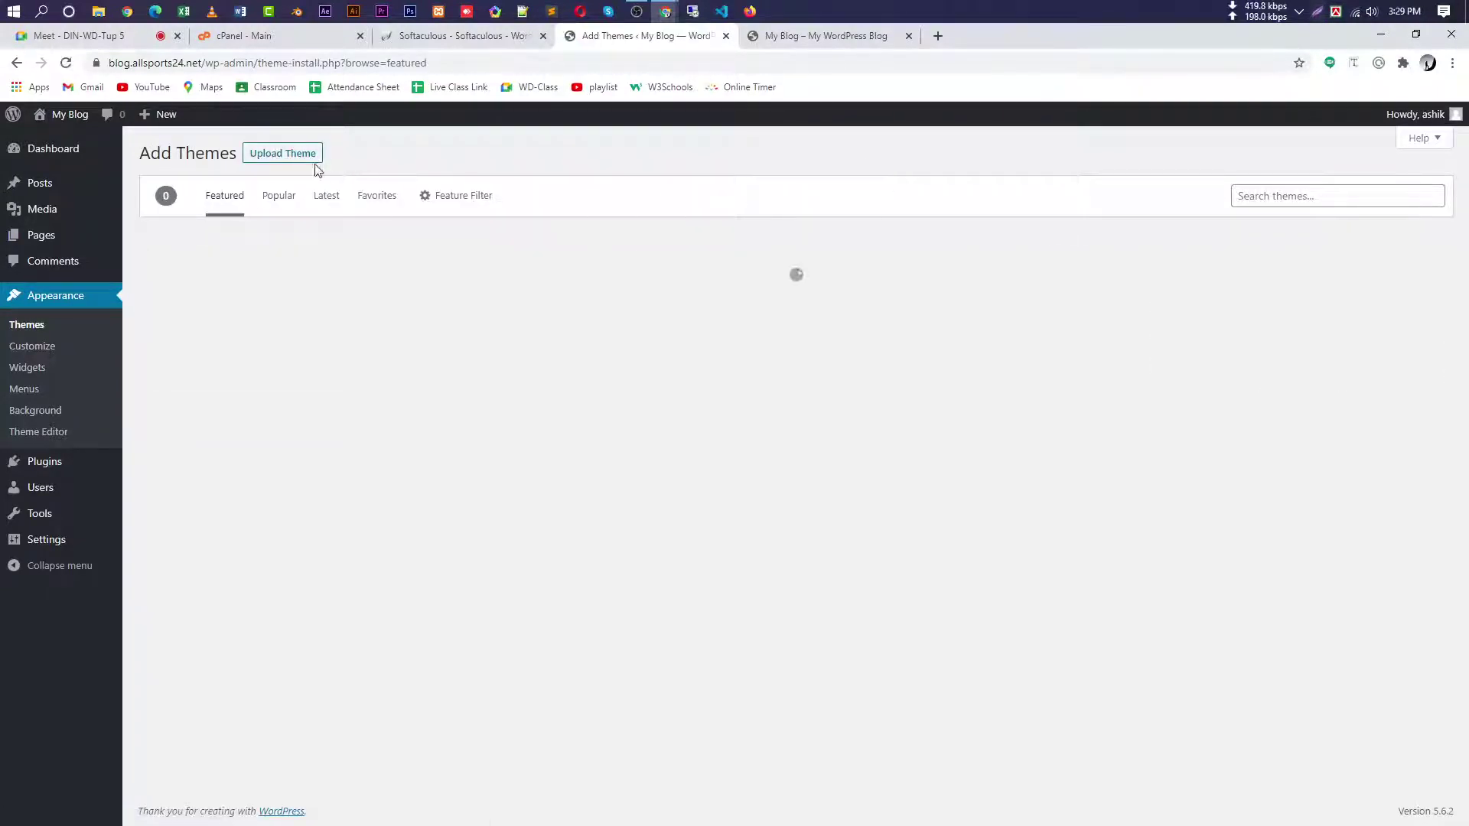
{"action": "left_click", "coordinate": [1234, 187]}
{"action": "type", "text": "astra"}
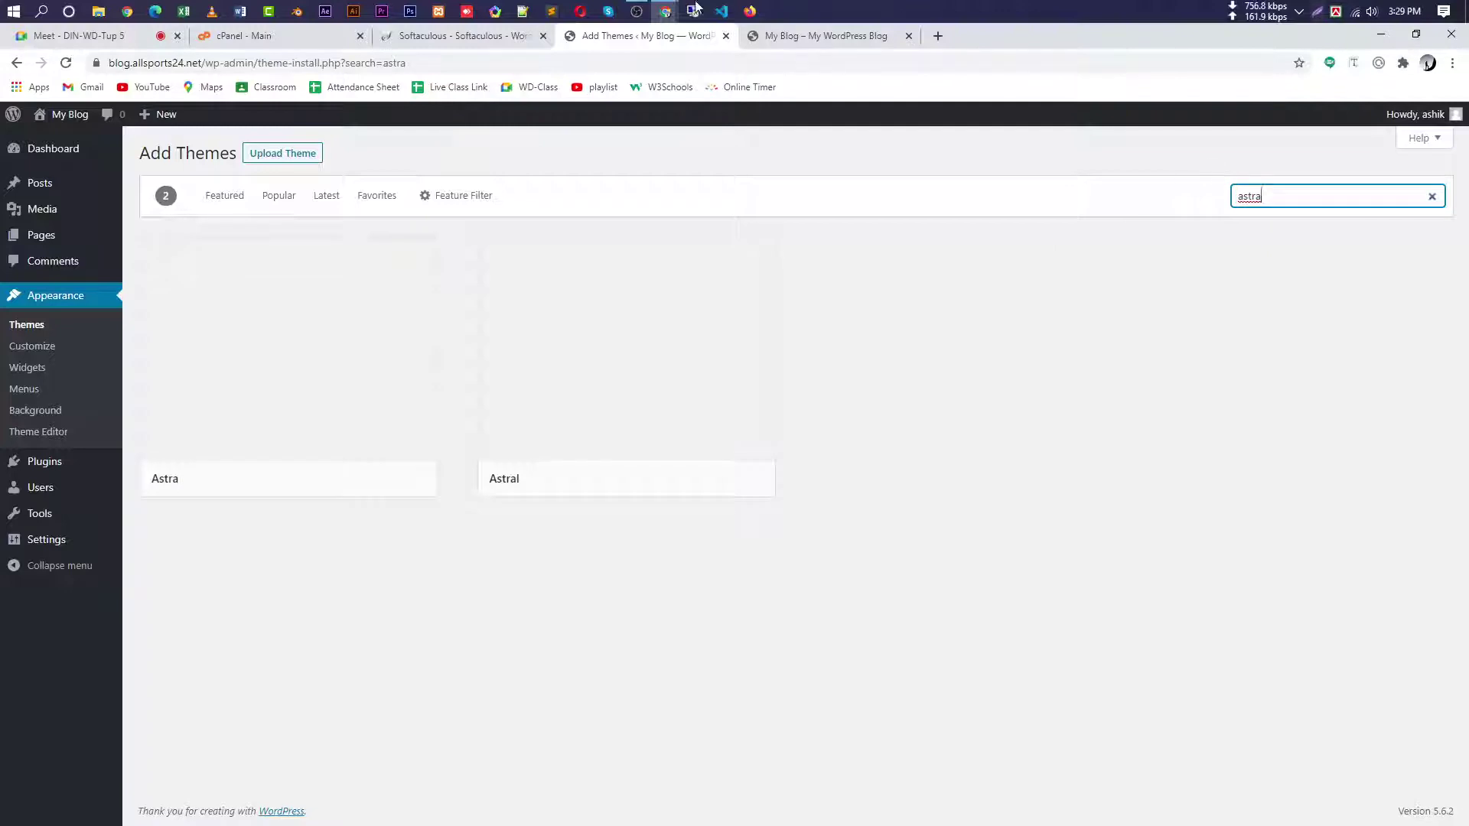
{"action": "left_click", "coordinate": [348, 485]}
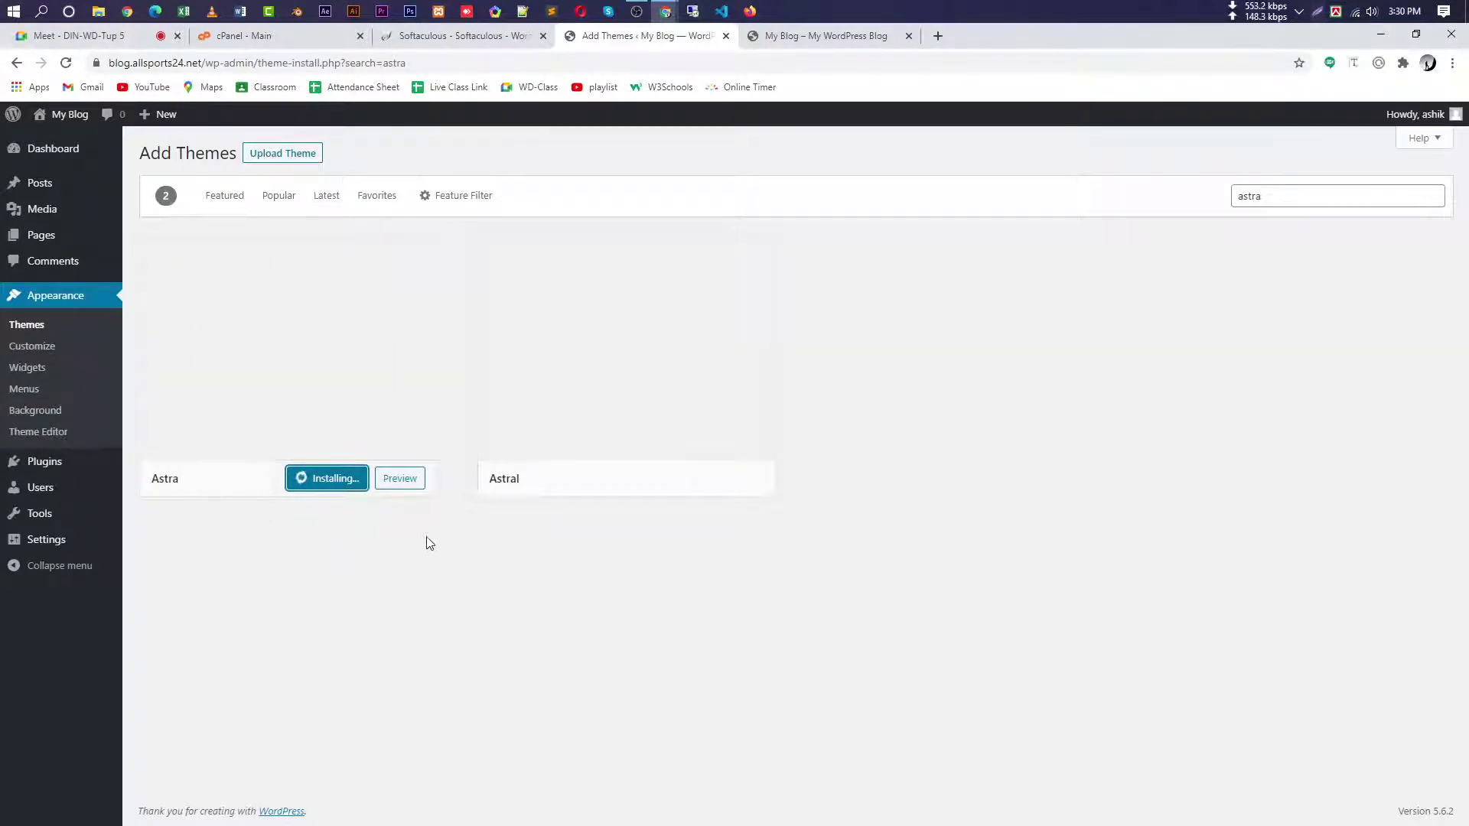
- Open the page for adding new plugins in a separate browser tab placed beside the Add Themes tab
{"action": "mouse_move", "coordinate": [88, 468]}
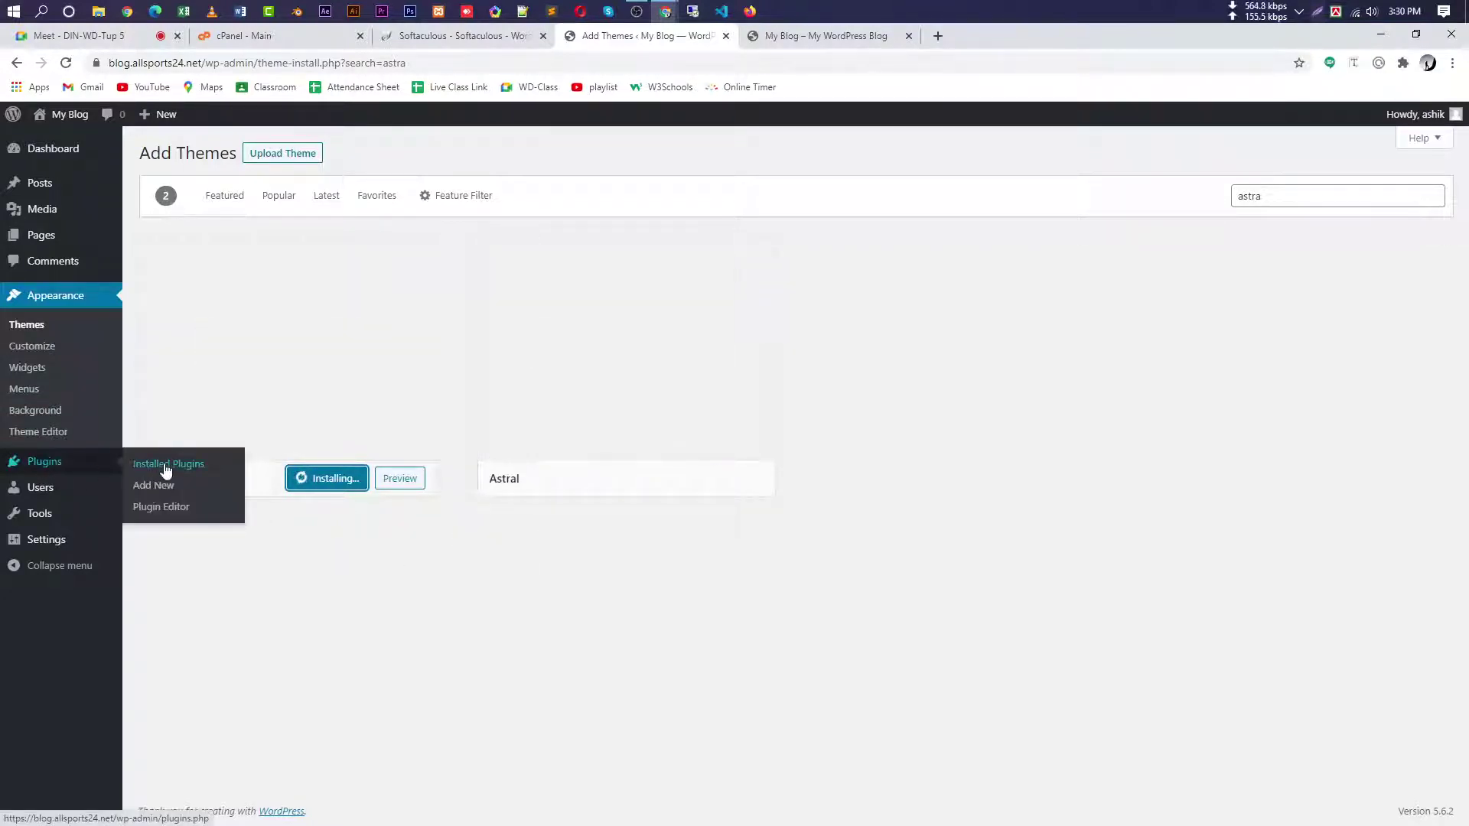
{"action": "right_click", "coordinate": [173, 487]}
{"action": "left_click", "coordinate": [222, 498]}
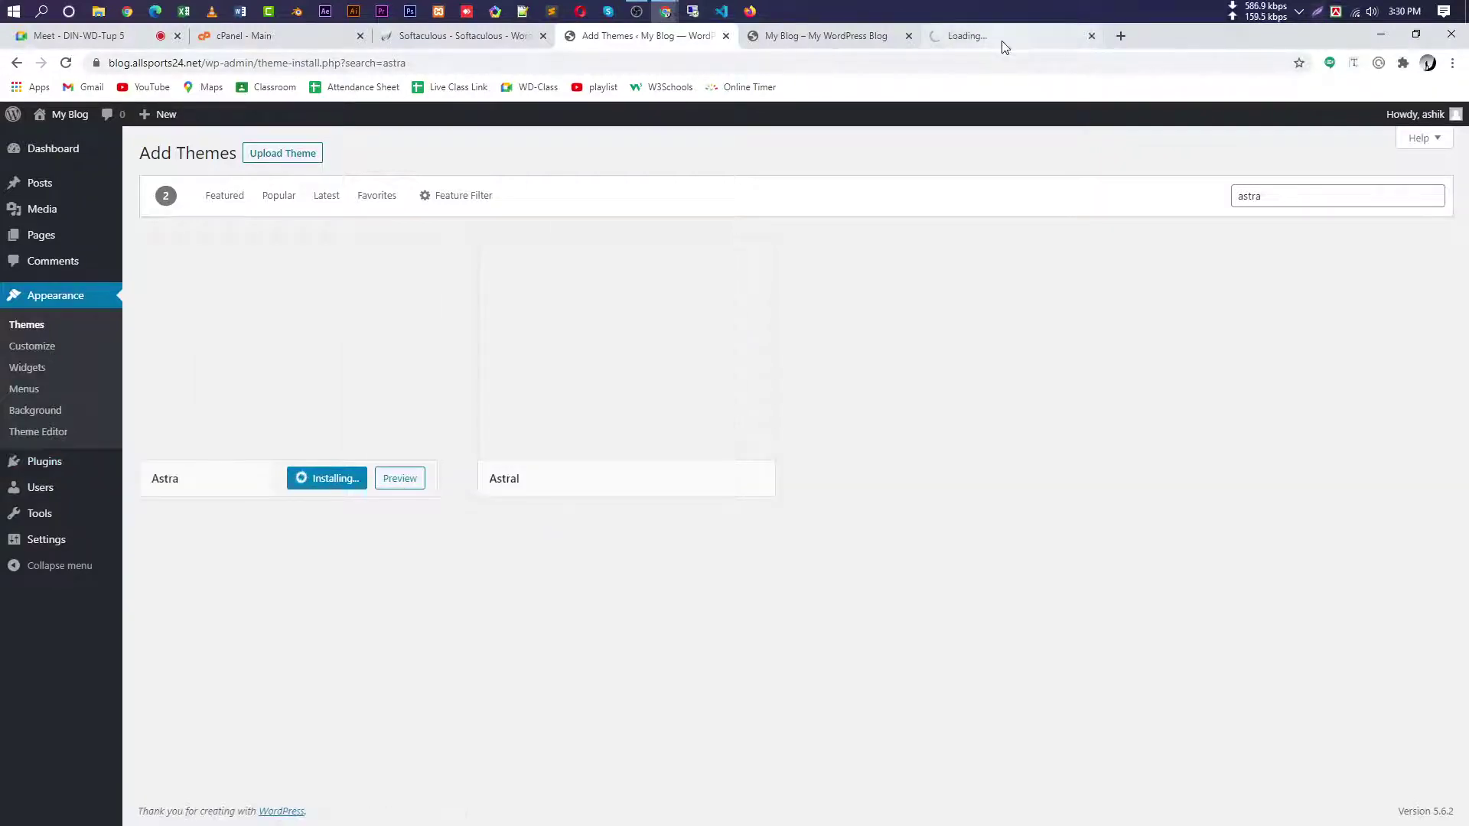
{"action": "left_click_drag", "start_coordinate": [1002, 38], "coordinate": [822, 38]}
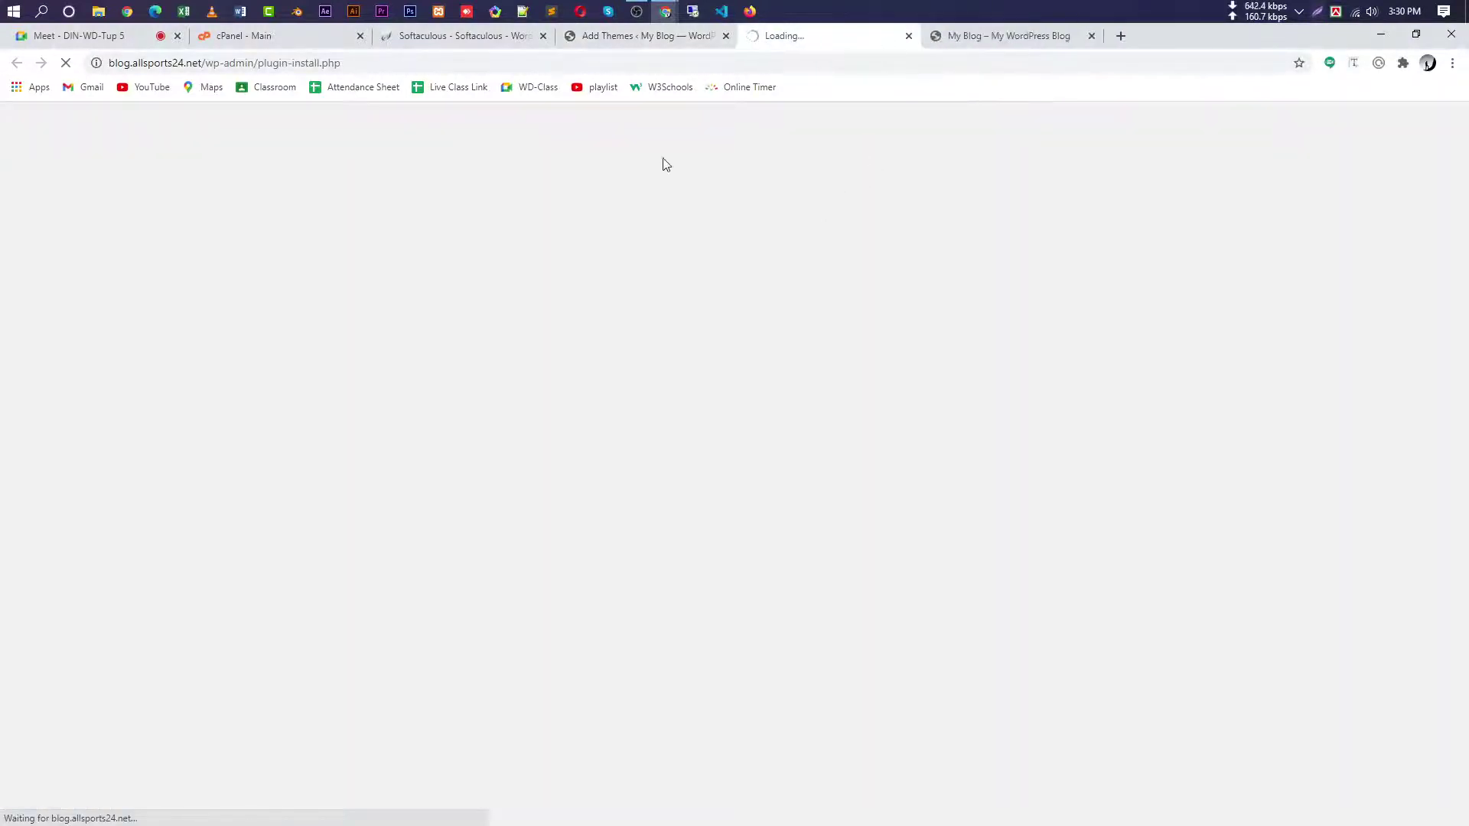
{"action": "left_click", "coordinate": [636, 38]}
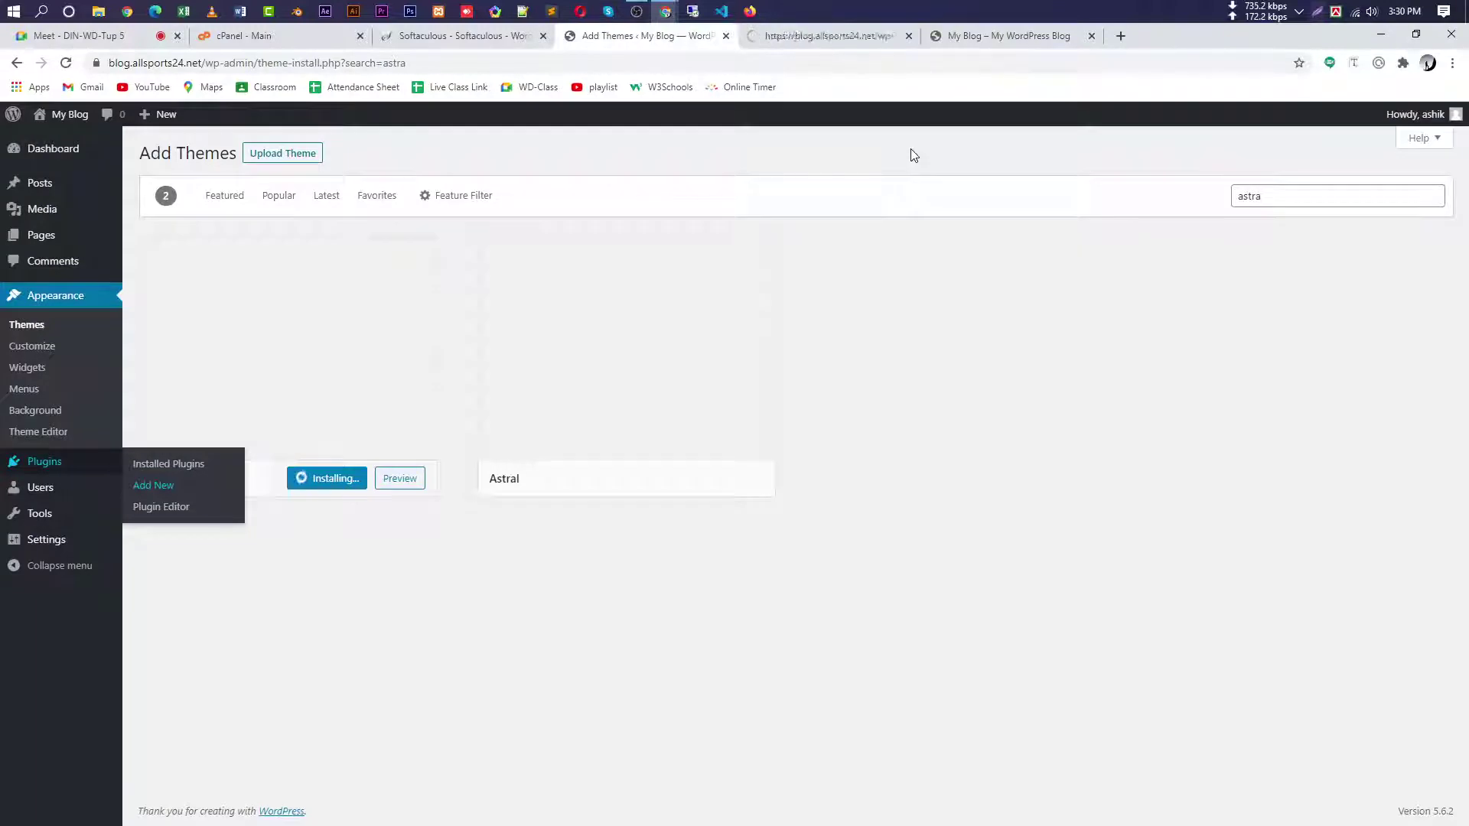
{"action": "left_click", "coordinate": [813, 38]}
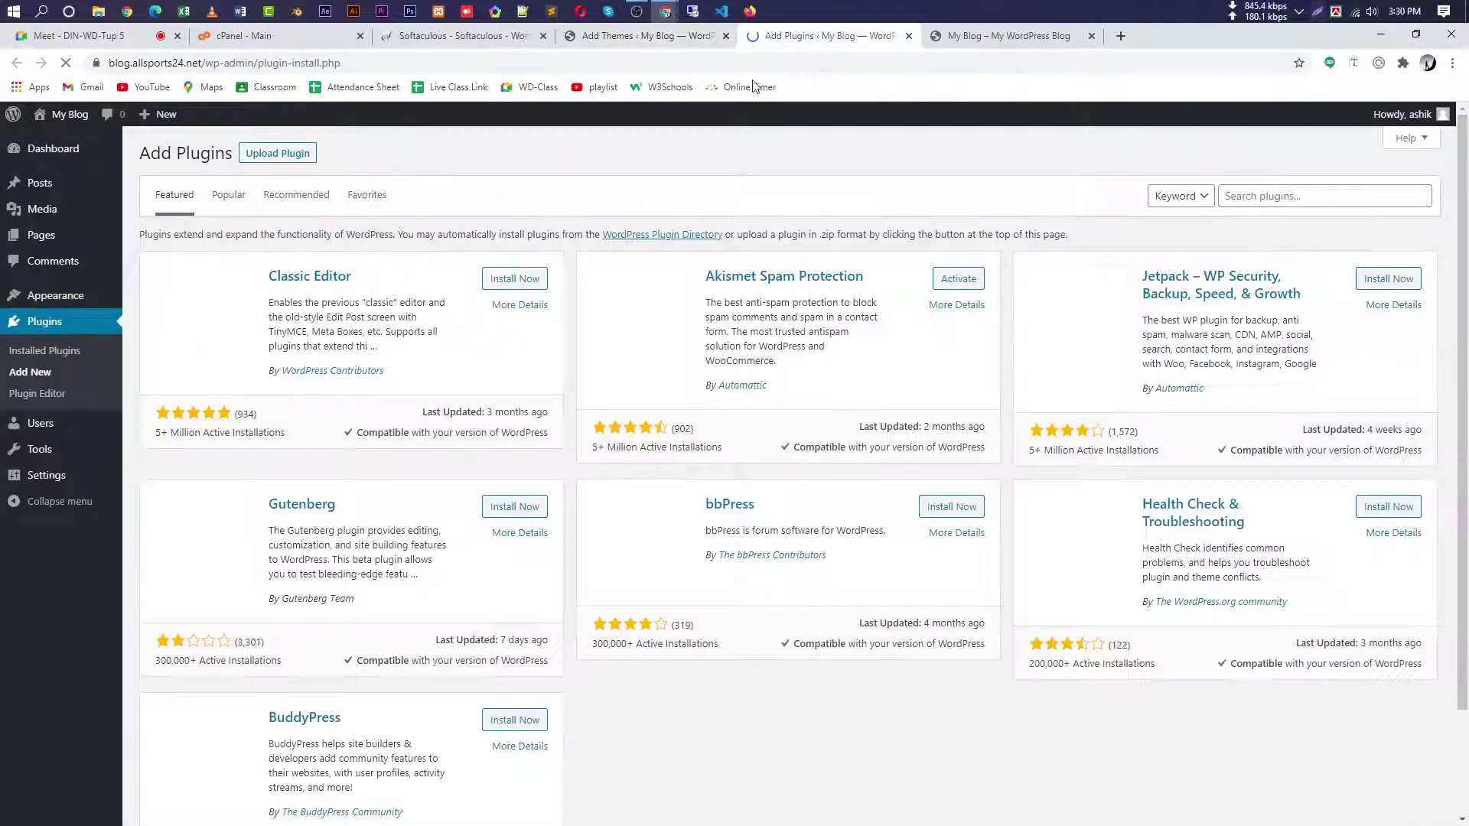
- Upload elementor.zip from the "old file" folder in Downloads > Compressed and start installing the plugin
{"action": "left_click", "coordinate": [296, 154]}
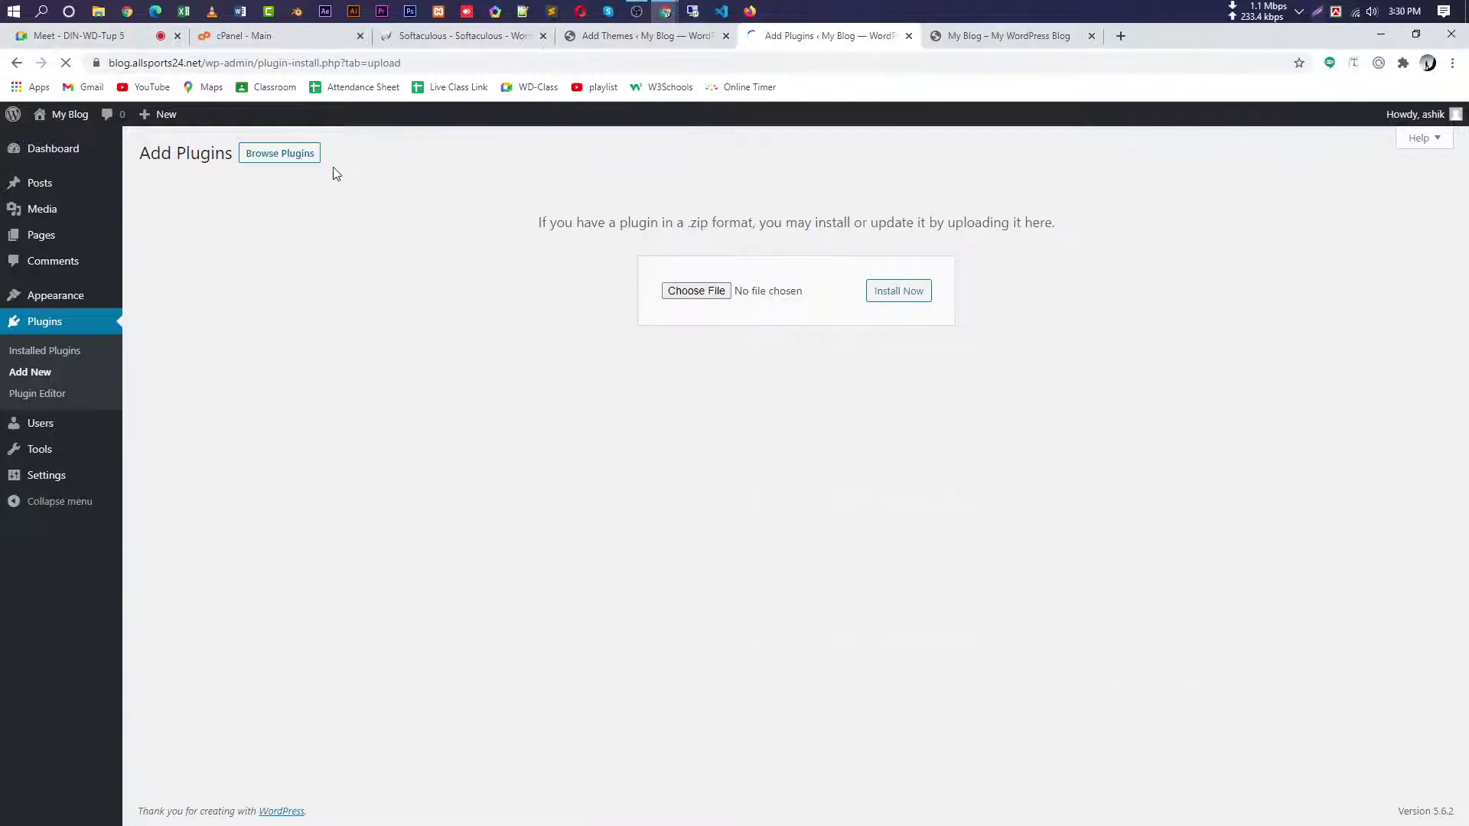
{"action": "left_click", "coordinate": [696, 291]}
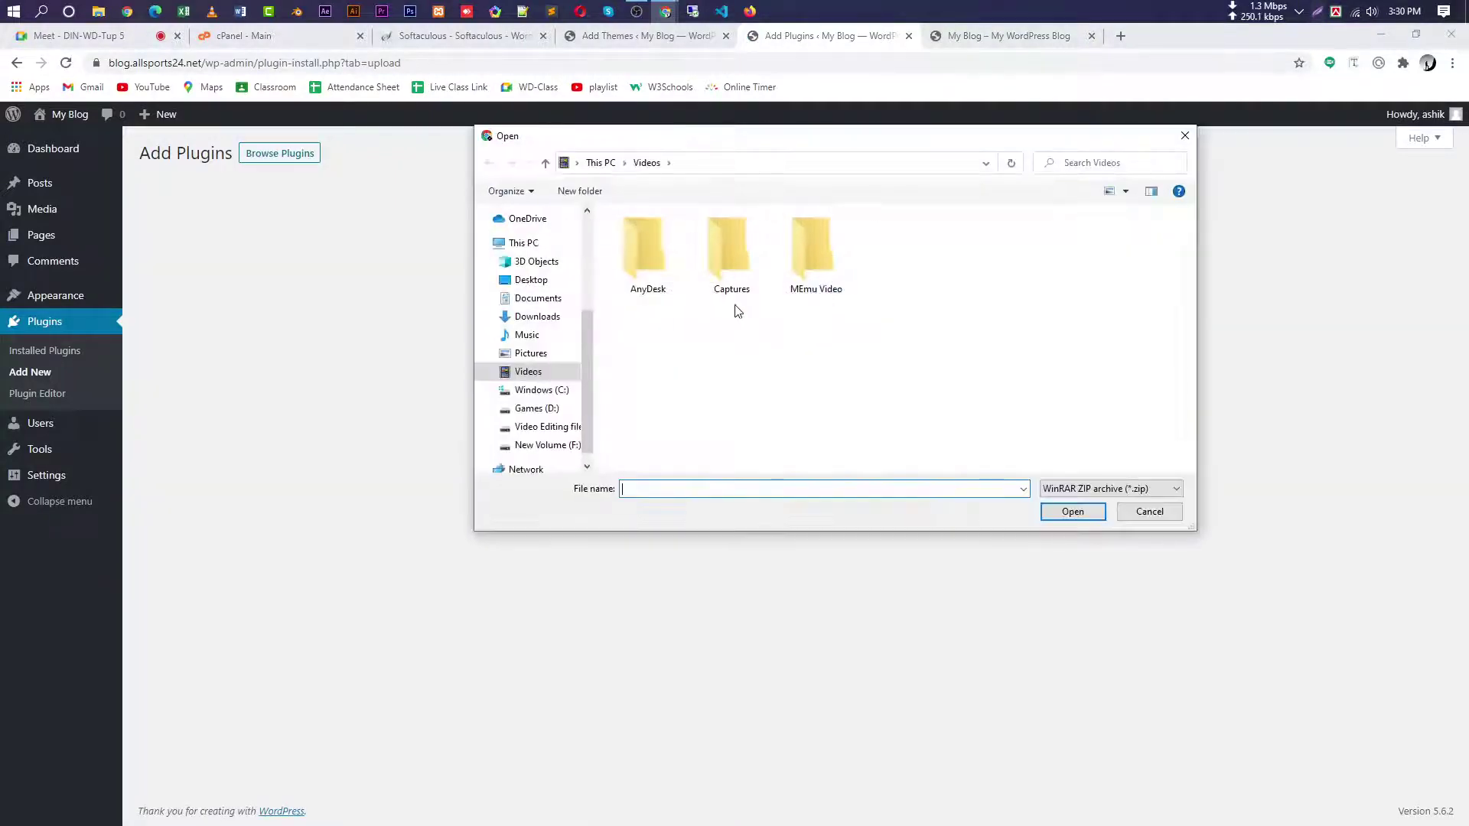
{"action": "scroll", "coordinate": [563, 299], "scroll_direction": "up", "scroll_amount": 4}
{"action": "left_click", "coordinate": [538, 262]}
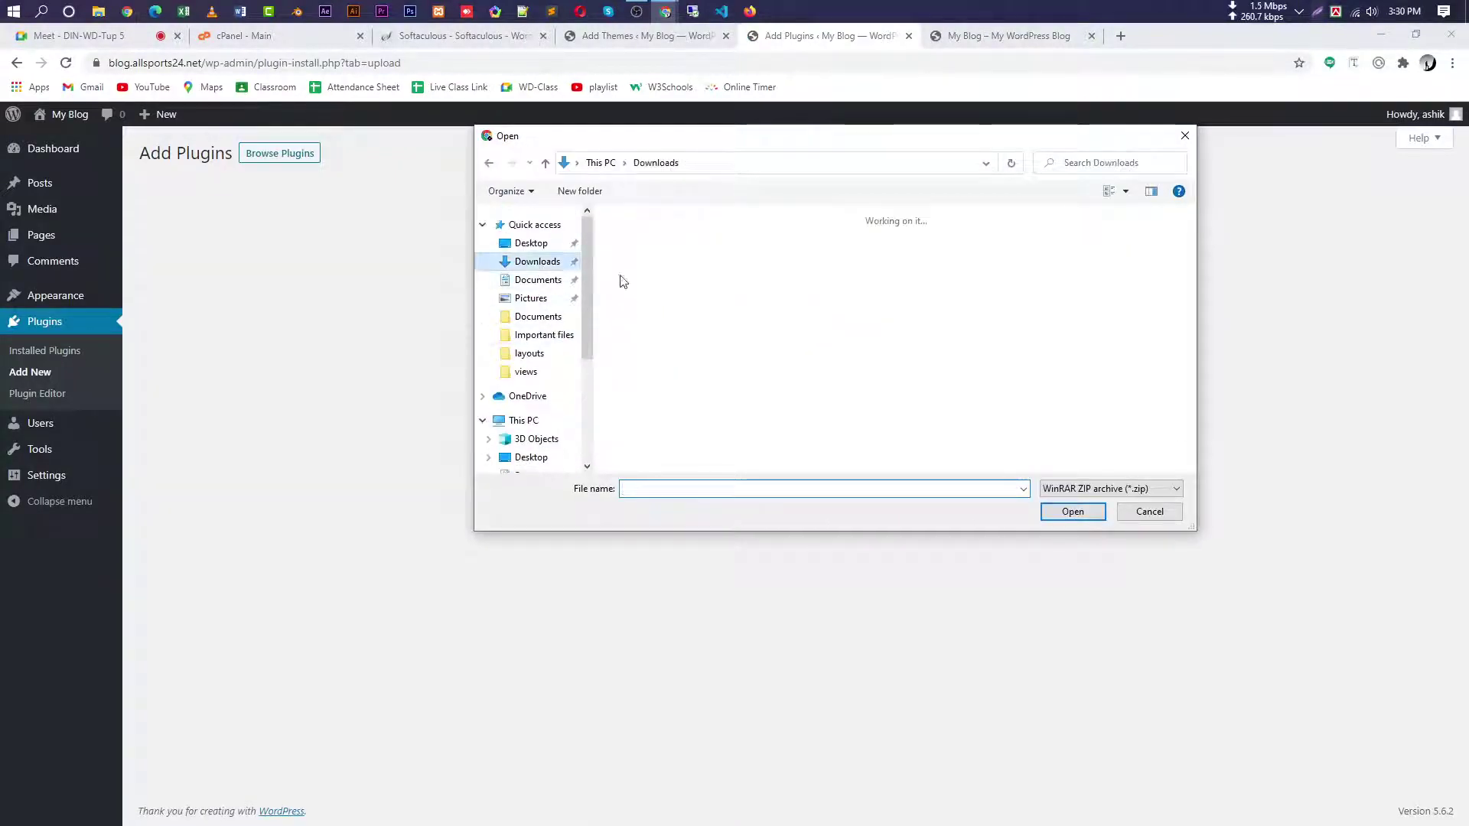
{"action": "double_click", "coordinate": [809, 257]}
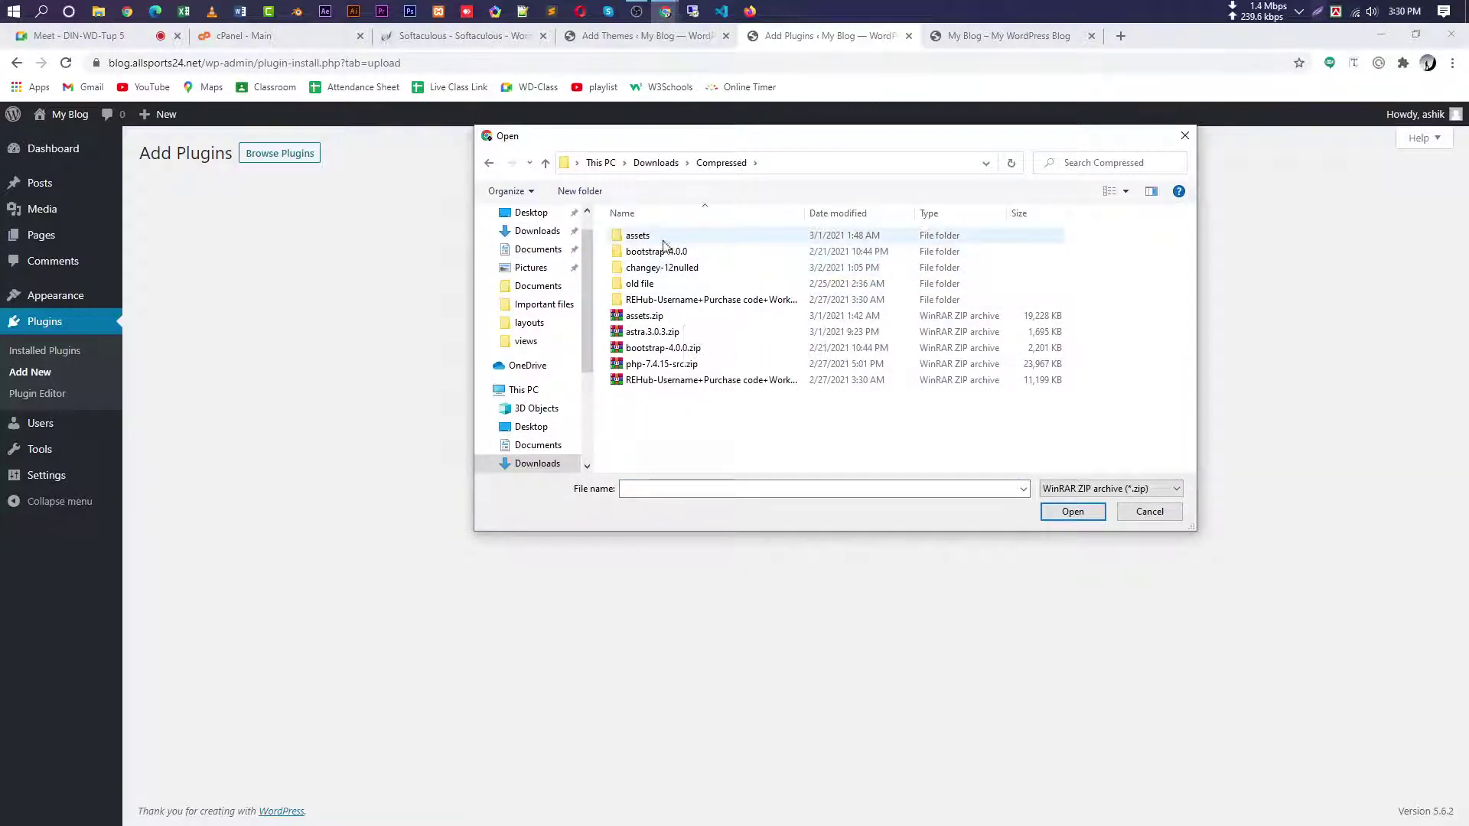
{"action": "double_click", "coordinate": [672, 284]}
{"action": "scroll", "coordinate": [704, 371], "scroll_direction": "down", "scroll_amount": 3}
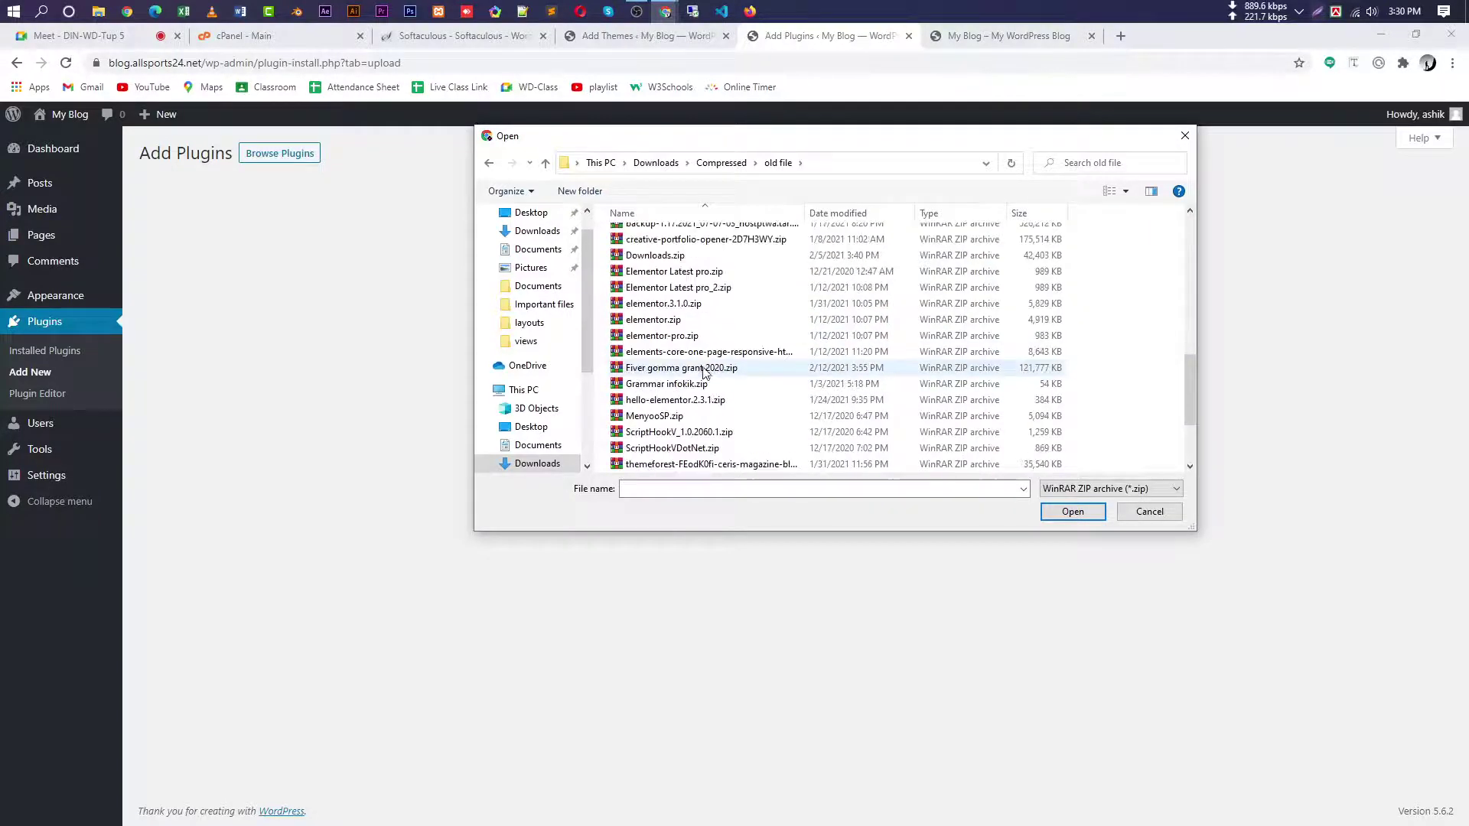
{"action": "double_click", "coordinate": [711, 322]}
{"action": "left_click", "coordinate": [899, 292]}
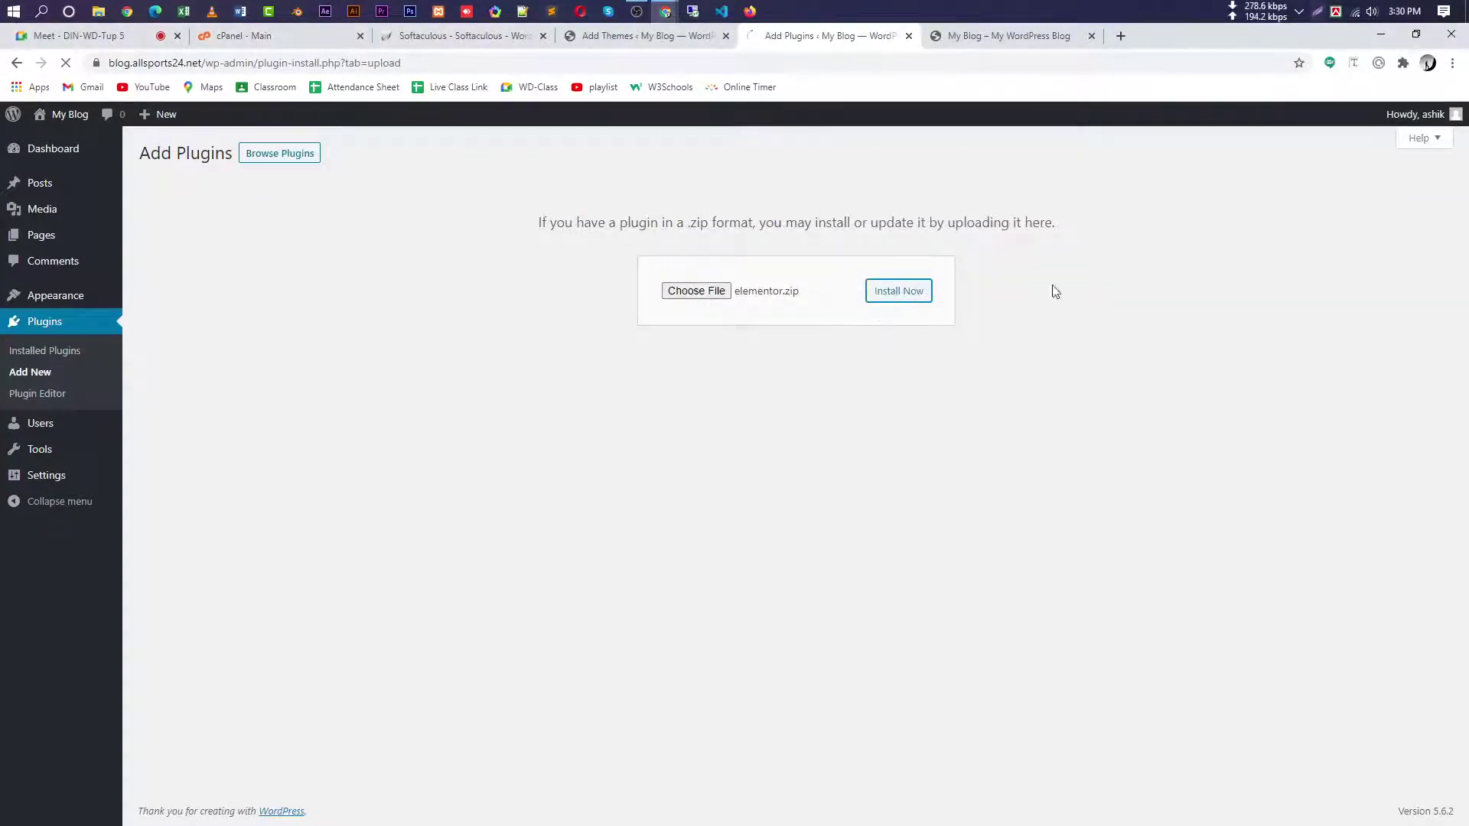
- Activate the installed Astra theme
{"action": "left_click", "coordinate": [670, 37]}
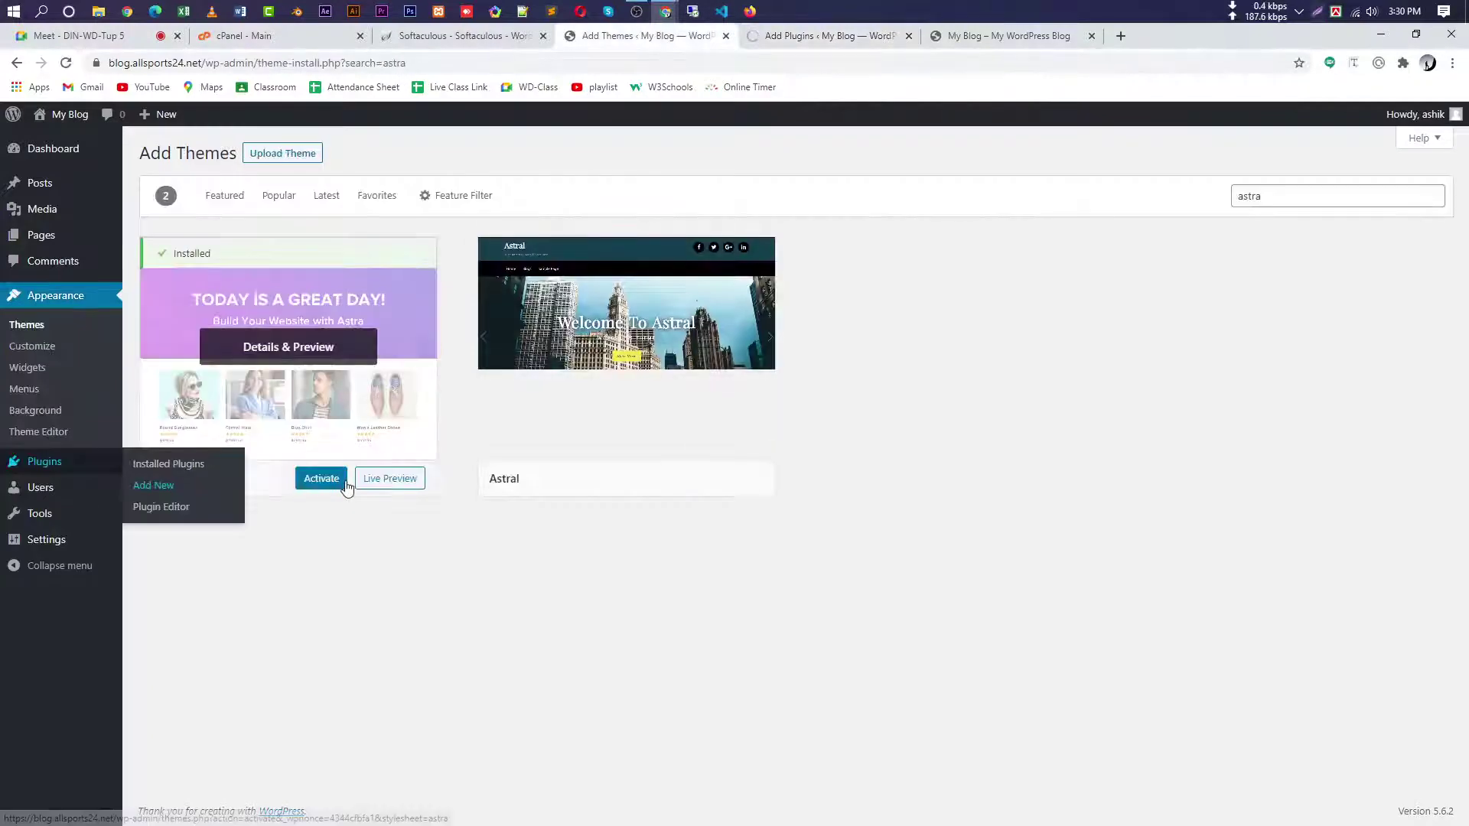
{"action": "left_click", "coordinate": [321, 479]}
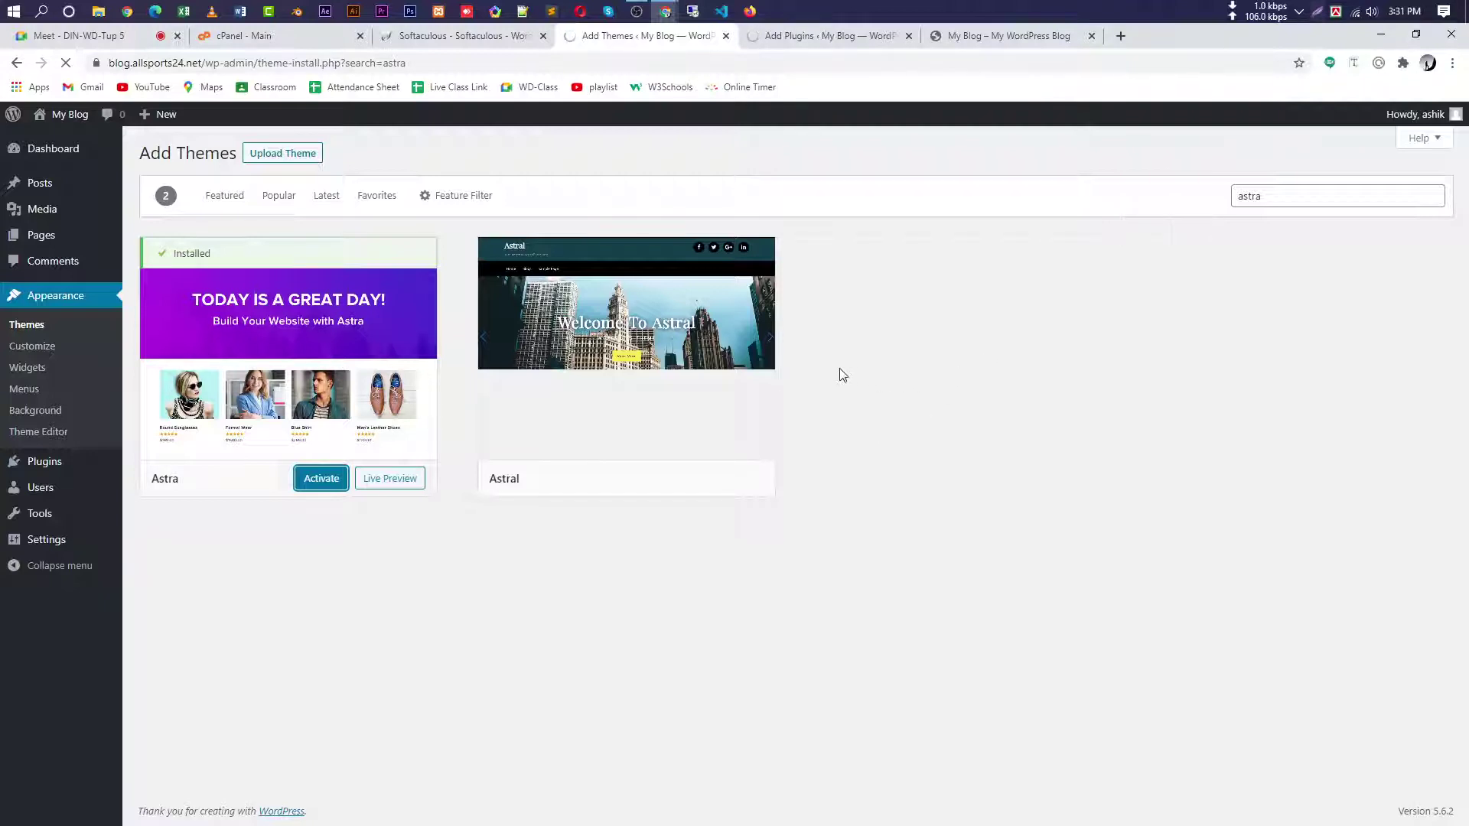
- Check the Google Meet call's connection and switch the computer's Wi-Fi to the "No Internet" network
{"action": "left_click", "coordinate": [93, 39]}
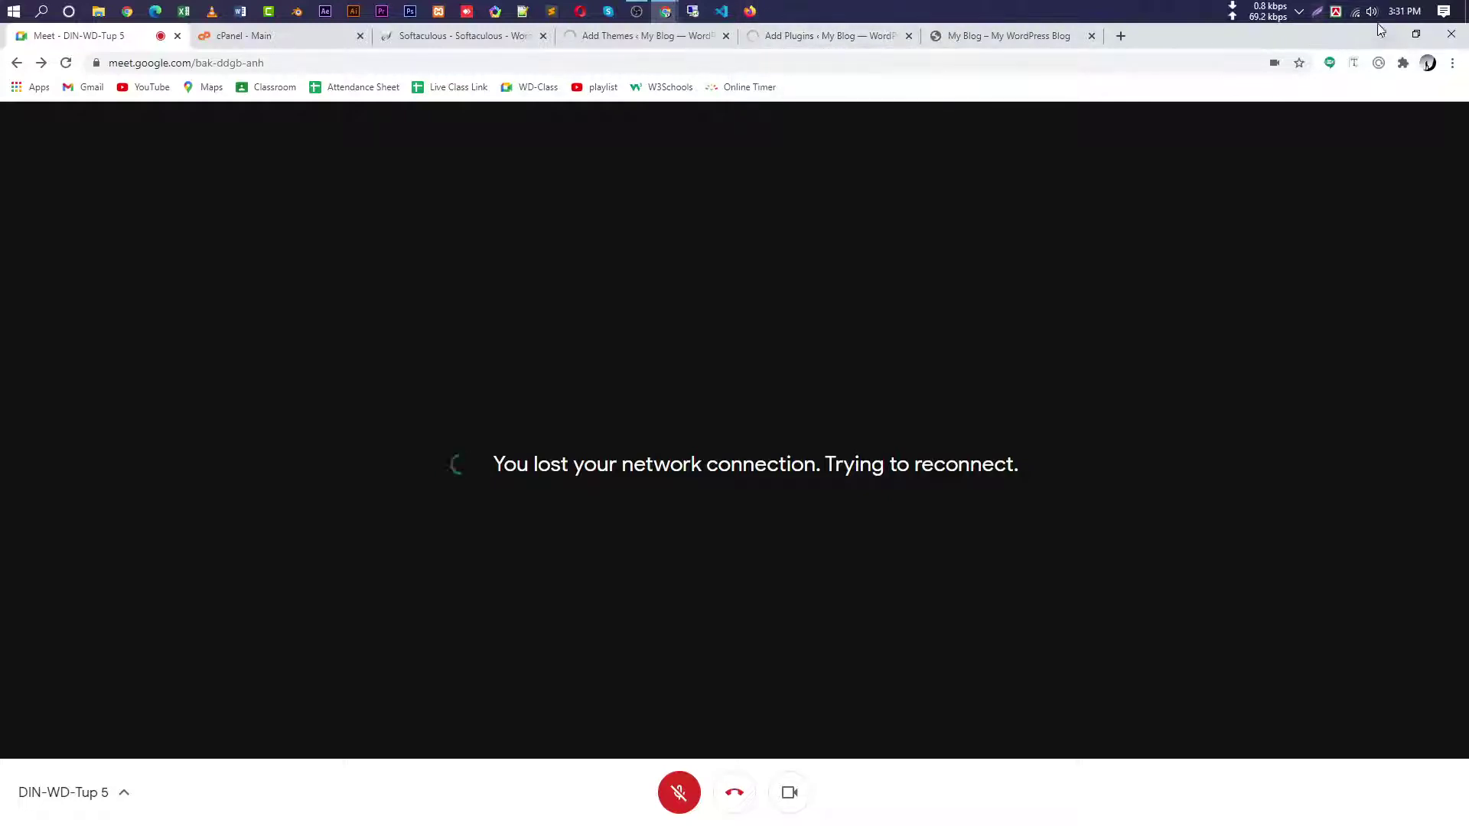
{"action": "left_click", "coordinate": [1355, 12]}
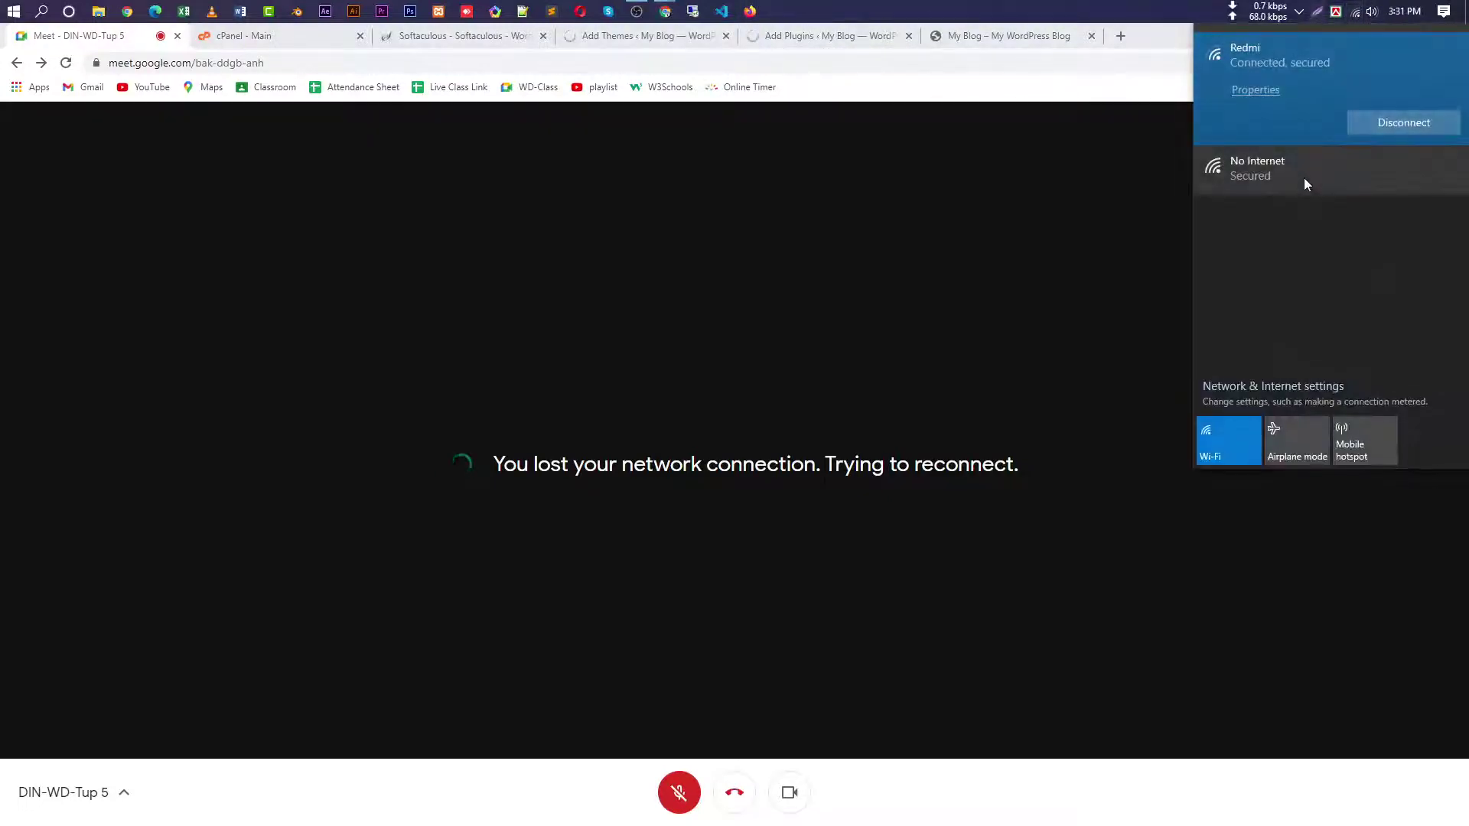
{"action": "left_click", "coordinate": [1304, 177]}
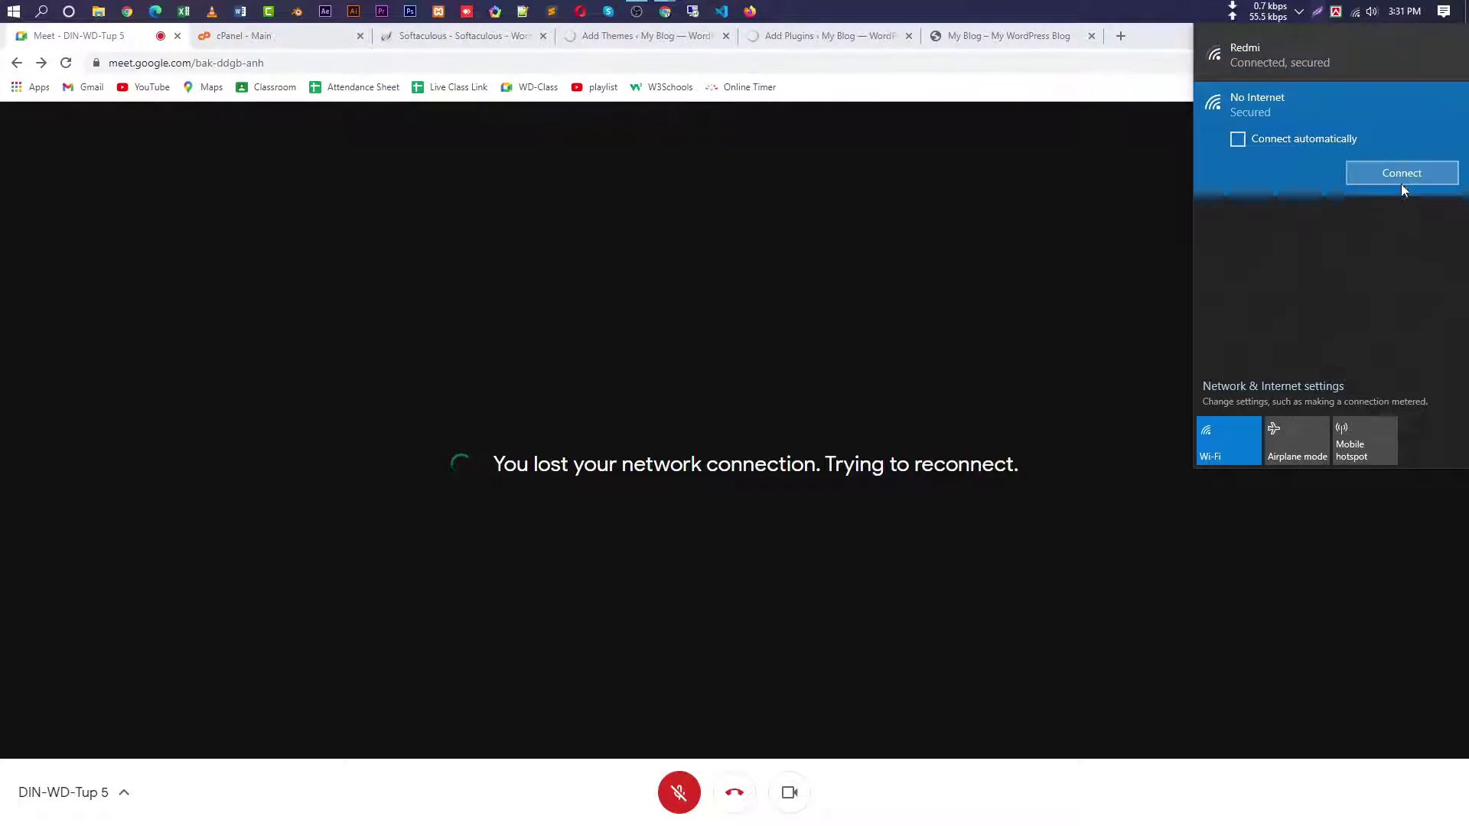
{"action": "left_click", "coordinate": [1400, 183]}
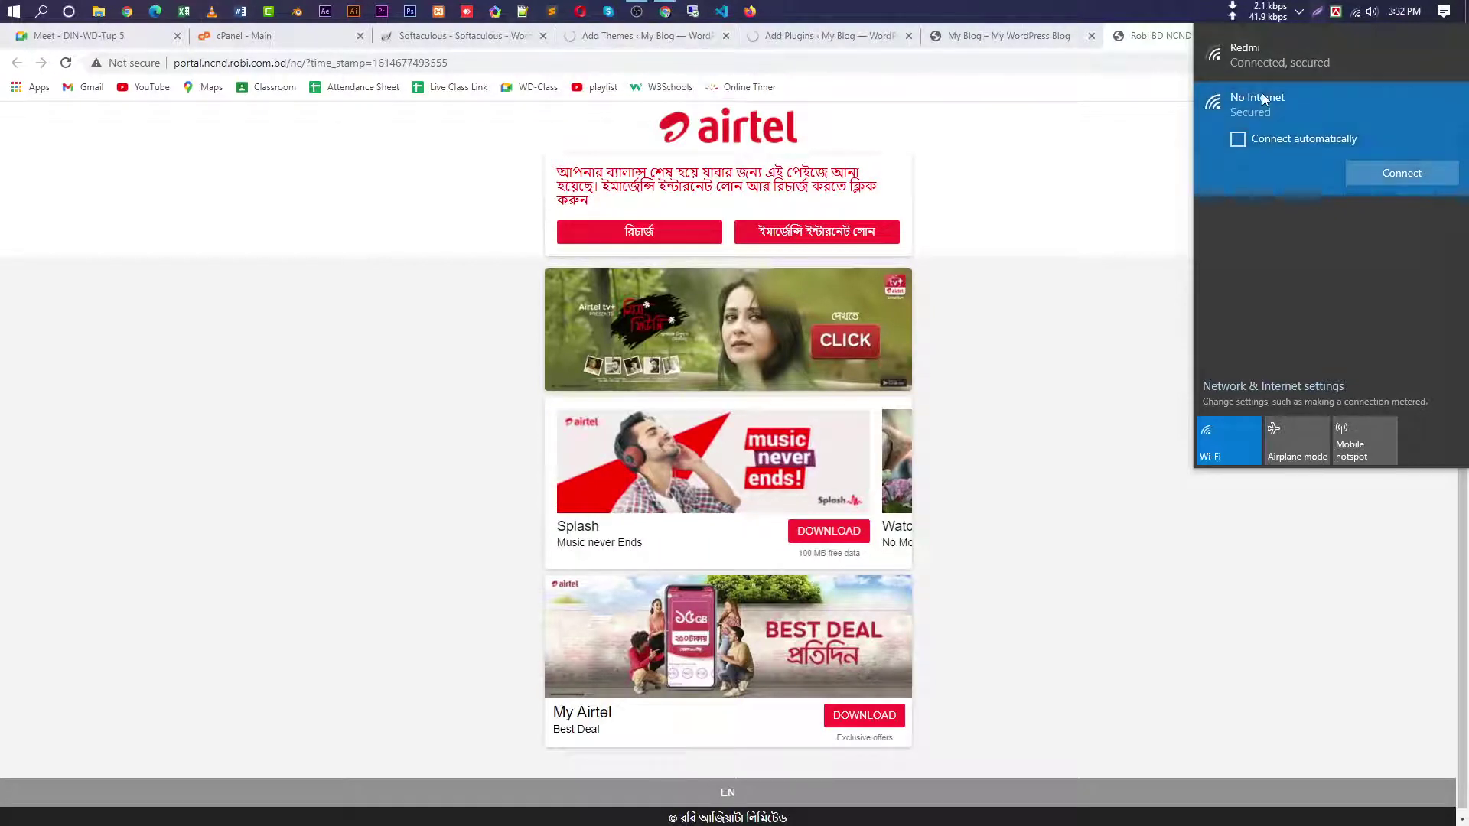
{"action": "left_click", "coordinate": [1402, 176]}
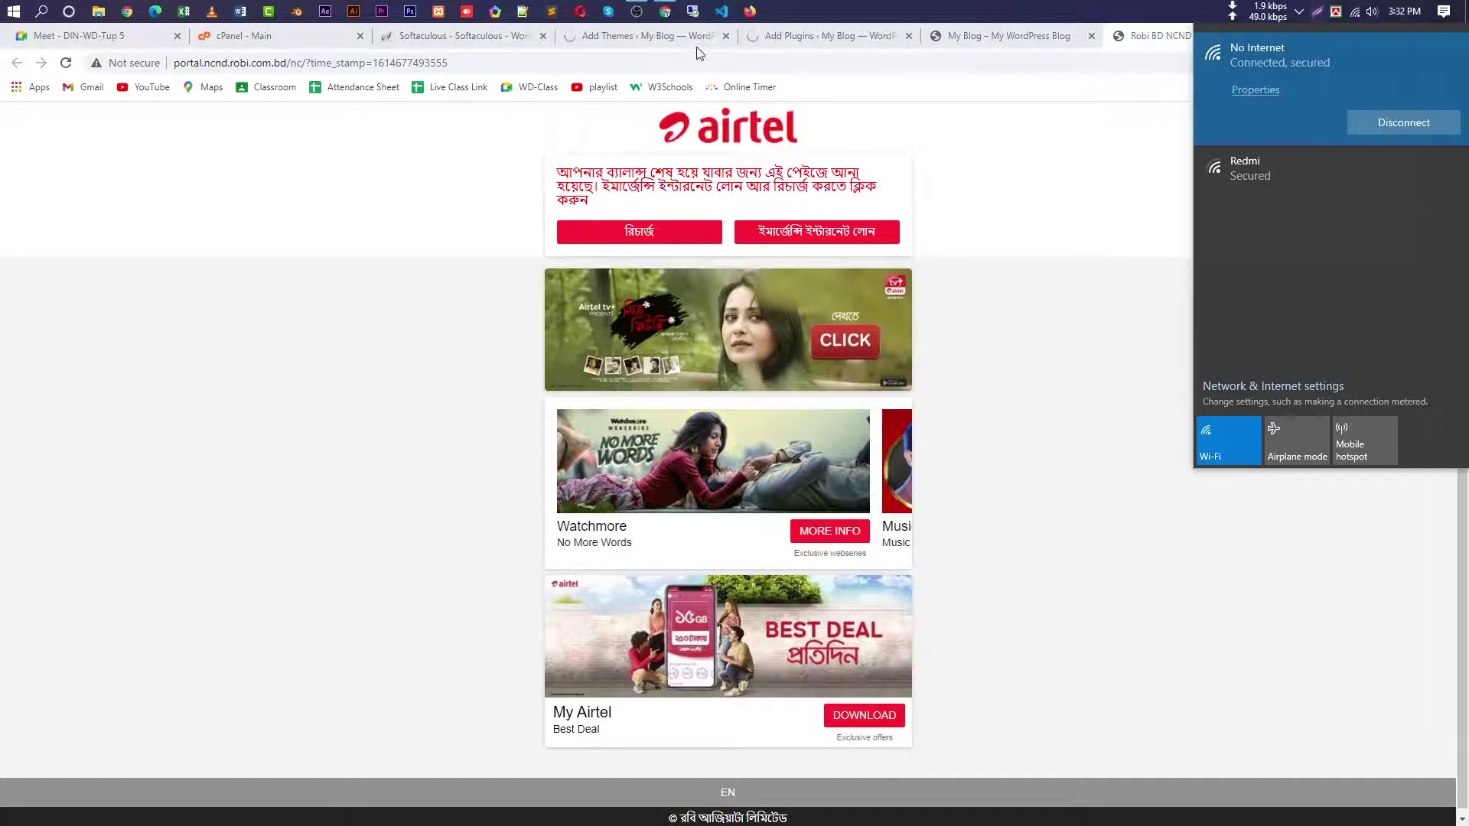
{"action": "left_click", "coordinate": [636, 11]}
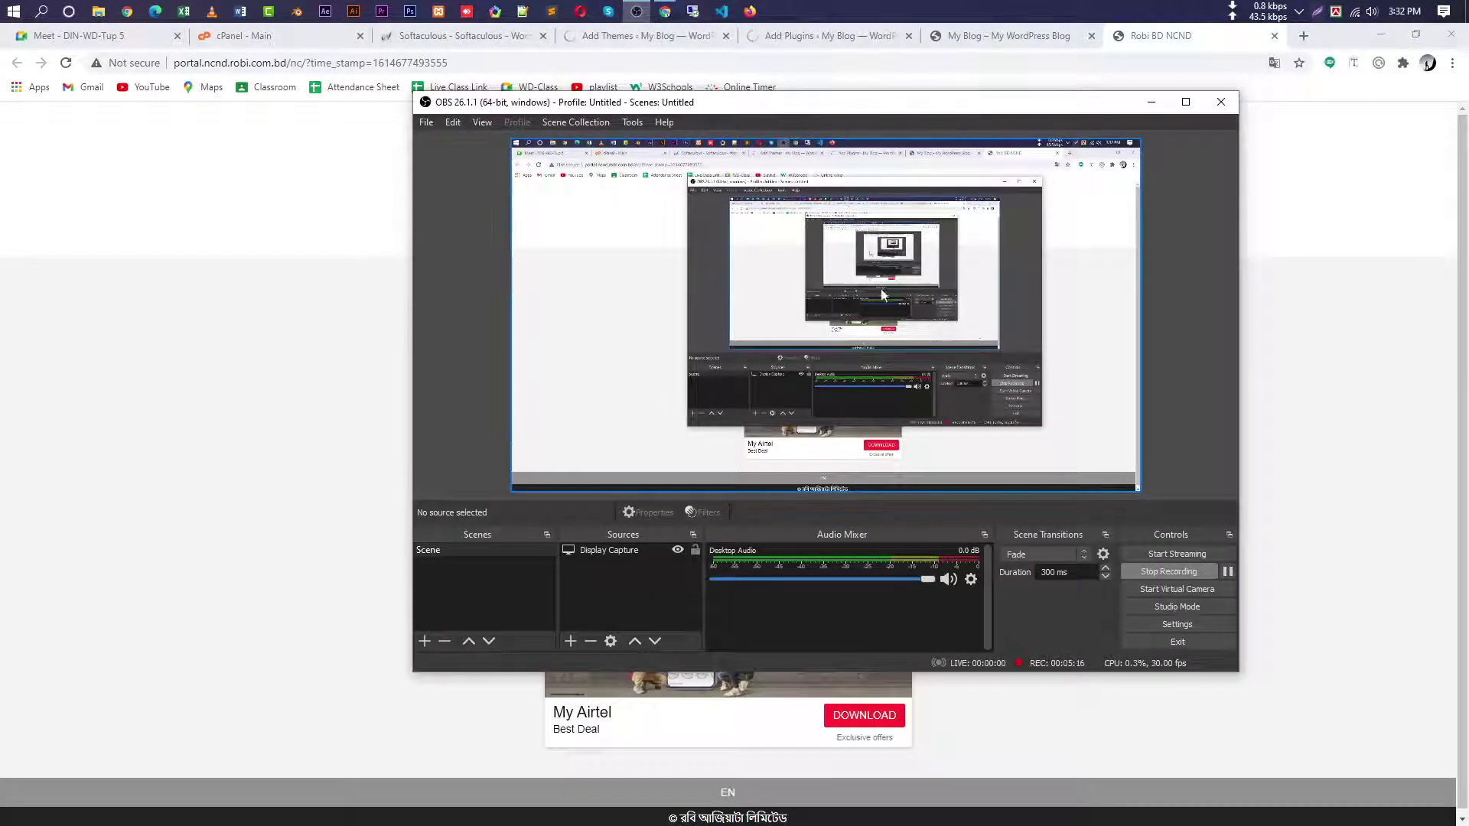
{"action": "left_click", "coordinate": [1228, 573]}
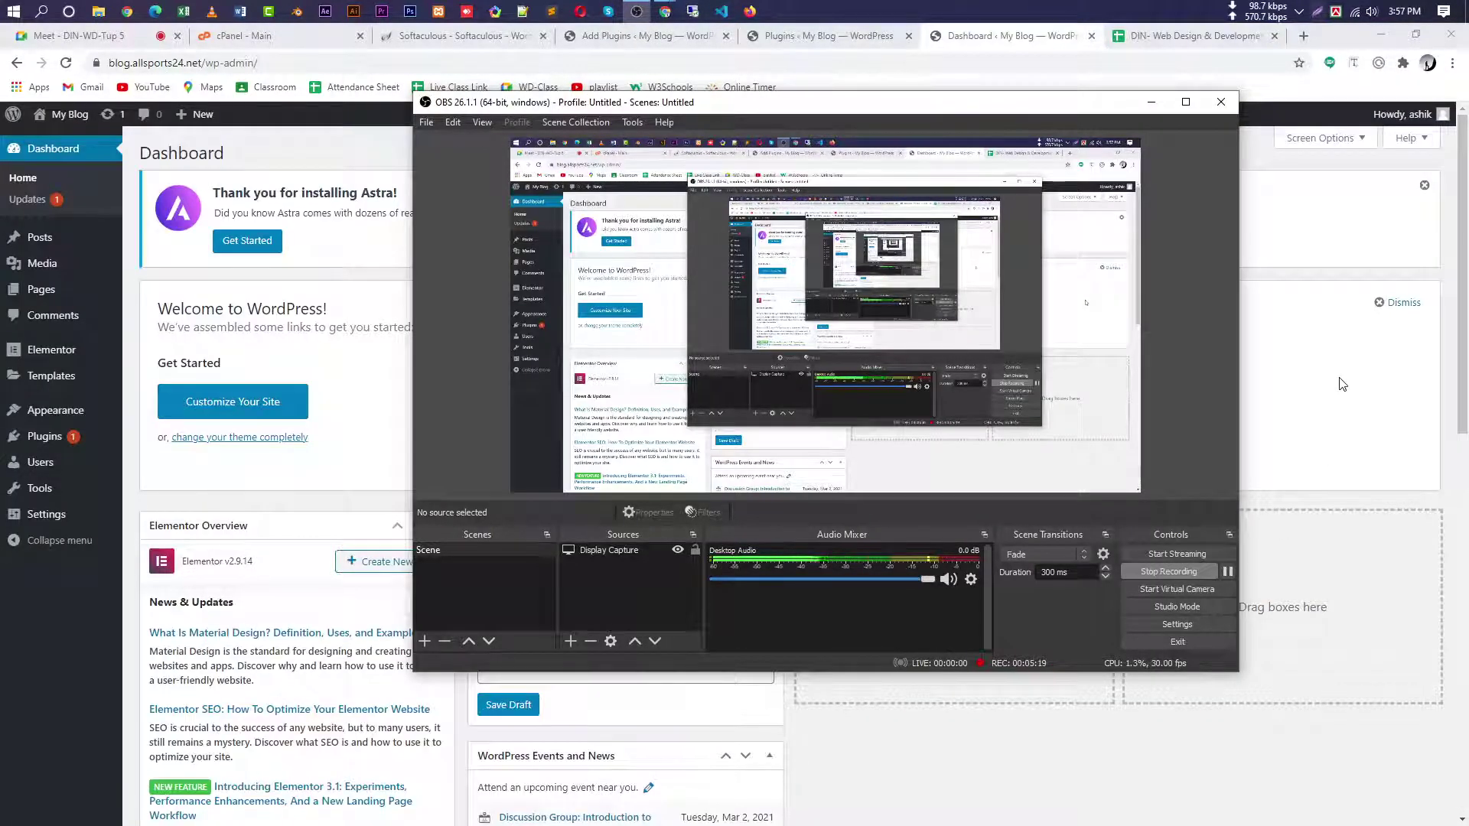
- Return to the Add Plugins page and dismiss the Astra thank-you notice
{"action": "left_click", "coordinate": [1301, 357]}
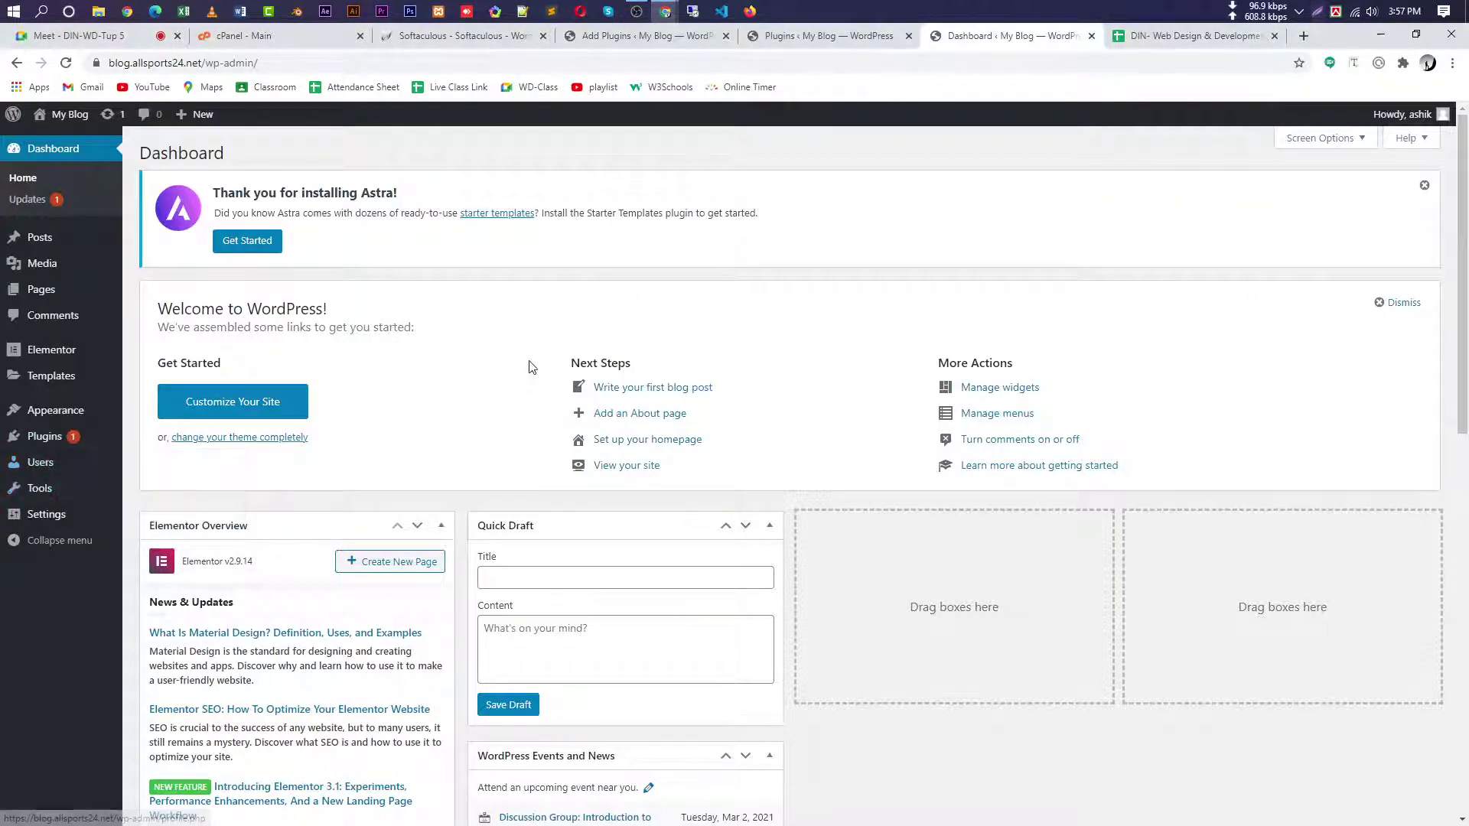
{"action": "triple_click", "coordinate": [274, 316]}
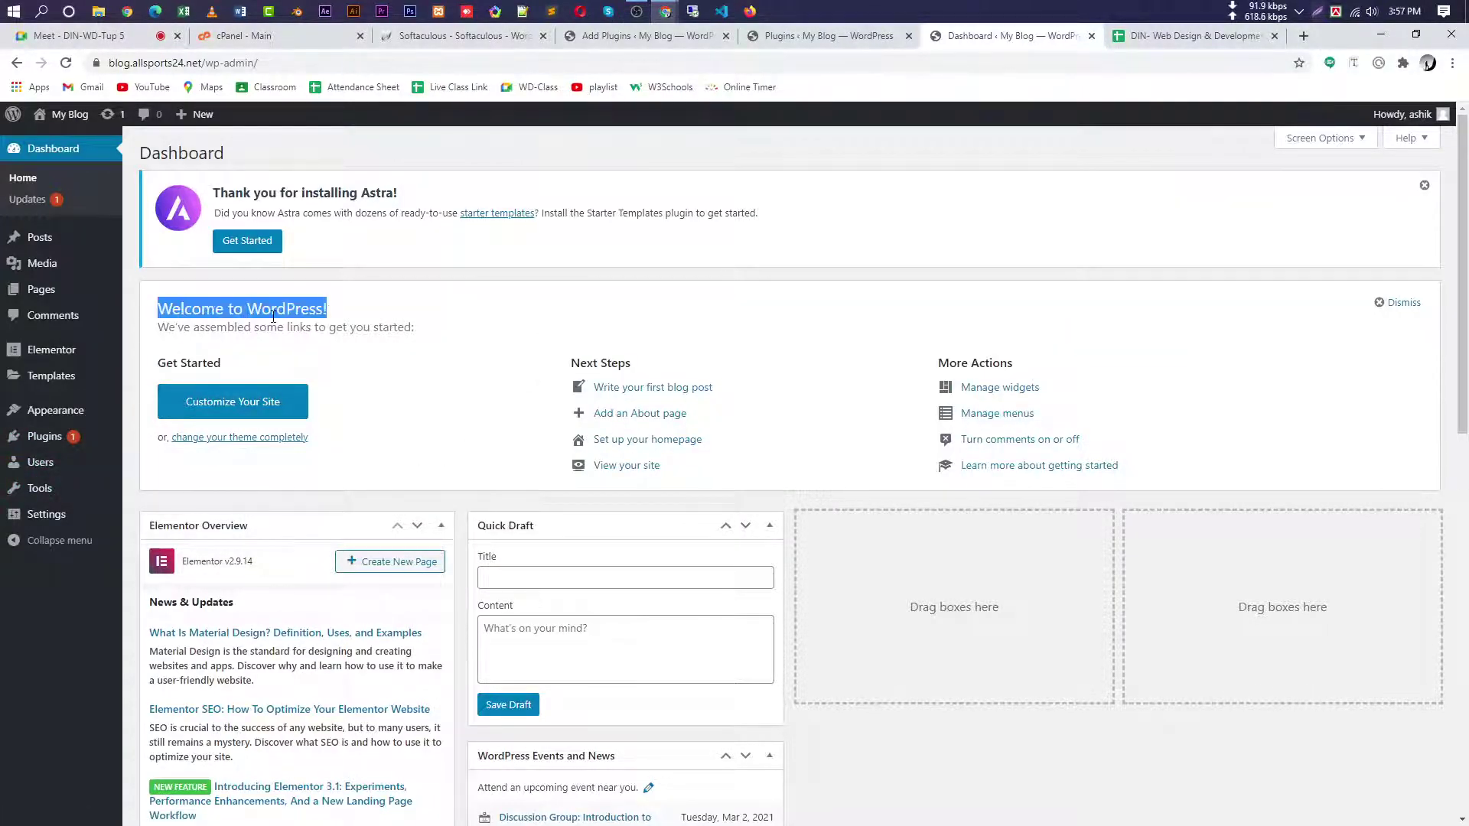
{"action": "left_click", "coordinate": [647, 42]}
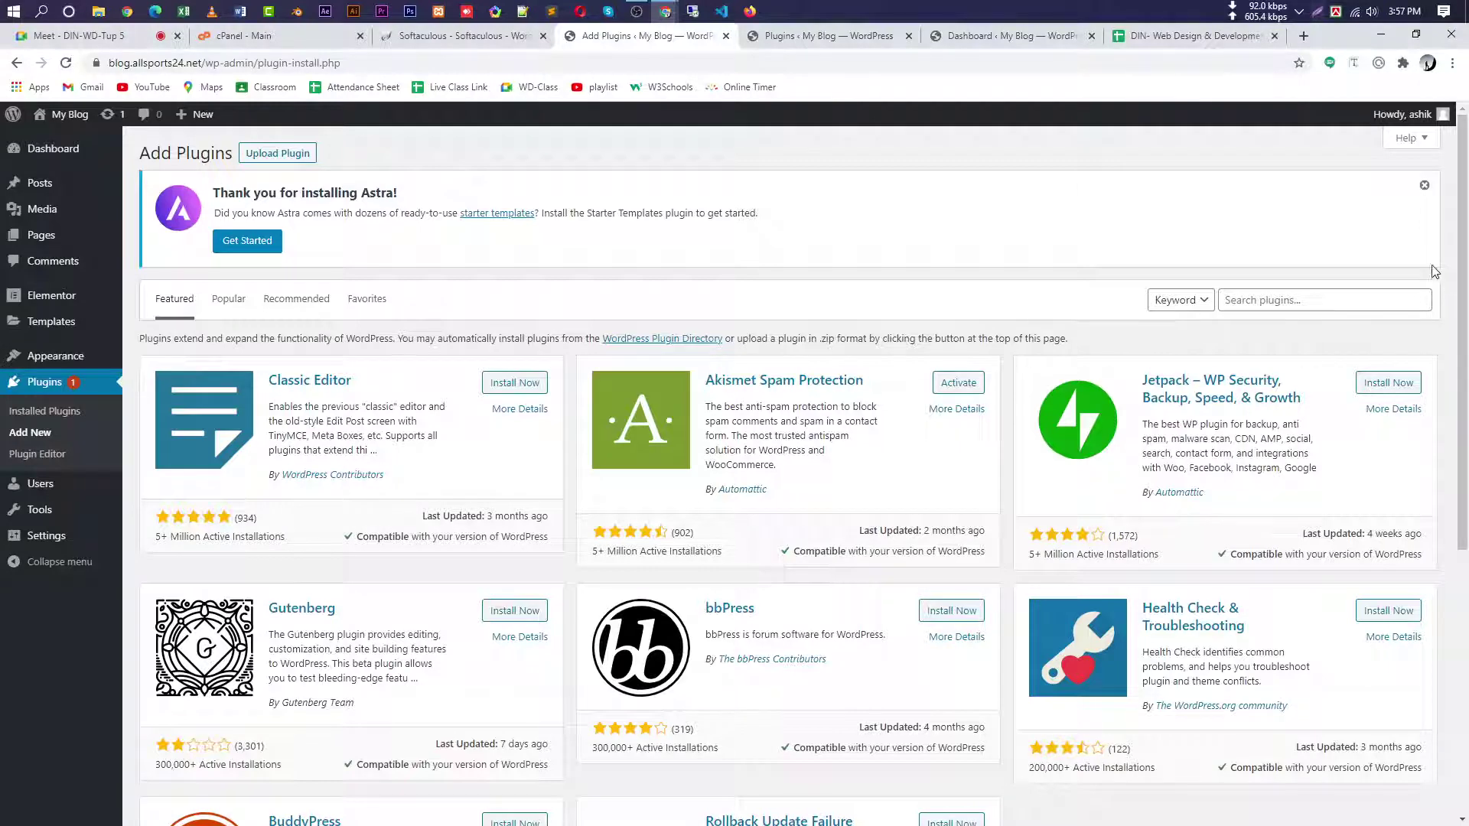
{"action": "left_click", "coordinate": [1424, 187]}
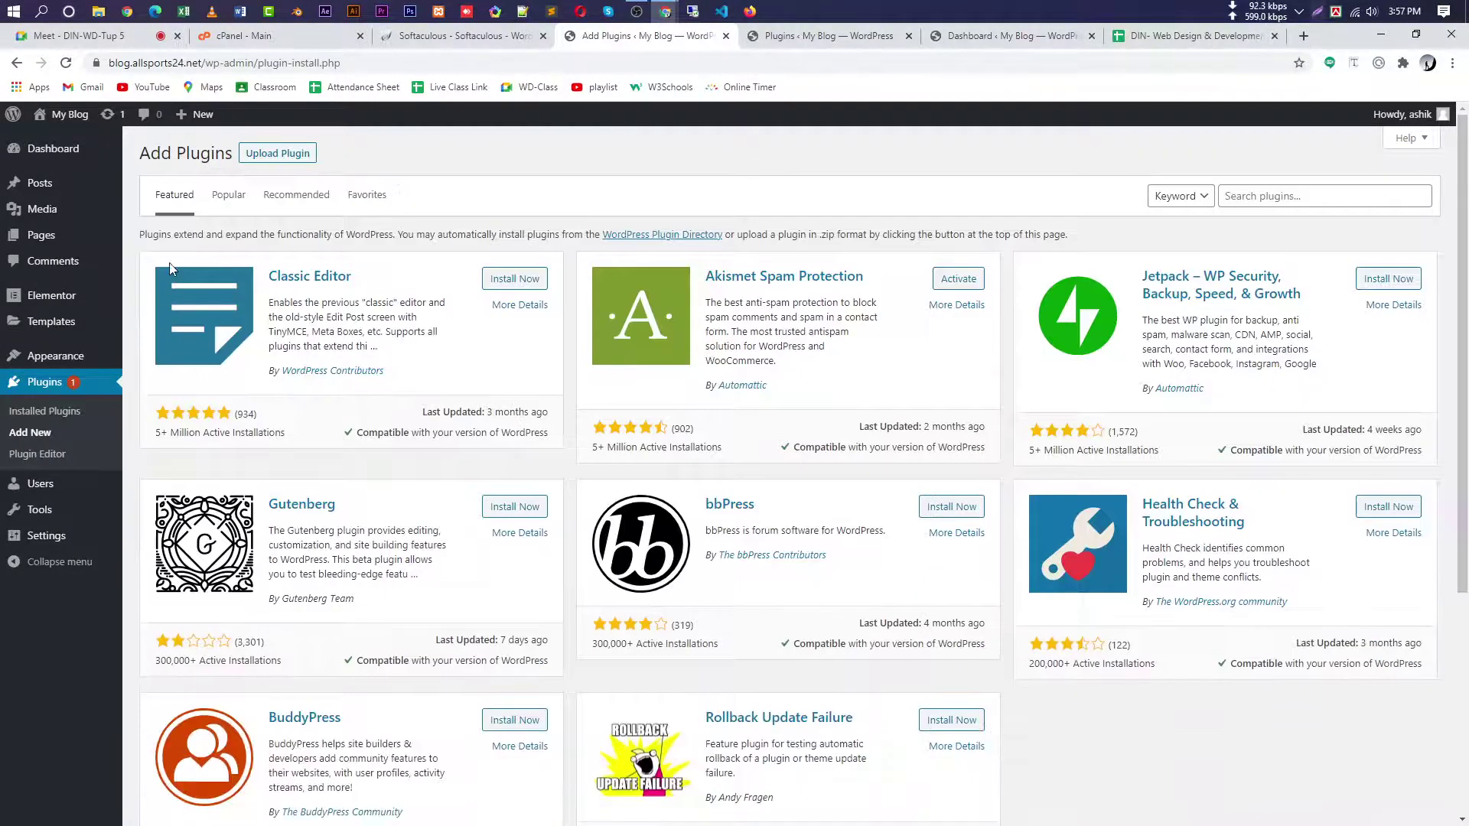
- Upload "Elementor Latest pro.zip" from the "old file" folder on the Add Plugins page and start installing the plugin
{"action": "left_click", "coordinate": [99, 36]}
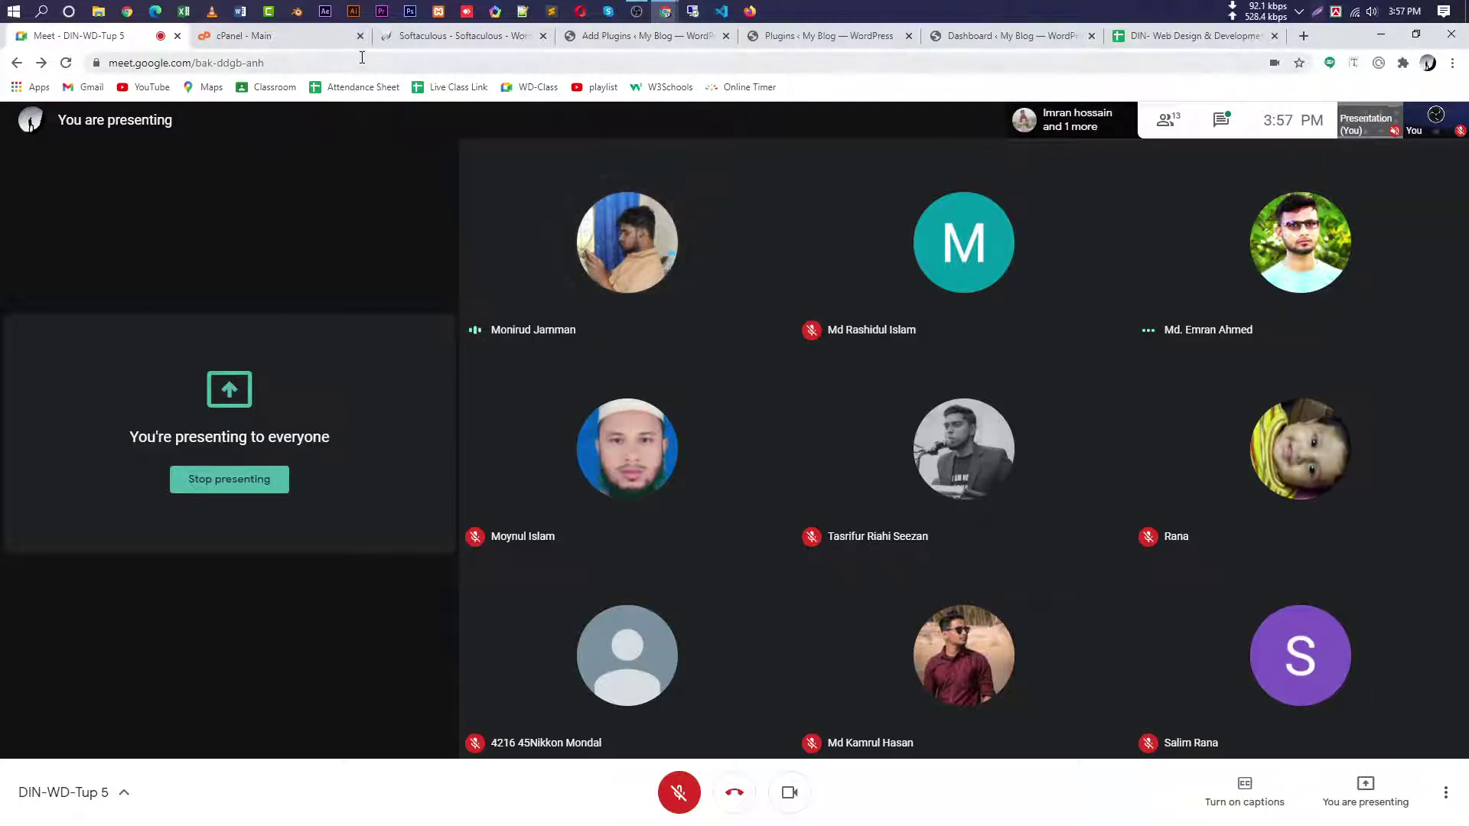
{"action": "left_click", "coordinate": [640, 36]}
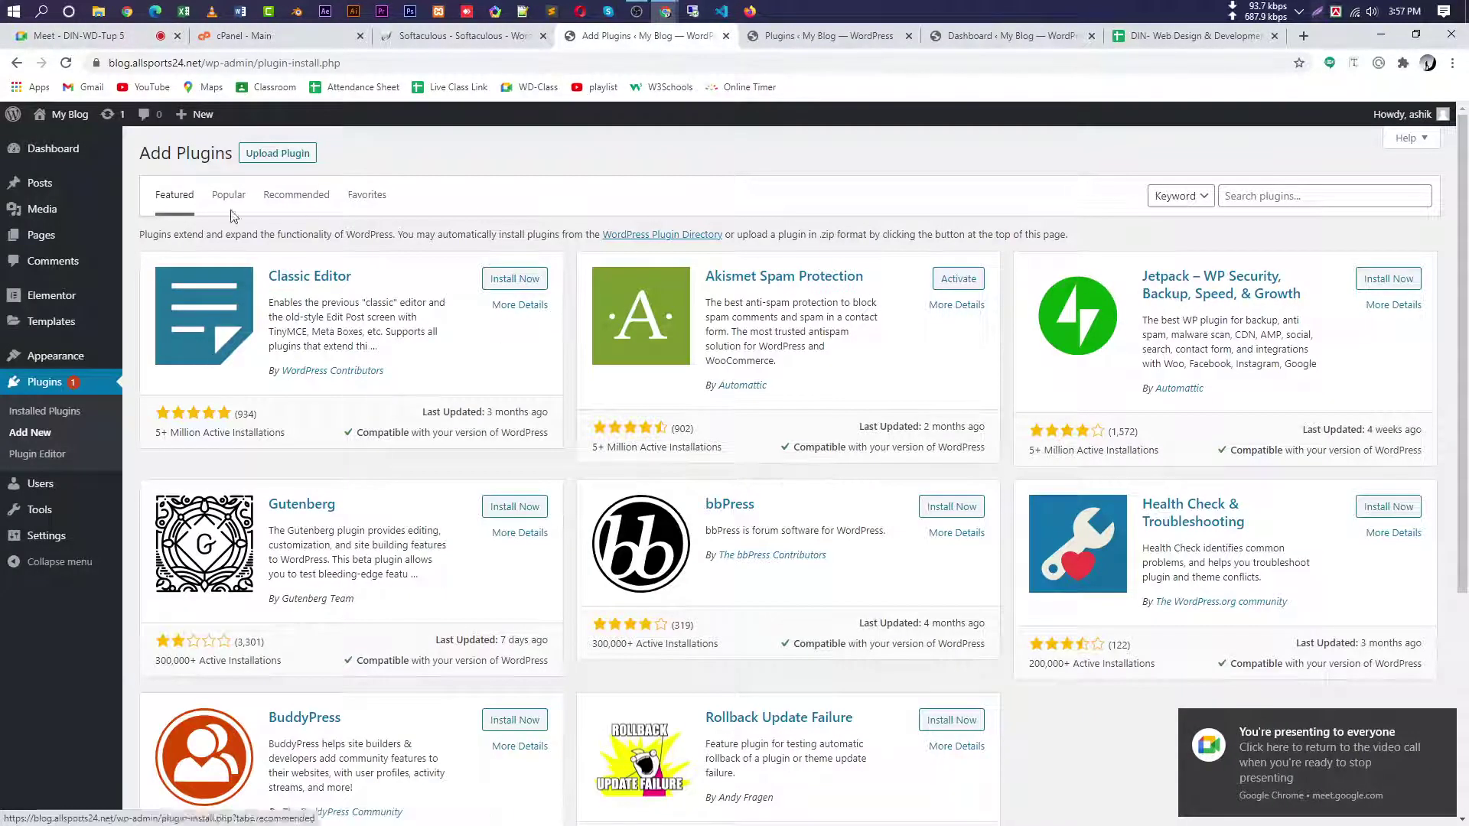
{"action": "left_click", "coordinate": [305, 152]}
{"action": "left_click", "coordinate": [692, 292]}
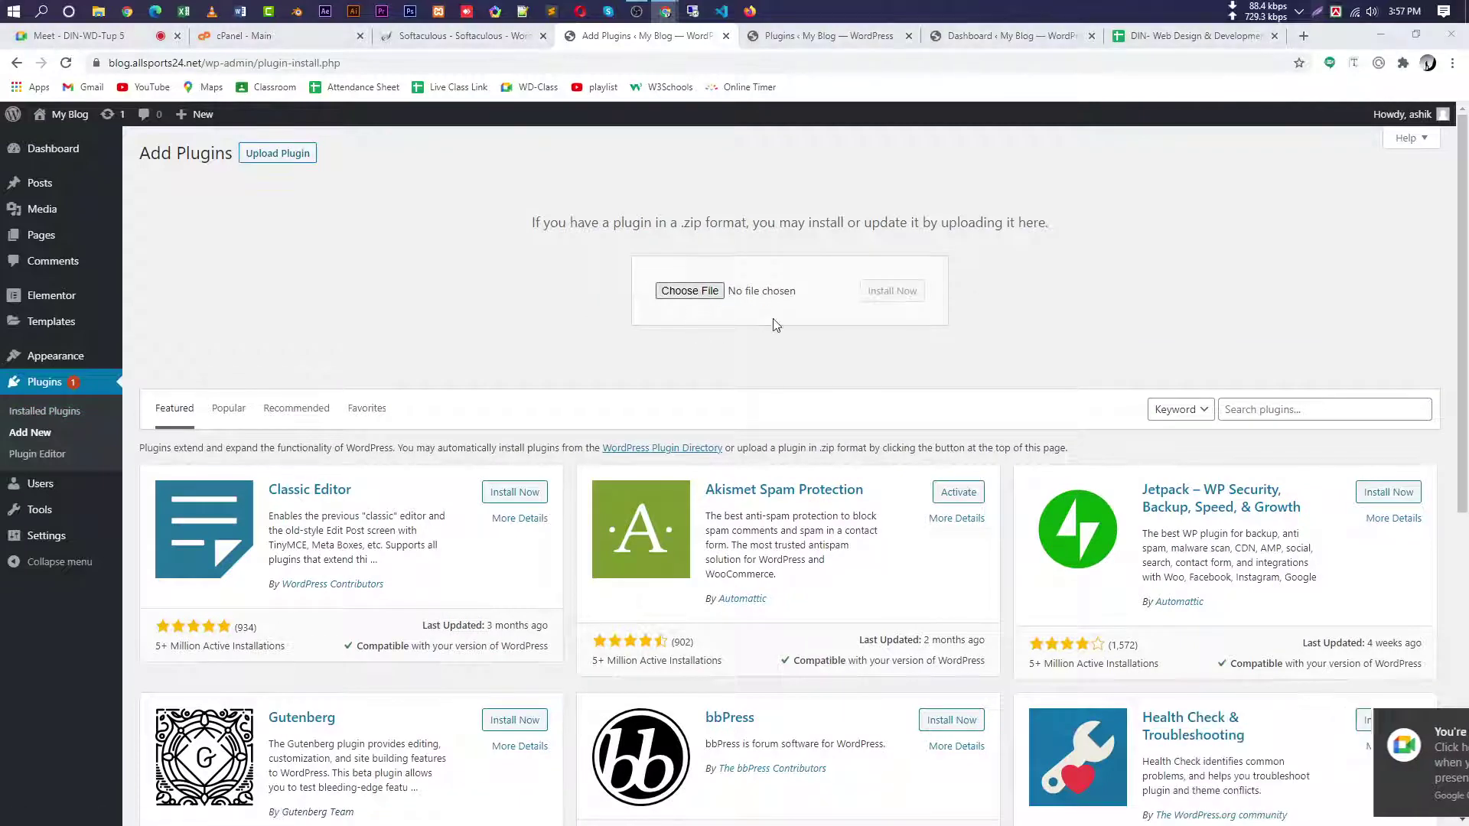
{"action": "scroll", "coordinate": [727, 391], "scroll_direction": "down", "scroll_amount": 5}
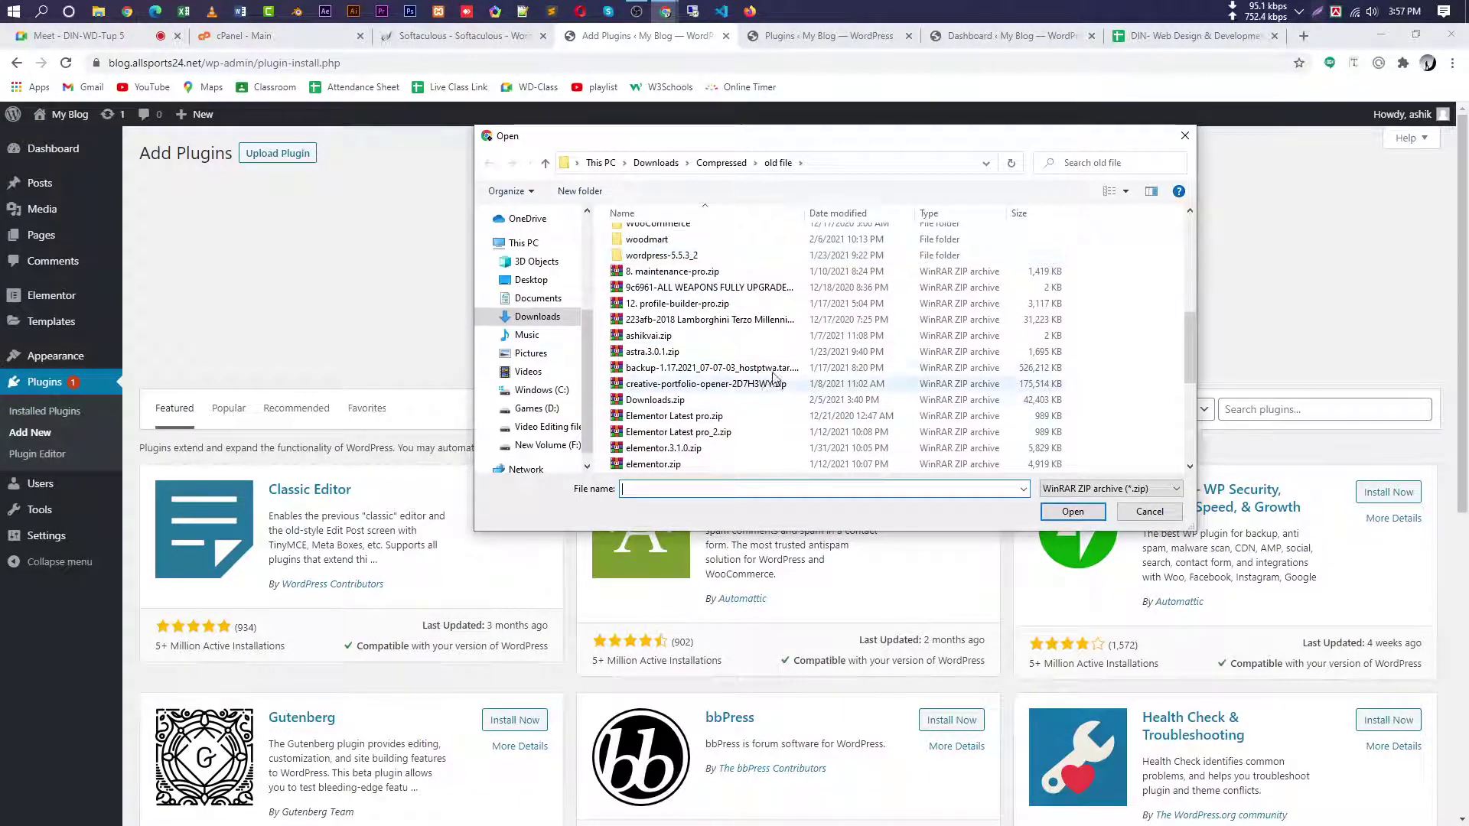
{"action": "double_click", "coordinate": [758, 417]}
{"action": "left_click", "coordinate": [905, 305]}
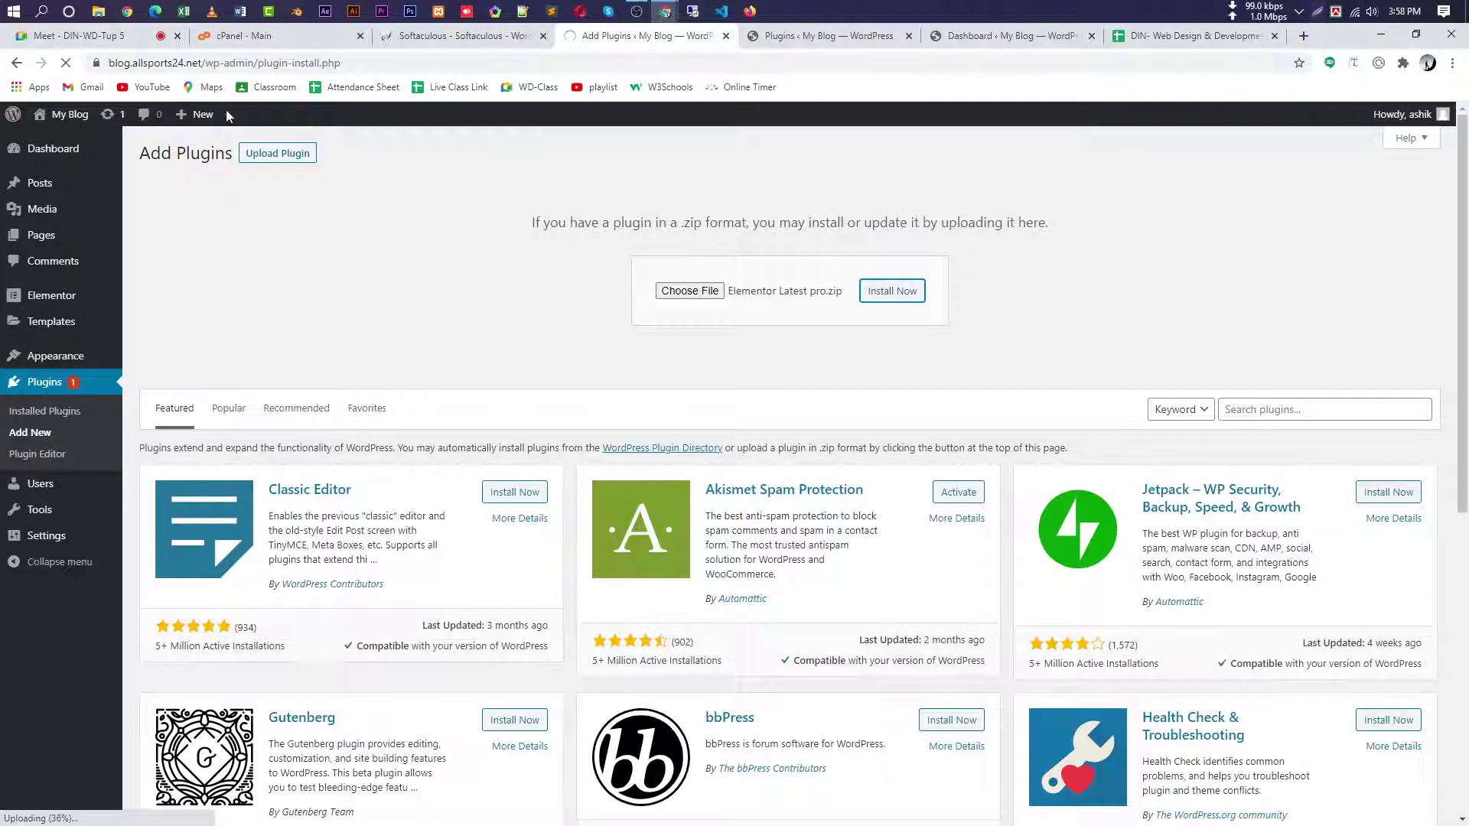
- Open the Gardening template link shared in the Google Meet chat
{"action": "left_click", "coordinate": [73, 35]}
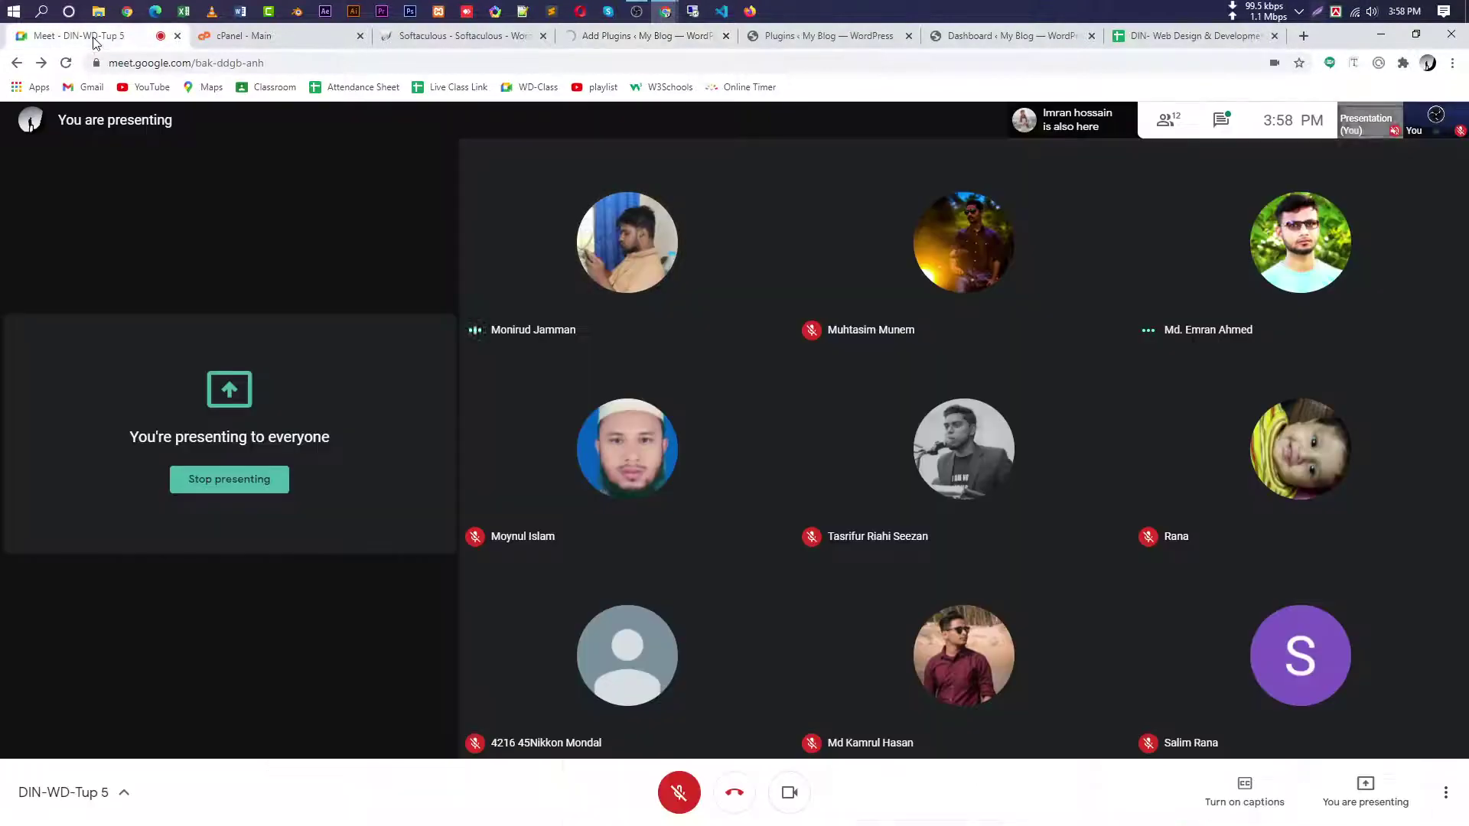
{"action": "left_click", "coordinate": [1228, 126]}
{"action": "left_click", "coordinate": [1276, 223]}
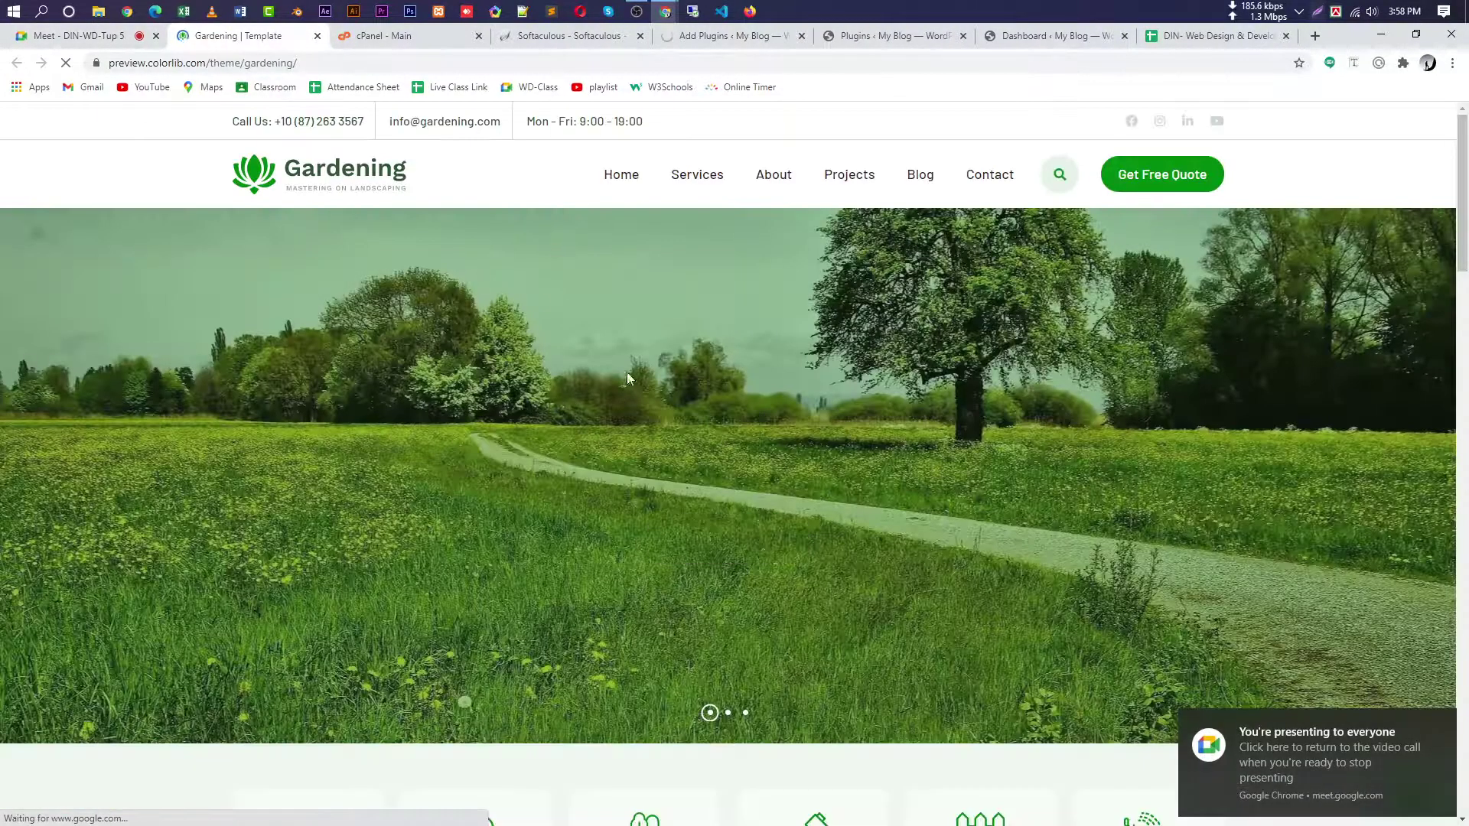
- Examine the layout of the Gardening template's home page and its Services page, from header to footer
{"action": "scroll", "coordinate": [627, 372], "scroll_direction": "down", "scroll_amount": 20}
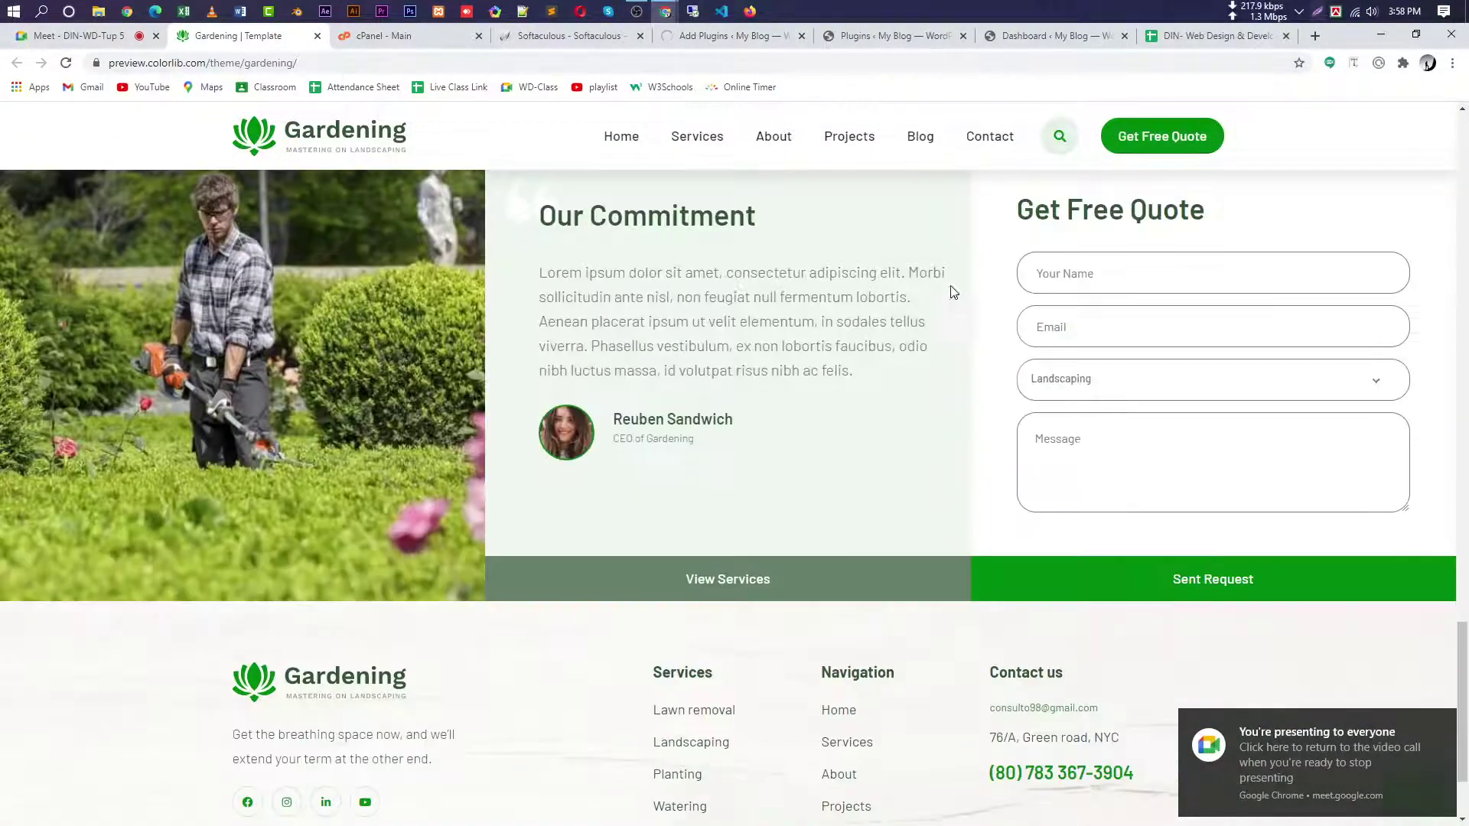
{"action": "scroll", "coordinate": [953, 291], "scroll_direction": "down", "scroll_amount": 2}
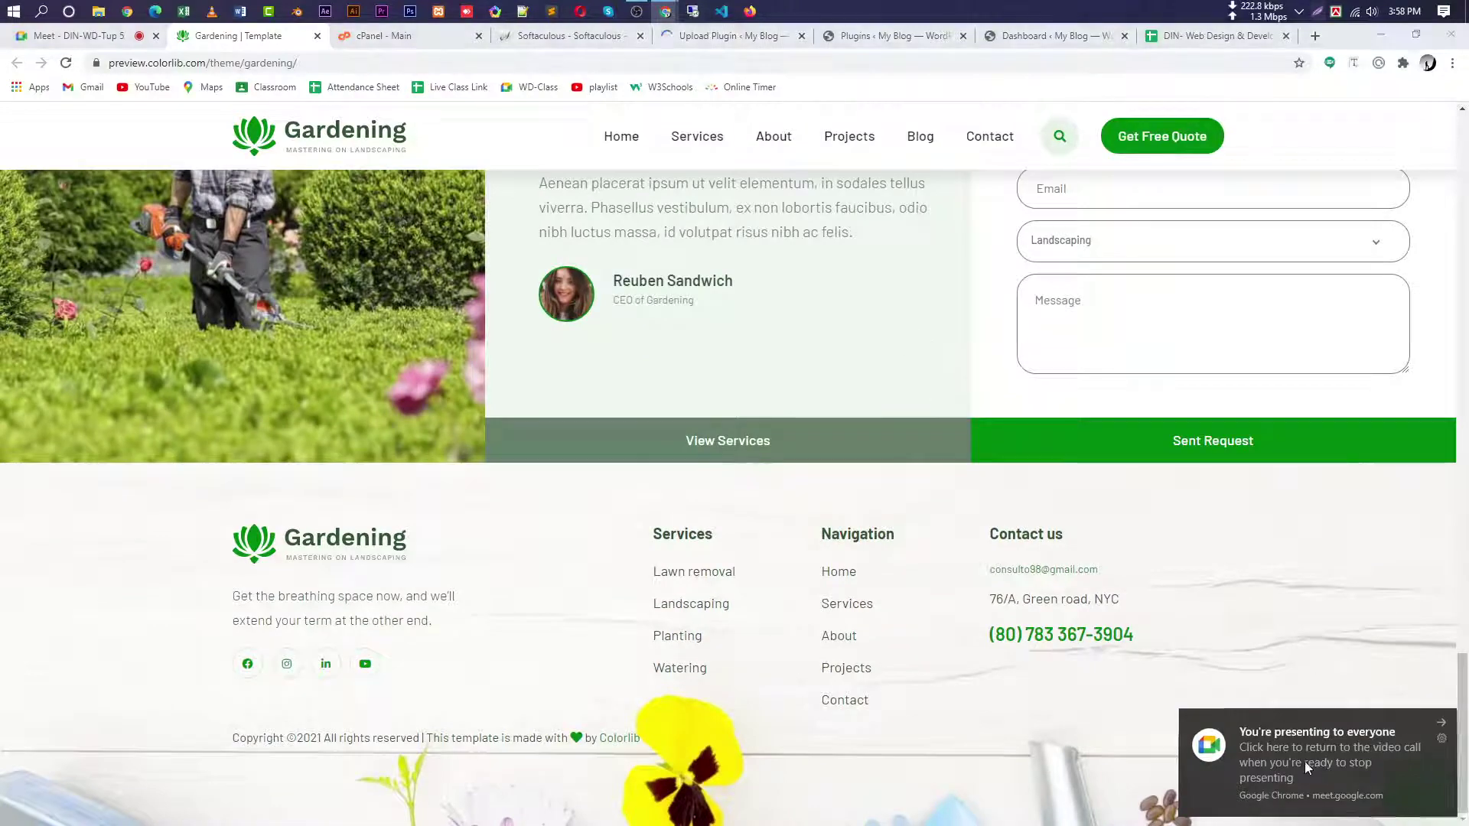
{"action": "key", "text": "Home"}
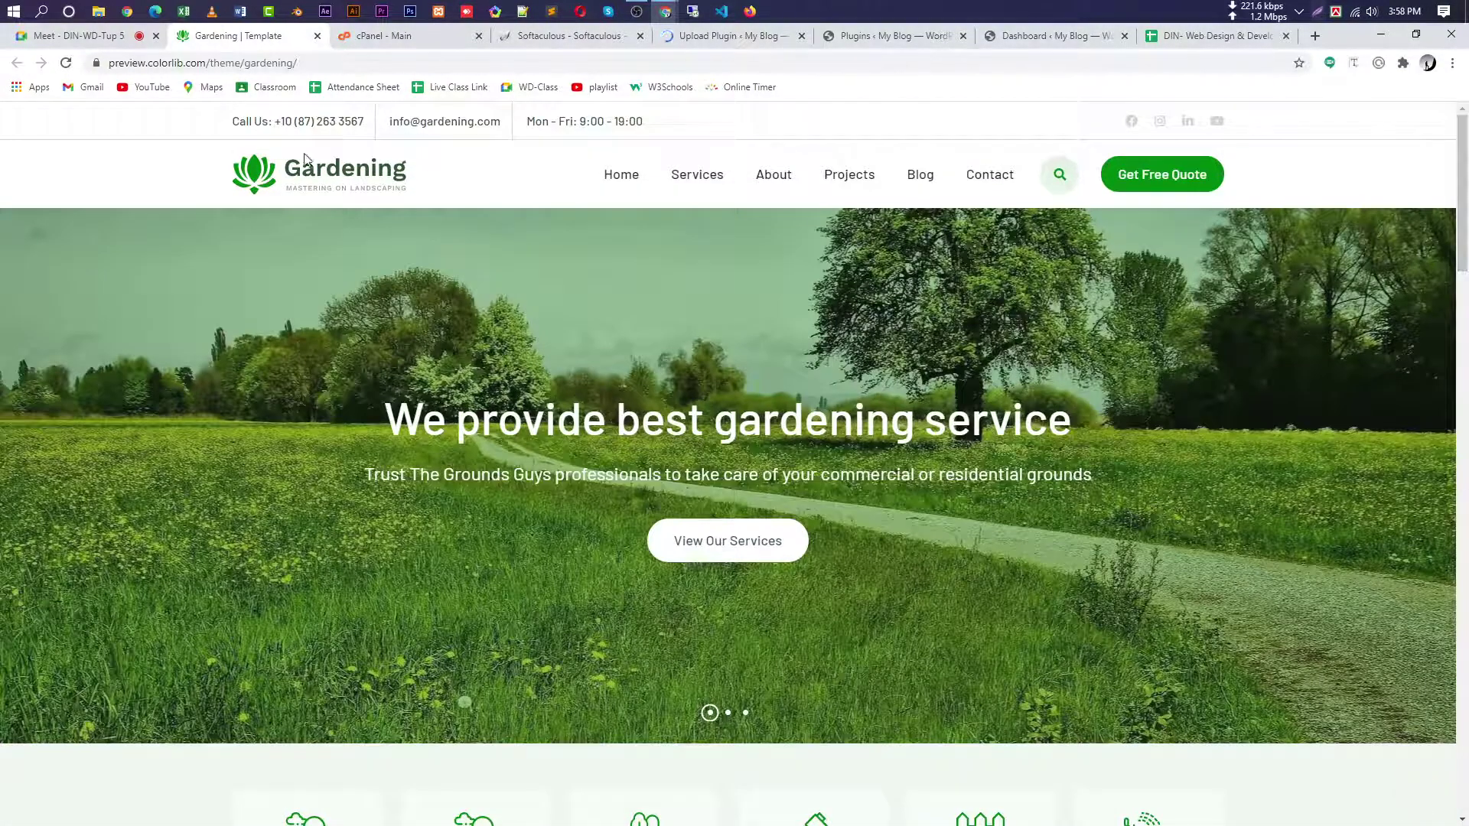
{"action": "scroll", "coordinate": [1099, 457], "scroll_direction": "down", "scroll_amount": 18}
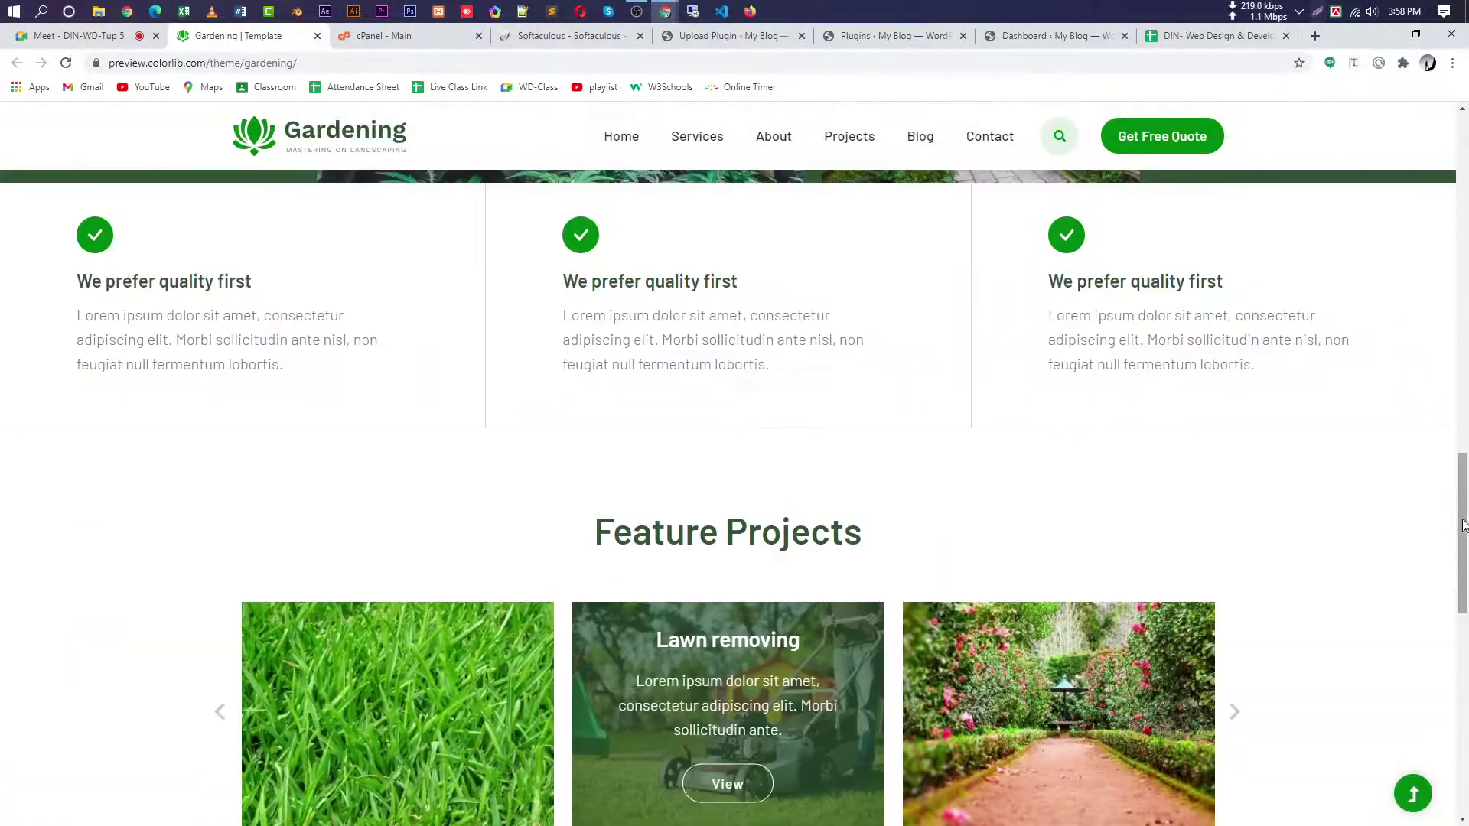
{"action": "left_click_drag", "start_coordinate": [1464, 525], "coordinate": [1464, 798]}
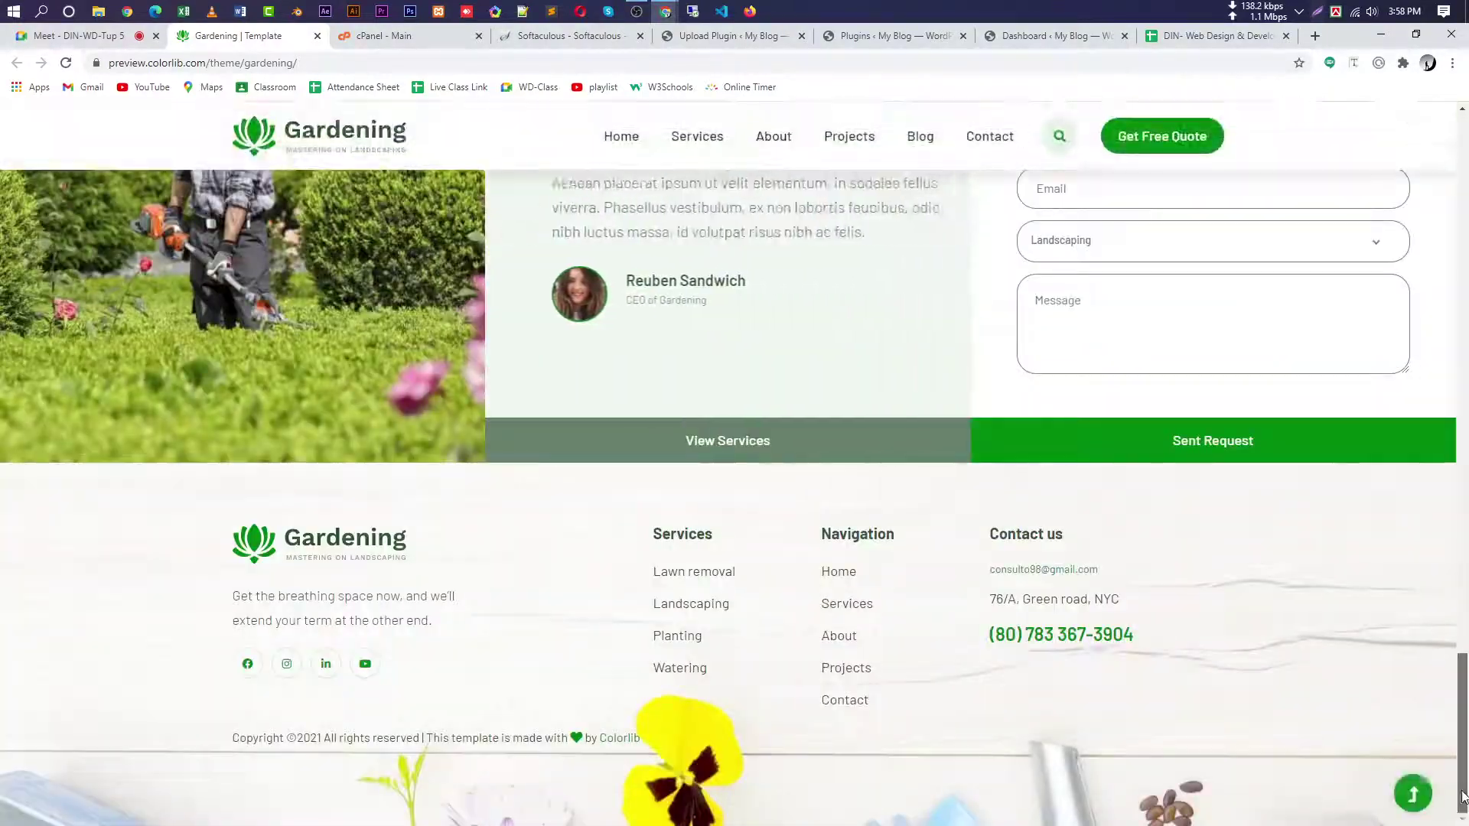
{"action": "scroll", "coordinate": [805, 689], "scroll_direction": "up", "scroll_amount": 10}
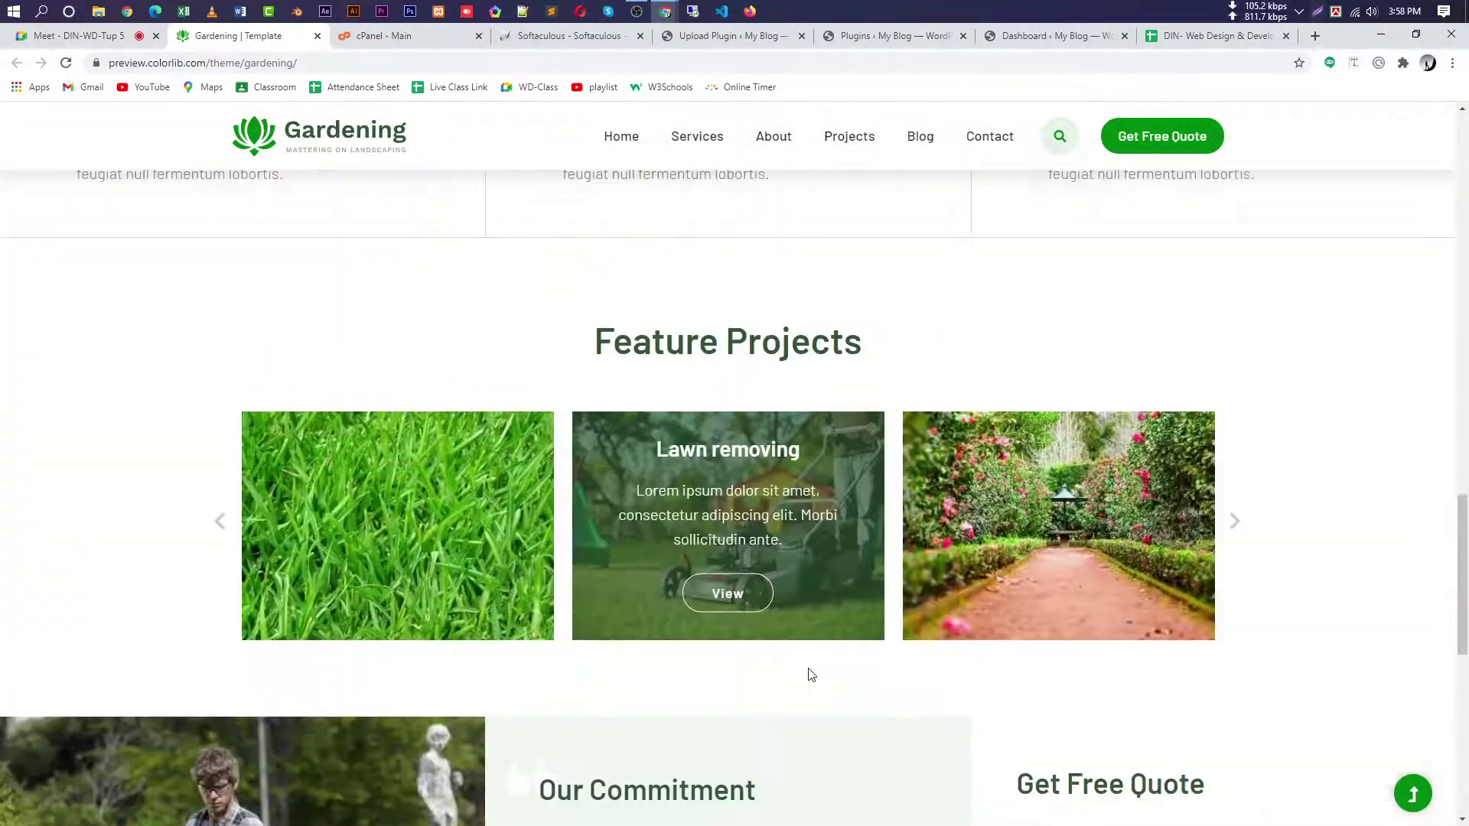
{"action": "scroll", "coordinate": [811, 675], "scroll_direction": "up", "scroll_amount": 15}
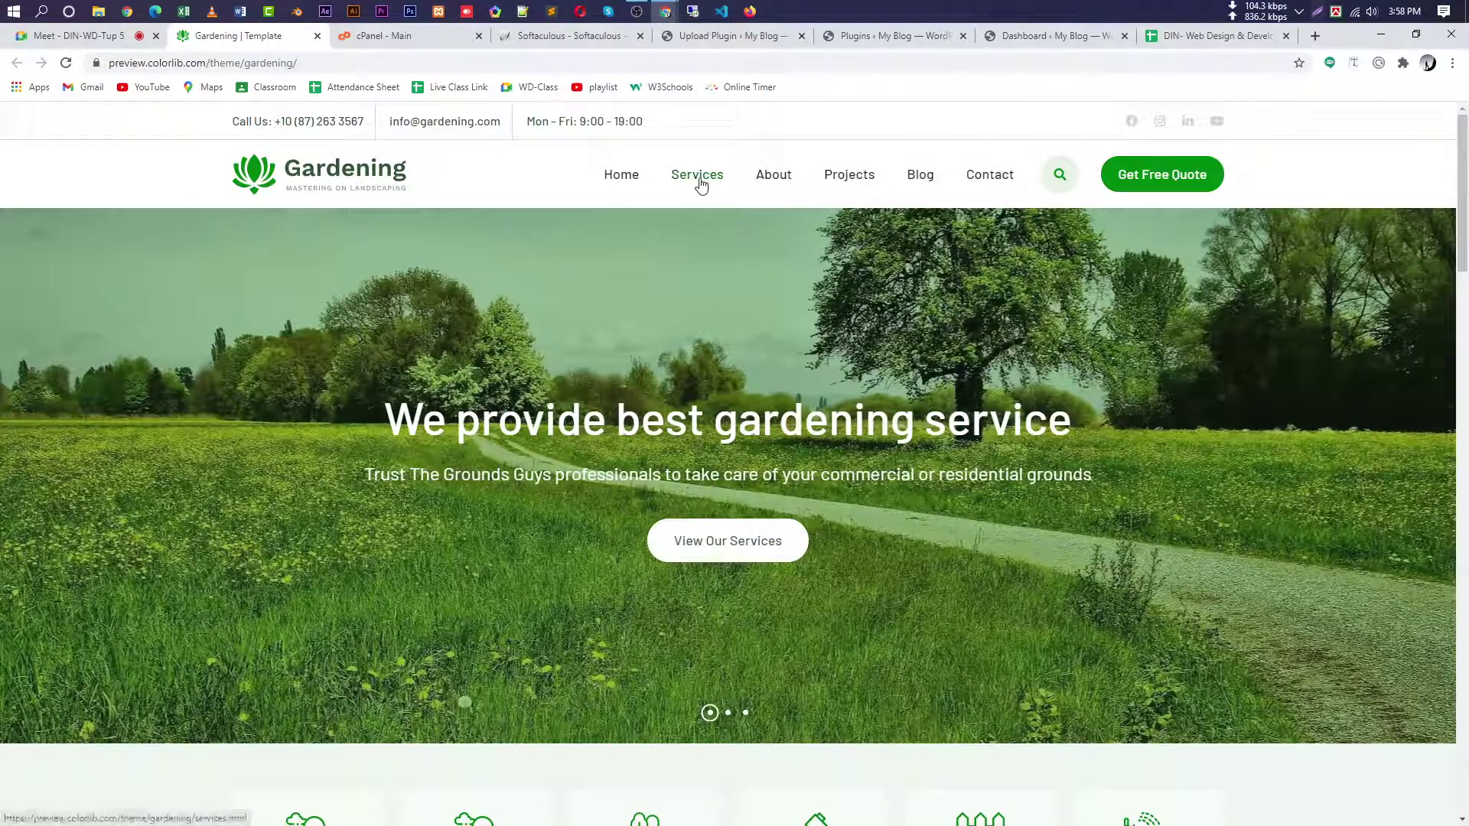
{"action": "left_click", "coordinate": [700, 184]}
{"action": "scroll", "coordinate": [1060, 584], "scroll_direction": "down", "scroll_amount": 20}
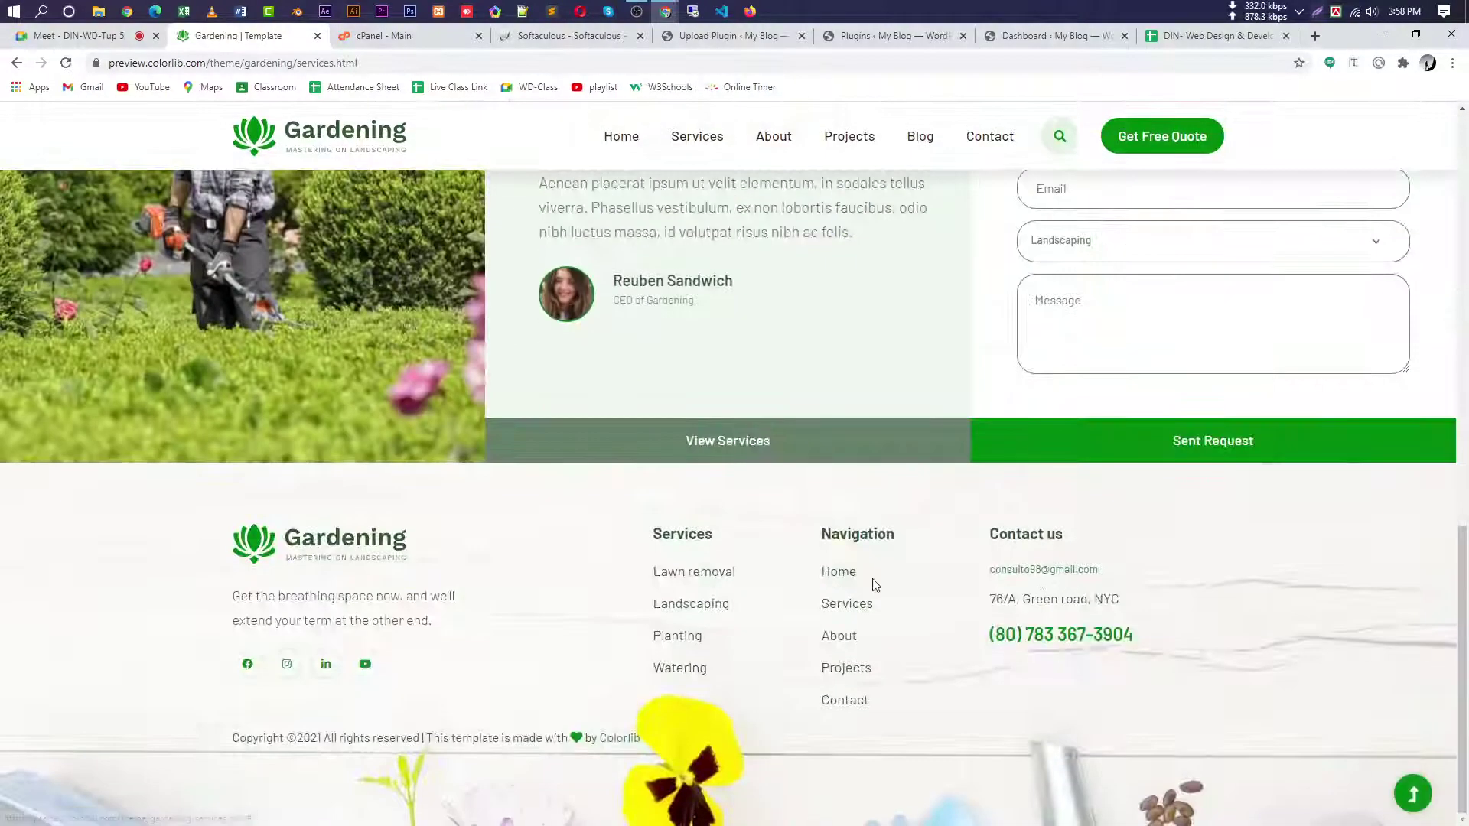
{"action": "scroll", "coordinate": [922, 574], "scroll_direction": "up", "scroll_amount": 10}
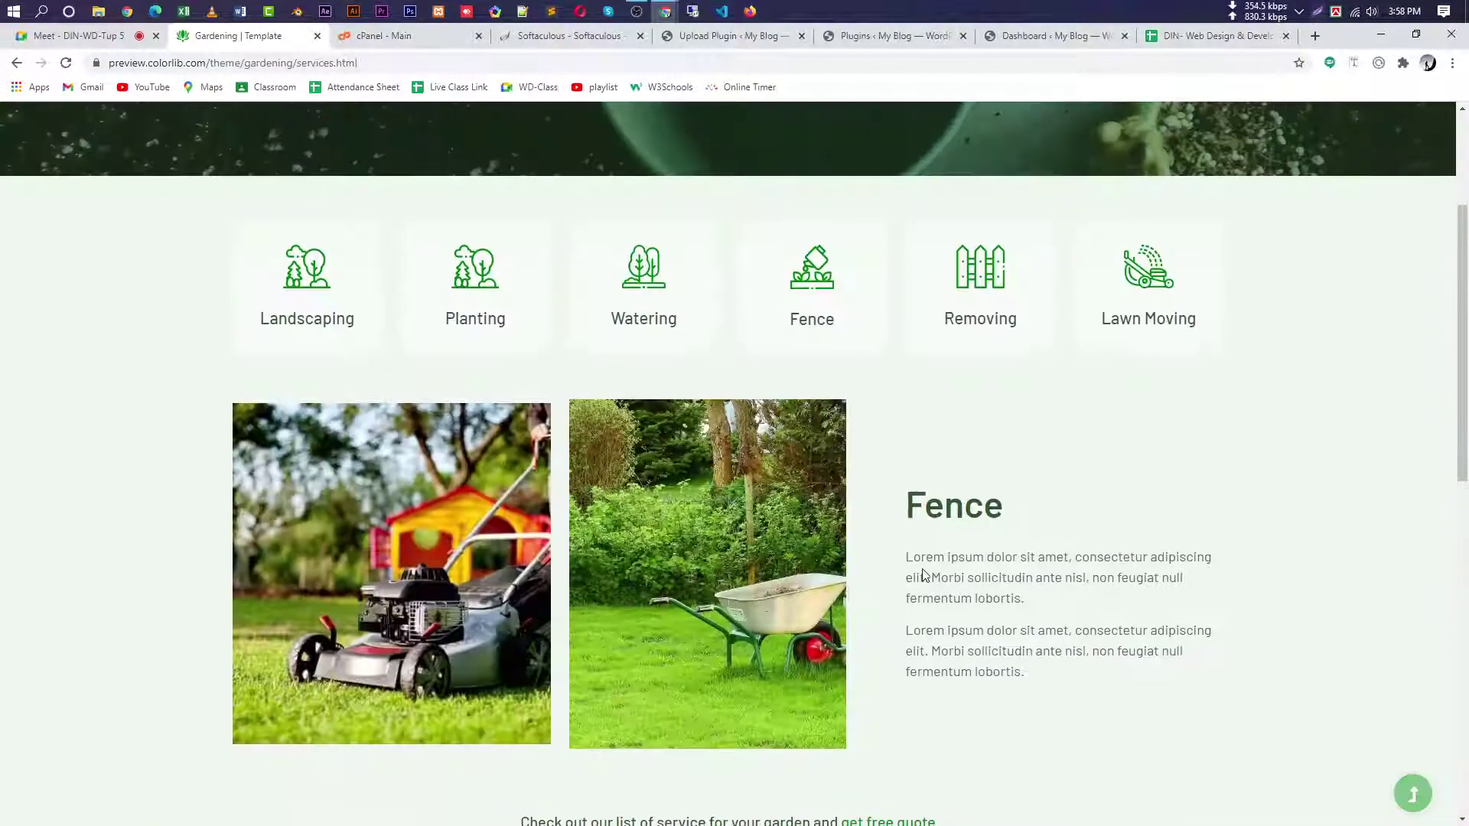
{"action": "scroll", "coordinate": [924, 576], "scroll_direction": "up", "scroll_amount": 3}
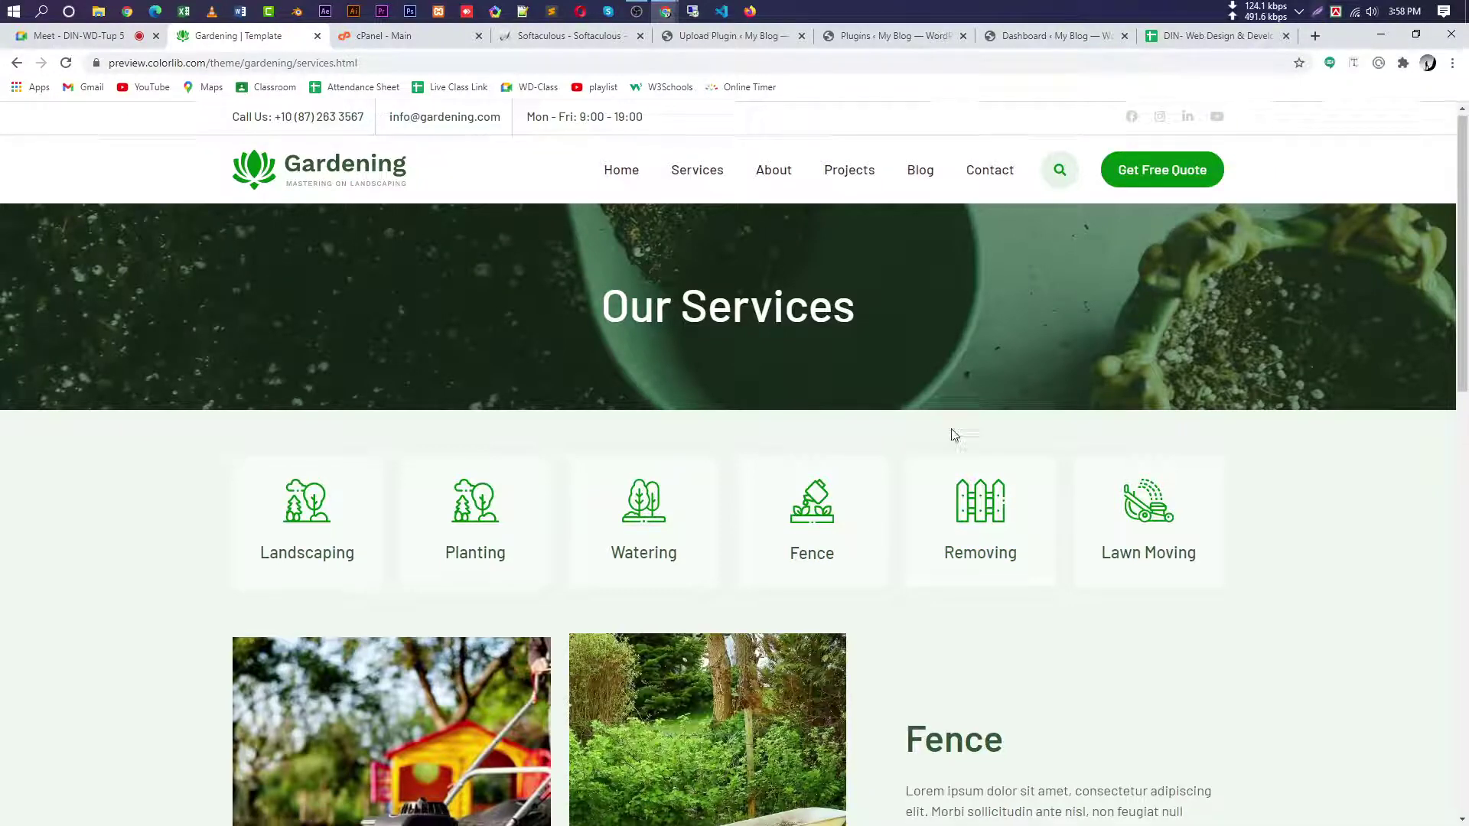
{"action": "scroll", "coordinate": [951, 433], "scroll_direction": "down", "scroll_amount": 15}
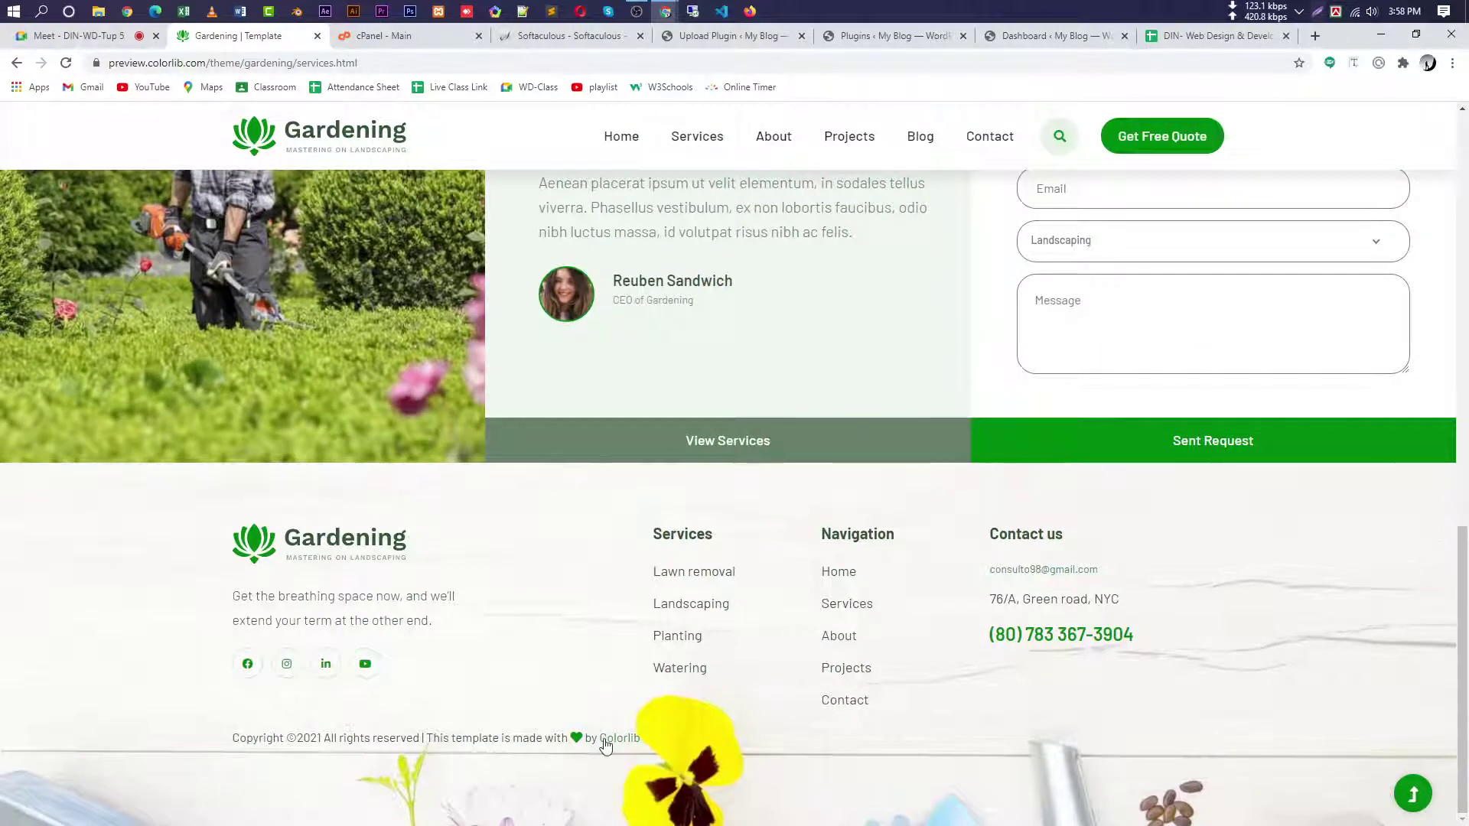
- Inspect the bottom area of the Gardening template's footer in the developer tools, then close them
{"action": "right_click", "coordinate": [677, 804]}
{"action": "left_click", "coordinate": [737, 792]}
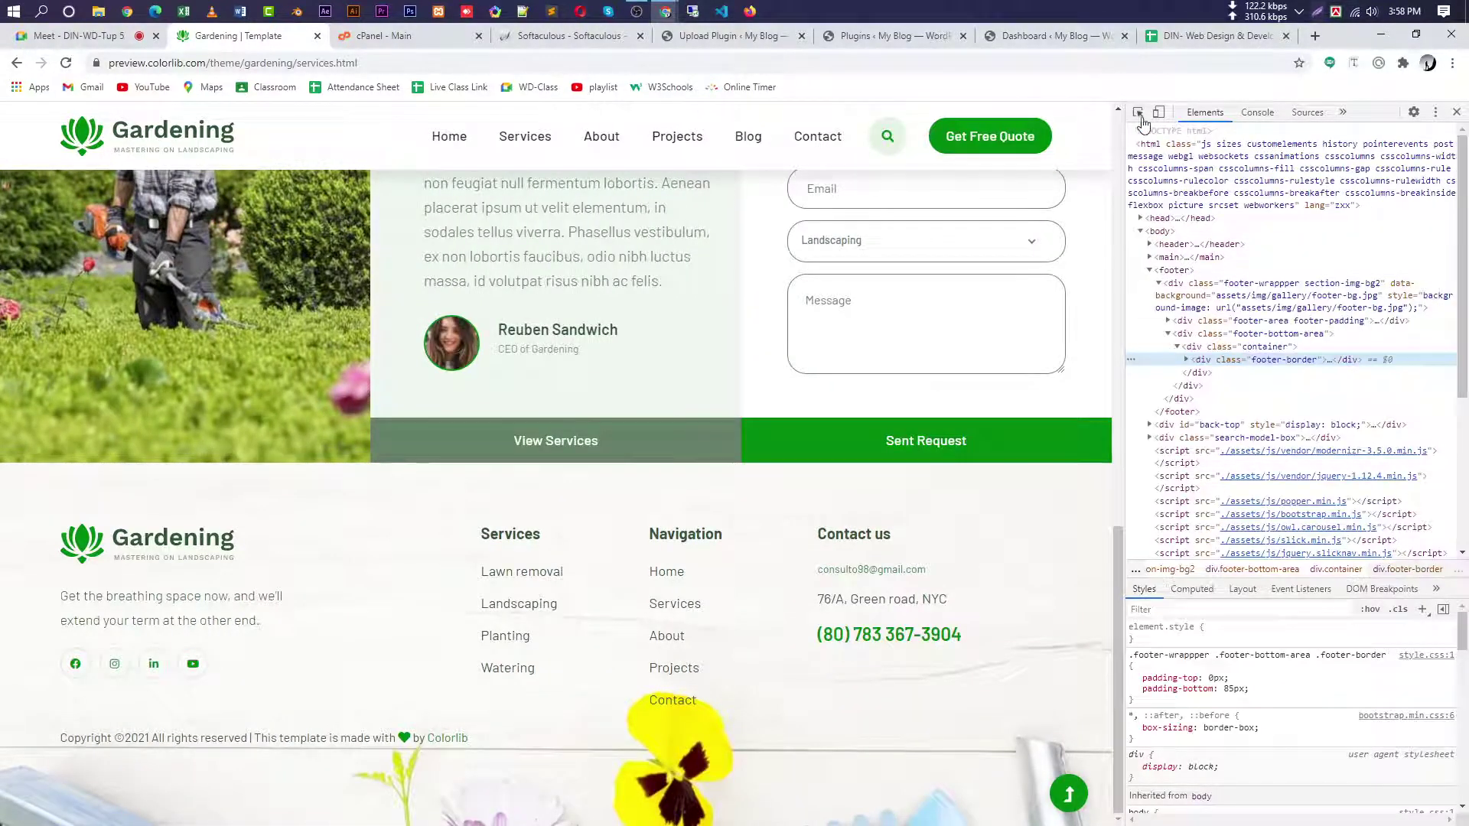
{"action": "left_click", "coordinate": [1139, 113]}
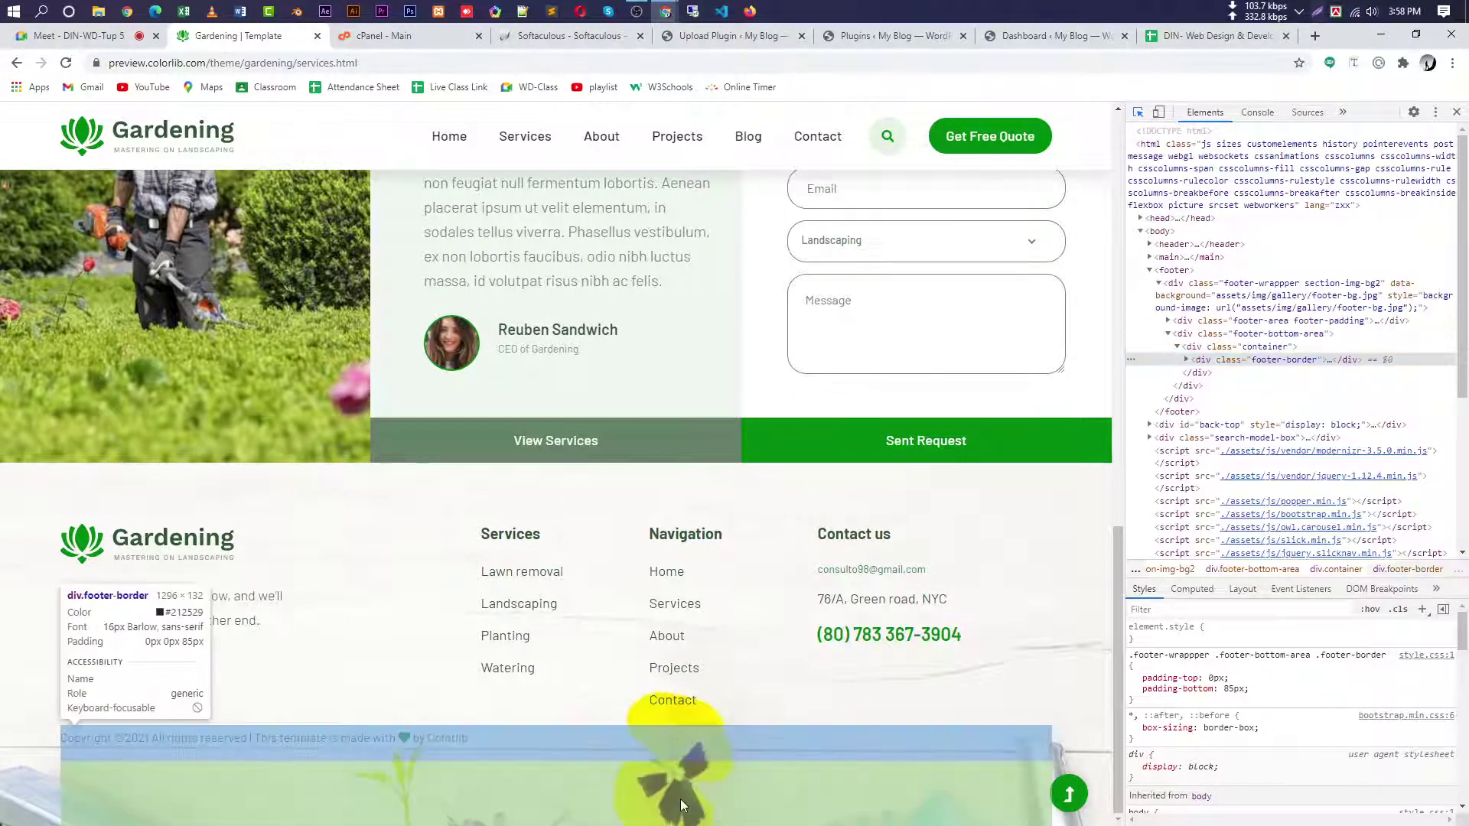
{"action": "left_click", "coordinate": [740, 791]}
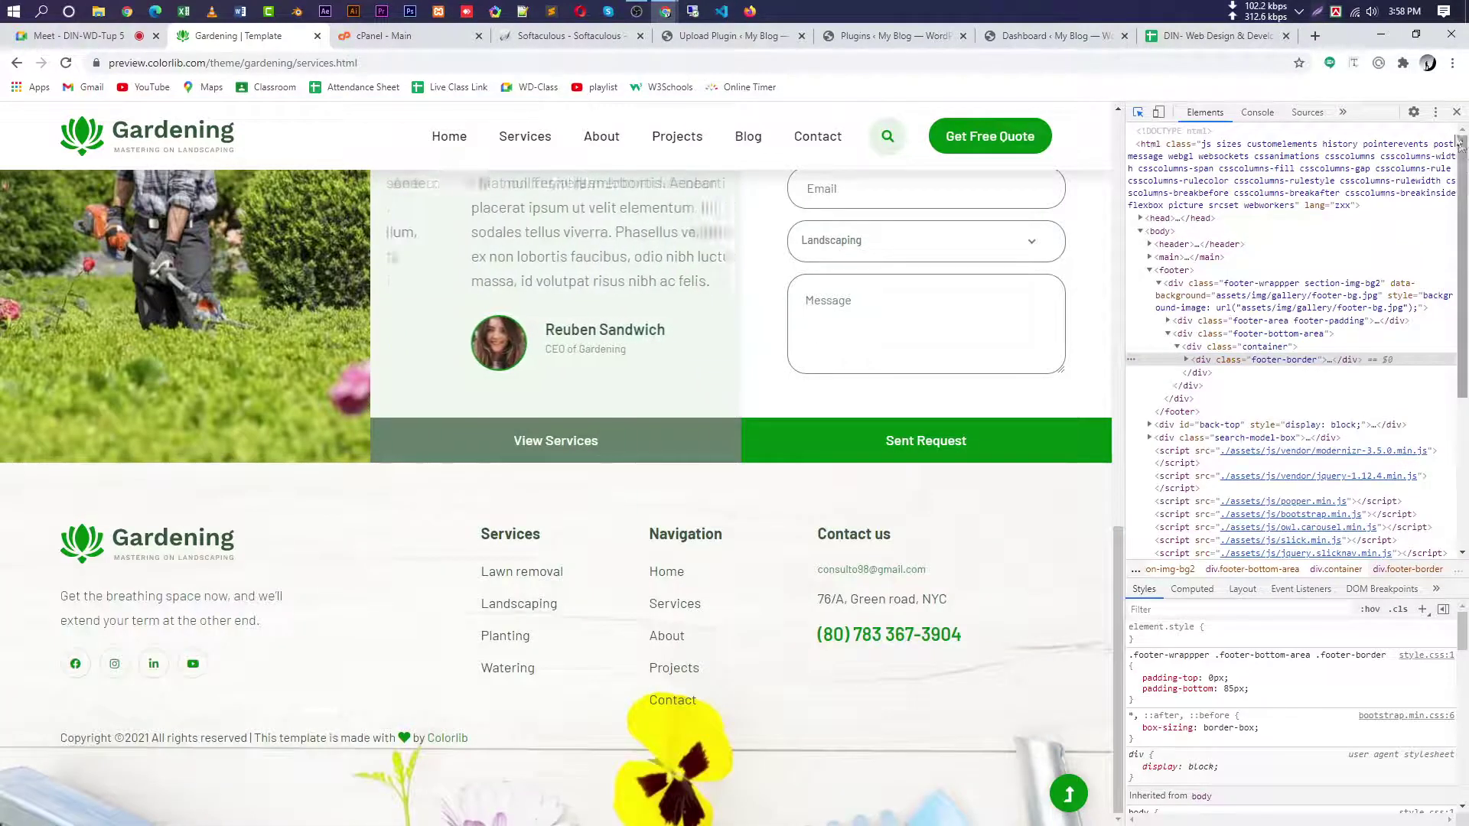
{"action": "key", "text": "F12"}
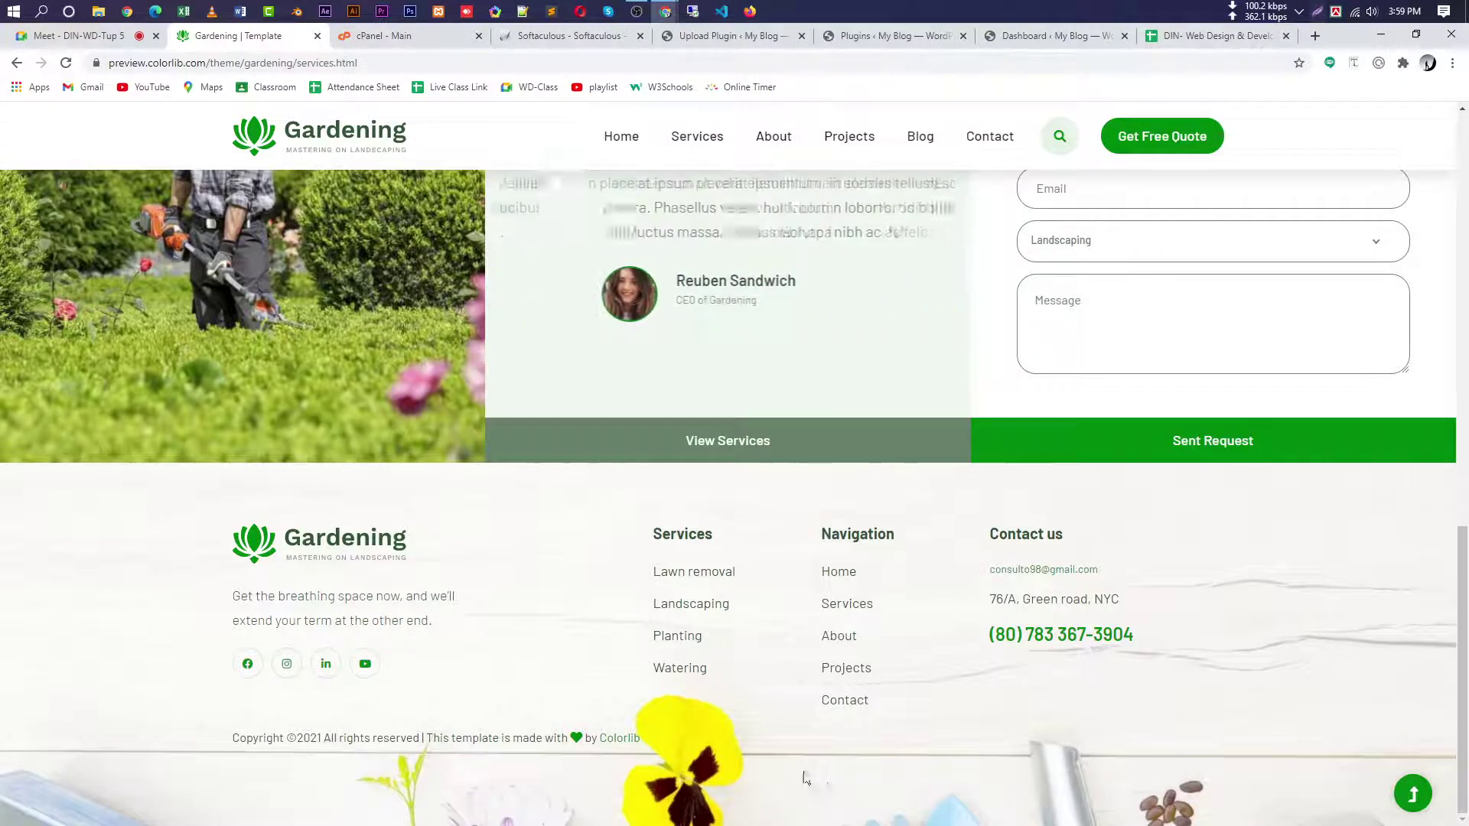
- Close the Google Meet chat and activate the uploaded Elementor Pro plugin in WordPress
{"action": "left_click", "coordinate": [94, 42]}
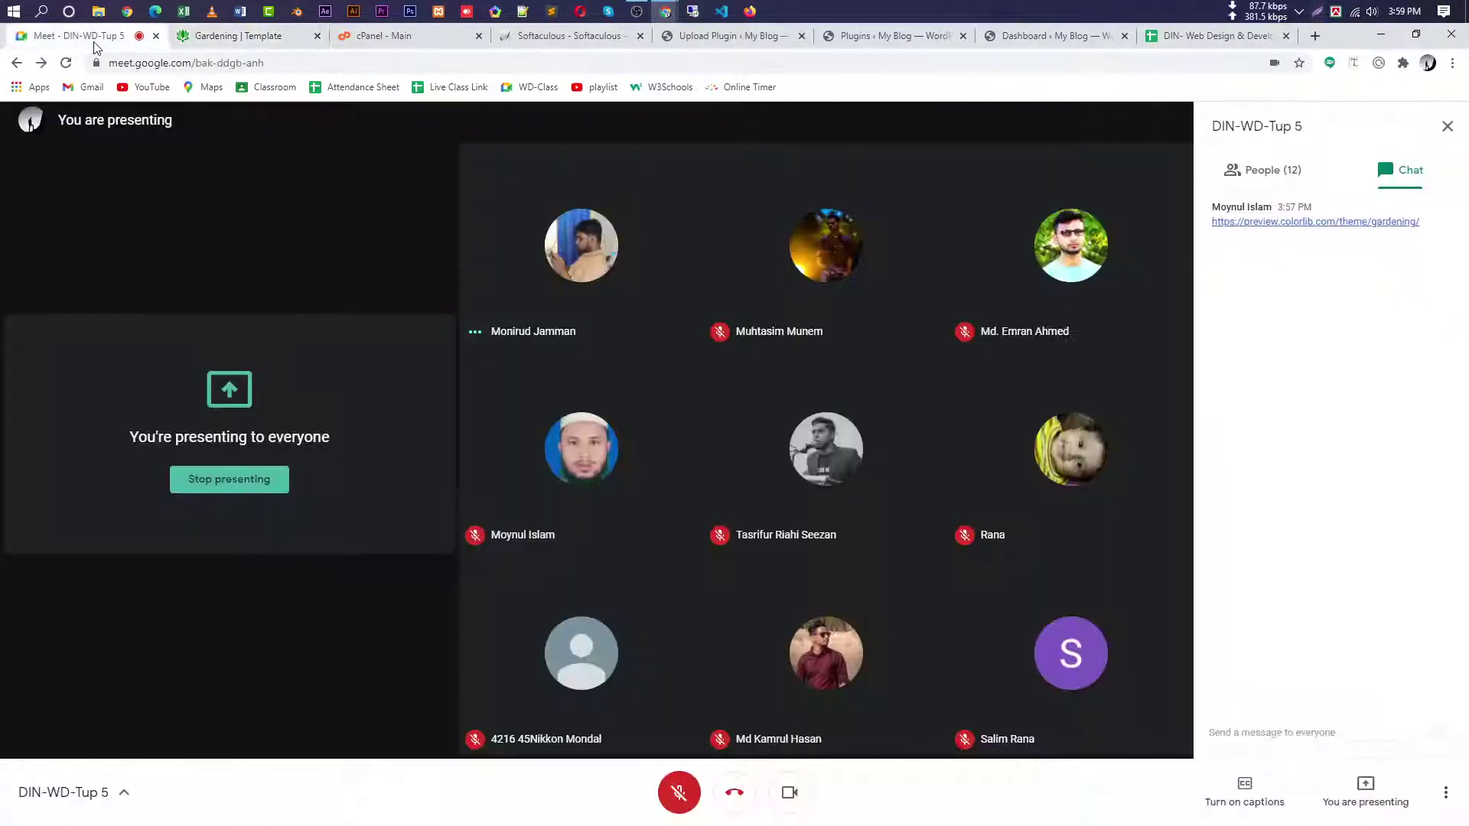
{"action": "left_click", "coordinate": [1447, 125]}
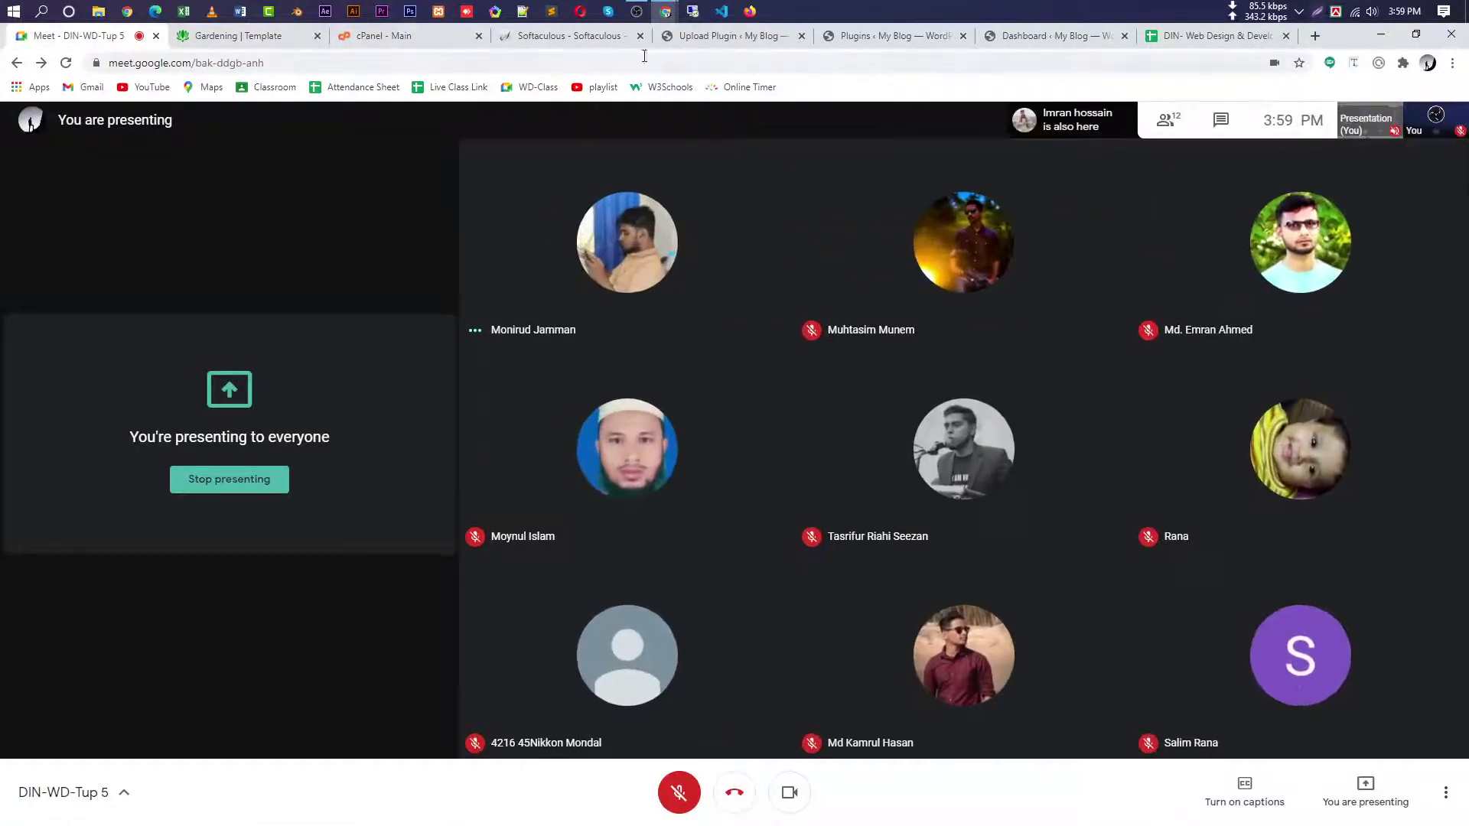
{"action": "left_click", "coordinate": [567, 36]}
{"action": "left_click", "coordinate": [727, 38]}
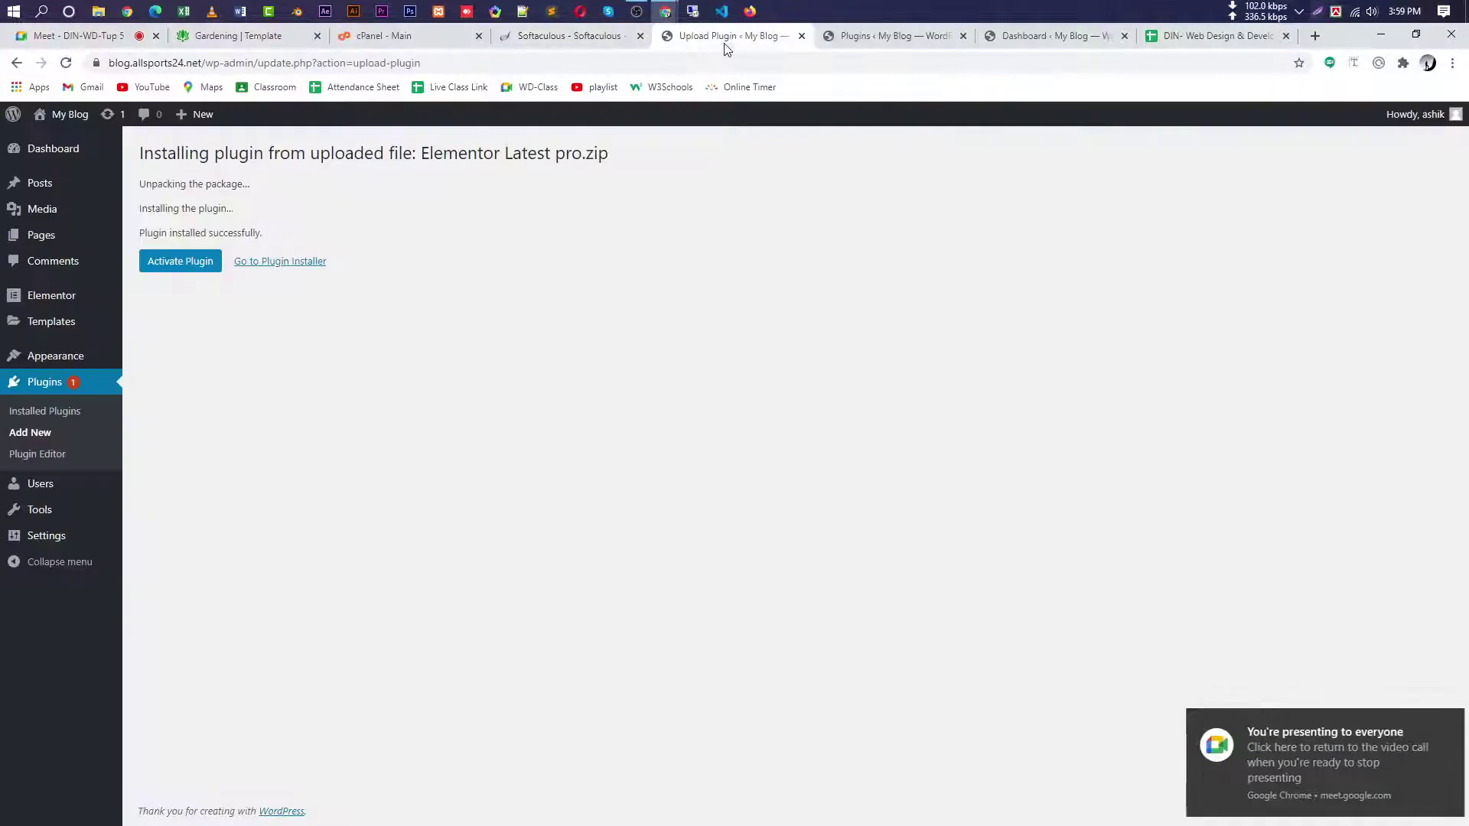
{"action": "left_click", "coordinate": [180, 270]}
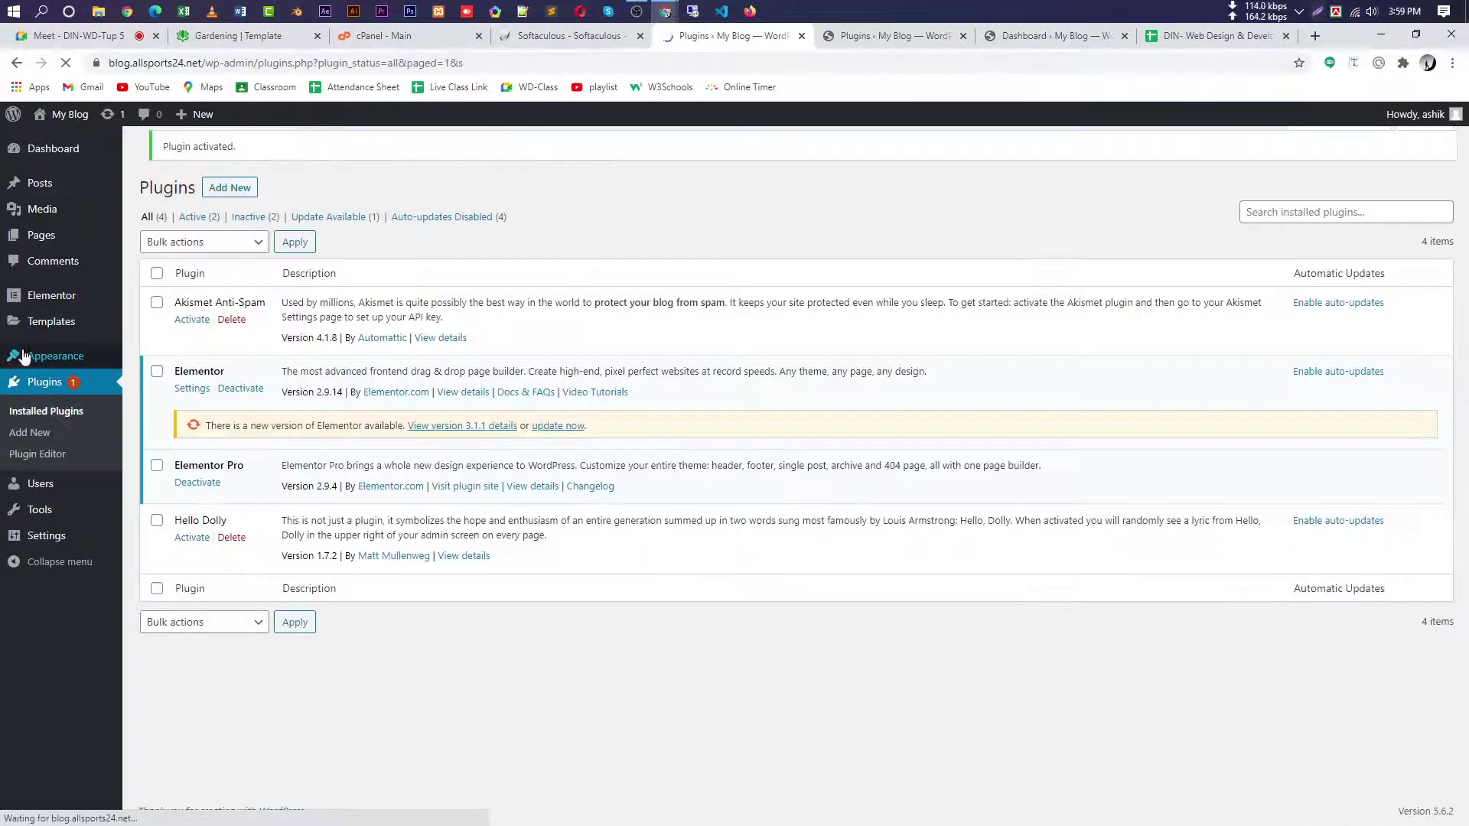
- Start a new Elementor template and choose Footer as its type
{"action": "mouse_move", "coordinate": [33, 332]}
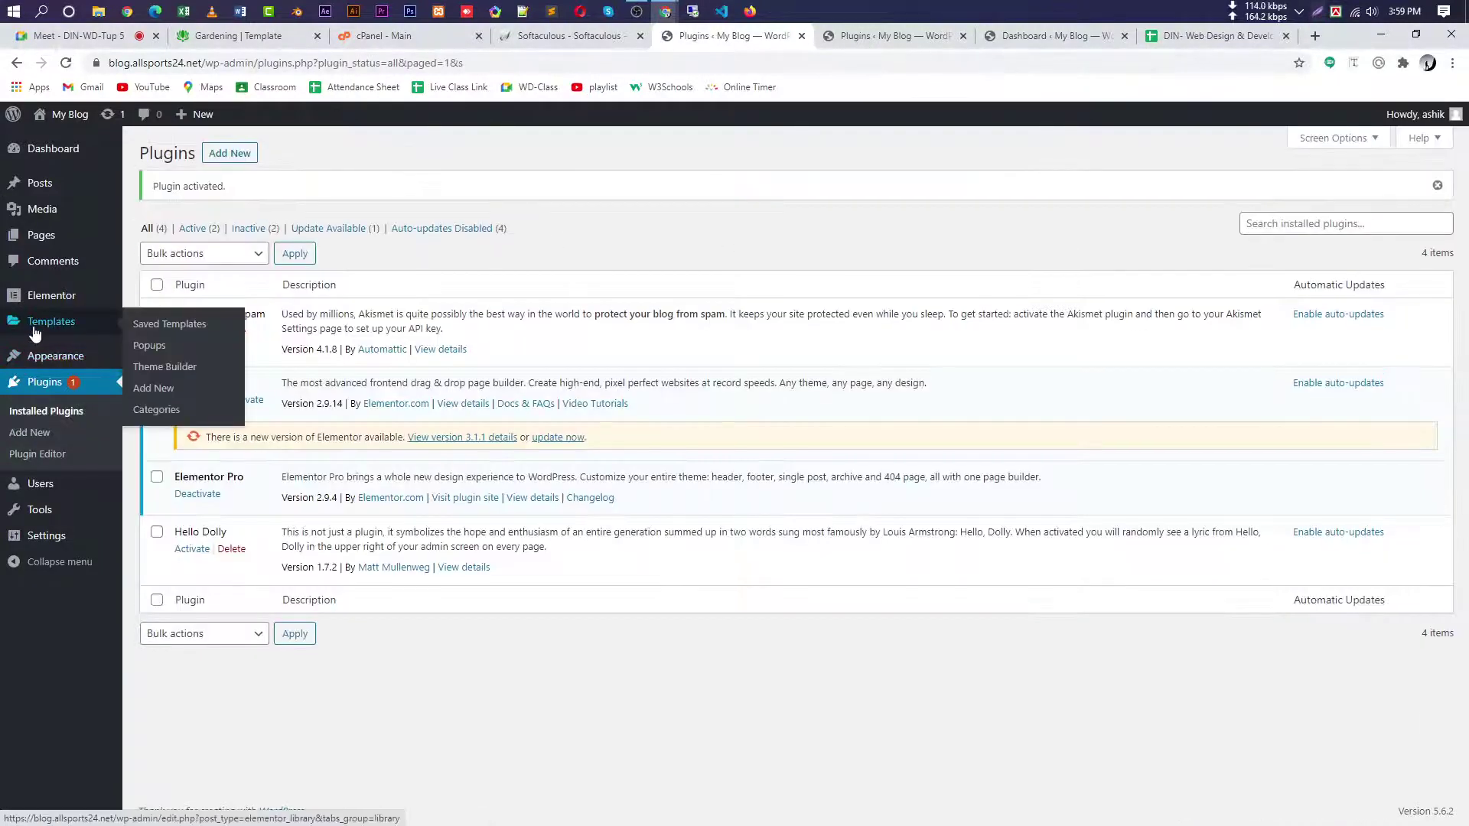
{"action": "left_click", "coordinate": [162, 390]}
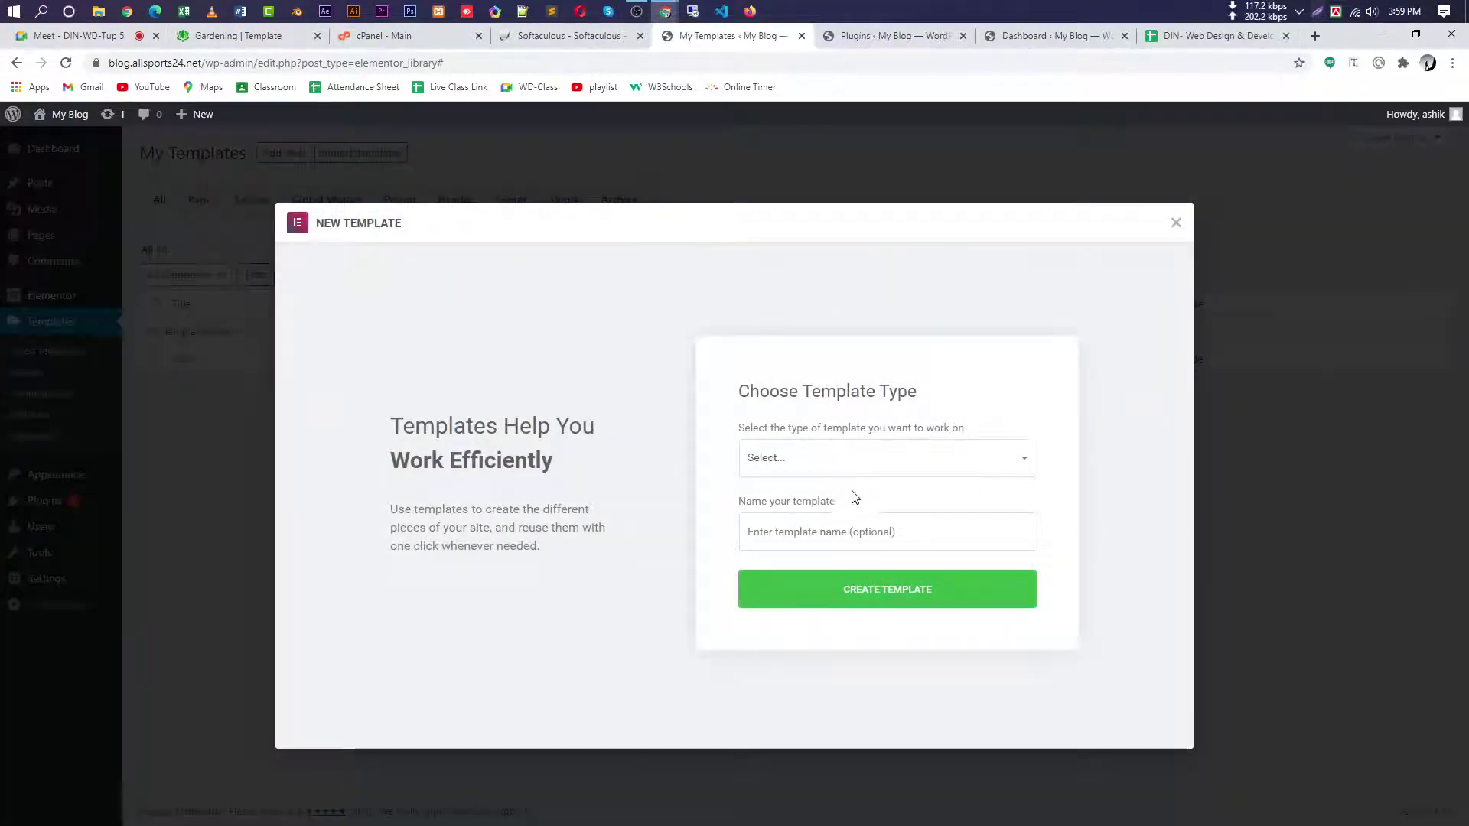
{"action": "left_click", "coordinate": [813, 459]}
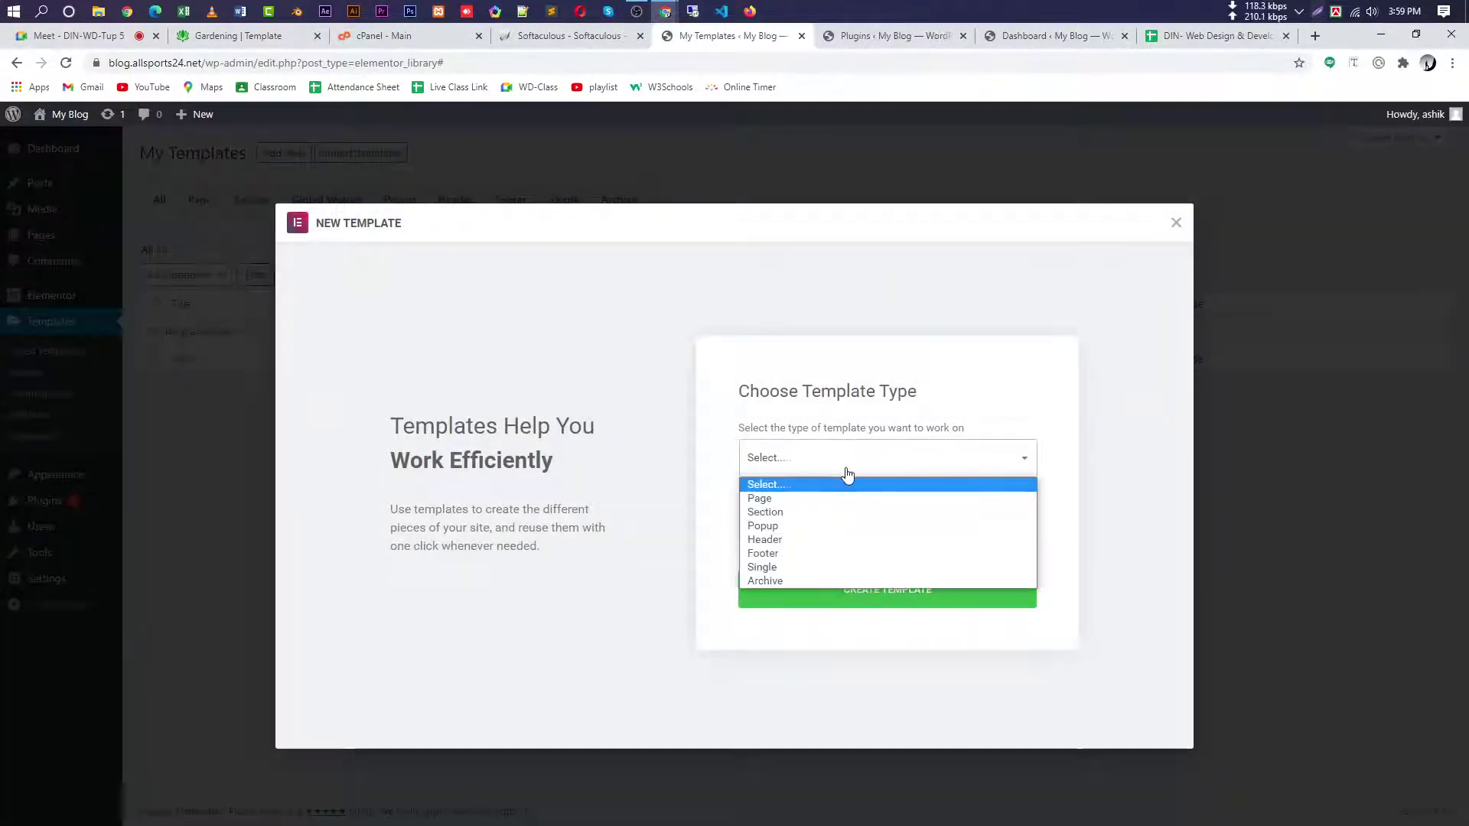
{"action": "left_click", "coordinate": [823, 554]}
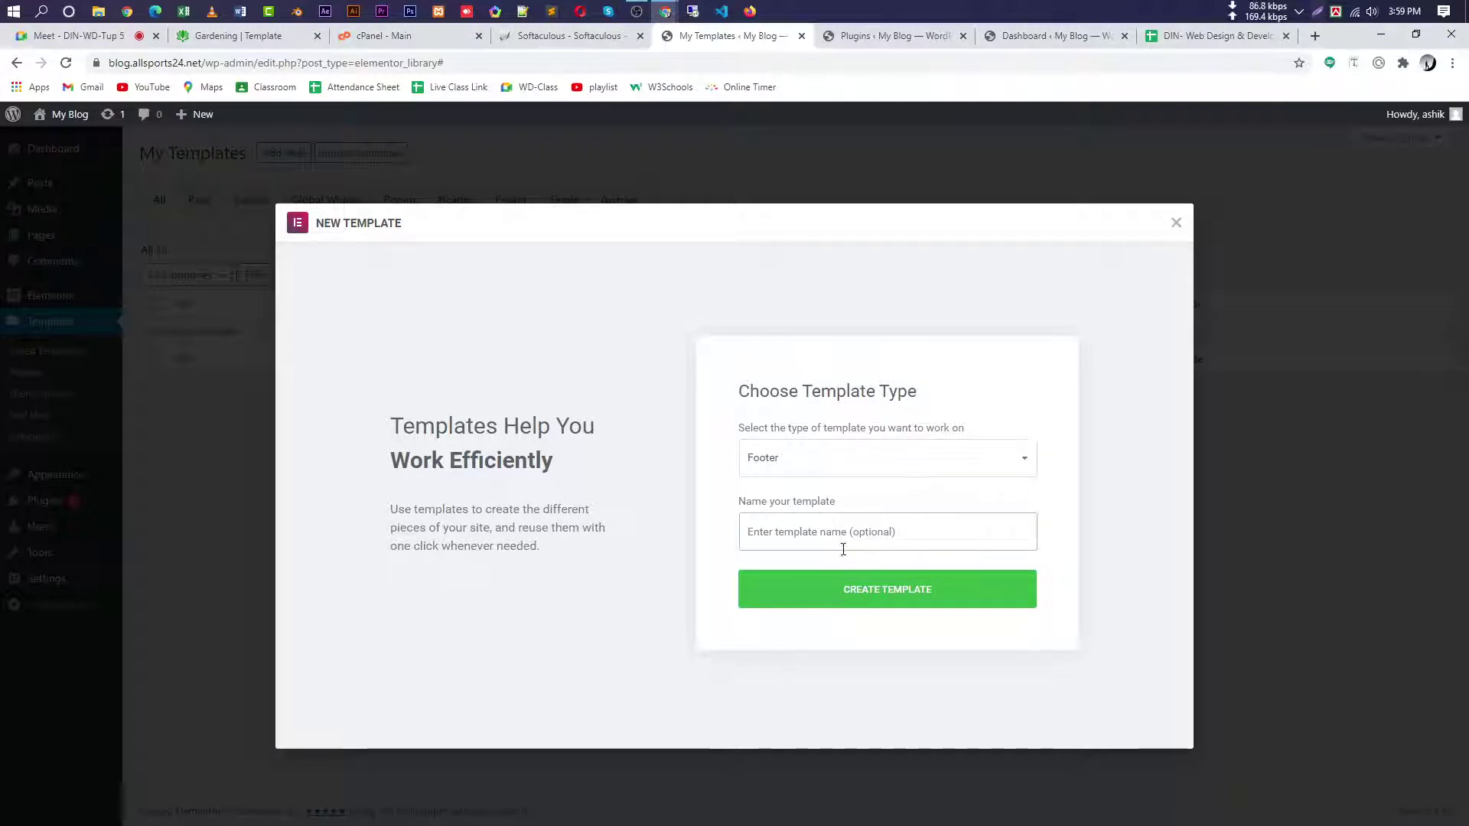
- Name the new template Gardening Footer, copying the word gardening from the Gardening template's address, and keep Footer as the template type
{"action": "left_click", "coordinate": [243, 39]}
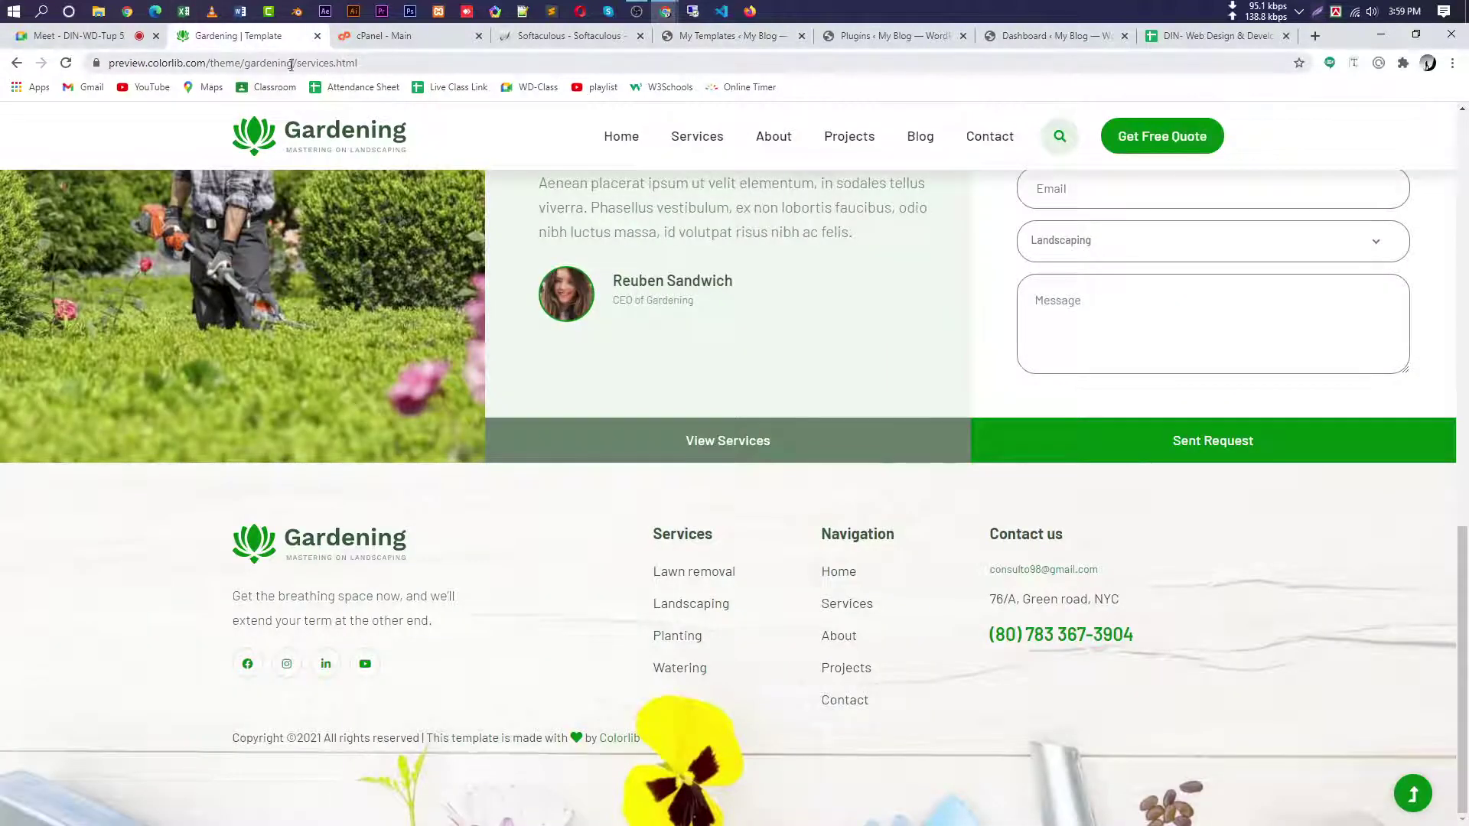
{"action": "left_click_drag", "start_coordinate": [291, 65], "coordinate": [249, 67]}
{"action": "key", "text": "ctrl+c"}
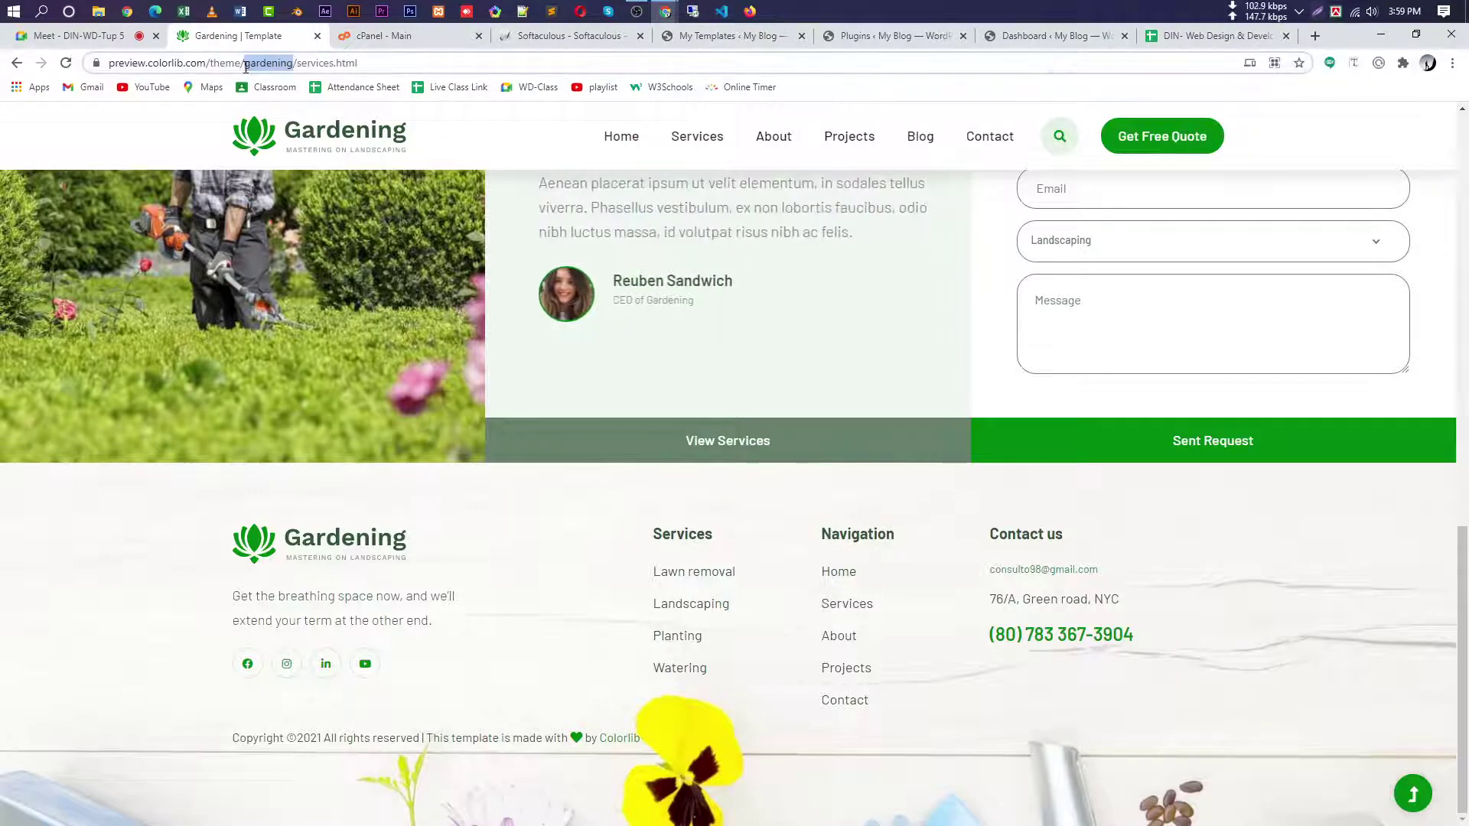
{"action": "left_click", "coordinate": [923, 38]}
{"action": "key", "text": "ctrl+Tab"}
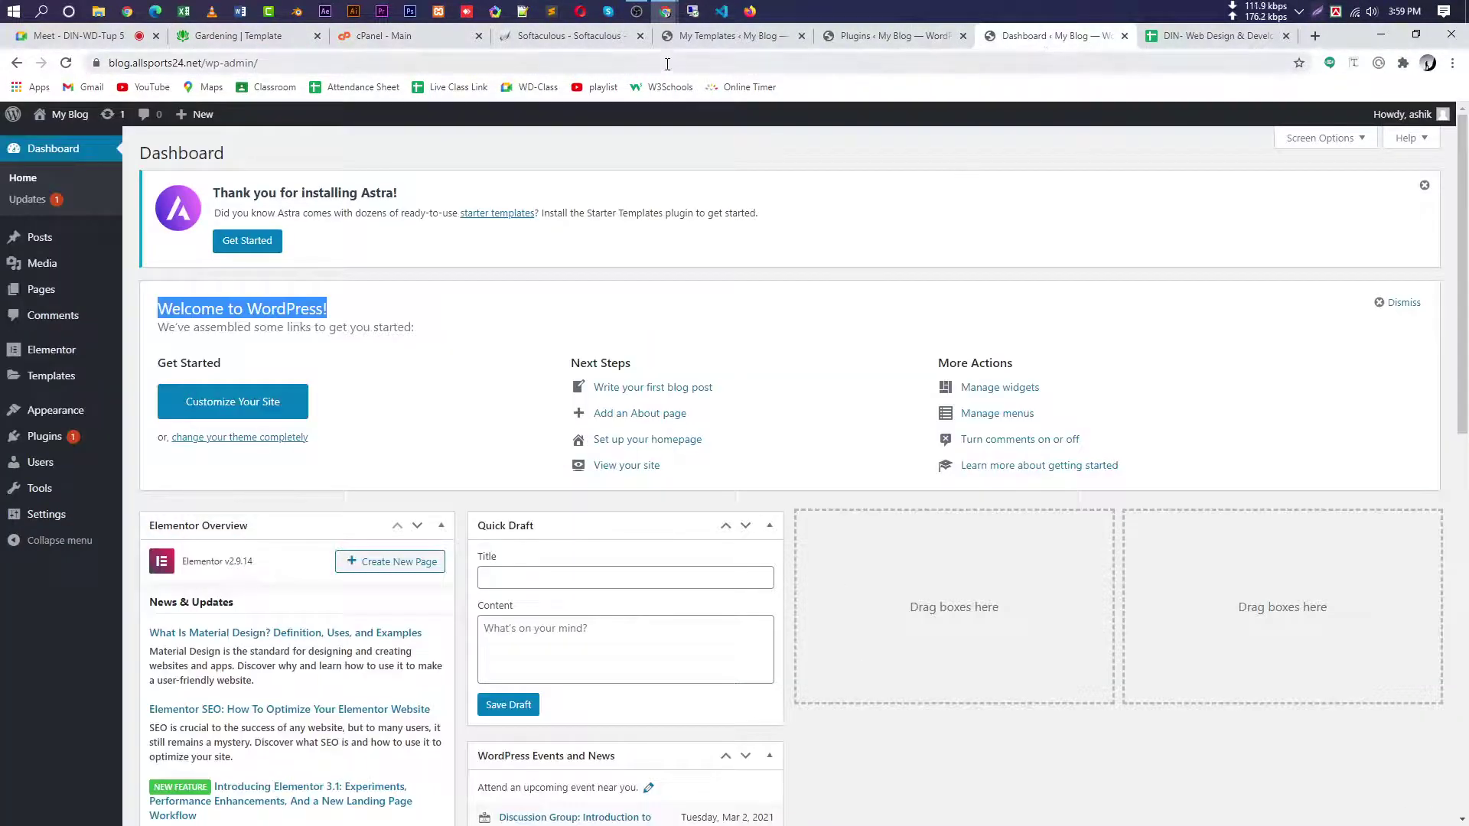
{"action": "key", "text": "ctrl+shift+Tab"}
{"action": "key", "text": "ctrl+shift+Tab"}
{"action": "key", "text": "ctrl+v"}
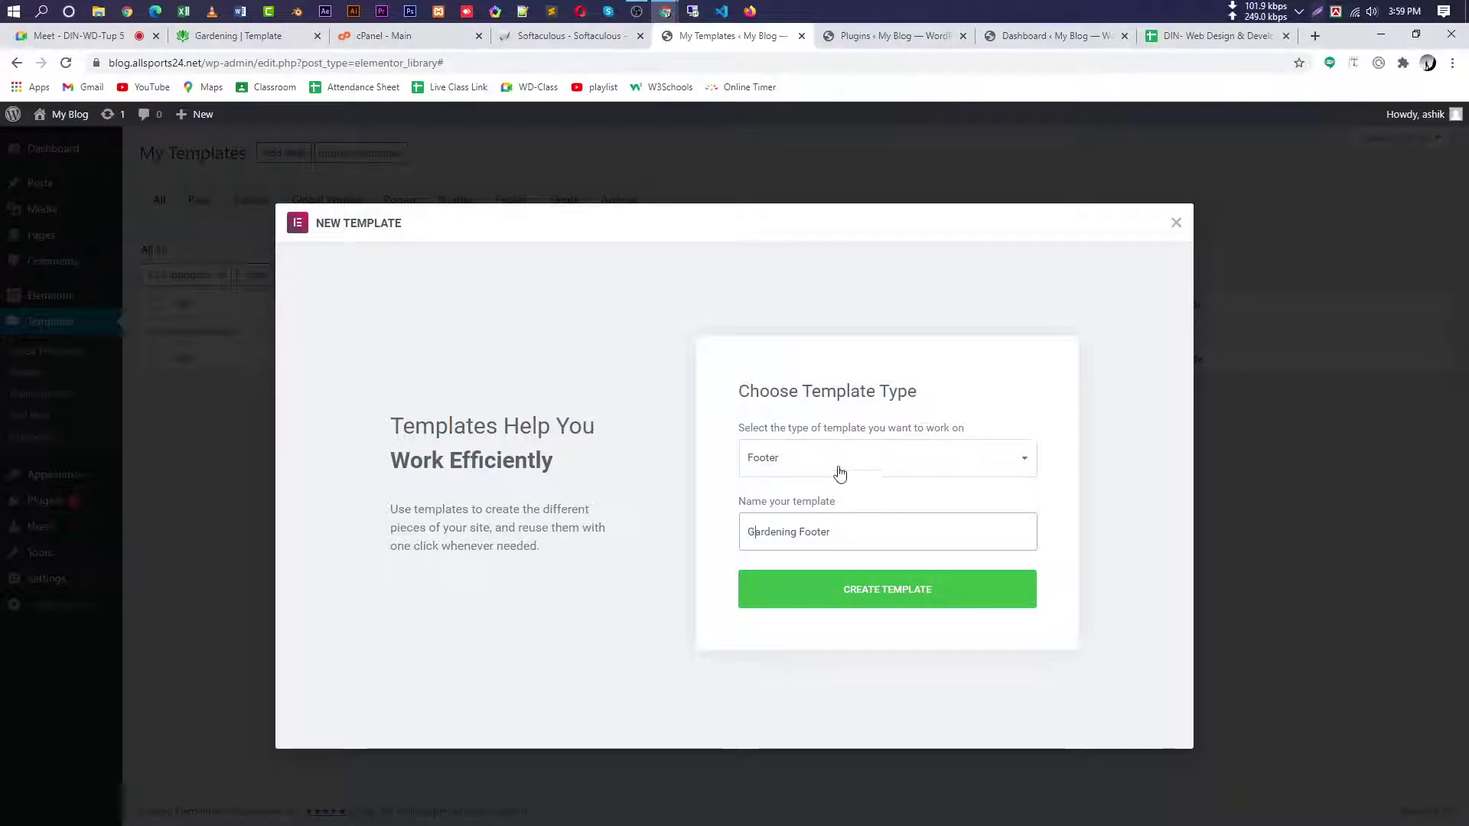
{"action": "left_click", "coordinate": [782, 460]}
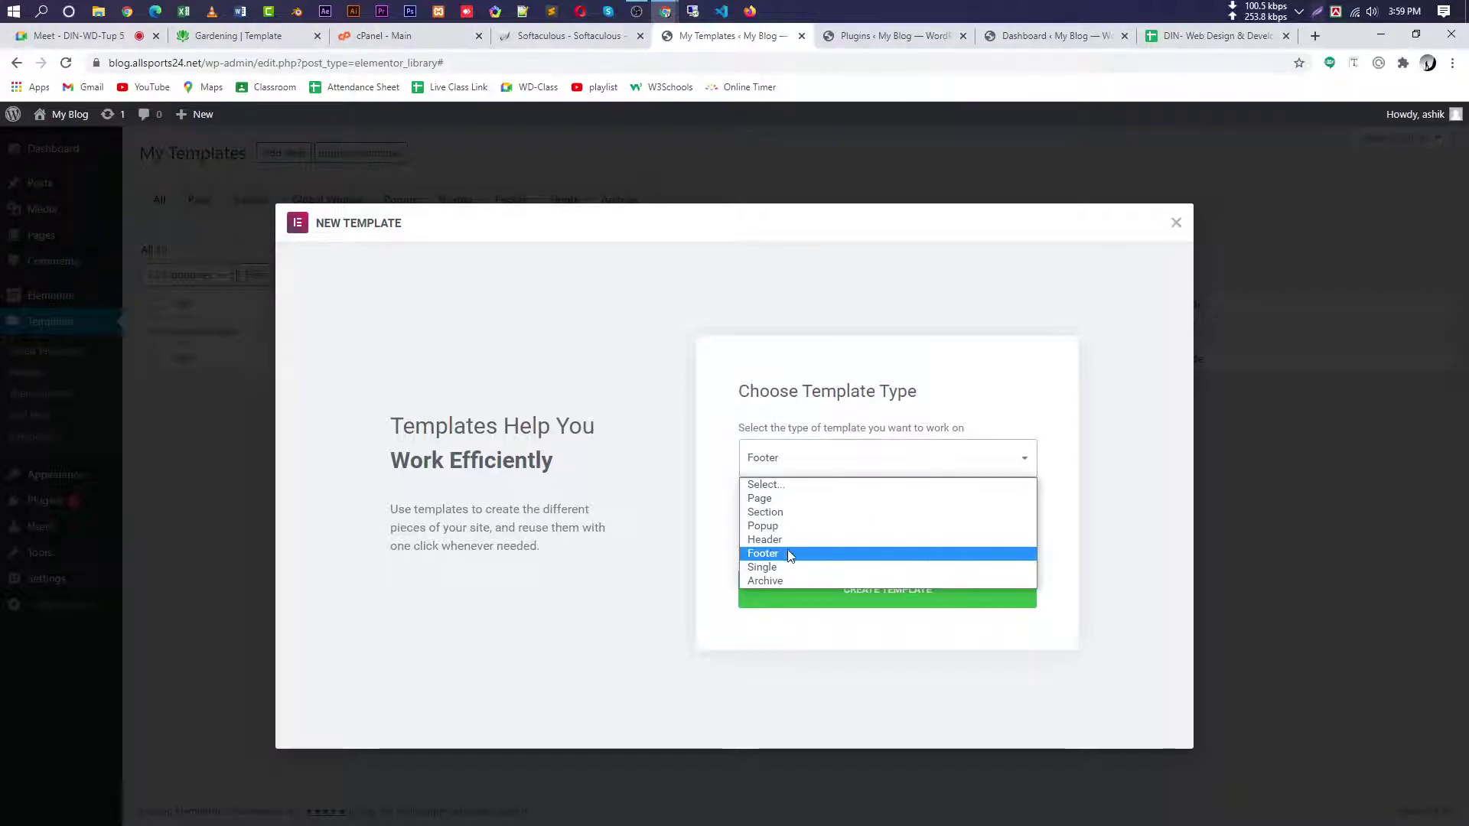
{"action": "left_click", "coordinate": [789, 554]}
{"action": "left_click", "coordinate": [390, 65]}
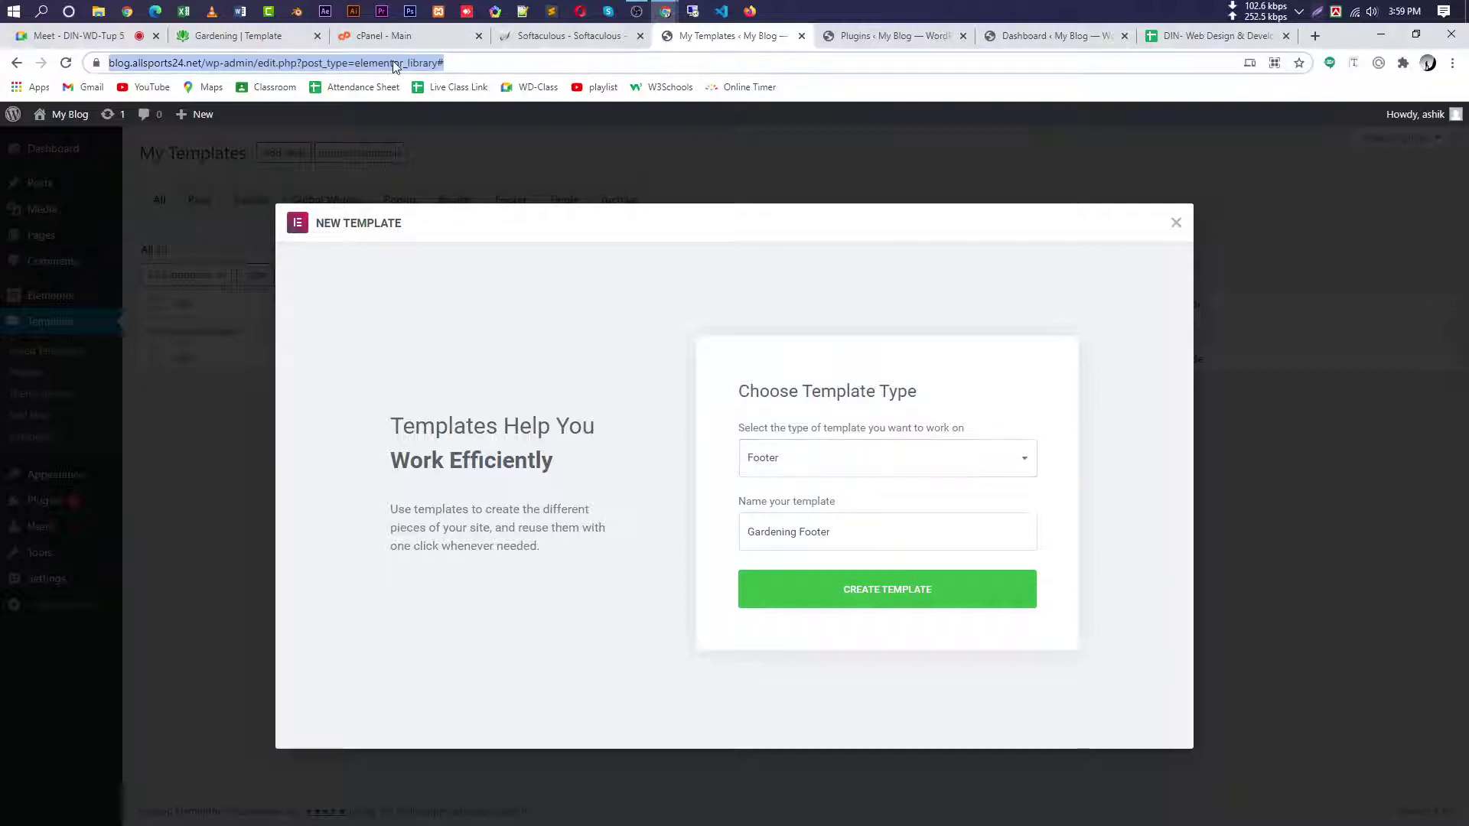
{"action": "type", "text": "<foo"}
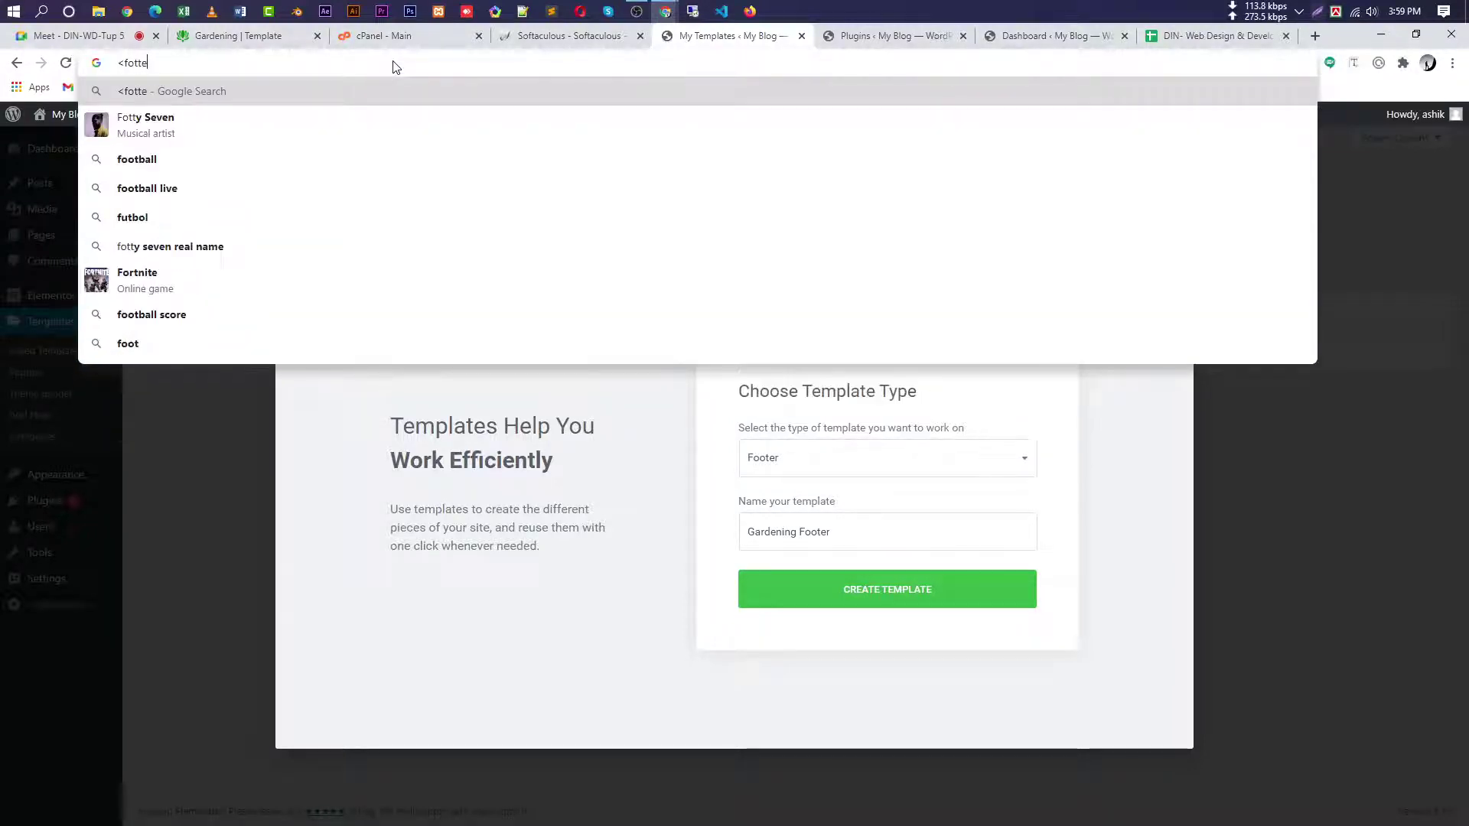
{"action": "key", "text": "BackSpace"}
{"action": "type", "text": "otee"}
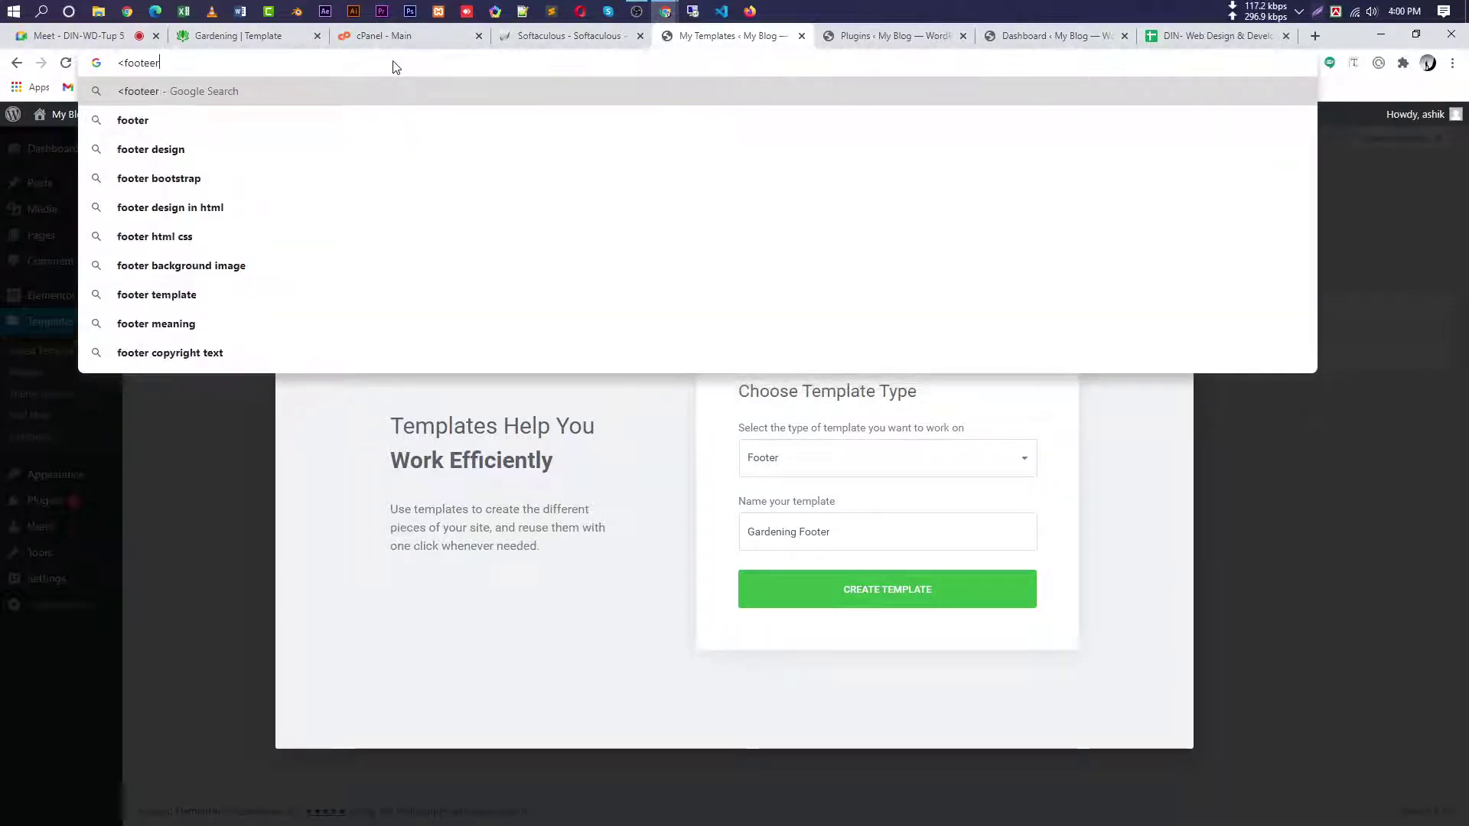
{"action": "key", "text": "BackSpace"}
{"action": "type", "text": "r>"}
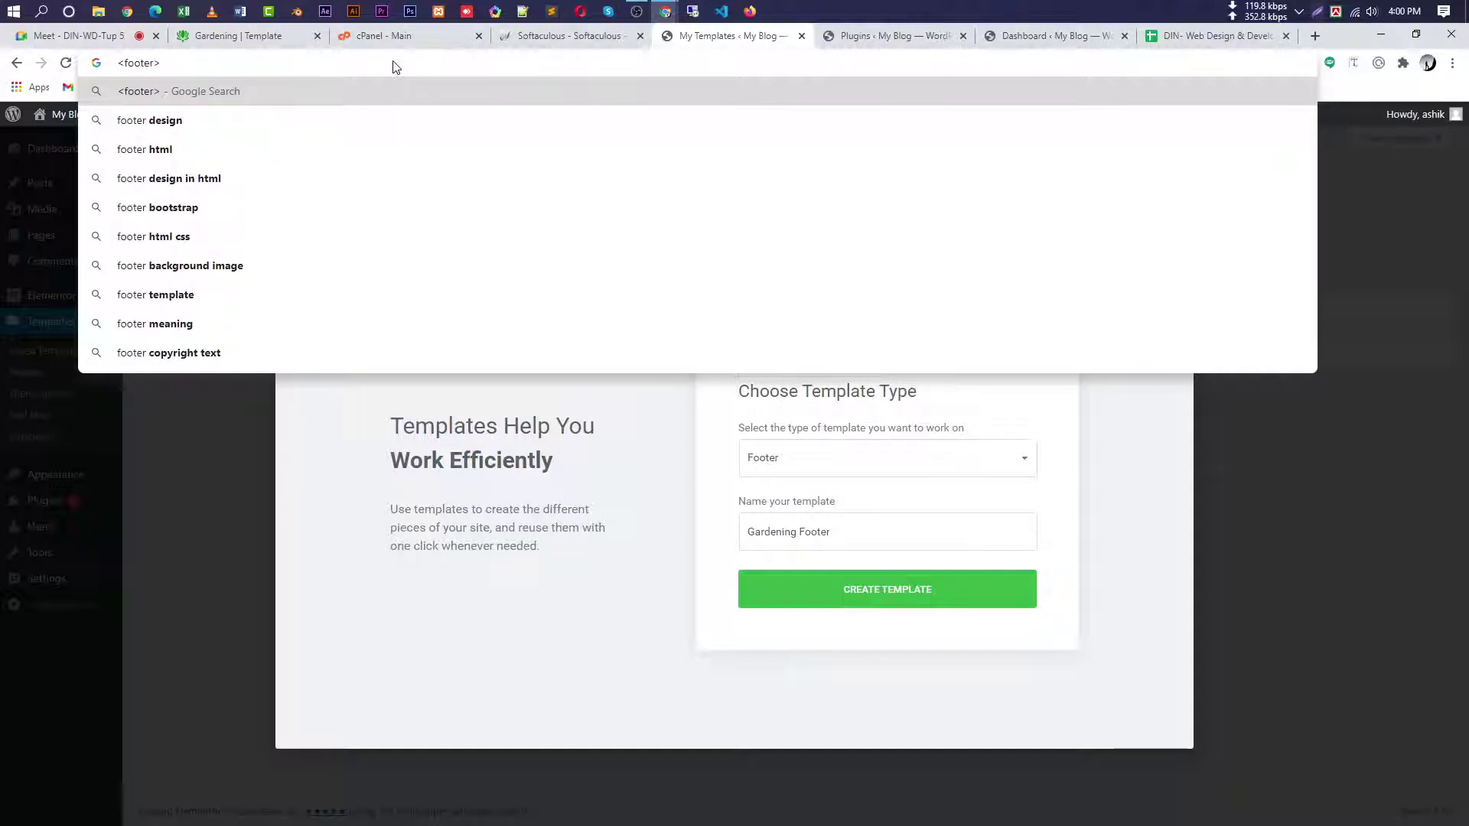
{"action": "key", "text": "ctrl+a"}
{"action": "left_click", "coordinate": [554, 494]}
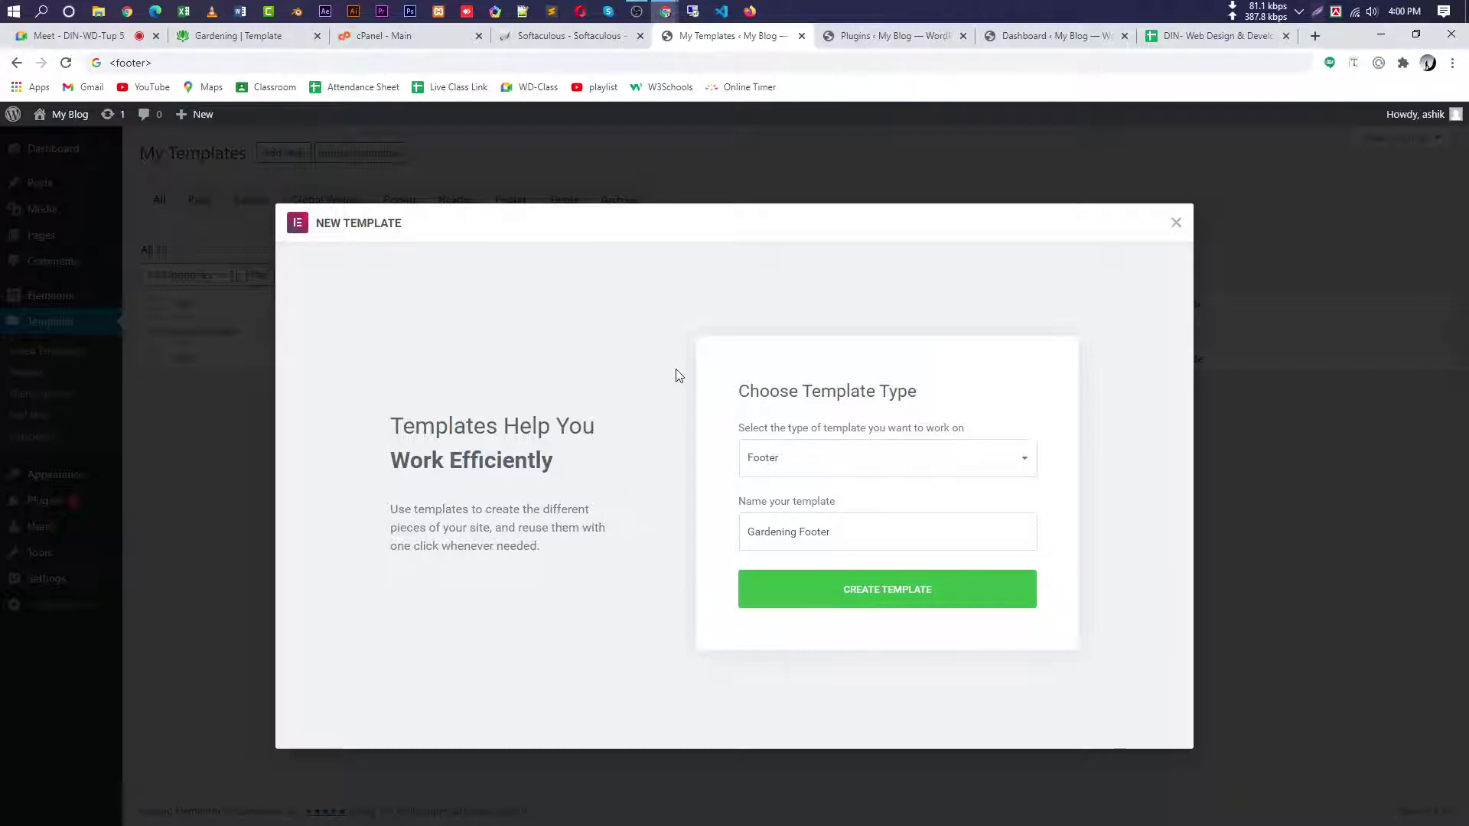
- Create the footer template, then close the Softaculous and cPanel pages and return to the Gardening template
{"action": "left_click", "coordinate": [875, 595]}
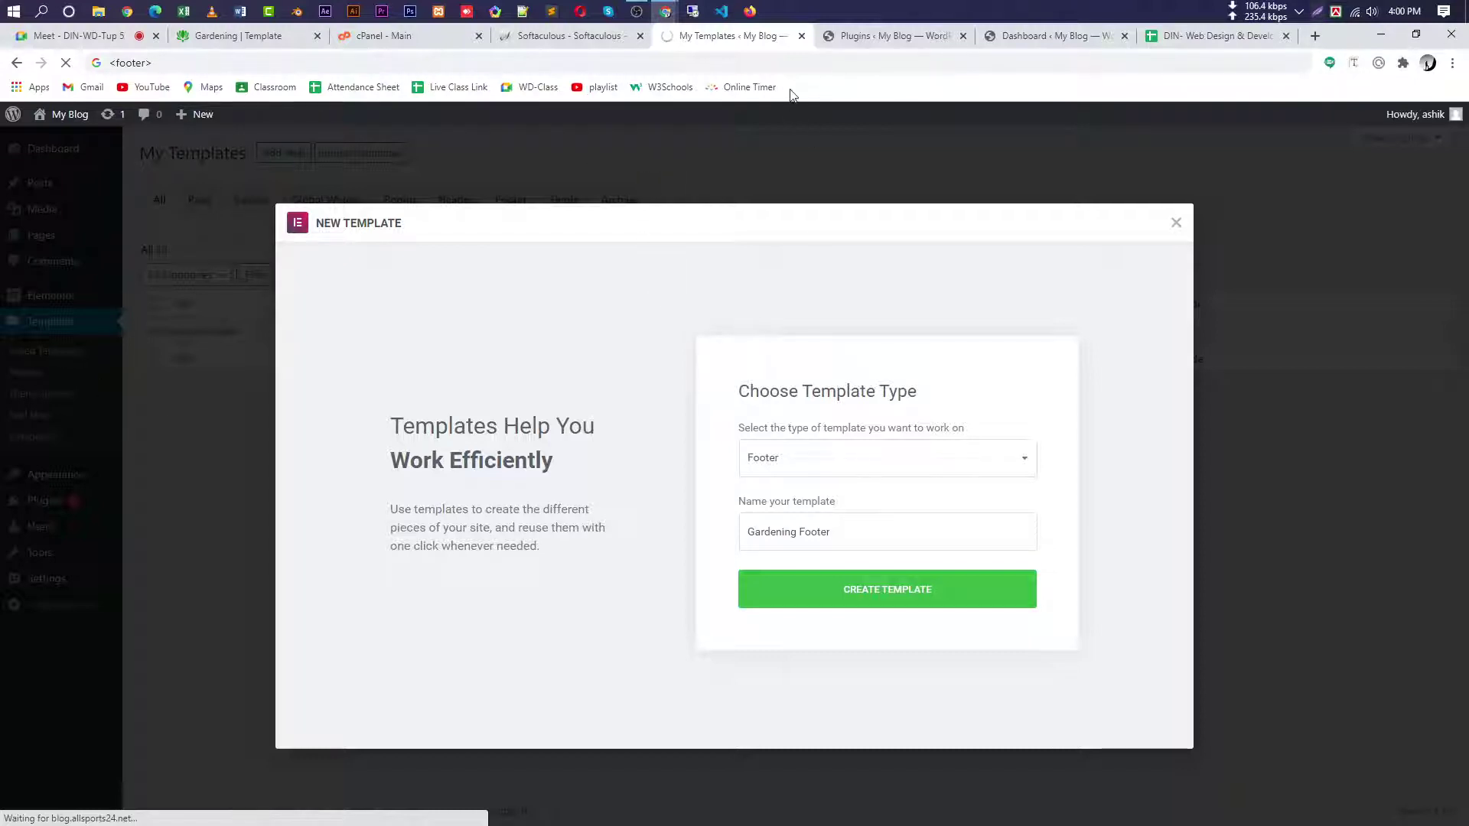
{"action": "left_click", "coordinate": [551, 46]}
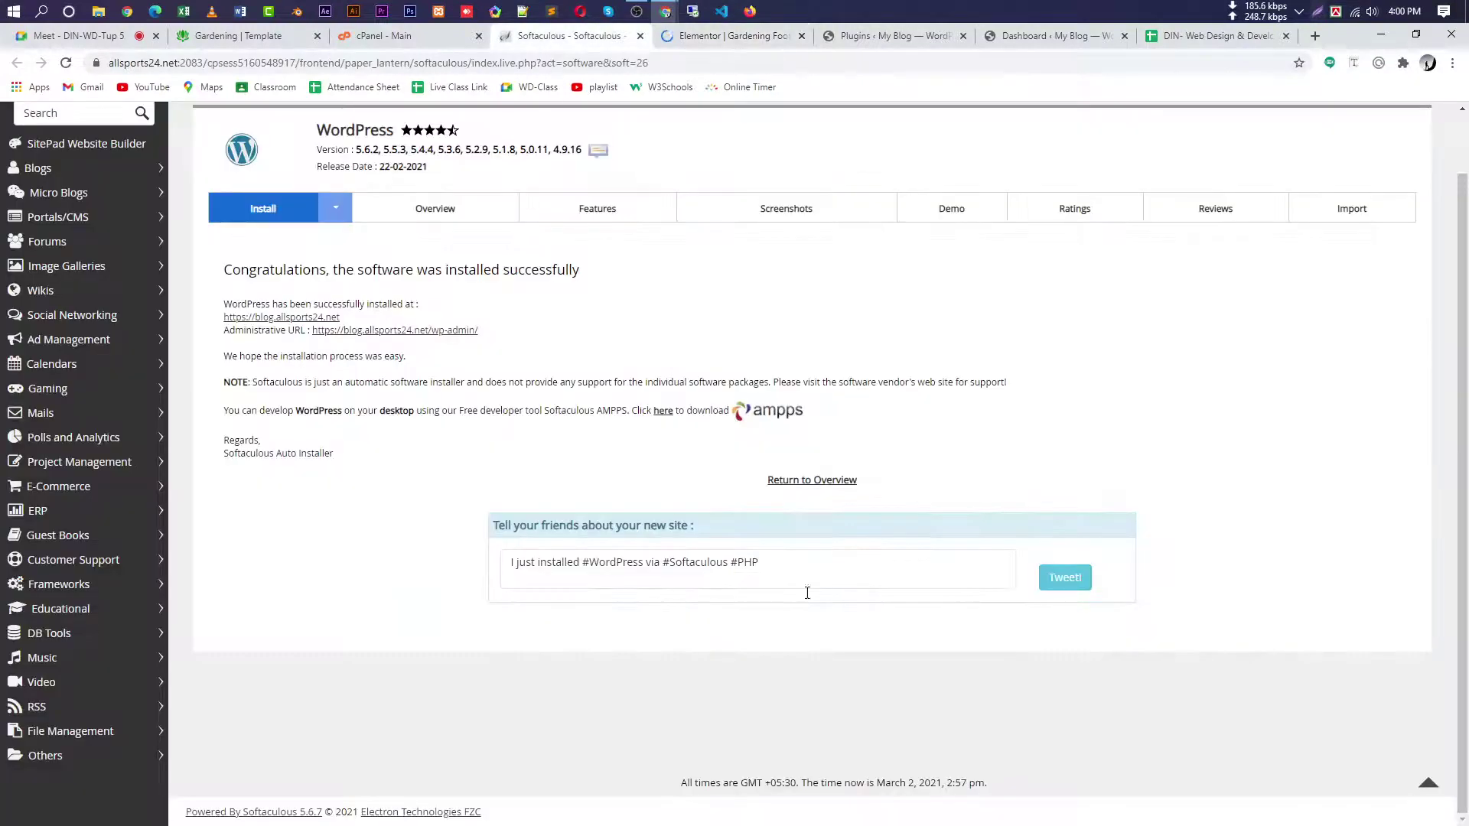
{"action": "left_click", "coordinate": [640, 36]}
{"action": "left_click", "coordinate": [426, 35]}
{"action": "left_click", "coordinate": [478, 36]}
{"action": "left_click", "coordinate": [298, 38]}
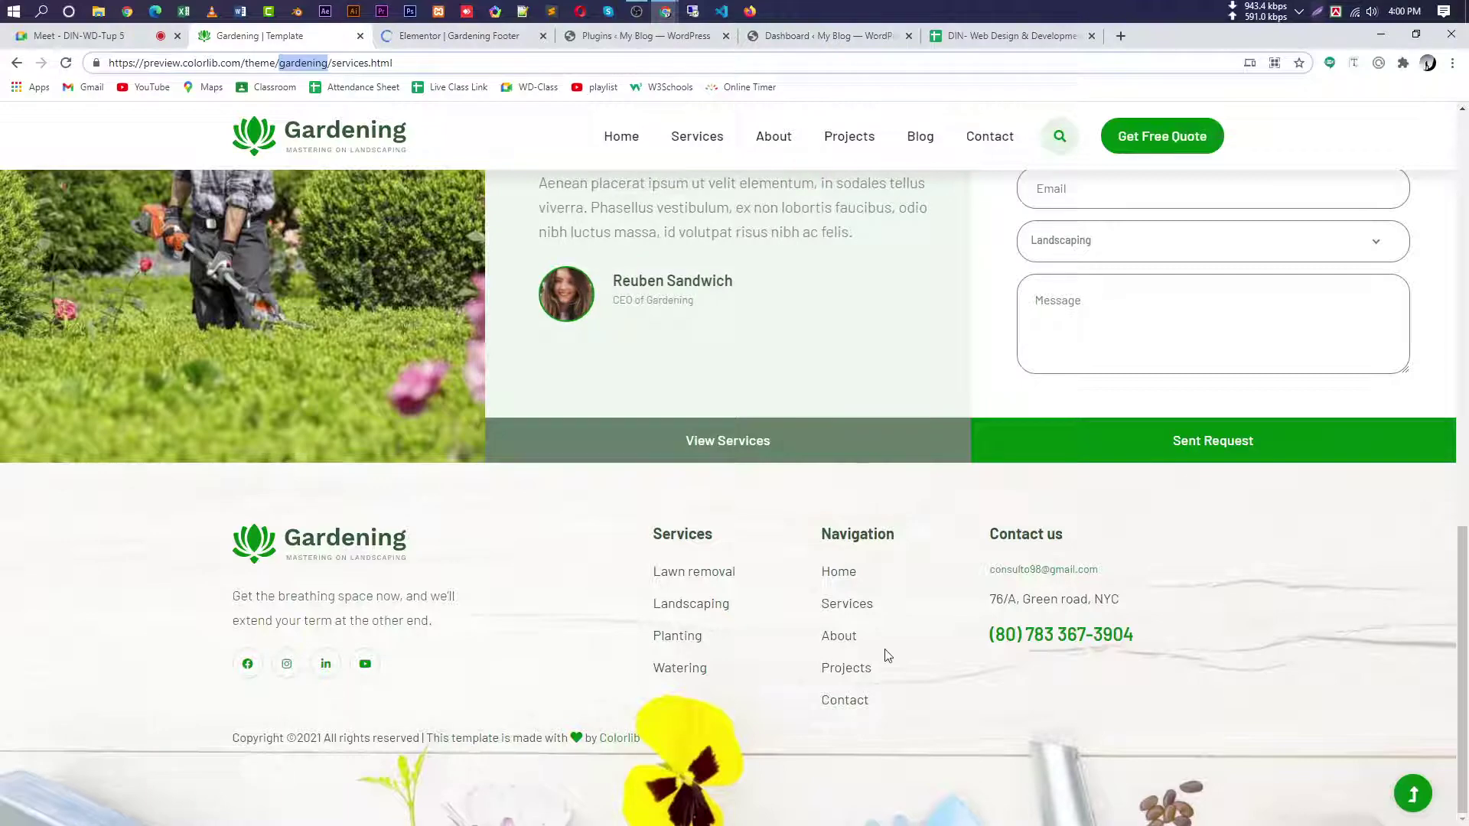
{"action": "key", "text": "Print"}
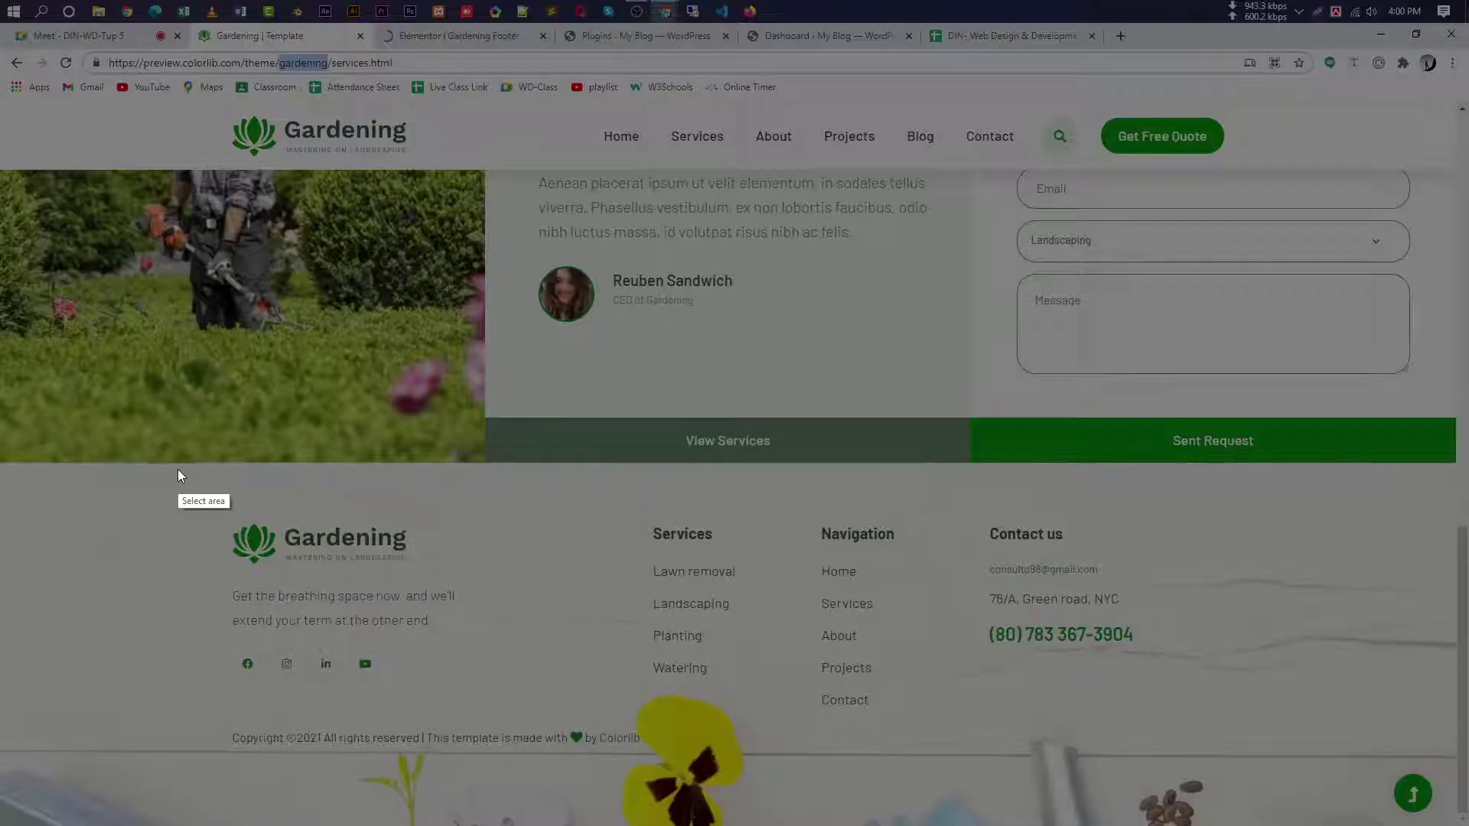
{"action": "left_click_drag", "start_coordinate": [182, 462], "coordinate": [190, 823]}
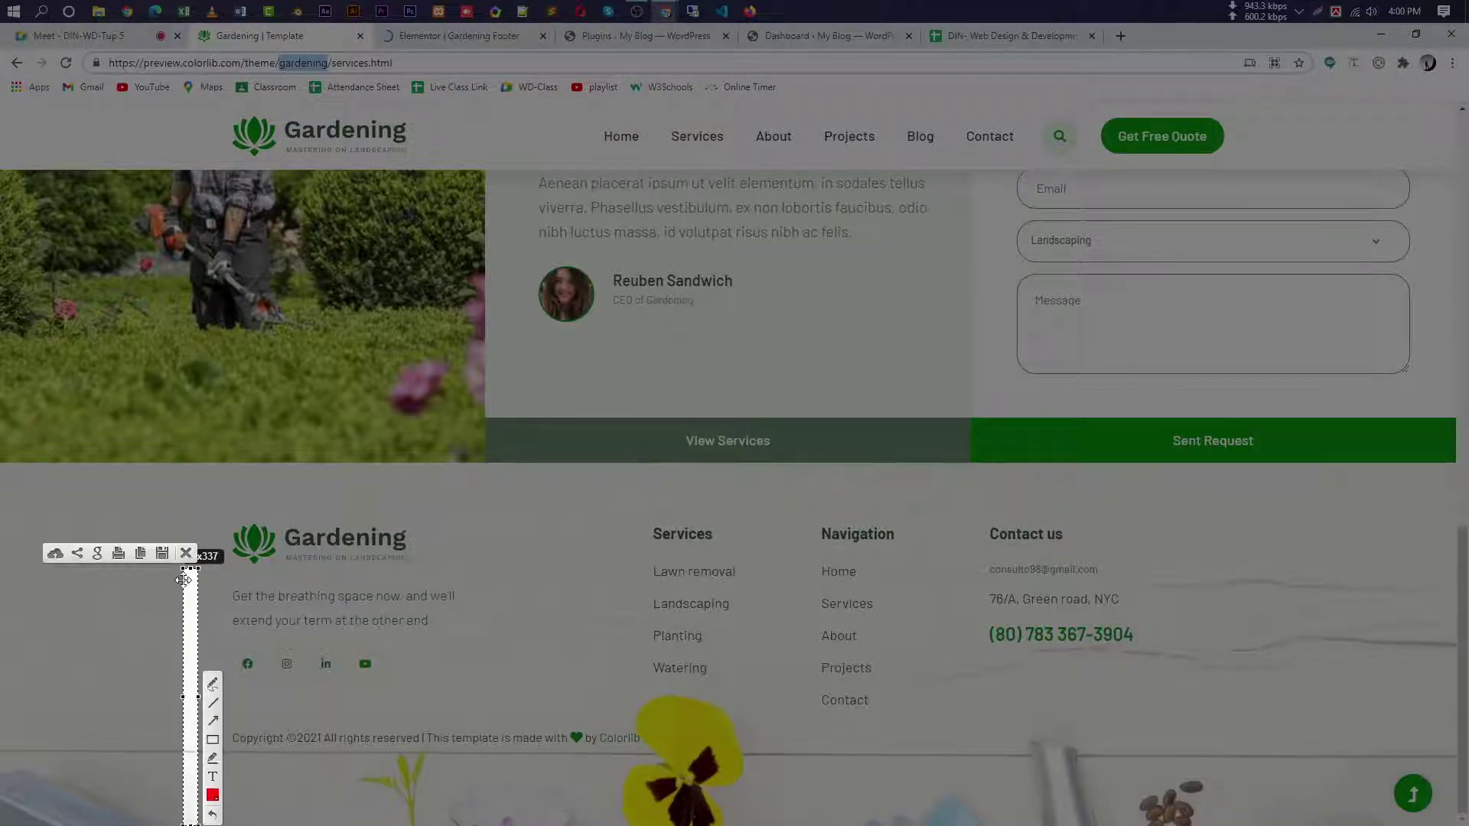
{"action": "left_click_drag", "start_coordinate": [191, 570], "coordinate": [190, 752]}
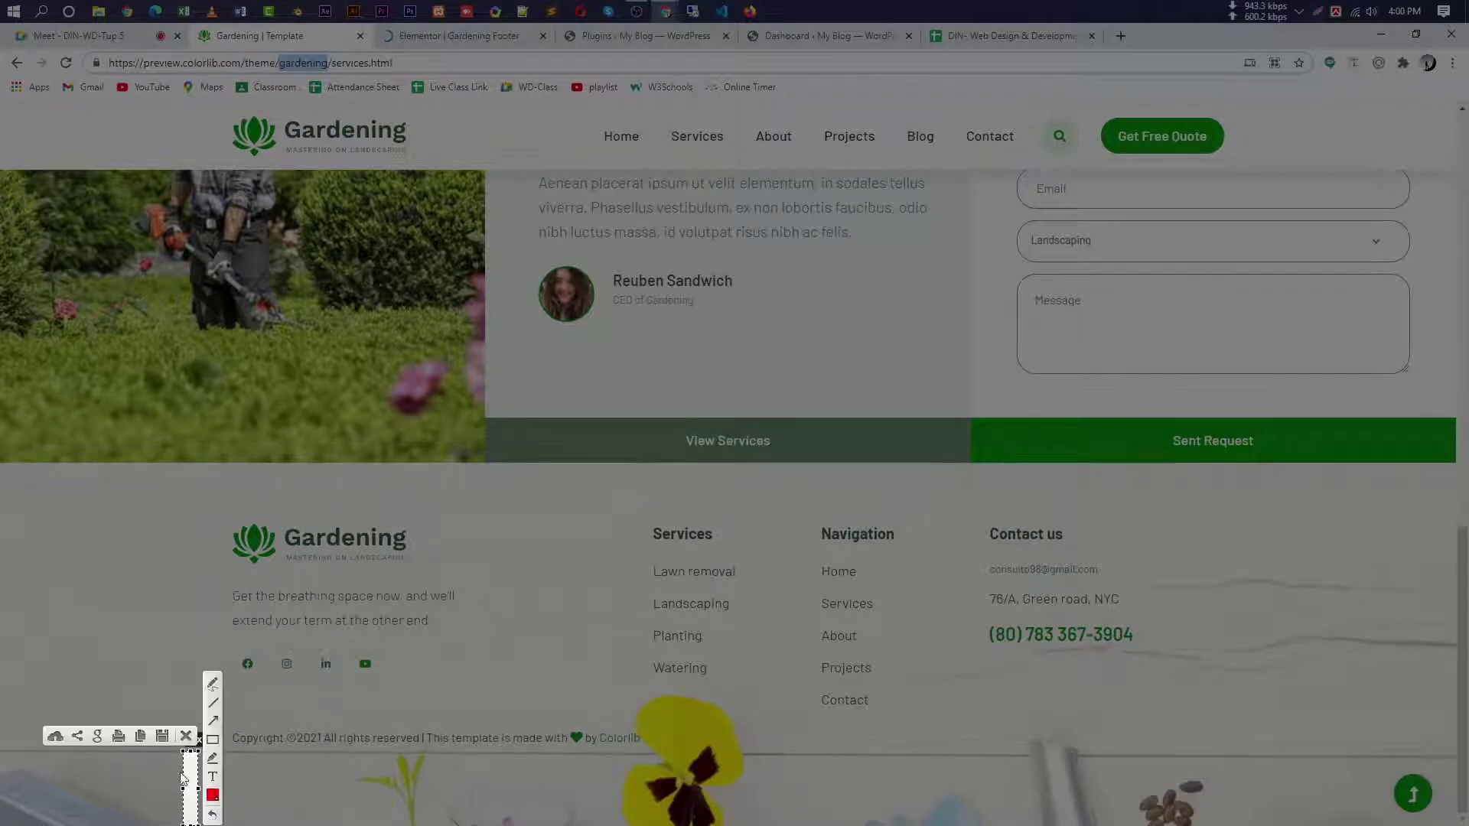
{"action": "key", "text": "Escape"}
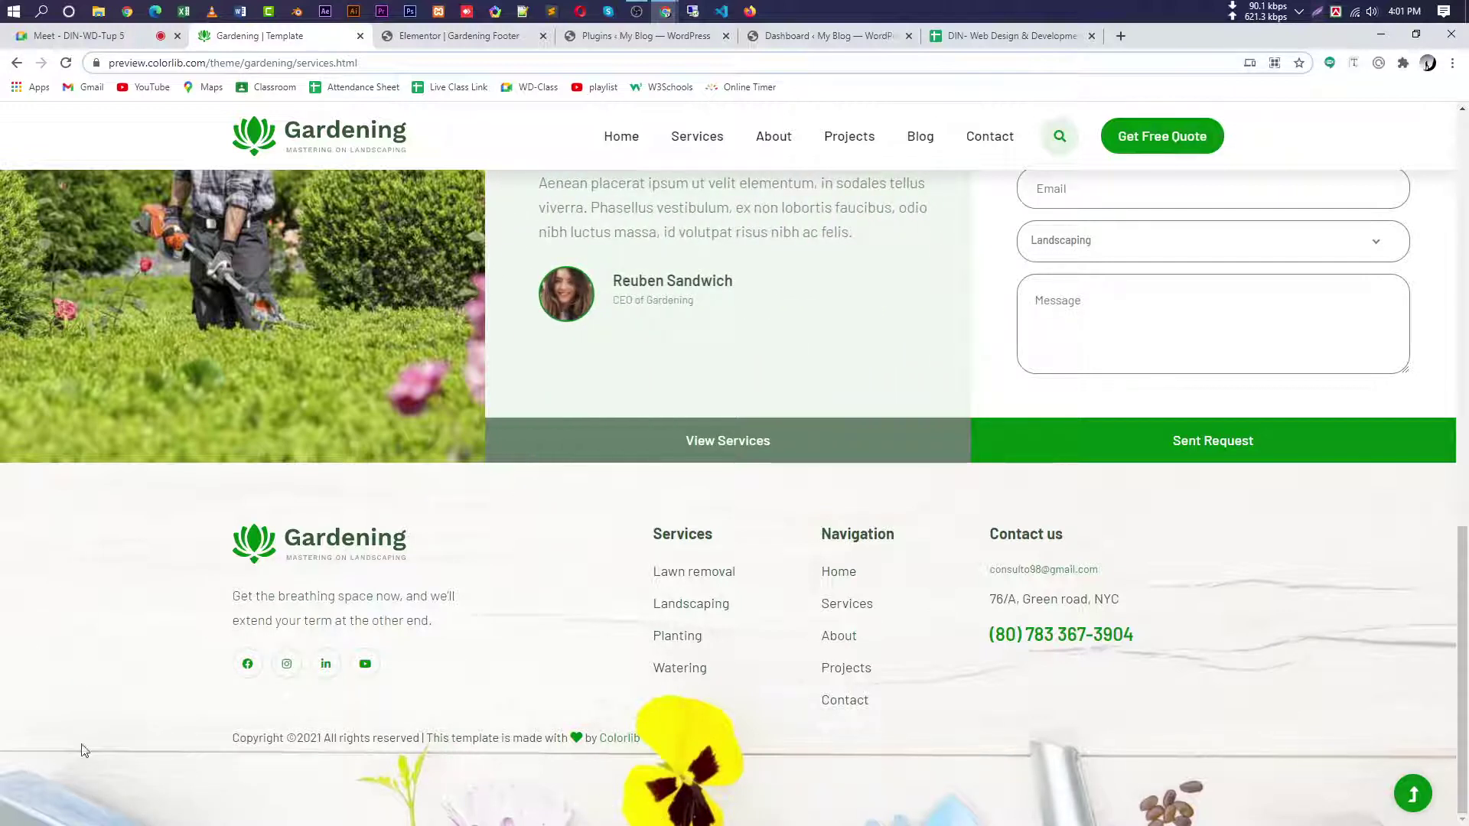
- Inspect the Gardening template's footer in the developer tools and select the wrapper element that holds its background image
{"action": "right_click", "coordinate": [32, 580]}
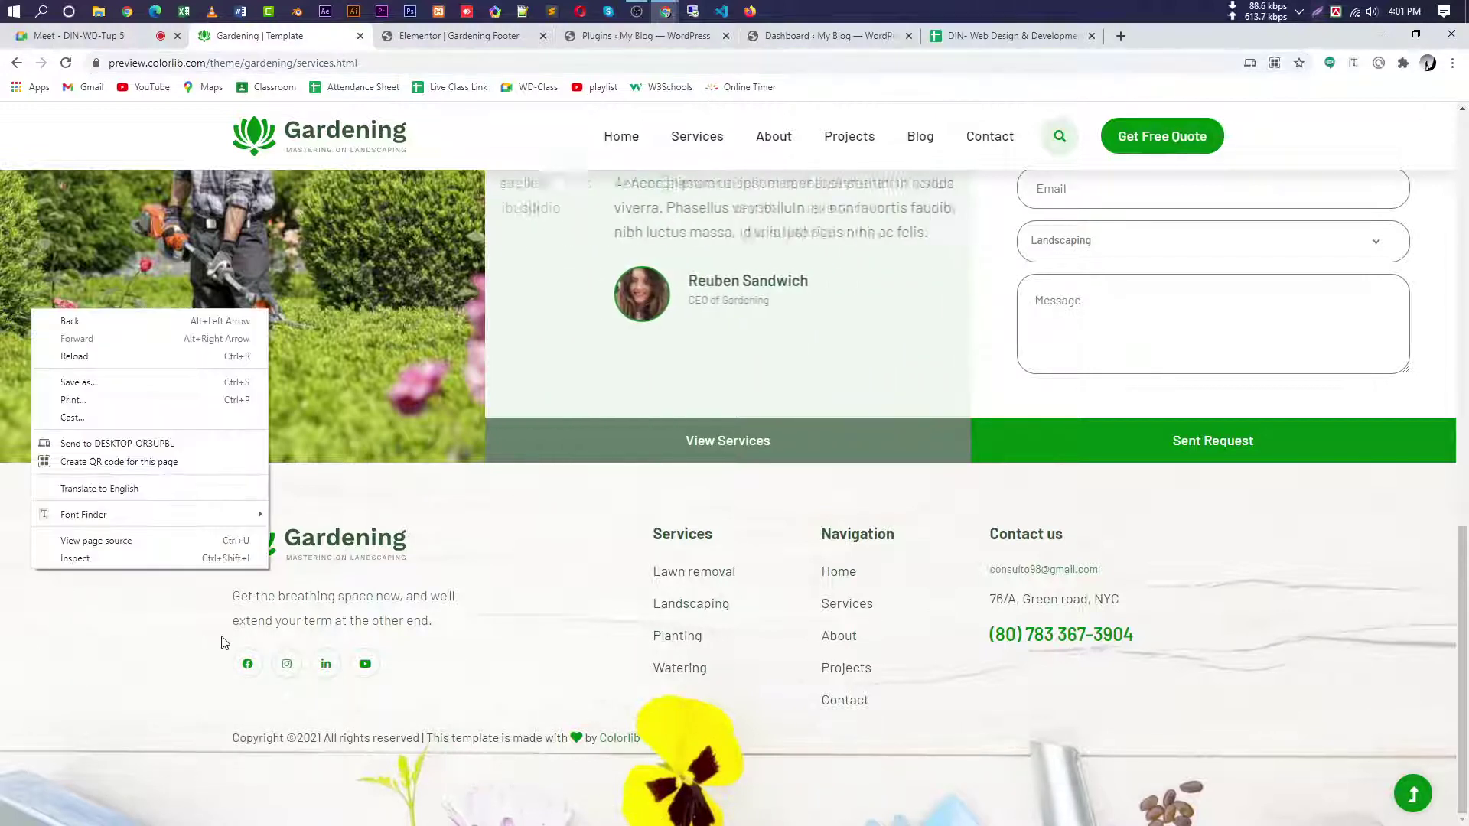
{"action": "left_click", "coordinate": [167, 554]}
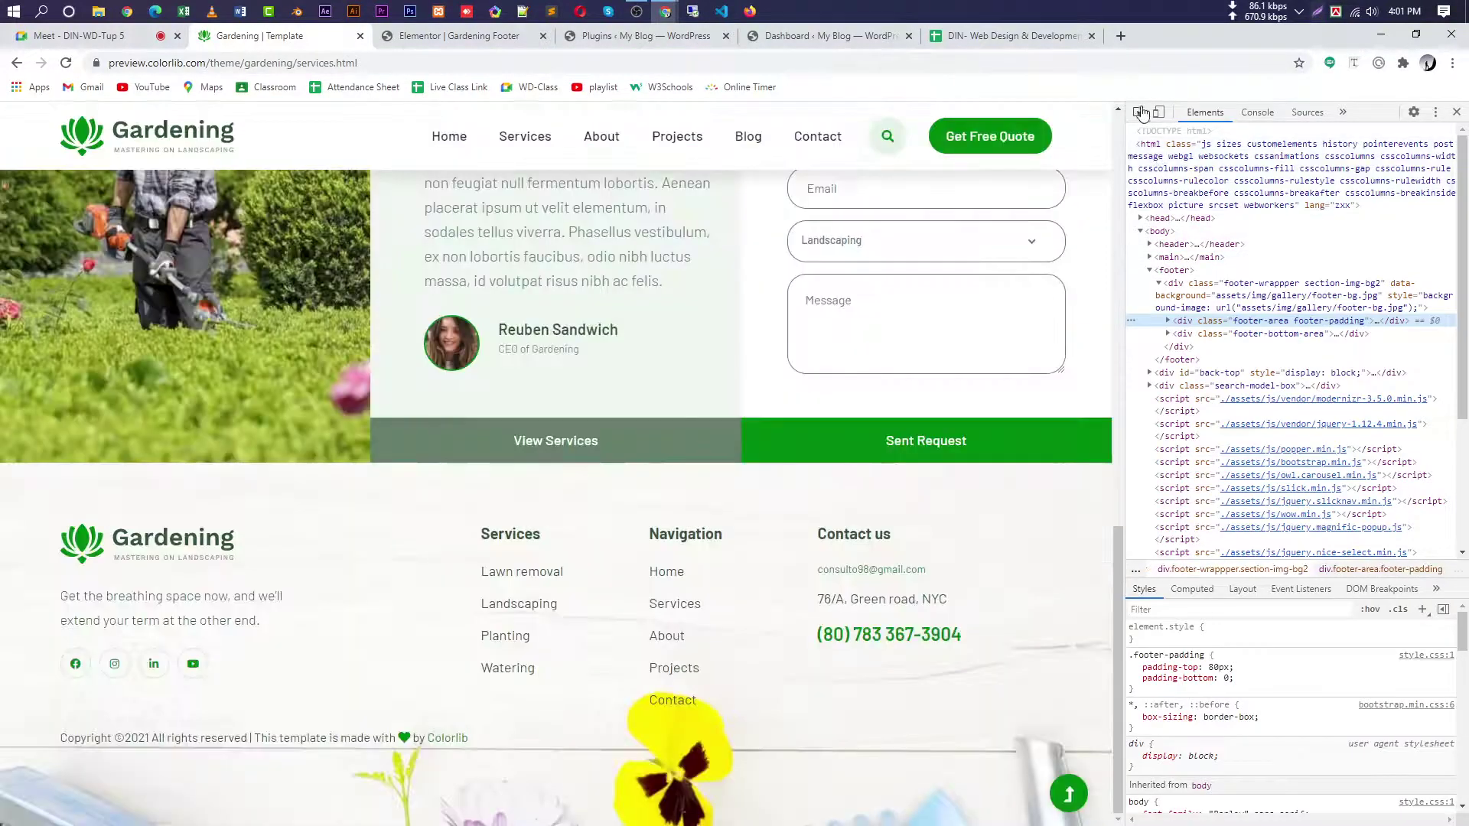
{"action": "key", "text": "ctrl+shift+c"}
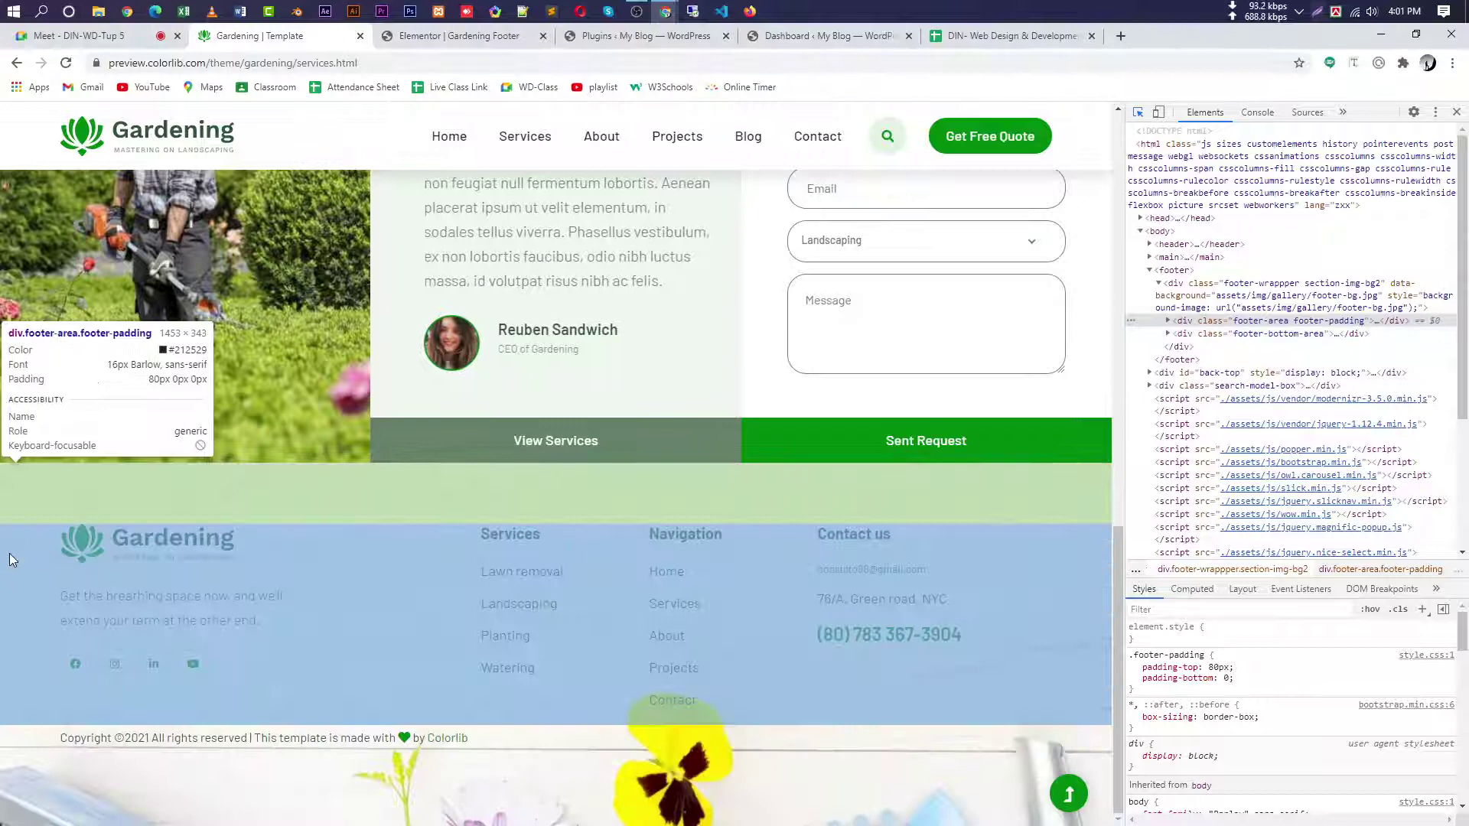
{"action": "left_click", "coordinate": [9, 561]}
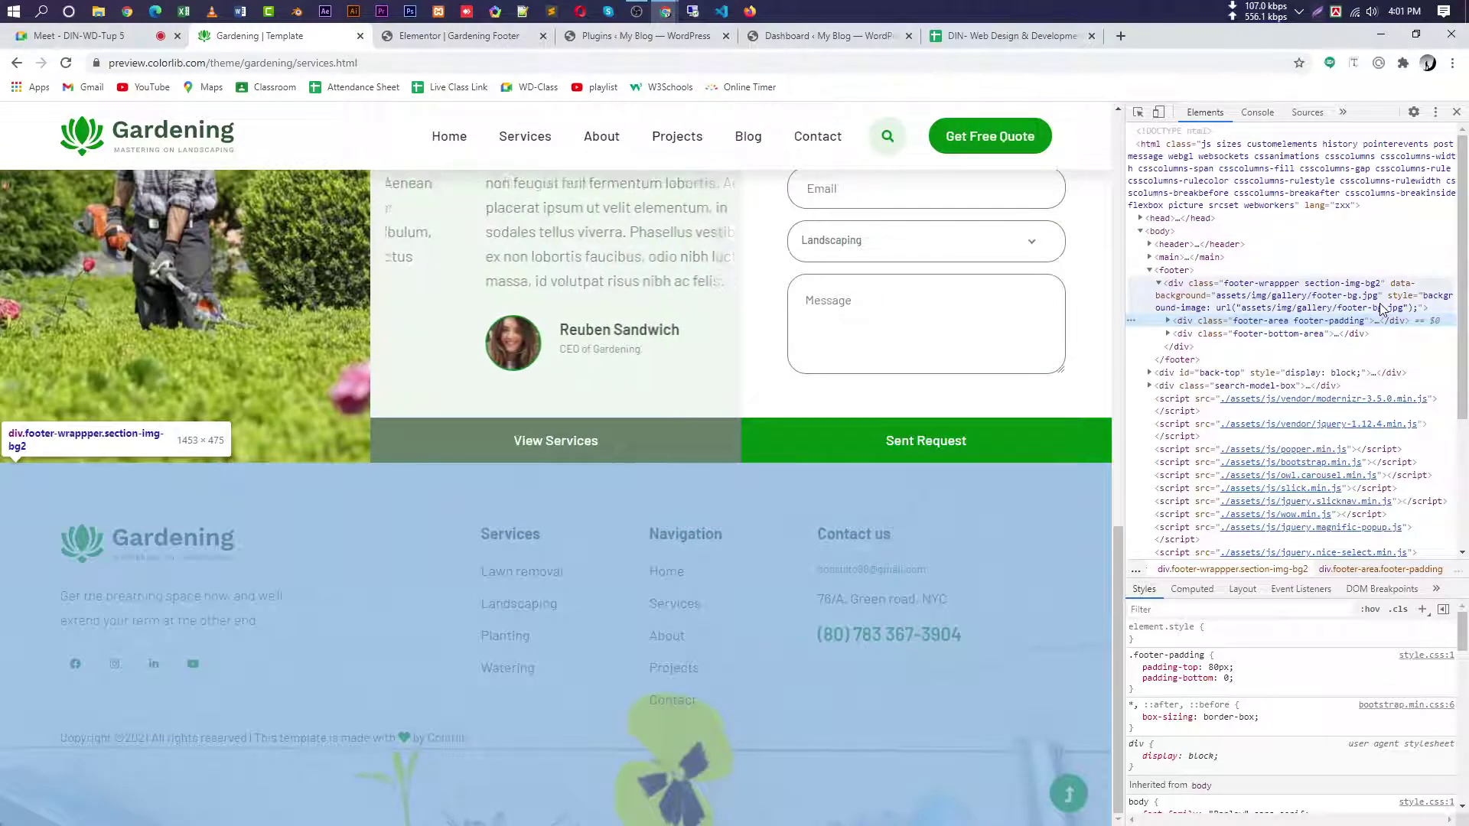
{"action": "left_click", "coordinate": [1351, 304]}
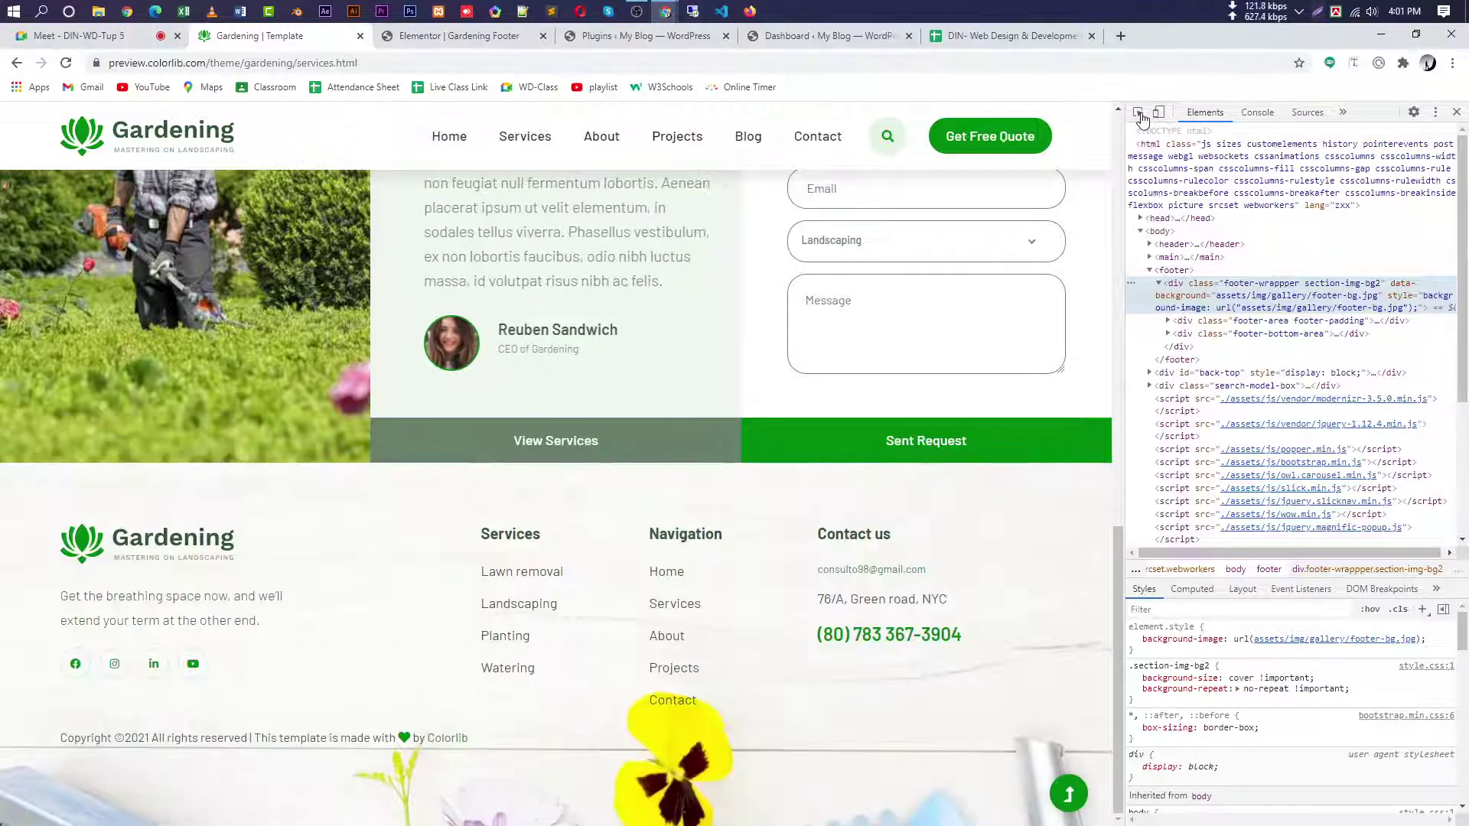
- Copy the background image path assets/img/gallery/footer-bg.jpg from the footer wrapper's inline style
{"action": "left_click", "coordinate": [1139, 114]}
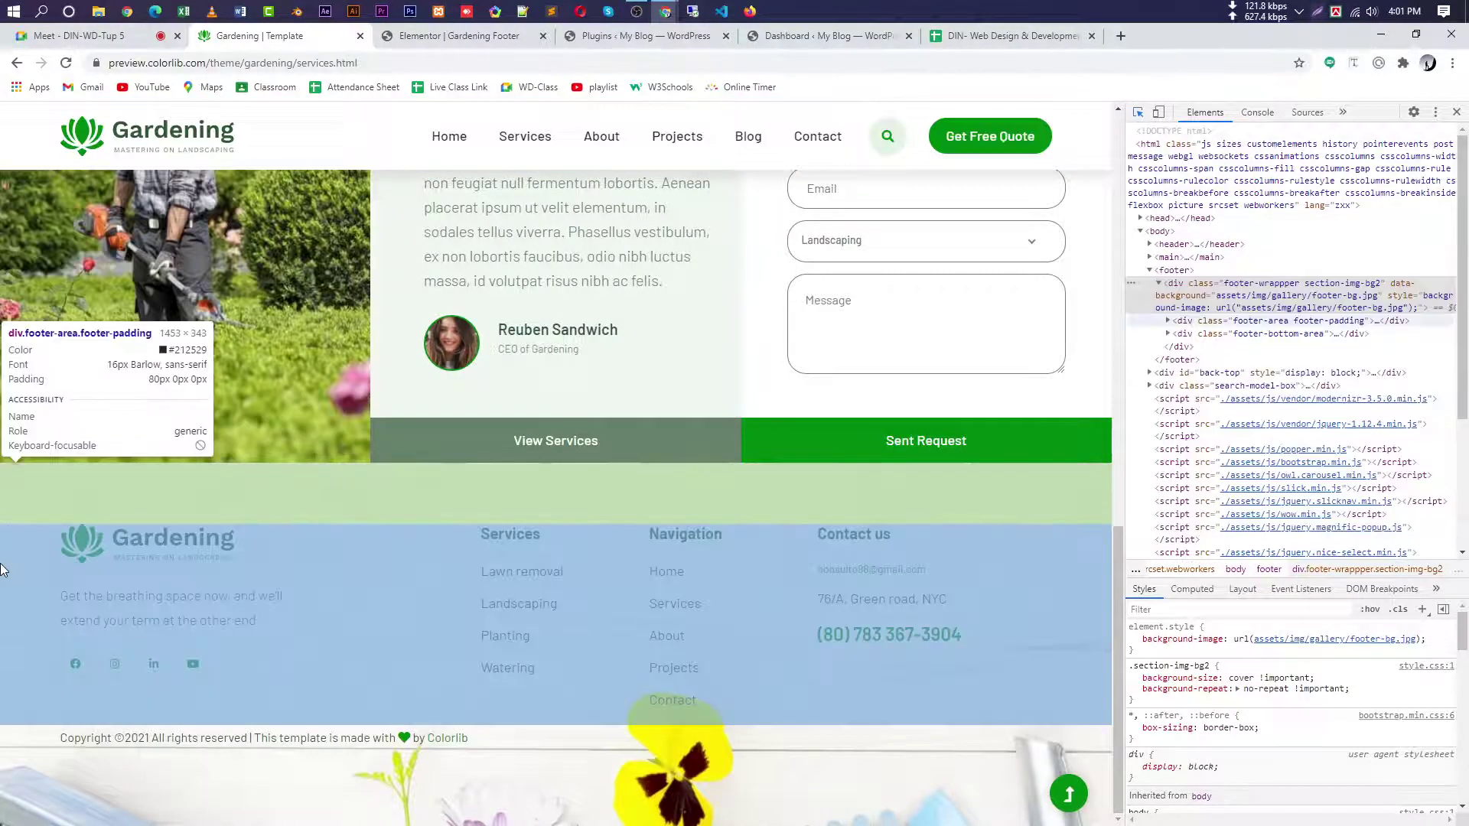
{"action": "left_click", "coordinate": [24, 498]}
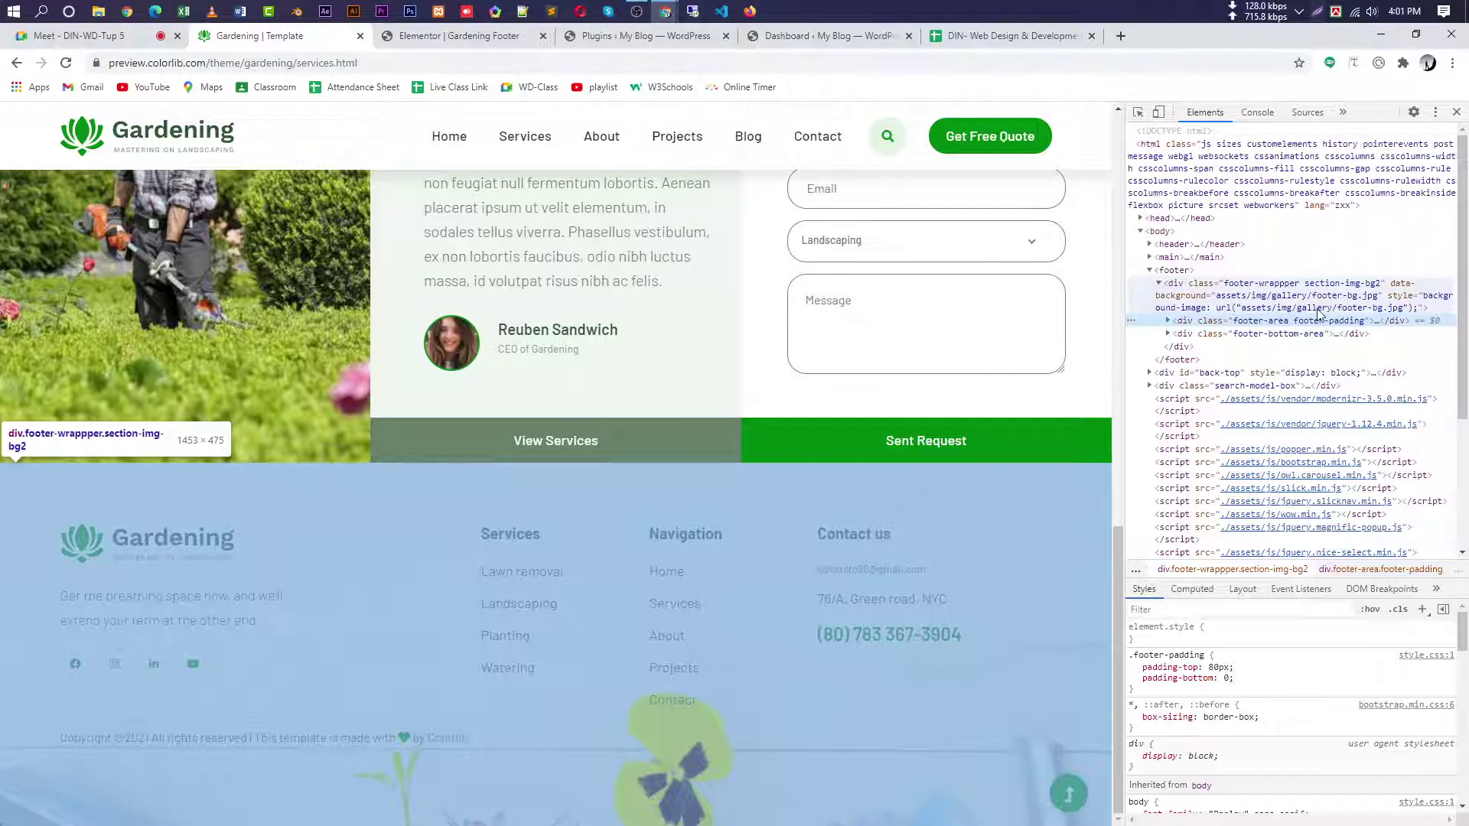
{"action": "left_click", "coordinate": [1321, 310]}
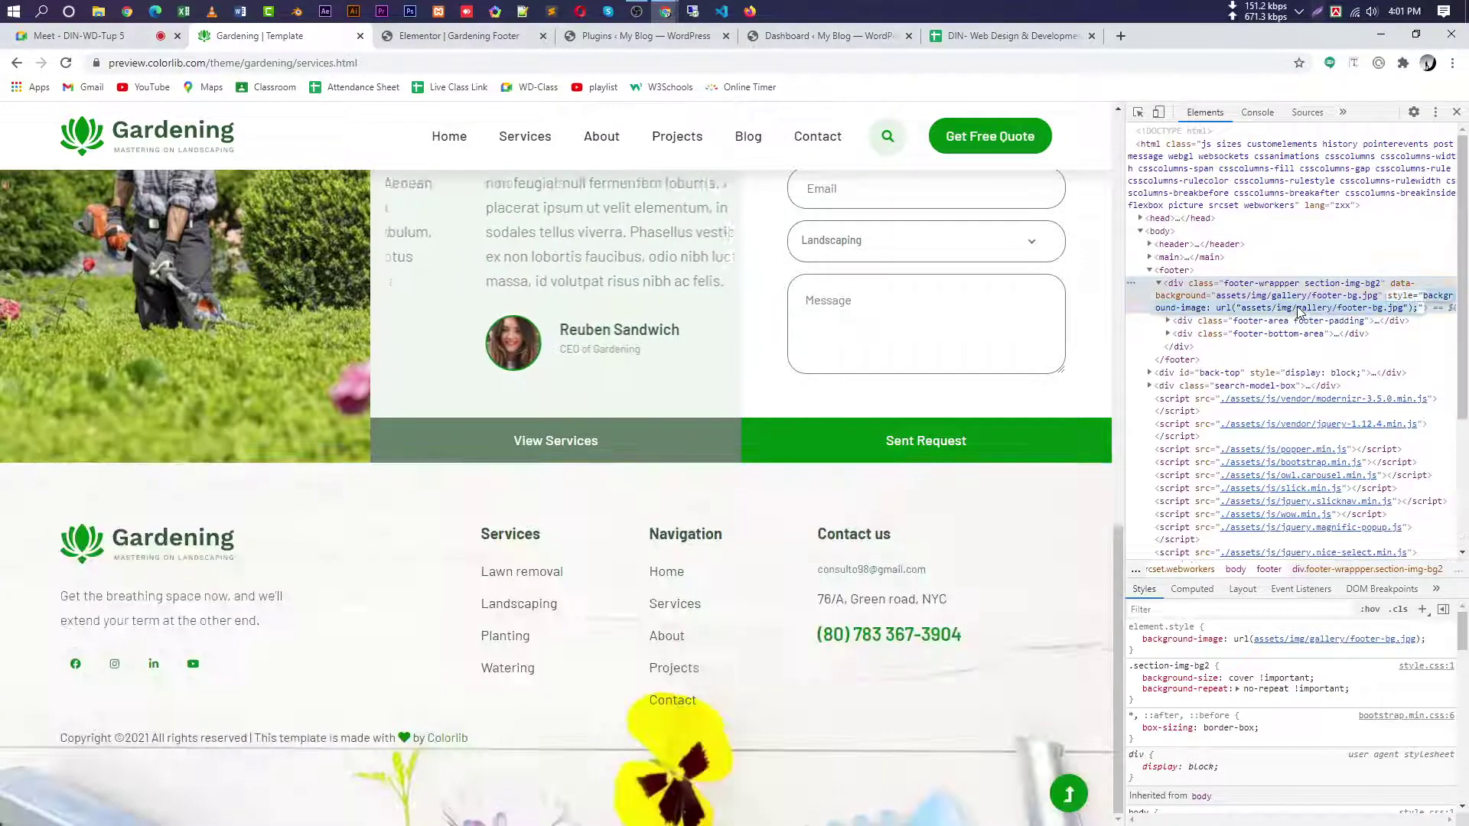
{"action": "left_click", "coordinate": [1247, 309]}
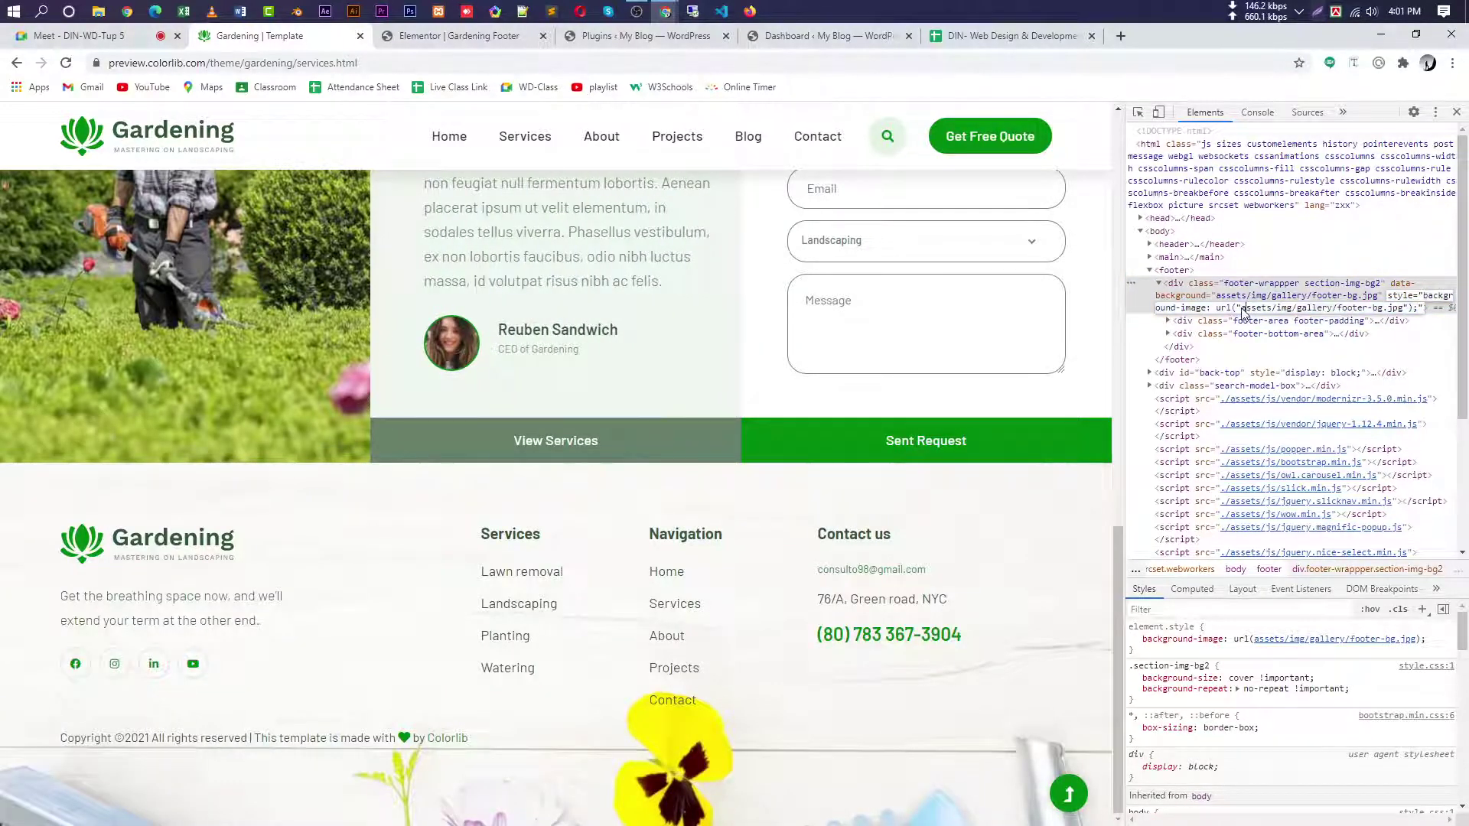
{"action": "left_click_drag", "start_coordinate": [1244, 309], "coordinate": [1391, 320]}
{"action": "key", "text": "ctrl+c"}
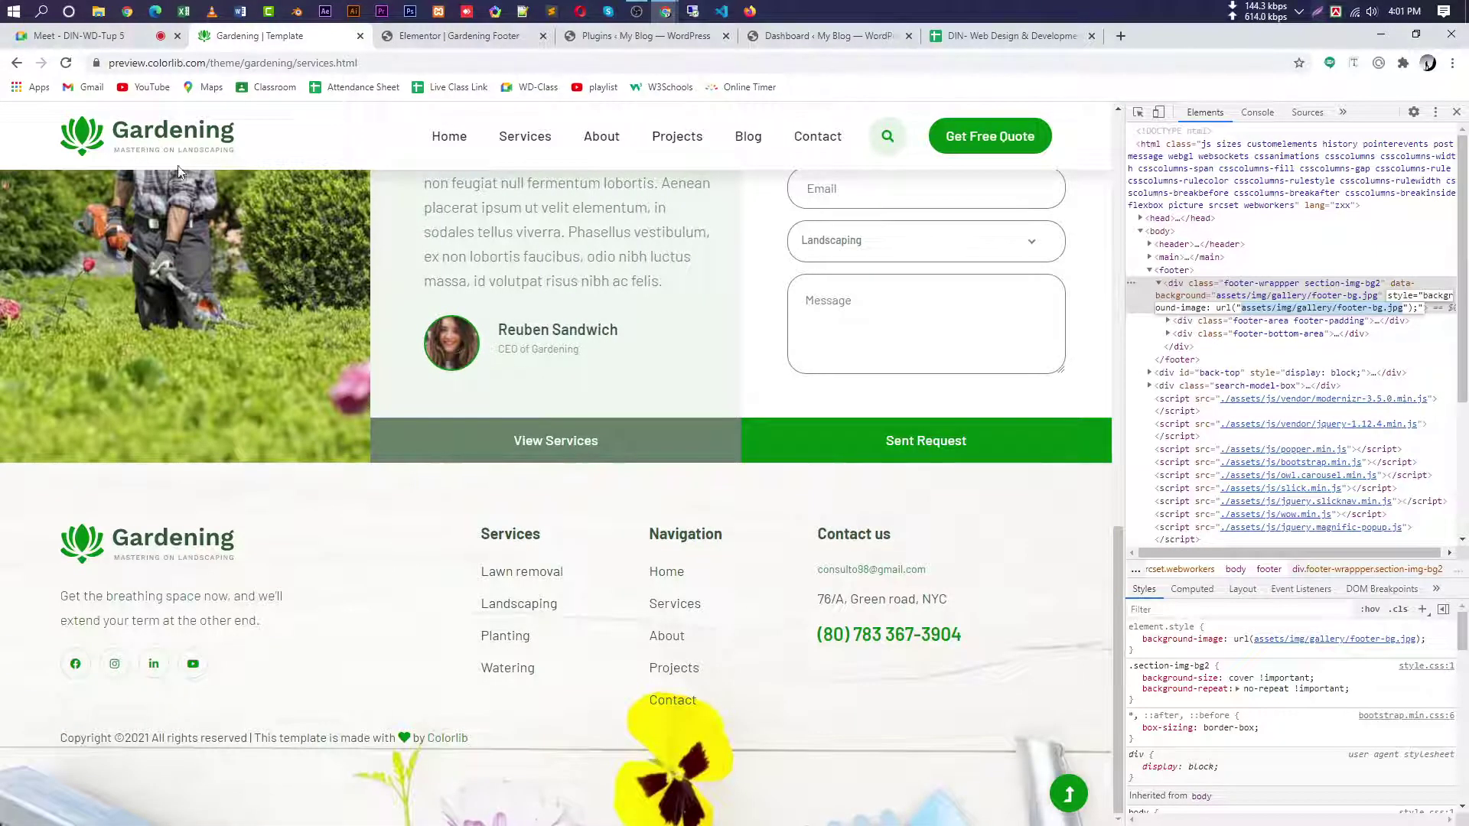
- Open the footer background image directly by replacing services.html in the Gardening page address with the copied path assets/img/gallery/footer-bg.jpg
{"action": "left_click", "coordinate": [420, 68]}
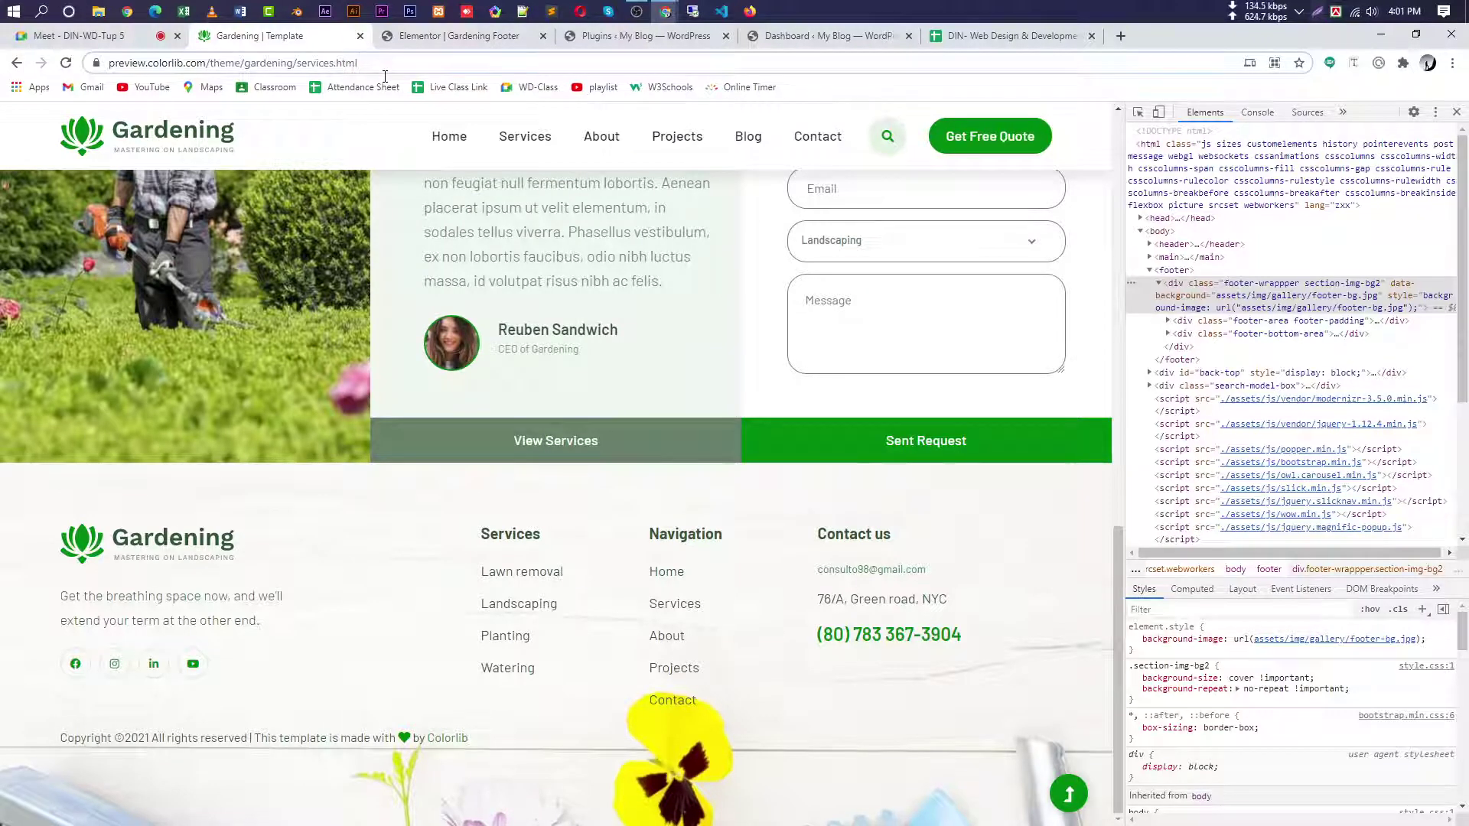
{"action": "left_click_drag", "start_coordinate": [358, 76], "coordinate": [305, 71]}
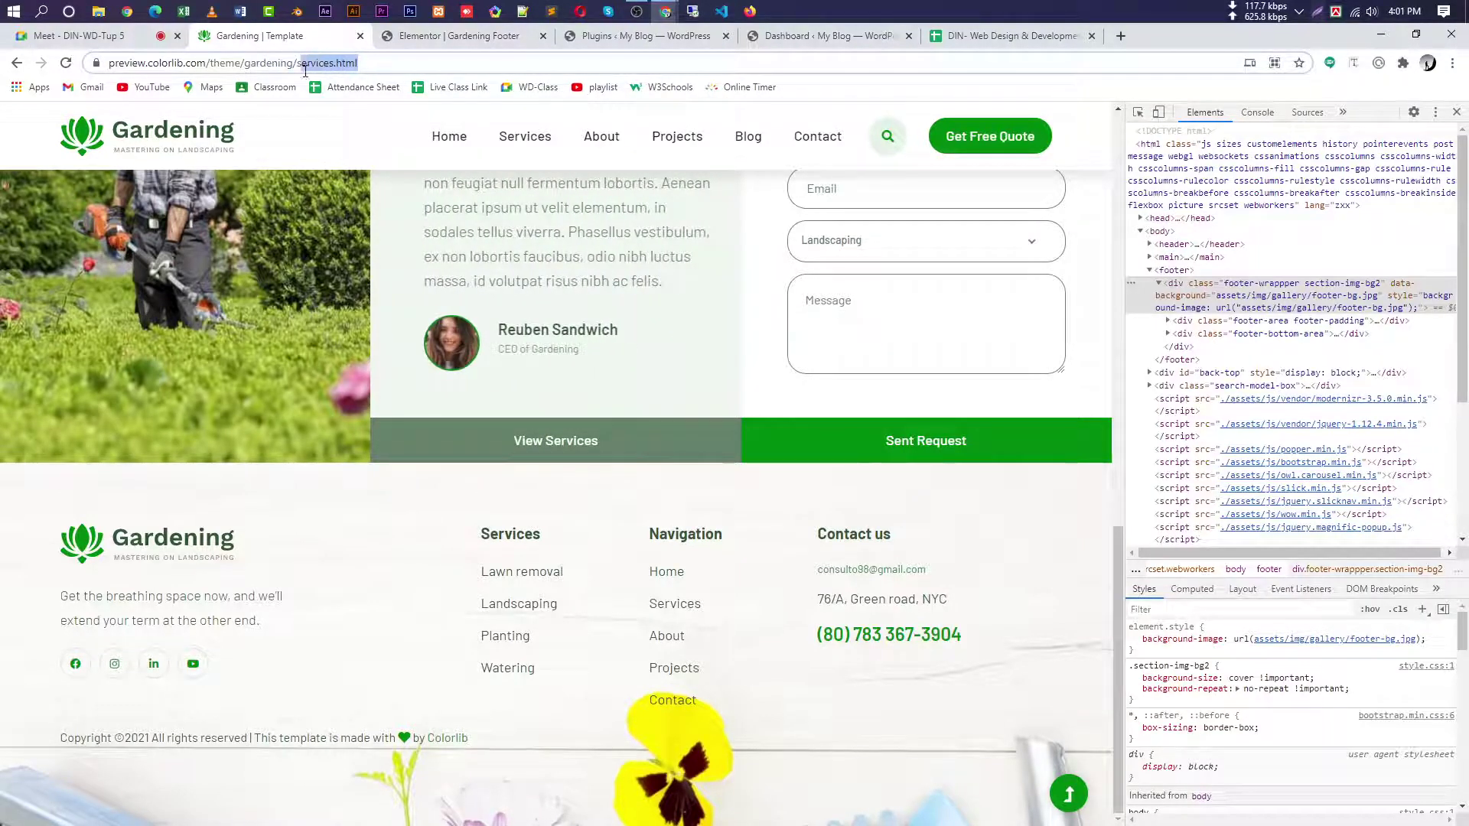
{"action": "key", "text": "ctrl+v"}
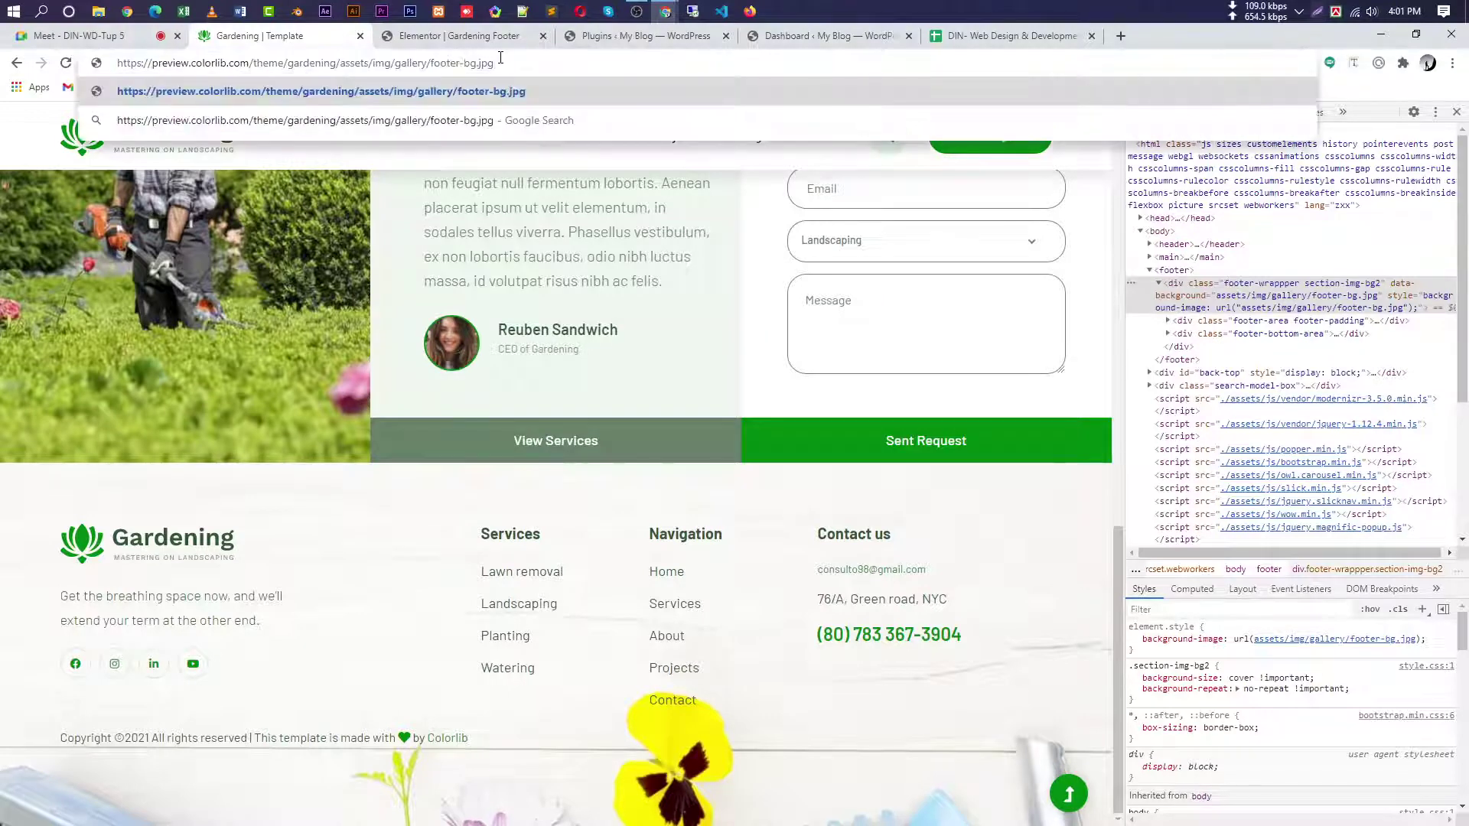
{"action": "key", "text": "Return"}
- Save the footer background image as footer-bg.webp in the img folder and return to the Gardening template page
{"action": "right_click", "coordinate": [505, 418]}
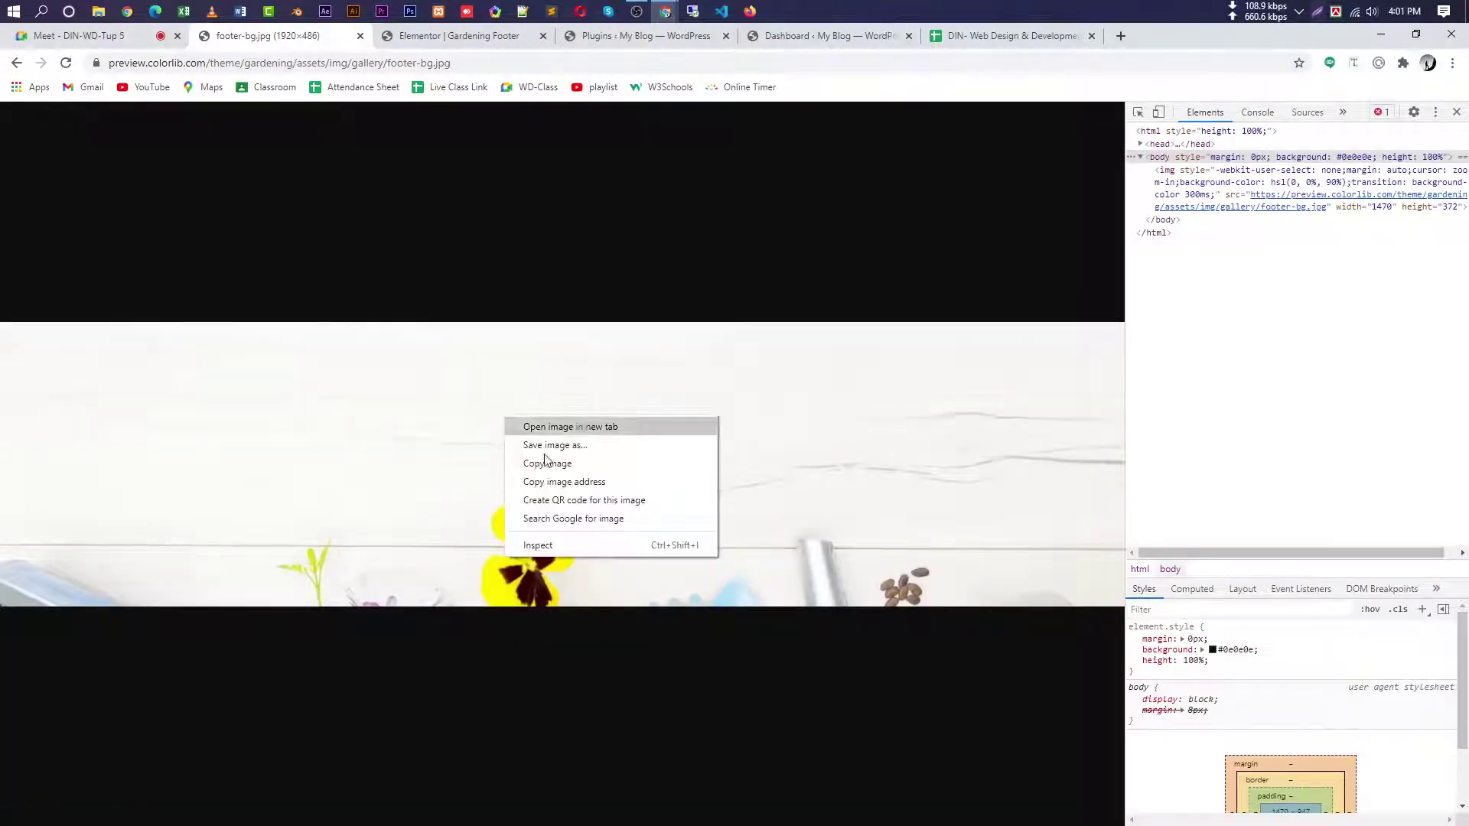
{"action": "left_click", "coordinate": [556, 446]}
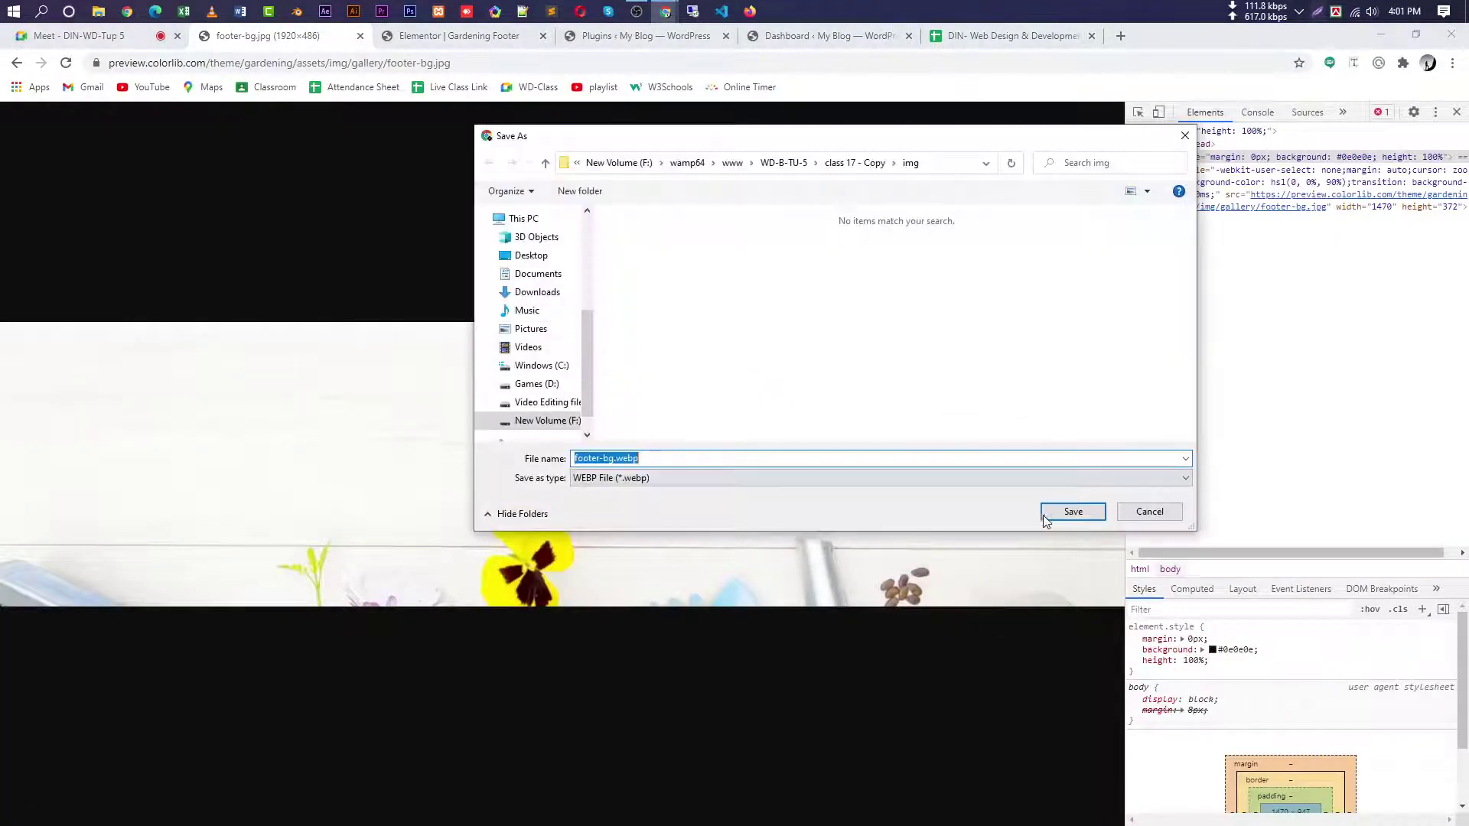
{"action": "left_click", "coordinate": [1068, 512]}
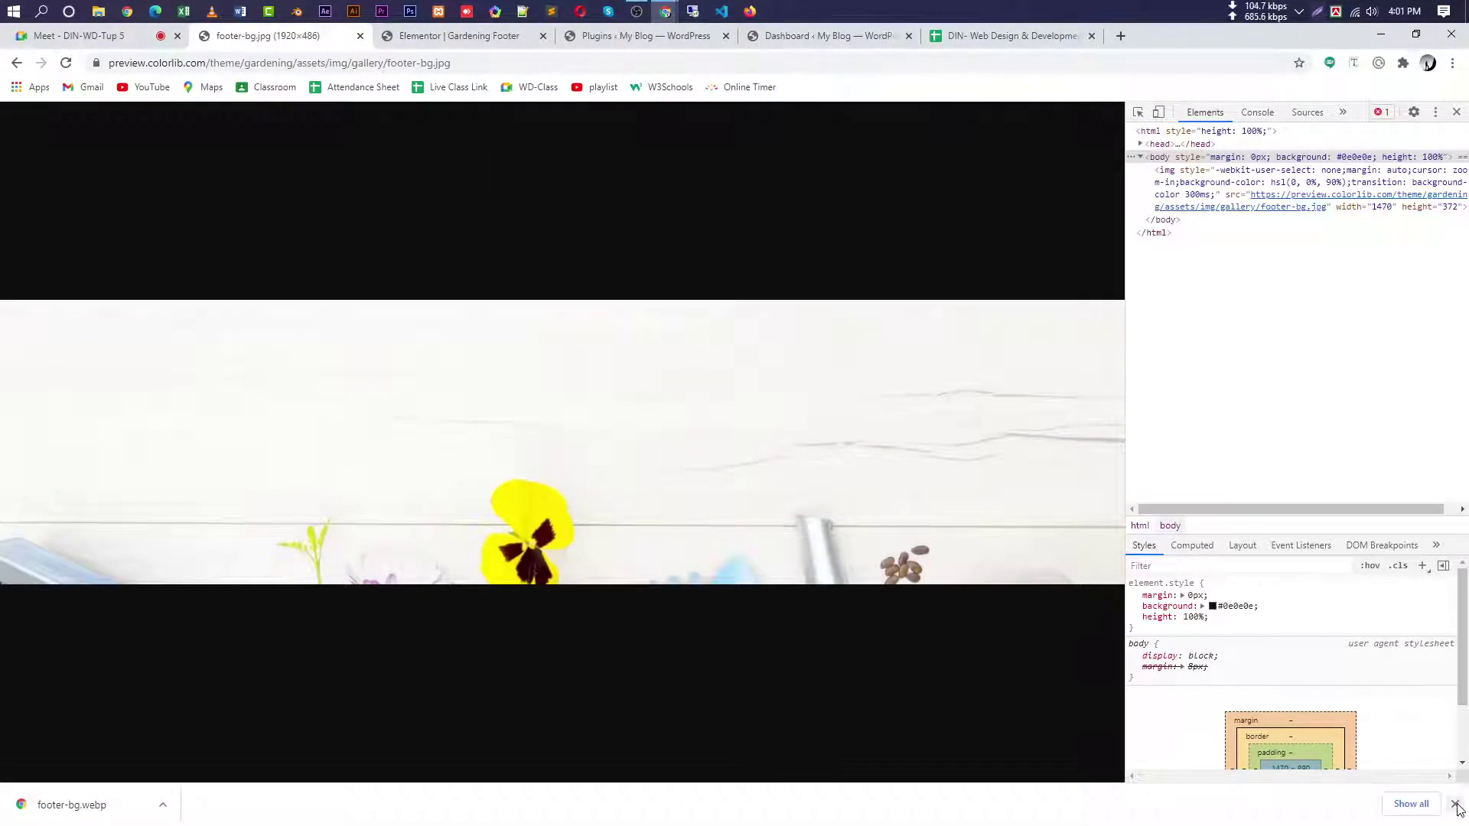
{"action": "left_click", "coordinate": [1455, 804]}
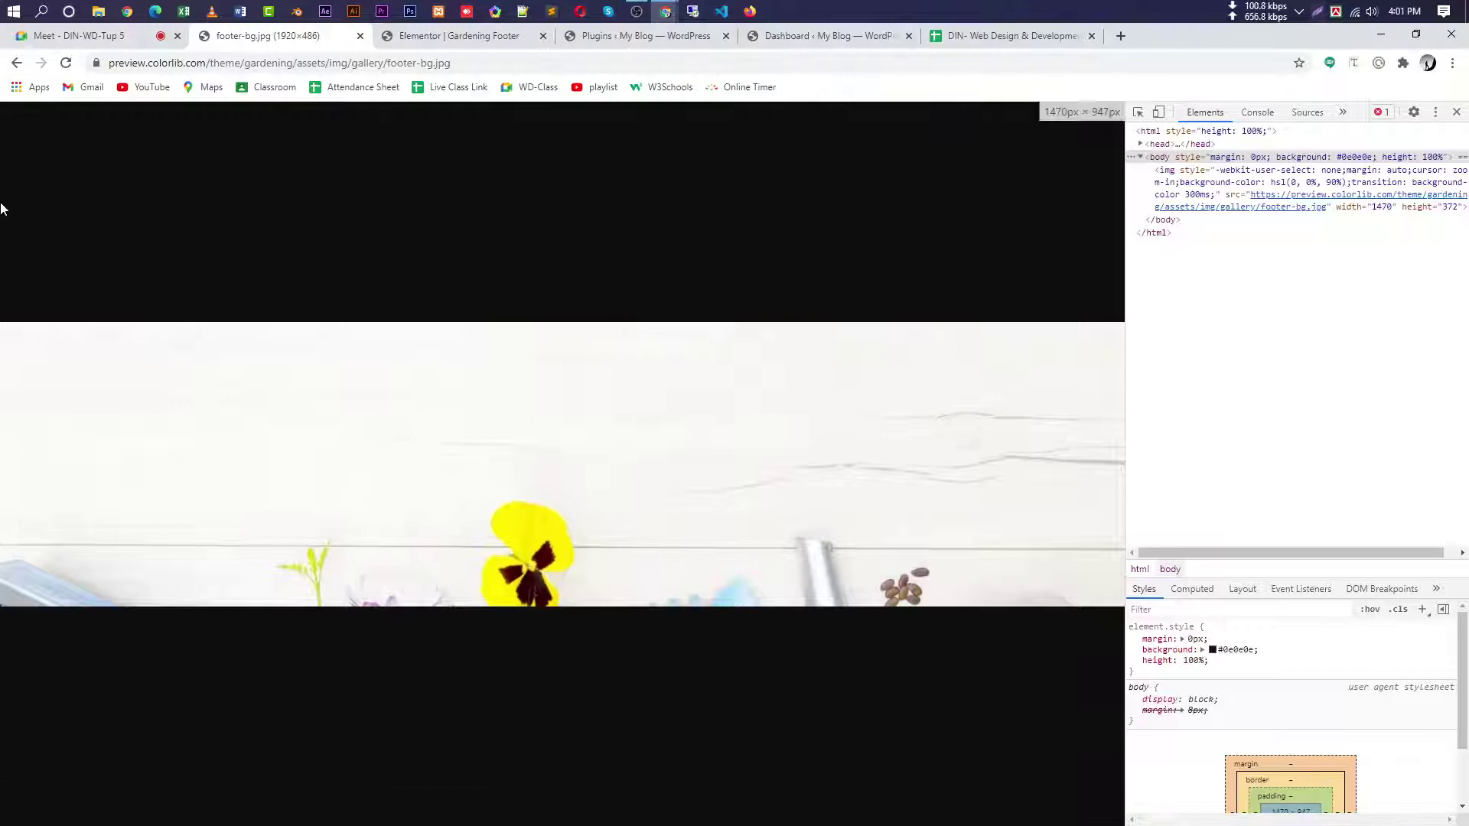
{"action": "left_click", "coordinate": [10, 65]}
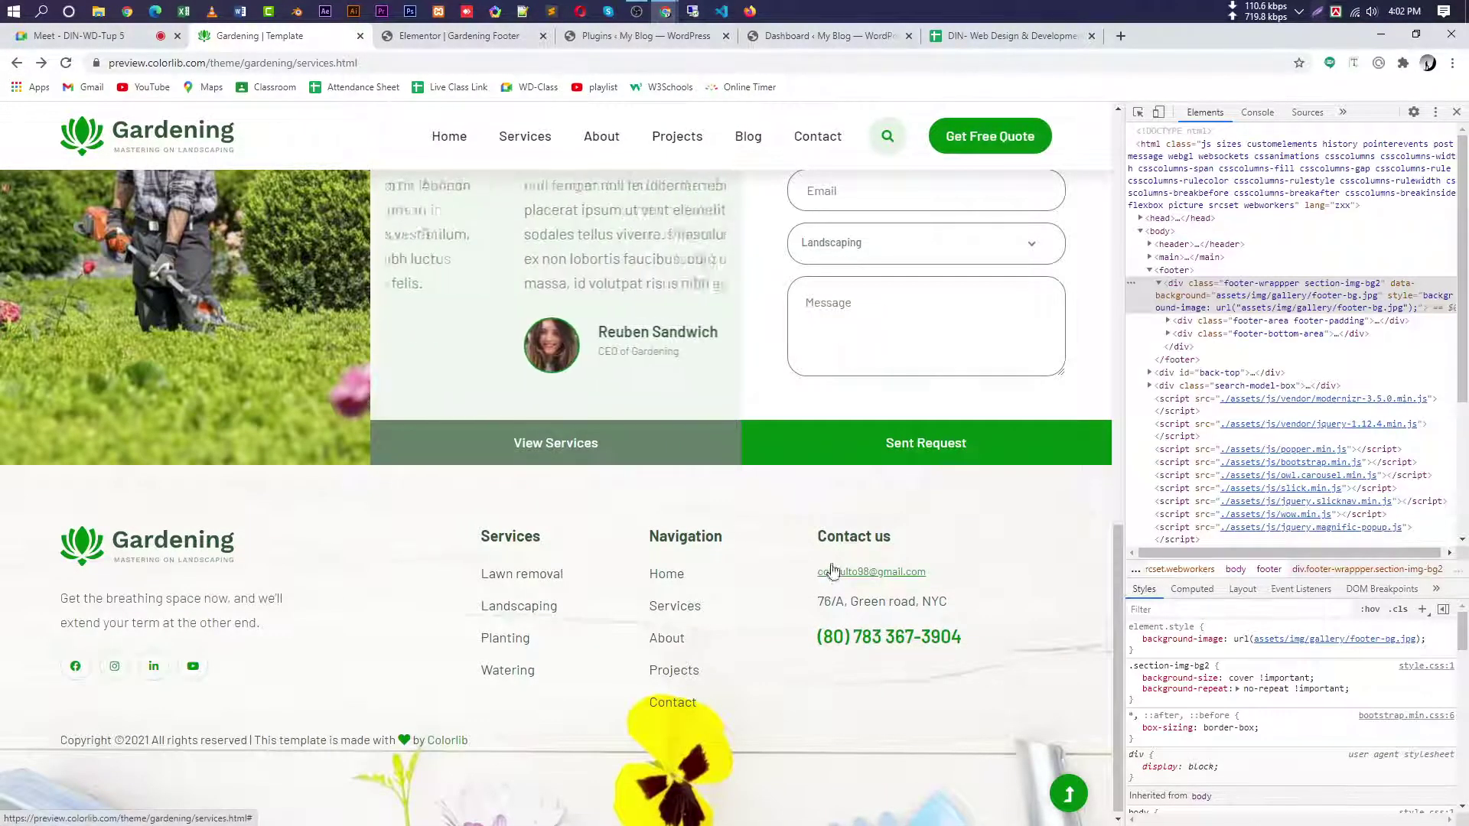
- Search Google for webp to jpg in a new tab and open the EZGif WebP to JPG converter
{"action": "left_click", "coordinate": [1121, 37]}
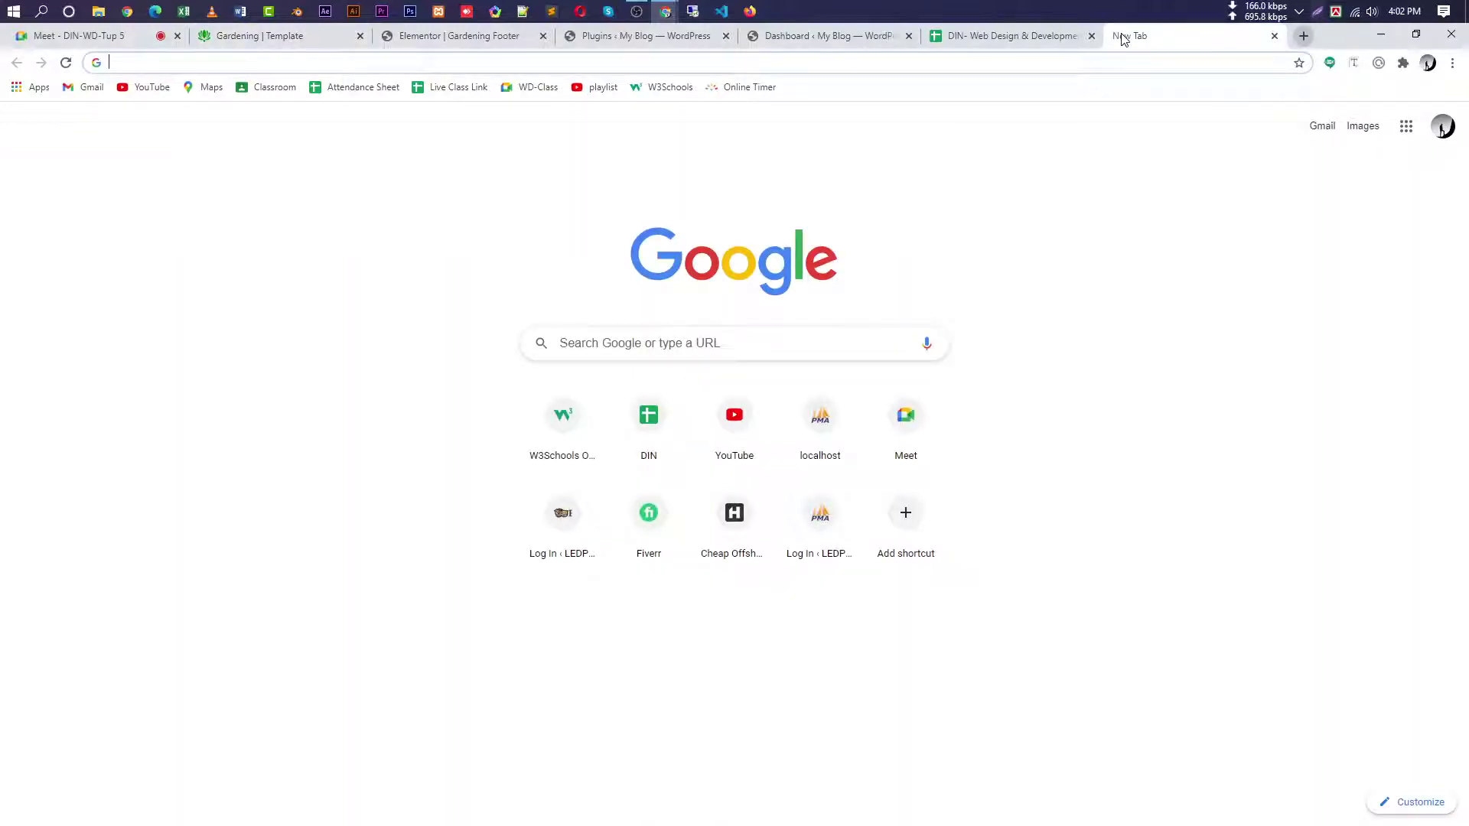
{"action": "type", "text": "web"}
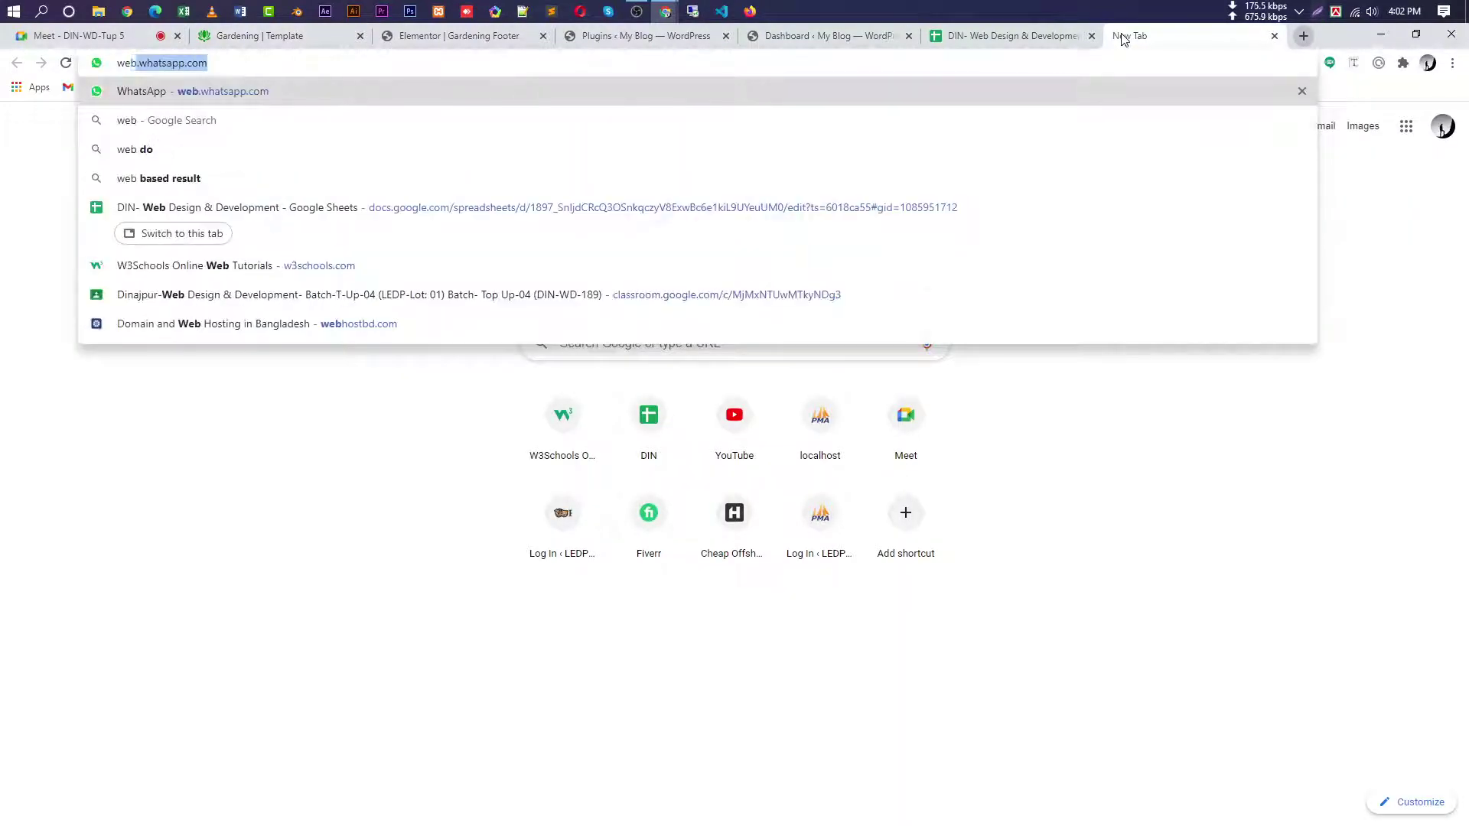
{"action": "type", "text": "pg"}
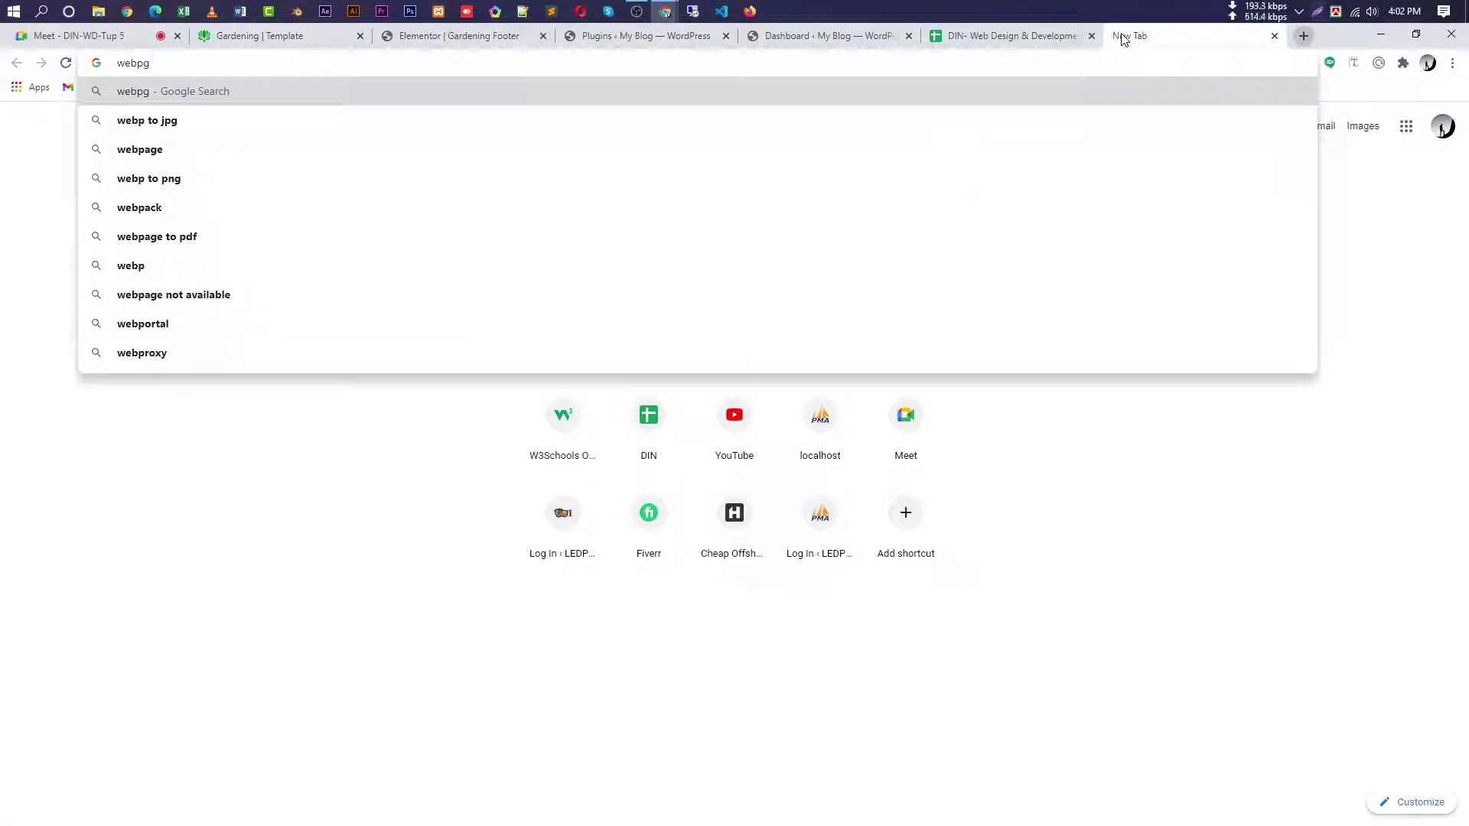
{"action": "left_click", "coordinate": [255, 123]}
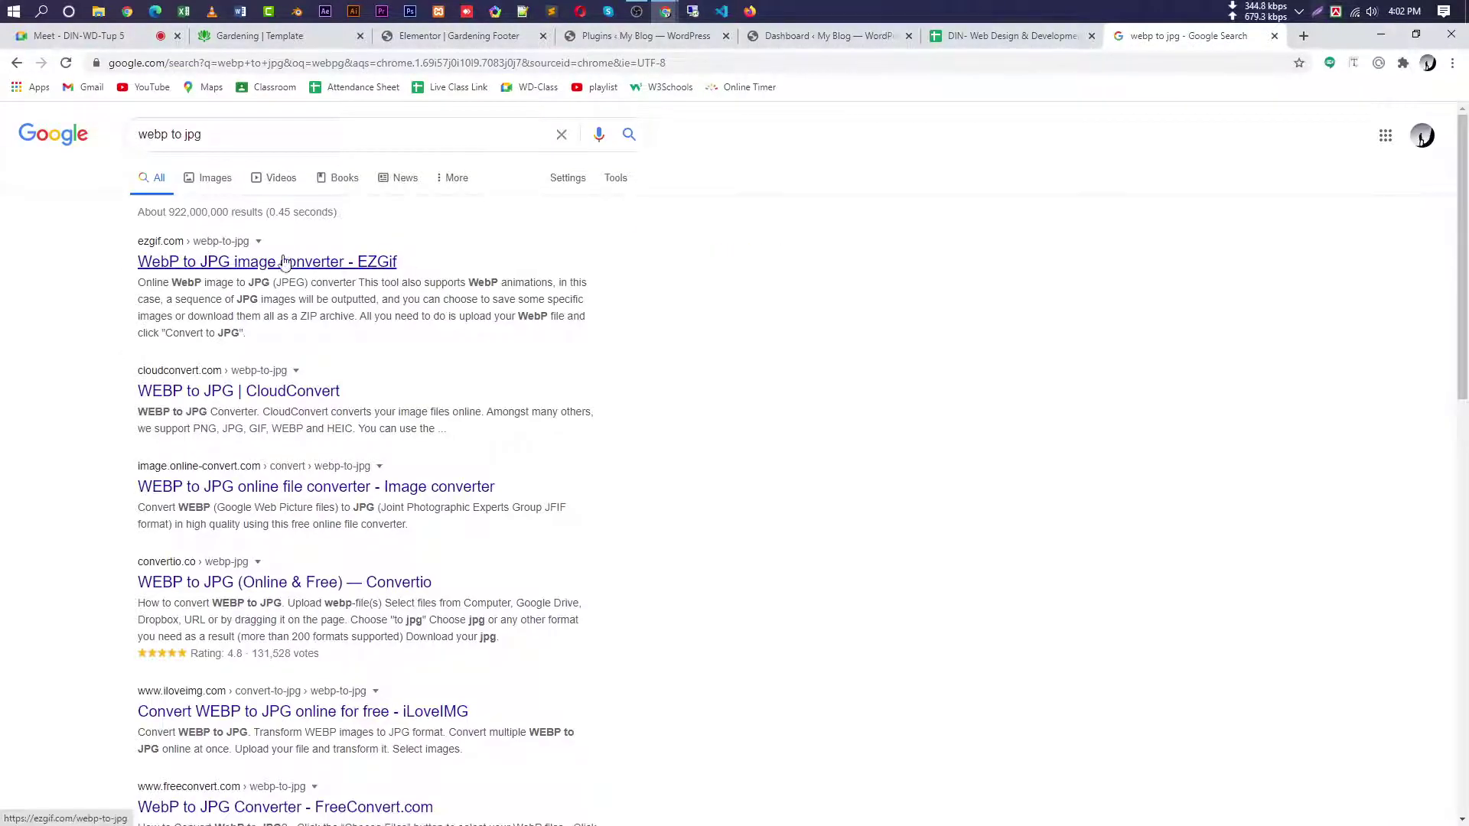
{"action": "left_click", "coordinate": [239, 137]}
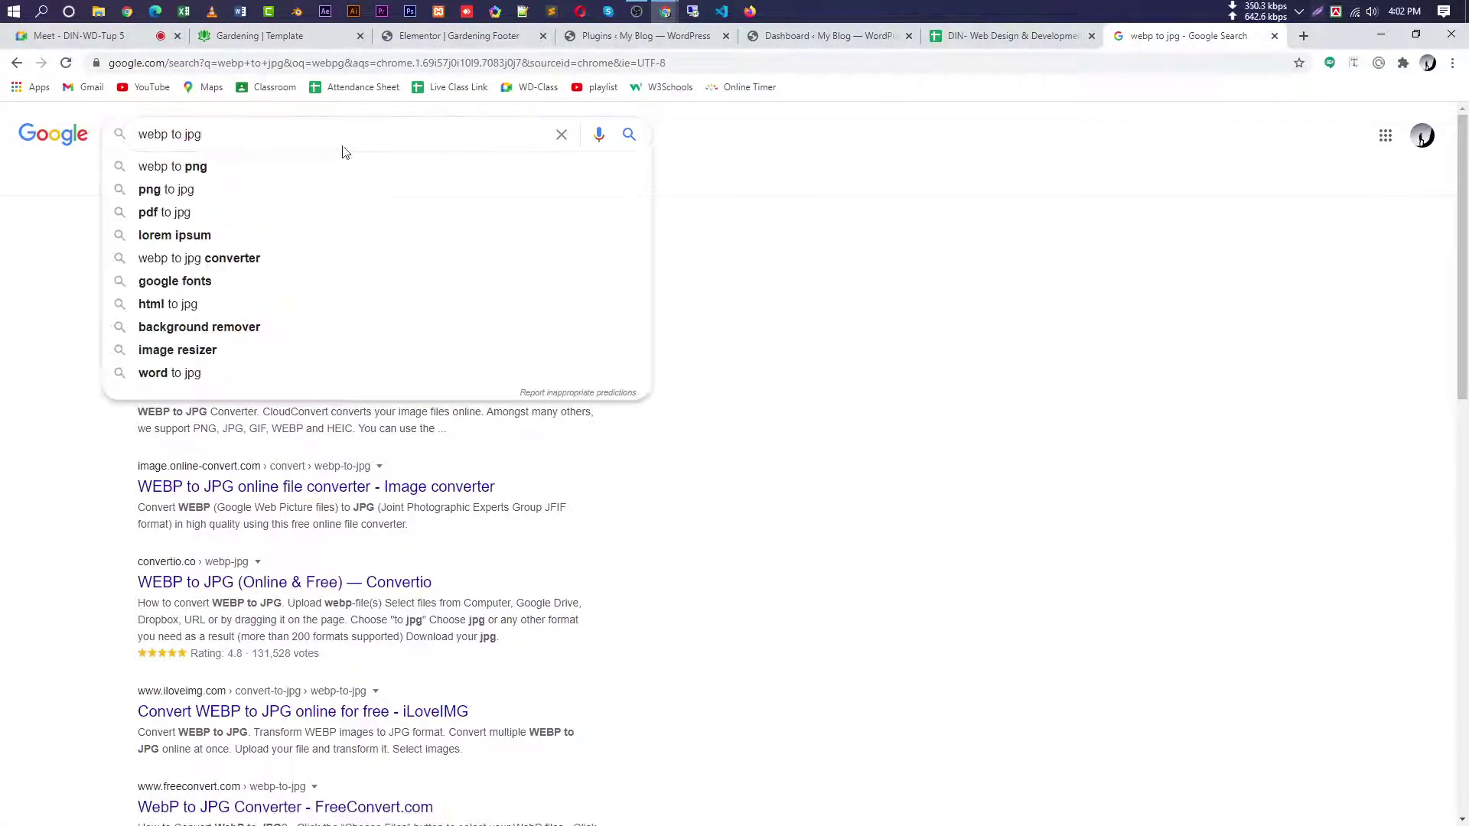
{"action": "left_click", "coordinate": [289, 265]}
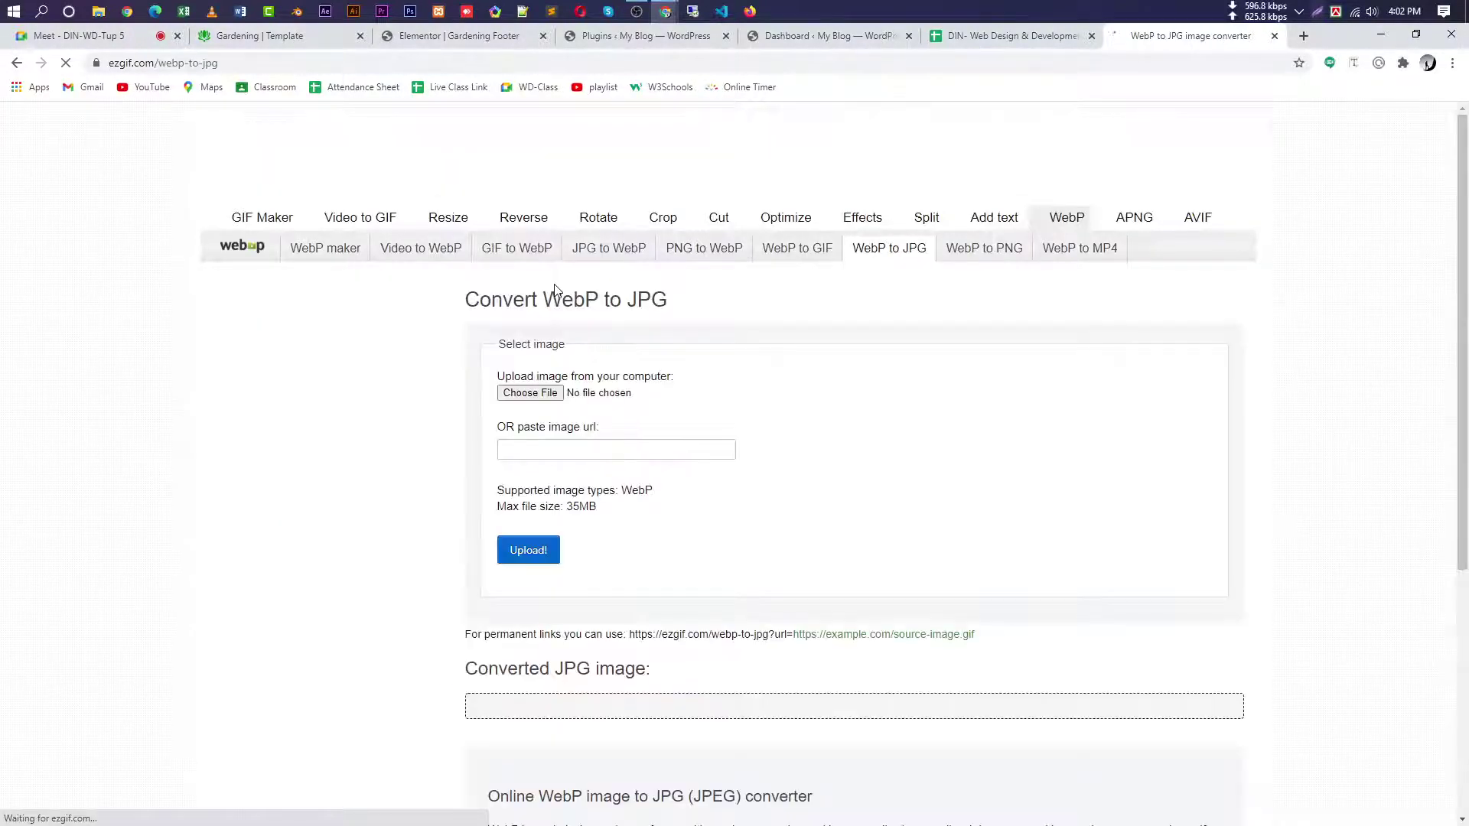
{"action": "left_click", "coordinate": [530, 393]}
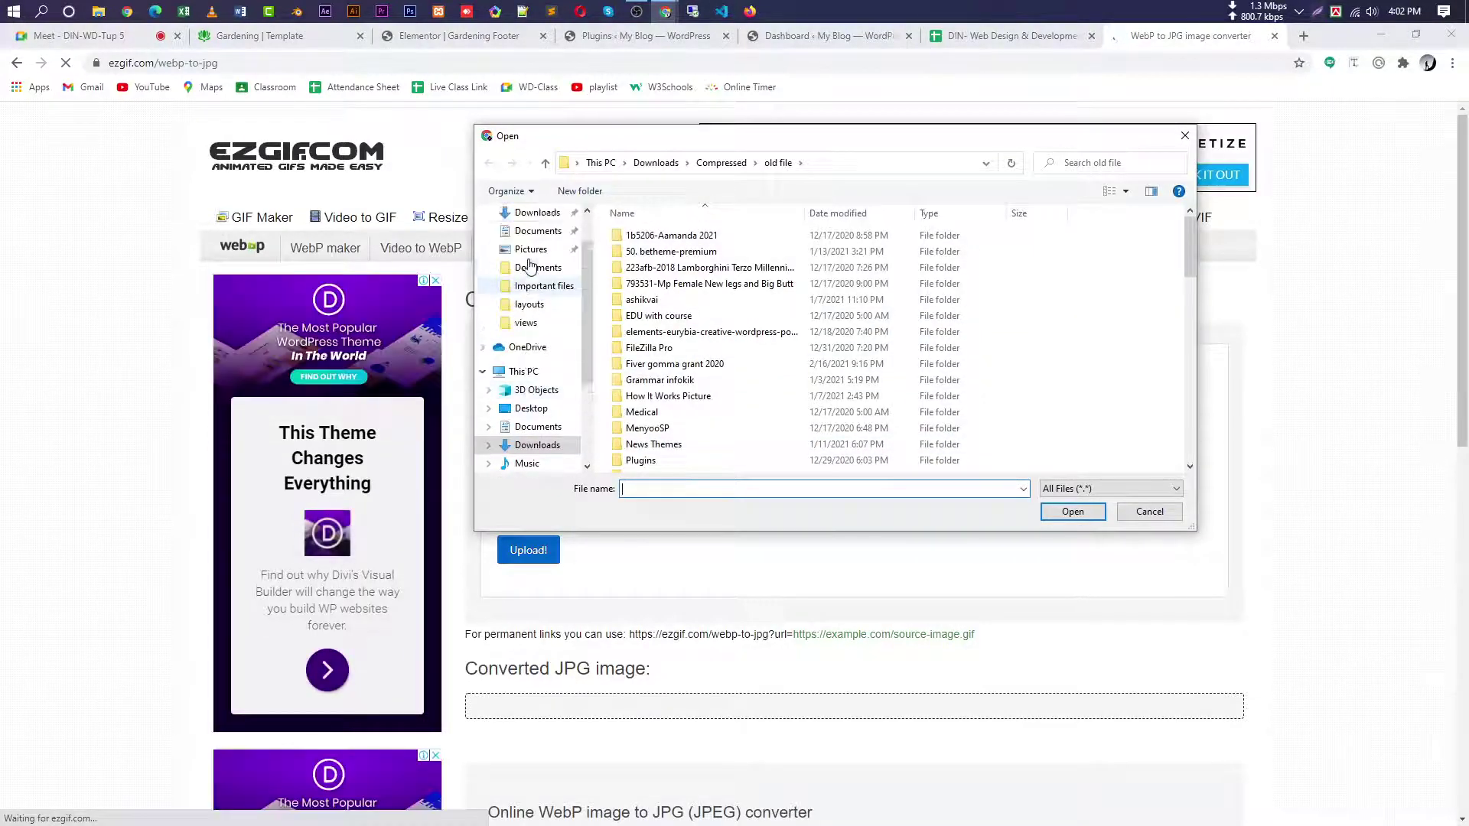
{"action": "left_click", "coordinate": [534, 262]}
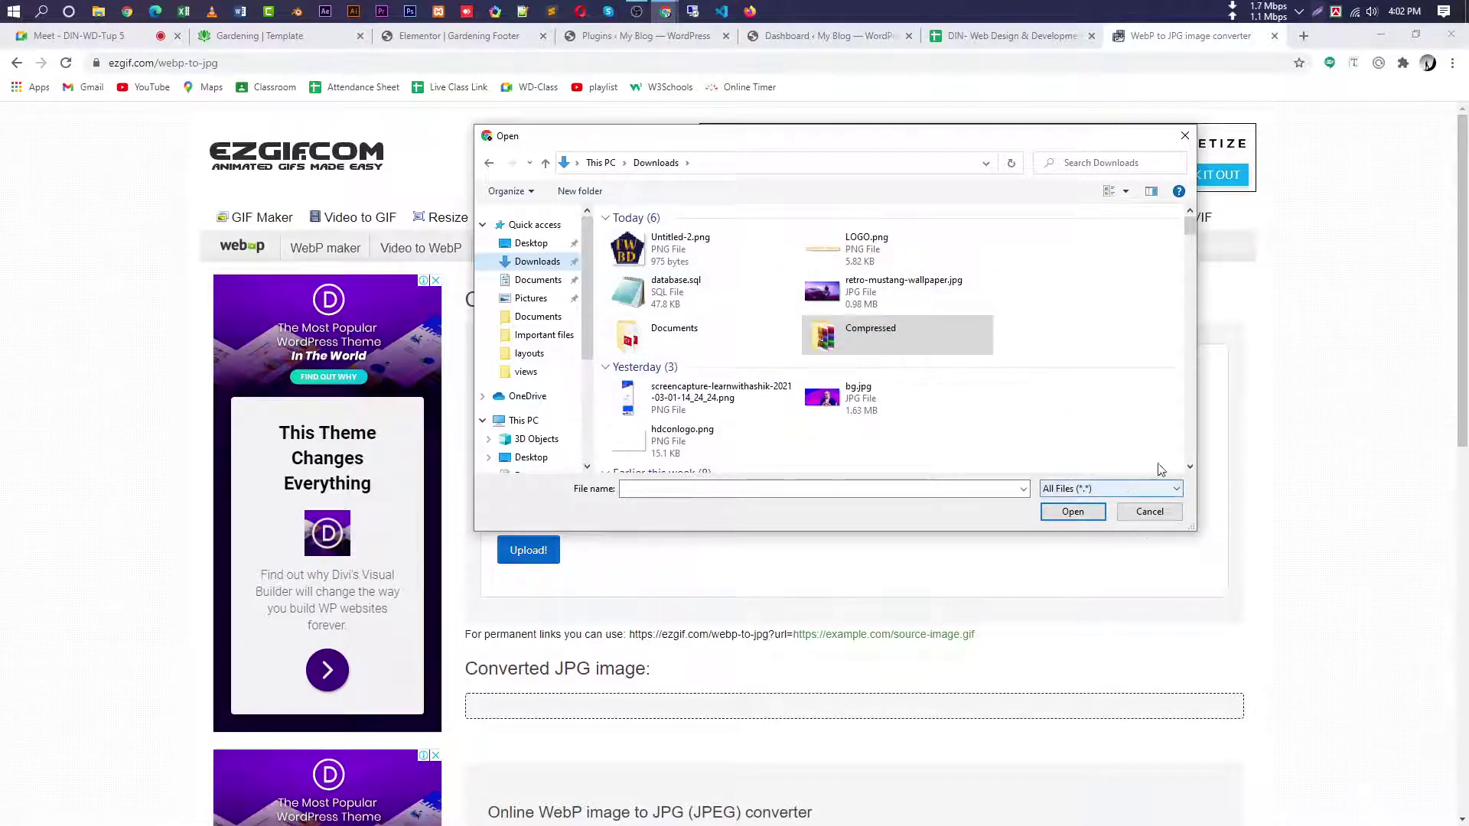
{"action": "left_click", "coordinate": [1154, 512]}
- Locate the saved footer-bg.webp from the browser's download list and put it into the Downloads folder
{"action": "left_click", "coordinate": [1452, 63]}
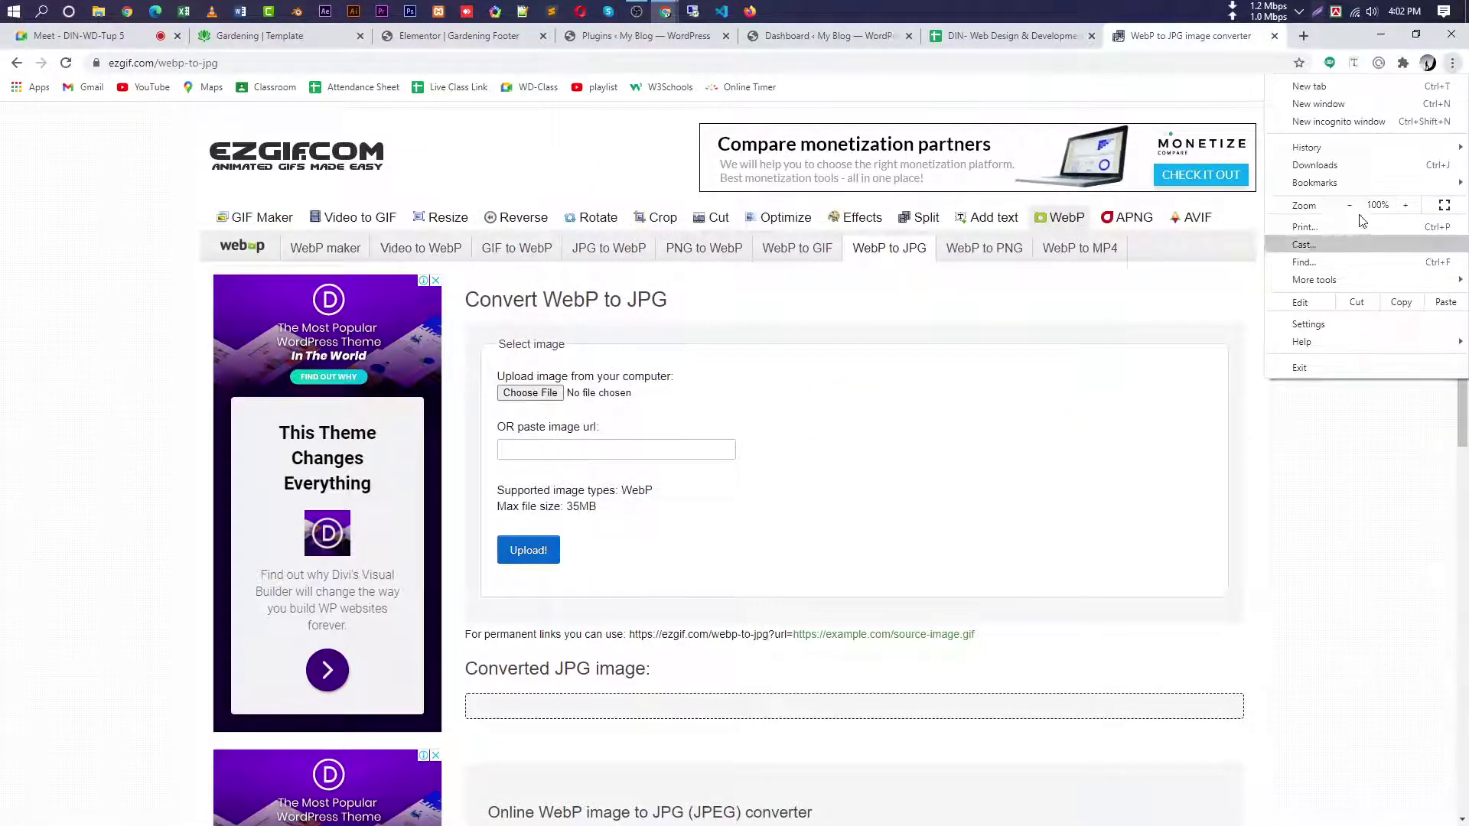
{"action": "left_click", "coordinate": [1345, 166]}
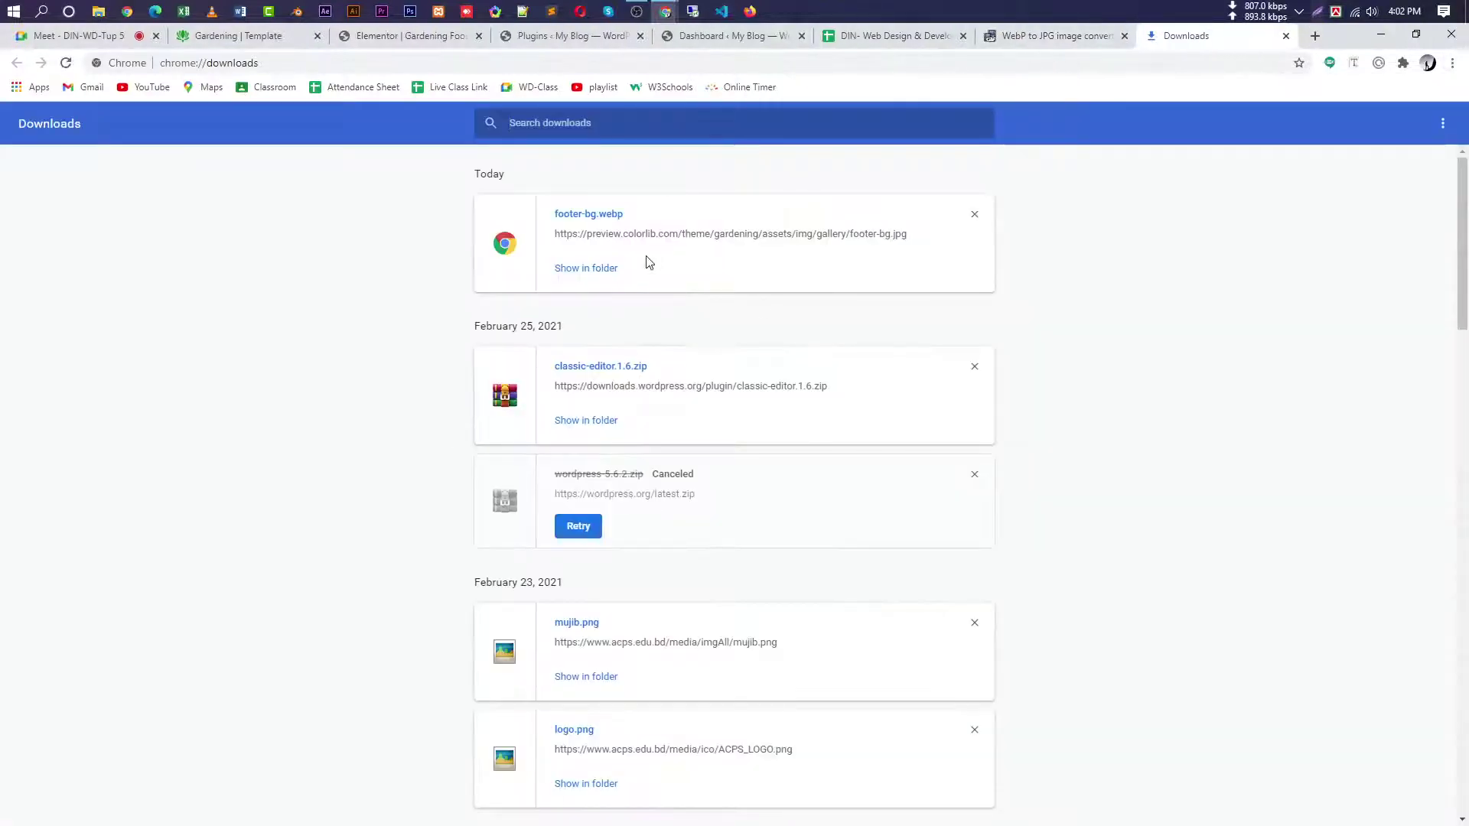
{"action": "left_click", "coordinate": [587, 269]}
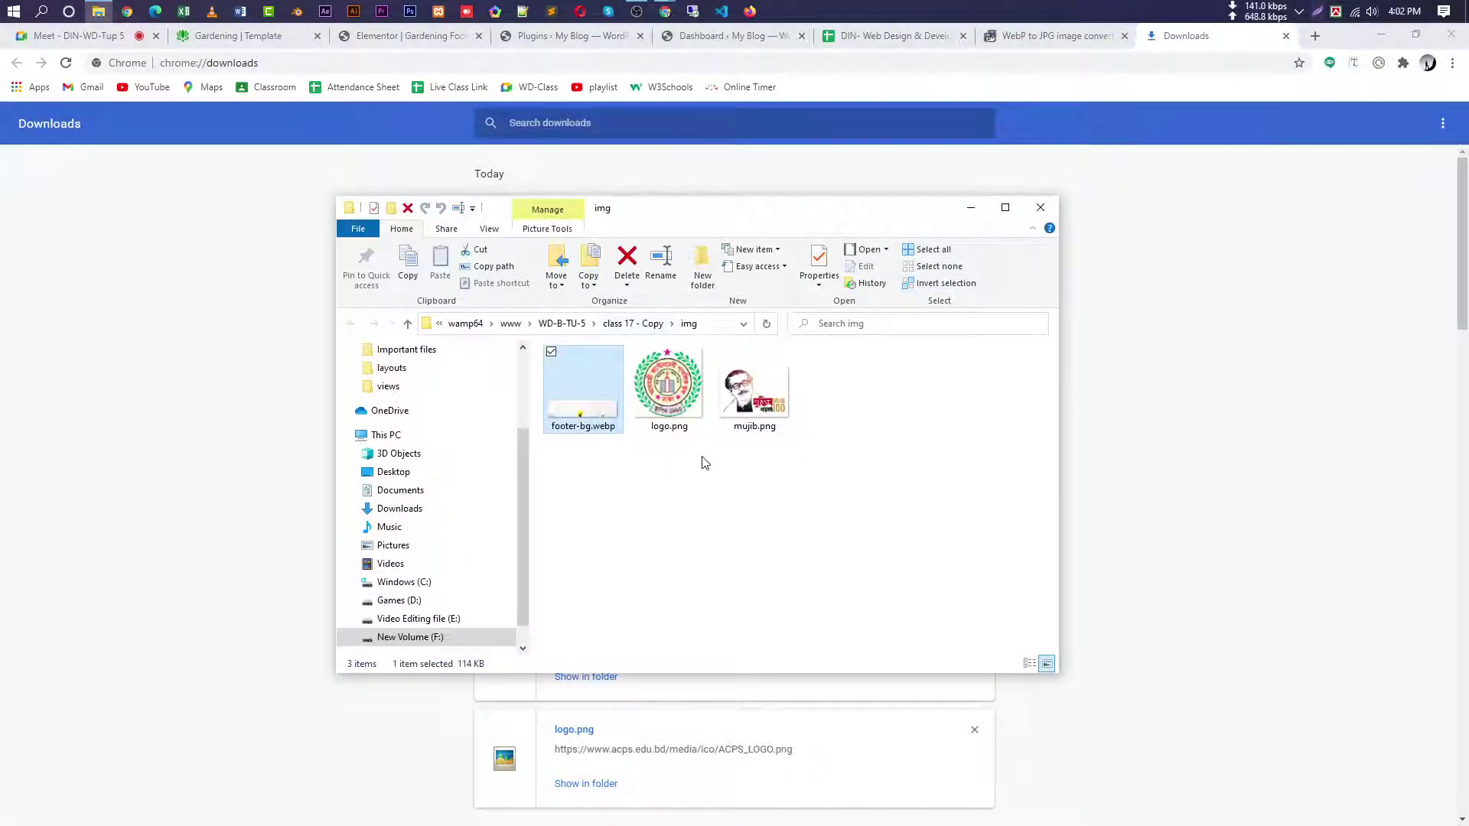
{"action": "scroll", "coordinate": [428, 398], "scroll_direction": "up", "scroll_amount": 3}
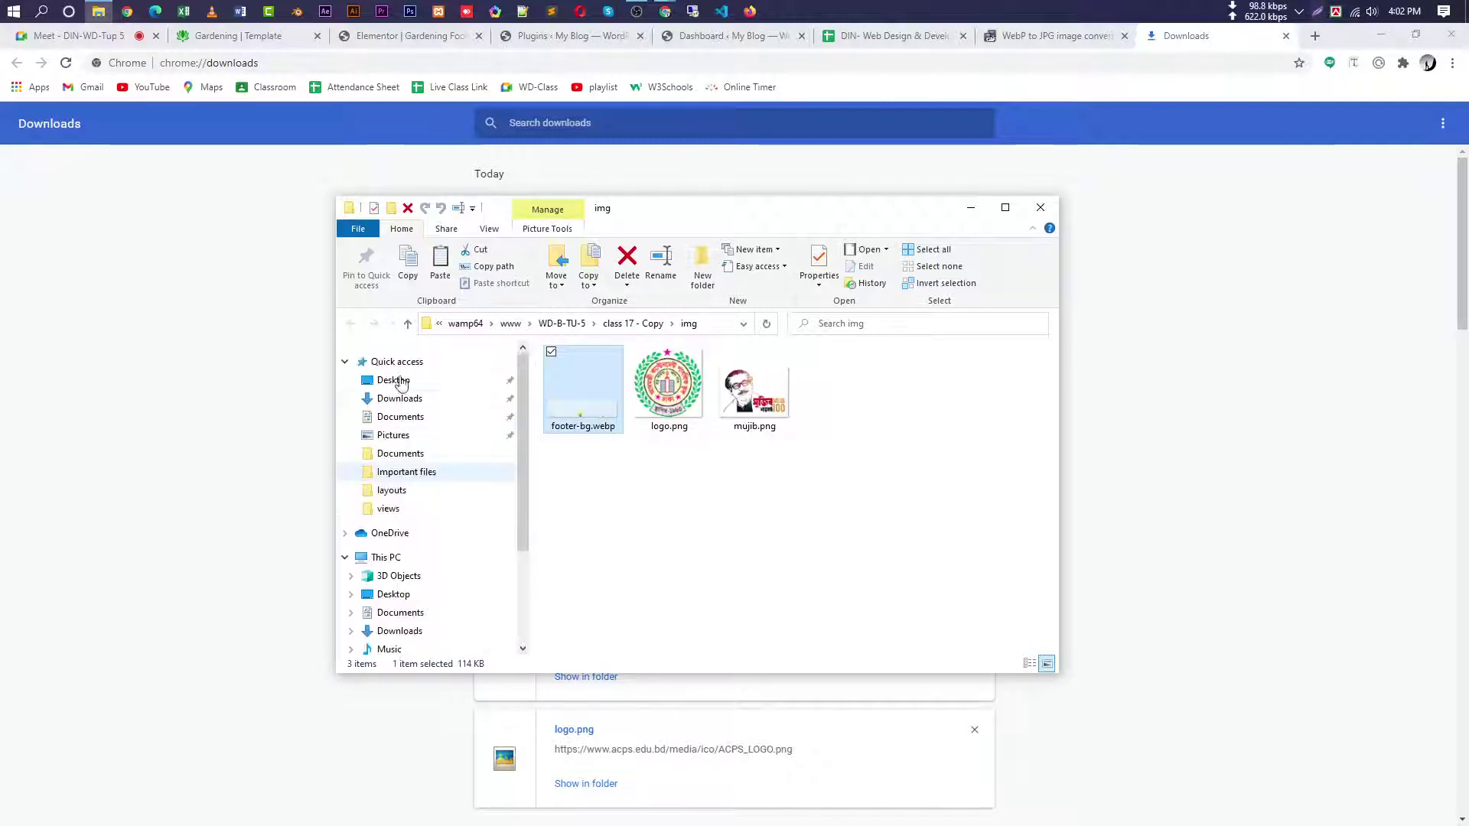
{"action": "left_click", "coordinate": [400, 398]}
{"action": "key", "text": "ctrl+v"}
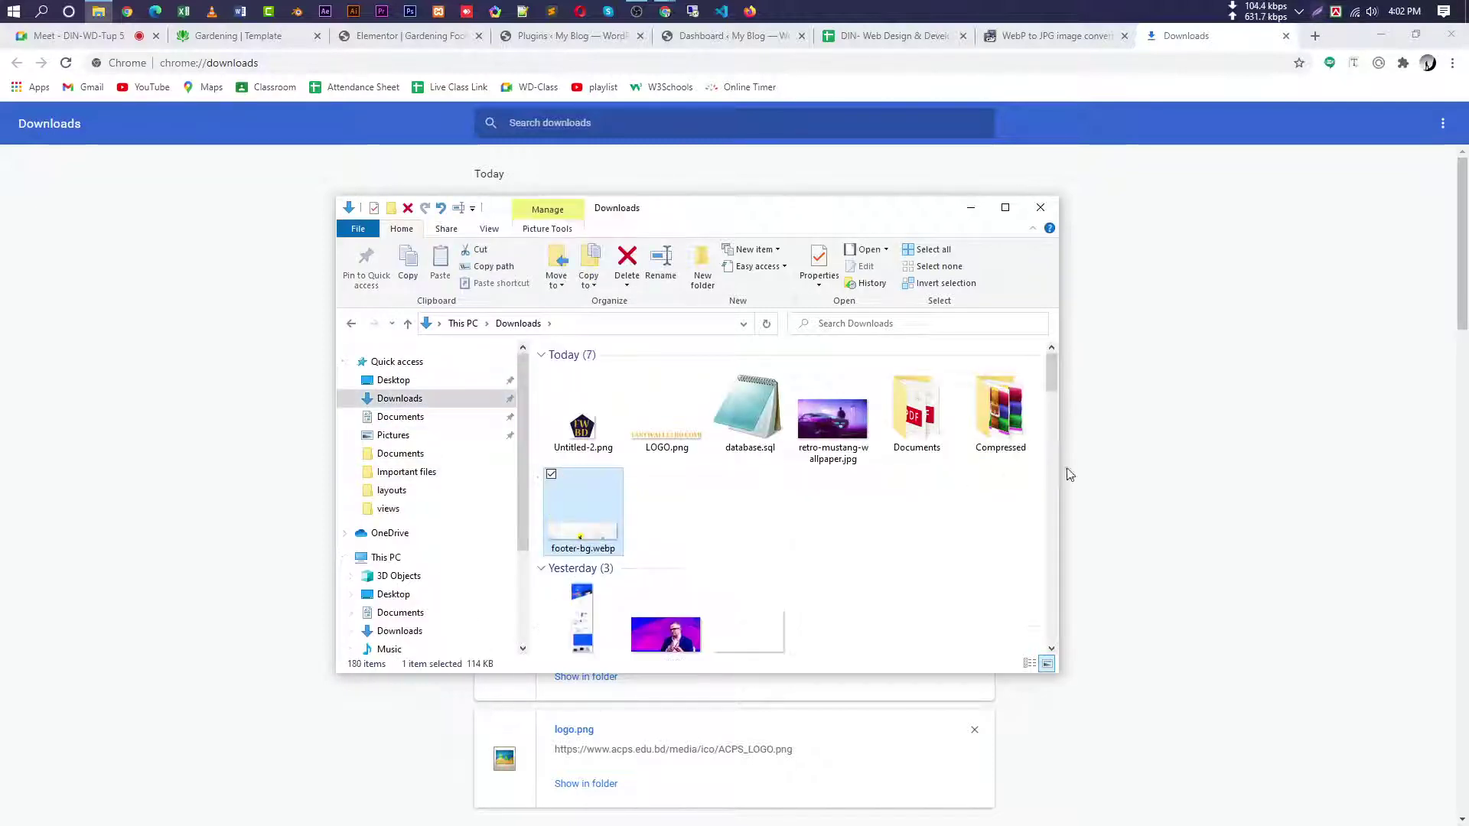
- Return to the EZGif converter and choose footer-bg.webp from the Downloads folder as the image to upload
{"action": "left_click", "coordinate": [1023, 39]}
{"action": "left_click", "coordinate": [530, 394]}
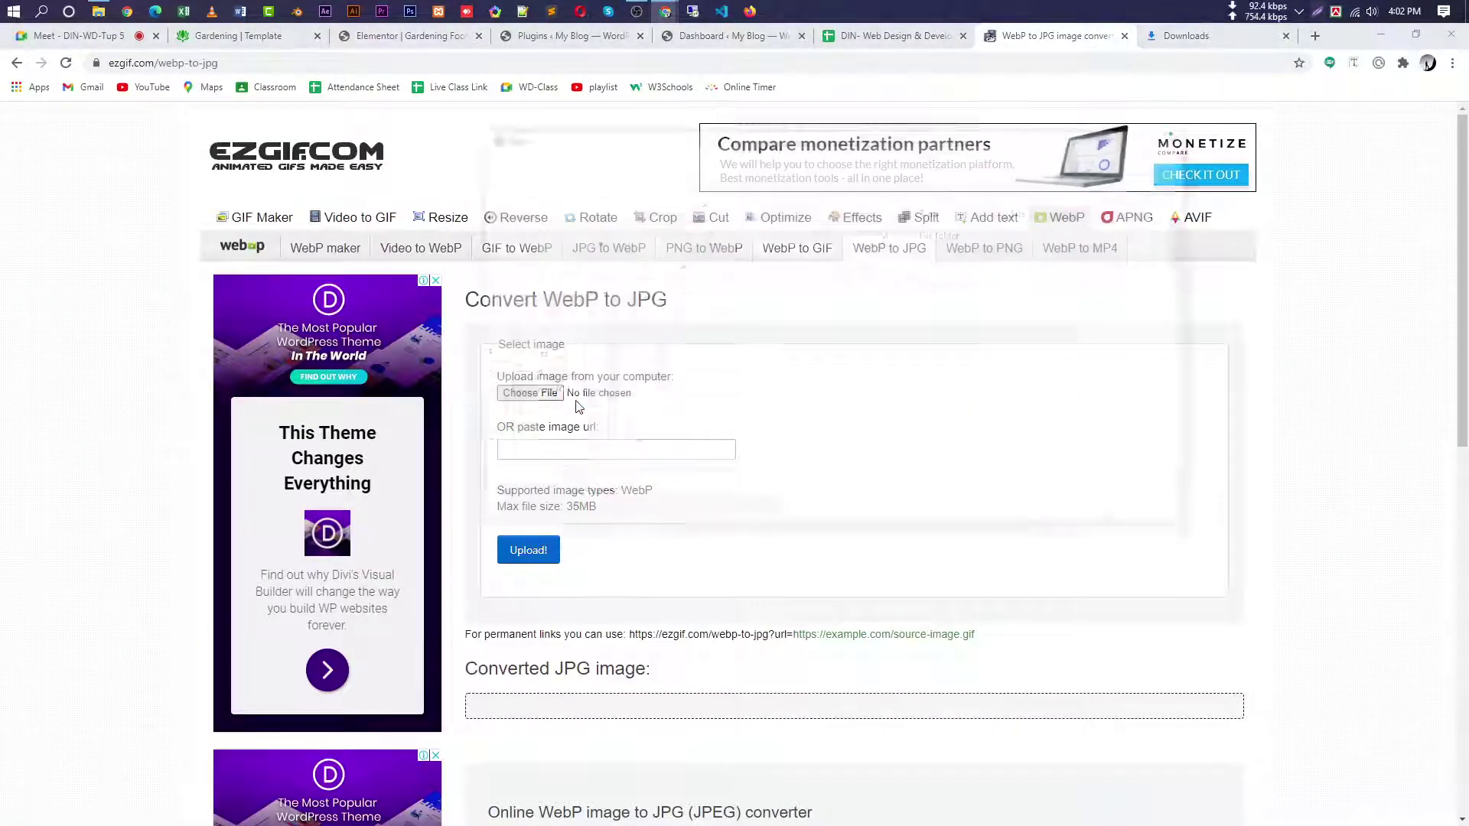
{"action": "scroll", "coordinate": [812, 458], "scroll_direction": "down", "scroll_amount": 4}
{"action": "scroll", "coordinate": [812, 457], "scroll_direction": "down", "scroll_amount": 10}
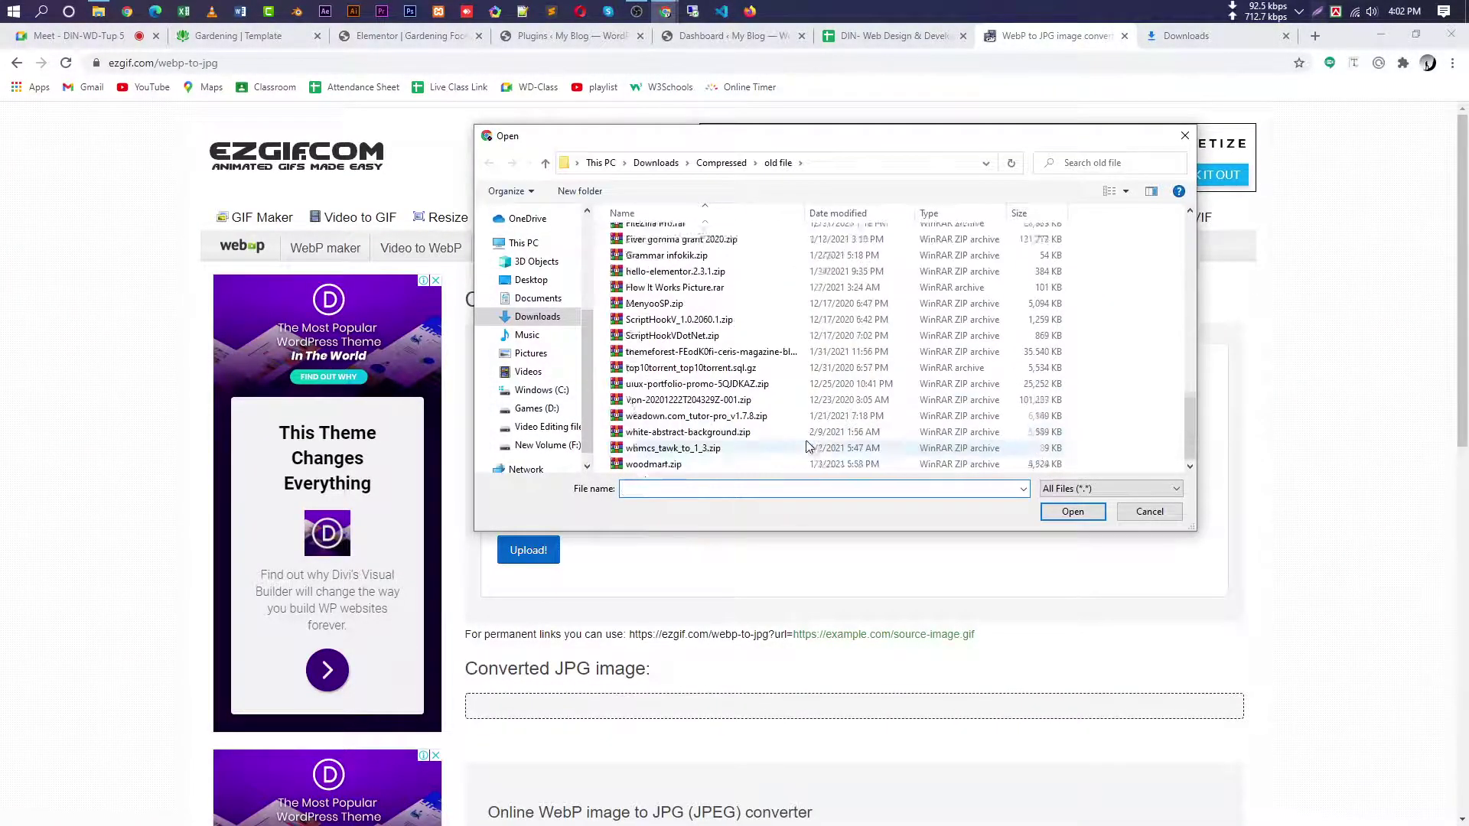
{"action": "scroll", "coordinate": [533, 296], "scroll_direction": "up", "scroll_amount": 3}
{"action": "left_click", "coordinate": [538, 261]}
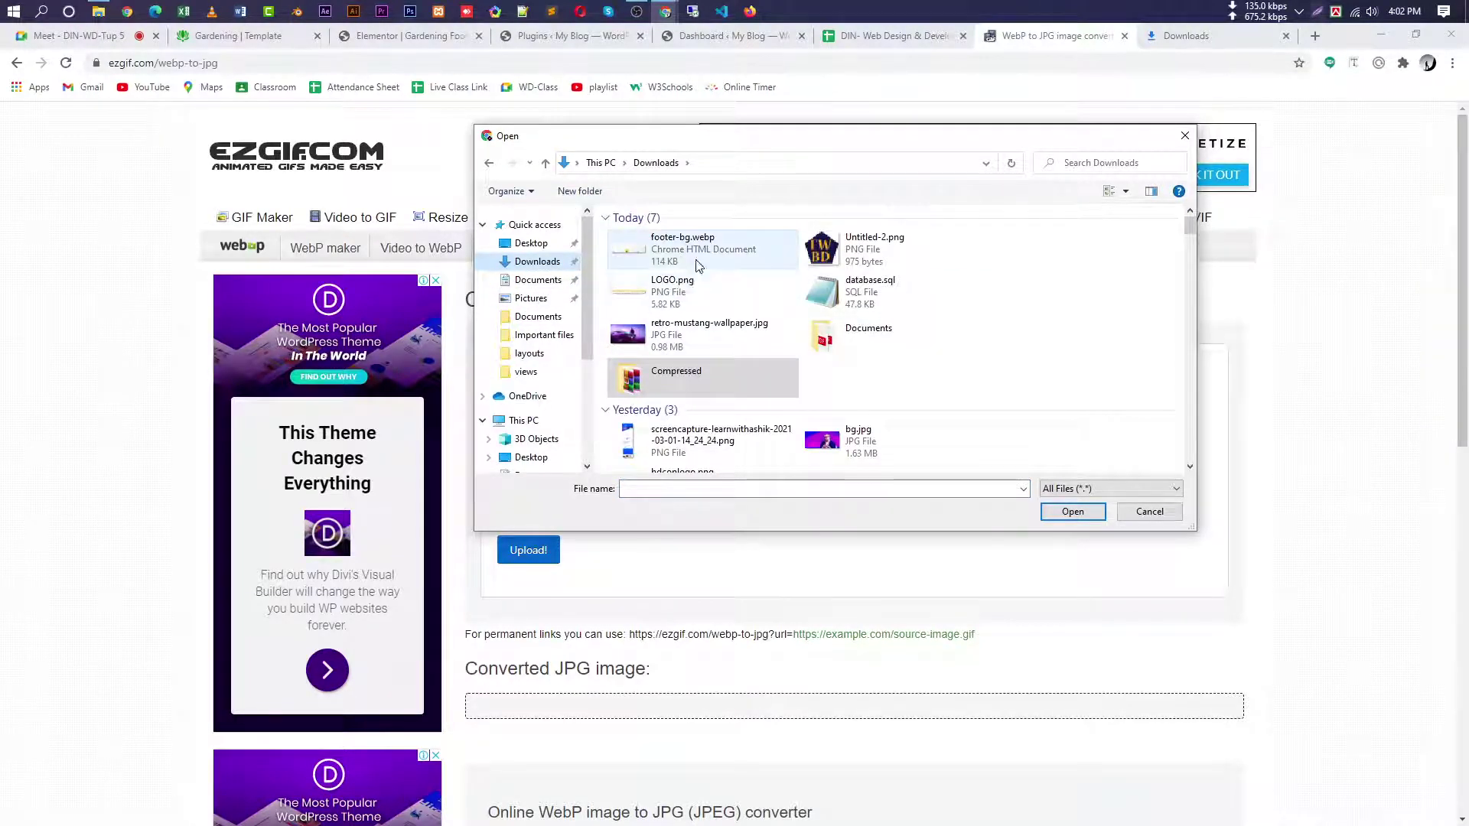
{"action": "double_click", "coordinate": [697, 260]}
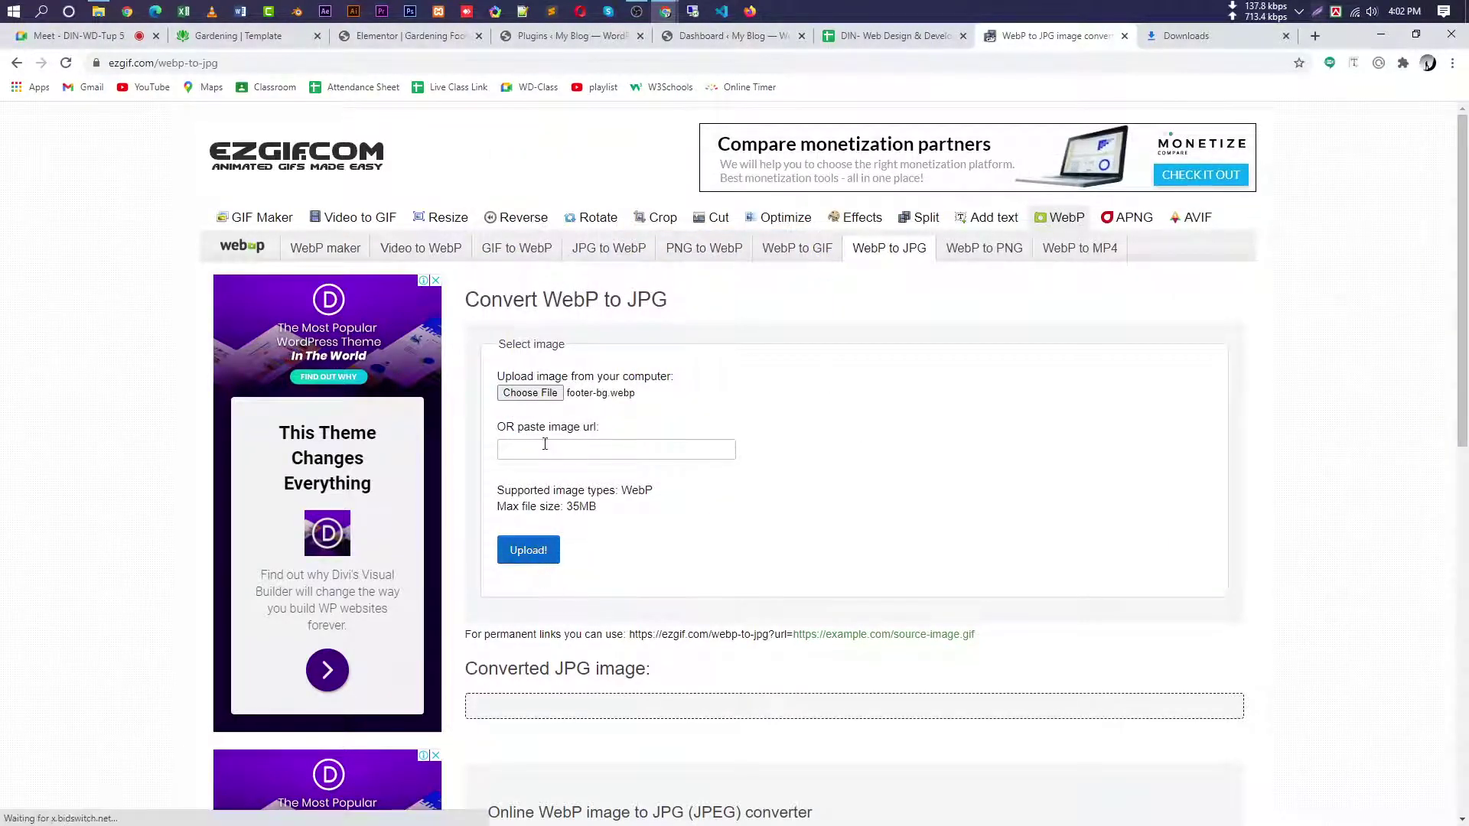
{"action": "left_click", "coordinate": [559, 445]}
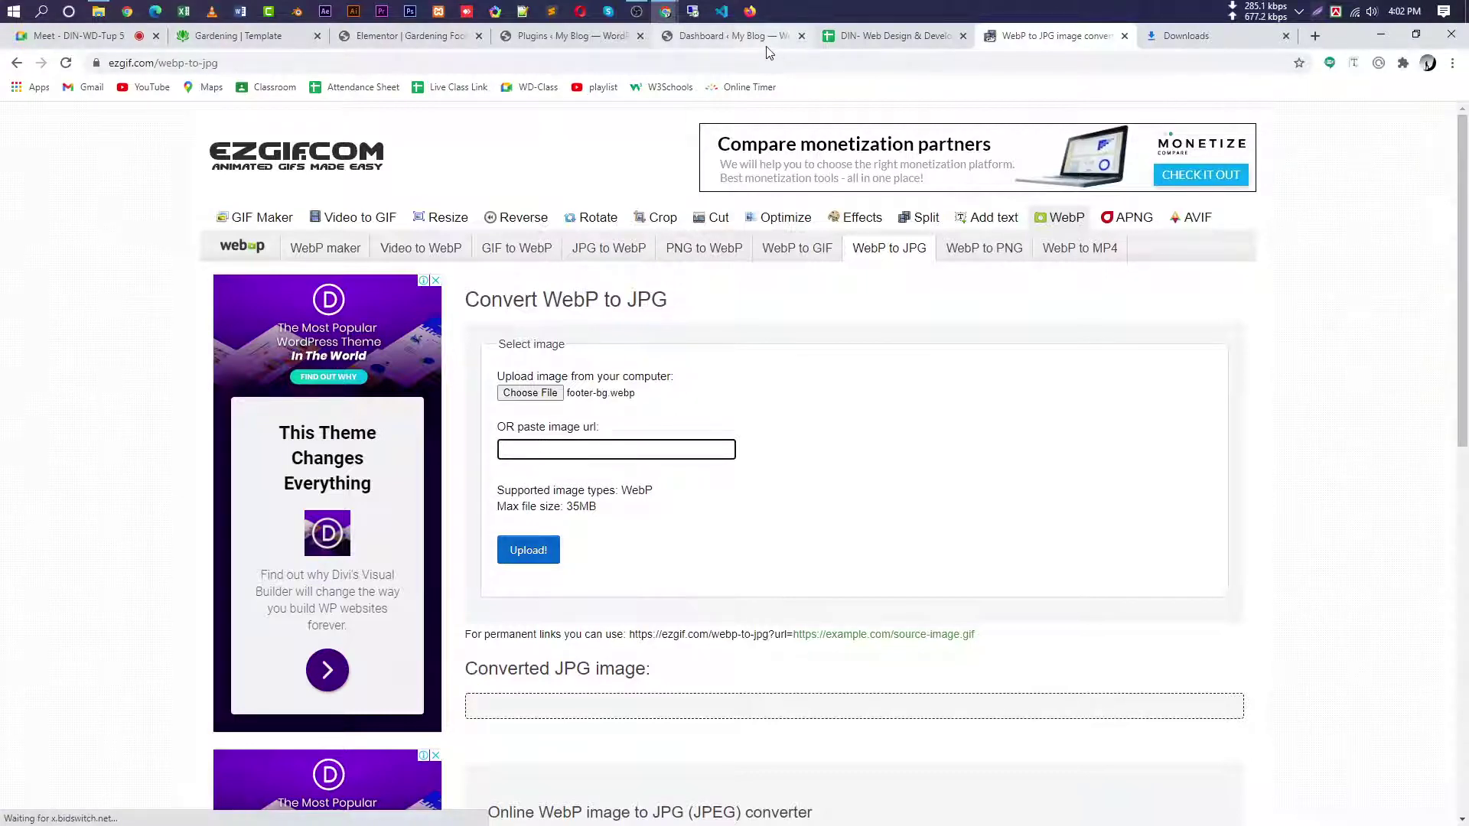
{"action": "left_click", "coordinate": [551, 39]}
{"action": "left_click", "coordinate": [1062, 36]}
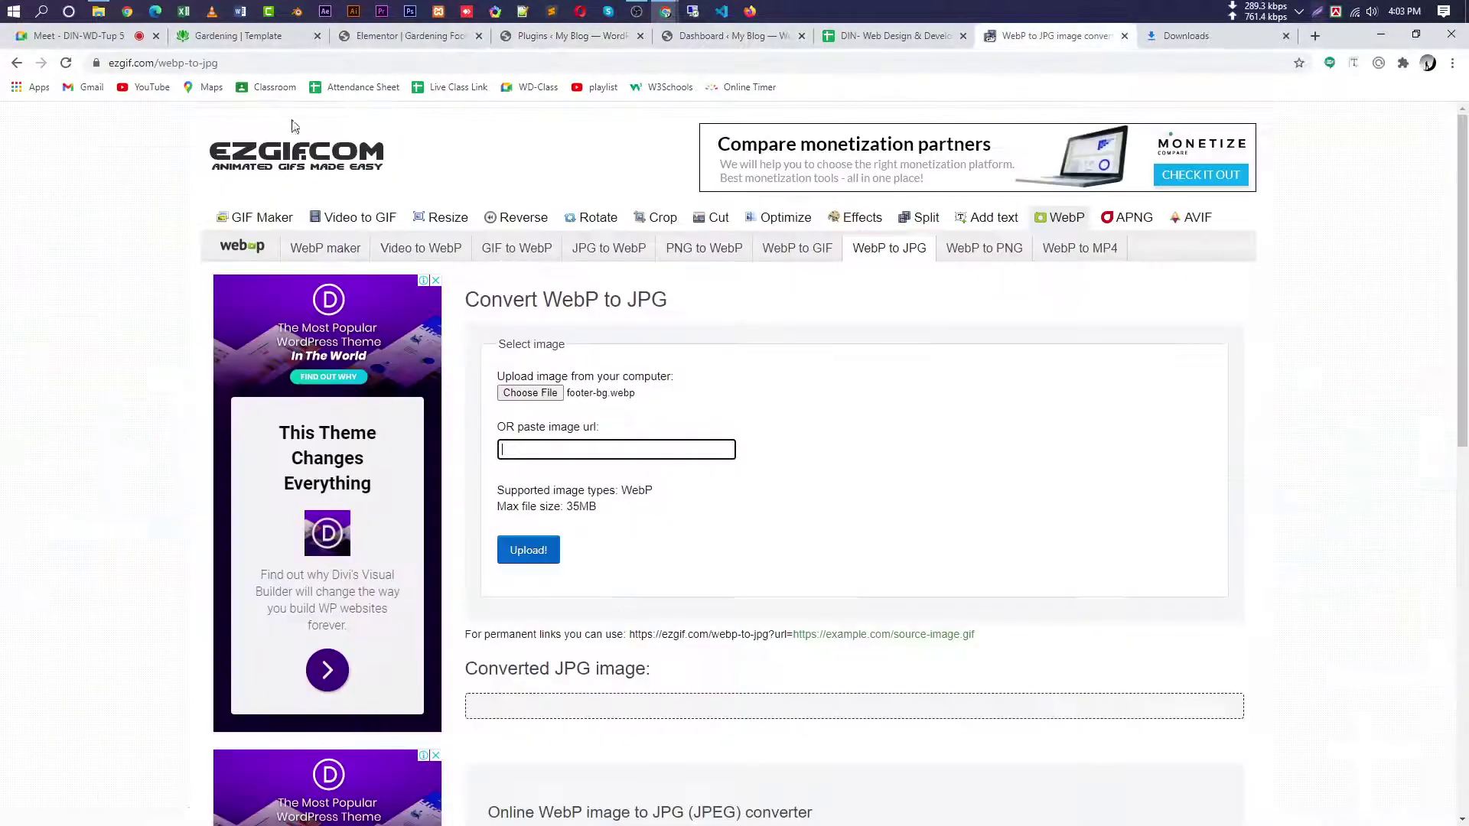
{"action": "left_click", "coordinate": [412, 42]}
{"action": "left_click", "coordinate": [571, 36]}
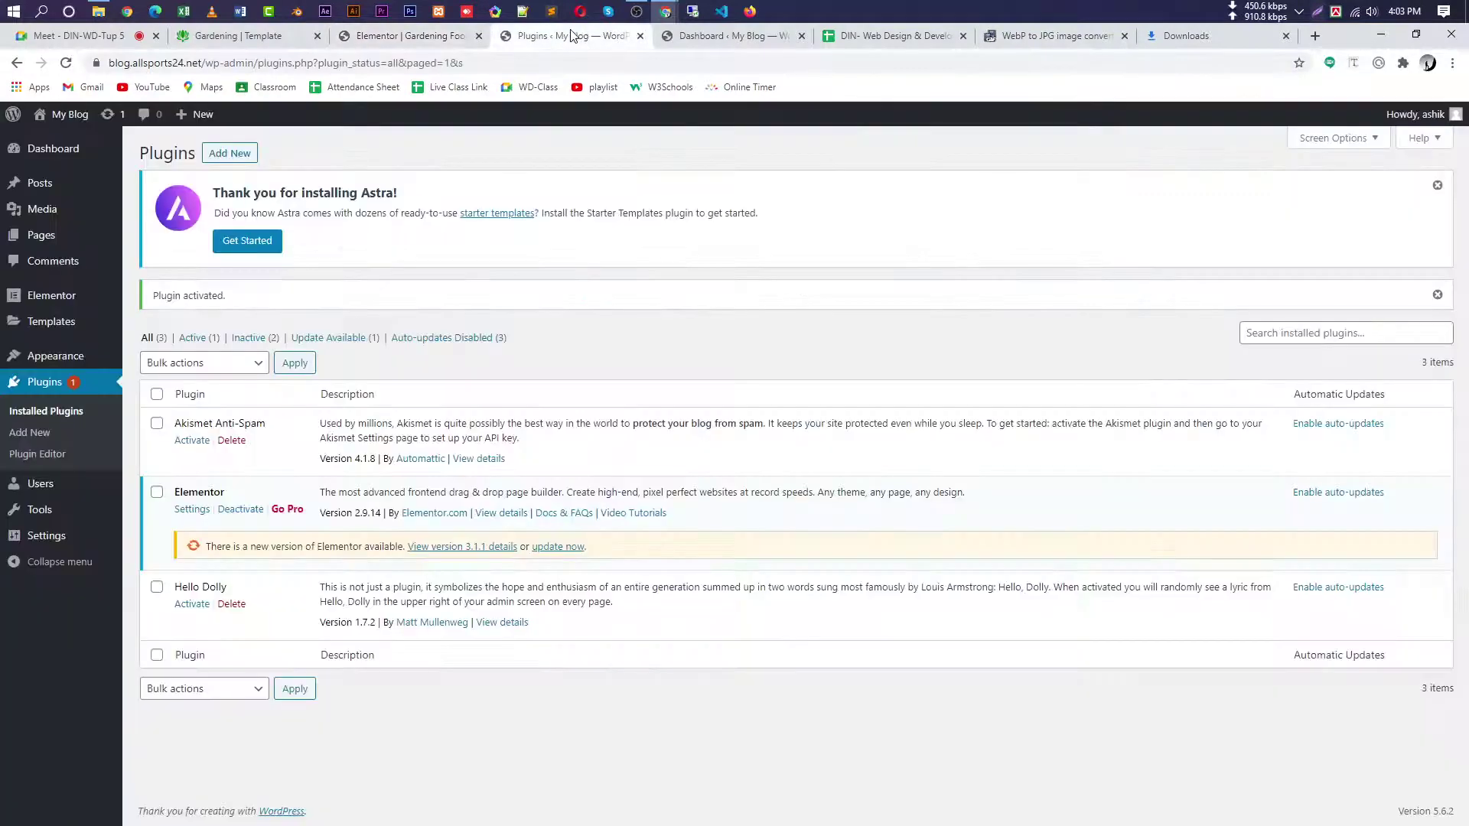
{"action": "left_click", "coordinate": [743, 34]}
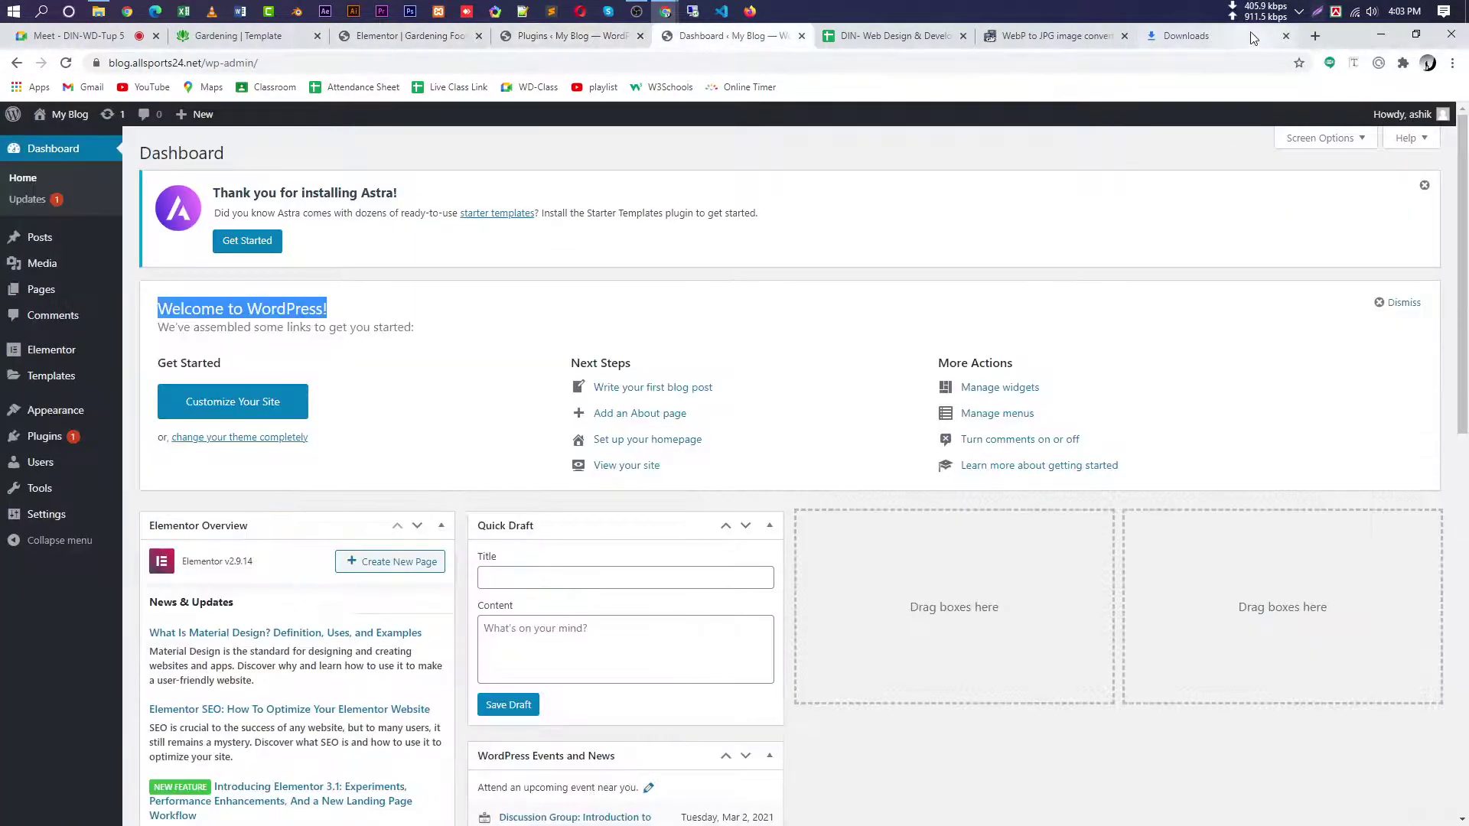
{"action": "left_click", "coordinate": [1051, 39]}
- Upload footer-bg.webp and convert it to JPG with the image quality factor set to 100
{"action": "left_click", "coordinate": [529, 565]}
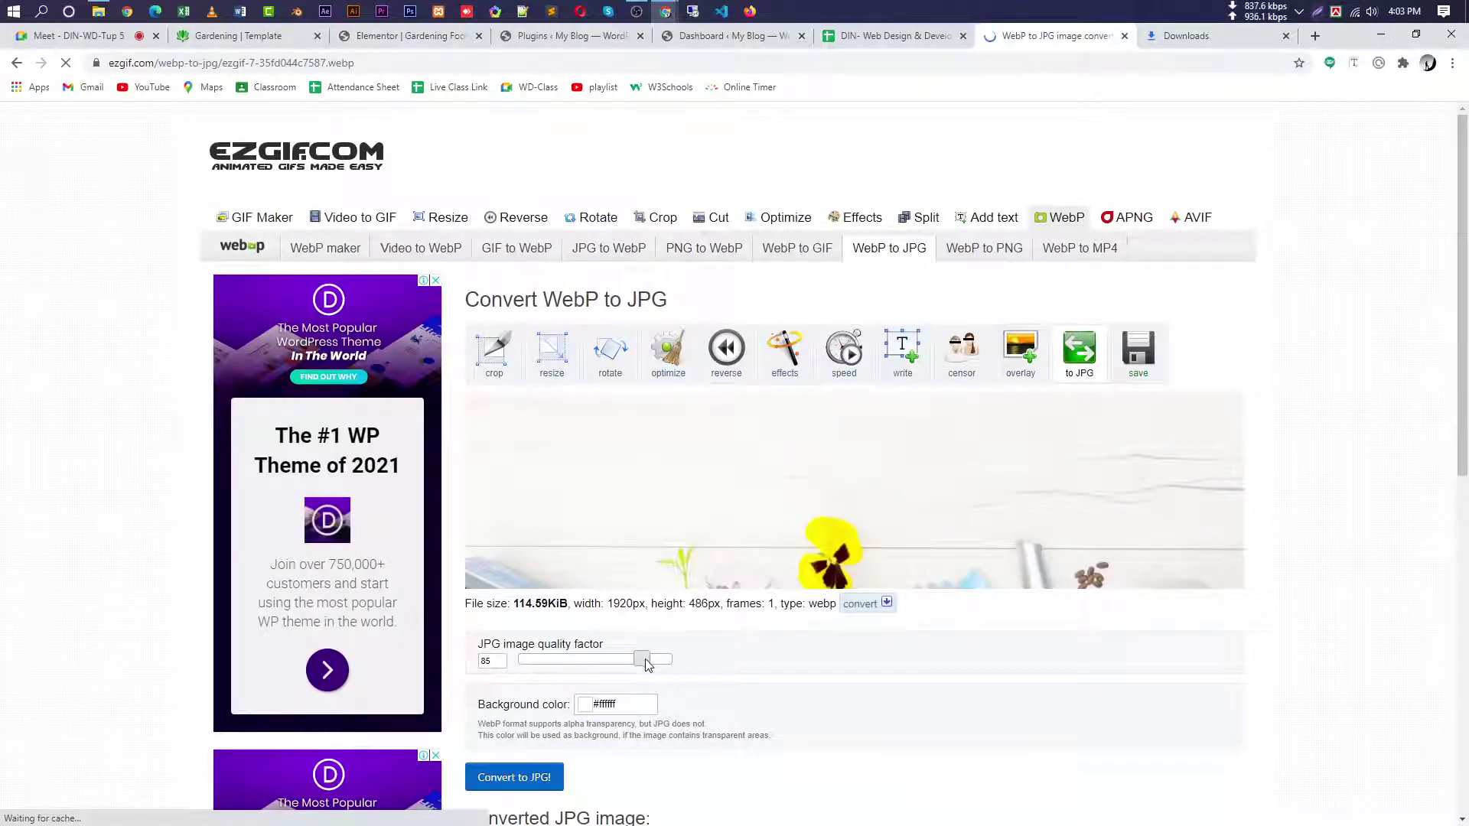
{"action": "left_click_drag", "start_coordinate": [645, 665], "coordinate": [714, 666]}
{"action": "scroll", "coordinate": [627, 649], "scroll_direction": "down", "scroll_amount": 2}
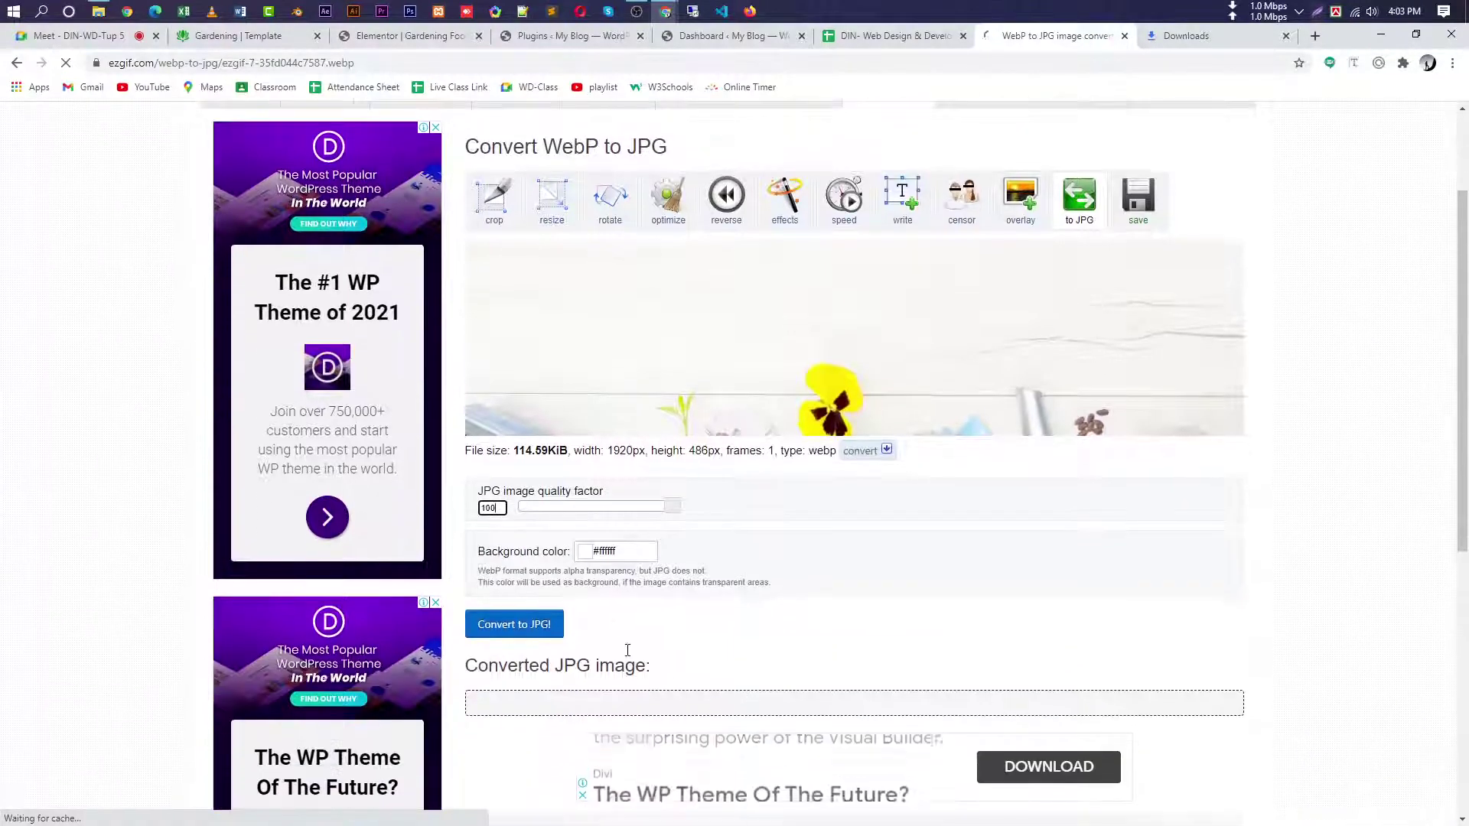
{"action": "key", "text": "Return"}
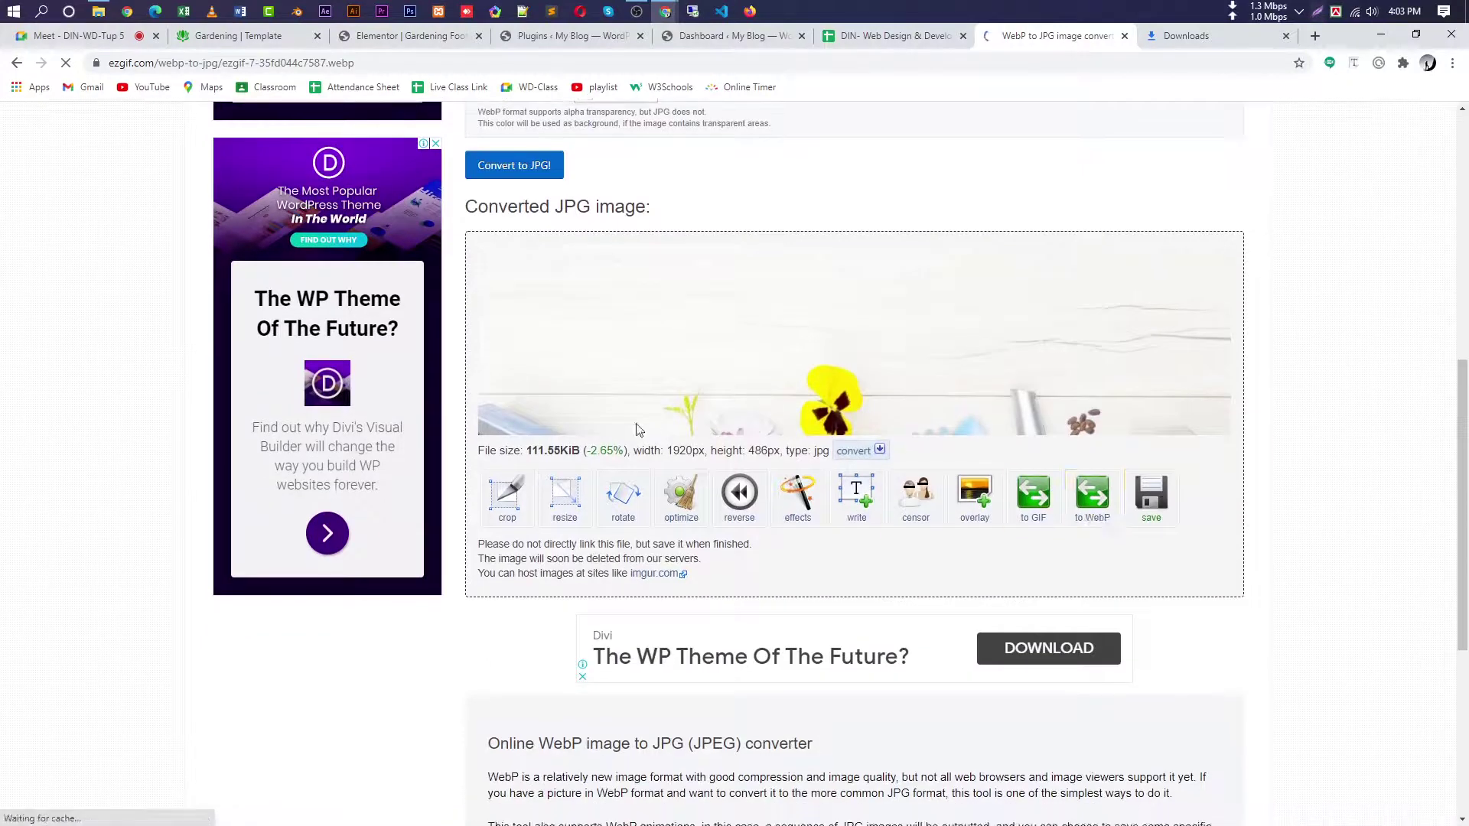
- Download the converted JPG image and open the file to view it
{"action": "scroll", "coordinate": [886, 392], "scroll_direction": "up", "scroll_amount": 2}
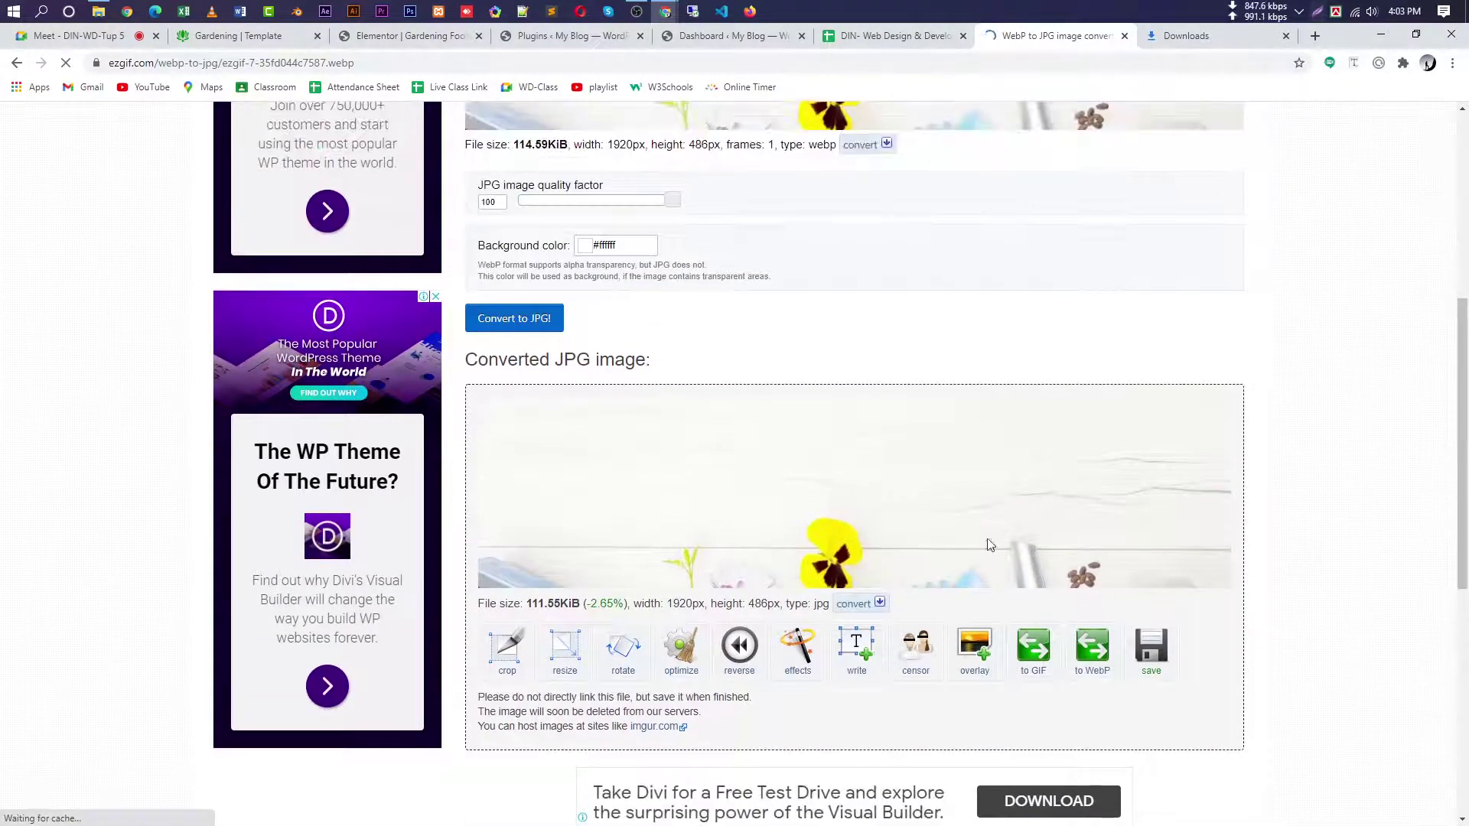
{"action": "left_click", "coordinate": [1155, 668]}
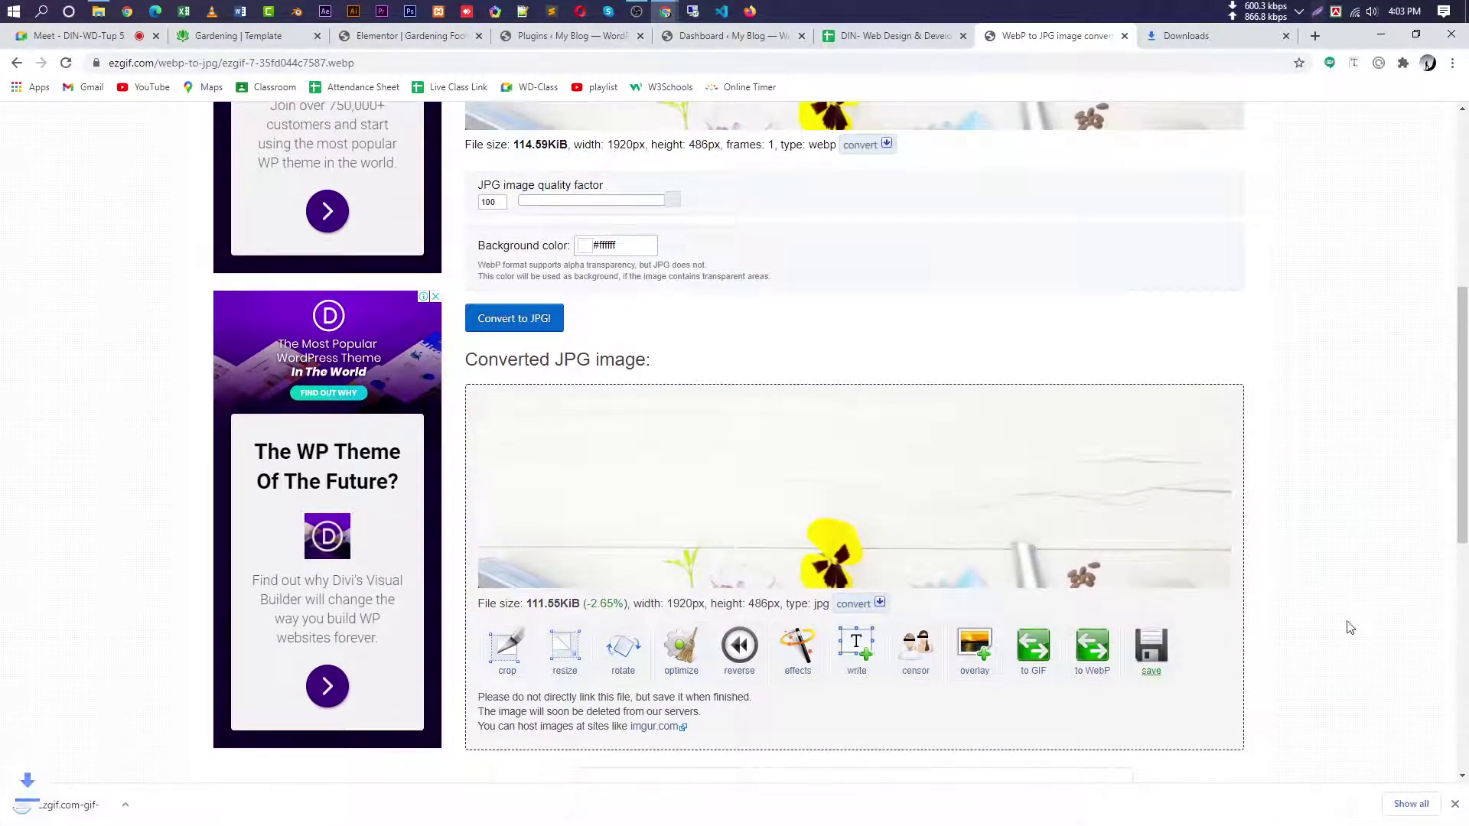
{"action": "left_click", "coordinate": [118, 810]}
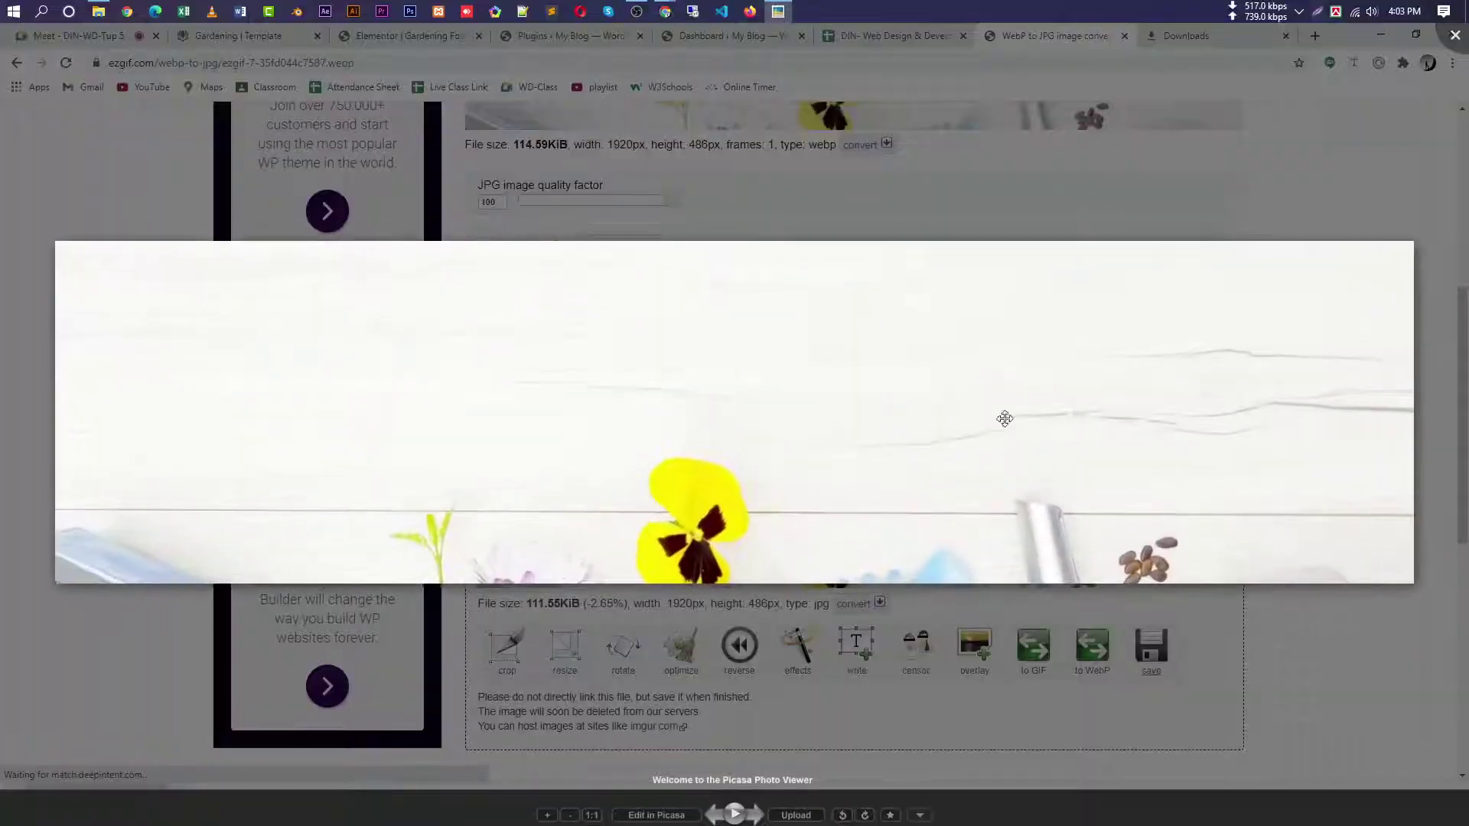
- Close the image preview and create a WordPress navigation menu named Menu on the blog
{"action": "left_click", "coordinate": [1457, 36]}
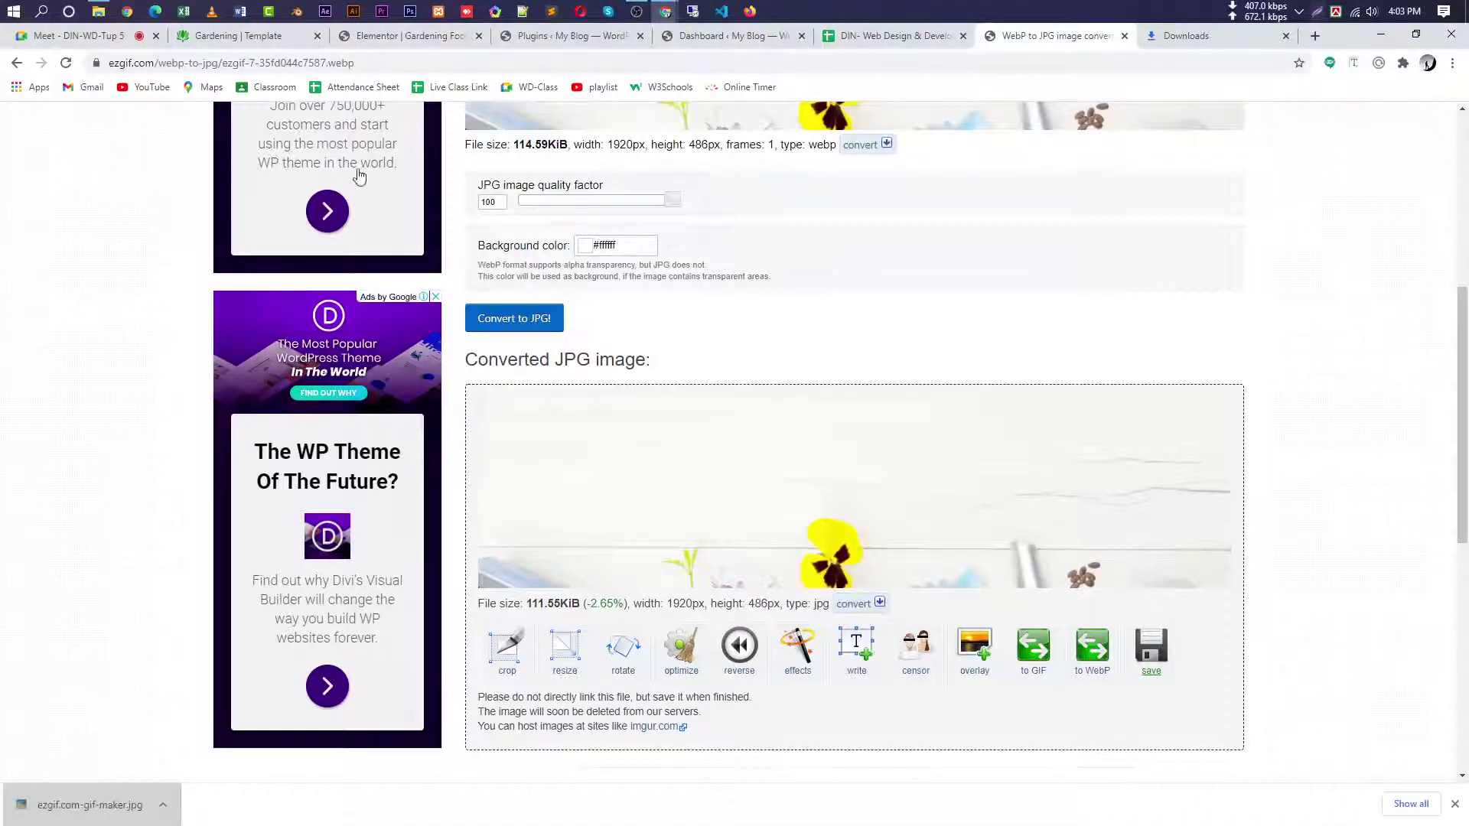
{"action": "left_click", "coordinate": [544, 37]}
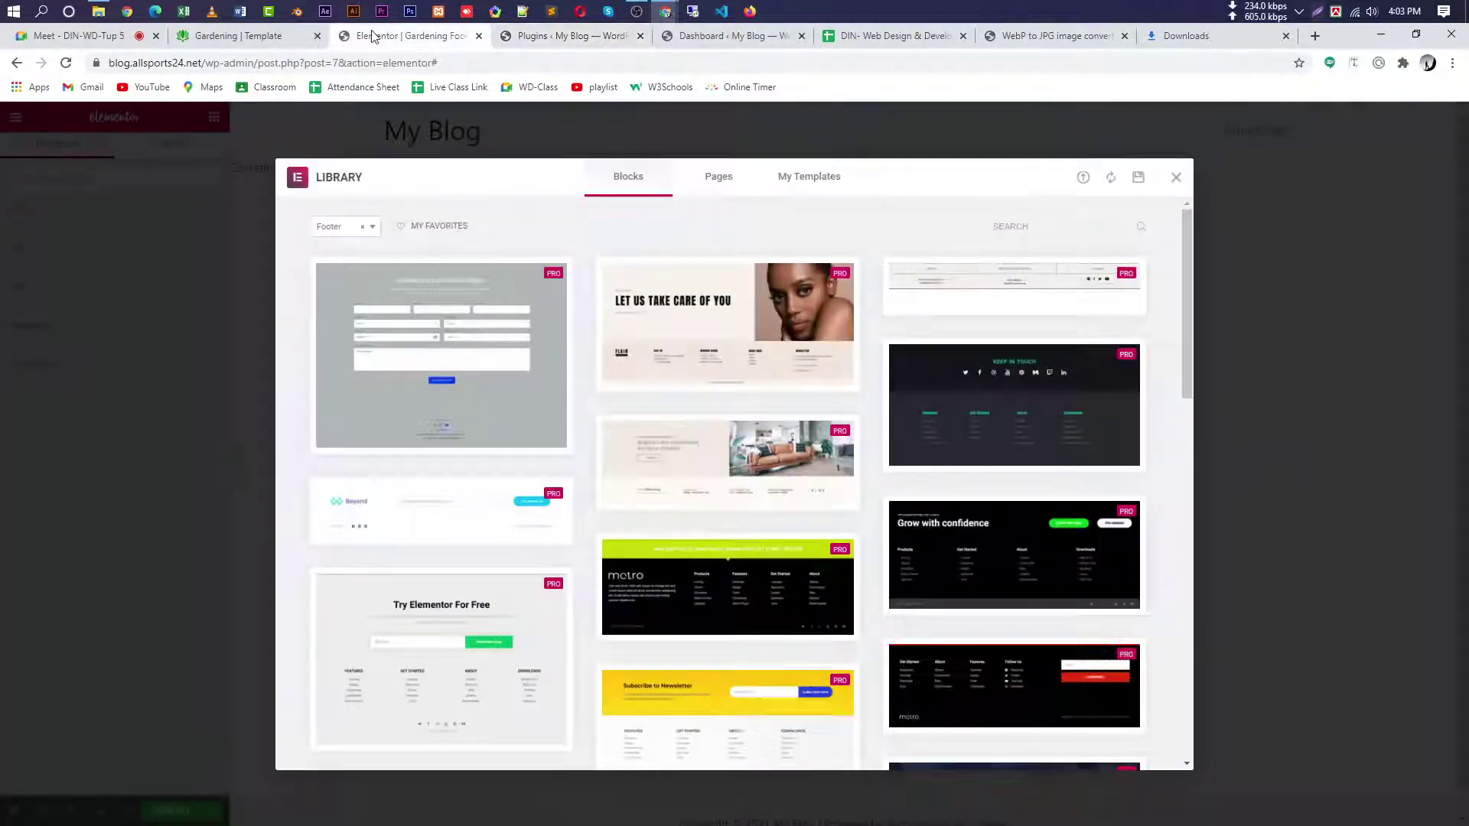
{"action": "left_click", "coordinate": [373, 36]}
{"action": "left_click", "coordinate": [568, 46]}
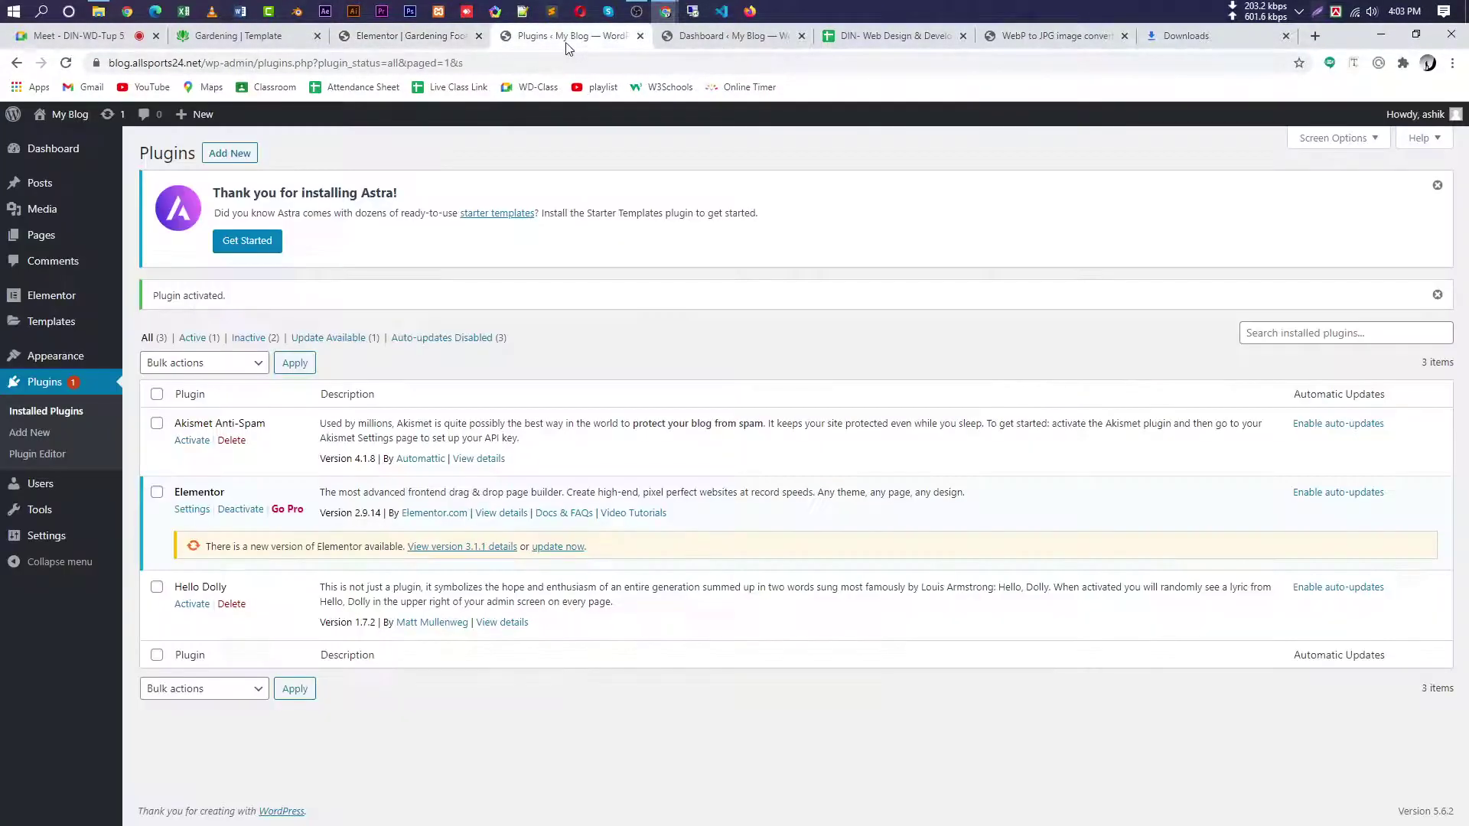
{"action": "mouse_move", "coordinate": [55, 356]}
{"action": "left_click", "coordinate": [150, 423]}
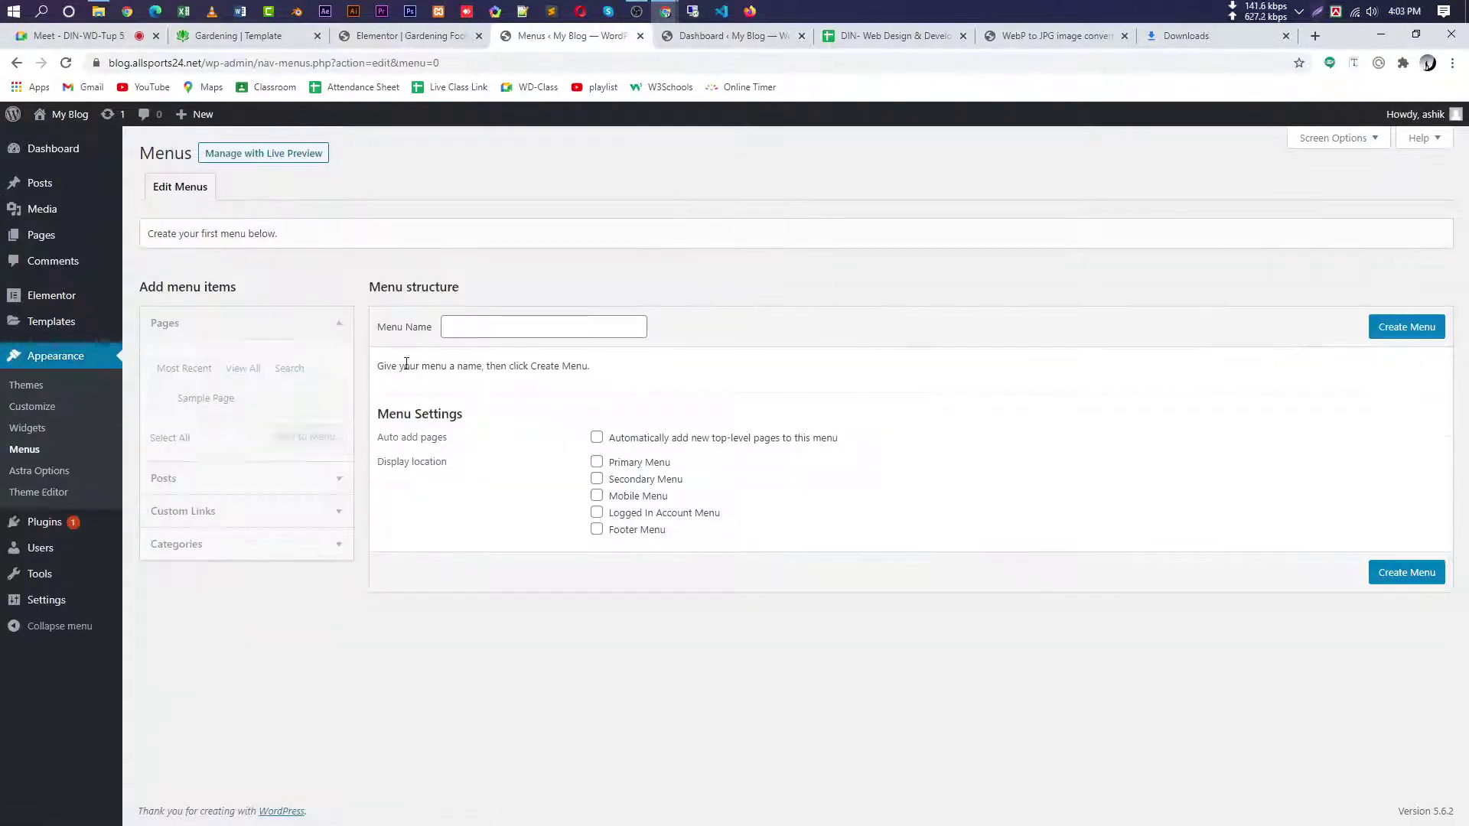
{"action": "left_click", "coordinate": [476, 329]}
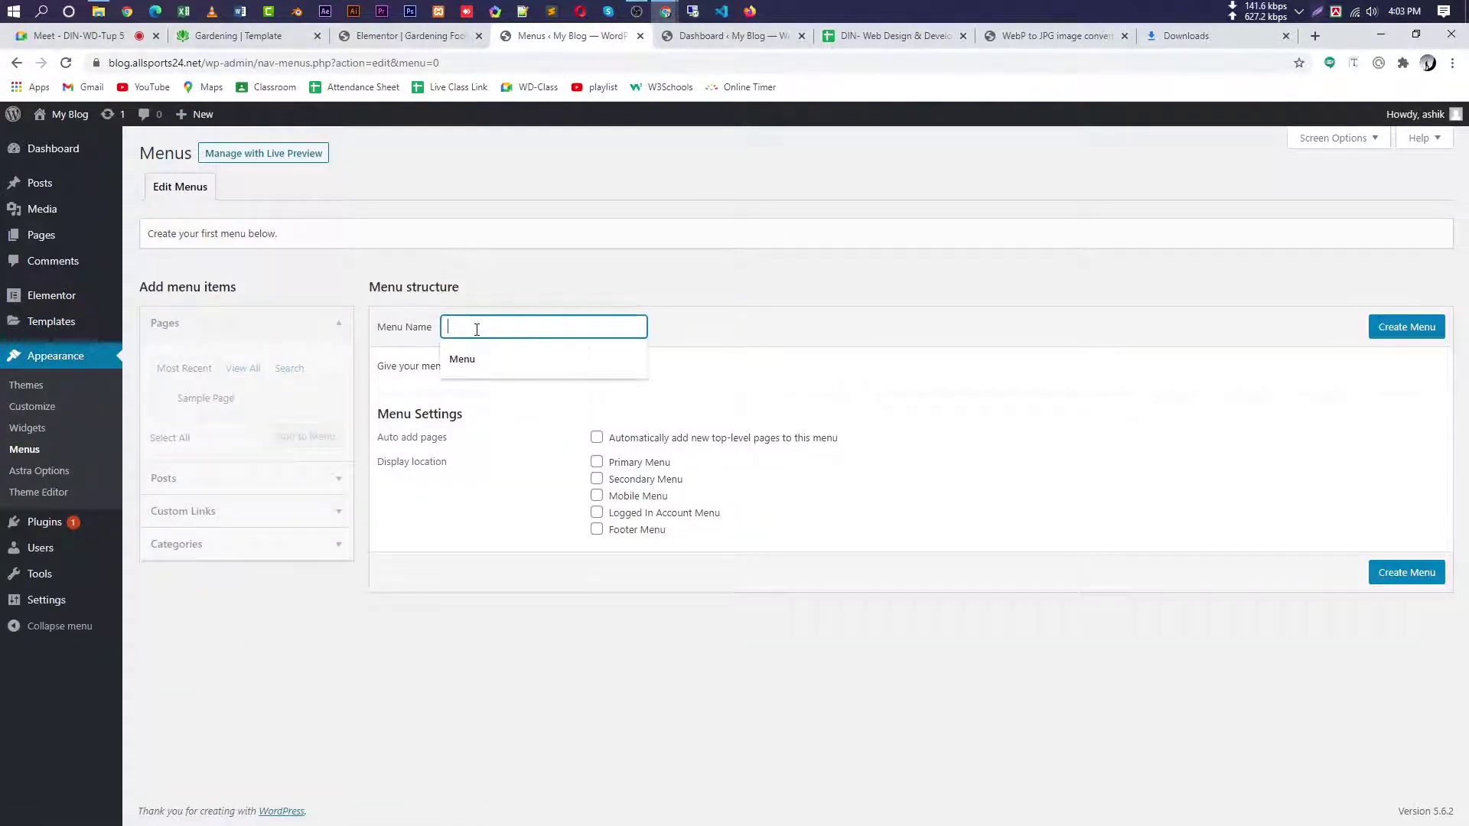
{"action": "left_click", "coordinate": [465, 357]}
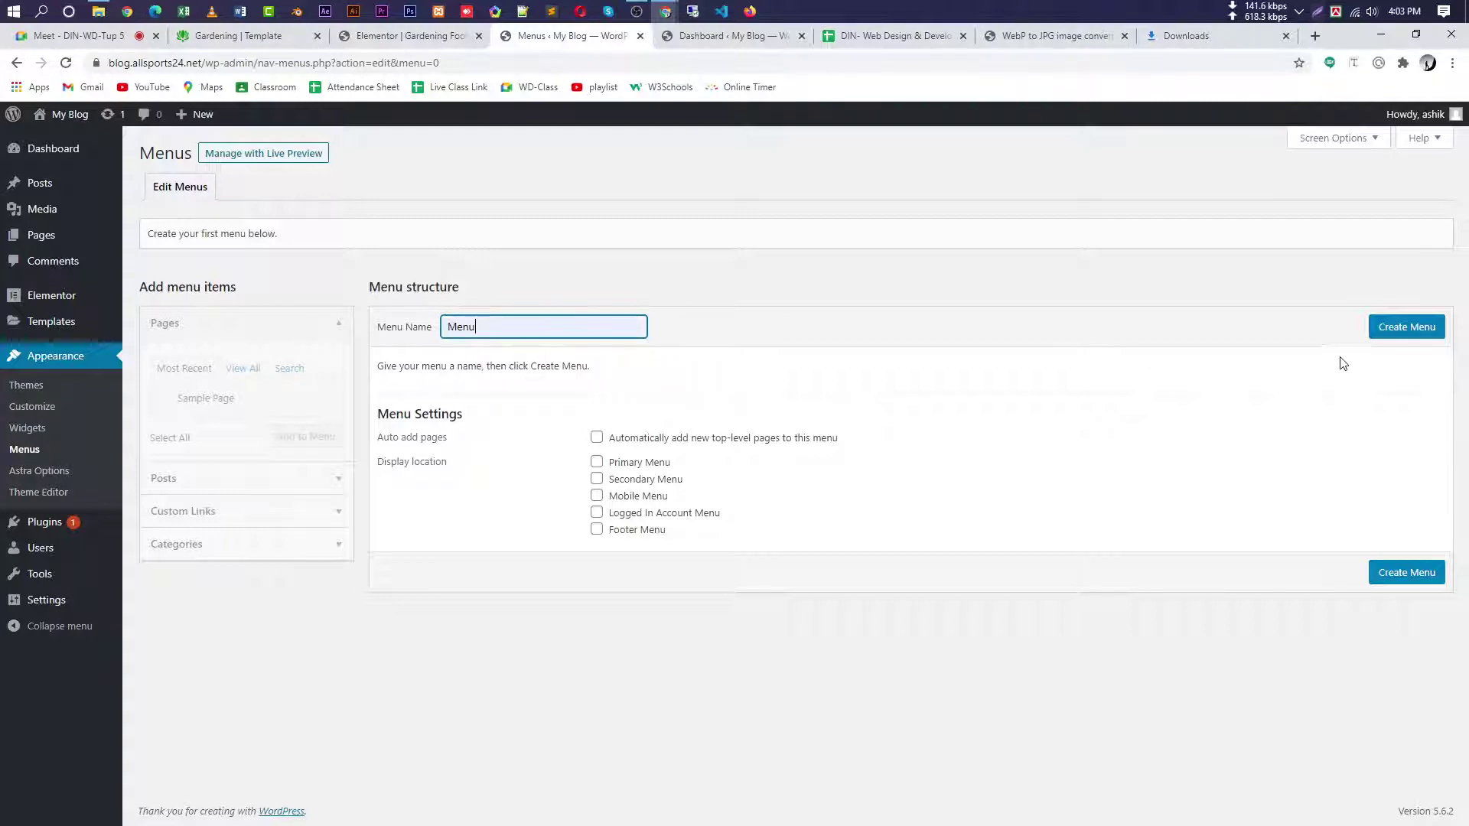
{"action": "left_click", "coordinate": [1405, 328]}
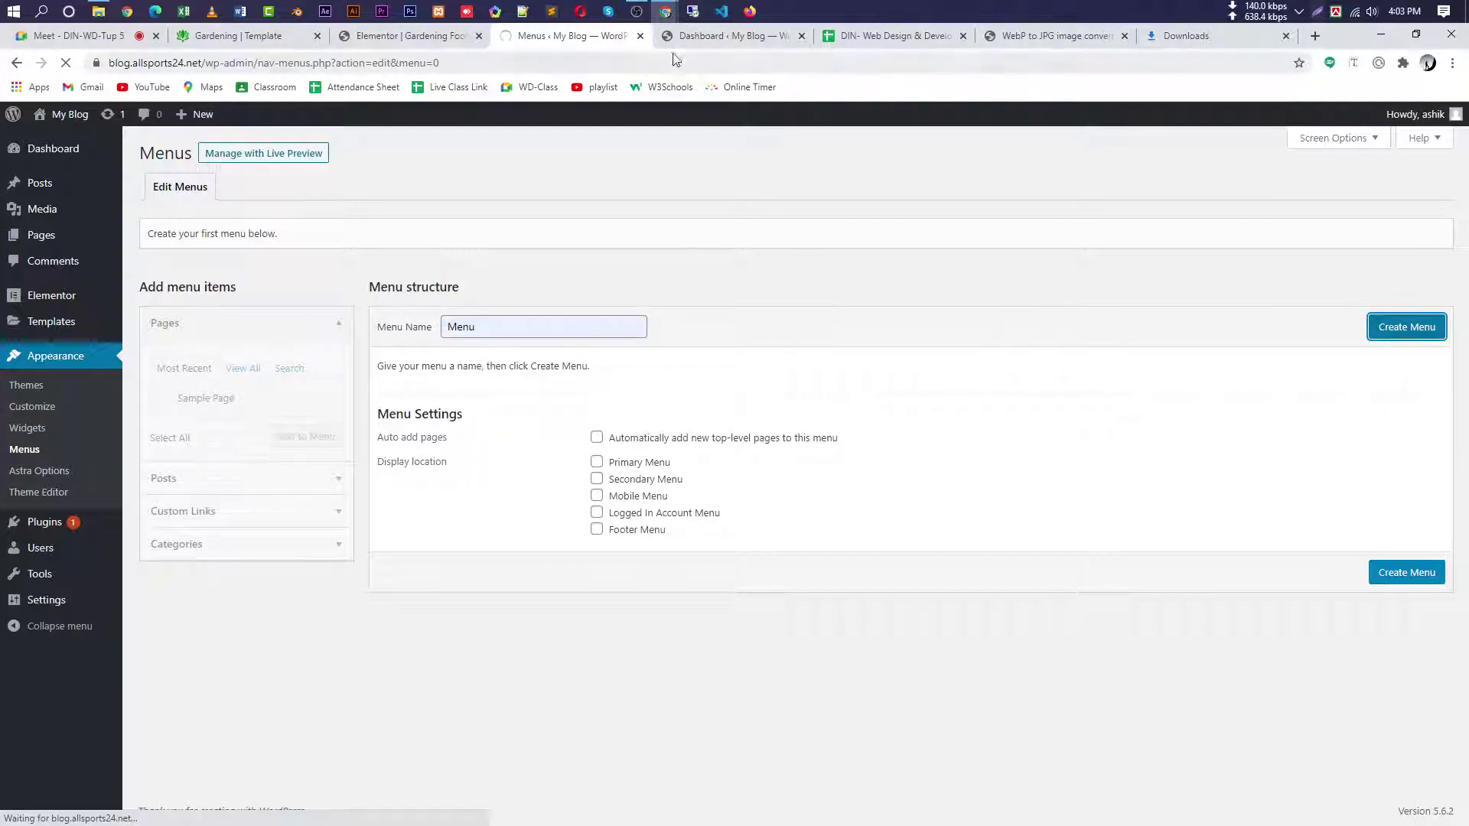
- Copy the navigation names Home, Services, About, Projects, Blog and Contact from the Gardening template's header
{"action": "left_click", "coordinate": [397, 36]}
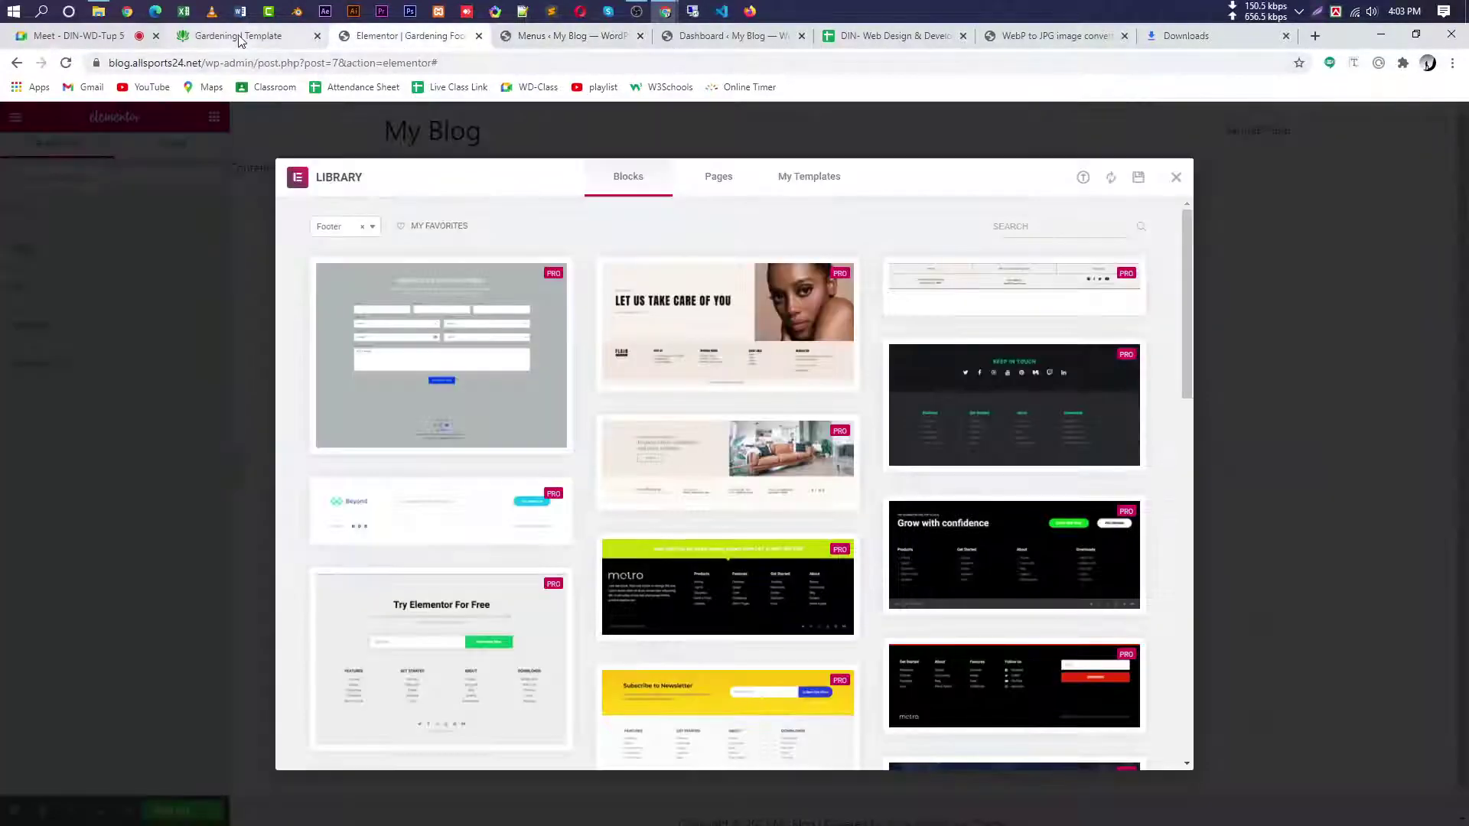
{"action": "left_click_drag", "start_coordinate": [237, 36], "coordinate": [406, 35]}
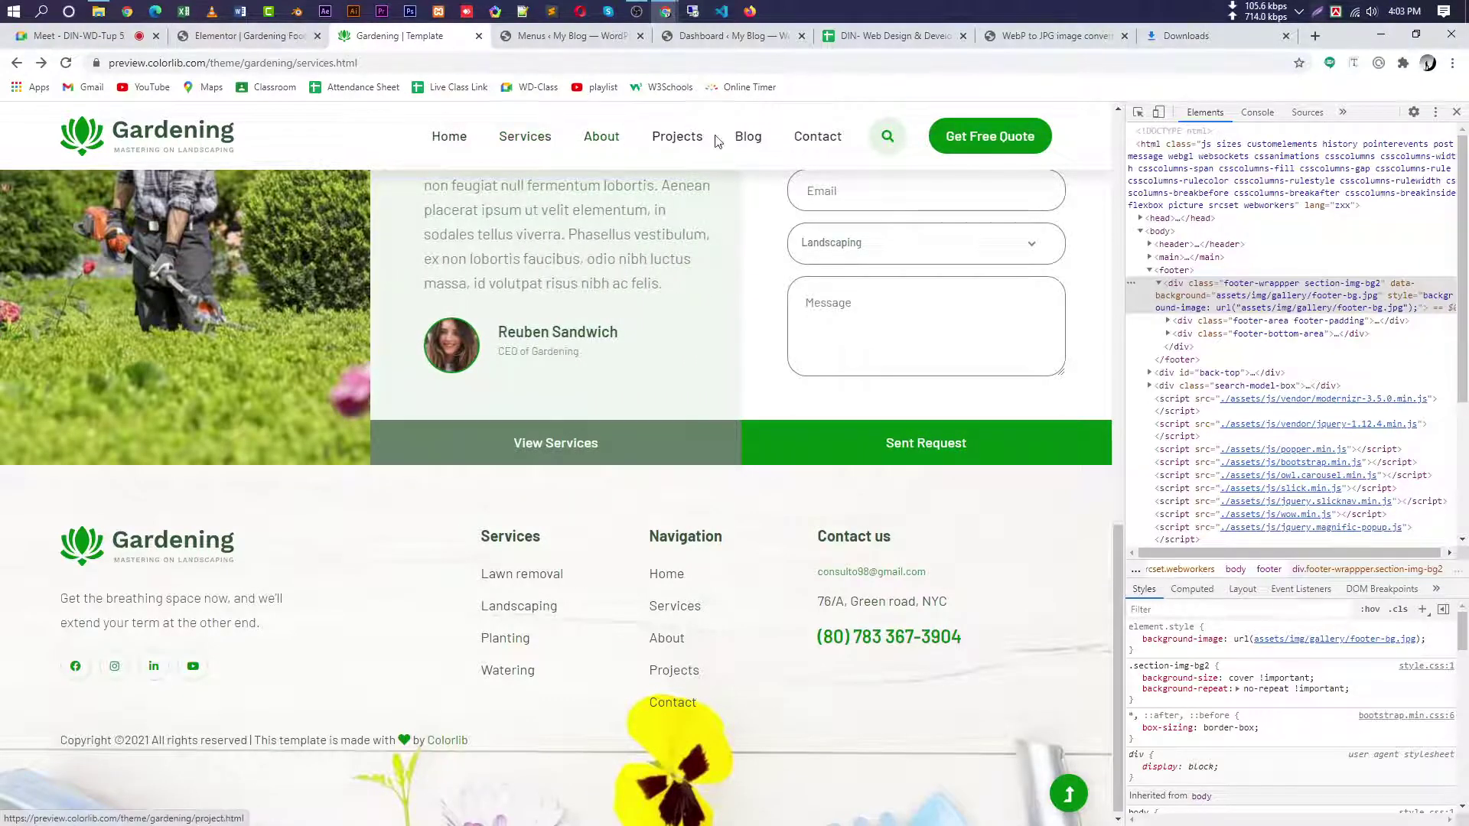
{"action": "left_click_drag", "start_coordinate": [846, 138], "coordinate": [747, 138]}
{"action": "left_click_drag", "start_coordinate": [846, 138], "coordinate": [442, 139]}
{"action": "left_click", "coordinate": [568, 39]}
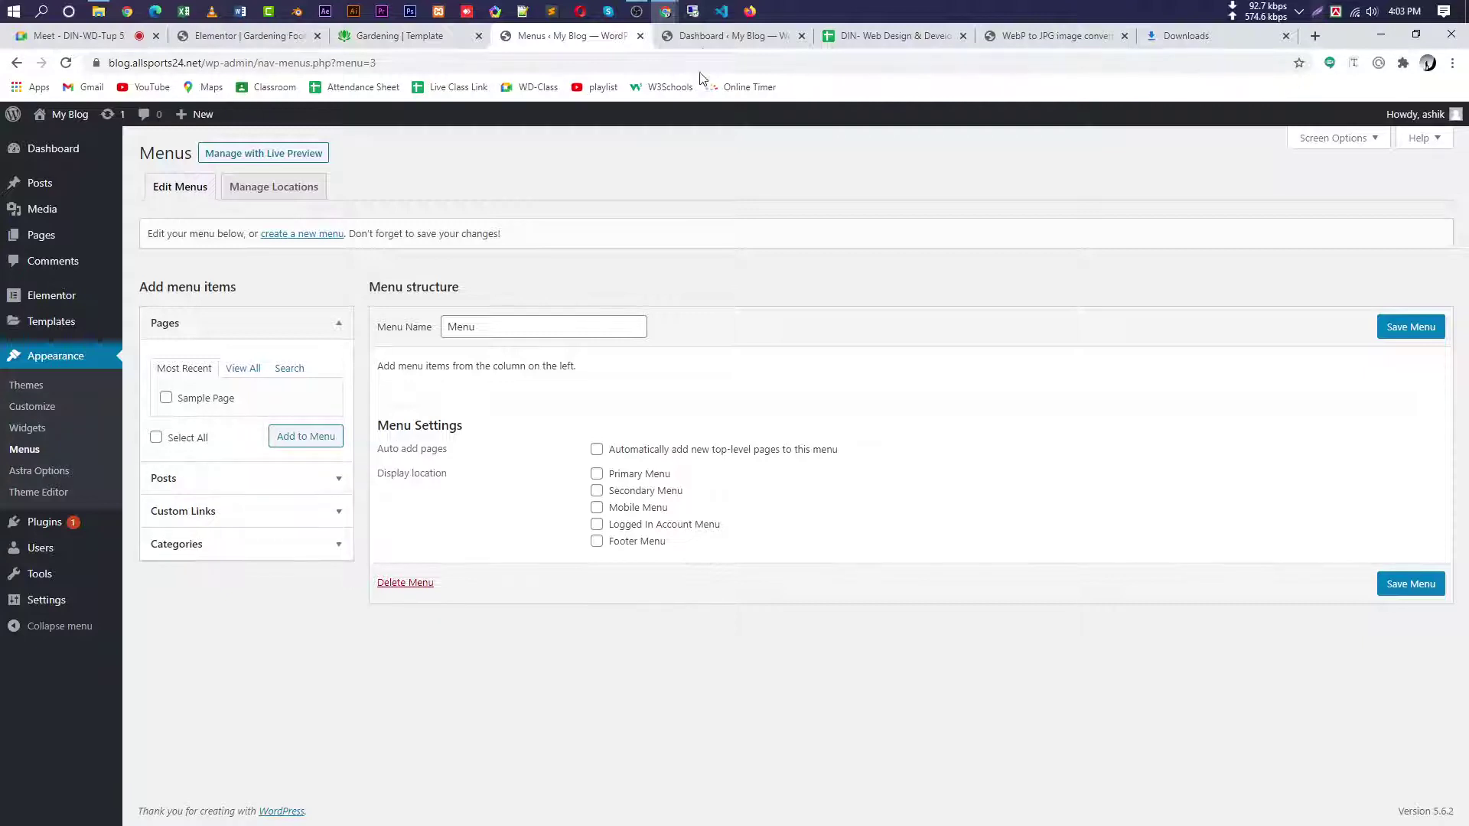
{"action": "left_click", "coordinate": [705, 47]}
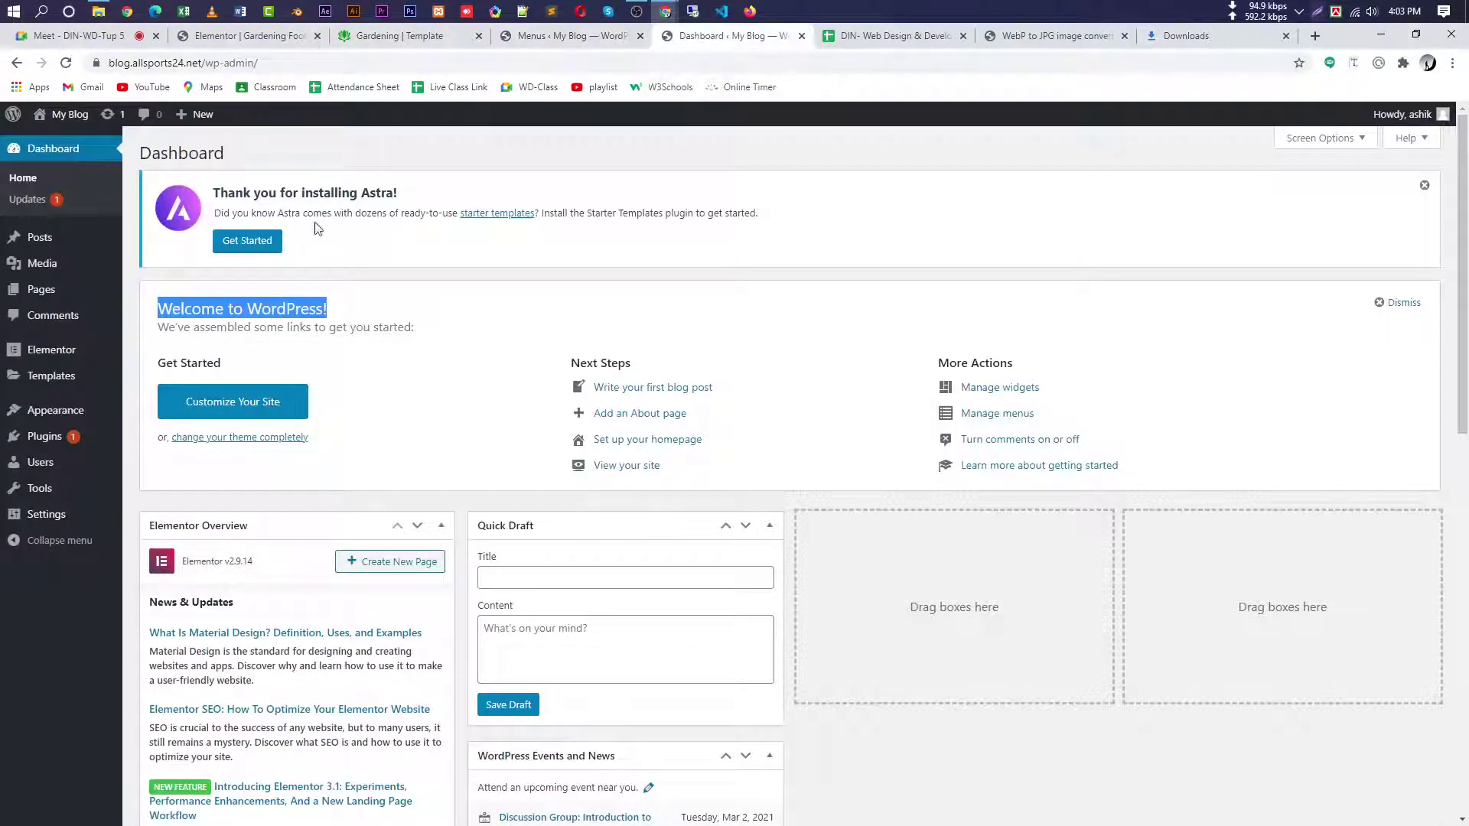
{"action": "left_click", "coordinate": [409, 42]}
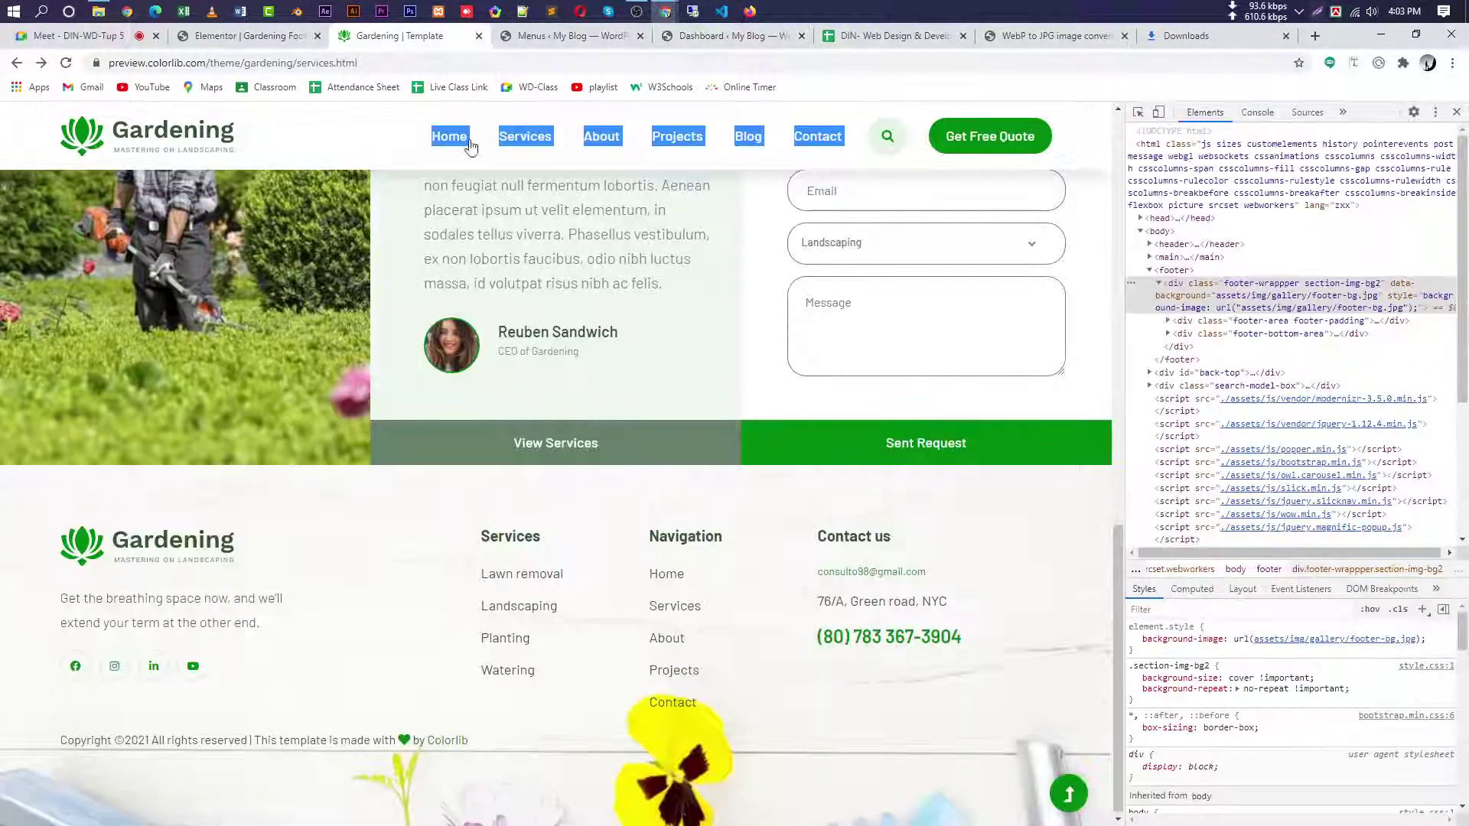
- Look through the Gardening template's About, Projects and Contact pages and the Blog submenu
{"action": "left_click", "coordinate": [533, 152]}
{"action": "left_click", "coordinate": [601, 179]}
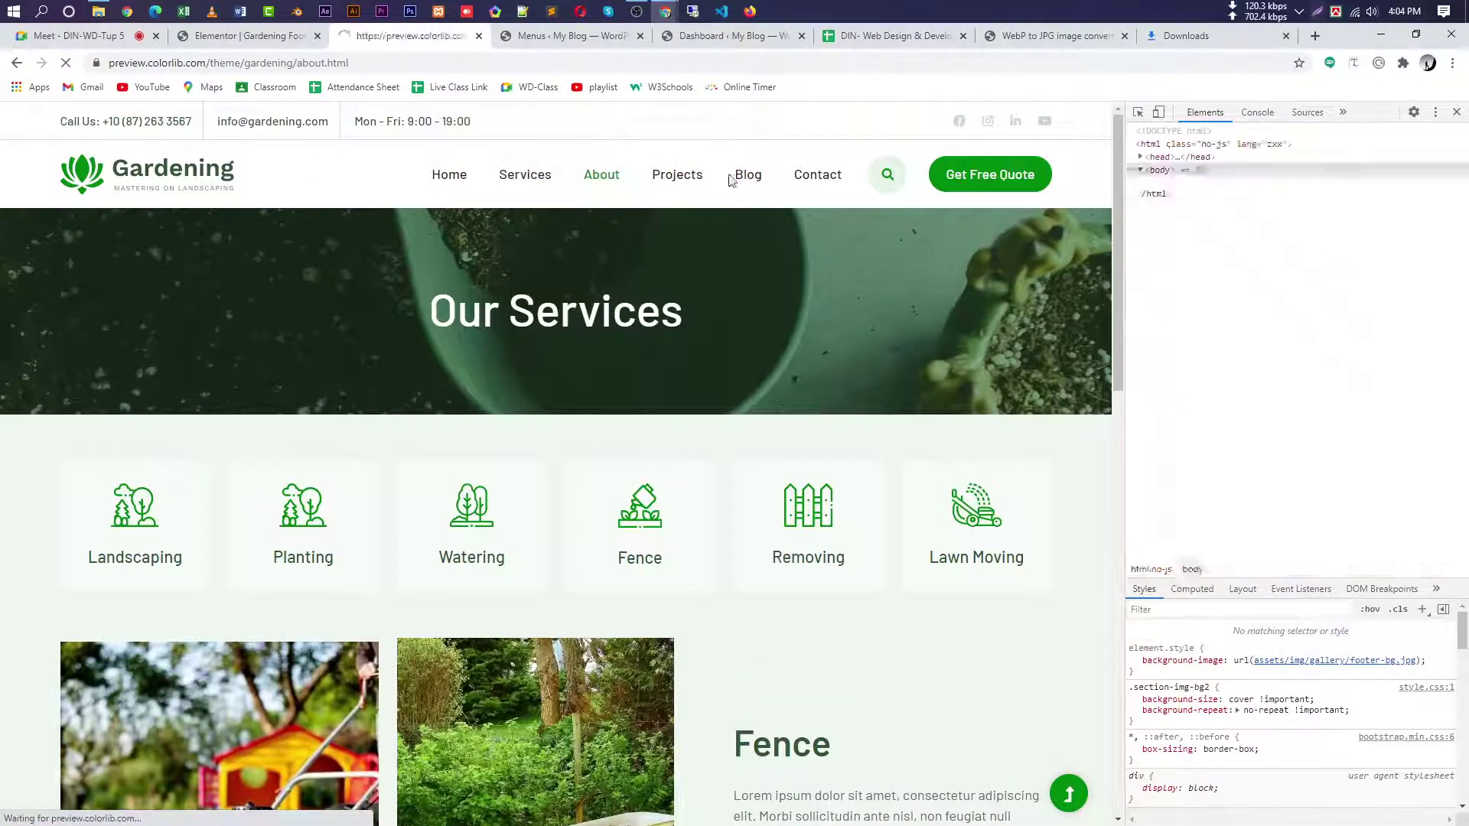
{"action": "left_click", "coordinate": [689, 179]}
{"action": "mouse_move", "coordinate": [747, 178]}
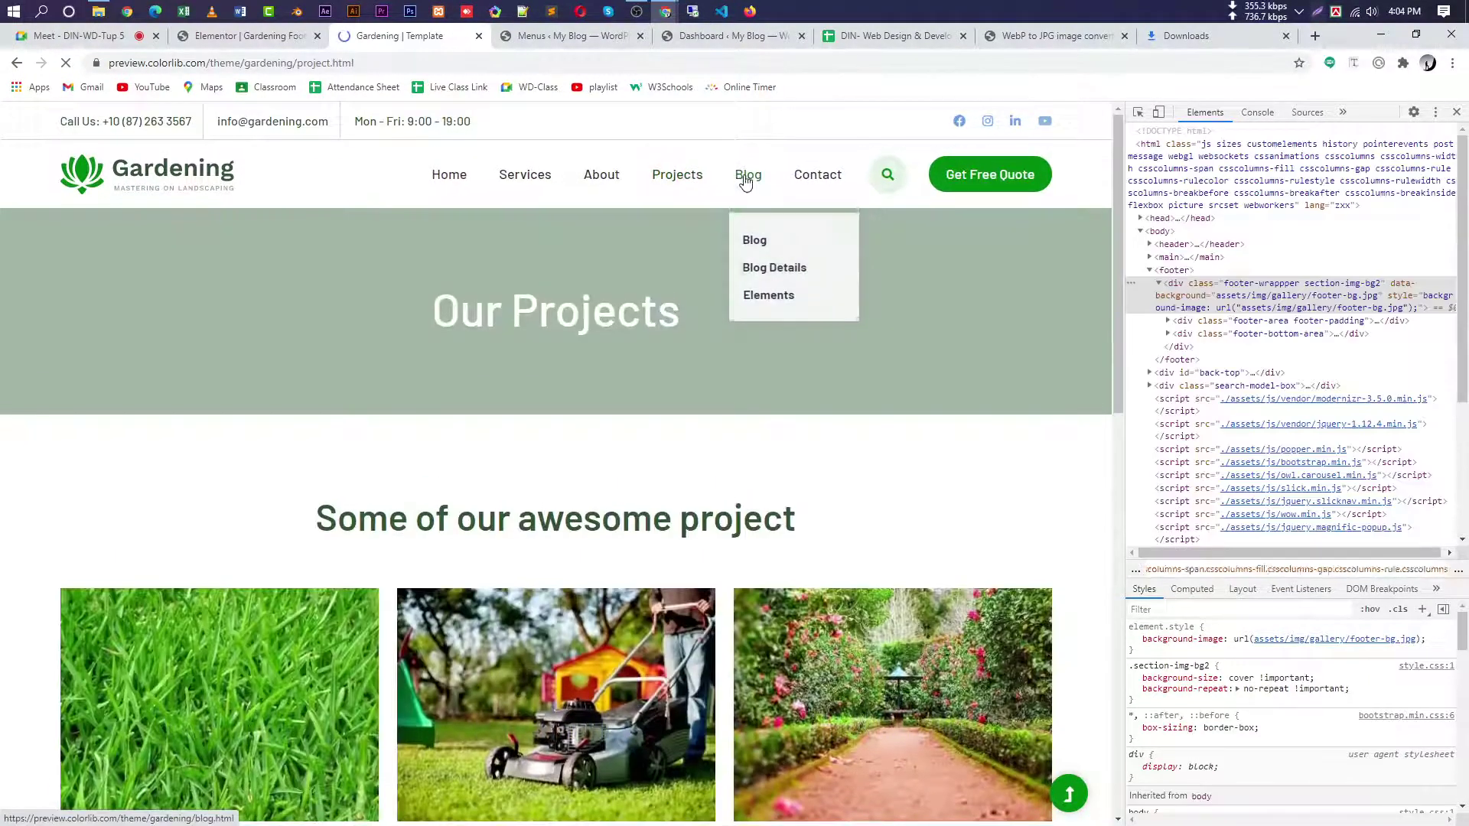
{"action": "left_click", "coordinate": [820, 180]}
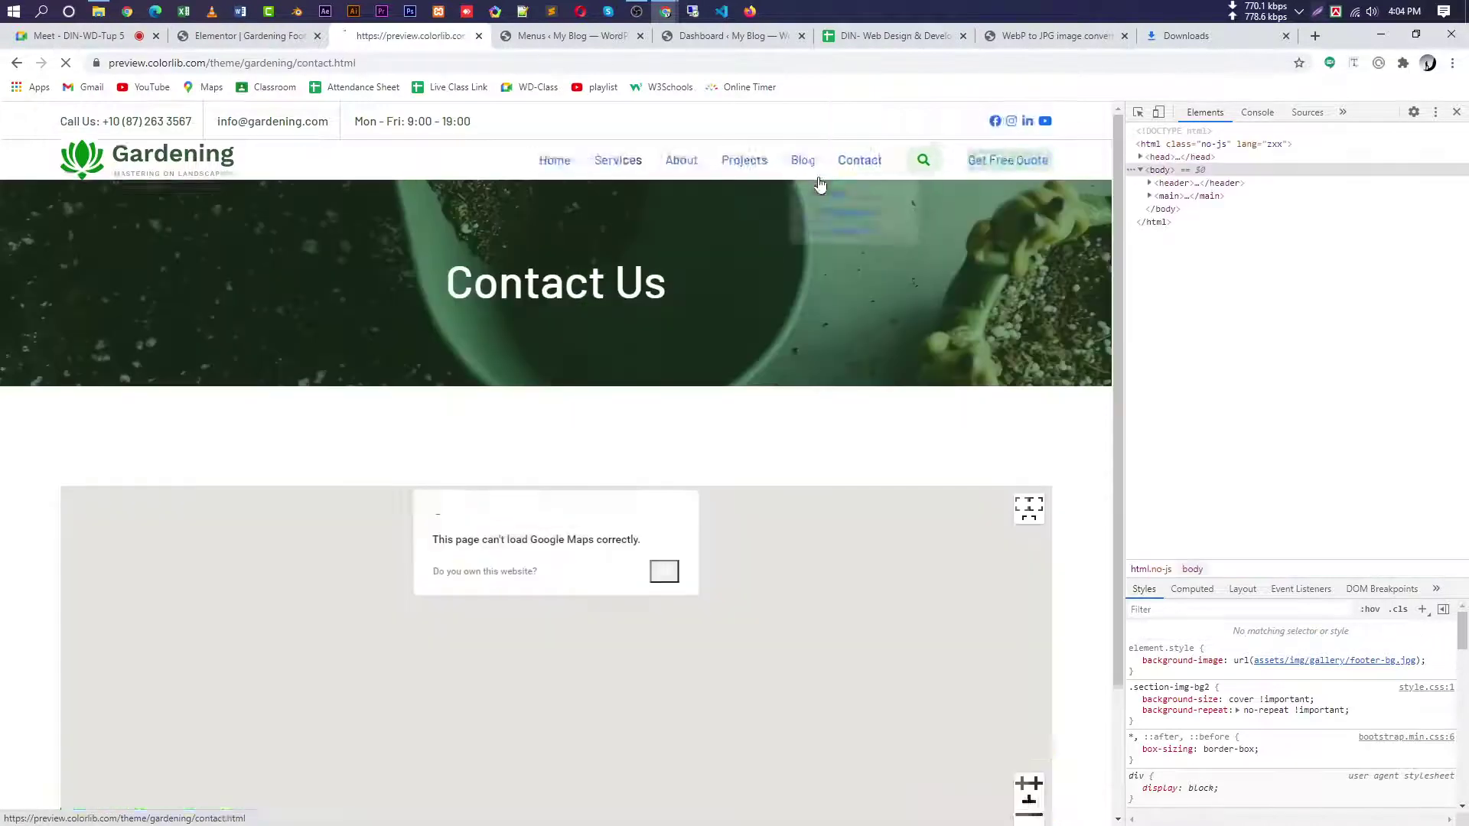
{"action": "left_click_drag", "start_coordinate": [701, 336], "coordinate": [427, 314]}
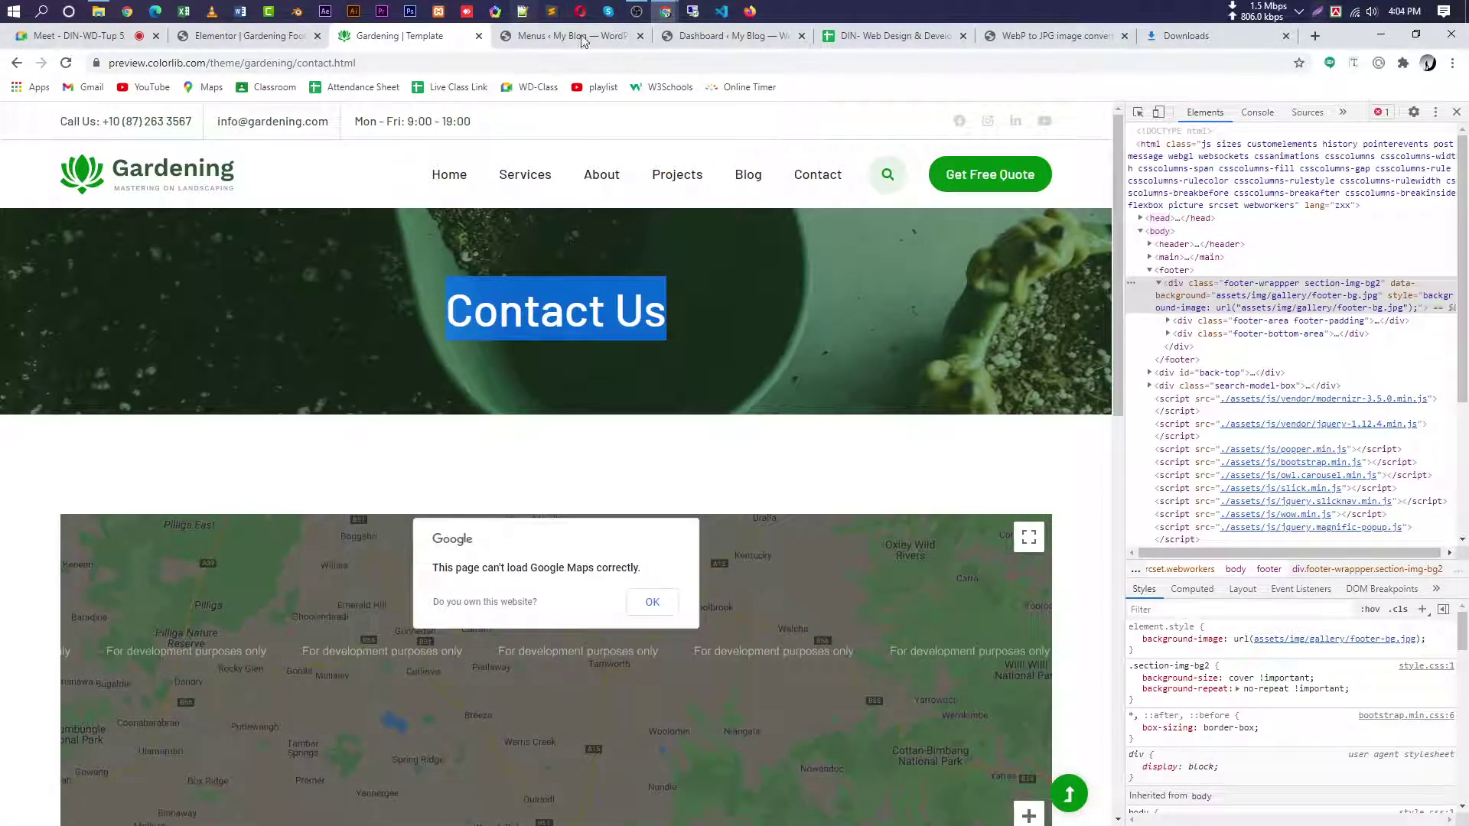
{"action": "left_click", "coordinate": [581, 41]}
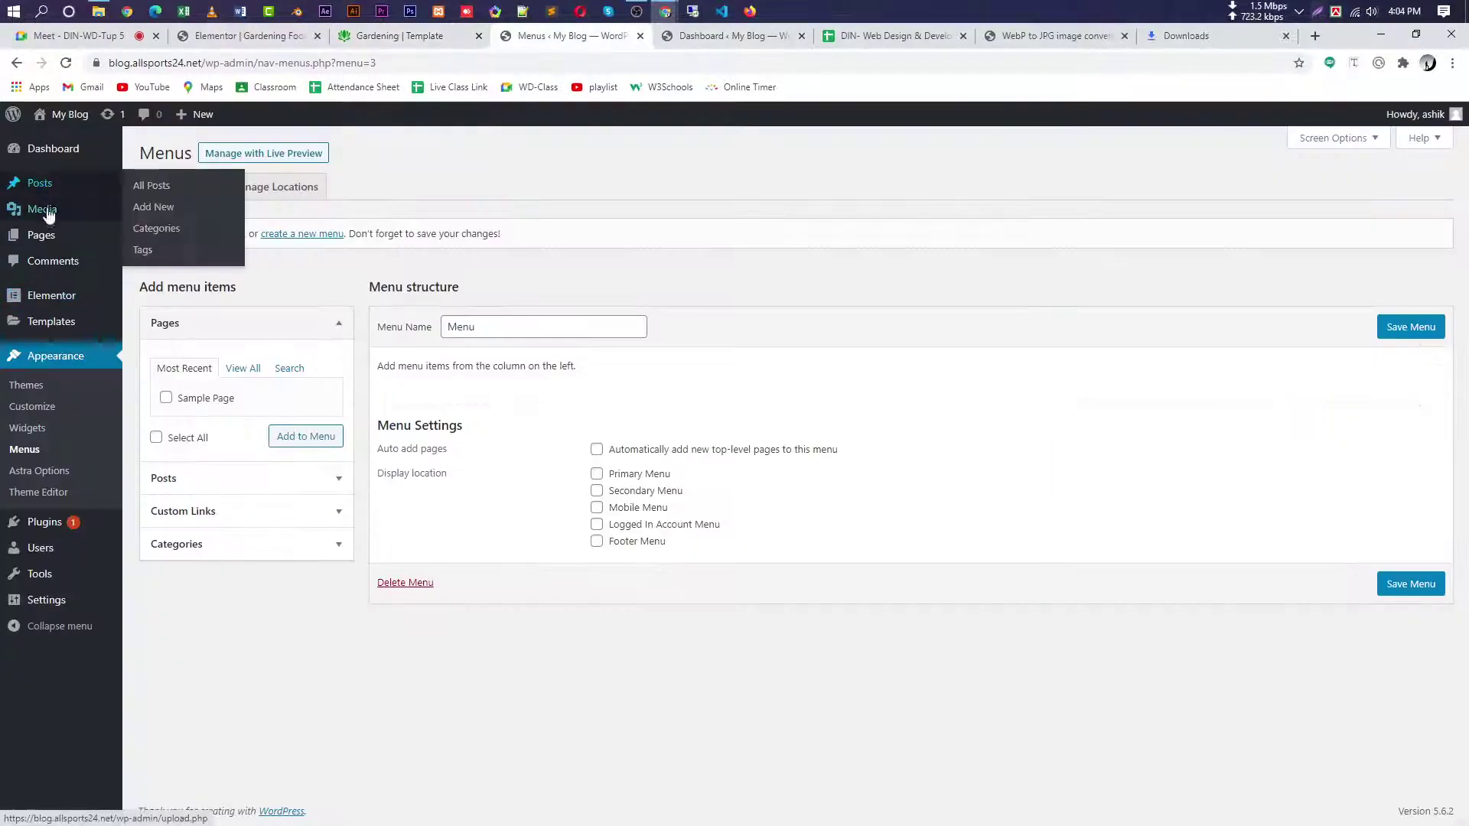
{"action": "mouse_move", "coordinate": [59, 242]}
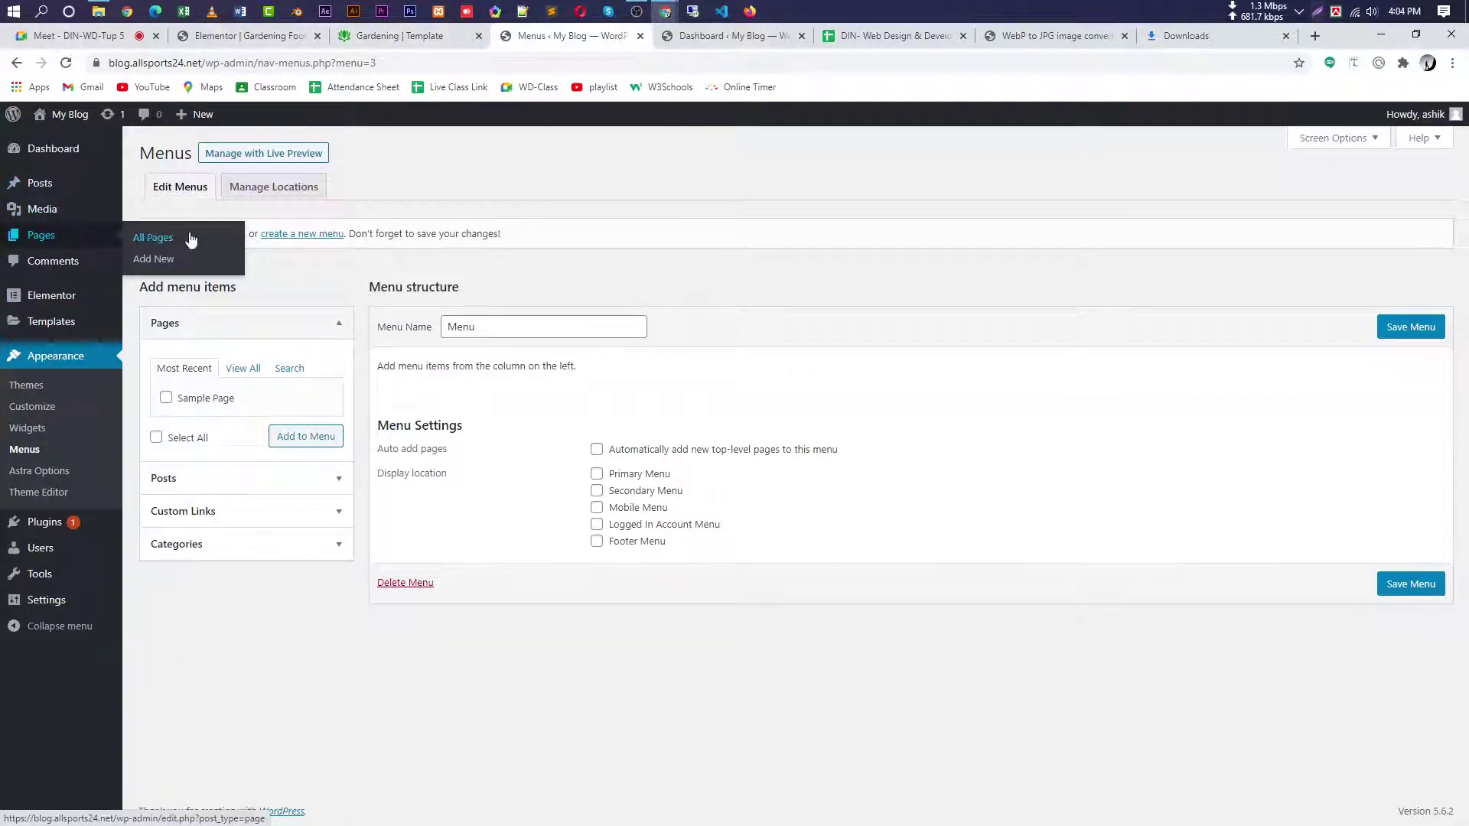
{"action": "left_click", "coordinate": [151, 259]}
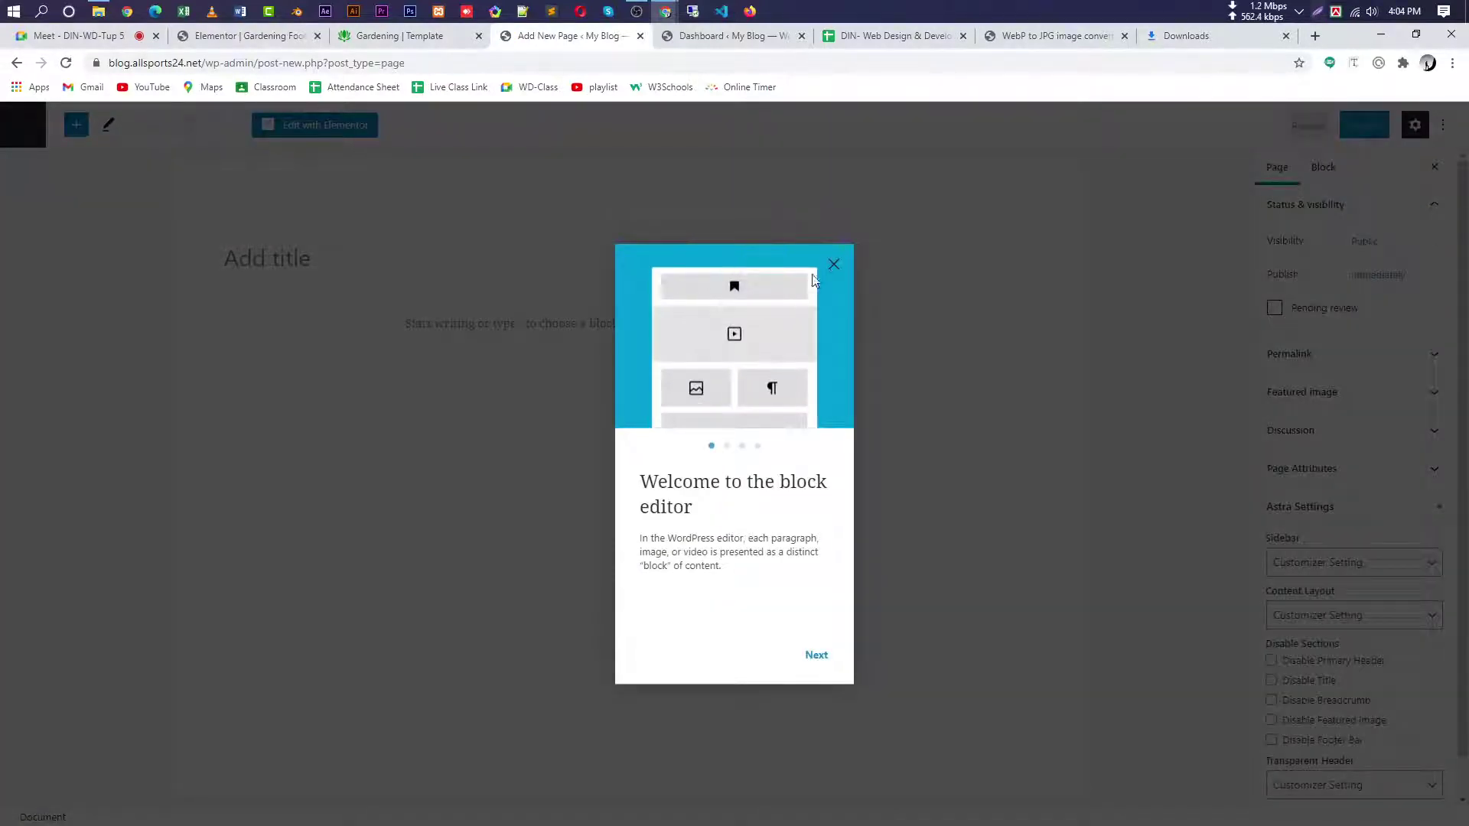
{"action": "left_click", "coordinate": [830, 262]}
{"action": "left_click", "coordinate": [302, 258]}
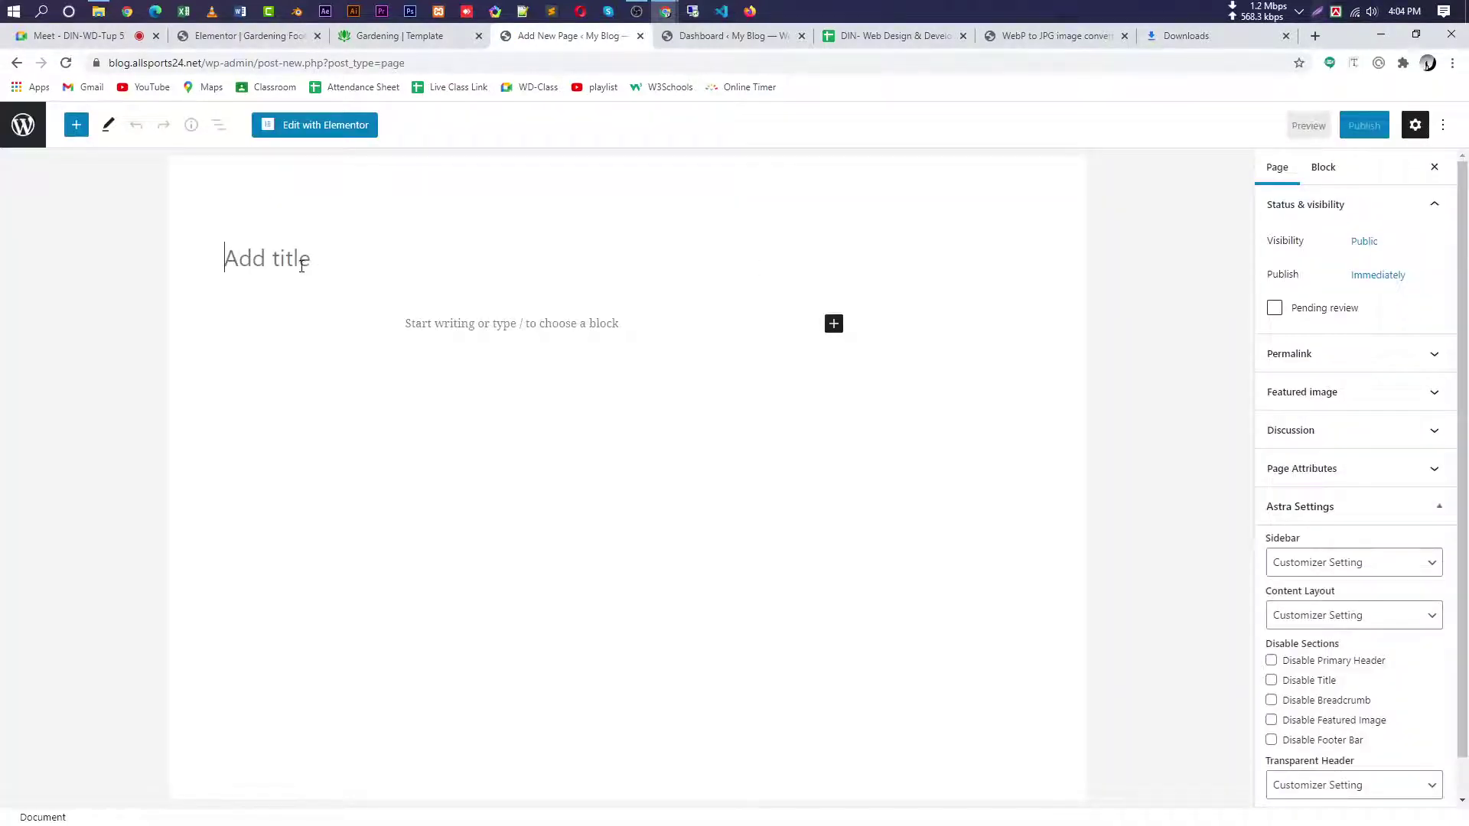
{"action": "type", "text": "Home Services About Projects Blog    Contact"}
{"action": "key", "text": "ctrl+z"}
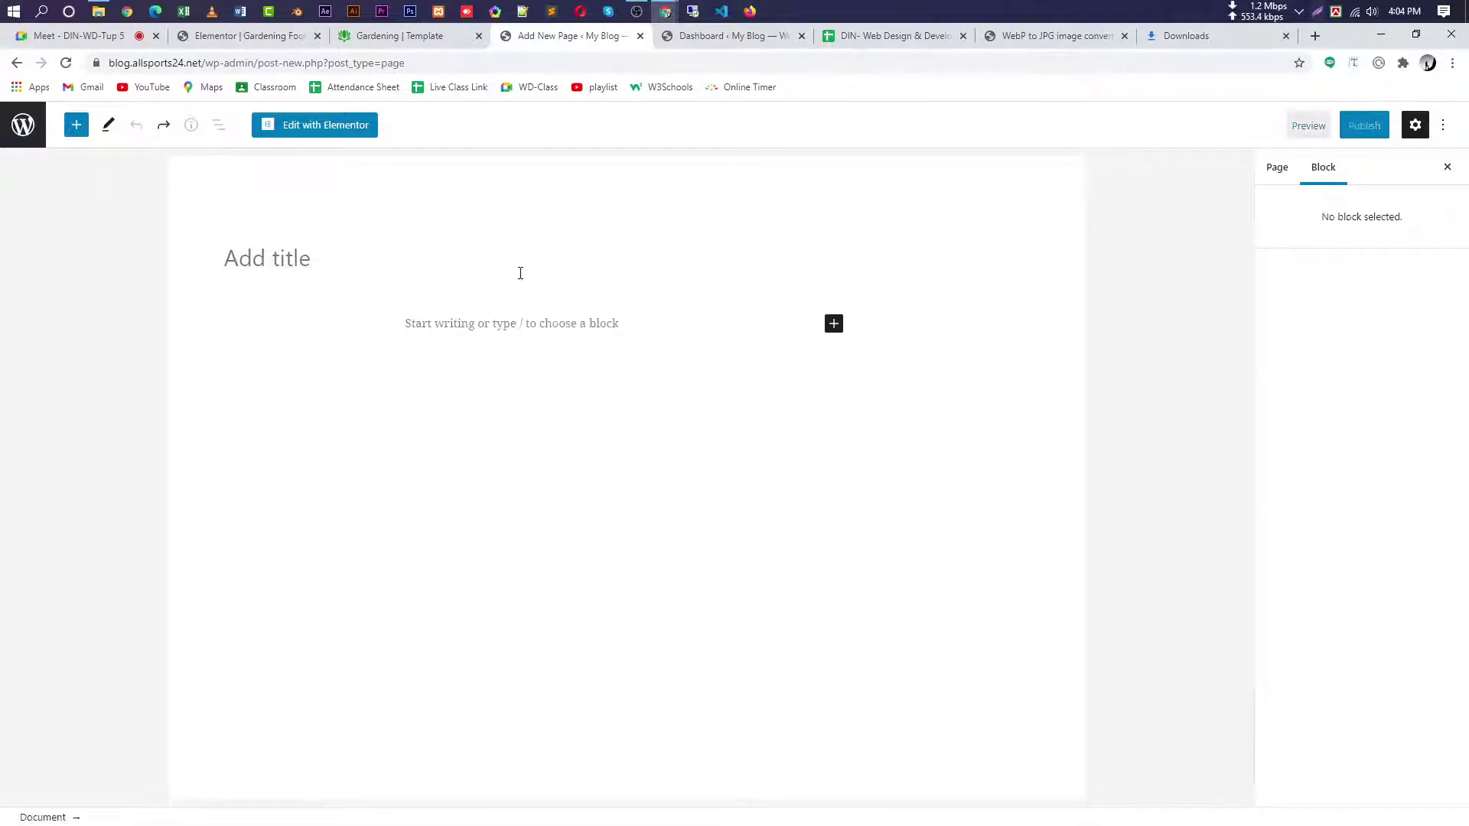
{"action": "left_click", "coordinate": [256, 257]}
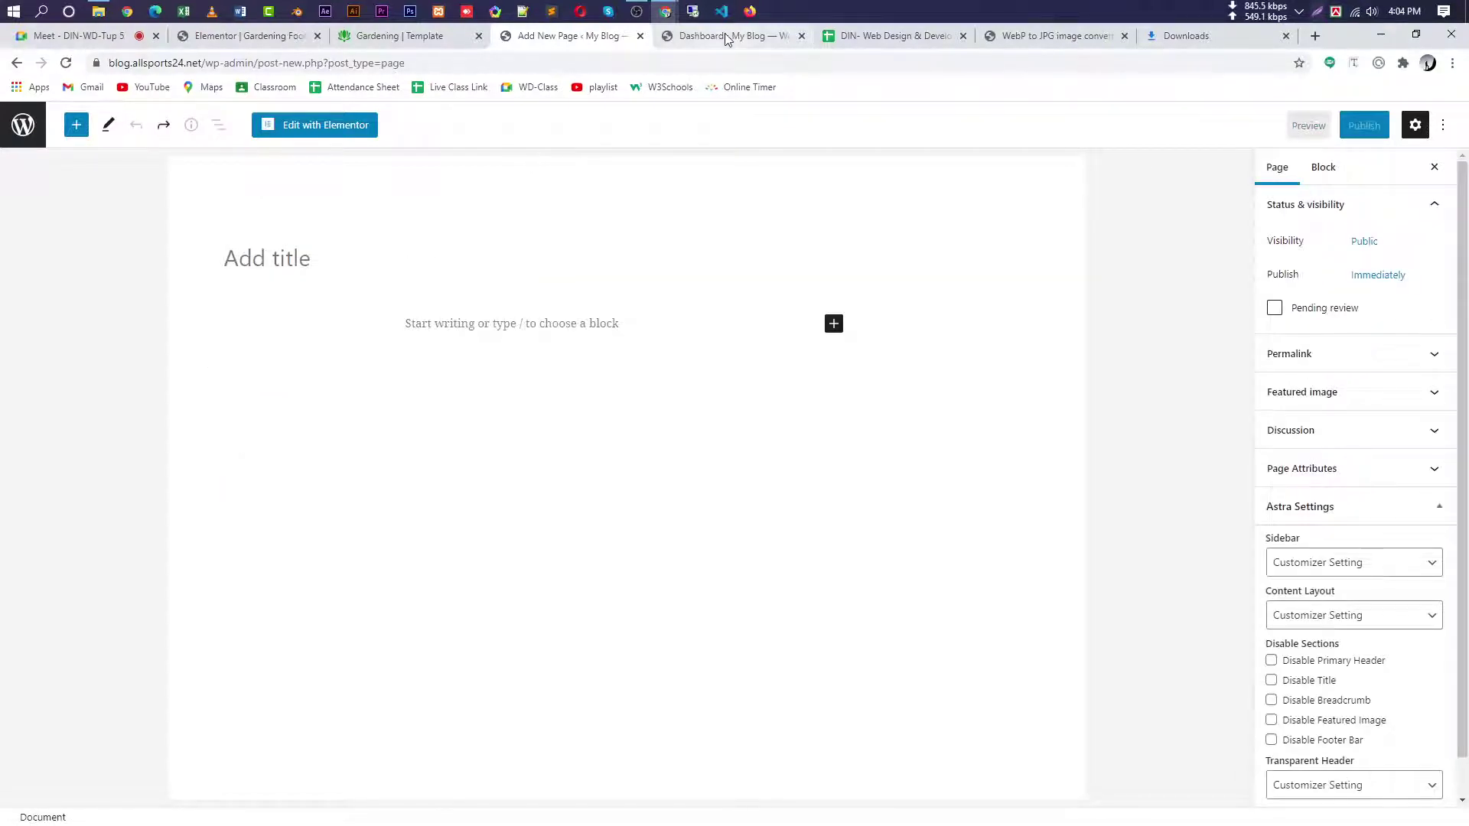
{"action": "left_click", "coordinate": [21, 130]}
{"action": "left_click", "coordinate": [810, 150]}
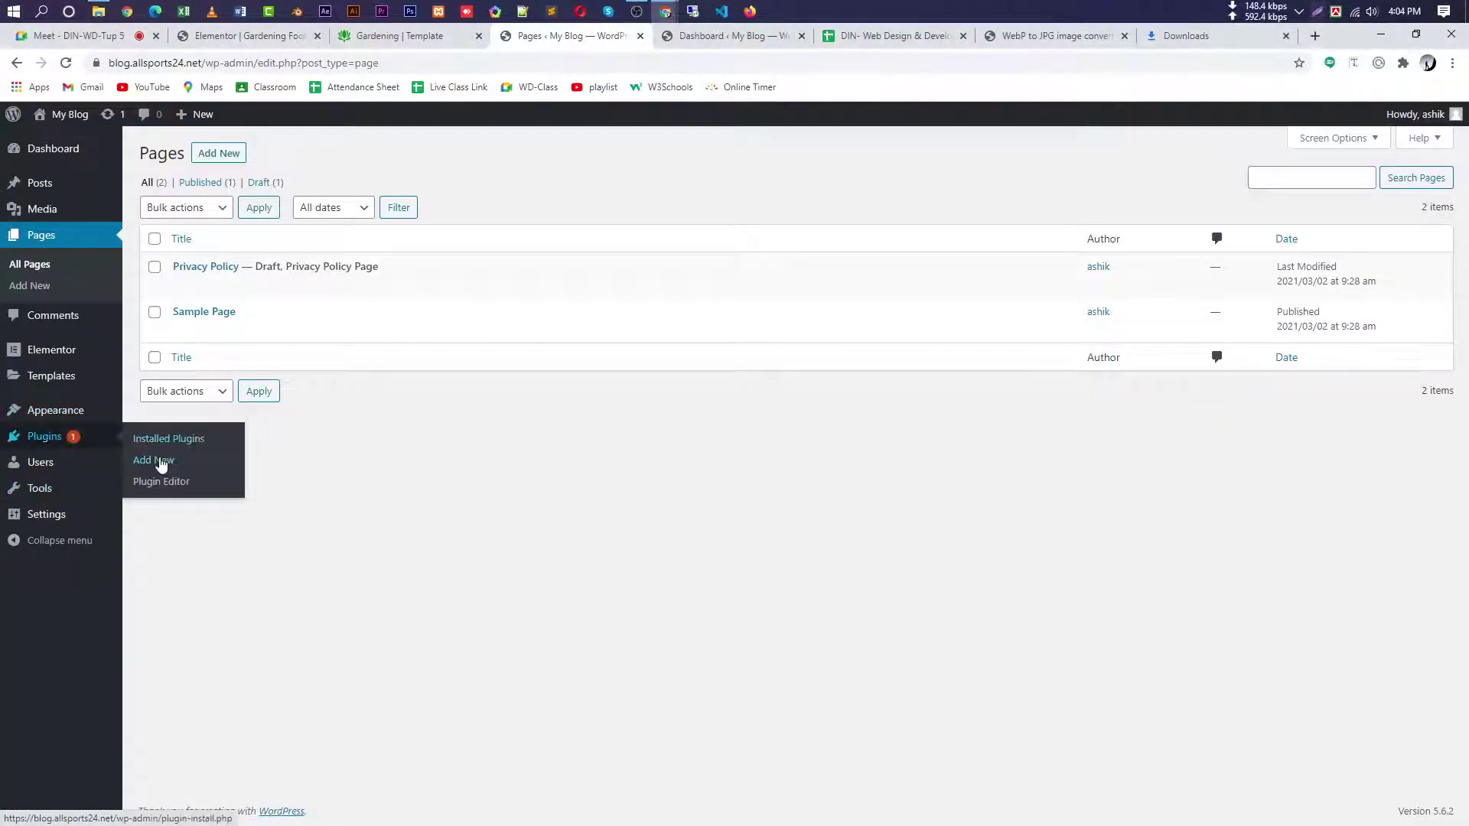
- Install and activate the Classic Editor plugin on the WordPress site
{"action": "left_click", "coordinate": [155, 459]}
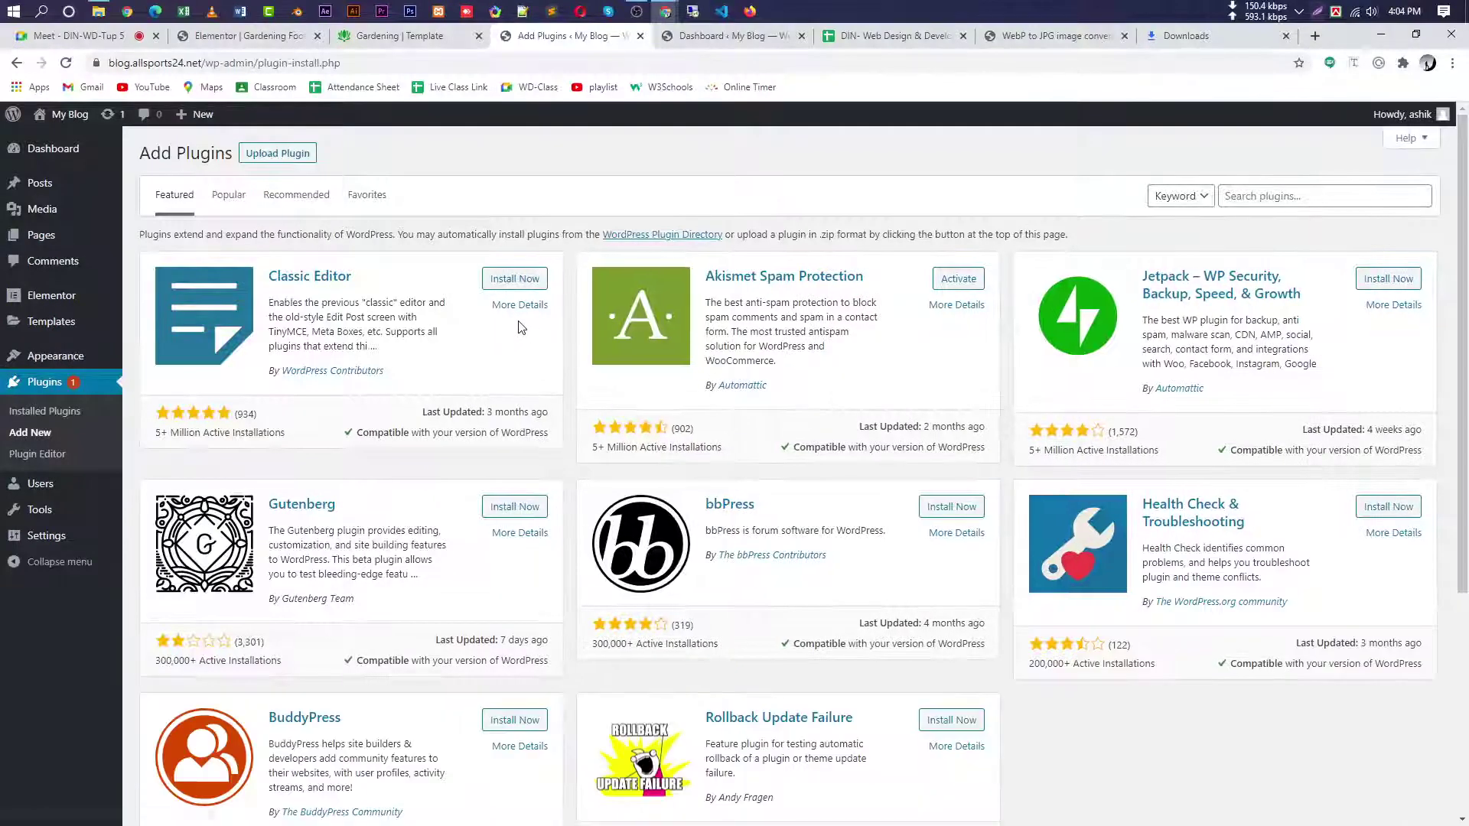
{"action": "left_click", "coordinate": [516, 280]}
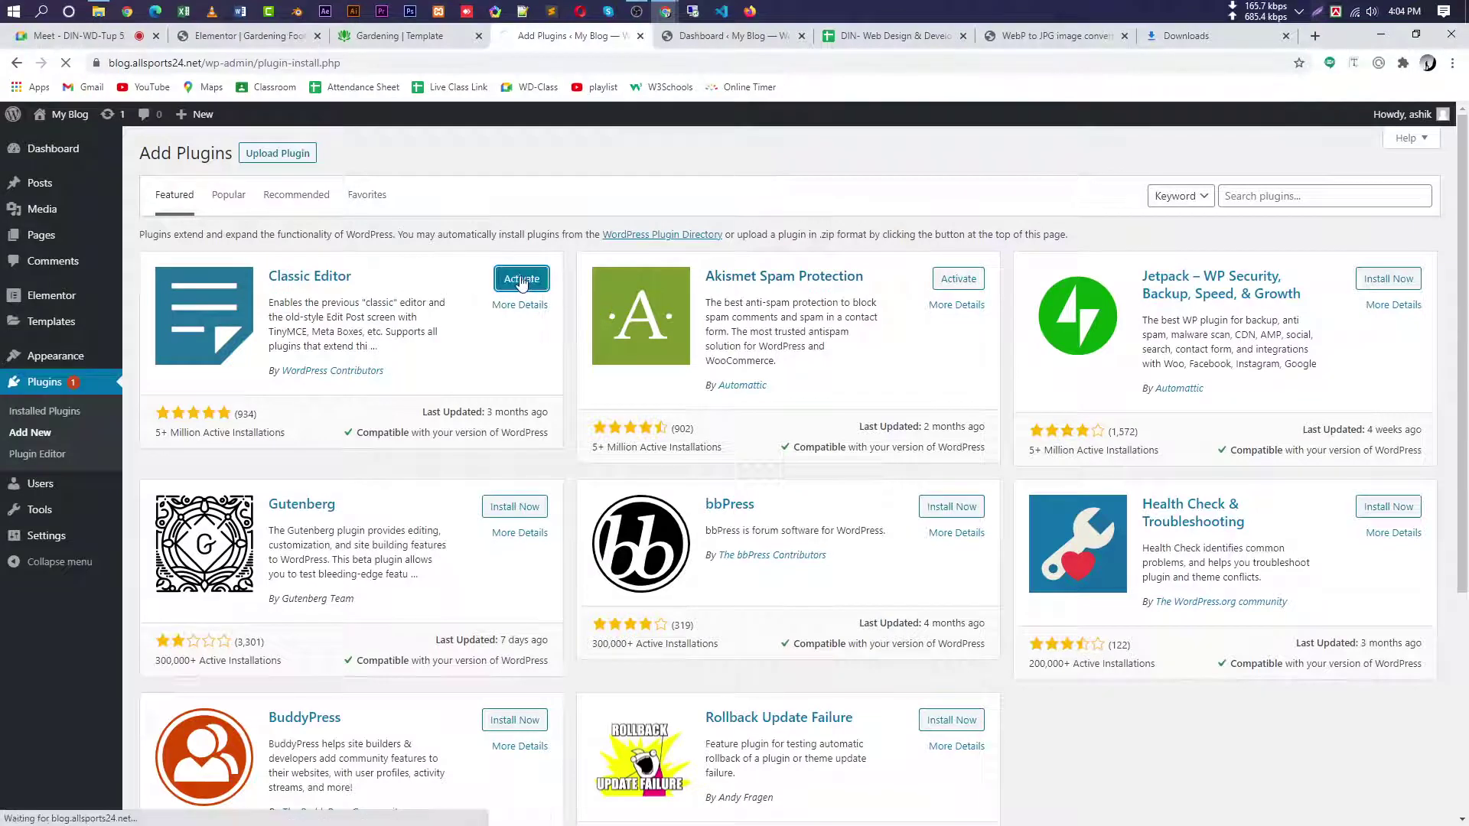
{"action": "left_click", "coordinate": [525, 281]}
- Create and publish a page titled Services from the pasted navigation names, cutting out About Projects Blog Contact for reuse
{"action": "mouse_move", "coordinate": [68, 235]}
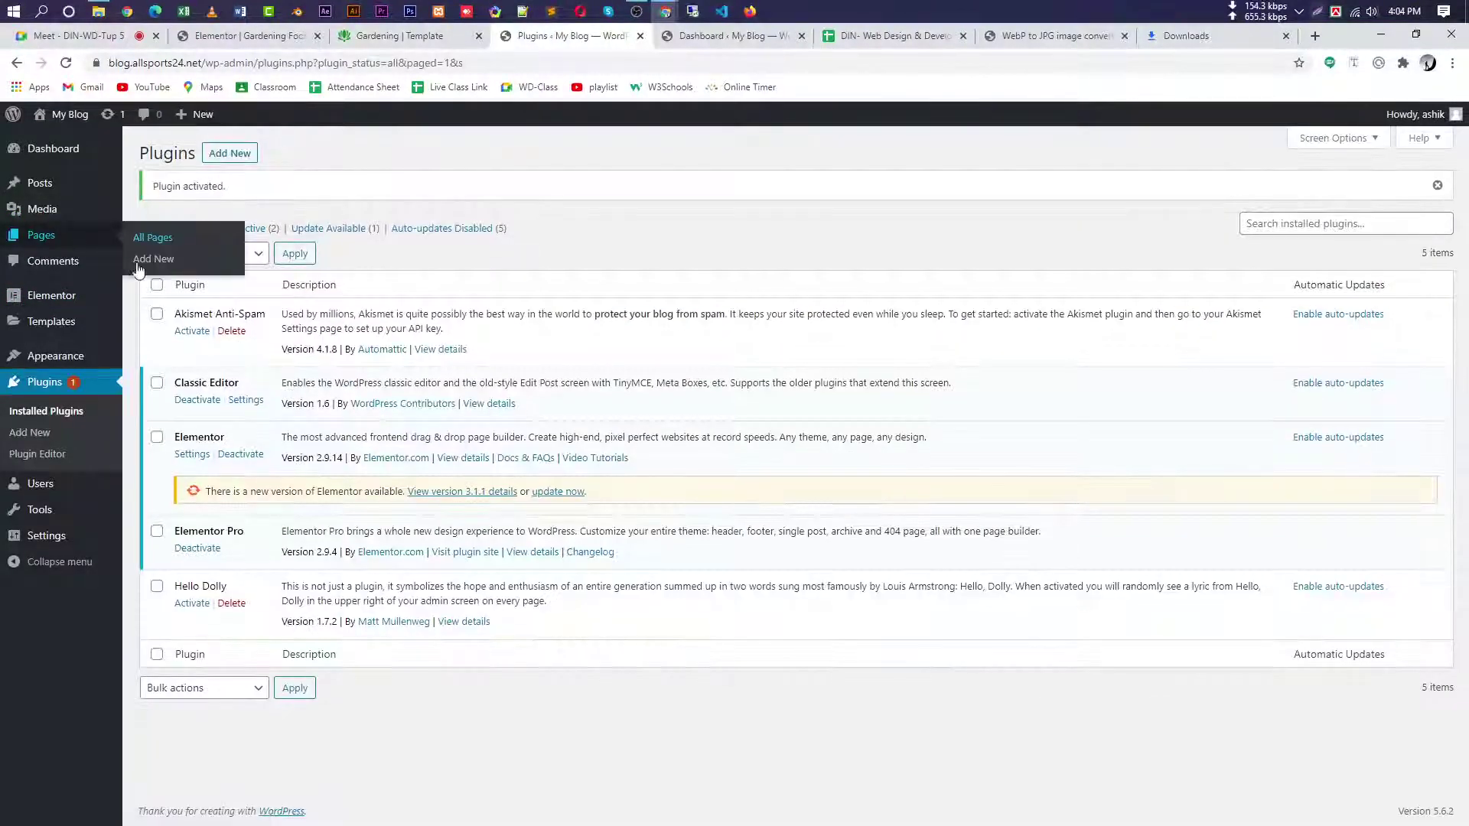
{"action": "left_click", "coordinate": [139, 262]}
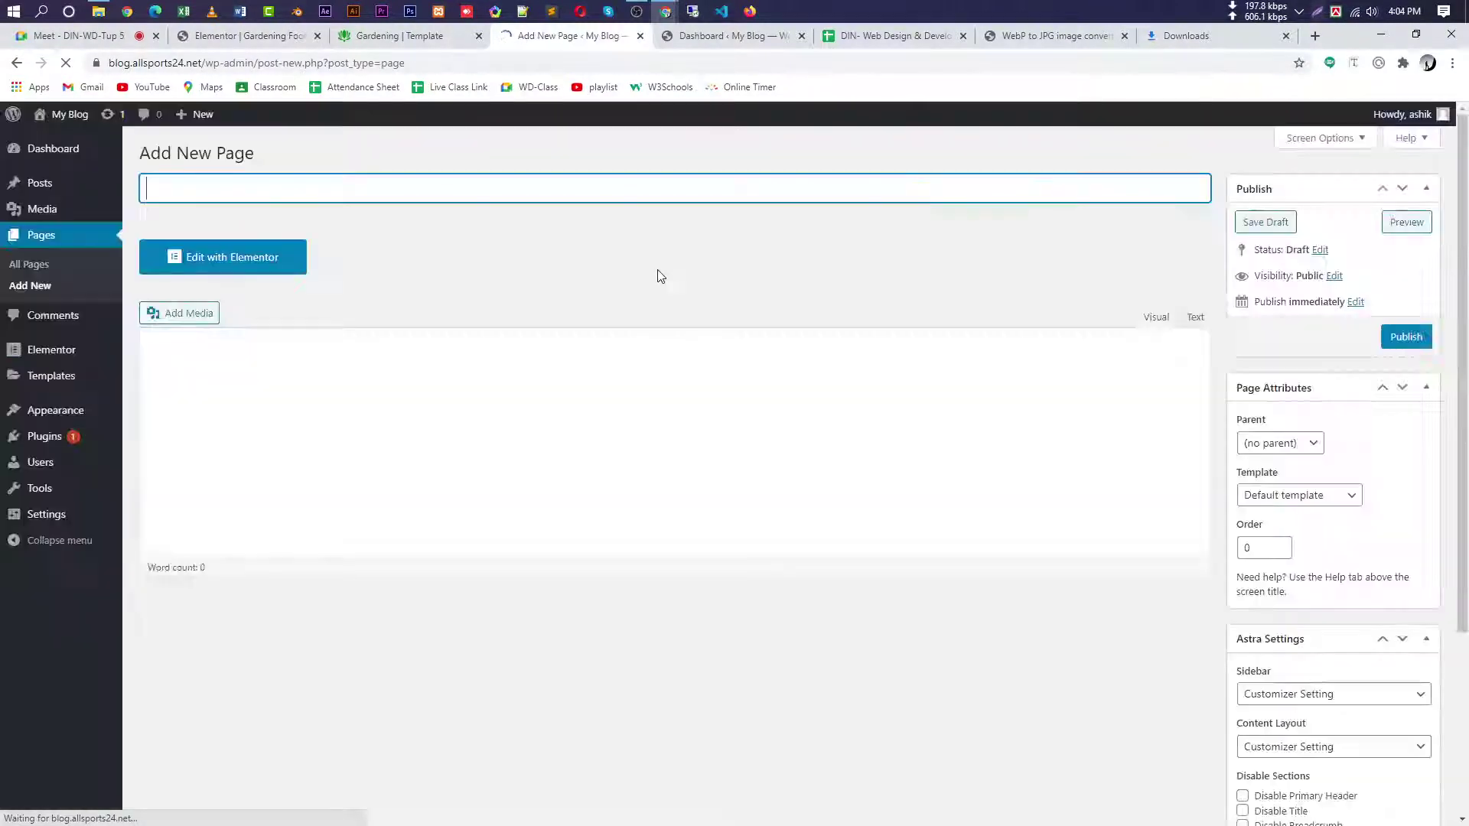
{"action": "type", "text": "Home Services About Projects Blog Contact"}
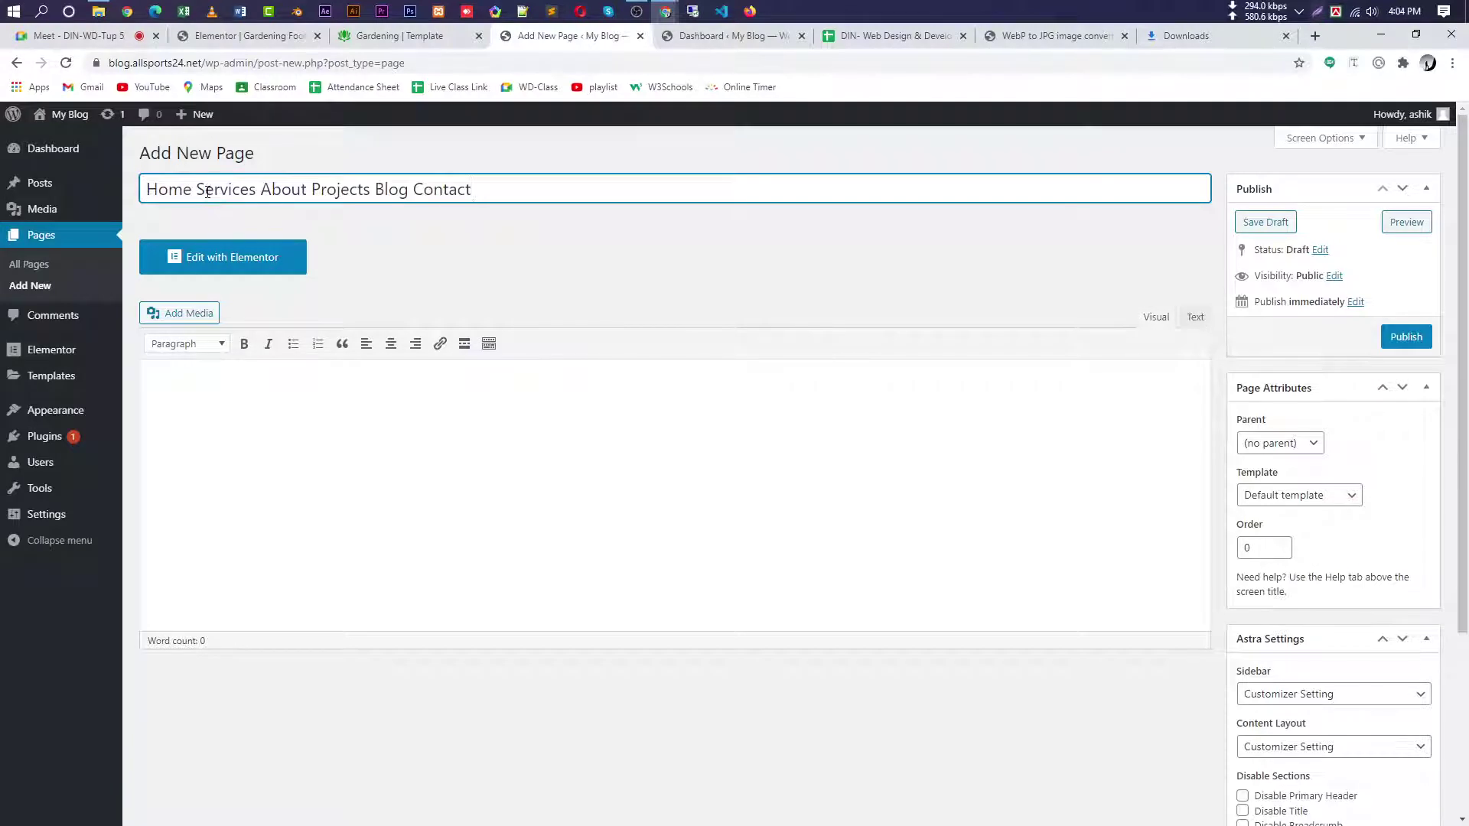
{"action": "key", "text": "BackSpace"}
{"action": "key", "text": "BackSpace"}
{"action": "key", "text": "BackSpace"}
{"action": "key", "text": "BackSpace"}
{"action": "key", "text": "BackSpace"}
{"action": "left_click_drag", "start_coordinate": [209, 190], "coordinate": [715, 190]}
{"action": "key", "text": "ctrl+c"}
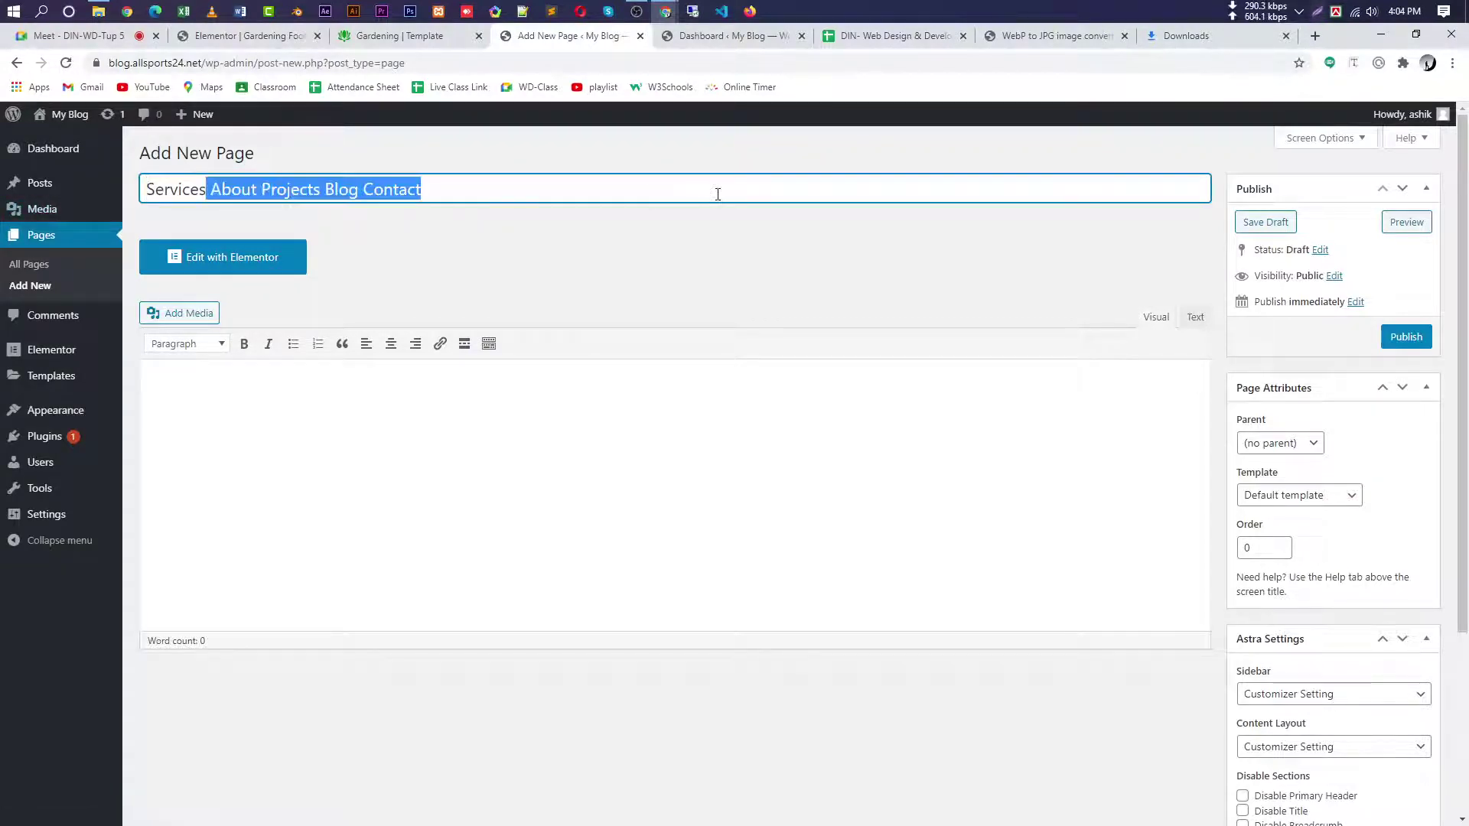
{"action": "key", "text": "BackSpace"}
{"action": "left_click", "coordinate": [1406, 337]}
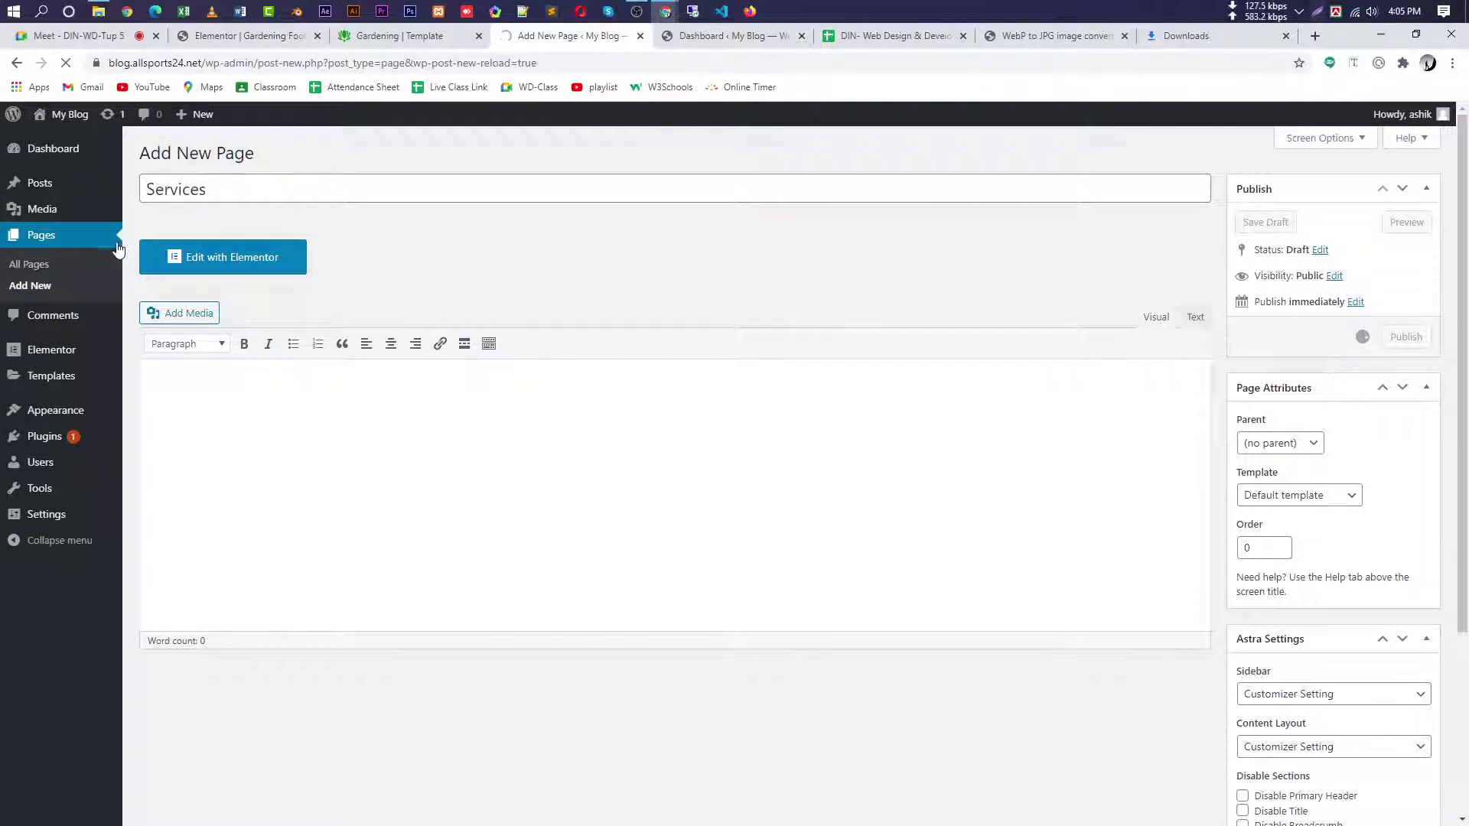
- Open three more blank new-page forms in separate browser tabs
{"action": "right_click", "coordinate": [23, 291]}
{"action": "left_click", "coordinate": [46, 296]}
{"action": "right_click", "coordinate": [42, 290]}
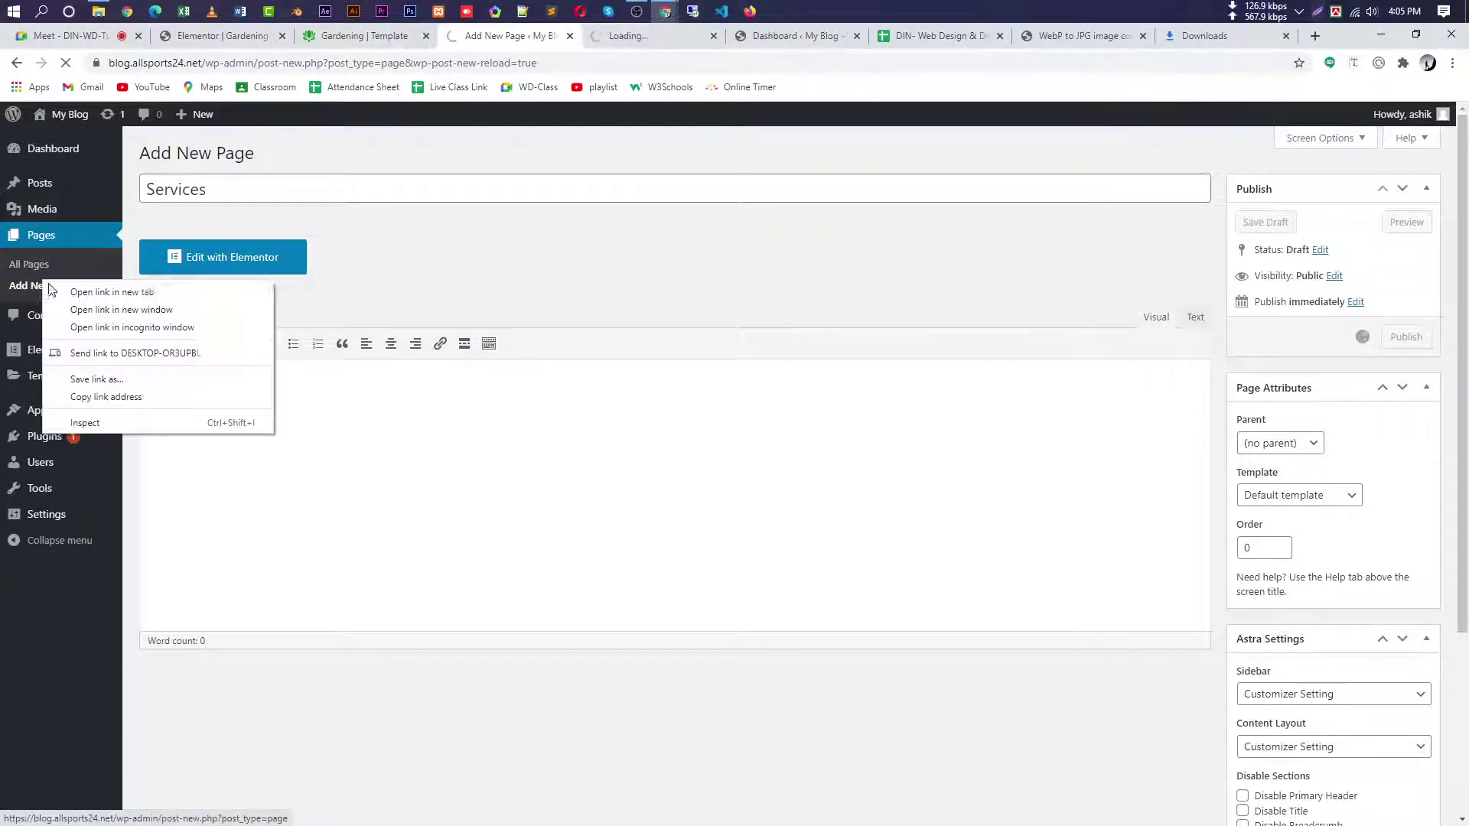
{"action": "left_click", "coordinate": [52, 298]}
{"action": "right_click", "coordinate": [55, 291]}
{"action": "left_click", "coordinate": [71, 297]}
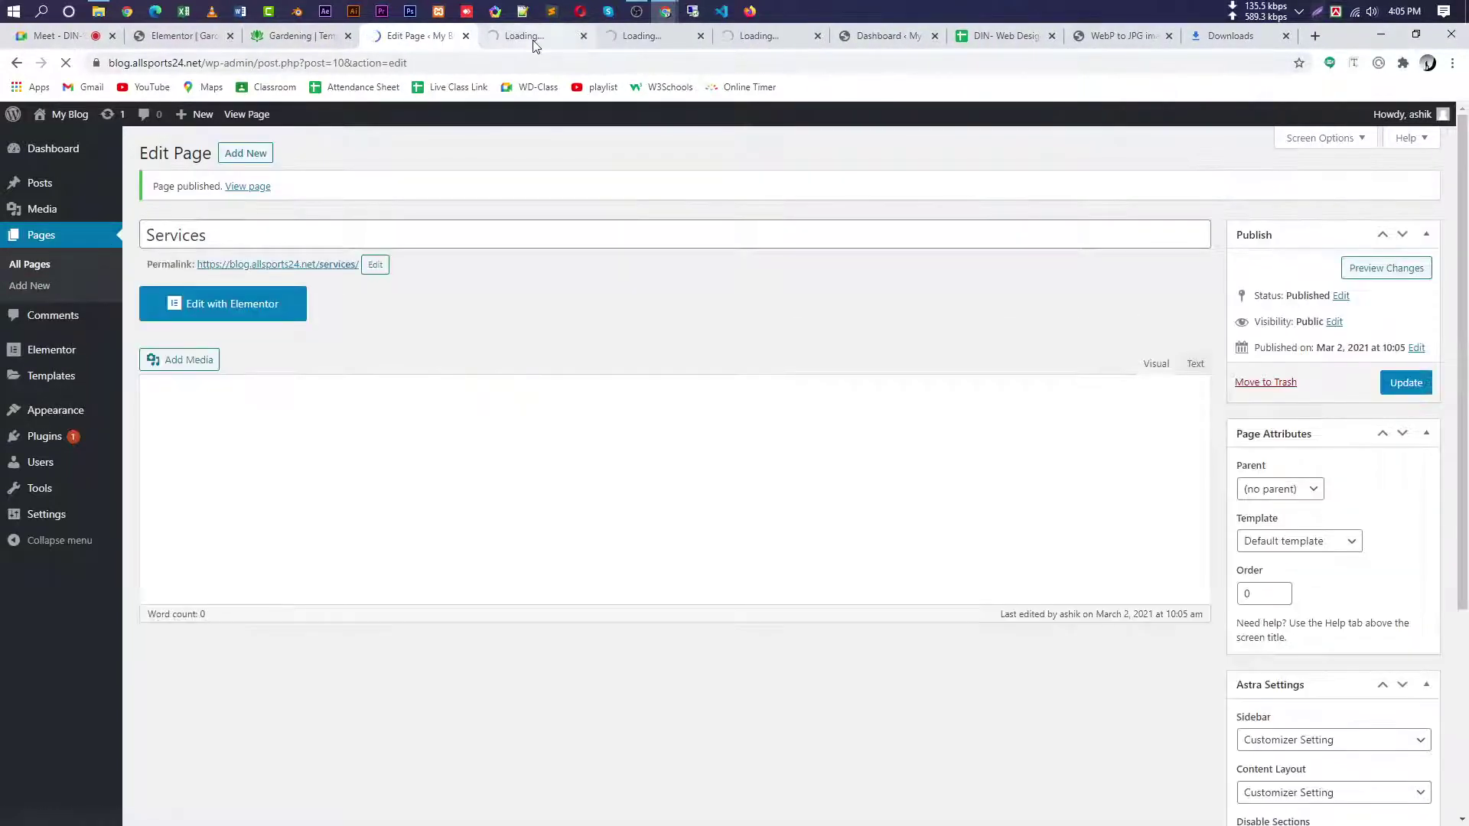
- Publish a page titled About from the pasted names, cutting out Projects Blog Contact for reuse
{"action": "left_click", "coordinate": [533, 36]}
{"action": "key", "text": "ctrl+v"}
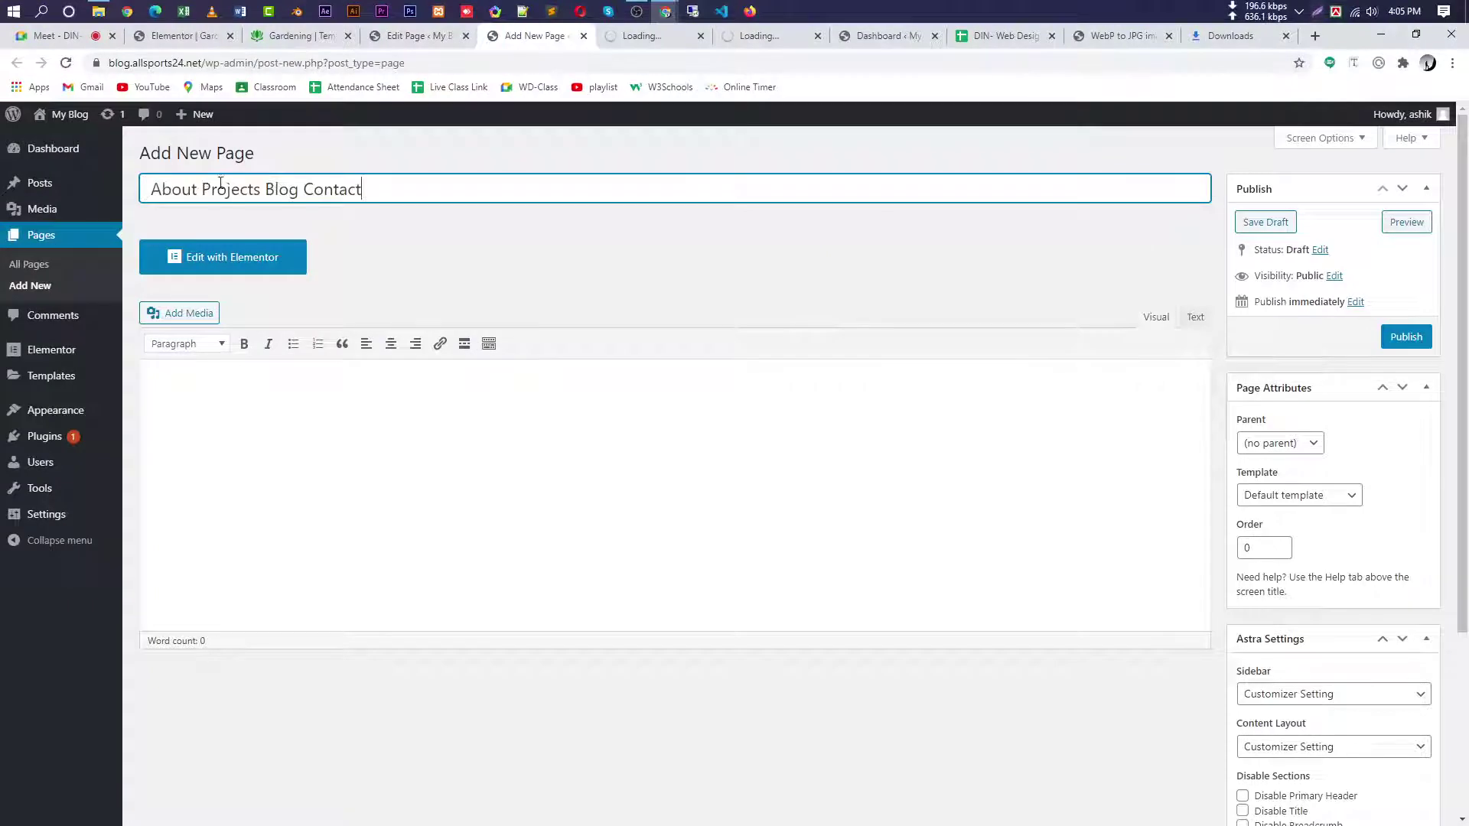
{"action": "left_click_drag", "start_coordinate": [198, 189], "coordinate": [525, 194]}
{"action": "key", "text": "ctrl+c"}
{"action": "key", "text": "BackSpace"}
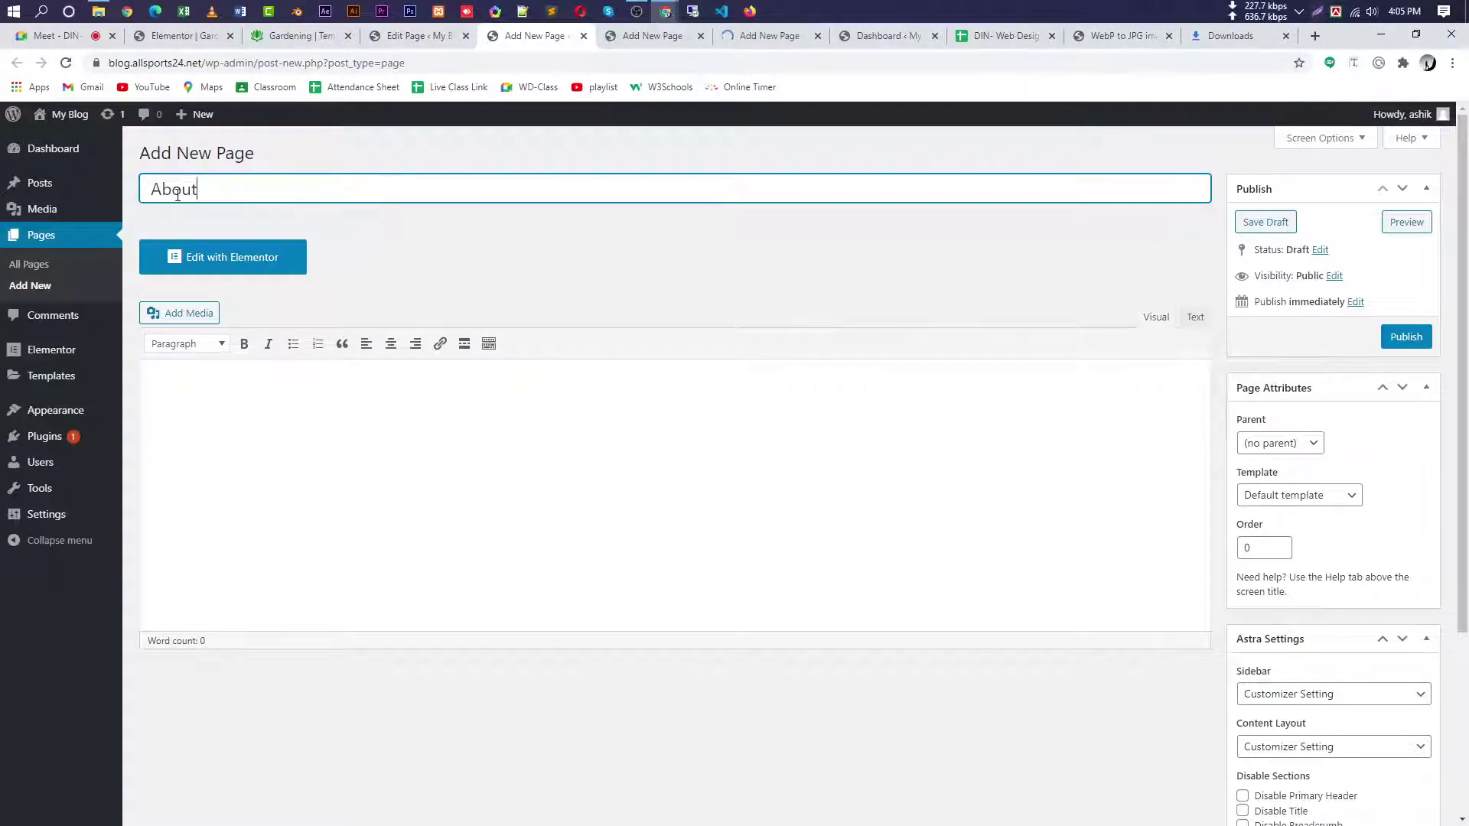
{"action": "left_click", "coordinate": [1408, 339]}
- Publish a page titled Projects from the pasted names, cutting out Blog Contact for reuse
{"action": "left_click", "coordinate": [629, 36]}
{"action": "key", "text": "ctrl+v"}
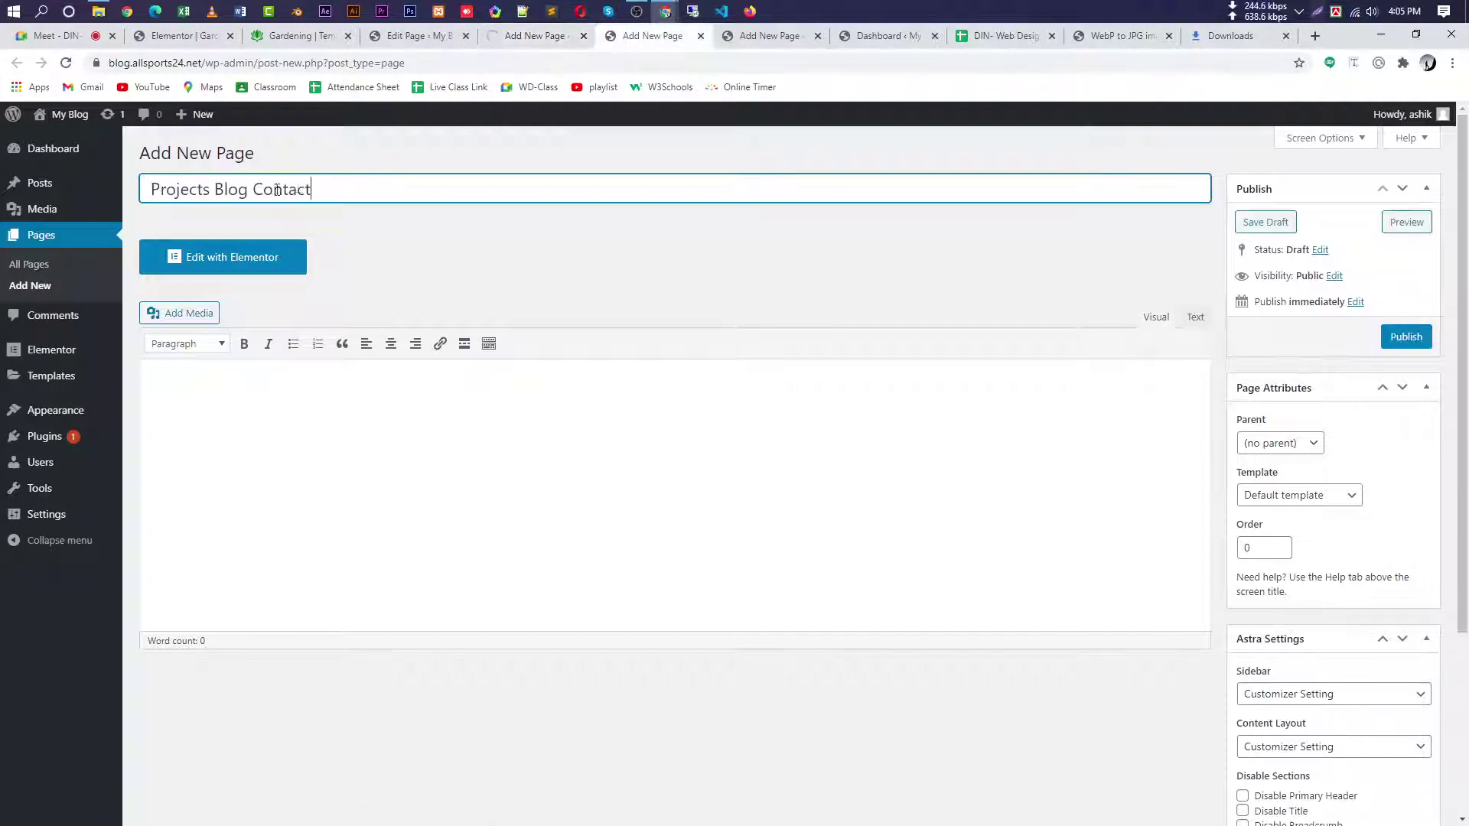
{"action": "key", "text": "shift+End"}
{"action": "key", "text": "ctrl+c"}
{"action": "key", "text": "BackSpace"}
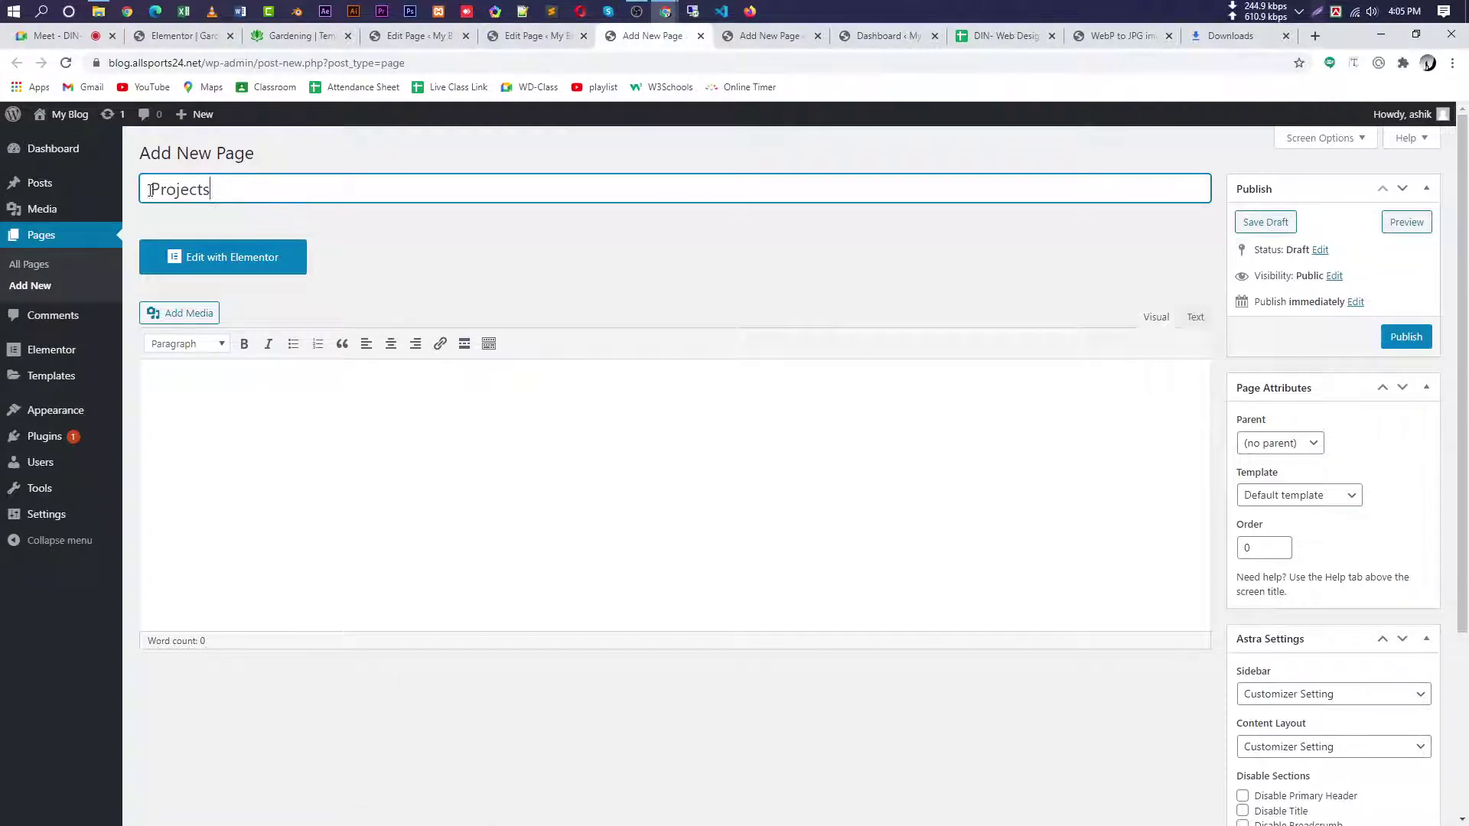
{"action": "left_click", "coordinate": [1407, 337]}
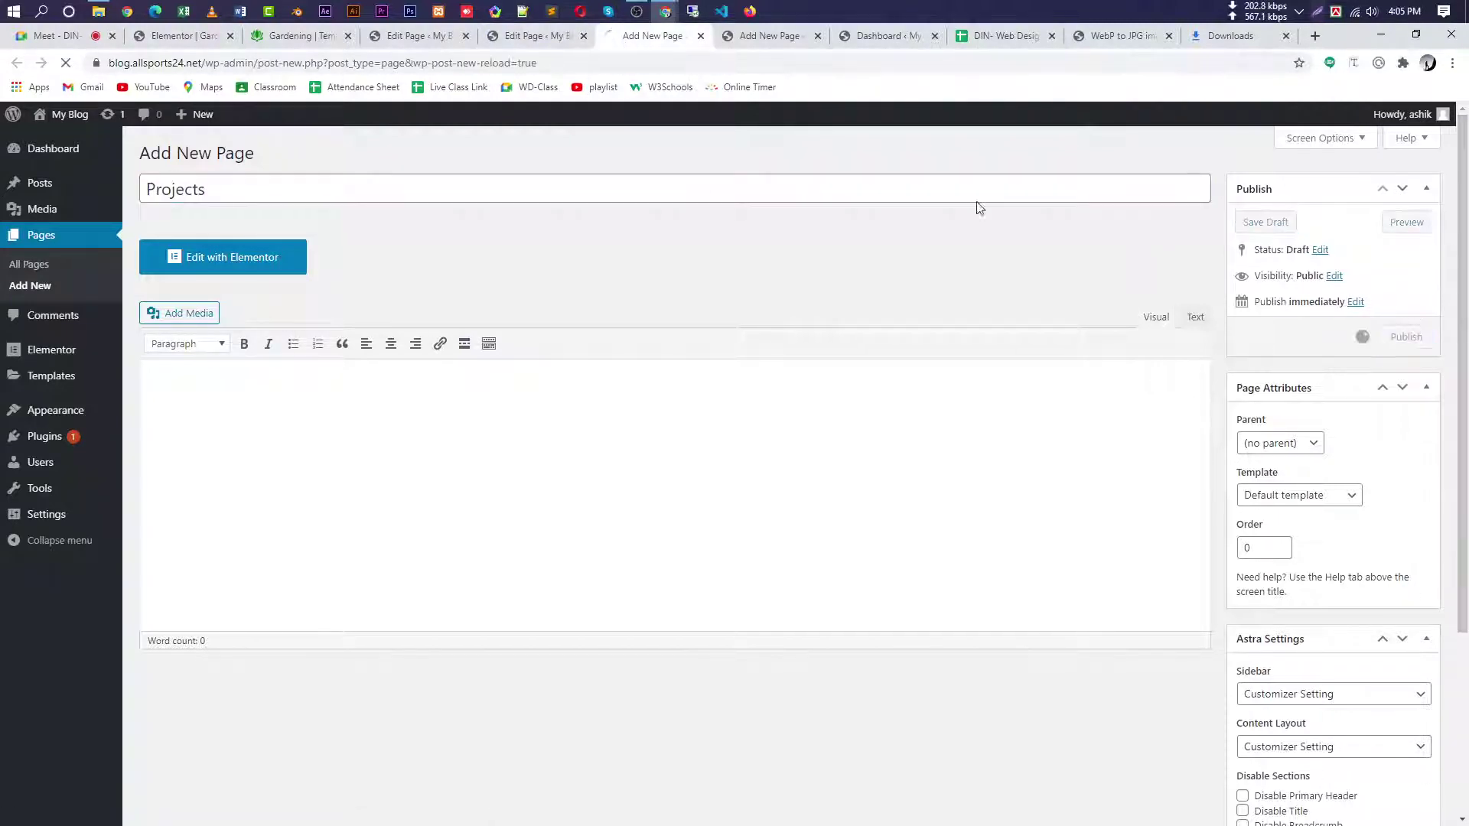
- Publish a page titled Blog from the pasted names, removing Contact from the title
{"action": "left_click", "coordinate": [741, 36]}
{"action": "key", "text": "ctrl+v"}
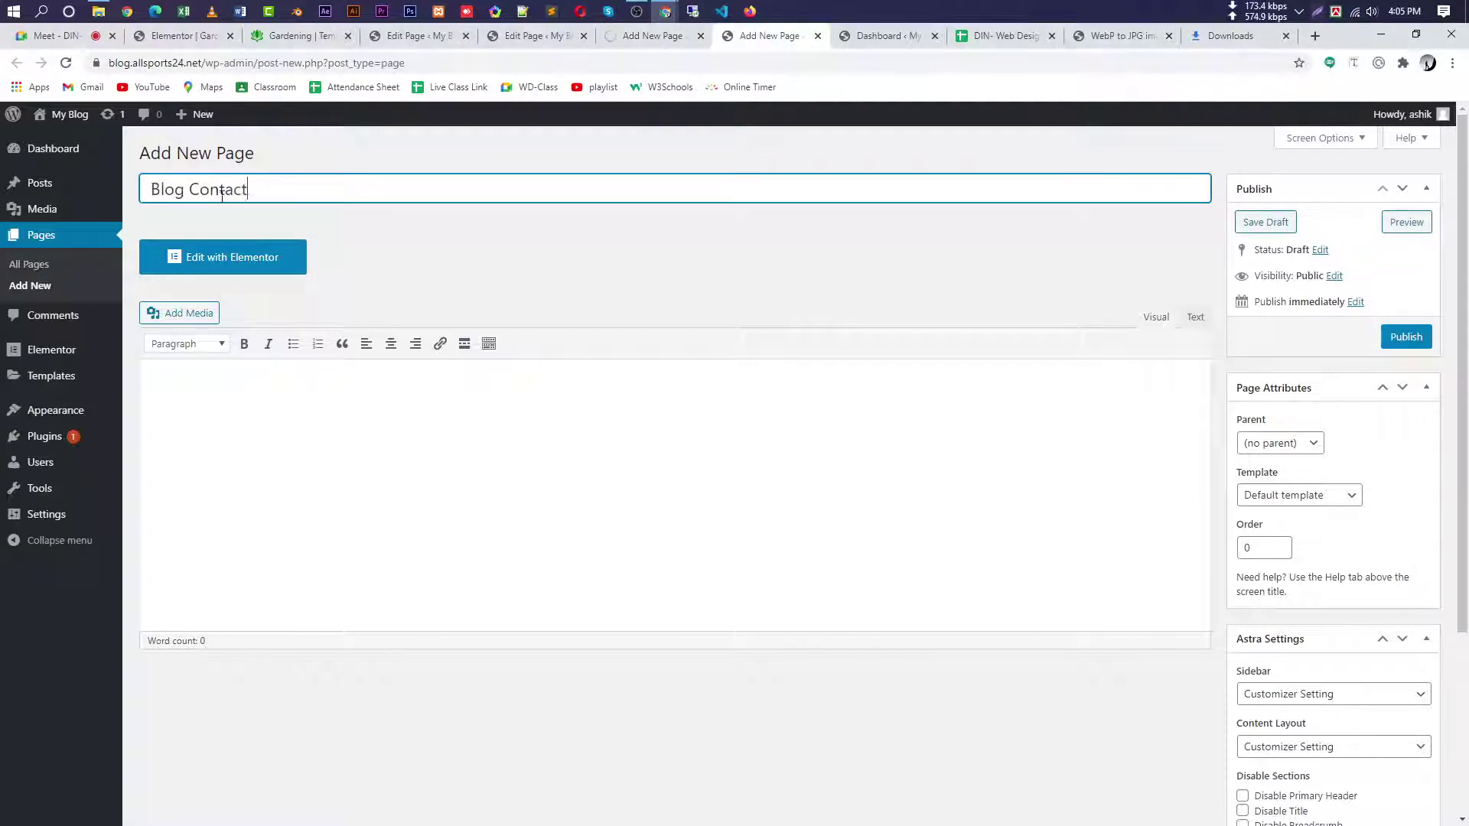
{"action": "left_click_drag", "start_coordinate": [188, 190], "coordinate": [201, 228]}
{"action": "key", "text": "BackSpace"}
{"action": "left_click", "coordinate": [1407, 337]}
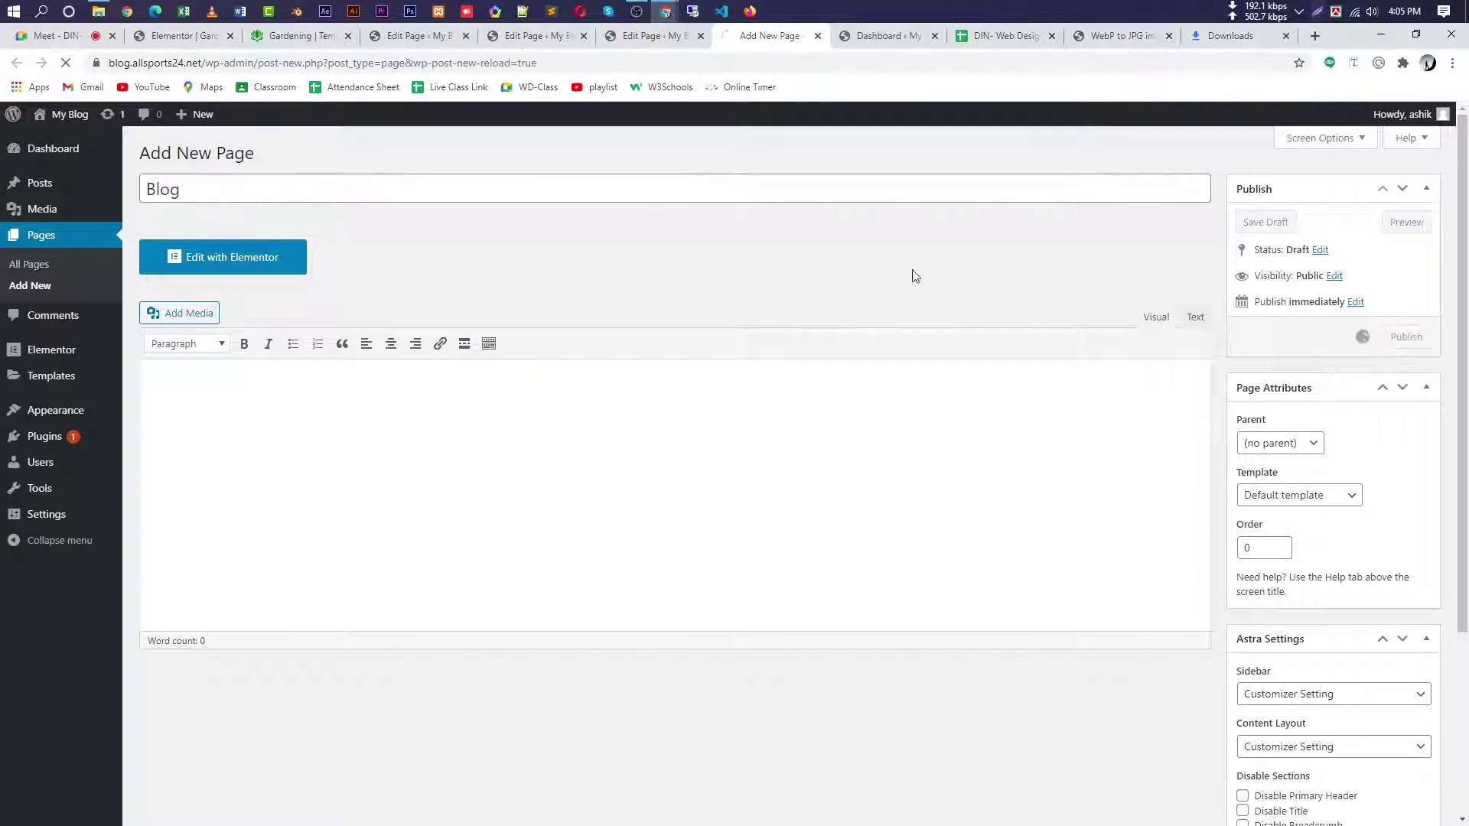
- Create and publish a page titled Contact, and close the finished About and Blog page tabs
{"action": "left_click", "coordinate": [659, 36]}
{"action": "left_click", "coordinate": [245, 152]}
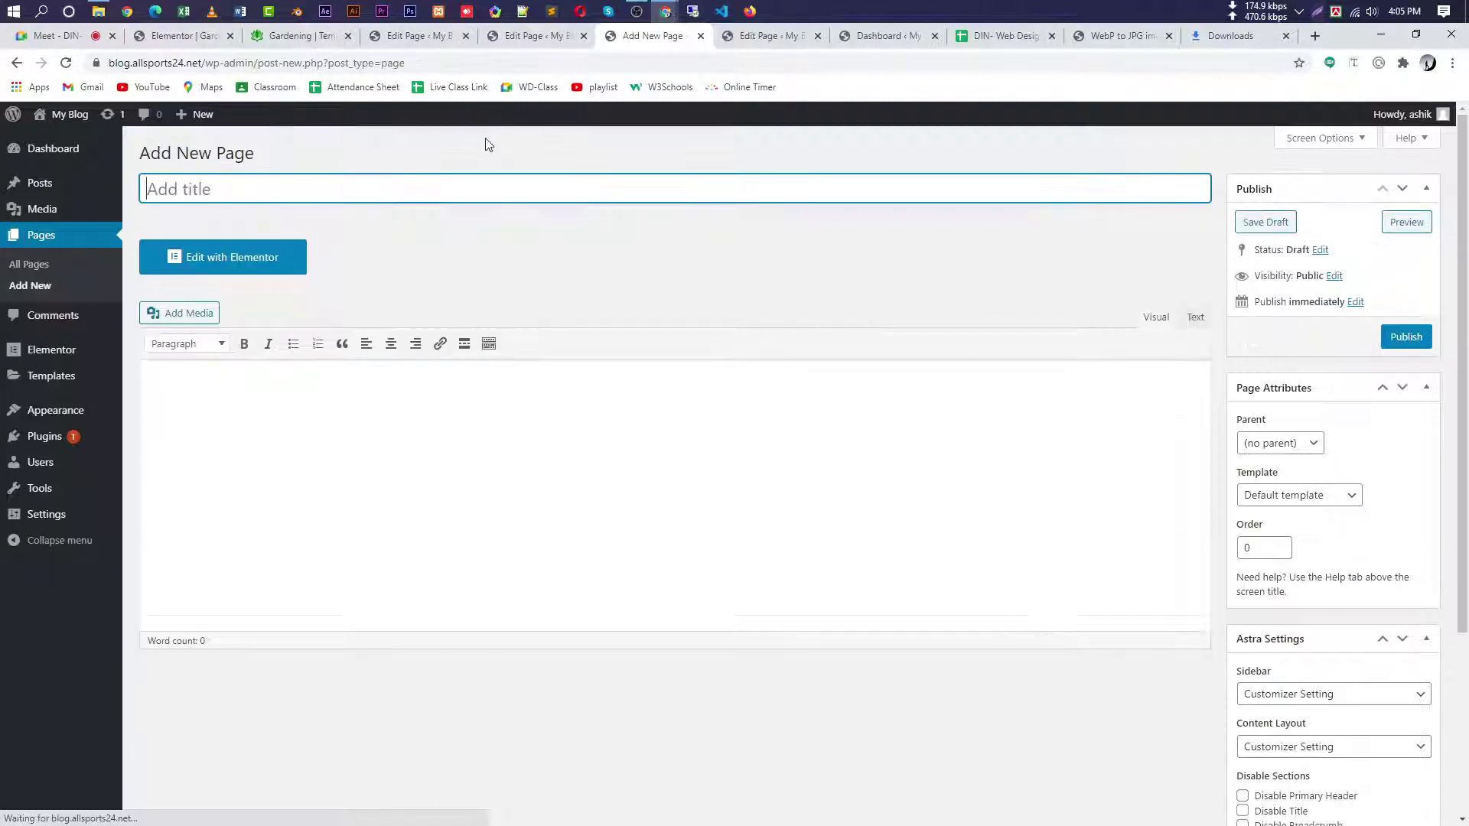
{"action": "type", "text": "Contact"}
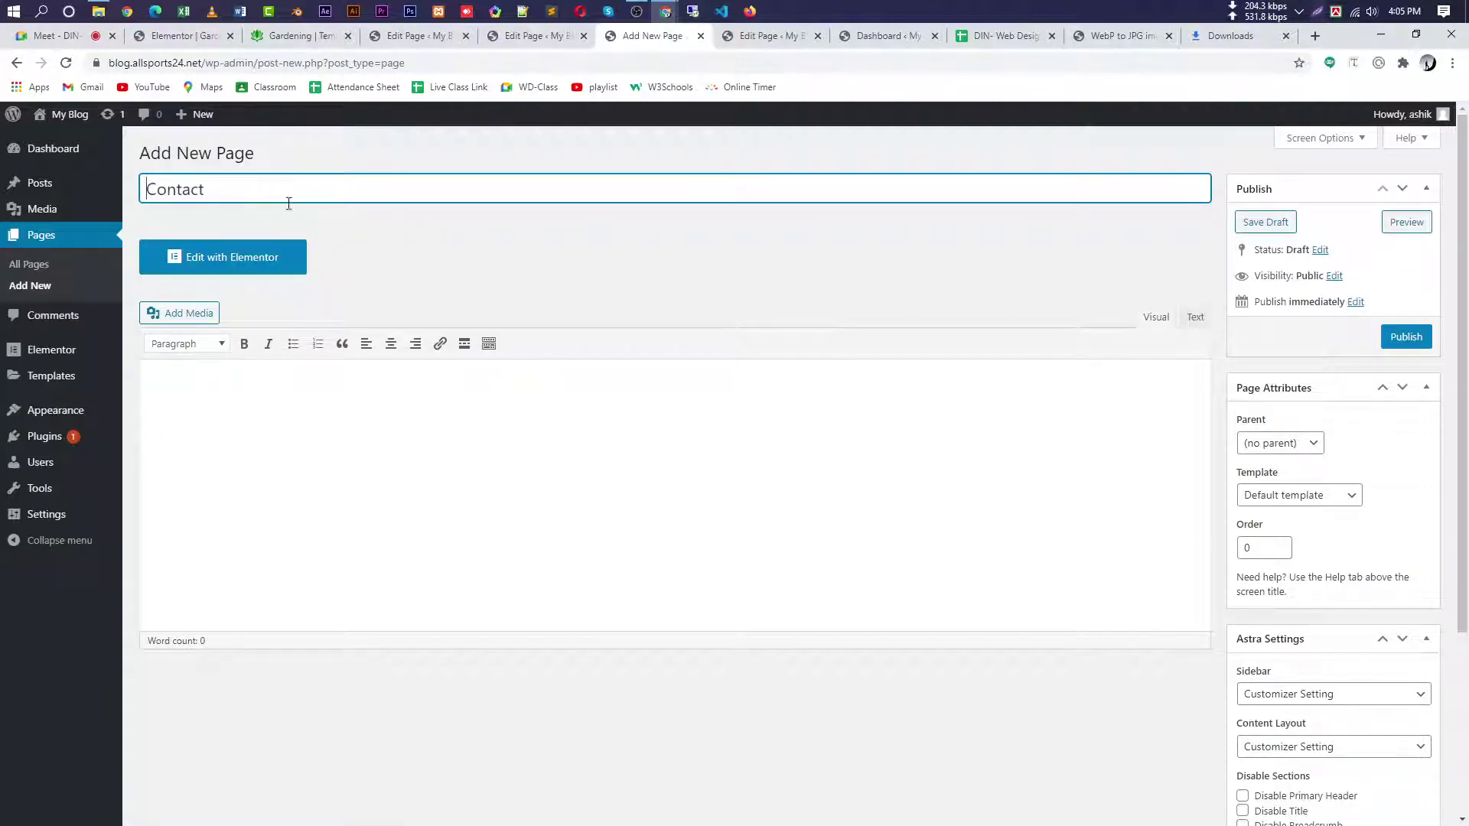
{"action": "left_click", "coordinate": [1406, 337]}
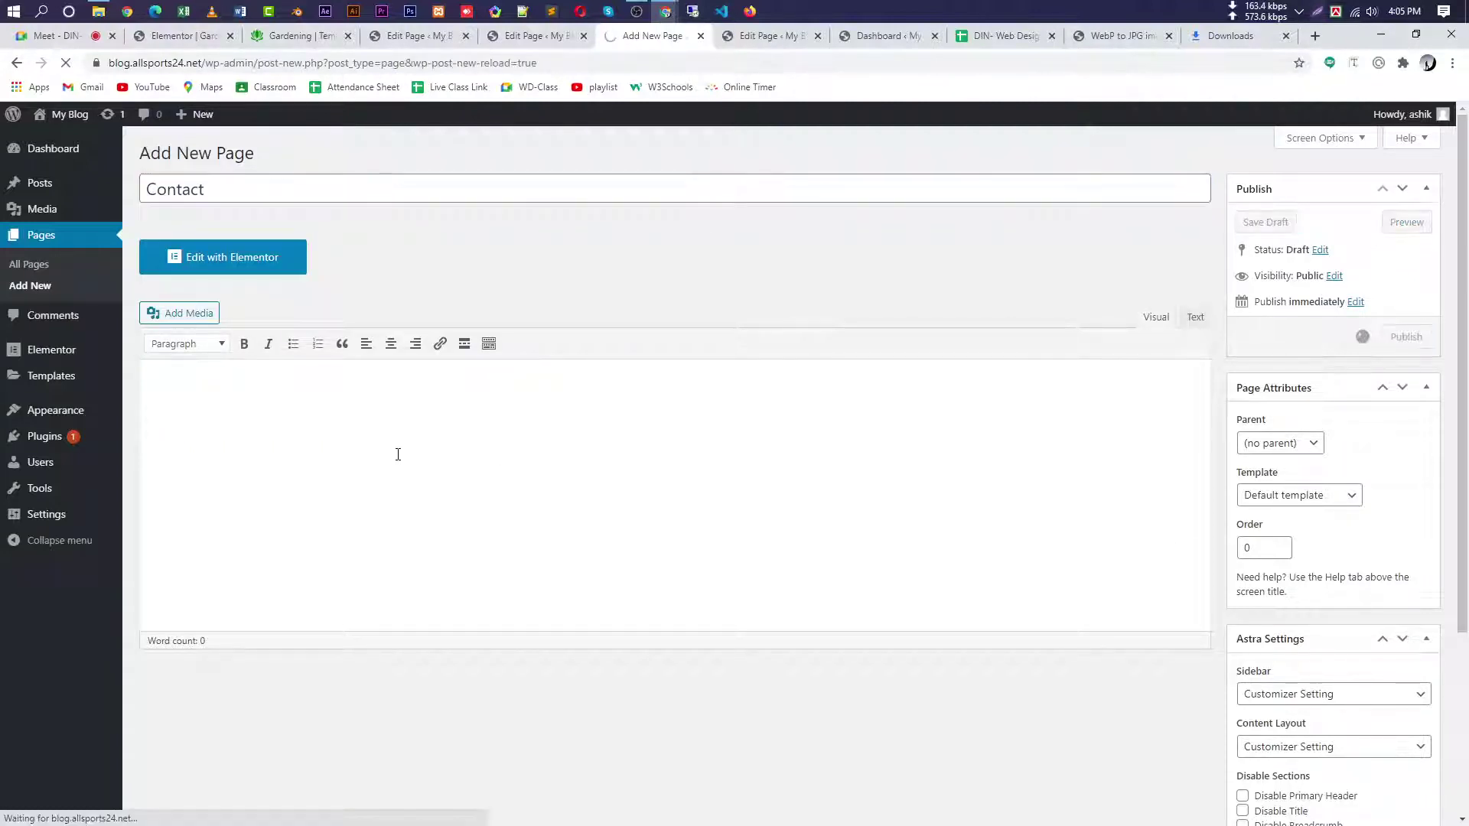
{"action": "left_click", "coordinate": [534, 36]}
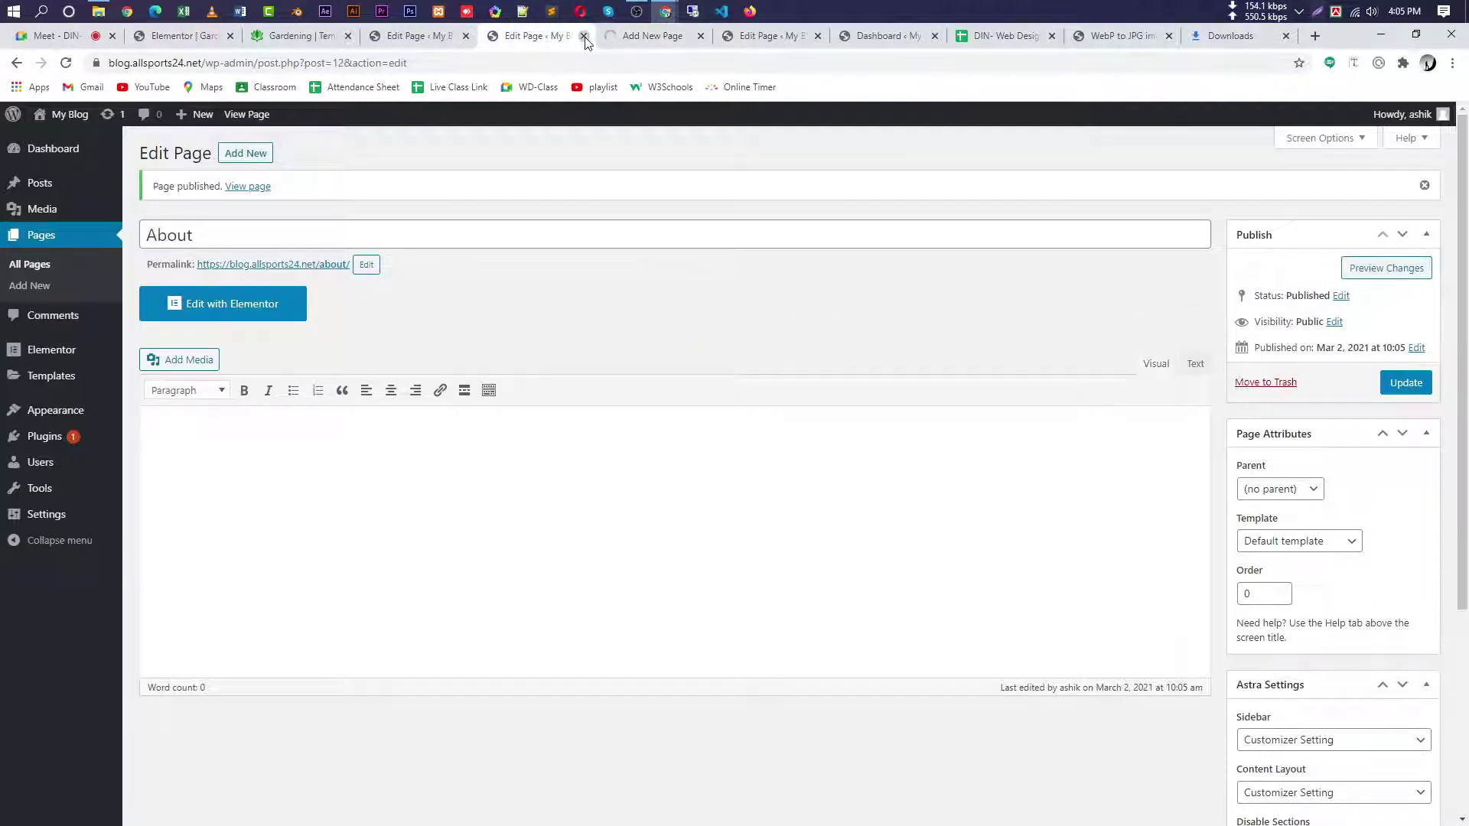
{"action": "left_click", "coordinate": [583, 36]}
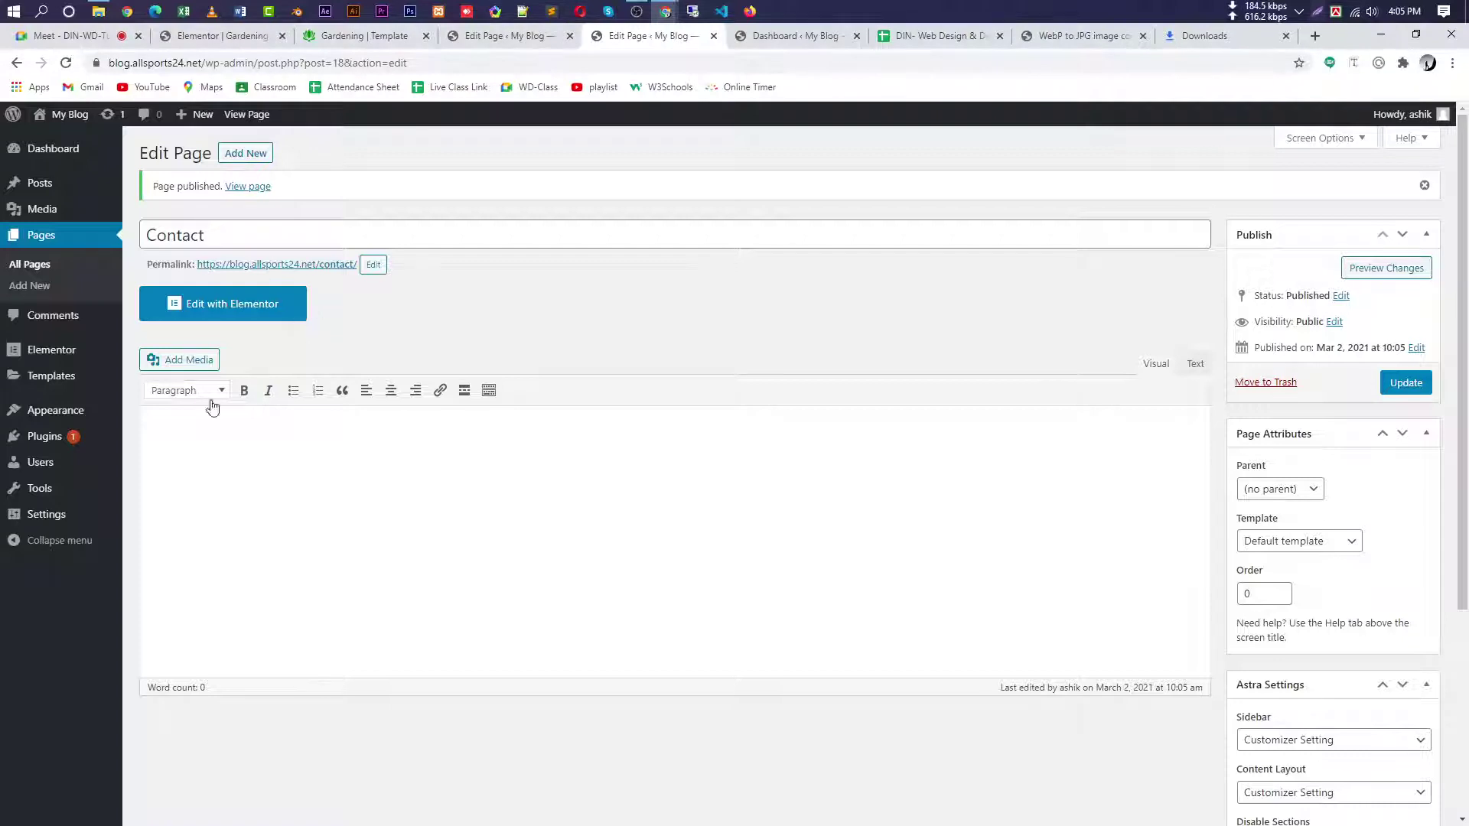
- Add the Services, About, Projects, Blog and Contact pages to the site's navigation menu
{"action": "mouse_move", "coordinate": [38, 396]}
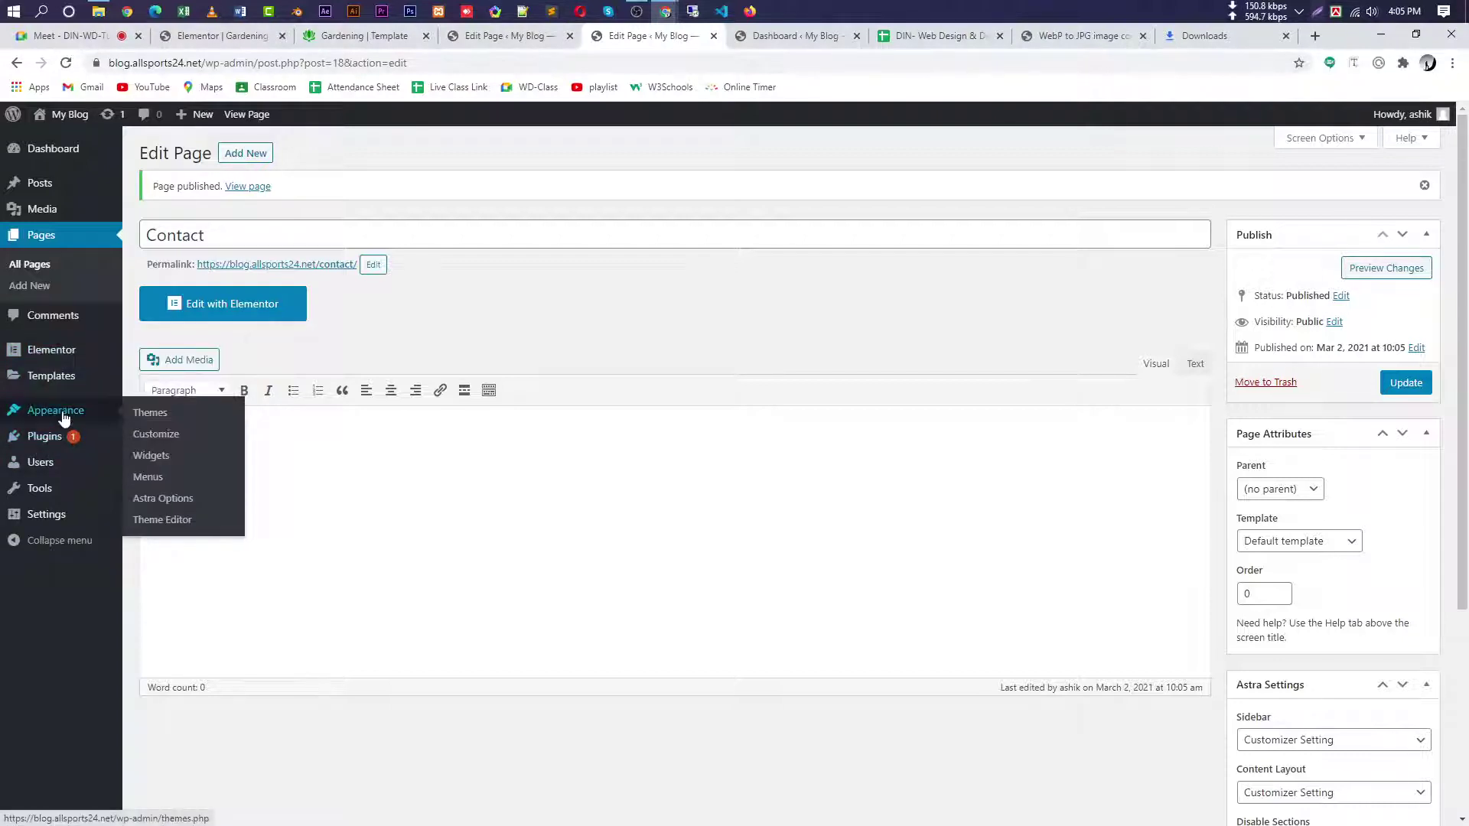
{"action": "left_click", "coordinate": [199, 477]}
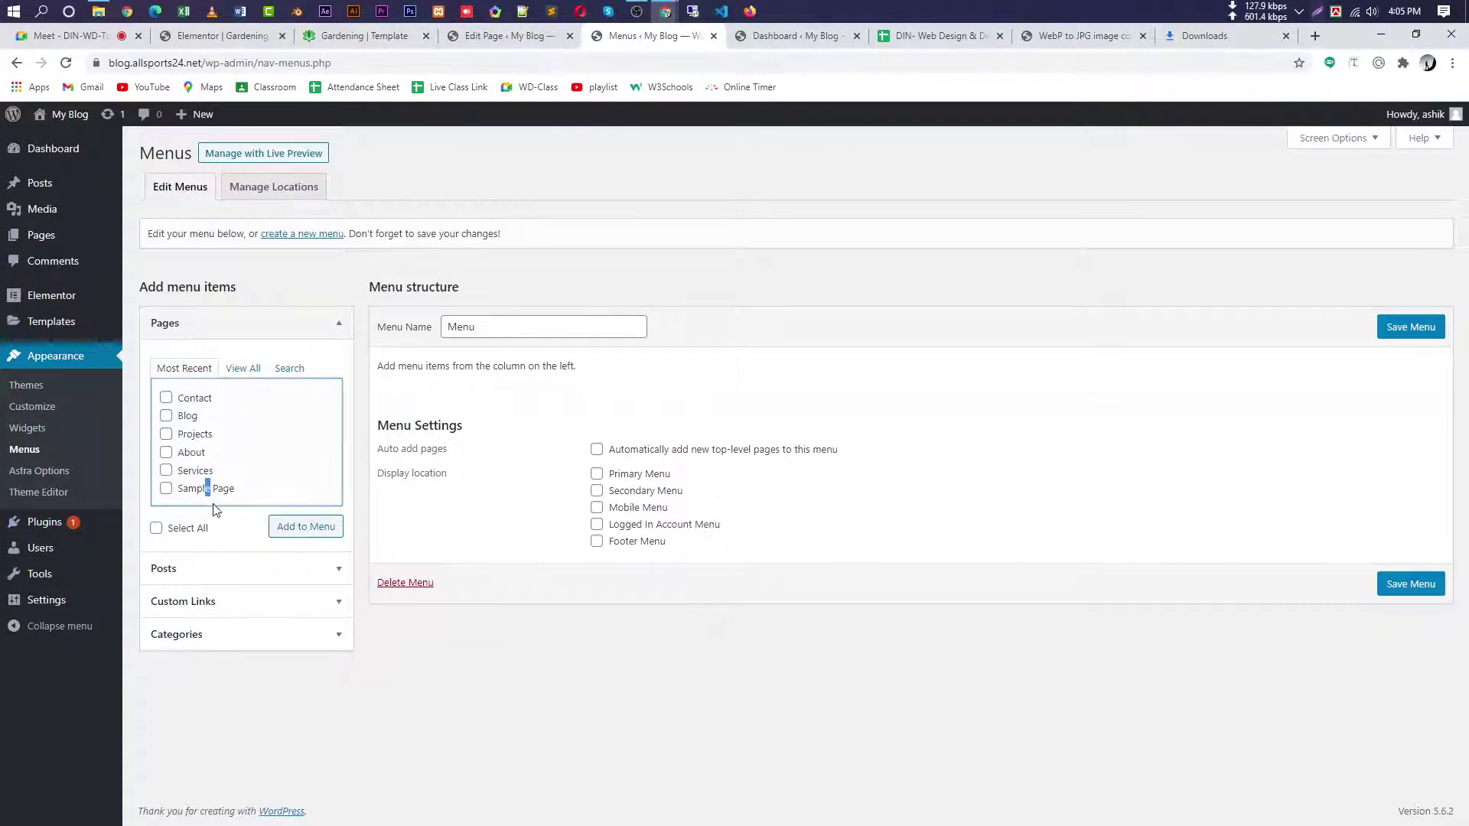
{"action": "left_click", "coordinate": [187, 472]}
{"action": "left_click", "coordinate": [188, 453]}
{"action": "left_click", "coordinate": [190, 434]}
{"action": "left_click", "coordinate": [189, 417]}
{"action": "left_click", "coordinate": [194, 399]}
{"action": "left_click", "coordinate": [306, 528]}
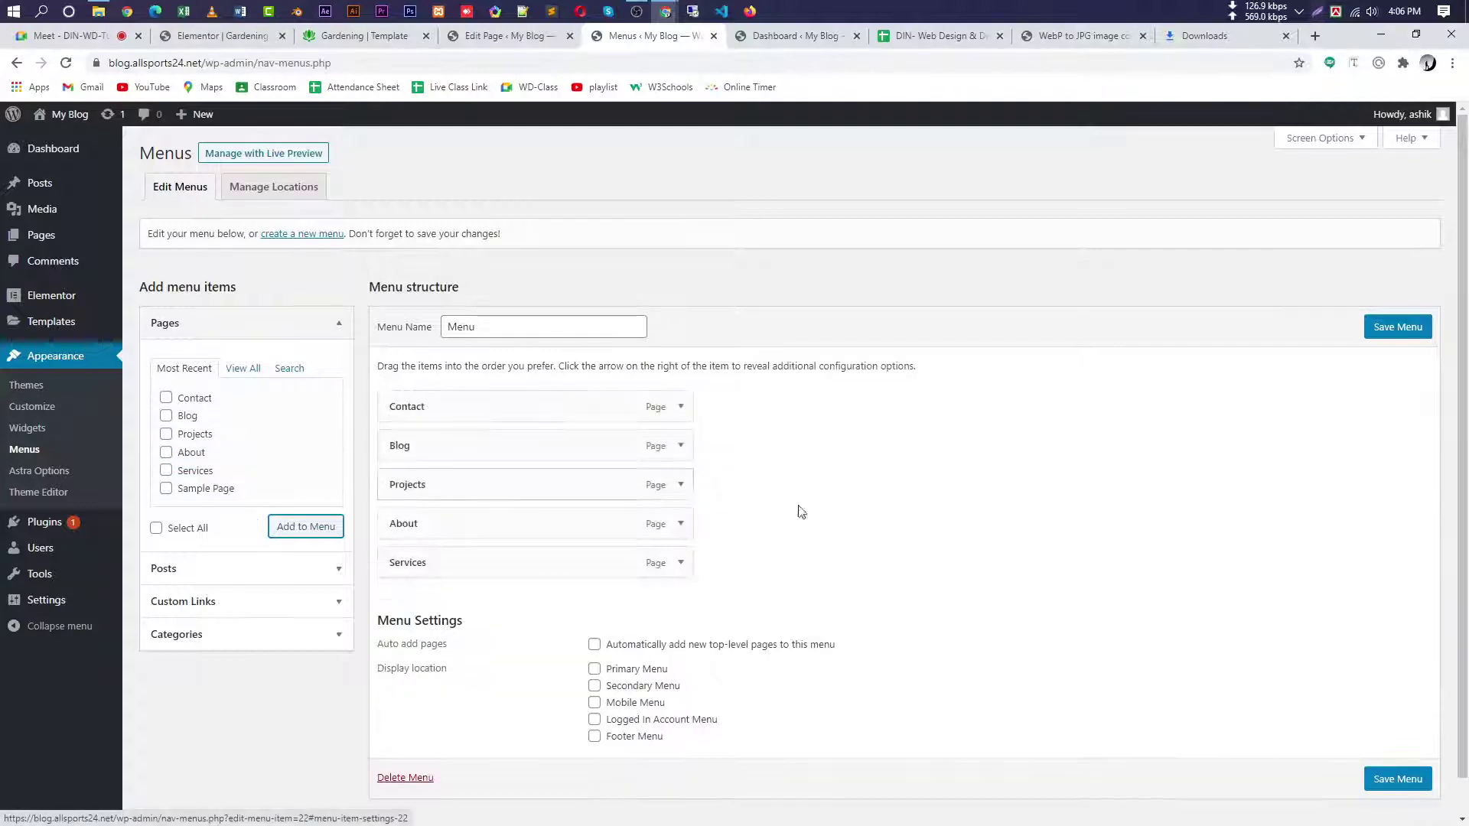
- Assign the menu to the Primary Menu display location
{"action": "scroll", "coordinate": [841, 516], "scroll_direction": "down", "scroll_amount": 1}
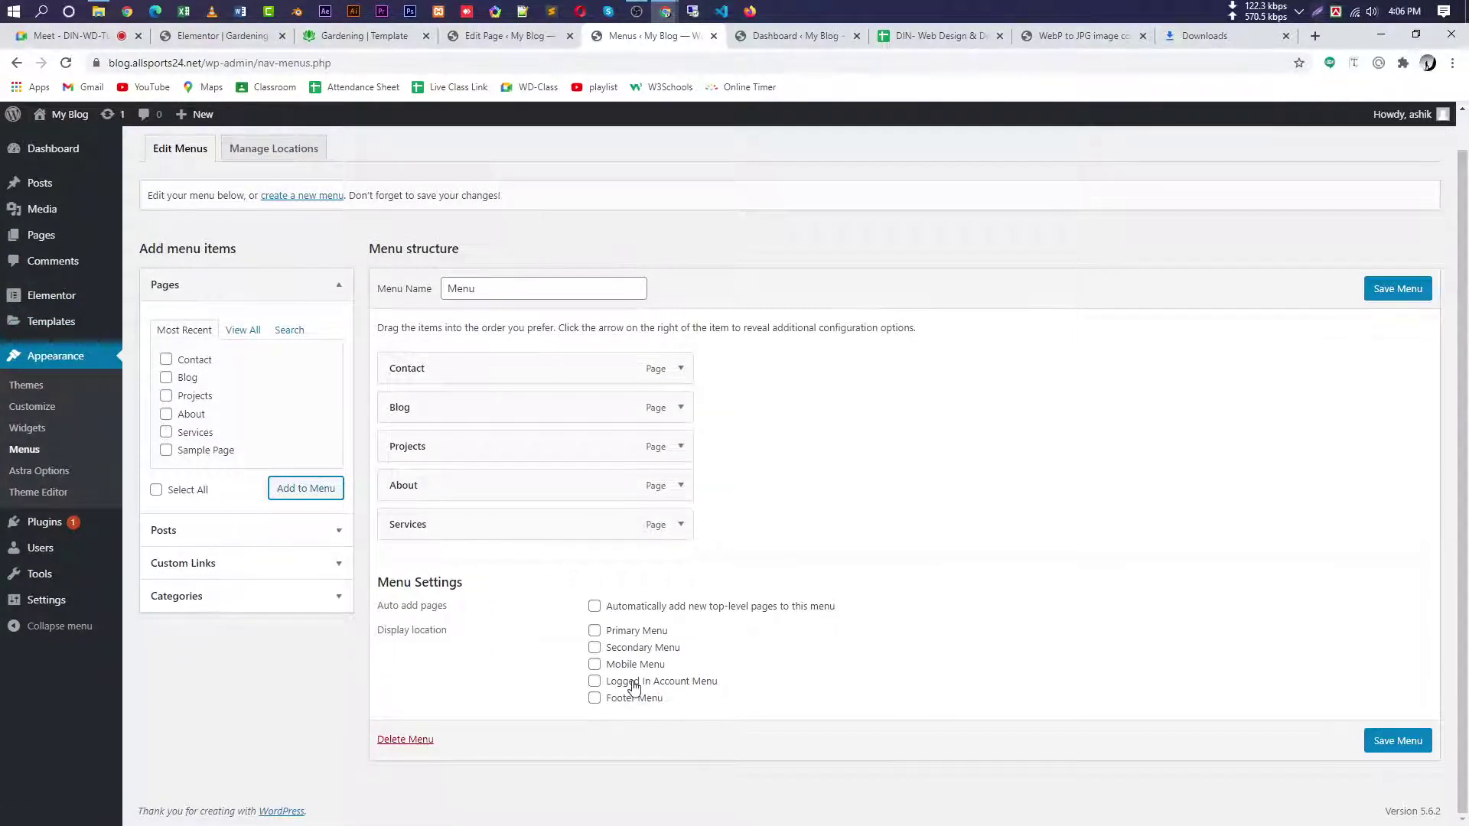
{"action": "left_click", "coordinate": [594, 630]}
{"action": "left_click_drag", "start_coordinate": [683, 639], "coordinate": [613, 639]}
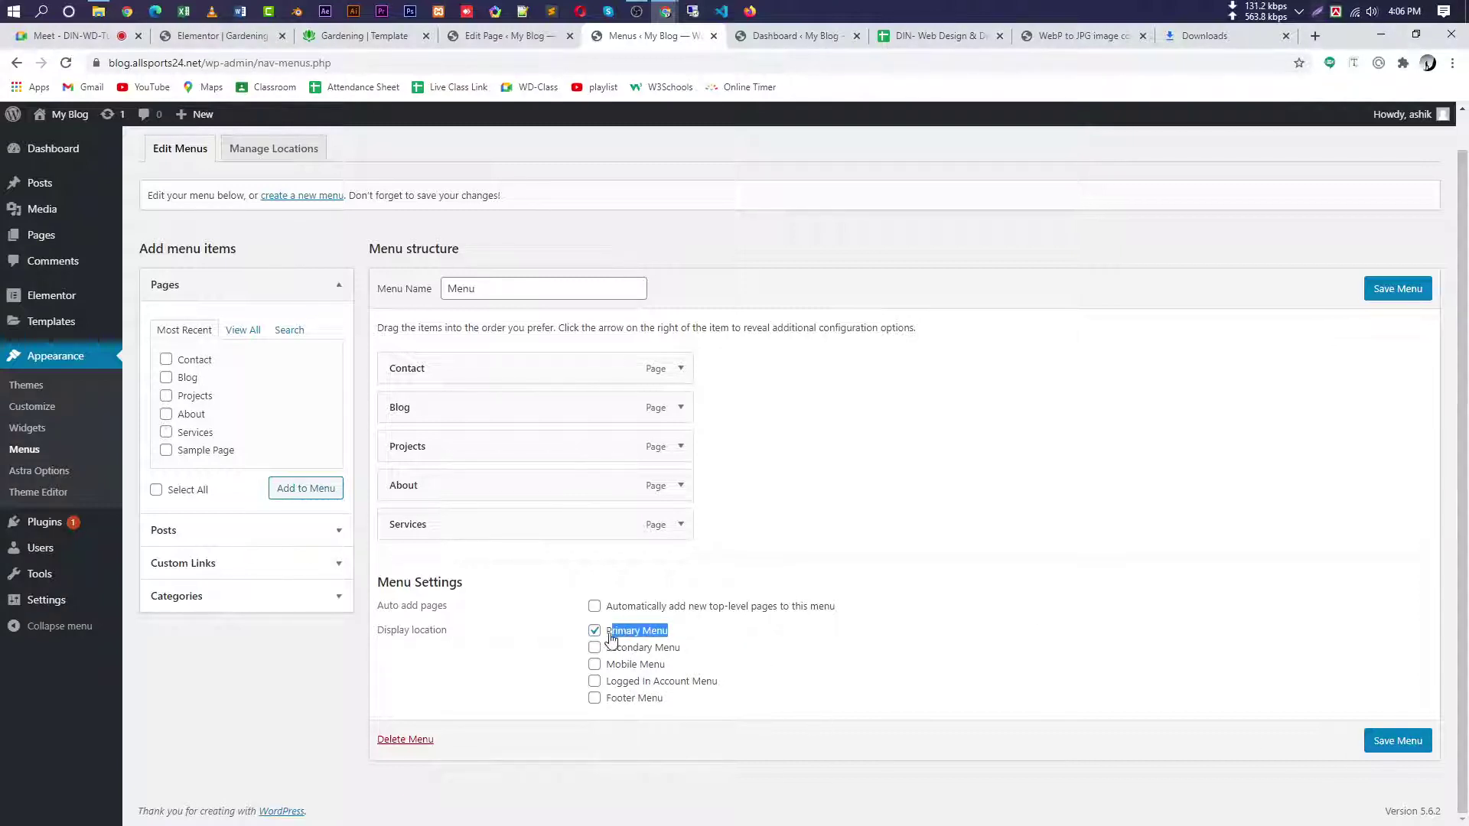
- Add a custom link named Home with the URL / to the menu
{"action": "left_click", "coordinate": [282, 566]}
{"action": "left_click", "coordinate": [264, 433]}
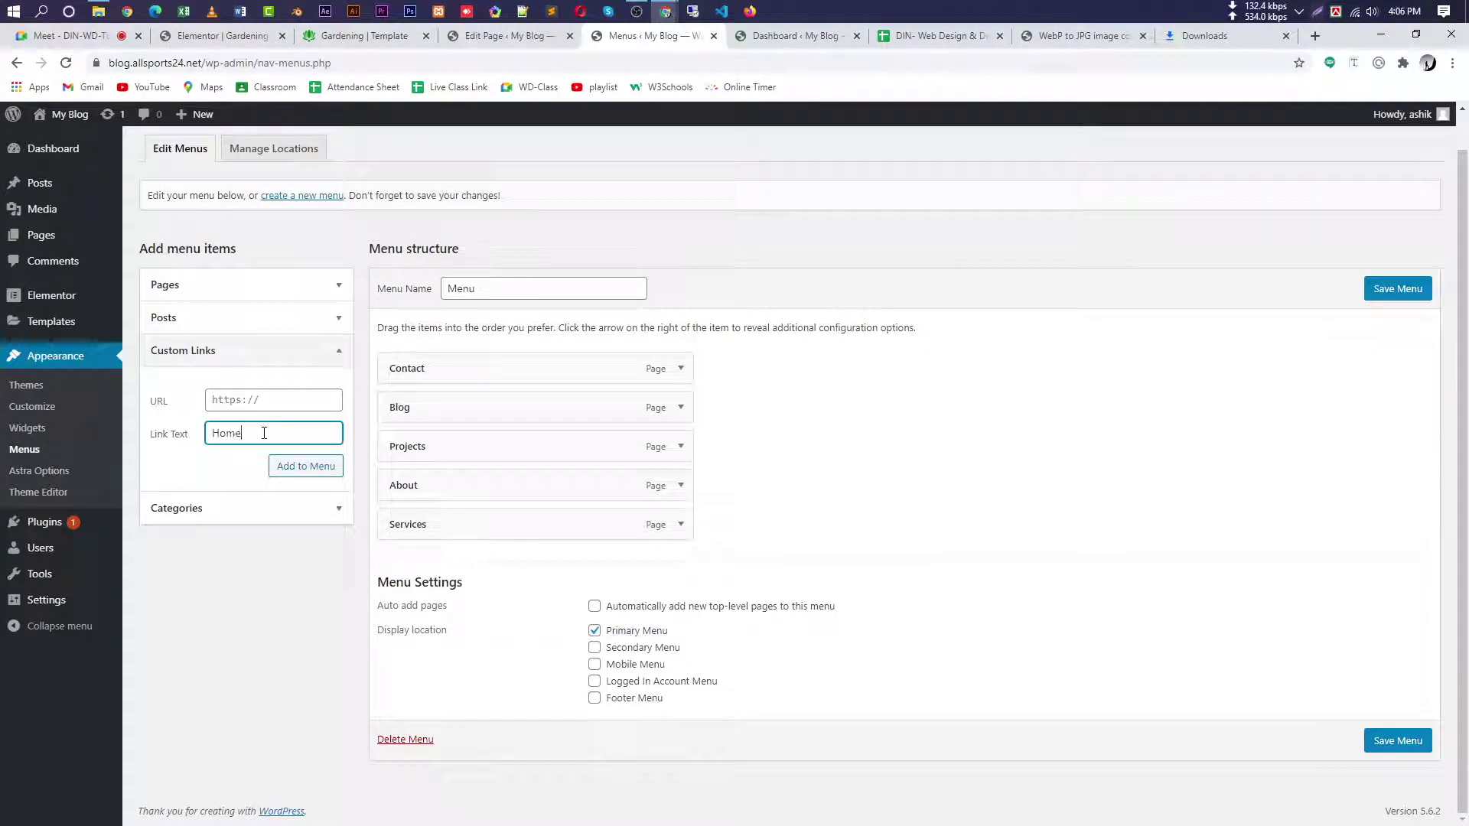
{"action": "left_click", "coordinate": [255, 404]}
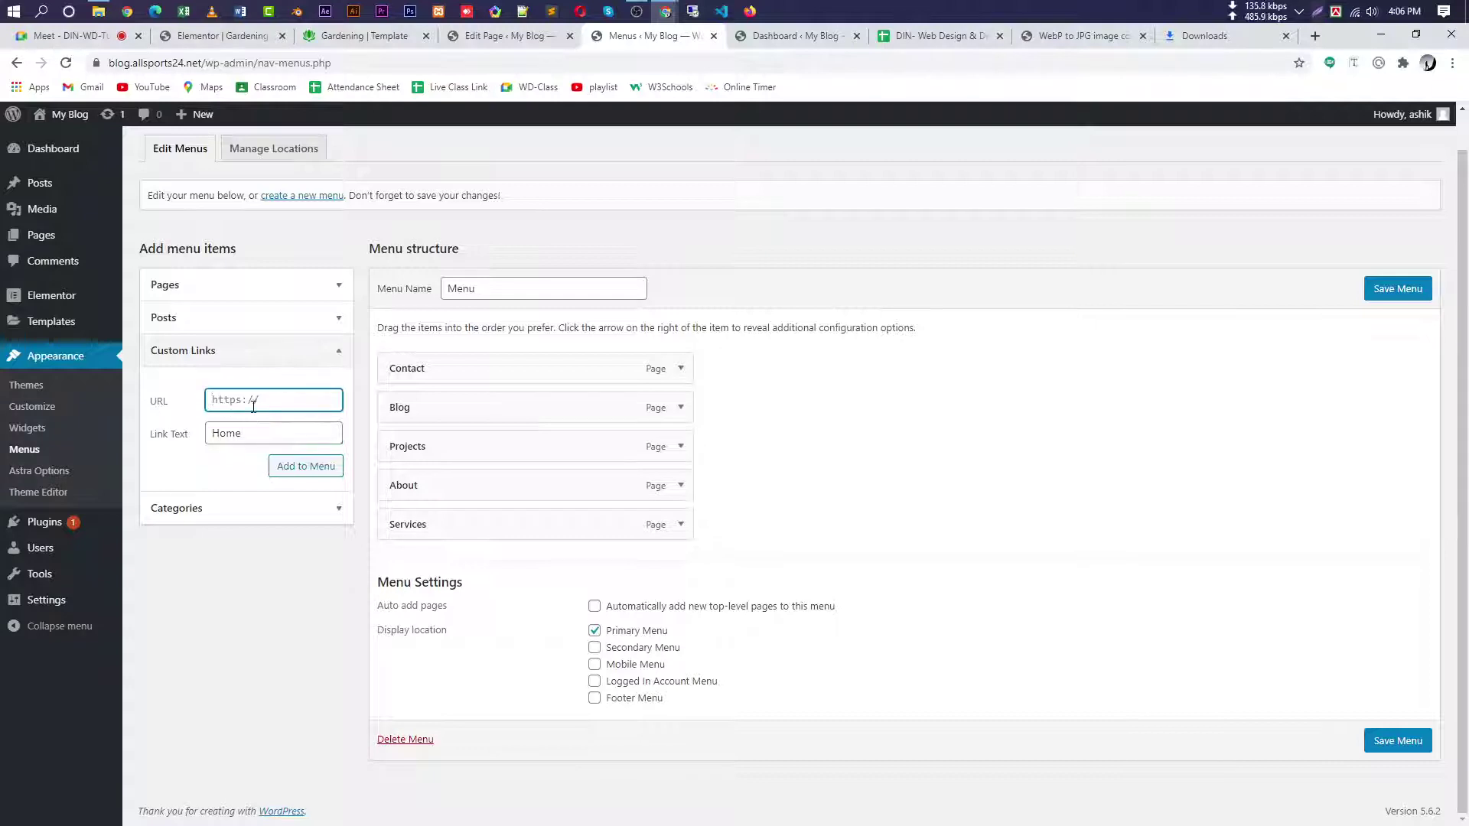
{"action": "type", "text": "/"}
{"action": "left_click", "coordinate": [300, 468]}
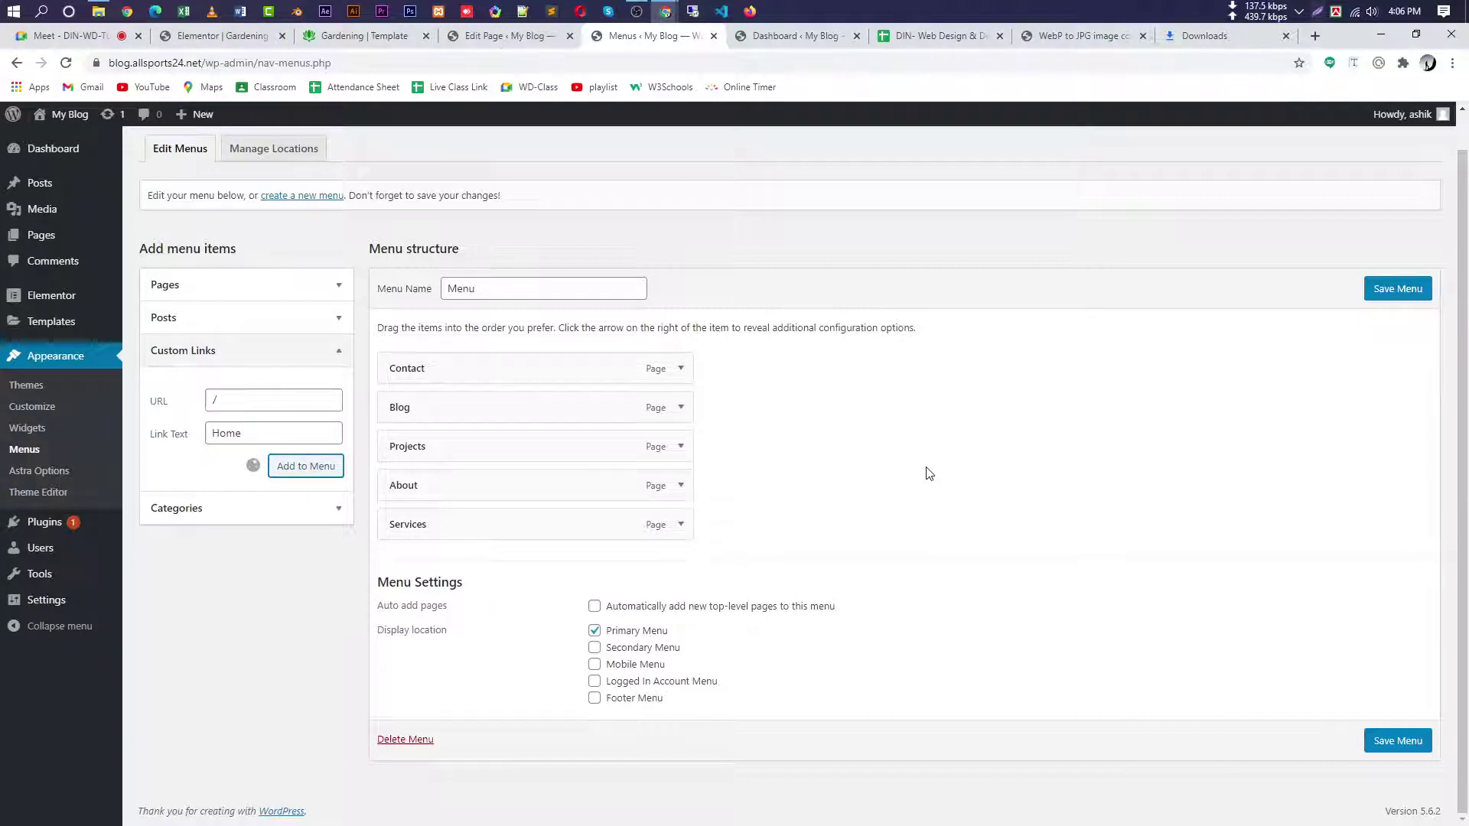
- Reorder the menu items to Home, Services, About, Projects, Blog, Contact to match the Gardening template, and save the menu
{"action": "left_click_drag", "start_coordinate": [454, 562], "coordinate": [460, 356]}
{"action": "left_click_drag", "start_coordinate": [428, 564], "coordinate": [440, 405]}
{"action": "left_click", "coordinate": [348, 40]}
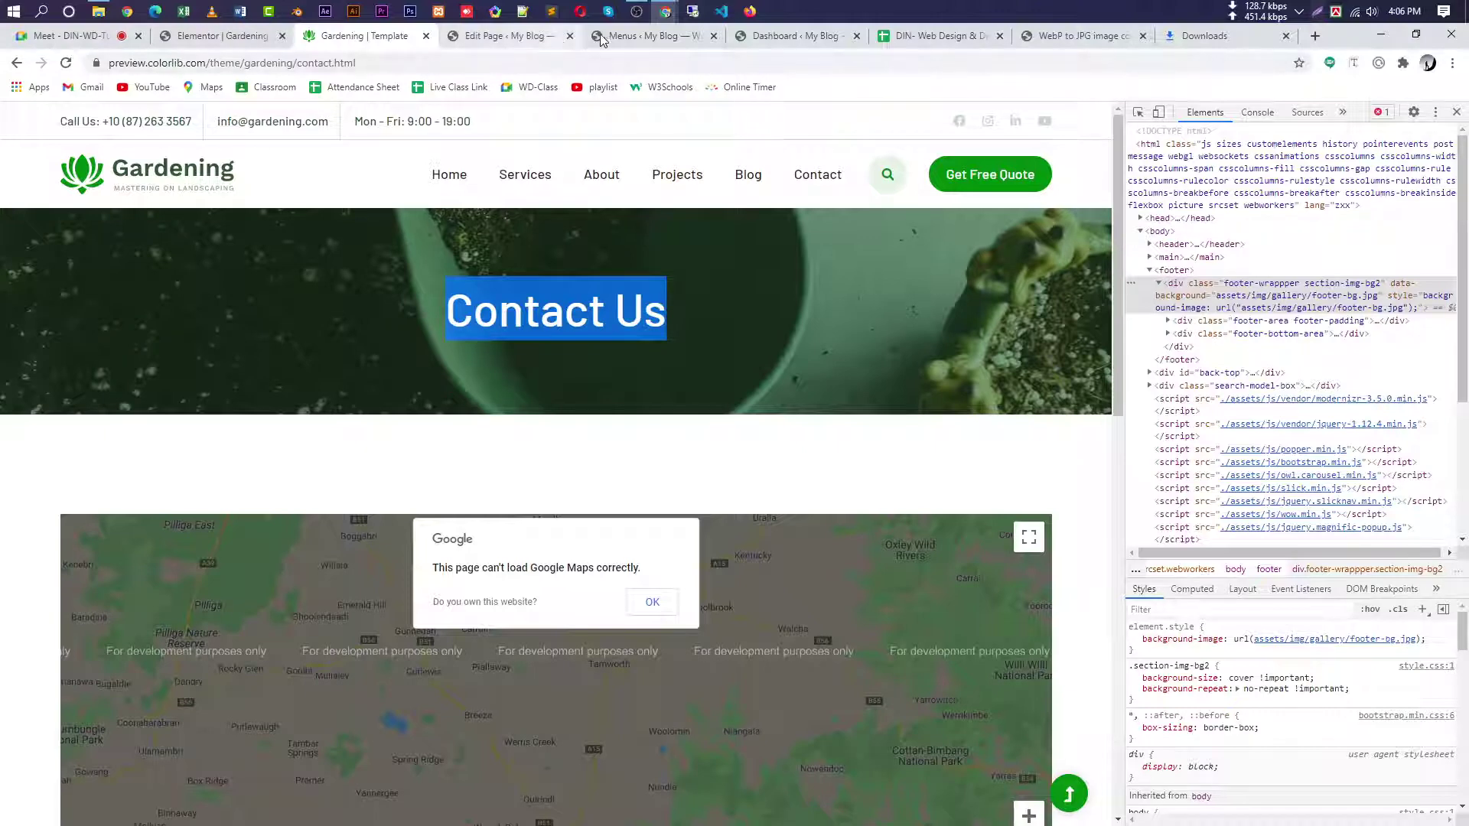
{"action": "left_click", "coordinate": [649, 36]}
{"action": "left_click_drag", "start_coordinate": [459, 563], "coordinate": [450, 445]}
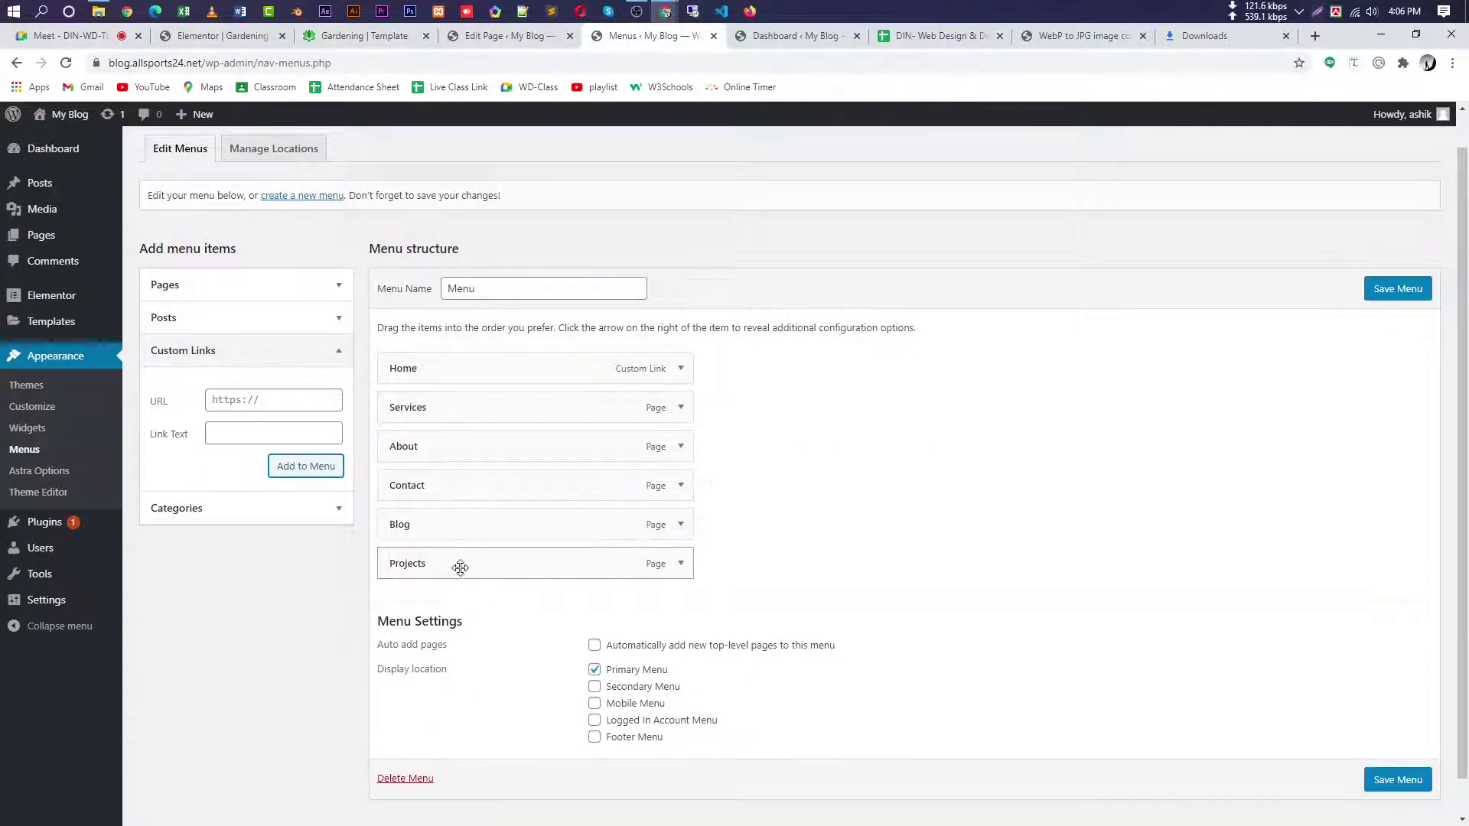
{"action": "left_click_drag", "start_coordinate": [459, 564], "coordinate": [571, 554]}
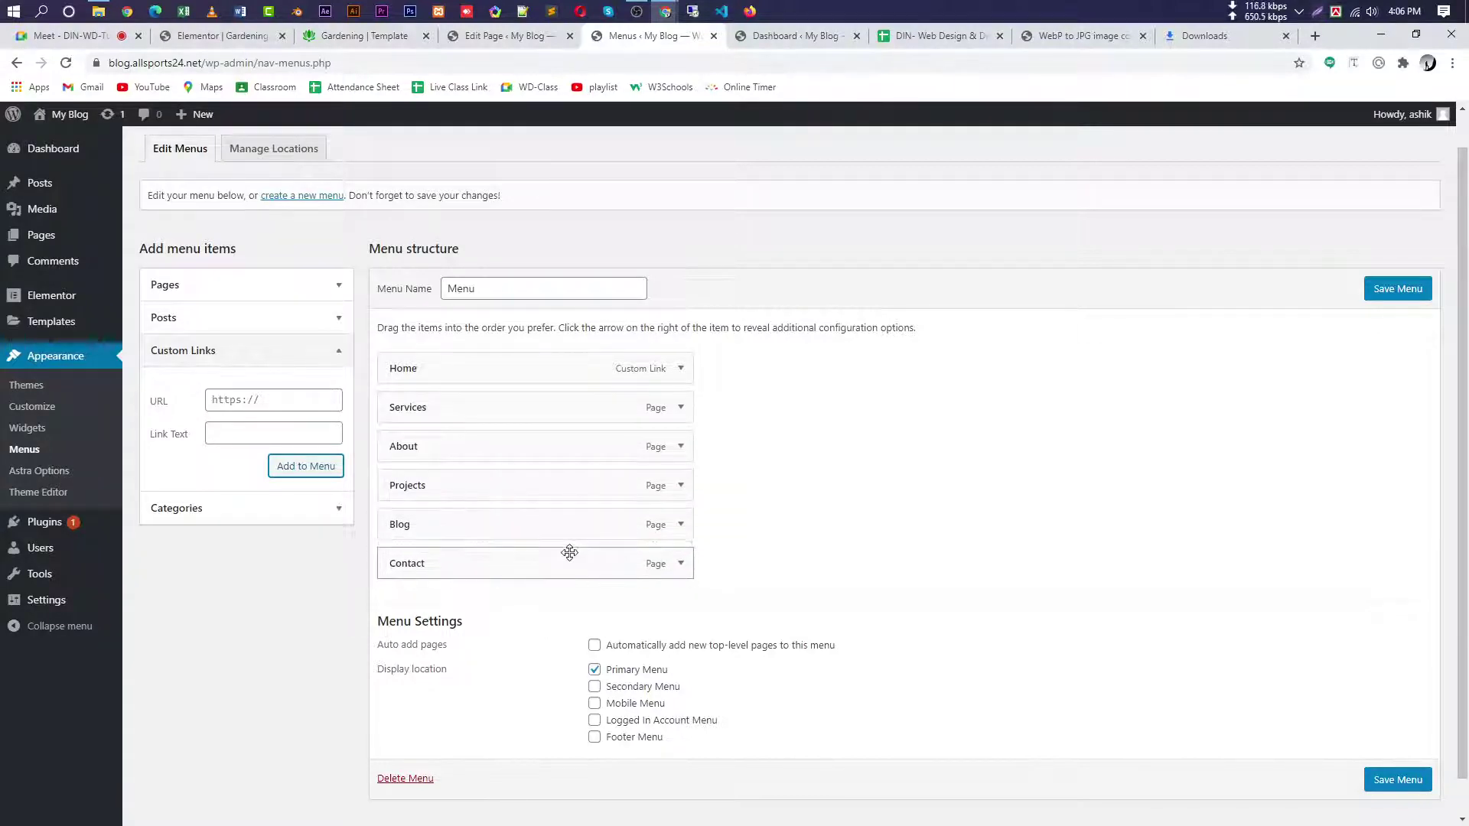
{"action": "left_click", "coordinate": [1408, 291]}
- Visit the live site from the dashboard and reload it to check the header navigation
{"action": "left_click", "coordinate": [788, 36]}
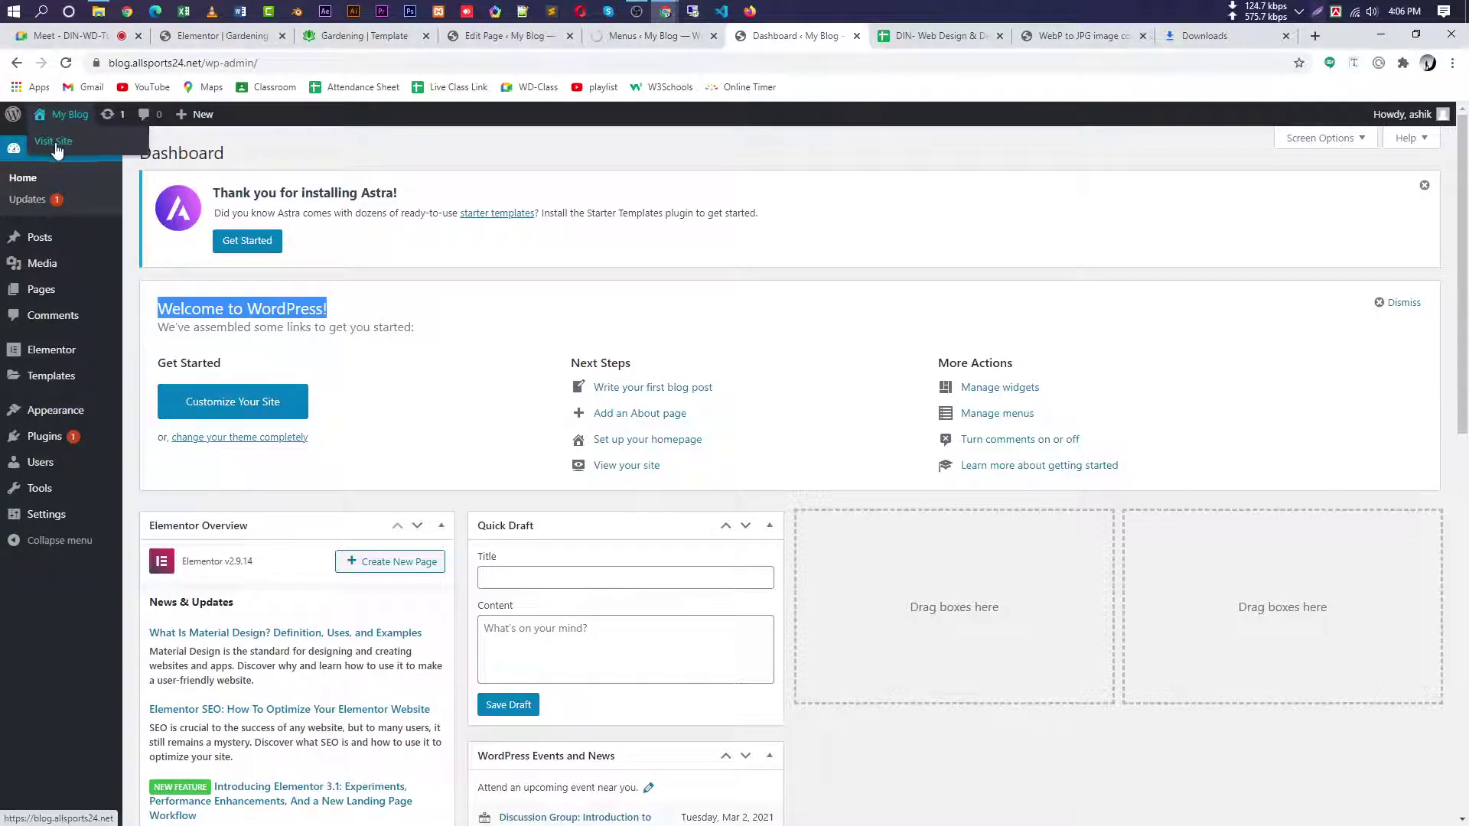
{"action": "left_click", "coordinate": [58, 119]}
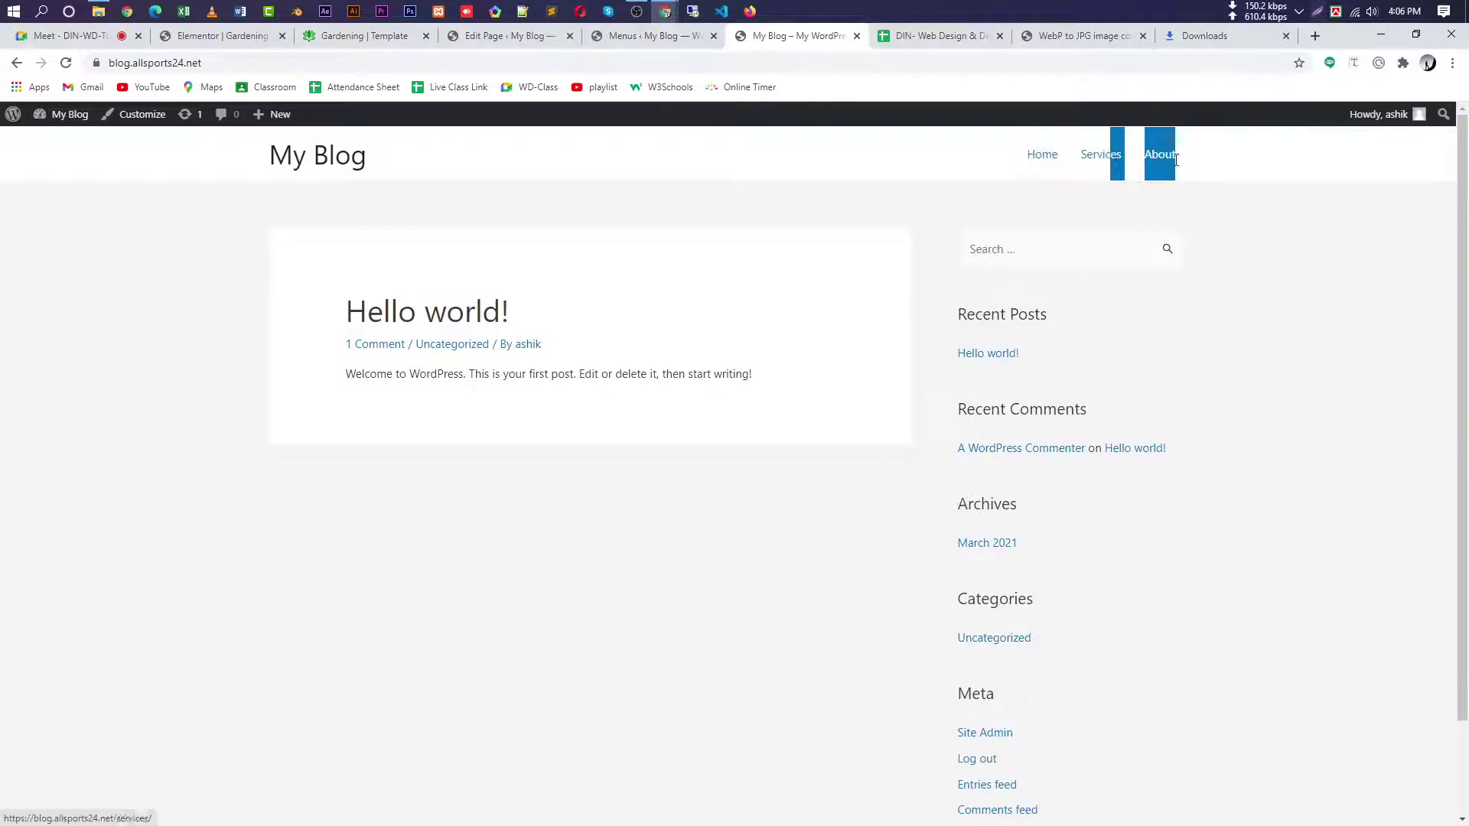
{"action": "left_click", "coordinate": [66, 63]}
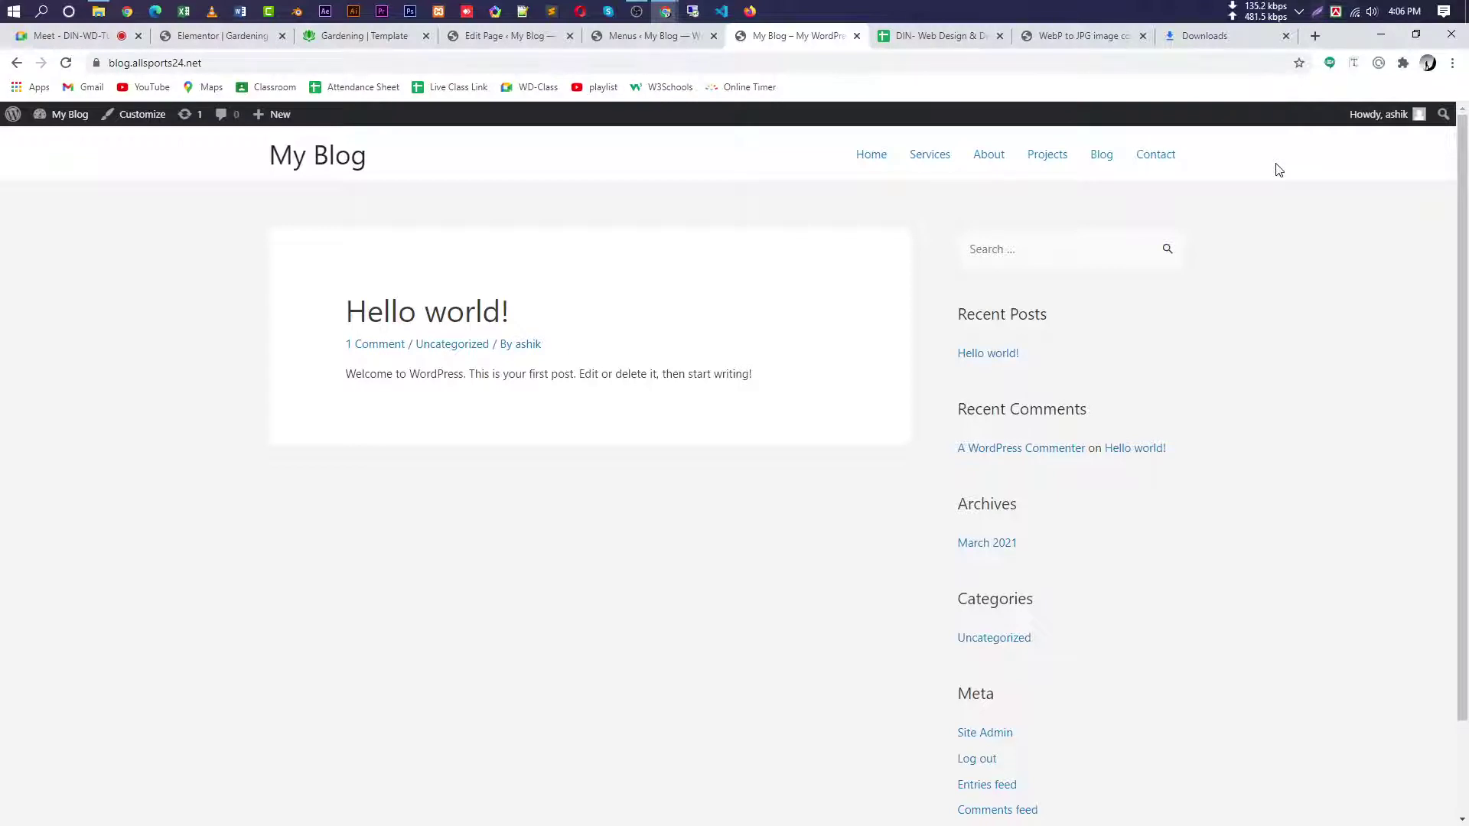
- Save the Gardening template's header logo as logo.webp in the img folder and copy the logo's image address
{"action": "left_click", "coordinate": [350, 36]}
{"action": "right_click", "coordinate": [147, 183]}
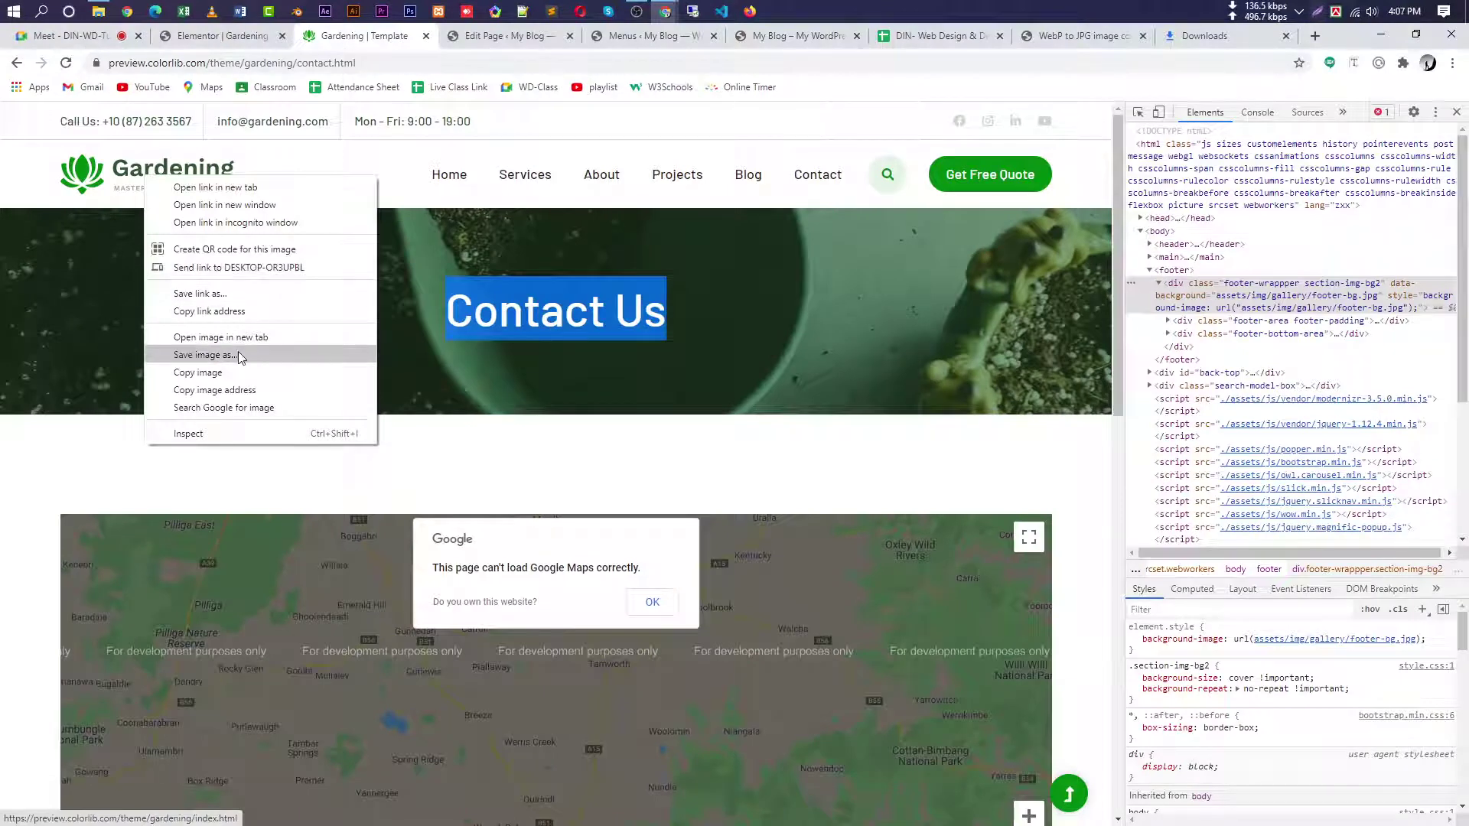
{"action": "left_click", "coordinate": [238, 356]}
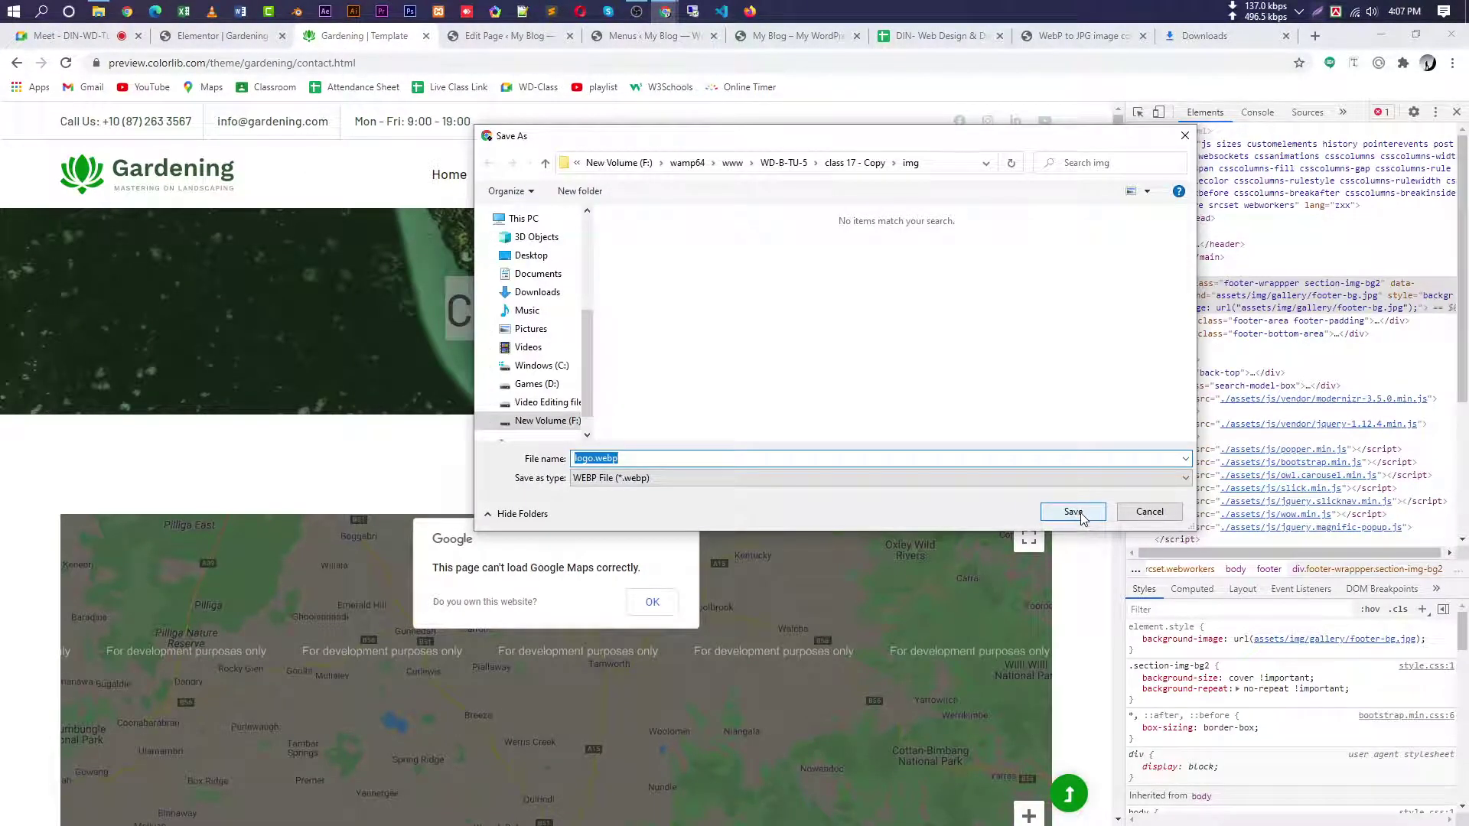
{"action": "left_click", "coordinate": [1075, 512]}
{"action": "right_click", "coordinate": [142, 180]}
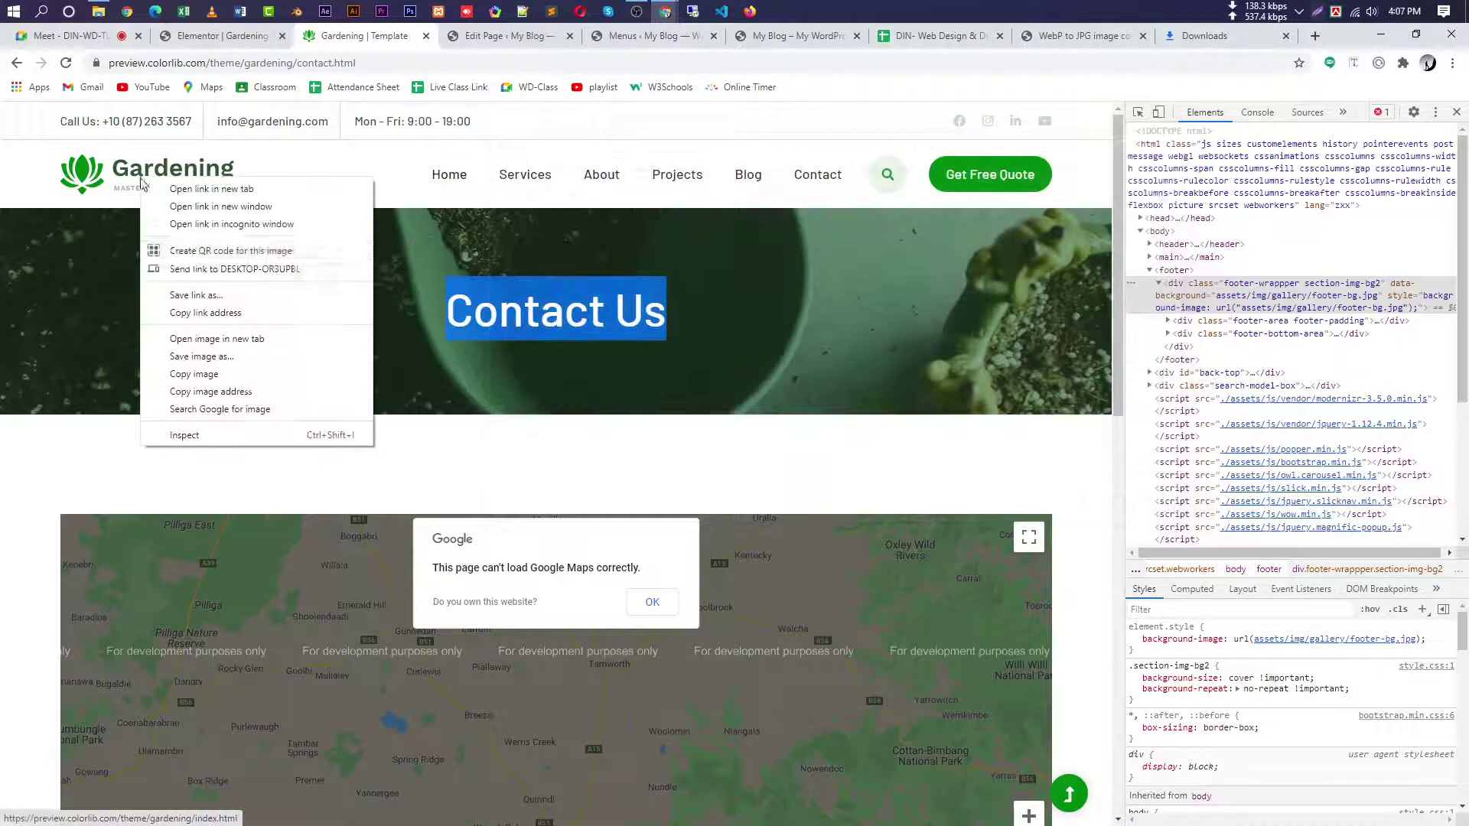
{"action": "left_click", "coordinate": [242, 398]}
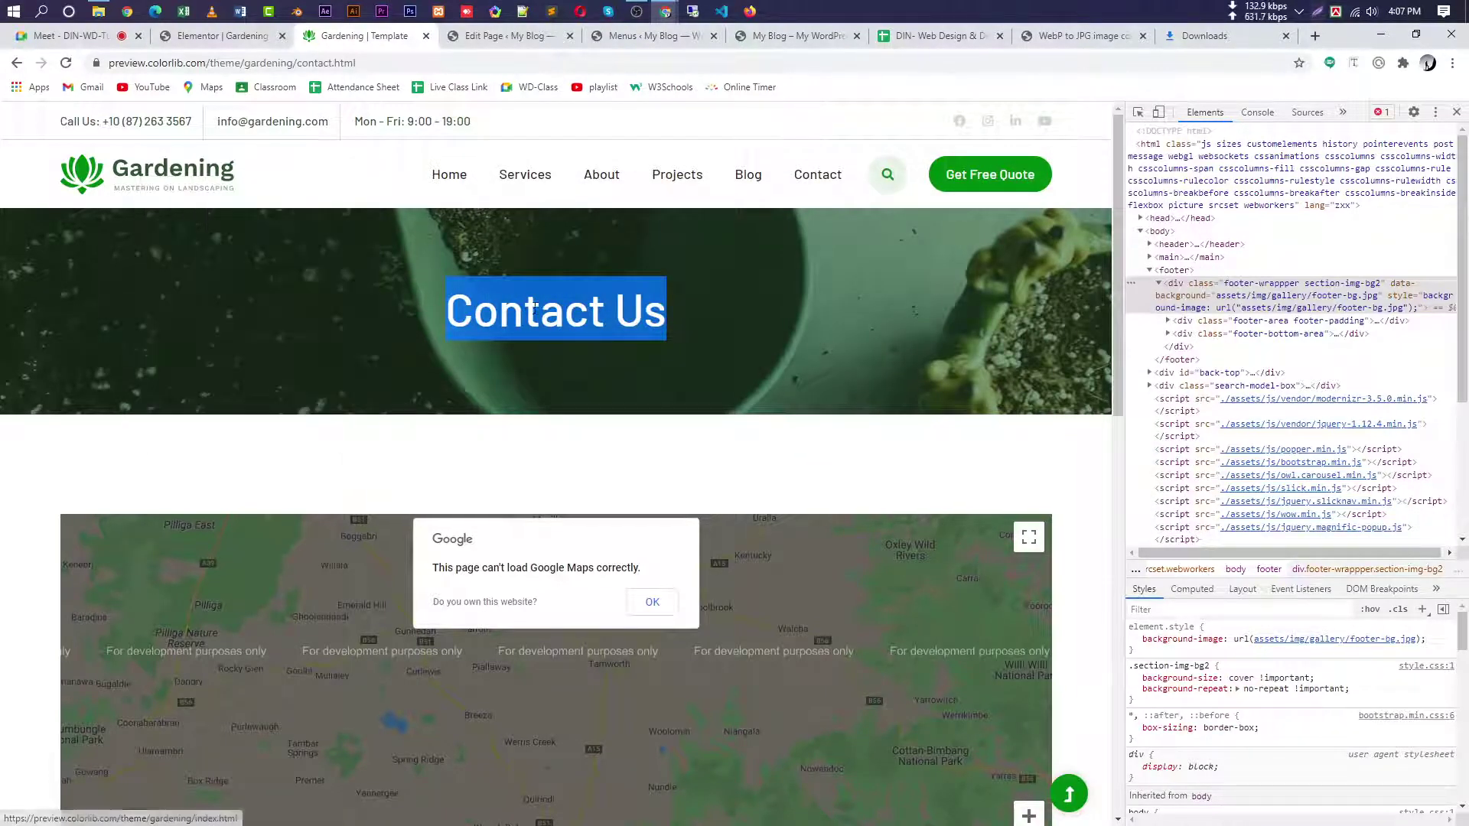
- Review the saved menu's structure and settings against the live site's header navigation
{"action": "left_click", "coordinate": [505, 40]}
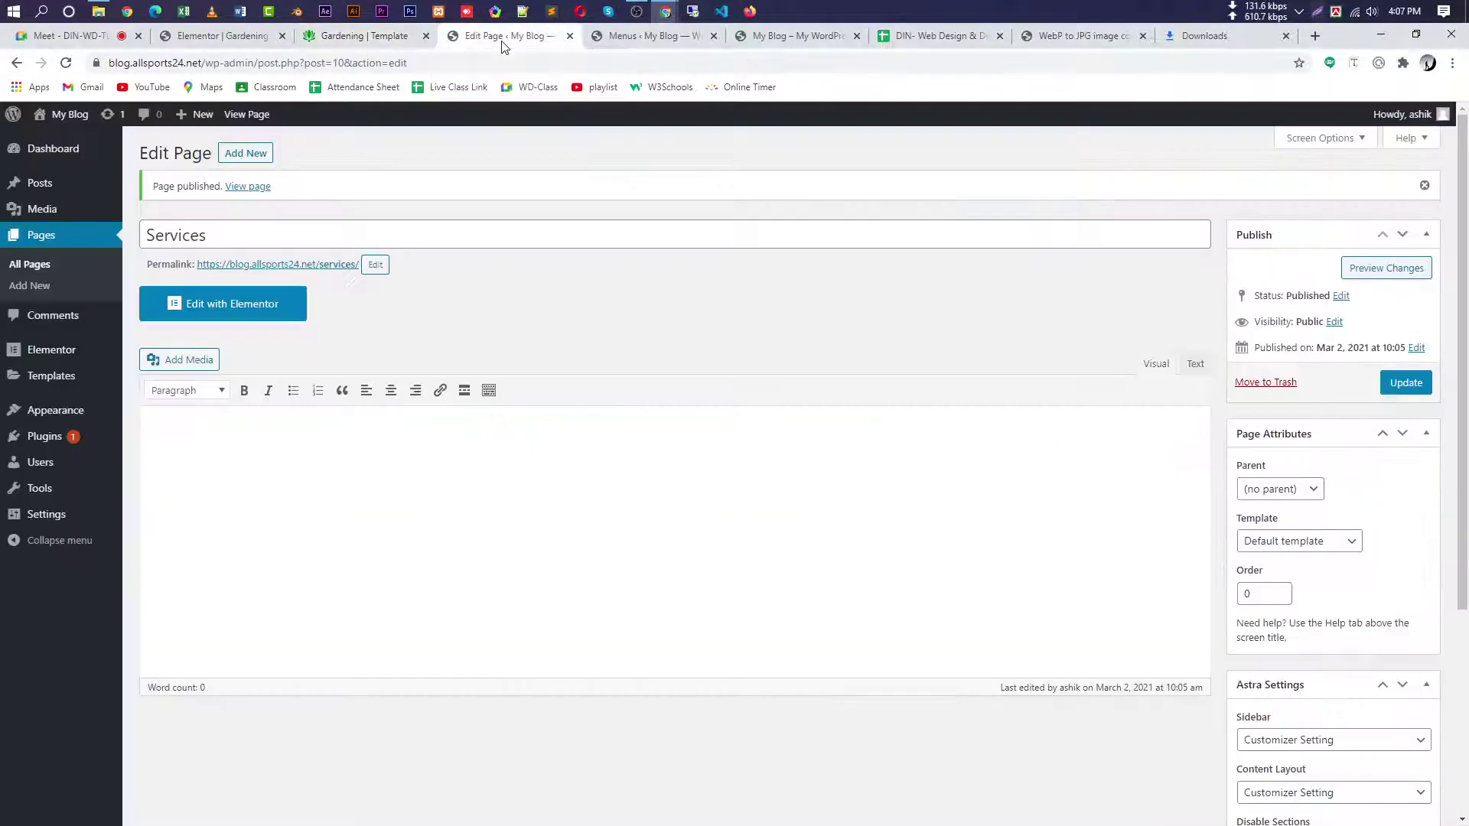
{"action": "left_click", "coordinate": [643, 41]}
{"action": "scroll", "coordinate": [643, 326], "scroll_direction": "down", "scroll_amount": 3}
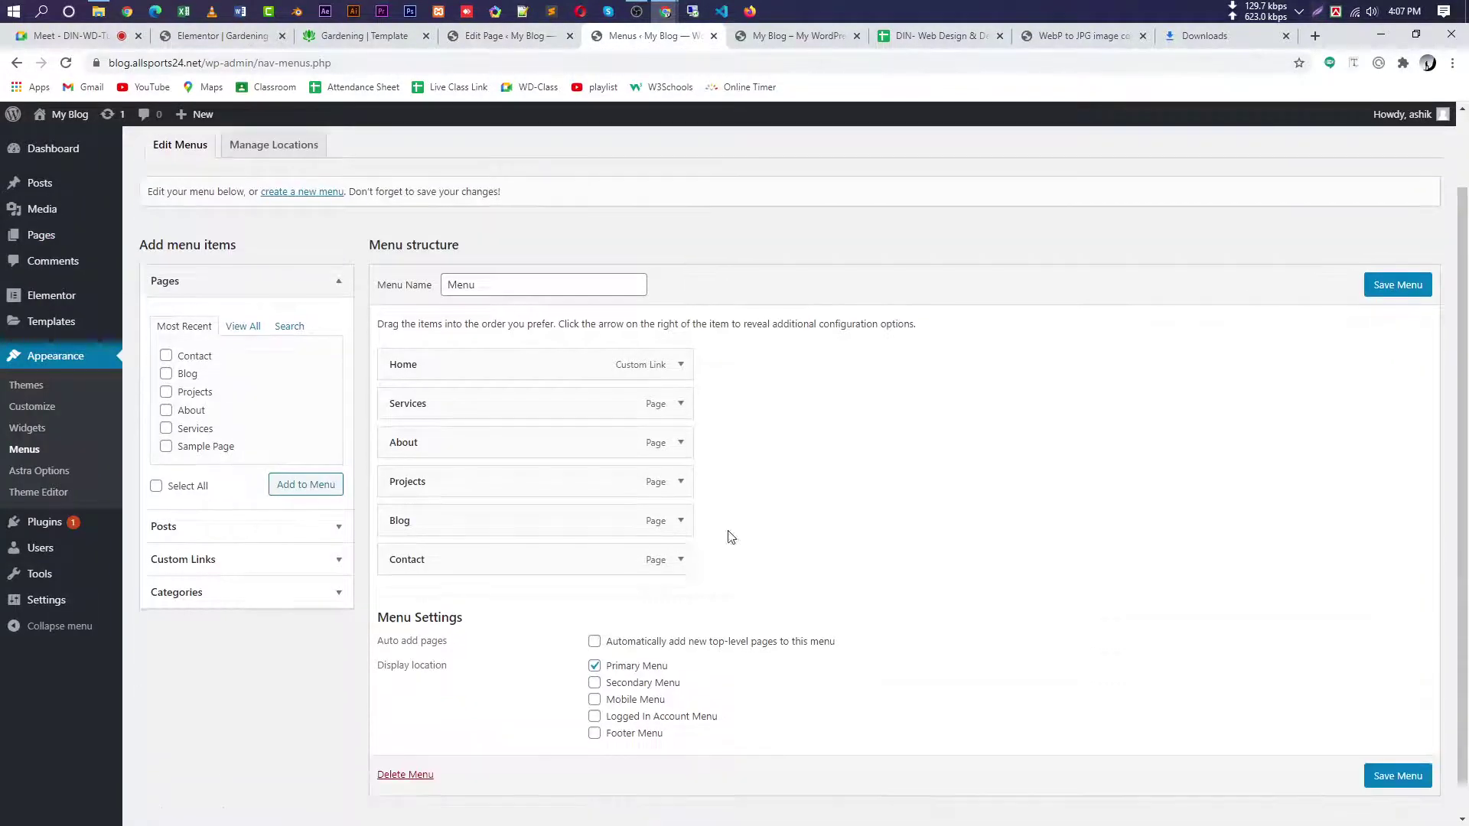
{"action": "left_click_drag", "start_coordinate": [836, 607], "coordinate": [610, 616]}
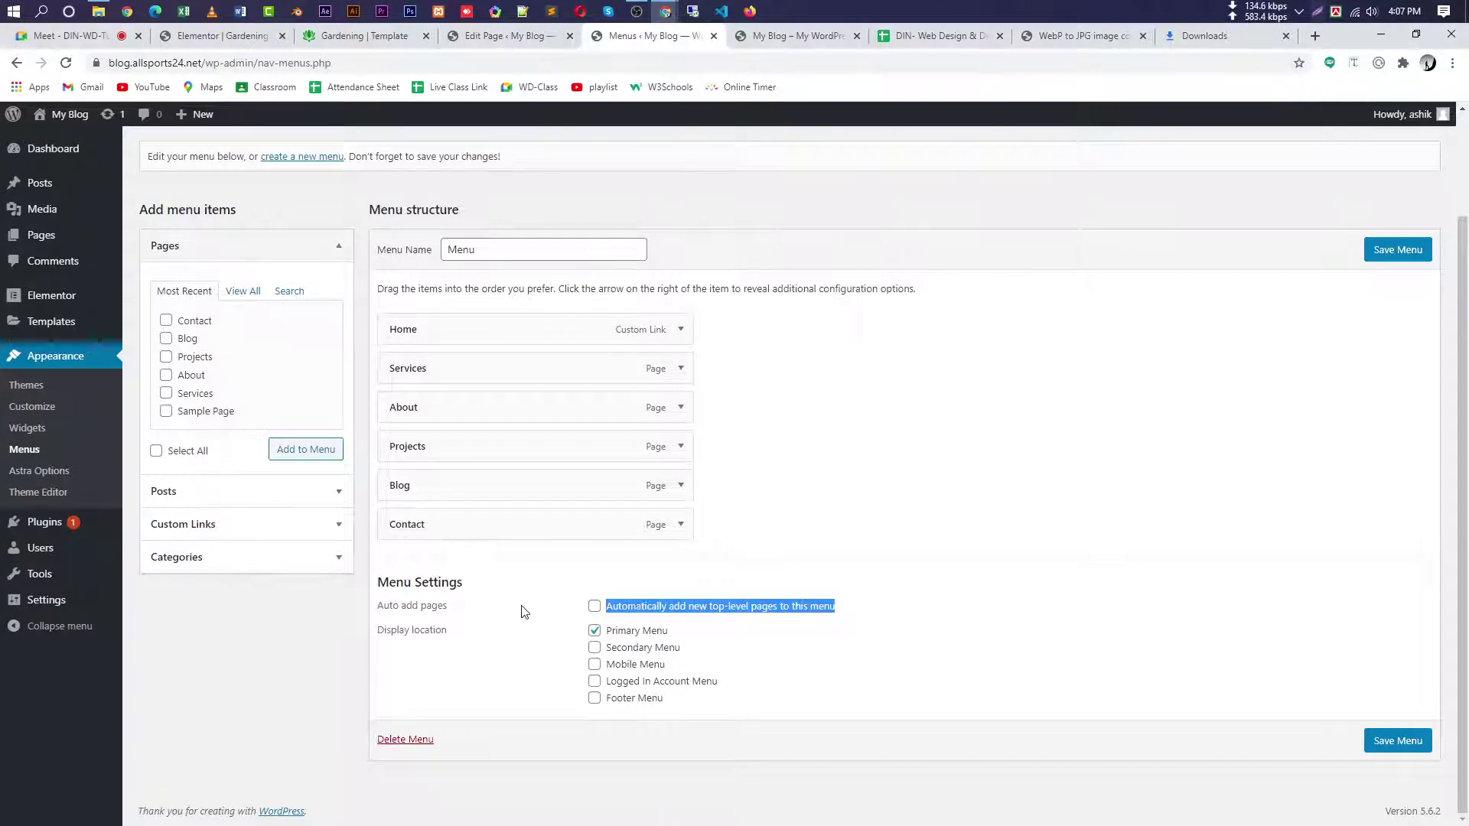
{"action": "left_click", "coordinate": [638, 621]}
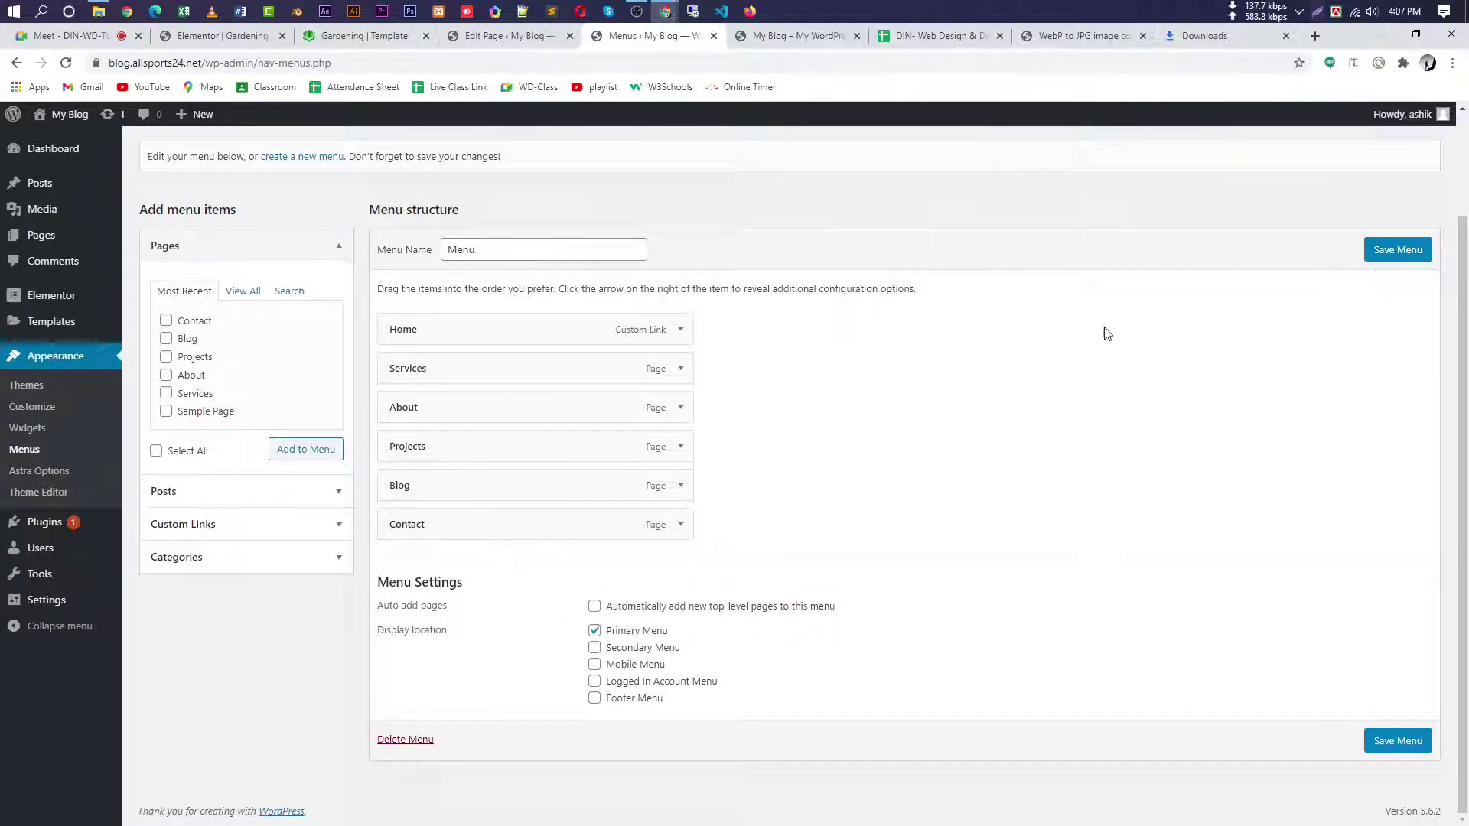
{"action": "left_click", "coordinate": [785, 40]}
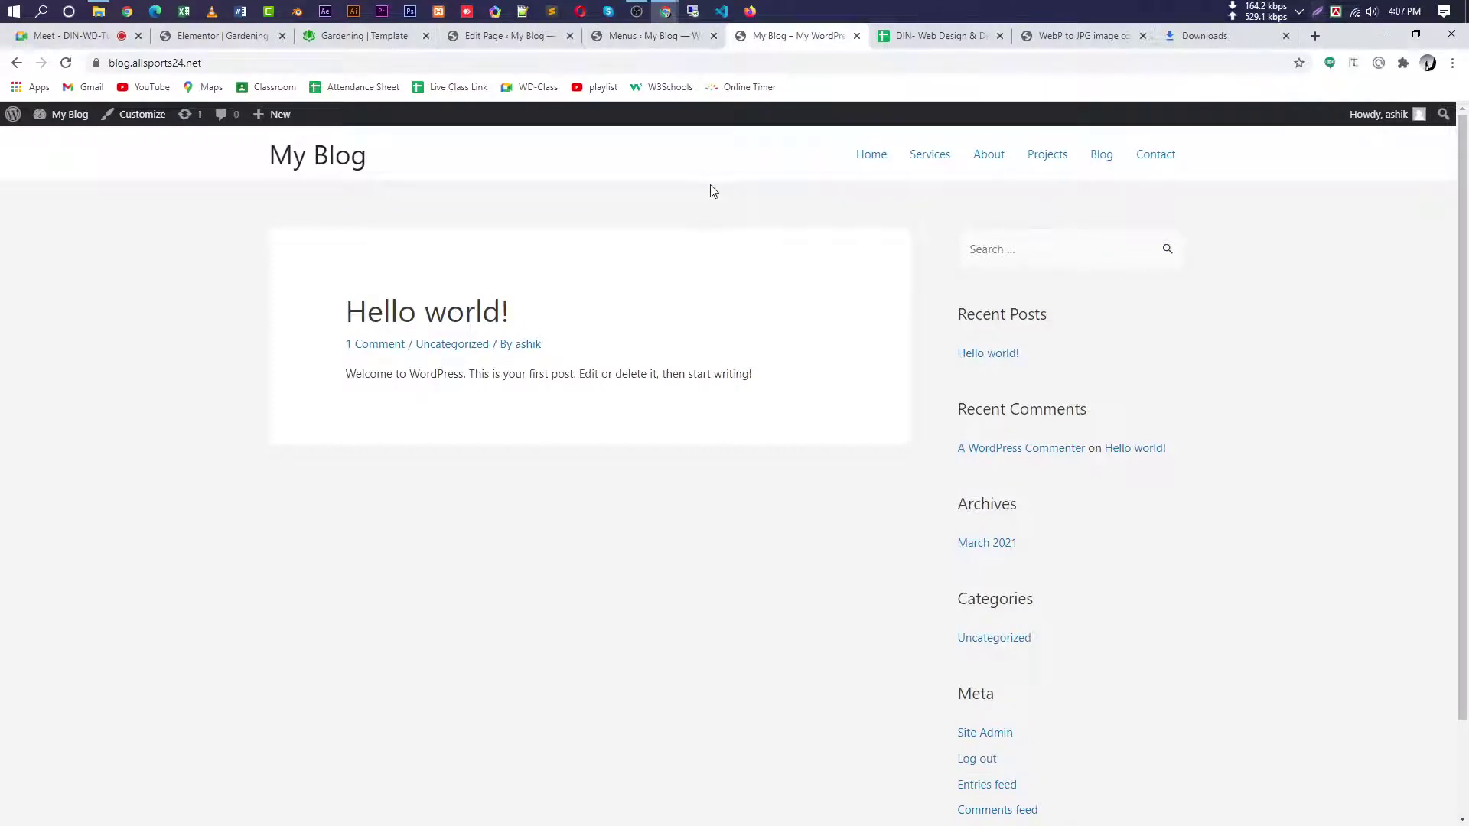
{"action": "left_click", "coordinate": [633, 40]}
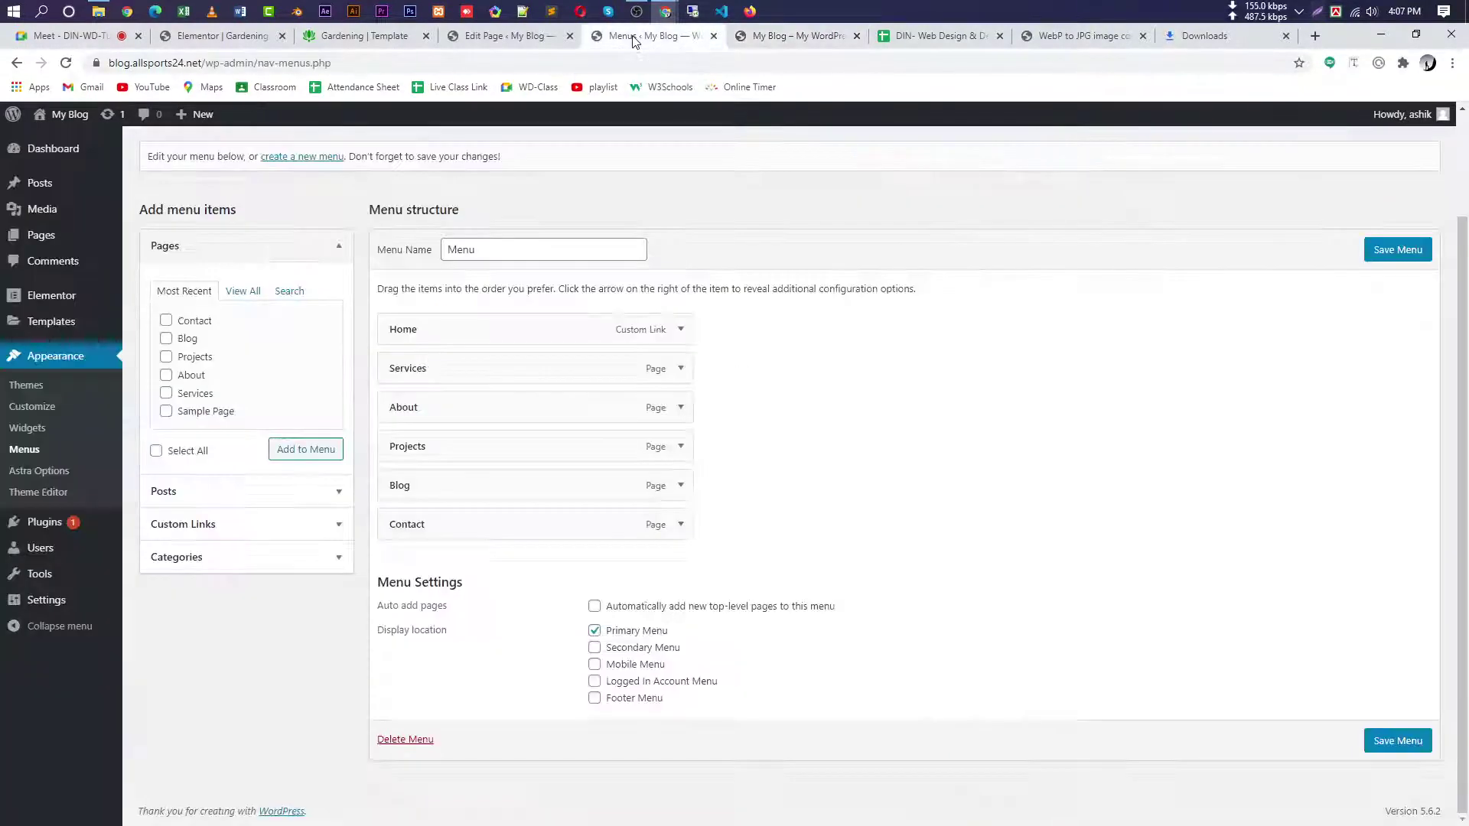
- Load a fresh ezgif WebP to JPG converter page and upload the Gardening logo from its copied image URL
{"action": "left_click", "coordinate": [1079, 36]}
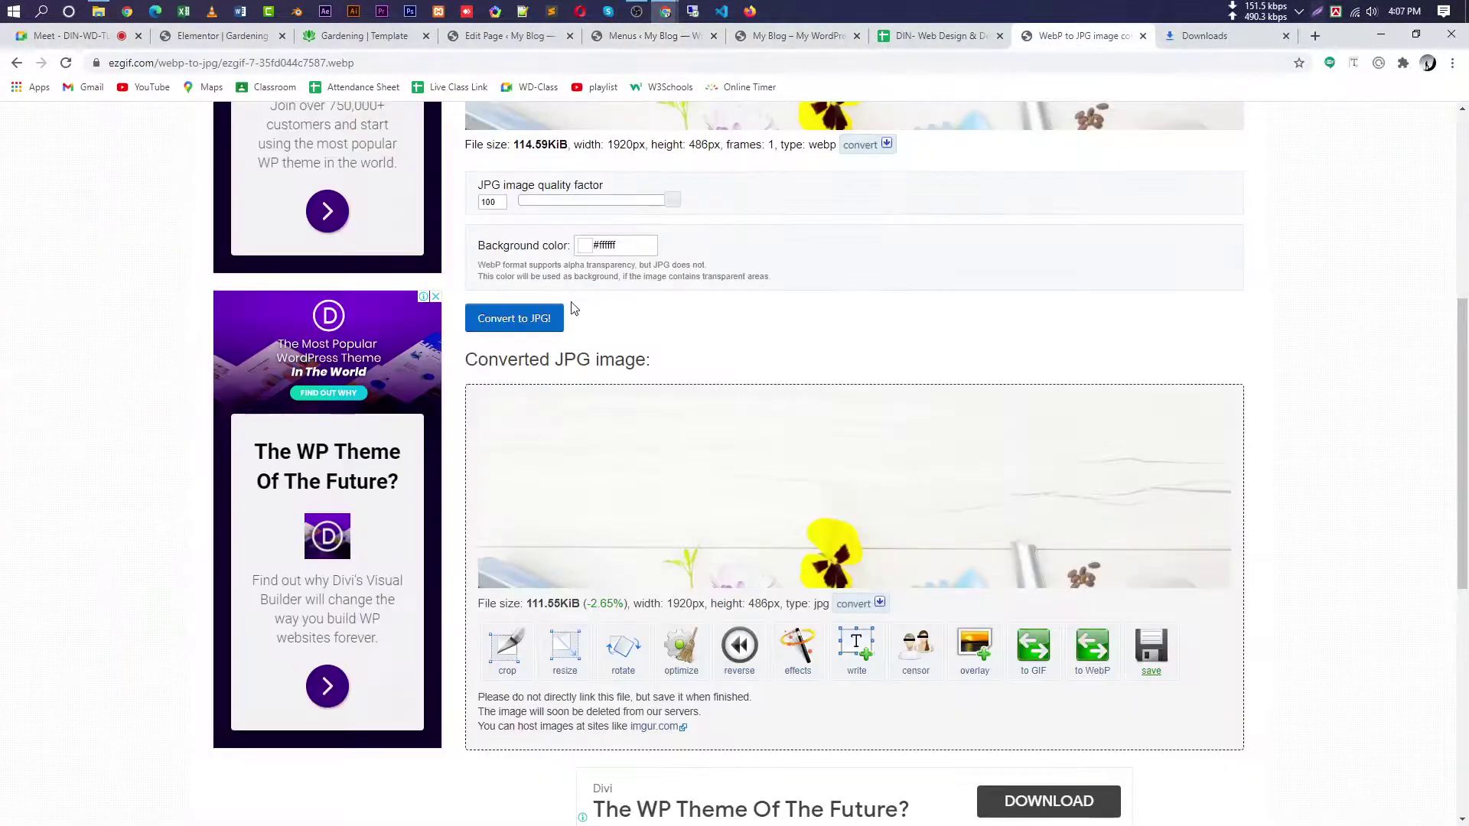
{"action": "scroll", "coordinate": [574, 309], "scroll_direction": "up", "scroll_amount": 6}
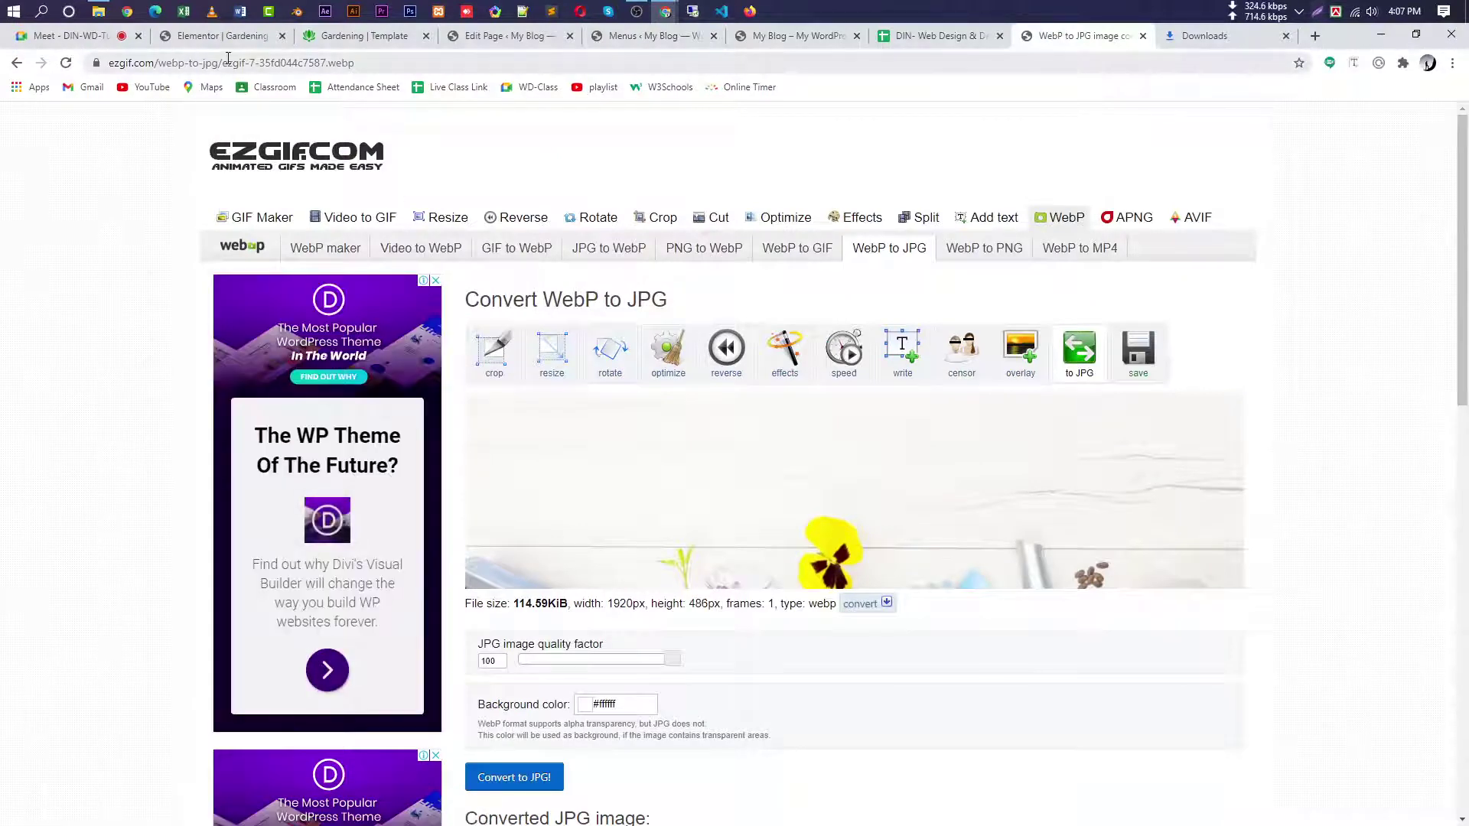
{"action": "left_click_drag", "start_coordinate": [221, 62], "coordinate": [621, 65]}
{"action": "key", "text": "BackSpace"}
{"action": "key", "text": "Return"}
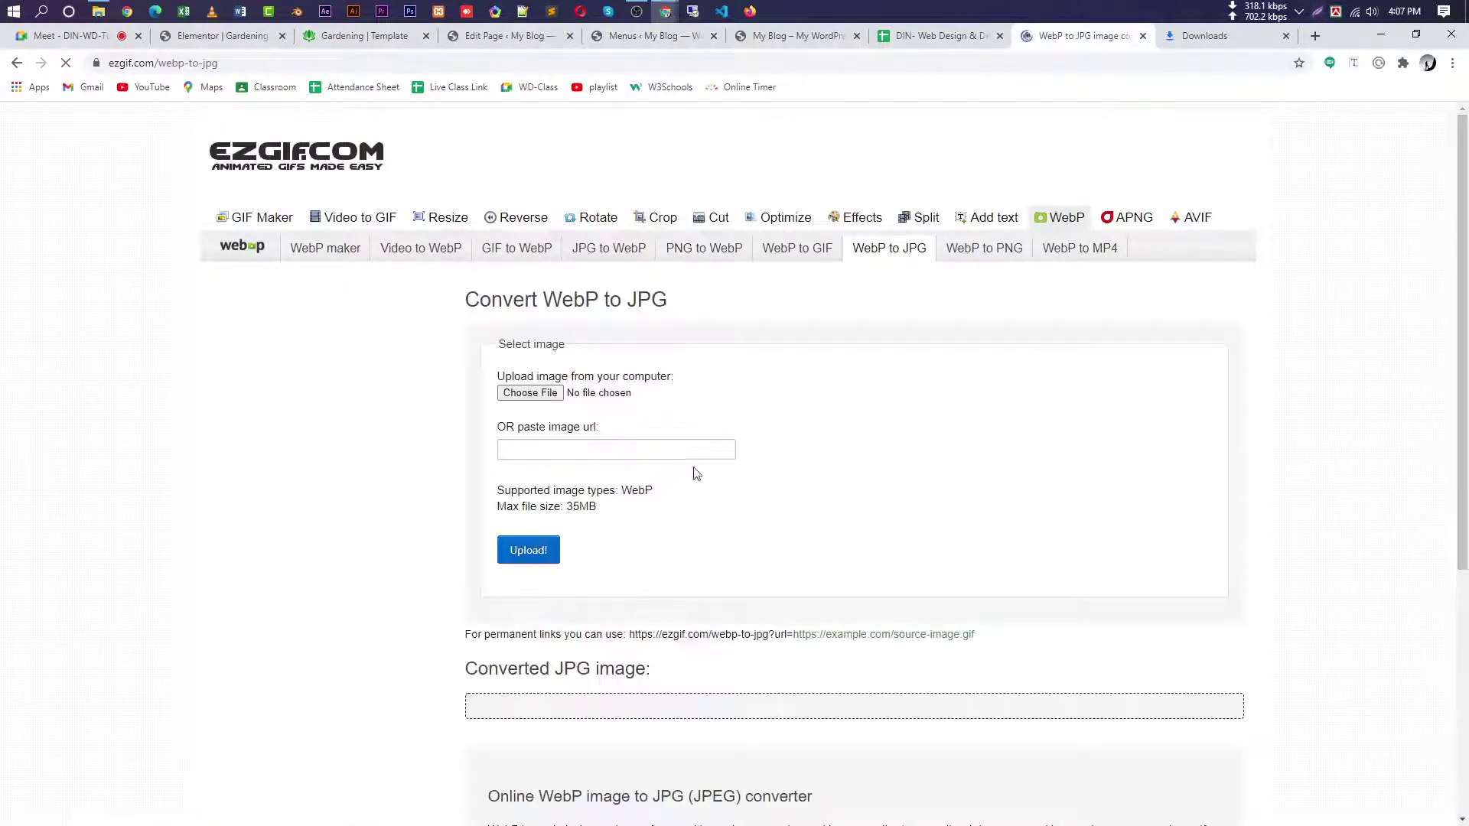
{"action": "left_click", "coordinate": [584, 455]}
{"action": "key", "text": "ctrl+v"}
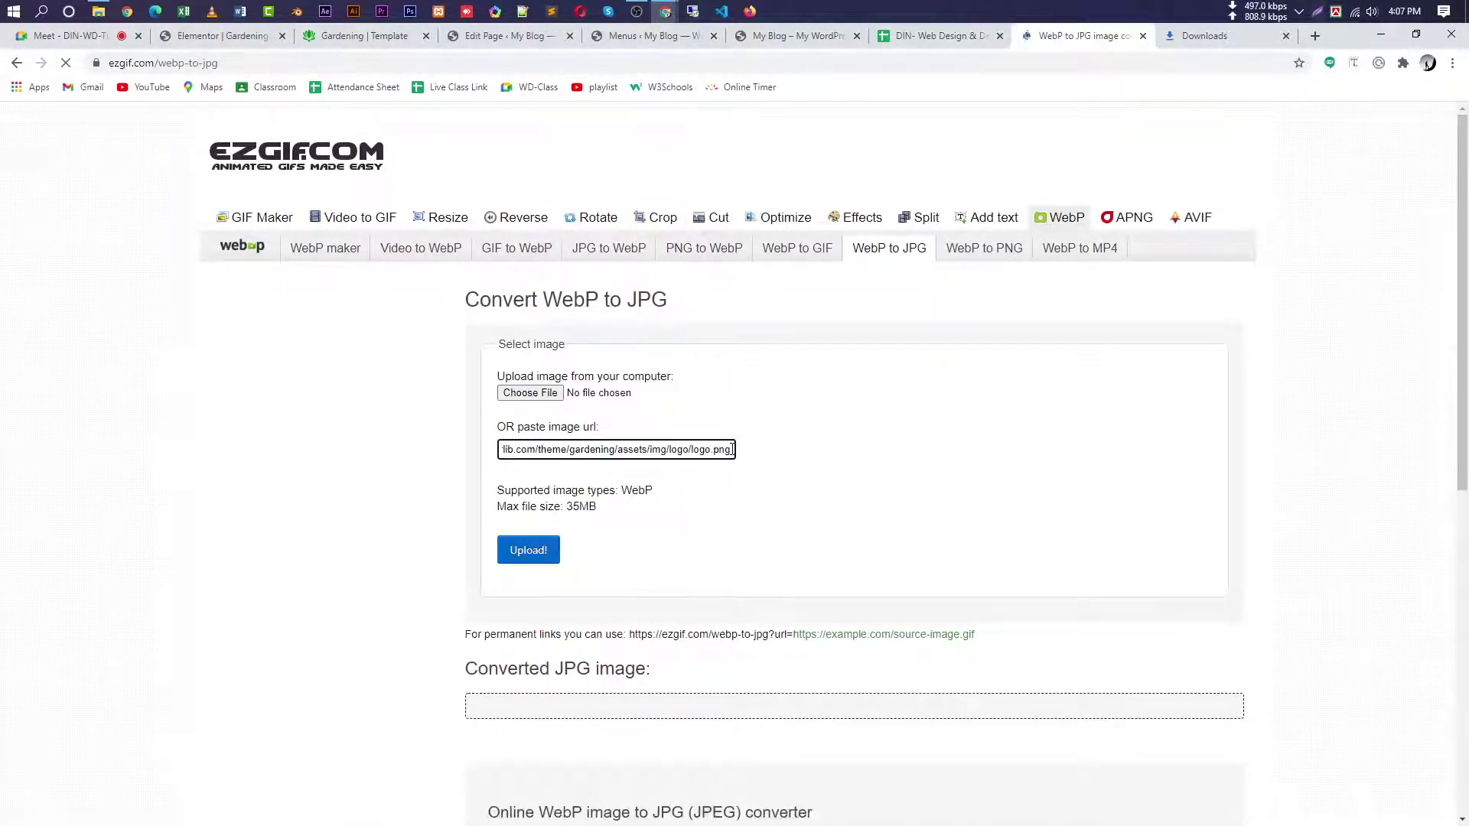
{"action": "left_click_drag", "start_coordinate": [733, 449], "coordinate": [393, 444]}
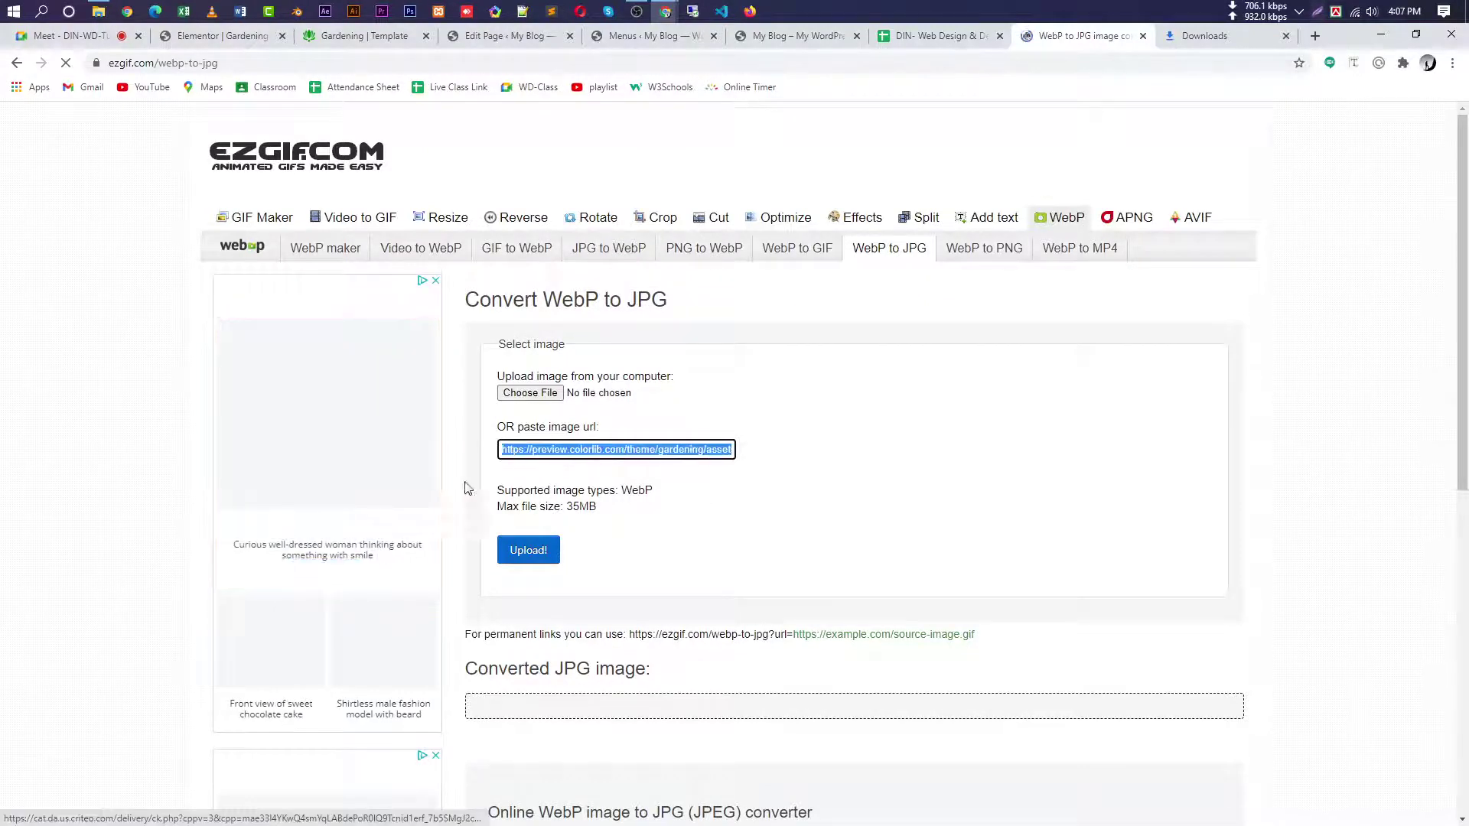
{"action": "key", "text": "End"}
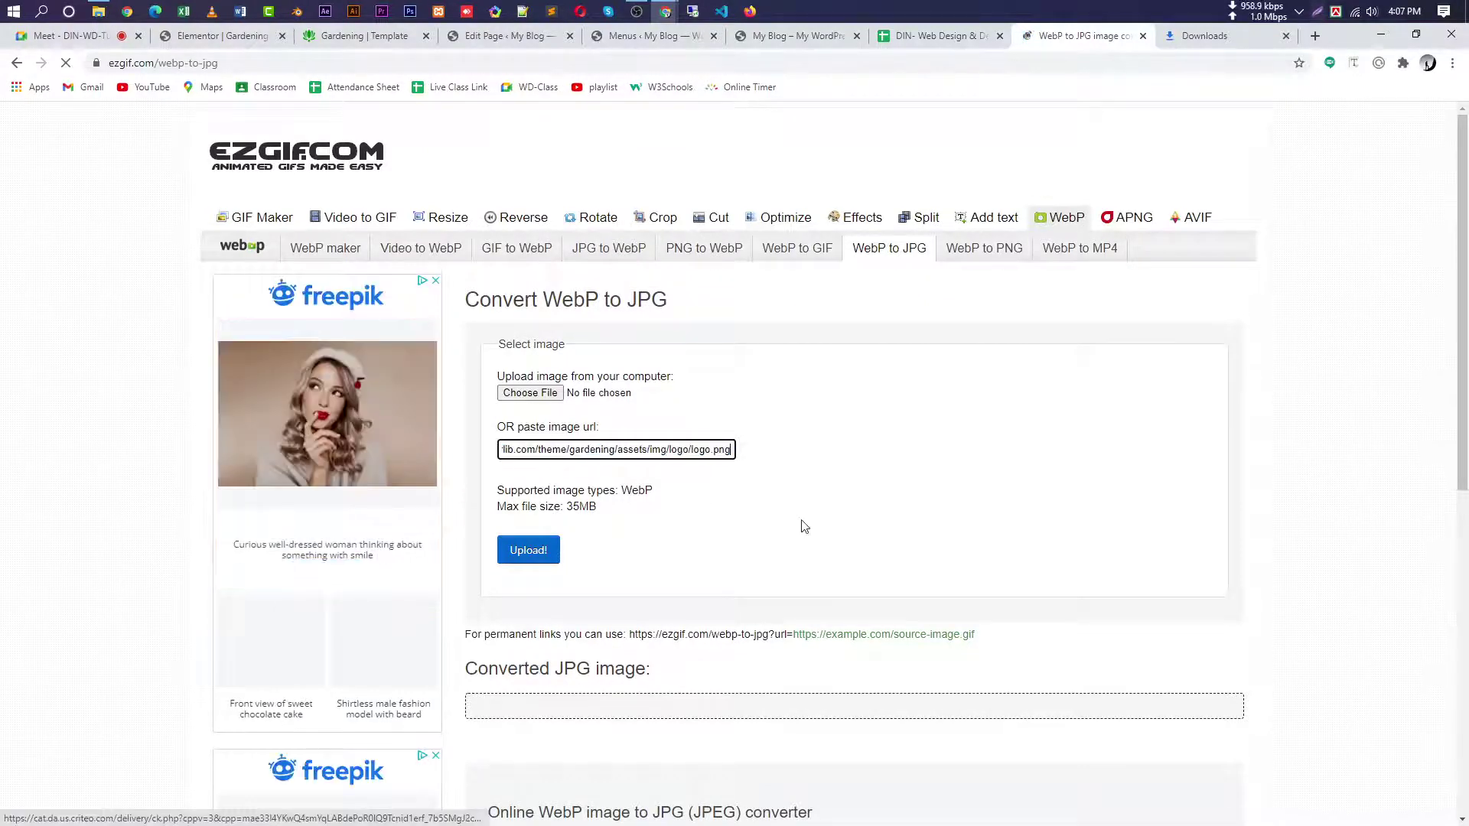
{"action": "left_click", "coordinate": [534, 545]}
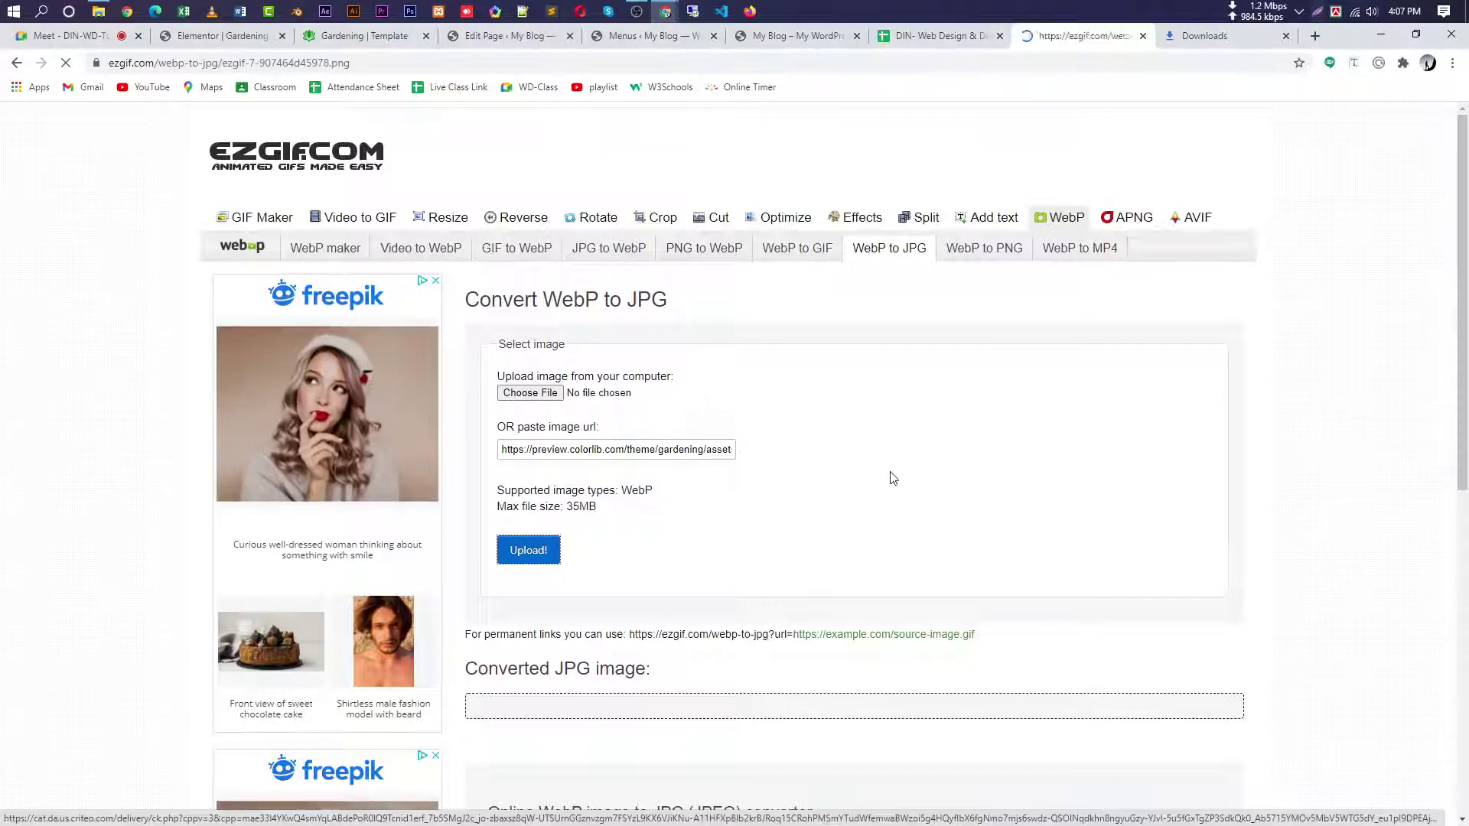
- Convert the uploaded Gardening logo to JPG at quality factor 100 and save the converted image
{"action": "scroll", "coordinate": [880, 528], "scroll_direction": "down", "scroll_amount": 2}
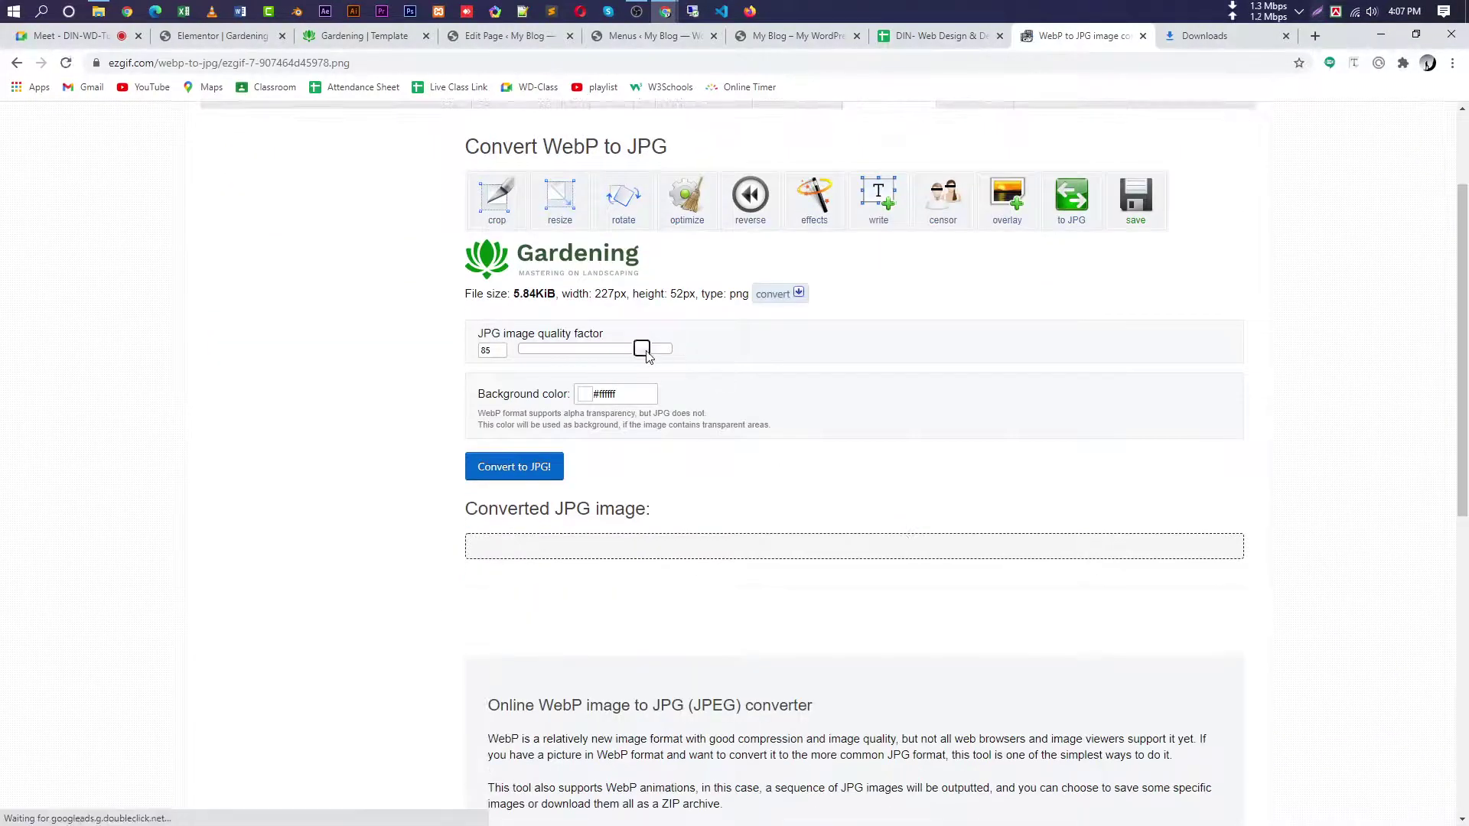
{"action": "left_click_drag", "start_coordinate": [643, 350], "coordinate": [677, 350]}
{"action": "left_click", "coordinate": [514, 467]}
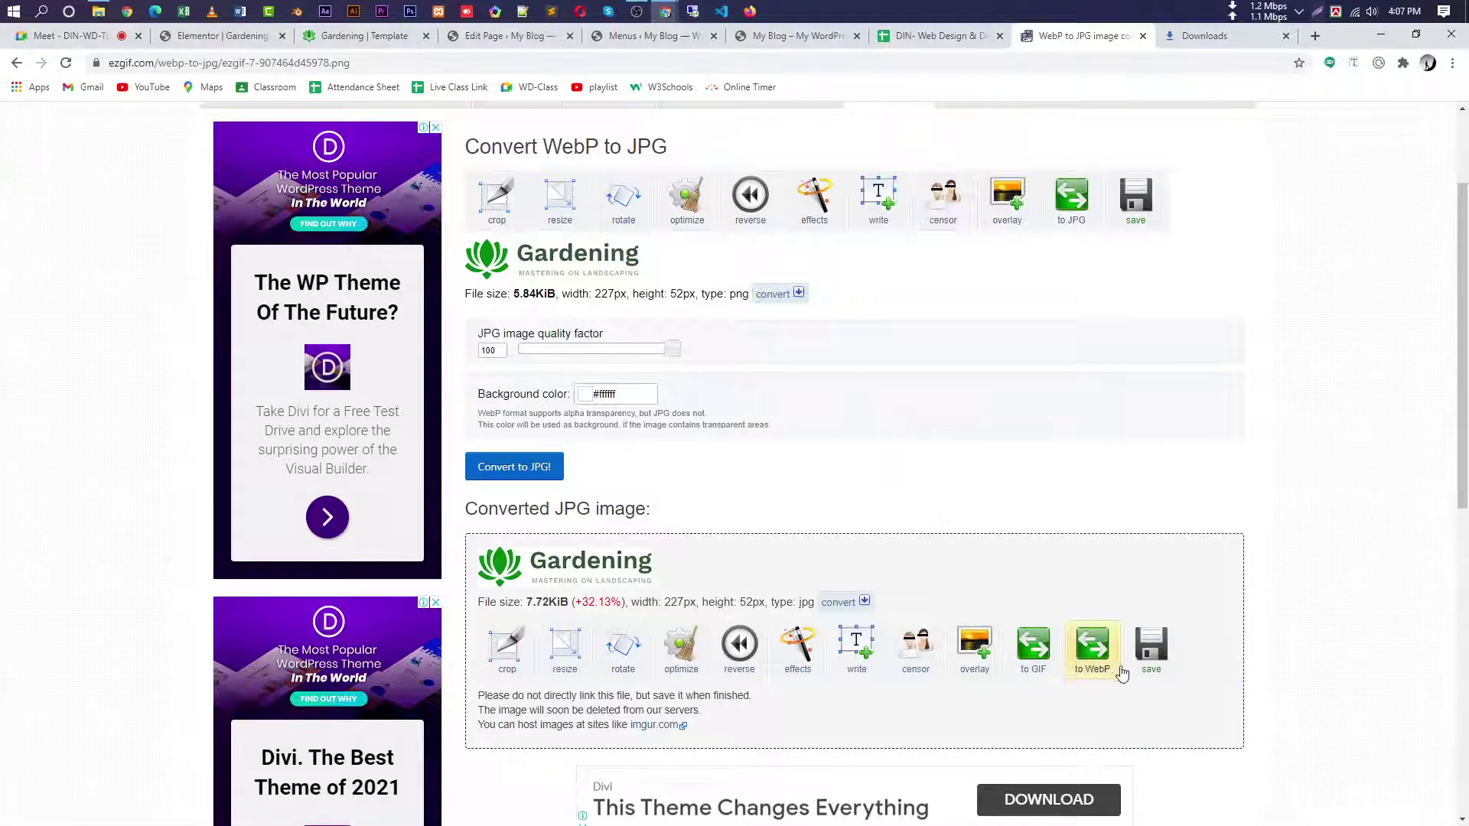
{"action": "left_click", "coordinate": [1152, 646]}
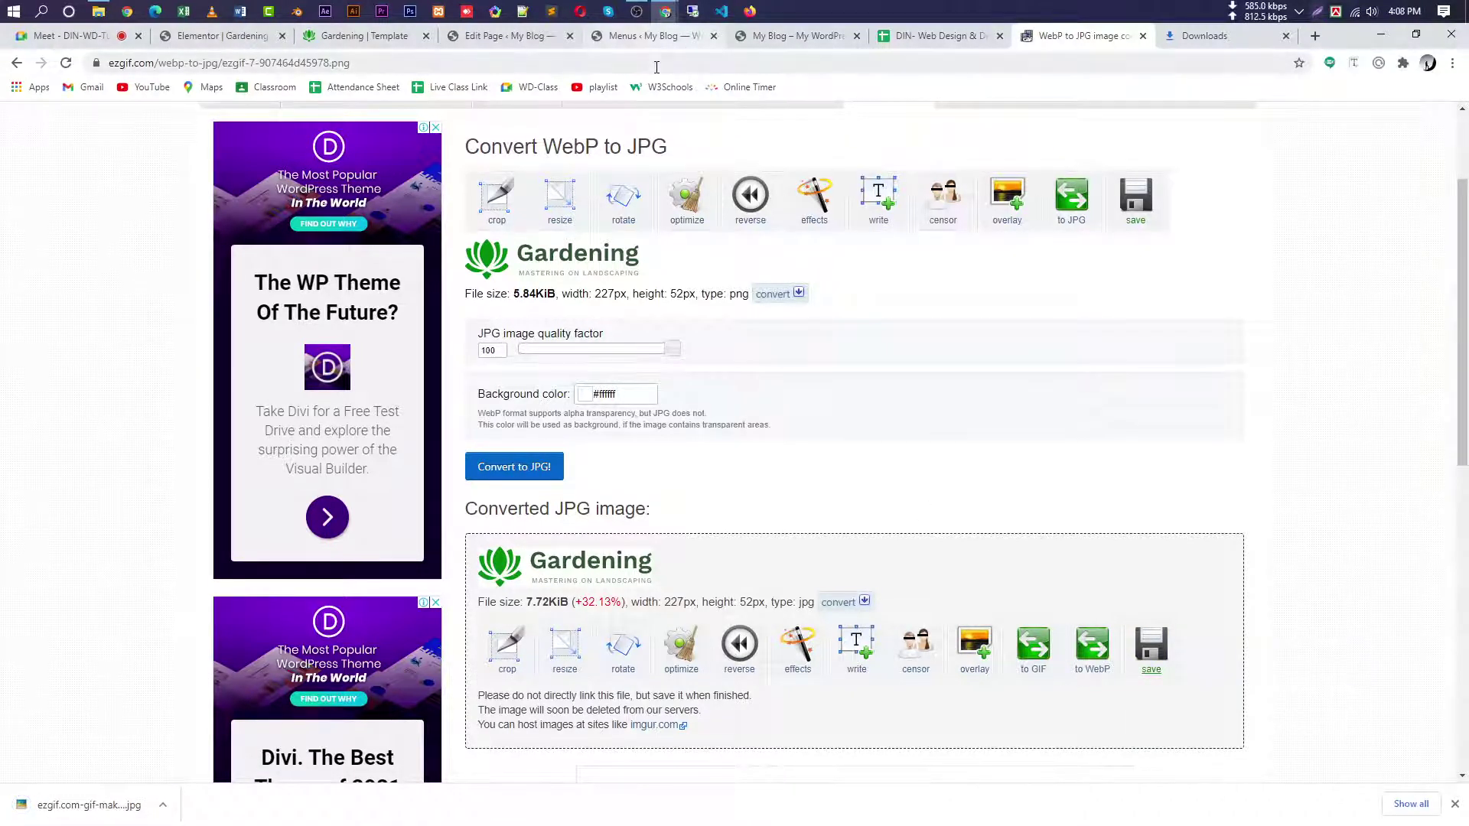
- Show the downloaded logo JPG in its Downloads folder, and return to the browser
{"action": "scroll", "coordinate": [840, 390], "scroll_direction": "up", "scroll_amount": 2}
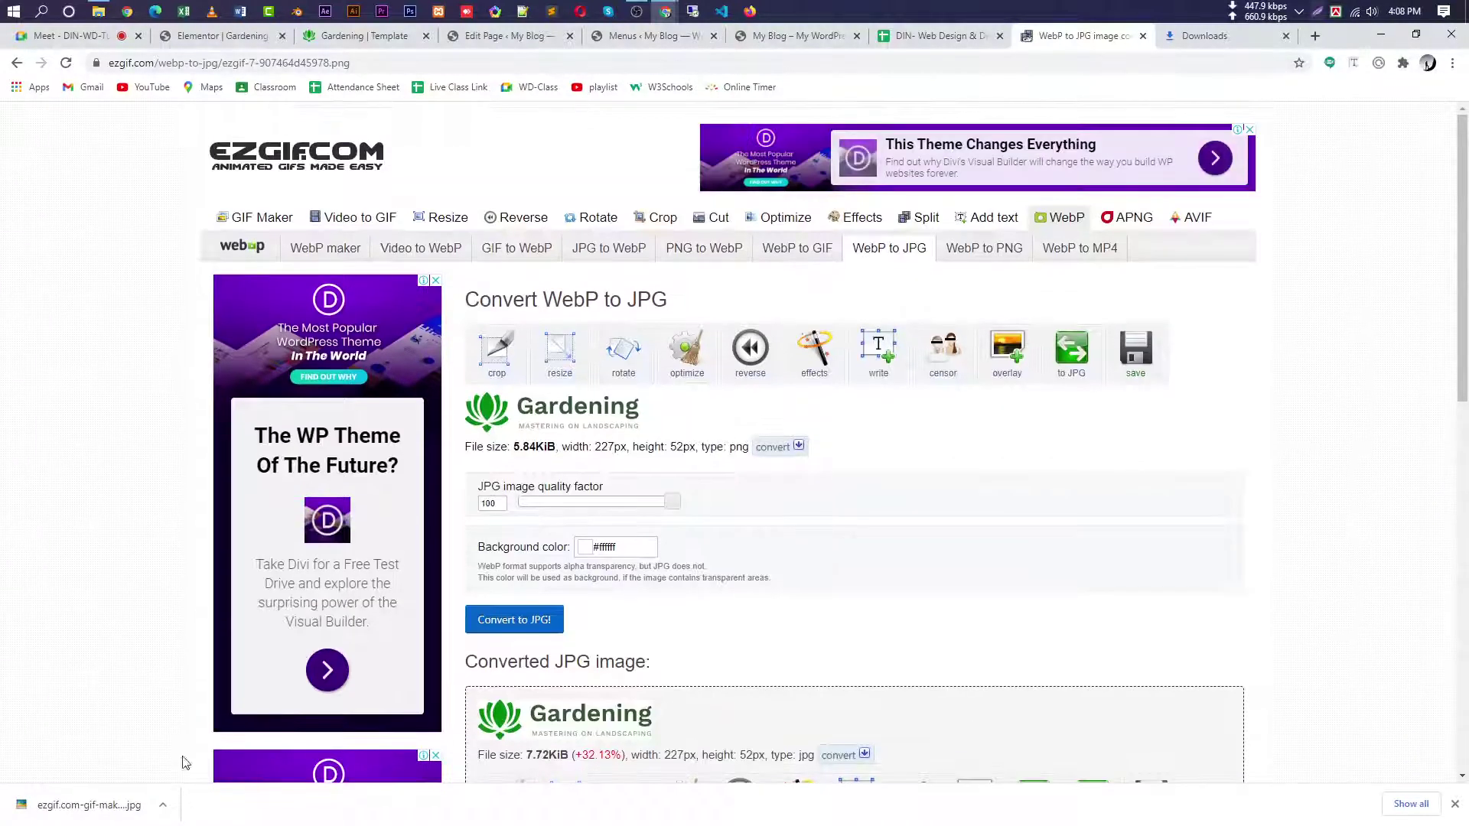
{"action": "left_click", "coordinate": [162, 805]}
{"action": "left_click", "coordinate": [257, 756]}
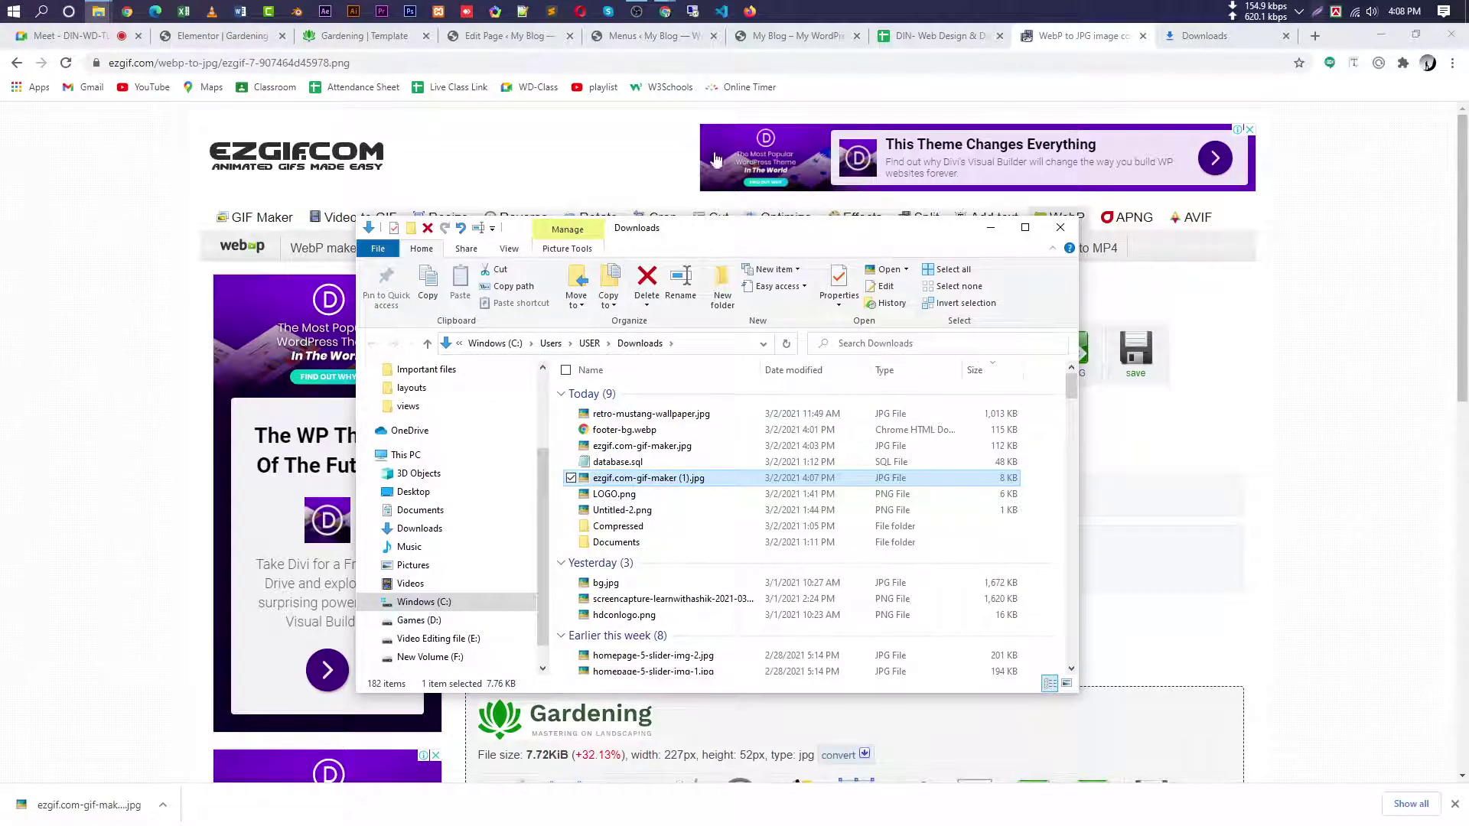
{"action": "left_click", "coordinate": [1413, 272]}
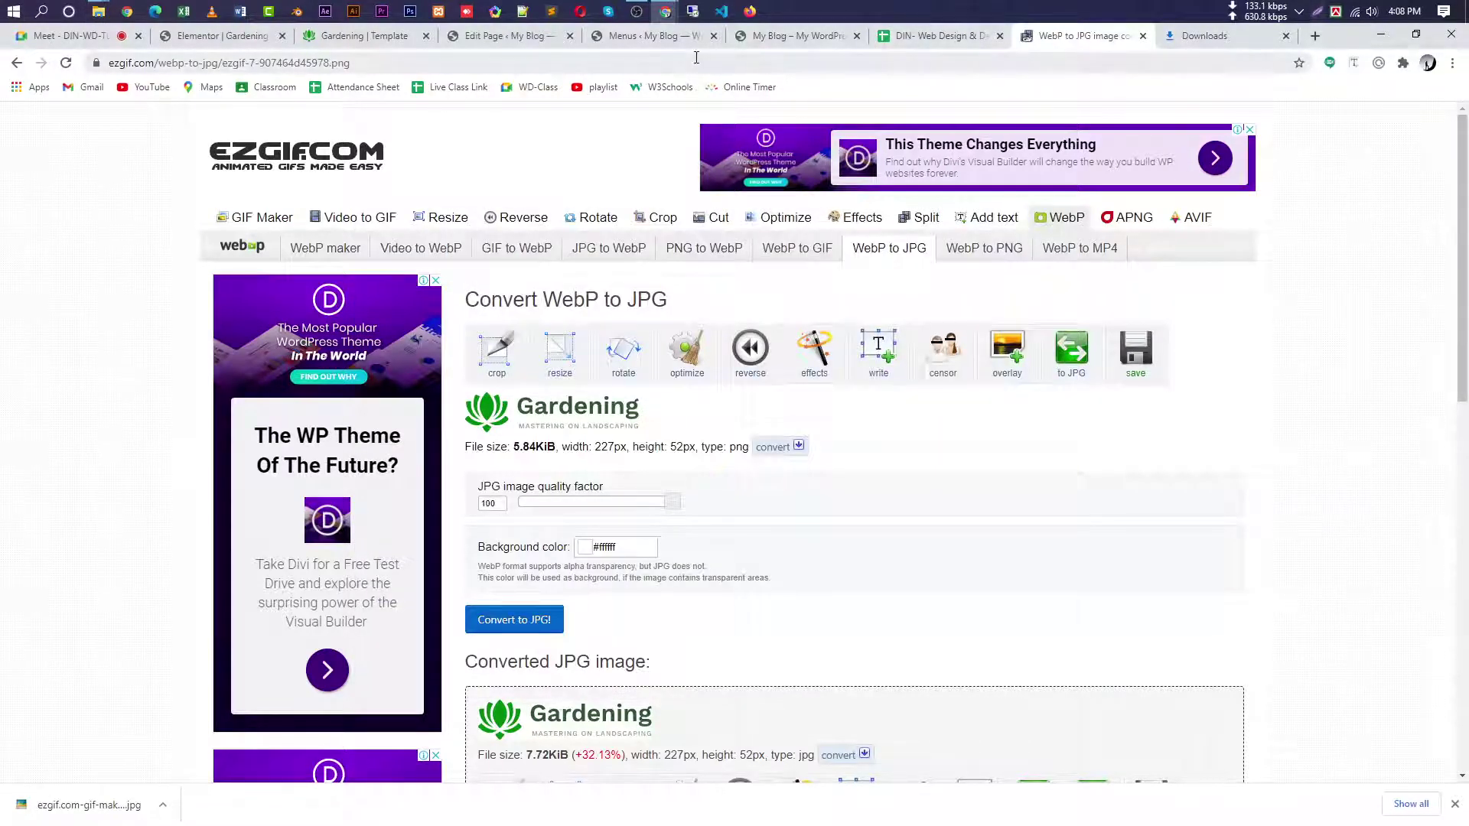
- In the blog's theme customizer, upload the downloaded Gardening JPG as the header logo without cropping it
{"action": "left_click", "coordinate": [646, 35]}
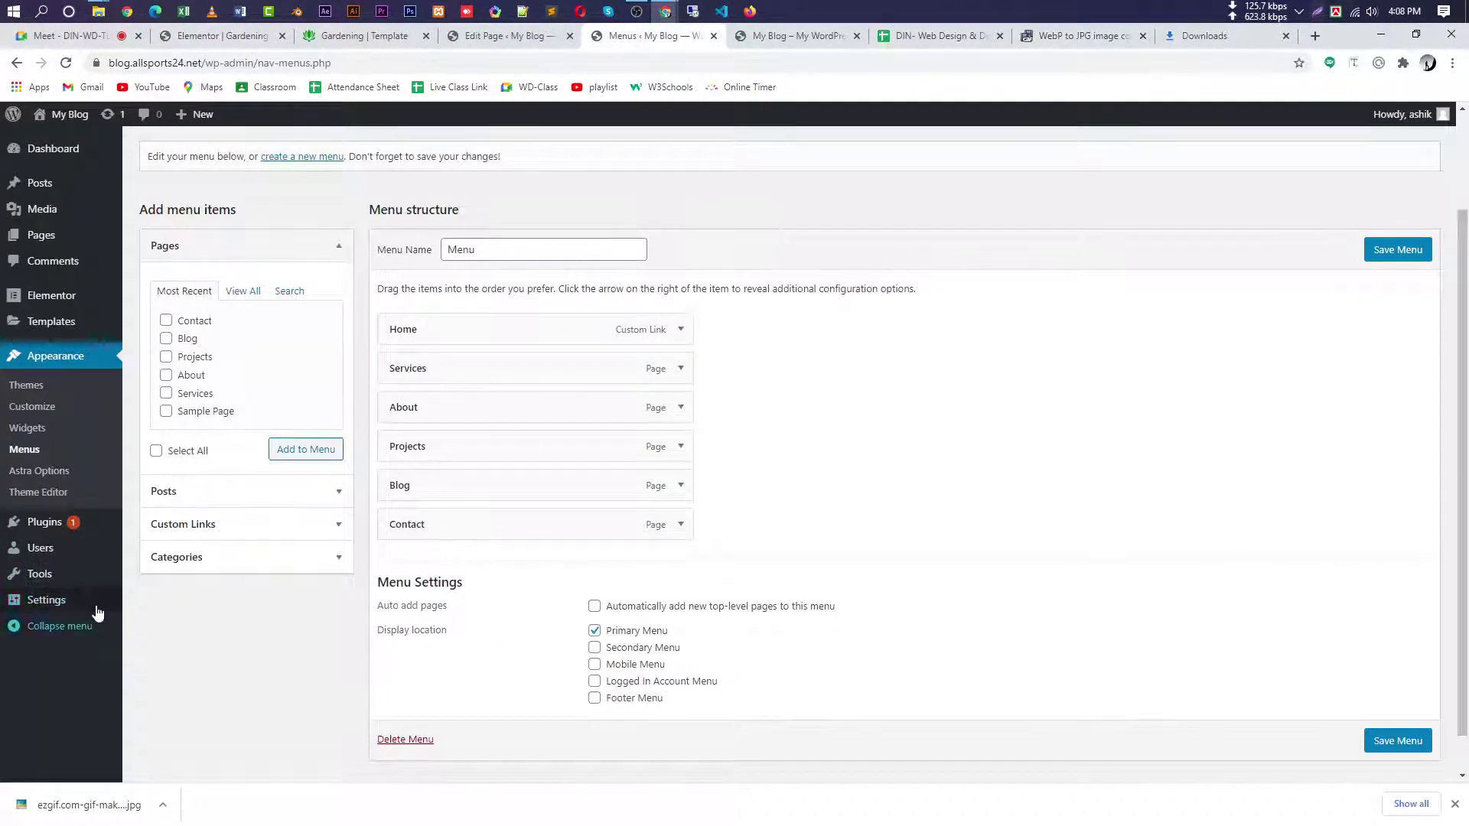
{"action": "left_click", "coordinate": [33, 403]}
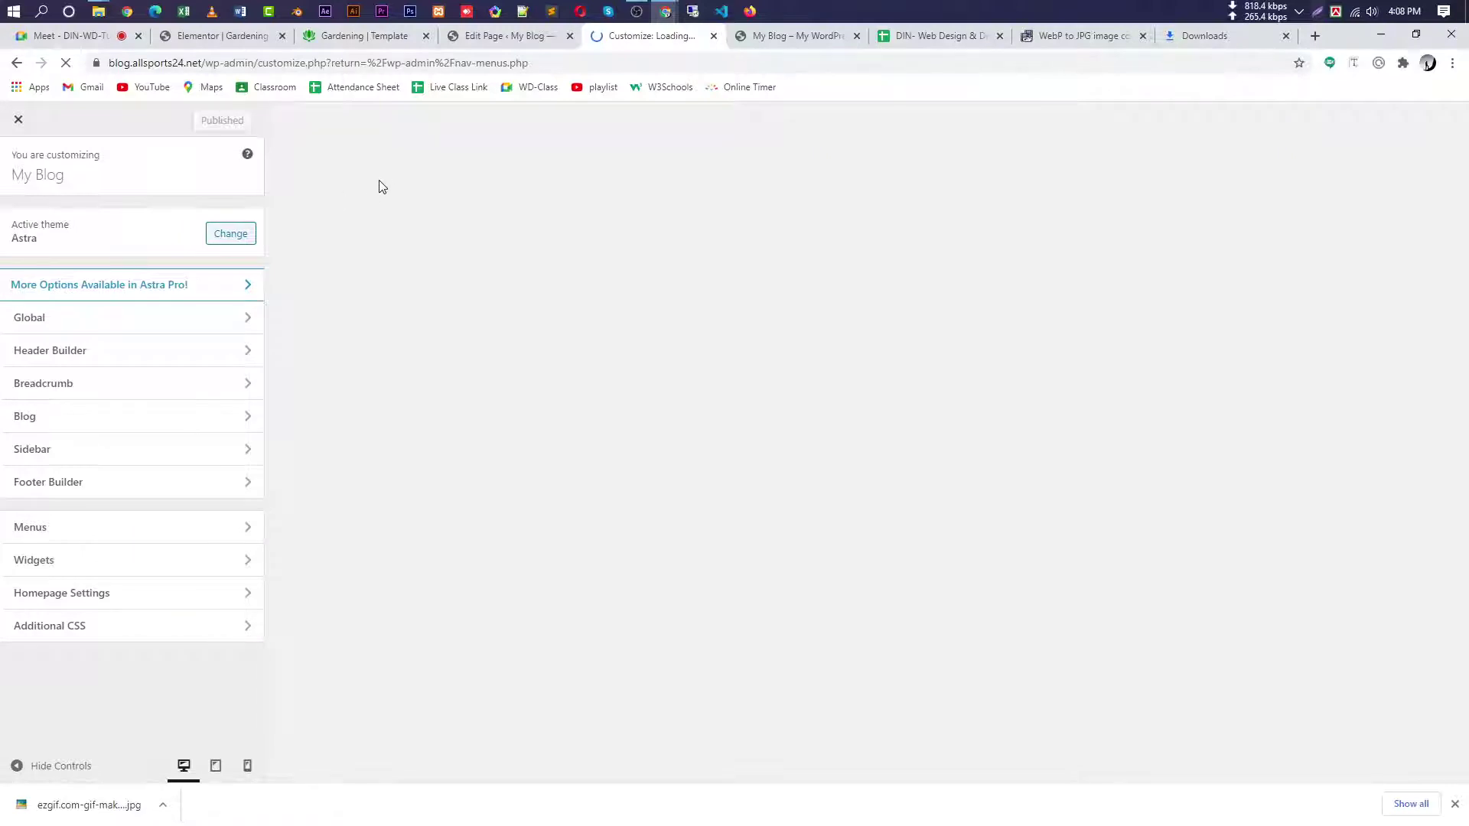
{"action": "left_click", "coordinate": [411, 134]}
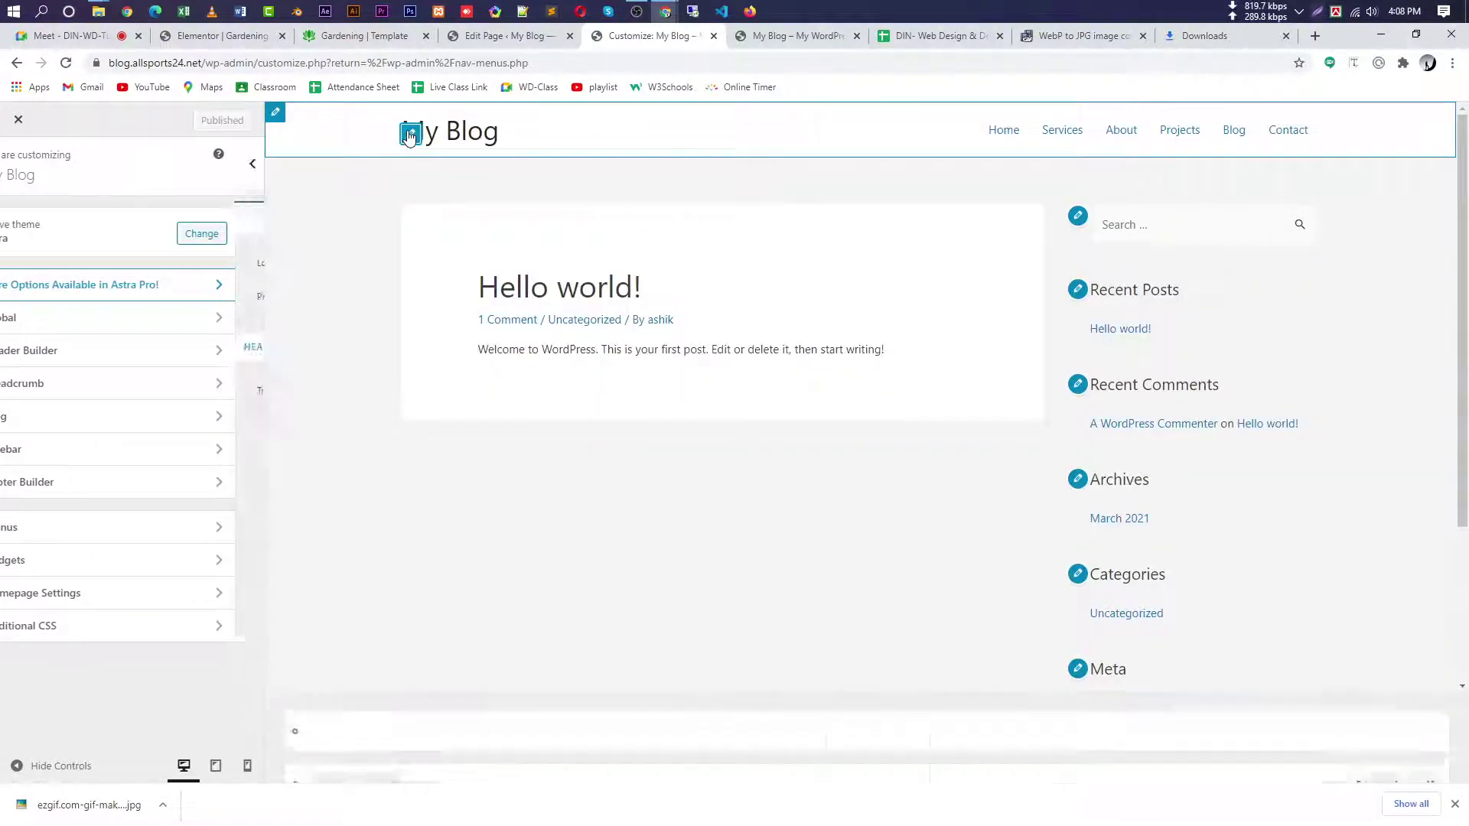
{"action": "left_click", "coordinate": [145, 302]}
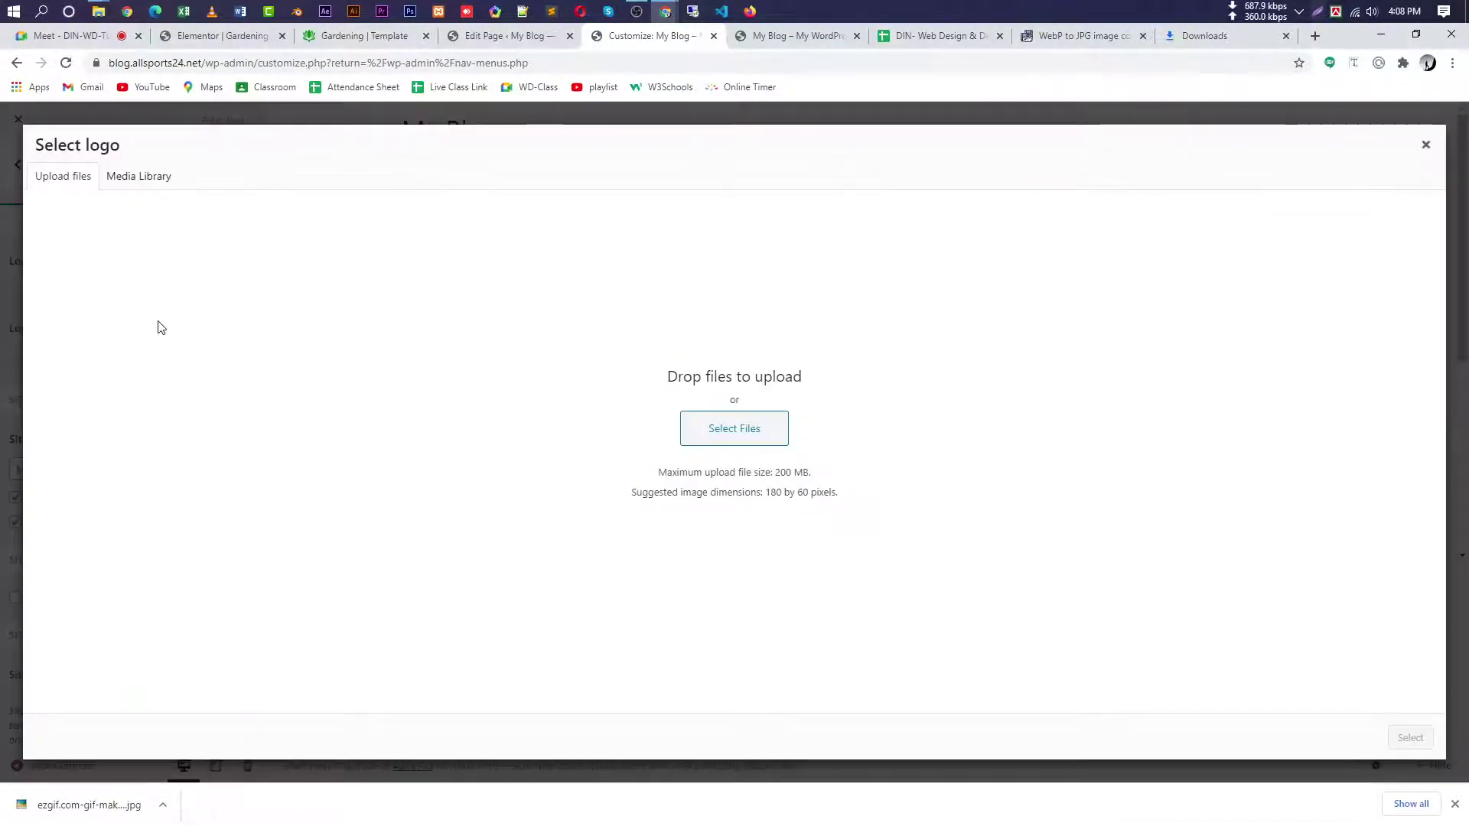
{"action": "left_click_drag", "start_coordinate": [82, 802], "coordinate": [731, 493]}
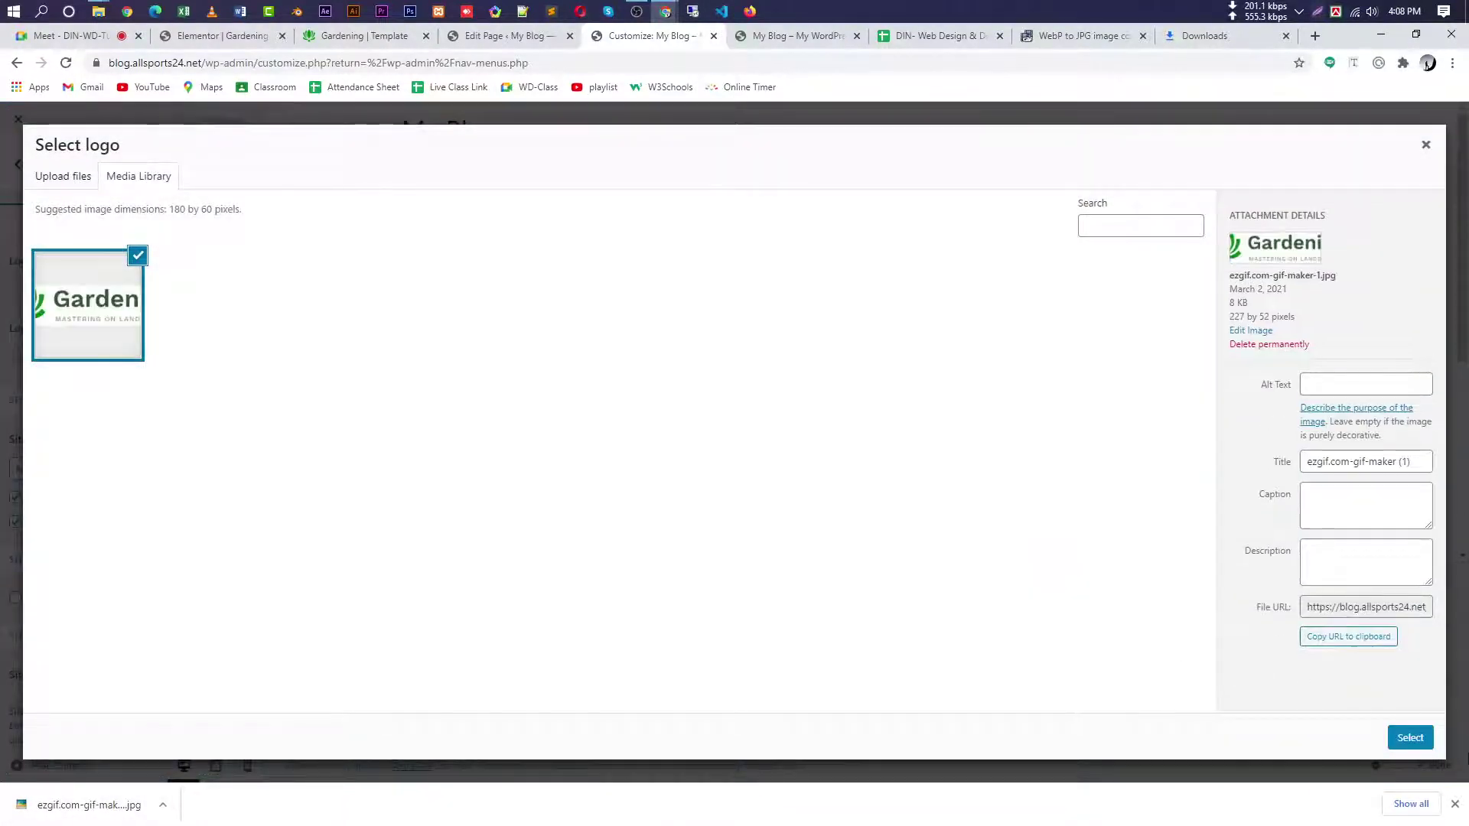
{"action": "left_click", "coordinate": [1410, 738]}
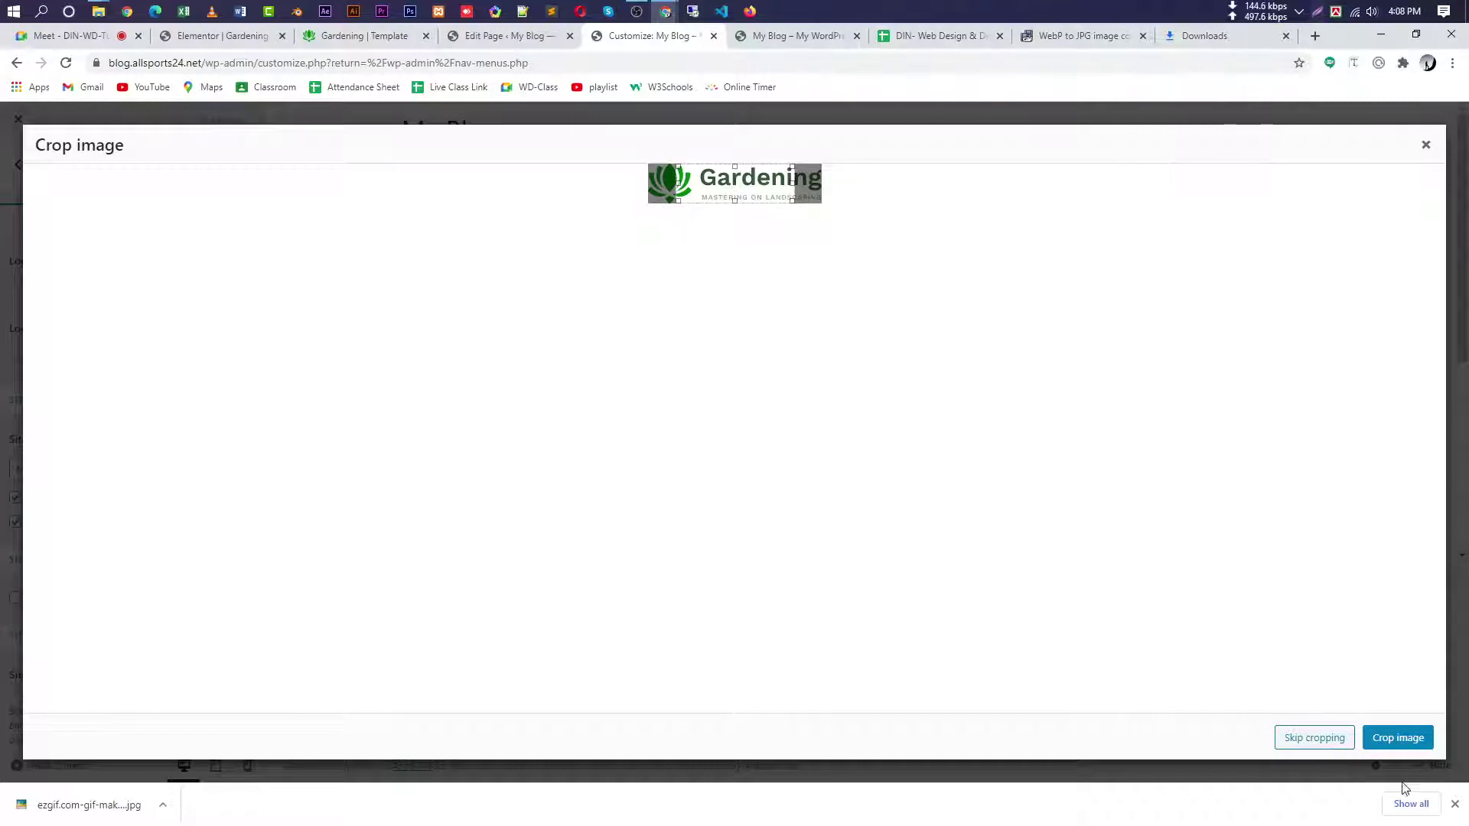
{"action": "left_click", "coordinate": [1315, 739]}
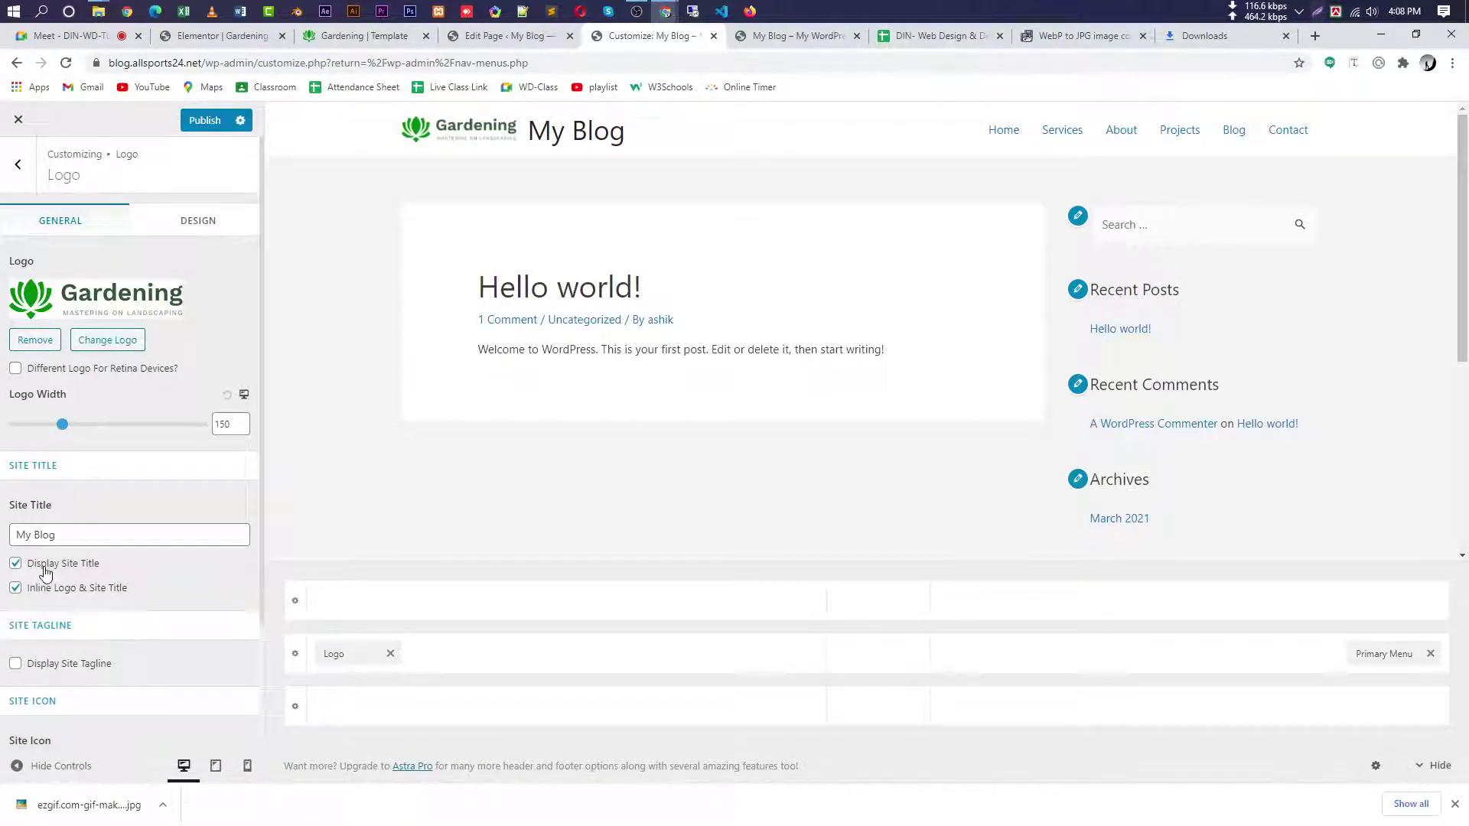
- Hide the site title in the header and set the logo width to 225
{"action": "left_click", "coordinate": [15, 564]}
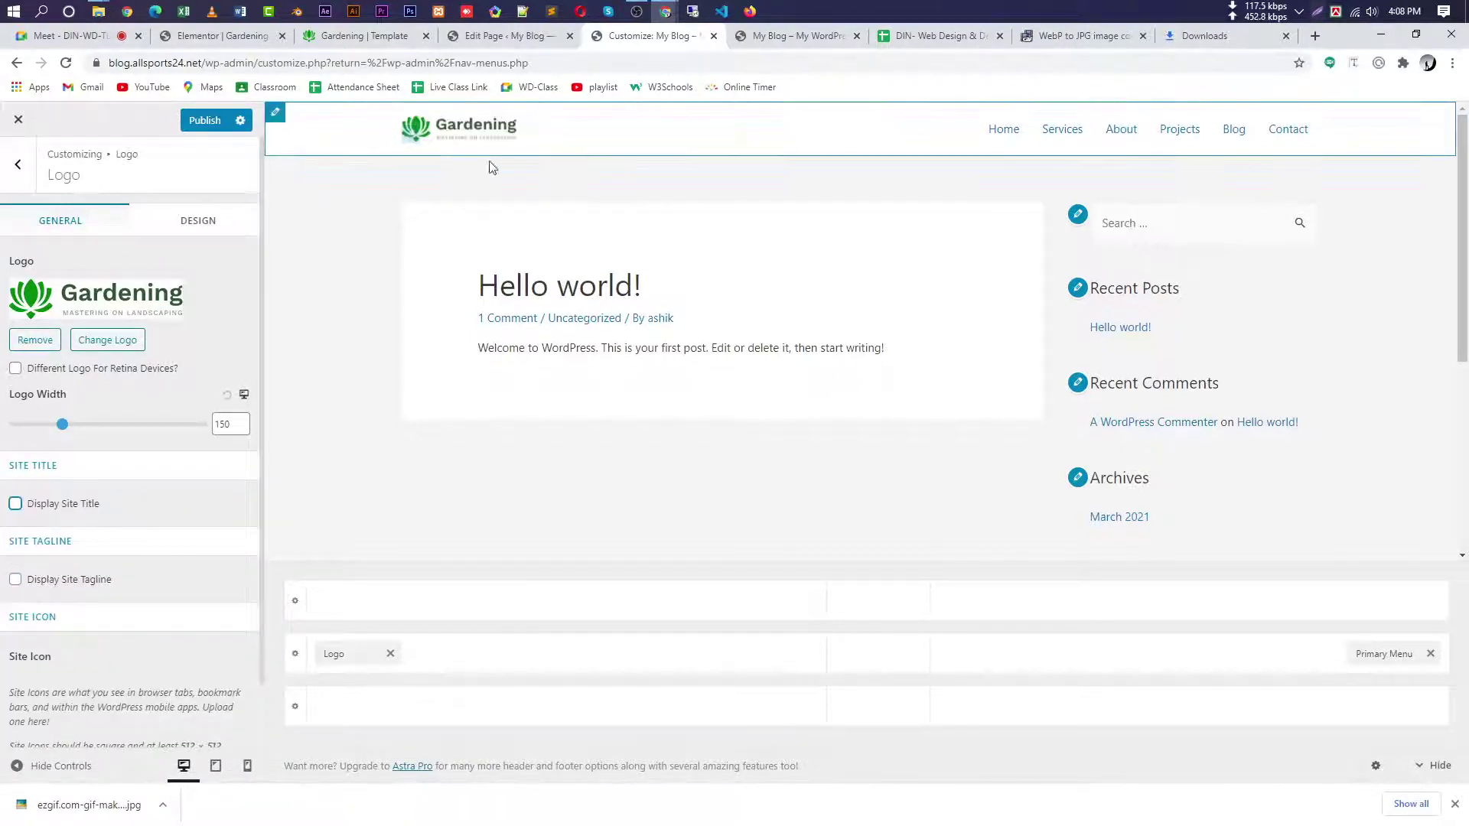
{"action": "left_click_drag", "start_coordinate": [64, 426], "coordinate": [89, 425]}
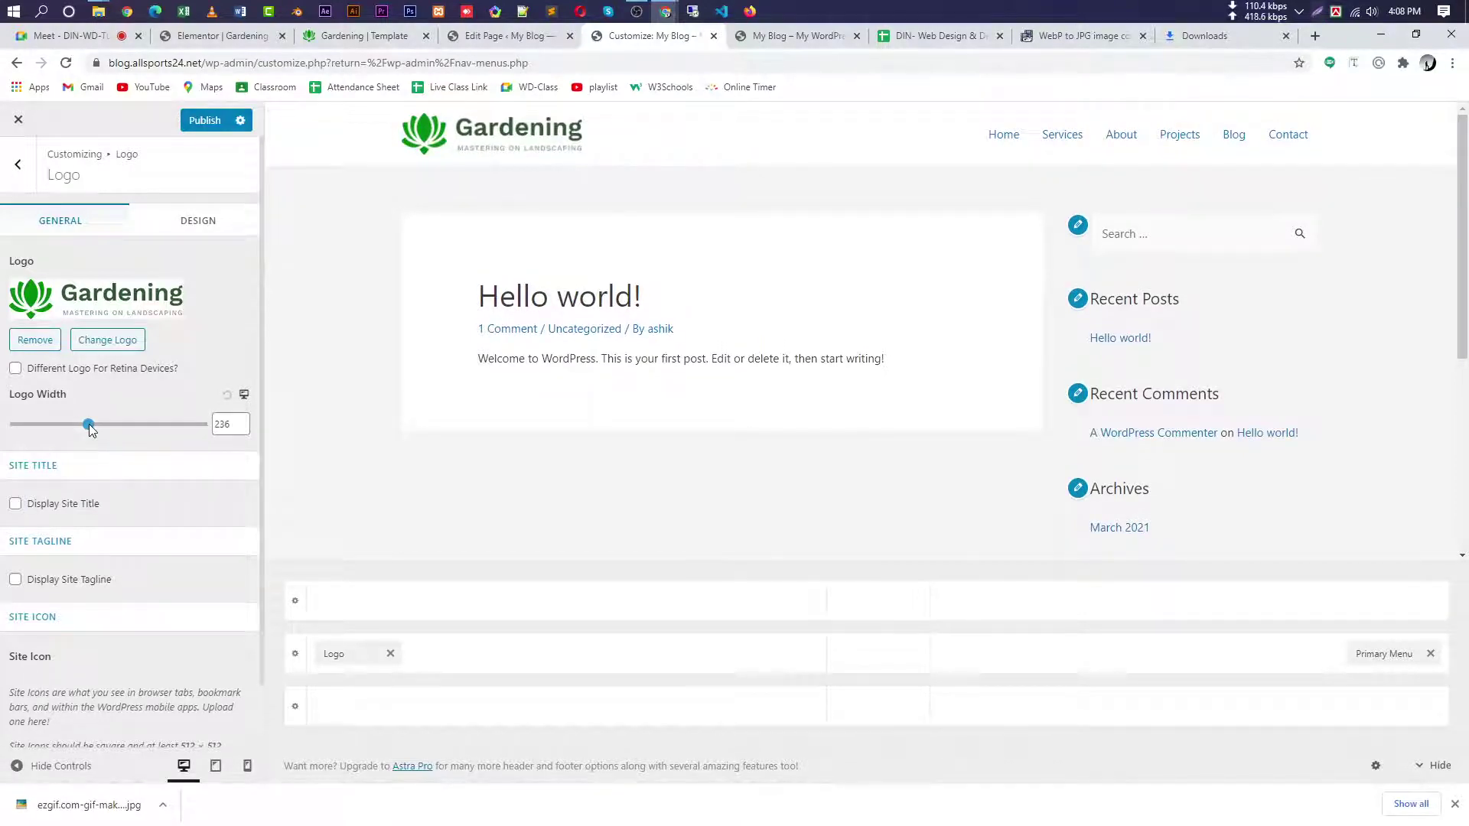
{"action": "left_click", "coordinate": [242, 428]}
{"action": "left_click", "coordinate": [242, 428]}
{"action": "left_click", "coordinate": [241, 429]}
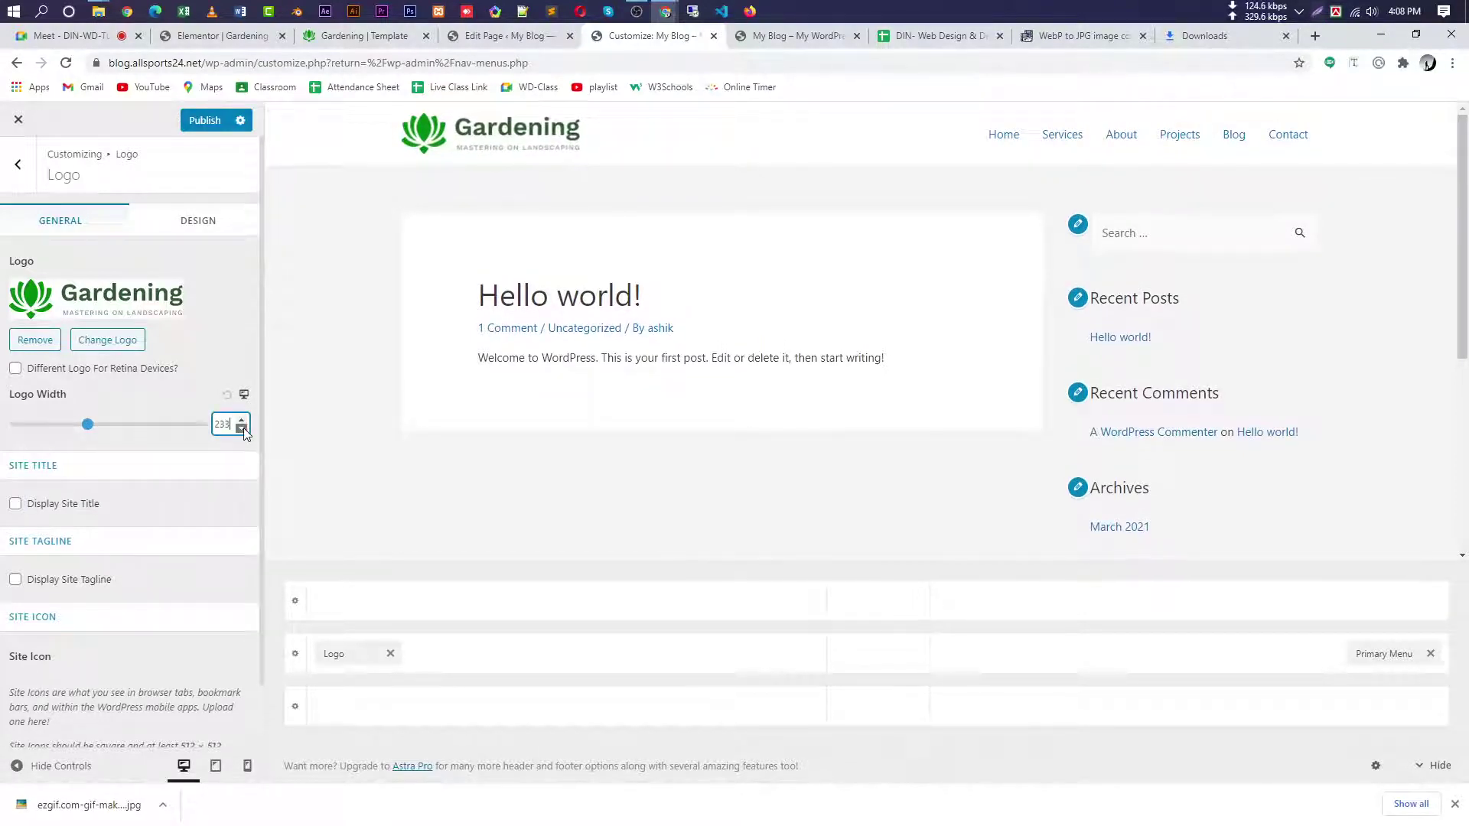
{"action": "left_click", "coordinate": [242, 428]}
{"action": "left_click", "coordinate": [242, 429]}
{"action": "left_click", "coordinate": [241, 428]}
{"action": "left_click", "coordinate": [242, 428]}
{"action": "left_click", "coordinate": [241, 429]}
{"action": "left_click", "coordinate": [241, 428]}
{"action": "left_click", "coordinate": [241, 428]}
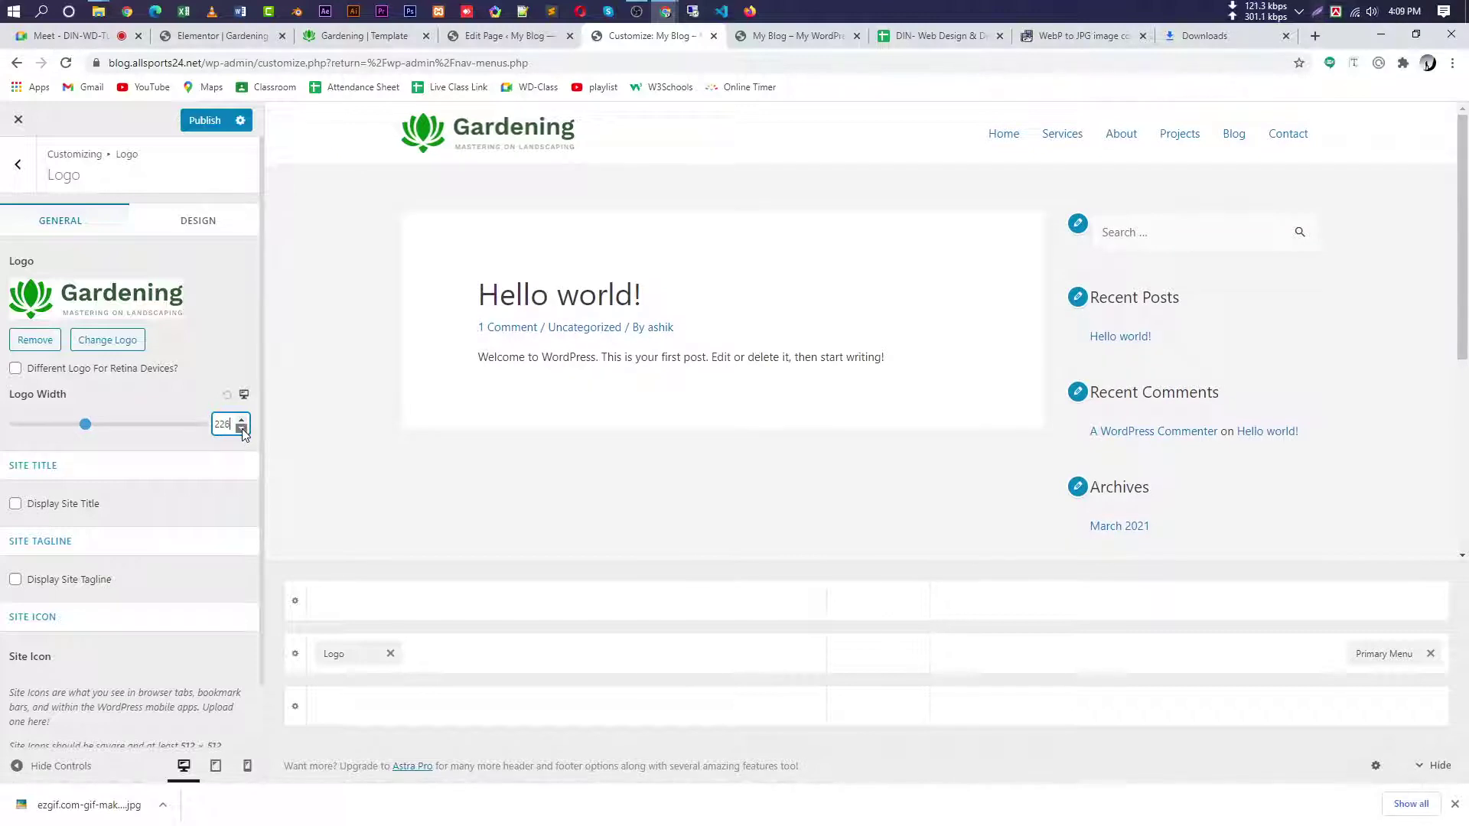
{"action": "left_click", "coordinate": [242, 429]}
- Set the site icon from the Gardening logo image, cropped to the green leaf emblem
{"action": "scroll", "coordinate": [188, 512], "scroll_direction": "down", "scroll_amount": 1}
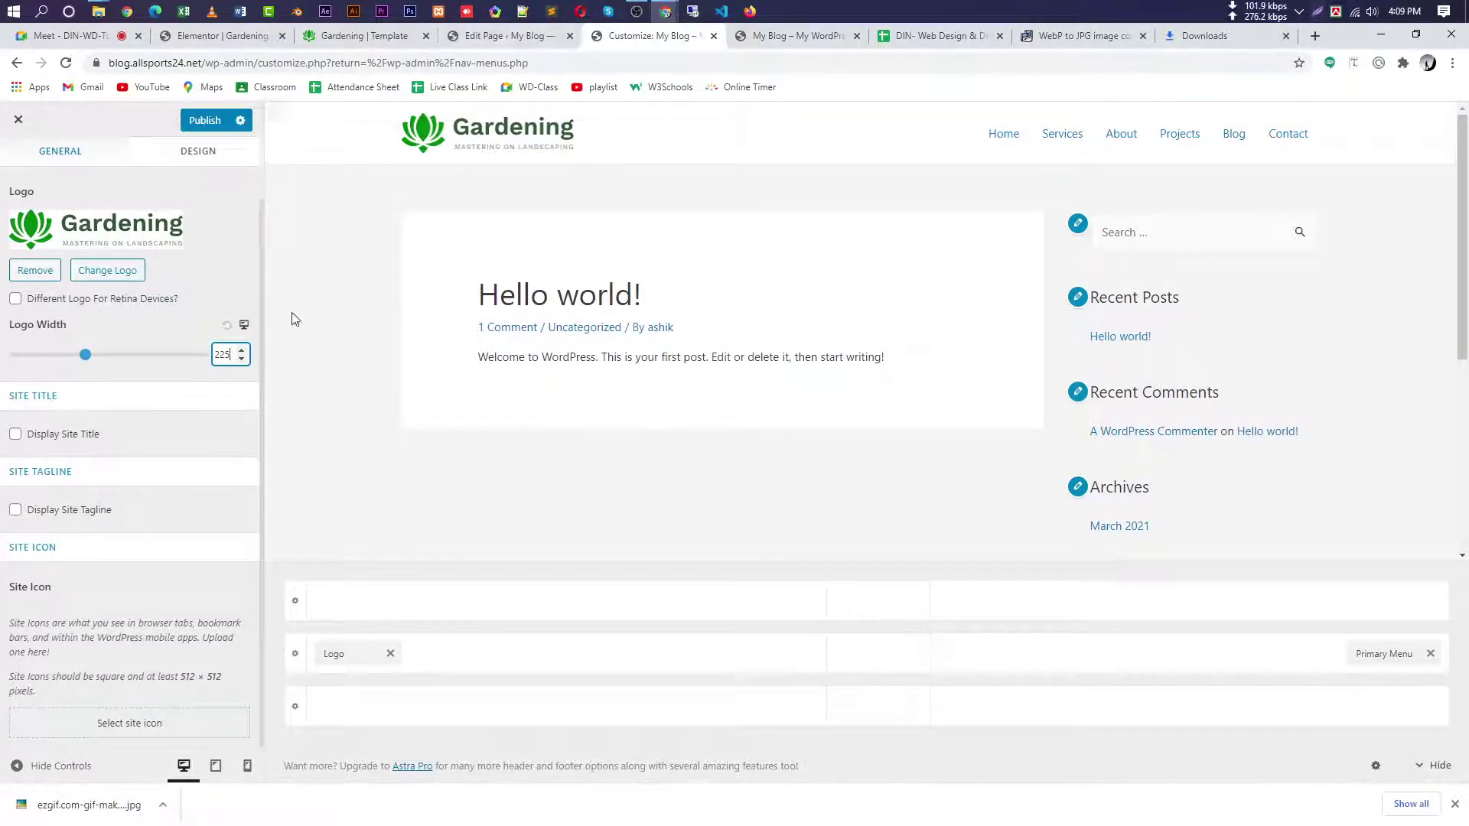
{"action": "left_click", "coordinate": [141, 735]}
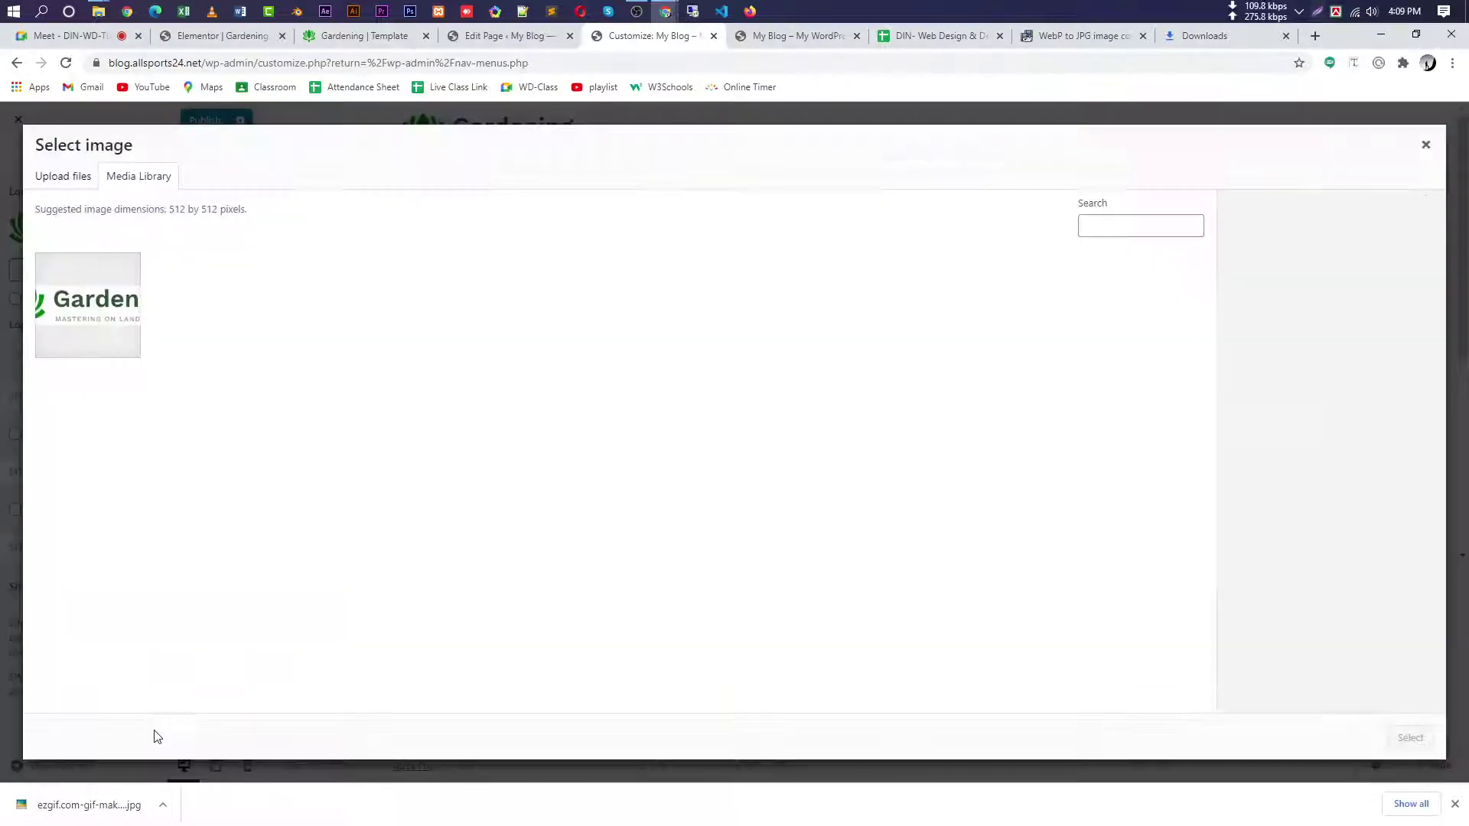
{"action": "left_click", "coordinate": [92, 303]}
{"action": "left_click", "coordinate": [1410, 737]}
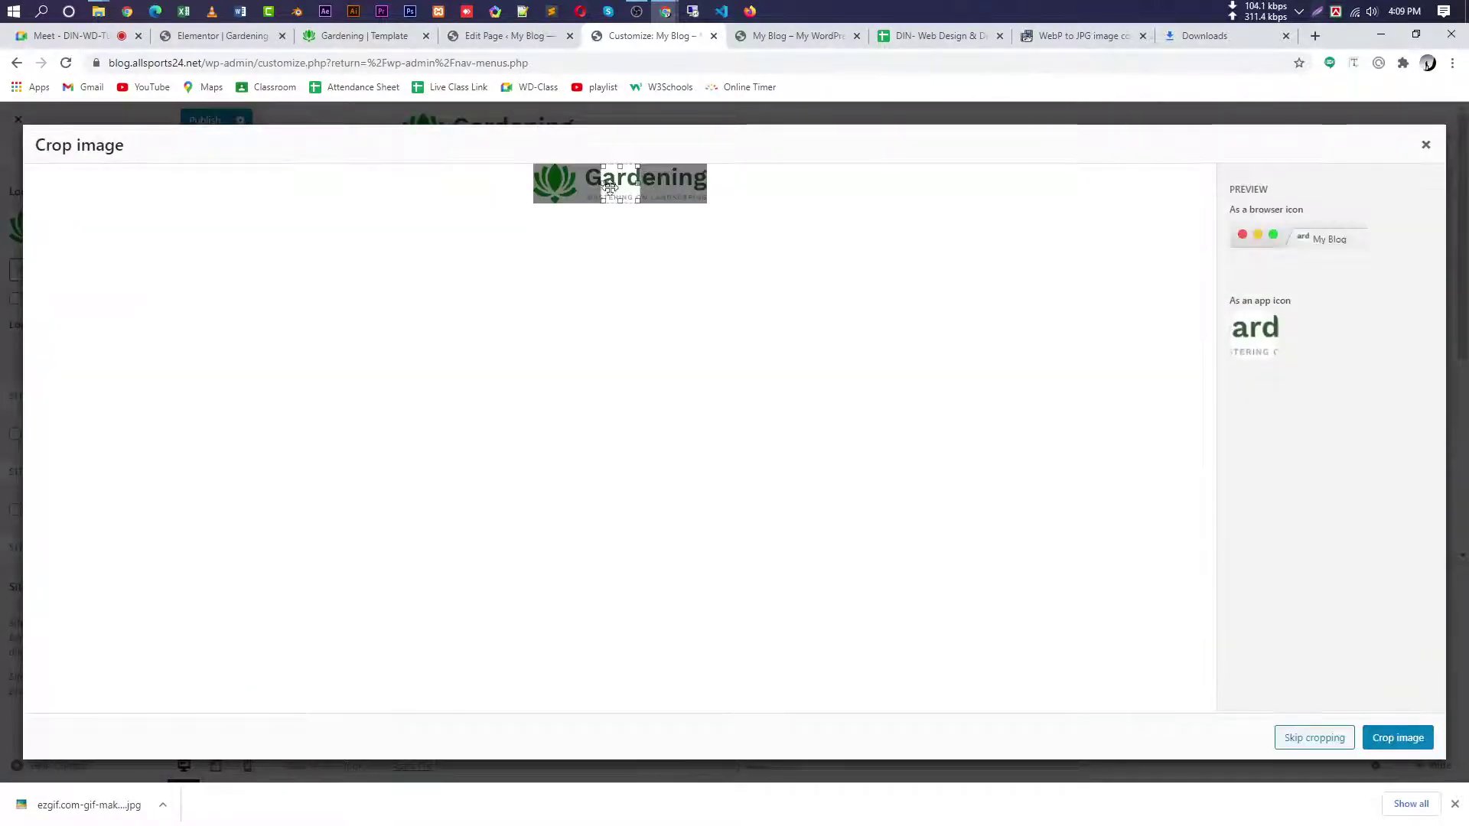
{"action": "left_click_drag", "start_coordinate": [612, 187], "coordinate": [550, 195]}
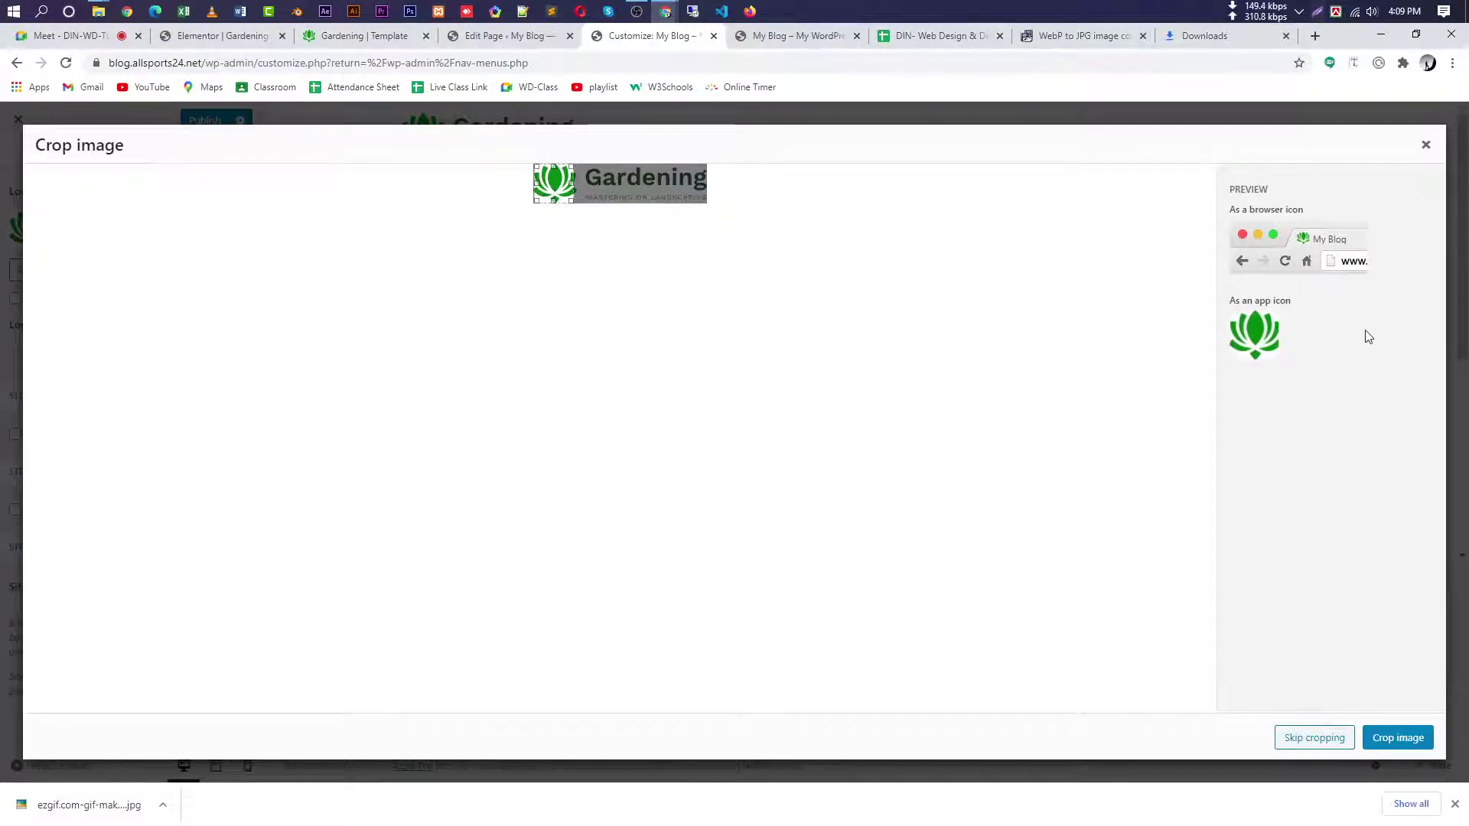
{"action": "left_click", "coordinate": [1400, 738]}
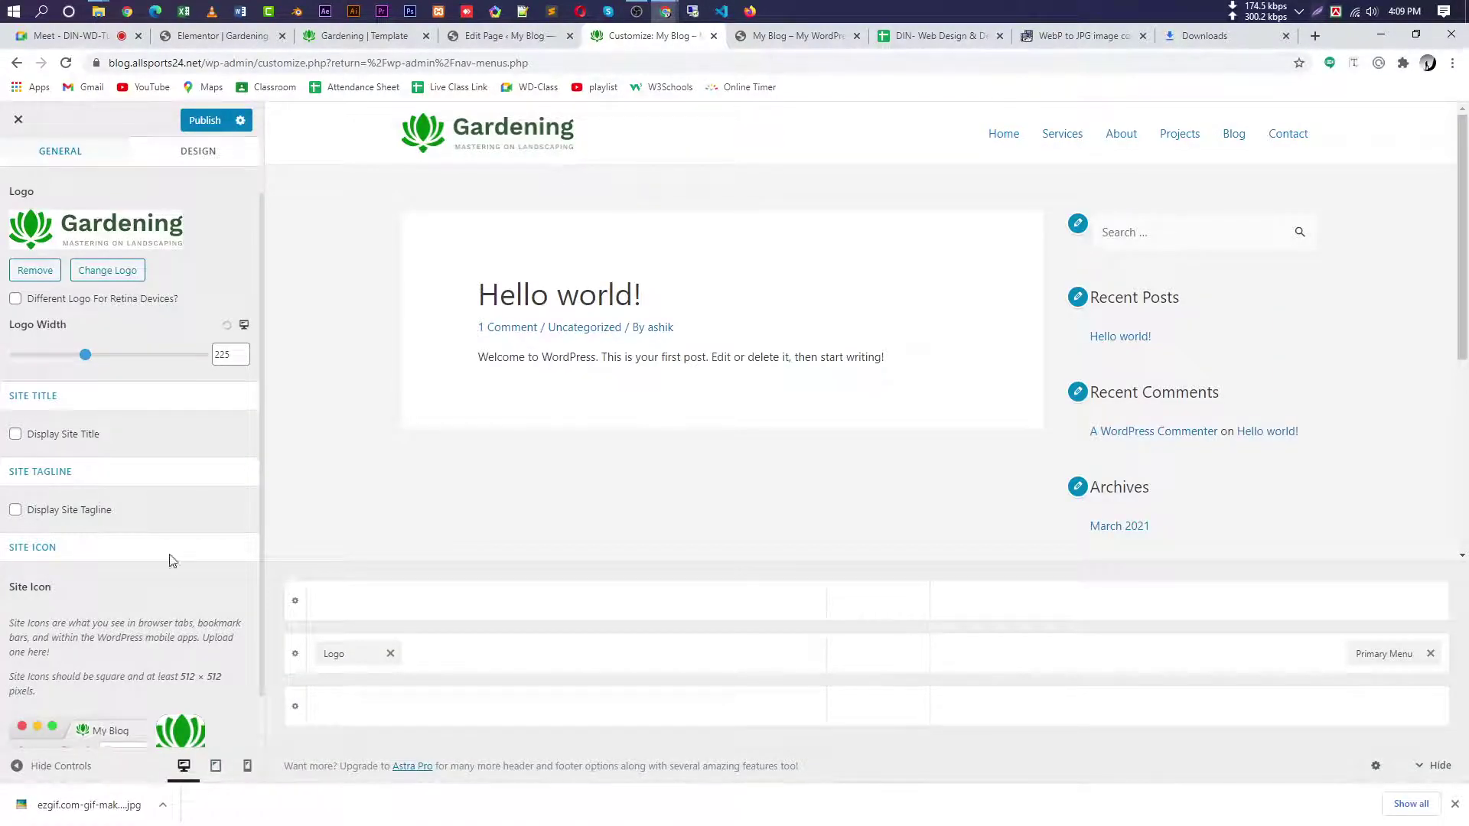
- Publish the logo and site icon changes, and close the customizer
{"action": "scroll", "coordinate": [170, 558], "scroll_direction": "down", "scroll_amount": 1}
{"action": "scroll", "coordinate": [169, 689], "scroll_direction": "up", "scroll_amount": 2}
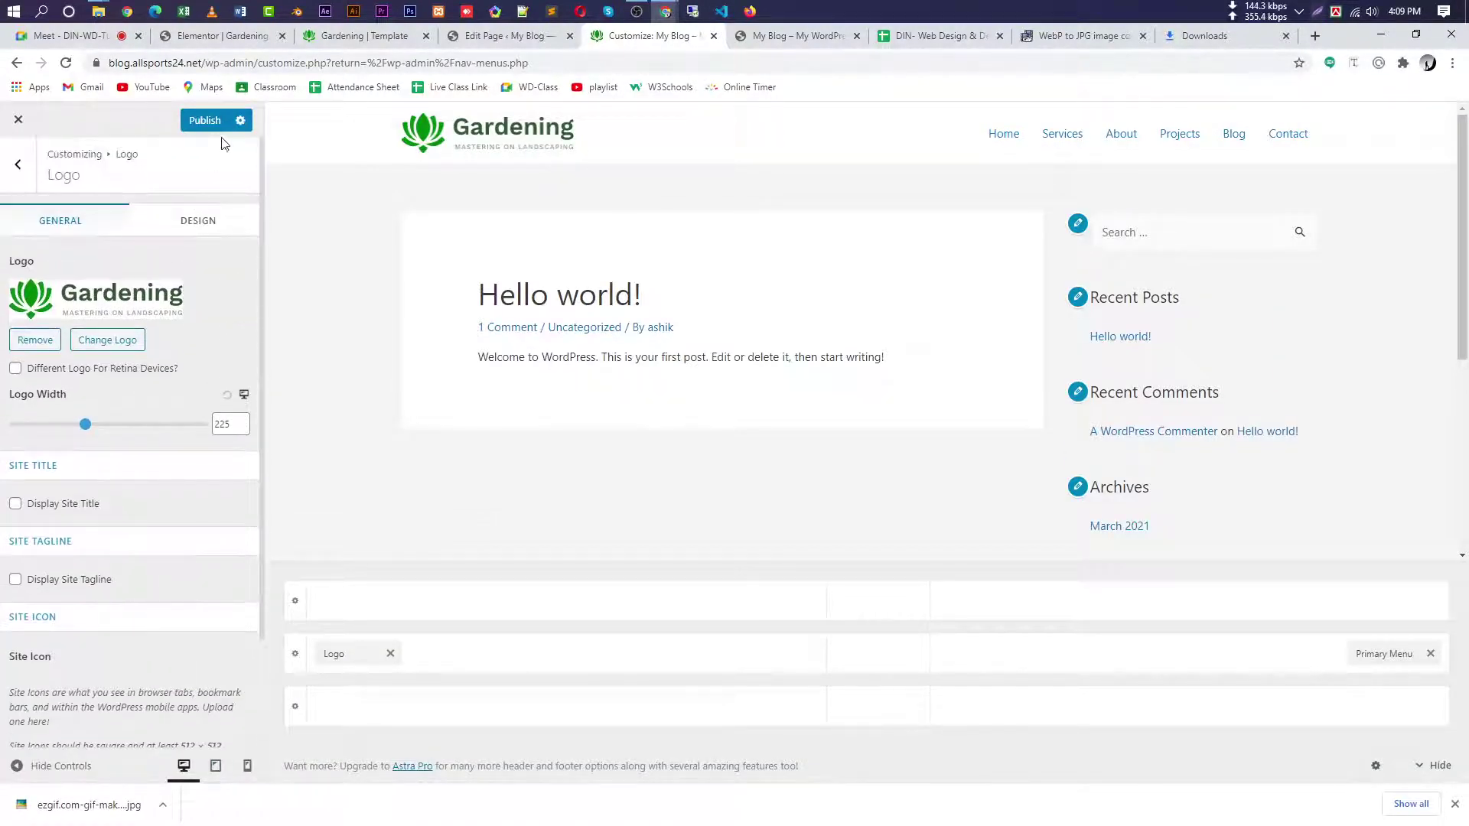
{"action": "left_click", "coordinate": [204, 120]}
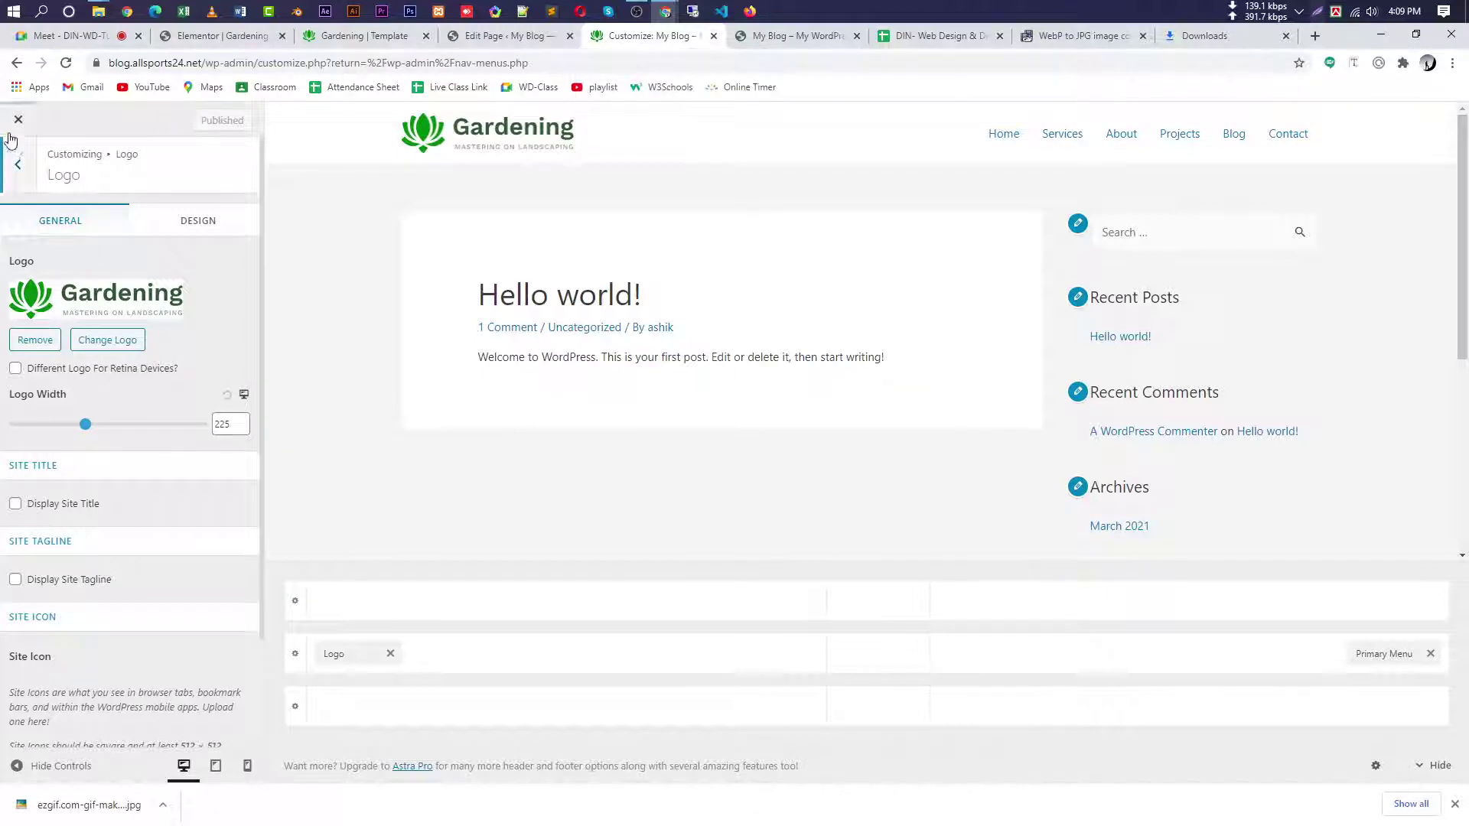
{"action": "left_click", "coordinate": [14, 130]}
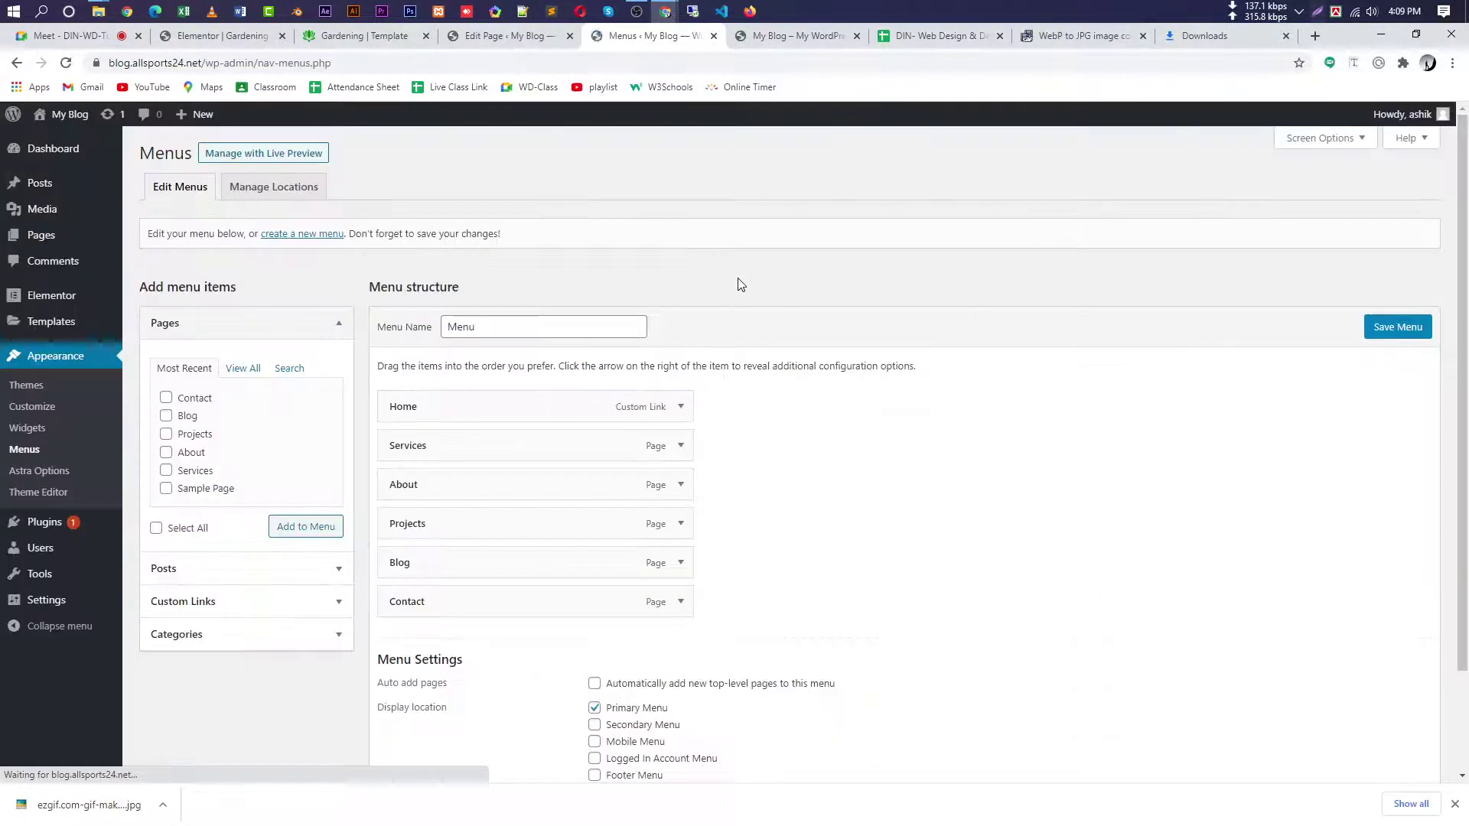
- Enable automatically adding new top-level pages to the menu, and save the menu
{"action": "scroll", "coordinate": [666, 382], "scroll_direction": "down", "scroll_amount": 2}
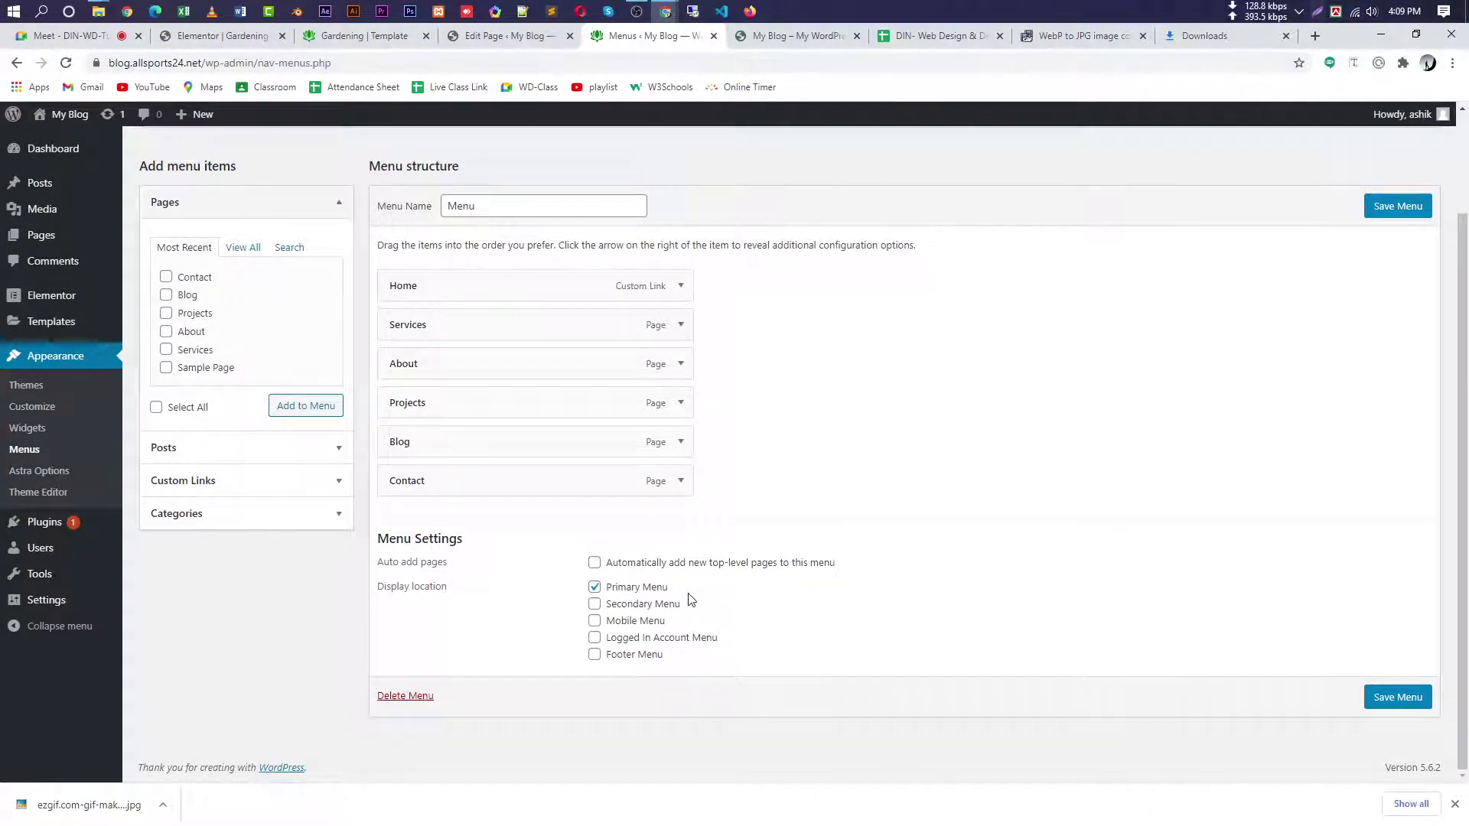
{"action": "left_click", "coordinate": [594, 562]}
{"action": "left_click", "coordinate": [1396, 697]}
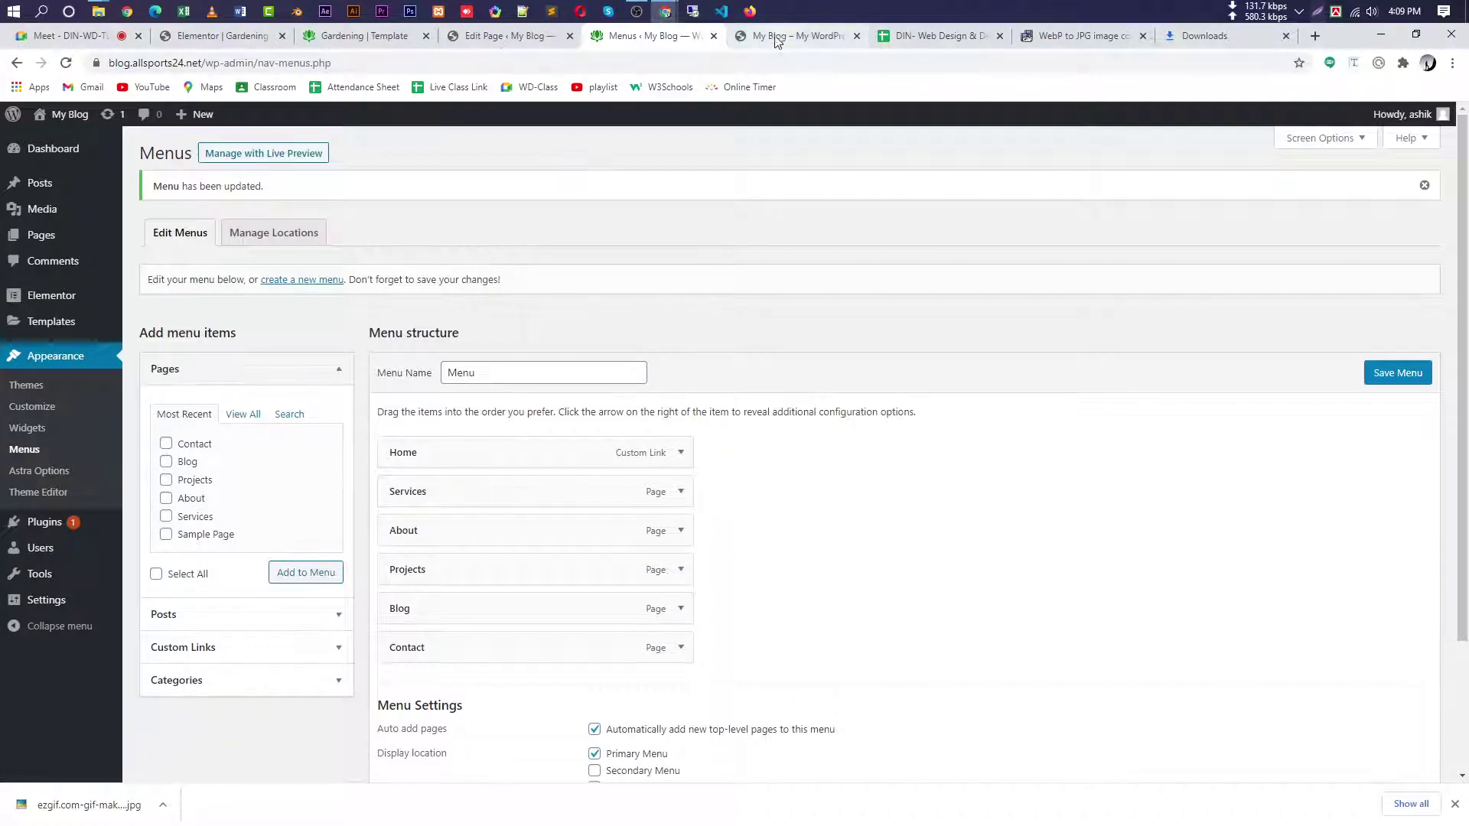
- Reload the live blog to check its header logo and navigation
{"action": "left_click", "coordinate": [796, 36]}
{"action": "left_click", "coordinate": [67, 66]}
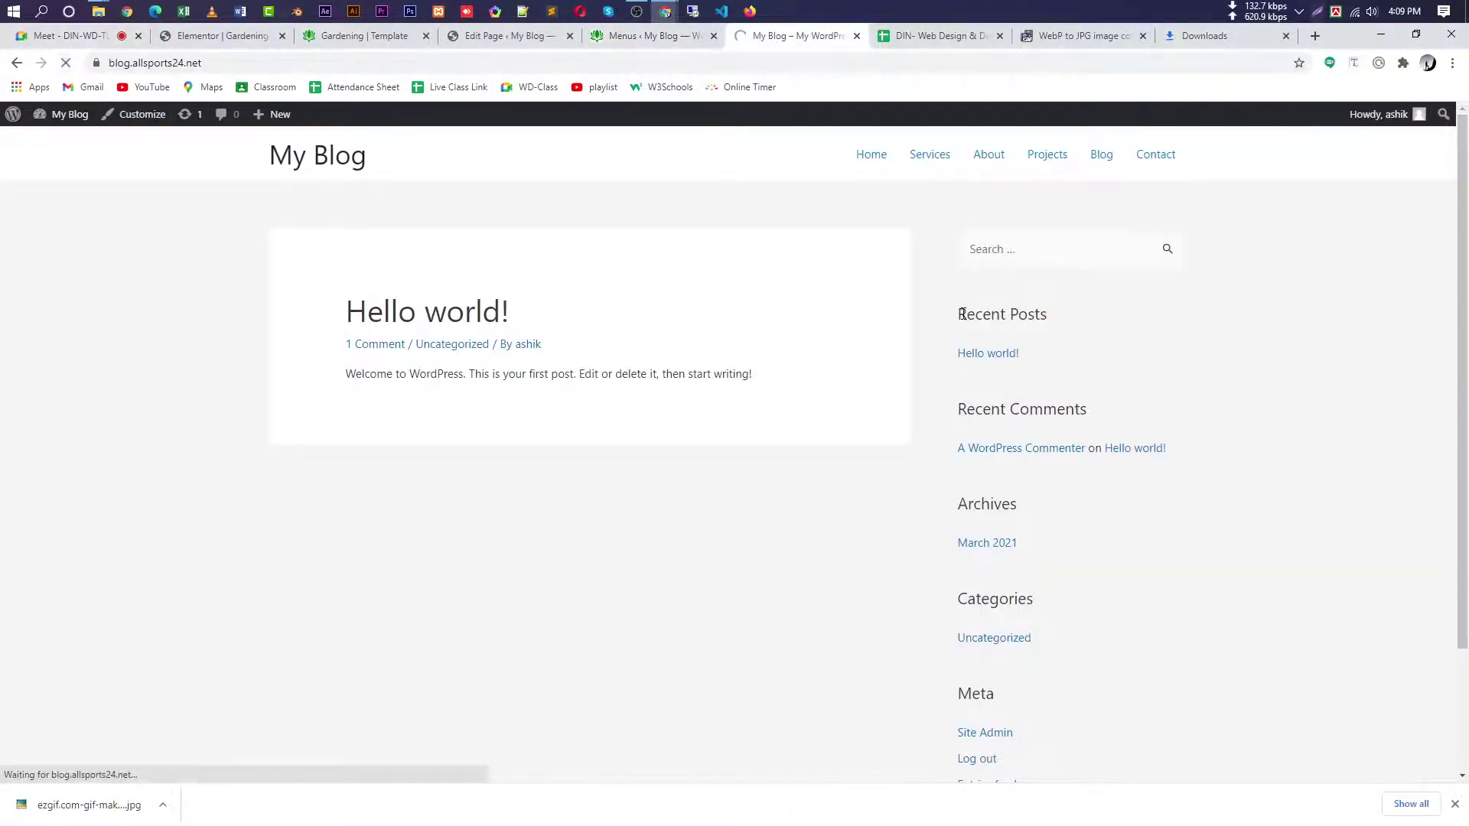
- Turn off automatically adding new top-level pages to the menu, and save the menu
{"action": "left_click", "coordinate": [650, 36]}
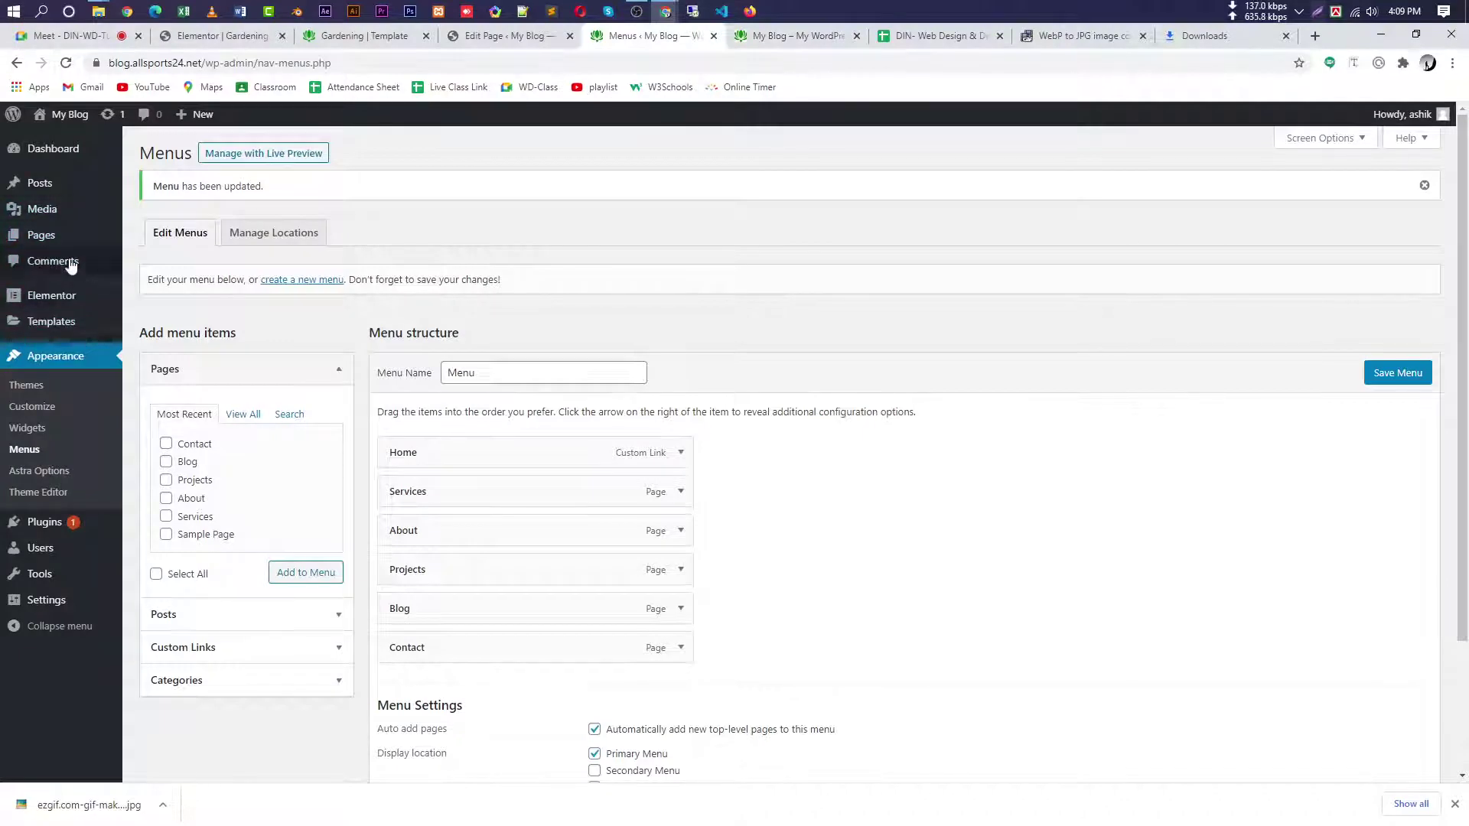
{"action": "left_click", "coordinate": [719, 733]}
{"action": "scroll", "coordinate": [1046, 747], "scroll_direction": "down", "scroll_amount": 3}
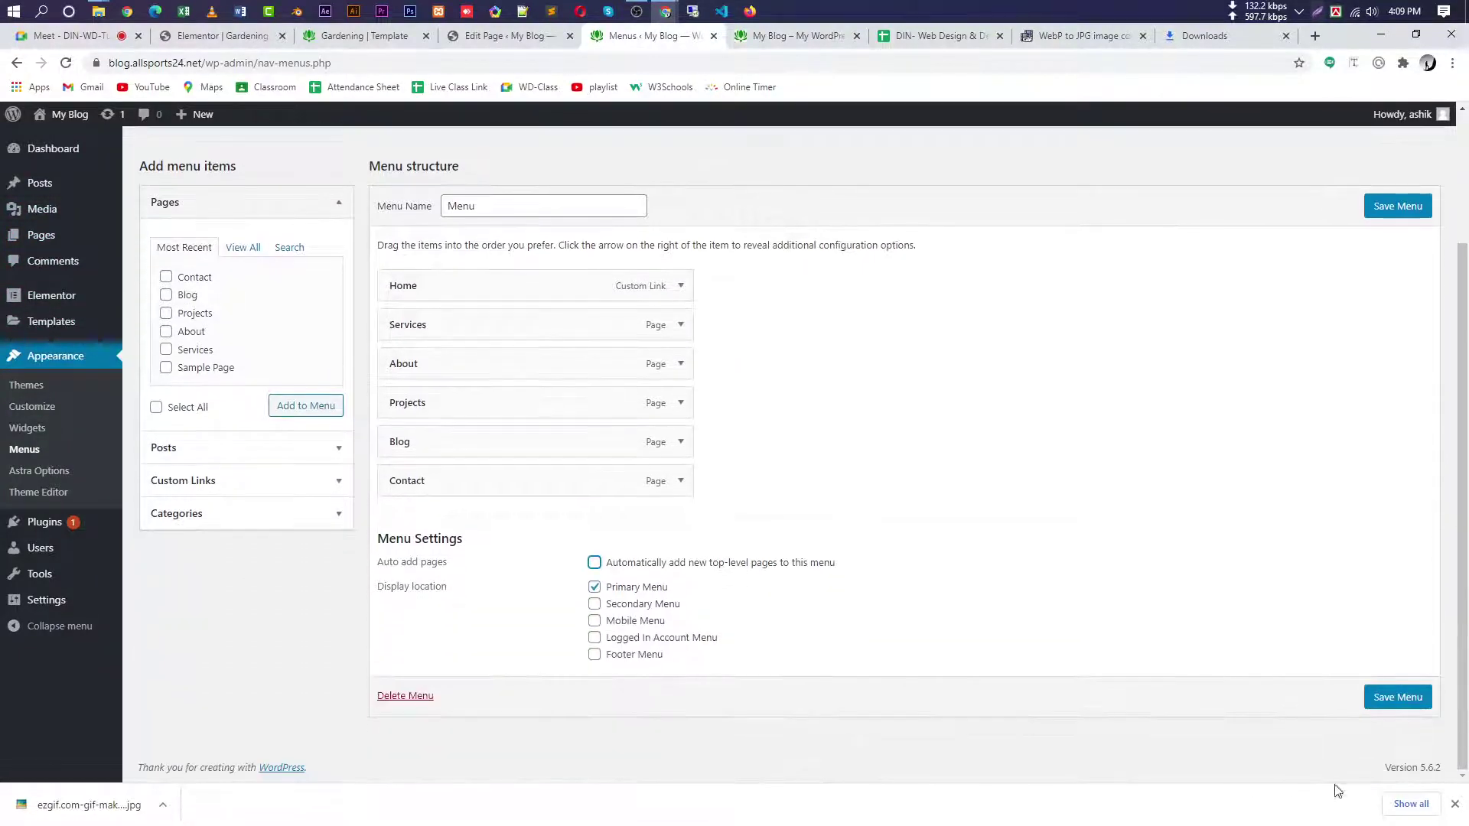
{"action": "left_click", "coordinate": [1410, 699]}
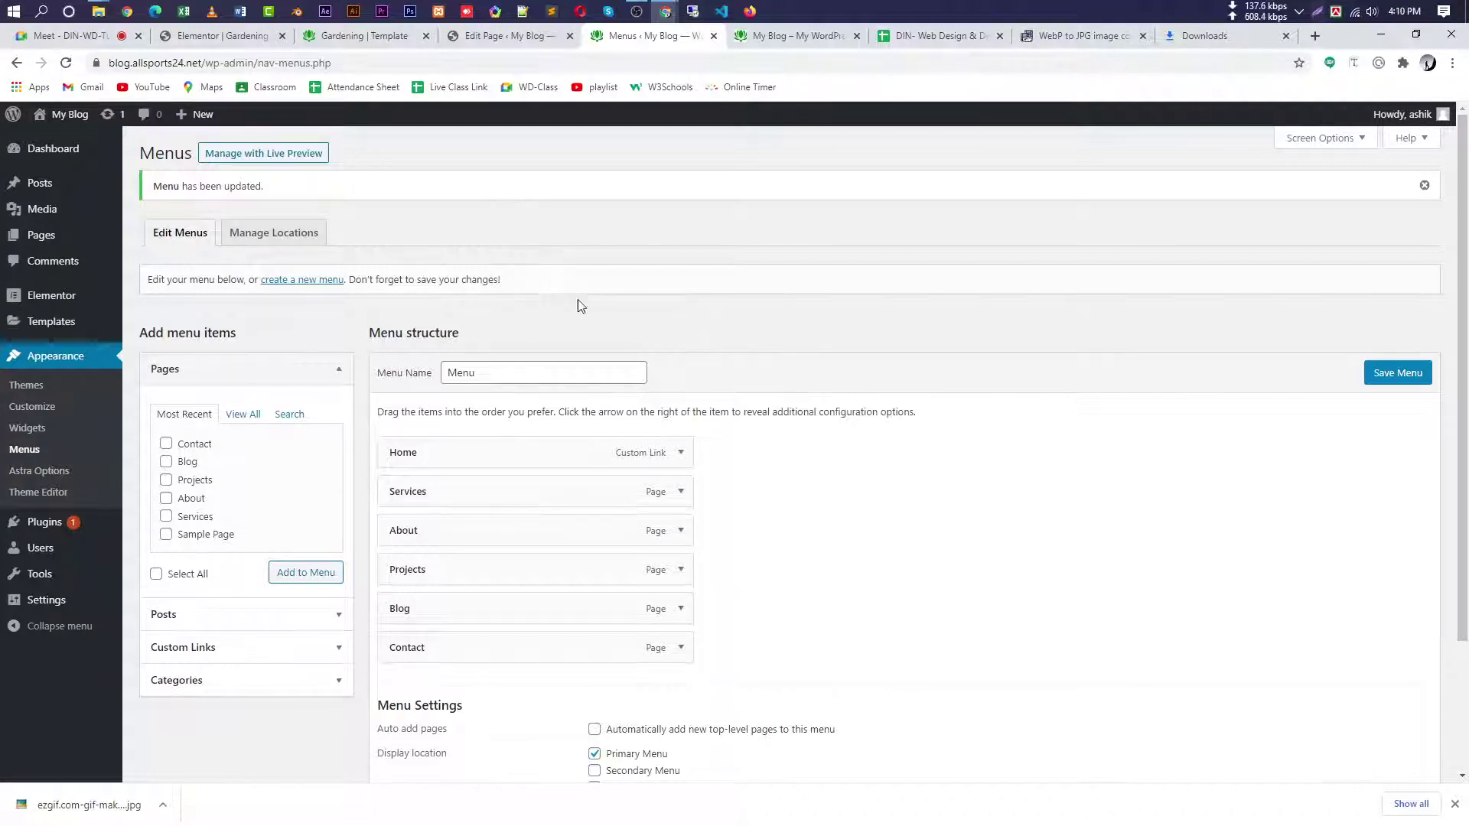
- Review the auto-add pages setting and the Contact menu item's details, and save the menu again
{"action": "scroll", "coordinate": [580, 305], "scroll_direction": "down", "scroll_amount": 2}
{"action": "left_click_drag", "start_coordinate": [850, 568], "coordinate": [592, 572]}
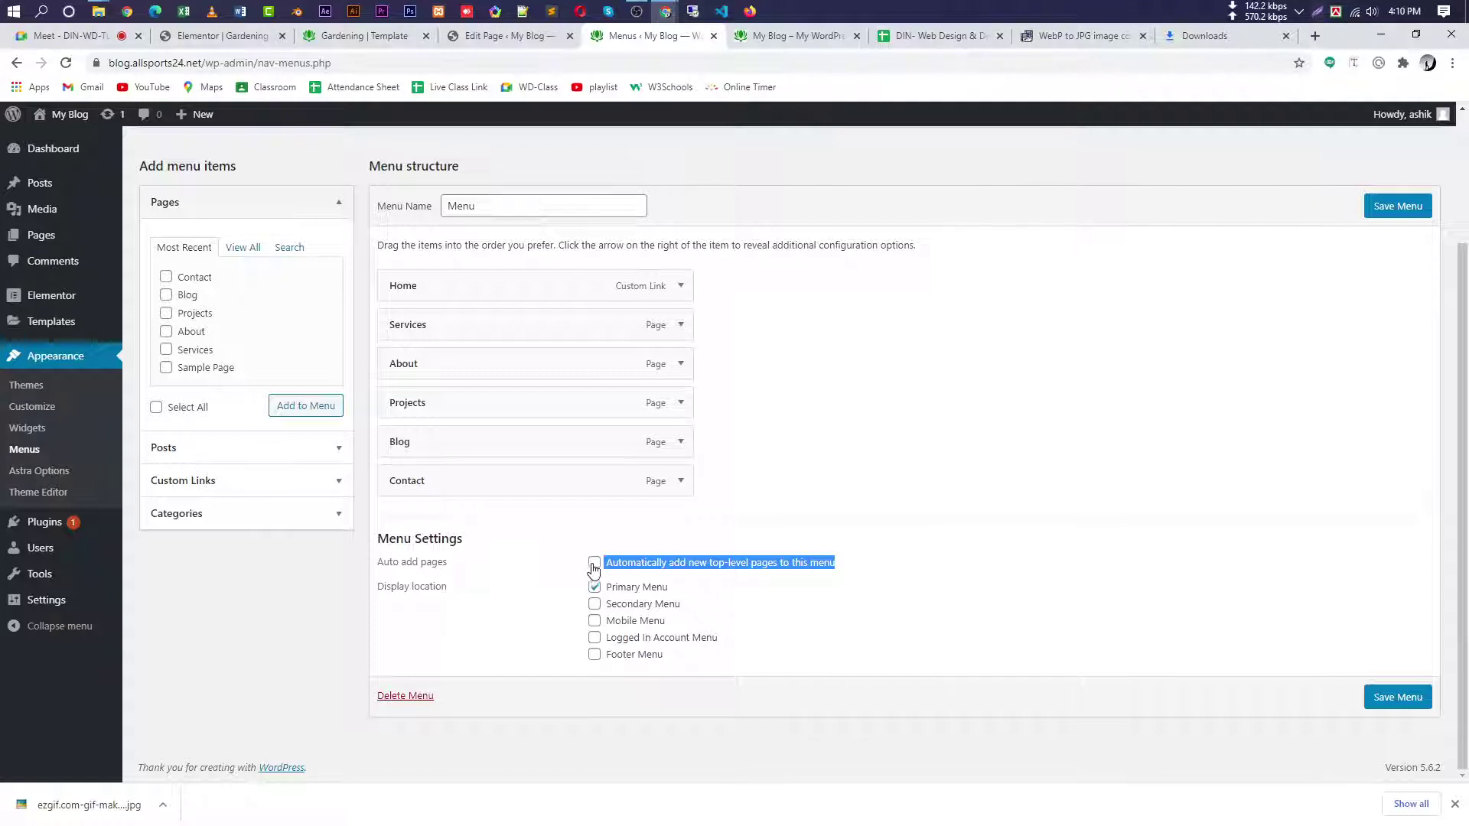
{"action": "left_click", "coordinate": [505, 541]}
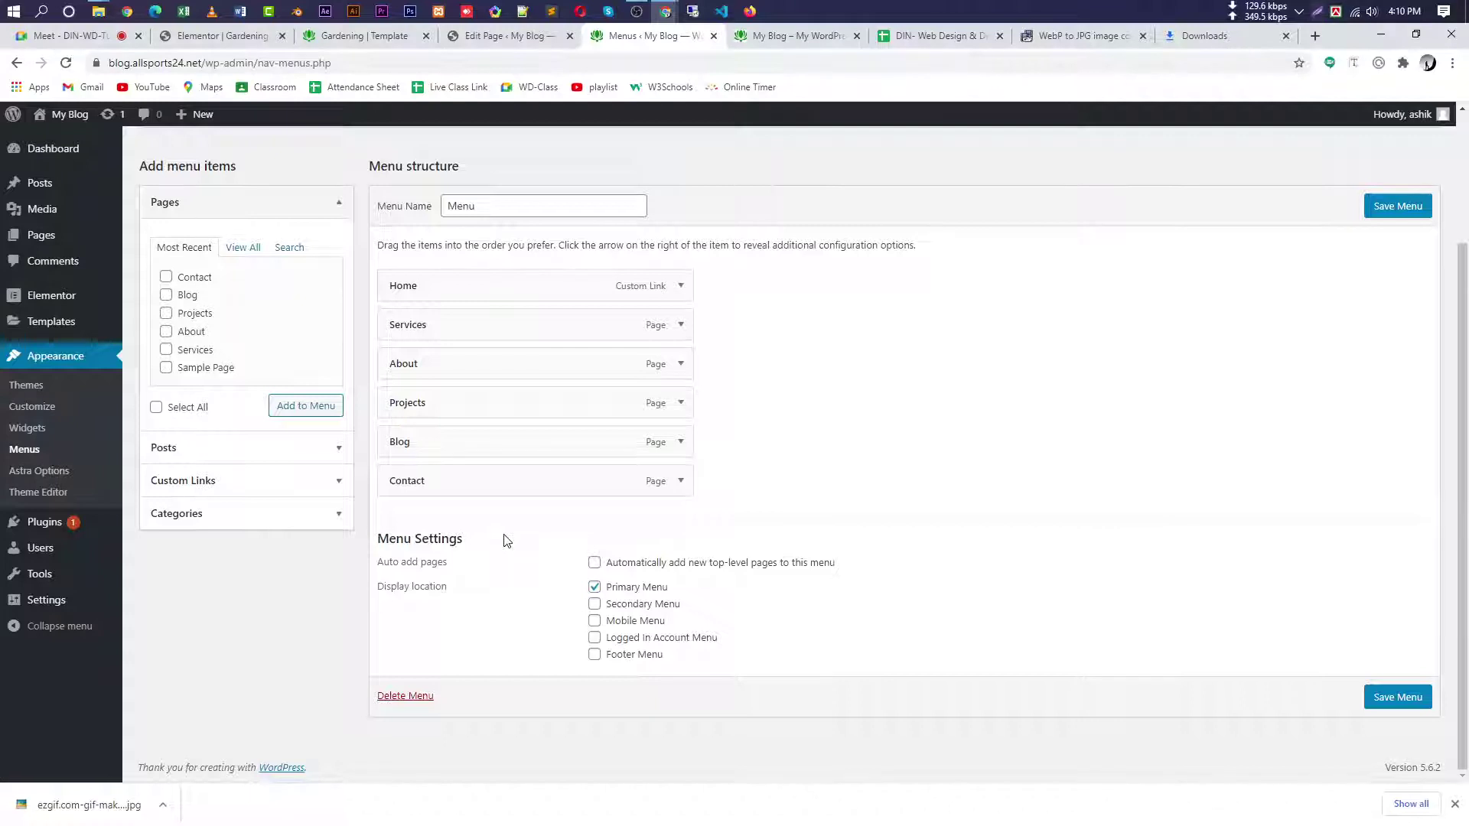
{"action": "left_click", "coordinate": [681, 482]}
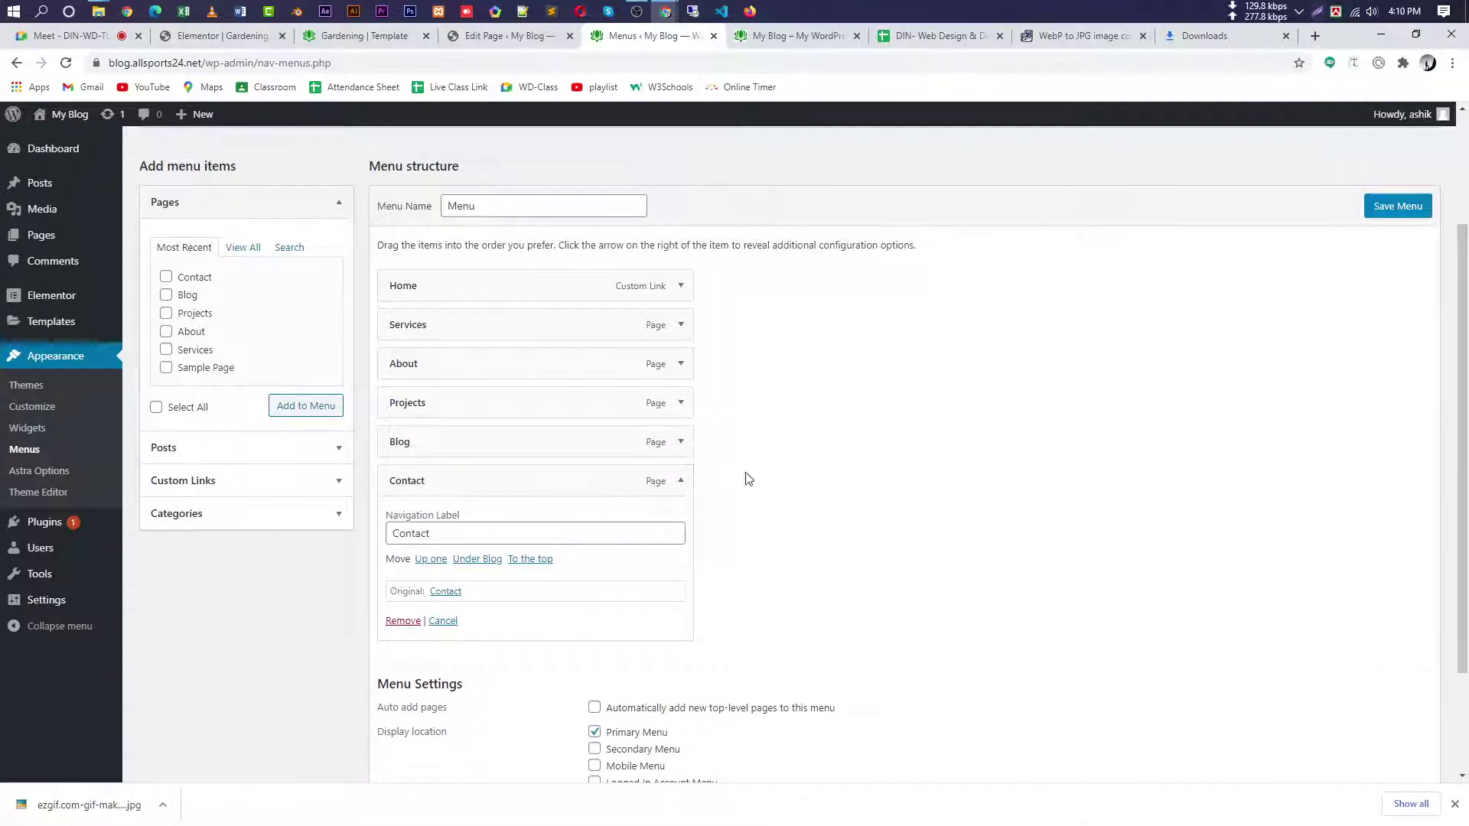
{"action": "left_click", "coordinate": [673, 482]}
{"action": "left_click", "coordinate": [1398, 205]}
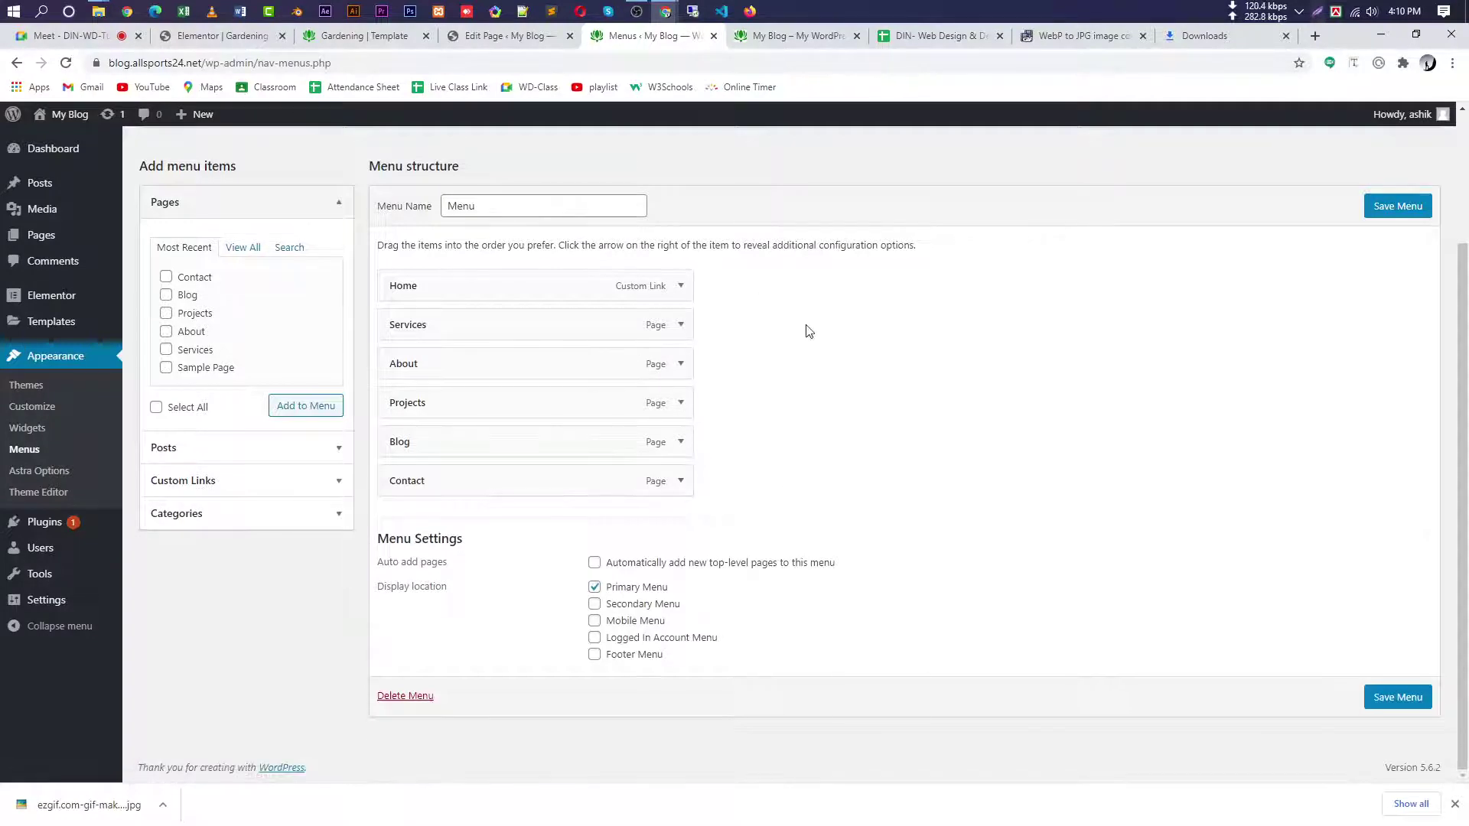
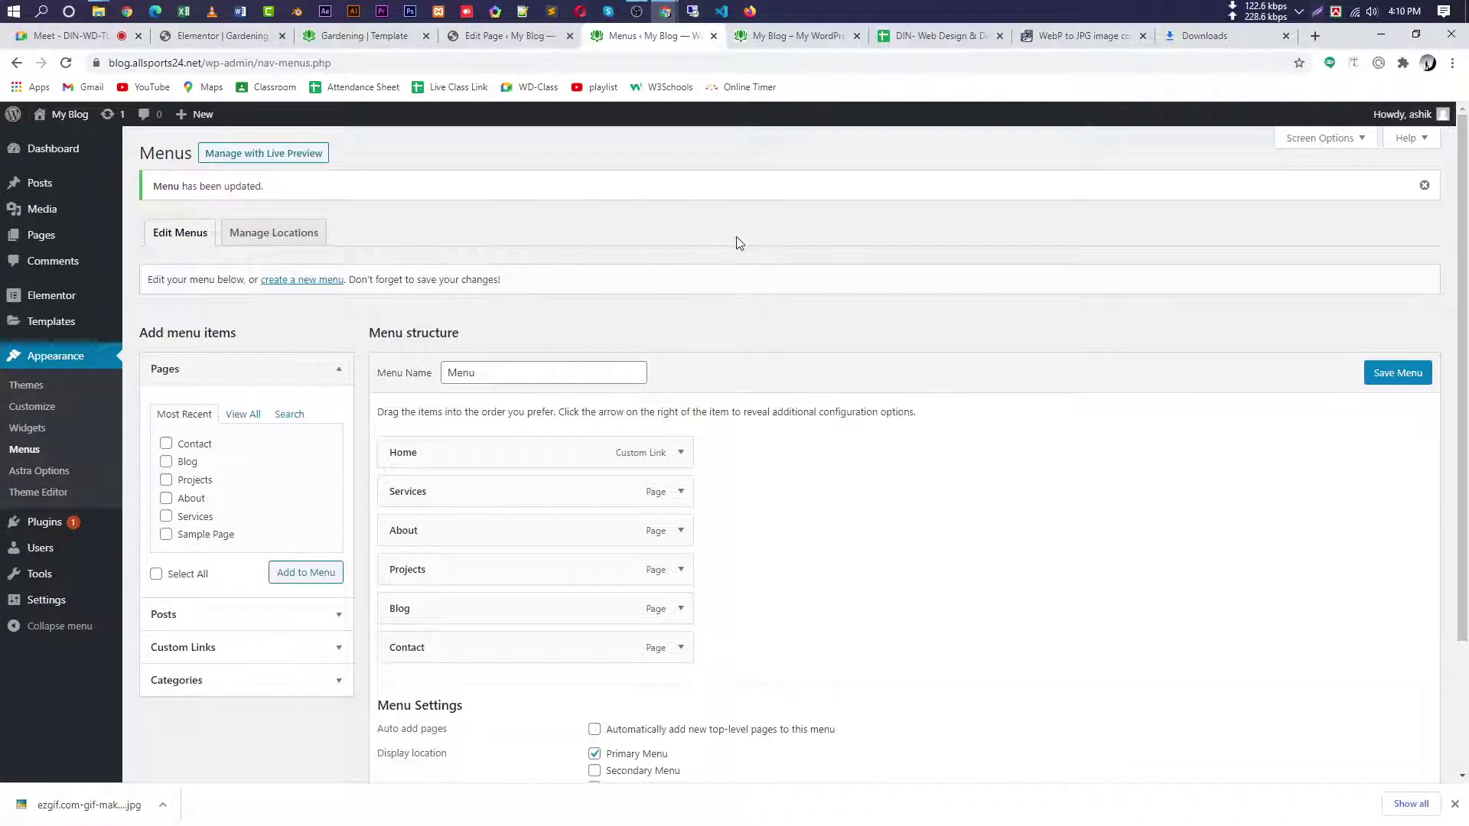
- Check the live blog's header logo, navigation links, sidebar and footer
{"action": "left_click", "coordinate": [815, 35]}
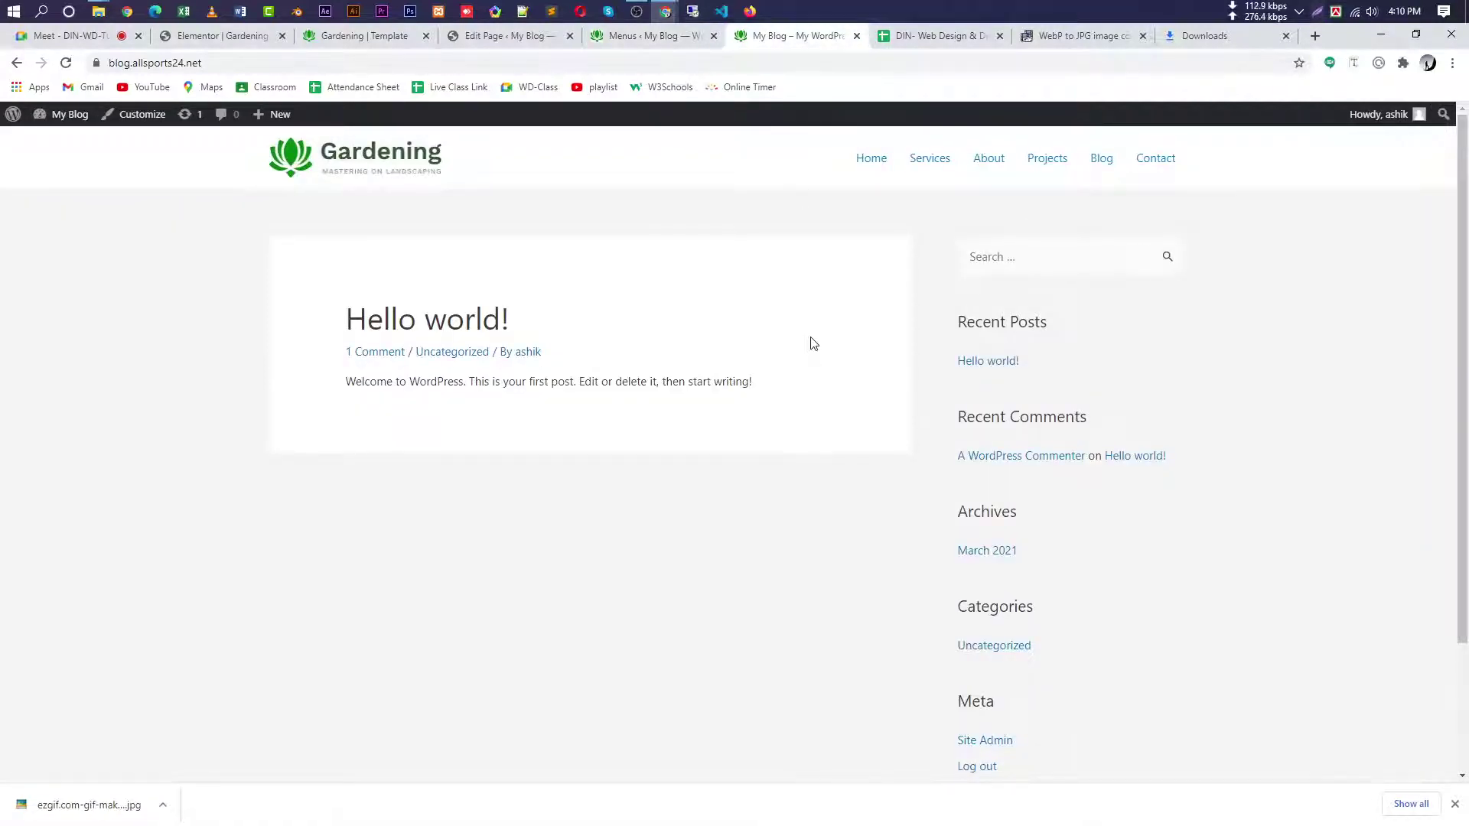
{"action": "scroll", "coordinate": [810, 358], "scroll_direction": "down", "scroll_amount": 3}
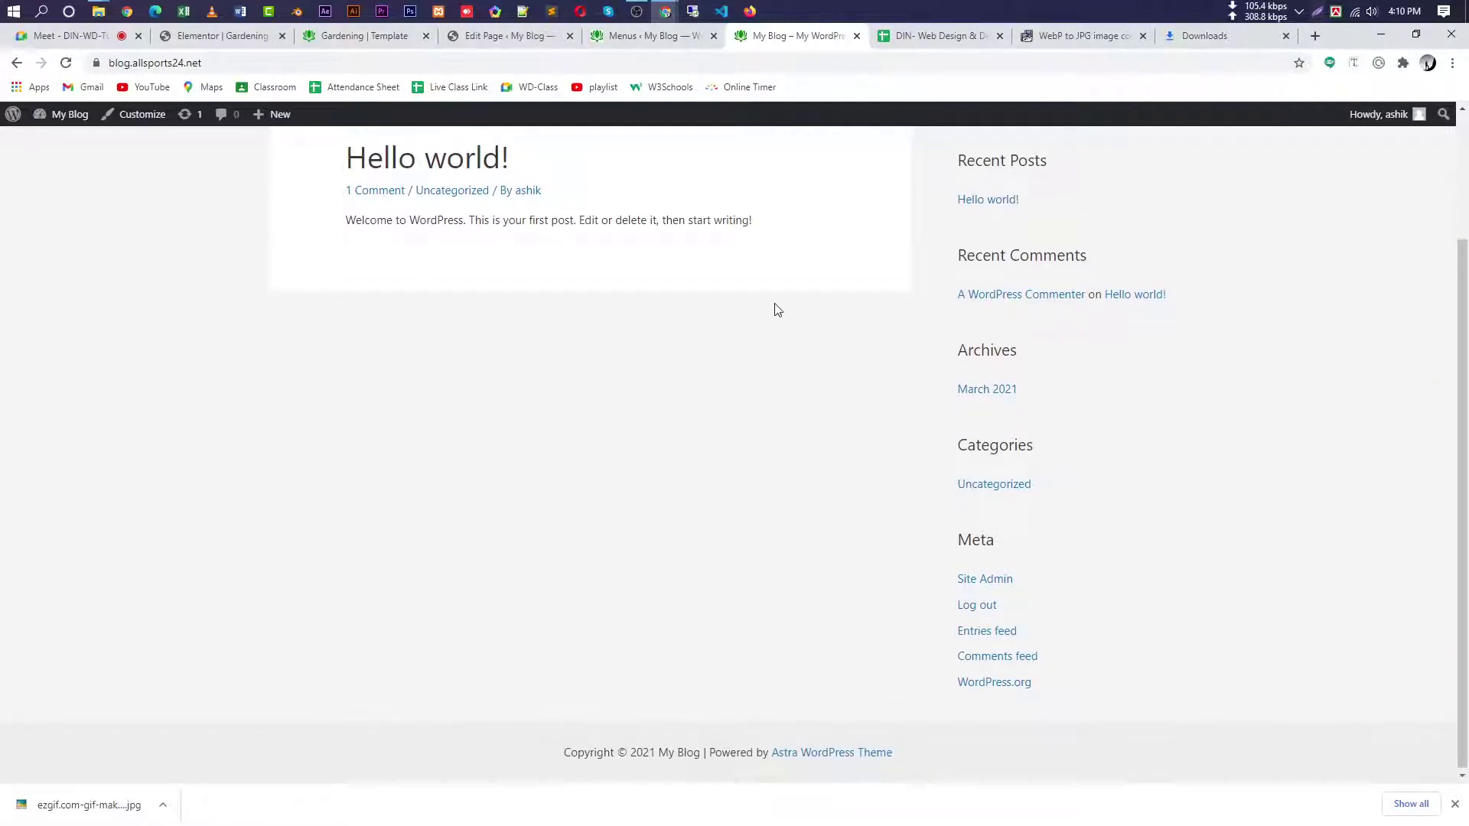
{"action": "scroll", "coordinate": [780, 309], "scroll_direction": "up", "scroll_amount": 3}
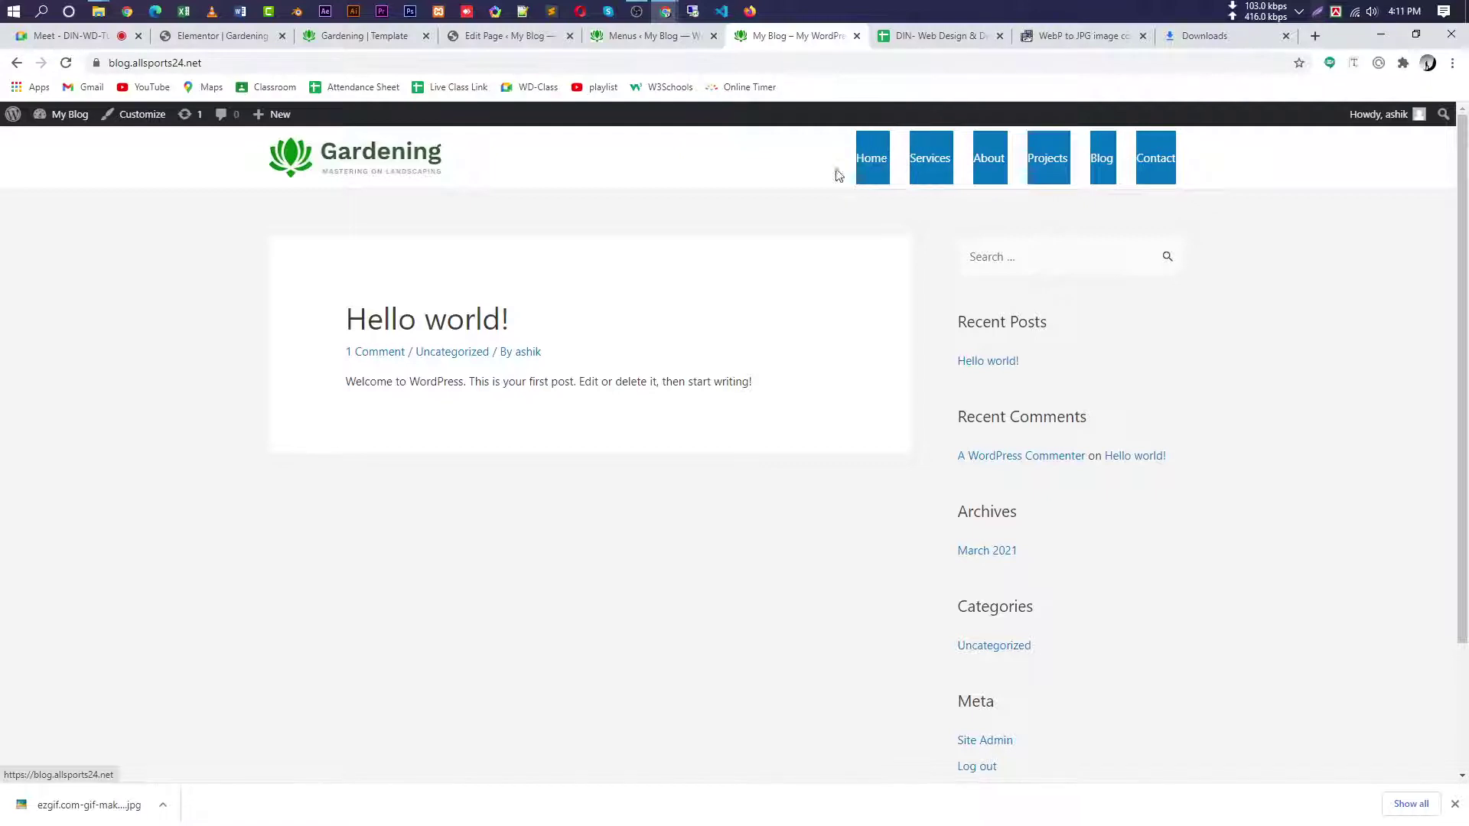
- Open the list of all pages separately, compare it with the menu's items, and close the list
{"action": "left_click", "coordinate": [630, 43]}
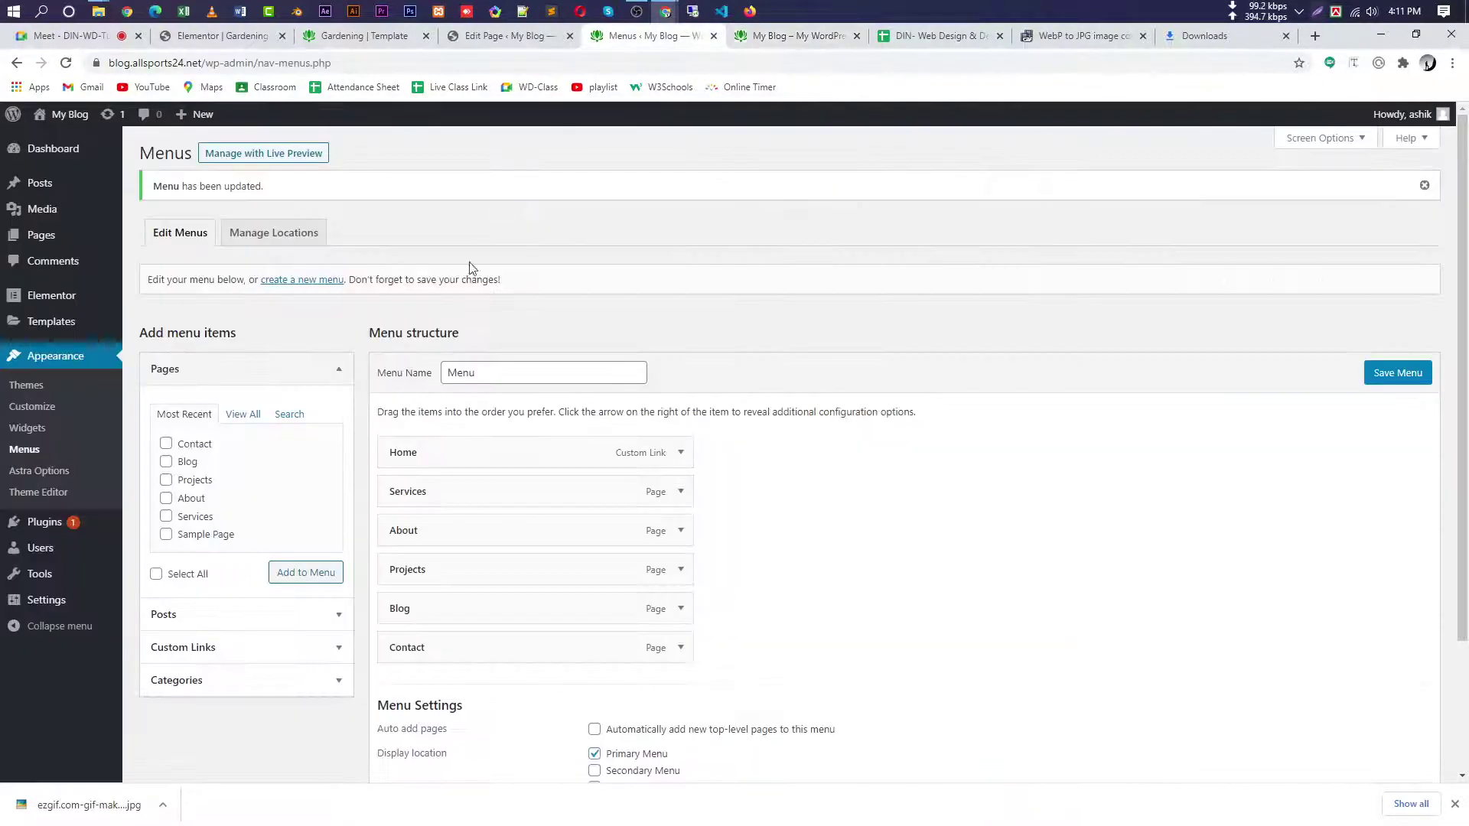
{"action": "mouse_move", "coordinate": [48, 234]}
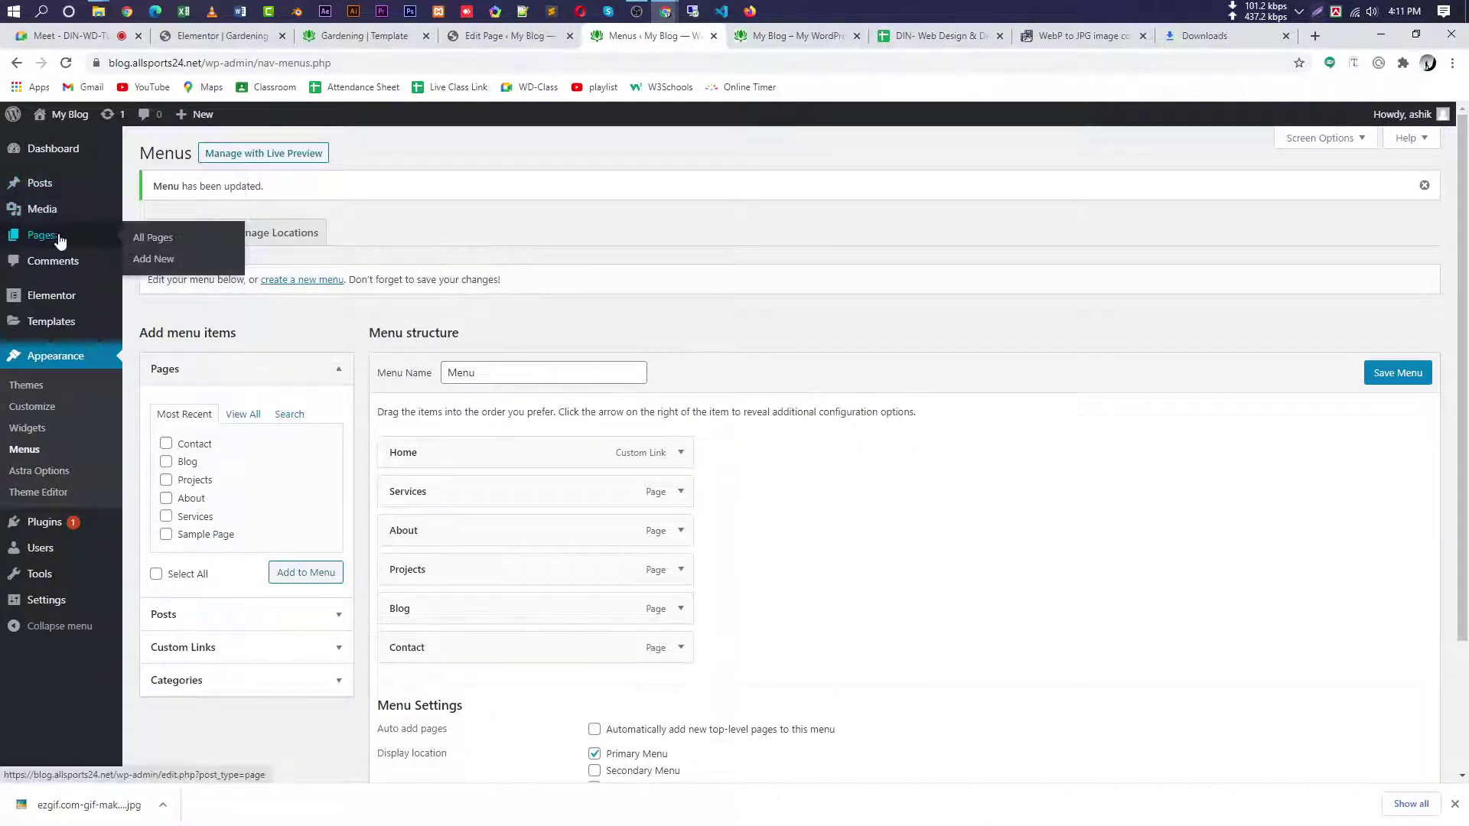
{"action": "right_click", "coordinate": [162, 242]}
{"action": "left_click", "coordinate": [199, 253]}
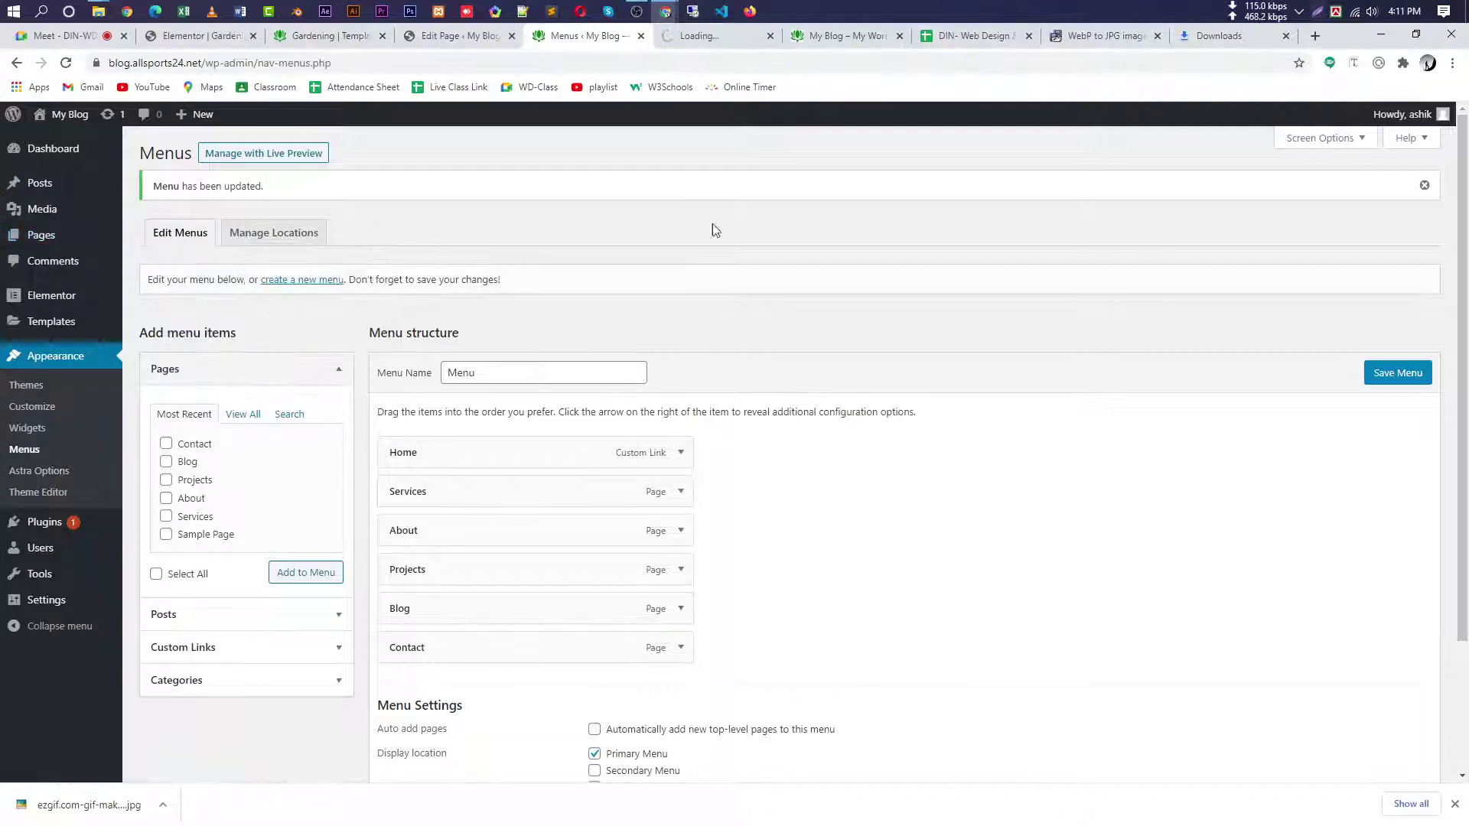
{"action": "left_click", "coordinate": [715, 35]}
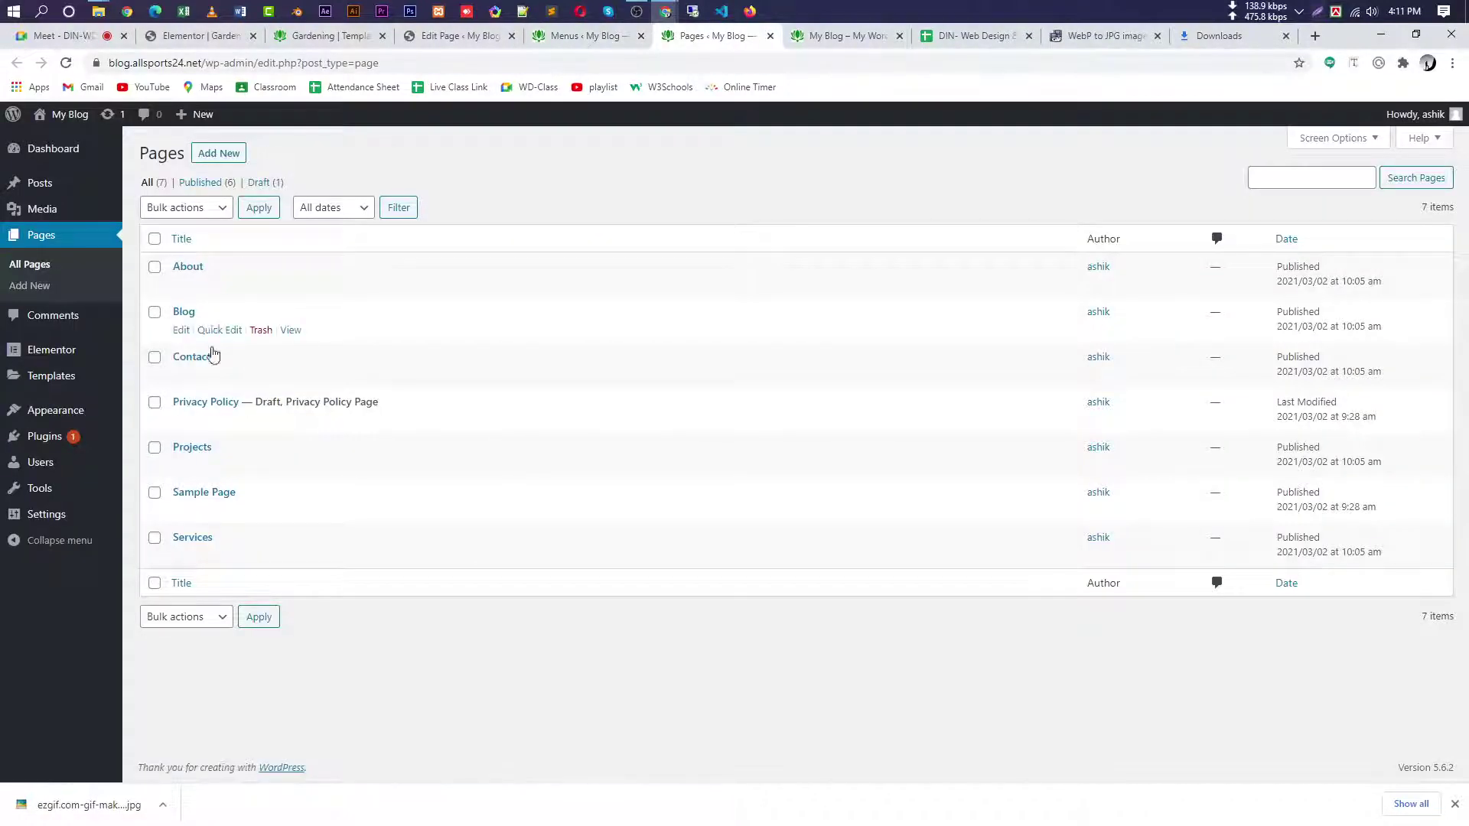
{"action": "left_click", "coordinate": [585, 38]}
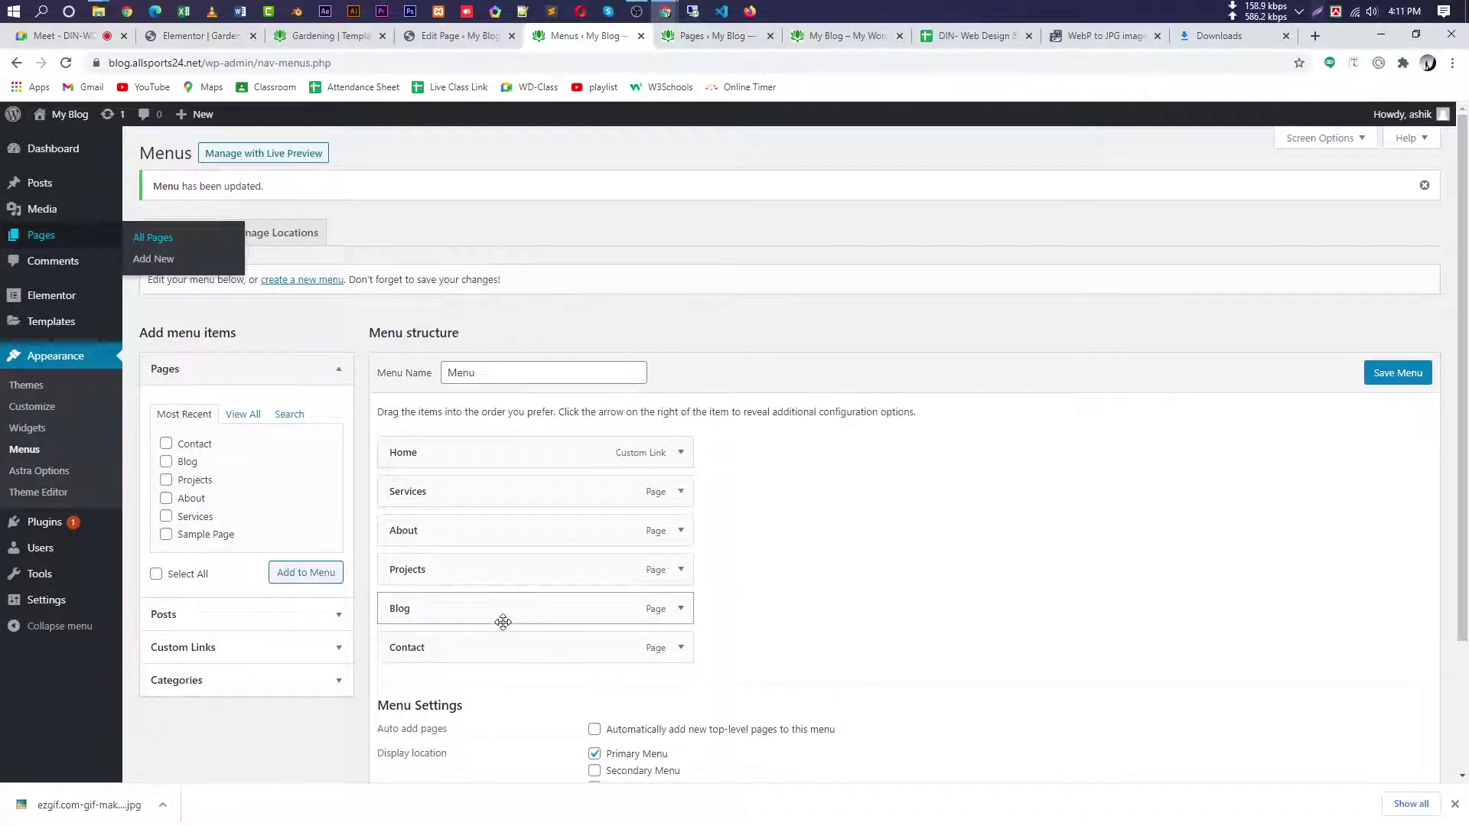
{"action": "left_click", "coordinate": [734, 36]}
{"action": "left_click", "coordinate": [770, 36]}
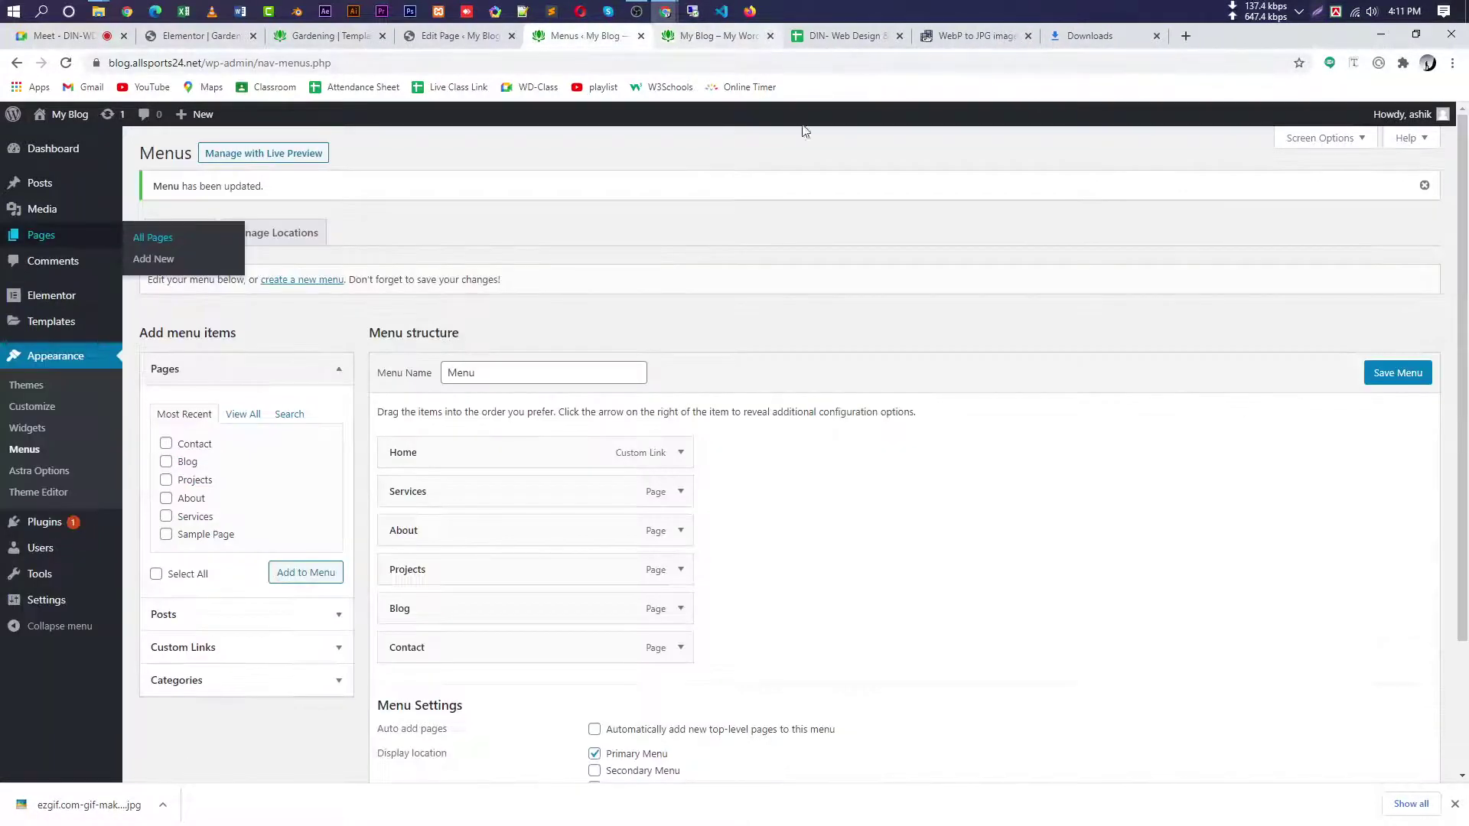
- Remove the menu from the Primary Menu display location and save it
{"action": "left_click", "coordinate": [1400, 365]}
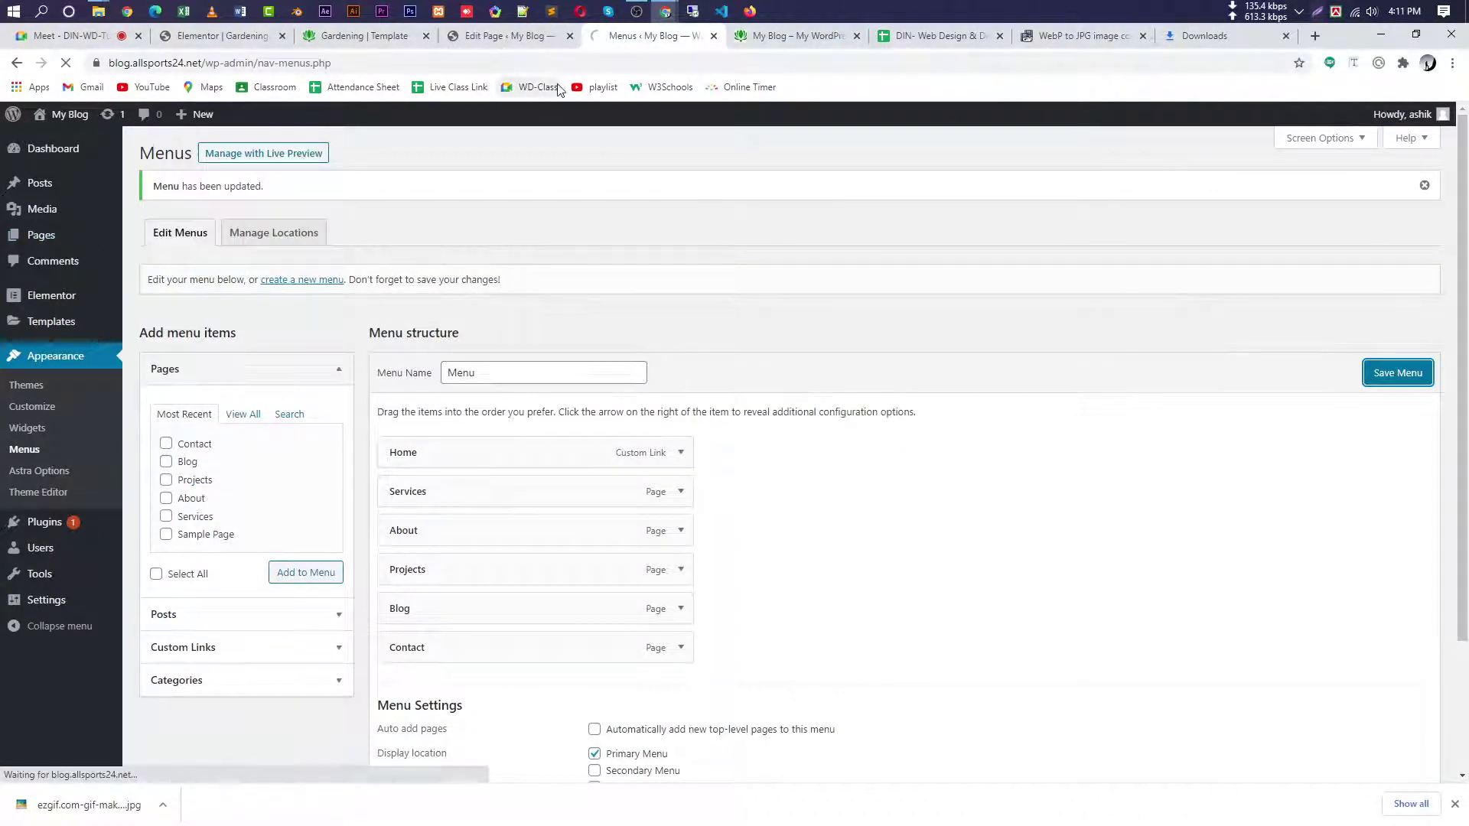
{"action": "scroll", "coordinate": [665, 632], "scroll_direction": "down", "scroll_amount": 3}
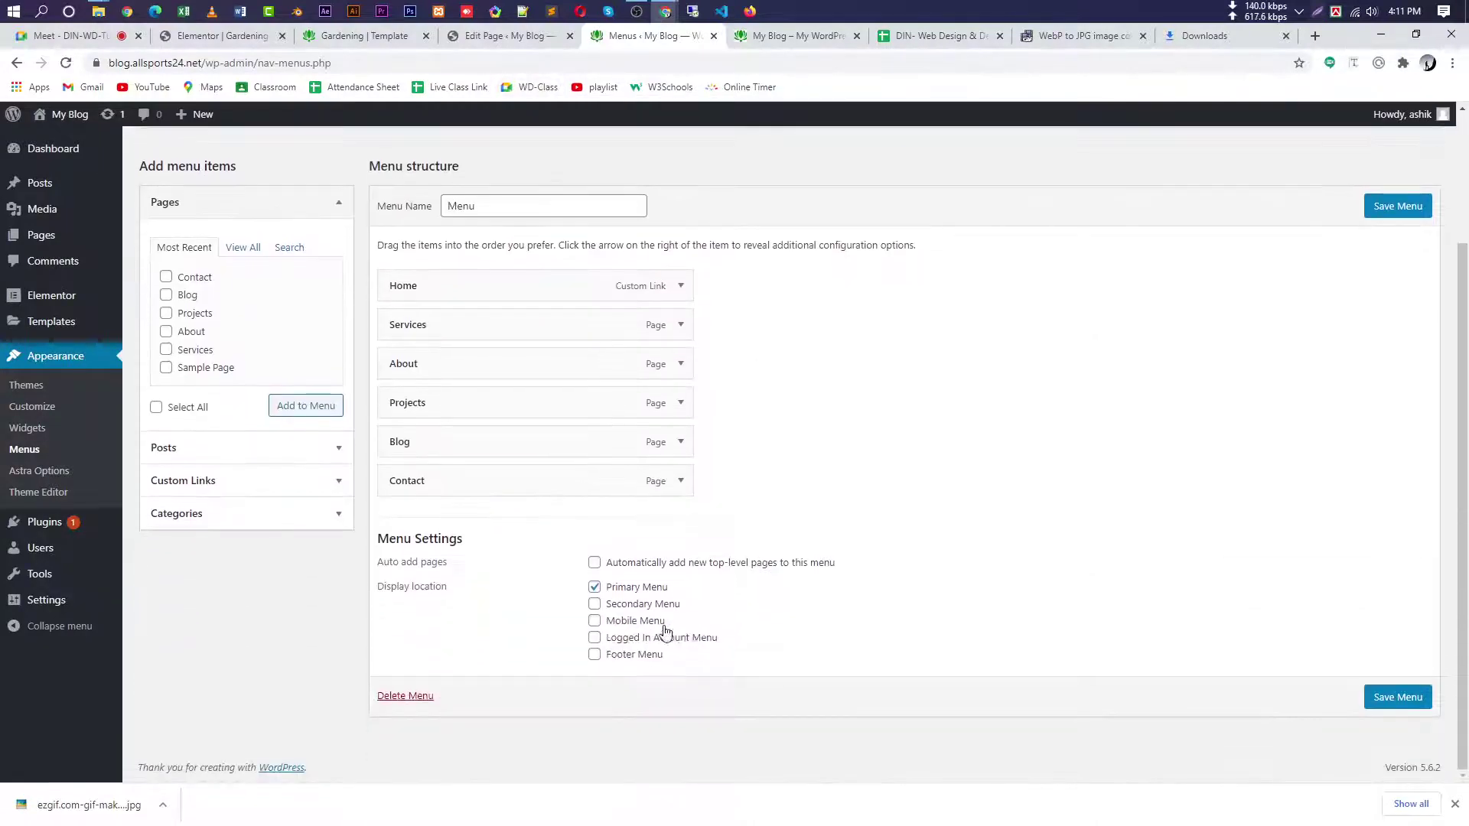
{"action": "left_click", "coordinate": [617, 591]}
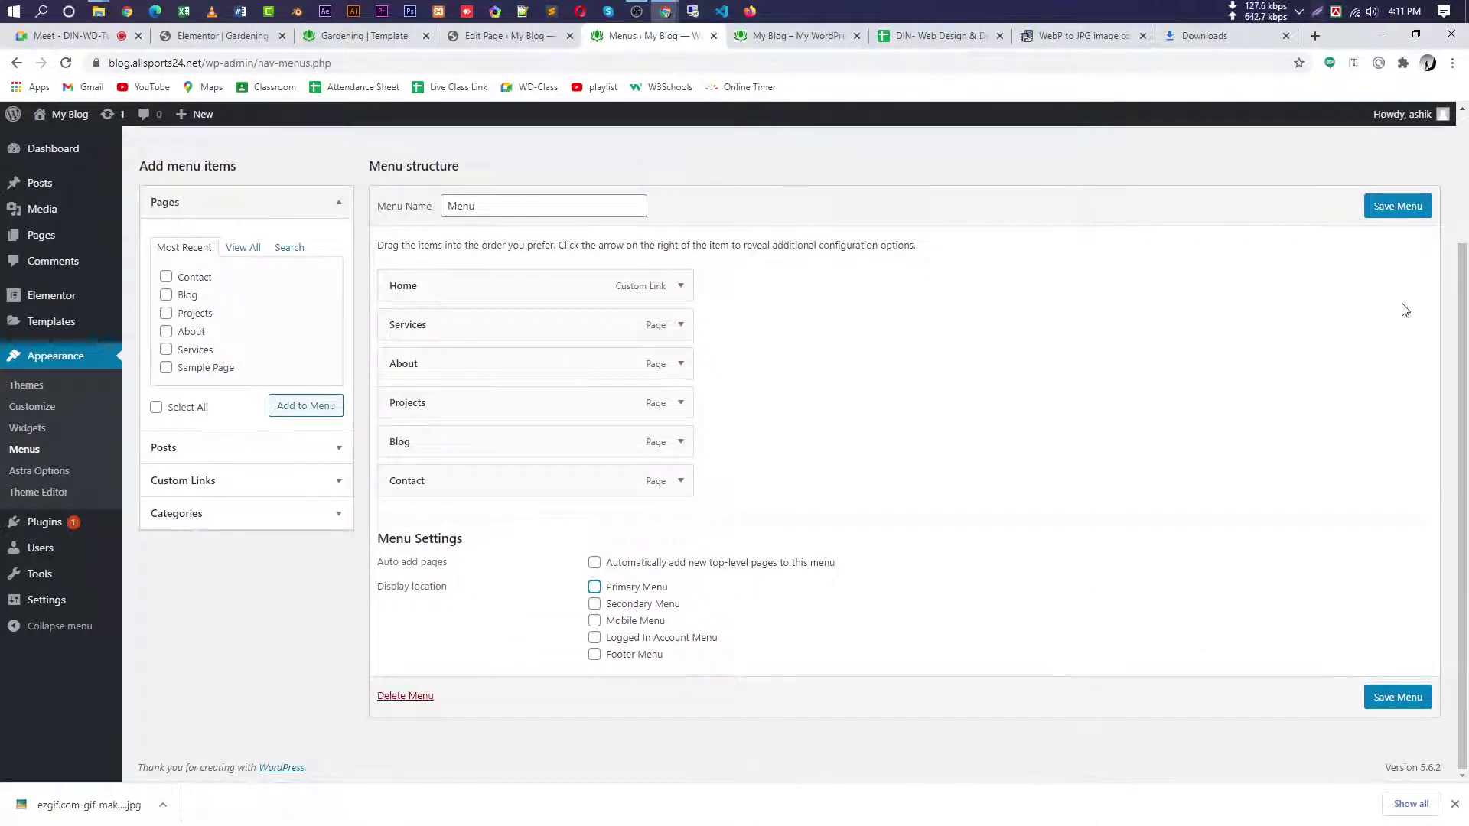
{"action": "left_click", "coordinate": [1400, 206]}
- Reload the live blog to check its header navigation without an assigned primary menu
{"action": "left_click", "coordinate": [796, 36]}
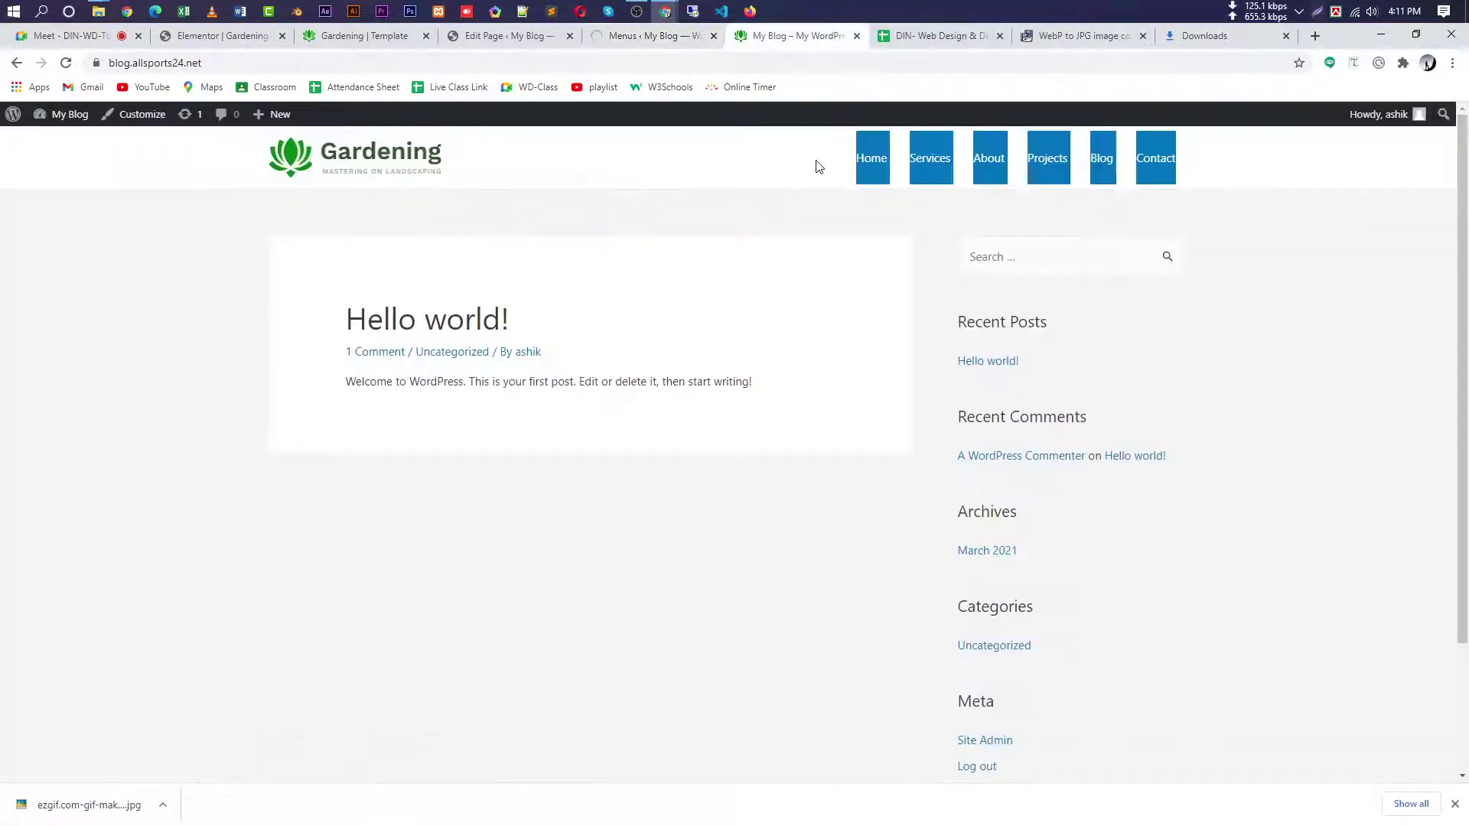
{"action": "left_click", "coordinate": [64, 64]}
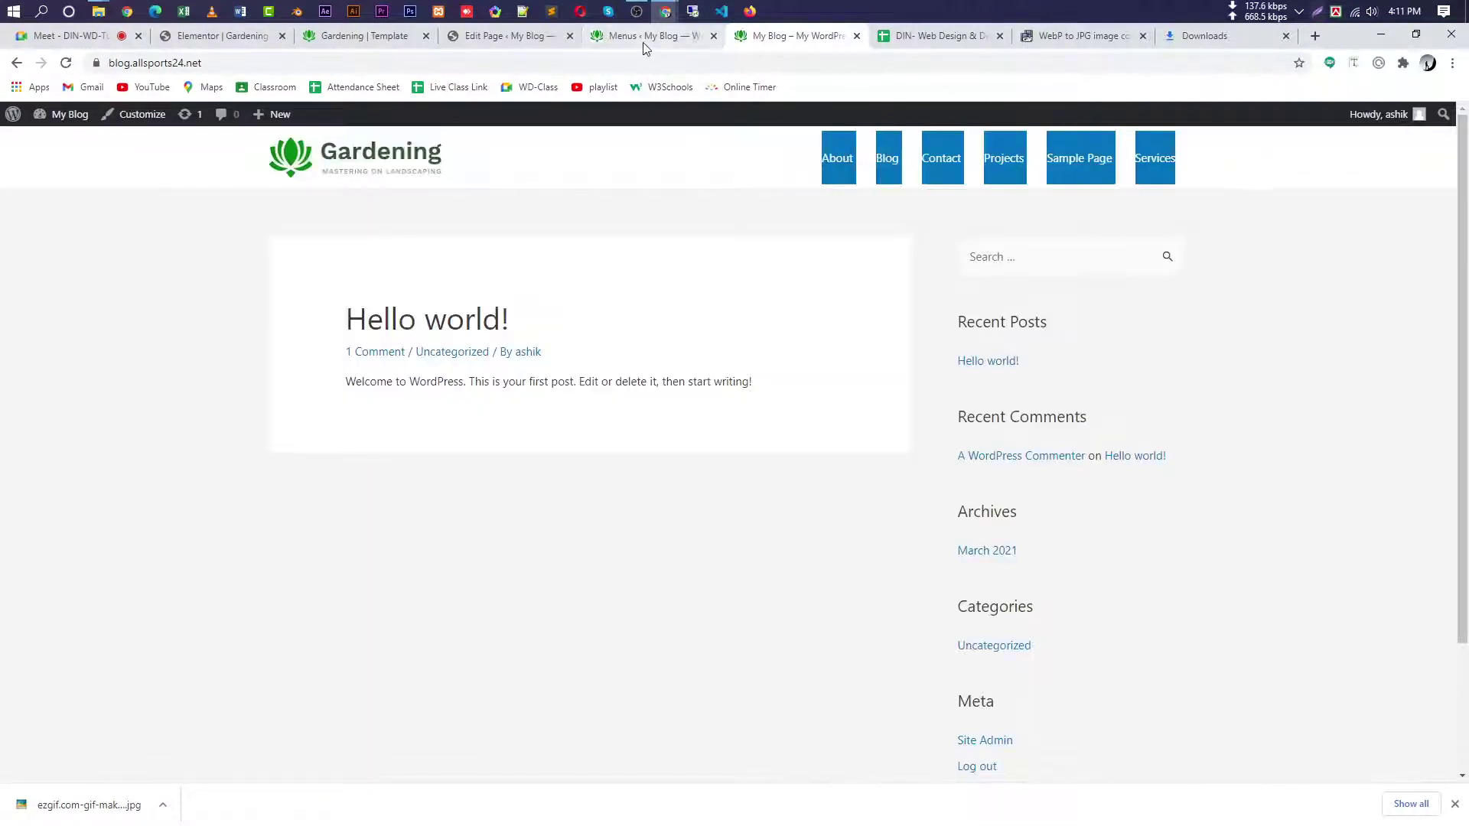
{"action": "left_click", "coordinate": [66, 63]}
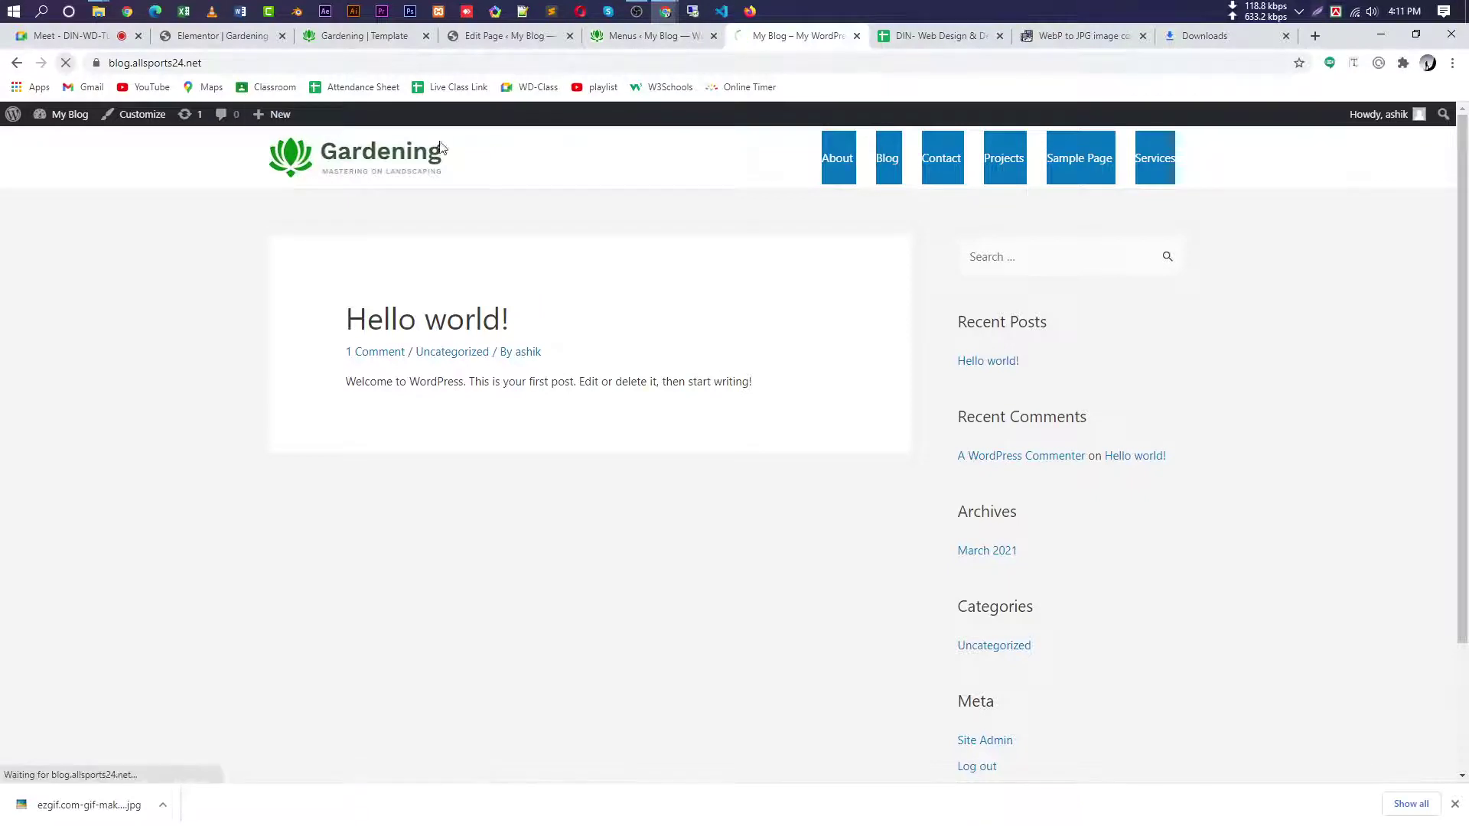
- Create a new menu named Primary Menu, assign it to the Primary Menu display location, and save it
{"action": "left_click", "coordinate": [647, 36]}
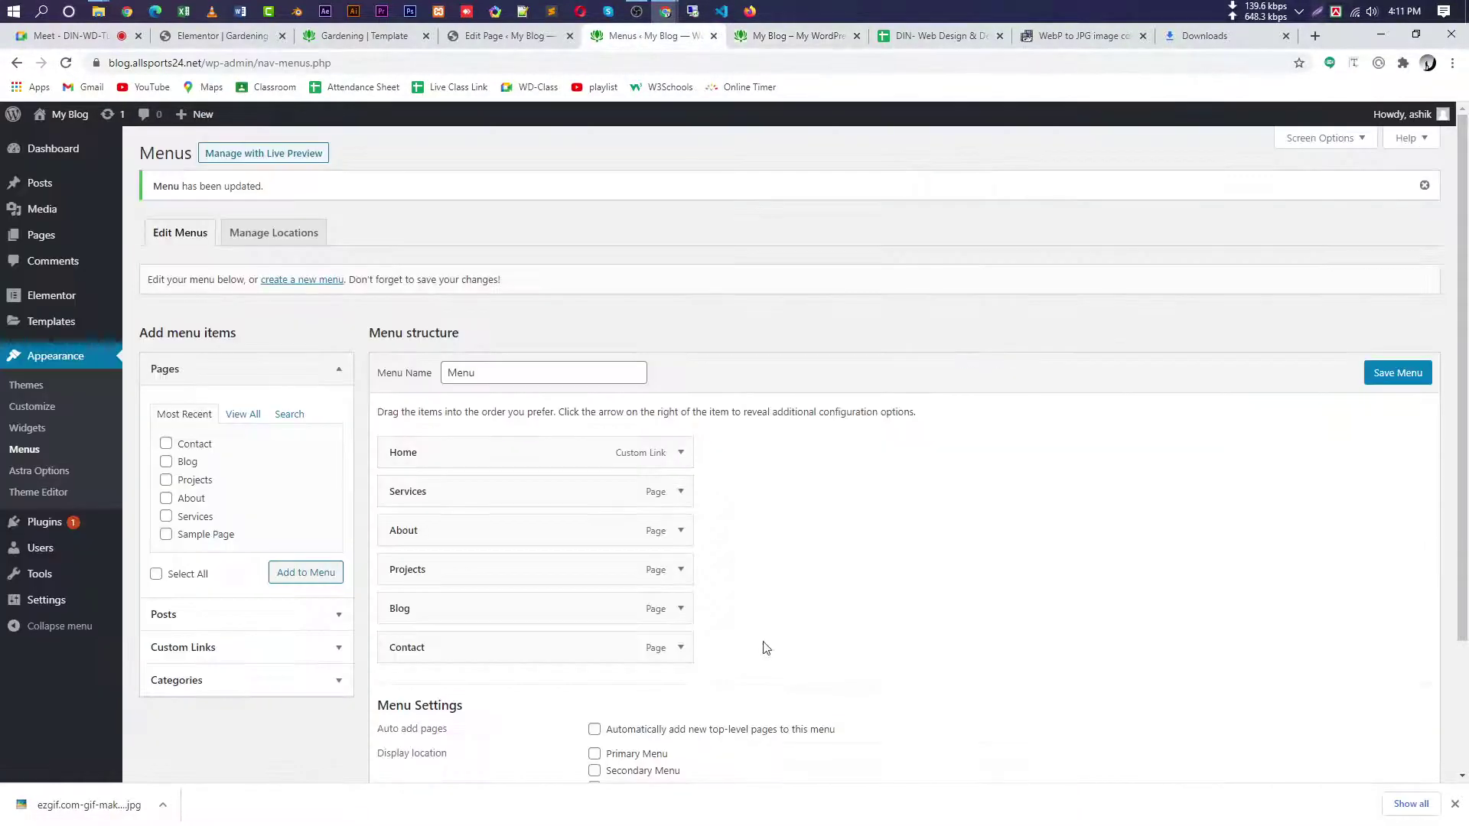
{"action": "scroll", "coordinate": [765, 647], "scroll_direction": "down", "scroll_amount": 3}
{"action": "triple_click", "coordinate": [655, 589]}
{"action": "scroll", "coordinate": [1410, 289], "scroll_direction": "up", "scroll_amount": 2}
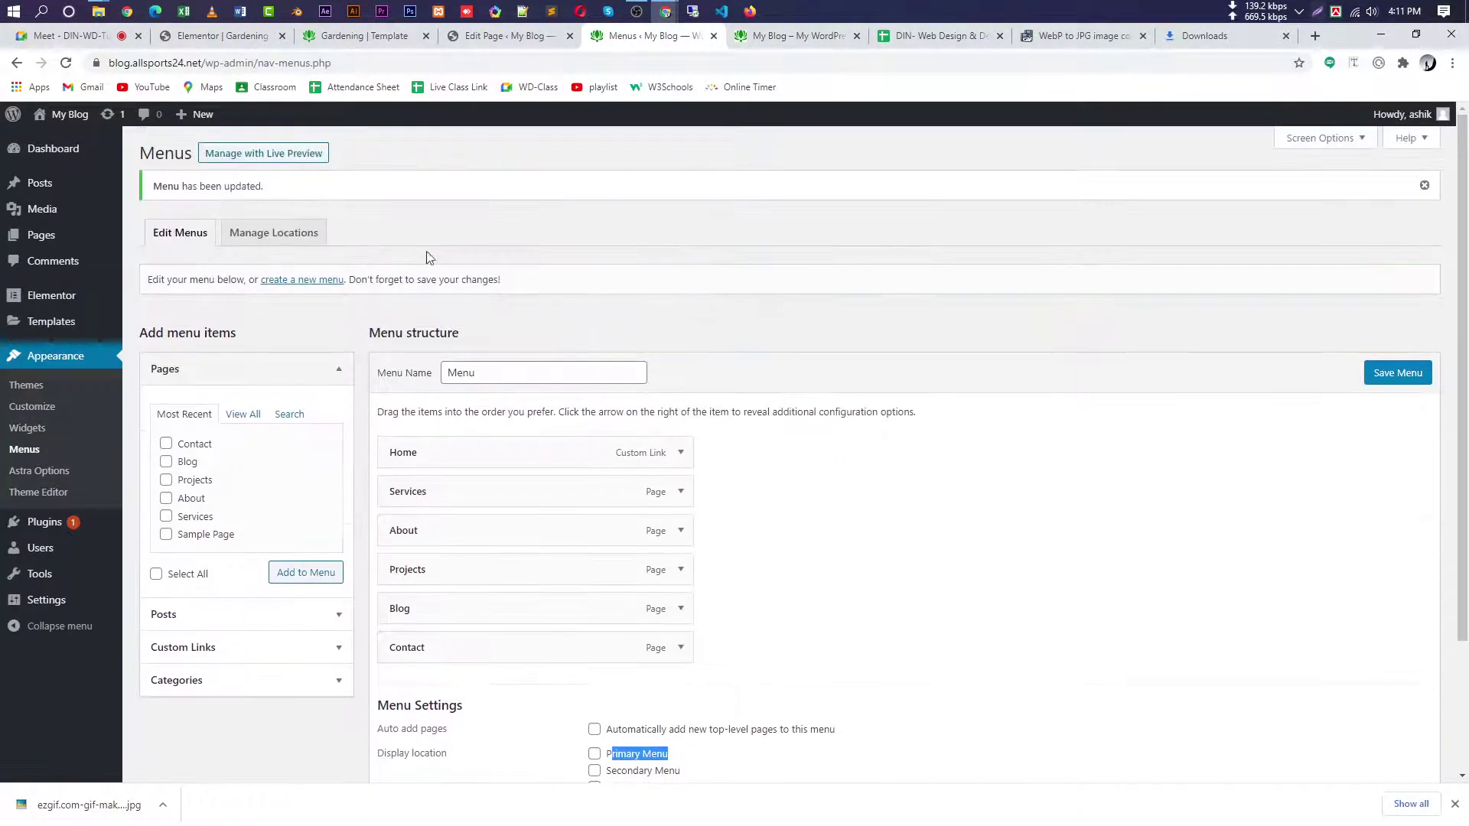
{"action": "left_click", "coordinate": [306, 280]}
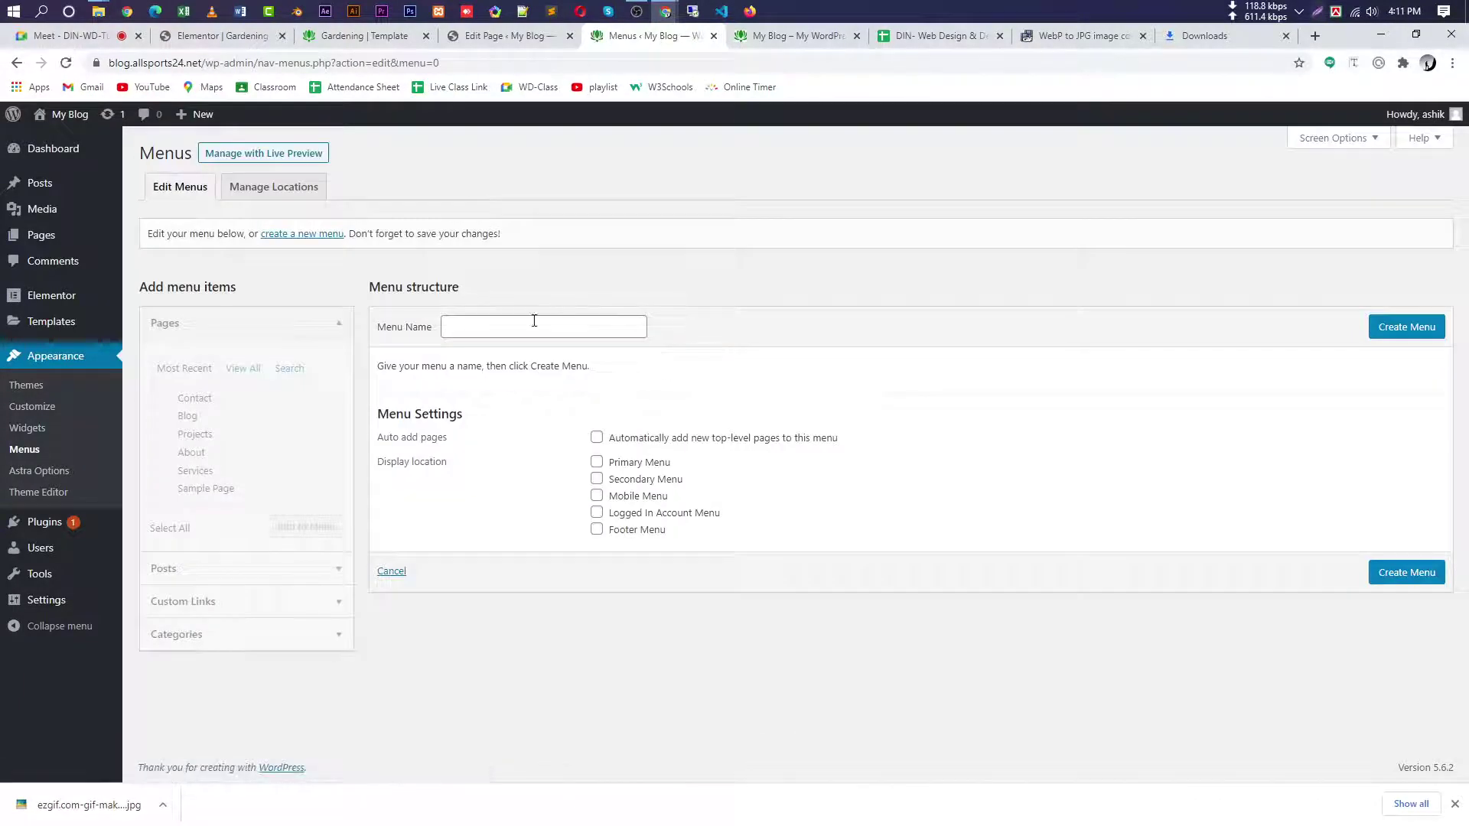
{"action": "left_click", "coordinate": [534, 321]}
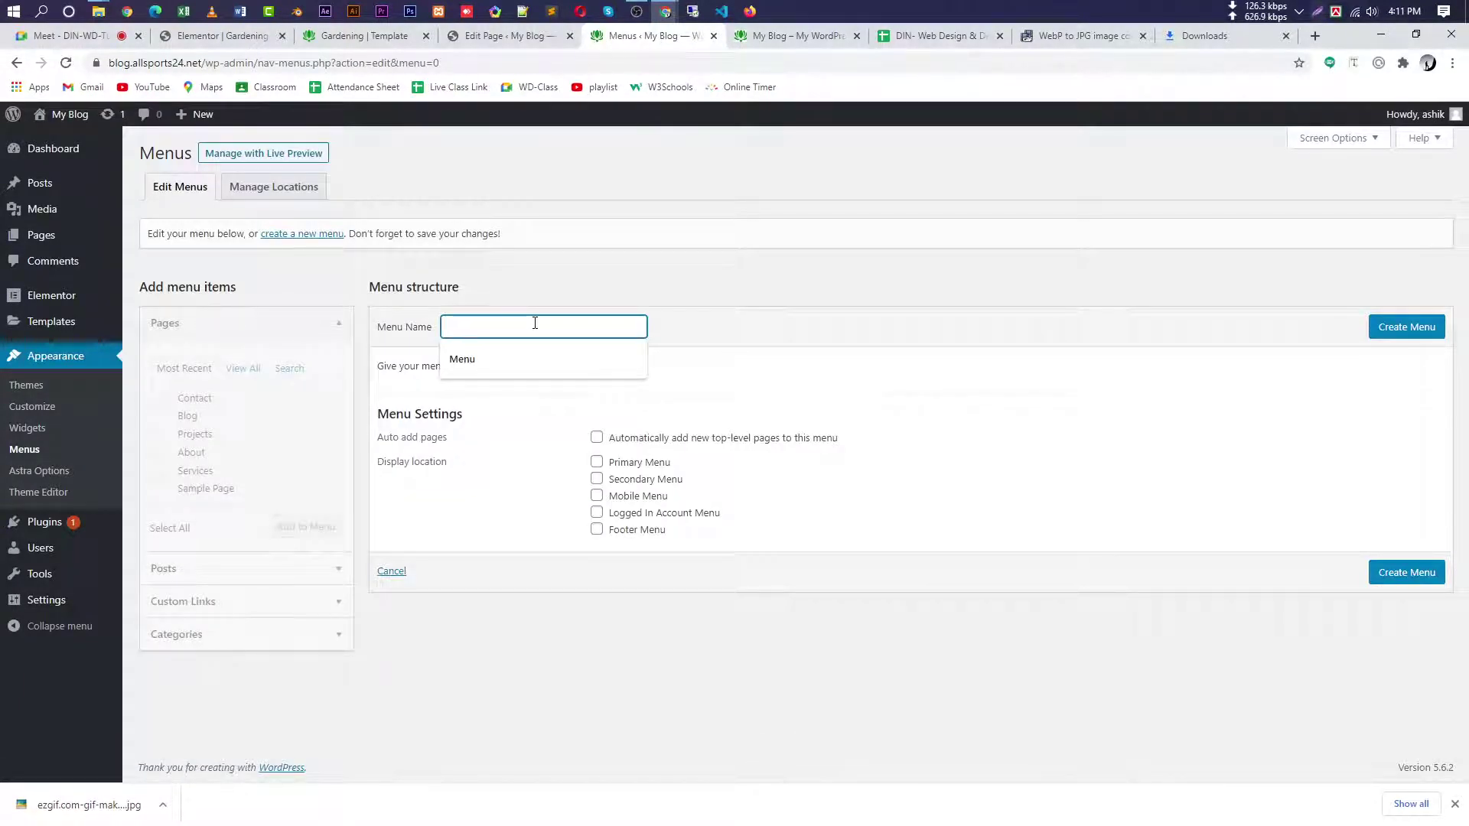
{"action": "left_click_drag", "start_coordinate": [672, 462], "coordinate": [608, 461]}
{"action": "key", "text": "ctrl+c"}
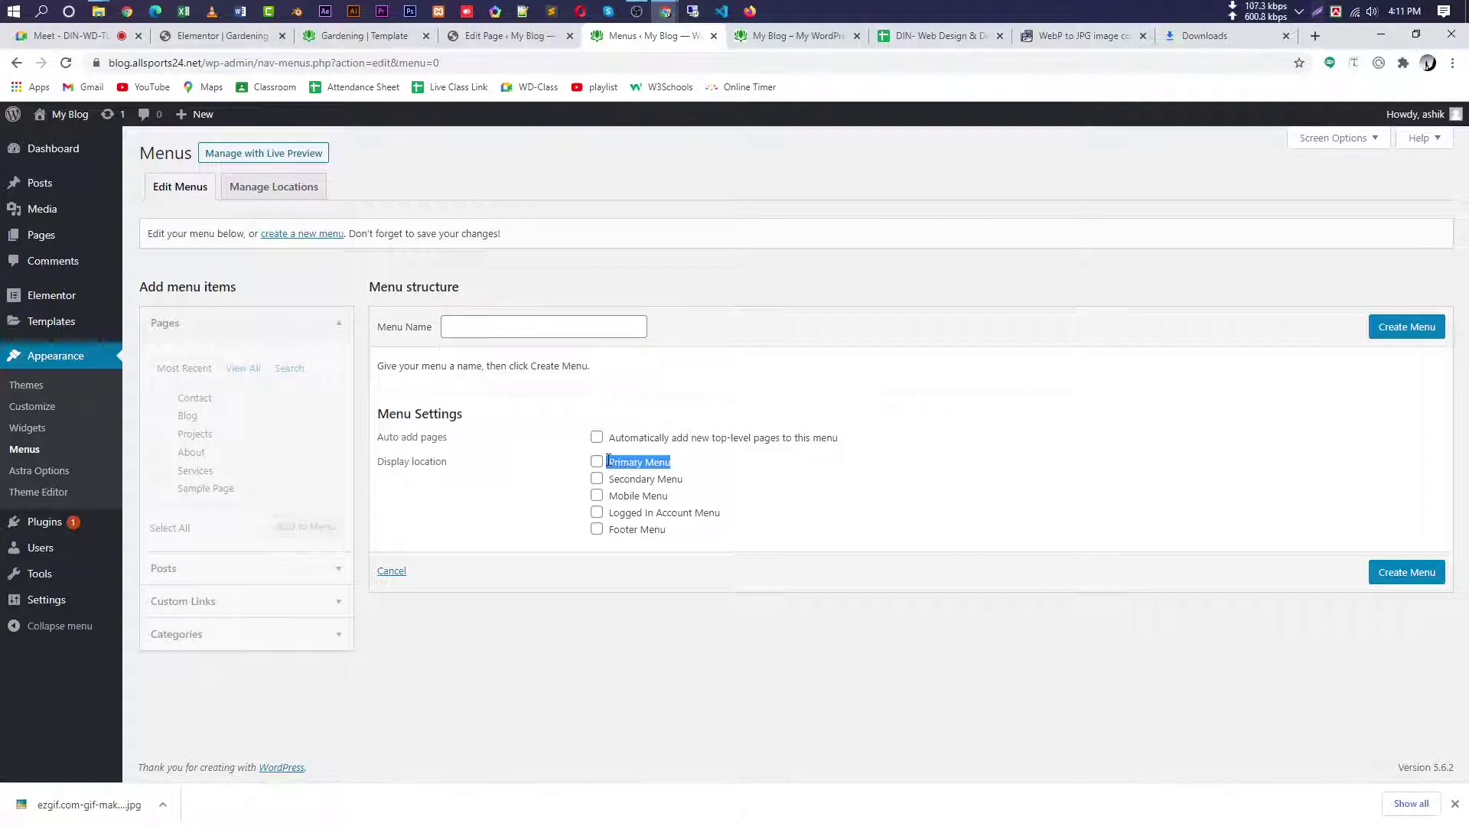
{"action": "left_click", "coordinate": [582, 329]}
{"action": "key", "text": "ctrl+v"}
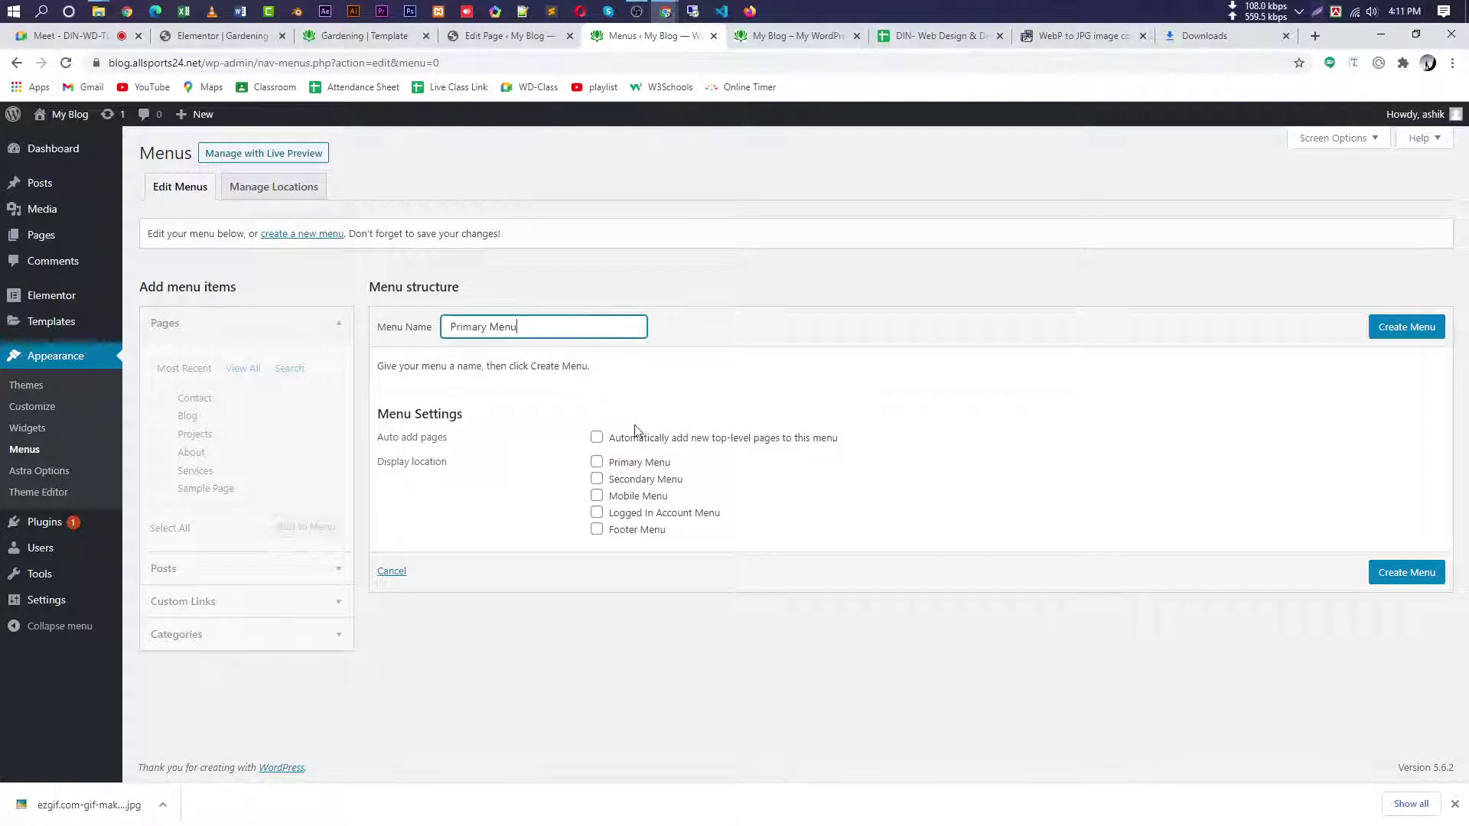
{"action": "left_click", "coordinate": [597, 462]}
{"action": "left_click", "coordinate": [1385, 329]}
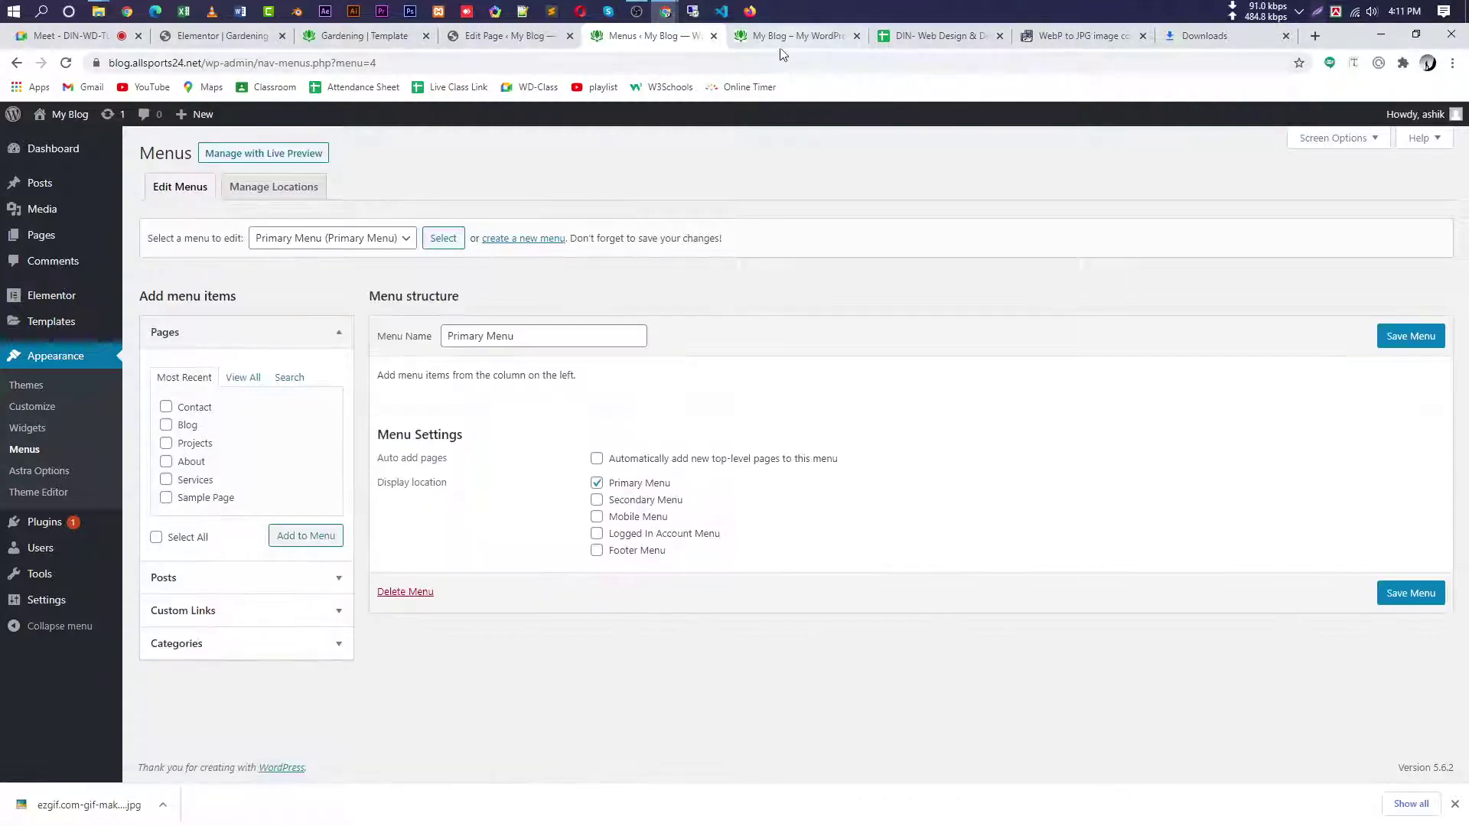
{"action": "left_click", "coordinate": [1388, 342]}
- Reload the live blog to check the header with the new, empty menu assigned
{"action": "left_click", "coordinate": [752, 38]}
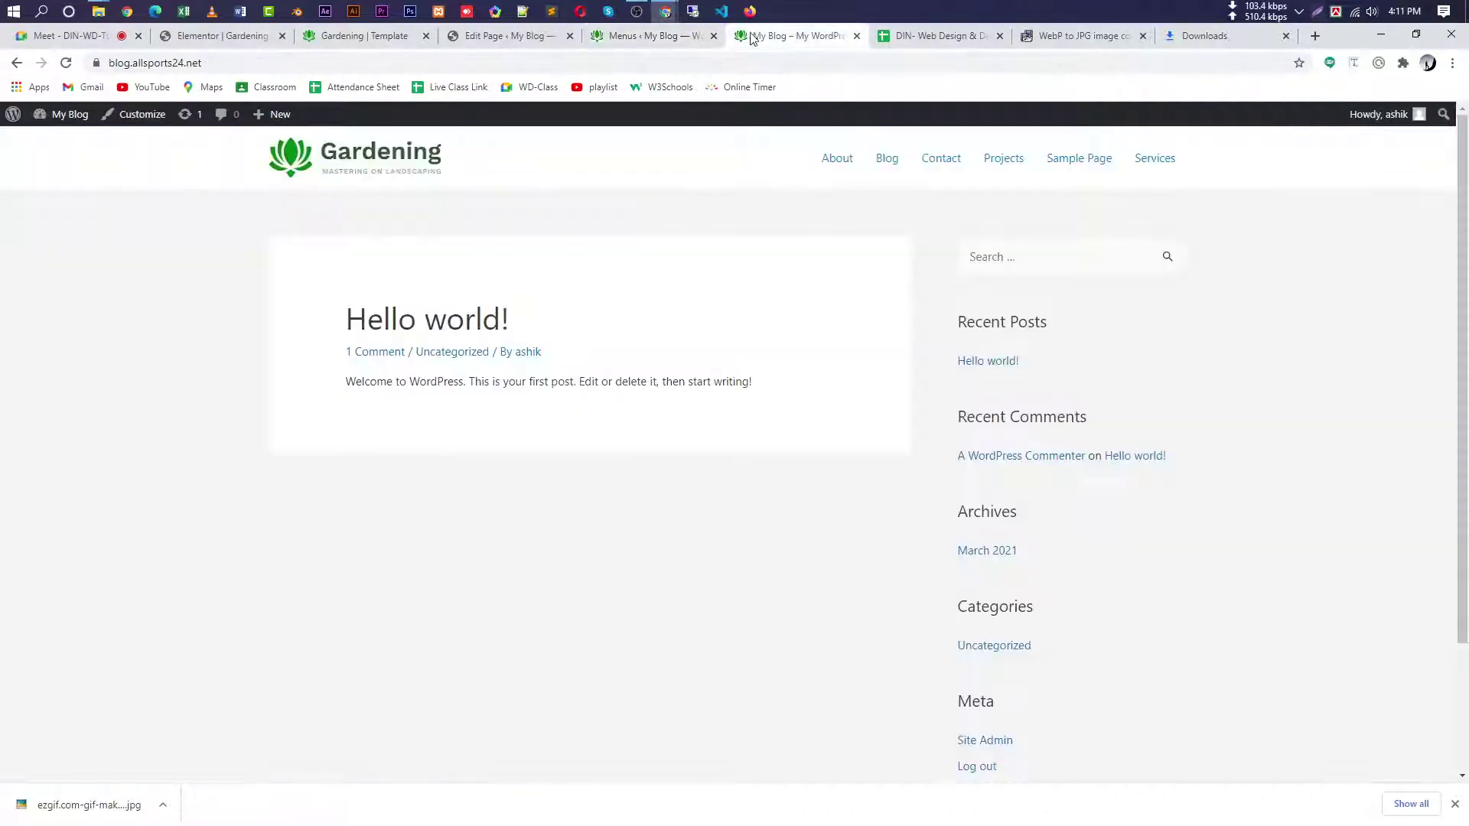
{"action": "left_click", "coordinate": [66, 62]}
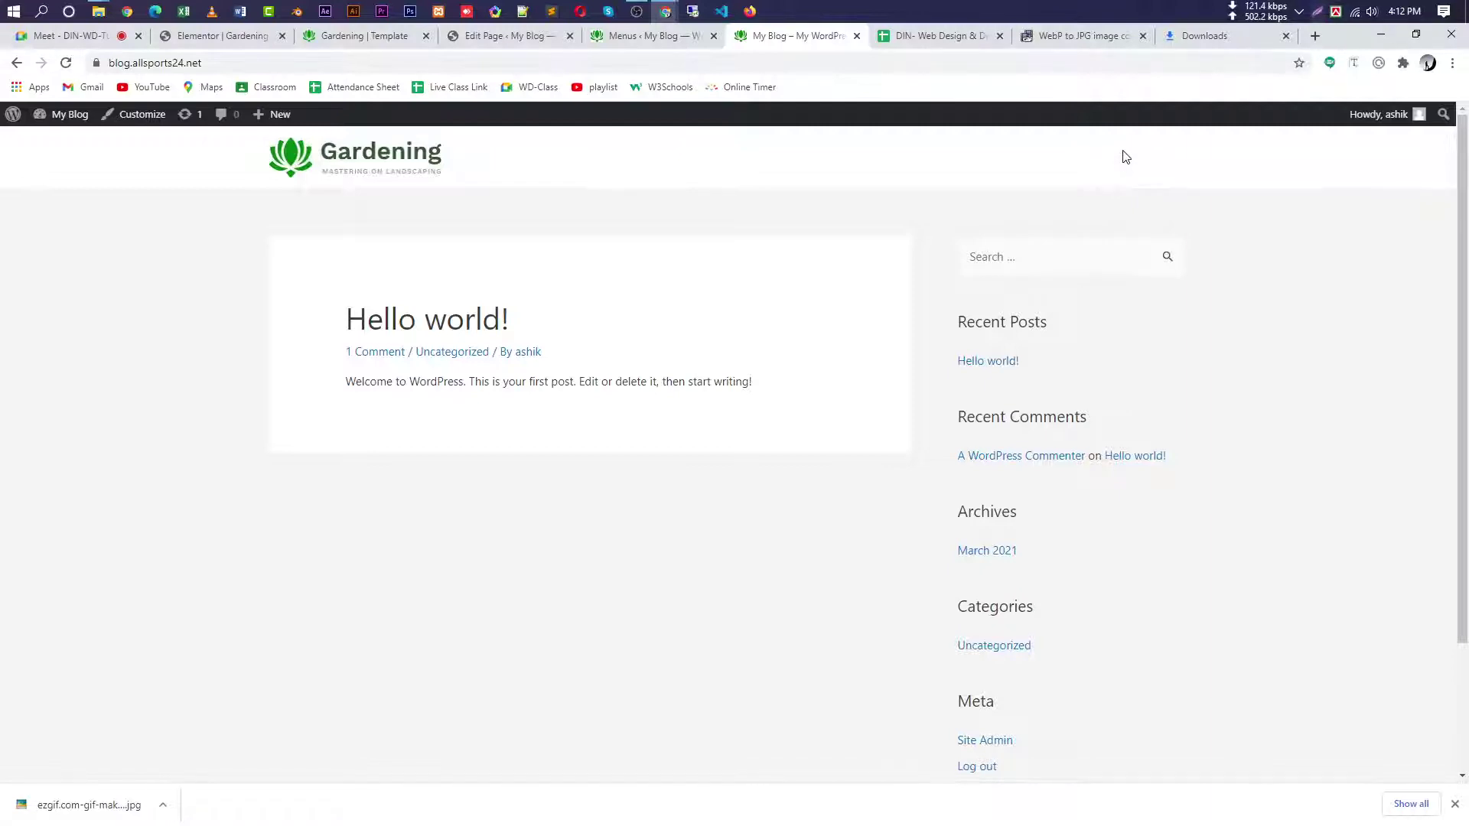
- Open the menu named Menu for editing, assign it to the Primary Menu display location, and save it
{"action": "left_click", "coordinate": [624, 36]}
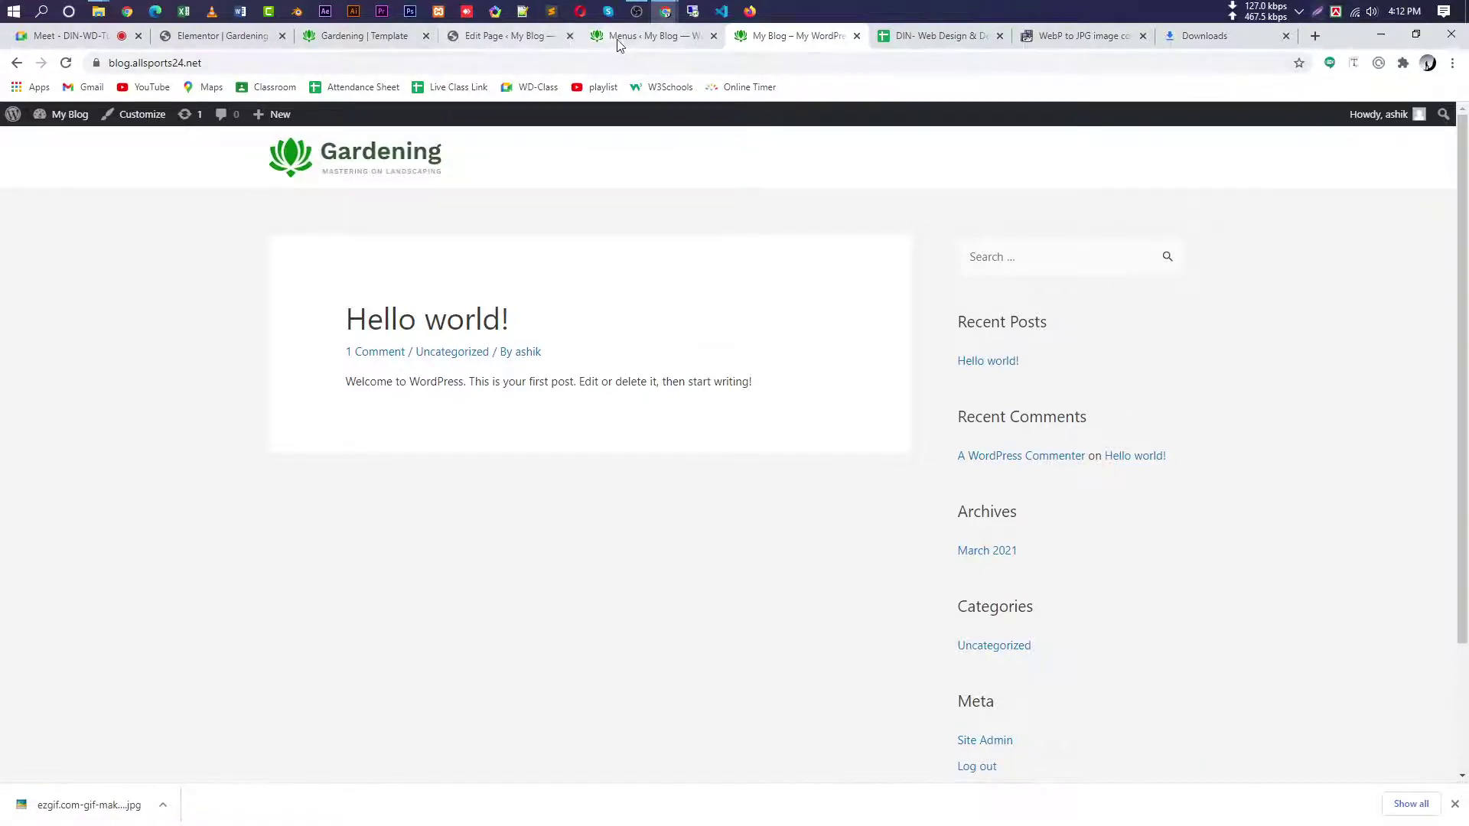
{"action": "left_click", "coordinate": [384, 289]}
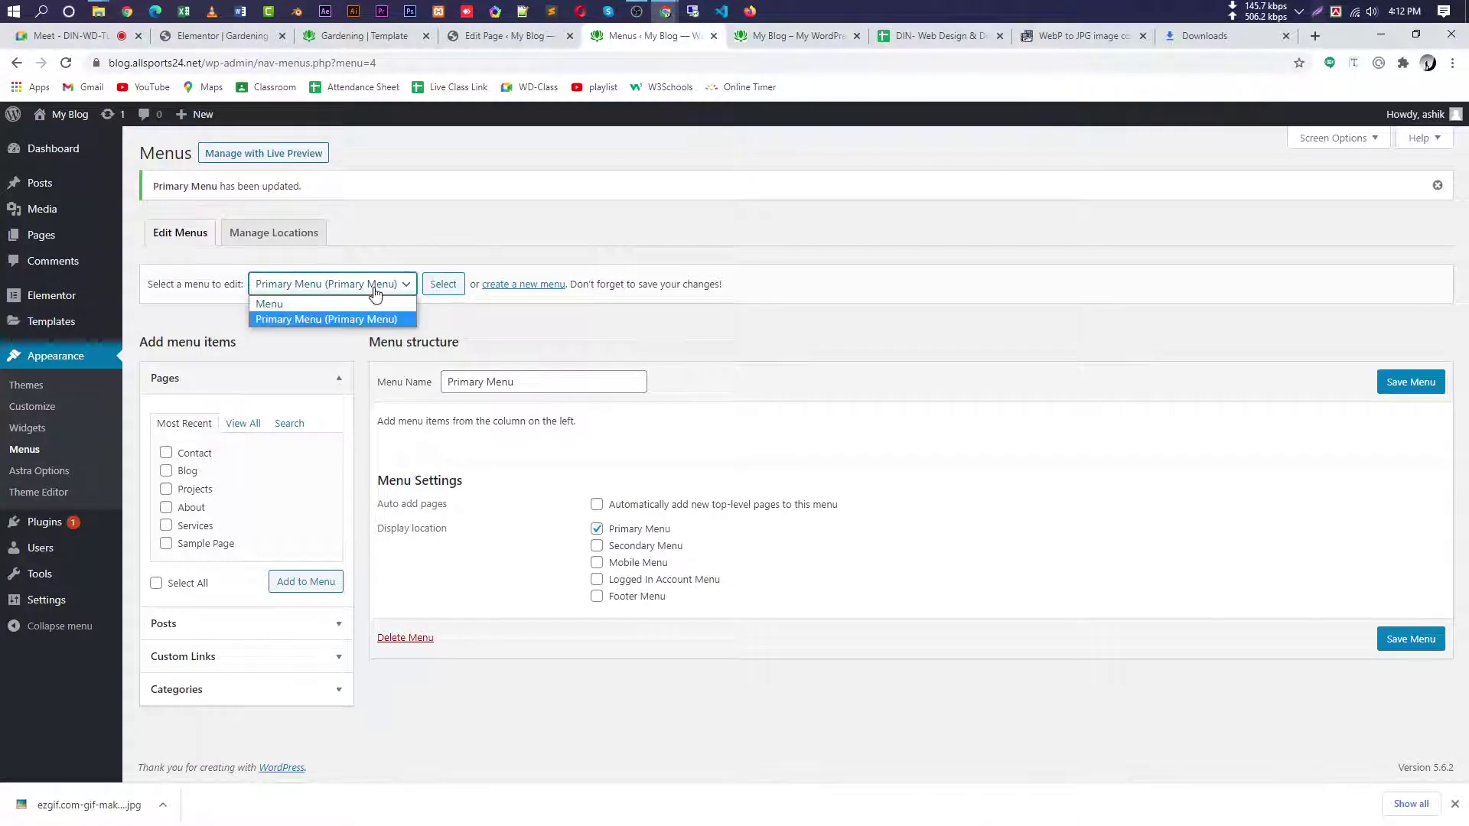
{"action": "left_click", "coordinate": [360, 300]}
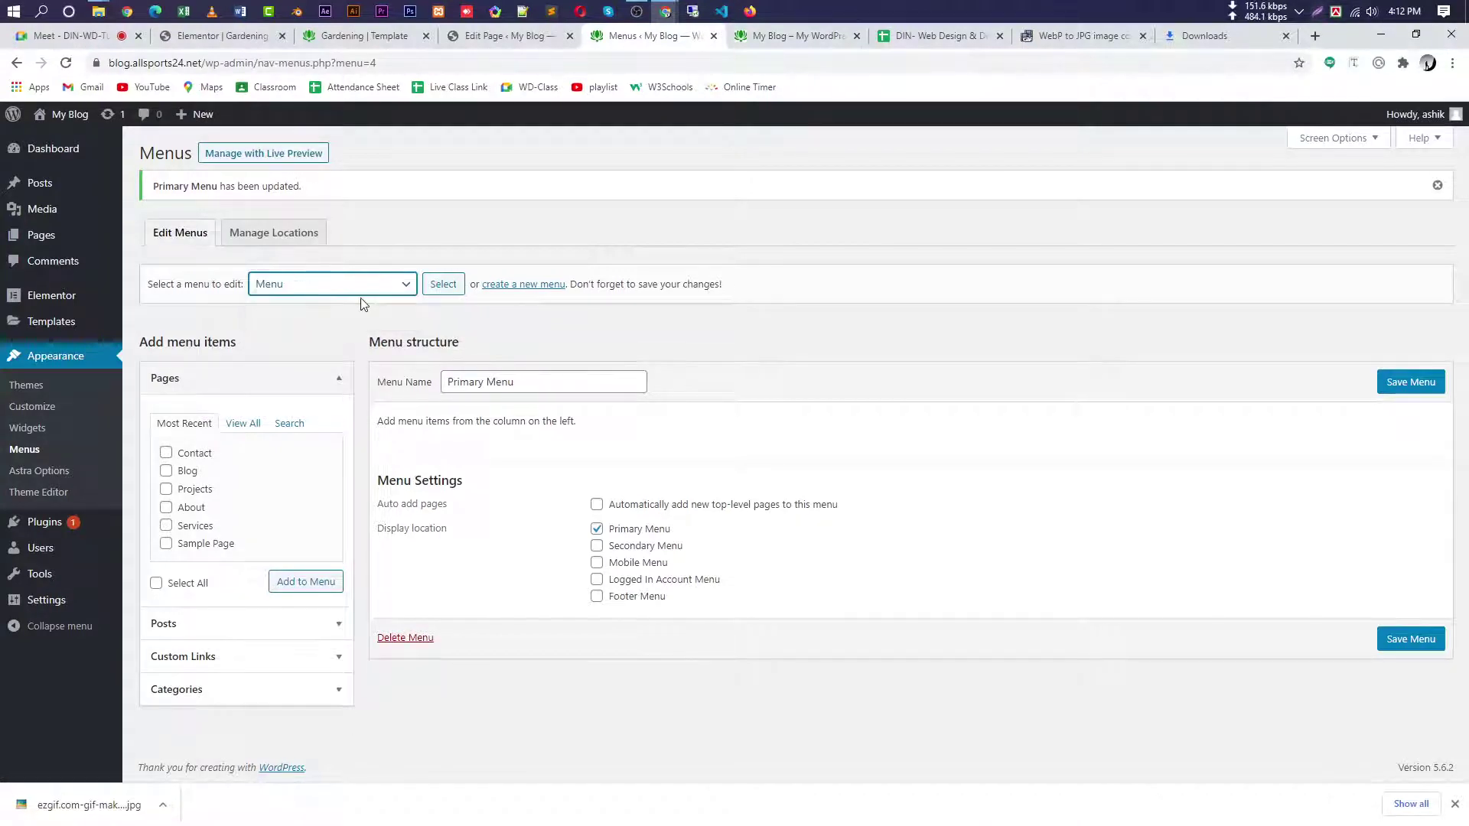
{"action": "left_click", "coordinate": [441, 285]}
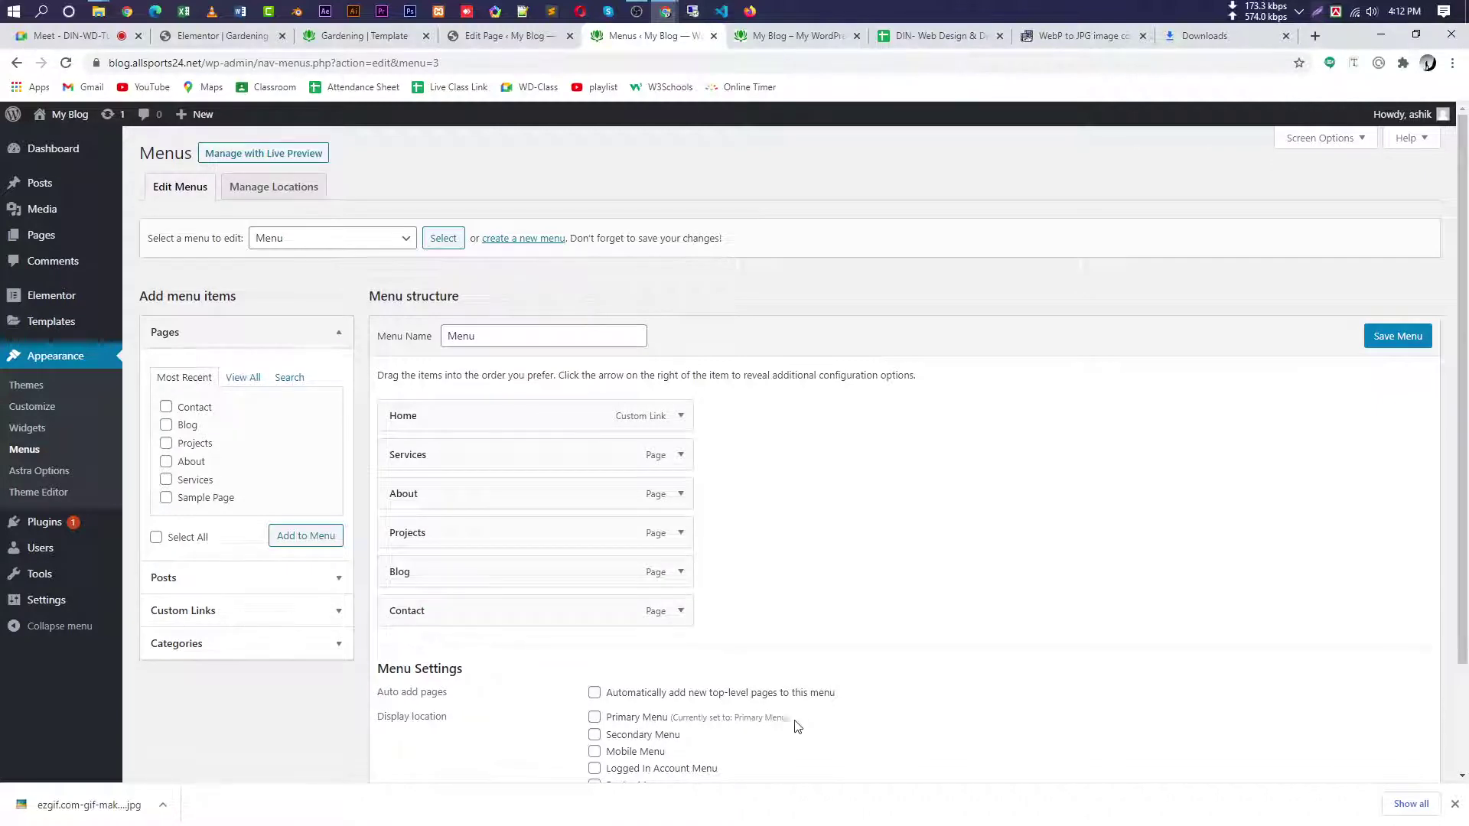
{"action": "left_click_drag", "start_coordinate": [795, 725], "coordinate": [671, 720]}
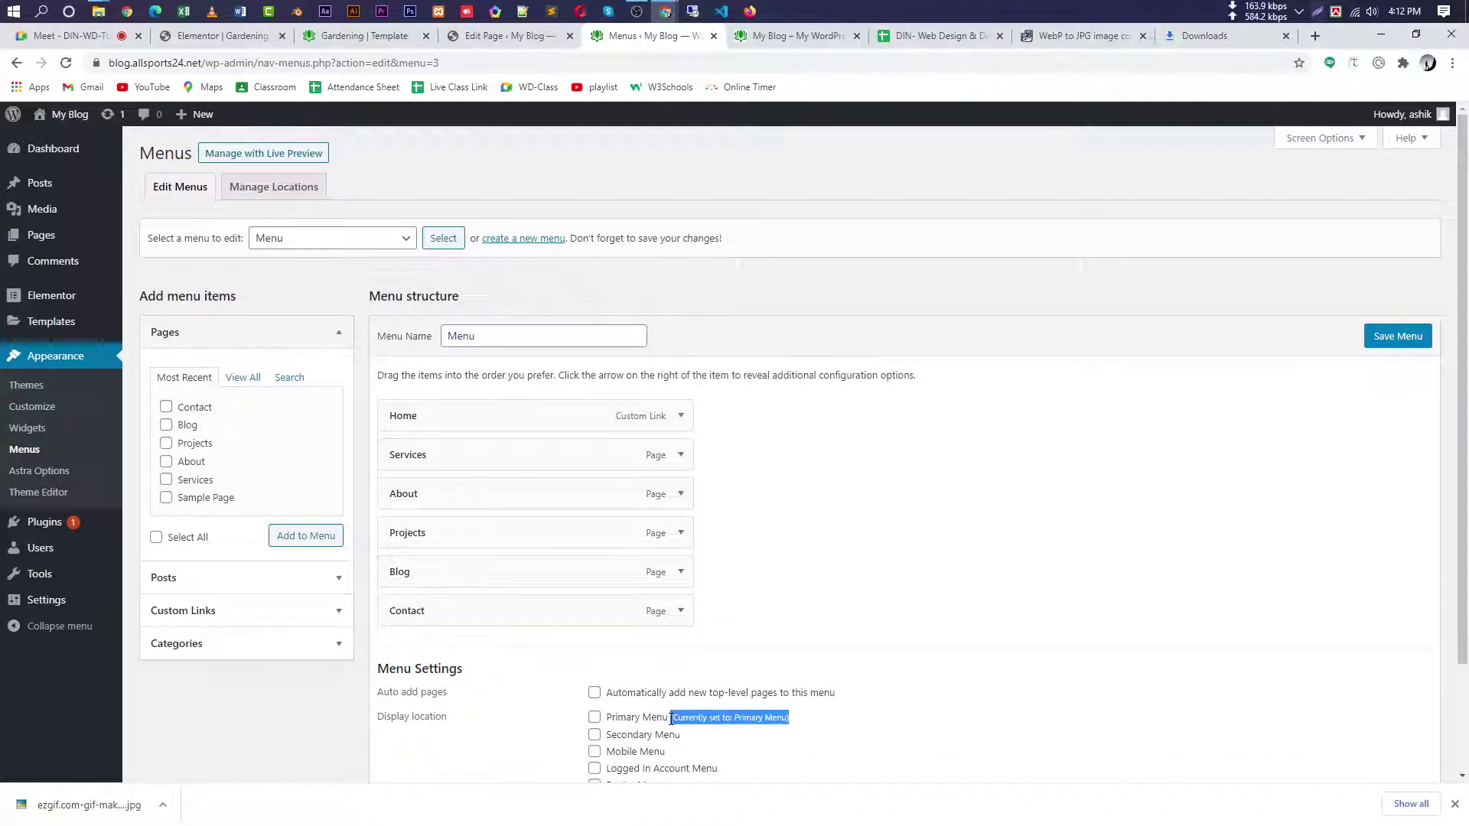
{"action": "left_click", "coordinate": [629, 724]}
{"action": "left_click", "coordinate": [1374, 339]}
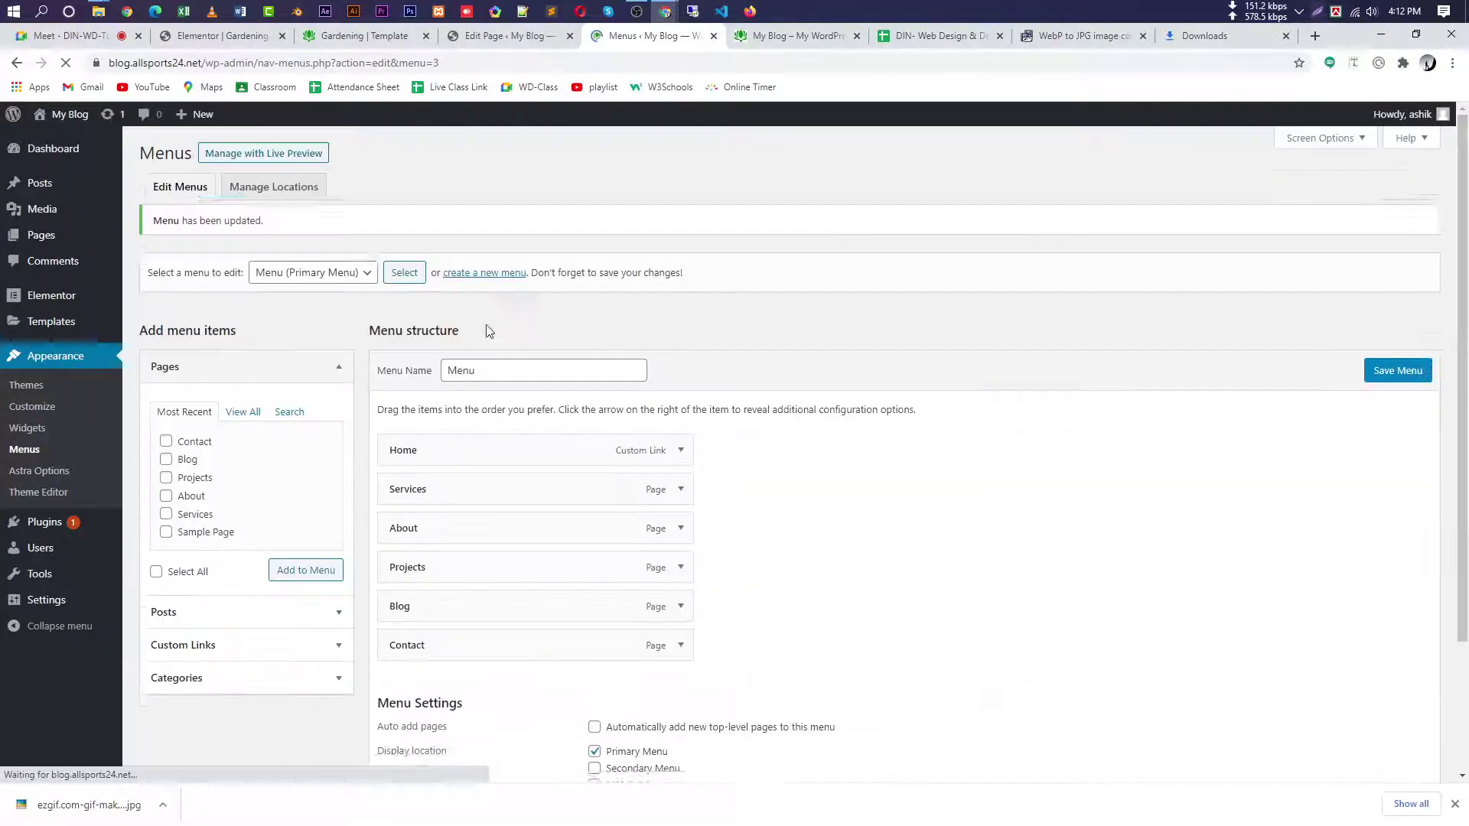
{"action": "left_click", "coordinate": [360, 283]}
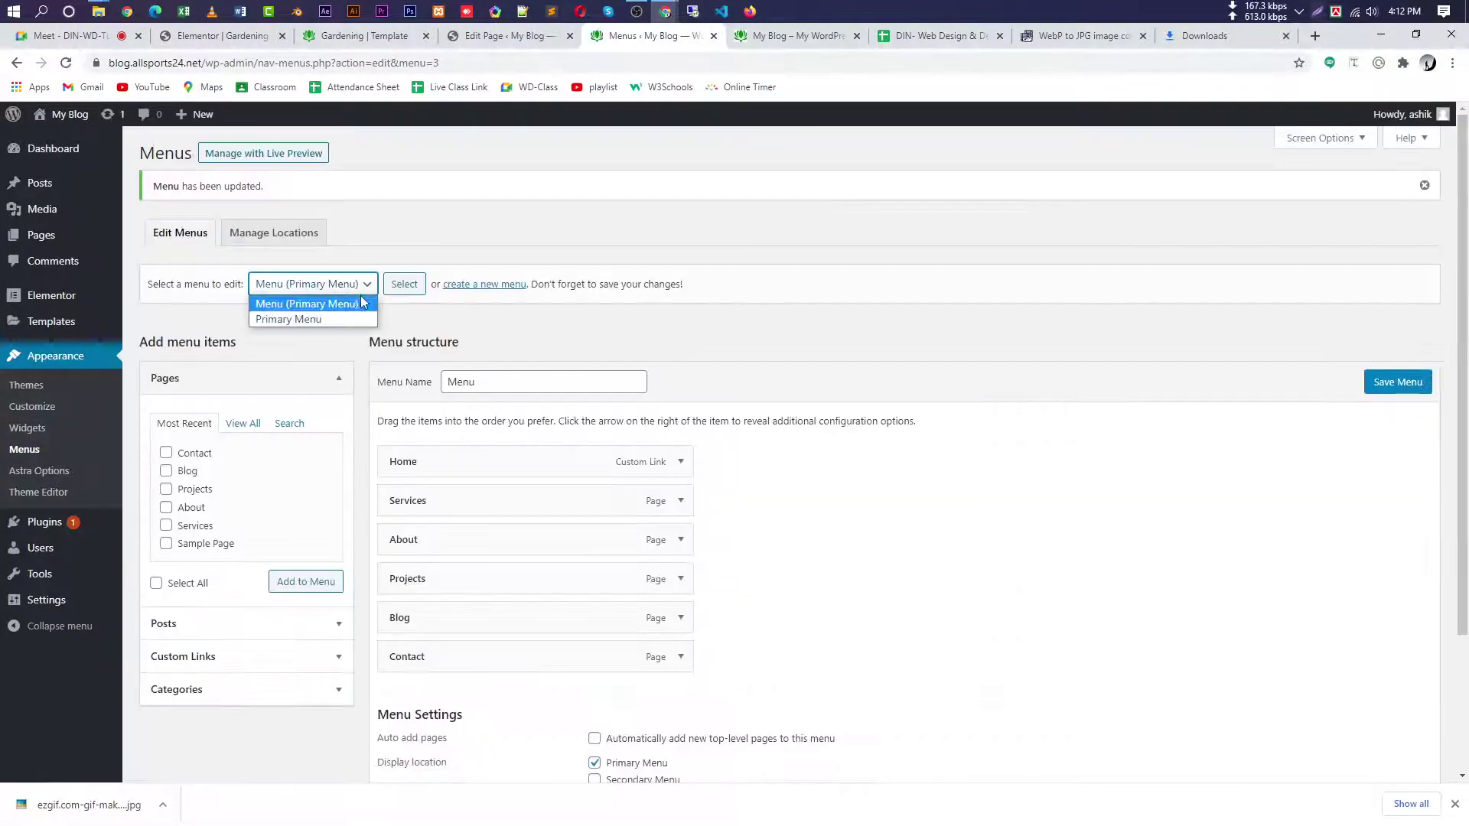
{"action": "left_click", "coordinate": [737, 301]}
- Reload the live blog to check the header's logo and navigation with the reassigned menu
{"action": "left_click", "coordinate": [789, 38]}
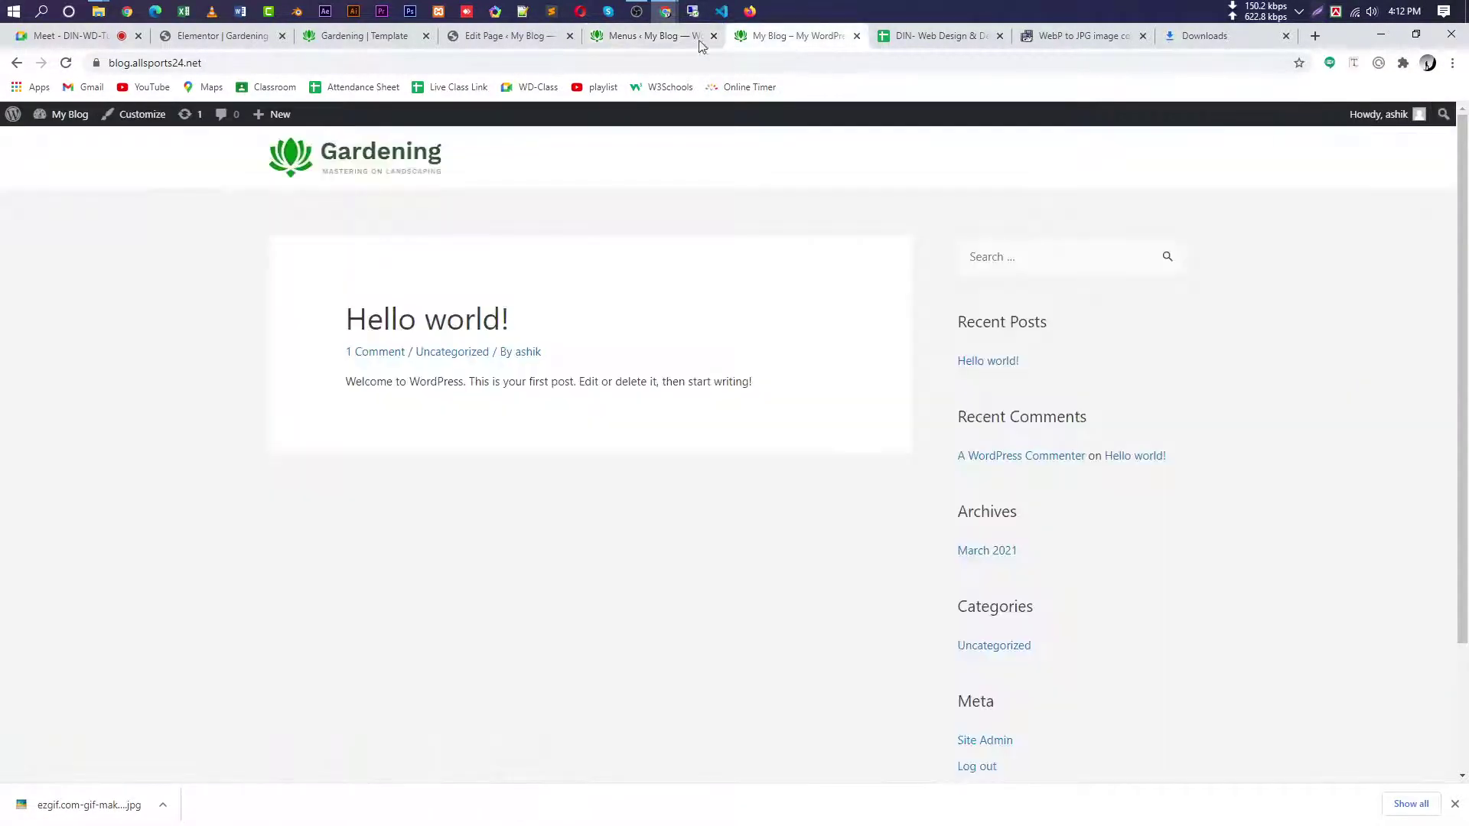
{"action": "left_click", "coordinate": [66, 64]}
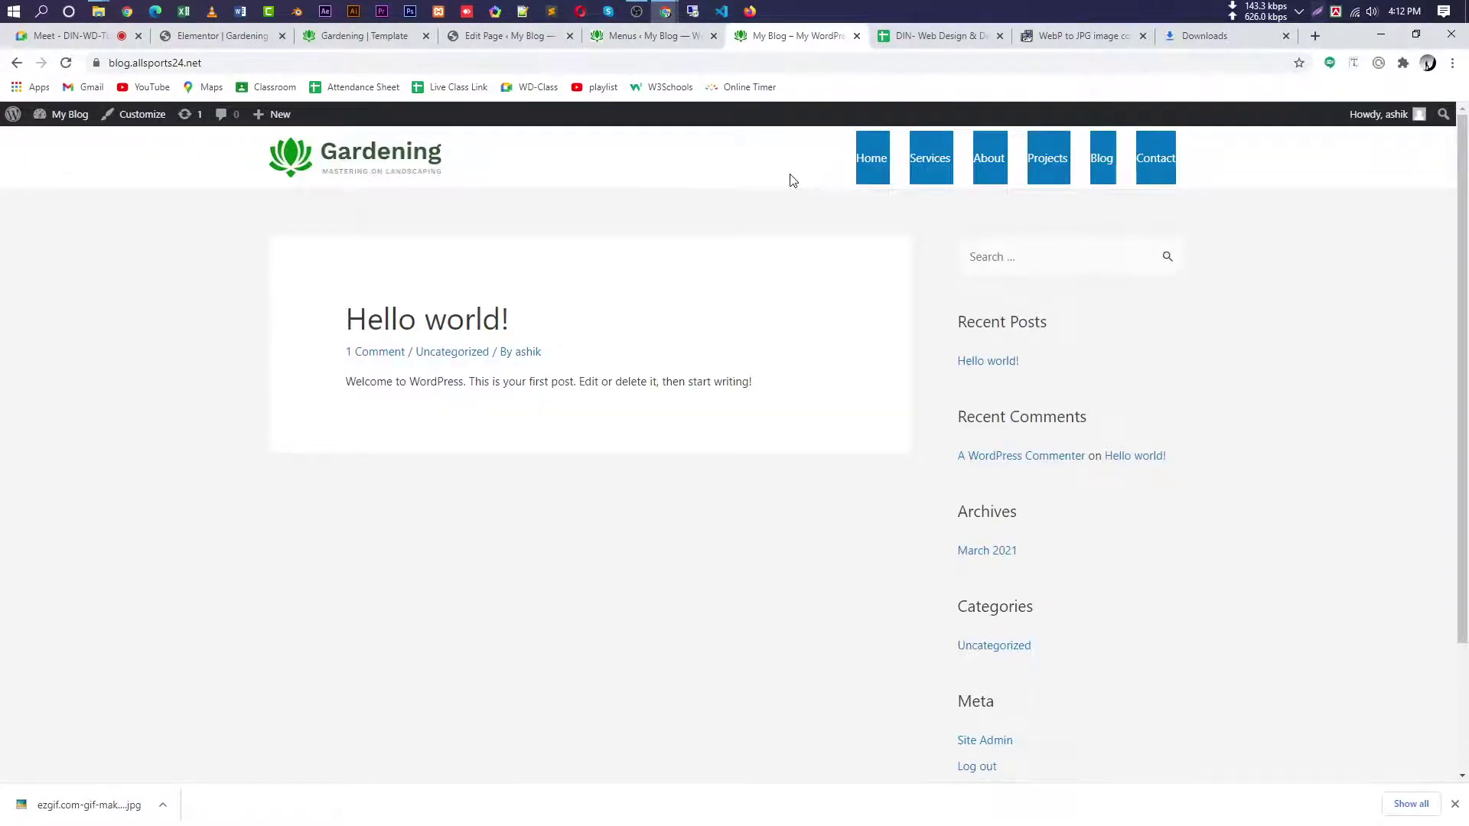
{"action": "left_click_drag", "start_coordinate": [264, 167], "coordinate": [548, 184]}
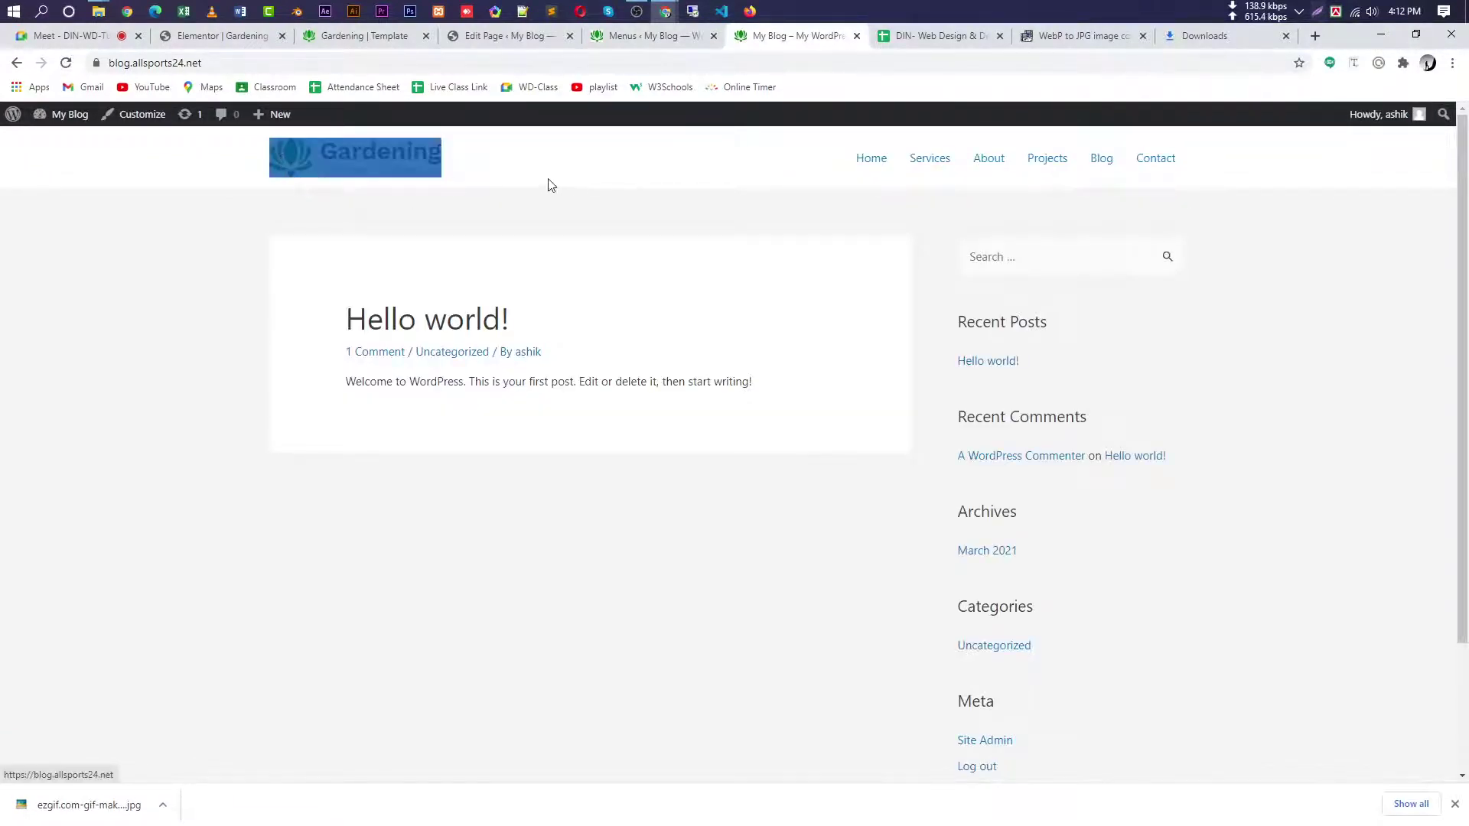
{"action": "left_click", "coordinate": [488, 210]}
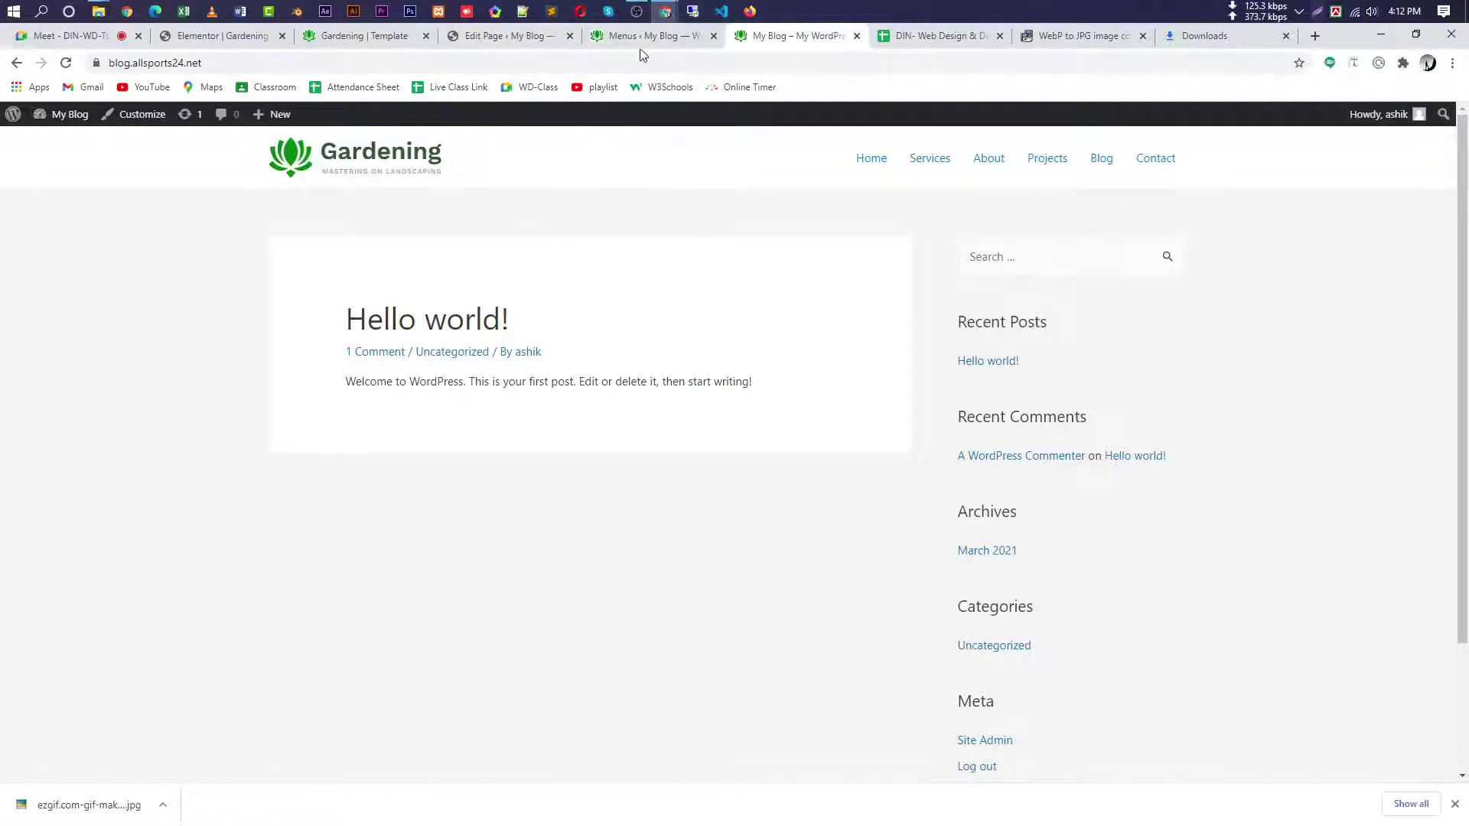
- Create a new Footer template named Gardening Footer and dismiss the block library
{"action": "left_click", "coordinate": [352, 35]}
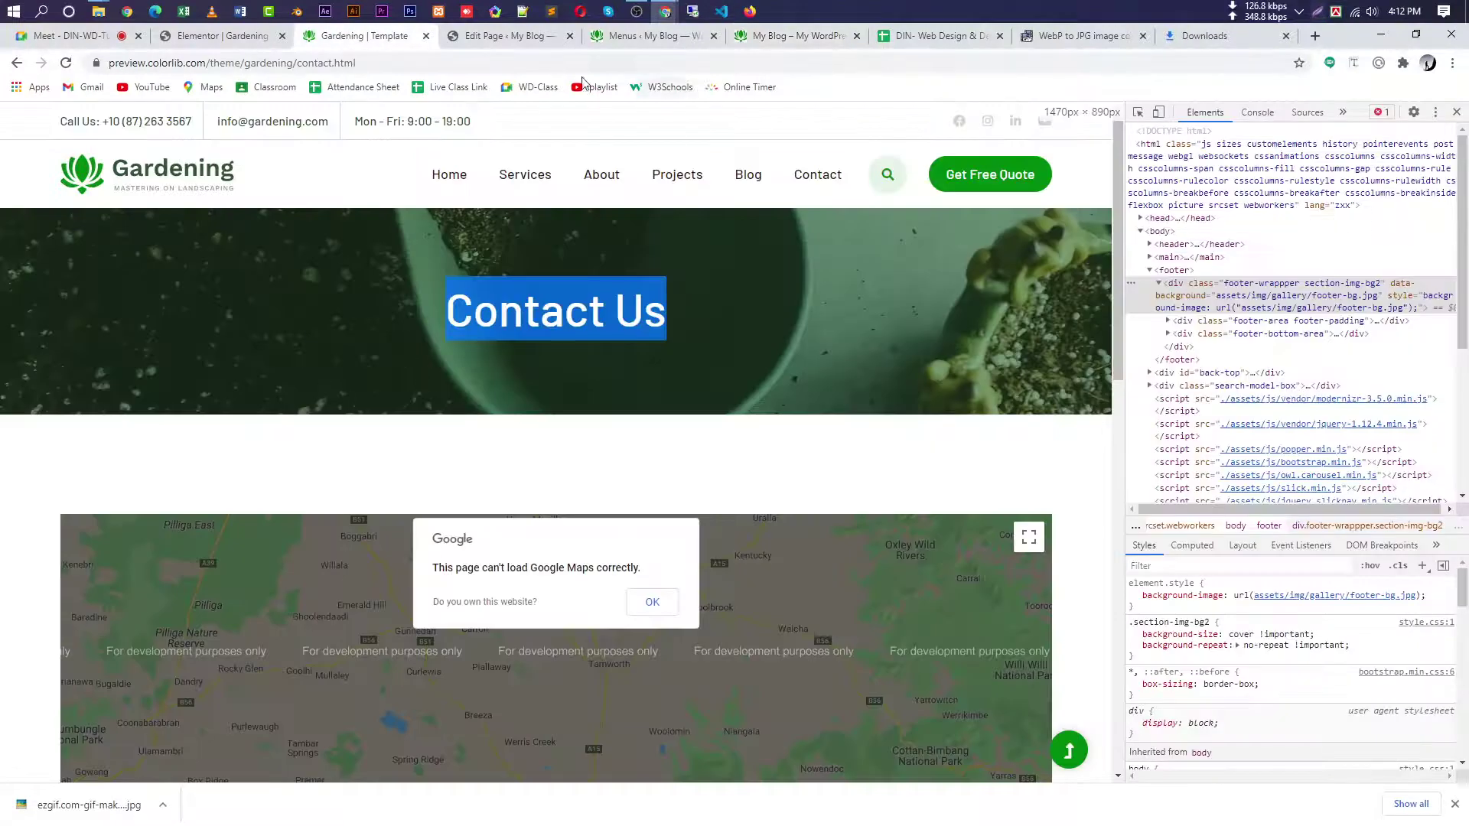
{"action": "left_click", "coordinate": [494, 38]}
{"action": "mouse_move", "coordinate": [68, 379]}
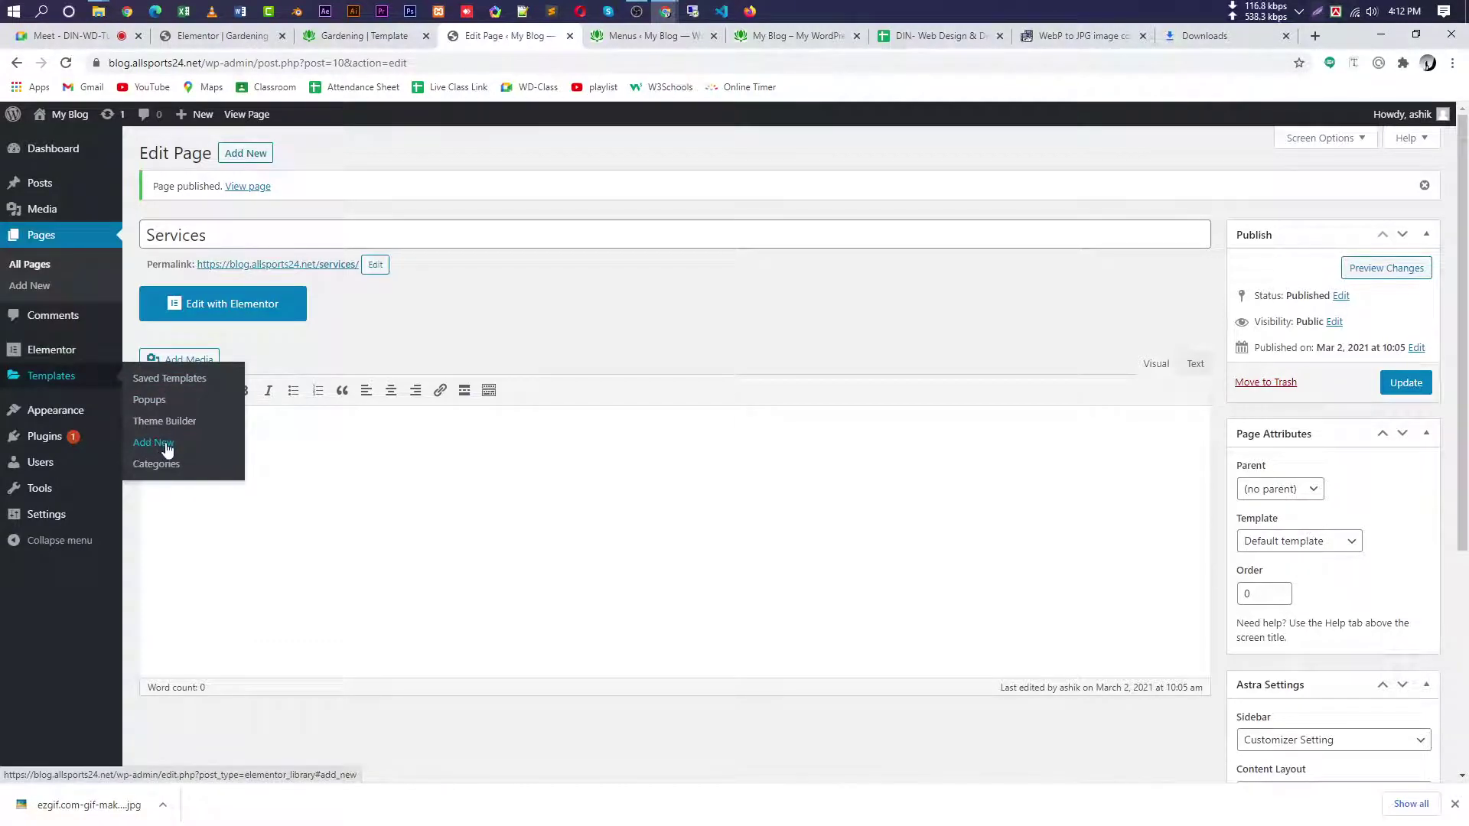
{"action": "left_click", "coordinate": [170, 379]}
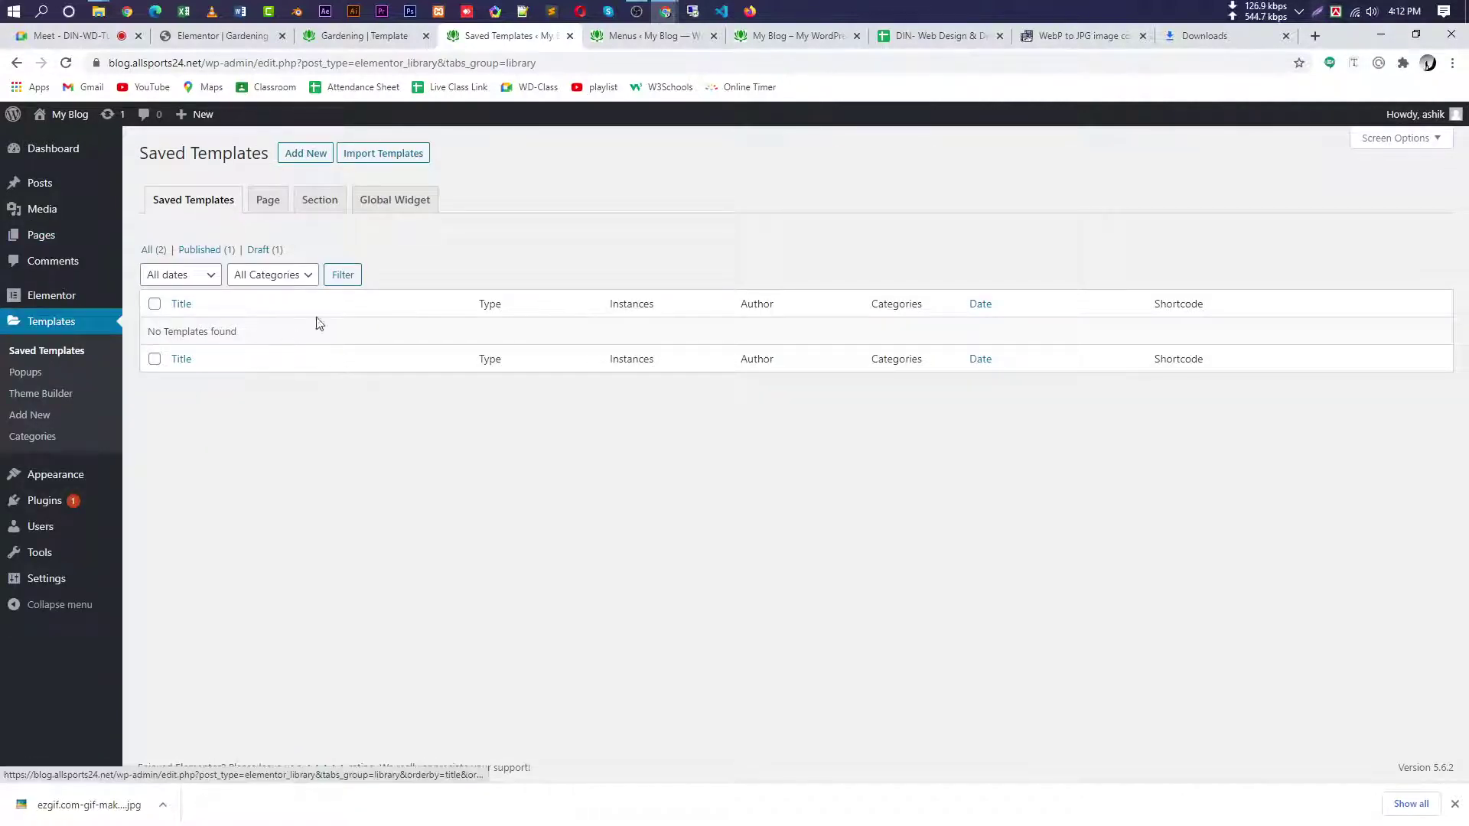
{"action": "left_click", "coordinate": [305, 160]}
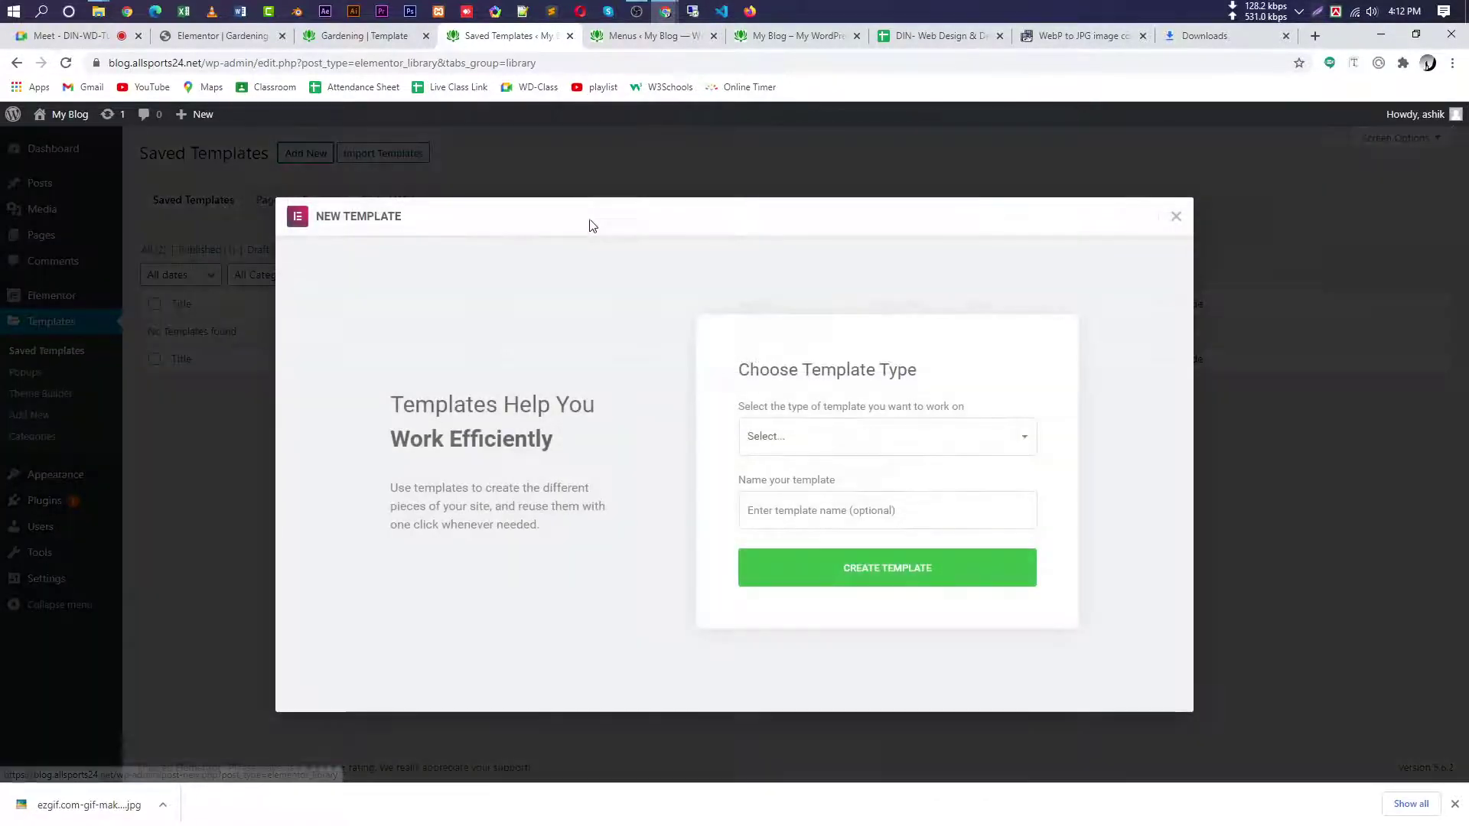
{"action": "left_click", "coordinate": [878, 451]}
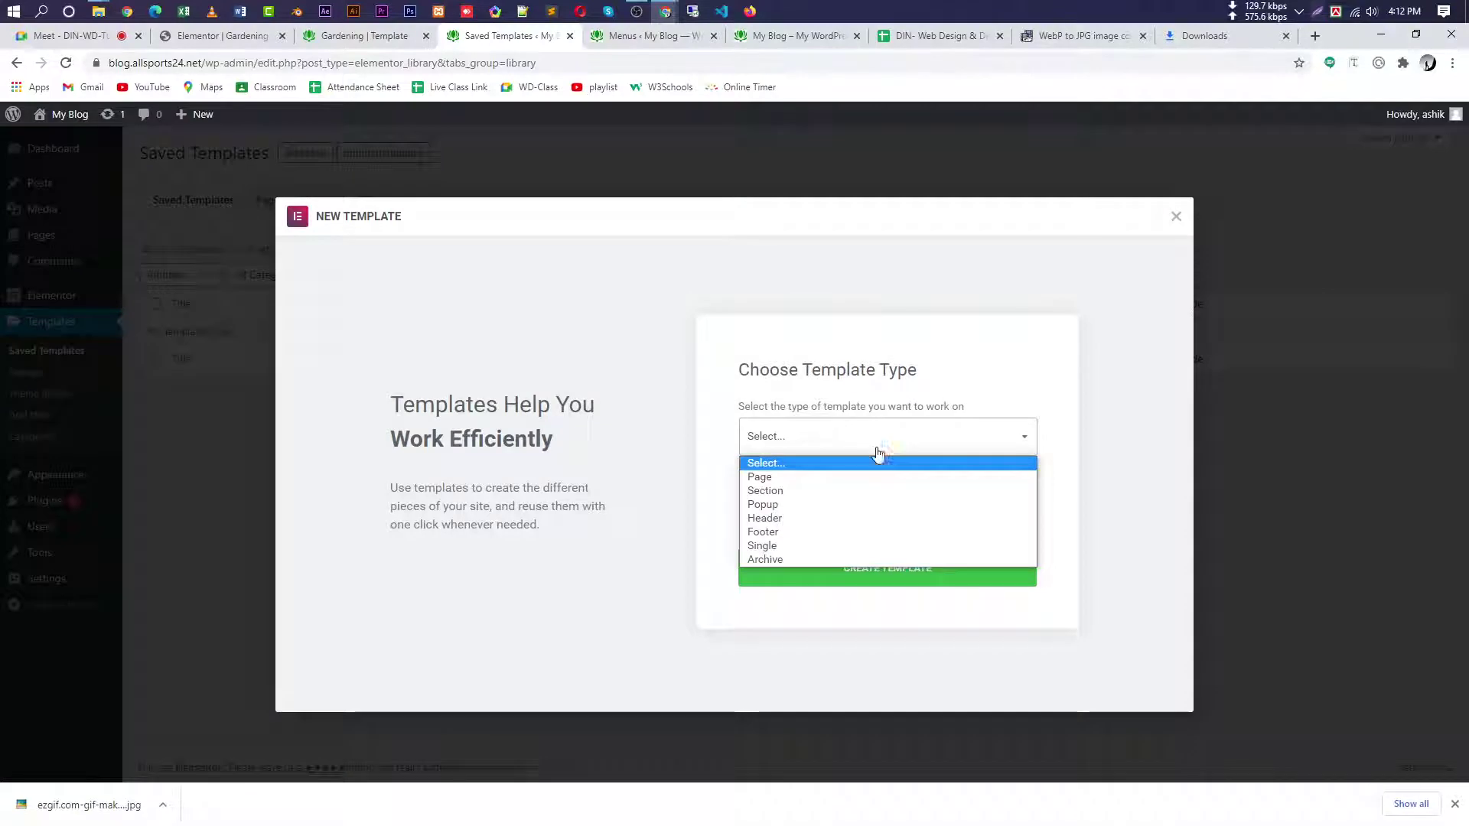
{"action": "left_click", "coordinate": [824, 534]}
{"action": "left_click", "coordinate": [836, 505]}
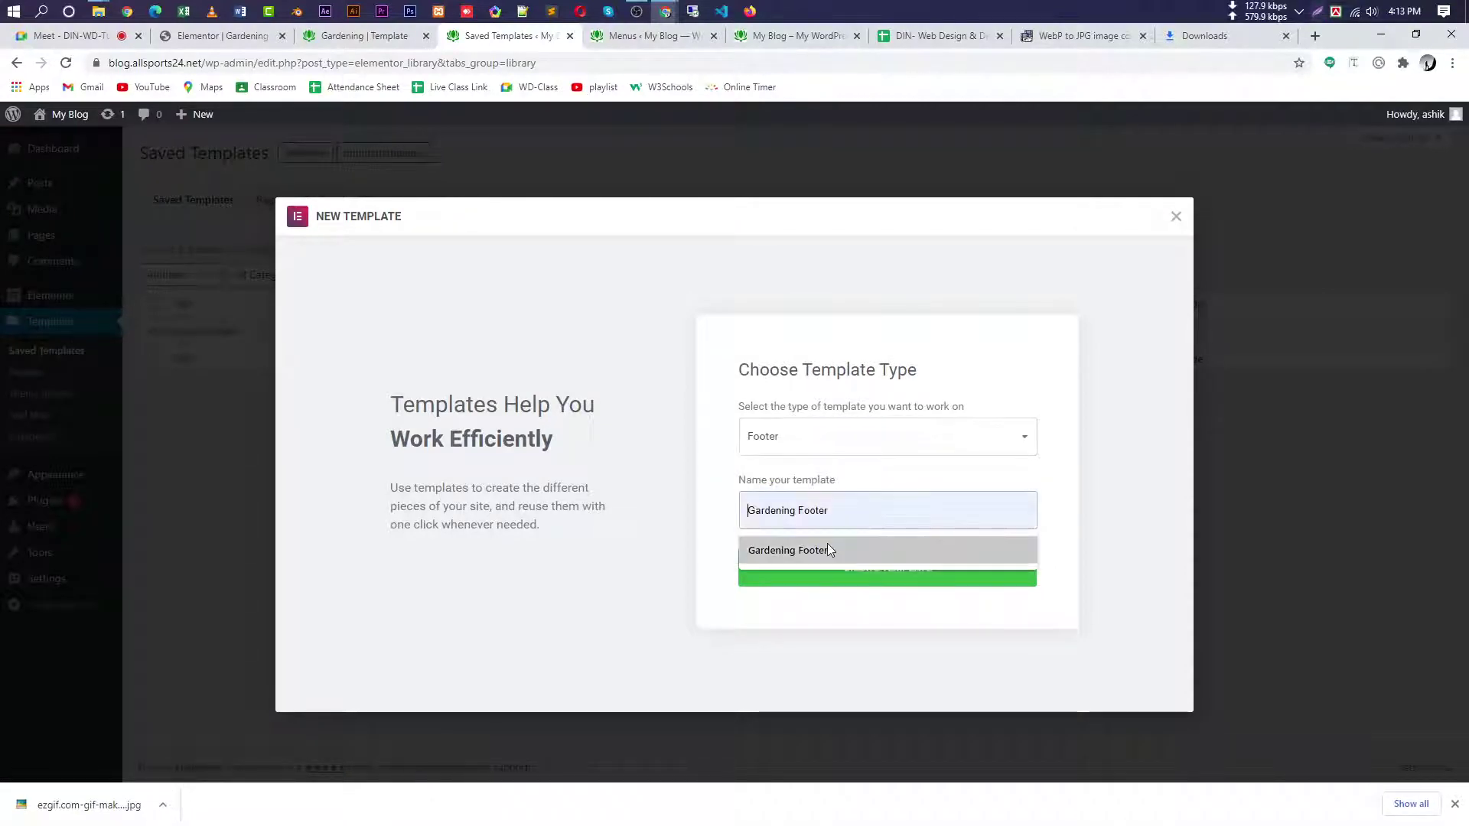
{"action": "left_click", "coordinate": [828, 545]}
{"action": "left_click_drag", "start_coordinate": [852, 518], "coordinate": [695, 515]}
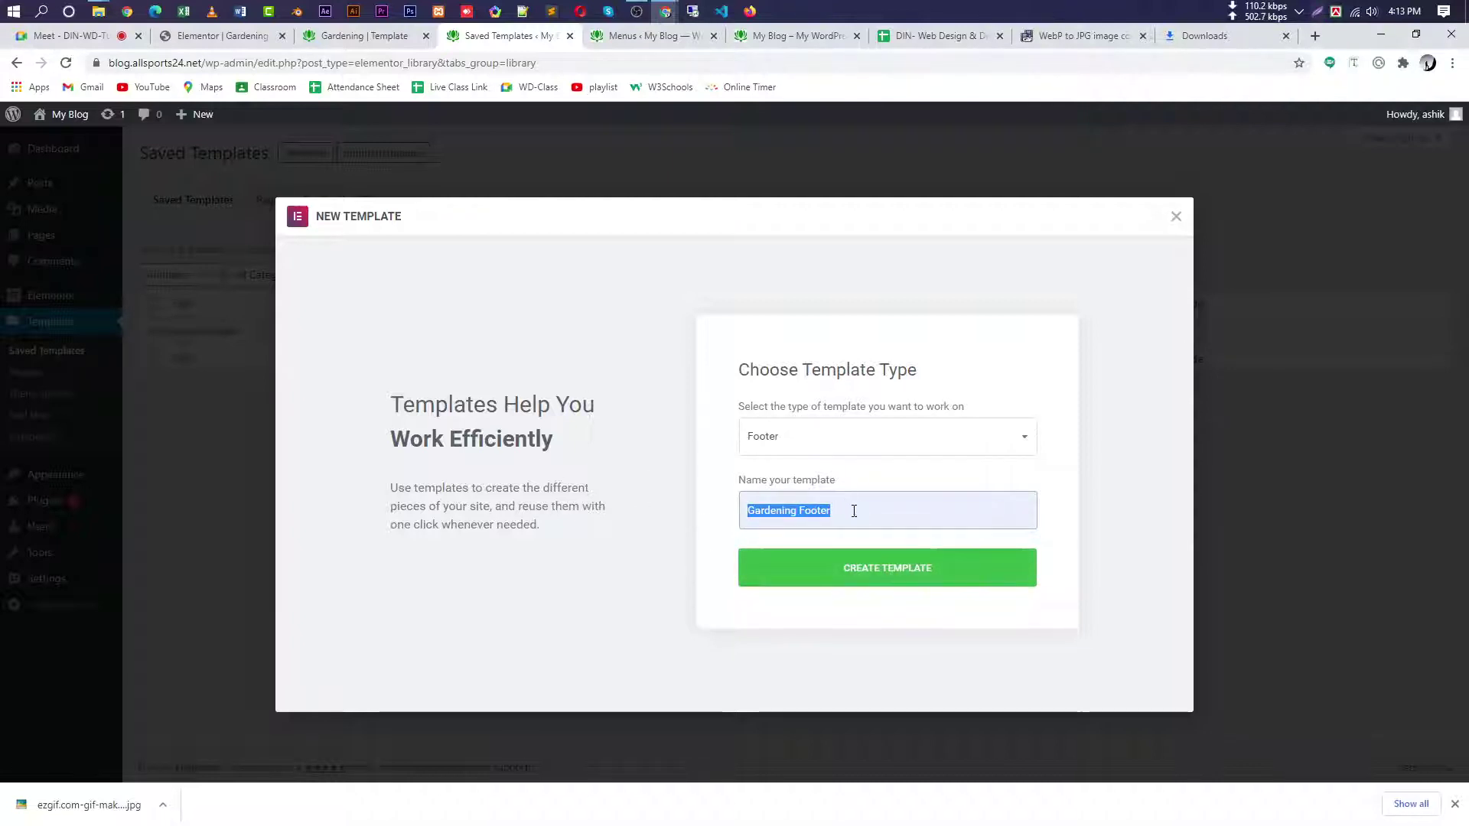
{"action": "left_click", "coordinate": [885, 581]}
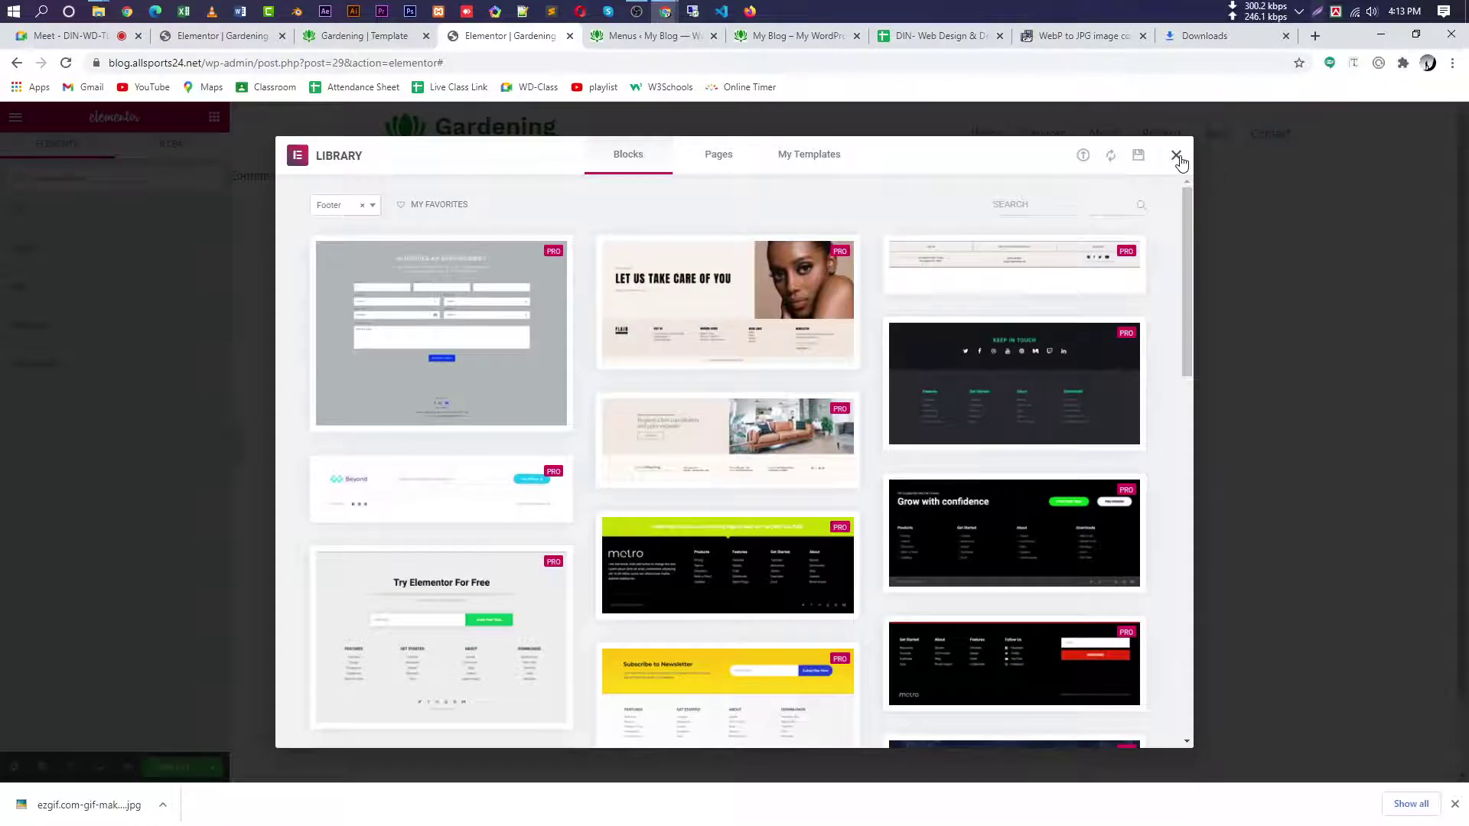
{"action": "left_click", "coordinate": [1177, 156]}
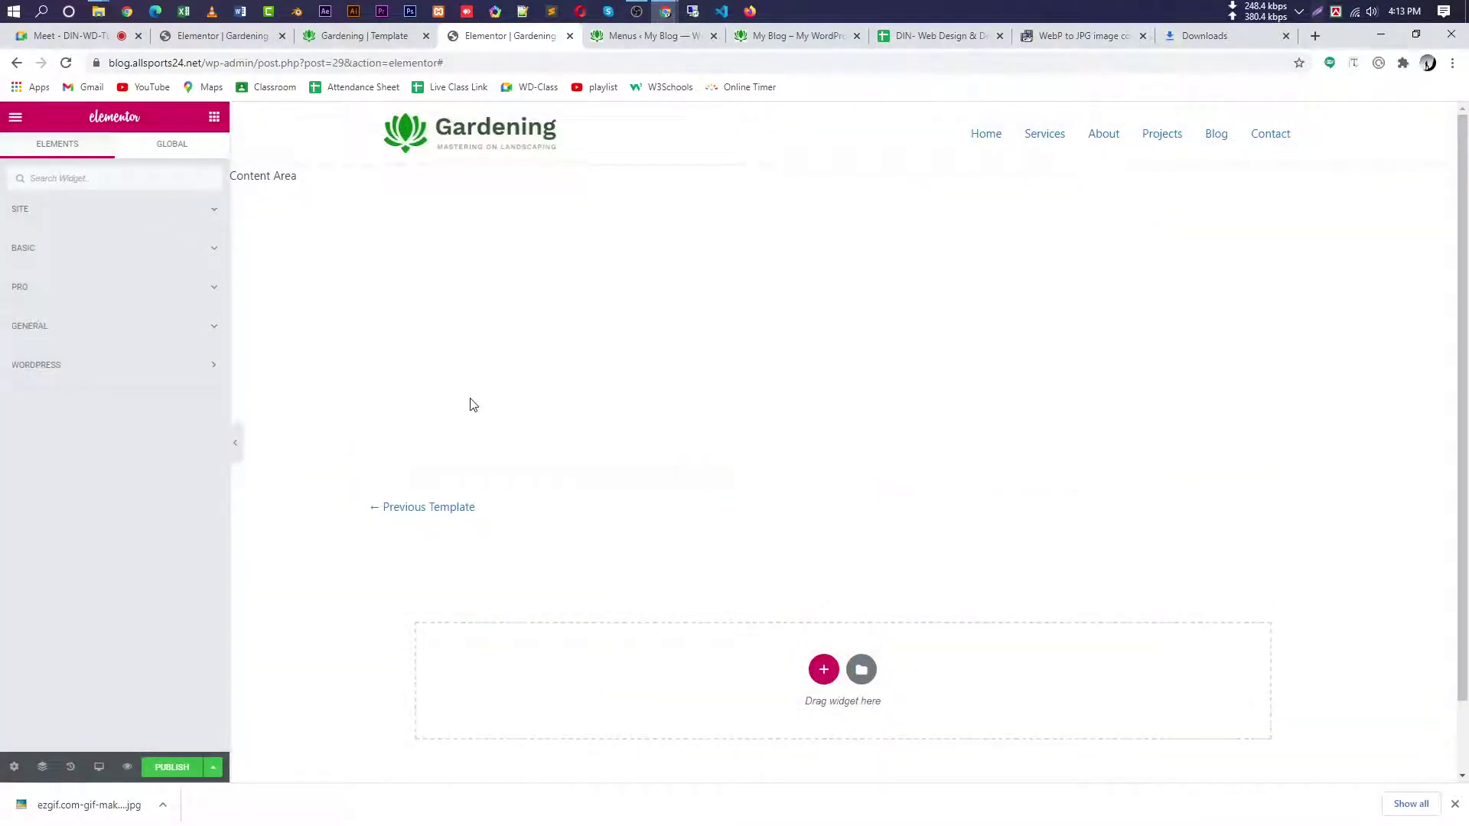
- Measure the height of the footer on the reference Gardening contact page with a screen capture selection
{"action": "scroll", "coordinate": [607, 413], "scroll_direction": "down", "scroll_amount": 2}
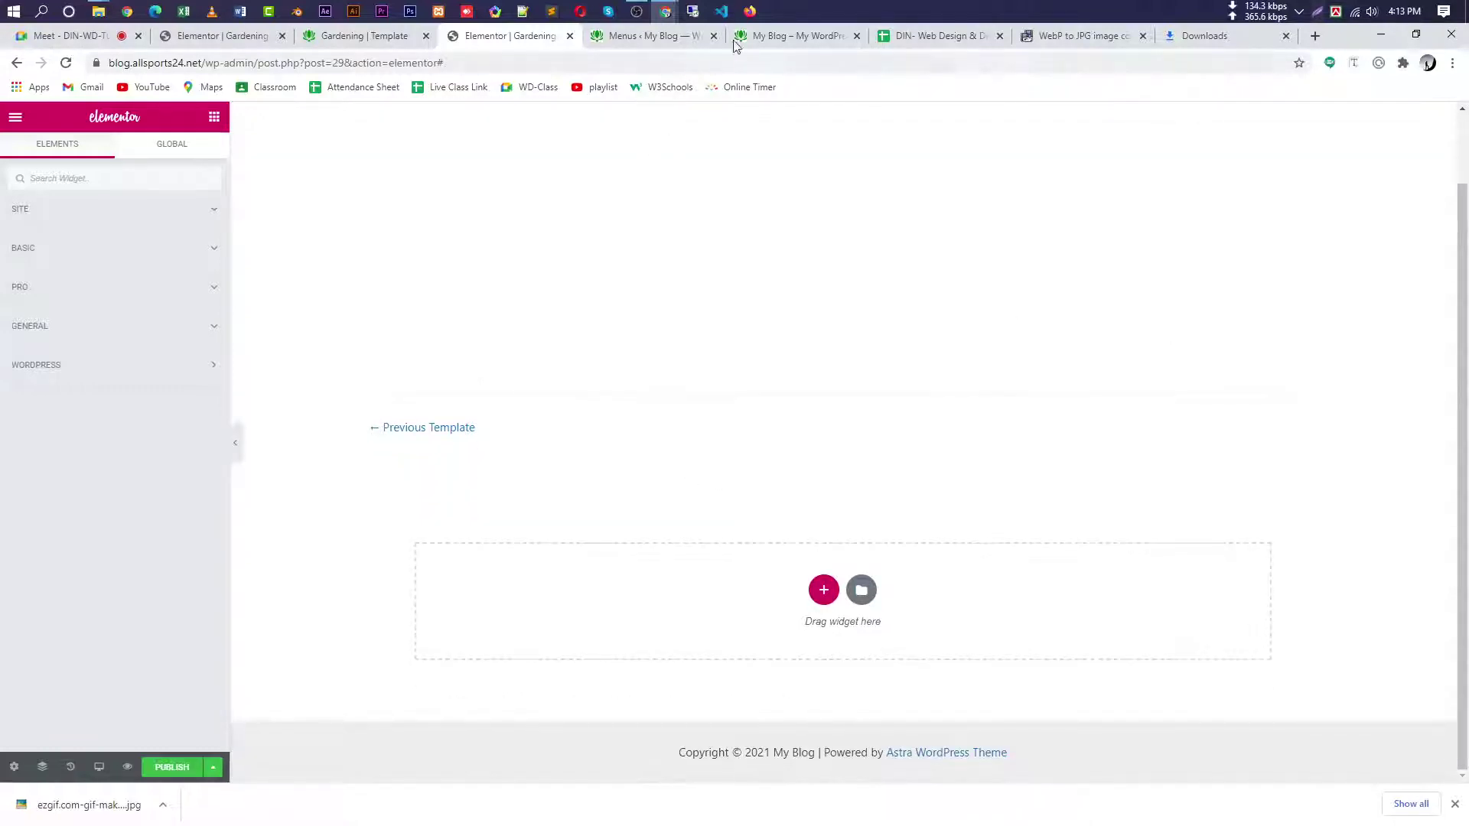
{"action": "left_click", "coordinate": [366, 36]}
{"action": "scroll", "coordinate": [686, 550], "scroll_direction": "down", "scroll_amount": 10}
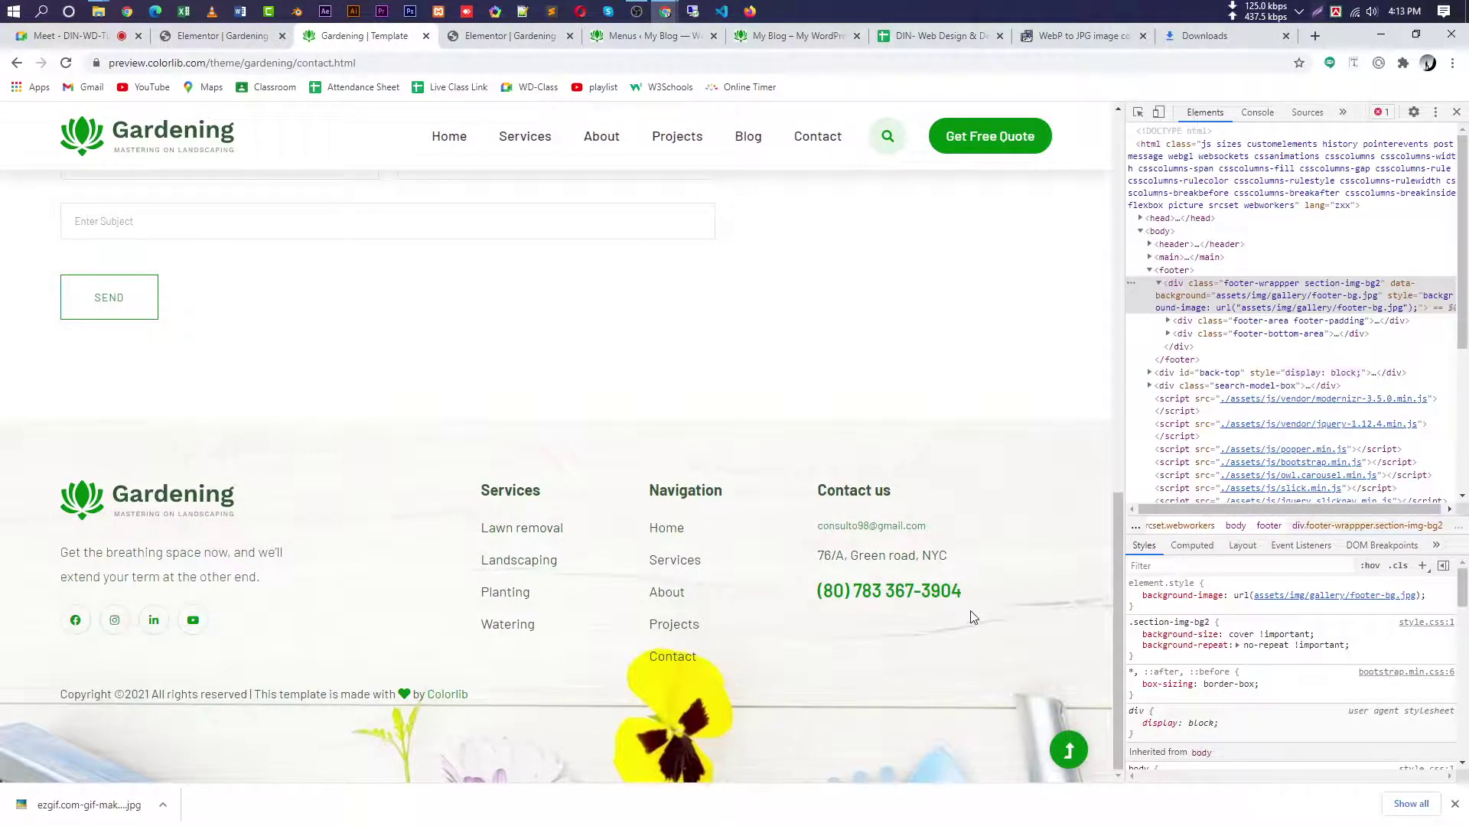
{"action": "key", "text": "Print"}
{"action": "left_click_drag", "start_coordinate": [442, 420], "coordinate": [519, 785]}
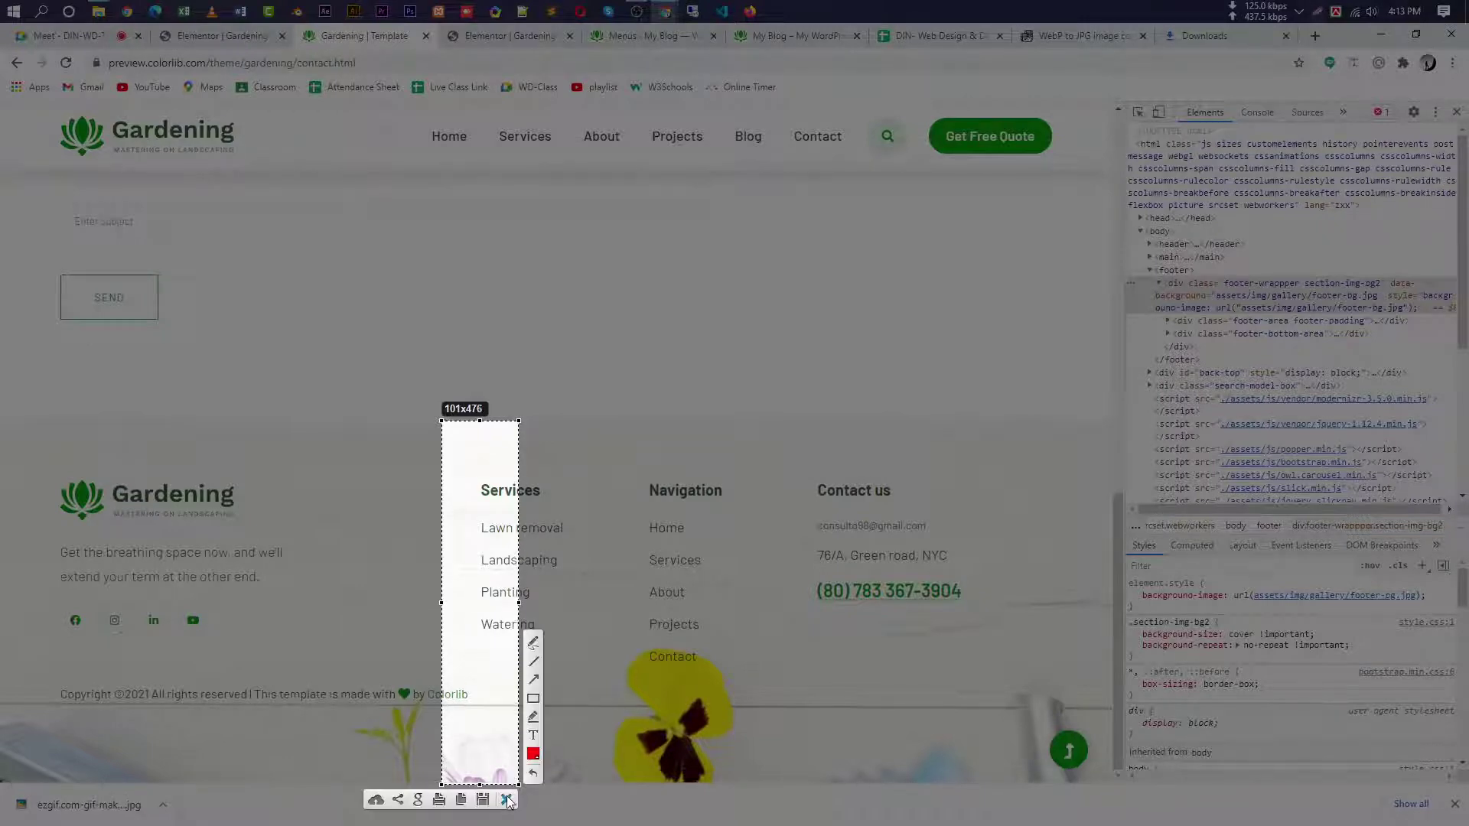
{"action": "left_click", "coordinate": [510, 804]}
- Add a single-column section to the footer template and give it a minimum height of 576 px
{"action": "left_click", "coordinate": [498, 40]}
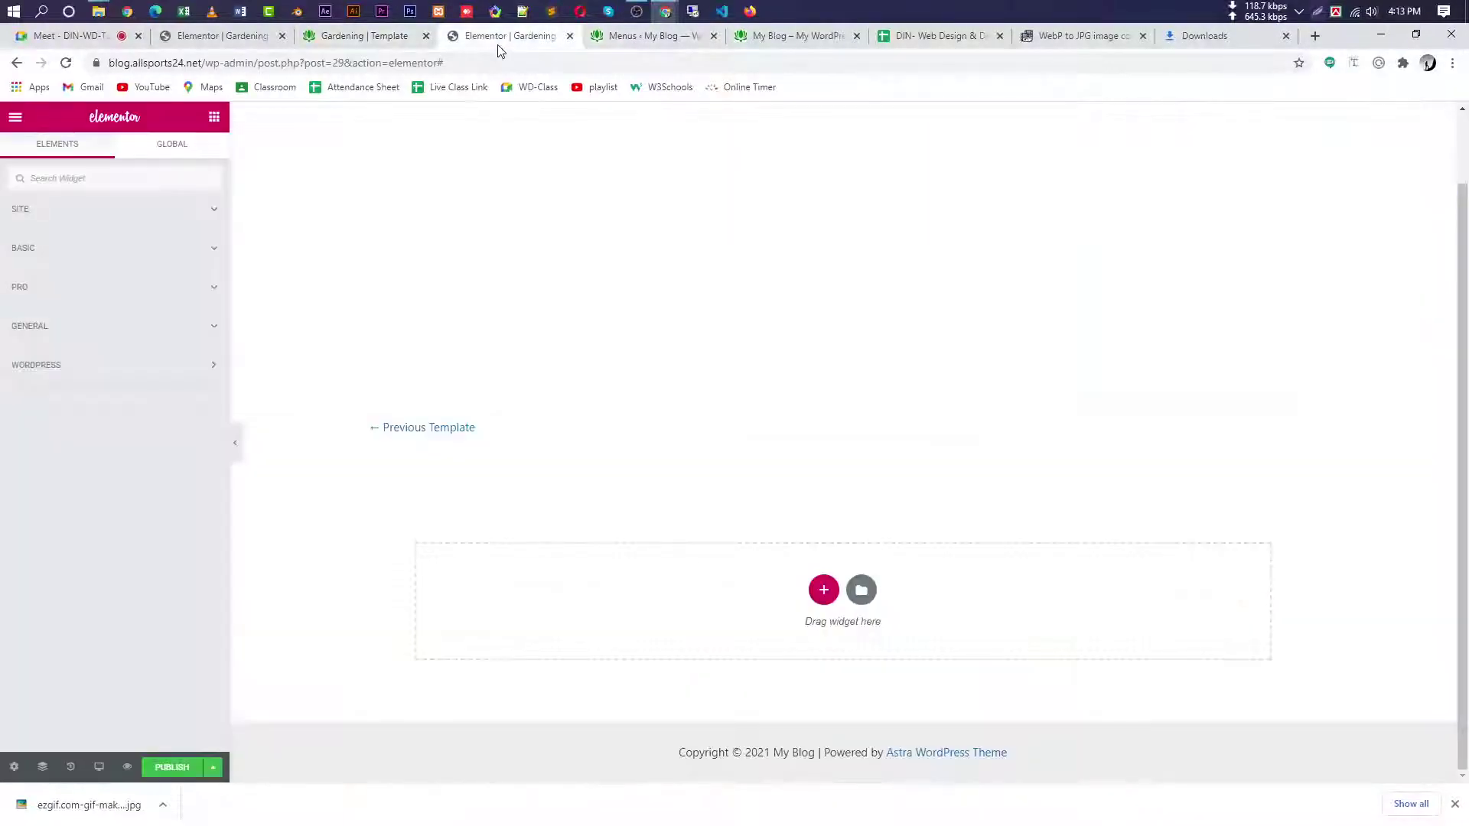
{"action": "left_click", "coordinate": [824, 590]}
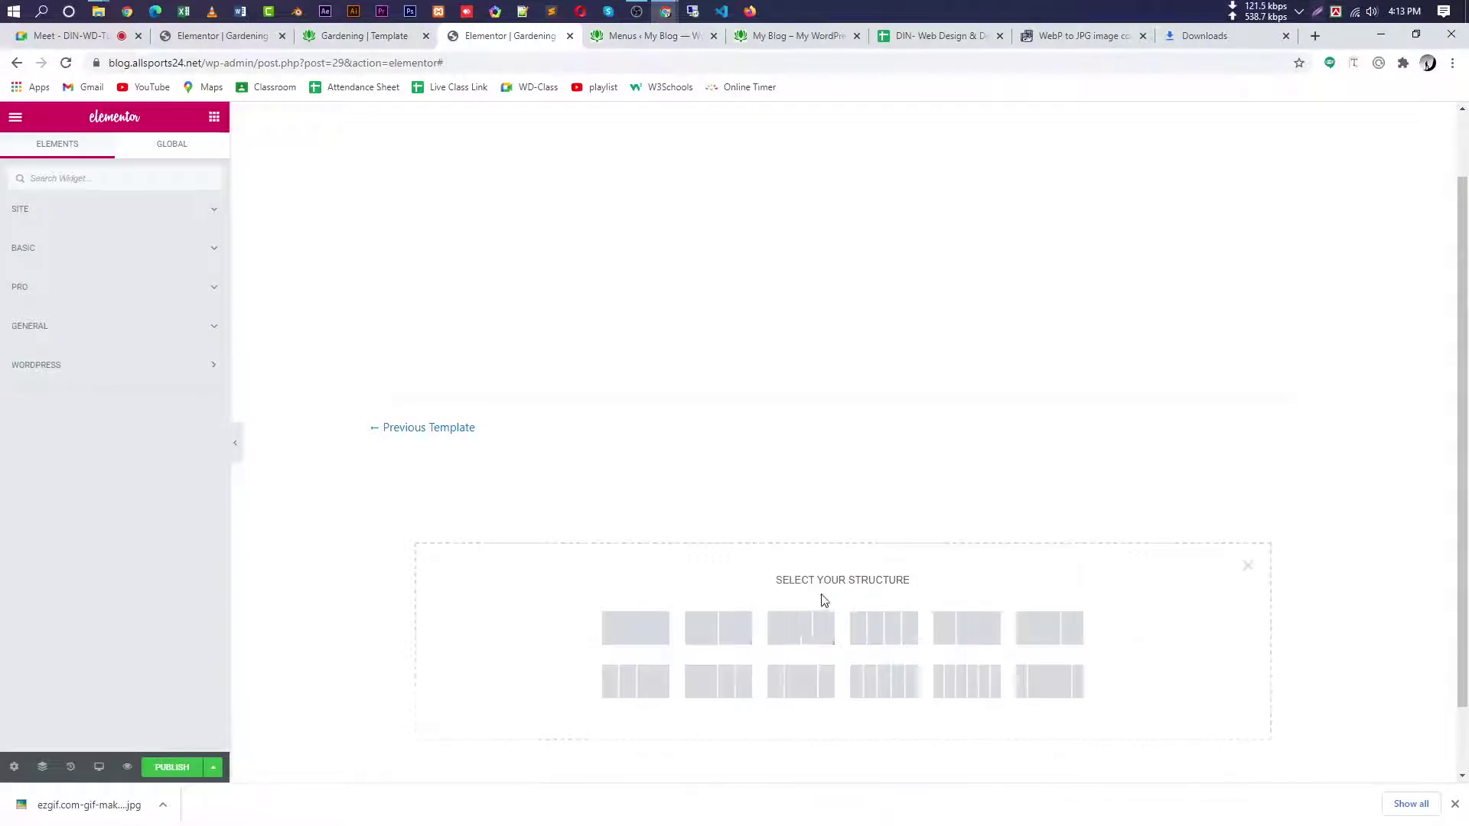
{"action": "left_click", "coordinate": [636, 635]}
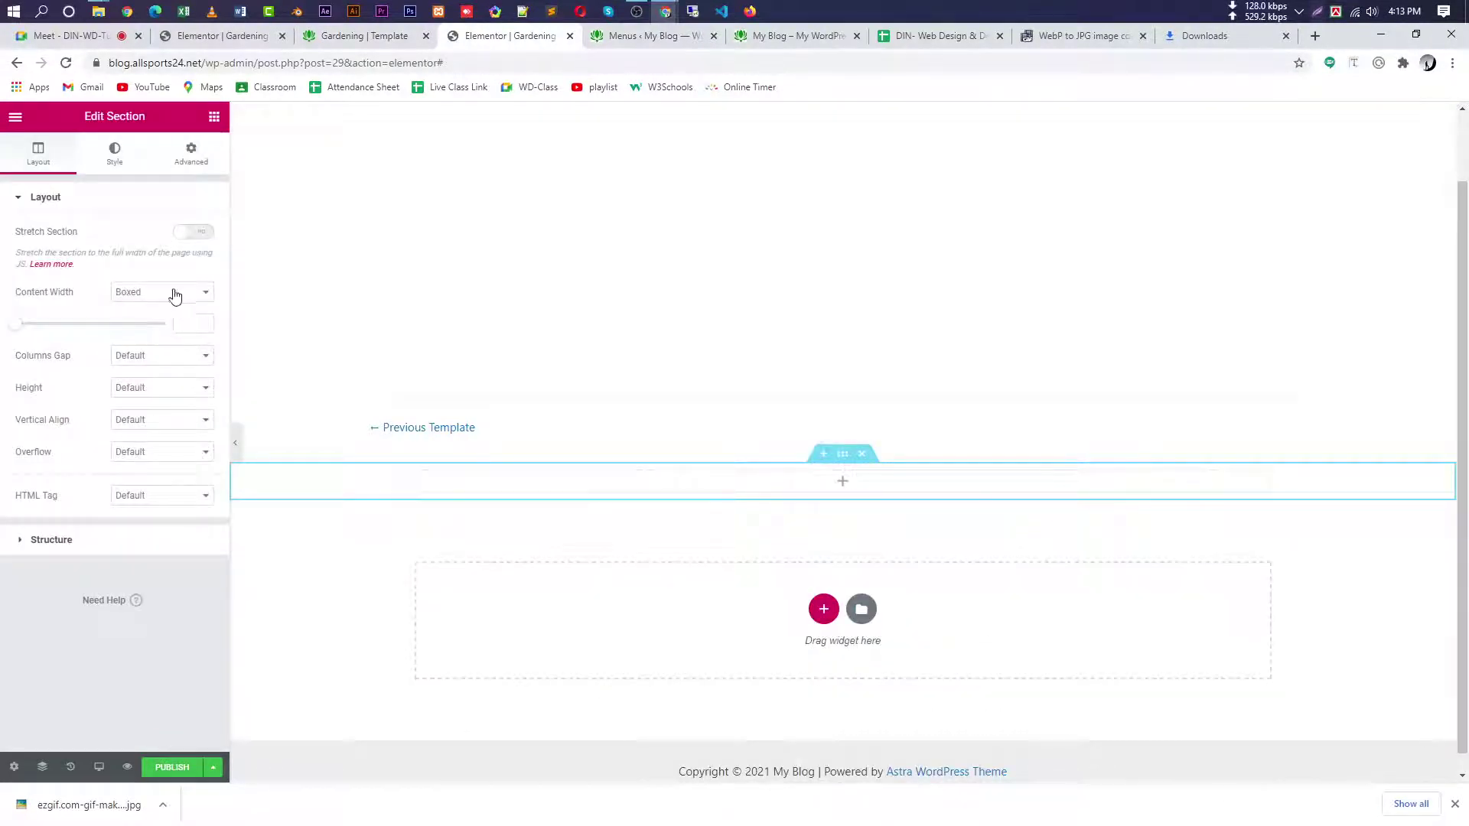
{"action": "left_click", "coordinate": [150, 388]}
{"action": "left_click", "coordinate": [153, 427]}
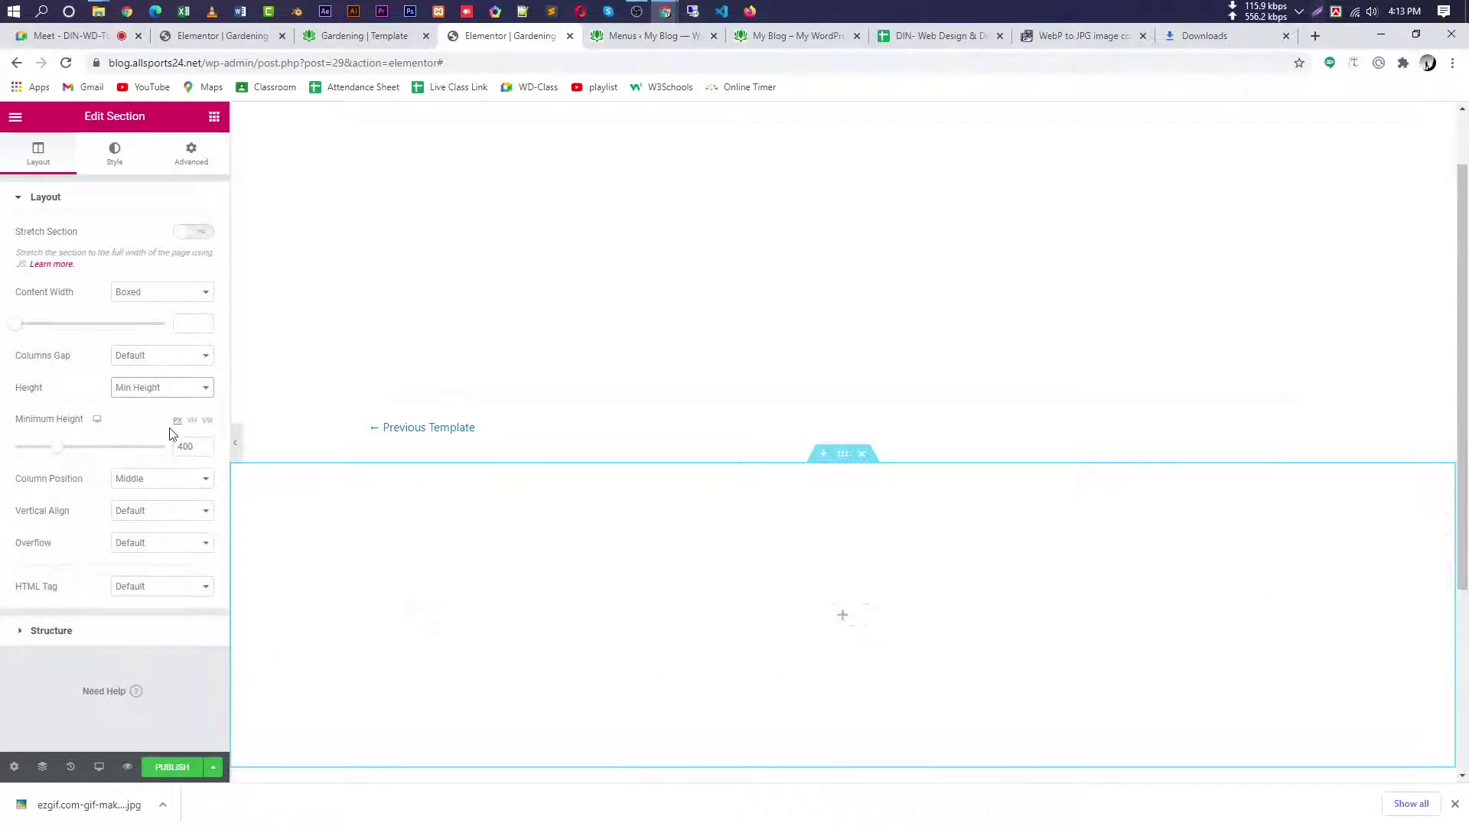
{"action": "left_click_drag", "start_coordinate": [59, 455], "coordinate": [77, 453]}
{"action": "scroll", "coordinate": [1045, 623], "scroll_direction": "down", "scroll_amount": 4}
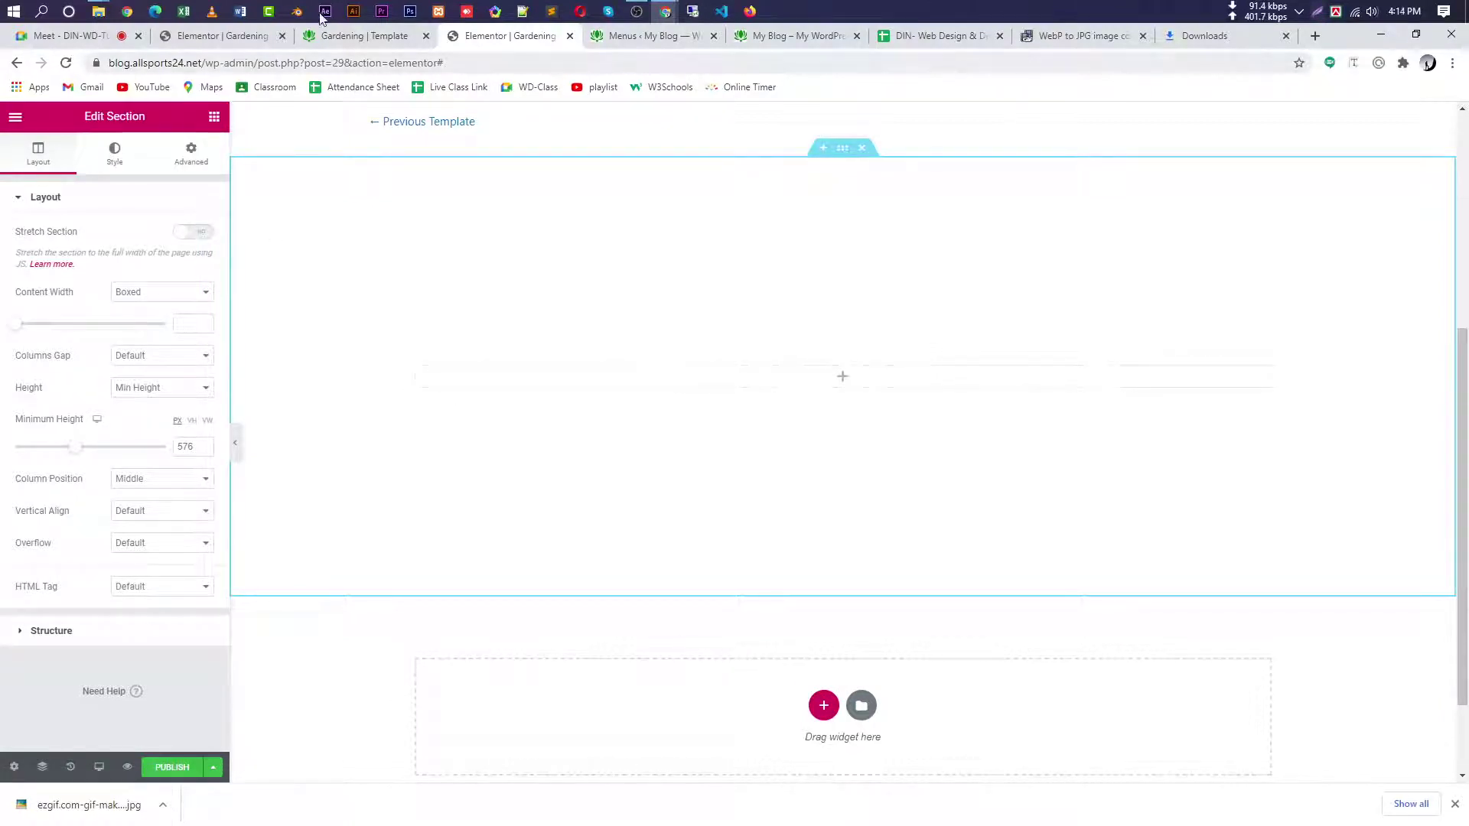
- Upload ezgif.com-gif-maker.jpg and use it as the footer section's Classic background overlay image
{"action": "left_click", "coordinate": [357, 36]}
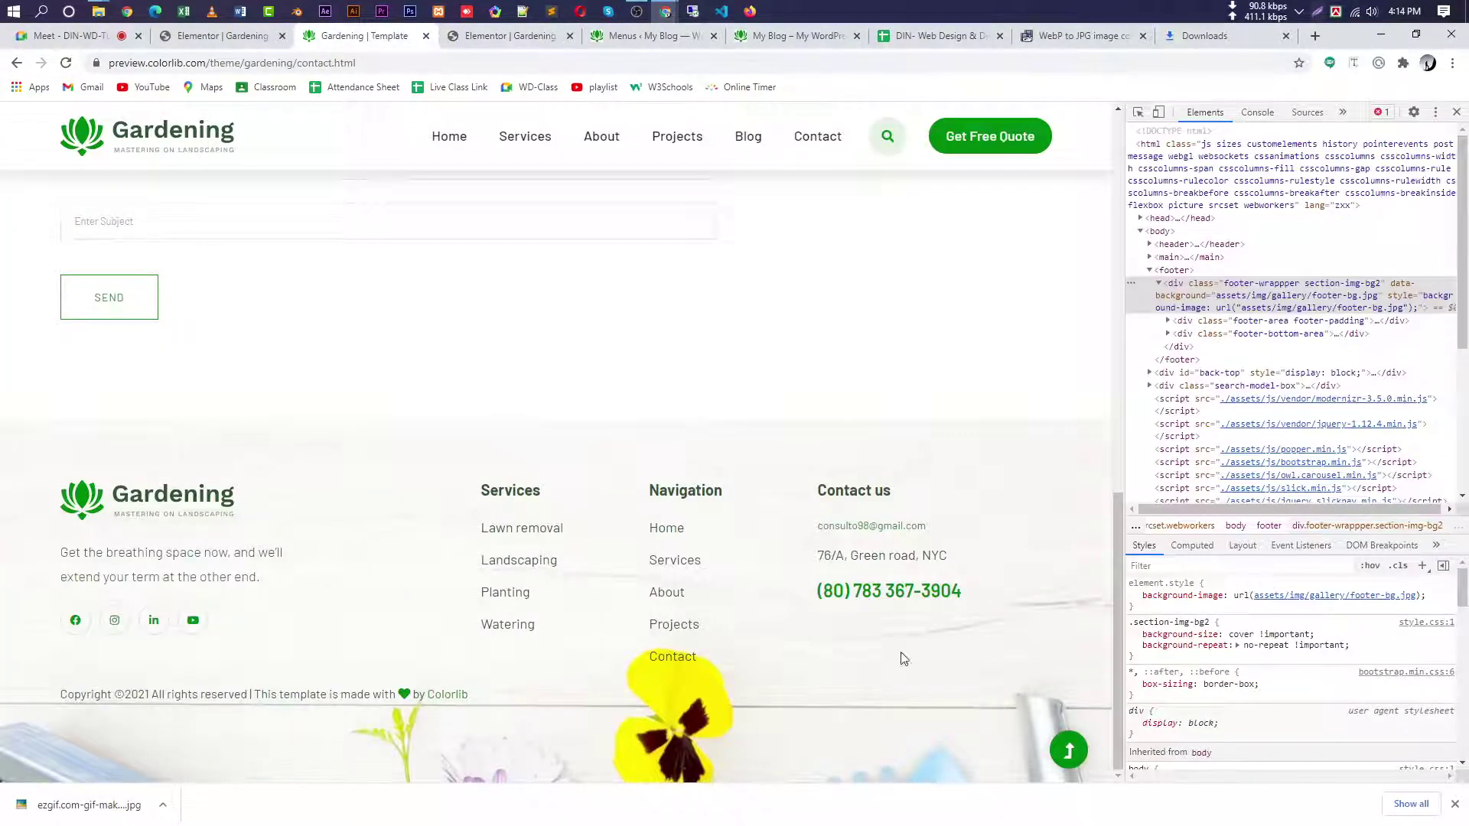
{"action": "left_click", "coordinate": [502, 43]}
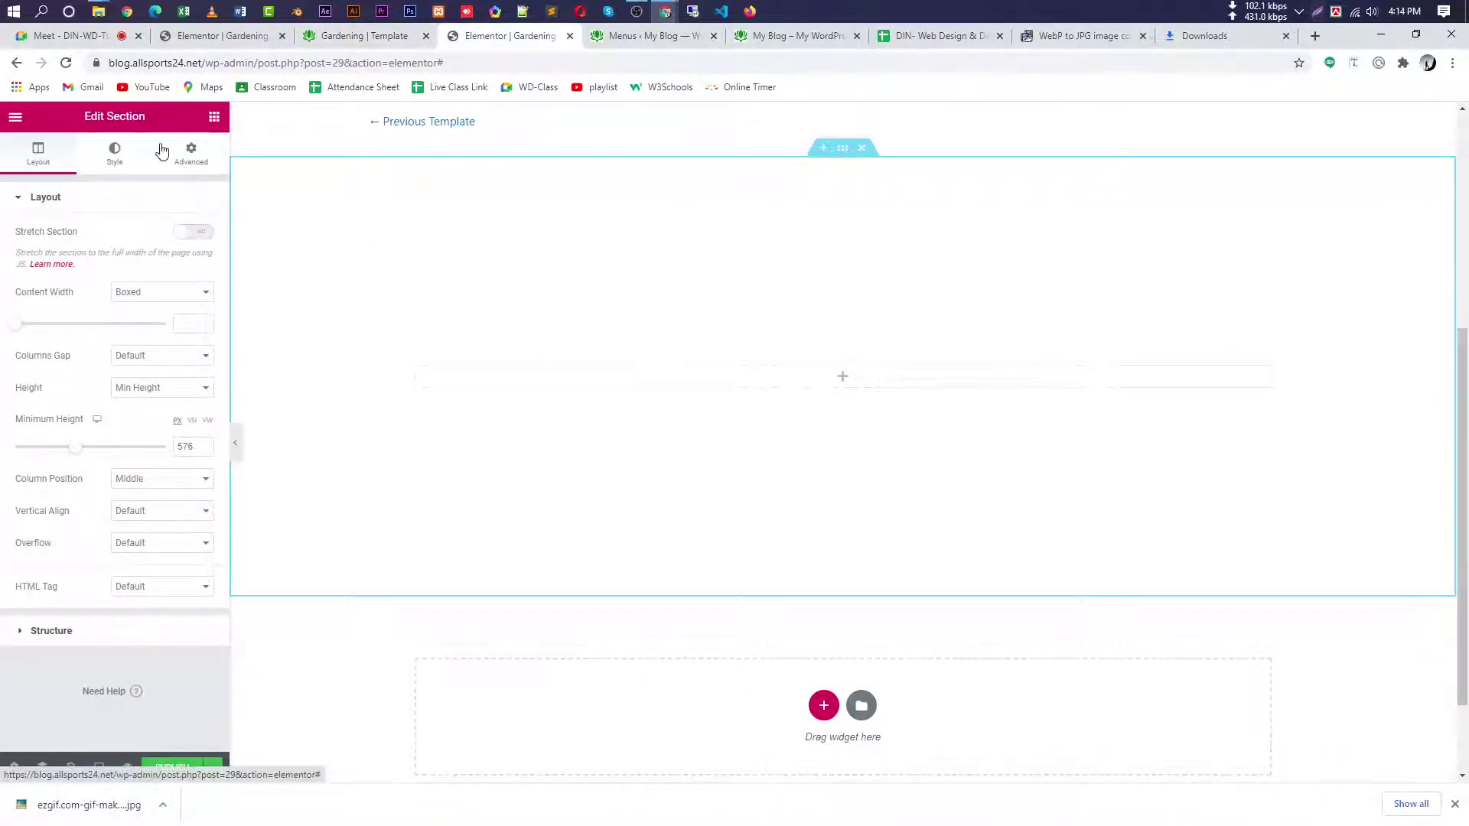
{"action": "left_click", "coordinate": [196, 161]}
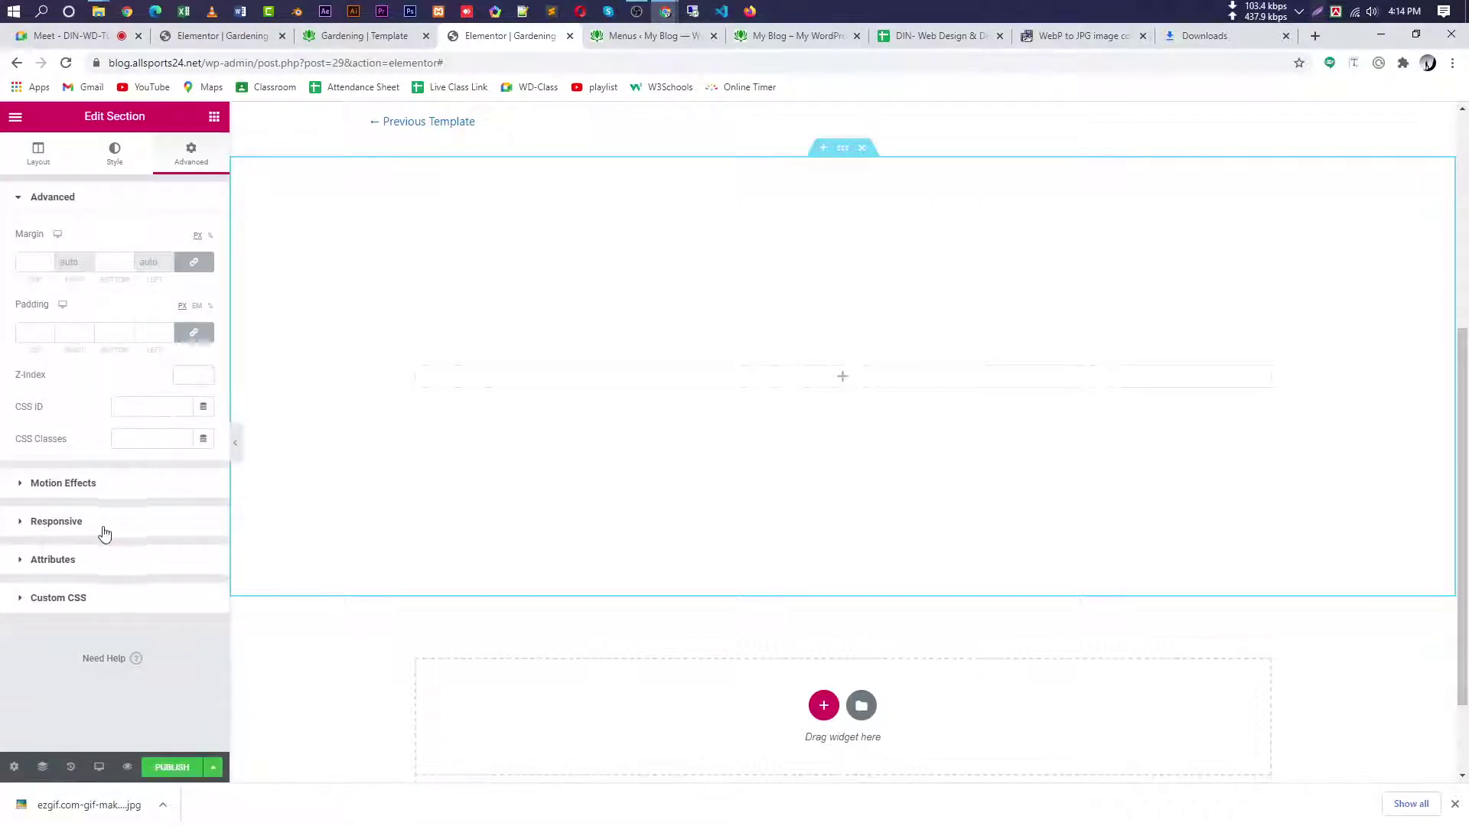
{"action": "left_click", "coordinate": [98, 166]}
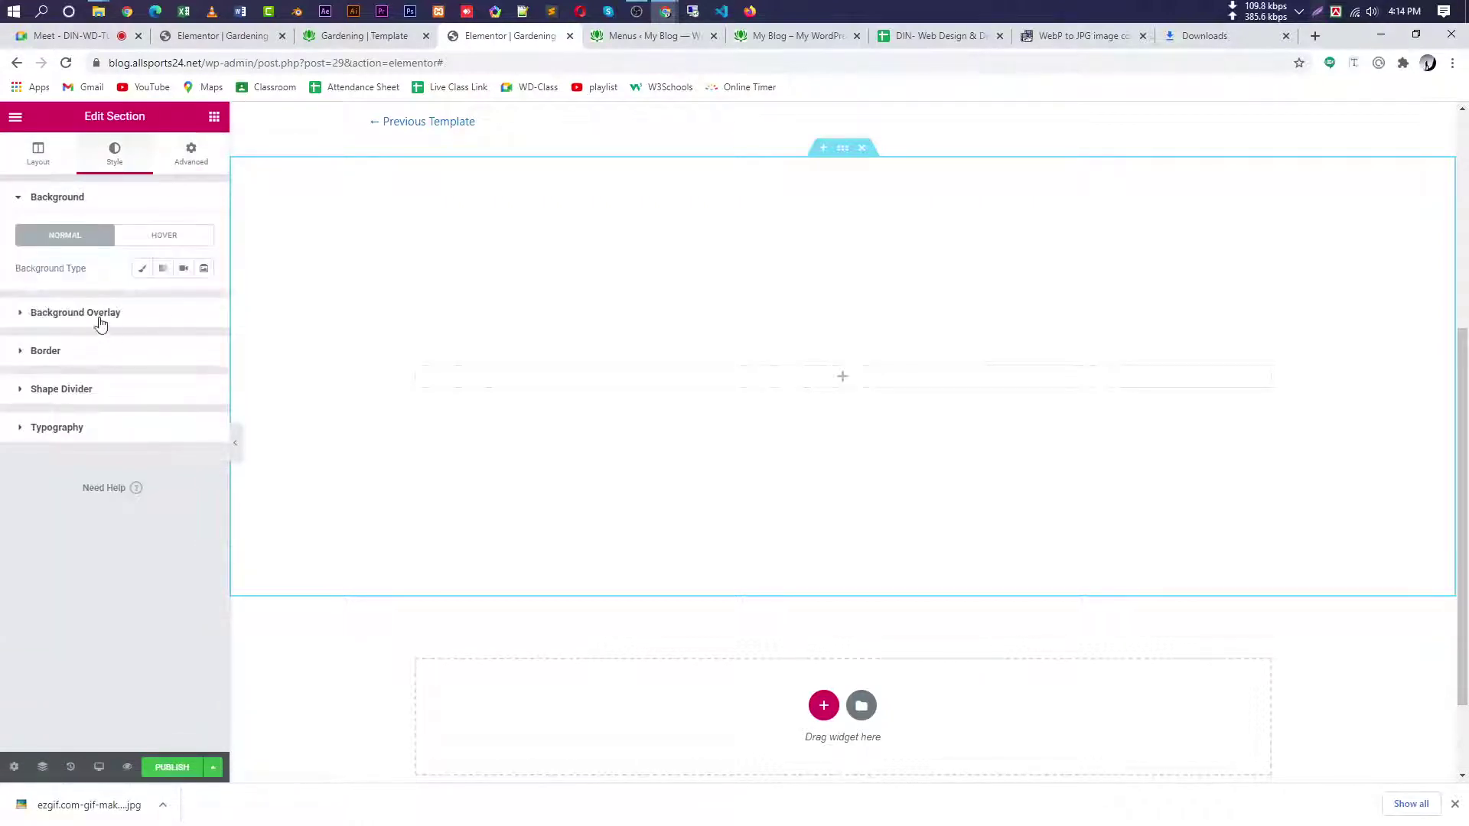
{"action": "left_click", "coordinate": [117, 316]}
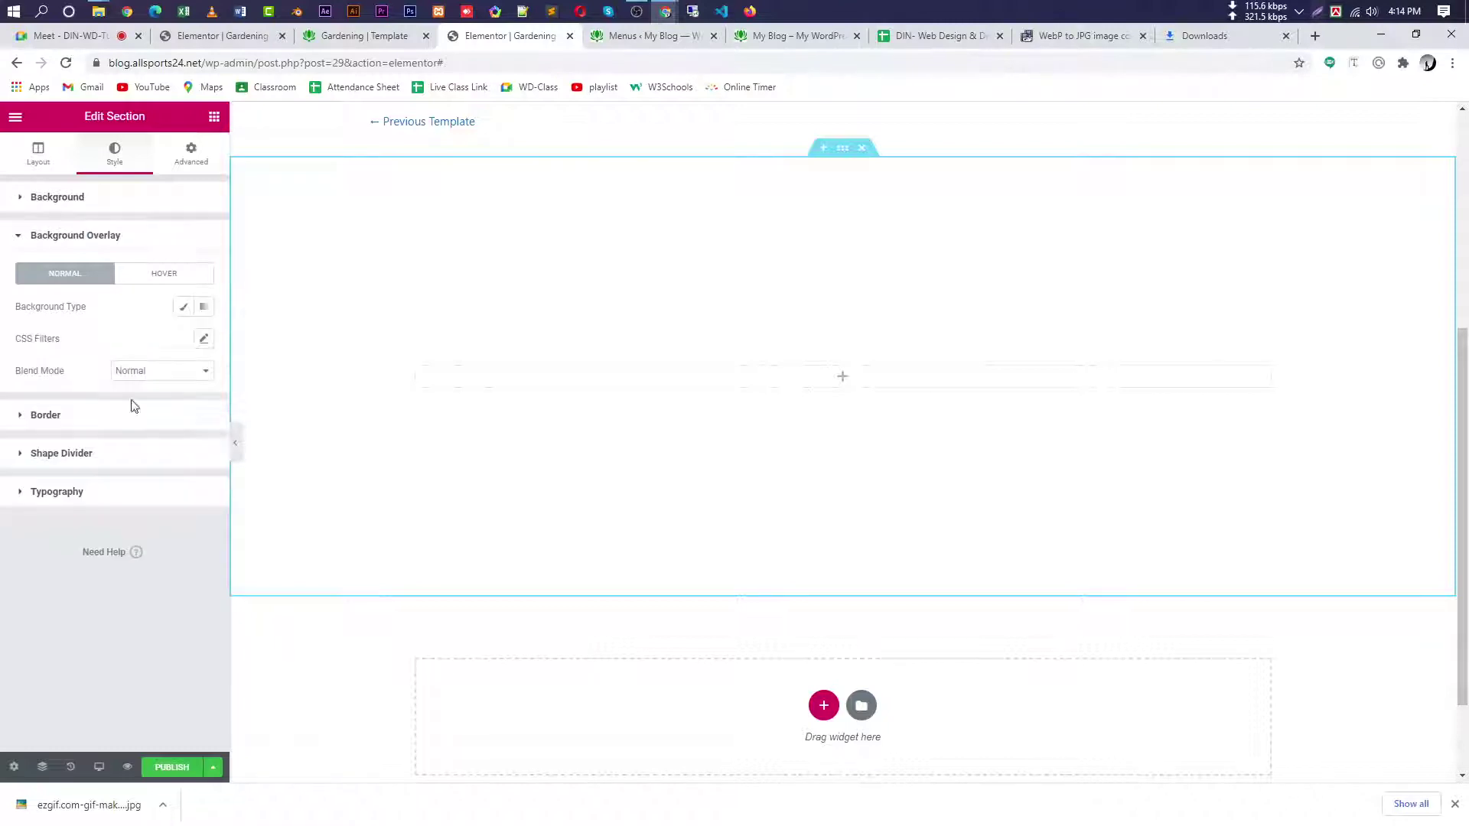
{"action": "left_click", "coordinate": [183, 307]}
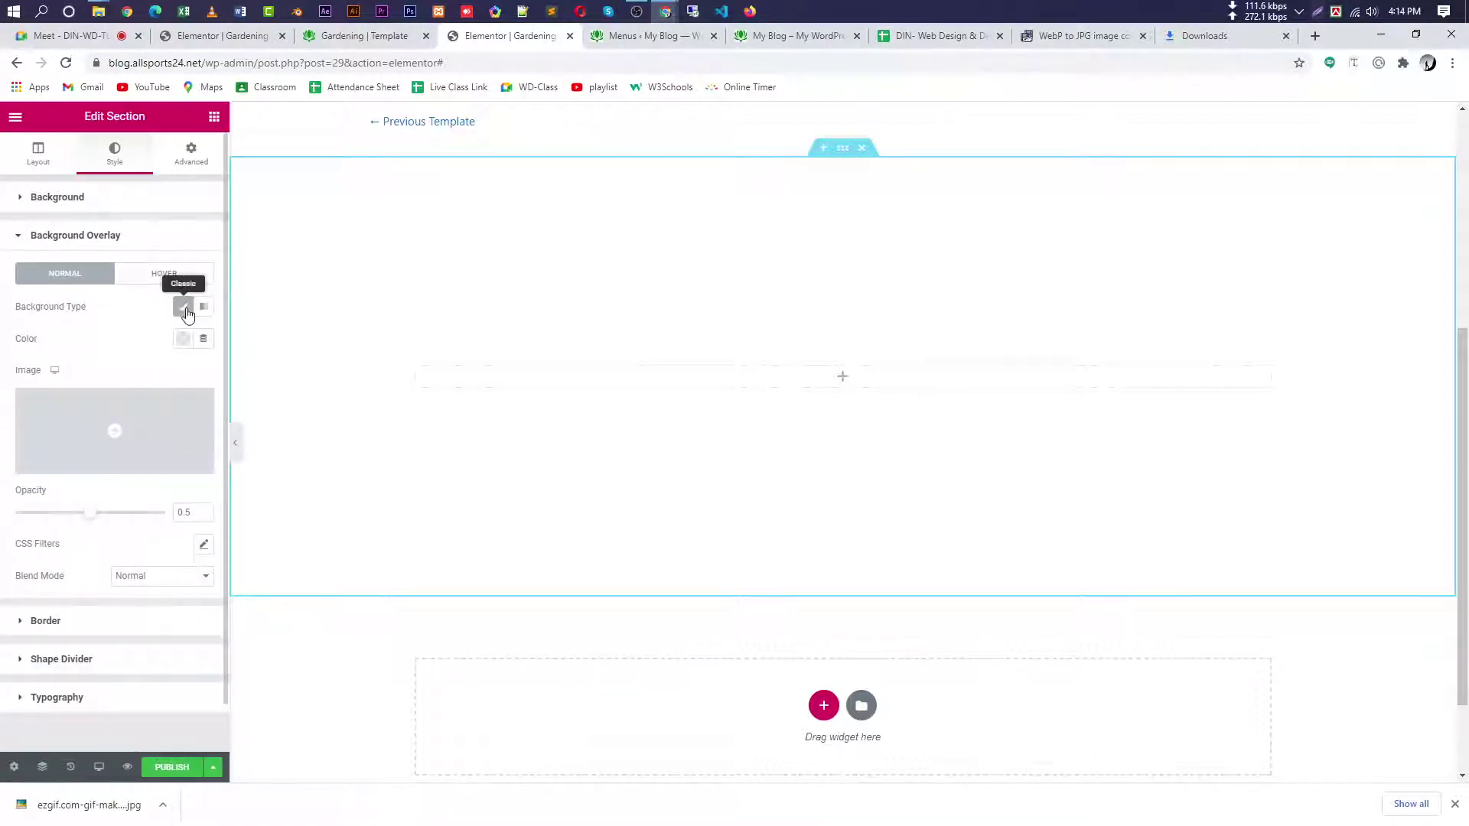
{"action": "left_click", "coordinate": [107, 456]}
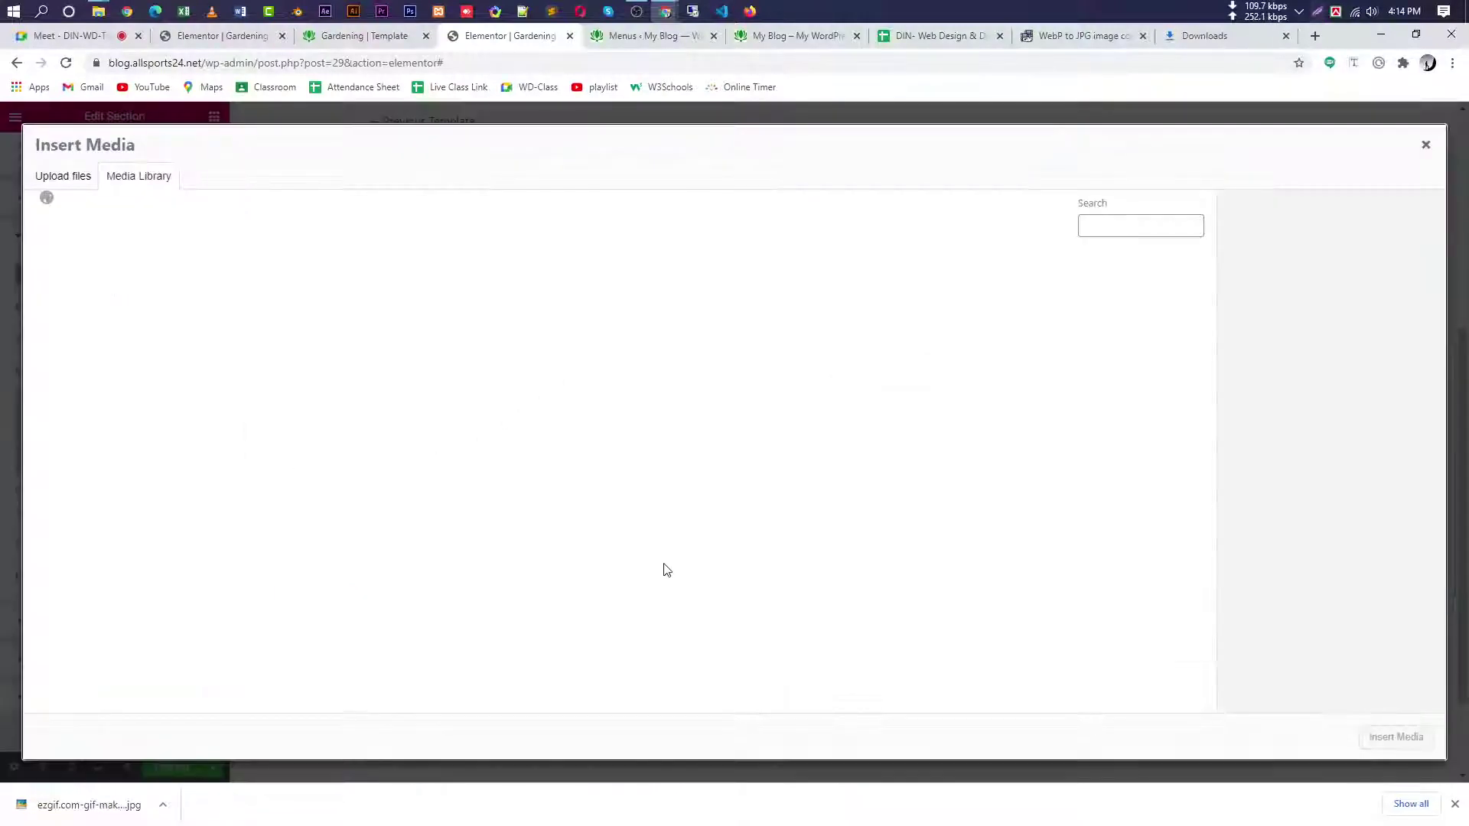
{"action": "left_click", "coordinate": [92, 178]}
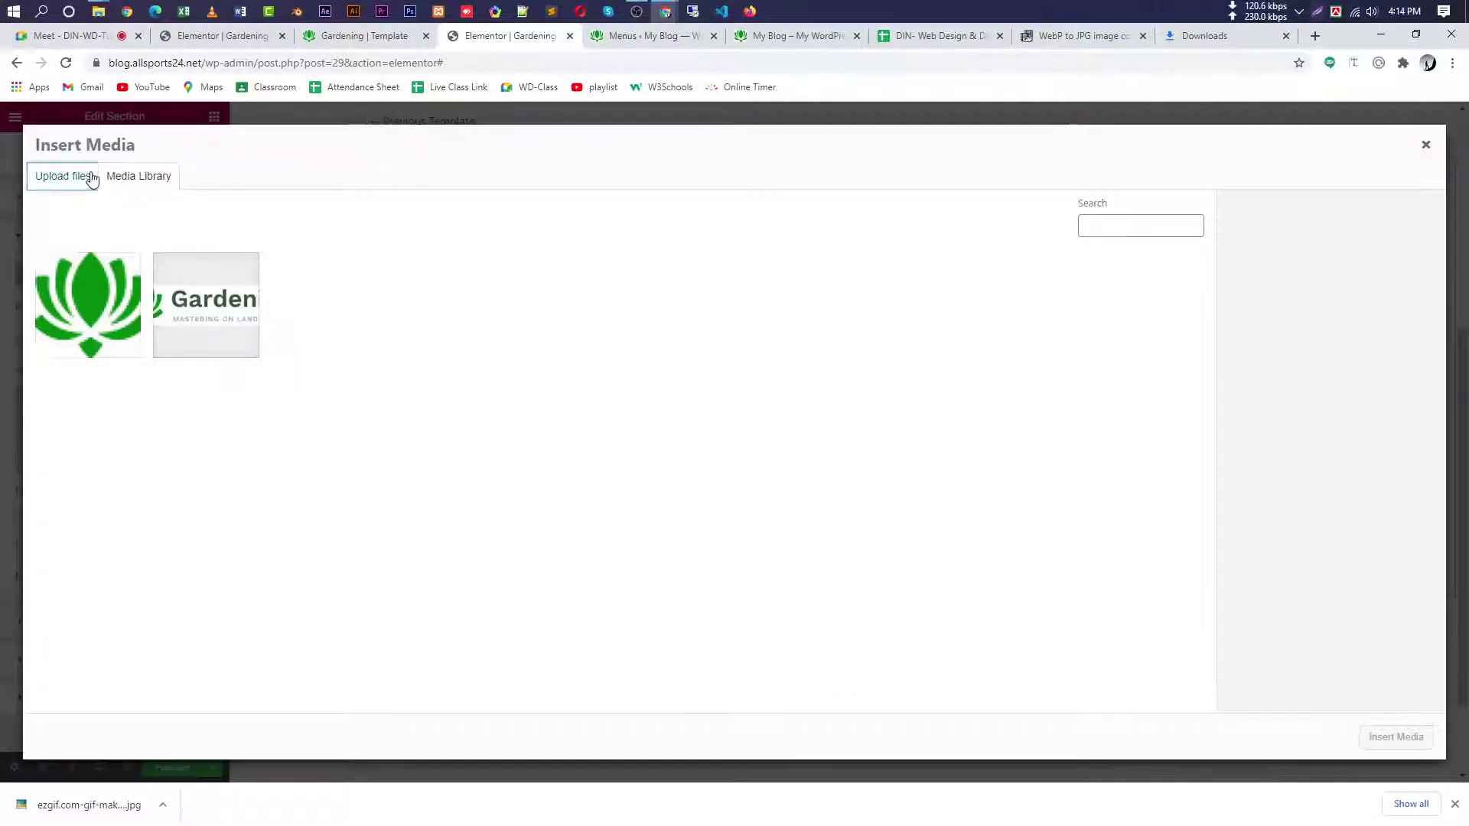
{"action": "left_click", "coordinate": [746, 423]}
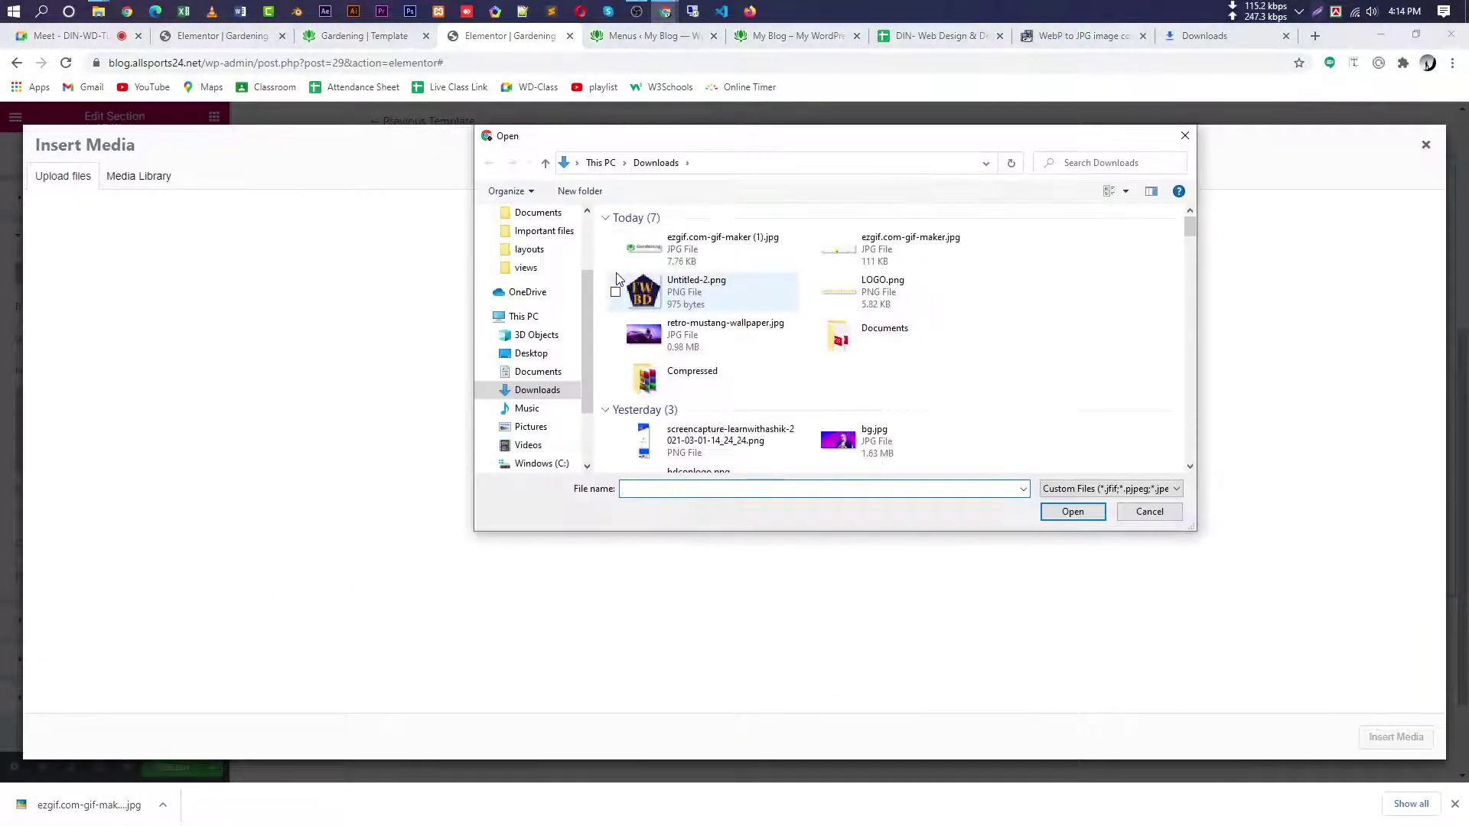
{"action": "double_click", "coordinate": [888, 252]}
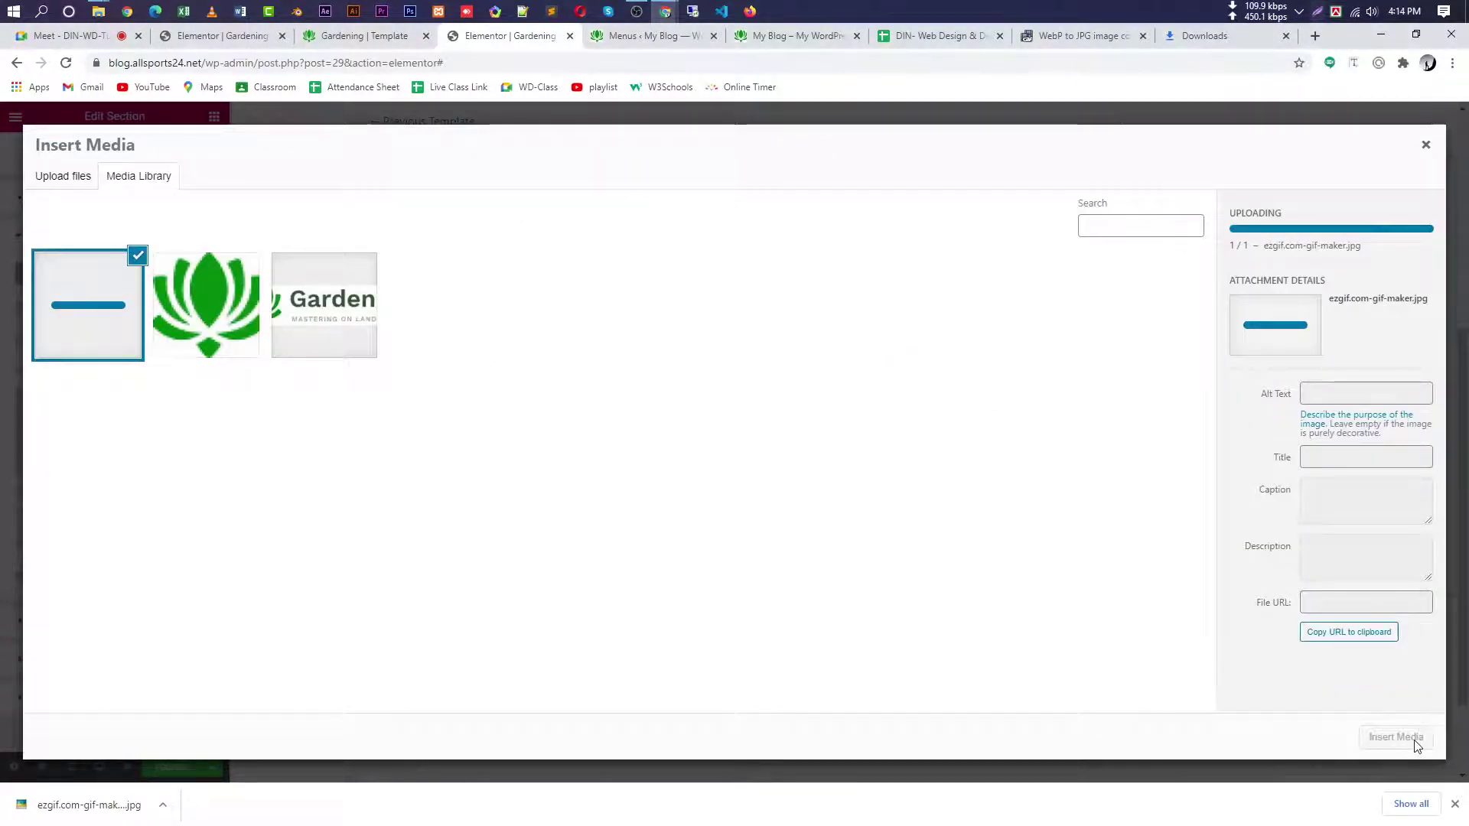
{"action": "left_click", "coordinate": [1395, 737]}
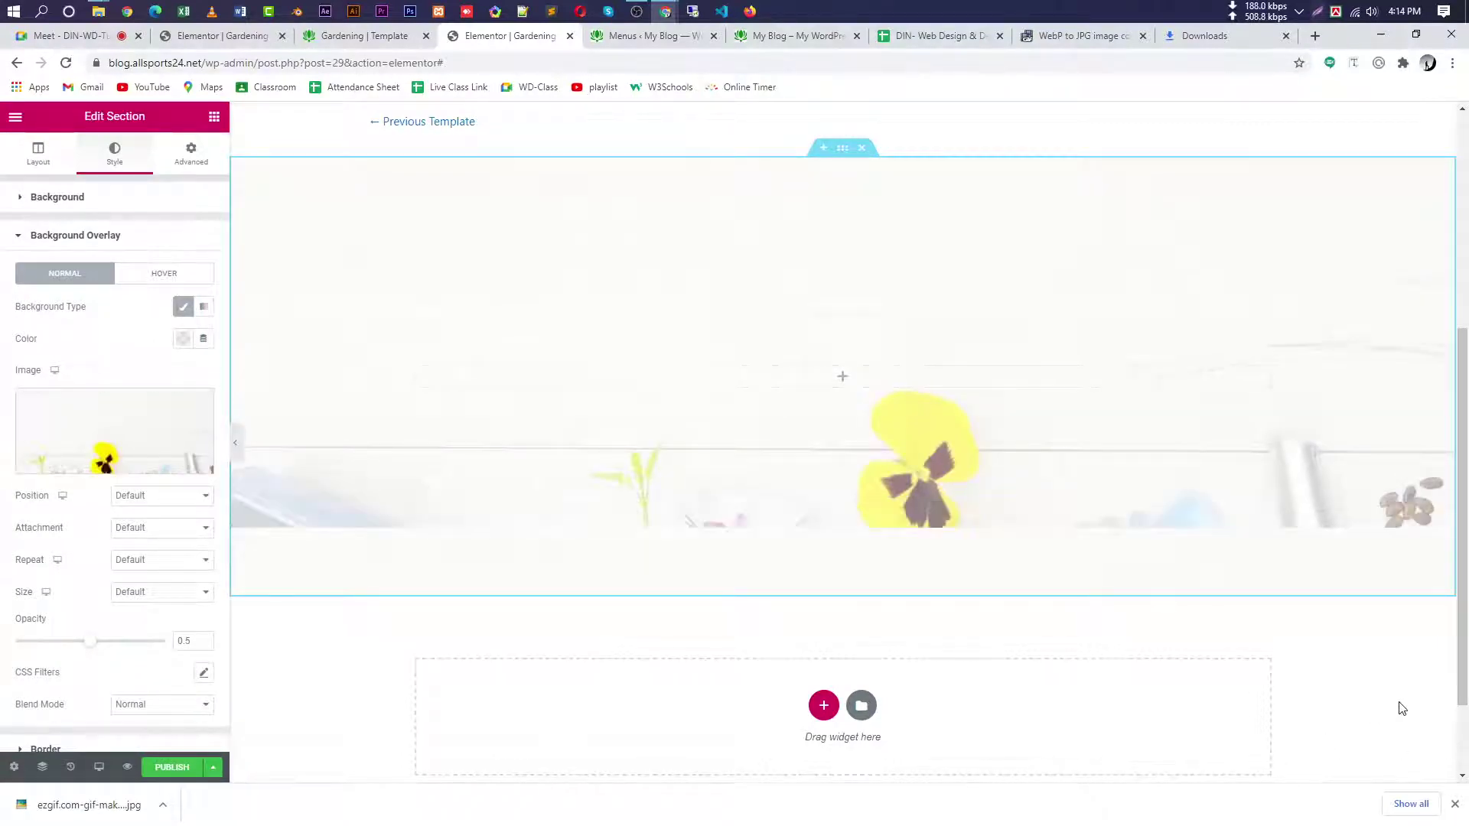
- Reduce the footer section's minimum height to 489 px to fit the overlay image and enlarge the page view to 110%
{"action": "scroll", "coordinate": [1404, 707], "scroll_direction": "up", "scroll_amount": 2}
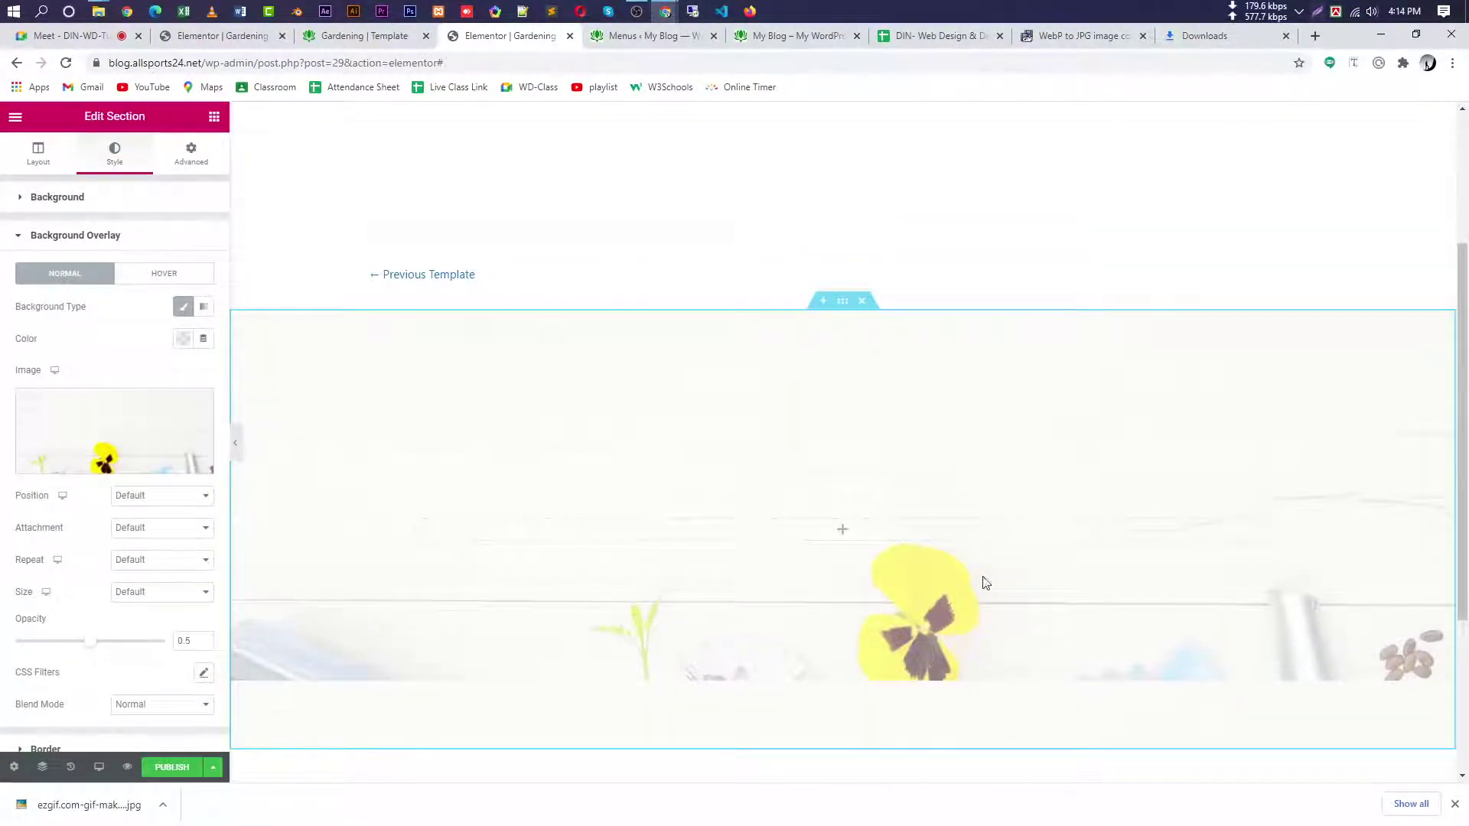
{"action": "left_click", "coordinate": [39, 161]}
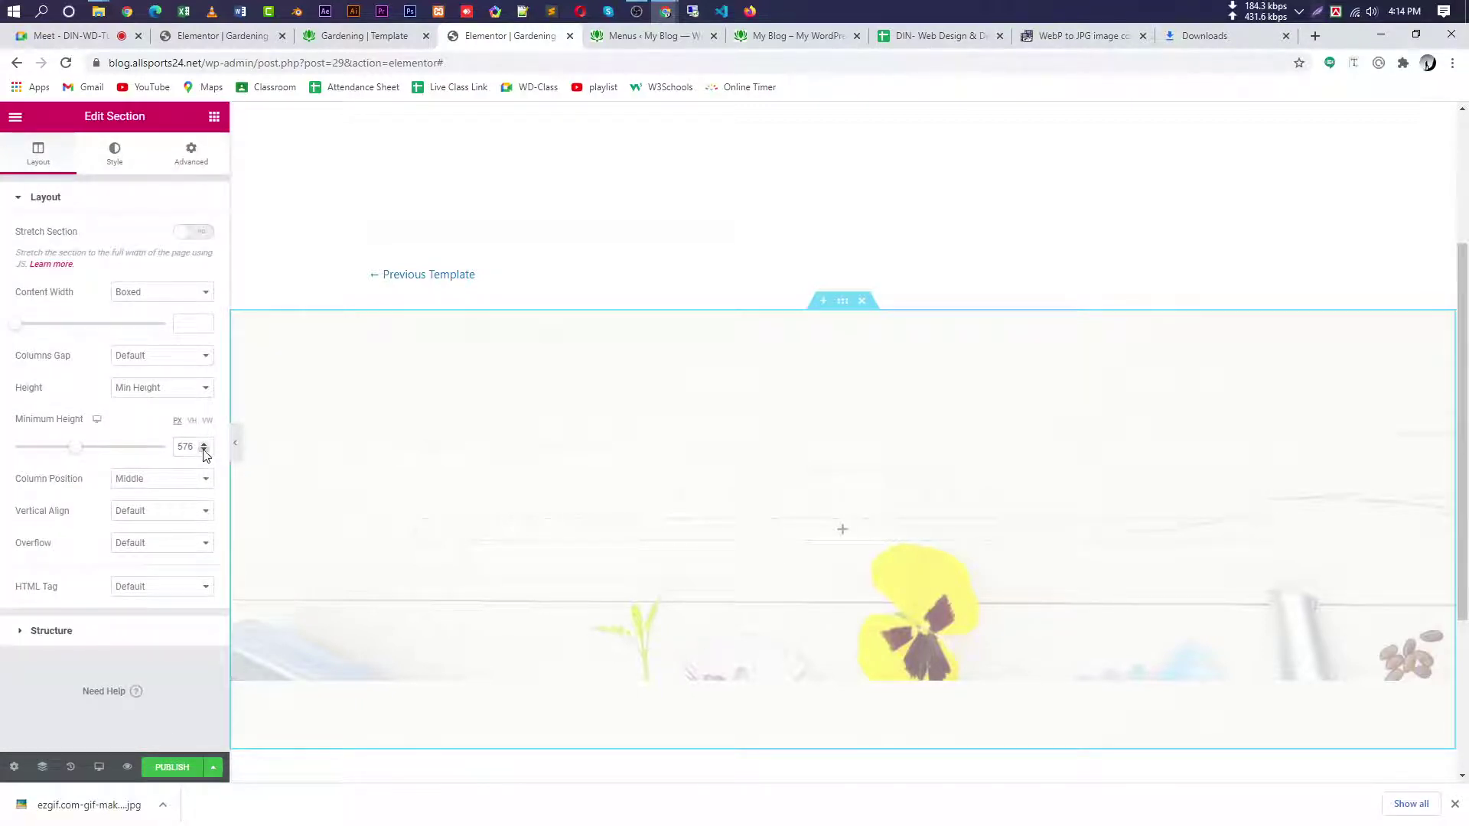
{"action": "left_click_drag", "start_coordinate": [203, 452], "coordinate": [203, 451]}
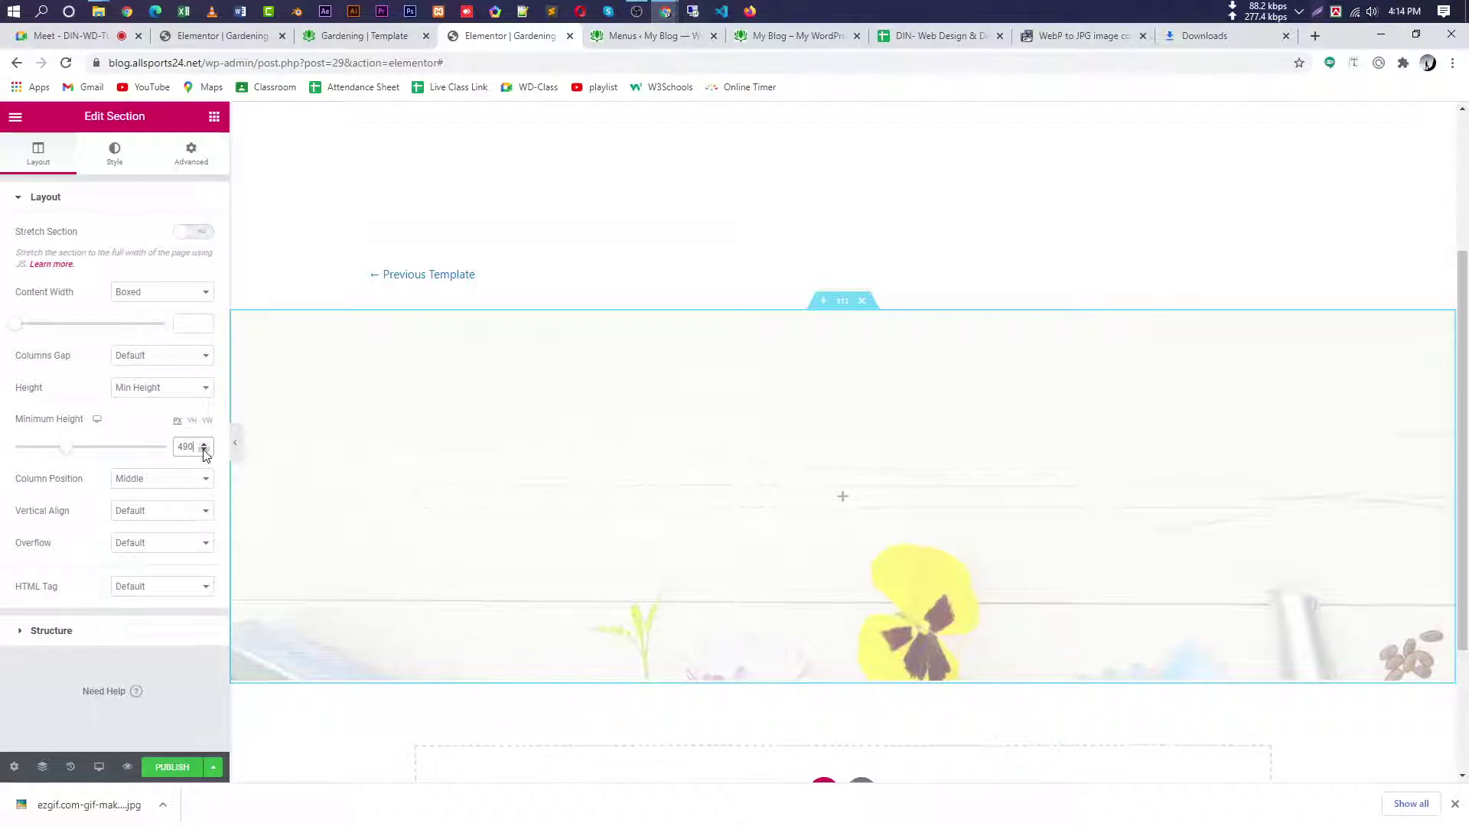
{"action": "key", "text": "ctrl+plus"}
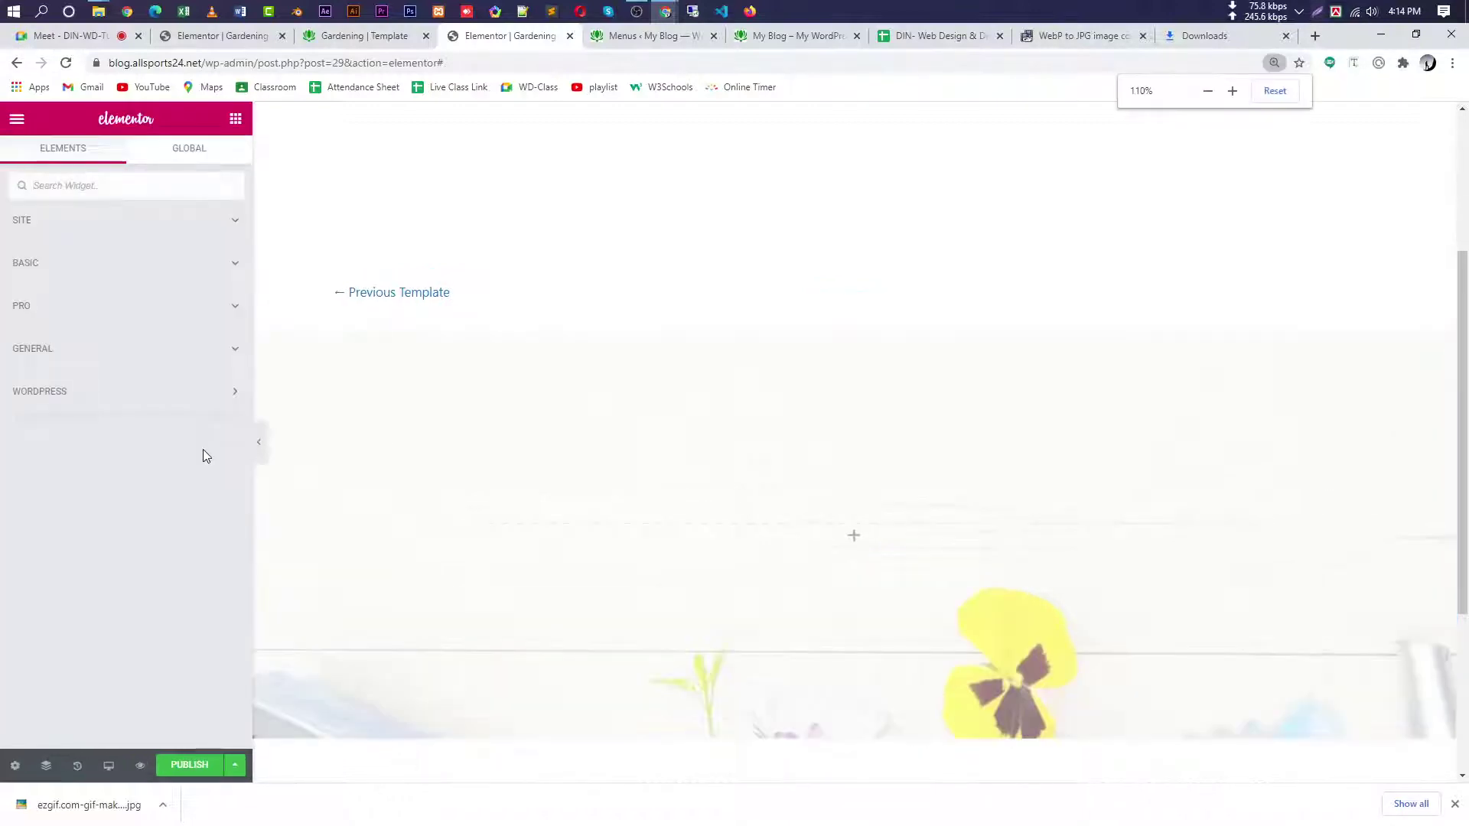
{"action": "scroll", "coordinate": [816, 577], "scroll_direction": "down", "scroll_amount": 3}
{"action": "scroll", "coordinate": [957, 623], "scroll_direction": "up", "scroll_amount": 1}
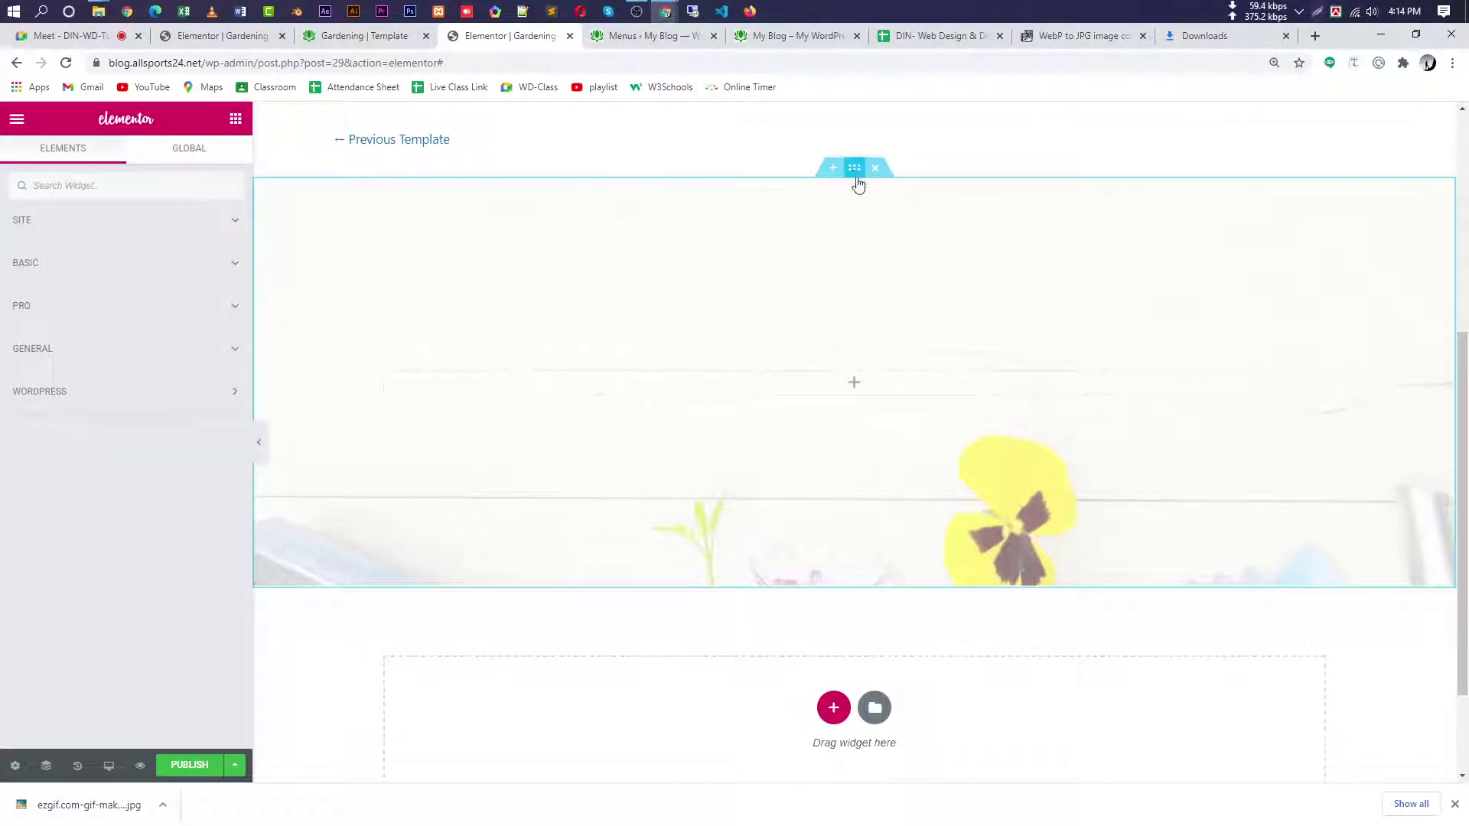
- Fine-tune the footer section's minimum height to 486 px and publish the footer template
{"action": "left_click", "coordinate": [855, 170]}
{"action": "left_click", "coordinate": [127, 161]}
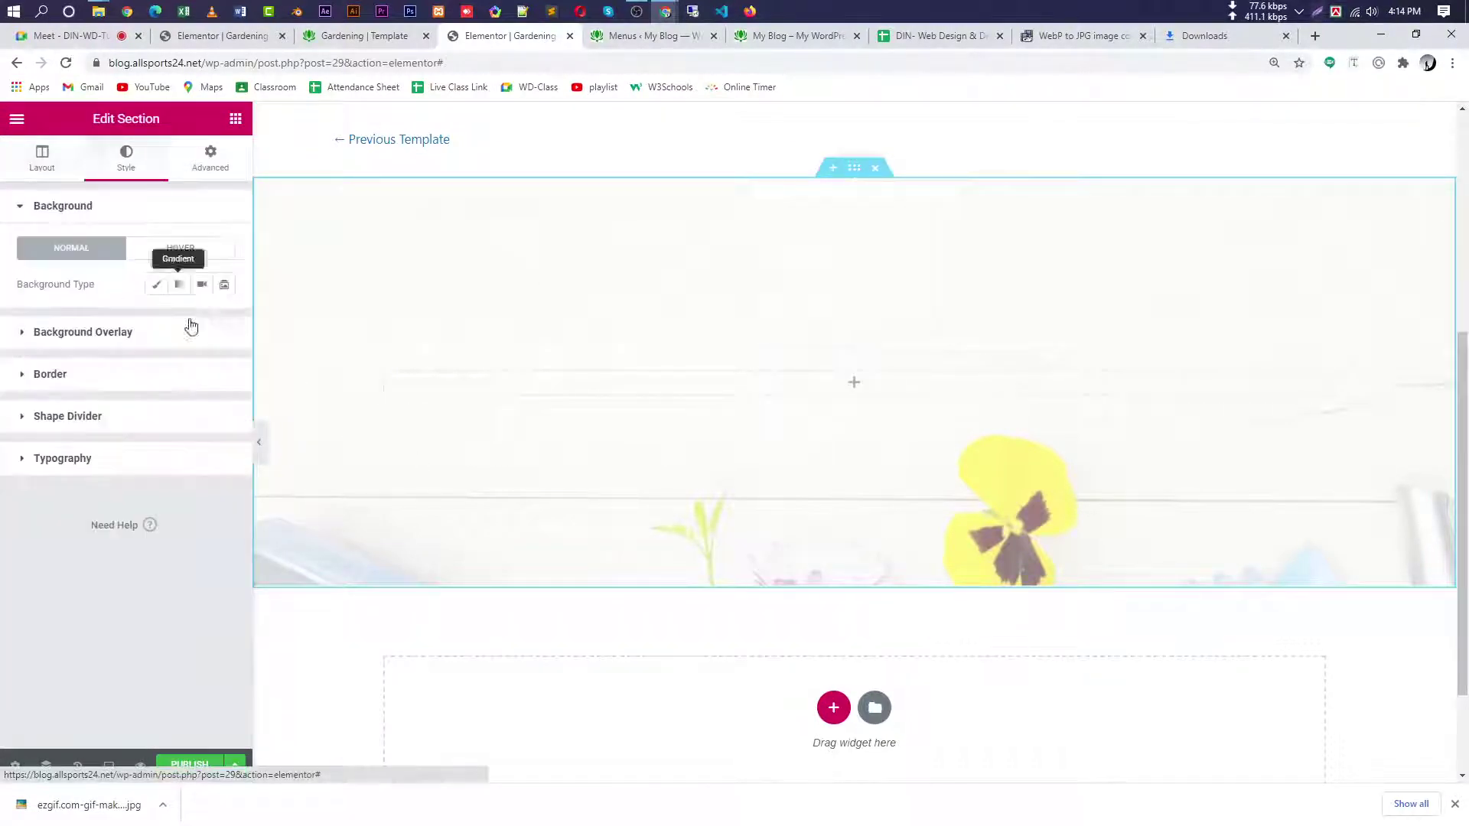
{"action": "left_click", "coordinate": [146, 344]}
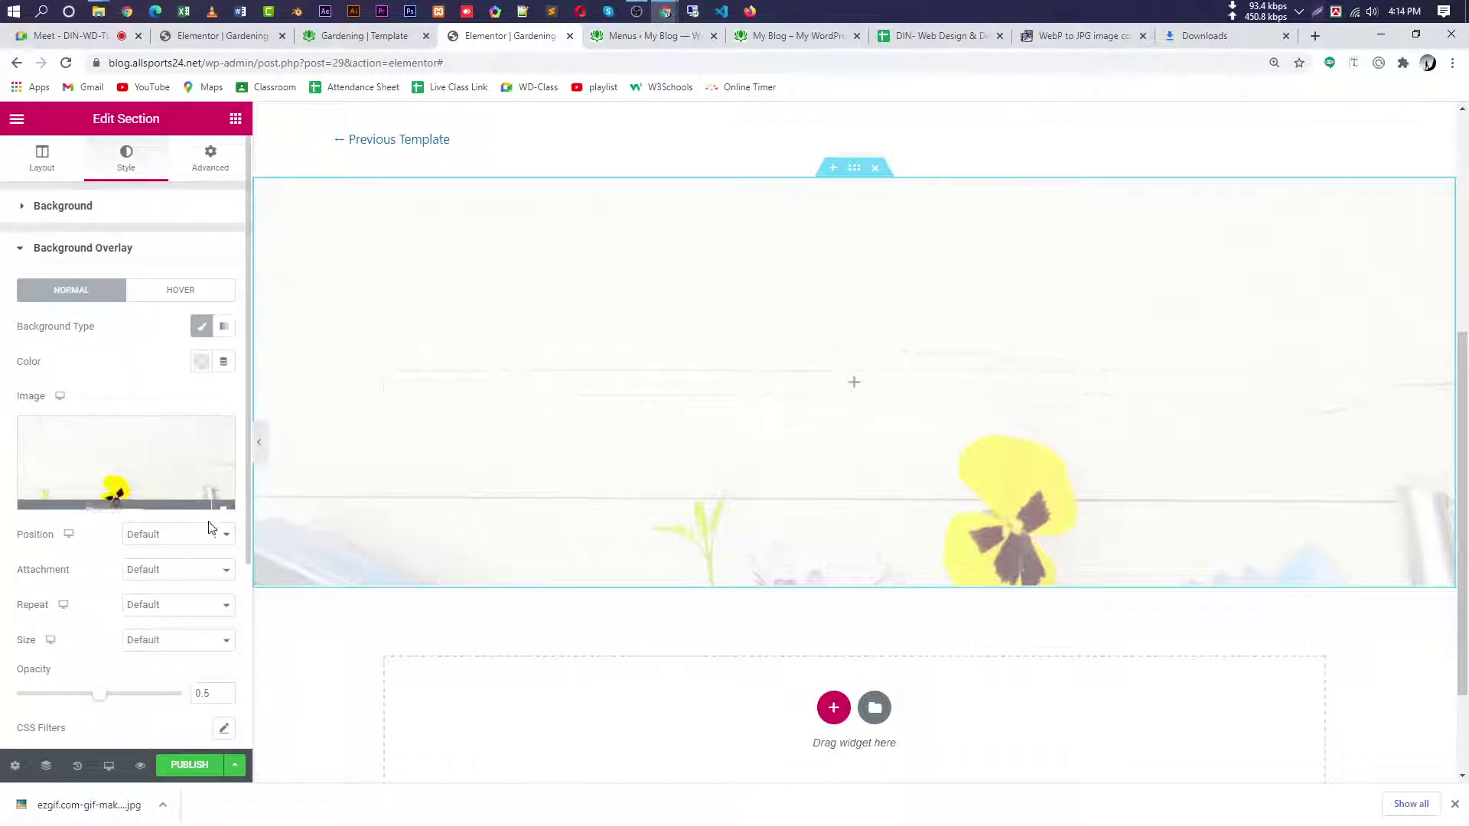
{"action": "left_click", "coordinate": [44, 163]}
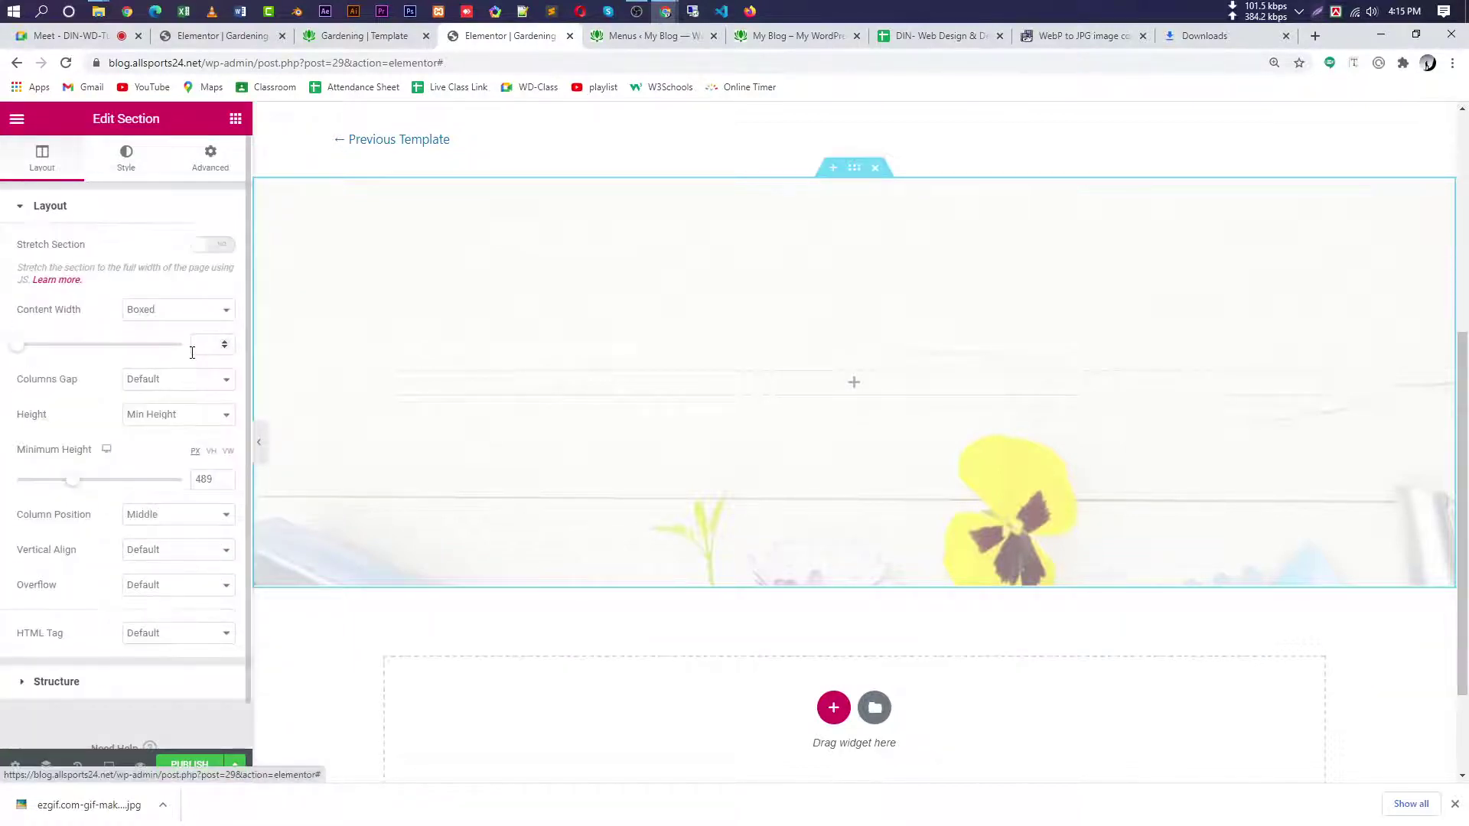
{"action": "left_click", "coordinate": [224, 483]}
{"action": "left_click", "coordinate": [224, 483]}
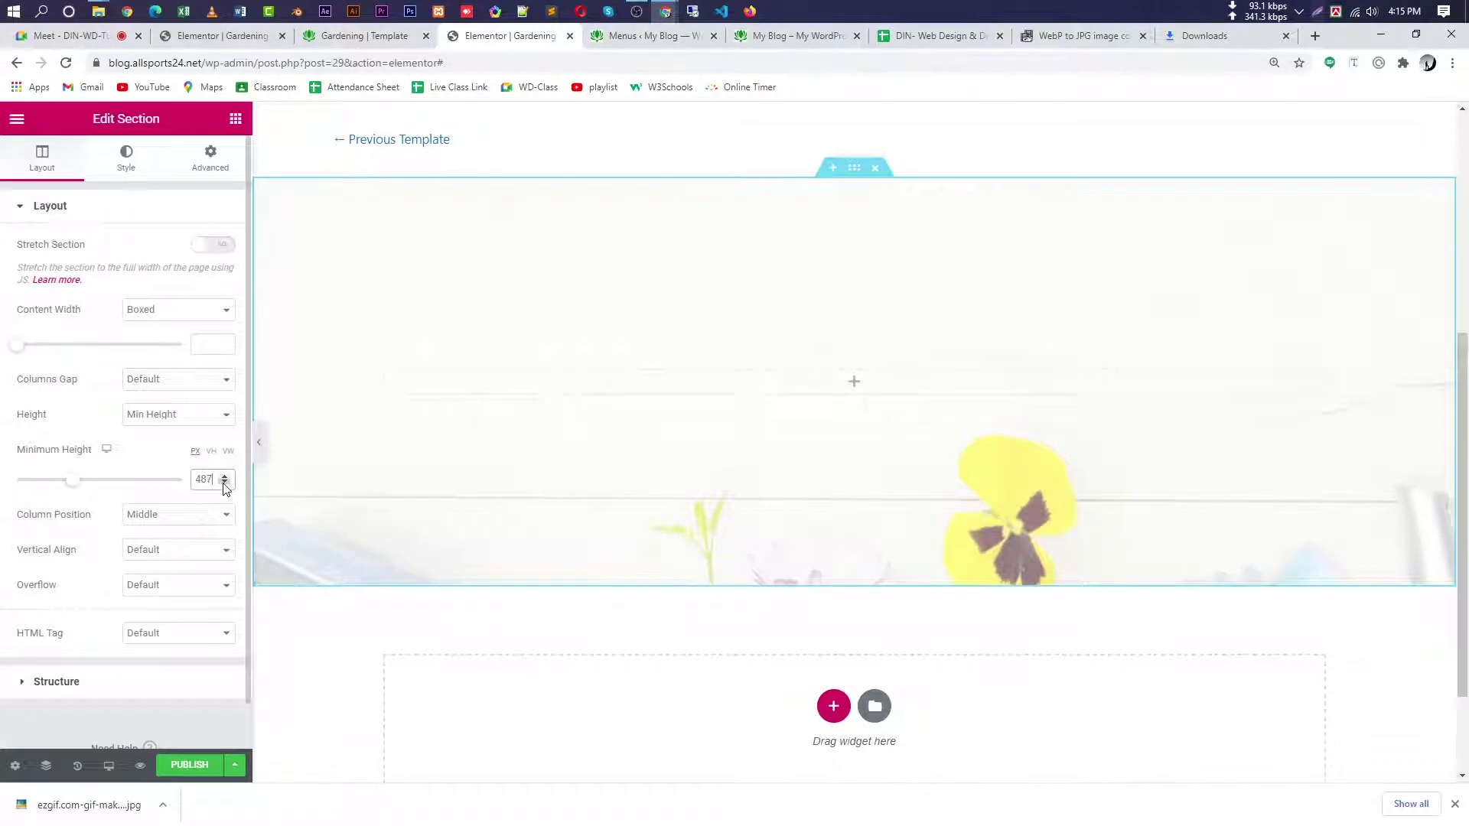
{"action": "left_click", "coordinate": [224, 483]}
{"action": "left_click", "coordinate": [197, 767]}
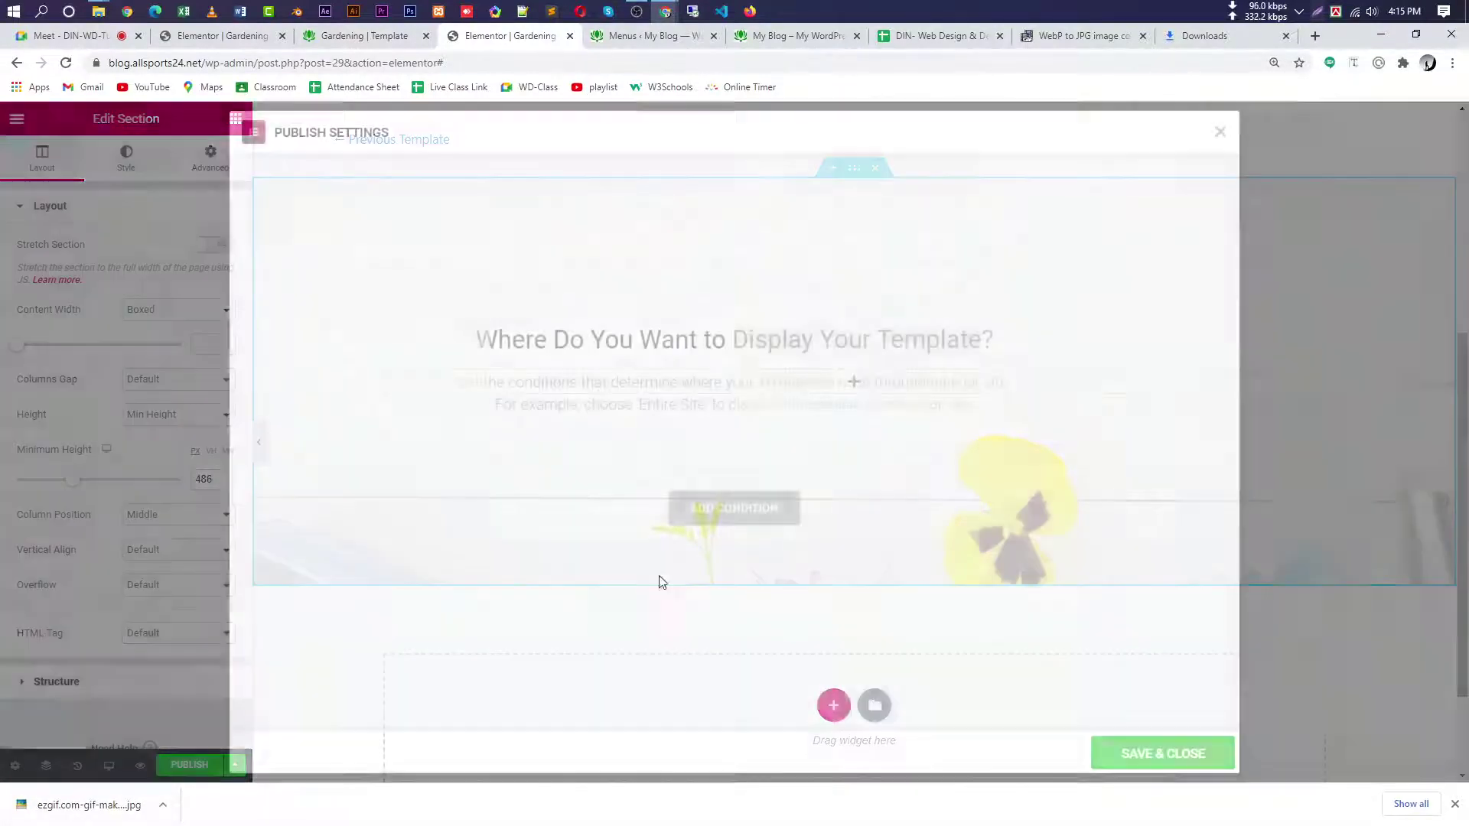
{"action": "left_click", "coordinate": [1137, 753]}
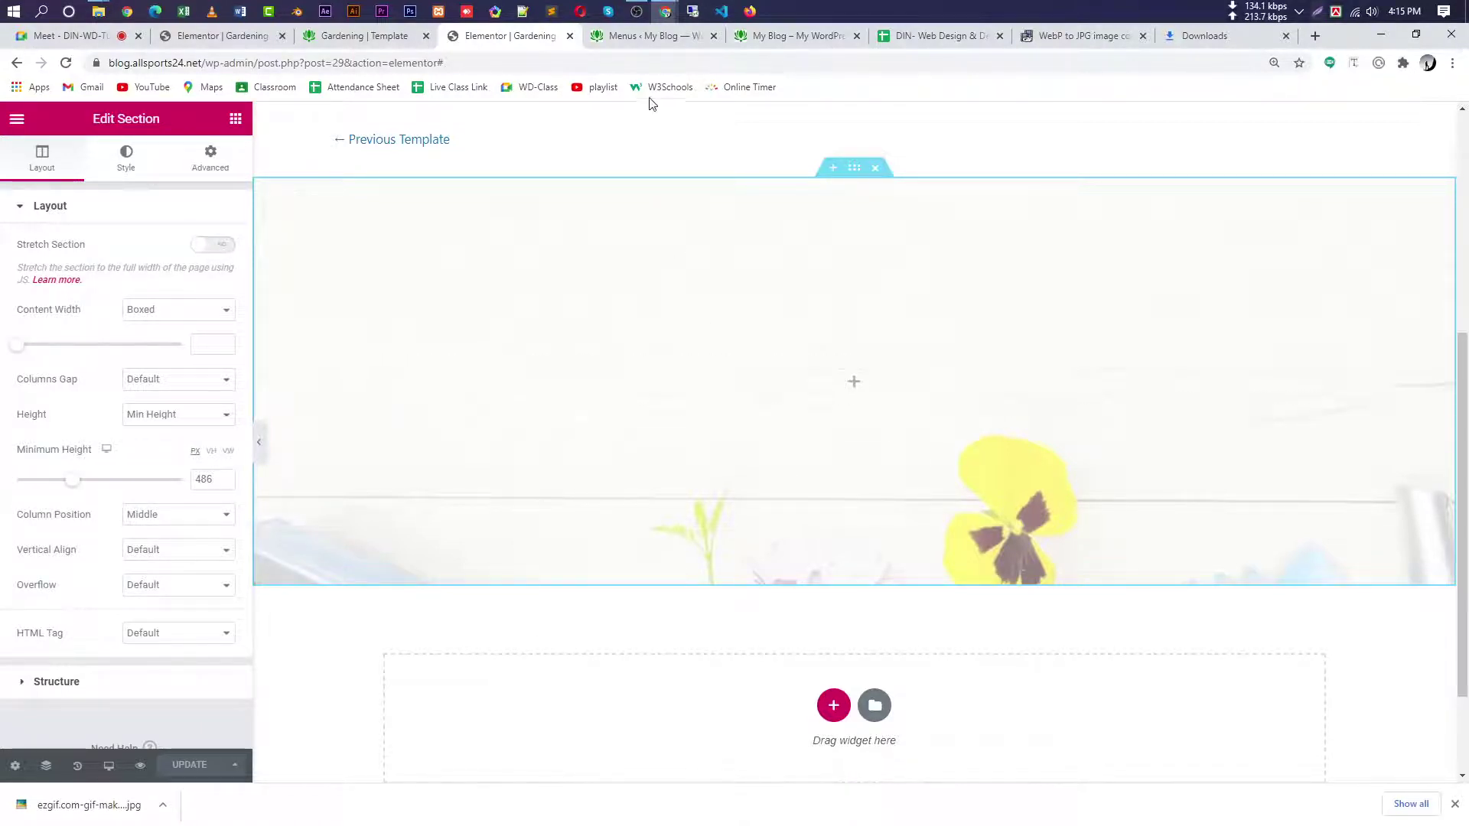
- Close the developer tools on the reference Gardening contact page and select its footer for a screen capture
{"action": "left_click", "coordinate": [364, 36]}
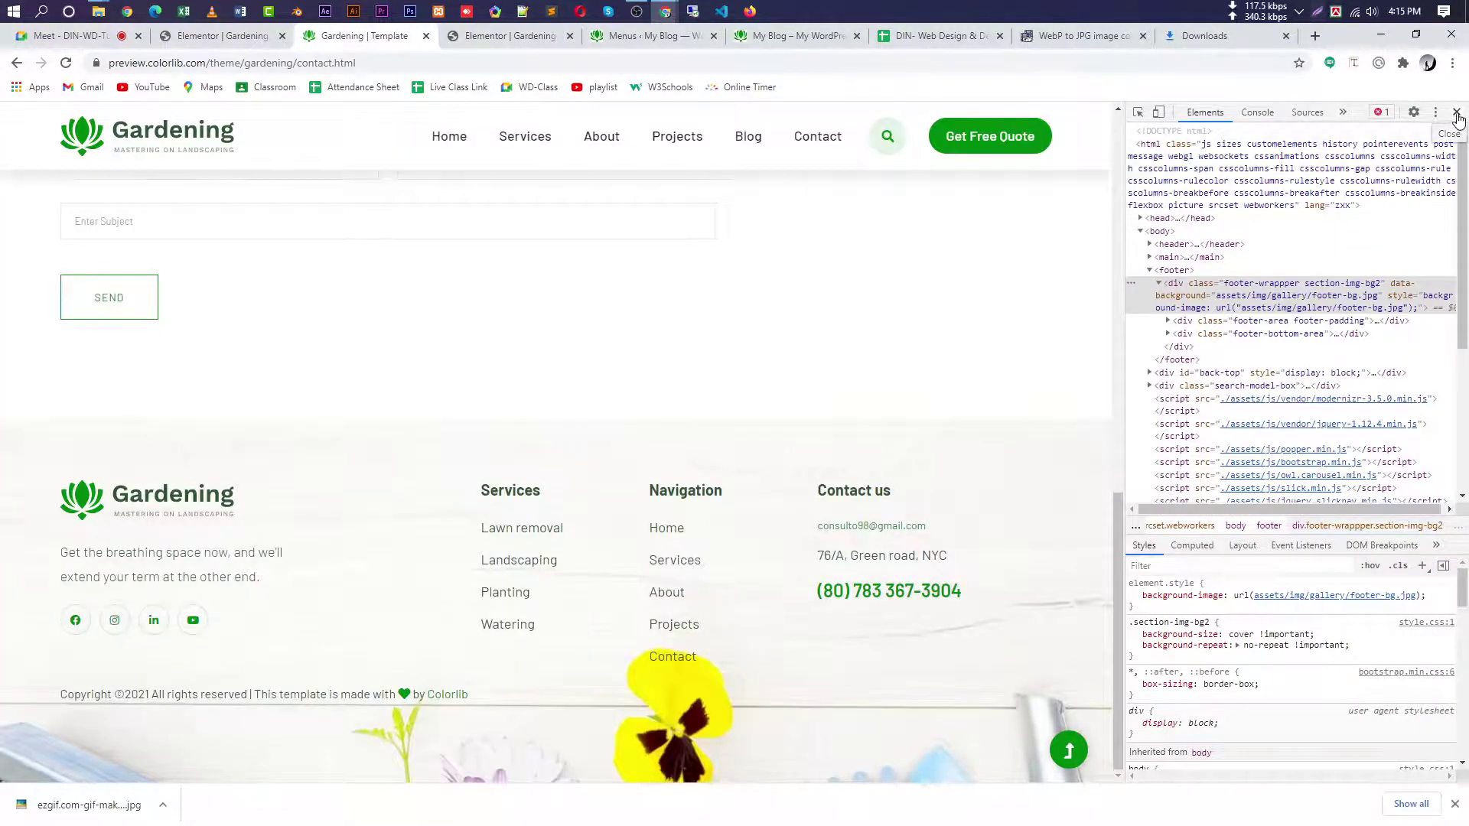
{"action": "left_click", "coordinate": [1456, 112]}
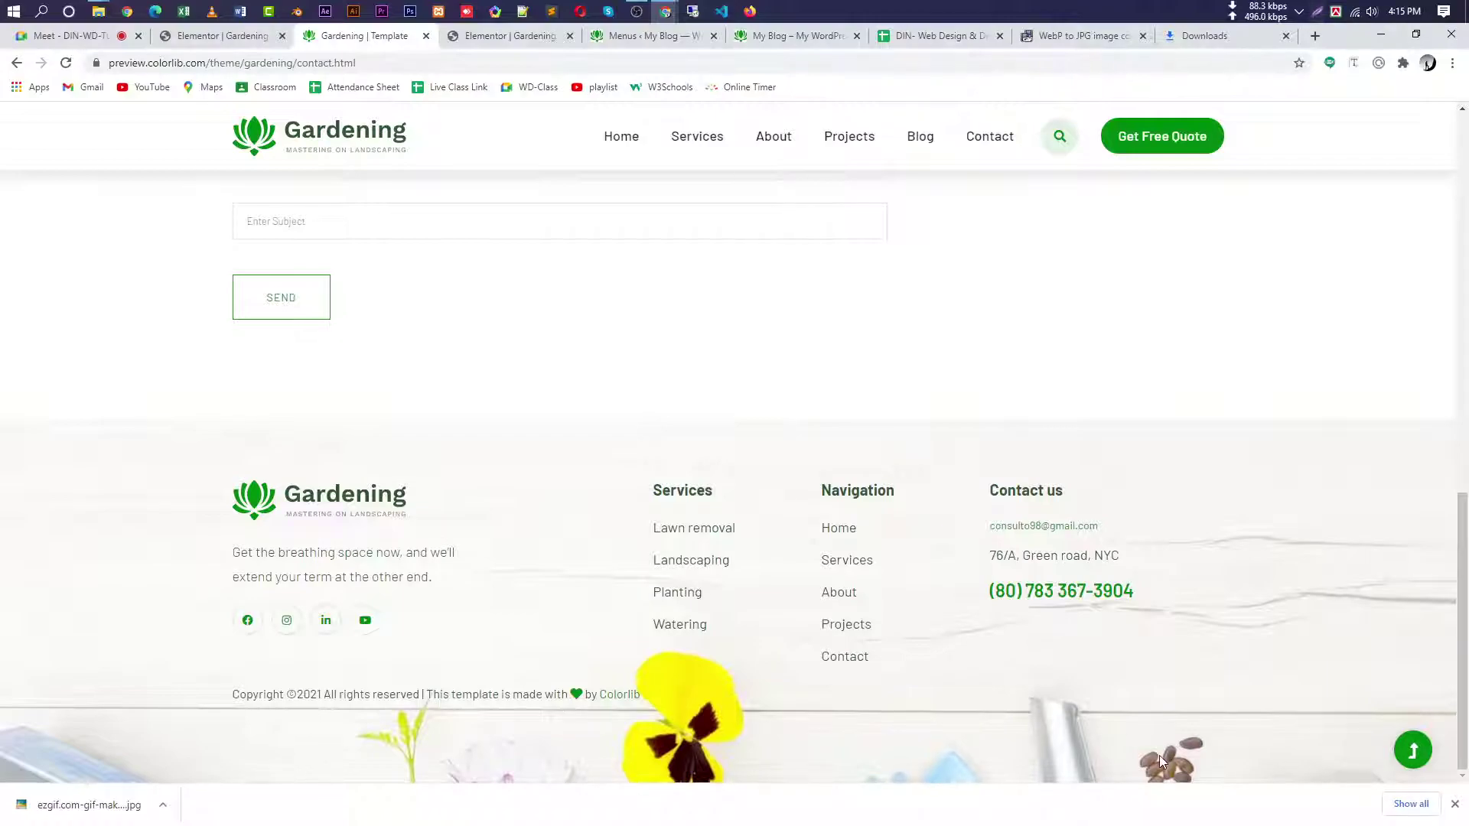
{"action": "key", "text": "Print"}
{"action": "mouse_move", "coordinate": [152, 476]}
{"action": "left_mouse_down"}
{"action": "mouse_move", "coordinate": [1357, 825]}
{"action": "mouse_move", "coordinate": [1445, 825]}
{"action": "mouse_move", "coordinate": [1421, 822]}
{"action": "left_mouse_up"}
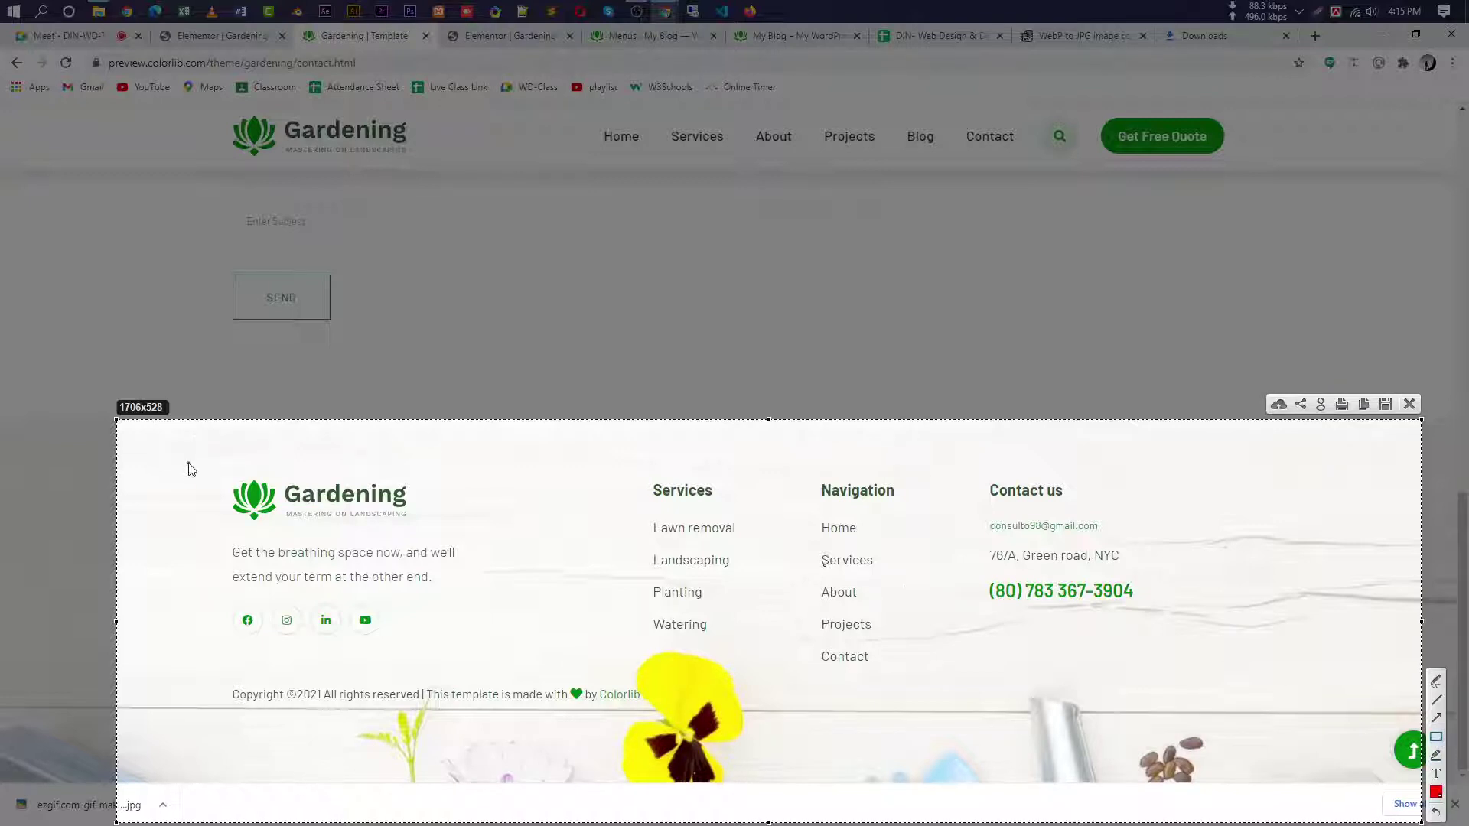
- Outline the reference footer's content area, its four columns and the copyright row with rectangles on the capture
{"action": "mouse_move", "coordinate": [188, 463]}
{"action": "left_mouse_down"}
{"action": "mouse_move", "coordinate": [295, 656]}
{"action": "mouse_move", "coordinate": [879, 748]}
{"action": "mouse_move", "coordinate": [1365, 705]}
{"action": "mouse_move", "coordinate": [1337, 725]}
{"action": "mouse_move", "coordinate": [1308, 714]}
{"action": "left_mouse_up"}
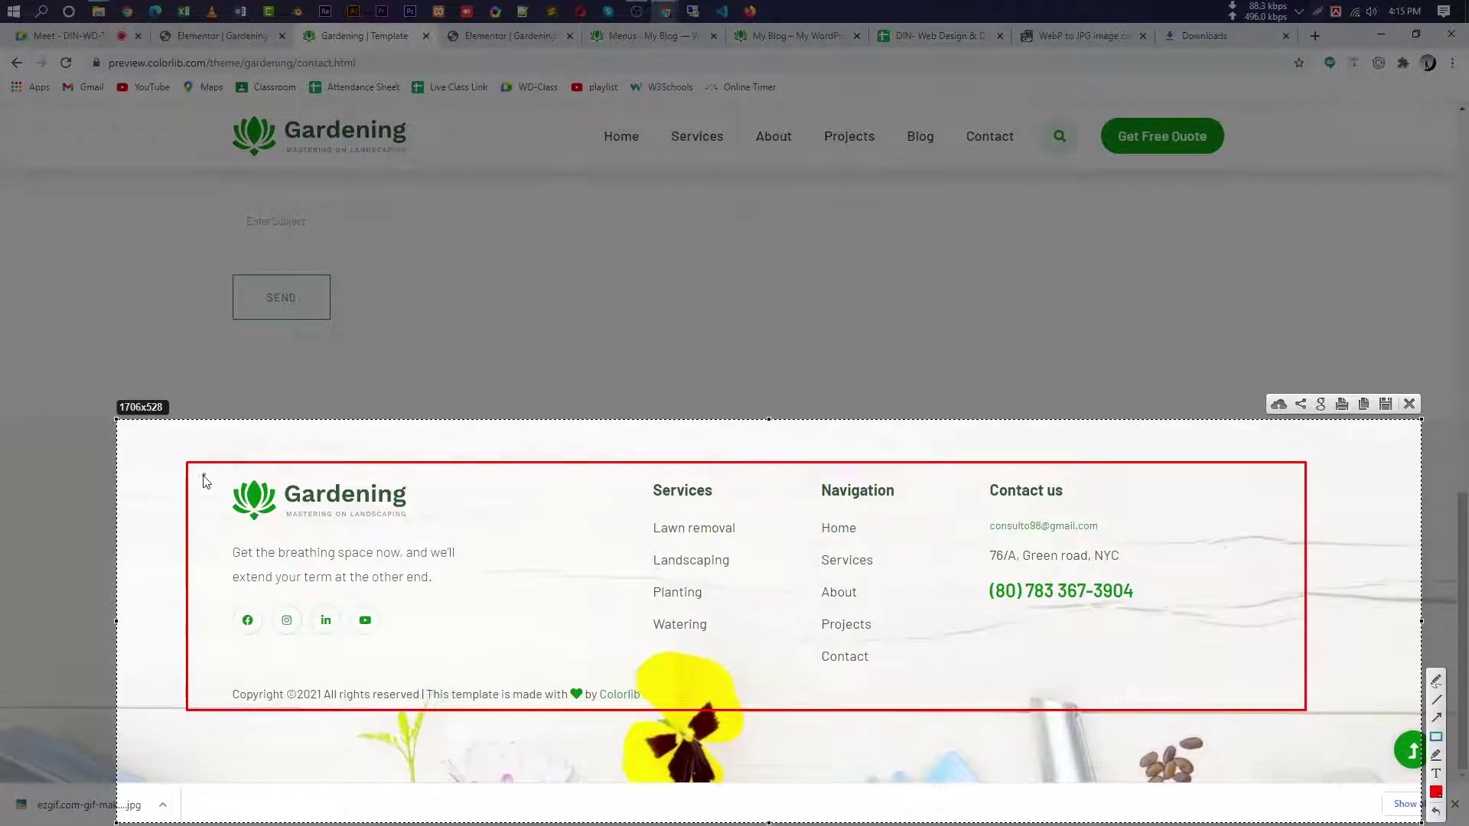
{"action": "mouse_move", "coordinate": [201, 477]}
{"action": "left_mouse_down"}
{"action": "mouse_move", "coordinate": [291, 571]}
{"action": "mouse_move", "coordinate": [552, 657]}
{"action": "mouse_move", "coordinate": [580, 650]}
{"action": "left_mouse_up"}
{"action": "left_click_drag", "start_coordinate": [584, 479], "coordinate": [765, 659]}
{"action": "mouse_move", "coordinate": [777, 477]}
{"action": "left_mouse_down"}
{"action": "mouse_move", "coordinate": [842, 624]}
{"action": "mouse_move", "coordinate": [892, 672]}
{"action": "mouse_move", "coordinate": [940, 666]}
{"action": "left_mouse_up"}
{"action": "left_click_drag", "start_coordinate": [955, 484], "coordinate": [1172, 659]}
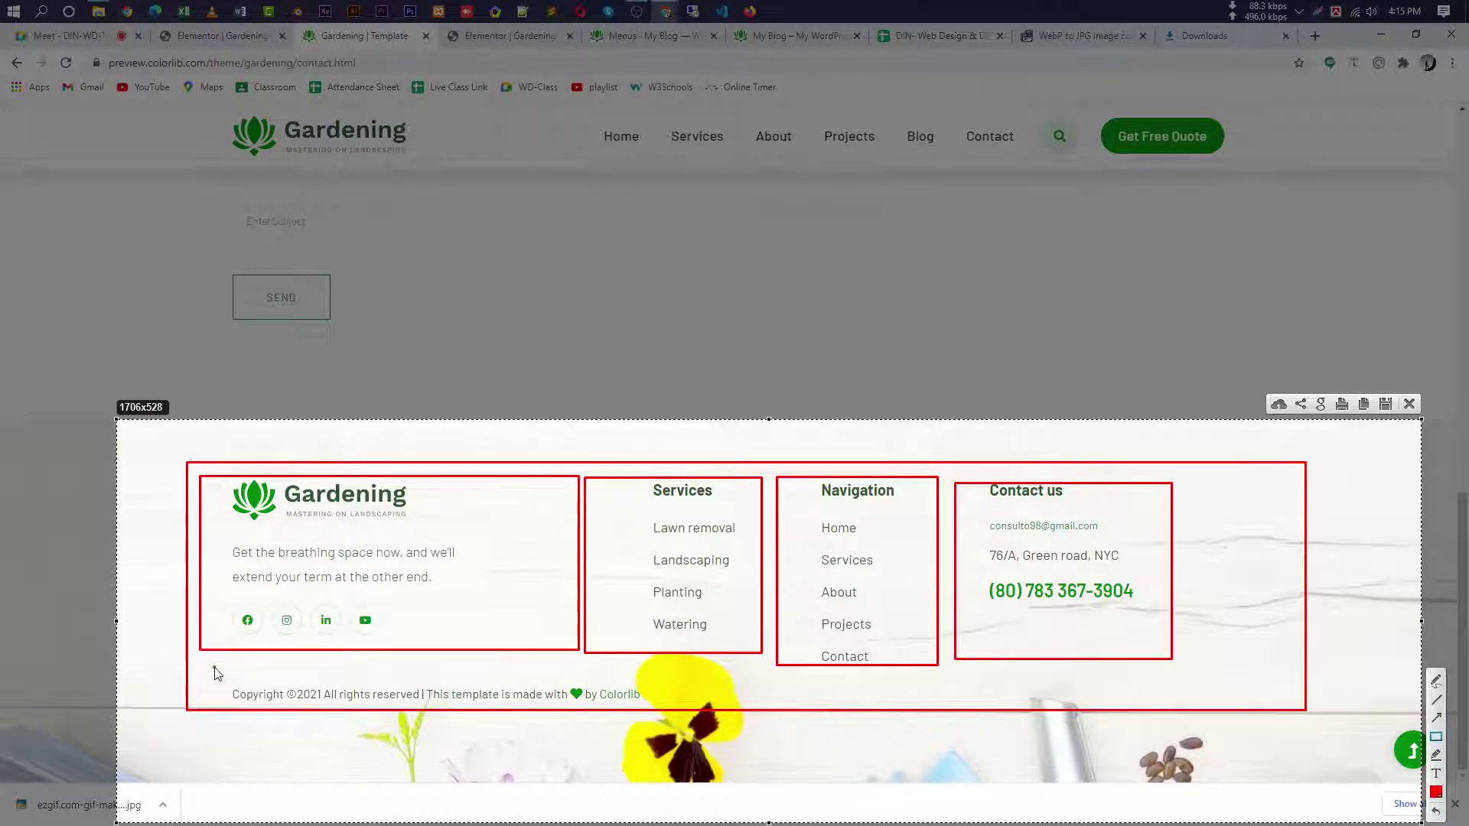
{"action": "left_click_drag", "start_coordinate": [213, 671], "coordinate": [1217, 717]}
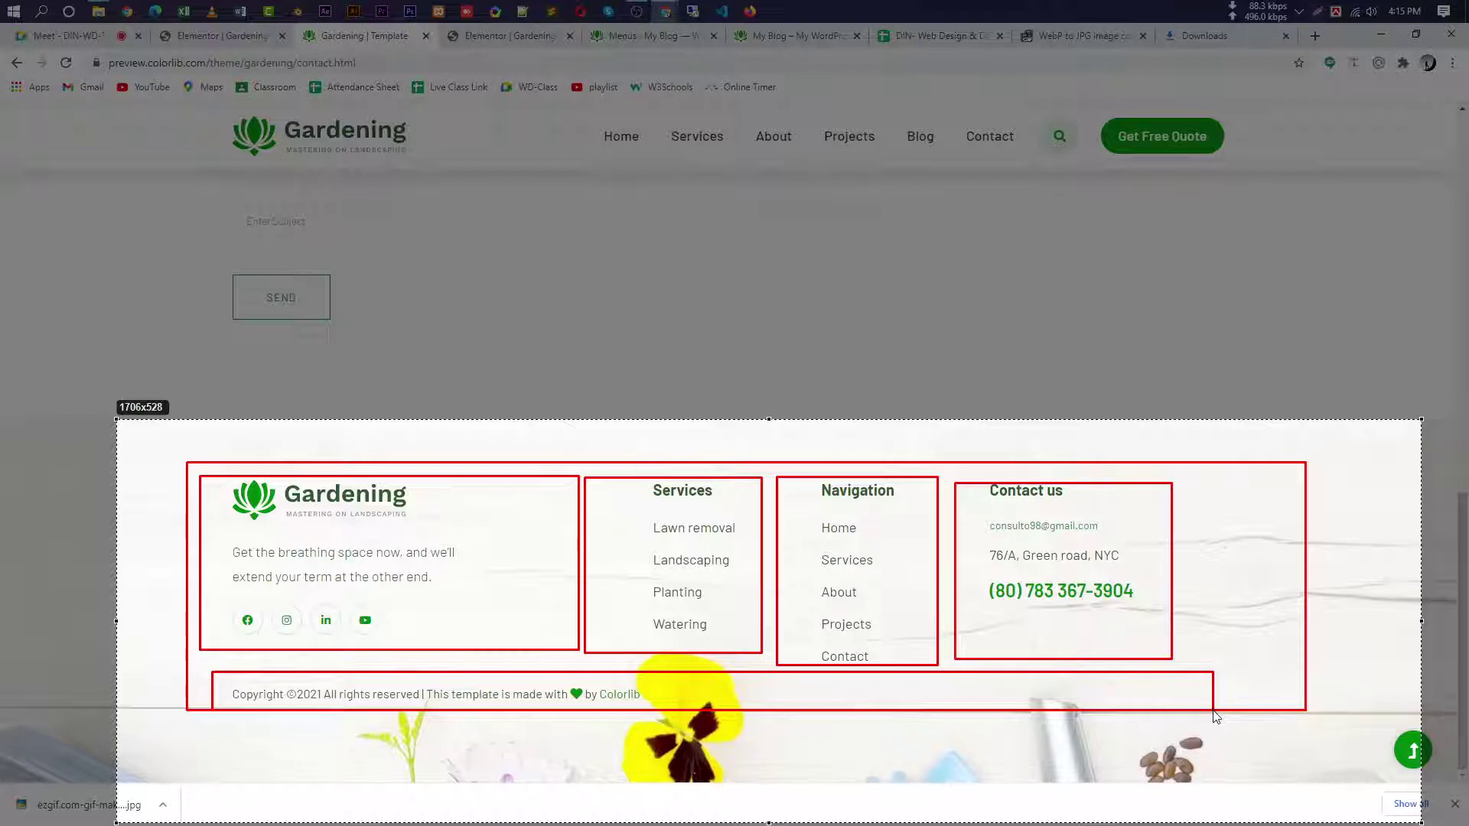
{"action": "left_click_drag", "start_coordinate": [1216, 717], "coordinate": [1217, 717]}
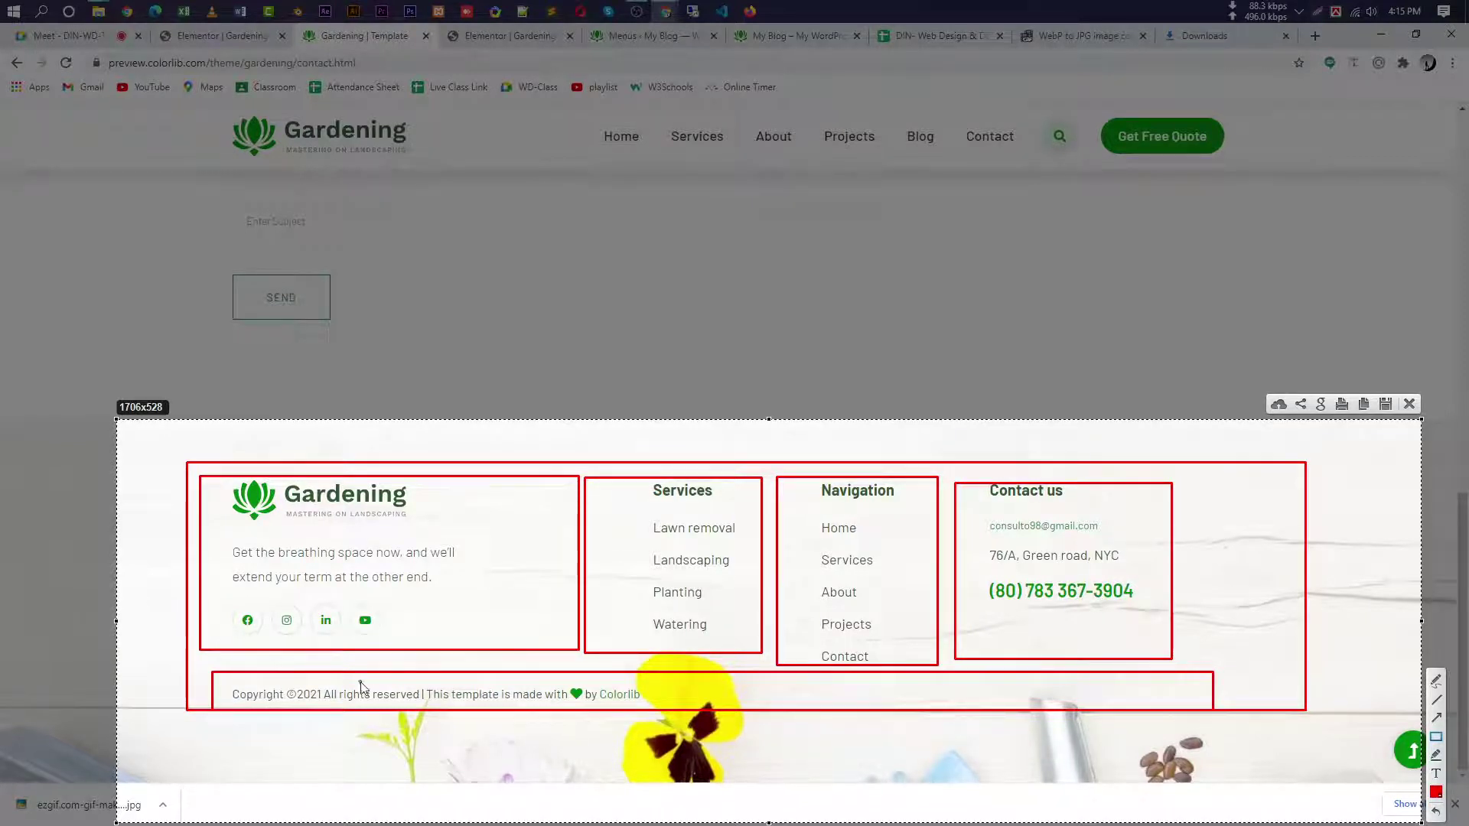
- Discard the annotated capture and select the copyright line in the reference footer
{"action": "left_click_drag", "start_coordinate": [379, 698], "coordinate": [392, 705]}
{"action": "left_click", "coordinate": [1409, 404]}
{"action": "triple_click", "coordinate": [371, 692]}
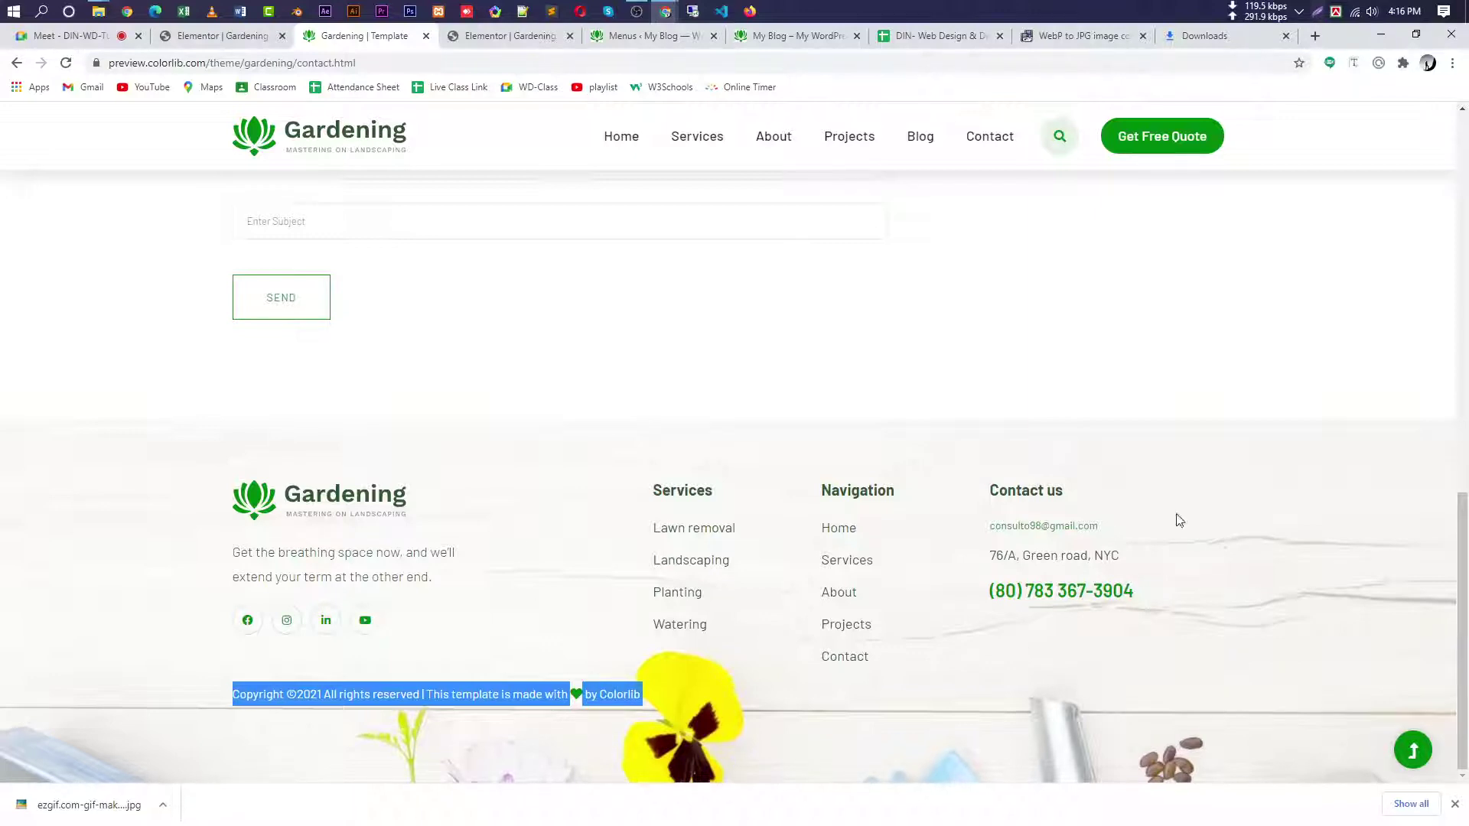
- Dismiss the block library in the other open Elementor editor for post 7 and close that browser tab
{"action": "left_click", "coordinate": [203, 38]}
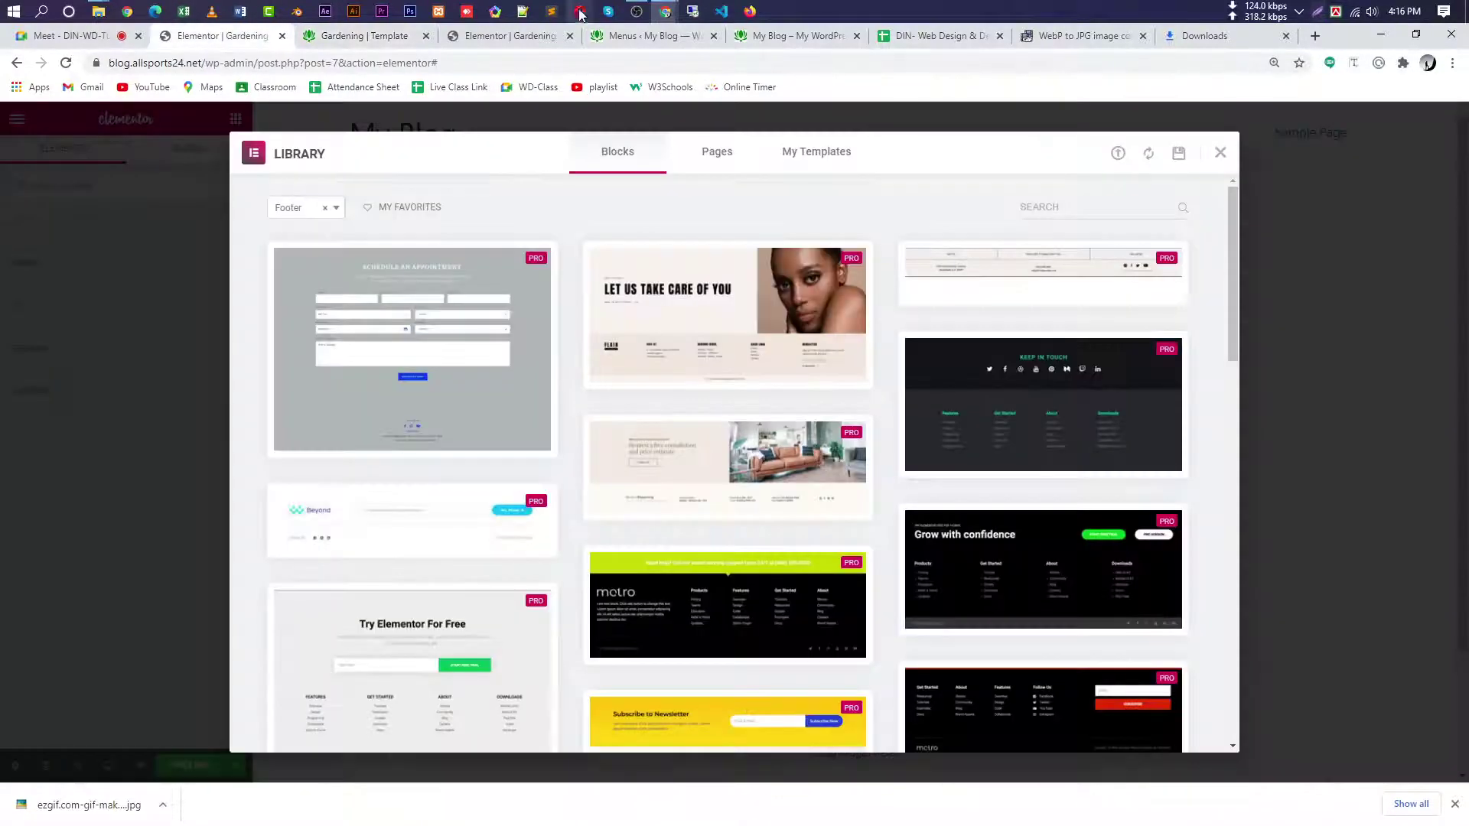
{"action": "left_click", "coordinate": [1222, 152]}
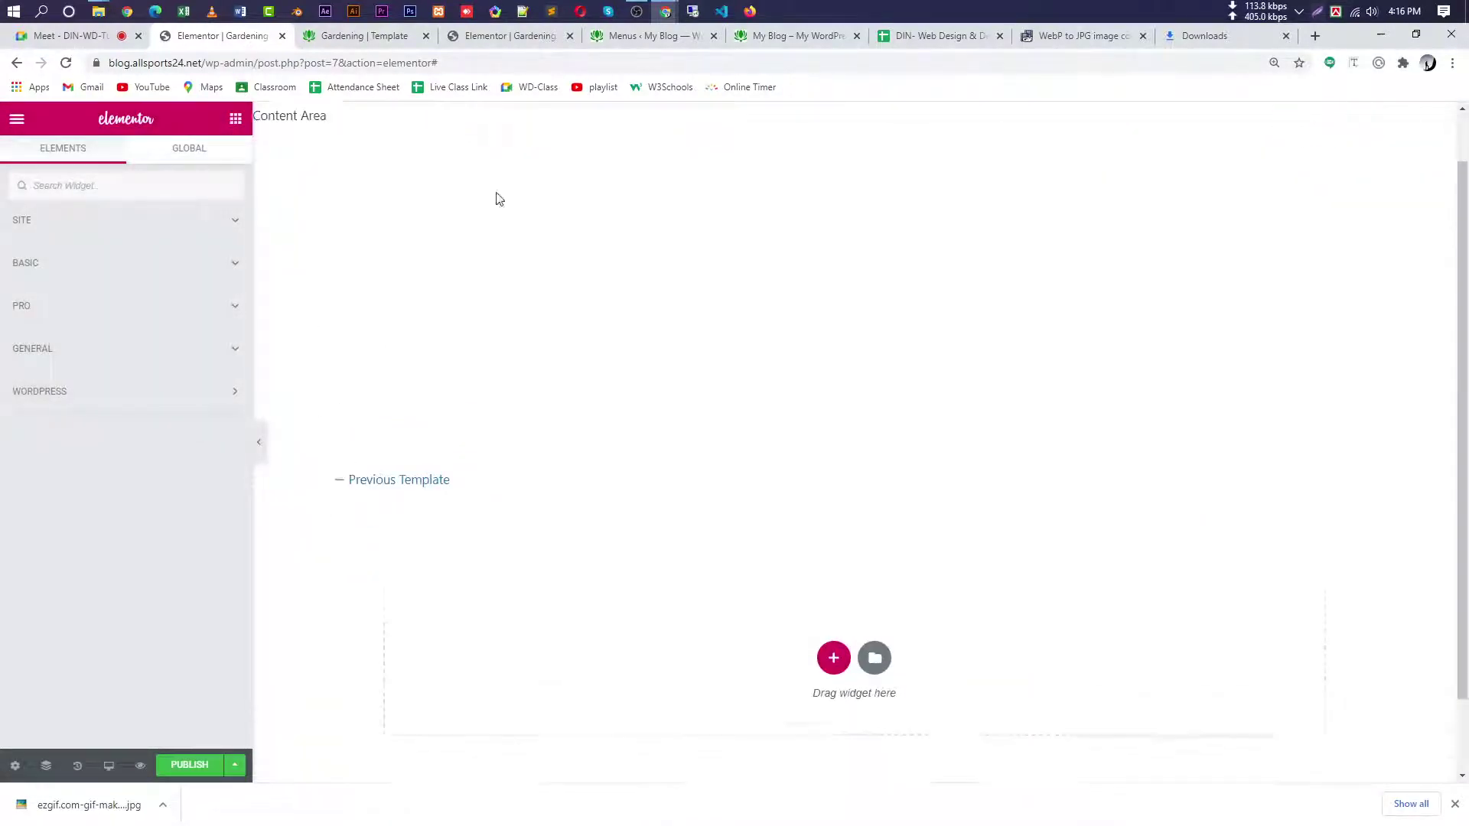
{"action": "left_click", "coordinate": [493, 42]}
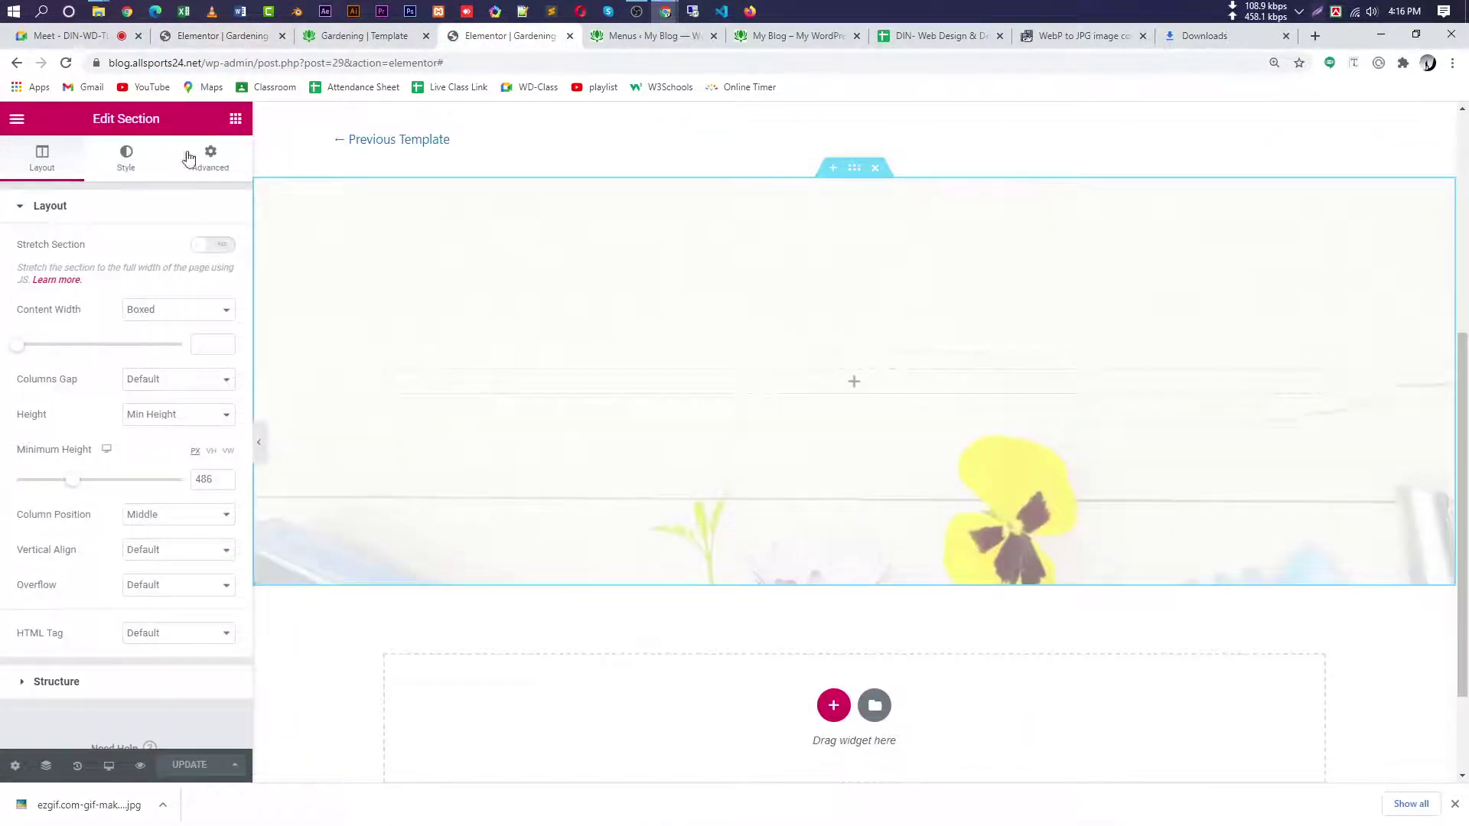
{"action": "left_click", "coordinate": [283, 36]}
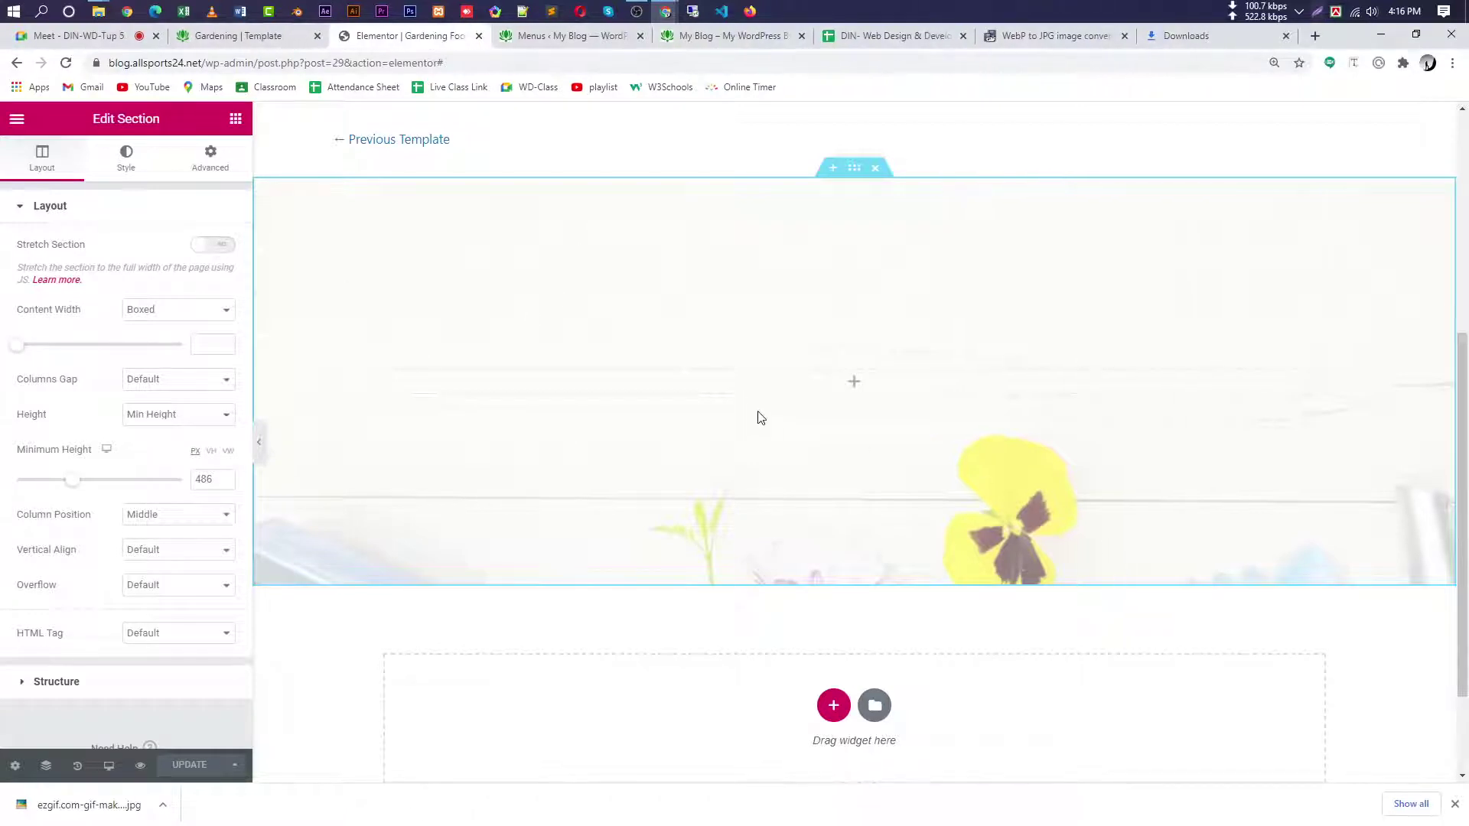
- Bring up the widget list for the footer template and look through the Site widgets
{"action": "left_click", "coordinate": [236, 118]}
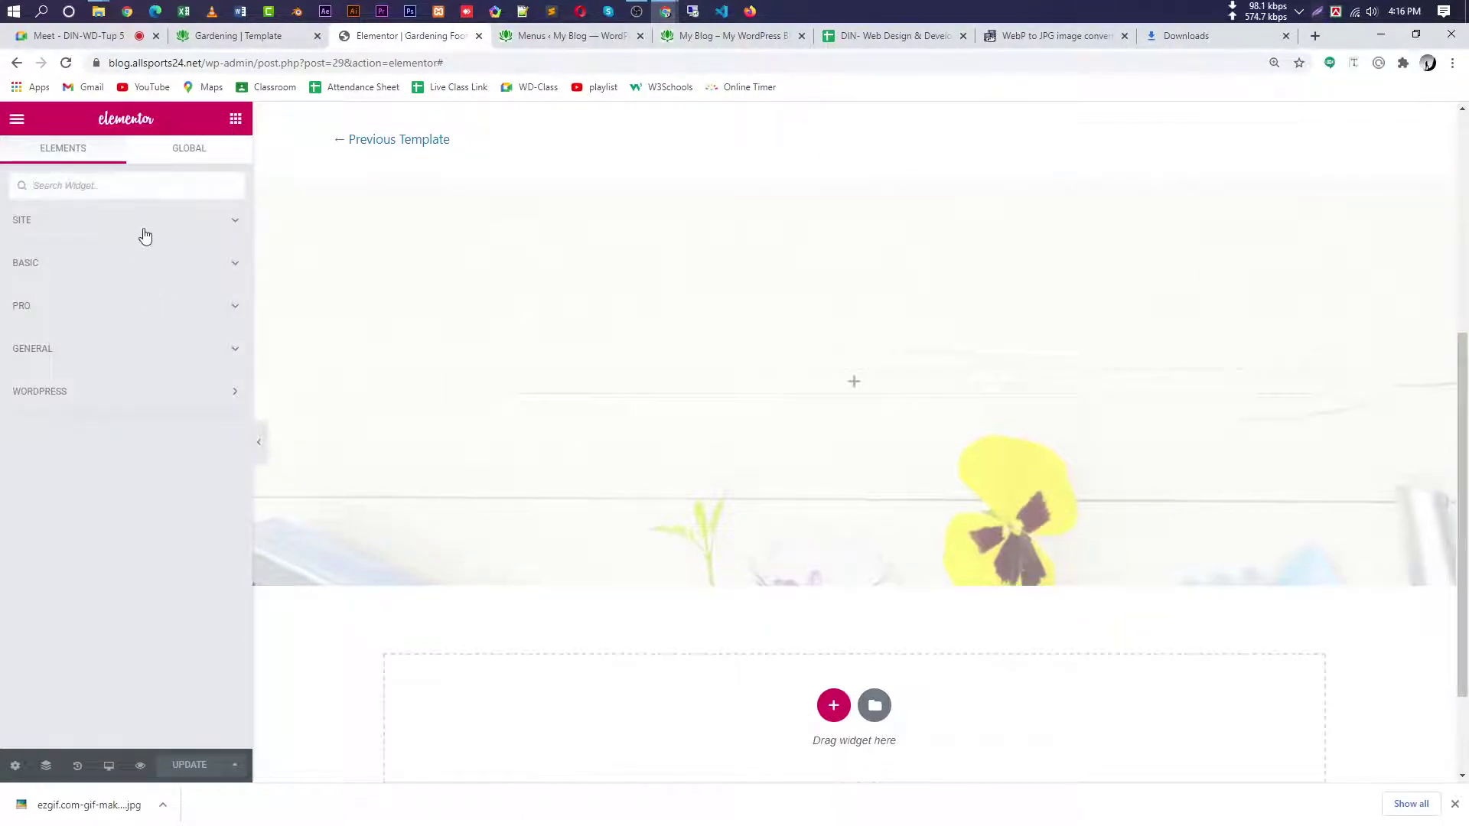
{"action": "left_click", "coordinate": [144, 229]}
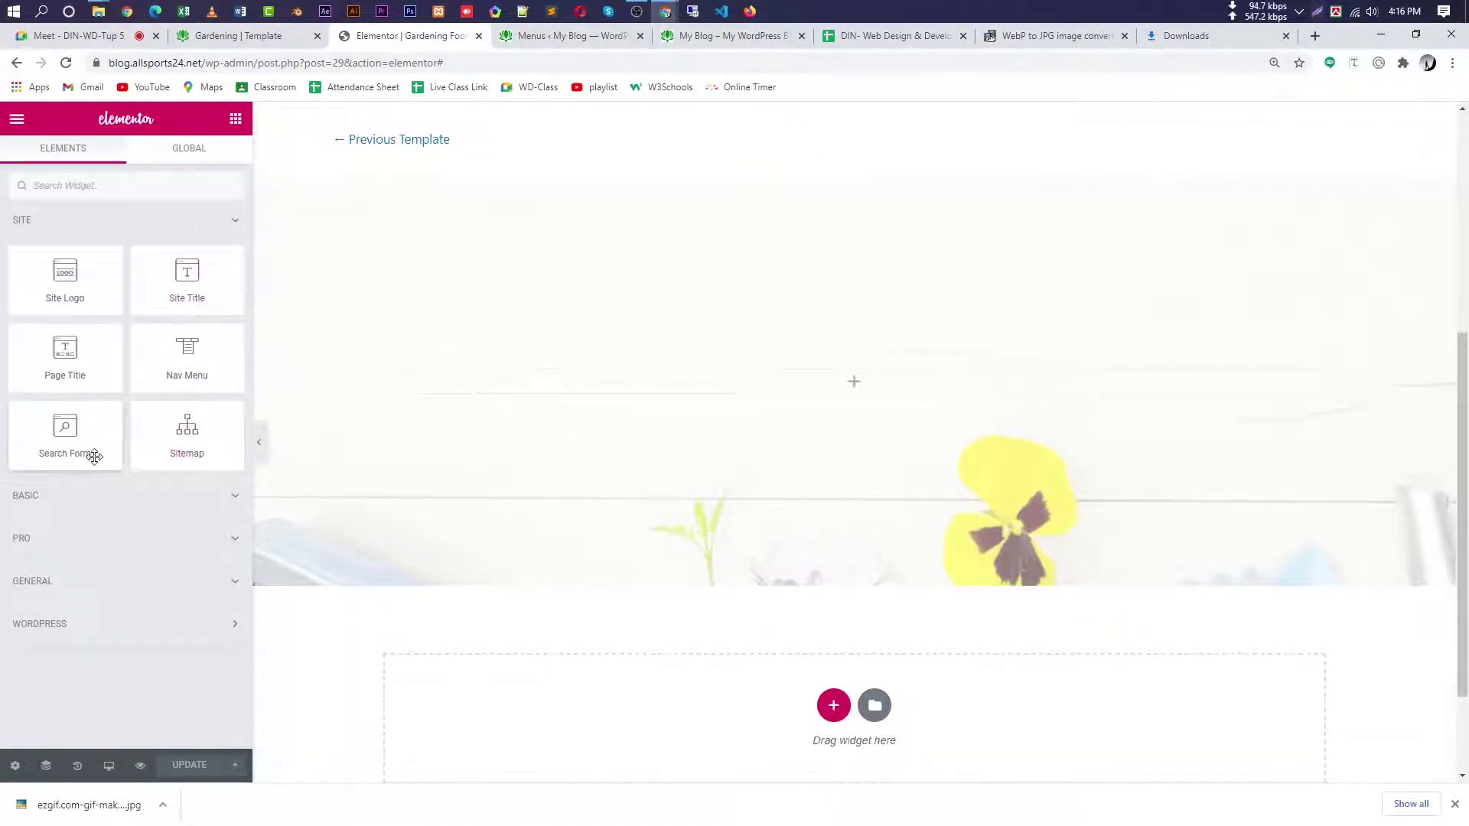
{"action": "left_click", "coordinate": [223, 229]}
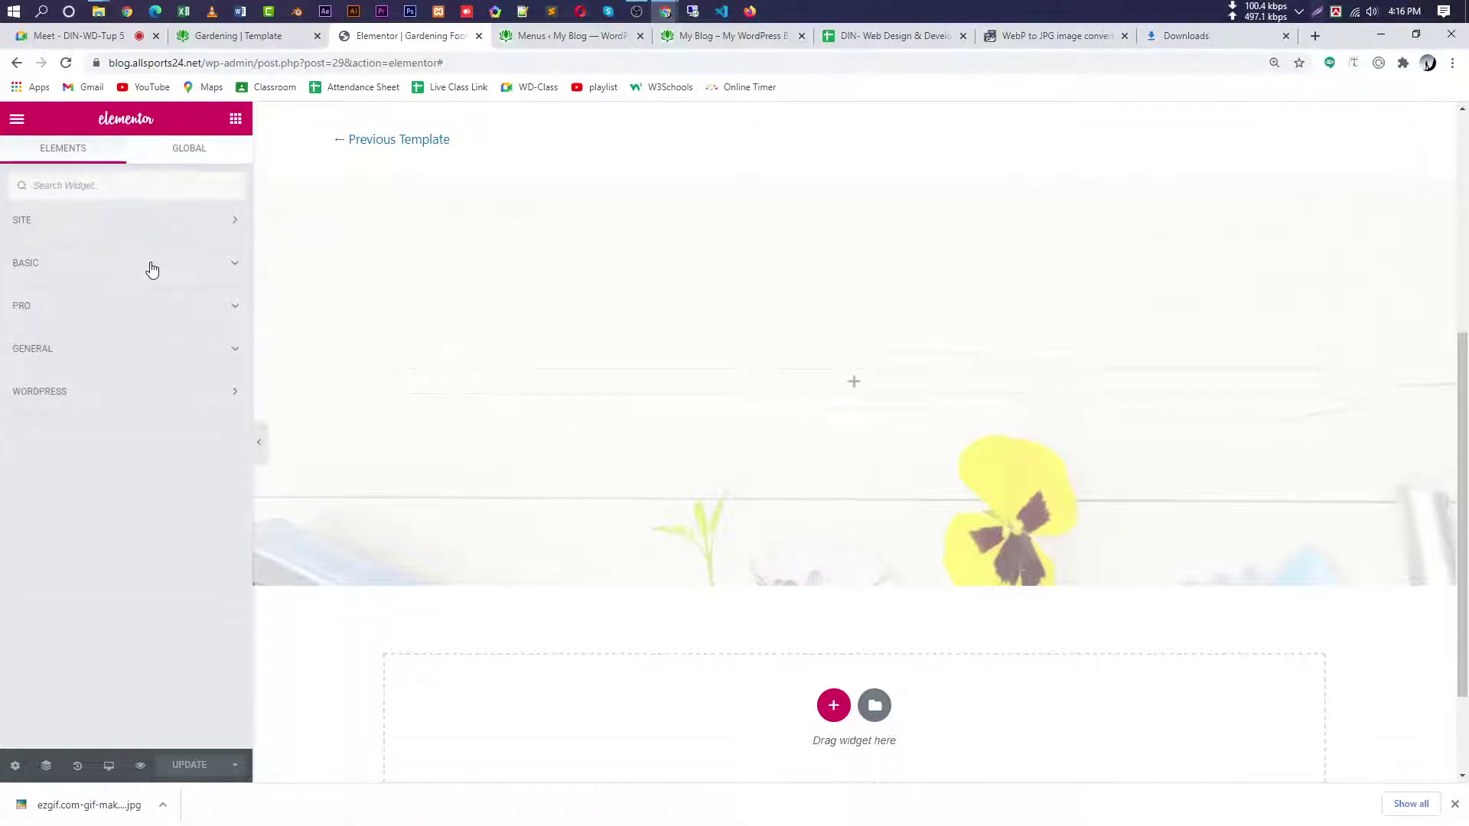
- Add a Text Editor widget to the footer section containing "Copyright ©2021 All rights reserved | This template is made with by Colorlib", without a trailing blank line
{"action": "left_click", "coordinate": [152, 280]}
{"action": "left_click_drag", "start_coordinate": [190, 417], "coordinate": [840, 389]}
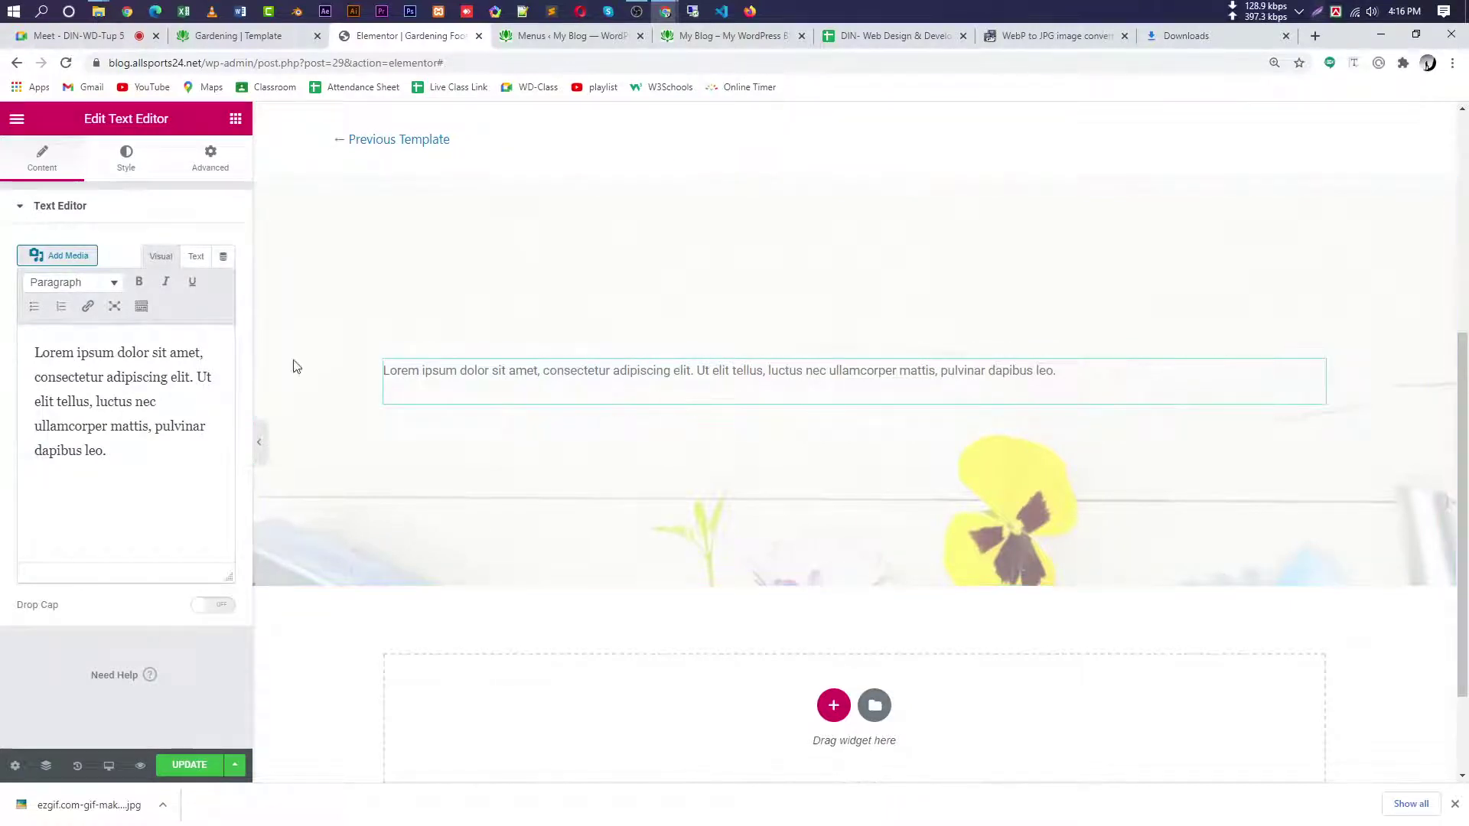
{"action": "key", "text": "ctrl+a"}
{"action": "type", "text": "Copyright ©2021 All rights reserved | This template is made with  by Colorlib"}
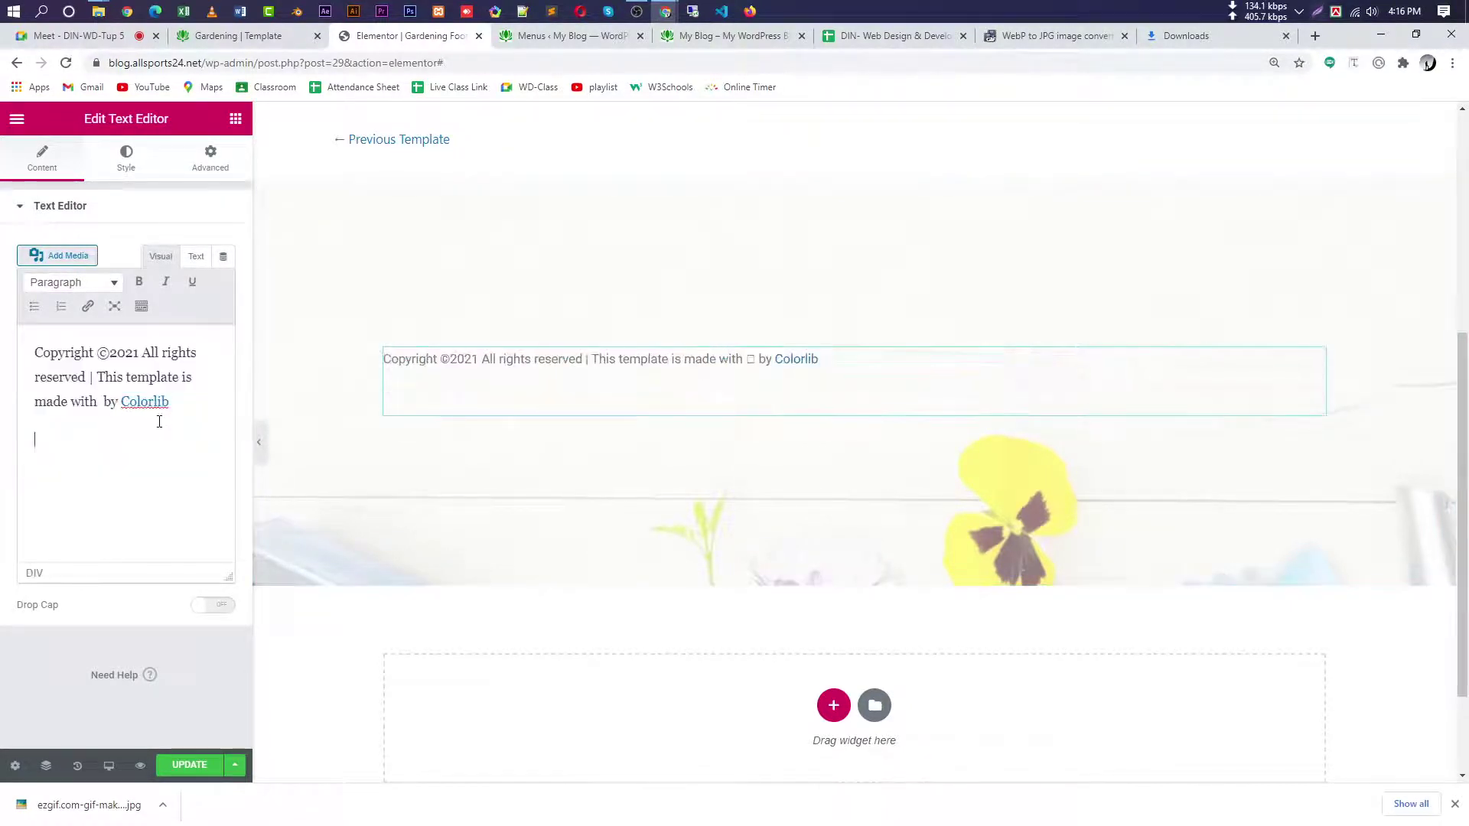
{"action": "key", "text": "BackSpace"}
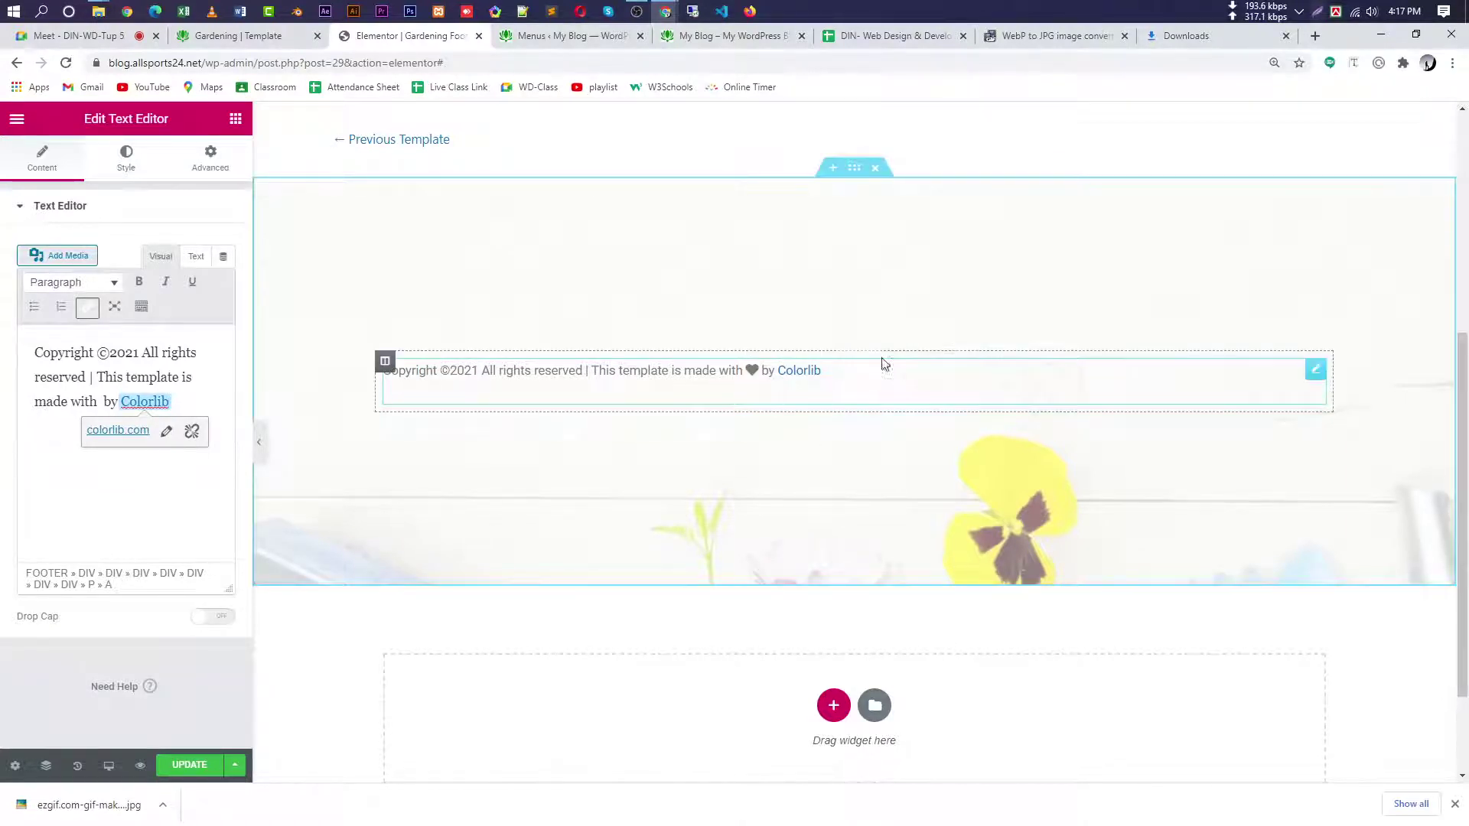
- Insert an Inner Section above the copyright text in the footer
{"action": "left_click", "coordinate": [236, 119]}
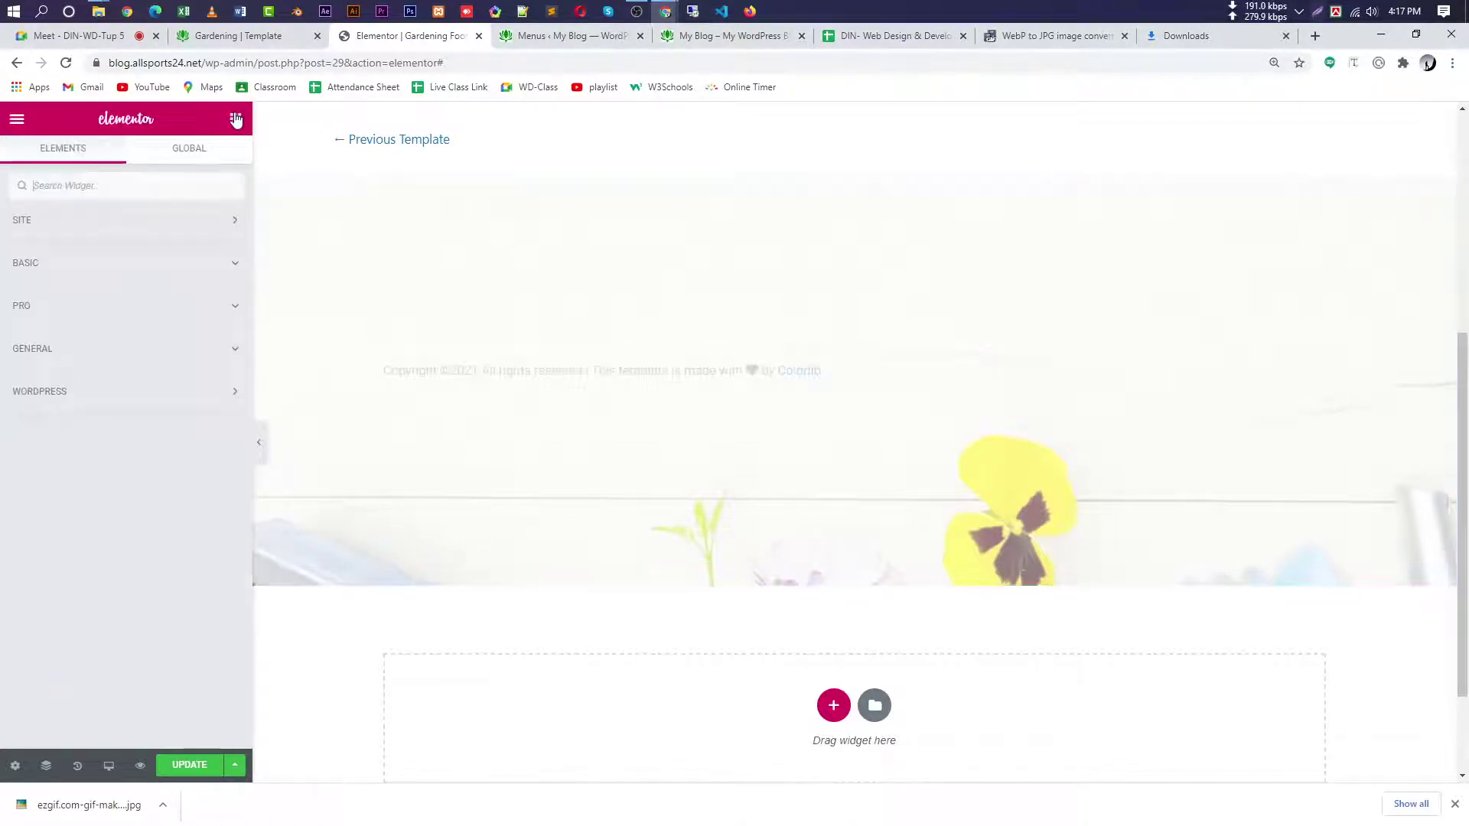
{"action": "left_click", "coordinate": [115, 223]}
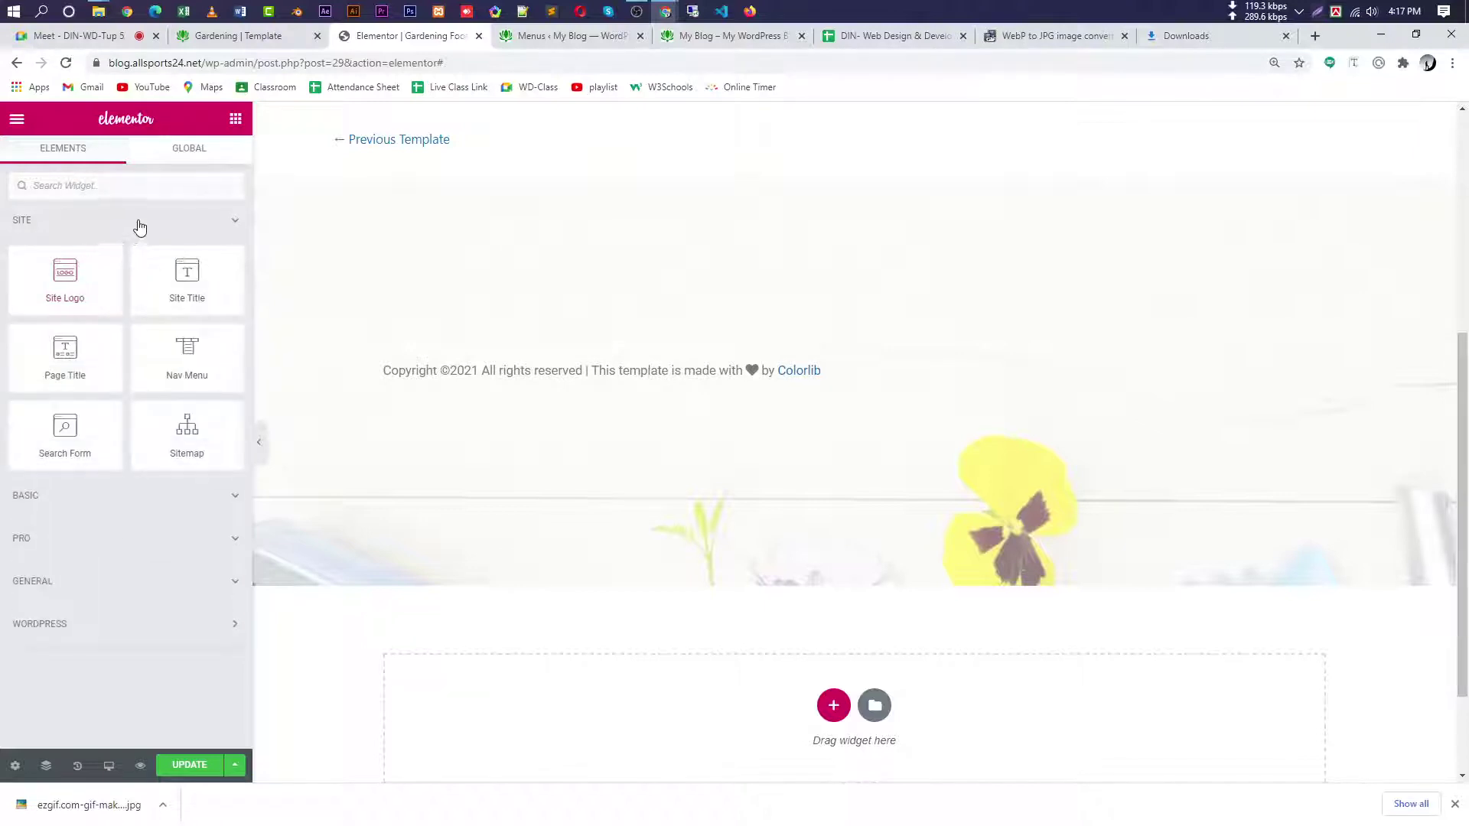
{"action": "left_click", "coordinate": [135, 224]}
{"action": "left_click", "coordinate": [110, 276]}
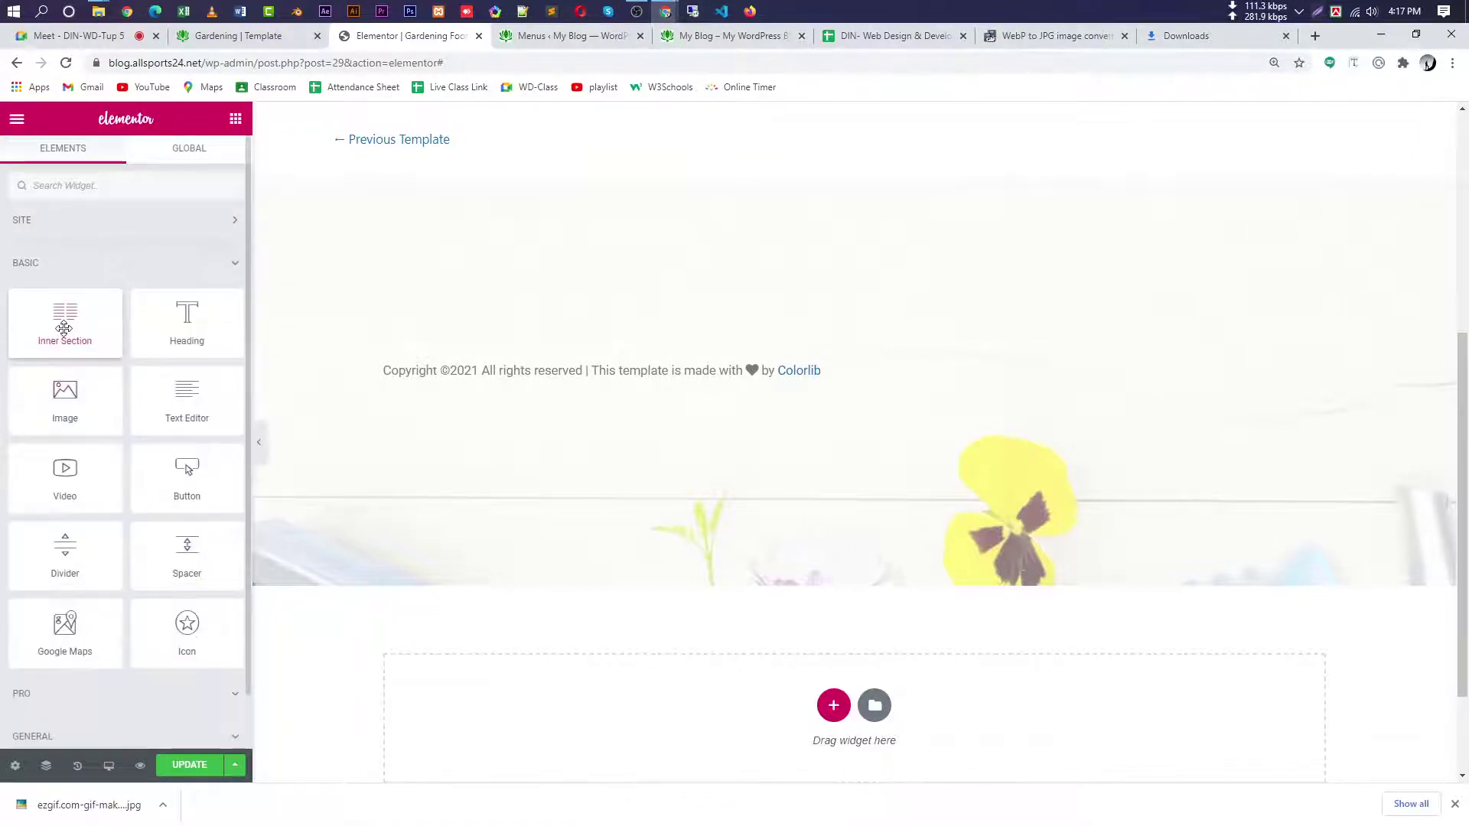
{"action": "left_click_drag", "start_coordinate": [65, 325], "coordinate": [688, 370]}
- Duplicate the inner section's first column twice to make a four-column layout
{"action": "right_click", "coordinate": [394, 360]}
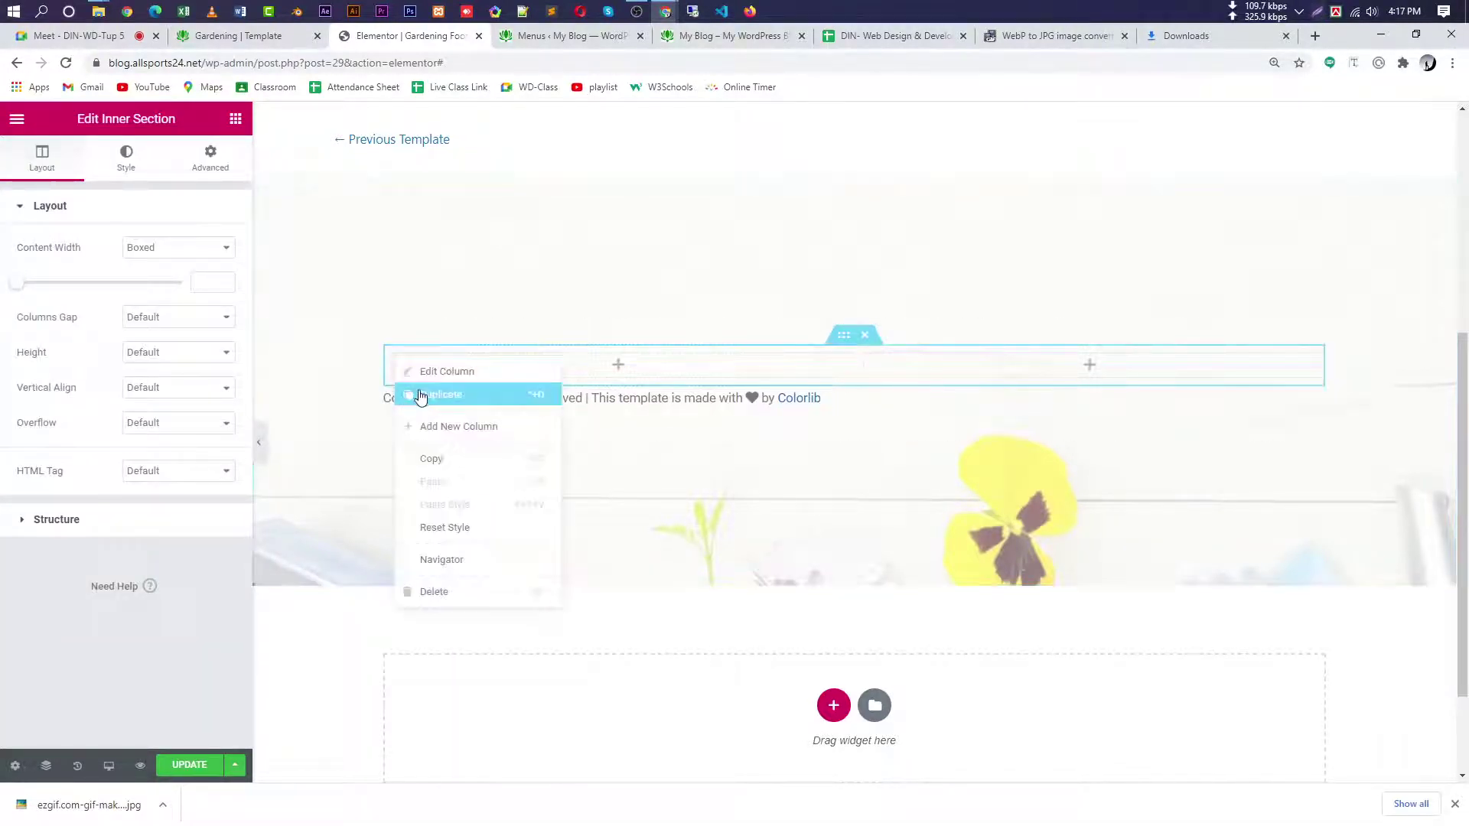
{"action": "left_click", "coordinate": [442, 406]}
{"action": "right_click", "coordinate": [395, 353]}
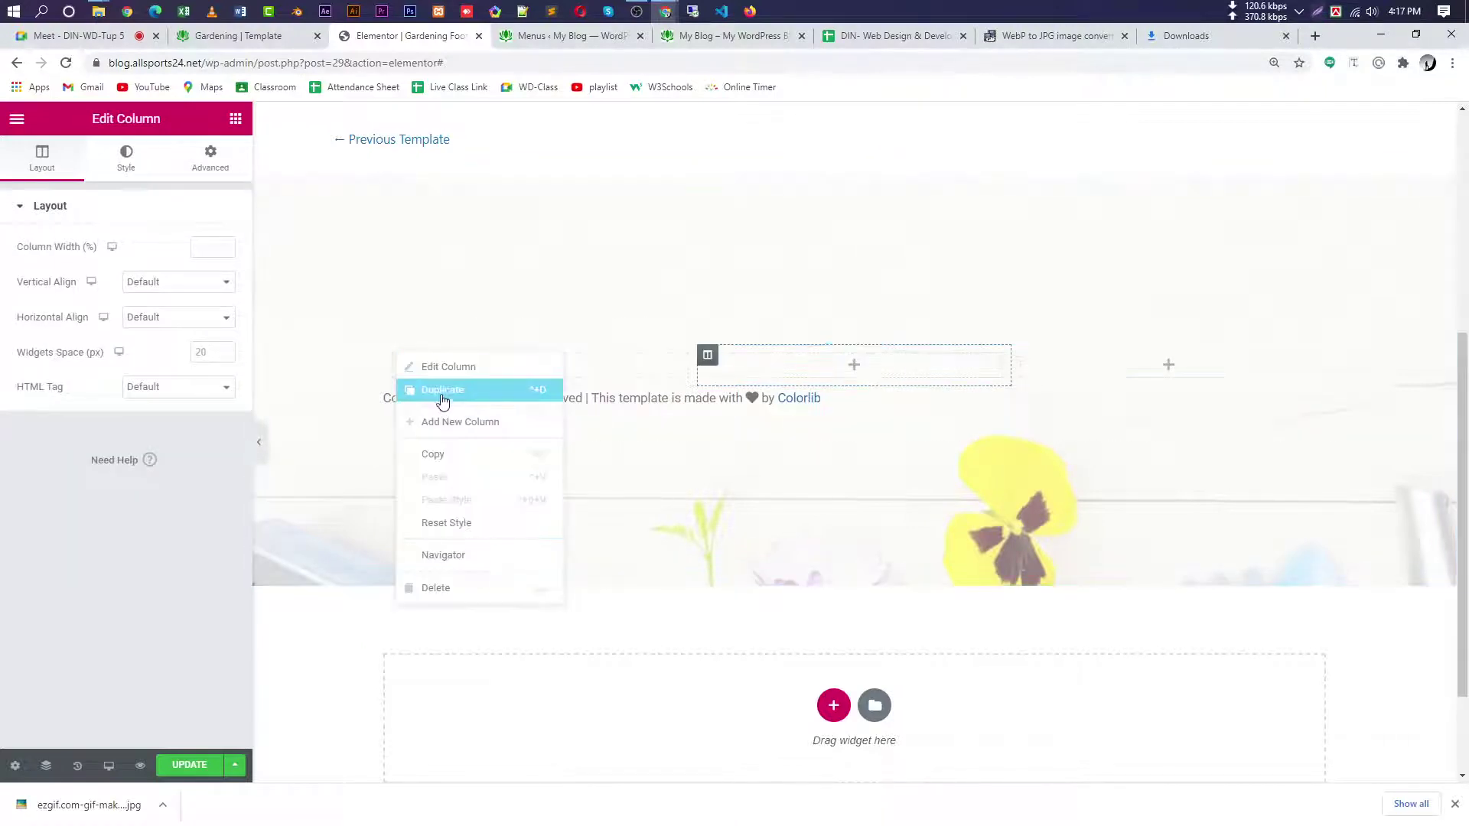
{"action": "left_click", "coordinate": [443, 393]}
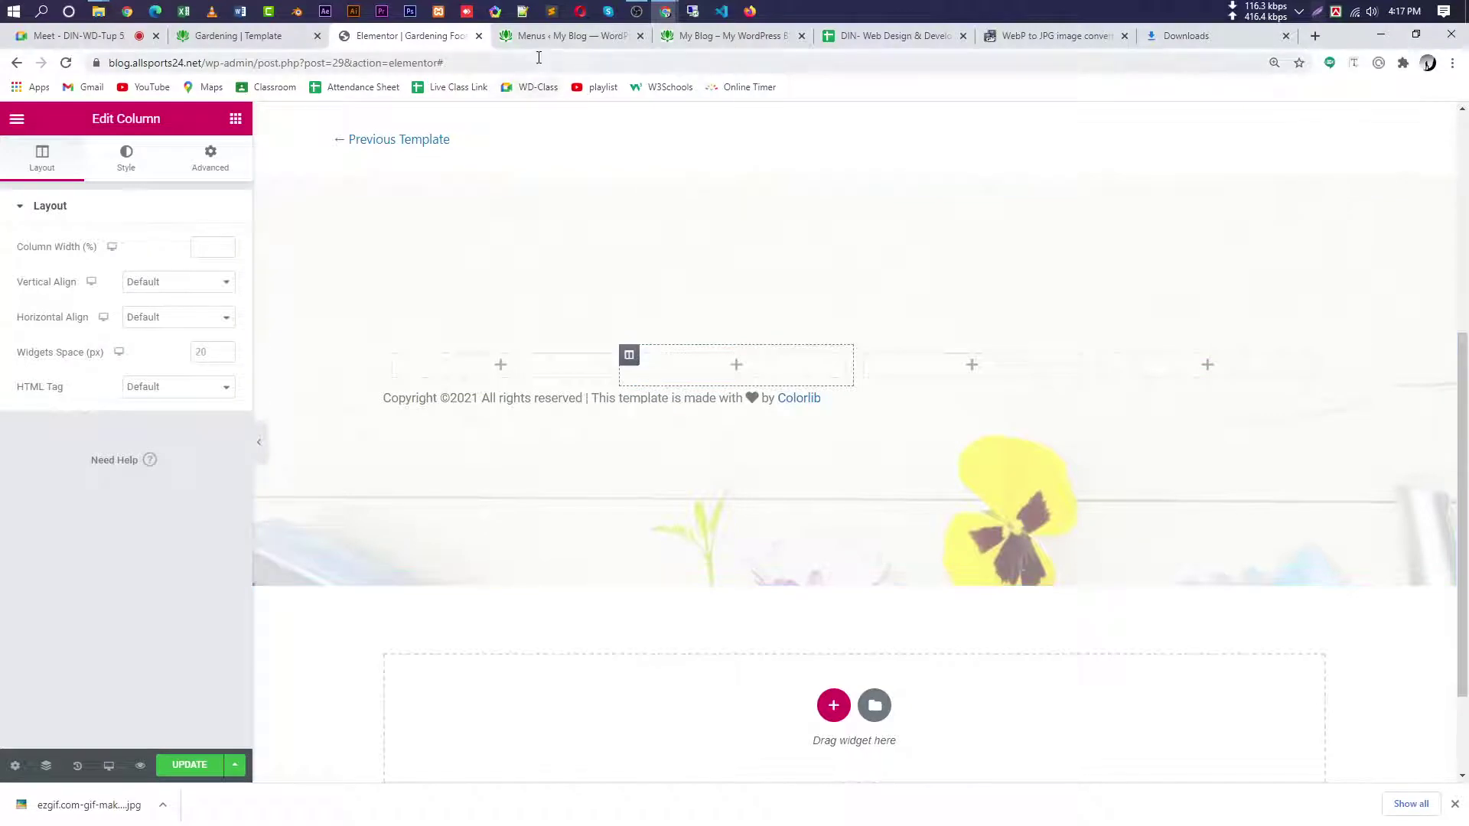
- Close the unneeded Menus, My Blog, attendance spreadsheet, WebP to JPG converter and Downloads pages in the browser
{"action": "left_click", "coordinate": [553, 34]}
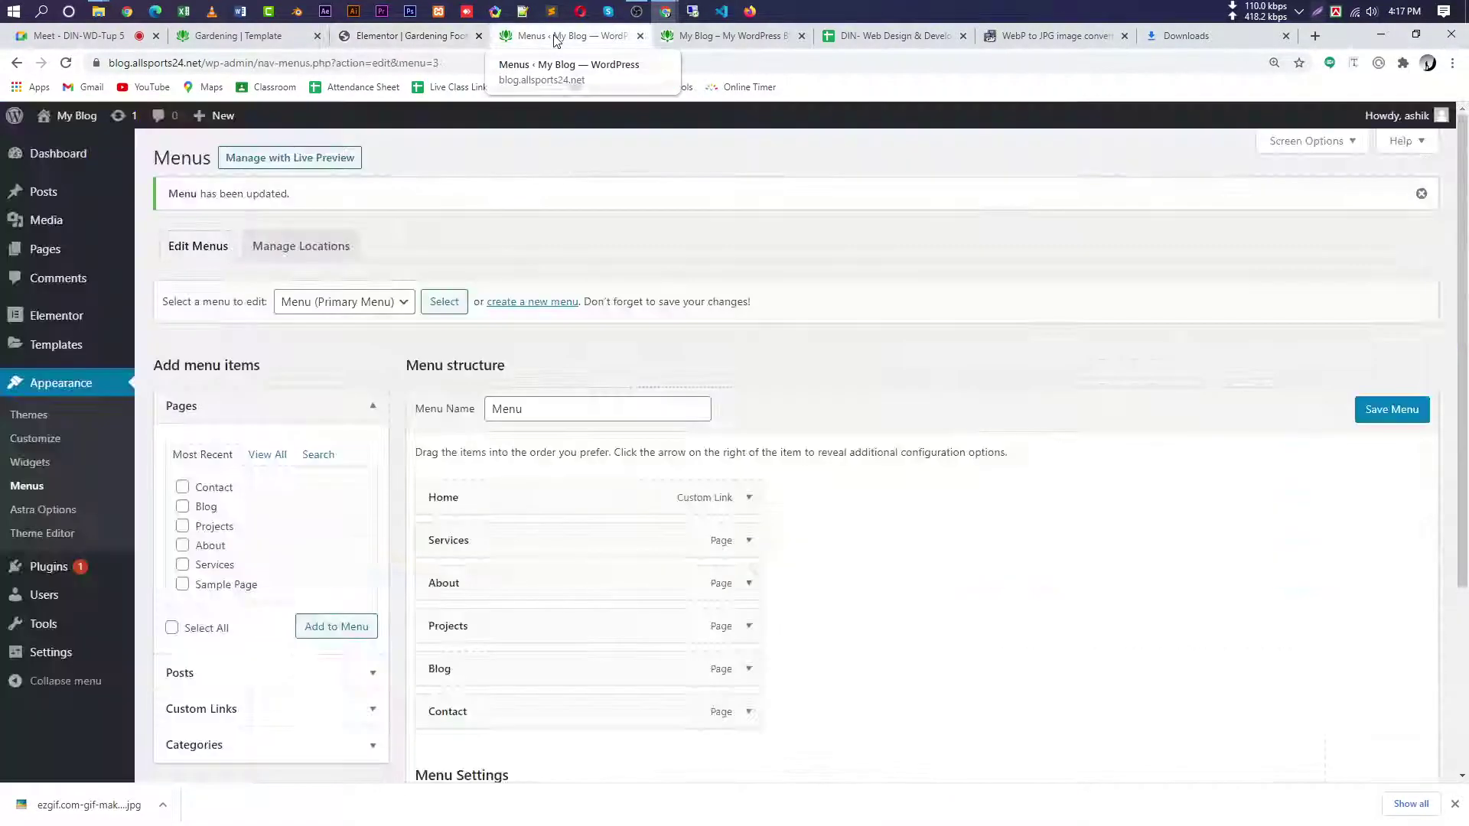
{"action": "left_click", "coordinate": [641, 35]}
{"action": "left_click", "coordinate": [640, 36]}
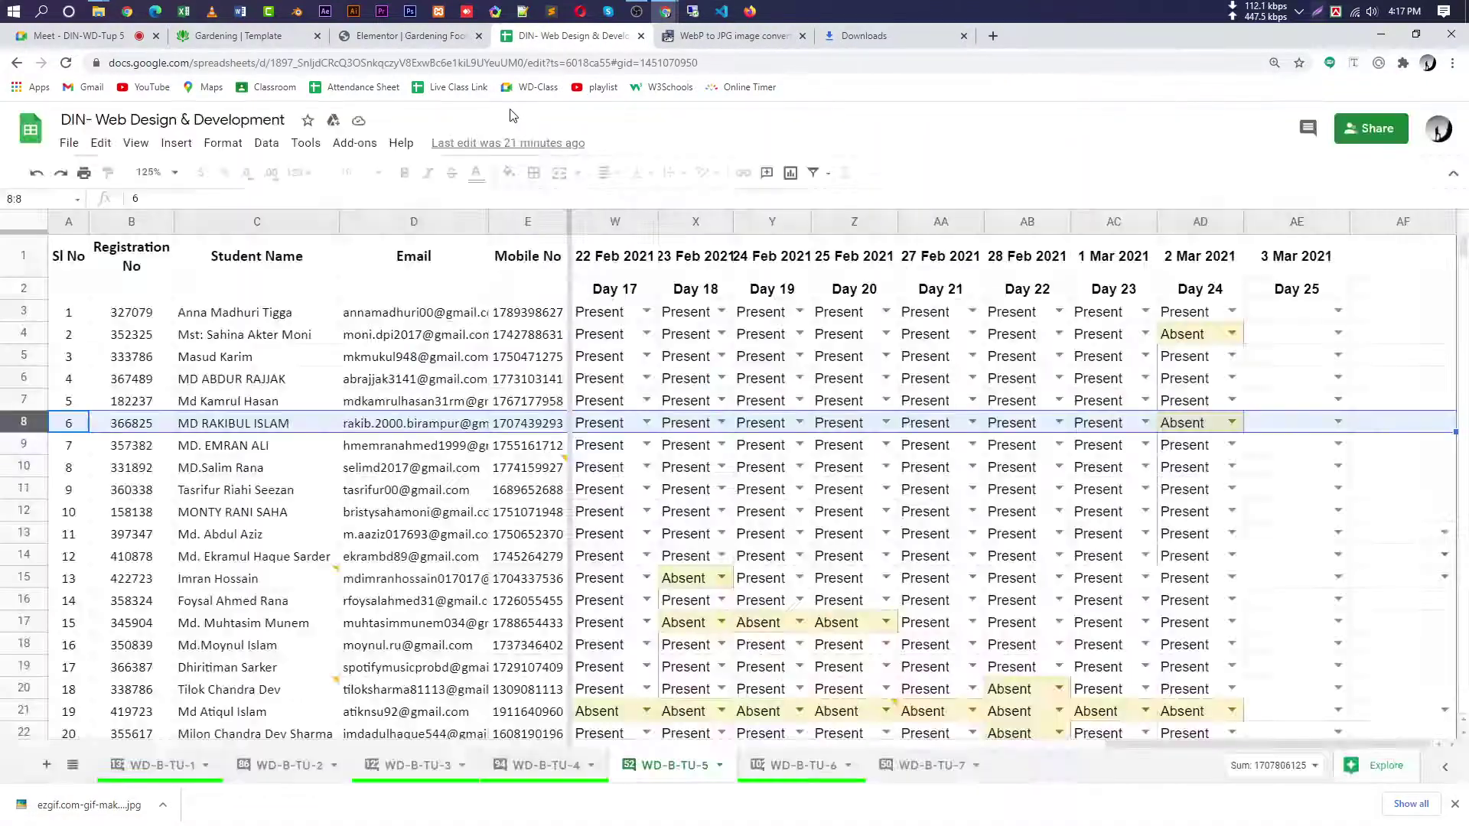
{"action": "left_click", "coordinate": [726, 36]}
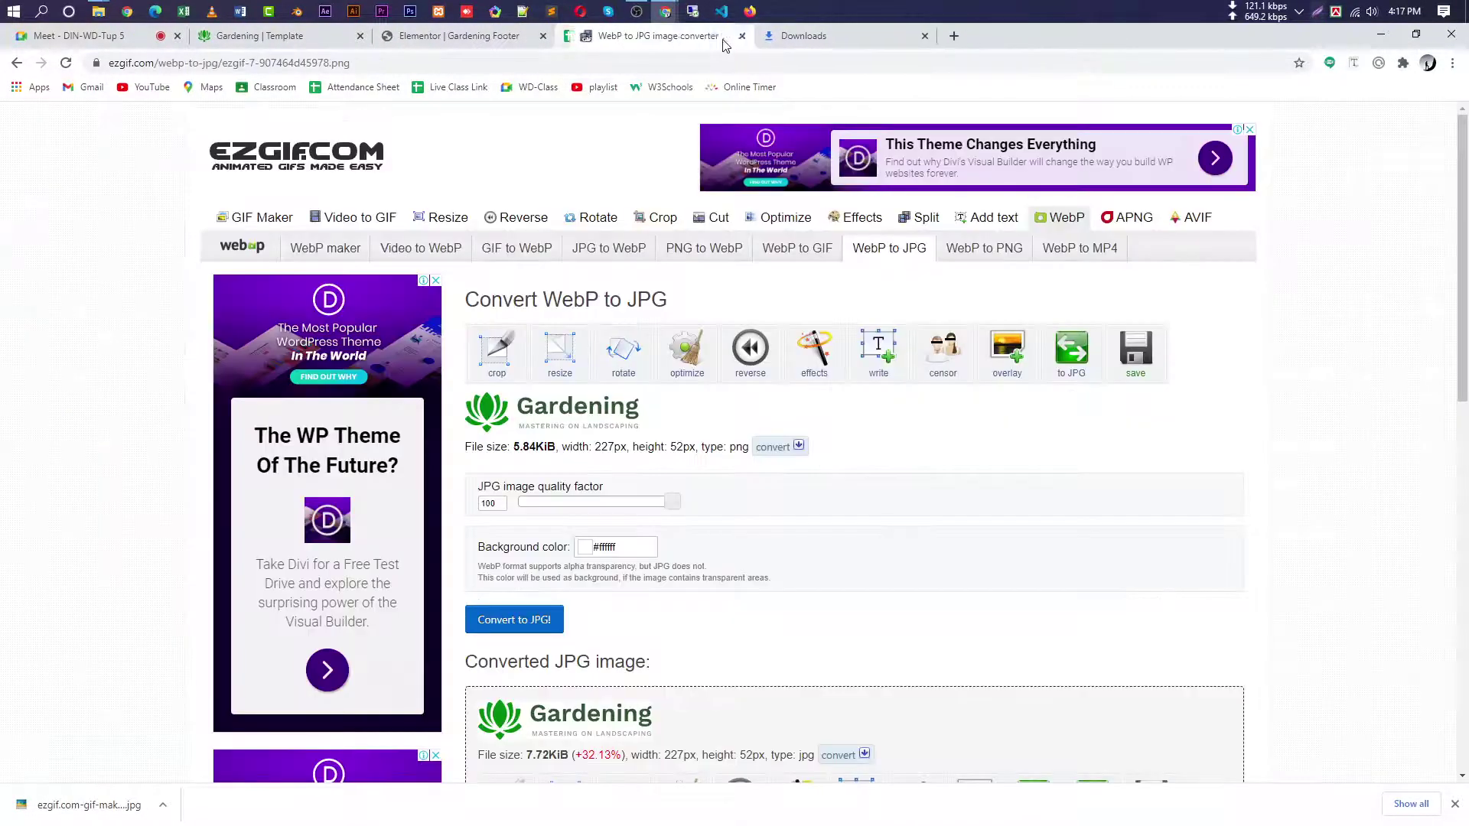
{"action": "left_click", "coordinate": [726, 36]}
{"action": "left_click", "coordinate": [726, 36]}
- Copy the tagline "Get the breathing space now, and we'll extend your term at the other end." from the Gardening template's footer
{"action": "left_click", "coordinate": [366, 40]}
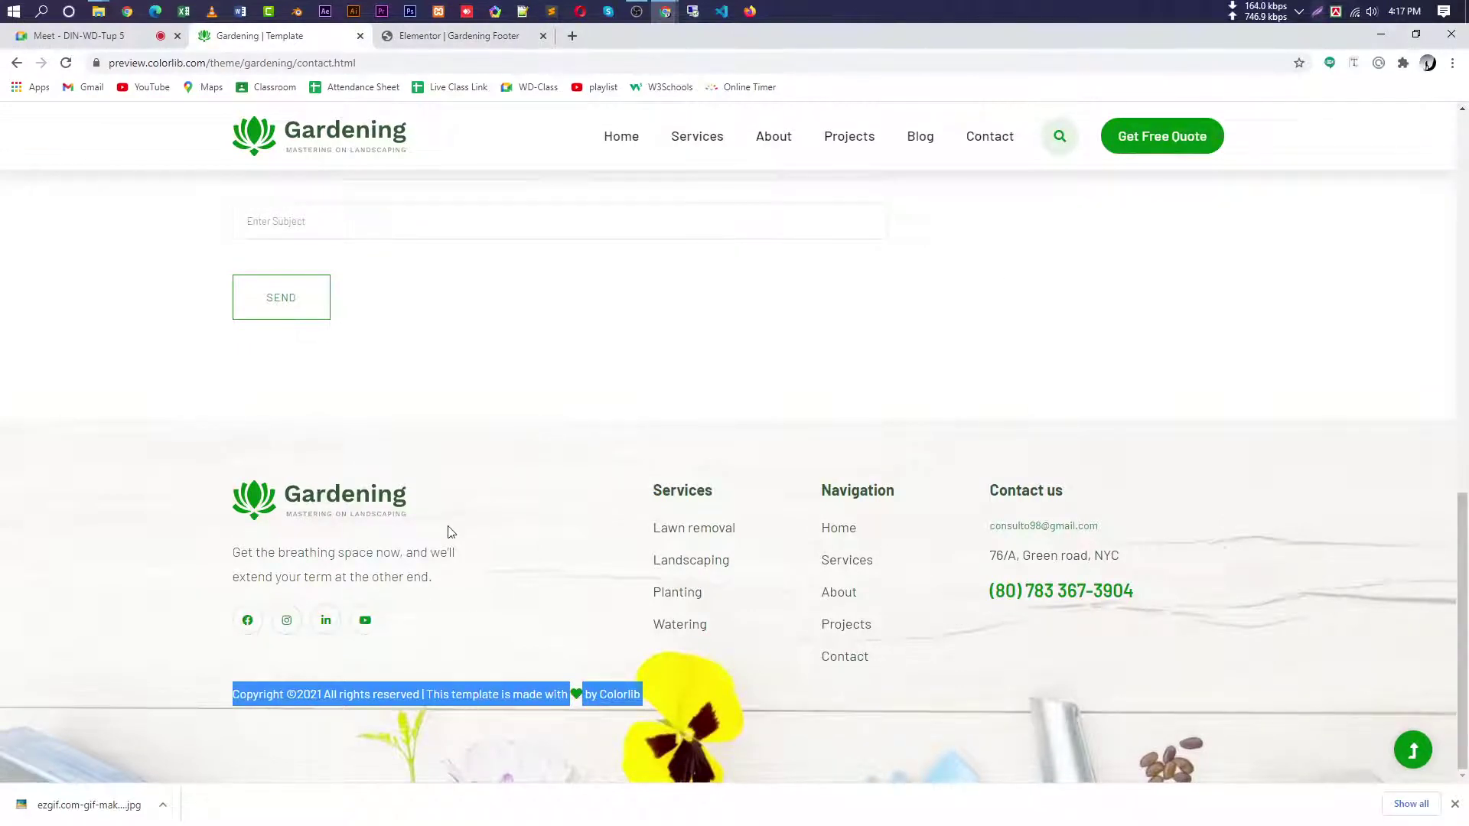
{"action": "left_click_drag", "start_coordinate": [448, 529], "coordinate": [253, 497]}
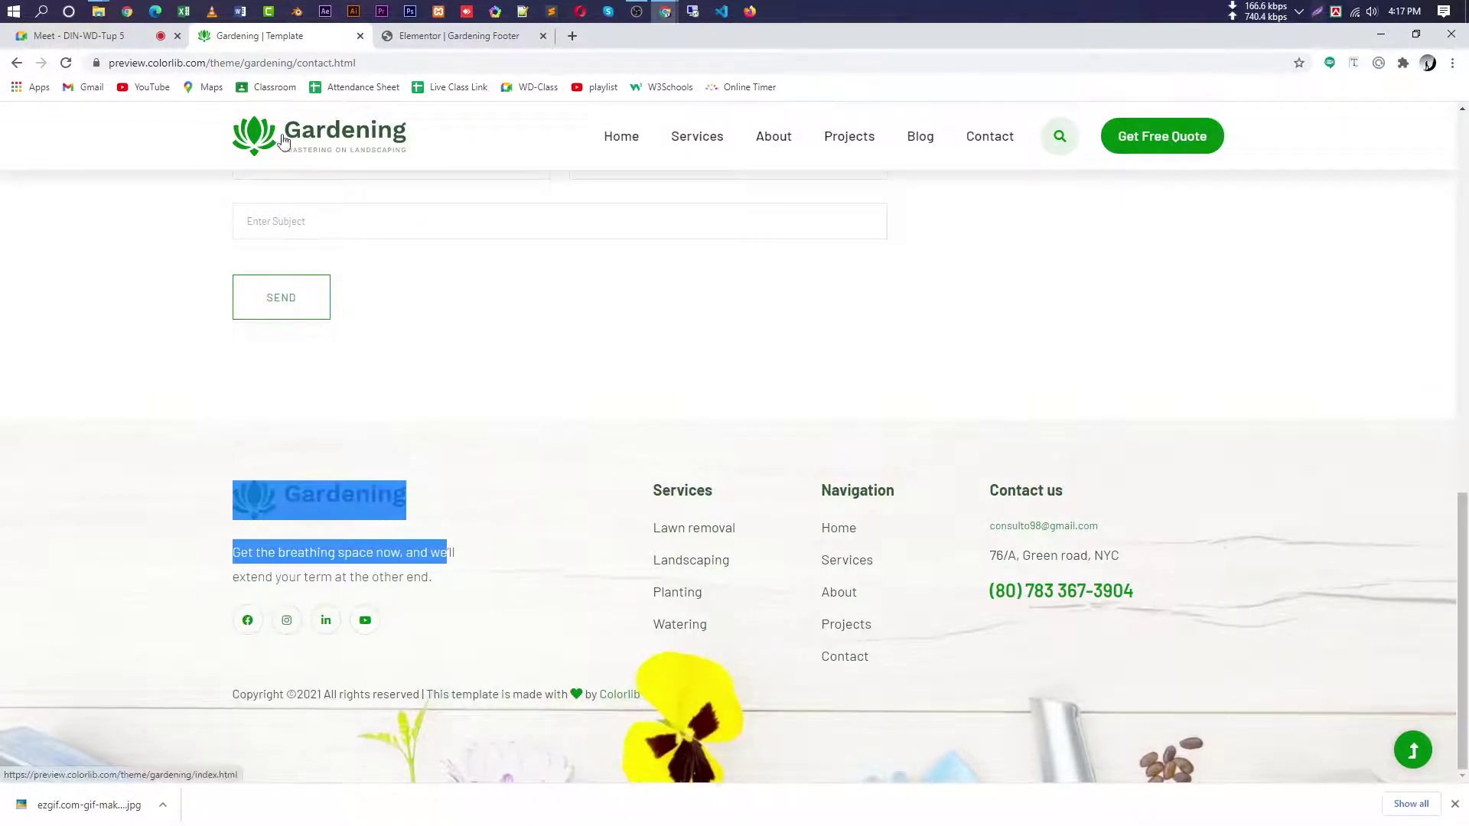
{"action": "left_click", "coordinate": [426, 571]}
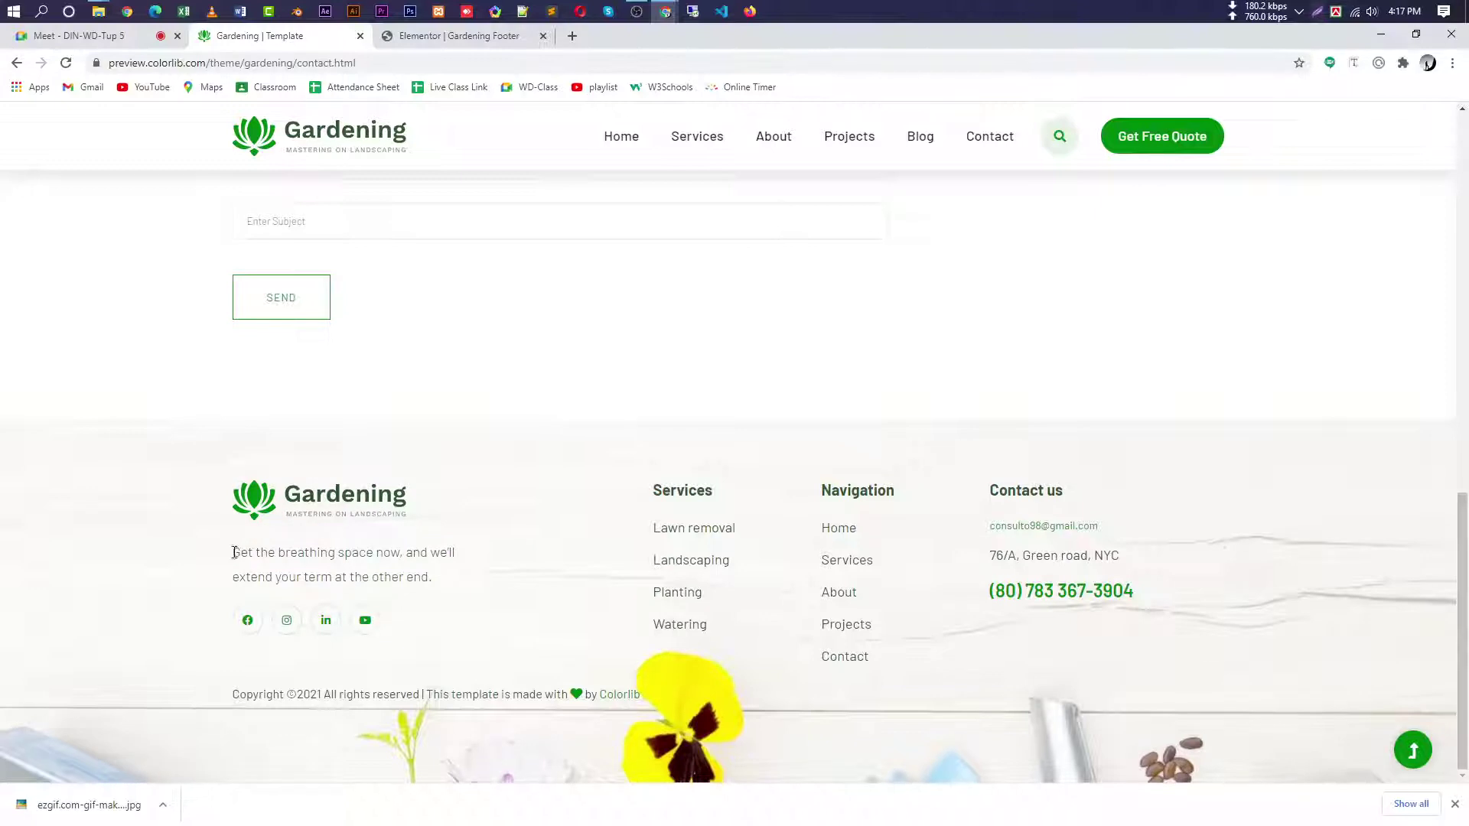
{"action": "left_click_drag", "start_coordinate": [234, 552], "coordinate": [452, 587]}
{"action": "key", "text": "ctrl+c"}
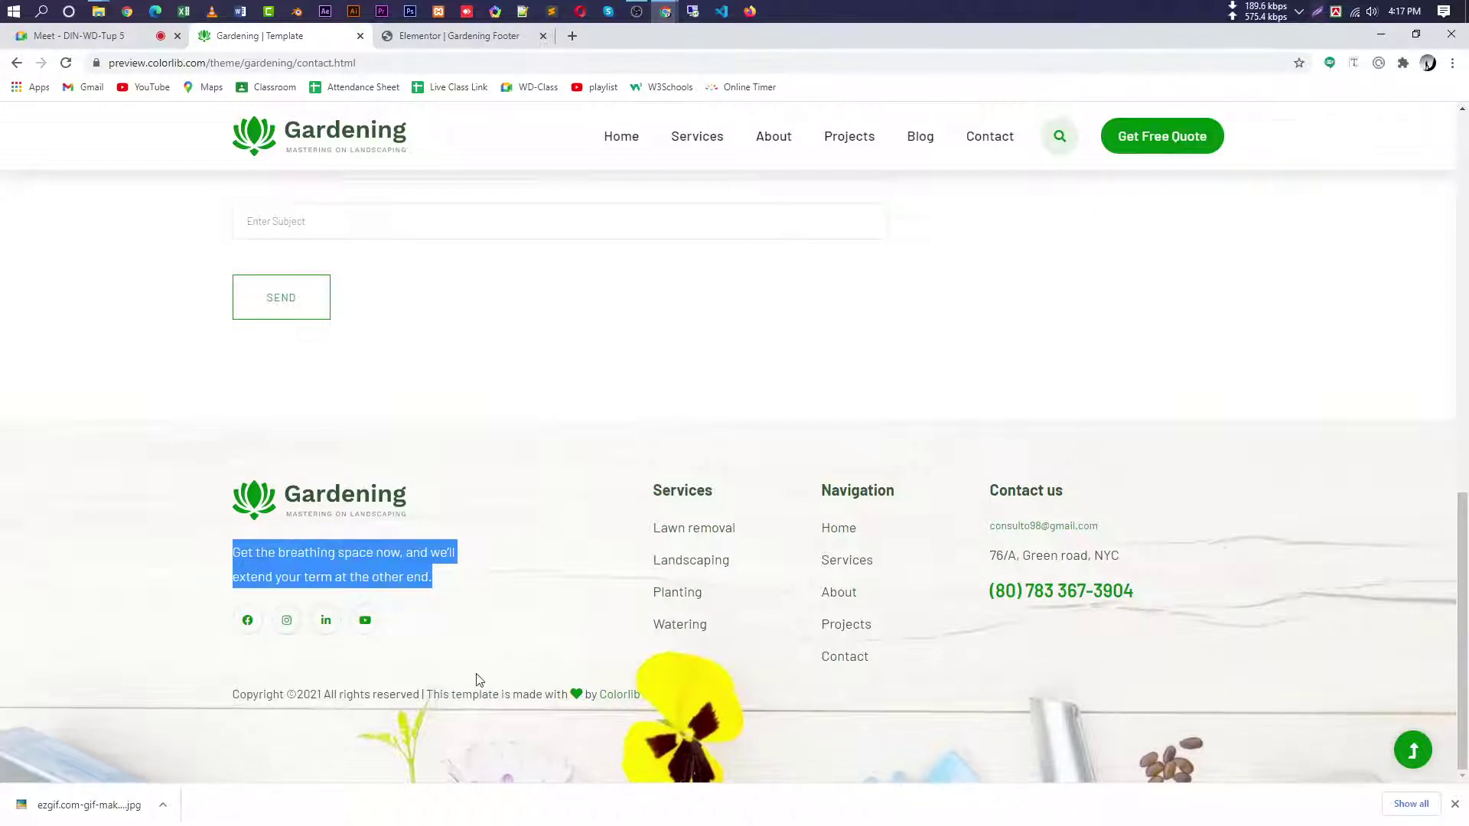
- Add an Image widget to the inner section's first column, using the Gardening logo ezgif.com-gif-maker-1.jpg from the media library
{"action": "left_click", "coordinate": [430, 33]}
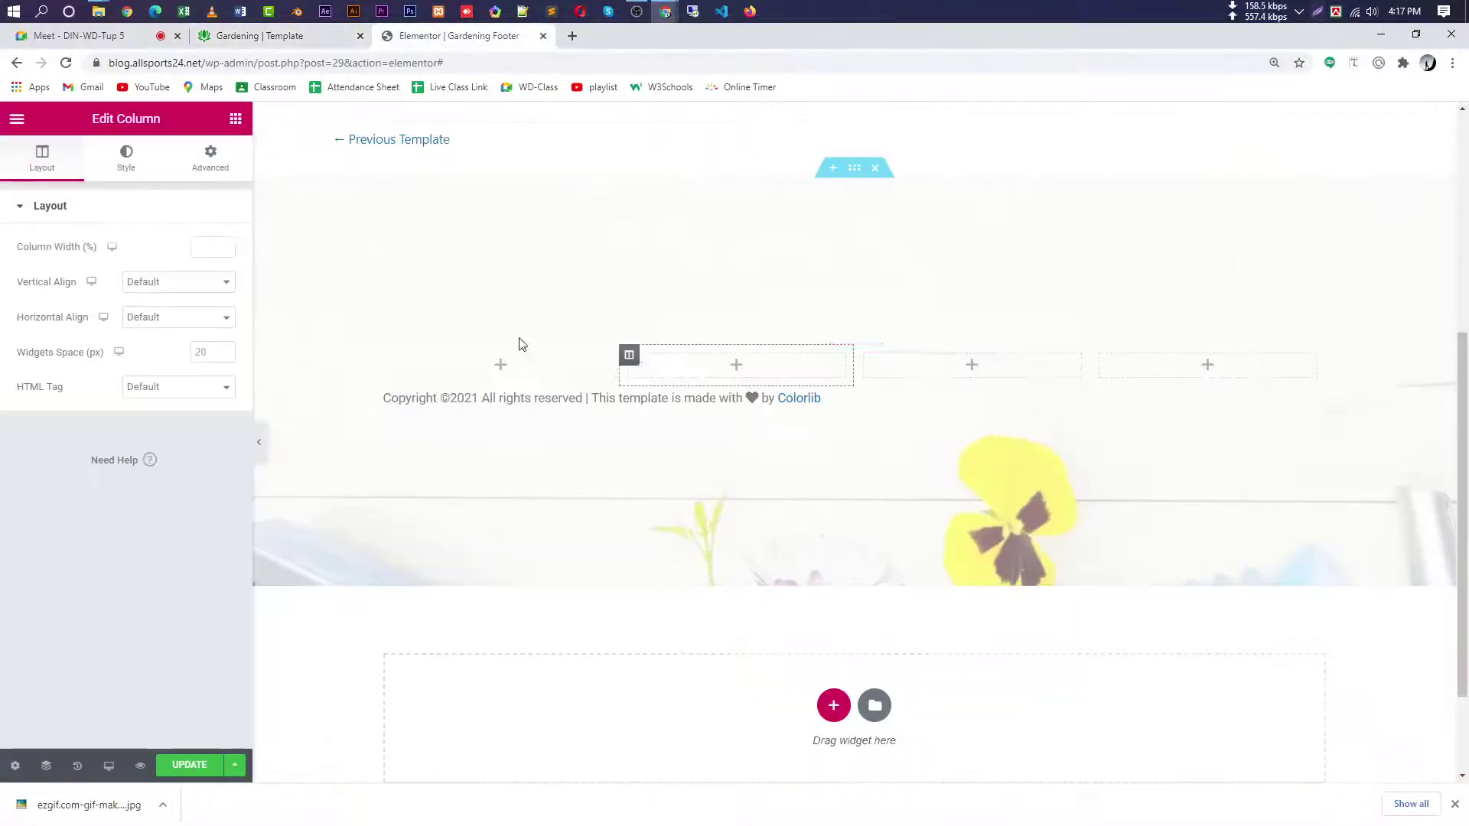
{"action": "left_click", "coordinate": [235, 118]}
{"action": "left_click", "coordinate": [92, 275]}
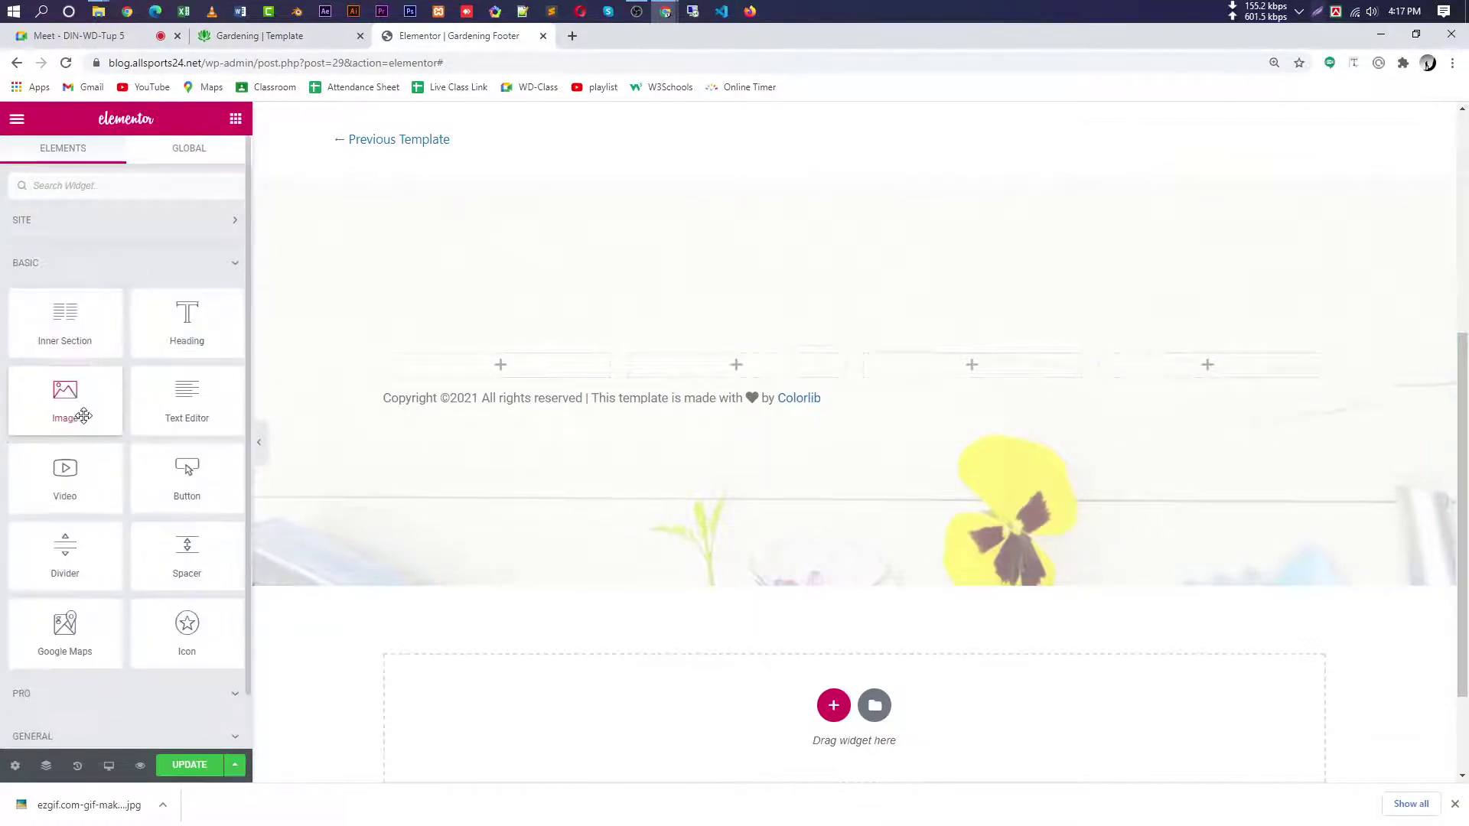
{"action": "left_click_drag", "start_coordinate": [69, 397], "coordinate": [536, 368]}
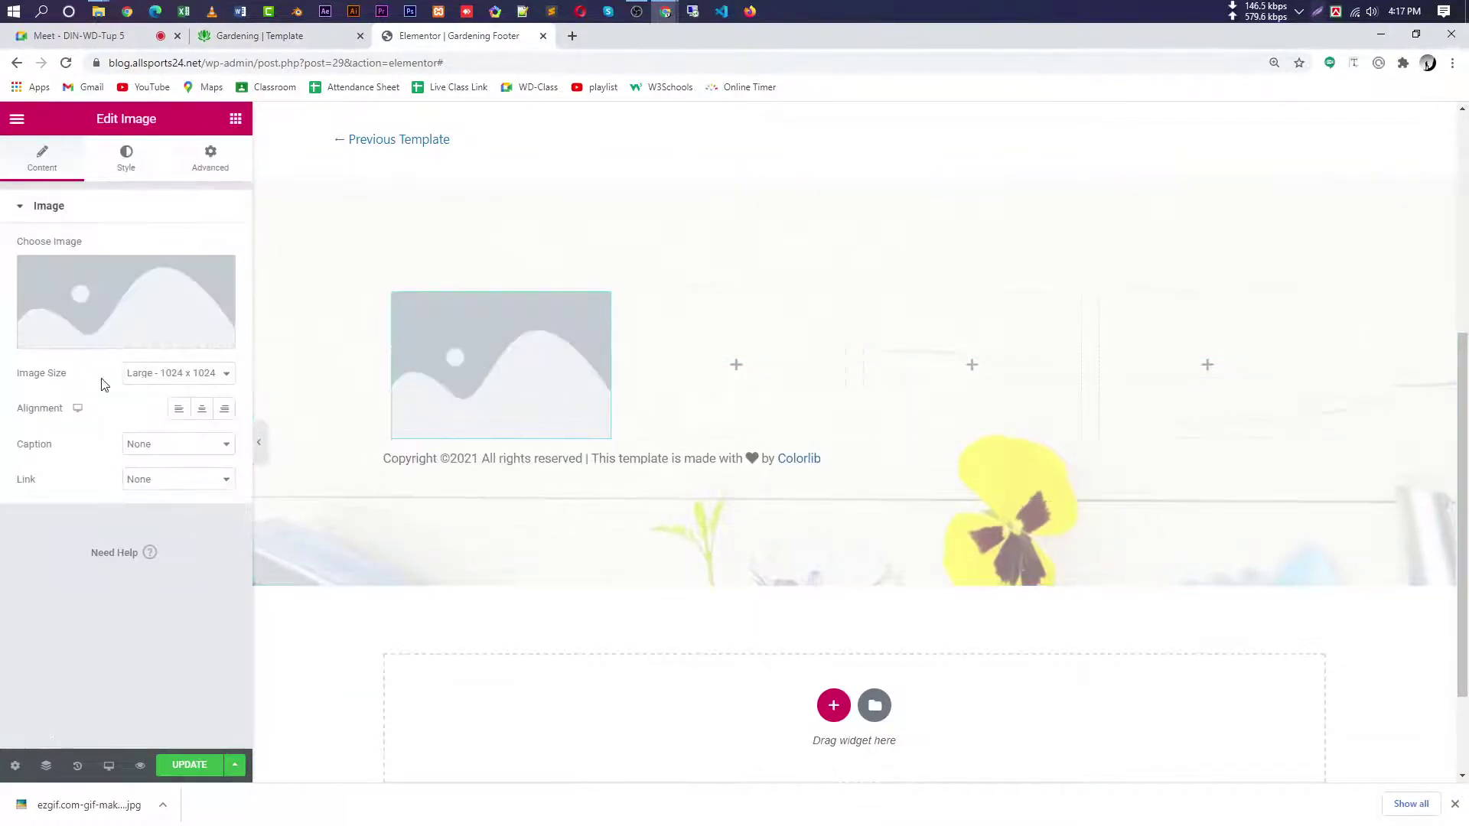
{"action": "left_click", "coordinate": [99, 332]}
{"action": "left_click", "coordinate": [223, 326]}
{"action": "left_click", "coordinate": [376, 336]}
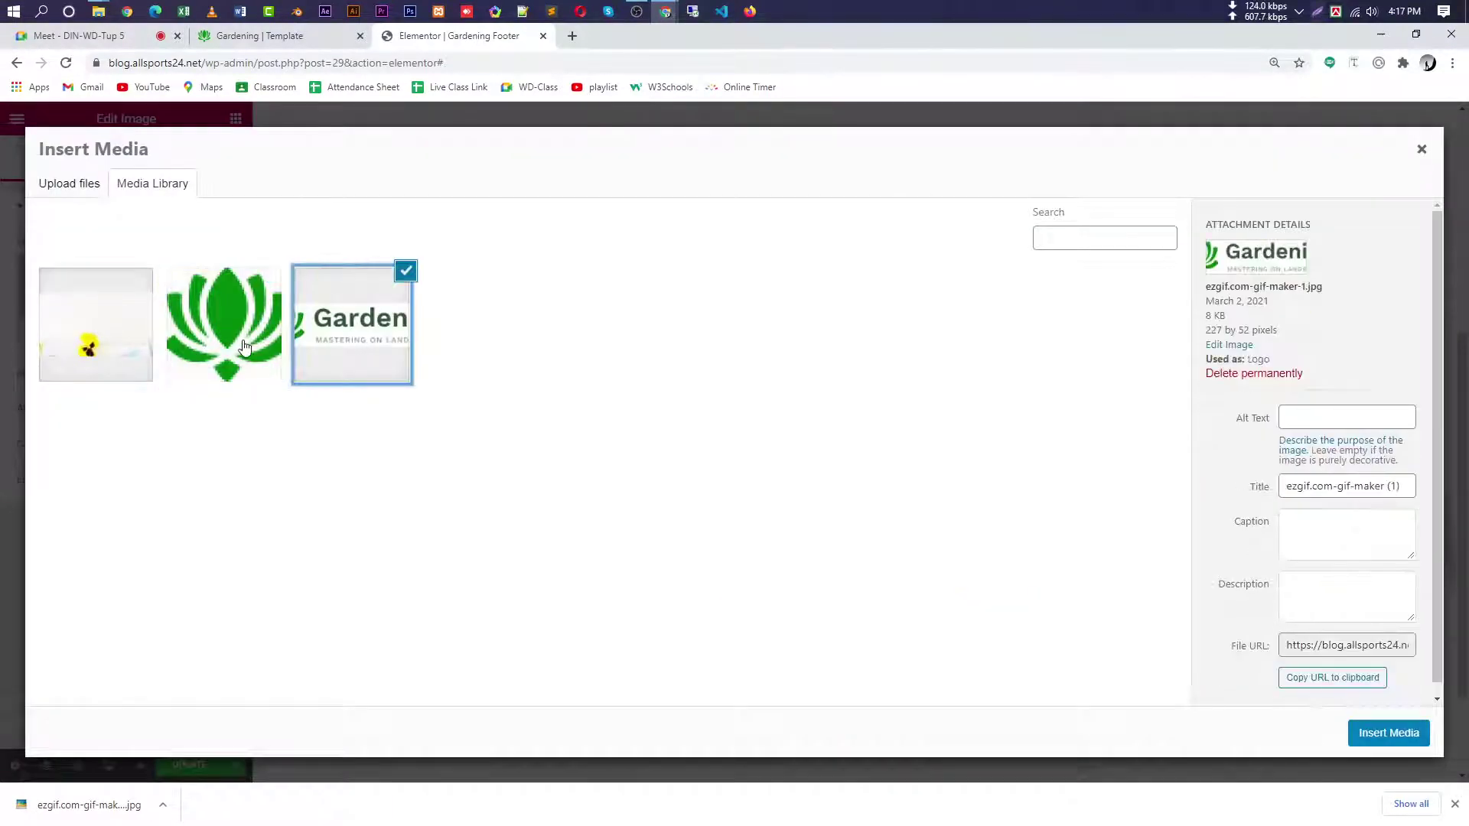
{"action": "left_click", "coordinate": [1389, 733]}
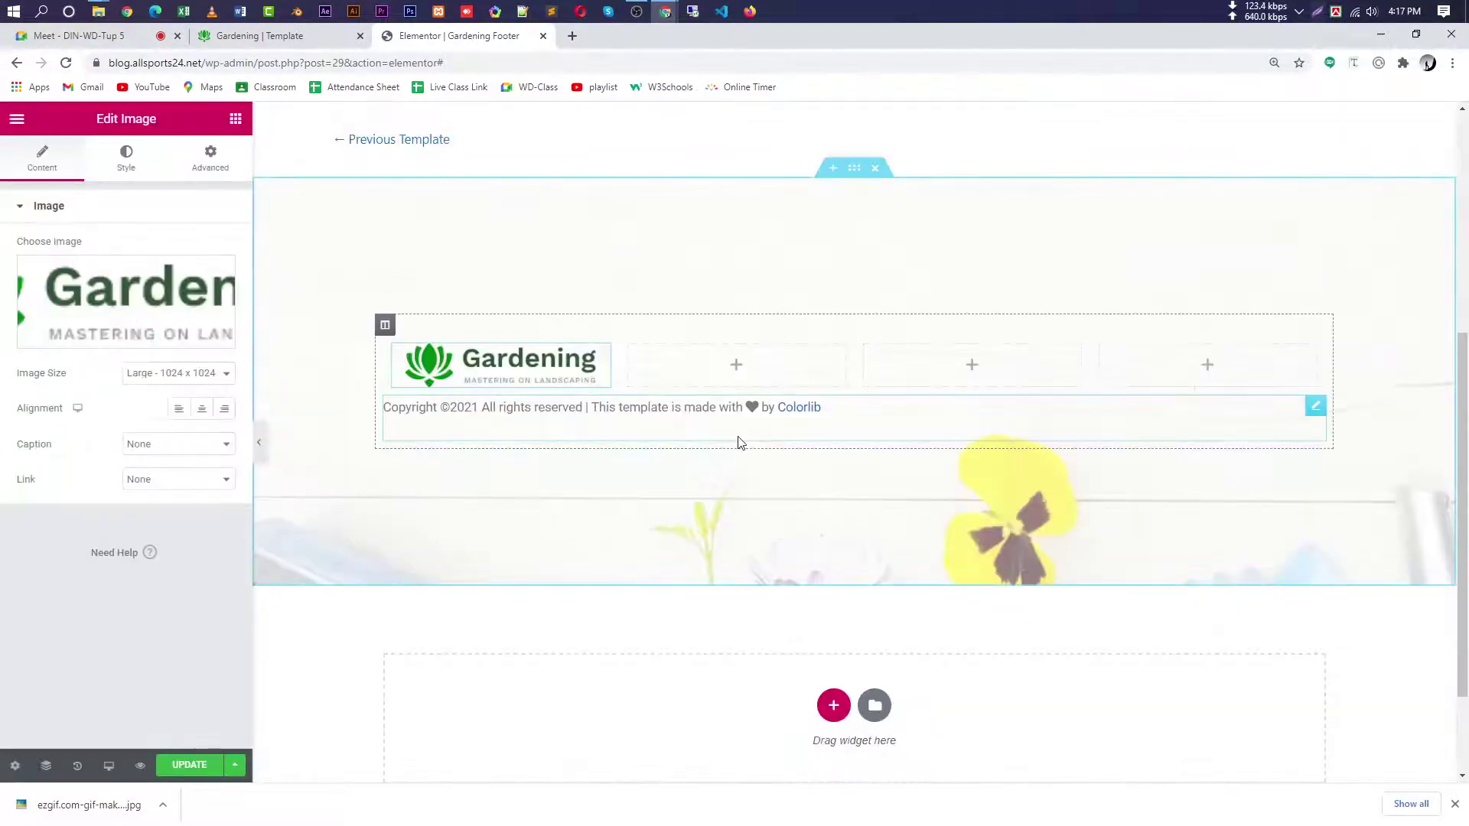
- Add a Text Editor widget below the footer logo and replace its placeholder text with the copied tagline
{"action": "left_click", "coordinate": [235, 119]}
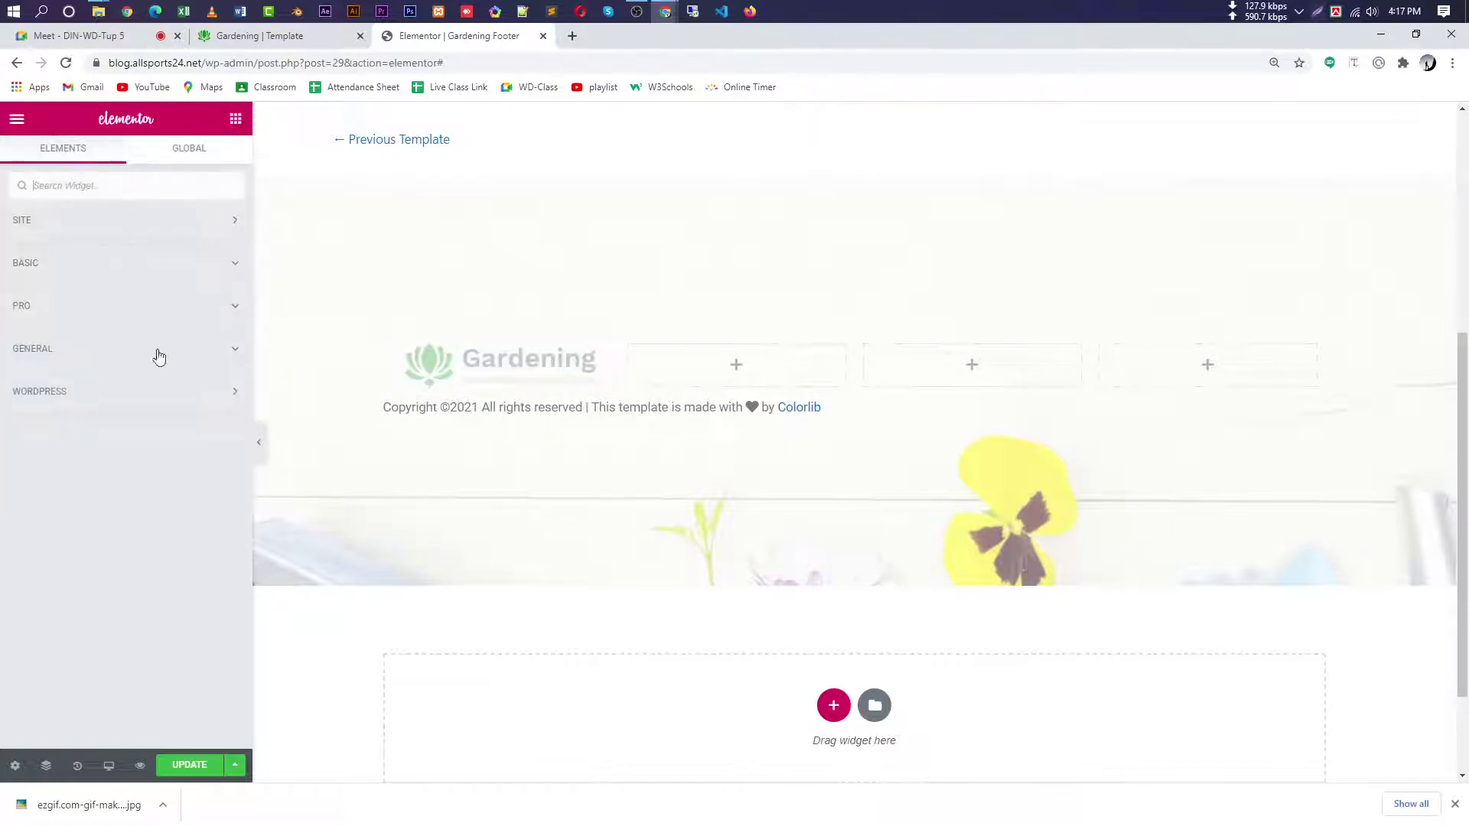
{"action": "left_click", "coordinate": [103, 226]}
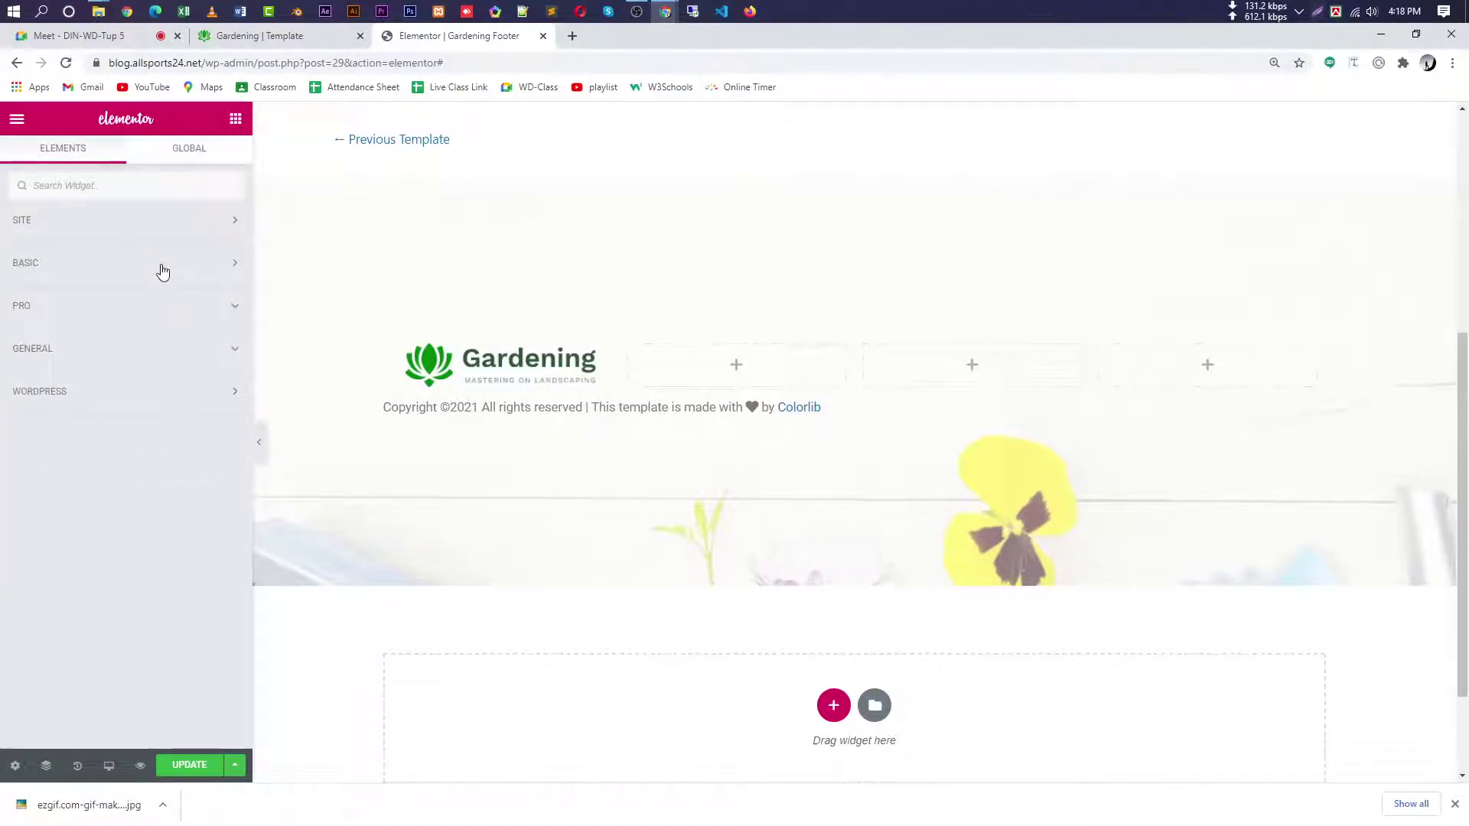
{"action": "left_click", "coordinate": [163, 263]}
{"action": "left_click_drag", "start_coordinate": [186, 406], "coordinate": [498, 394]}
{"action": "left_click", "coordinate": [166, 445]}
{"action": "key", "text": "ctrl+a"}
{"action": "key", "text": "ctrl+v"}
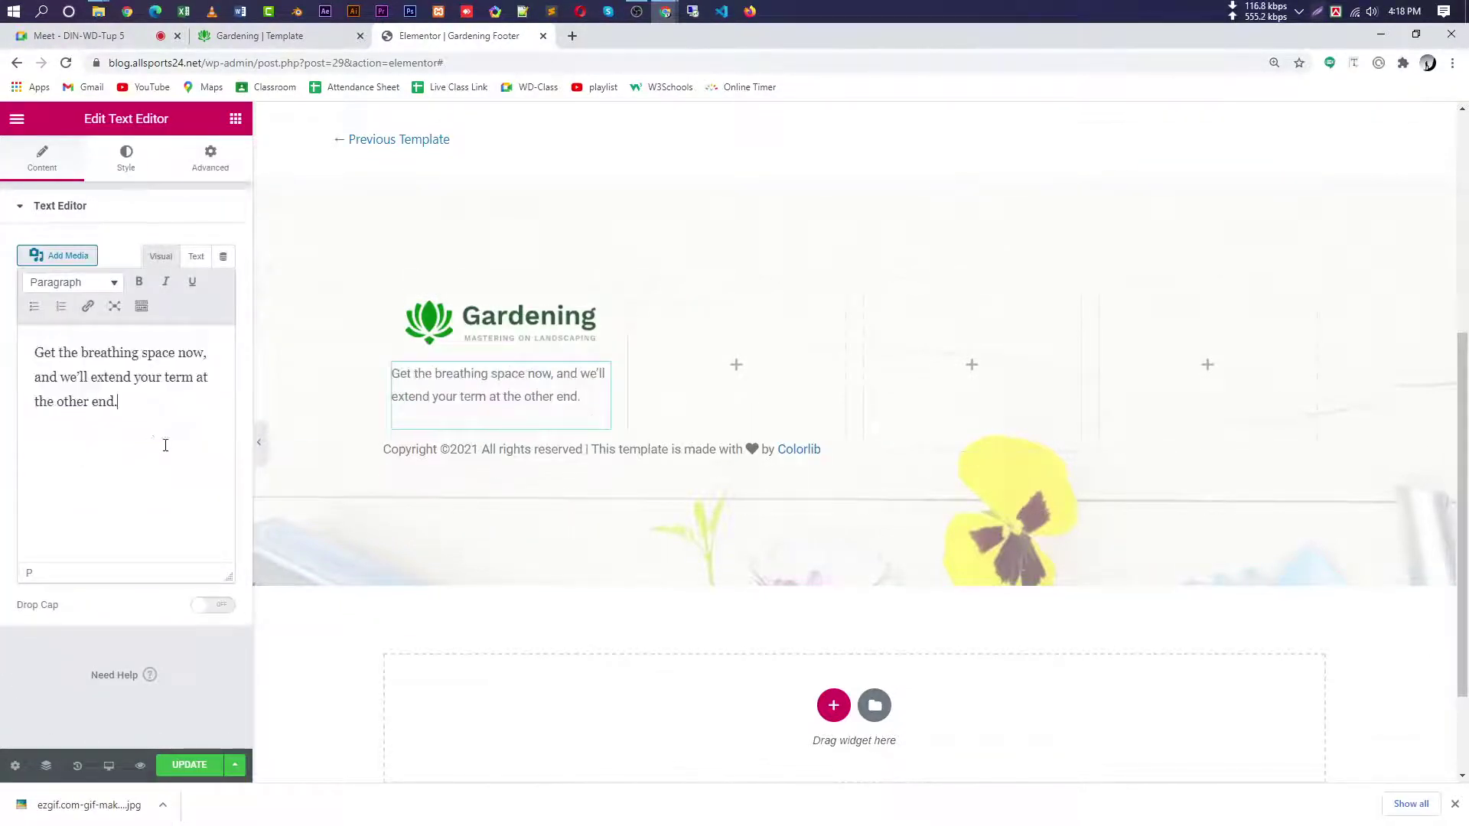
- Add a Social Icons widget below the tagline in the first column and set its shape to Circle
{"action": "left_click", "coordinate": [283, 36]}
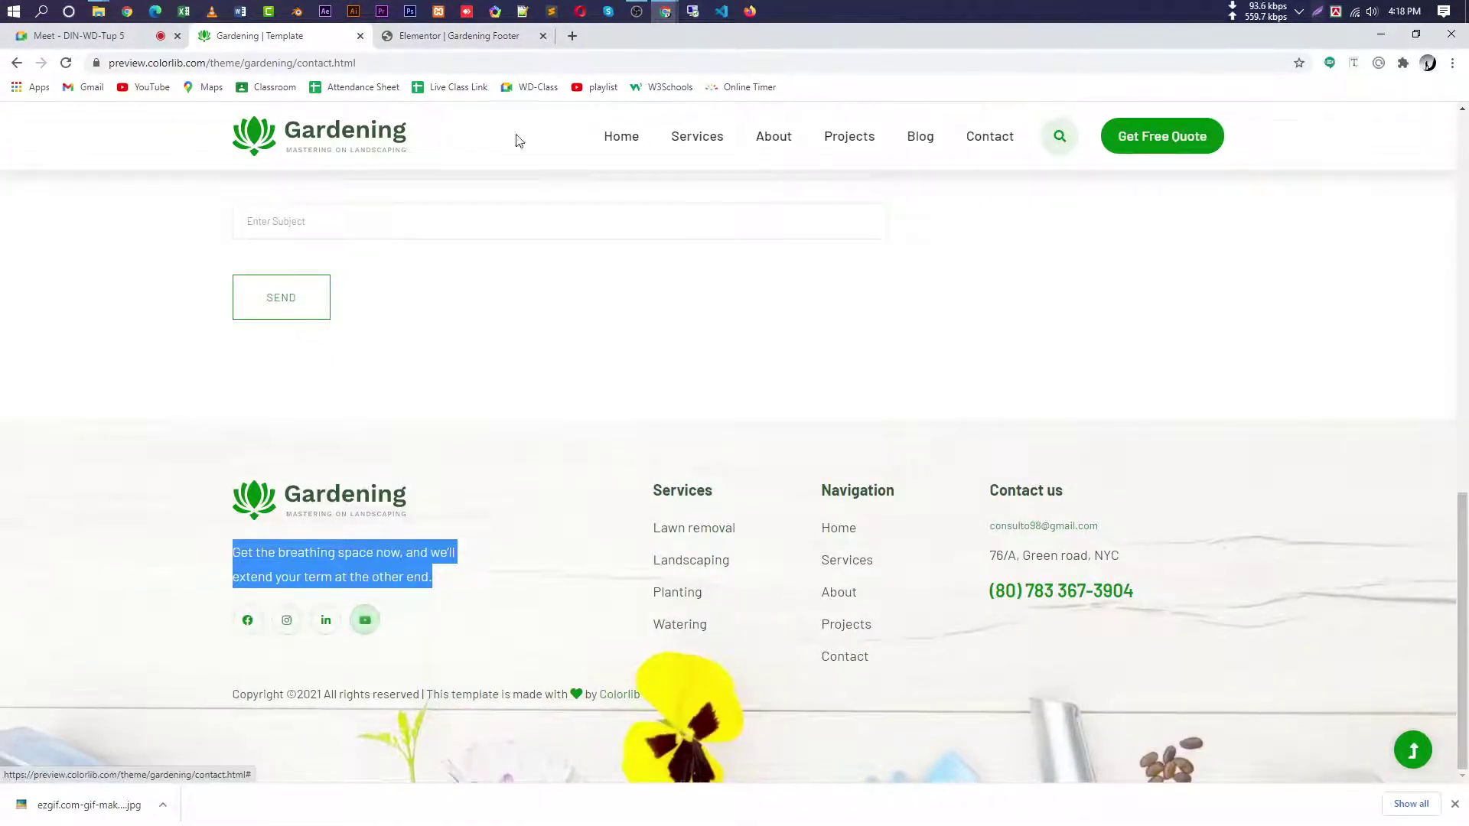
{"action": "left_click", "coordinate": [444, 36]}
{"action": "left_click", "coordinate": [236, 118]}
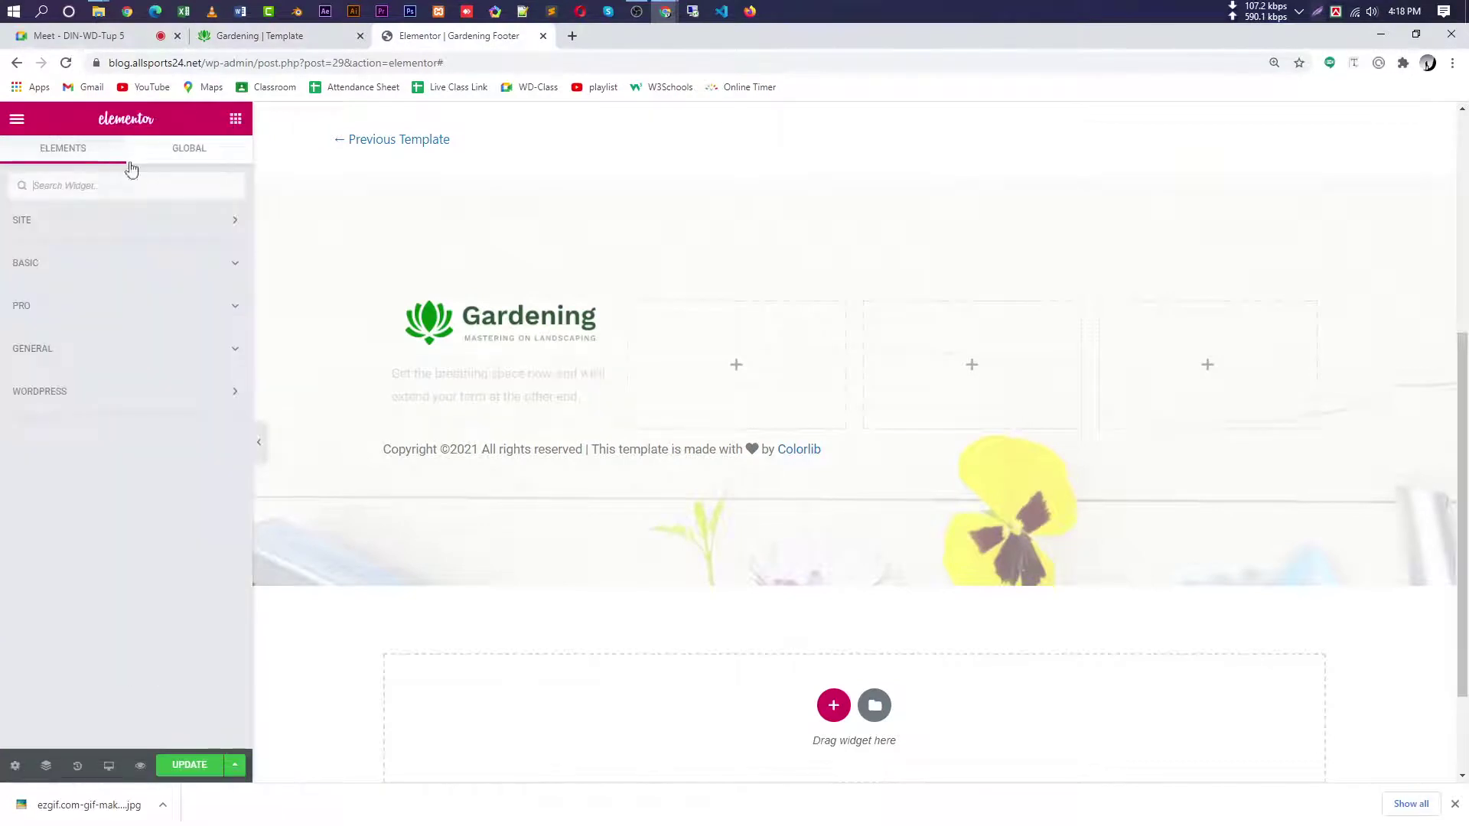
{"action": "type", "text": "soc"}
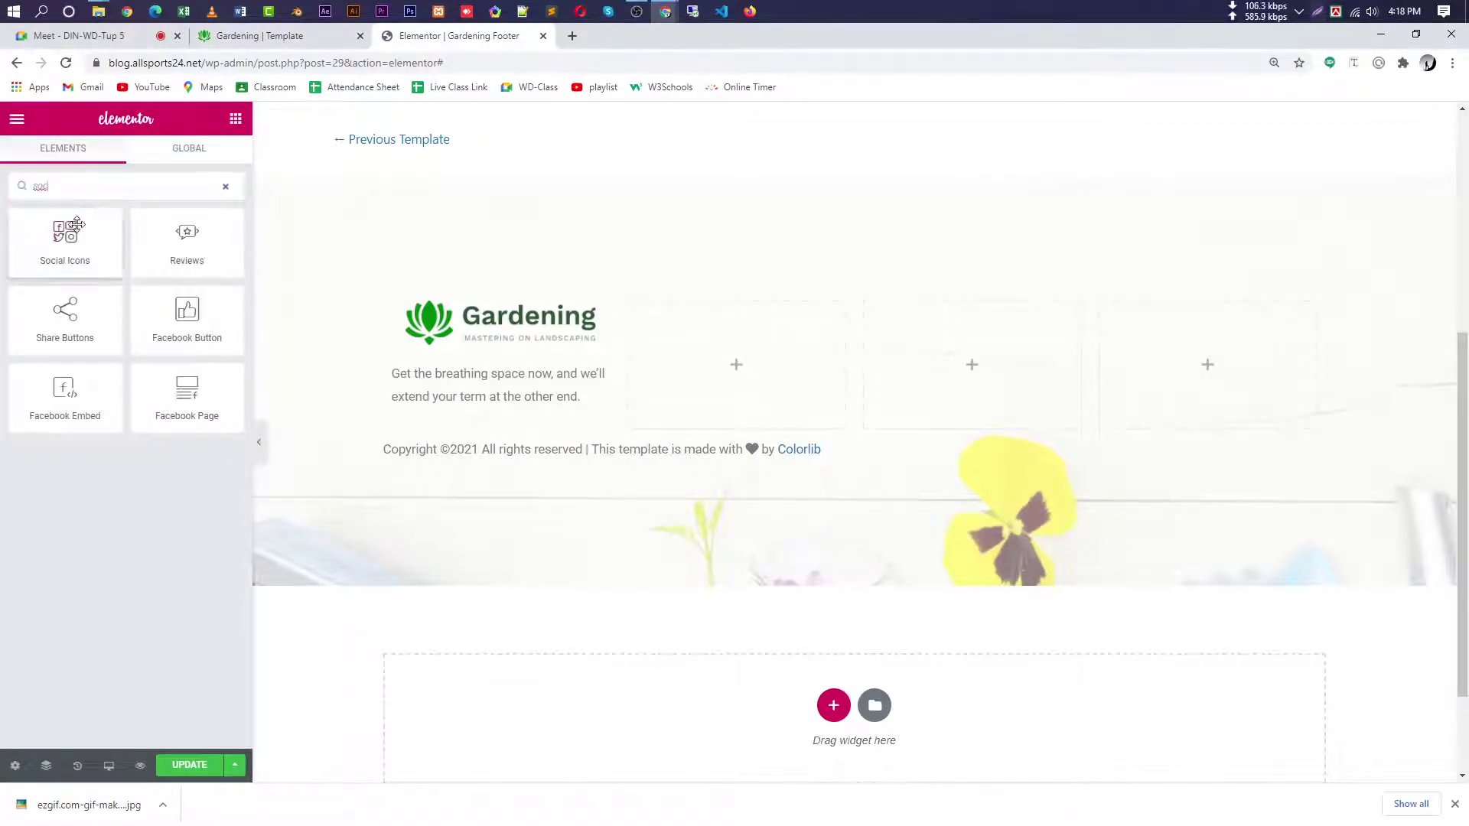
{"action": "left_click_drag", "start_coordinate": [65, 234], "coordinate": [489, 405]}
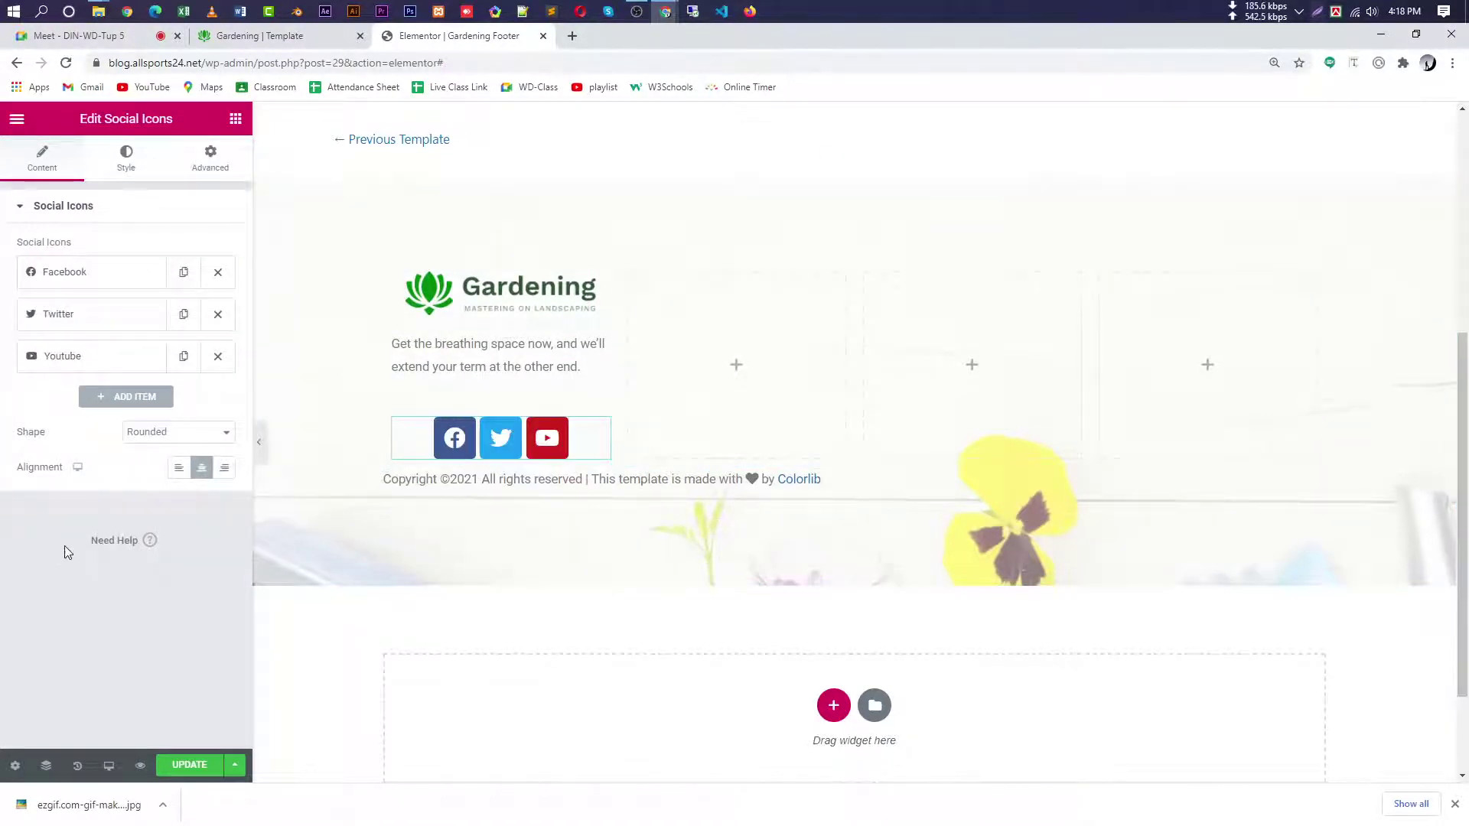
{"action": "left_click", "coordinate": [172, 433]}
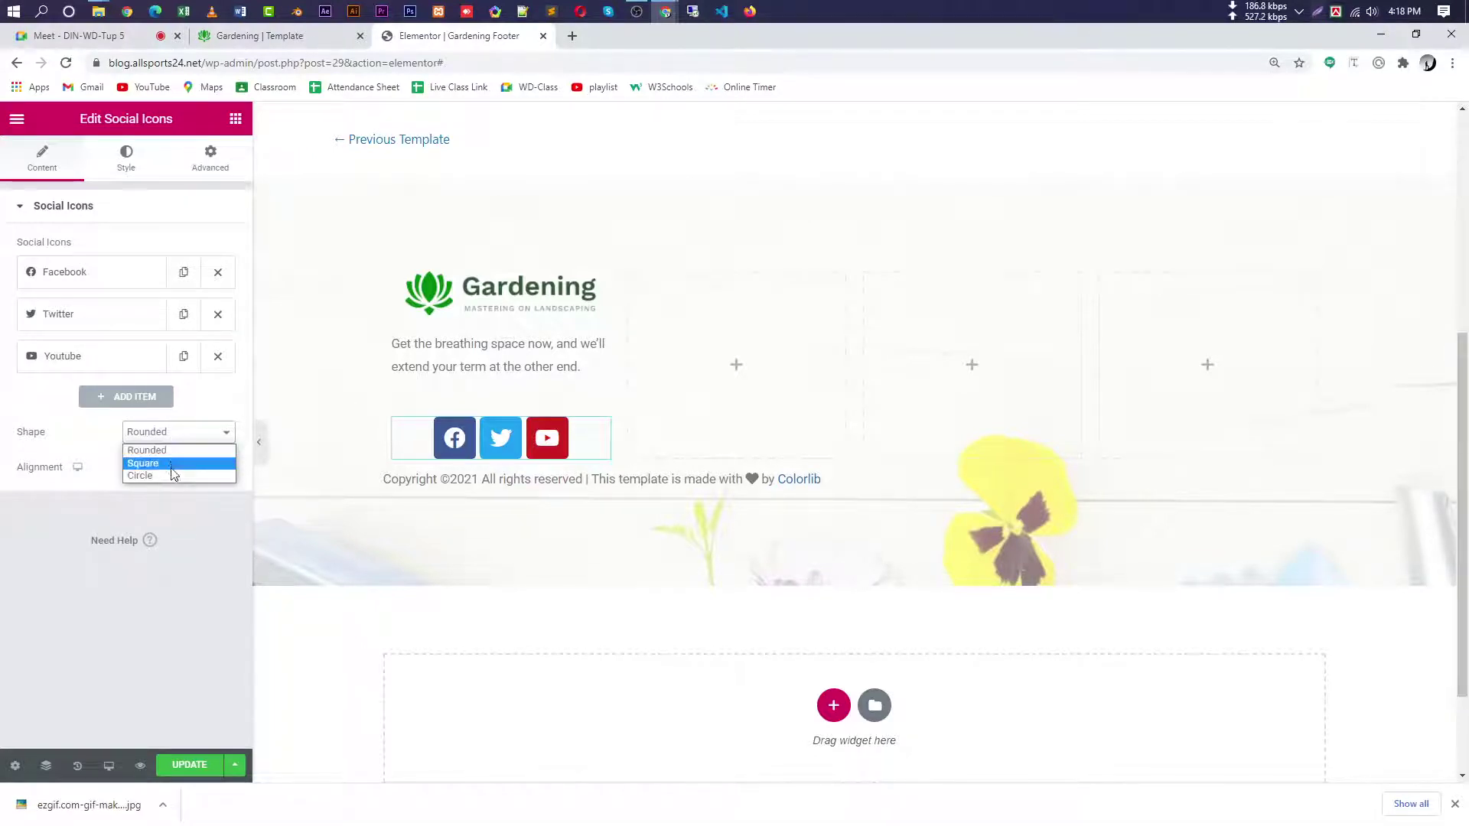
{"action": "left_click", "coordinate": [173, 475]}
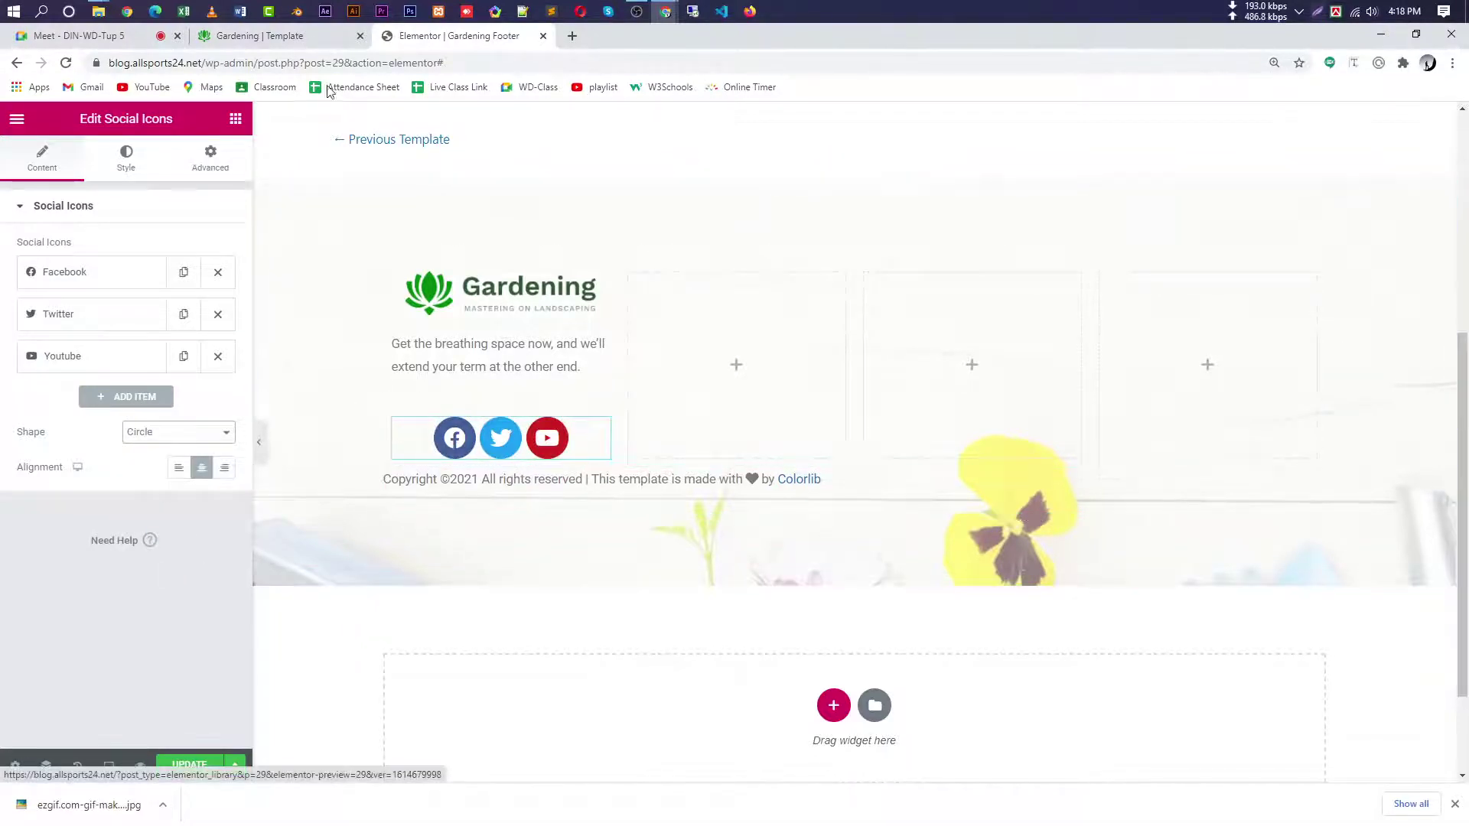
- Move pixie.exe from the Downloads folder to the desktop and launch it
{"action": "left_click", "coordinate": [252, 36]}
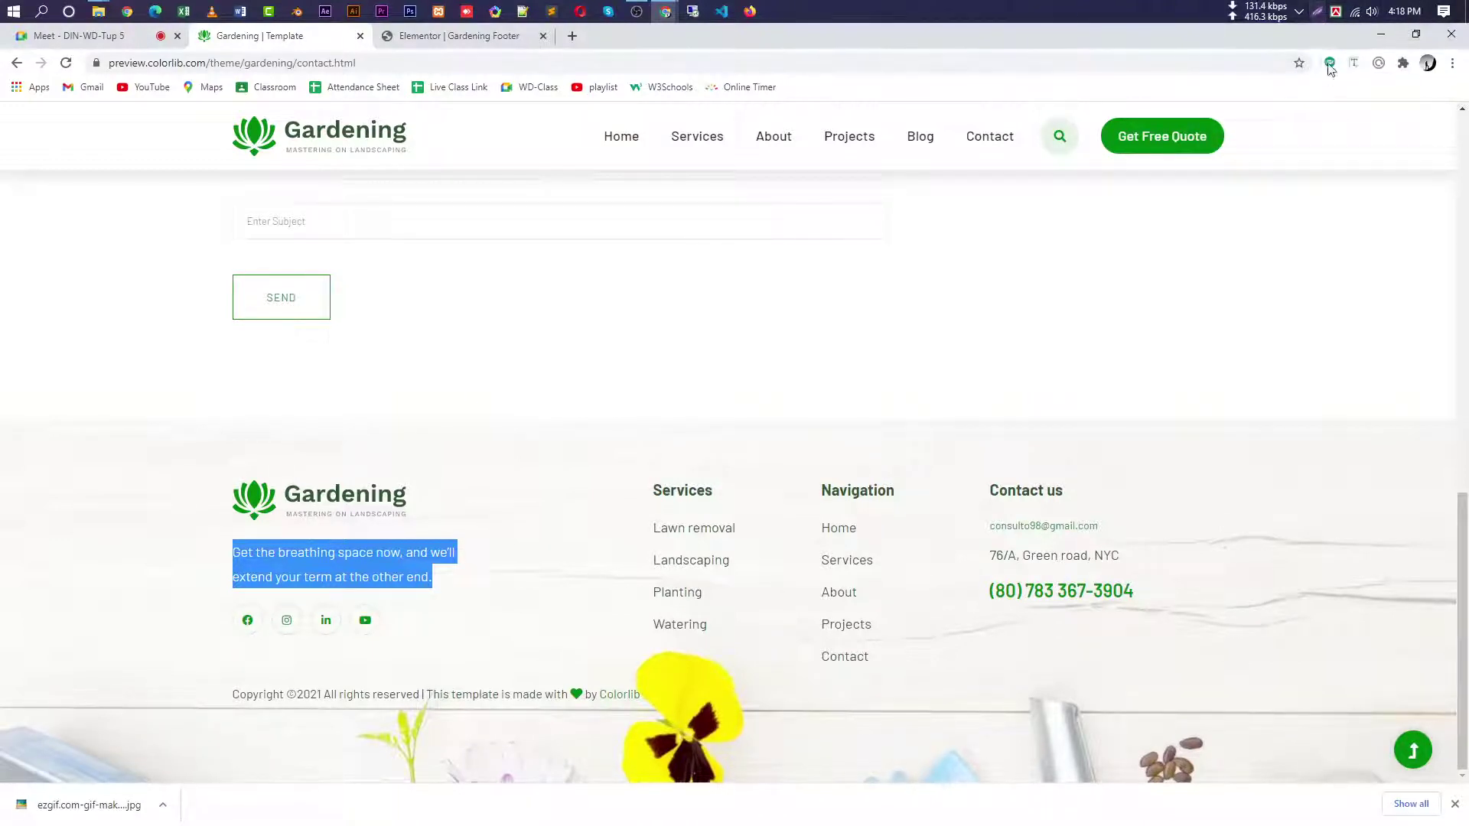
{"action": "left_click", "coordinate": [13, 10]}
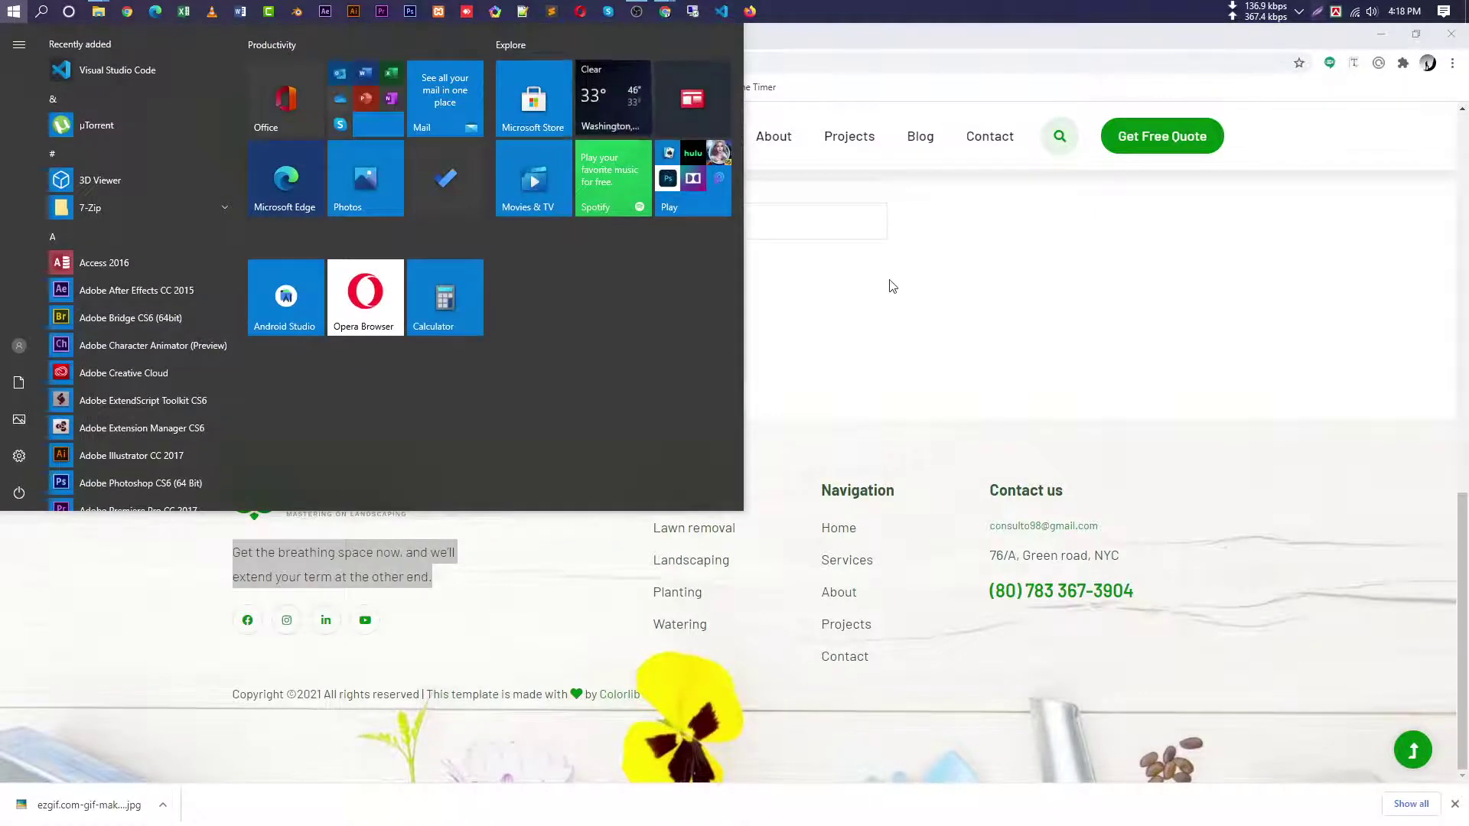
{"action": "left_click", "coordinate": [891, 288]}
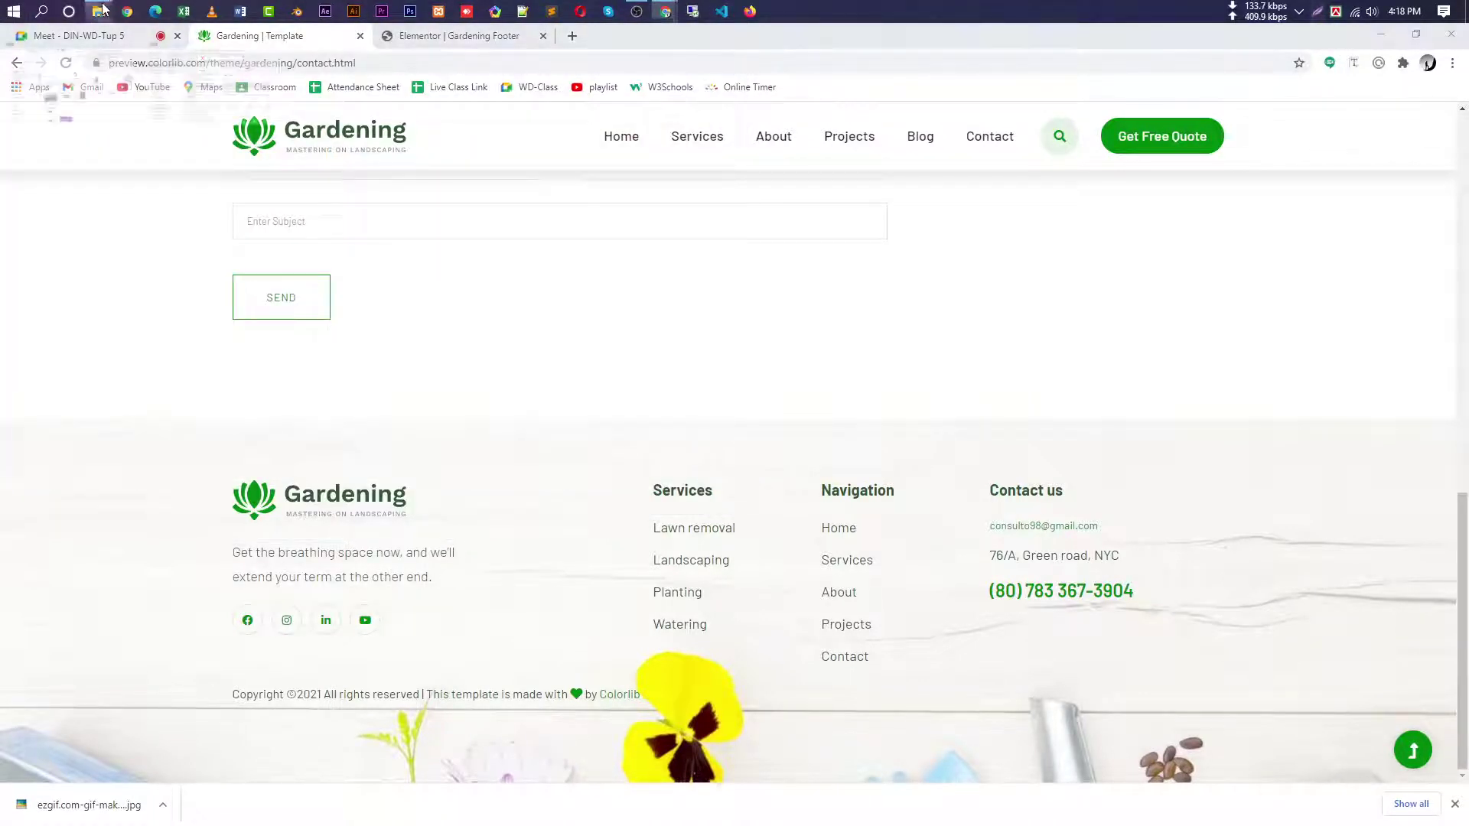
{"action": "mouse_move", "coordinate": [101, 9]}
{"action": "left_click", "coordinate": [73, 92]}
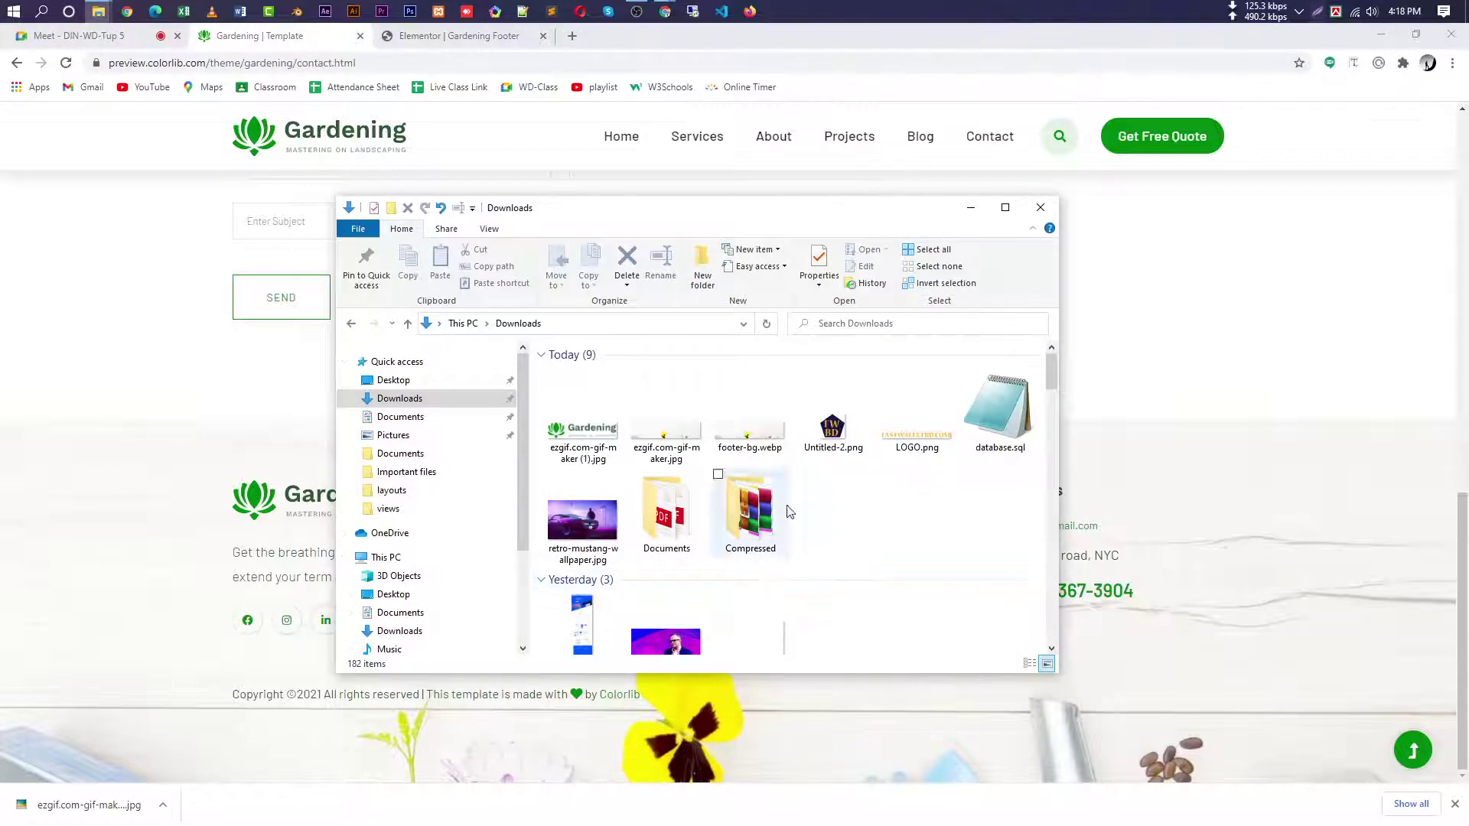
{"action": "scroll", "coordinate": [811, 536], "scroll_direction": "down", "scroll_amount": 4}
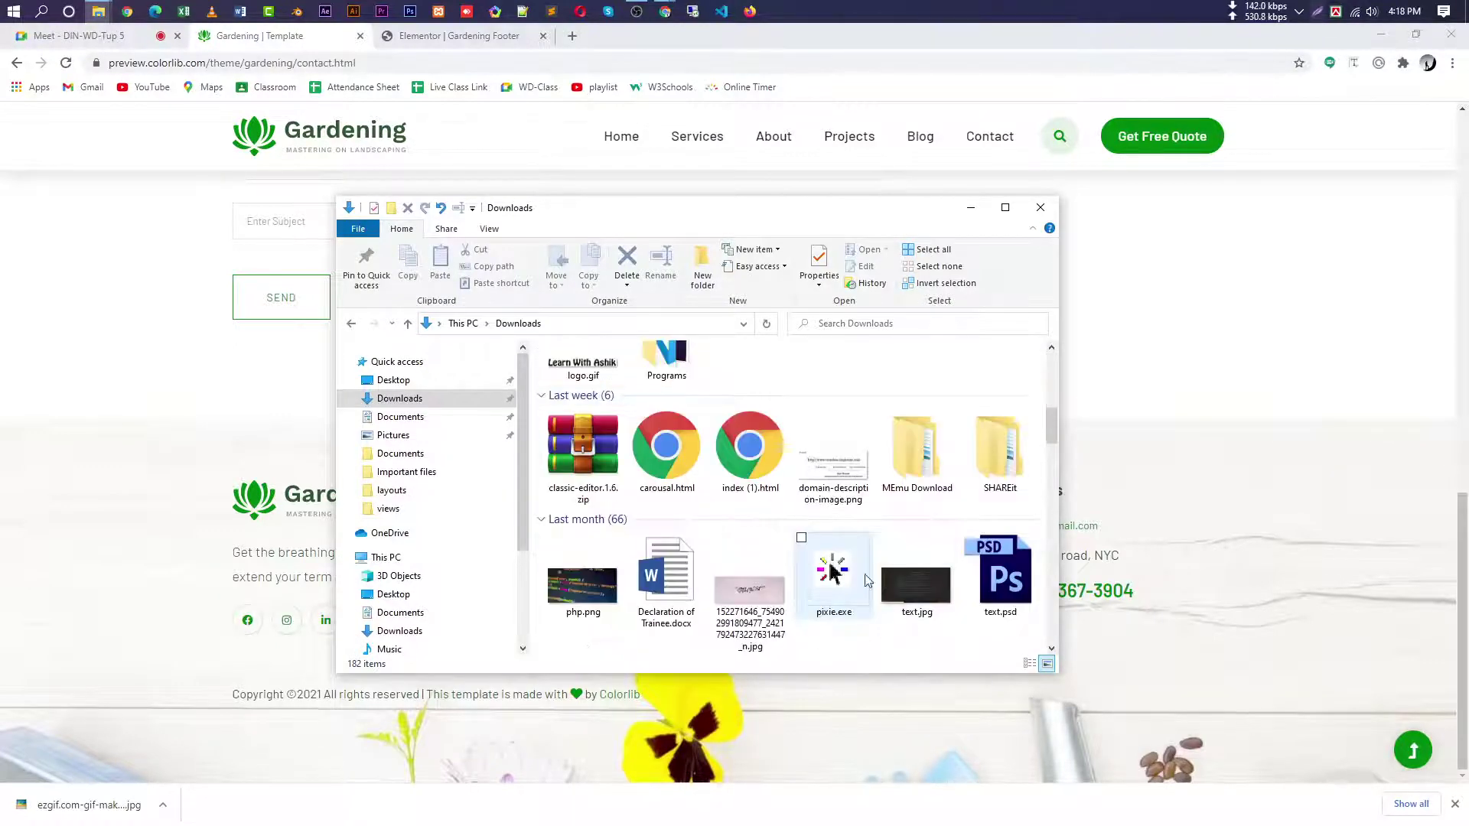
{"action": "left_click", "coordinate": [832, 572]}
{"action": "key", "text": "ctrl+x"}
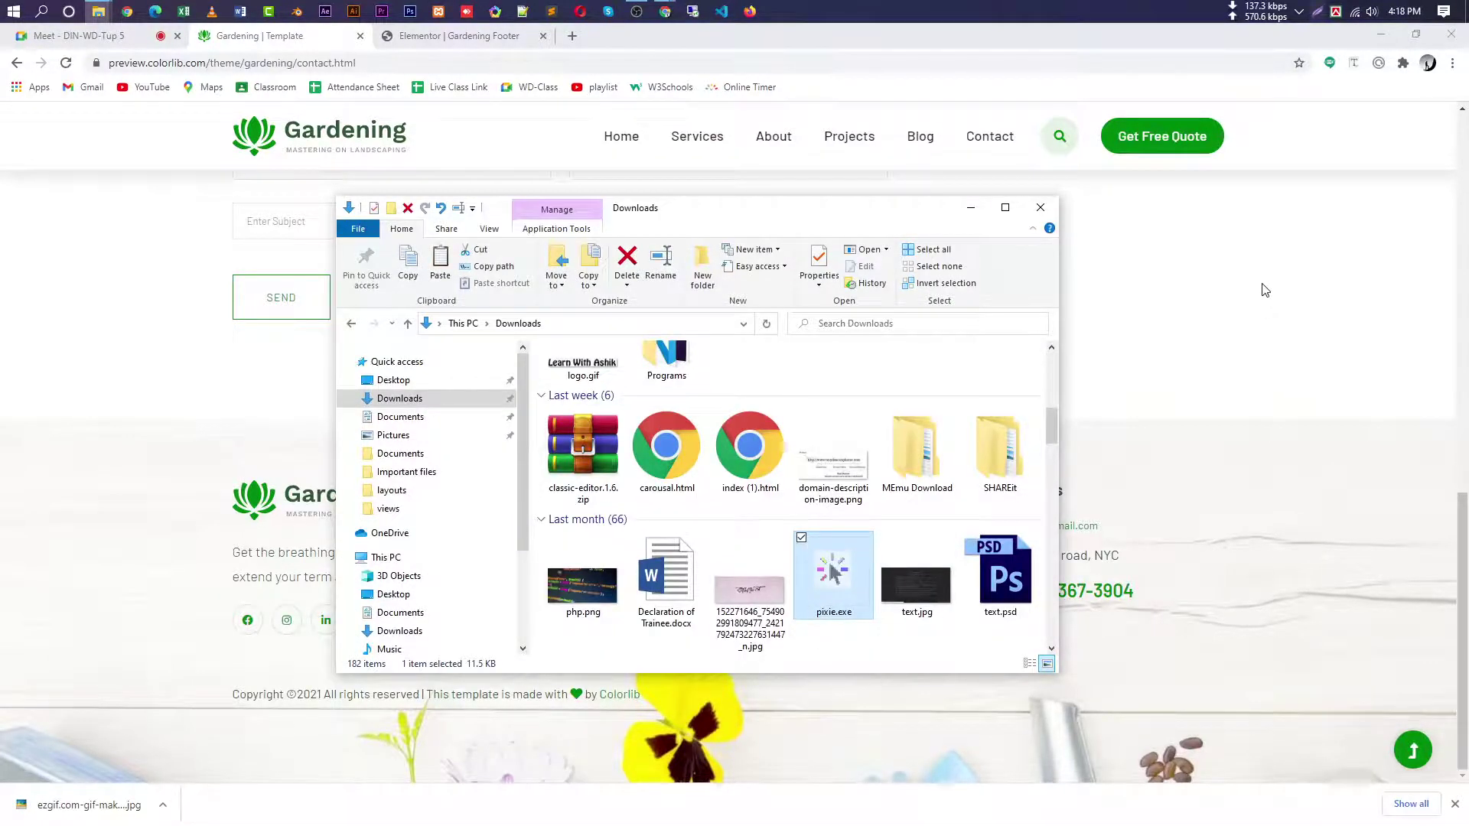
{"action": "key", "text": "super+d"}
{"action": "key", "text": "ctrl+v"}
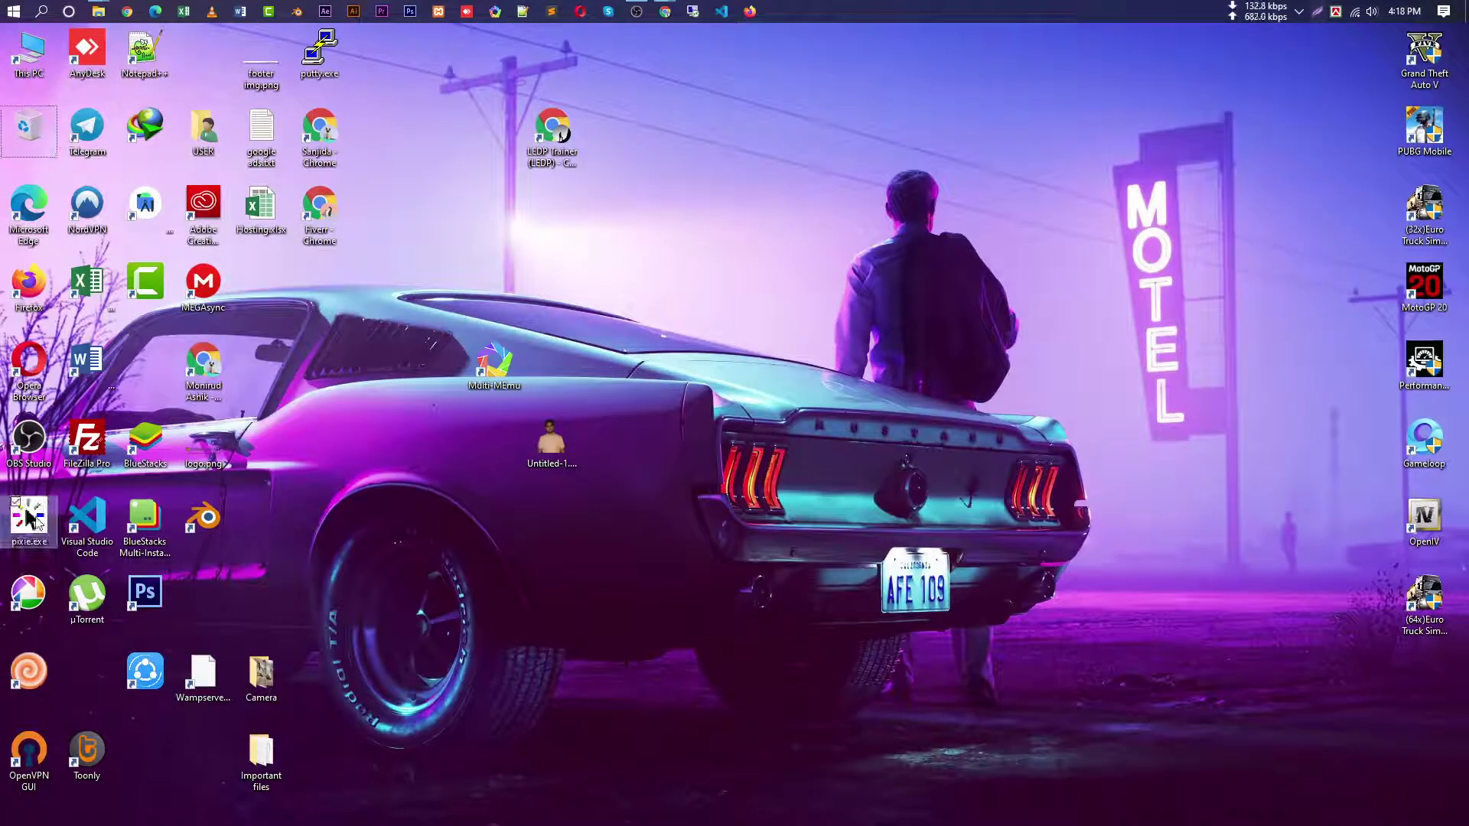
{"action": "double_click", "coordinate": [29, 516]}
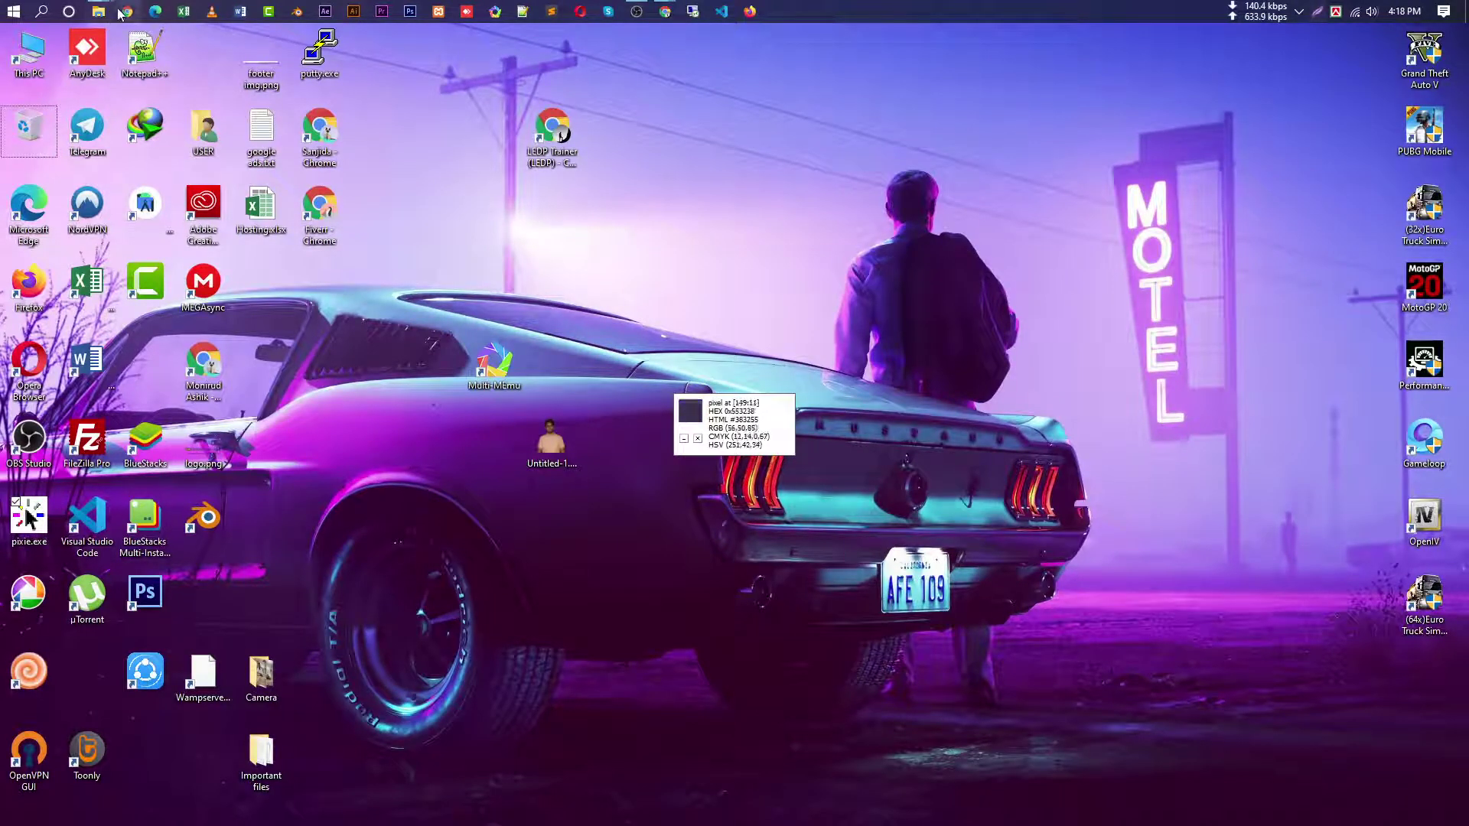
- Switch to the Gardening template in Chrome and sample the green 00880F from its footer logo with the colour picker
{"action": "mouse_move", "coordinate": [666, 11]}
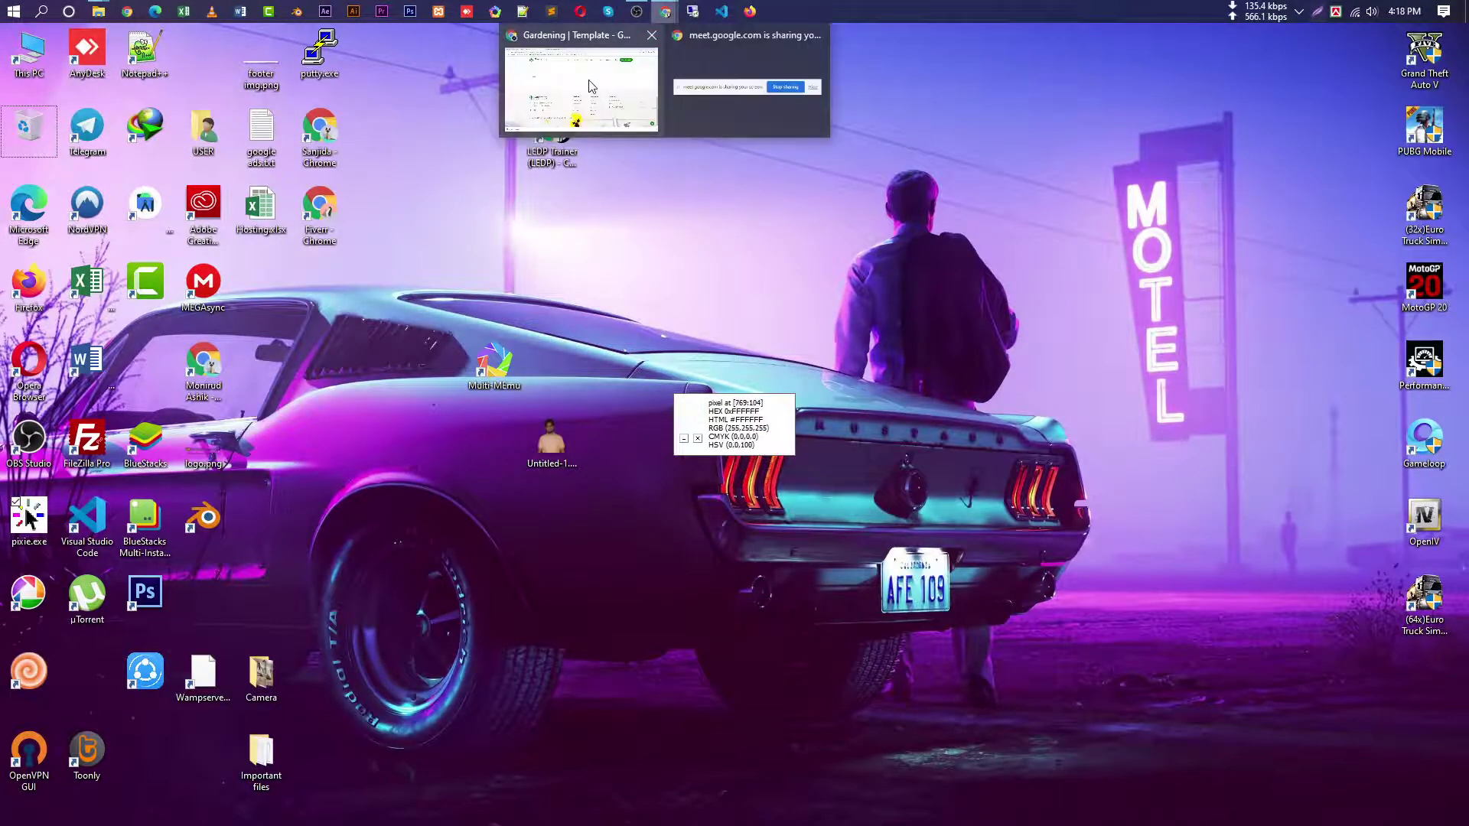
{"action": "left_click", "coordinate": [578, 84]}
{"action": "scroll", "coordinate": [345, 450], "scroll_direction": "up", "scroll_amount": 1}
{"action": "scroll", "coordinate": [298, 505], "scroll_direction": "down", "scroll_amount": 2}
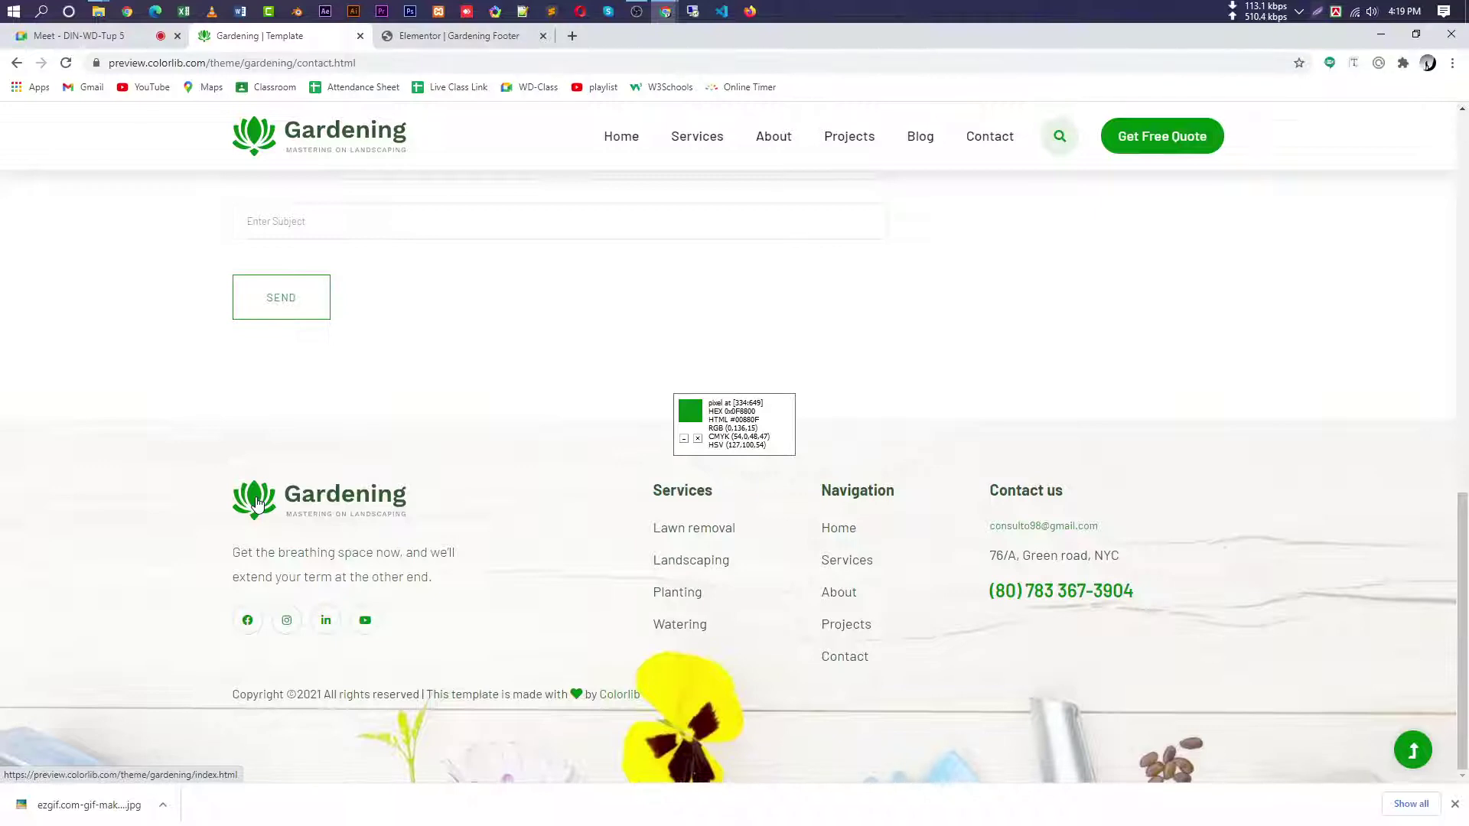
- In the Elementor footer, set the Facebook icon's colour to Custom with 00880F as its primary colour
{"action": "left_click", "coordinate": [424, 37]}
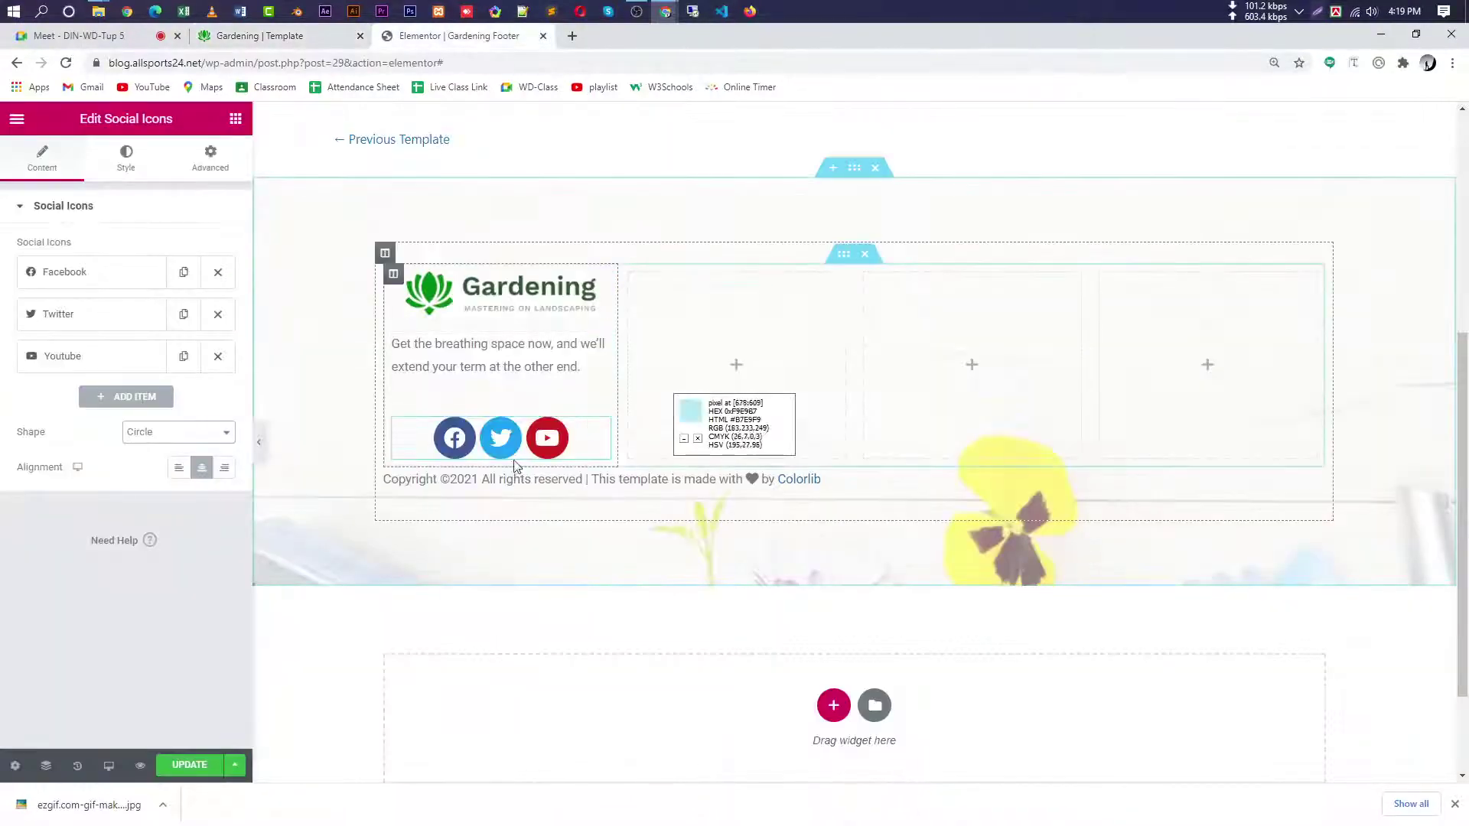
{"action": "left_click", "coordinate": [115, 283]}
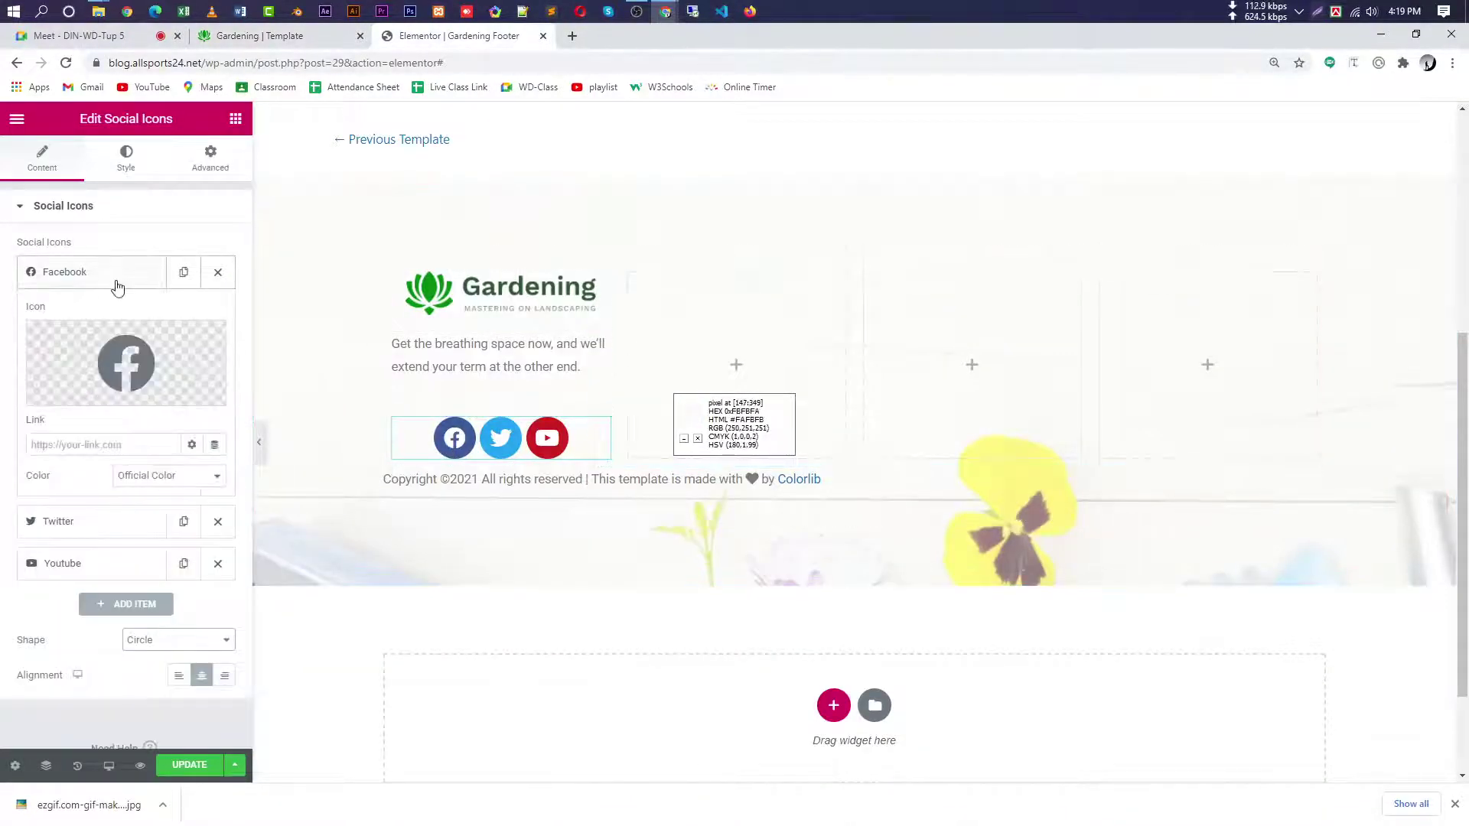
{"action": "left_click", "coordinate": [146, 476]}
{"action": "left_click", "coordinate": [157, 505]}
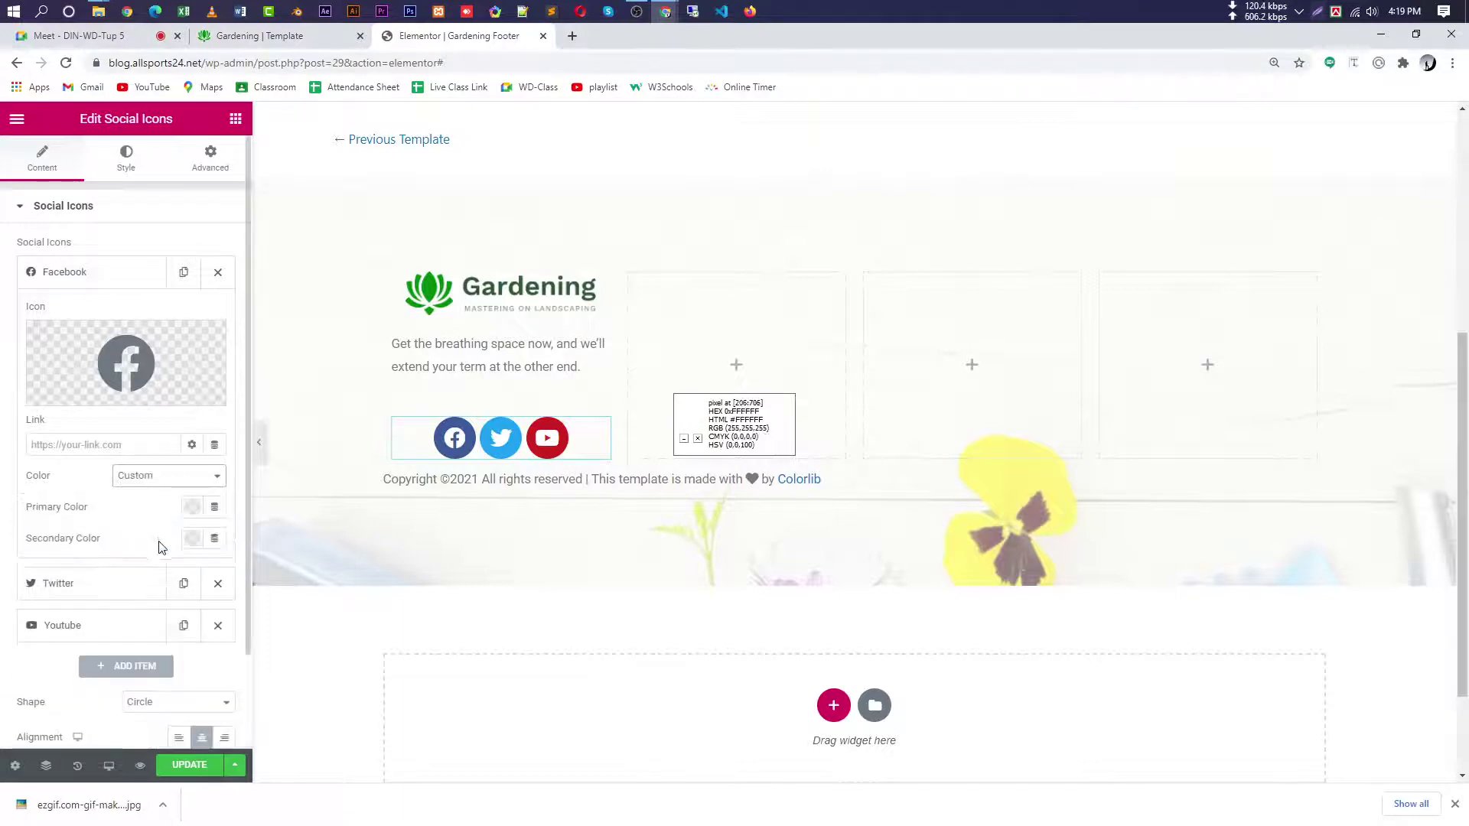
{"action": "left_click", "coordinate": [191, 509]}
{"action": "left_click", "coordinate": [207, 463]}
{"action": "key", "text": "ctrl+v"}
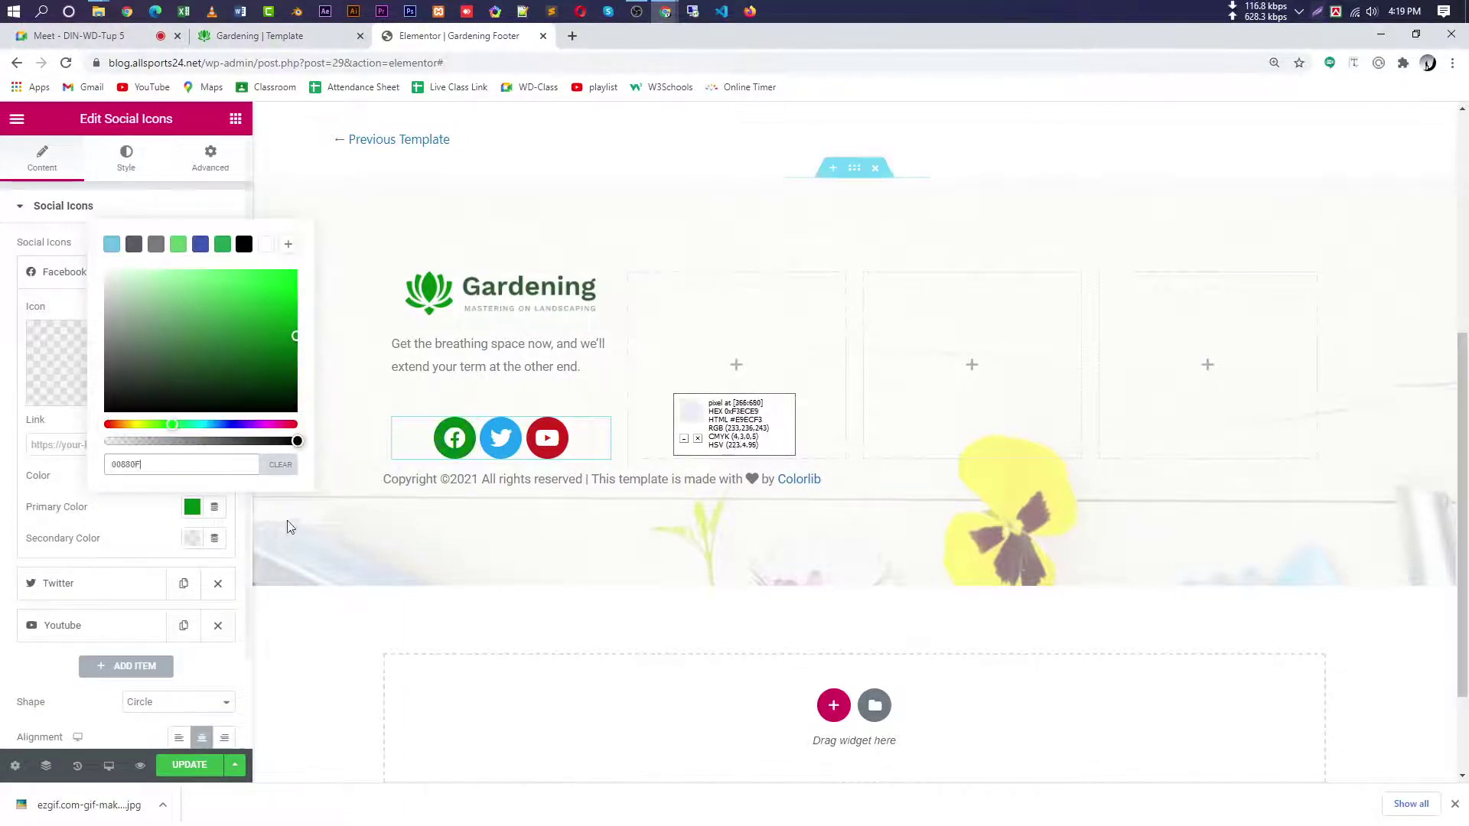
- Check the social icons' styling in the Gardening template's footer and return to the Elementor footer
{"action": "left_click", "coordinate": [260, 36]}
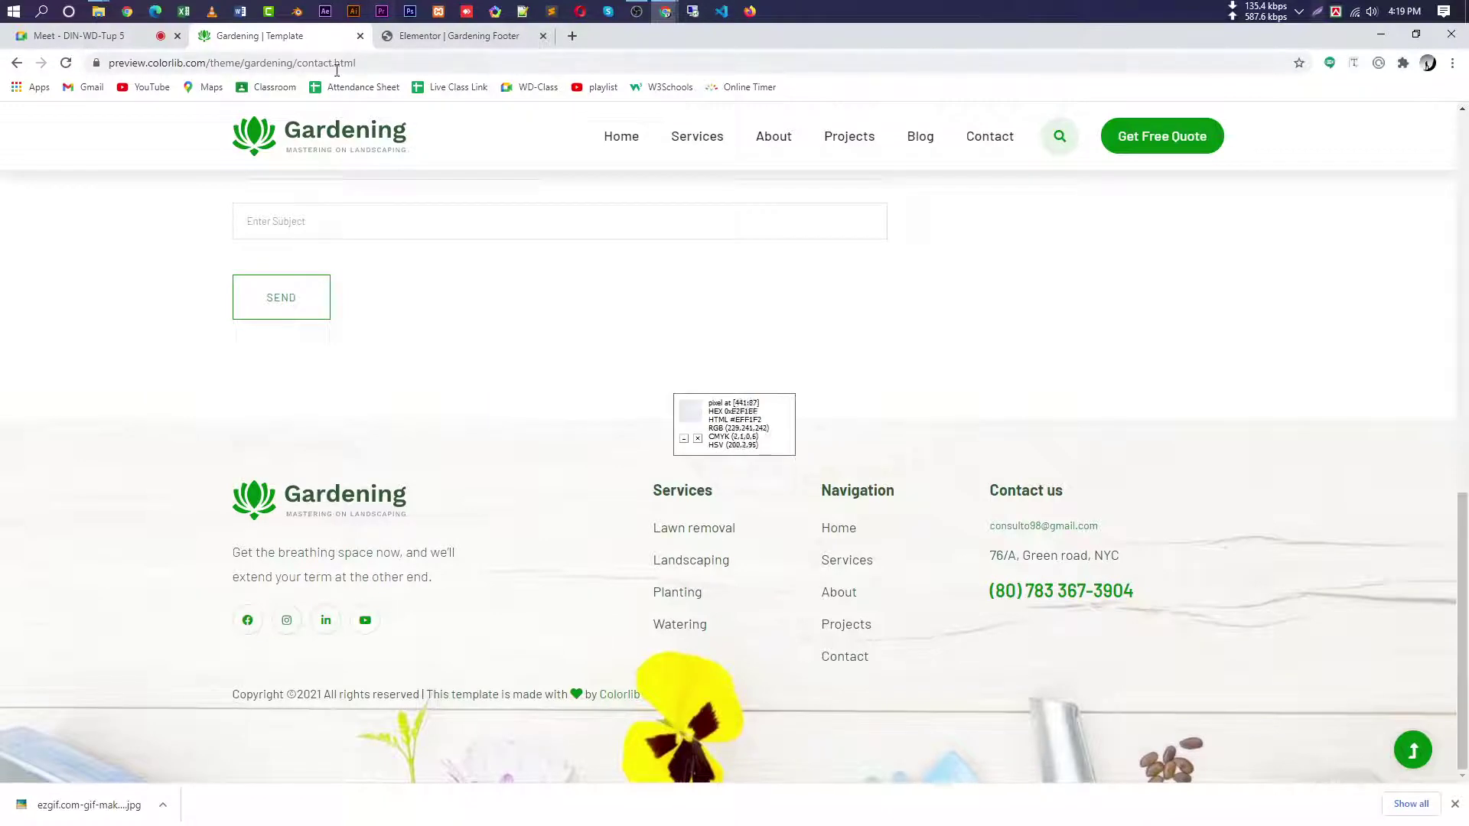
{"action": "left_click", "coordinate": [426, 44]}
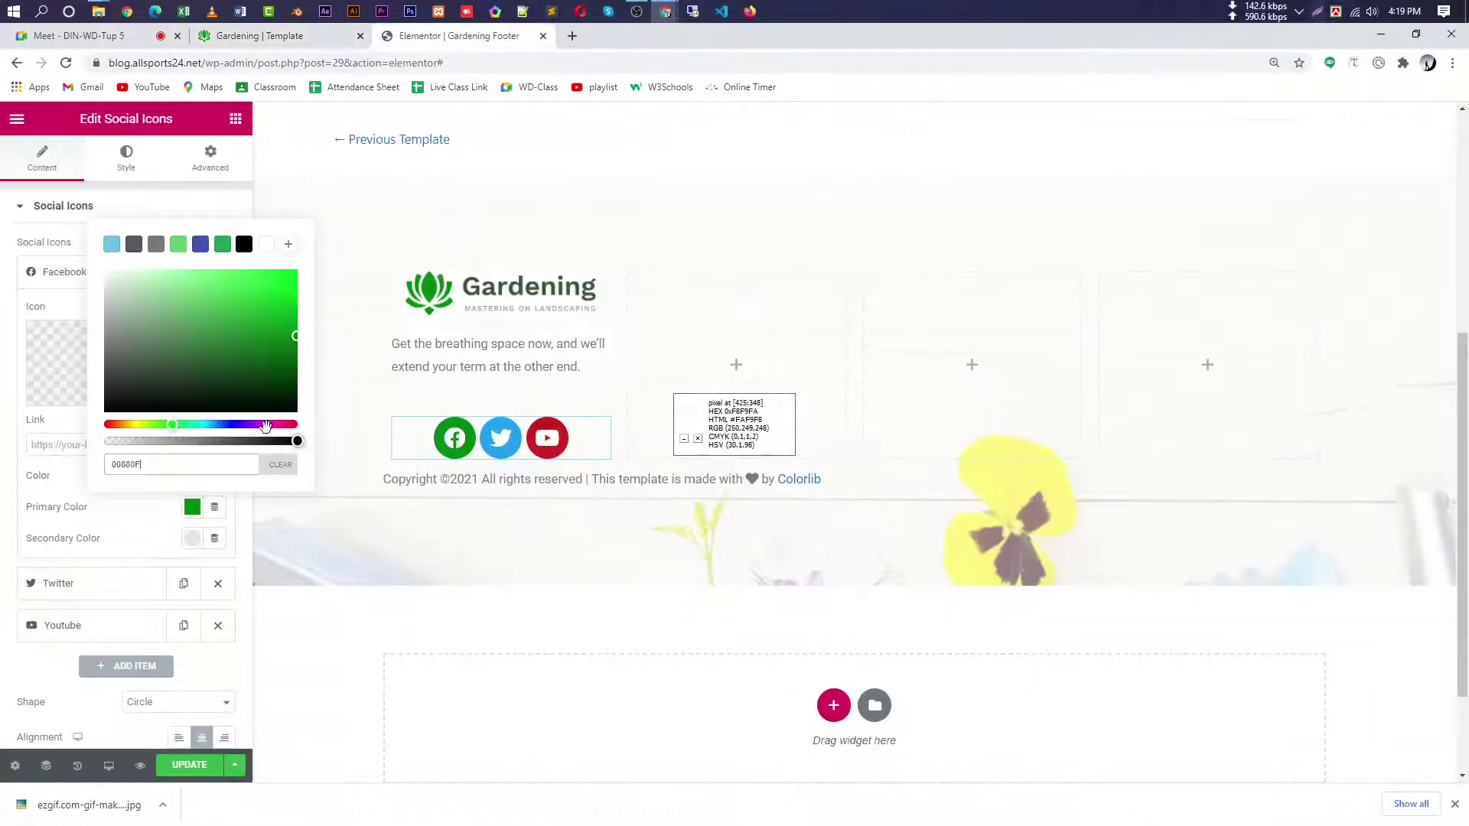
{"action": "left_click", "coordinate": [112, 536]}
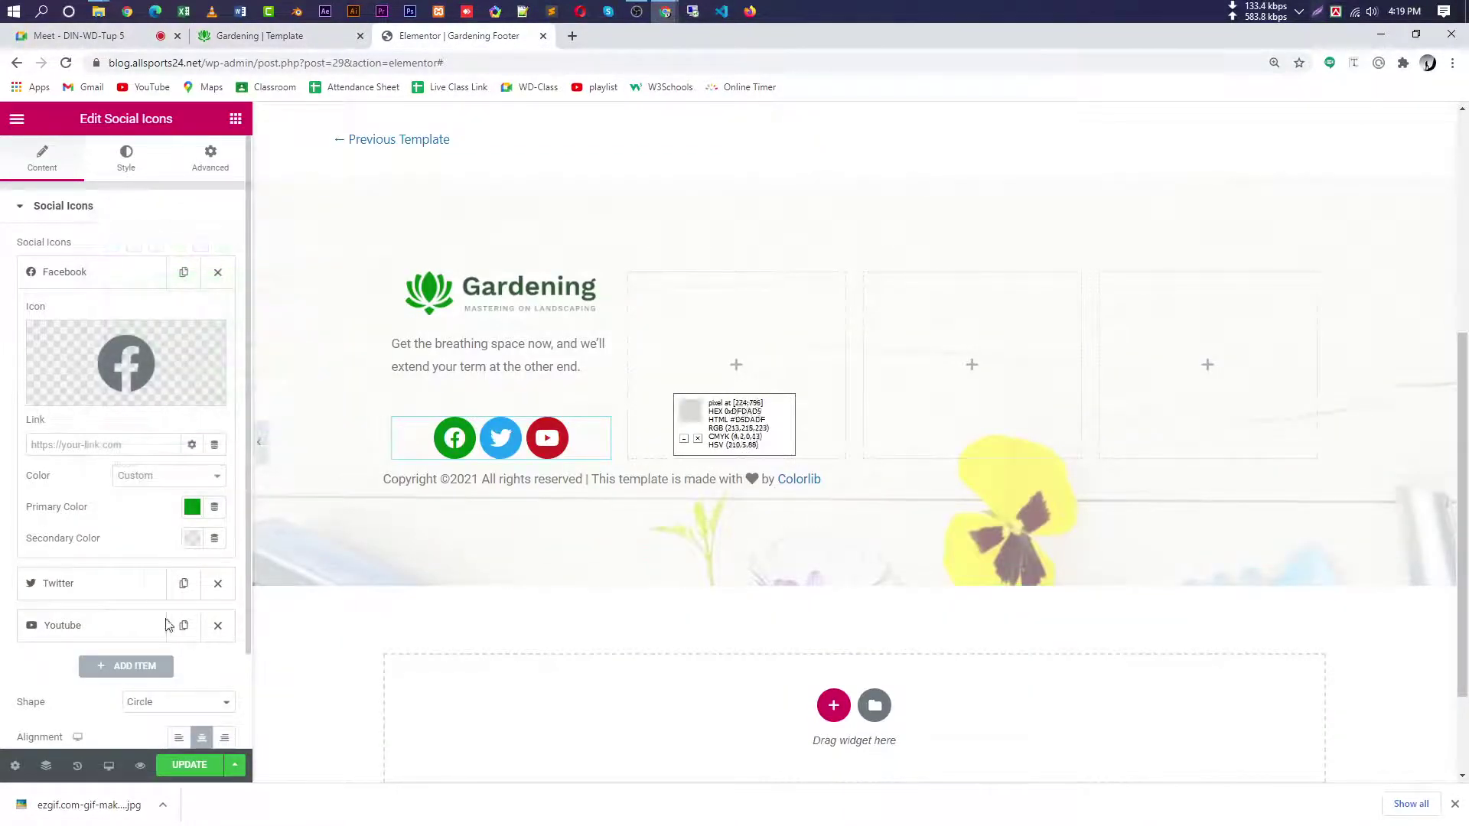
- Try the Rounded and Square shapes on the social icons and go back to Circle
{"action": "scroll", "coordinate": [166, 627], "scroll_direction": "down", "scroll_amount": 2}
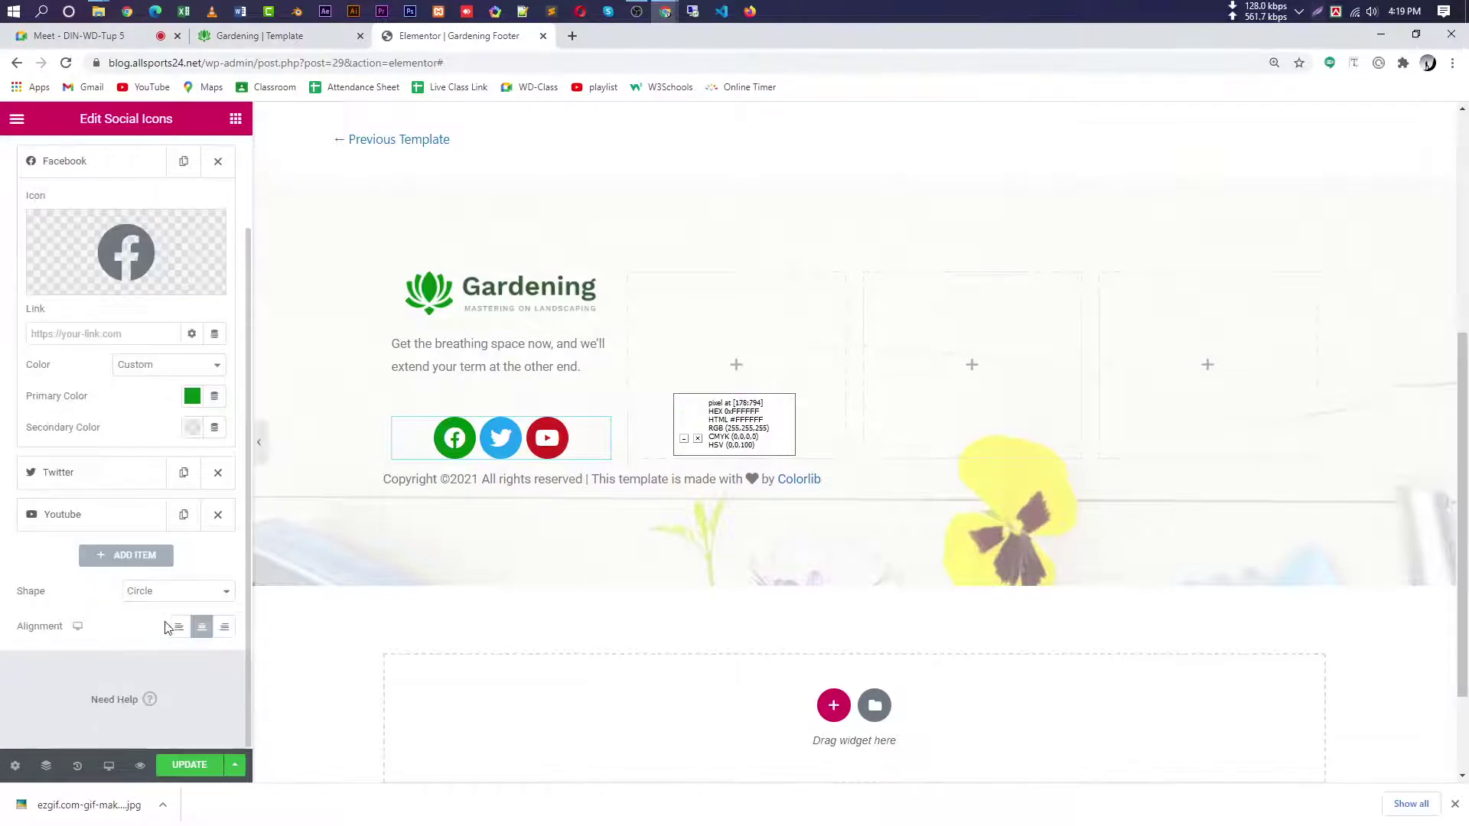
{"action": "left_click", "coordinate": [192, 599]}
{"action": "left_click", "coordinate": [186, 609]}
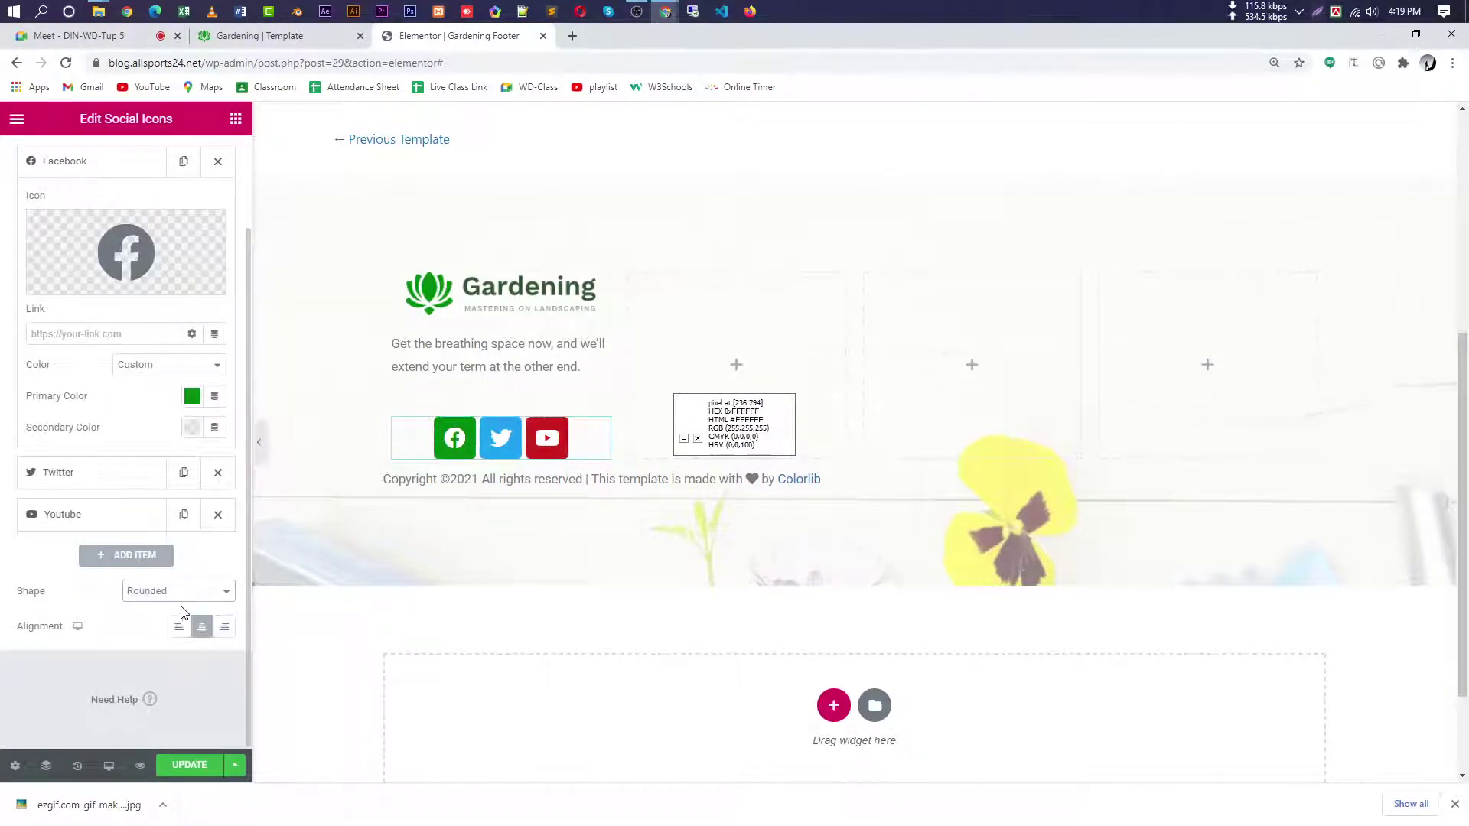
{"action": "left_click", "coordinate": [184, 591]}
{"action": "left_click", "coordinate": [178, 623]}
{"action": "left_click", "coordinate": [186, 598]}
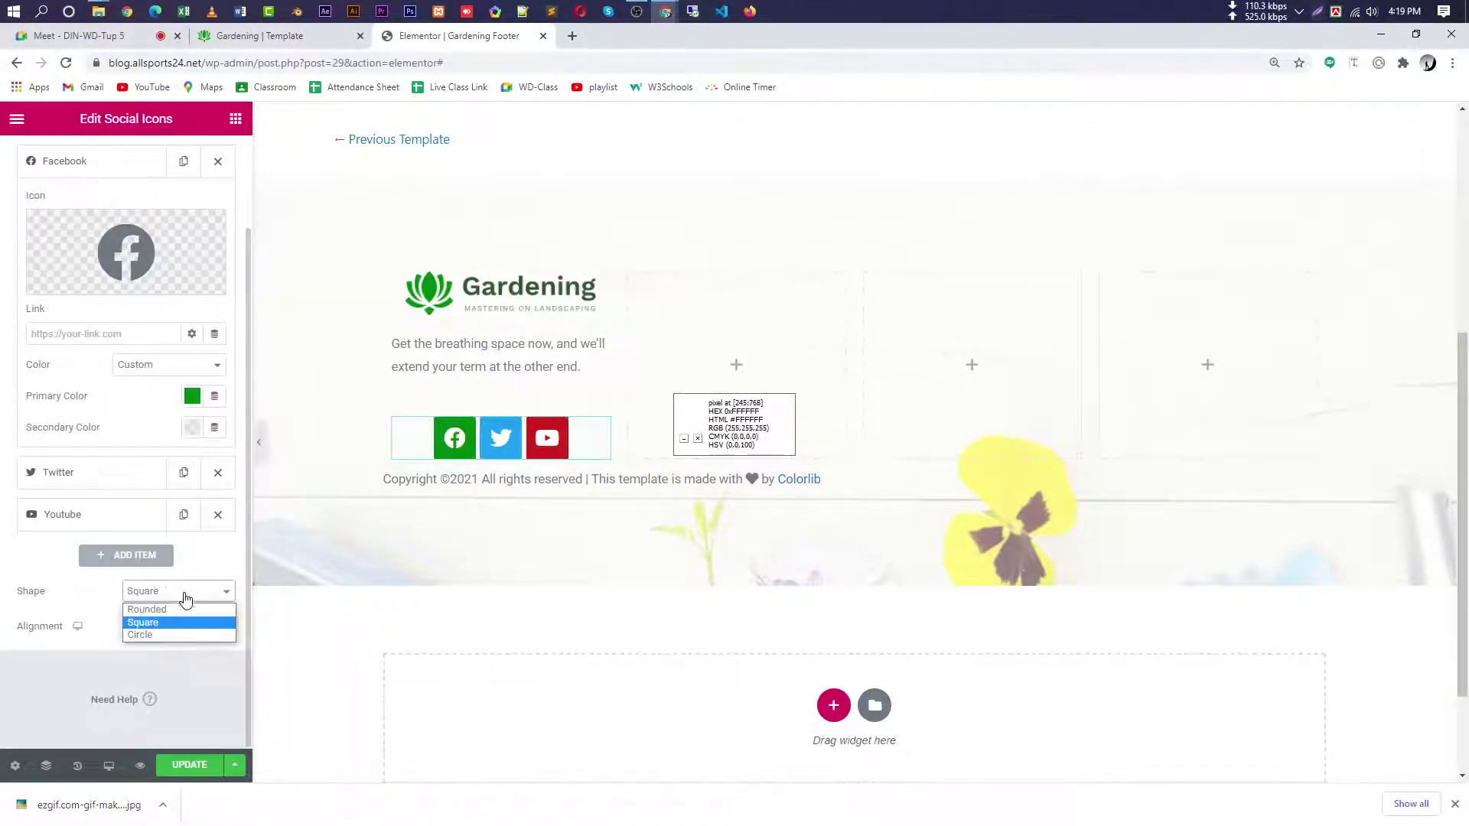
{"action": "left_click", "coordinate": [164, 635]}
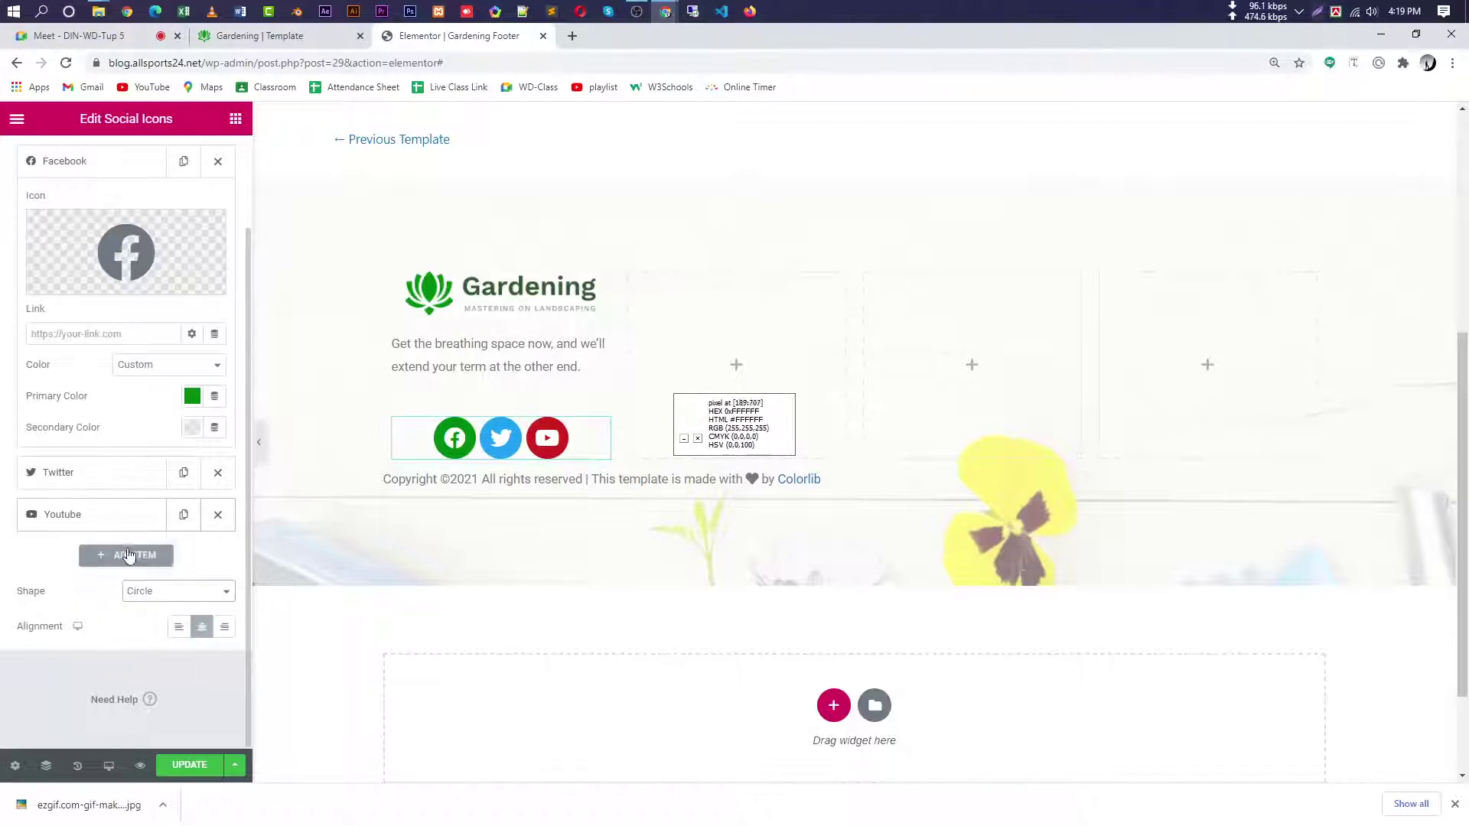
- Copy the Facebook icon's primary colour code and set its secondary colour to the same green, 00880F
{"action": "left_click", "coordinate": [167, 370]}
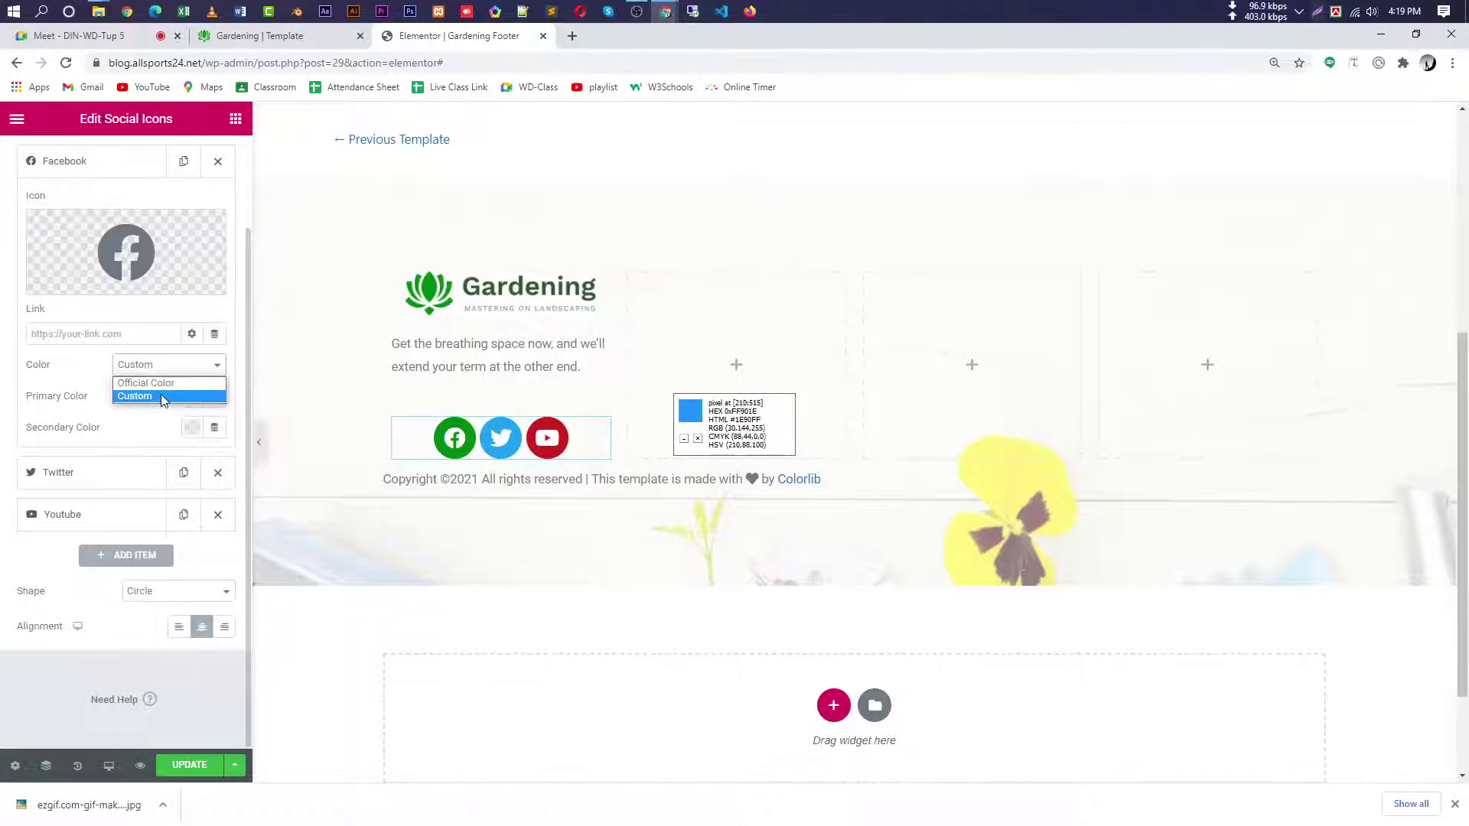
{"action": "left_click", "coordinate": [160, 394]}
{"action": "scroll", "coordinate": [138, 296], "scroll_direction": "up", "scroll_amount": 2}
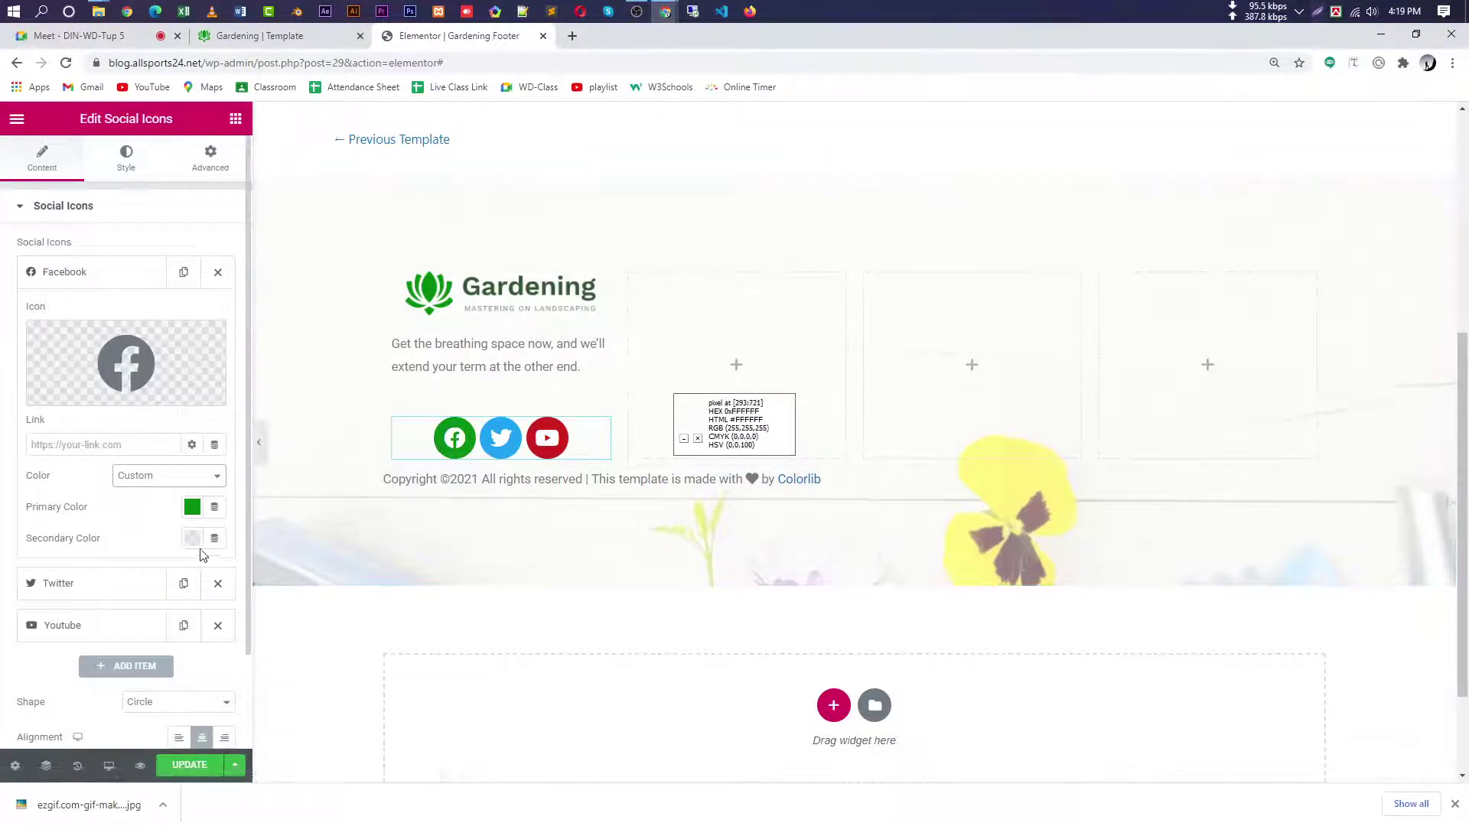
{"action": "left_click", "coordinate": [193, 507]}
{"action": "double_click", "coordinate": [245, 465]}
{"action": "key", "text": "ctrl+c"}
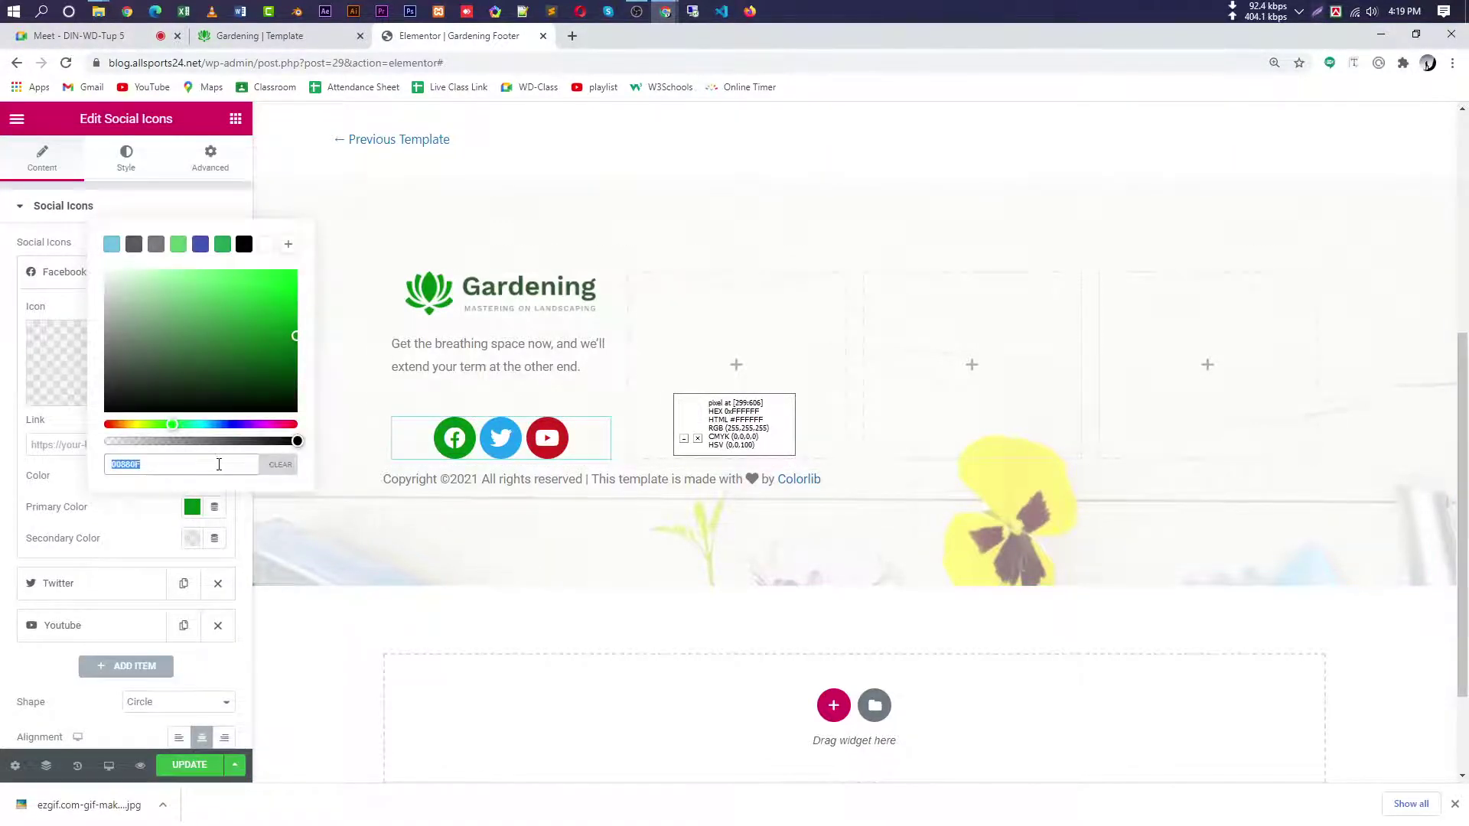
{"action": "mouse_move", "coordinate": [295, 442]}
{"action": "left_mouse_down"}
{"action": "mouse_move", "coordinate": [69, 444]}
{"action": "mouse_move", "coordinate": [297, 441]}
{"action": "left_mouse_up"}
{"action": "left_click", "coordinate": [192, 538]}
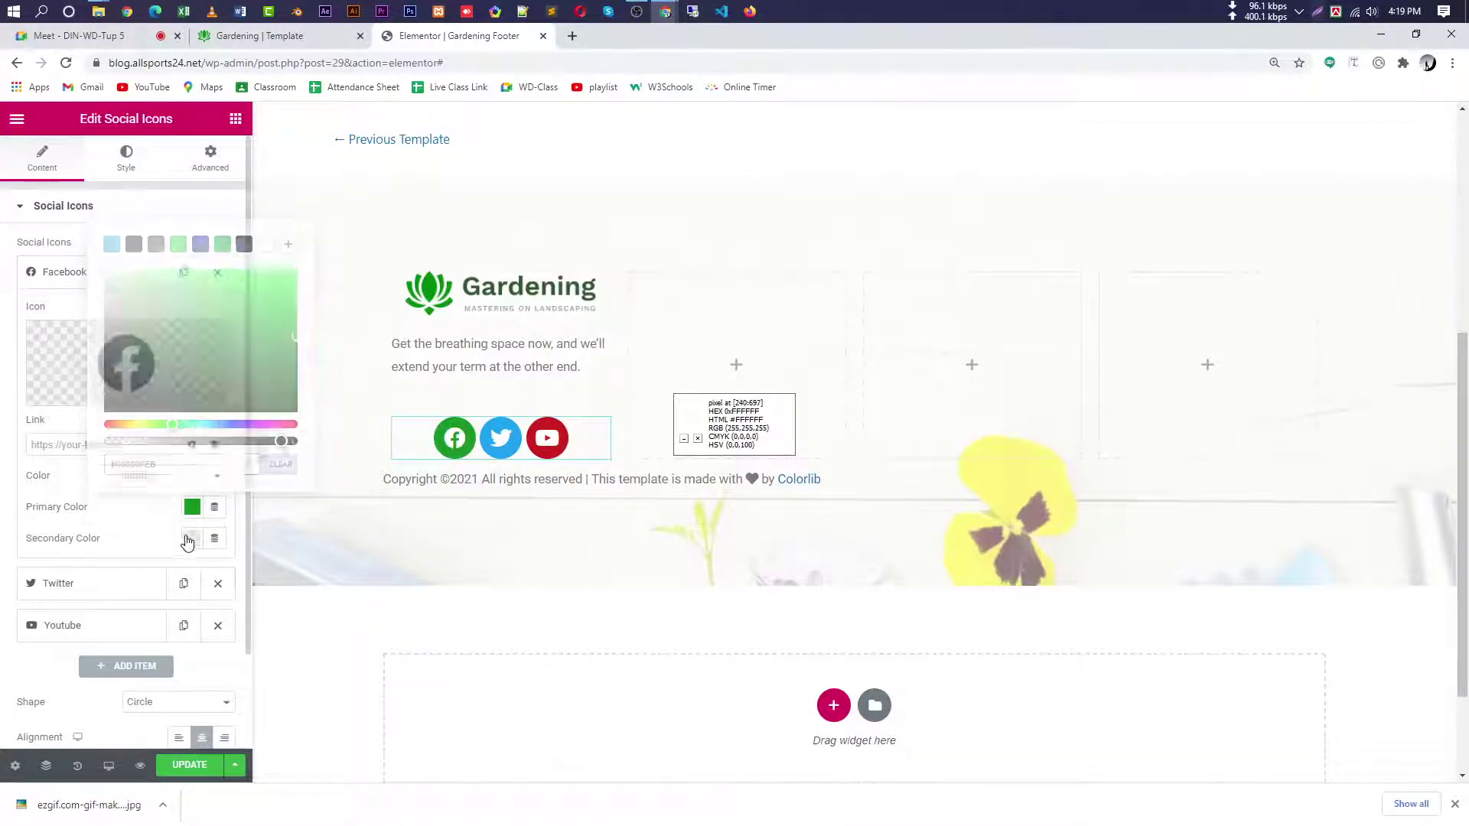
{"action": "left_click", "coordinate": [204, 501]}
{"action": "key", "text": "ctrl+v"}
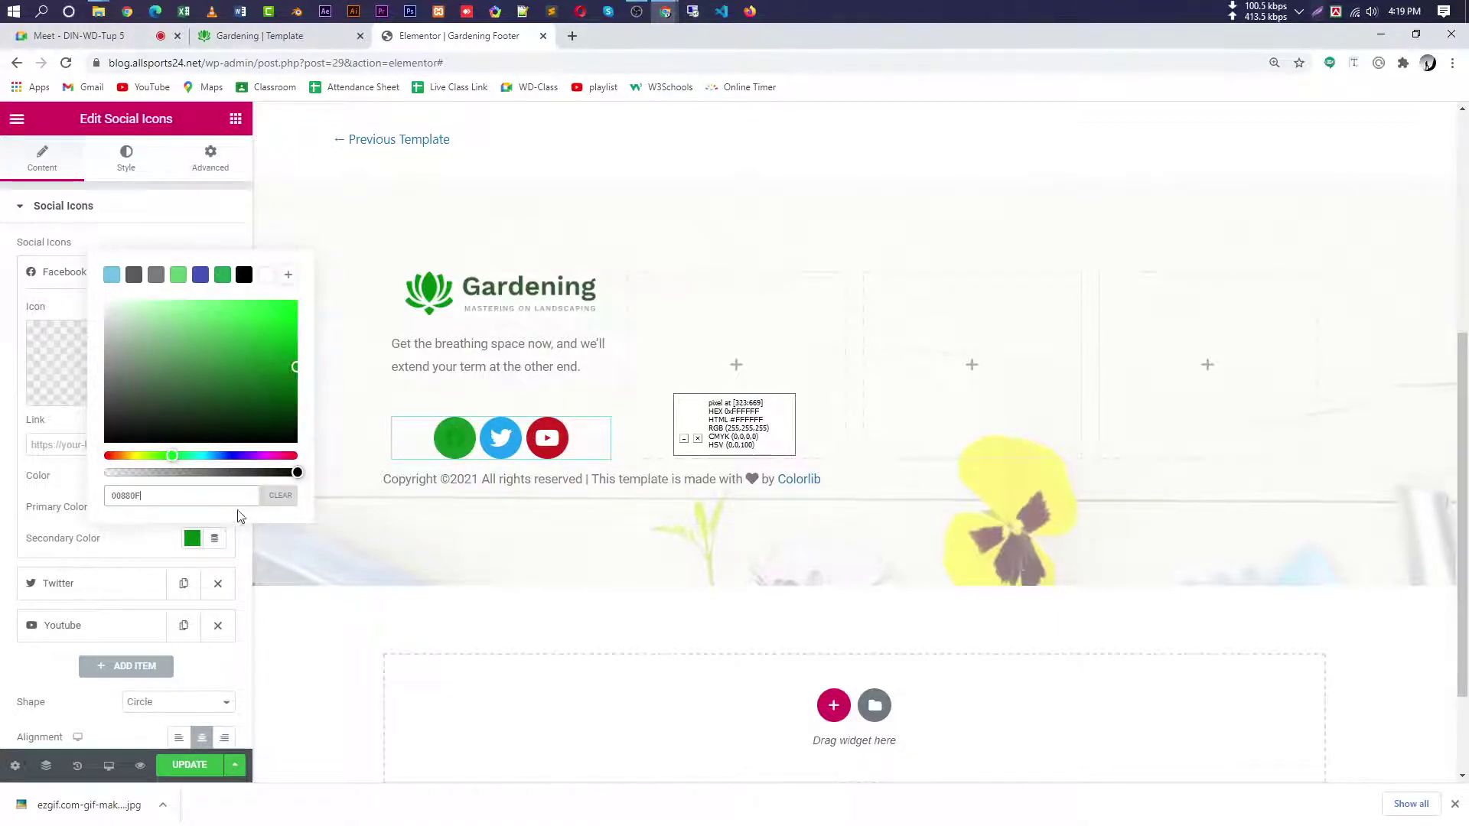
{"action": "left_click", "coordinate": [134, 549]}
- Make the Facebook icon's primary colour fully transparent, #00880F00
{"action": "left_click", "coordinate": [192, 506]}
{"action": "triple_click", "coordinate": [158, 462]}
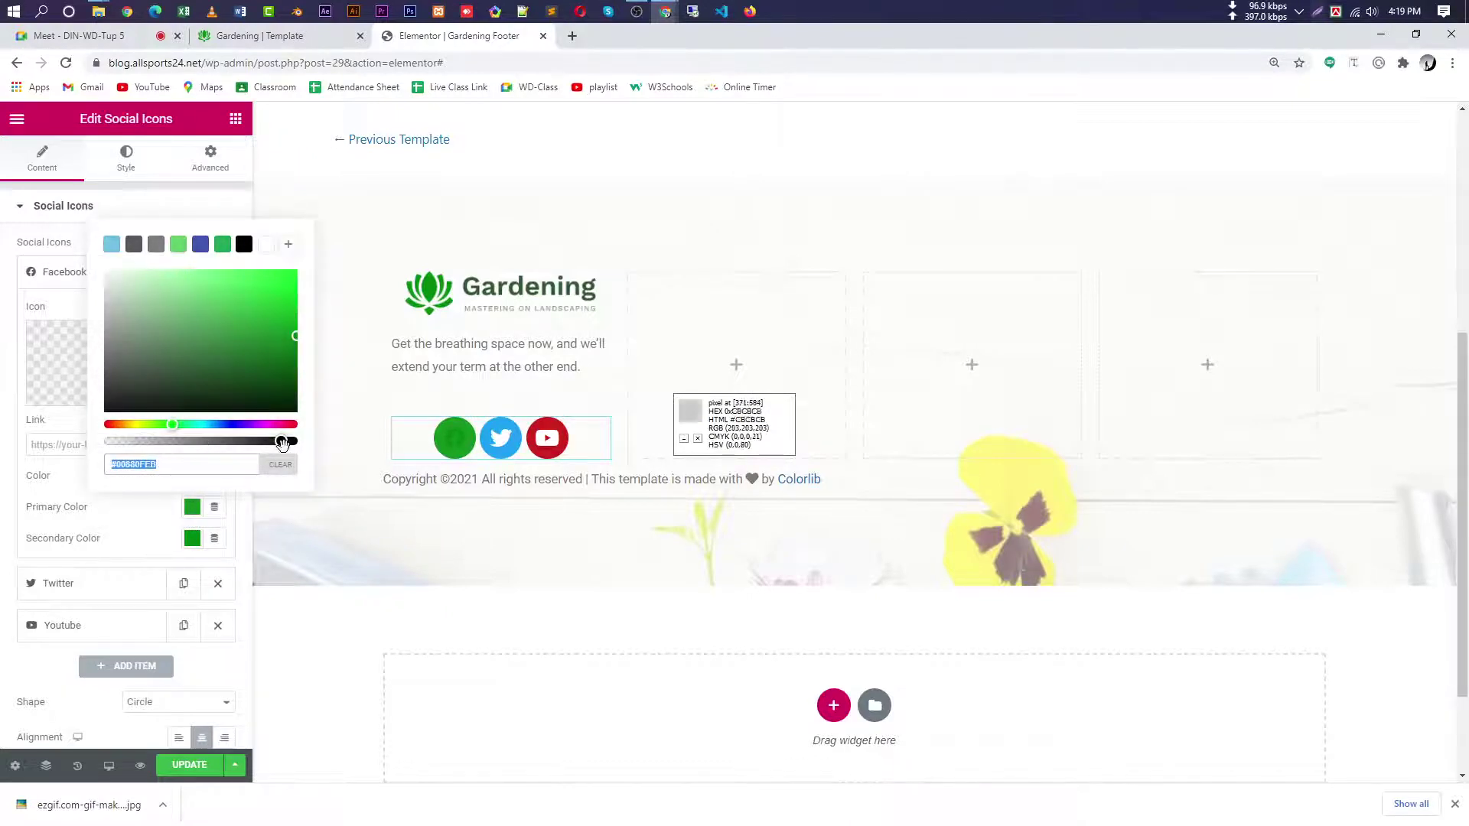
{"action": "left_click_drag", "start_coordinate": [282, 444], "coordinate": [63, 447]}
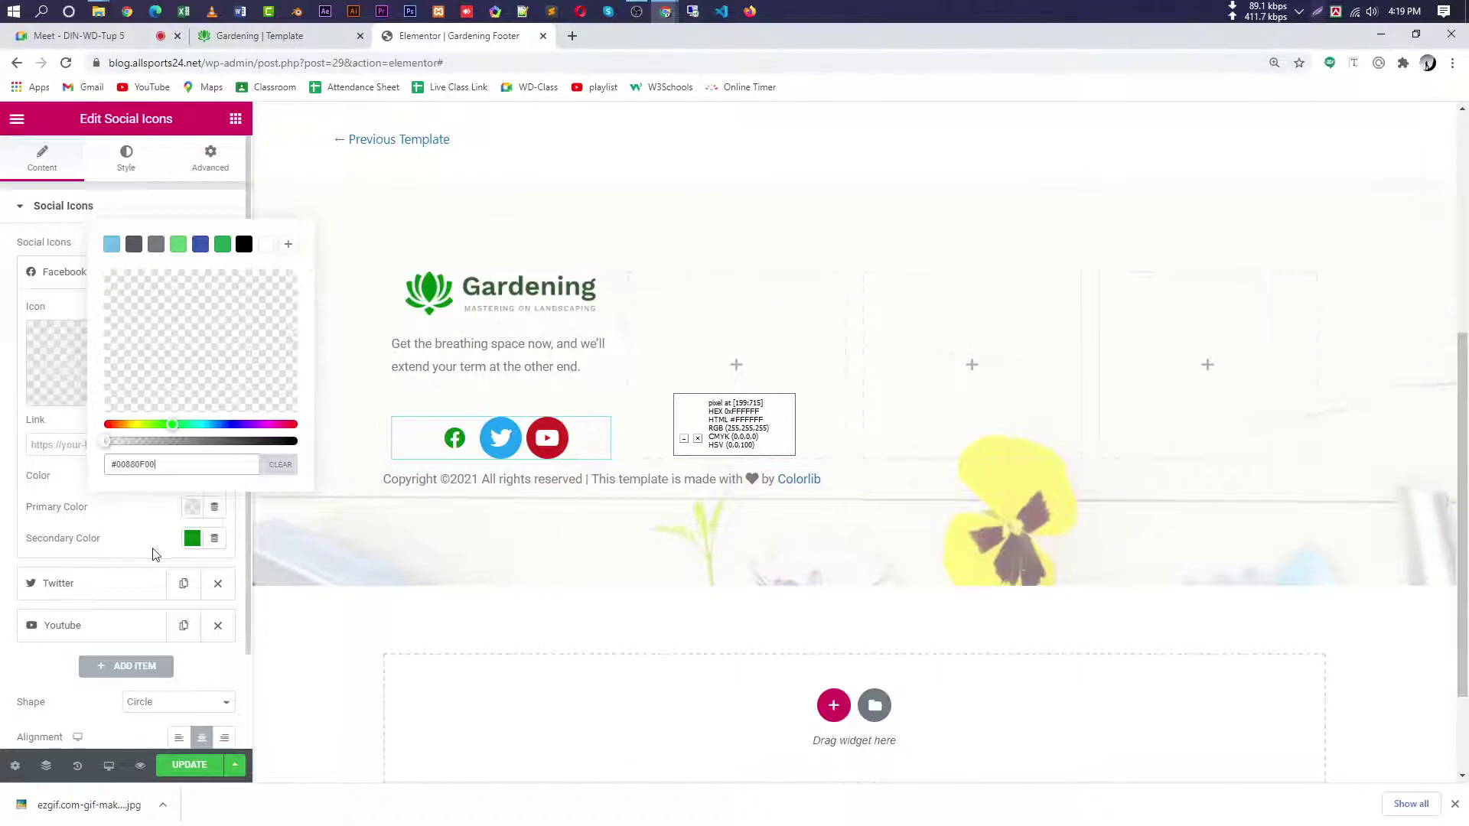
{"action": "left_click", "coordinate": [279, 465]}
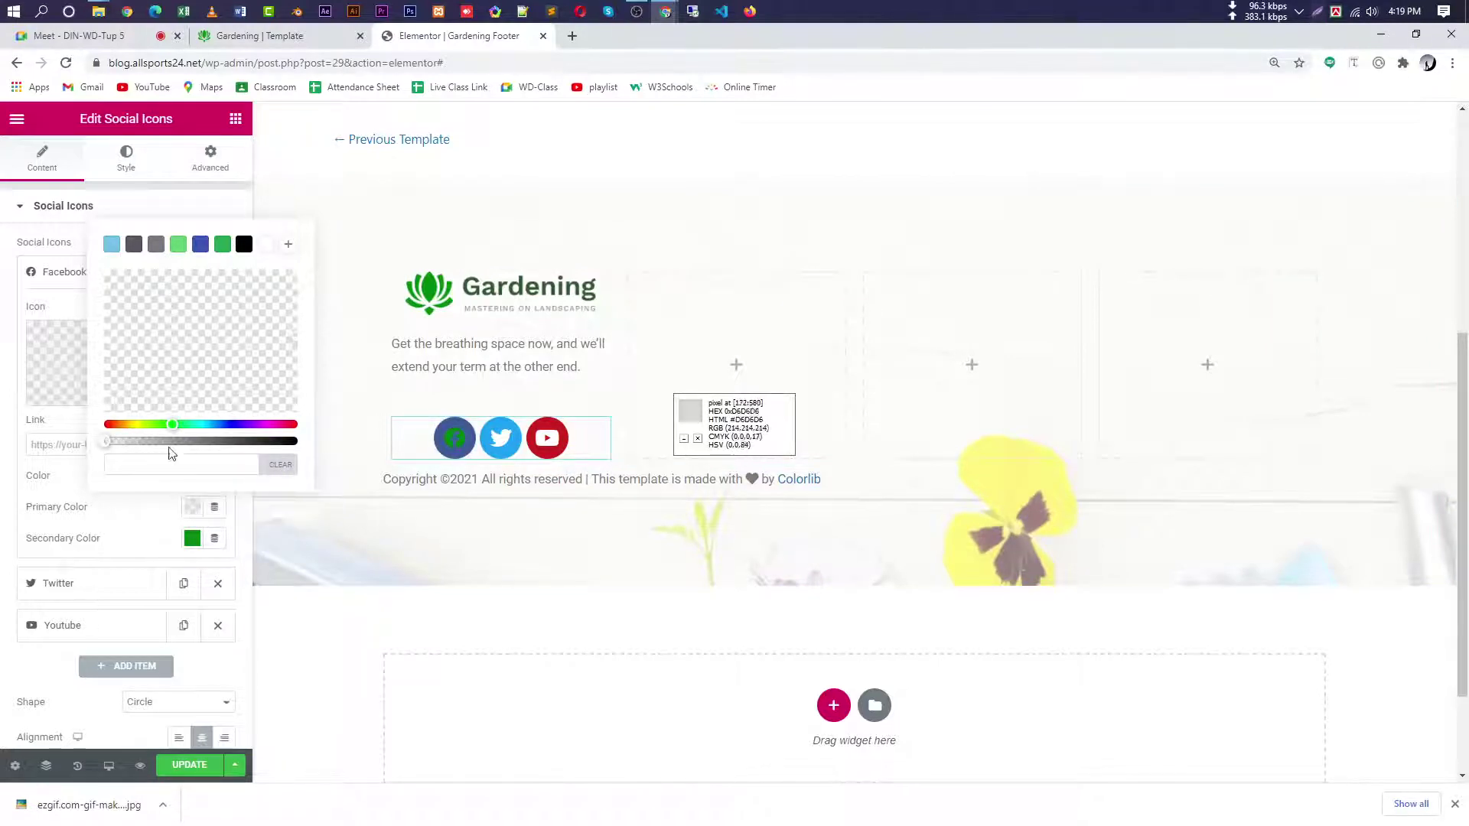
{"action": "left_click_drag", "start_coordinate": [170, 443], "coordinate": [58, 444]}
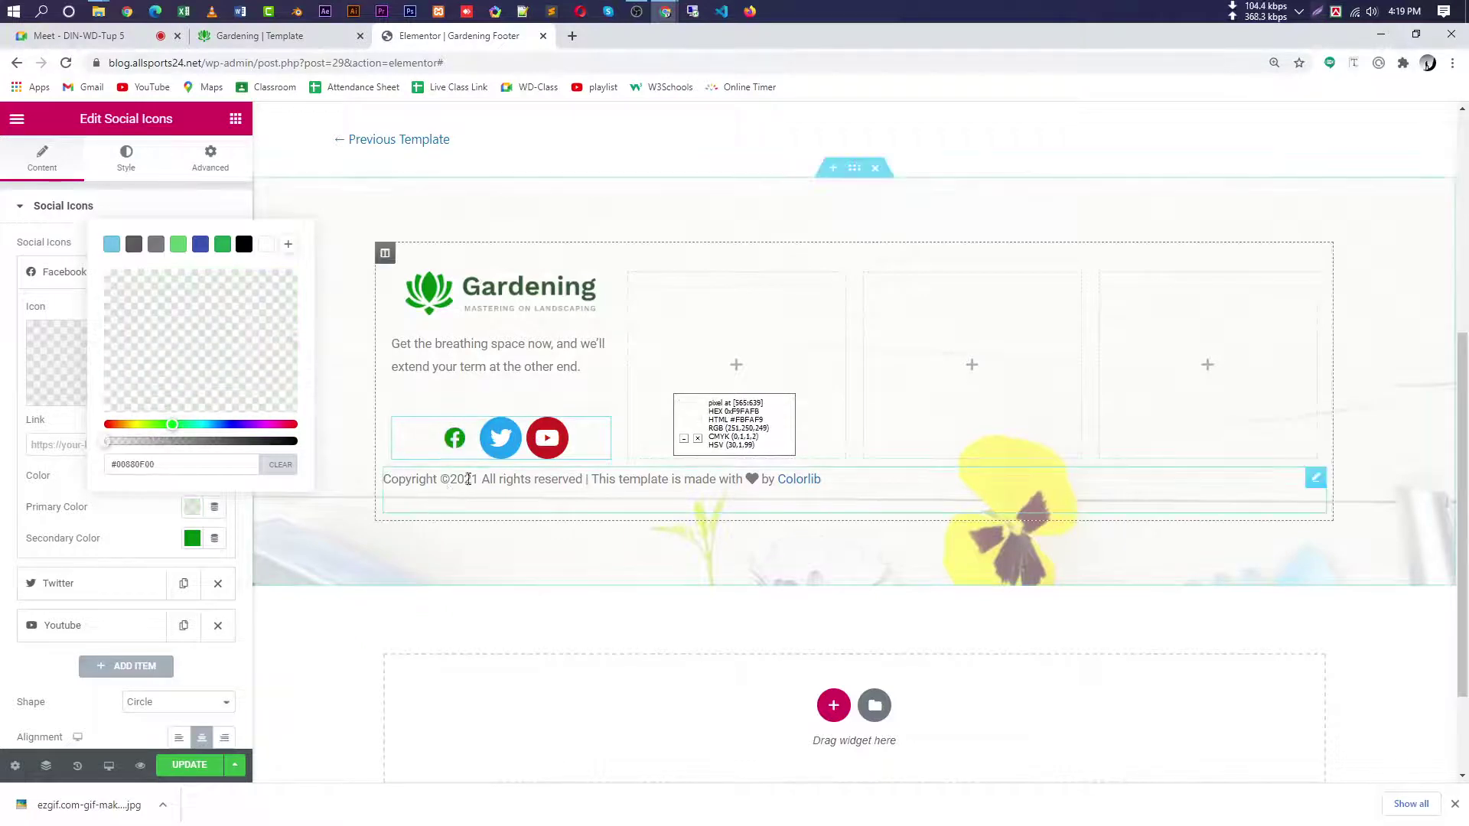
{"action": "left_click", "coordinate": [145, 558]}
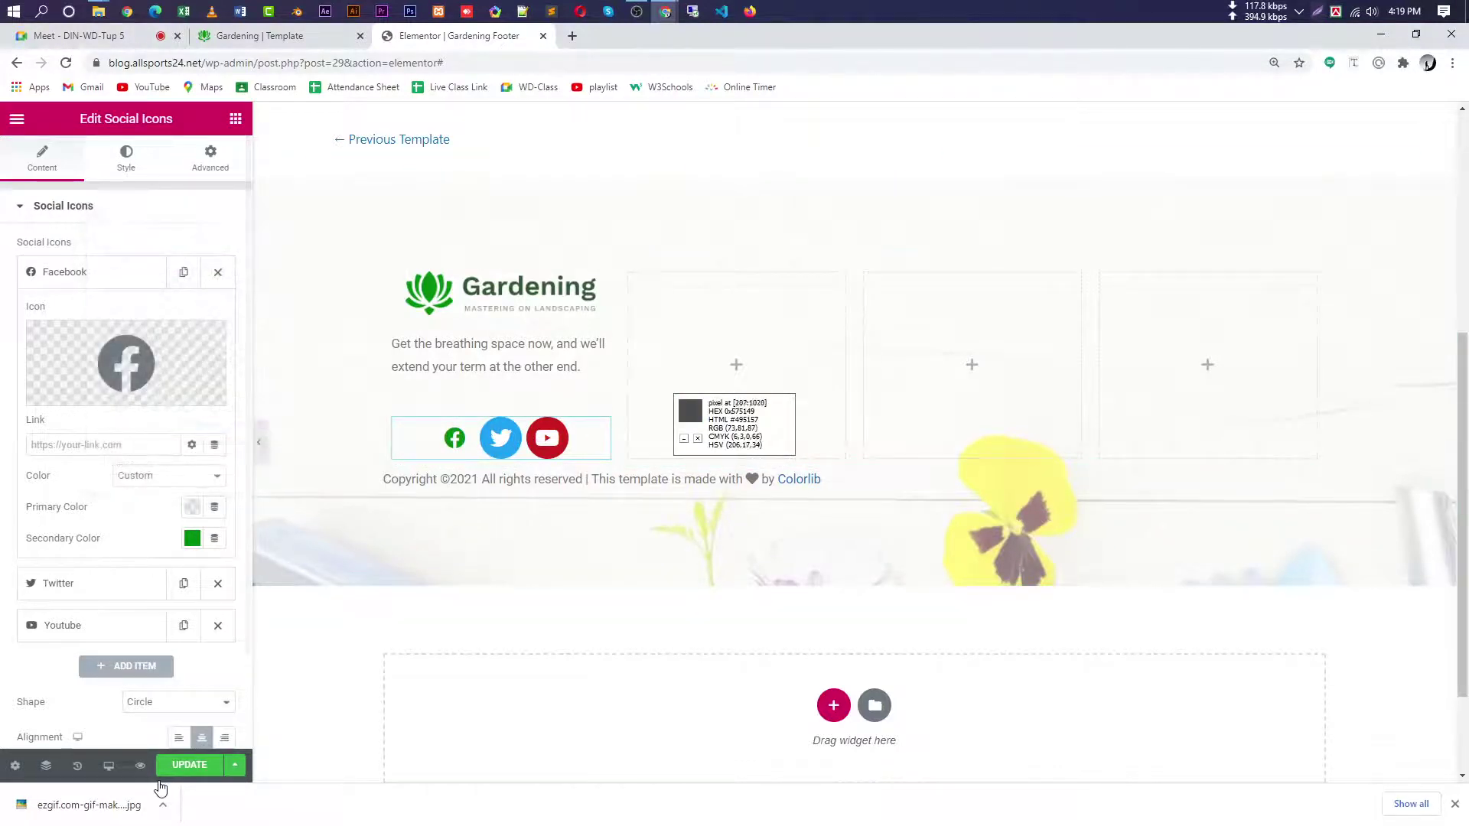
- Set the border type of the social icons to Solid in their style settings
{"action": "scroll", "coordinate": [133, 691], "scroll_direction": "down", "scroll_amount": 1}
{"action": "scroll", "coordinate": [133, 691], "scroll_direction": "down", "scroll_amount": 1}
{"action": "scroll", "coordinate": [134, 691], "scroll_direction": "up", "scroll_amount": 2}
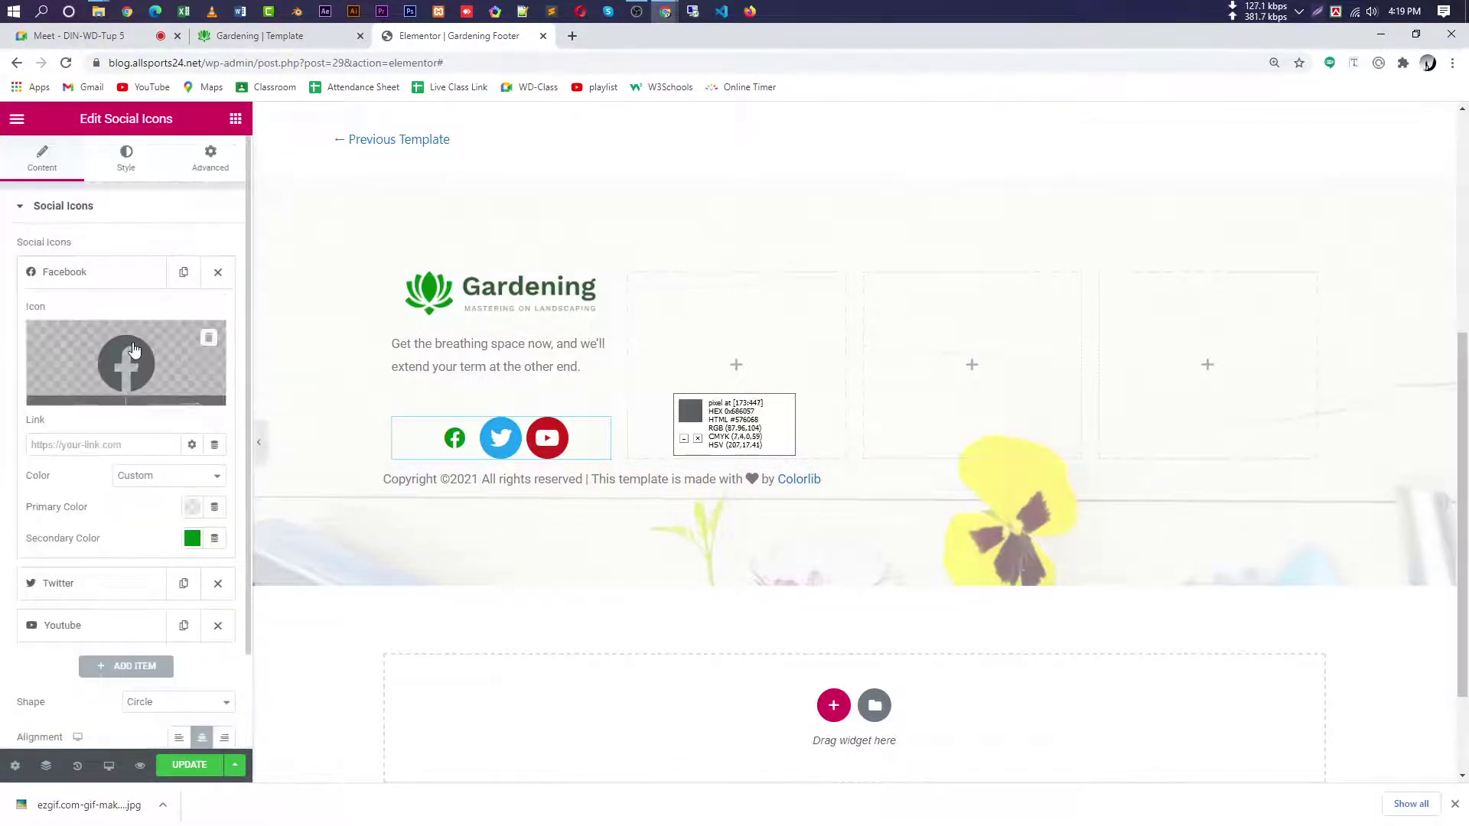
{"action": "left_click", "coordinate": [128, 157]}
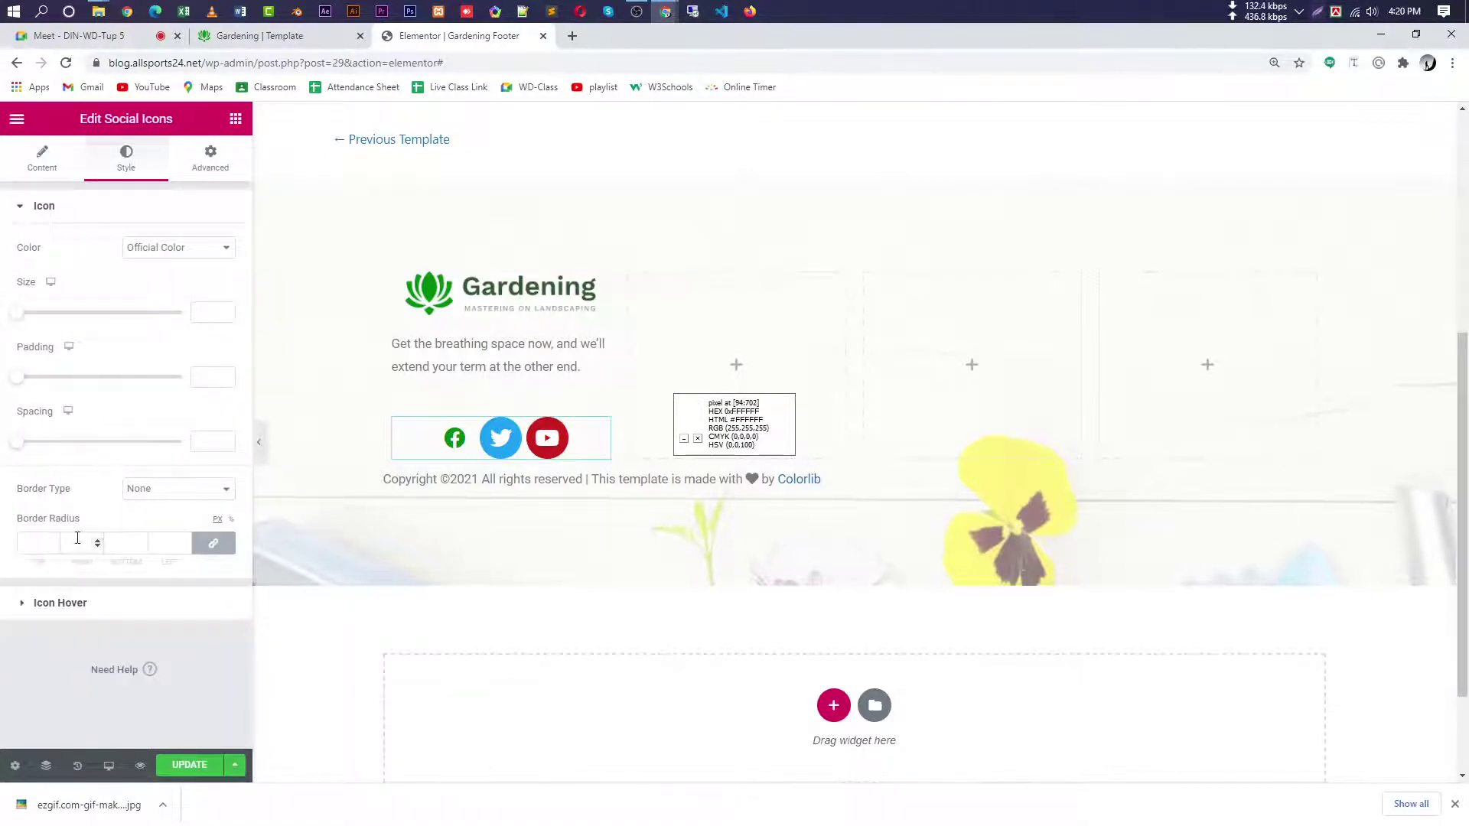
{"action": "left_click", "coordinate": [178, 489]}
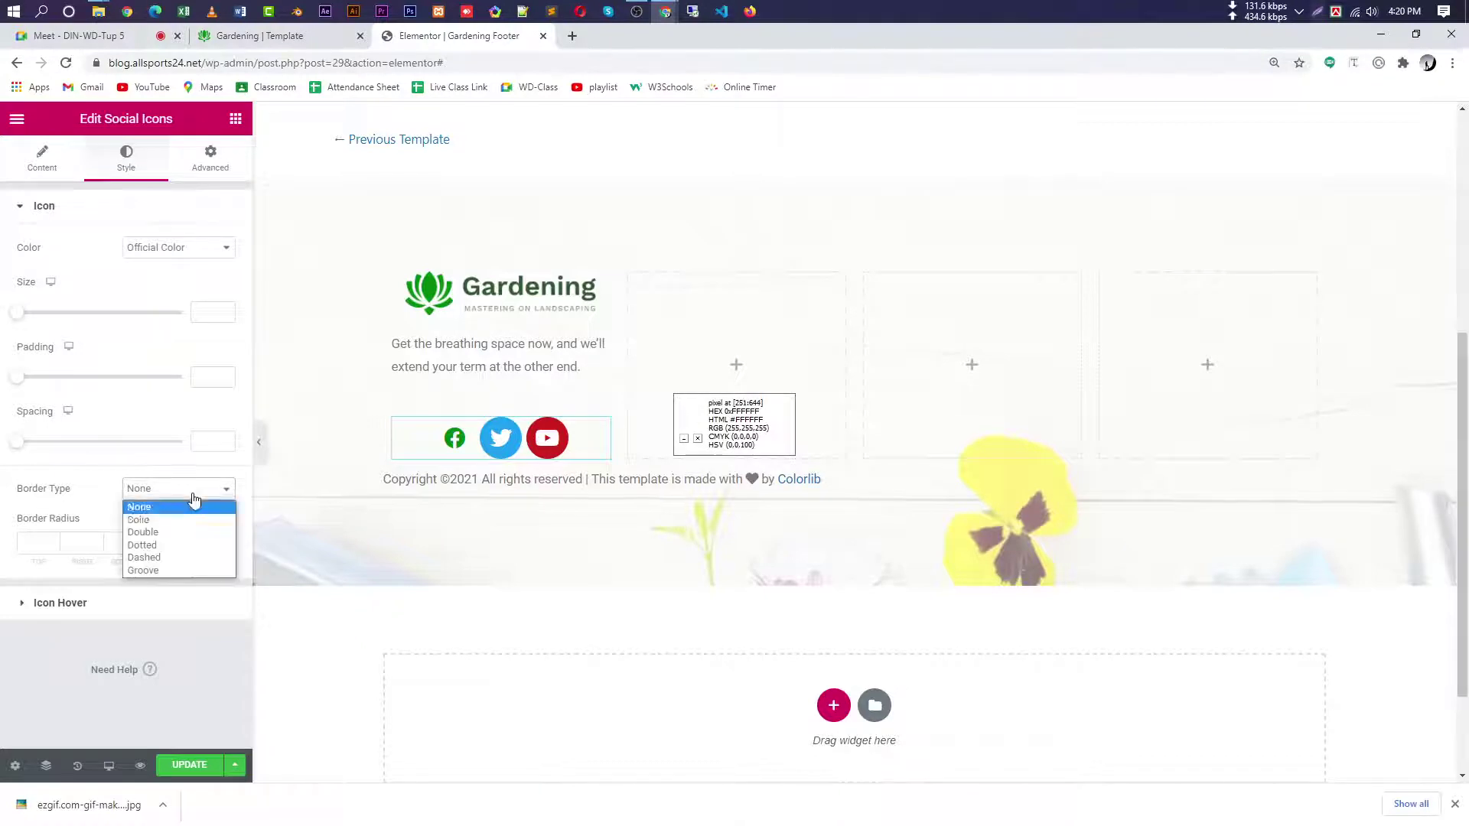
{"action": "left_click", "coordinate": [153, 514]}
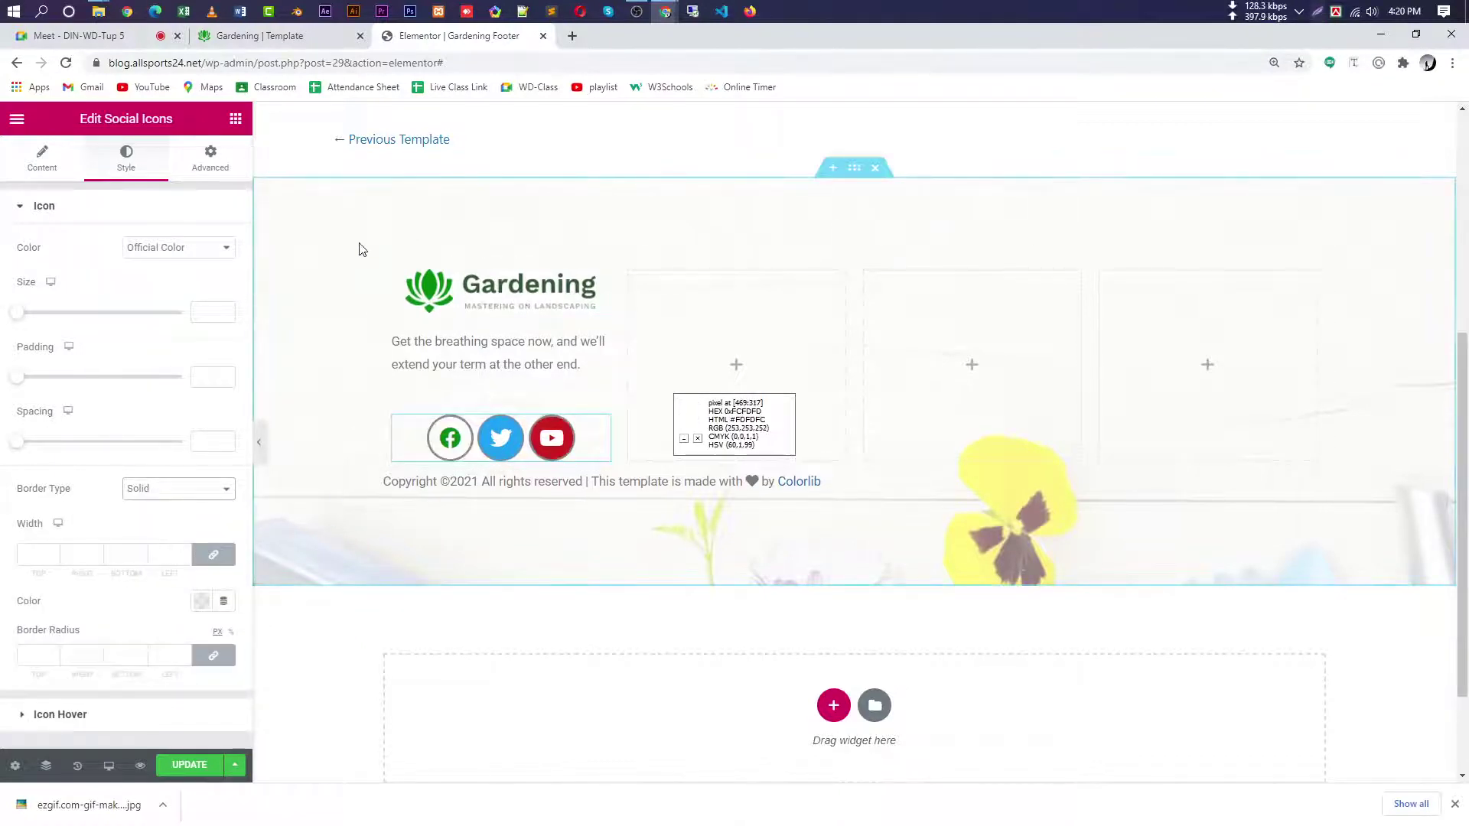
- Set the social icons' border width to 1 on all sides, comparing them with the icons in the Gardening template's footer
{"action": "left_click", "coordinate": [292, 37]}
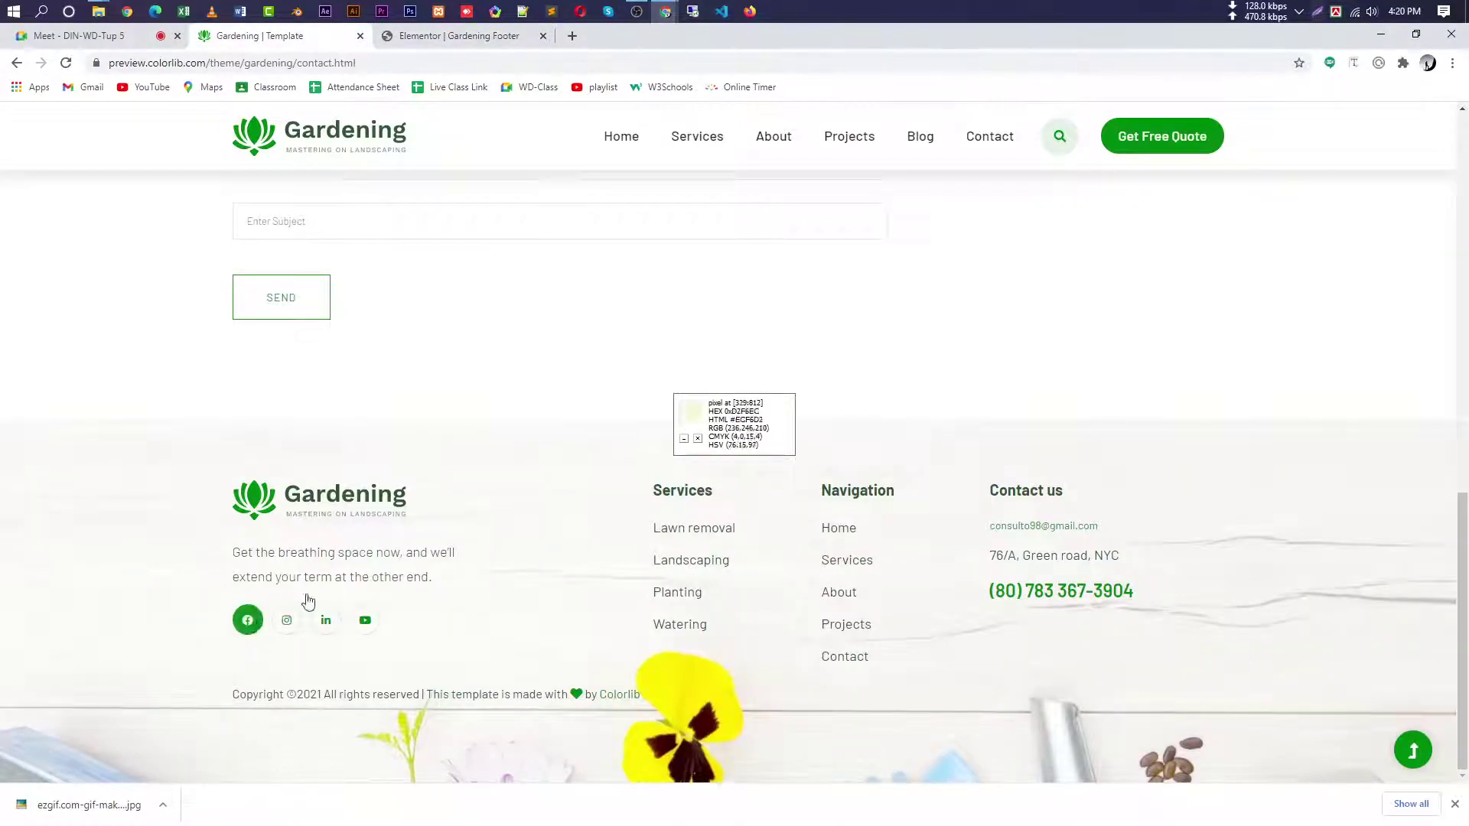
{"action": "left_click", "coordinate": [448, 36]}
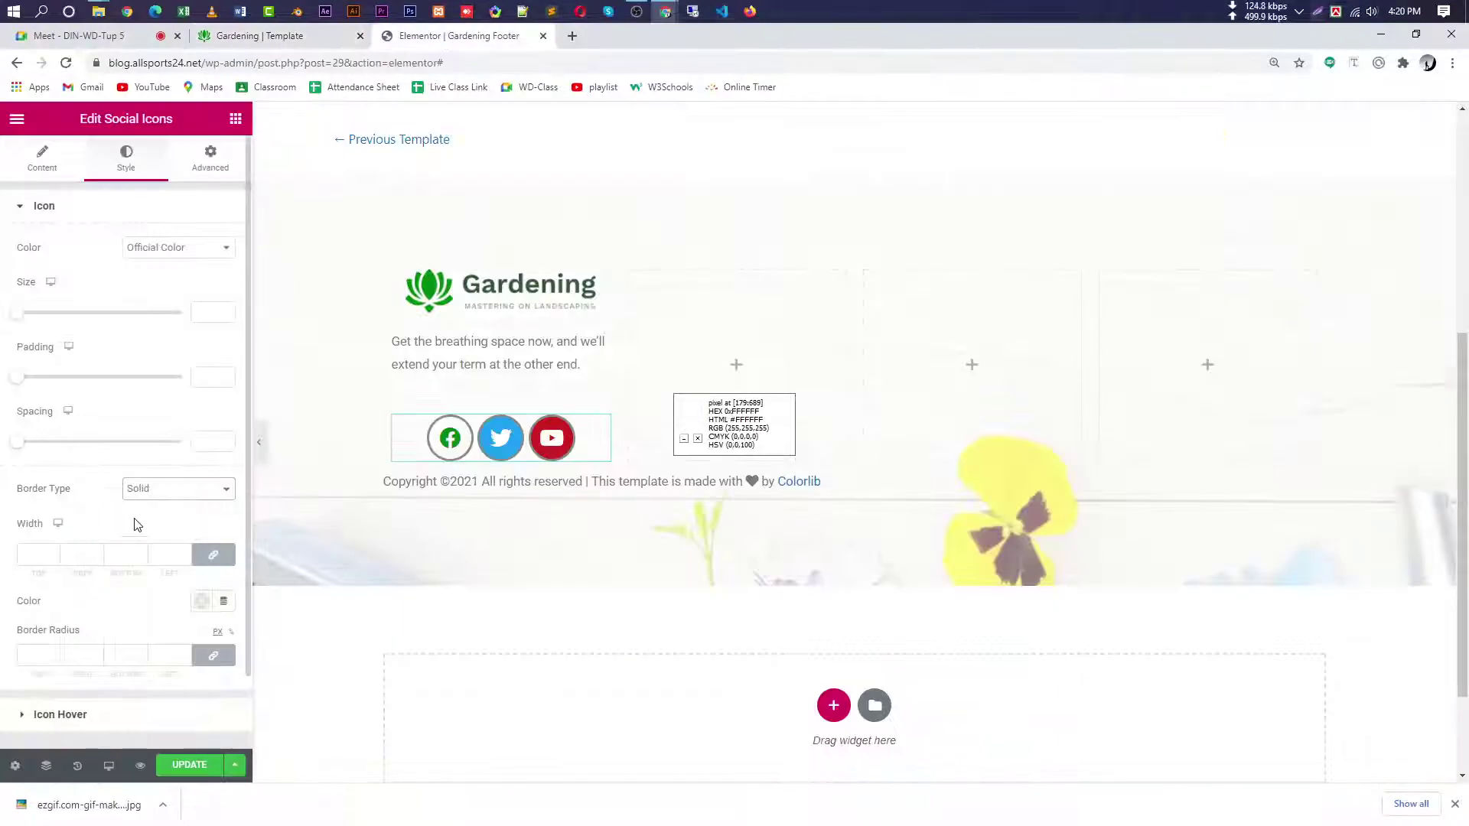
{"action": "left_click", "coordinate": [38, 557]}
{"action": "type", "text": "25"}
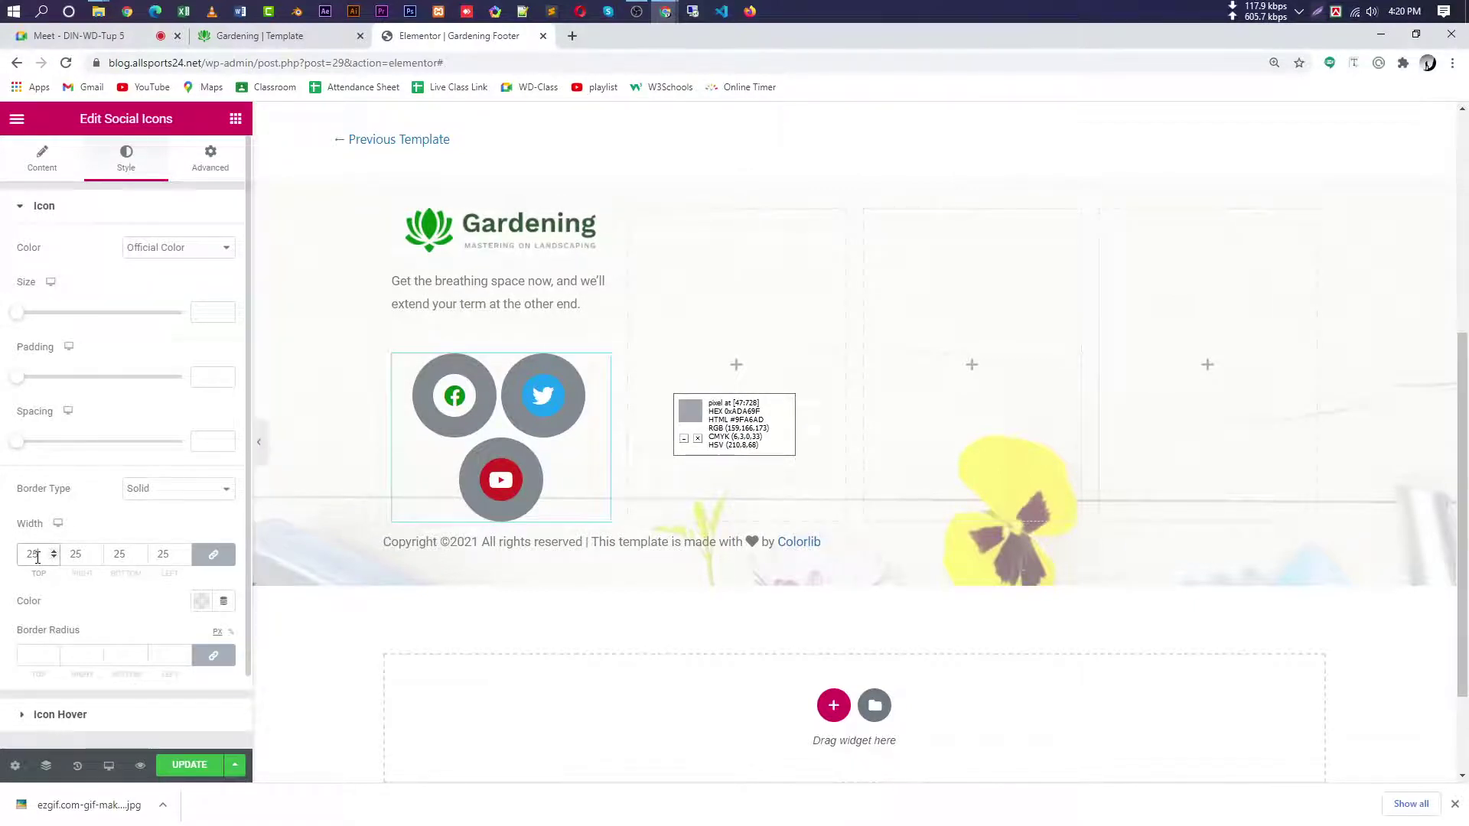
{"action": "key", "text": "BackSpace"}
{"action": "key", "text": "BackSpace"}
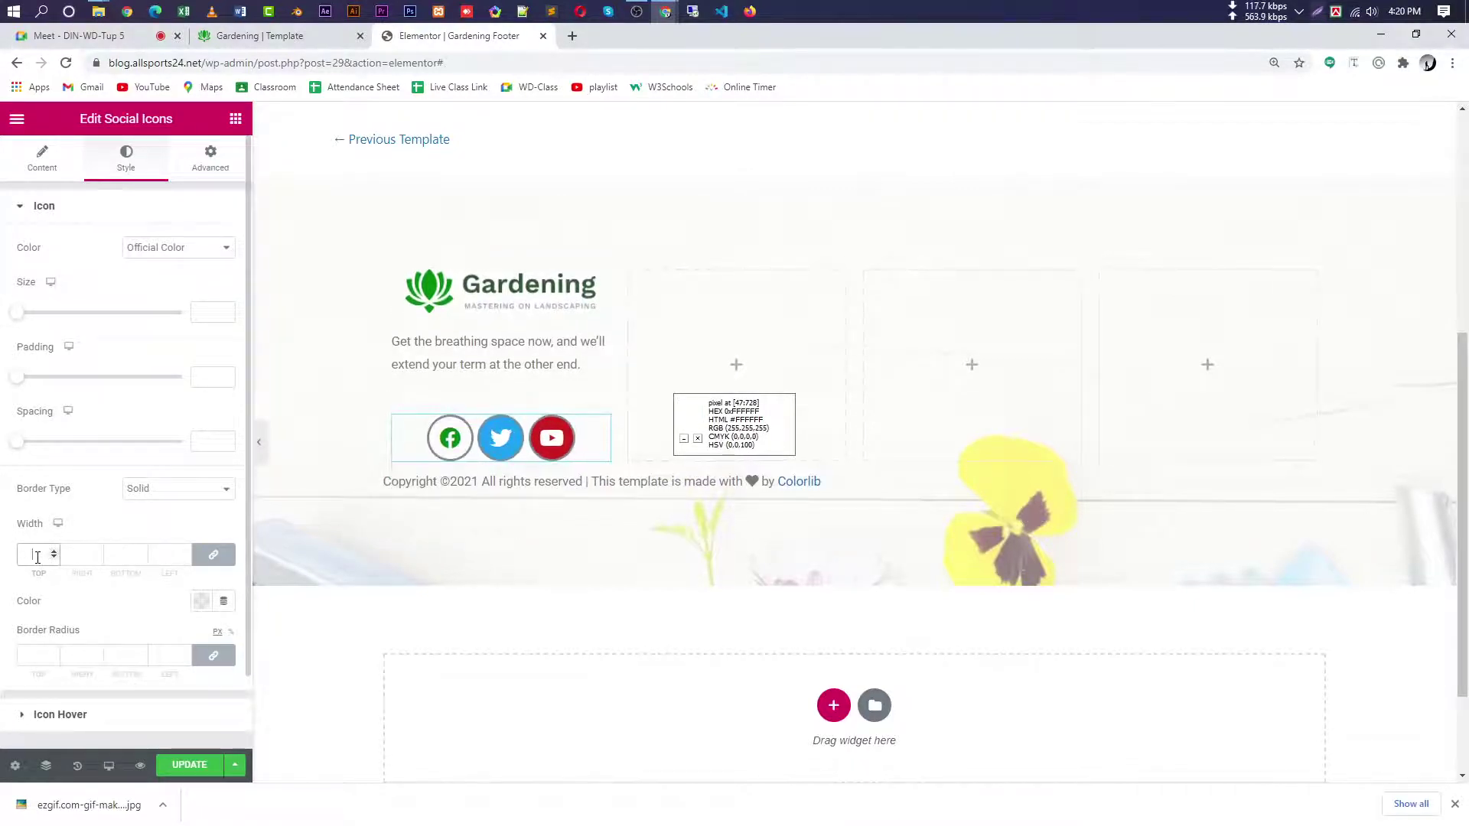
{"action": "type", "text": "1"}
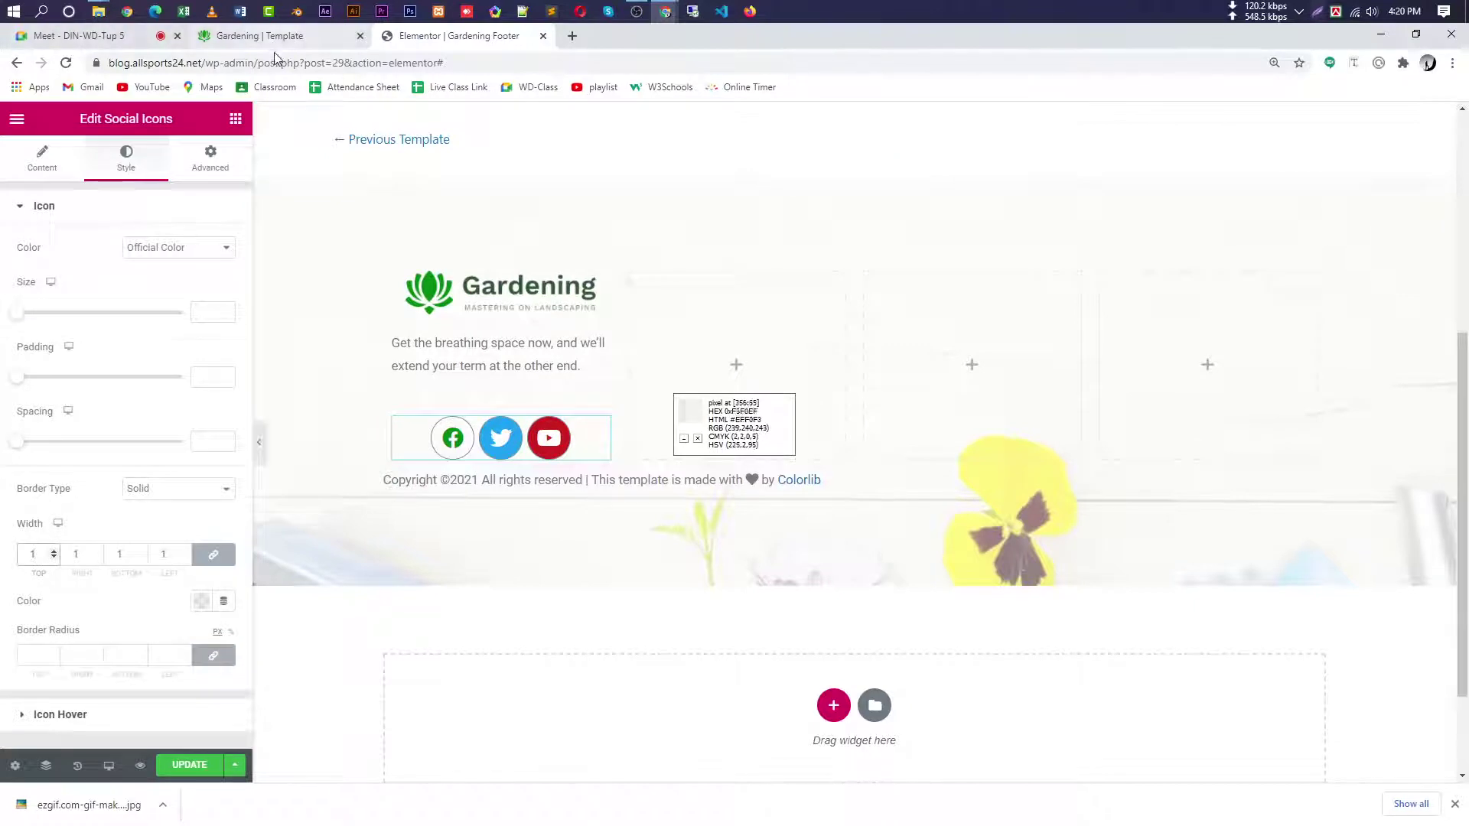
{"action": "left_click", "coordinate": [277, 36]}
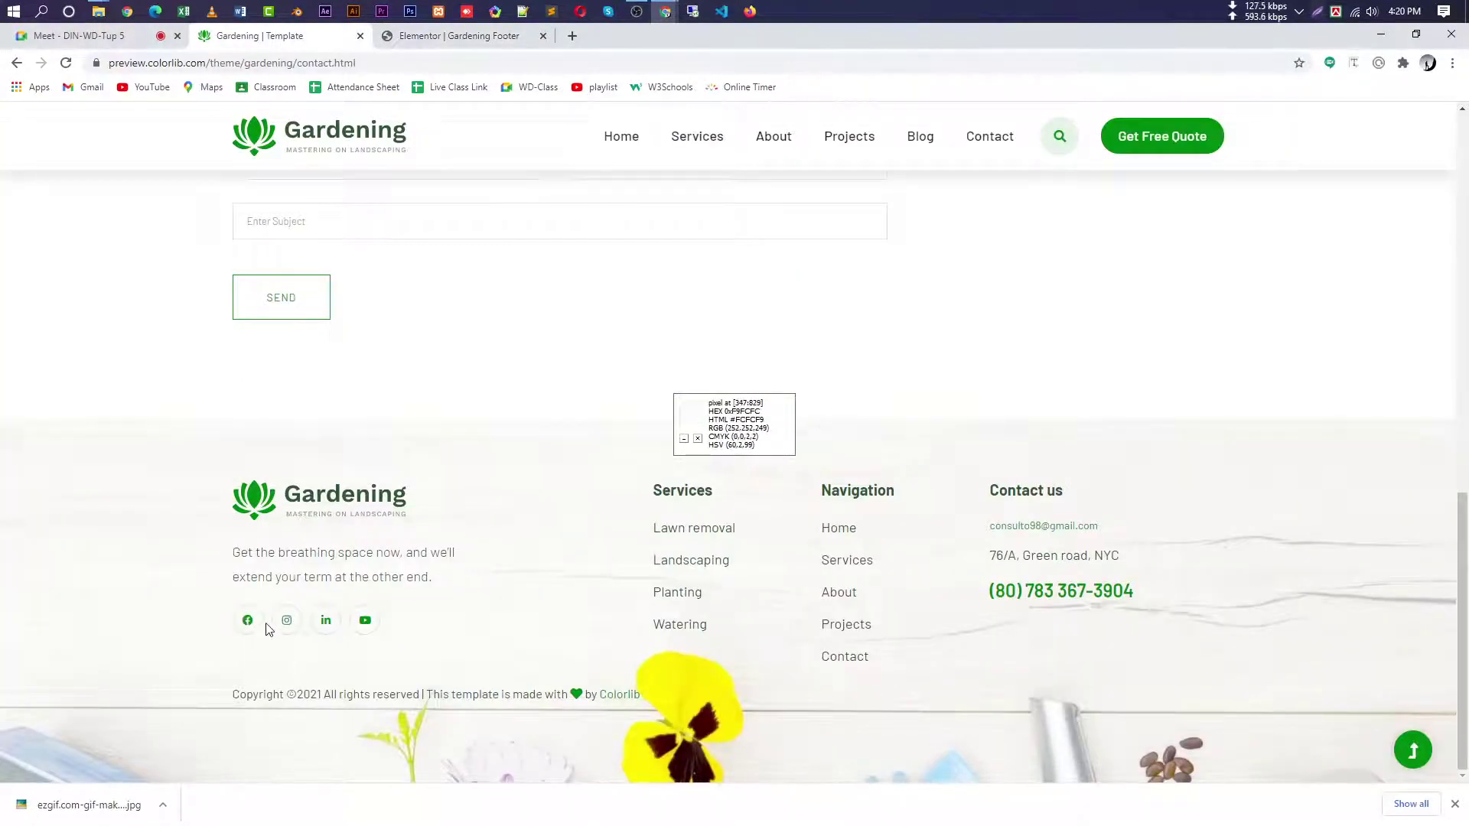
{"action": "left_click", "coordinate": [411, 44]}
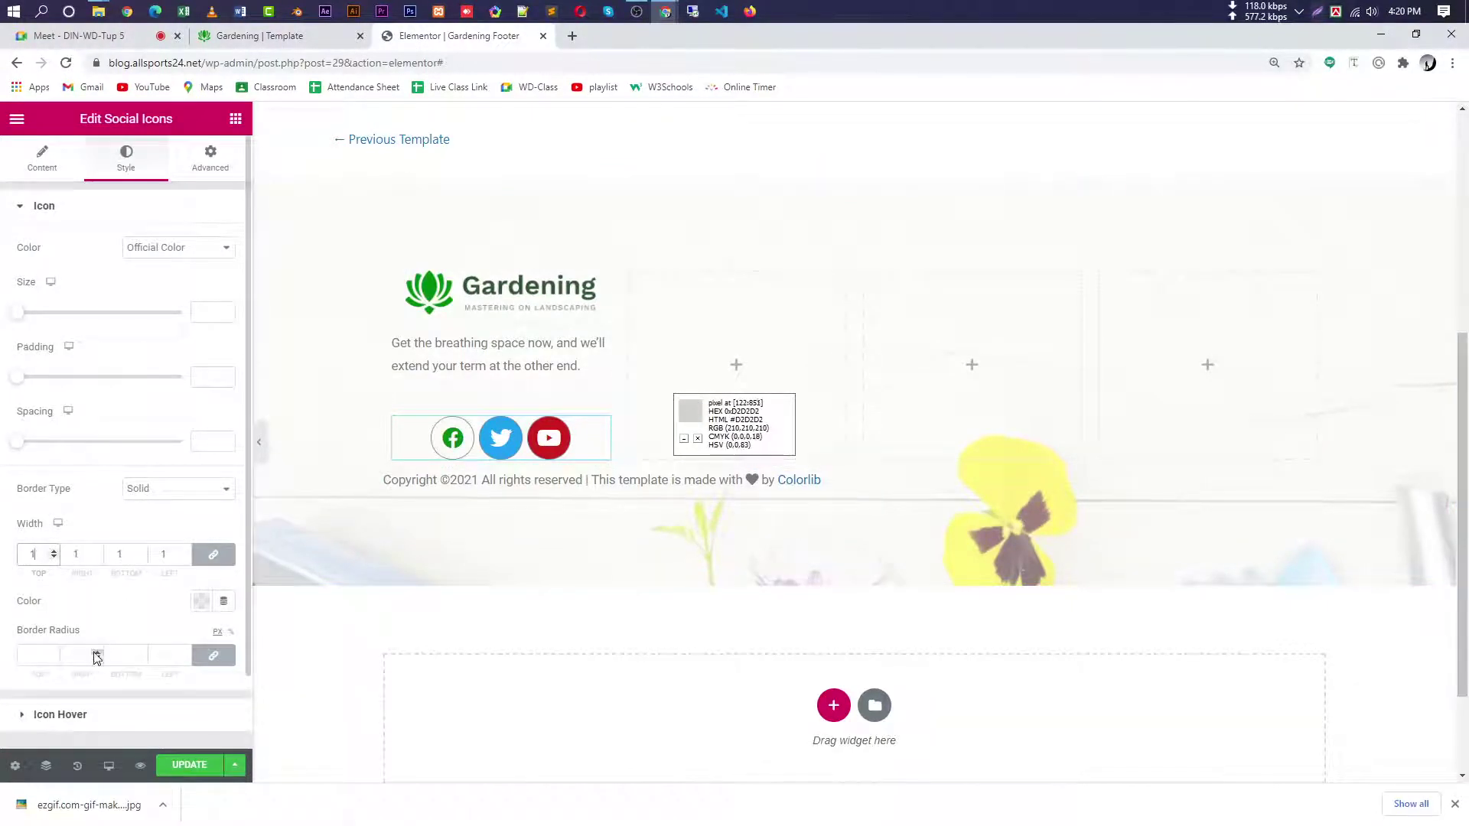
- Check the template icons' hover effect, and set the social icons' hover border colour to black and hover animation to Shrink
{"action": "left_click", "coordinate": [288, 37]}
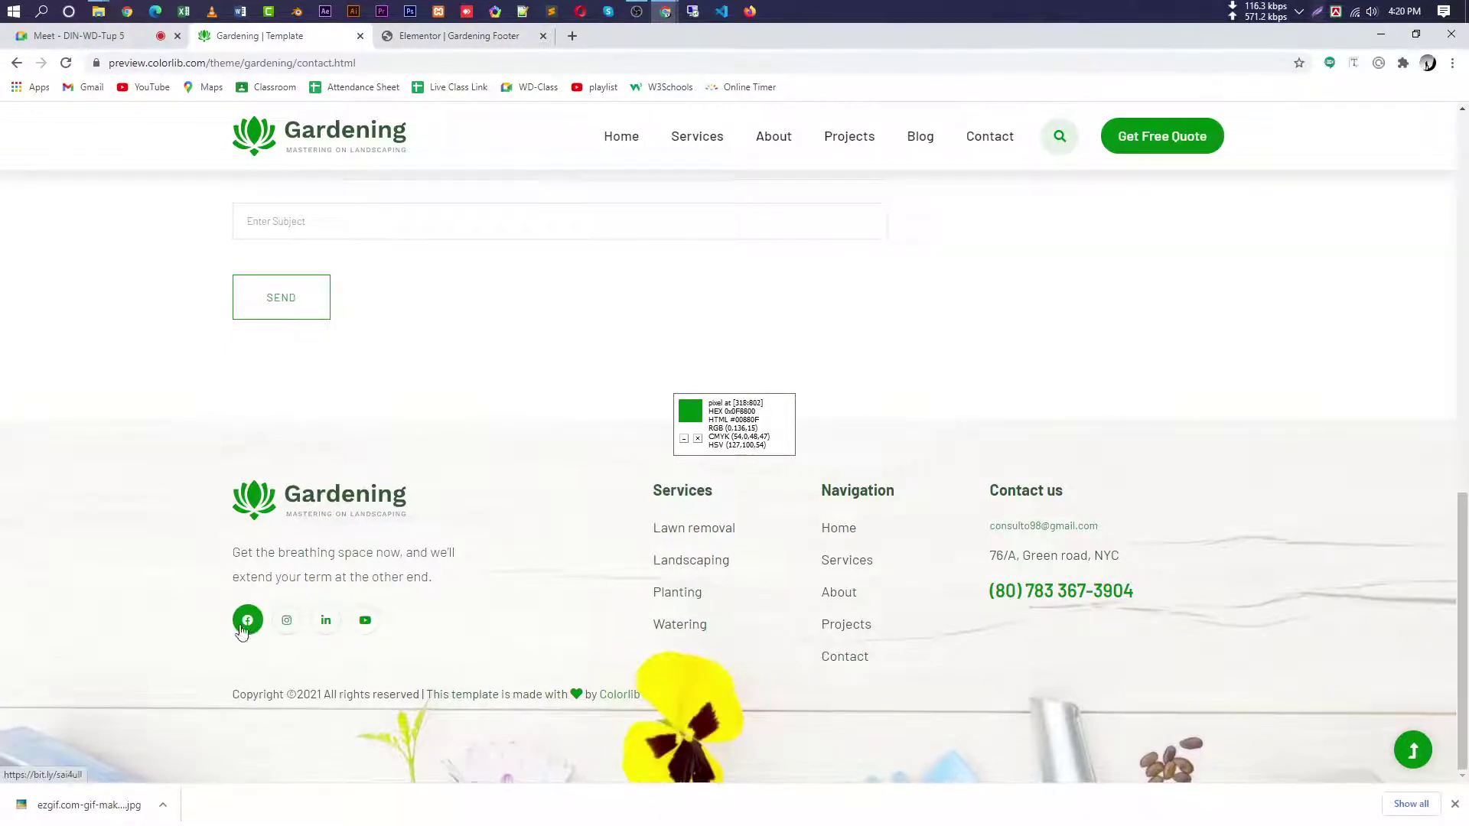
{"action": "left_click", "coordinate": [452, 36]}
{"action": "scroll", "coordinate": [111, 648], "scroll_direction": "down", "scroll_amount": 1}
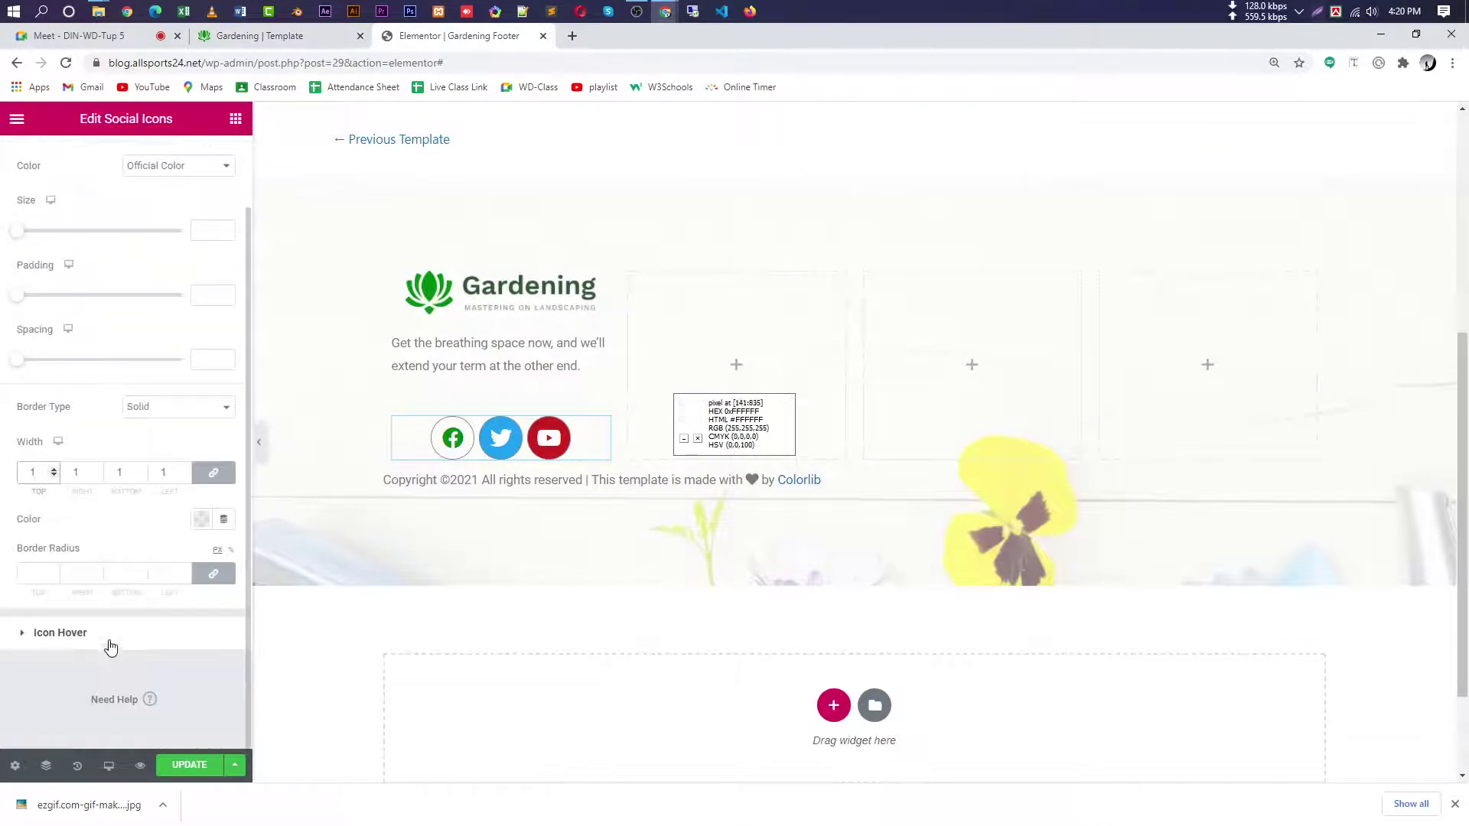
{"action": "left_click", "coordinate": [111, 647]}
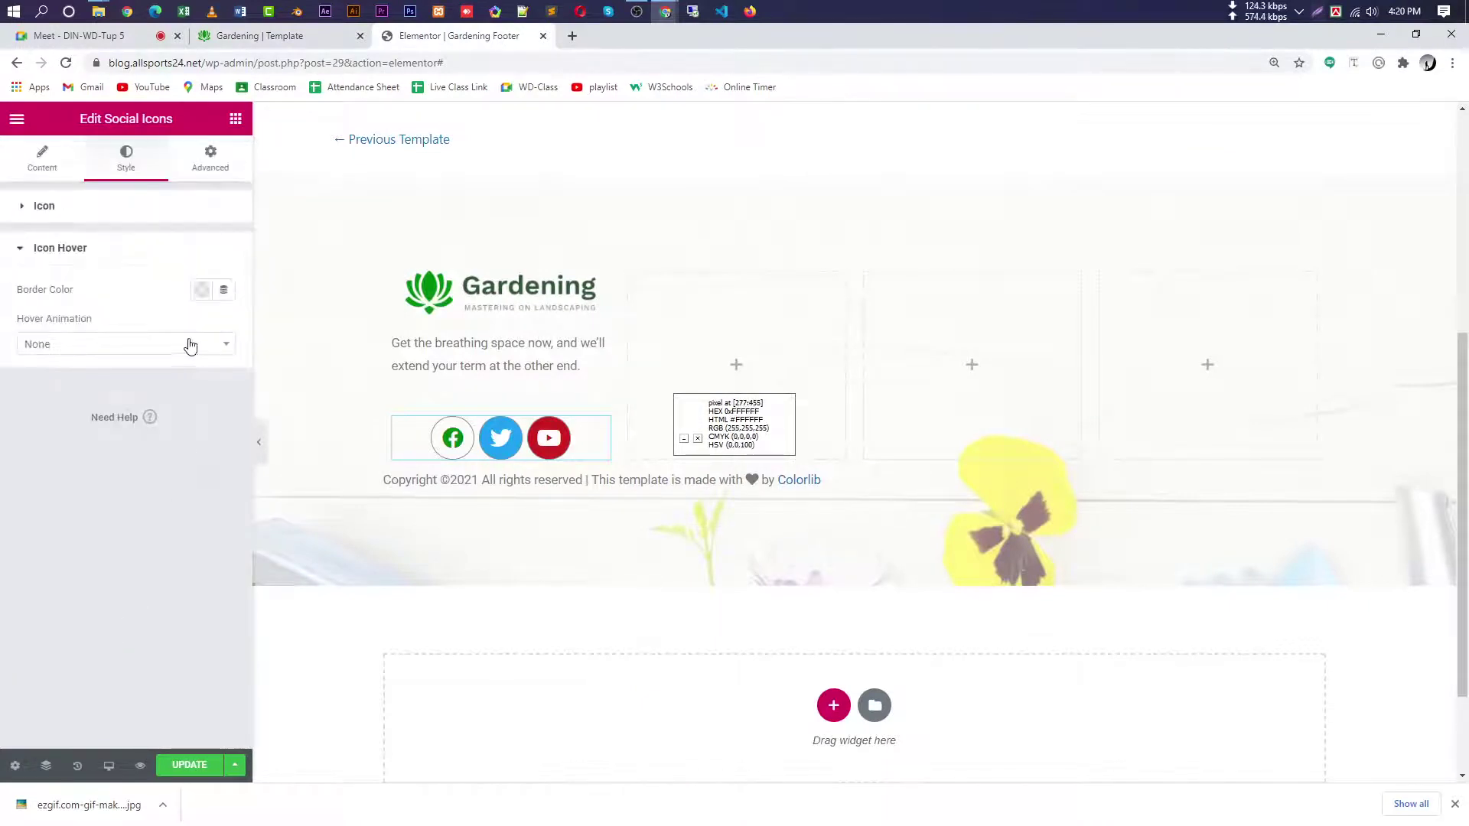
{"action": "left_click", "coordinate": [201, 291]}
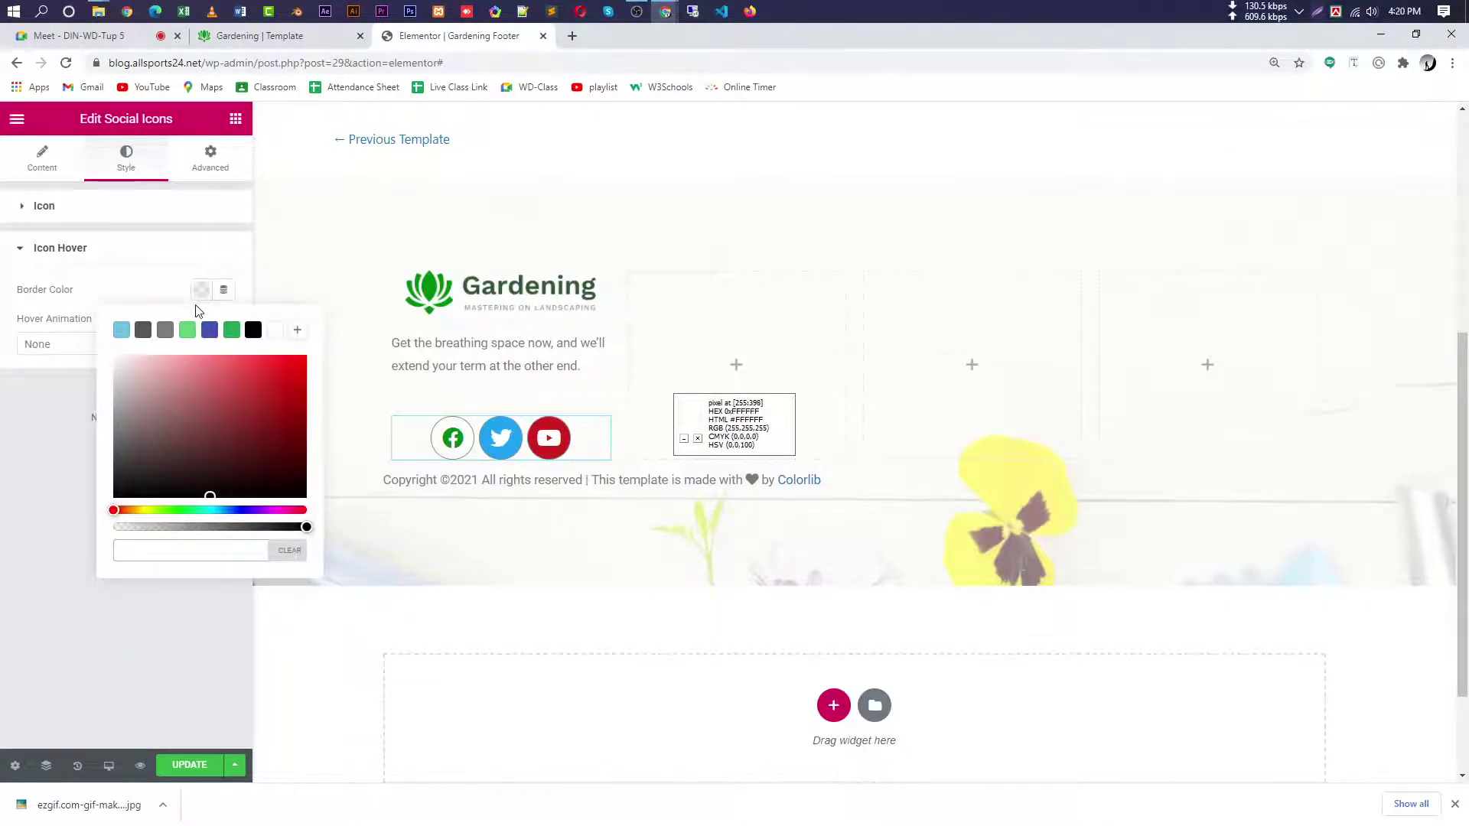
{"action": "left_click", "coordinate": [253, 330]}
{"action": "left_click", "coordinate": [440, 442]}
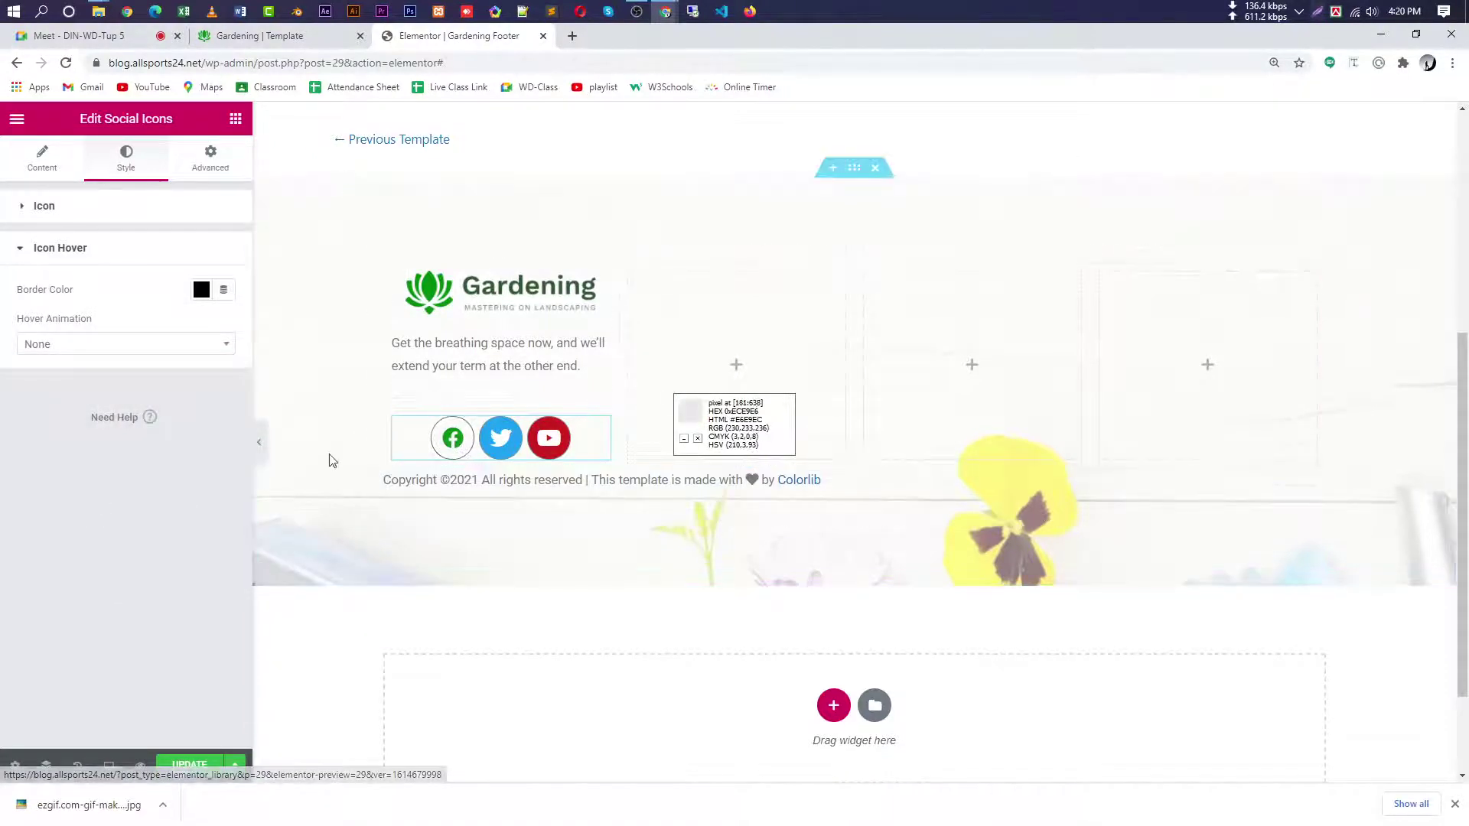
{"action": "left_click", "coordinate": [150, 347]}
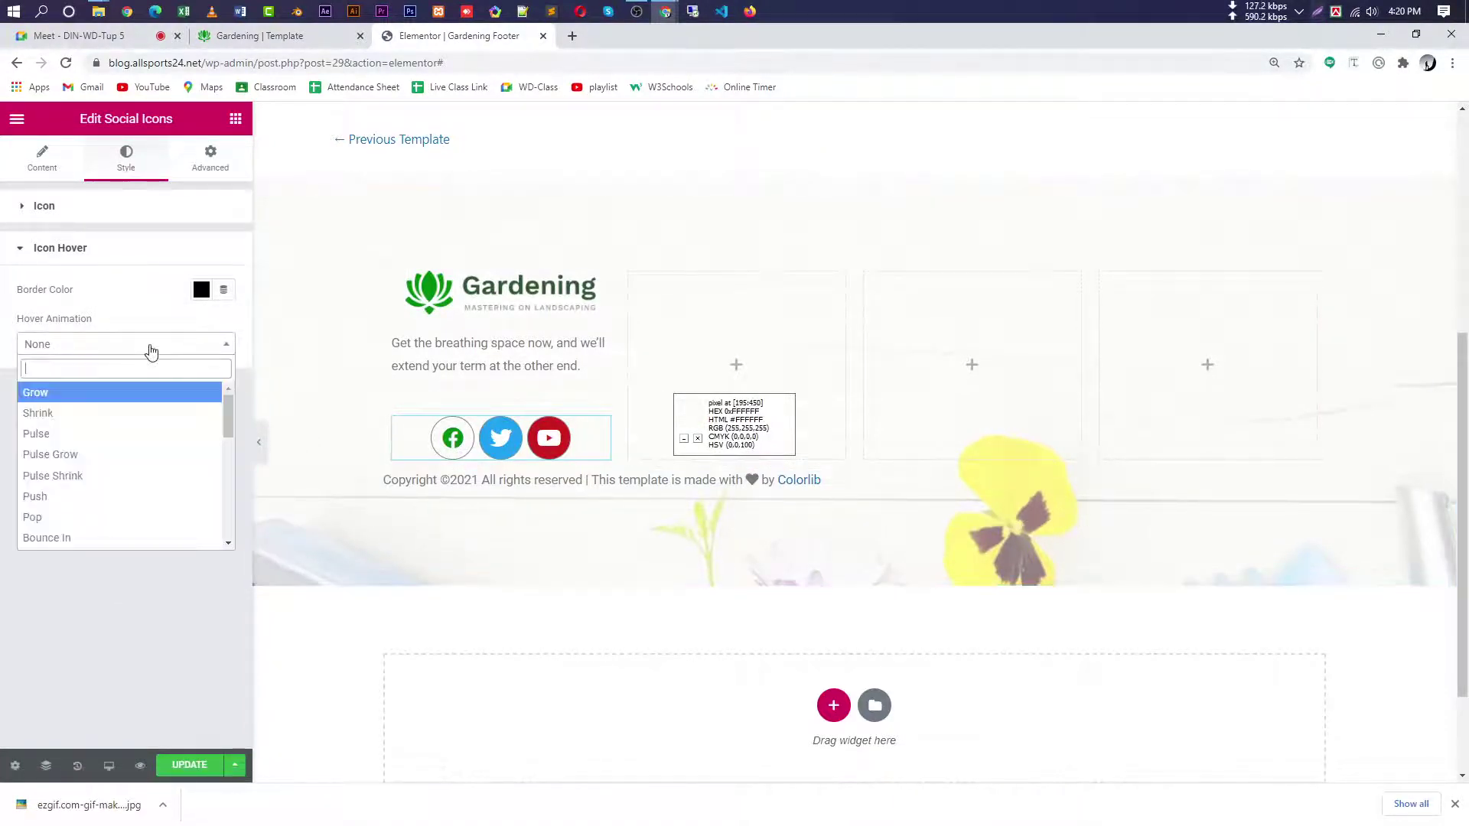
{"action": "left_click", "coordinate": [112, 414]}
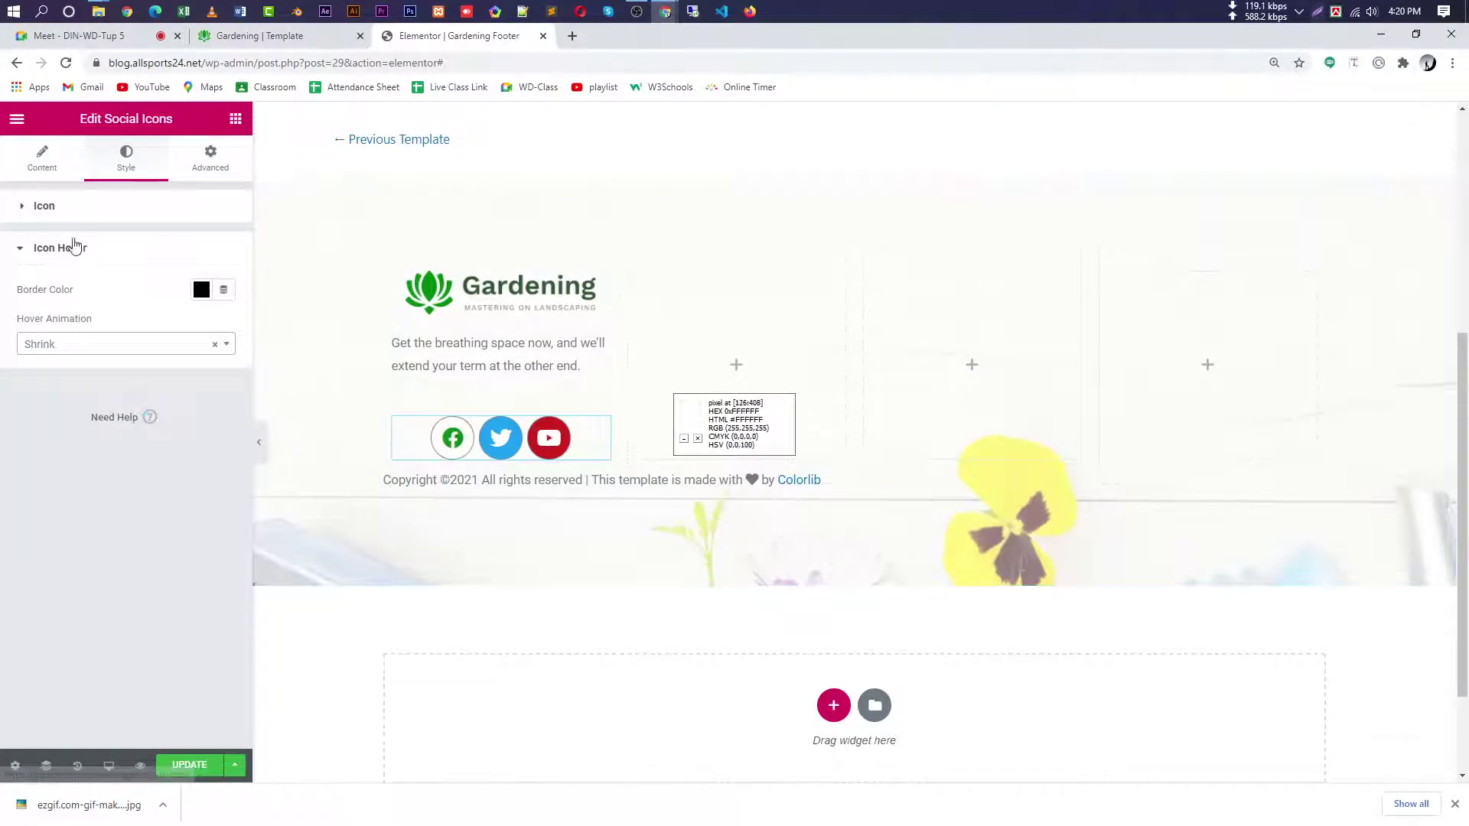
{"action": "left_click", "coordinate": [111, 221]}
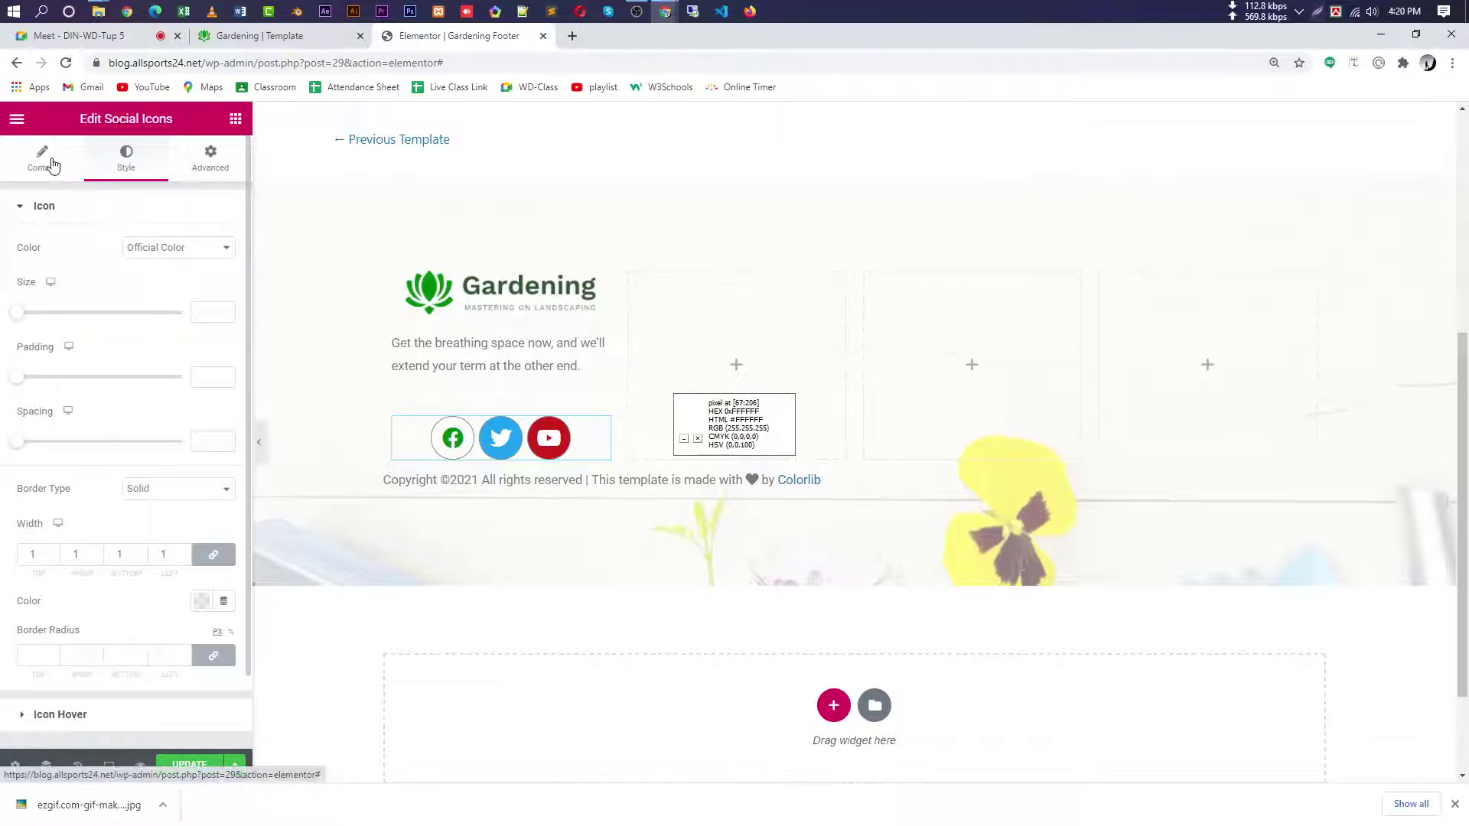
{"action": "scroll", "coordinate": [129, 549], "scroll_direction": "down", "scroll_amount": 2}
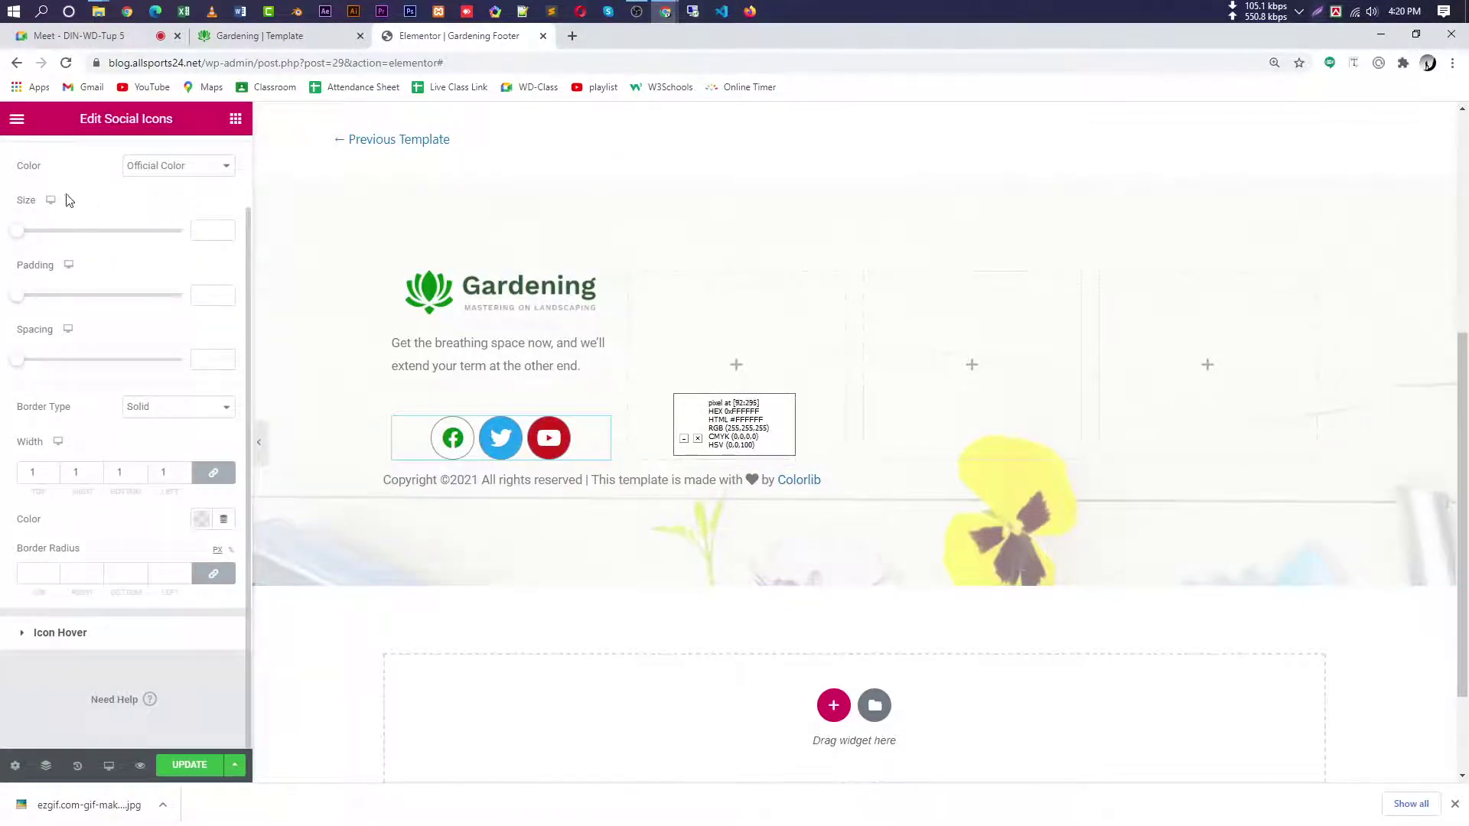
{"action": "scroll", "coordinate": [68, 185], "scroll_direction": "up", "scroll_amount": 3}
{"action": "left_click", "coordinate": [47, 160]}
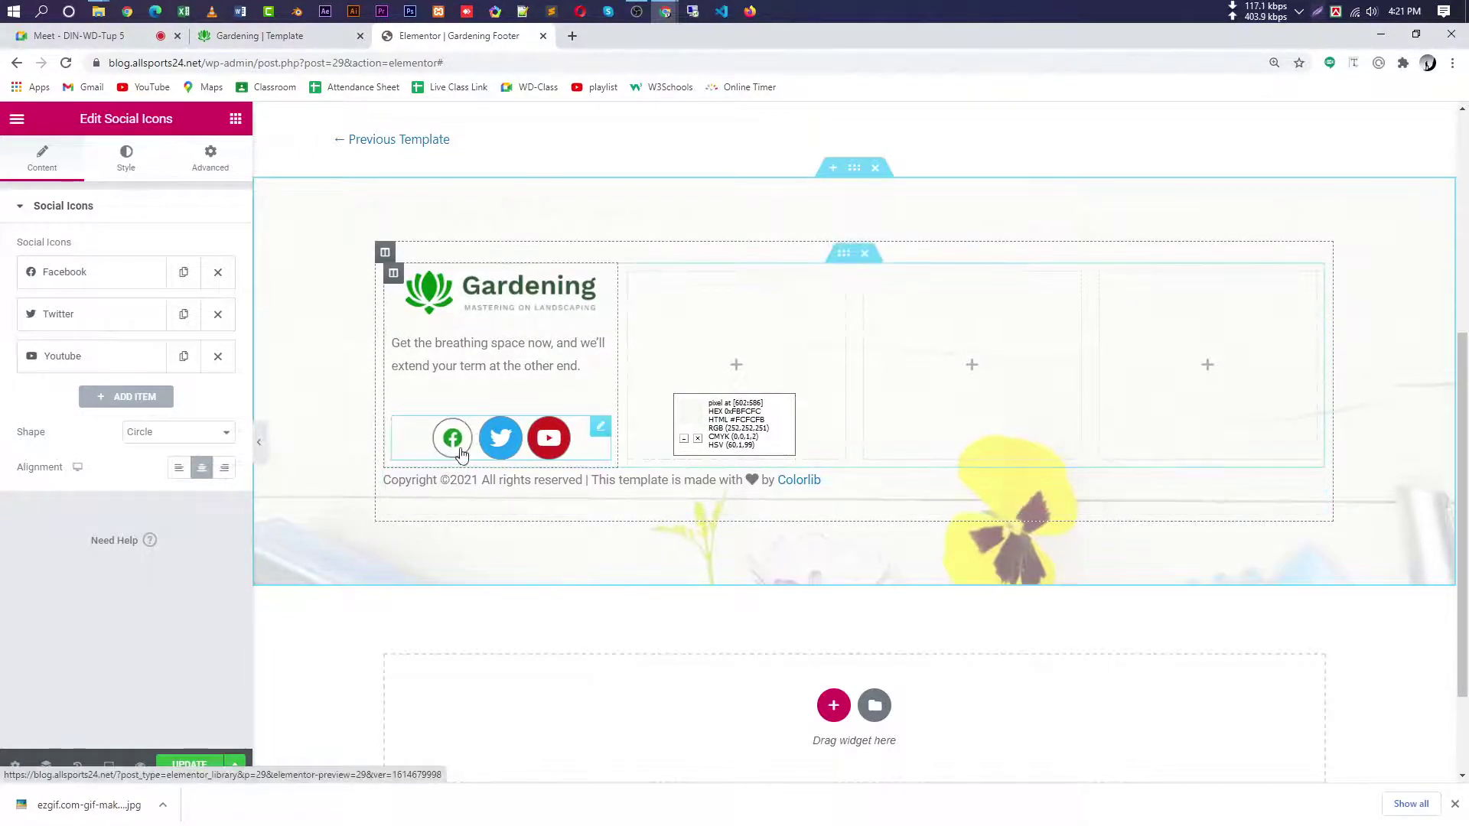
- Switch the social icons' colour setting to Custom and make the primary colour fully transparent, #02010100
{"action": "left_click", "coordinate": [129, 160]}
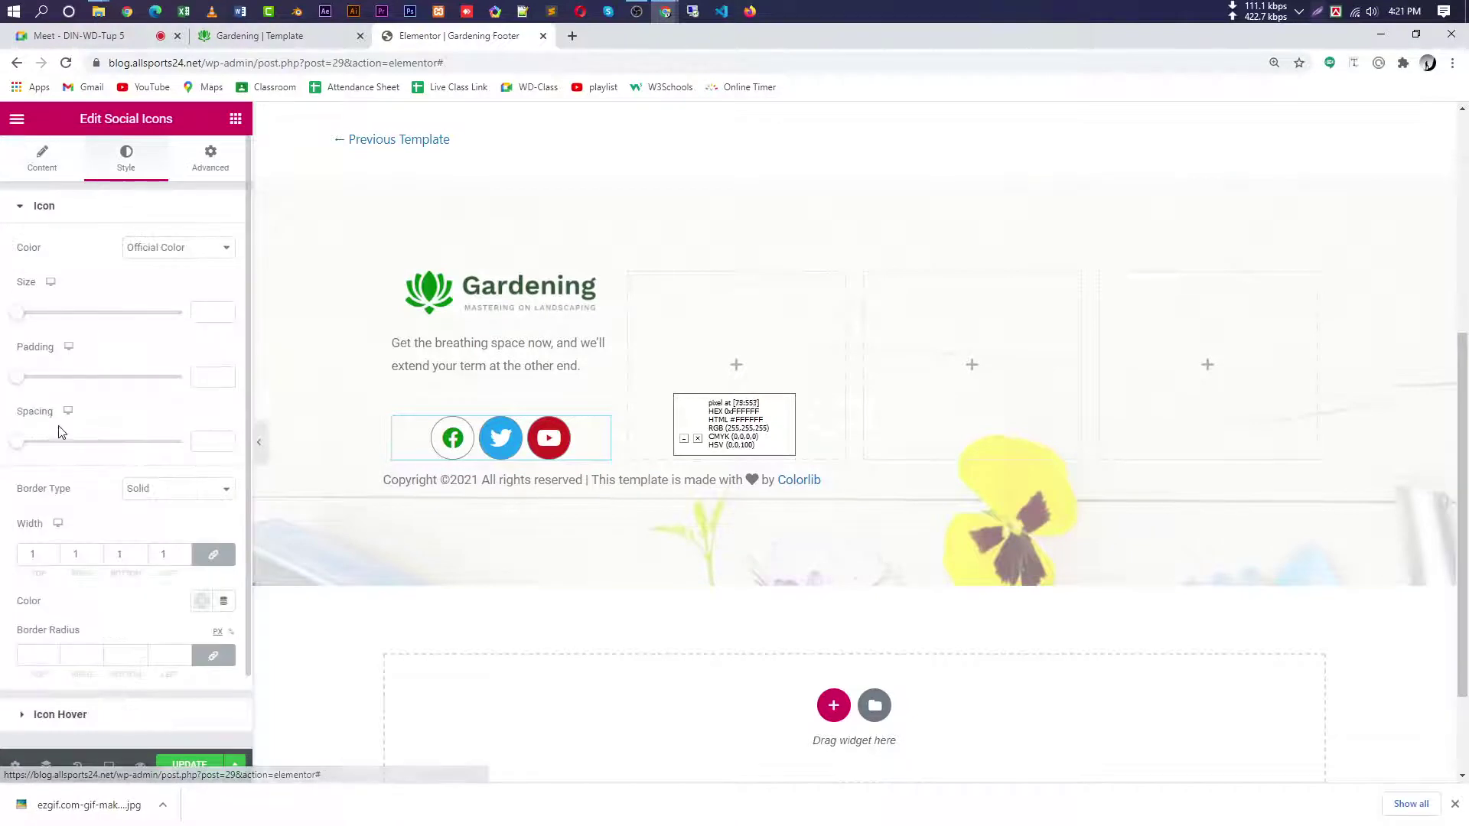
{"action": "left_click", "coordinate": [197, 247]}
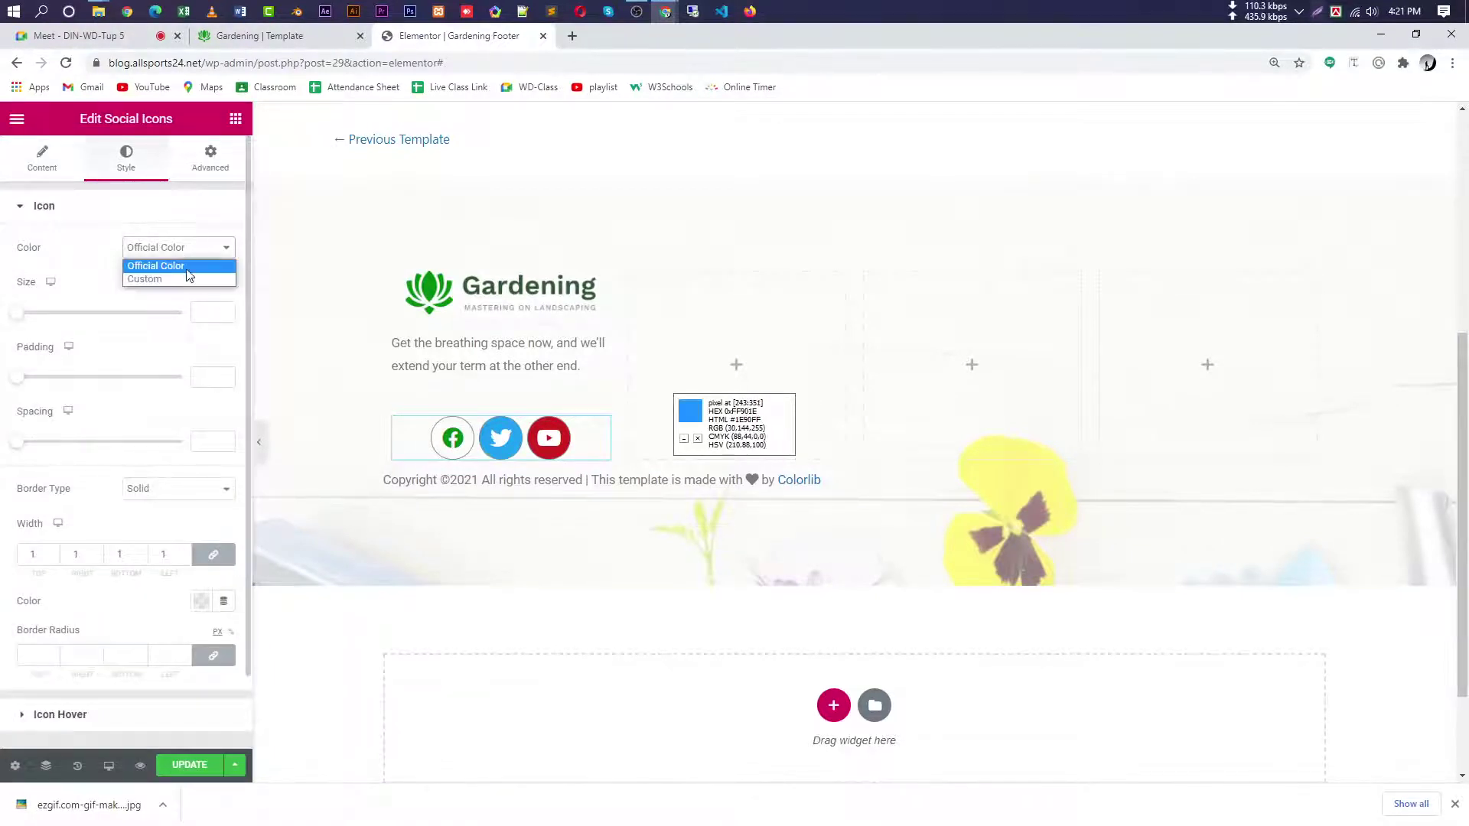
{"action": "left_click", "coordinate": [185, 278]}
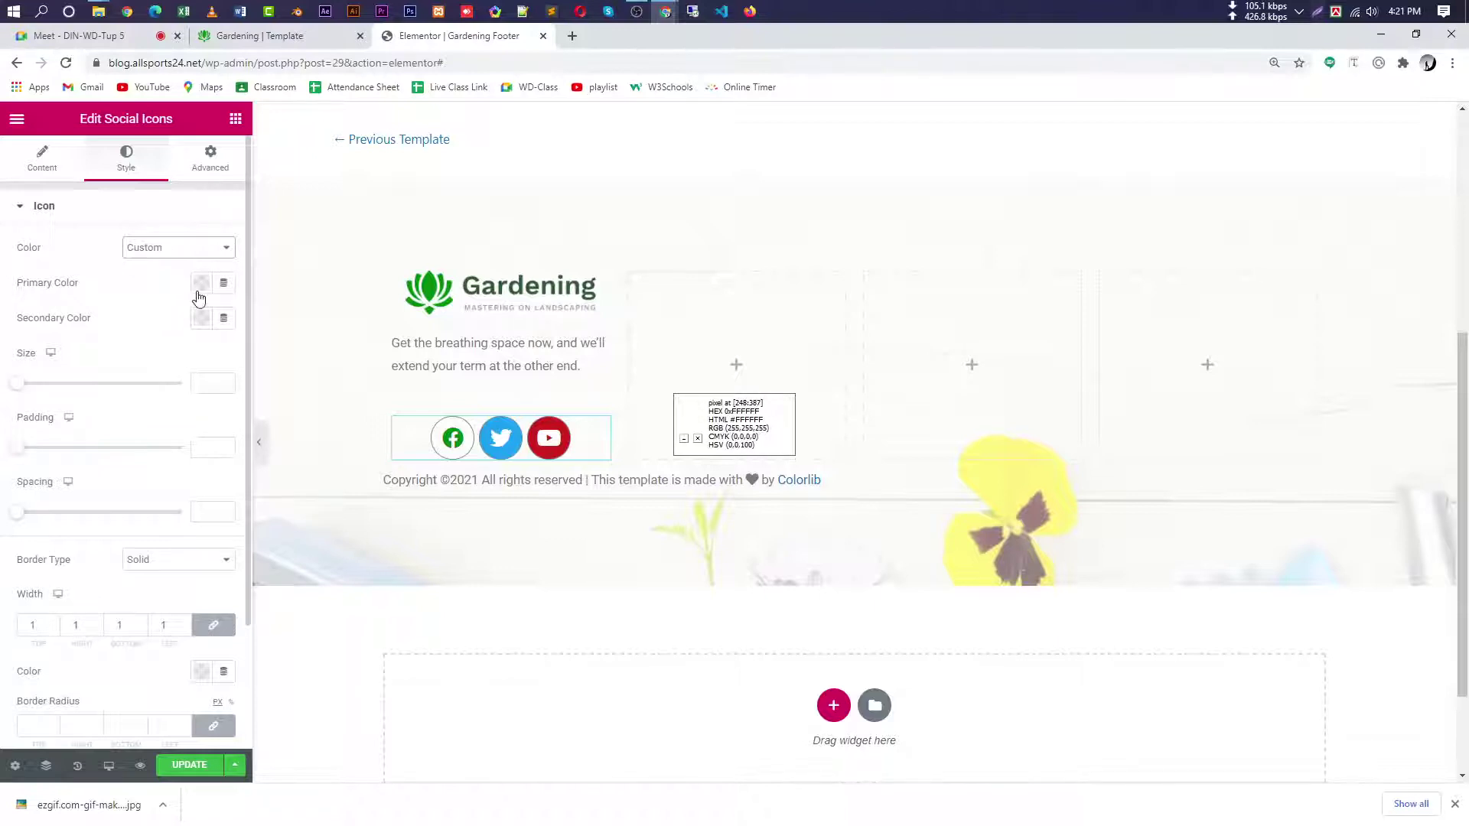
{"action": "left_click", "coordinate": [199, 296]}
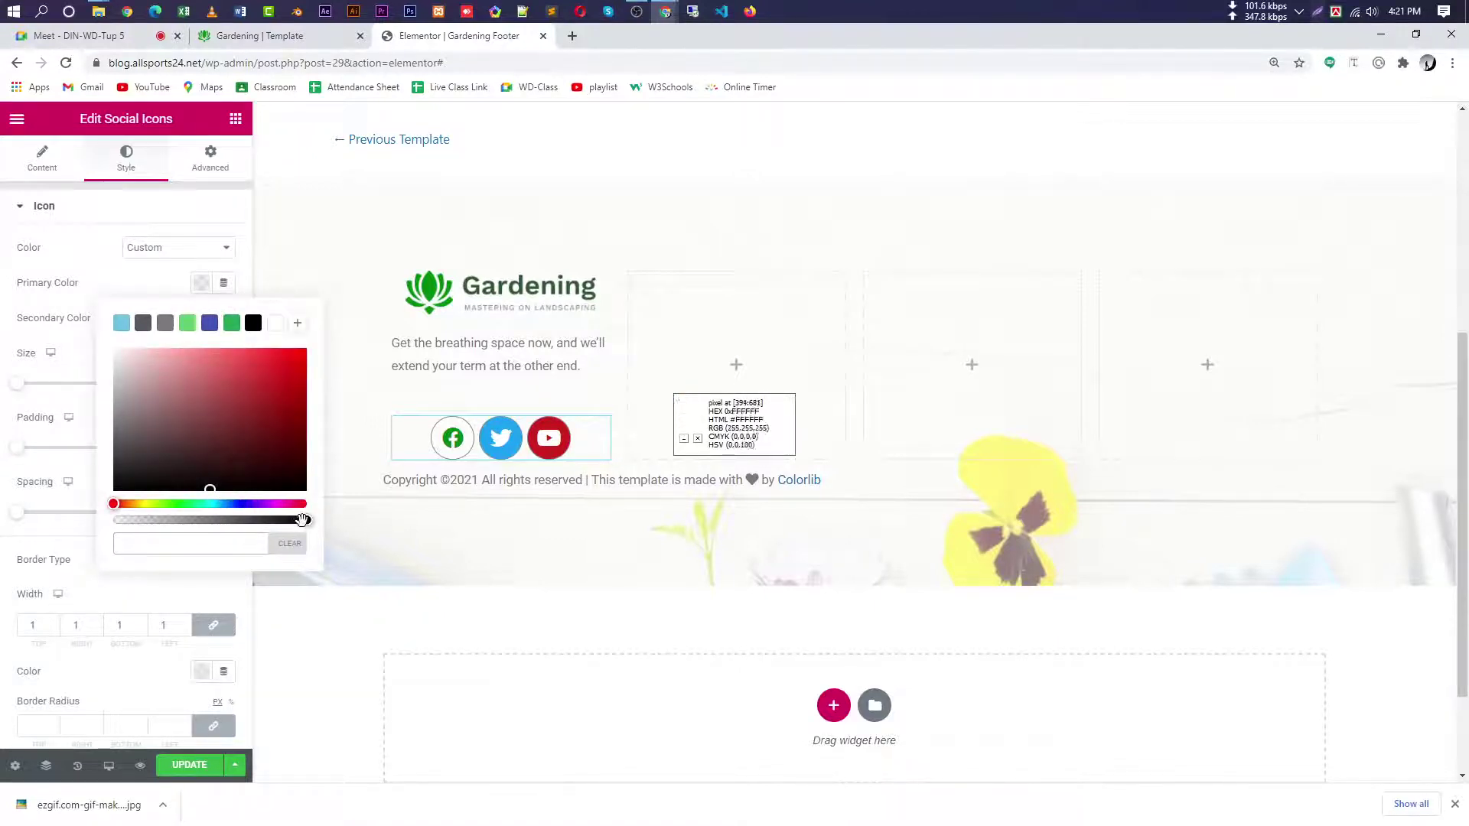
{"action": "left_click_drag", "start_coordinate": [298, 520], "coordinate": [47, 533]}
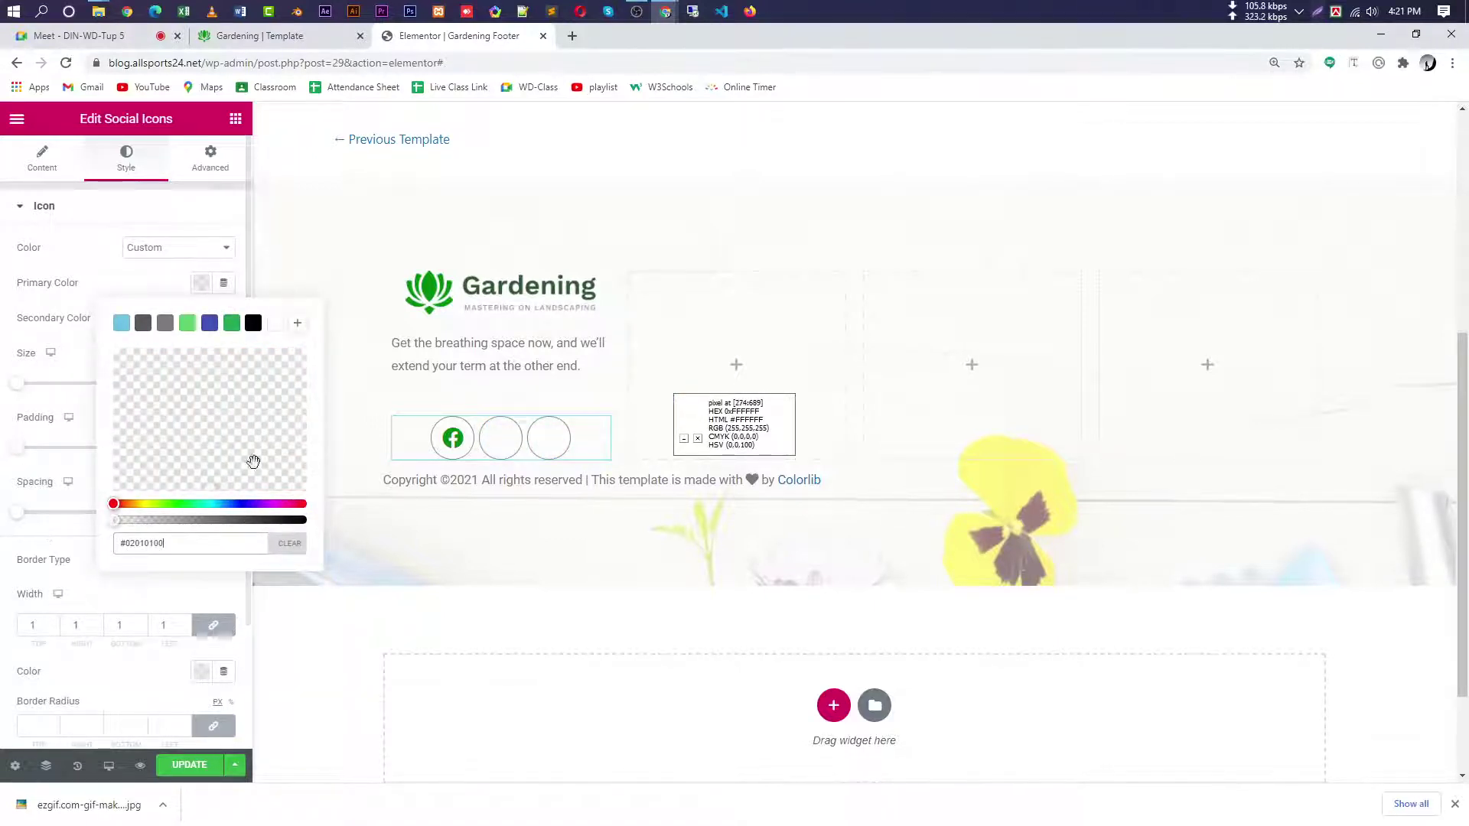
{"action": "left_click", "coordinate": [183, 301]}
- Paste the copied green, 00880F, as the secondary colour of all the social icons
{"action": "left_click", "coordinate": [202, 318]}
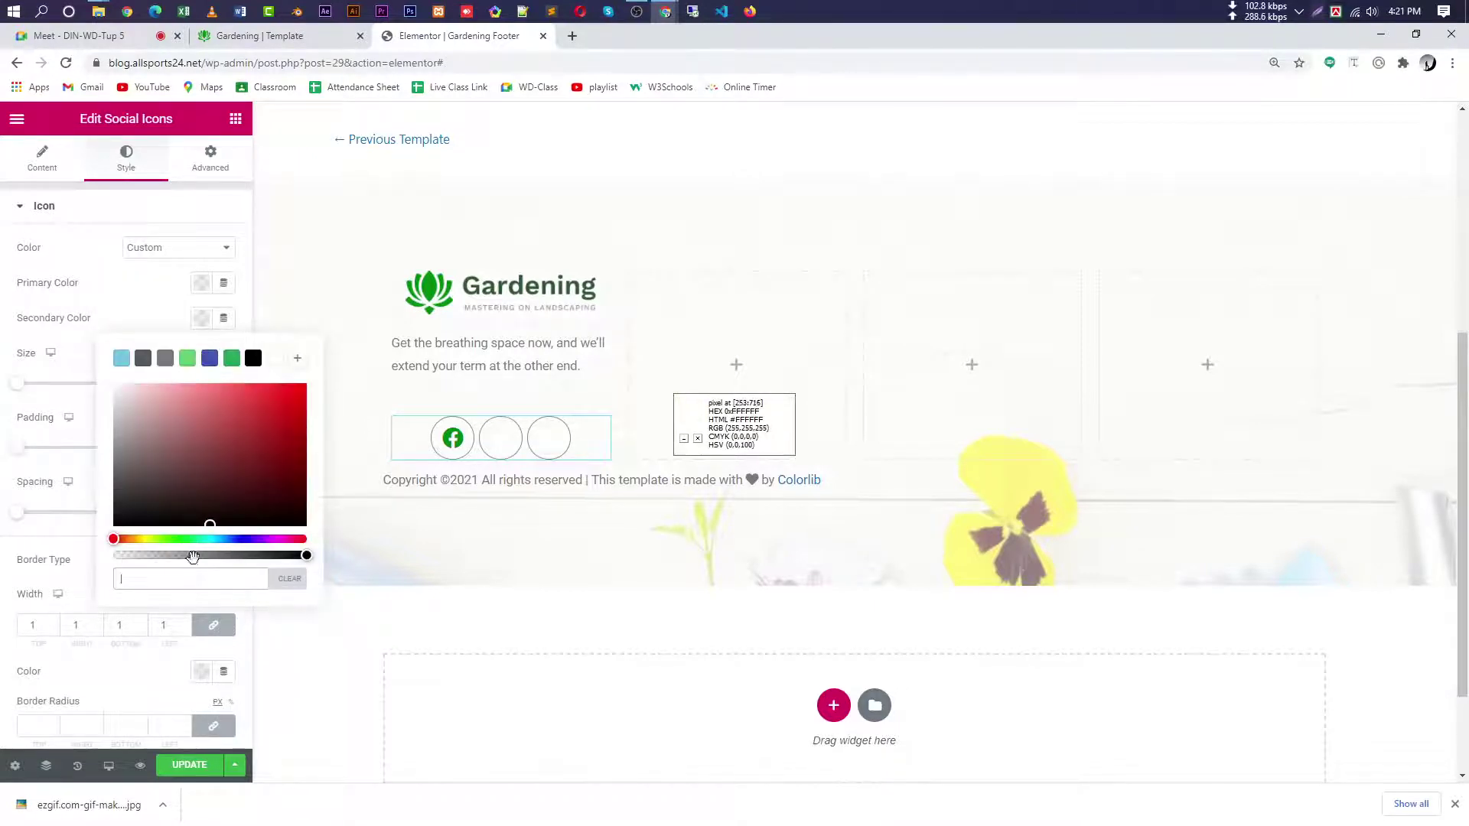
{"action": "key", "text": "ctrl+v"}
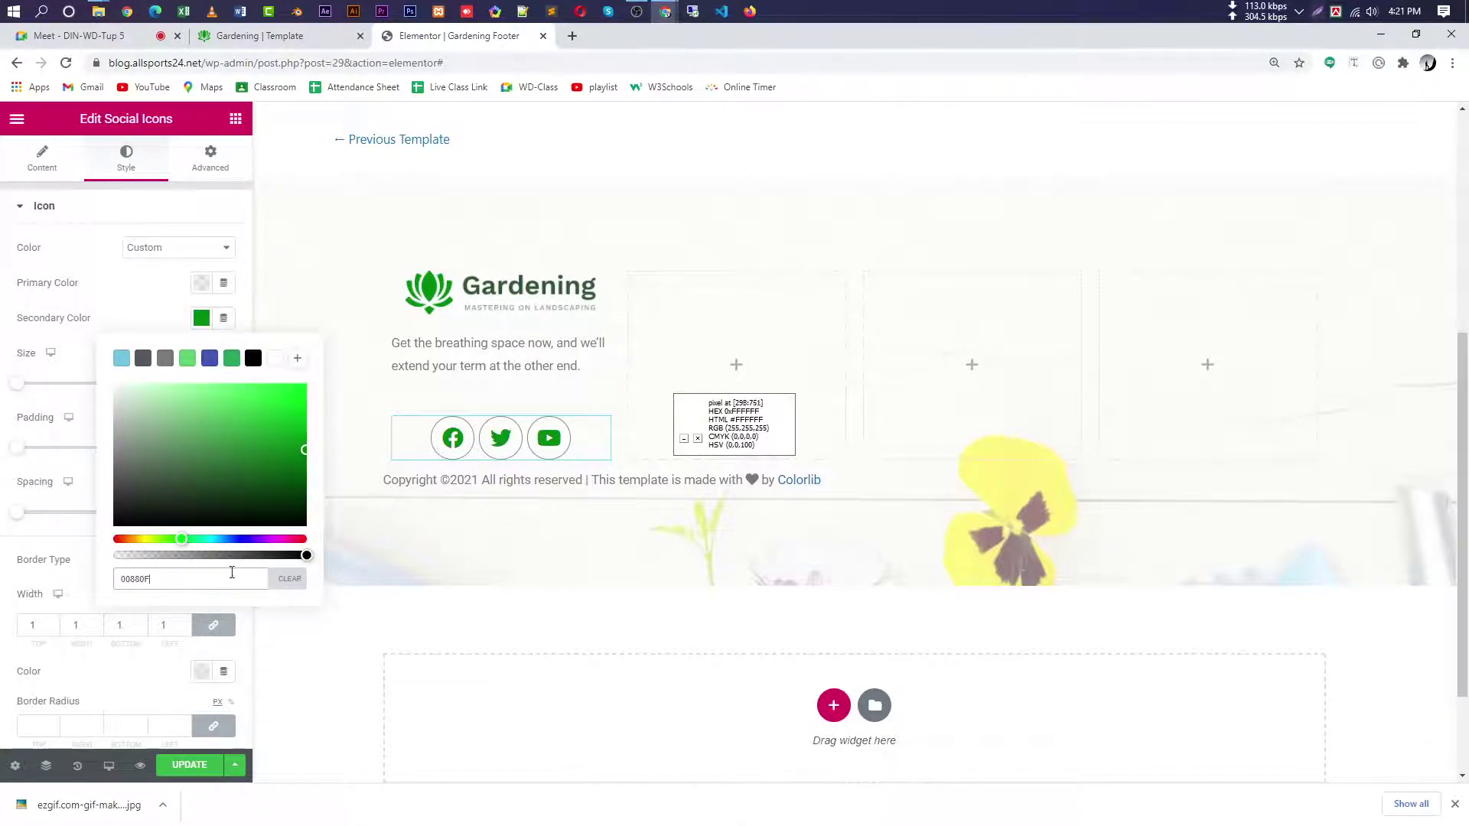
{"action": "left_click", "coordinate": [142, 292]}
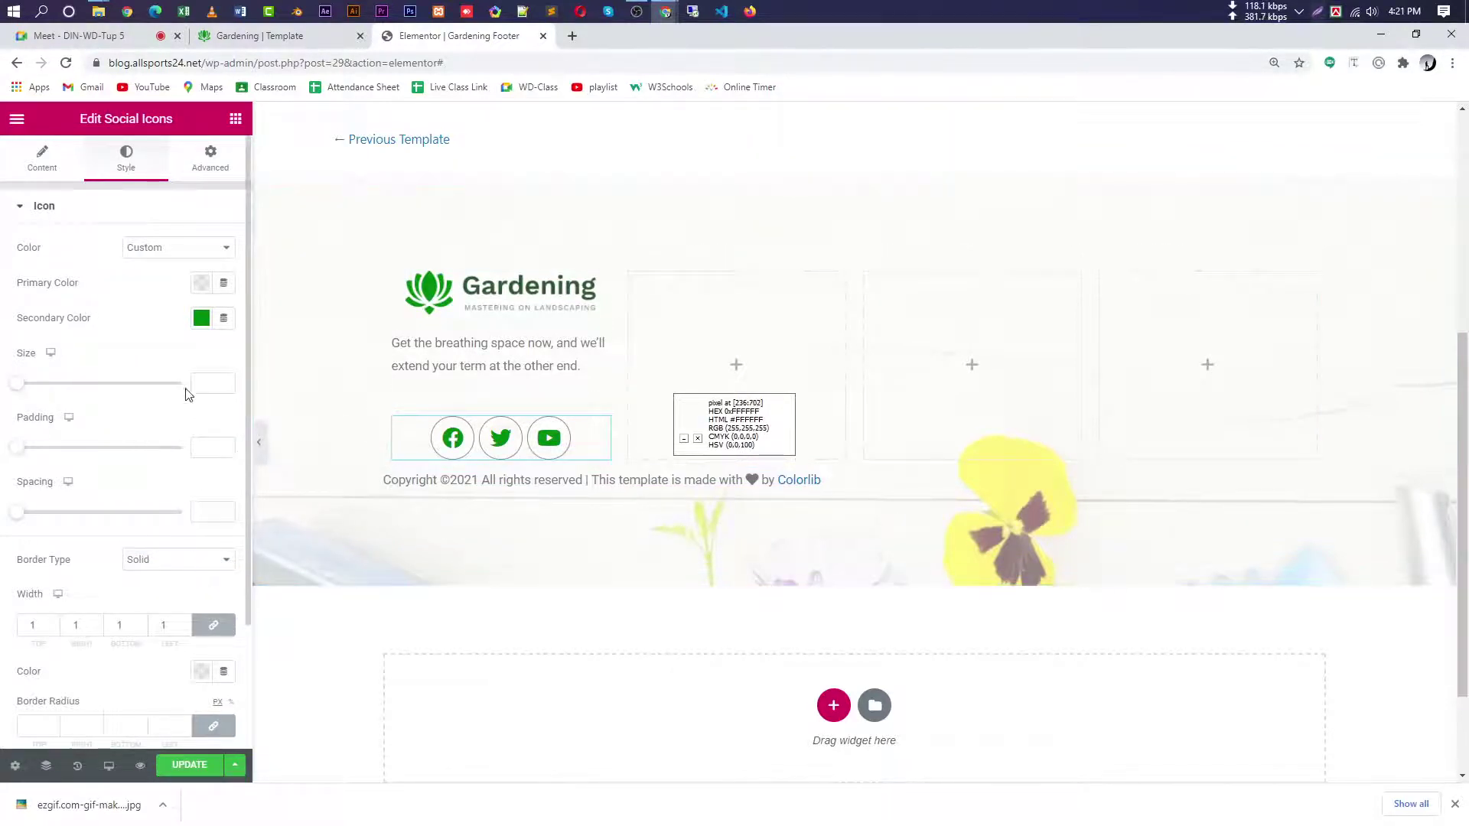
- Reduce the social icons' size to 15 and set their padding to 0.5
{"action": "scroll", "coordinate": [138, 459], "scroll_direction": "down", "scroll_amount": 2}
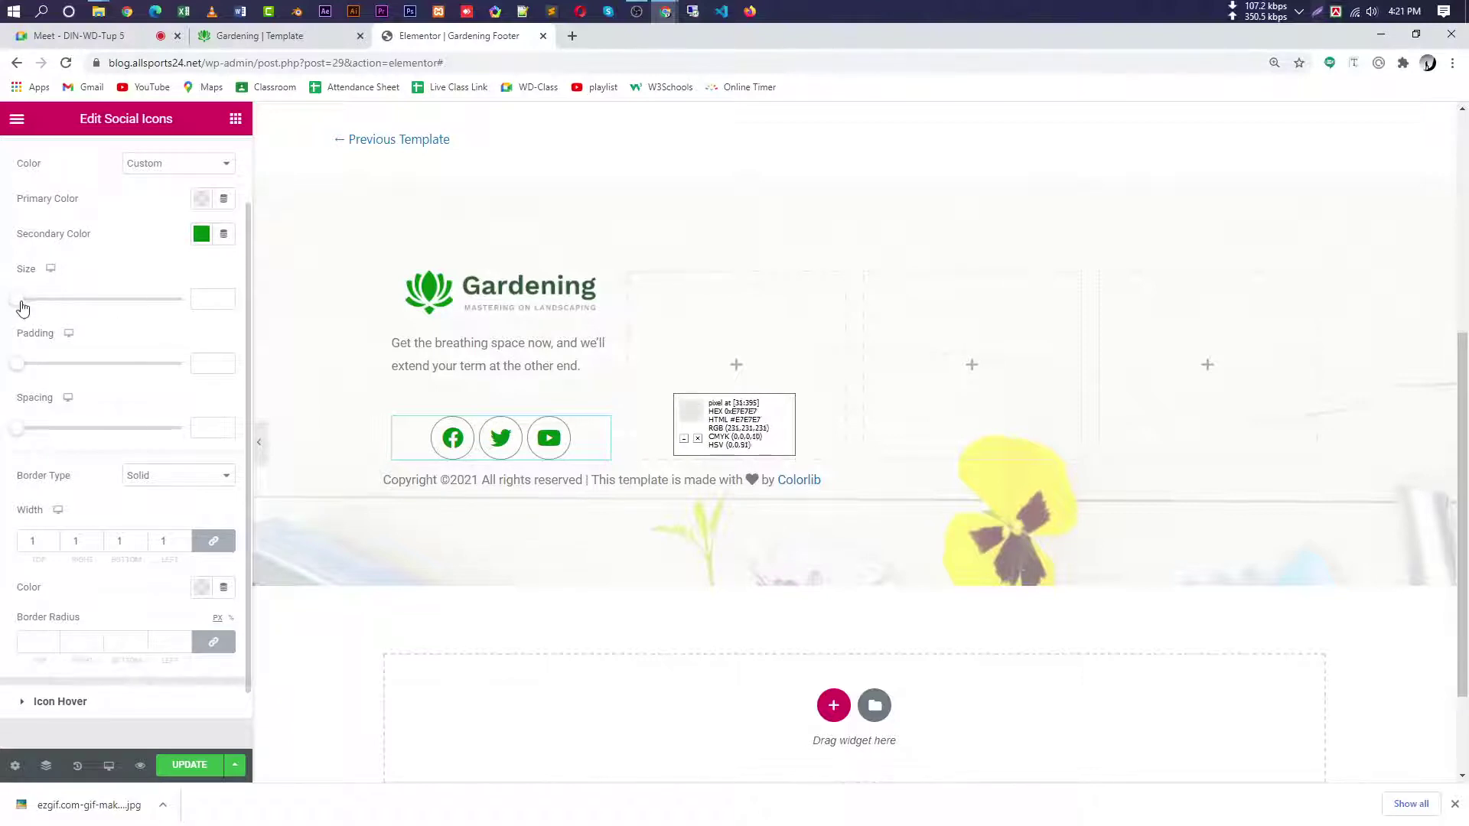
{"action": "mouse_move", "coordinate": [21, 306]}
{"action": "left_mouse_down"}
{"action": "mouse_move", "coordinate": [43, 304]}
{"action": "mouse_move", "coordinate": [27, 307]}
{"action": "left_mouse_up"}
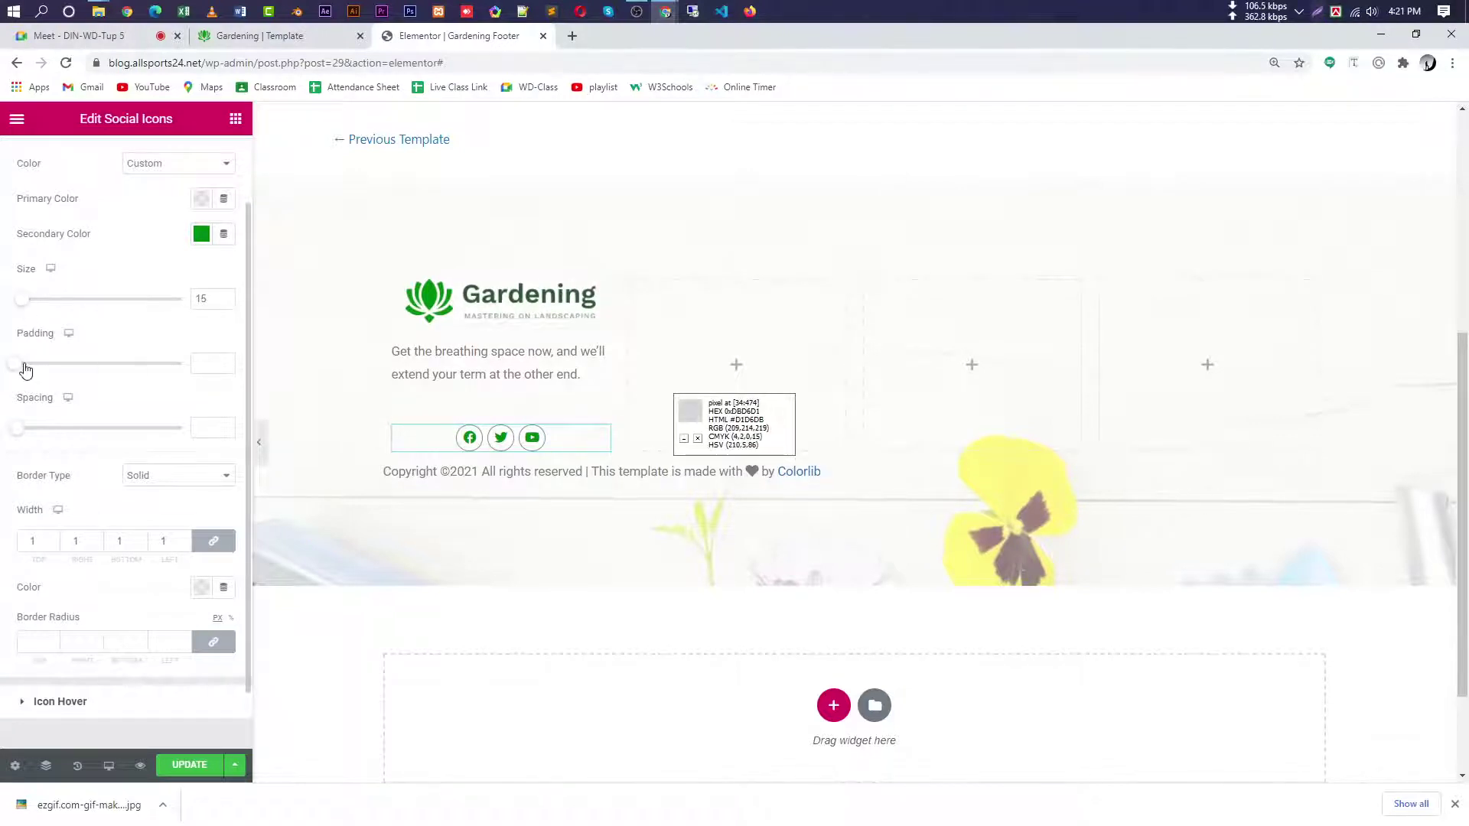
{"action": "left_click_drag", "start_coordinate": [21, 369], "coordinate": [34, 370]}
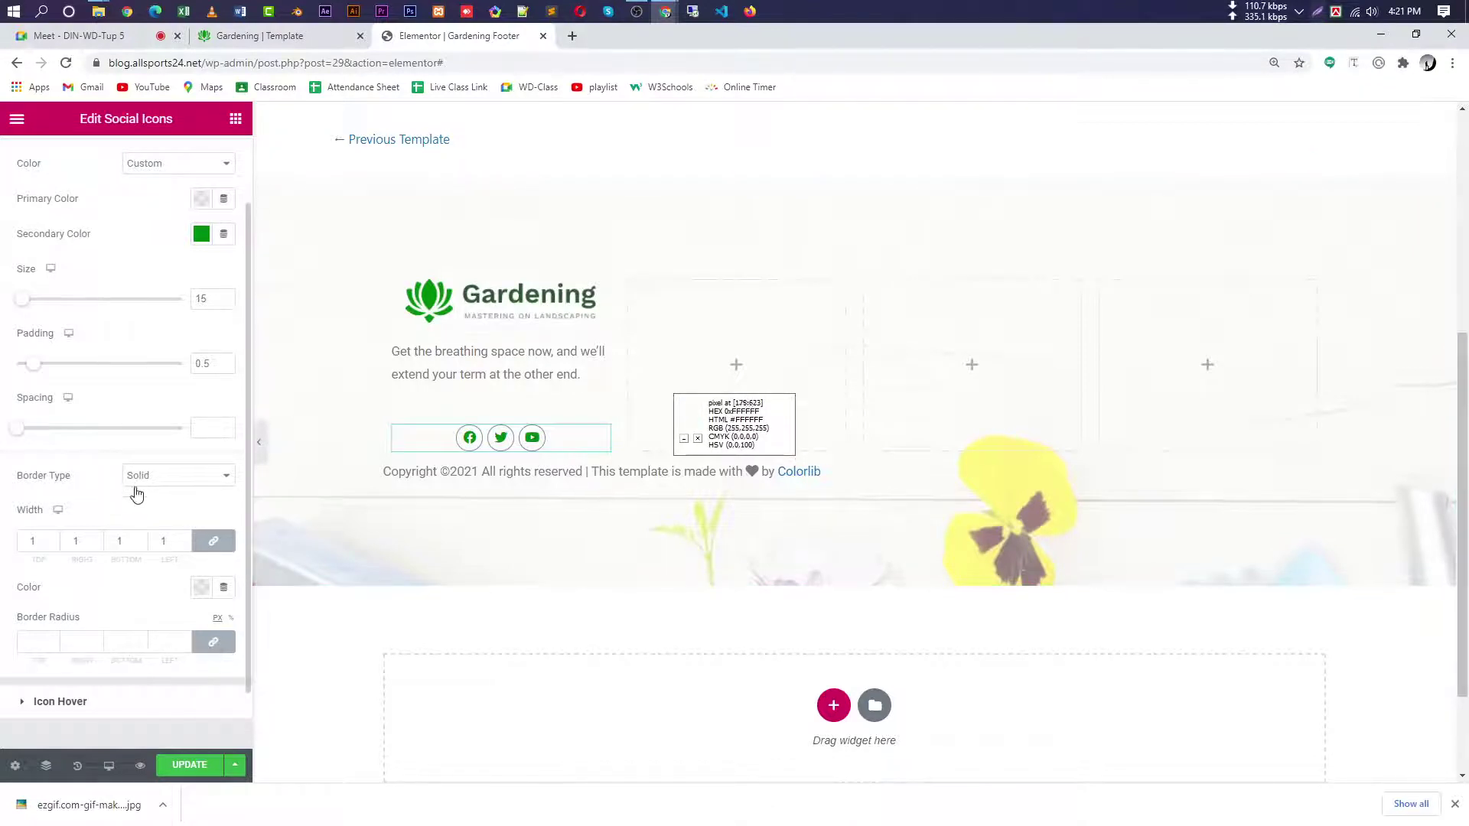
- Set the social icons' hover primary colour to green, 00880F, after checking the hover look in the Gardening template
{"action": "scroll", "coordinate": [181, 617], "scroll_direction": "down", "scroll_amount": 1}
{"action": "left_click", "coordinate": [135, 635]}
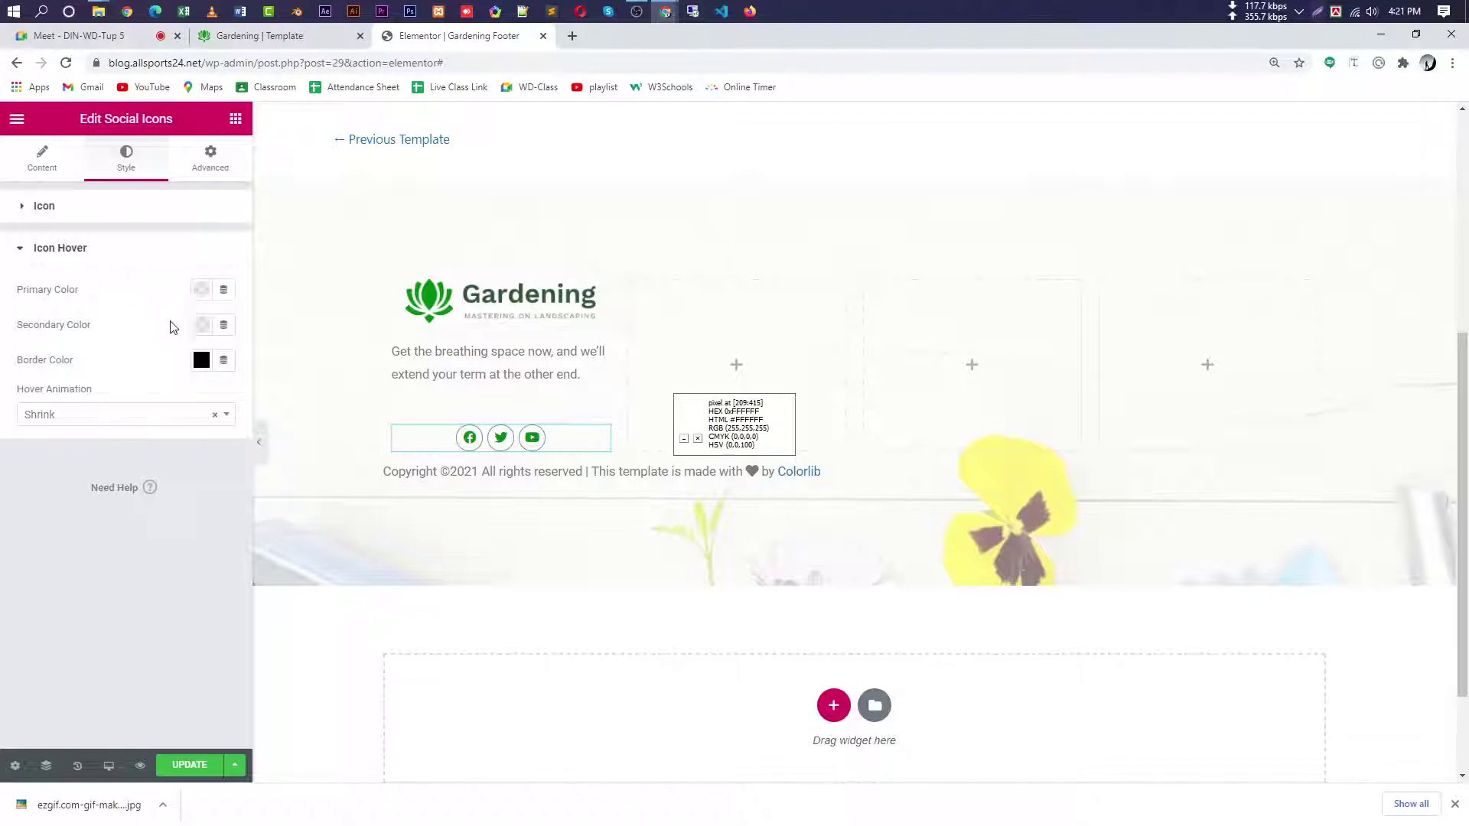
{"action": "left_click", "coordinate": [201, 291]}
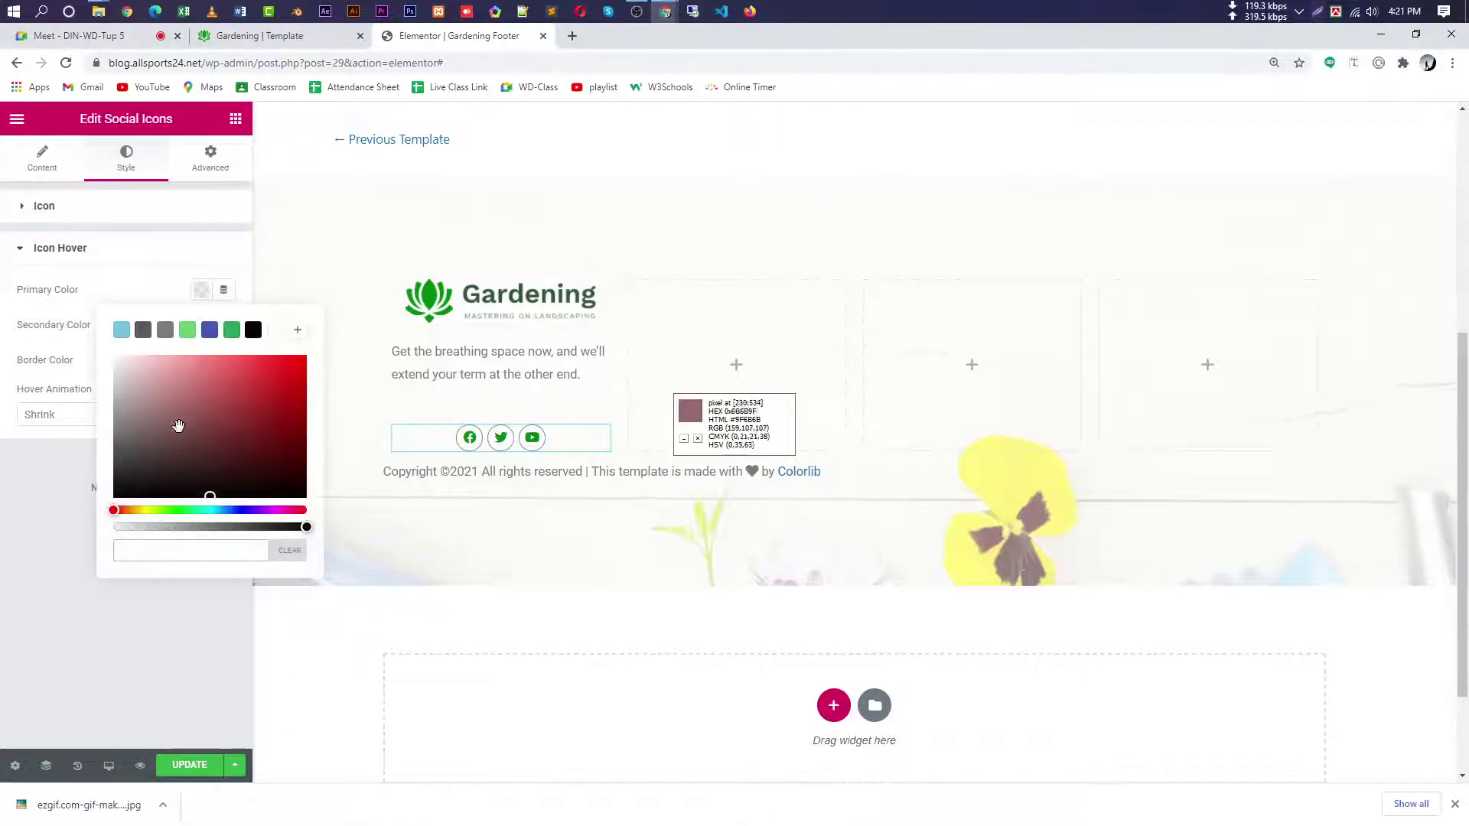
{"action": "left_click", "coordinate": [283, 38]}
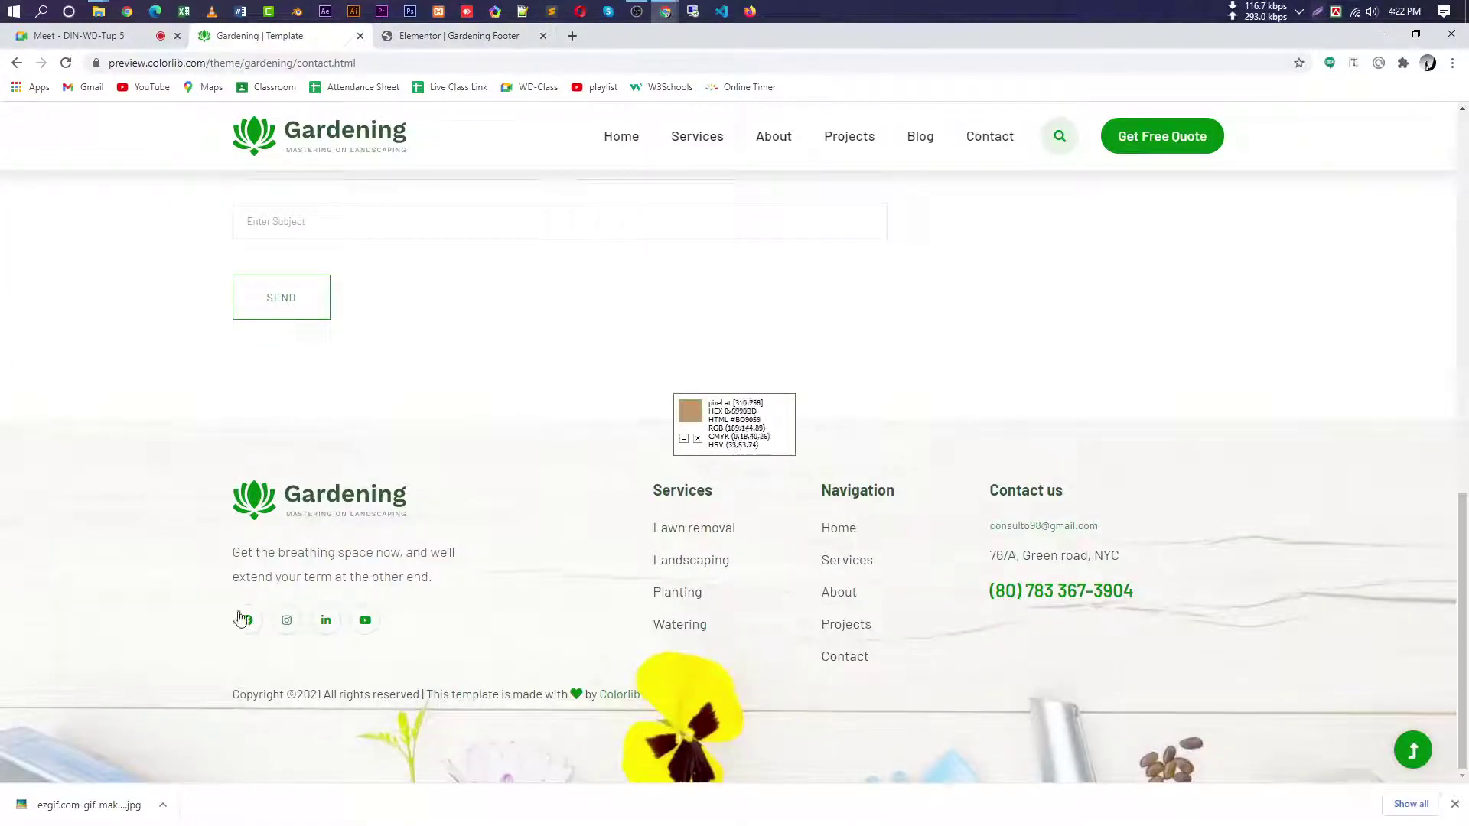
{"action": "left_click", "coordinate": [428, 36]}
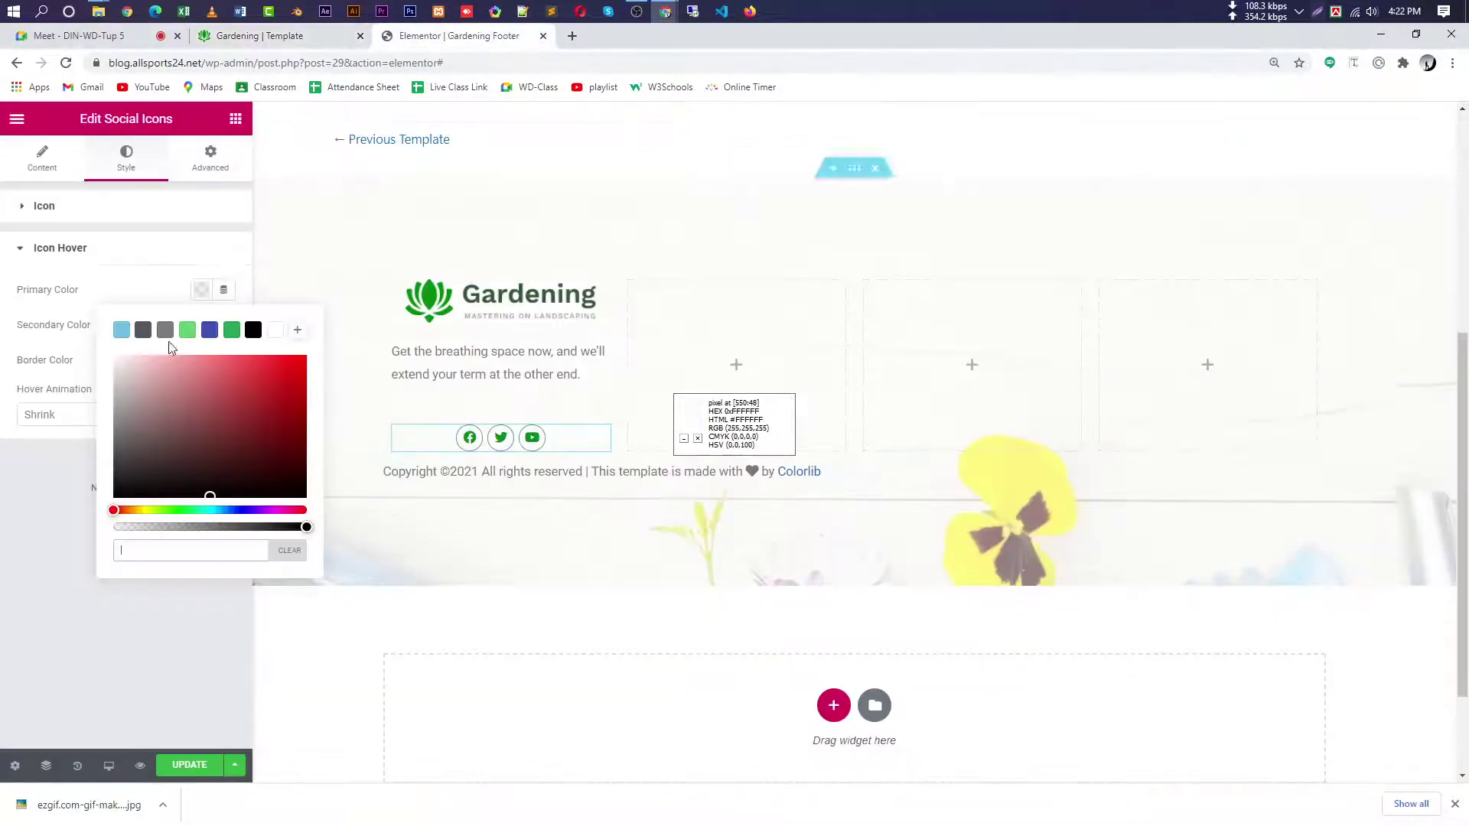
{"action": "left_click", "coordinate": [195, 247]}
{"action": "left_click", "coordinate": [150, 247]}
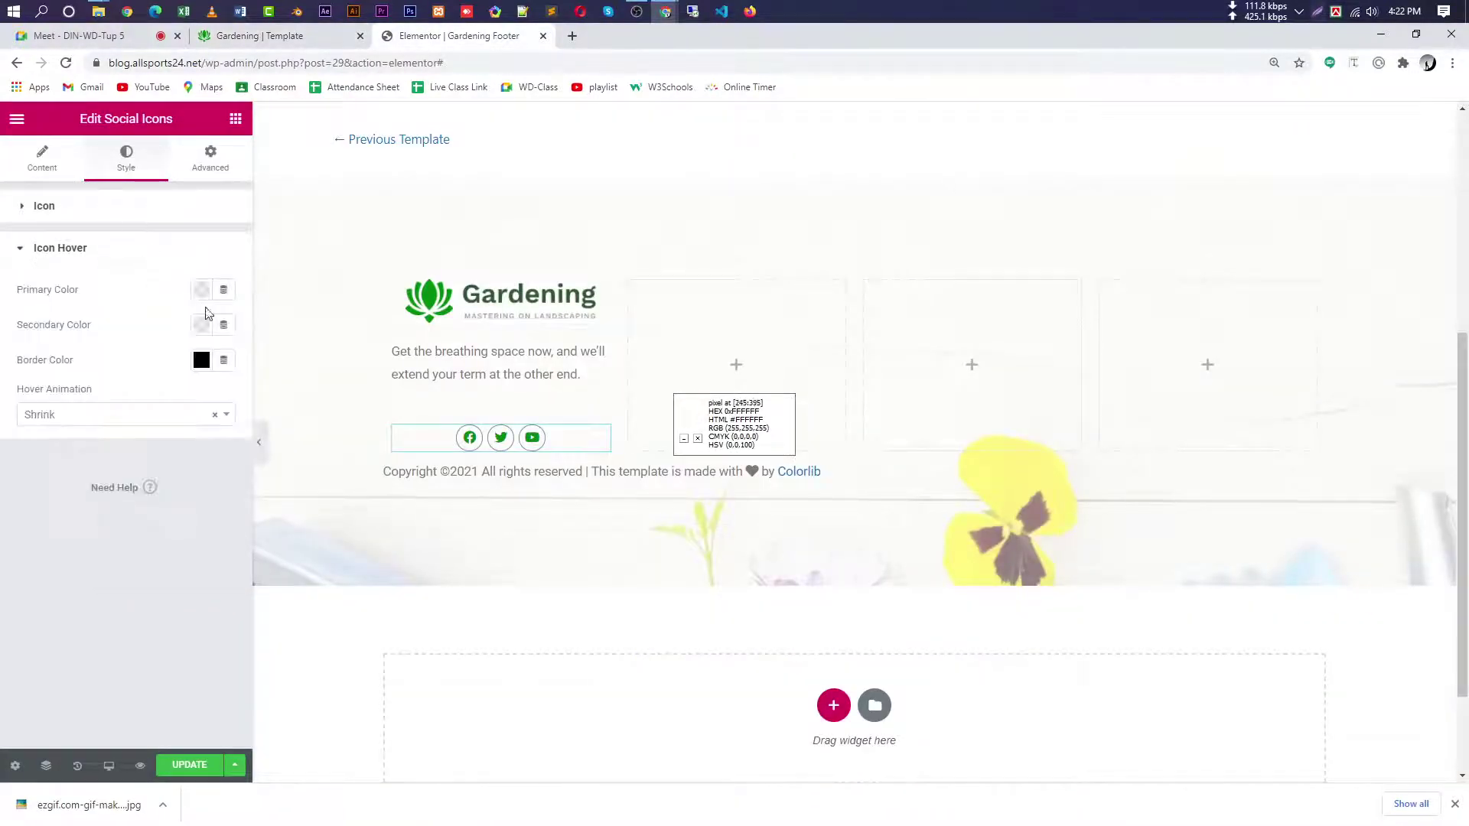
{"action": "left_click", "coordinate": [202, 290]}
{"action": "left_click", "coordinate": [196, 494]}
{"action": "left_click", "coordinate": [195, 550]}
{"action": "type", "text": "00880F"}
{"action": "left_click", "coordinate": [23, 540]}
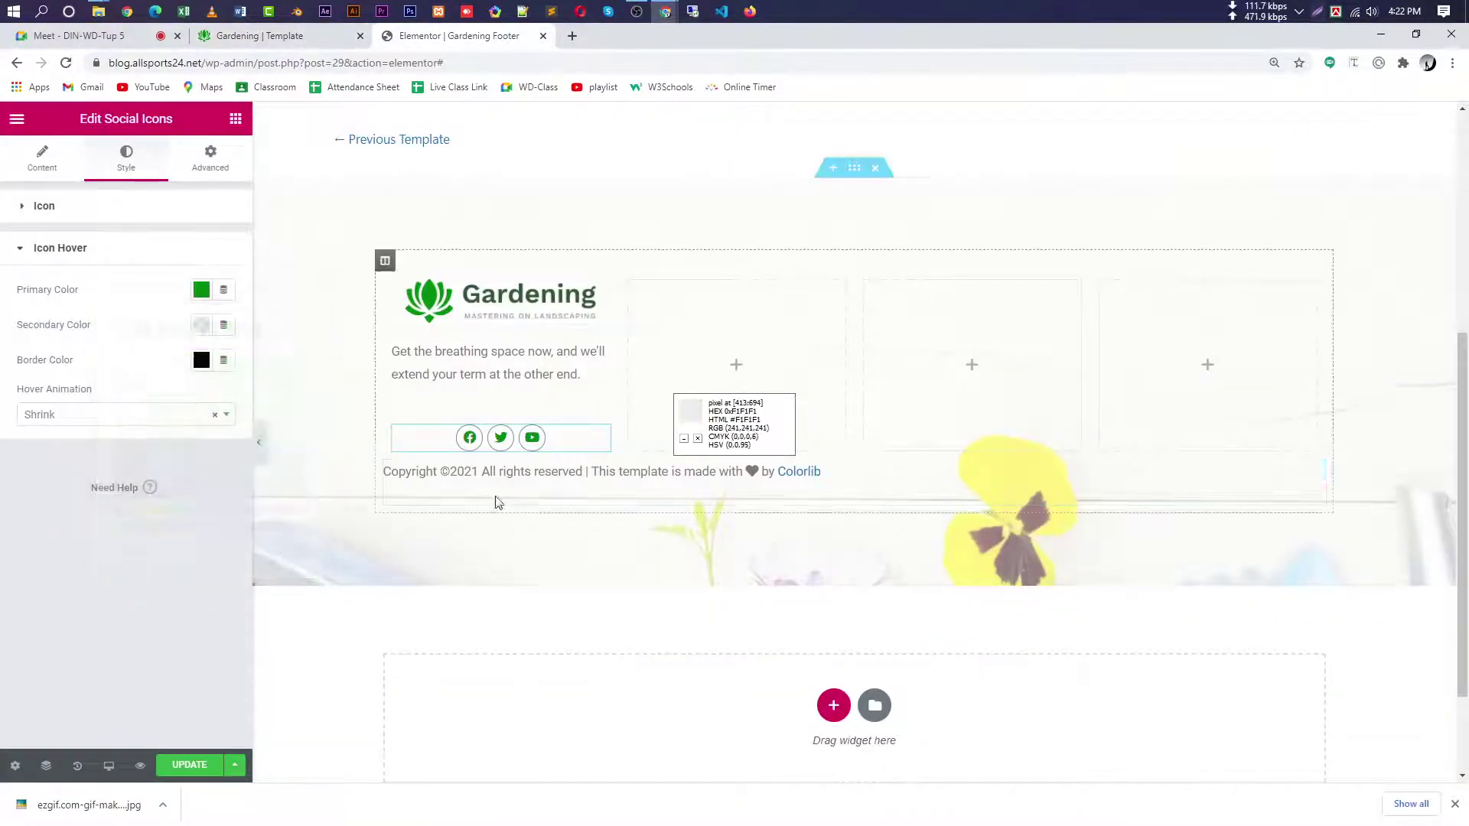
- Set the social icons' hover secondary colour to white, #FFFFFF
{"action": "left_click", "coordinate": [201, 325]}
{"action": "left_click", "coordinate": [298, 365]}
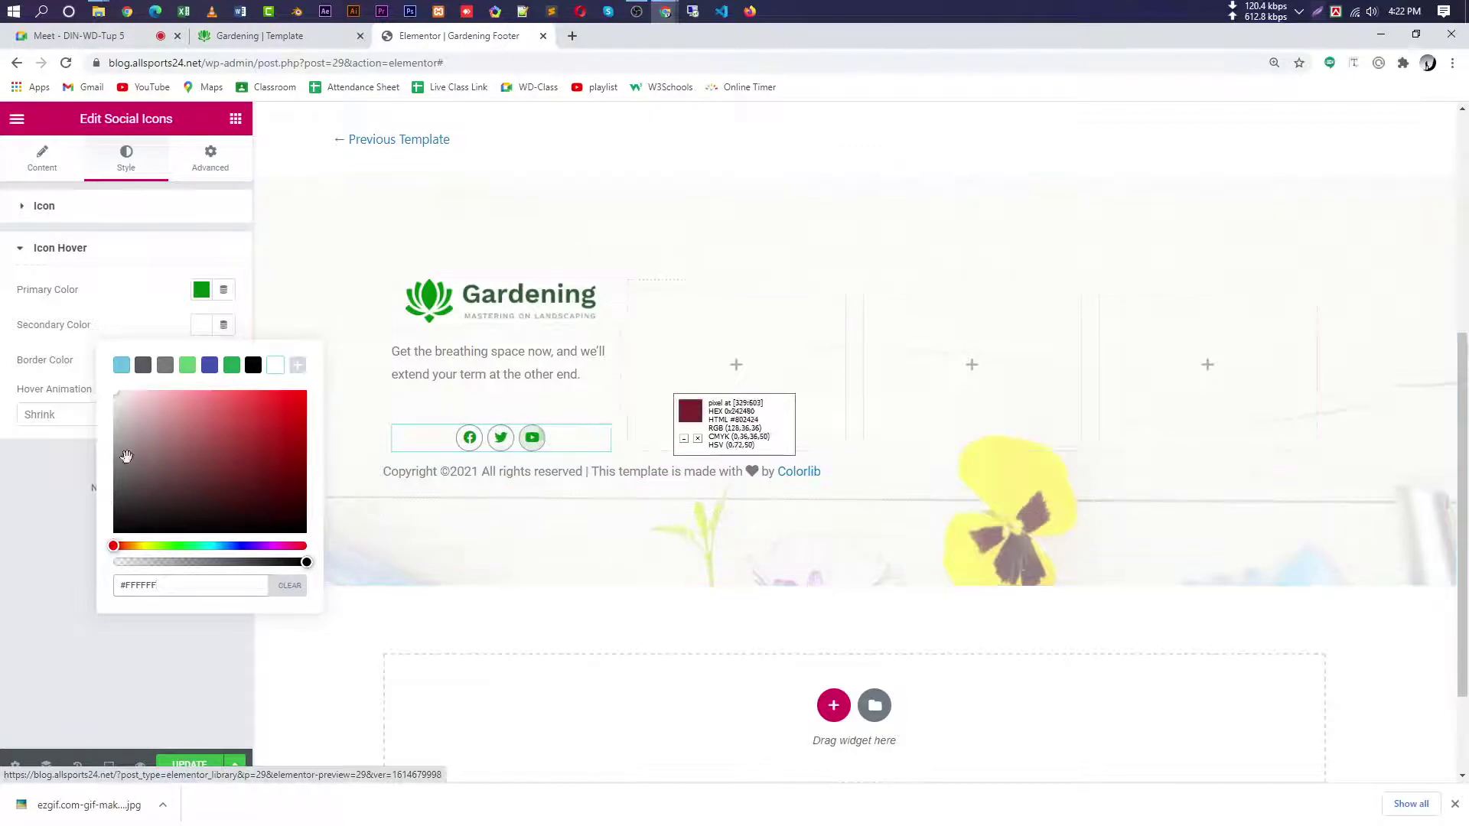
- Set the social icons' hover border colour to green, 00880F, after checking the icons in the Gardening template
{"action": "left_click", "coordinate": [58, 449]}
{"action": "left_click", "coordinate": [202, 361]}
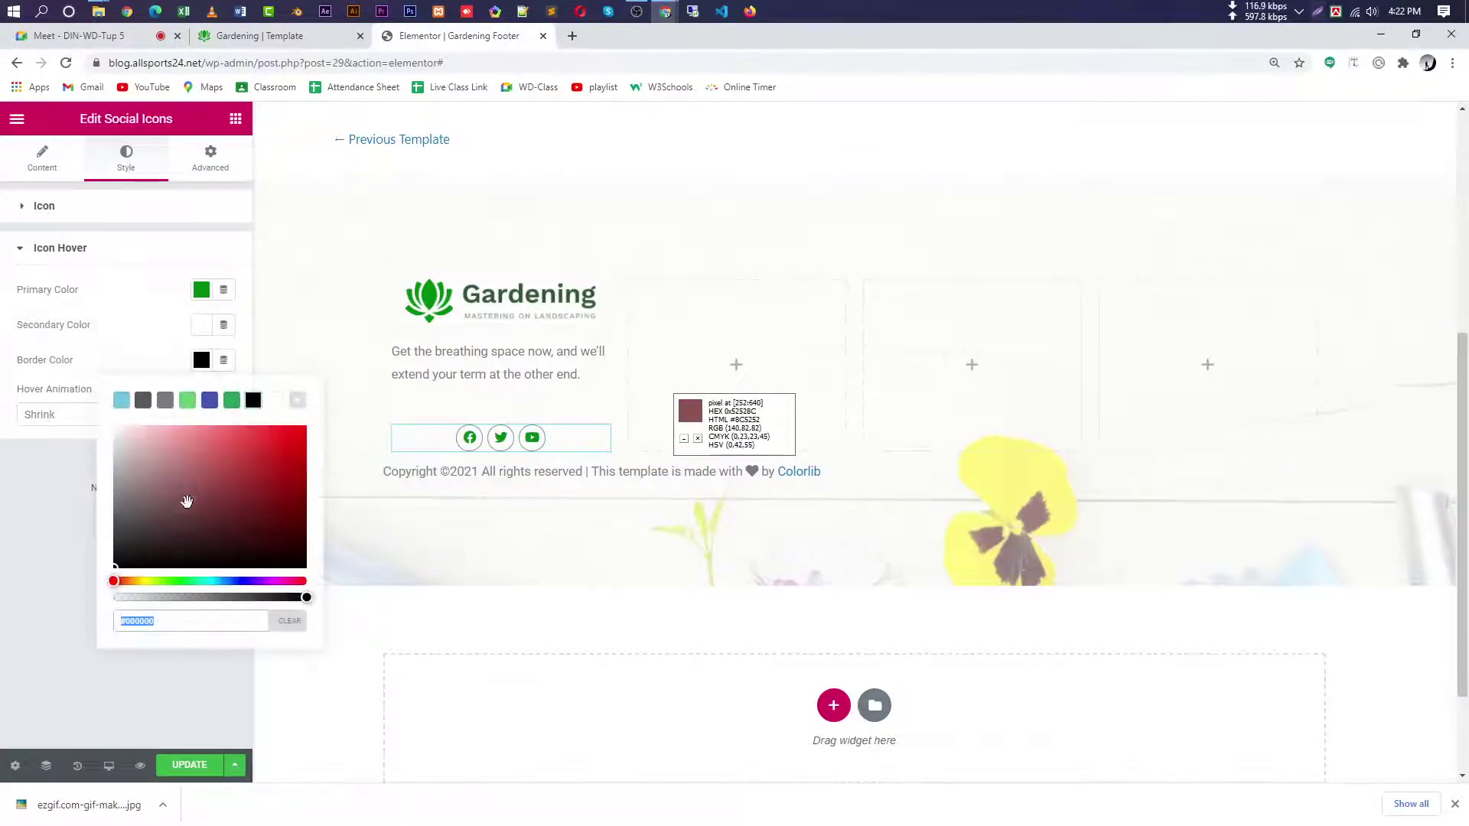
{"action": "left_click", "coordinate": [267, 36]}
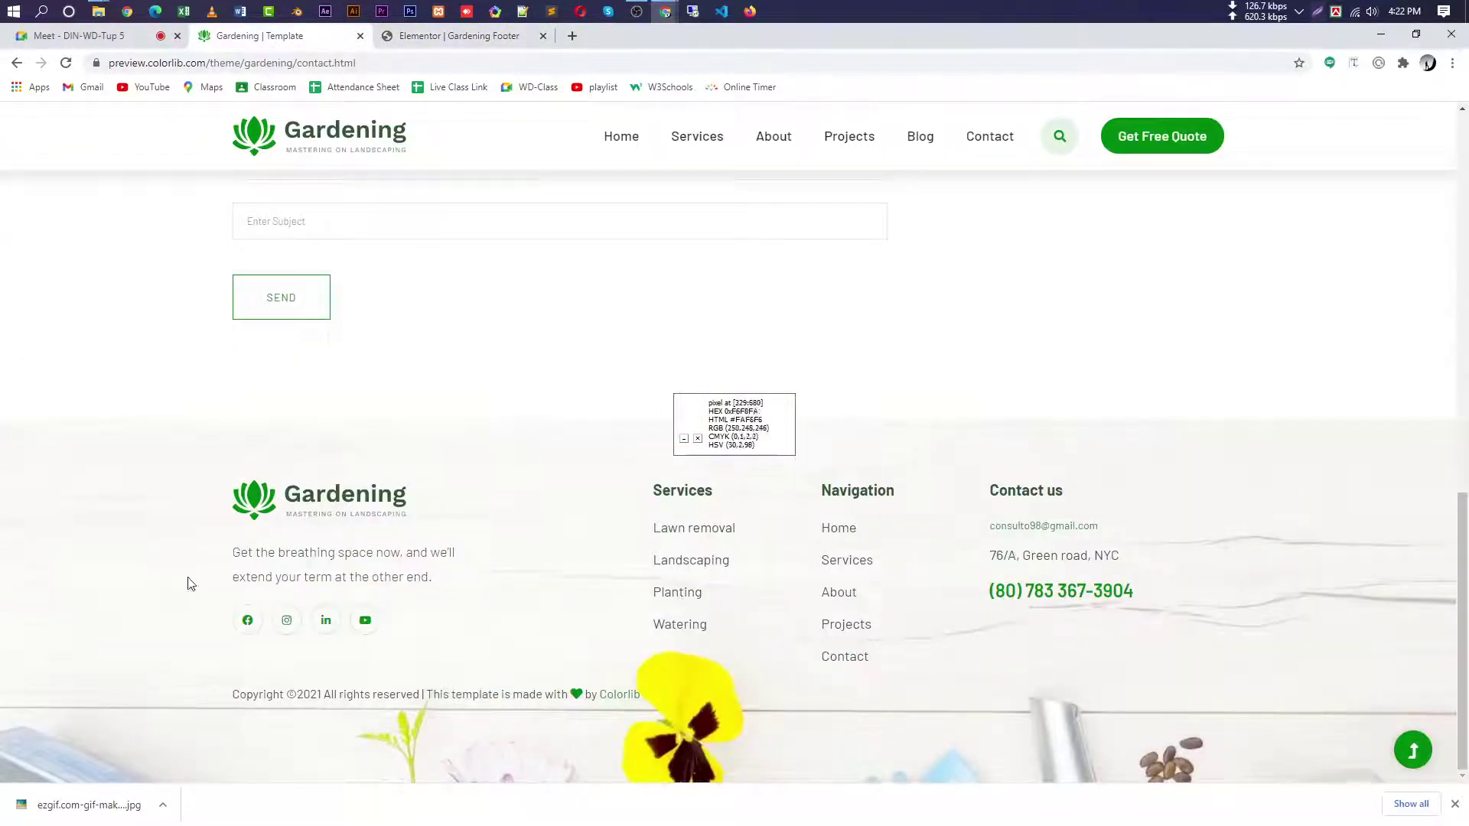
{"action": "left_click", "coordinate": [429, 36]}
{"action": "left_click", "coordinate": [53, 484]}
{"action": "left_click", "coordinate": [201, 360]}
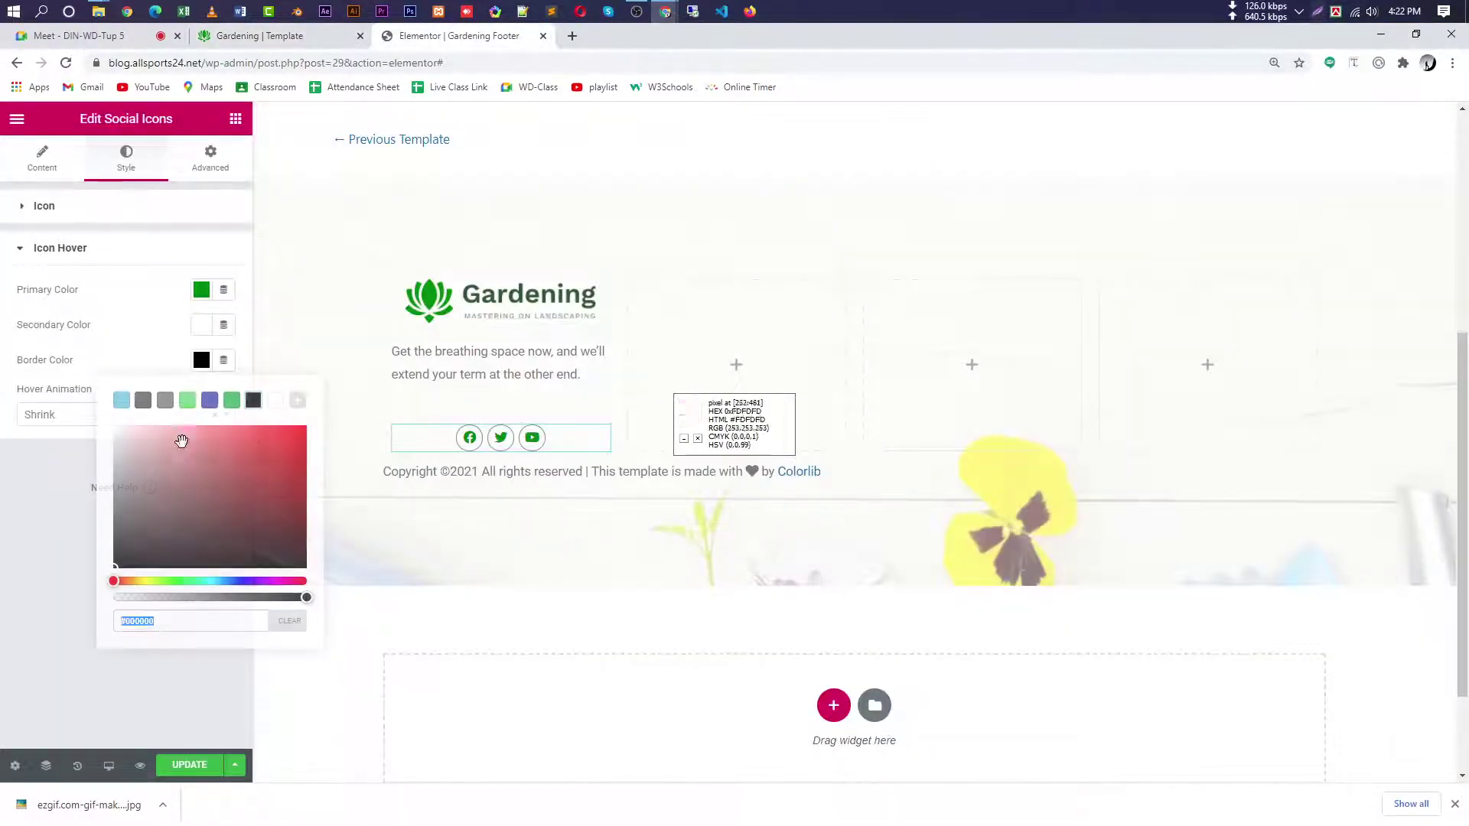
{"action": "key", "text": "ctrl+v"}
{"action": "left_click", "coordinate": [58, 612]}
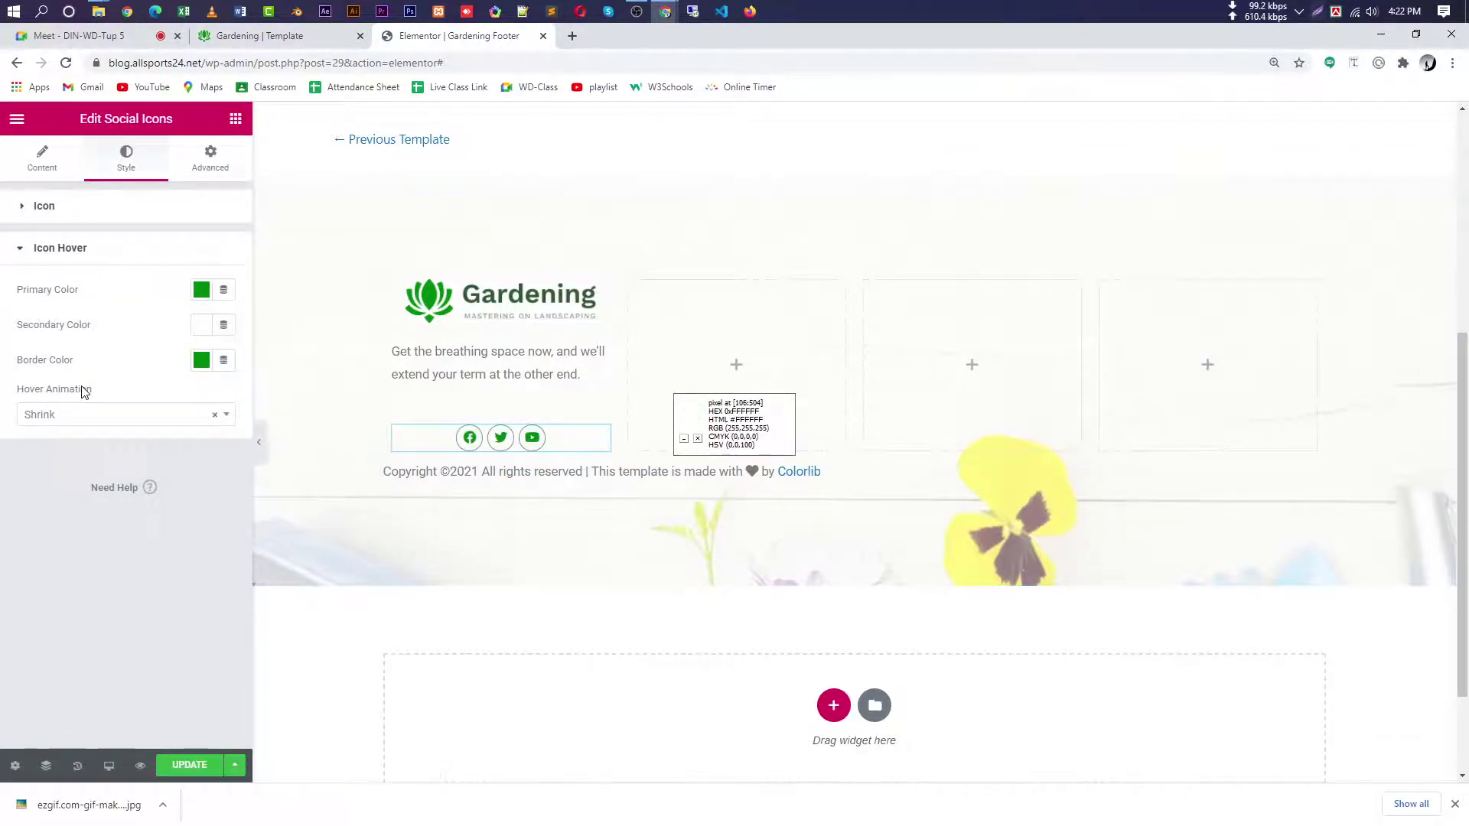
- Set the social icons' normal border colour to green, 00880F
{"action": "left_click", "coordinate": [43, 161]}
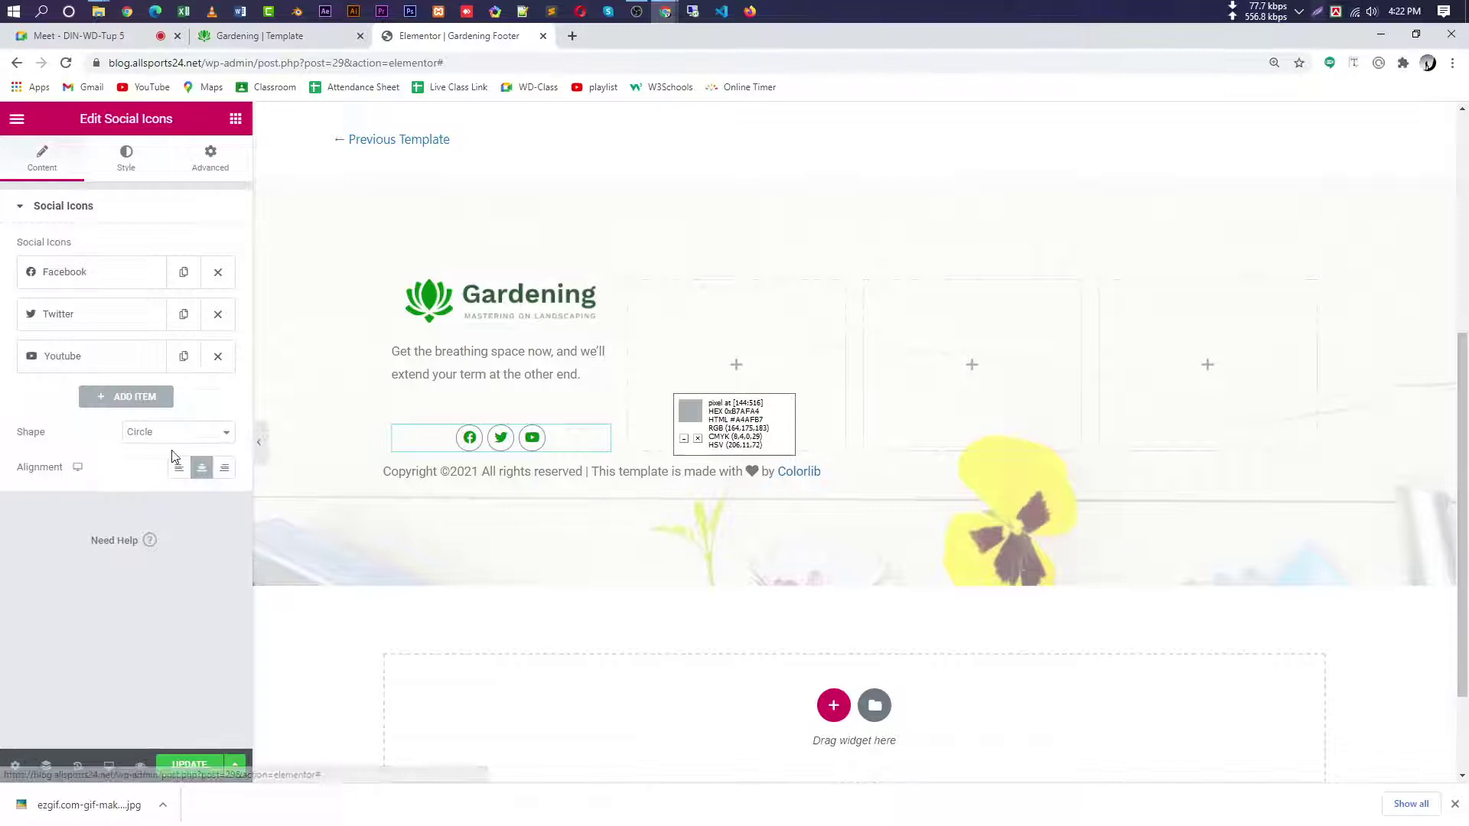
{"action": "left_click", "coordinate": [126, 156]}
{"action": "scroll", "coordinate": [170, 612], "scroll_direction": "down", "scroll_amount": 1}
{"action": "scroll", "coordinate": [170, 612], "scroll_direction": "down", "scroll_amount": 1}
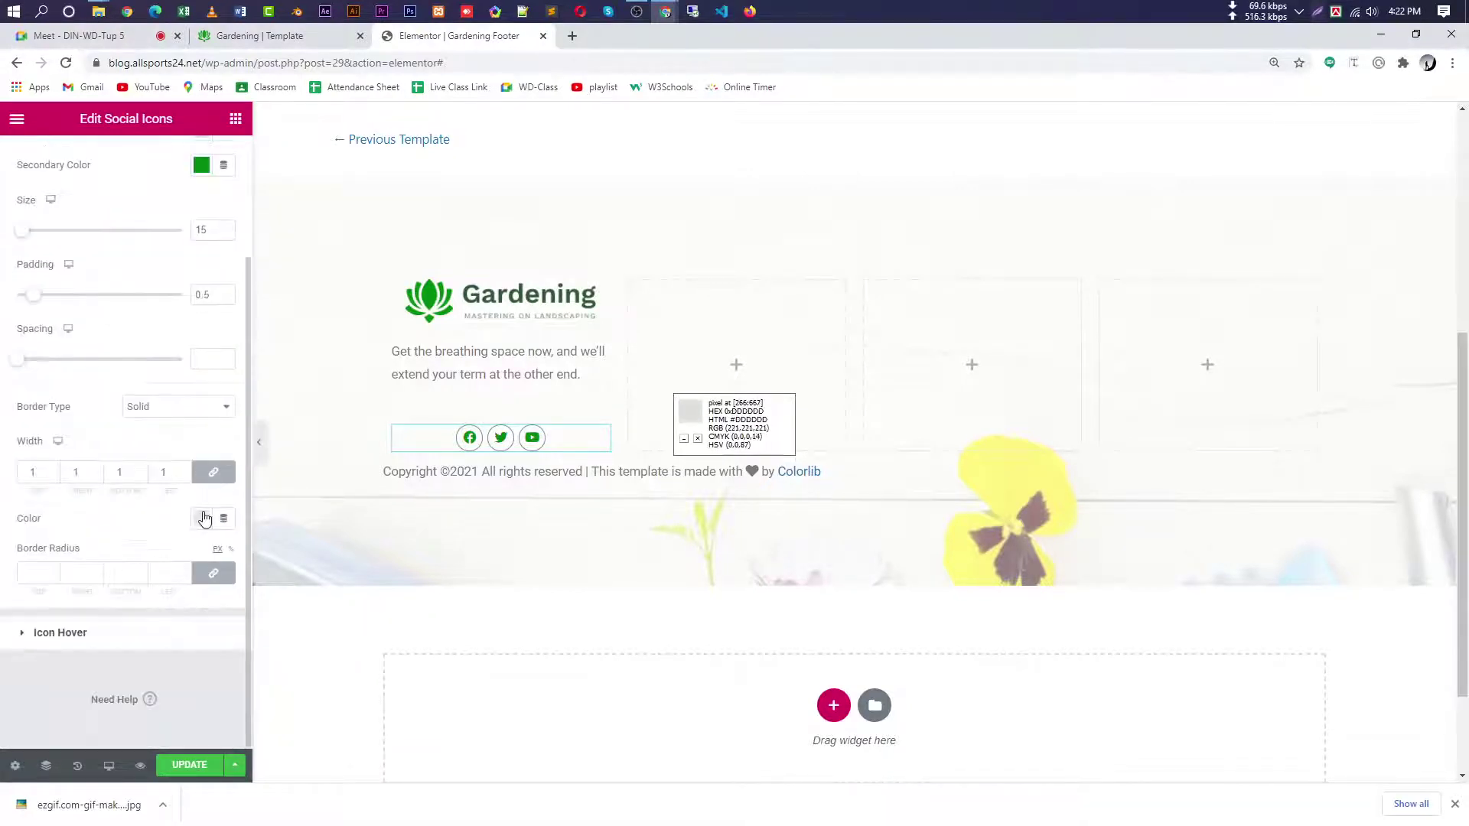
{"action": "left_click", "coordinate": [200, 518]}
{"action": "type", "text": "00880F"}
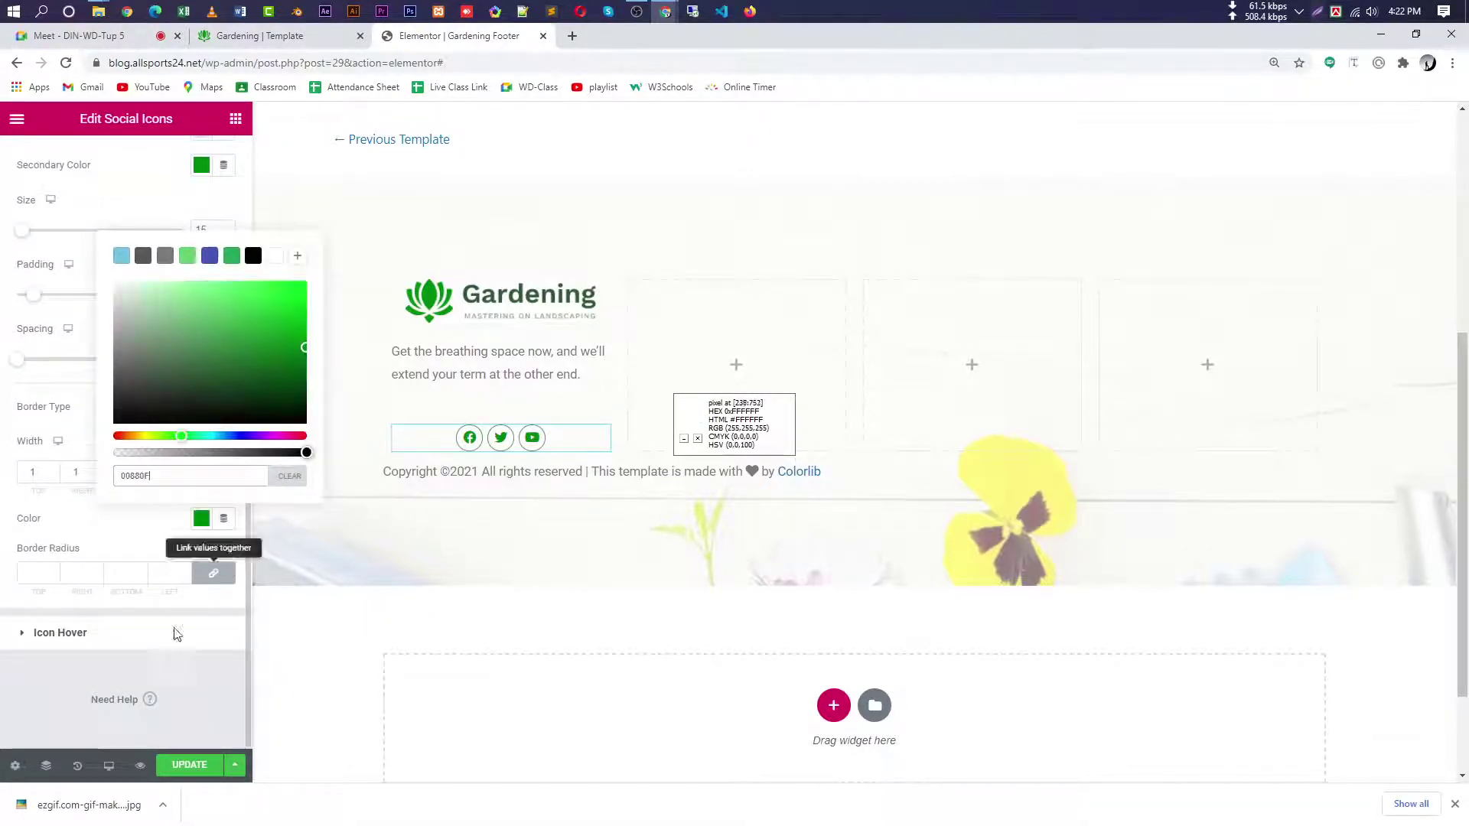
{"action": "left_click", "coordinate": [102, 666]}
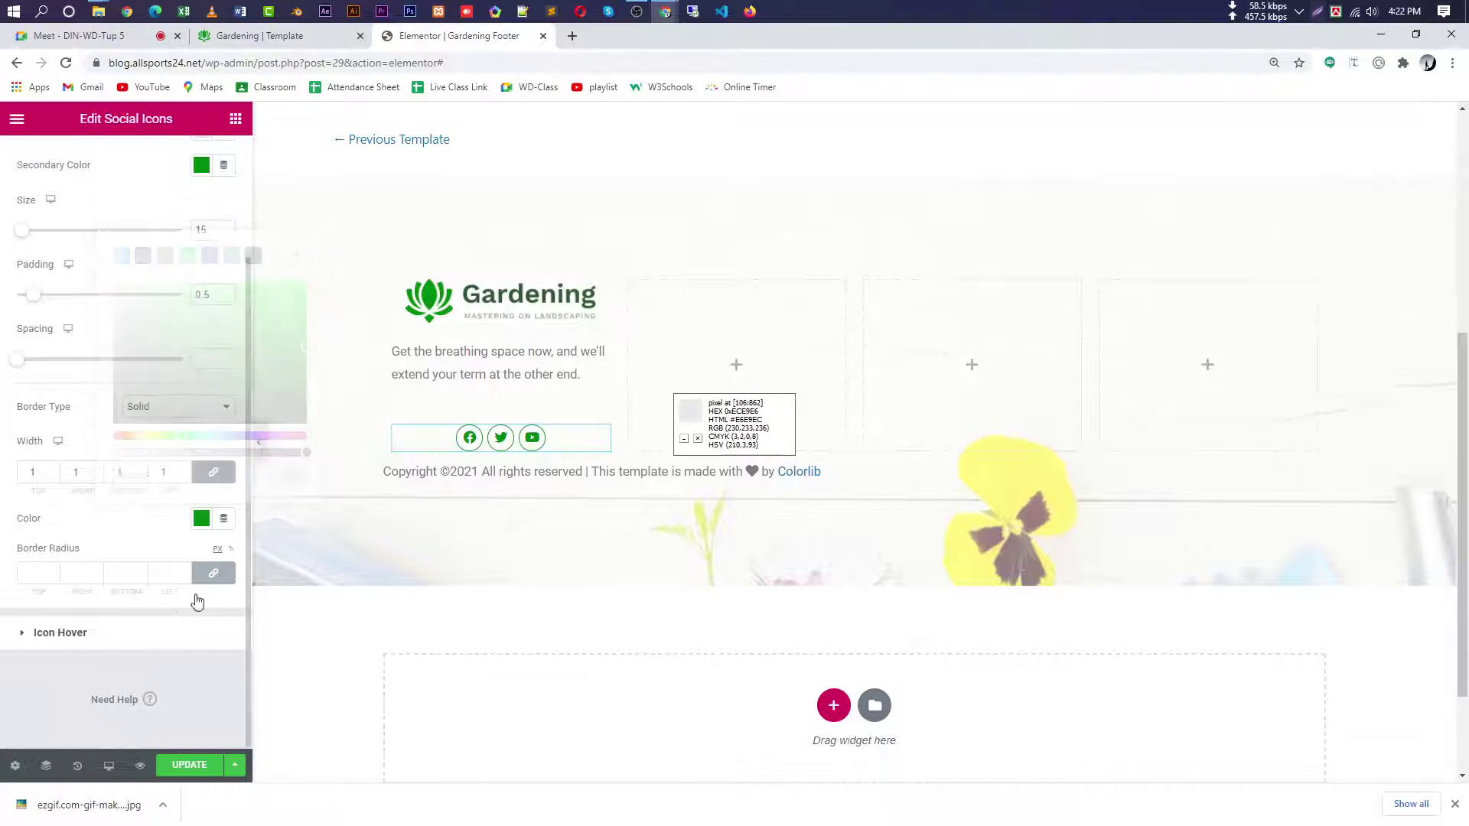
- Compare the footer's social icons and their item list with the icons in the Gardening template's footer
{"action": "left_click", "coordinate": [260, 36]}
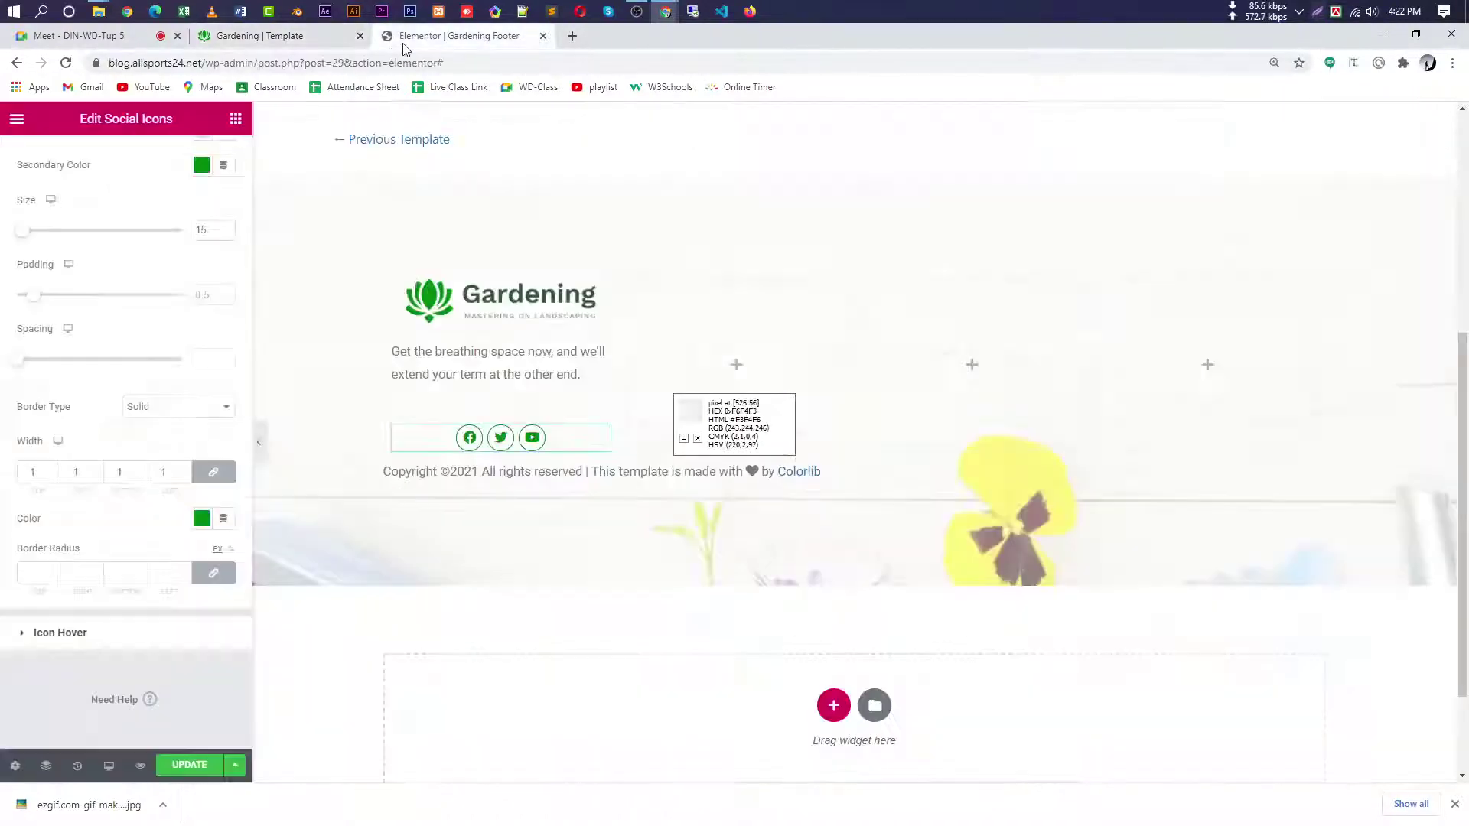
{"action": "left_click", "coordinate": [404, 39]}
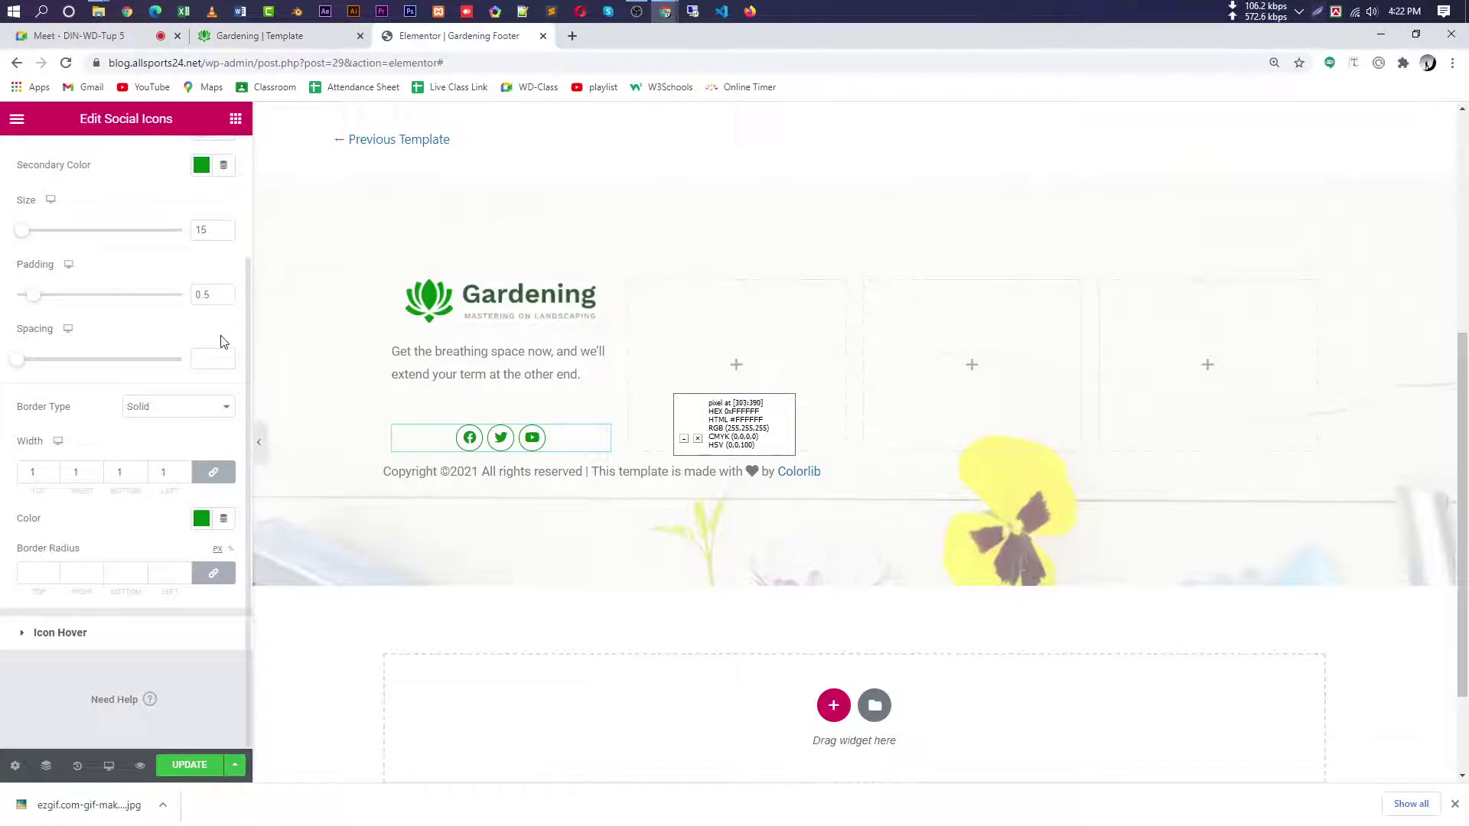
{"action": "left_click", "coordinate": [232, 123]}
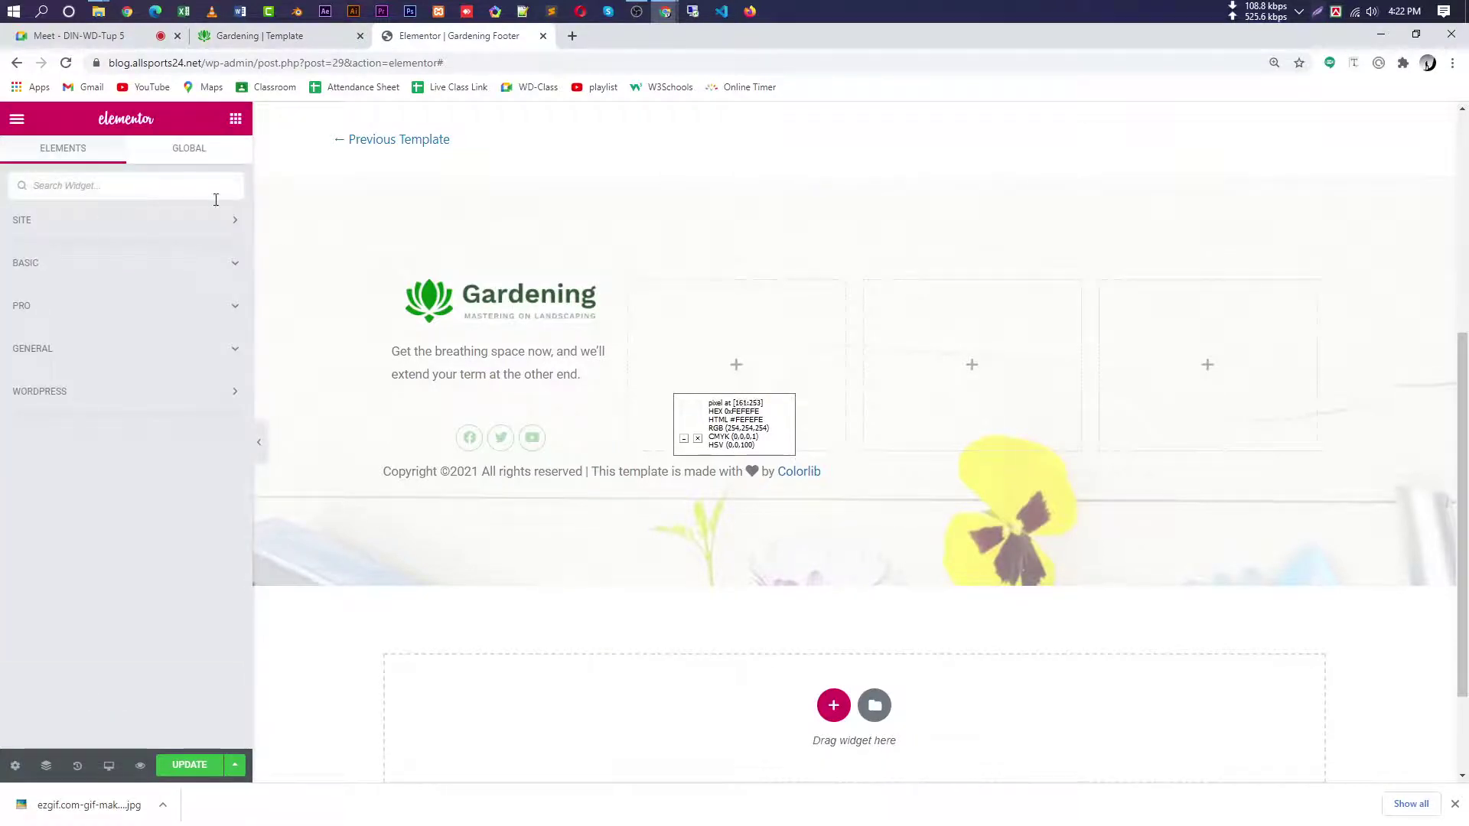
{"action": "left_click", "coordinate": [500, 437]}
{"action": "left_click", "coordinate": [42, 159]}
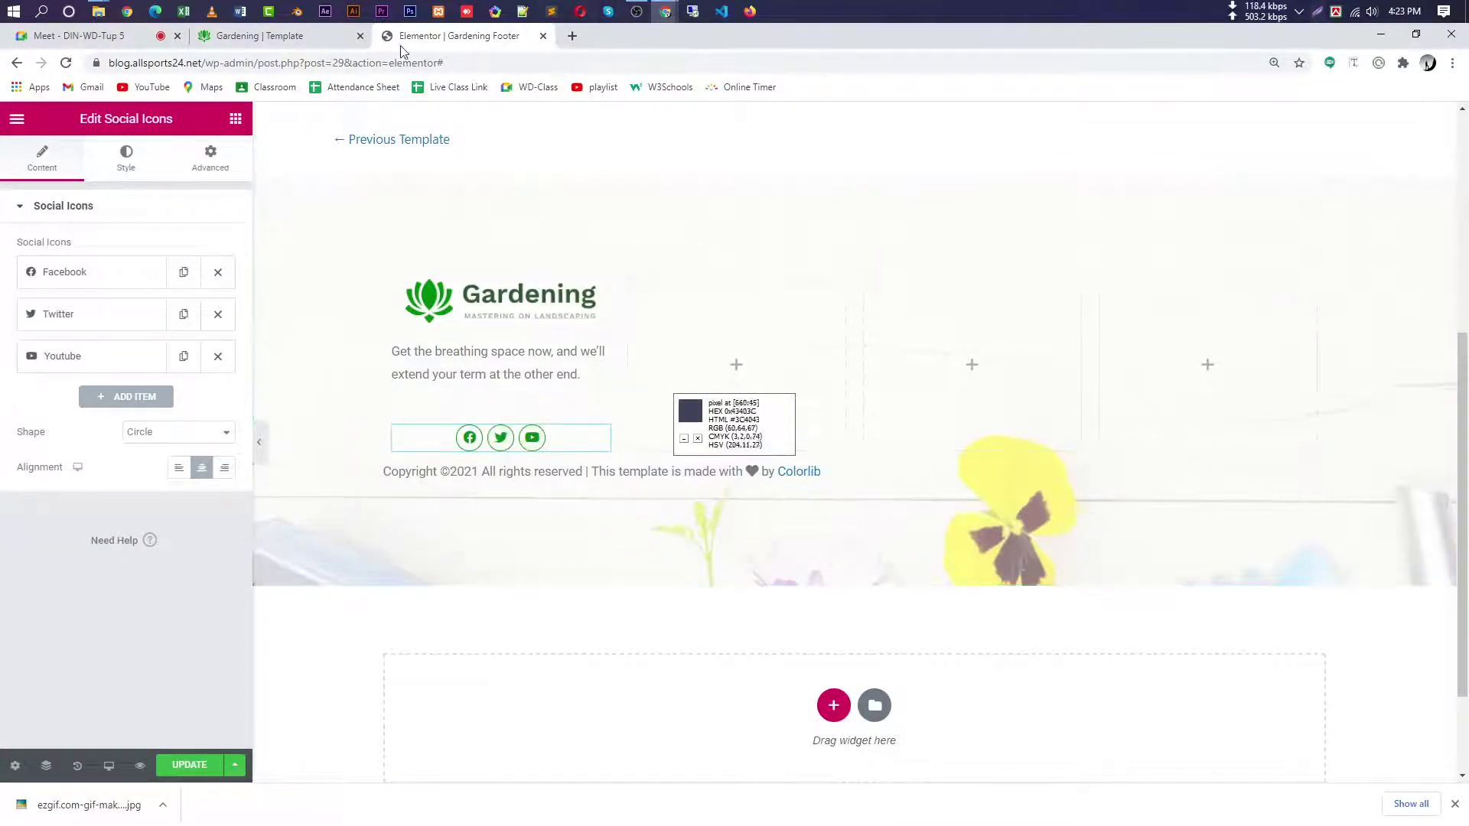
{"action": "left_click", "coordinate": [278, 42]}
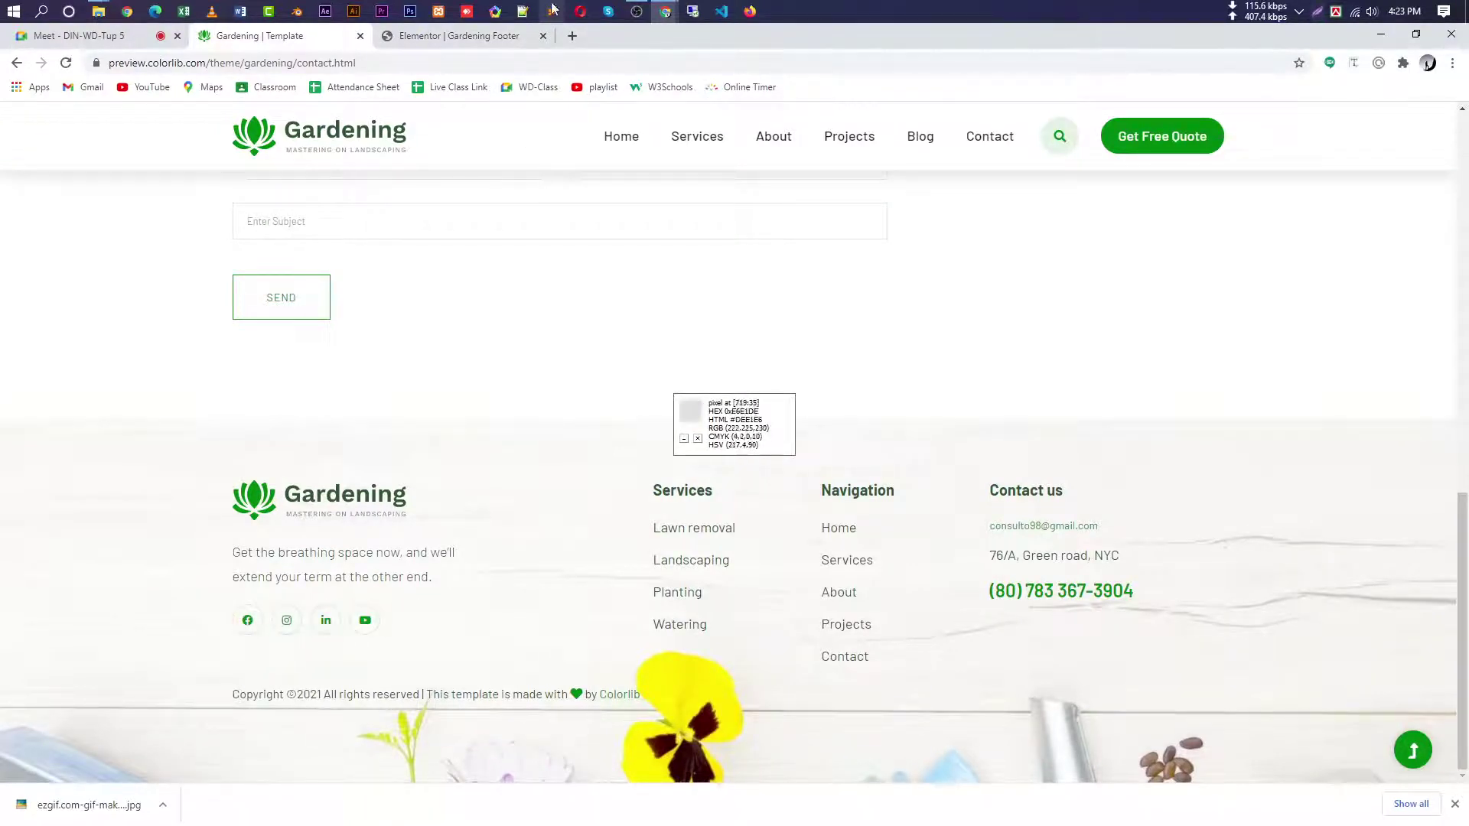
{"action": "left_click", "coordinate": [457, 37]}
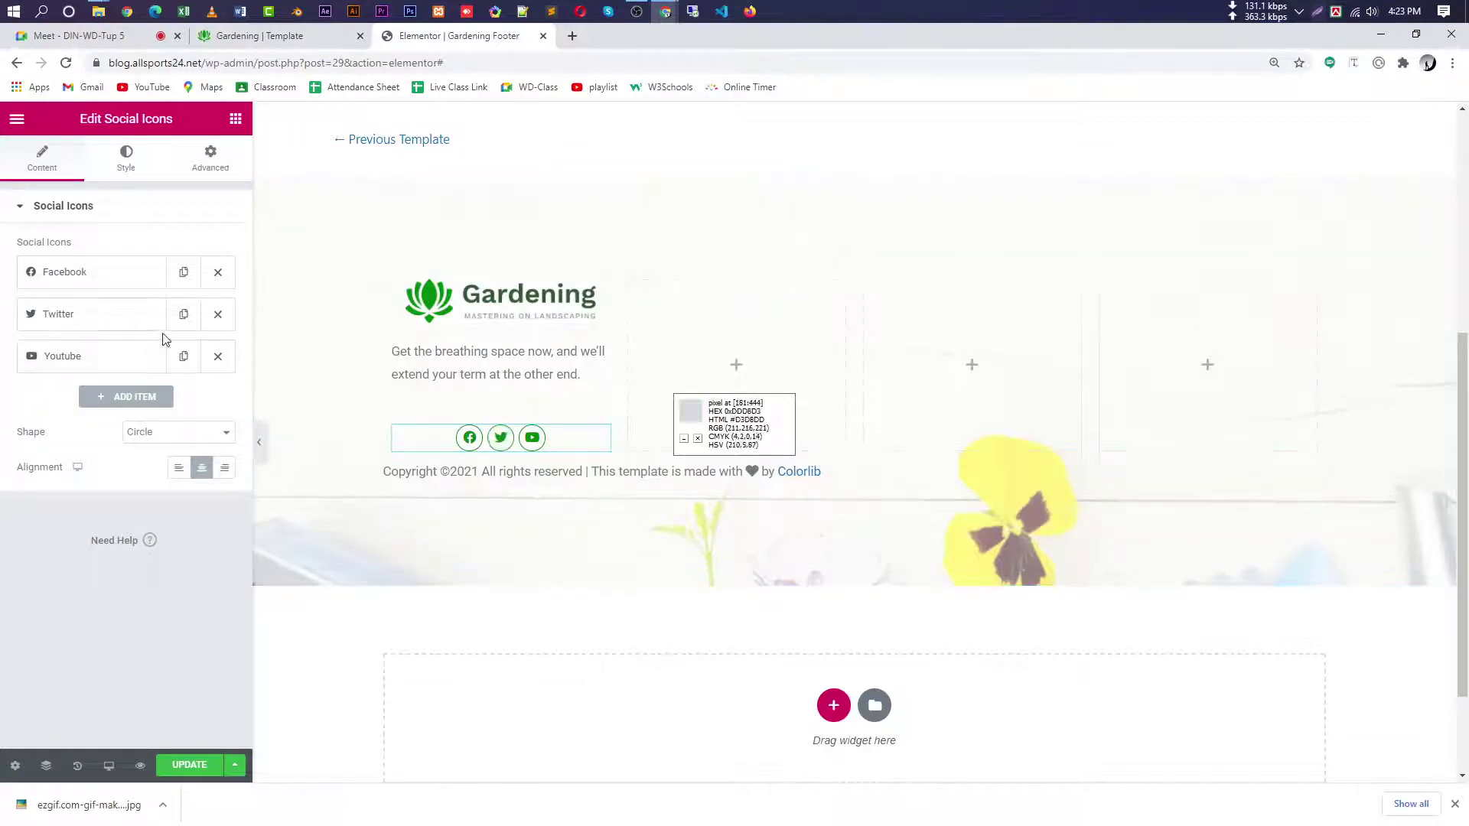
- Remove the Twitter item from the social icons and add a new item with the Instagram icon from the icon library
{"action": "left_click", "coordinate": [217, 316]}
{"action": "left_click", "coordinate": [136, 352]}
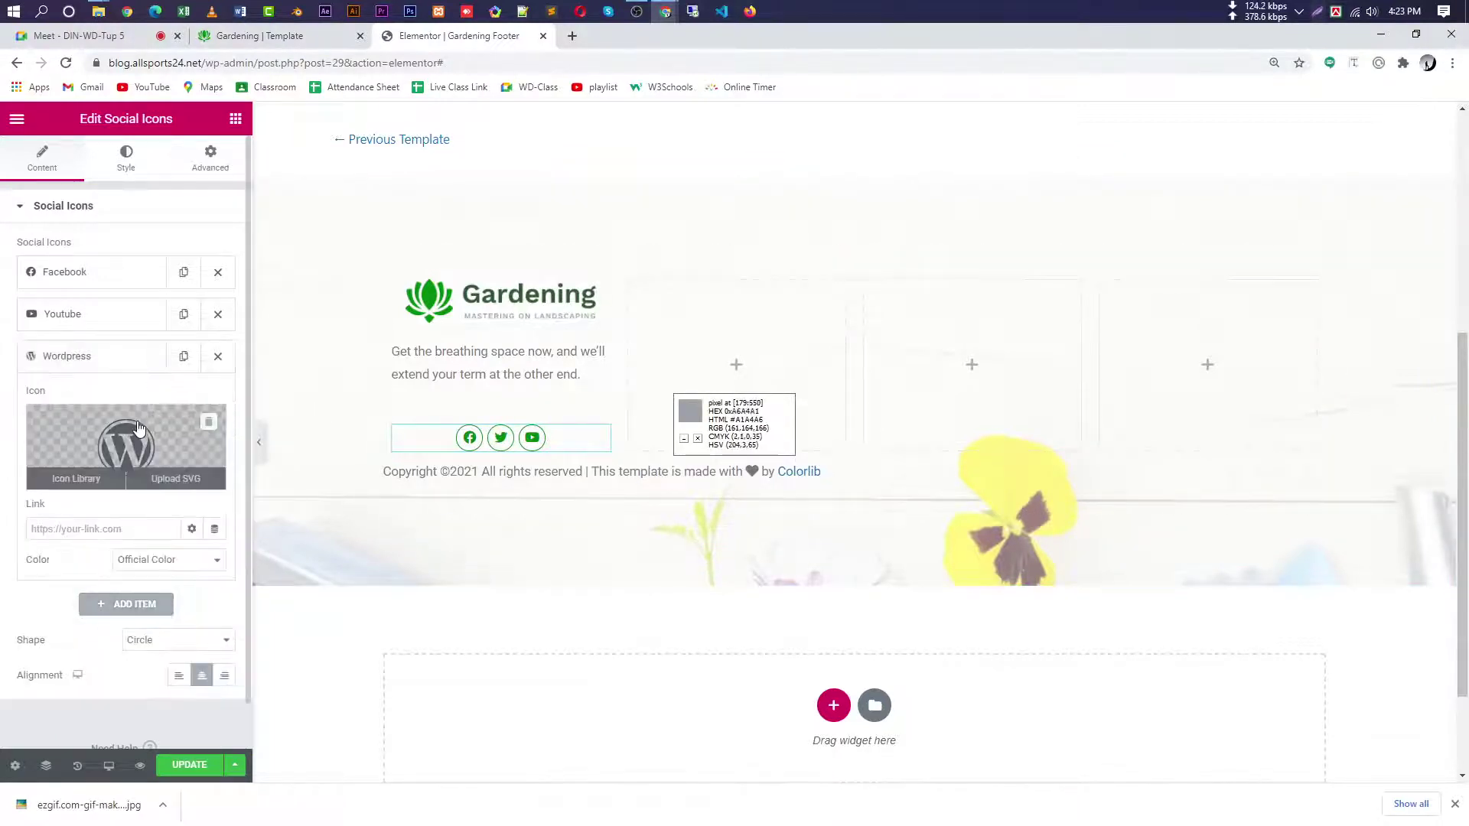
{"action": "left_click", "coordinate": [165, 479]}
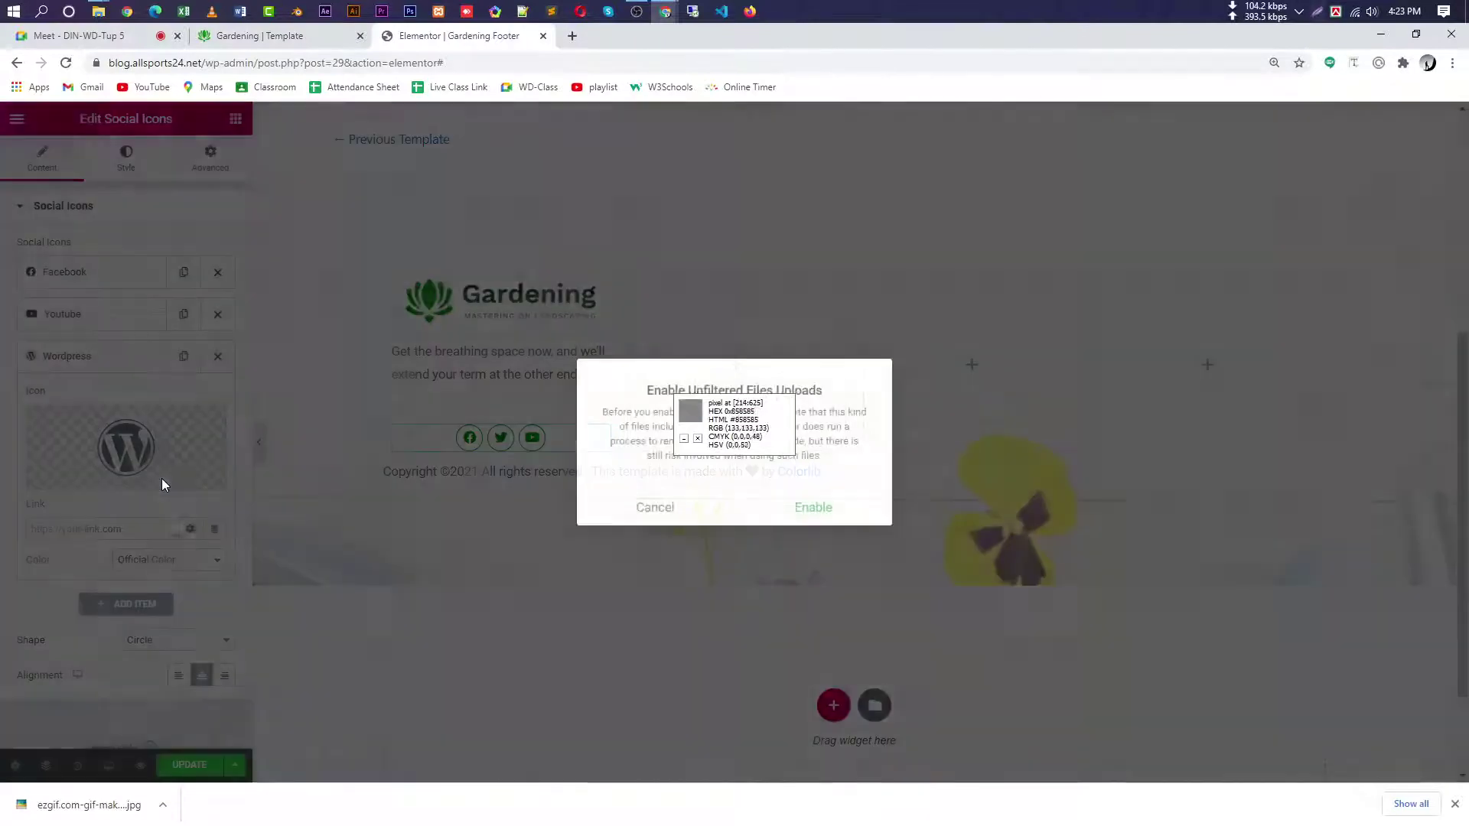
{"action": "left_click", "coordinate": [680, 518]}
{"action": "left_click", "coordinate": [84, 479]}
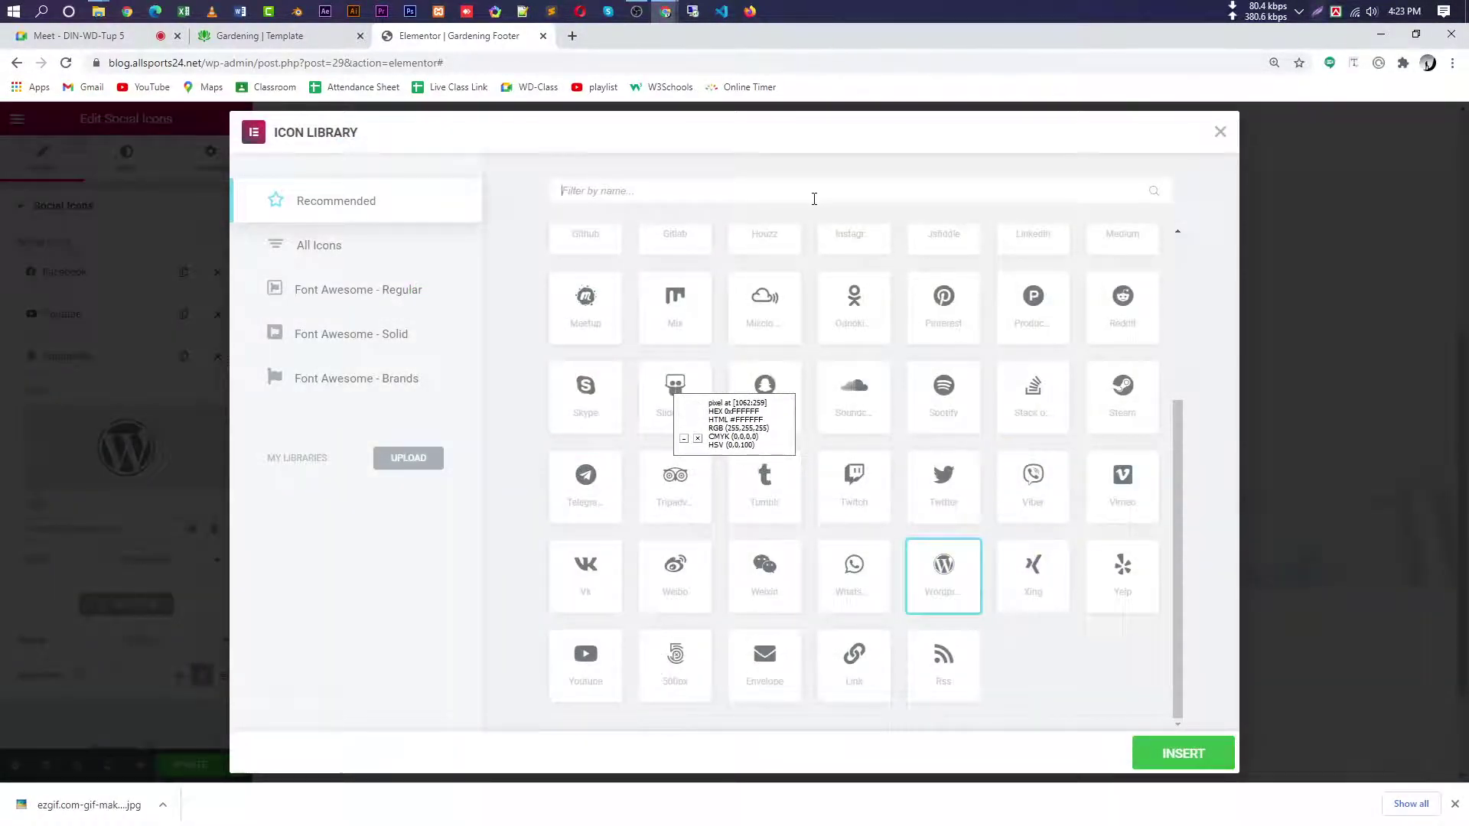
{"action": "type", "text": "ins"}
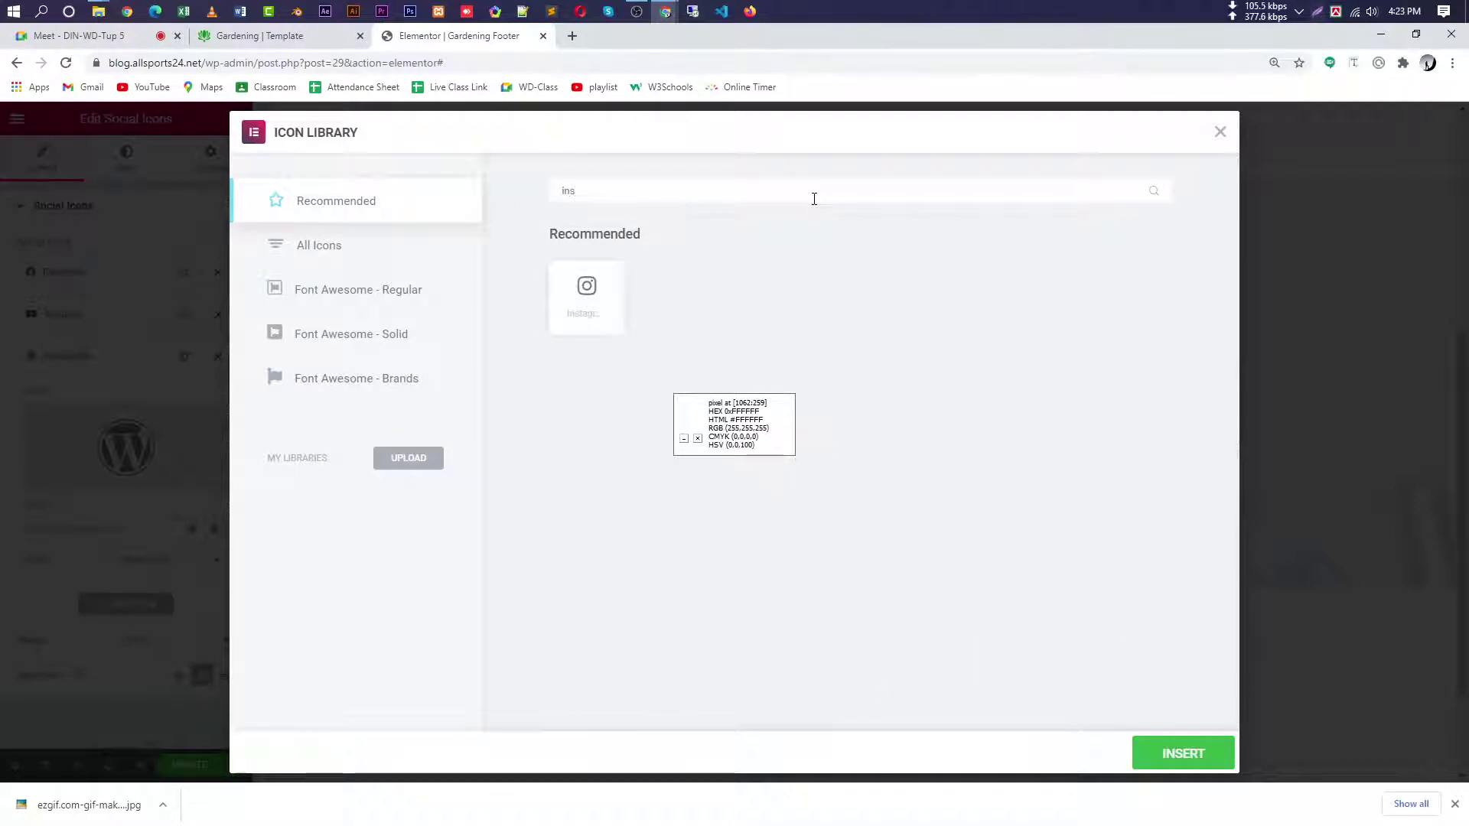
{"action": "left_click", "coordinate": [599, 325]}
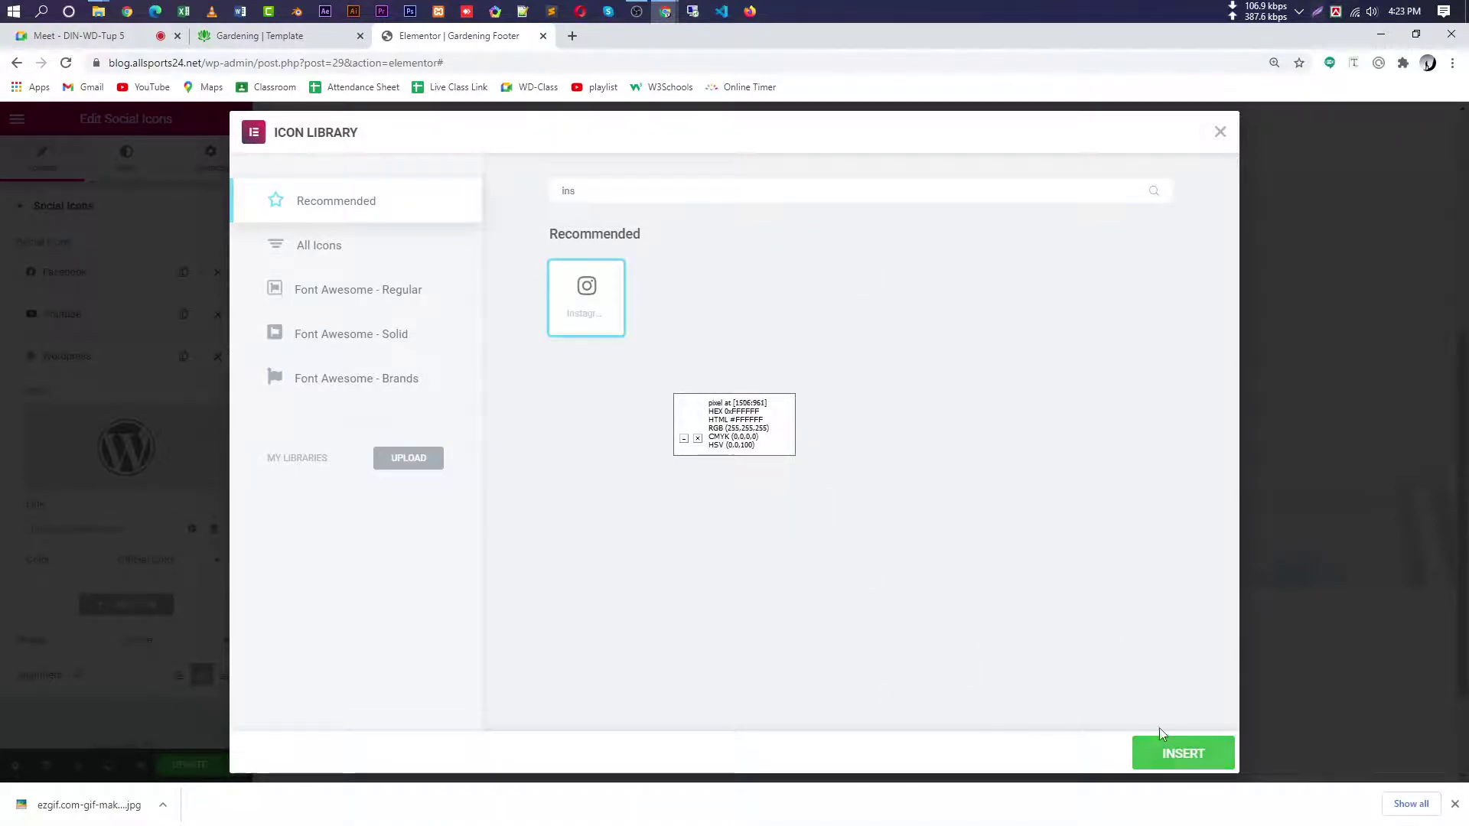
{"action": "left_click", "coordinate": [1171, 753]}
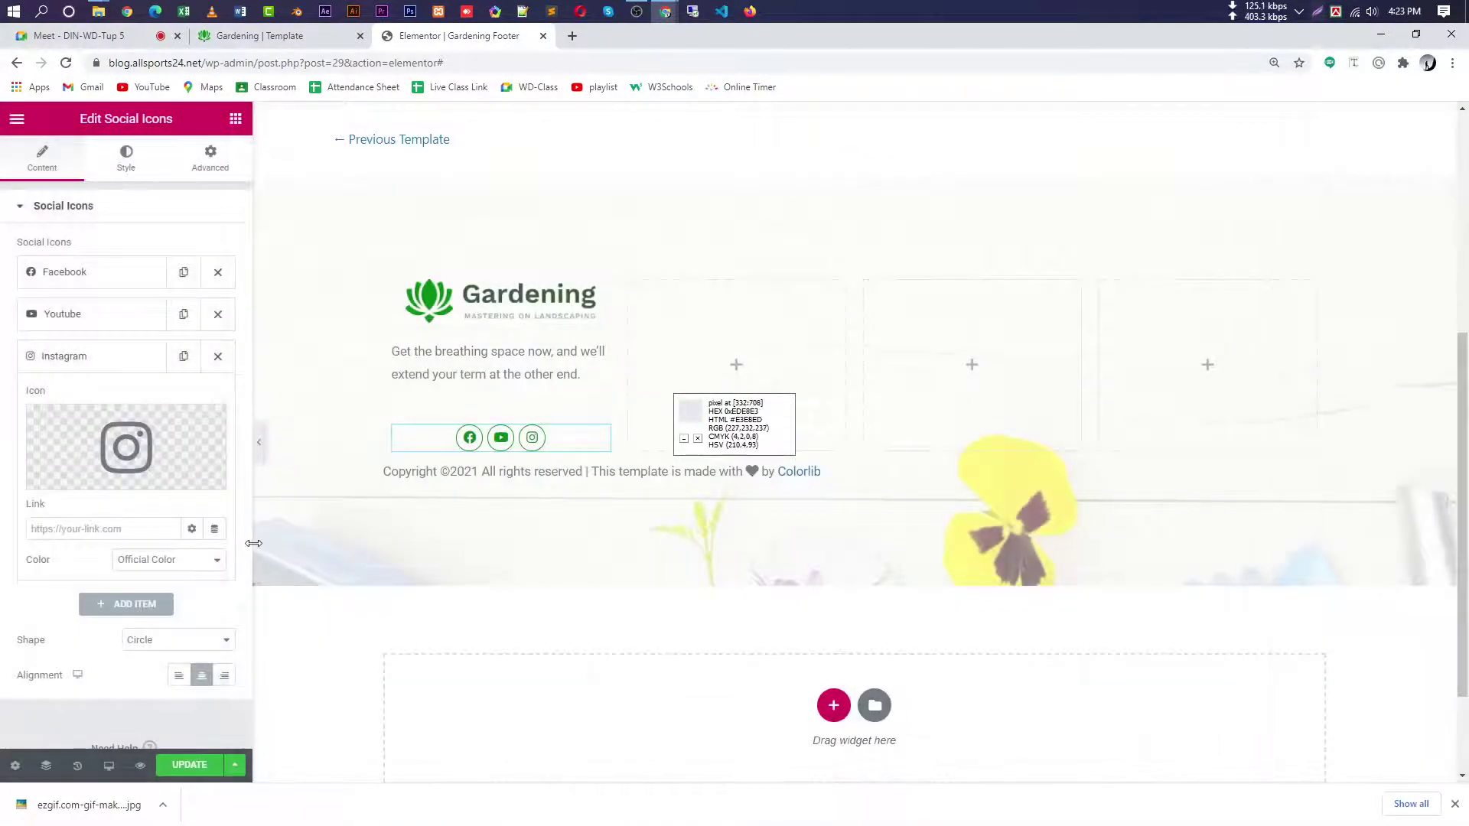
- Add another social icon item and give it the LinkedIn icon from the icon library
{"action": "left_click", "coordinate": [133, 604]}
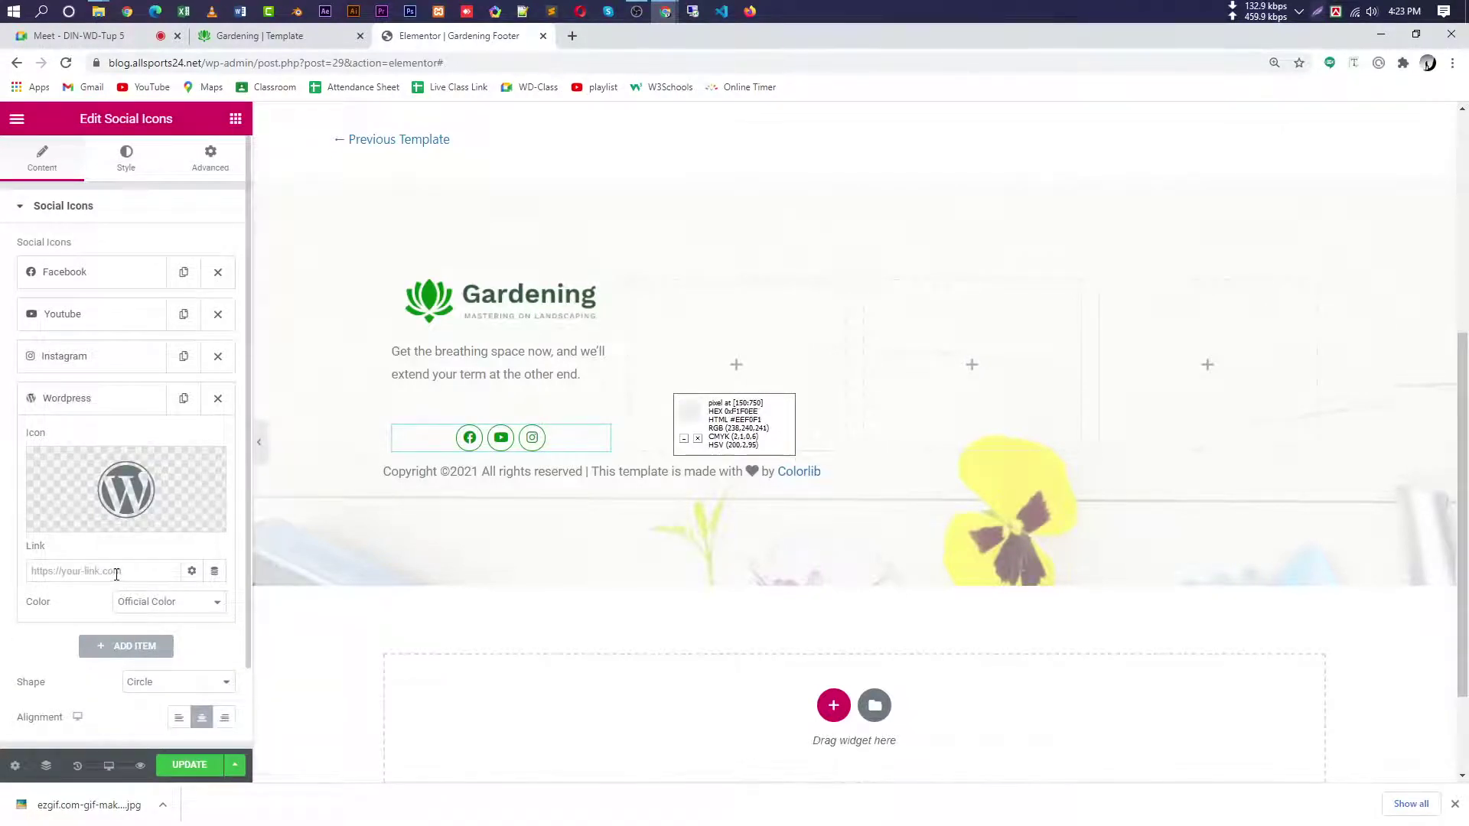
{"action": "left_click", "coordinate": [99, 524]}
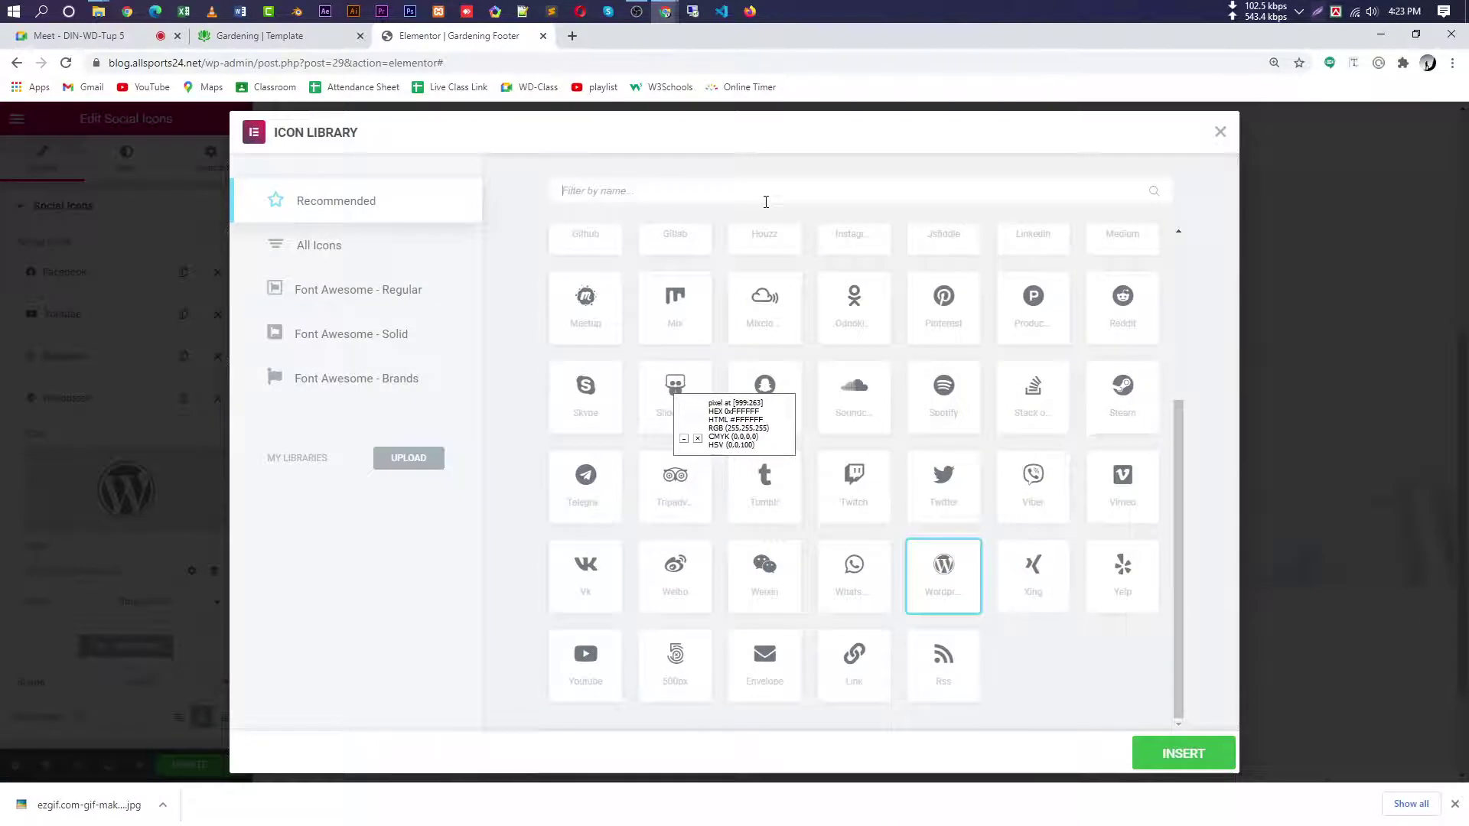
{"action": "type", "text": "link"}
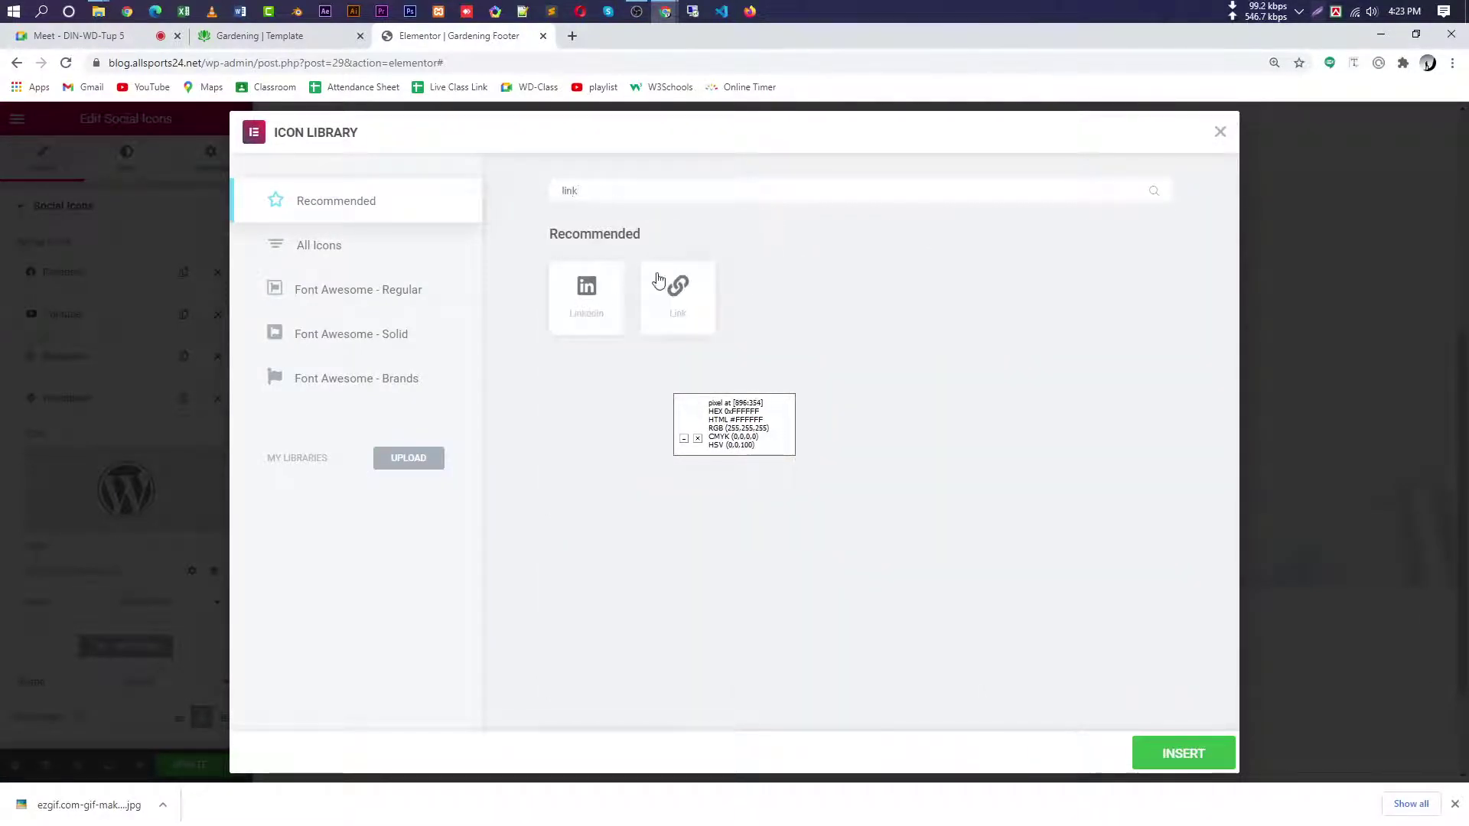
{"action": "left_click", "coordinate": [566, 302]}
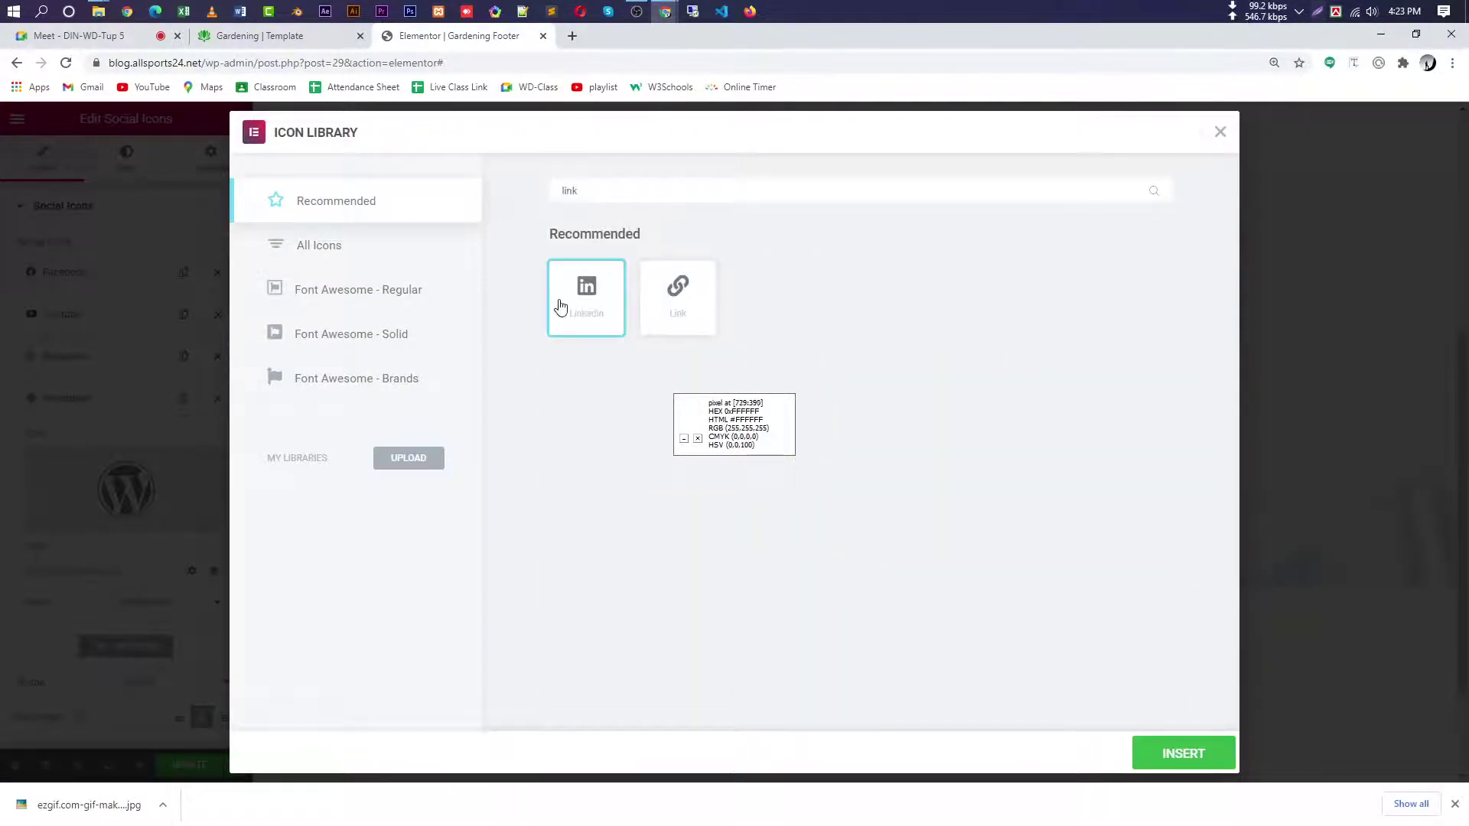
{"action": "left_click", "coordinate": [1174, 753]}
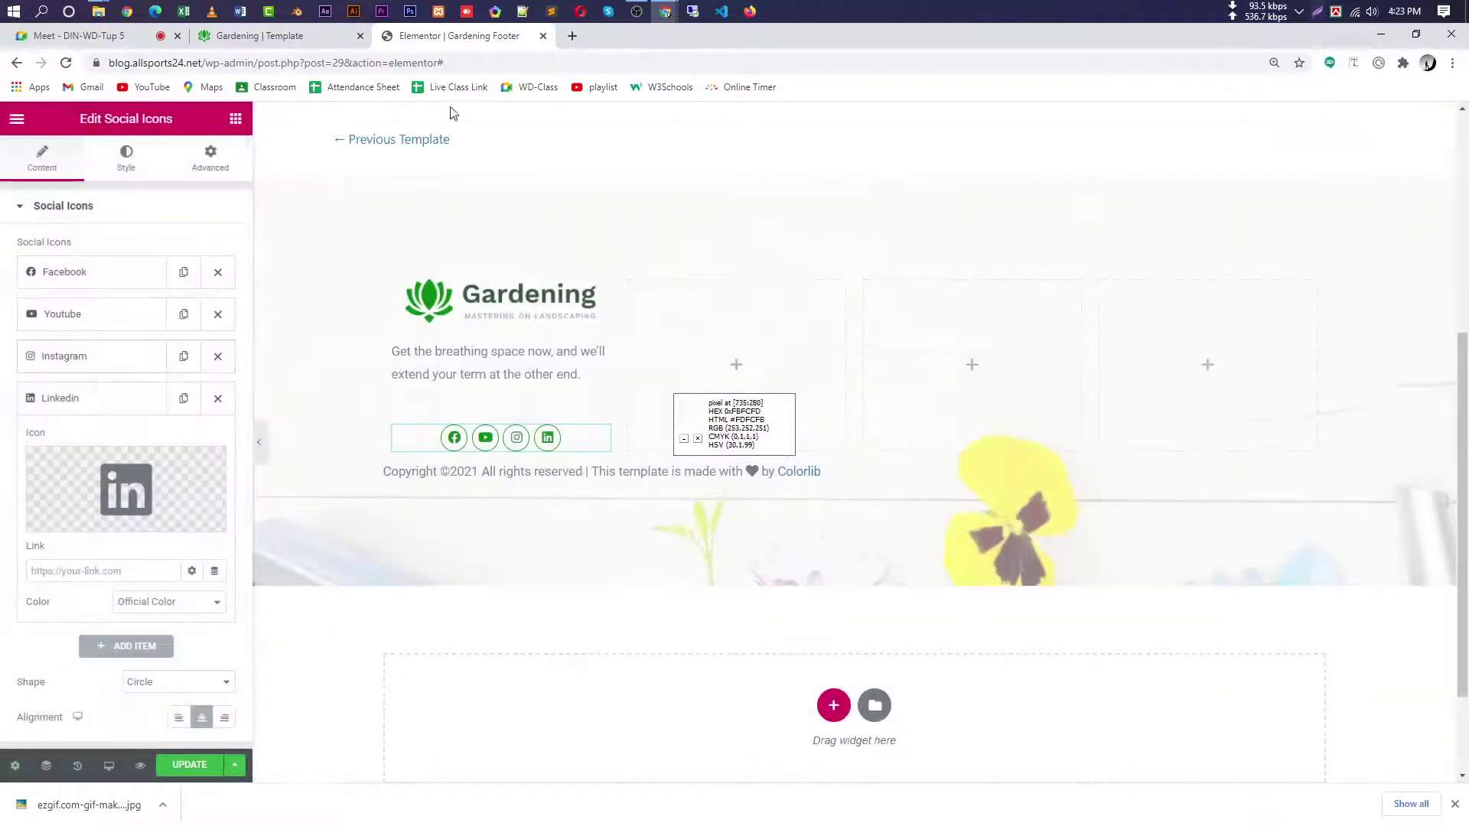
- Move the Youtube item to the end of the social icons list to match the Gardening template's icon order
{"action": "left_click", "coordinate": [260, 36]}
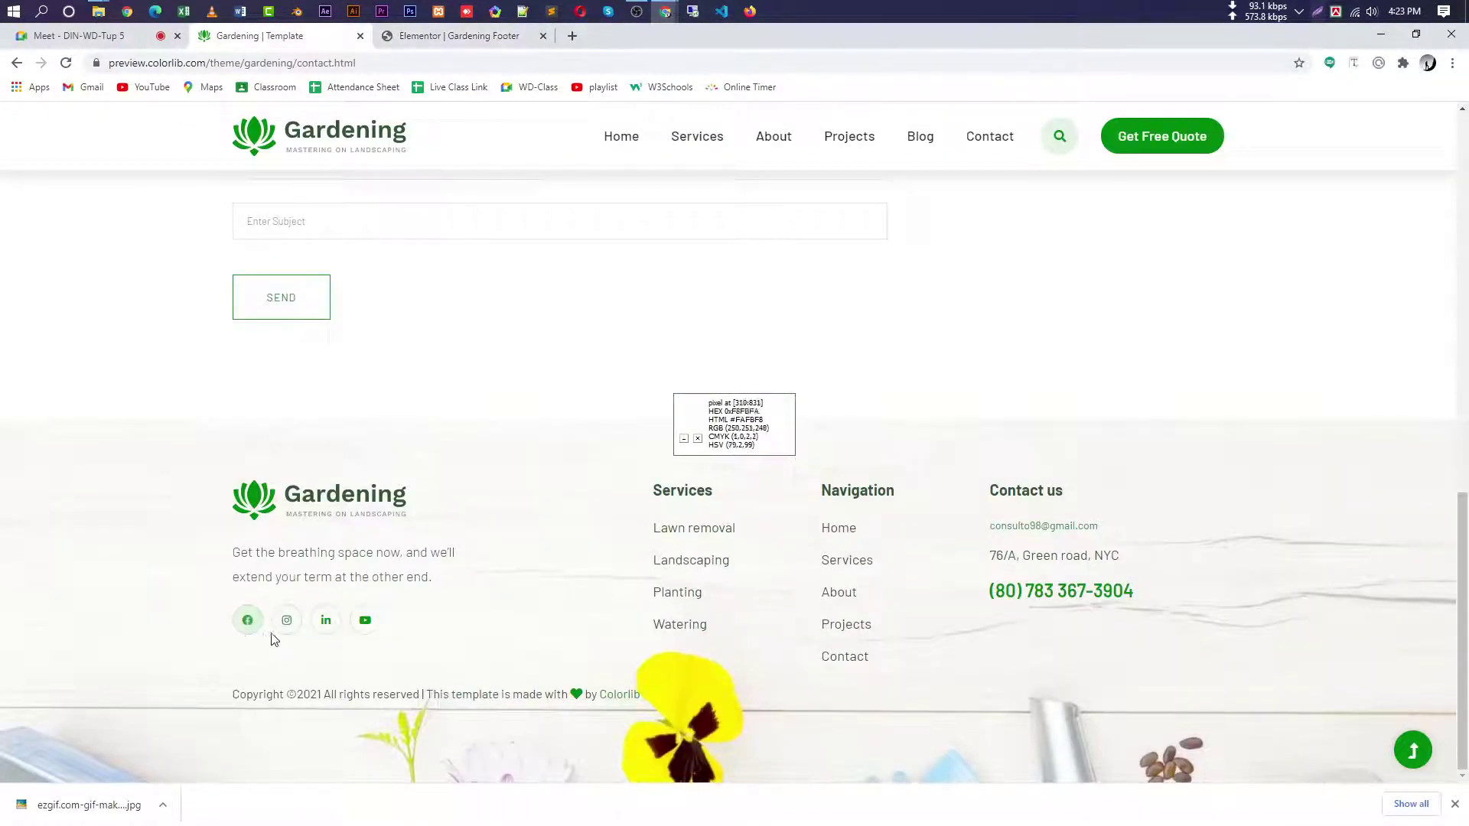
{"action": "left_click", "coordinate": [493, 40]}
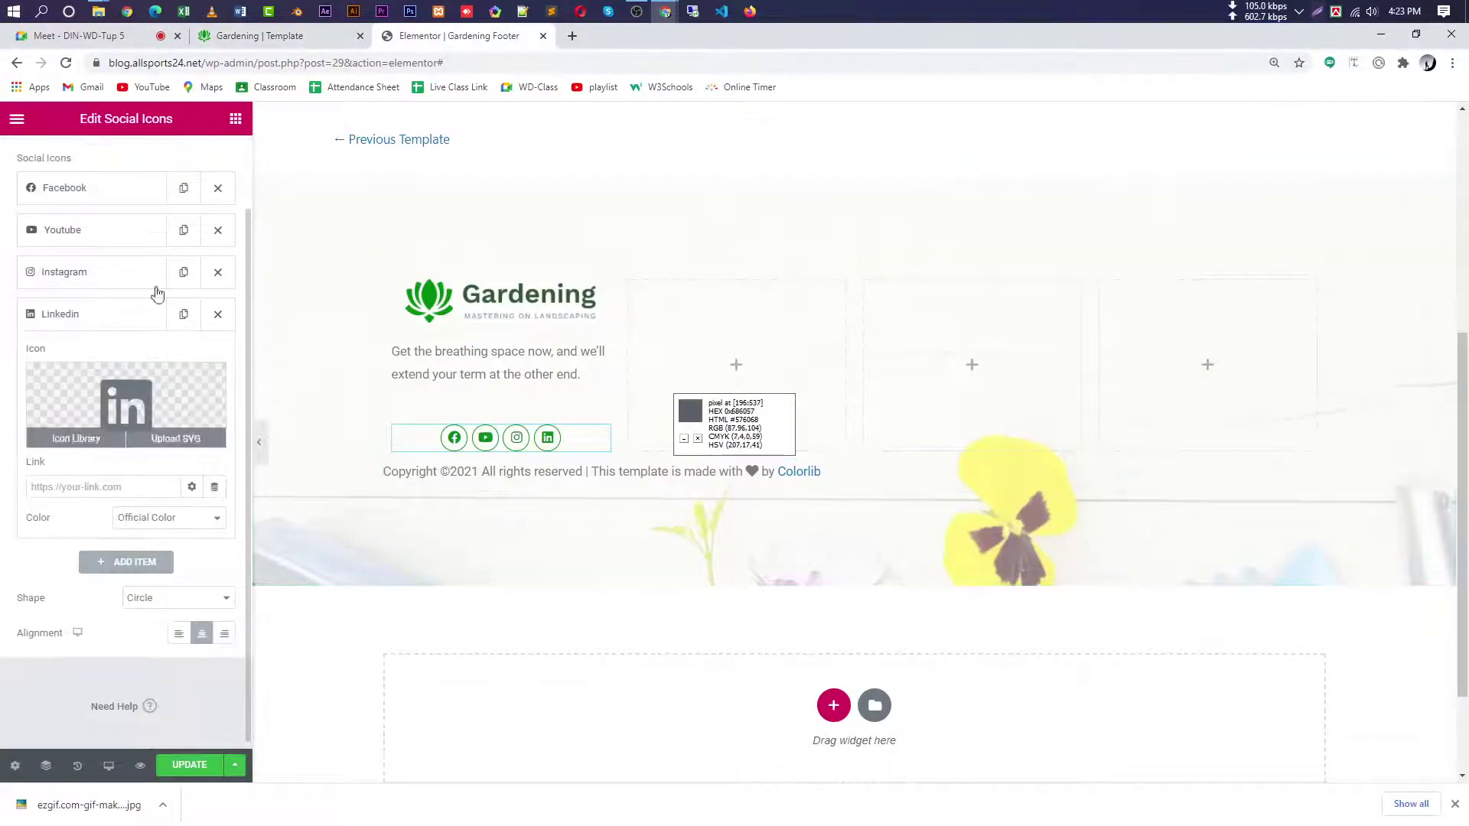
{"action": "left_click", "coordinate": [106, 315]}
{"action": "left_click_drag", "start_coordinate": [115, 234], "coordinate": [107, 365]}
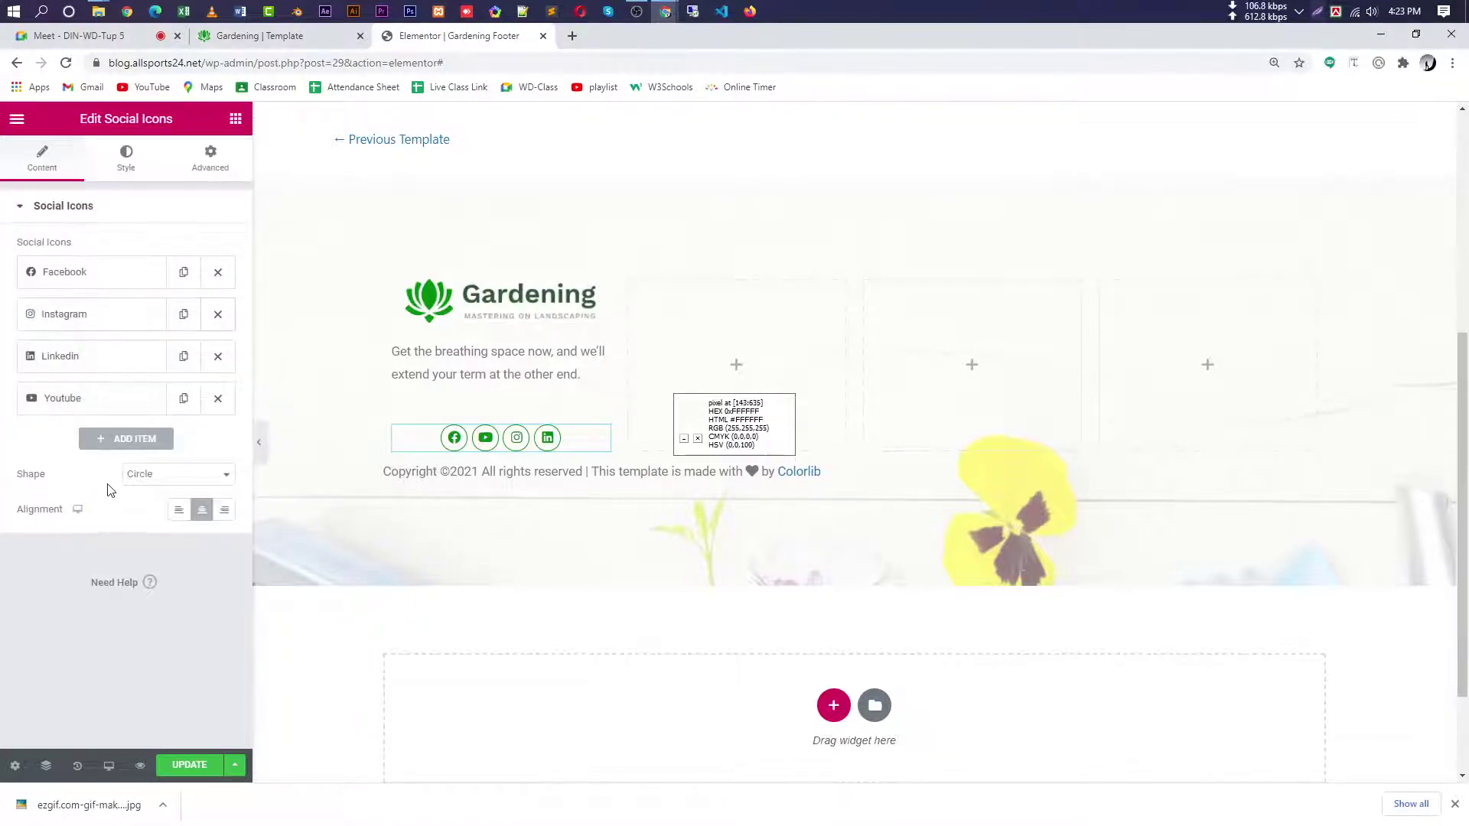
- Update the footer template and save its publish settings without adding a display condition
{"action": "left_click", "coordinate": [189, 766]}
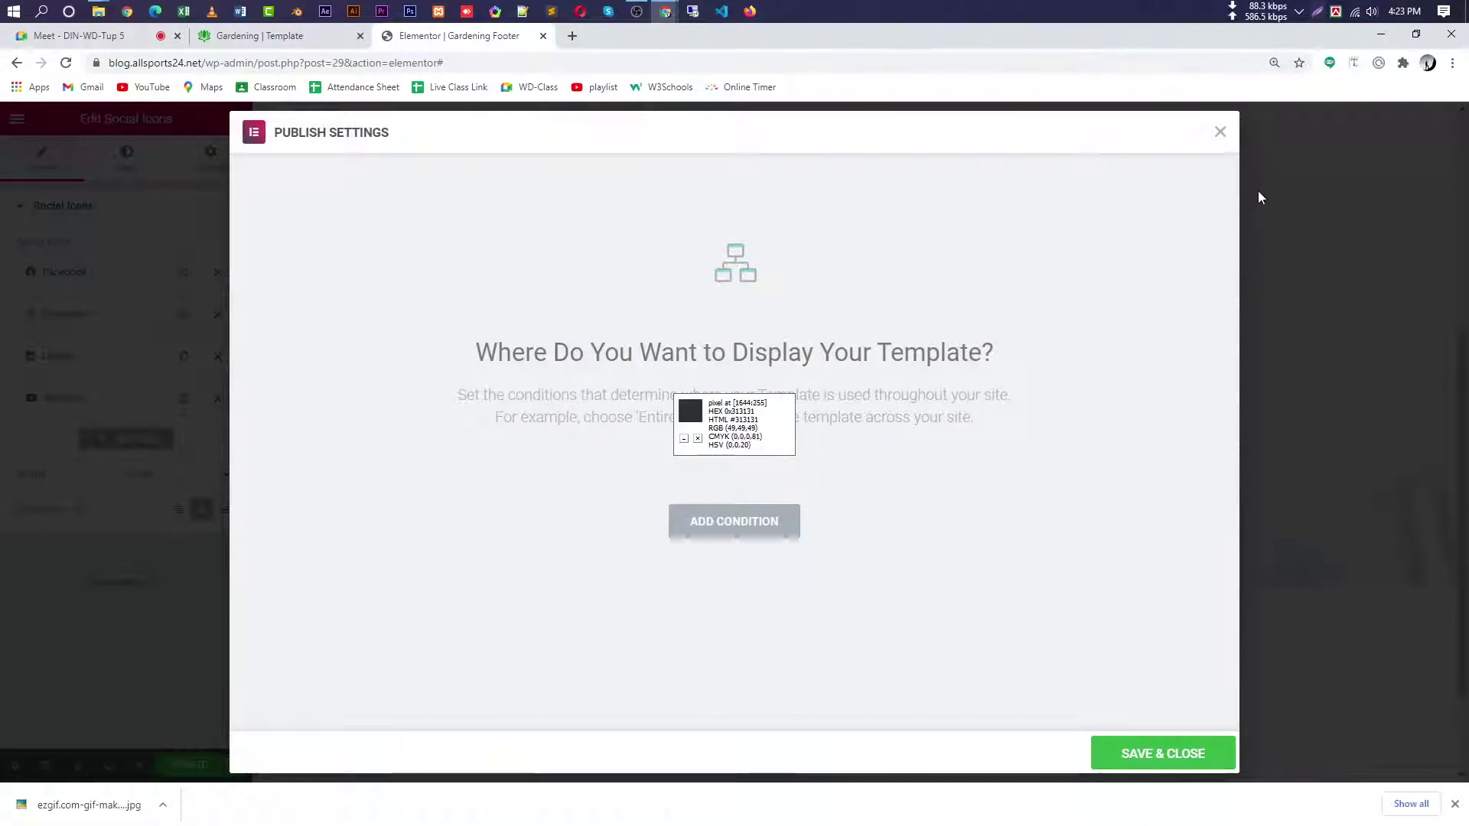
{"action": "left_click", "coordinate": [1220, 132]}
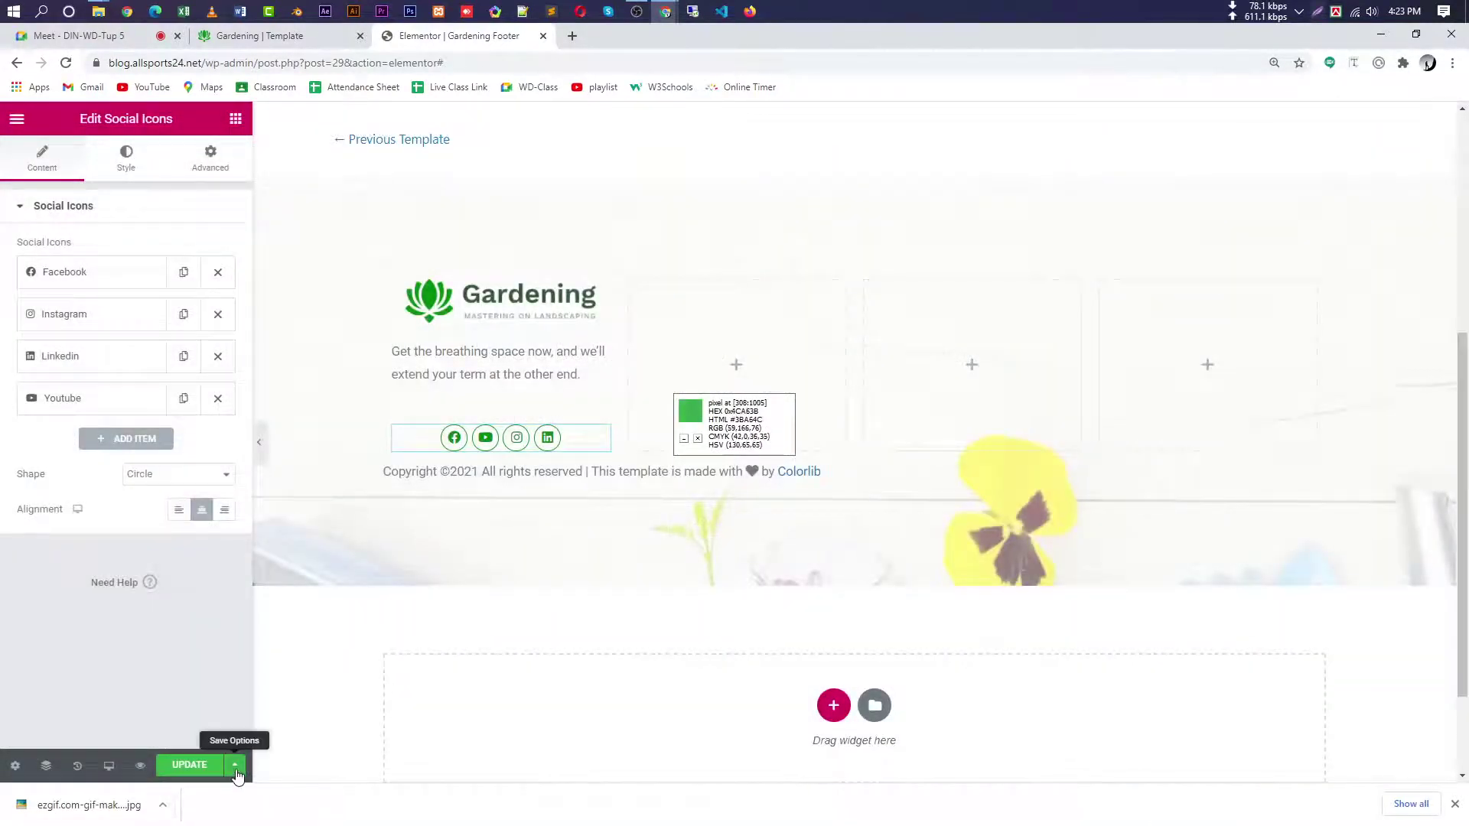
{"action": "left_click", "coordinate": [236, 766]}
{"action": "left_click", "coordinate": [199, 767]}
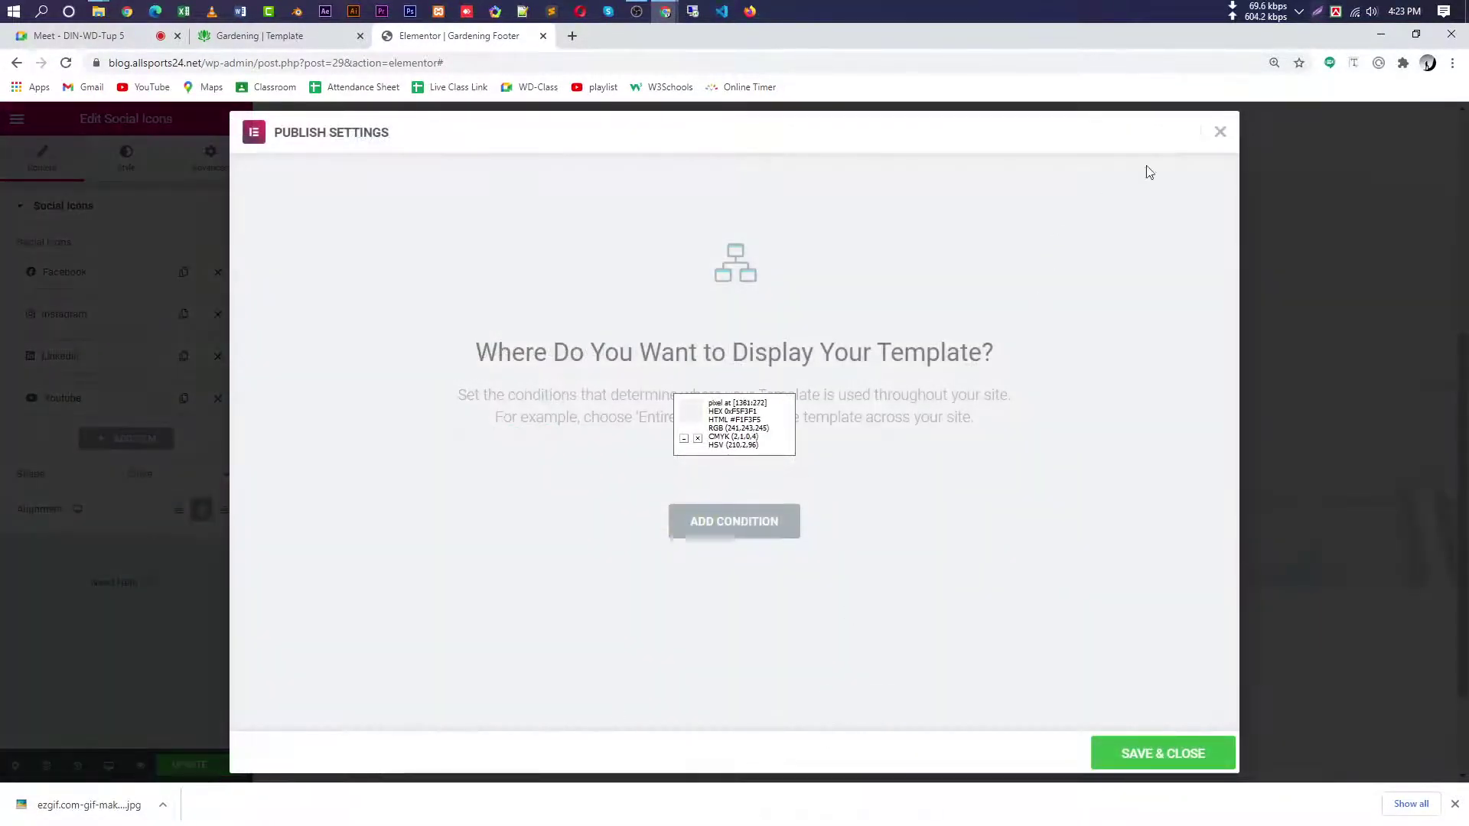
{"action": "left_click", "coordinate": [1162, 754]}
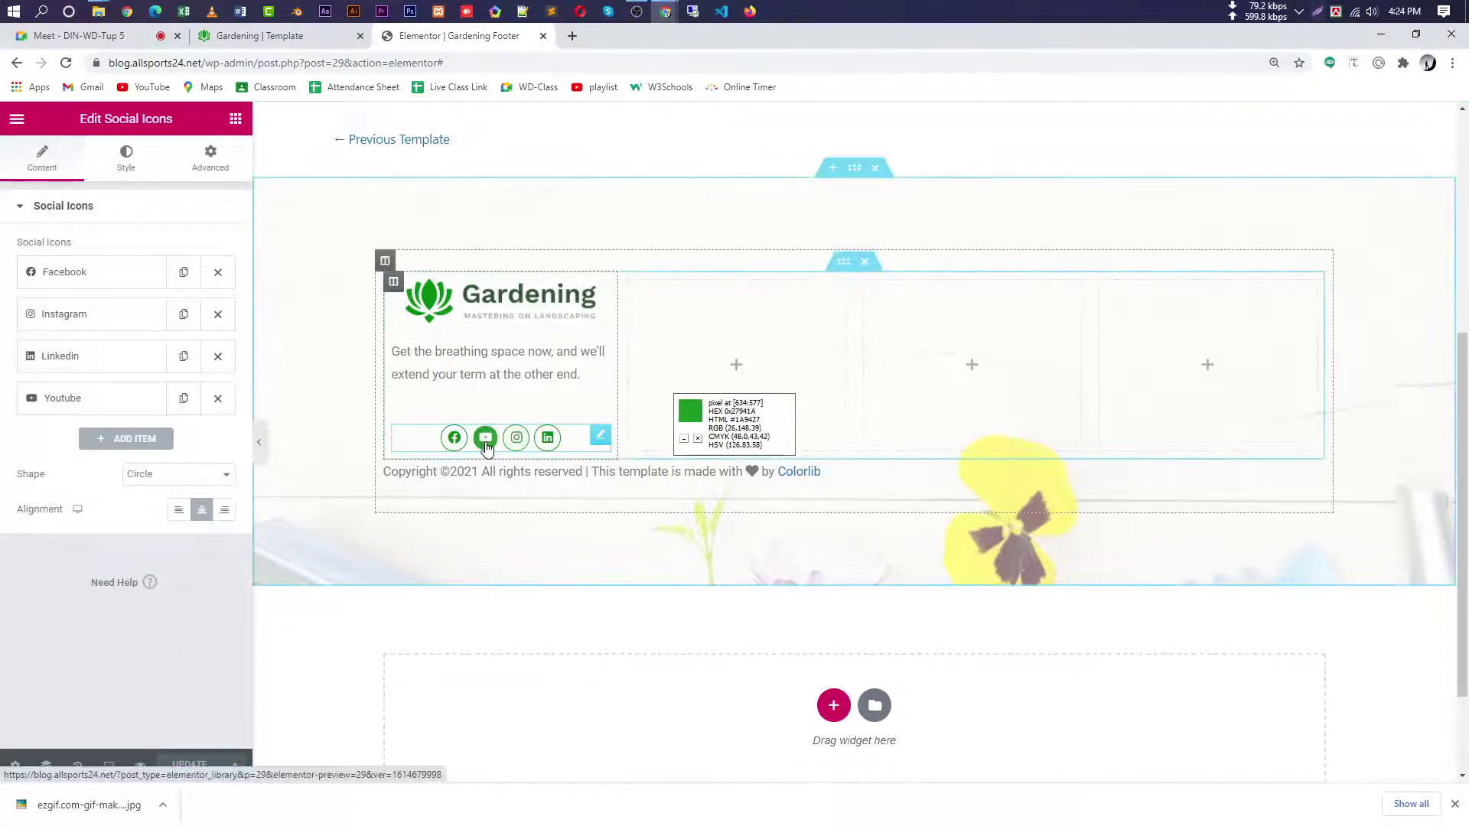
- Open the footer's tagline text for editing and compare the first column with the Gardening template's footer
{"action": "left_click", "coordinate": [506, 375]}
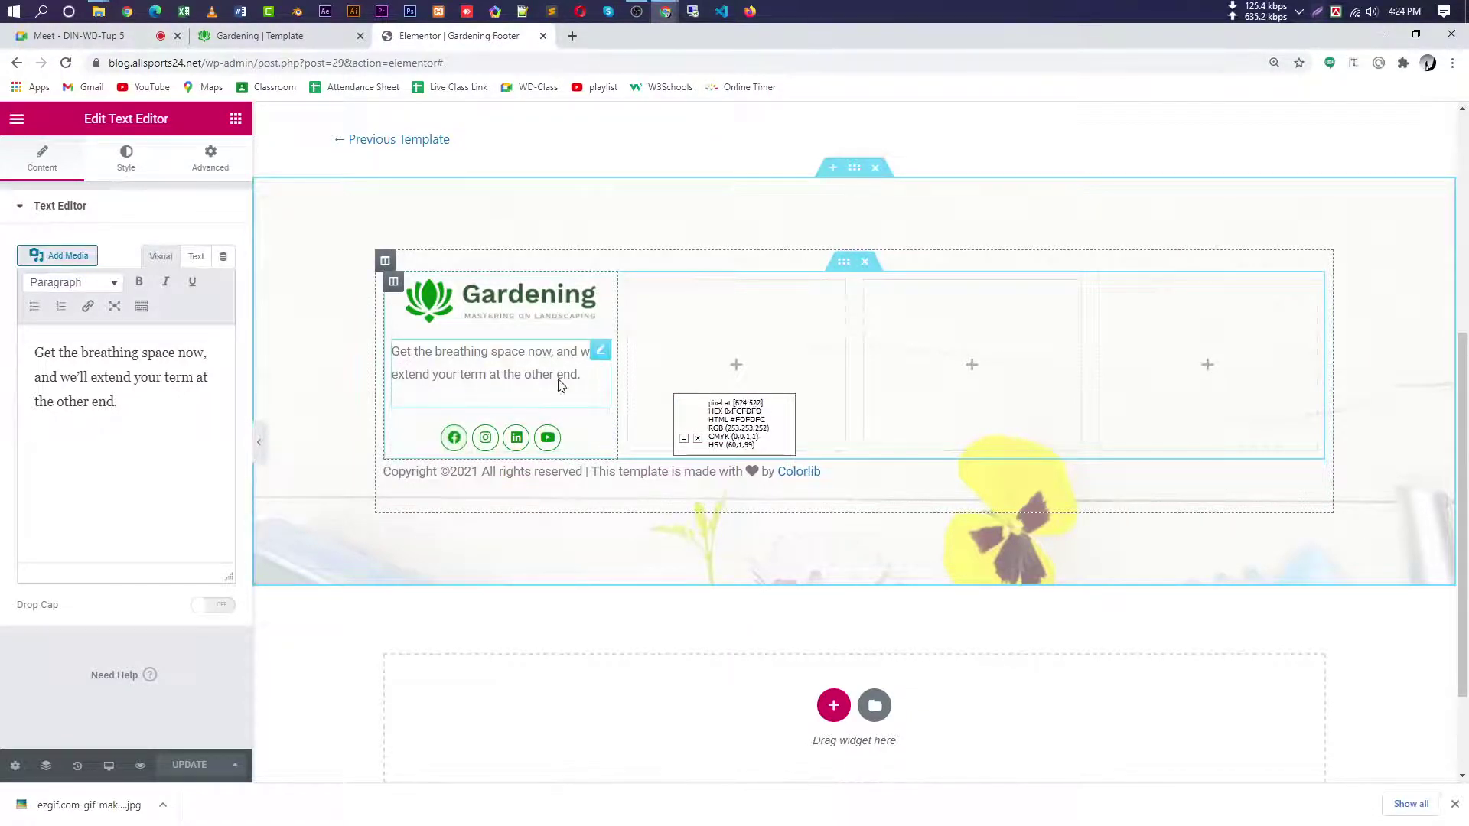
{"action": "left_click", "coordinate": [282, 38]}
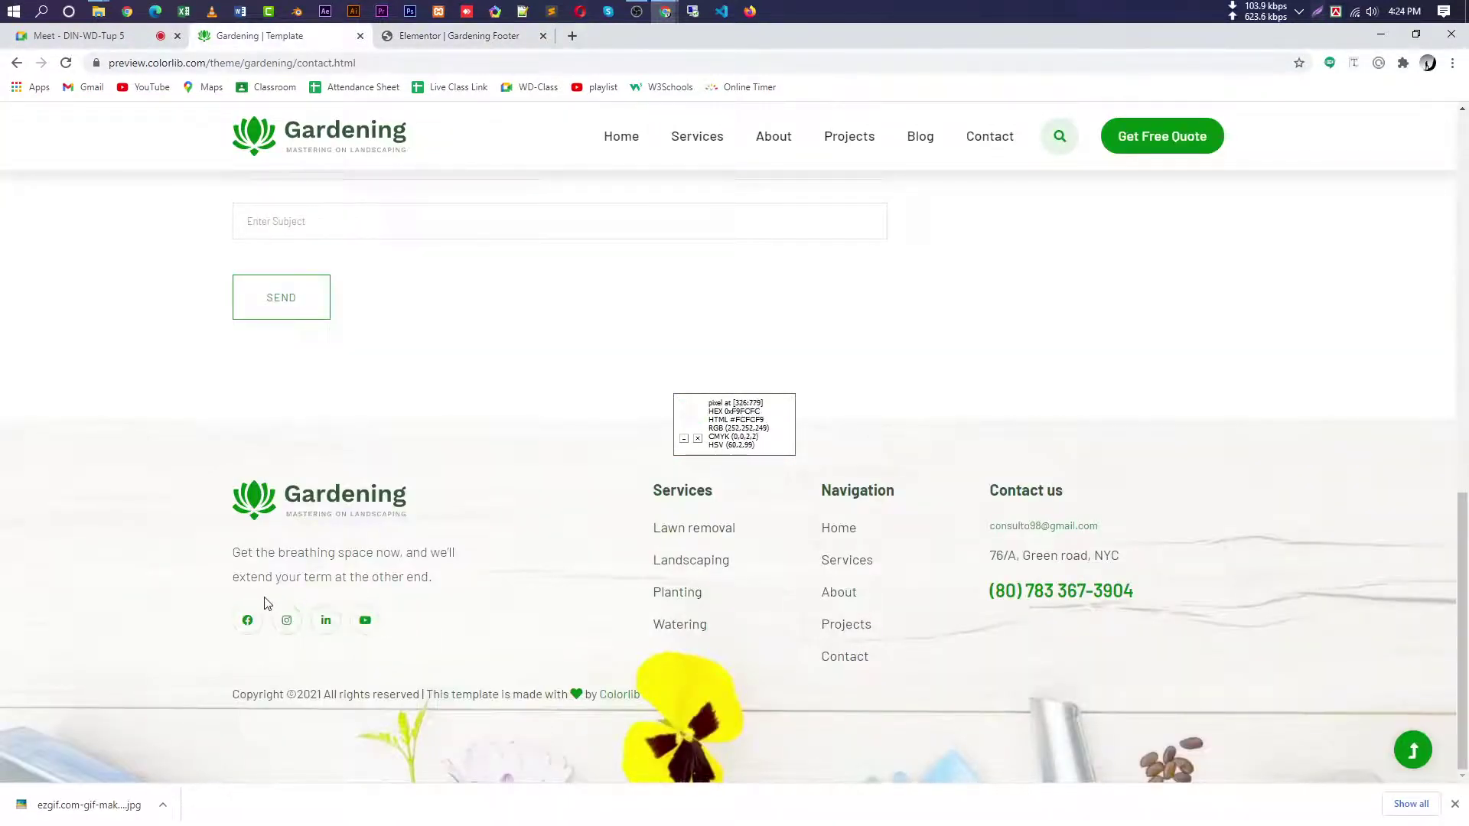
{"action": "left_click", "coordinate": [493, 36]}
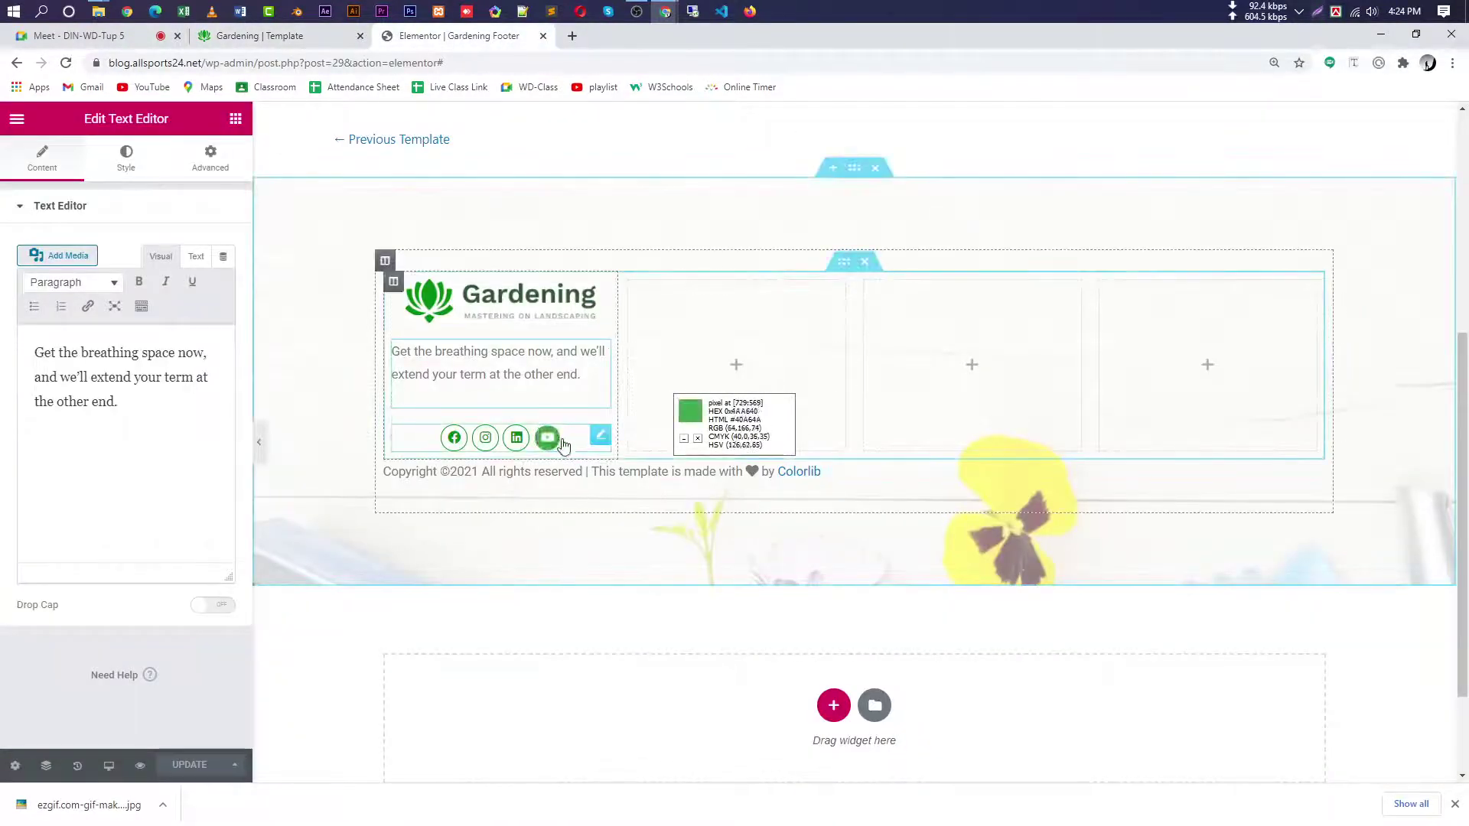
{"action": "left_click", "coordinate": [602, 438]}
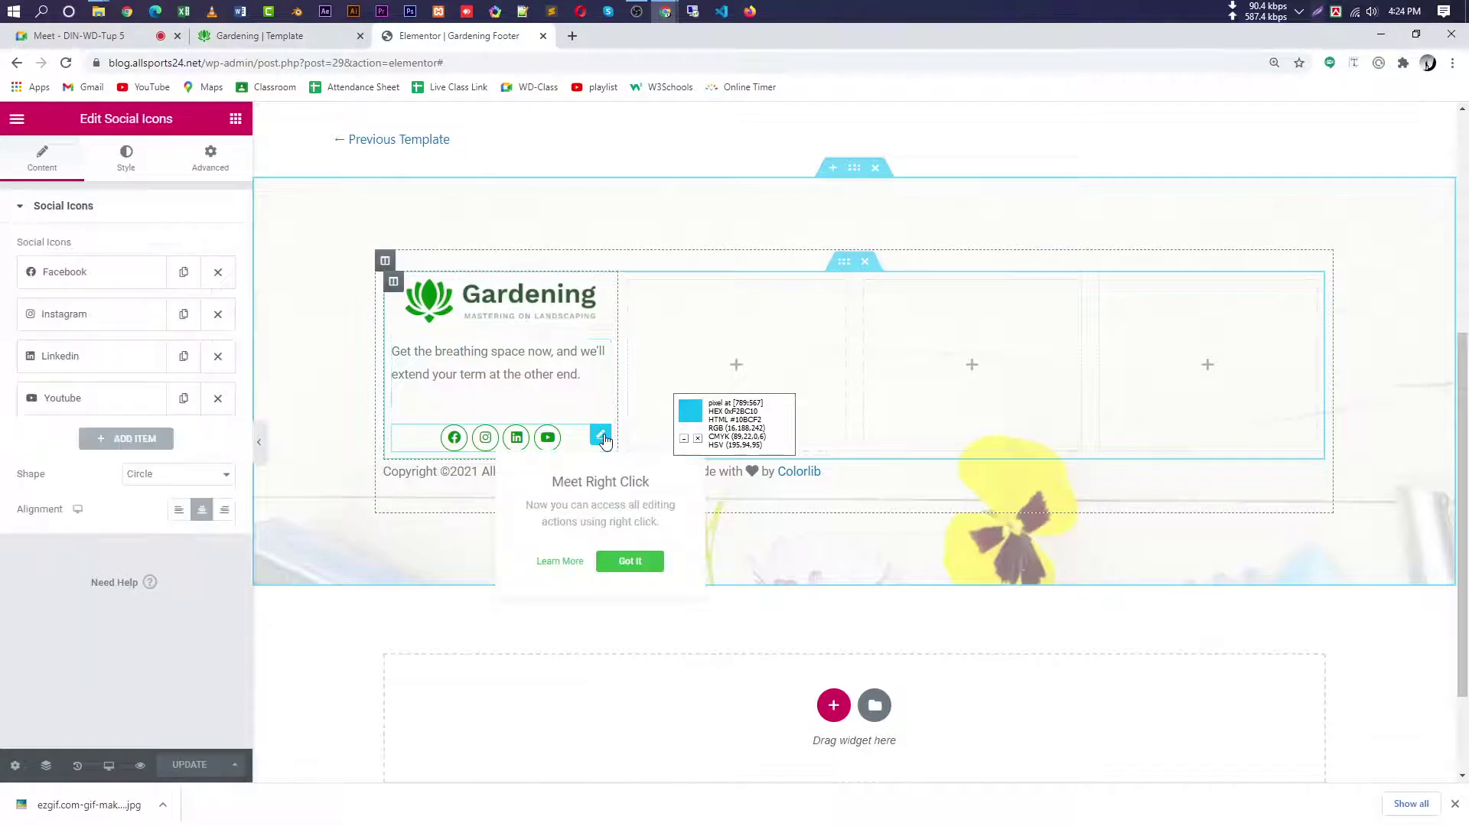
{"action": "left_click", "coordinate": [203, 162]}
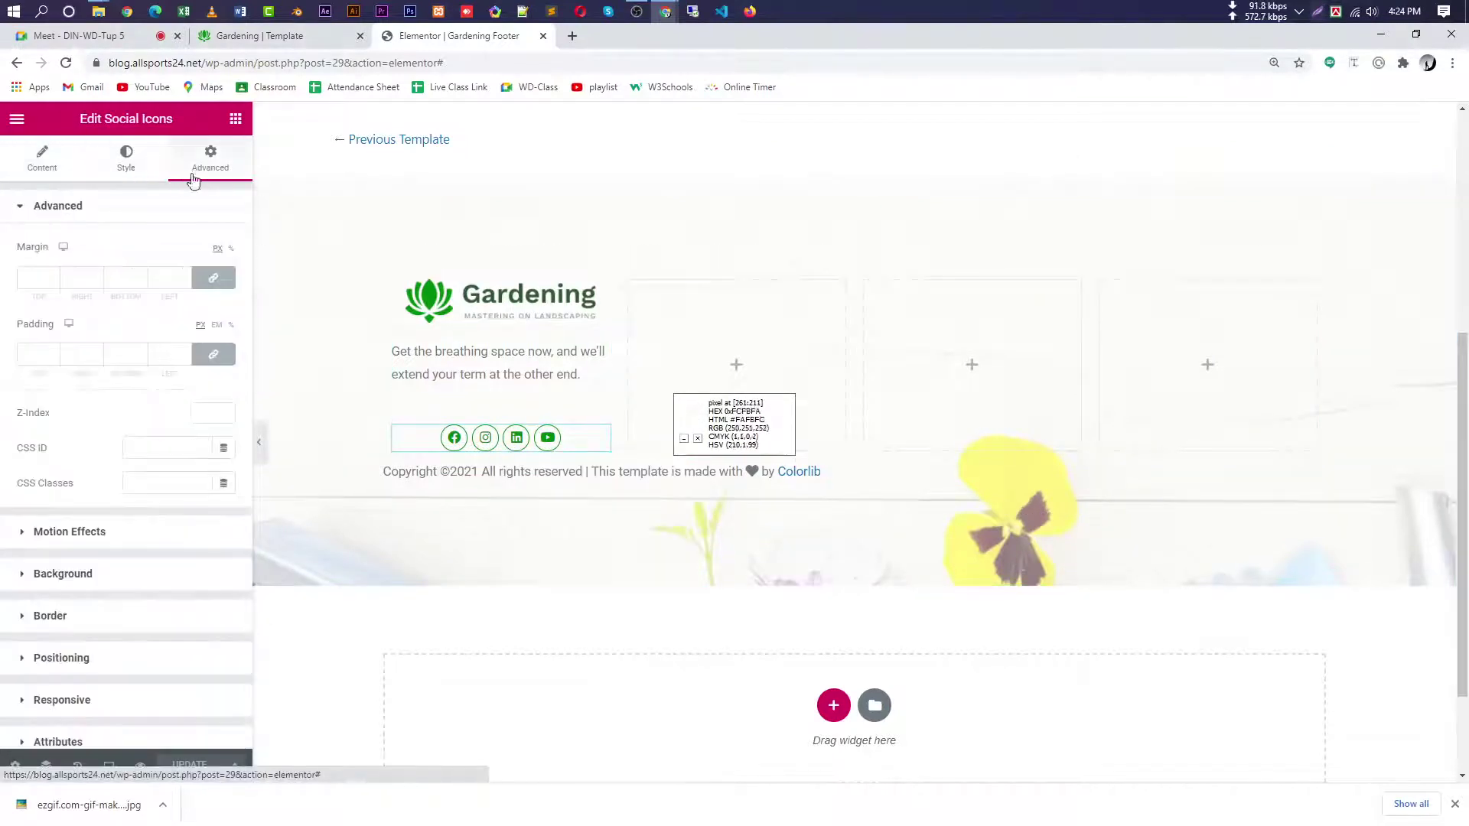
{"action": "left_click", "coordinate": [212, 354]}
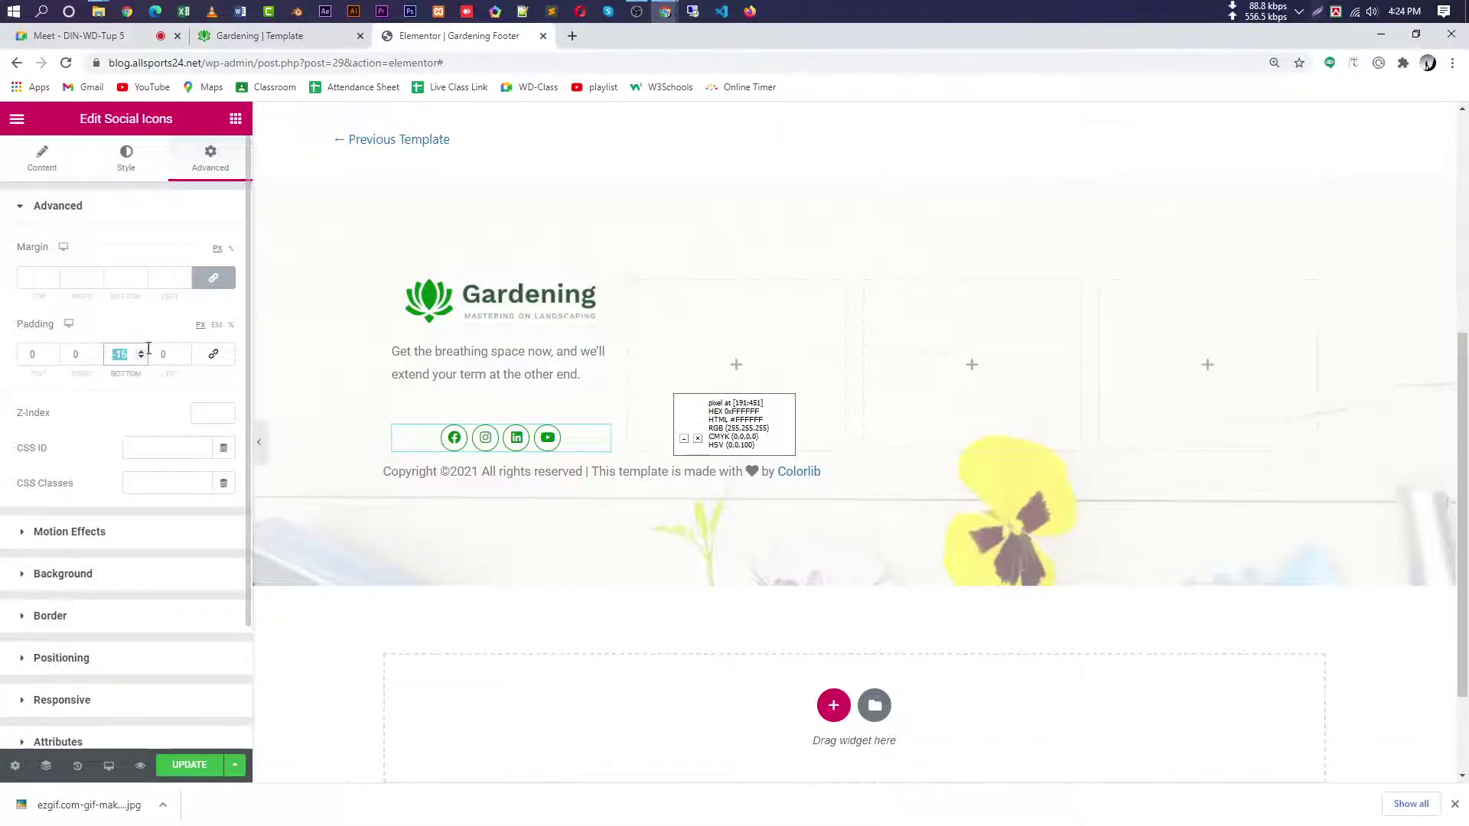
{"action": "type", "text": "0"}
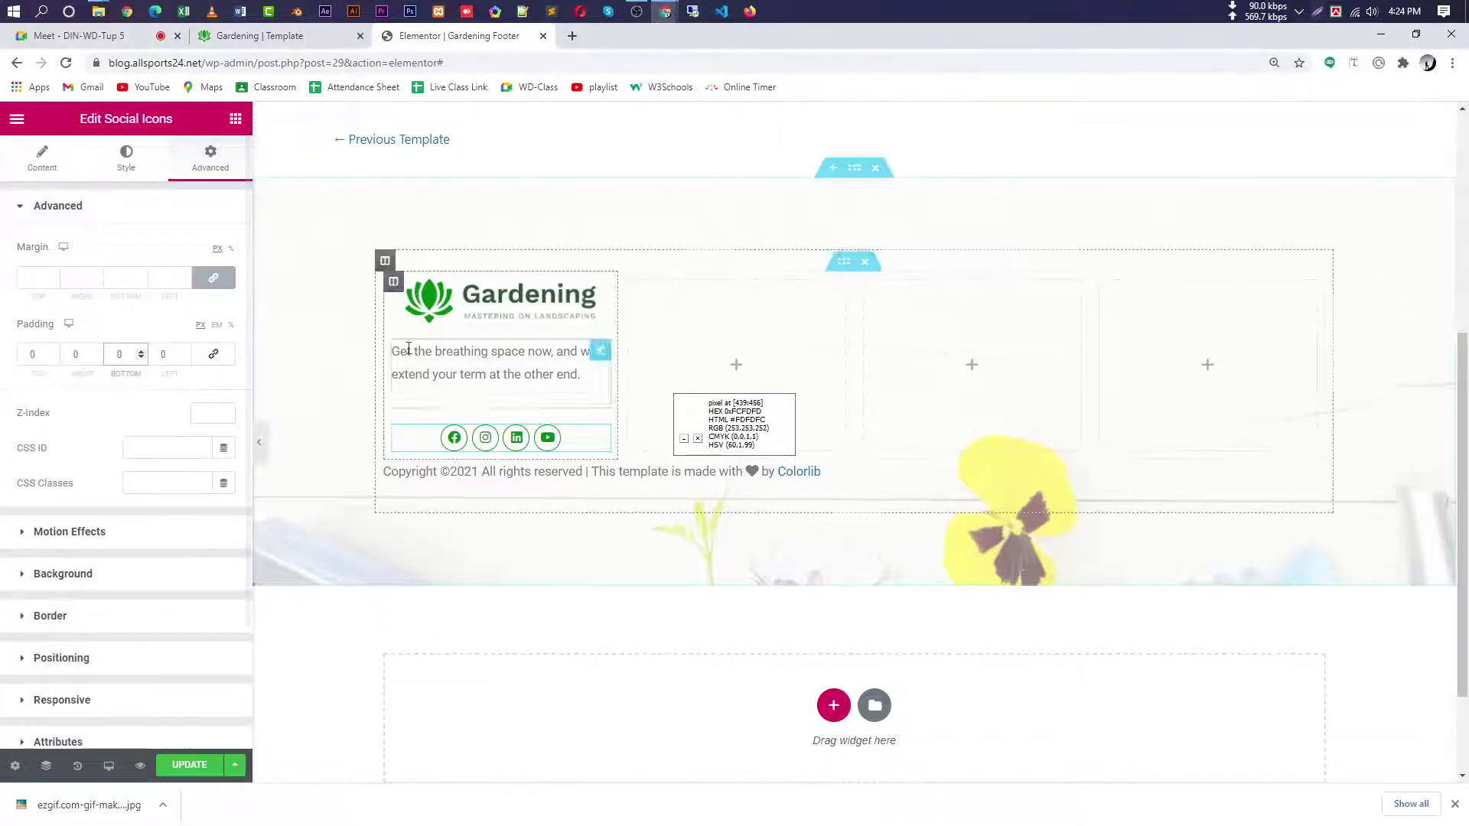
{"action": "left_click", "coordinate": [602, 436]}
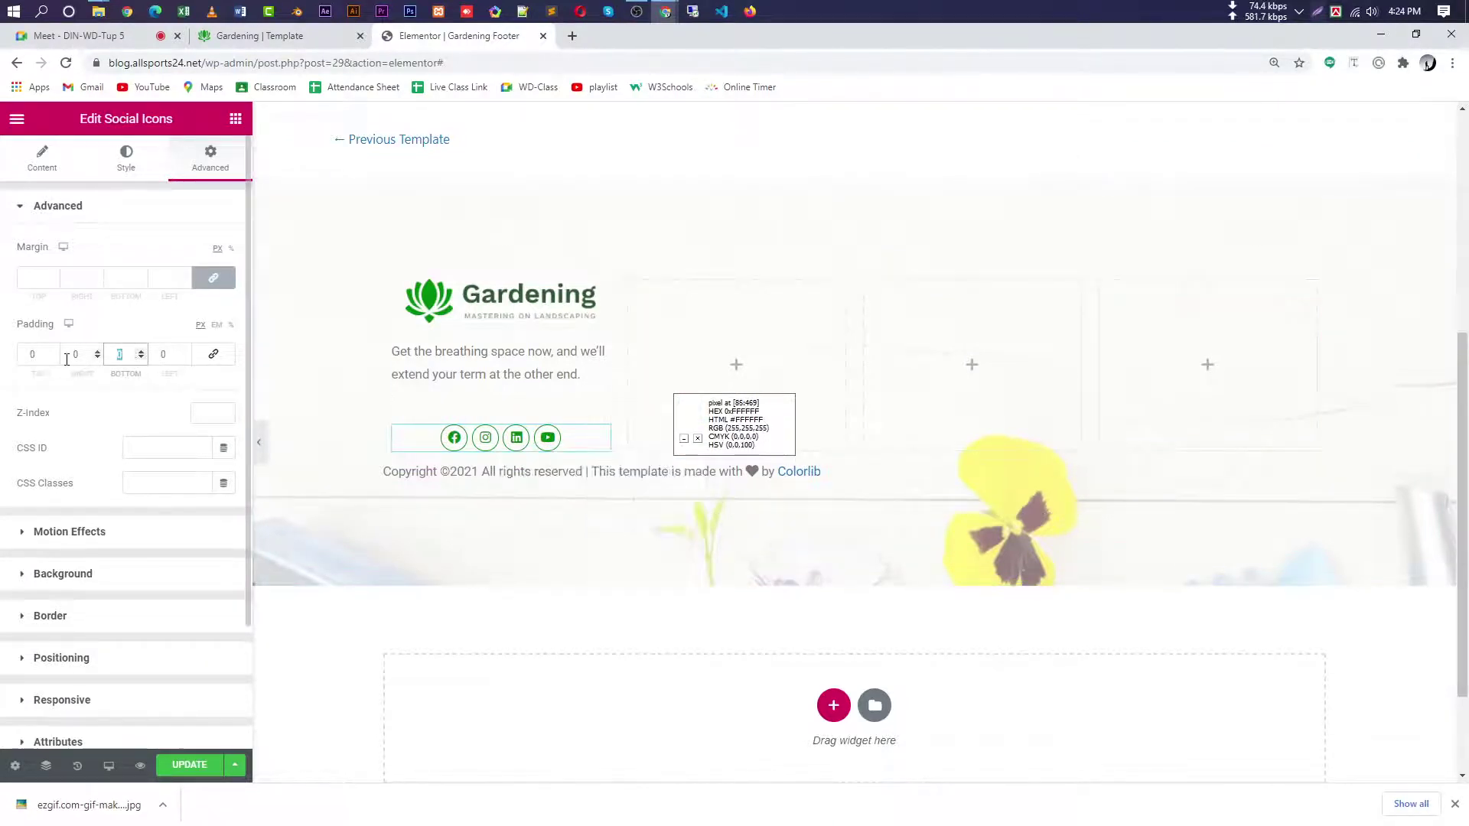
{"action": "left_click", "coordinate": [213, 354]}
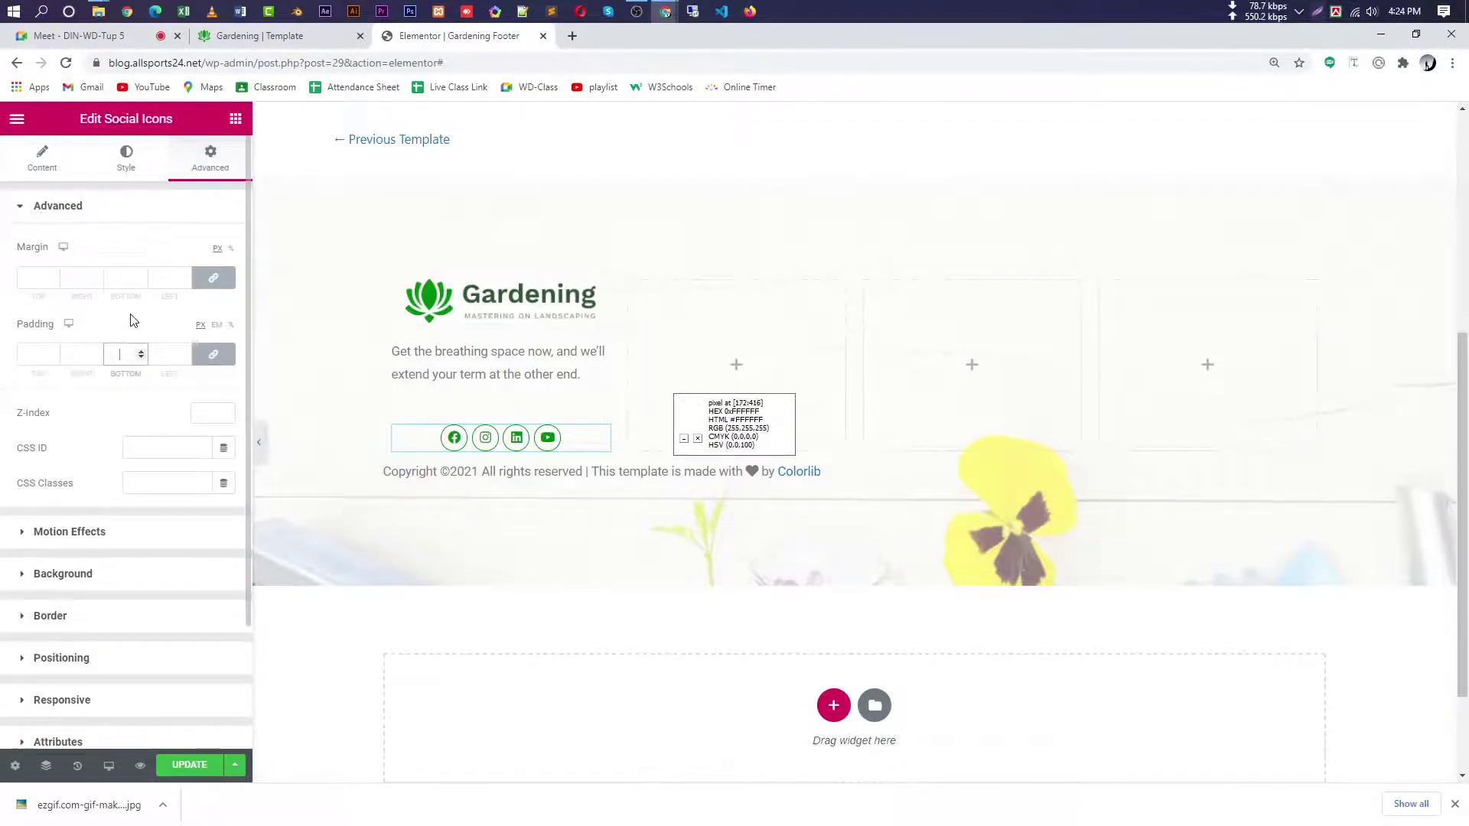
{"action": "left_click", "coordinate": [213, 277]}
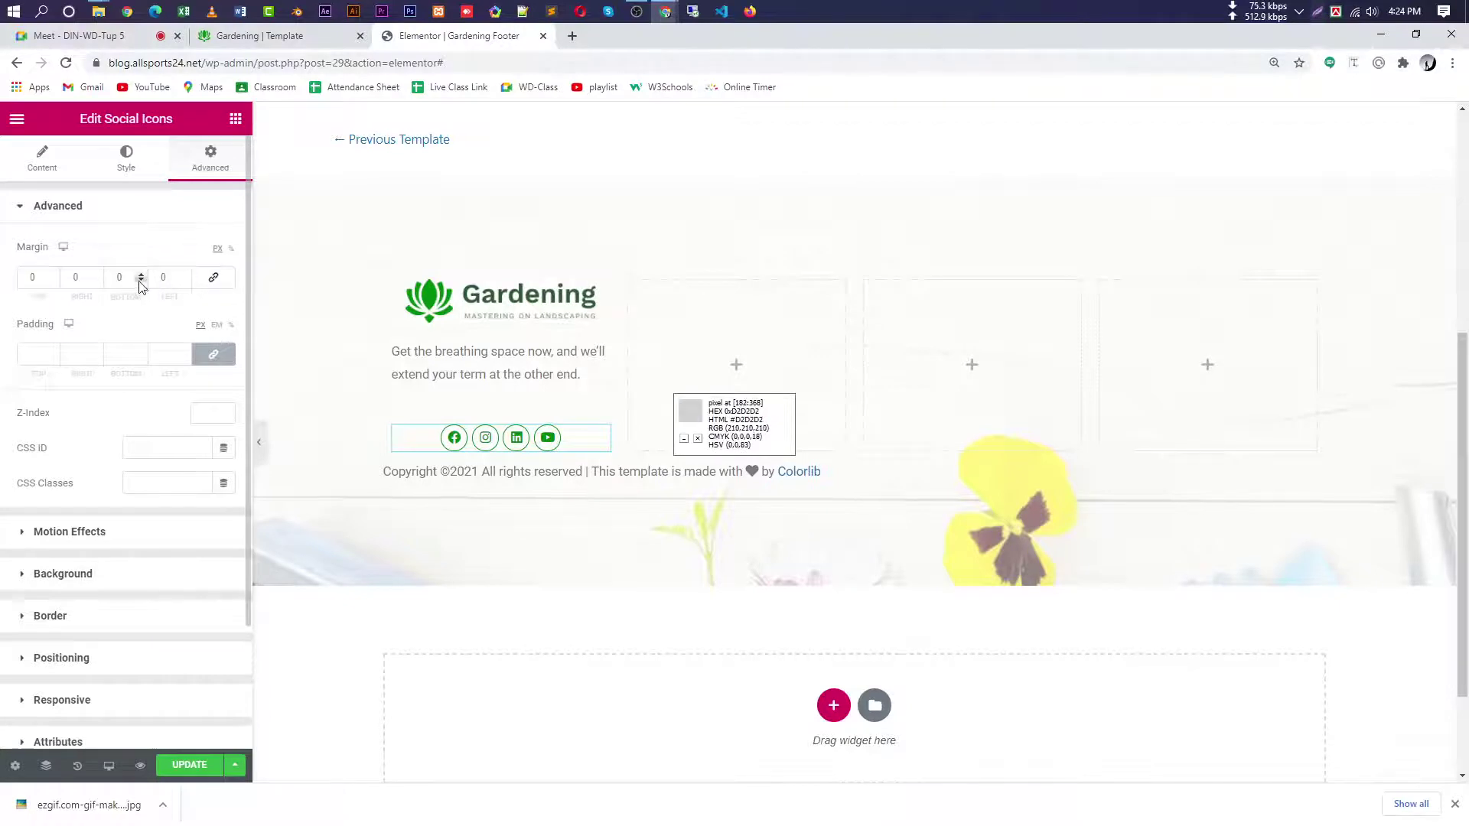
{"action": "left_click", "coordinate": [141, 281]}
{"action": "left_click_drag", "start_coordinate": [141, 283], "coordinate": [143, 281]}
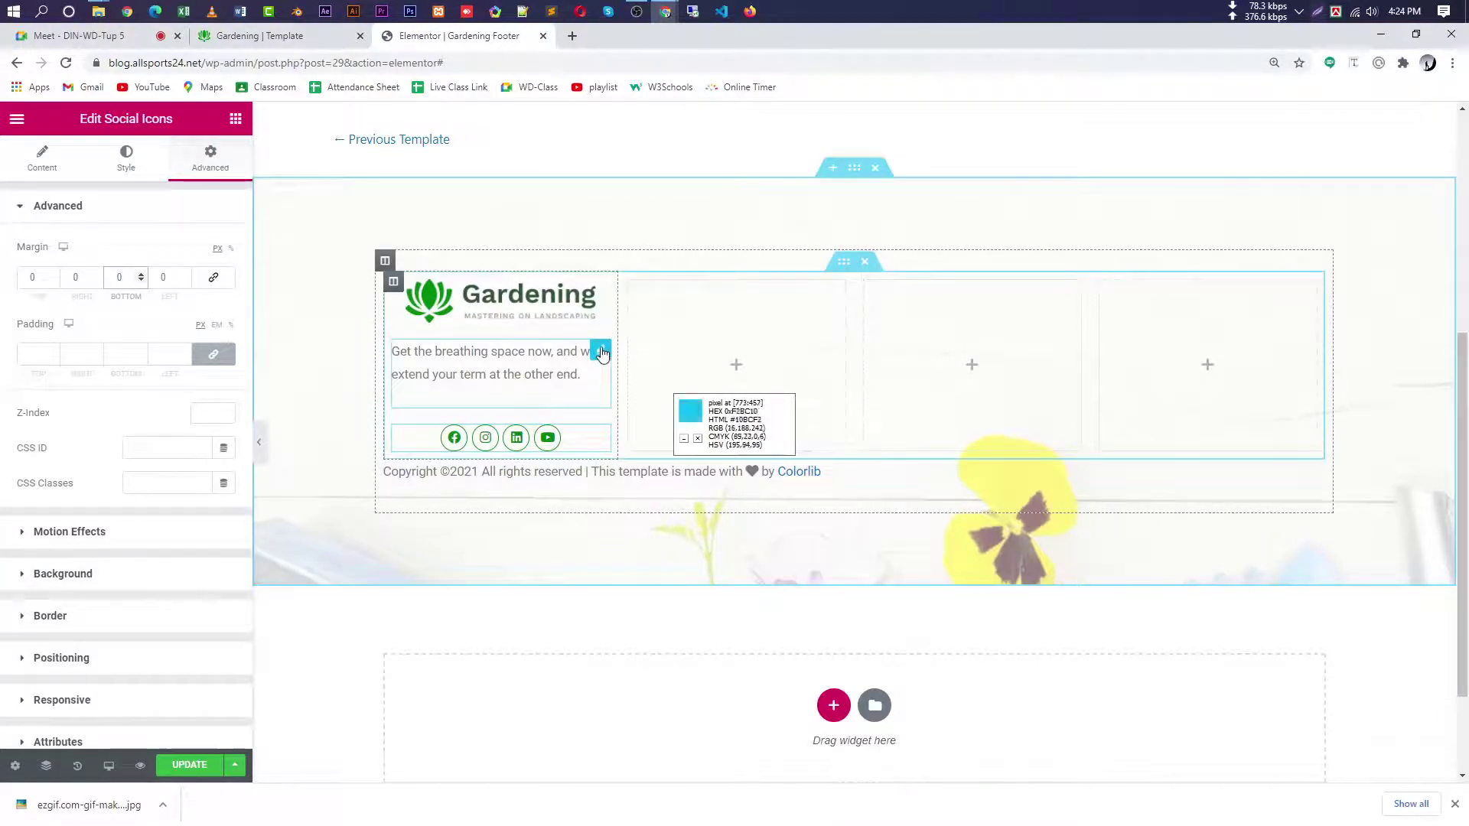
{"action": "left_click", "coordinate": [214, 277]}
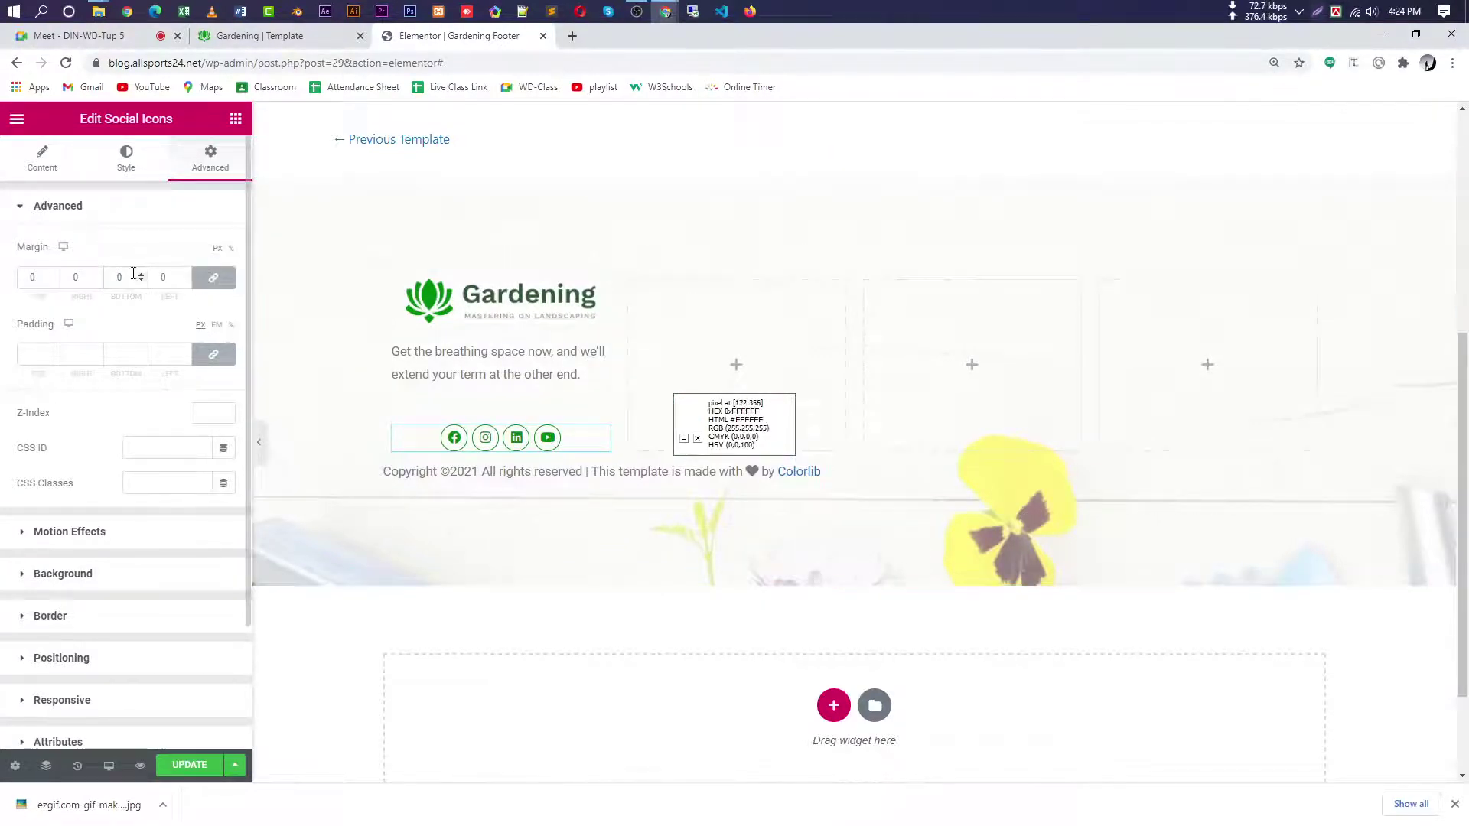
{"action": "key", "text": "BackSpace"}
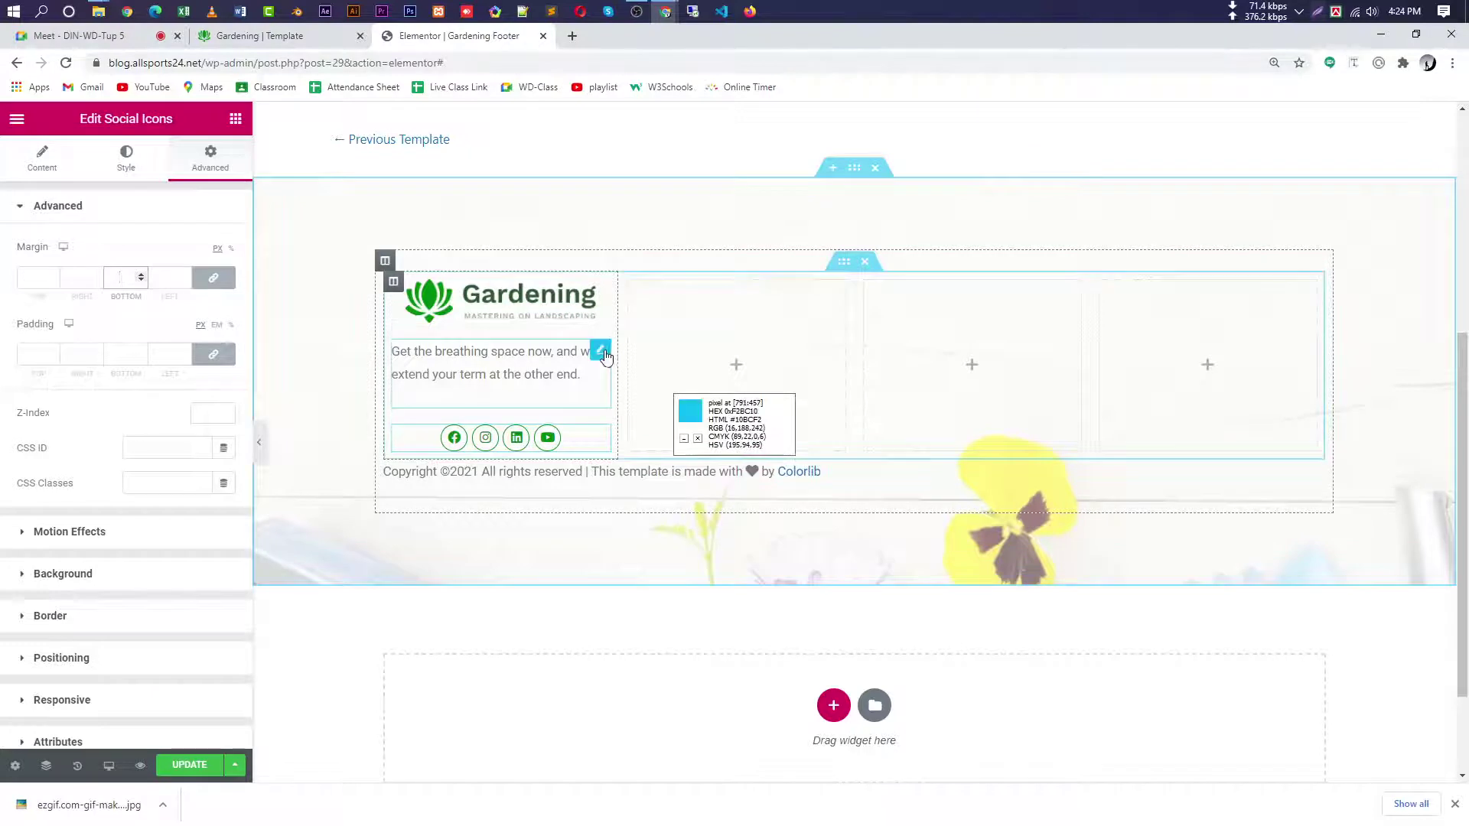
- Unlink the tagline text's margins, set its bottom margin to -32 px and update the footer template
{"action": "left_click", "coordinate": [525, 374]}
{"action": "left_click", "coordinate": [124, 161]}
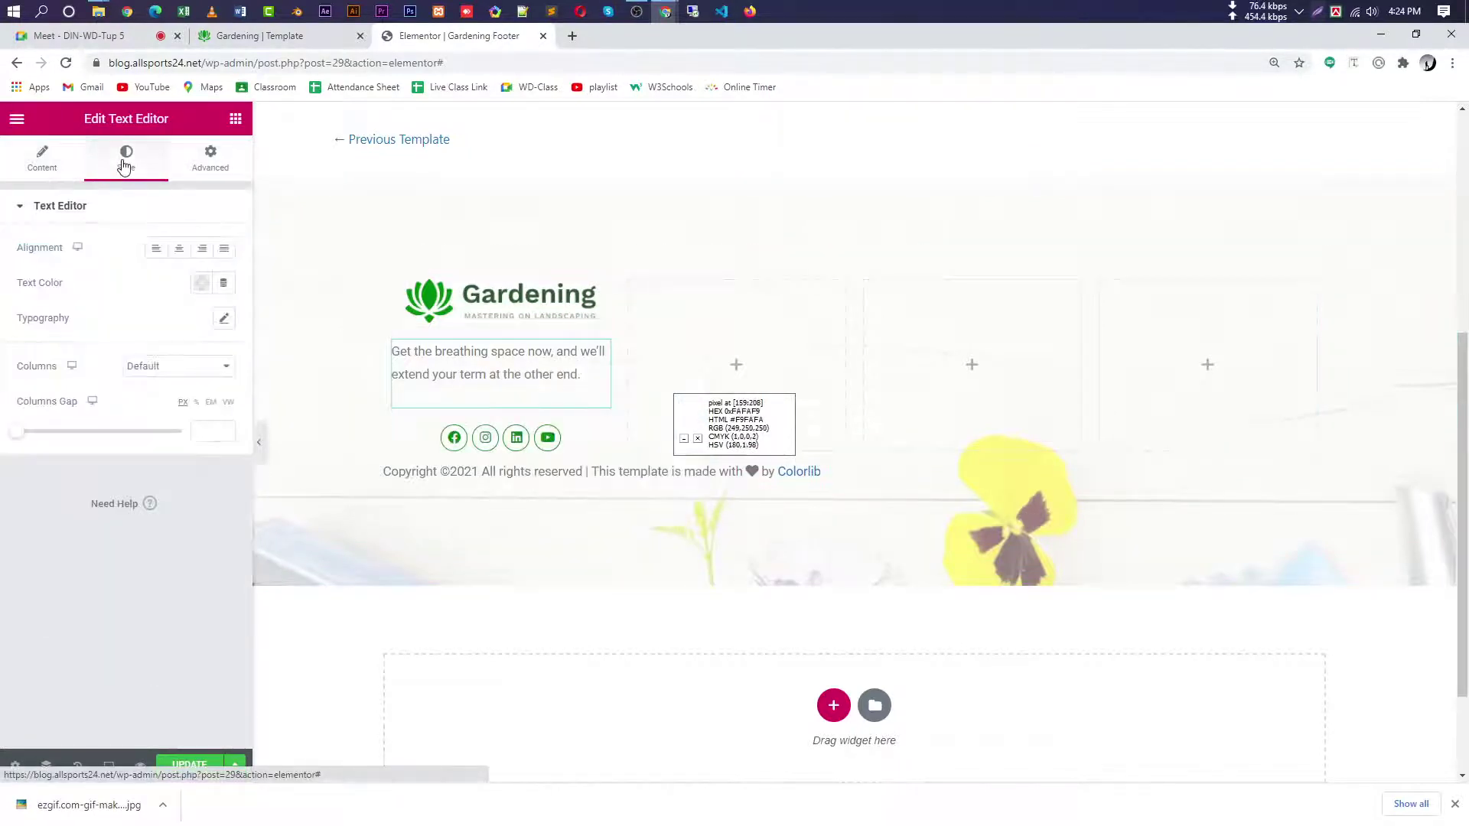
{"action": "left_click", "coordinate": [210, 158]}
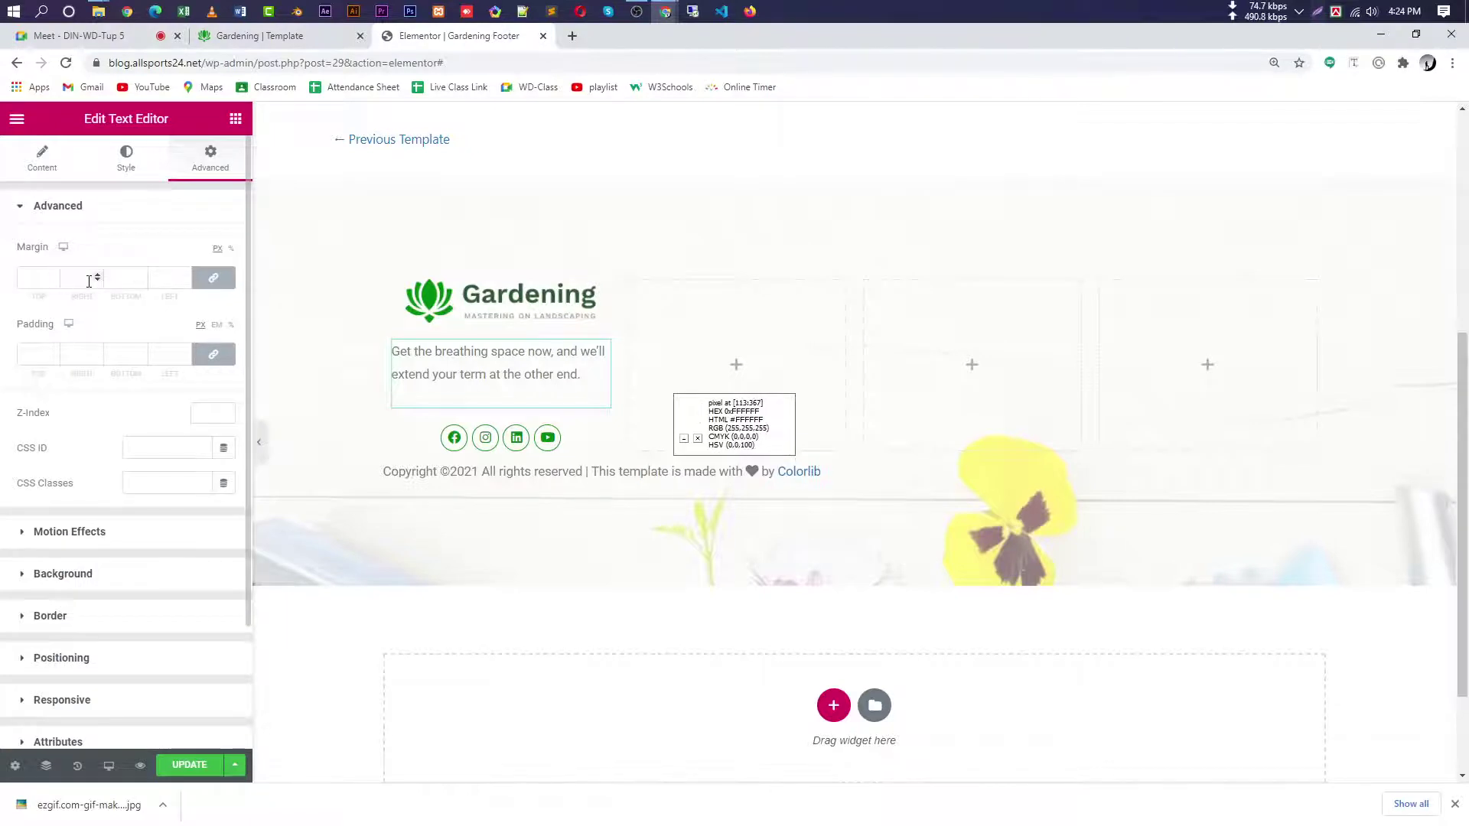
{"action": "left_click", "coordinate": [213, 278]}
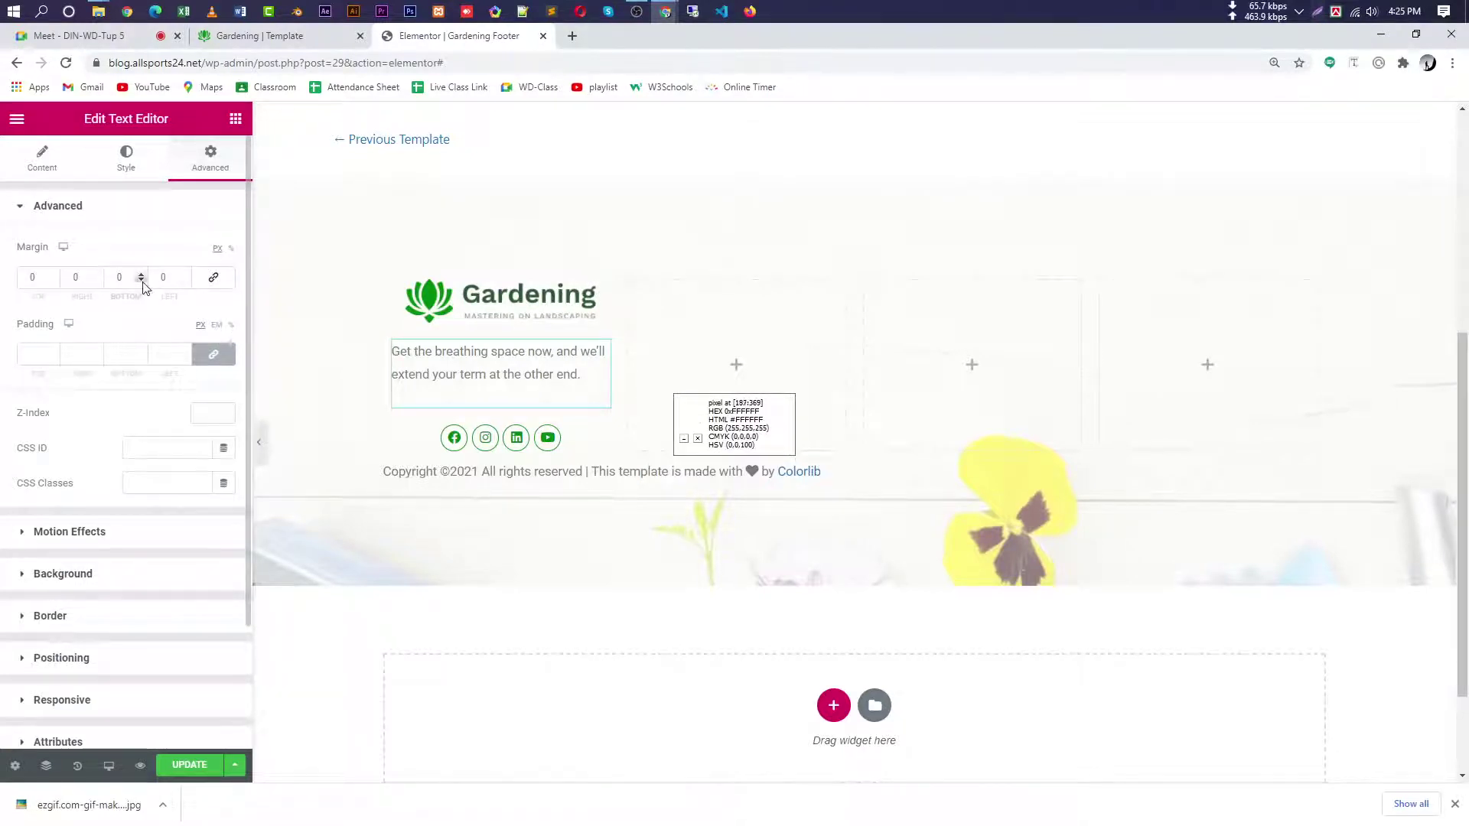
{"action": "left_click_drag", "start_coordinate": [143, 282], "coordinate": [142, 281]}
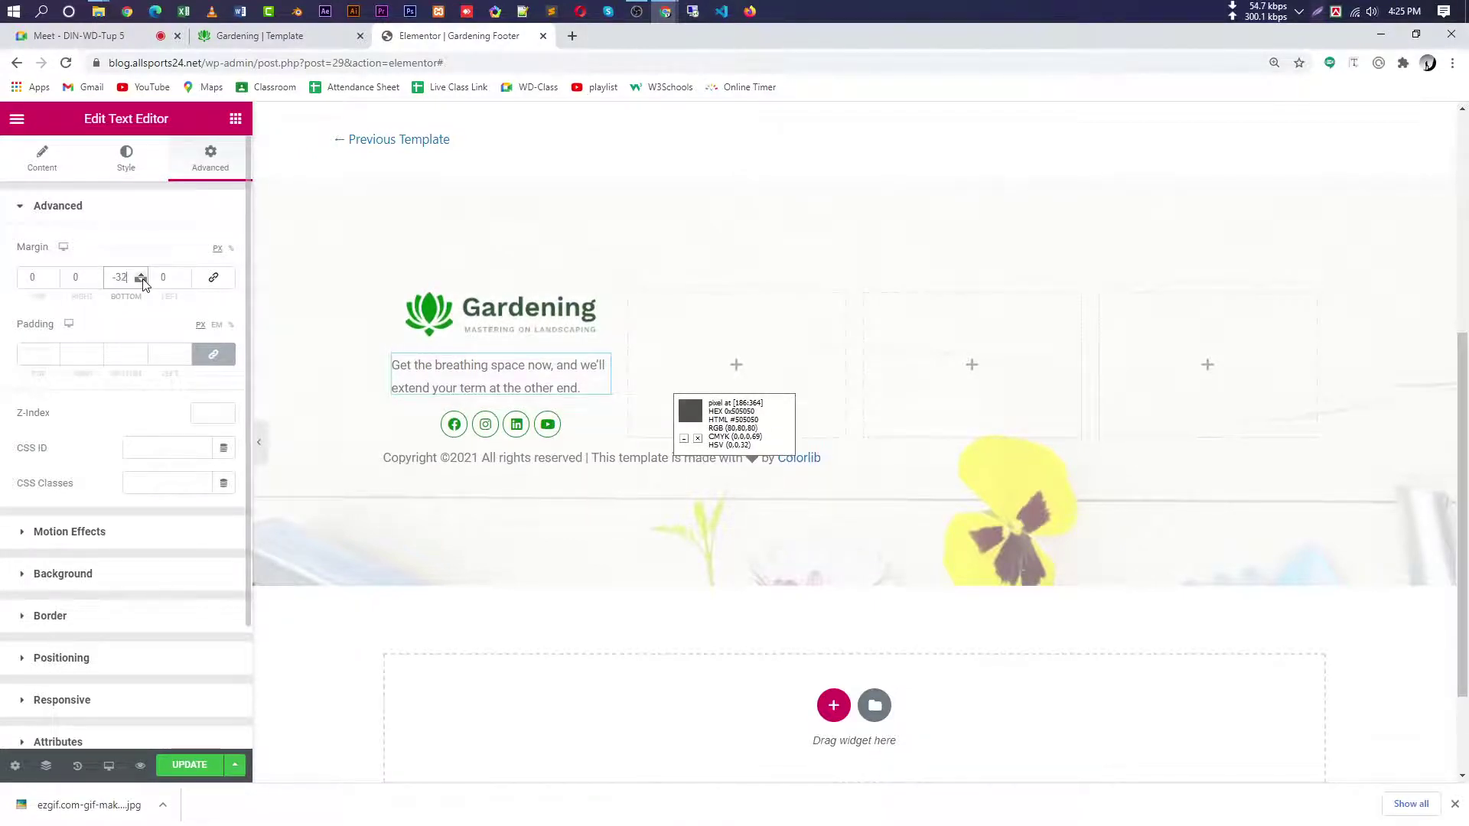
{"action": "left_click", "coordinate": [189, 764]}
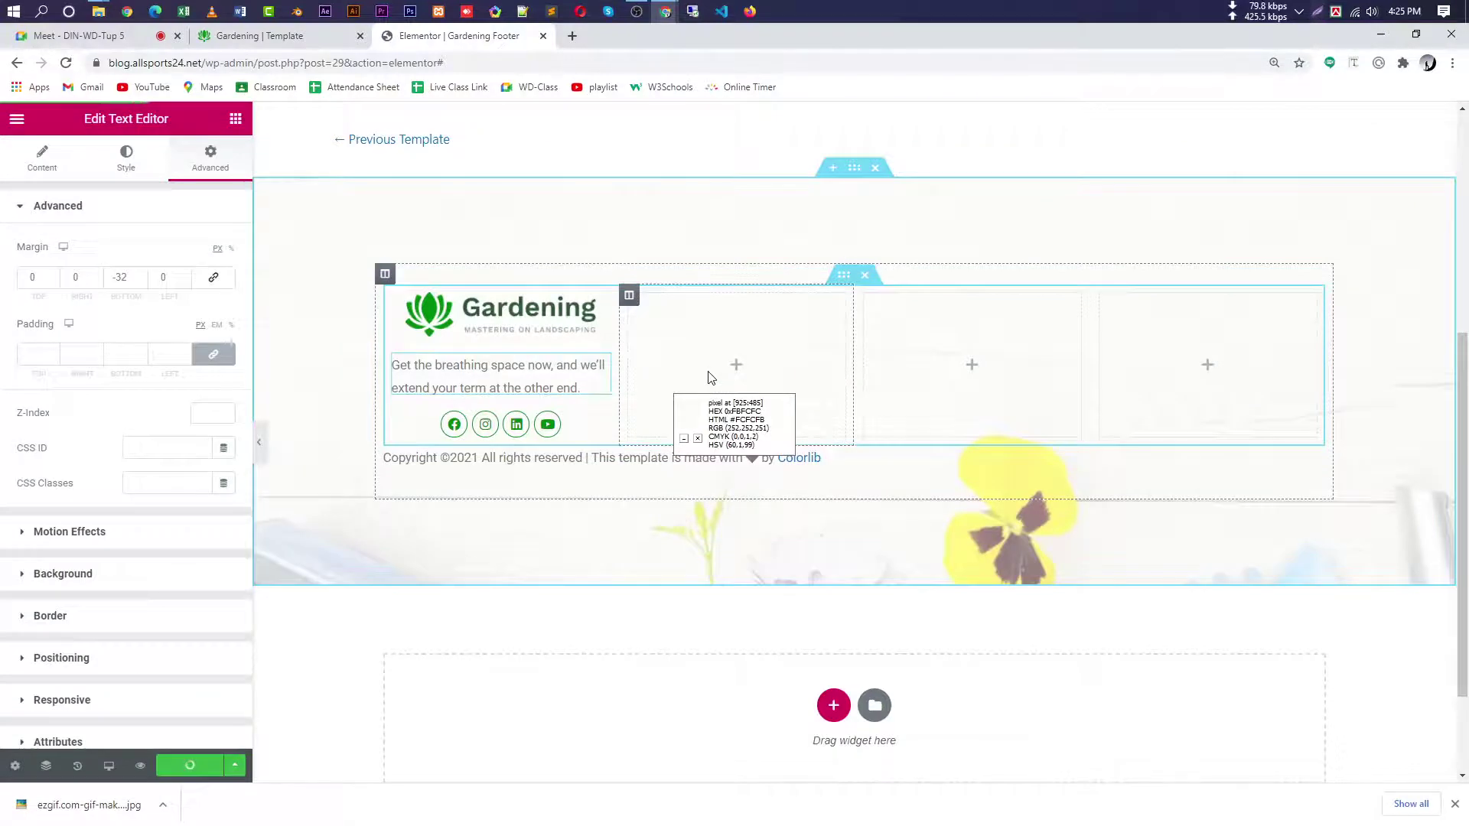
- Copy the Services column heading text from the Gardening template's footer
{"action": "left_click", "coordinate": [240, 38]}
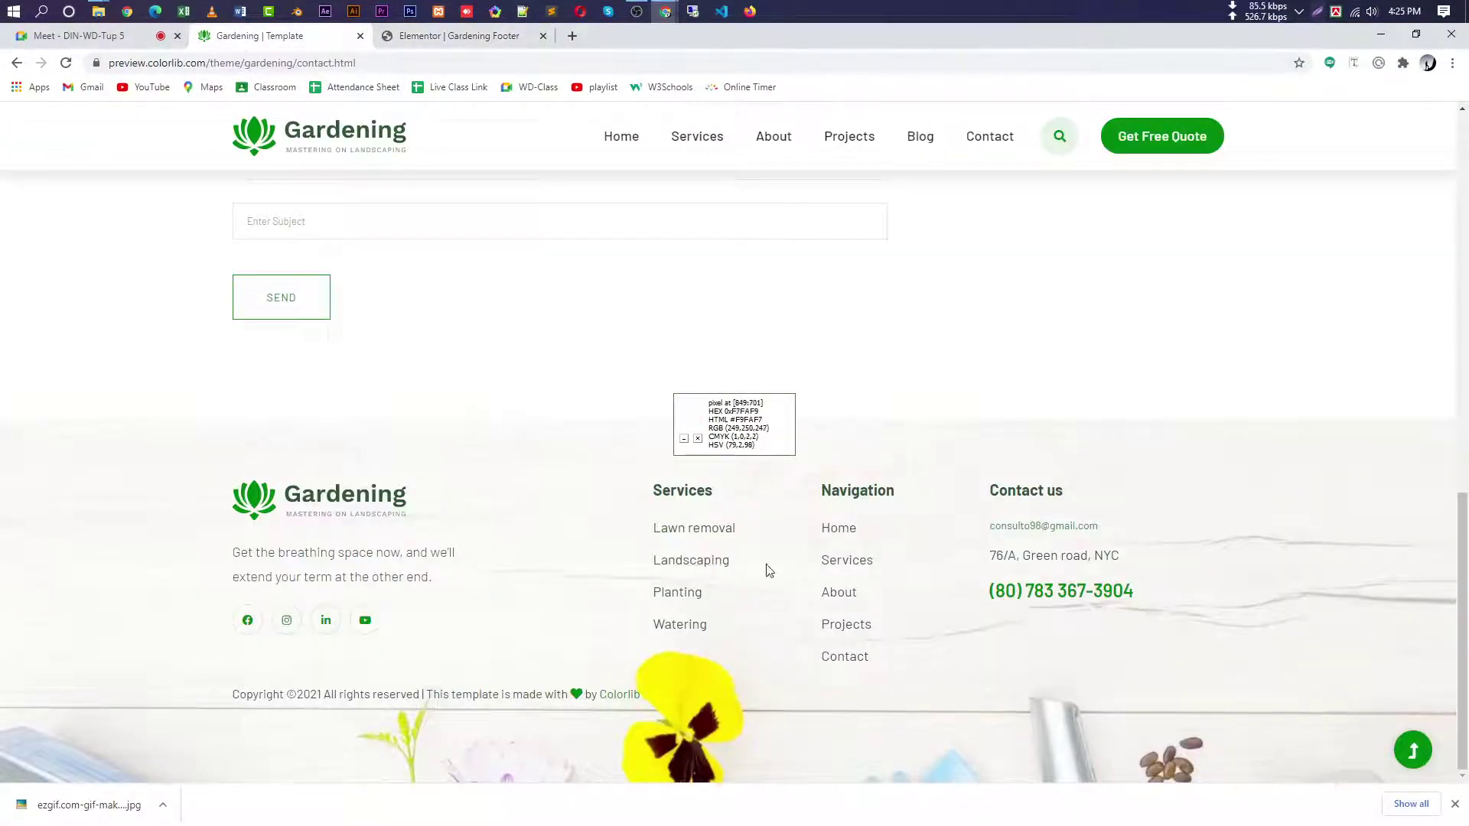
{"action": "double_click", "coordinate": [681, 494]}
{"action": "right_click", "coordinate": [681, 494]}
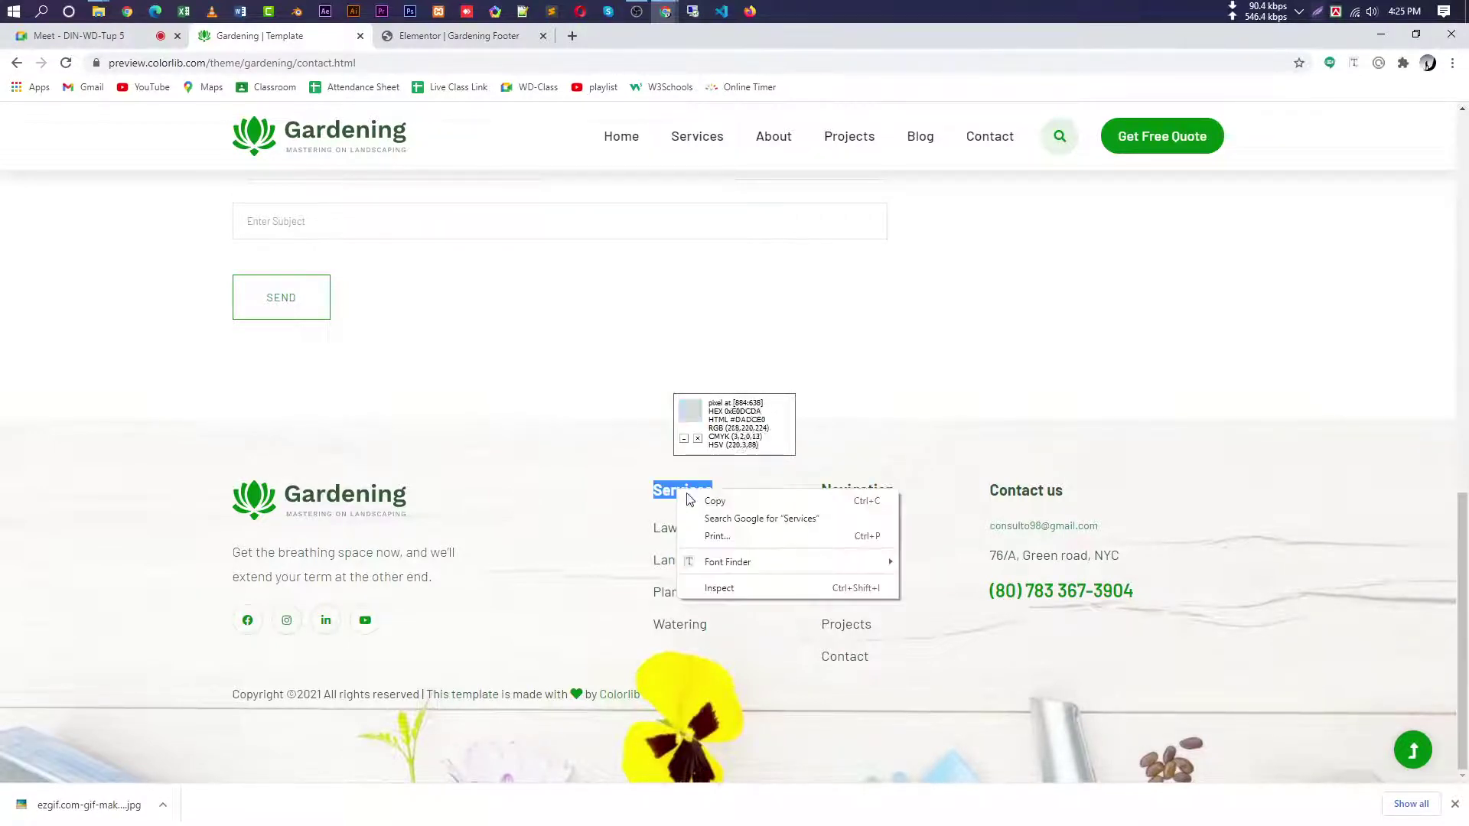
{"action": "left_click", "coordinate": [700, 502]}
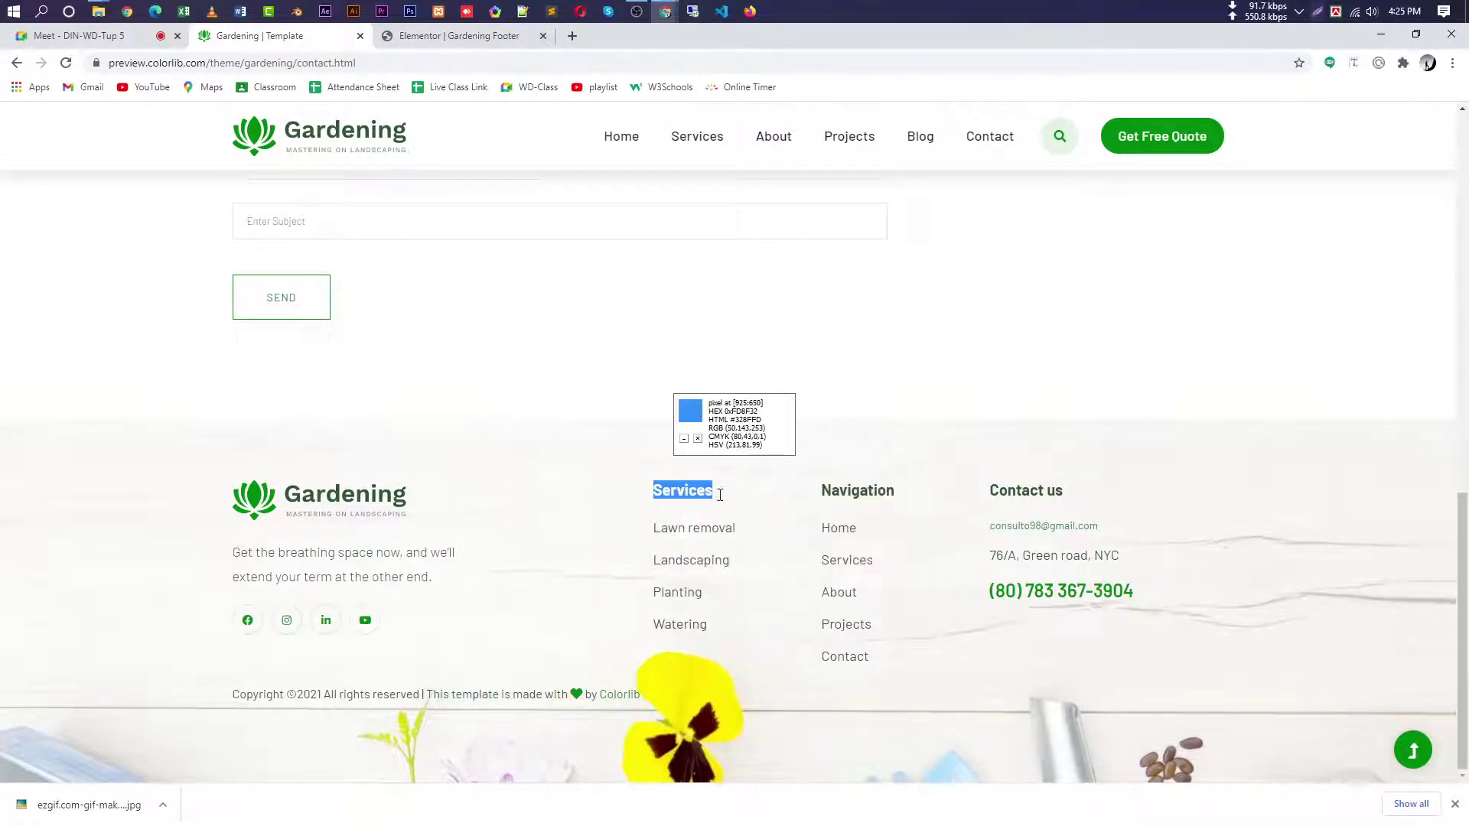
- Add a Heading widget to the Elementor footer's second column with HTML tag H3 and the copied title Services
{"action": "left_click", "coordinate": [463, 36]}
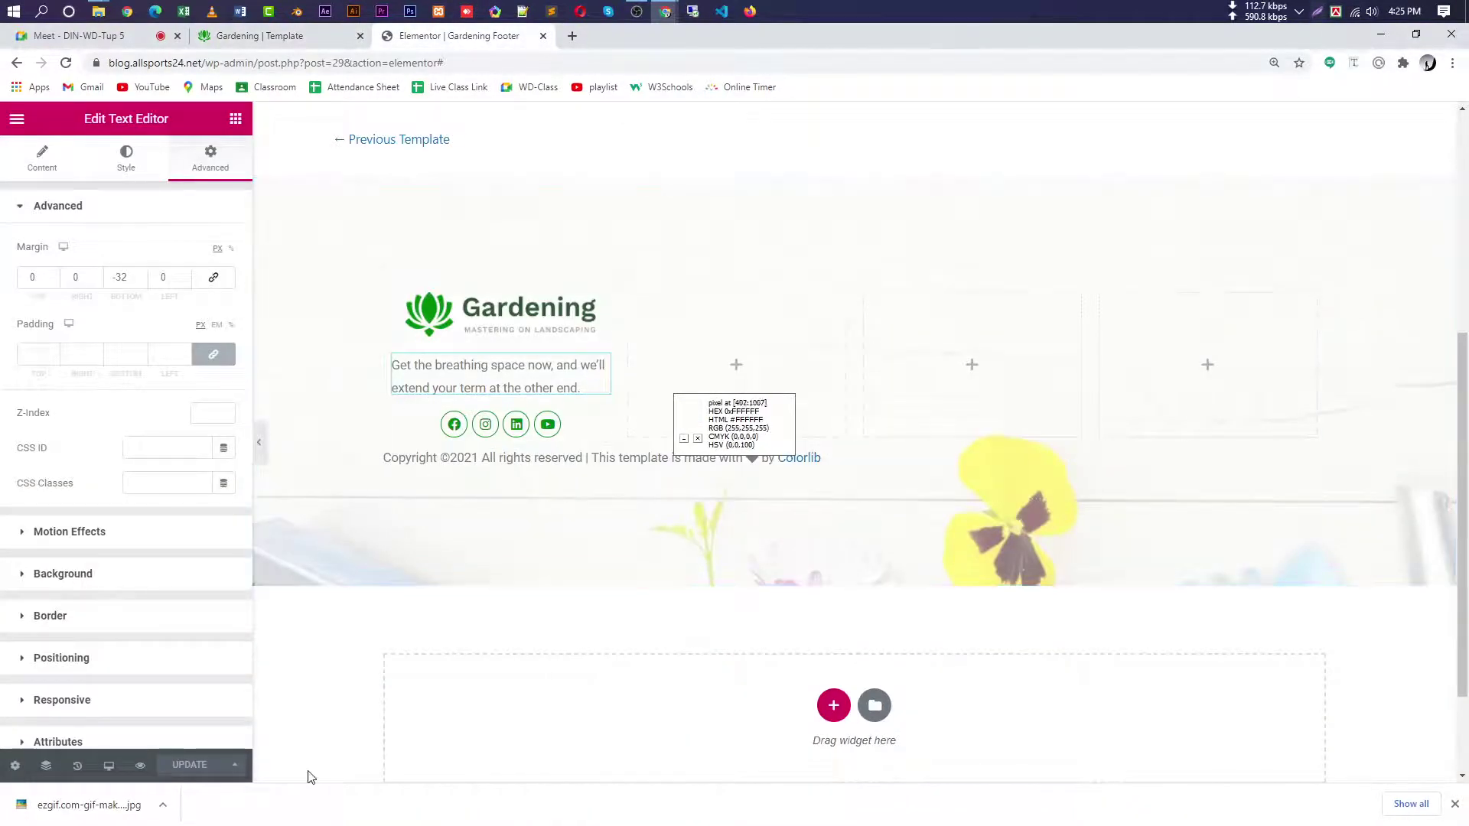
{"action": "left_click", "coordinate": [236, 119]}
{"action": "left_click", "coordinate": [123, 225]}
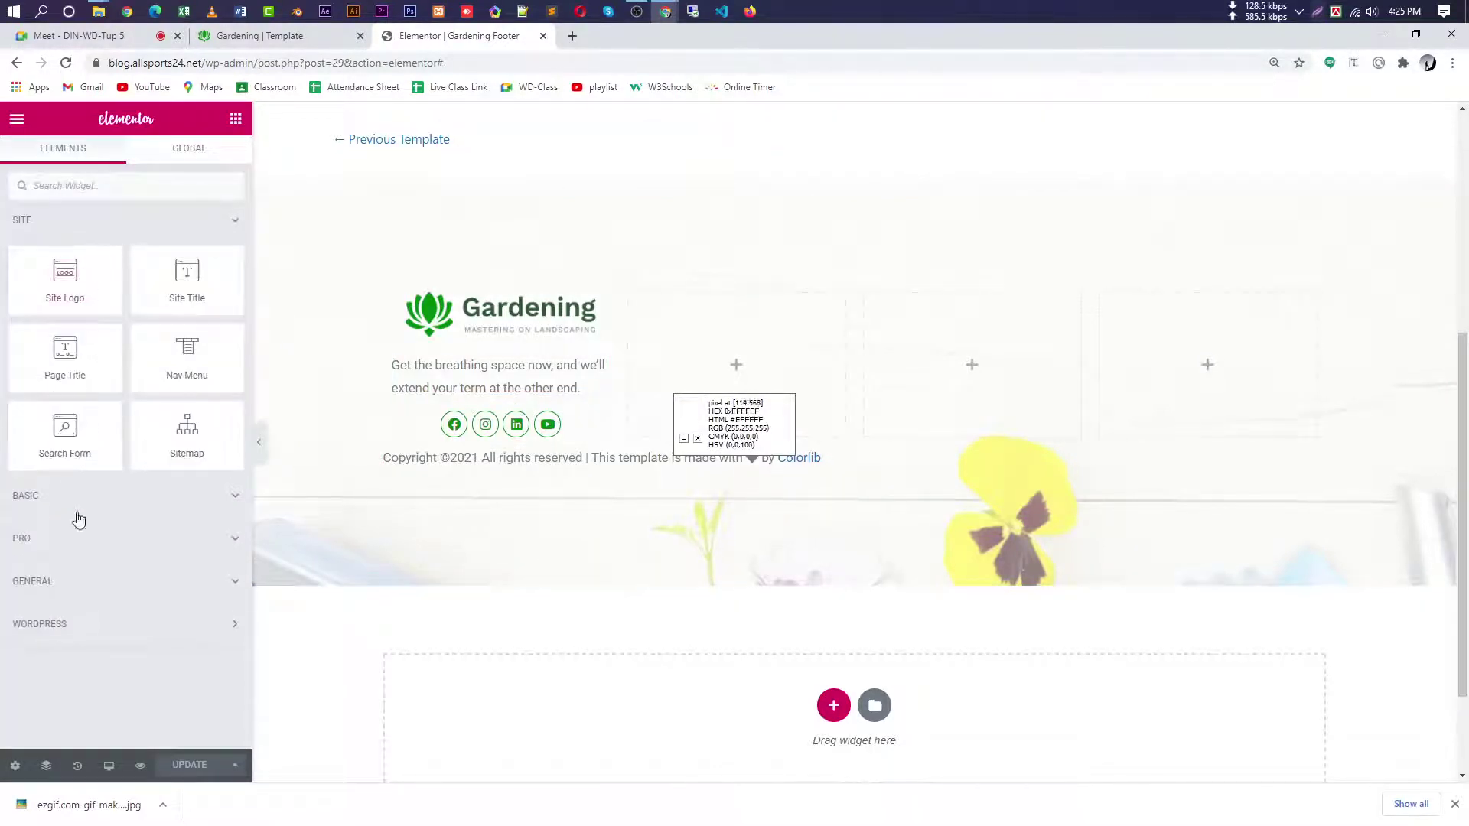
{"action": "left_click", "coordinate": [107, 502]}
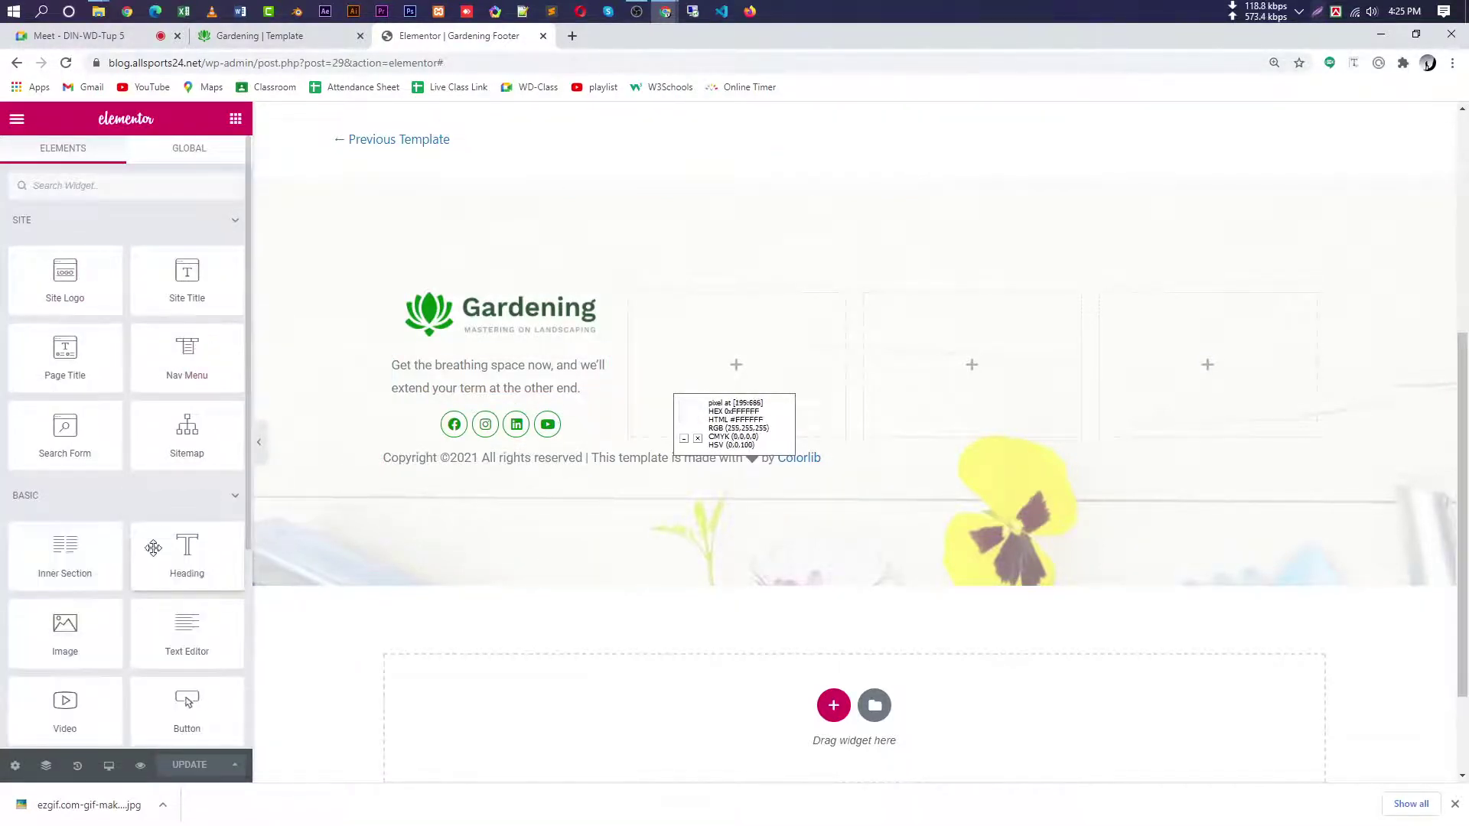
{"action": "left_click_drag", "start_coordinate": [188, 562], "coordinate": [735, 360]}
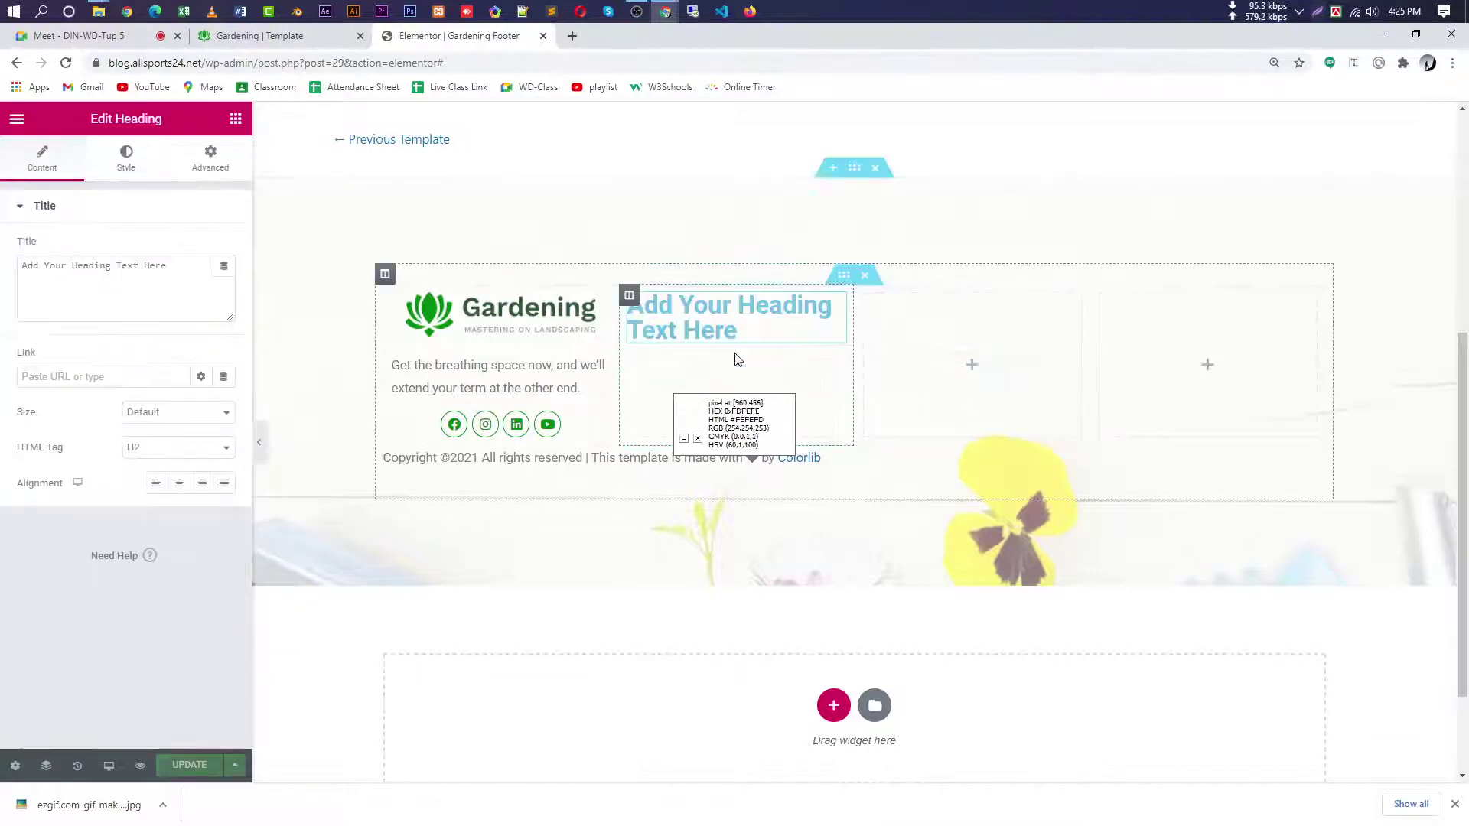
{"action": "left_click", "coordinate": [188, 450]}
{"action": "left_click", "coordinate": [186, 494]}
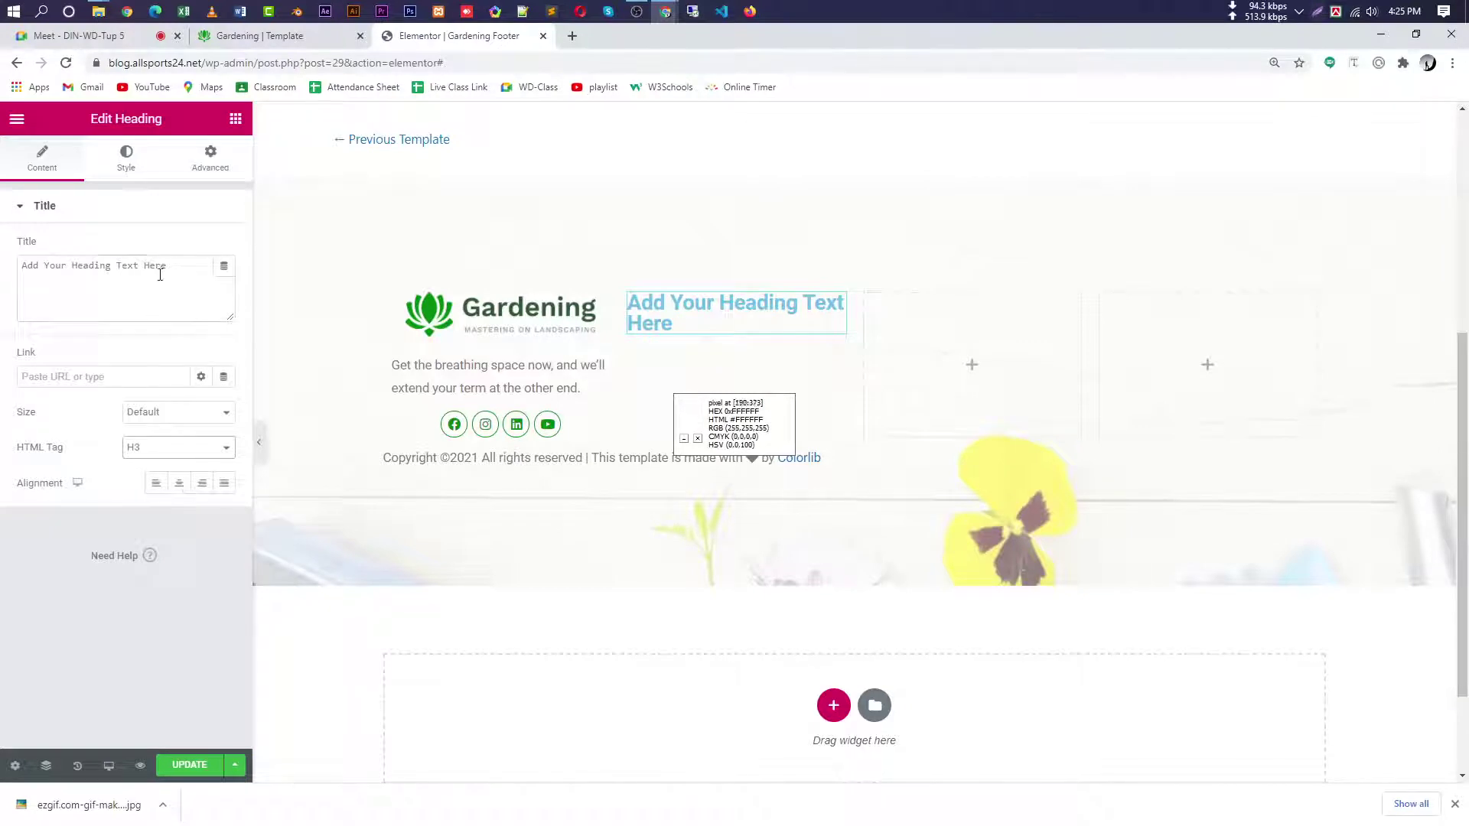
{"action": "key", "text": "ctrl+v"}
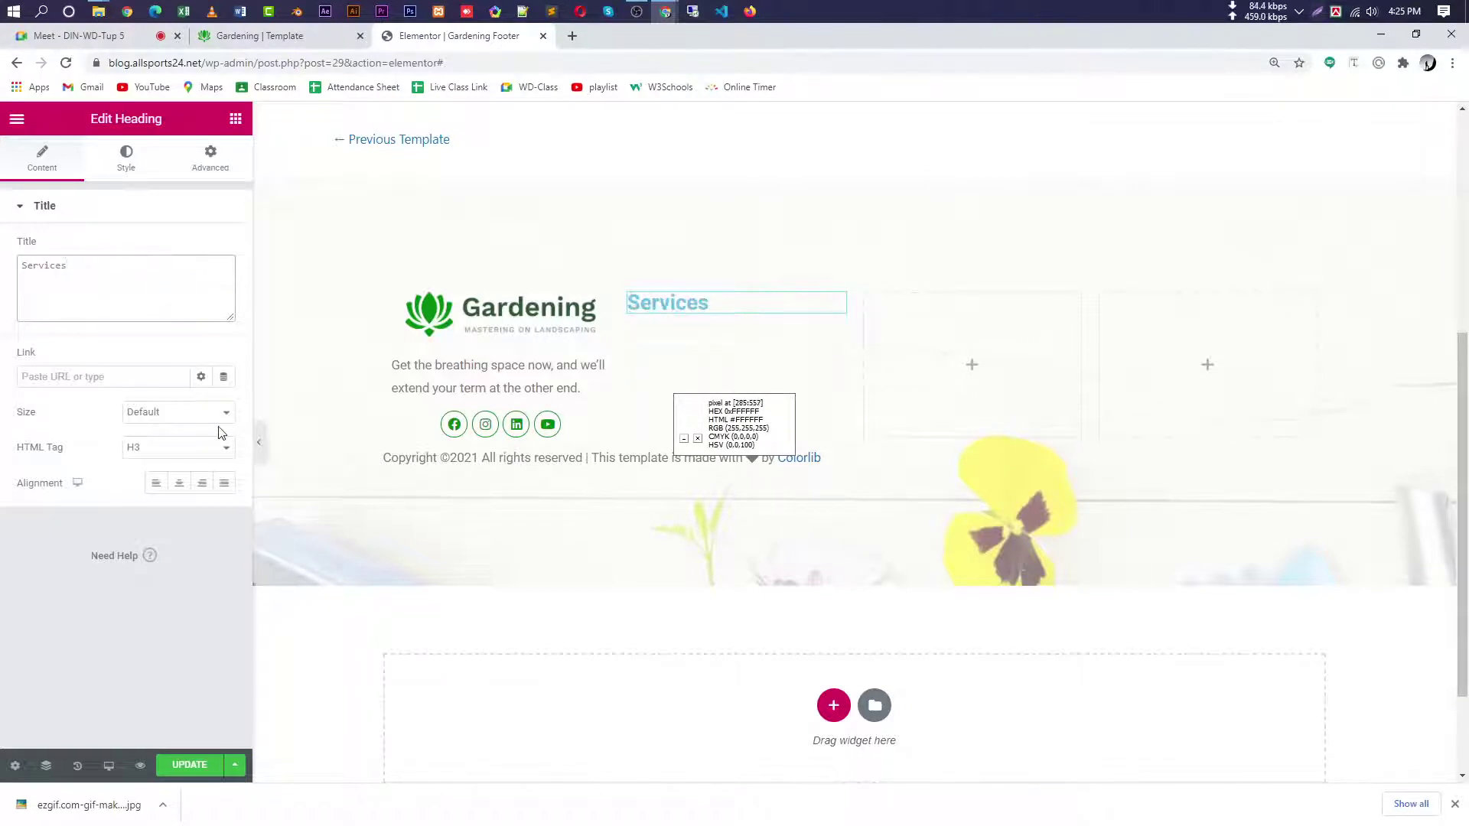
- Compare the Services heading with the Gardening template and set its text color to black (#000000)
{"action": "left_click", "coordinate": [259, 40]}
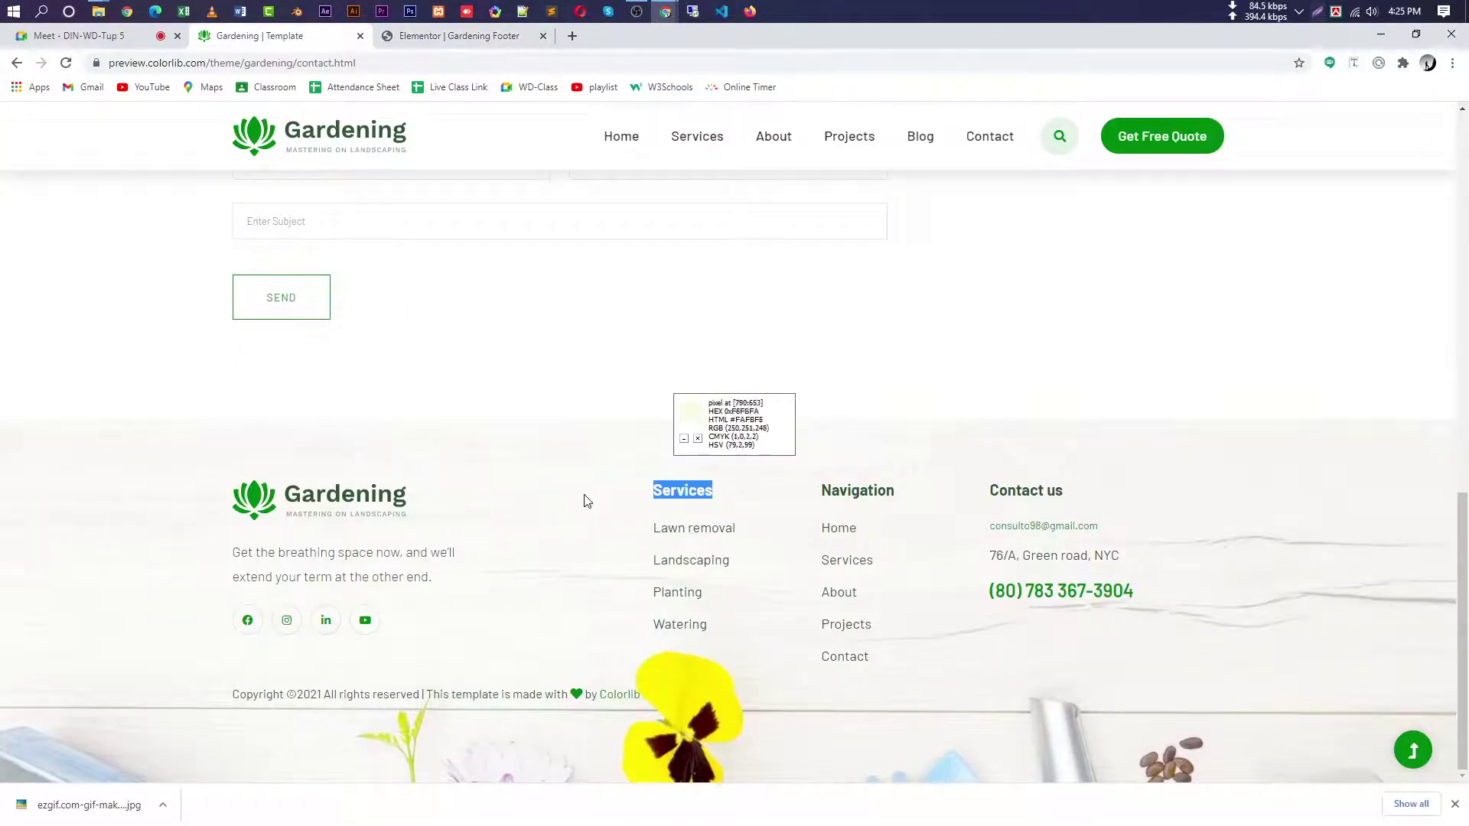
{"action": "left_click", "coordinate": [391, 35]}
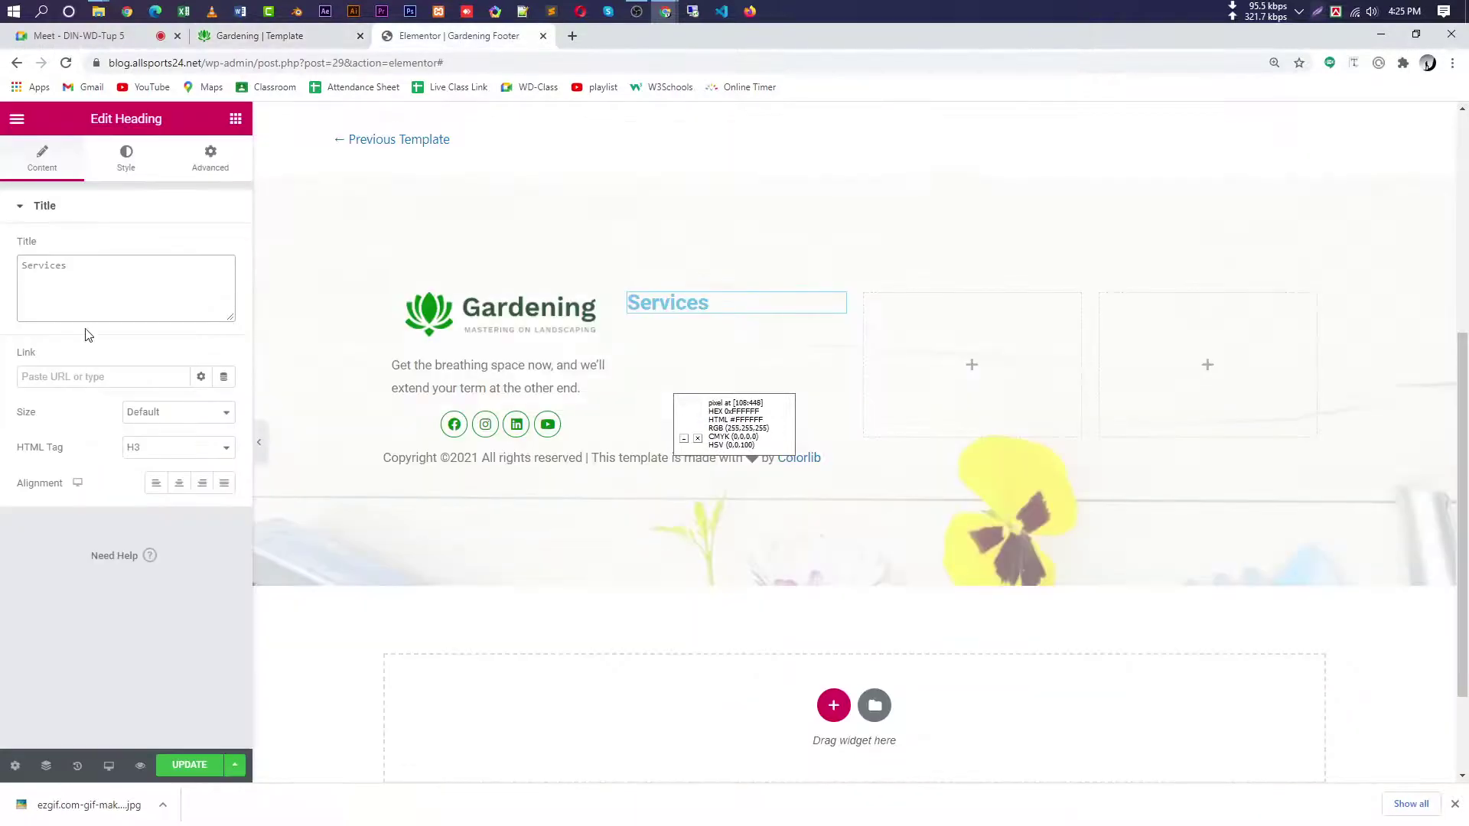
{"action": "left_click", "coordinate": [139, 166]}
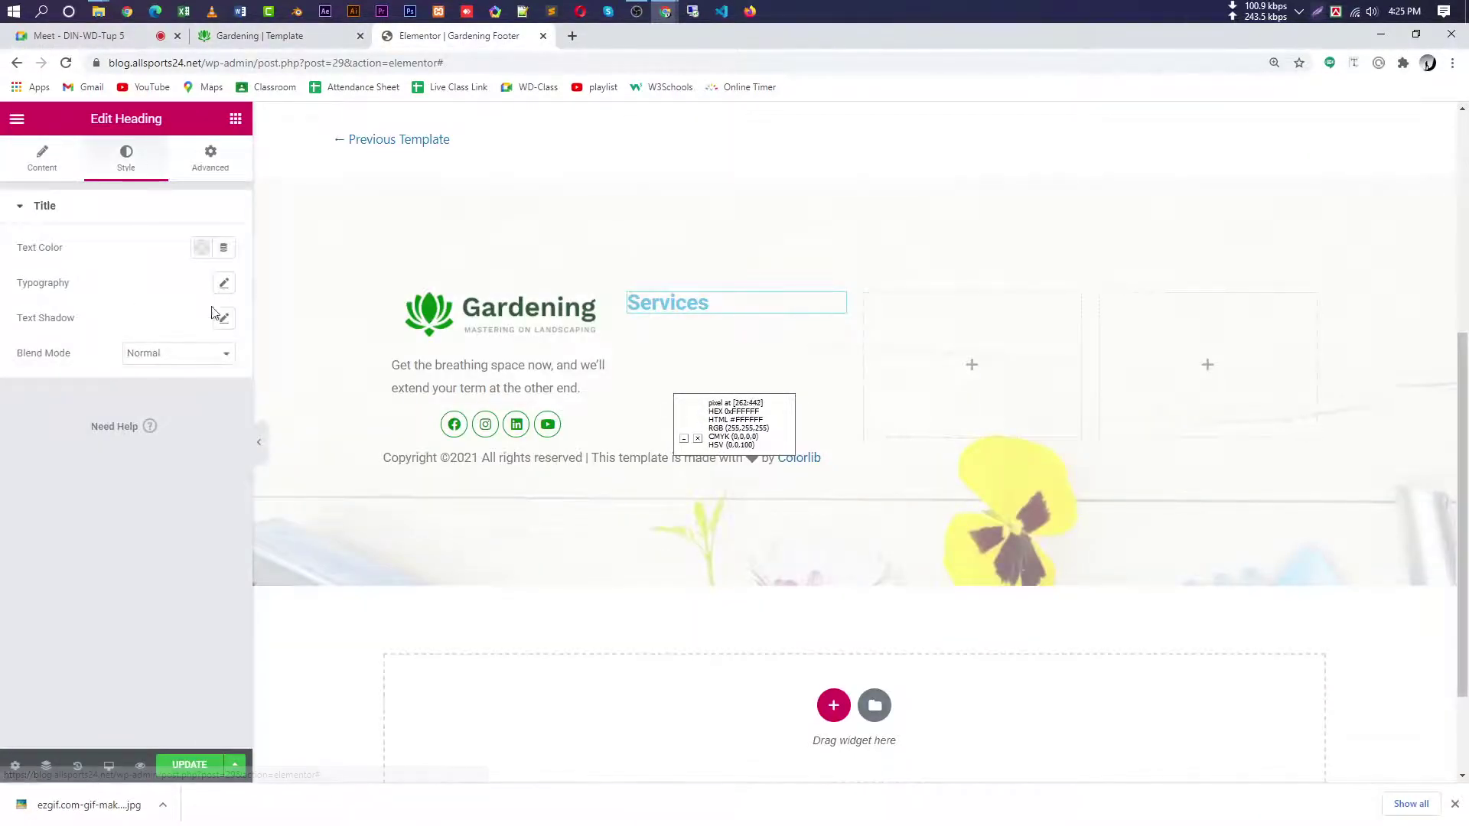
{"action": "left_click", "coordinate": [201, 247]}
{"action": "left_click", "coordinate": [250, 291]}
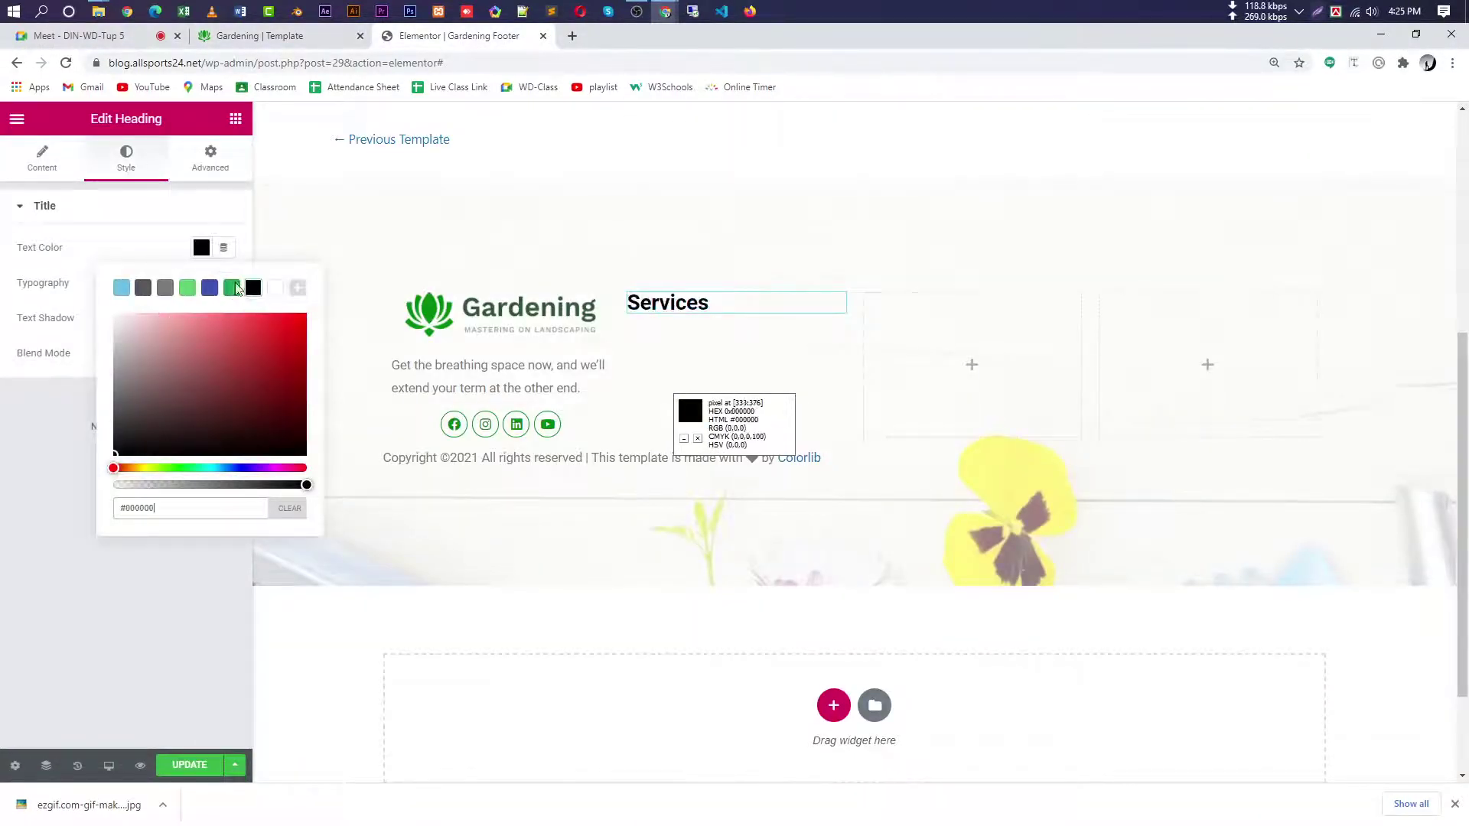
- Check the Services heading's alignment against the Gardening template and align it left
{"action": "left_click", "coordinate": [42, 159]}
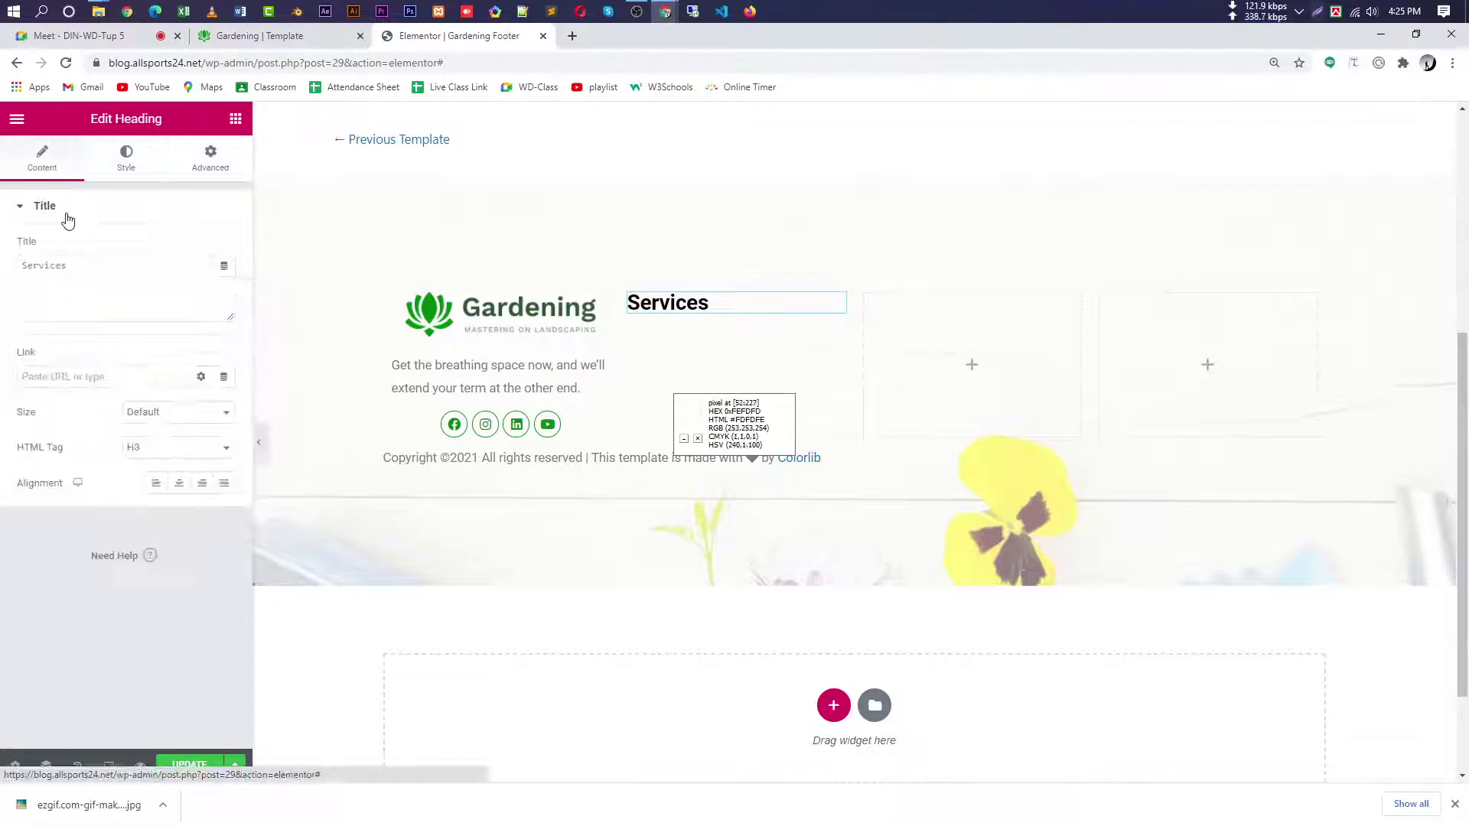
{"action": "left_click", "coordinate": [178, 482]}
{"action": "left_click", "coordinate": [265, 38]}
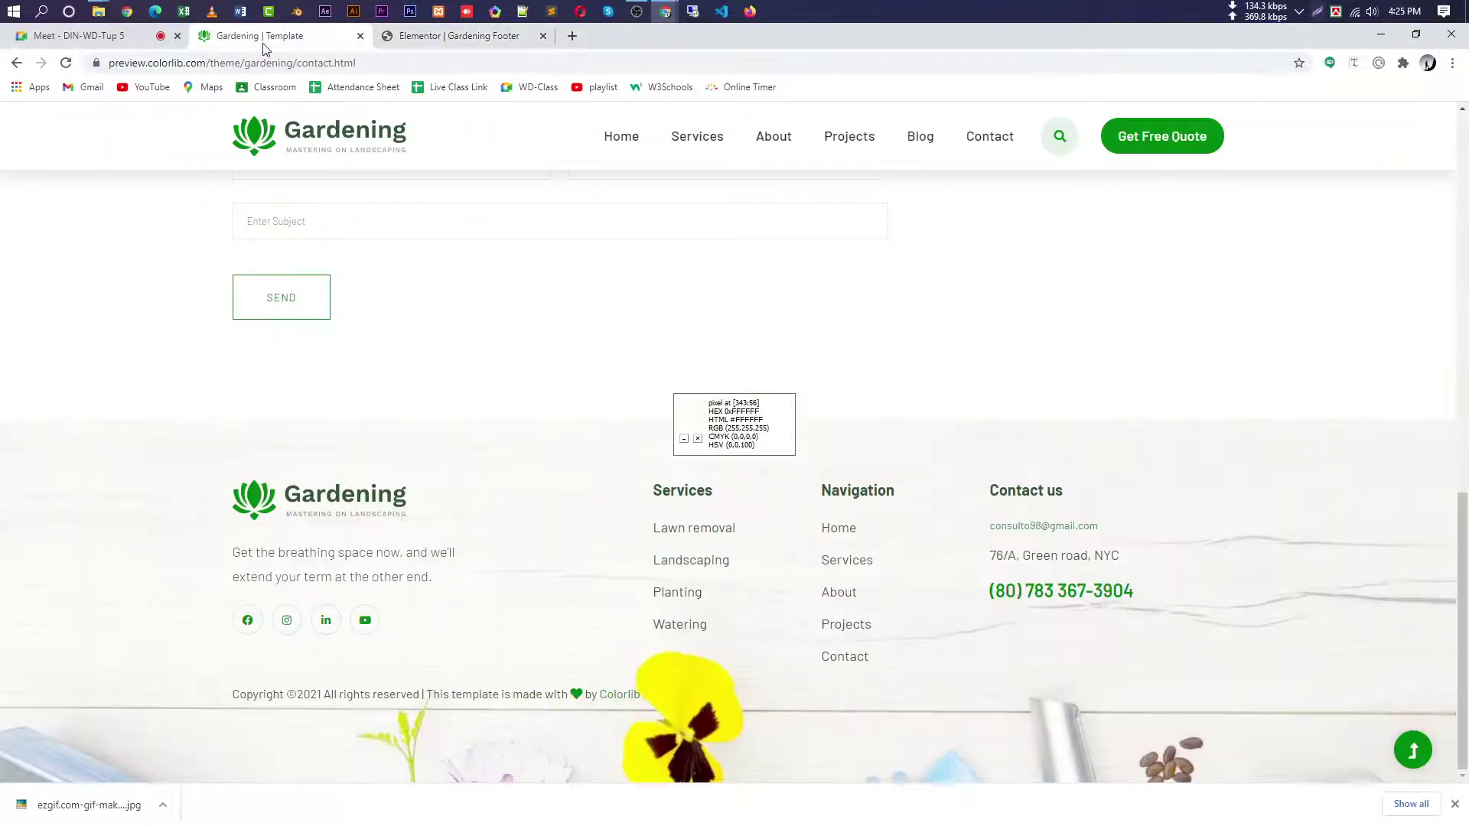
{"action": "left_click", "coordinate": [444, 38]}
{"action": "left_click", "coordinate": [156, 483]}
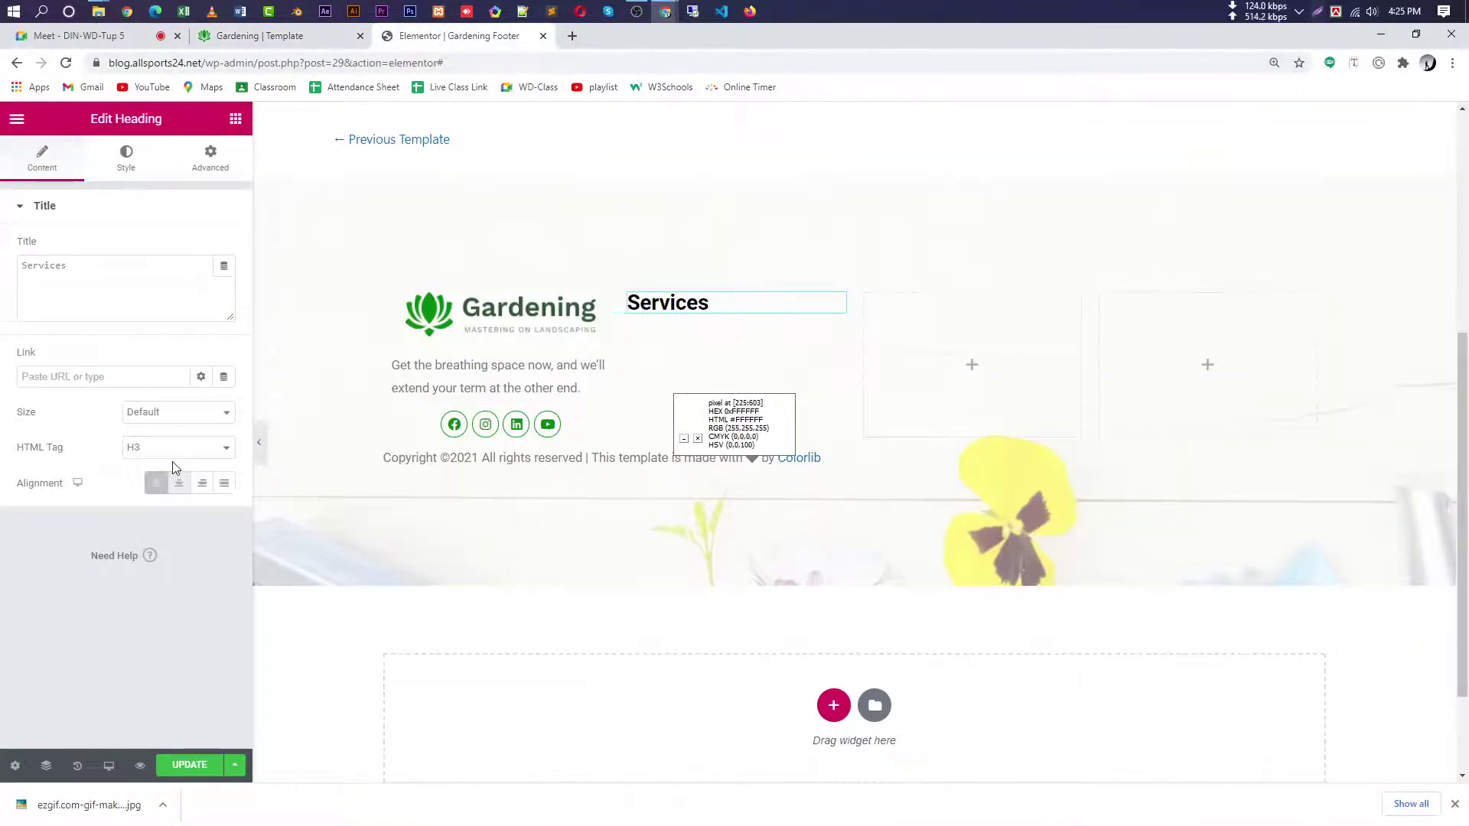
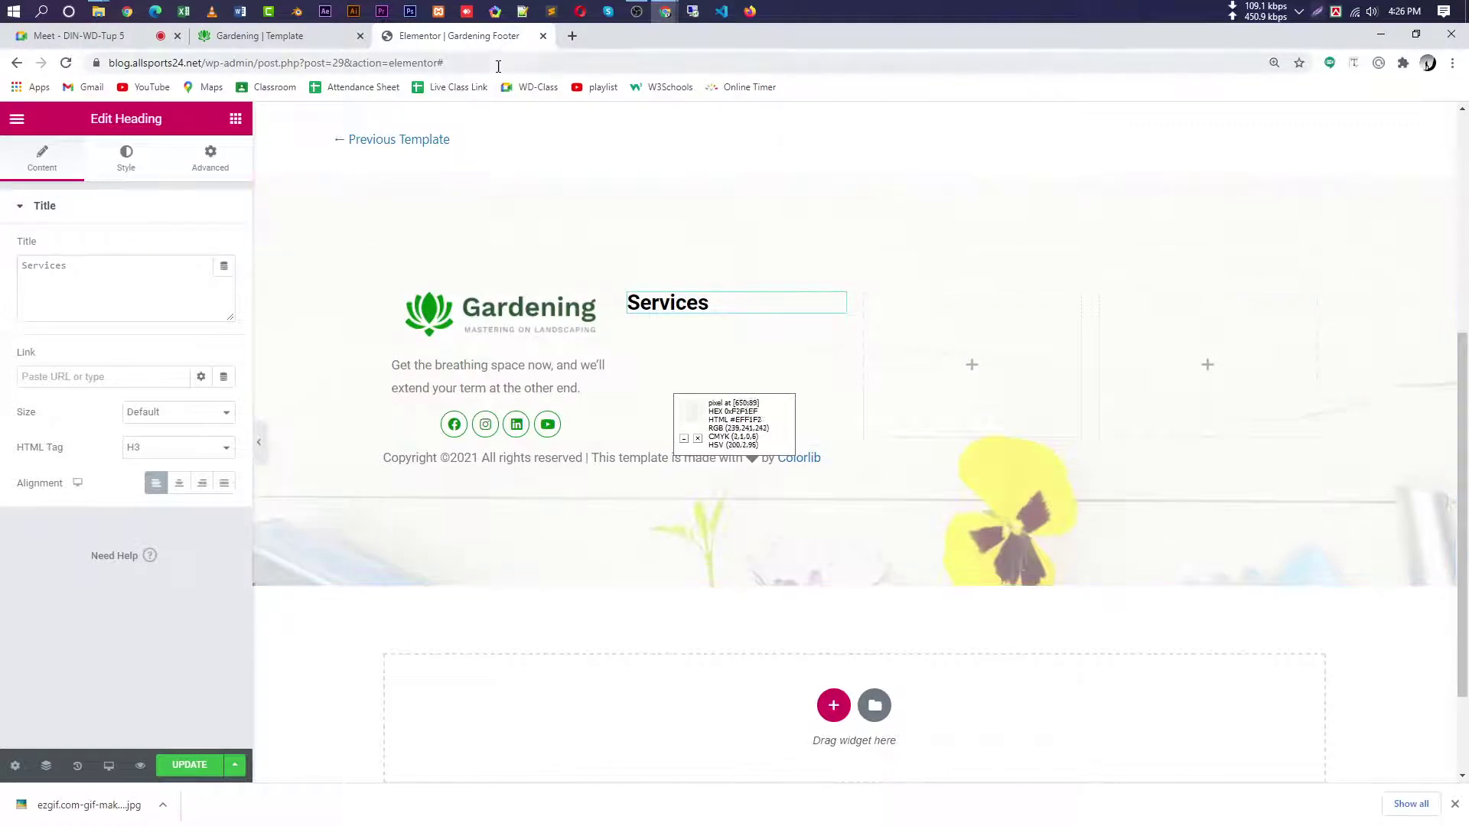
- Check the Gardening template's Services links and add an Icon List widget below the Services heading in the Elementor footer
{"action": "left_click", "coordinate": [281, 46]}
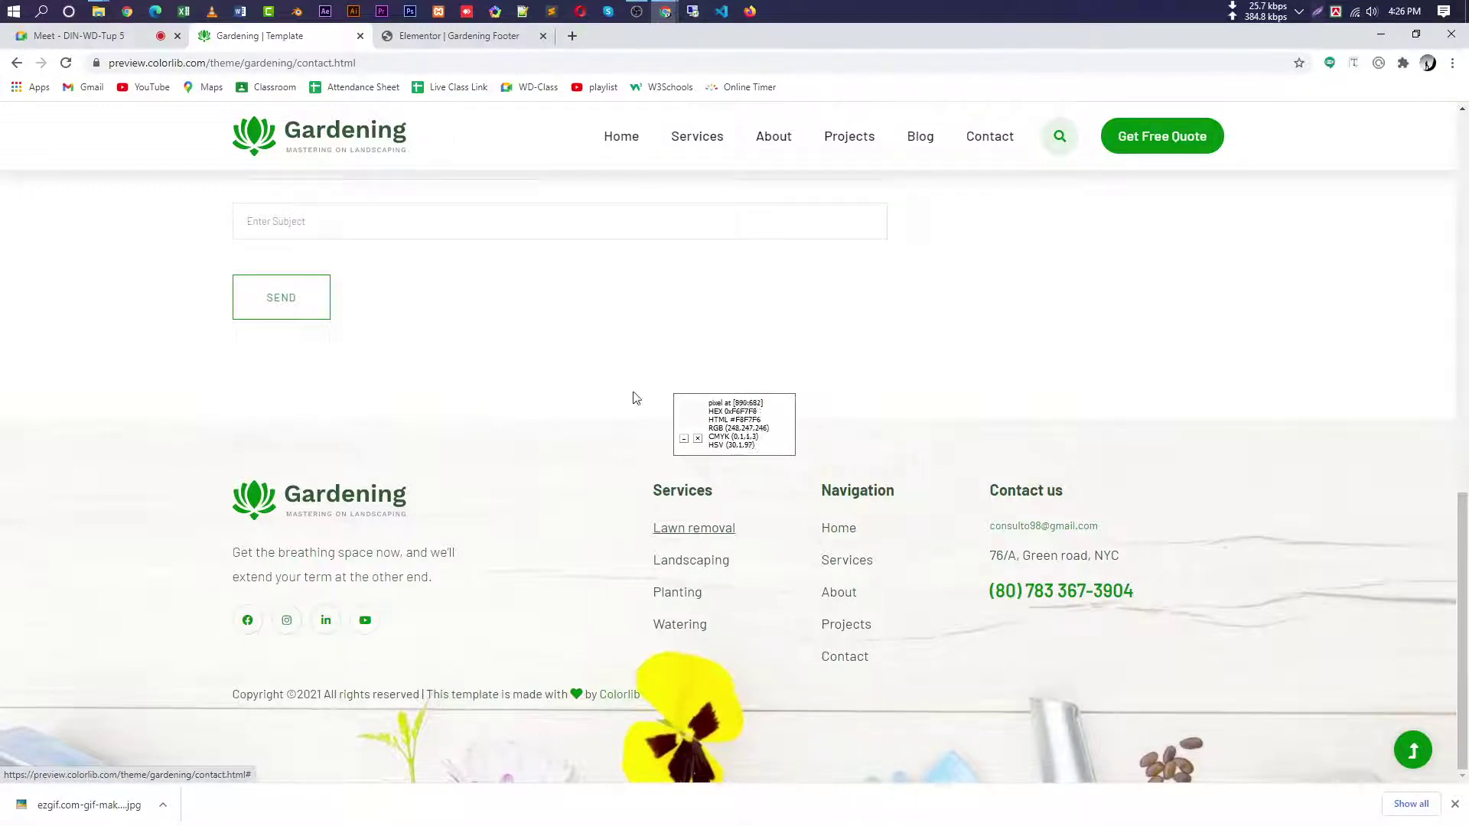
{"action": "left_click", "coordinate": [425, 36]}
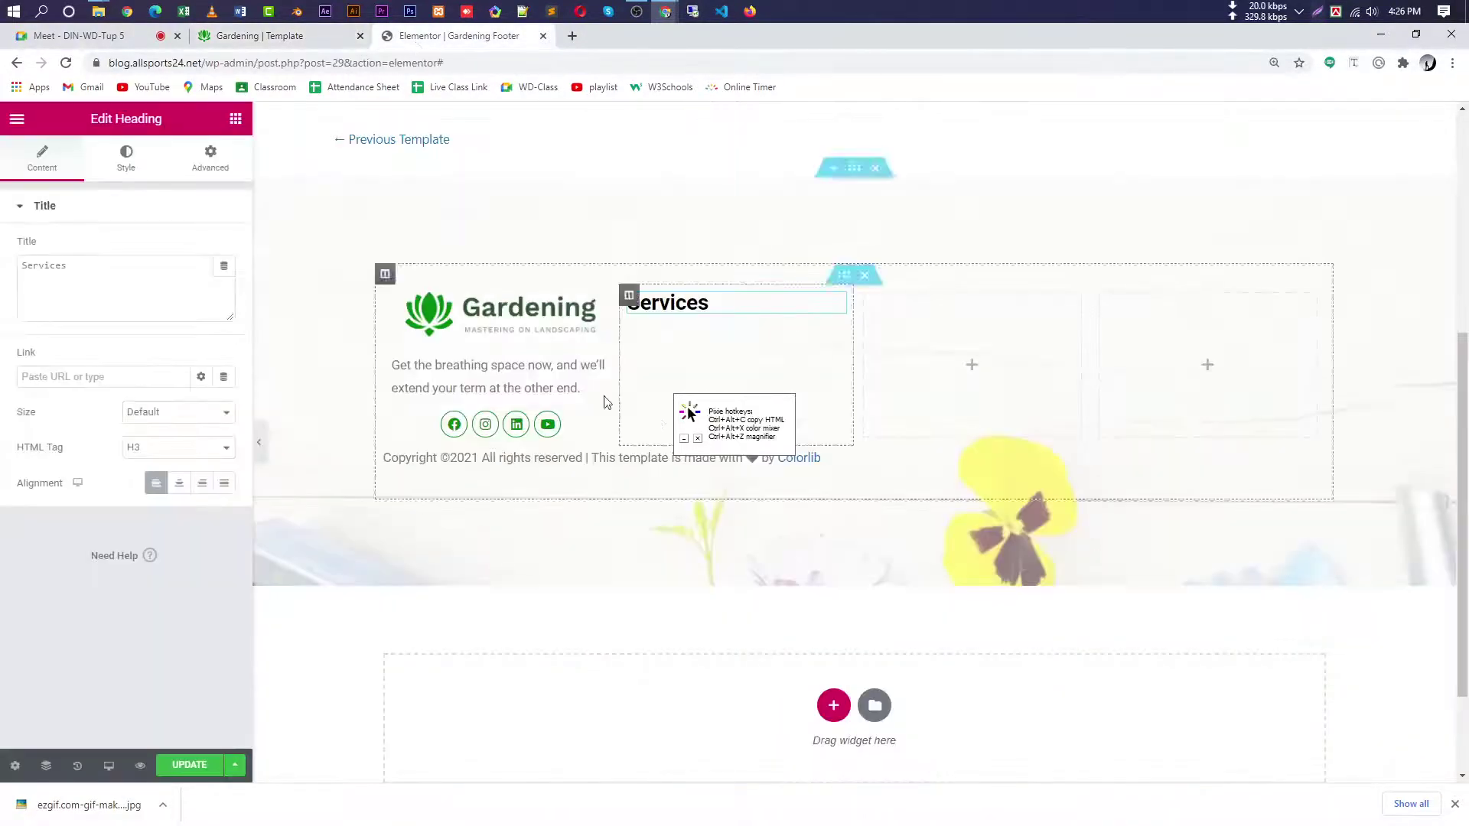
{"action": "left_click", "coordinate": [235, 119]}
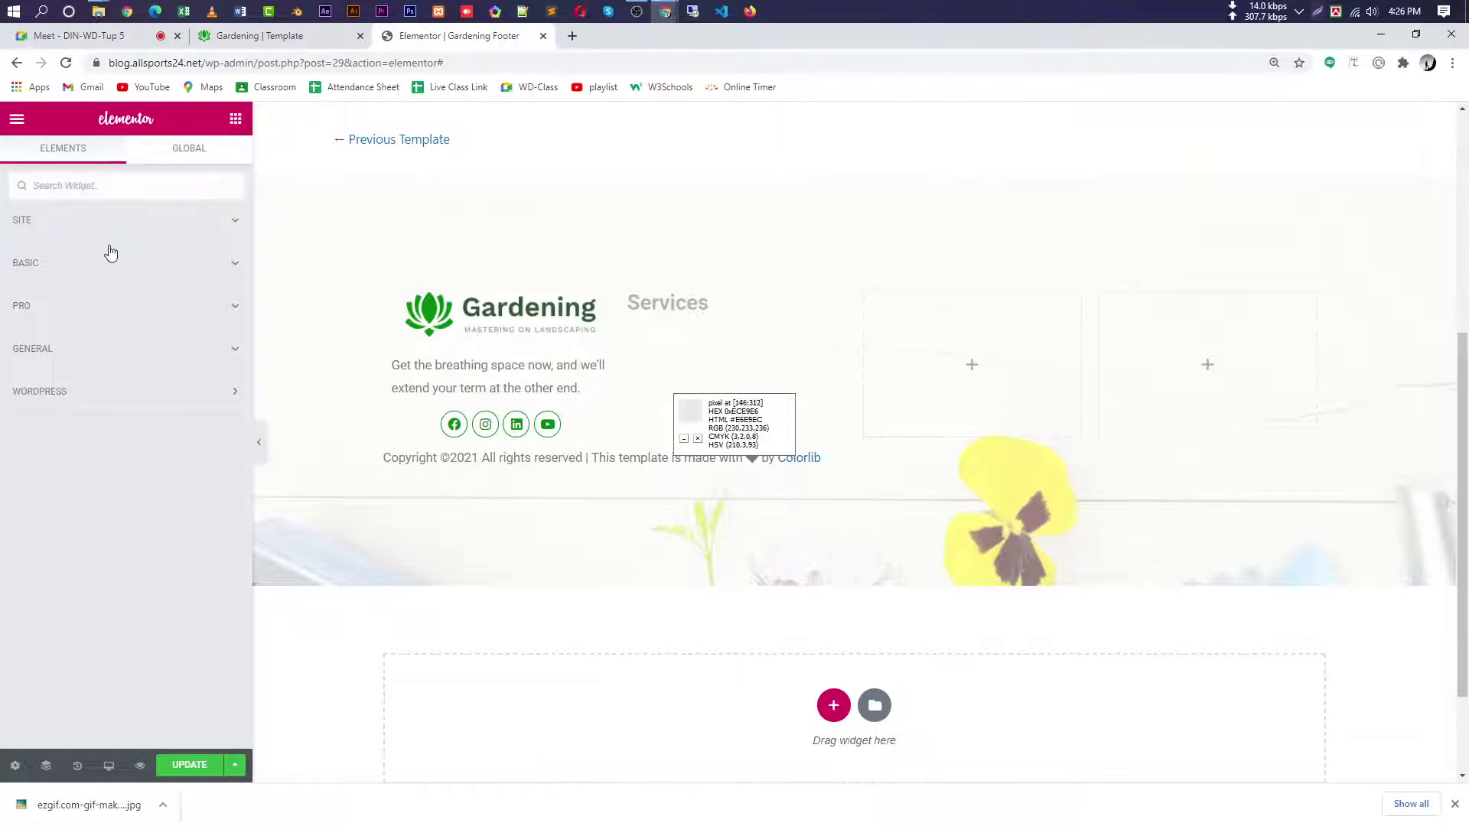
{"action": "left_click", "coordinate": [103, 264]}
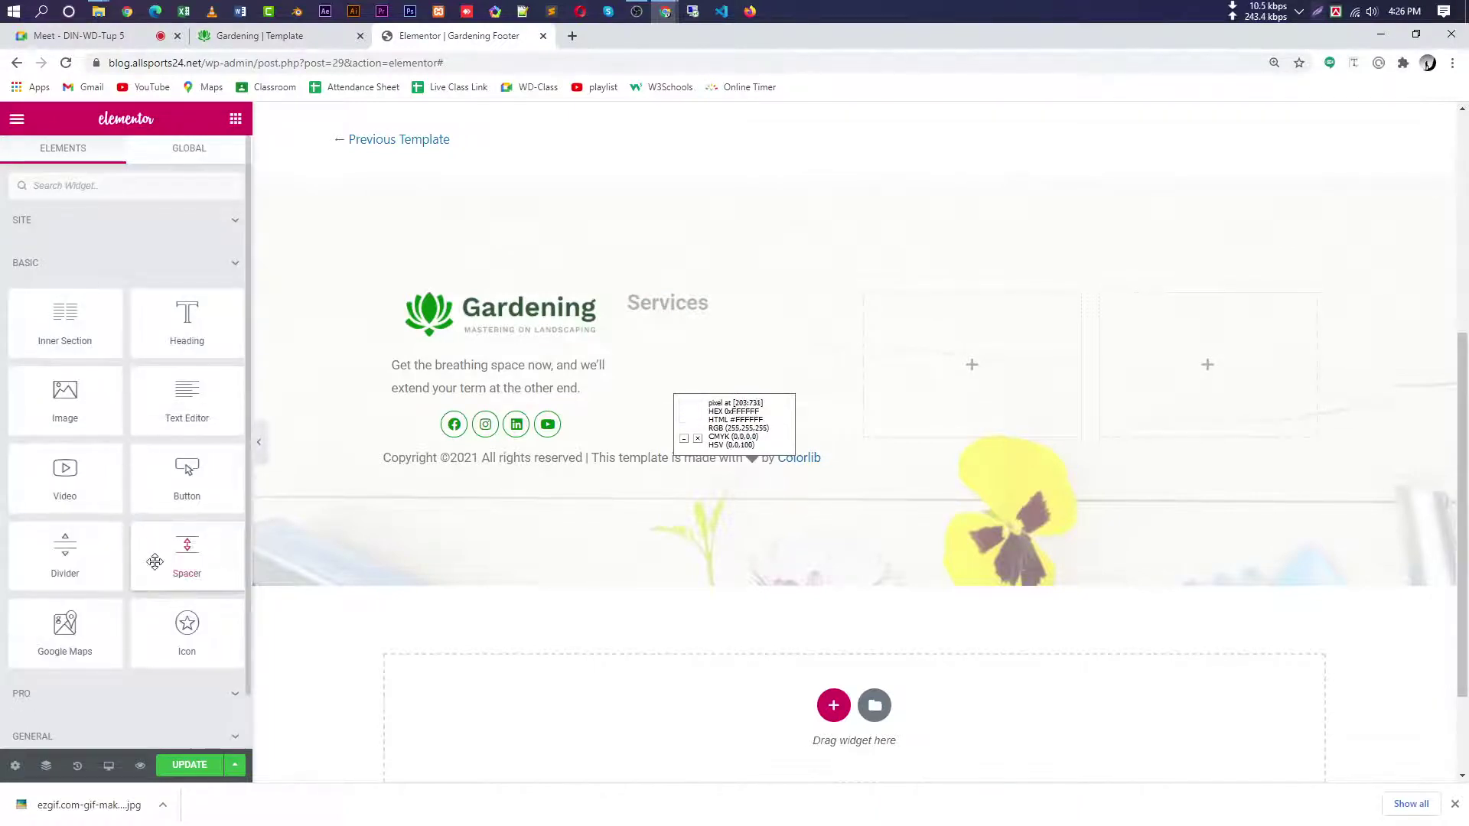
{"action": "left_click", "coordinate": [165, 186]}
{"action": "type", "text": "list"}
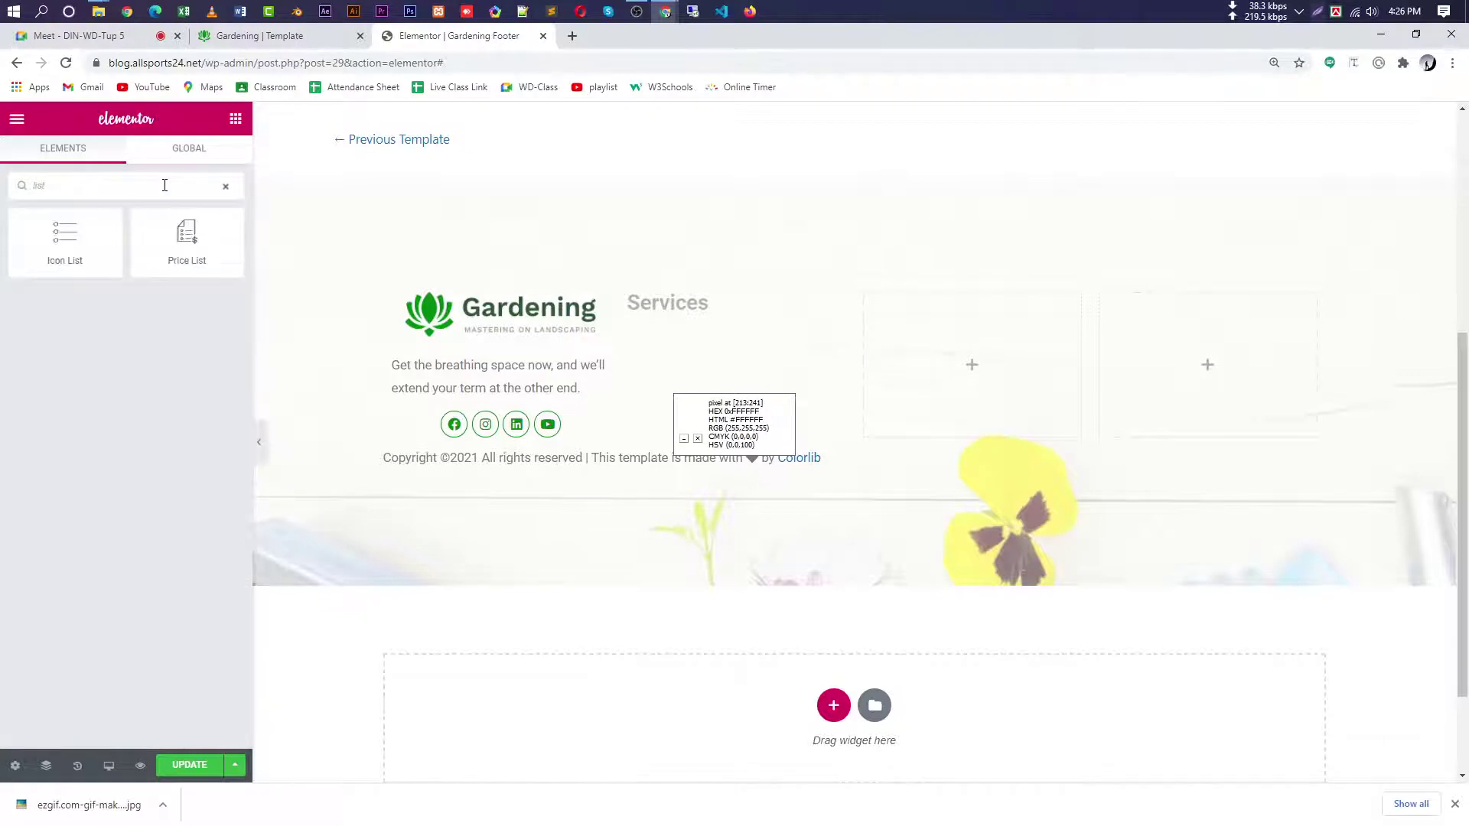
{"action": "left_click_drag", "start_coordinate": [63, 253], "coordinate": [700, 325]}
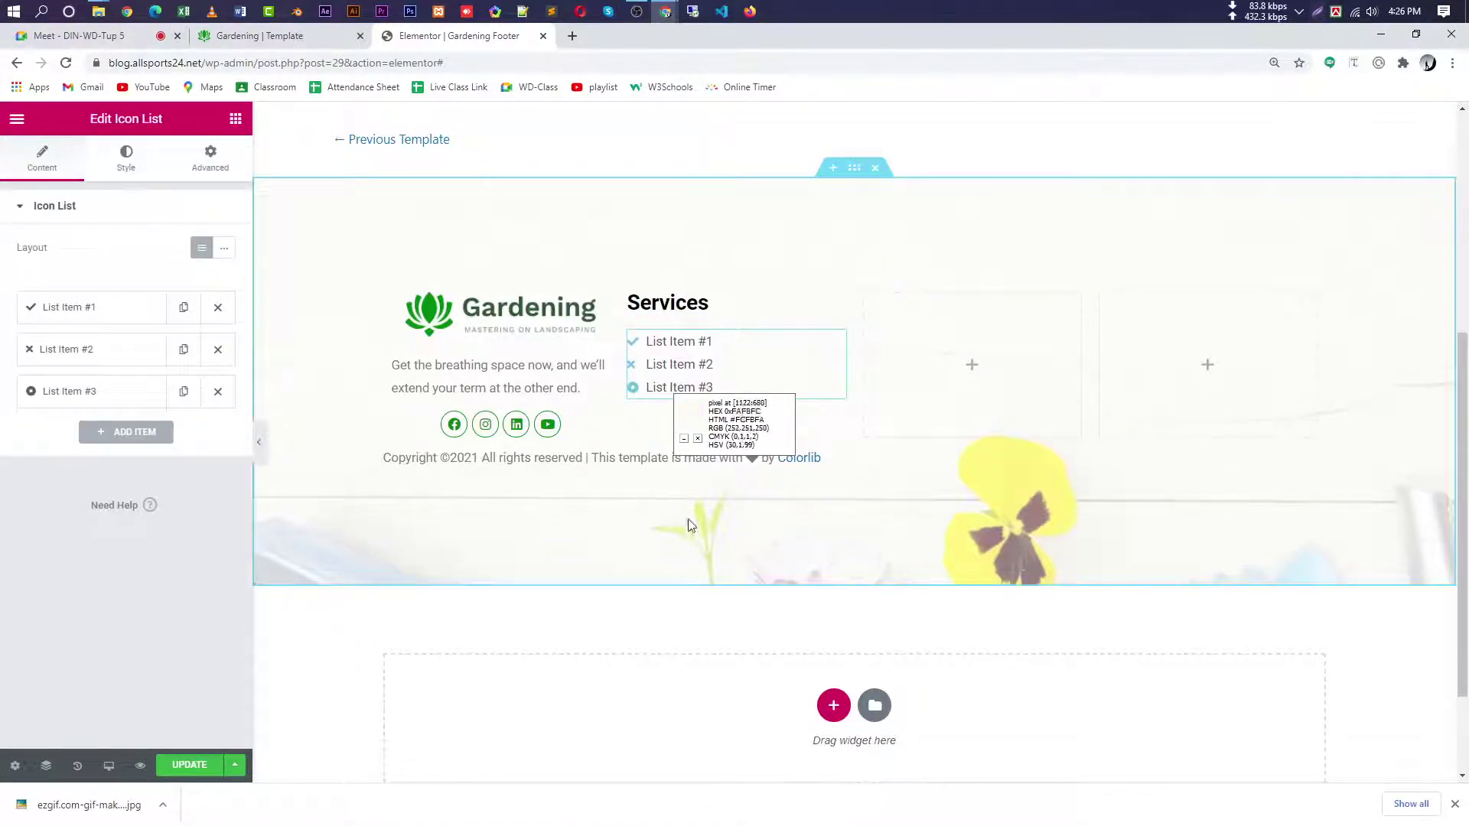
- Remove the icon from the Services list's first item and delete the list's second and third items
{"action": "left_click", "coordinate": [103, 322]}
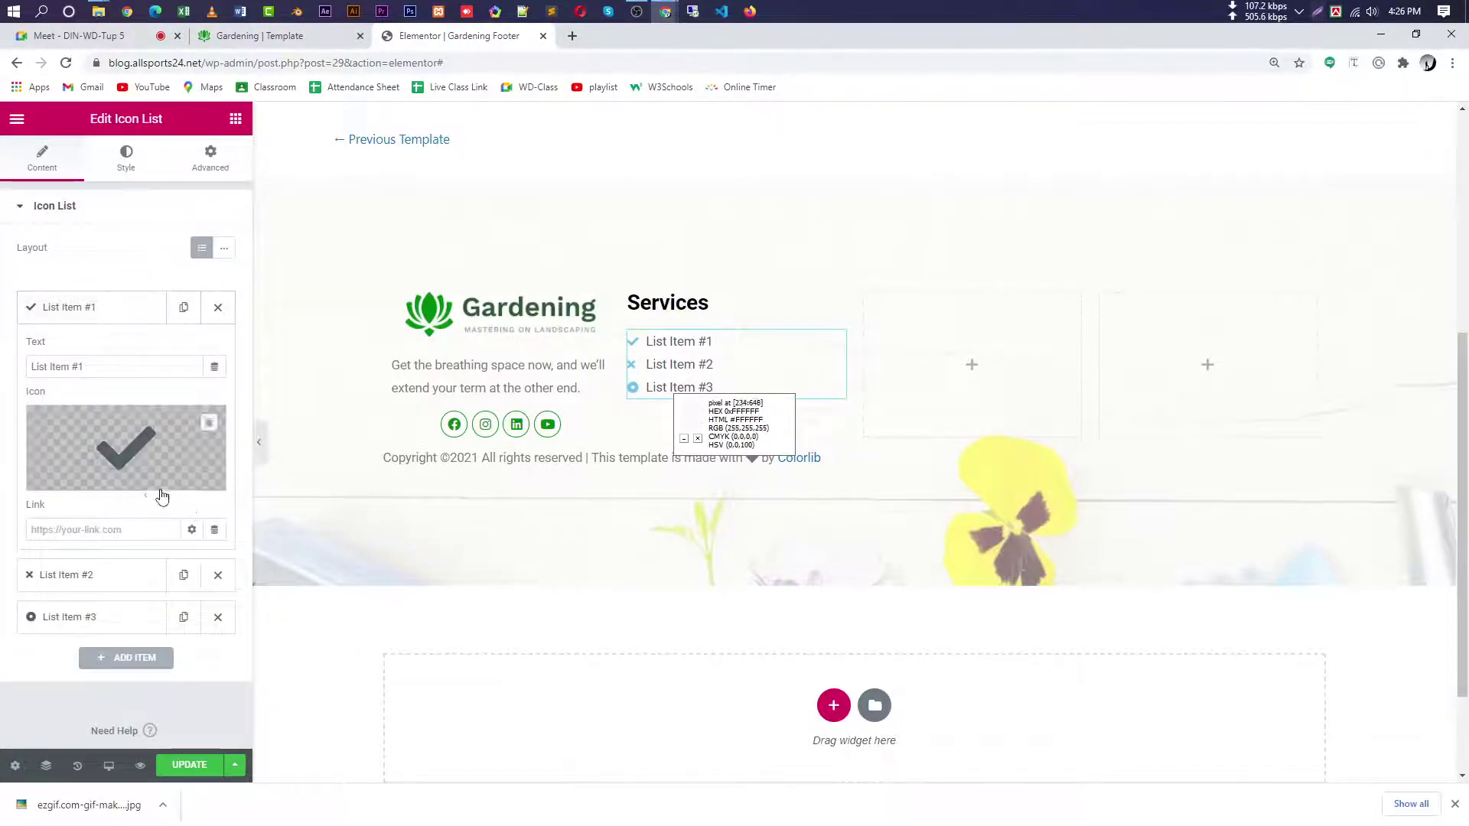
{"action": "left_click", "coordinate": [208, 428]}
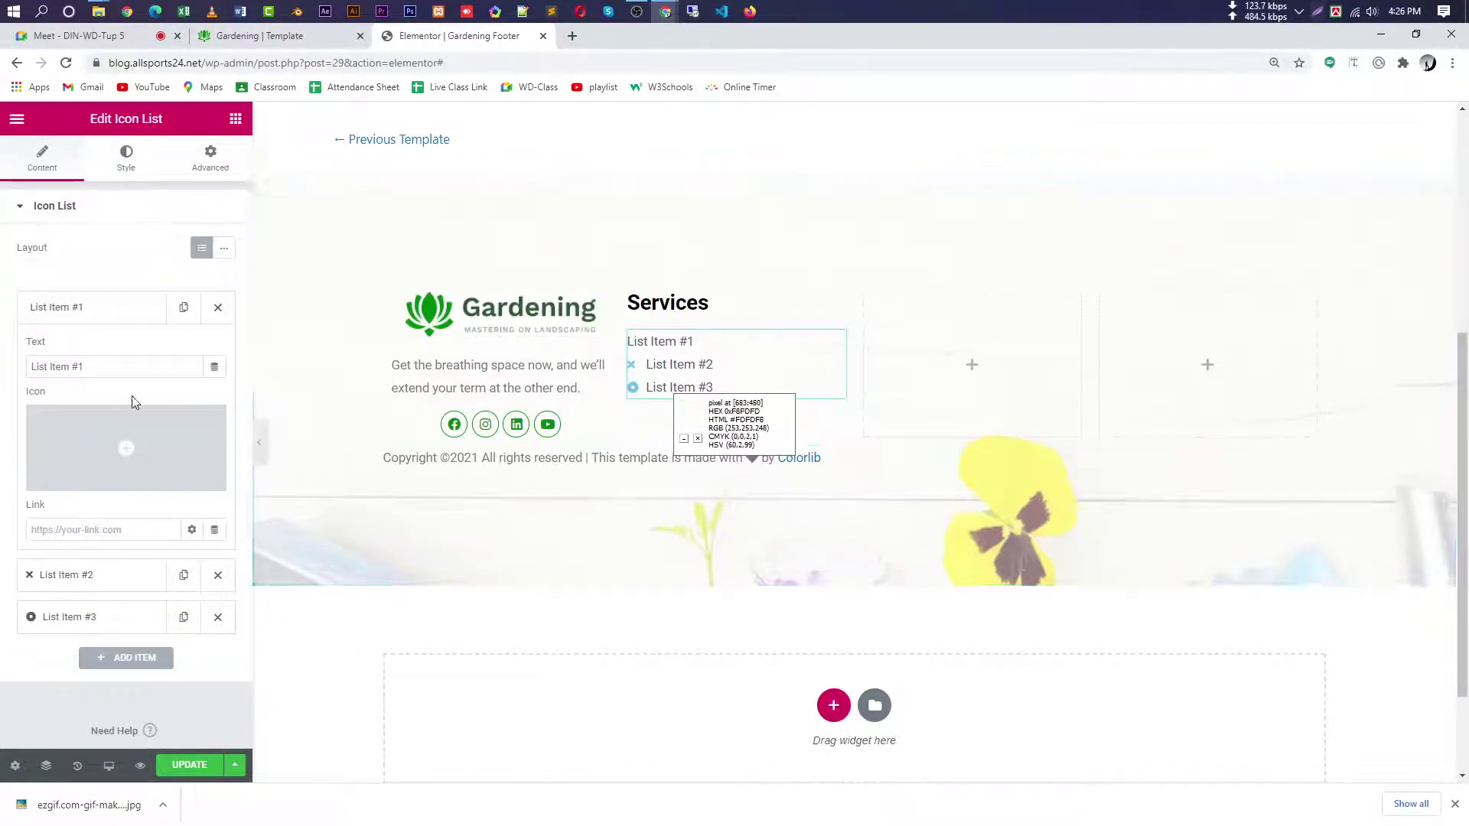
{"action": "left_click", "coordinate": [221, 577]}
{"action": "left_click", "coordinate": [219, 574]}
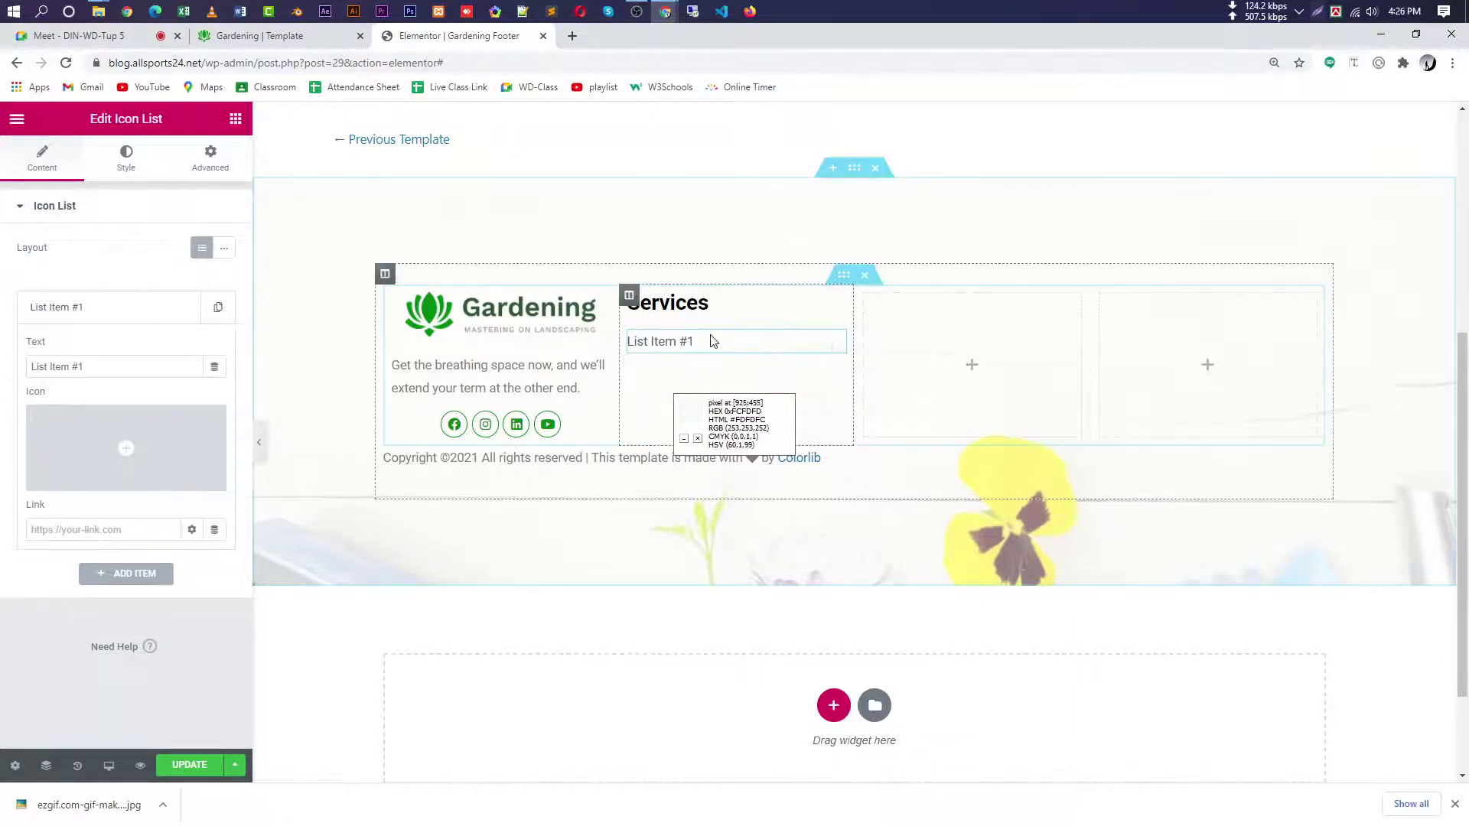
- Copy Lawn removal from the Gardening template's footer as the list item's text and set its link to #
{"action": "left_click", "coordinate": [284, 38]}
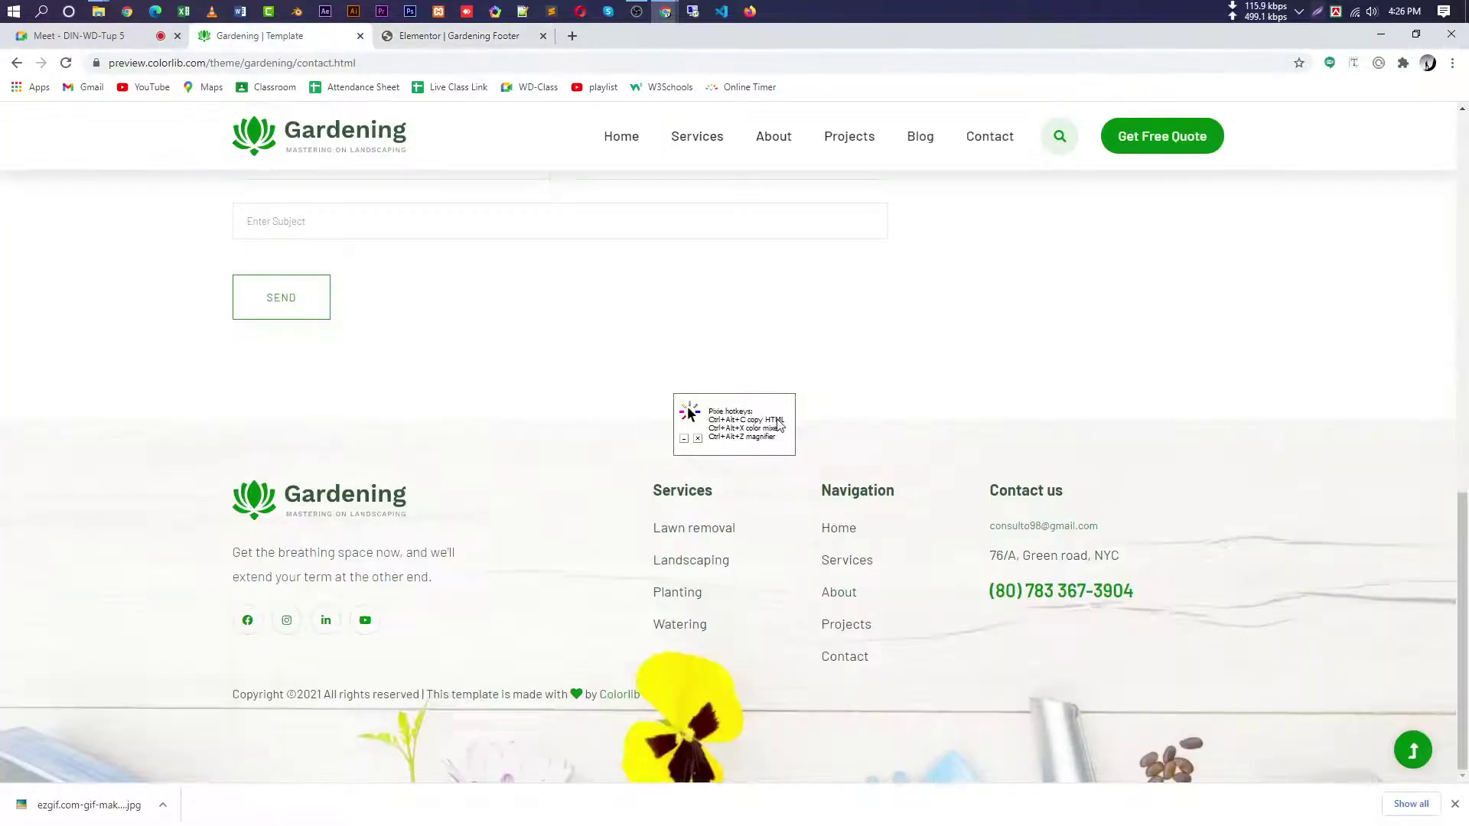
{"action": "left_click_drag", "start_coordinate": [736, 528], "coordinate": [653, 528]}
{"action": "key", "text": "ctrl+c"}
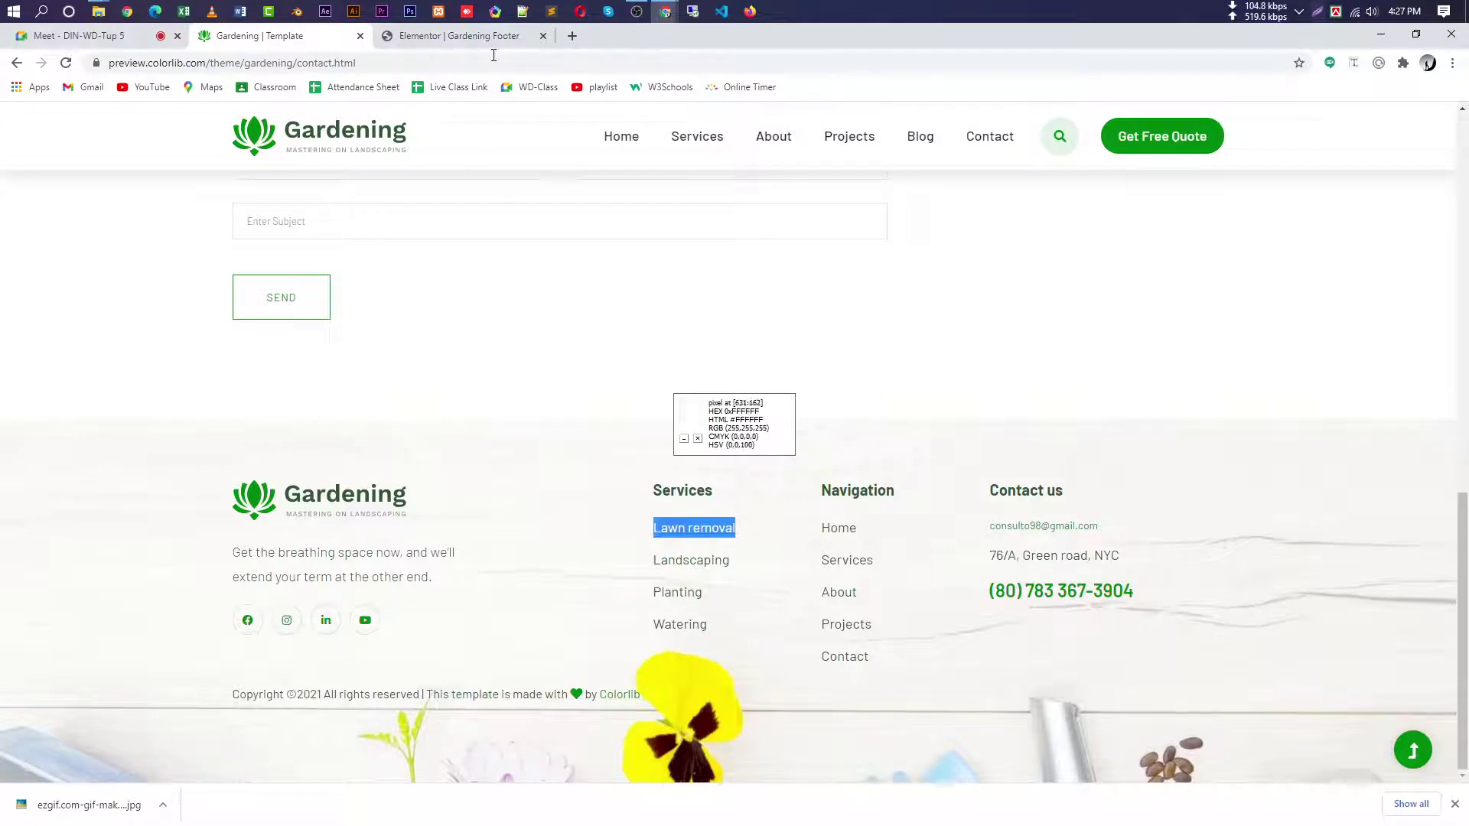
{"action": "left_click", "coordinate": [459, 36]}
{"action": "triple_click", "coordinate": [112, 367]}
{"action": "key", "text": "ctrl+v"}
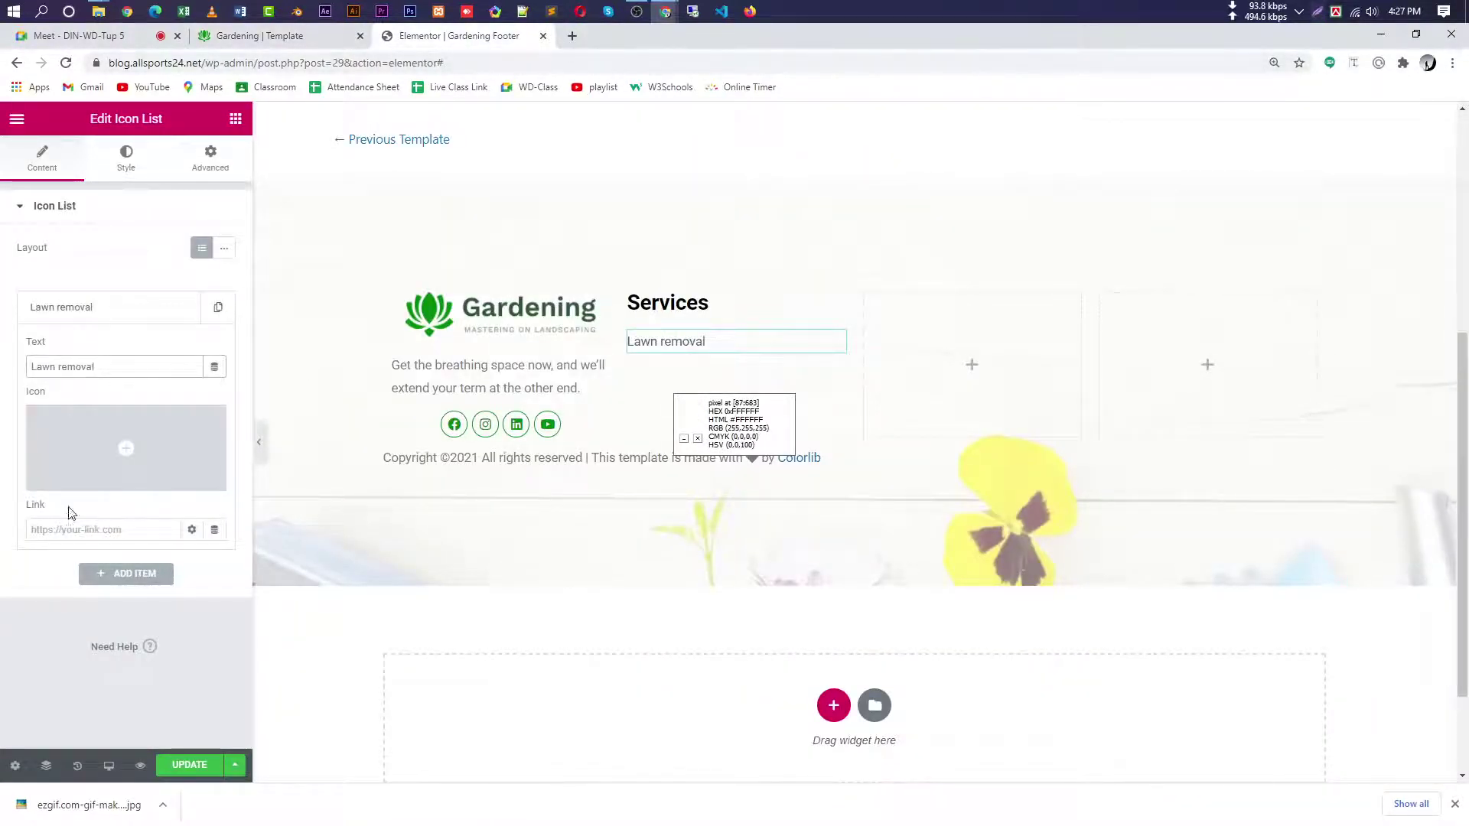
{"action": "left_click", "coordinate": [73, 529]}
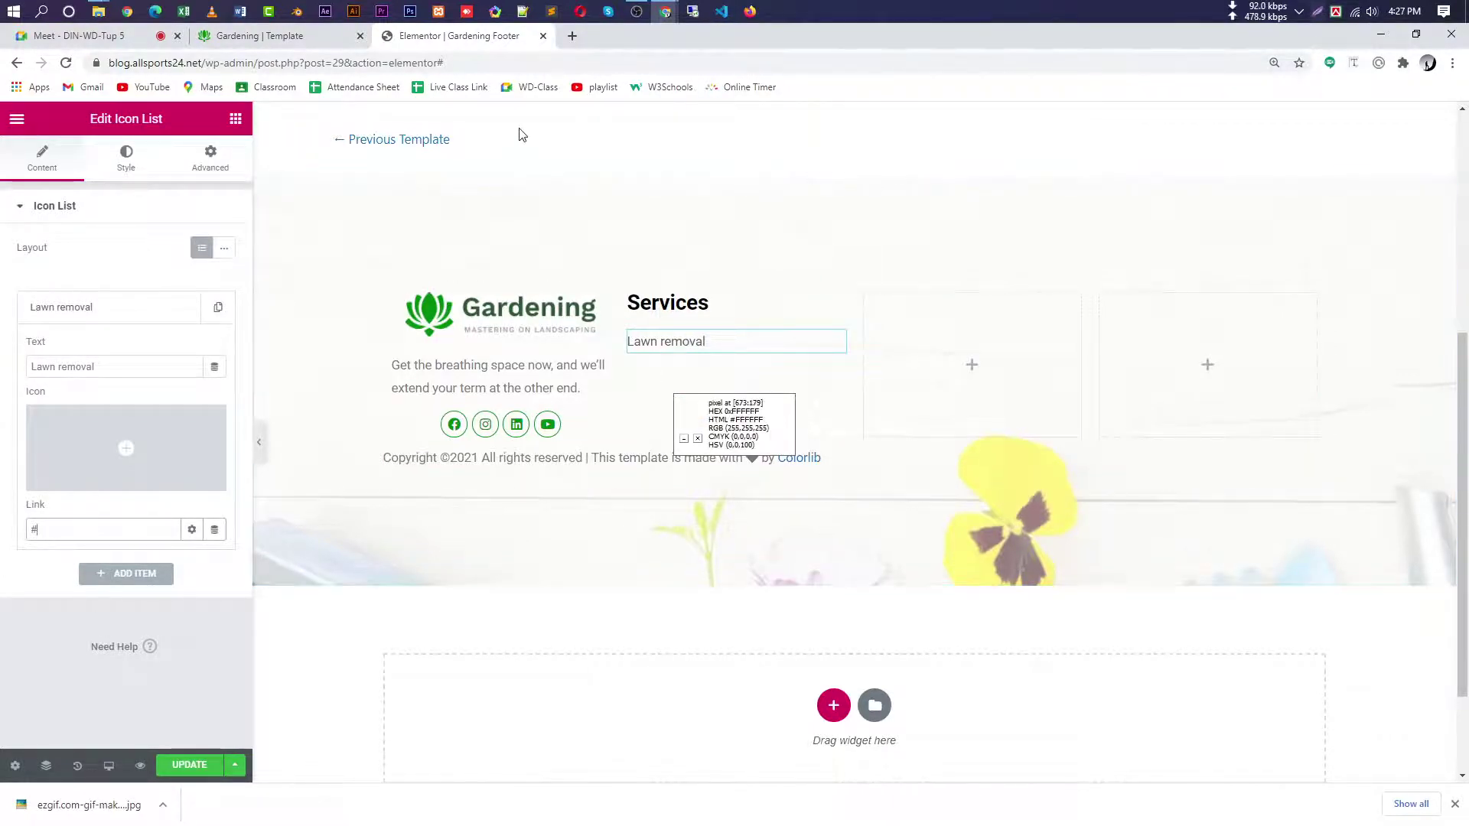
- Enlarge the Gardening template's footer, sample the Services heading's text color #505534, and reset the page zoom to 100%
{"action": "left_click", "coordinate": [283, 39]}
{"action": "left_click", "coordinate": [771, 559]}
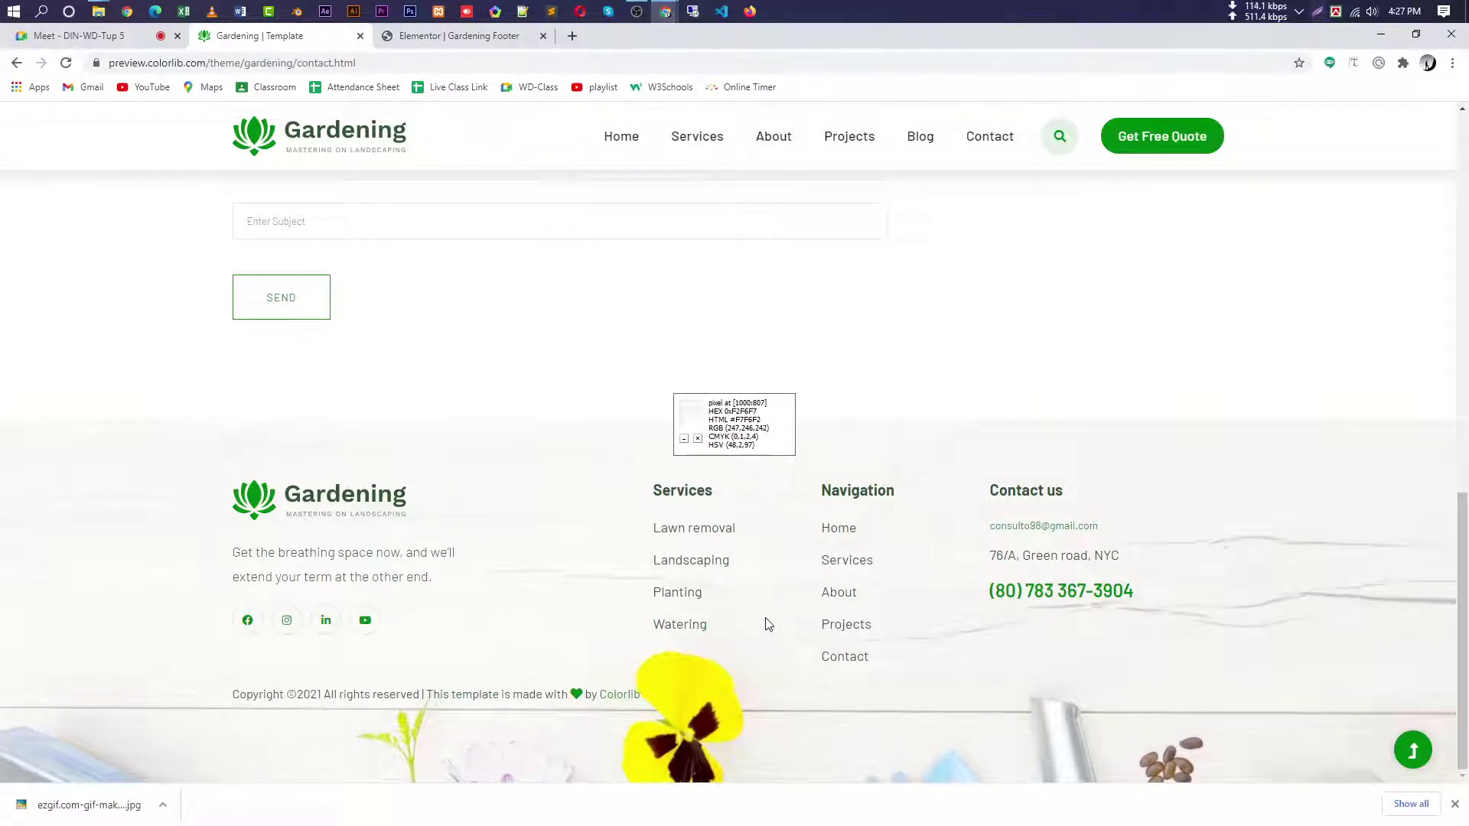
{"action": "key", "text": "ctrl+plus"}
{"action": "key", "text": "ctrl+plus"}
{"action": "key", "text": "ctrl+plus"}
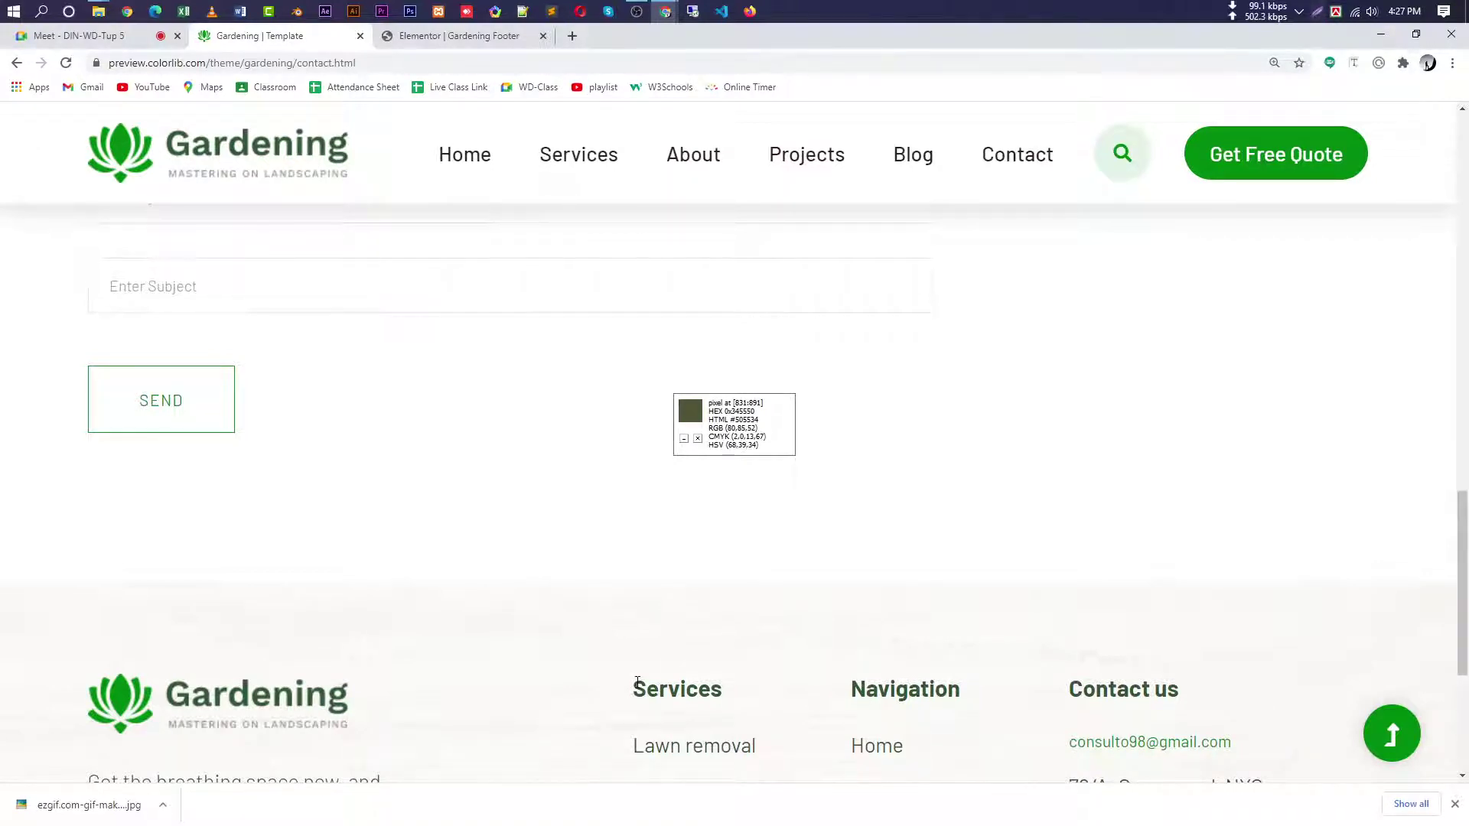
{"action": "left_click", "coordinate": [1454, 804]}
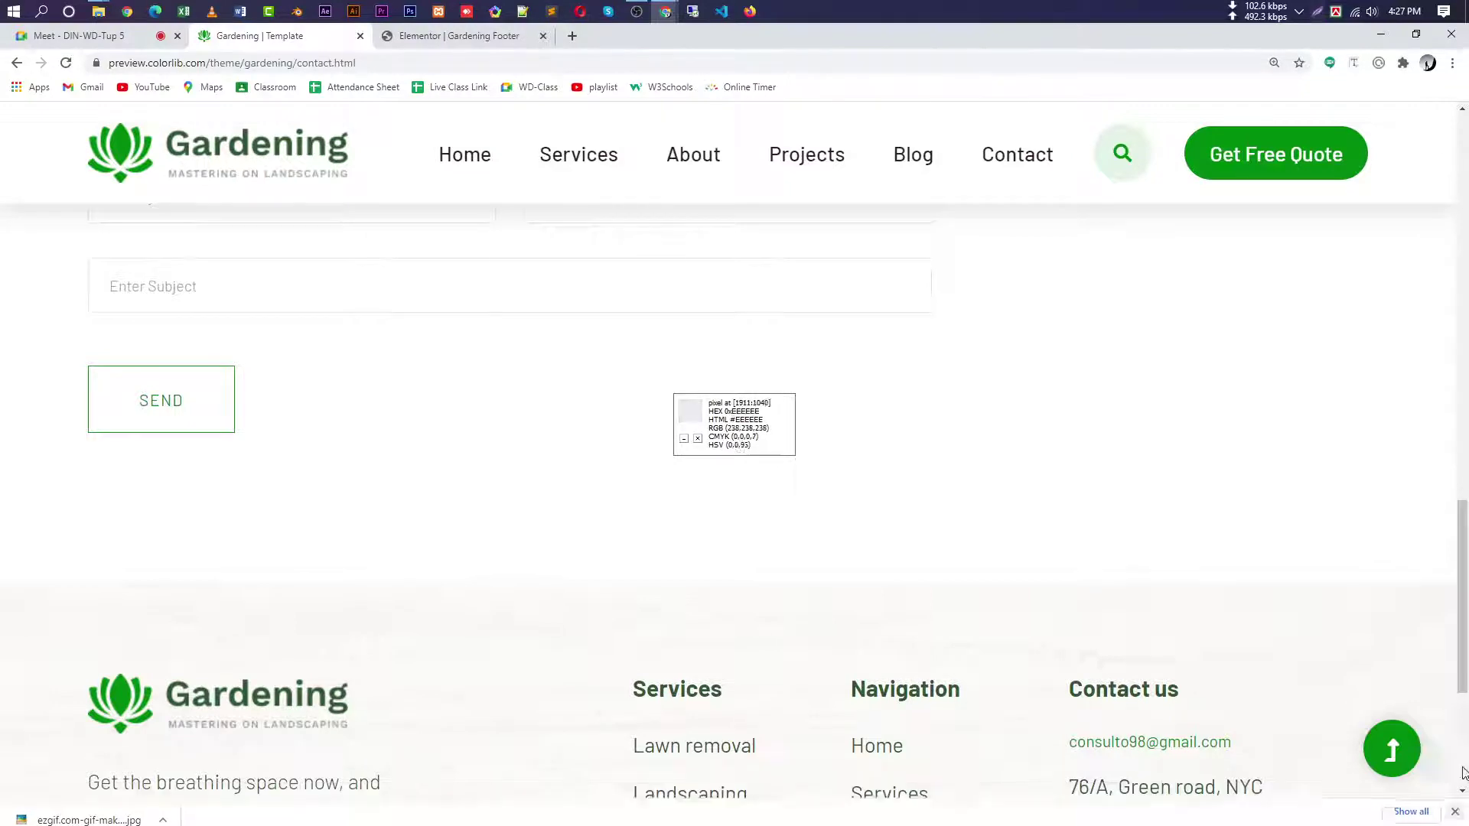
{"action": "left_click", "coordinate": [1275, 64]}
{"action": "left_click", "coordinate": [1275, 91]}
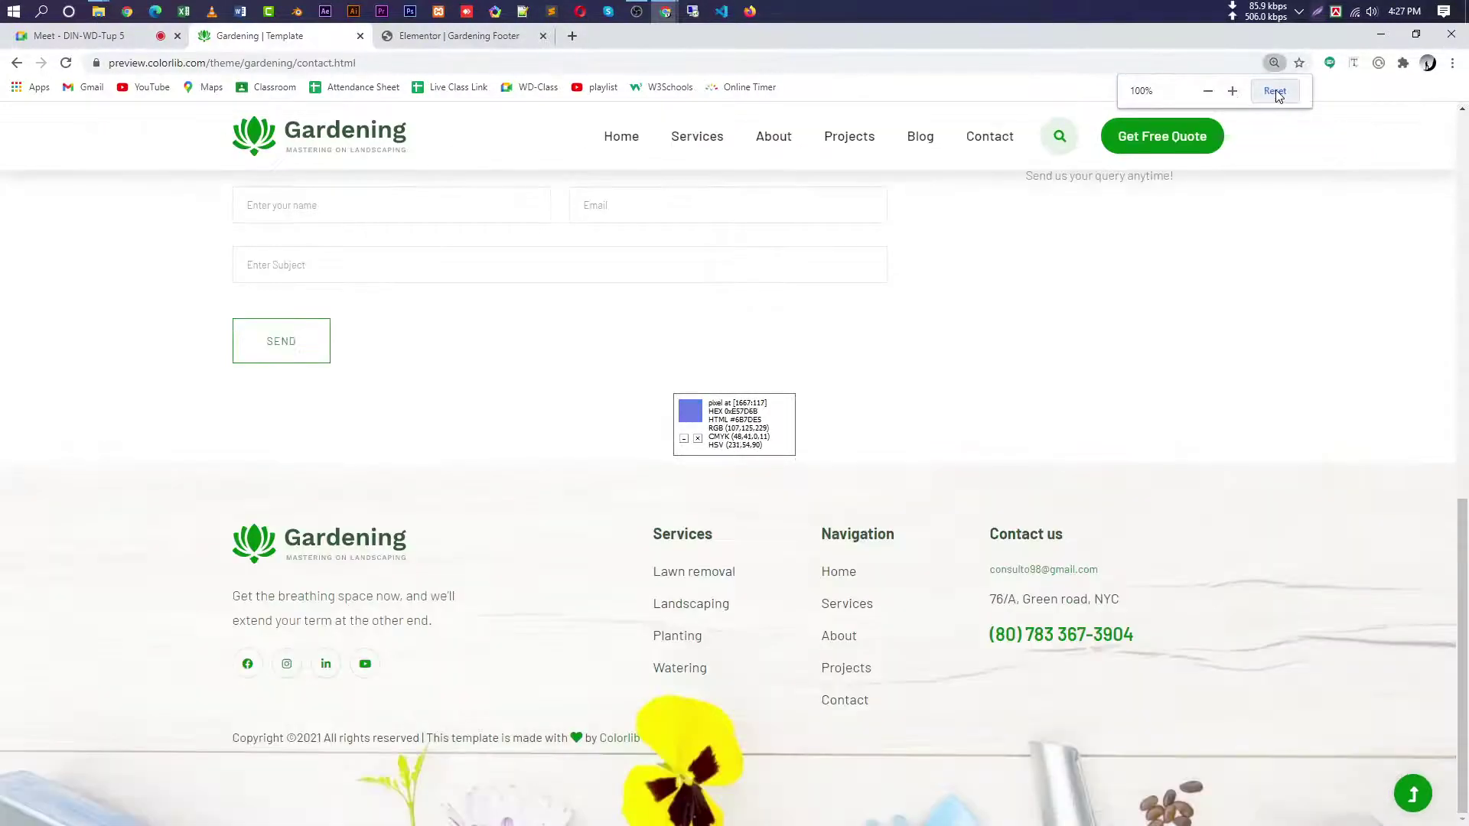
- Set the Elementor footer's Services heading text color to #505534 and save that color as a swatch
{"action": "left_click", "coordinate": [406, 36]}
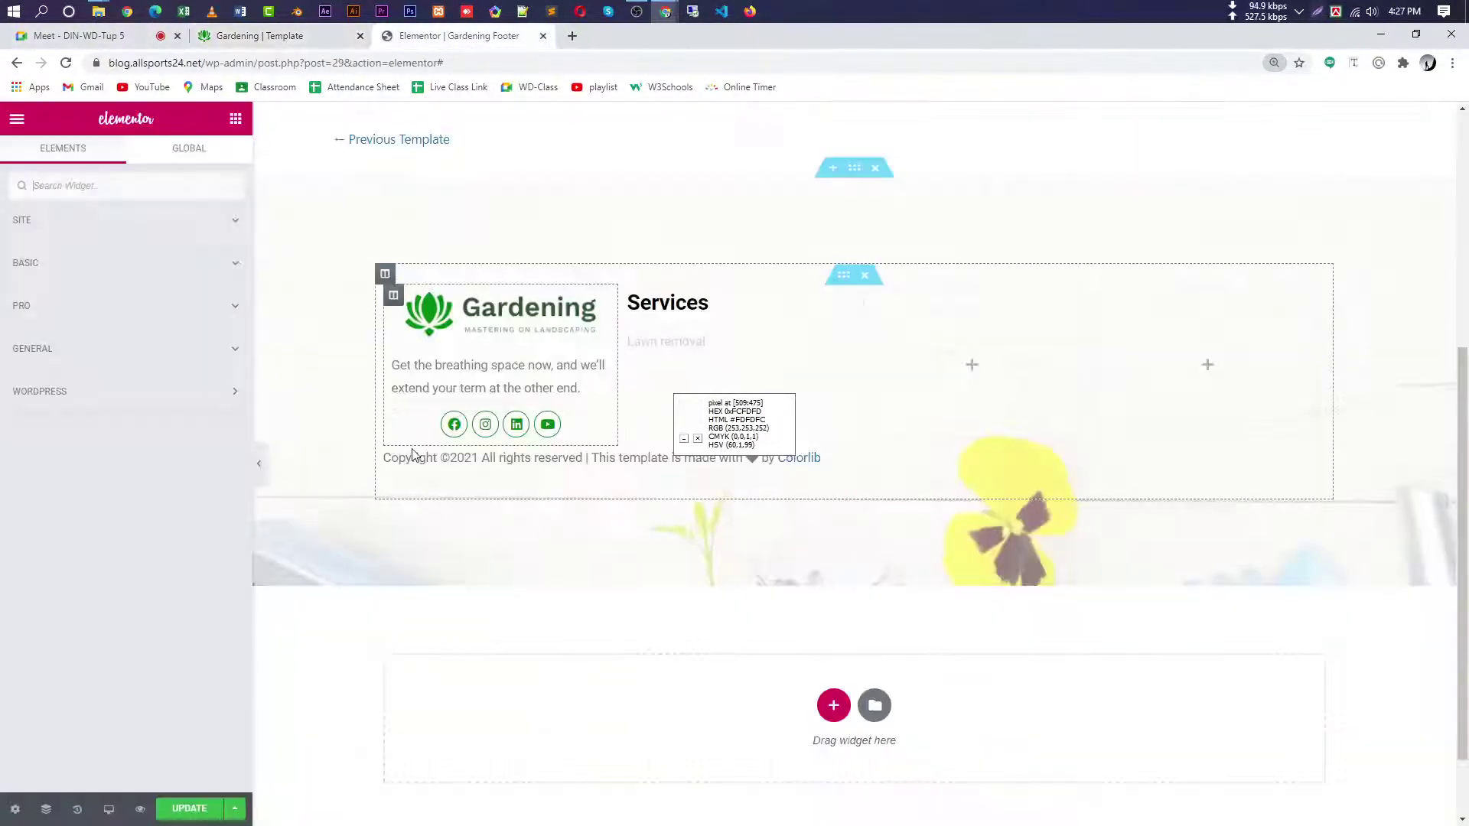
{"action": "left_click", "coordinate": [689, 303]}
{"action": "left_click", "coordinate": [127, 157]}
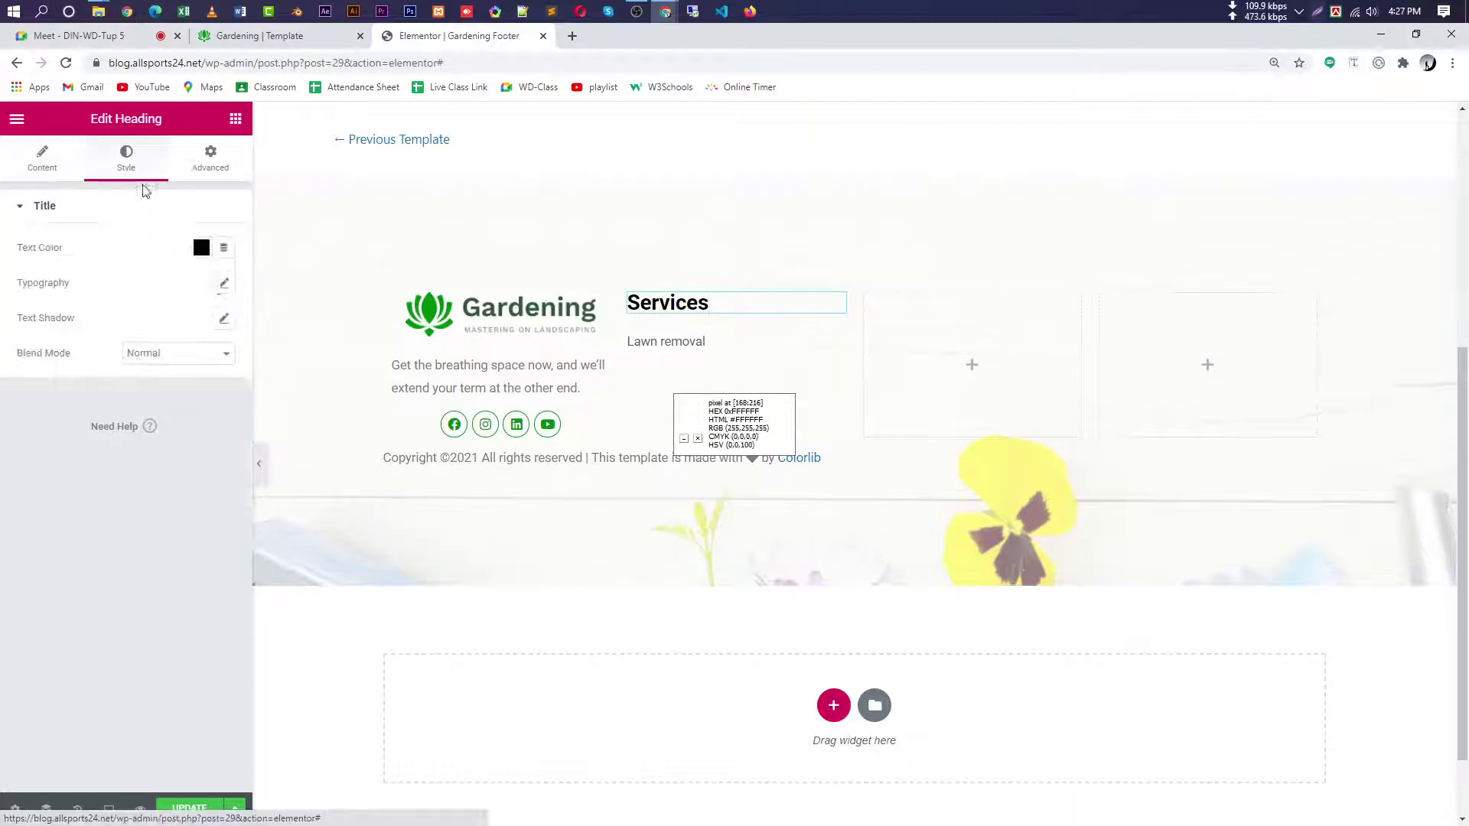
{"action": "left_click", "coordinate": [201, 247]}
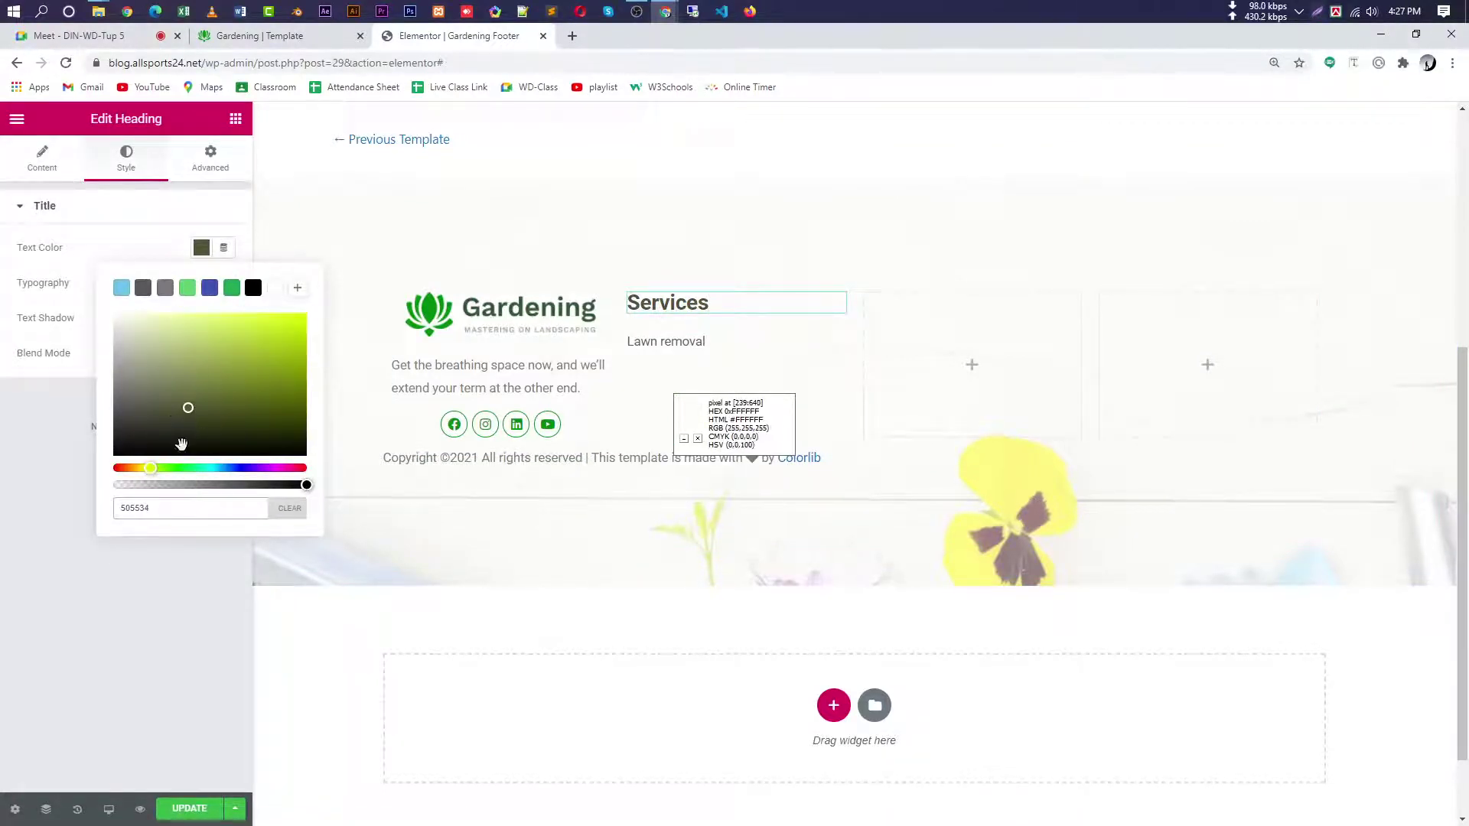
{"action": "left_click", "coordinate": [297, 291]}
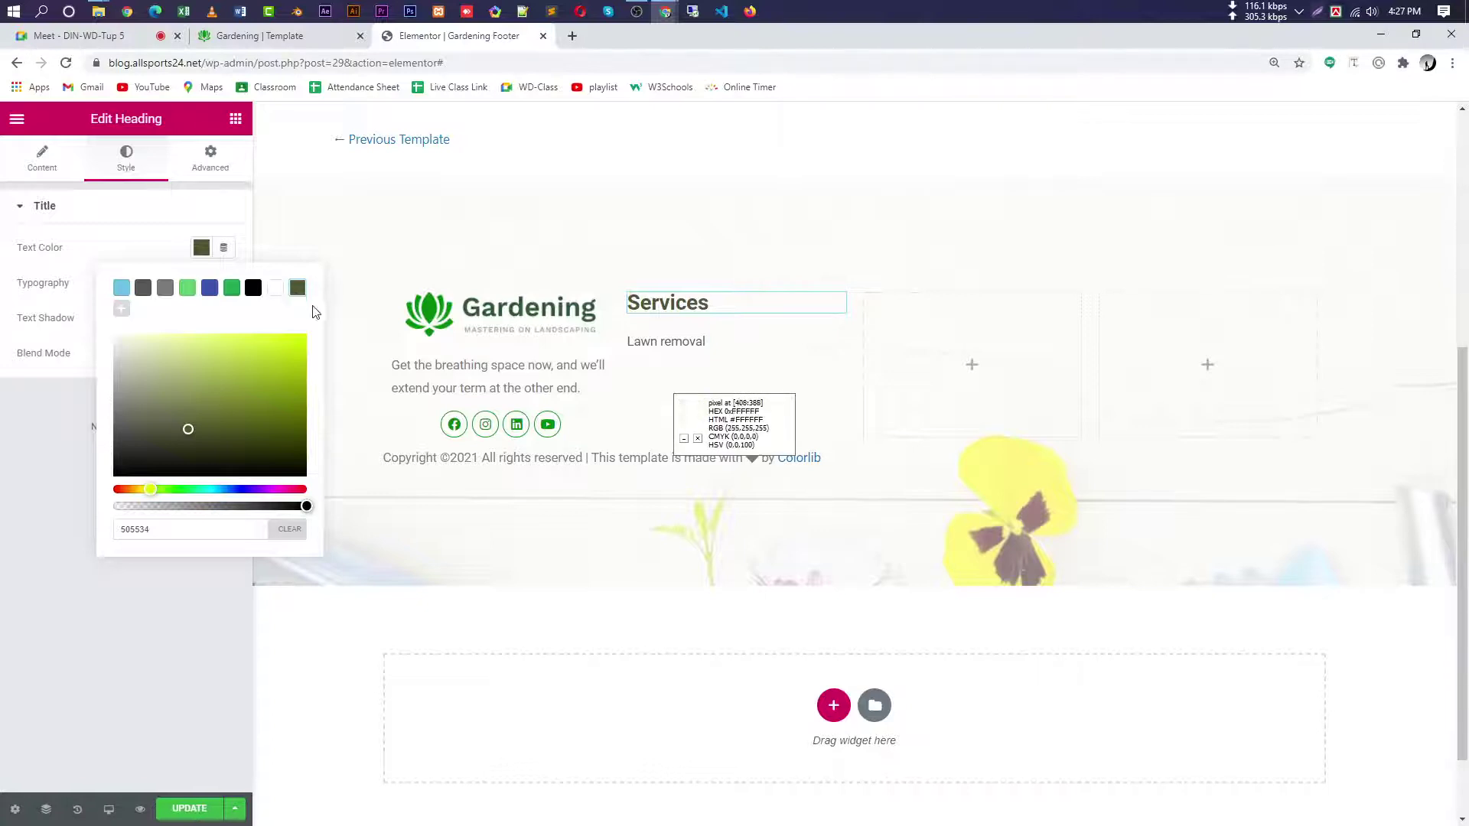
- Apply the saved #505534 swatch as the text color of the Lawn removal icon list
{"action": "left_click", "coordinate": [677, 342]}
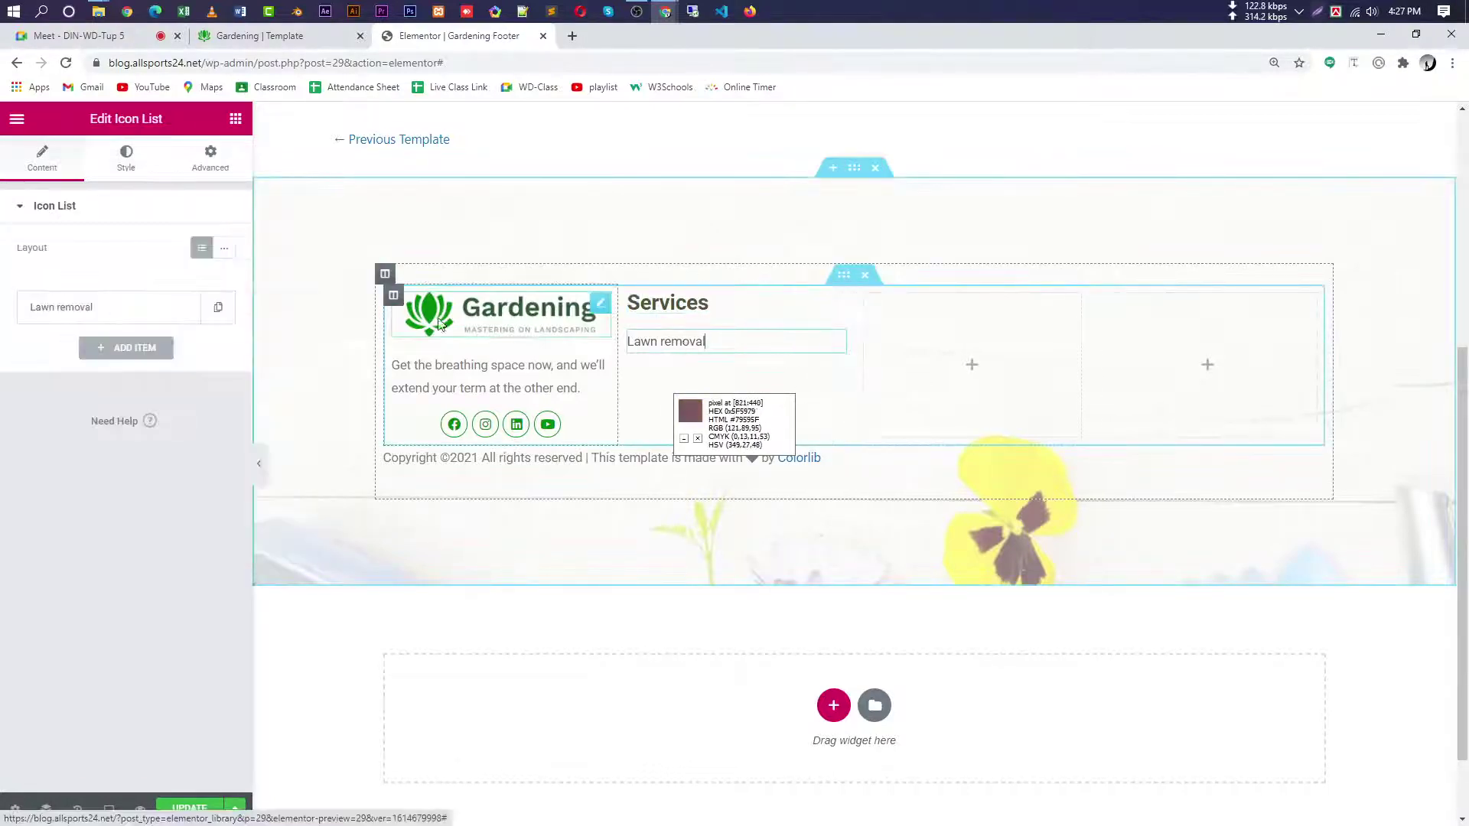
{"action": "left_click", "coordinate": [124, 173]}
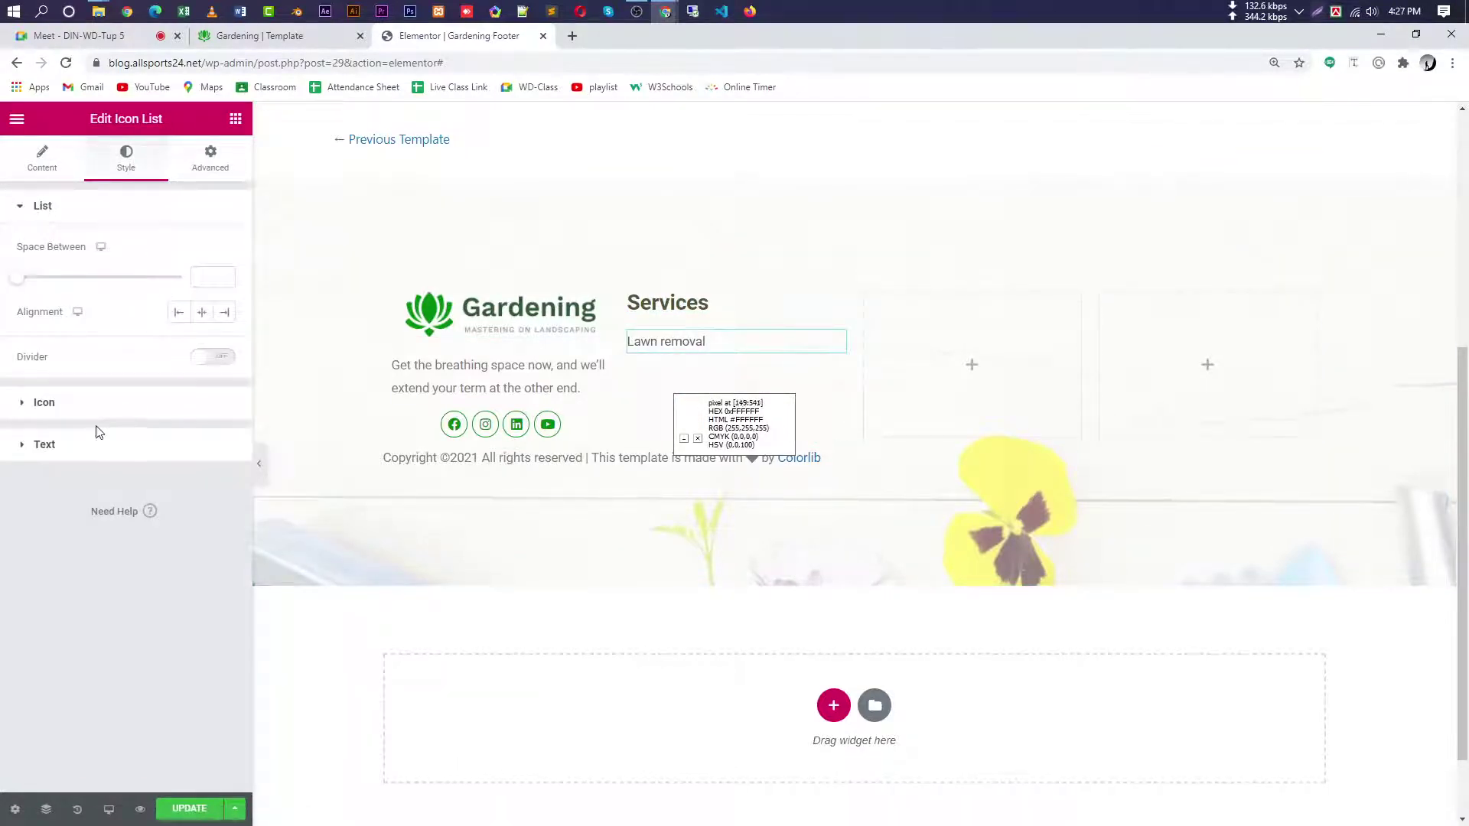
{"action": "left_click", "coordinate": [44, 444]}
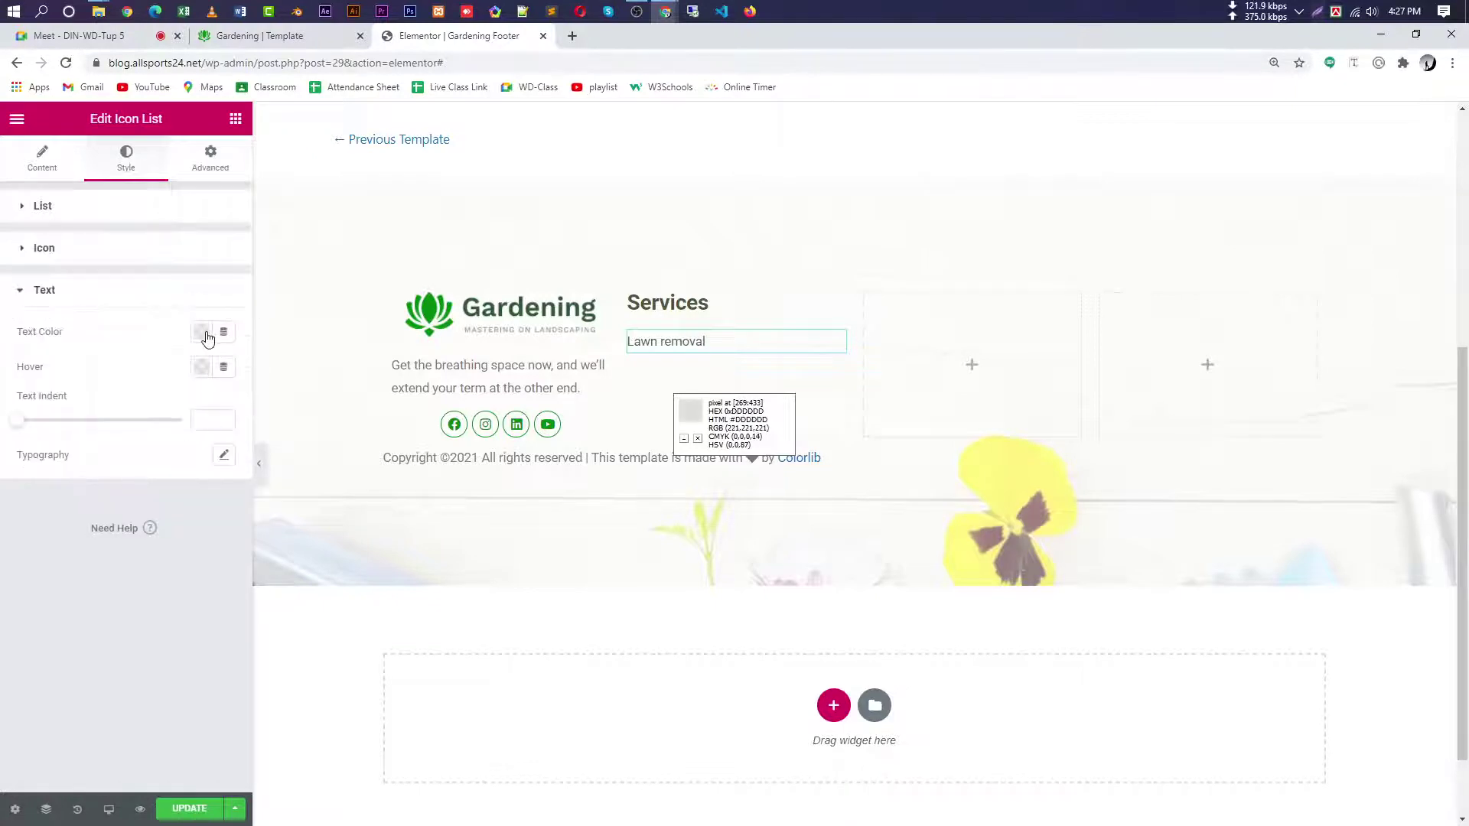
{"action": "left_click", "coordinate": [202, 332]}
{"action": "left_click", "coordinate": [297, 372]}
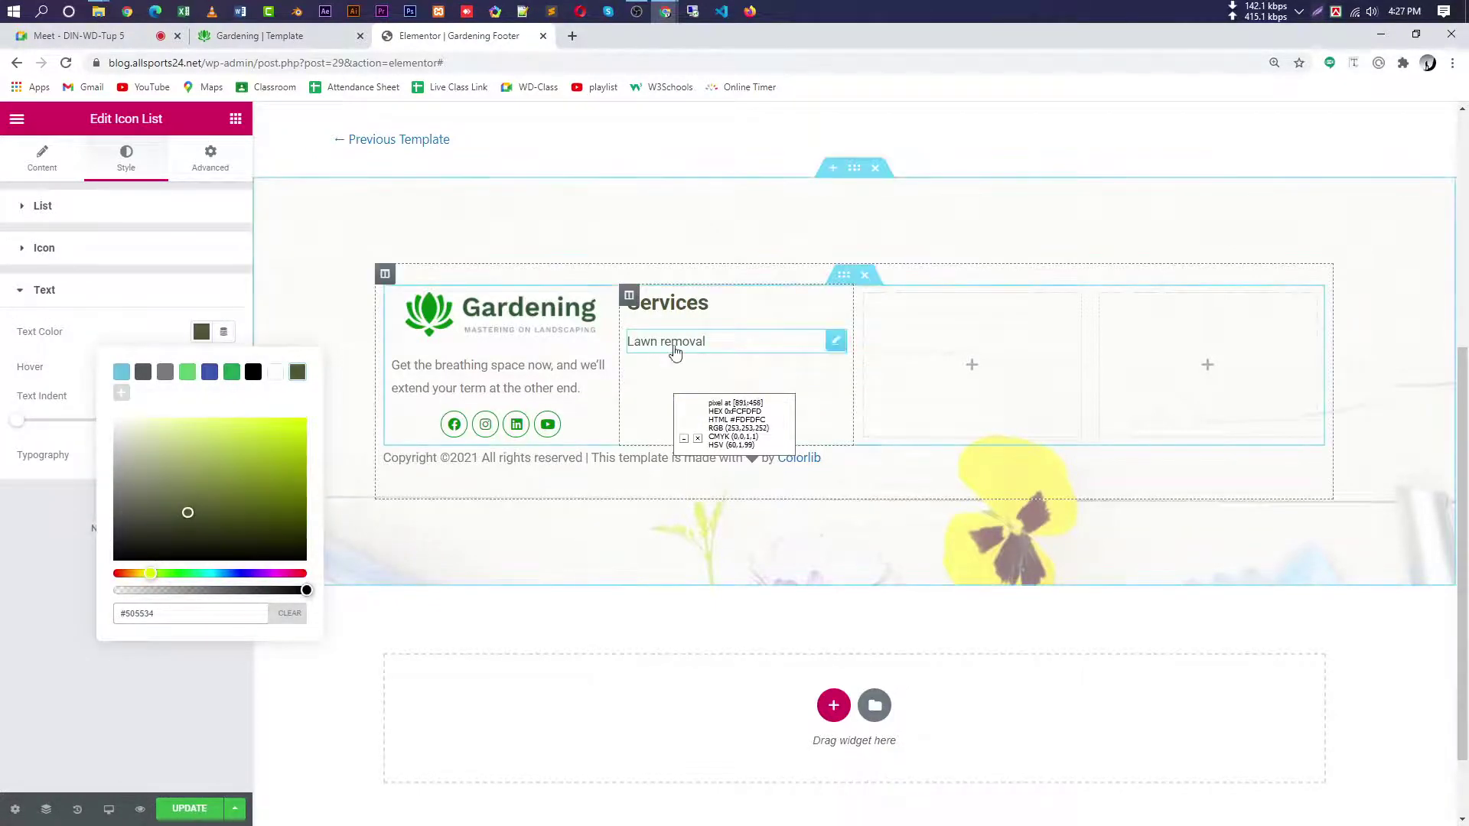
{"action": "left_click", "coordinate": [8, 558]}
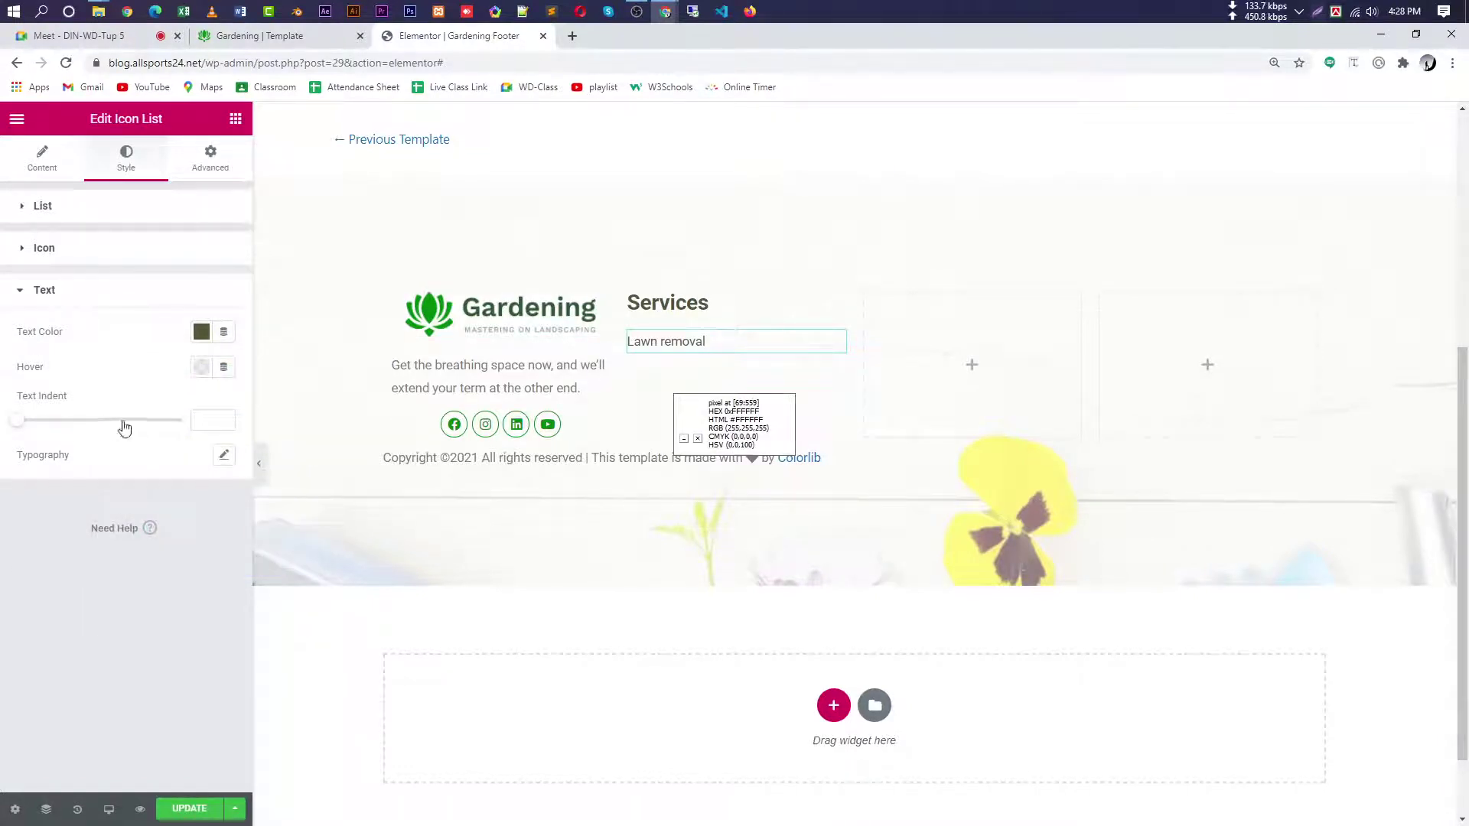
- Set the icon list text's font size to 18 px, comparing it with Lawn removal in the Gardening template
{"action": "left_click", "coordinate": [223, 458]}
{"action": "left_click", "coordinate": [212, 566]}
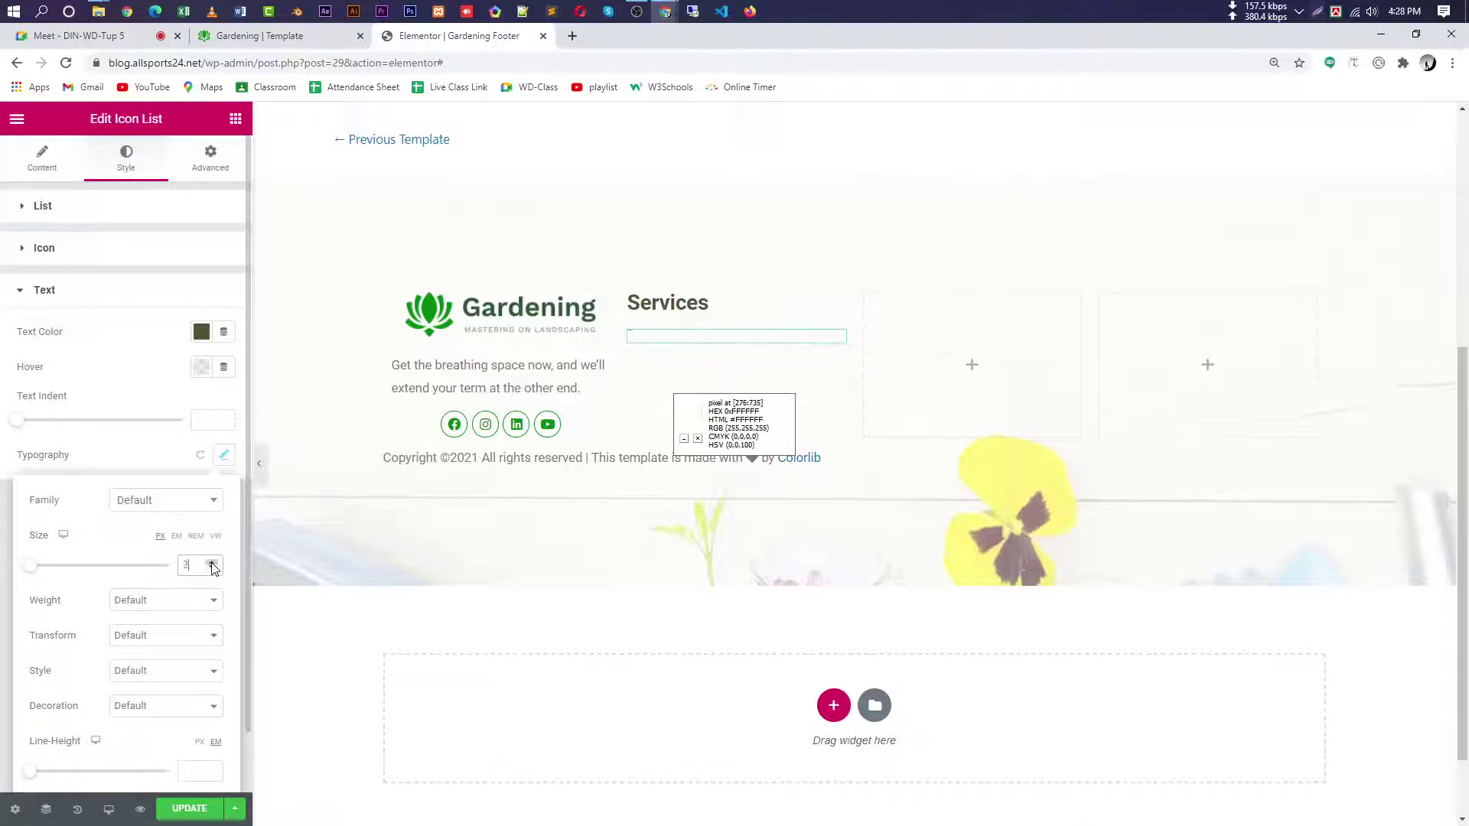
{"action": "left_click", "coordinate": [212, 566]}
{"action": "left_click", "coordinate": [212, 566]}
{"action": "left_click", "coordinate": [212, 566]}
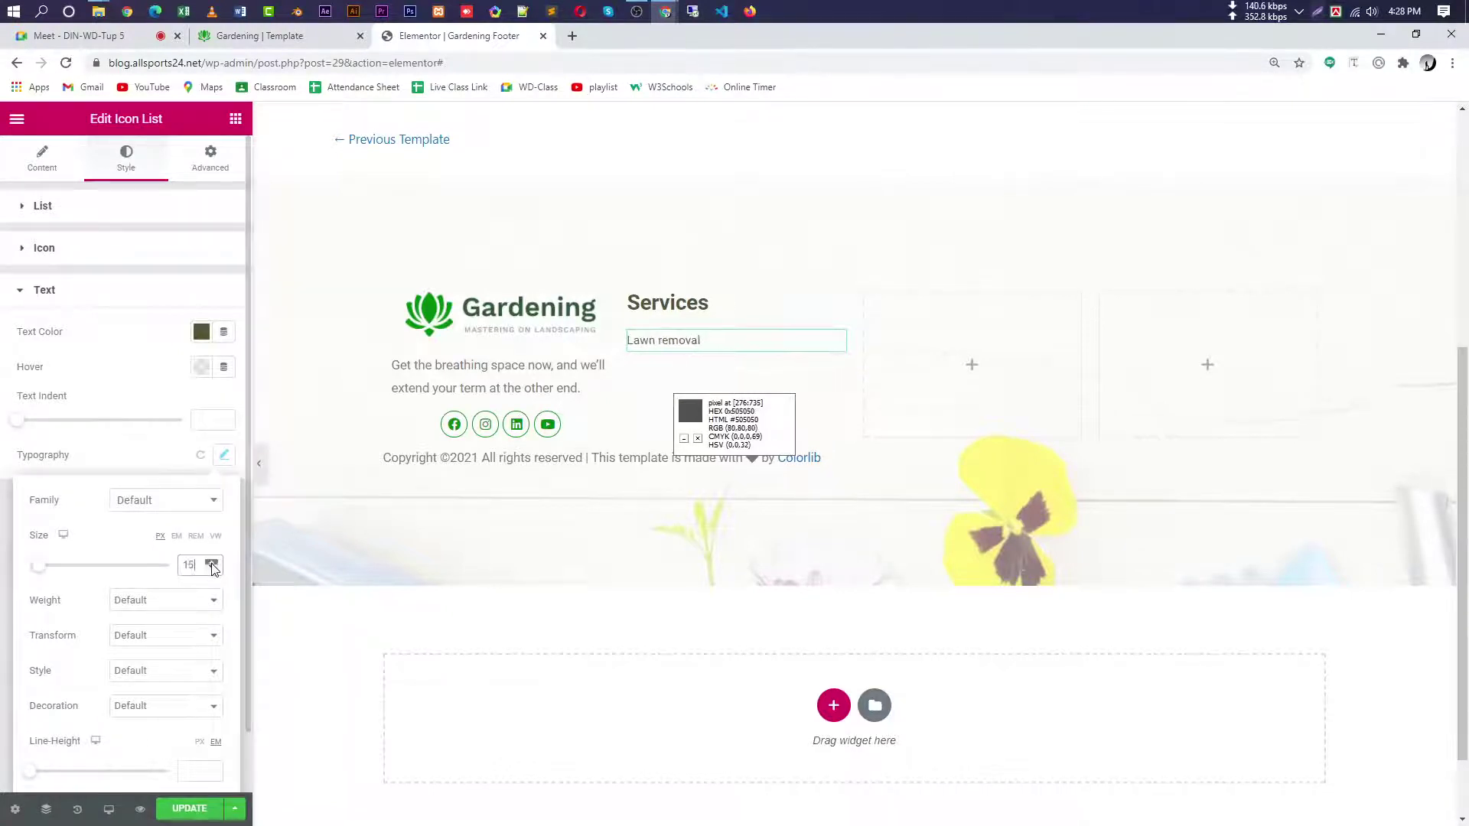
{"action": "left_click", "coordinate": [212, 566]}
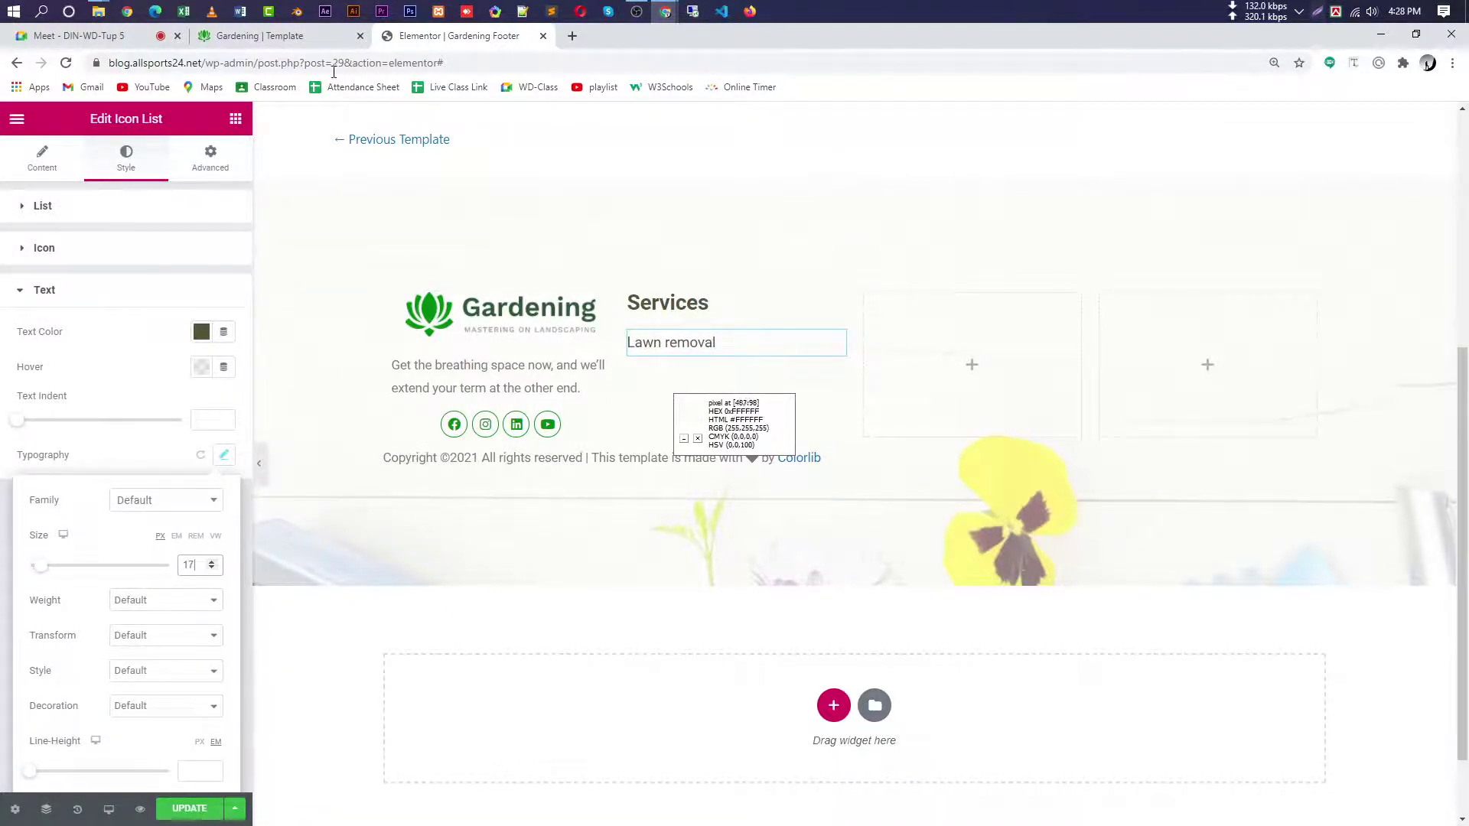
{"action": "left_click", "coordinate": [260, 36]}
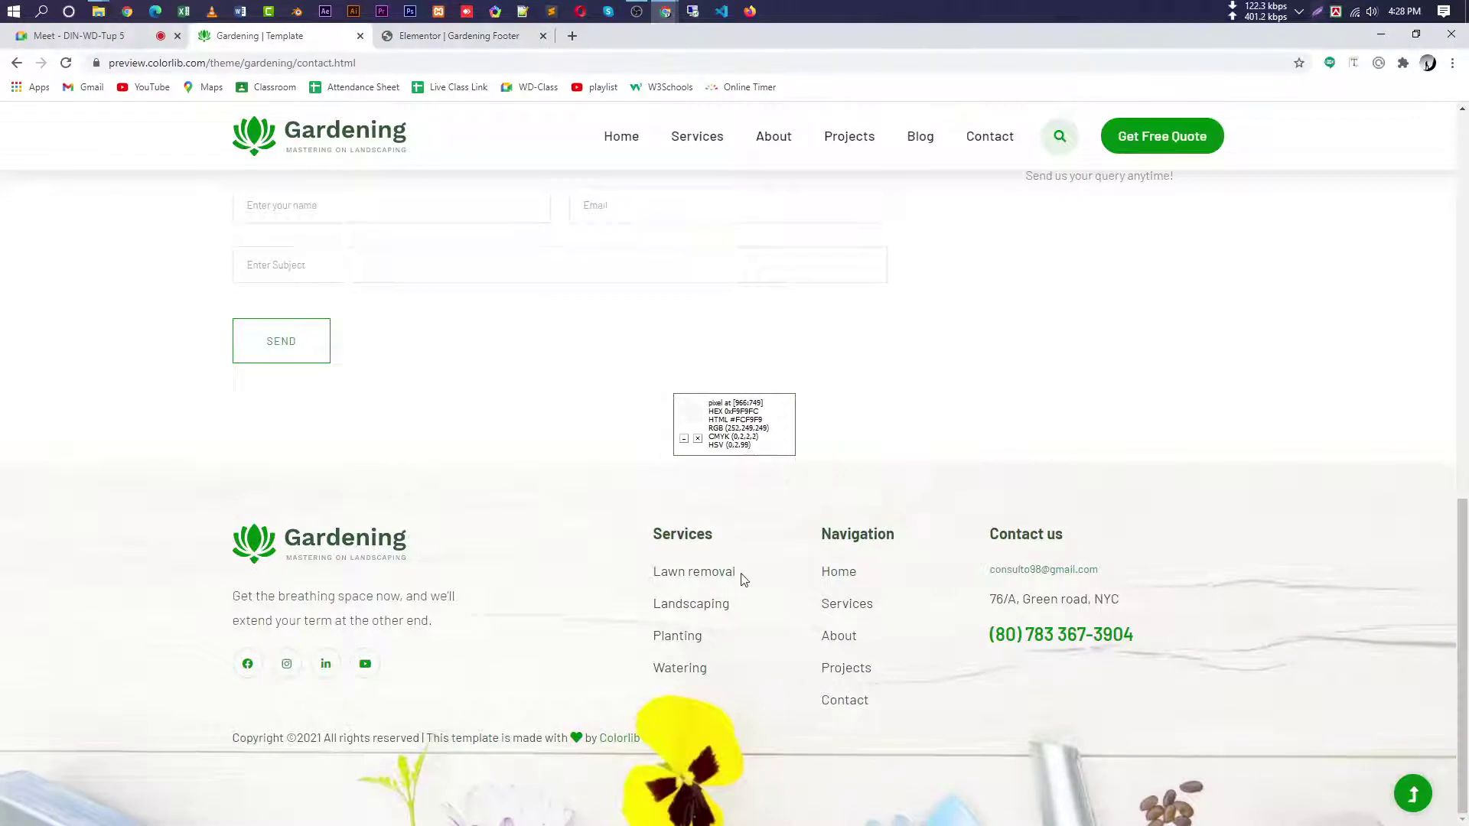
{"action": "left_click_drag", "start_coordinate": [739, 579], "coordinate": [654, 575]}
{"action": "left_click", "coordinate": [459, 36]}
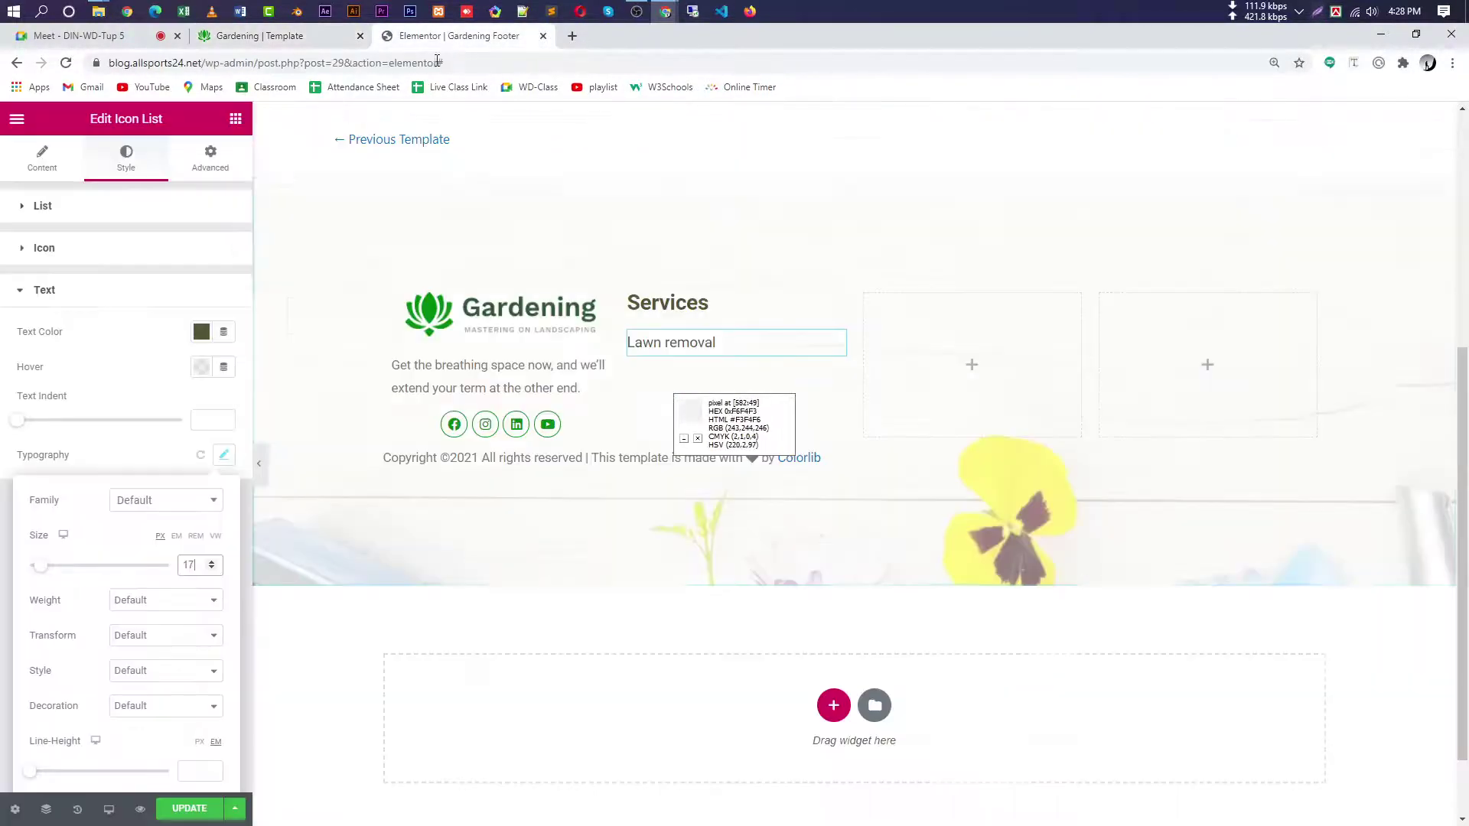
{"action": "left_click", "coordinate": [212, 562]}
- Set the icon list text's font weight to 400 and compare it with the Gardening template's footer links
{"action": "left_click", "coordinate": [167, 603]}
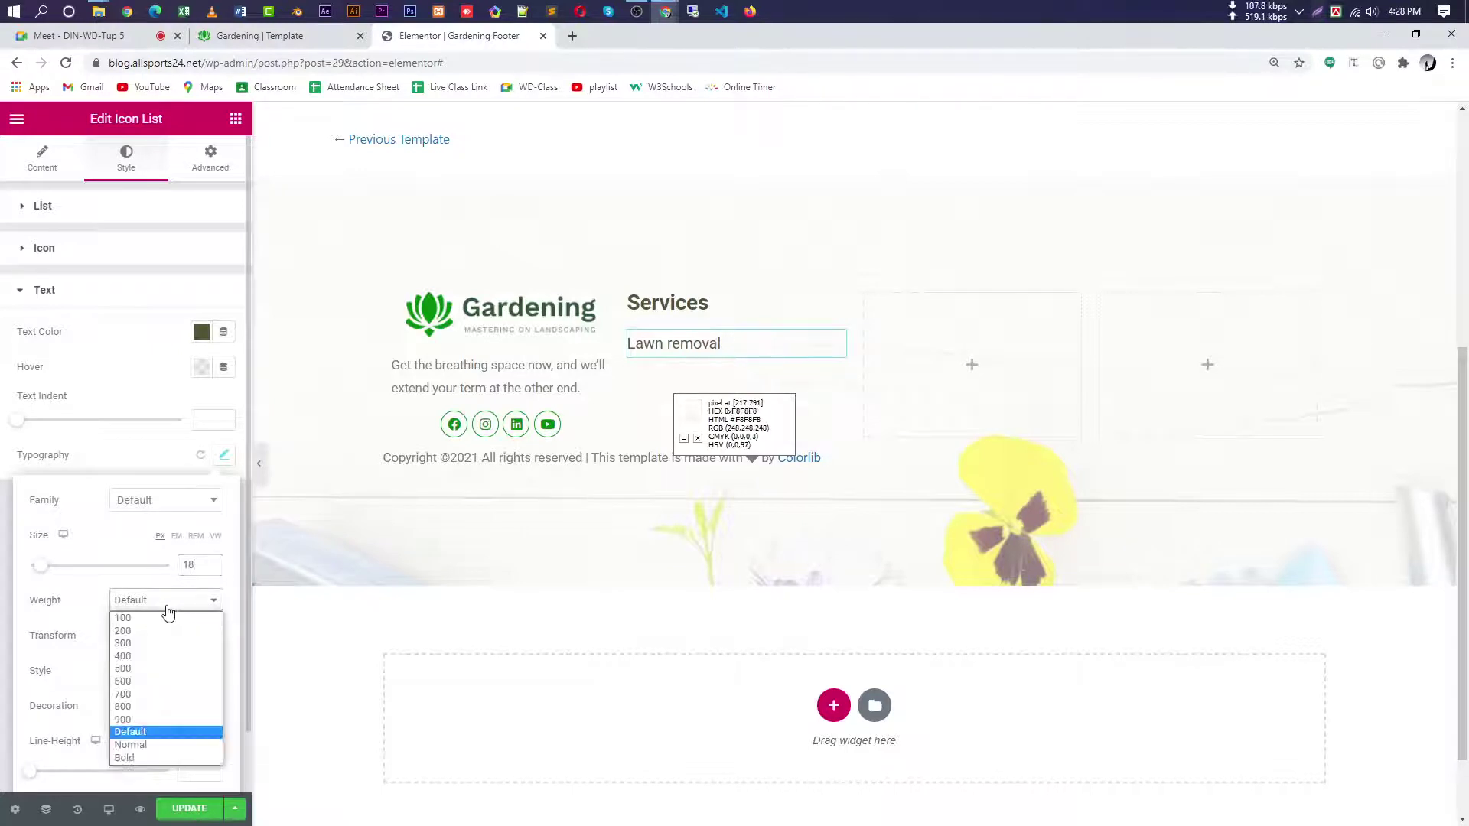
{"action": "left_click", "coordinate": [168, 658]}
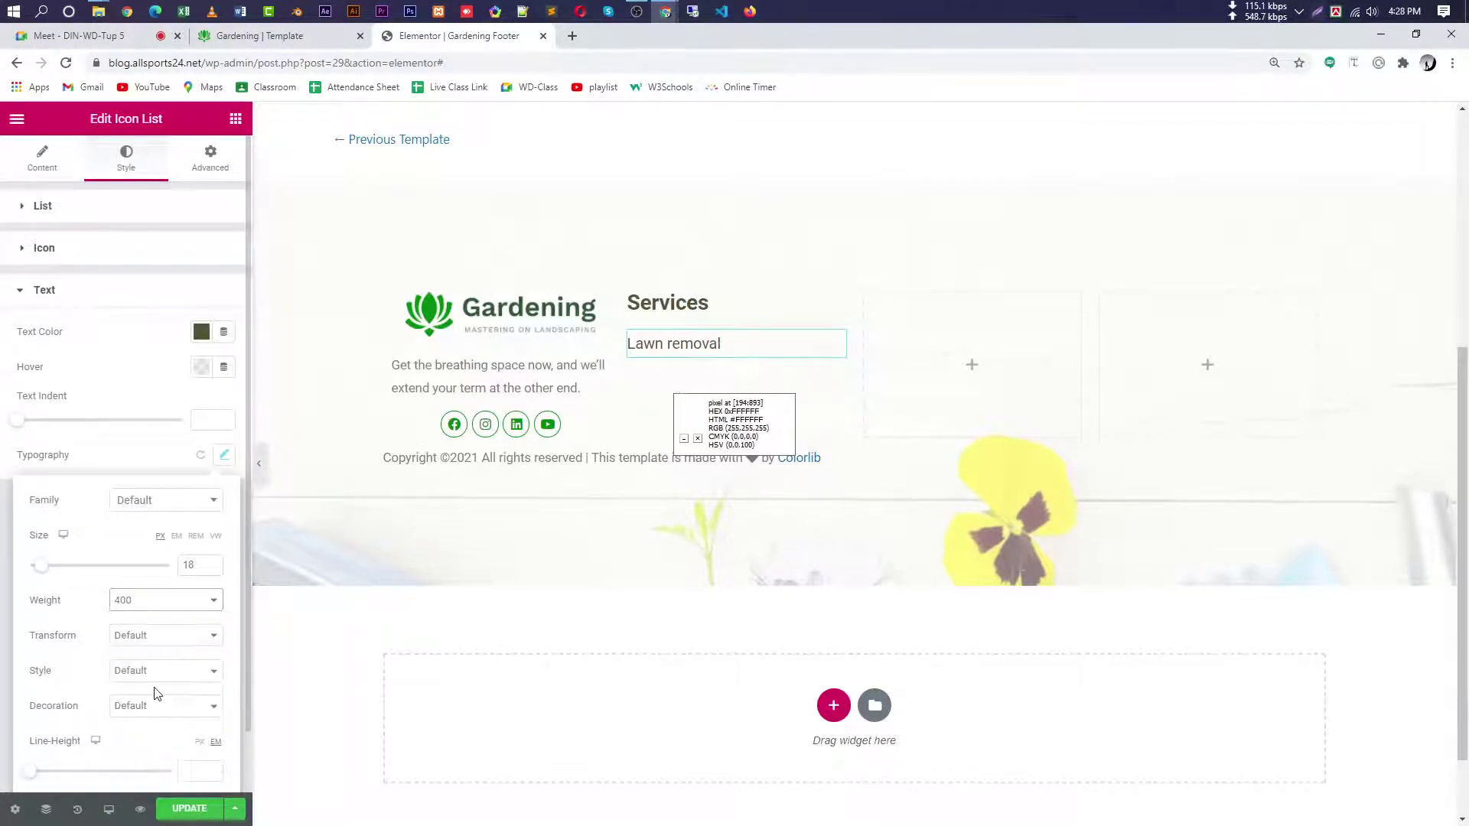
{"action": "scroll", "coordinate": [143, 685], "scroll_direction": "down", "scroll_amount": 1}
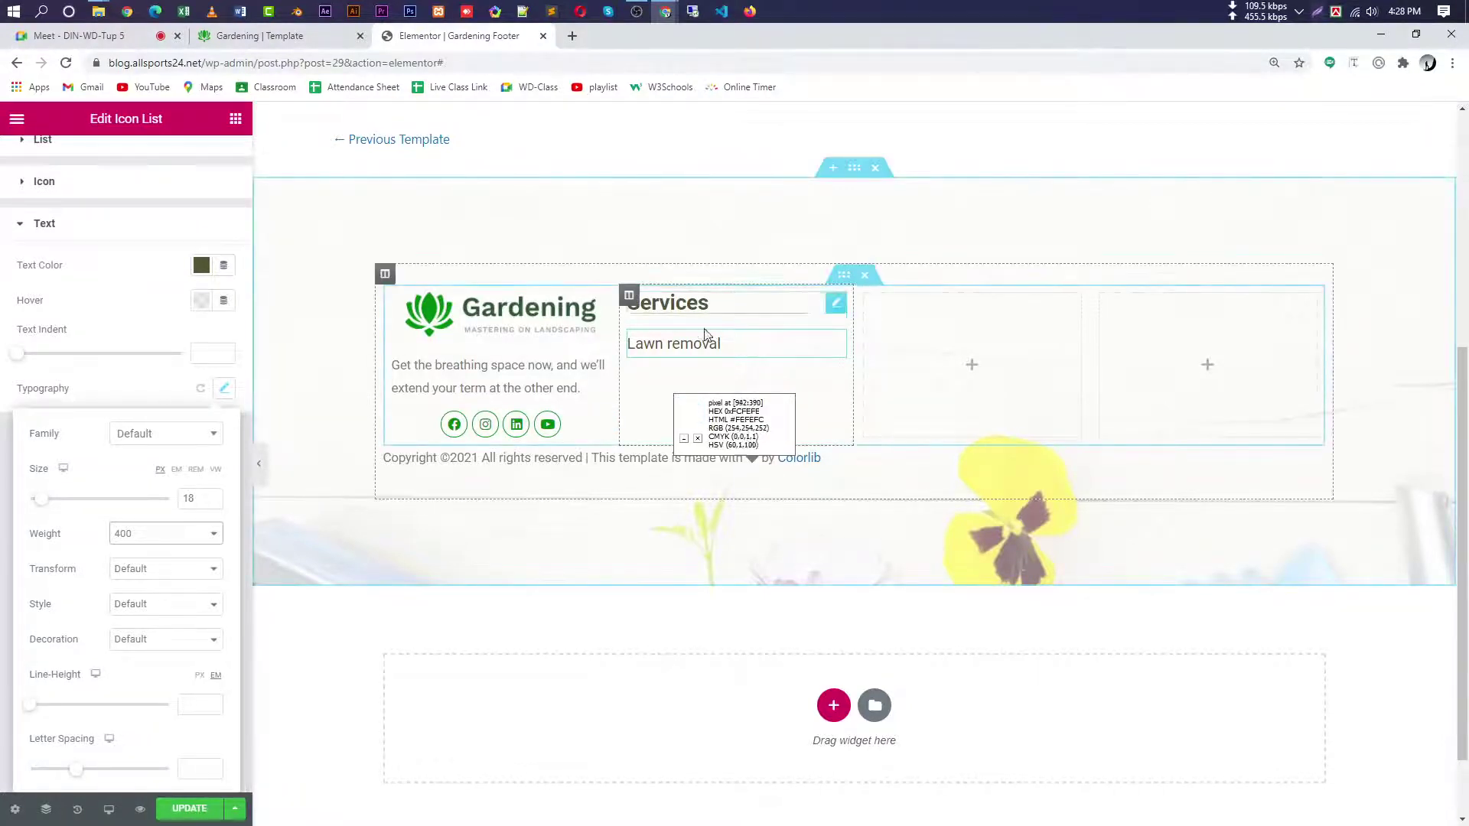
{"action": "left_click", "coordinate": [344, 36]}
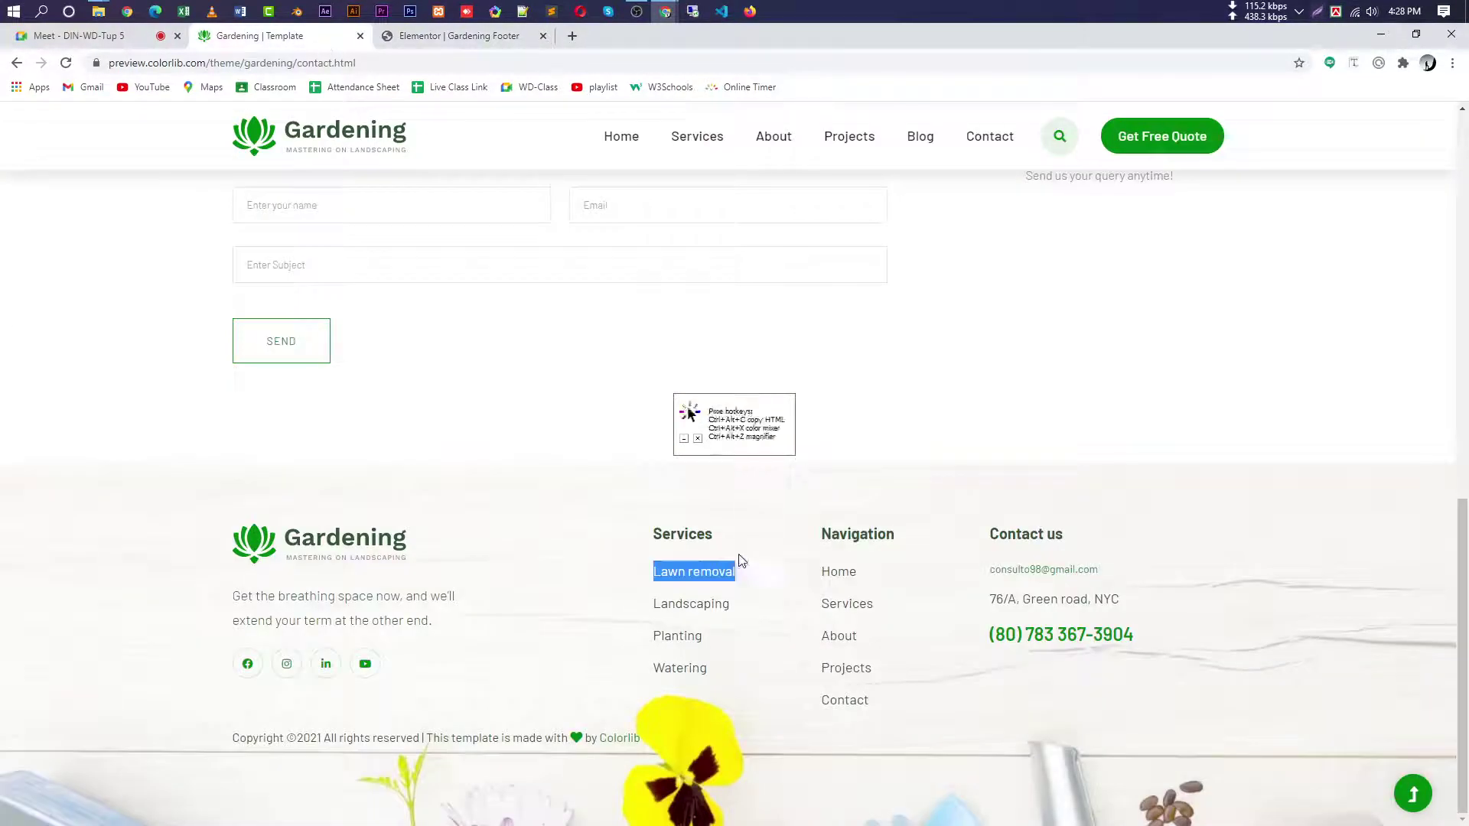
- Check Lawn removal in the Gardening template again and set the Elementor icon list text's font size to 17 px
{"action": "left_click", "coordinate": [761, 585]}
{"action": "left_click_drag", "start_coordinate": [761, 584], "coordinate": [649, 573]}
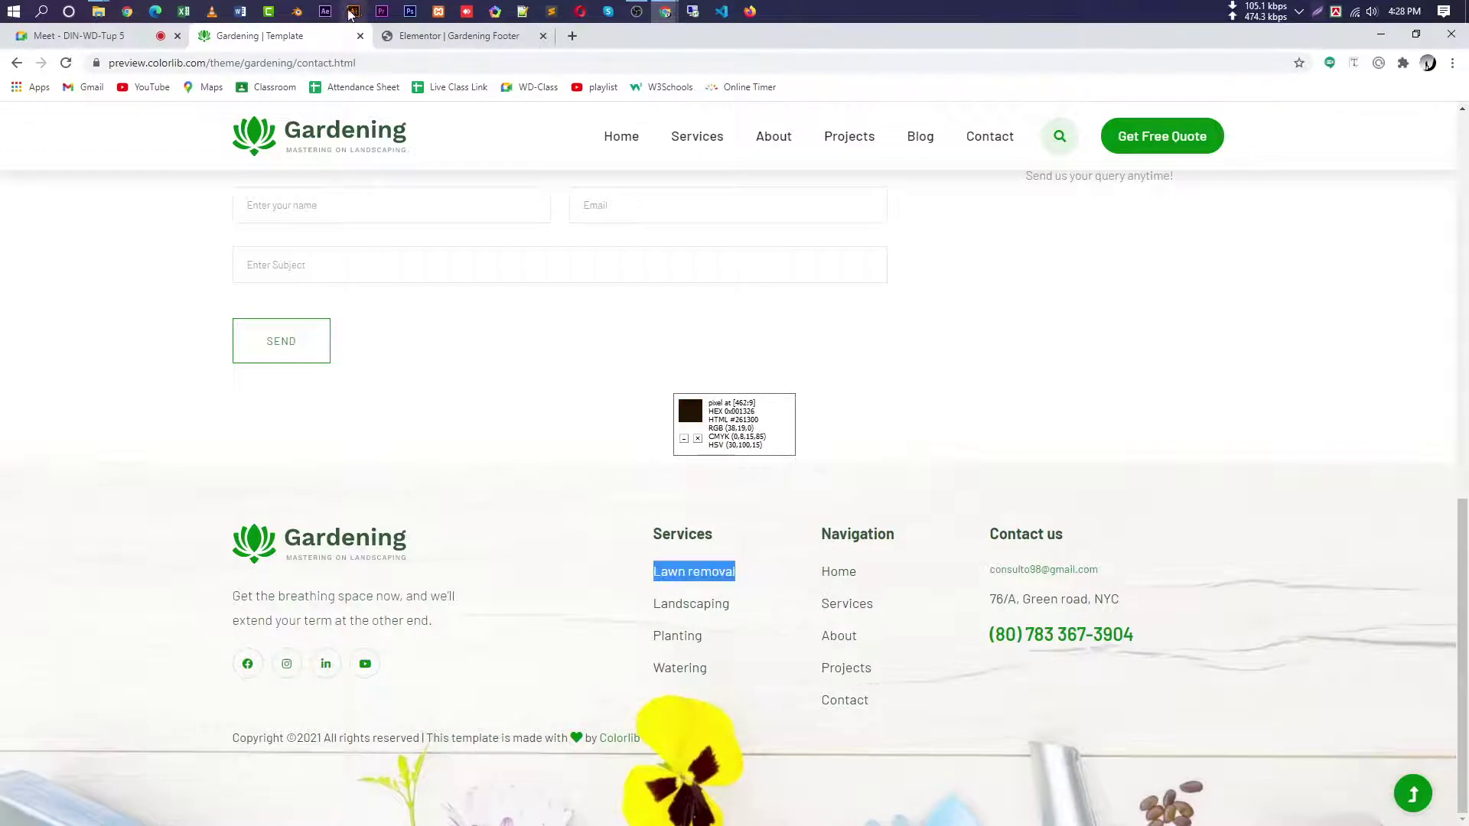
{"action": "key", "text": "ctrl+Tab"}
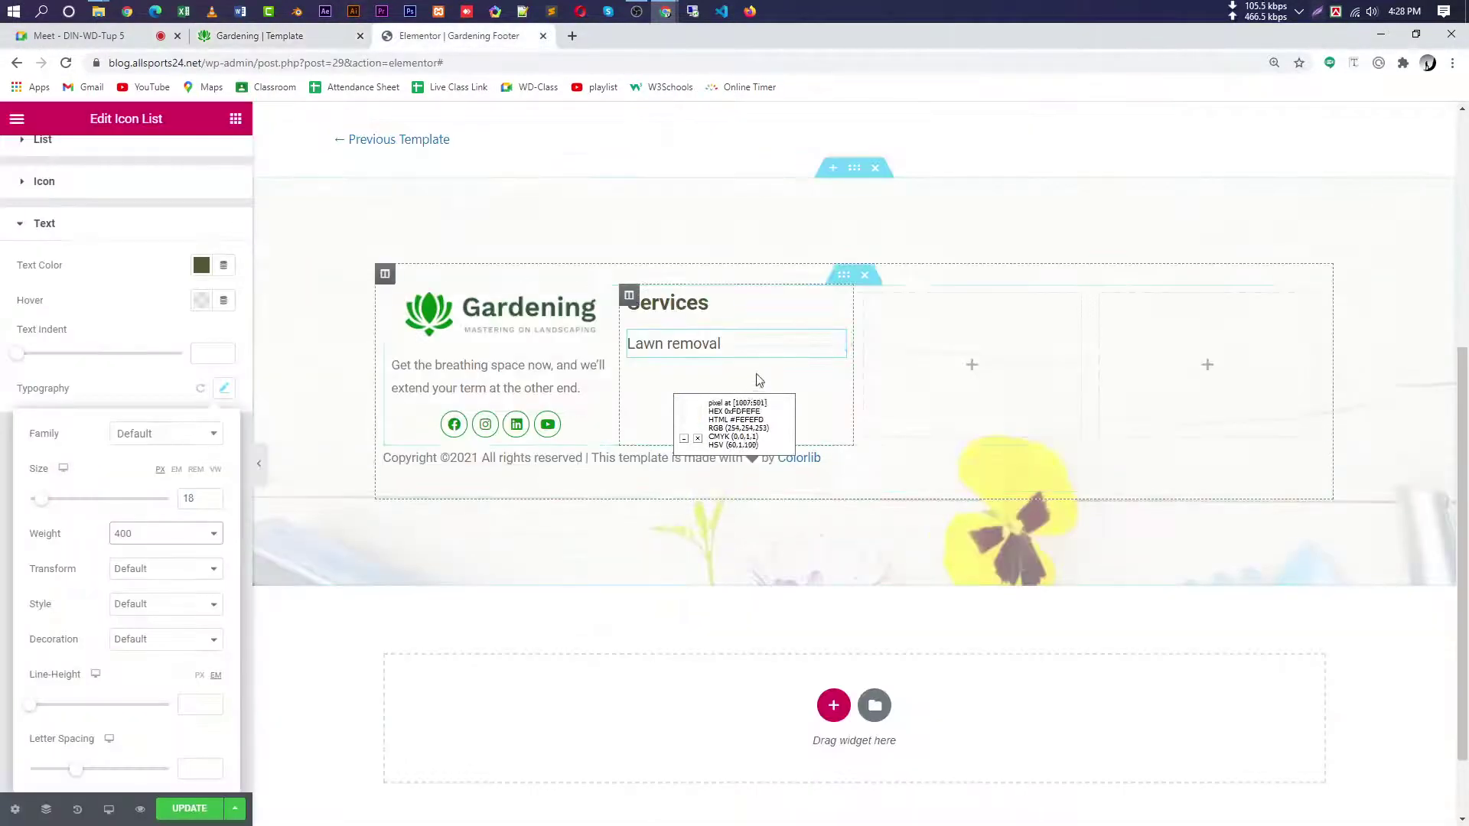
{"action": "left_click", "coordinate": [212, 503]}
{"action": "left_click", "coordinate": [212, 504]}
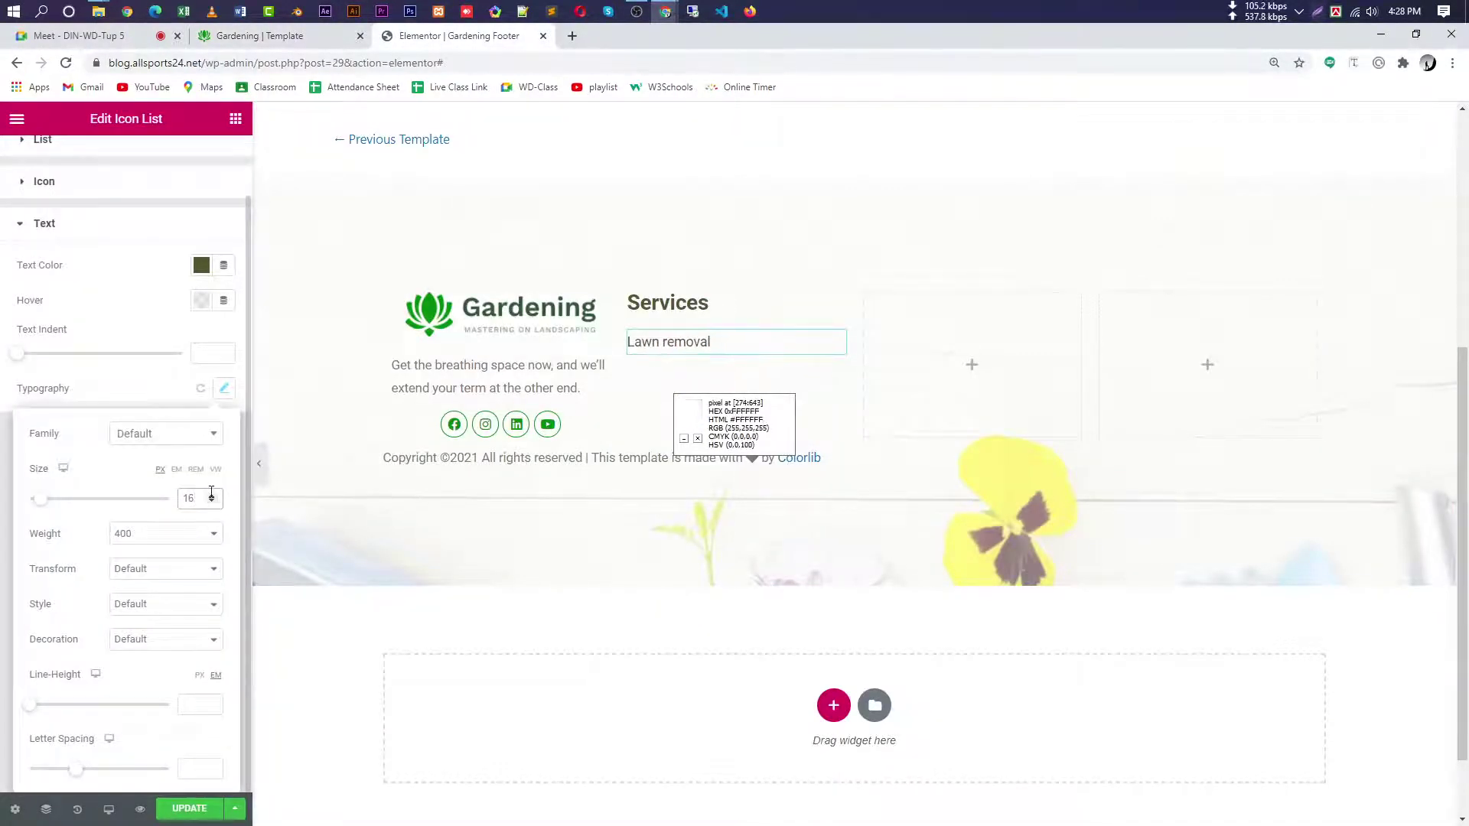
{"action": "left_click", "coordinate": [212, 496]}
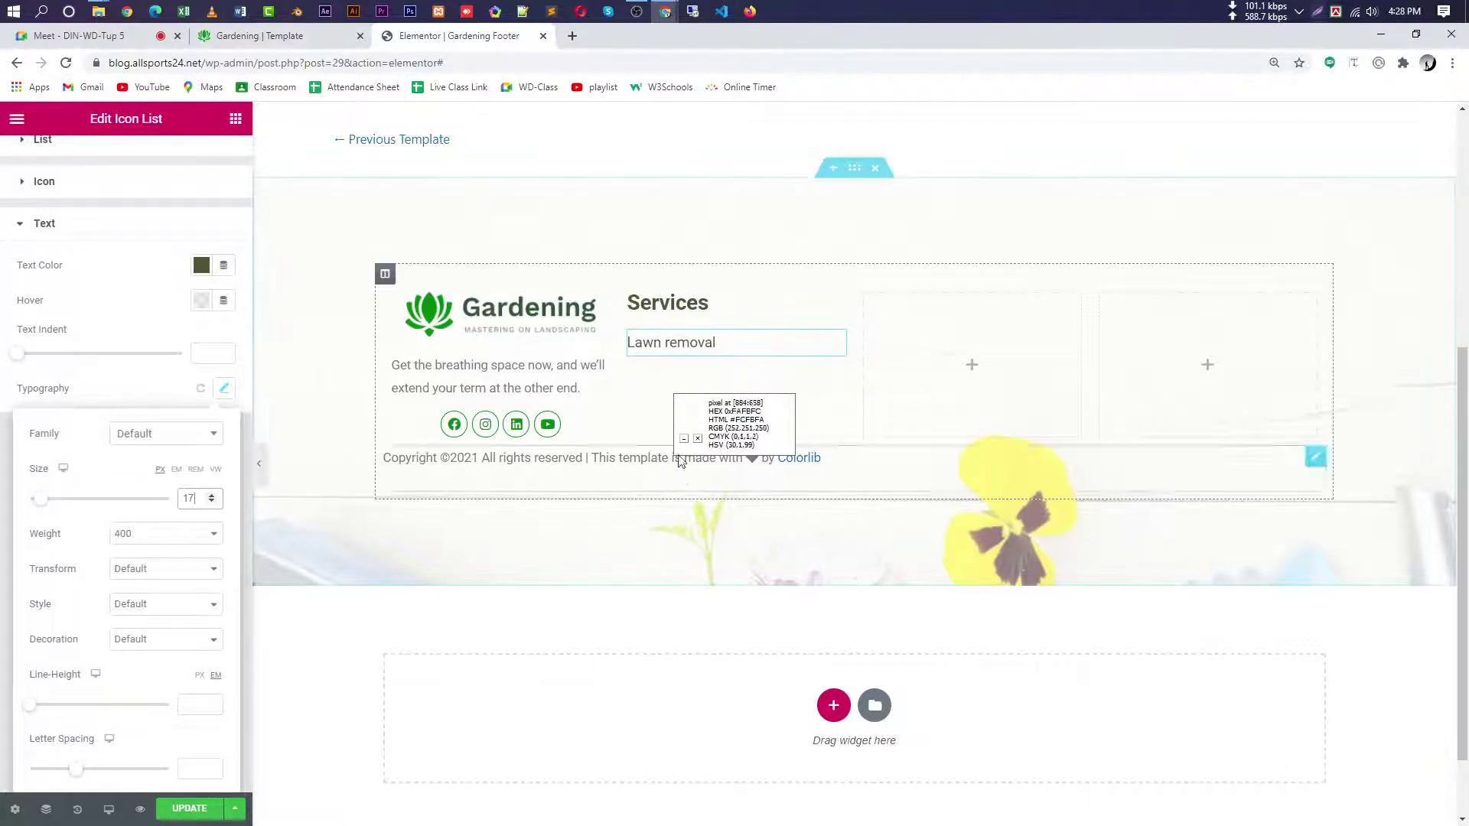
- Change the Services heading's HTML tag to H4
{"action": "left_click", "coordinate": [703, 303]}
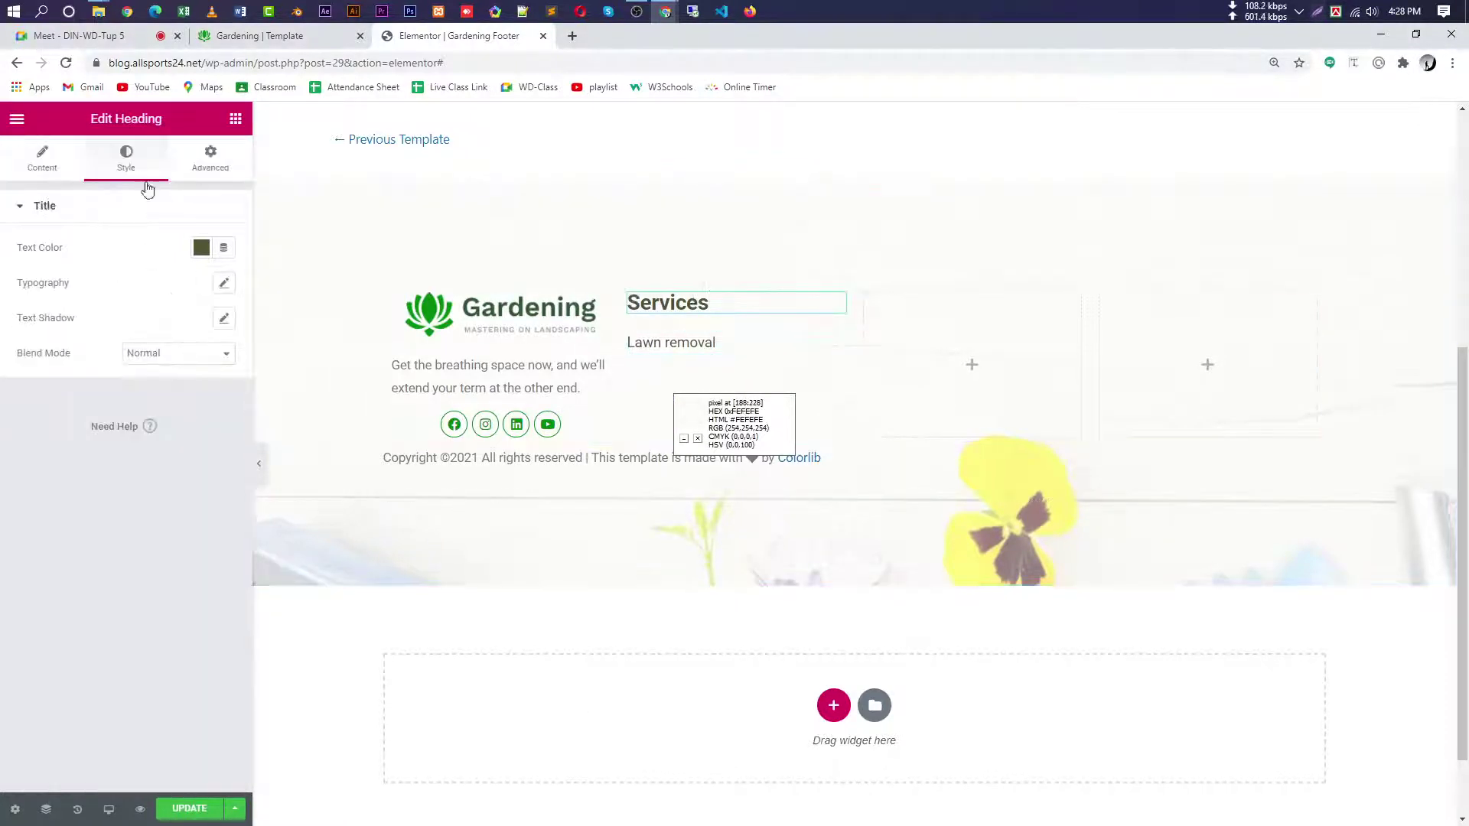
{"action": "left_click", "coordinate": [41, 162]}
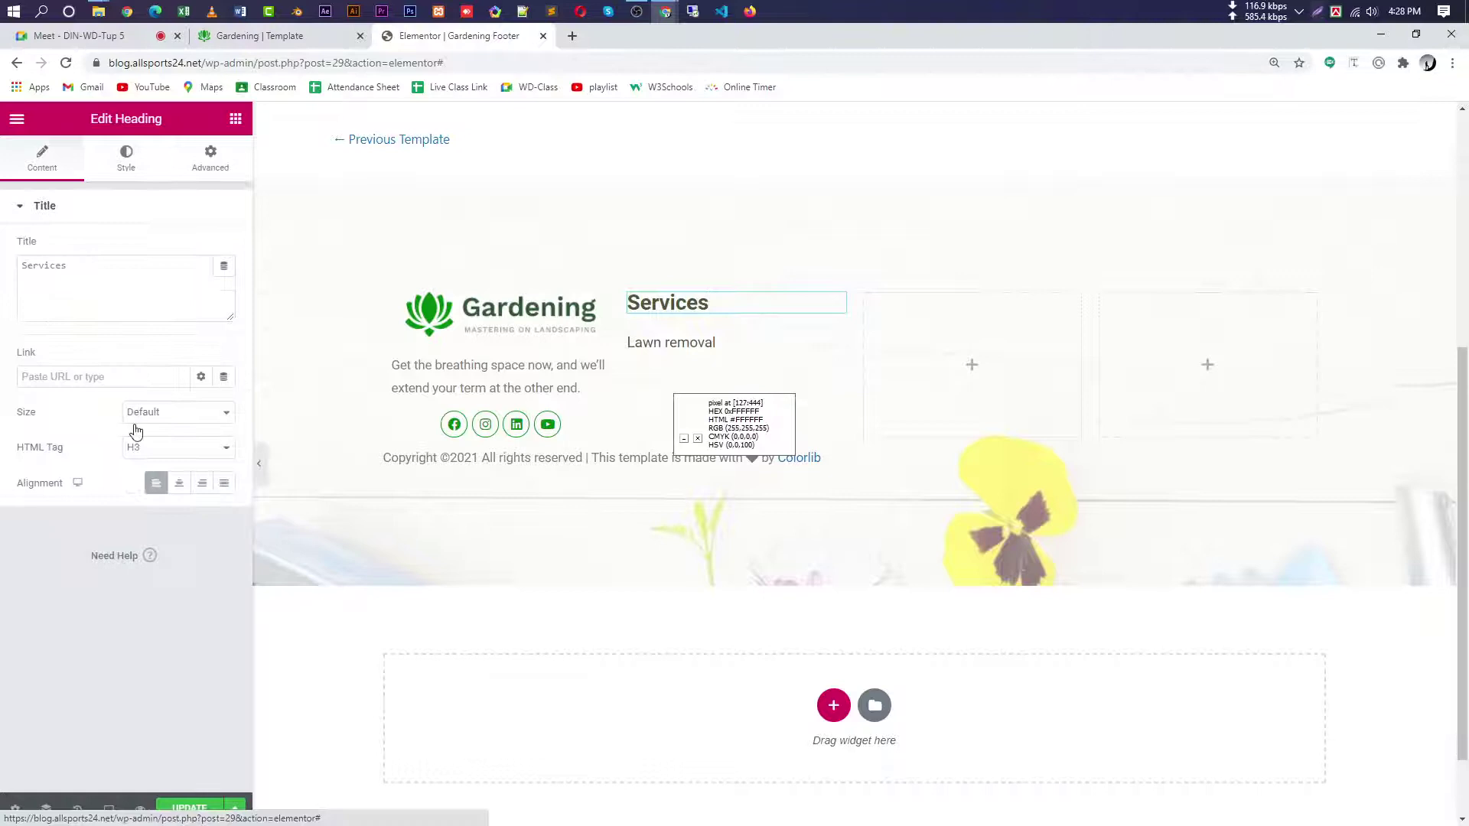
{"action": "left_click", "coordinate": [176, 458]}
{"action": "left_click", "coordinate": [178, 505]}
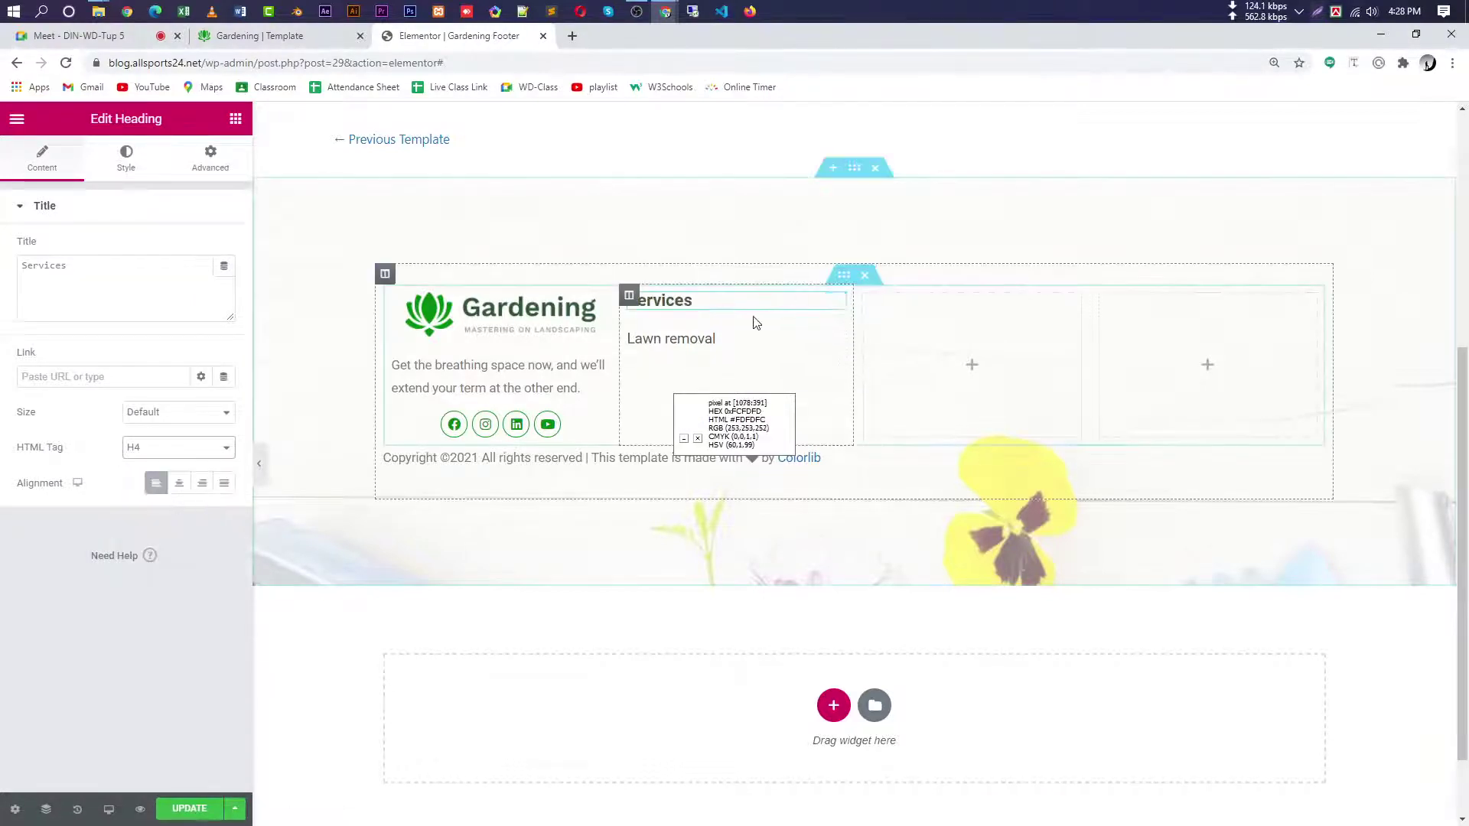
- Check the template's Services links and duplicate the Lawn removal item in the footer's icon list three times
{"action": "left_click", "coordinate": [708, 346]}
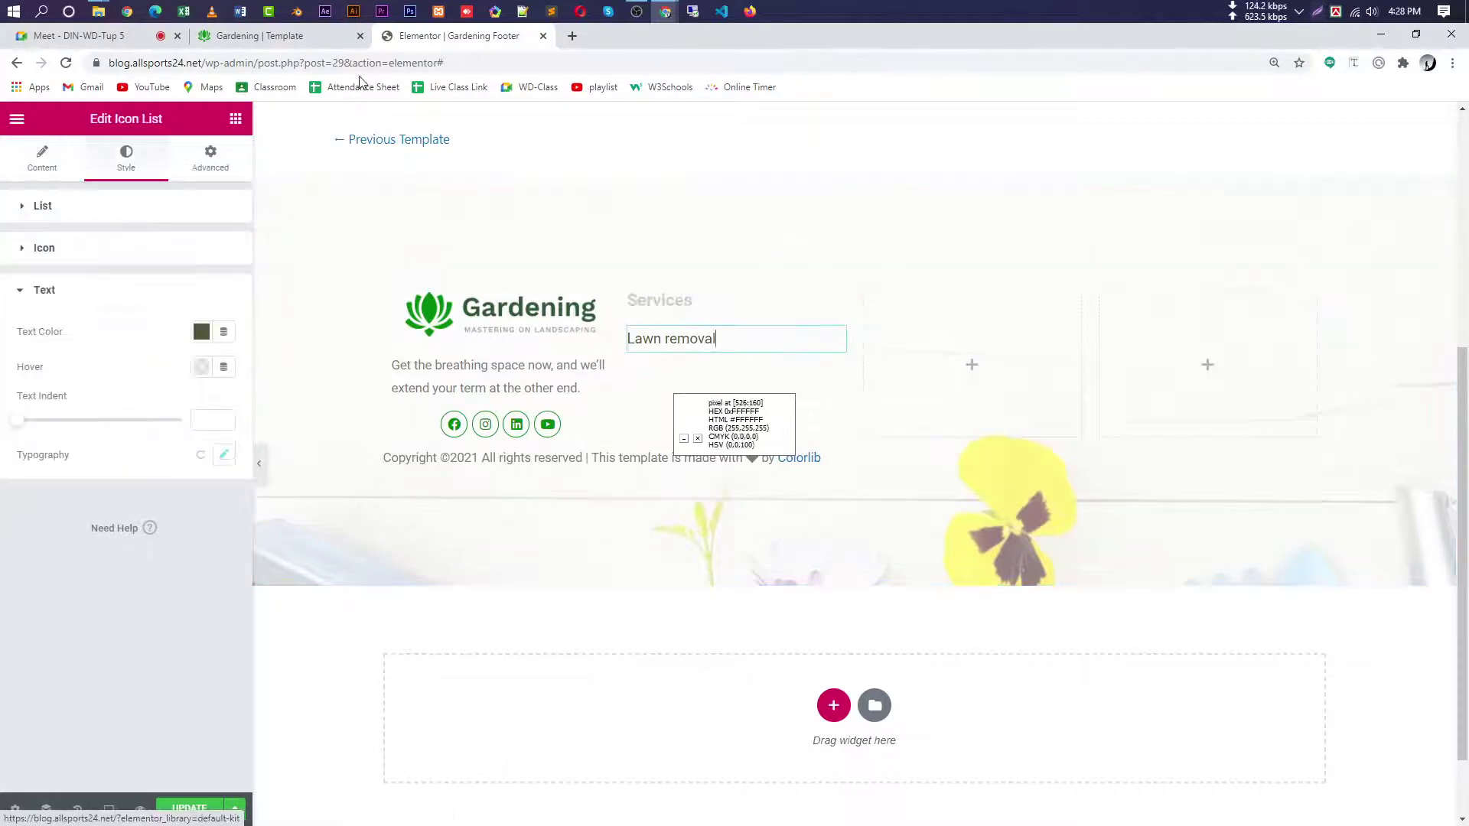
{"action": "left_click", "coordinate": [304, 36]}
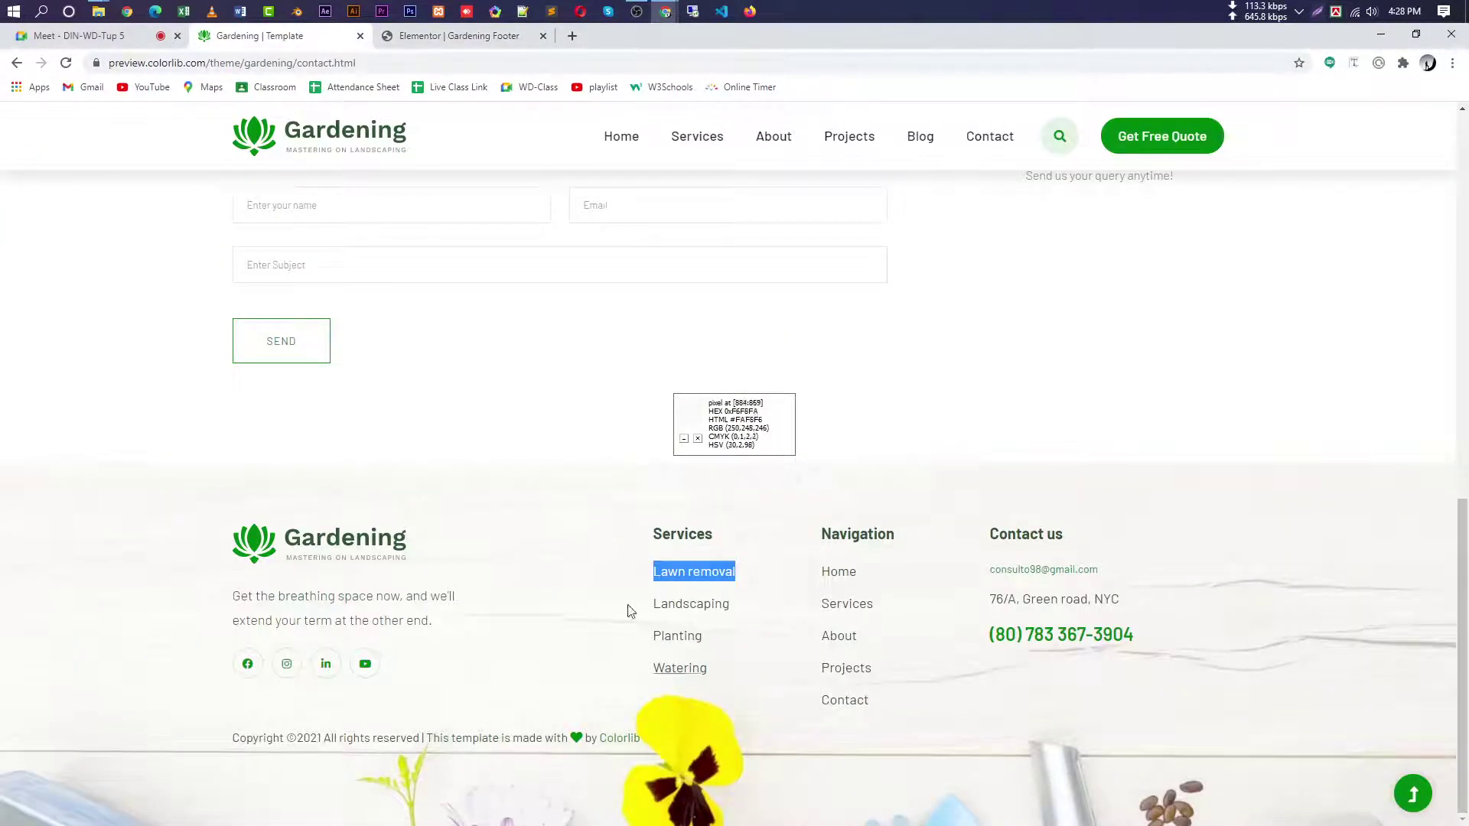
{"action": "left_click", "coordinate": [116, 43]}
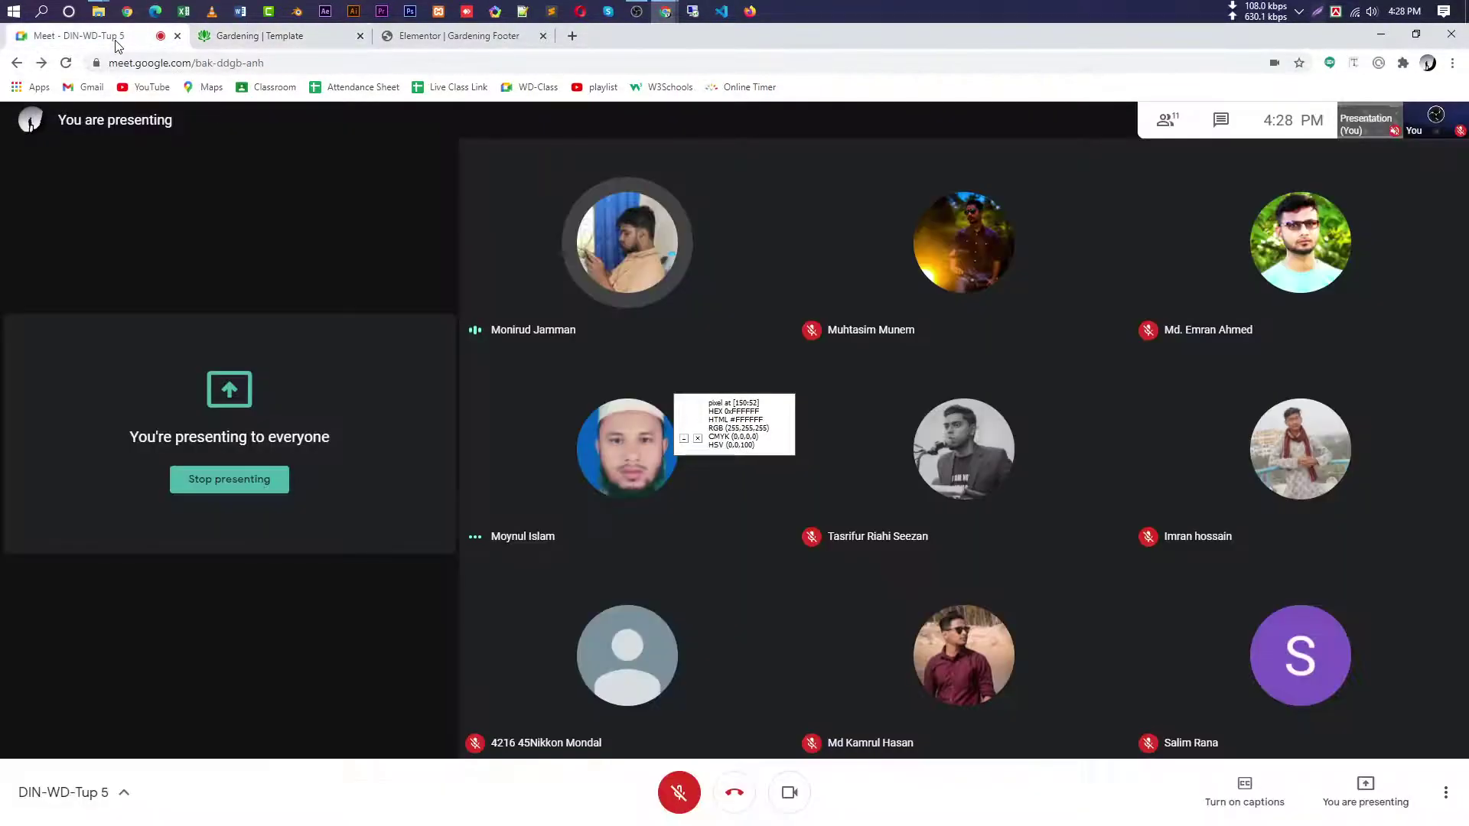
{"action": "left_click", "coordinate": [392, 40]}
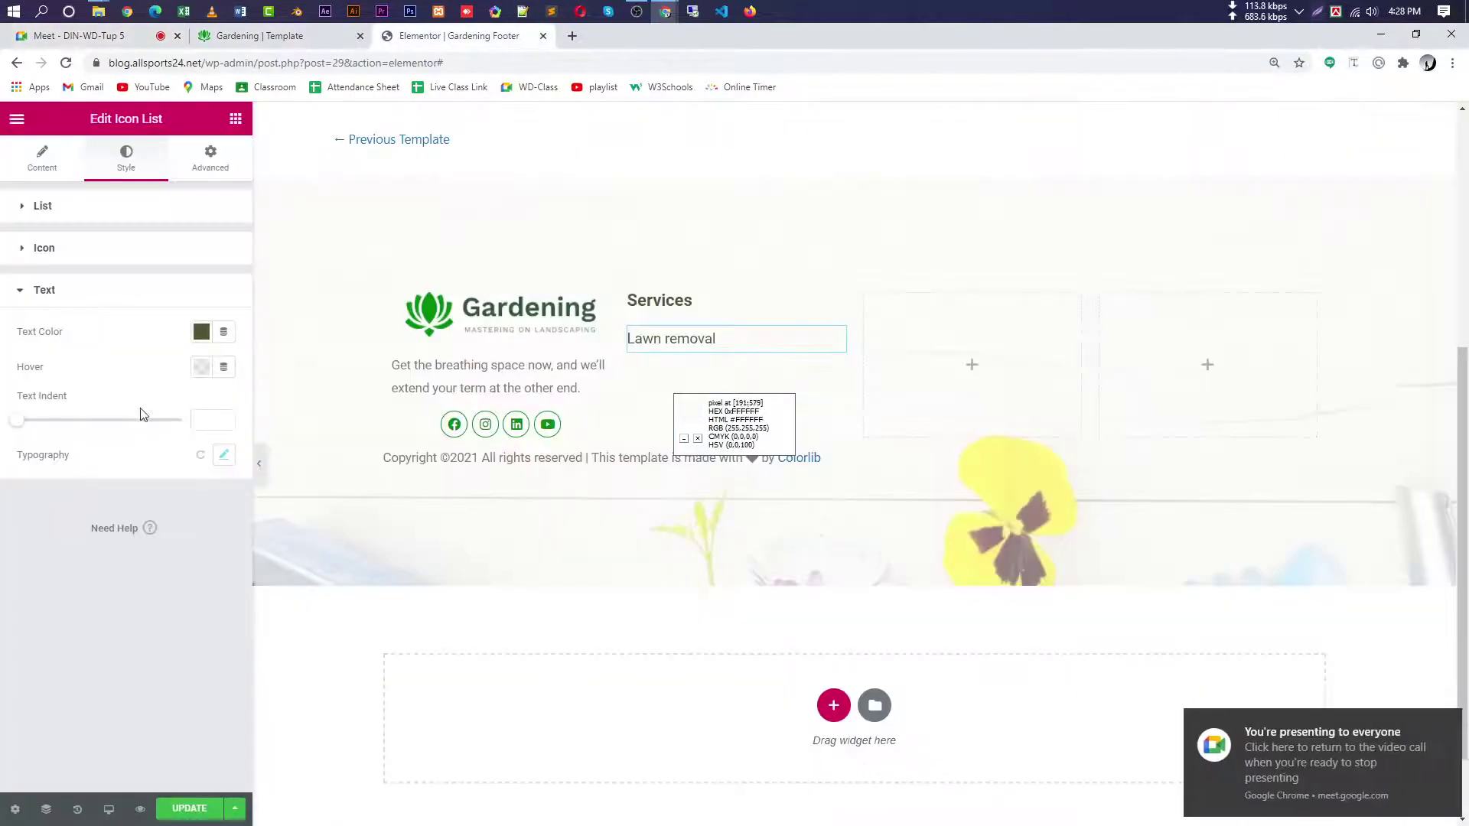
{"action": "left_click", "coordinate": [42, 168]}
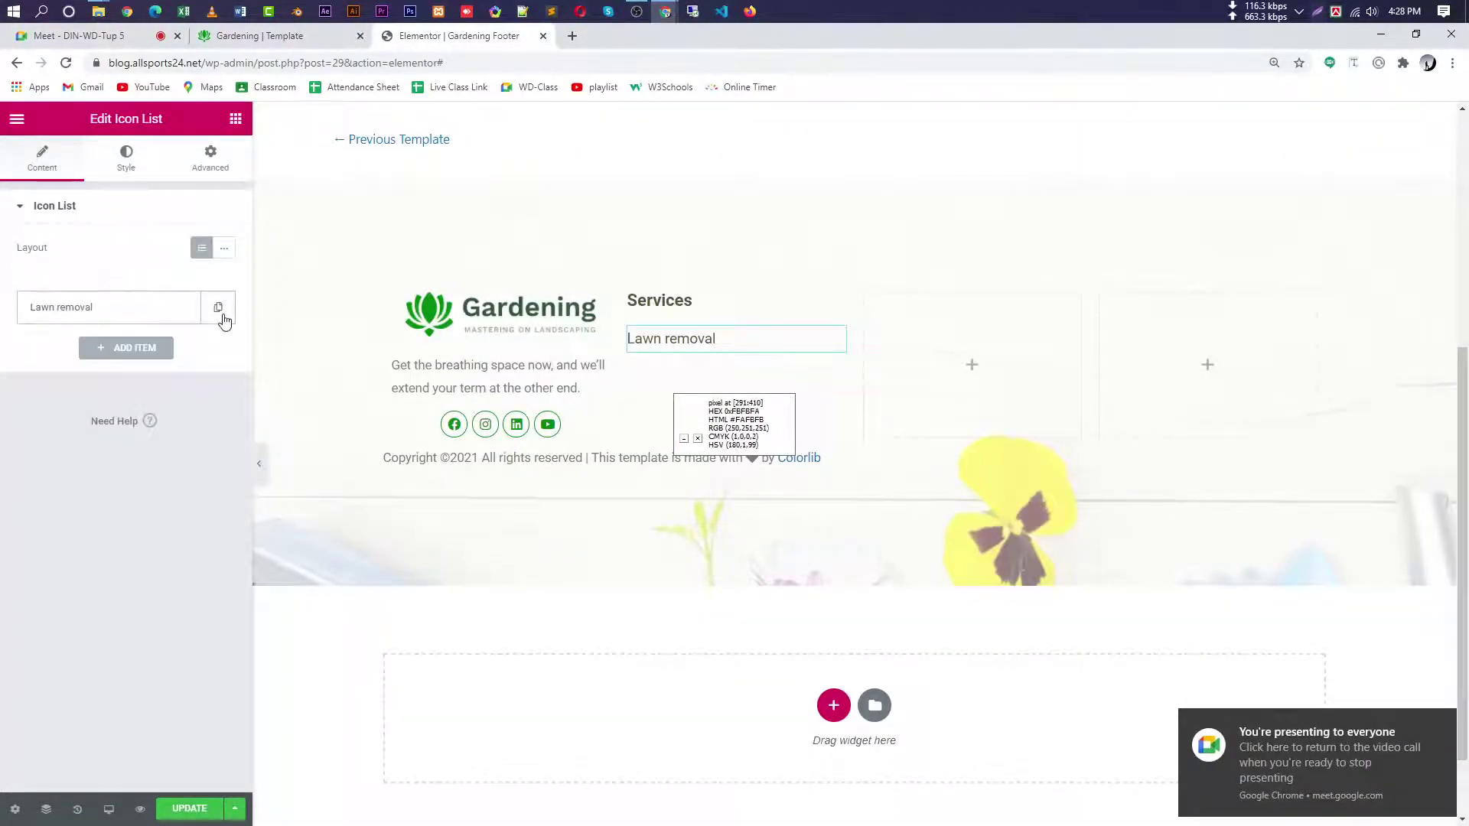
{"action": "left_click", "coordinate": [218, 308]}
{"action": "left_click", "coordinate": [182, 312]}
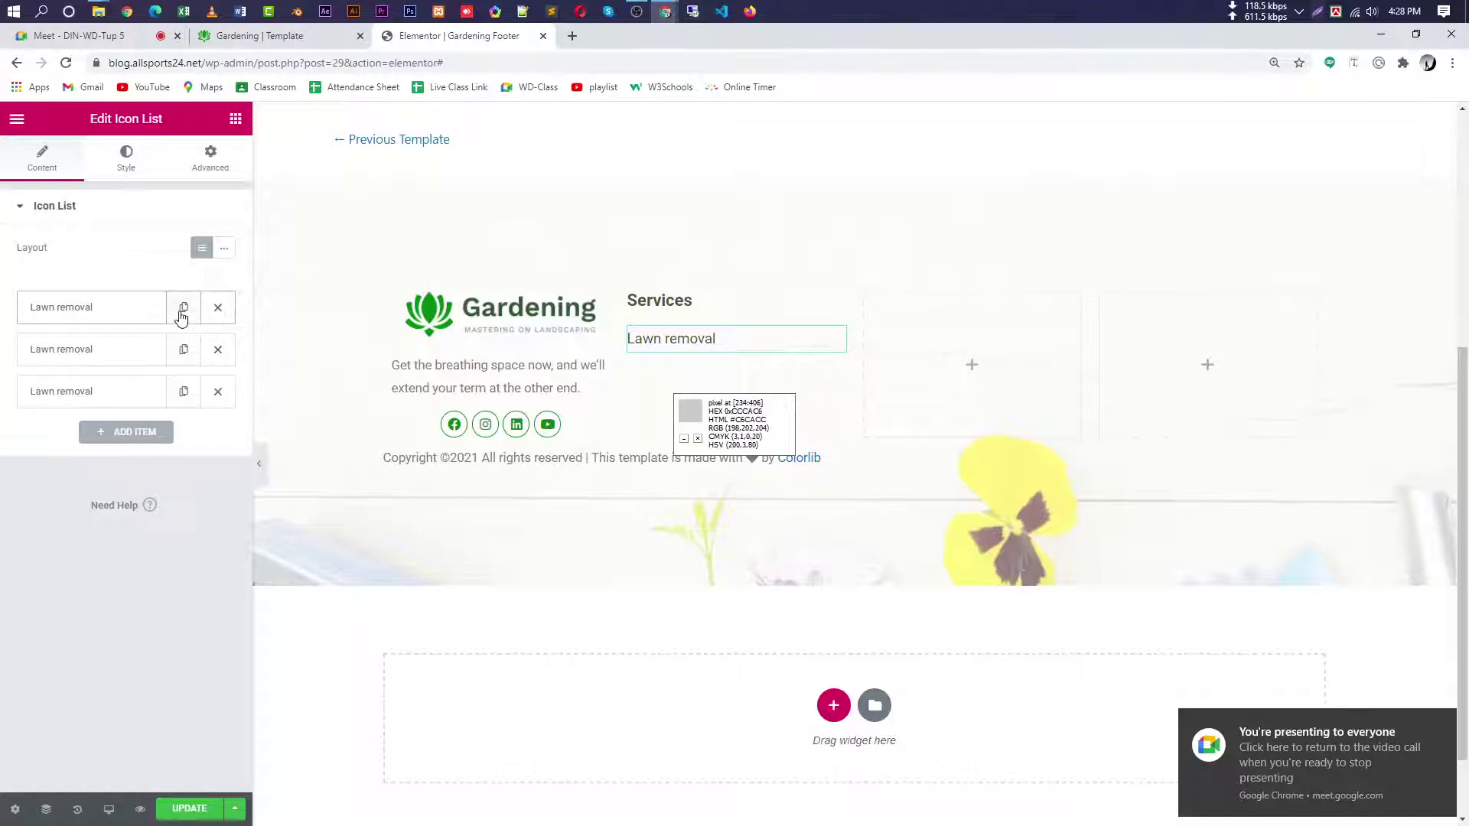
{"action": "left_click", "coordinate": [182, 312]}
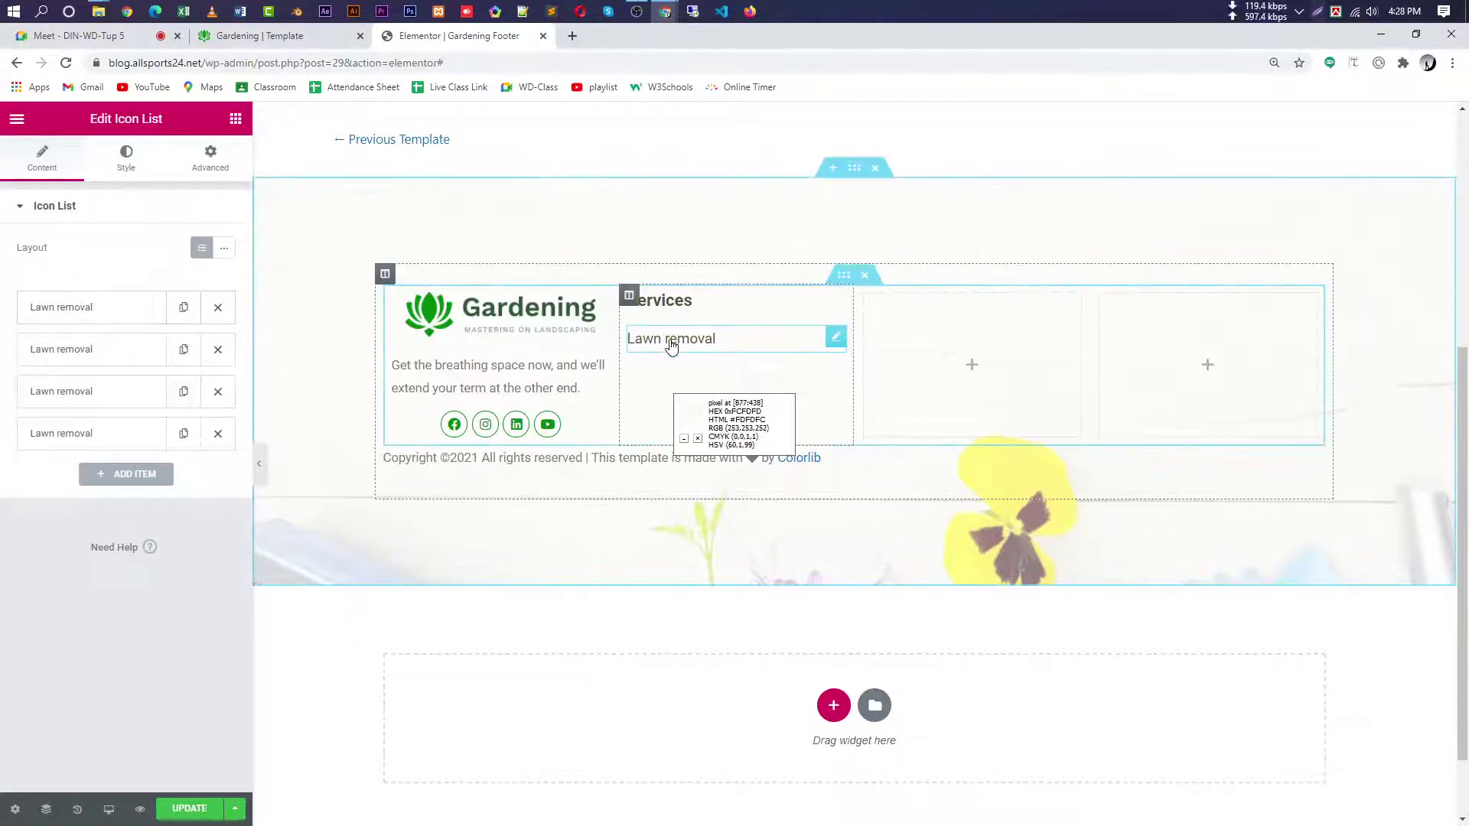
- Copy Landscaping from the Gardening template's Services links and use it as the second icon list item's text
{"action": "left_click", "coordinate": [130, 394]}
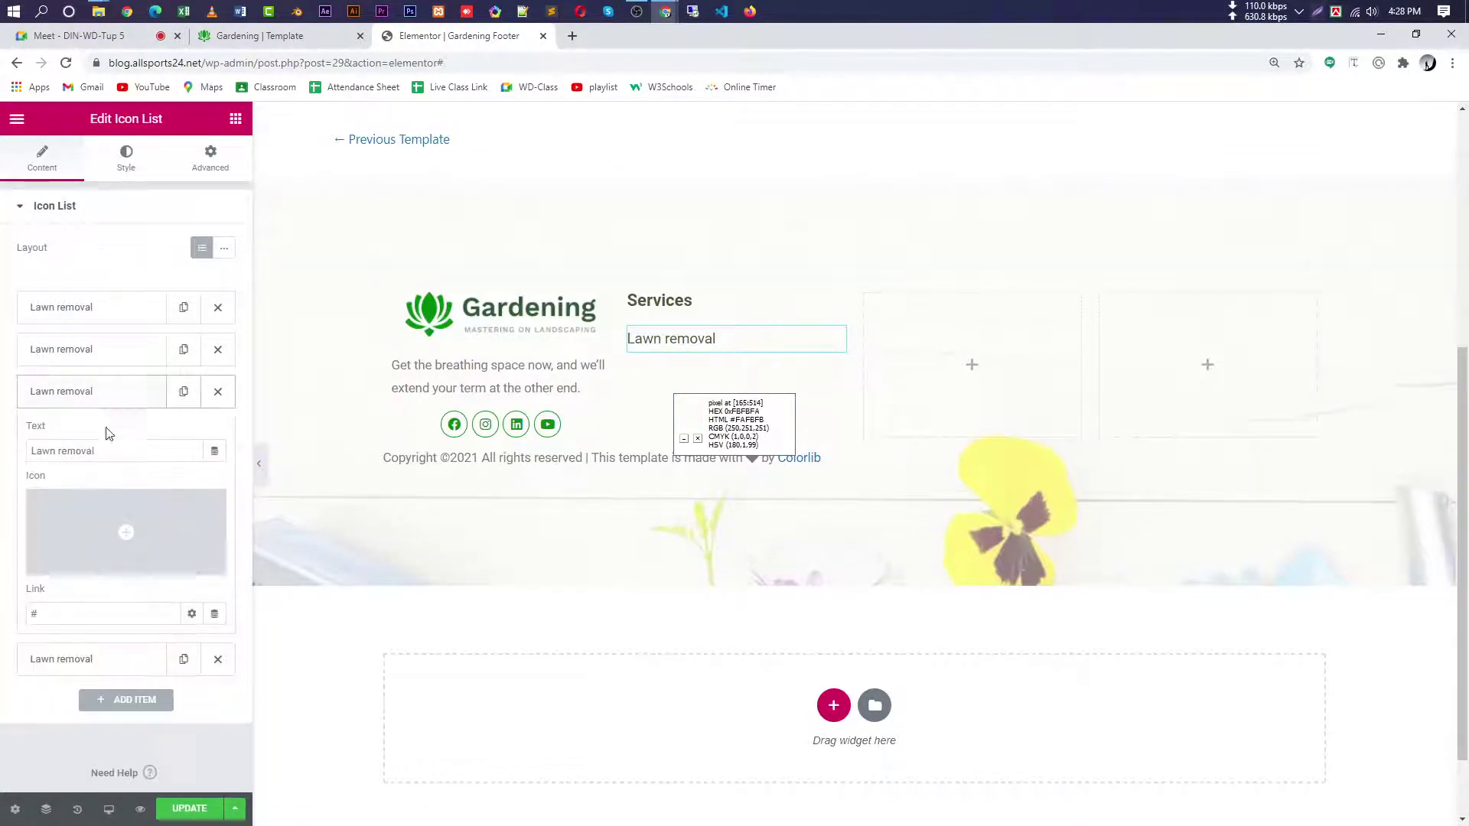
{"action": "left_click", "coordinate": [130, 450]}
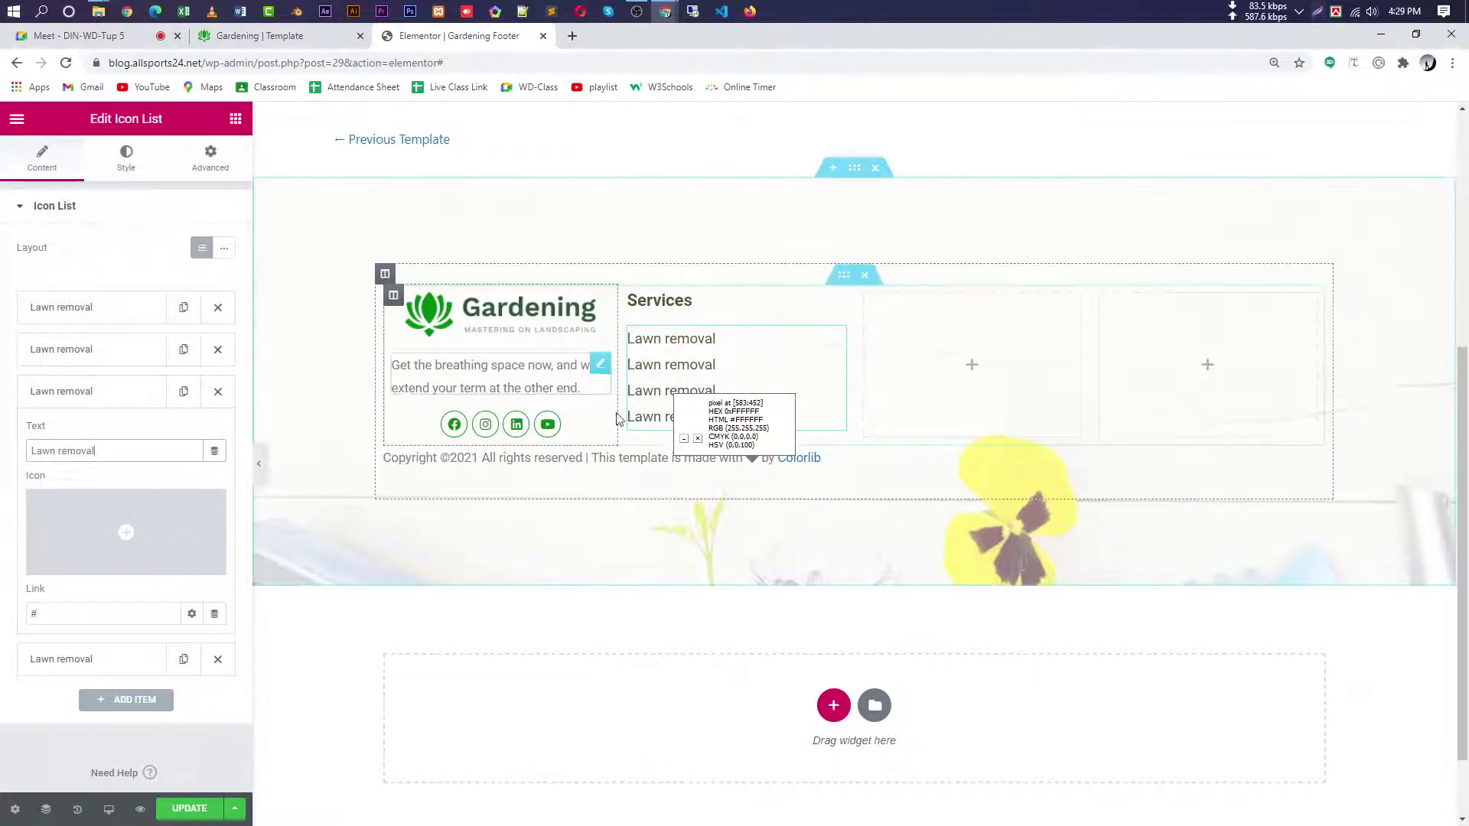
{"action": "left_click", "coordinate": [308, 36]}
{"action": "left_click_drag", "start_coordinate": [757, 613], "coordinate": [652, 609]}
{"action": "key", "text": "ctrl+c"}
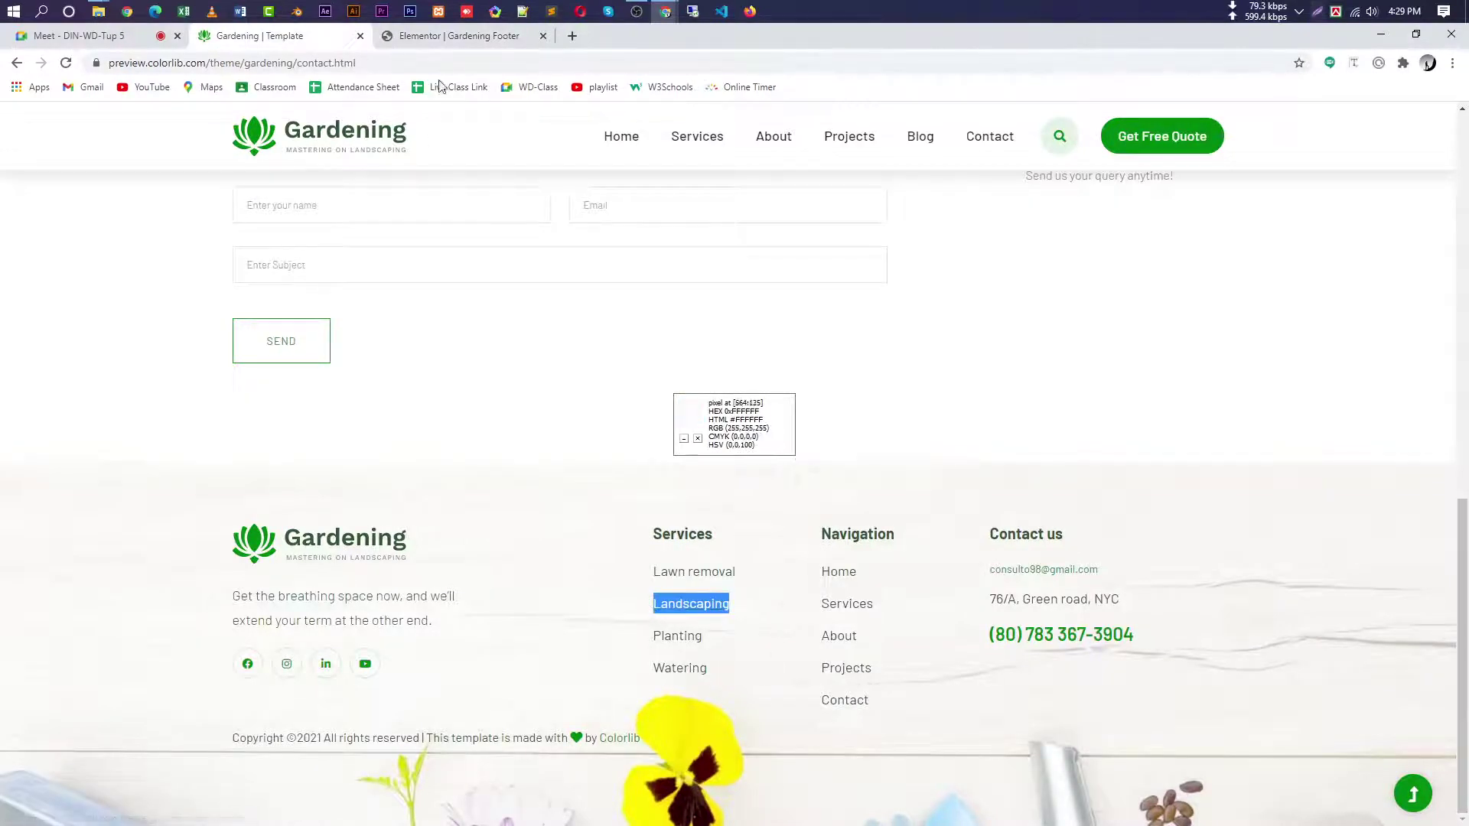
{"action": "left_click", "coordinate": [445, 37]}
{"action": "left_click", "coordinate": [108, 351]}
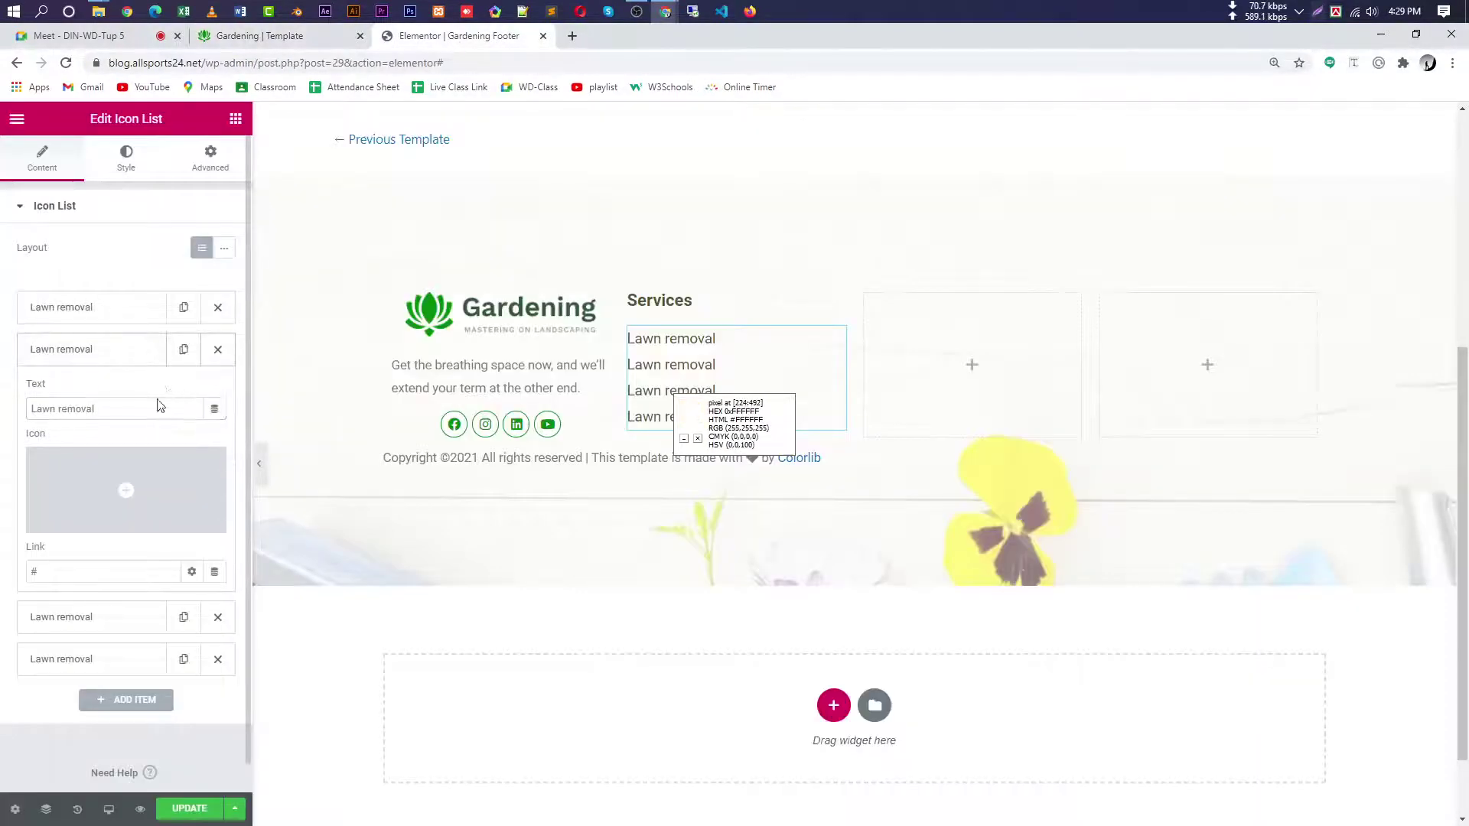
{"action": "left_click", "coordinate": [141, 356]}
{"action": "left_click", "coordinate": [150, 350]}
{"action": "left_click_drag", "start_coordinate": [142, 410], "coordinate": [6, 417]}
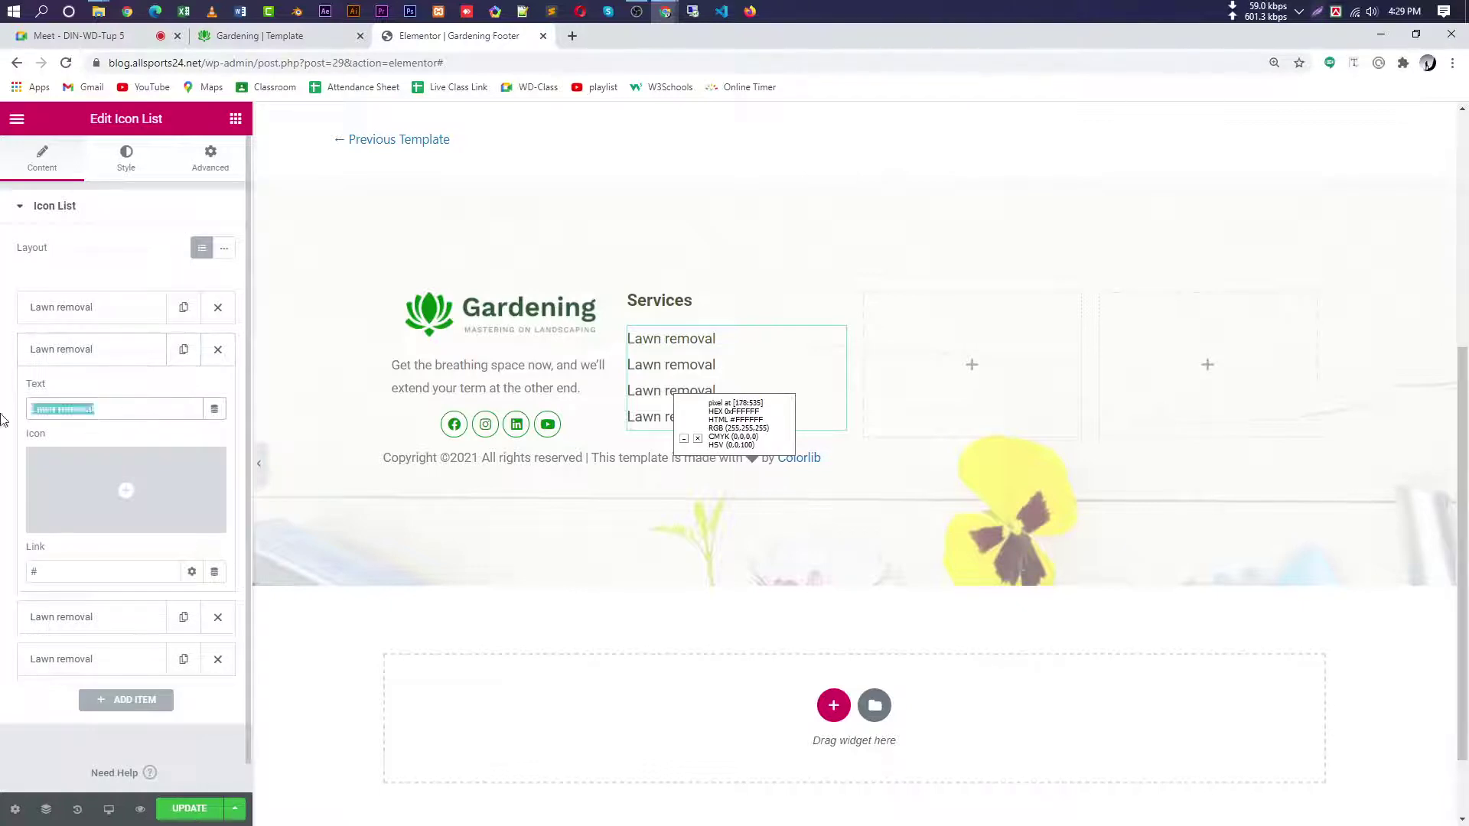
{"action": "key", "text": "ctrl+v"}
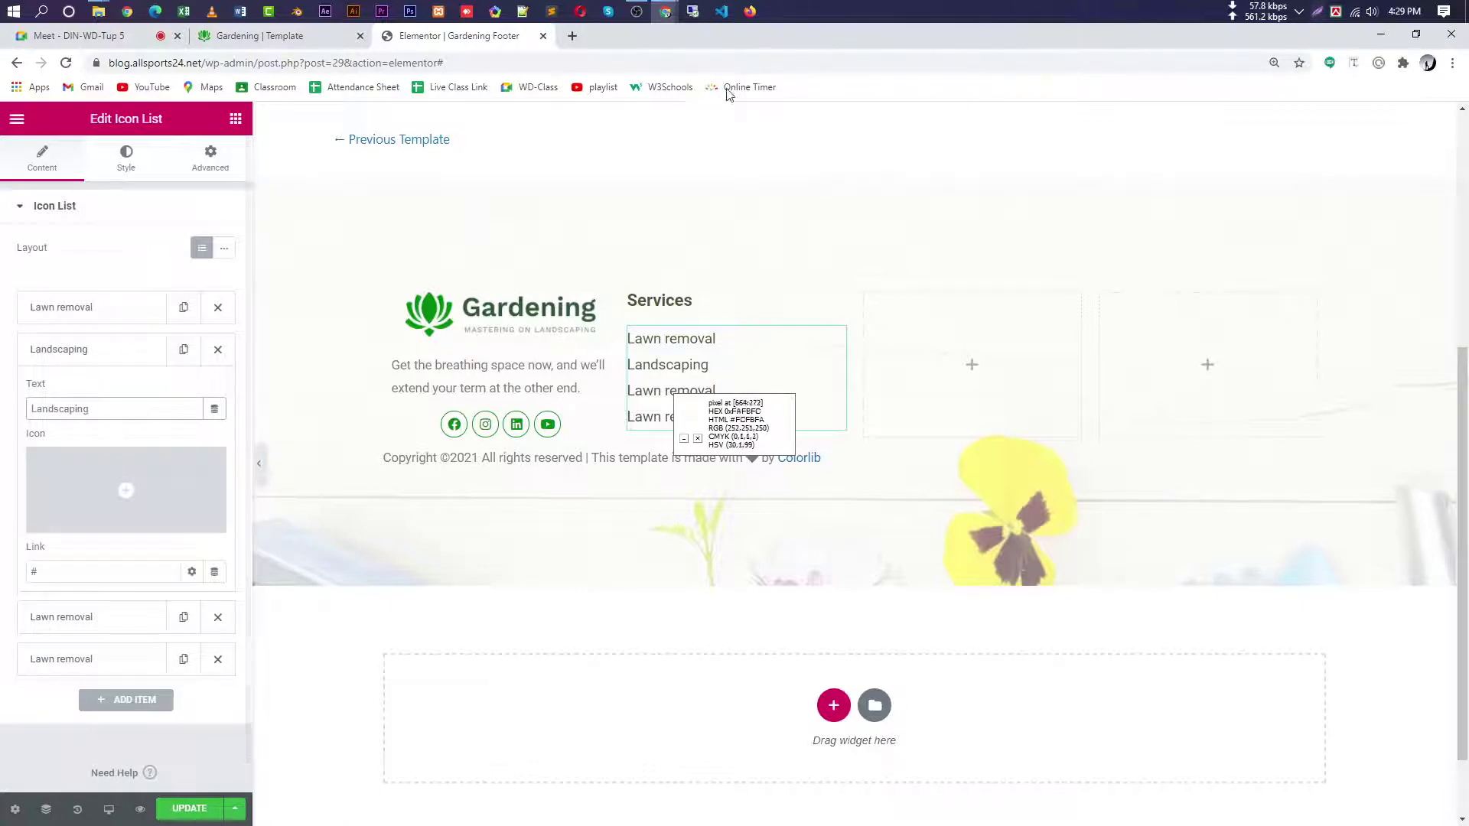
- Copy Planting from the Gardening template and use it as the third icon list item's text
{"action": "left_click", "coordinate": [259, 35]}
{"action": "left_click_drag", "start_coordinate": [723, 637], "coordinate": [655, 639]}
{"action": "key", "text": "ctrl+c"}
{"action": "left_click", "coordinate": [445, 37]}
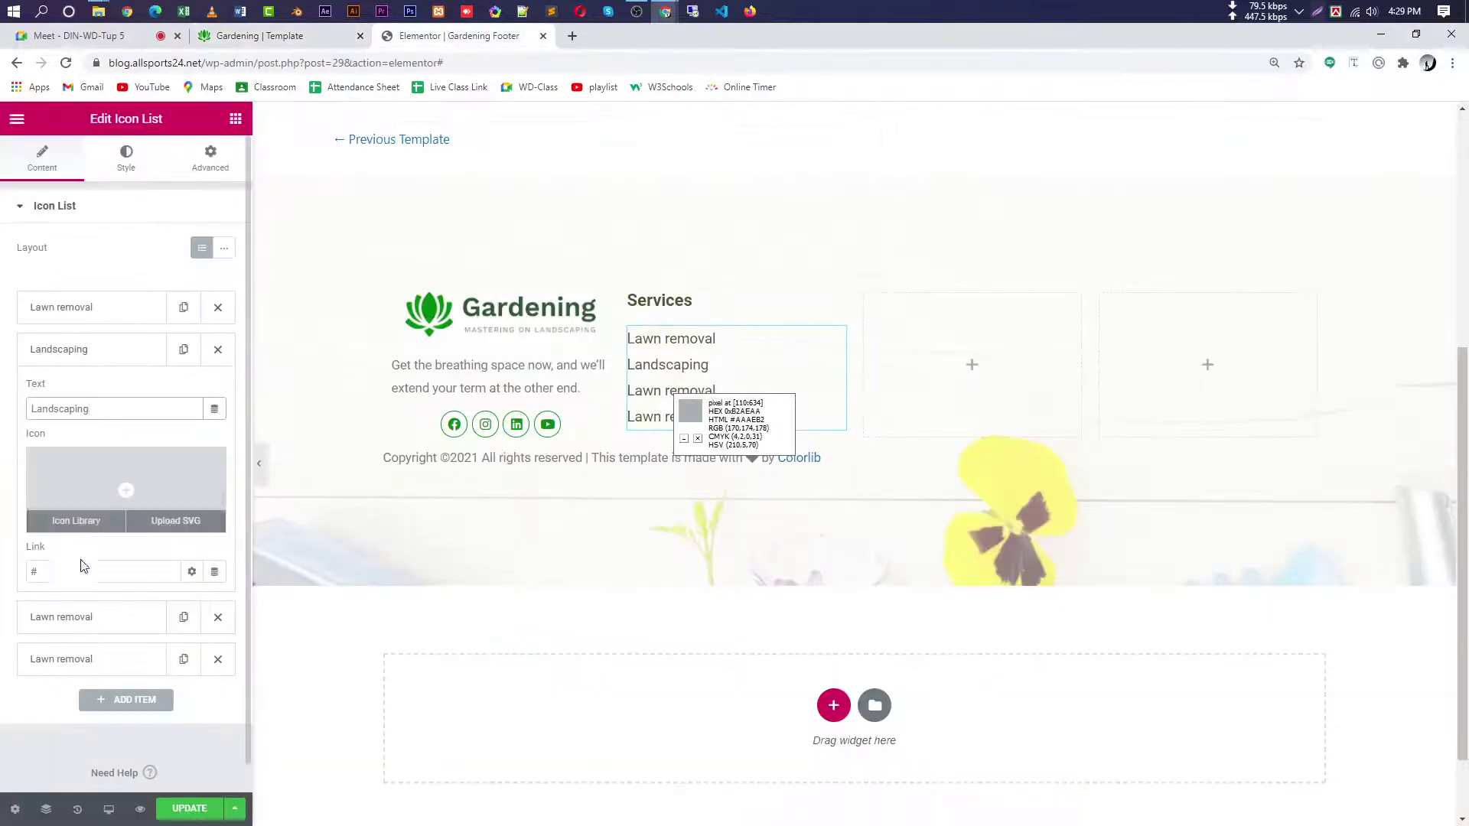
{"action": "left_click", "coordinate": [92, 617]}
{"action": "key", "text": "ctrl+a"}
{"action": "key", "text": "ctrl+v"}
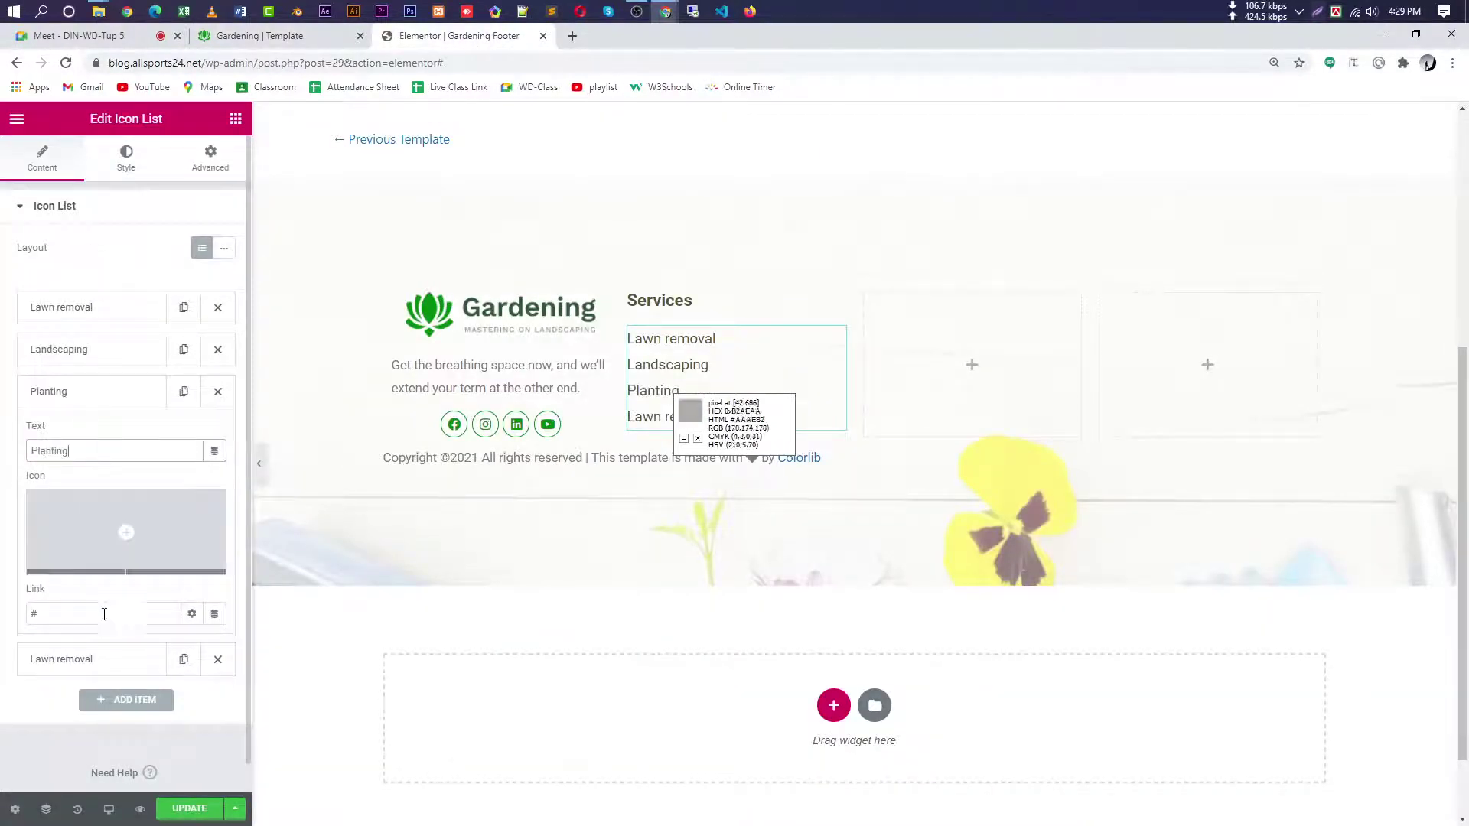
- Copy Watering from the Gardening template and use it as the fourth icon list item's text
{"action": "left_click", "coordinate": [255, 38]}
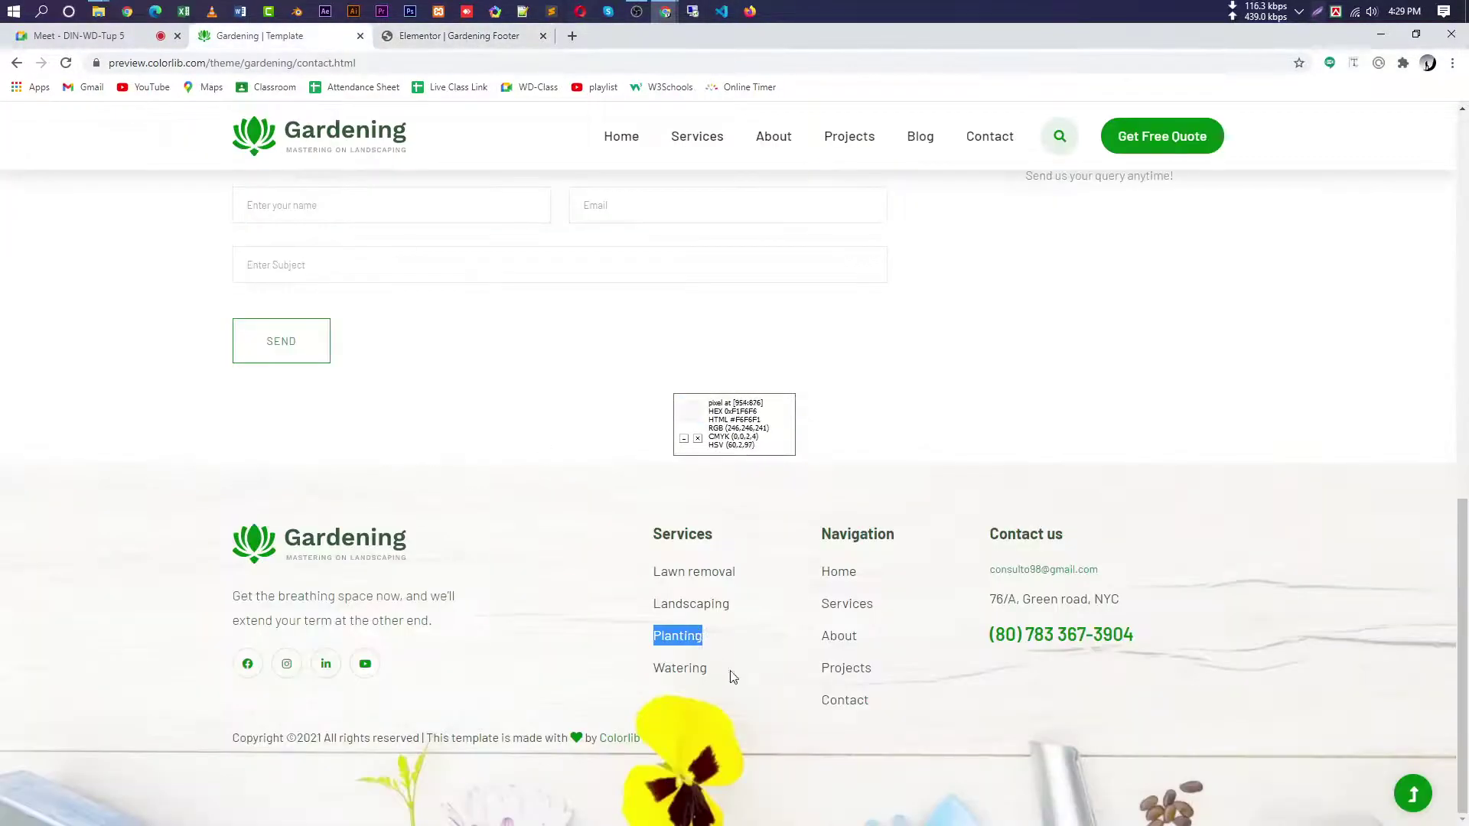
{"action": "left_click_drag", "start_coordinate": [721, 676], "coordinate": [654, 669]}
{"action": "key", "text": "ctrl+c"}
{"action": "left_click", "coordinate": [490, 37]}
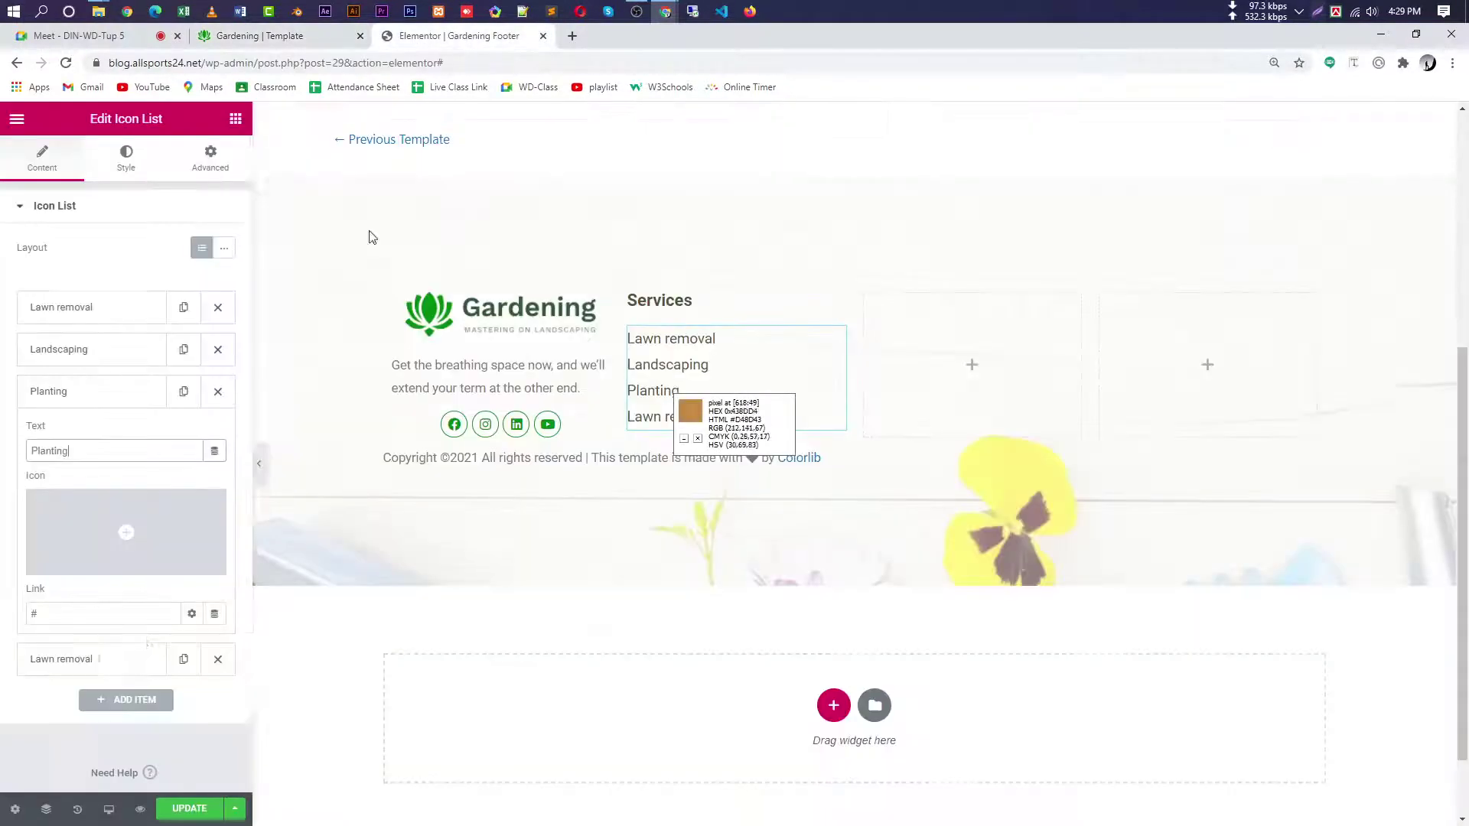
{"action": "left_click", "coordinate": [65, 663]}
{"action": "left_click", "coordinate": [134, 499]}
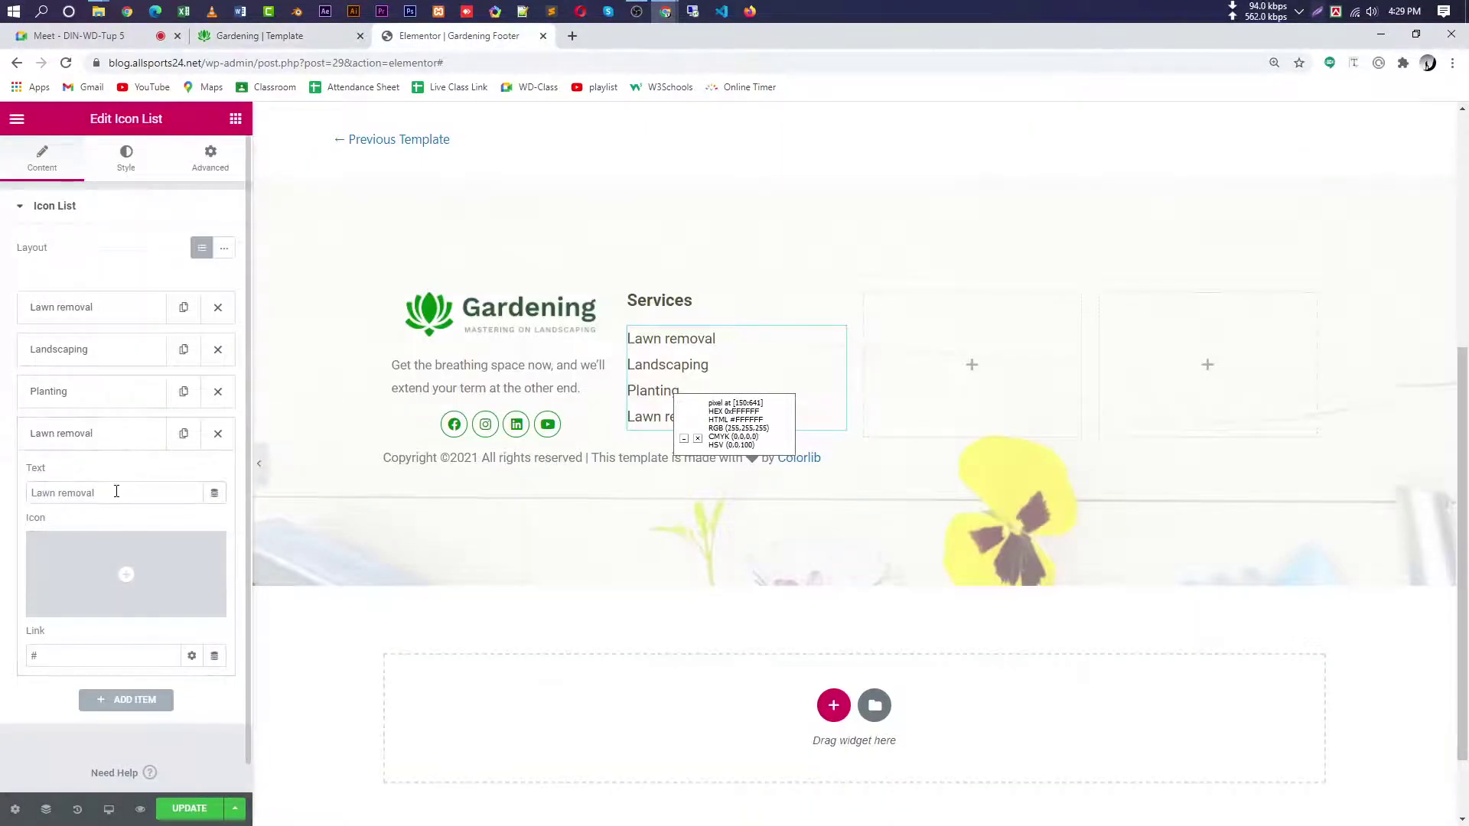
{"action": "key", "text": "ctrl+a"}
{"action": "key", "text": "ctrl+v"}
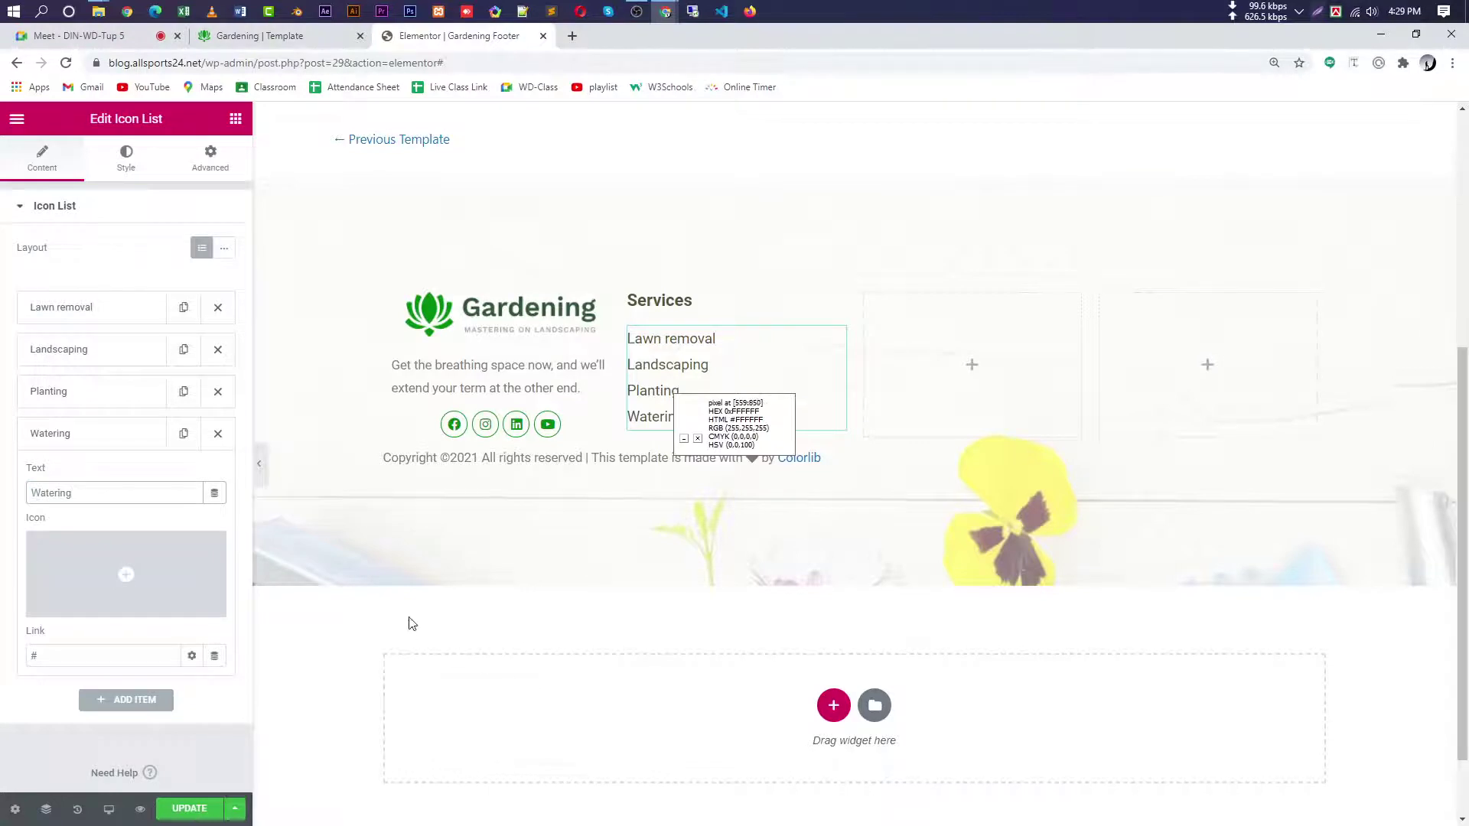
- Compare how the social icons align with the last Services link in the template and in the Elementor footer, using a screenshot selection as guide
{"action": "key", "text": "ctrl+shift+Tab"}
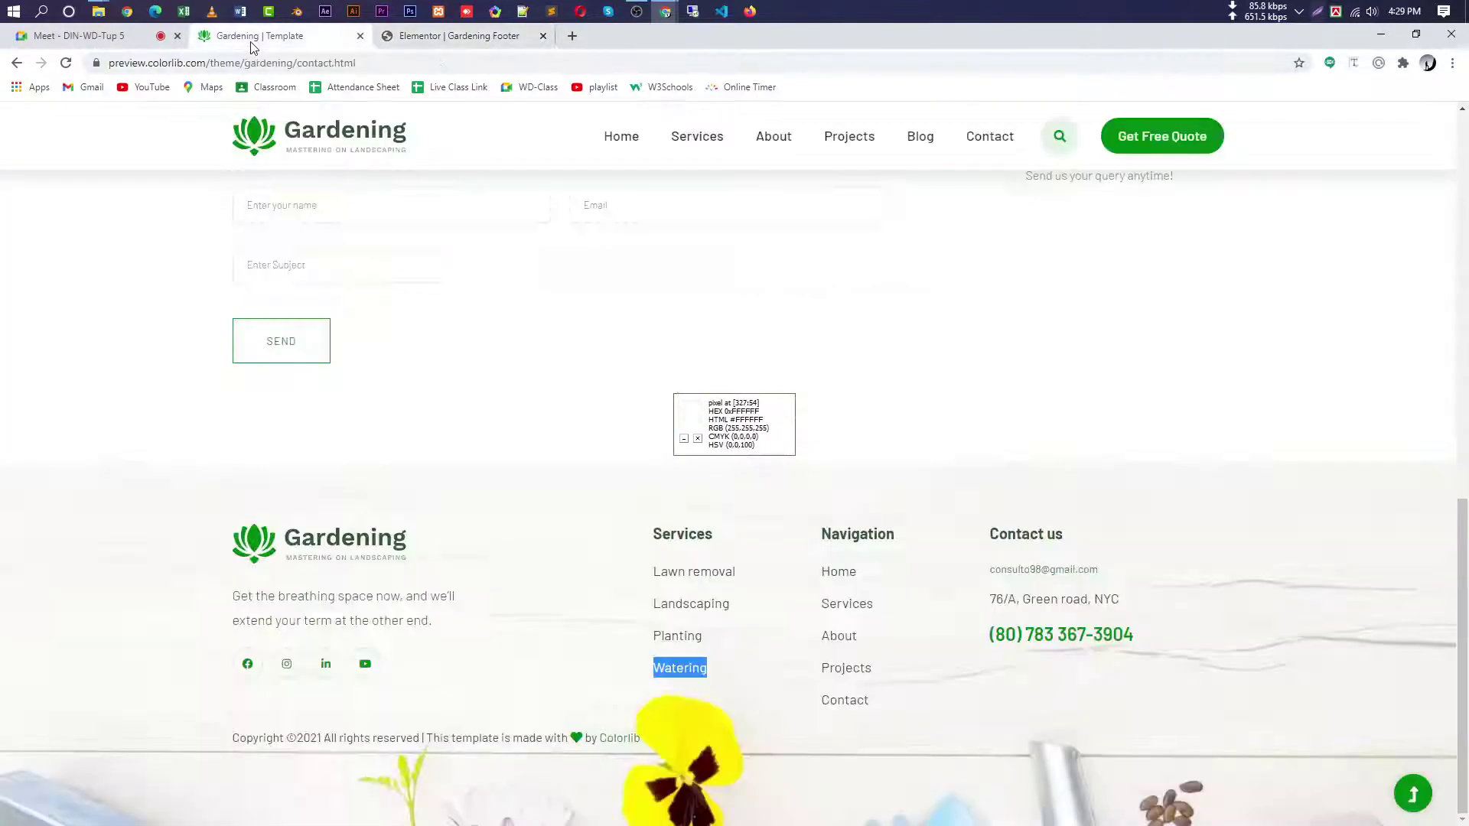
{"action": "left_click", "coordinate": [826, 735]}
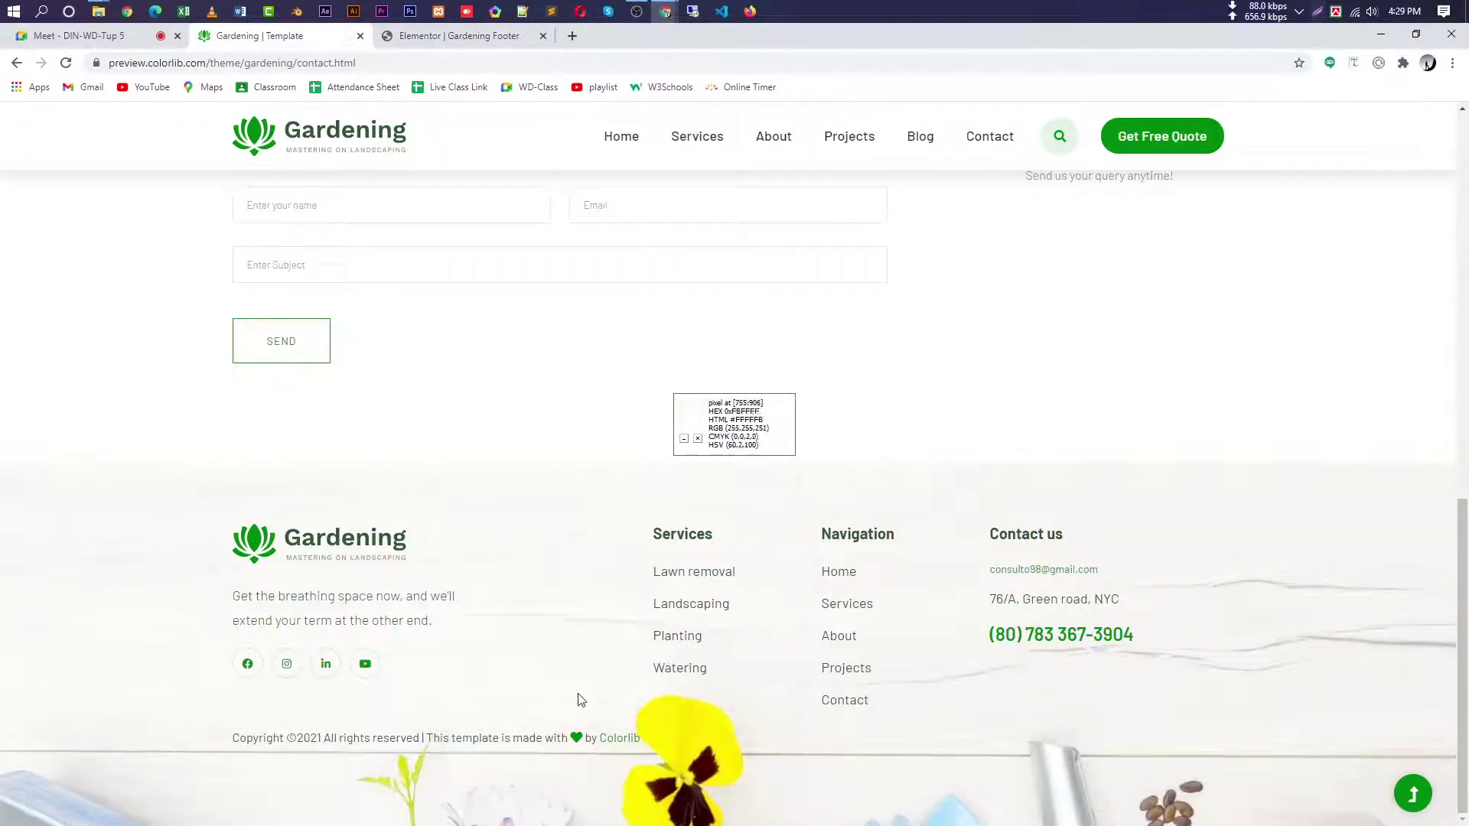
{"action": "key", "text": "Print"}
{"action": "left_click_drag", "start_coordinate": [224, 678], "coordinate": [763, 678]}
{"action": "left_click", "coordinate": [742, 700]}
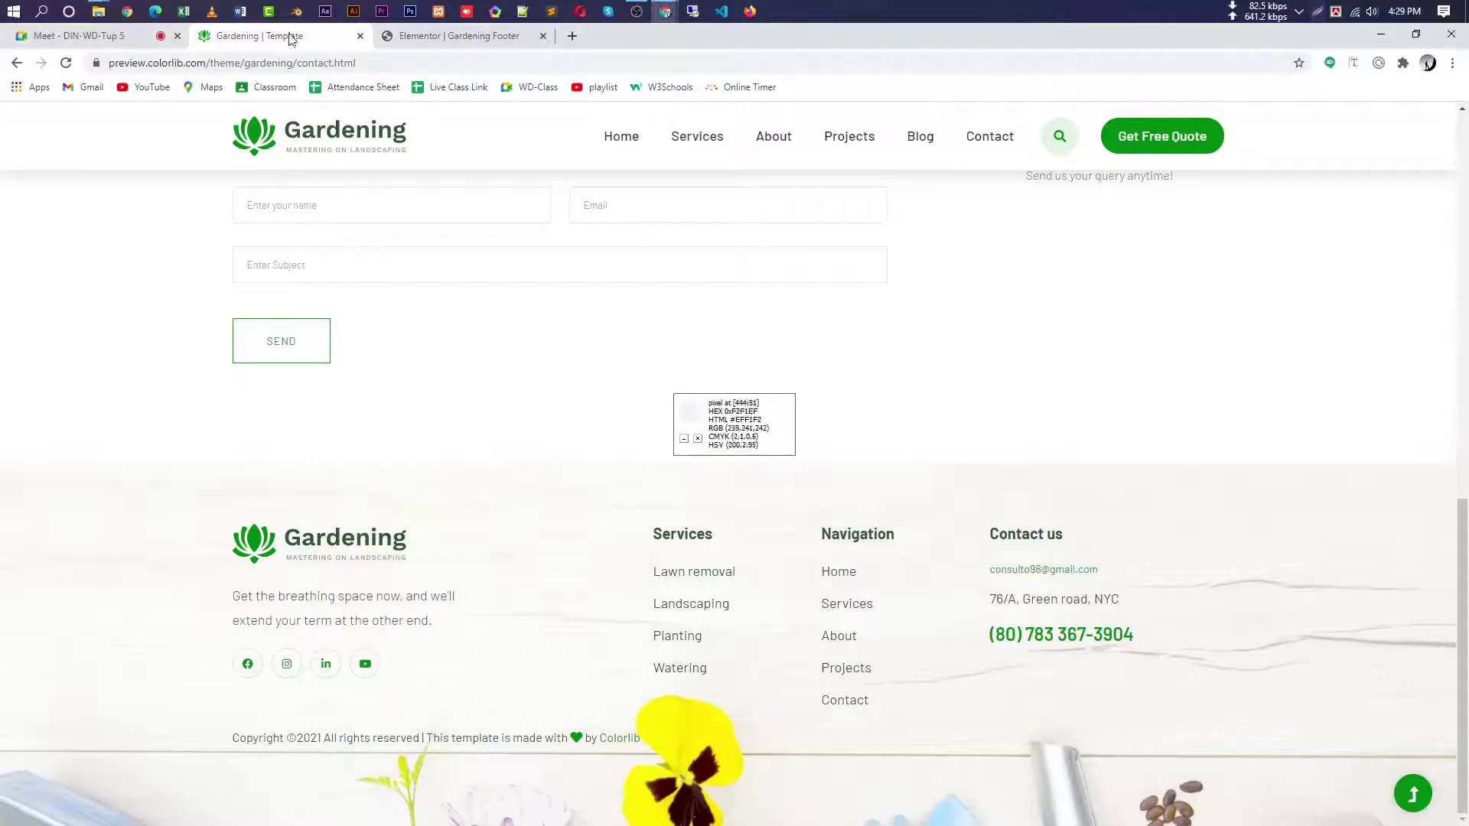
{"action": "left_click", "coordinate": [467, 37]}
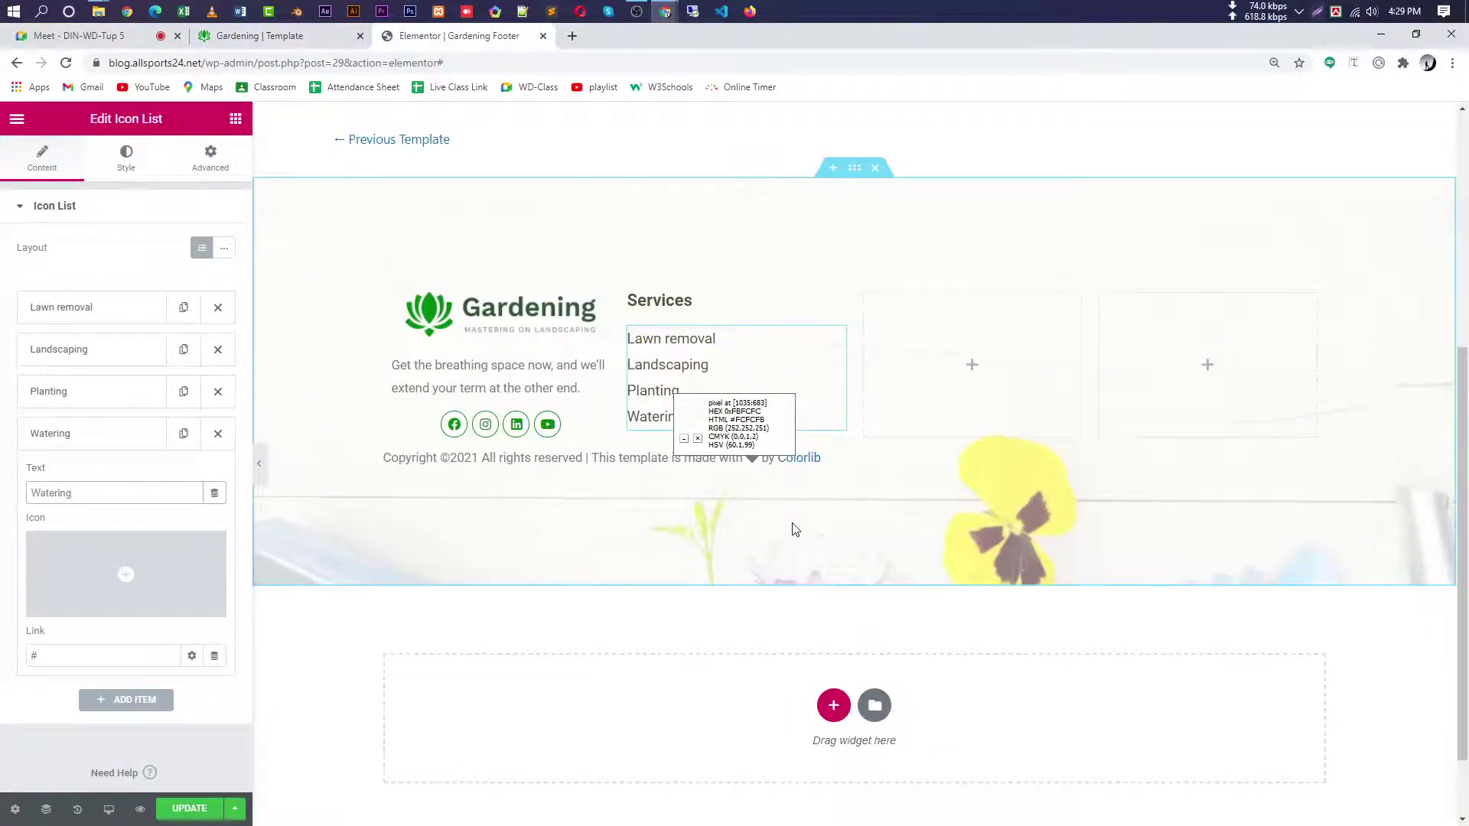
{"action": "key", "text": "Print"}
{"action": "mouse_move", "coordinate": [386, 426]}
{"action": "left_mouse_down"}
{"action": "mouse_move", "coordinate": [682, 449]}
{"action": "mouse_move", "coordinate": [842, 428]}
{"action": "left_mouse_up"}
{"action": "left_click_drag", "start_coordinate": [718, 429], "coordinate": [713, 434]}
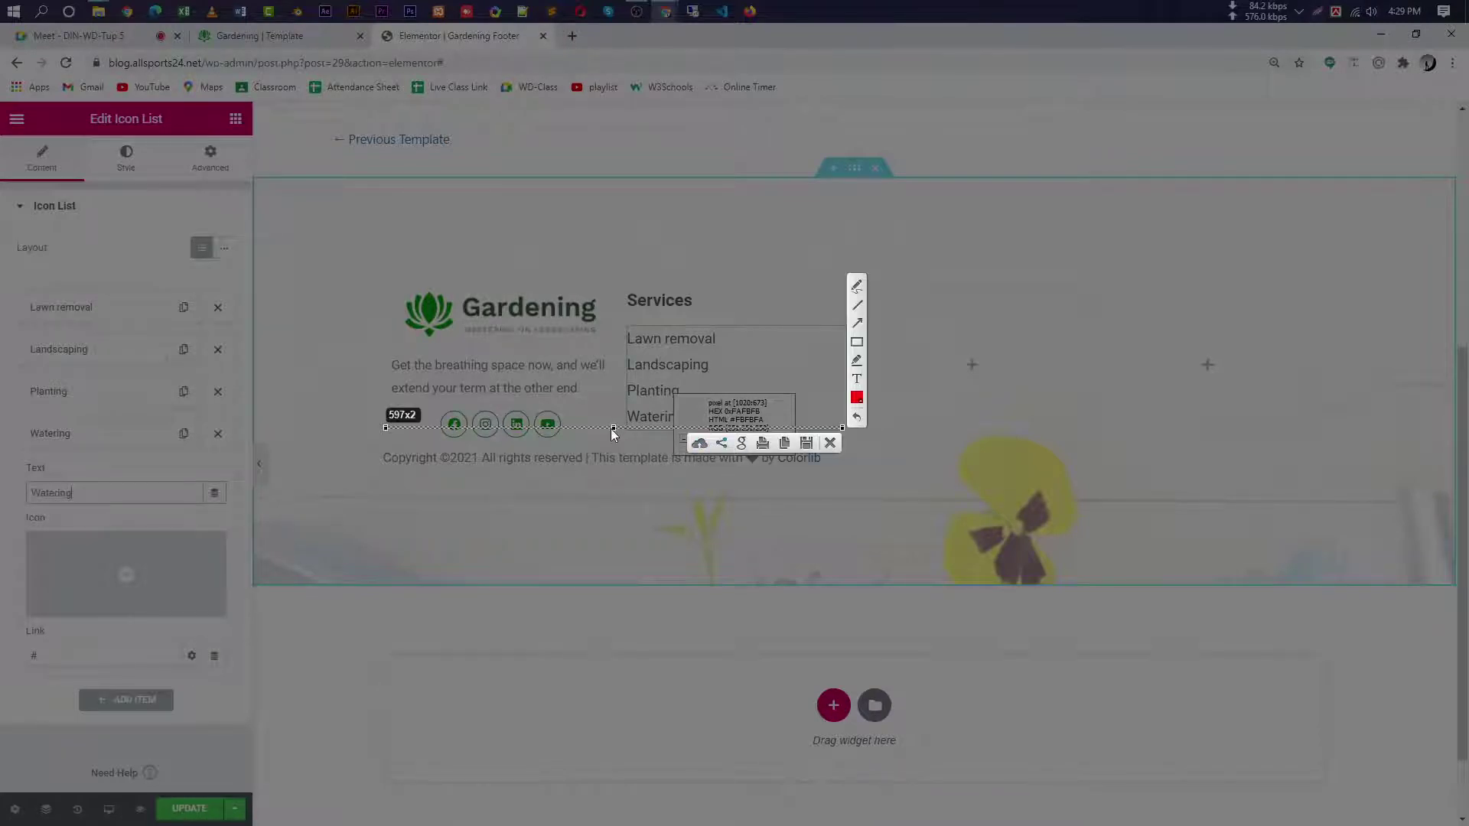
{"action": "left_click_drag", "start_coordinate": [612, 428], "coordinate": [641, 446]}
{"action": "left_click", "coordinate": [833, 469]}
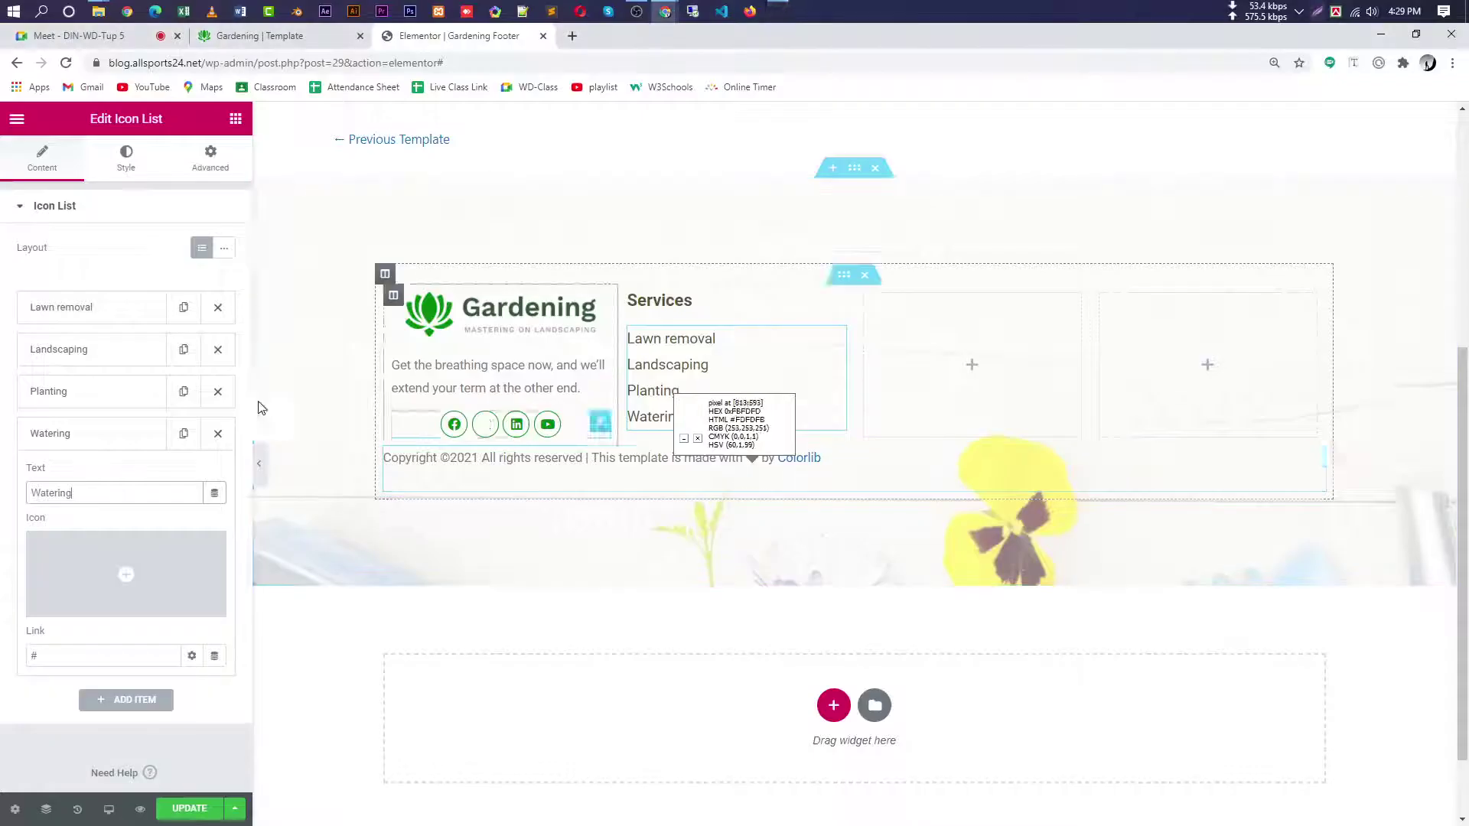
- Set the space between the Services icon list items to 4
{"action": "left_click", "coordinate": [120, 170]}
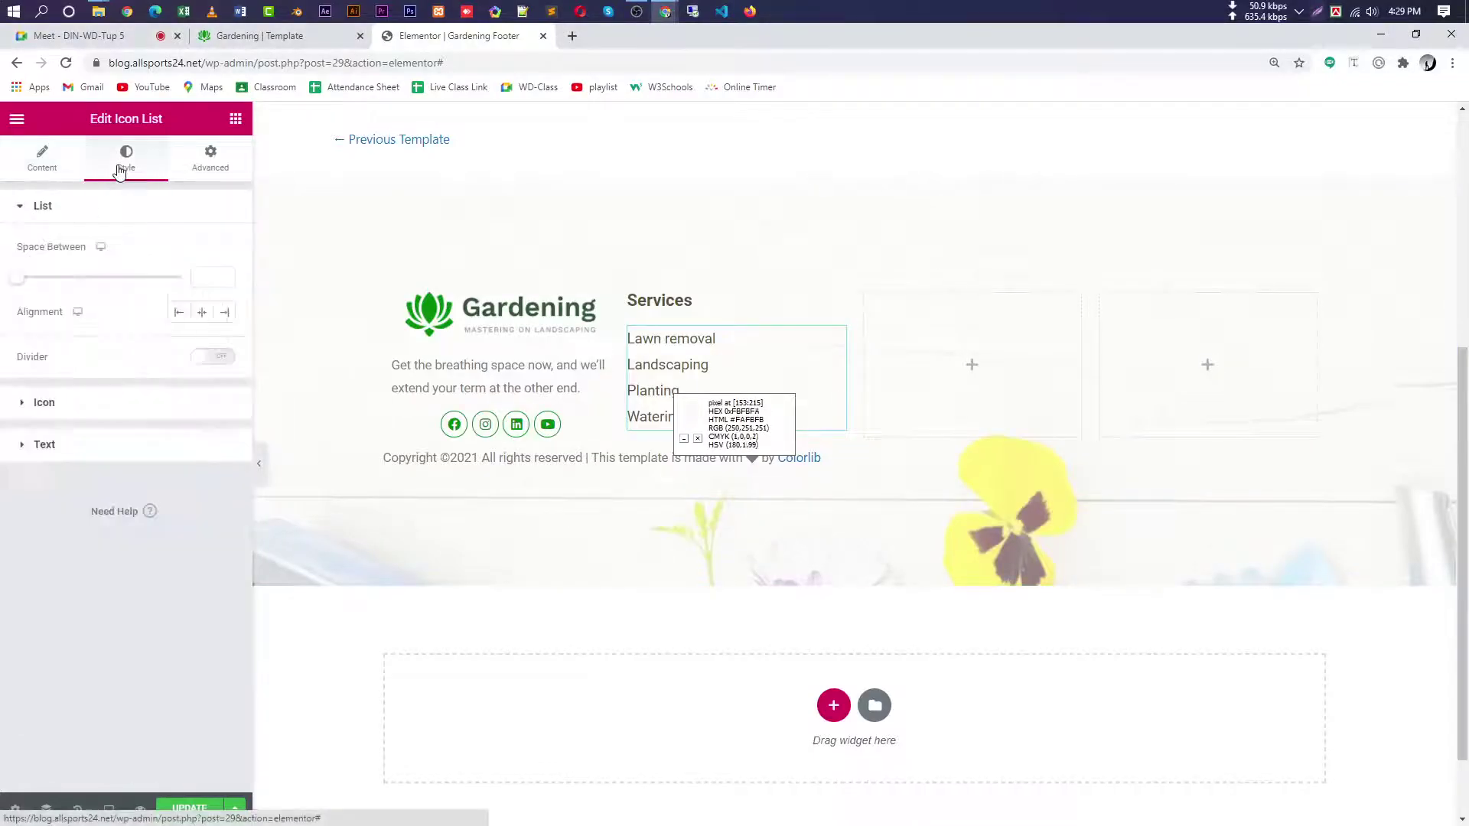
{"action": "left_click", "coordinate": [225, 275]}
{"action": "left_click", "coordinate": [224, 276]}
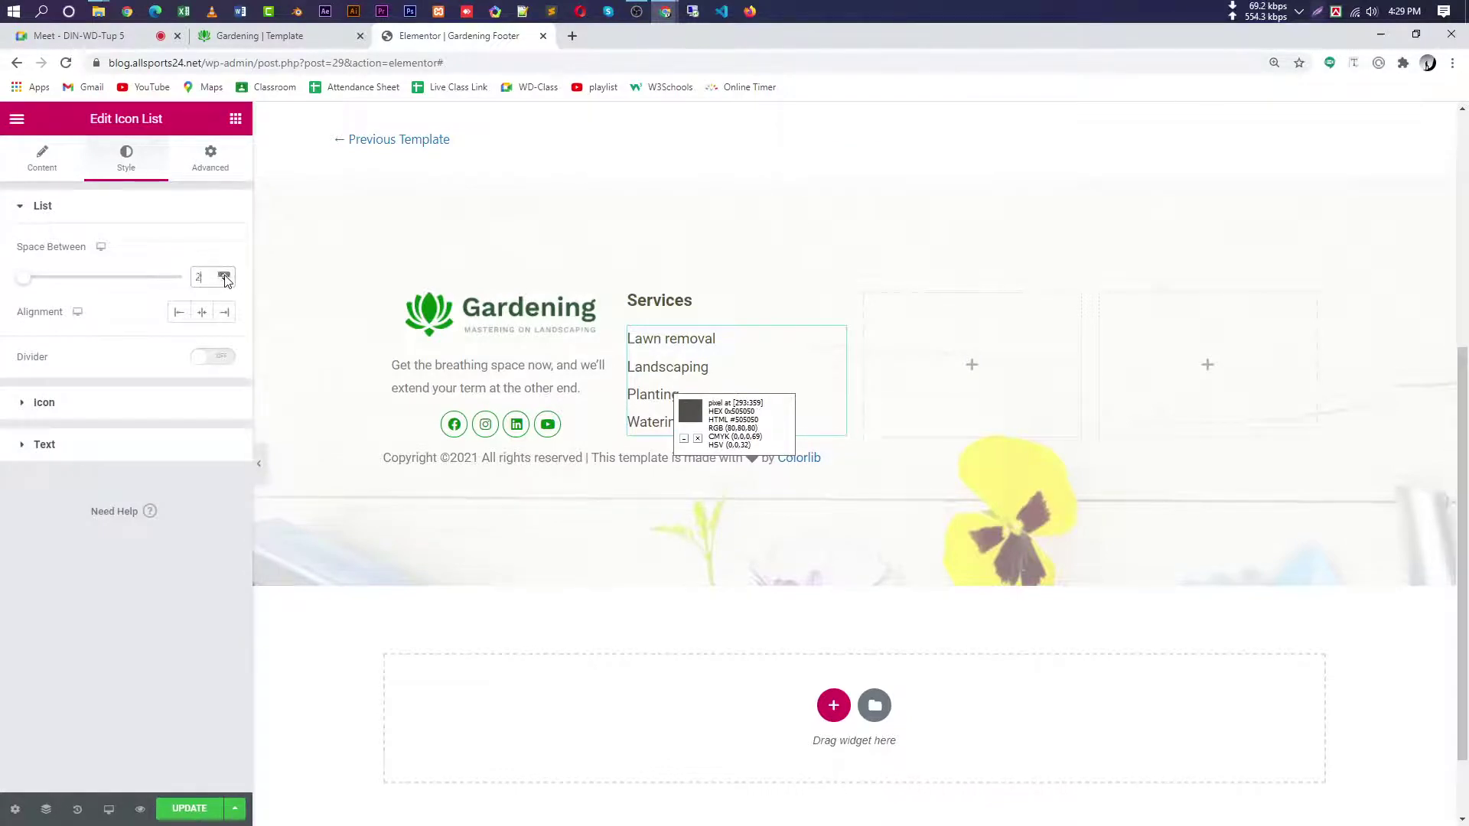
{"action": "left_click", "coordinate": [224, 275]}
{"action": "left_click", "coordinate": [224, 275]}
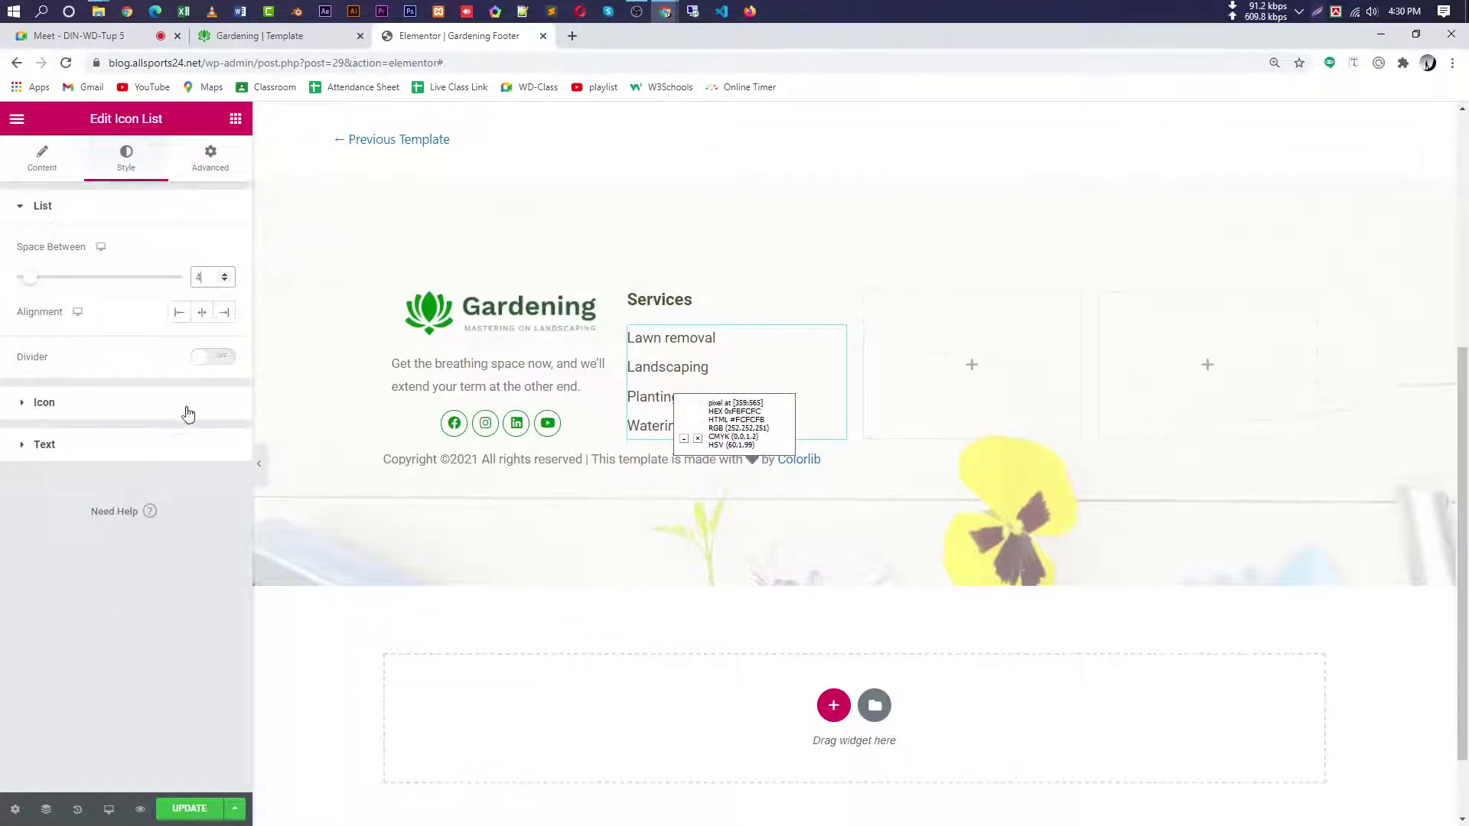
- Turn on the divider between the Services icon list items and preview the footer at full width
{"action": "left_click", "coordinate": [212, 359]}
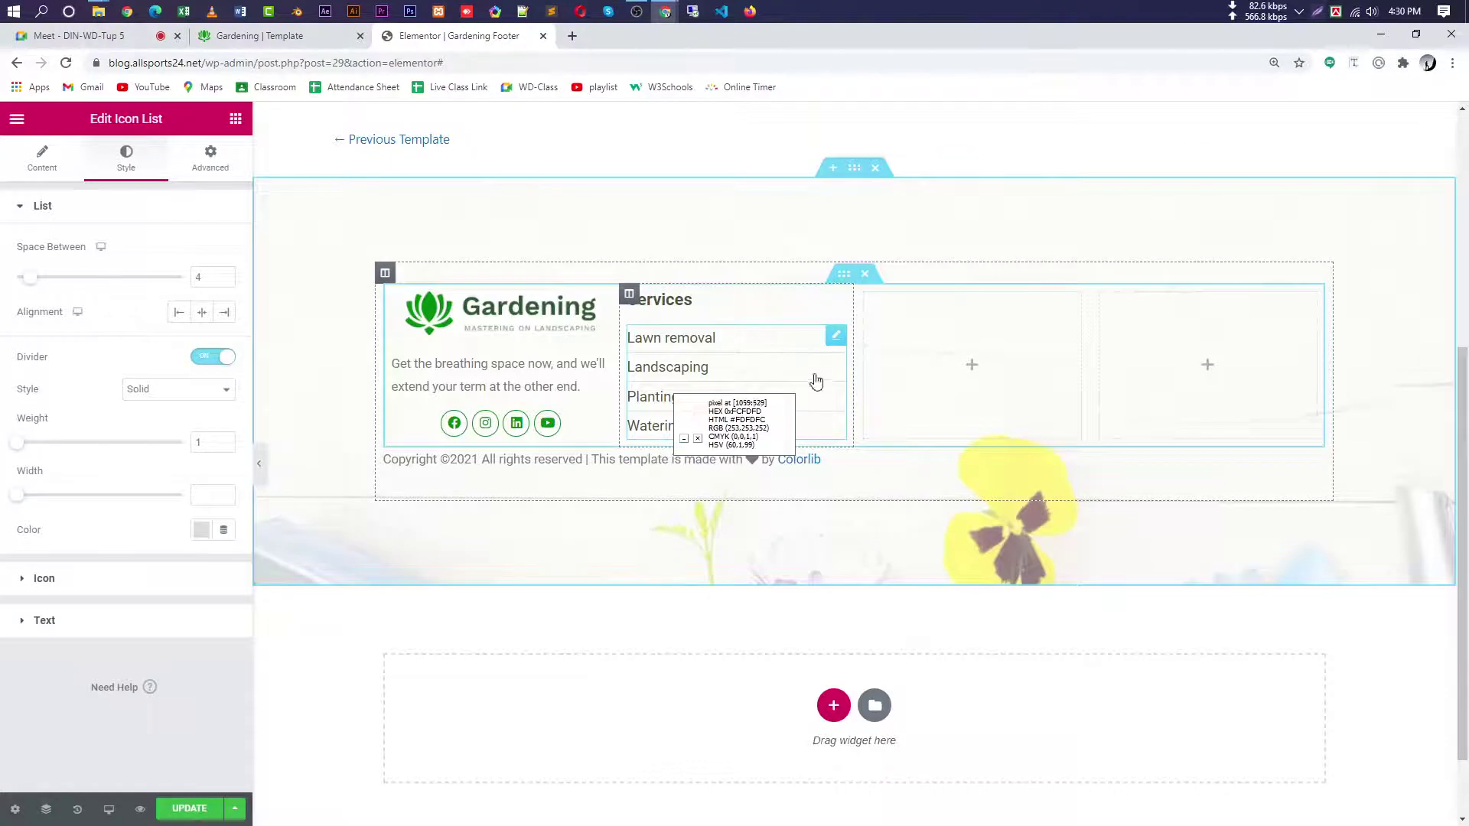
{"action": "left_click", "coordinate": [259, 464]}
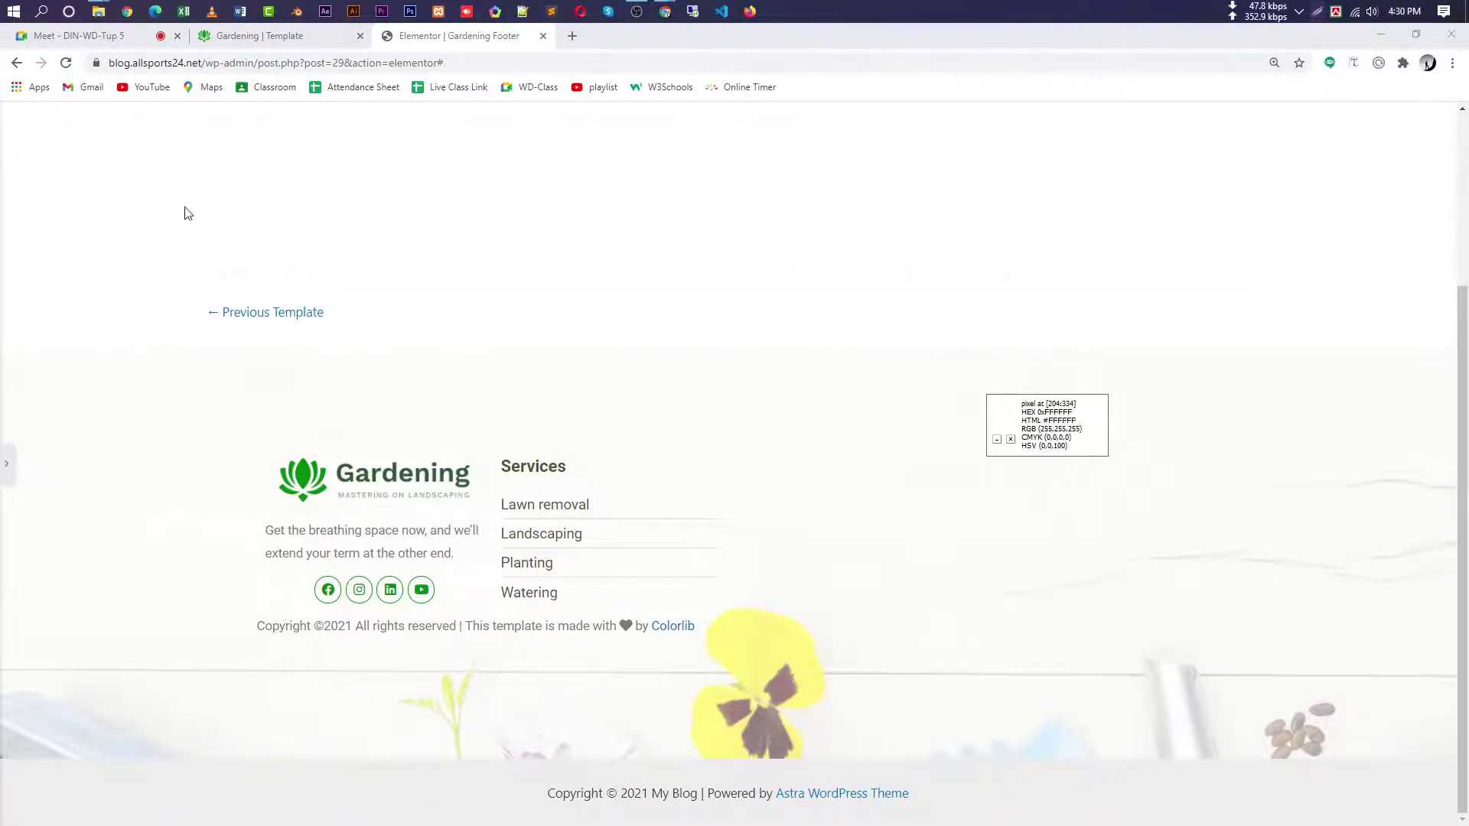
{"action": "left_click", "coordinate": [7, 463]}
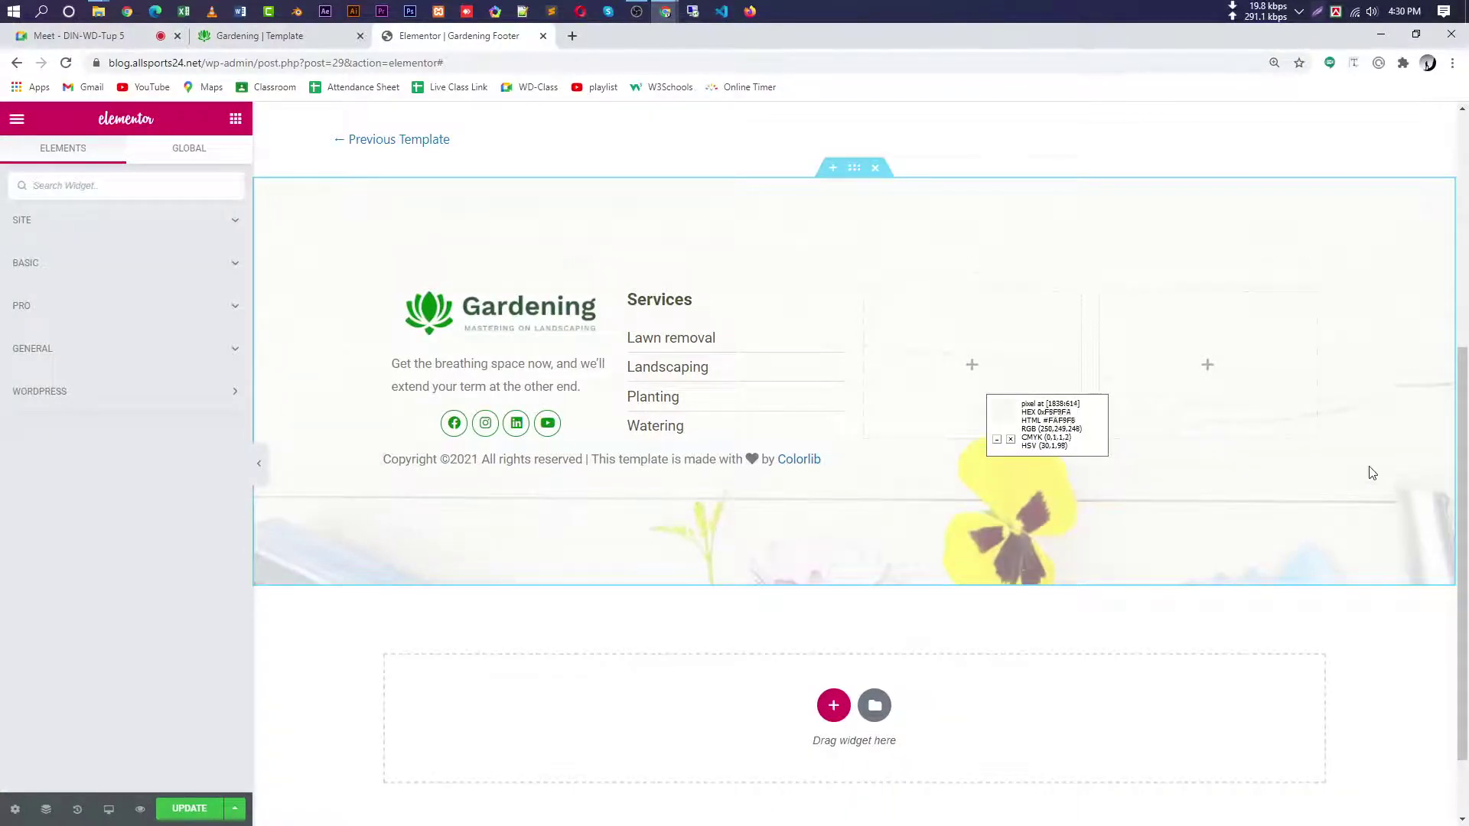
- Open the footer's copyright text for editing and show its margin and padding settings
{"action": "left_click", "coordinate": [1316, 460]}
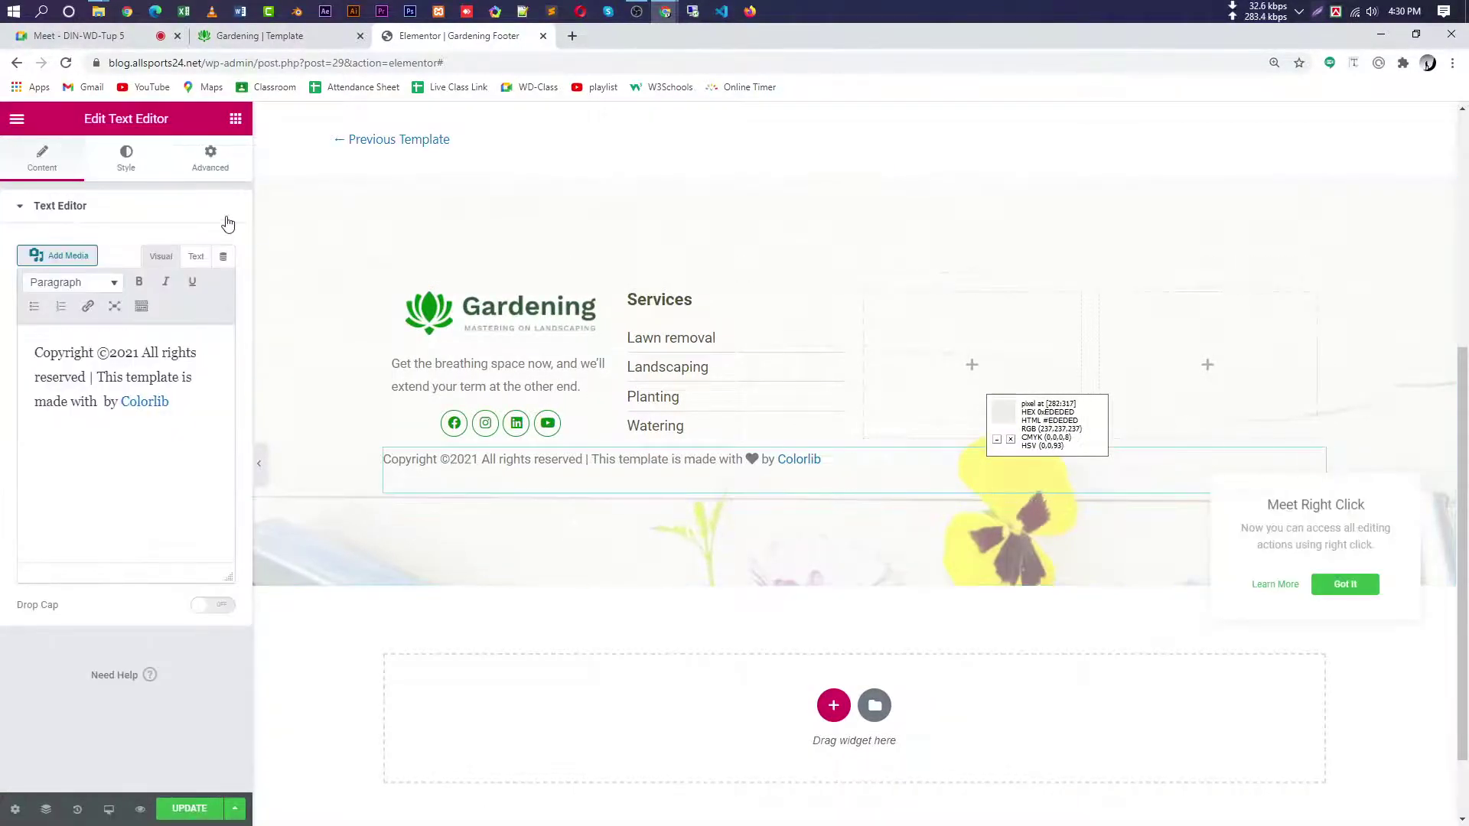
{"action": "left_click", "coordinate": [127, 157]}
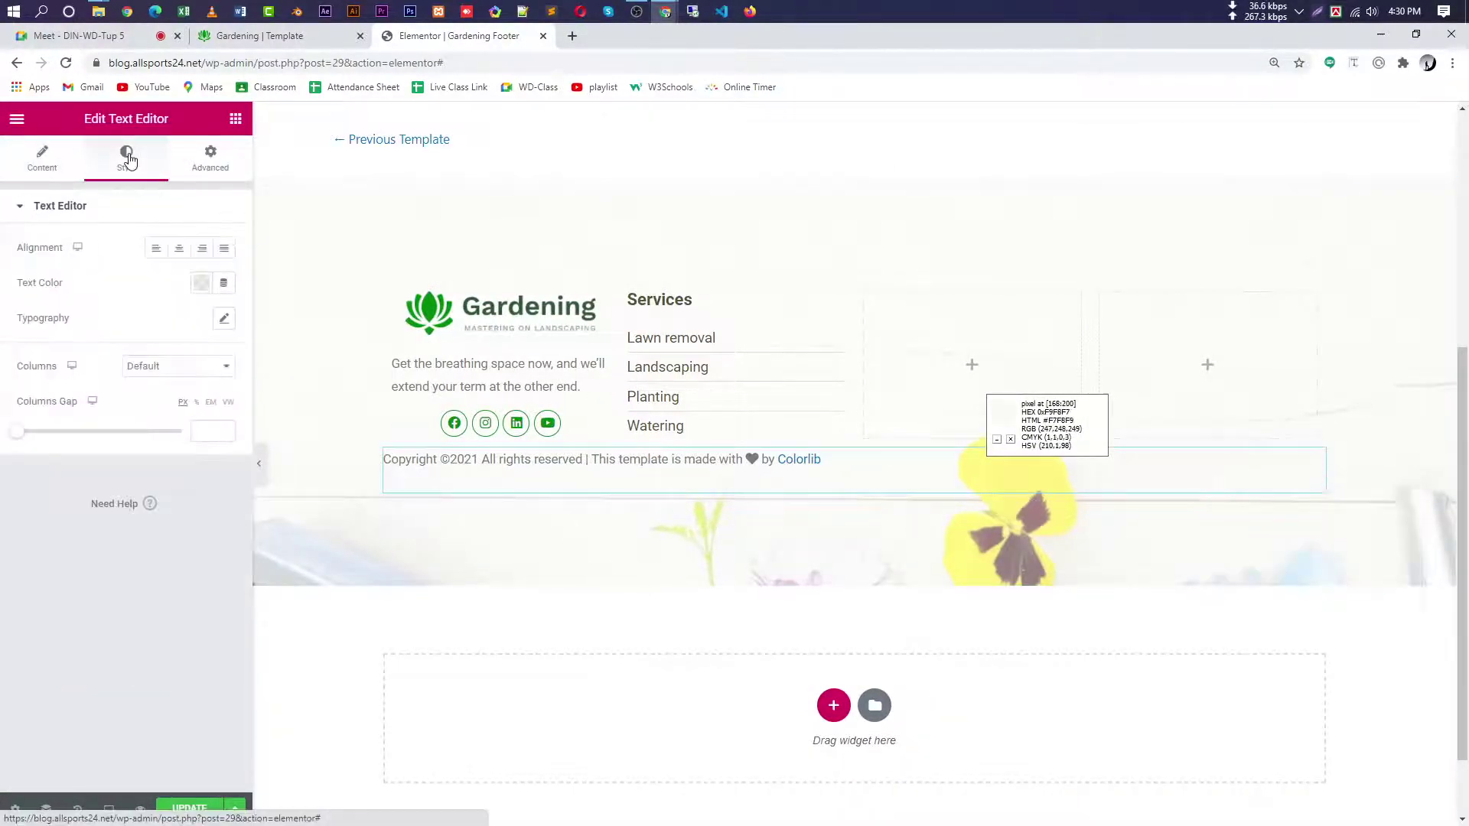
{"action": "left_click", "coordinate": [214, 161]}
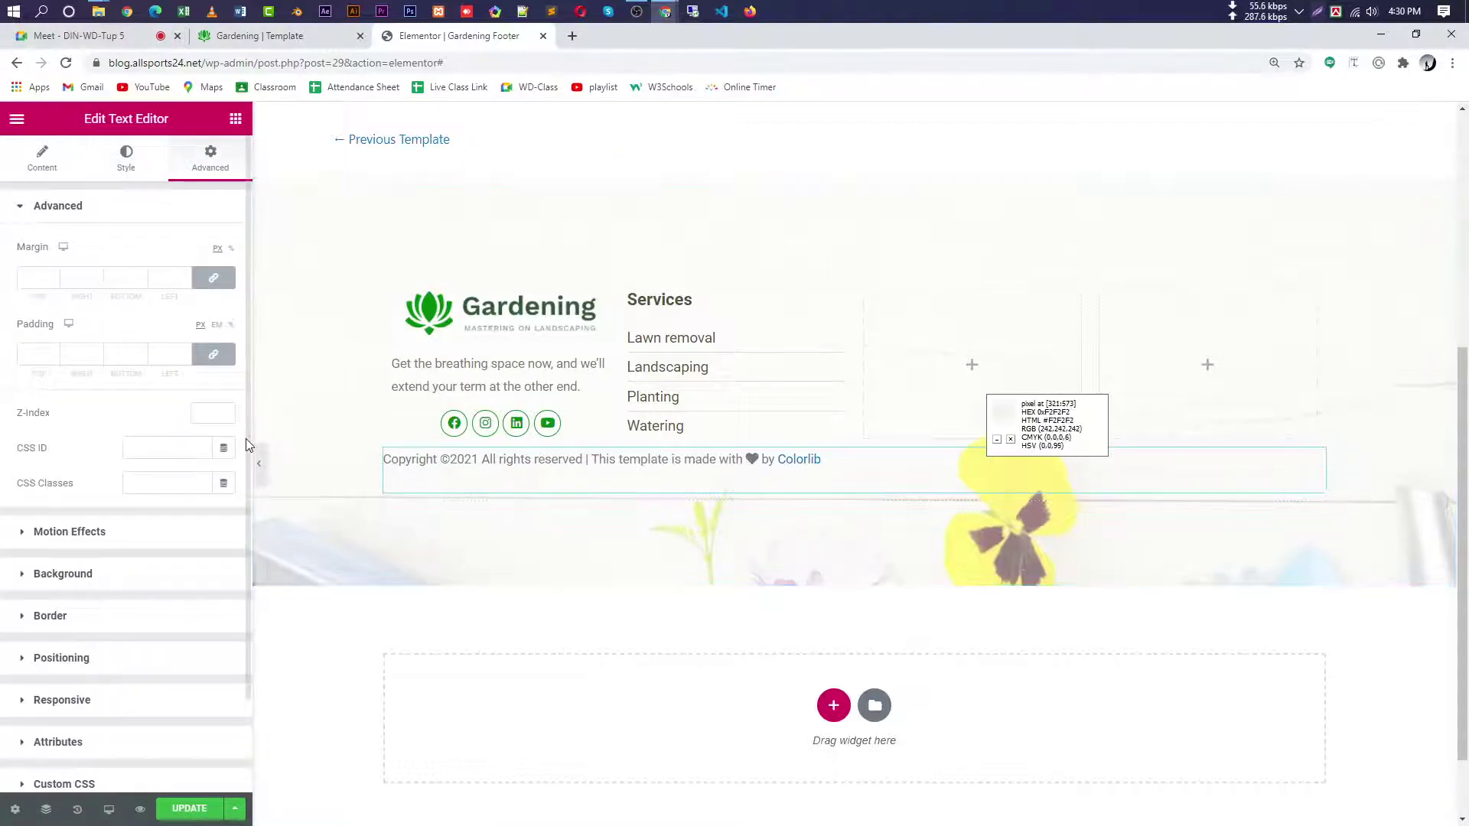
- Try a raised top margin on the copyright text with the margin values unlinked, and reset it
{"action": "left_click", "coordinate": [214, 277]}
{"action": "left_click", "coordinate": [55, 279]}
{"action": "type", "text": "8"}
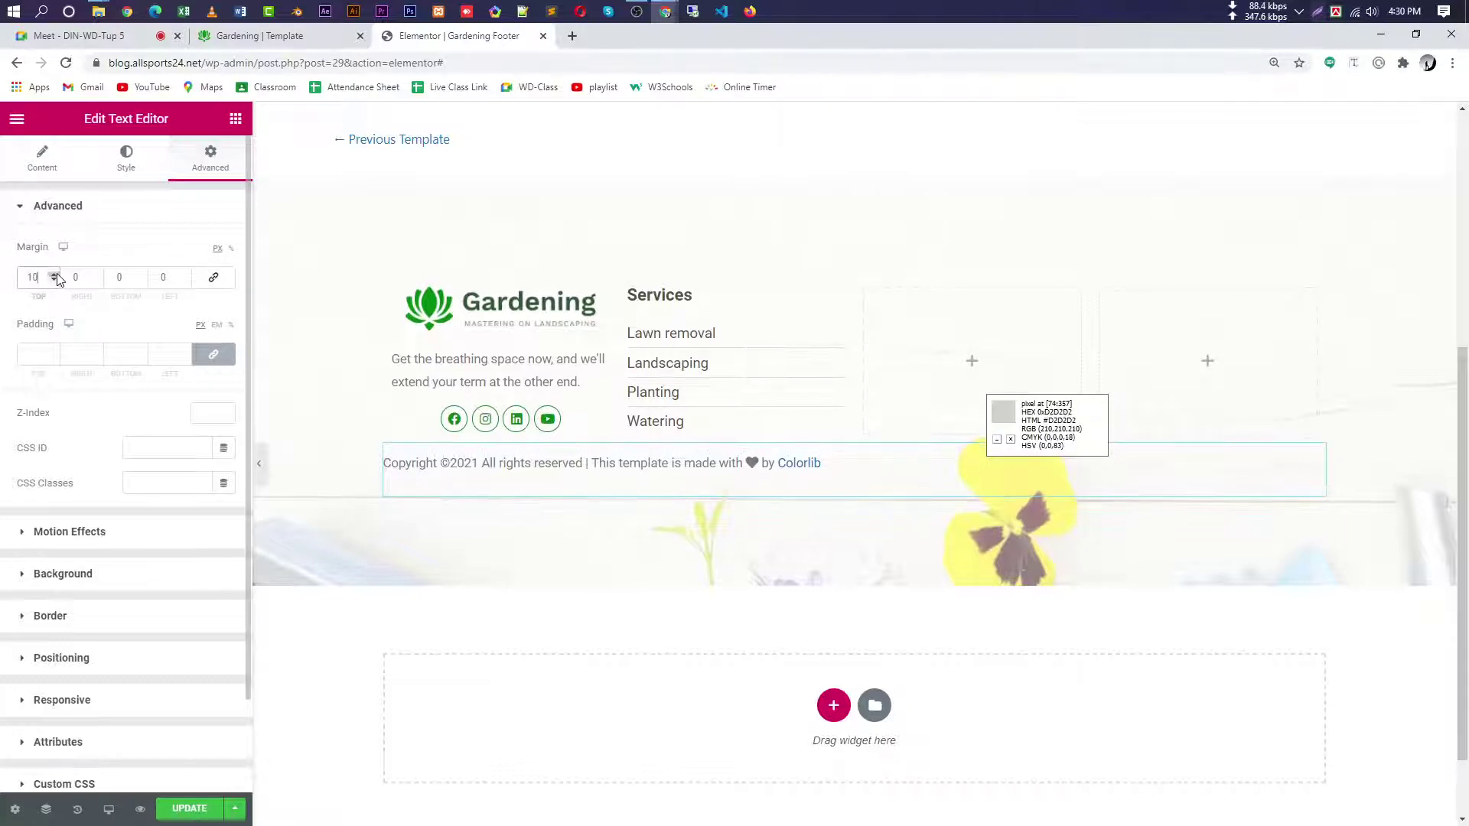
{"action": "left_click", "coordinate": [53, 274]}
{"action": "left_click", "coordinate": [54, 274]}
{"action": "left_click", "coordinate": [54, 274]}
{"action": "left_click", "coordinate": [53, 274]}
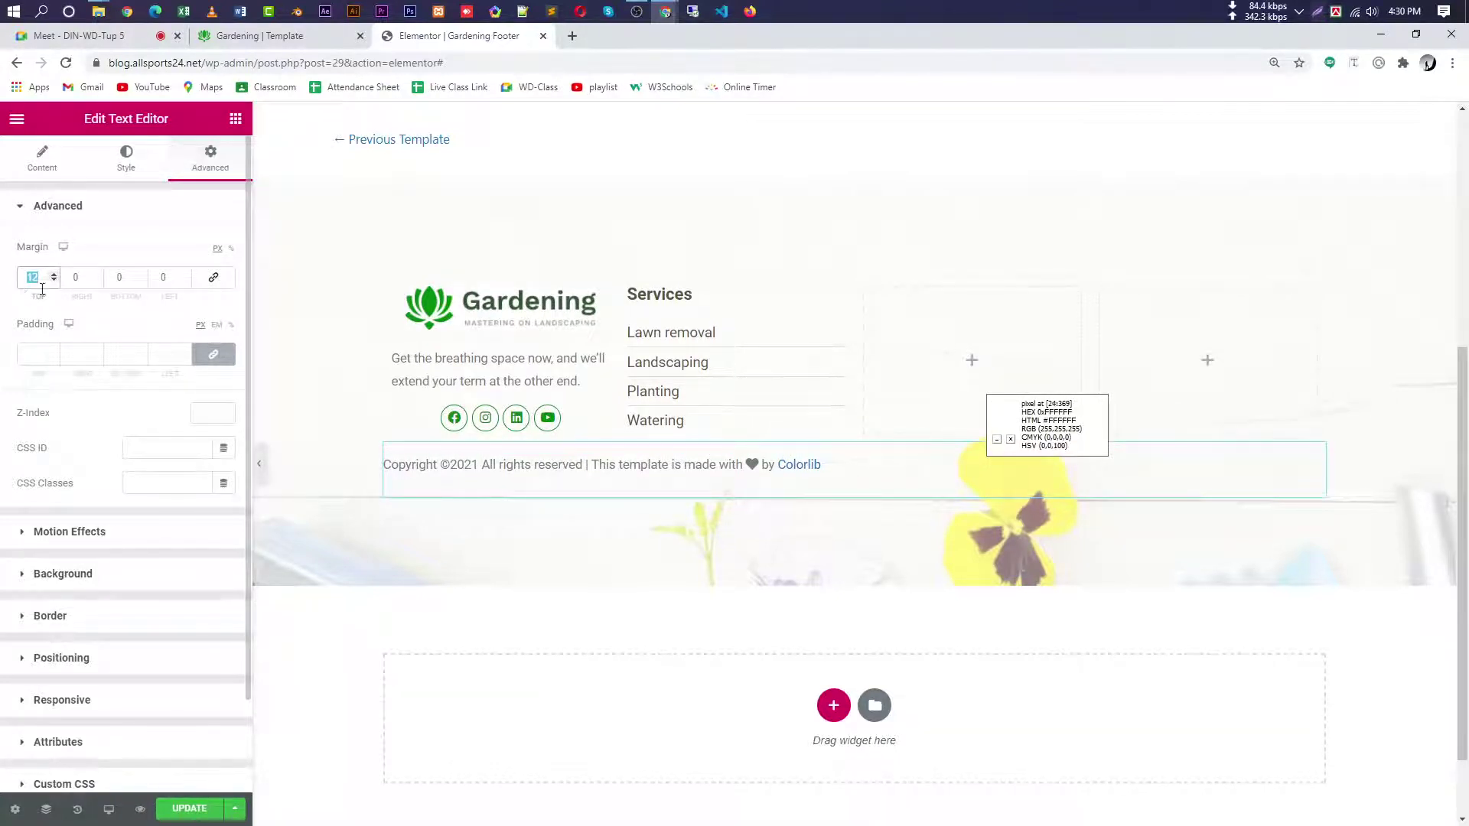
{"action": "type", "text": "0"}
{"action": "left_click", "coordinate": [214, 277]}
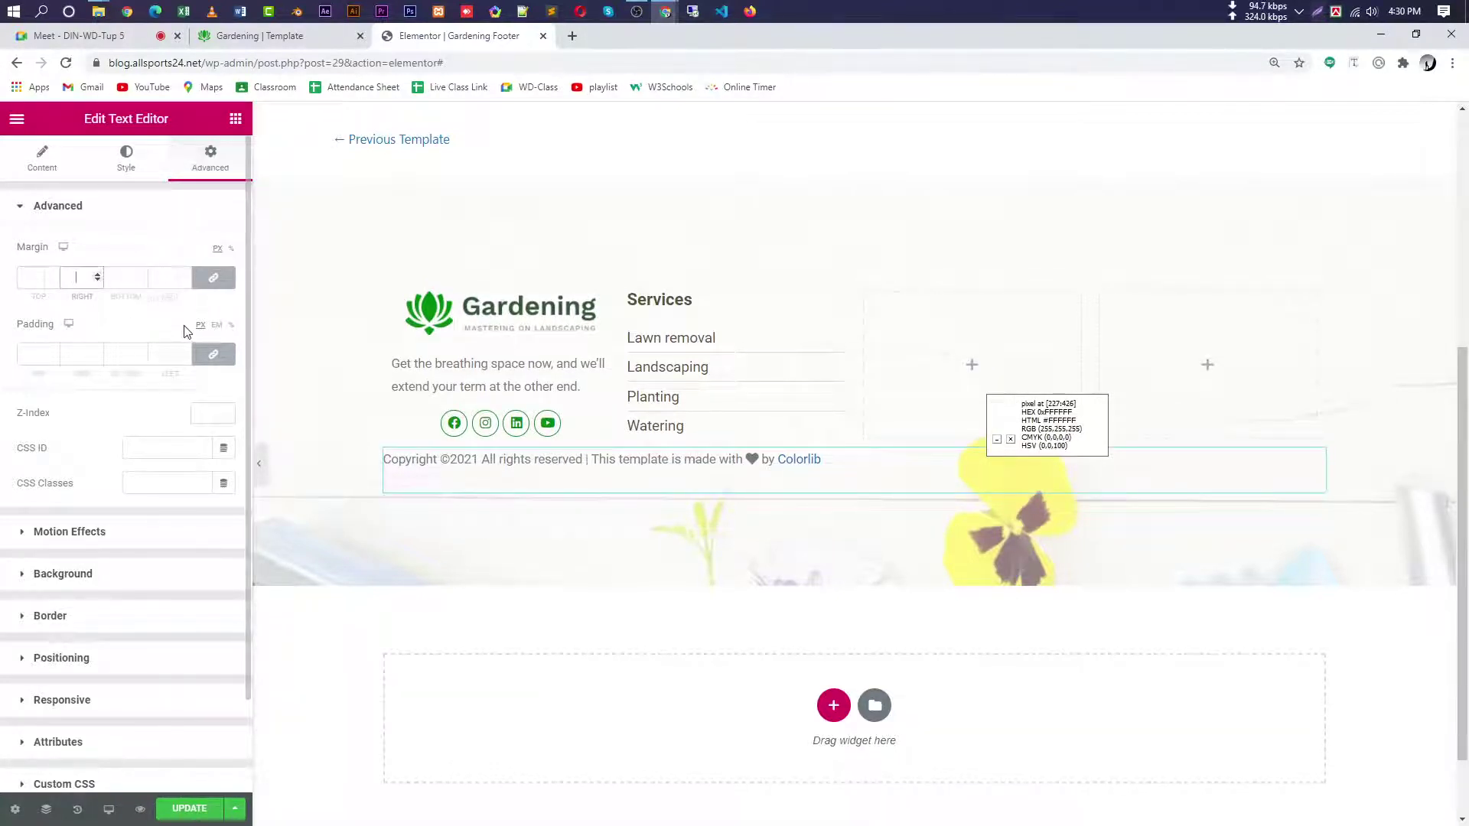
- Try a top padding of 47 on the copyright text, and clear the padding values again
{"action": "left_click", "coordinate": [213, 354]}
{"action": "left_click", "coordinate": [53, 350]}
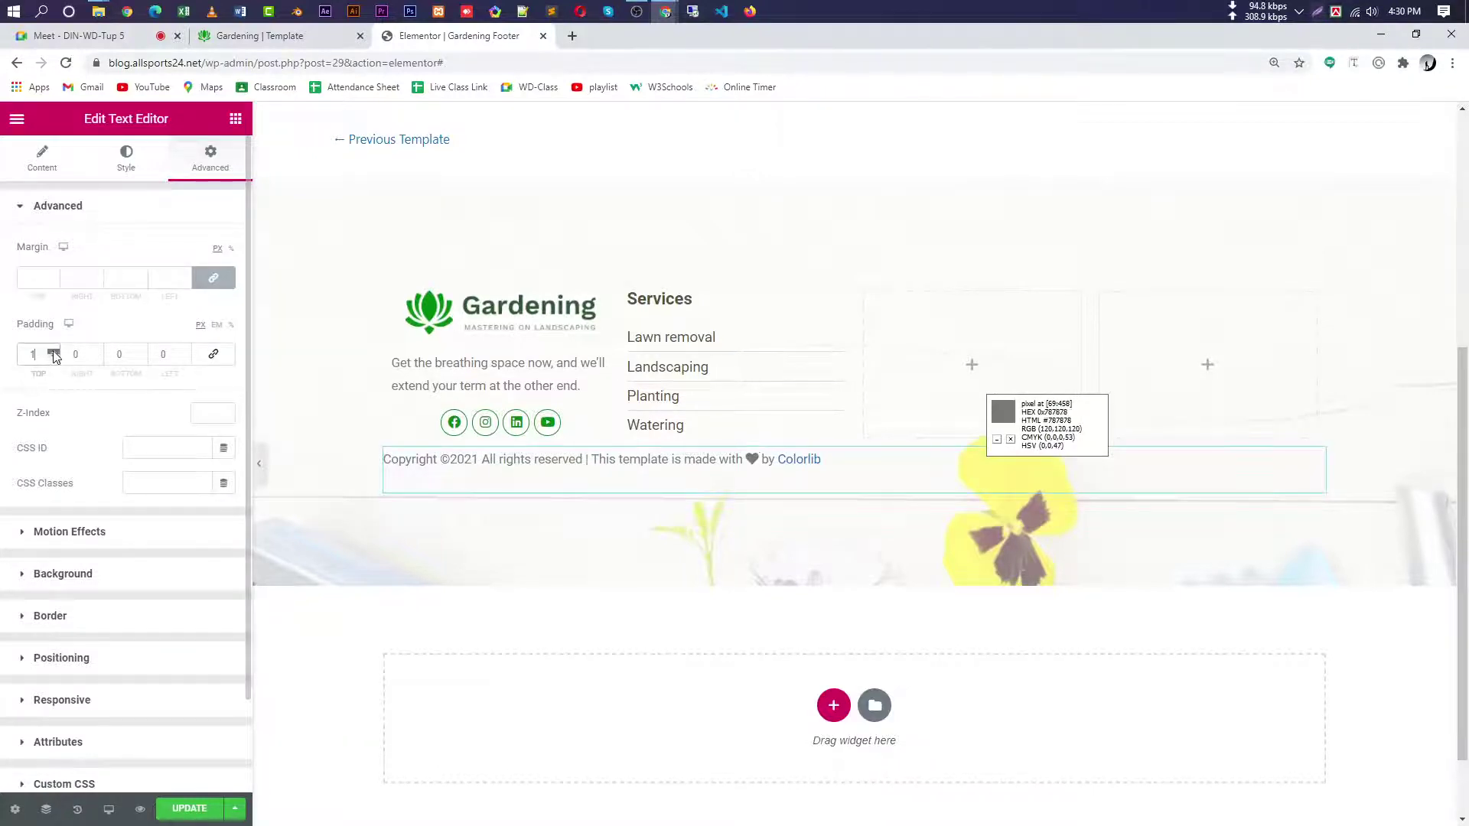
{"action": "left_click_drag", "start_coordinate": [53, 351], "coordinate": [53, 350]}
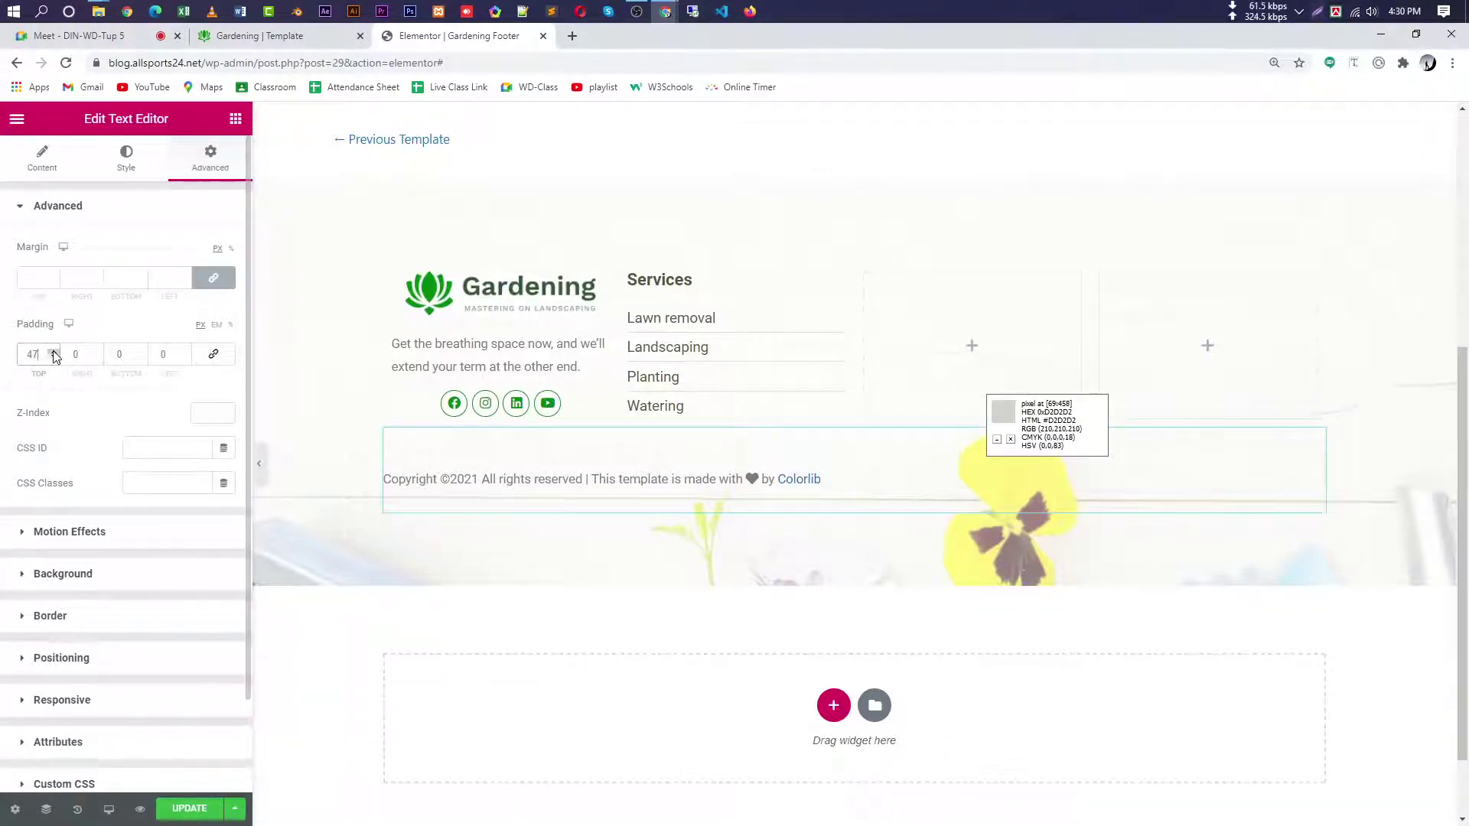
{"action": "left_click", "coordinate": [213, 354]}
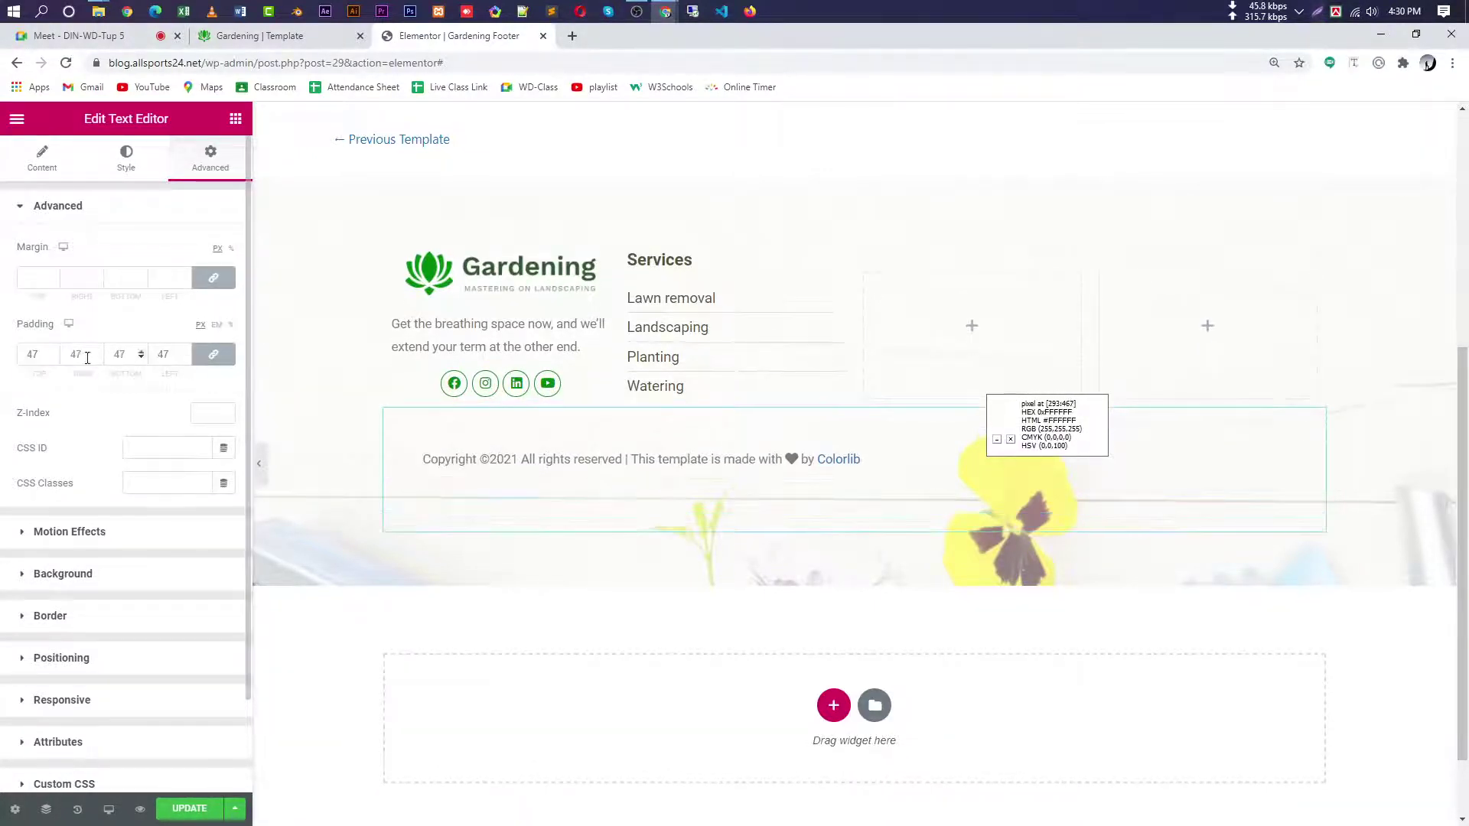
{"action": "left_click_drag", "start_coordinate": [53, 357], "coordinate": [4, 372]}
{"action": "key", "text": "BackSpace"}
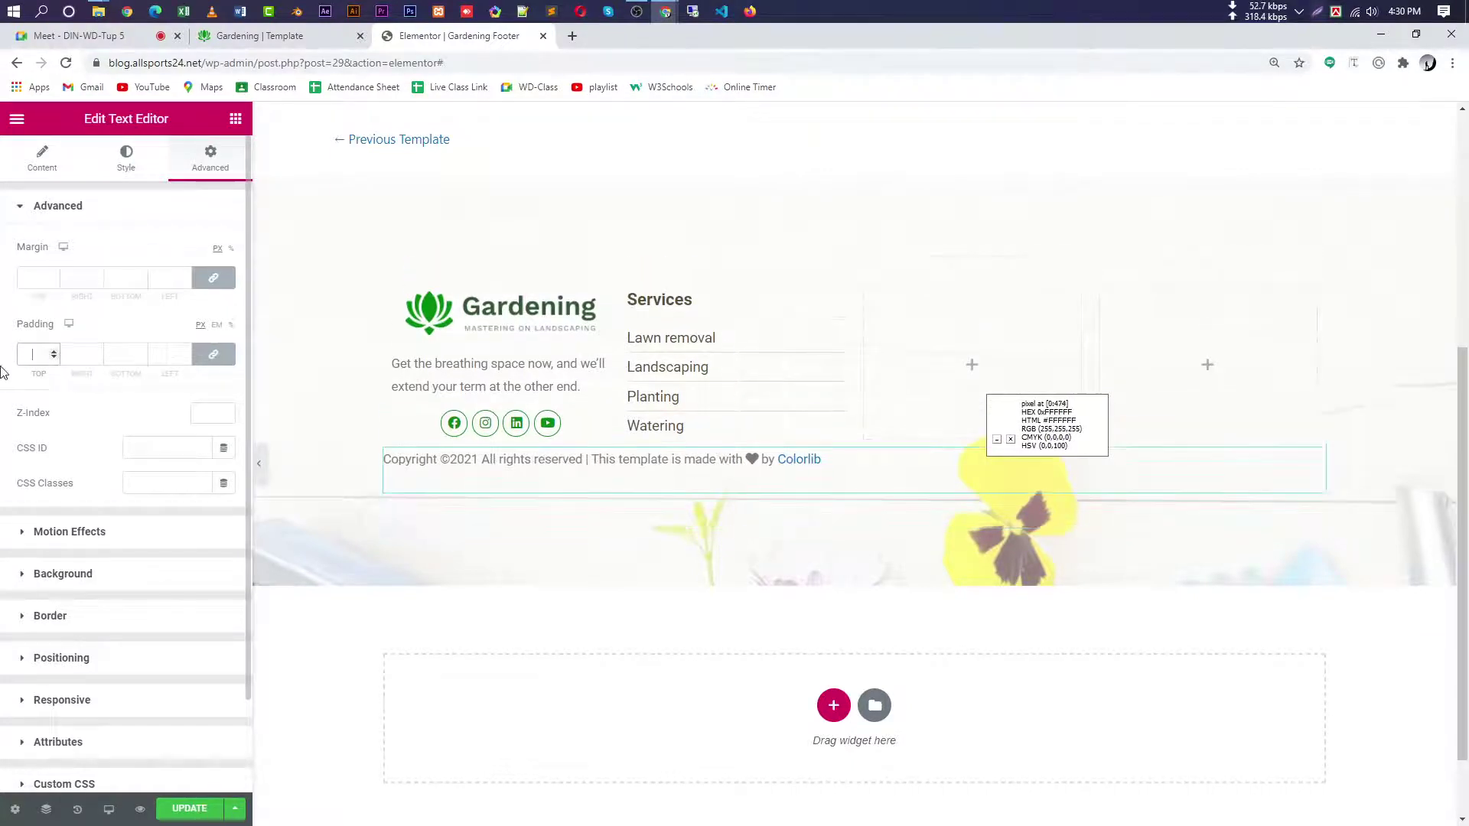
- Try a bottom margin of -29 on the copyright text, and reset the margins by relinking them
{"action": "left_click", "coordinate": [213, 278]}
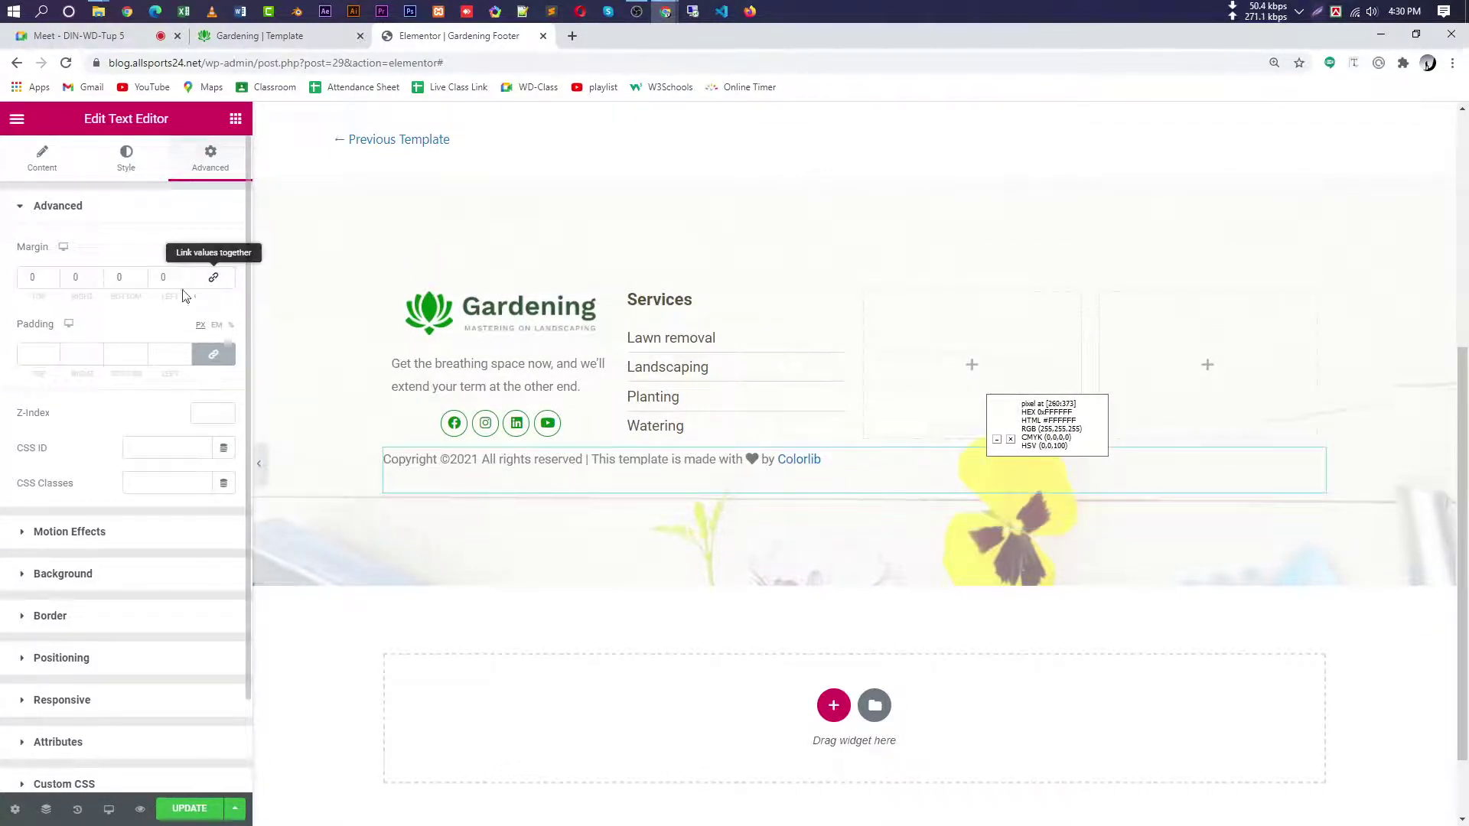
{"action": "left_click", "coordinate": [140, 280]}
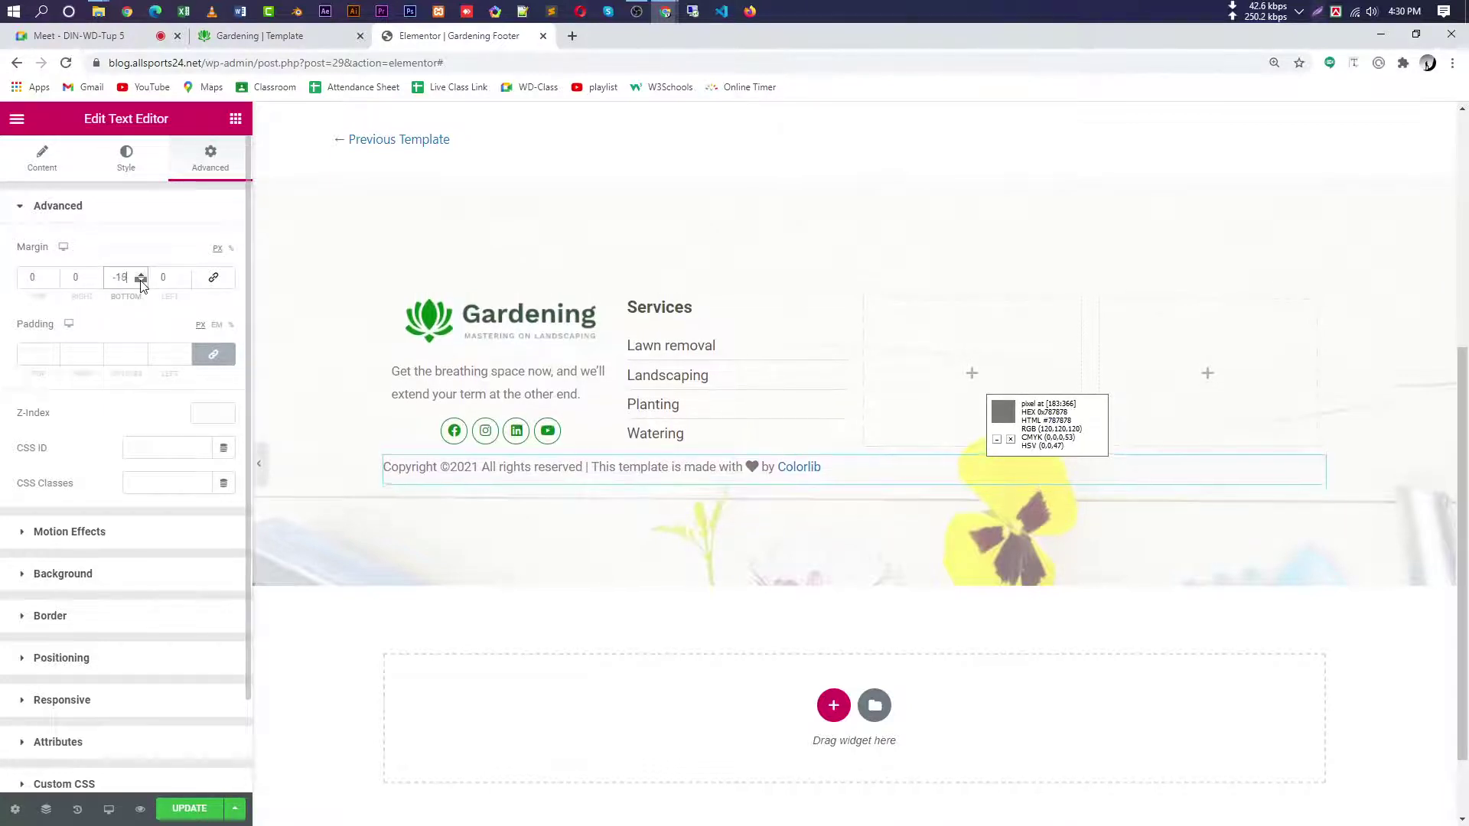
{"action": "left_click", "coordinate": [141, 281]}
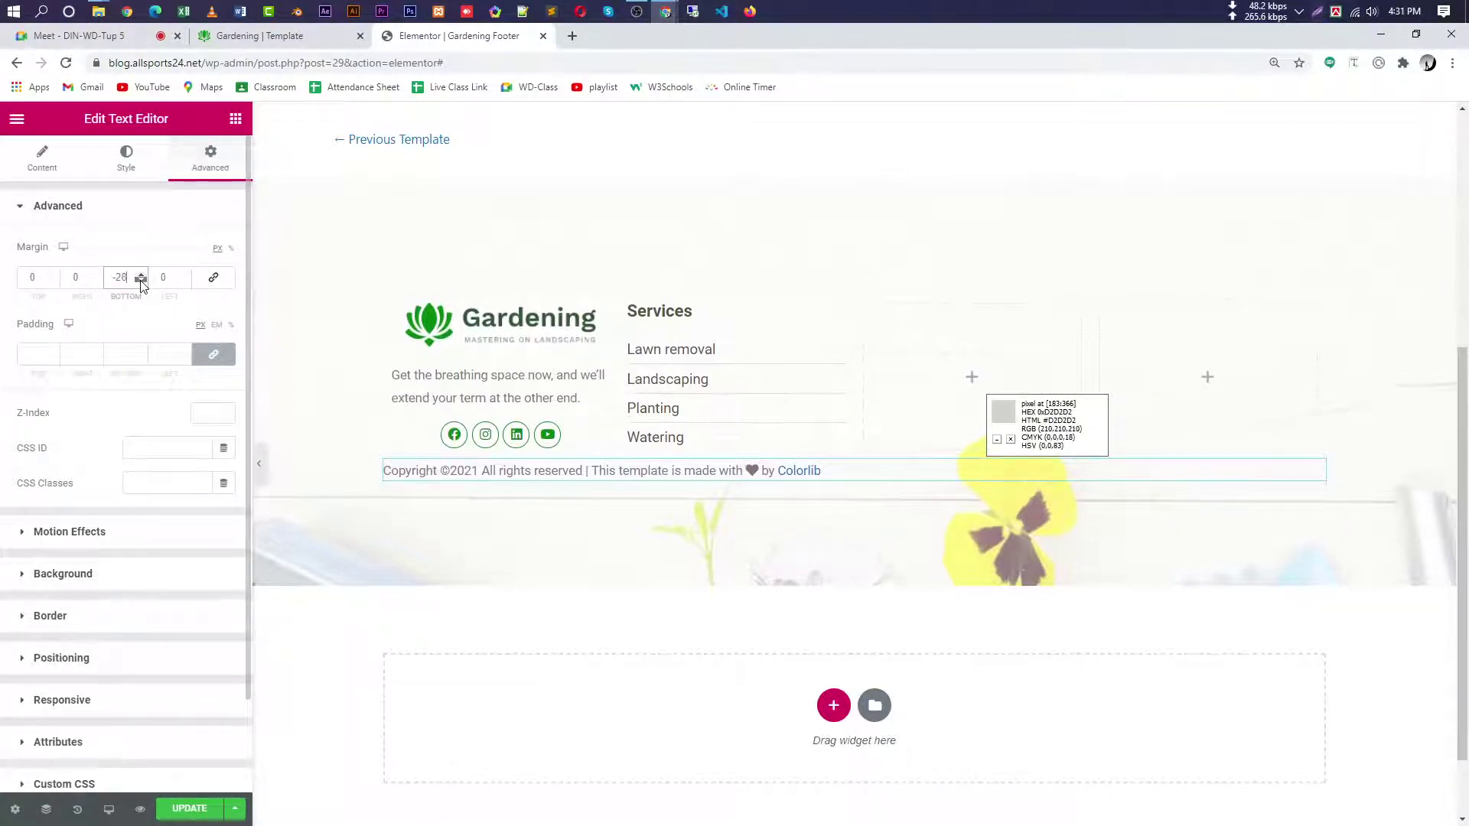
{"action": "left_click", "coordinate": [141, 281]}
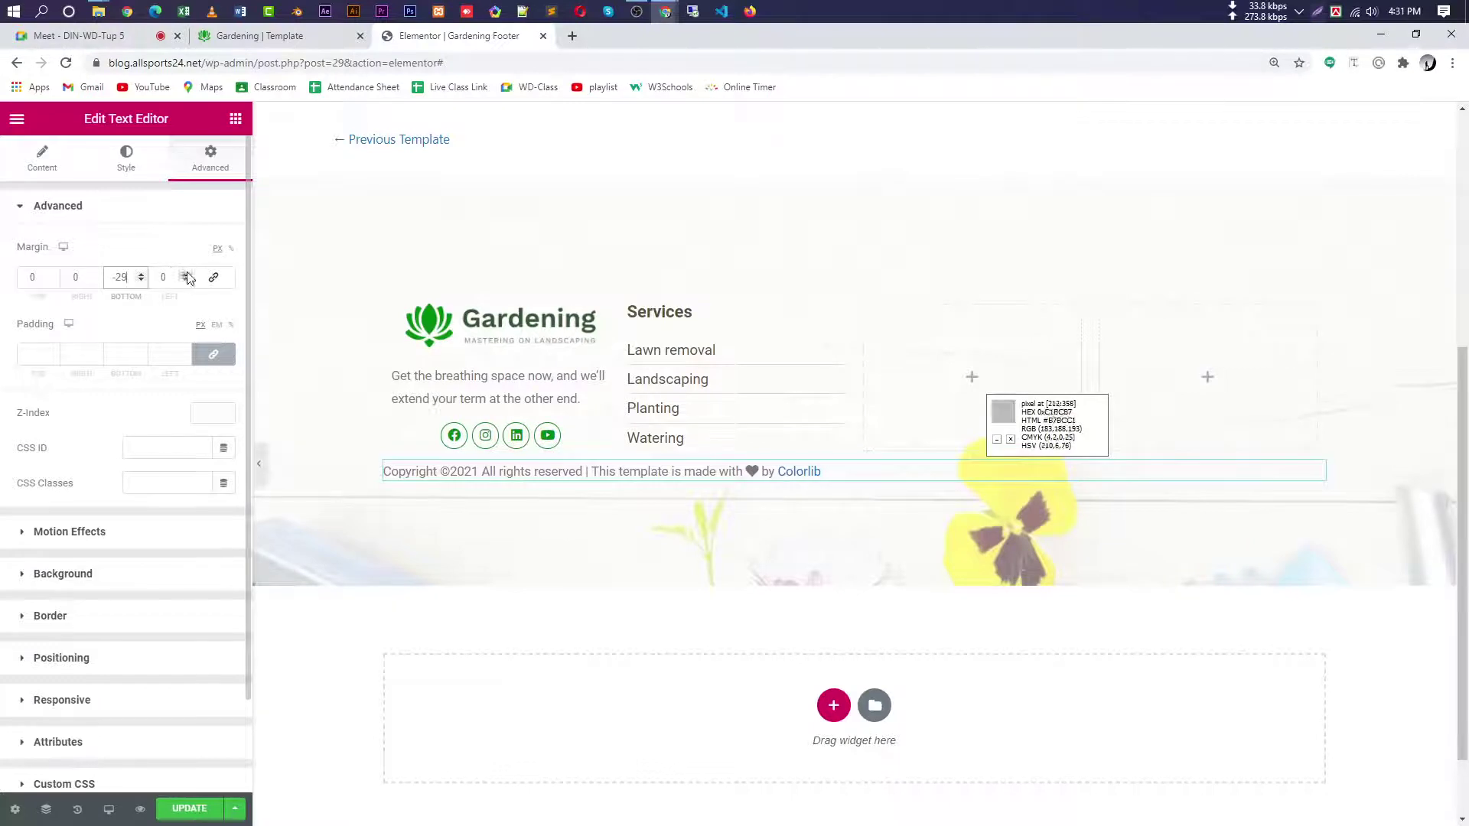
{"action": "left_click", "coordinate": [212, 280]}
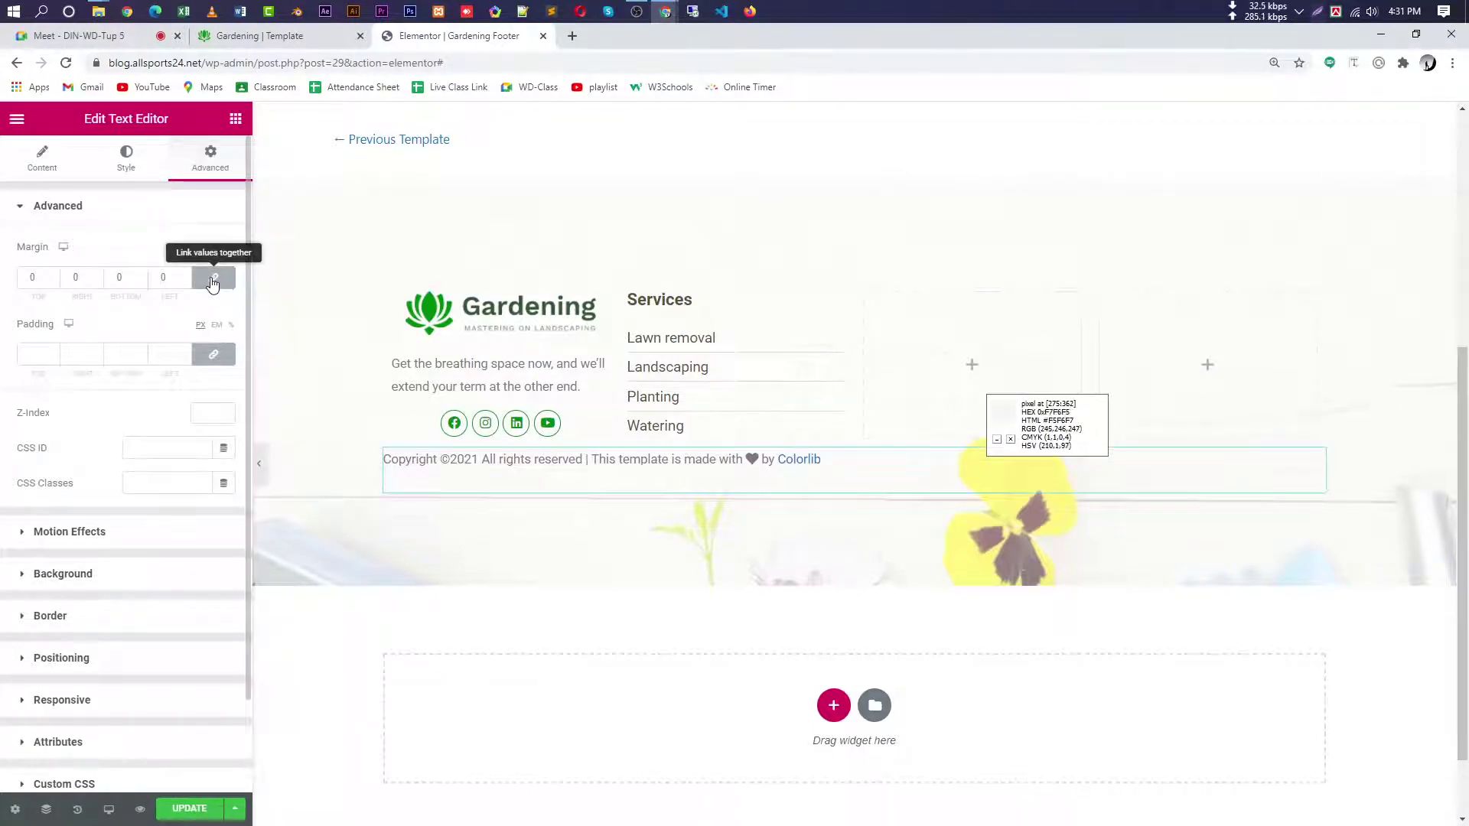
- Unlink the copyright text's margin values and set its bottom margin to -30 px
{"action": "left_click", "coordinate": [213, 278]}
{"action": "left_click", "coordinate": [119, 277]}
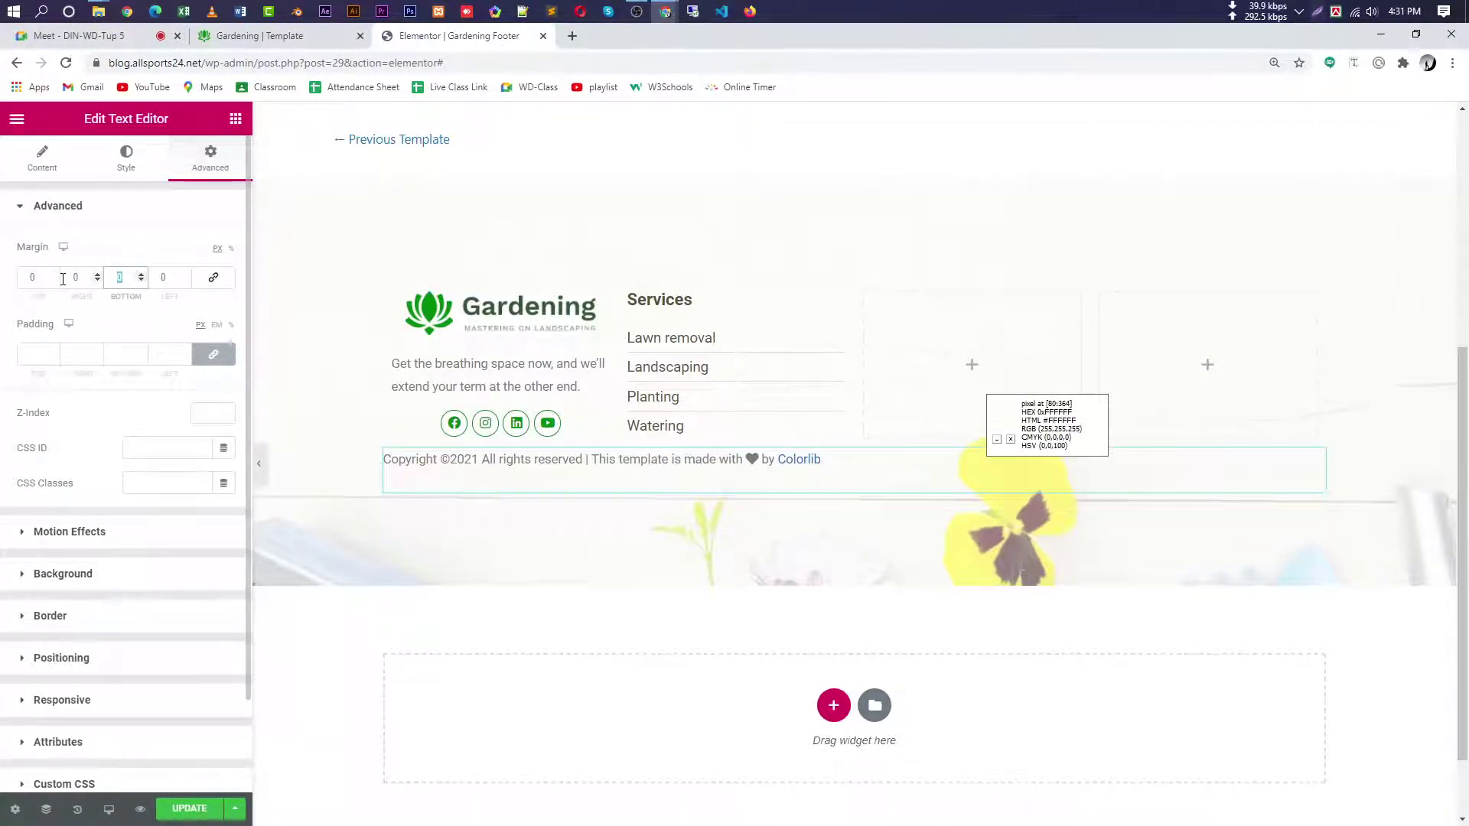
{"action": "type", "text": "30"}
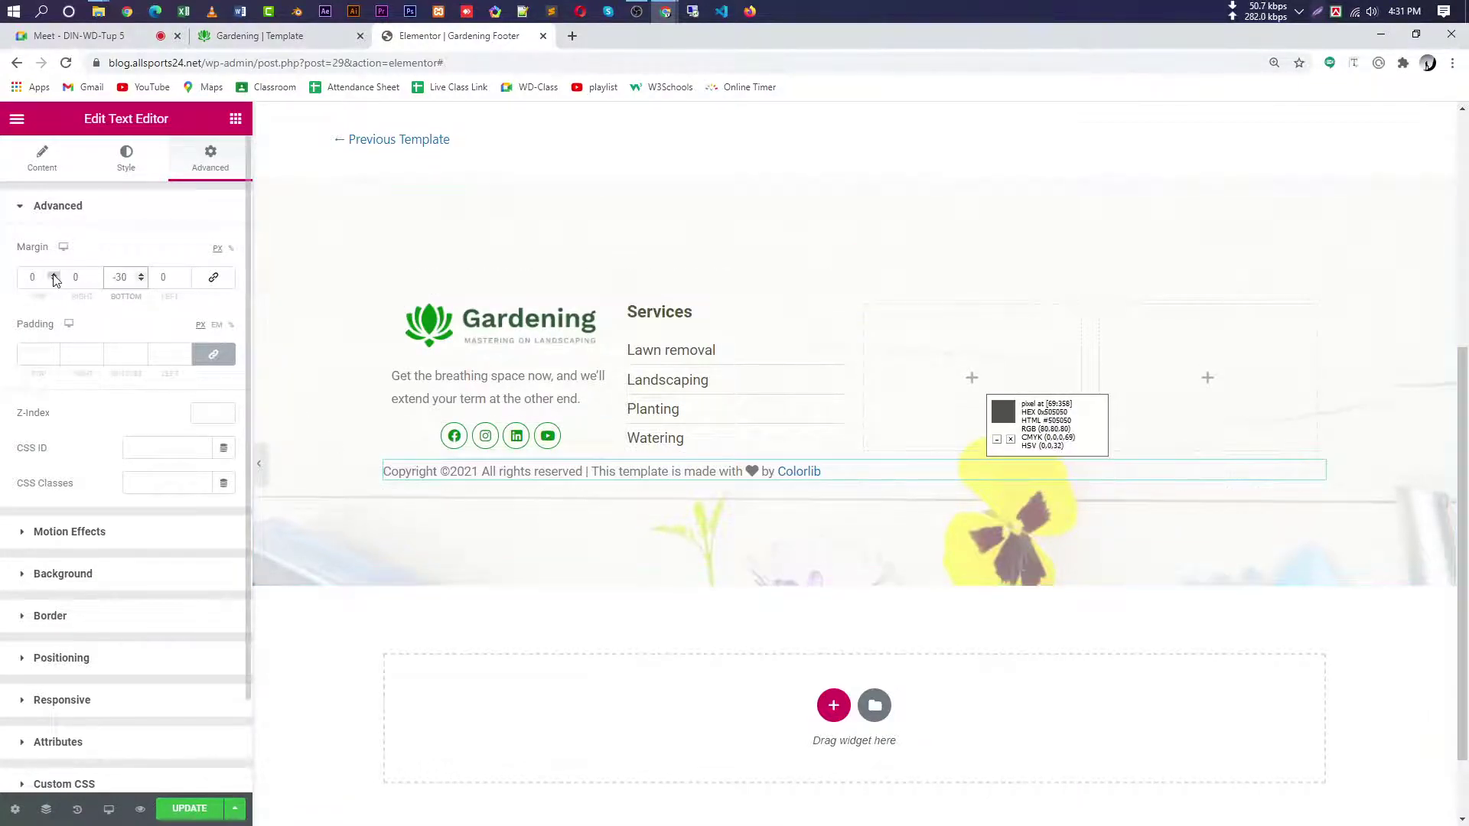
- Set only the copyright text's top padding to 26 px and compare the line with the Gardening template's footer
{"action": "left_click", "coordinate": [210, 358]}
{"action": "left_click", "coordinate": [47, 354]}
{"action": "type", "text": "15"}
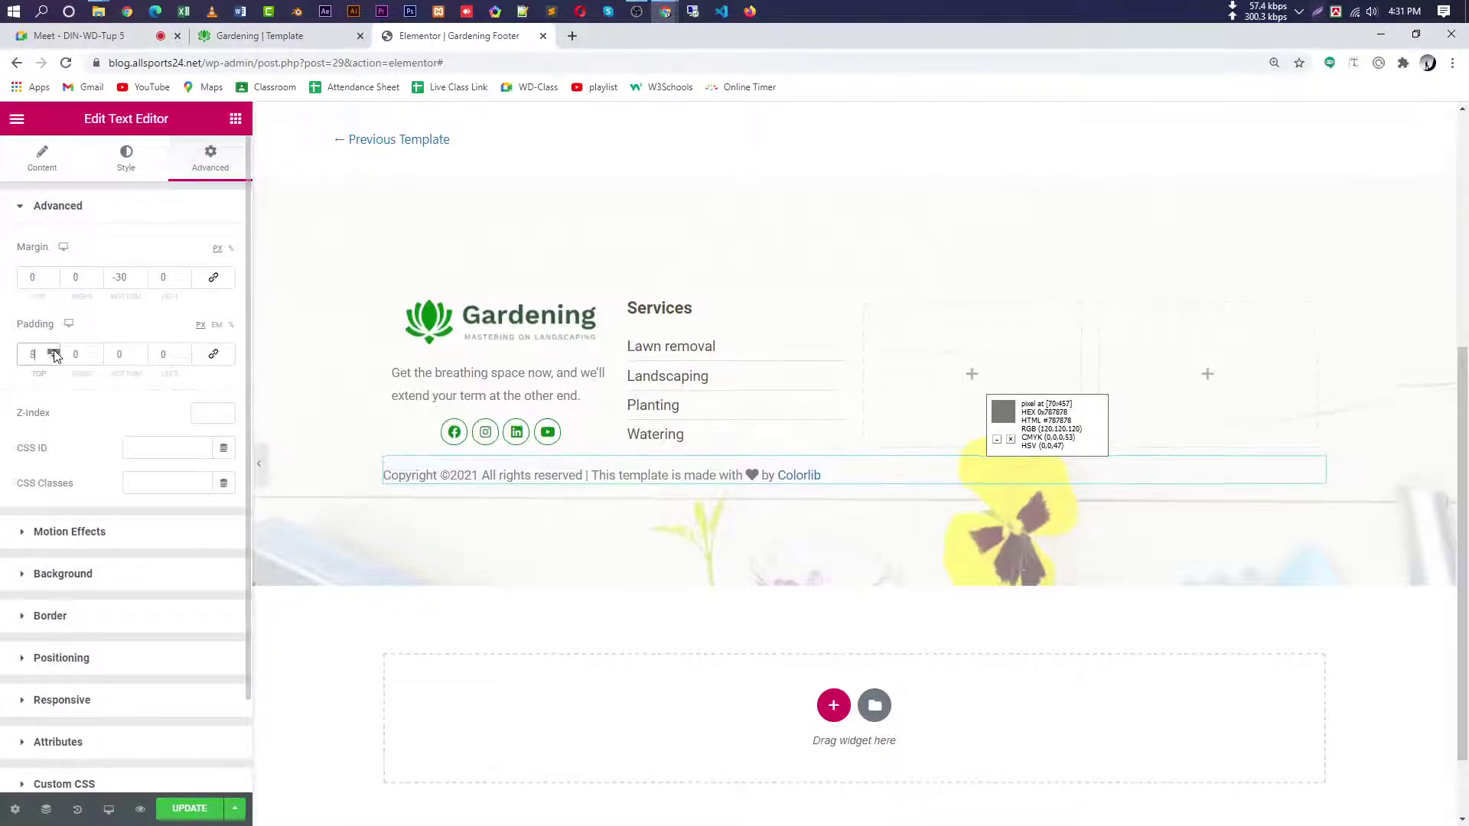
{"action": "left_click", "coordinate": [54, 354]}
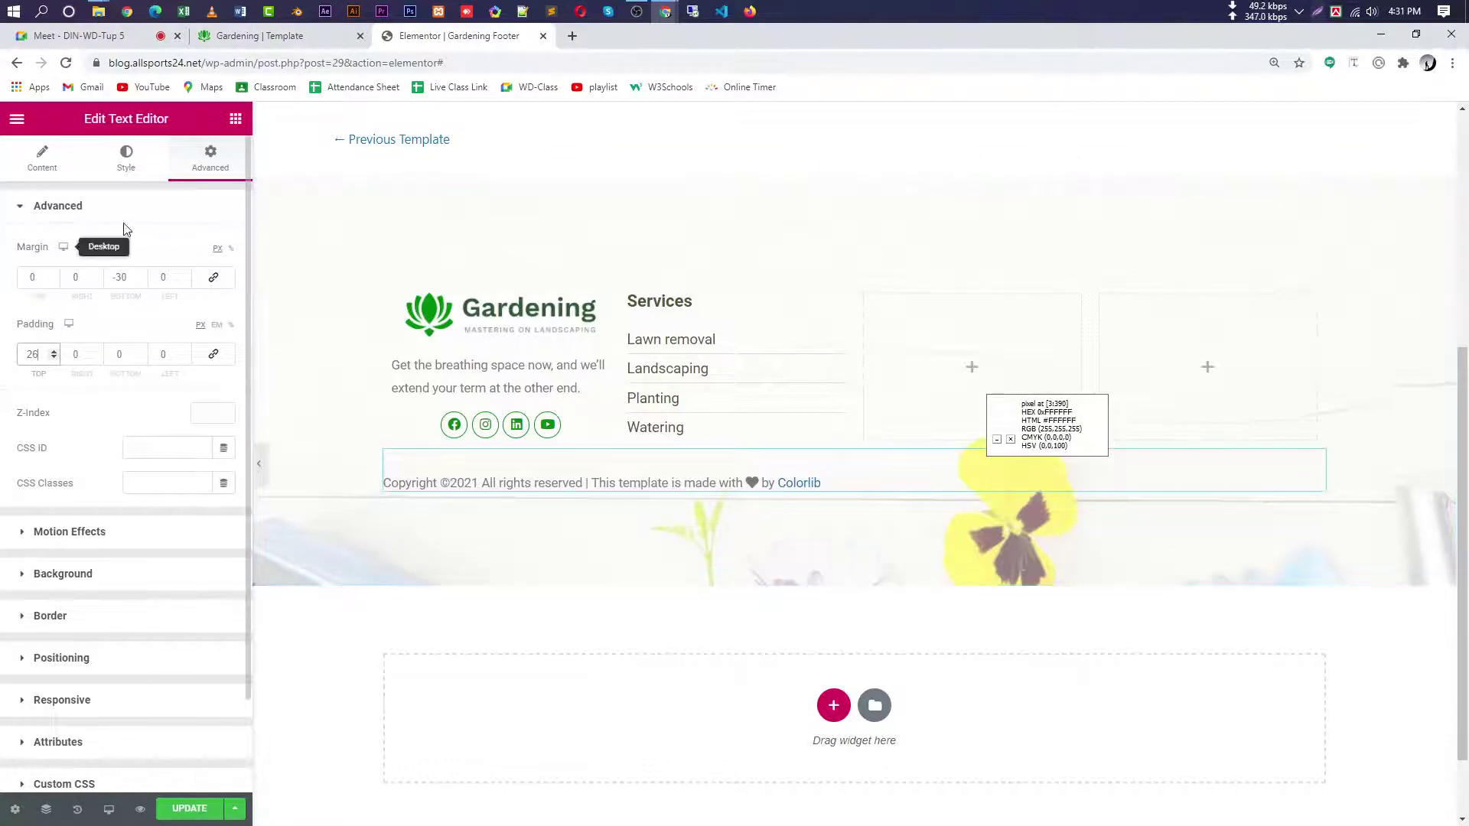
{"action": "left_click", "coordinate": [306, 36]}
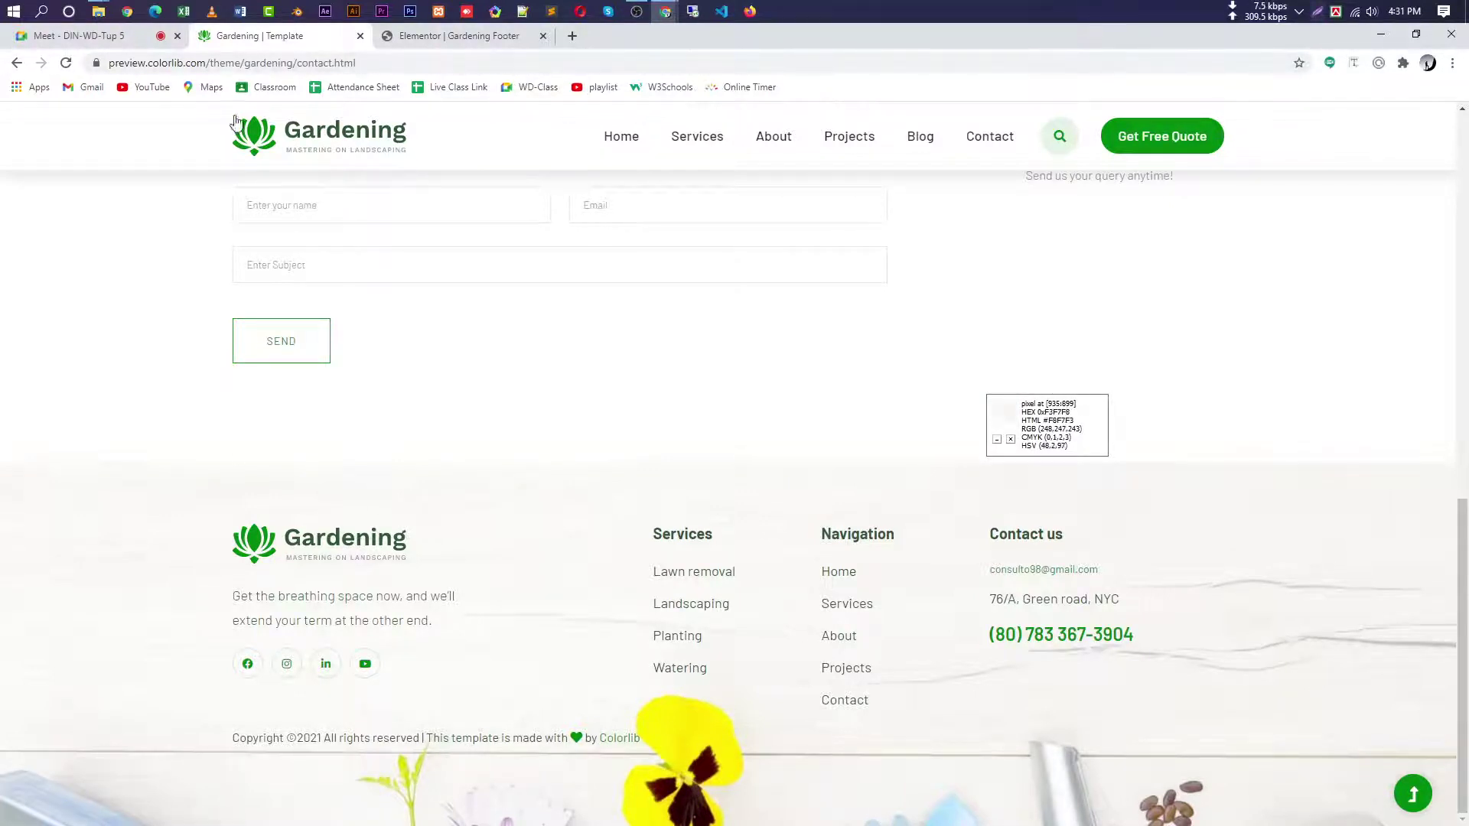
{"action": "left_click", "coordinate": [419, 42]}
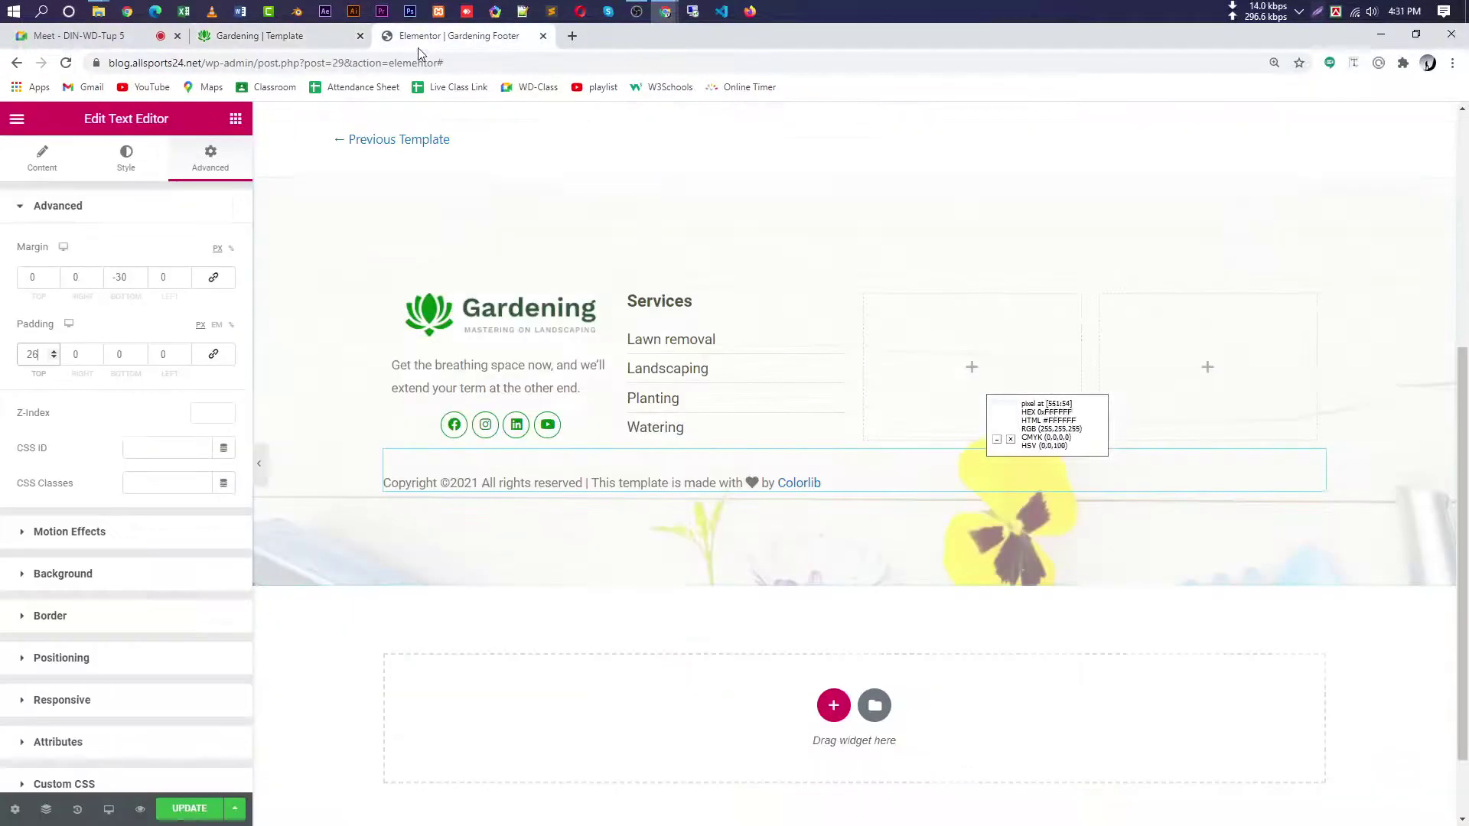
- Set the copyright text's font size to 17 px
{"action": "left_click", "coordinate": [126, 159]}
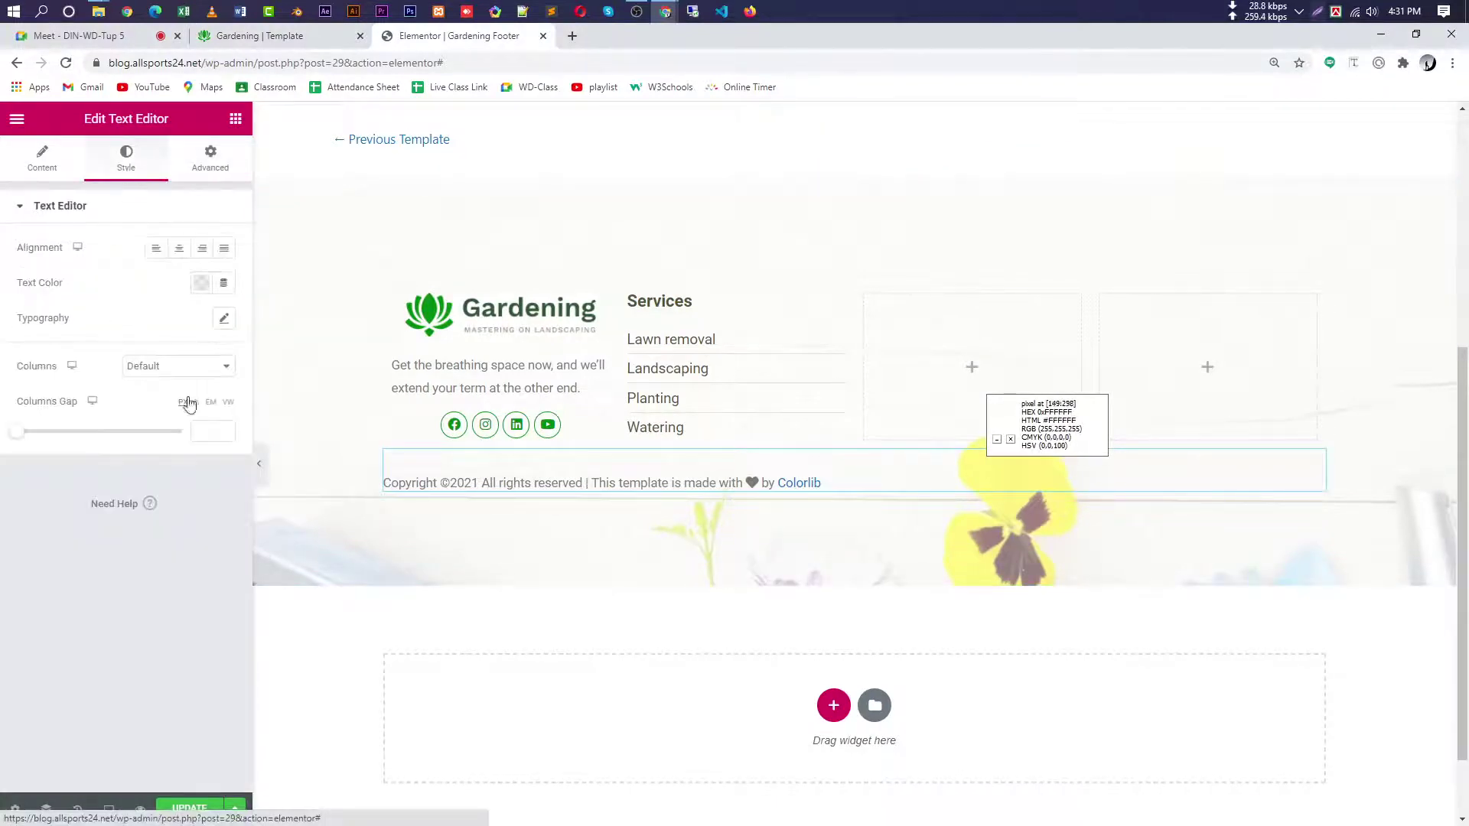
{"action": "left_click", "coordinate": [224, 318]}
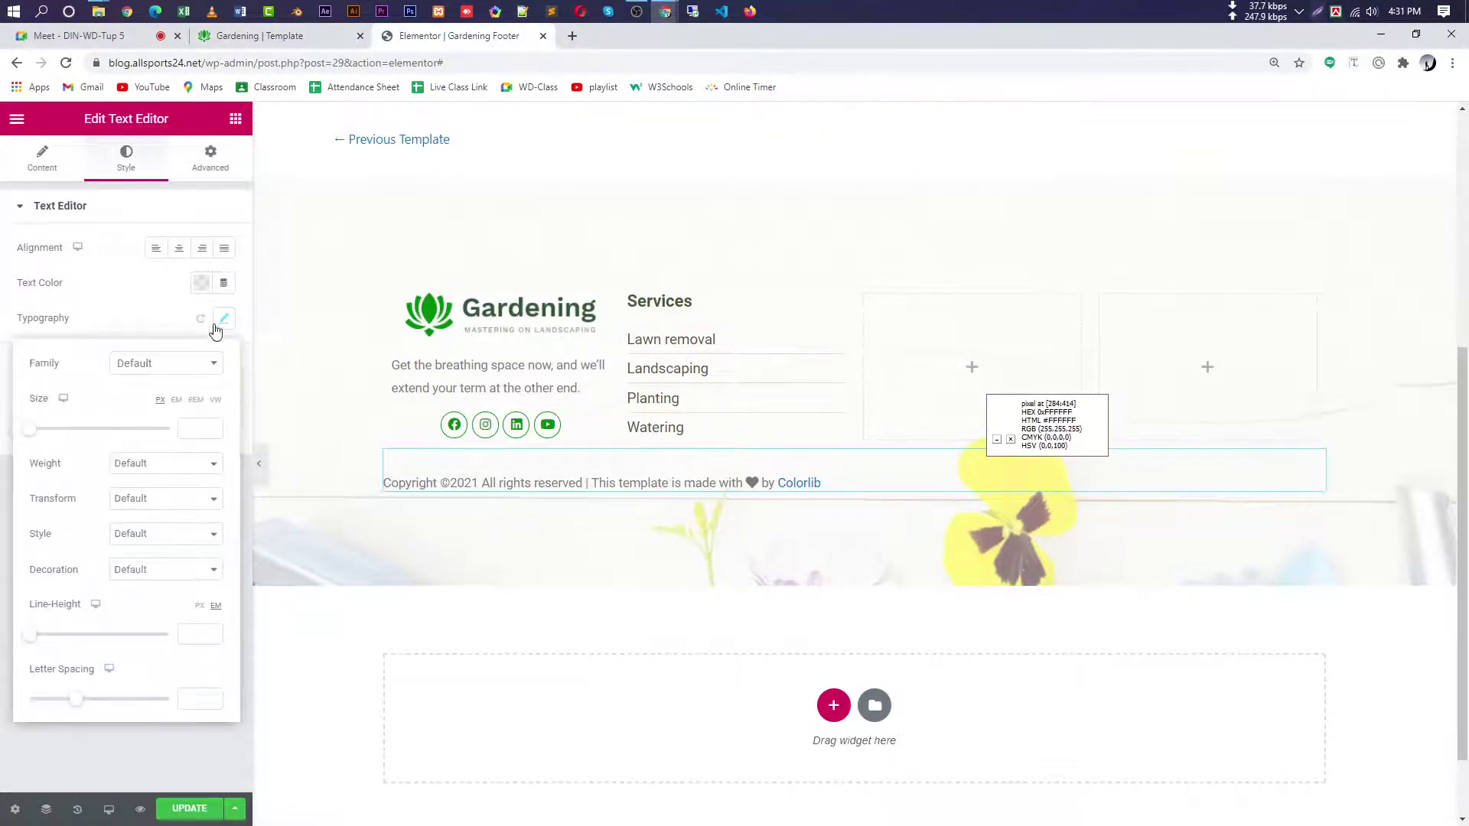
{"action": "left_click_drag", "start_coordinate": [32, 430], "coordinate": [43, 437]}
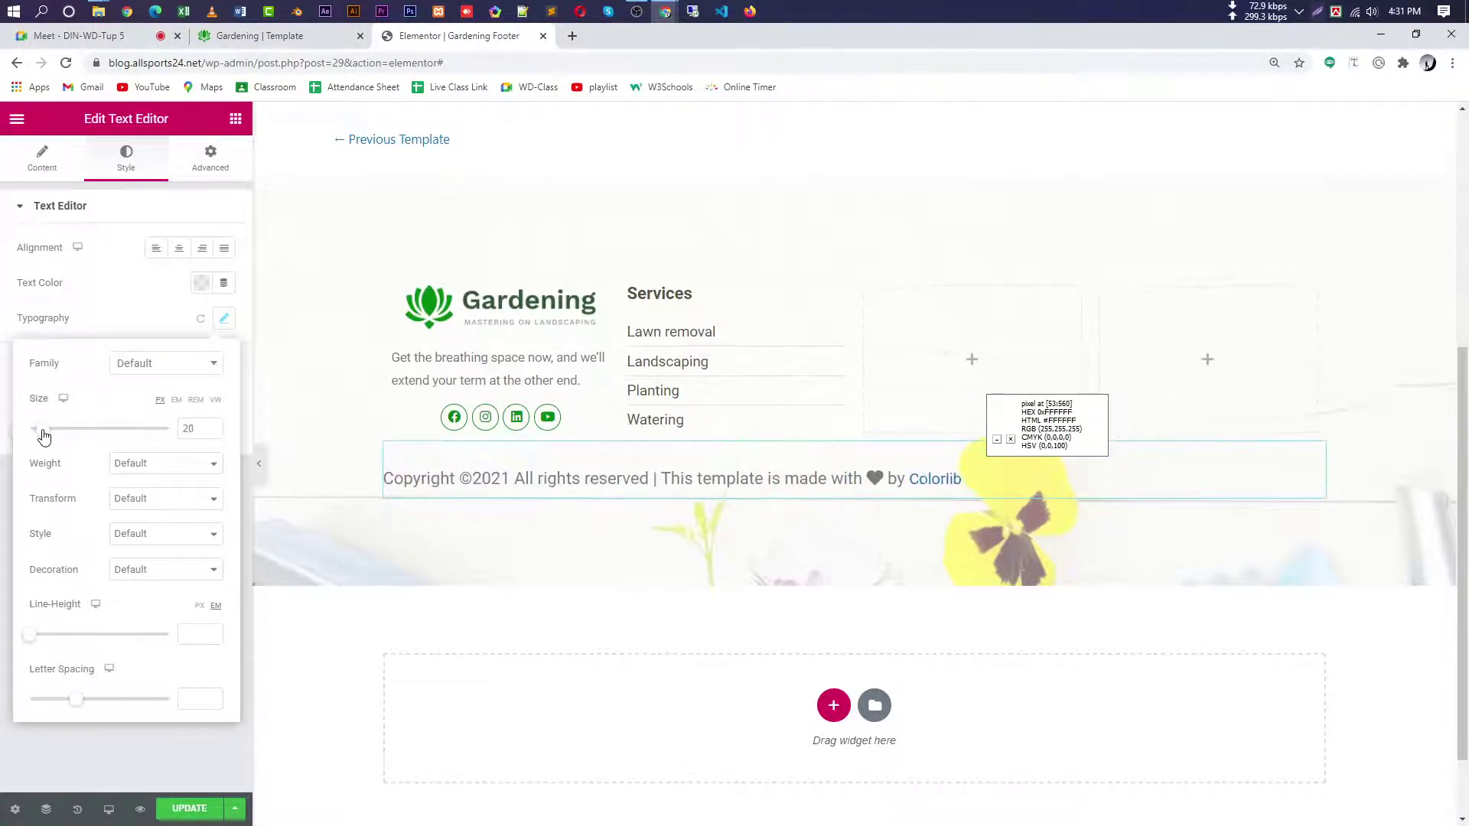
{"action": "left_click", "coordinate": [211, 433]}
{"action": "left_click", "coordinate": [211, 432]}
{"action": "left_click", "coordinate": [211, 432]}
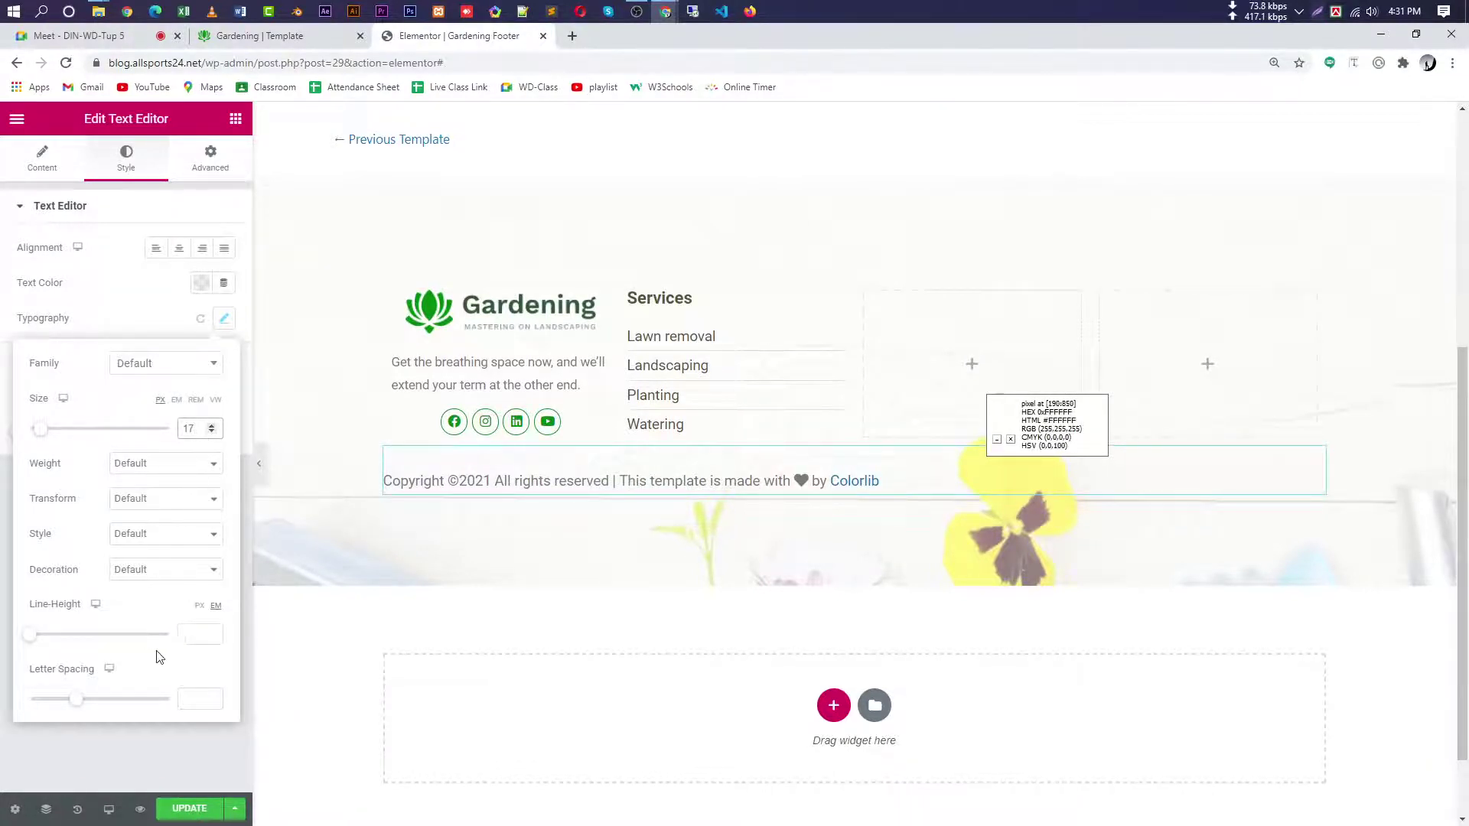
{"action": "left_click", "coordinate": [153, 312]}
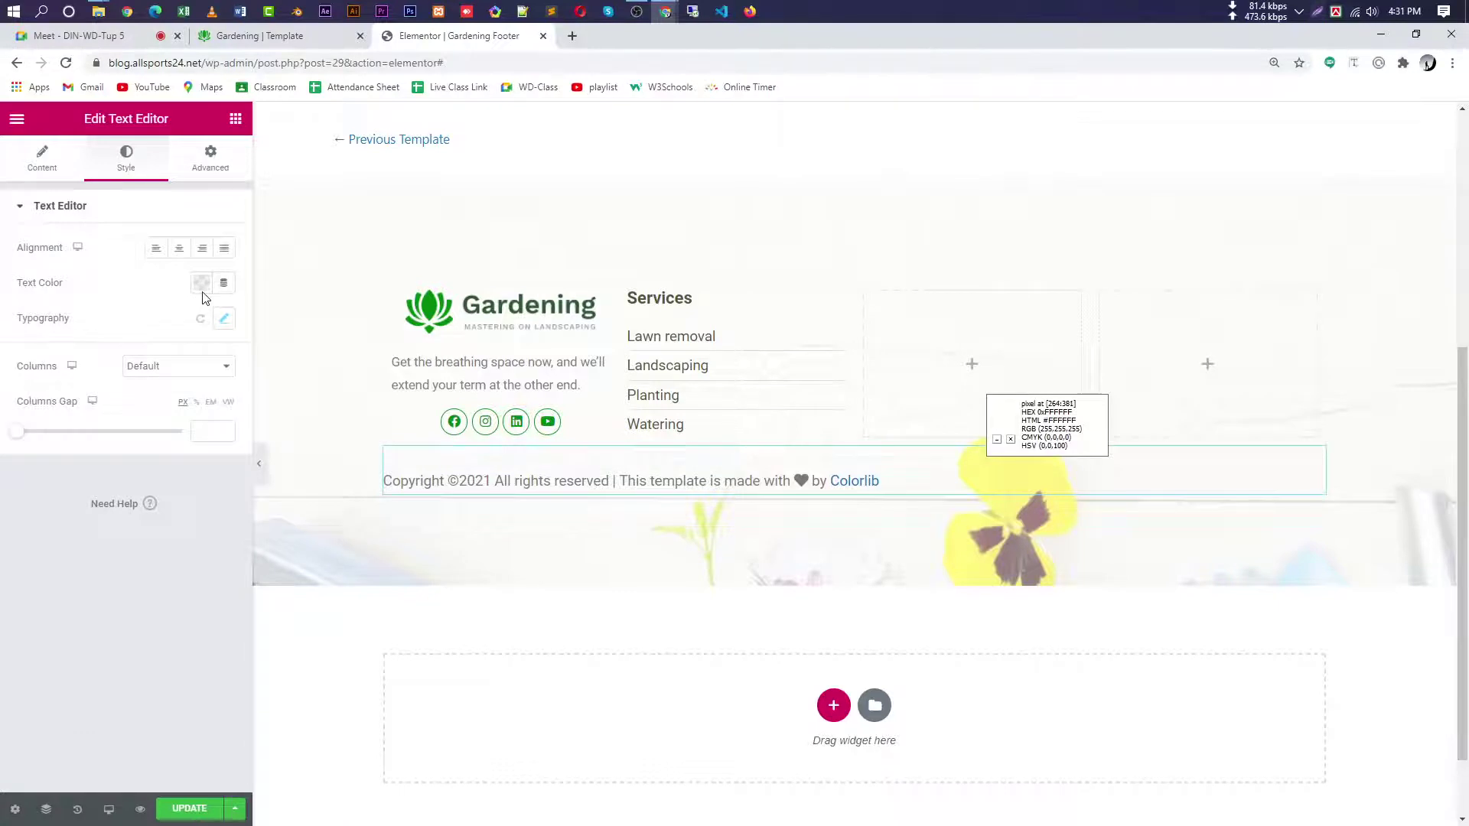
- Set the copyright text's colour to the saved dark olive #505534
{"action": "left_click", "coordinate": [196, 284]}
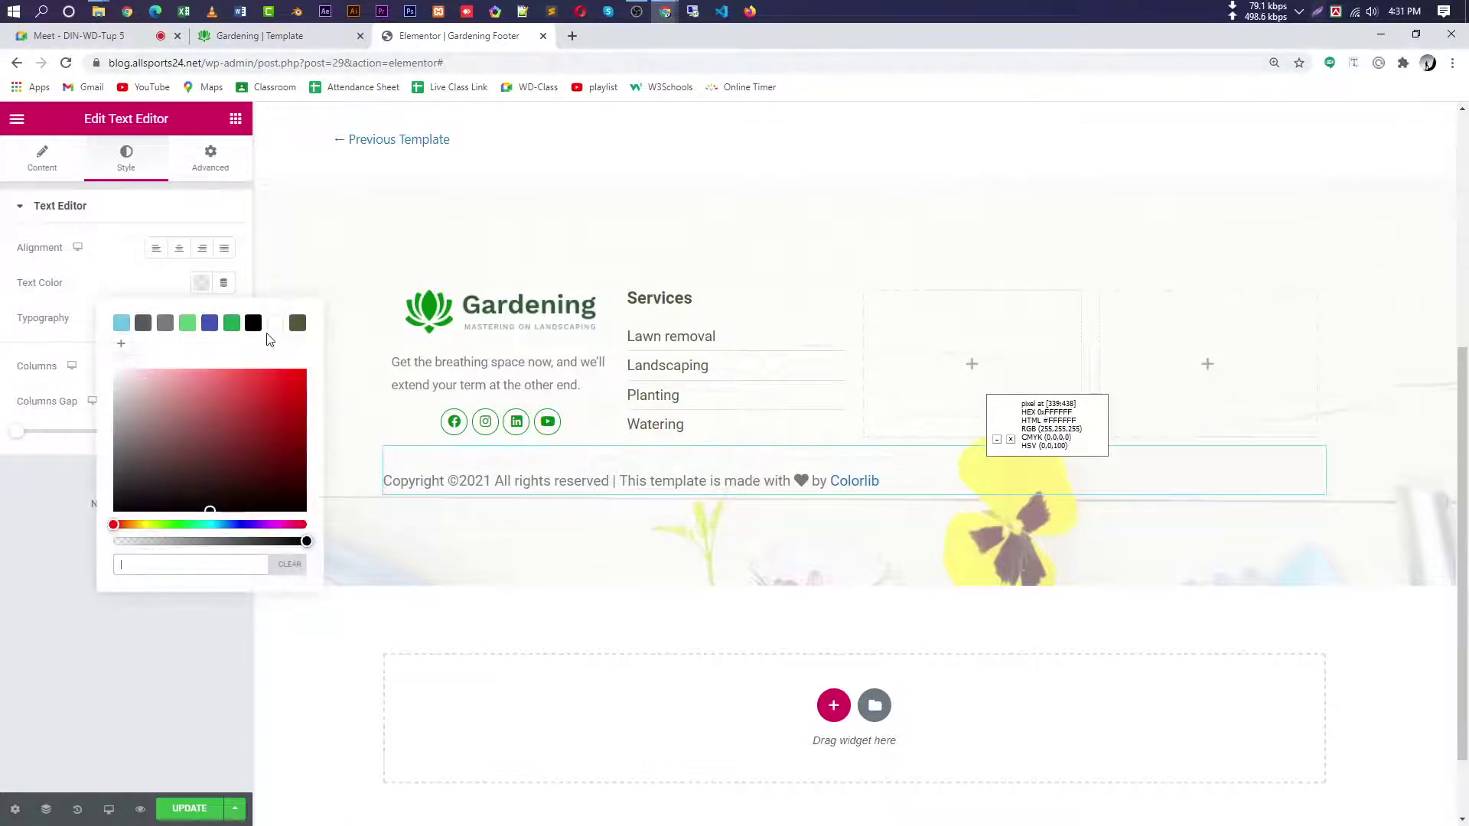
{"action": "left_click", "coordinate": [298, 323]}
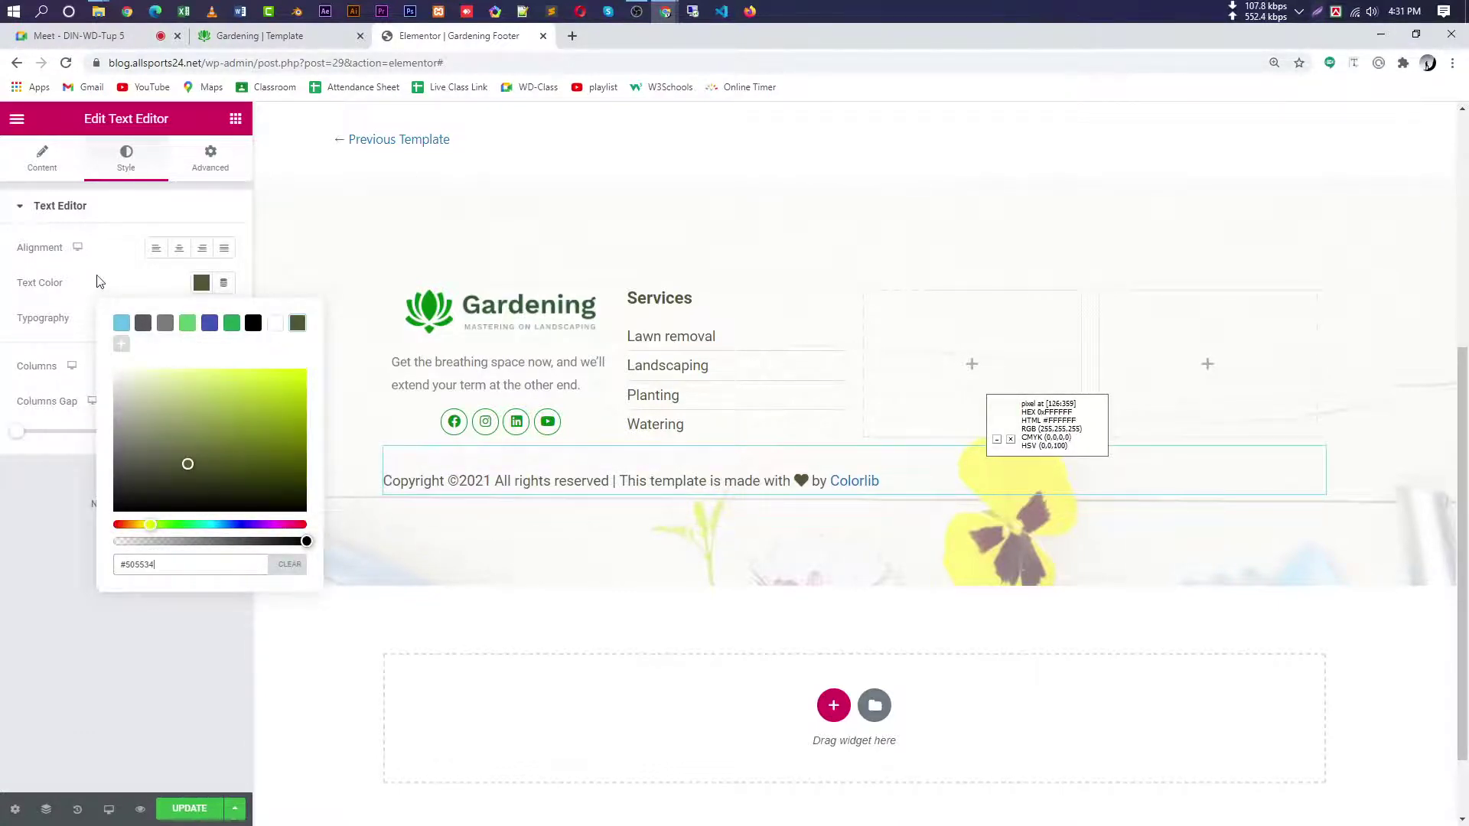
{"action": "left_click", "coordinate": [98, 281]}
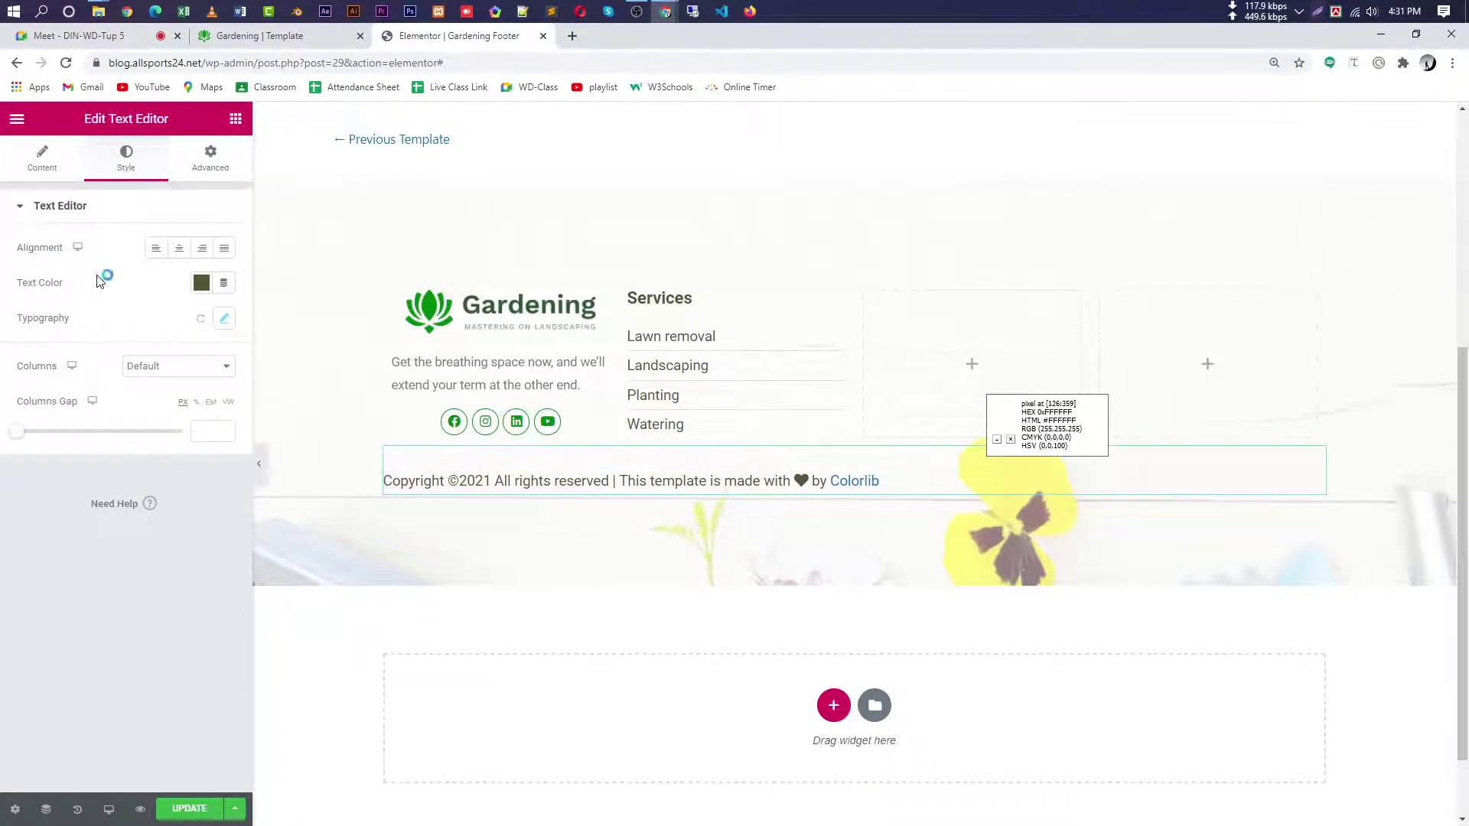
- Update the footer template and save its publish settings without adding a display condition
{"action": "left_click", "coordinate": [193, 808]}
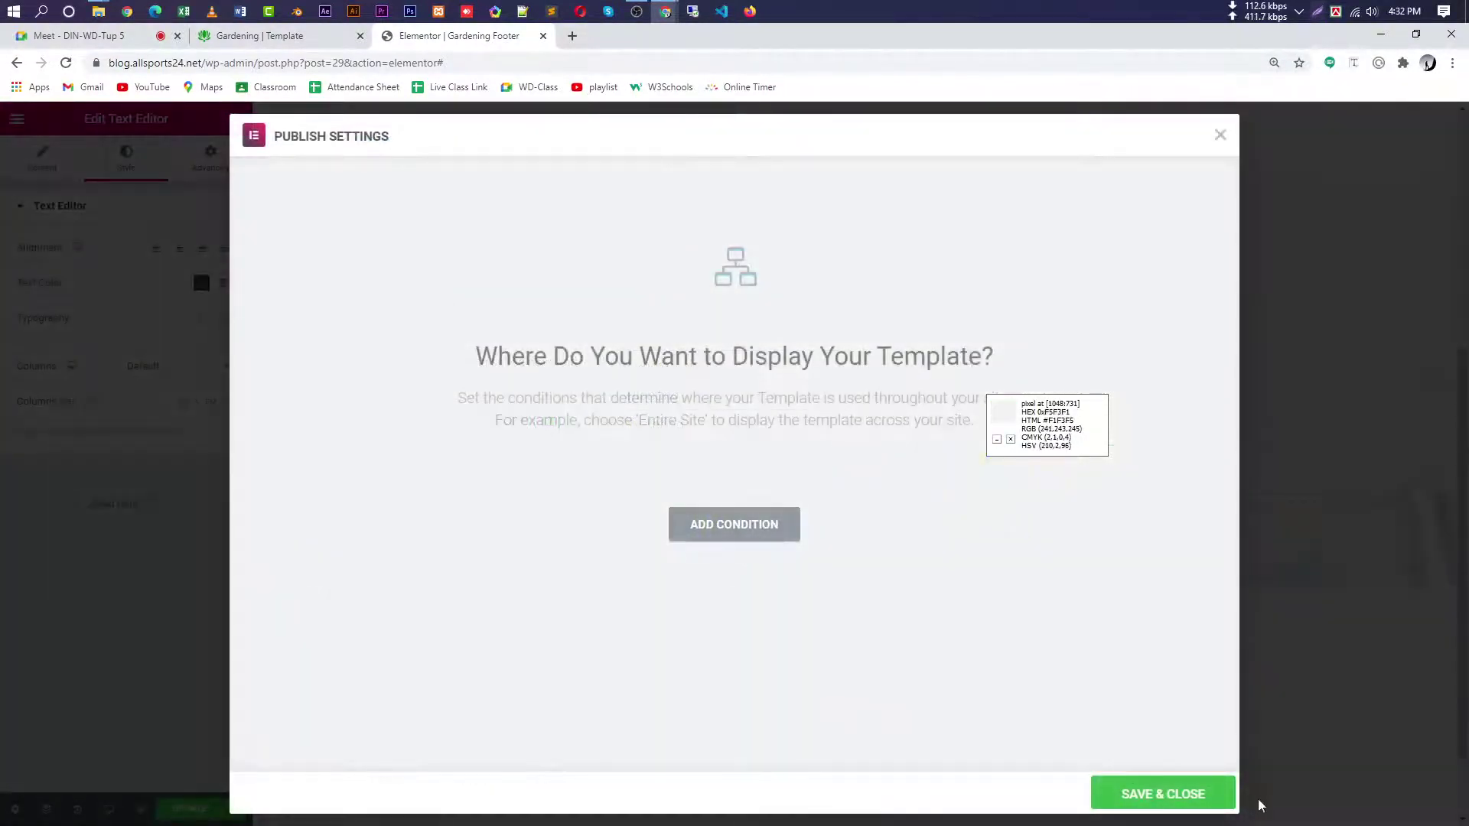
{"action": "left_click", "coordinate": [1213, 797]}
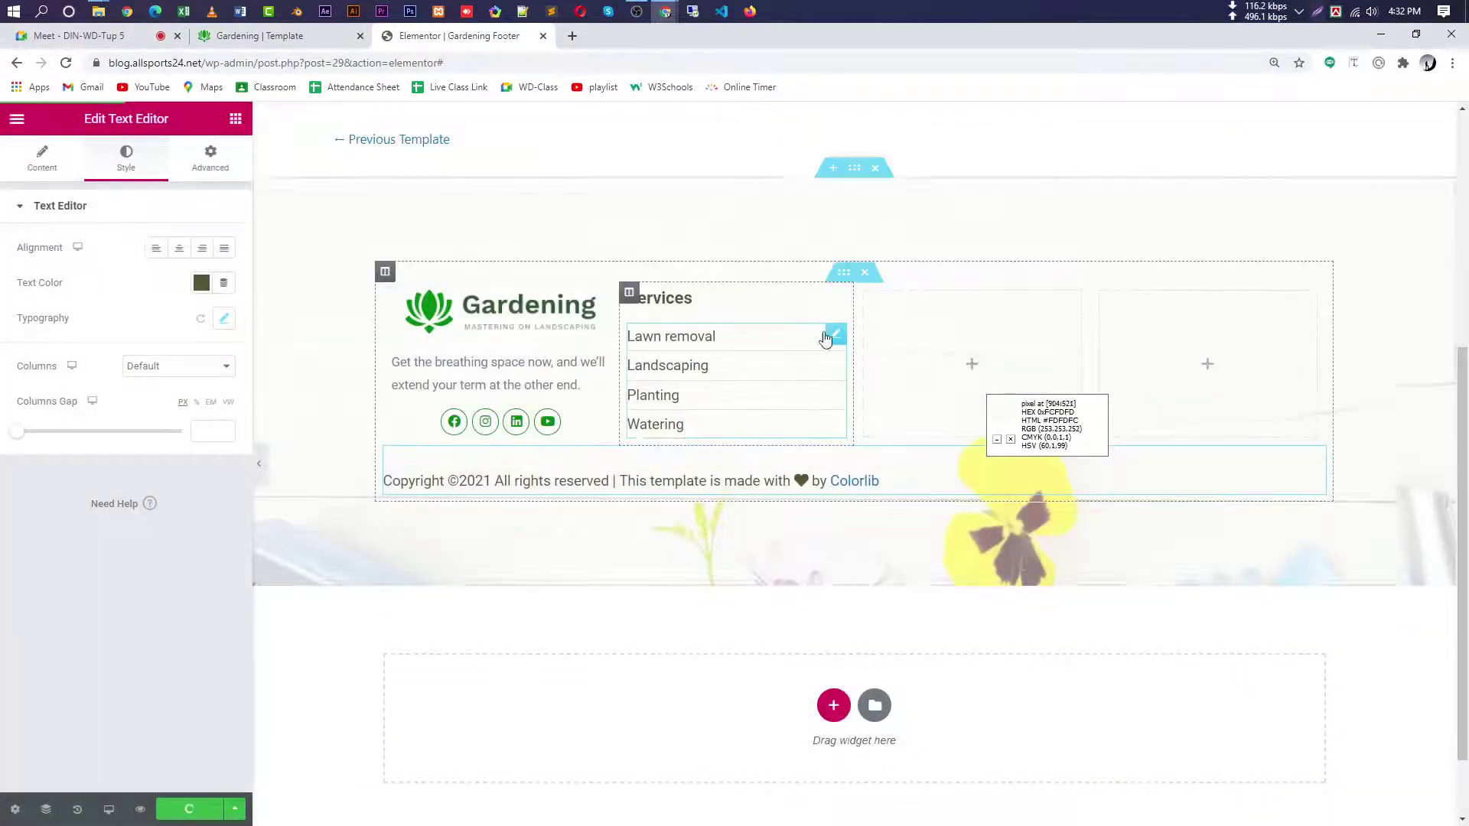
- Duplicate the Services column and delete the empty column beside the copy, following the Gardening template's footer layout
{"action": "left_click", "coordinate": [366, 38]}
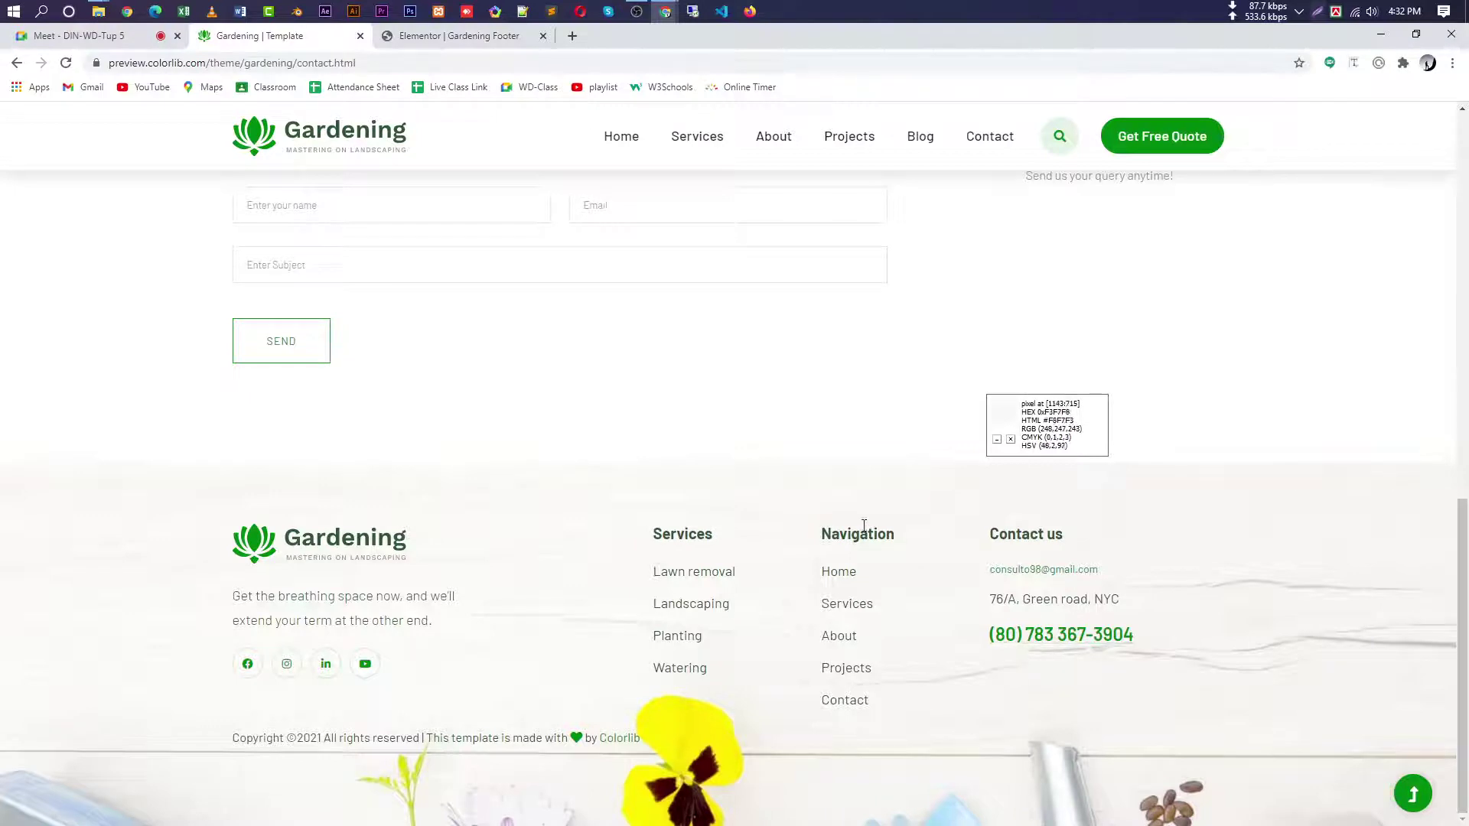
{"action": "left_click", "coordinate": [458, 36]}
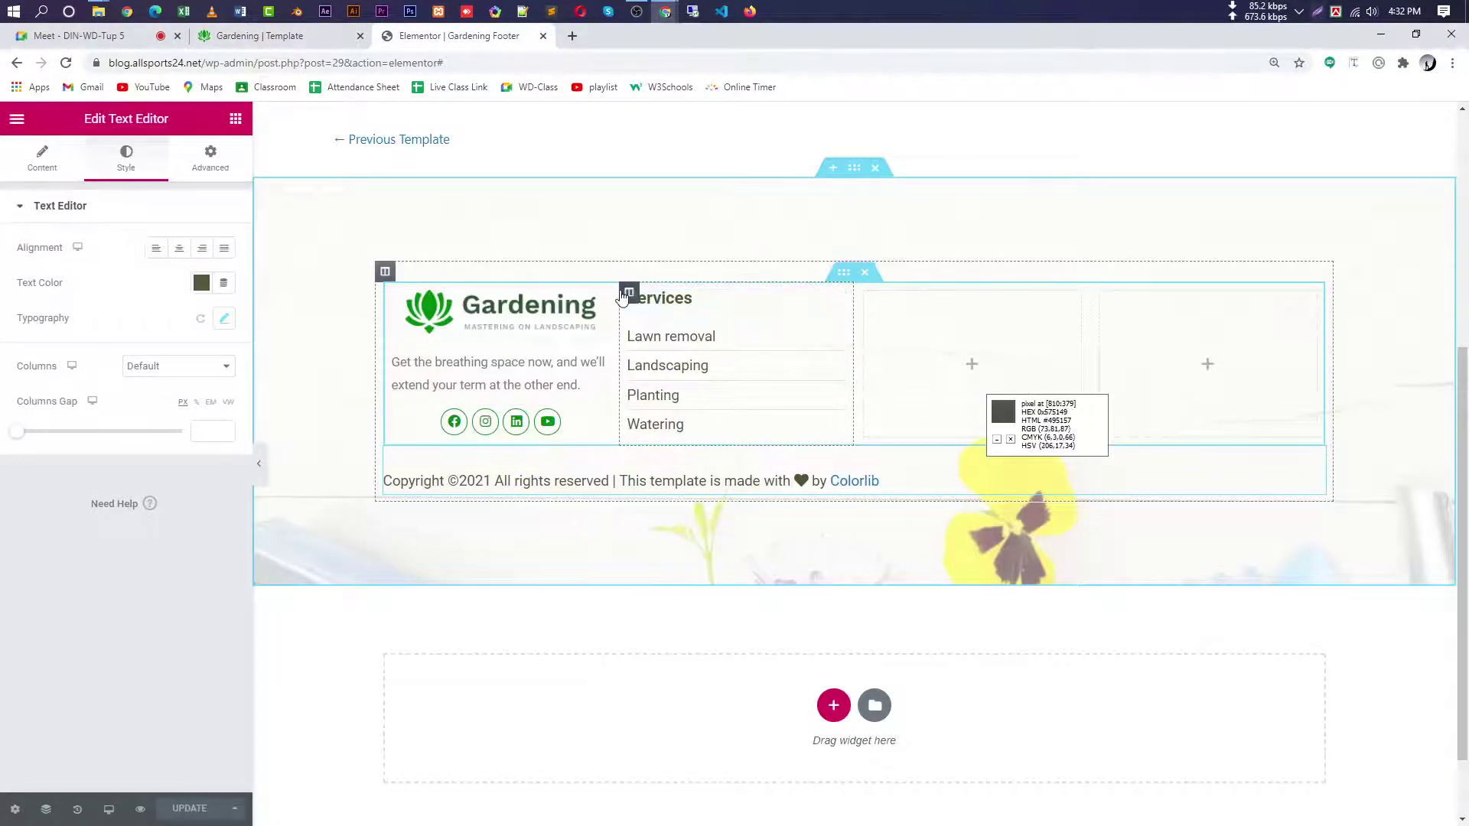
{"action": "right_click", "coordinate": [628, 296]}
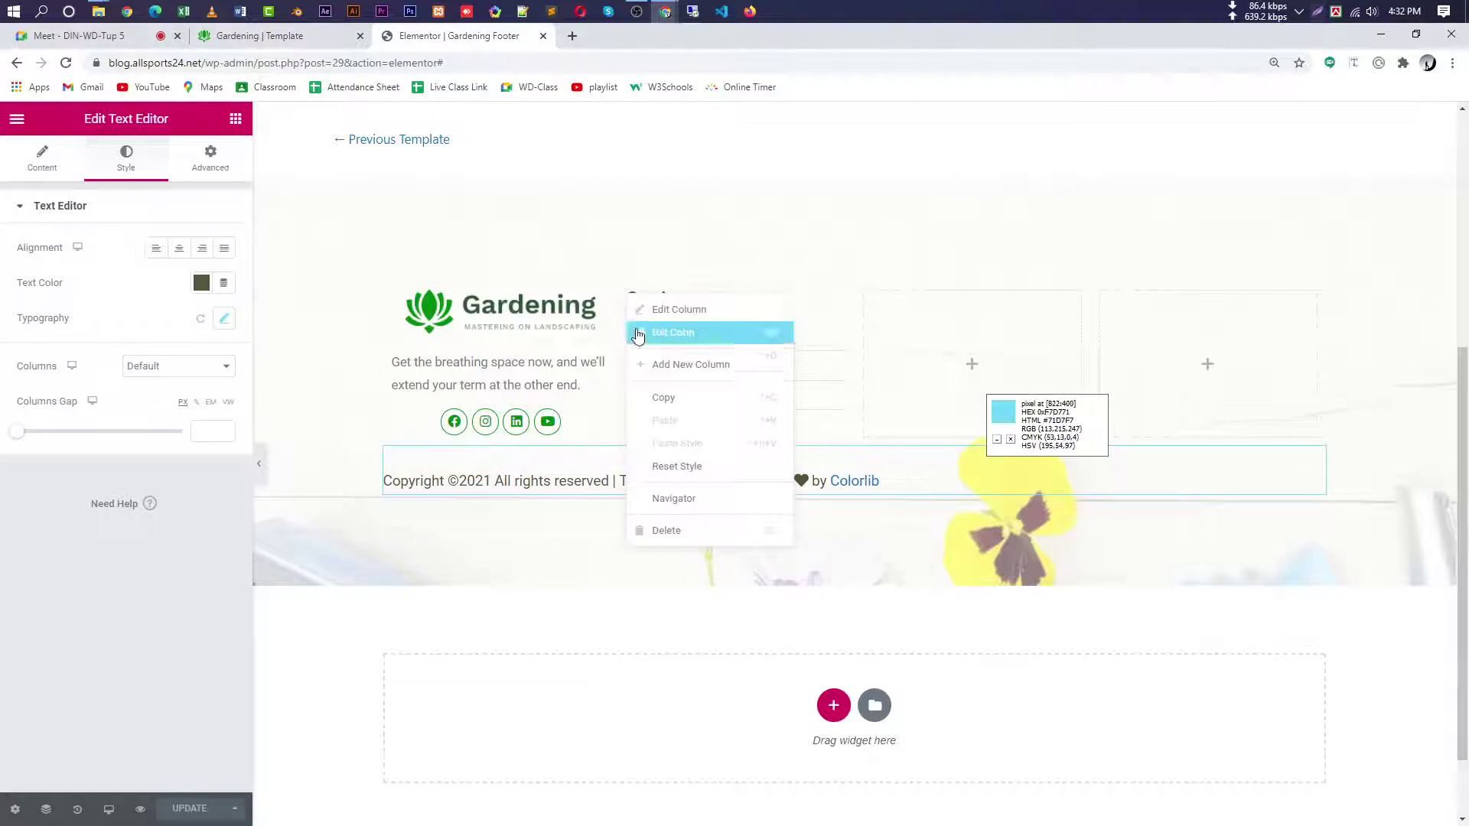
{"action": "left_click", "coordinate": [695, 335]}
{"action": "right_click", "coordinate": [963, 287]}
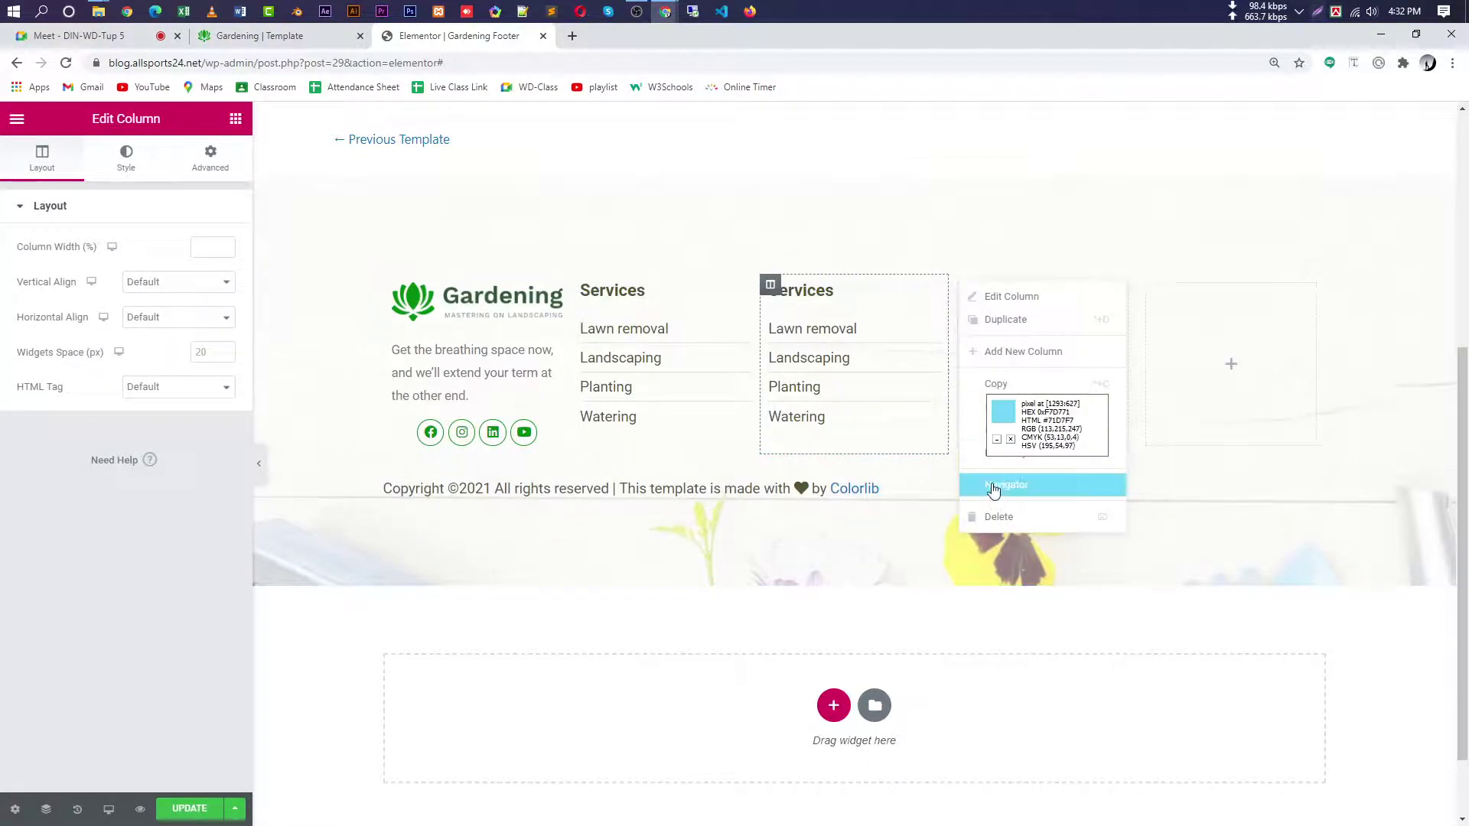
{"action": "left_click", "coordinate": [995, 516]}
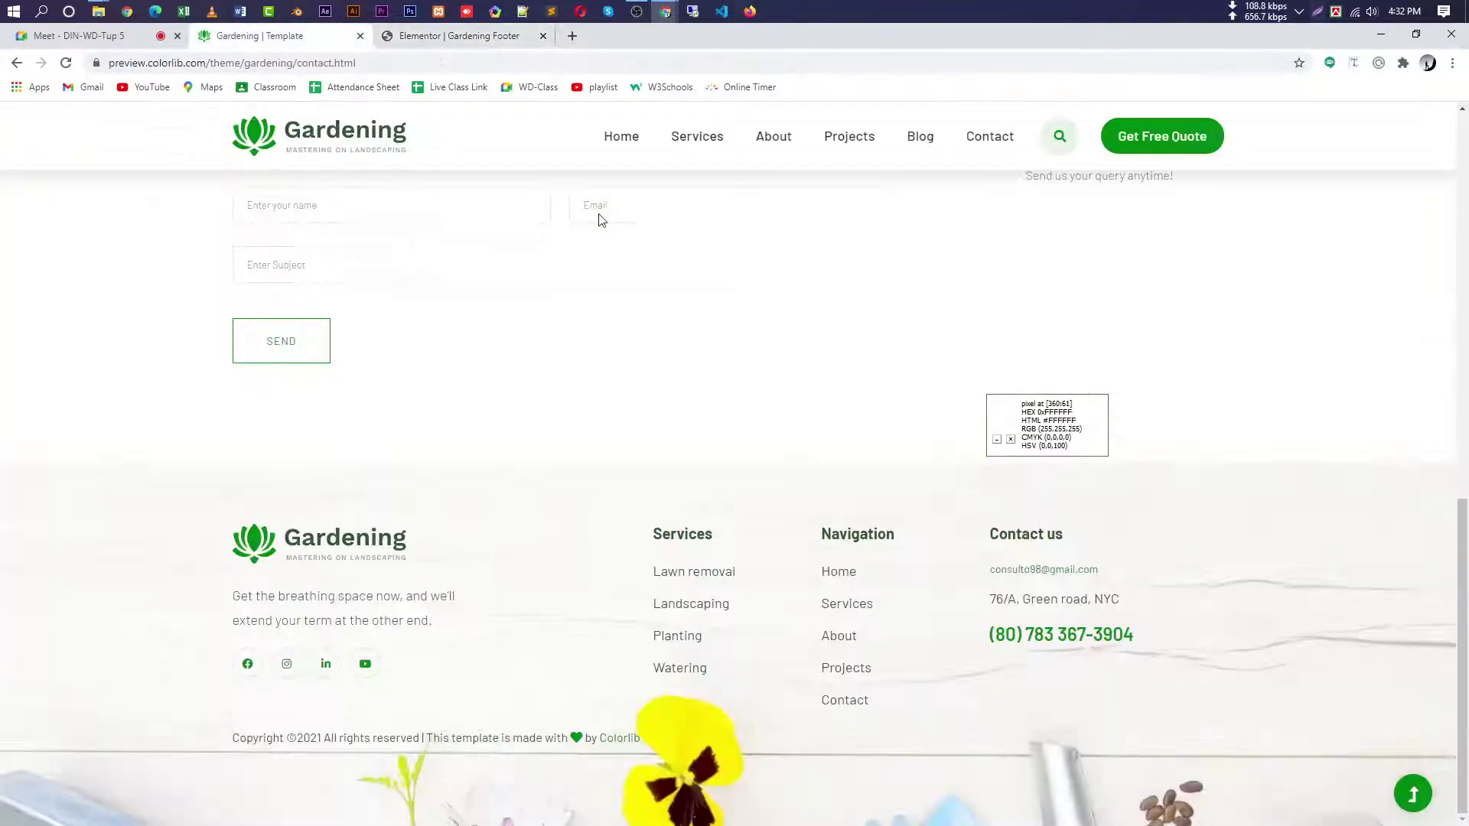
- Change the duplicated column's heading to "Navigation", copied from the Gardening template's footer
{"action": "left_click", "coordinate": [274, 42]}
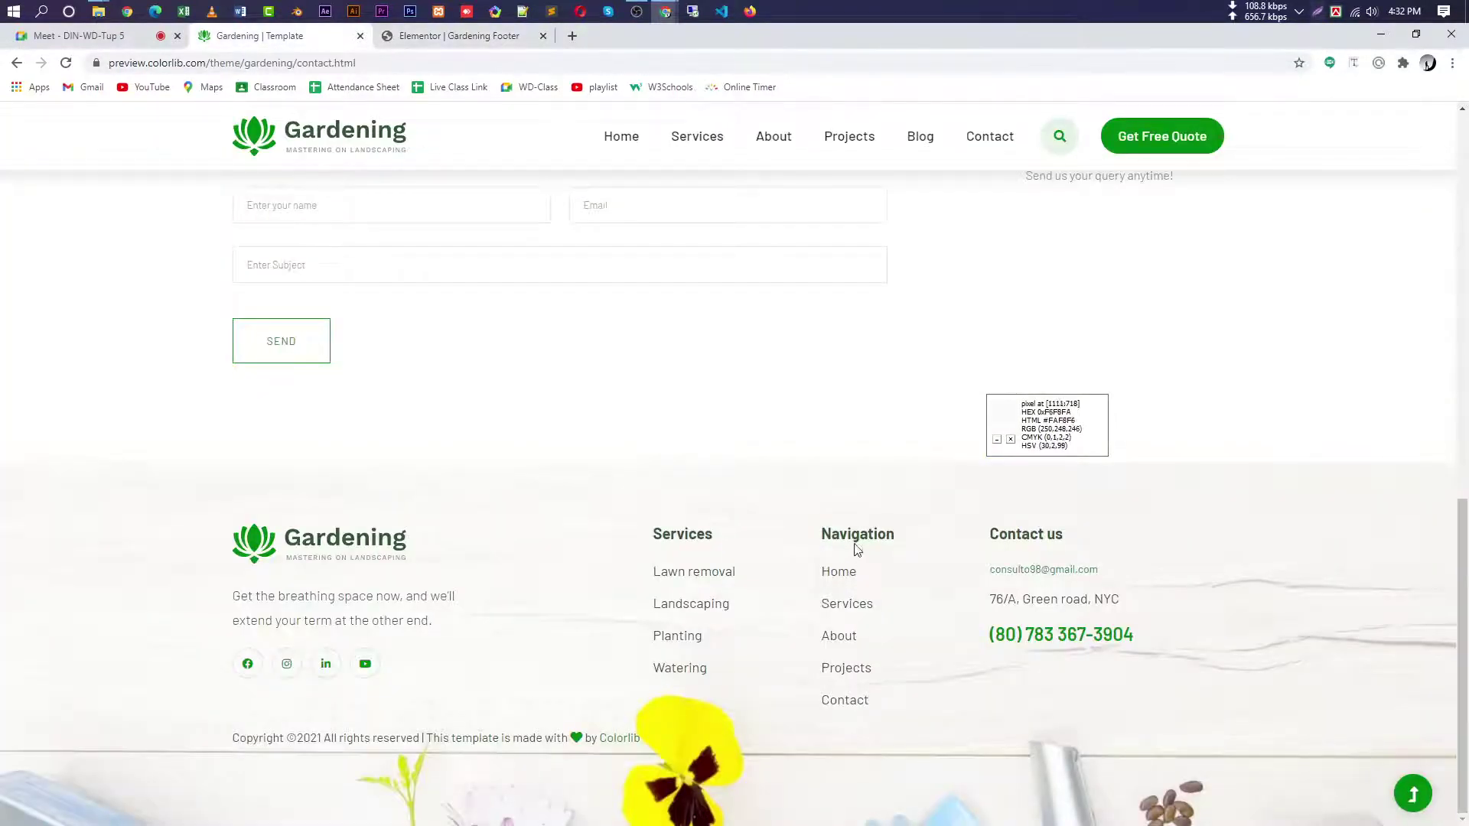
{"action": "double_click", "coordinate": [857, 536]}
{"action": "key", "text": "ctrl+c"}
{"action": "left_click", "coordinate": [442, 36]}
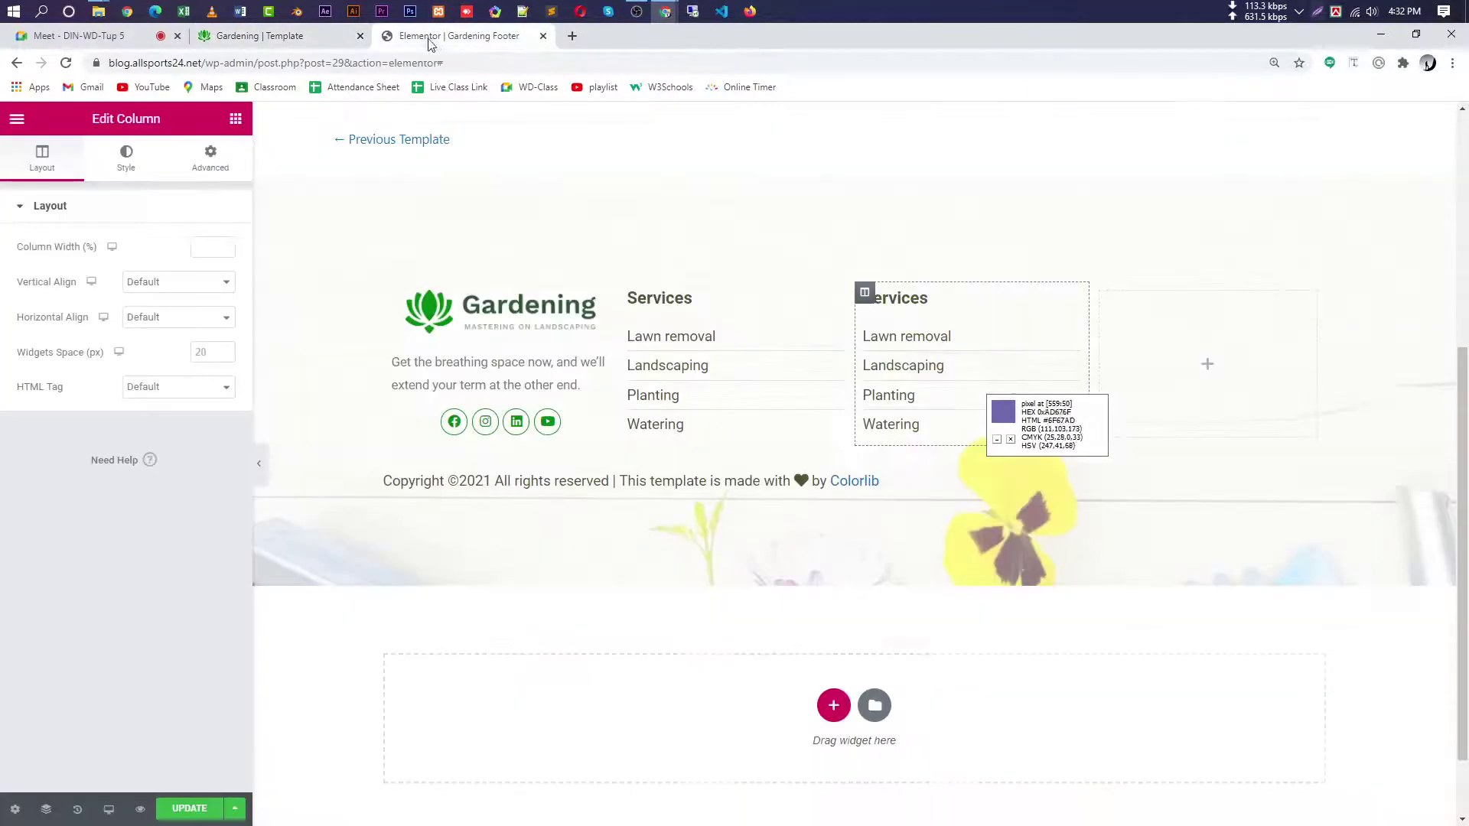
{"action": "left_click", "coordinate": [910, 294]}
{"action": "left_click_drag", "start_coordinate": [18, 266], "coordinate": [206, 241]}
{"action": "key", "text": "ctrl+v"}
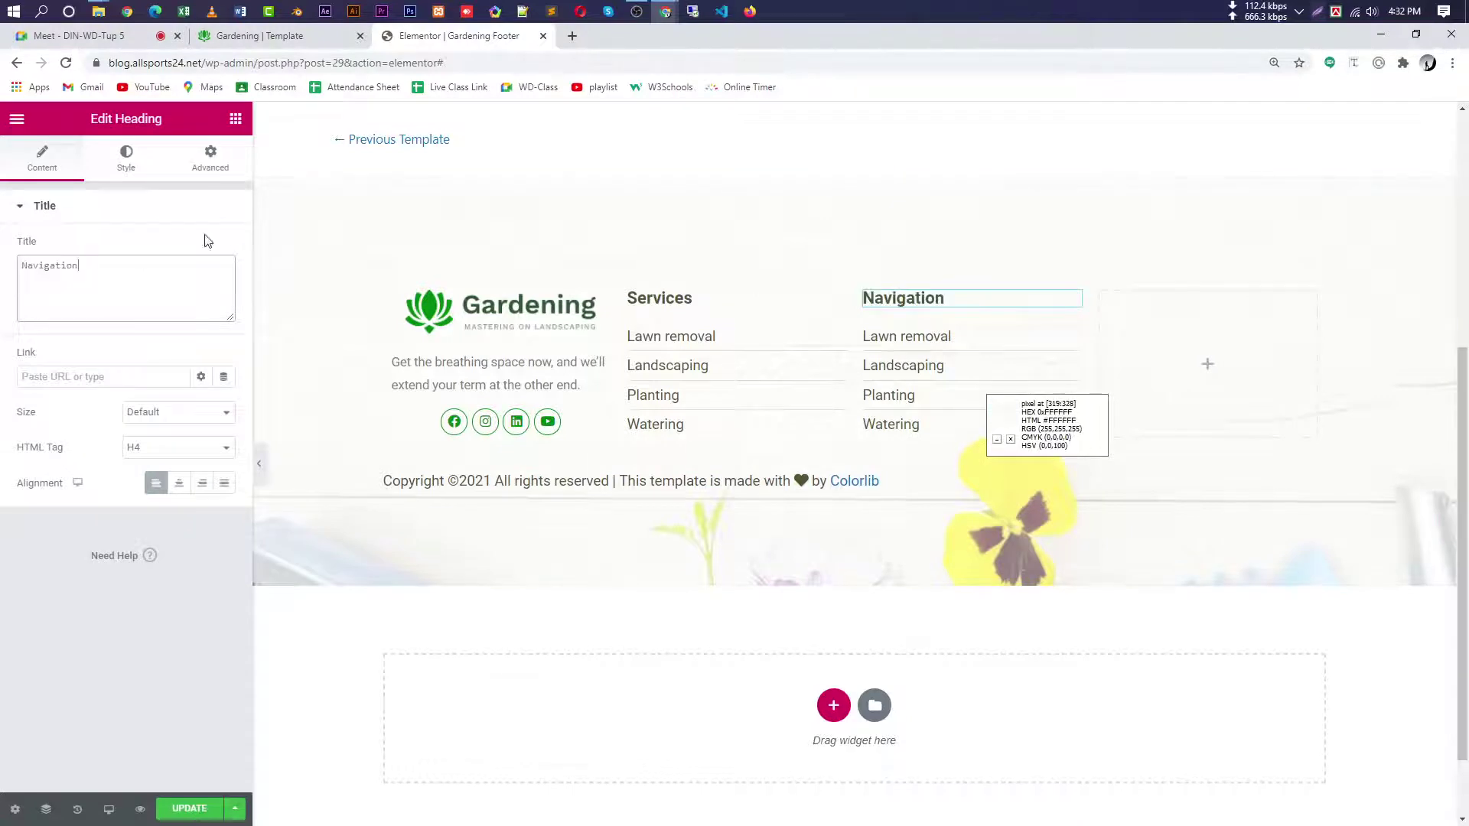
{"action": "left_click", "coordinate": [306, 42]}
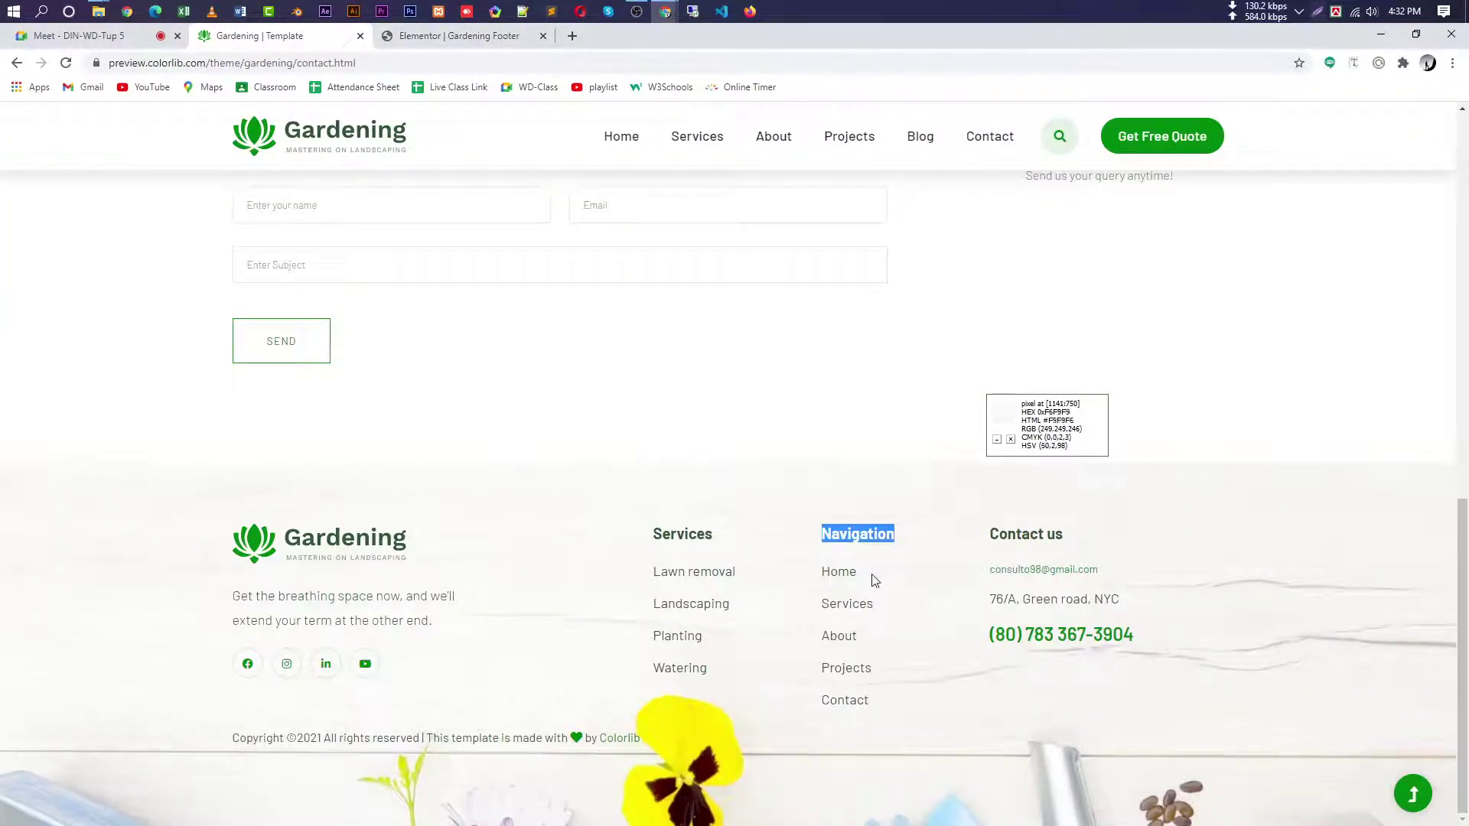
{"action": "left_click", "coordinate": [84, 36]}
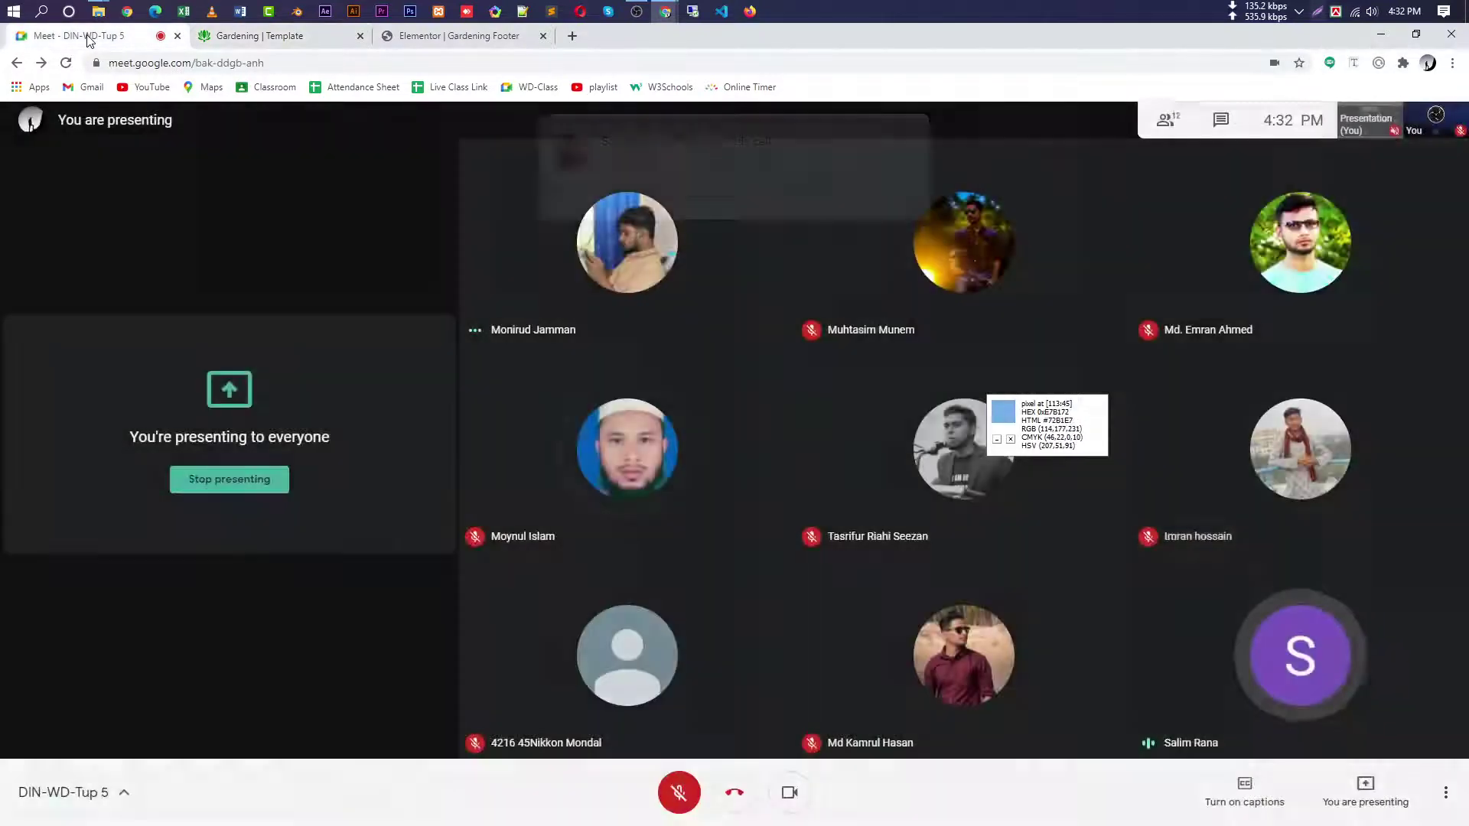
{"action": "left_click", "coordinate": [428, 36]}
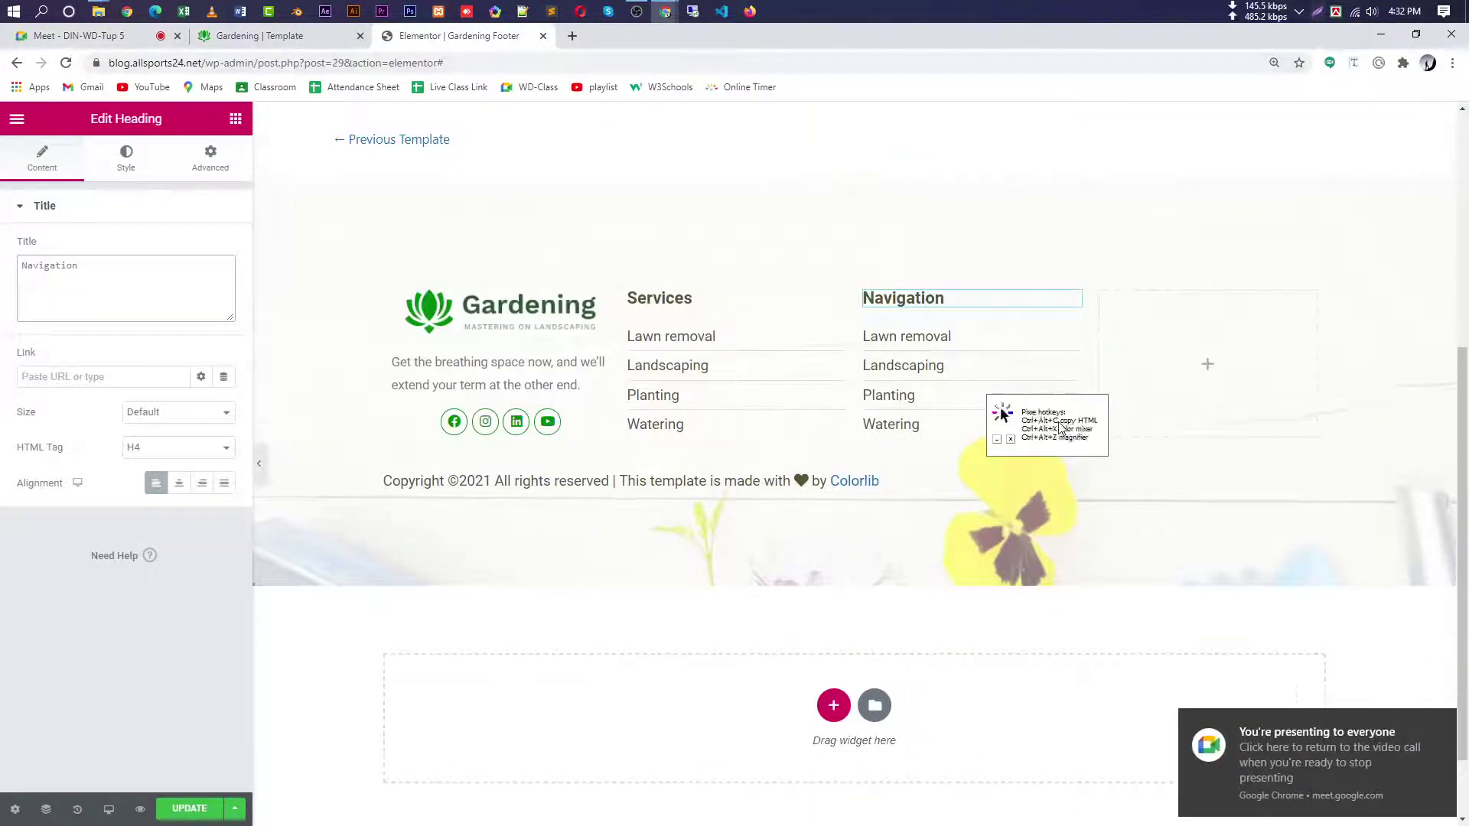
{"action": "left_click", "coordinate": [283, 36]}
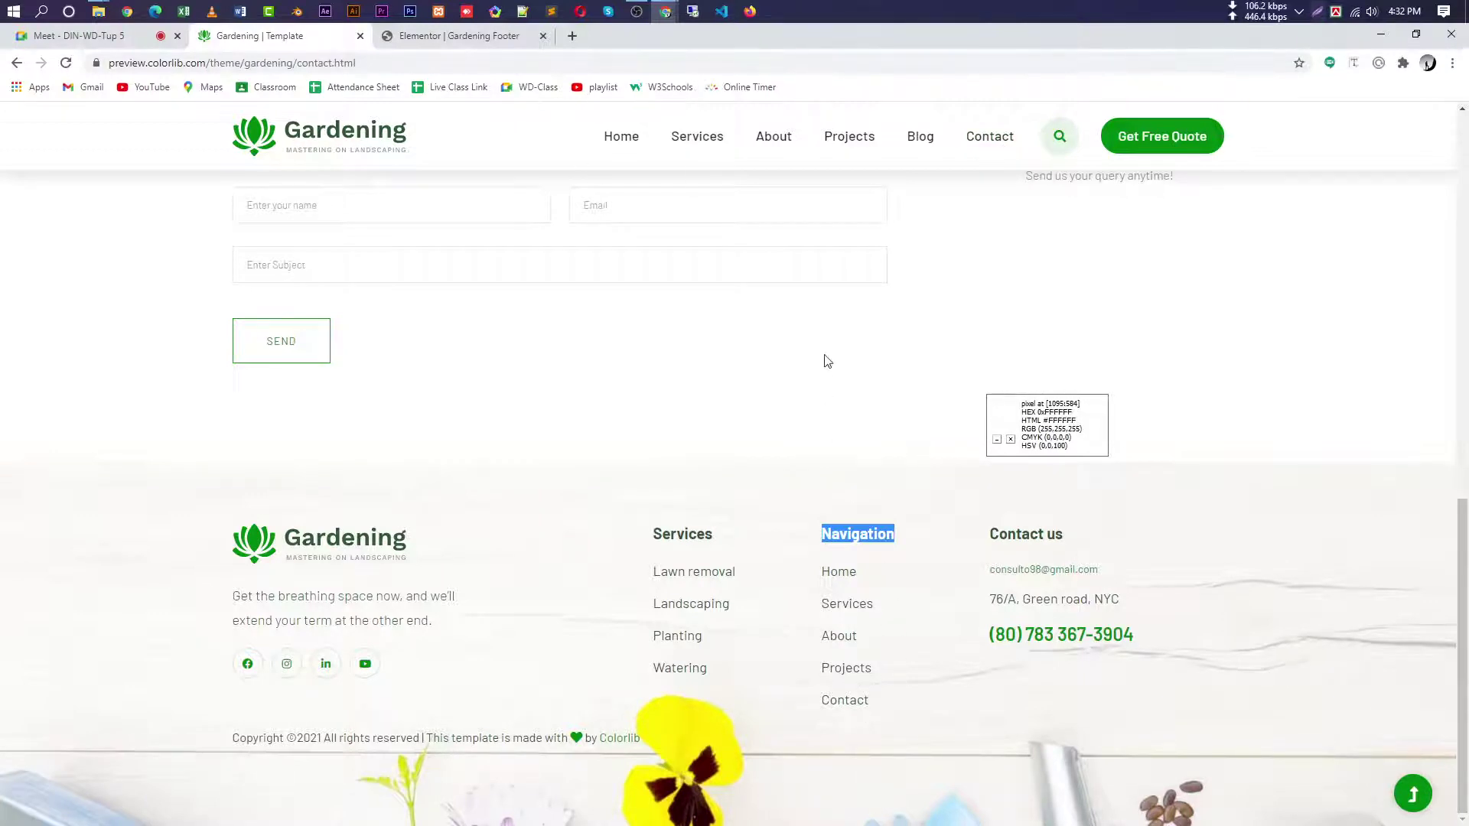
{"action": "left_click", "coordinate": [460, 36]}
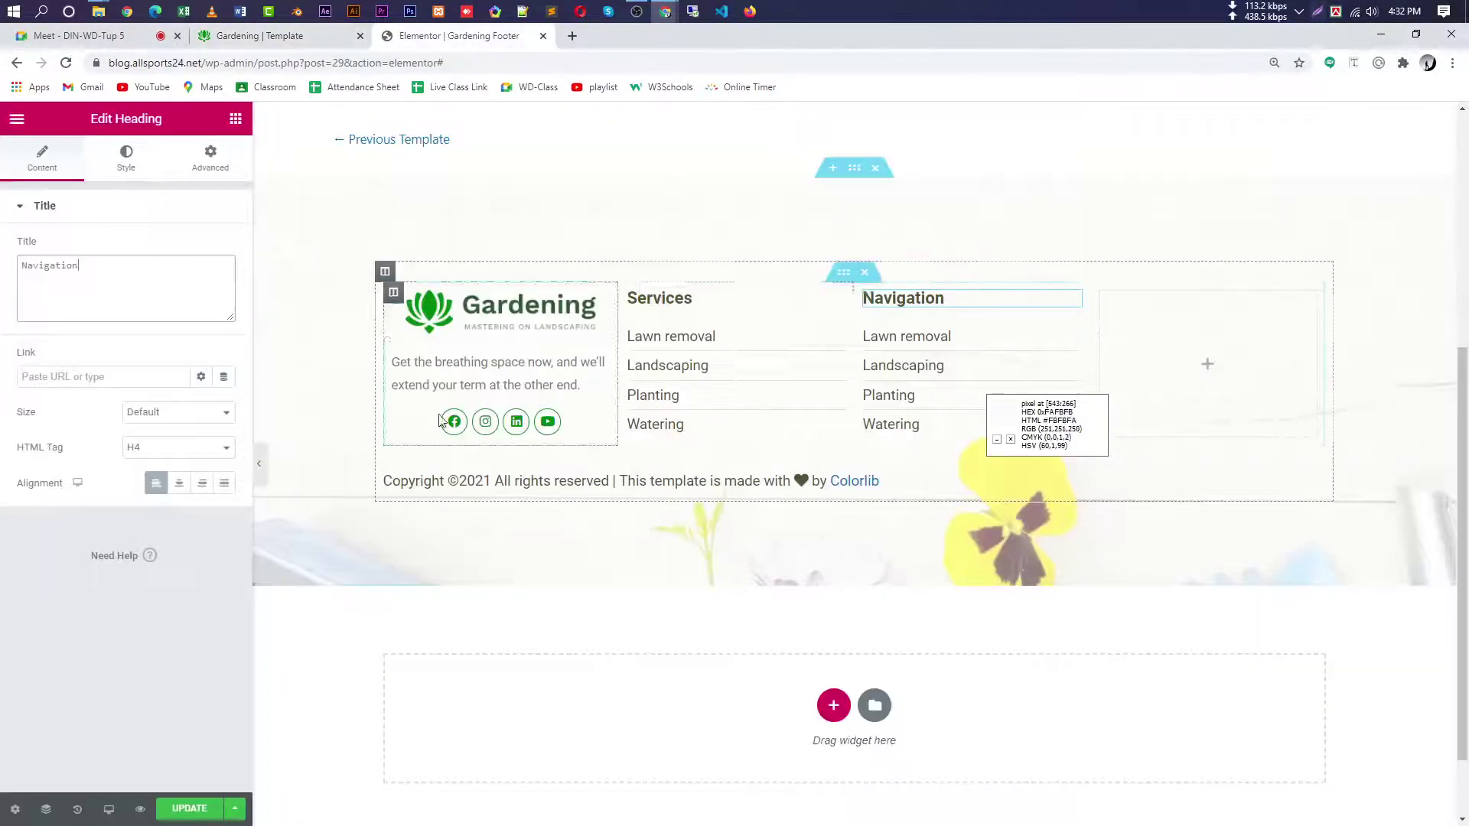
{"action": "scroll", "coordinate": [888, 299], "scroll_direction": "up", "scroll_amount": 1}
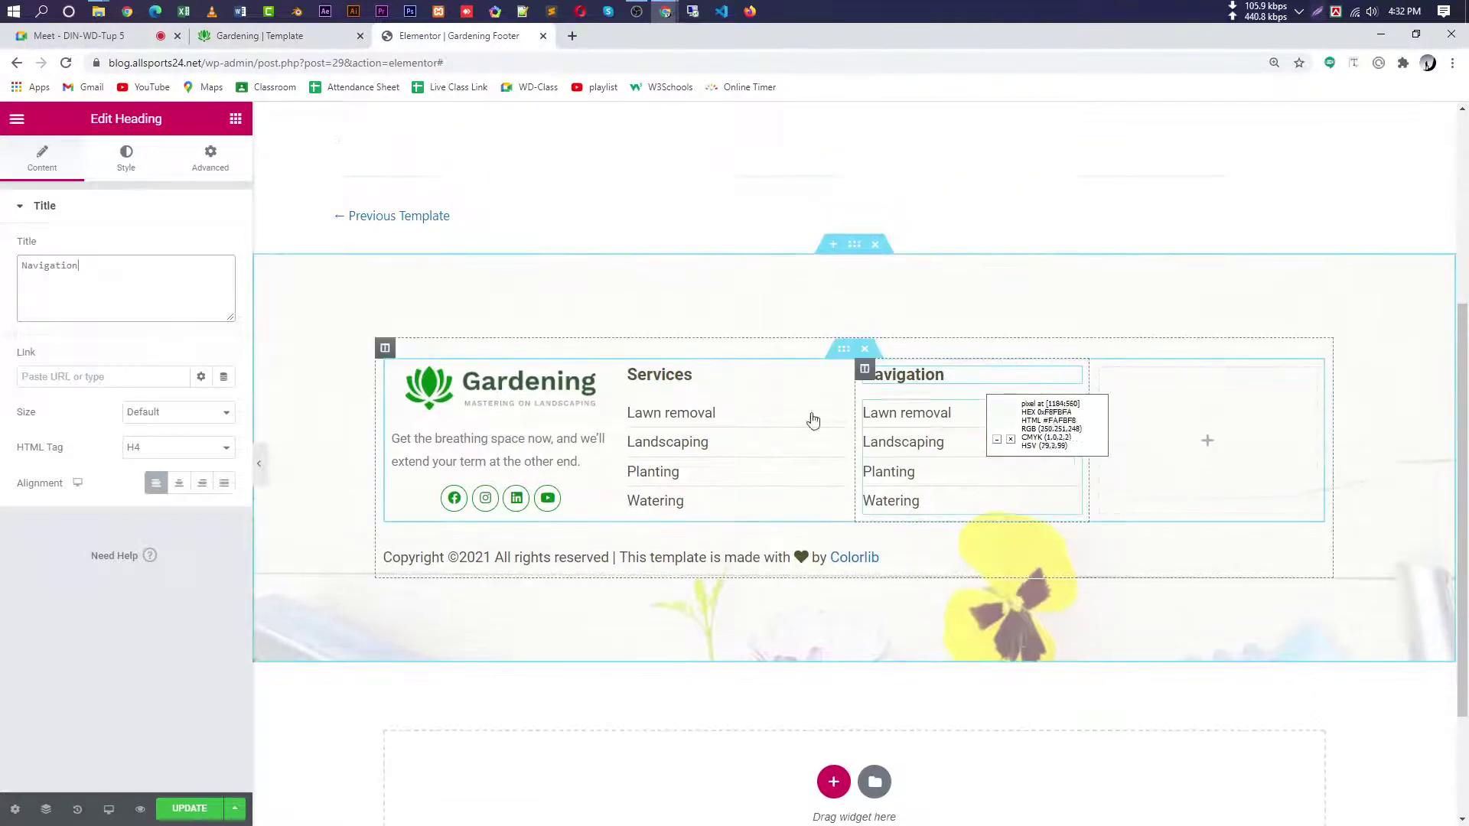
{"action": "left_click", "coordinate": [916, 417]}
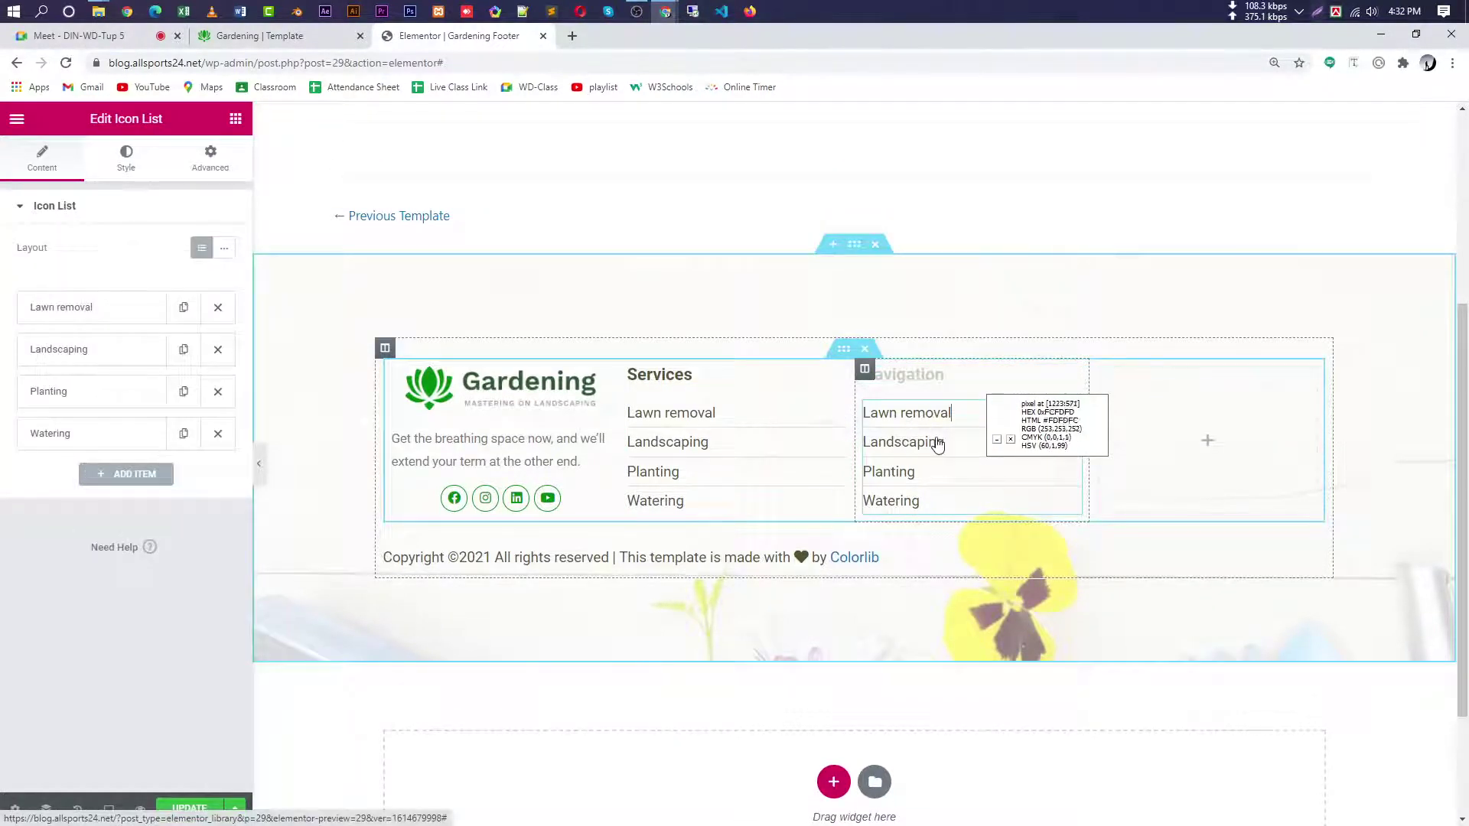
{"action": "left_click", "coordinate": [102, 314]}
{"action": "left_click_drag", "start_coordinate": [87, 539], "coordinate": [2, 536]}
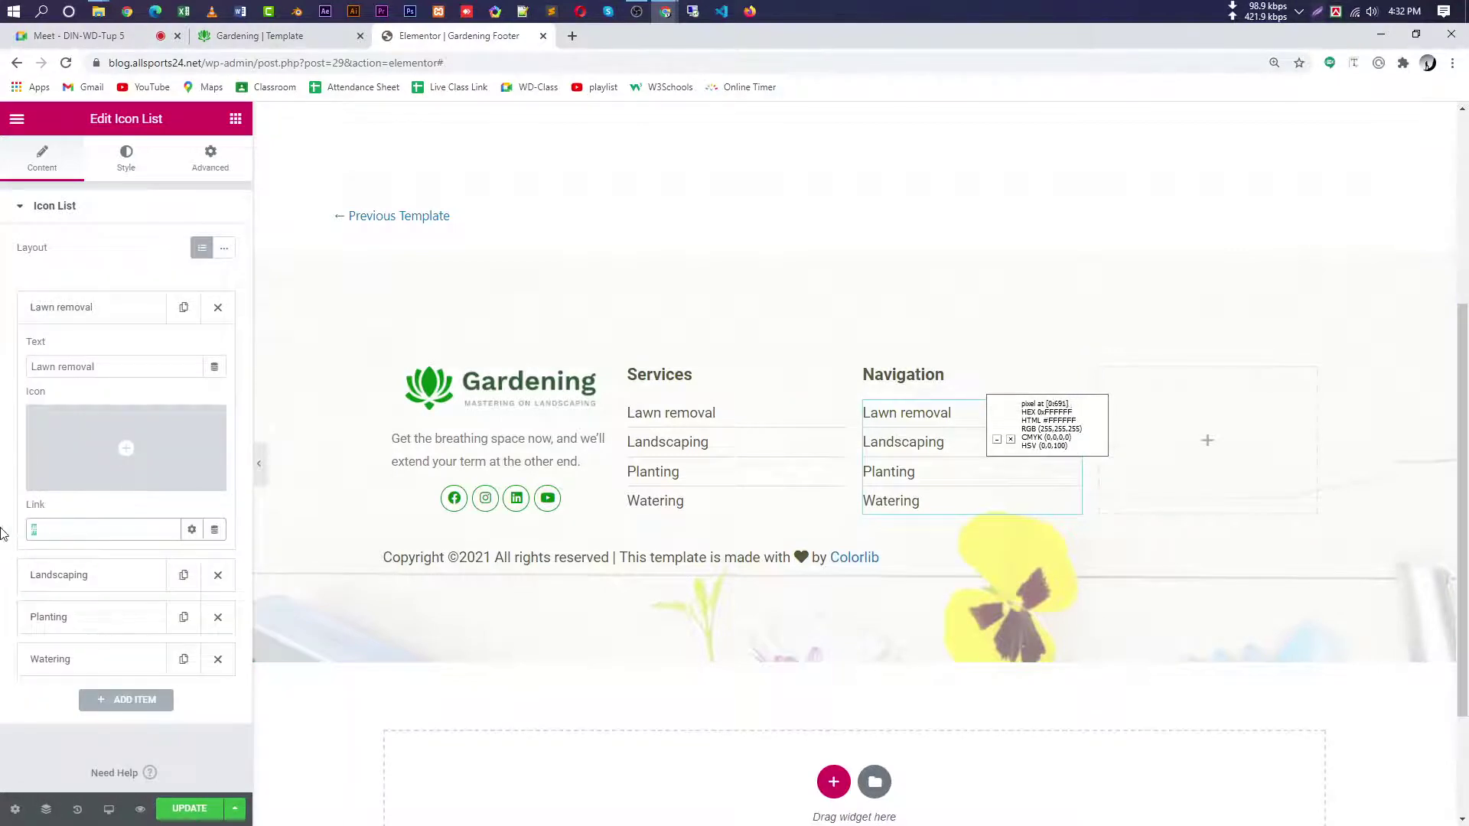
{"action": "left_click", "coordinate": [294, 37]}
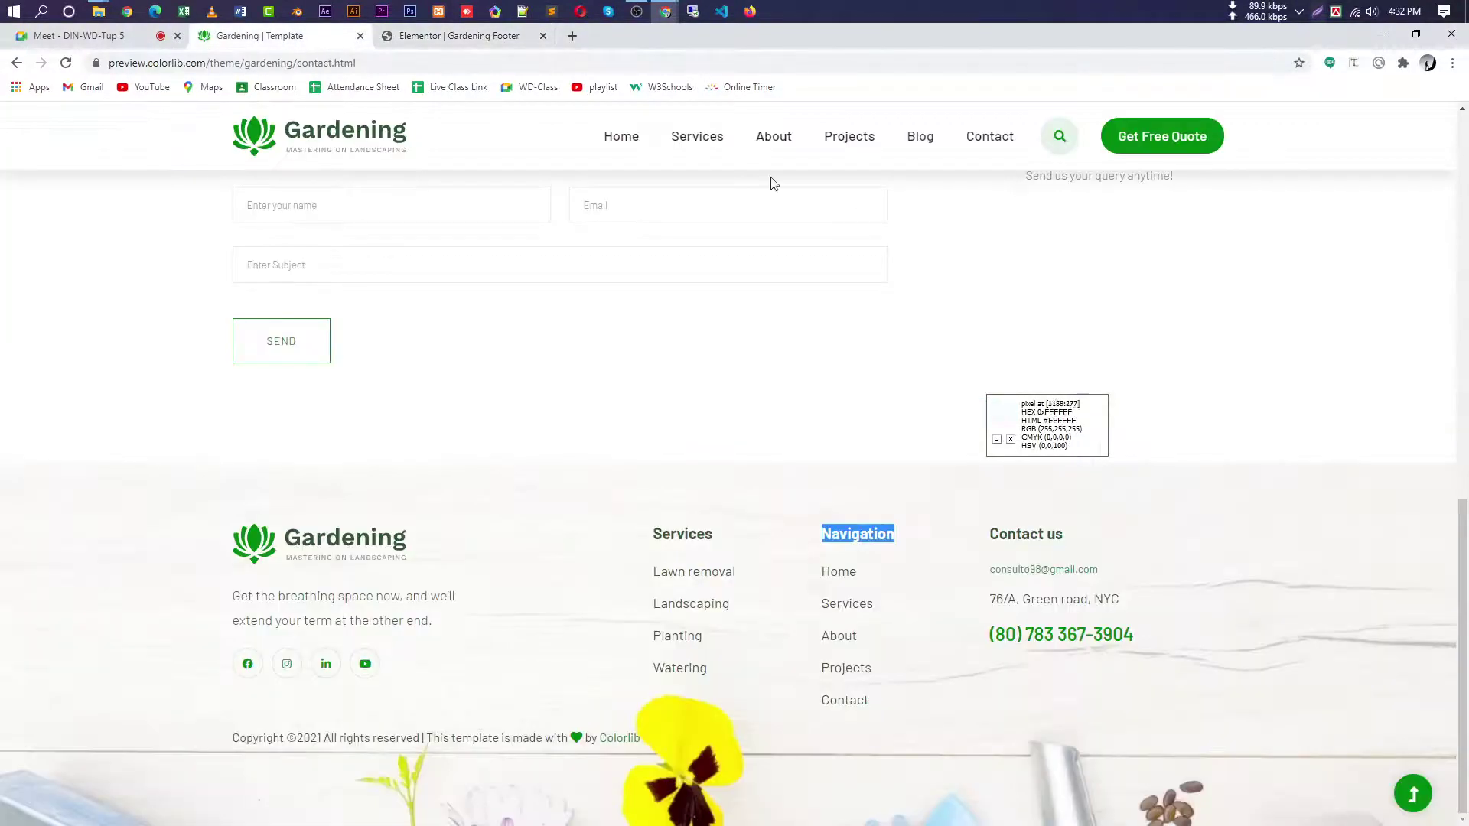
{"action": "left_click", "coordinate": [474, 37]}
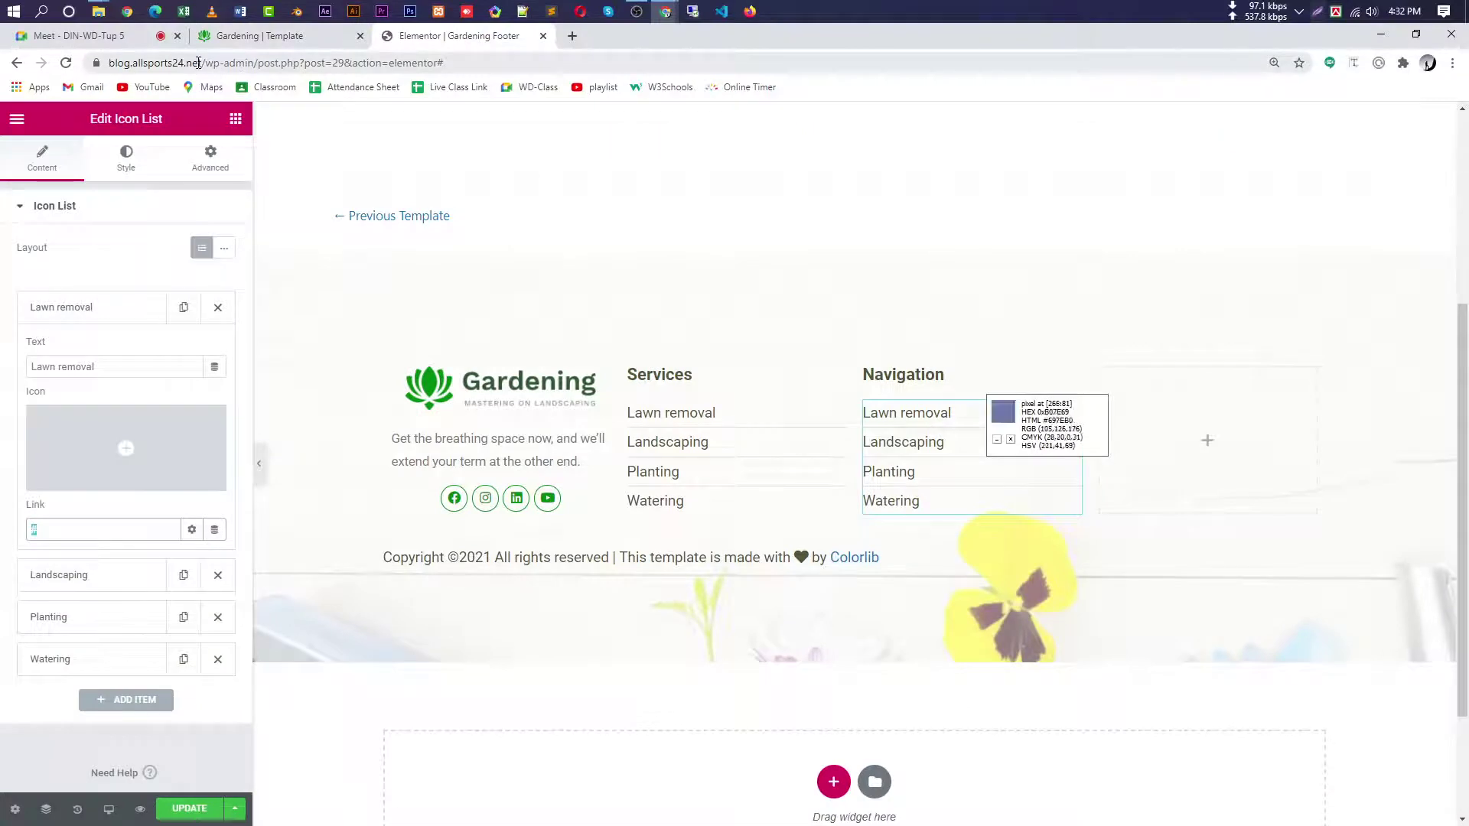
{"action": "left_click_drag", "start_coordinate": [209, 65], "coordinate": [108, 65]}
{"action": "key", "text": "ctrl+c"}
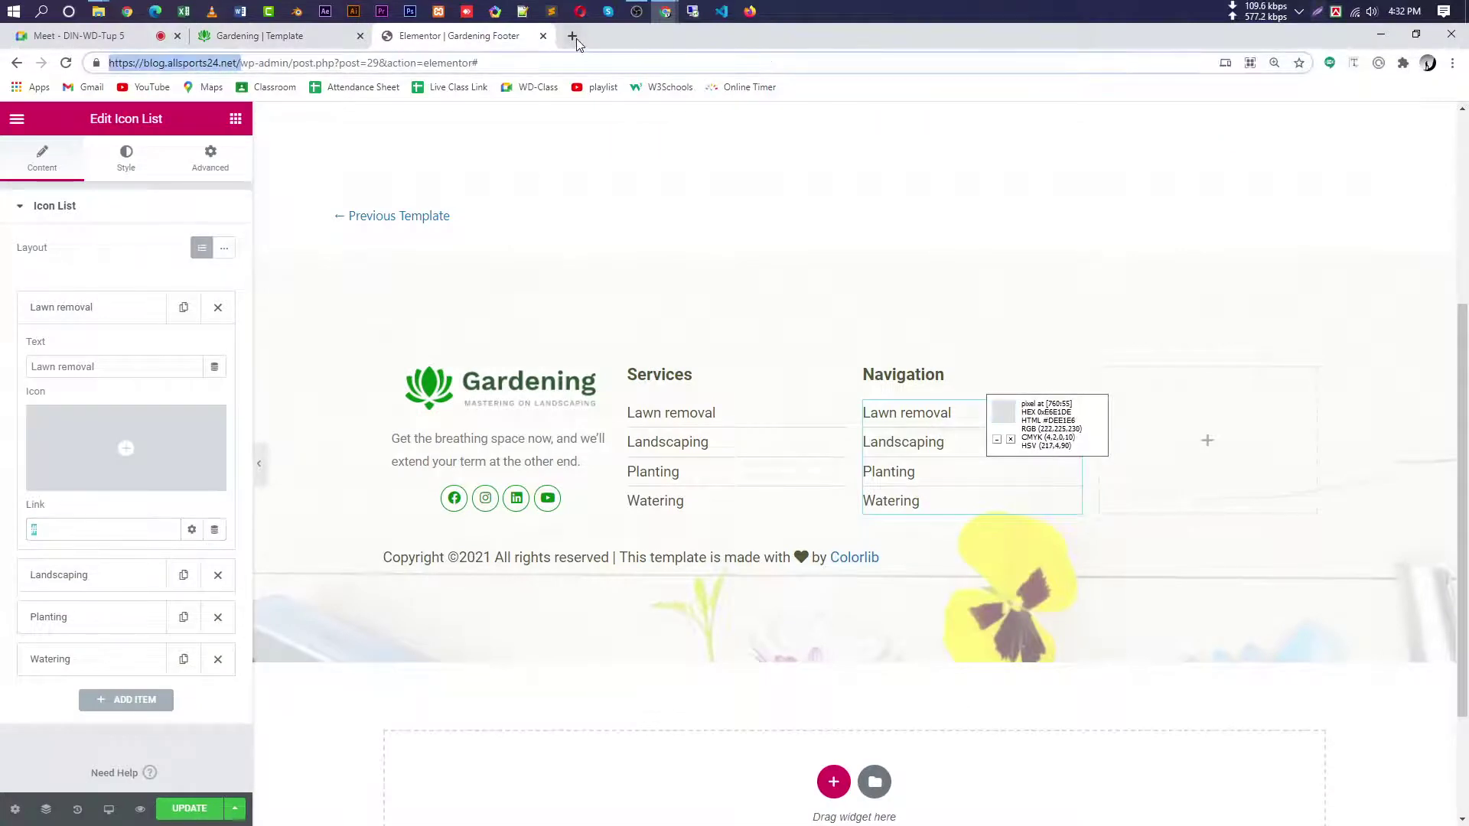
{"action": "left_click", "coordinate": [576, 38]}
{"action": "key", "text": "ctrl+v"}
{"action": "key", "text": "Return"}
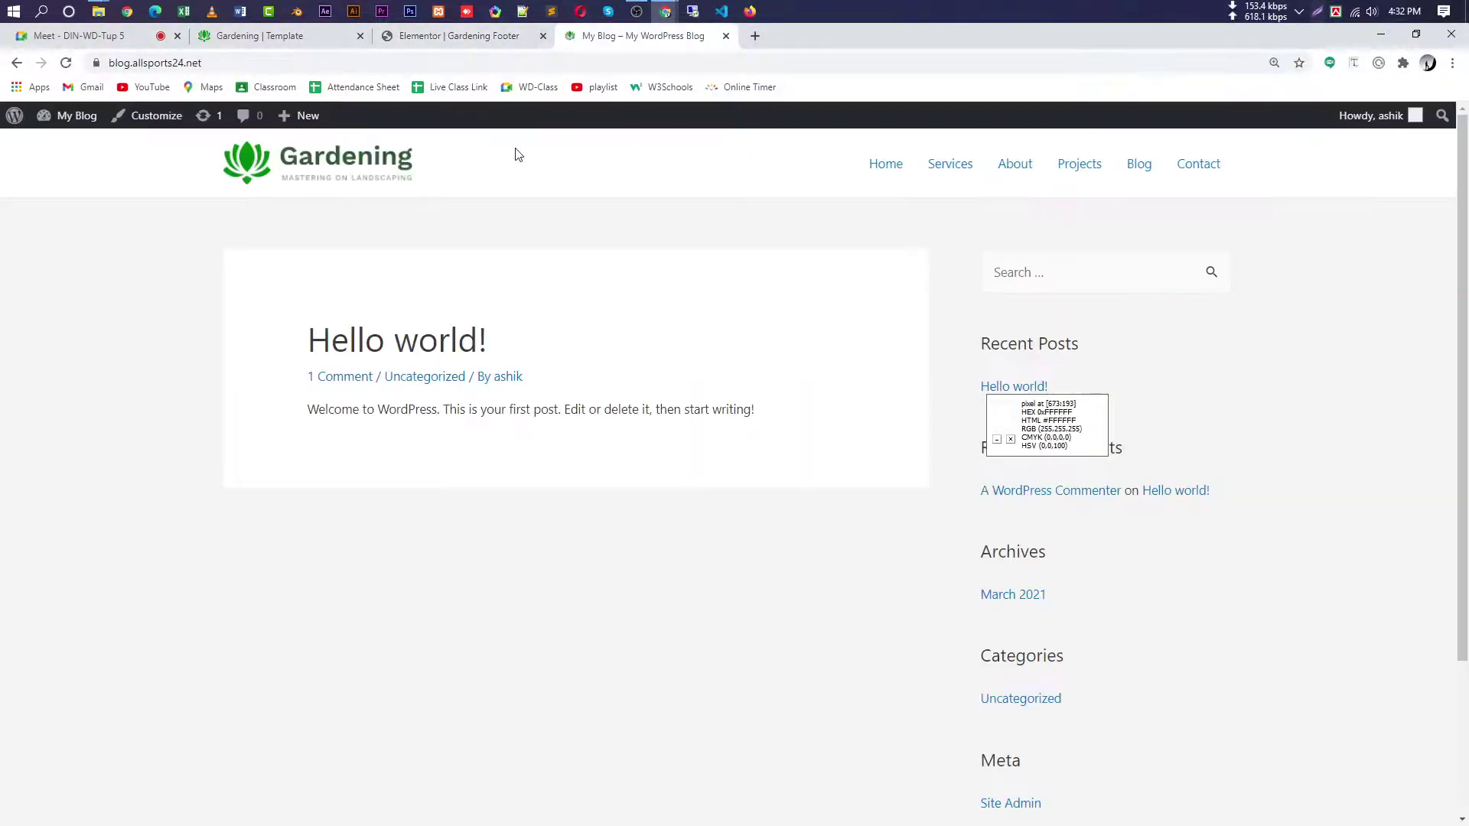
{"action": "left_click", "coordinate": [947, 168]}
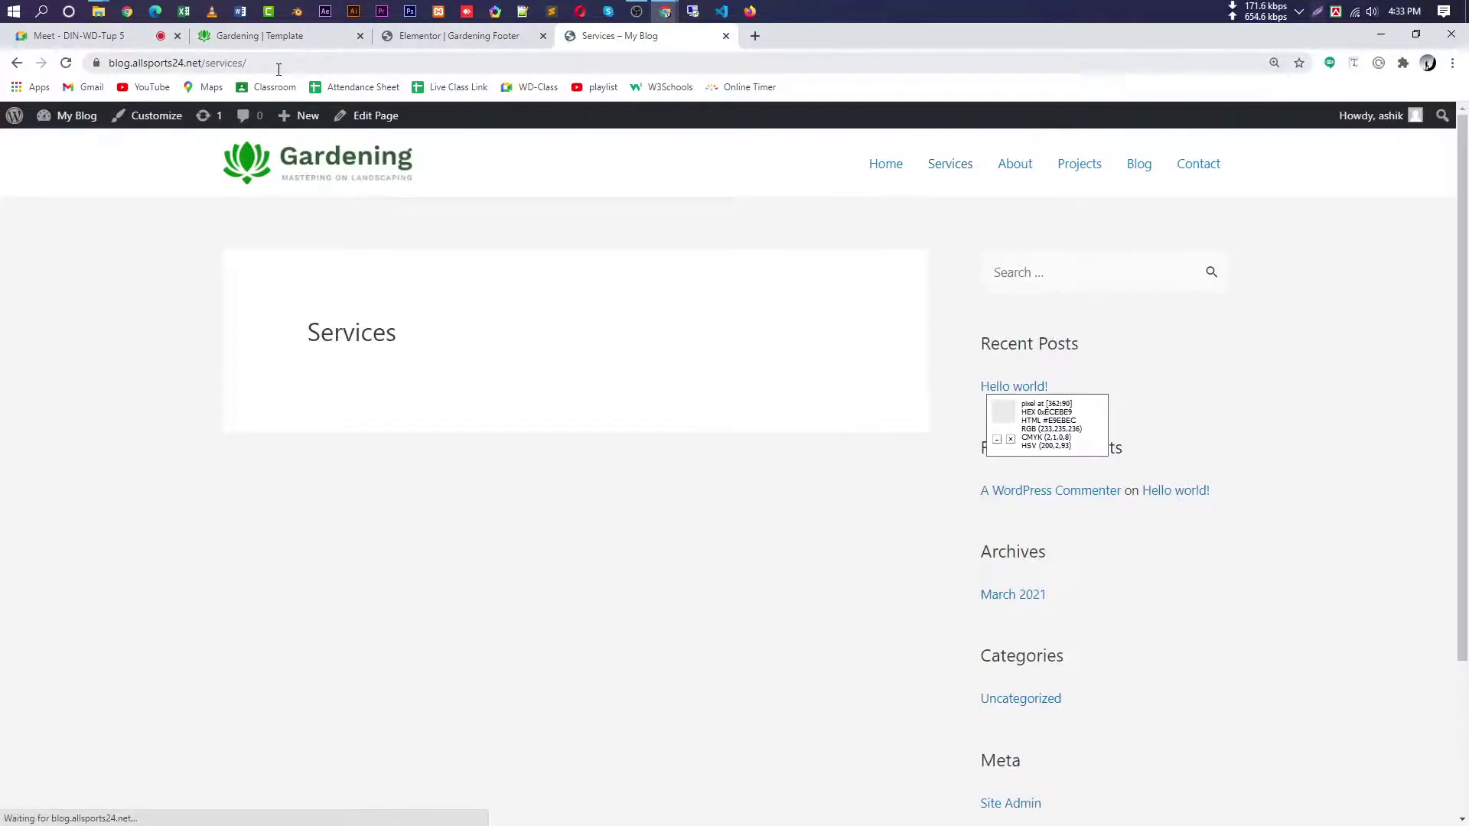
{"action": "left_click", "coordinate": [278, 68]}
{"action": "left_click", "coordinate": [459, 36]}
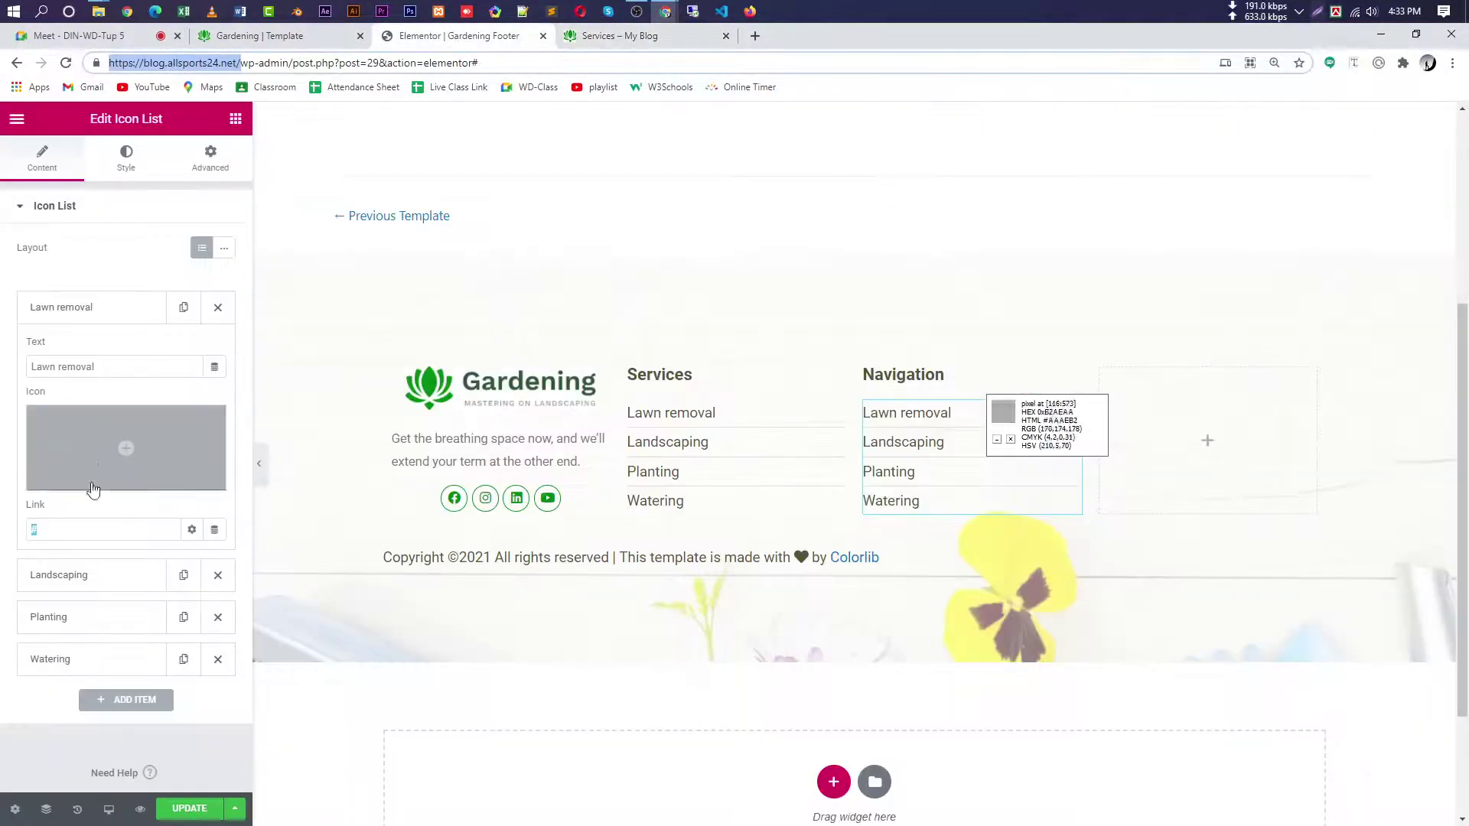
{"action": "left_click", "coordinate": [34, 529]}
{"action": "type", "text": "https://blog.allsports24.net/services/"}
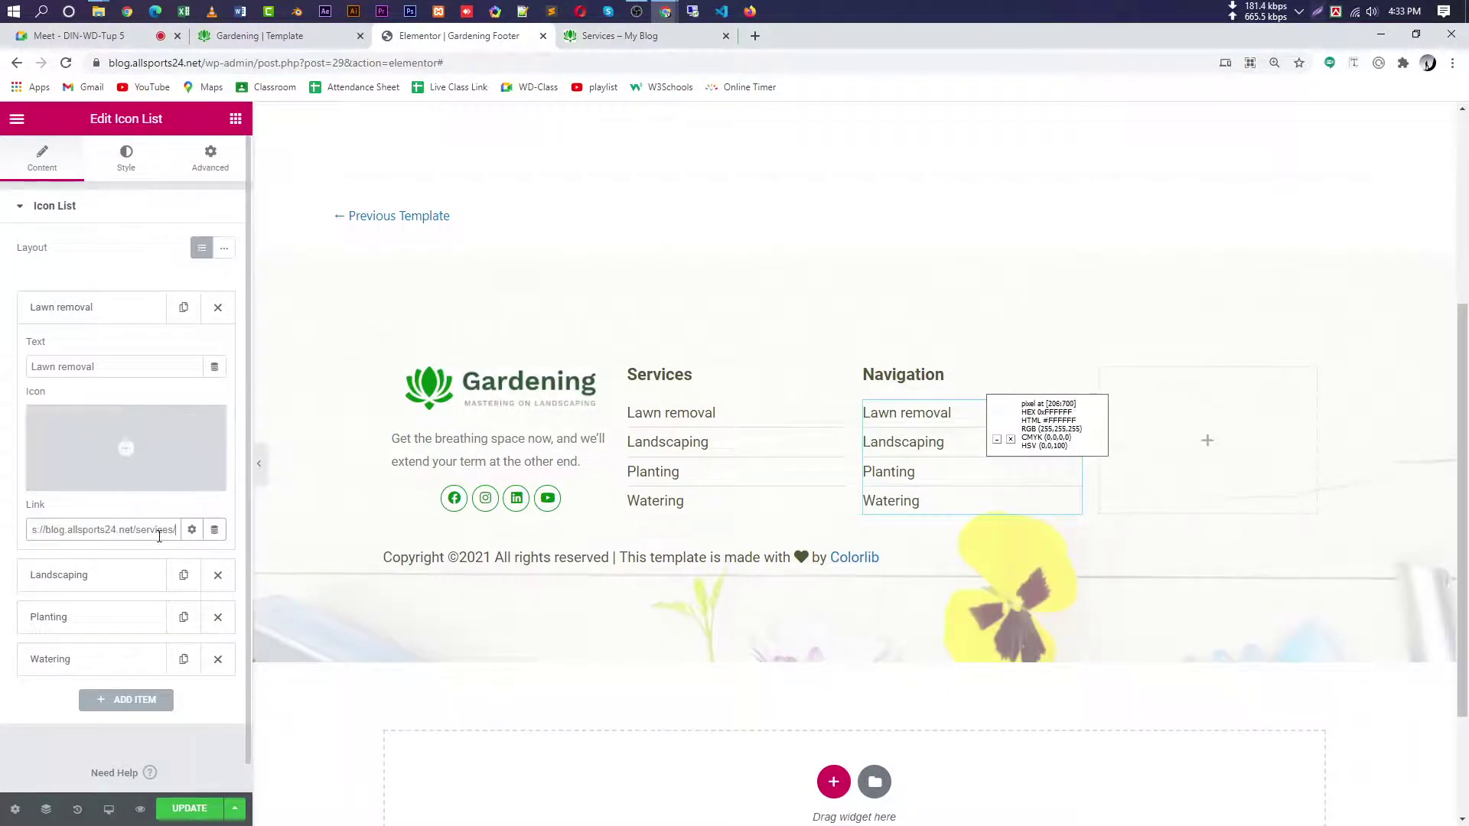
- Change the text of the Navigation list's first item to "Services"
{"action": "left_click_drag", "start_coordinate": [144, 529], "coordinate": [180, 529]}
{"action": "key", "text": "ctrl+c"}
{"action": "left_click_drag", "start_coordinate": [122, 361], "coordinate": [4, 368]}
{"action": "type", "text": "S"}
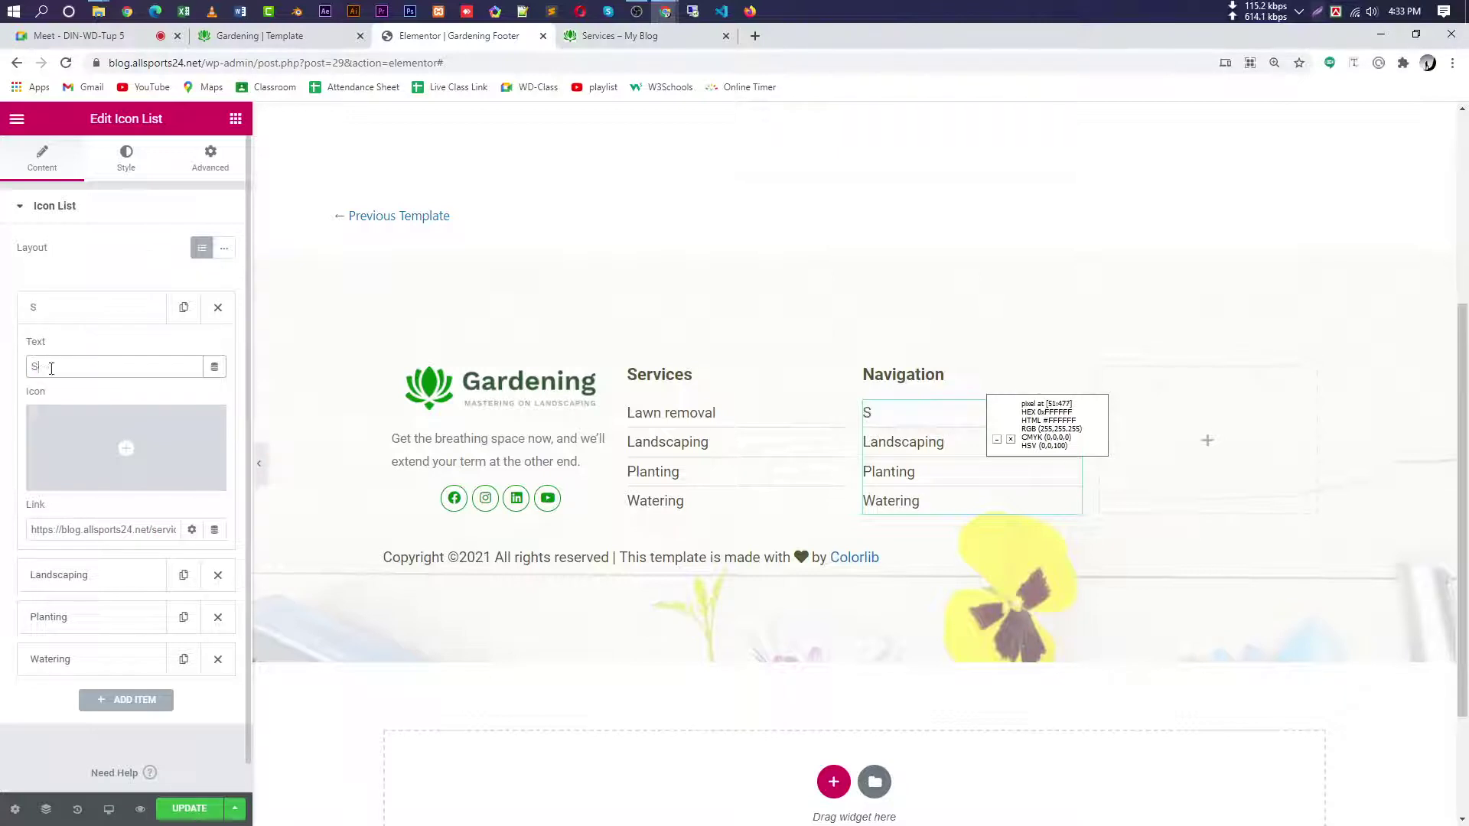
{"action": "key", "text": "ctrl+v"}
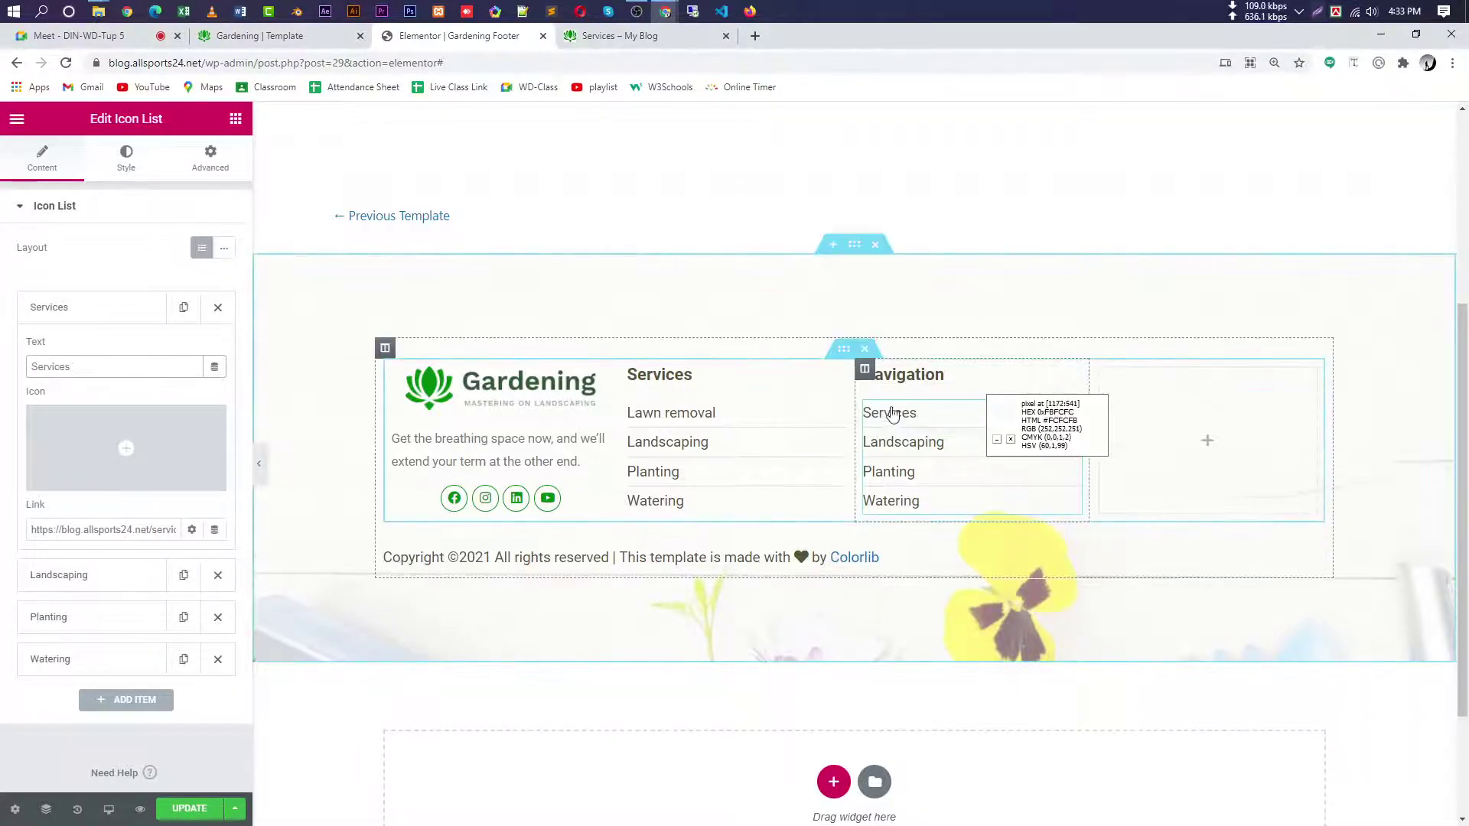
- Link the Navigation list's "Landscaping" item to the site's About page, using the address copied from the live site's menu
{"action": "left_click", "coordinate": [609, 38]}
{"action": "right_click", "coordinate": [1016, 170]}
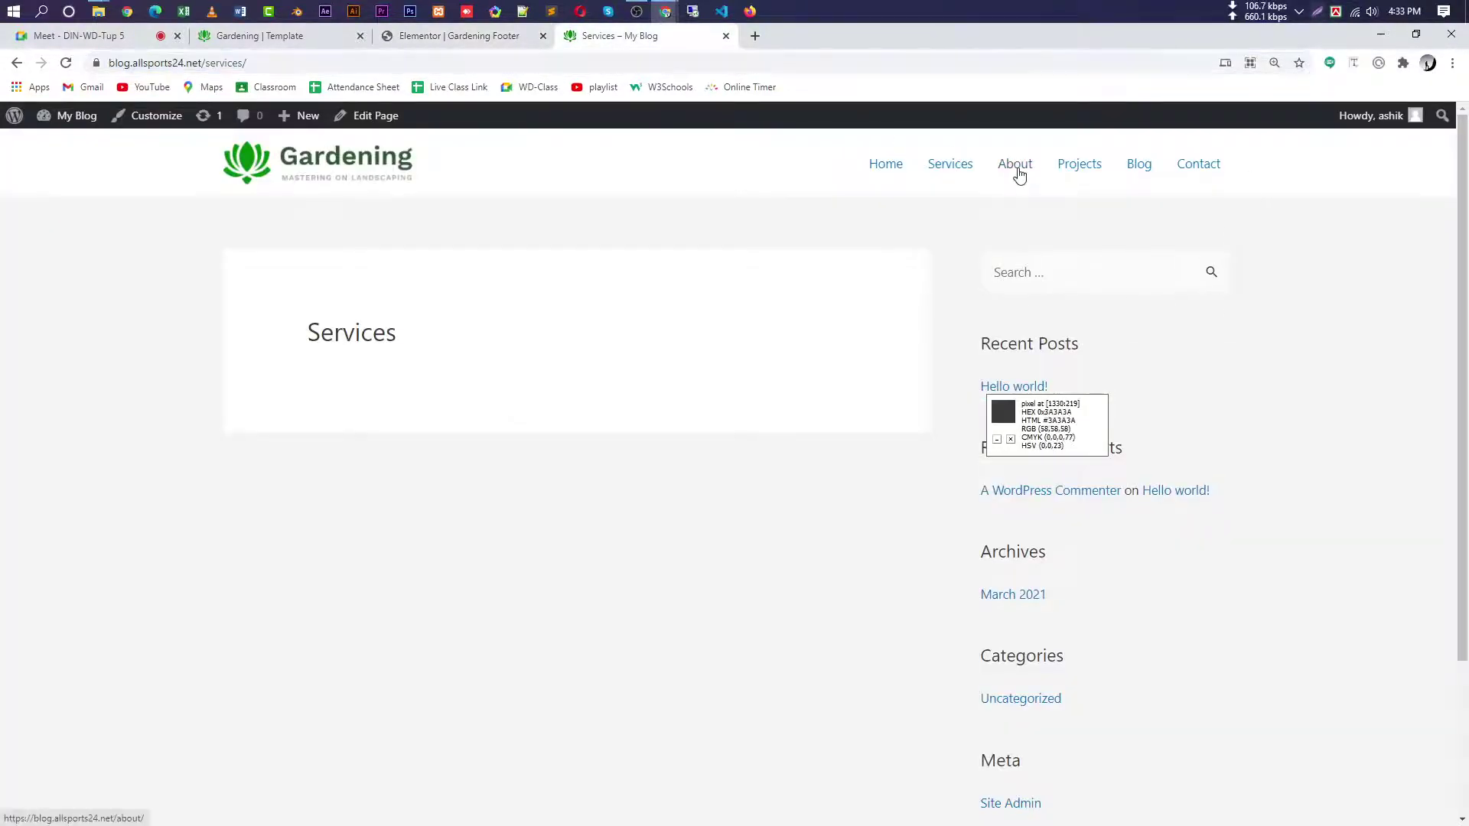
{"action": "left_click", "coordinate": [1100, 286]}
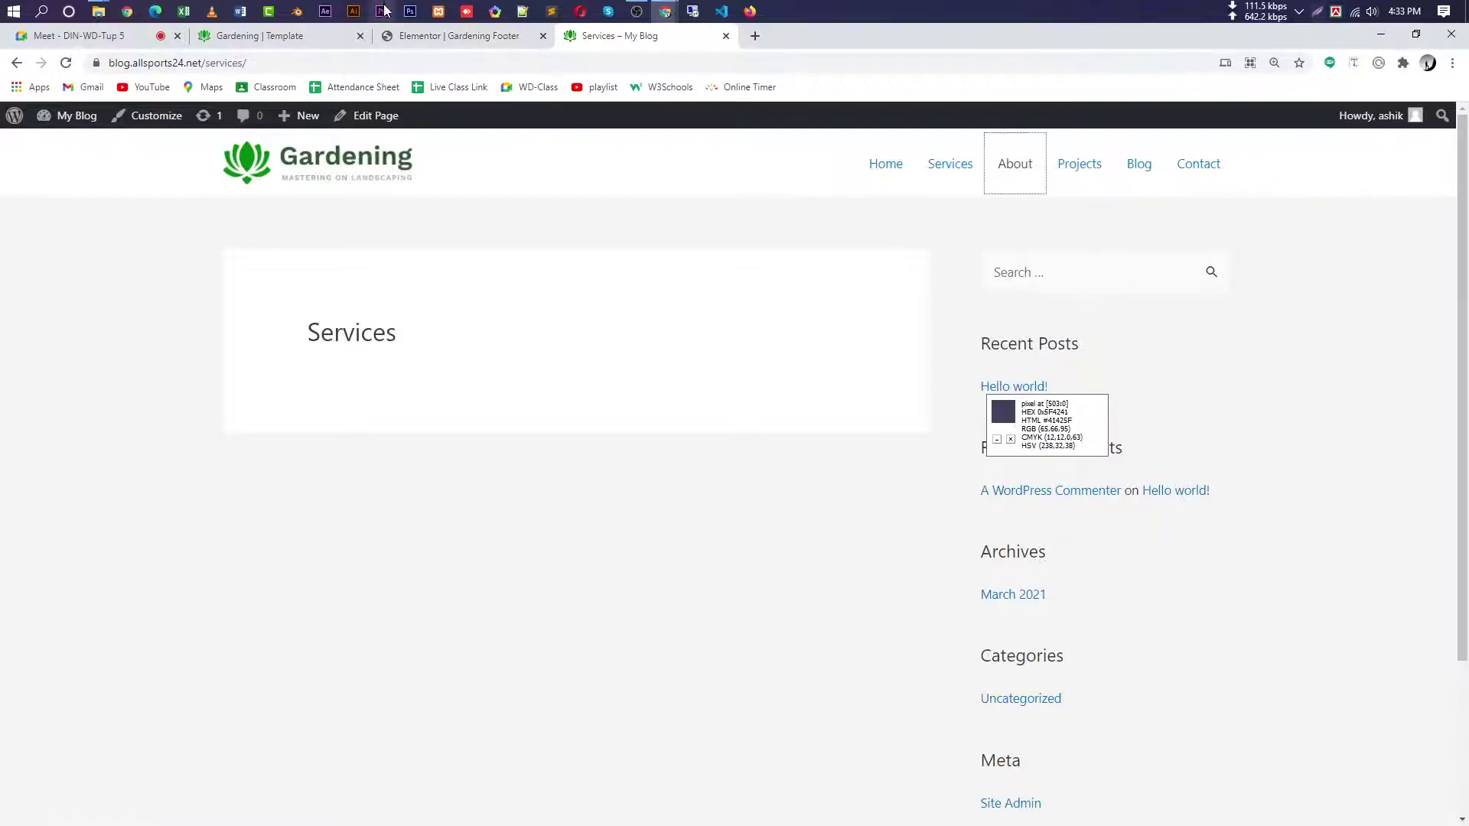
{"action": "left_click", "coordinate": [459, 36]}
{"action": "left_click", "coordinate": [92, 576]}
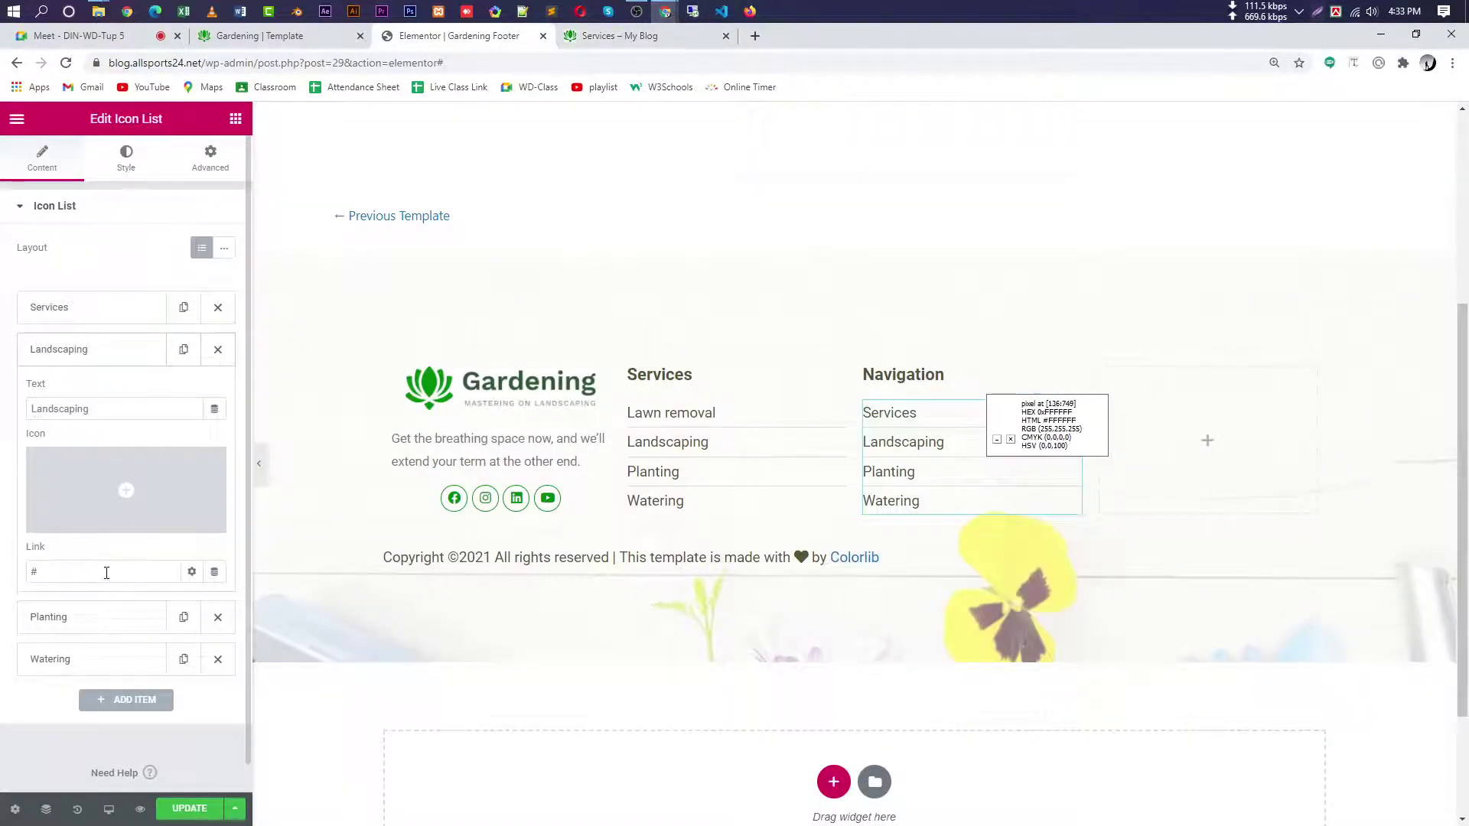
{"action": "left_click", "coordinate": [107, 573]}
{"action": "key", "text": "ctrl+a"}
{"action": "key", "text": "ctrl+v"}
- Change the text of the Navigation list's second item to "About"
{"action": "double_click", "coordinate": [150, 574]}
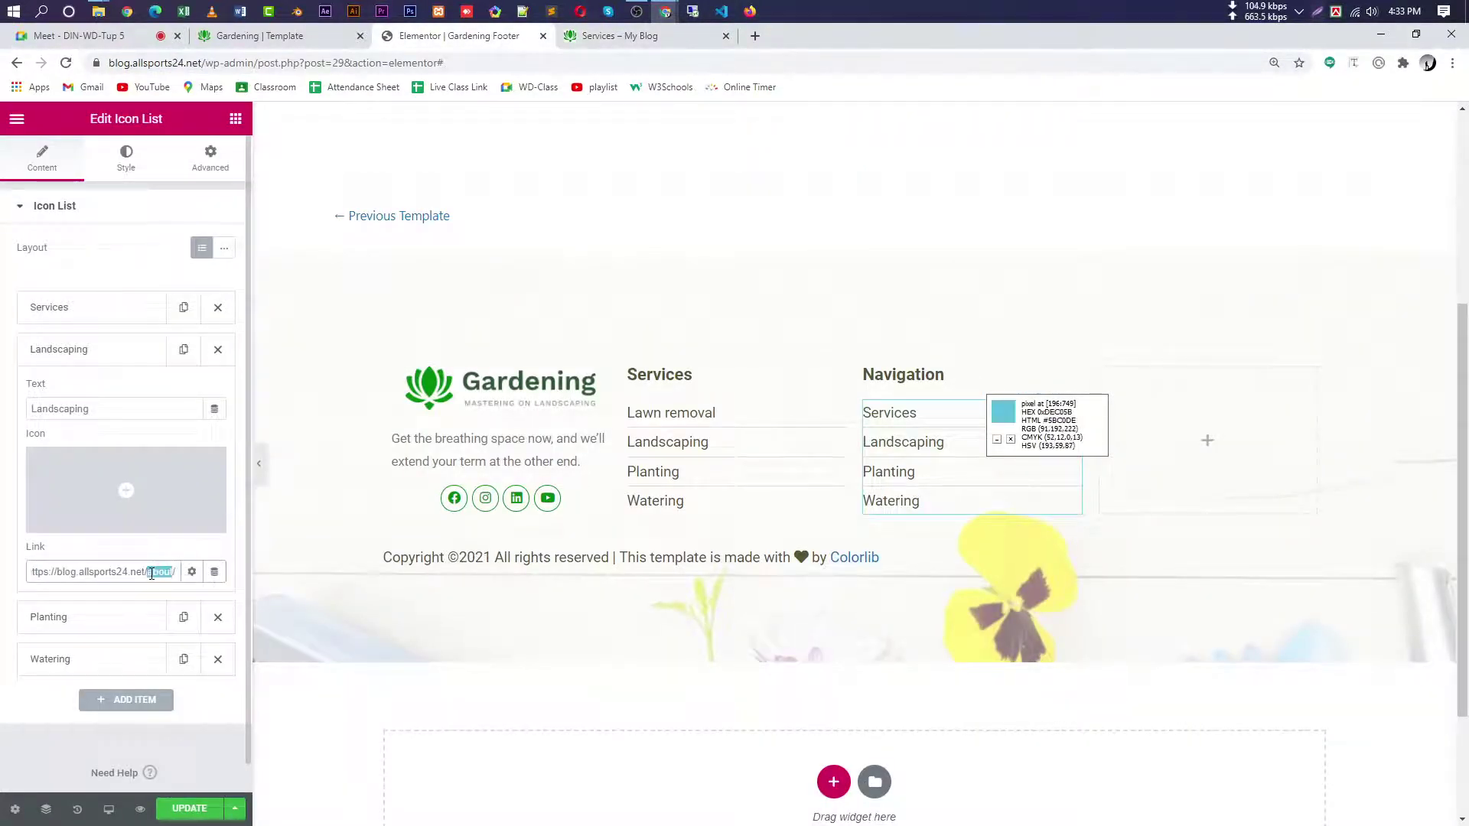
{"action": "key", "text": "ctrl+c"}
{"action": "double_click", "coordinate": [112, 404]}
{"action": "key", "text": "ctrl+v"}
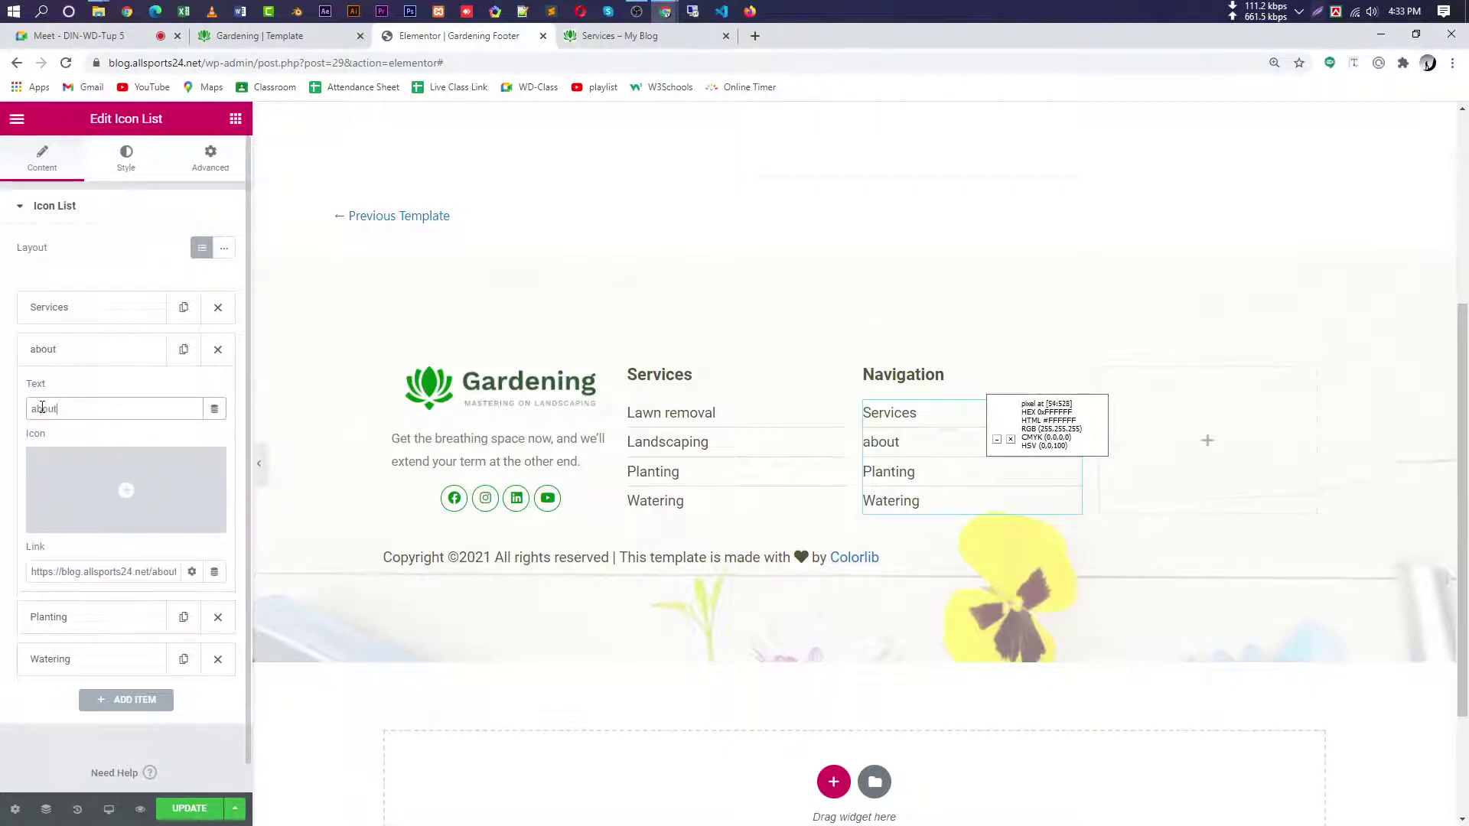
{"action": "type", "text": "A"}
- Link the Navigation list's "Planting" item to the site's Projects page, using the address copied from the live site's menu
{"action": "left_click", "coordinate": [595, 40]}
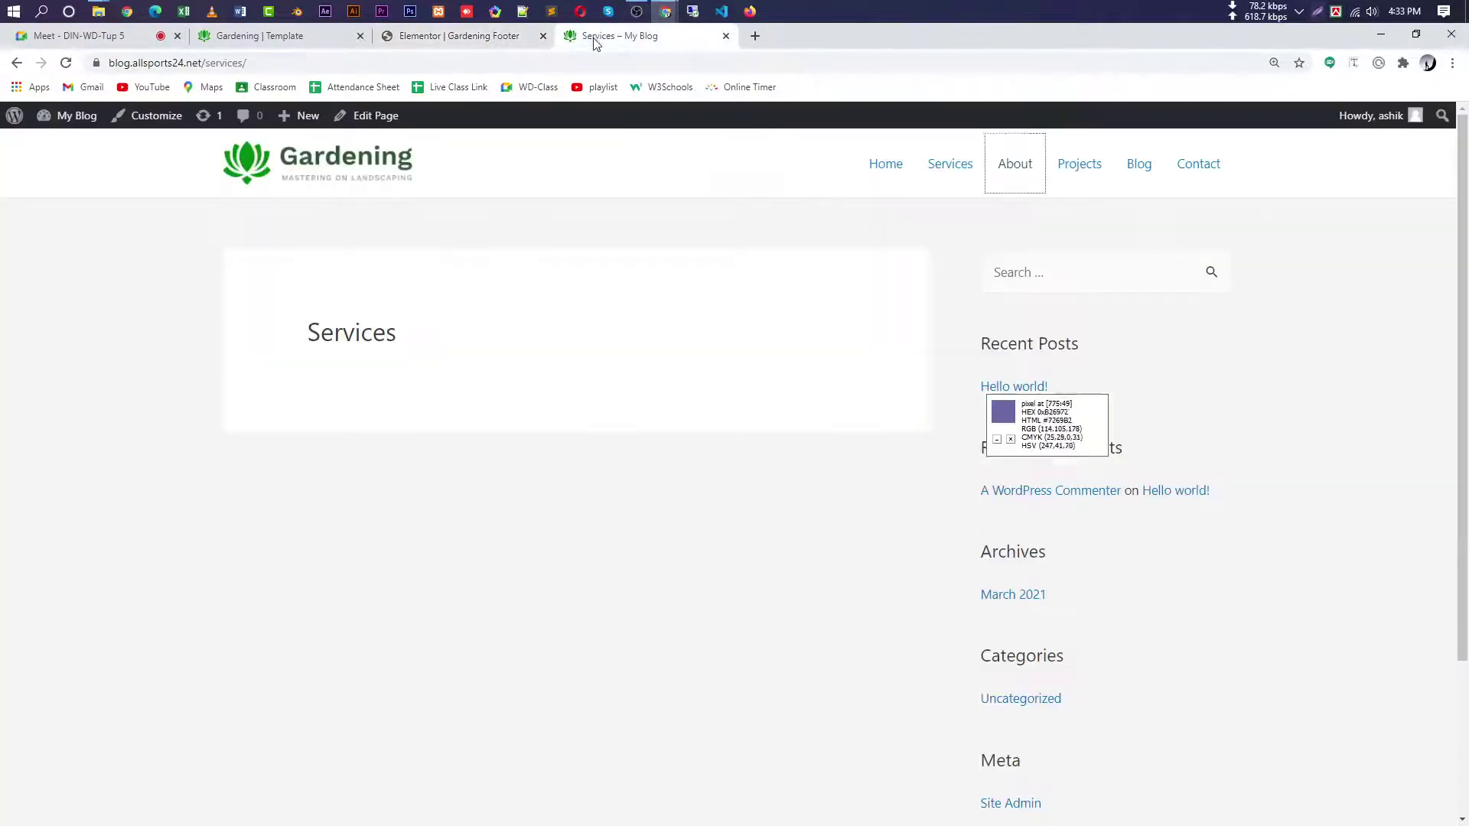
{"action": "right_click", "coordinate": [1073, 168]}
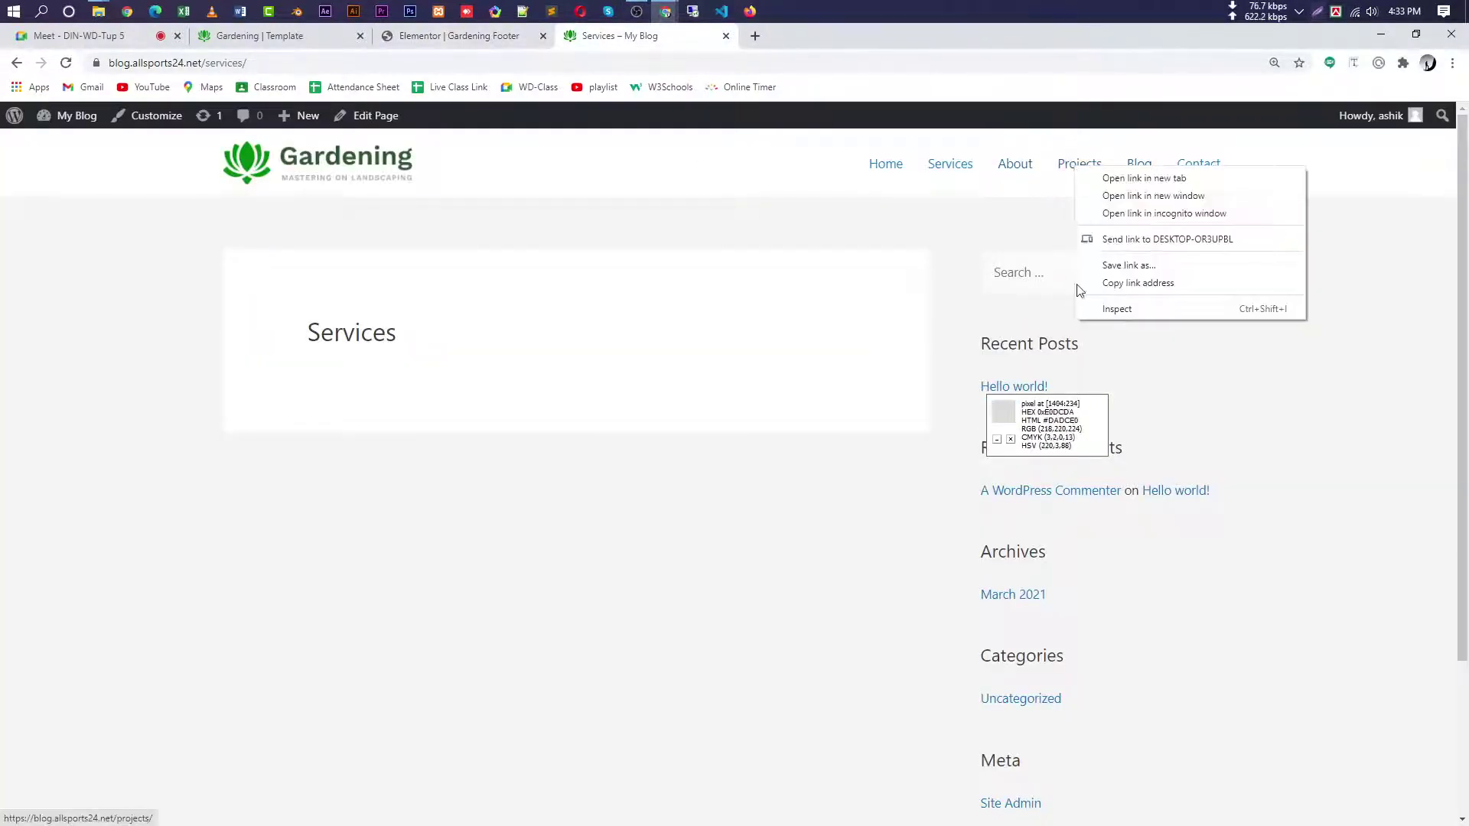
{"action": "left_click", "coordinate": [1144, 282]}
{"action": "left_click", "coordinate": [457, 36]}
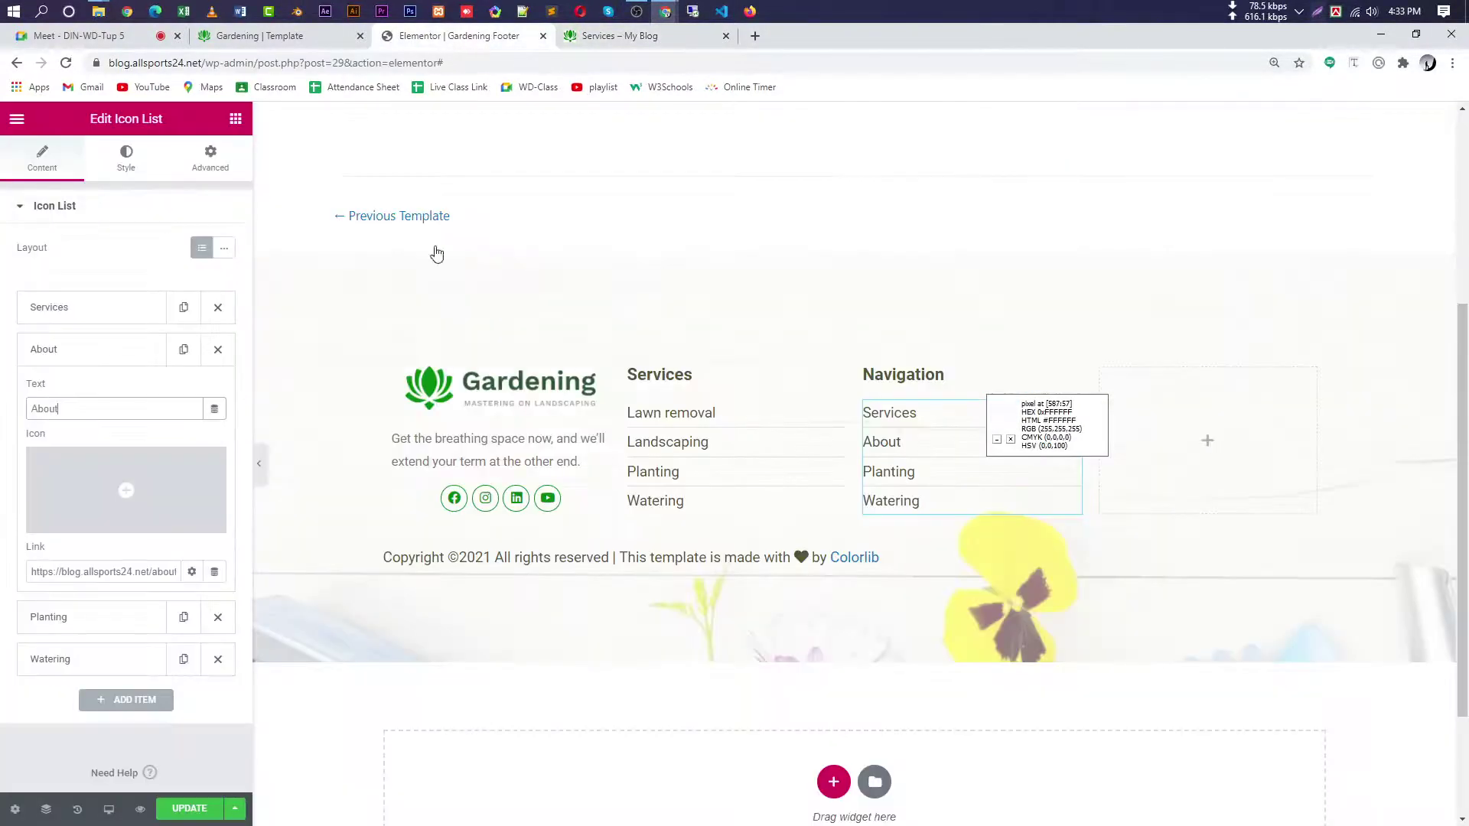
{"action": "left_click", "coordinate": [88, 616]}
{"action": "left_click", "coordinate": [64, 612]}
{"action": "key", "text": "ctrl+v"}
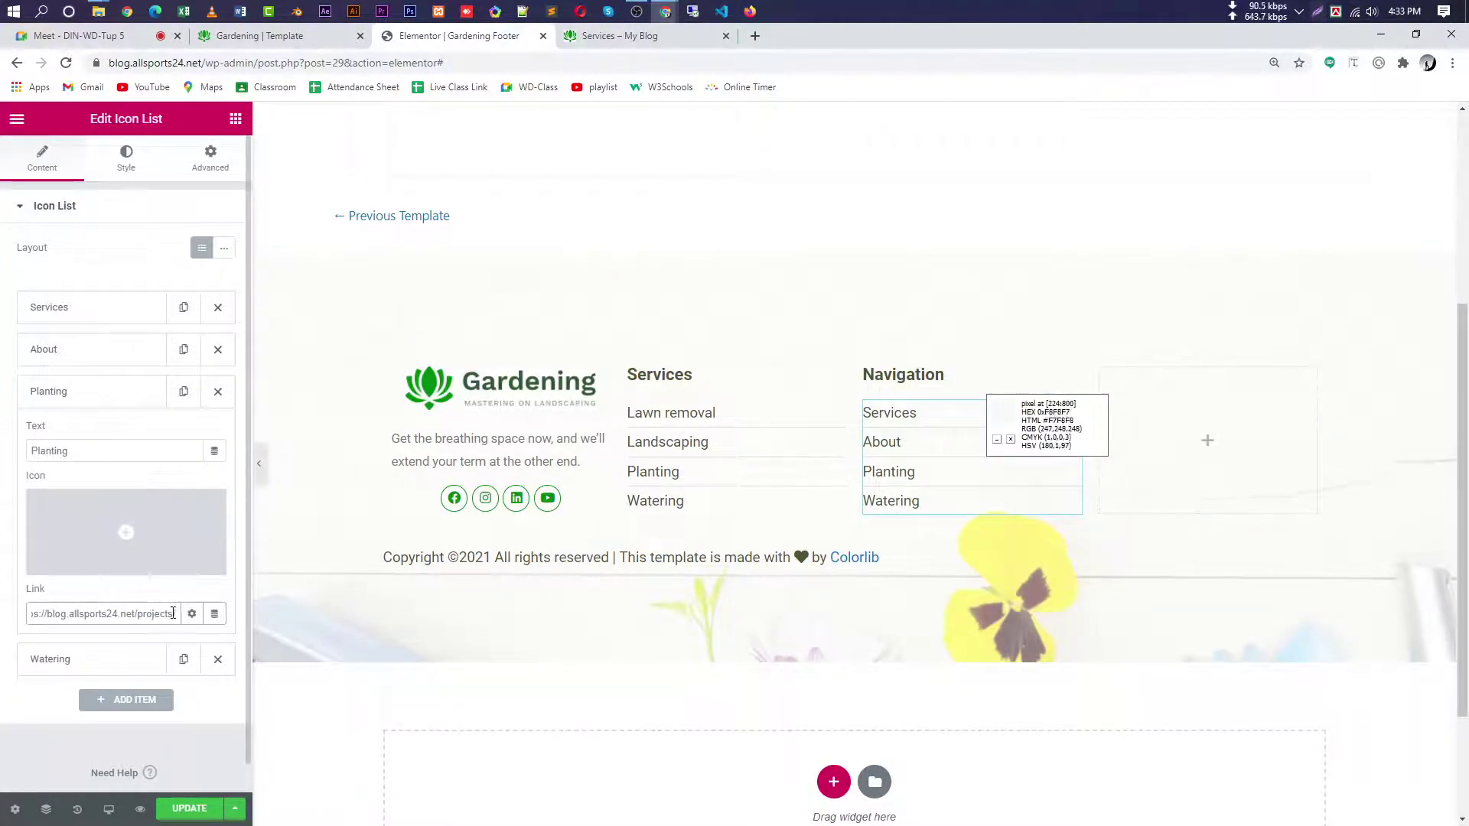
- Change the text of the Navigation list's third item to "Projects"
{"action": "key", "text": "ctrl+c"}
{"action": "double_click", "coordinate": [42, 452]}
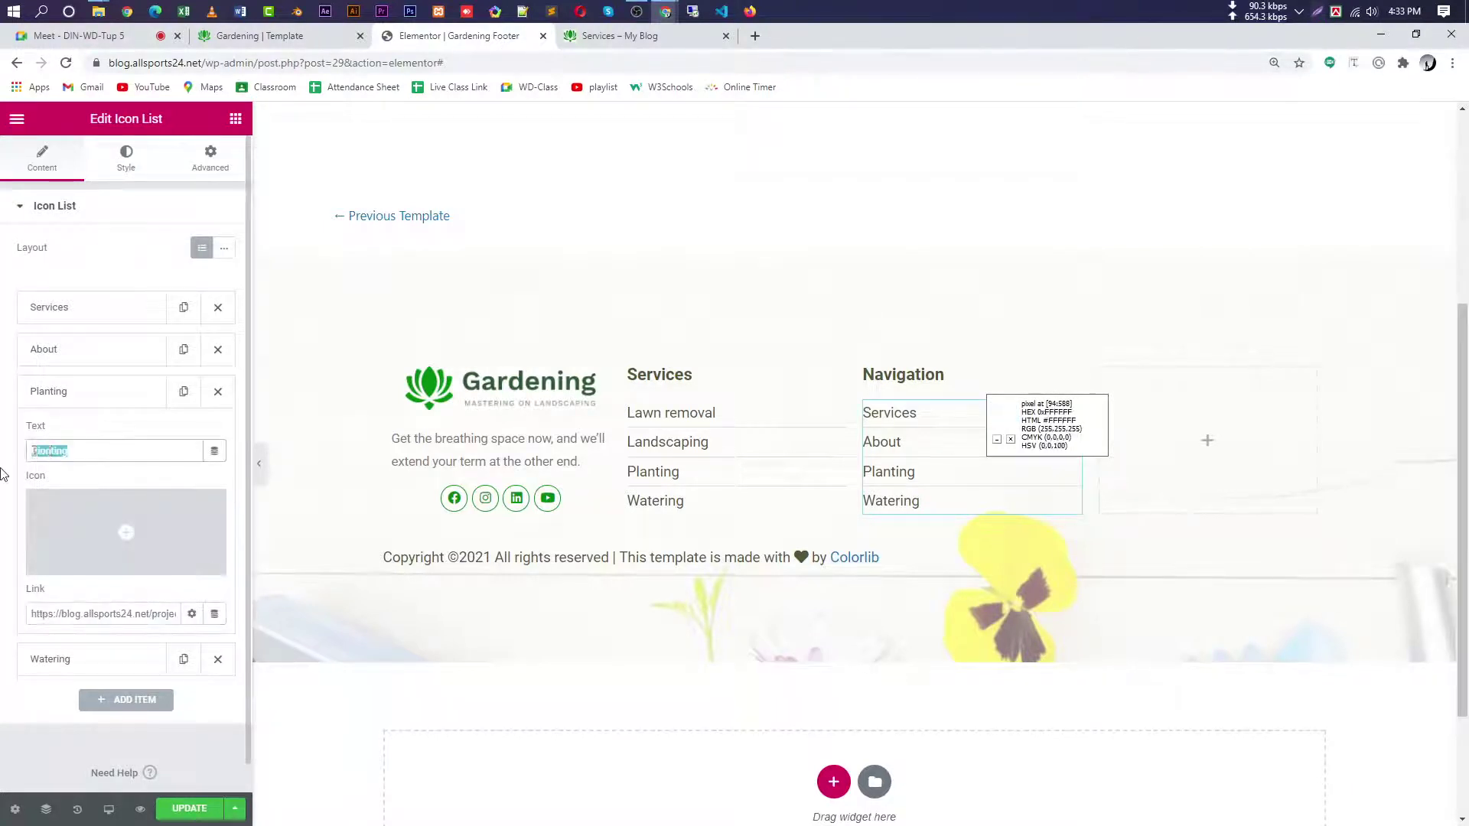
{"action": "key", "text": "ctrl+v"}
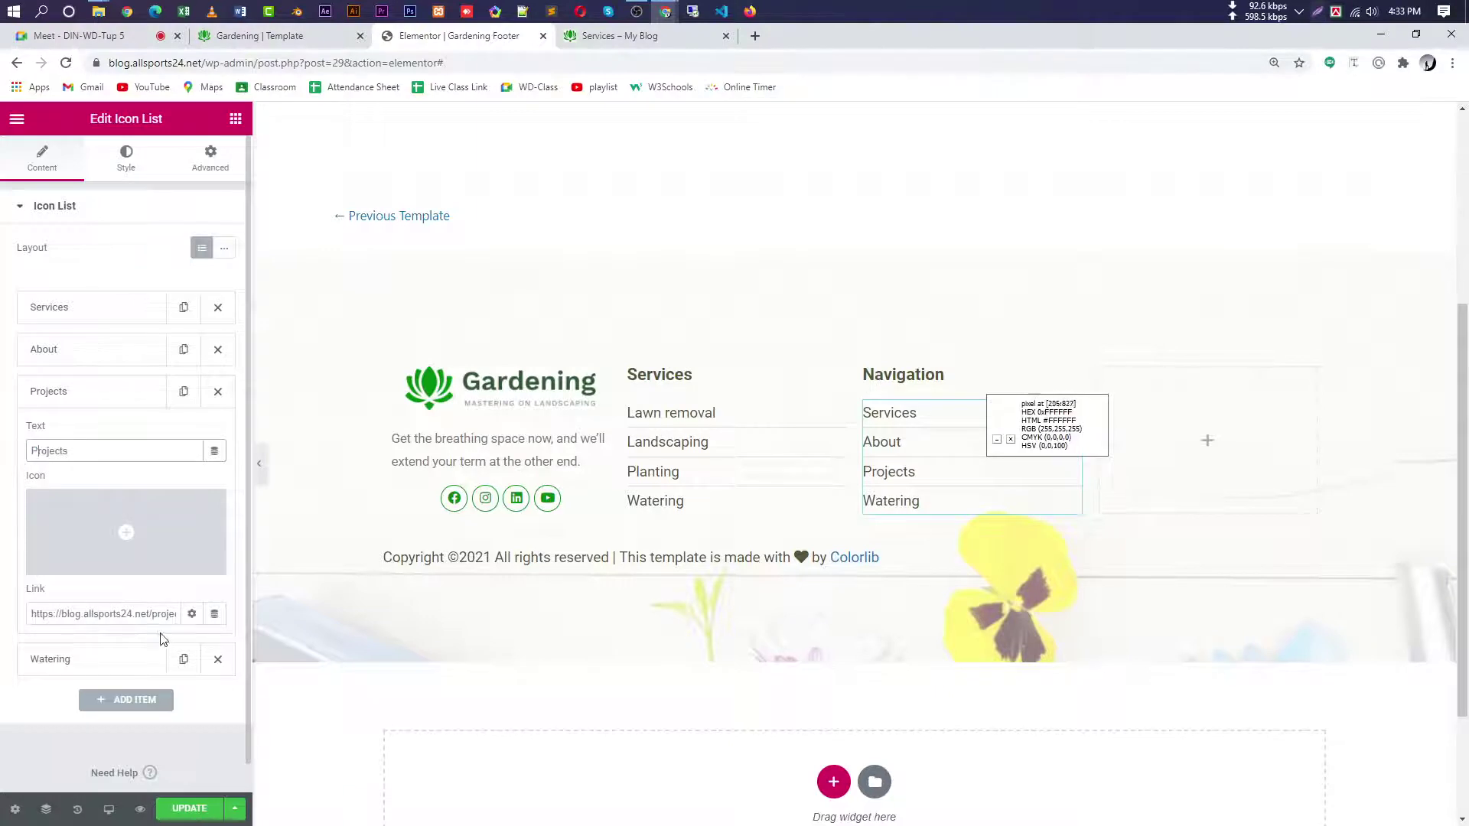
- Shorten the links of the Navigation list's Projects, About and Services items to relative paths by removing the site's domain
{"action": "left_click_drag", "start_coordinate": [152, 612], "coordinate": [2, 625]}
{"action": "key", "text": "BackSpace"}
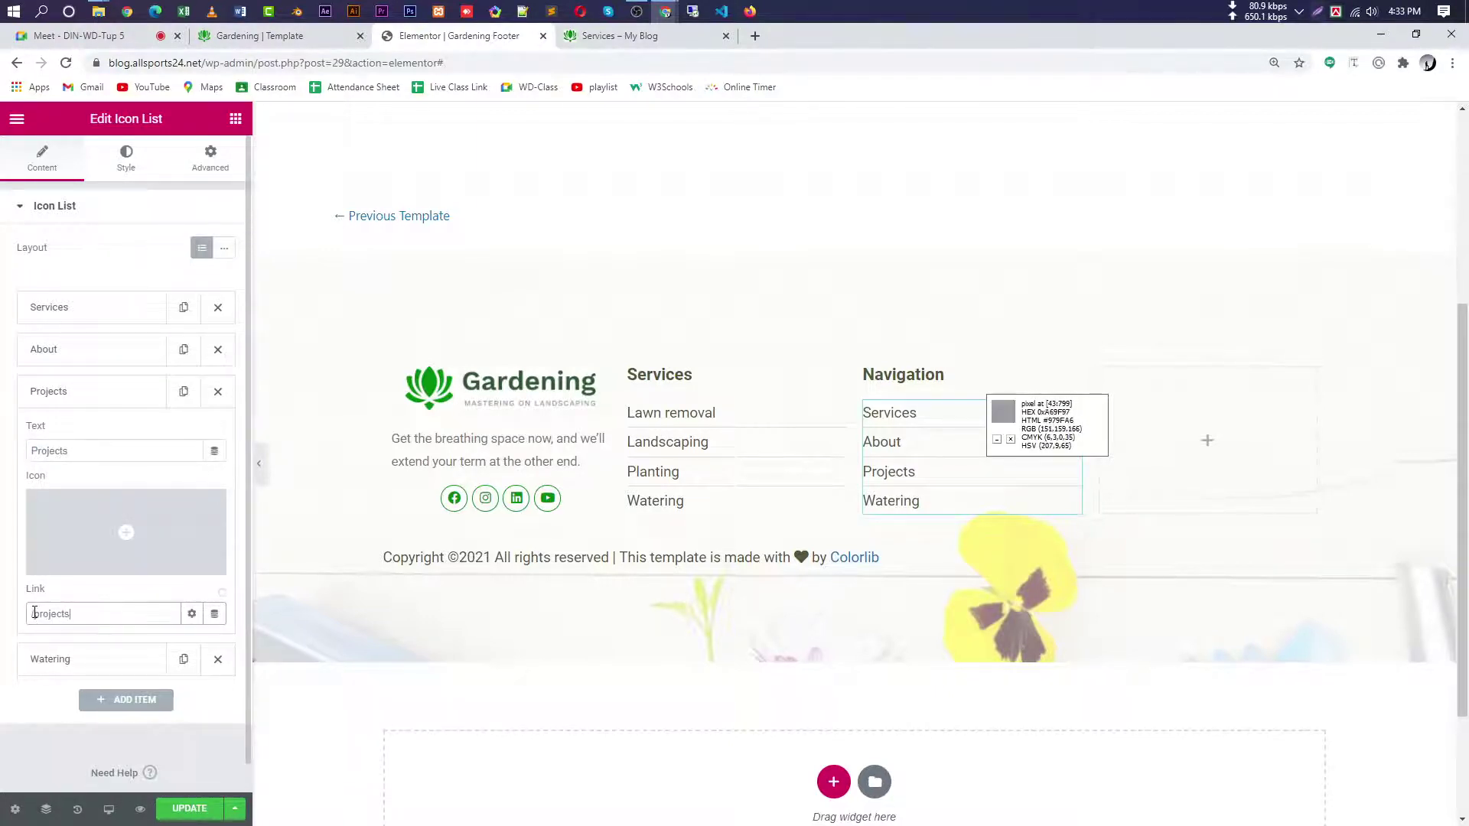
{"action": "left_click", "coordinate": [95, 391]}
{"action": "left_click", "coordinate": [92, 351]}
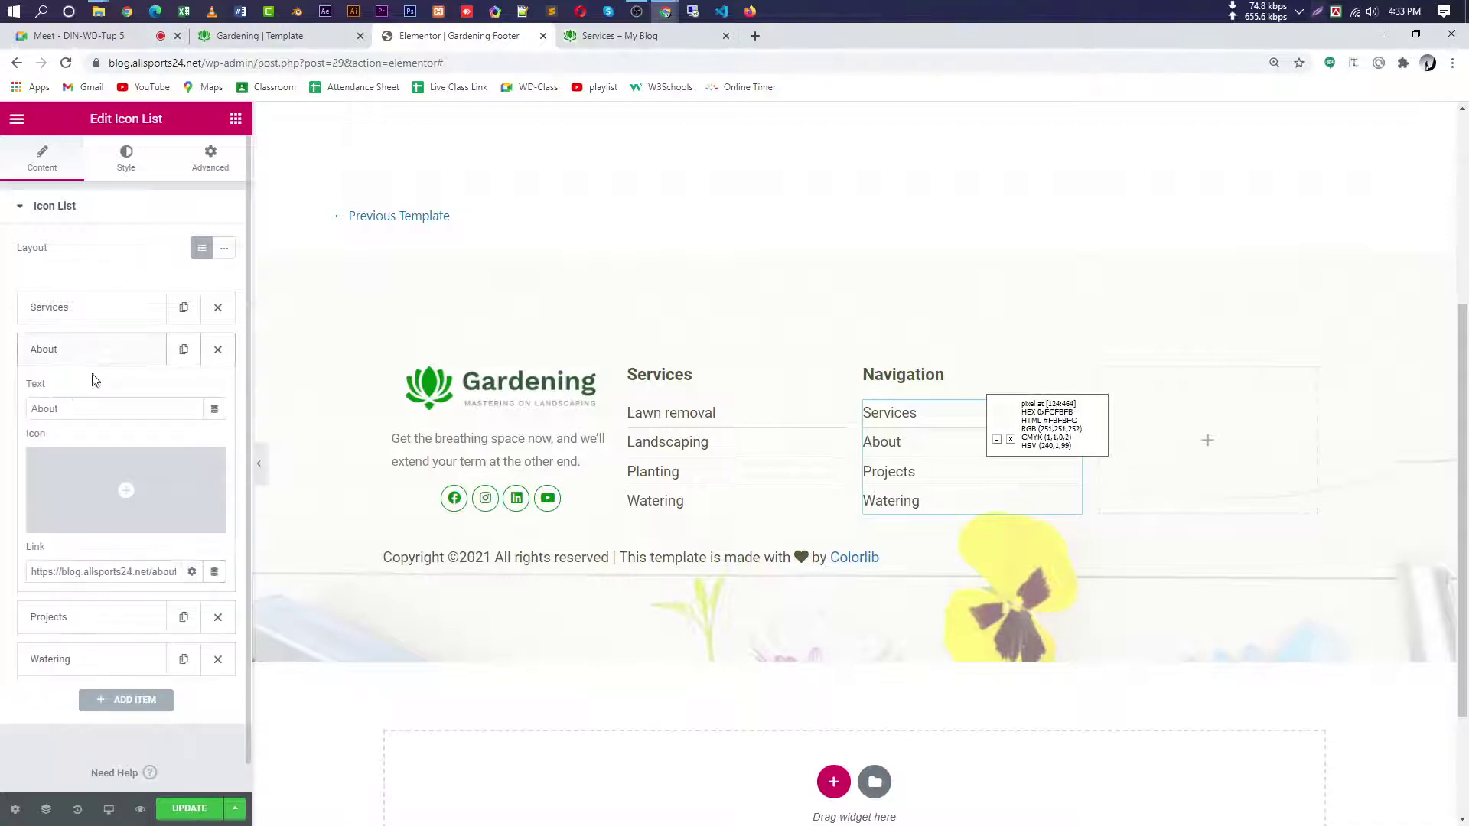
{"action": "left_click_drag", "start_coordinate": [156, 573], "coordinate": [2, 579]}
{"action": "key", "text": "BackSpace"}
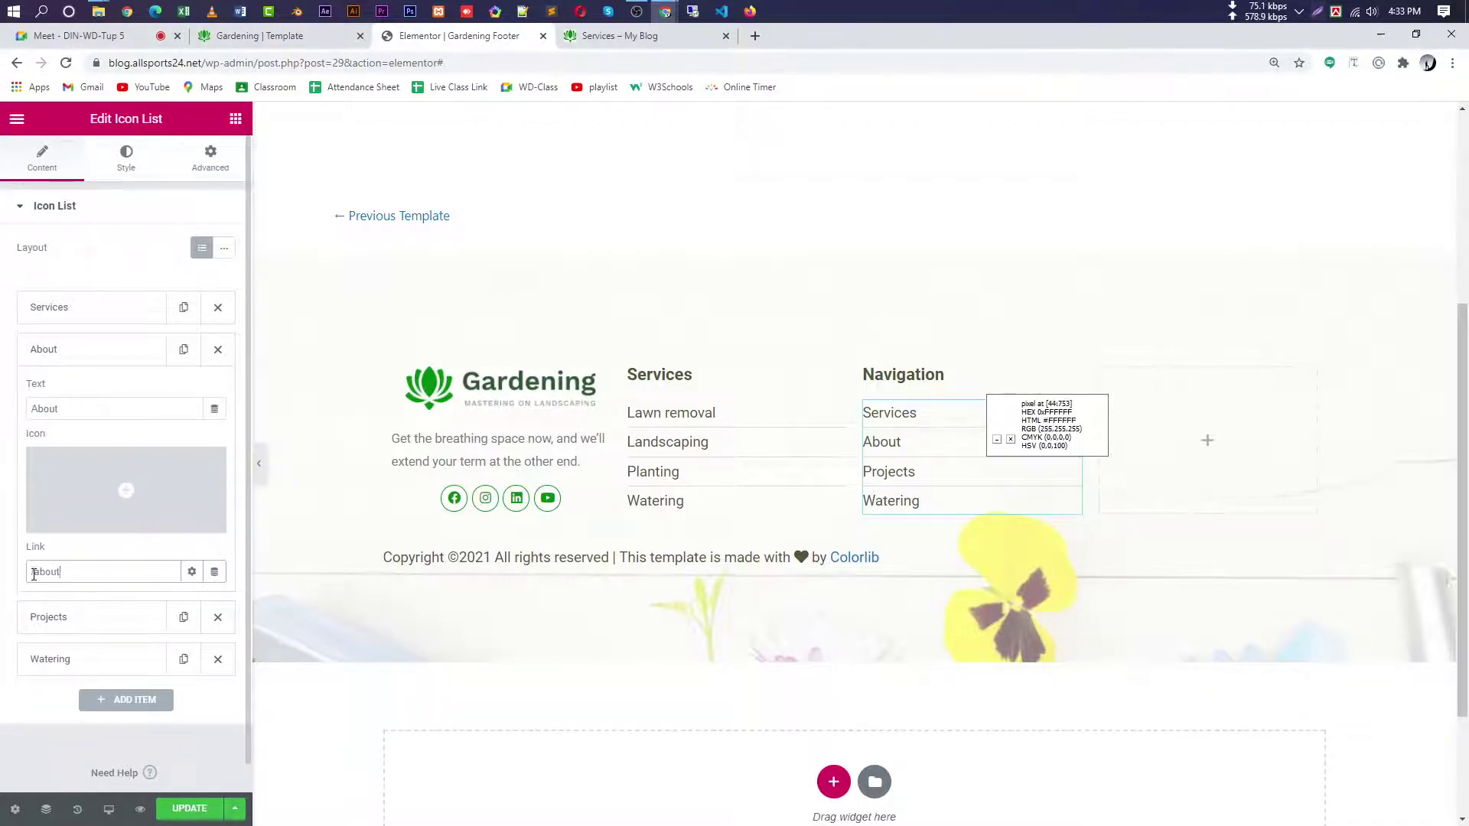
{"action": "left_click", "coordinate": [114, 320]}
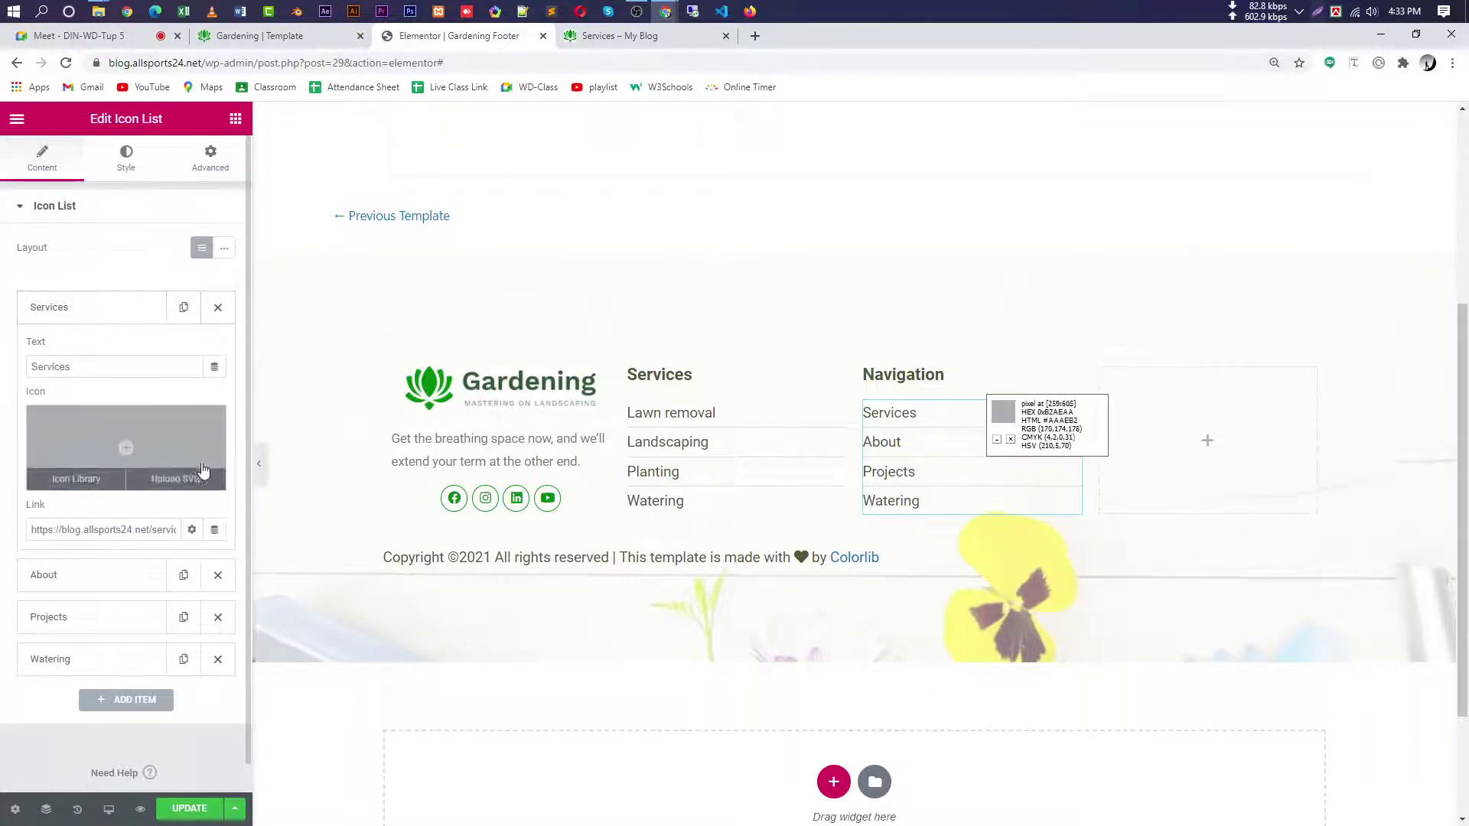
{"action": "left_click_drag", "start_coordinate": [153, 530], "coordinate": [75, 548]}
{"action": "key", "text": "BackSpace"}
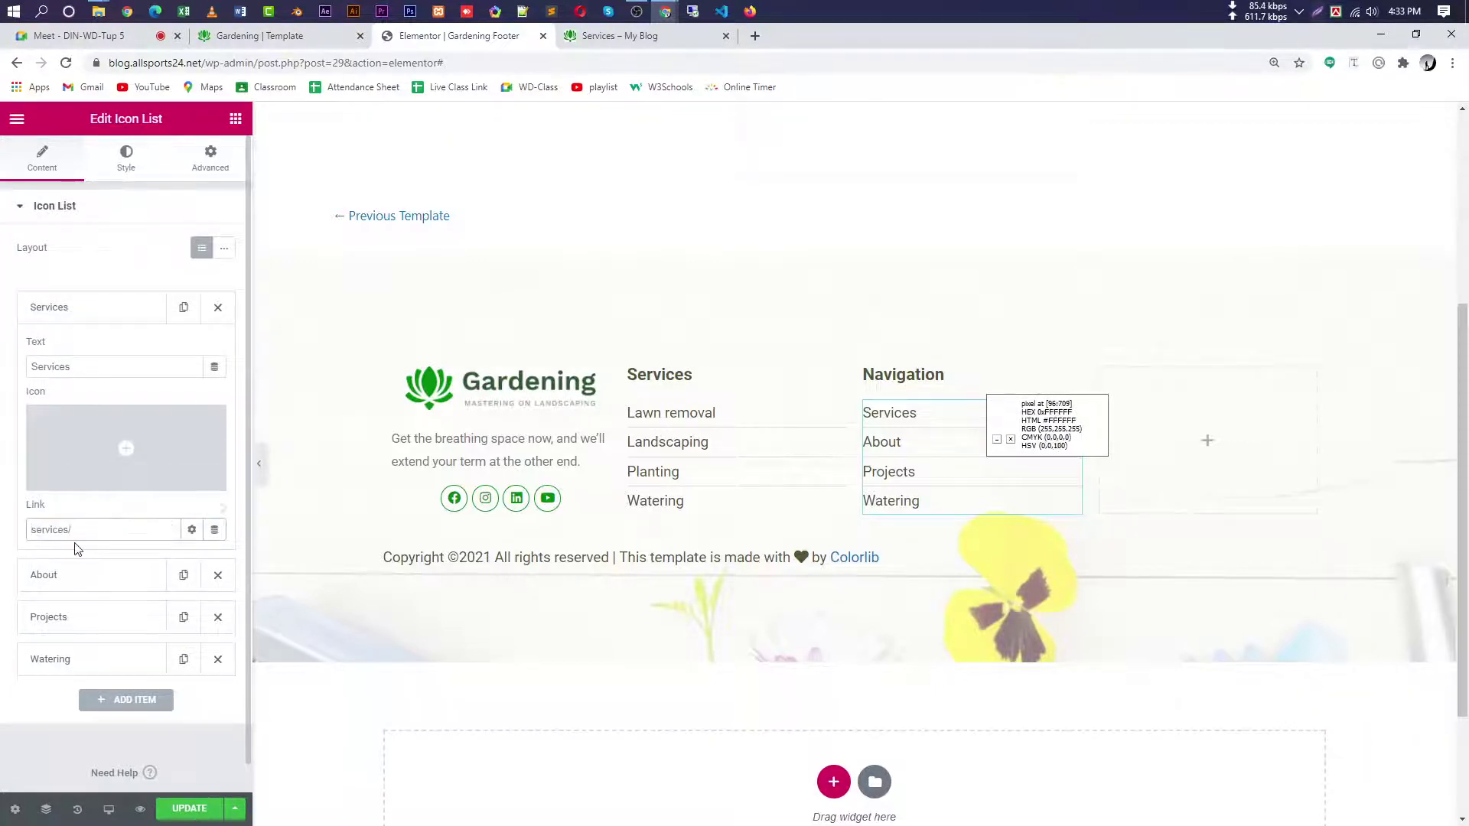
- Link the Navigation list's "Watering" item to "/contact", using the Contact address copied from the live site's menu without its domain
{"action": "left_click", "coordinate": [88, 659]}
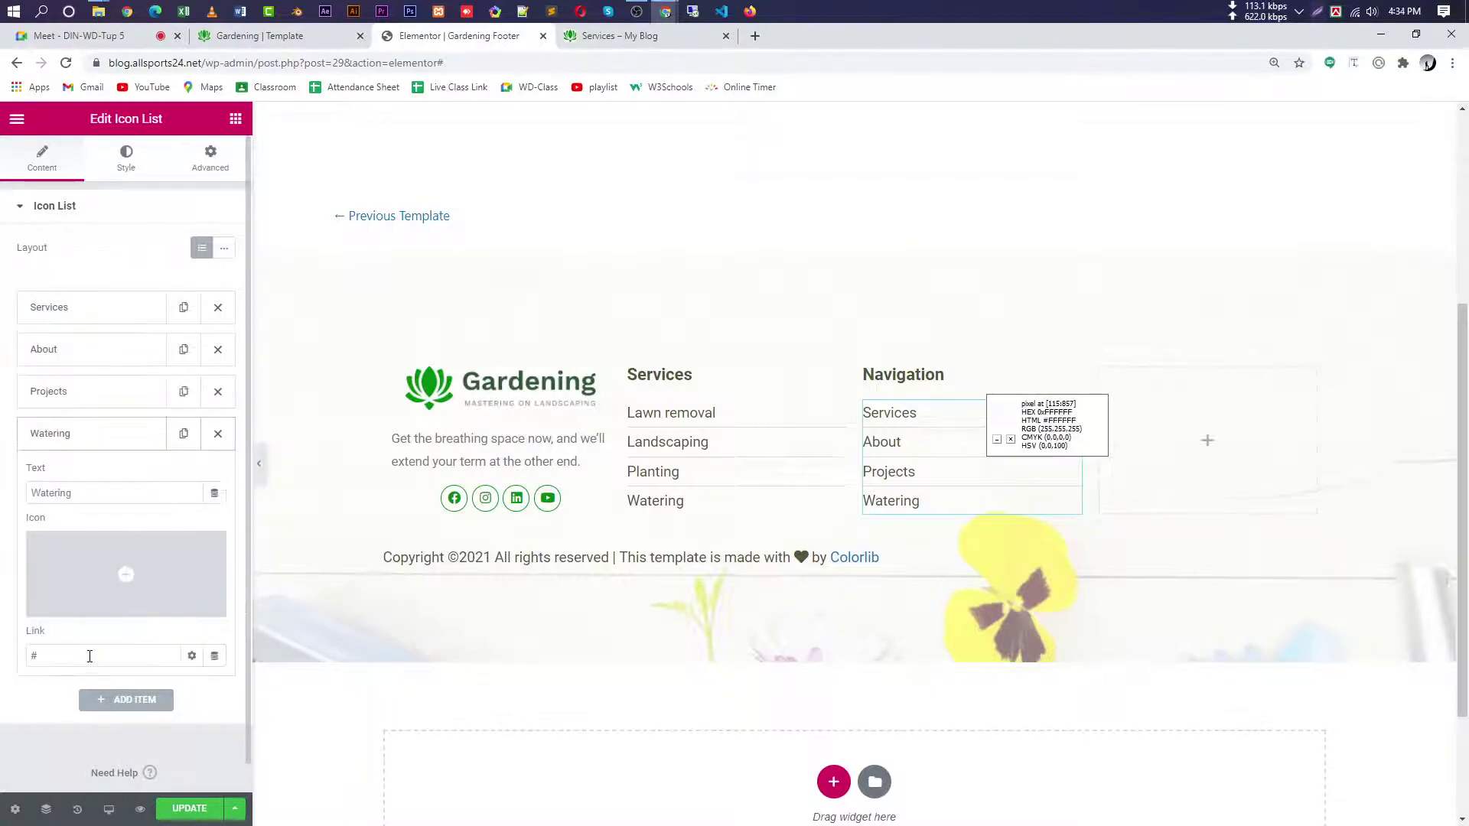
{"action": "left_click", "coordinate": [612, 37]}
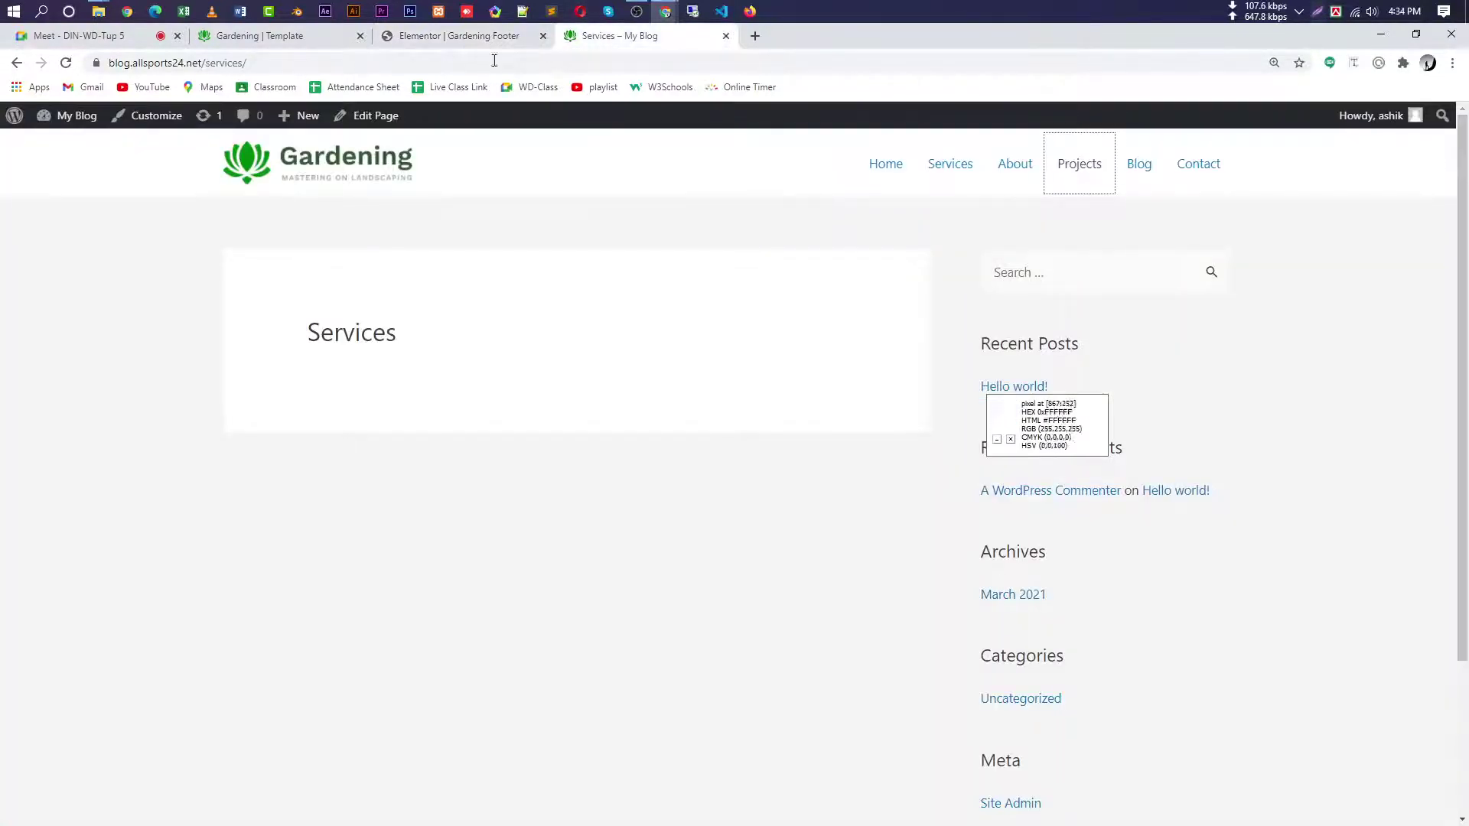
{"action": "left_click", "coordinate": [316, 39]}
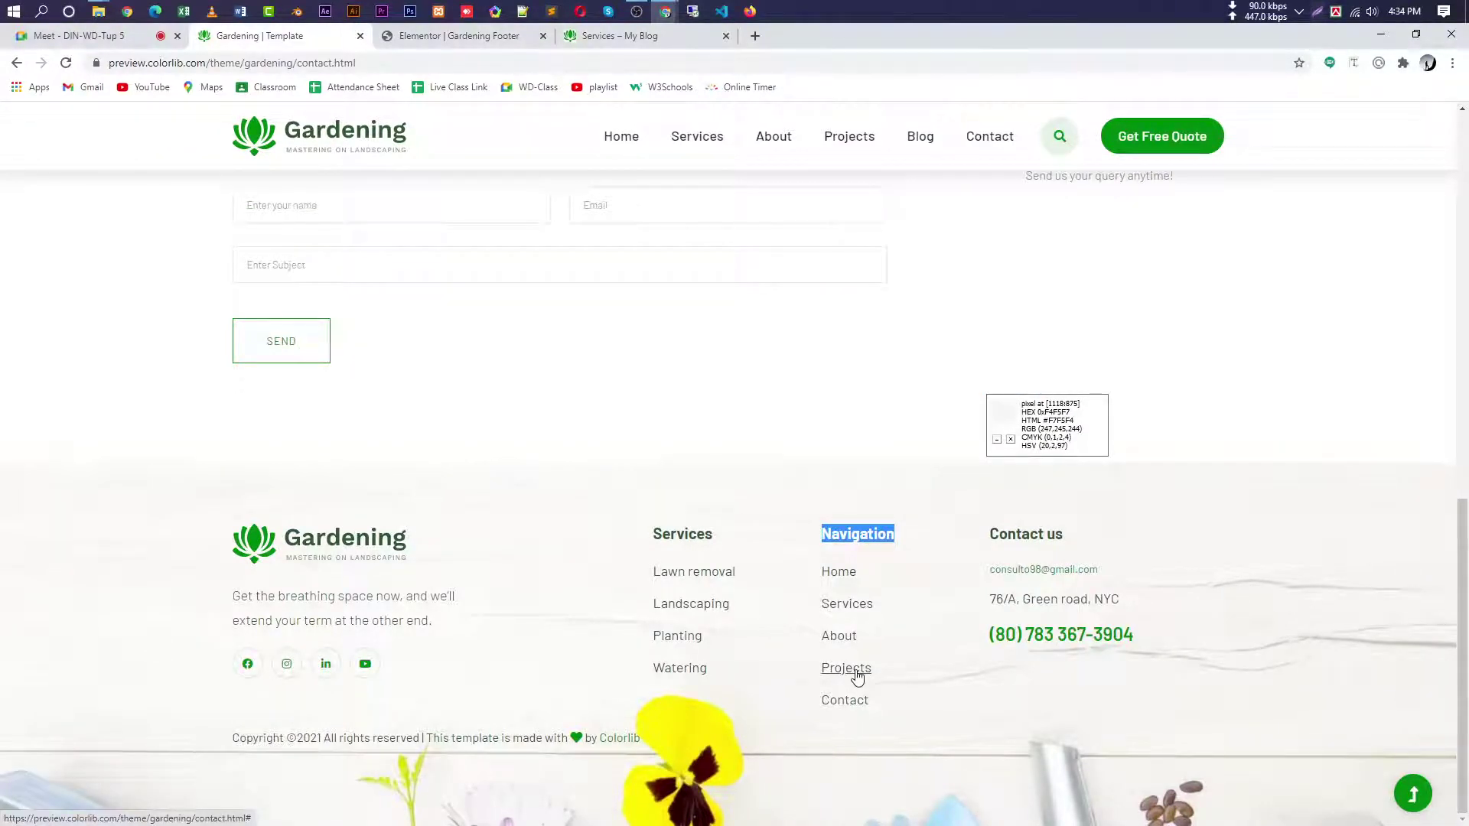
{"action": "right_click", "coordinate": [856, 704]}
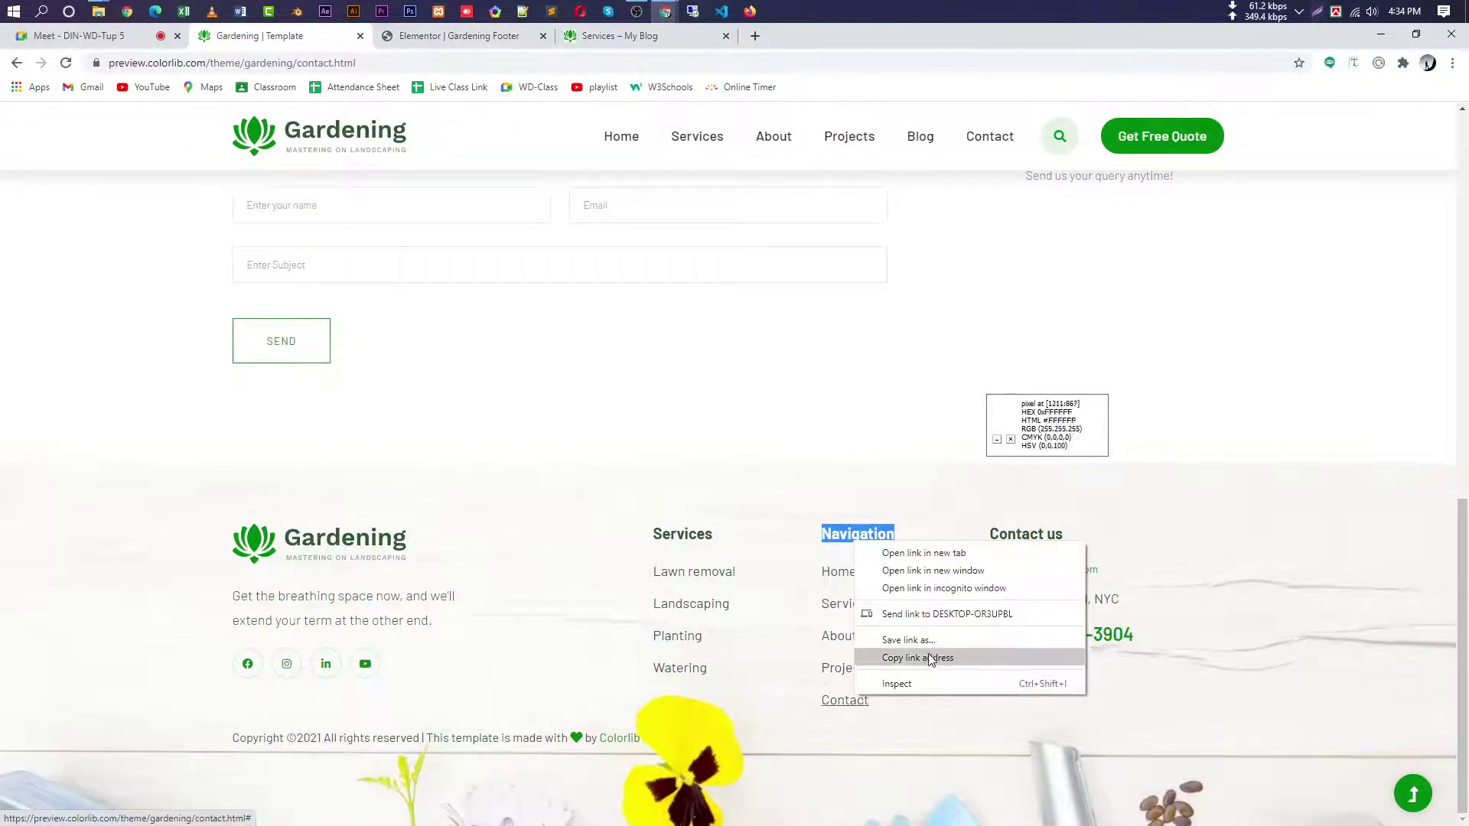
{"action": "left_click", "coordinate": [443, 38]}
{"action": "left_click", "coordinate": [620, 36]}
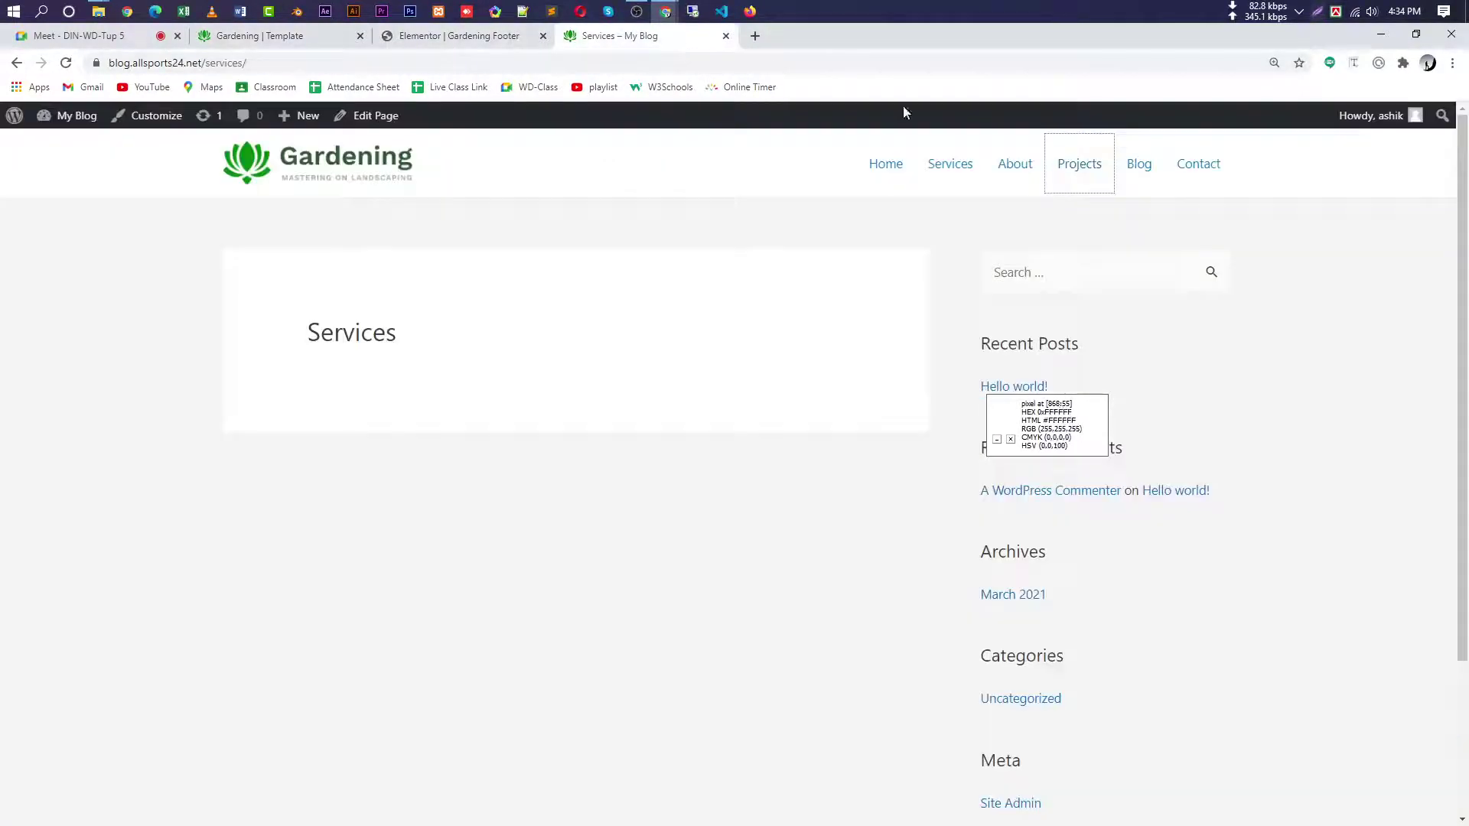
{"action": "right_click", "coordinate": [1190, 170]}
{"action": "left_click", "coordinate": [1229, 276]}
{"action": "left_click", "coordinate": [253, 36]}
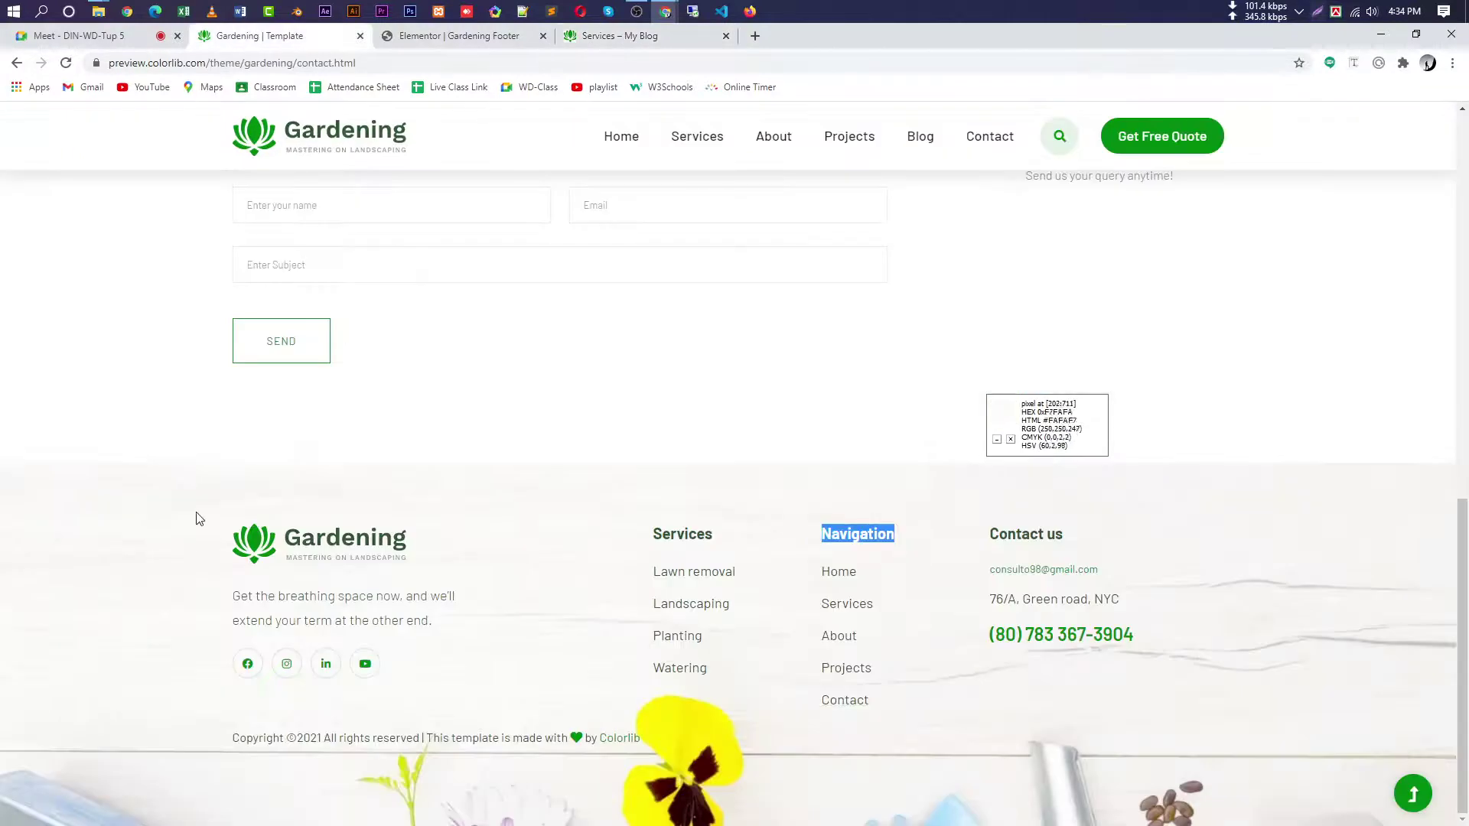
{"action": "left_click", "coordinate": [440, 36]}
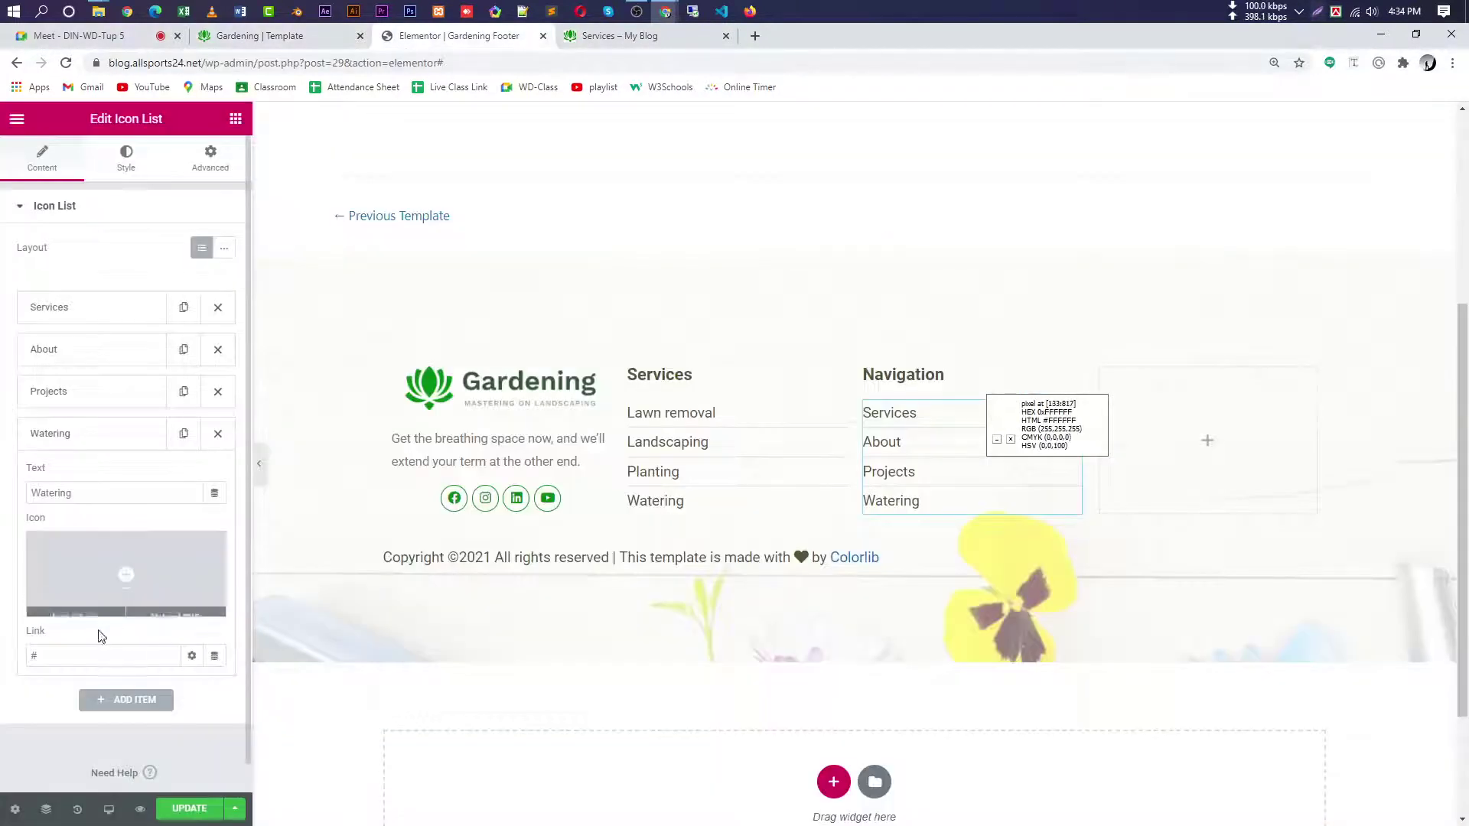
{"action": "left_click", "coordinate": [115, 658]}
{"action": "type", "text": "https://blog.allsports24.net/contact"}
{"action": "left_click_drag", "start_coordinate": [137, 655], "coordinate": [28, 657]}
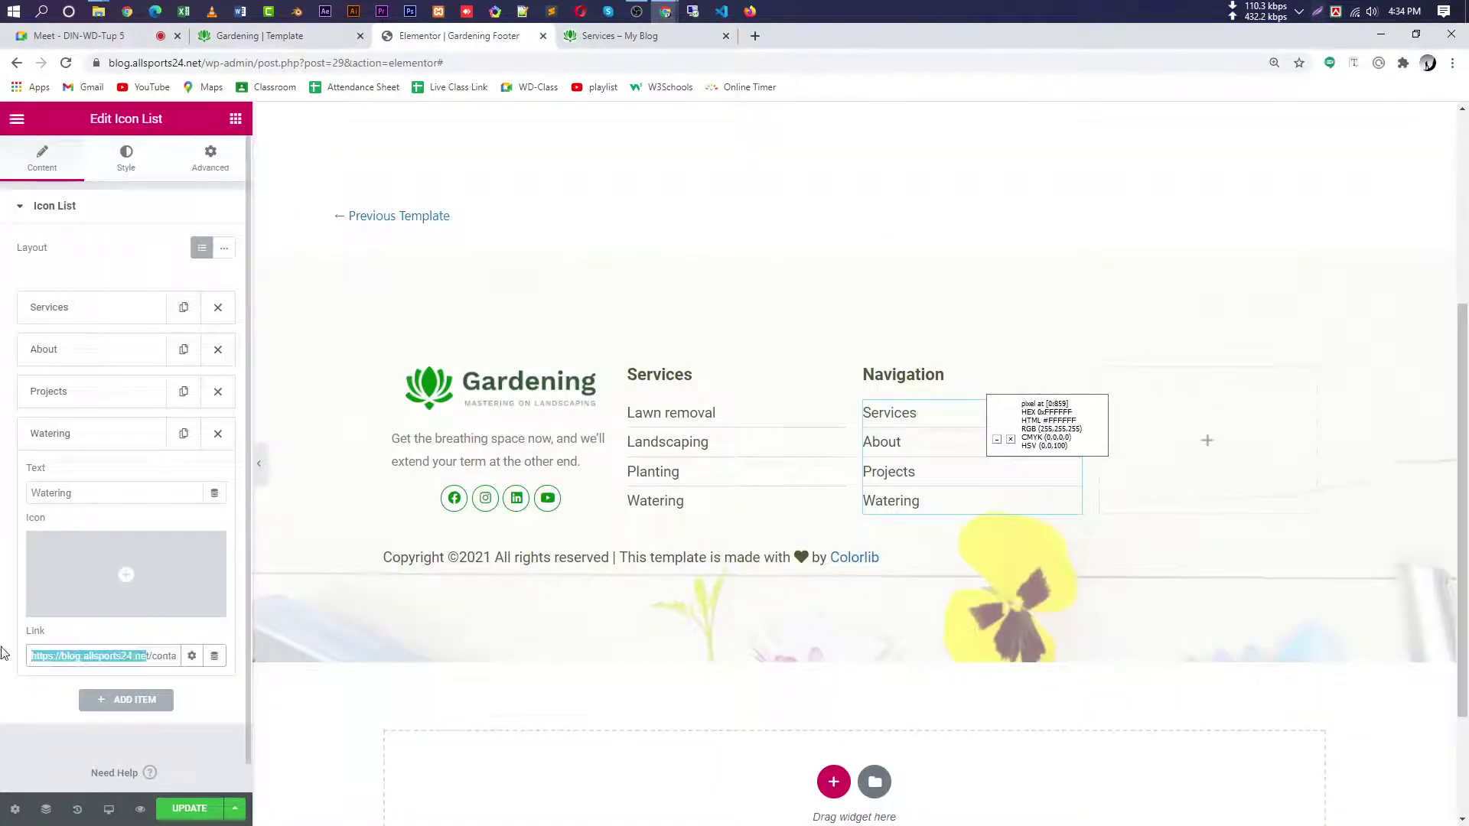
{"action": "key", "text": "BackSpace"}
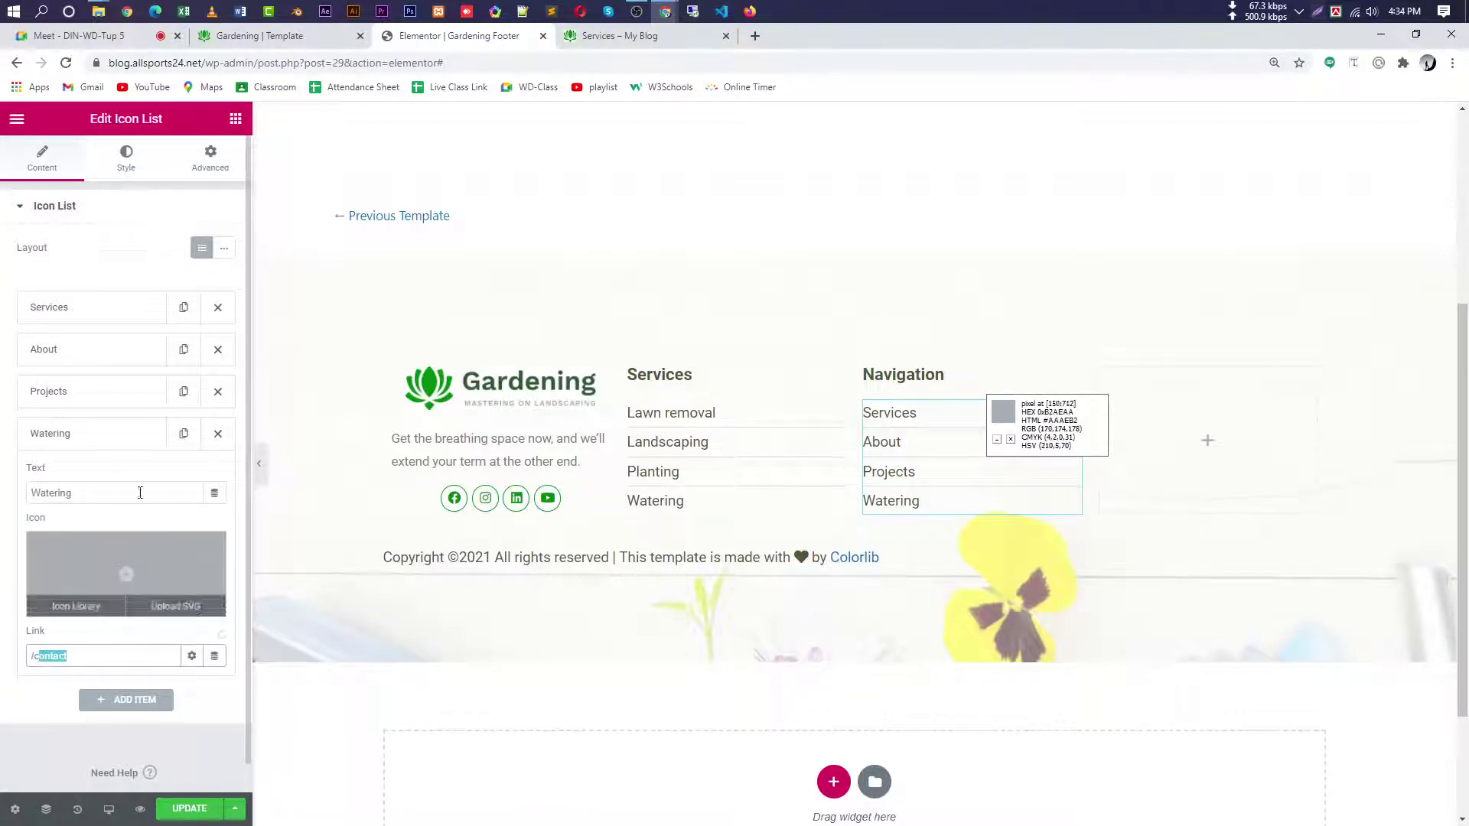
- Change the text of the Navigation list's fourth item to "Contact"
{"action": "left_click_drag", "start_coordinate": [138, 493], "coordinate": [3, 506]}
{"action": "type", "text": "ontact"}
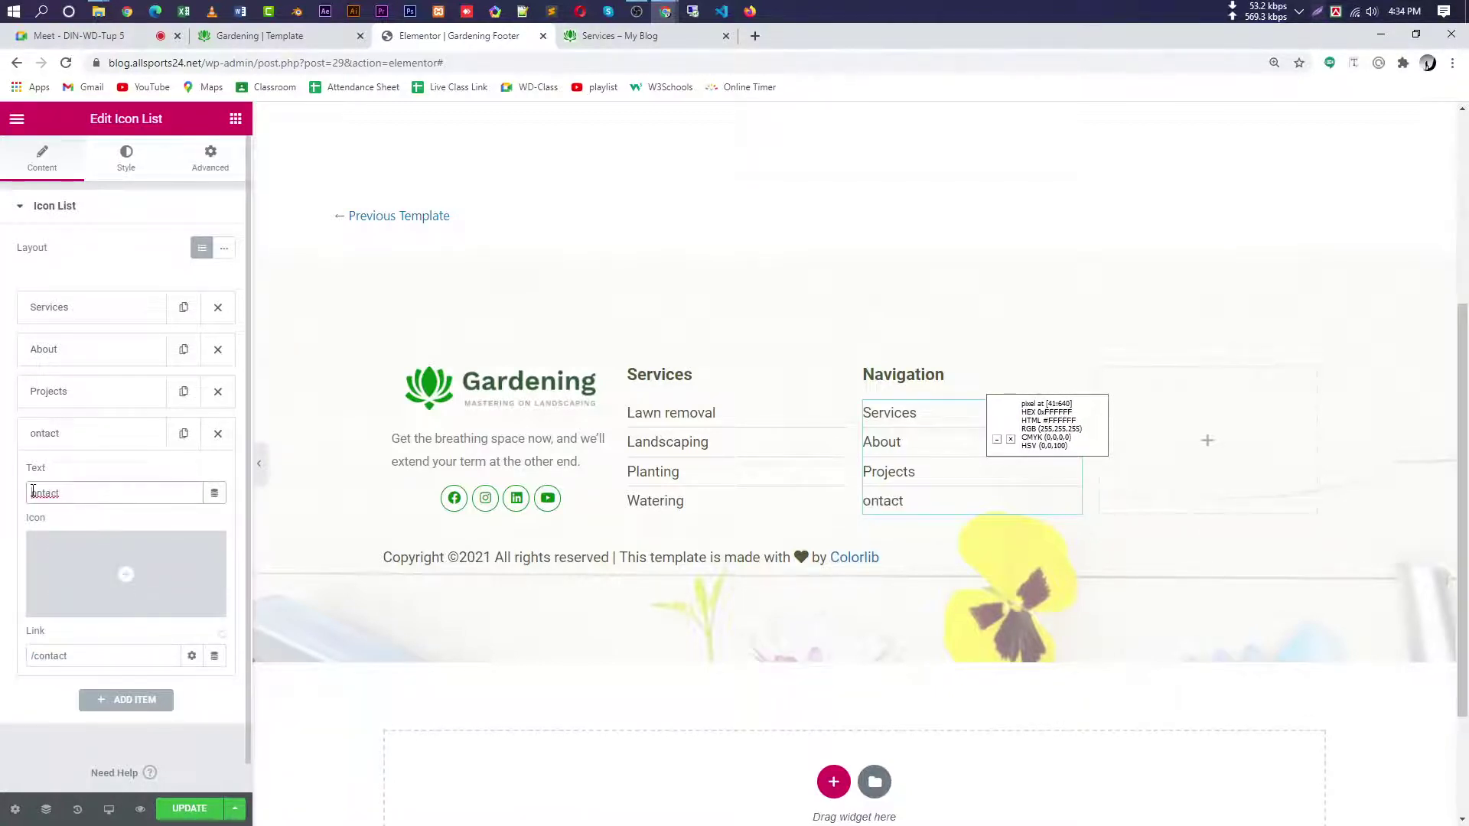
{"action": "key", "text": "Home"}
{"action": "type", "text": "C"}
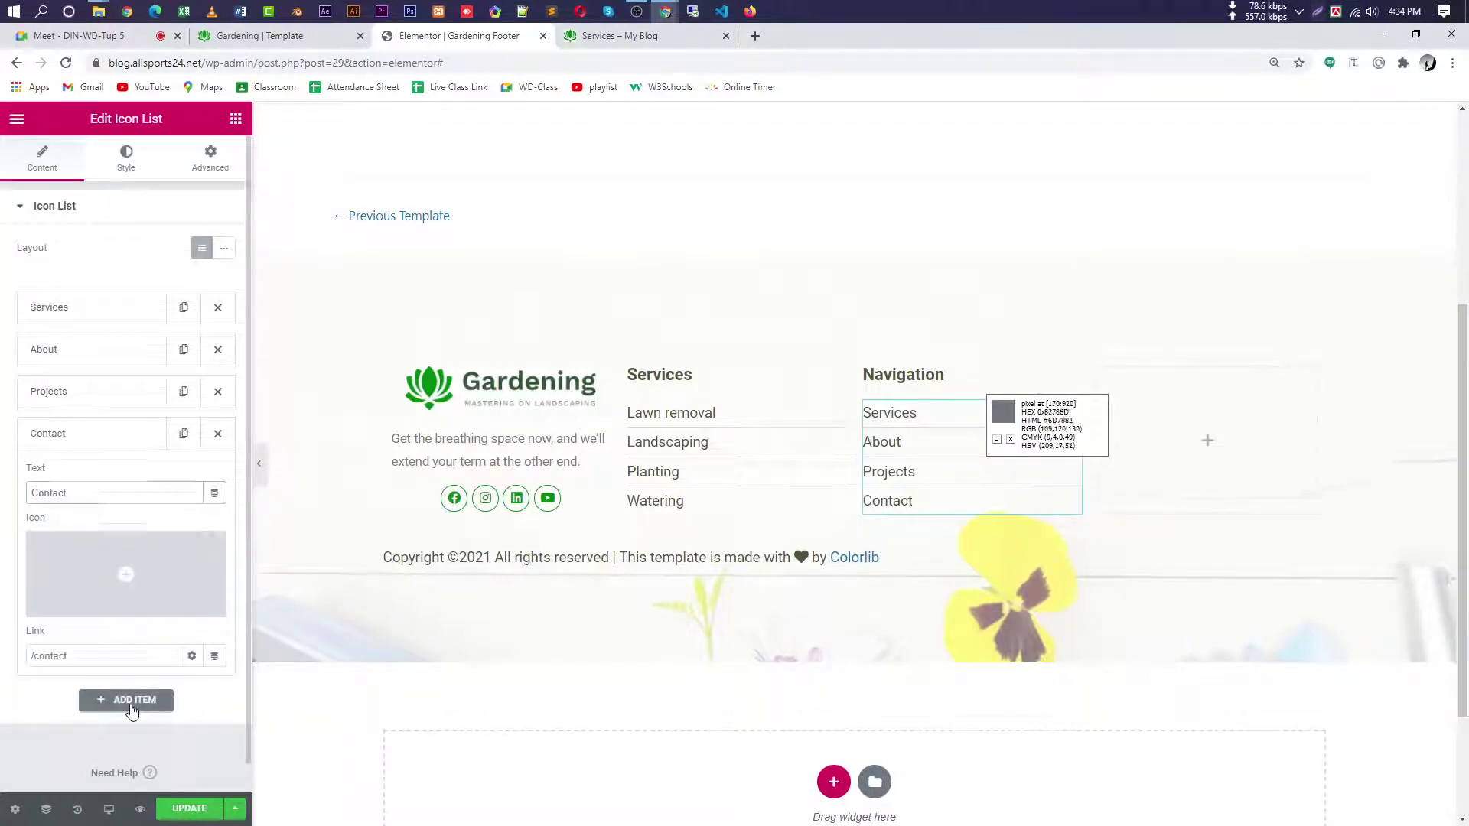
- Add a new item to the Navigation list with the text "Home" and the link "/"
{"action": "left_click", "coordinate": [118, 700]}
{"action": "left_click_drag", "start_coordinate": [126, 540], "coordinate": [2, 548]}
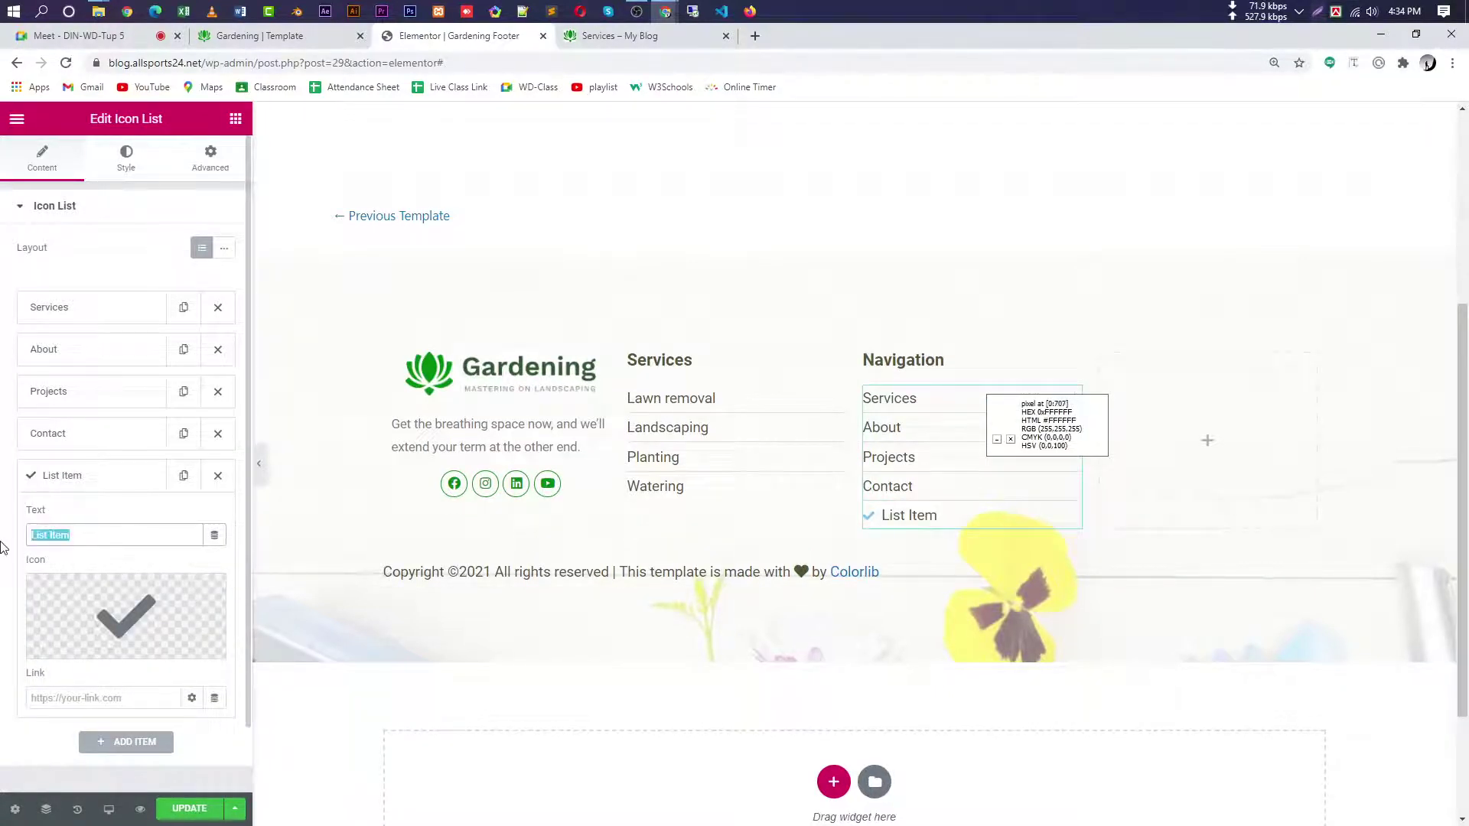
{"action": "type", "text": "f"}
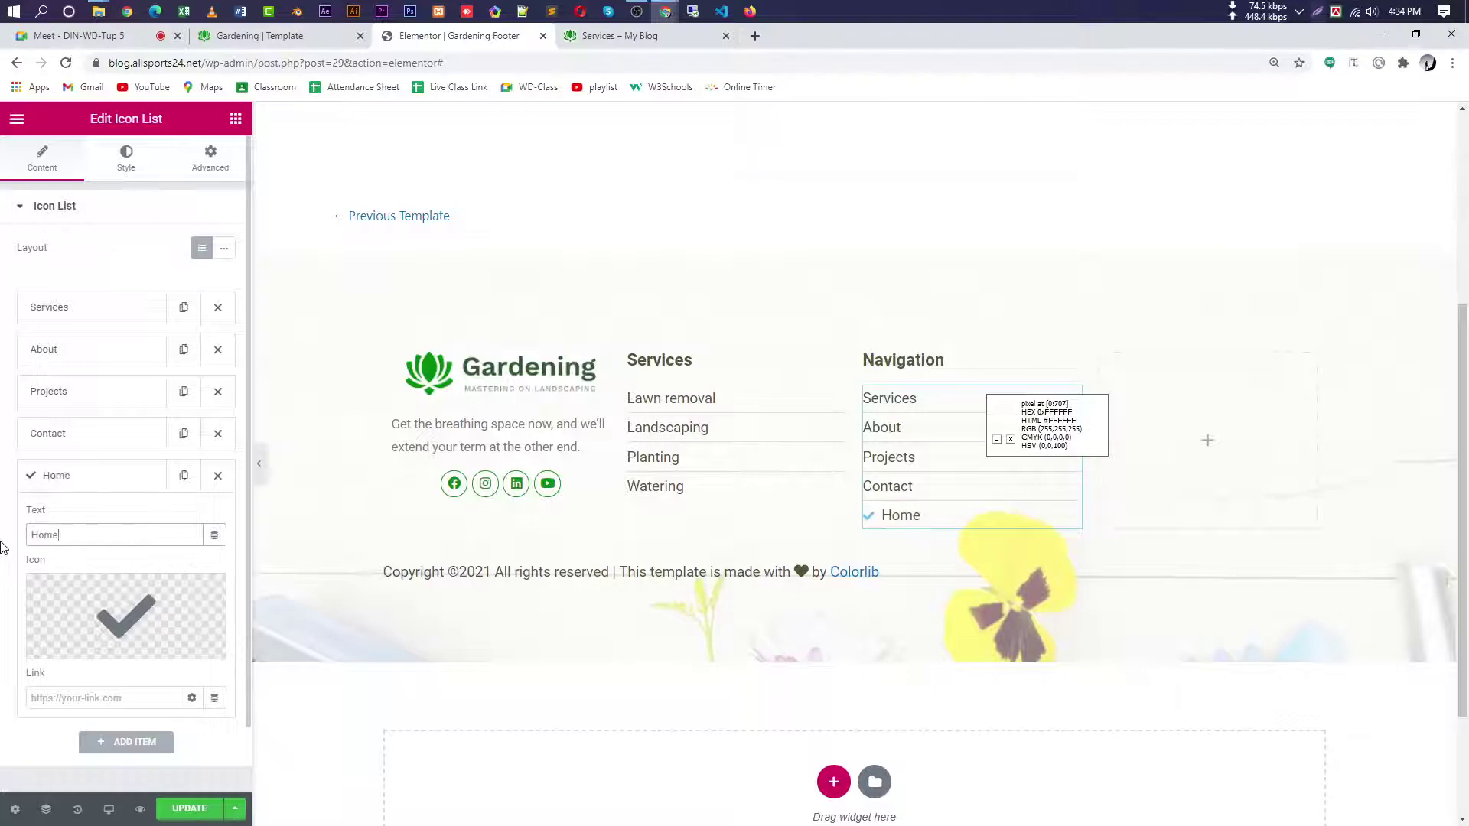
{"action": "left_click", "coordinate": [84, 700]}
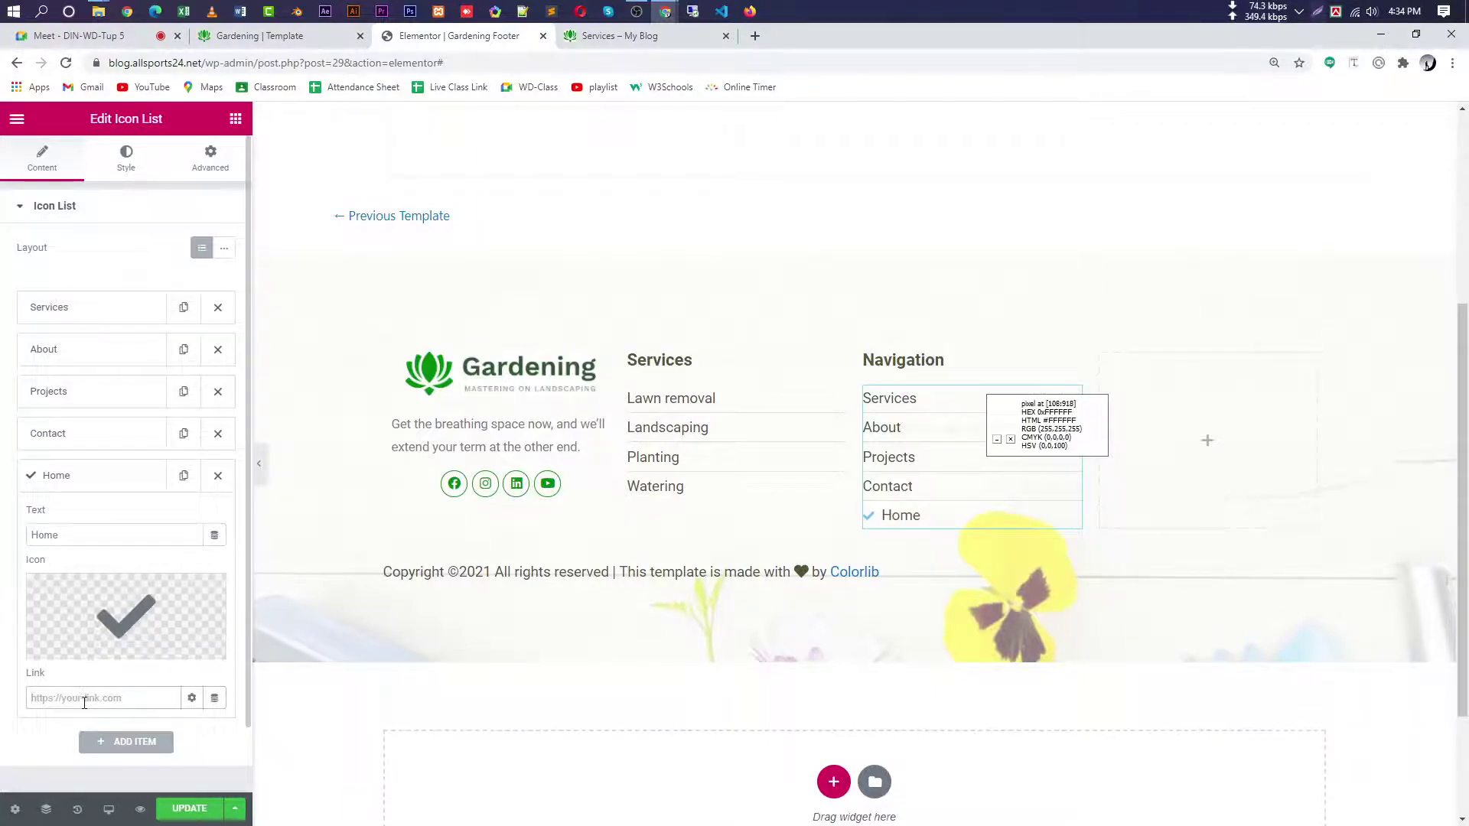
- Move the "Home" item to the start of the Navigation list and remove its check-mark icon
{"action": "left_click_drag", "start_coordinate": [156, 487], "coordinate": [108, 303]}
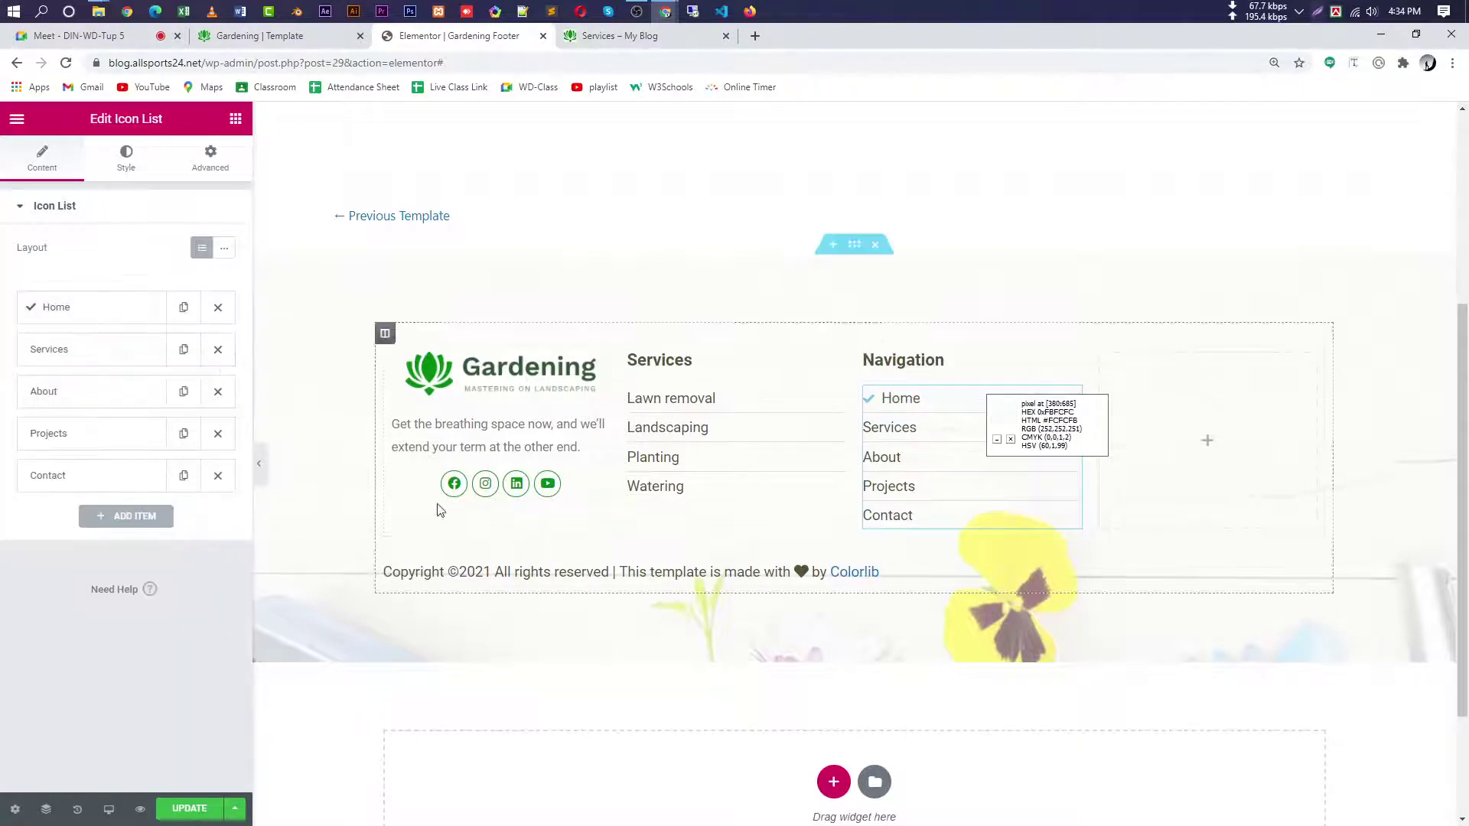
{"action": "left_click", "coordinate": [121, 305]}
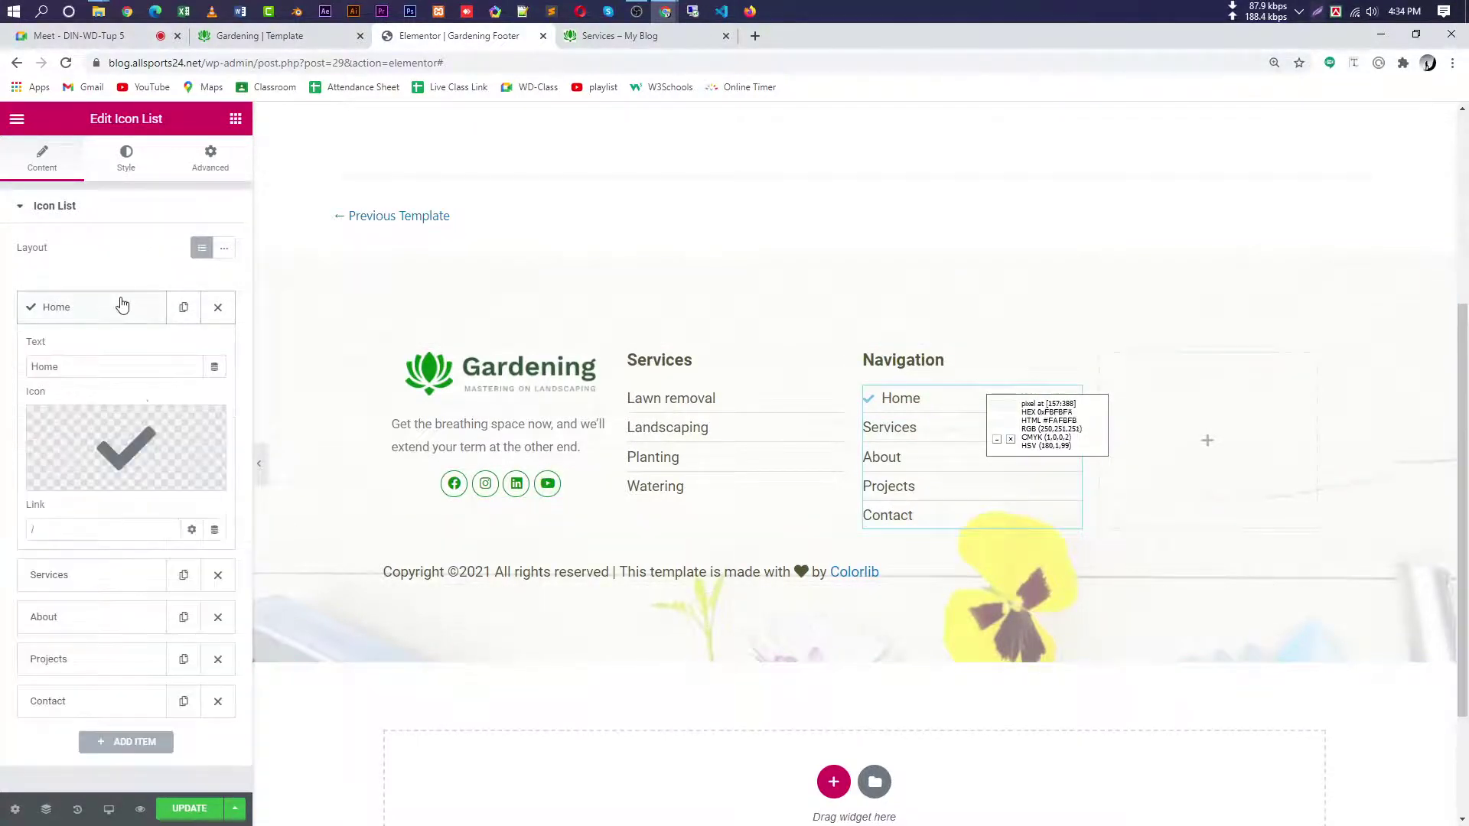
{"action": "left_click", "coordinate": [211, 423]}
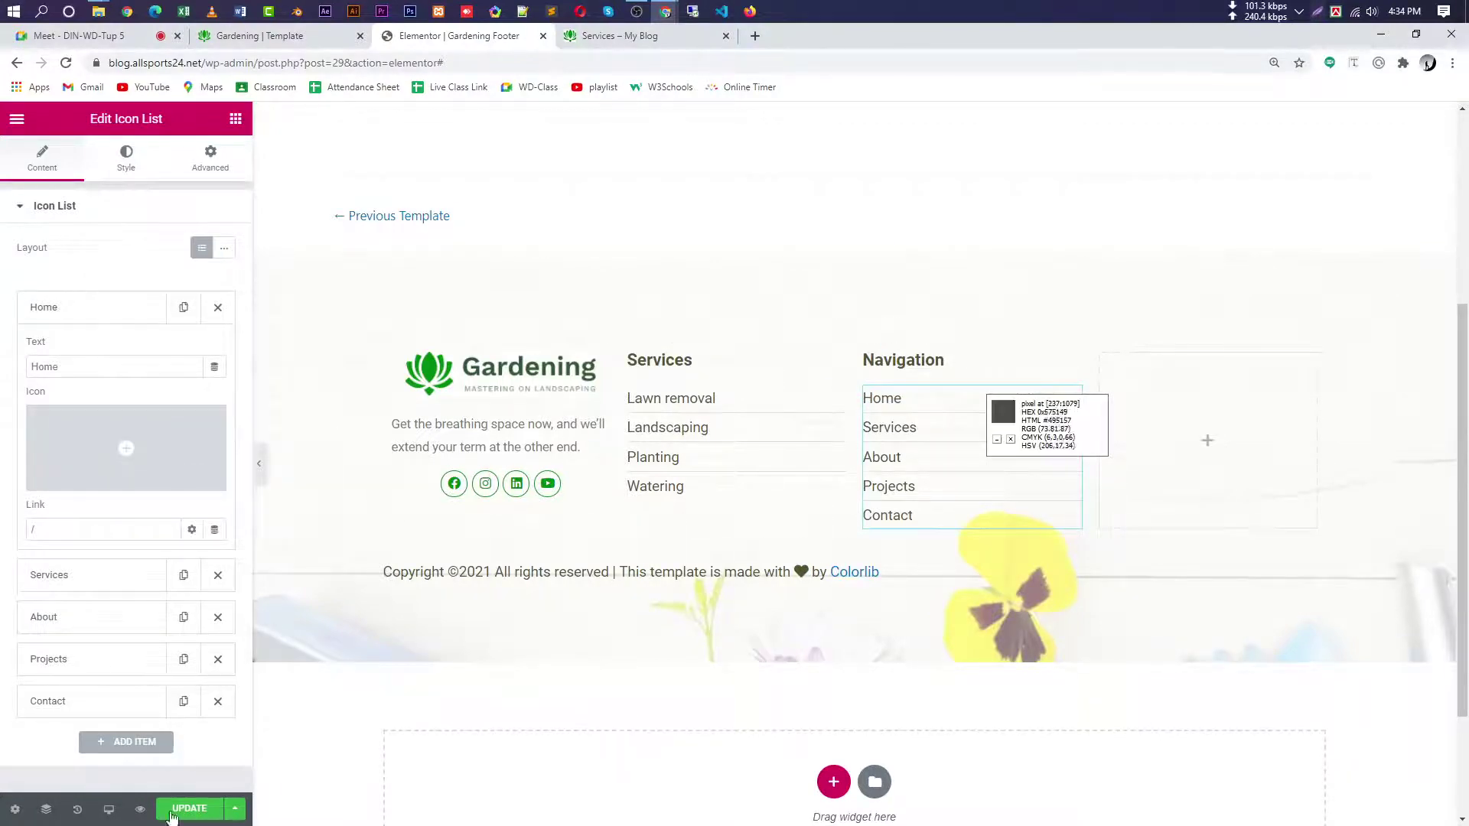
- Update the Gardening Footer template
{"action": "left_click", "coordinate": [189, 809]}
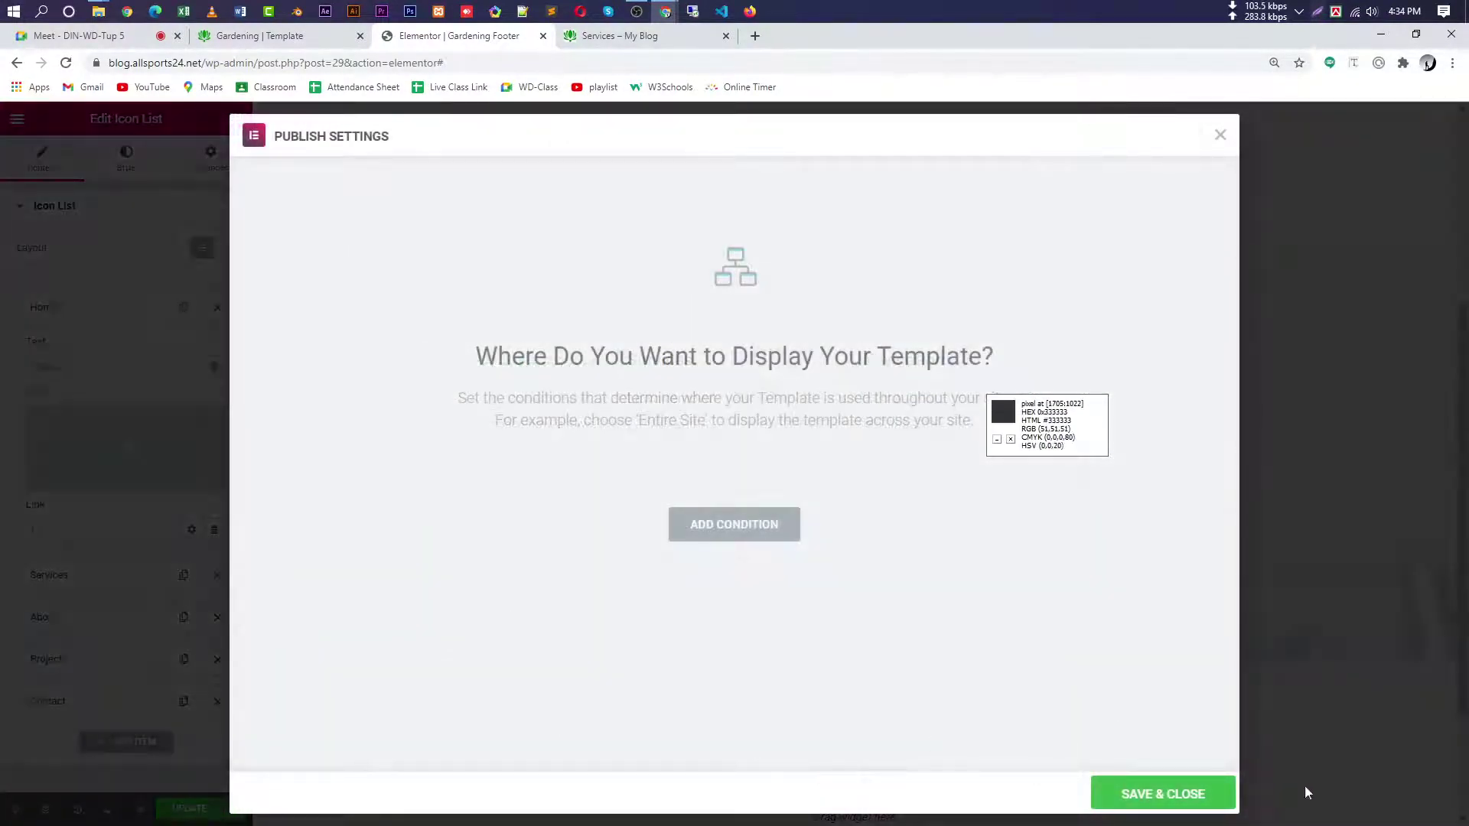
- Save the footer template's publish settings and preview the footer at full width
{"action": "left_click", "coordinate": [1207, 796]}
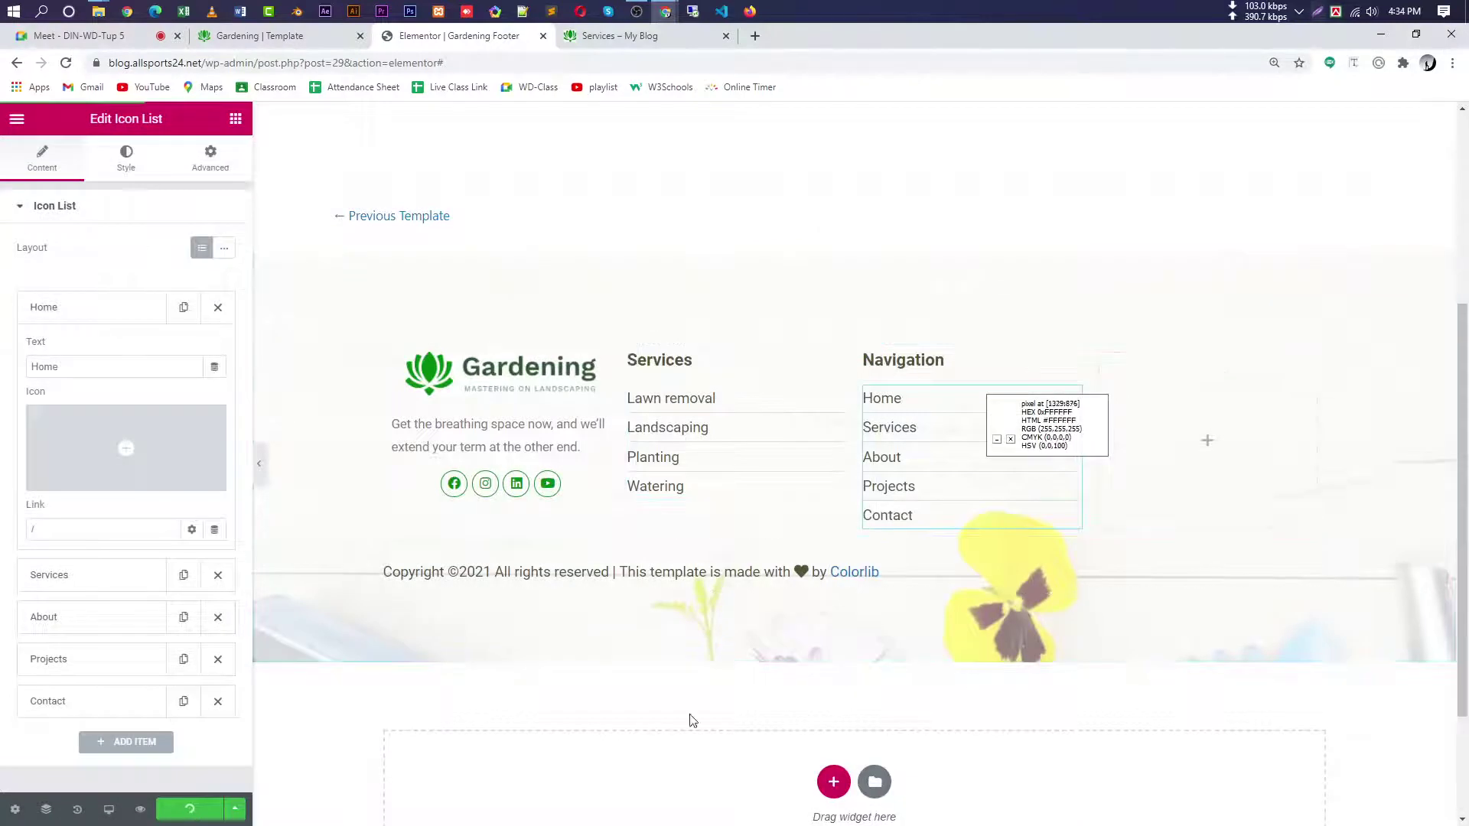
{"action": "left_click", "coordinate": [259, 469]}
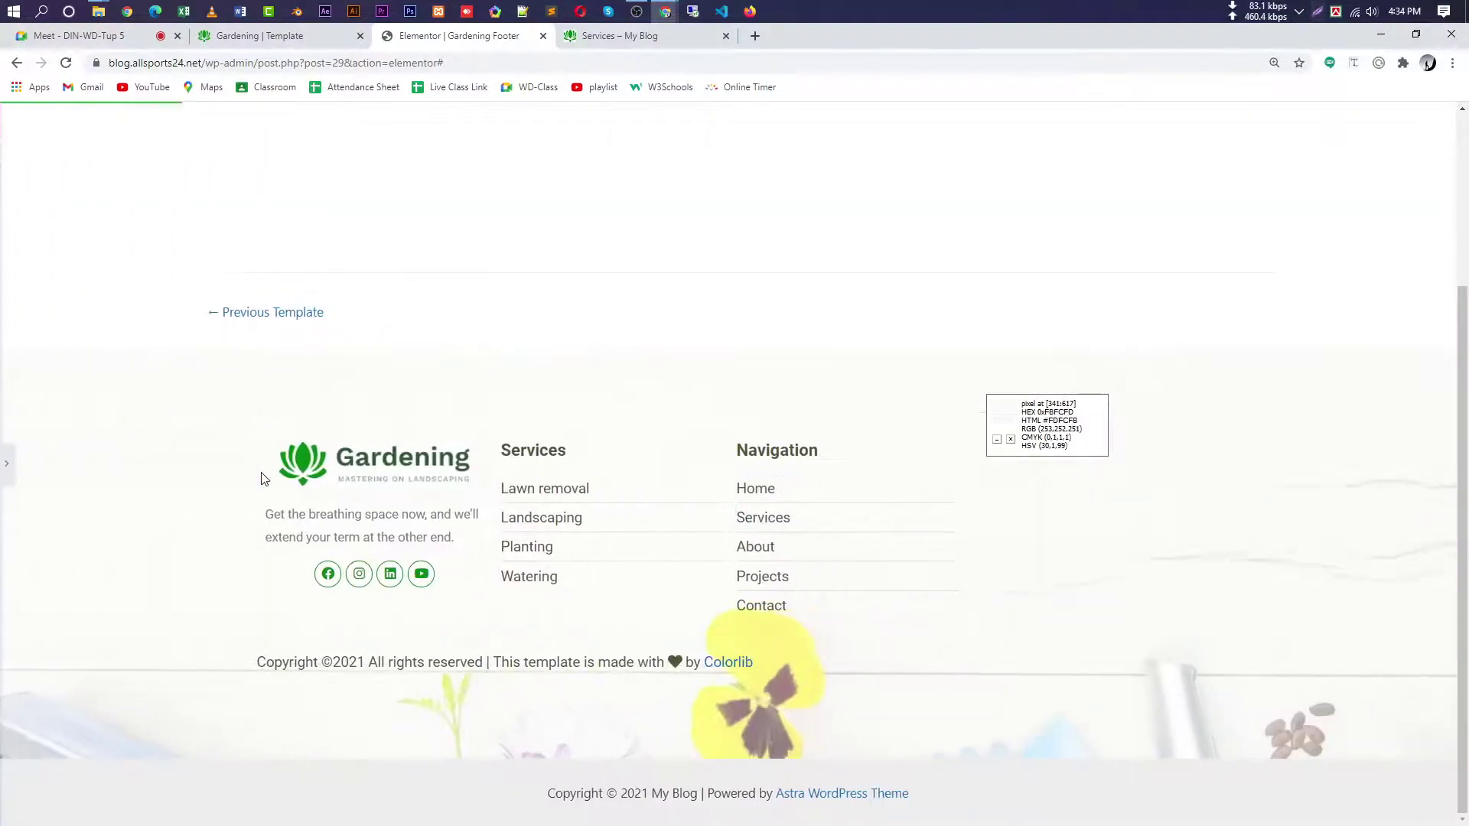
{"action": "left_click", "coordinate": [8, 469]}
- Turn off the divider lines in both the Navigation and Services icon lists of the footer
{"action": "left_click", "coordinate": [895, 404]}
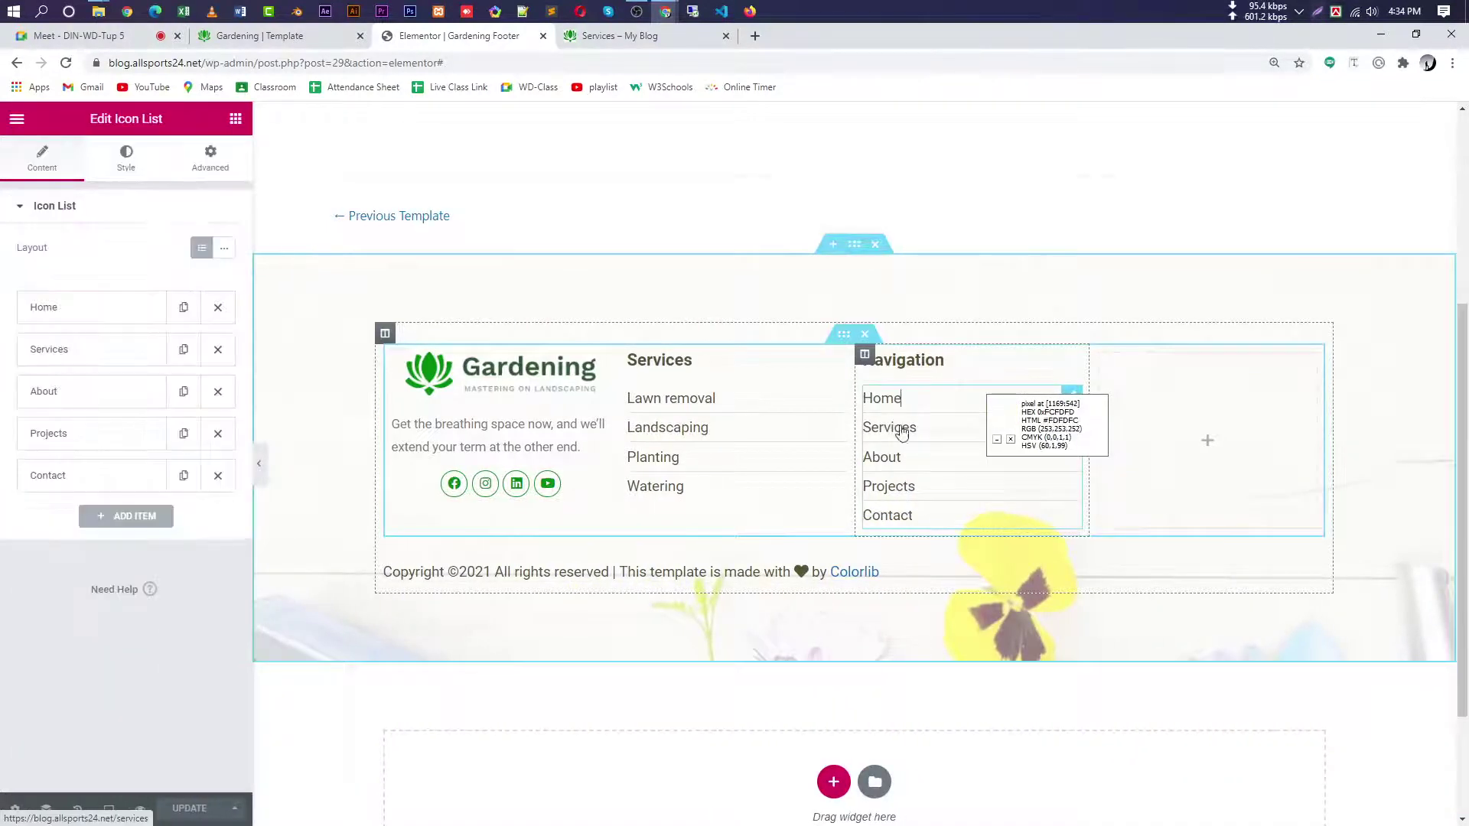
{"action": "left_click", "coordinate": [127, 158]}
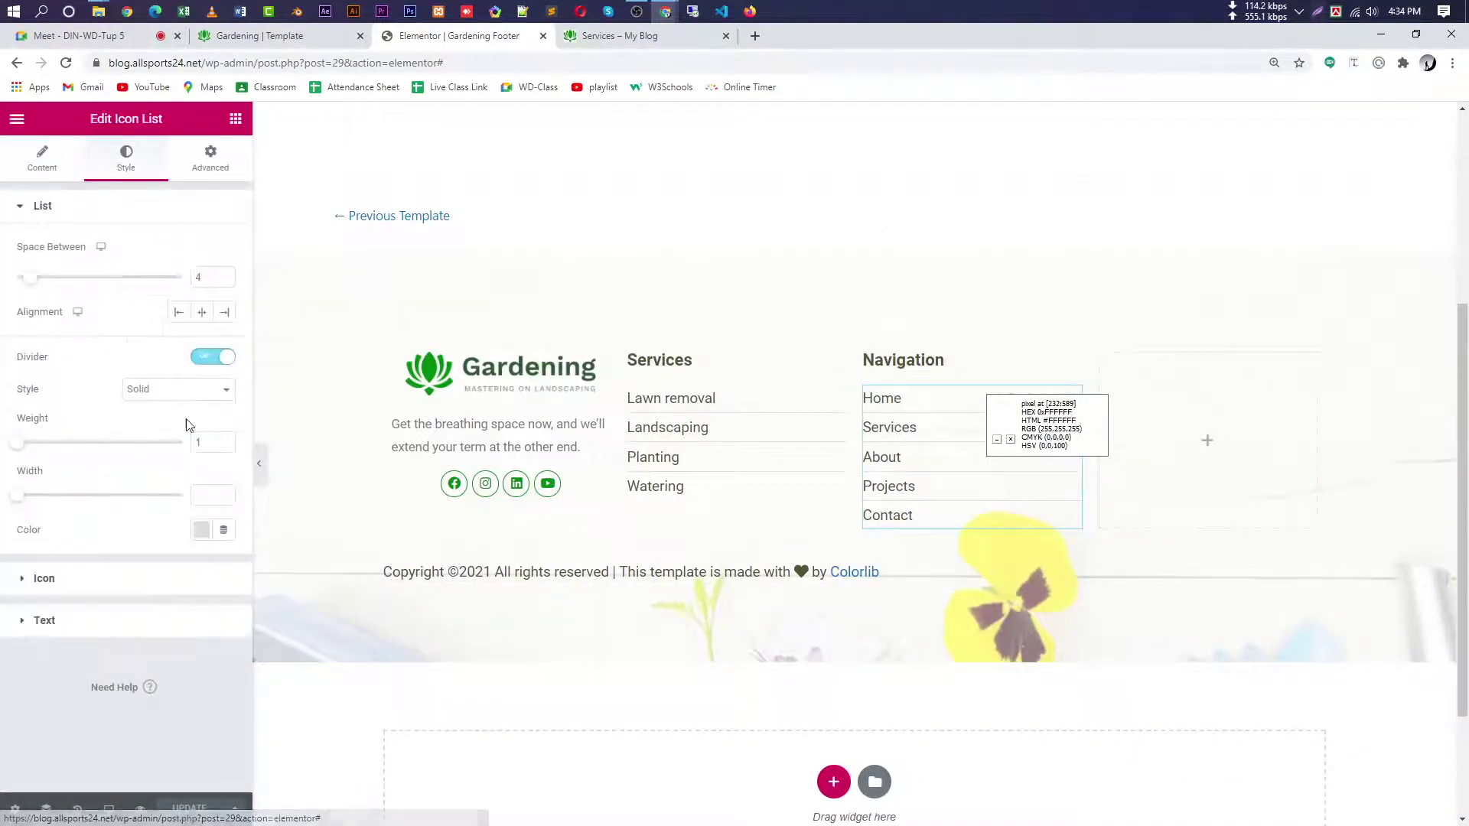
{"action": "left_click", "coordinate": [211, 358]}
{"action": "left_click", "coordinate": [698, 399]}
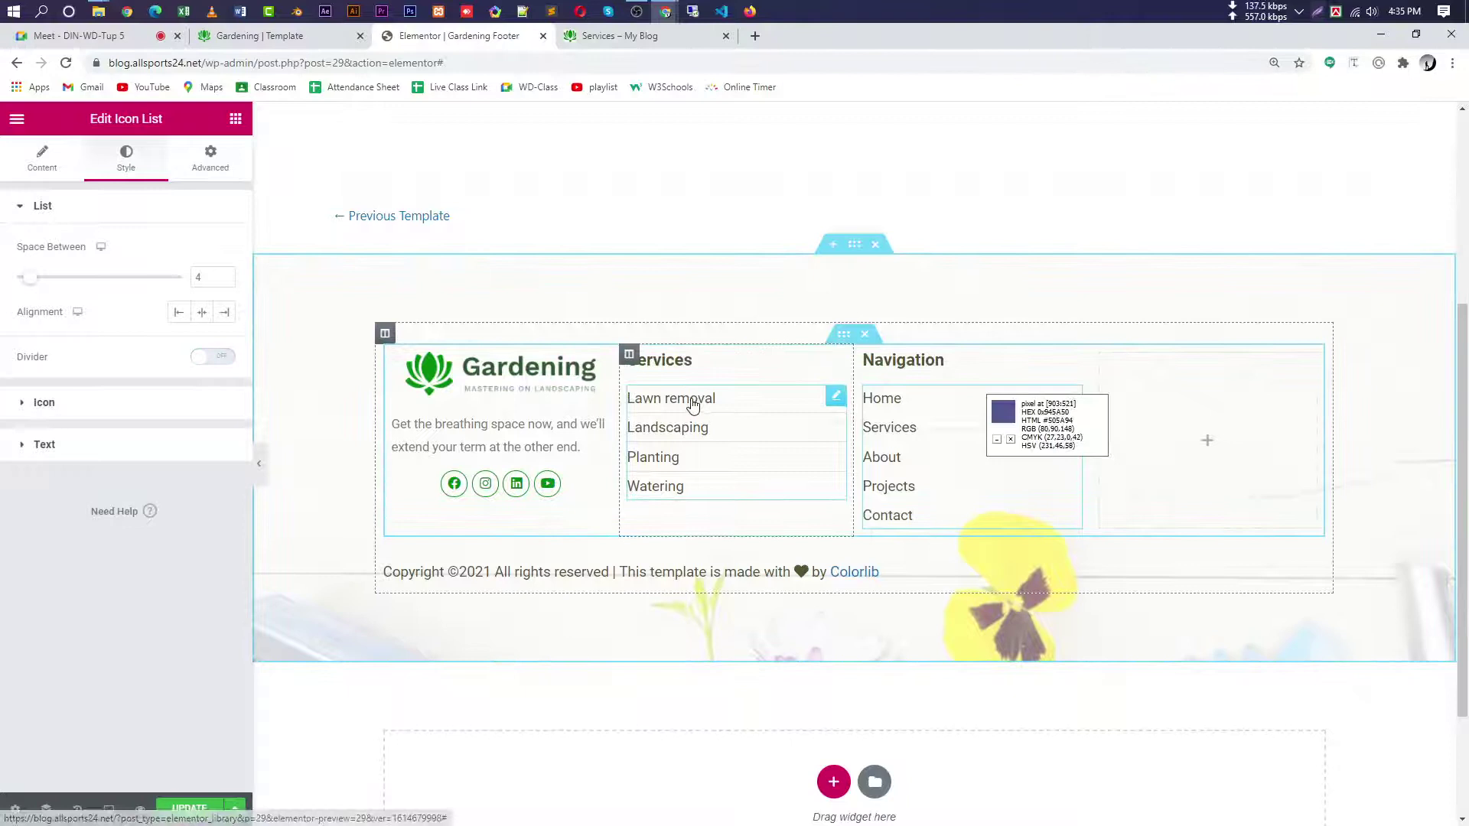
{"action": "left_click", "coordinate": [212, 358]}
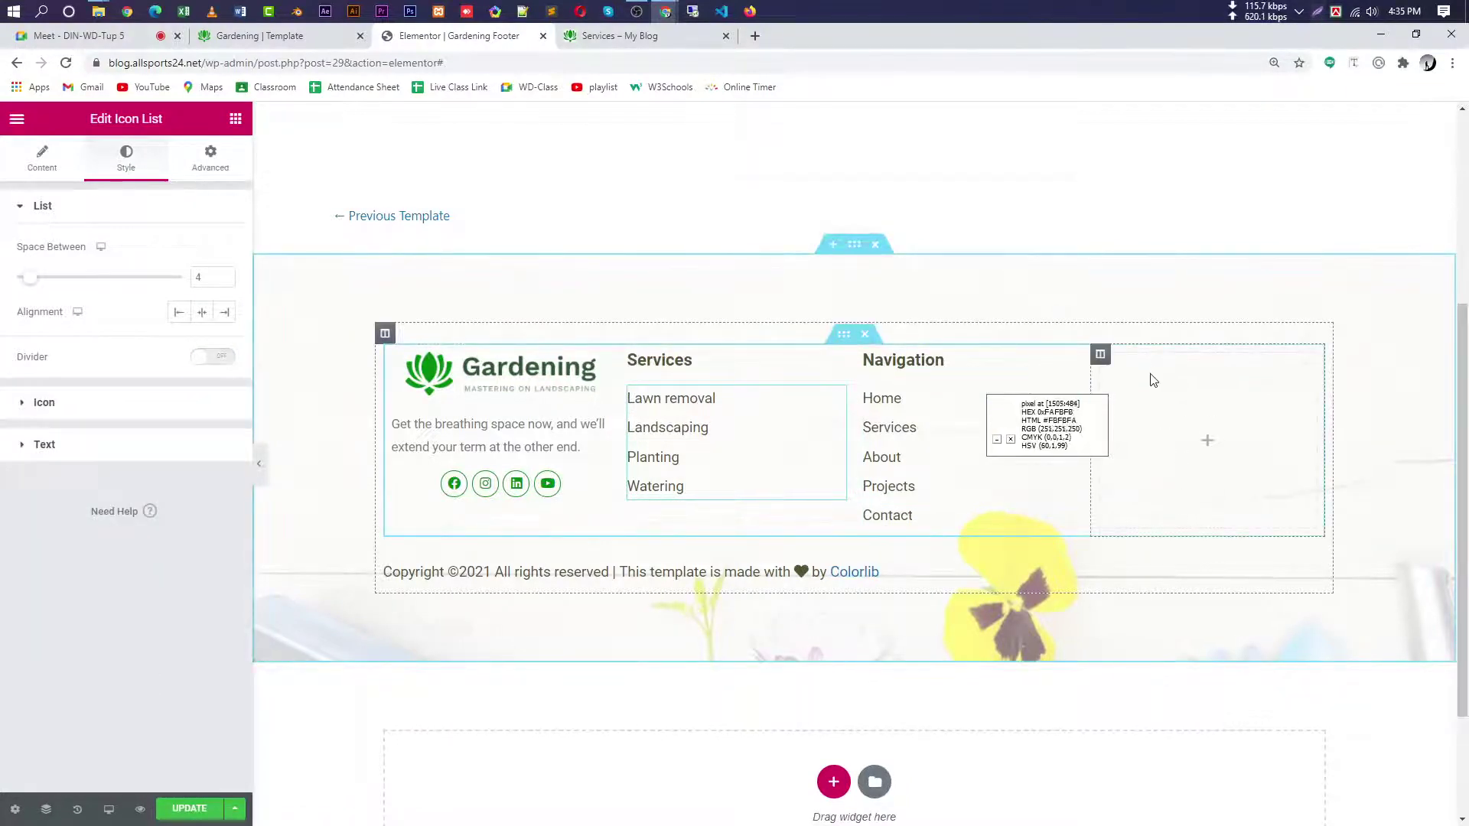
- Copy the three contact lines under Contact us from the reference Gardening template's footer
{"action": "left_click", "coordinate": [646, 35]}
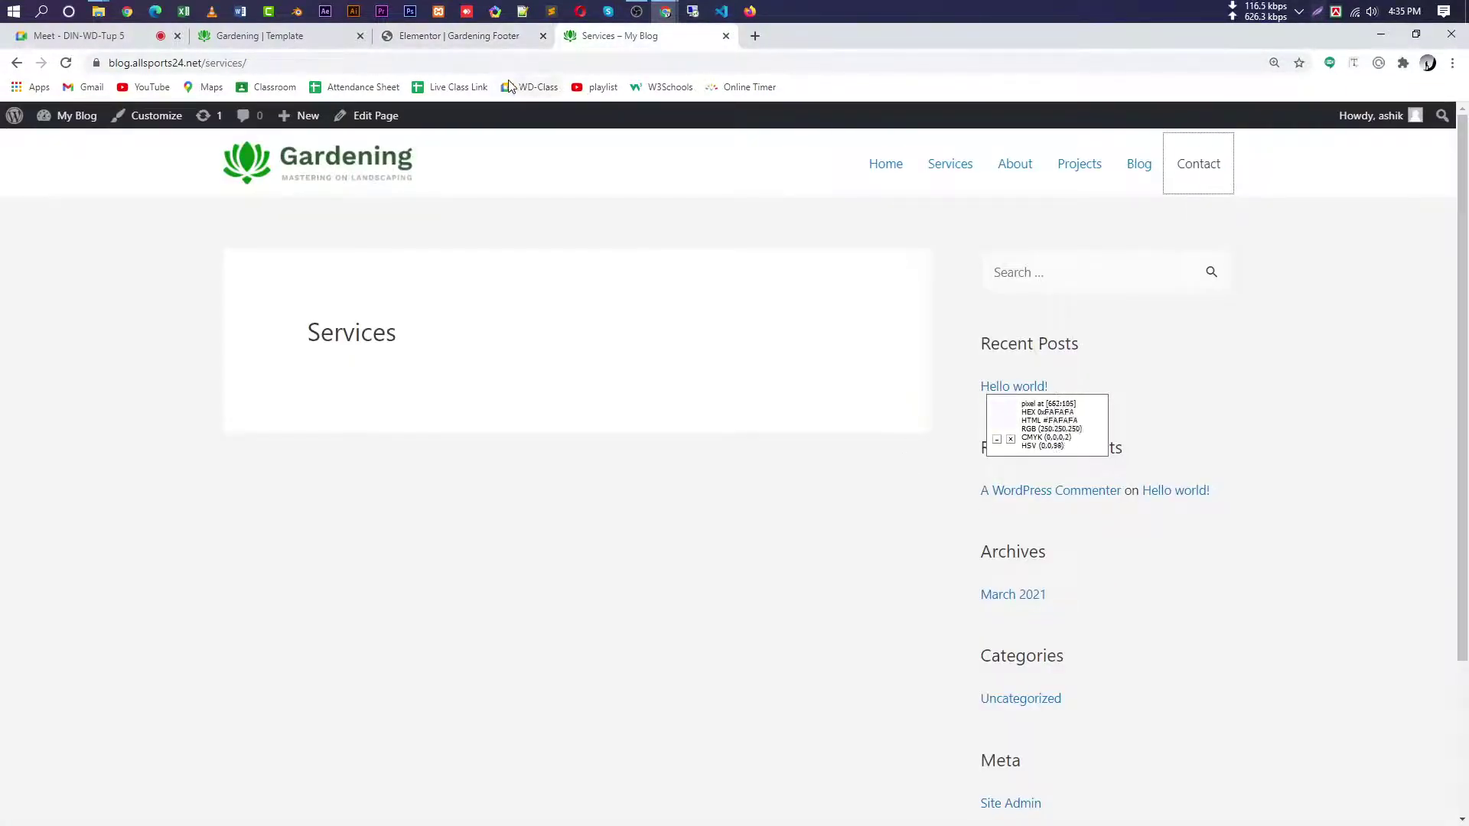
{"action": "left_click", "coordinate": [260, 36]}
{"action": "left_click", "coordinate": [1060, 534]}
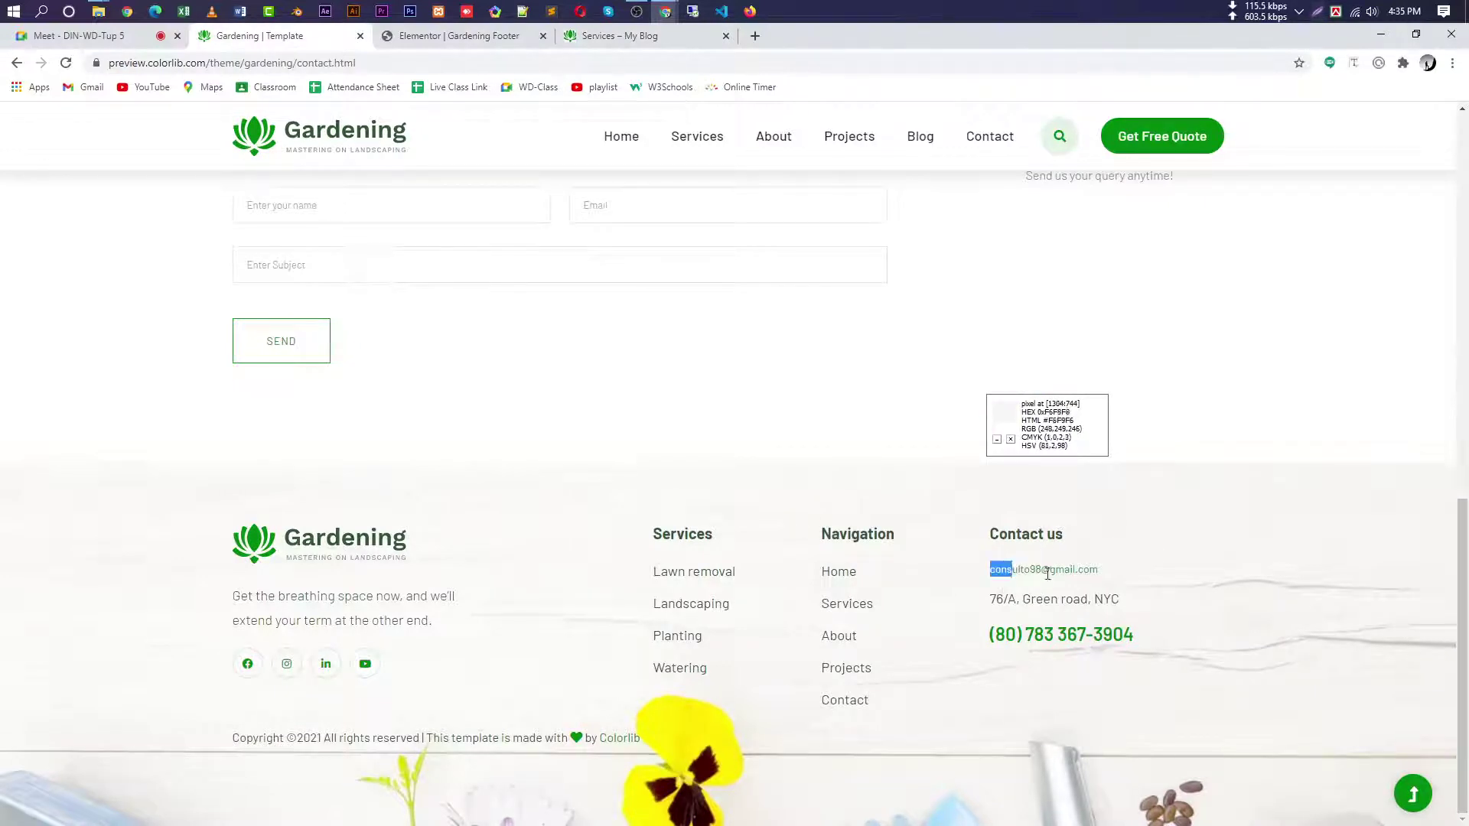
{"action": "left_click_drag", "start_coordinate": [1048, 574], "coordinate": [1148, 648]}
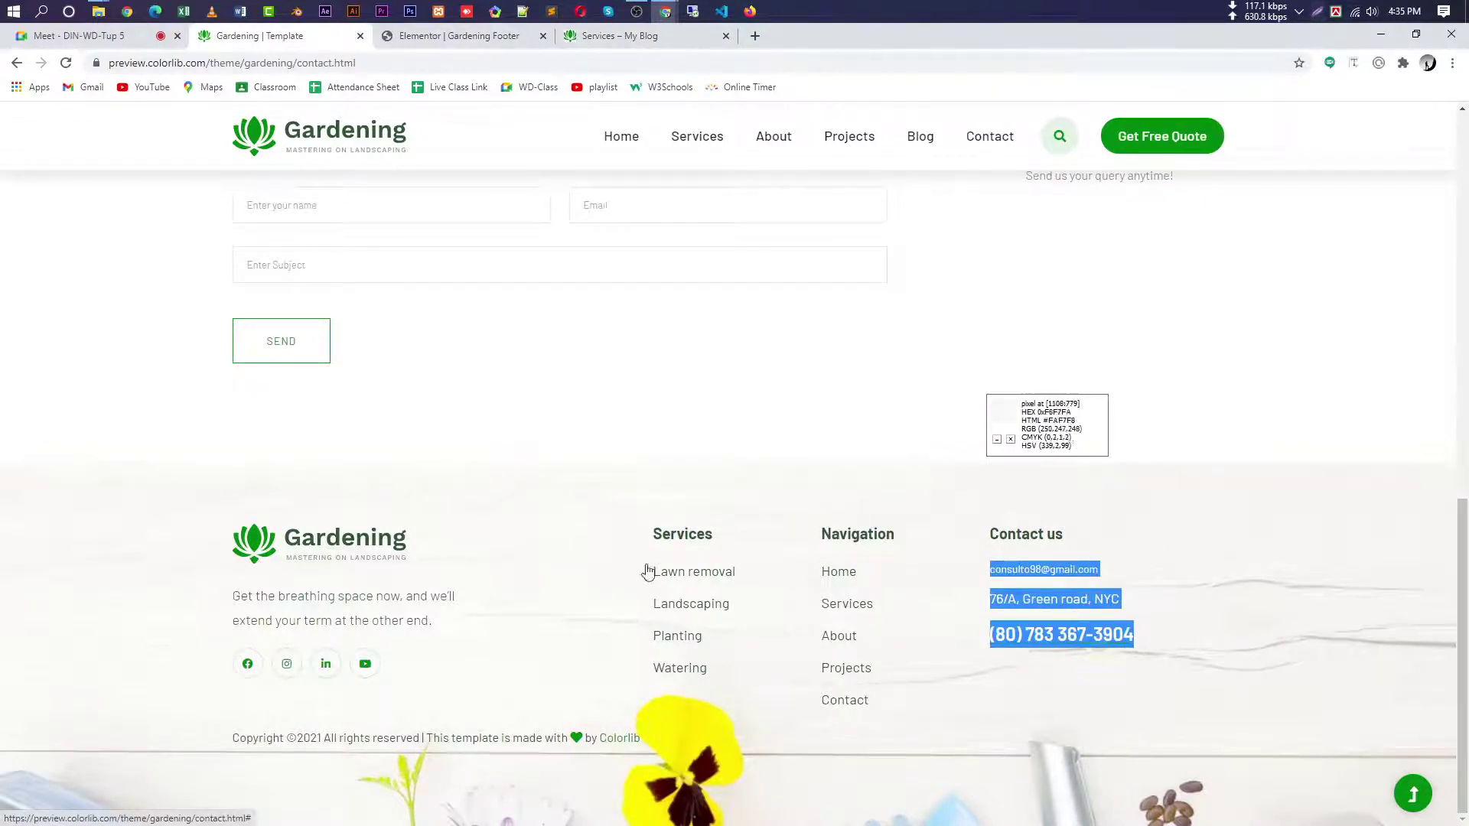
- Return to the footer being edited and duplicate its Navigation column
{"action": "left_click", "coordinate": [433, 36]}
{"action": "right_click", "coordinate": [869, 361]}
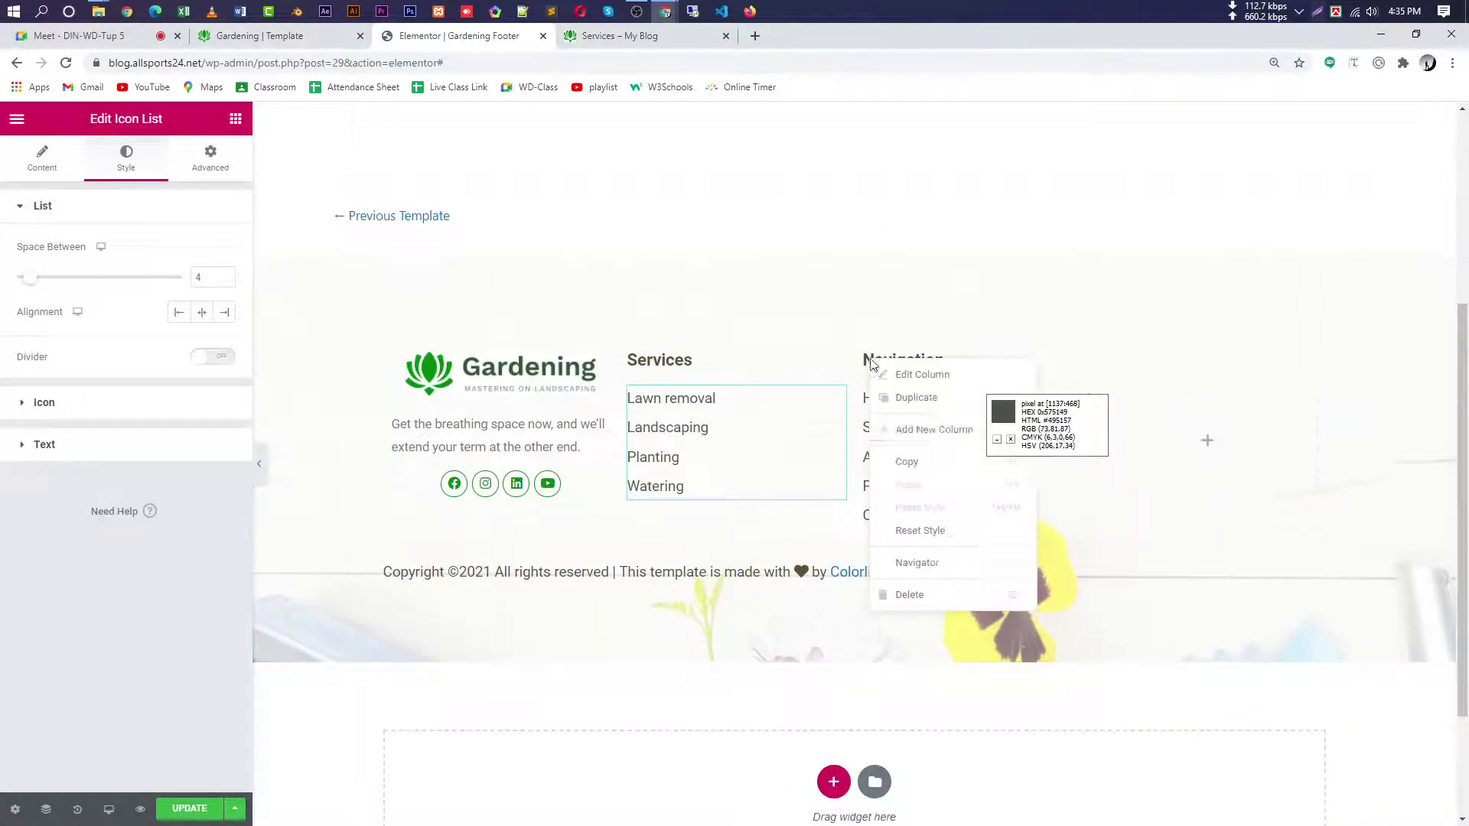
{"action": "left_click", "coordinate": [917, 397]}
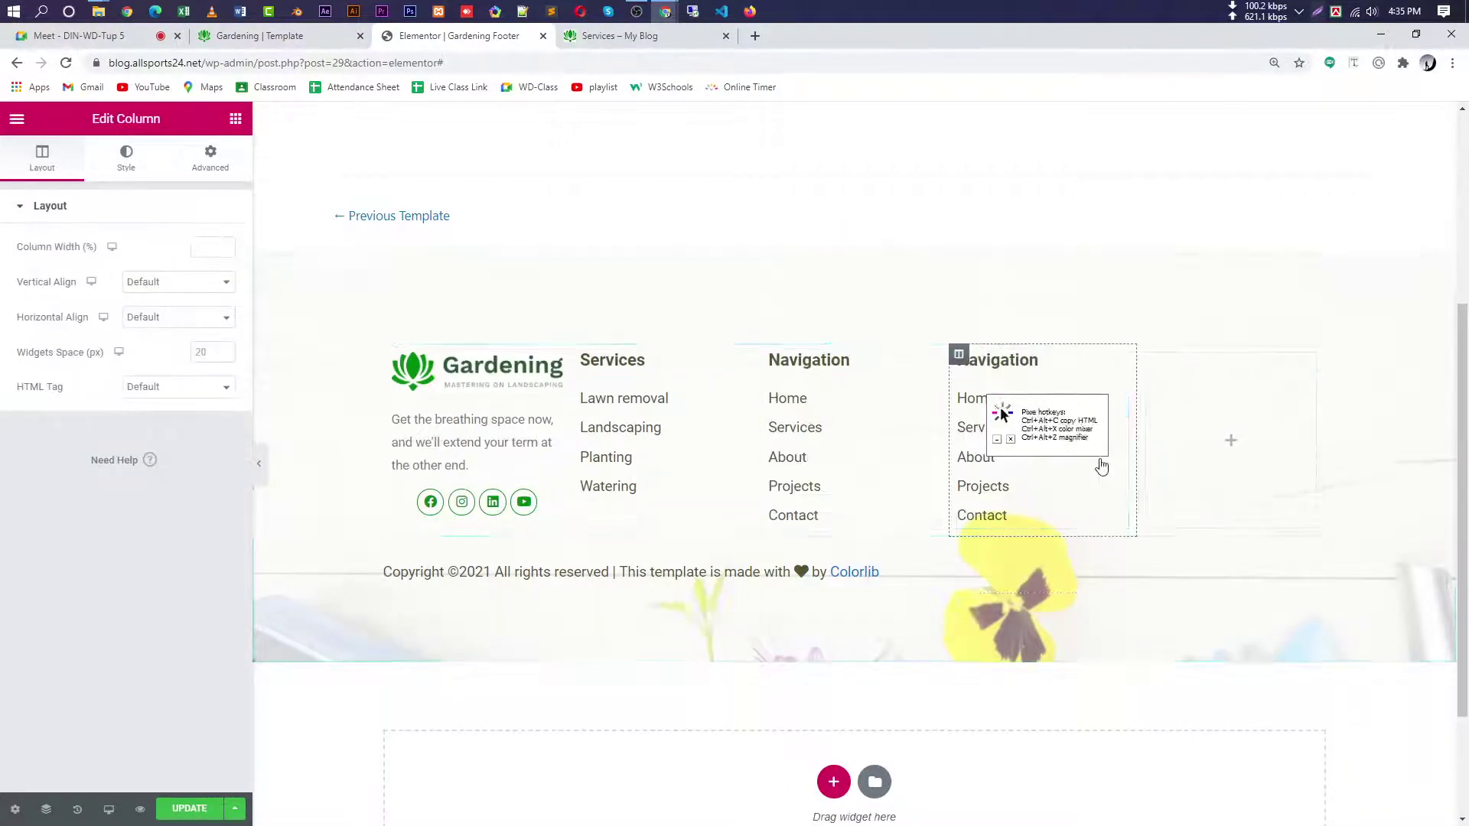
- Delete the link list from the duplicated Navigation column and remove the empty last column
{"action": "left_click", "coordinate": [1039, 465]}
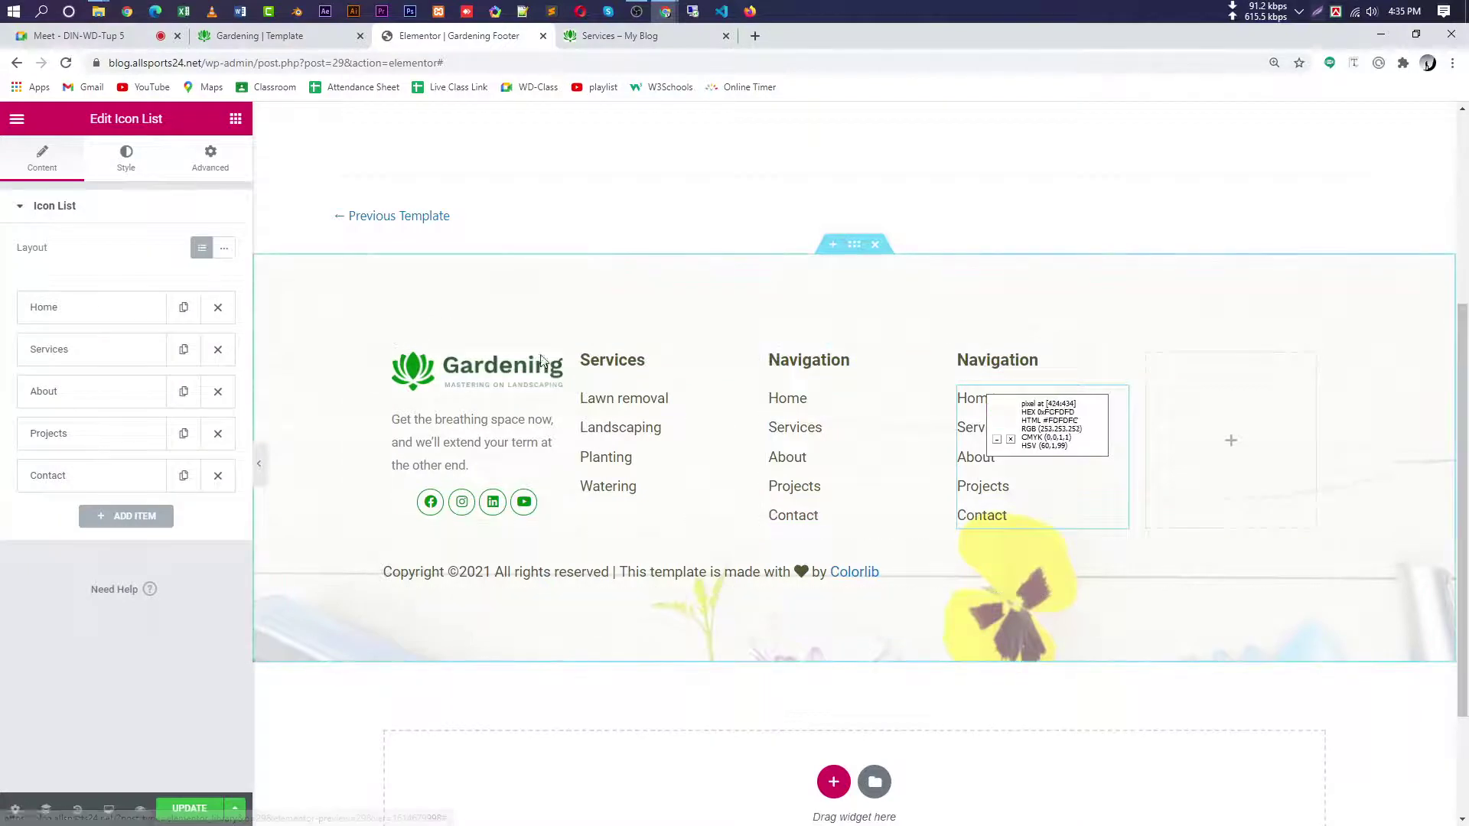
{"action": "key", "text": "Delete"}
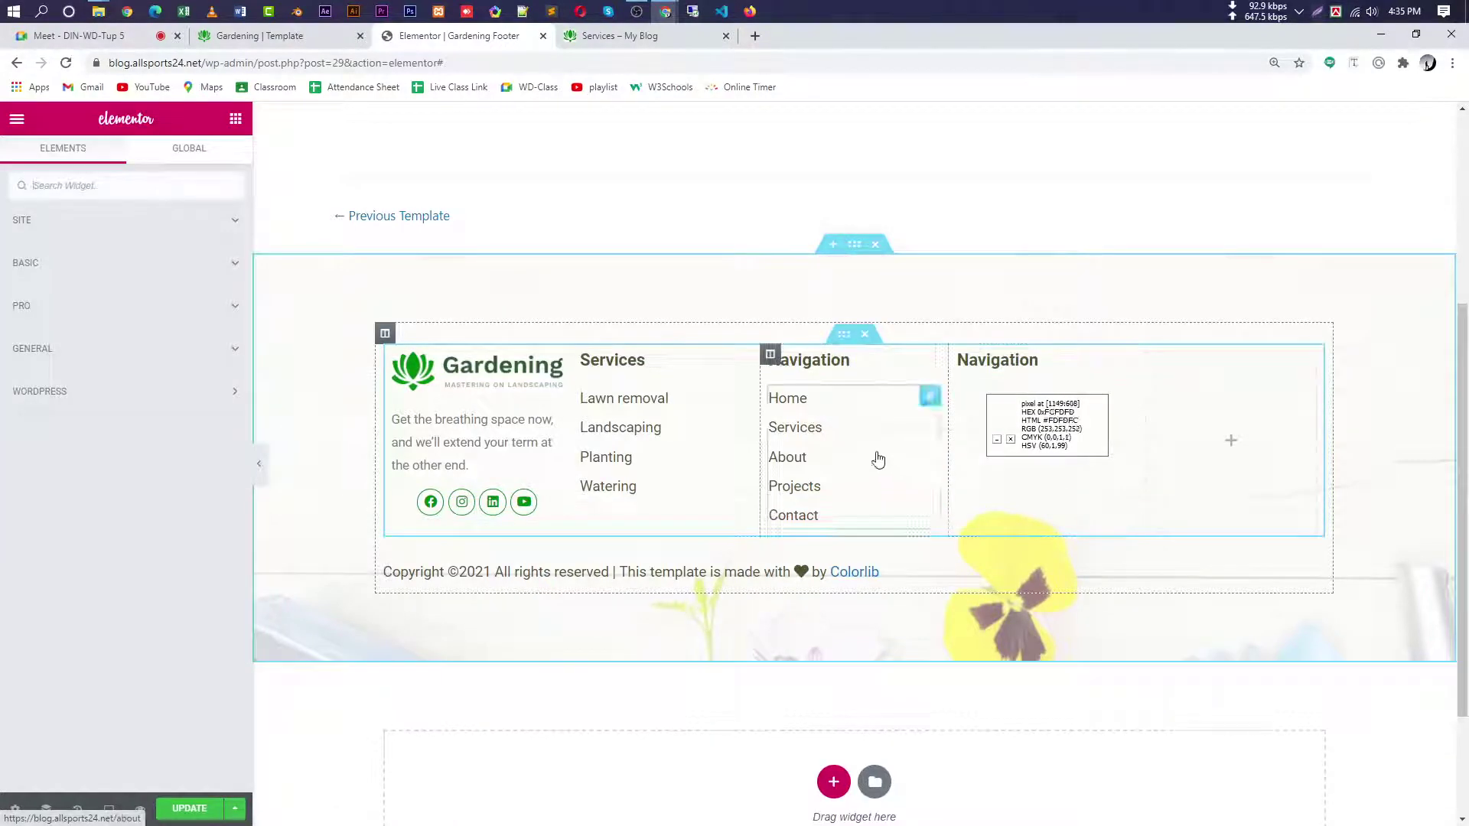
{"action": "right_click", "coordinate": [1200, 375]}
{"action": "left_click", "coordinate": [1234, 609]}
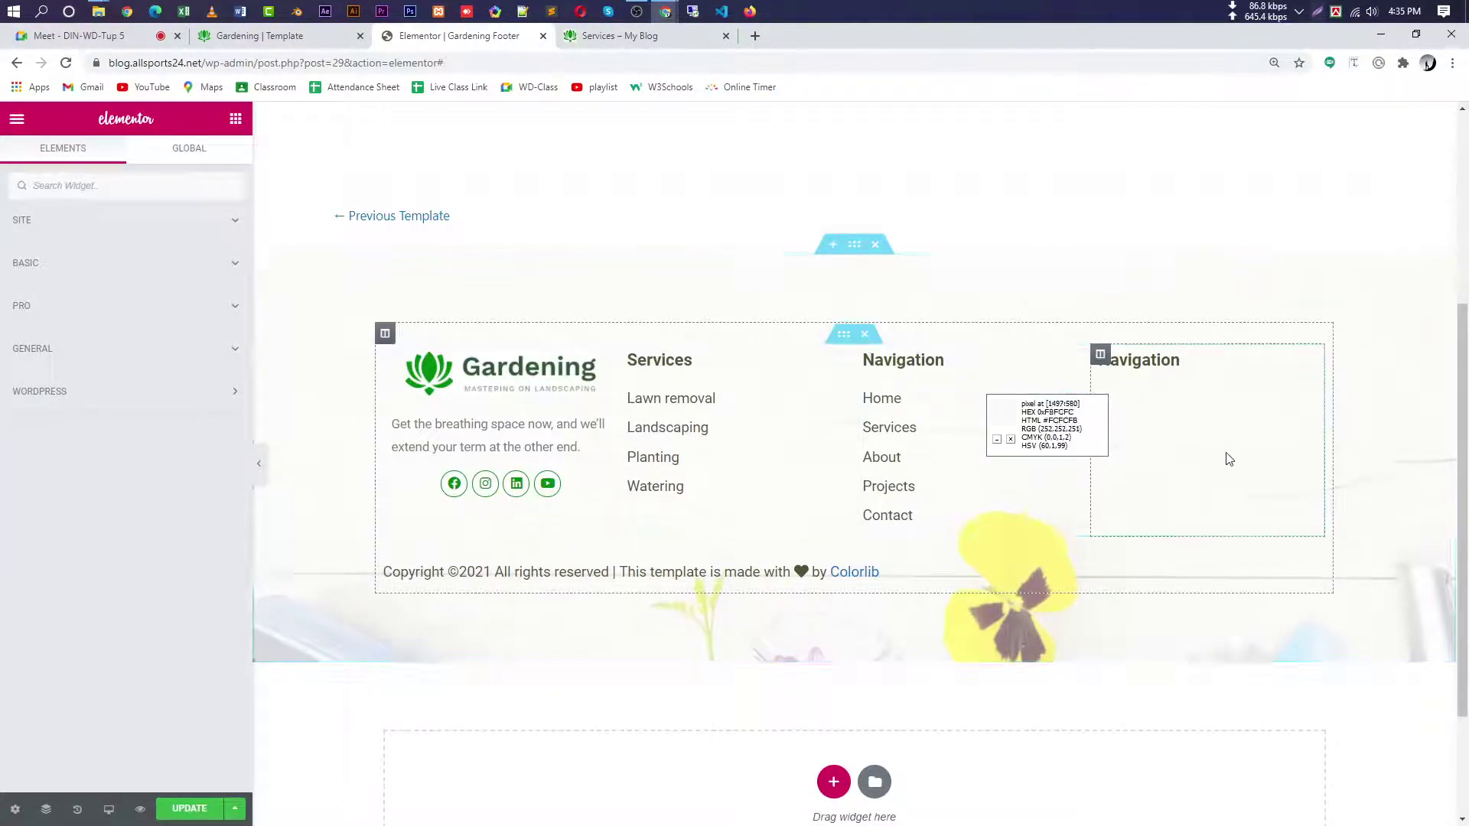
- Add a Text Editor widget under the last column's heading and replace its placeholder text with the copied contact details
{"action": "left_click", "coordinate": [99, 231]}
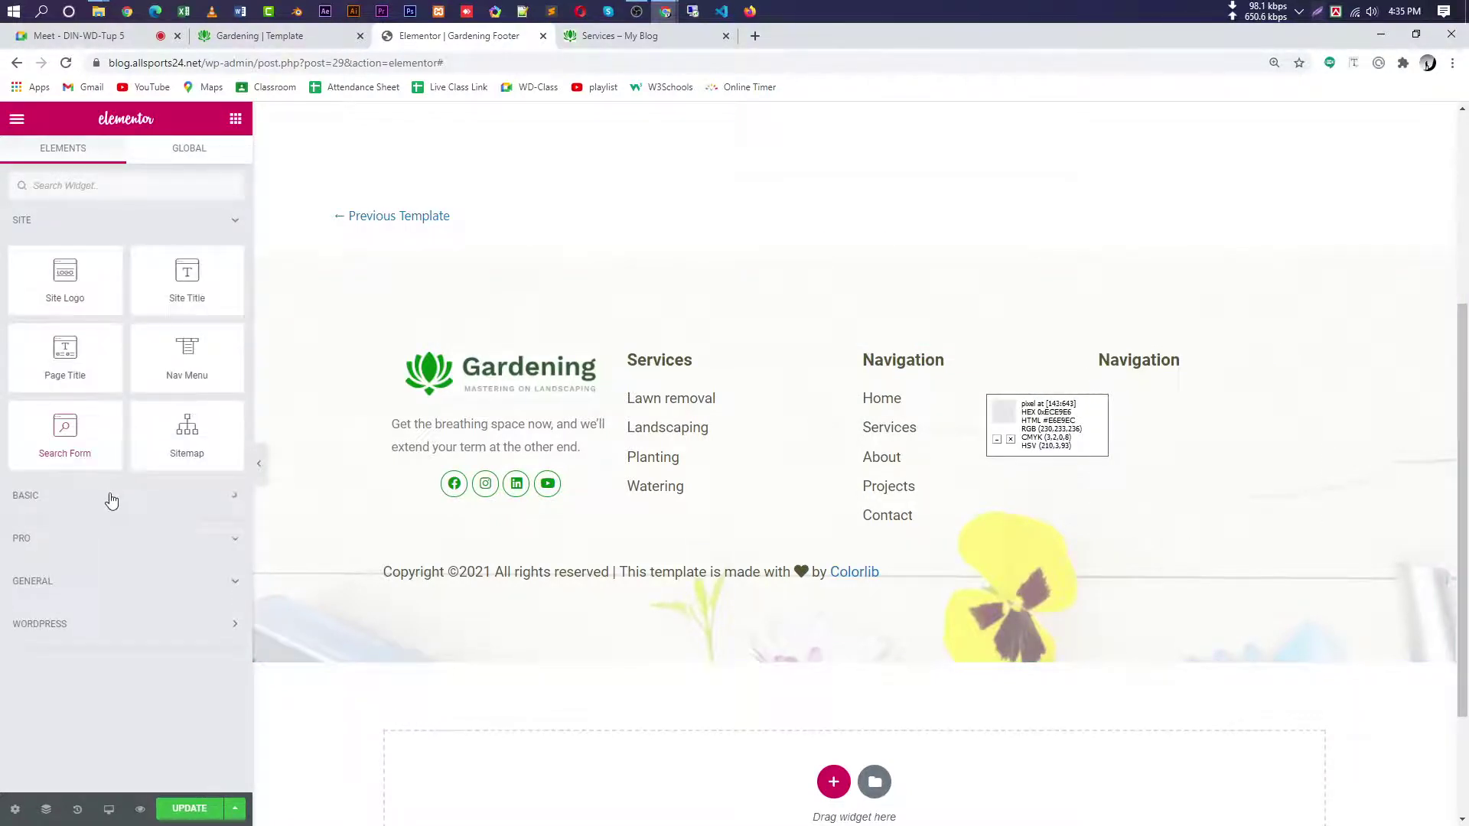
{"action": "left_click_drag", "start_coordinate": [187, 631], "coordinate": [1171, 403]}
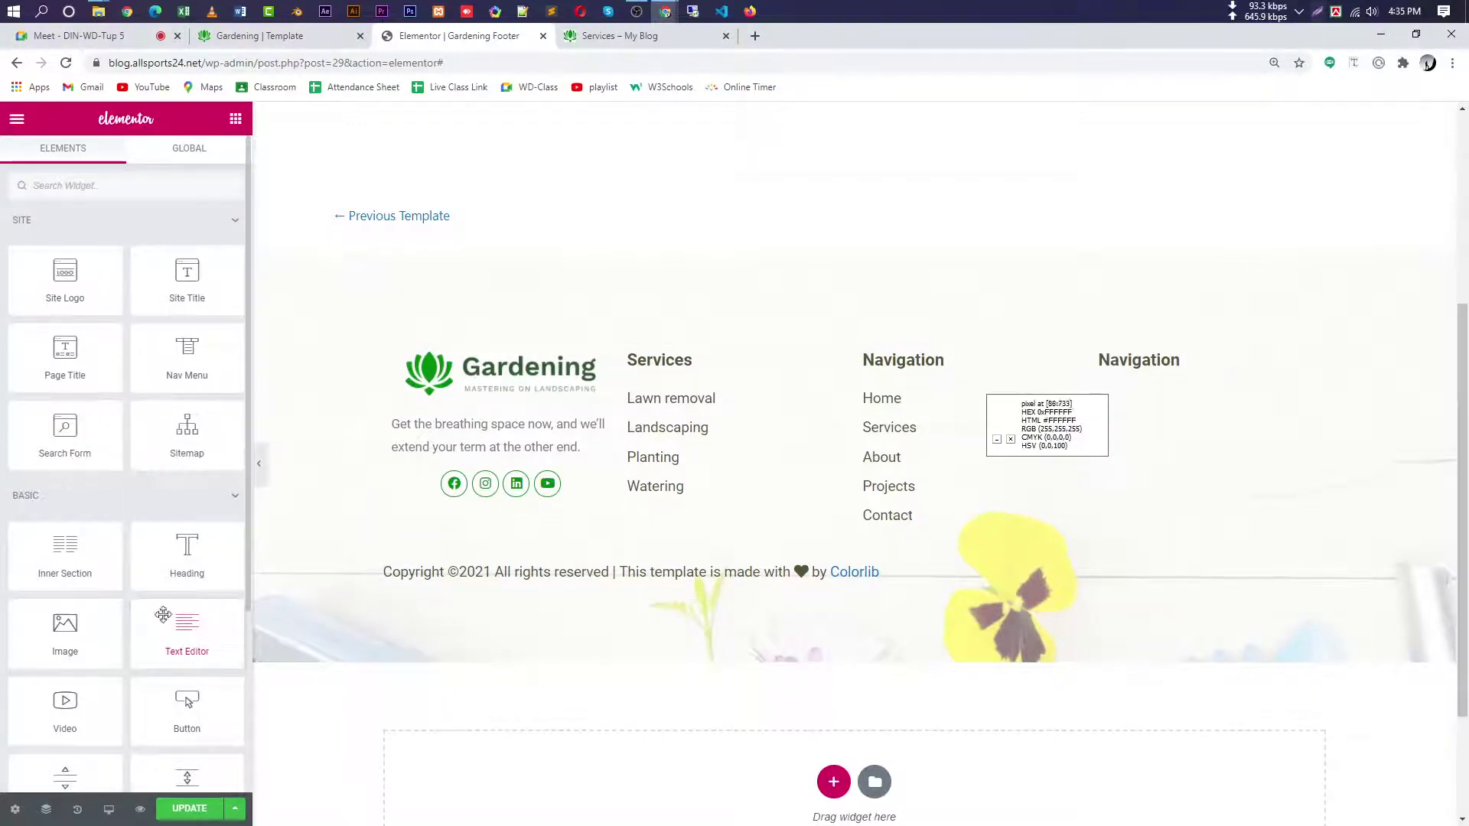
{"action": "left_click_drag", "start_coordinate": [184, 626], "coordinate": [1140, 383]}
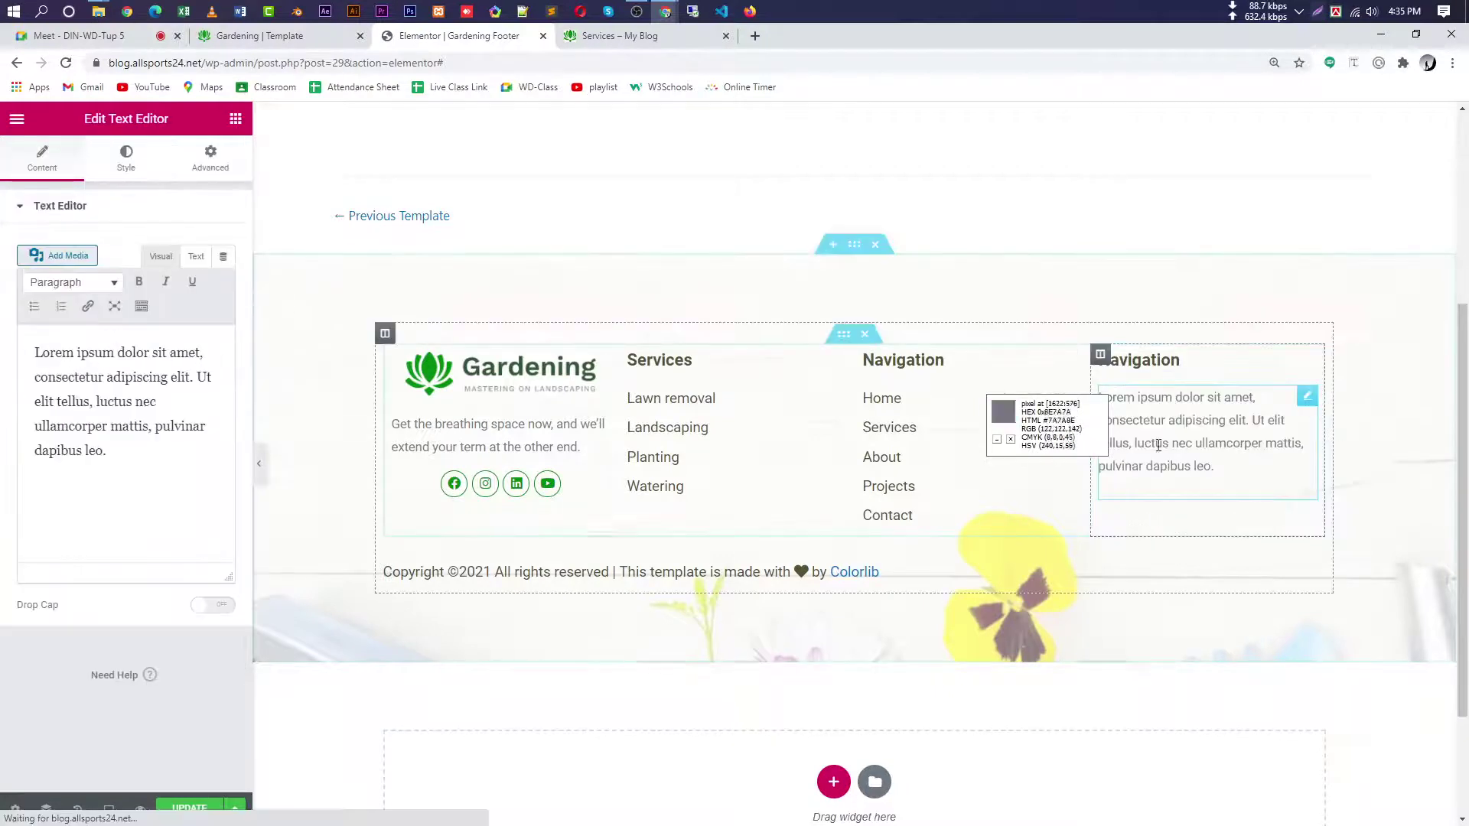
{"action": "left_click", "coordinate": [115, 459]}
{"action": "key", "text": "ctrl+a"}
{"action": "key", "text": "ctrl+v"}
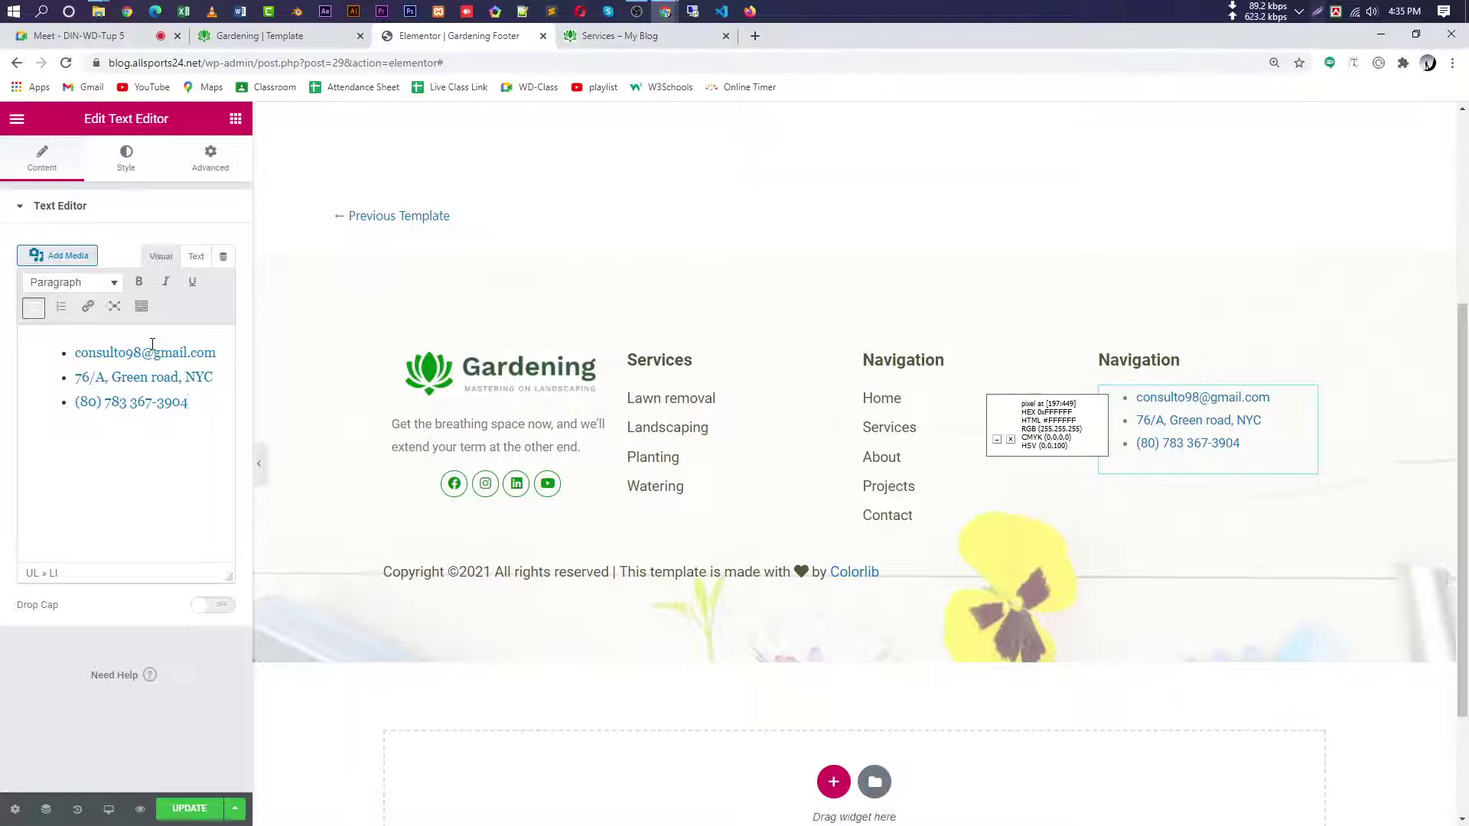
- Check the contact block in the reference footer and remove the bullet-list formatting from the three pasted contact lines
{"action": "left_click", "coordinate": [276, 36]}
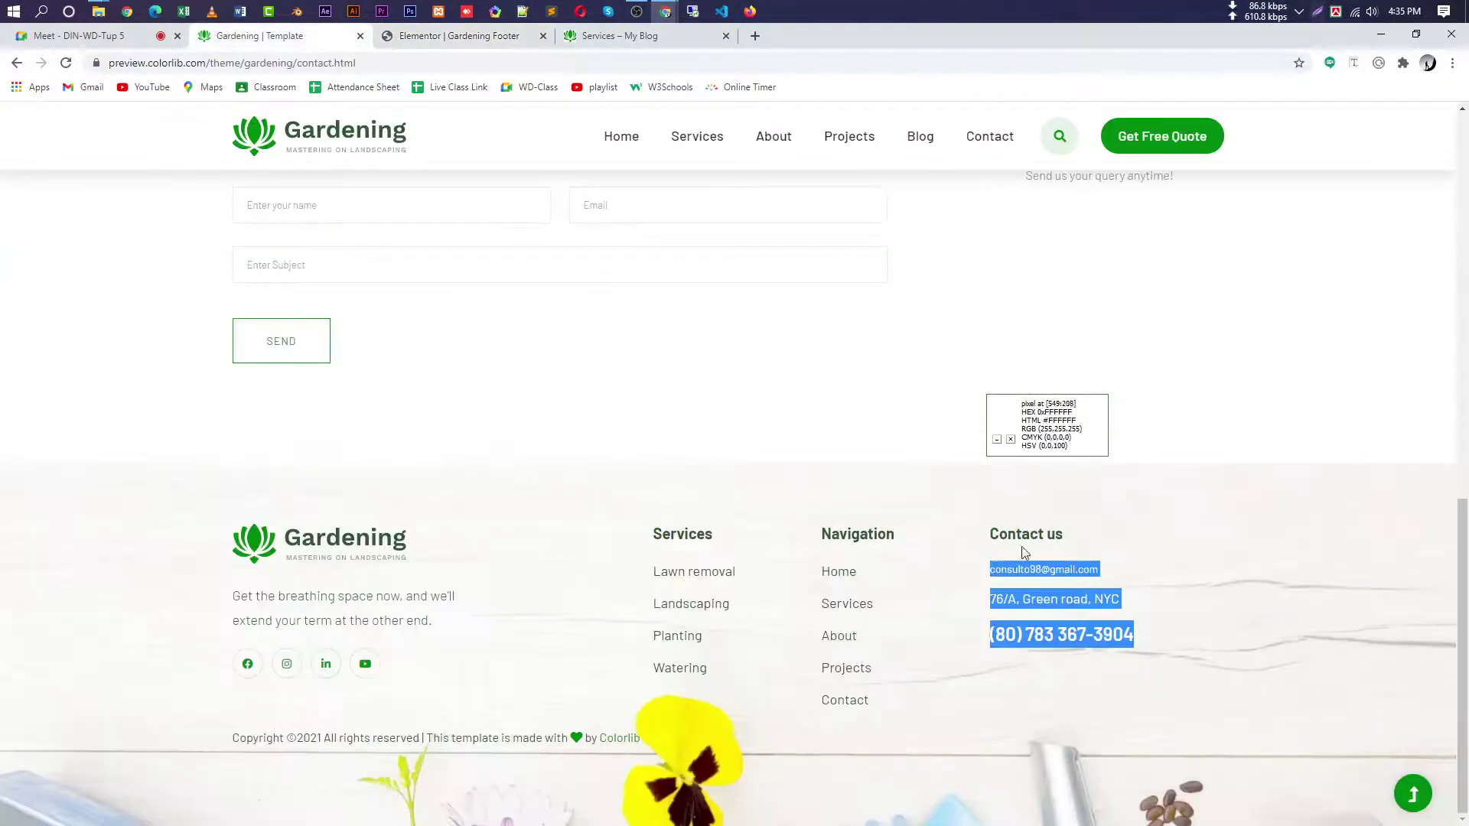
{"action": "left_click", "coordinate": [1210, 603]}
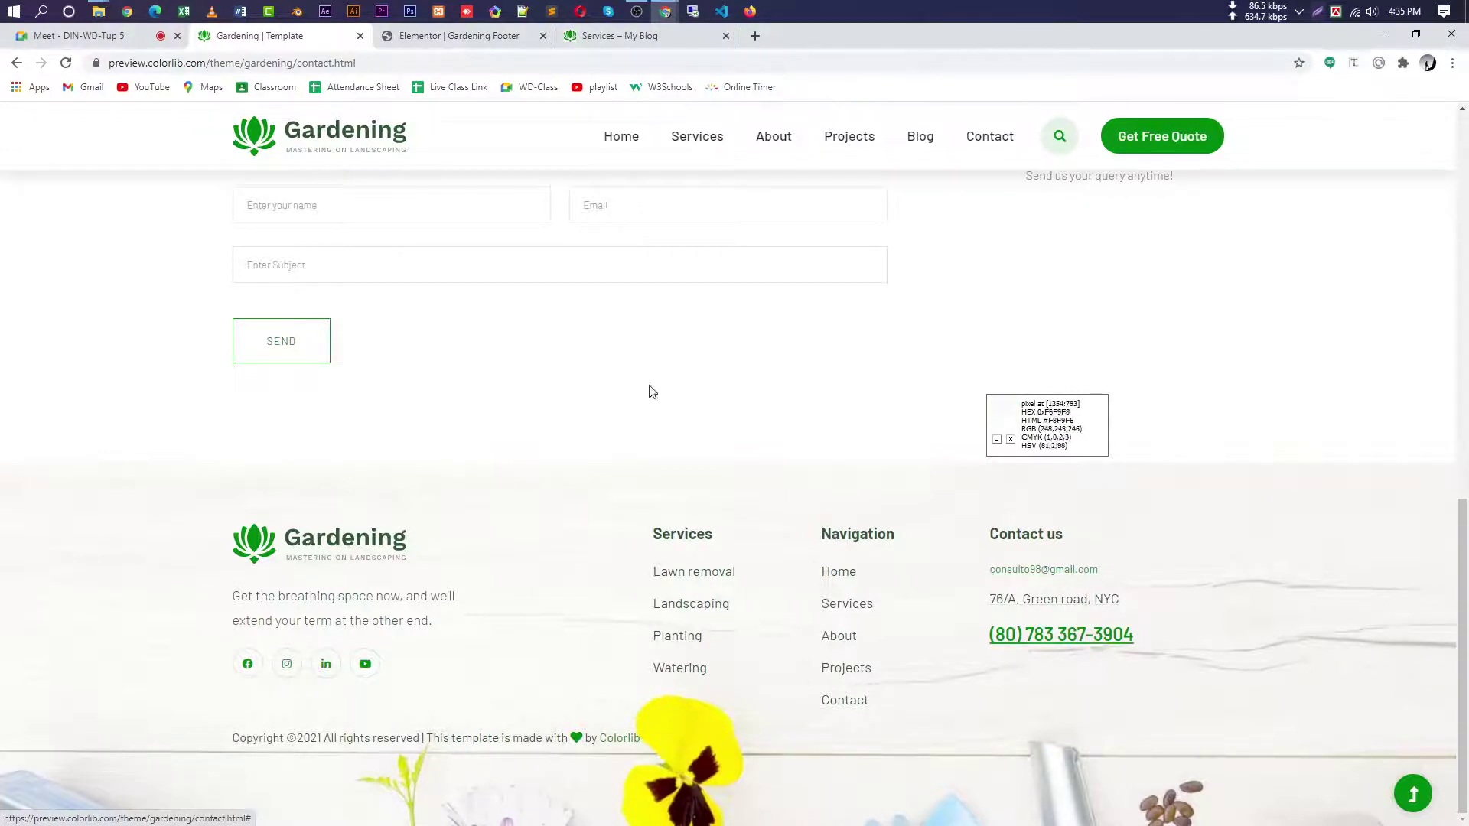
{"action": "left_click", "coordinate": [527, 38]}
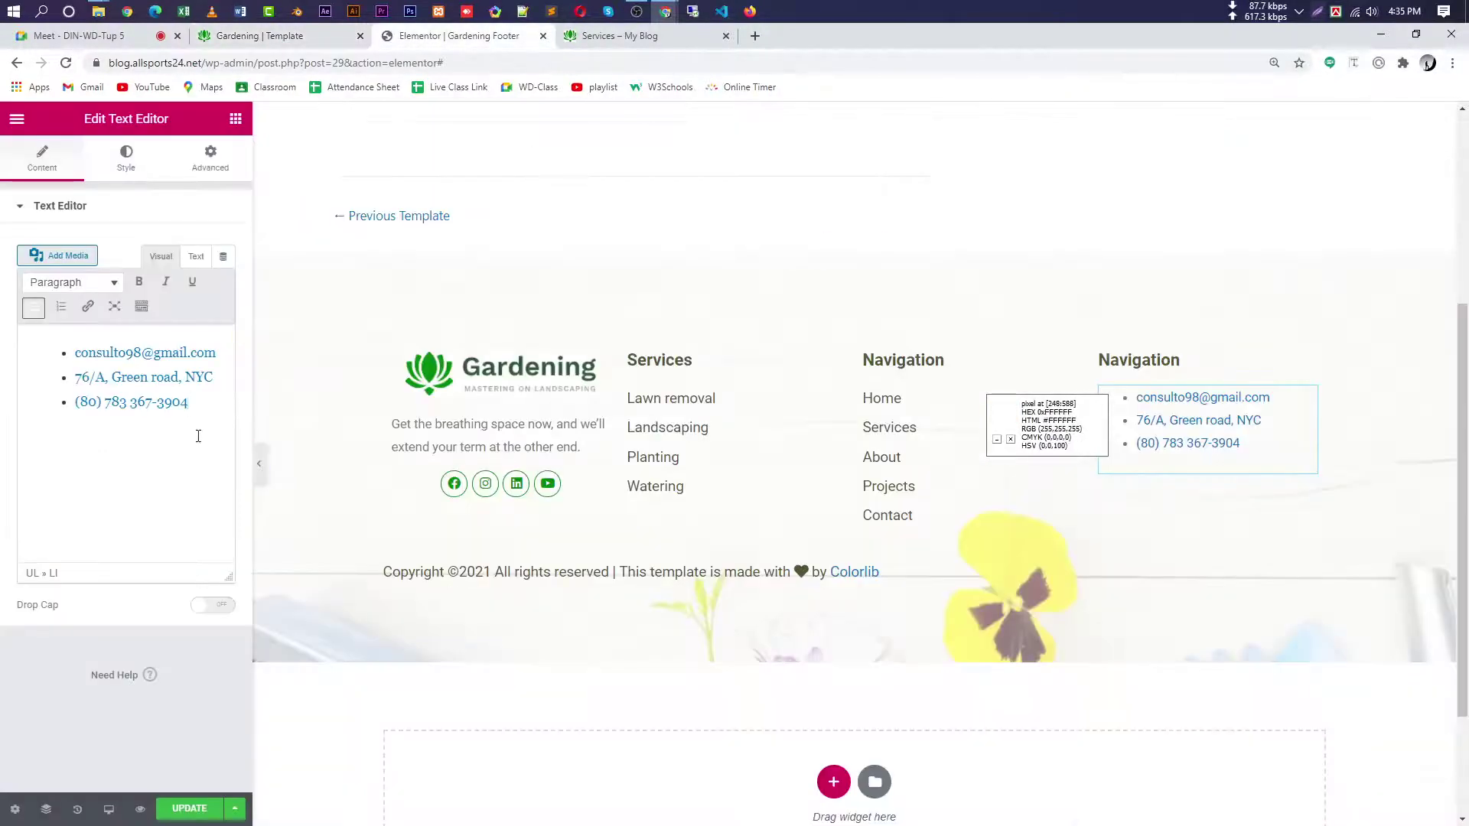
{"action": "left_click_drag", "start_coordinate": [207, 403], "coordinate": [75, 350]}
{"action": "left_click", "coordinate": [33, 307]}
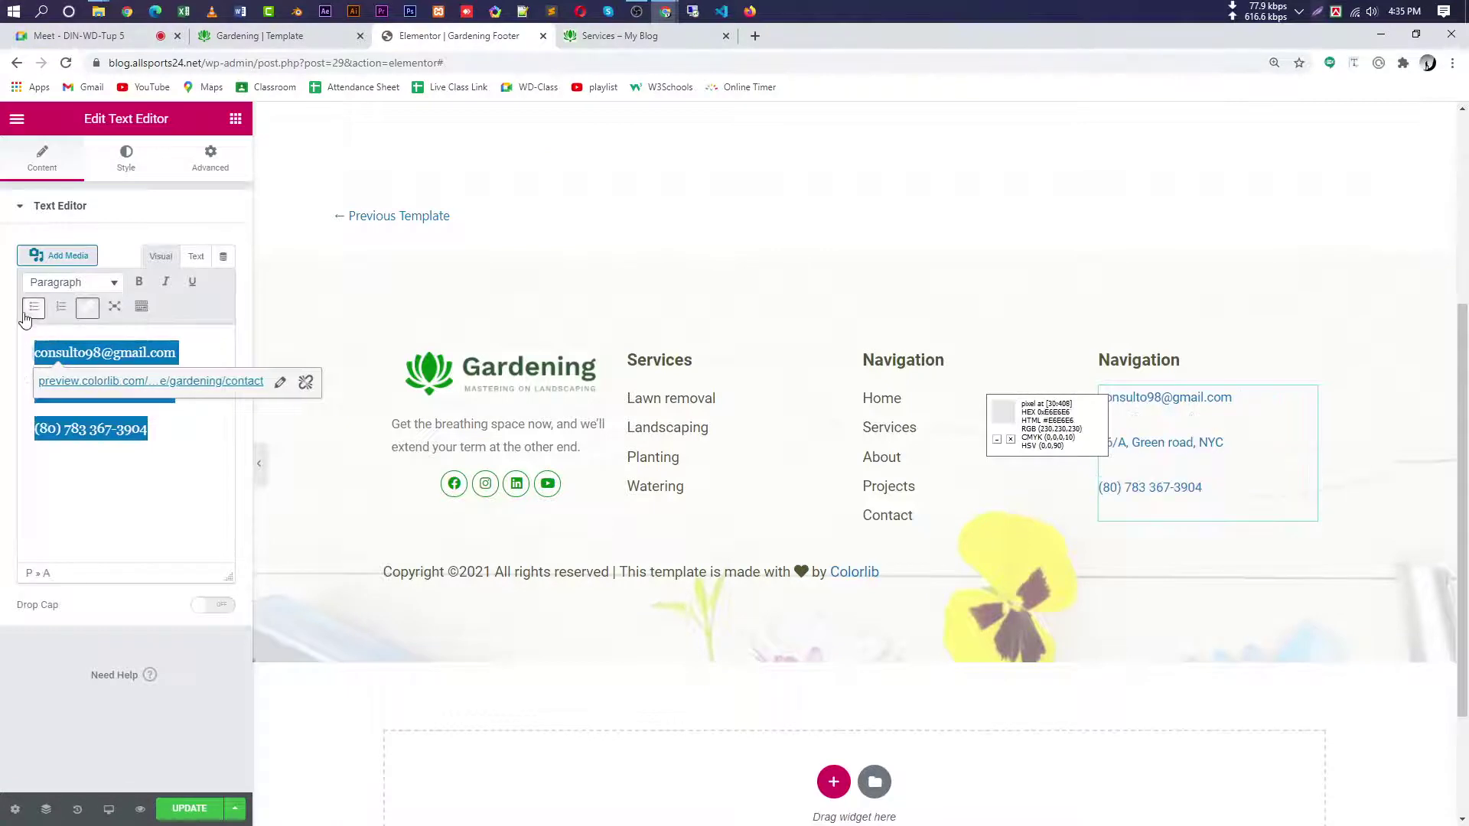
- Try Heading 3 on the address line of the contact text and settle on Heading 4
{"action": "left_click", "coordinate": [106, 409]}
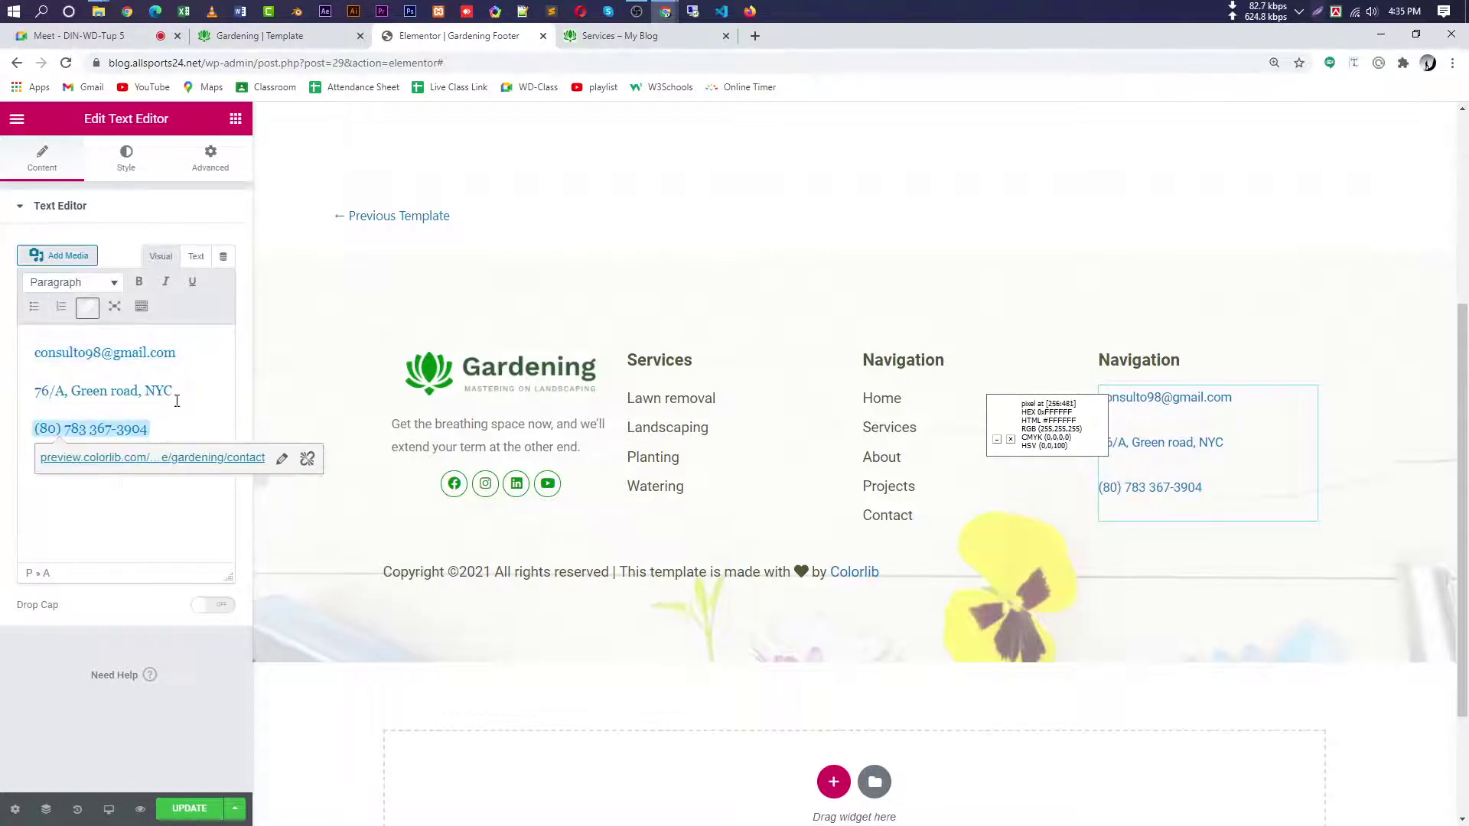
{"action": "left_click", "coordinate": [121, 388]}
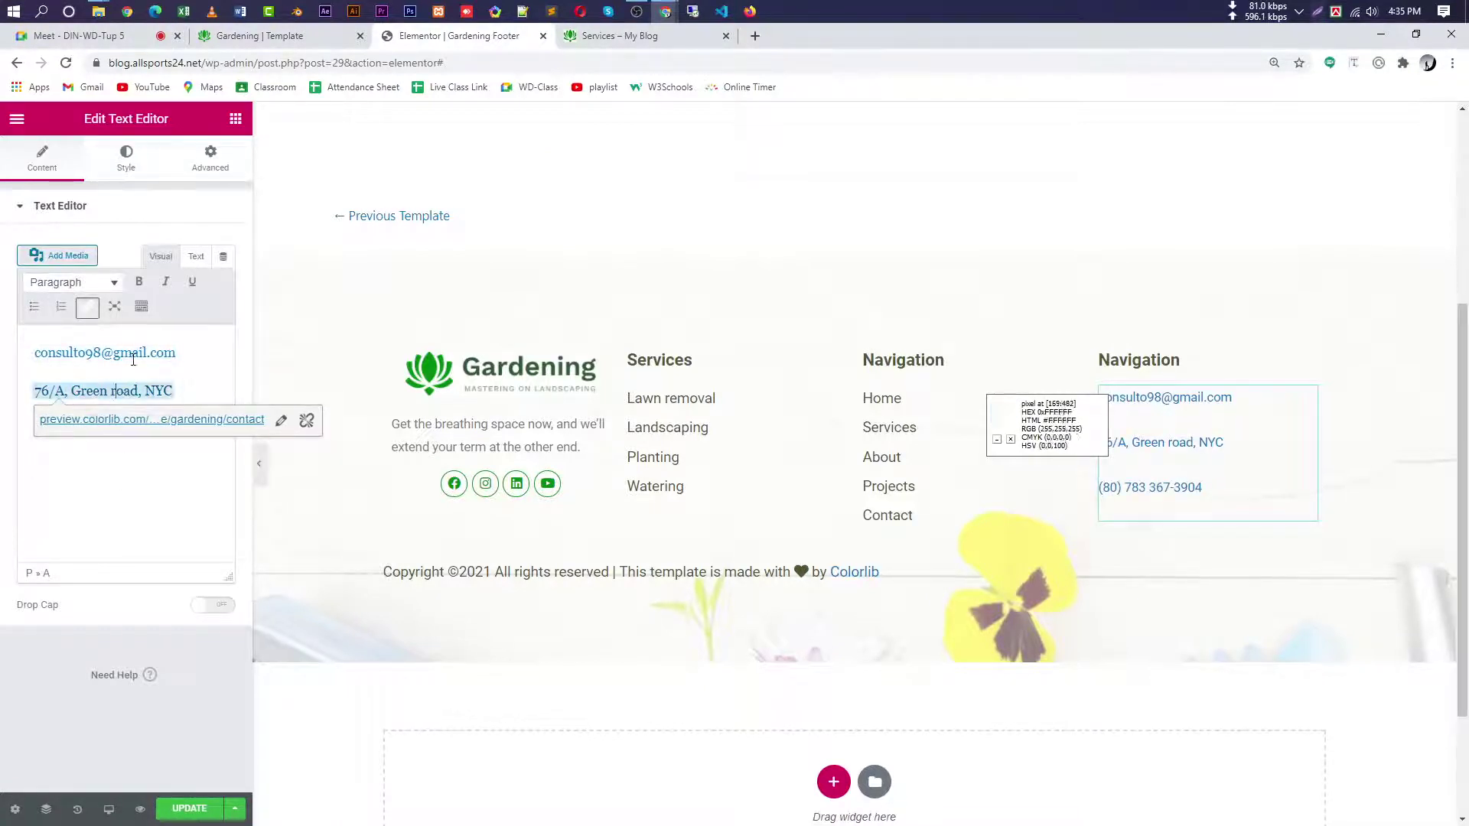
{"action": "key", "text": "Up"}
{"action": "triple_click", "coordinate": [189, 350]}
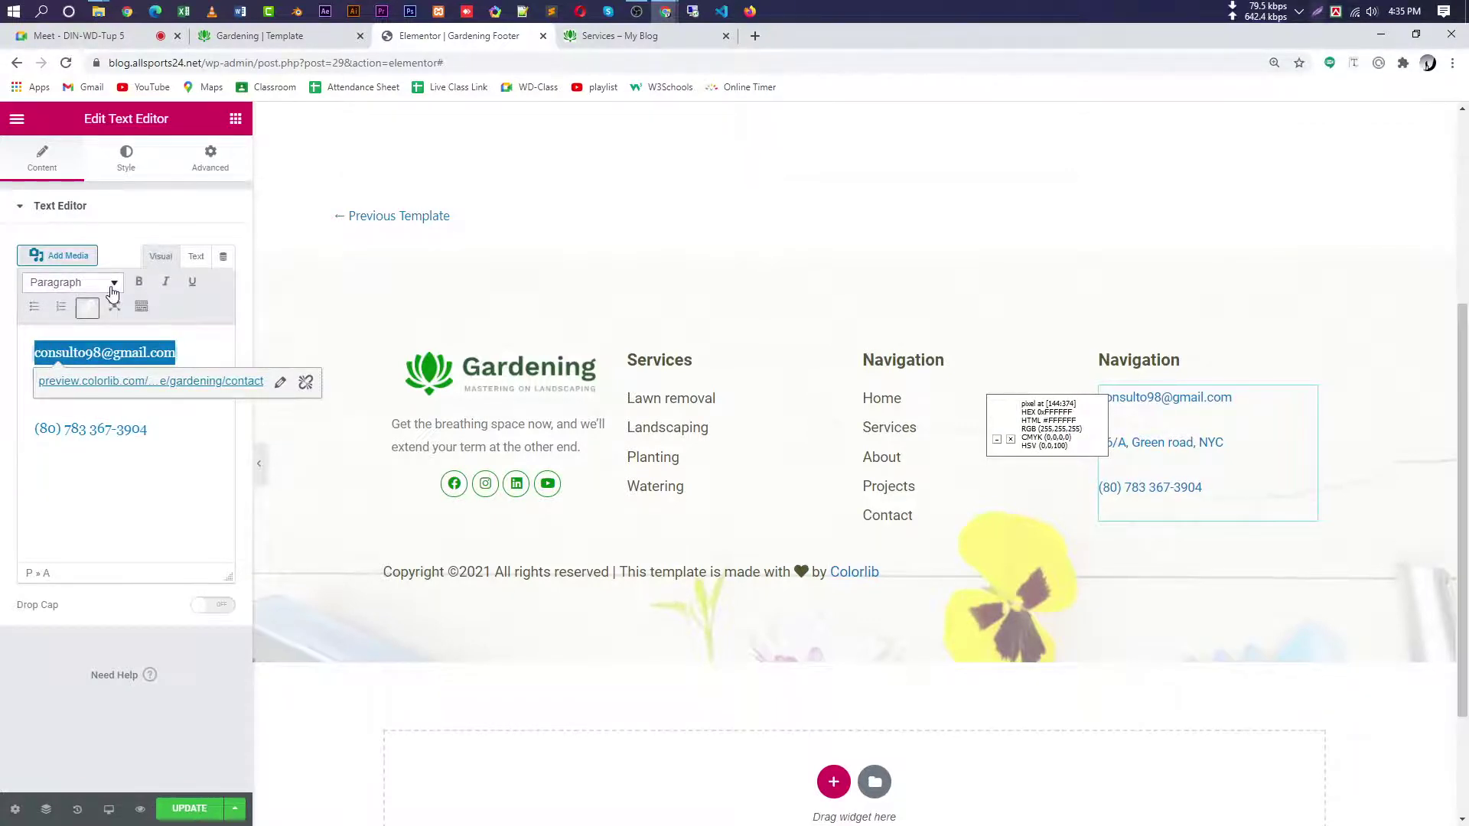
{"action": "left_click", "coordinate": [181, 393]}
{"action": "left_click_drag", "start_coordinate": [180, 393], "coordinate": [34, 391]}
{"action": "left_click", "coordinate": [82, 285]}
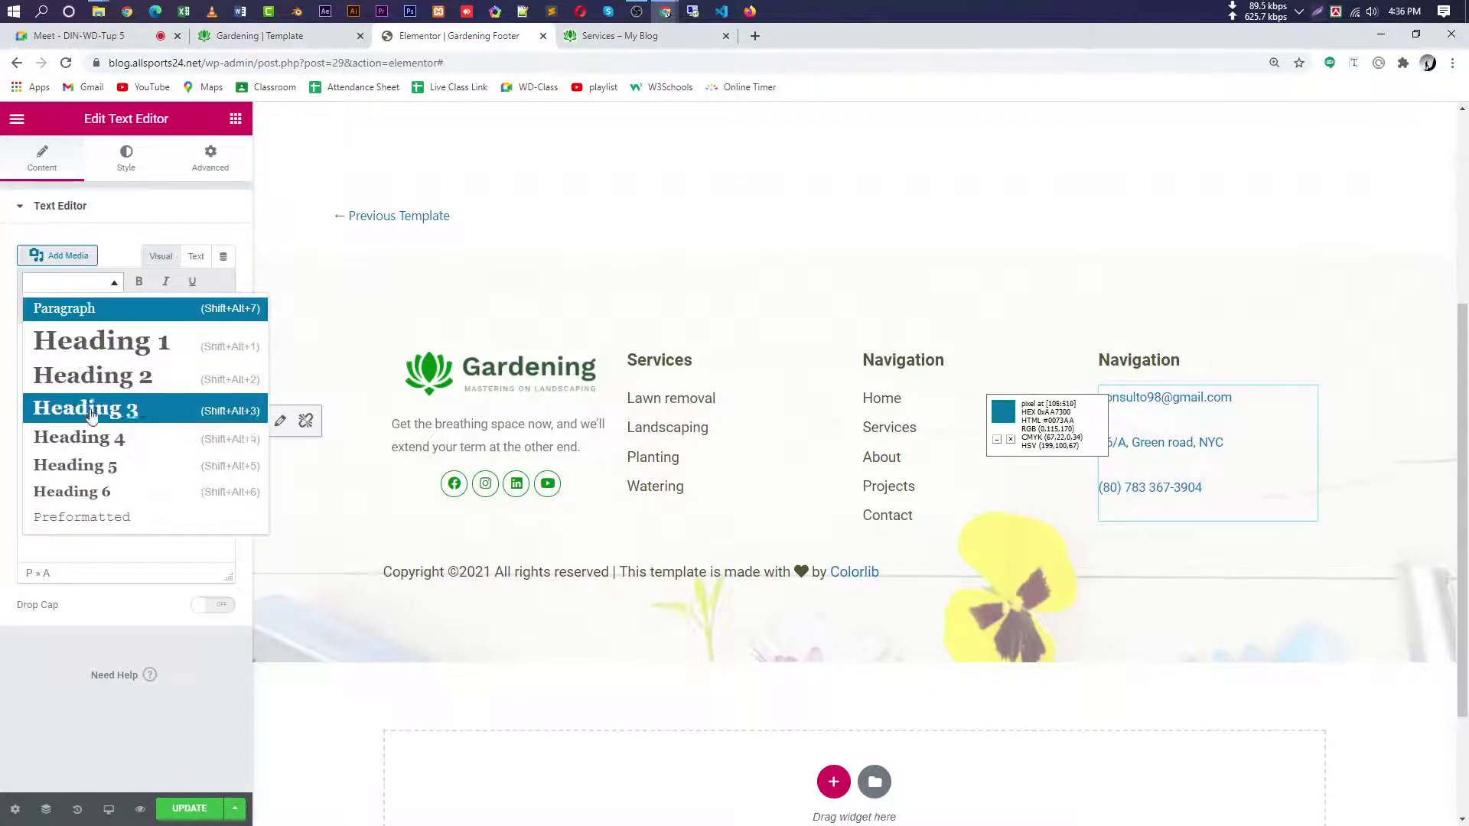
{"action": "left_click", "coordinate": [126, 413]}
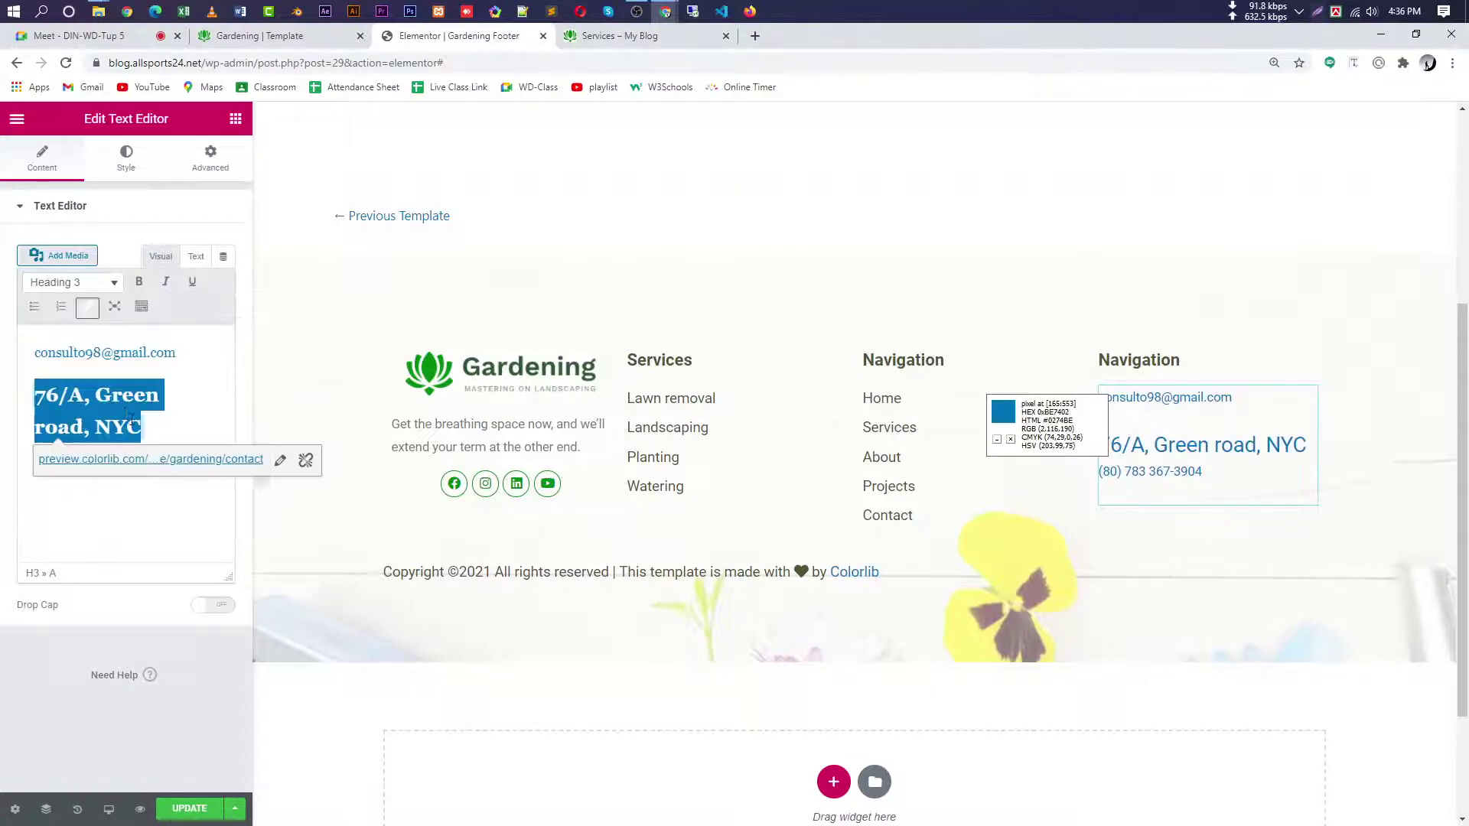
{"action": "left_click", "coordinate": [104, 284]}
{"action": "left_click", "coordinate": [111, 438]}
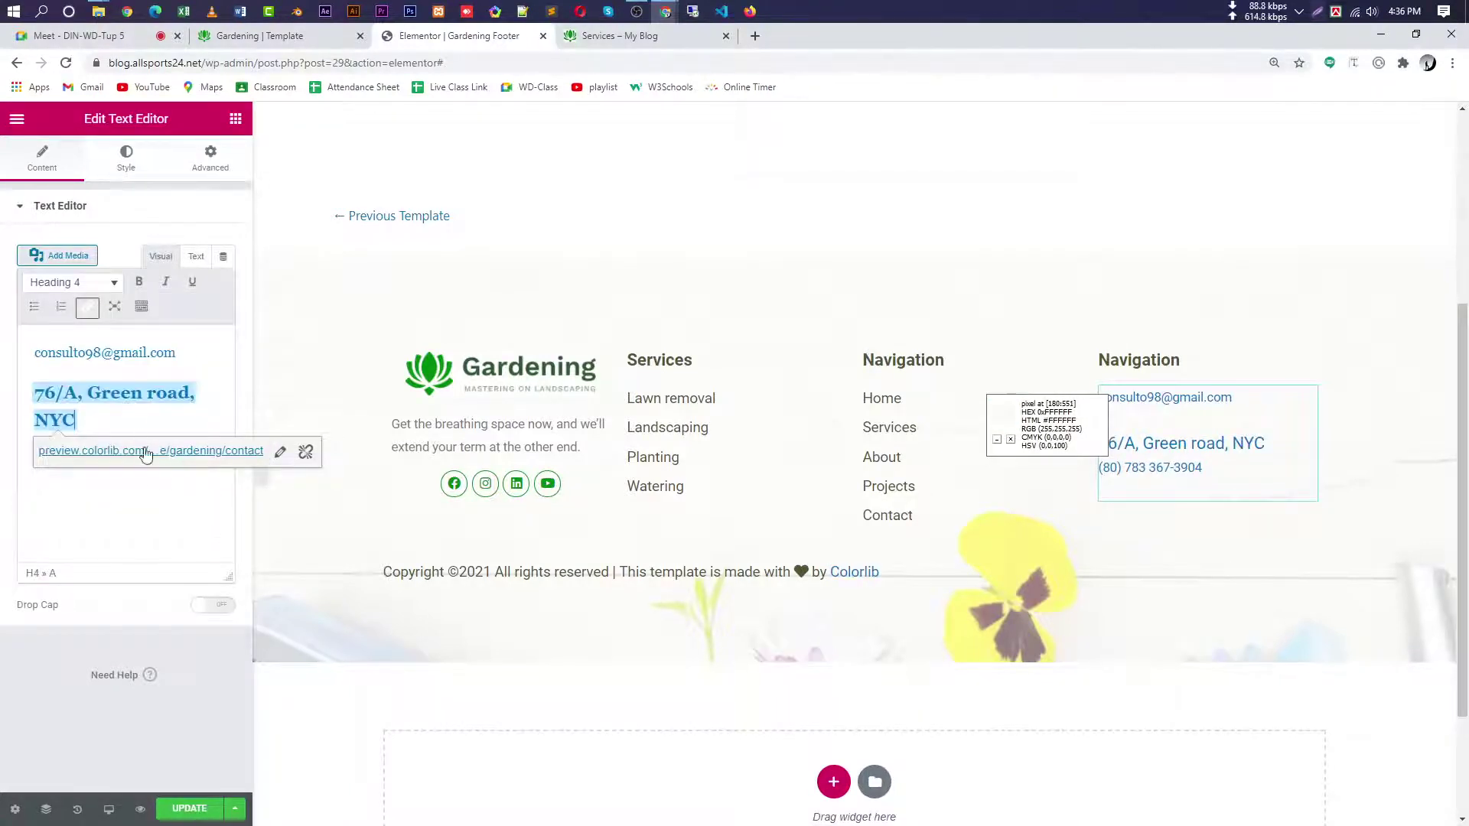
- Try Heading 3 on the phone number line of the contact text and settle on Heading 2
{"action": "left_click_drag", "start_coordinate": [148, 446], "coordinate": [36, 447]}
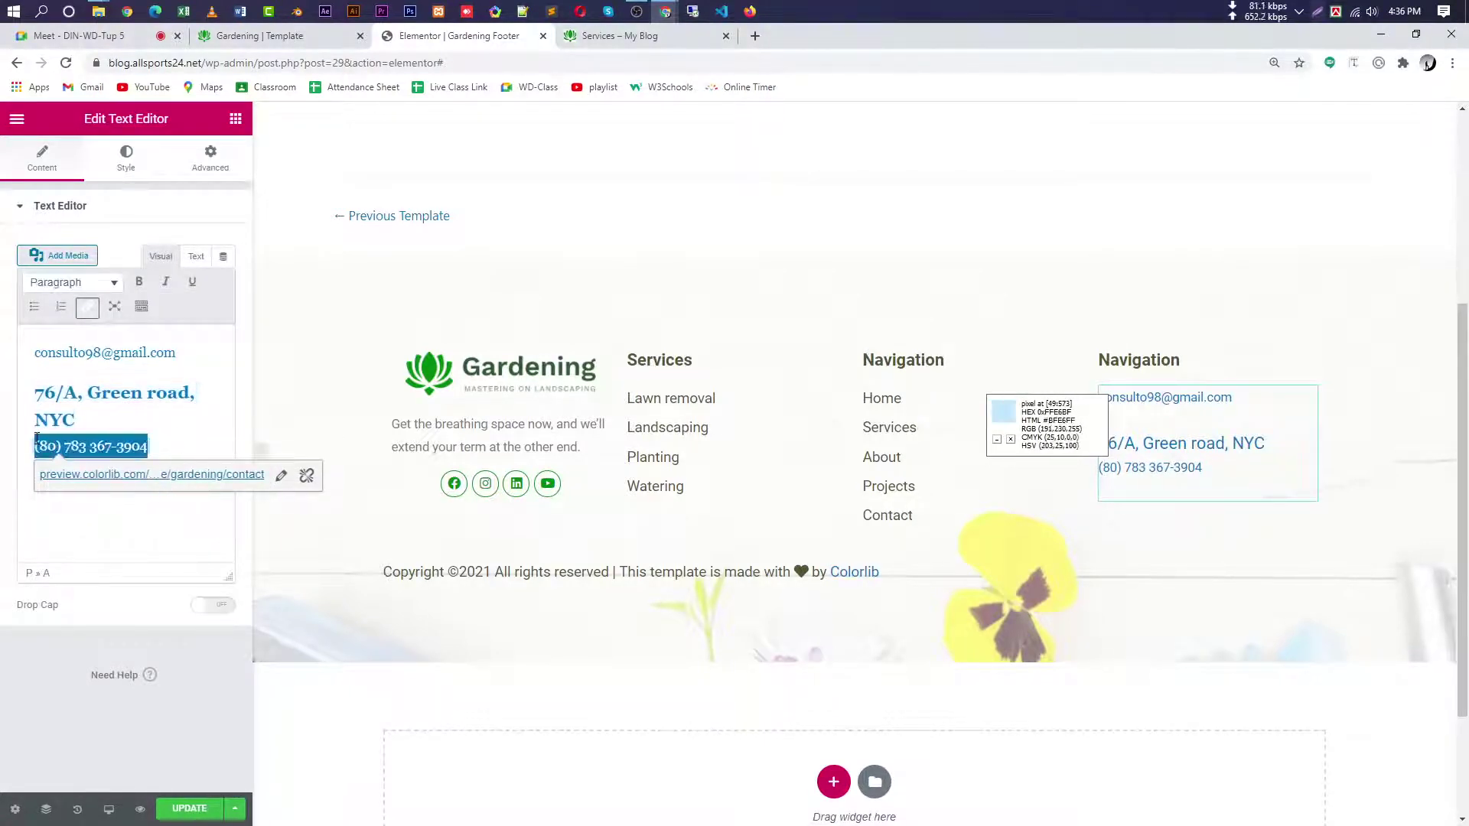
{"action": "left_click", "coordinate": [72, 282]}
{"action": "left_click", "coordinate": [113, 410]}
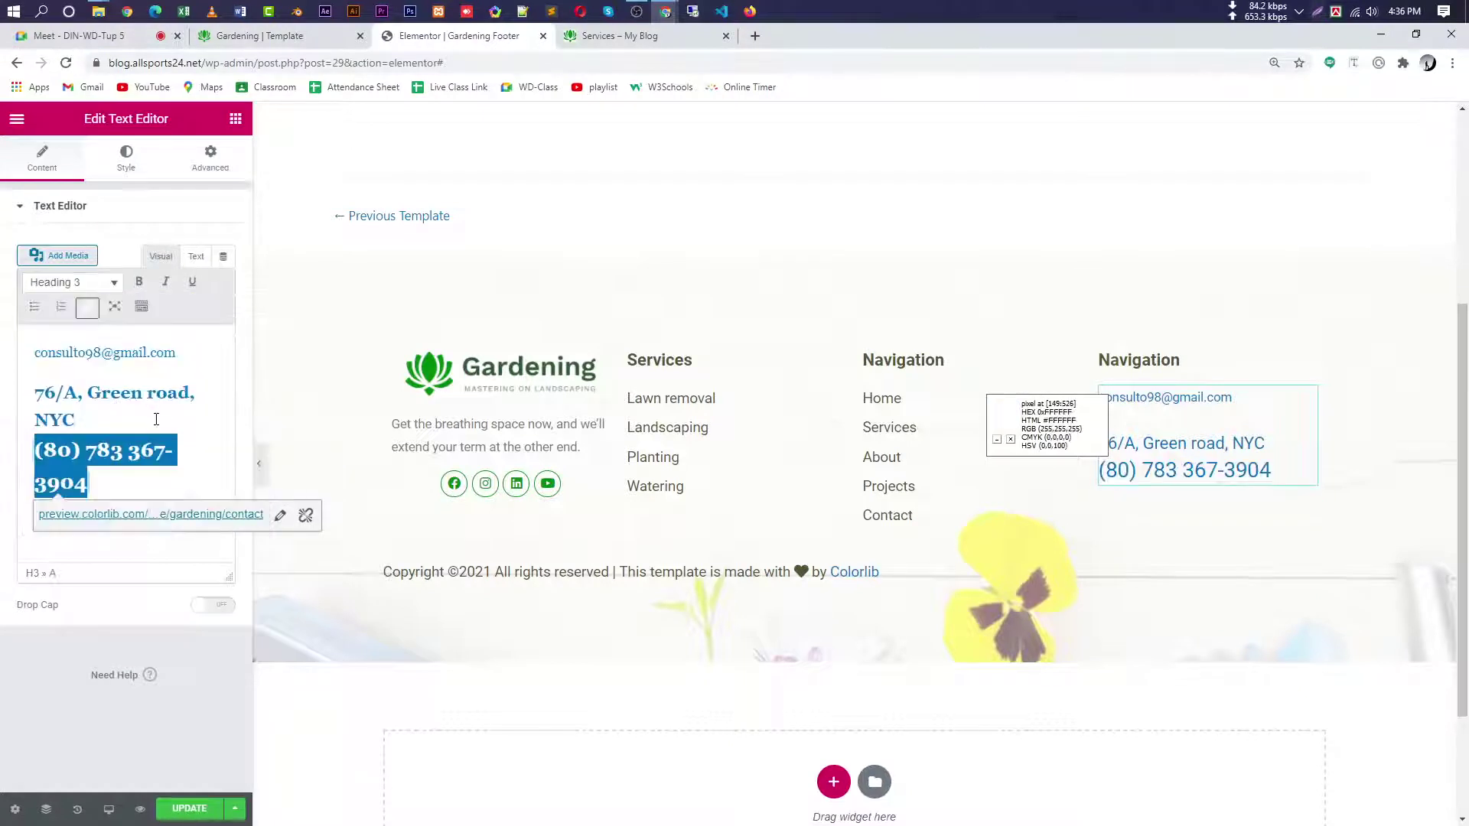
{"action": "left_click", "coordinate": [111, 284]}
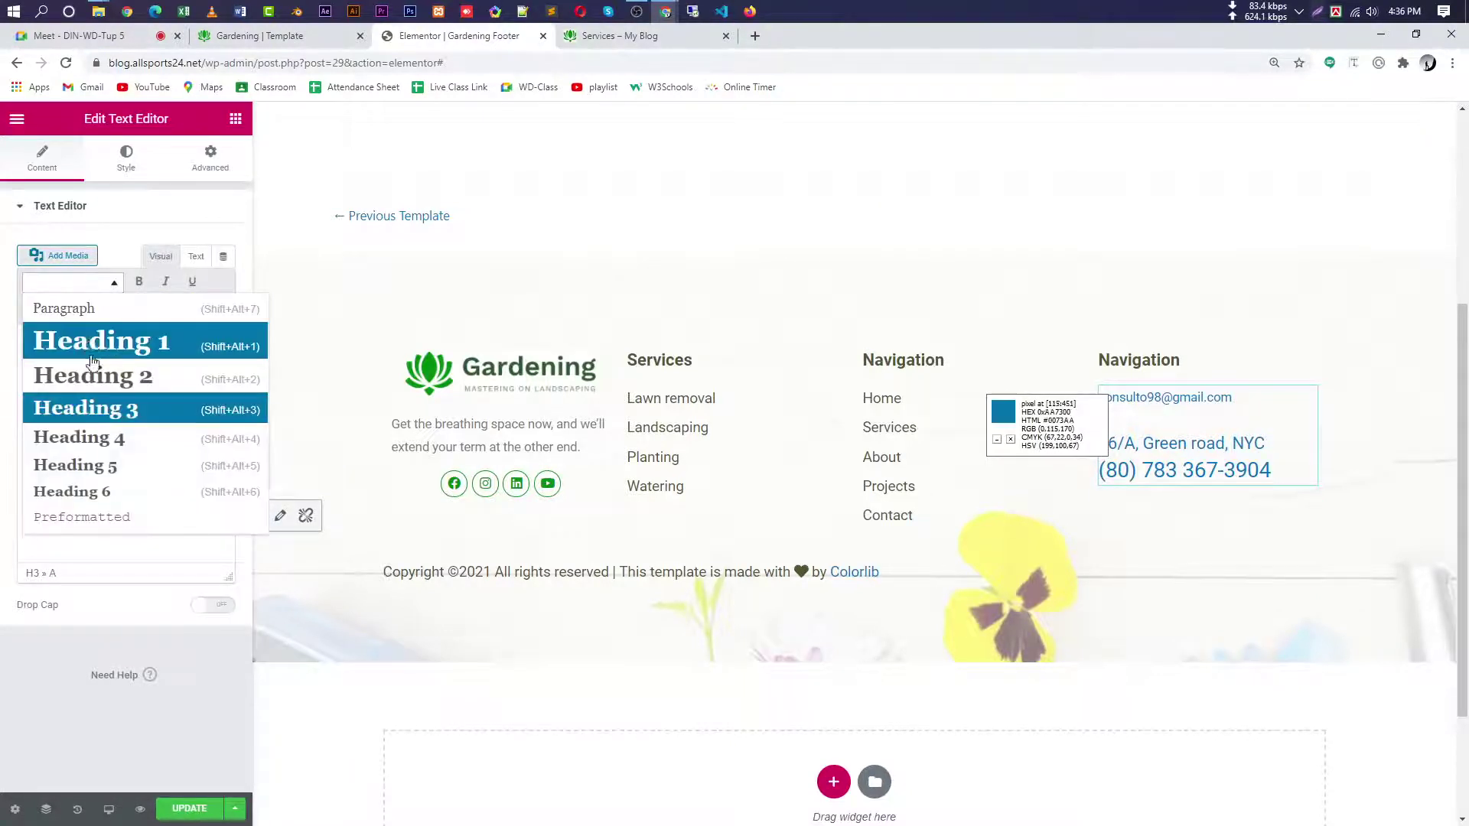
{"action": "left_click", "coordinate": [107, 382]}
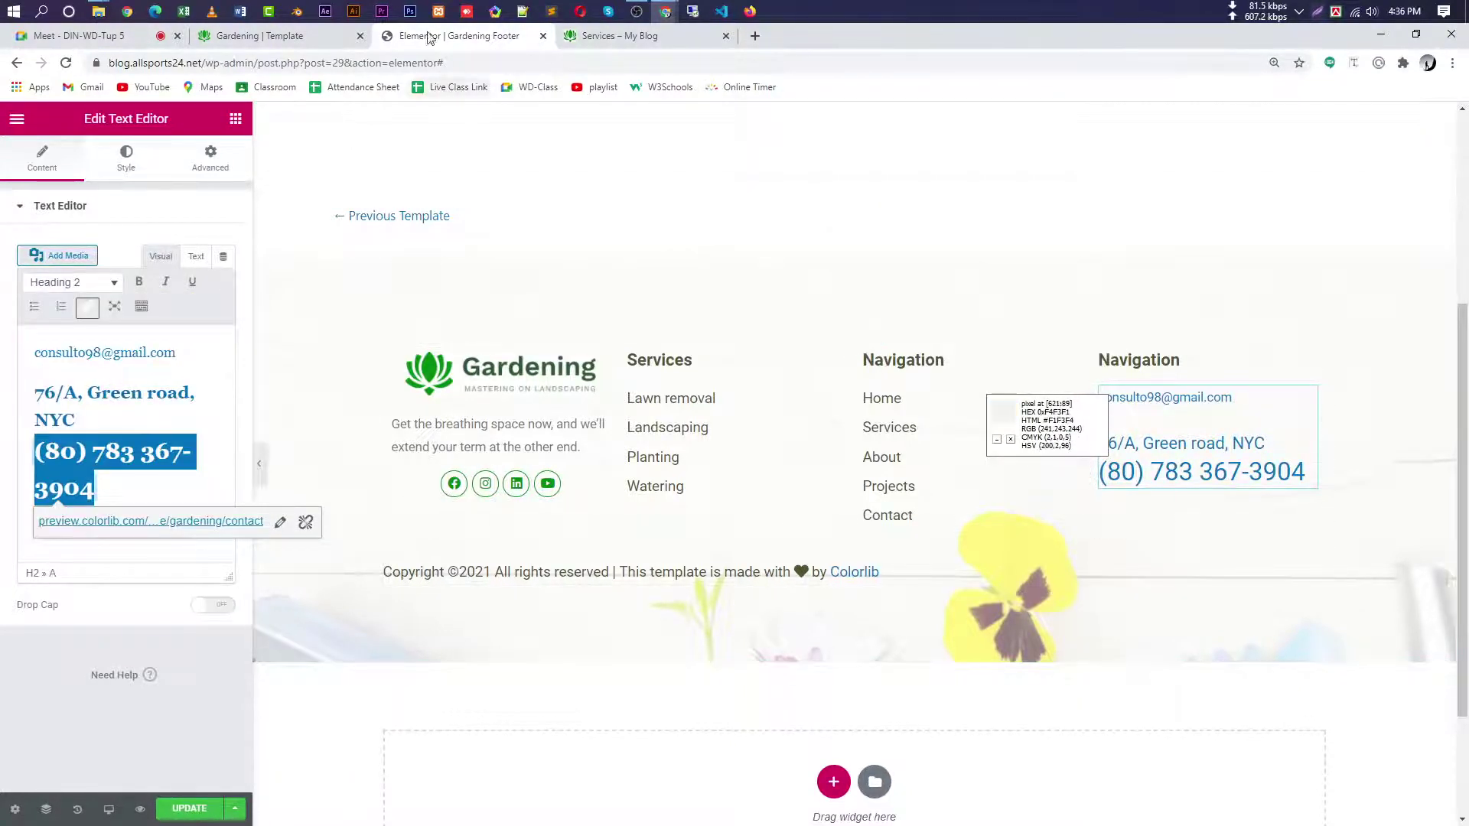
- Examine the styling of the contact lines in the reference template's footer and return to the footer being edited
{"action": "left_click", "coordinate": [264, 36]}
{"action": "left_click", "coordinate": [1087, 635]}
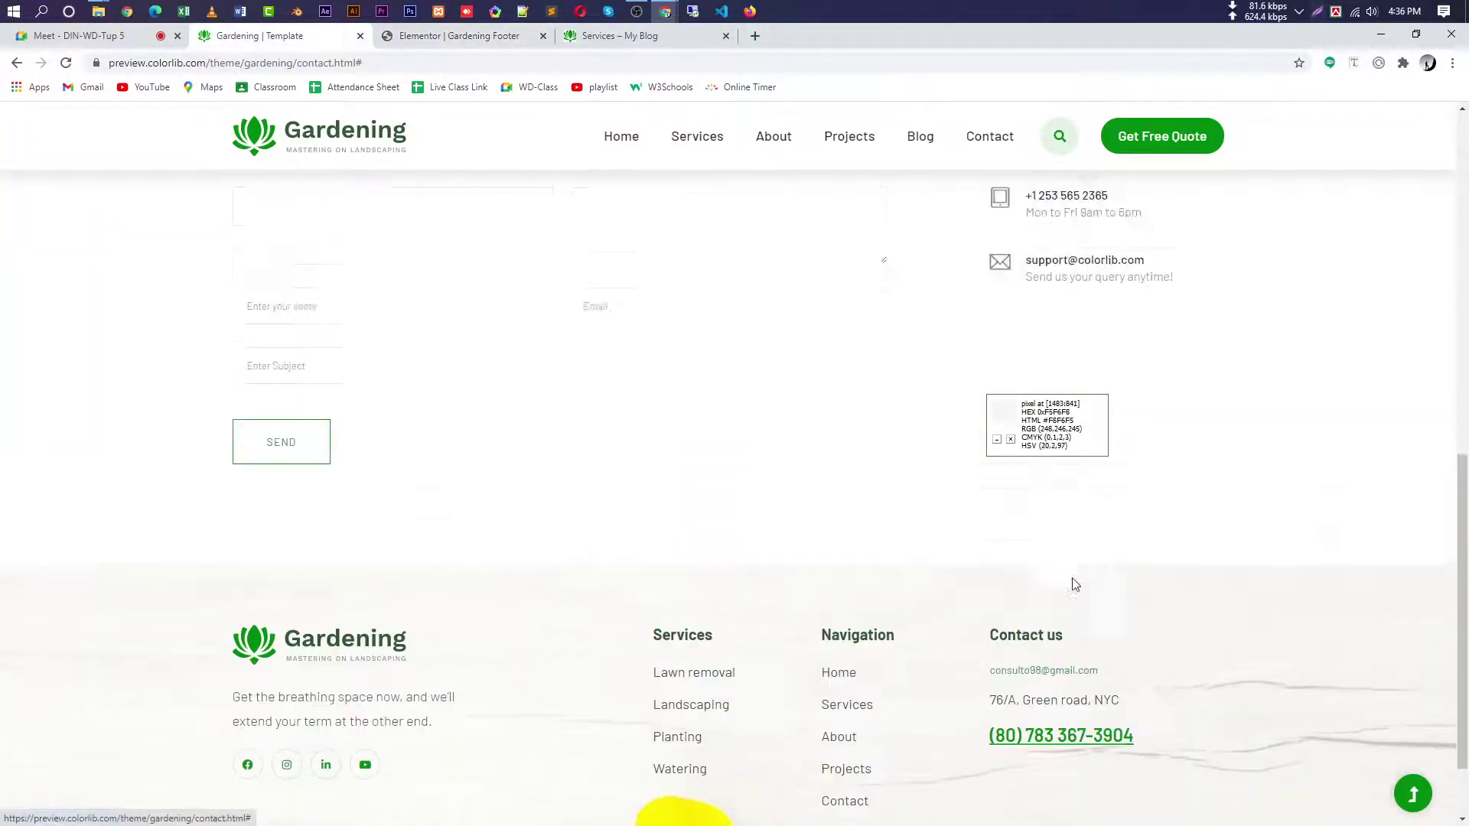
{"action": "scroll", "coordinate": [1234, 630], "scroll_direction": "down", "scroll_amount": 20}
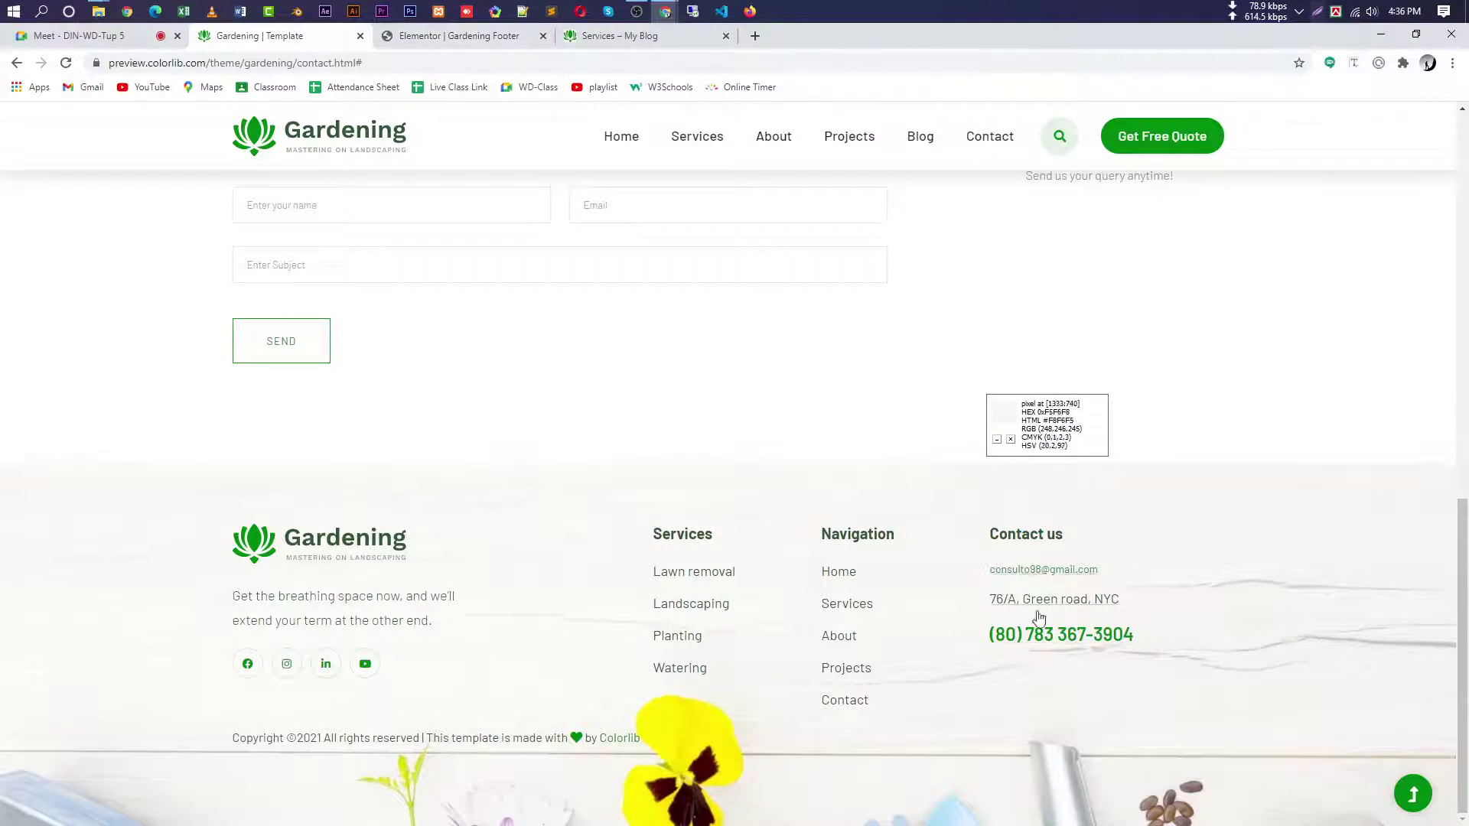
{"action": "left_click", "coordinate": [459, 40]}
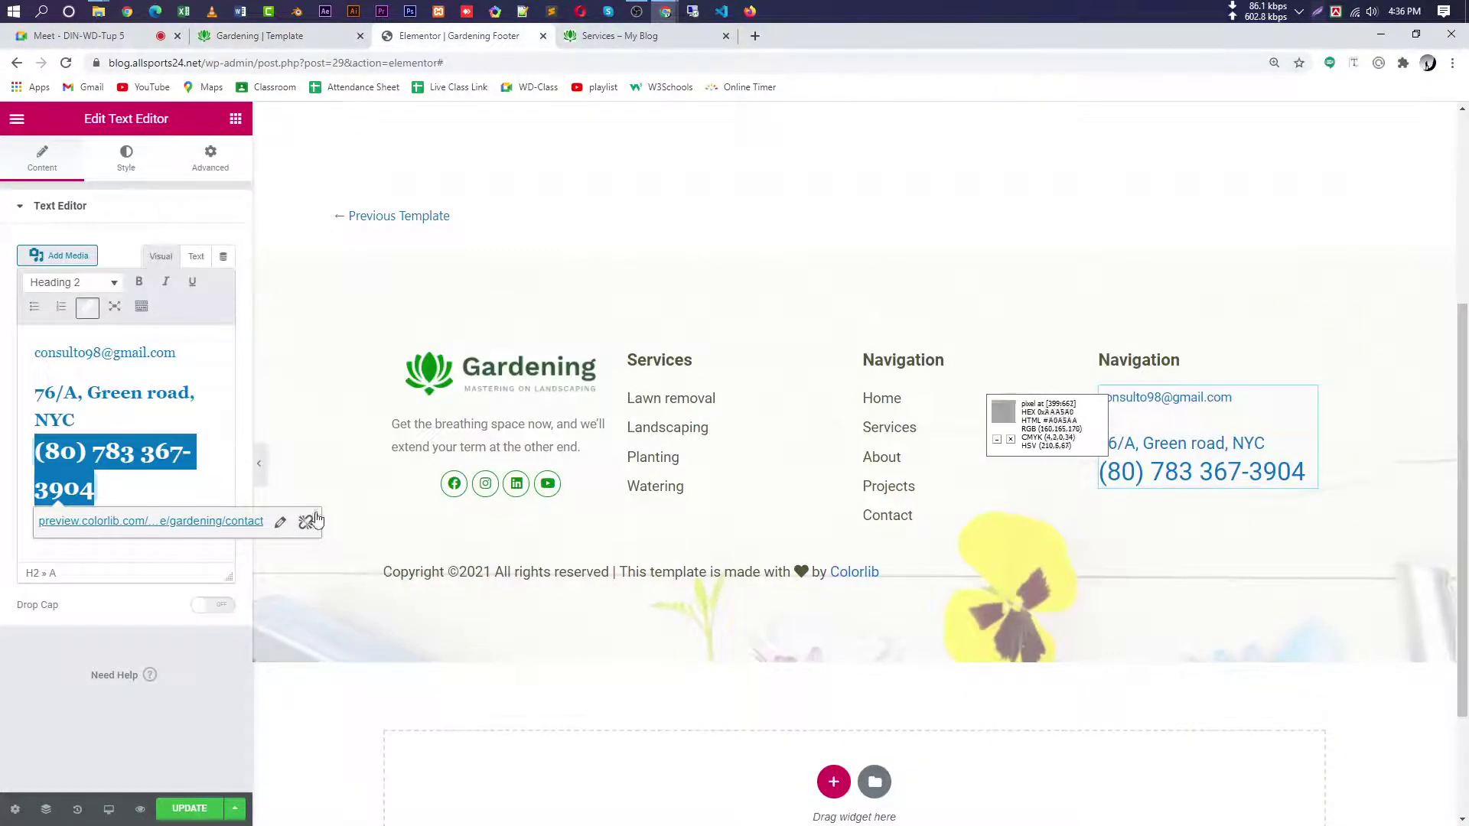
- Replace the contact text widget in the last footer column with a copy of the Navigation icon list
{"action": "left_click", "coordinate": [236, 119]}
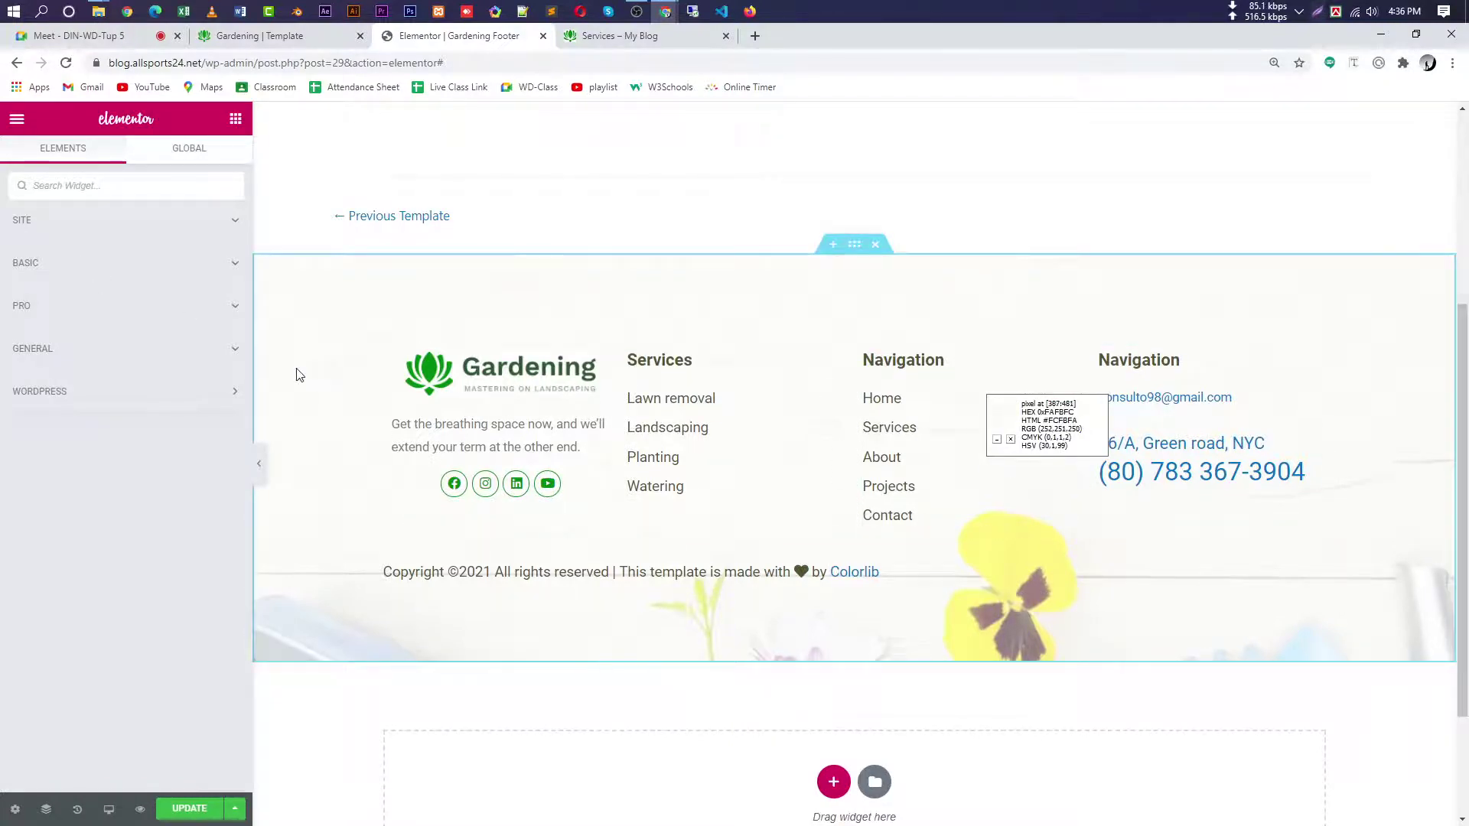
{"action": "right_click", "coordinate": [907, 426]}
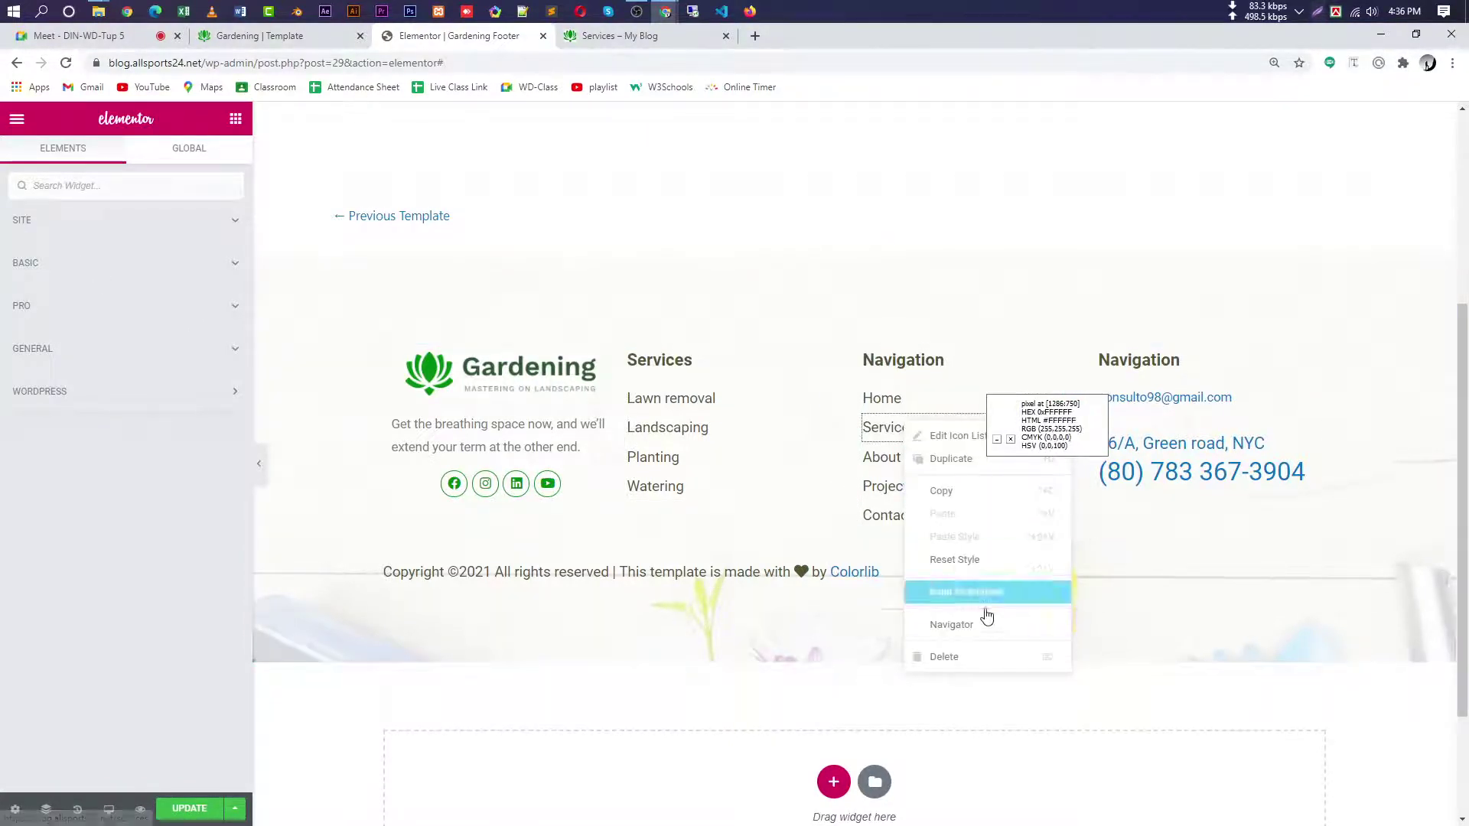
{"action": "left_click", "coordinate": [966, 491]}
{"action": "right_click", "coordinate": [1203, 413]}
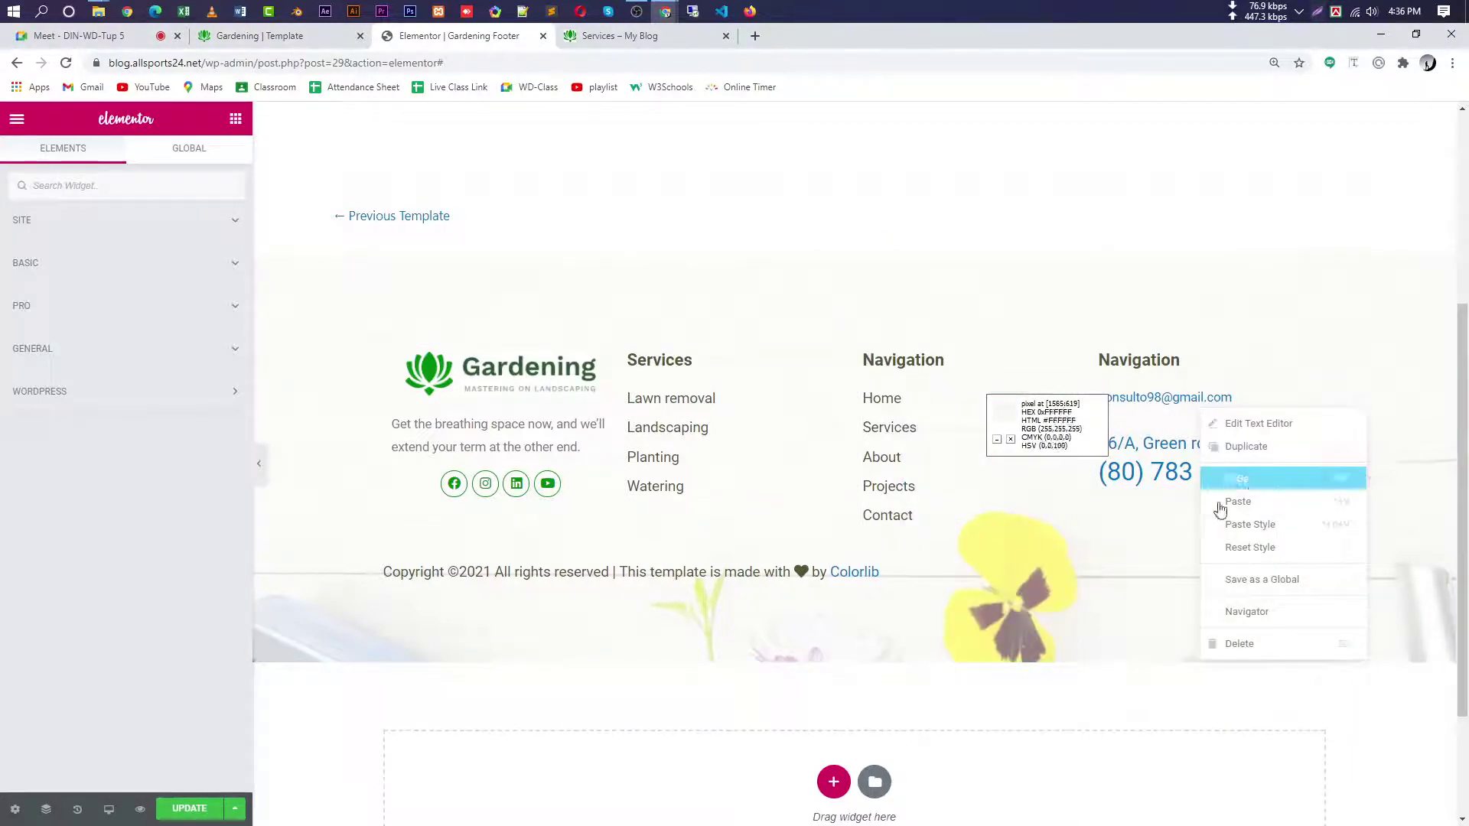
{"action": "left_click", "coordinate": [1258, 509]}
{"action": "left_click", "coordinate": [1309, 337]}
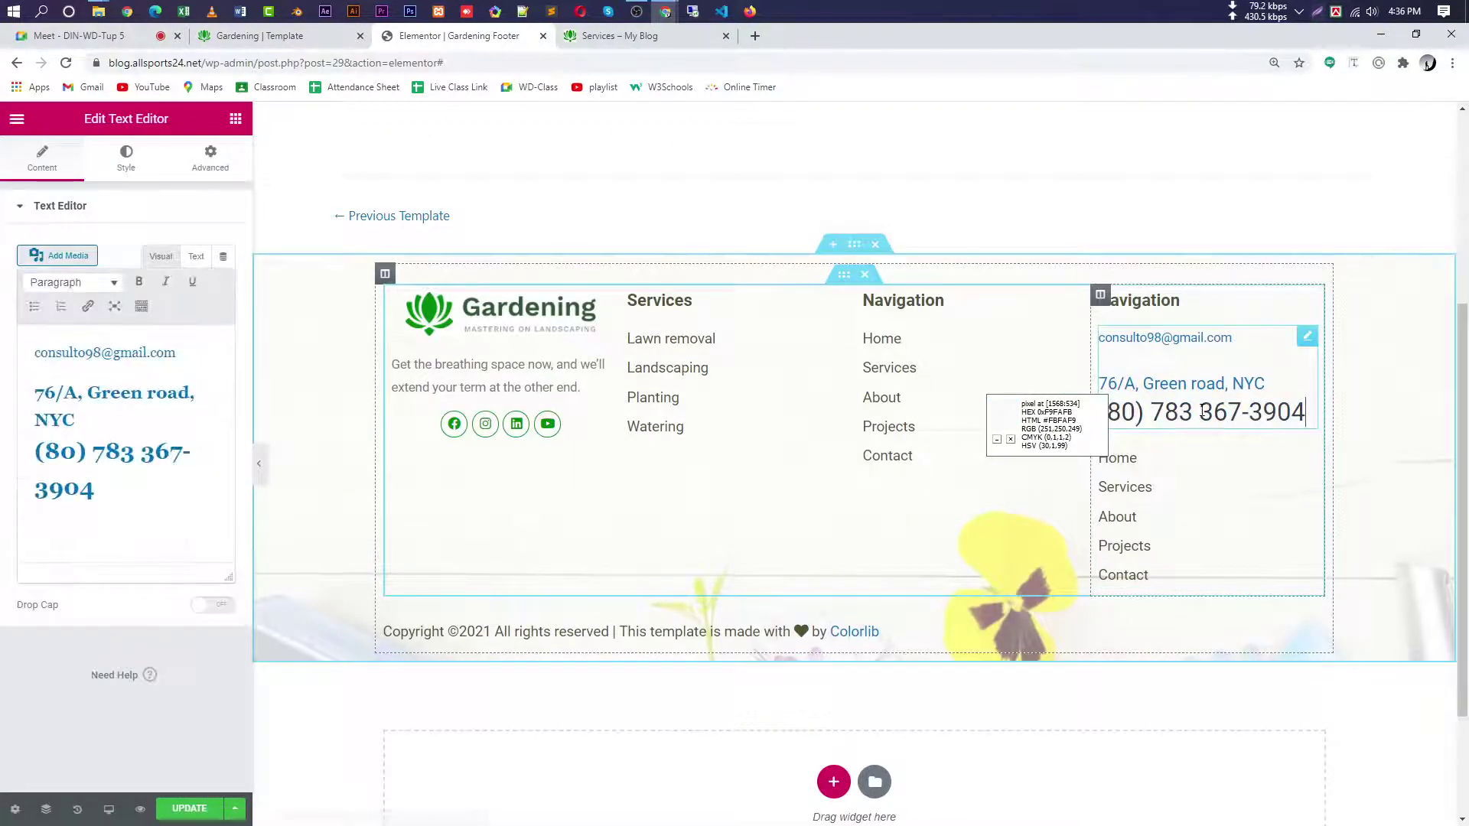
{"action": "key", "text": "Delete"}
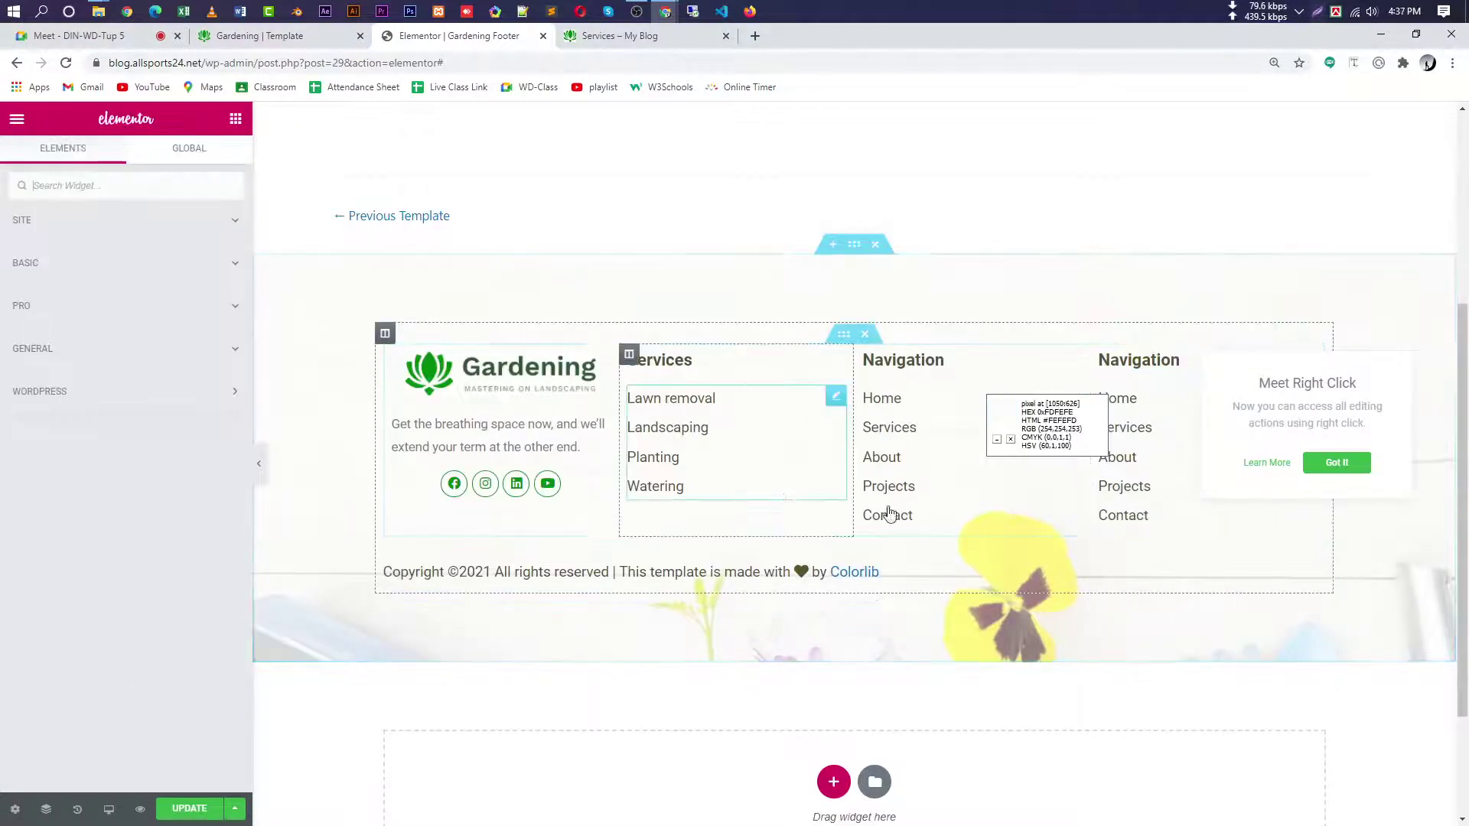
- Search the icon library for "mail" and insert the Mail Bulk icon on the Home item of the copied list
{"action": "left_click", "coordinate": [1153, 433]}
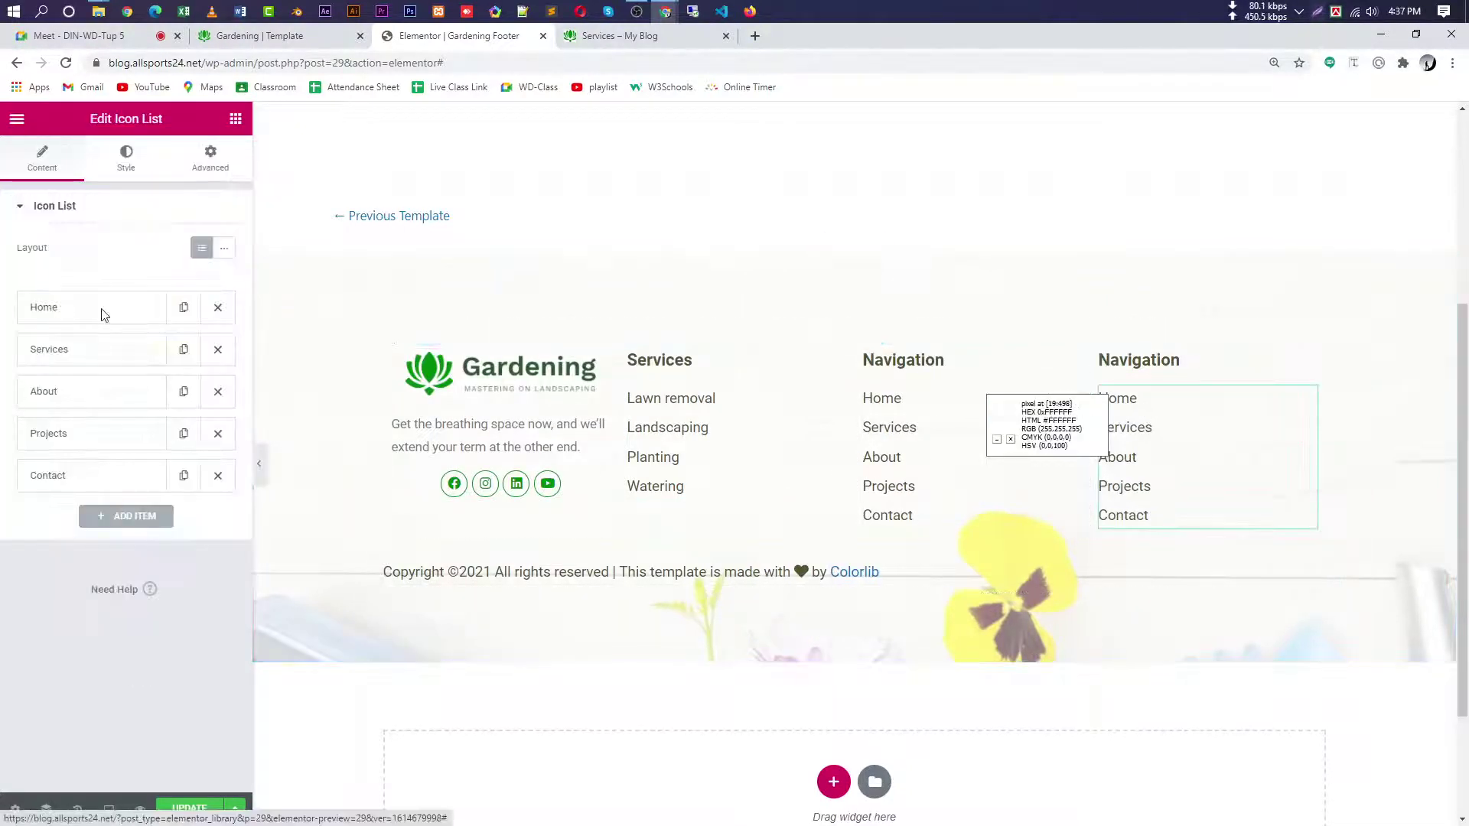
{"action": "left_click", "coordinate": [60, 321]}
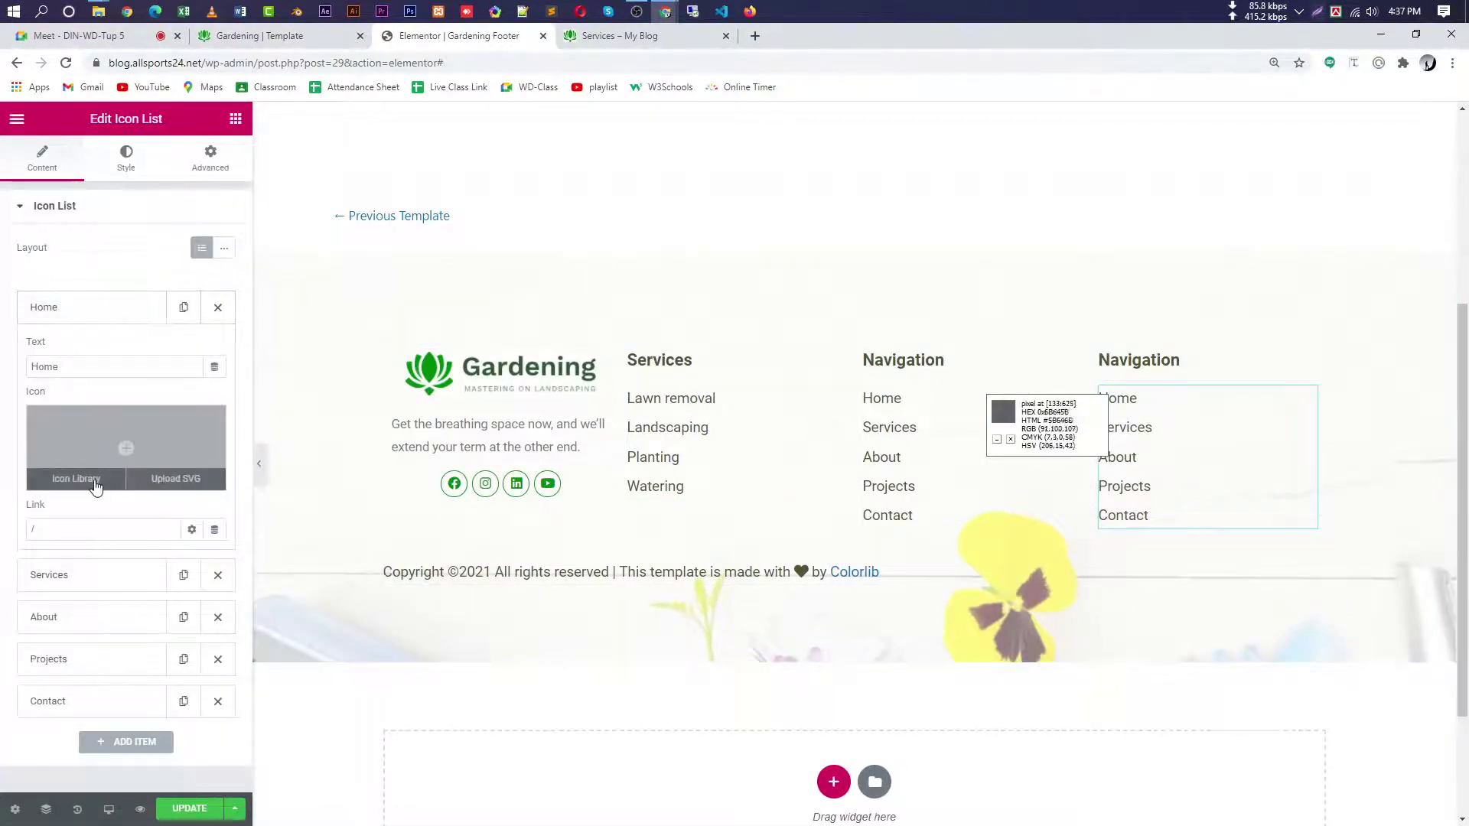
{"action": "left_click", "coordinate": [76, 479]}
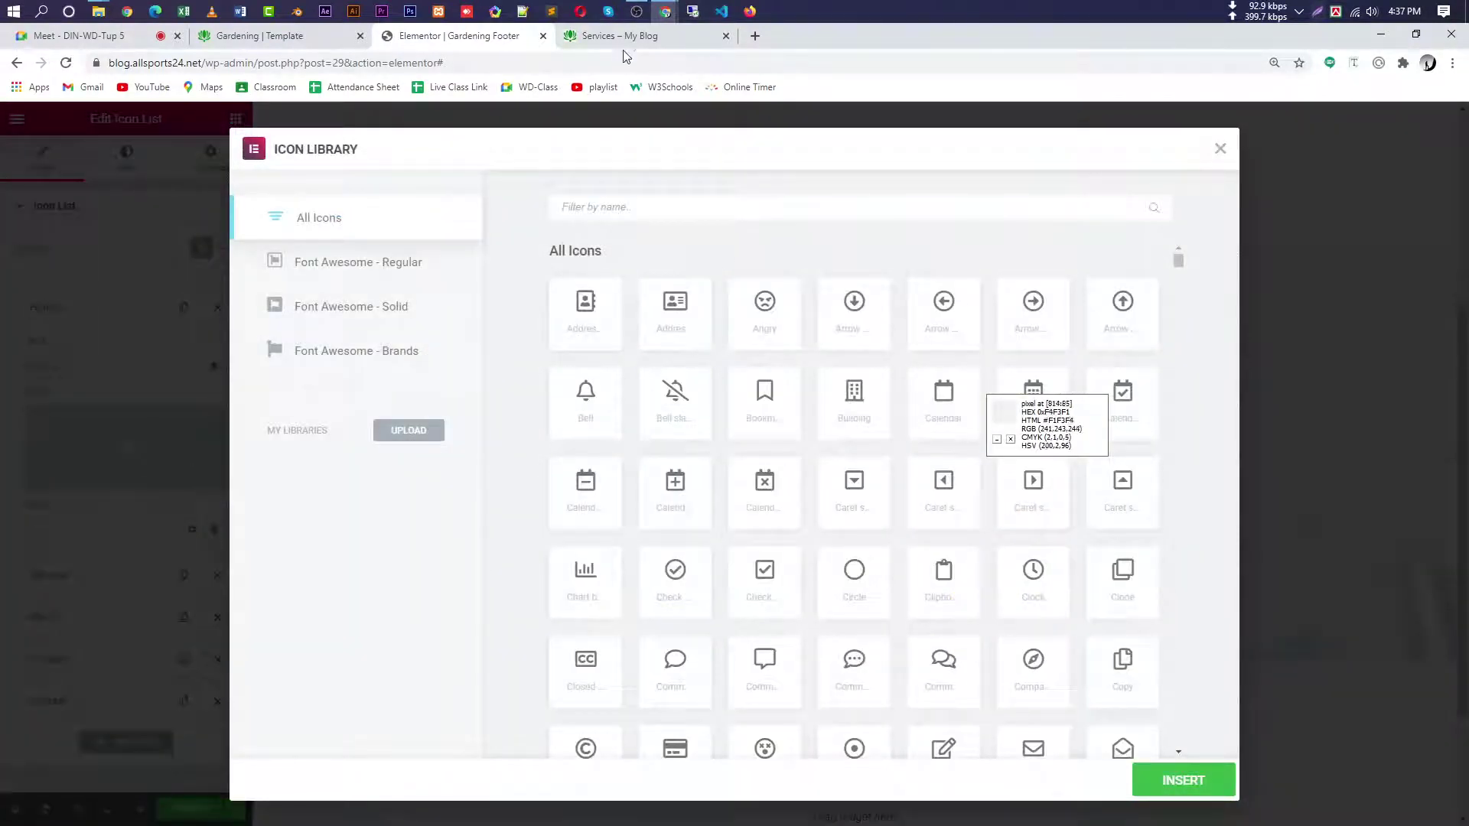
{"action": "left_click", "coordinate": [626, 38]}
{"action": "left_click", "coordinate": [241, 38]}
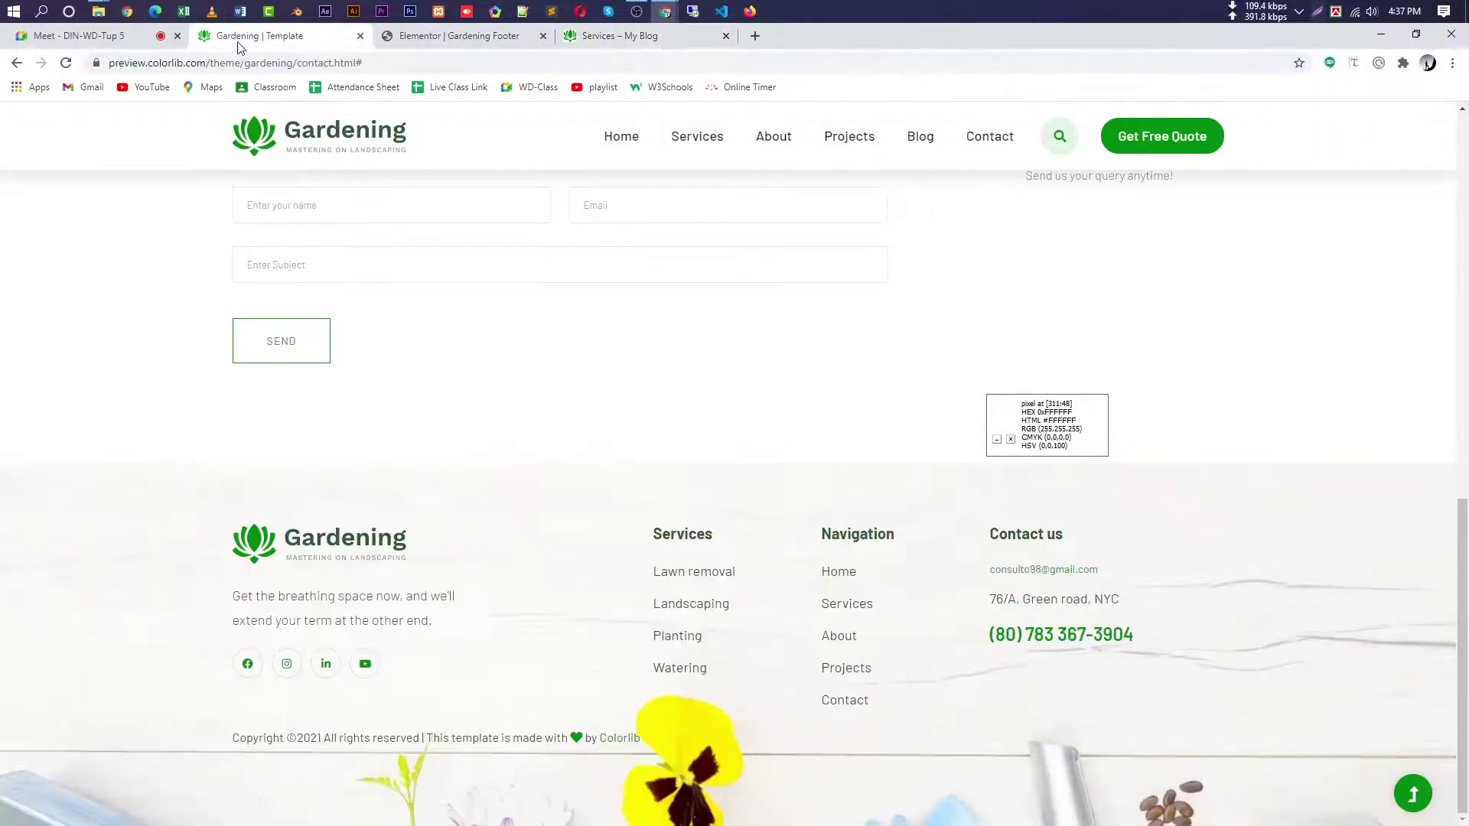
{"action": "left_click", "coordinate": [609, 36]}
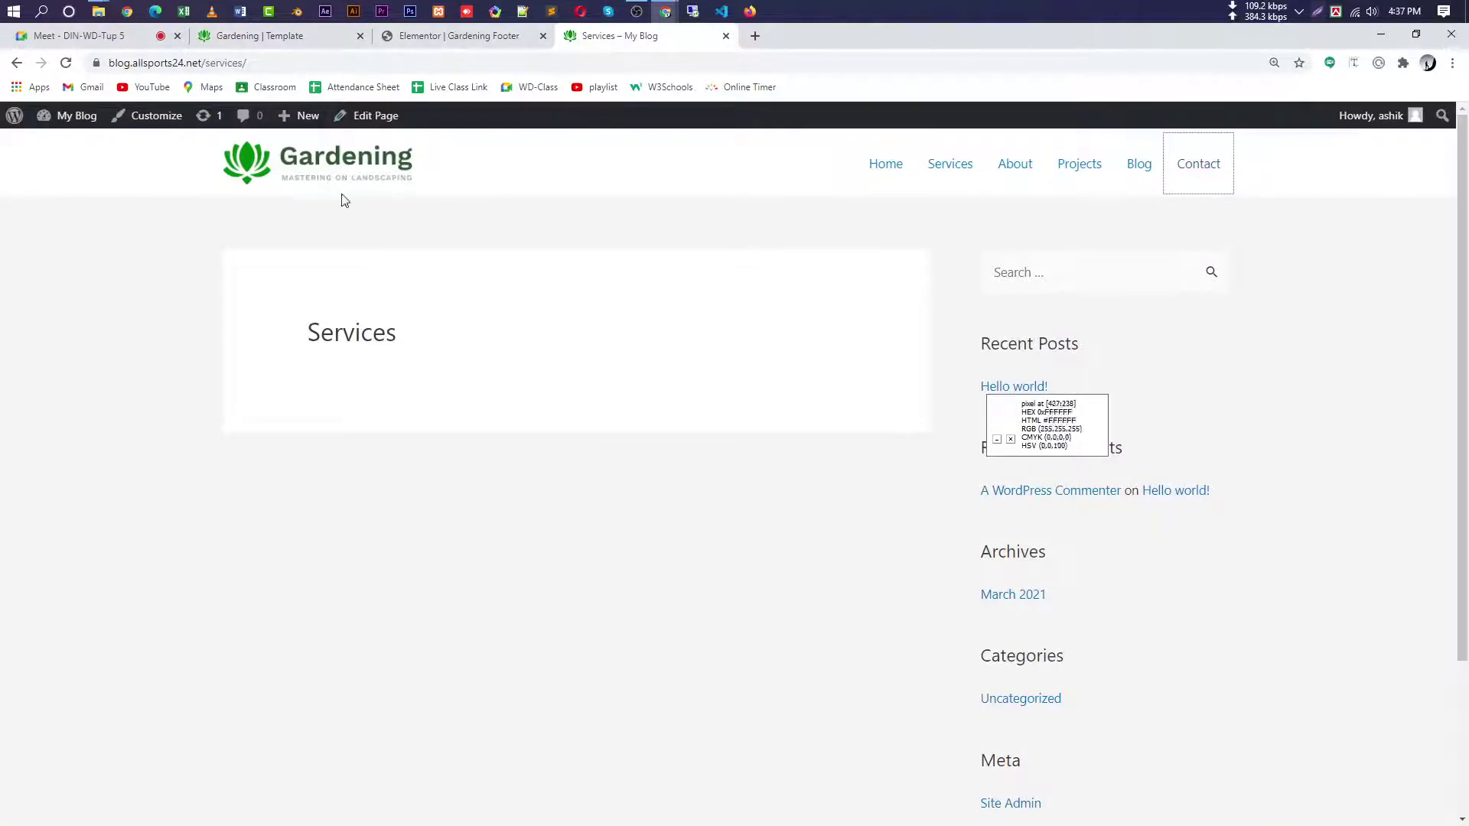
{"action": "left_click", "coordinate": [457, 37]}
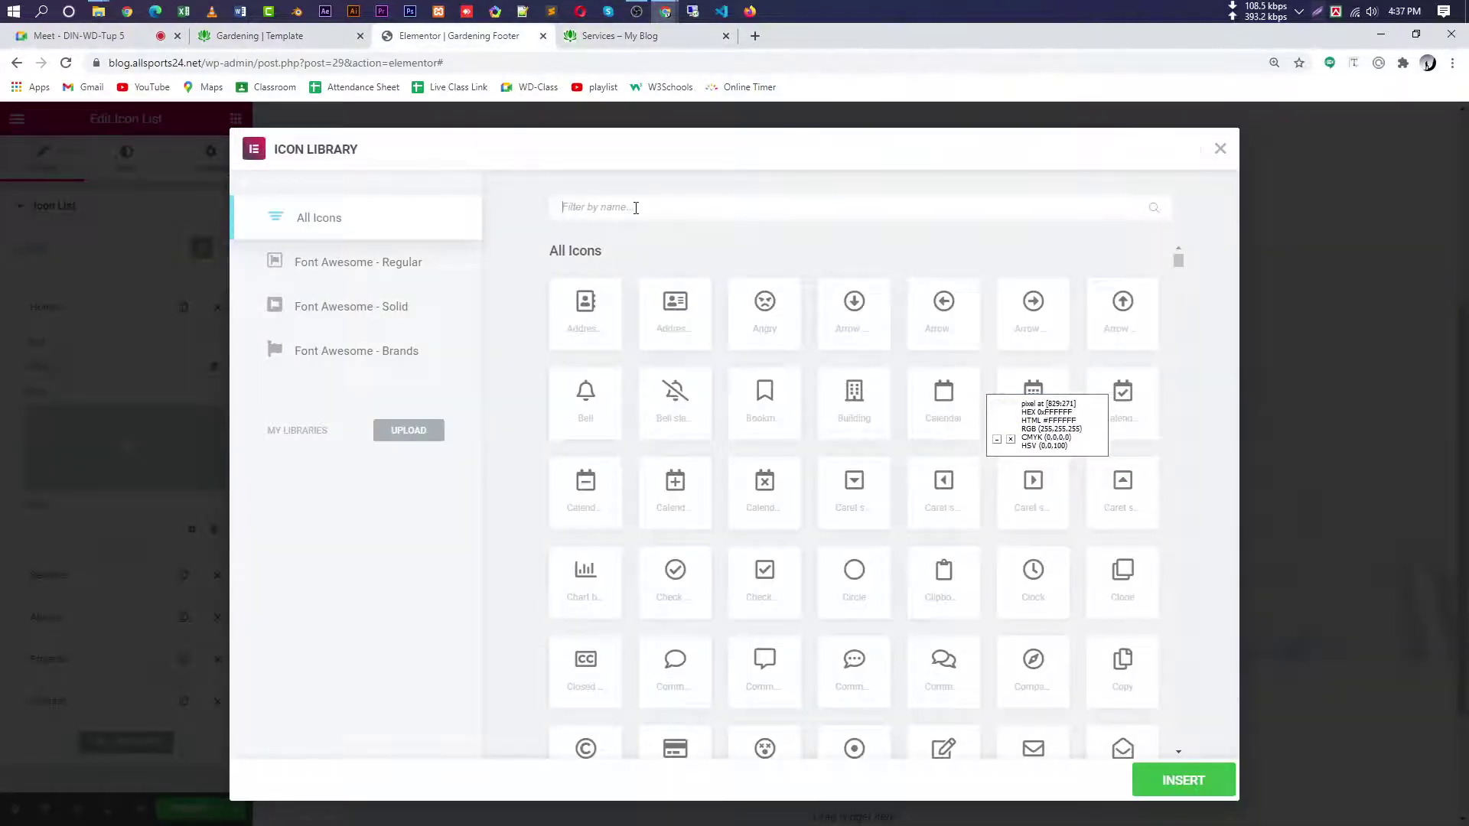
{"action": "type", "text": "mail"}
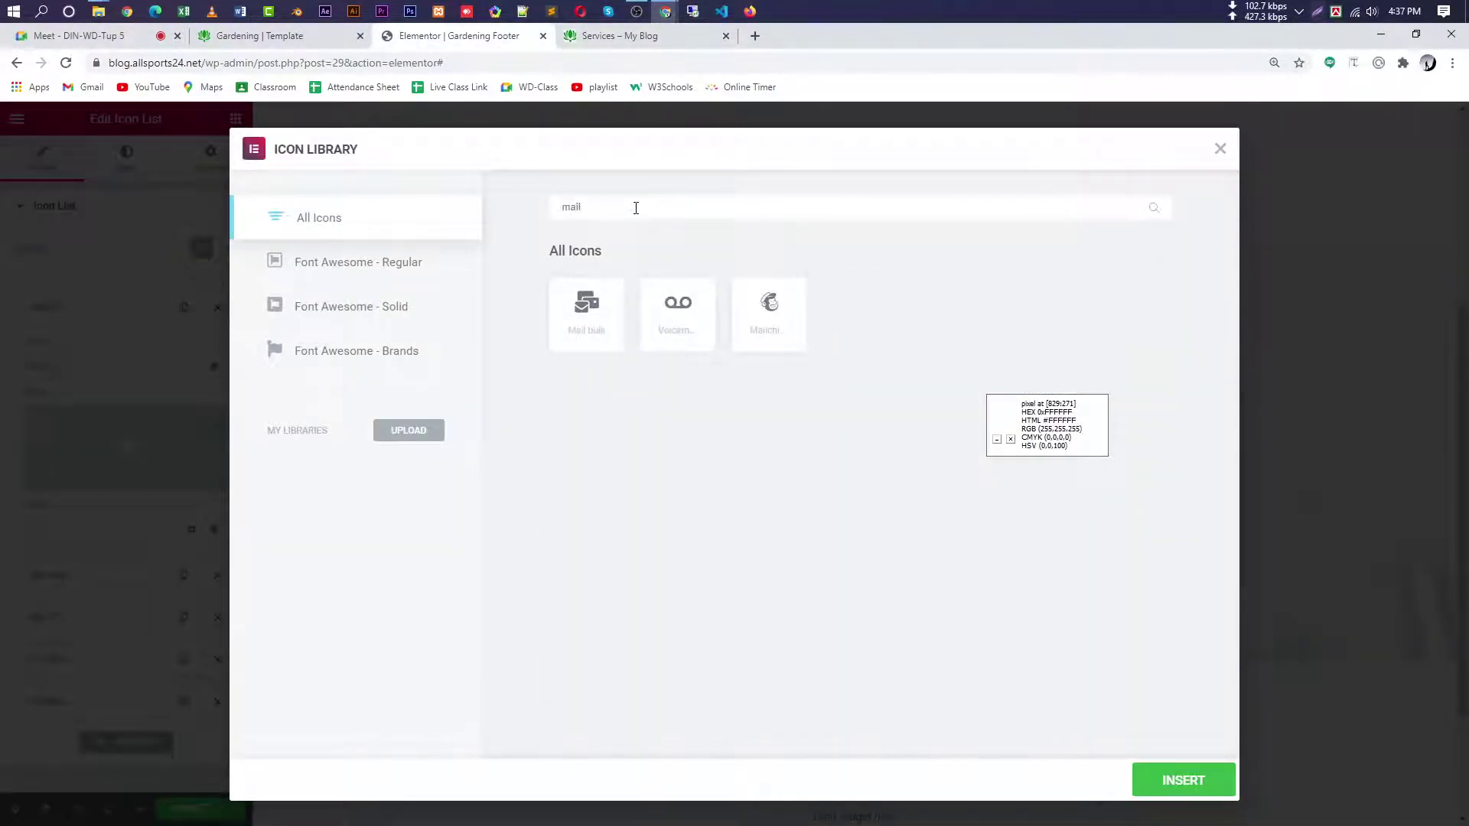
{"action": "left_click", "coordinate": [594, 334]}
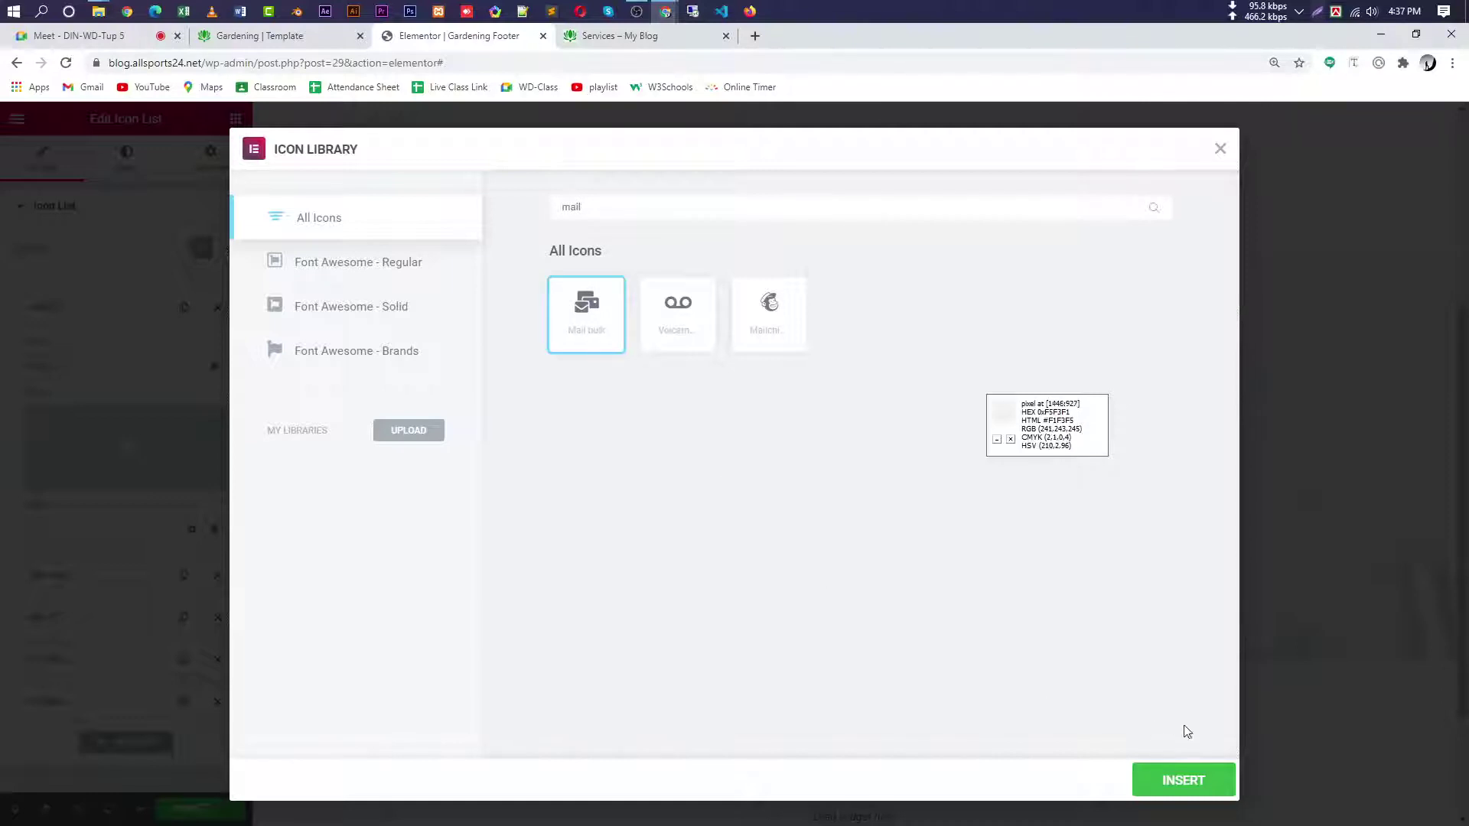
{"action": "left_click", "coordinate": [1180, 782]}
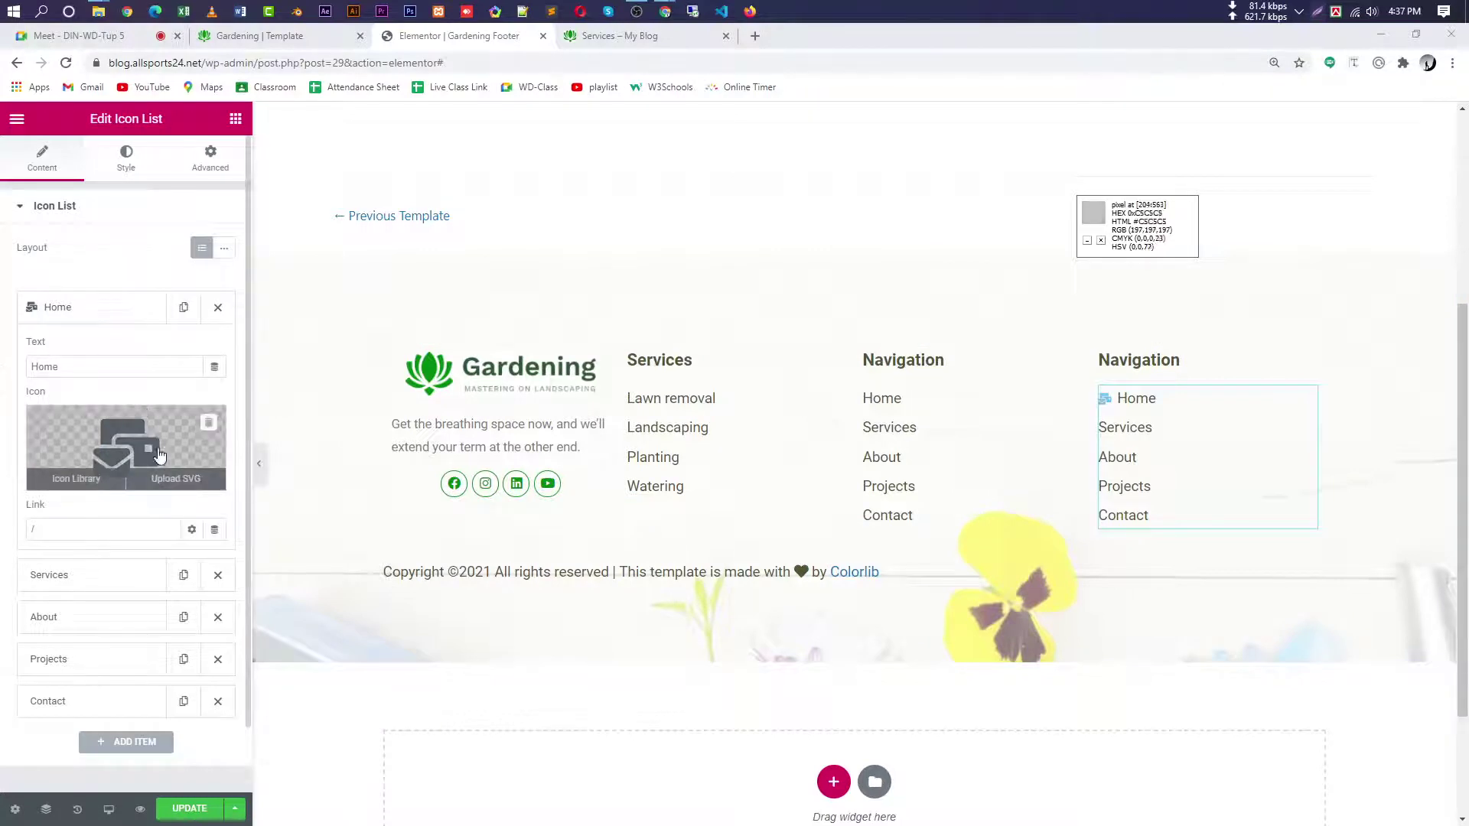
- Try the dark olive swatch as the contact list's icon color and settle on the darker green swatch
{"action": "left_click", "coordinate": [130, 162]}
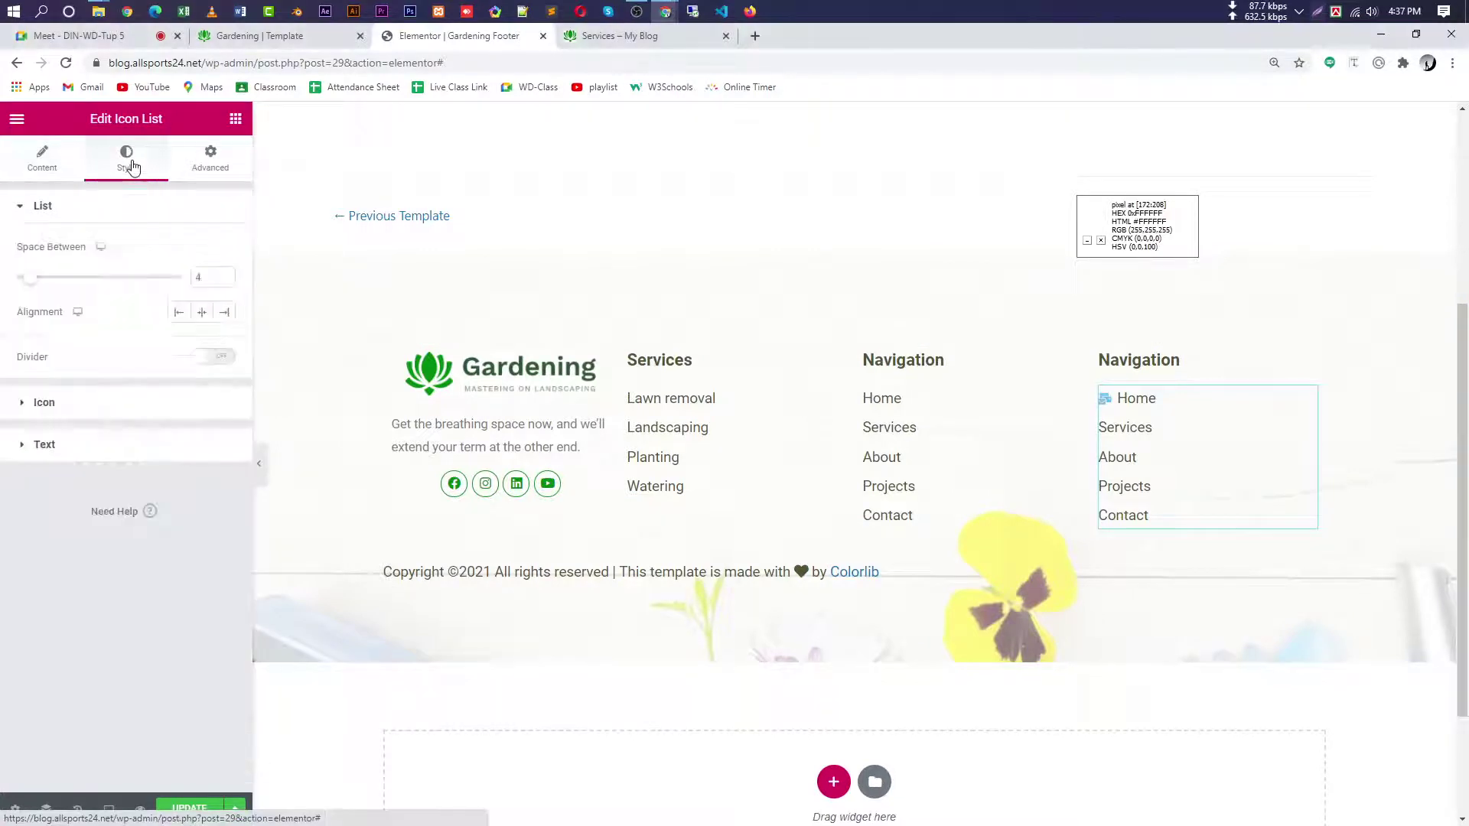
{"action": "left_click", "coordinate": [103, 411]}
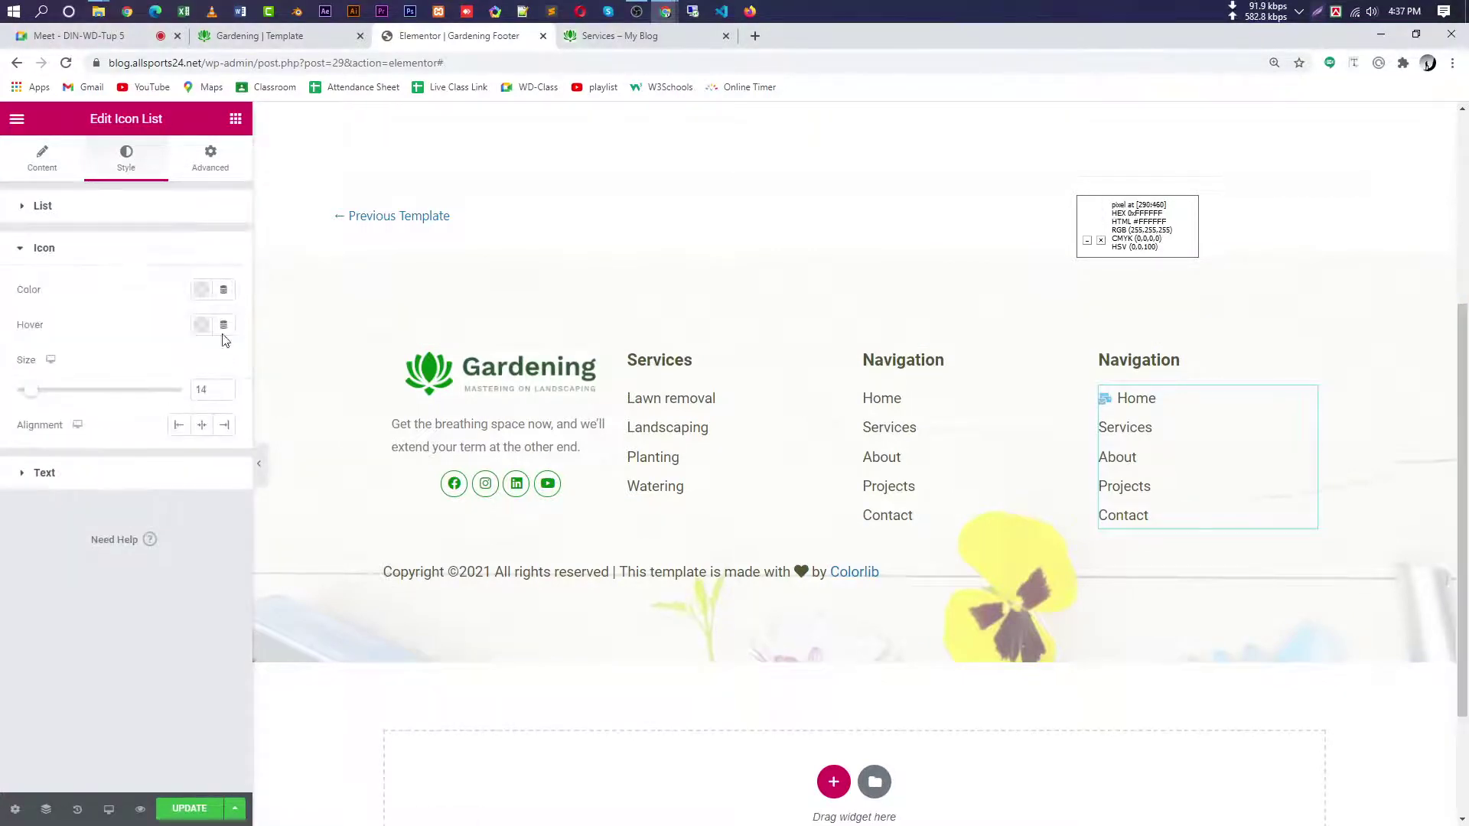
{"action": "left_click", "coordinate": [201, 292]}
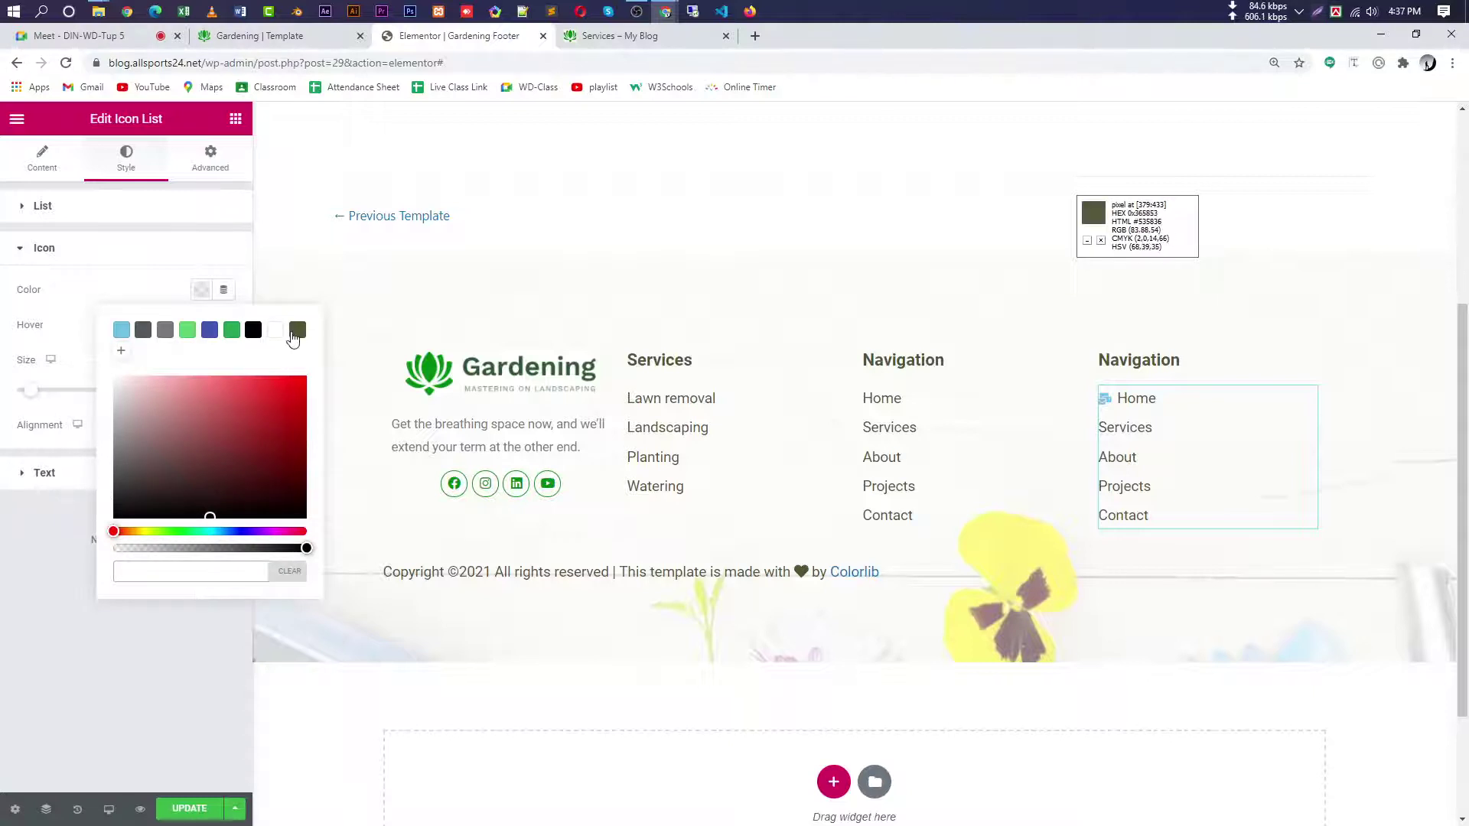
{"action": "left_click", "coordinate": [296, 332]}
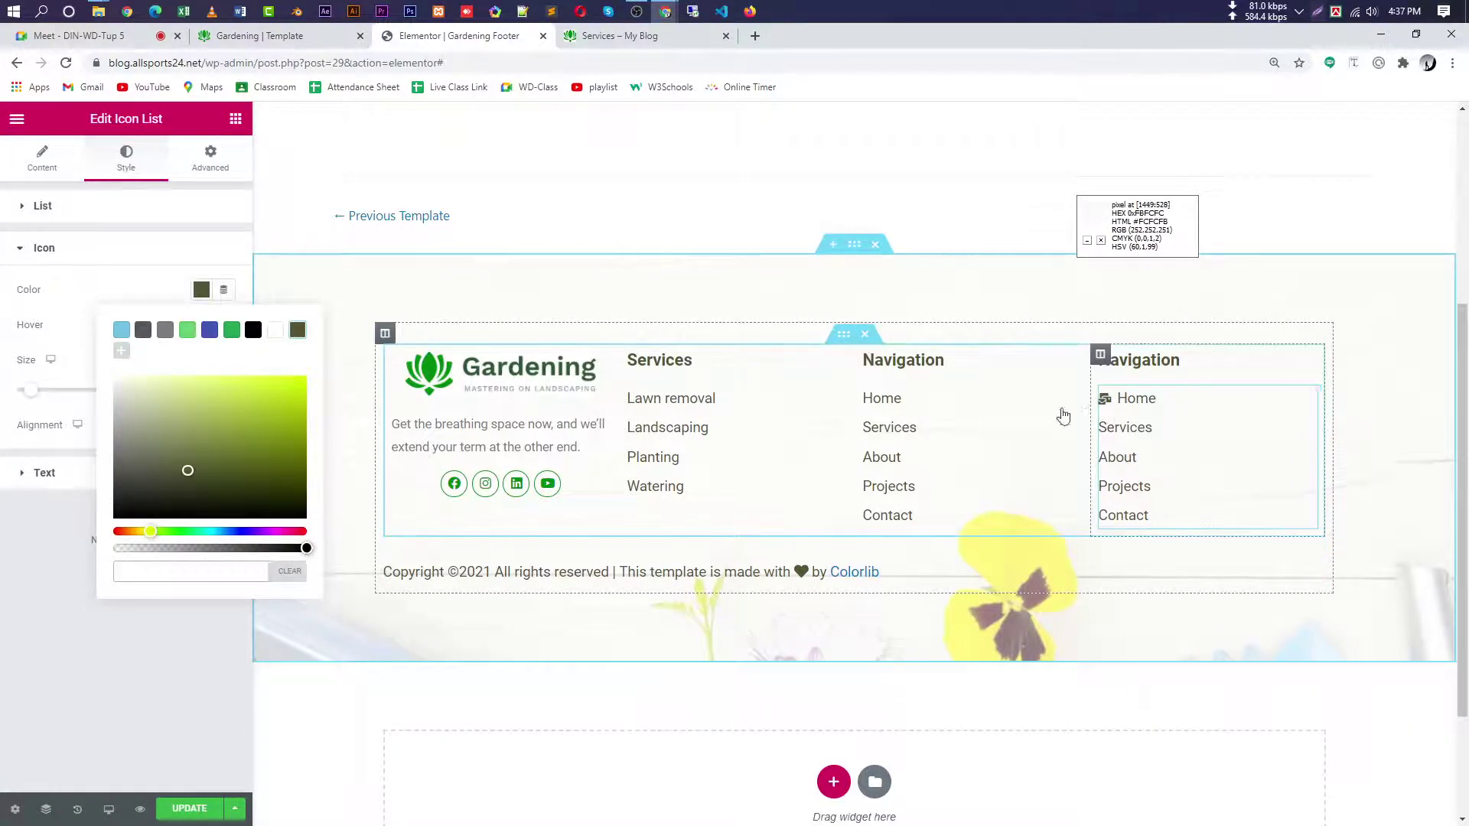
{"action": "left_click", "coordinate": [231, 330]}
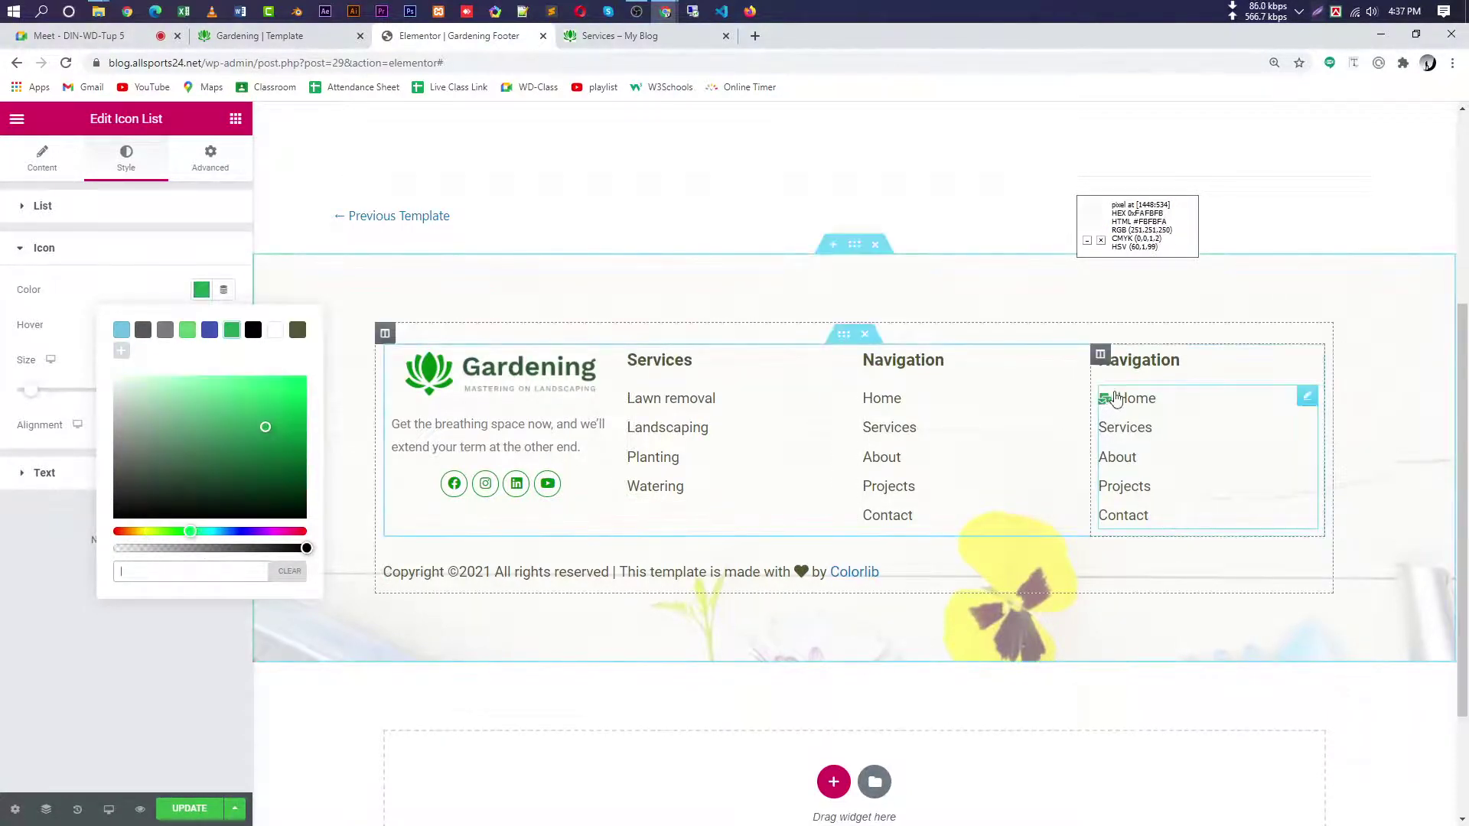
- Replace the link of the contact list's Home item with the prefix "mailto:"
{"action": "left_click", "coordinate": [34, 164]}
{"action": "left_click", "coordinate": [119, 313]}
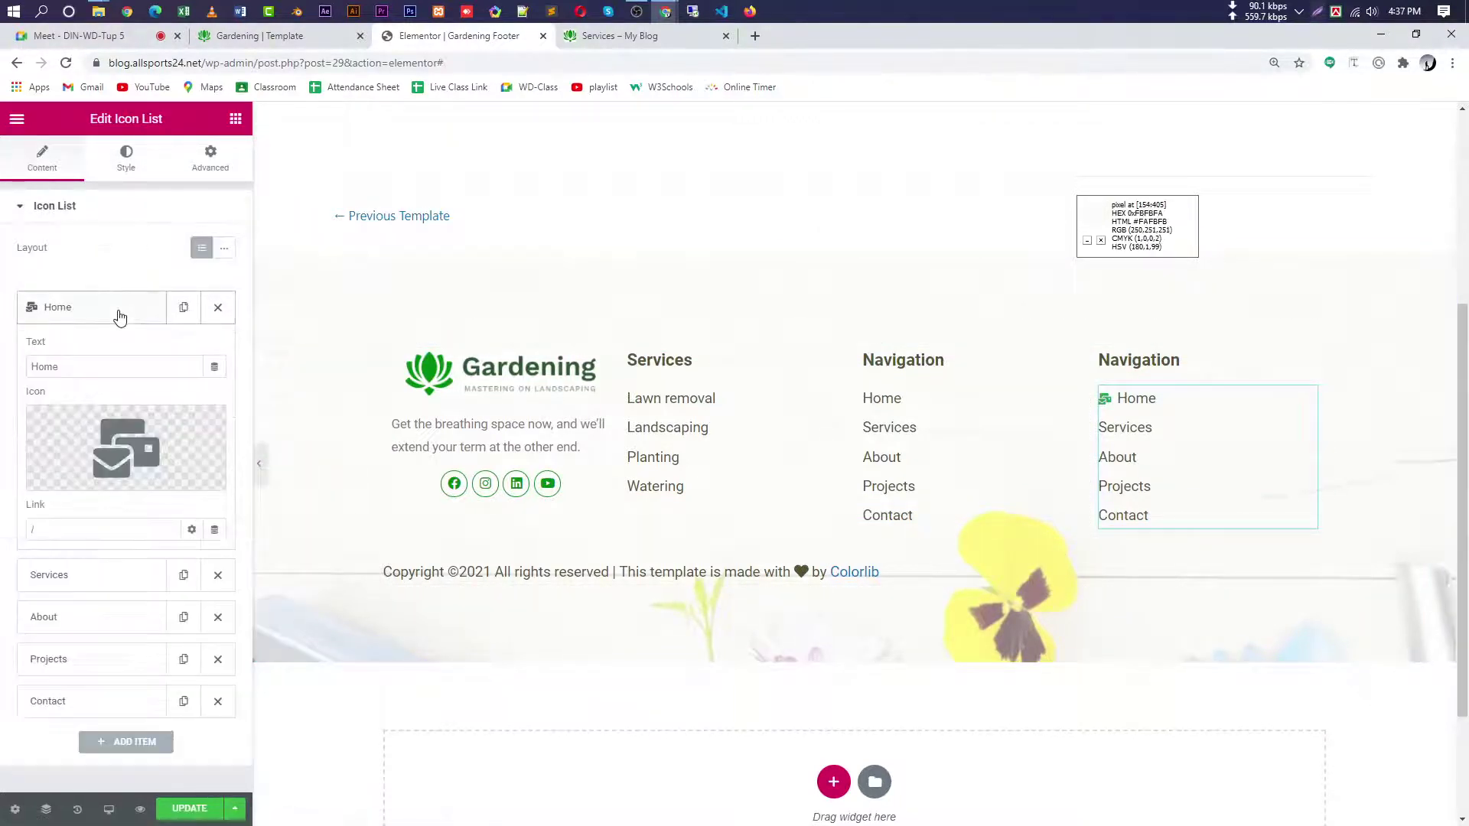
{"action": "left_click_drag", "start_coordinate": [53, 530], "coordinate": [12, 538]}
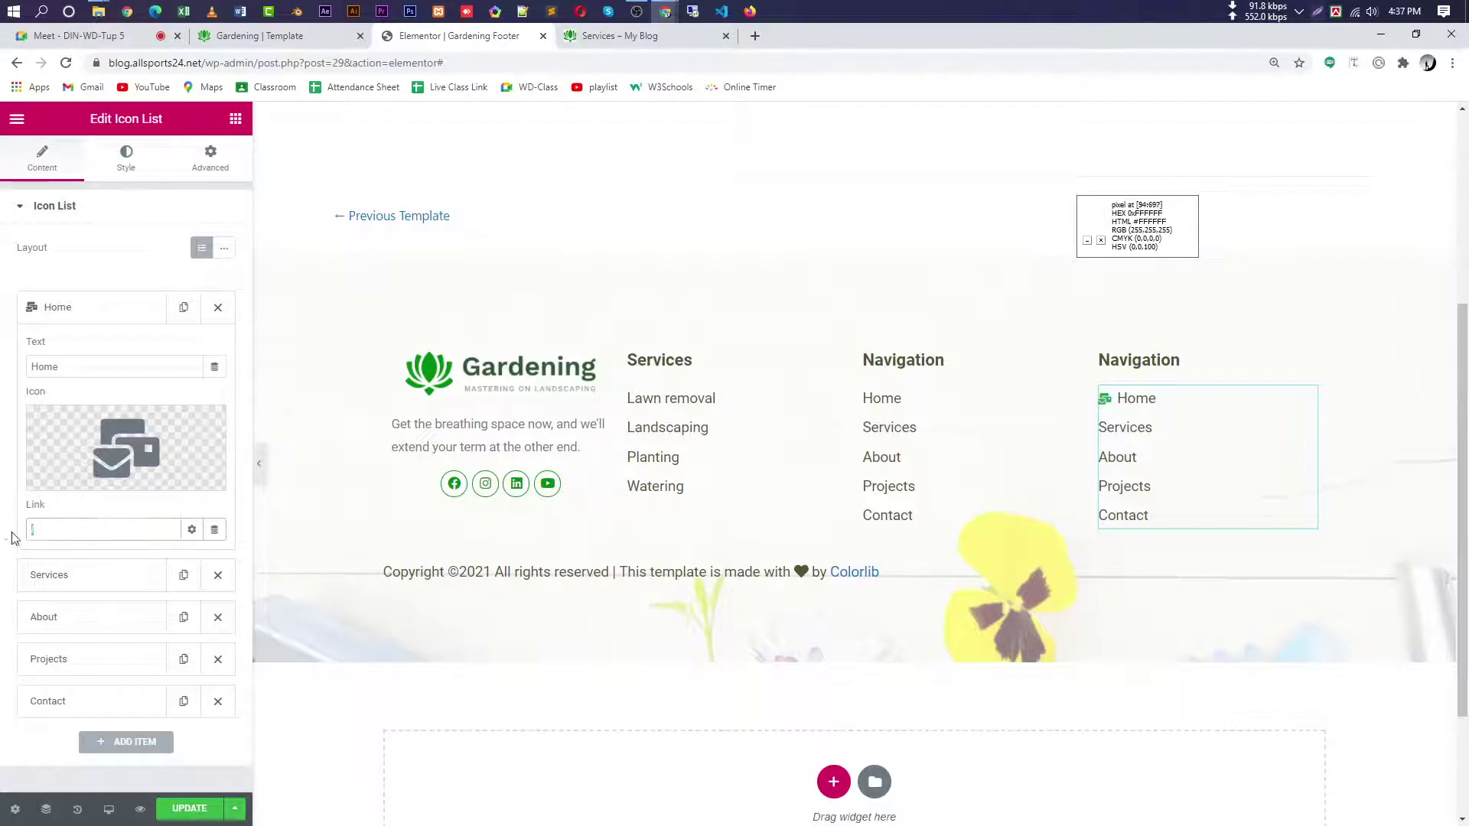
{"action": "type", "text": "mailto:"}
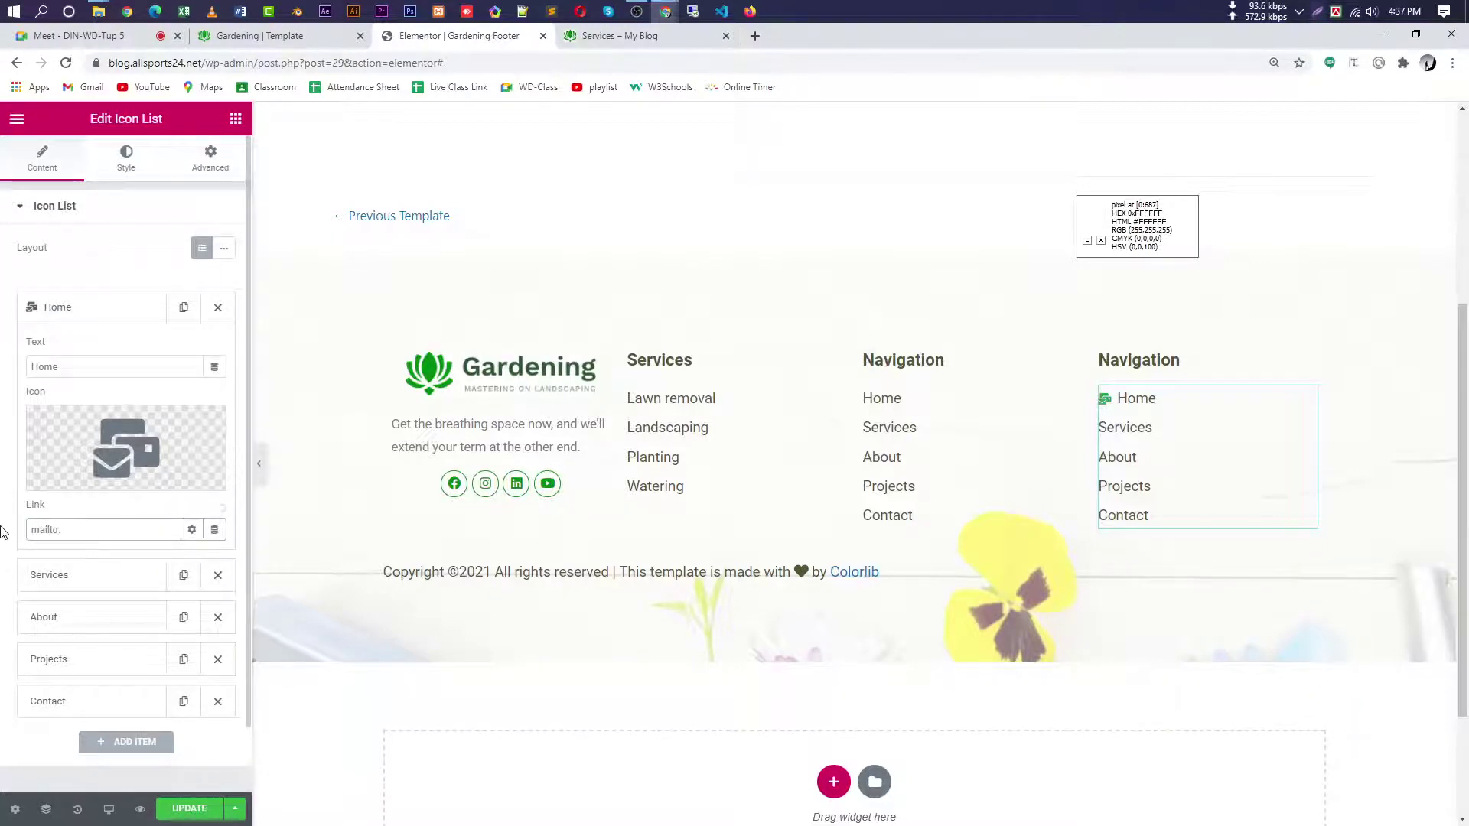
- Copy the contact e-mail address from the reference template's footer and paste it after "mailto:" in the Home item's link
{"action": "left_click", "coordinate": [243, 39]}
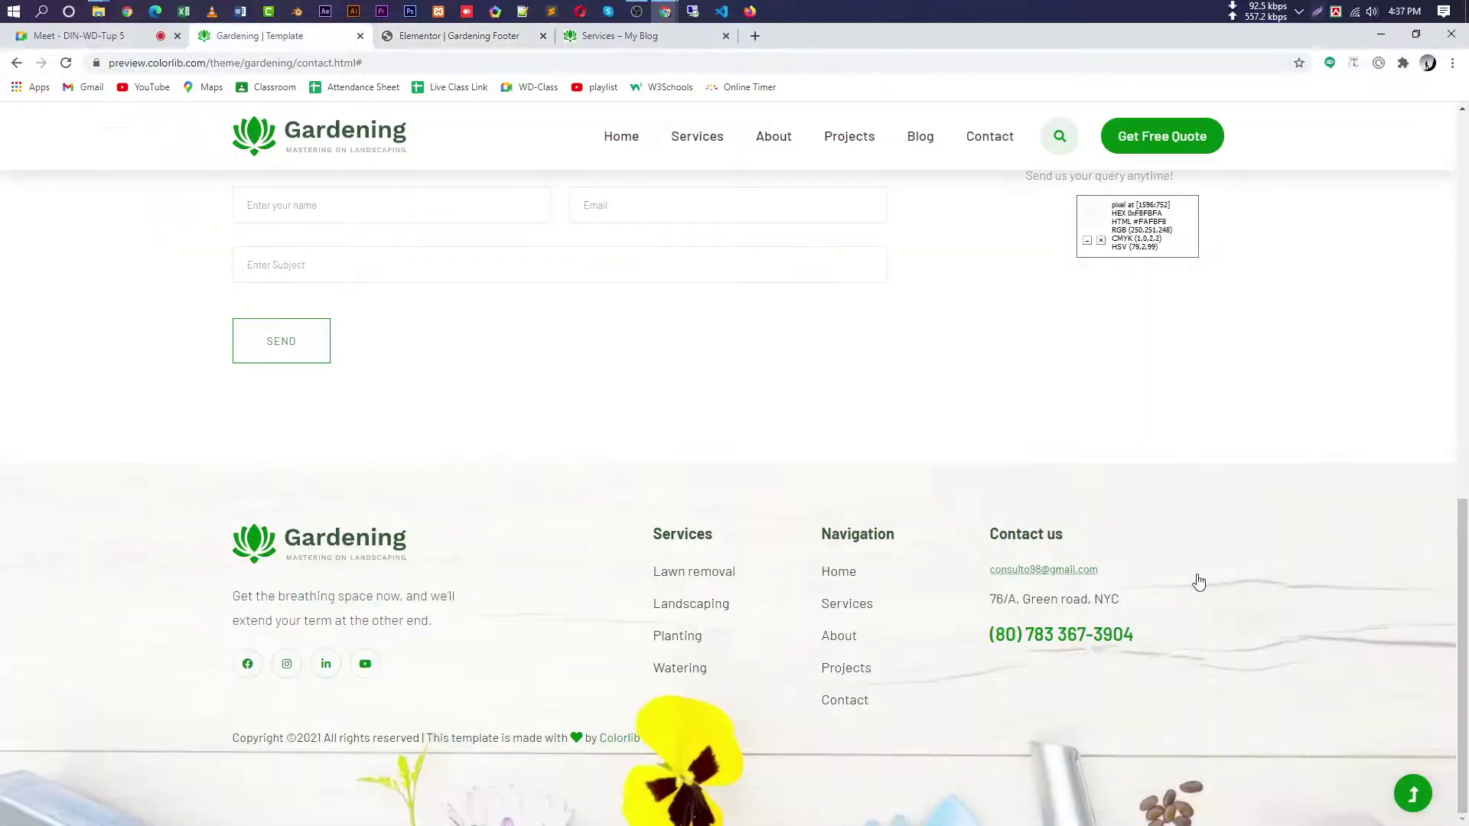
{"action": "scroll", "coordinate": [1199, 583], "scroll_direction": "up", "scroll_amount": 12}
{"action": "scroll", "coordinate": [1275, 594], "scroll_direction": "down", "scroll_amount": 12}
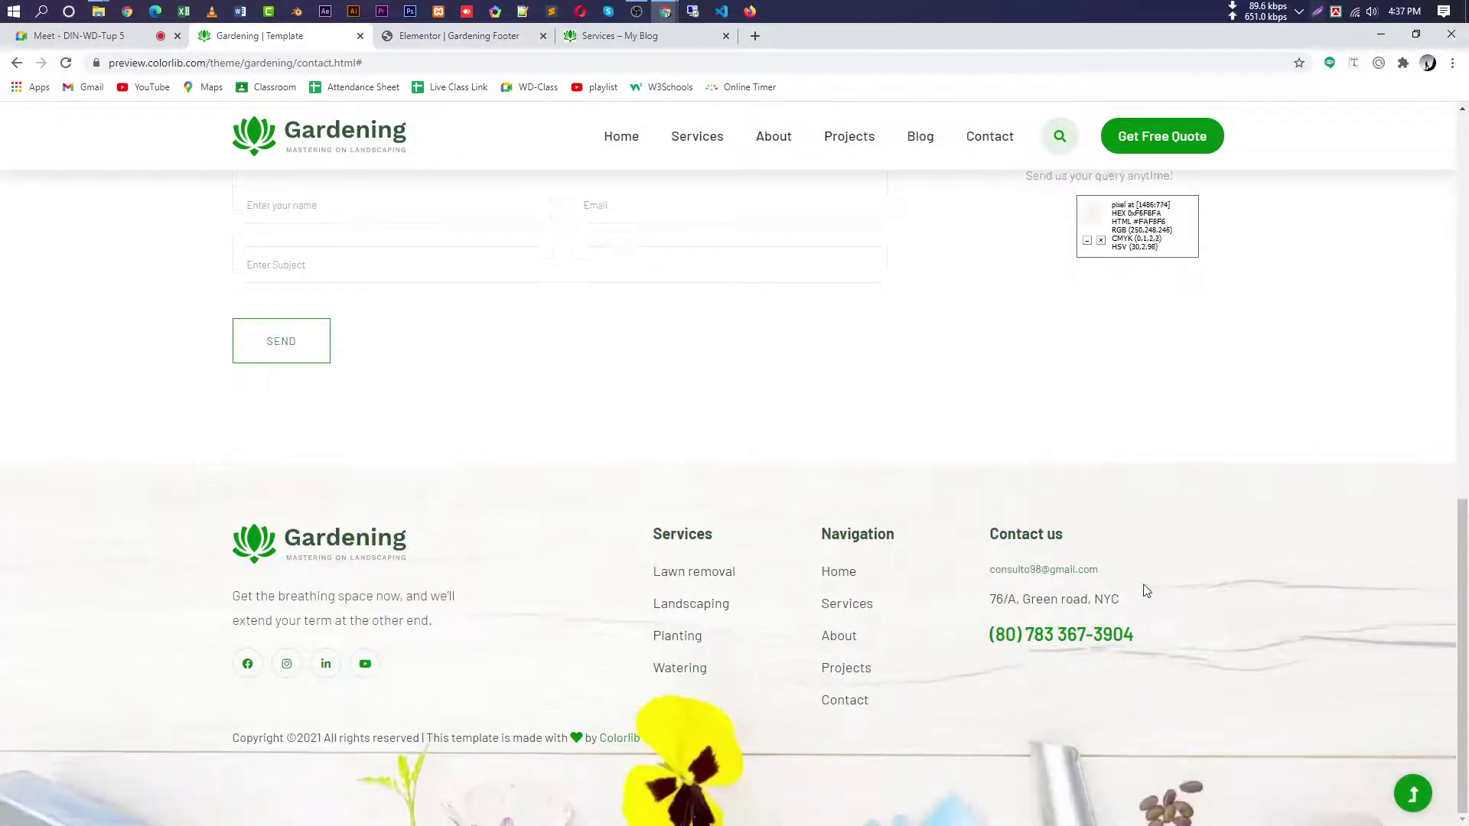
{"action": "left_click_drag", "start_coordinate": [952, 569], "coordinate": [1118, 570]}
{"action": "key", "text": "ctrl+c"}
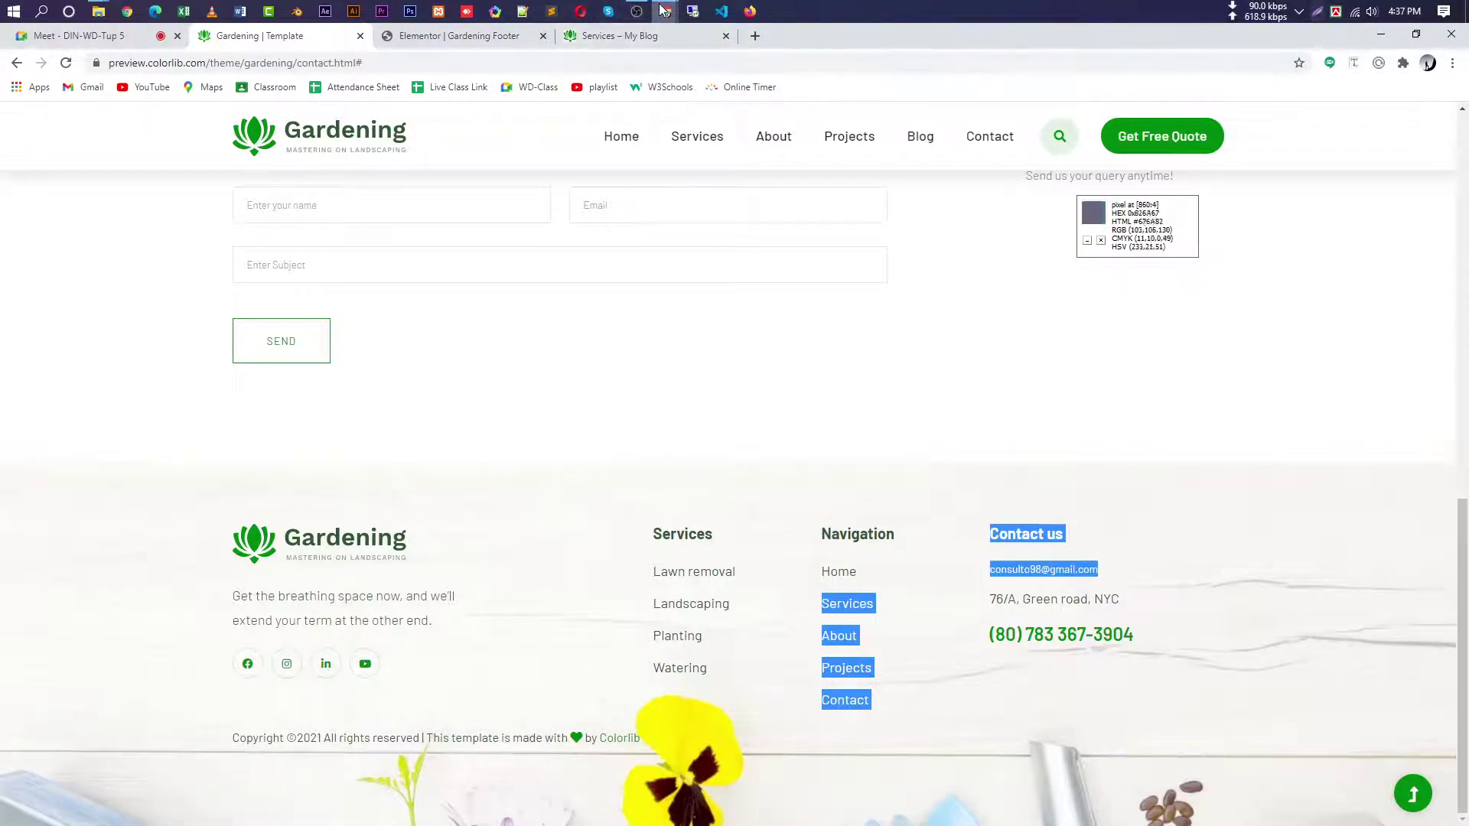
{"action": "left_click", "coordinate": [459, 35]}
{"action": "key", "text": "ctrl+v"}
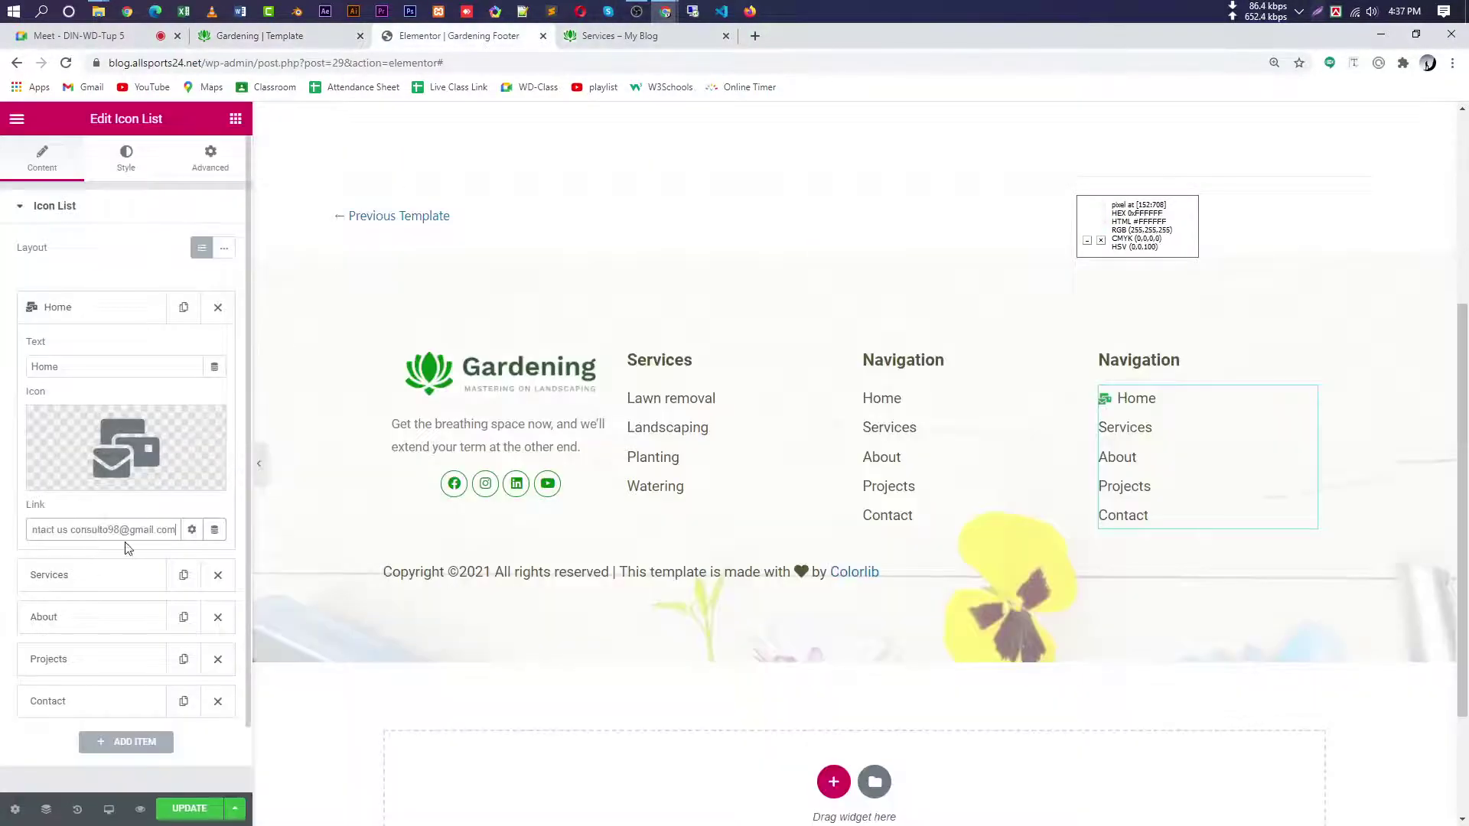
- Remove the surplus pasted words from the Home item's link, leaving only "mailto:" followed by the contact e-mail address
{"action": "left_click", "coordinate": [72, 529]}
{"action": "key", "text": "BackSpace"}
{"action": "key", "text": "BackSpace"}
{"action": "key", "text": "BackSpace"}
{"action": "key", "text": "BackSpace"}
{"action": "key", "text": "BackSpace"}
{"action": "key", "text": "BackSpace"}
{"action": "key", "text": "BackSpace"}
{"action": "key", "text": "BackSpace"}
{"action": "key", "text": "BackSpace"}
{"action": "key", "text": "BackSpace"}
{"action": "key", "text": "BackSpace"}
{"action": "type", "text": "to:"}
- Replace the Home item's text with the contact e-mail address, deleting the extra menu words pasted before it
{"action": "left_click_drag", "start_coordinate": [166, 524], "coordinate": [7, 531]}
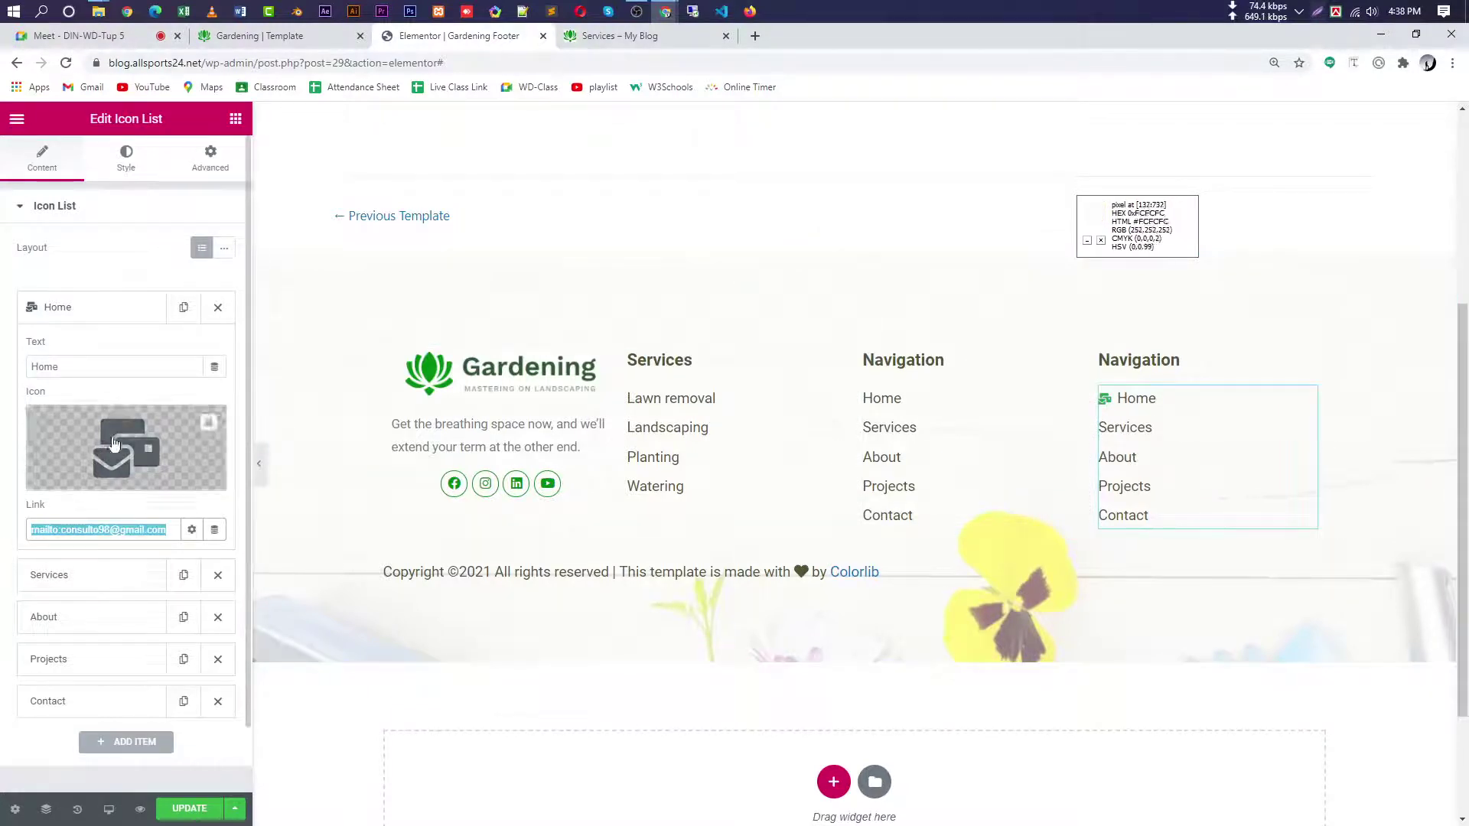
{"action": "left_click", "coordinate": [83, 365]}
{"action": "key", "text": "ctrl+v"}
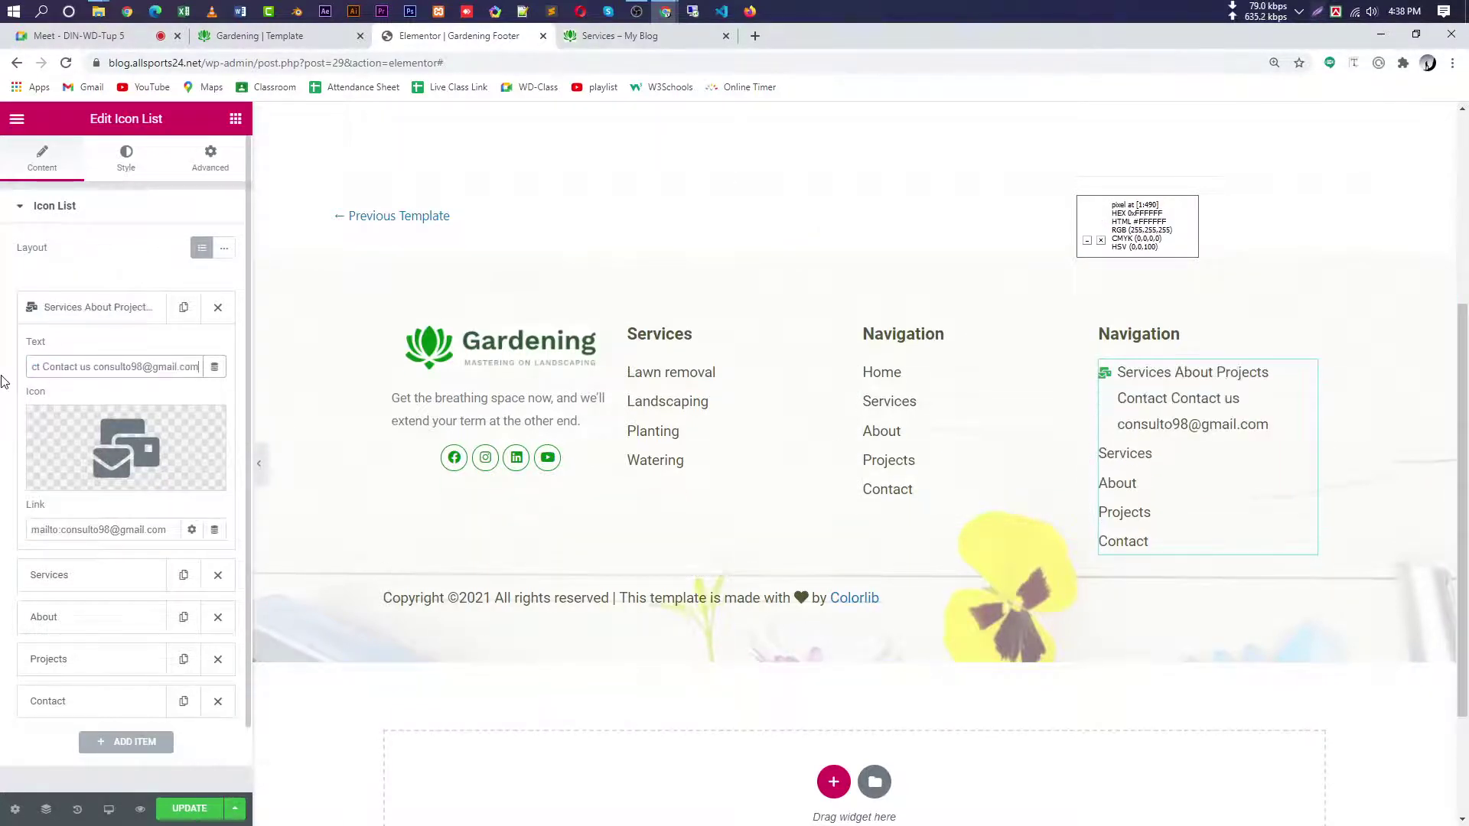
{"action": "left_click_drag", "start_coordinate": [95, 367], "coordinate": [6, 368]}
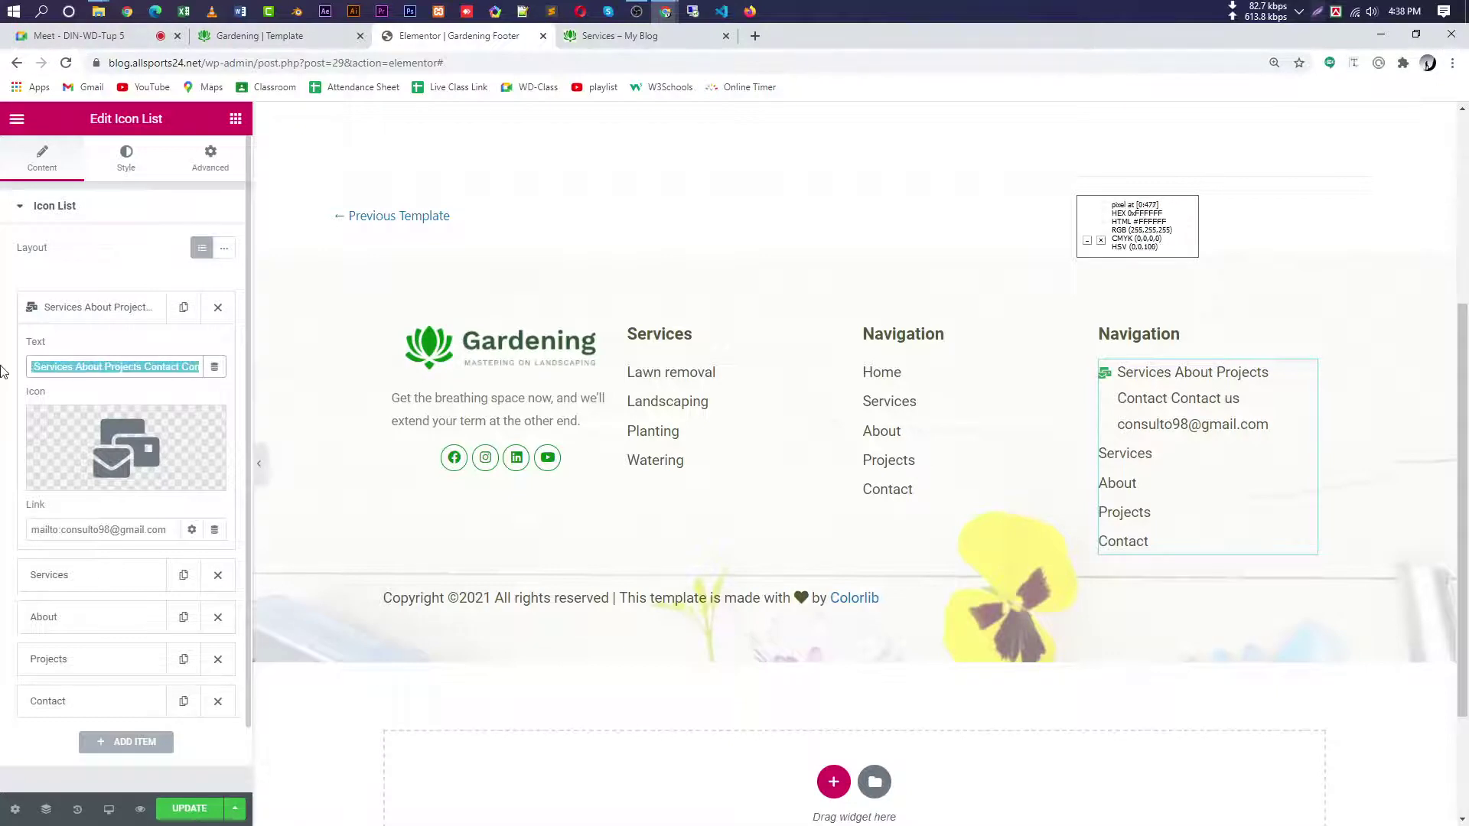
{"action": "key", "text": "BackSpace"}
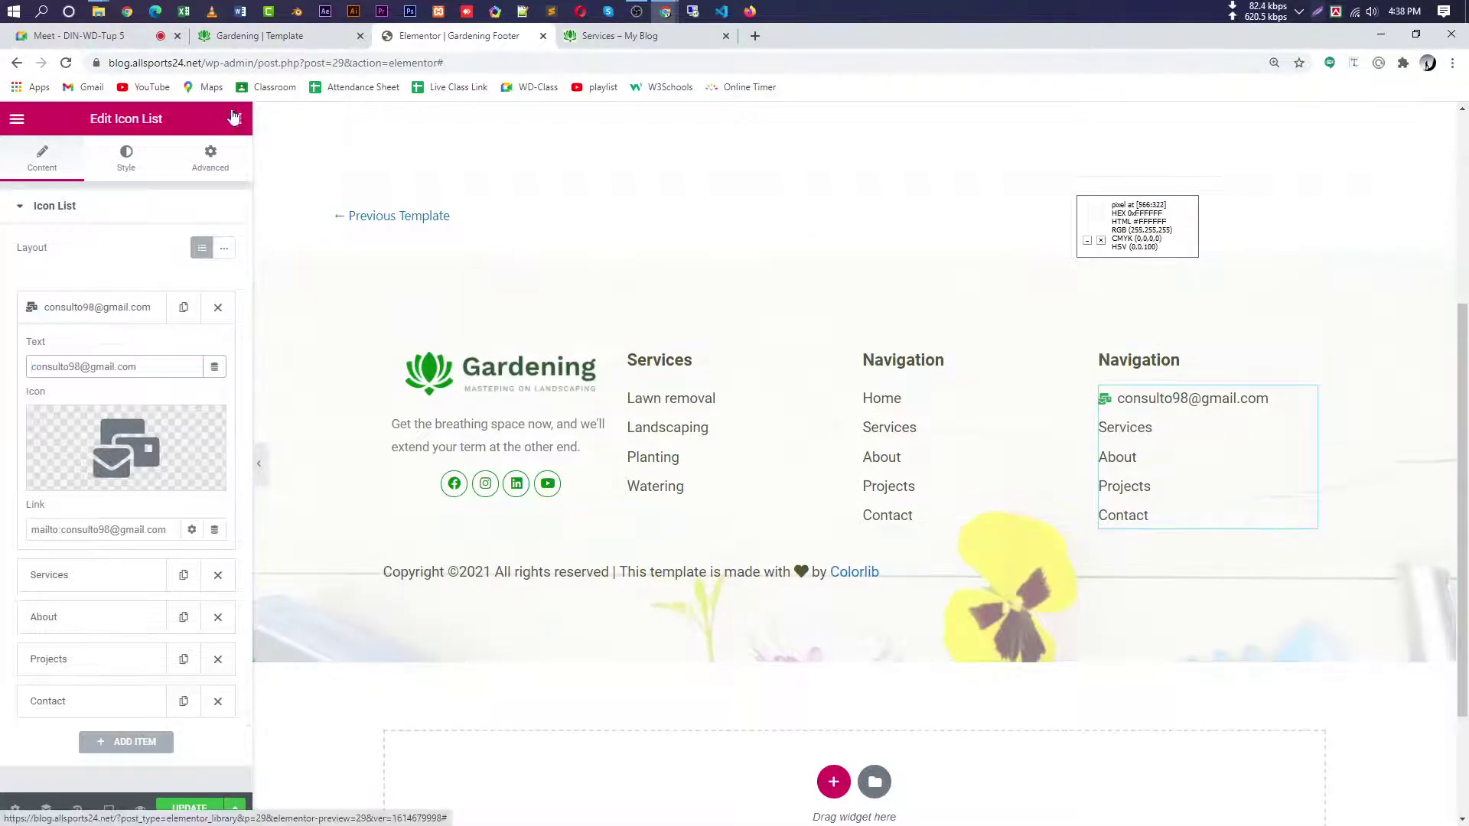
- Copy the street address from the reference template's footer and replace the contact list's Services item text with it
{"action": "left_click", "coordinate": [303, 43]}
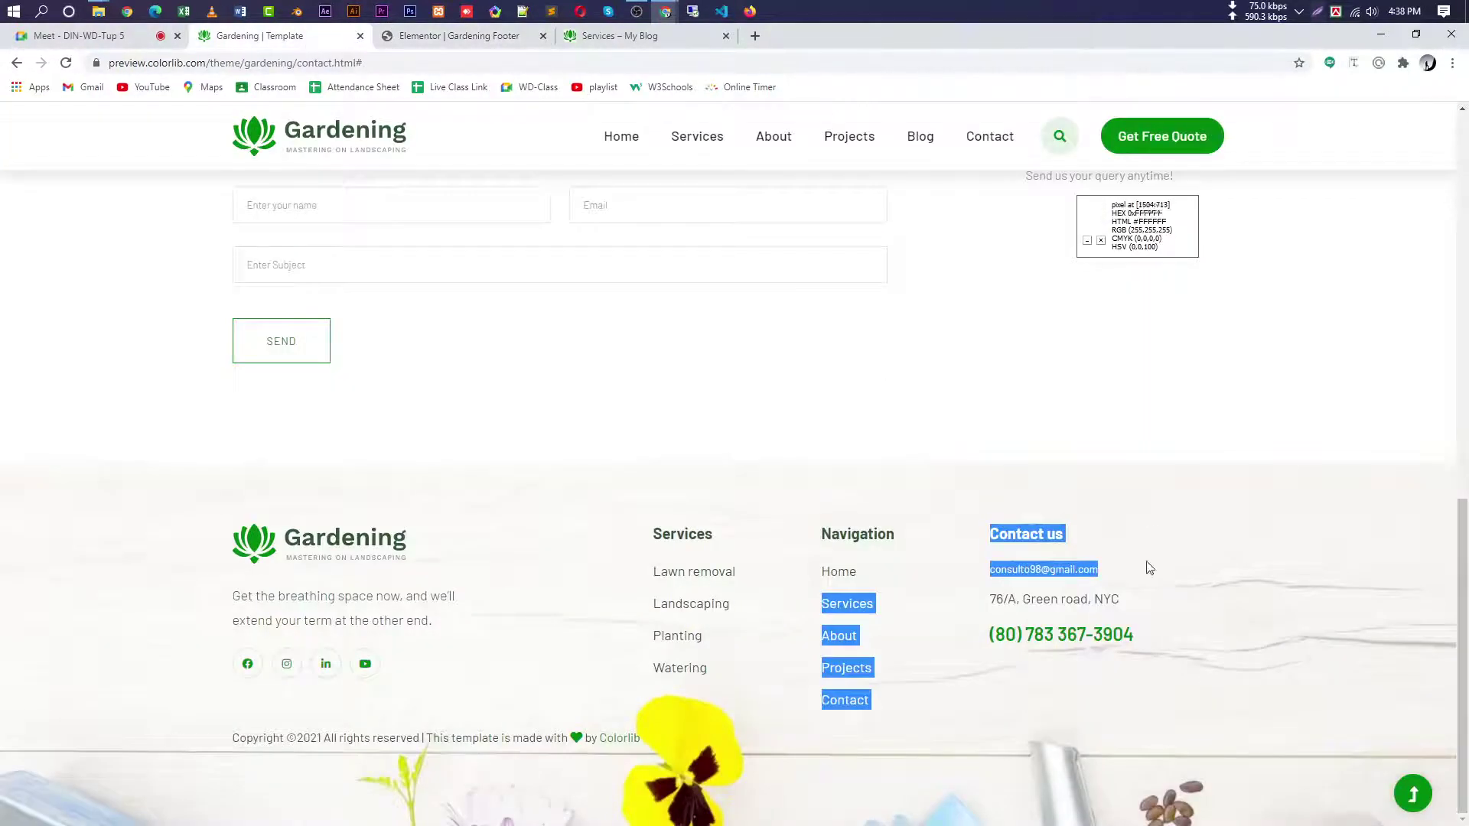
{"action": "left_click", "coordinate": [1146, 613]}
{"action": "left_click_drag", "start_coordinate": [1096, 595], "coordinate": [985, 589]}
{"action": "key", "text": "ctrl+c"}
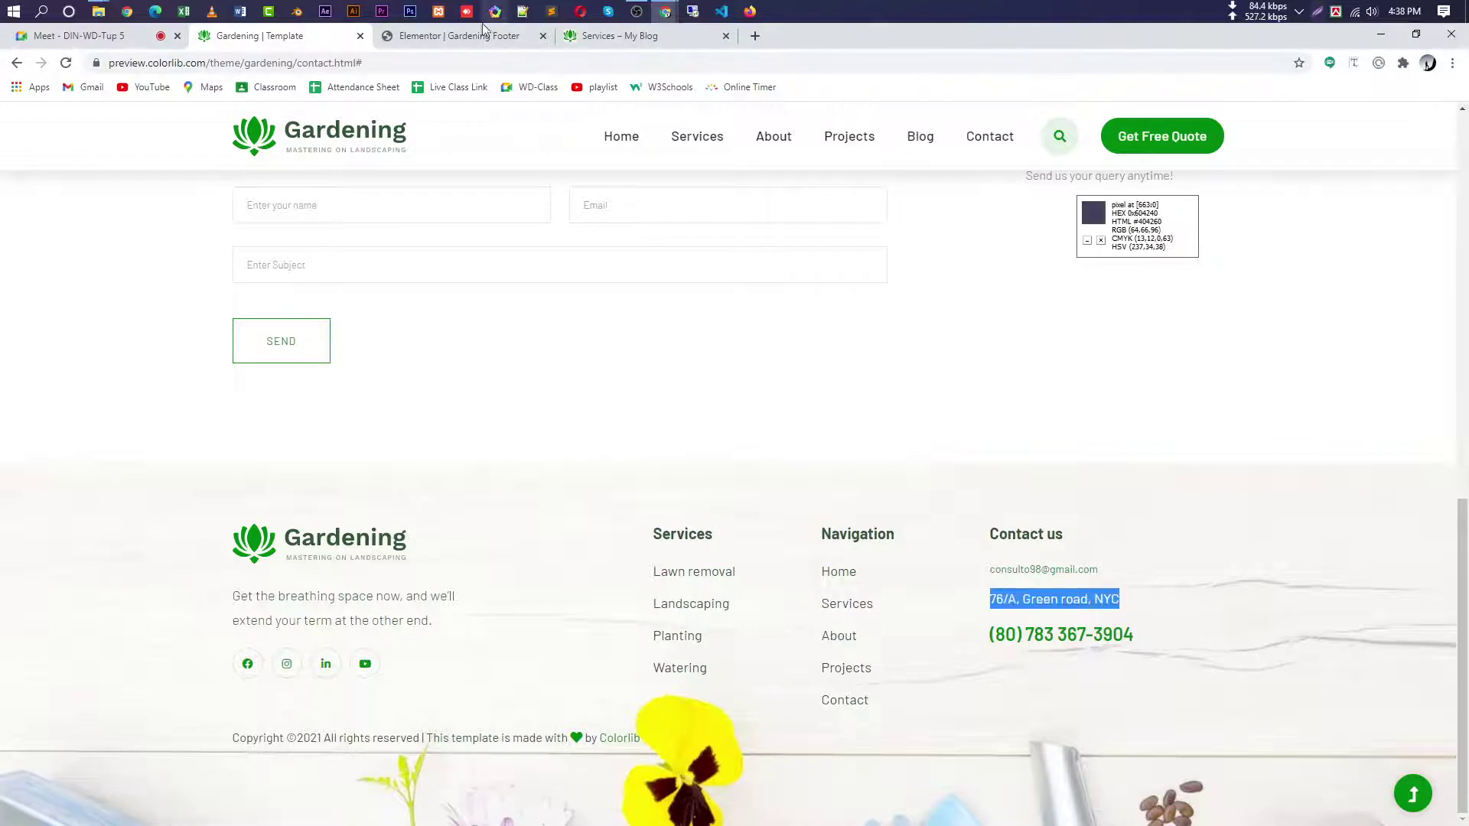
{"action": "left_click", "coordinate": [459, 36]}
{"action": "left_click", "coordinate": [101, 575]}
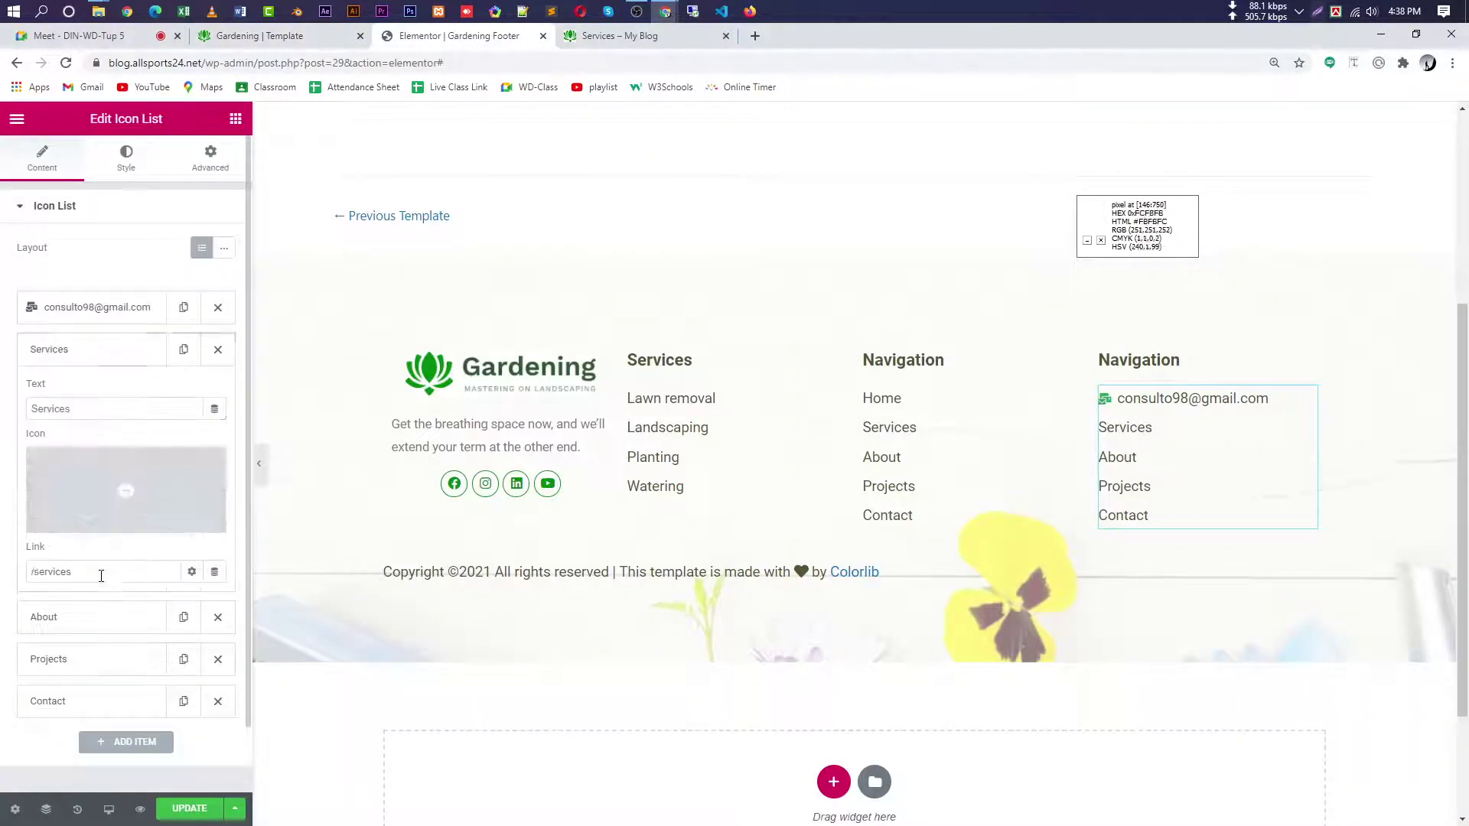
{"action": "left_click_drag", "start_coordinate": [115, 411], "coordinate": [2, 422]}
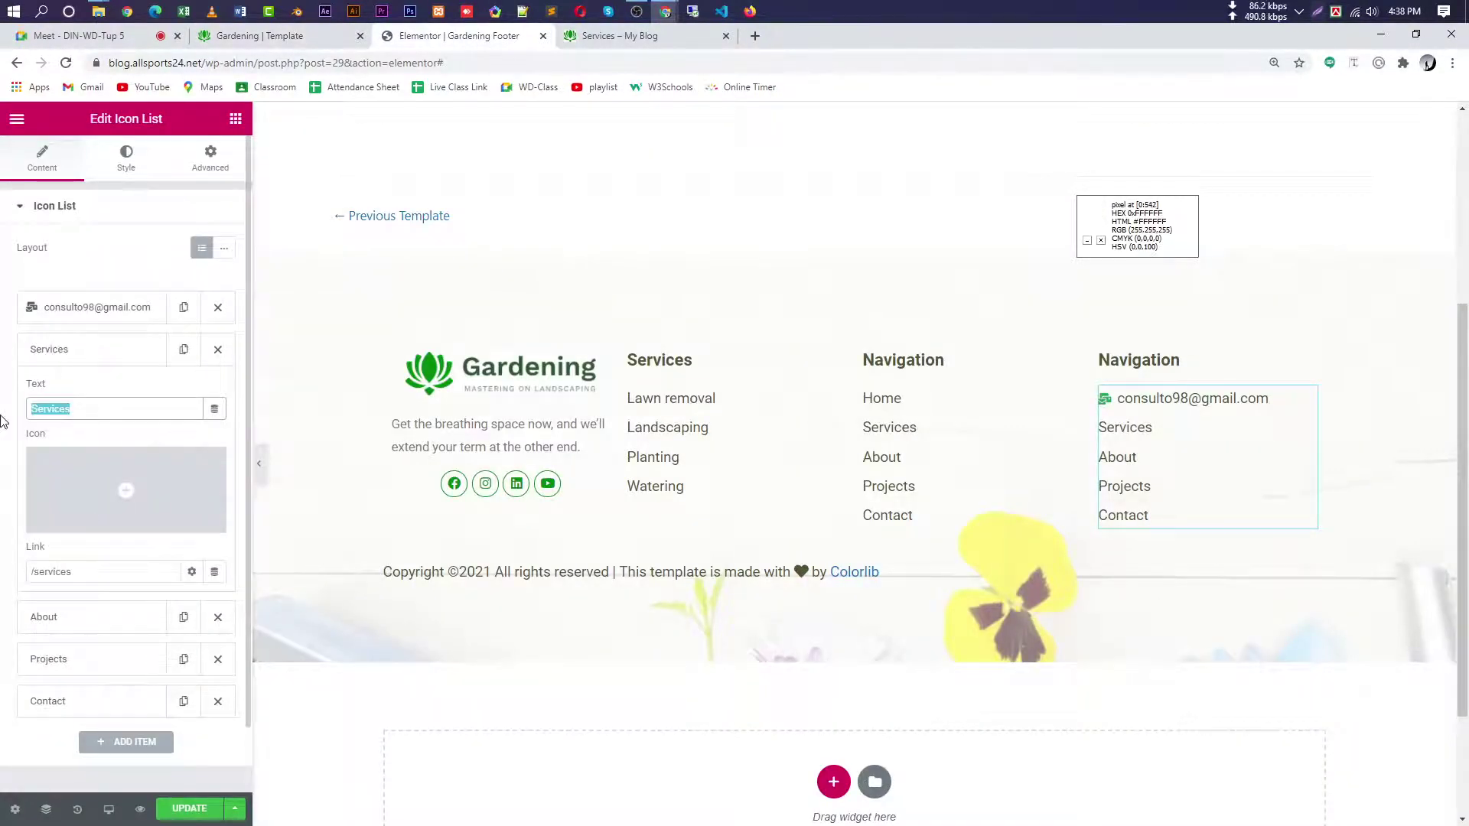
{"action": "type", "text": "A"}
{"action": "key", "text": "BackSpace"}
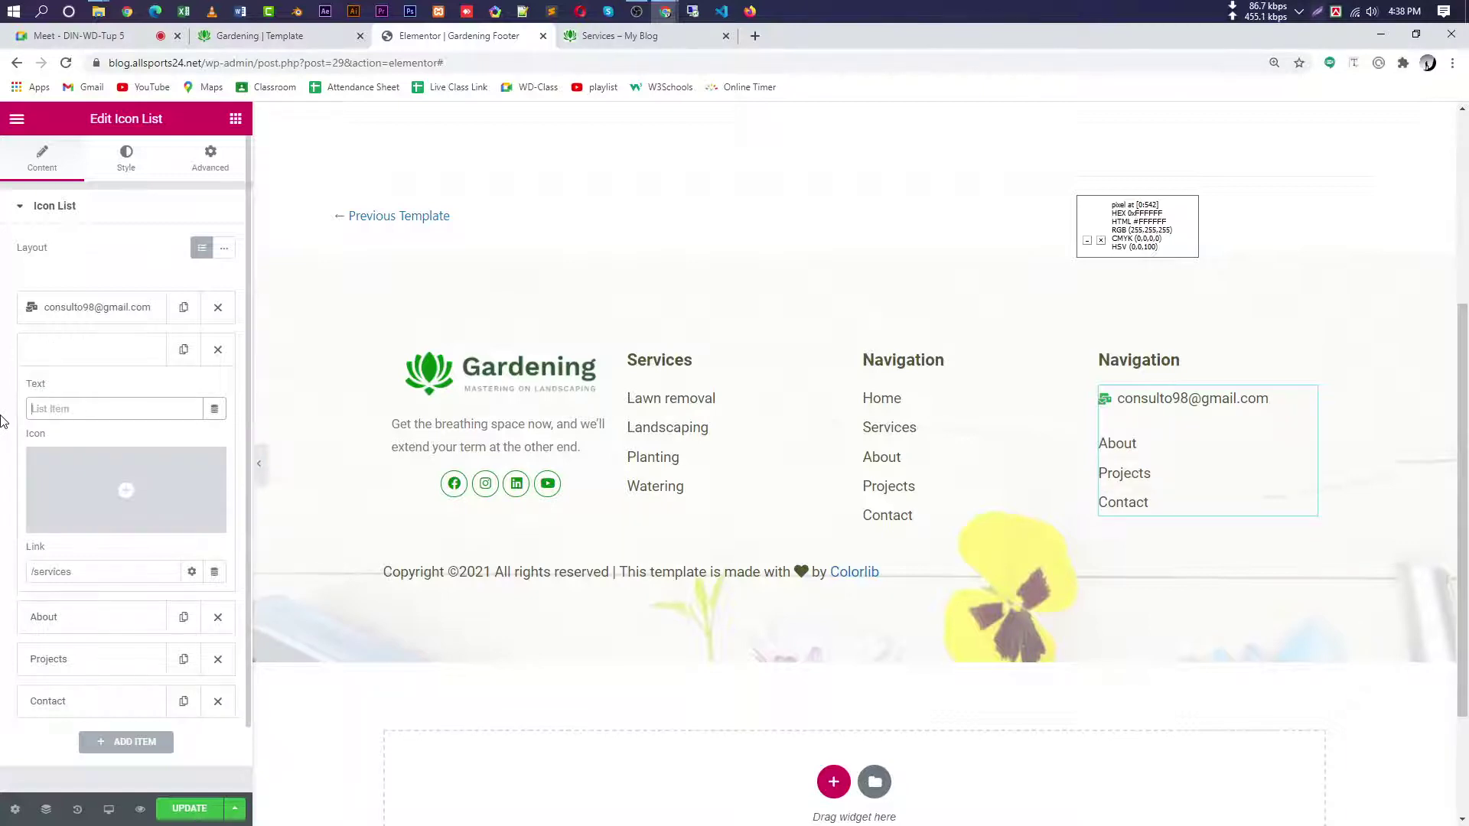
{"action": "key", "text": "ctrl+v"}
- Search the icon library for "address" and insert the outlined address book icon for the street address item
{"action": "left_click", "coordinate": [82, 524]}
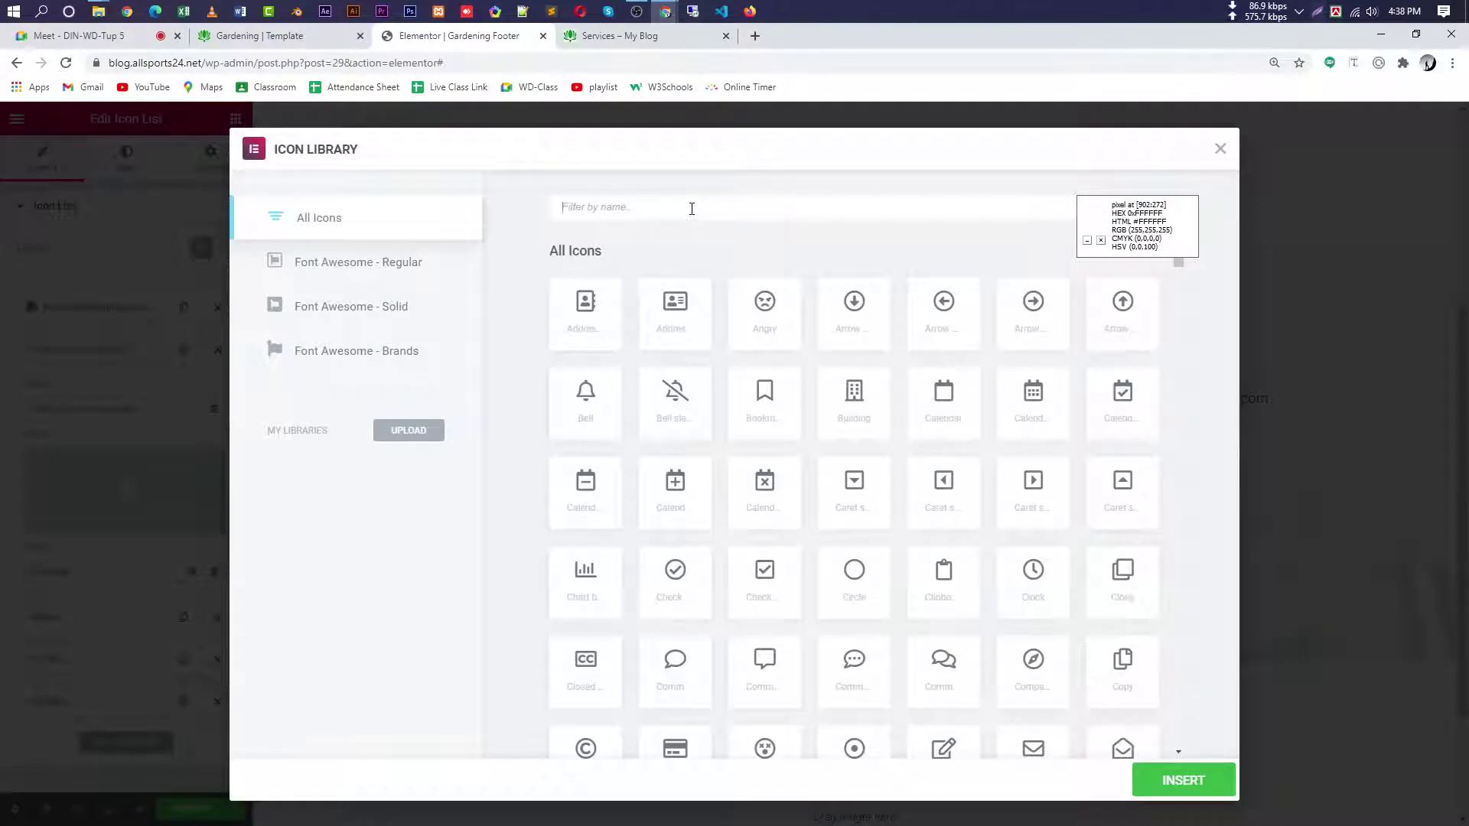
{"action": "type", "text": "address"}
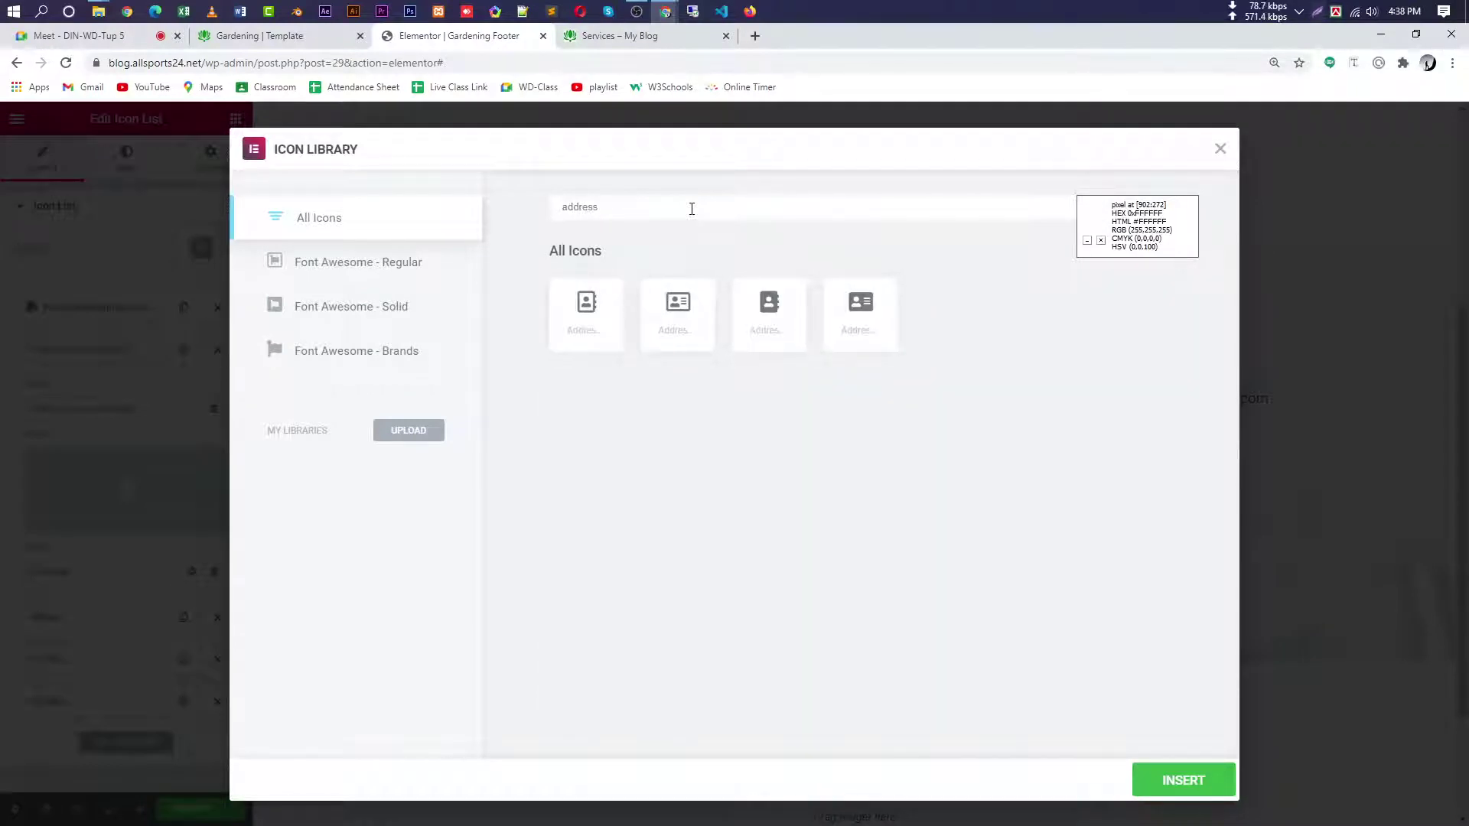
{"action": "left_click", "coordinate": [593, 324]}
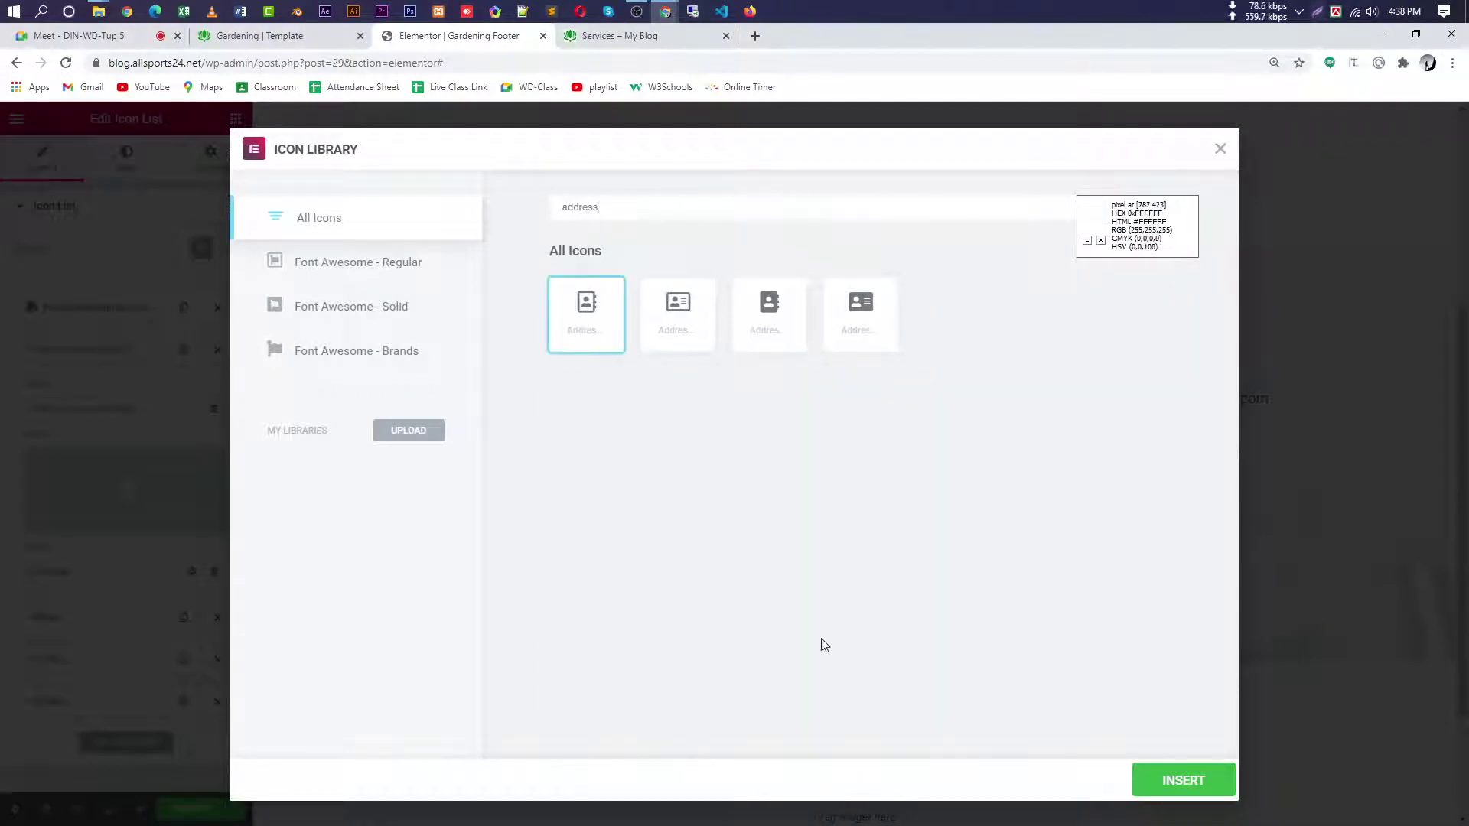
{"action": "left_click", "coordinate": [1194, 790]}
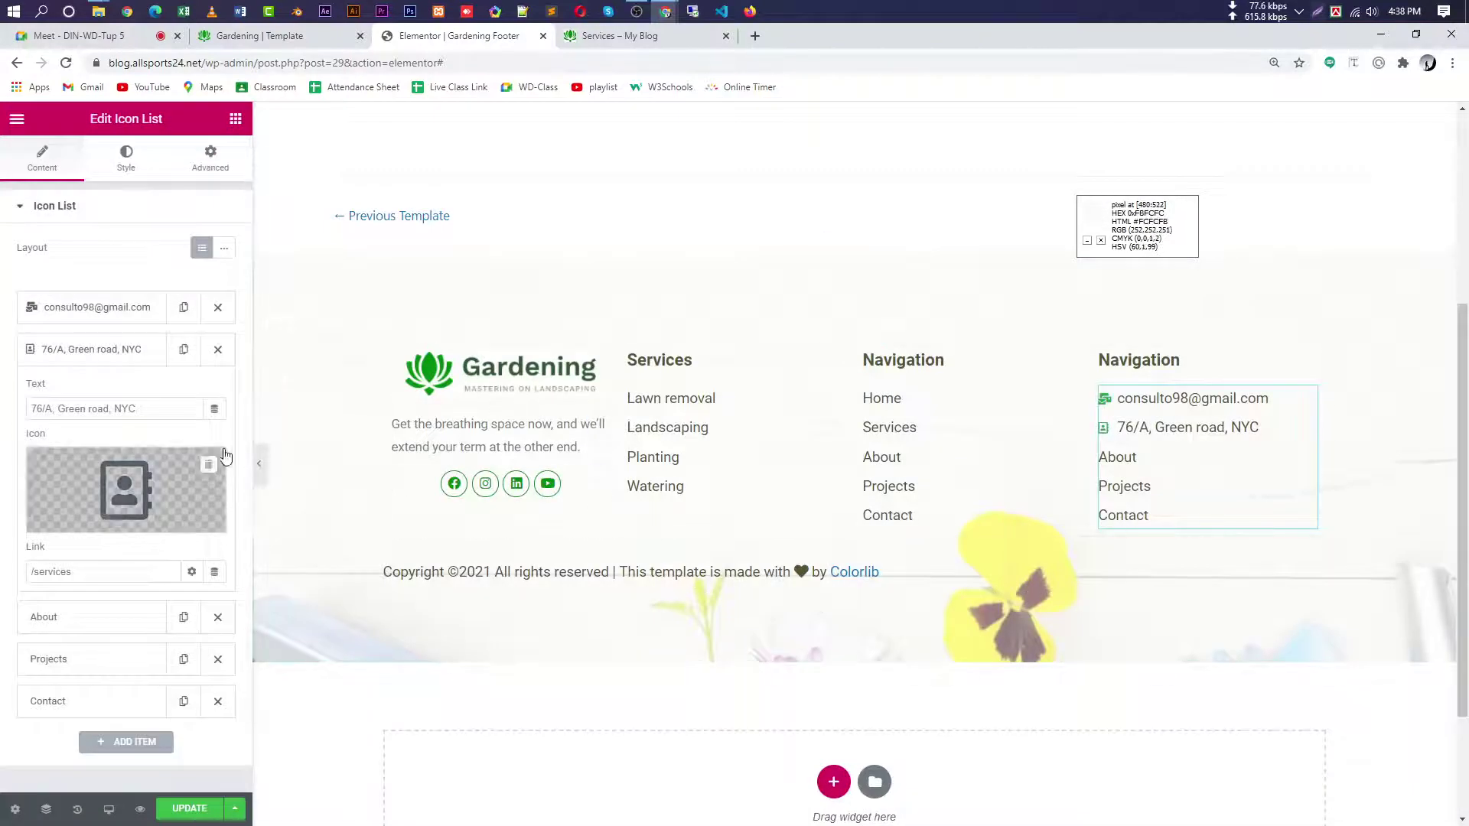
{"action": "left_click", "coordinate": [128, 161]}
{"action": "left_click", "coordinate": [51, 402]}
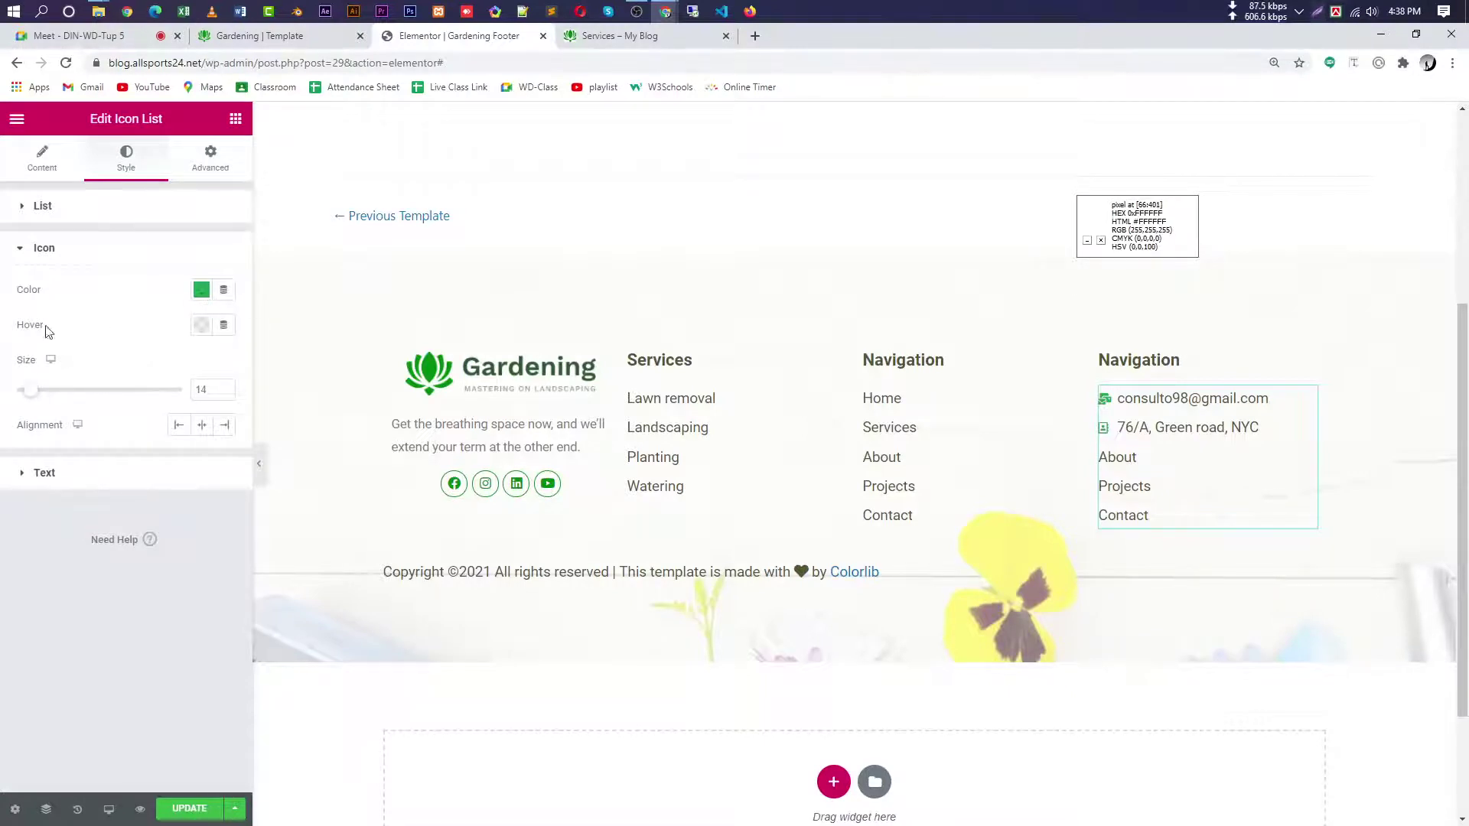
{"action": "left_click", "coordinate": [40, 176]}
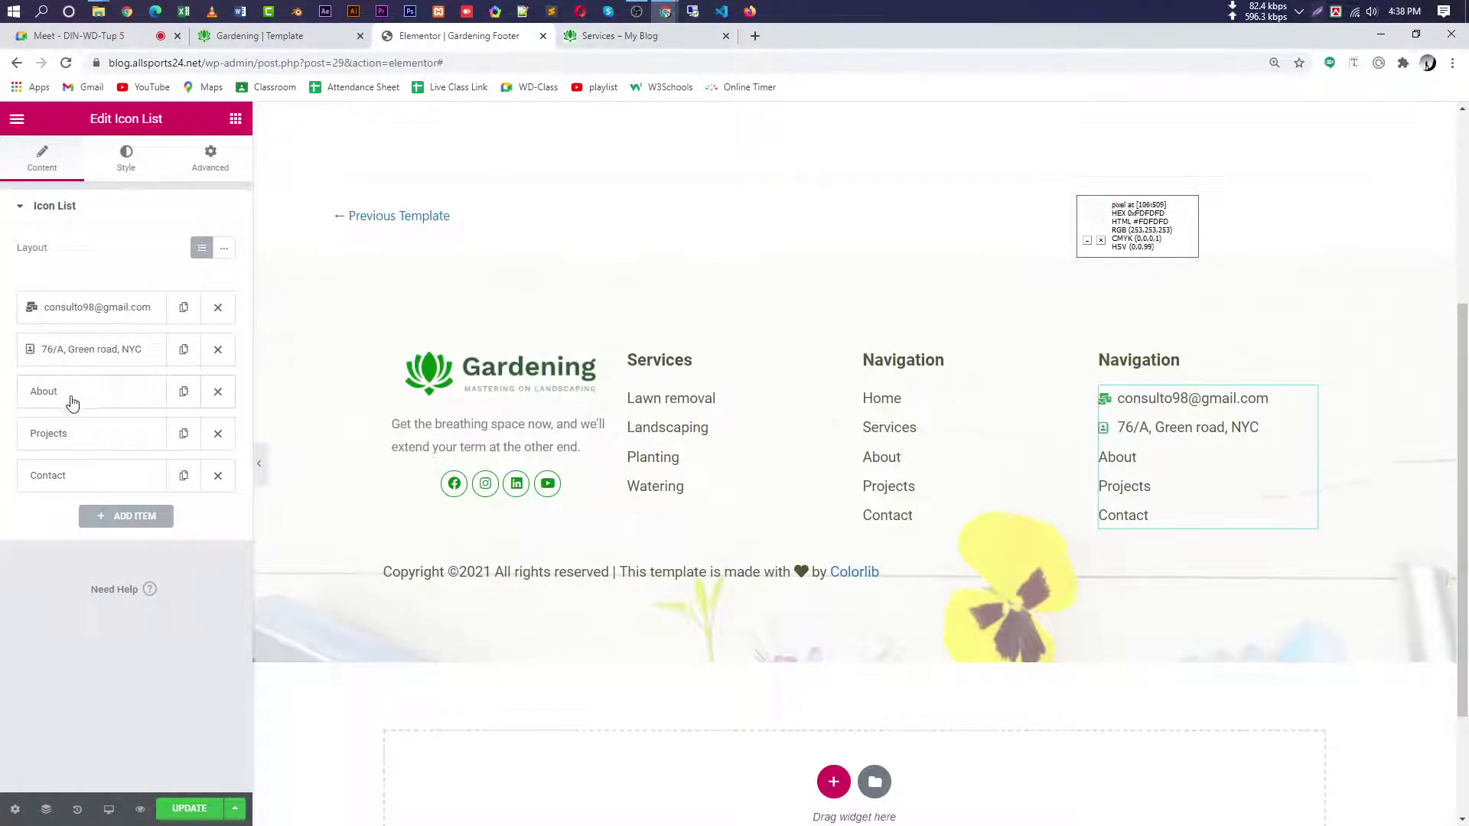
- Copy the phone number from the Contact us column of the reference template's footer
{"action": "key", "text": "ctrl+shift+Tab"}
{"action": "scroll", "coordinate": [1207, 640], "scroll_direction": "up", "scroll_amount": 15}
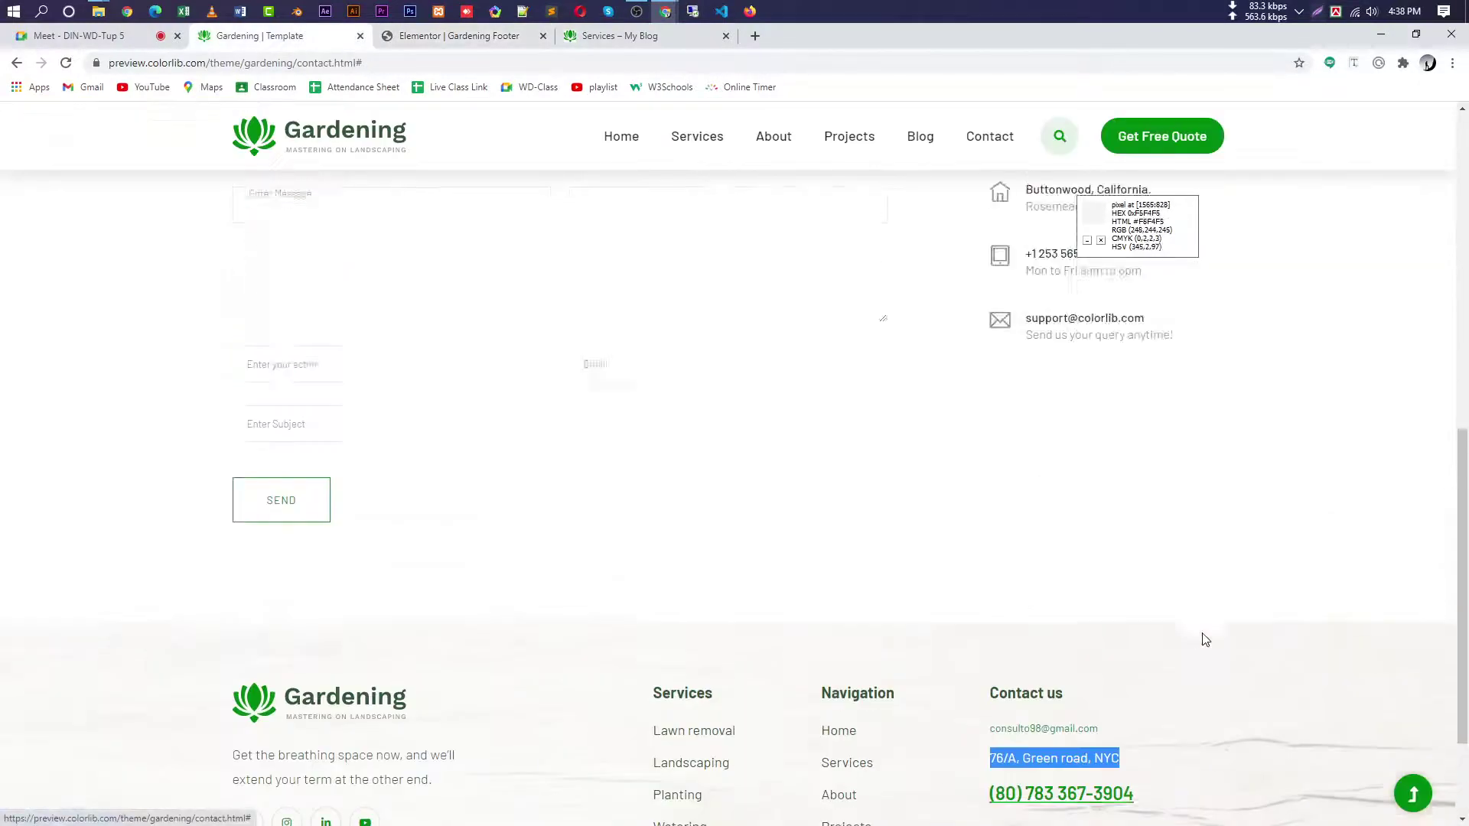
{"action": "scroll", "coordinate": [1187, 675], "scroll_direction": "down", "scroll_amount": 15}
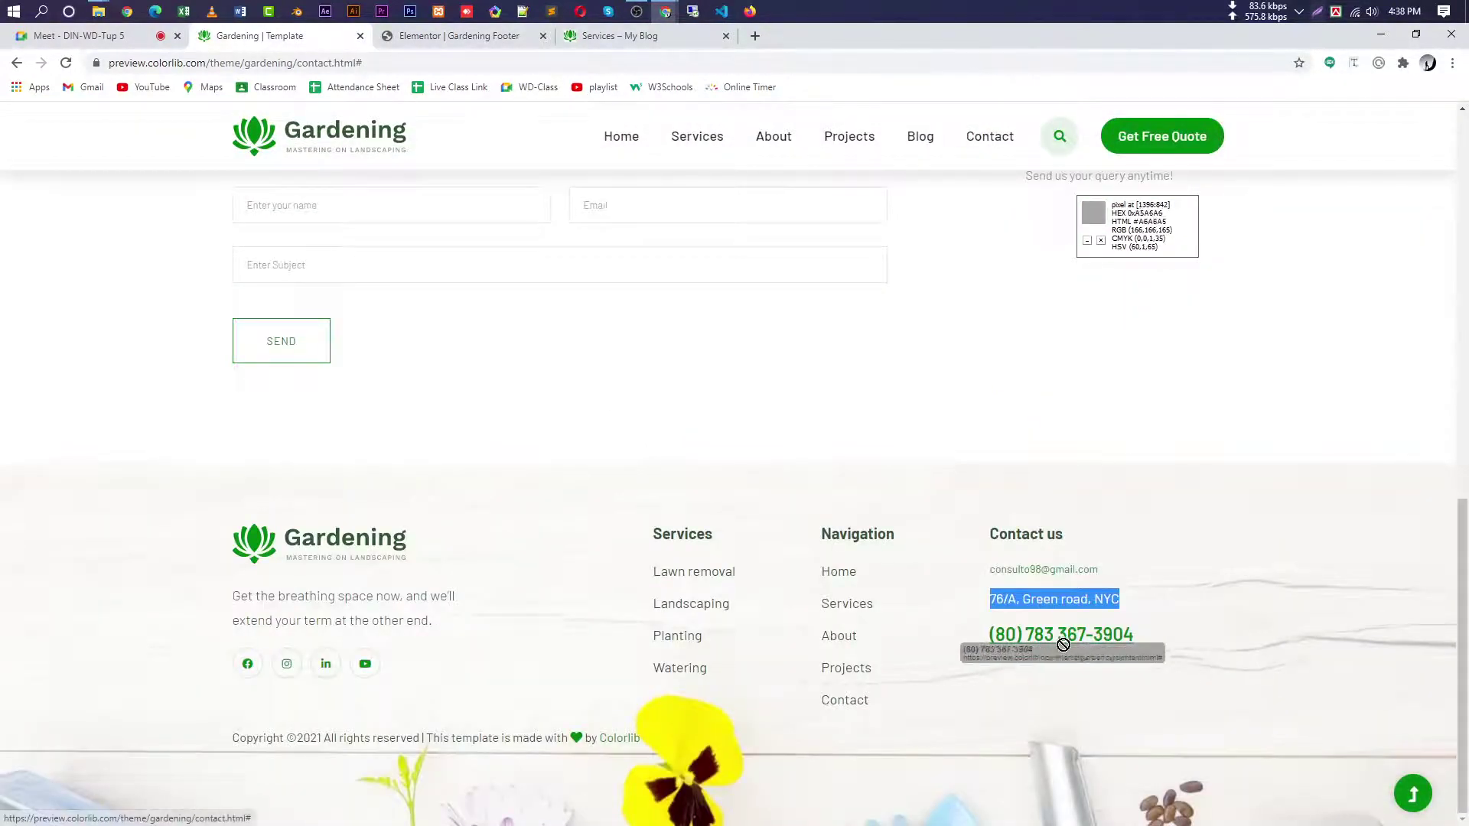
{"action": "left_click", "coordinate": [1199, 673]}
{"action": "left_click_drag", "start_coordinate": [1131, 637], "coordinate": [994, 635]}
{"action": "key", "text": "ctrl+c"}
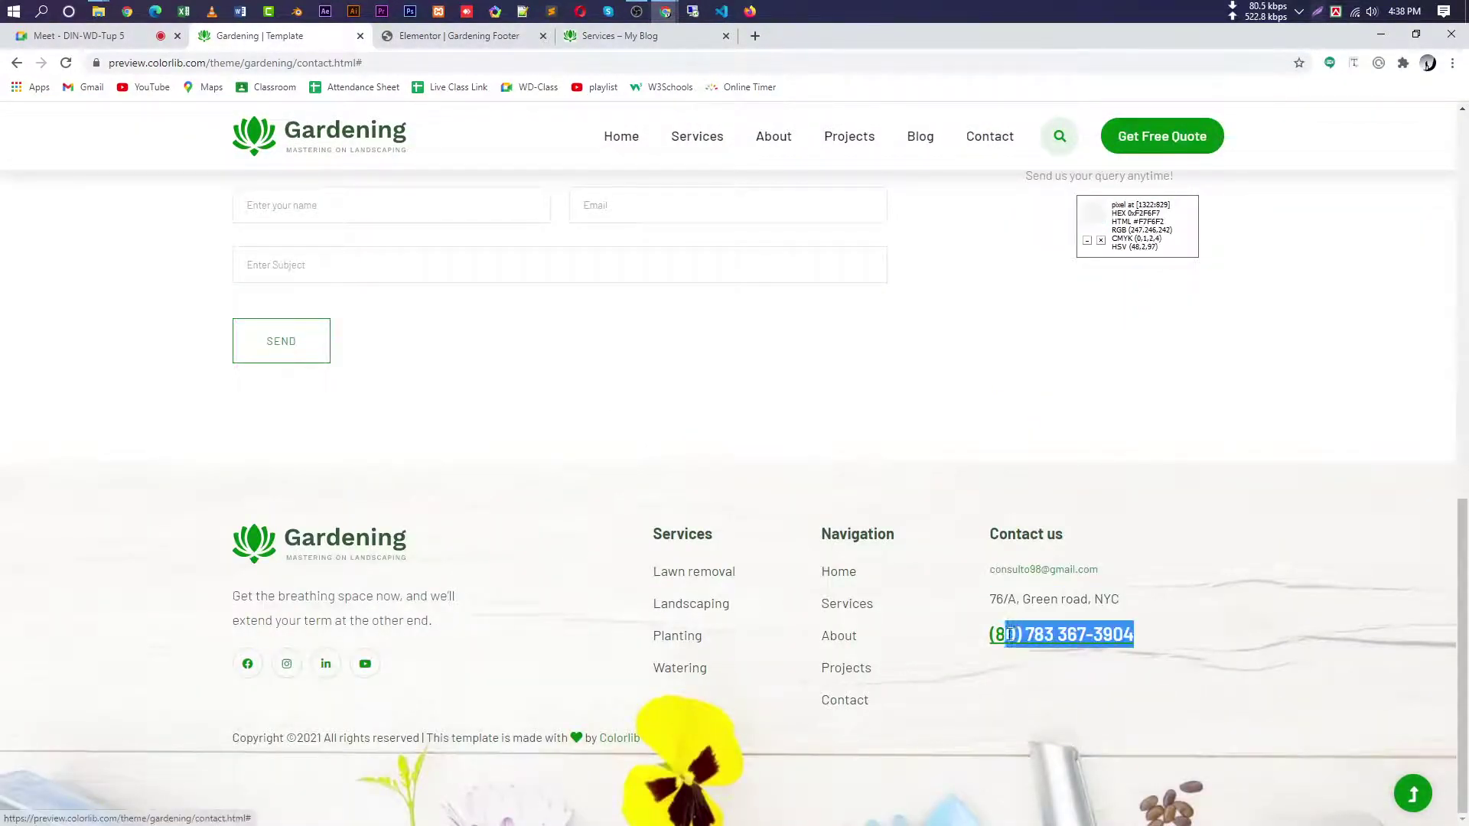
- Replace the contact list's About item text with the copied phone number and its link with "tel:" followed by that number
{"action": "left_click", "coordinate": [91, 45]}
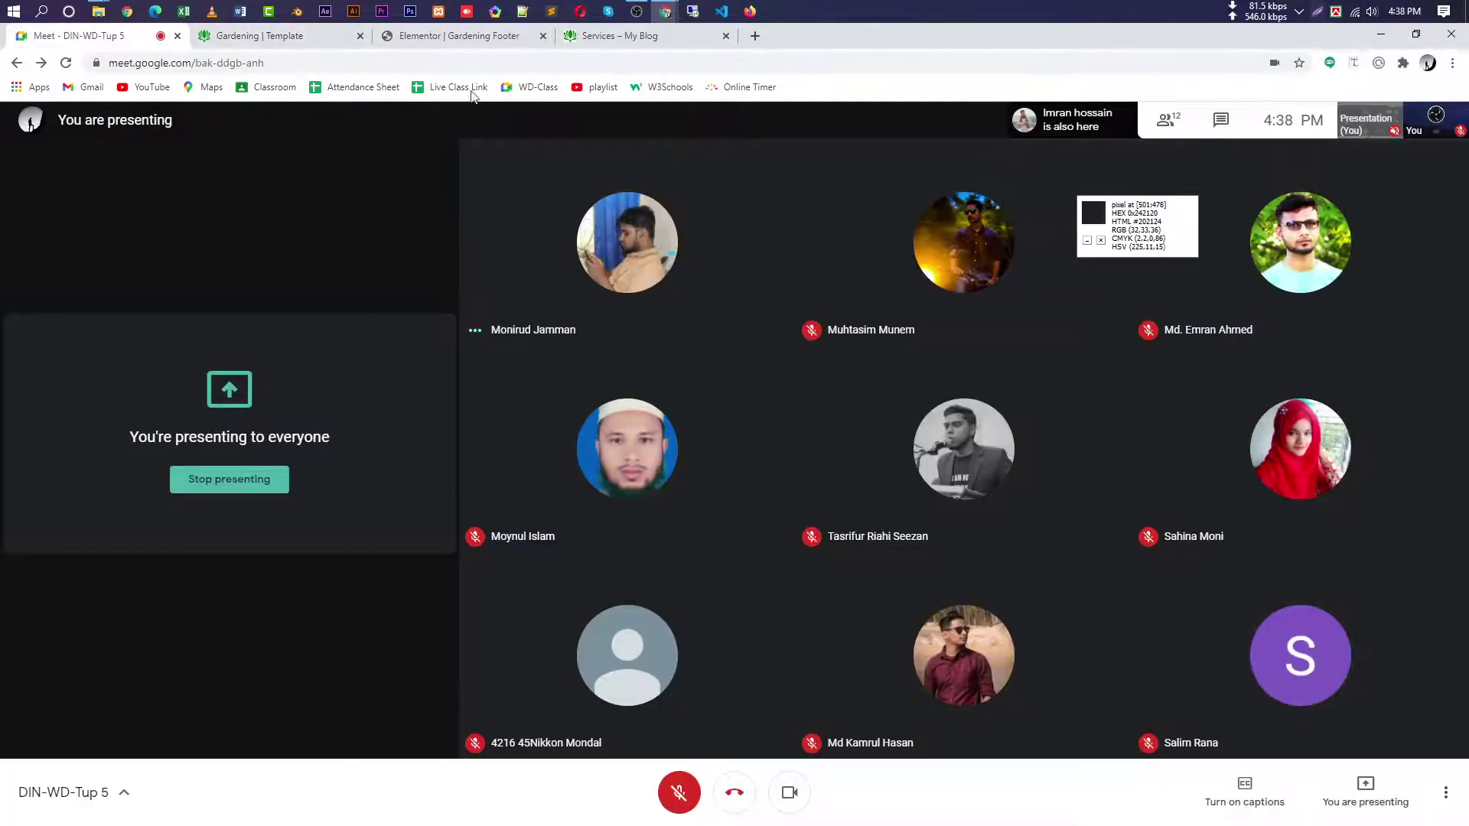
{"action": "left_click", "coordinate": [459, 36]}
{"action": "left_click", "coordinate": [97, 398]}
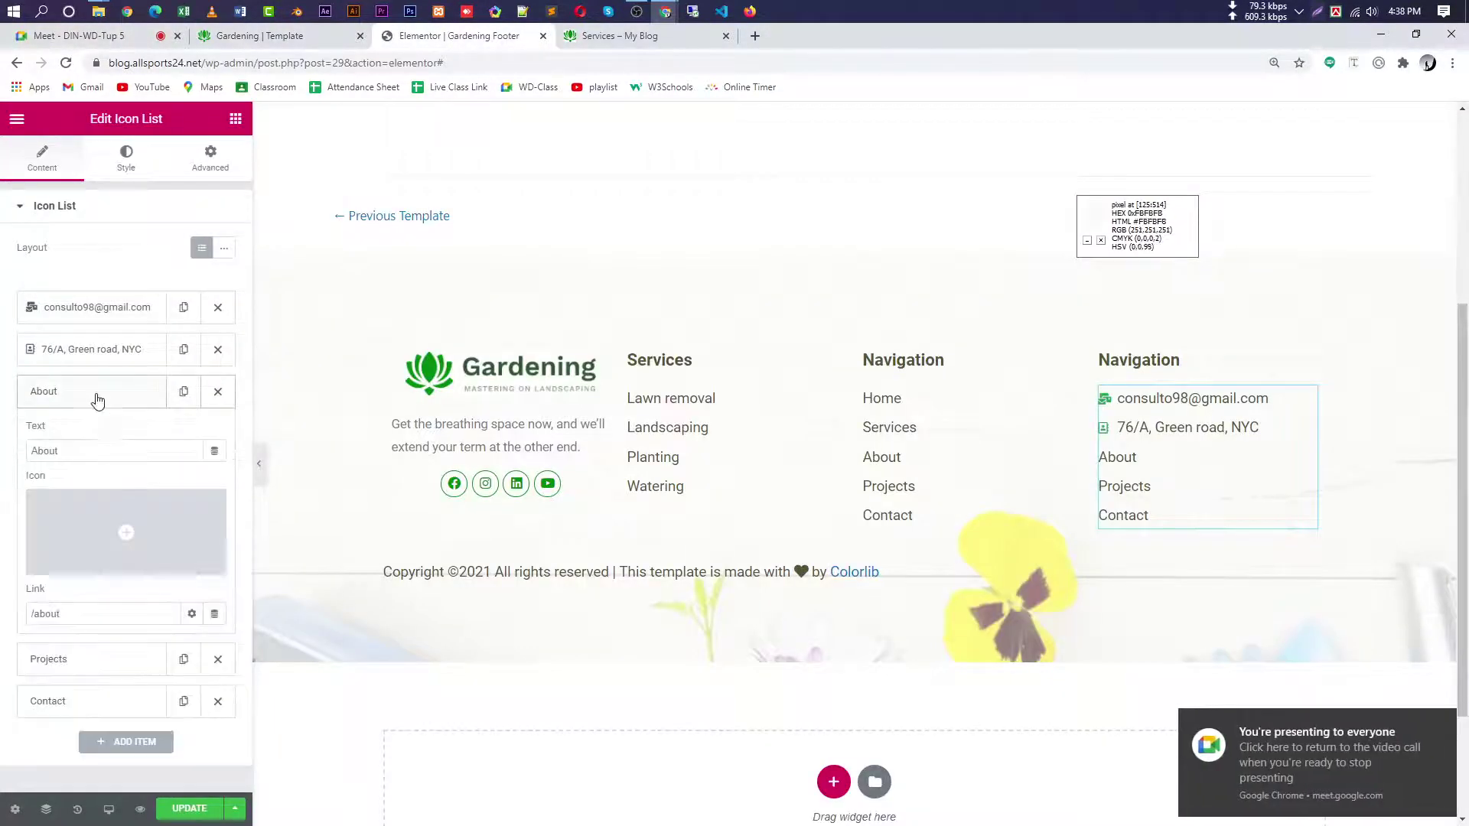
{"action": "double_click", "coordinate": [99, 451]}
{"action": "key", "text": "ctrl+v"}
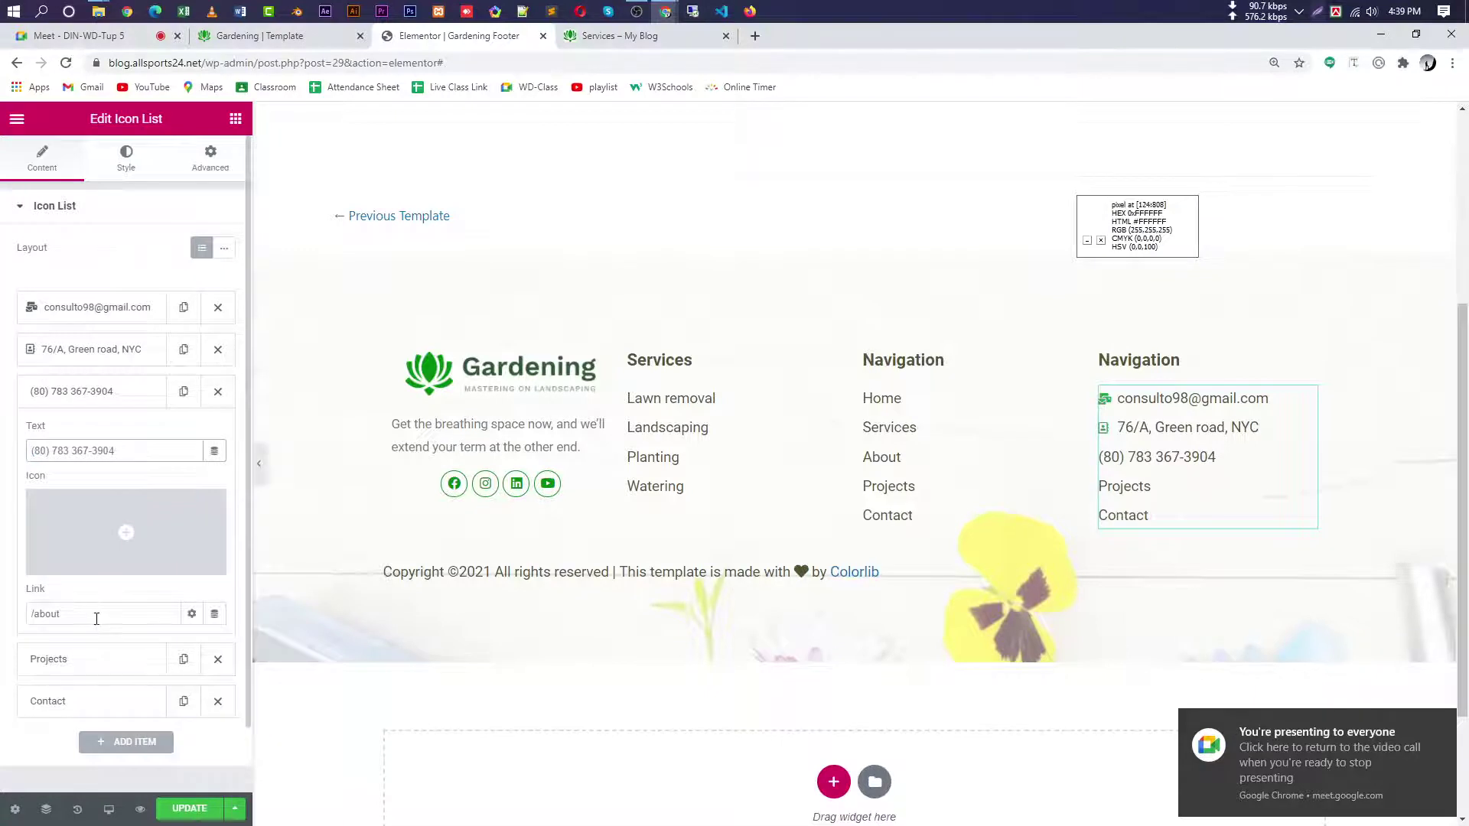
{"action": "triple_click", "coordinate": [97, 619]}
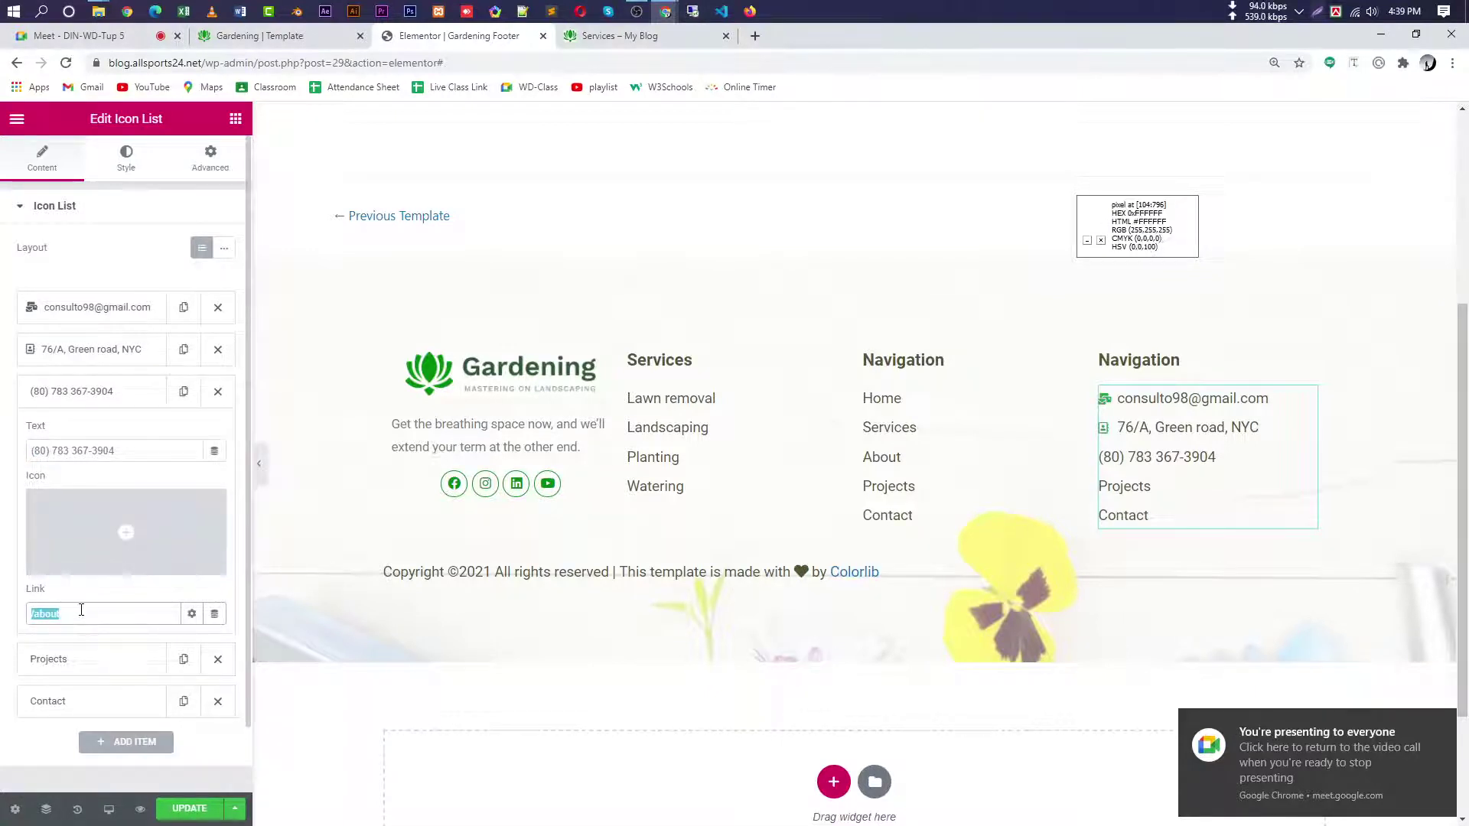
{"action": "type", "text": "c"}
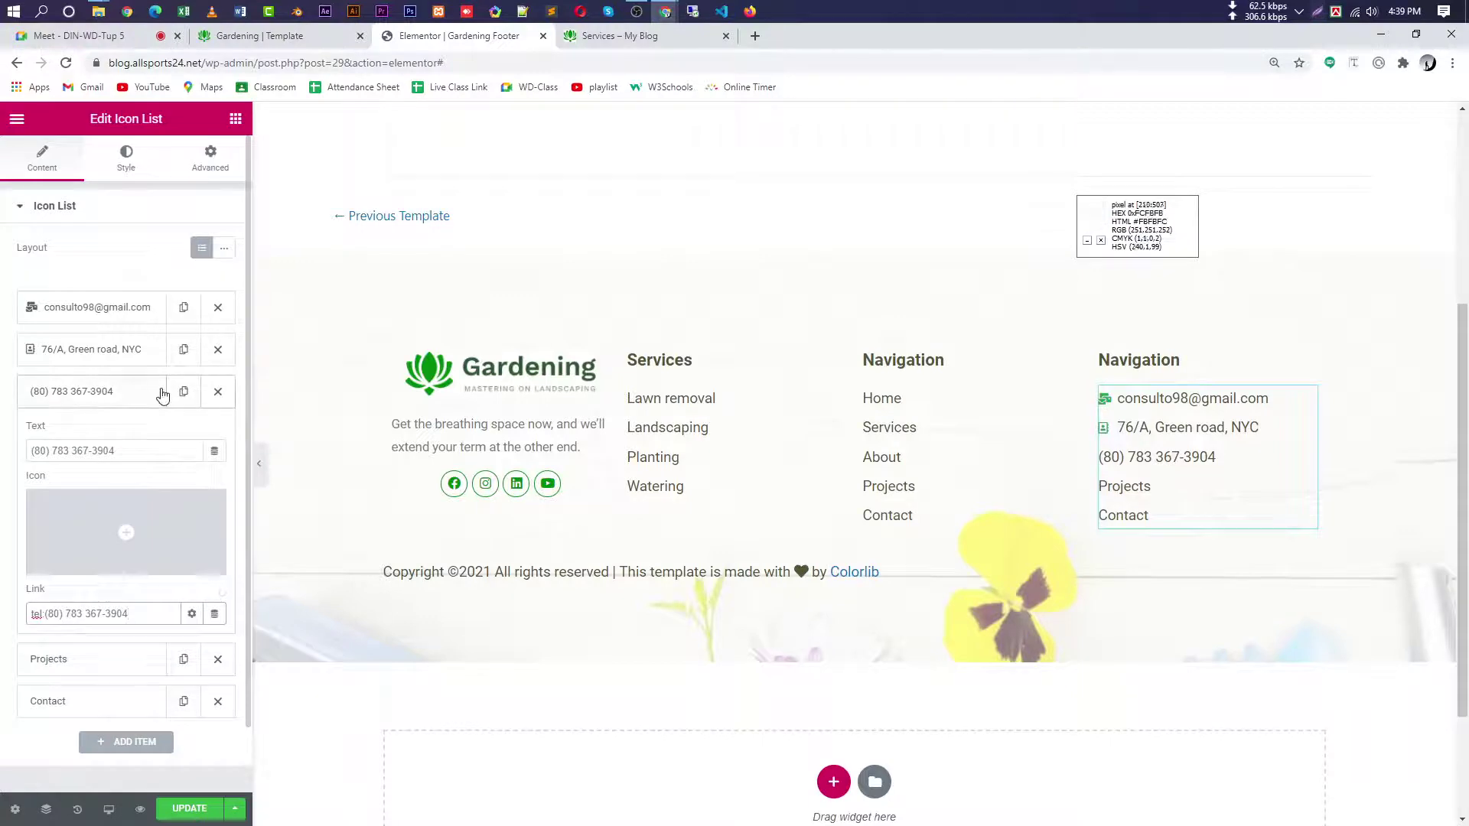
- Open the icon library for the phone number item and search it for "call" and "tel"
{"action": "left_click", "coordinate": [101, 565]}
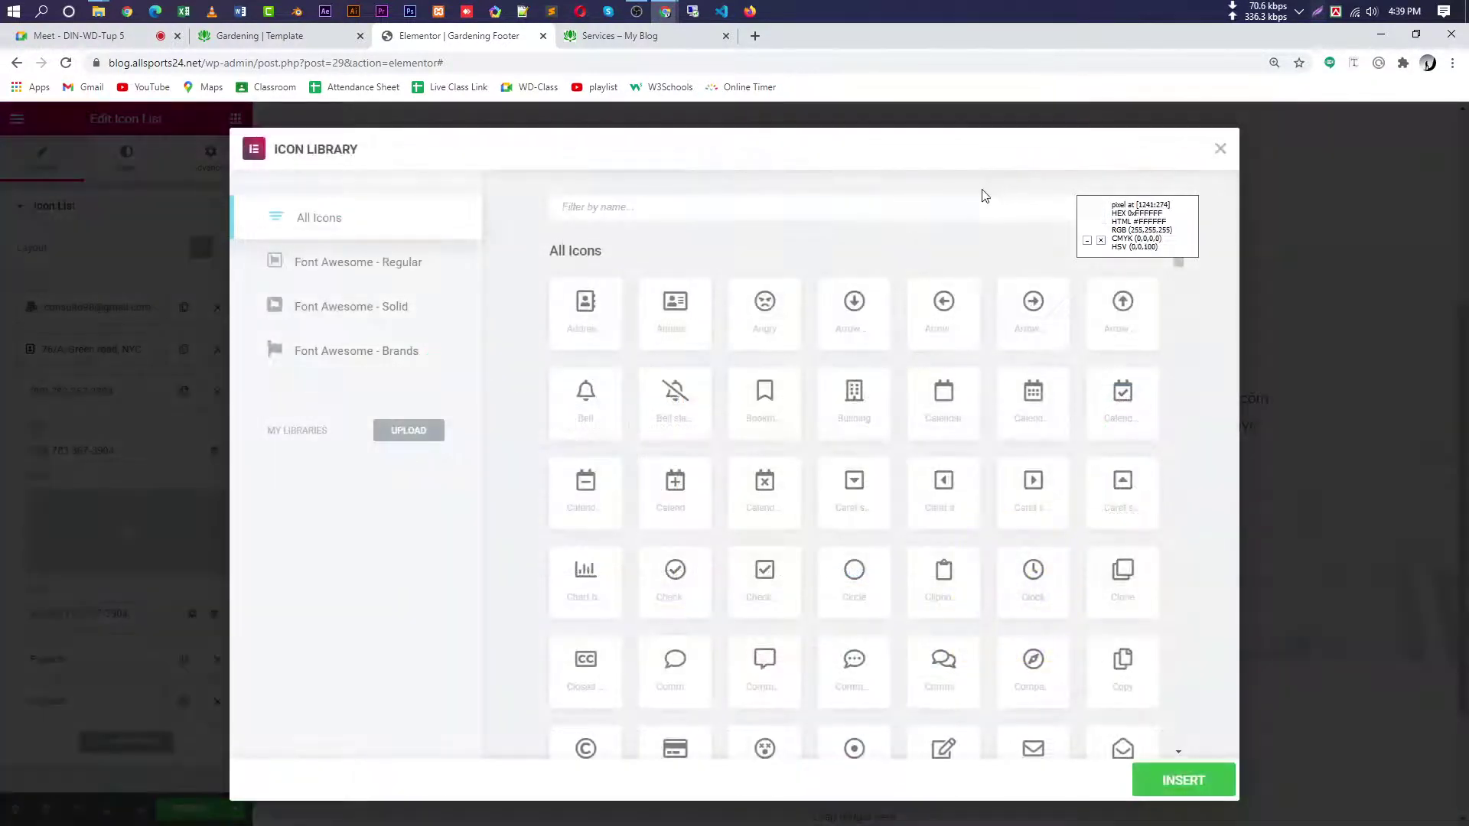
{"action": "type", "text": "call"}
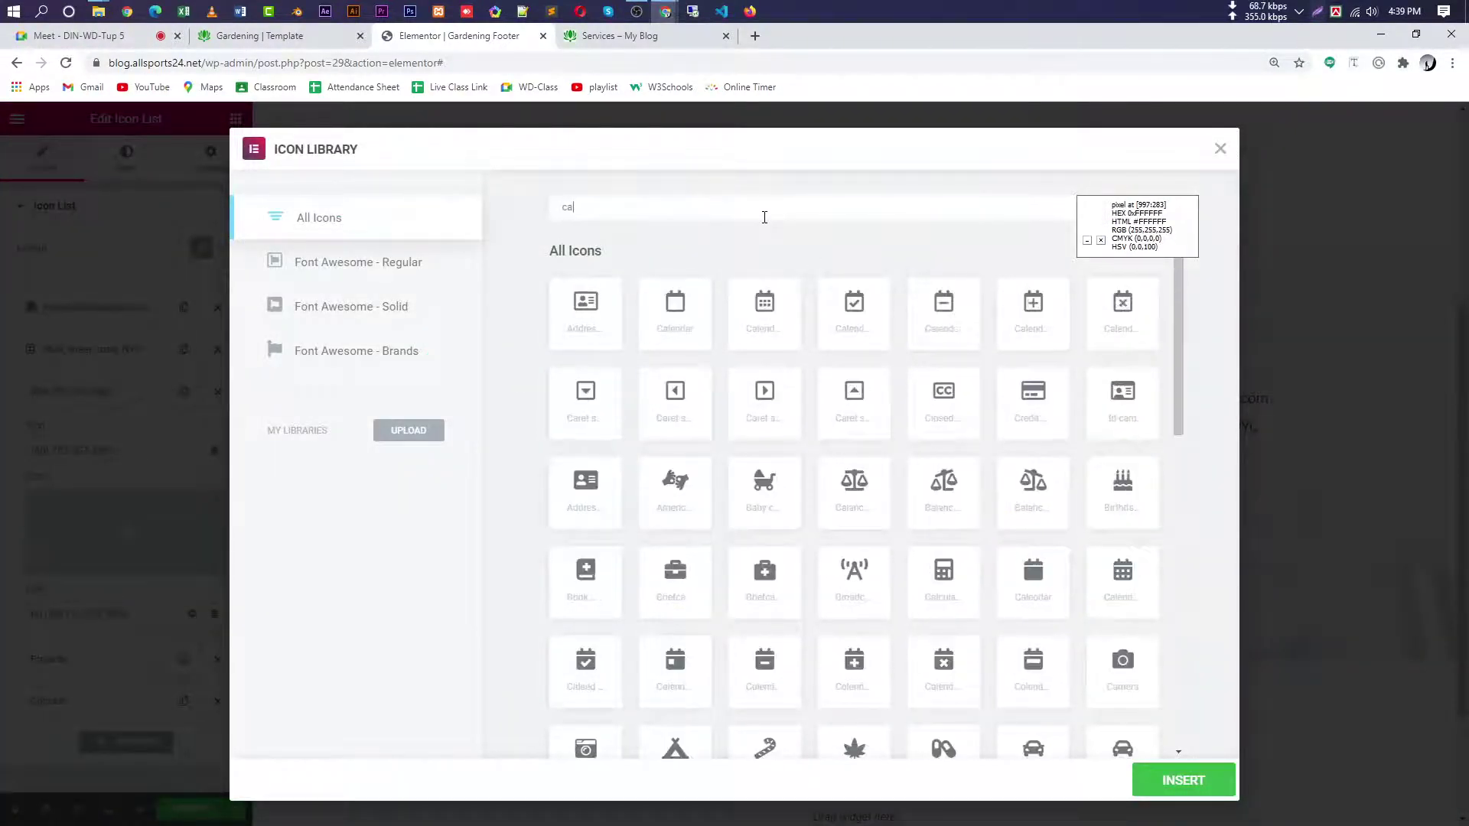
{"action": "key", "text": "BackSpace"}
{"action": "key", "text": "BackSpace"}
{"action": "key", "text": "BackSpace"}
{"action": "key", "text": "BackSpace"}
{"action": "type", "text": "tek"}
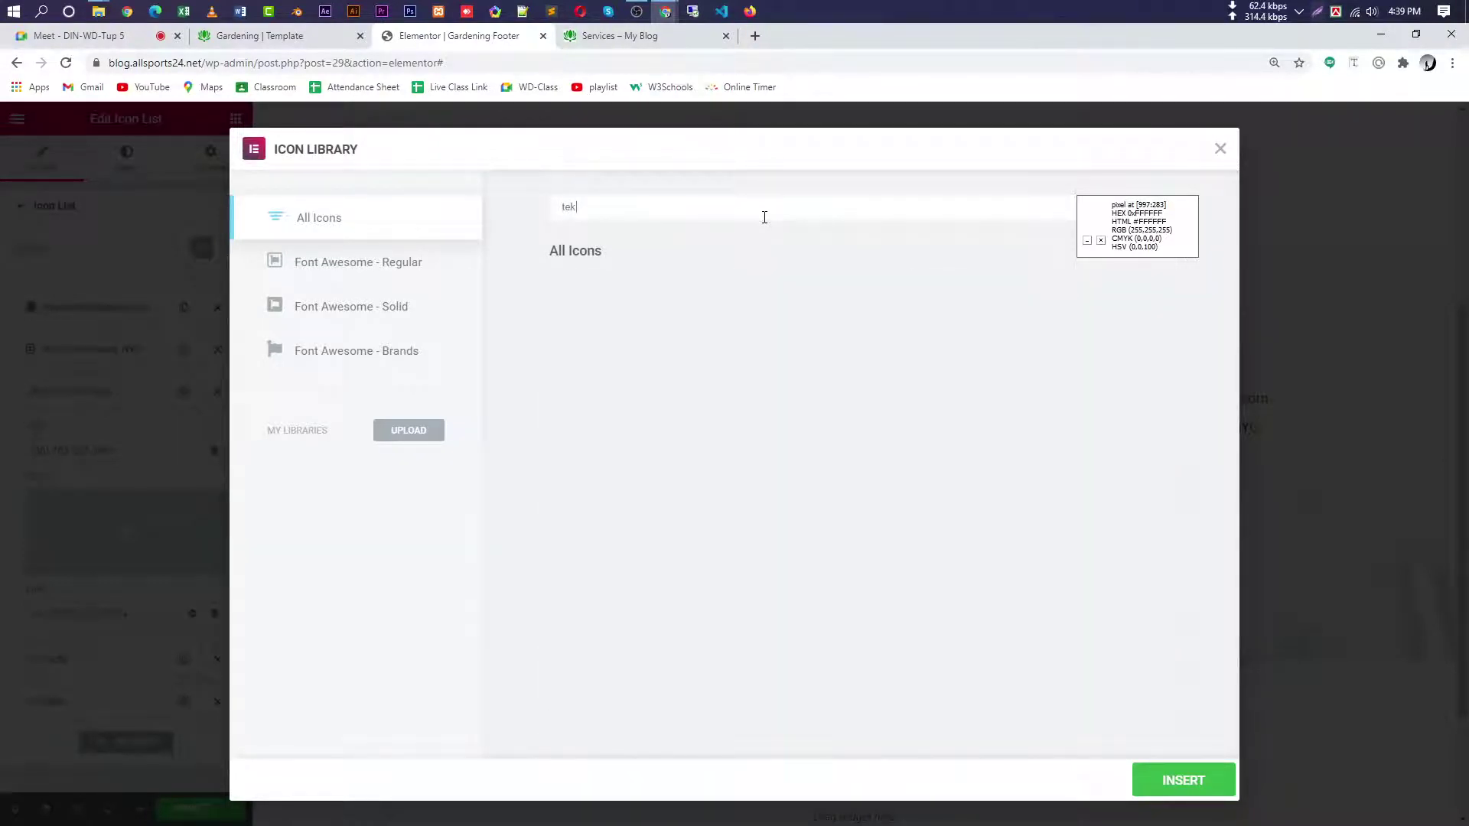
{"action": "key", "text": "BackSpace"}
{"action": "type", "text": "l"}
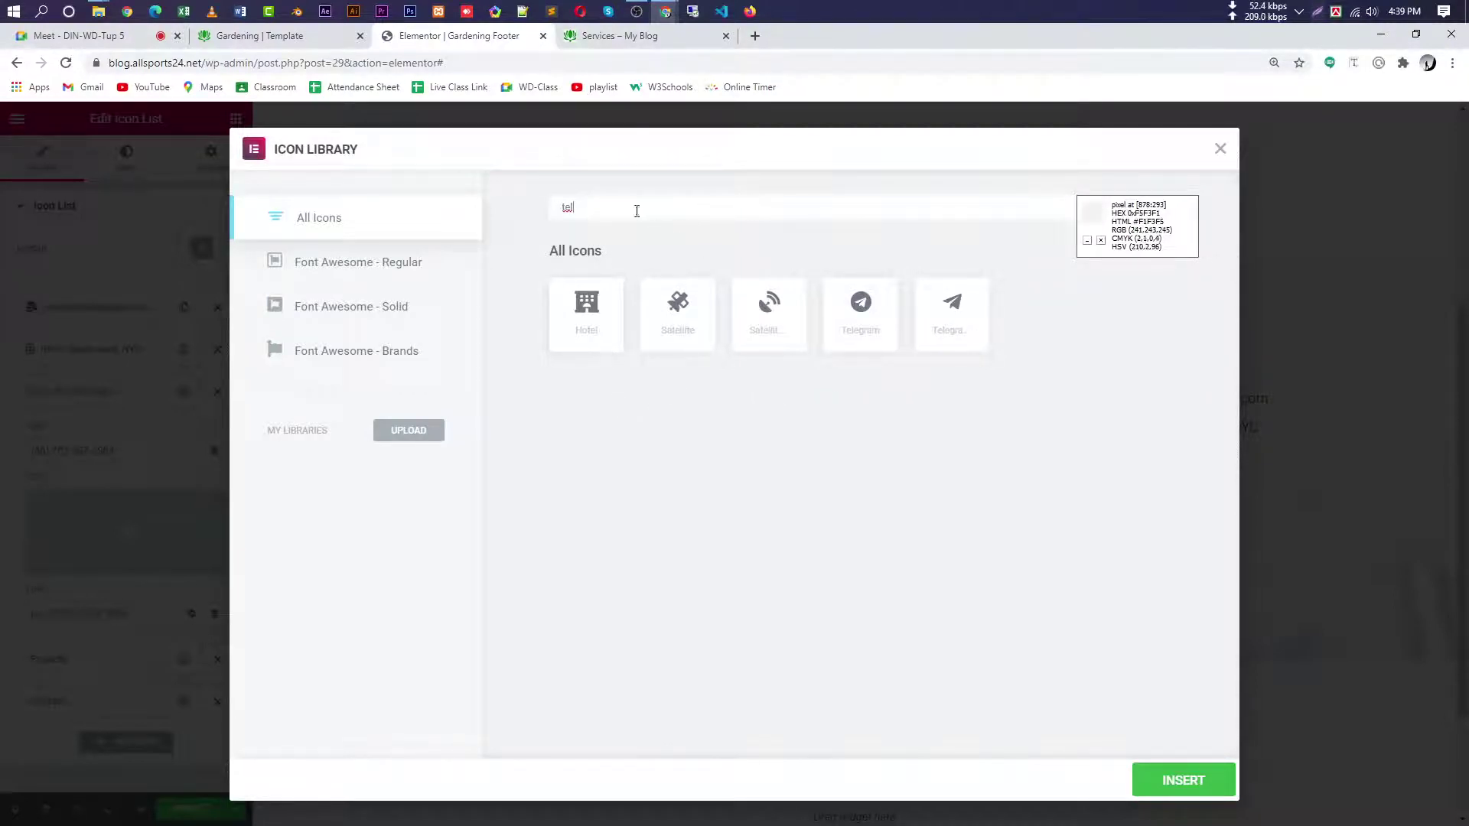
{"action": "left_click_drag", "start_coordinate": [633, 209], "coordinate": [474, 212]}
{"action": "type", "text": "c"}
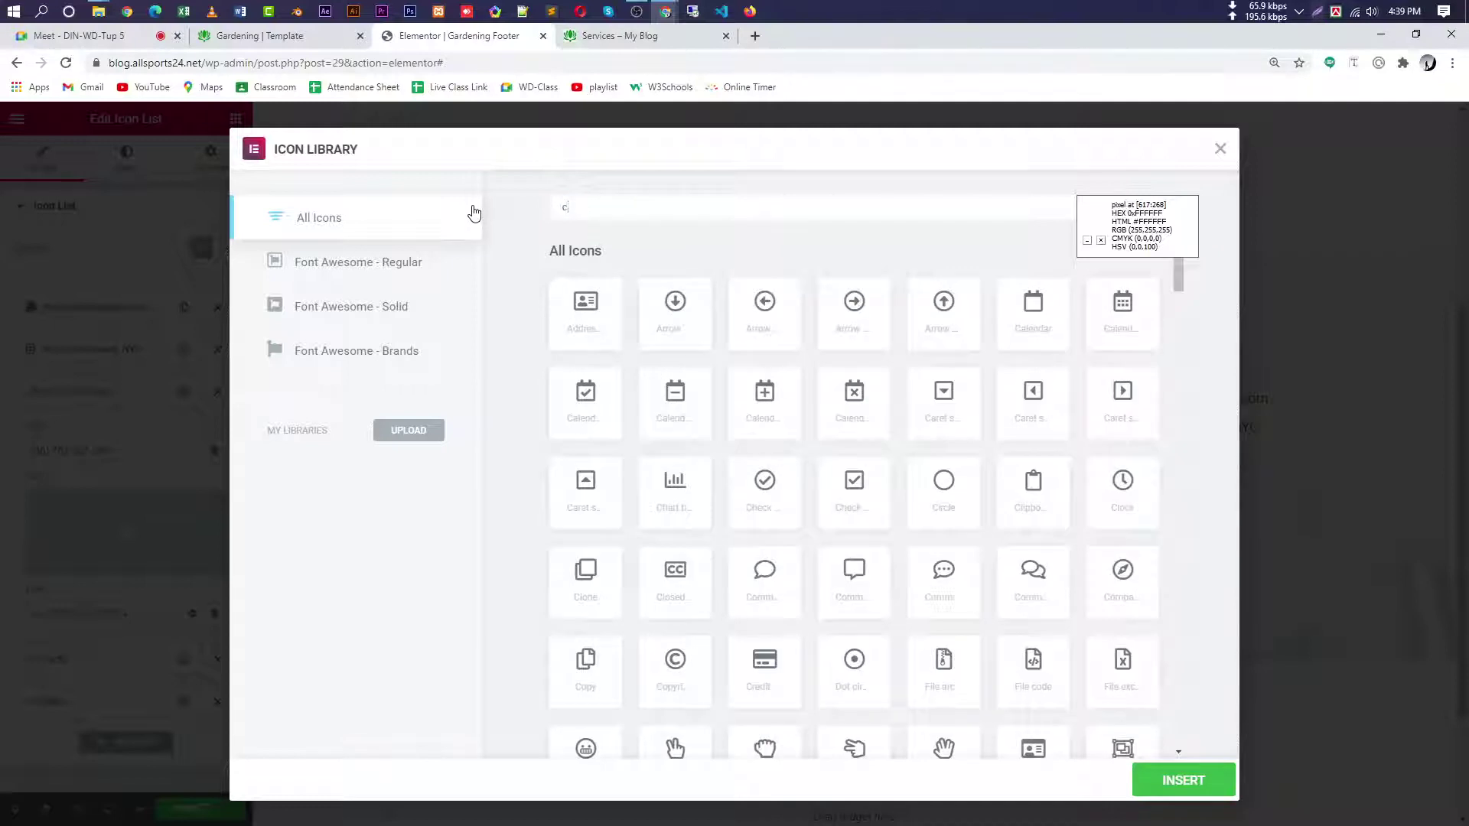
{"action": "type", "text": "el"}
{"action": "key", "text": "BackSpace"}
{"action": "key", "text": "BackSpace"}
{"action": "type", "text": "al"}
{"action": "key", "text": "BackSpace"}
{"action": "key", "text": "BackSpace"}
{"action": "key", "text": "BackSpace"}
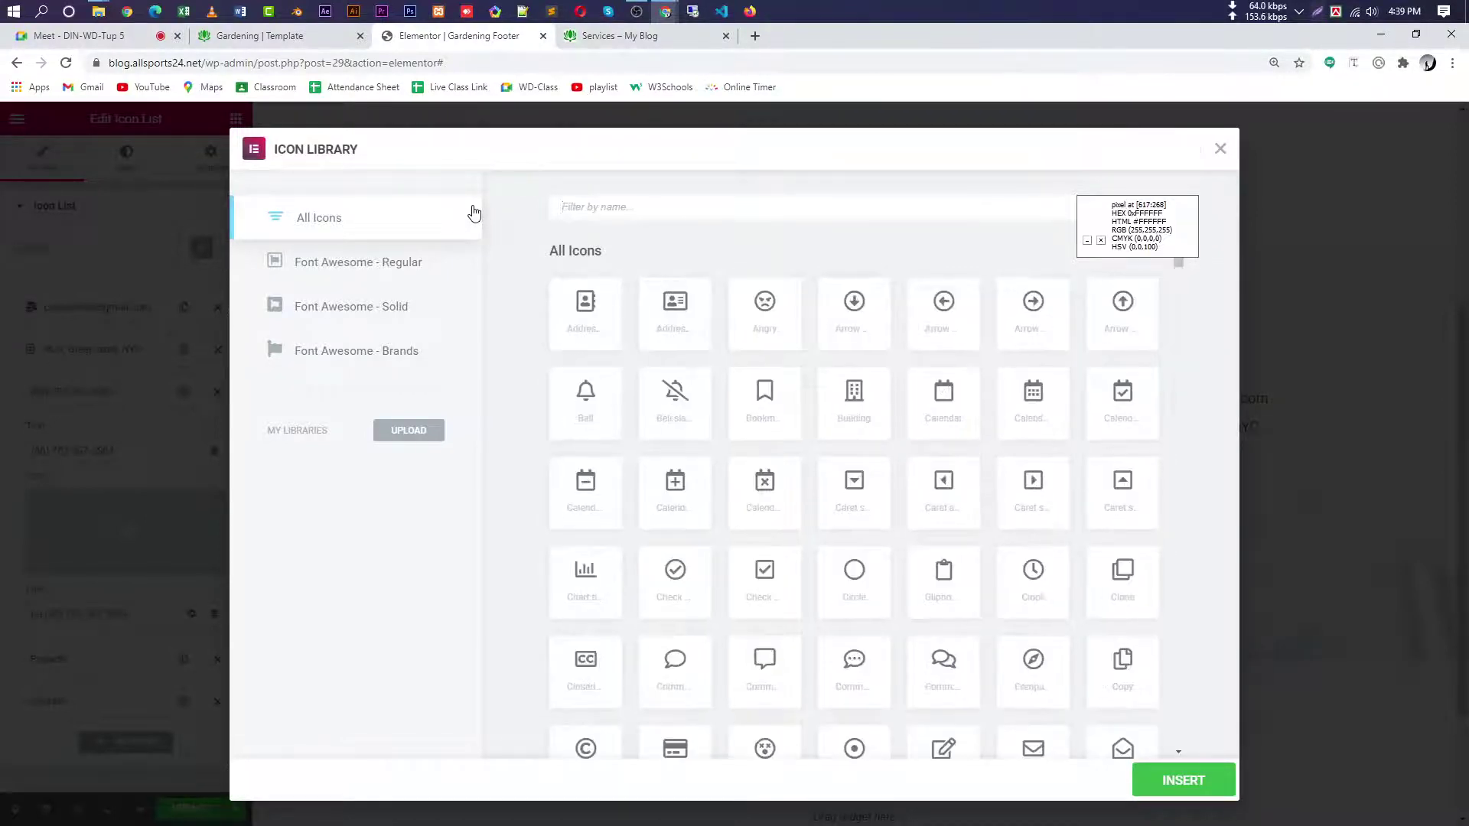
- Insert a square phone icon found with "phon" for the phone number item, and delete the Projects and Contact items from the contact list
{"action": "type", "text": "phon"}
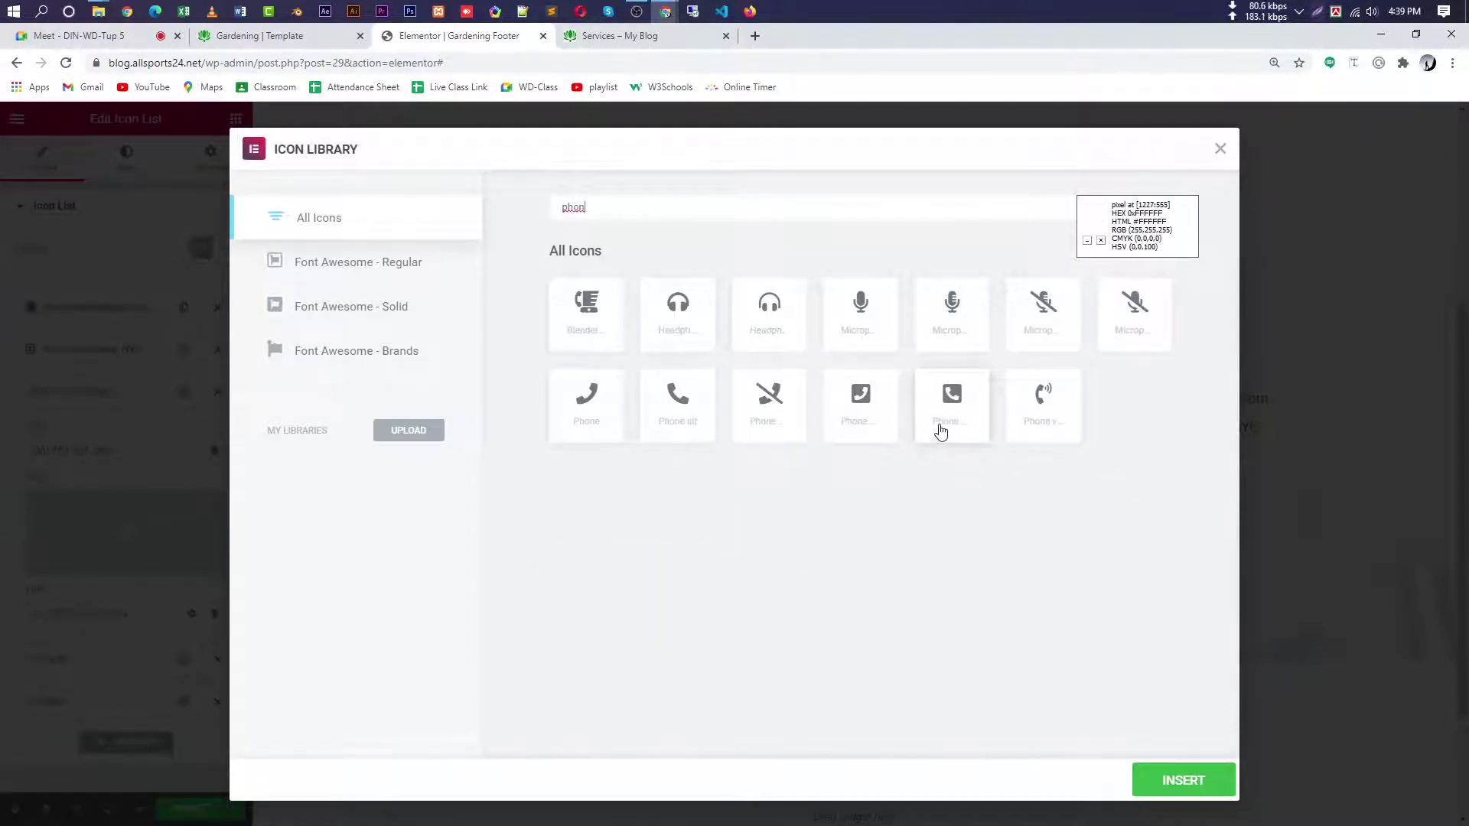
{"action": "left_click", "coordinate": [941, 432]}
{"action": "left_click", "coordinate": [1179, 779]}
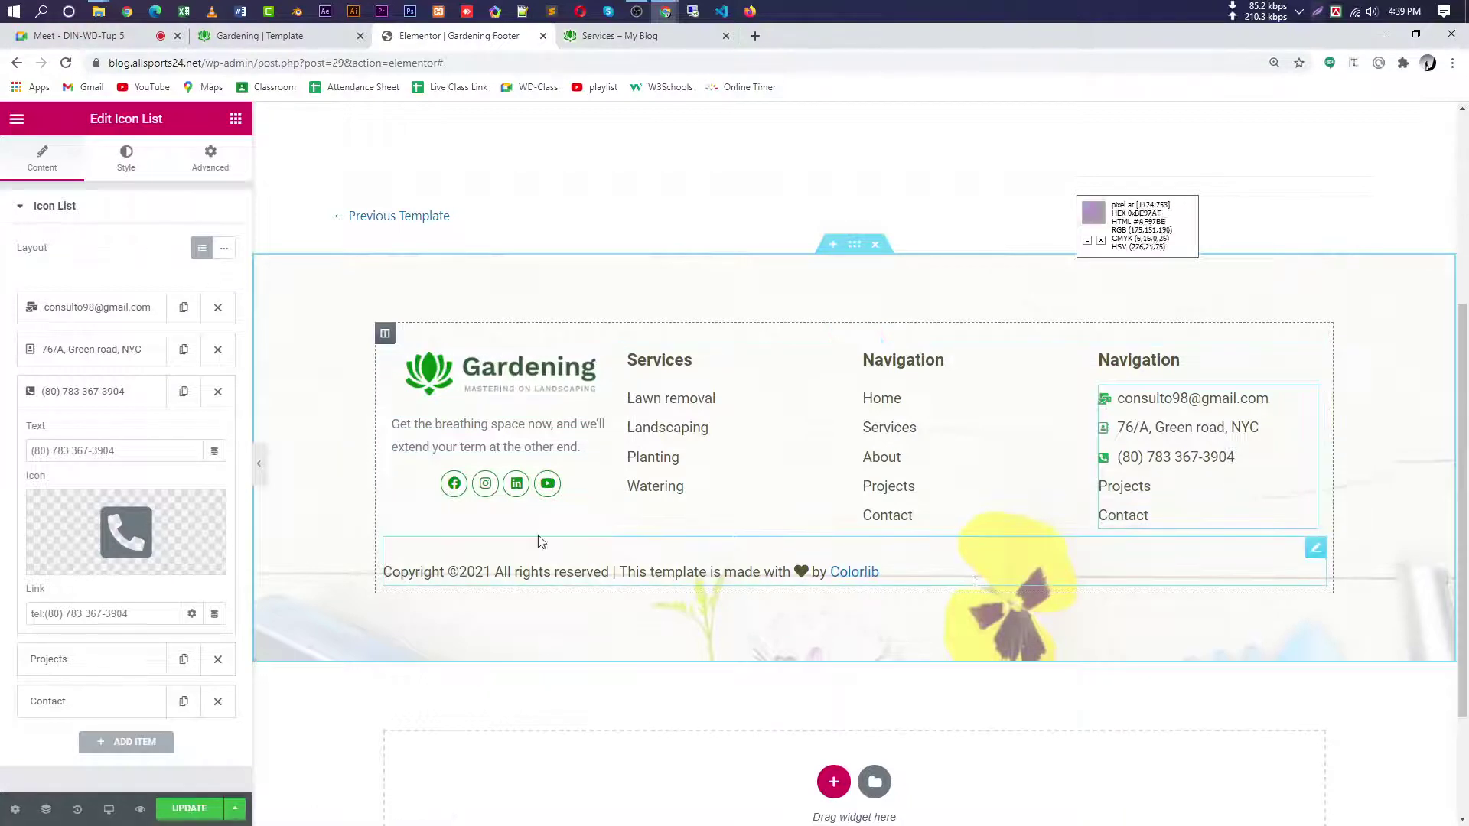
{"action": "left_click", "coordinate": [218, 659]}
{"action": "left_click", "coordinate": [218, 659]}
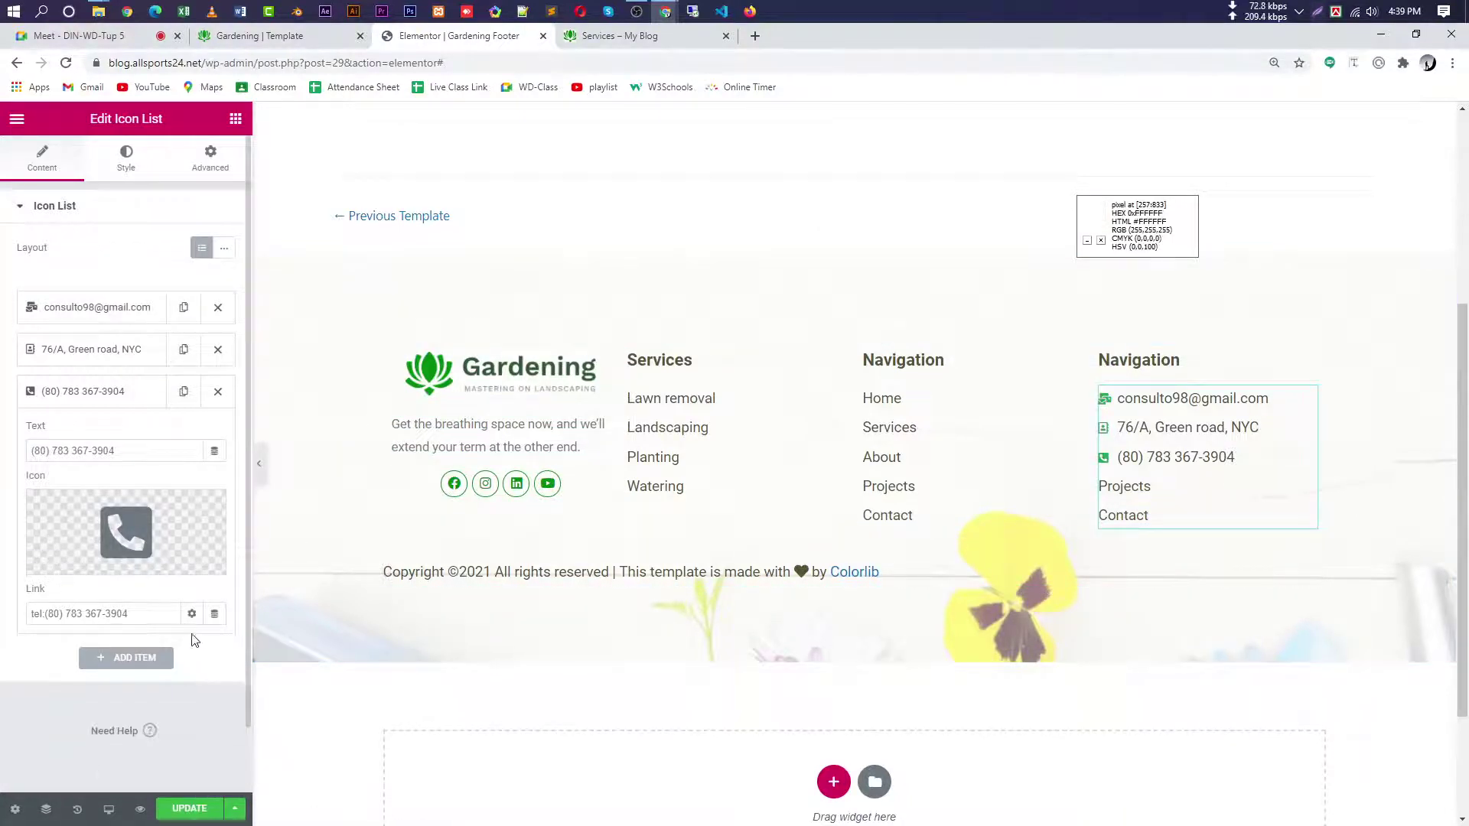
- Set the icon size of the contact icon list to 21
{"action": "left_click", "coordinate": [125, 157]}
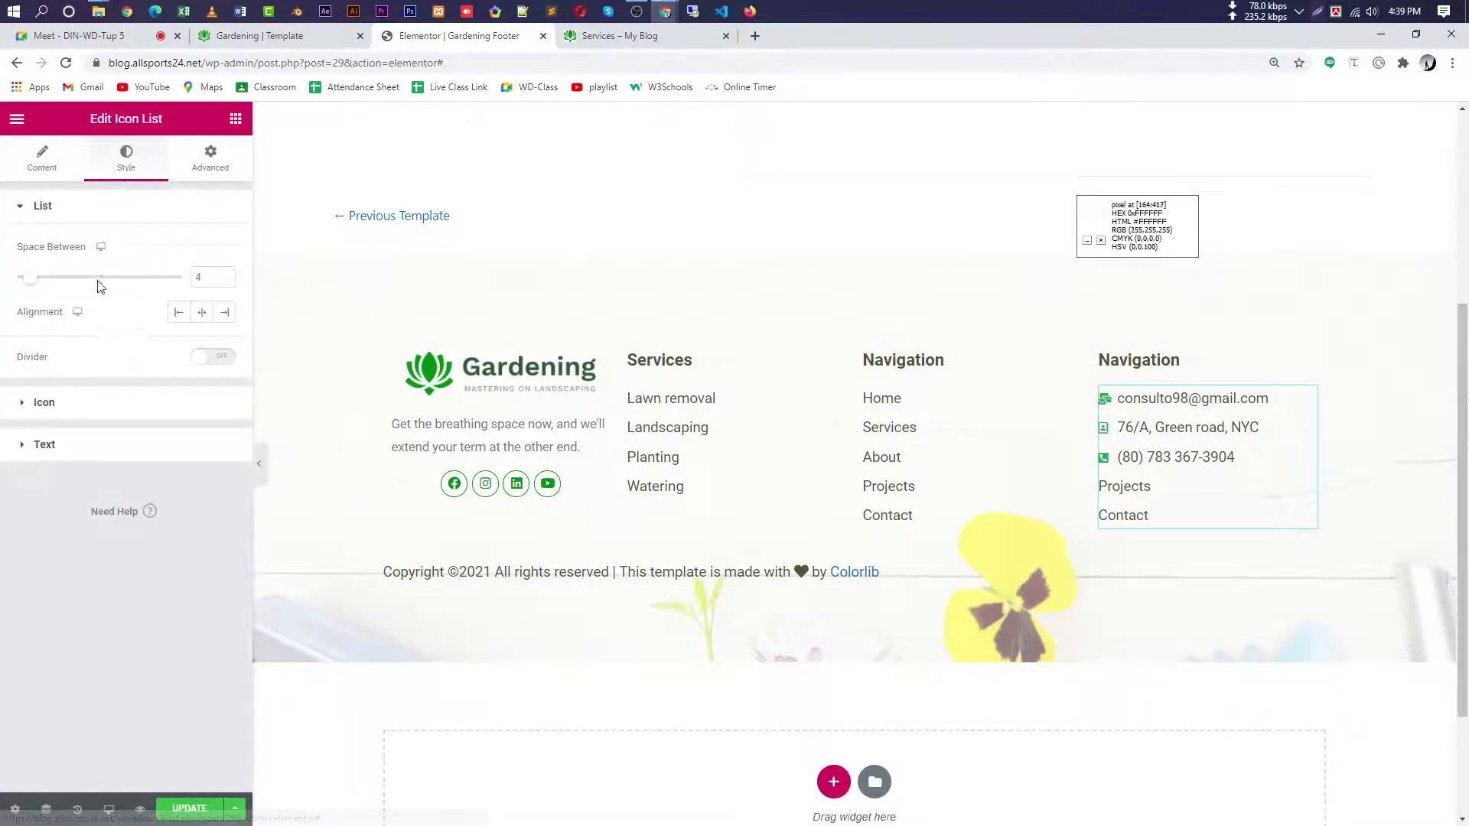
{"action": "left_click", "coordinate": [86, 404]}
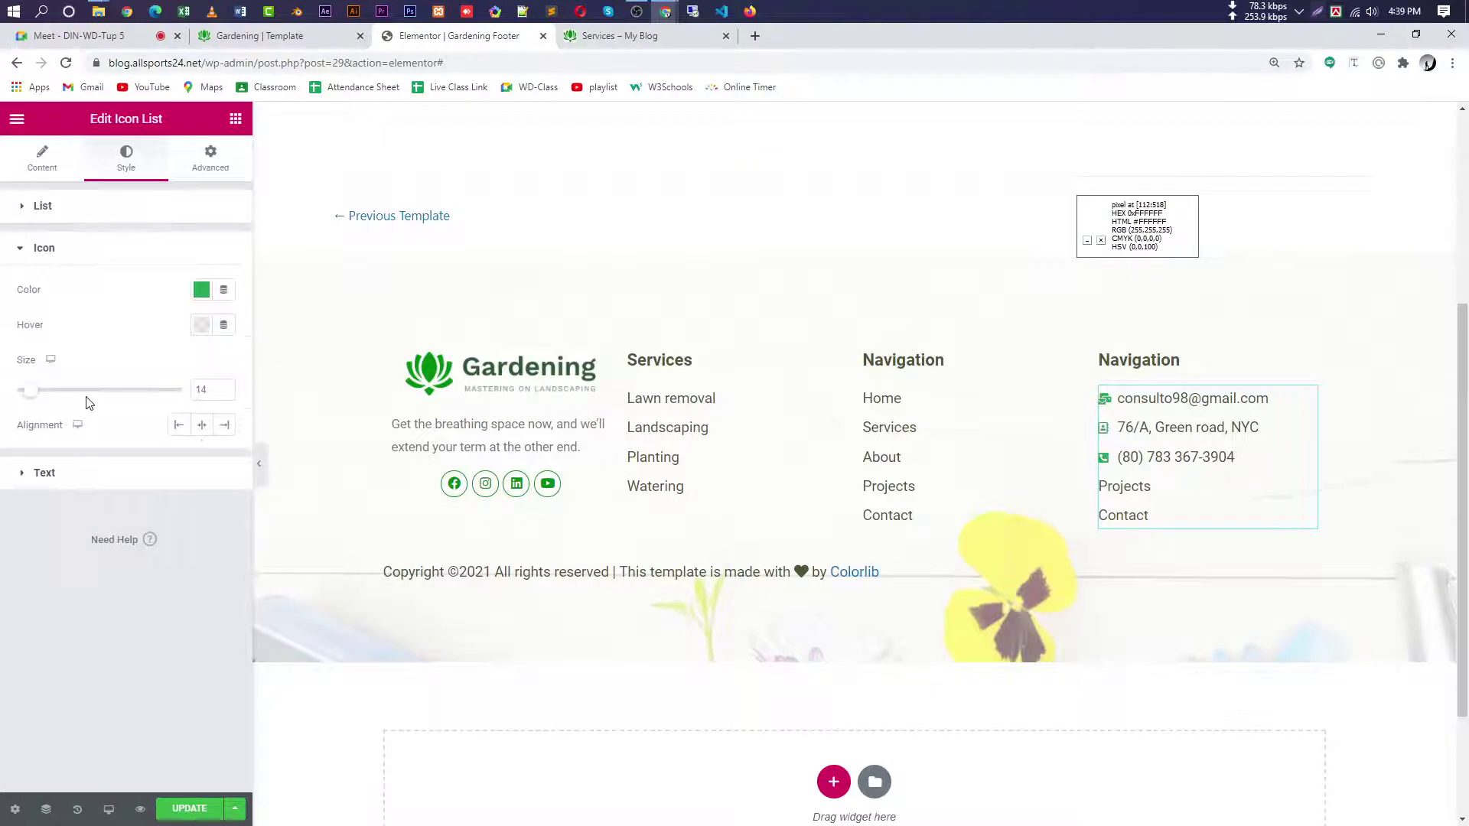
{"action": "left_click", "coordinate": [224, 386]}
{"action": "left_click", "coordinate": [224, 385]}
{"action": "left_click", "coordinate": [224, 386]}
{"action": "left_click", "coordinate": [224, 386]}
{"action": "left_click", "coordinate": [225, 385]}
{"action": "left_click", "coordinate": [224, 386]}
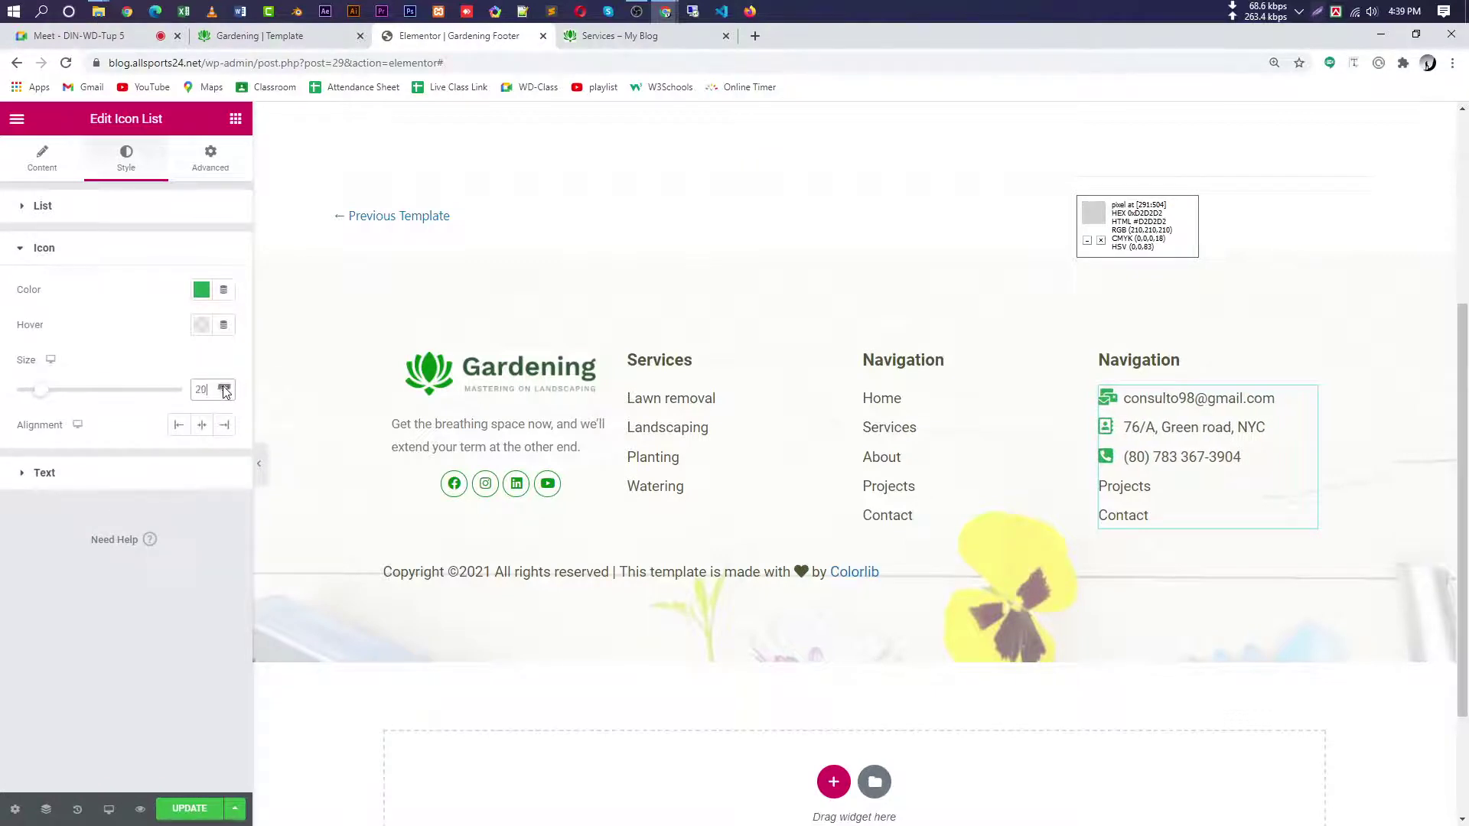
{"action": "left_click", "coordinate": [225, 387]}
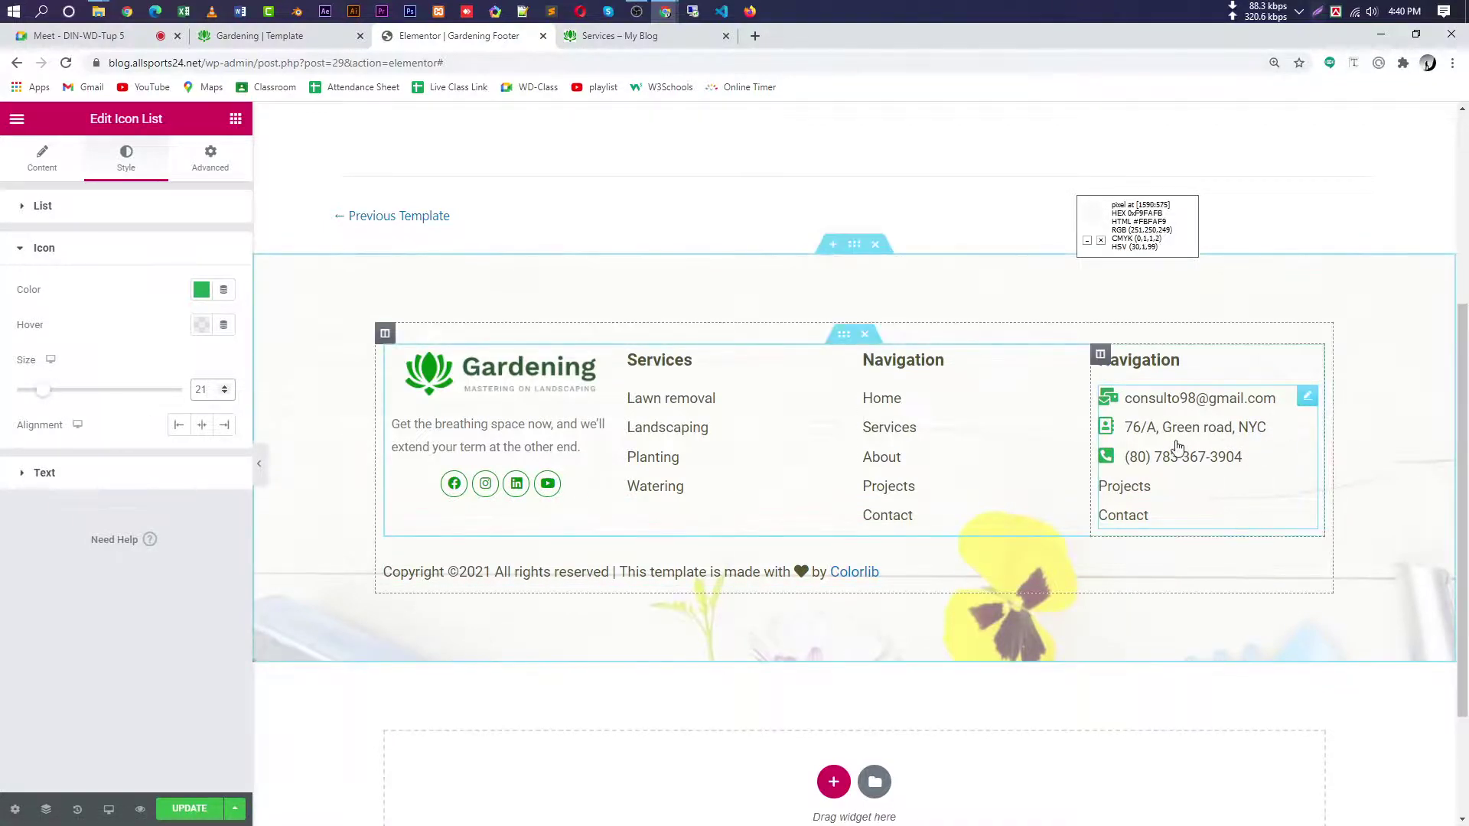
- Return to the phone number item's content settings and check its text and link
{"action": "left_click", "coordinate": [34, 162]}
{"action": "left_click", "coordinate": [92, 391]}
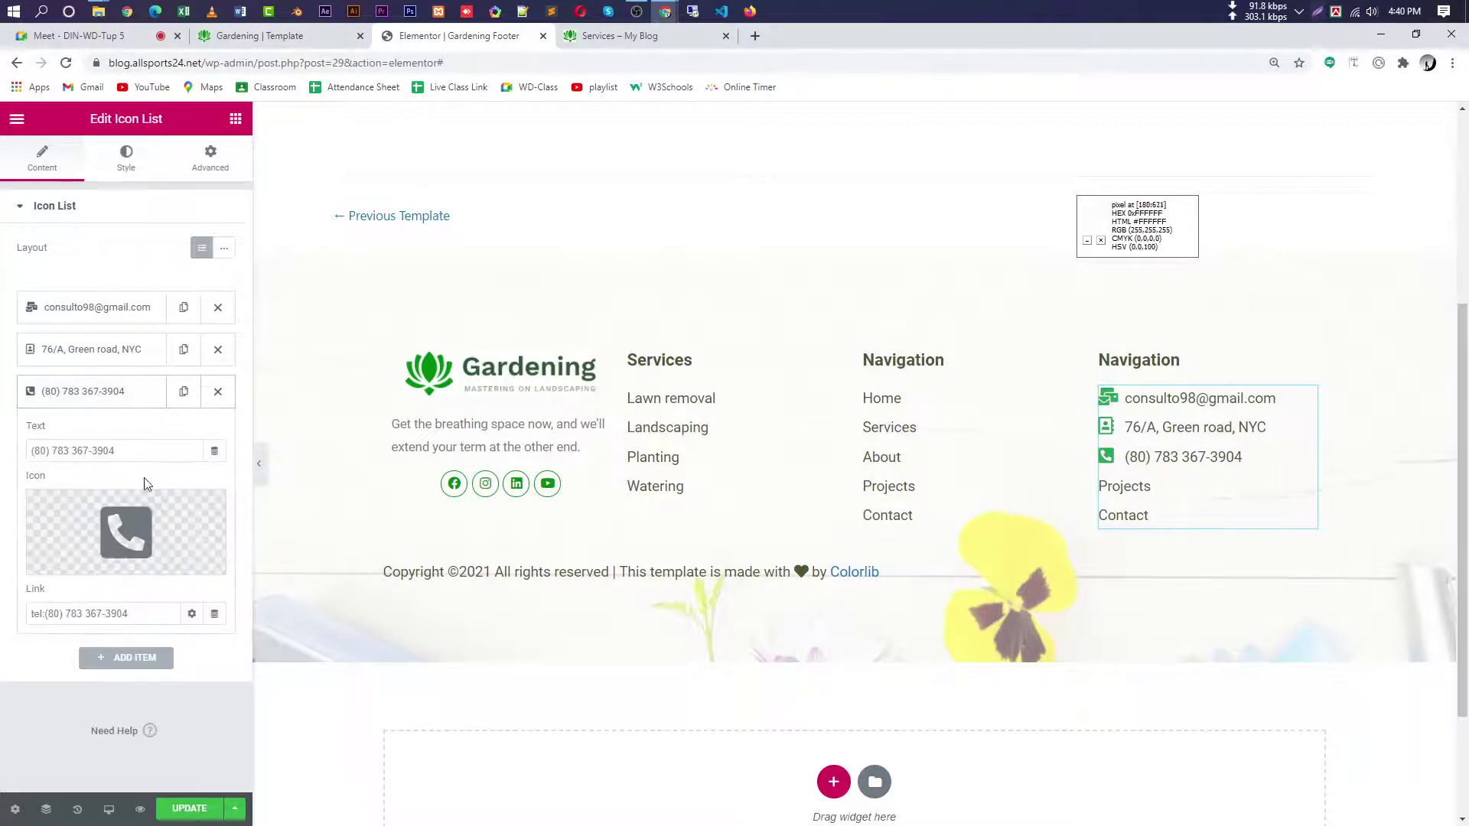
{"action": "left_click", "coordinate": [135, 452]}
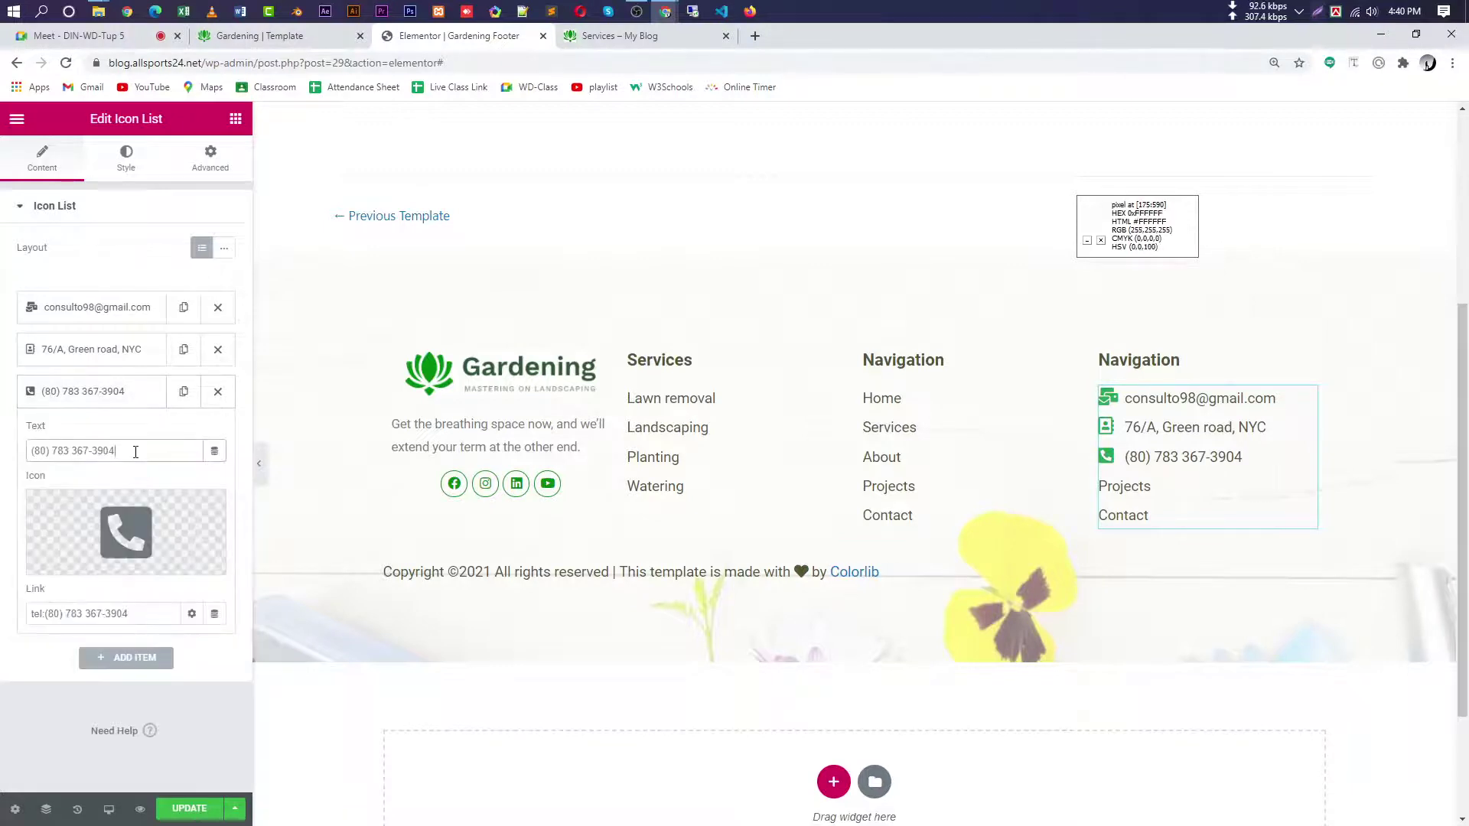
{"action": "left_click", "coordinate": [151, 618]}
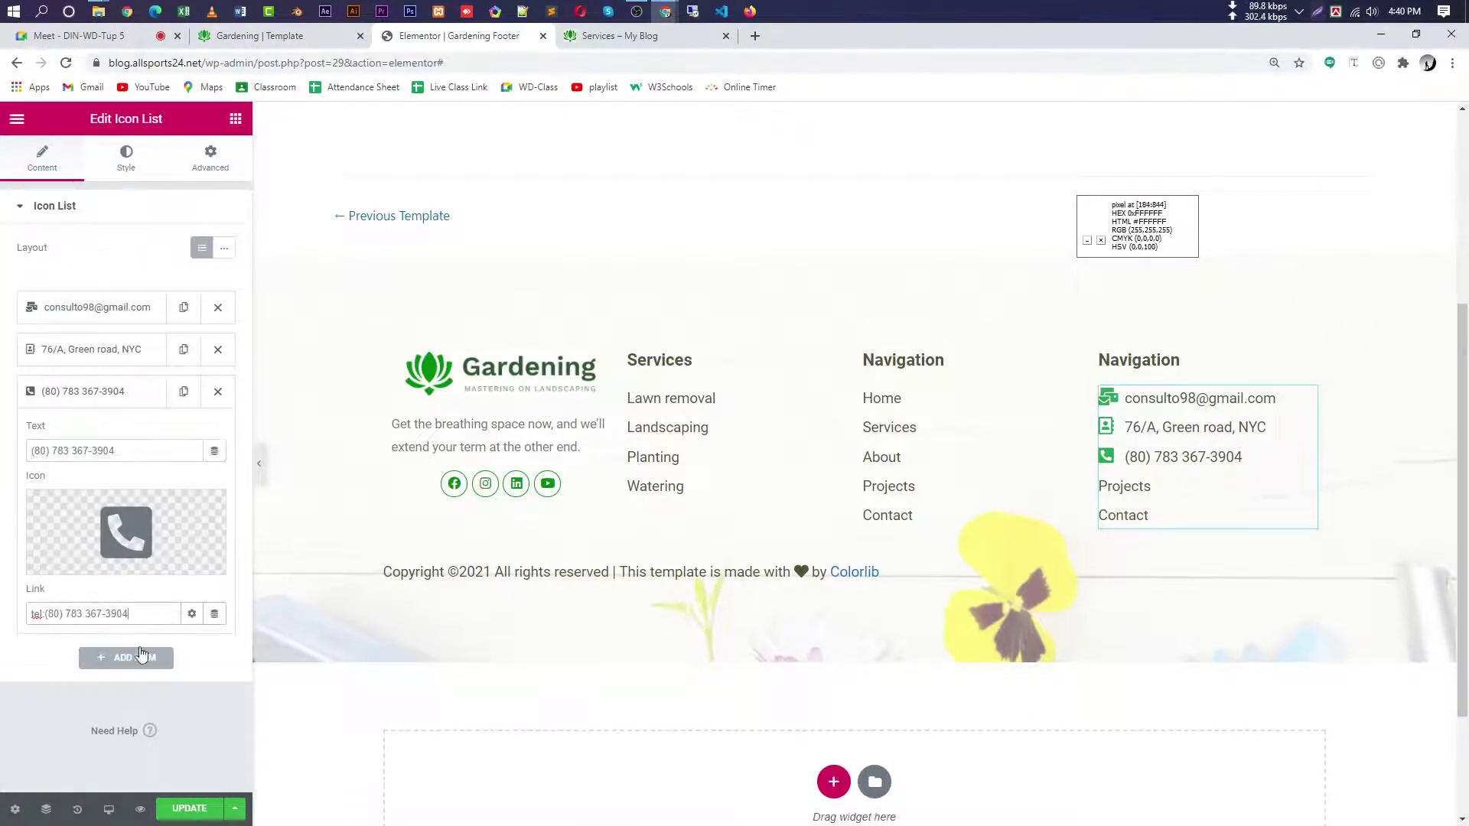
- Update the footer template, saving the publish settings without adding a display condition, and reload the editor page
{"action": "left_click", "coordinate": [189, 809]}
{"action": "left_click", "coordinate": [1178, 796]}
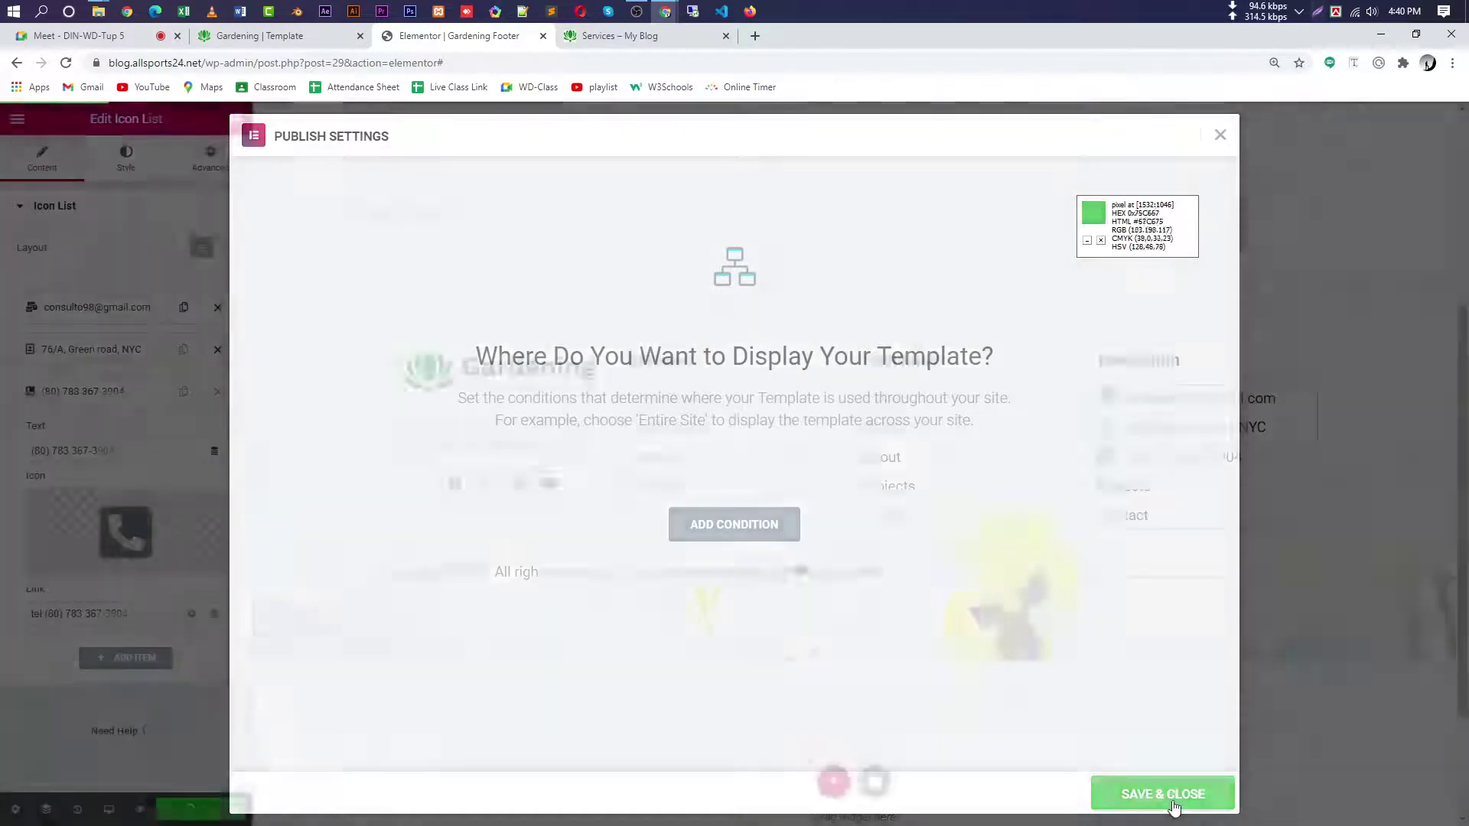
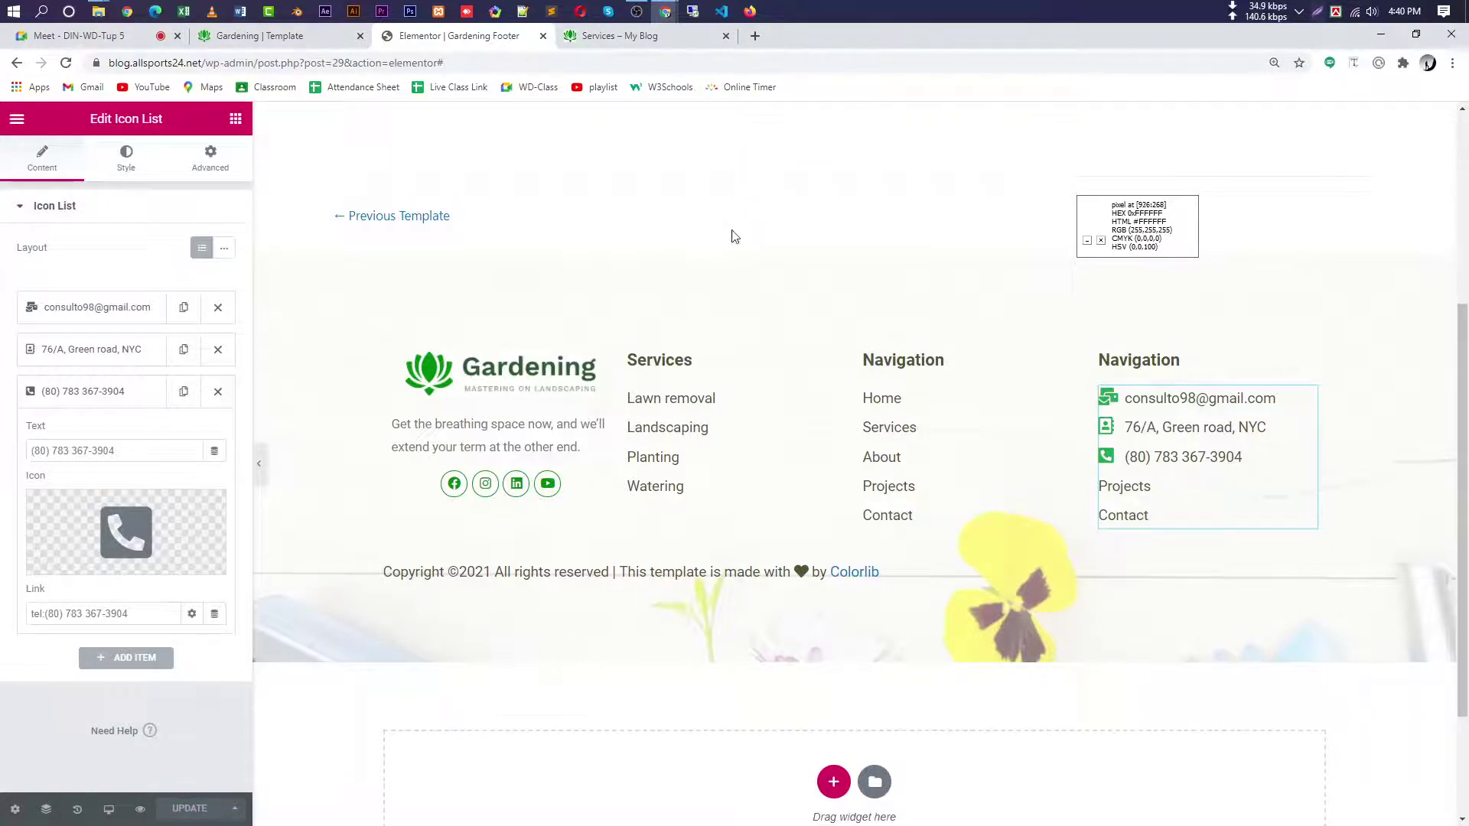
{"action": "left_click", "coordinate": [66, 63]}
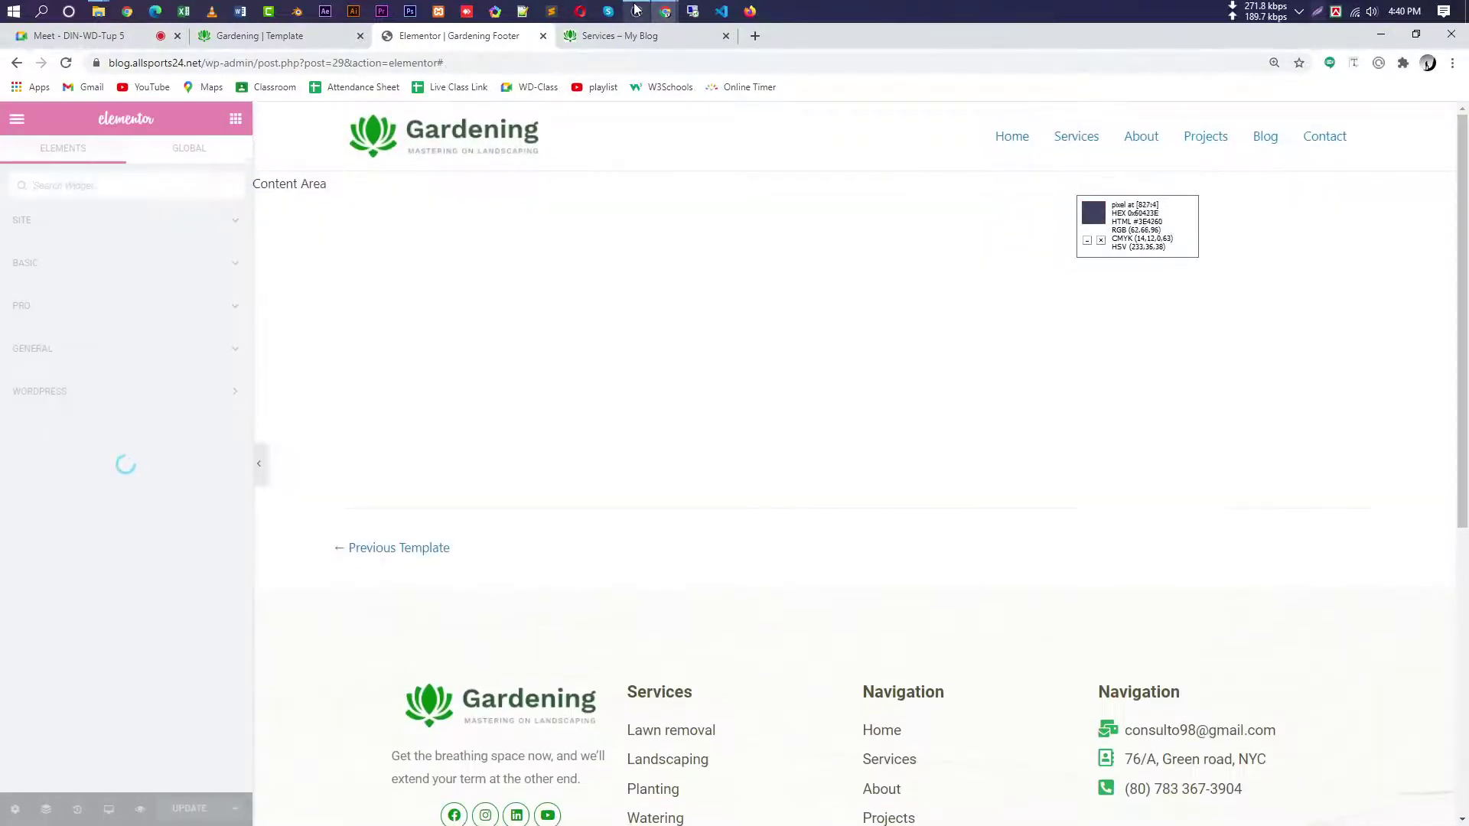
{"action": "left_click", "coordinate": [636, 11]}
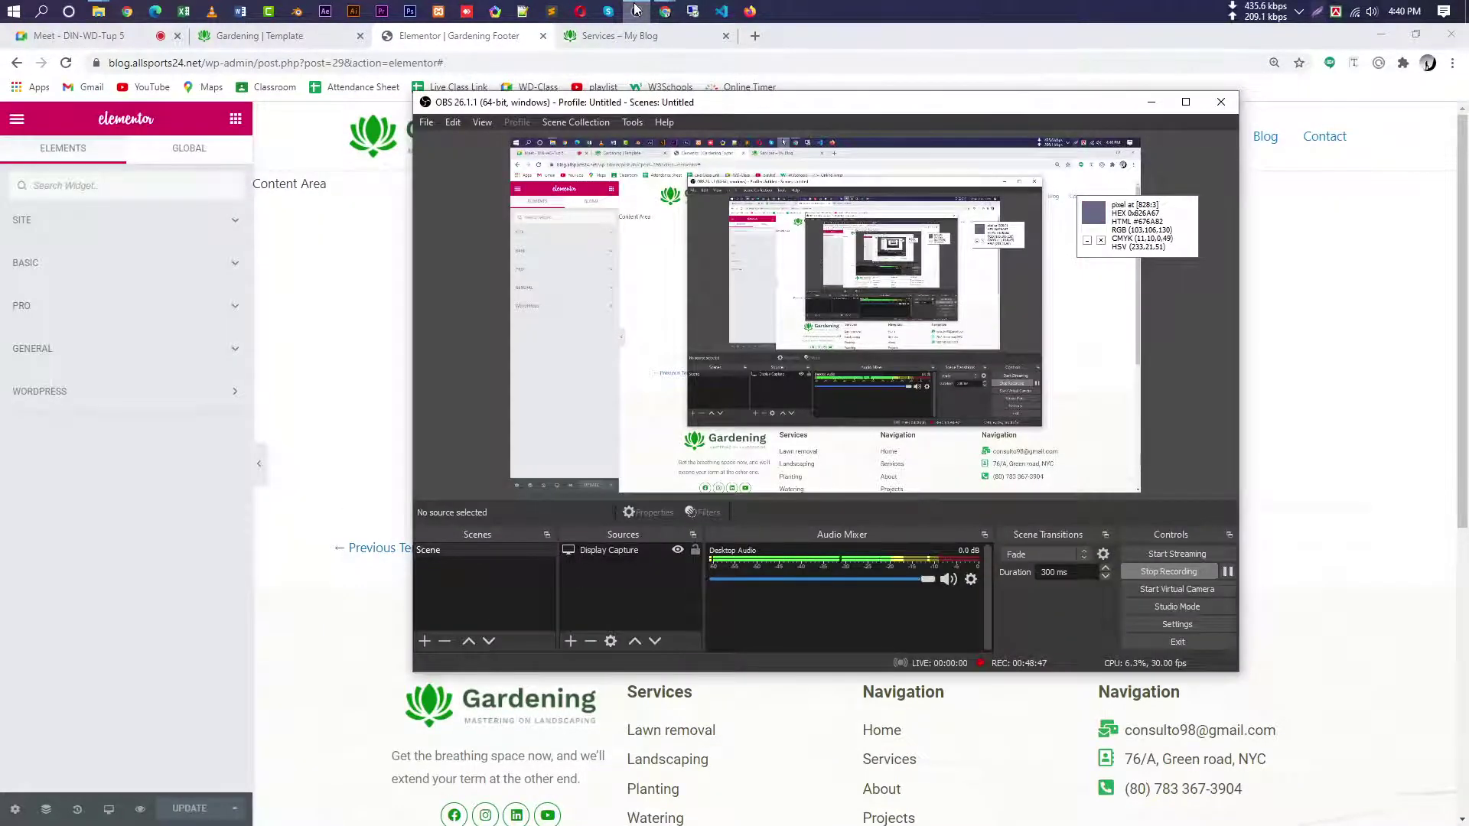
{"action": "left_click", "coordinate": [1370, 502]}
- Select the footer's copyright text and set its bottom margin to -19 px
{"action": "scroll", "coordinate": [1298, 568], "scroll_direction": "down", "scroll_amount": 4}
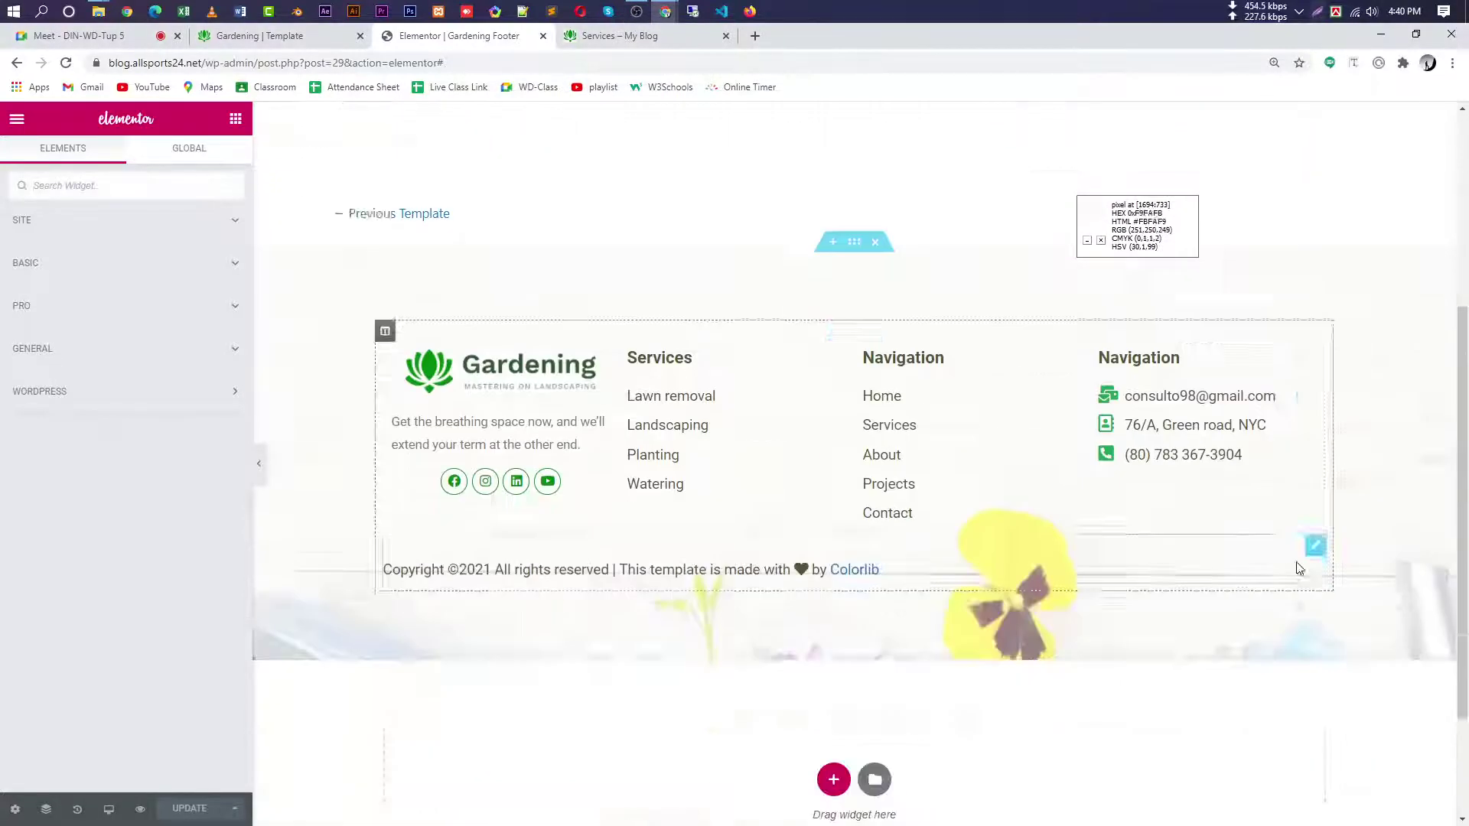
{"action": "scroll", "coordinate": [1446, 643], "scroll_direction": "up", "scroll_amount": 3}
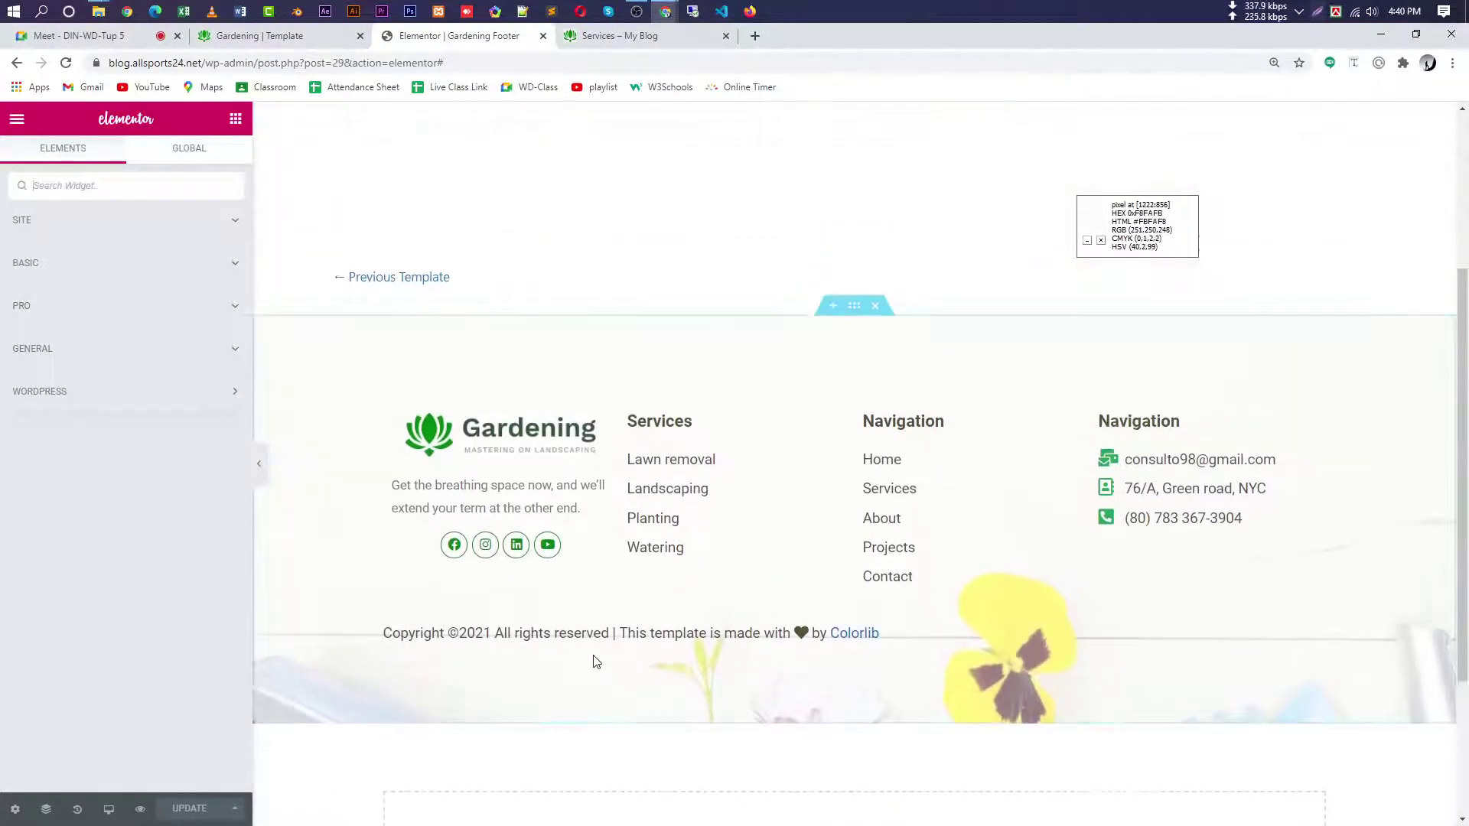
{"action": "left_click", "coordinate": [785, 633]}
{"action": "left_click", "coordinate": [146, 160]}
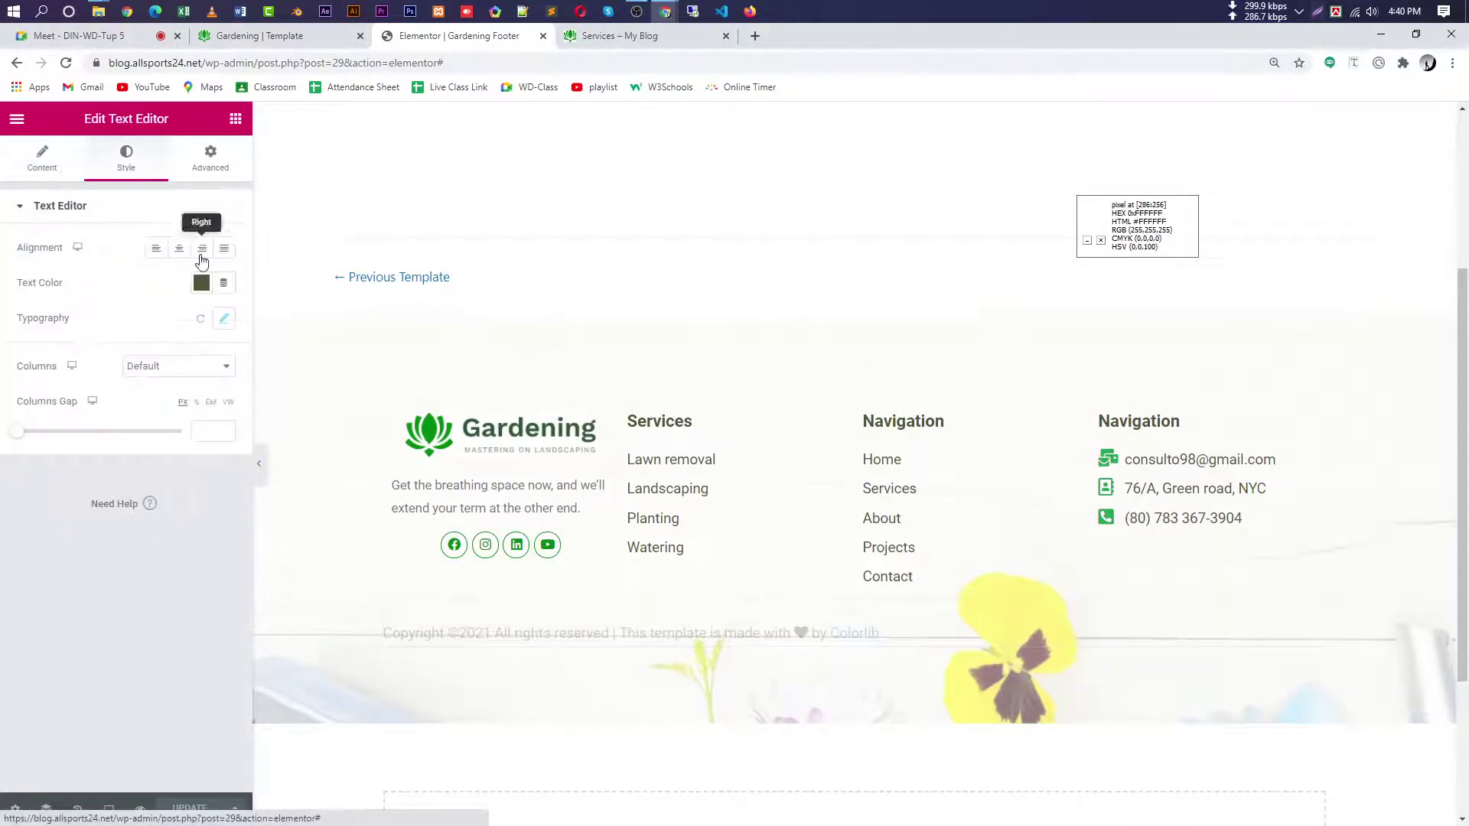
{"action": "left_click", "coordinate": [212, 161]}
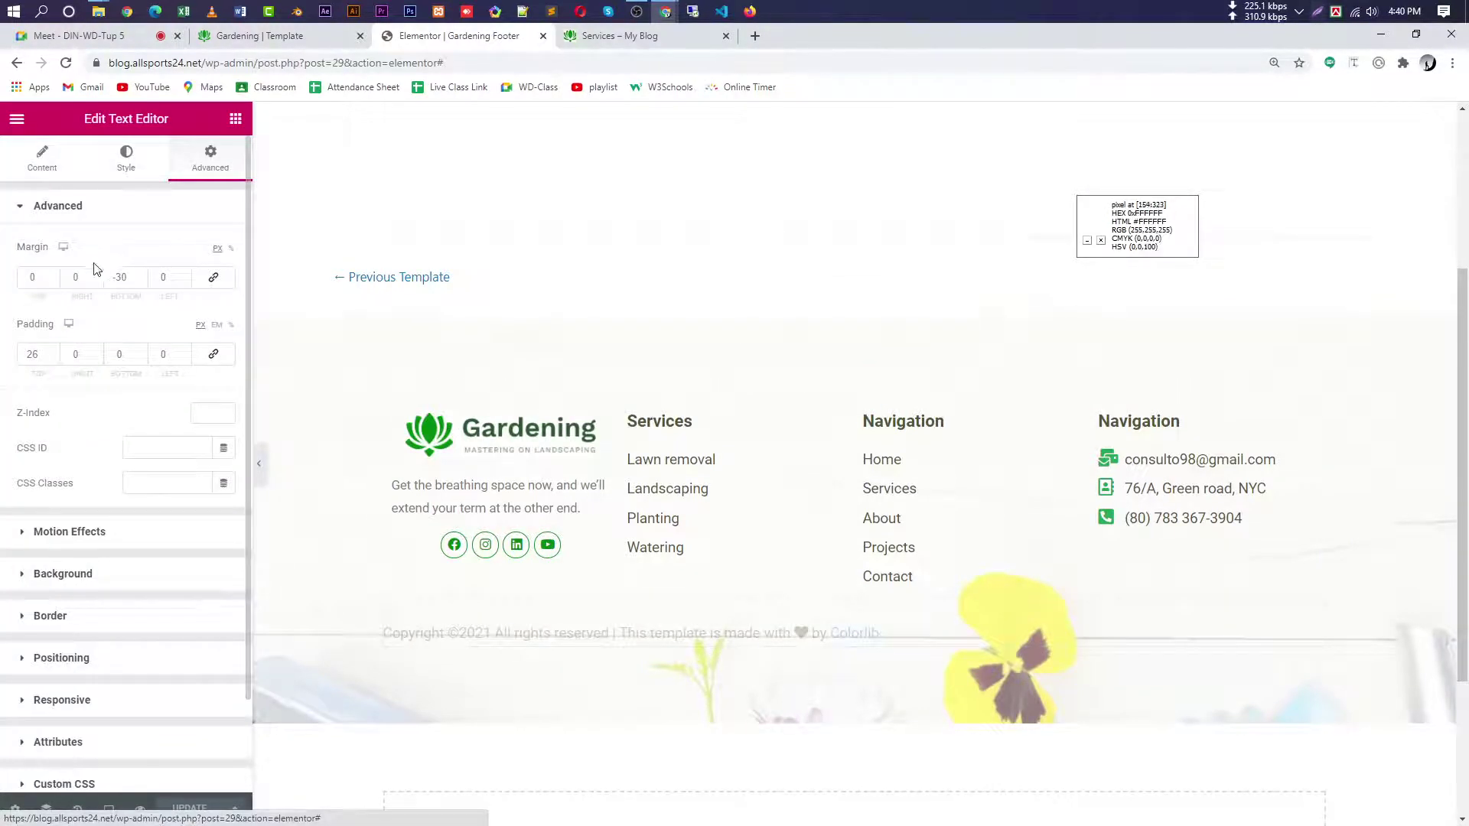
{"action": "left_click", "coordinate": [141, 274]}
{"action": "left_click", "coordinate": [140, 275]}
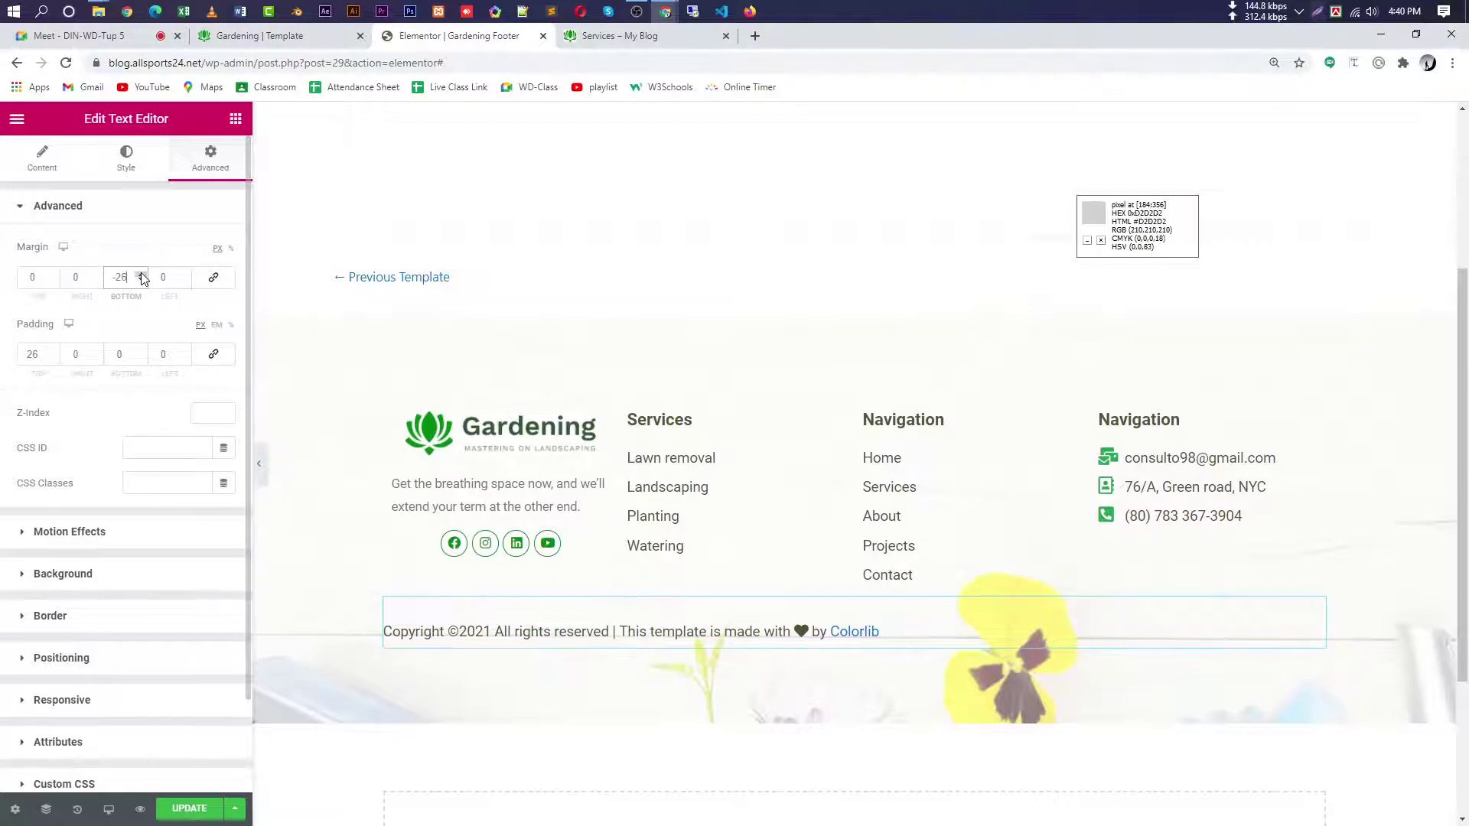
{"action": "double_click", "coordinate": [141, 275]}
{"action": "double_click", "coordinate": [141, 275]}
{"action": "double_click", "coordinate": [141, 275]}
{"action": "left_click", "coordinate": [141, 275]}
{"action": "double_click", "coordinate": [141, 275]}
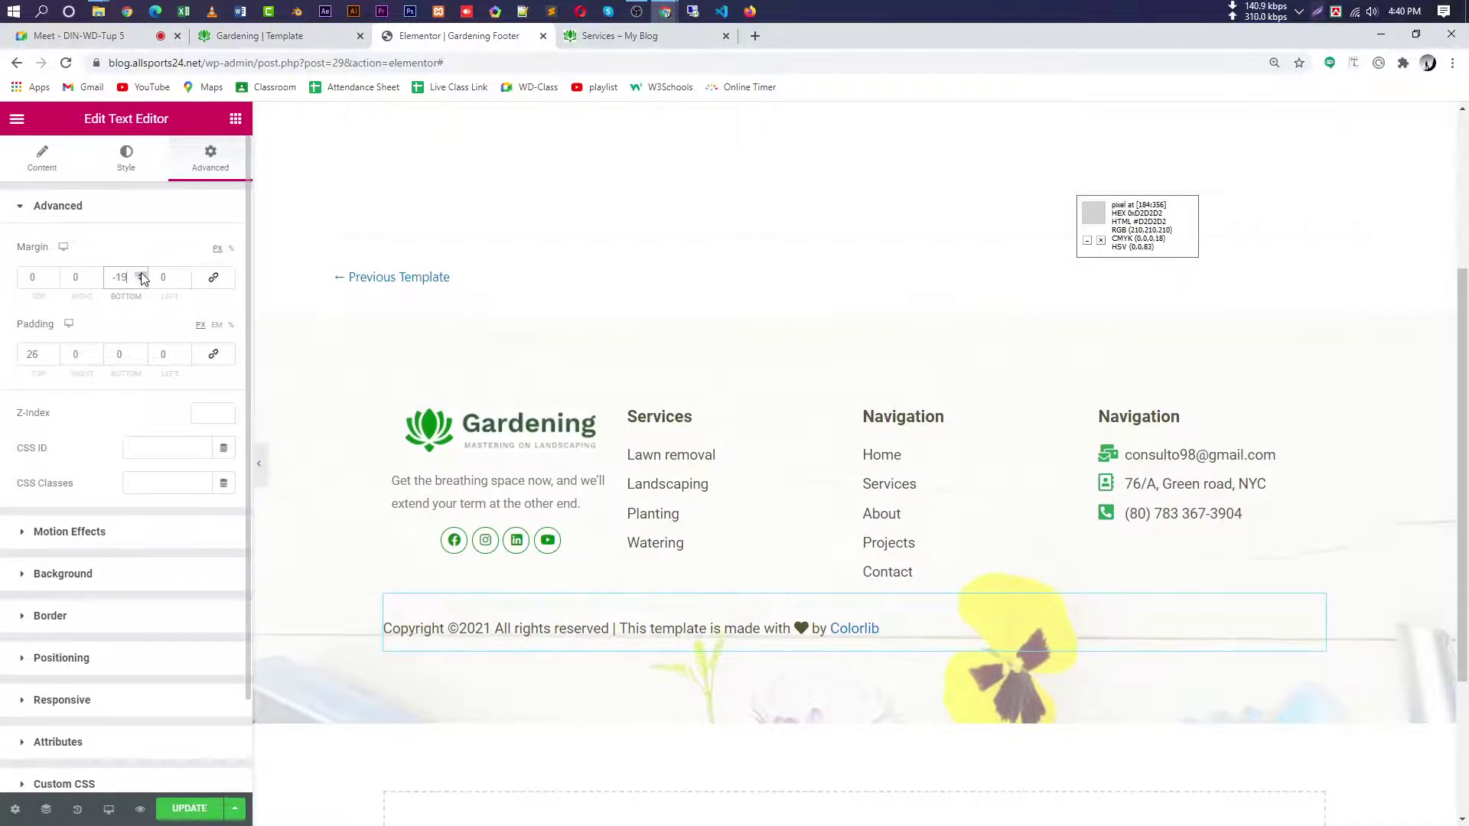
- Raise the copyright text's top padding to 62 px
{"action": "double_click", "coordinate": [53, 352]}
{"action": "double_click", "coordinate": [53, 351]}
{"action": "double_click", "coordinate": [53, 351]}
{"action": "double_click", "coordinate": [52, 351]}
{"action": "double_click", "coordinate": [53, 352]}
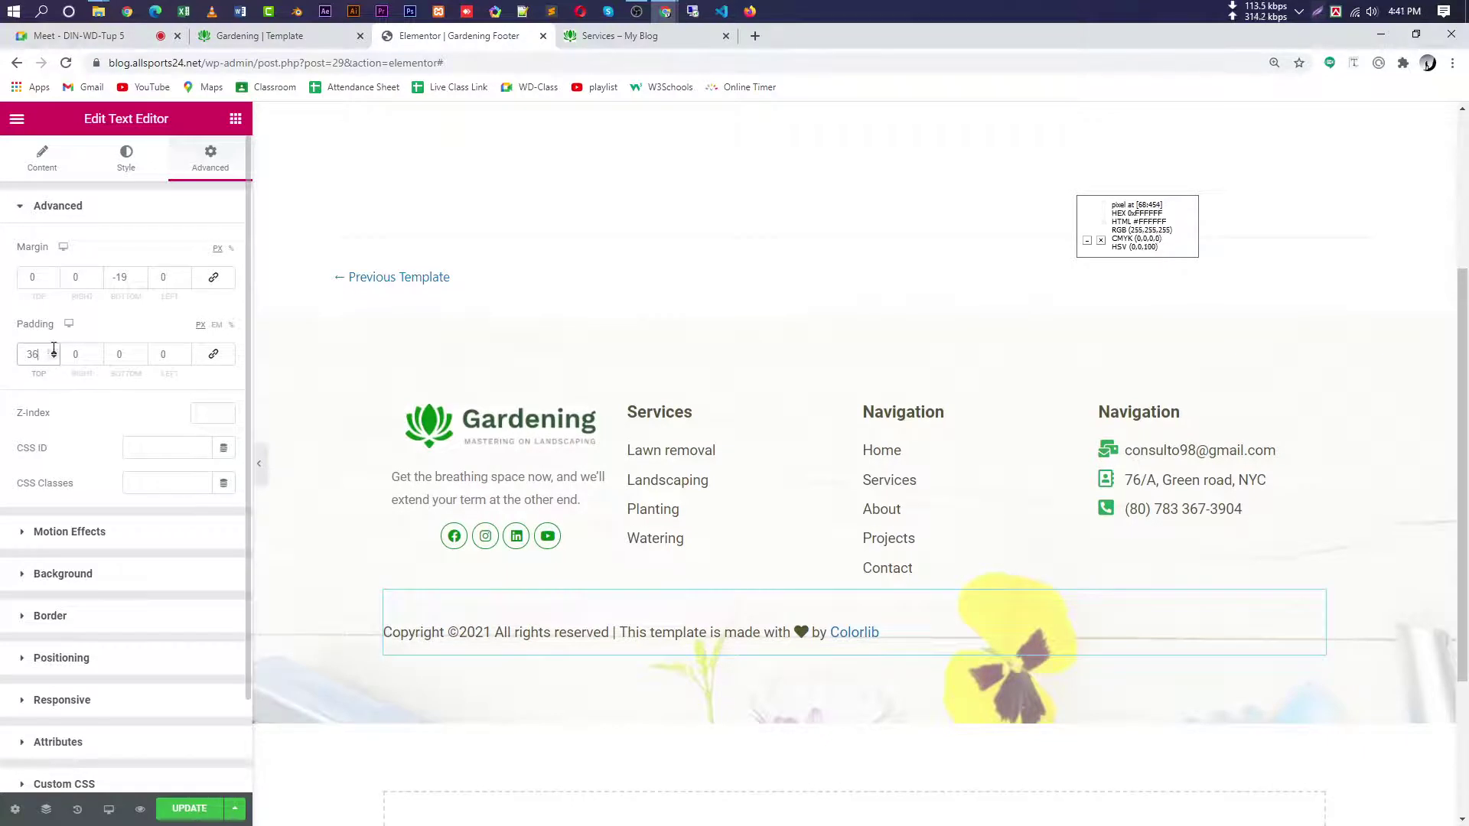
{"action": "double_click", "coordinate": [52, 352]}
{"action": "double_click", "coordinate": [52, 351]}
{"action": "double_click", "coordinate": [53, 351]}
{"action": "double_click", "coordinate": [53, 351]}
{"action": "double_click", "coordinate": [53, 352]}
{"action": "double_click", "coordinate": [53, 351]}
{"action": "double_click", "coordinate": [52, 351]}
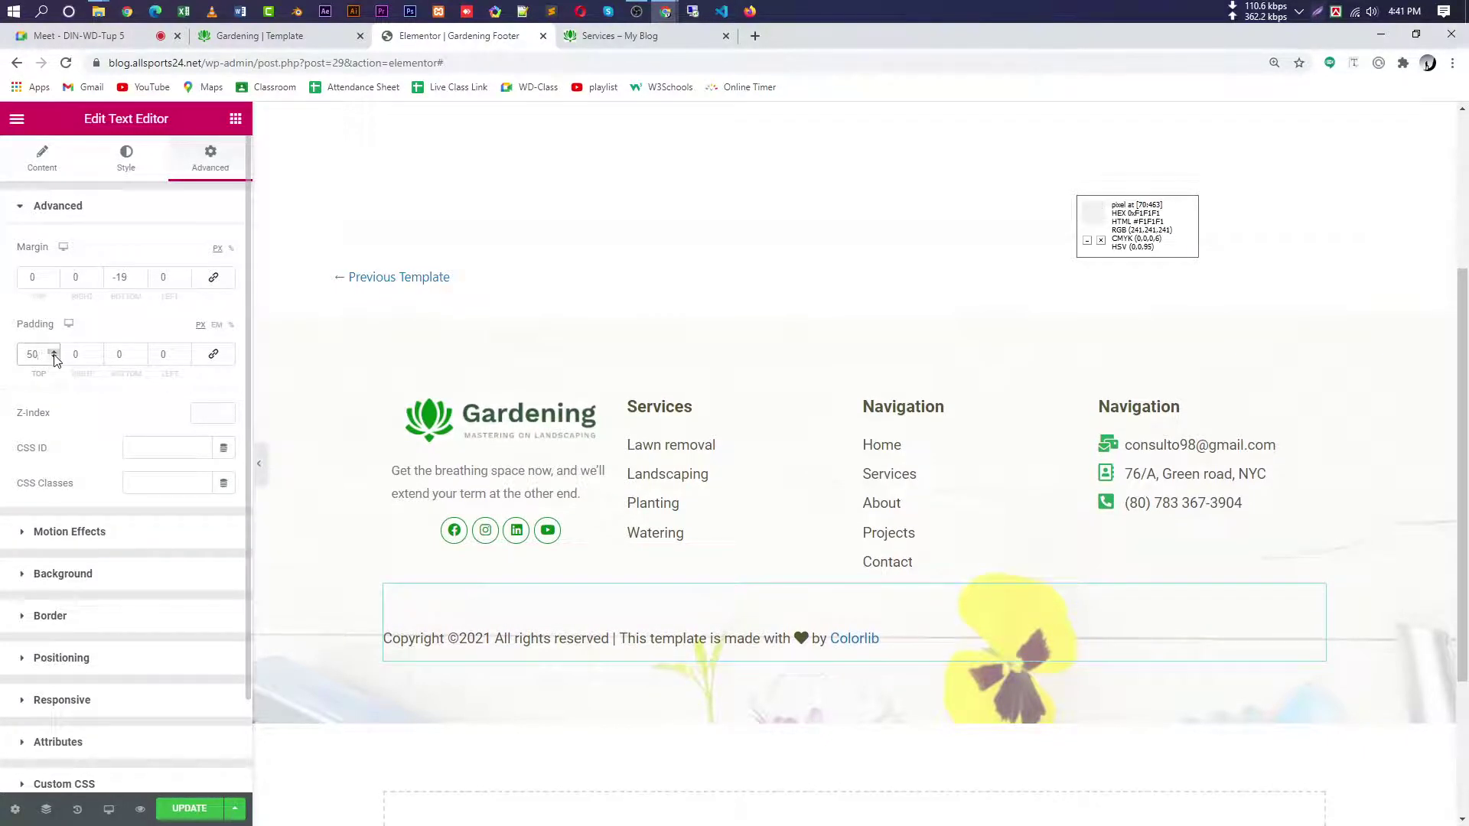
{"action": "double_click", "coordinate": [53, 352]}
{"action": "double_click", "coordinate": [53, 351]}
{"action": "double_click", "coordinate": [53, 351]}
{"action": "double_click", "coordinate": [53, 351]}
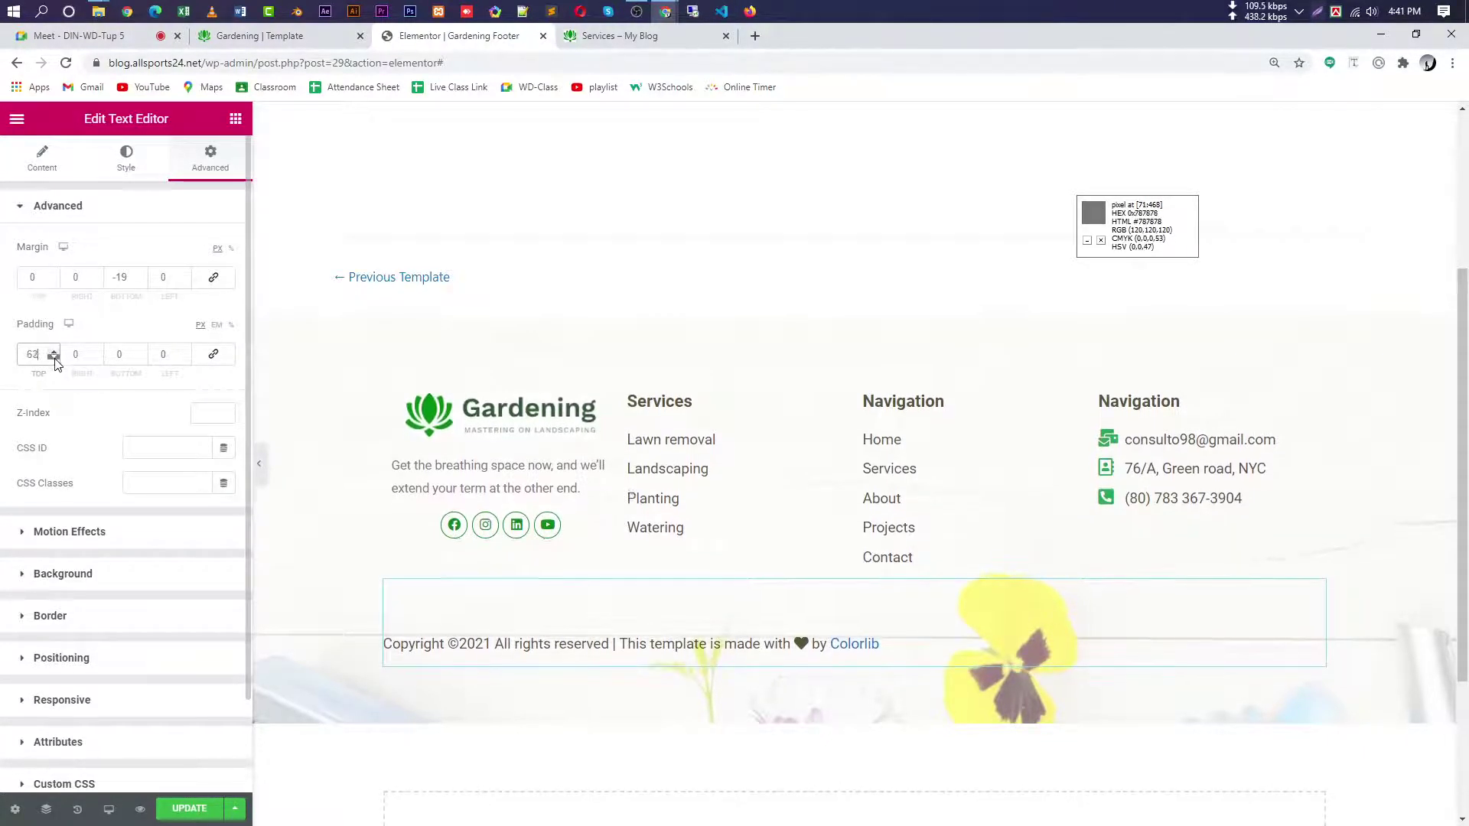
- Reduce the copyright text's top padding to 0
{"action": "left_click_drag", "start_coordinate": [53, 359], "coordinate": [53, 359]}
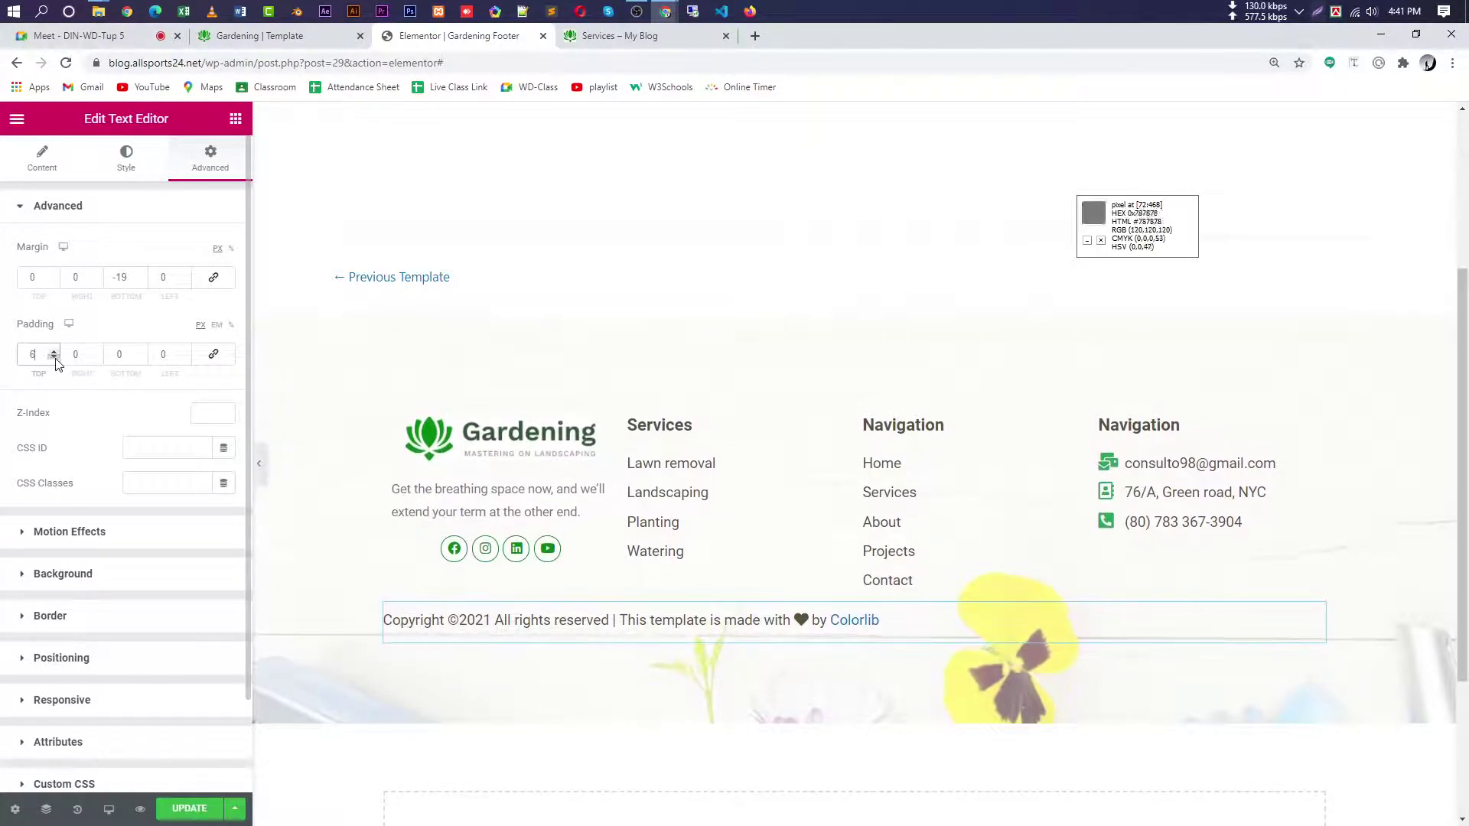
{"action": "left_click", "coordinate": [54, 358]}
{"action": "left_click", "coordinate": [53, 358]}
{"action": "left_click", "coordinate": [54, 358]}
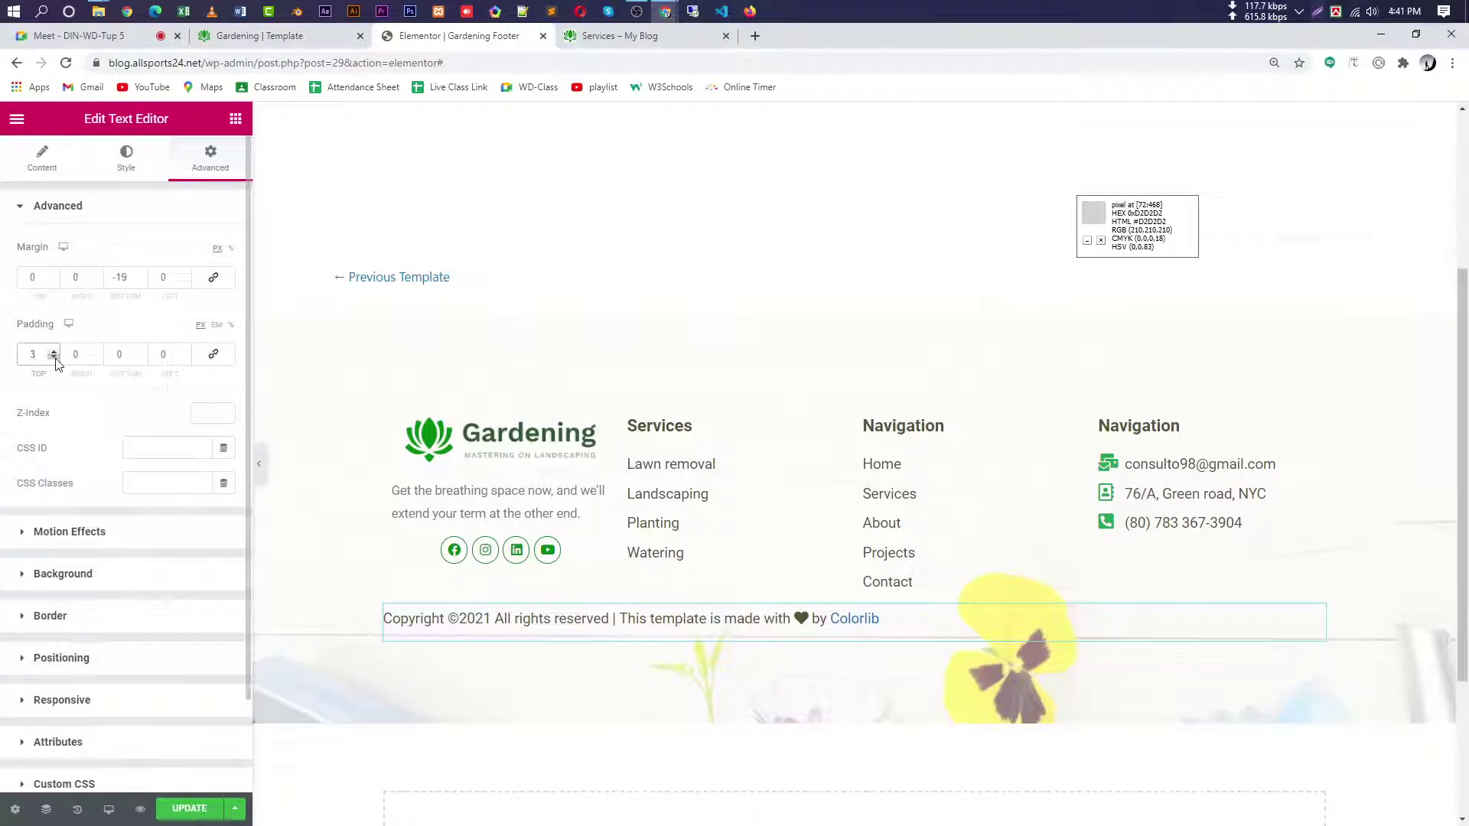
{"action": "left_click", "coordinate": [54, 358]}
{"action": "left_click", "coordinate": [54, 358]}
{"action": "left_click", "coordinate": [55, 358]}
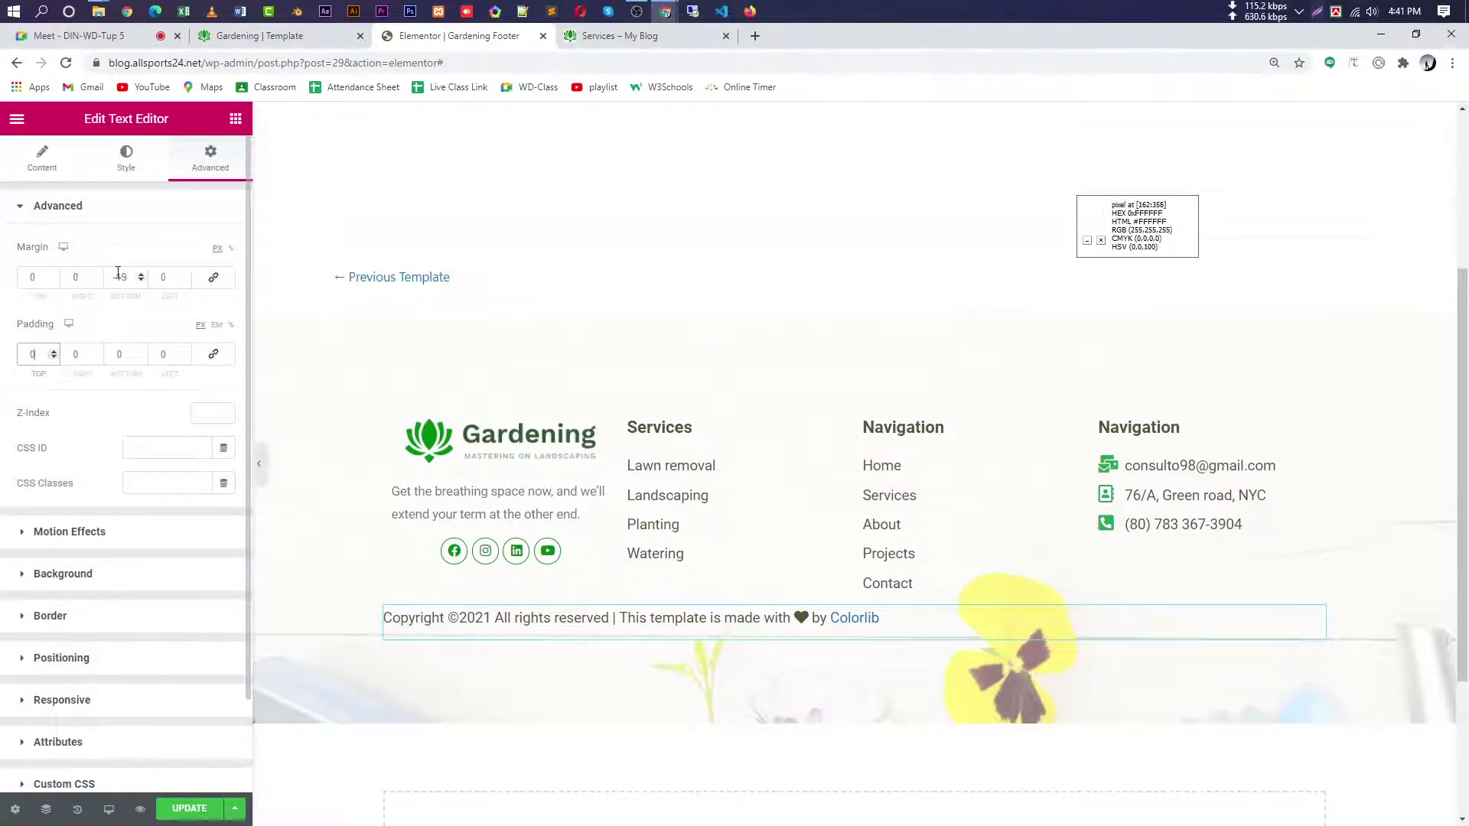
- Set the copyright text's top margin to 33 px and bottom margin to 0, and save the updated footer template
{"action": "left_click_drag", "start_coordinate": [54, 274], "coordinate": [52, 274]}
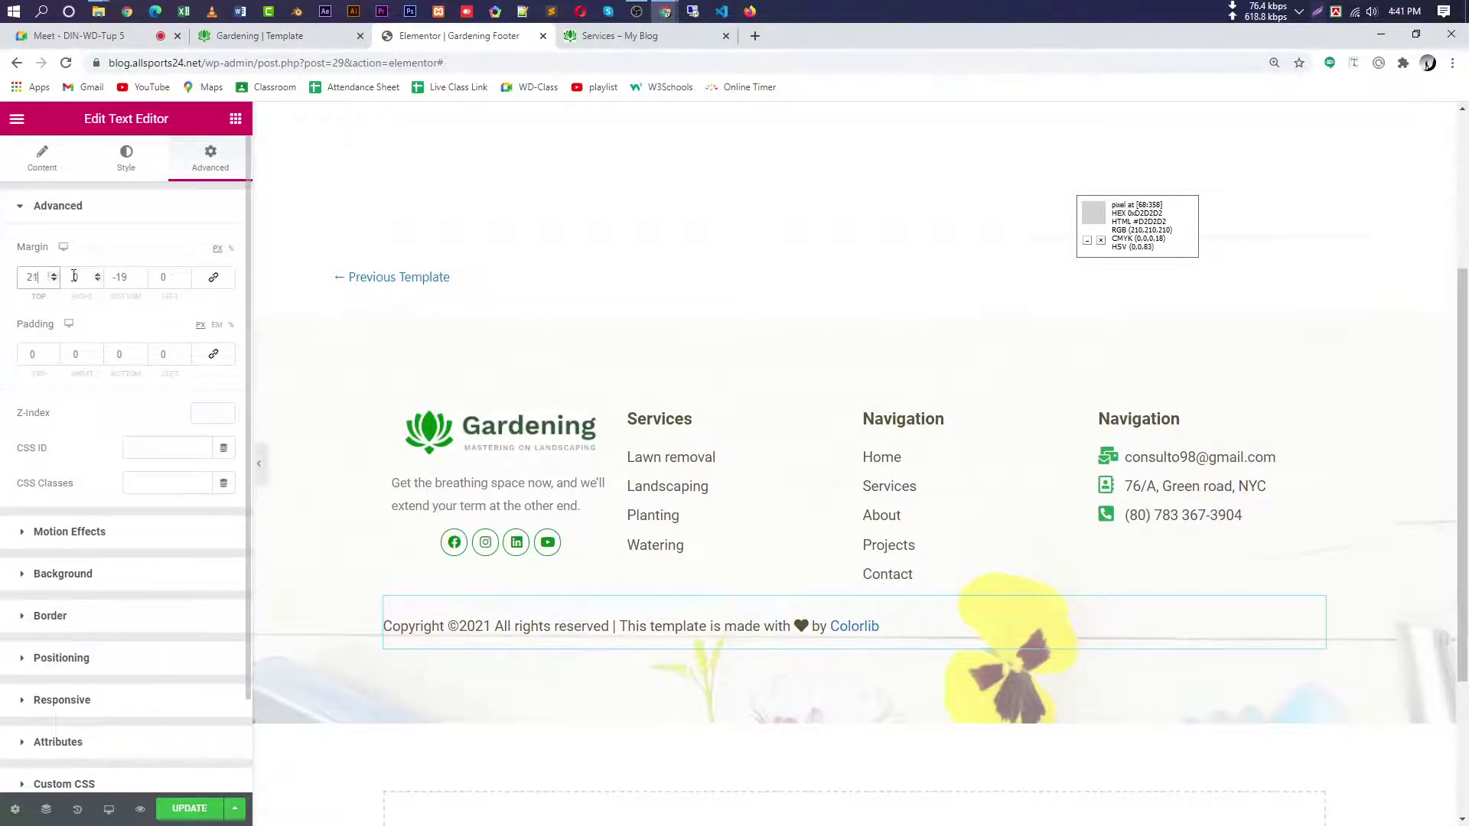
{"action": "left_click_drag", "start_coordinate": [140, 280], "coordinate": [140, 277]}
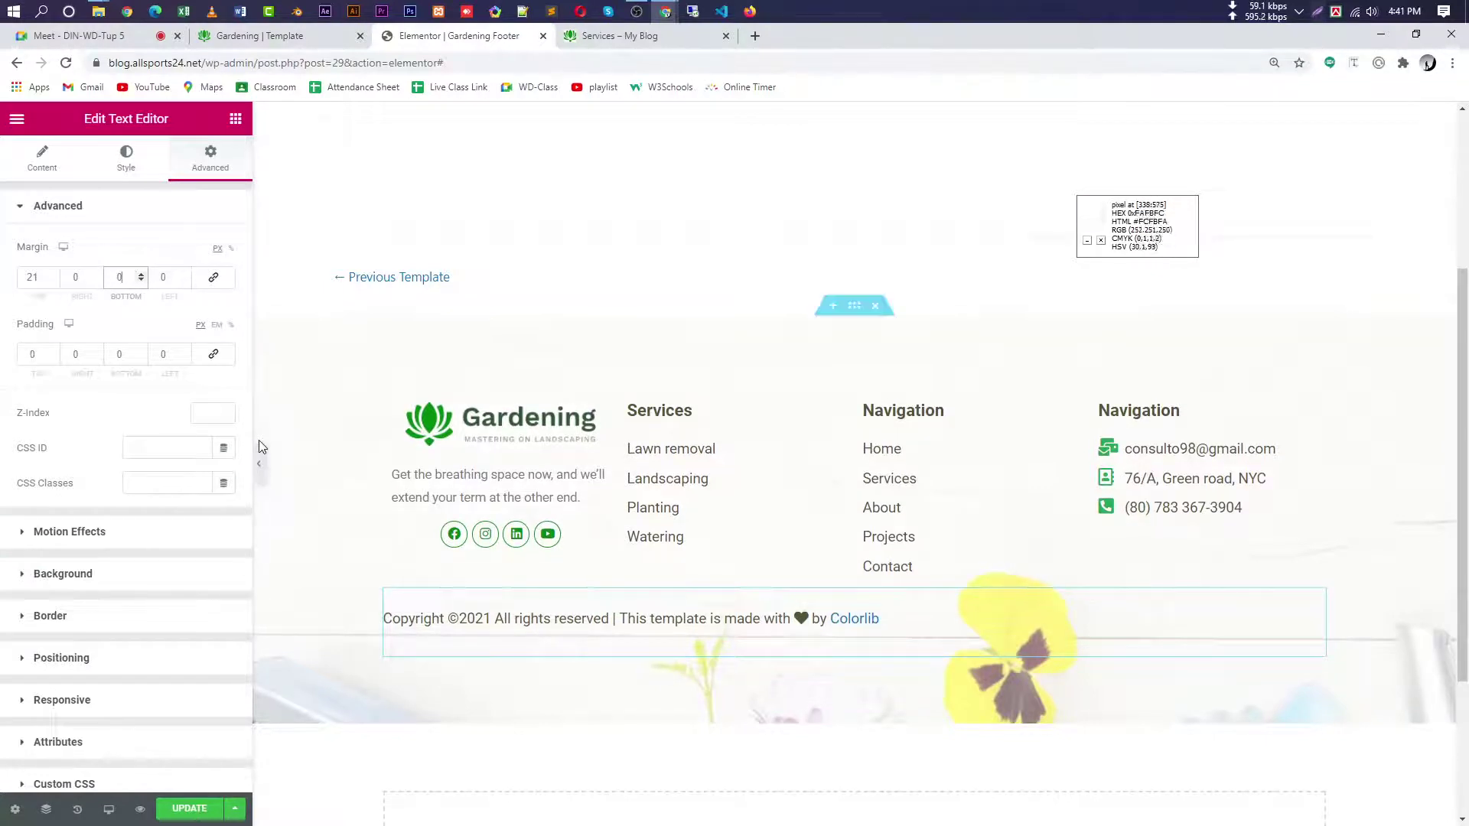
{"action": "left_click_drag", "start_coordinate": [53, 275], "coordinate": [53, 276]}
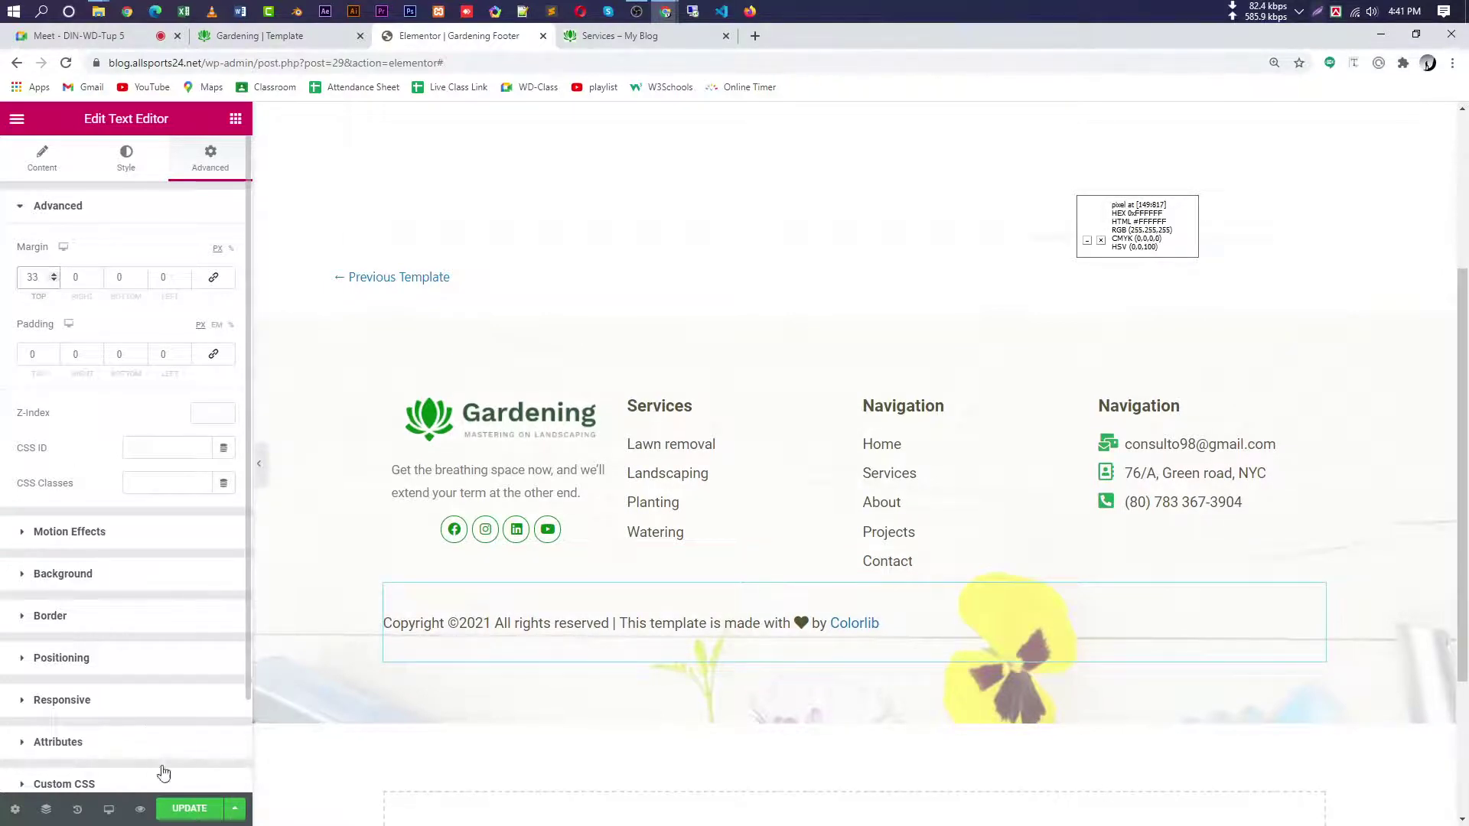
{"action": "left_click", "coordinate": [189, 812]}
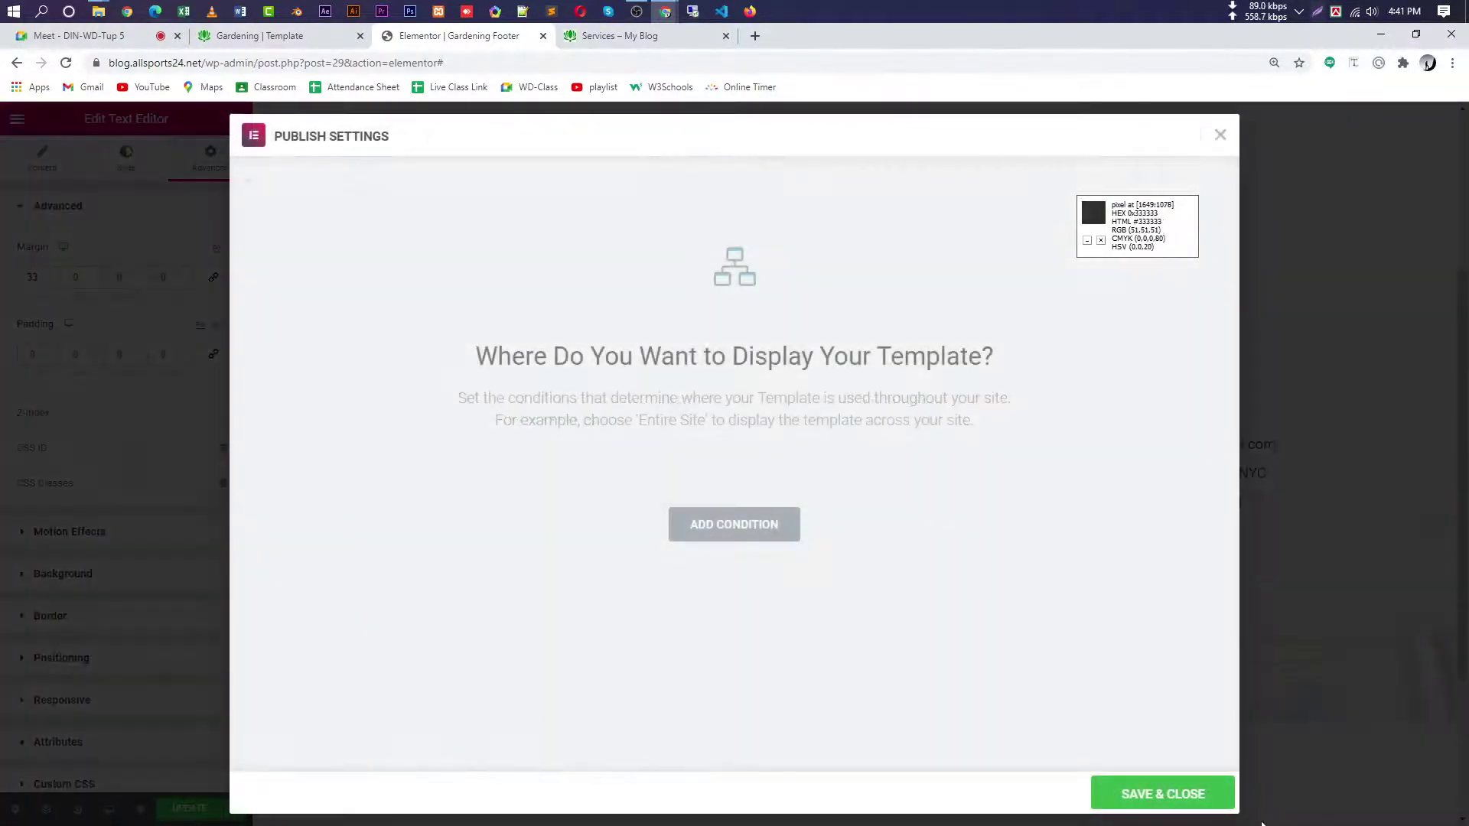
{"action": "left_click", "coordinate": [1198, 796]}
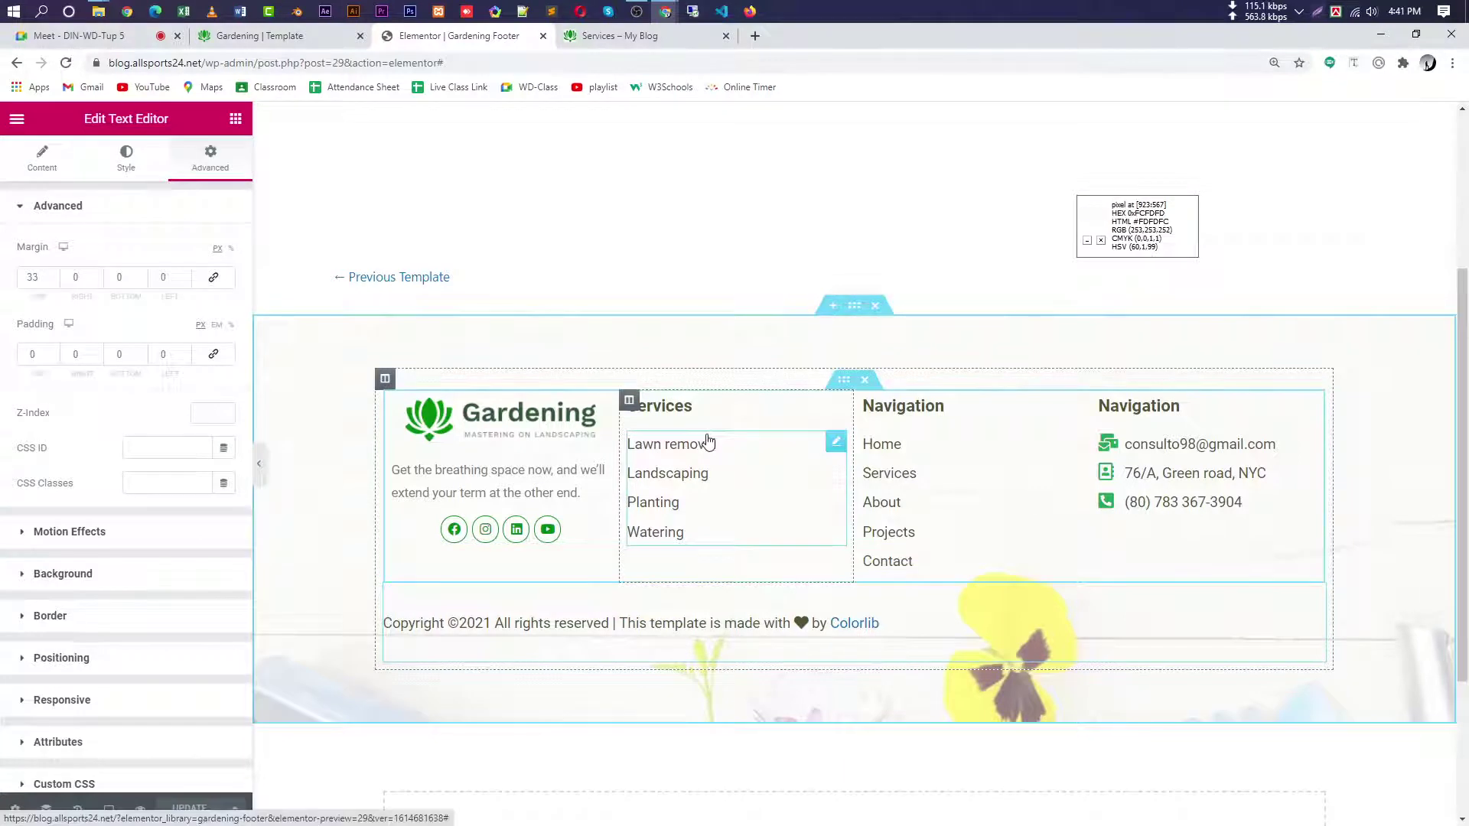
- View the footer without the editor panel and compare its layout and copyright line with the reference site's footer
{"action": "left_click", "coordinate": [258, 464]}
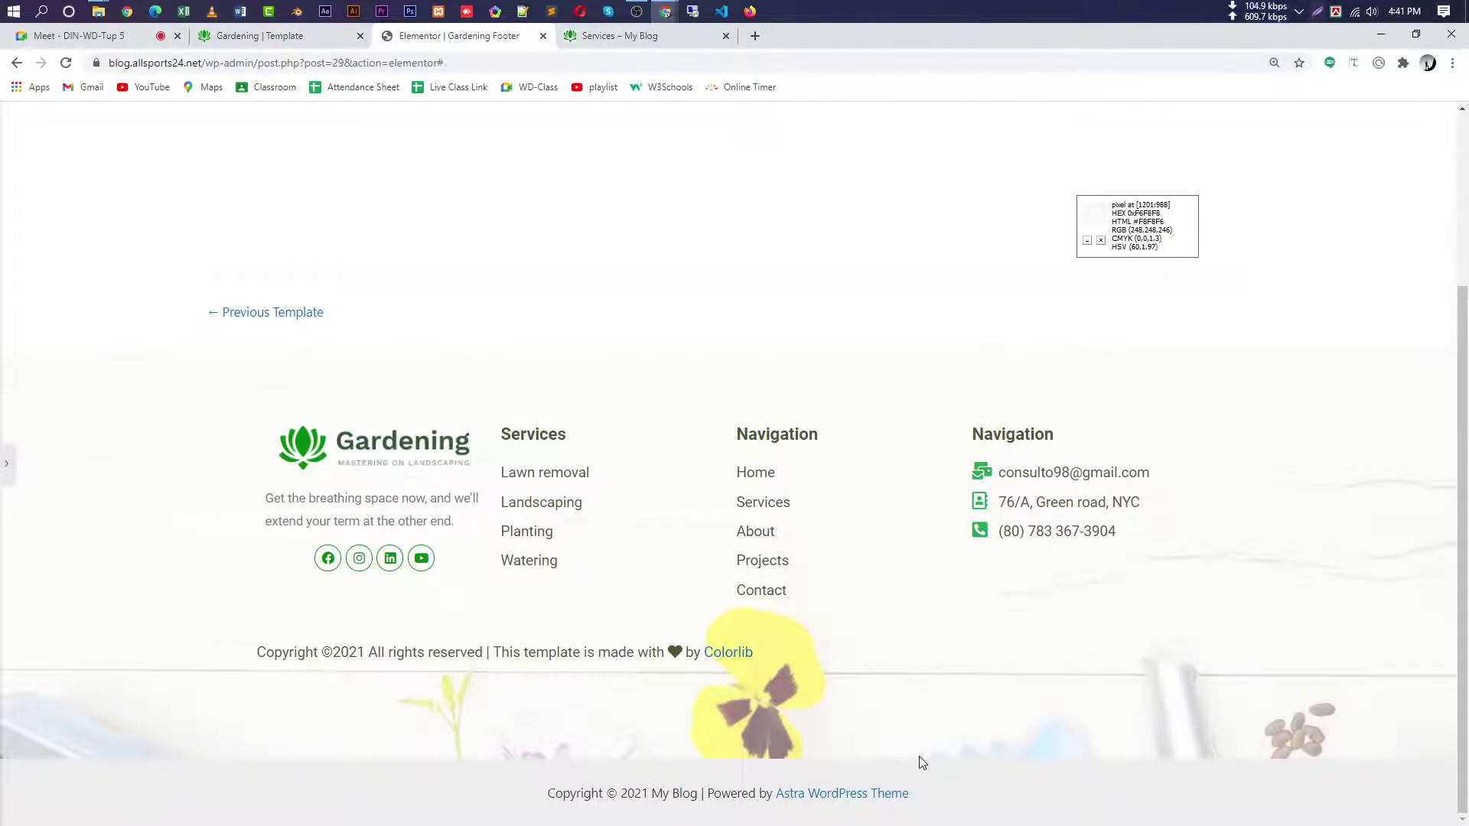
{"action": "left_click", "coordinate": [267, 38]}
{"action": "left_click", "coordinate": [467, 40]}
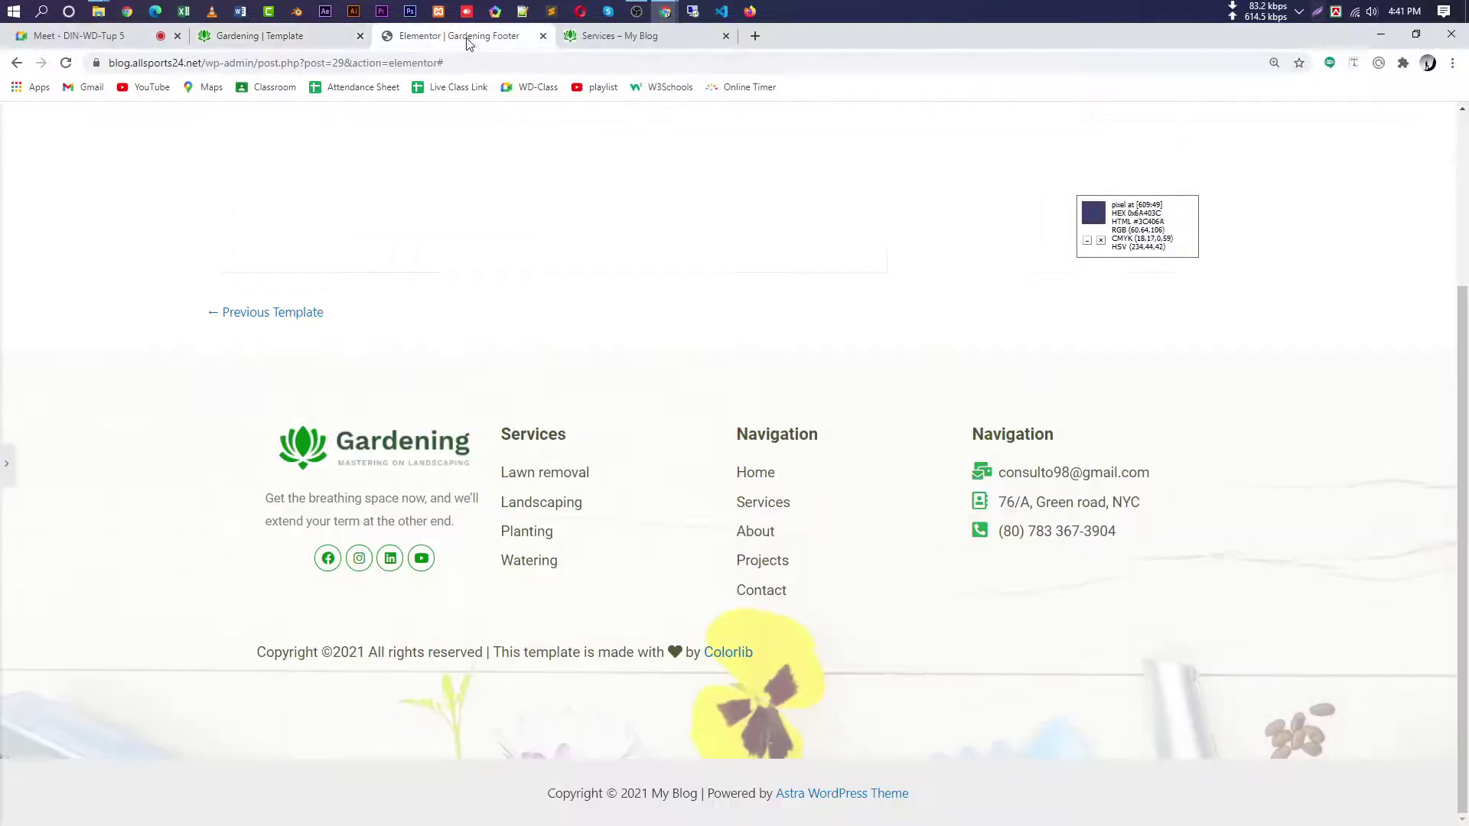
{"action": "left_click_drag", "start_coordinate": [737, 652], "coordinate": [685, 652]}
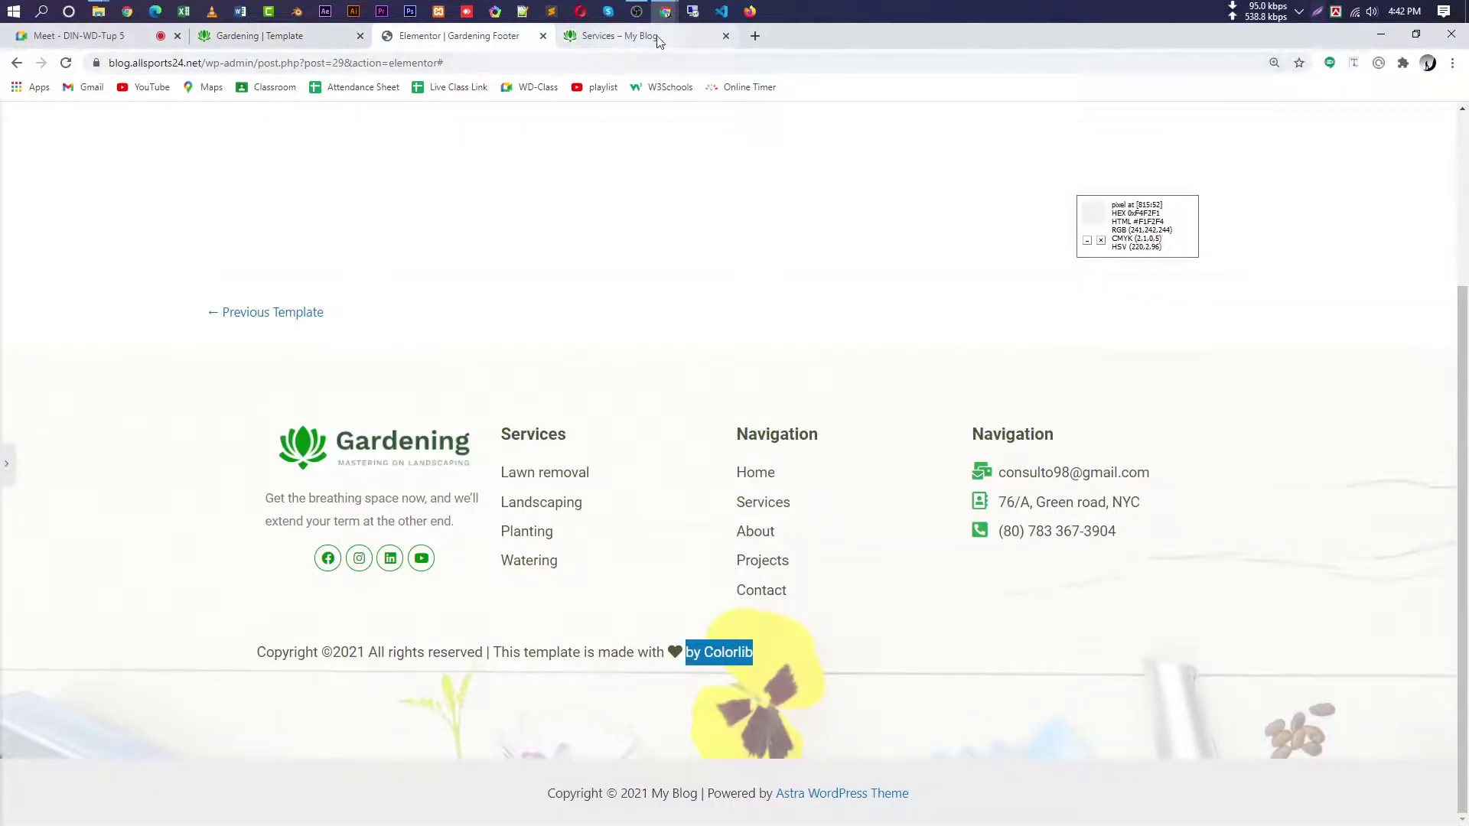
{"action": "left_click", "coordinate": [317, 46]}
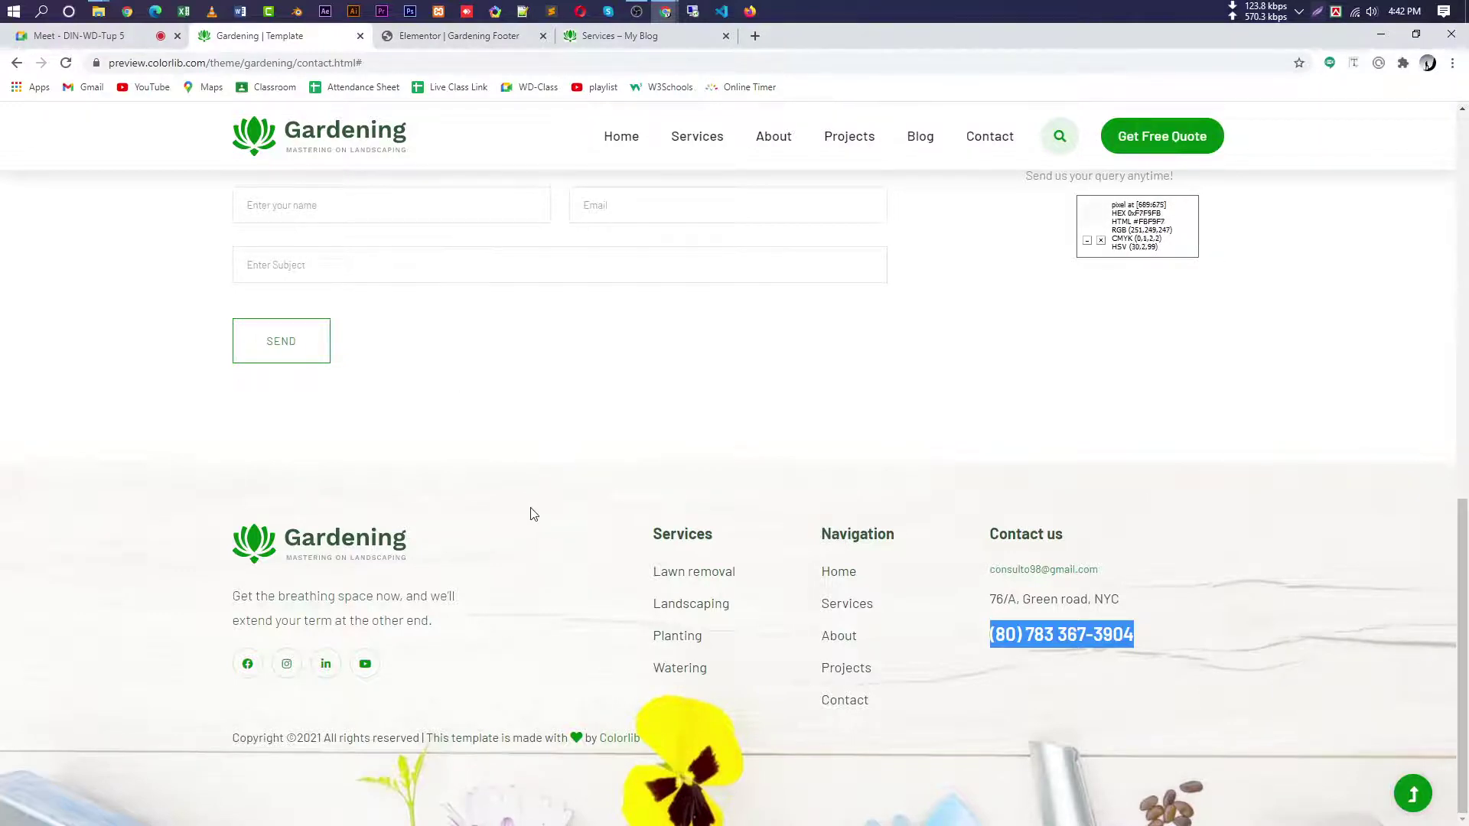
- Back in the footer editor, set the logo column's width to 40% and its vertical alignment to Middle
{"action": "left_click", "coordinate": [463, 38]}
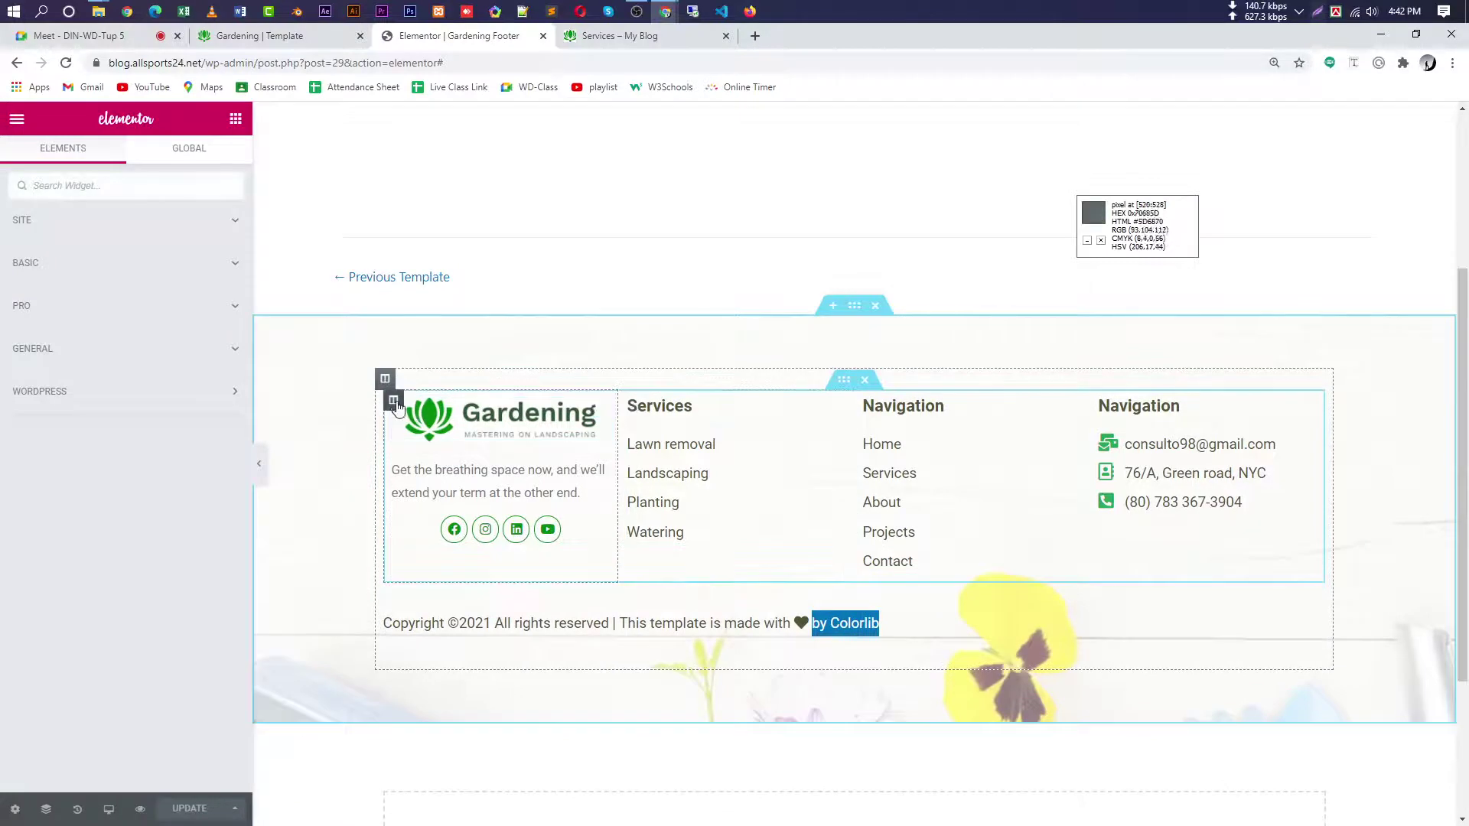
{"action": "left_click", "coordinate": [393, 401]}
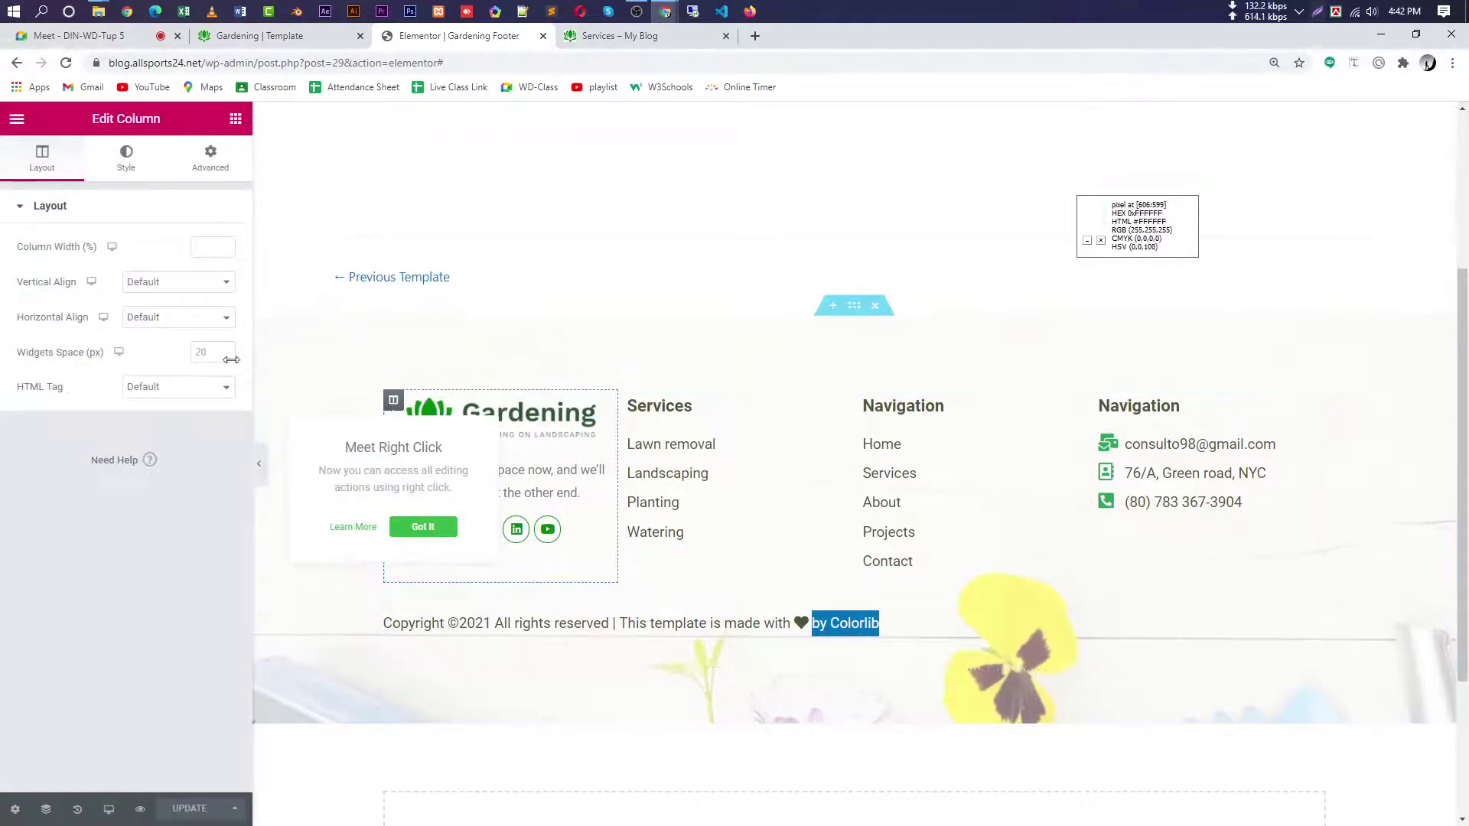
{"action": "left_click", "coordinate": [208, 251]}
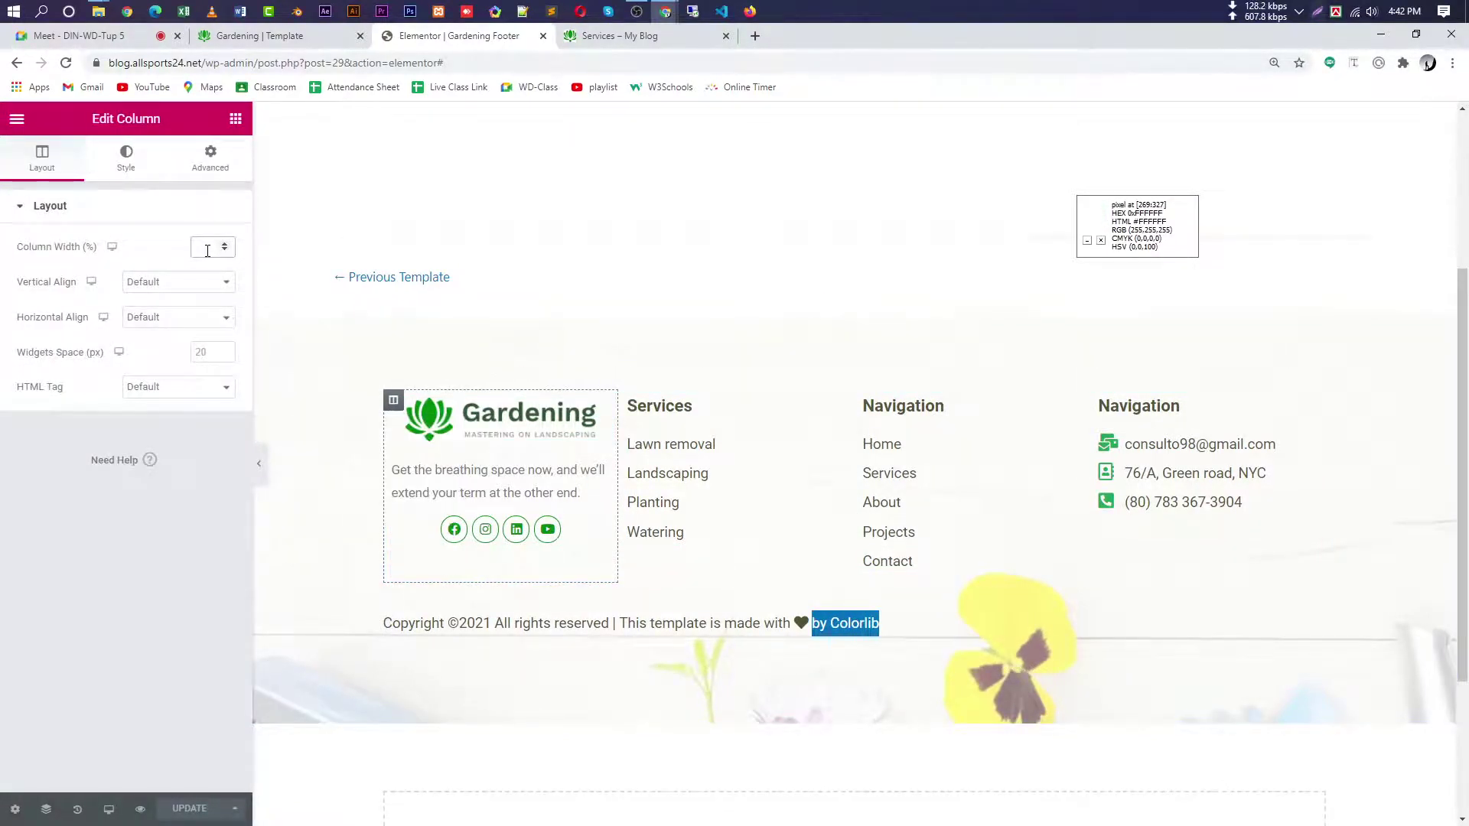
{"action": "type", "text": "40"}
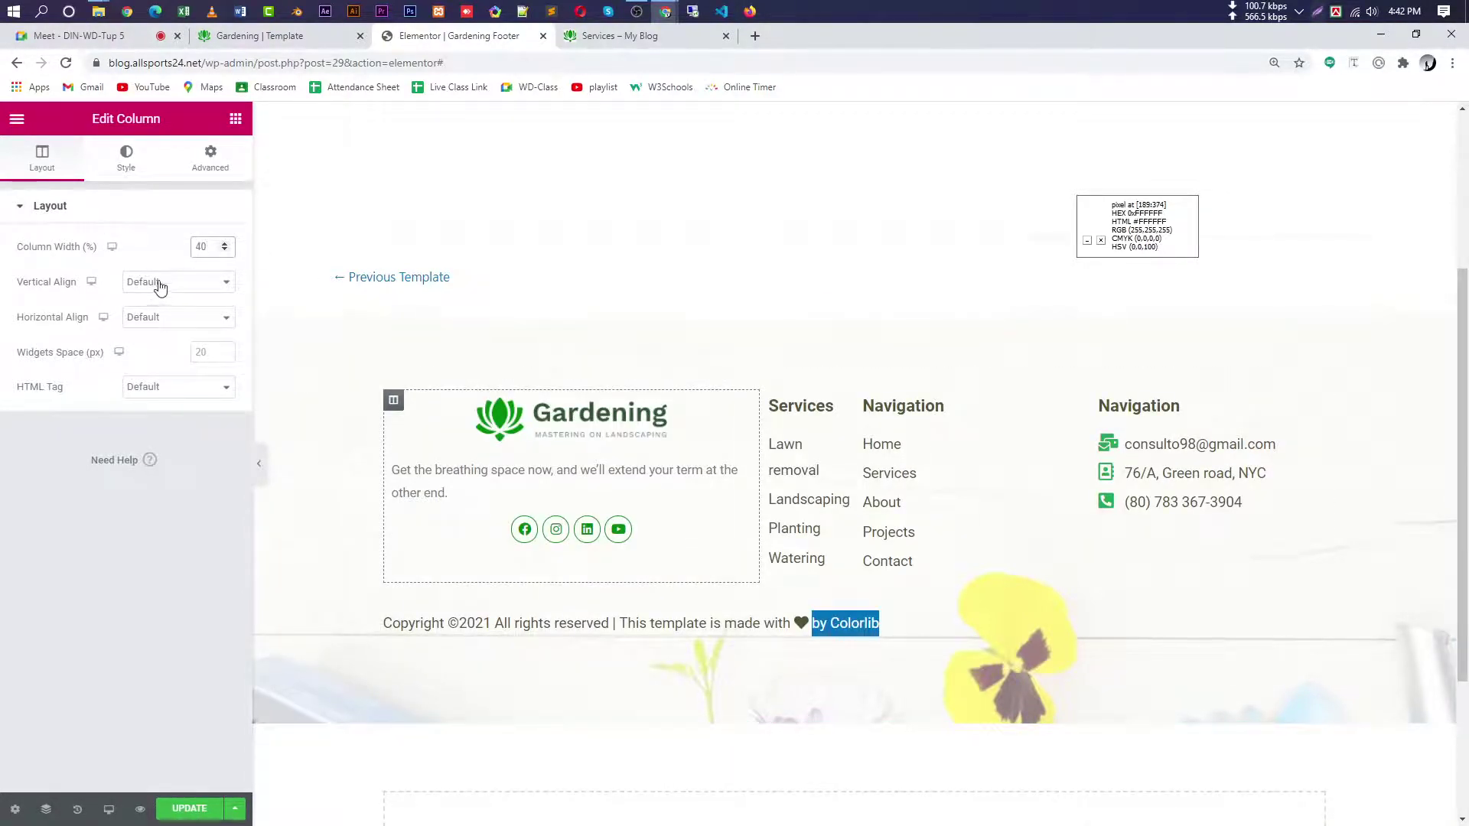
{"action": "left_click", "coordinate": [161, 320]}
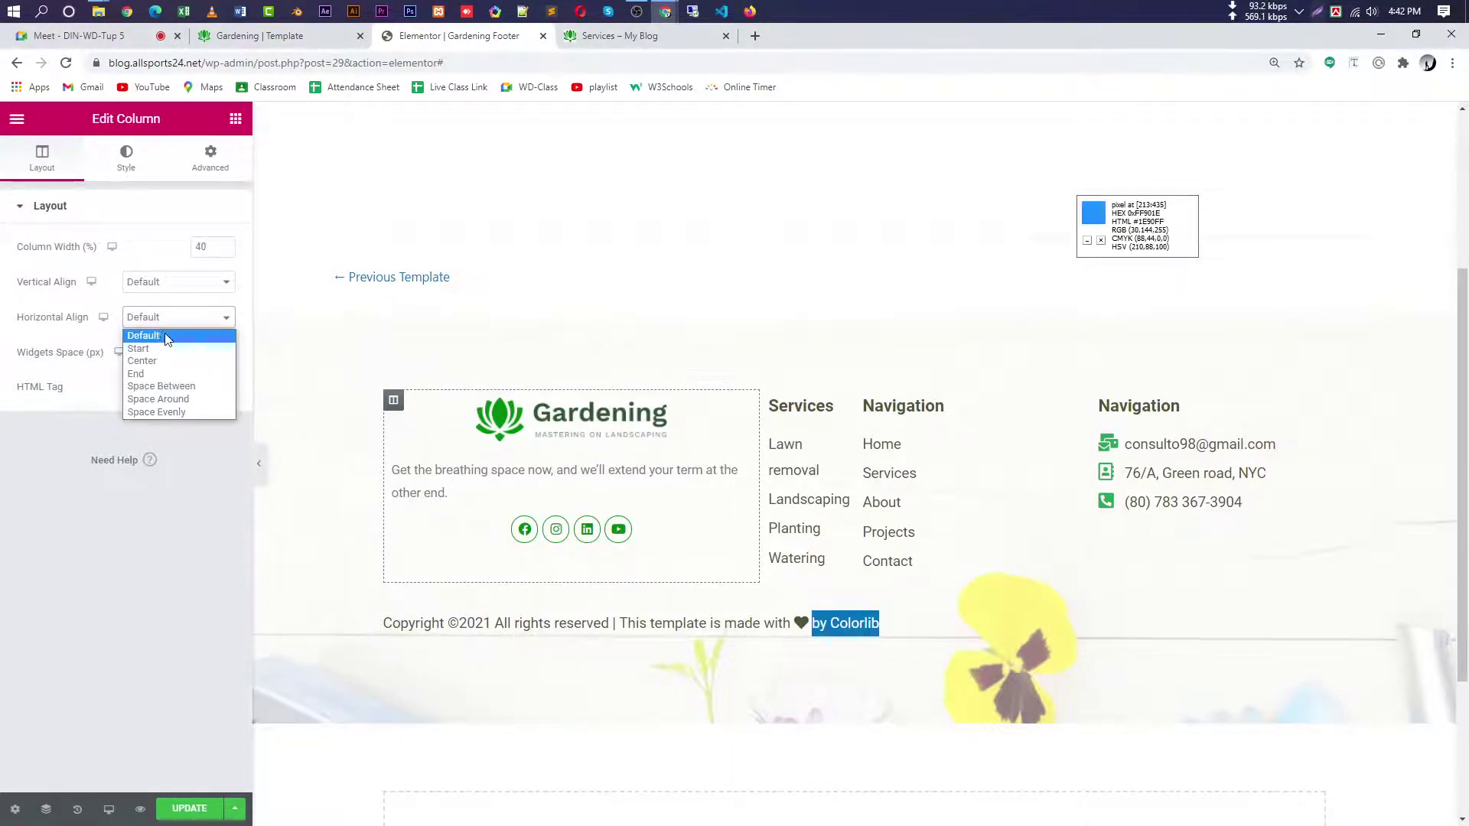
{"action": "left_click", "coordinate": [179, 284]}
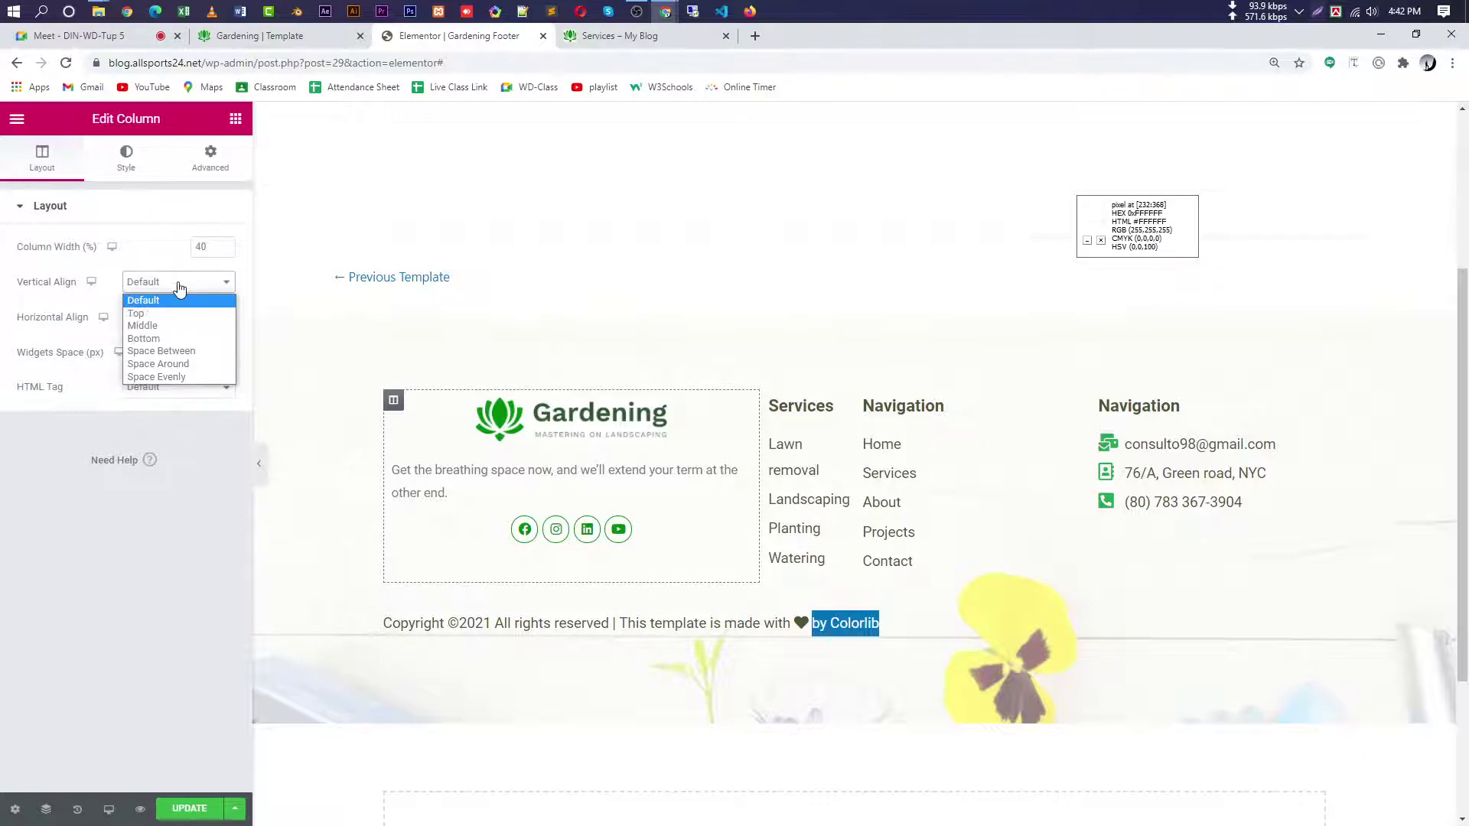
{"action": "left_click", "coordinate": [167, 326]}
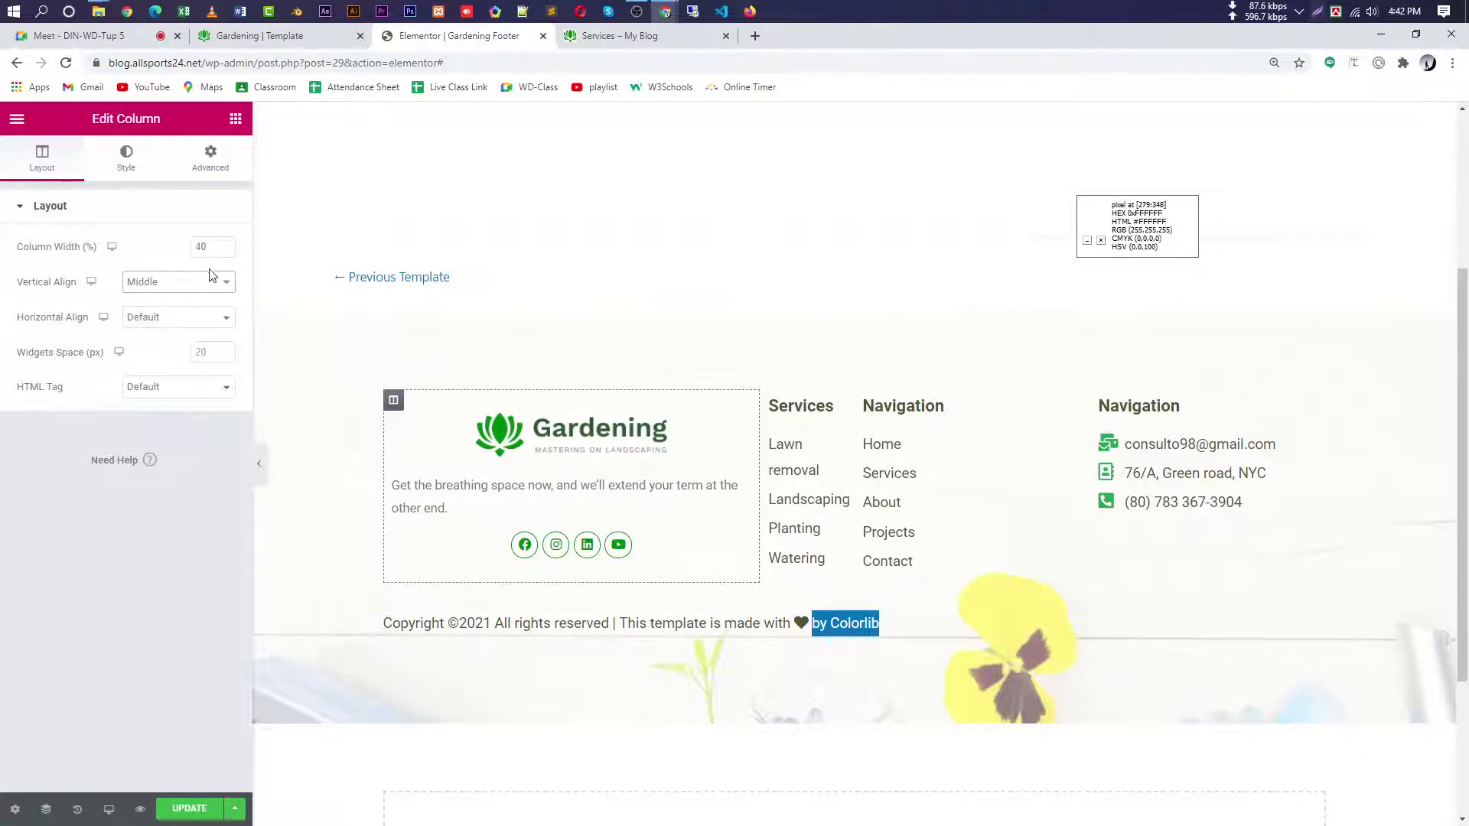
- Left-align the footer's logo image and compare the description paragraph below it with the reference site
{"action": "left_click", "coordinate": [507, 441]}
{"action": "left_click", "coordinate": [178, 408]}
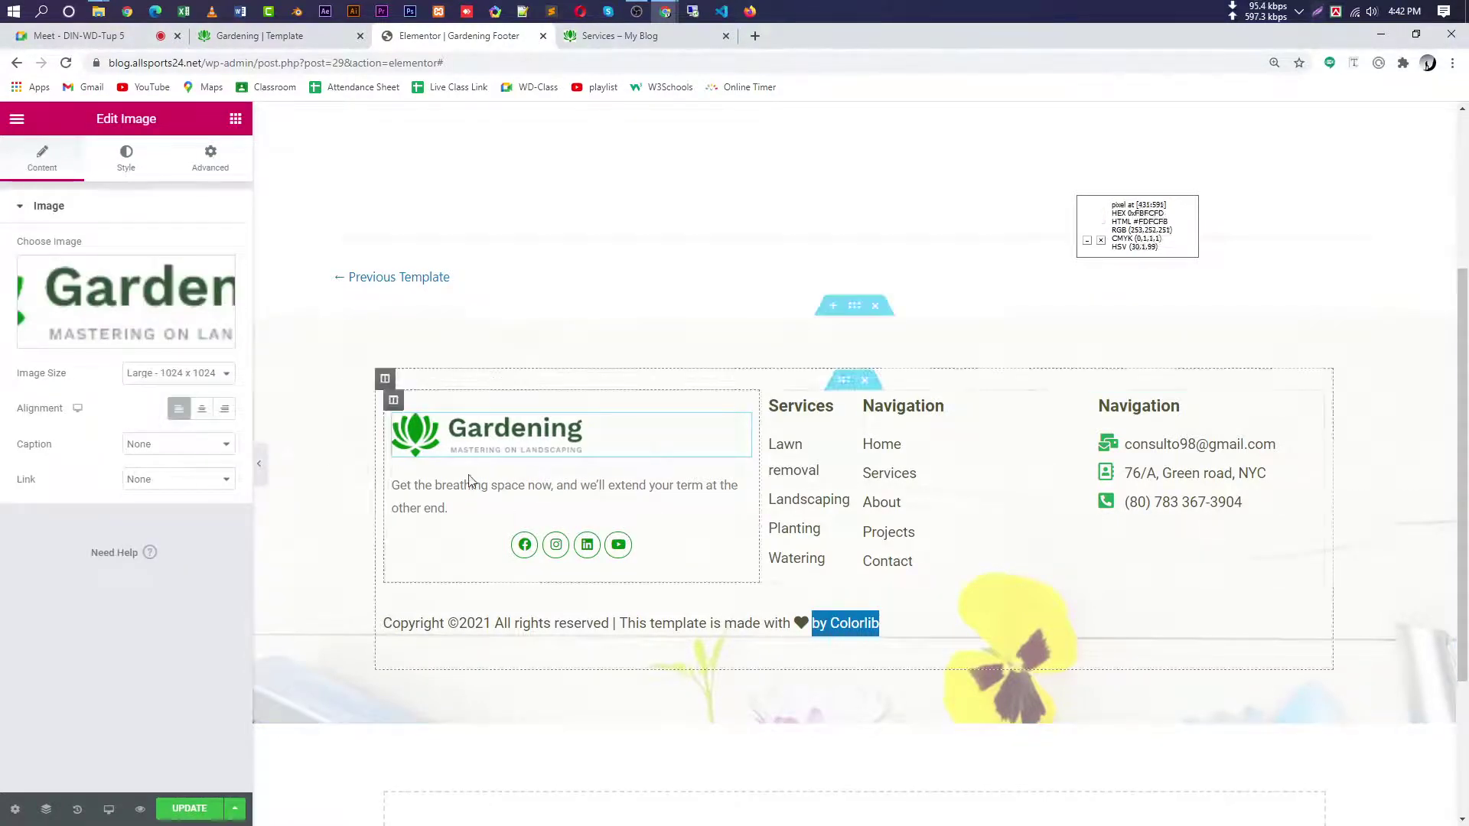
{"action": "left_click", "coordinate": [531, 485]}
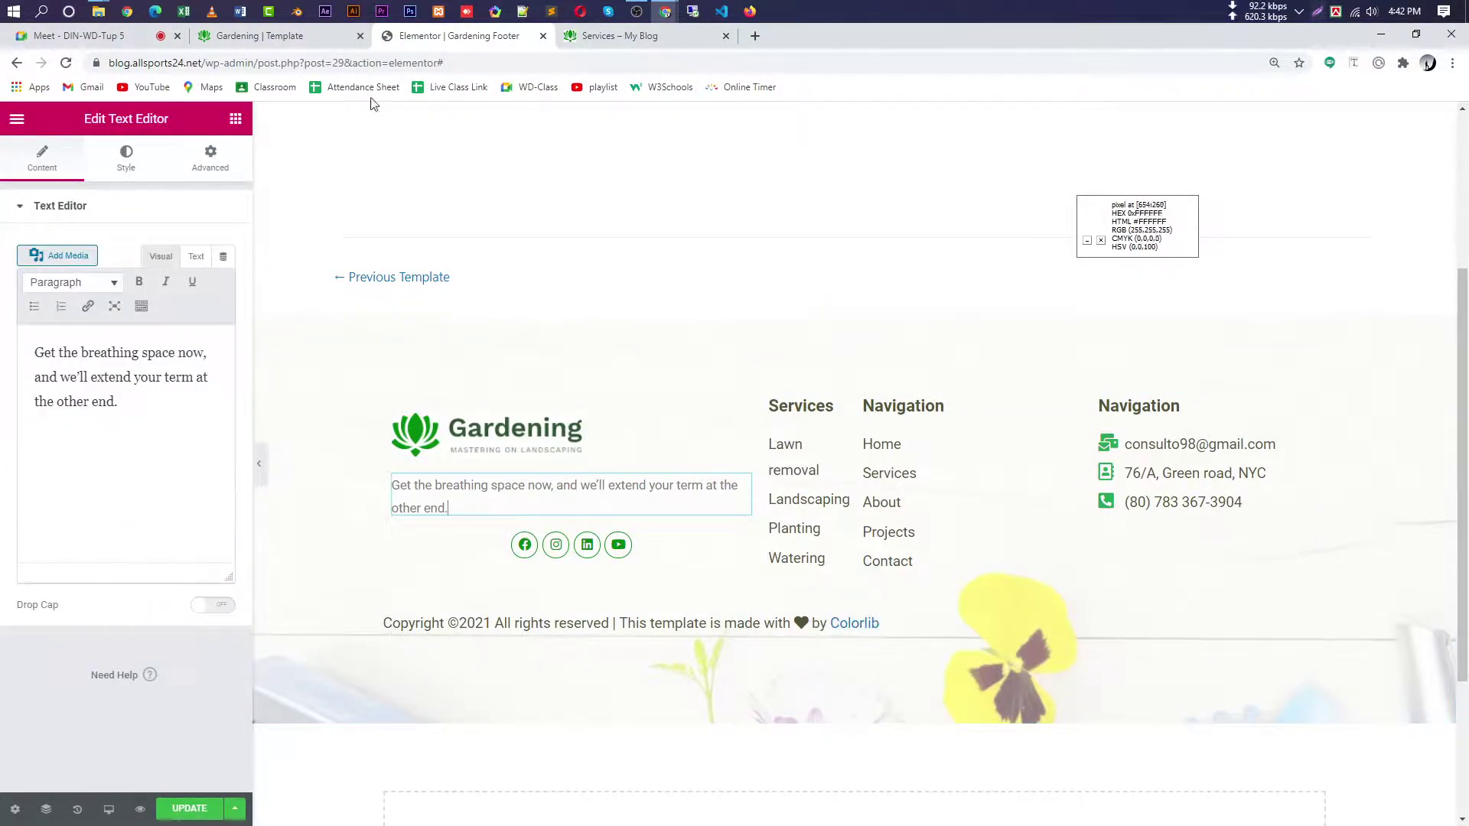
{"action": "left_click", "coordinate": [283, 38]}
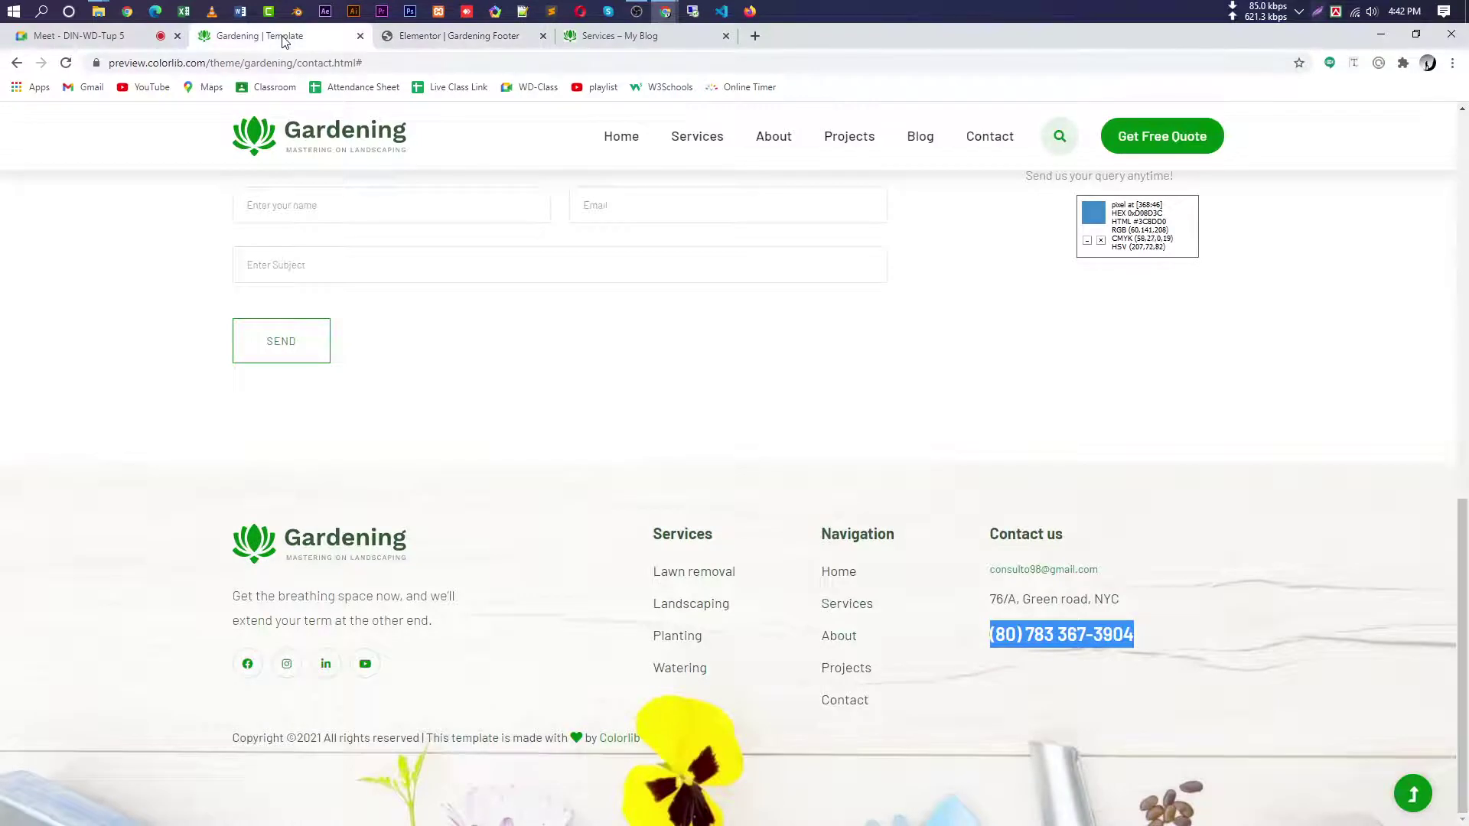
- Left-align the footer's description paragraph and the social icons below it, and save the footer template
{"action": "left_click", "coordinate": [452, 36]}
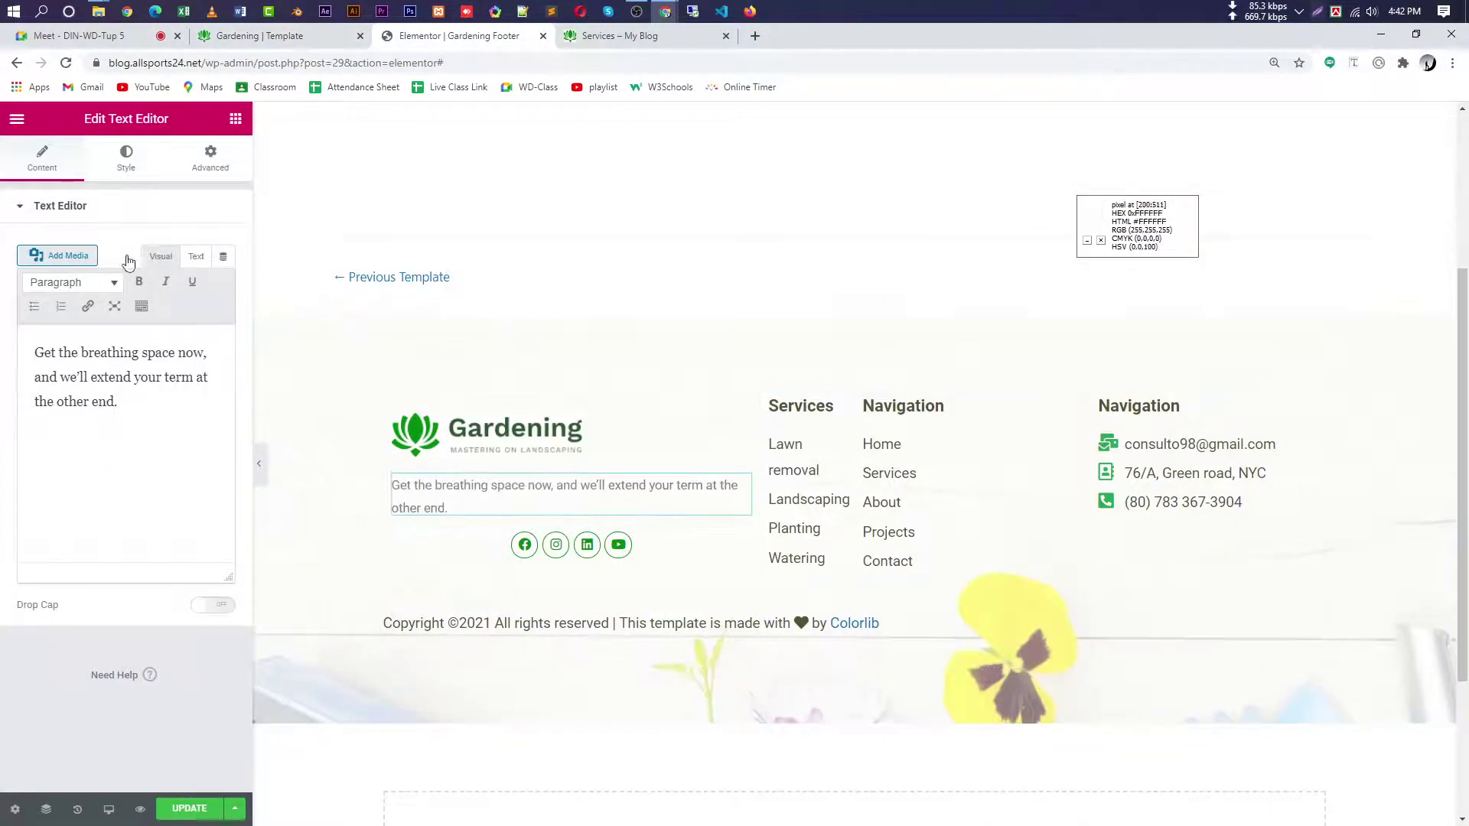
{"action": "left_click", "coordinate": [127, 175]}
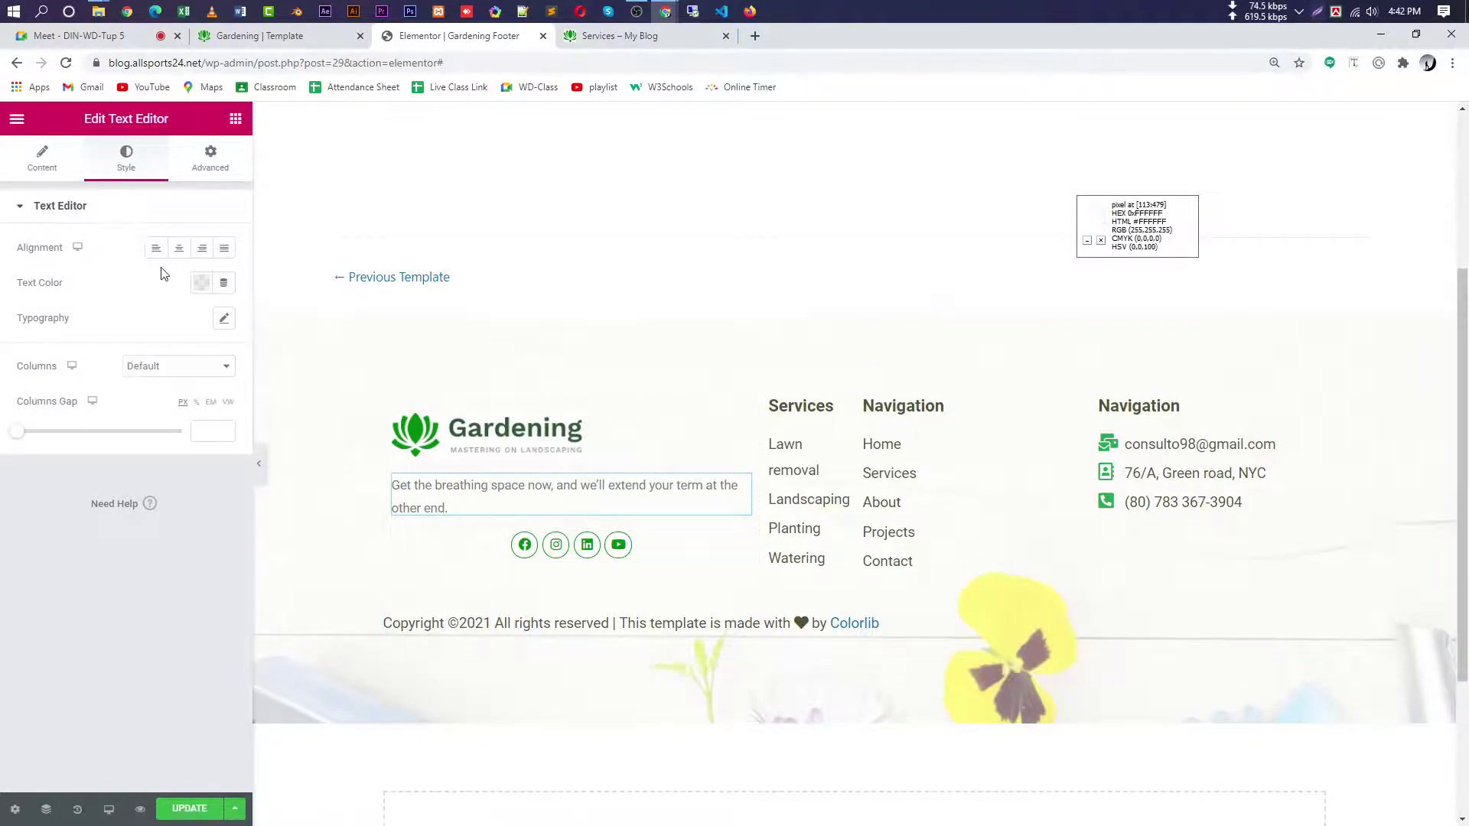
{"action": "left_click", "coordinate": [556, 545]}
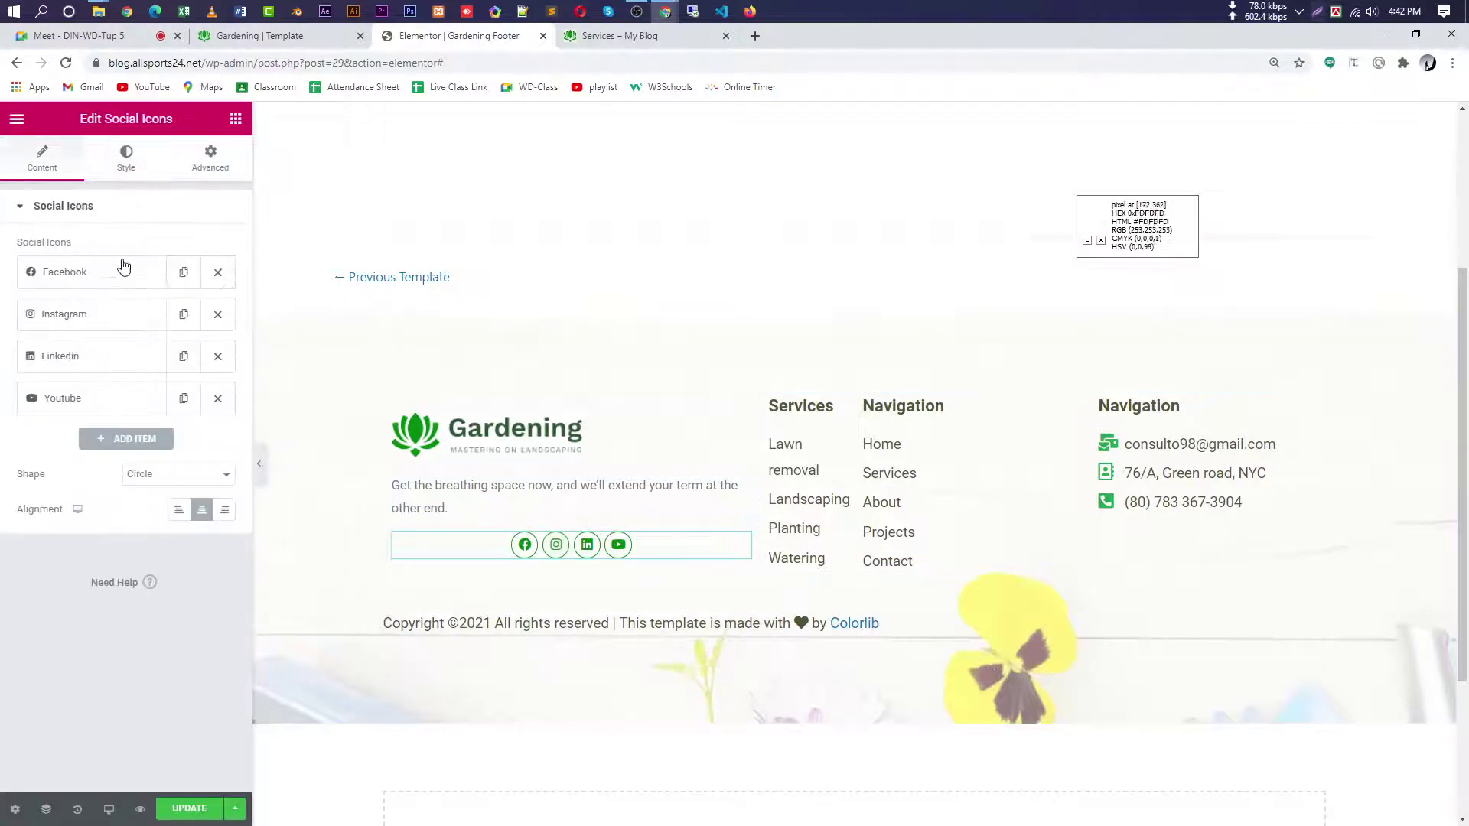
{"action": "left_click", "coordinate": [178, 509]}
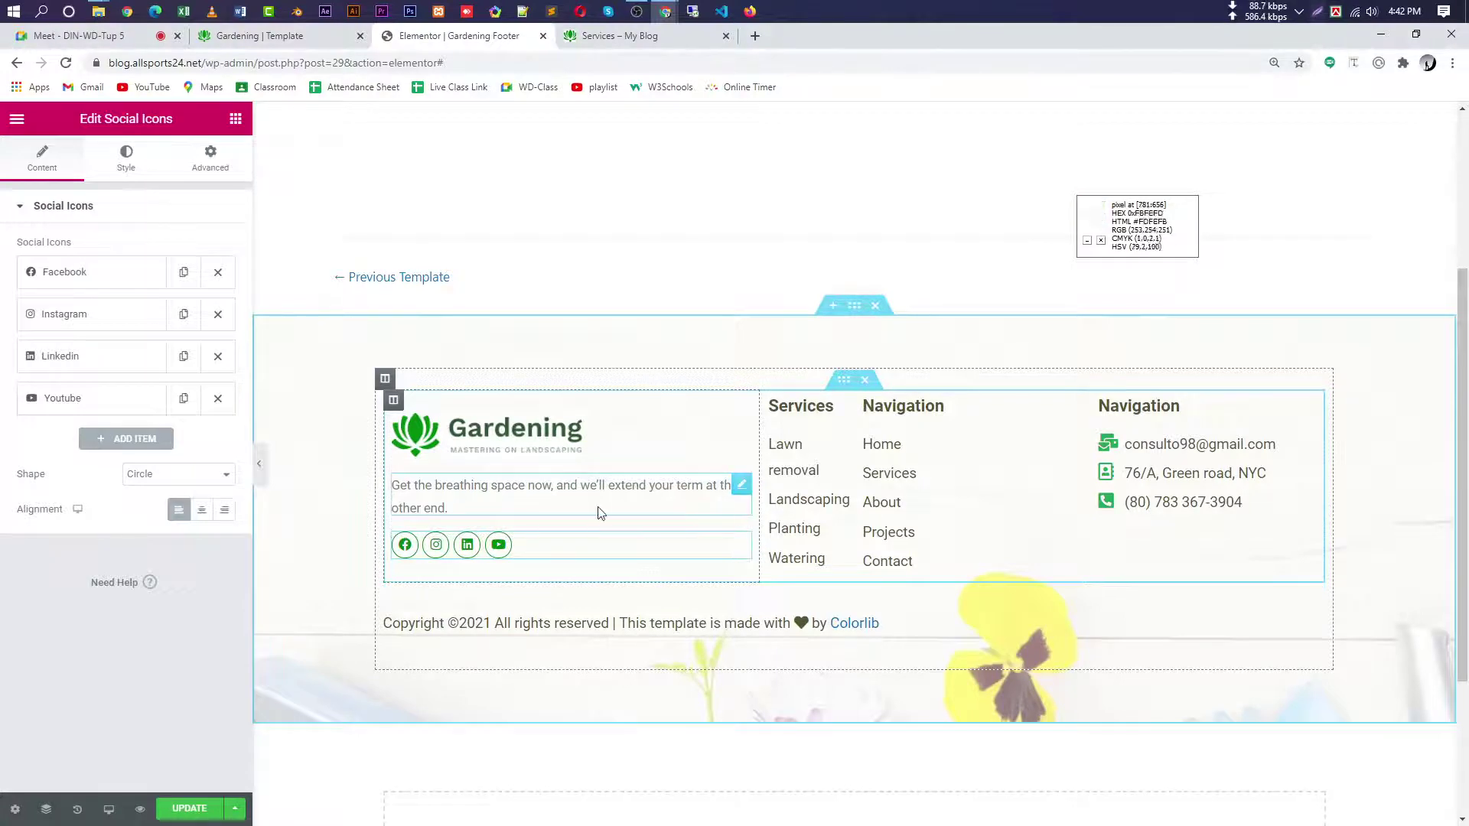
{"action": "left_click", "coordinate": [194, 809]}
{"action": "left_click", "coordinate": [1151, 790]}
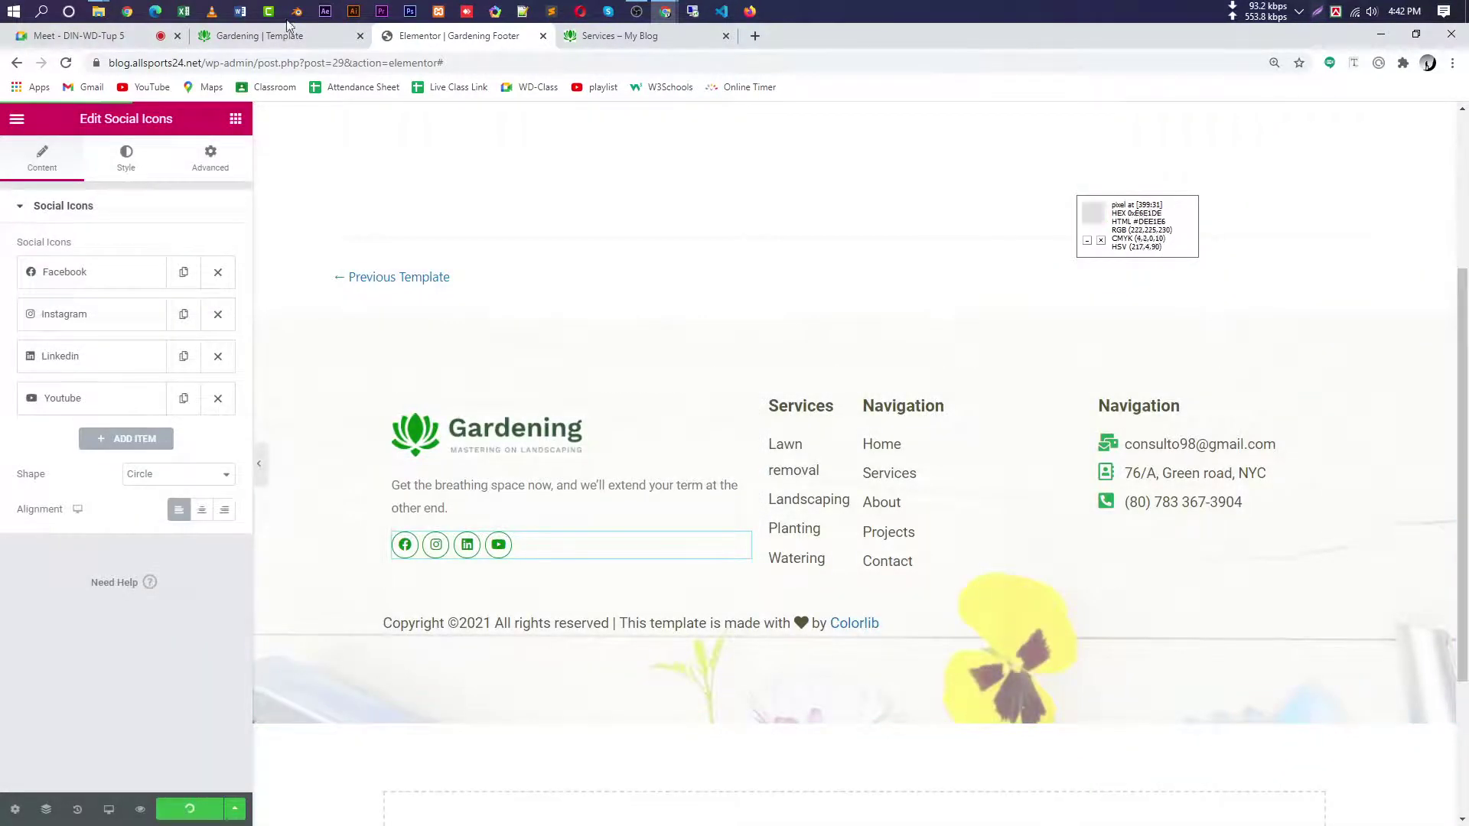
- Break the description paragraph after "Get the breathing space now, and", following the reference site's two-line layout, and save the template
{"action": "left_click", "coordinate": [268, 38]}
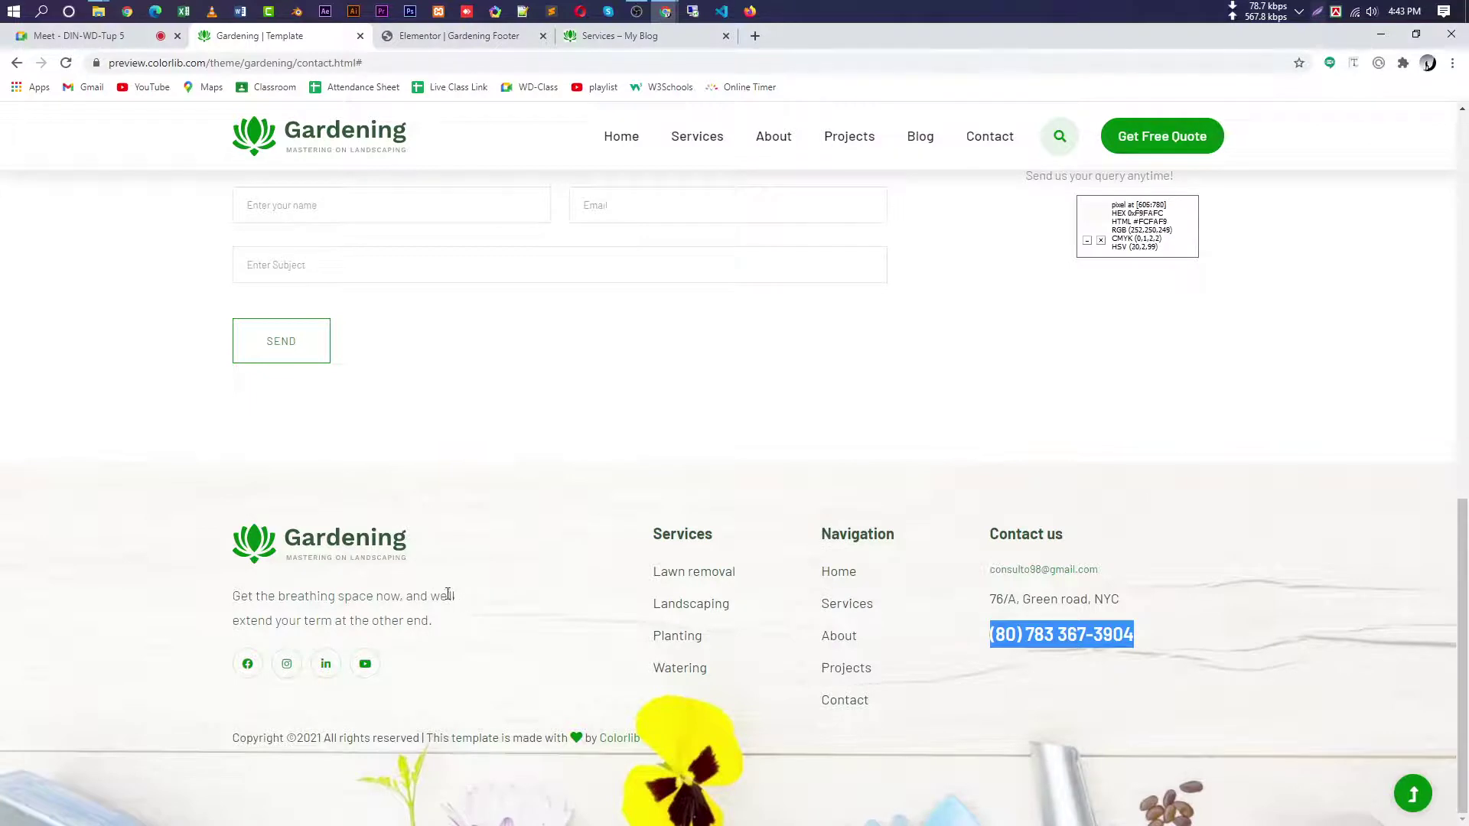
{"action": "left_click", "coordinate": [409, 38]}
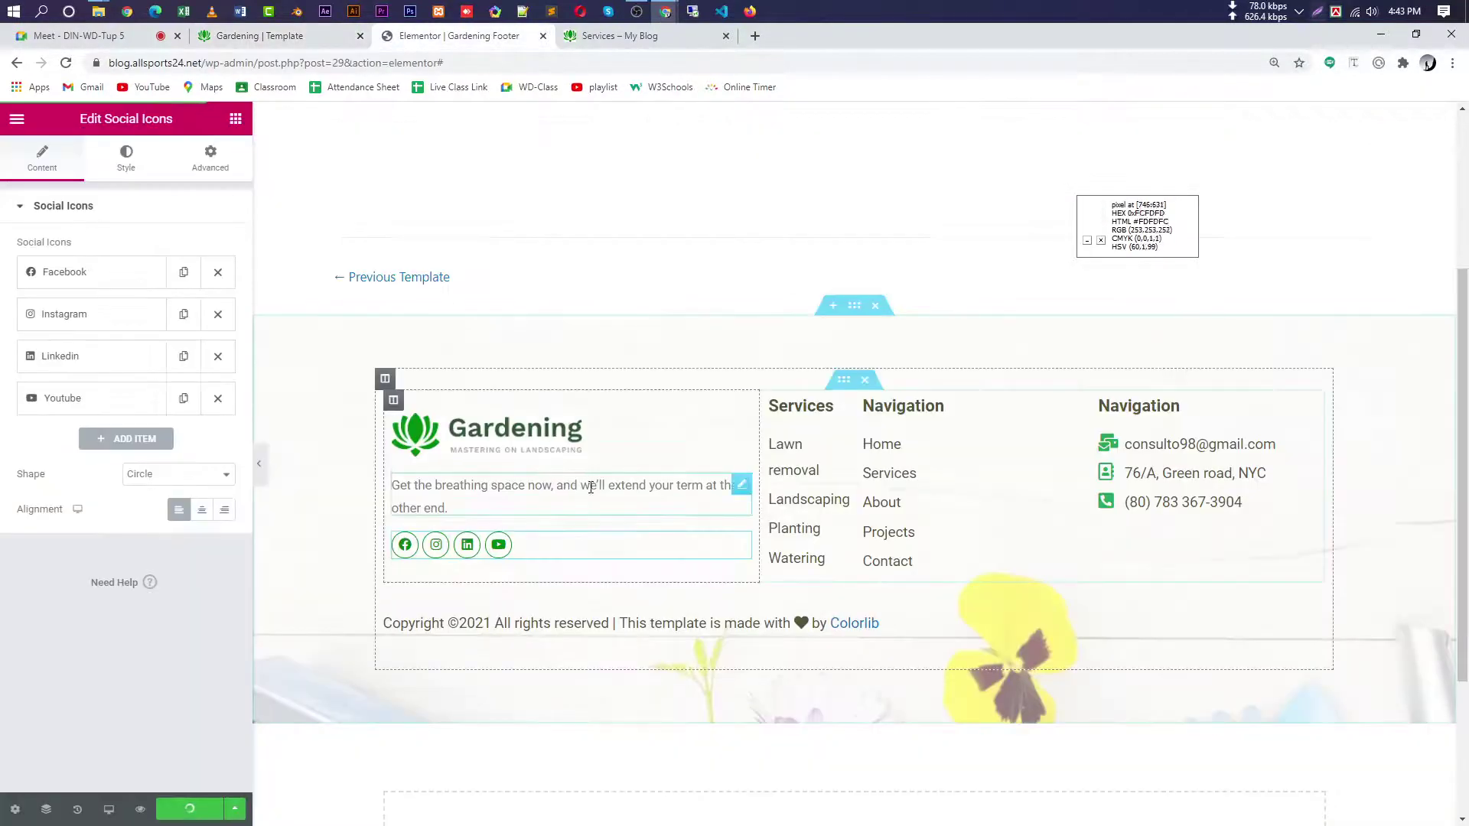
{"action": "left_click", "coordinate": [578, 487]}
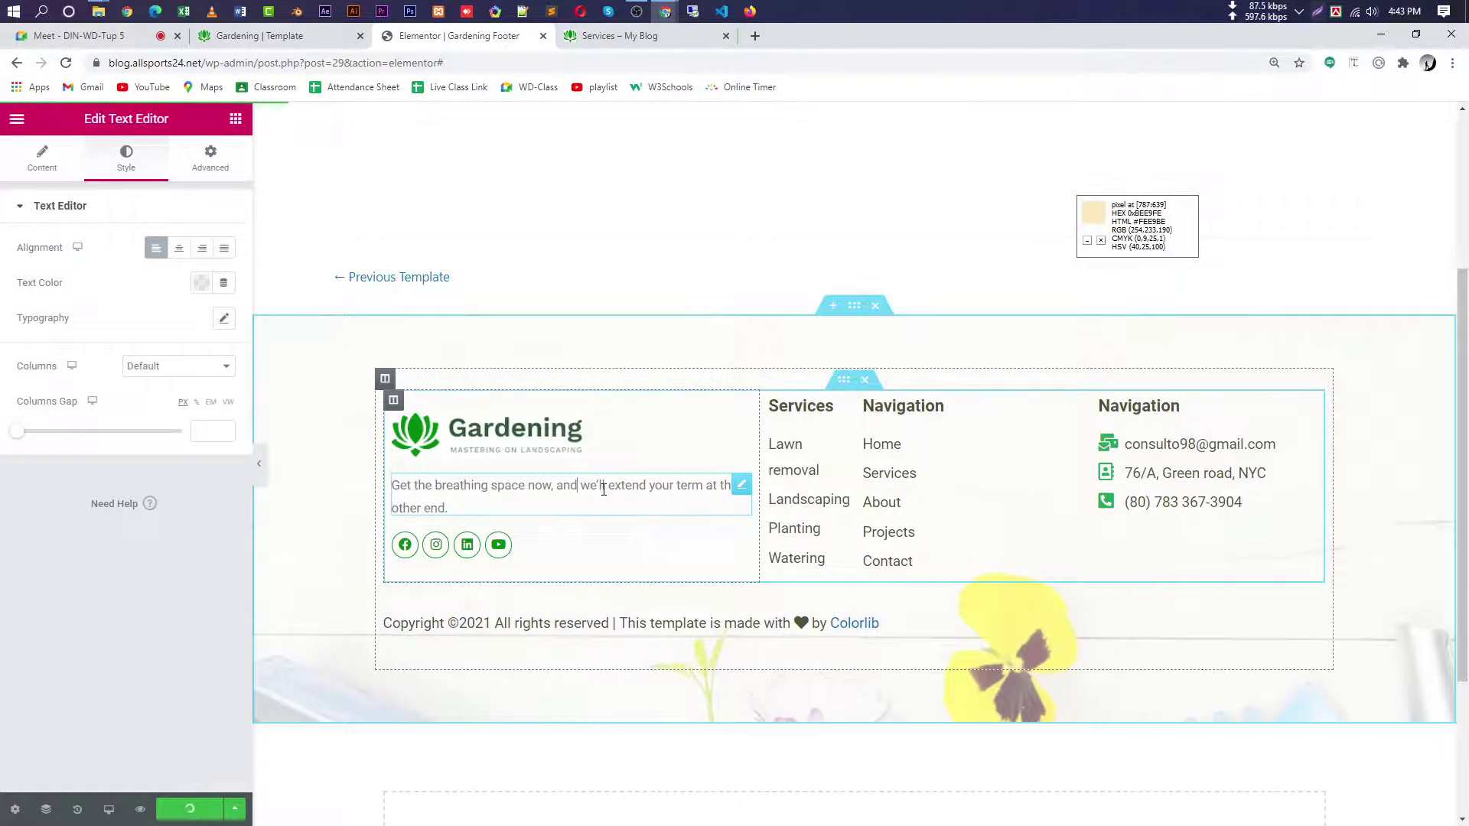
{"action": "key", "text": "Return"}
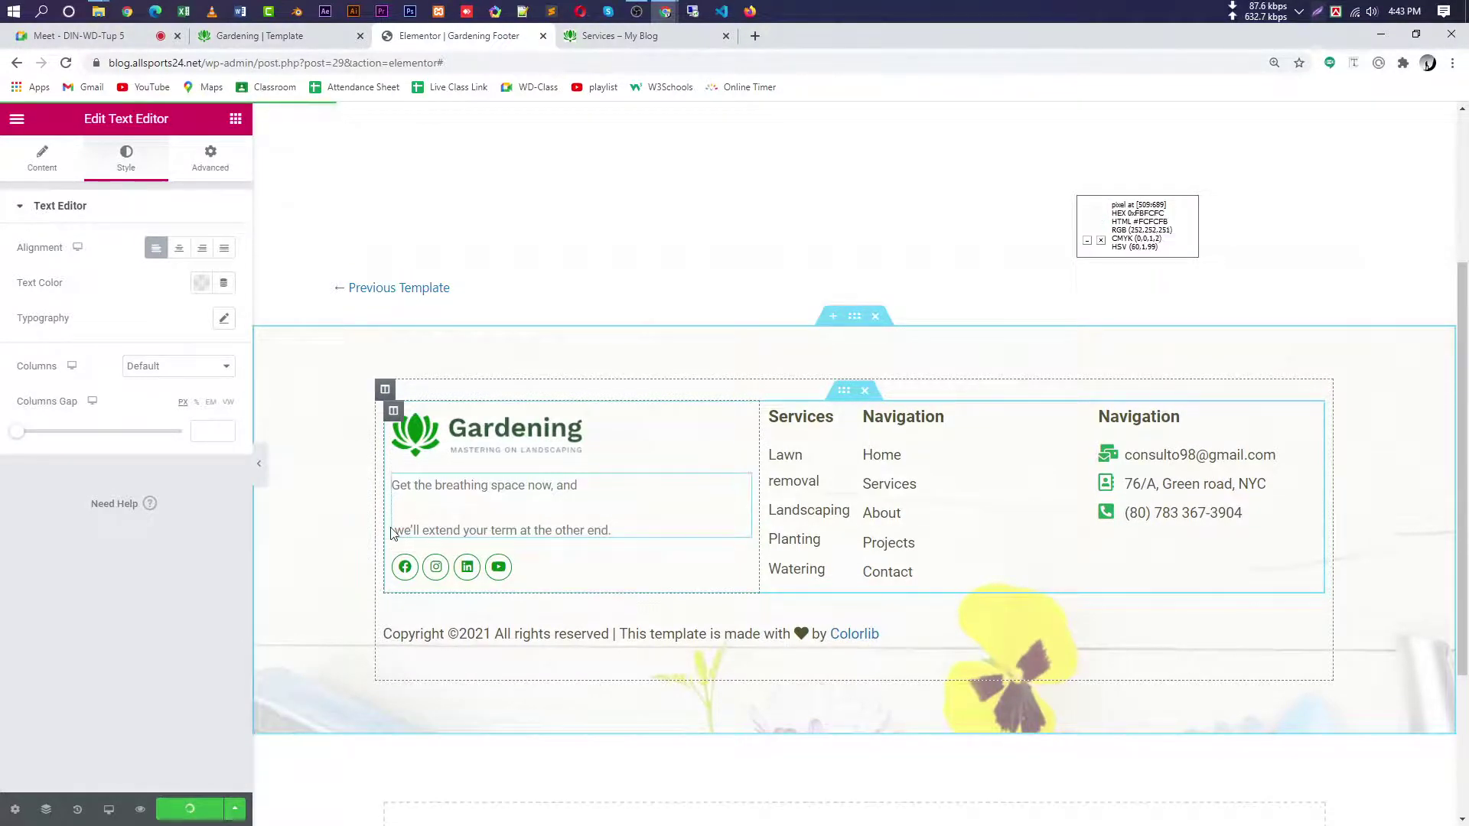
{"action": "key", "text": "Delete"}
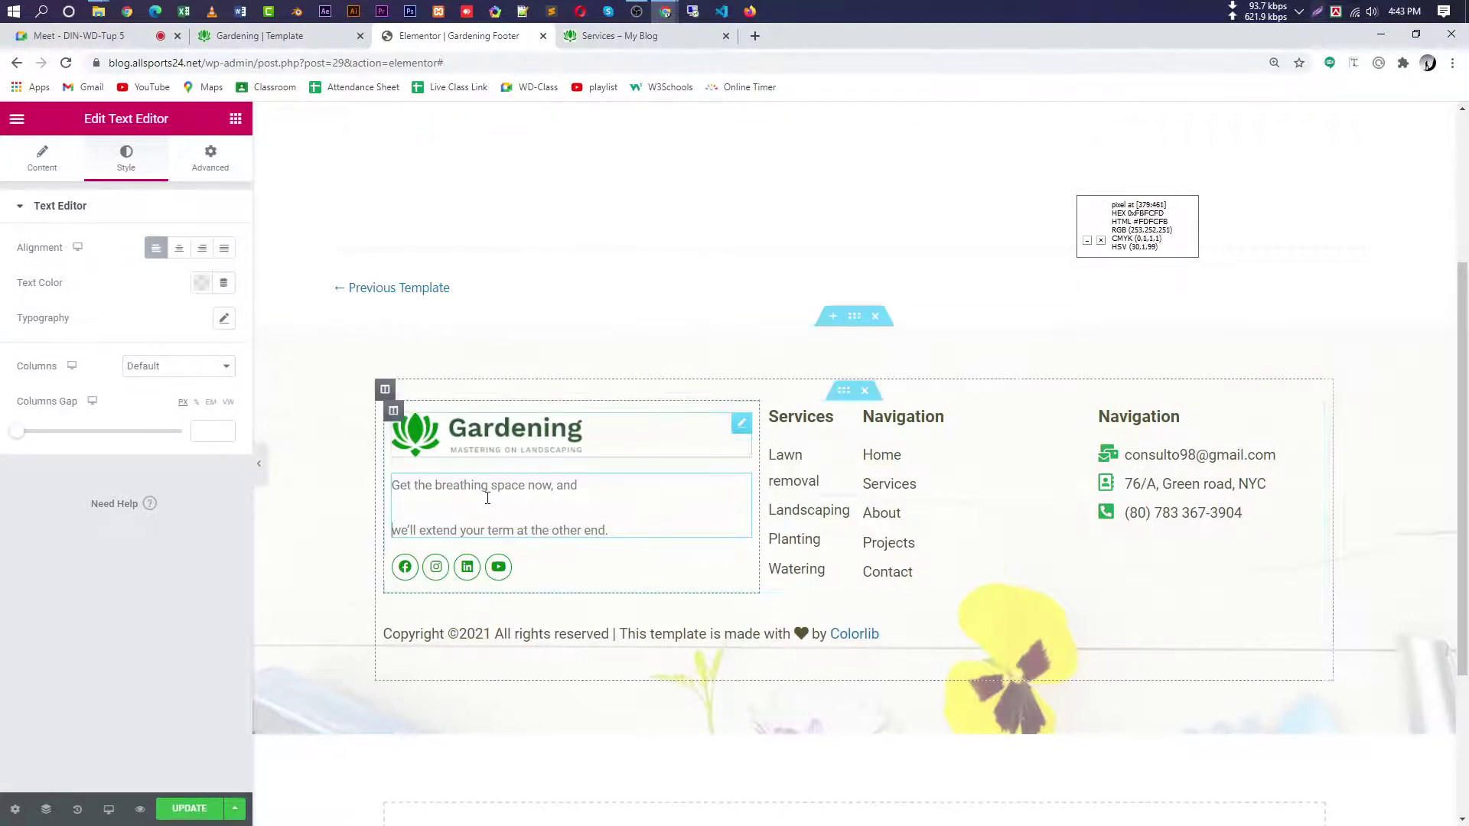
{"action": "left_click", "coordinate": [189, 808]}
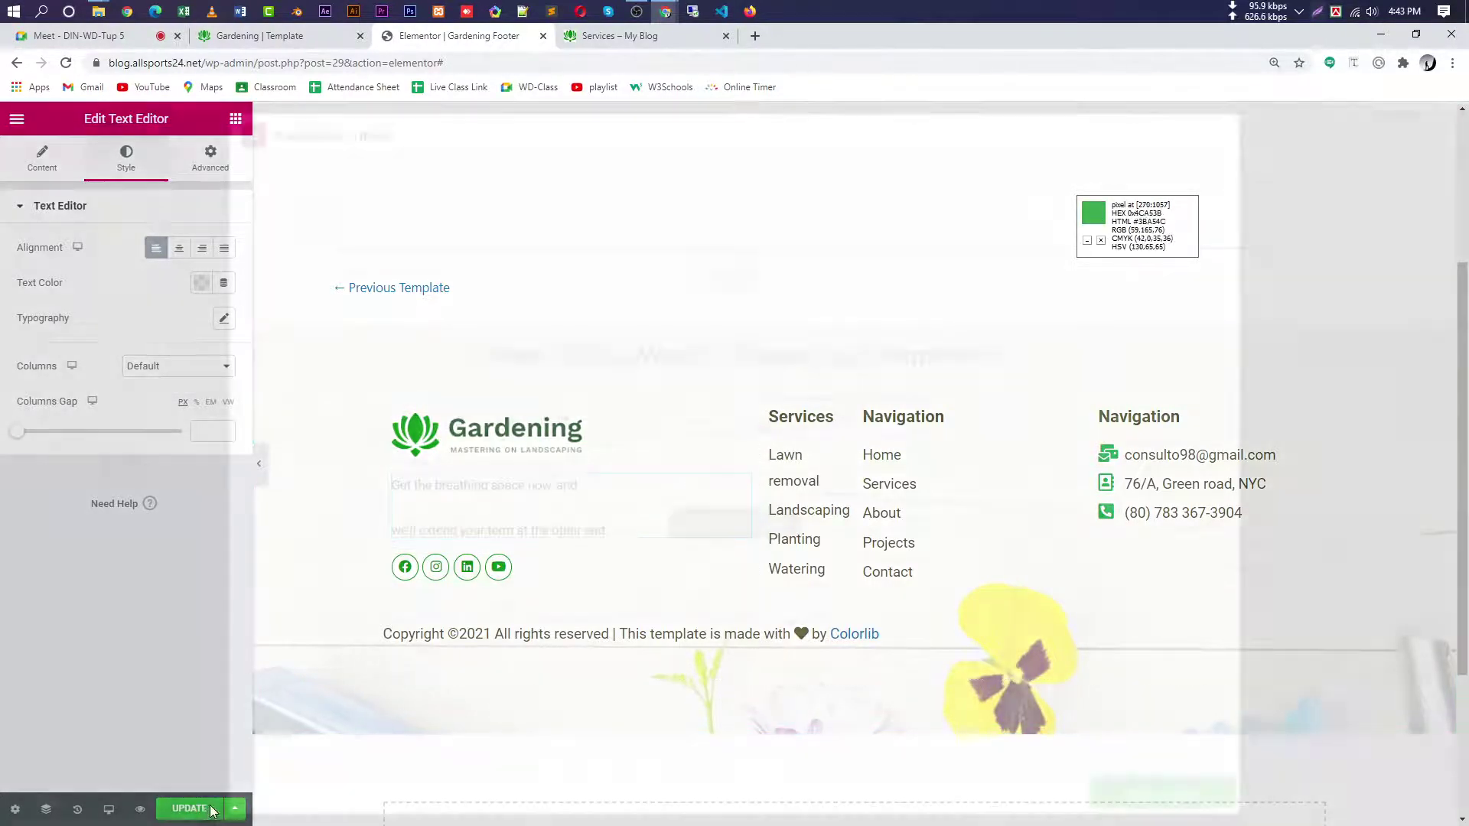
{"action": "left_click", "coordinate": [1135, 794]}
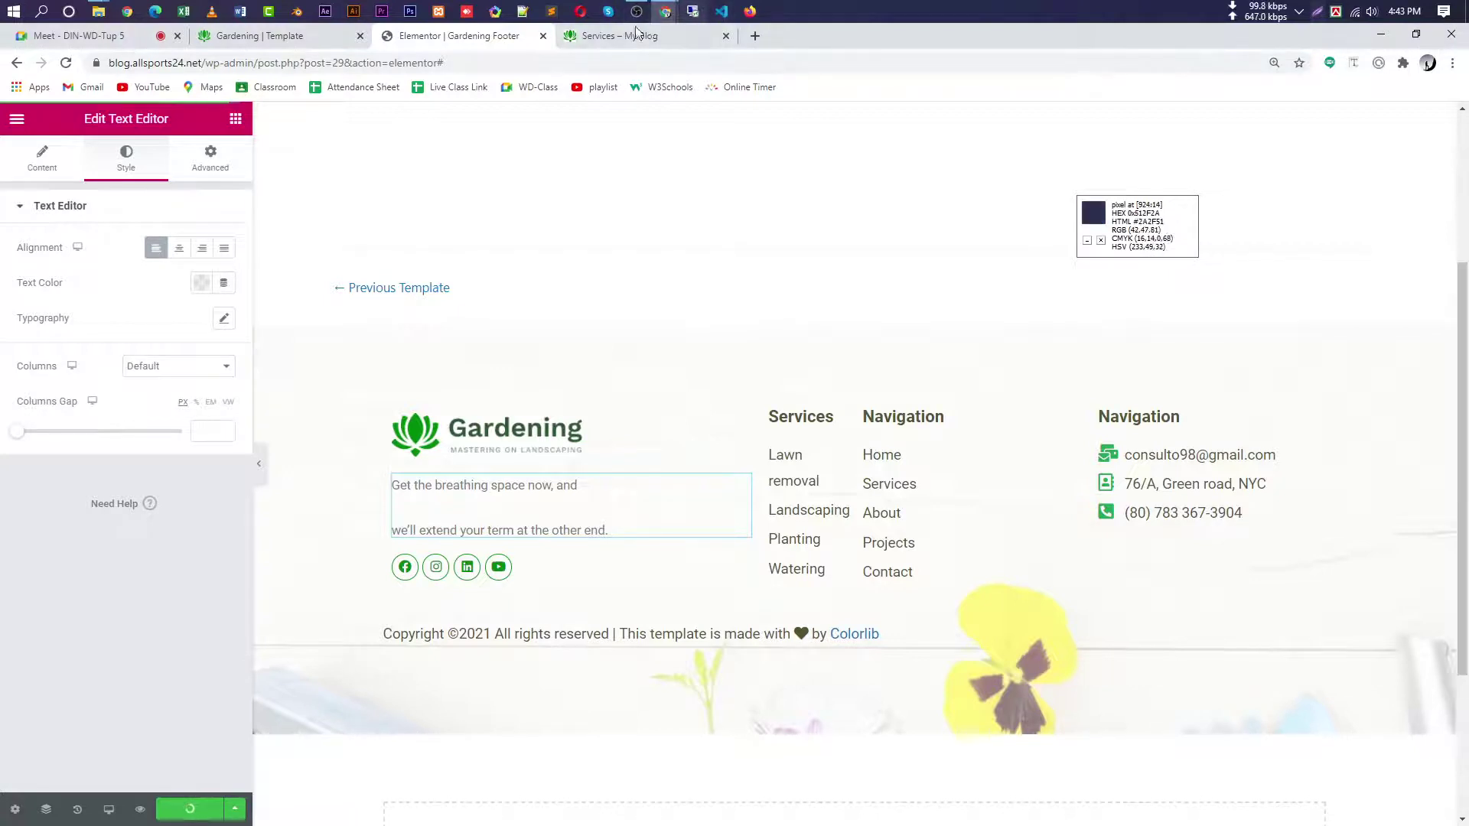
{"action": "left_click", "coordinate": [637, 10]}
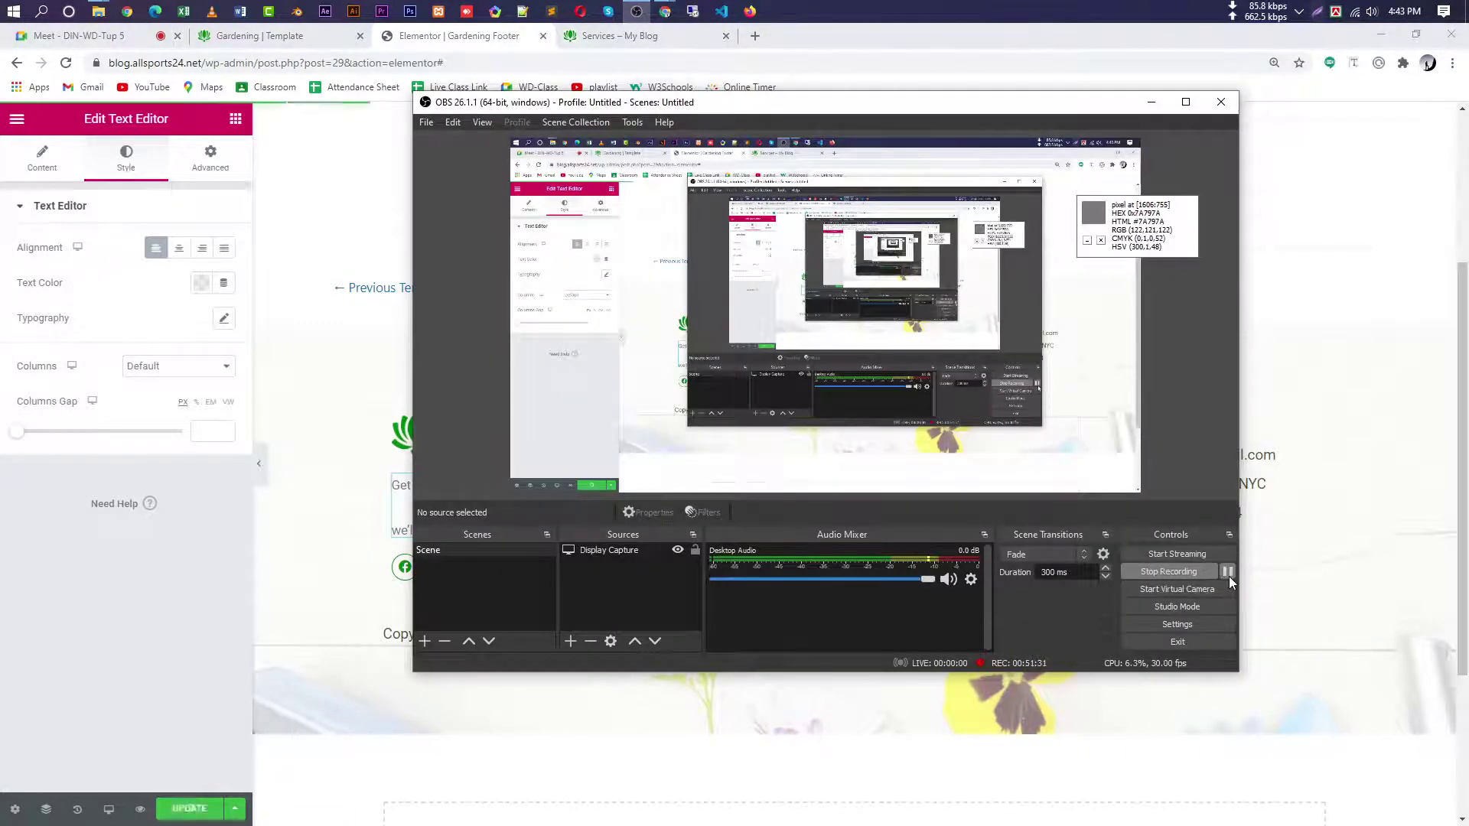
{"action": "left_click", "coordinate": [1228, 574]}
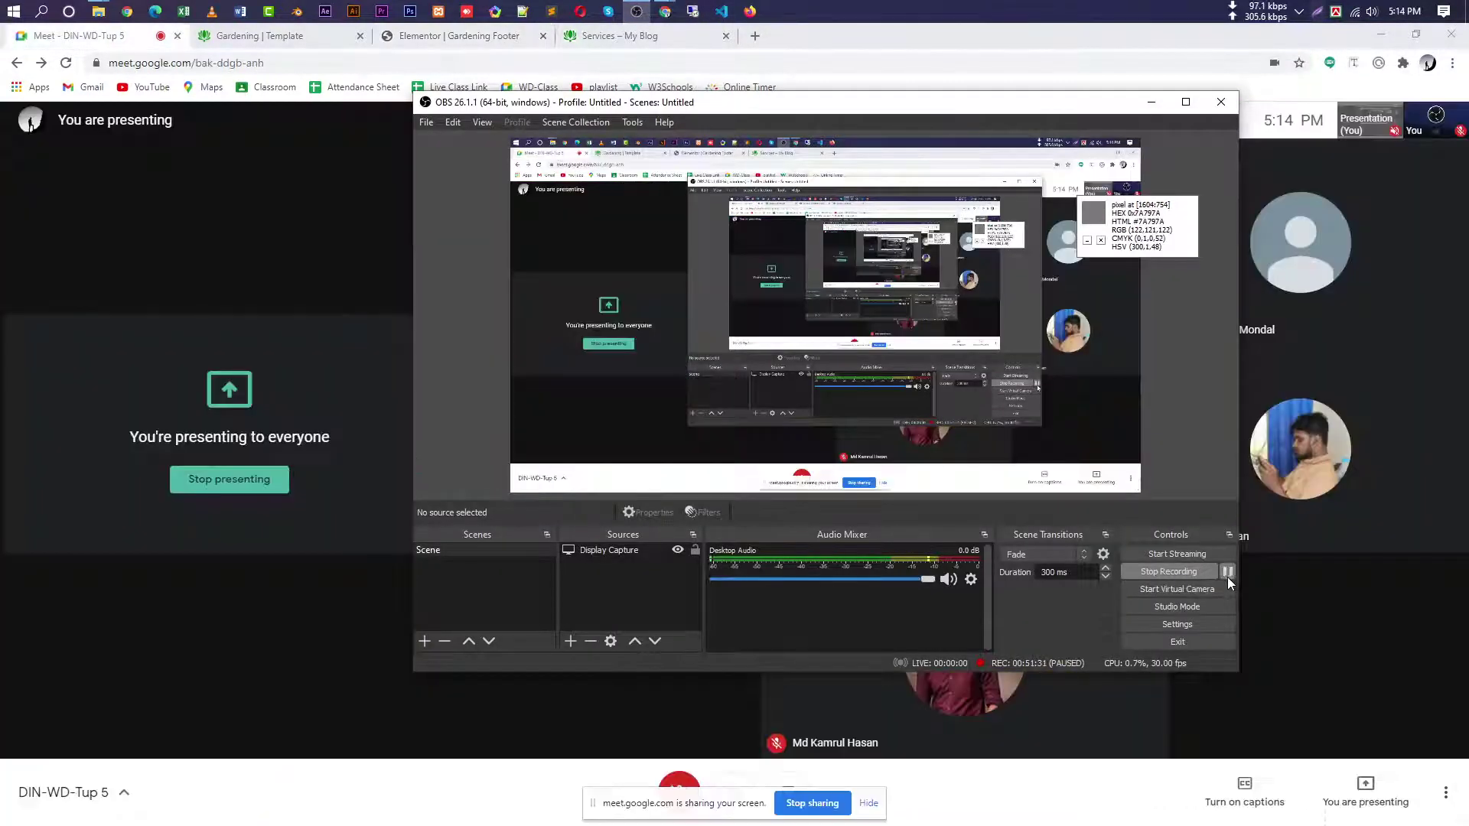
{"action": "left_click", "coordinate": [1228, 574]}
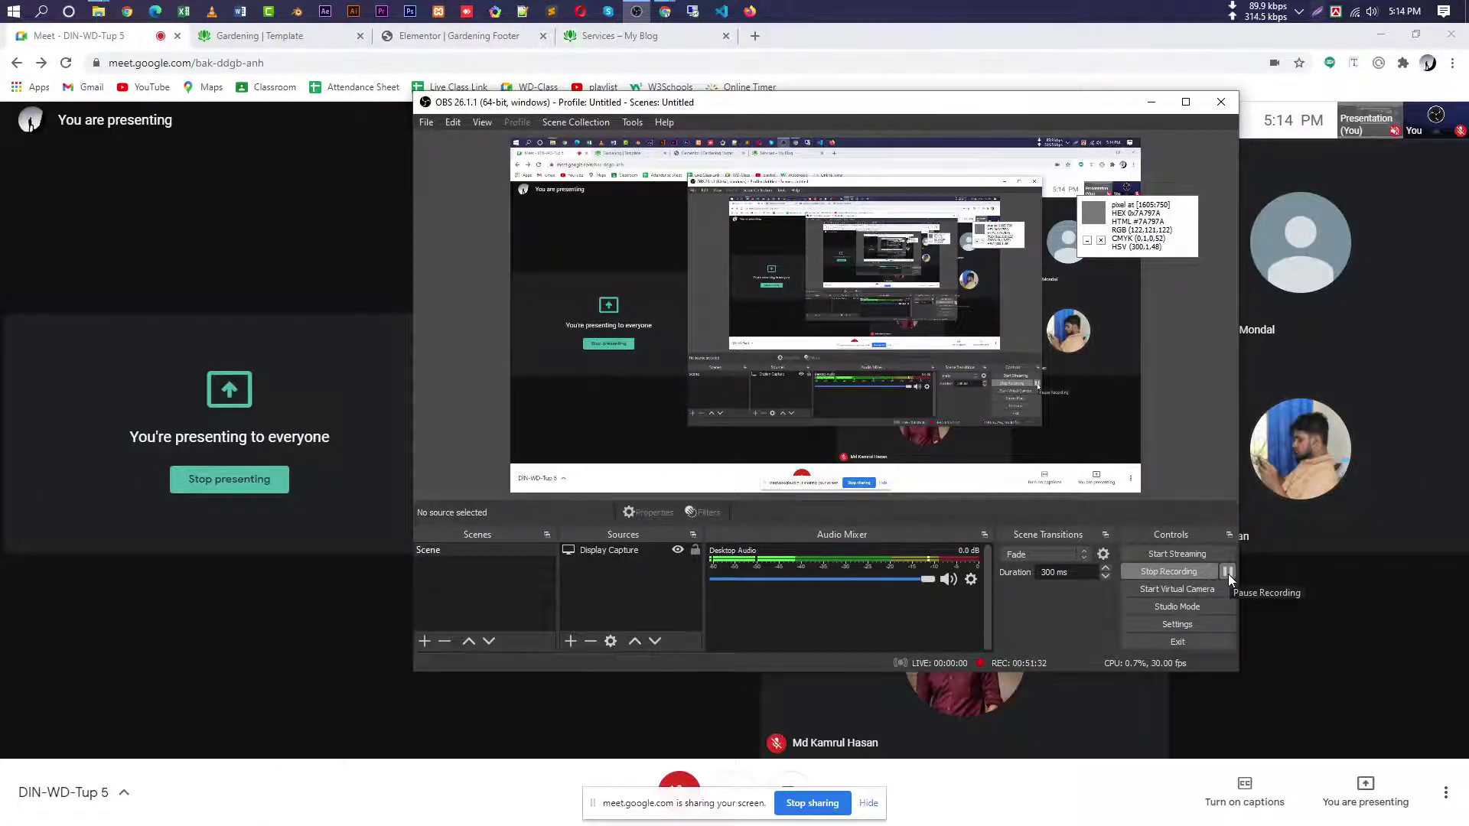
{"action": "left_click", "coordinate": [1343, 626]}
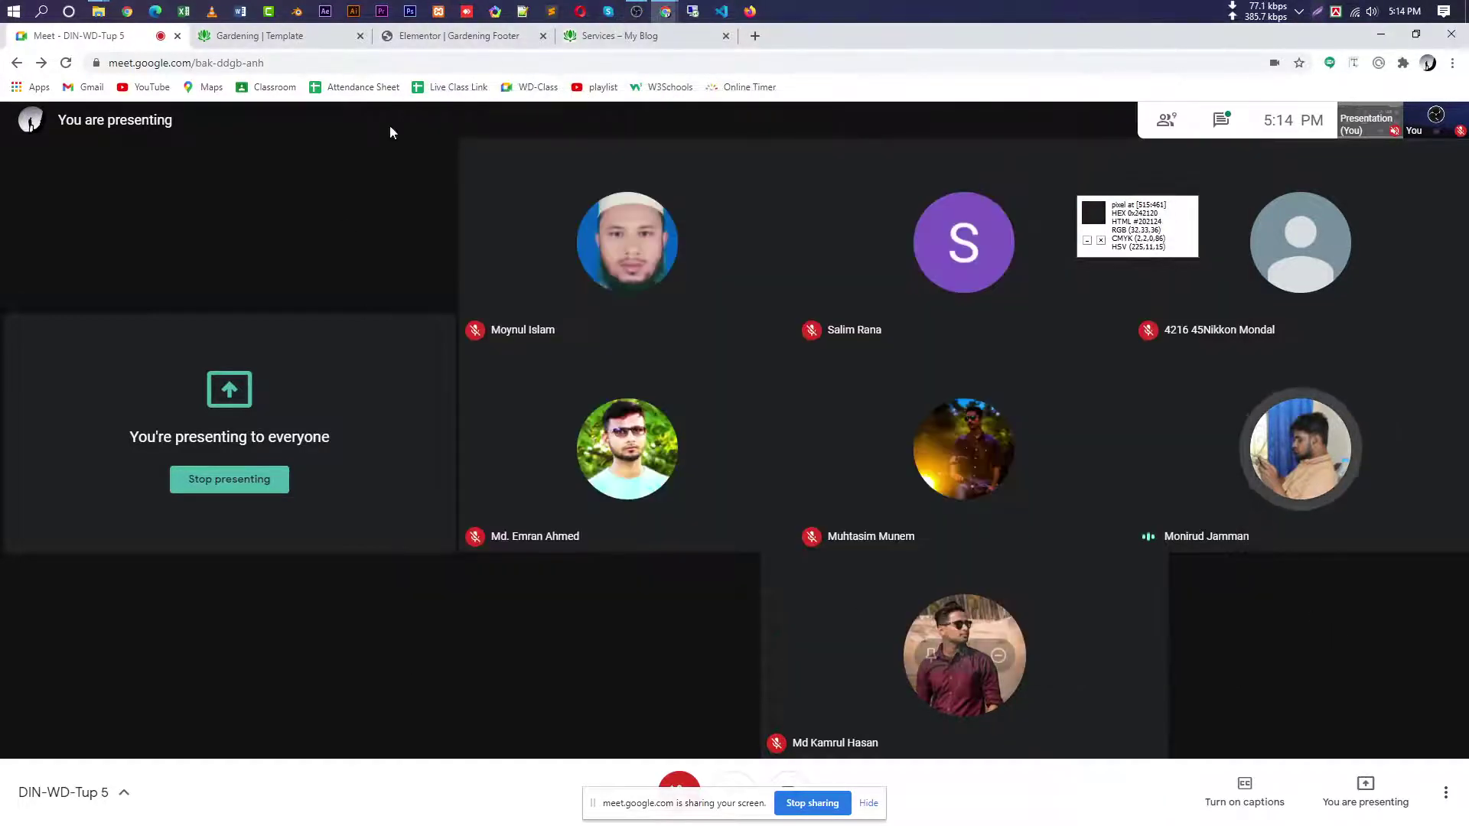
- Back in the footer editor, set the copyright text's font size to 15 px and save the template
{"action": "left_click", "coordinate": [452, 35]}
{"action": "scroll", "coordinate": [915, 567], "scroll_direction": "down", "scroll_amount": 3}
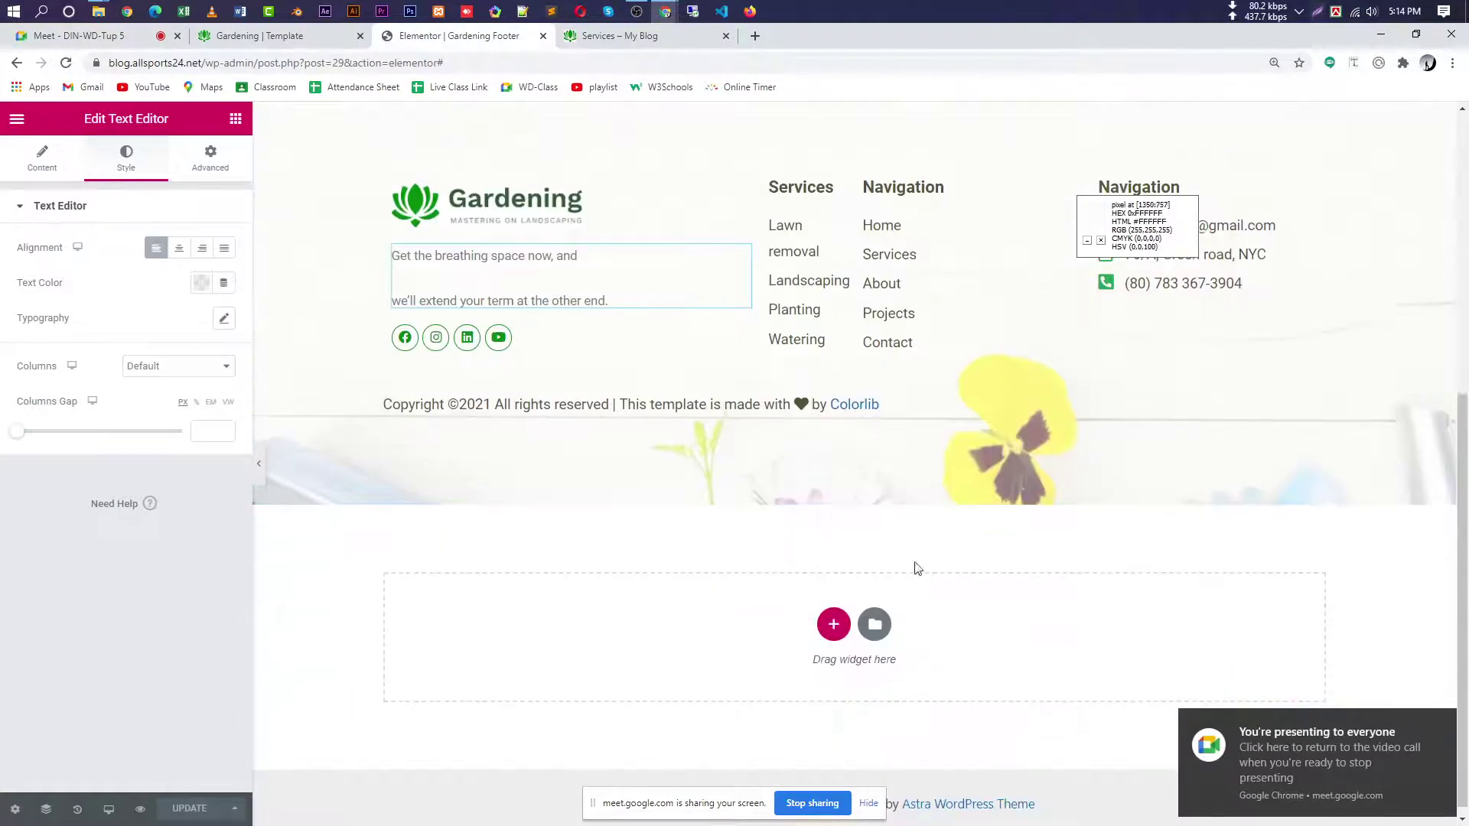
{"action": "scroll", "coordinate": [910, 463], "scroll_direction": "up", "scroll_amount": 3}
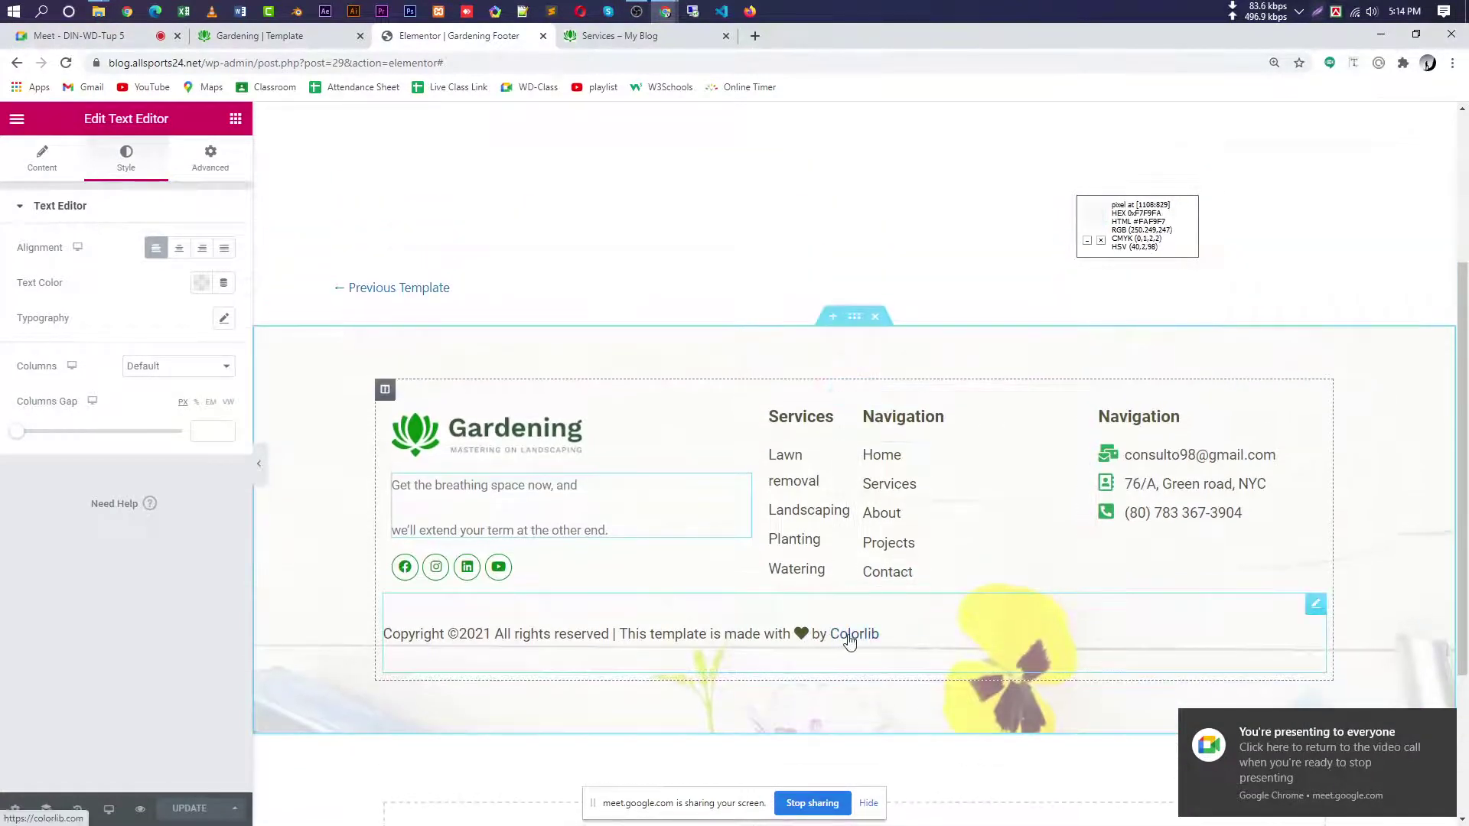
{"action": "left_click", "coordinate": [849, 634]}
{"action": "left_click", "coordinate": [127, 162]}
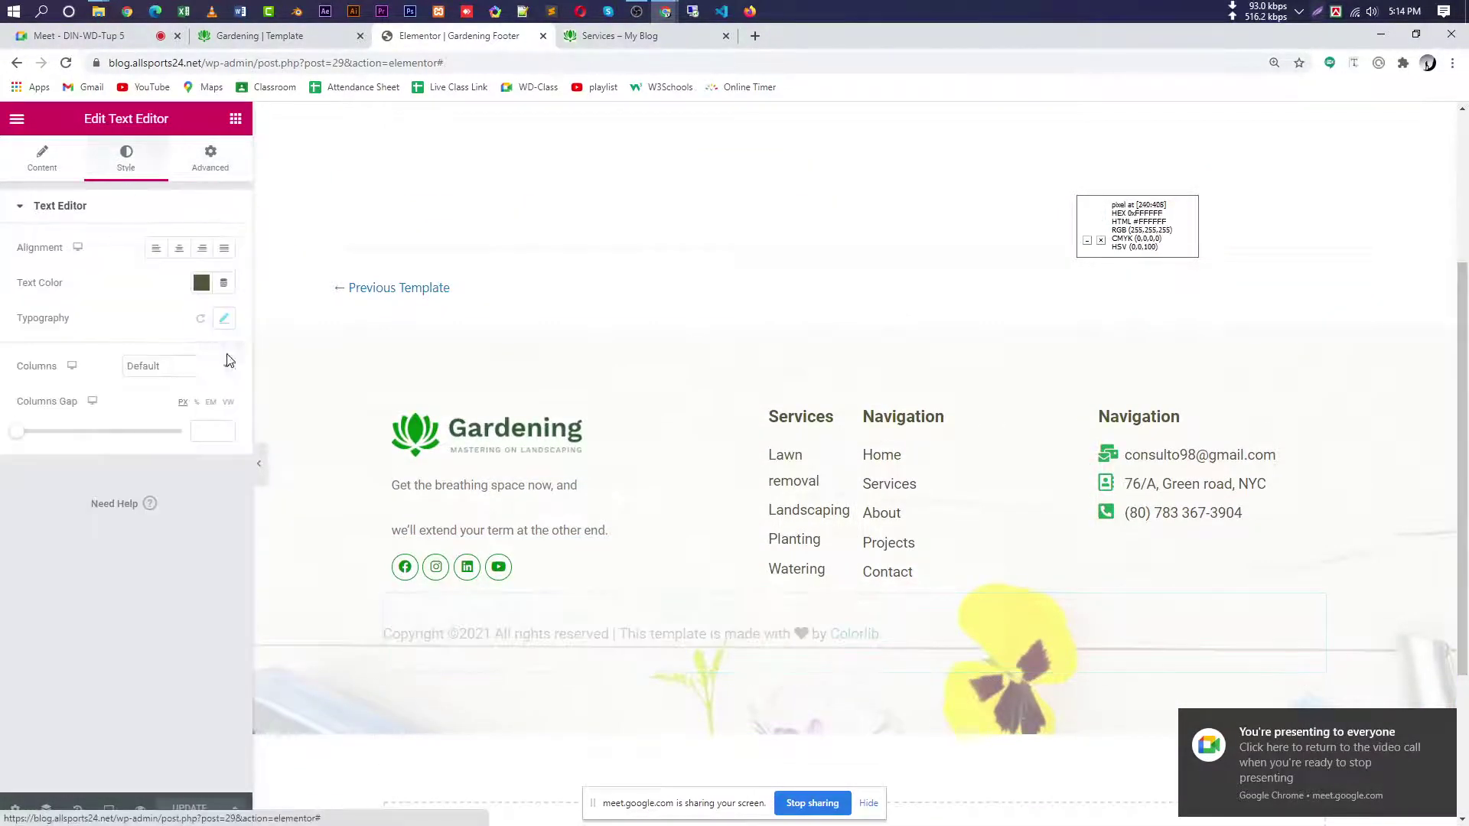
{"action": "left_click", "coordinate": [223, 319]}
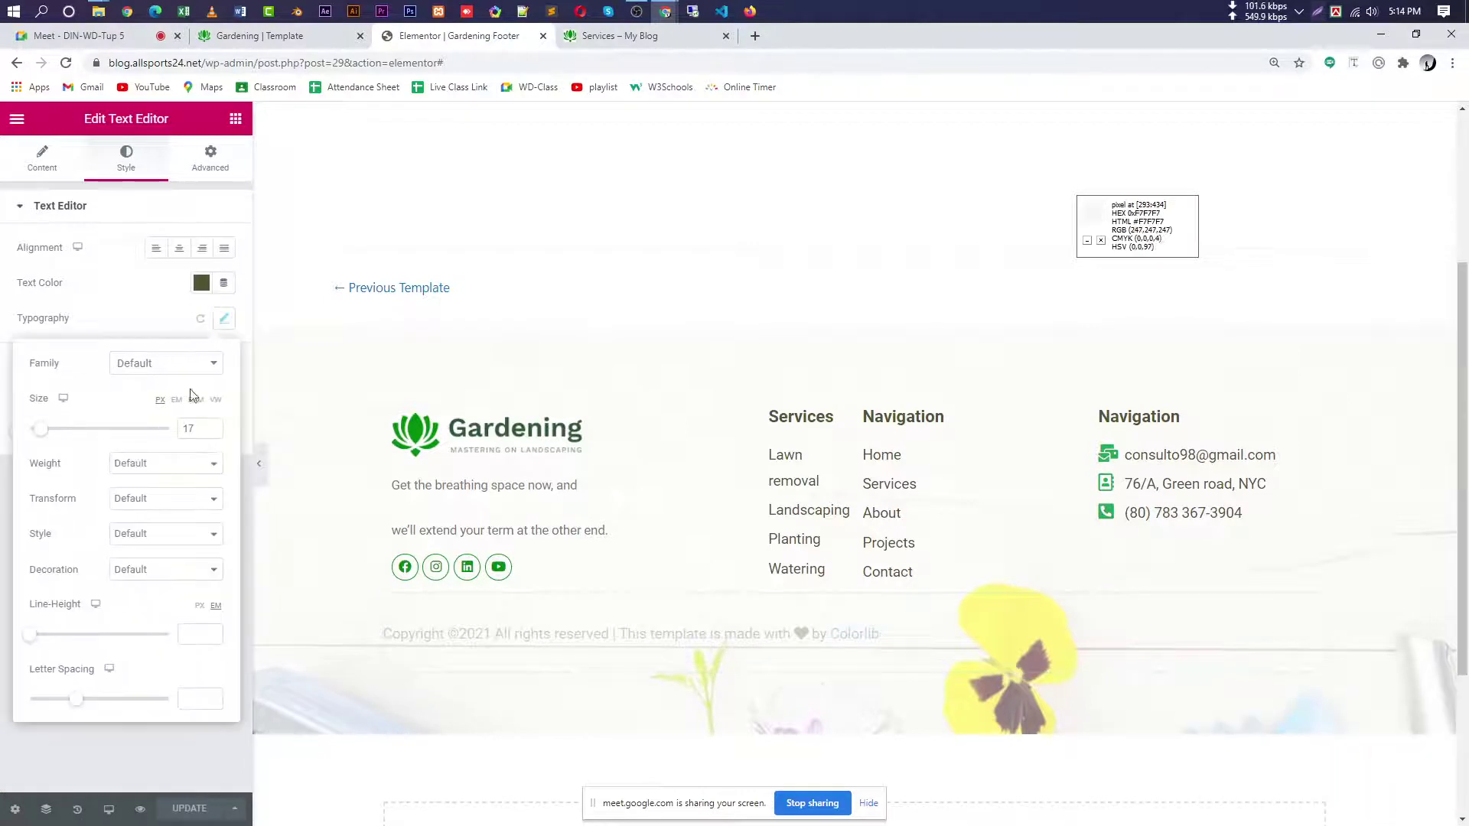
{"action": "left_click", "coordinate": [212, 432]}
{"action": "left_click", "coordinate": [211, 433]}
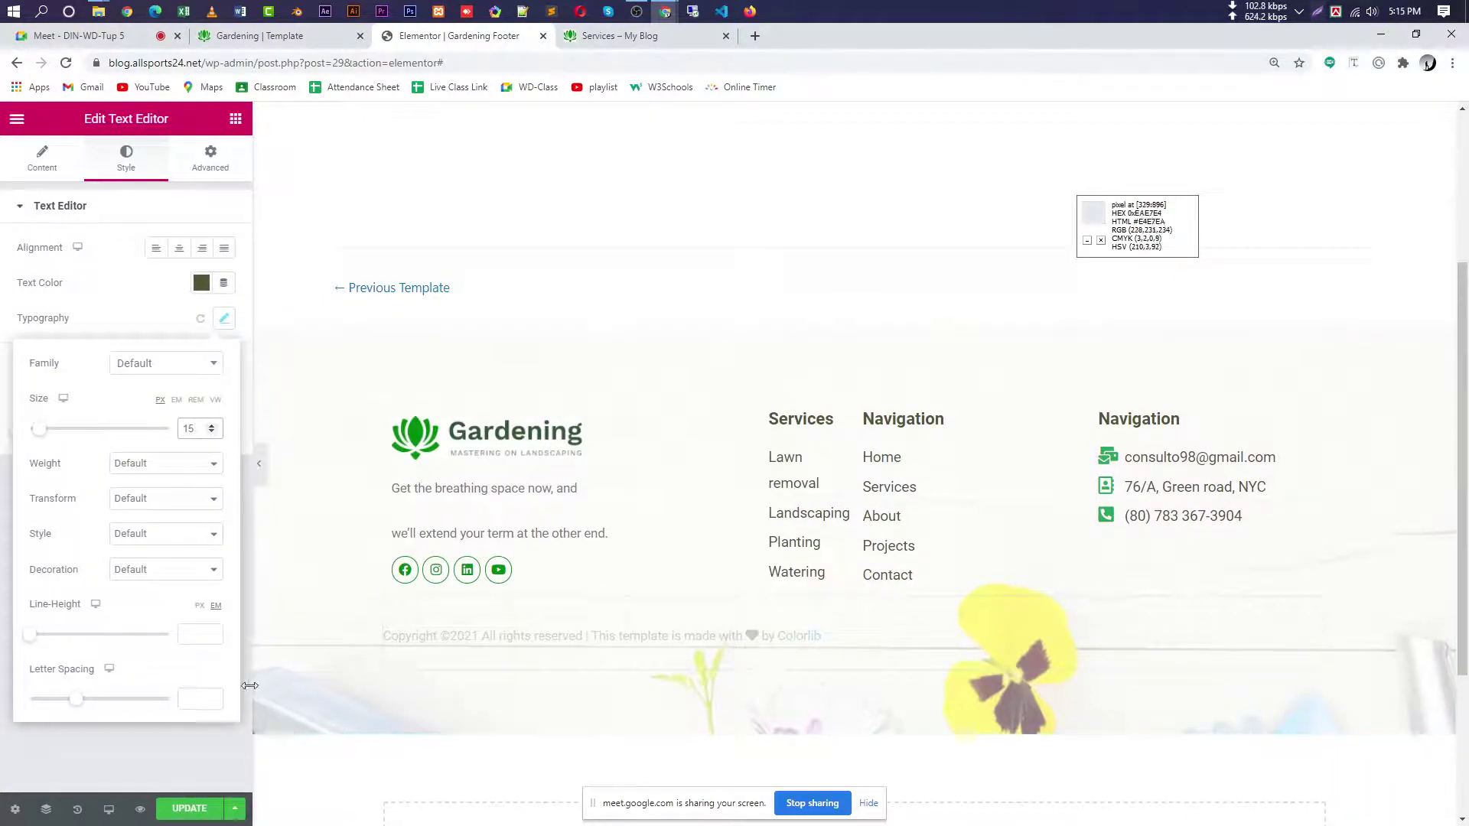
{"action": "left_click", "coordinate": [213, 812]}
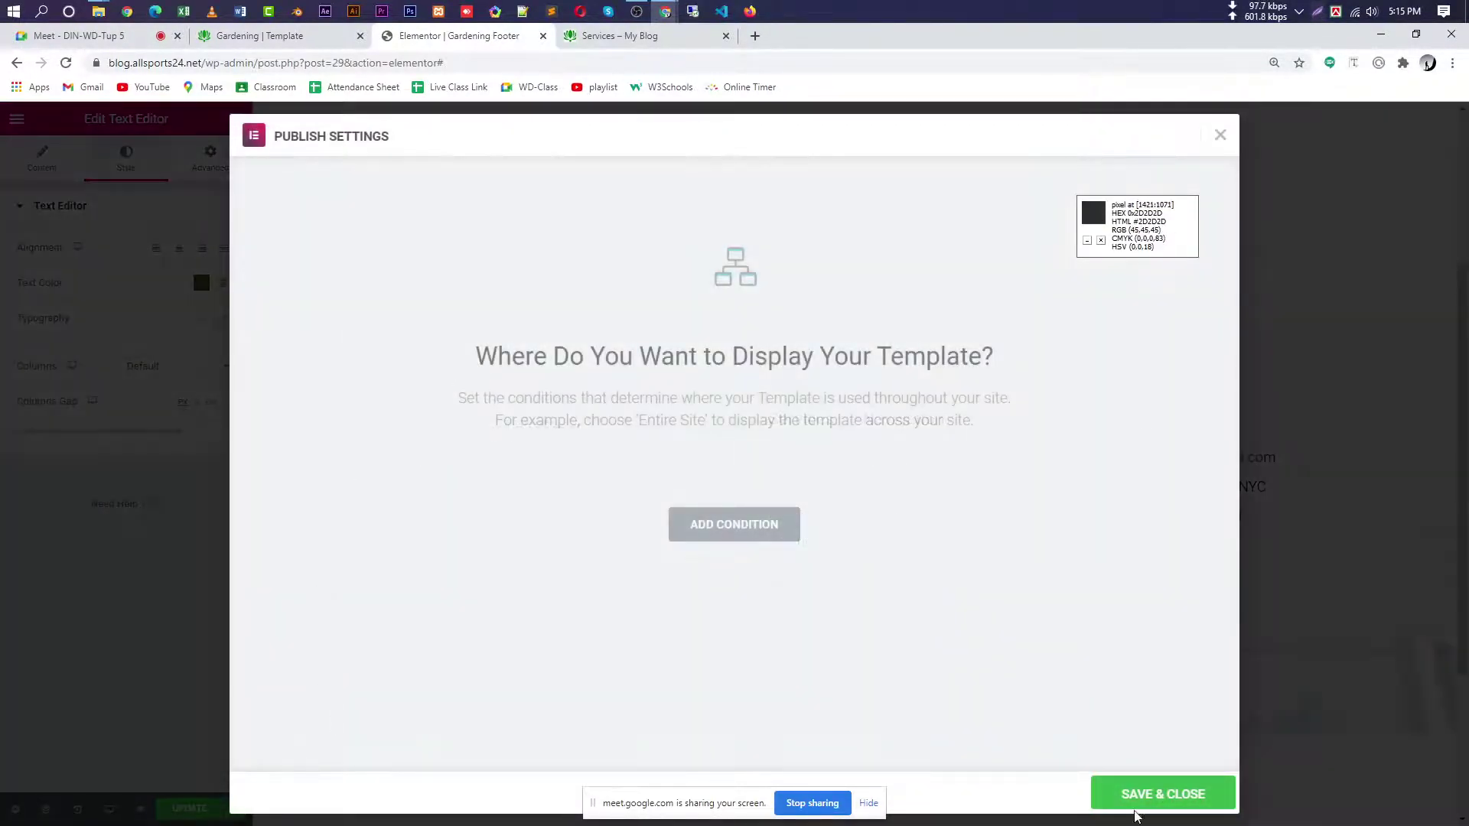
{"action": "left_click", "coordinate": [1138, 804]}
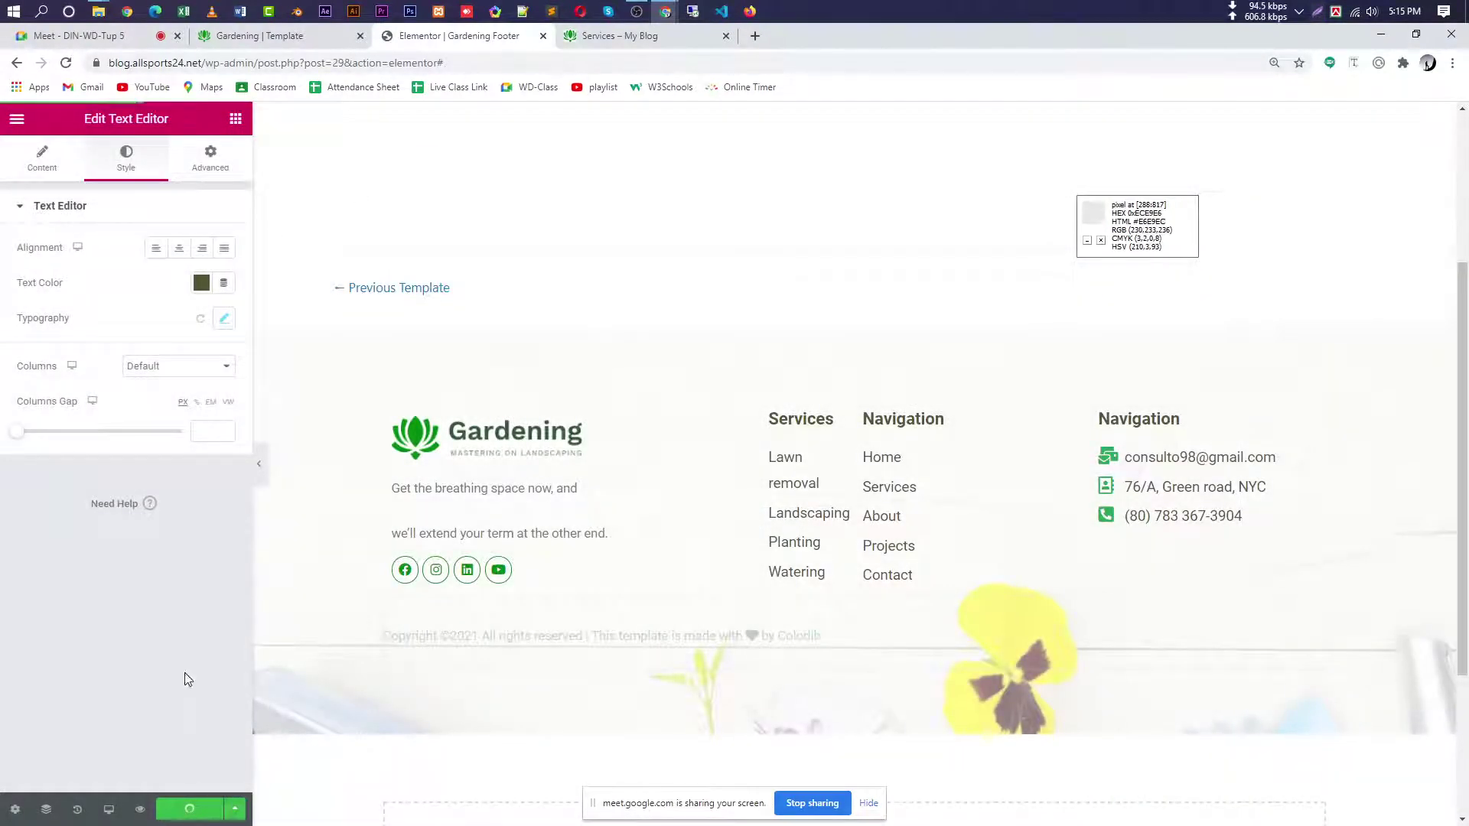
- Preview the footer template on the site and examine the footer's layout and text spacing
{"action": "mouse_move", "coordinate": [141, 813]}
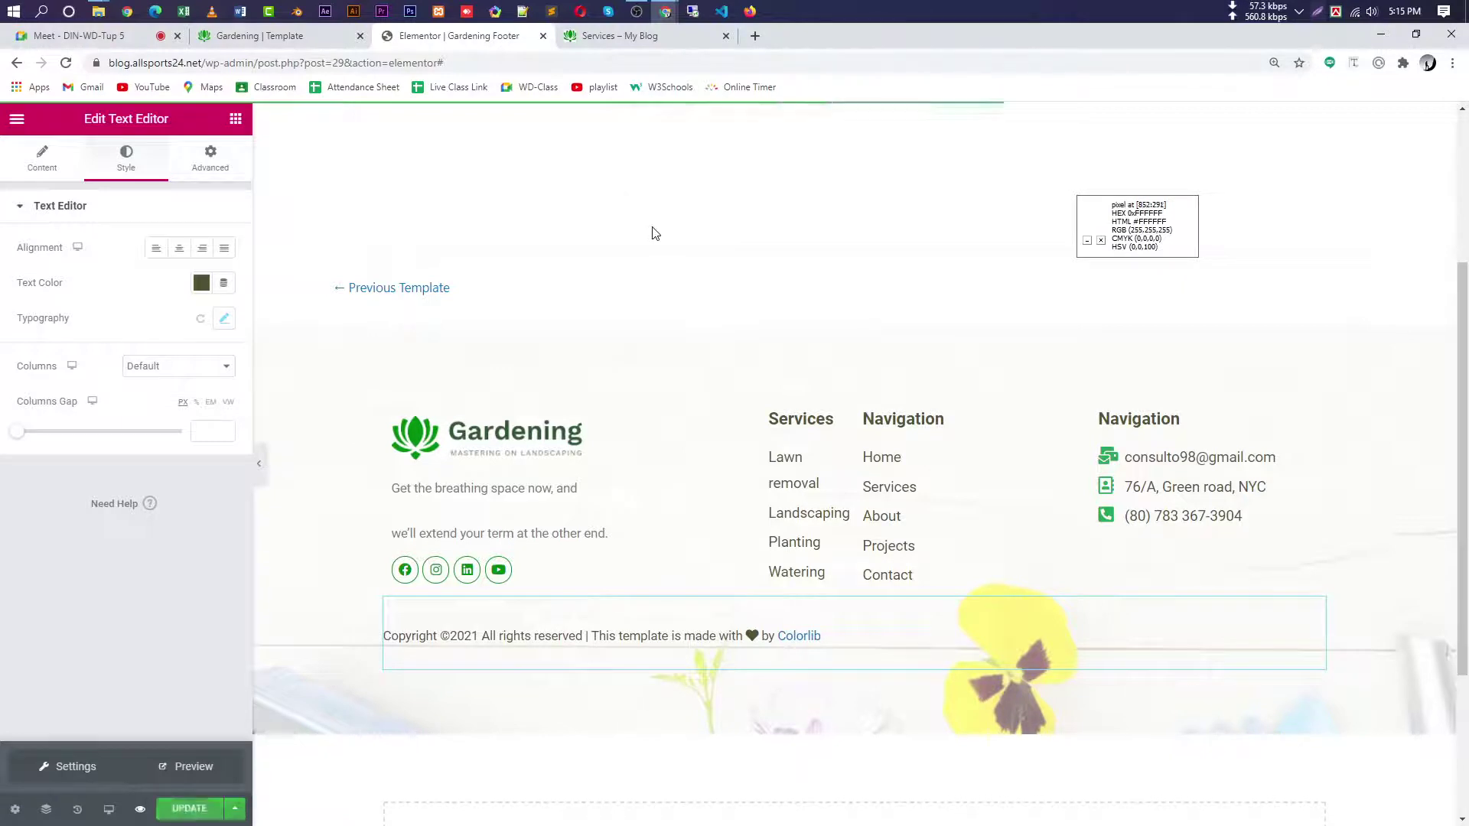
{"action": "left_click", "coordinate": [203, 775]}
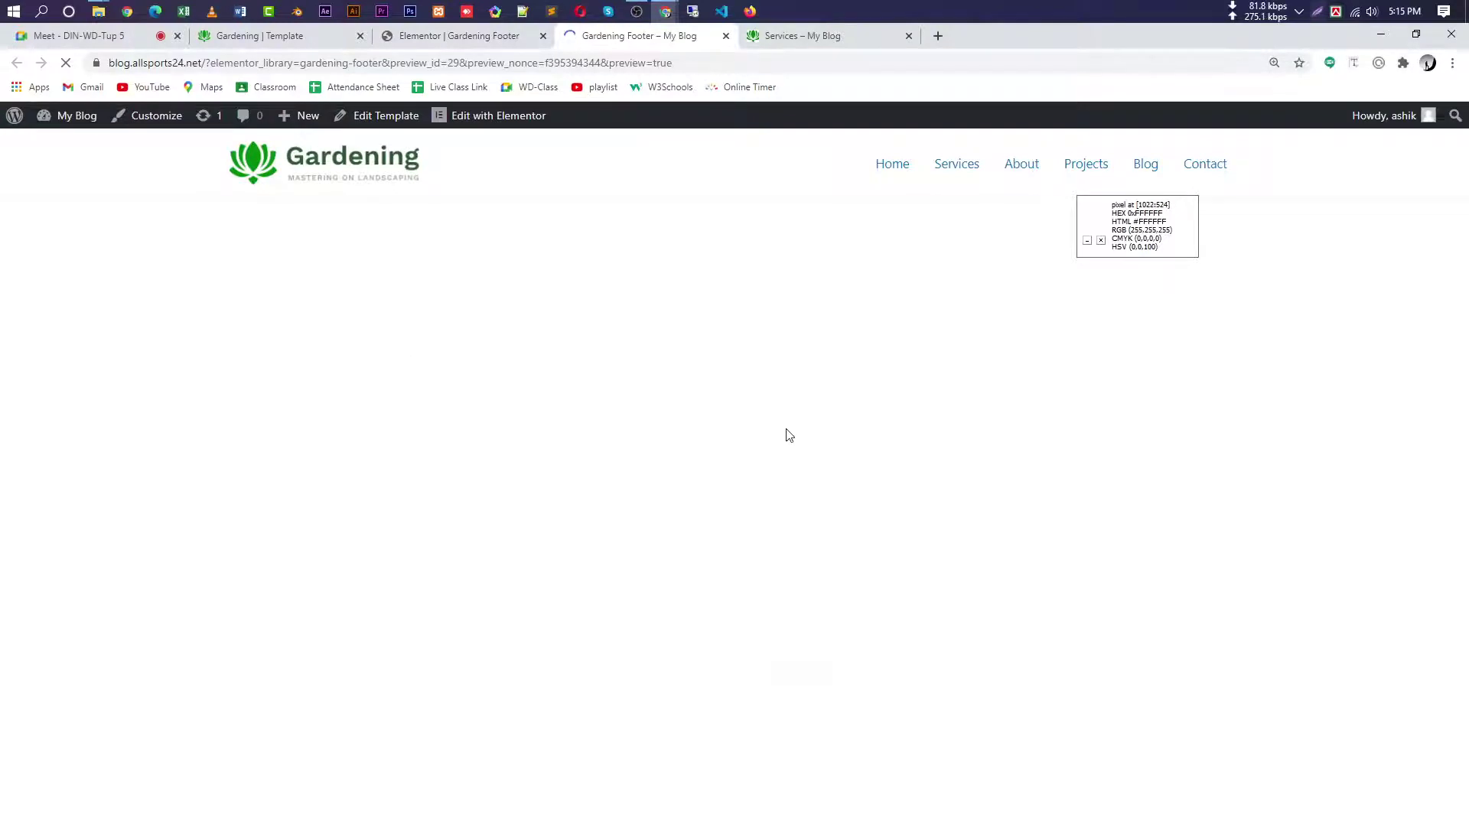
{"action": "scroll", "coordinate": [788, 435], "scroll_direction": "down", "scroll_amount": 5}
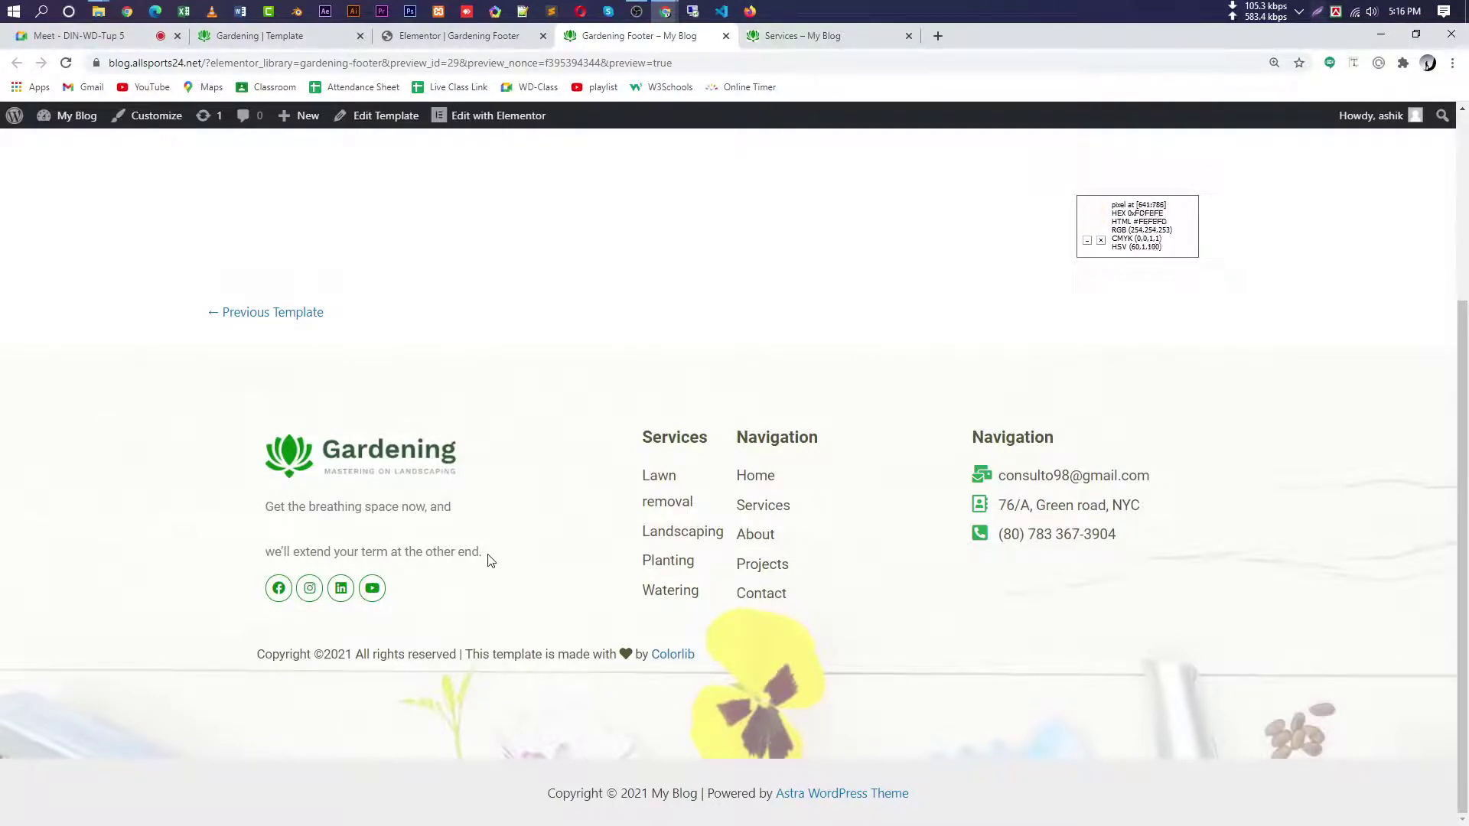
- Back in the footer editor, set the description paragraph's line height to 0.1 em and save the template
{"action": "left_click", "coordinate": [417, 42]}
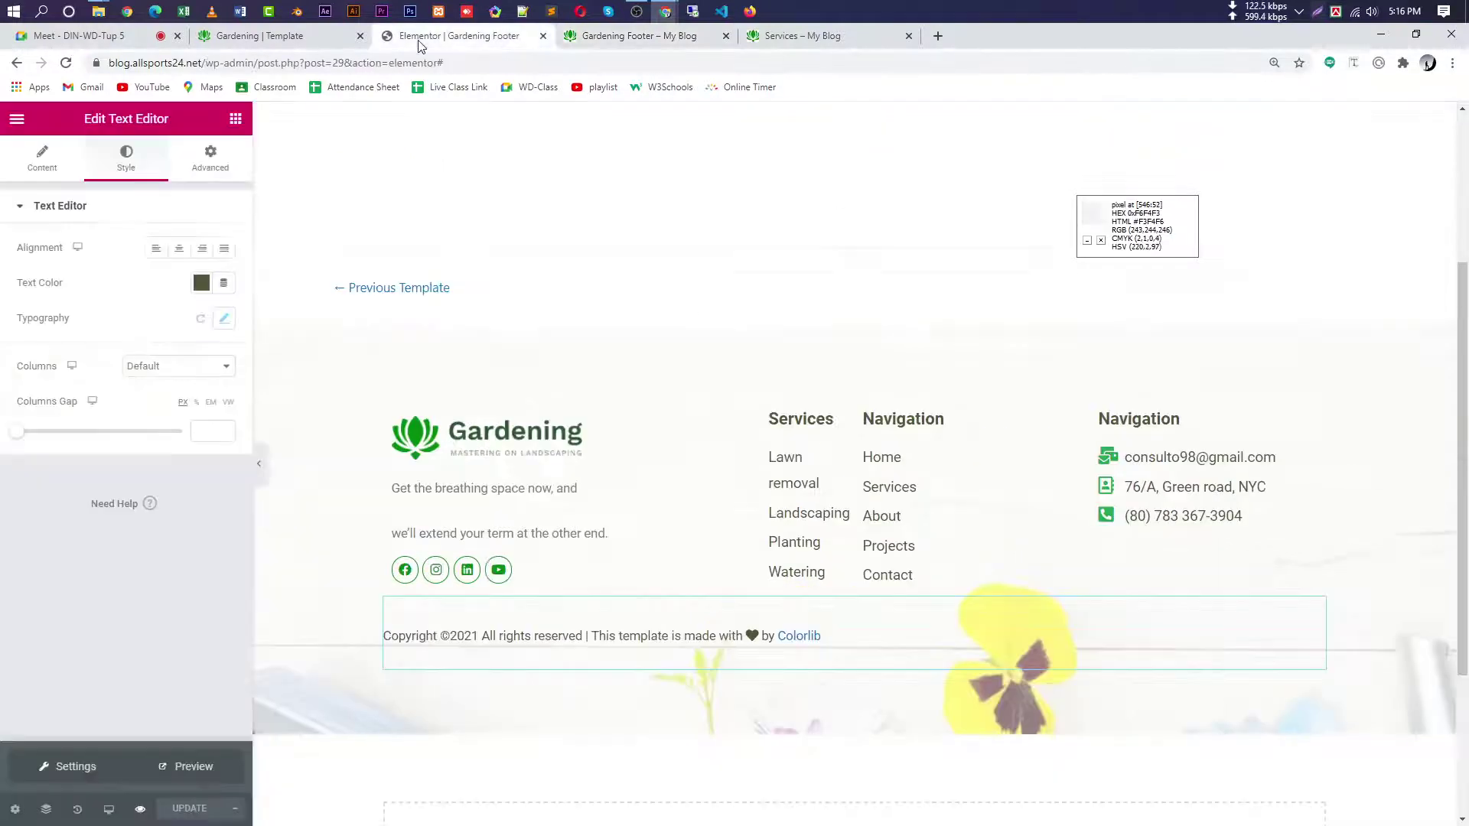
{"action": "left_click", "coordinate": [528, 513]}
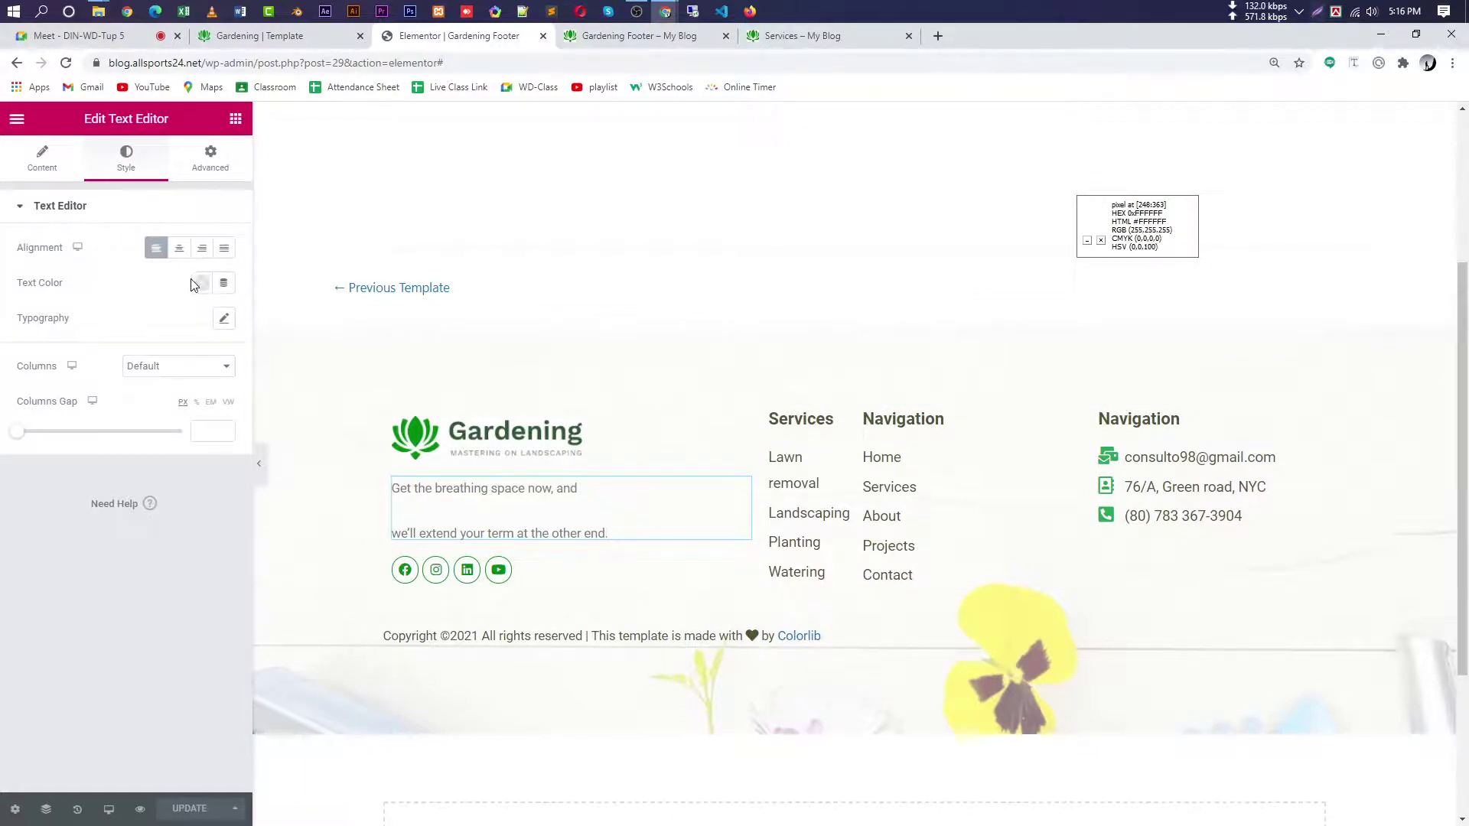
{"action": "left_click", "coordinate": [224, 320]}
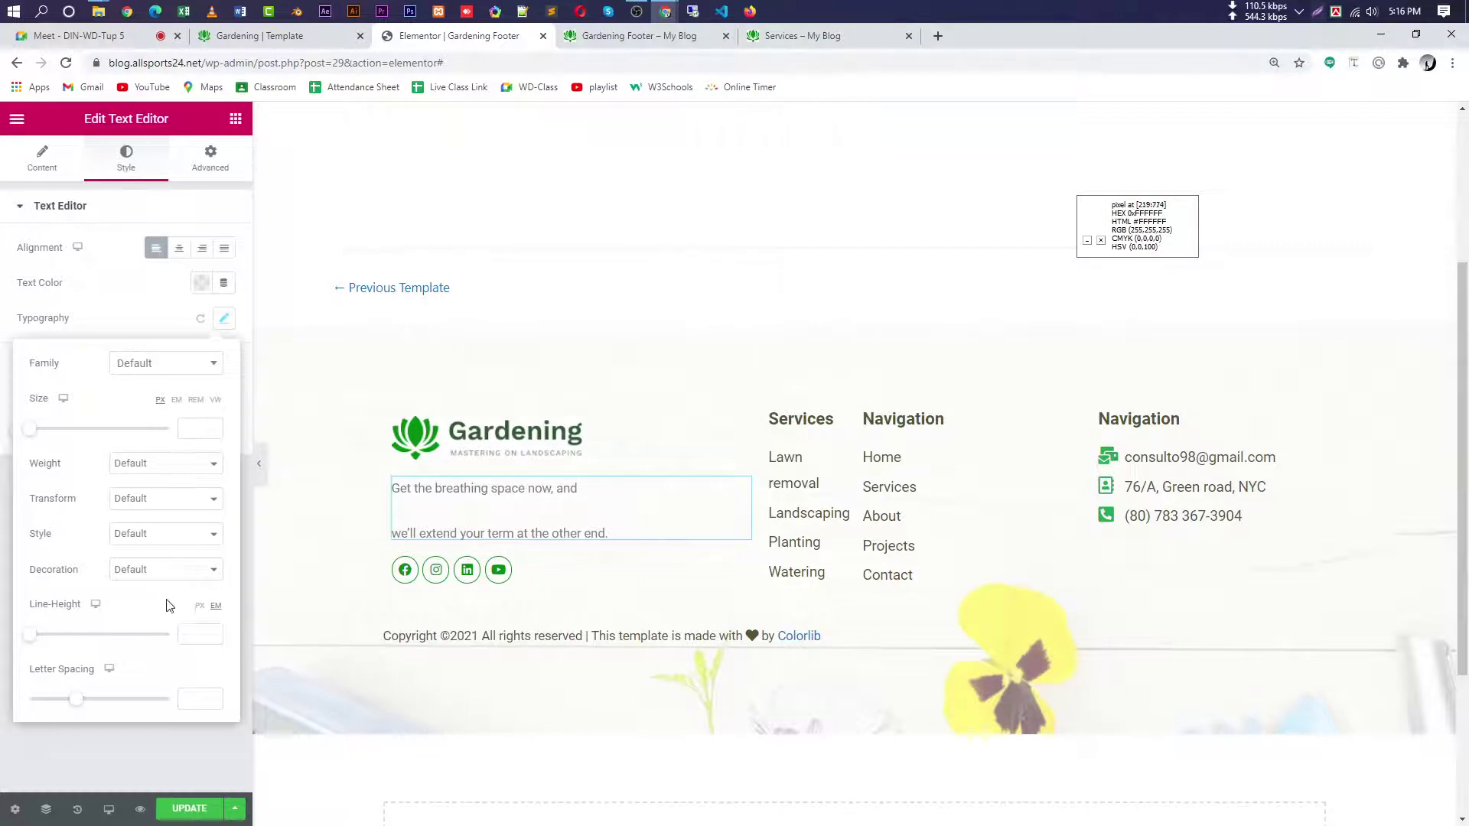
{"action": "left_click_drag", "start_coordinate": [29, 642], "coordinate": [29, 643]}
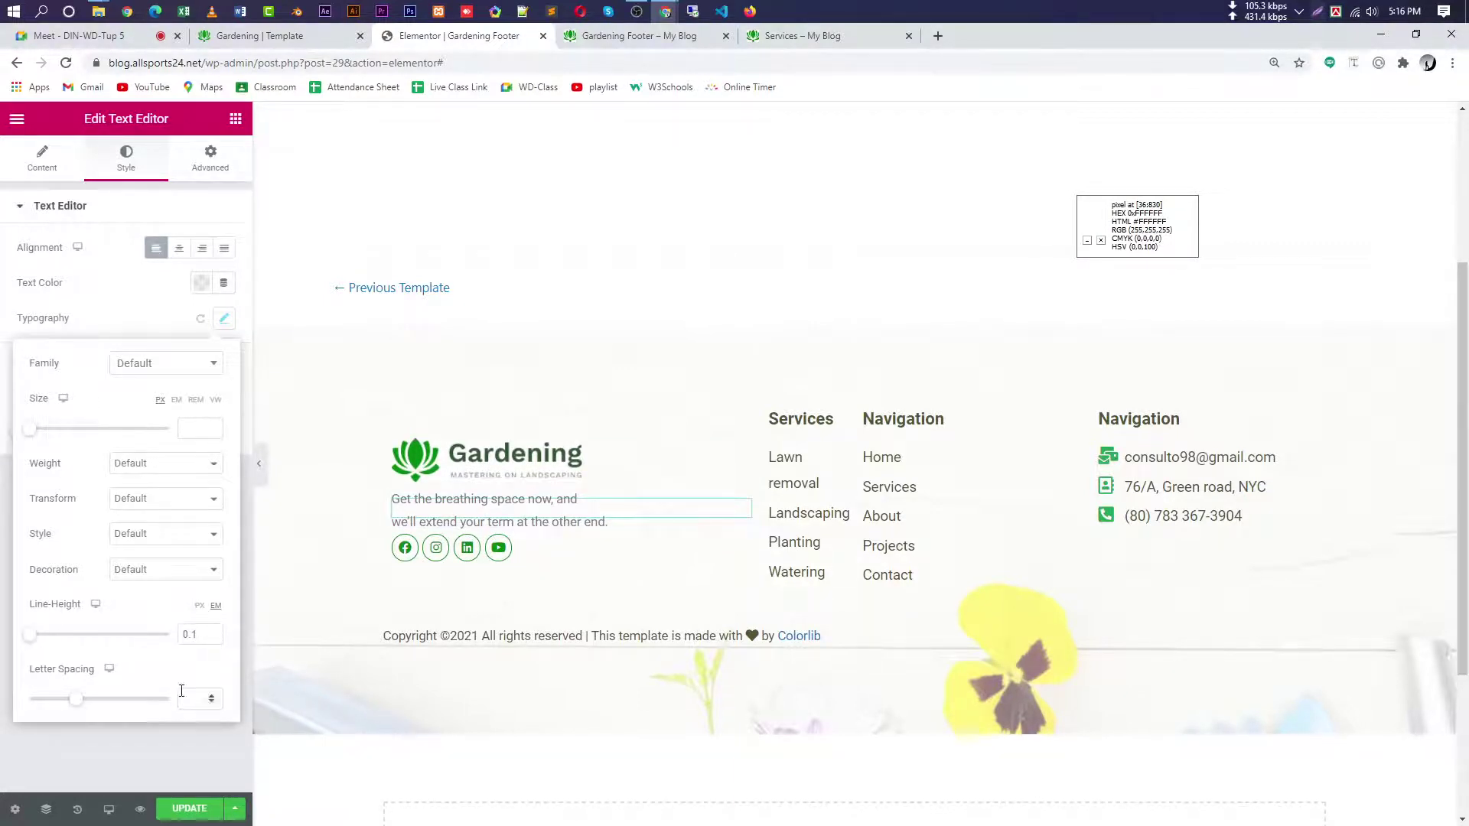
{"action": "left_click", "coordinate": [189, 809]}
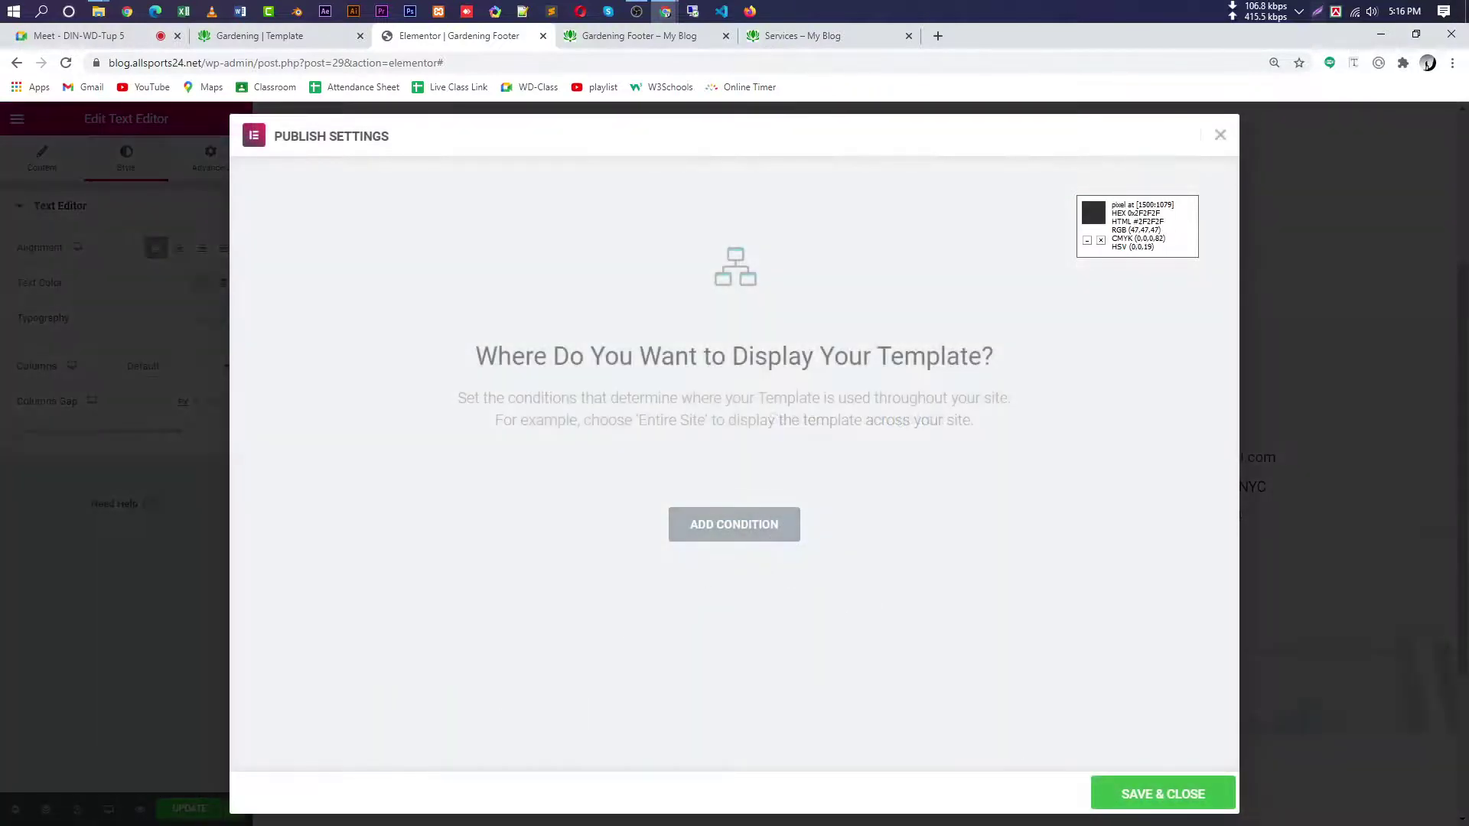
{"action": "left_click", "coordinate": [1140, 804]}
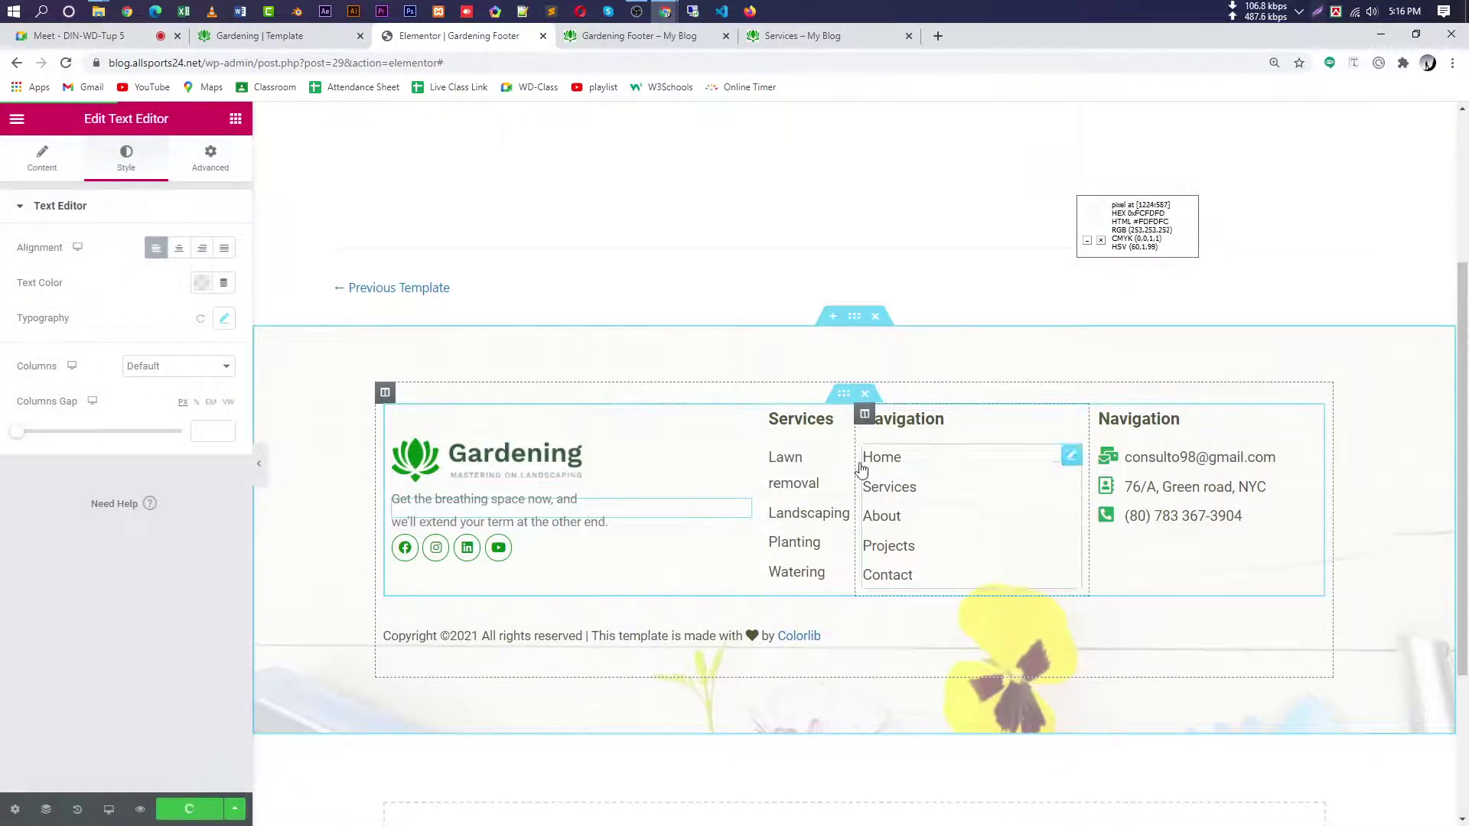
- Check the reference site's contact page and close the footer editor
{"action": "left_click", "coordinate": [279, 39]}
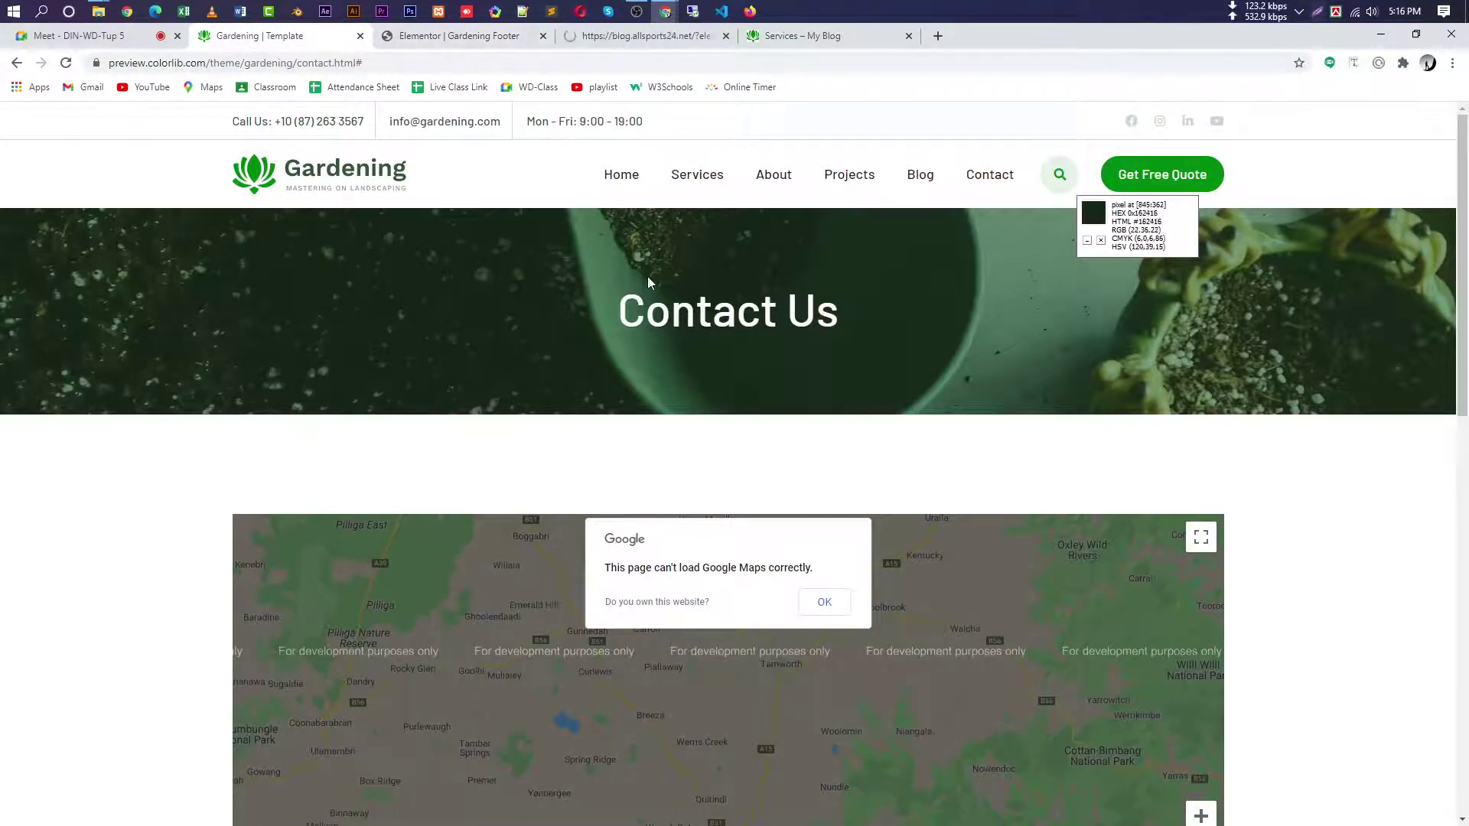
{"action": "left_click", "coordinate": [481, 42]}
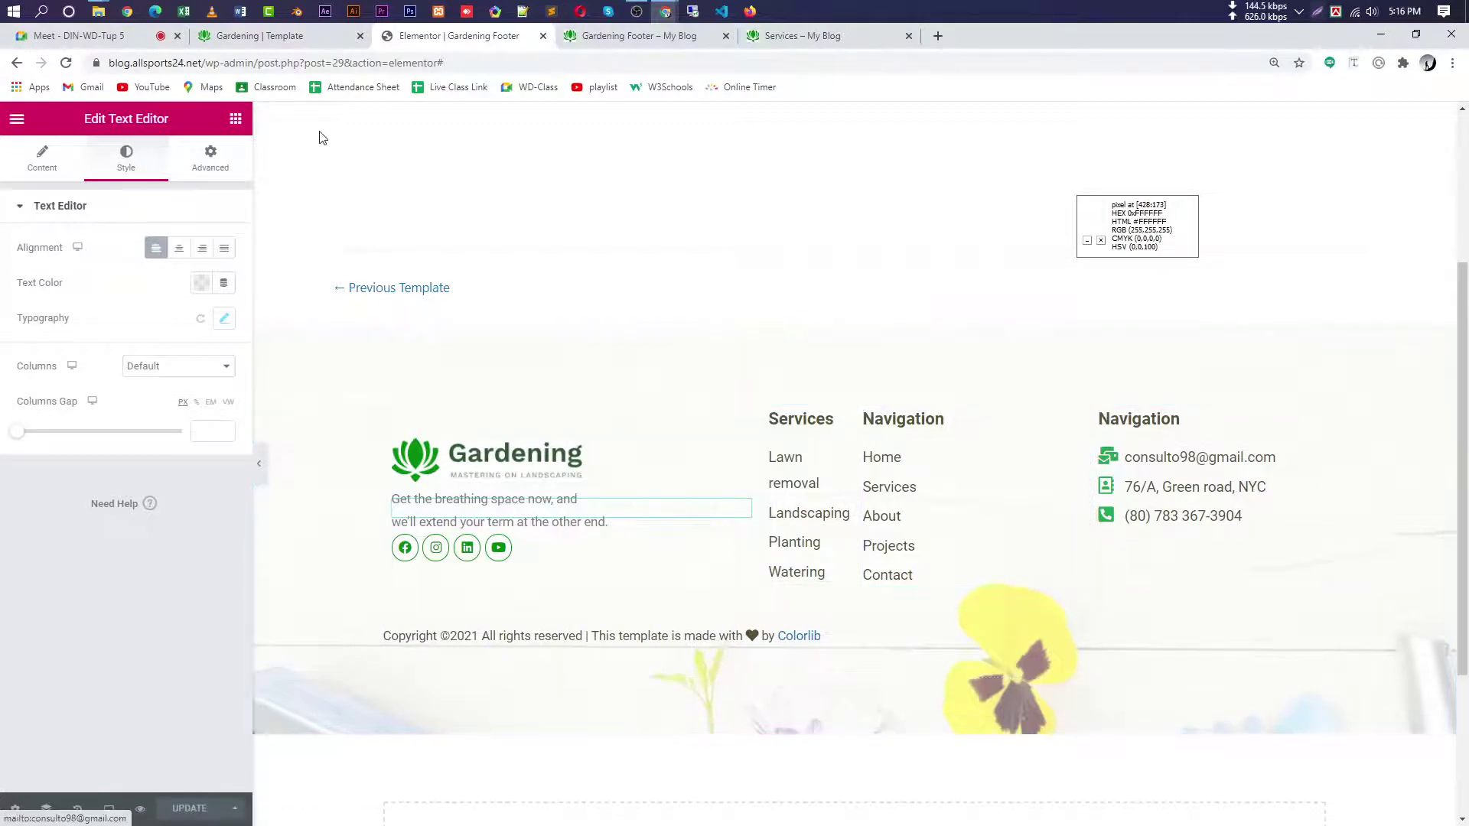
{"action": "left_click", "coordinate": [540, 40]}
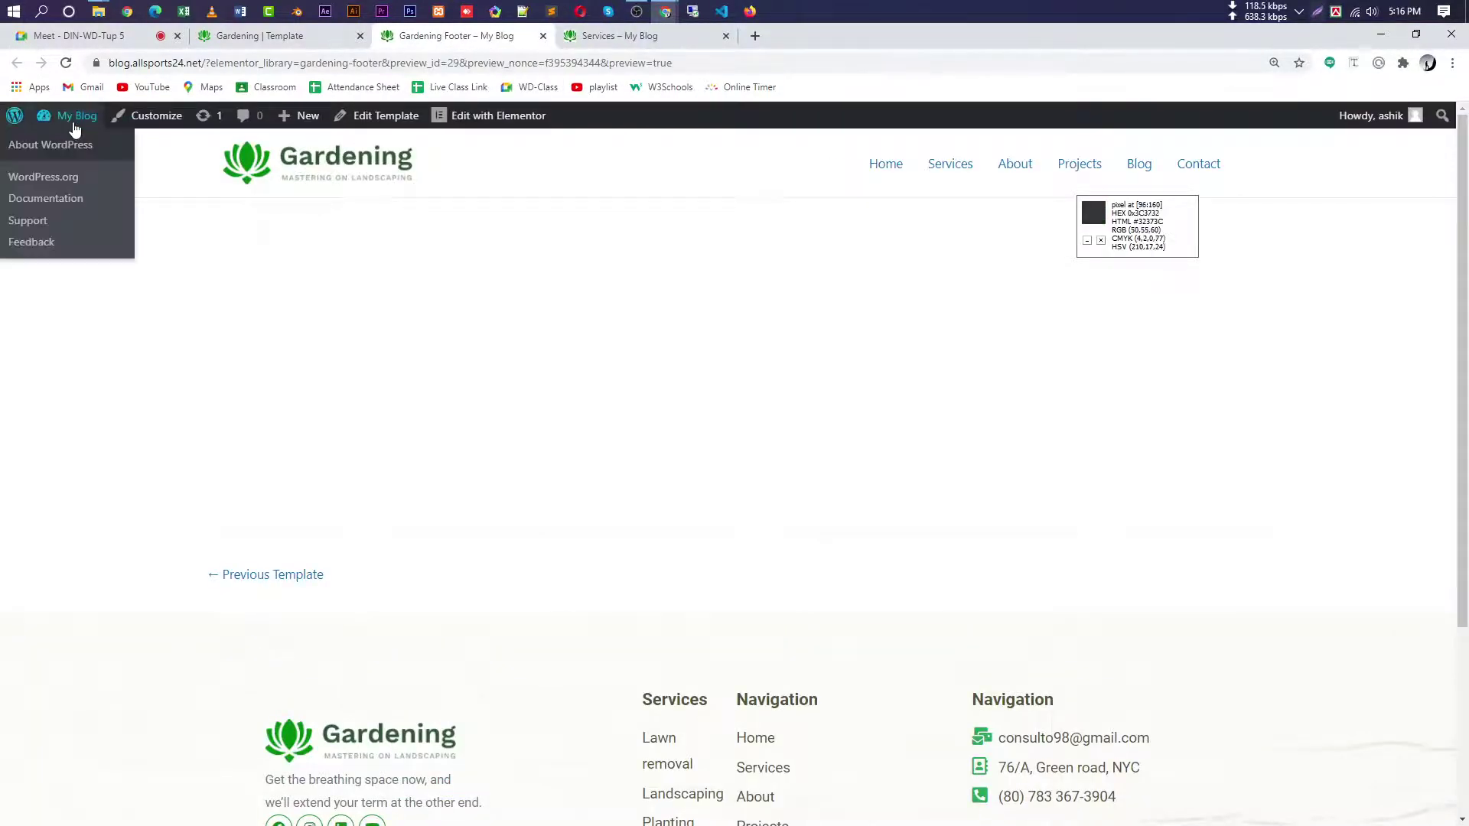
- Open the published Gardening Footer template for editing with Elementor from the dashboard's Theme Builder list
{"action": "left_click", "coordinate": [63, 145]}
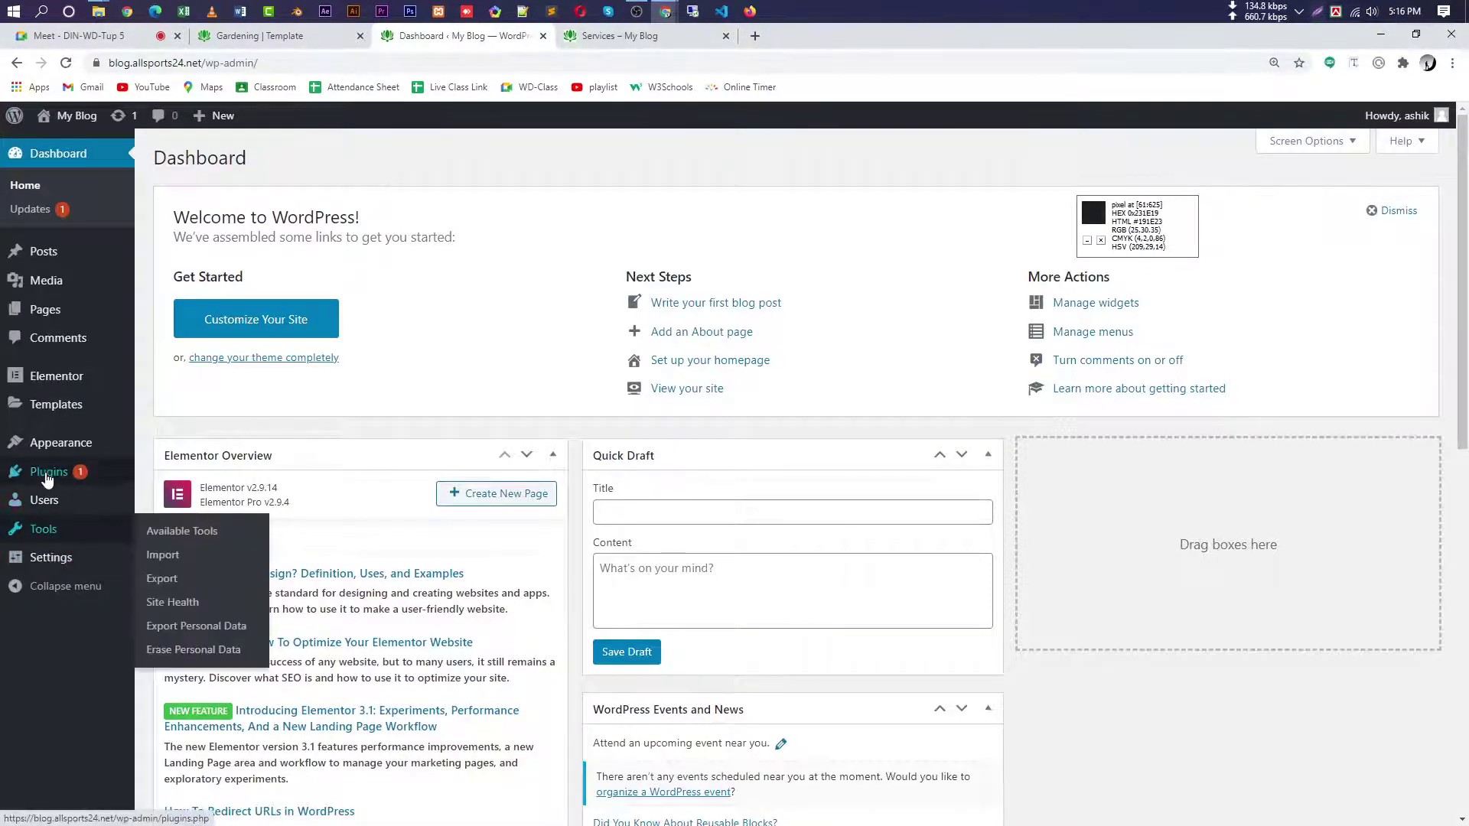
{"action": "mouse_move", "coordinate": [47, 478]}
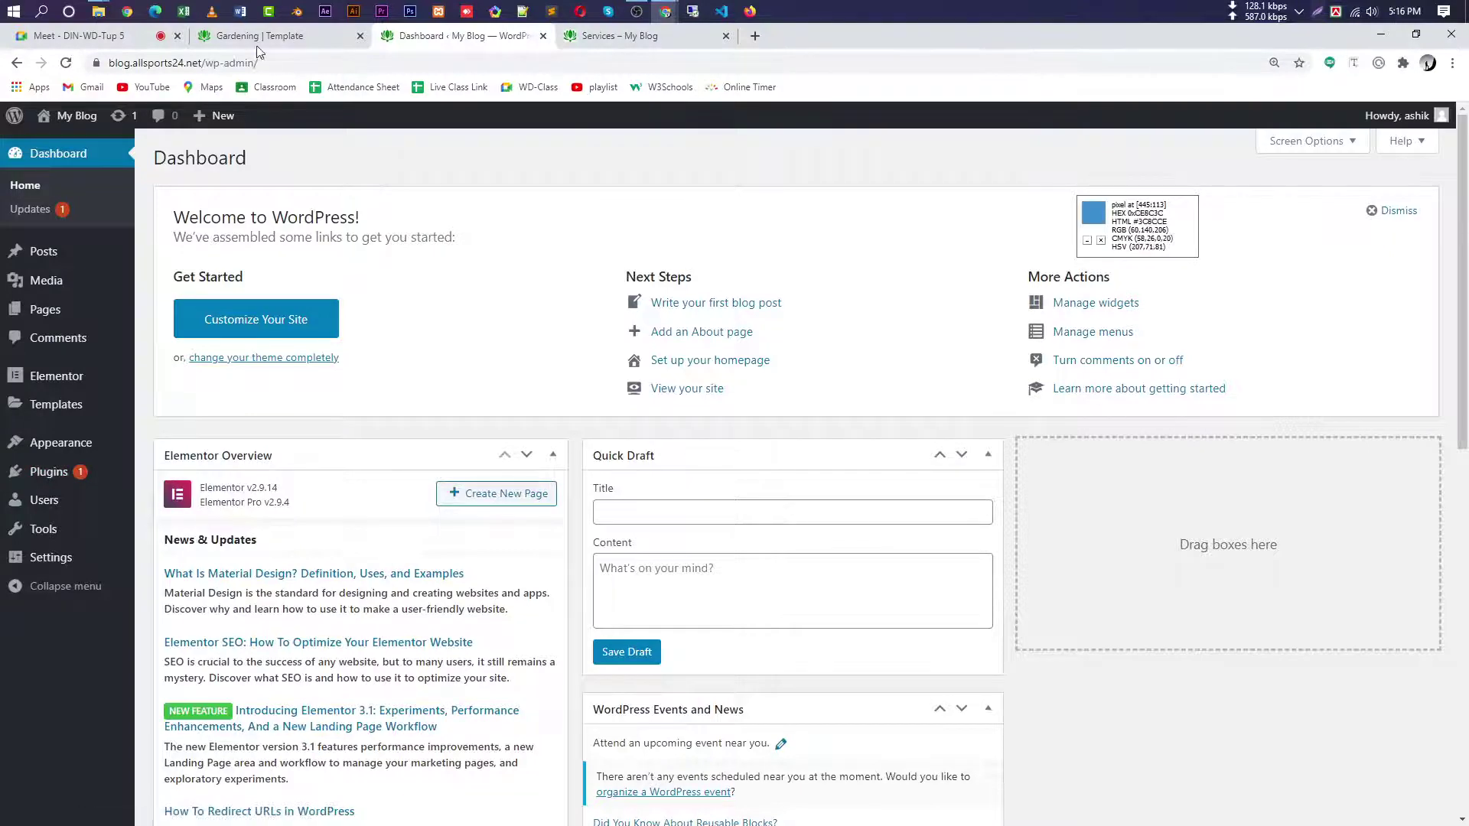
{"action": "left_click", "coordinate": [114, 408]}
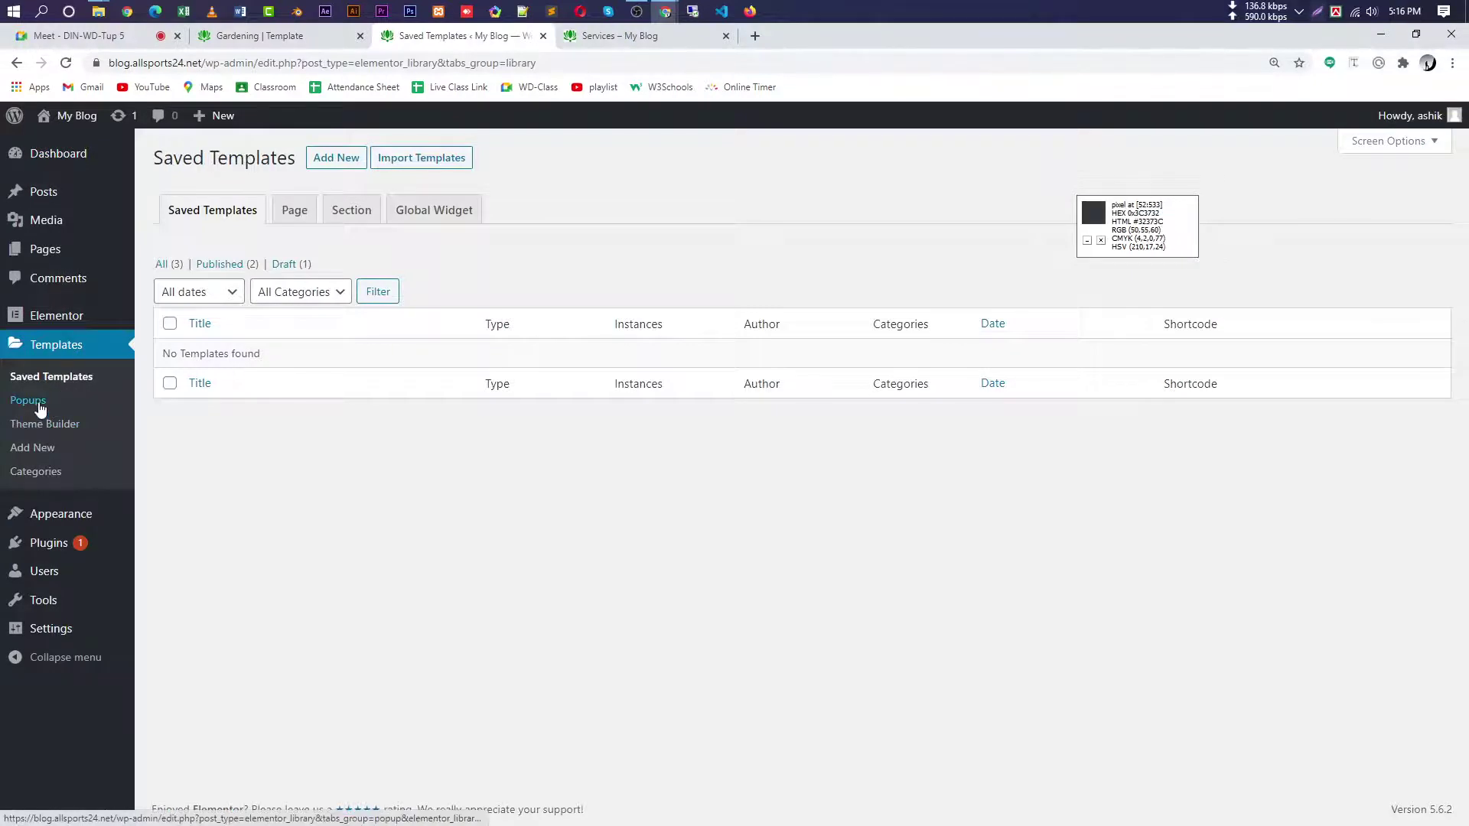
{"action": "left_click", "coordinate": [50, 427]}
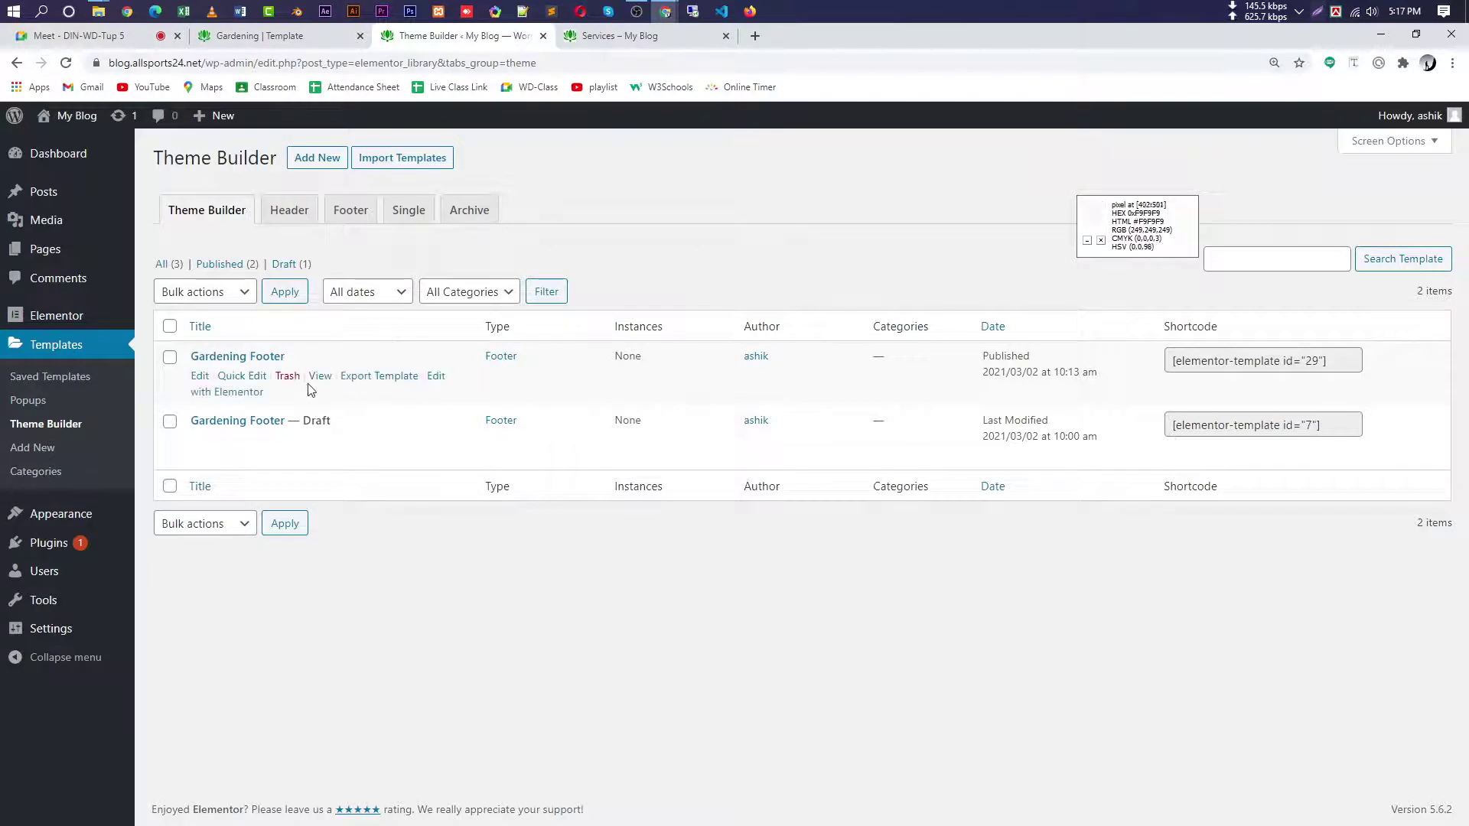
{"action": "left_click", "coordinate": [250, 397]}
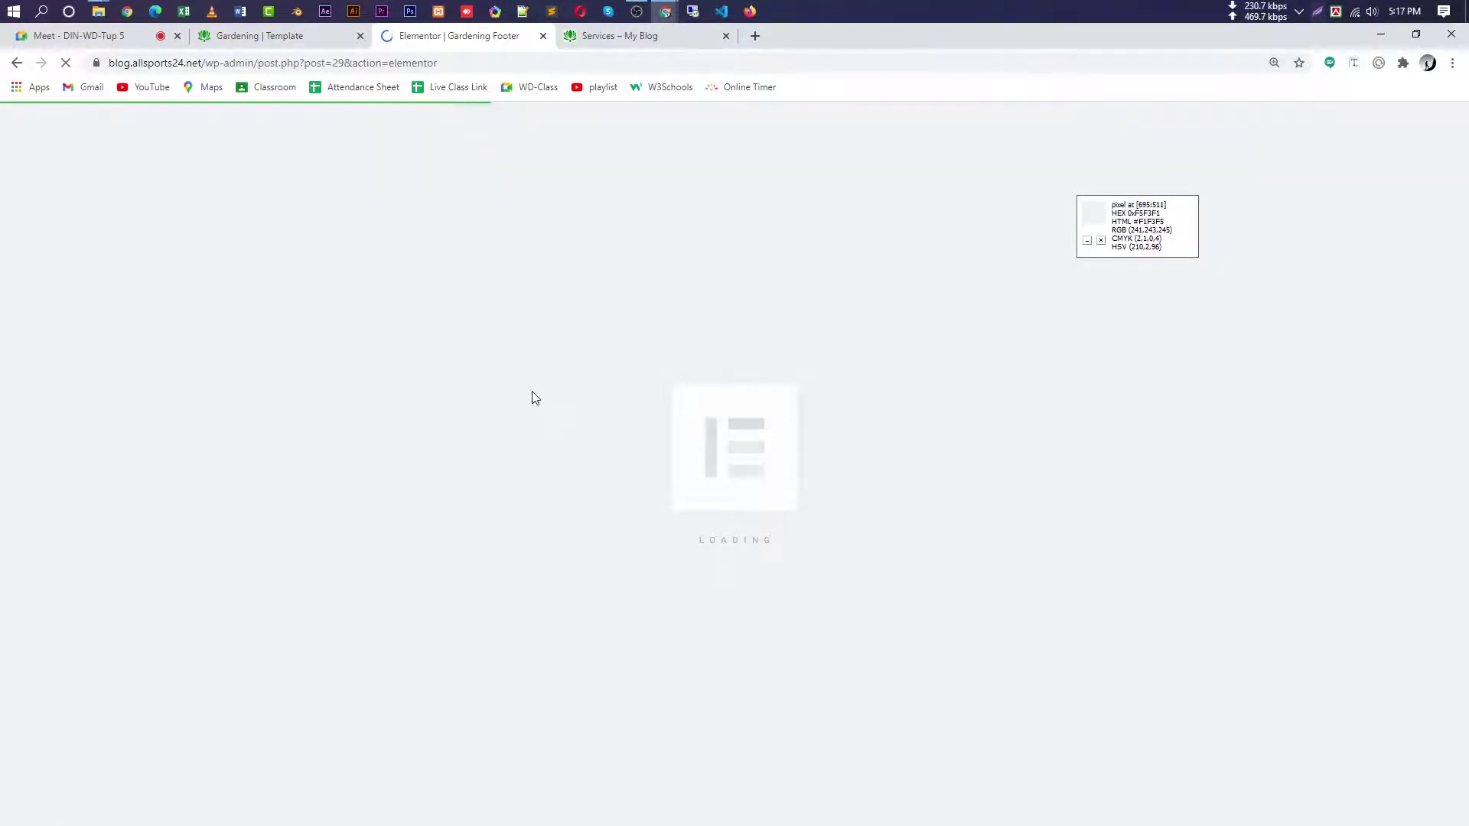
{"action": "scroll", "coordinate": [957, 475], "scroll_direction": "down", "scroll_amount": 5}
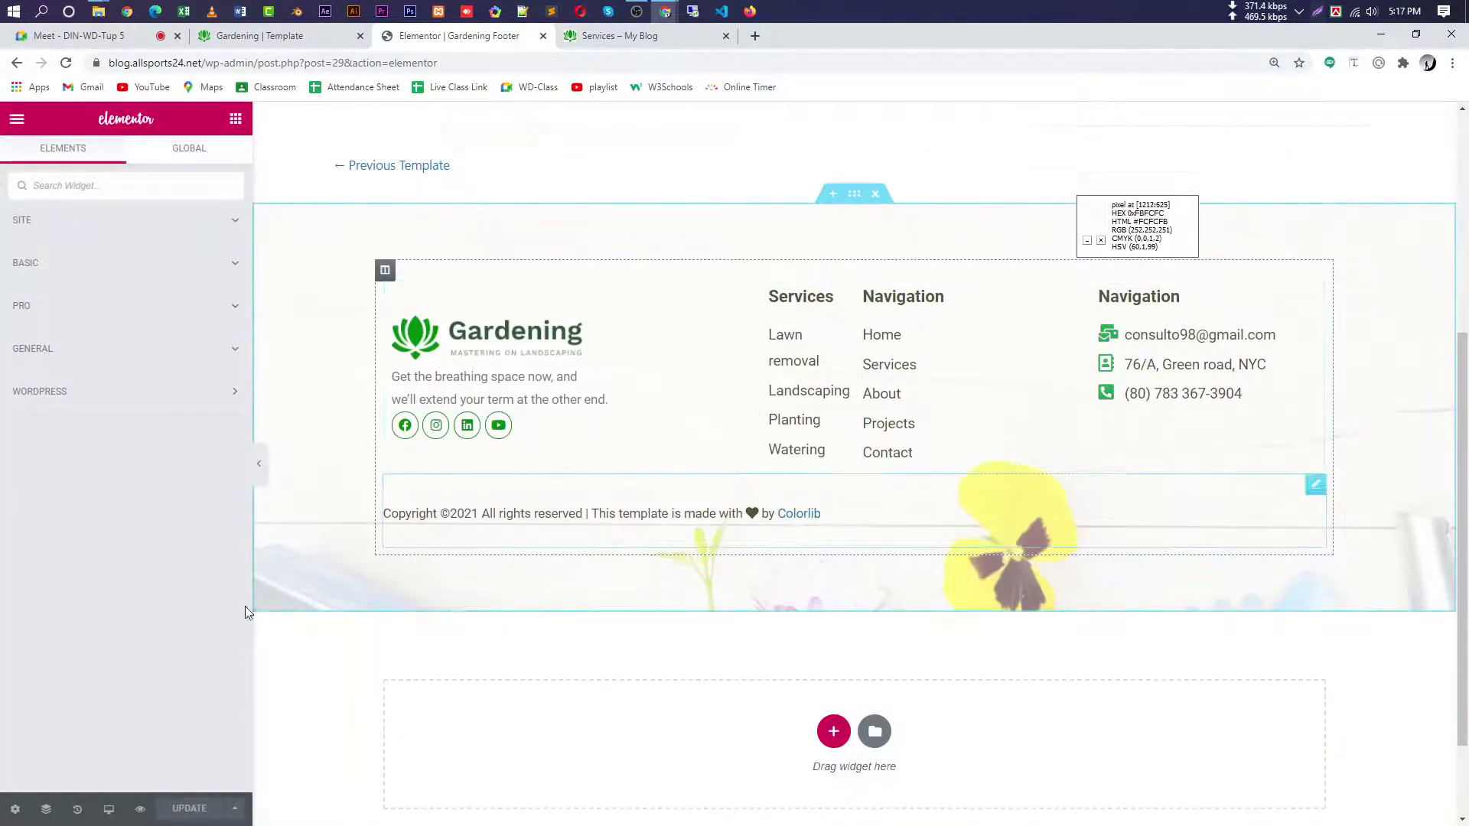
- Preview the footer in the tablet and mobile views and examine how its columns, contact items and copyright line are arranged
{"action": "left_click", "coordinate": [112, 811]}
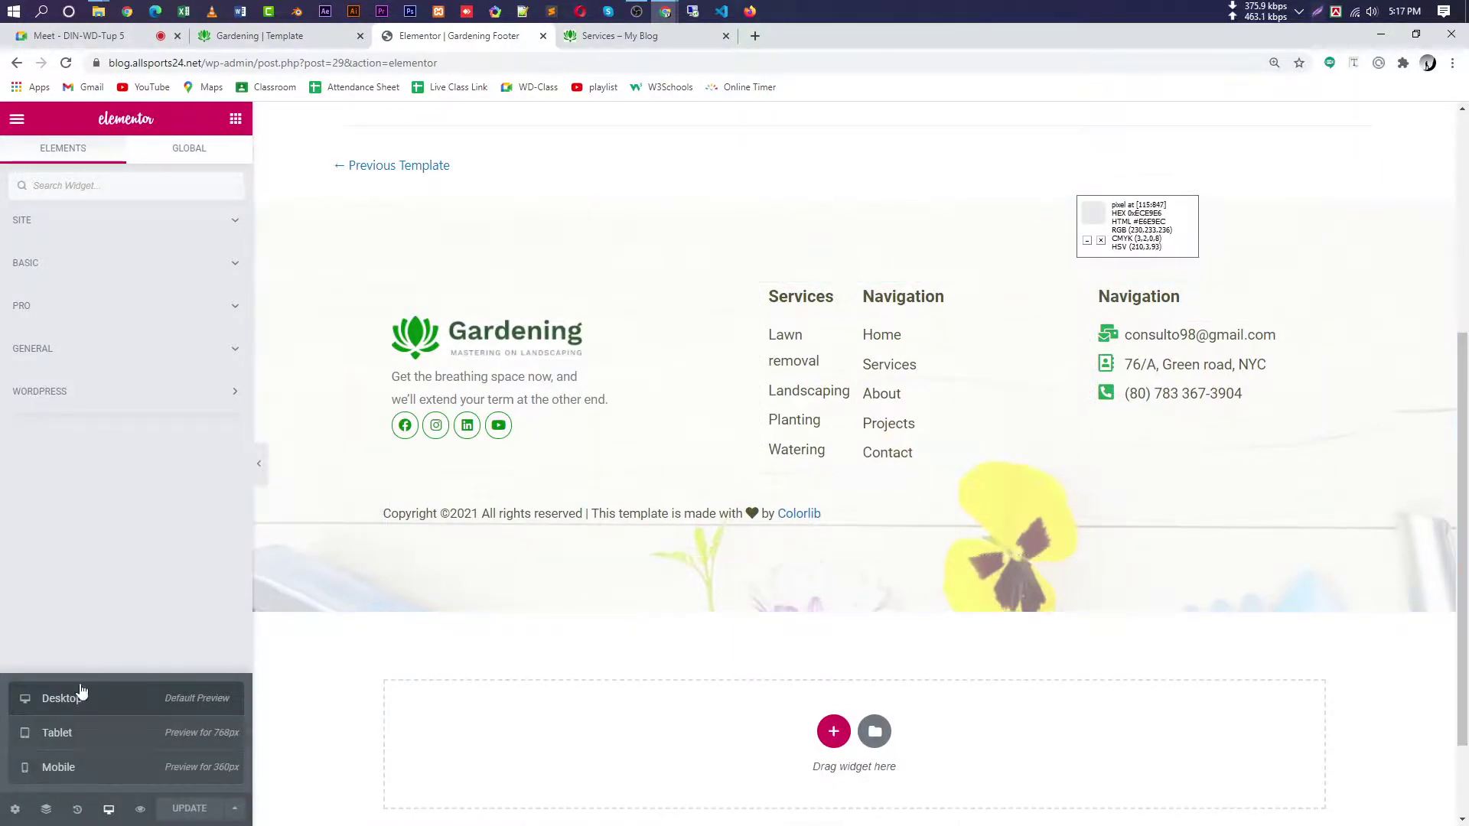
{"action": "left_click", "coordinate": [119, 737]}
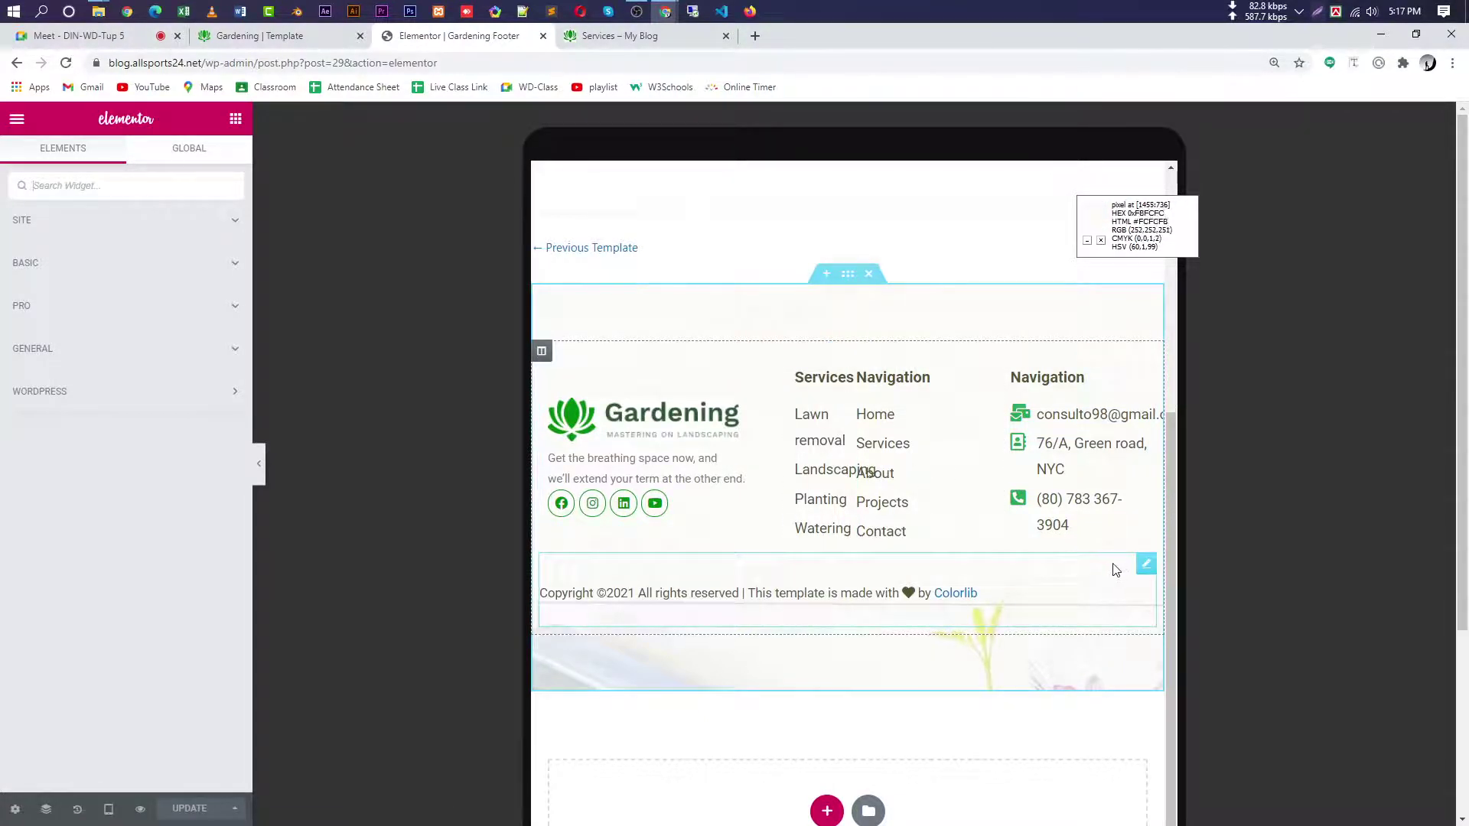
{"action": "left_click", "coordinate": [108, 809]}
{"action": "left_click", "coordinate": [138, 767]}
{"action": "scroll", "coordinate": [841, 582], "scroll_direction": "down", "scroll_amount": 5}
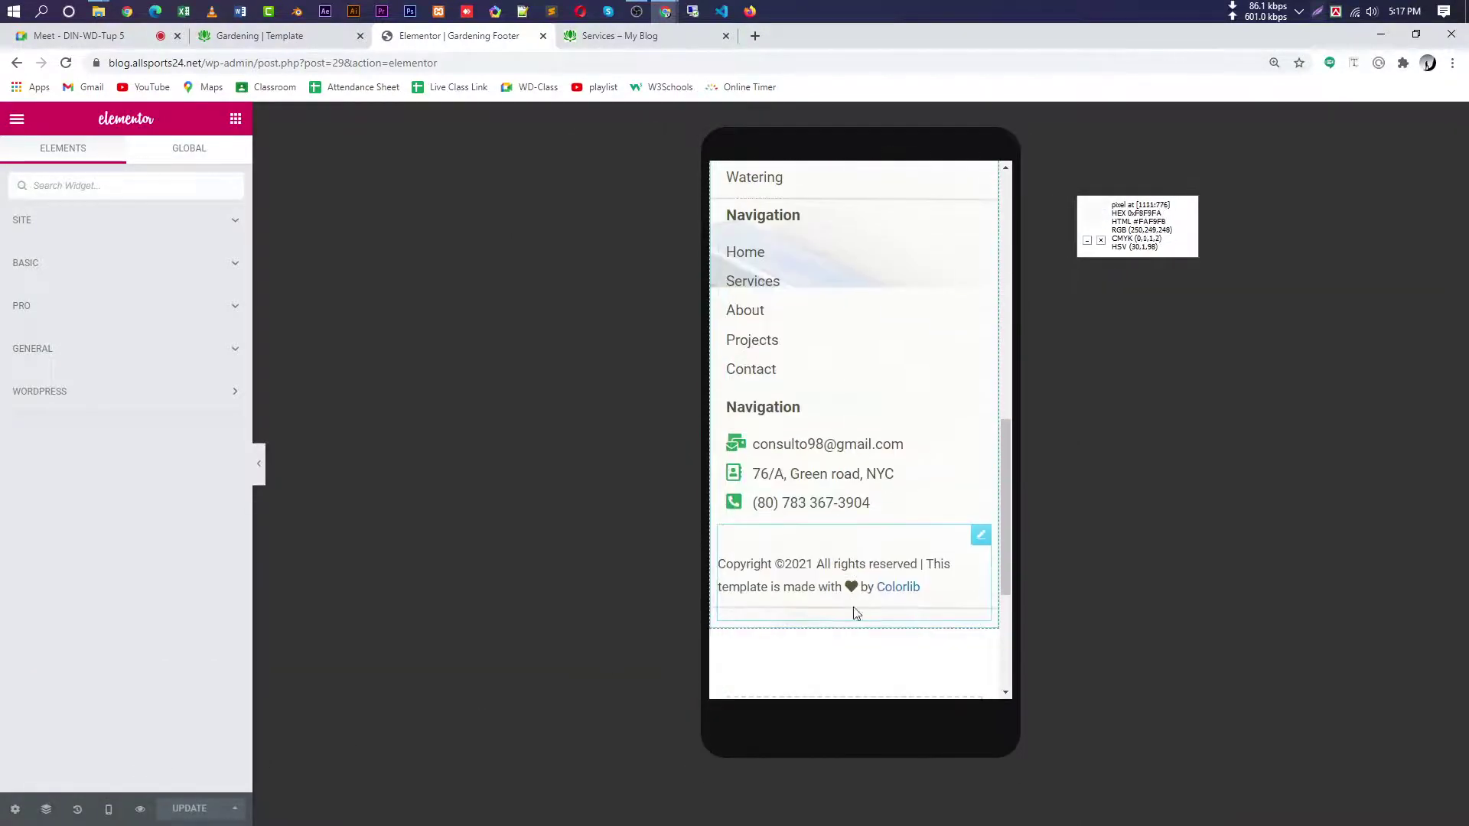
{"action": "scroll", "coordinate": [869, 382], "scroll_direction": "up", "scroll_amount": 2}
{"action": "scroll", "coordinate": [872, 459], "scroll_direction": "down", "scroll_amount": 4}
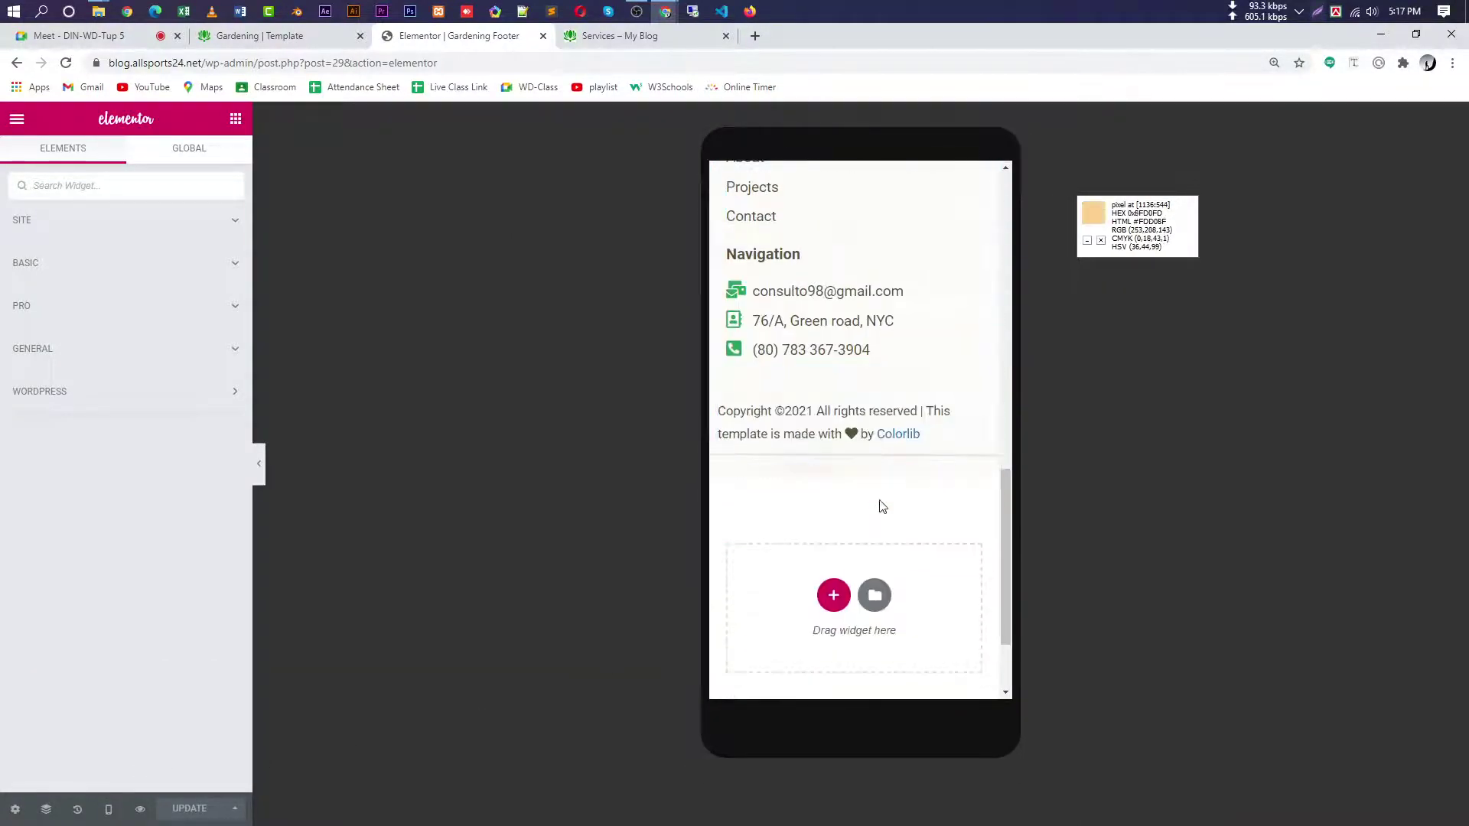
{"action": "scroll", "coordinate": [941, 498], "scroll_direction": "up", "scroll_amount": 1}
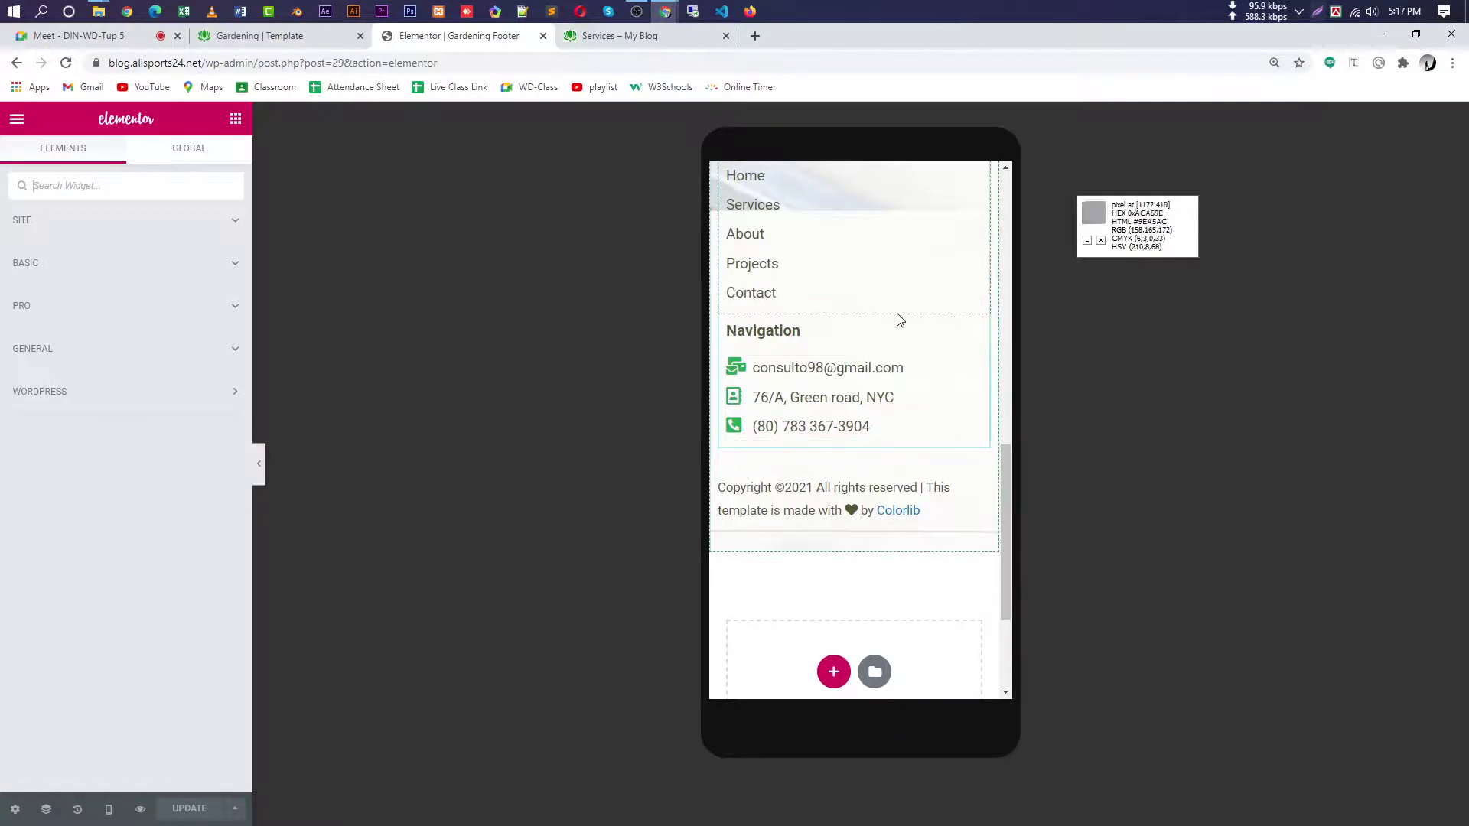
{"action": "scroll", "coordinate": [888, 321], "scroll_direction": "up", "scroll_amount": 4}
{"action": "scroll", "coordinate": [823, 331], "scroll_direction": "up", "scroll_amount": 4}
{"action": "scroll", "coordinate": [892, 571], "scroll_direction": "down", "scroll_amount": 2}
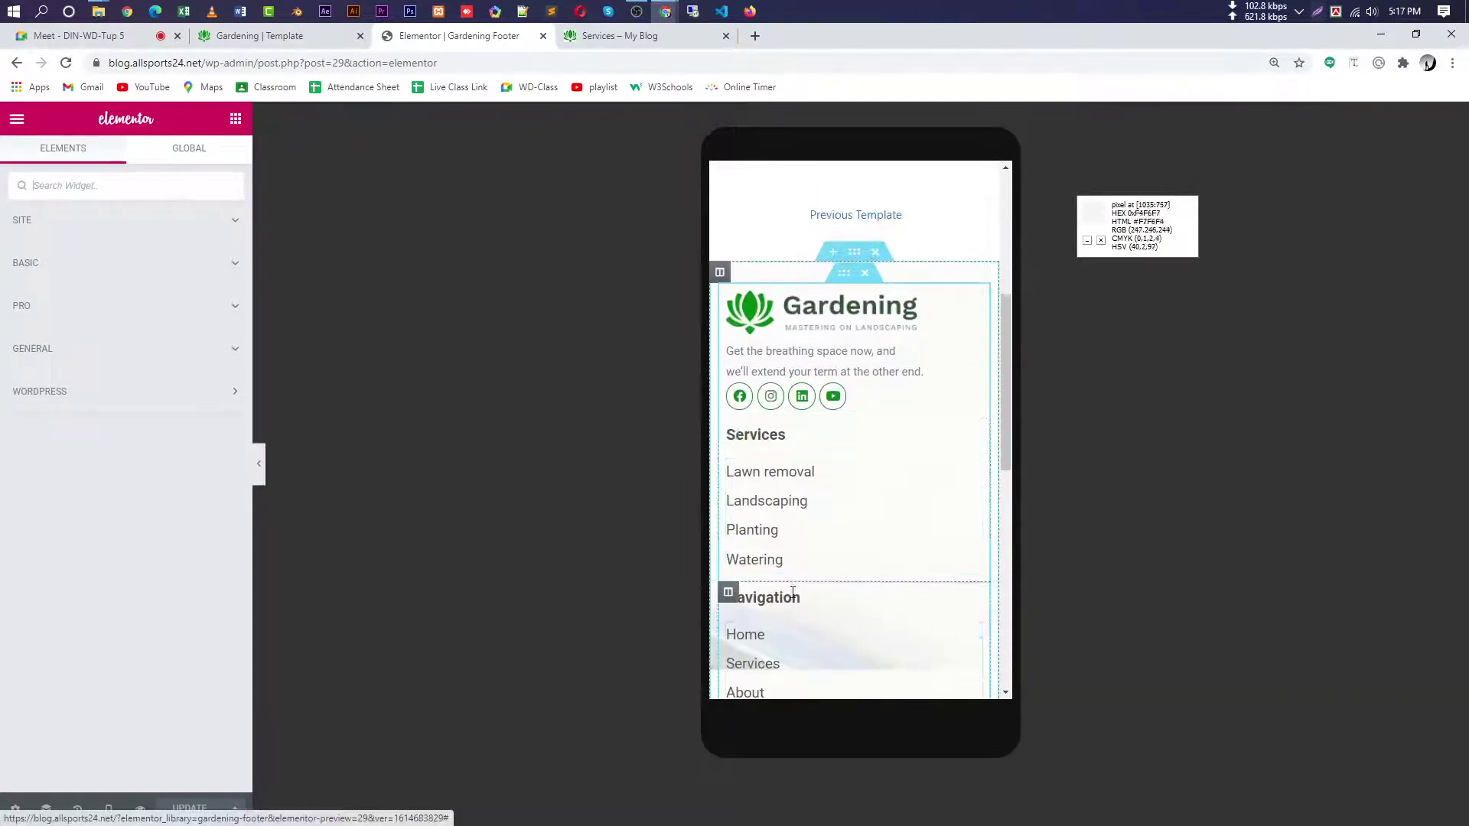
{"action": "scroll", "coordinate": [900, 658], "scroll_direction": "down", "scroll_amount": 4}
{"action": "scroll", "coordinate": [817, 528], "scroll_direction": "up", "scroll_amount": 2}
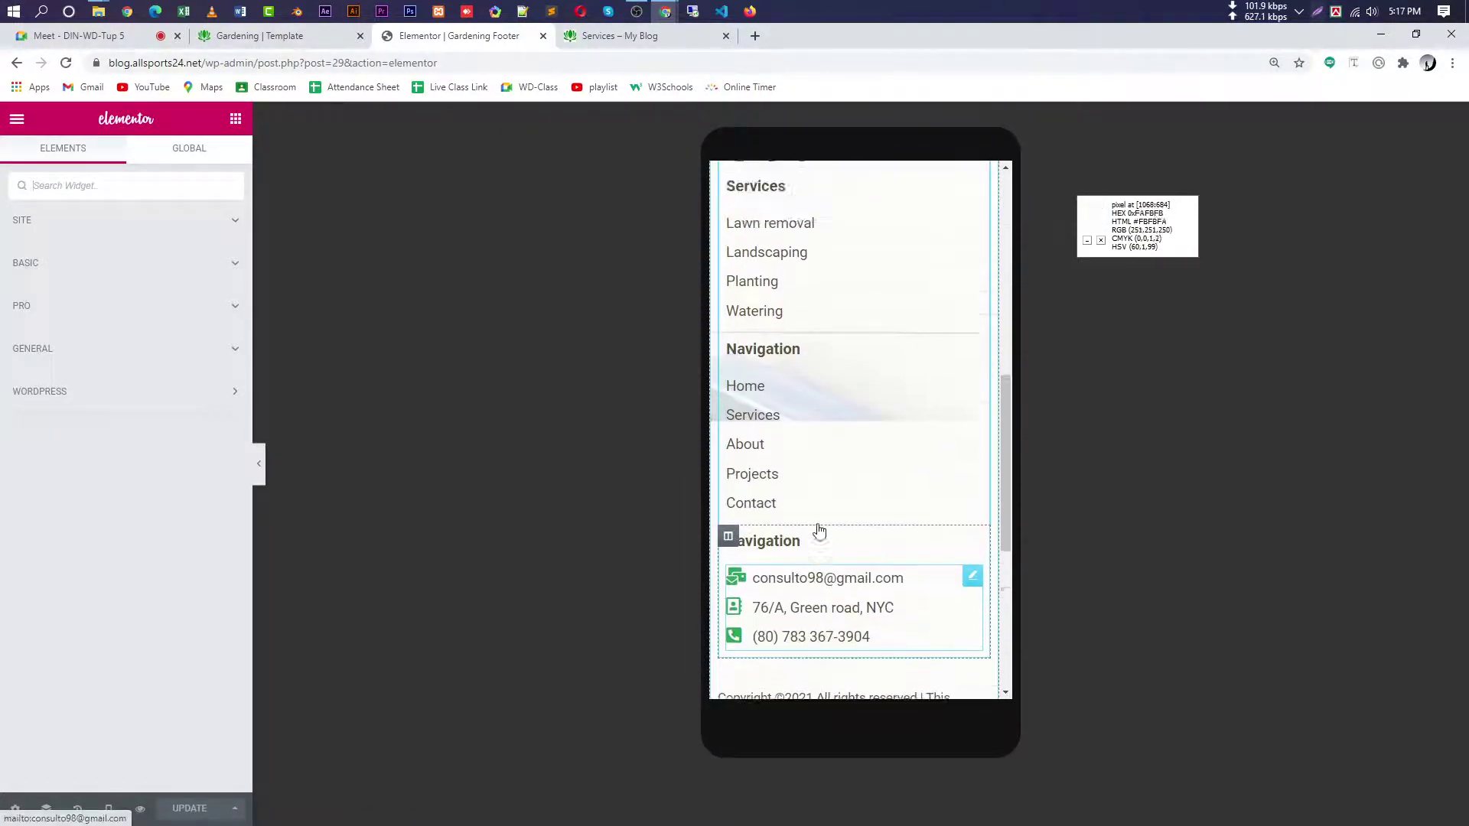
{"action": "scroll", "coordinate": [819, 530], "scroll_direction": "down", "scroll_amount": 2}
{"action": "scroll", "coordinate": [811, 459], "scroll_direction": "up", "scroll_amount": 5}
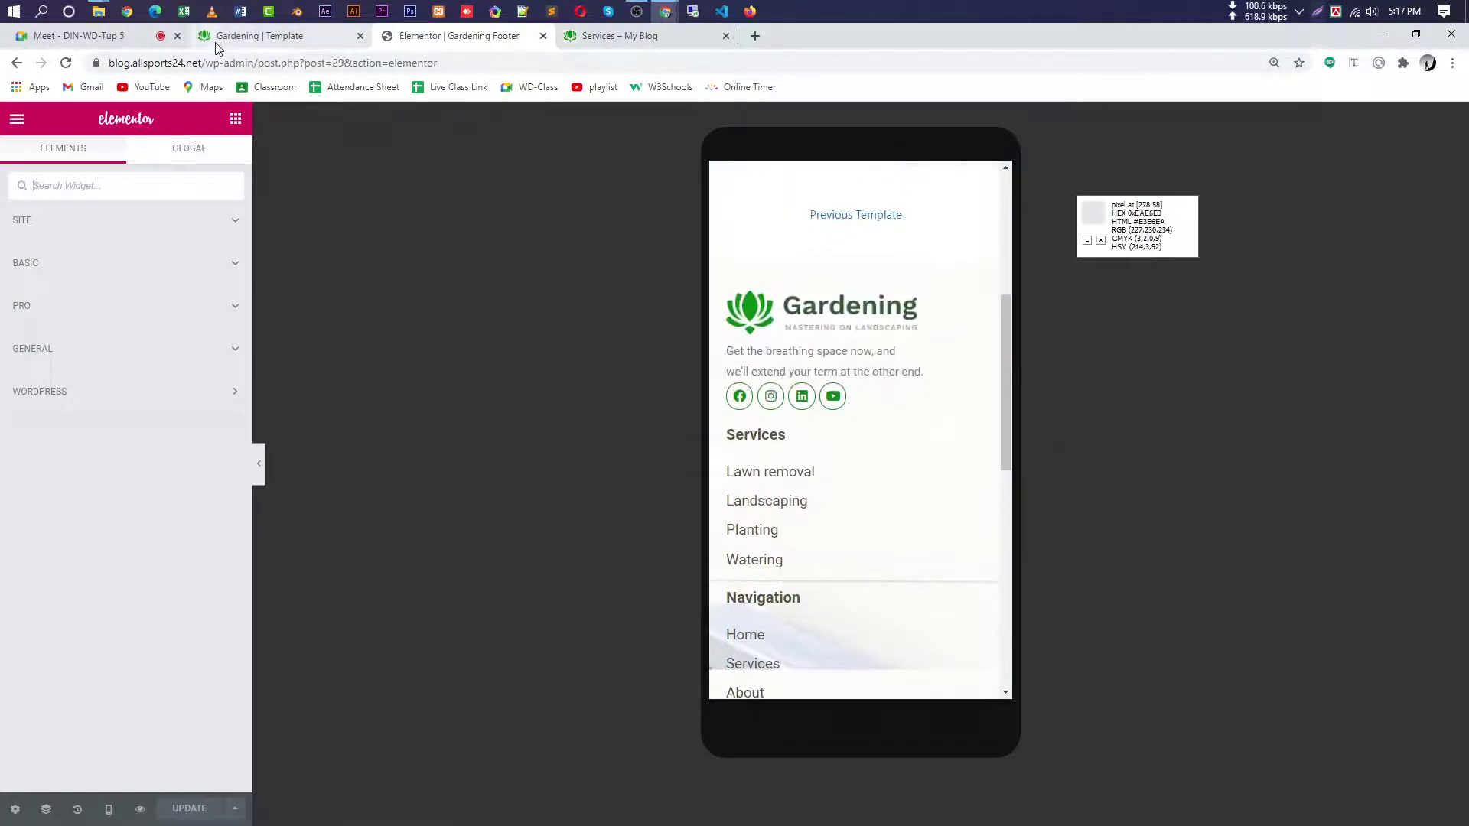
- Narrow the browser window on the reference site's contact page, examine how its footer rearranges at smaller widths, and restore the full window
{"action": "left_click", "coordinate": [260, 36]}
{"action": "left_click", "coordinate": [1416, 33]}
{"action": "scroll", "coordinate": [1007, 568], "scroll_direction": "down", "scroll_amount": 15}
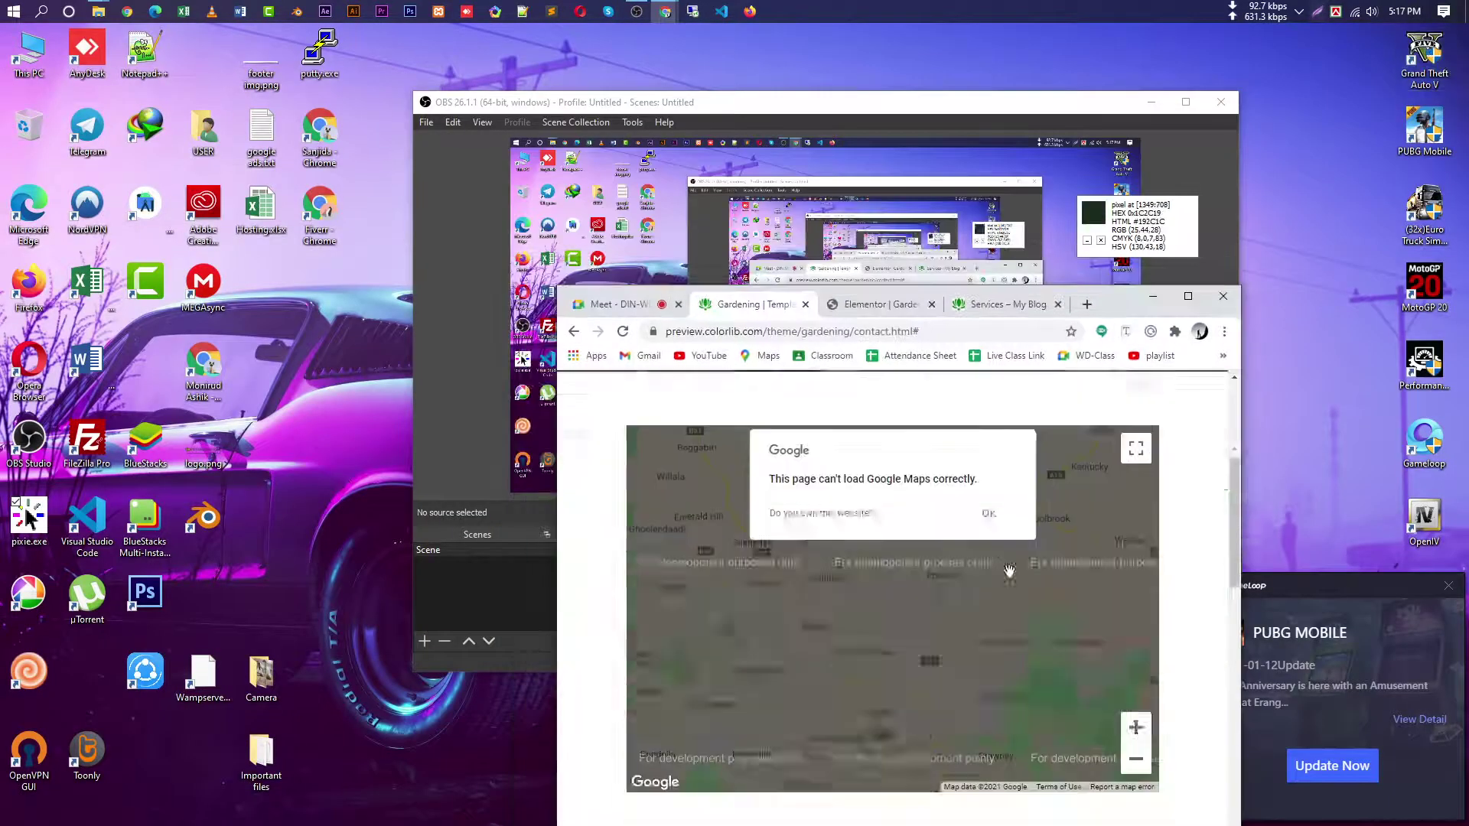
{"action": "scroll", "coordinate": [903, 607], "scroll_direction": "up", "scroll_amount": 3}
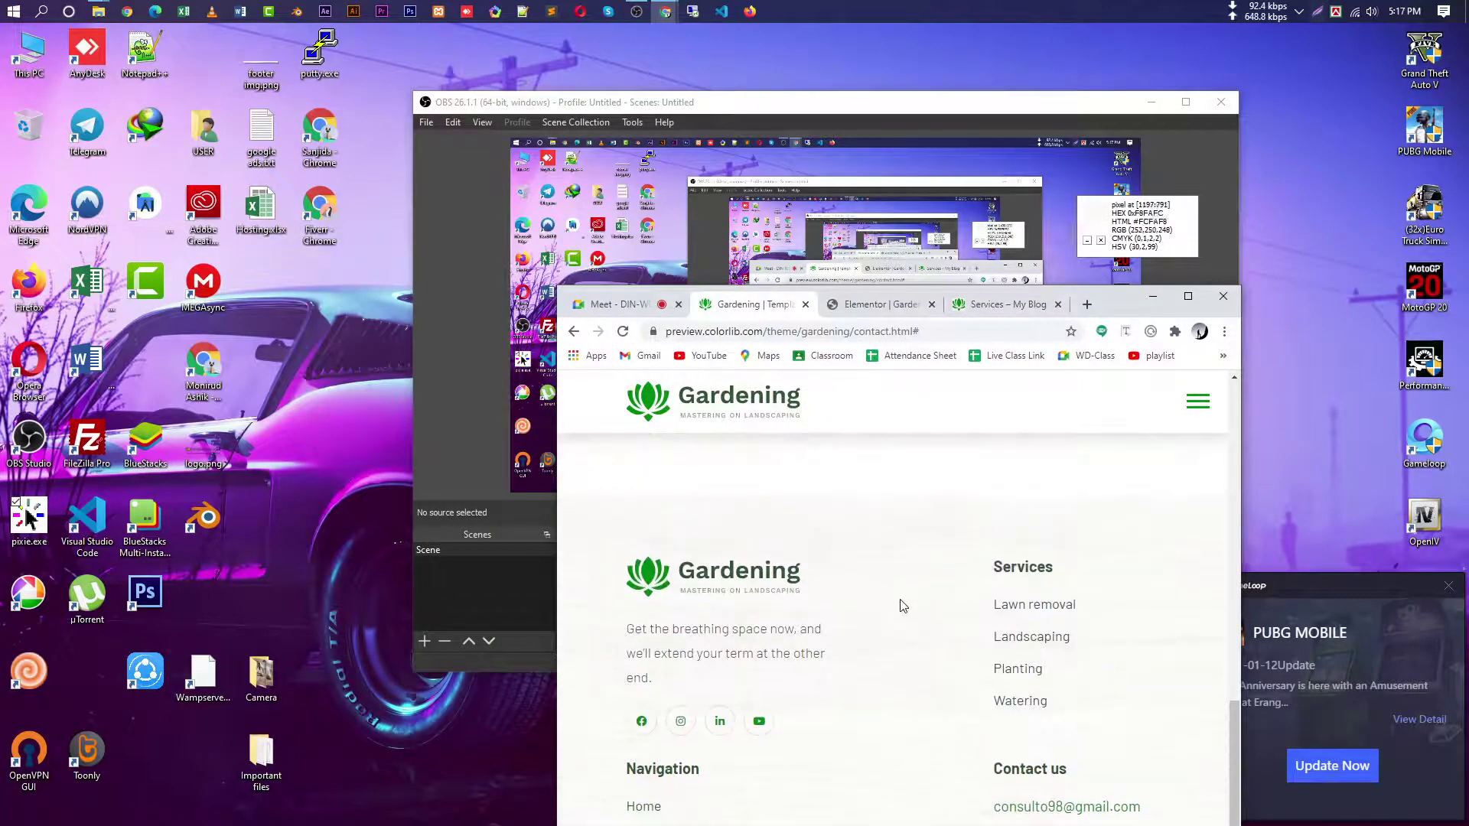
{"action": "scroll", "coordinate": [994, 658], "scroll_direction": "down", "scroll_amount": 2}
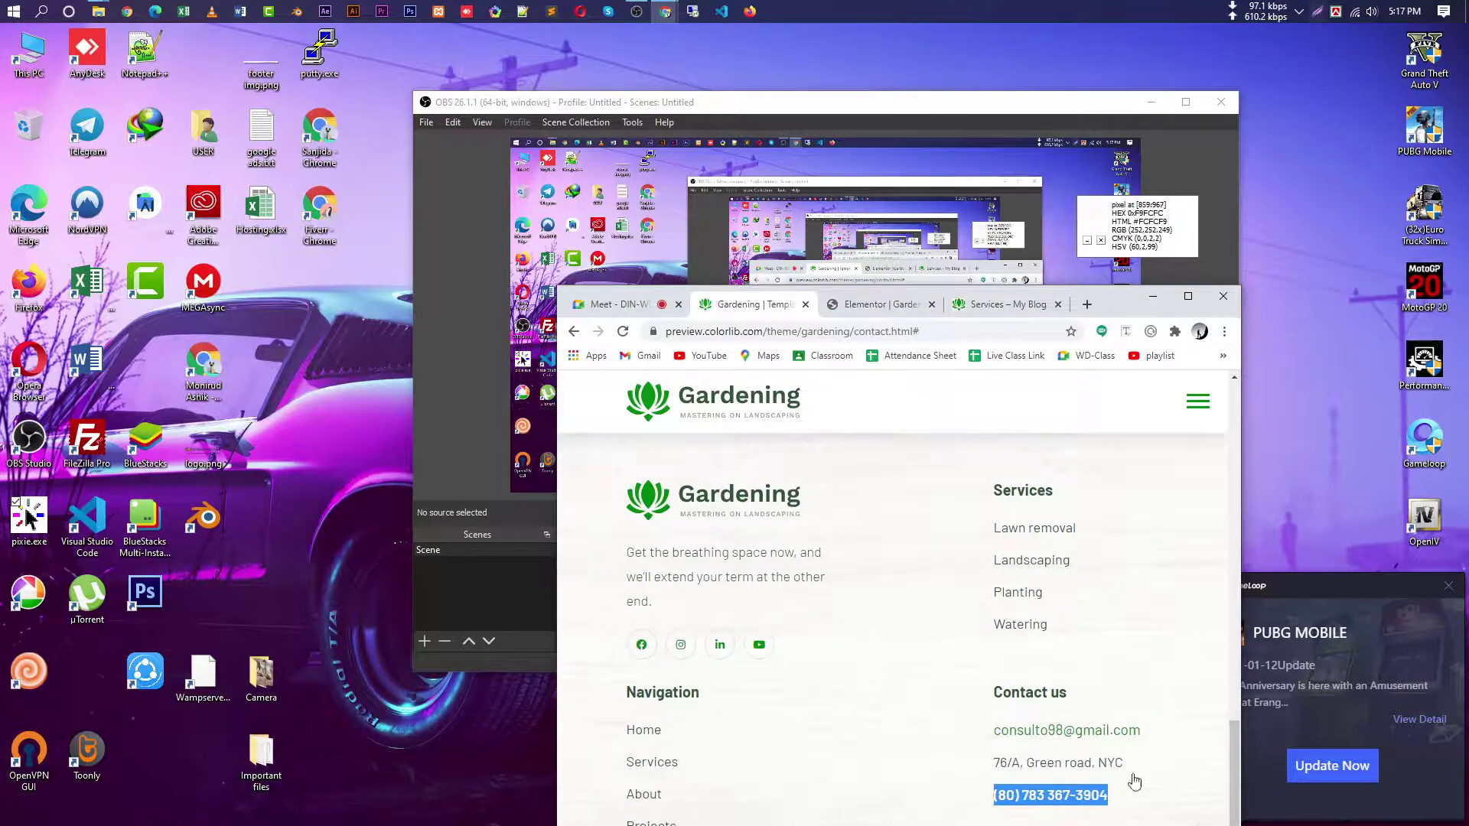
{"action": "scroll", "coordinate": [1135, 781], "scroll_direction": "down", "scroll_amount": 1}
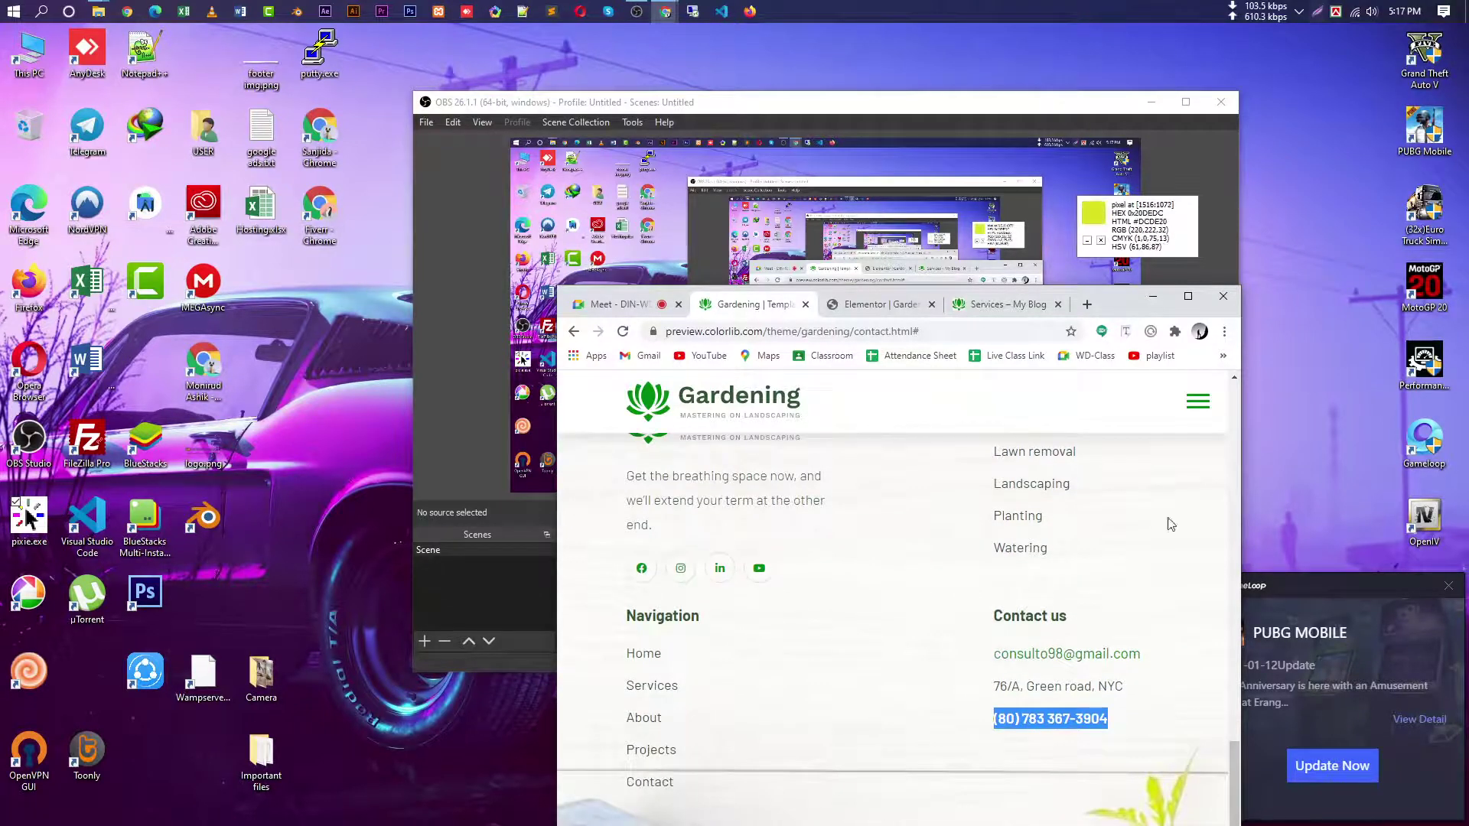
{"action": "left_click_drag", "start_coordinate": [1103, 293], "coordinate": [1049, 143]}
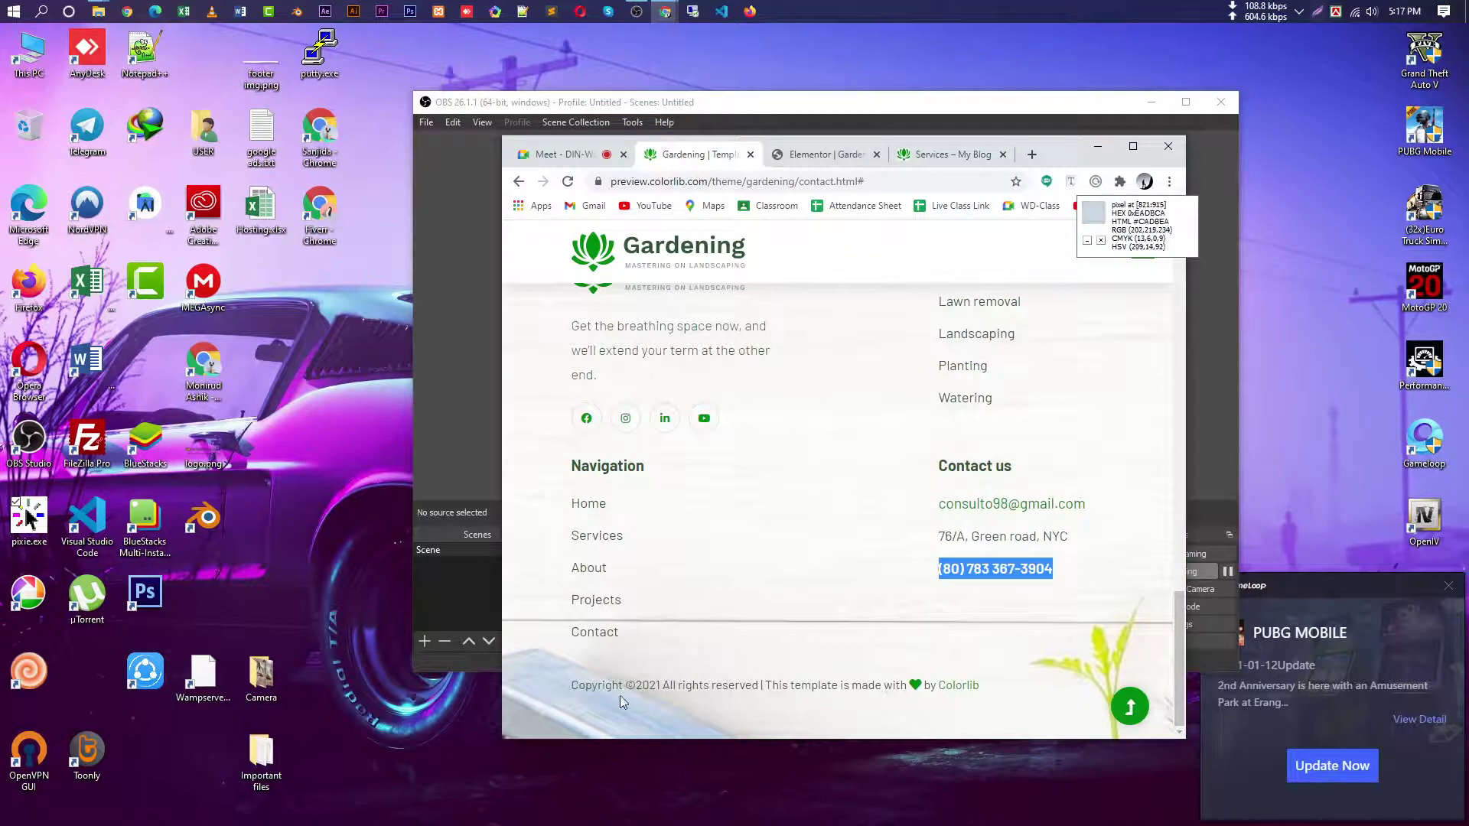
{"action": "left_click_drag", "start_coordinate": [572, 687], "coordinate": [984, 686]}
{"action": "left_click", "coordinate": [1006, 681]}
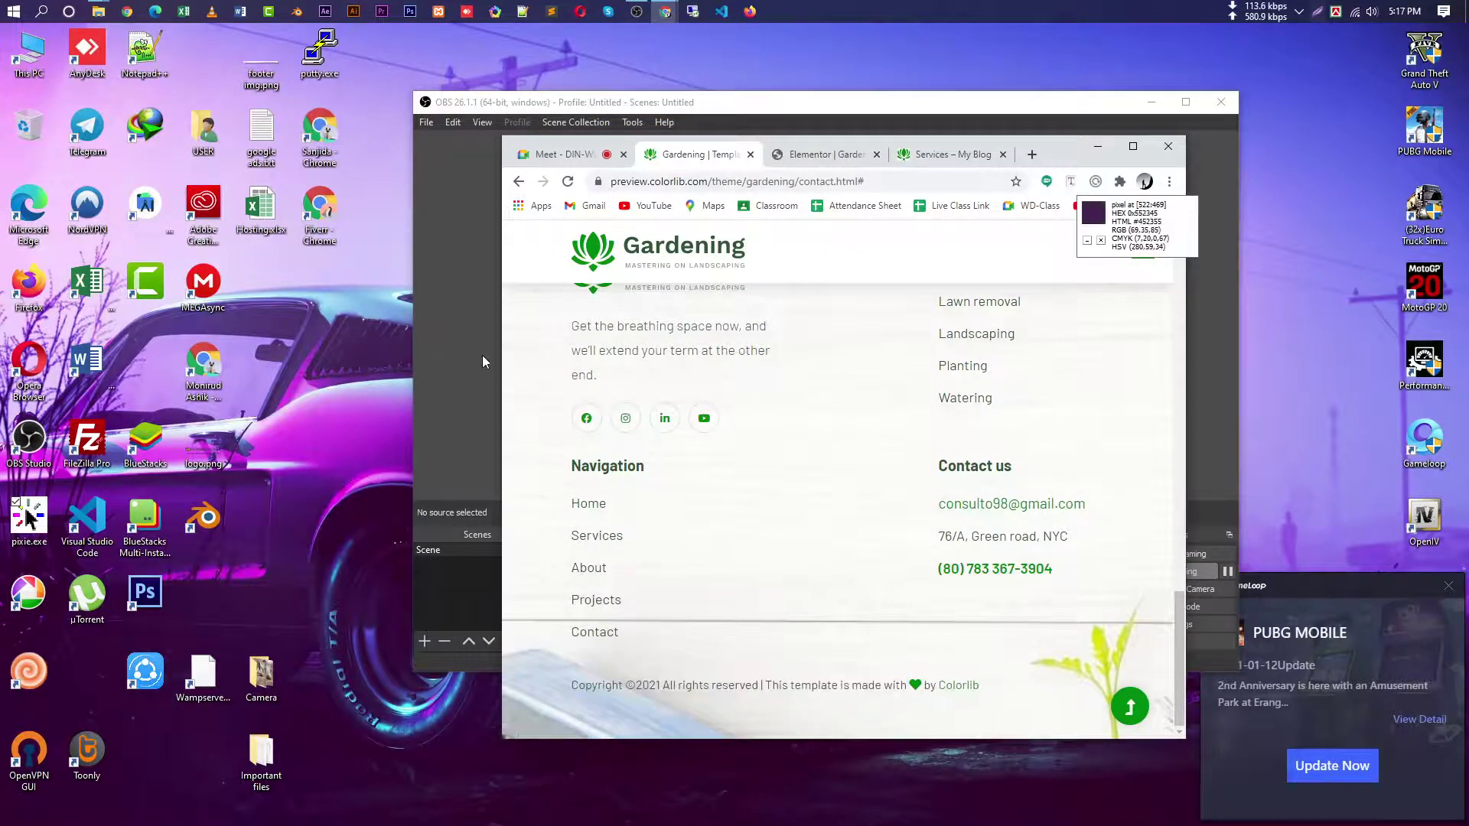
{"action": "left_click_drag", "start_coordinate": [502, 364], "coordinate": [844, 371]}
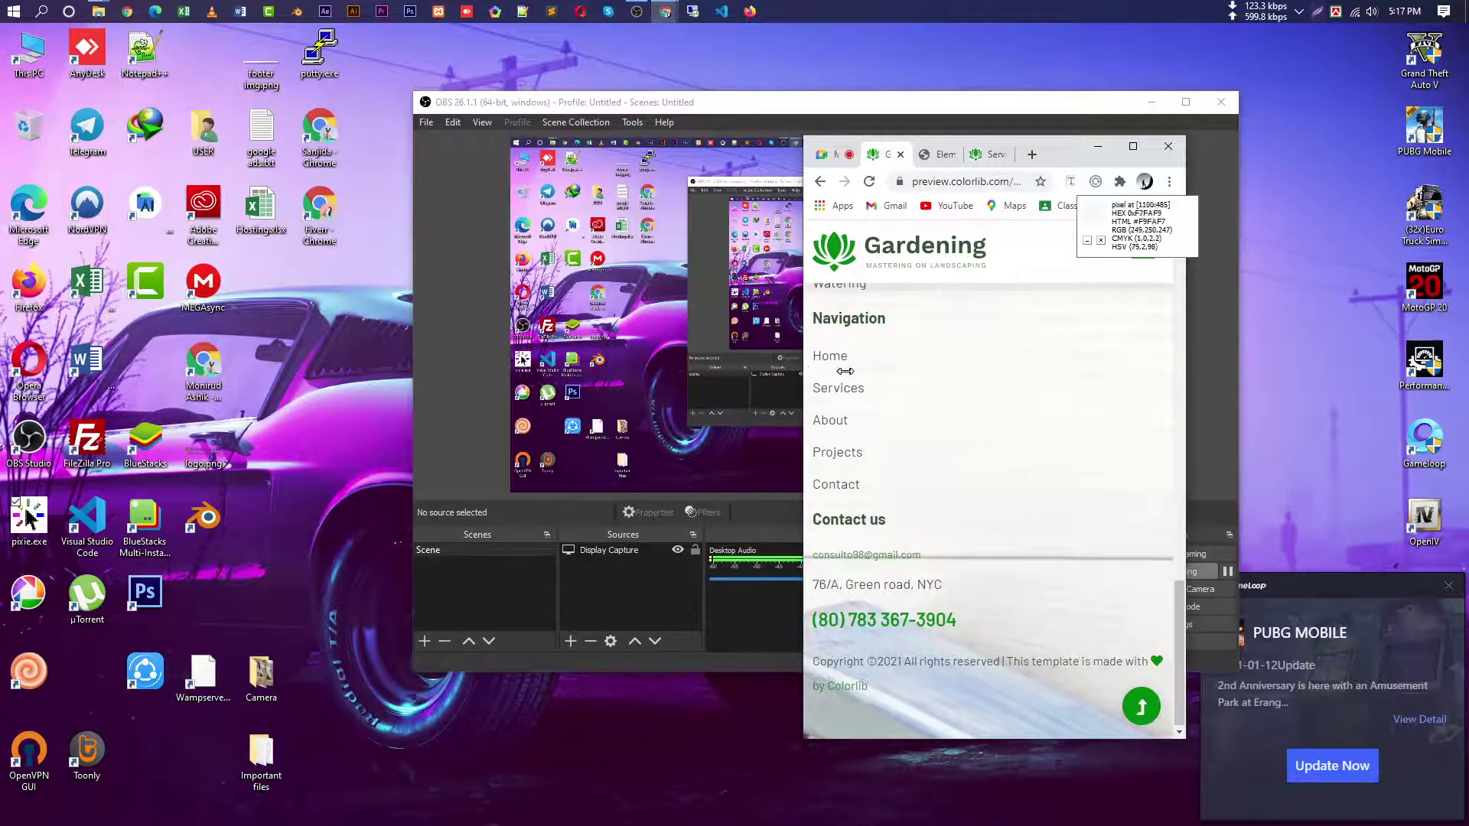
{"action": "scroll", "coordinate": [1041, 570], "scroll_direction": "up", "scroll_amount": 5}
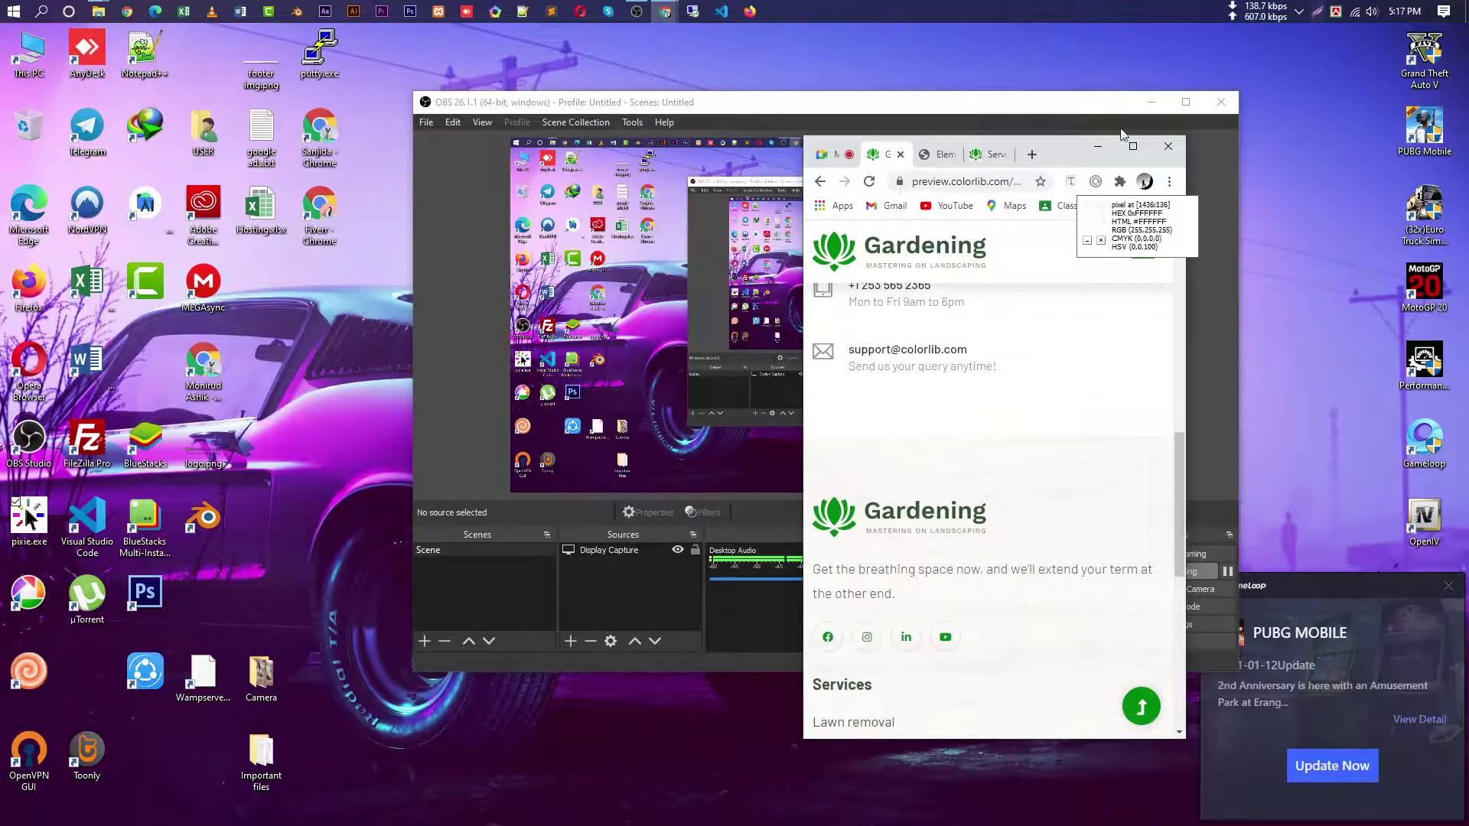
{"action": "left_click", "coordinate": [1133, 146]}
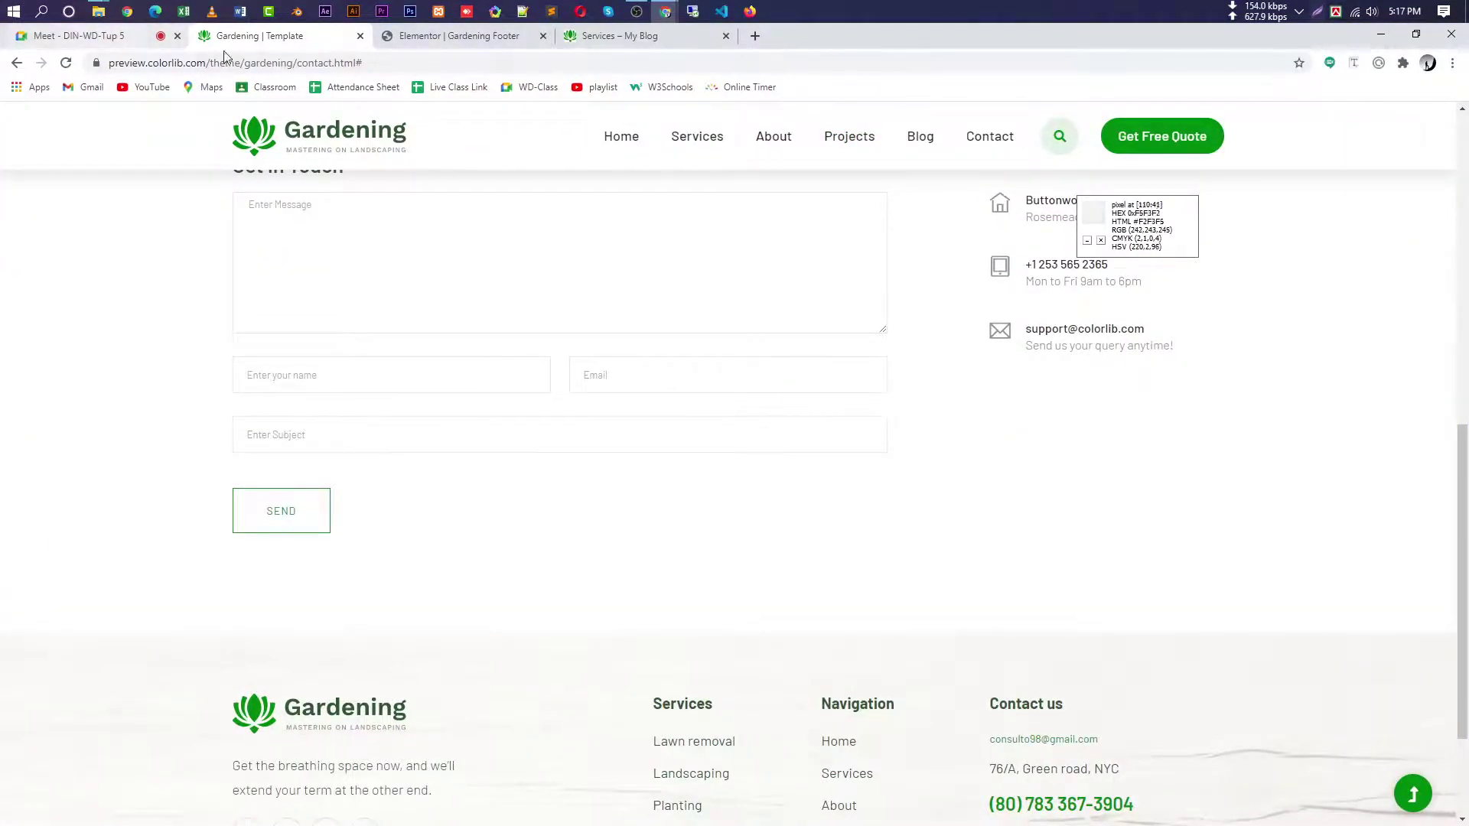
- Back in the footer editor, switch to the tablet view and set the widths of the logo column and the Services column to 50%
{"action": "left_click", "coordinate": [482, 37]}
{"action": "scroll", "coordinate": [863, 521], "scroll_direction": "down", "scroll_amount": 7}
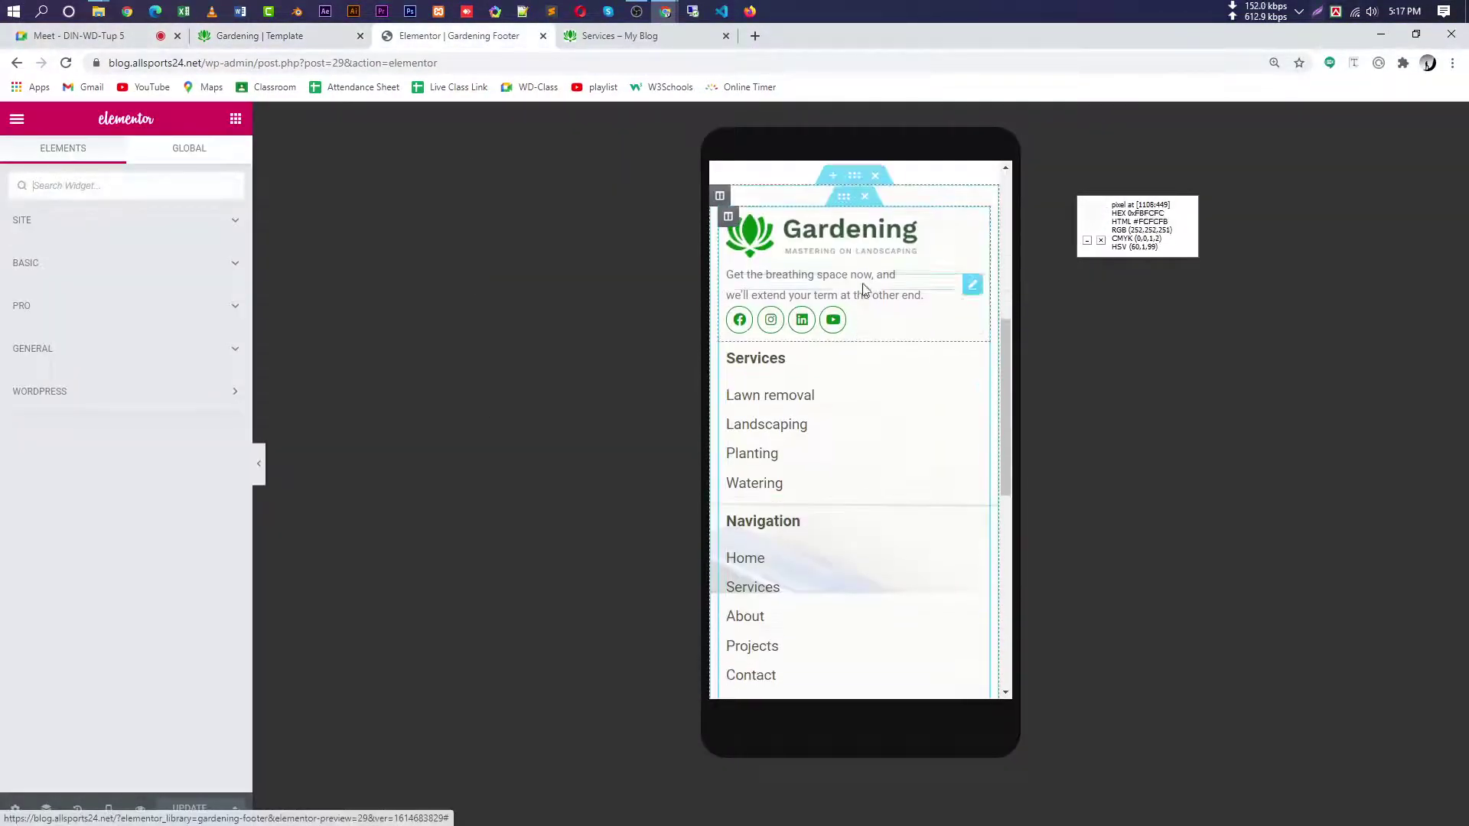
{"action": "scroll", "coordinate": [906, 471], "scroll_direction": "up", "scroll_amount": 3}
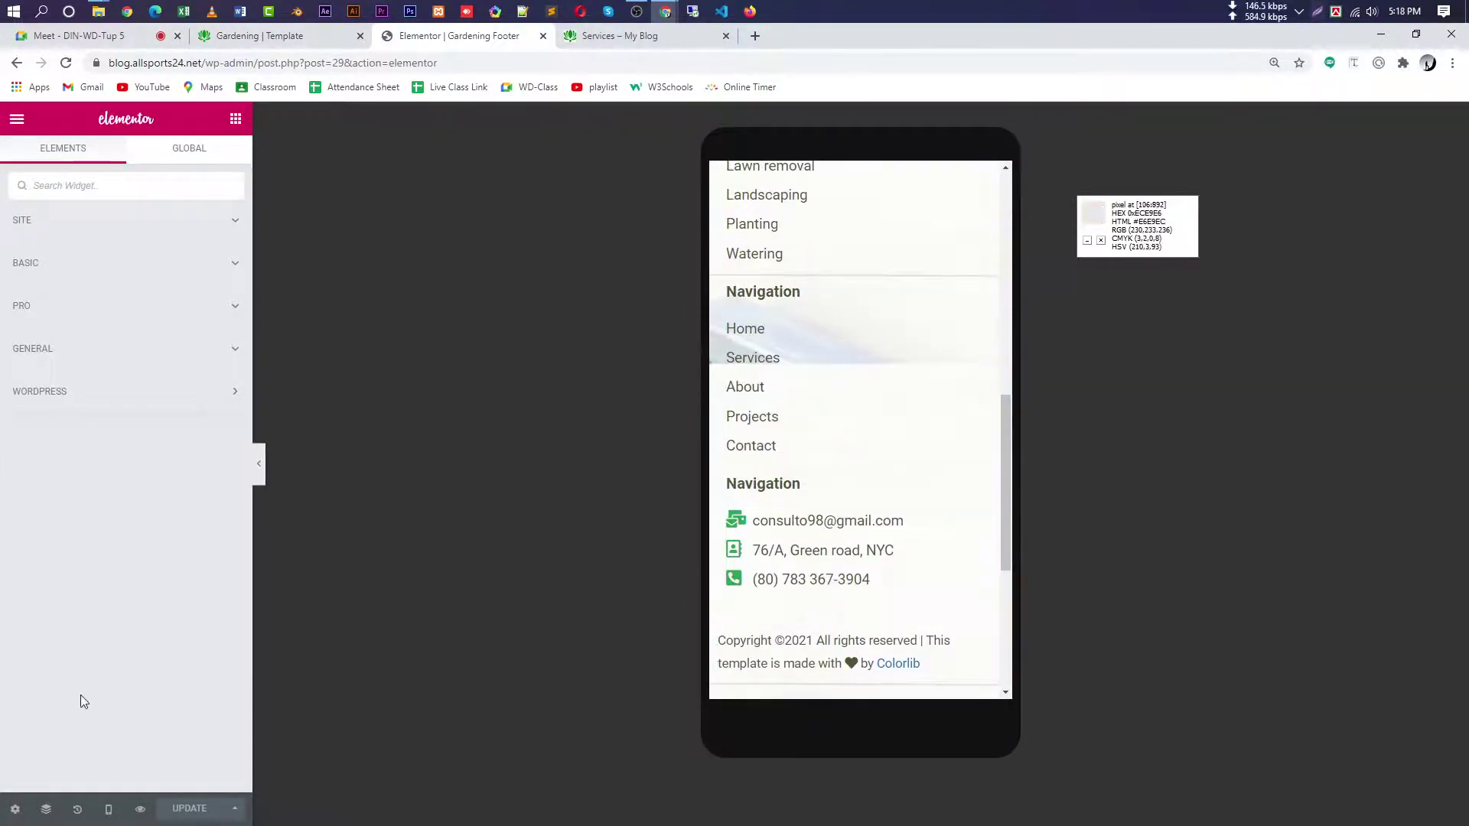
{"action": "left_click", "coordinate": [108, 809]}
{"action": "left_click", "coordinate": [121, 736]}
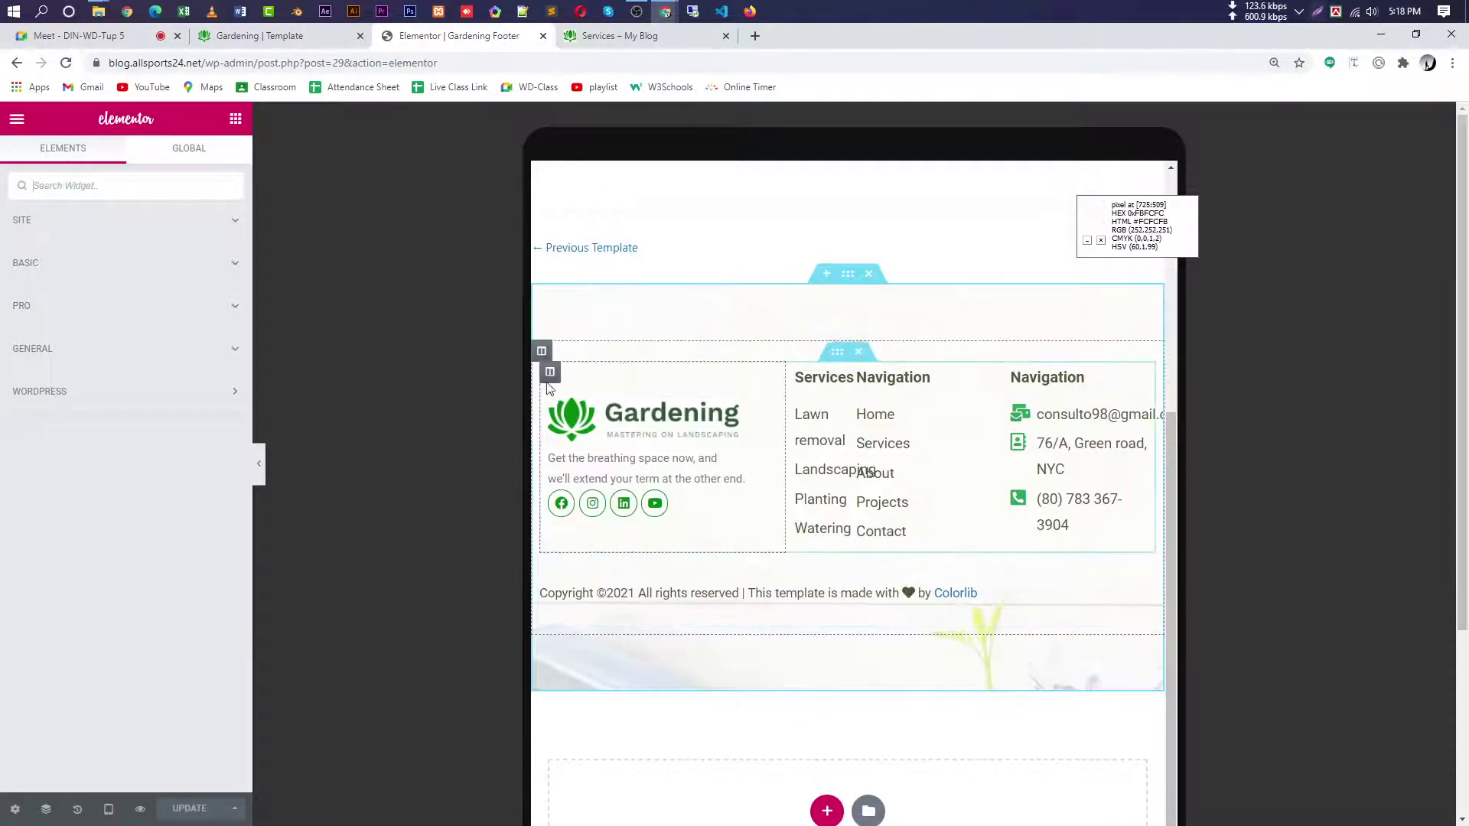
{"action": "left_click", "coordinate": [550, 373]}
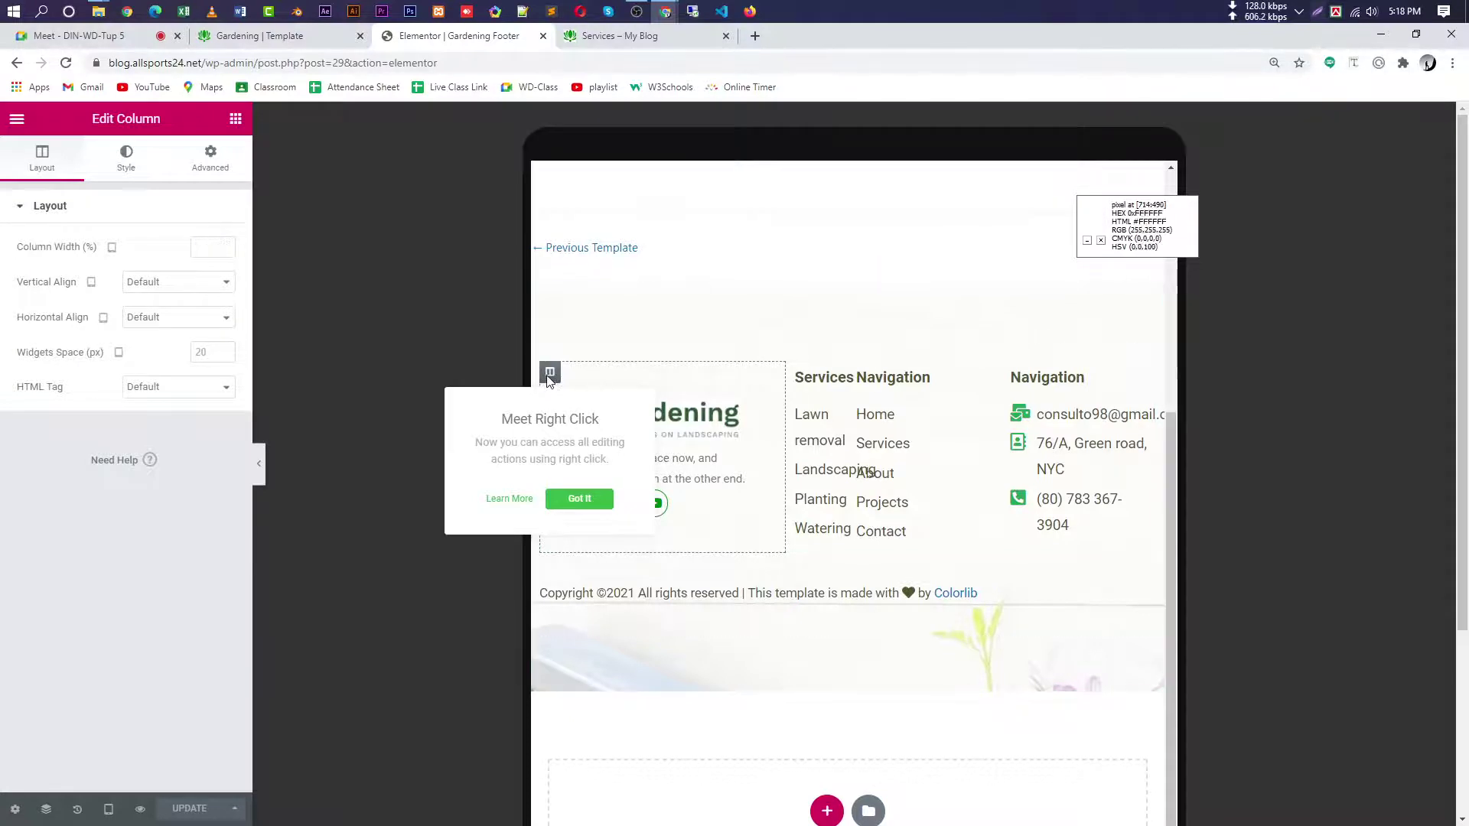
{"action": "left_click", "coordinate": [212, 247]}
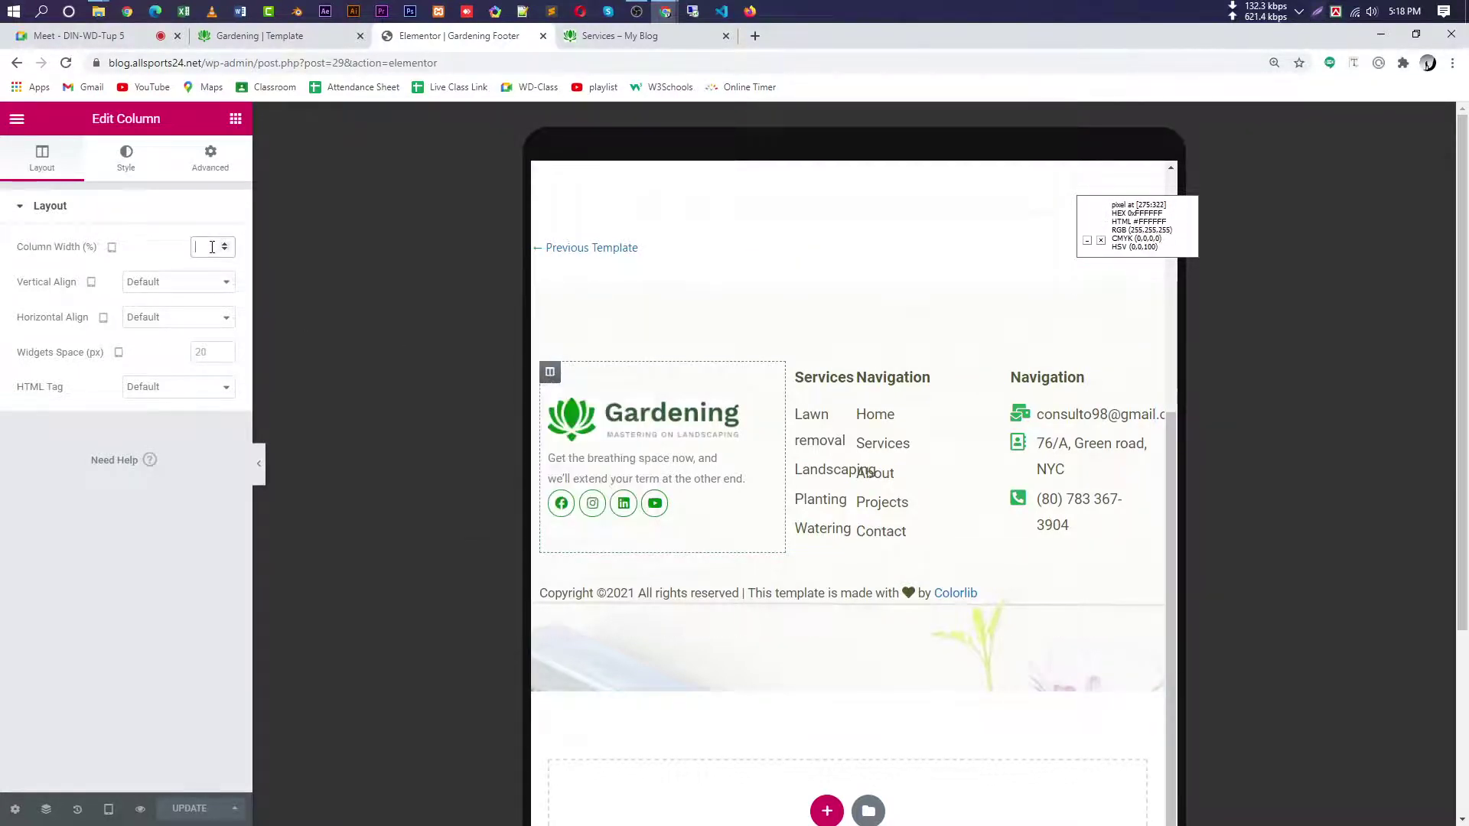
{"action": "type", "text": "50"}
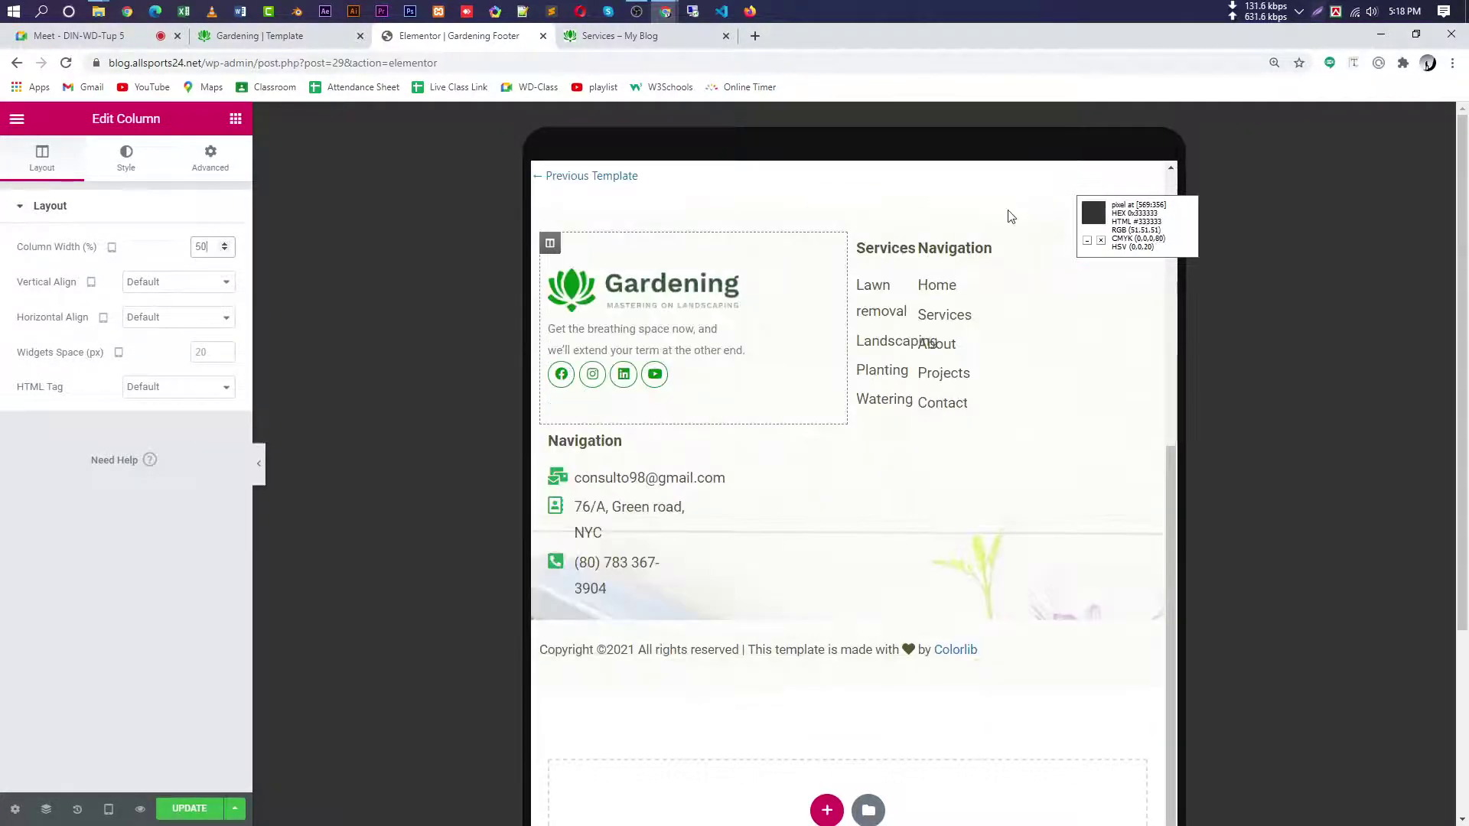
{"action": "left_click", "coordinate": [856, 246]}
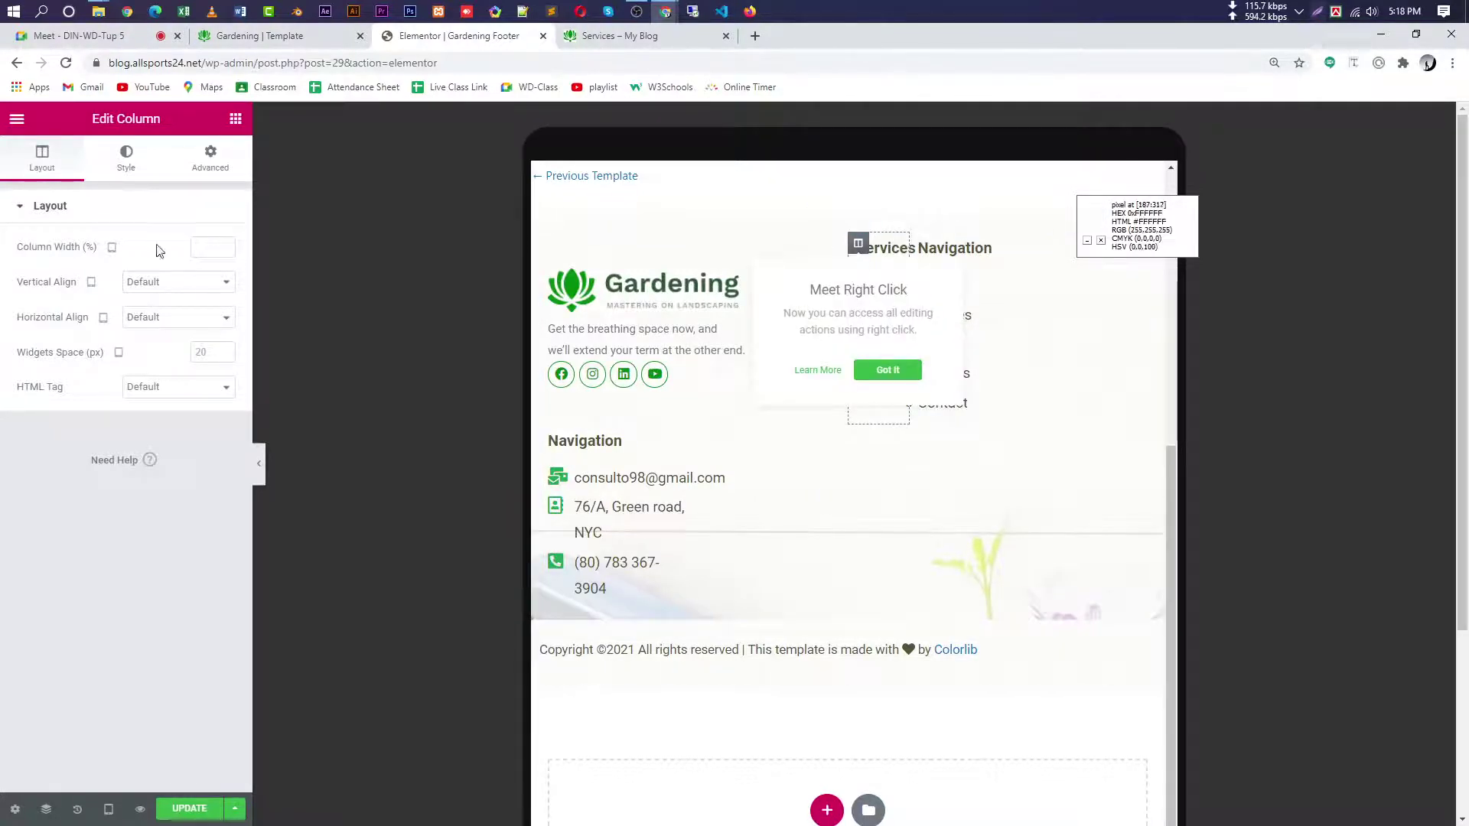
{"action": "left_click", "coordinate": [216, 246]}
{"action": "type", "text": "50"}
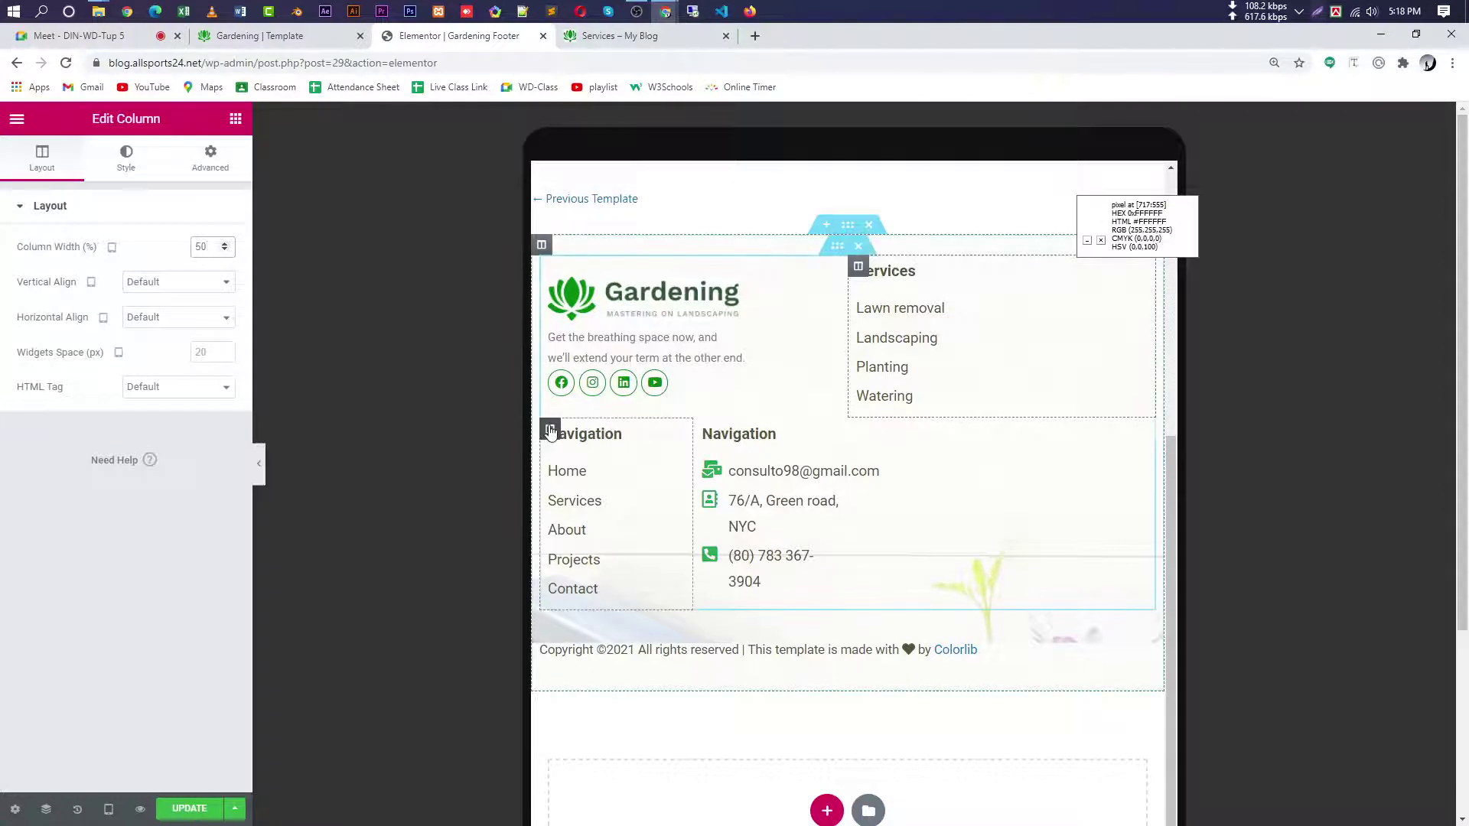
- Set the tablet widths of the Navigation links column and the contact details column to 50%, and check the layout with the editing panel collapsed
{"action": "left_click", "coordinate": [549, 429]}
{"action": "left_click", "coordinate": [204, 254]}
{"action": "type", "text": "50"}
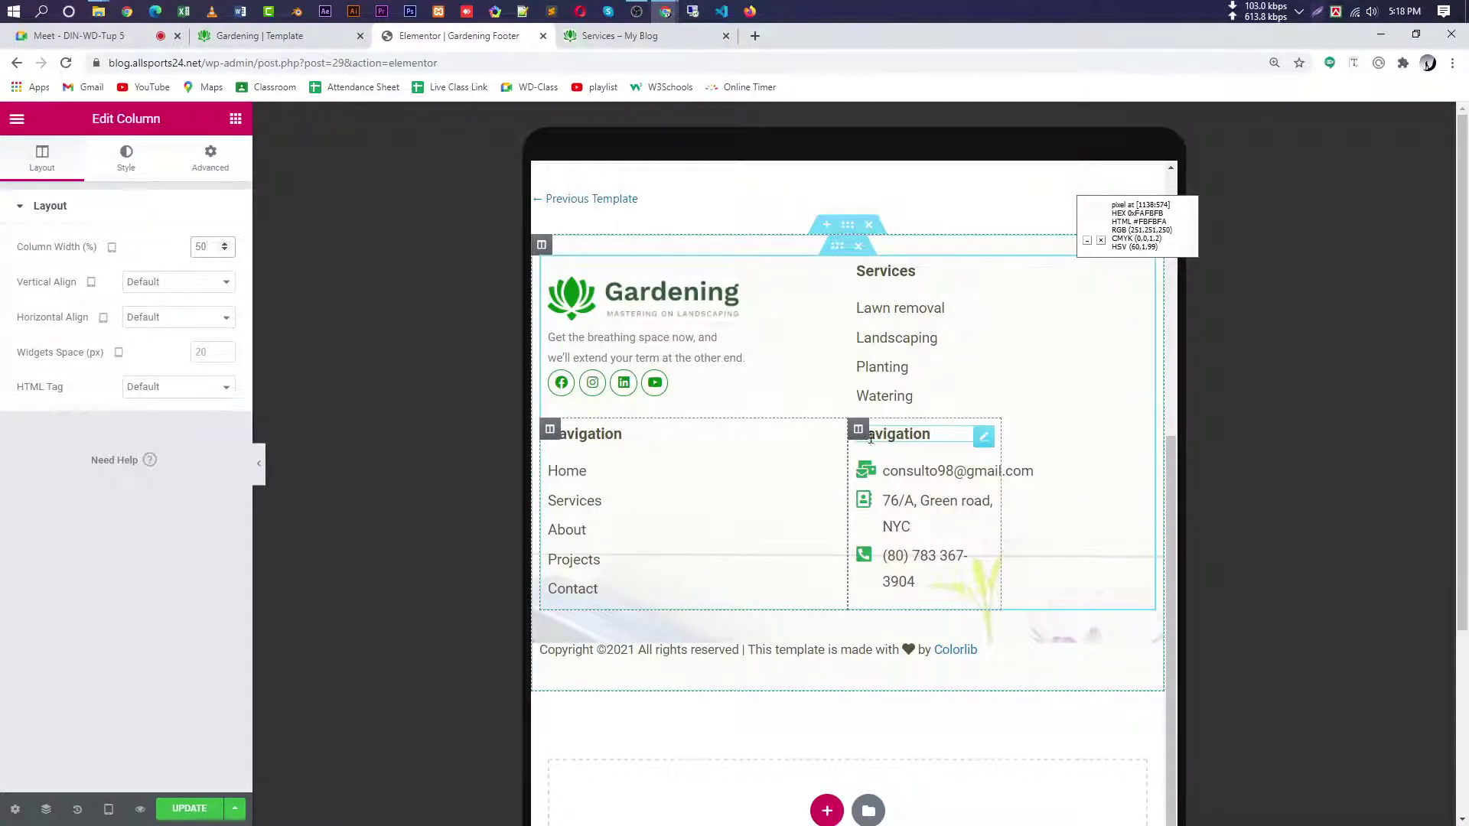
{"action": "left_click", "coordinate": [858, 430]}
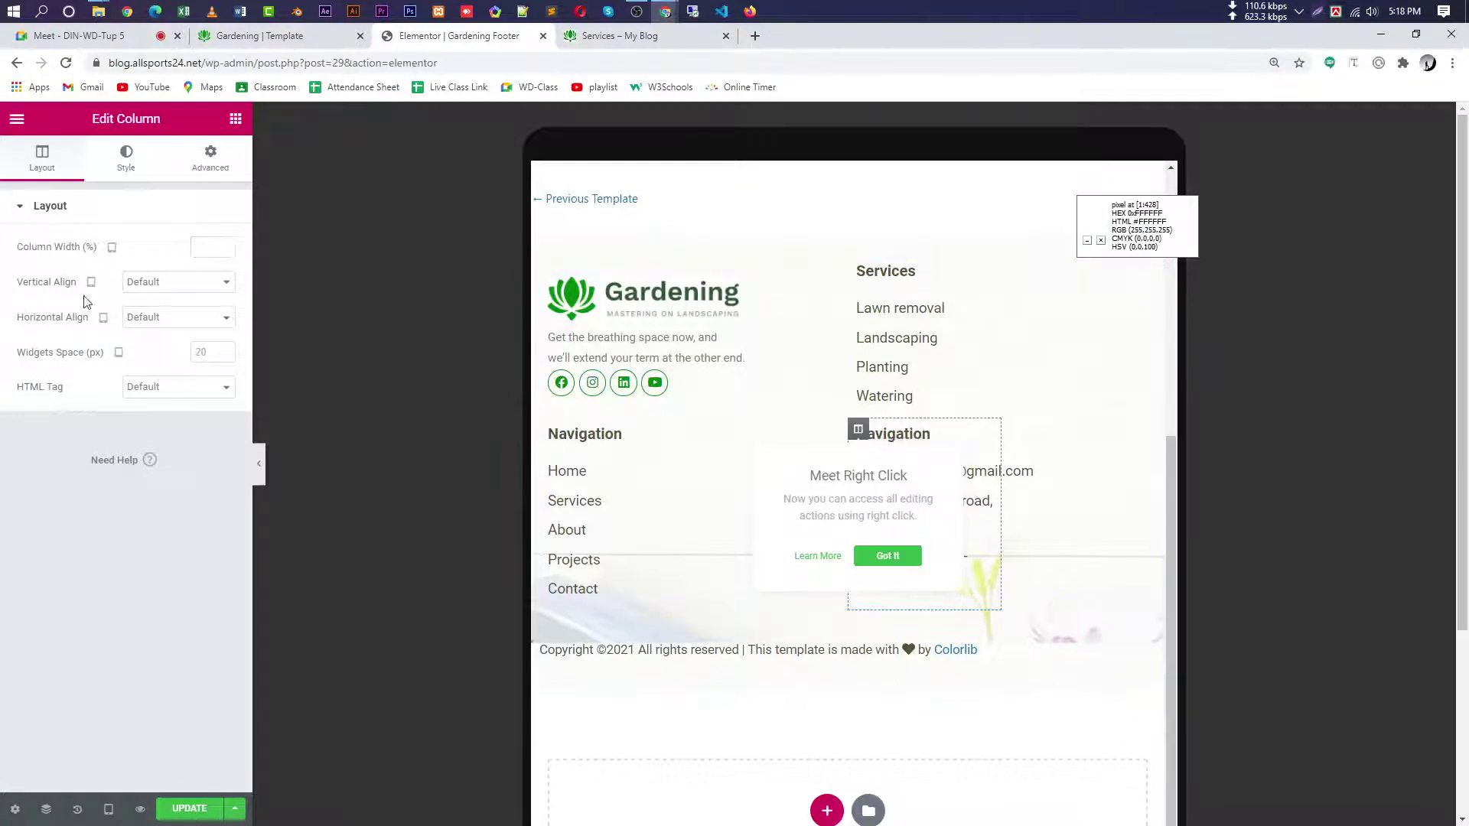
{"action": "left_click", "coordinate": [213, 249]}
{"action": "type", "text": "50"}
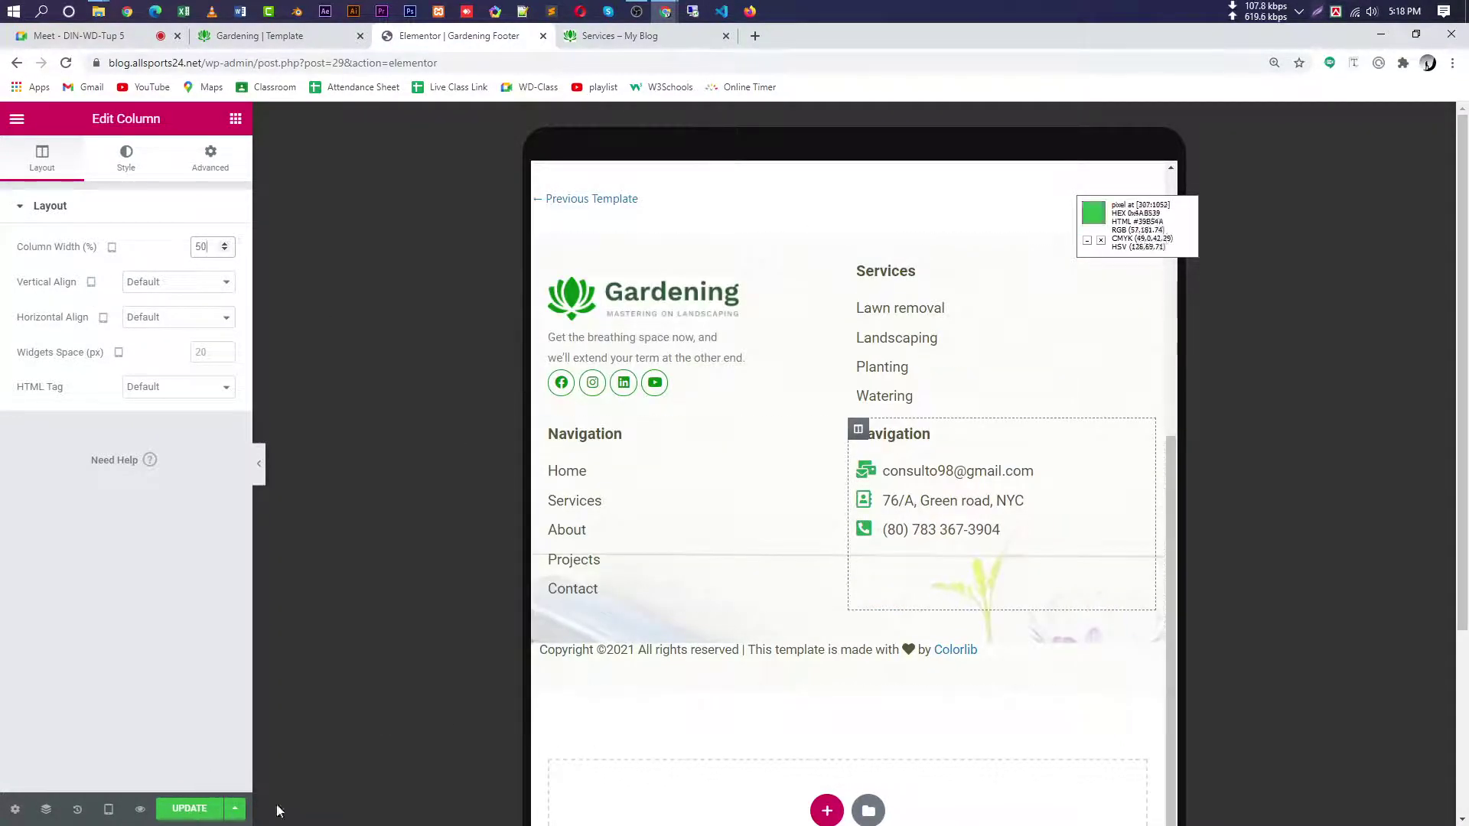
{"action": "left_click", "coordinate": [259, 463]}
{"action": "scroll", "coordinate": [1045, 650], "scroll_direction": "down", "scroll_amount": 4}
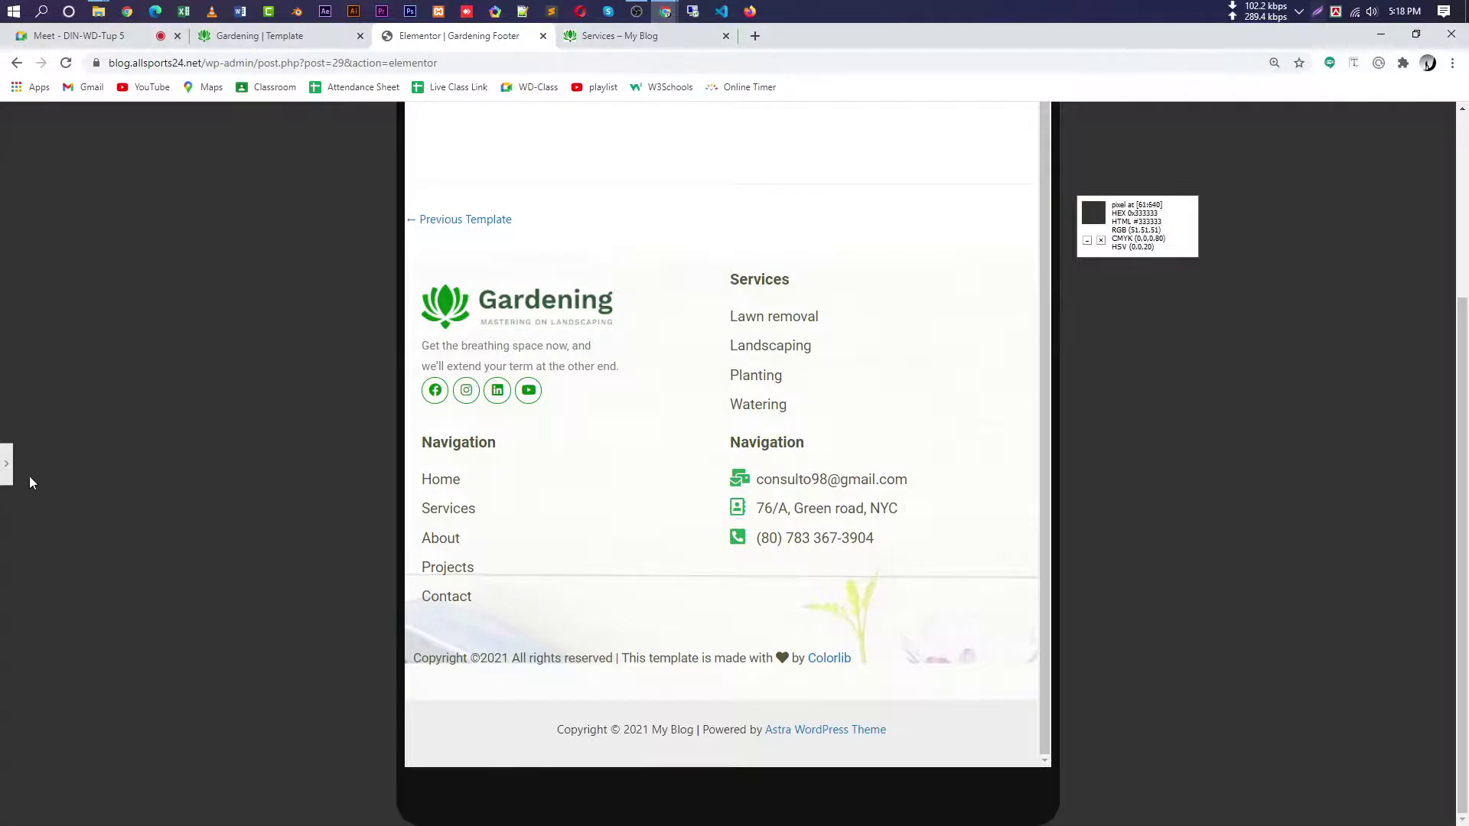
- Center-align the footer's copyright line in the tablet view and open its margin and padding settings
{"action": "left_click", "coordinate": [6, 463]}
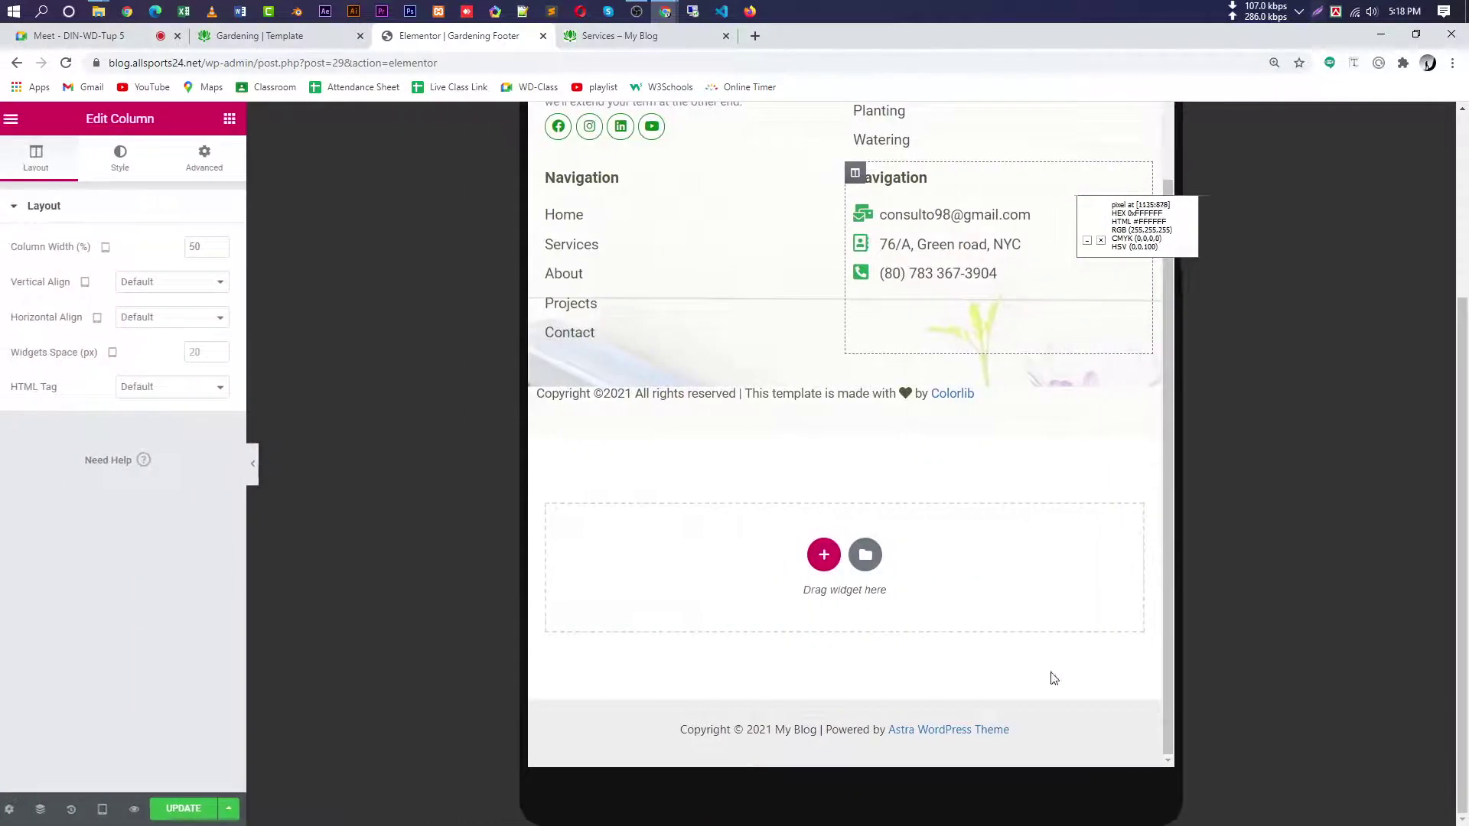
{"action": "left_click", "coordinate": [836, 397]}
{"action": "left_click", "coordinate": [187, 166]}
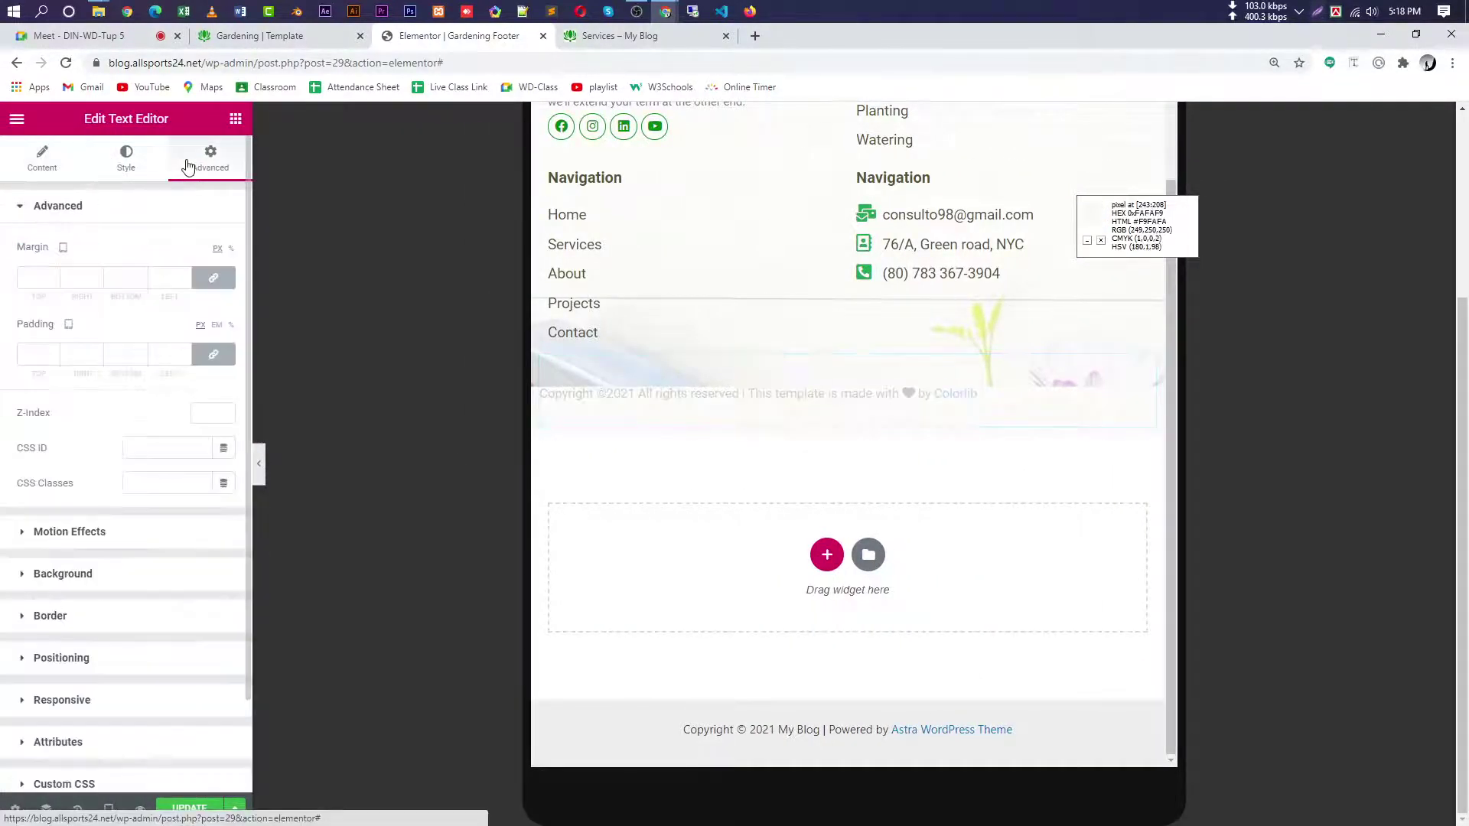
{"action": "left_click", "coordinate": [62, 172]}
{"action": "left_click", "coordinate": [125, 170]}
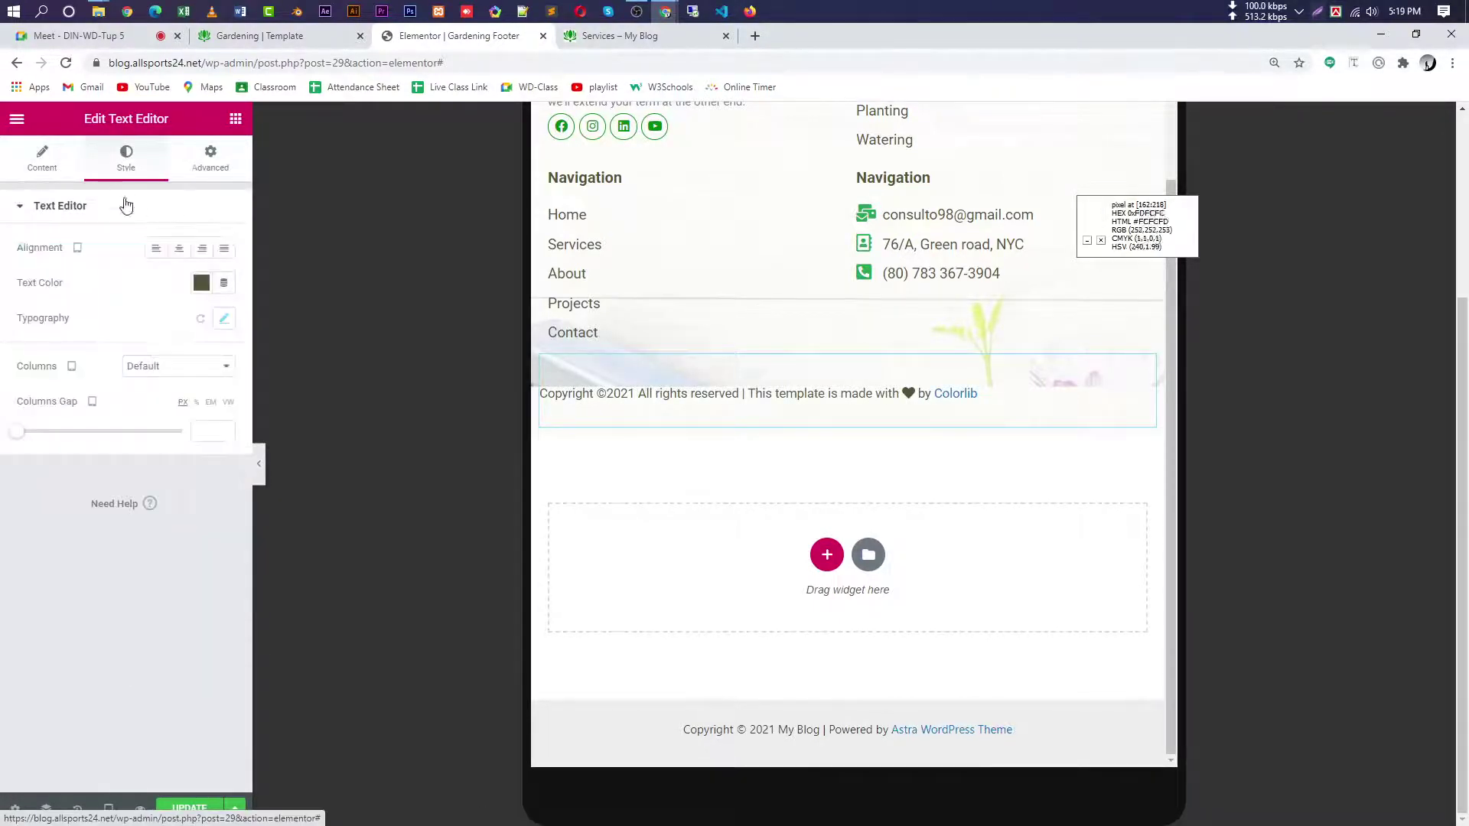
{"action": "left_click", "coordinate": [179, 248]}
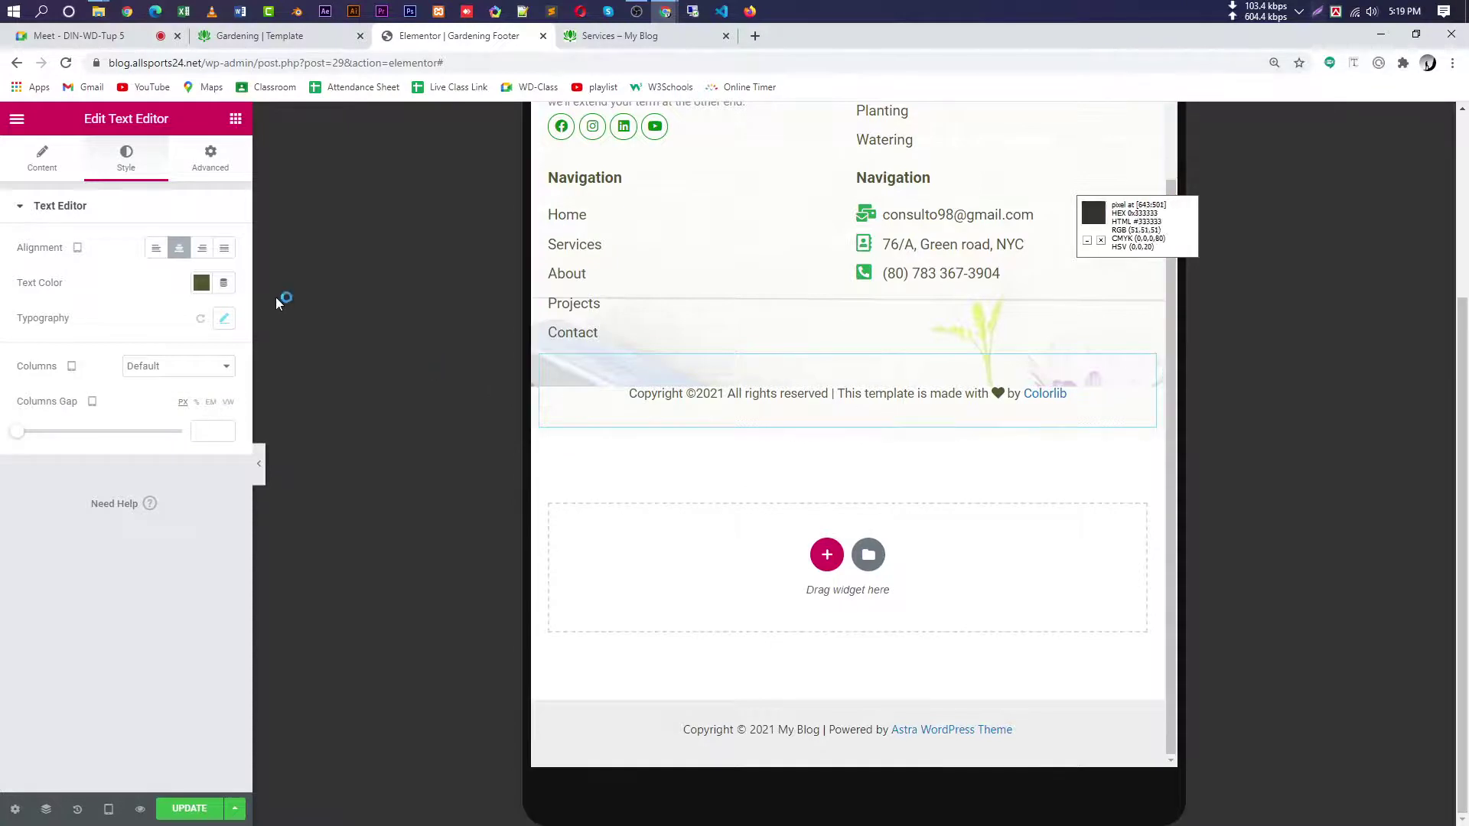
{"action": "left_click", "coordinate": [212, 162]}
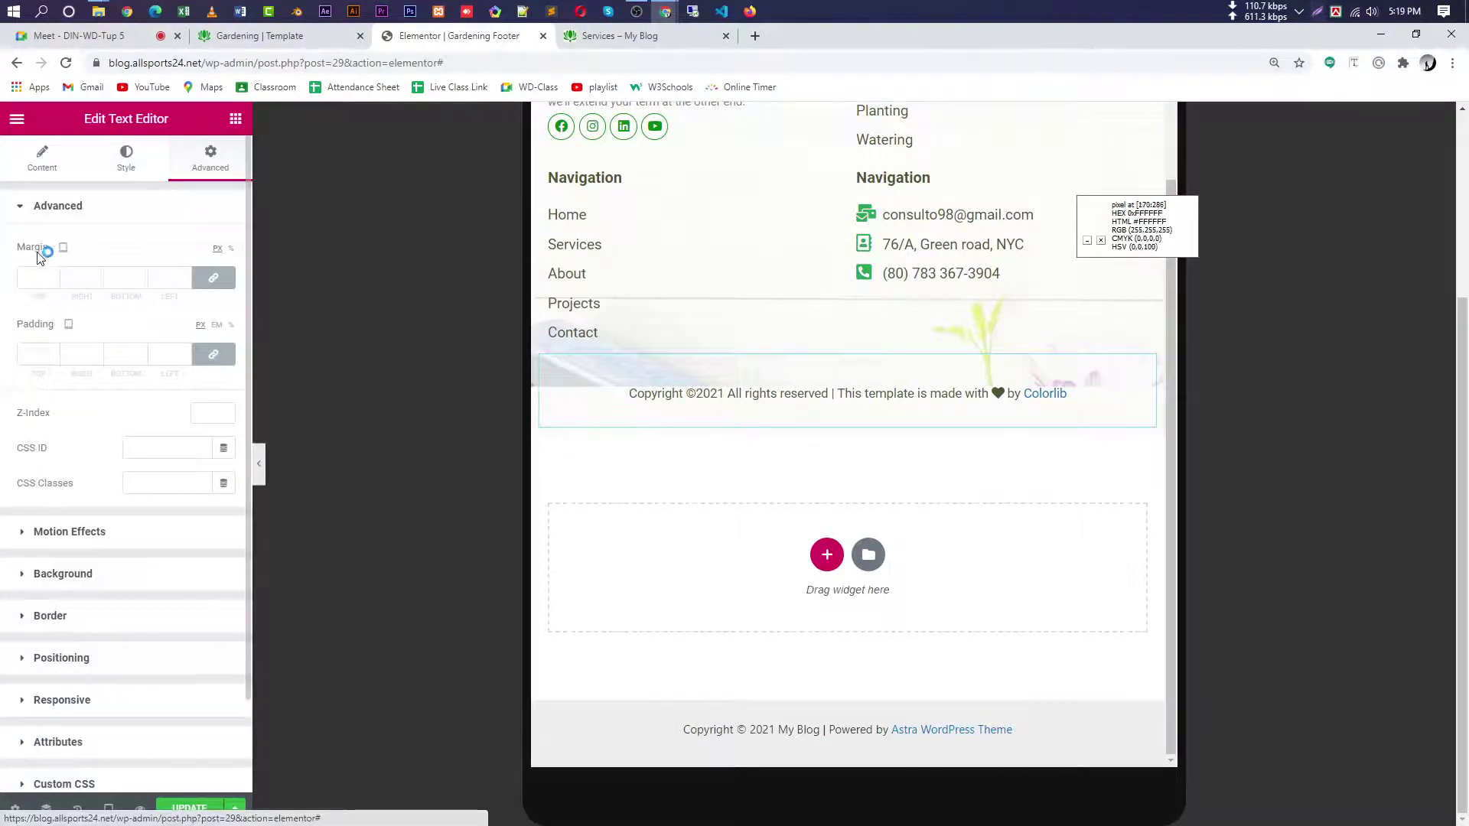
{"action": "left_click", "coordinate": [213, 355]}
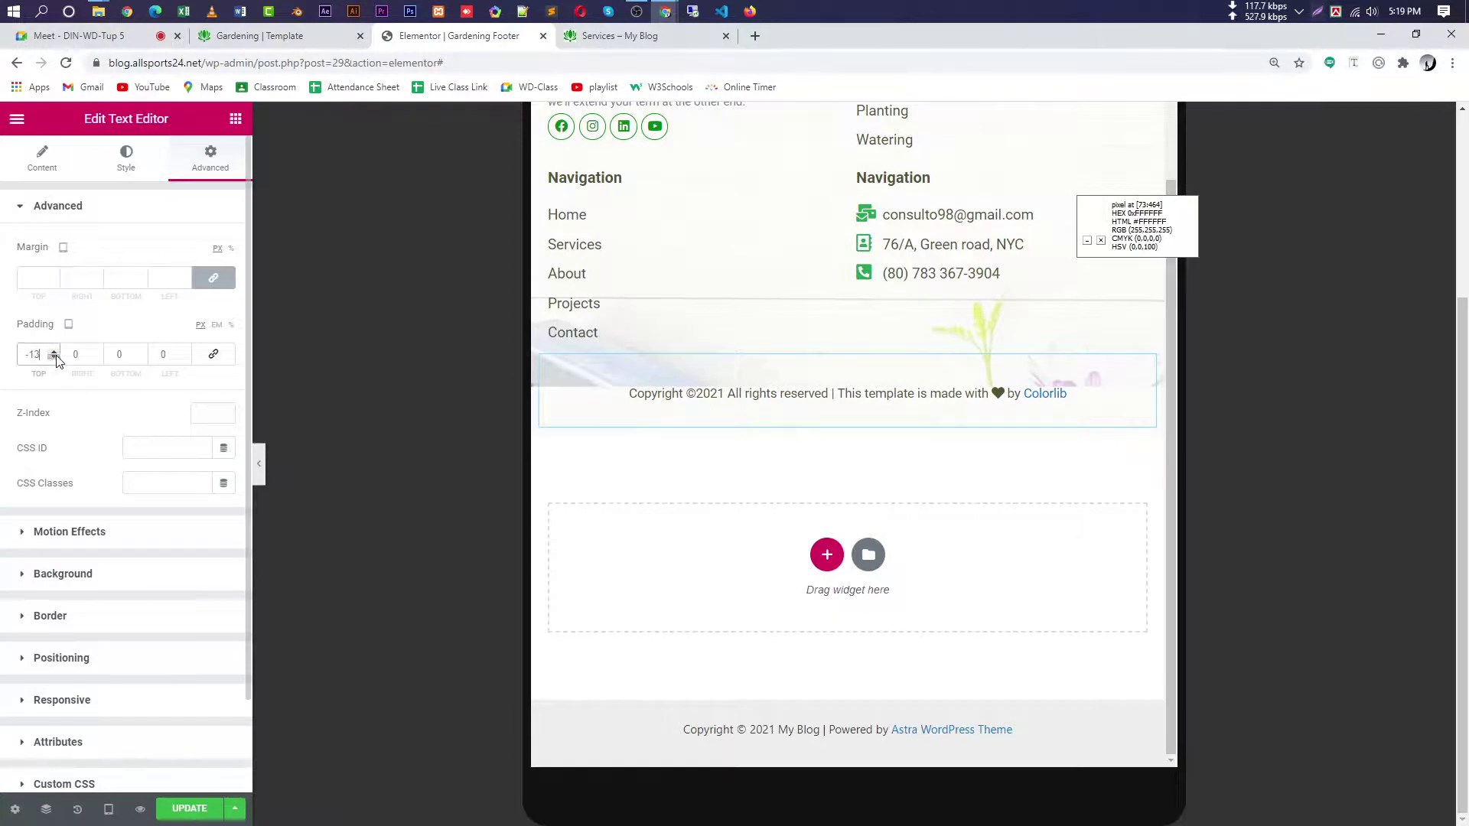
{"action": "left_click", "coordinate": [53, 350]}
{"action": "left_click", "coordinate": [214, 355]}
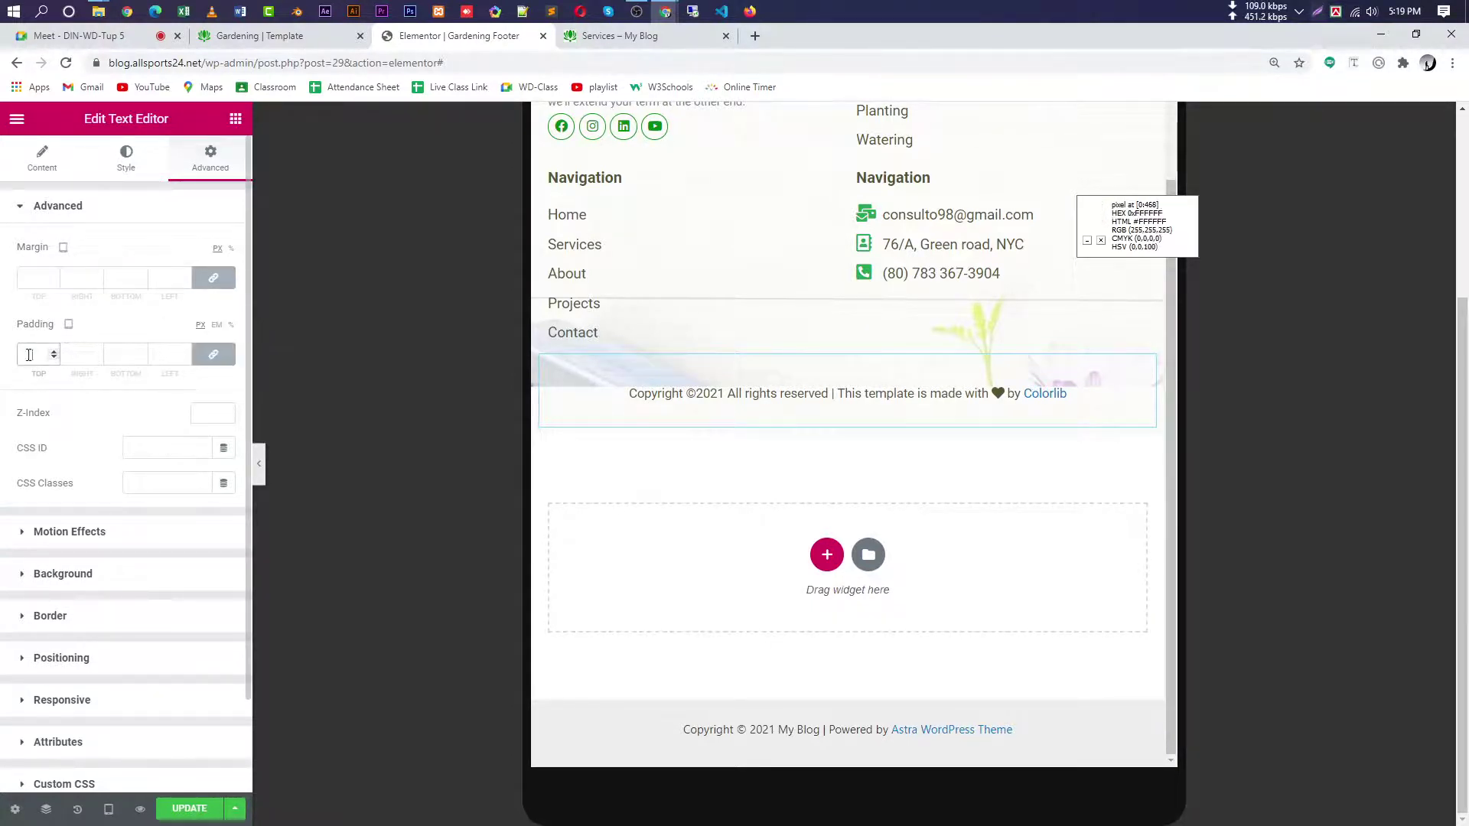
- Set the copyright line's bottom margin to -15 px in the tablet view and save the updated footer template
{"action": "left_click", "coordinate": [213, 277]}
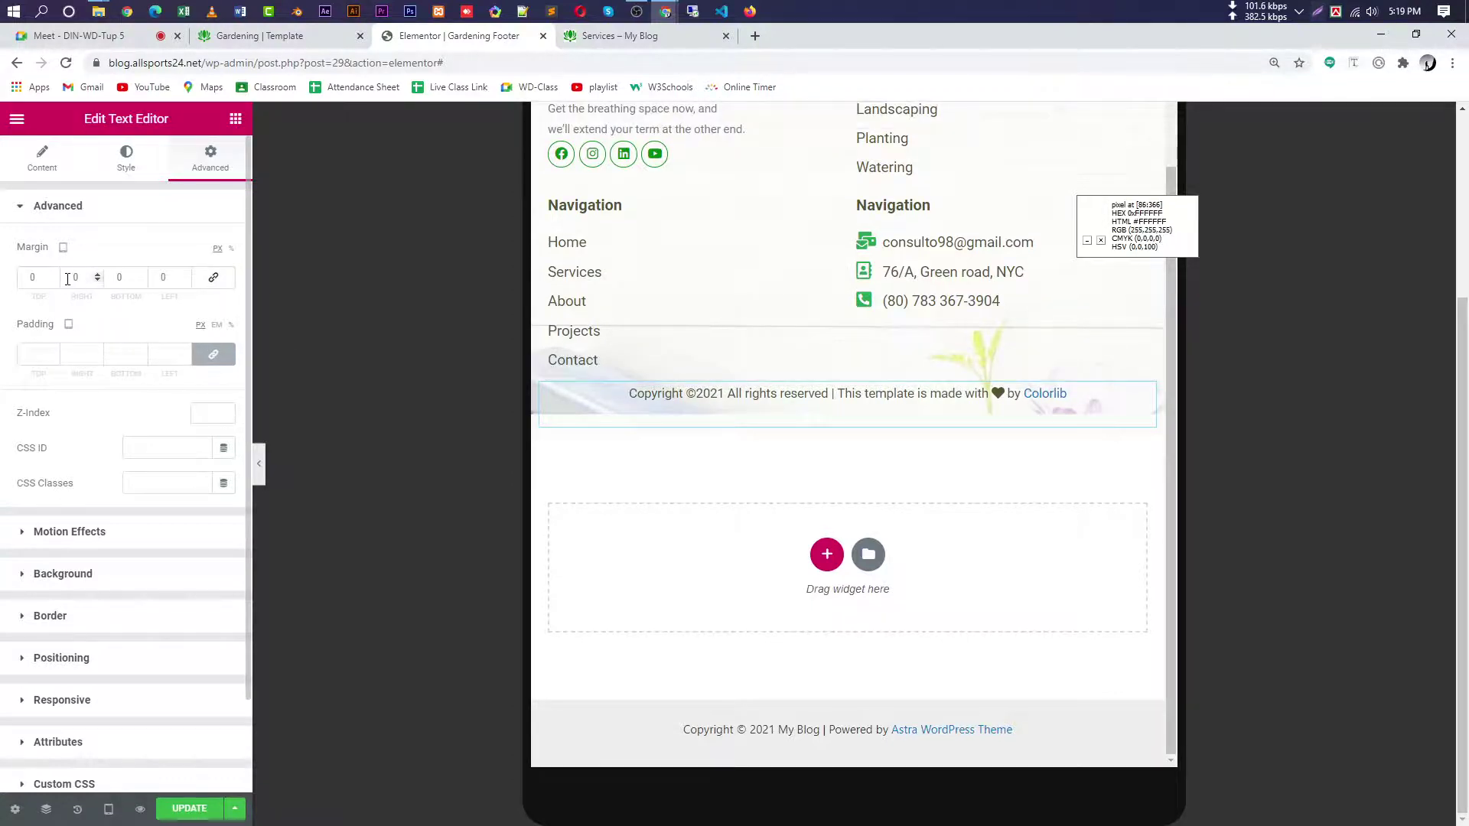
{"action": "left_click_drag", "start_coordinate": [142, 280], "coordinate": [142, 281]}
{"action": "left_click", "coordinate": [141, 280]}
{"action": "left_click", "coordinate": [141, 280]}
{"action": "left_click", "coordinate": [141, 280]}
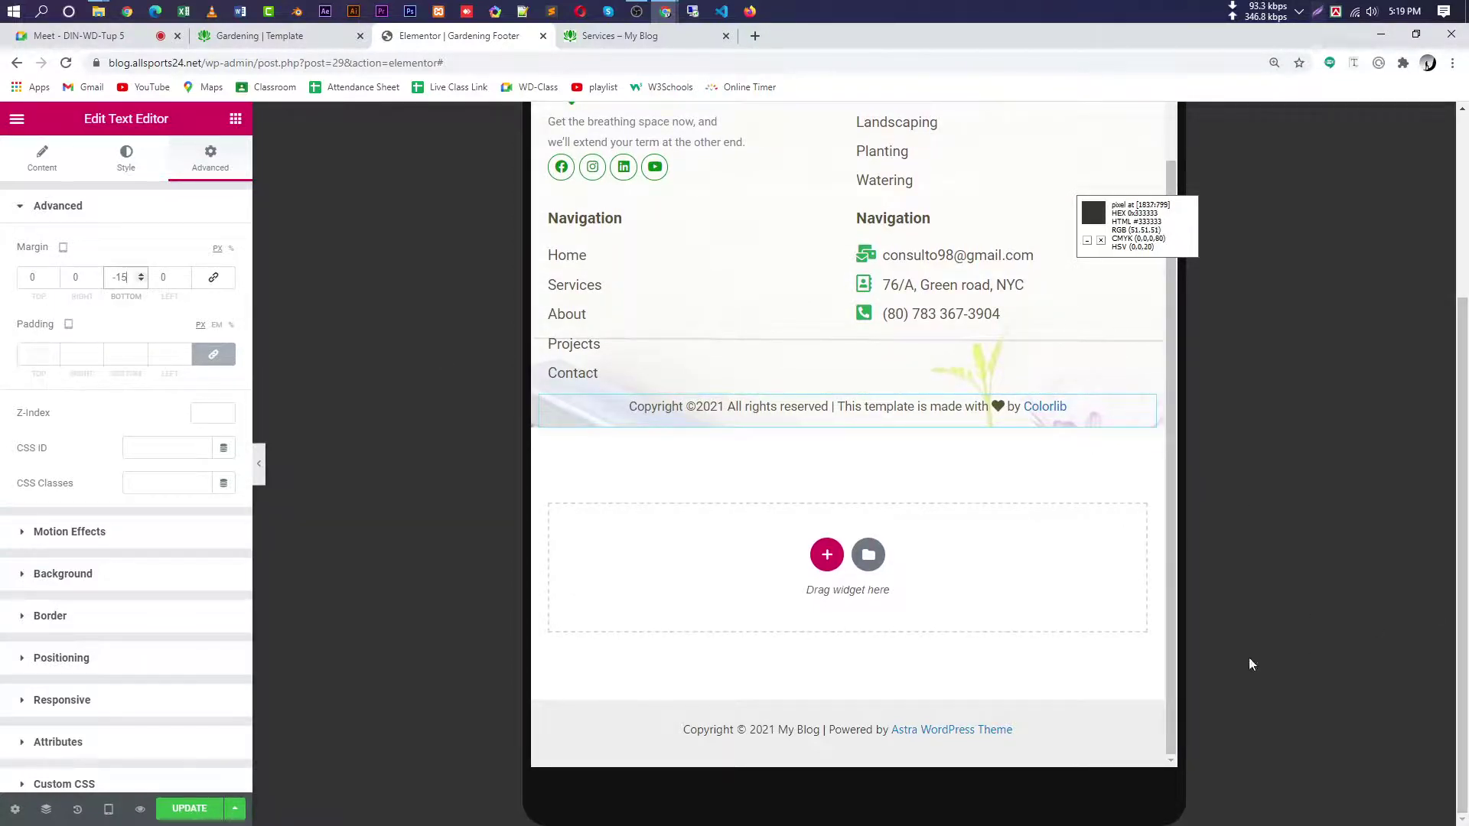
{"action": "left_click", "coordinate": [190, 809]}
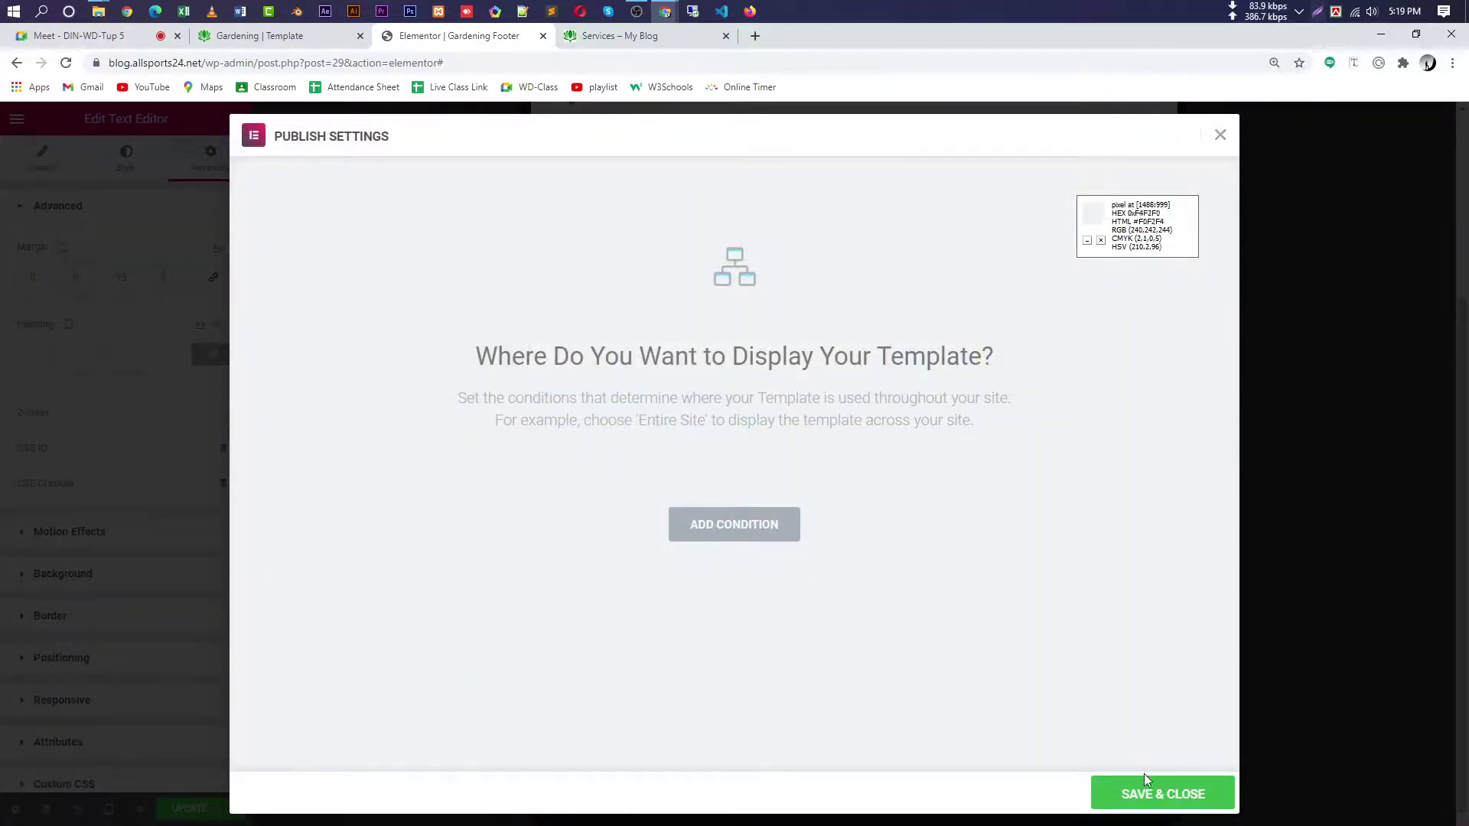
{"action": "left_click", "coordinate": [1152, 792]}
- Set the logo column's tablet padding to 10 px on the left and 0 on the other sides
{"action": "scroll", "coordinate": [1059, 508], "scroll_direction": "up", "scroll_amount": 4}
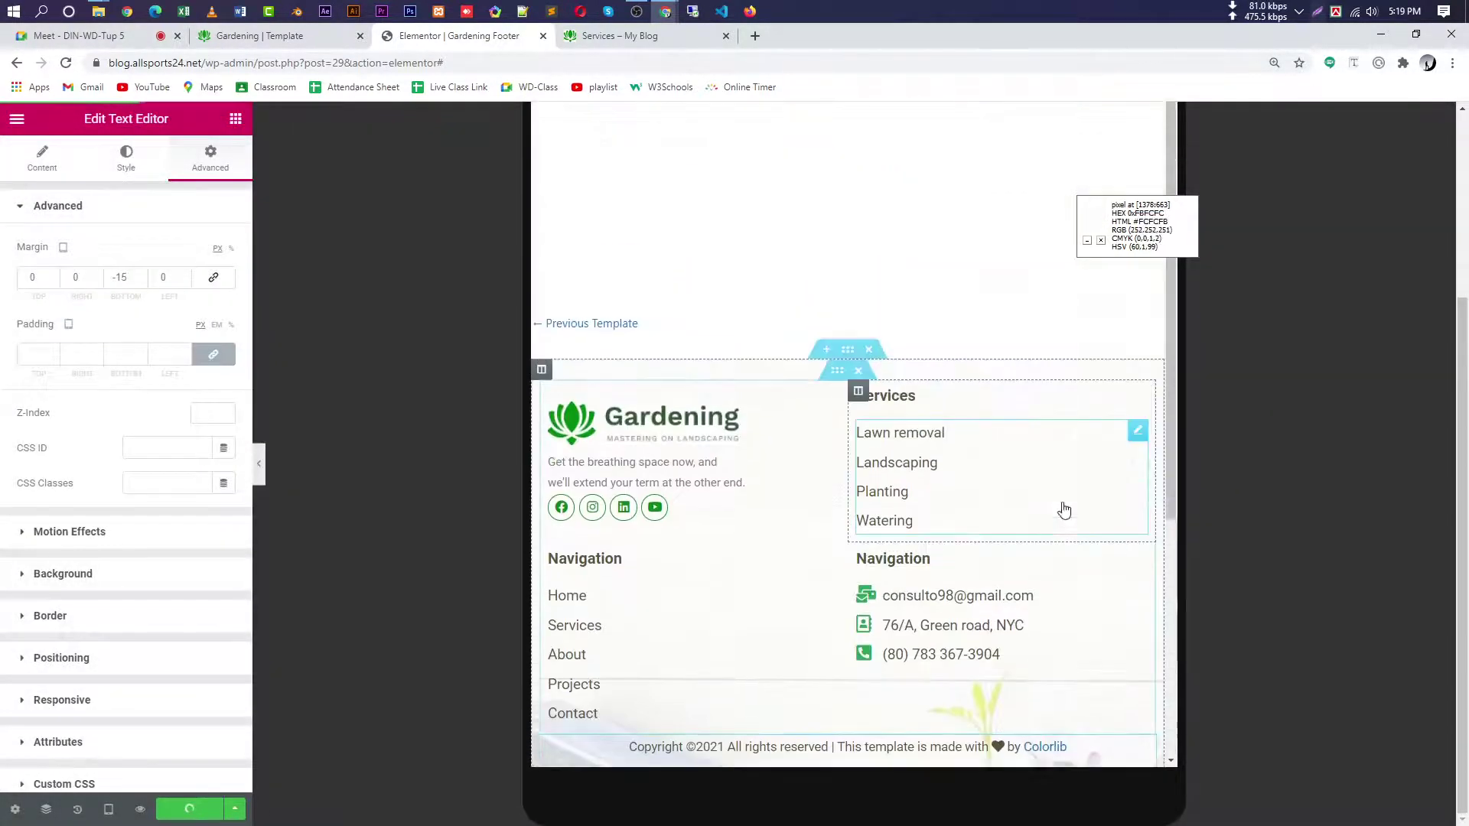
{"action": "scroll", "coordinate": [1059, 508], "scroll_direction": "down", "scroll_amount": 2}
{"action": "scroll", "coordinate": [1063, 511], "scroll_direction": "up", "scroll_amount": 2}
{"action": "scroll", "coordinate": [1064, 511], "scroll_direction": "down", "scroll_amount": 1}
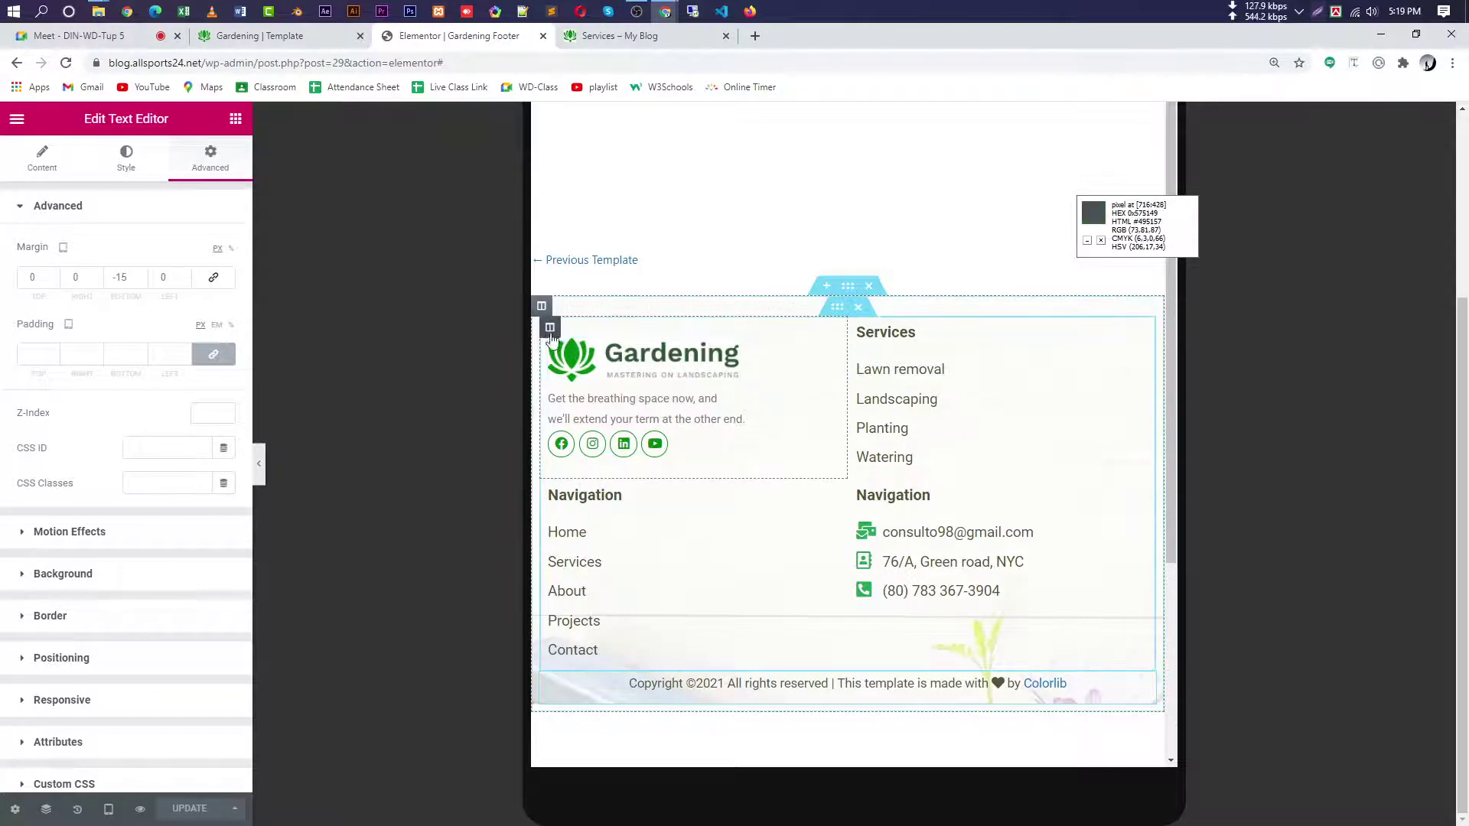
{"action": "left_click", "coordinate": [550, 330]}
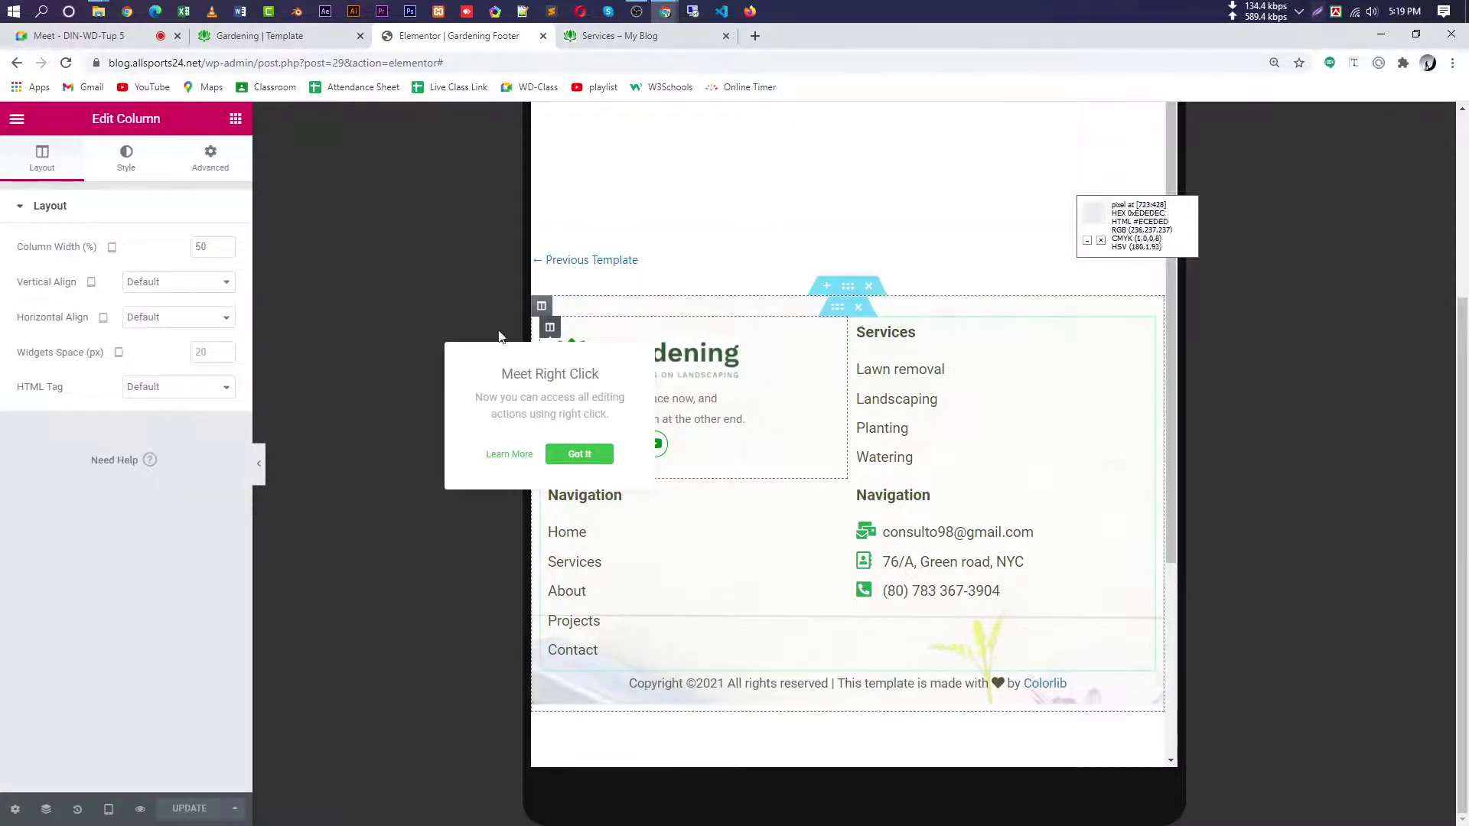
{"action": "left_click", "coordinate": [197, 169]}
{"action": "left_click", "coordinate": [207, 360]}
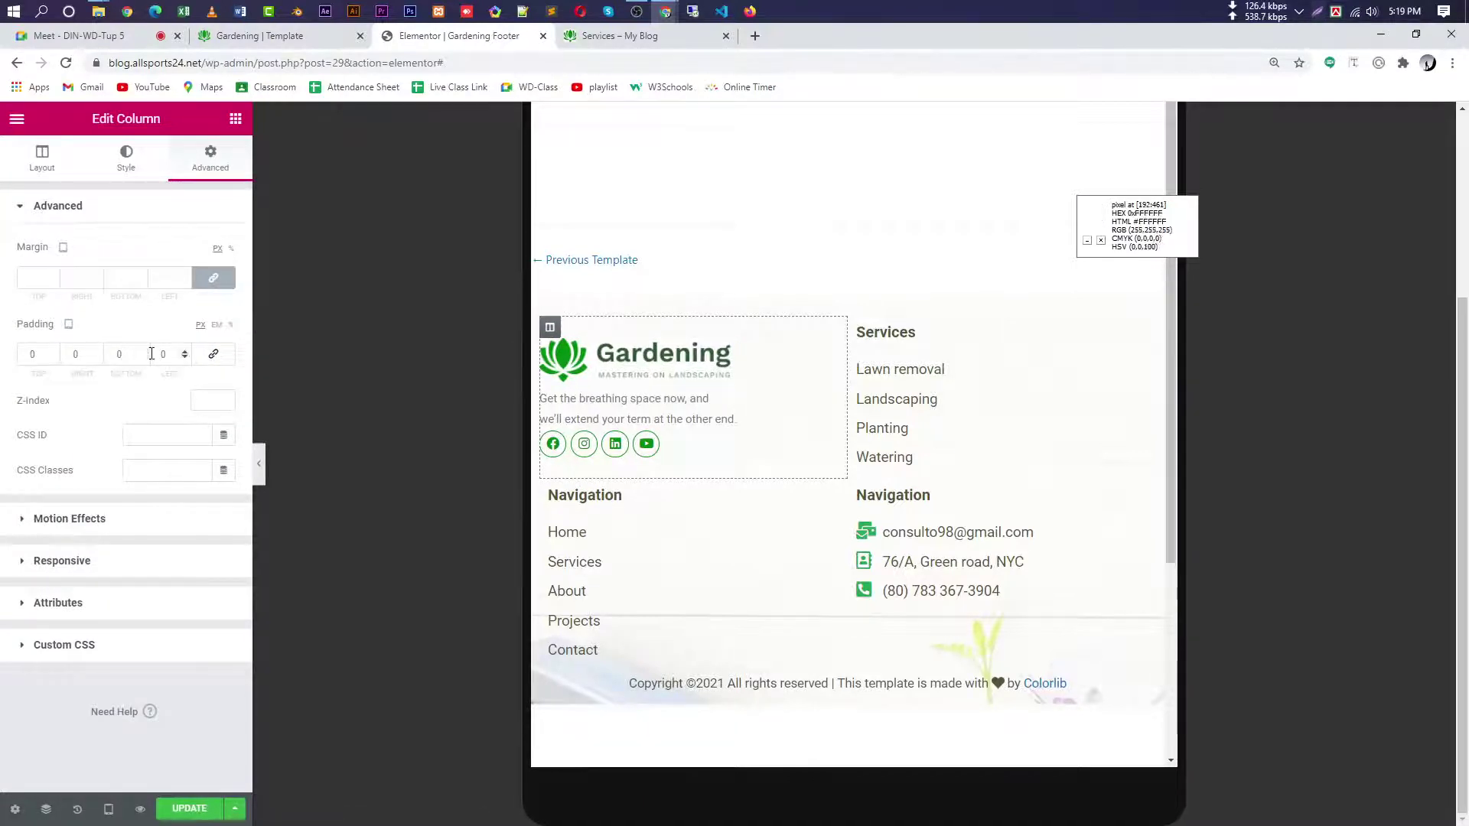
{"action": "left_click", "coordinate": [185, 352]}
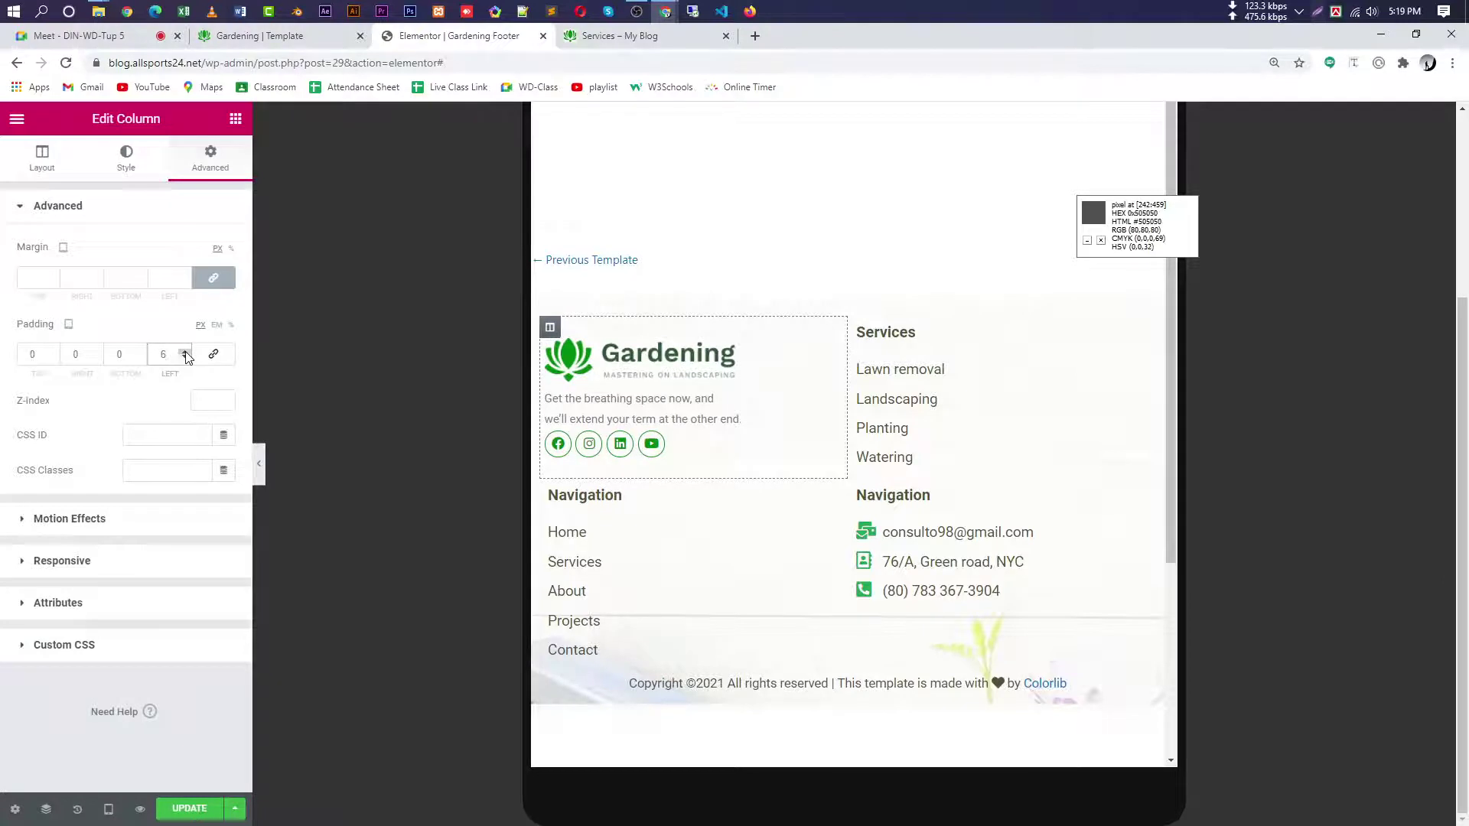
{"action": "left_click", "coordinate": [186, 352]}
{"action": "left_click", "coordinate": [185, 352]}
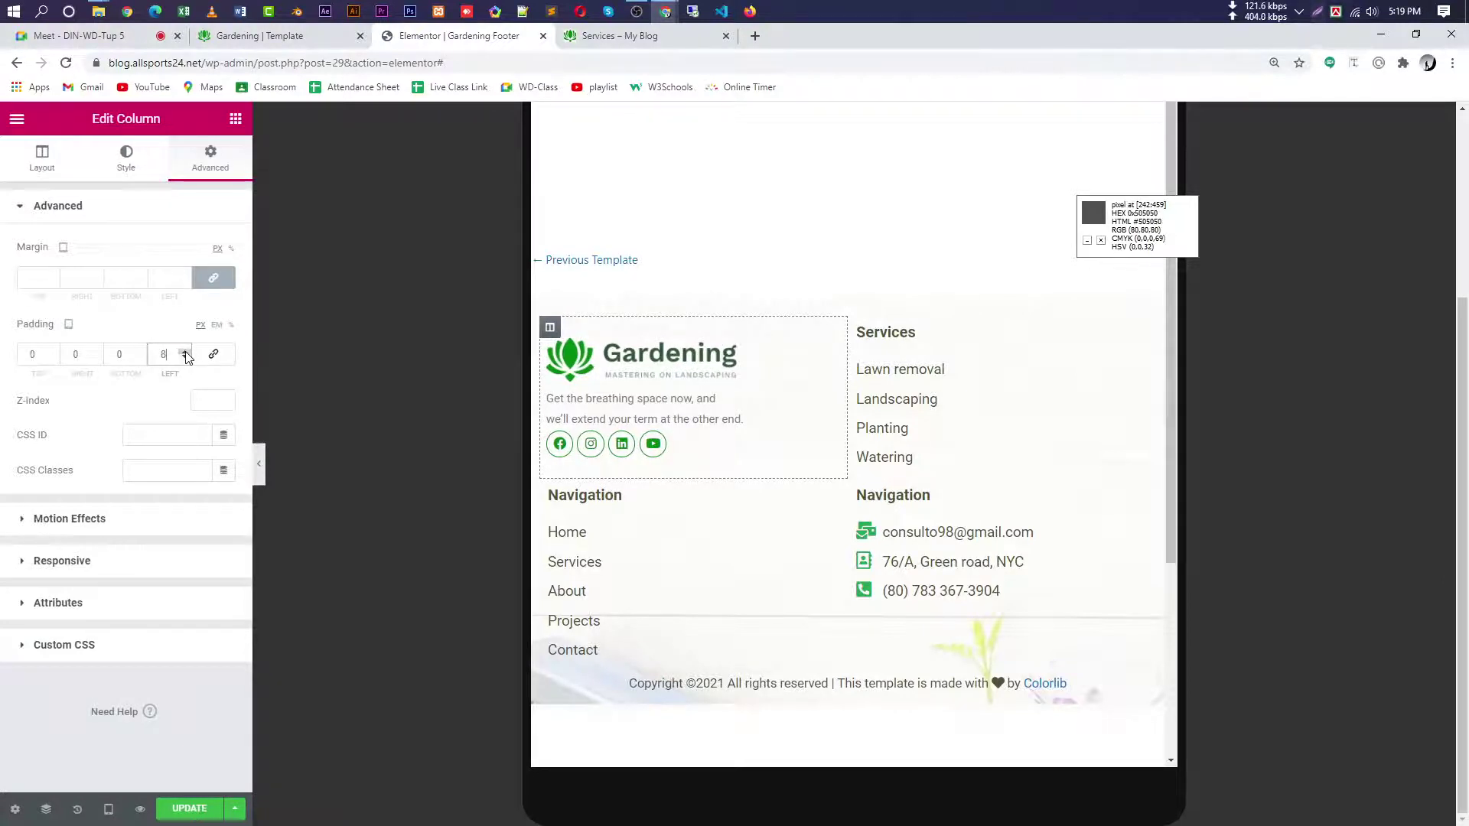
{"action": "left_click", "coordinate": [185, 352]}
{"action": "left_click", "coordinate": [185, 352]}
- Set the Navigation links column's tablet padding to 10 px on the left and 0 on the other sides, leaving its margins empty
{"action": "left_click", "coordinate": [550, 489]}
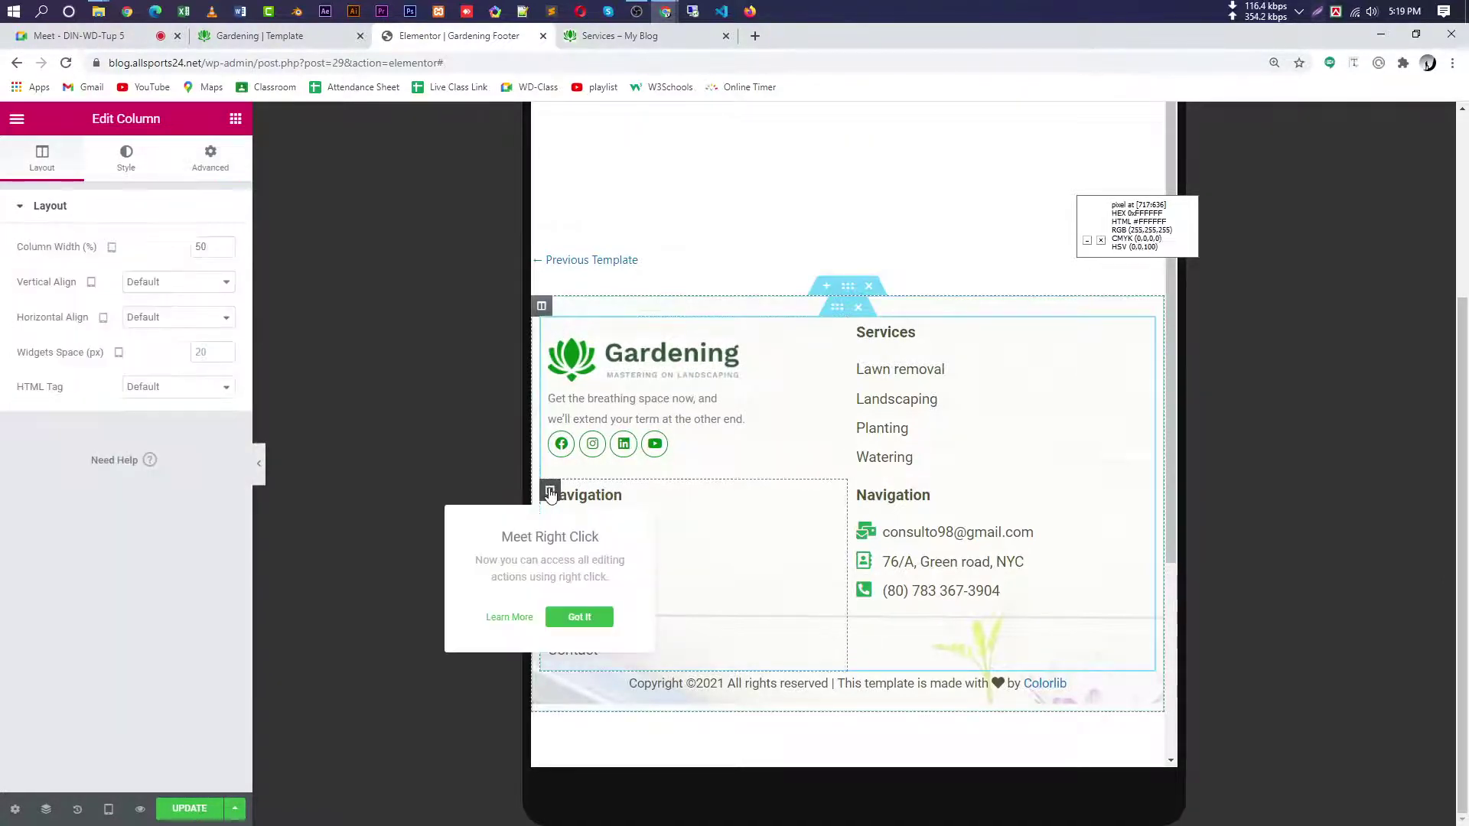
{"action": "left_click", "coordinate": [200, 163]}
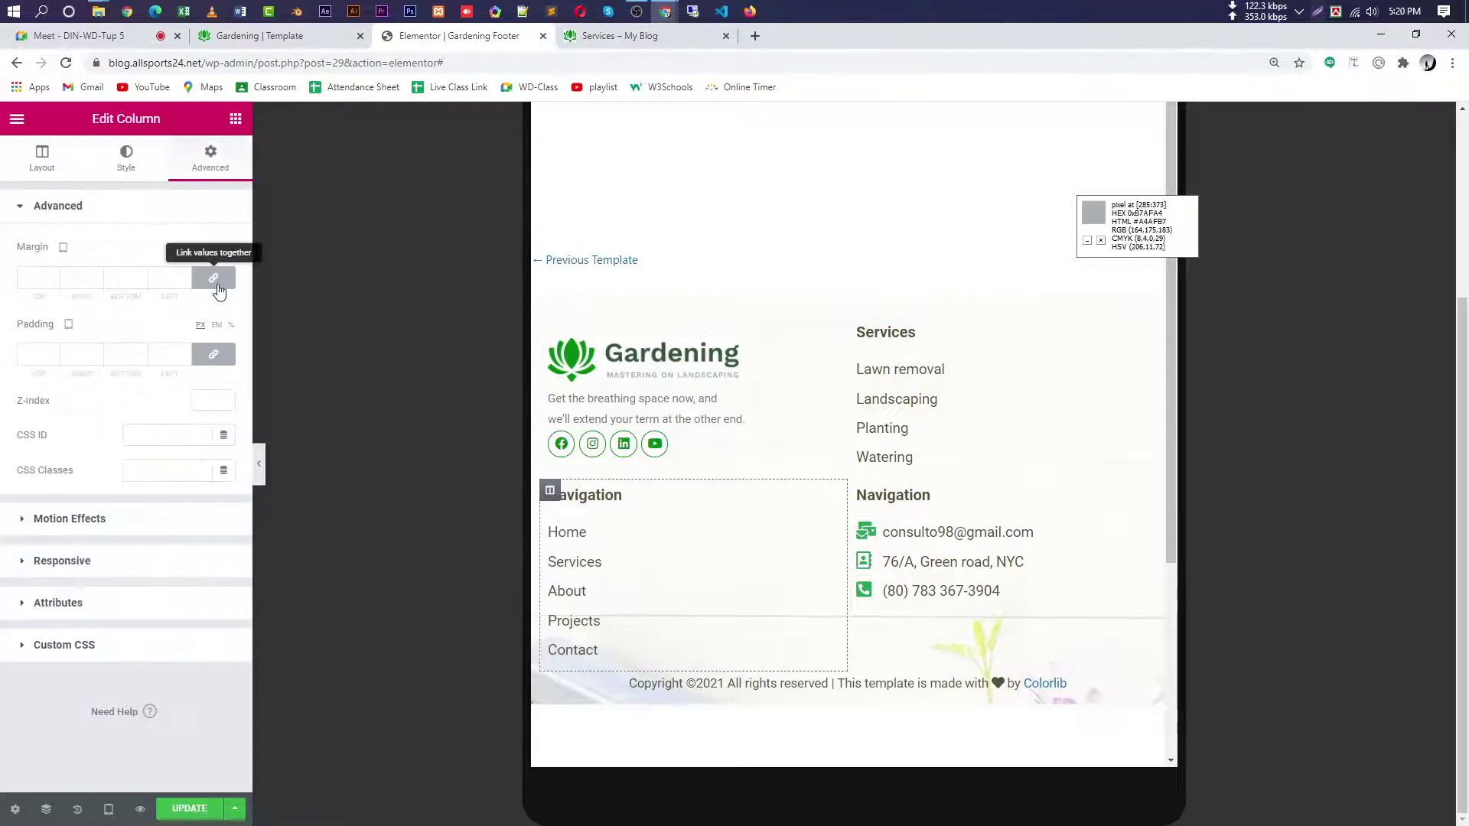
{"action": "left_click", "coordinate": [184, 353]}
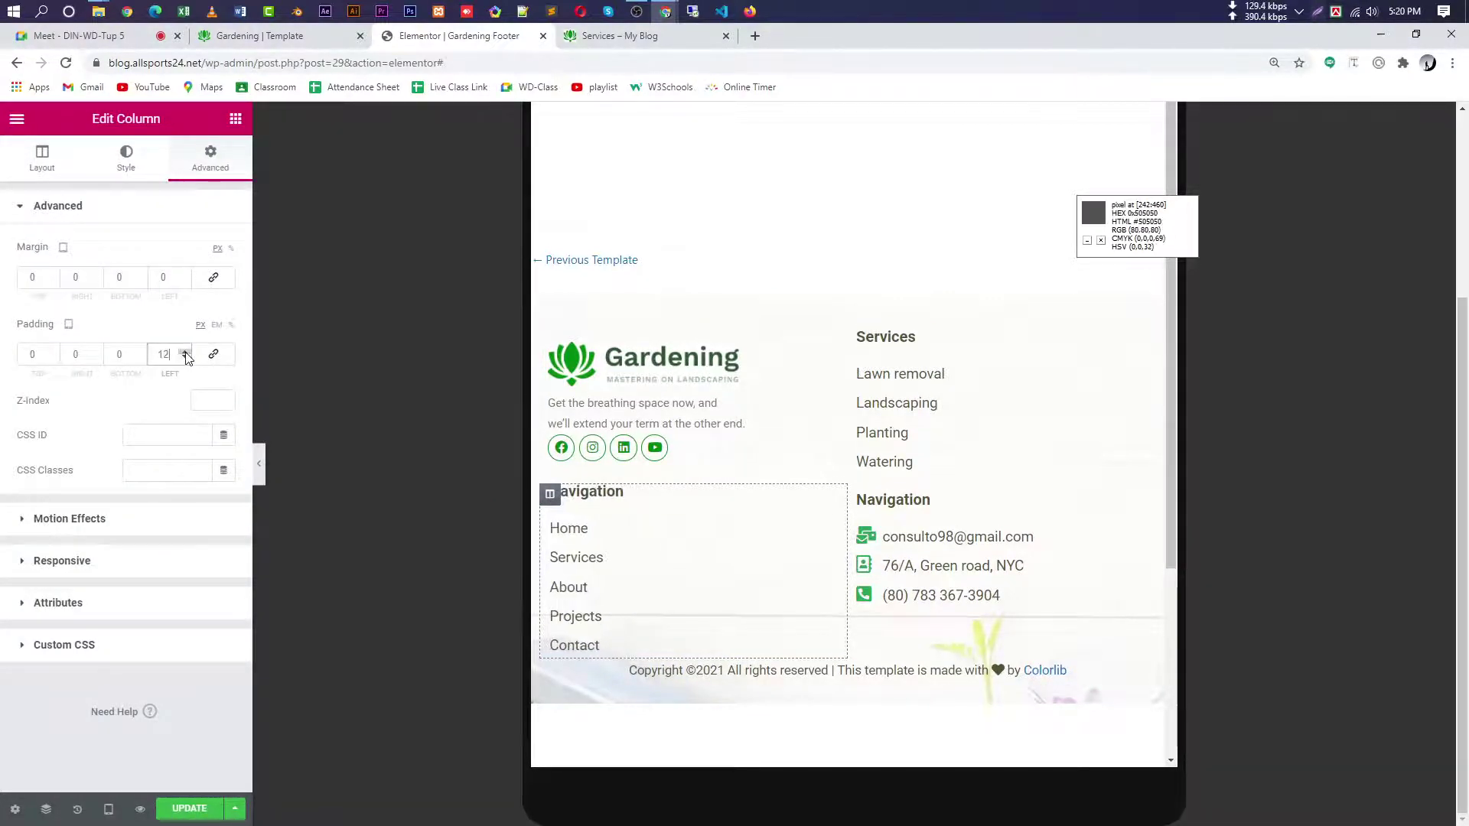
{"action": "left_click", "coordinate": [185, 357]}
{"action": "left_click", "coordinate": [185, 358]}
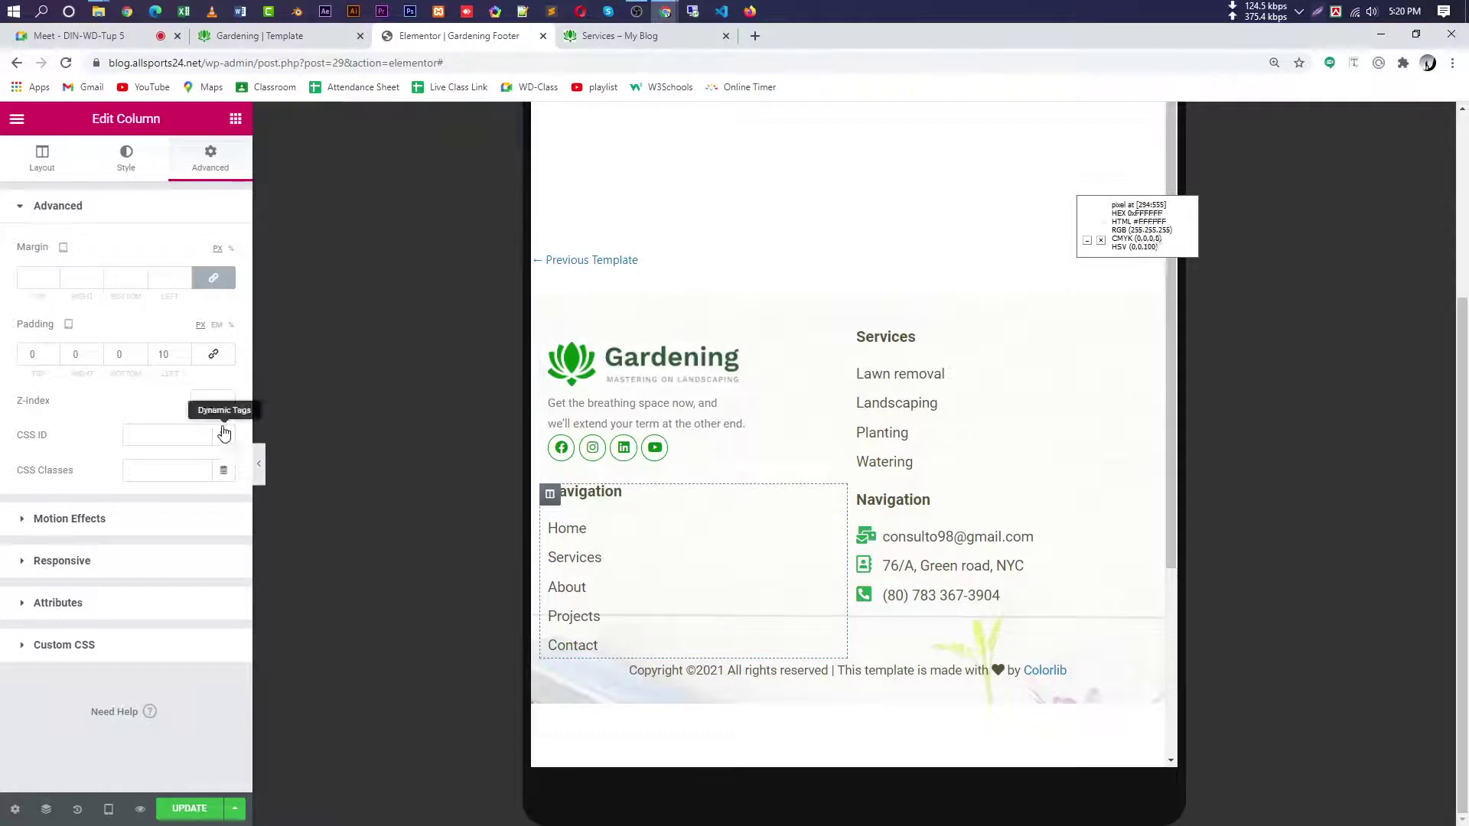
- Compare the footer's column arrangement and copyright line in the tablet and desktop views with the editing panel collapsed
{"action": "left_click", "coordinate": [260, 465]}
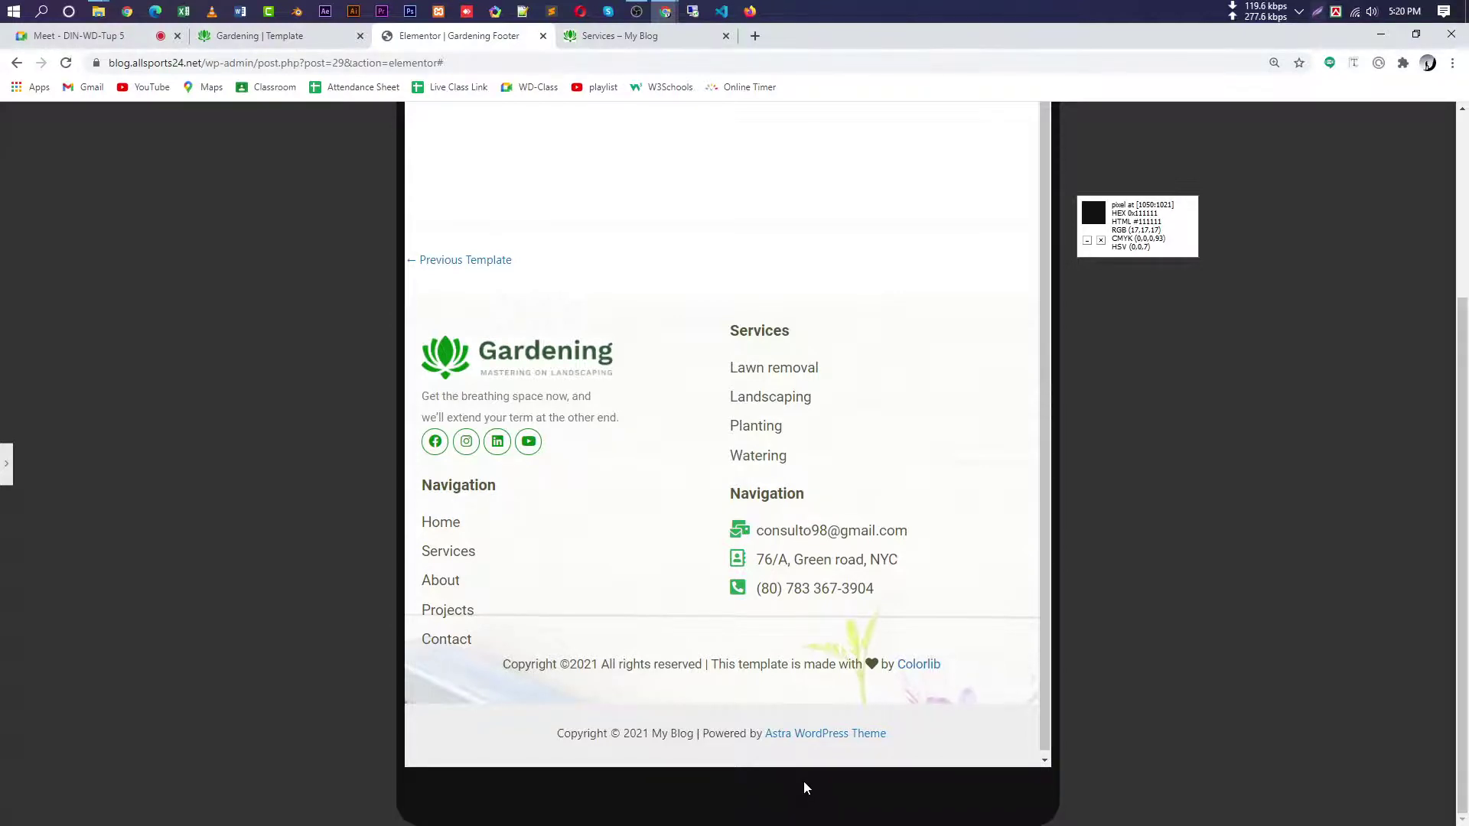
{"action": "left_click", "coordinate": [6, 464]}
{"action": "scroll", "coordinate": [780, 610], "scroll_direction": "down", "scroll_amount": 3}
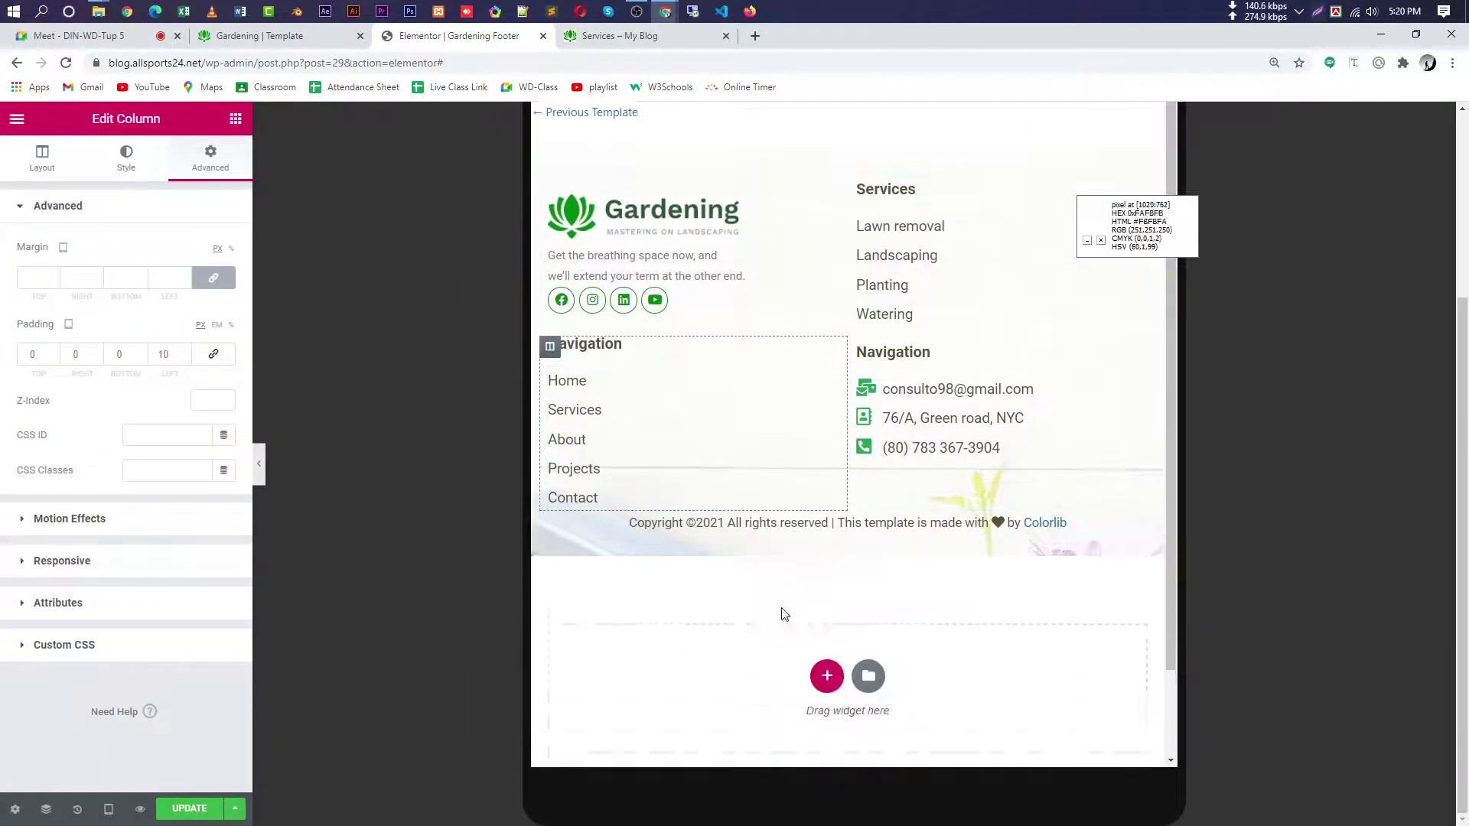
{"action": "left_click", "coordinate": [108, 809]}
{"action": "left_click", "coordinate": [131, 698]}
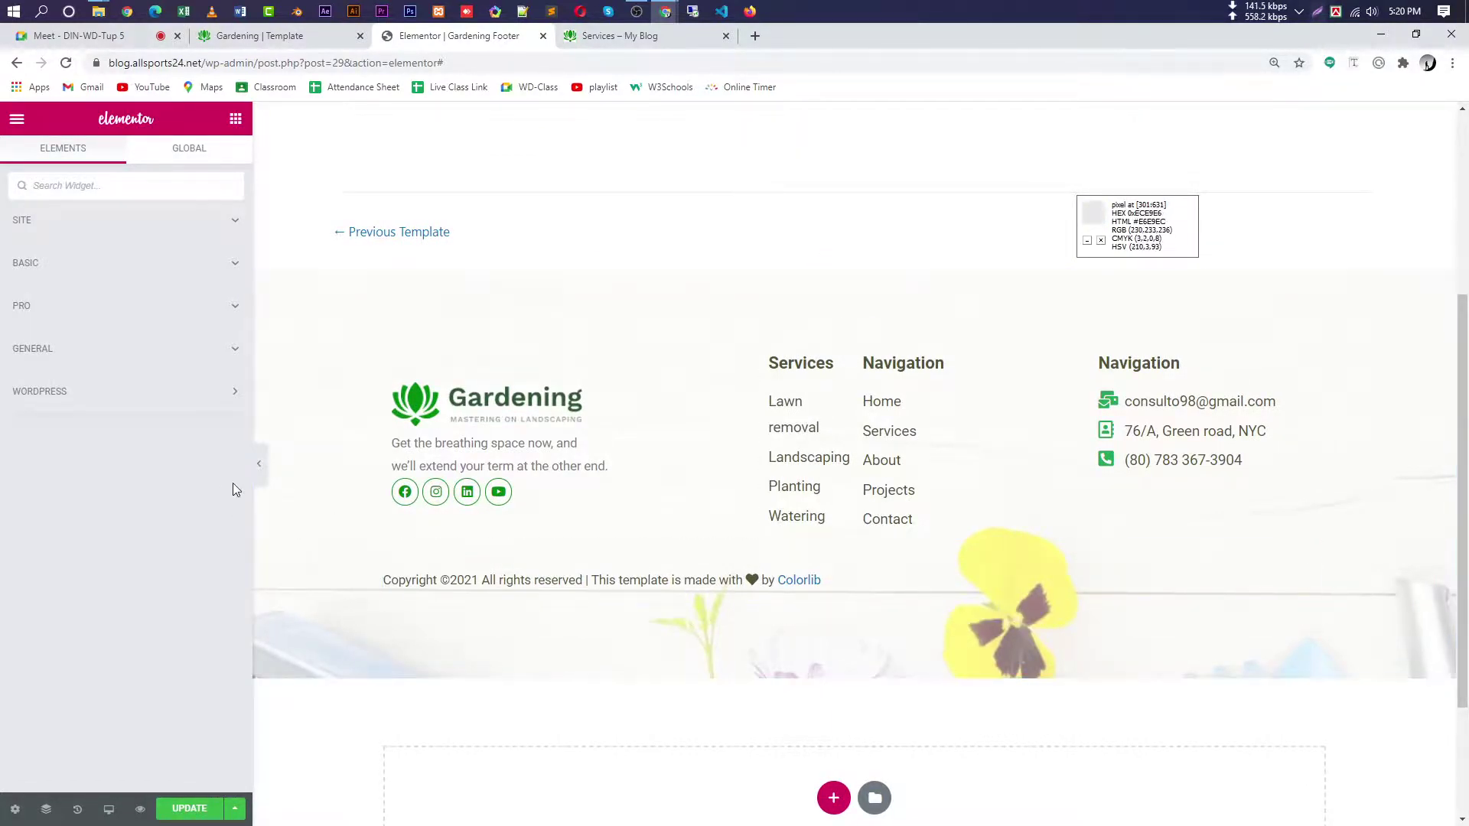
{"action": "left_click", "coordinate": [259, 472]}
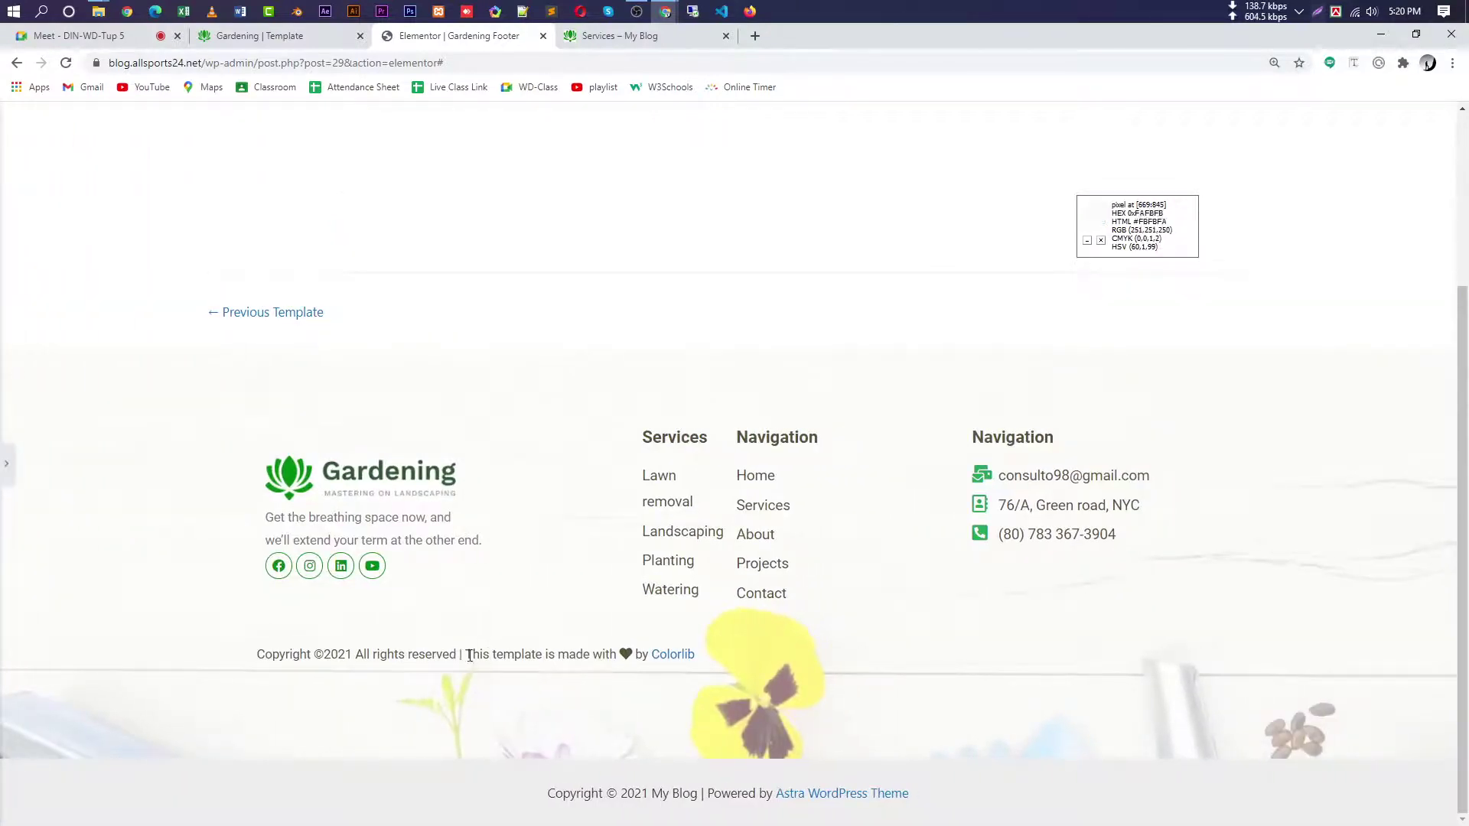
{"action": "left_click", "coordinate": [5, 463]}
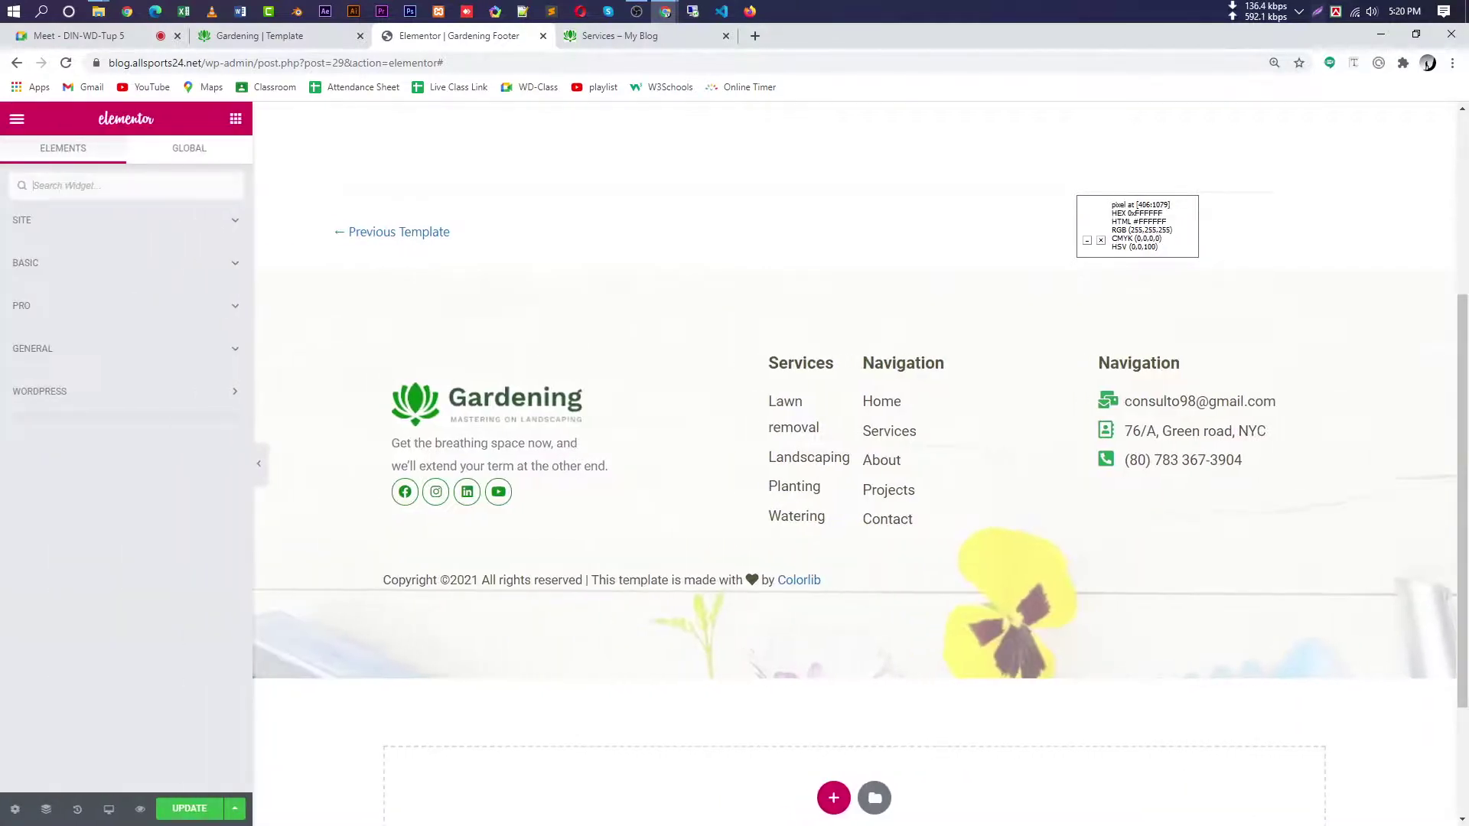
{"action": "left_click", "coordinate": [109, 811]}
{"action": "left_click", "coordinate": [124, 734]}
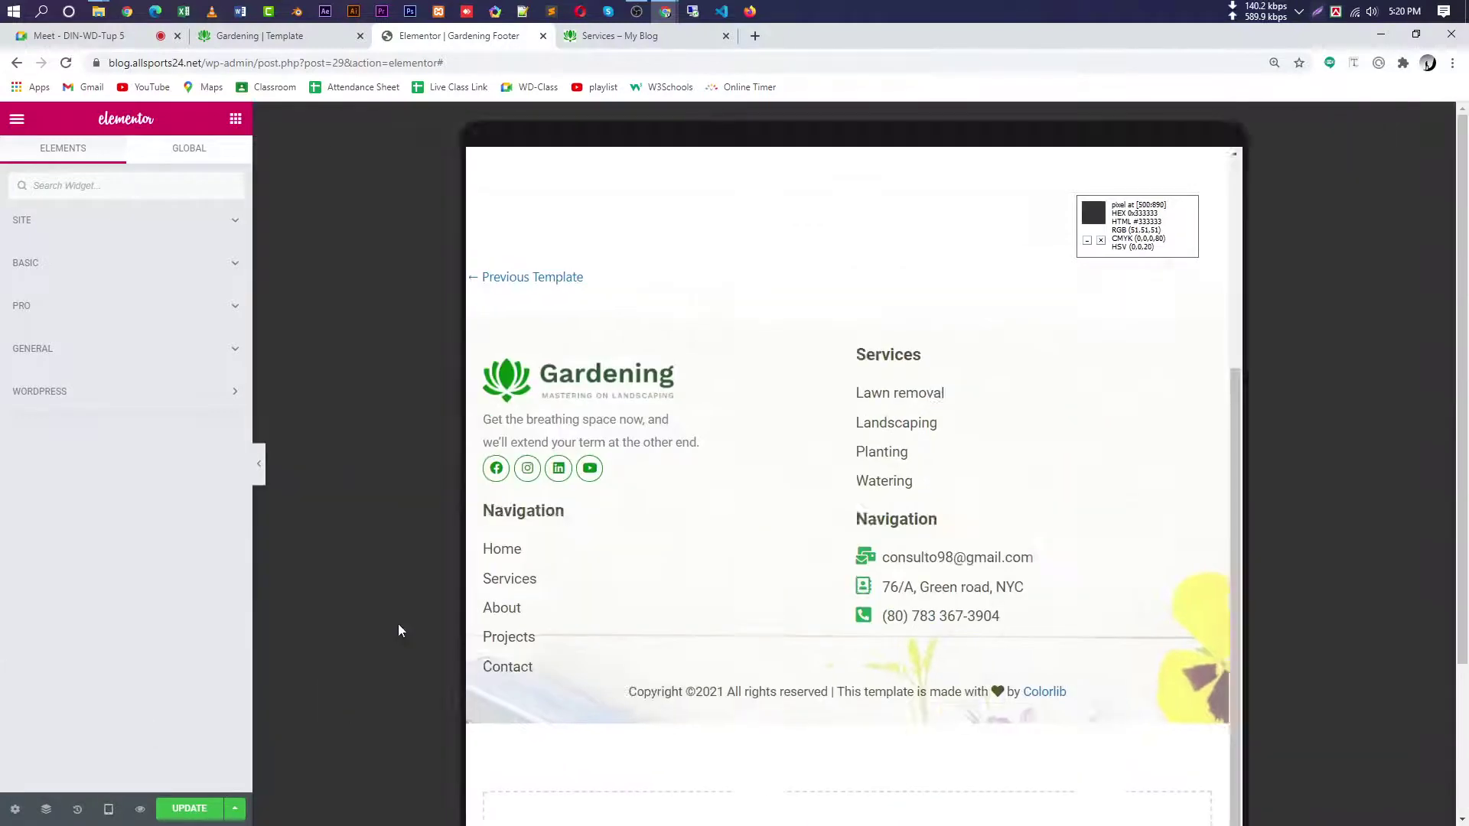
{"action": "left_click", "coordinate": [260, 468]}
{"action": "scroll", "coordinate": [920, 754], "scroll_direction": "down", "scroll_amount": 5}
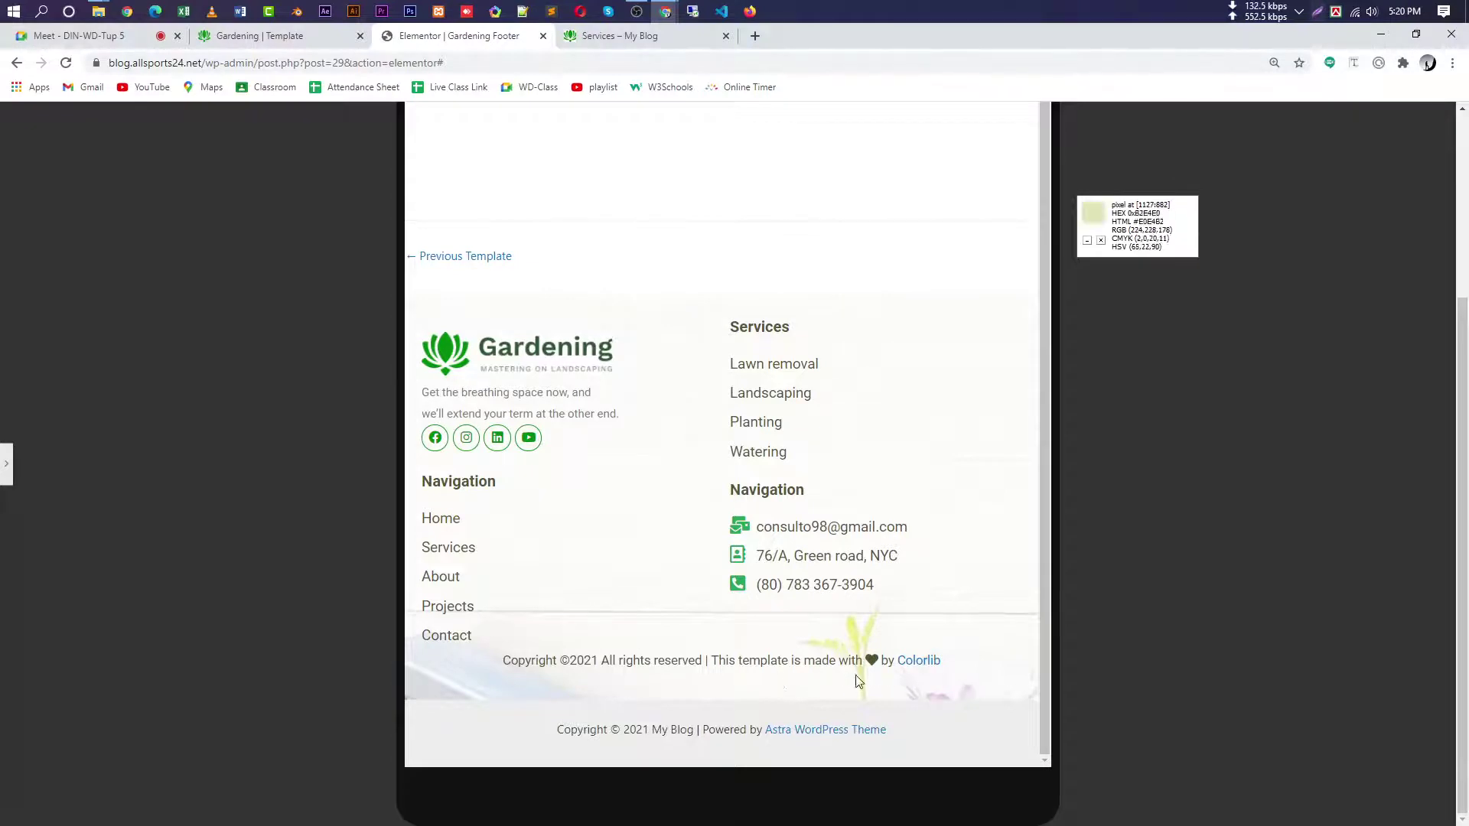
{"action": "left_click", "coordinate": [5, 466]}
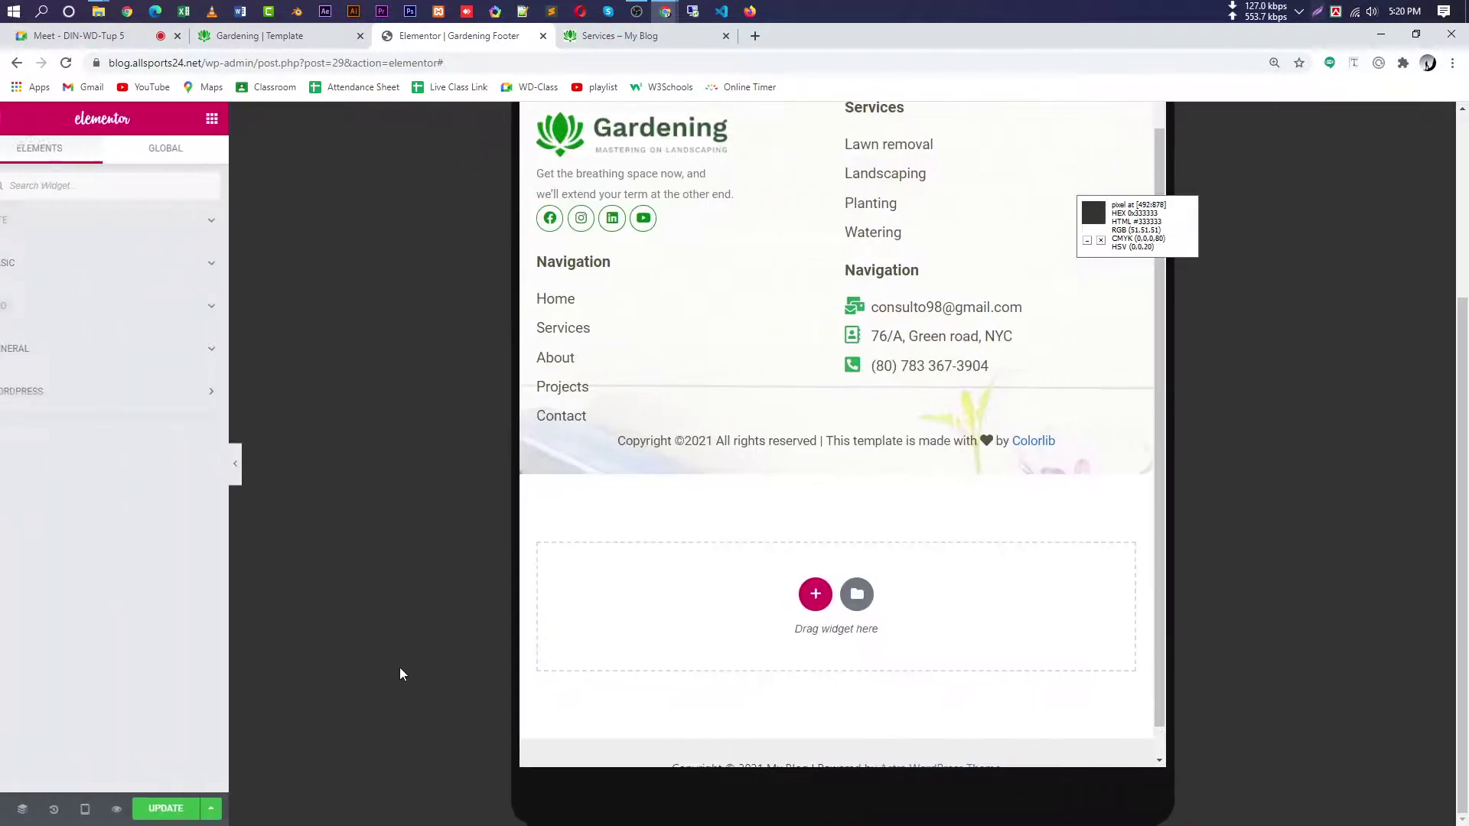
- Switch to the mobile view and set the logo column's width to 100%
{"action": "left_click", "coordinate": [108, 809]}
{"action": "left_click", "coordinate": [59, 767]}
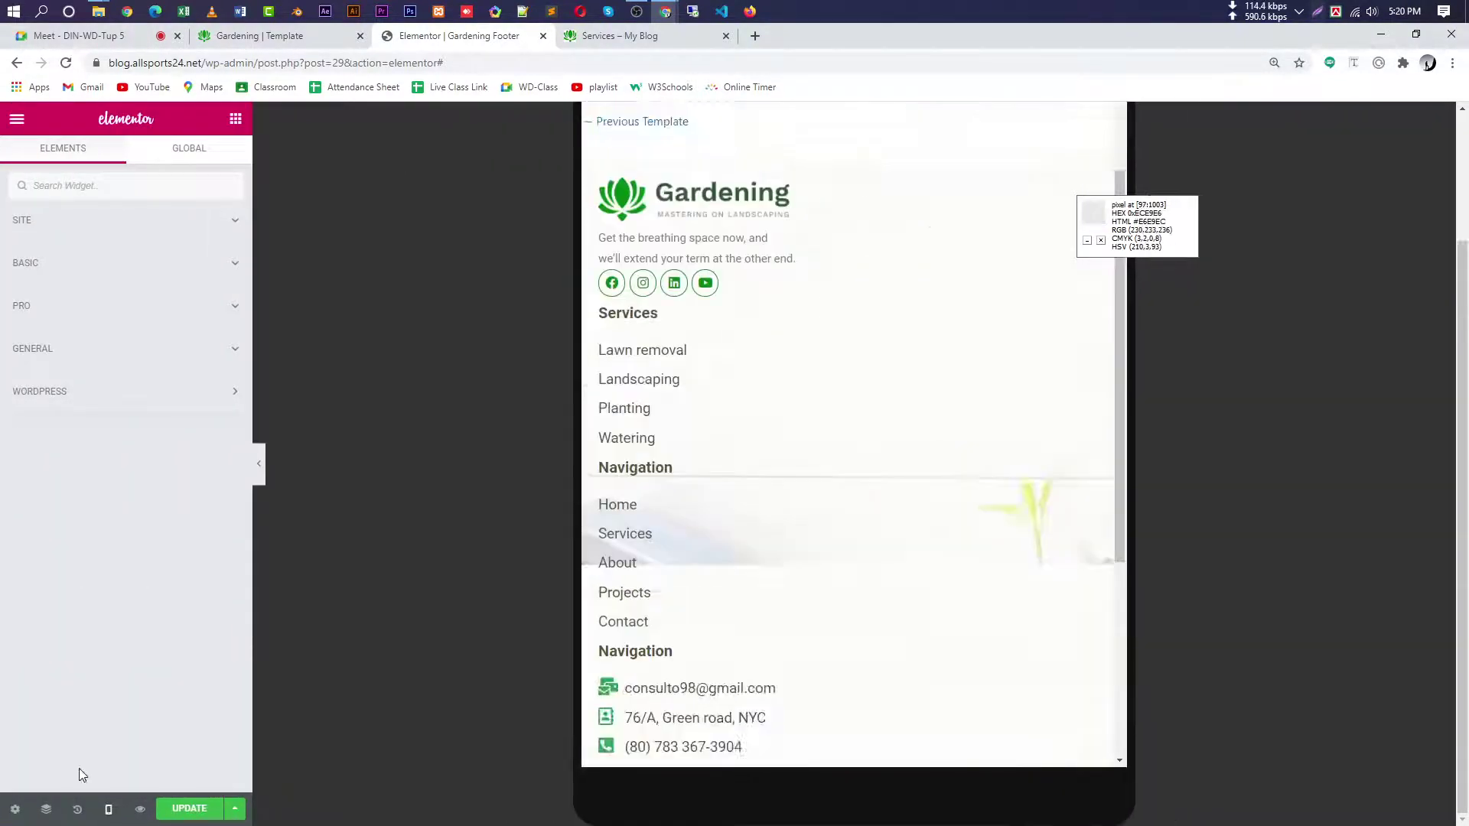
{"action": "scroll", "coordinate": [836, 544], "scroll_direction": "down", "scroll_amount": 1}
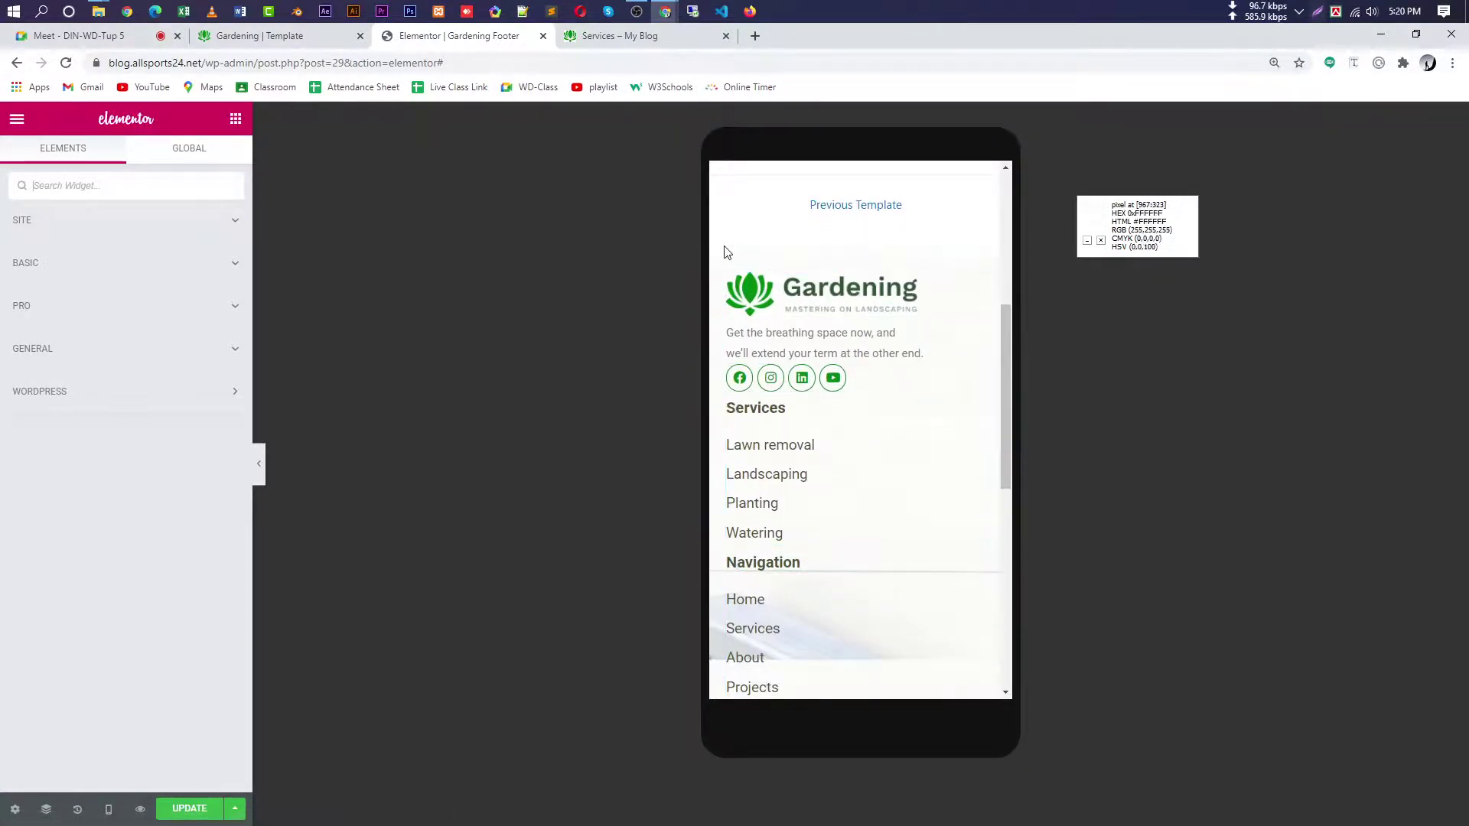
{"action": "left_click", "coordinate": [728, 285]}
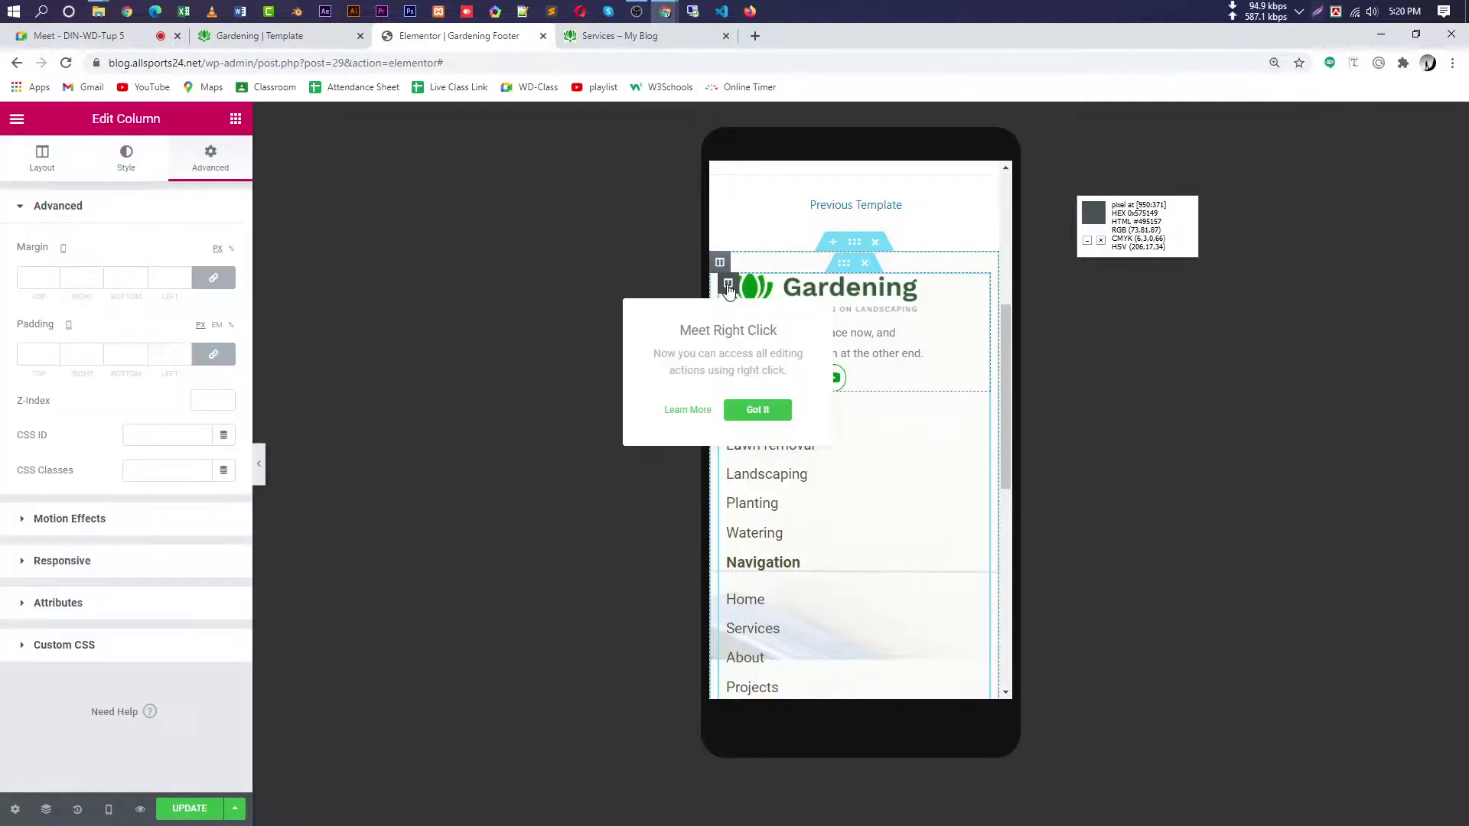
{"action": "left_click", "coordinate": [42, 162]}
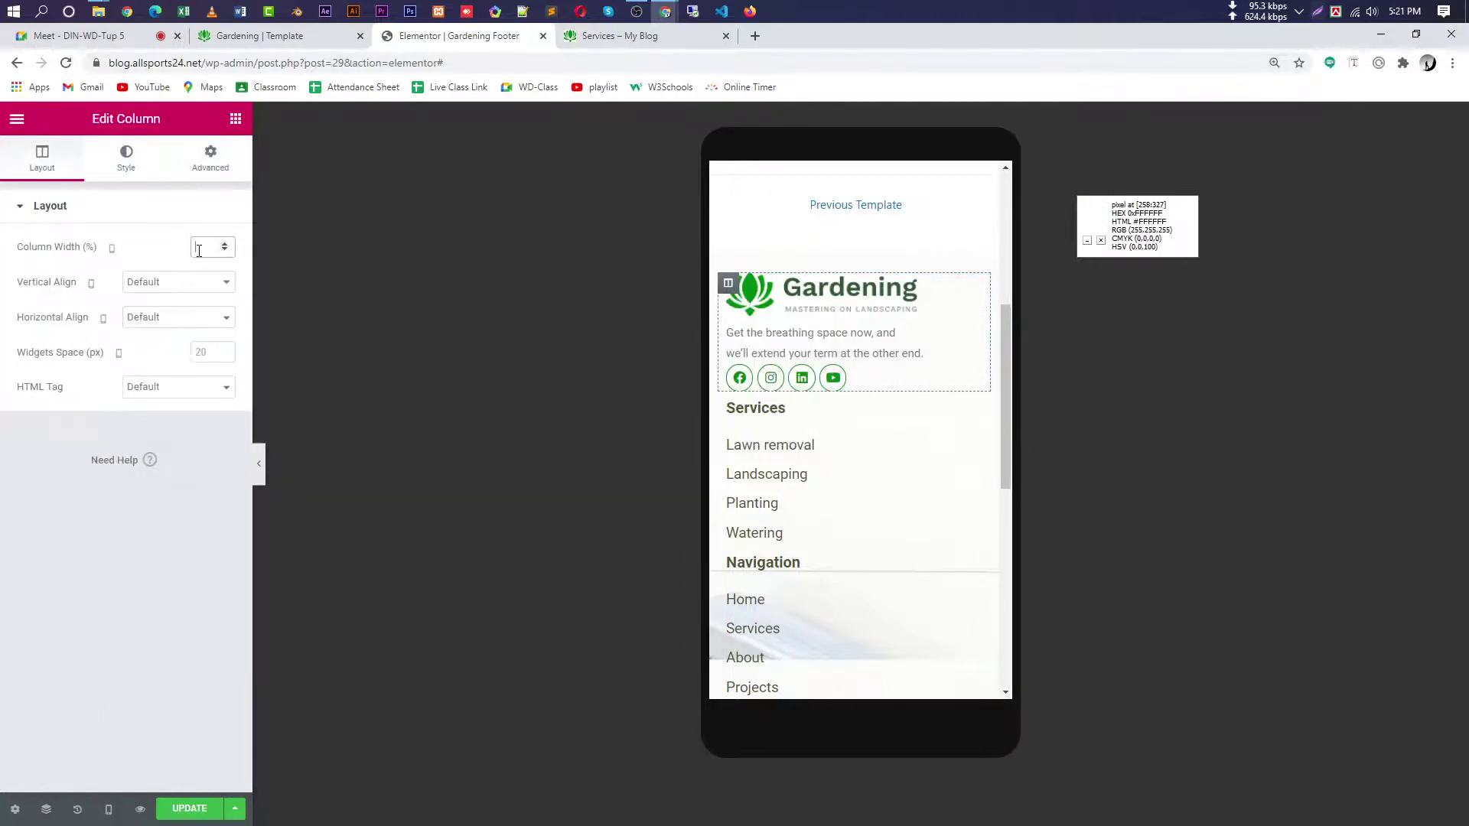
{"action": "type", "text": "100"}
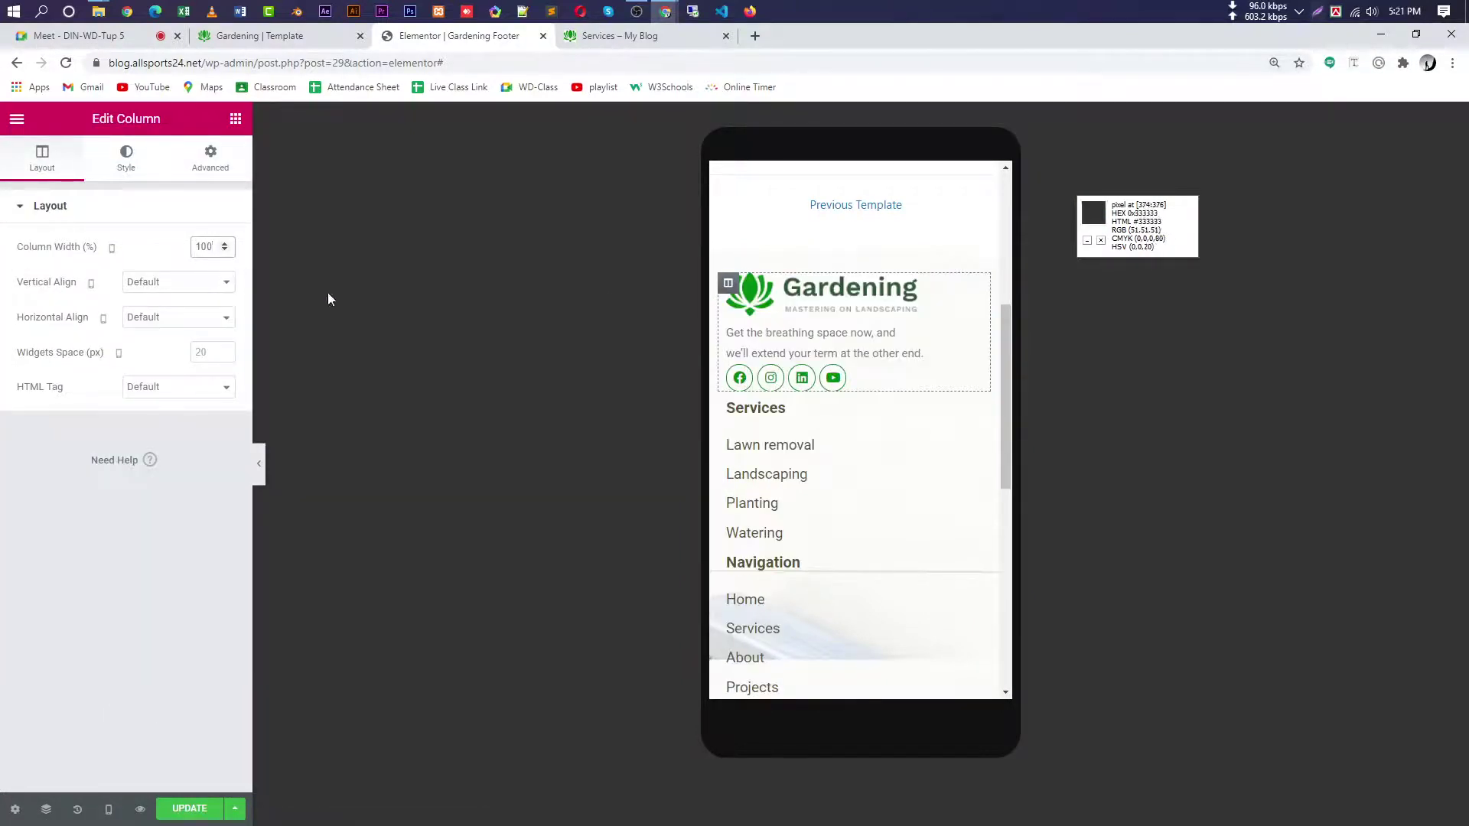
- Set the Services column's mobile width to 50%
{"action": "left_click", "coordinate": [727, 403]}
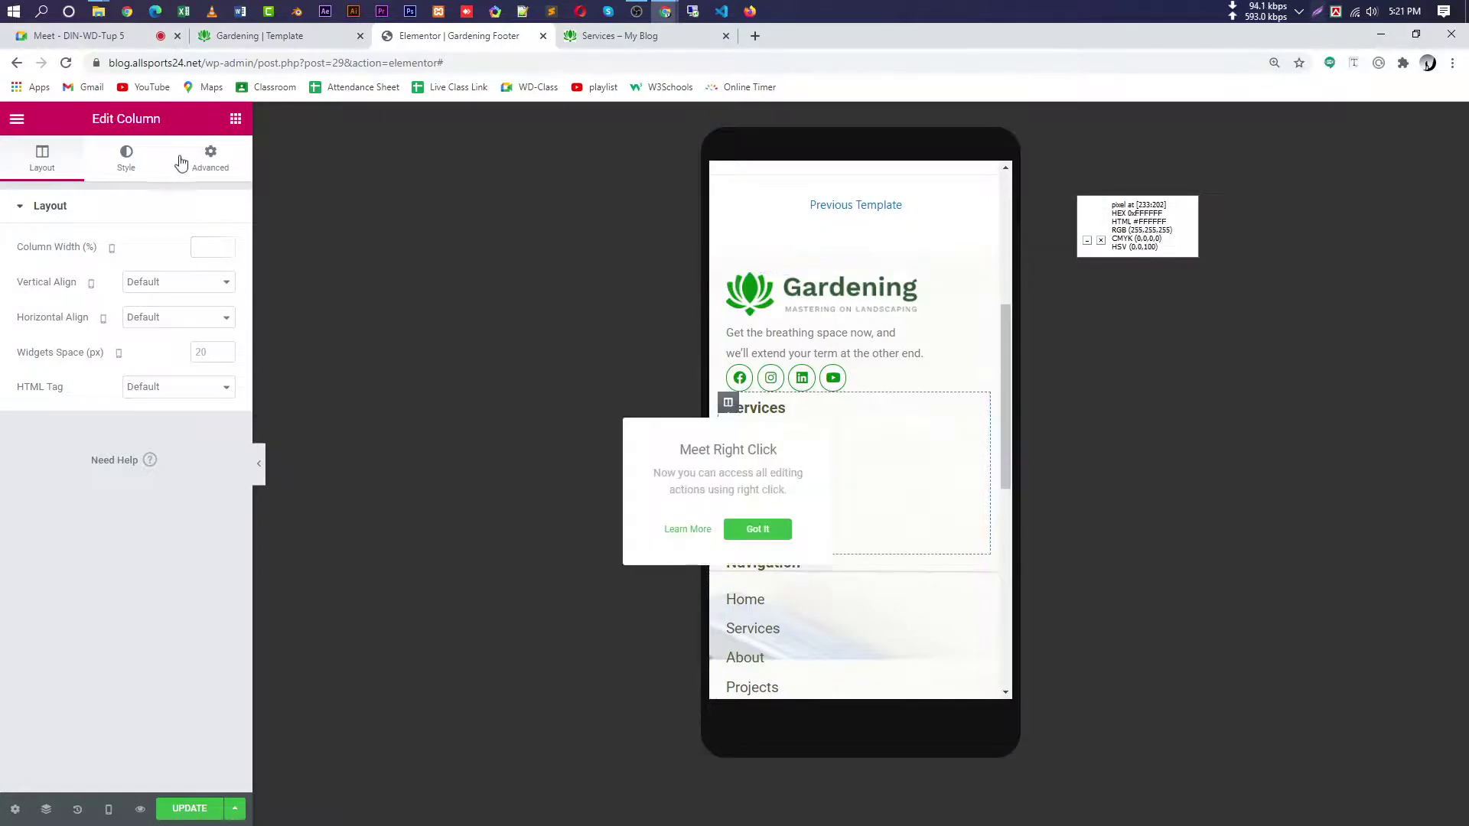
{"action": "scroll", "coordinate": [888, 515], "scroll_direction": "down", "scroll_amount": 3}
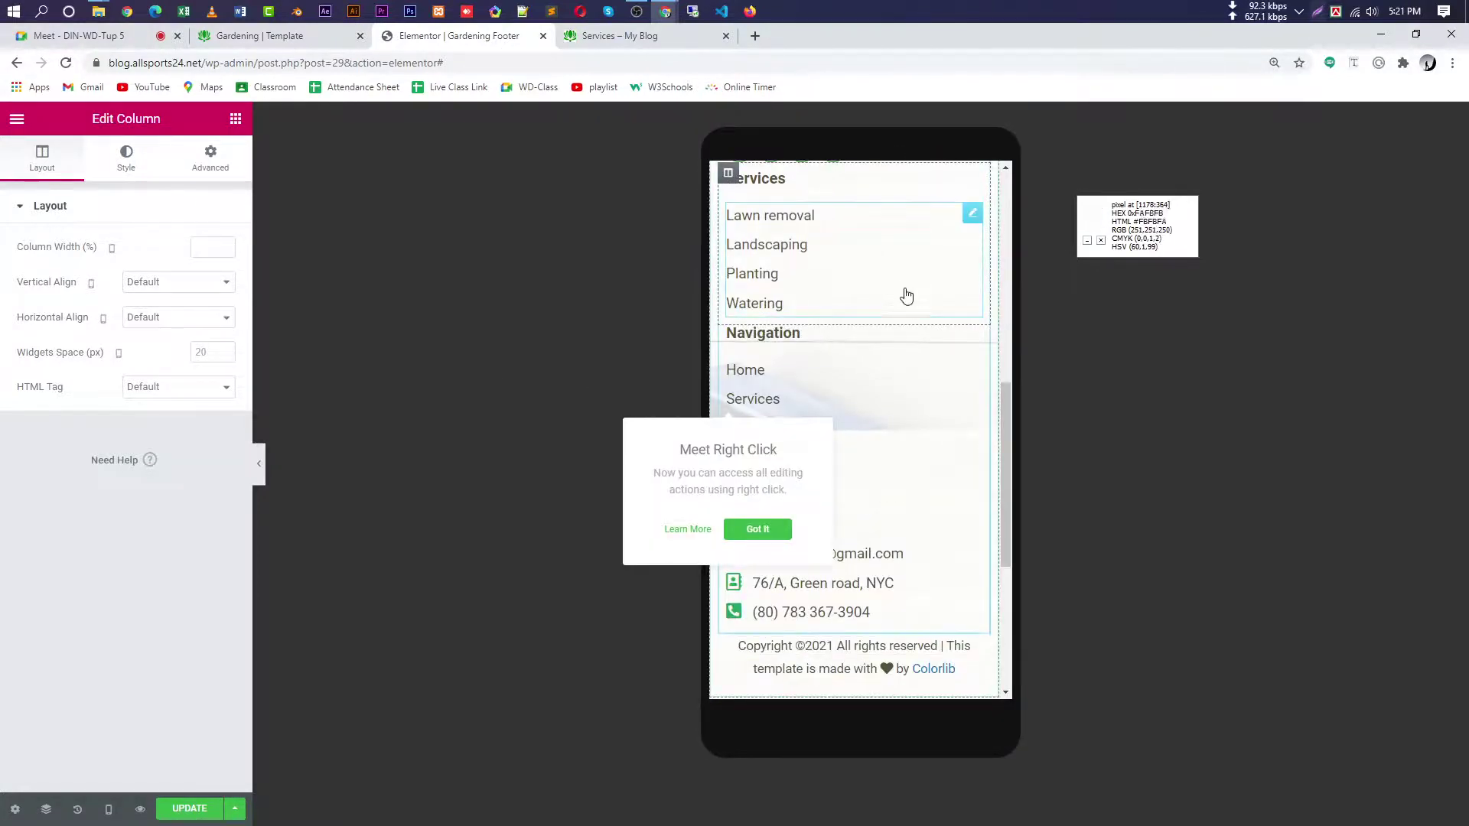
{"action": "scroll", "coordinate": [894, 267], "scroll_direction": "up", "scroll_amount": 1}
{"action": "left_click", "coordinate": [204, 247]}
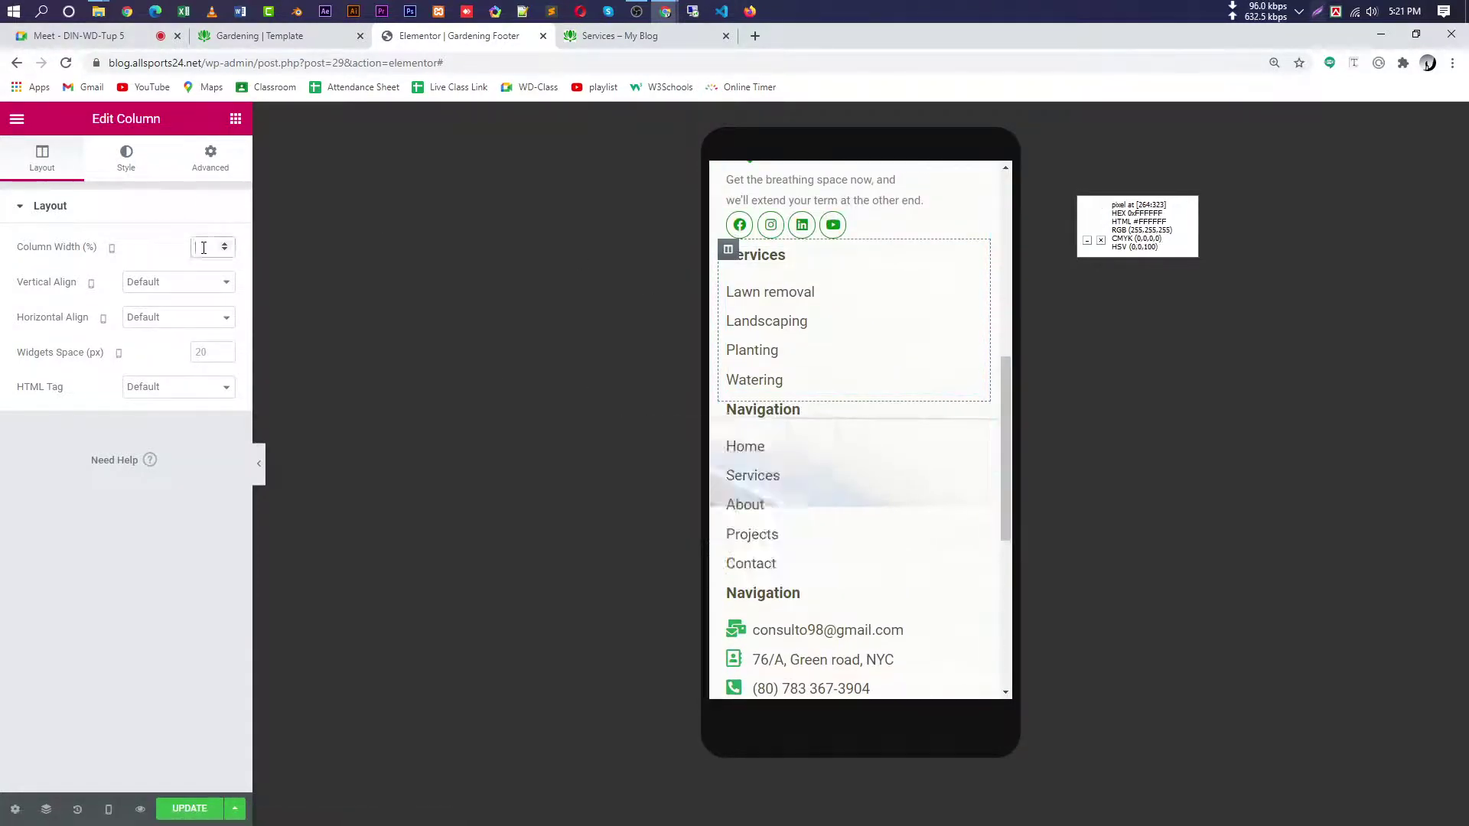
{"action": "type", "text": "50"}
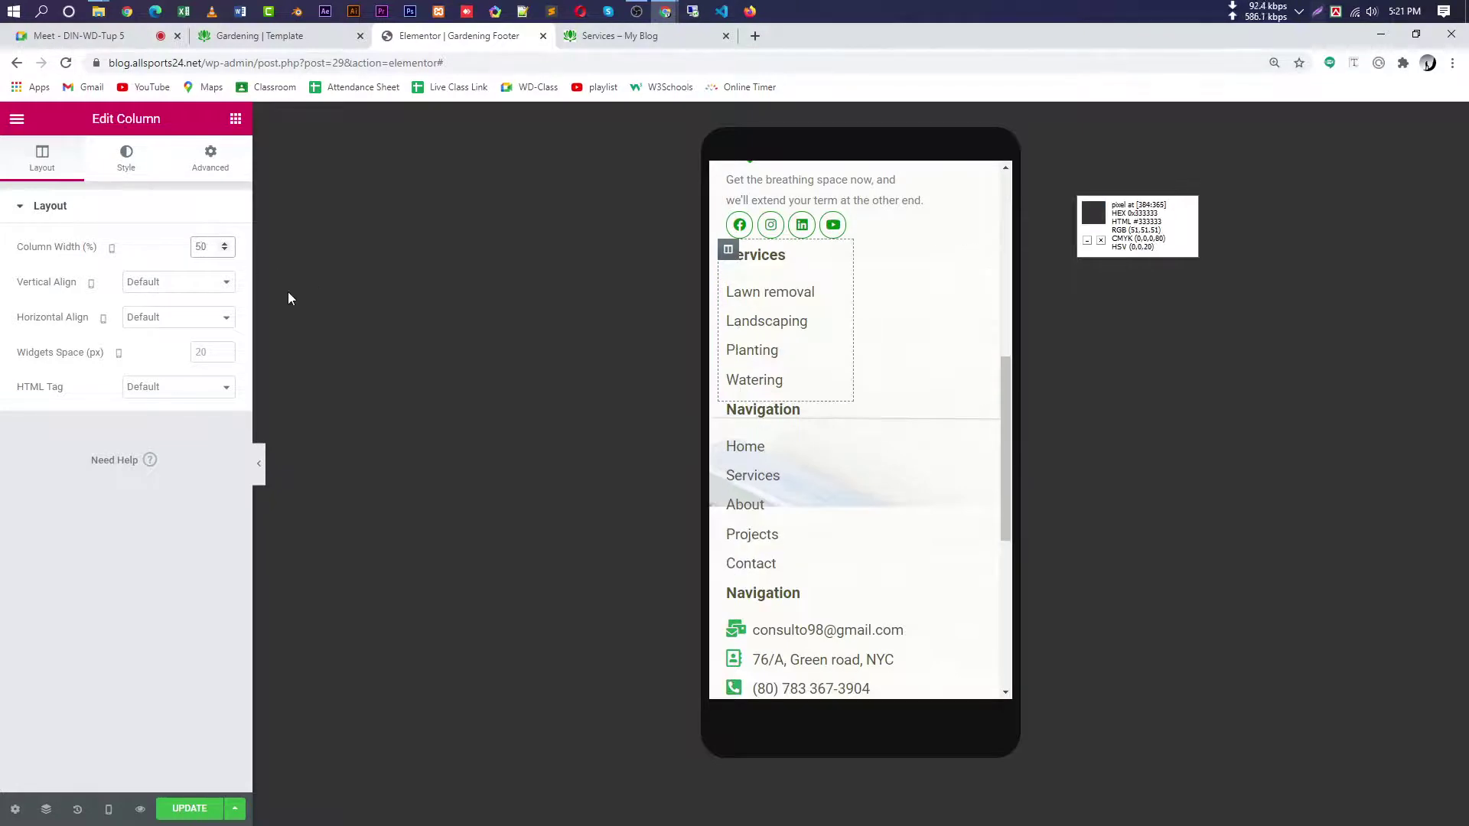
- Set the Navigation links column's mobile width to 50% and check the footer with the editing panel collapsed
{"action": "left_click", "coordinate": [762, 447]}
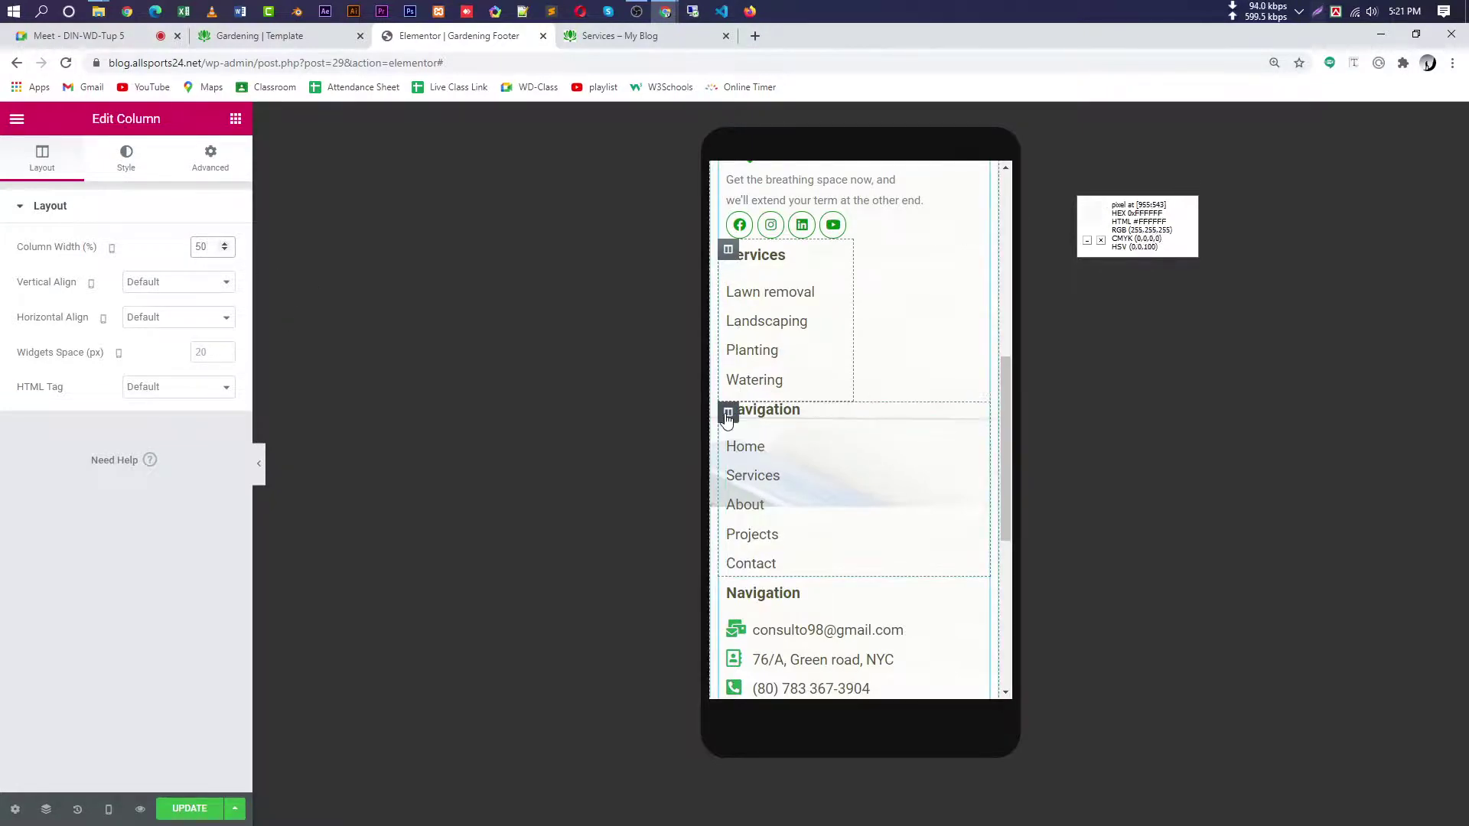
{"action": "left_click", "coordinate": [44, 165]}
{"action": "left_click", "coordinate": [218, 247]}
{"action": "type", "text": "50"}
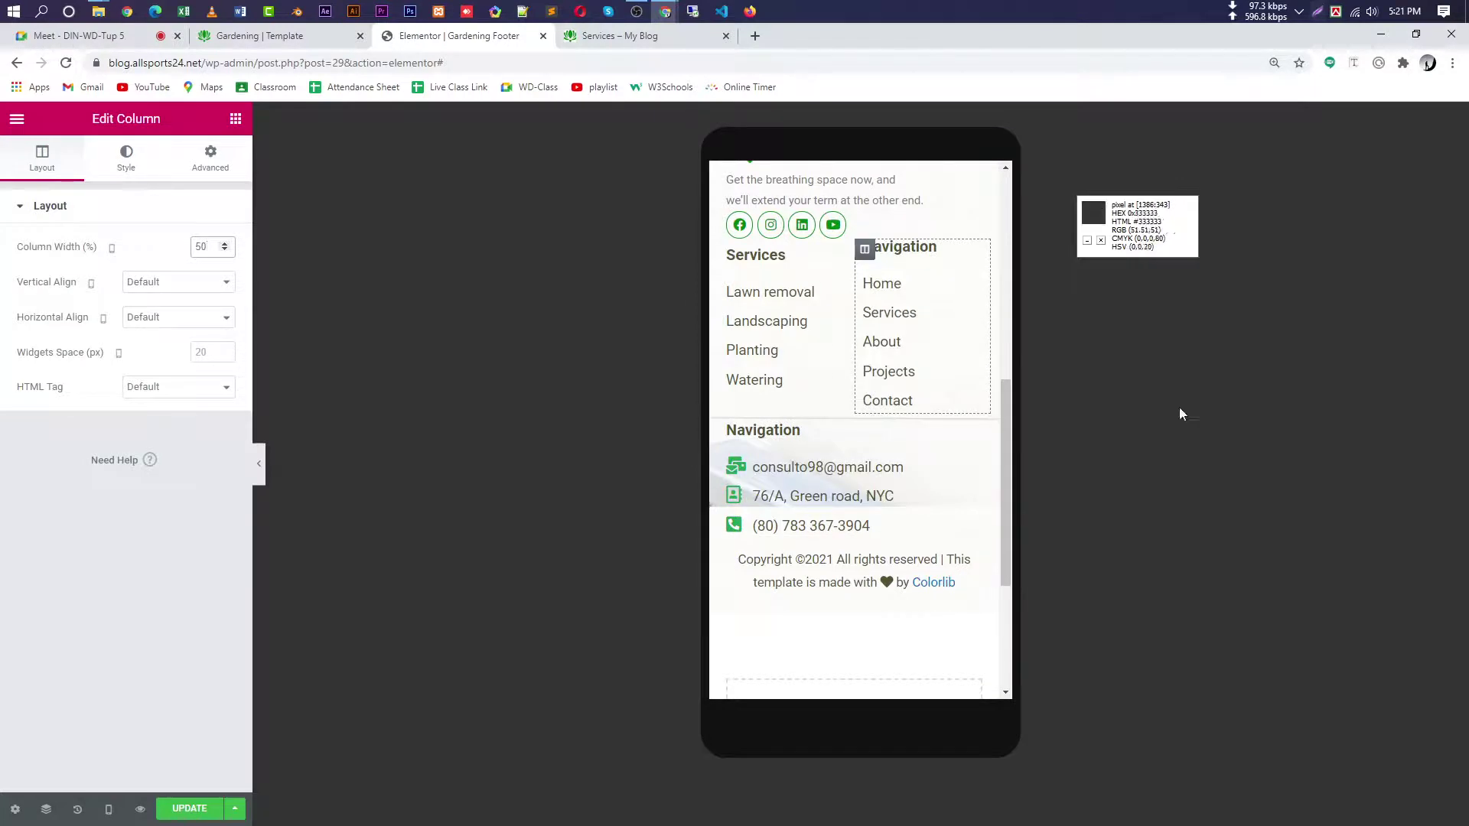
{"action": "left_click", "coordinate": [260, 464]}
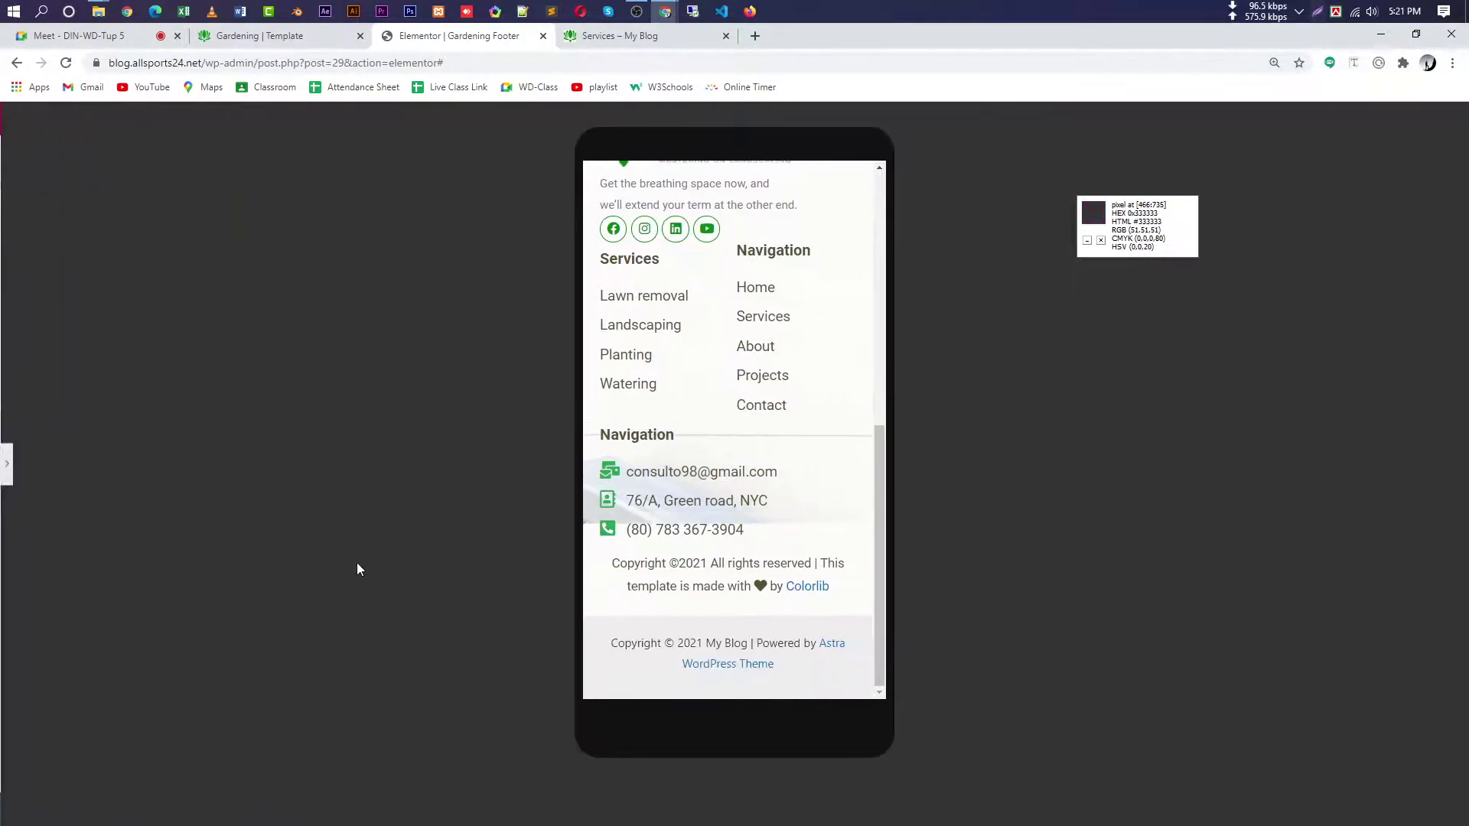
{"action": "scroll", "coordinate": [682, 452], "scroll_direction": "up", "scroll_amount": 2}
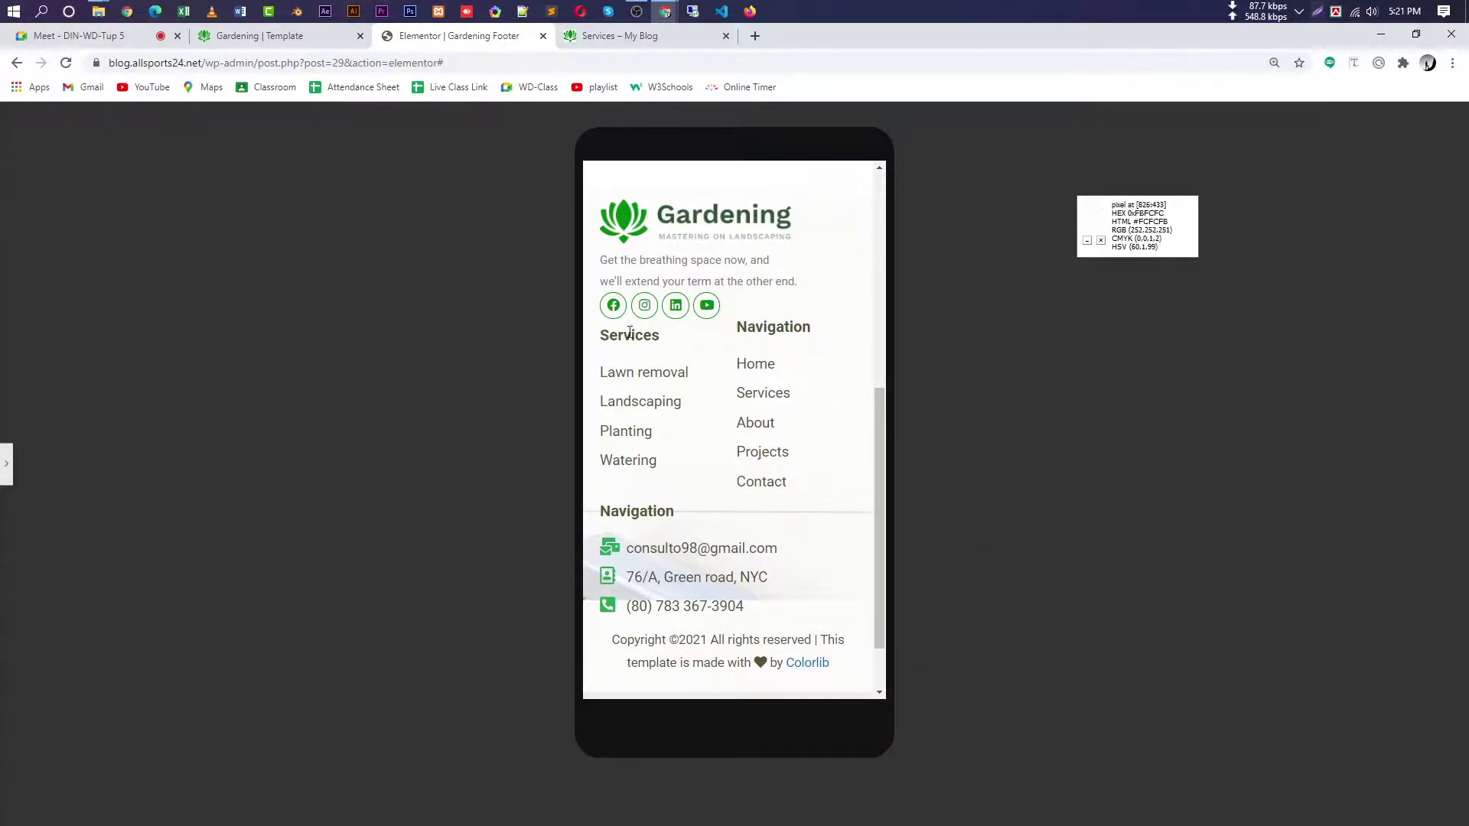
- Bring back the editing panel and set the contact details column's mobile width to 100%
{"action": "left_click", "coordinate": [4, 475]}
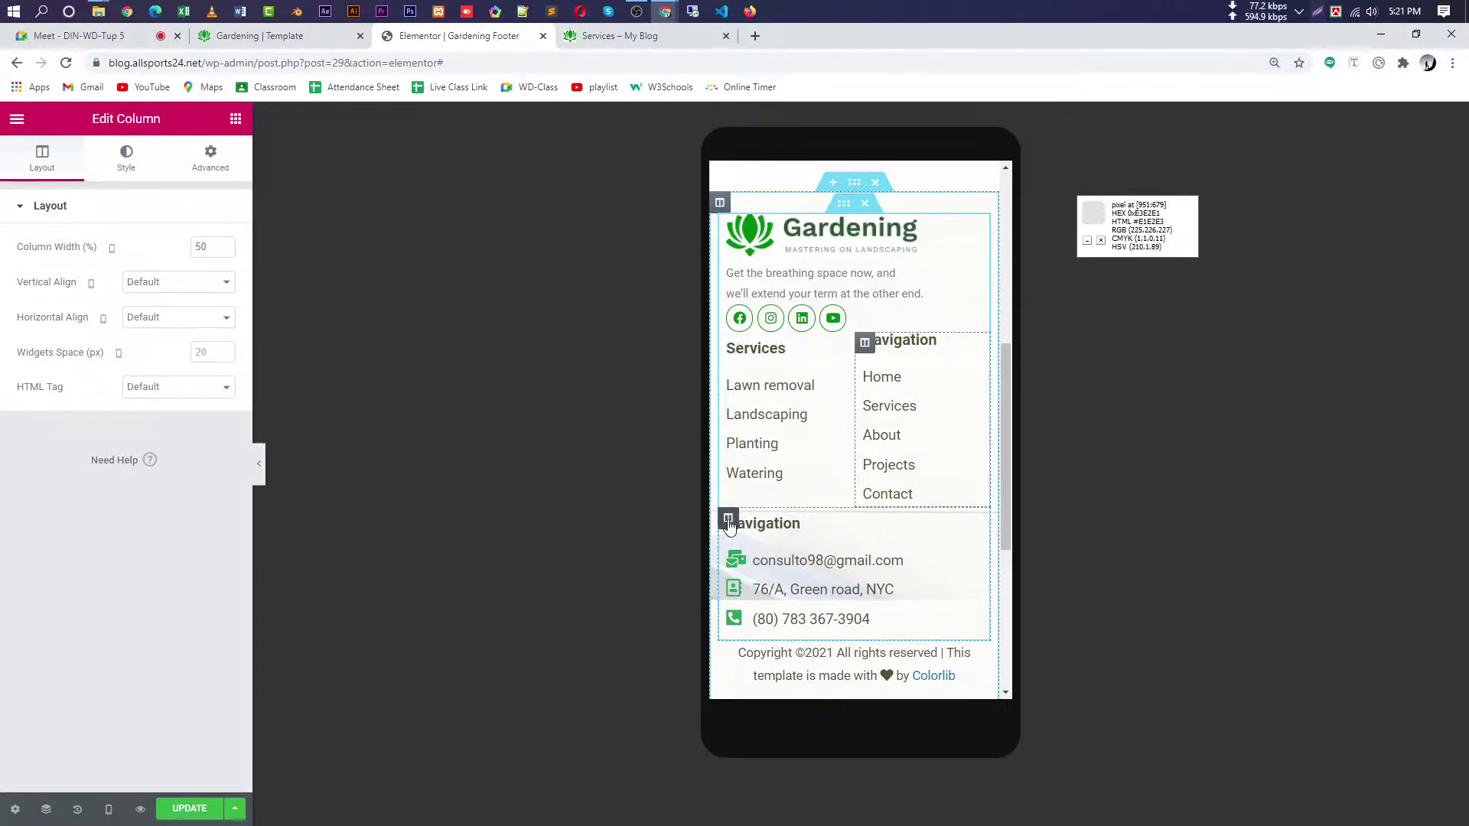
{"action": "right_click", "coordinate": [795, 530]}
{"action": "left_click", "coordinate": [208, 246]}
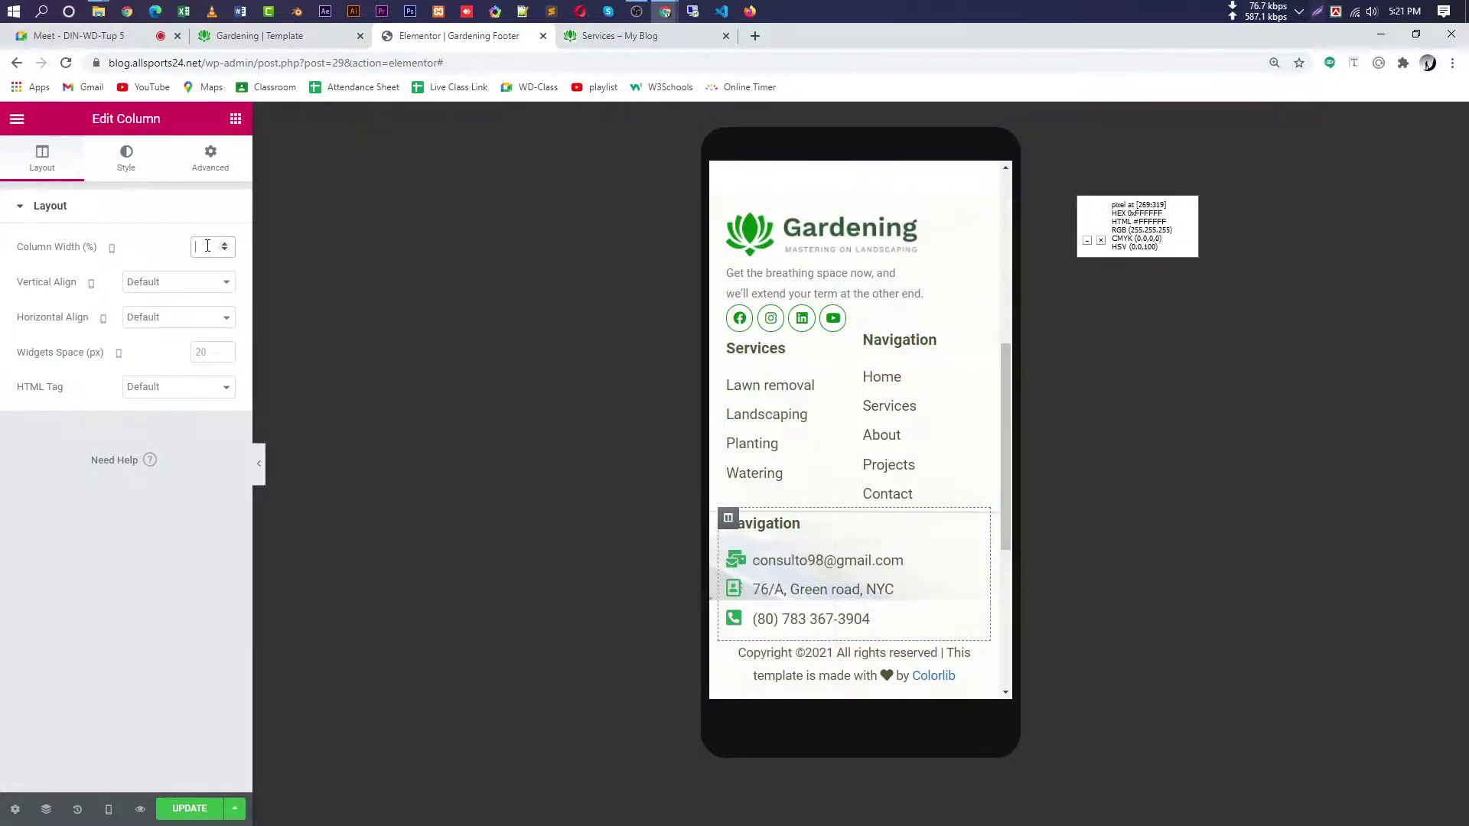
{"action": "type", "text": "100"}
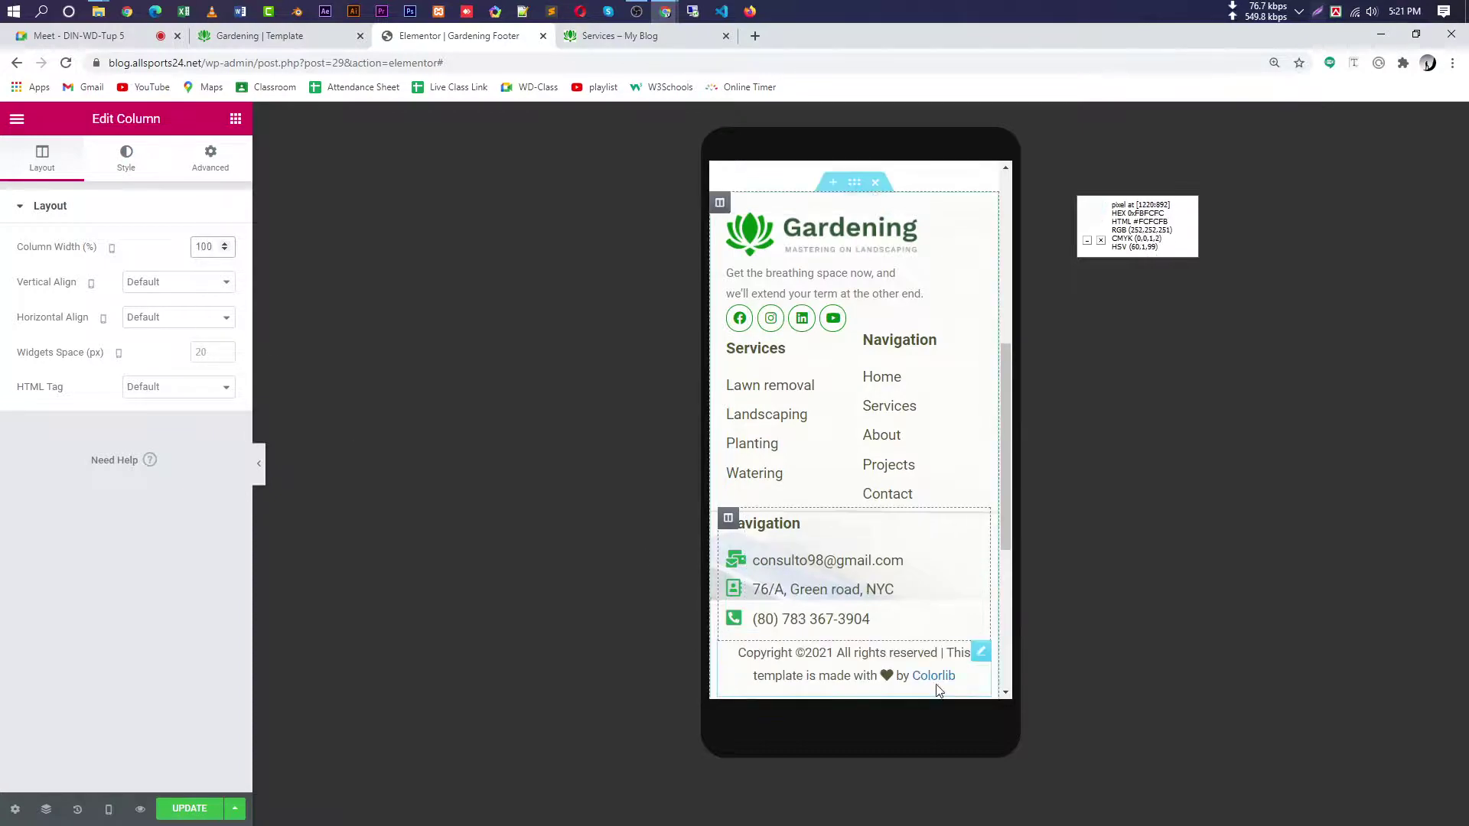
- Review the copyright text's content and spacing settings, then save the footer template
{"action": "scroll", "coordinate": [848, 657], "scroll_direction": "down", "scroll_amount": 4}
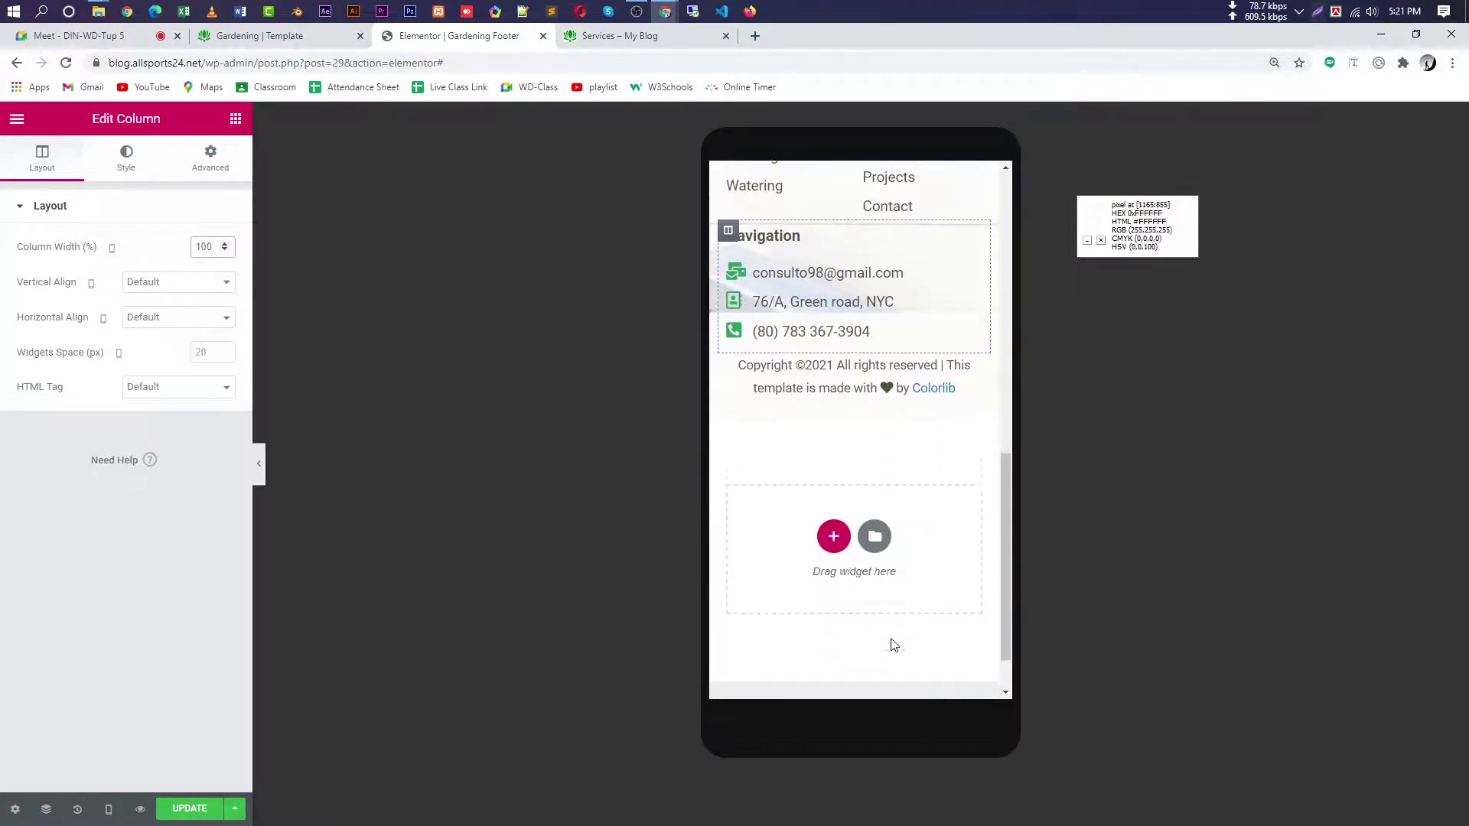
{"action": "left_click", "coordinate": [853, 367]}
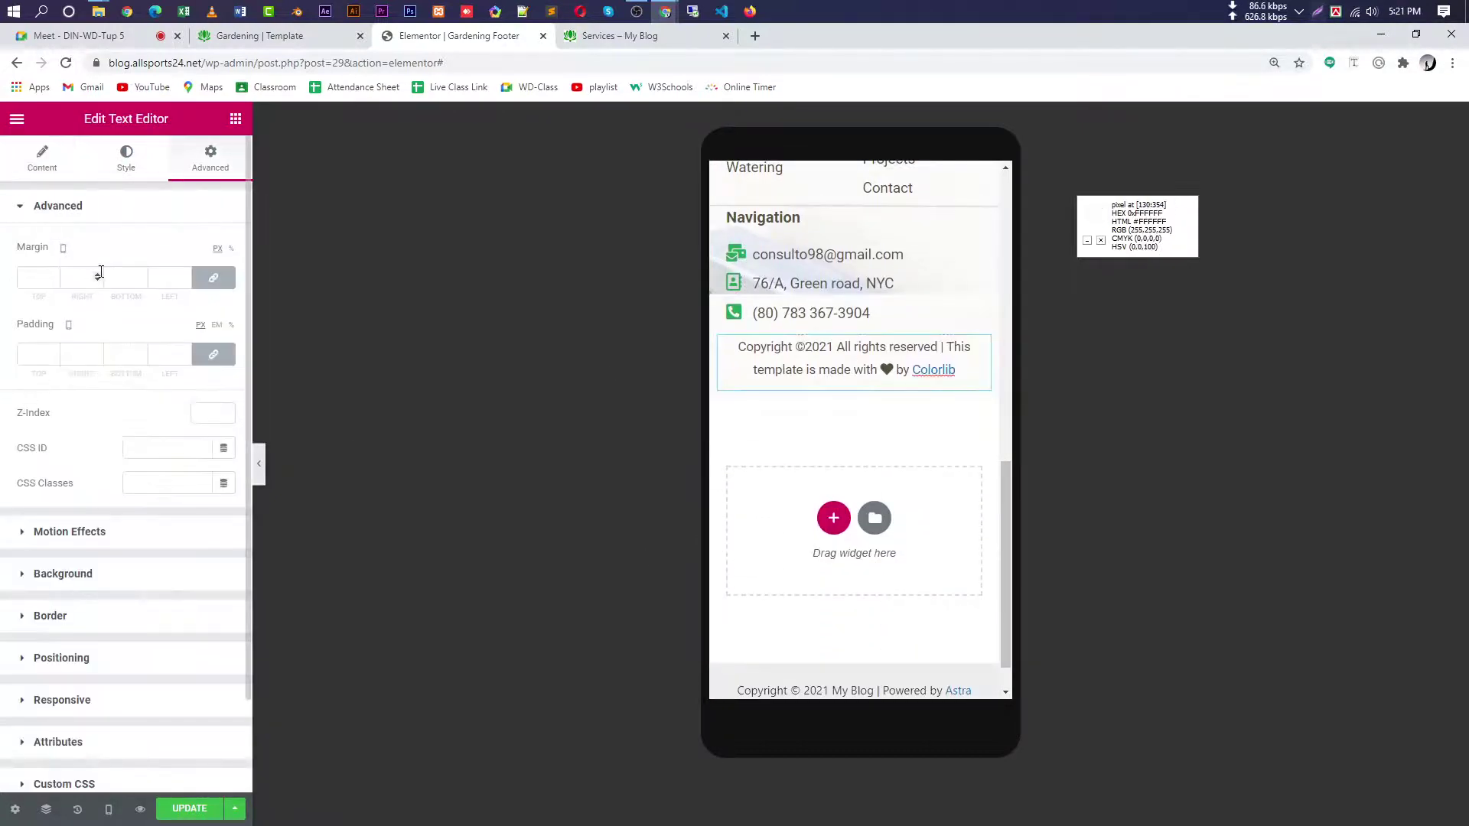
{"action": "left_click", "coordinate": [67, 176]}
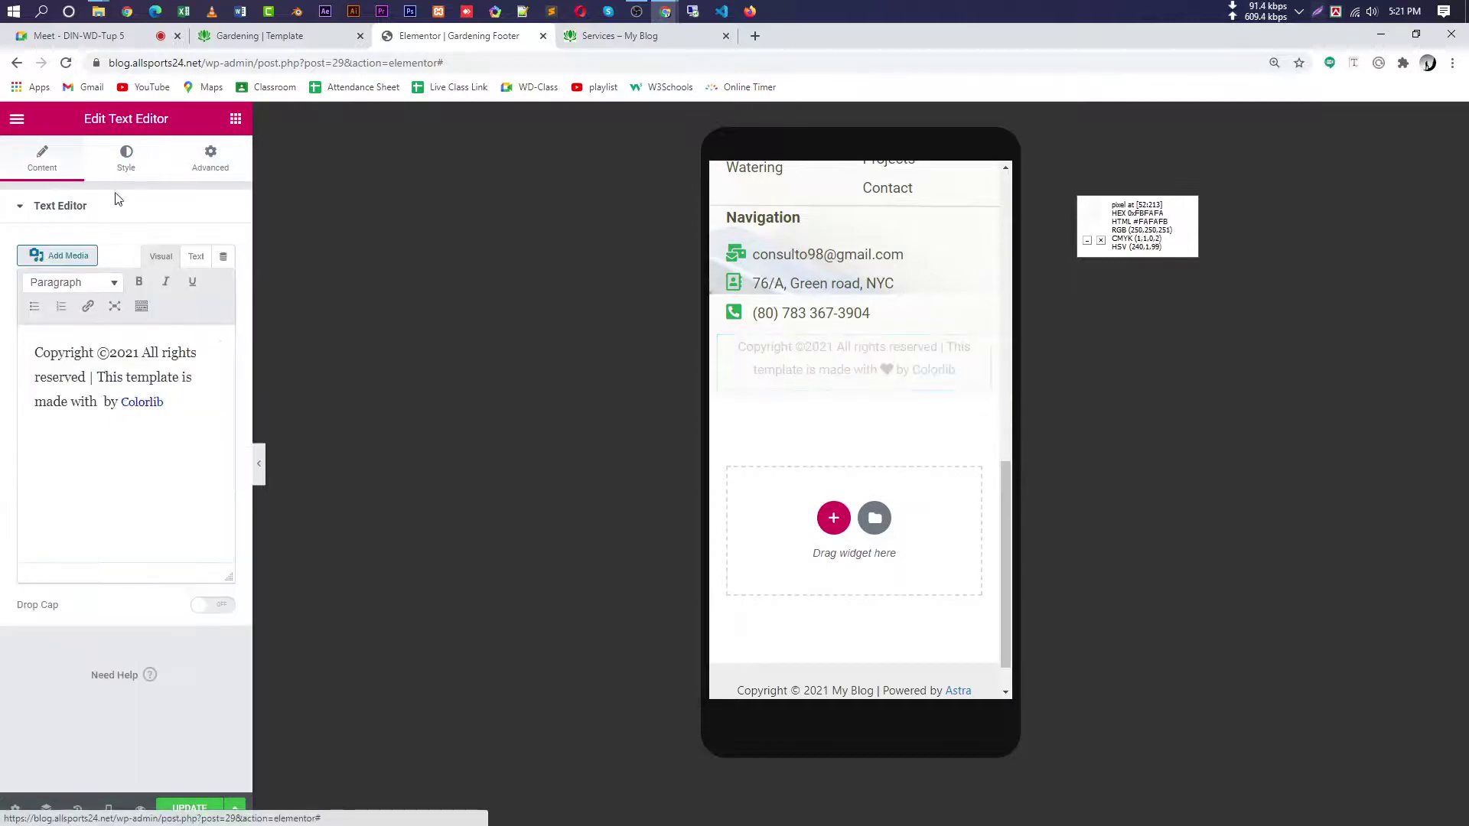
{"action": "left_click", "coordinate": [200, 170]}
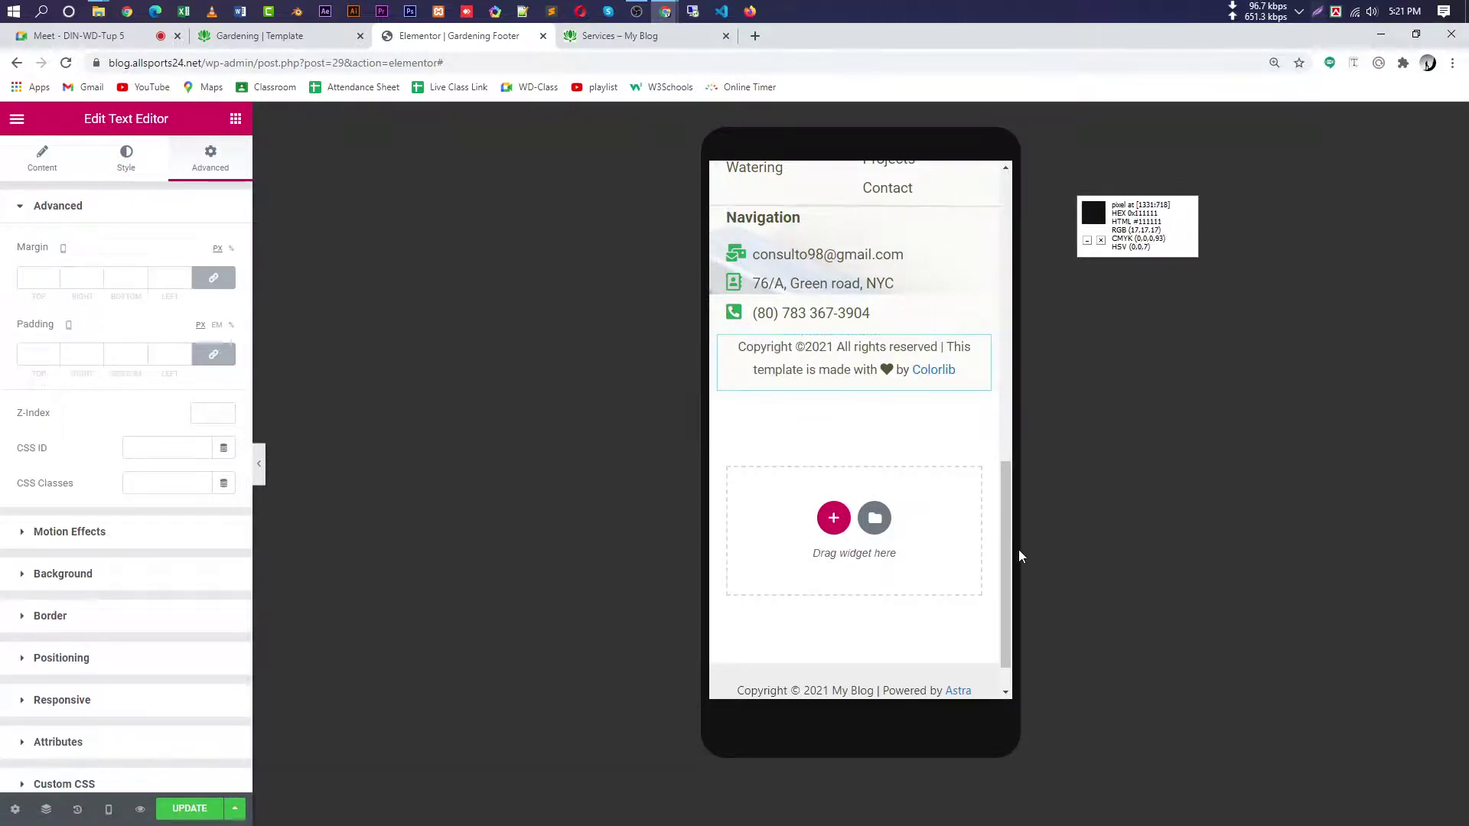
{"action": "scroll", "coordinate": [919, 549], "scroll_direction": "up", "scroll_amount": 6}
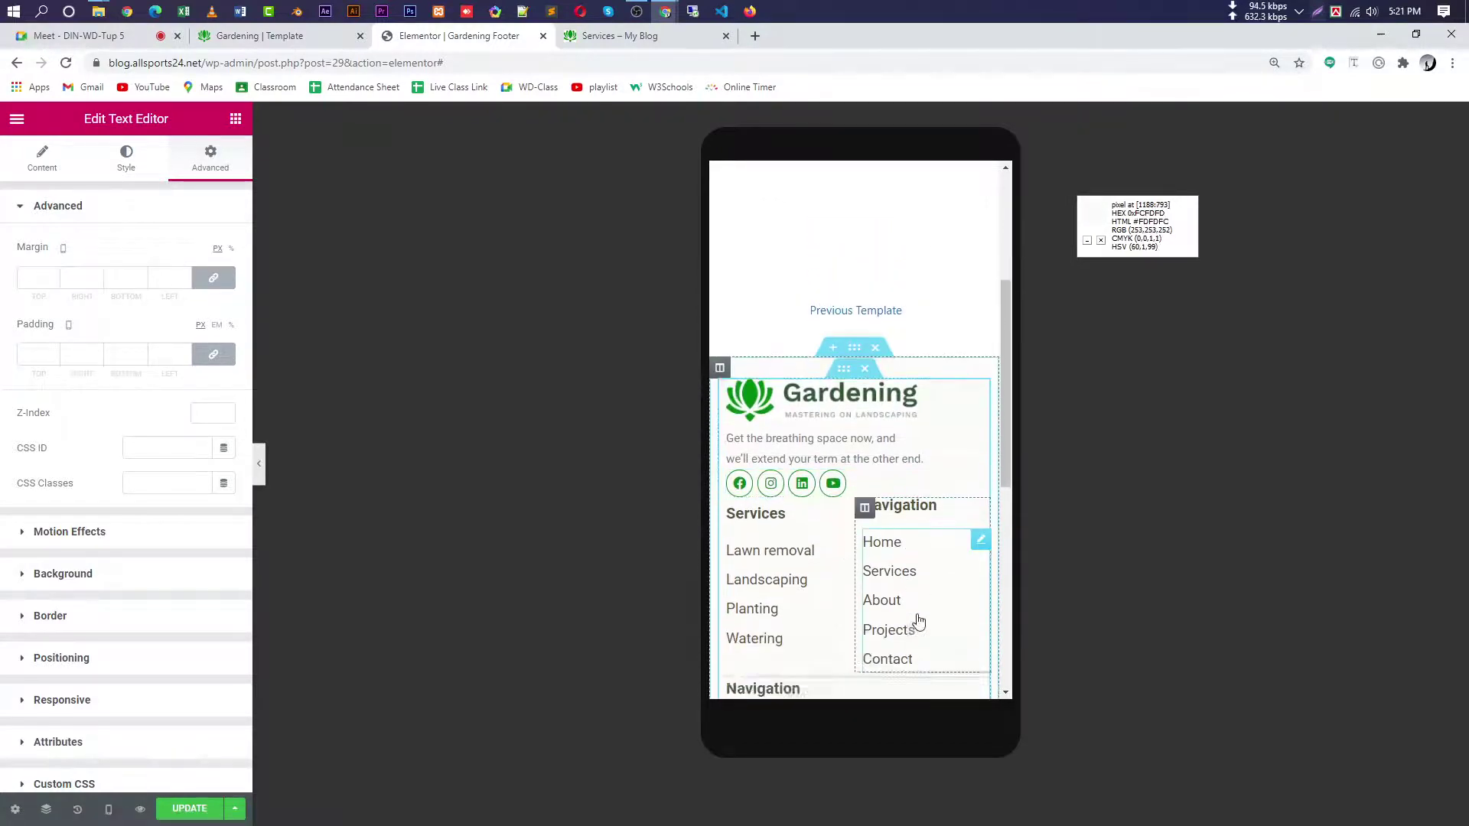
{"action": "scroll", "coordinate": [919, 622], "scroll_direction": "down", "scroll_amount": 5}
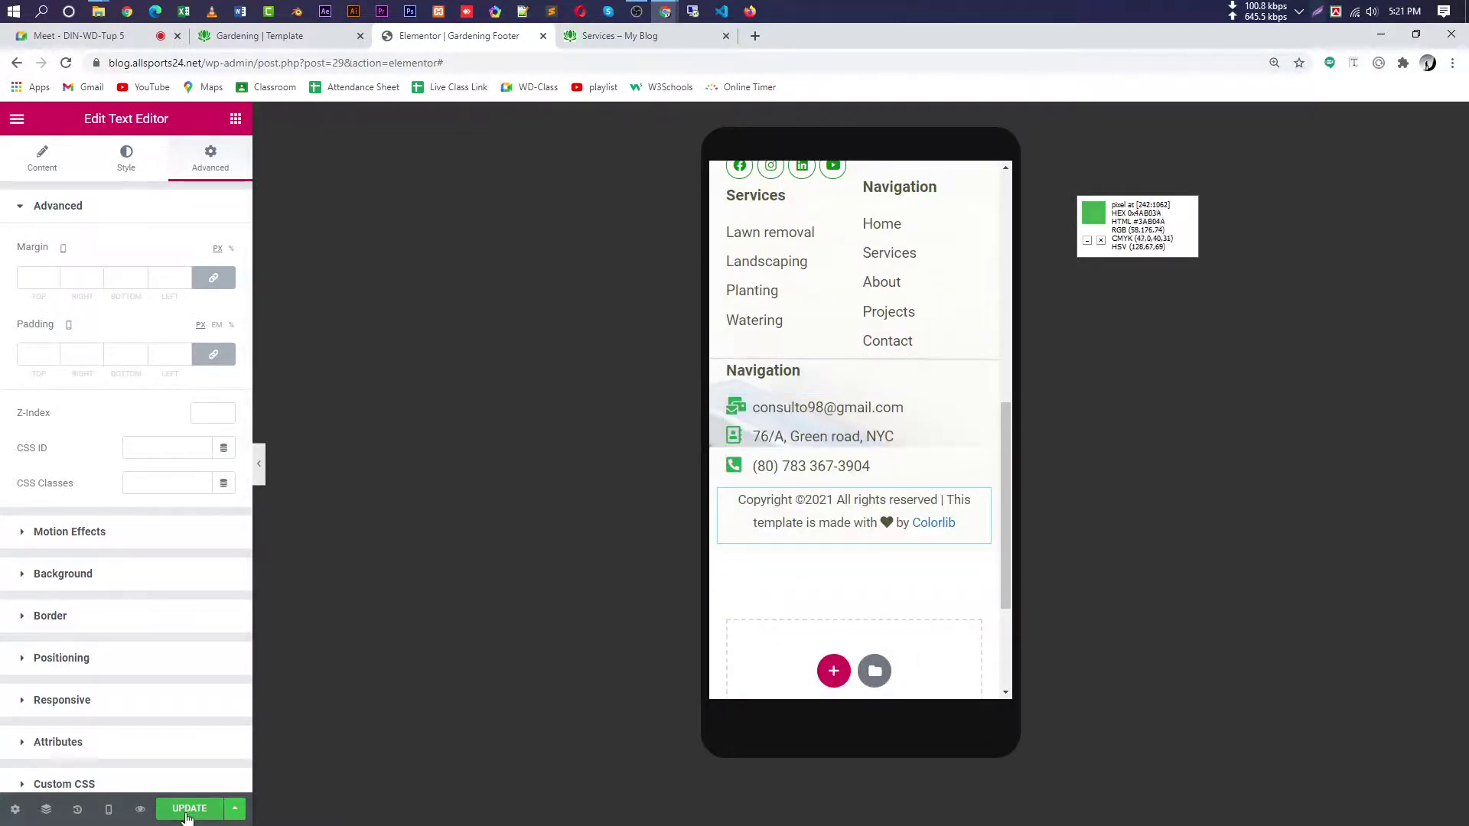
{"action": "left_click", "coordinate": [189, 809]}
{"action": "left_click", "coordinate": [1182, 794]}
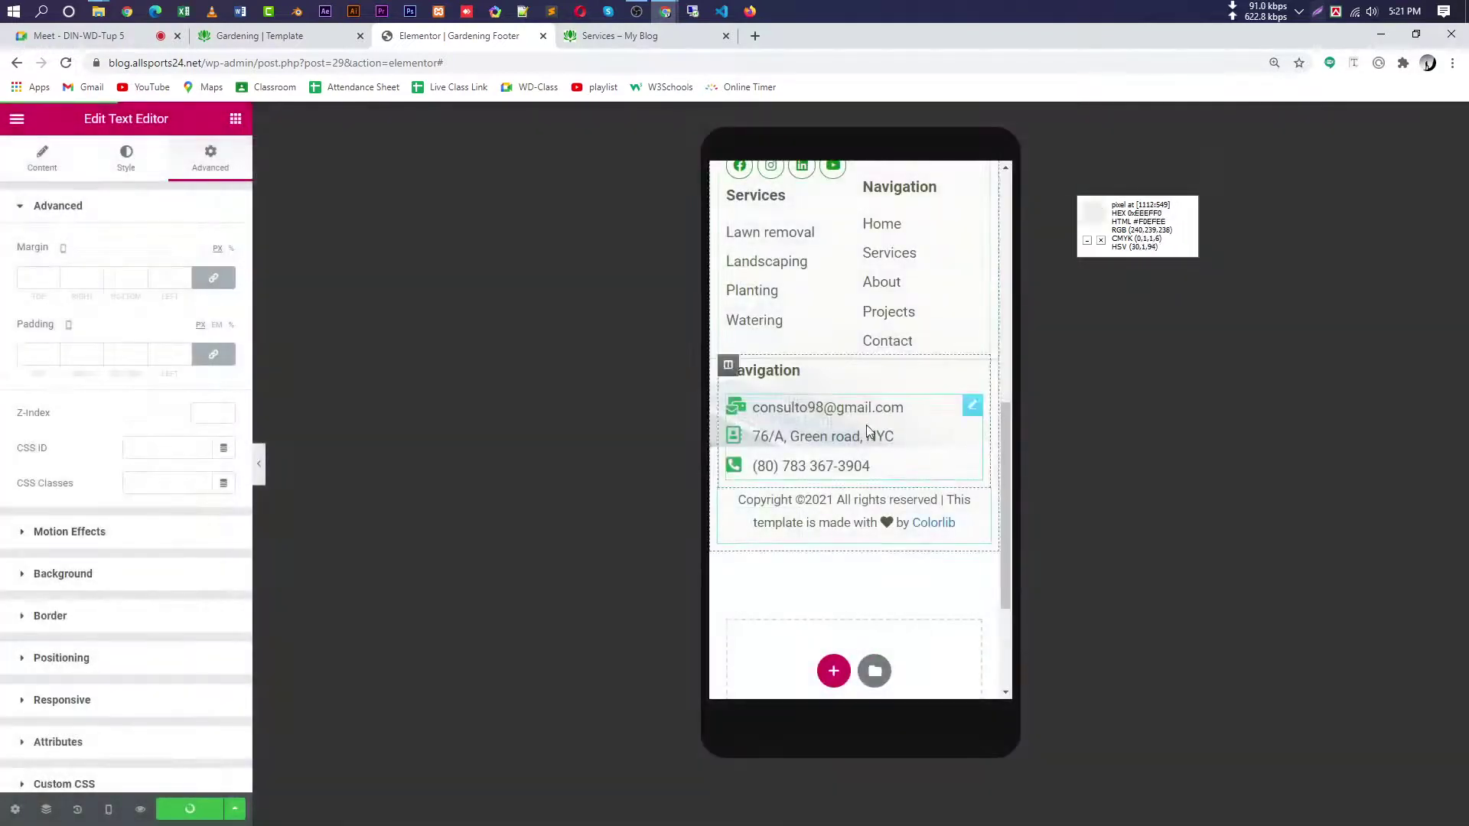
{"action": "scroll", "coordinate": [966, 559], "scroll_direction": "up", "scroll_amount": 3}
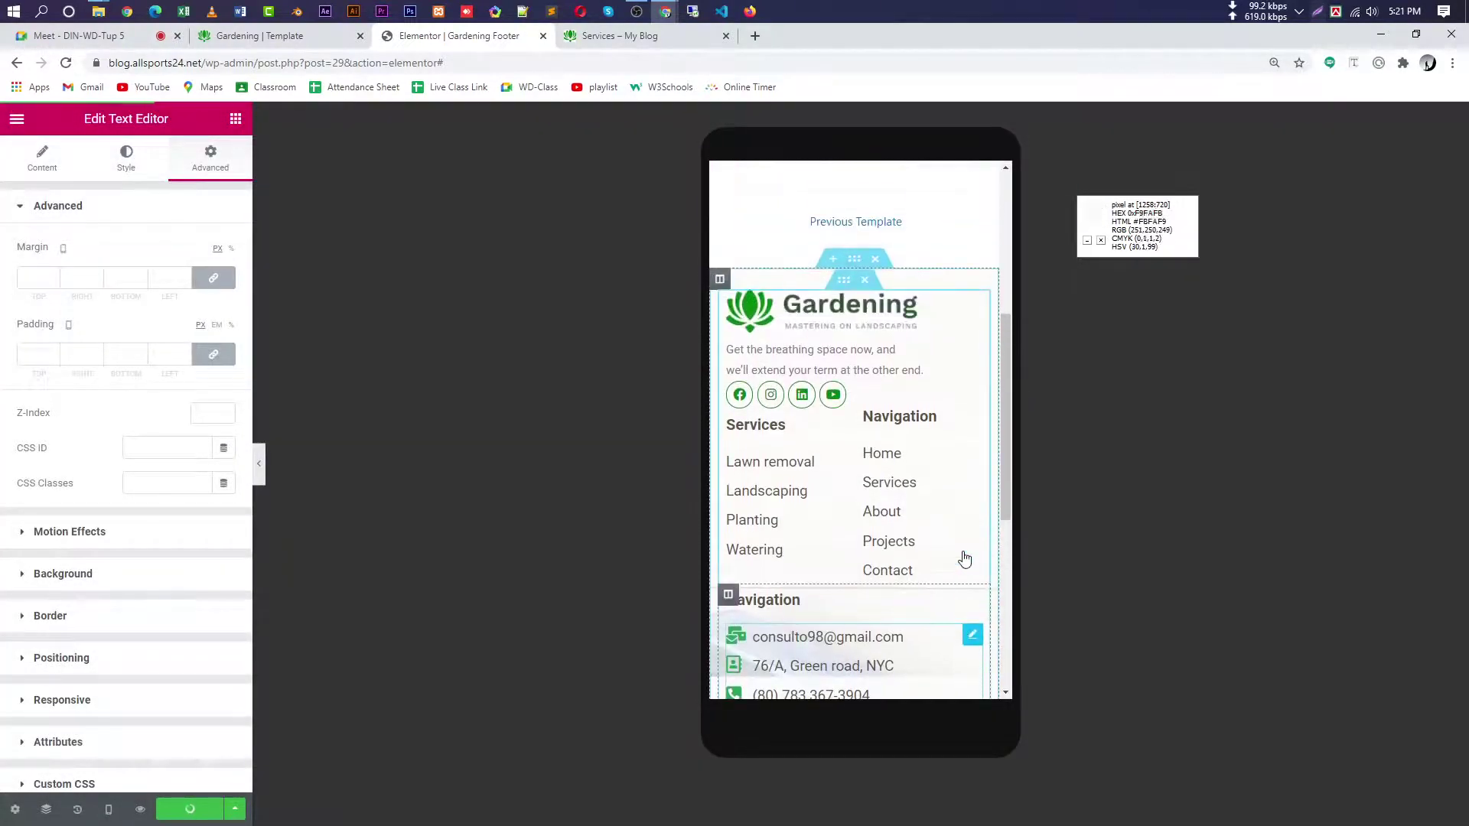
{"action": "scroll", "coordinate": [965, 558], "scroll_direction": "down", "scroll_amount": 4}
{"action": "scroll", "coordinate": [953, 377], "scroll_direction": "up", "scroll_amount": 1}
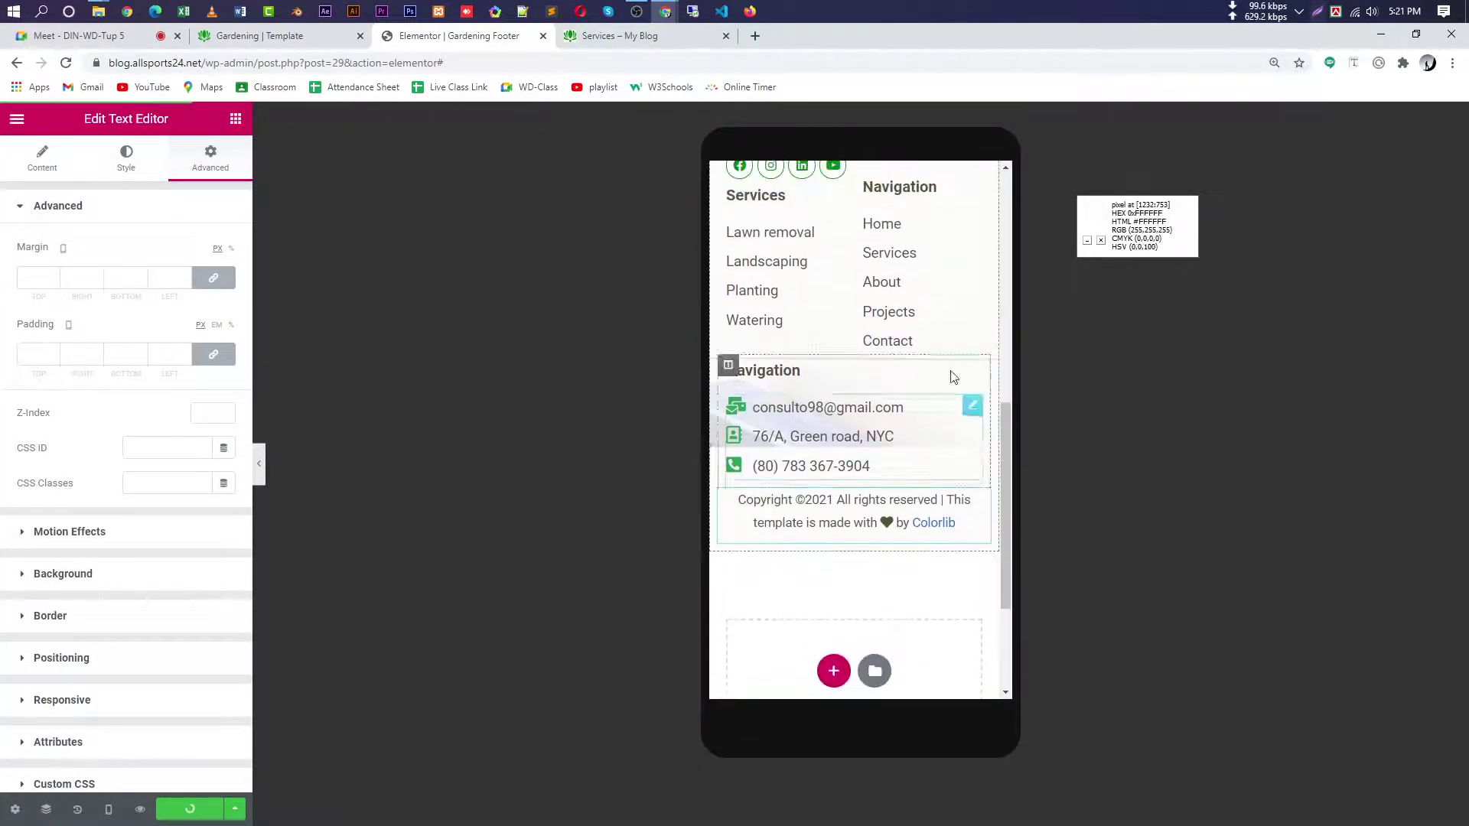
- Add ezgif.com-gif-maker.jpg from the media library as the outer footer section's background overlay image and set its opacity to 1
{"action": "scroll", "coordinate": [953, 376], "scroll_direction": "up", "scroll_amount": 2}
{"action": "left_click", "coordinate": [854, 183]}
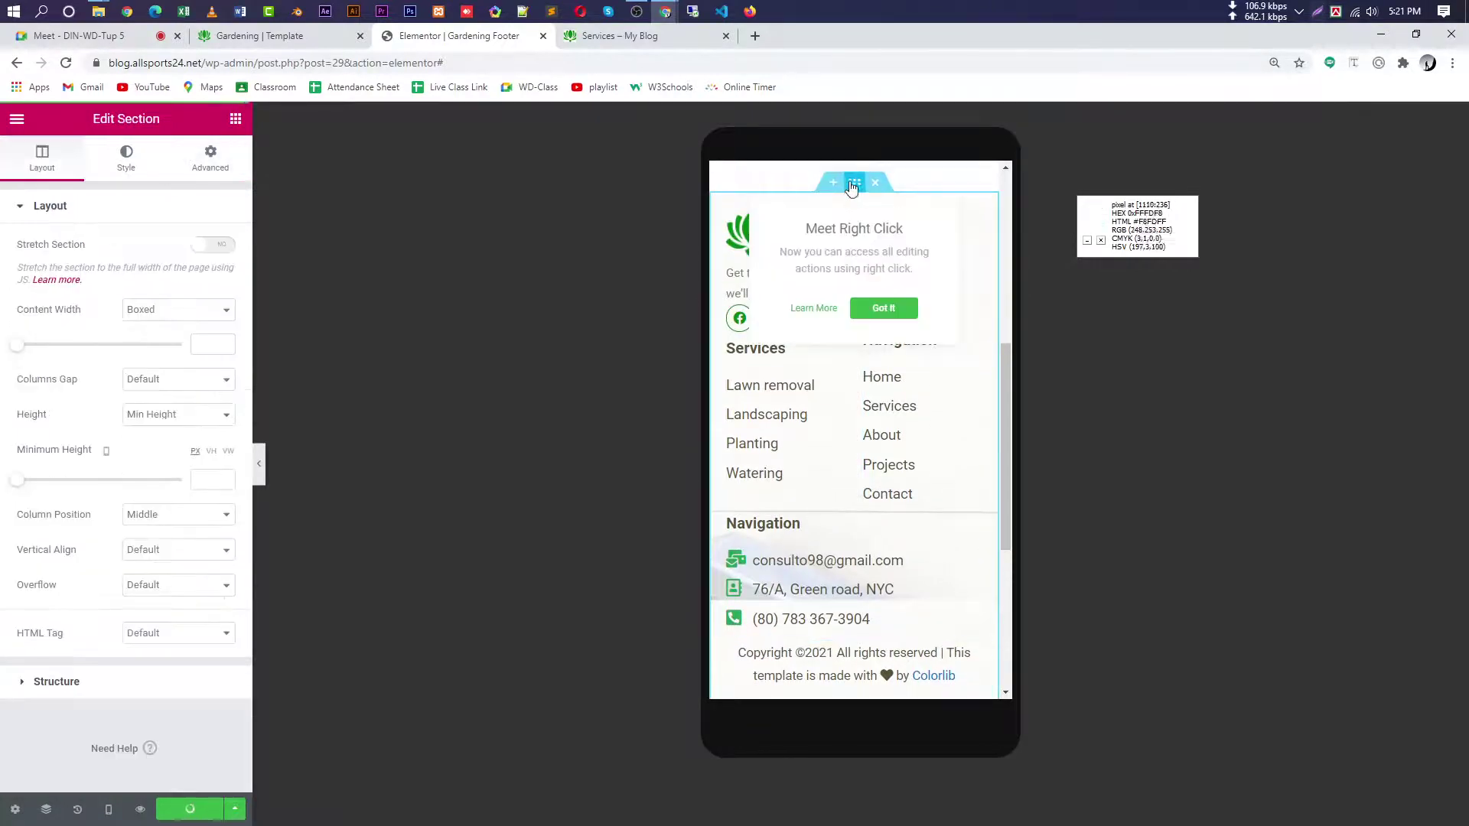
{"action": "left_click", "coordinate": [120, 168]}
{"action": "left_click", "coordinate": [107, 333]}
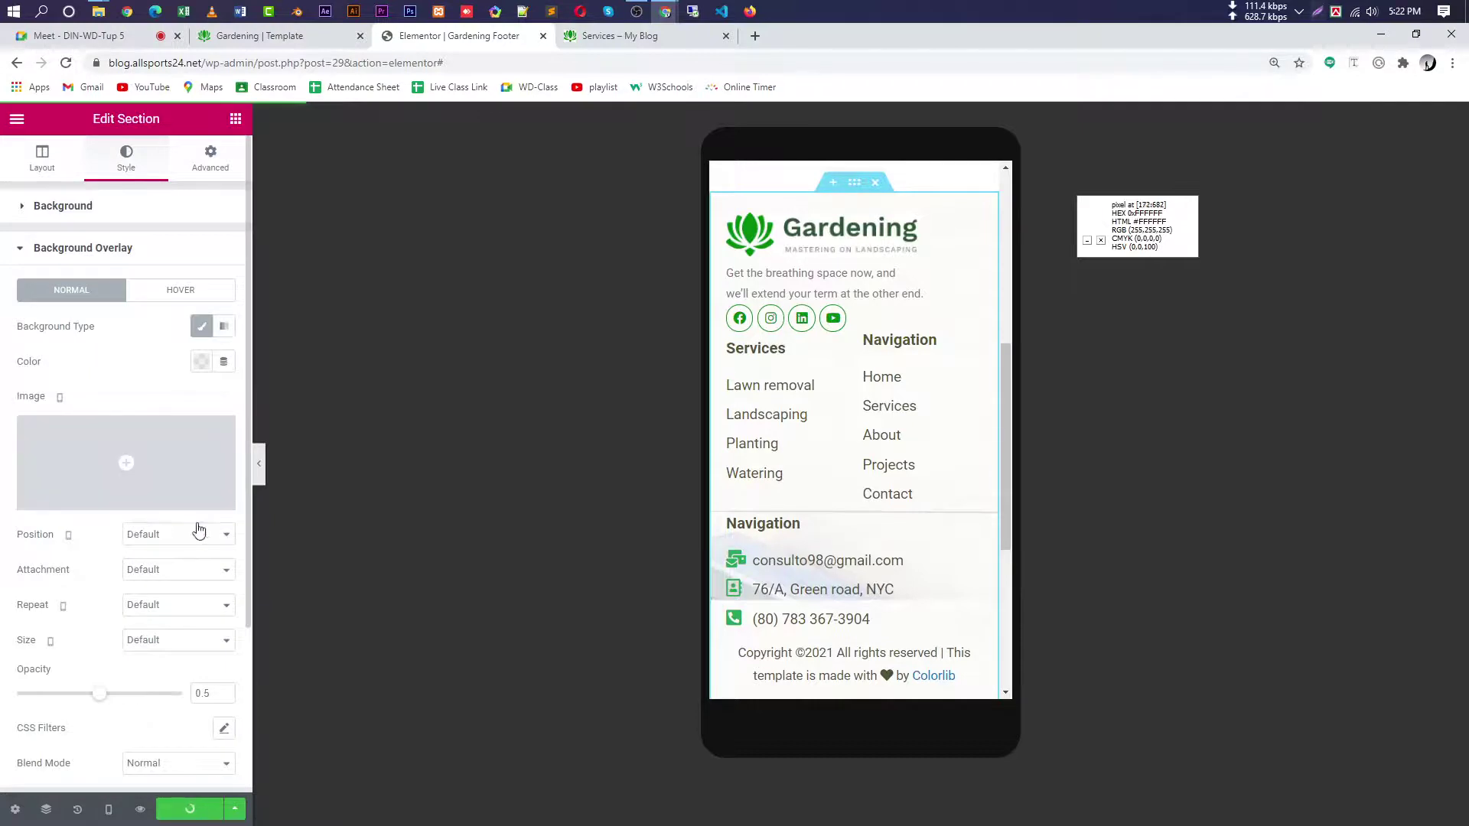
{"action": "scroll", "coordinate": [892, 558], "scroll_direction": "down", "scroll_amount": 2}
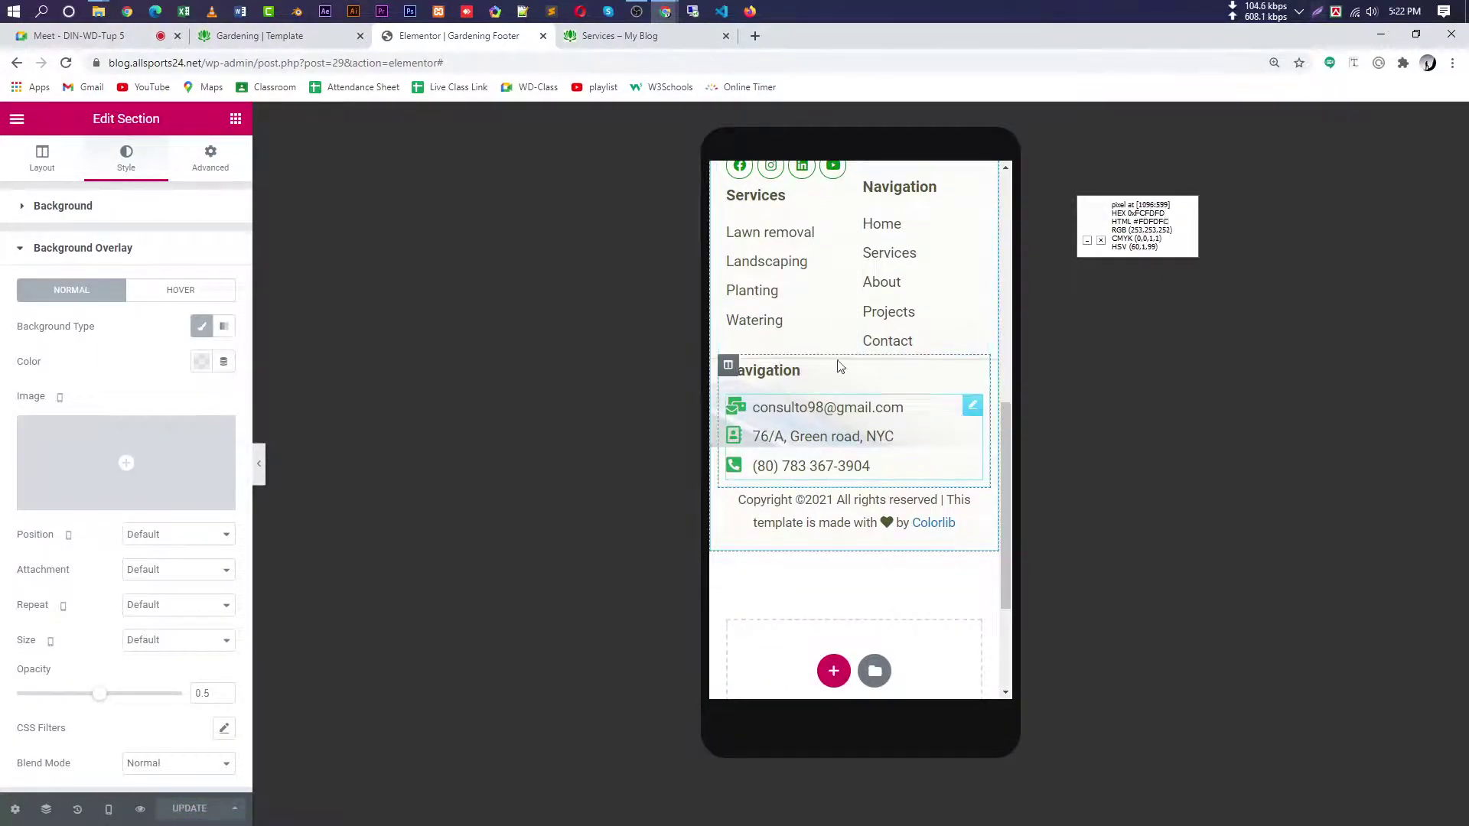
{"action": "left_click", "coordinate": [122, 486]}
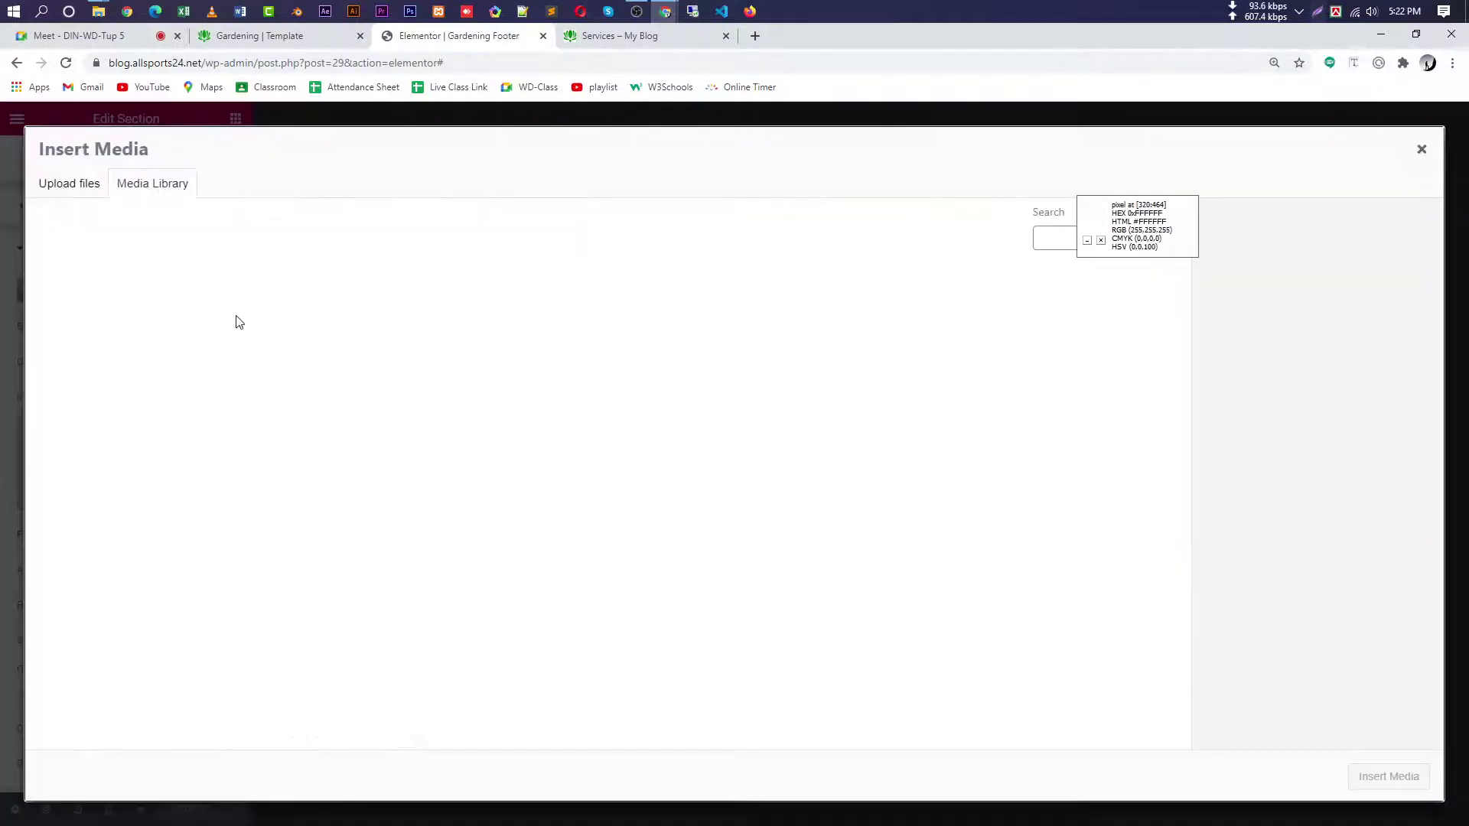
{"action": "left_click", "coordinate": [88, 345]}
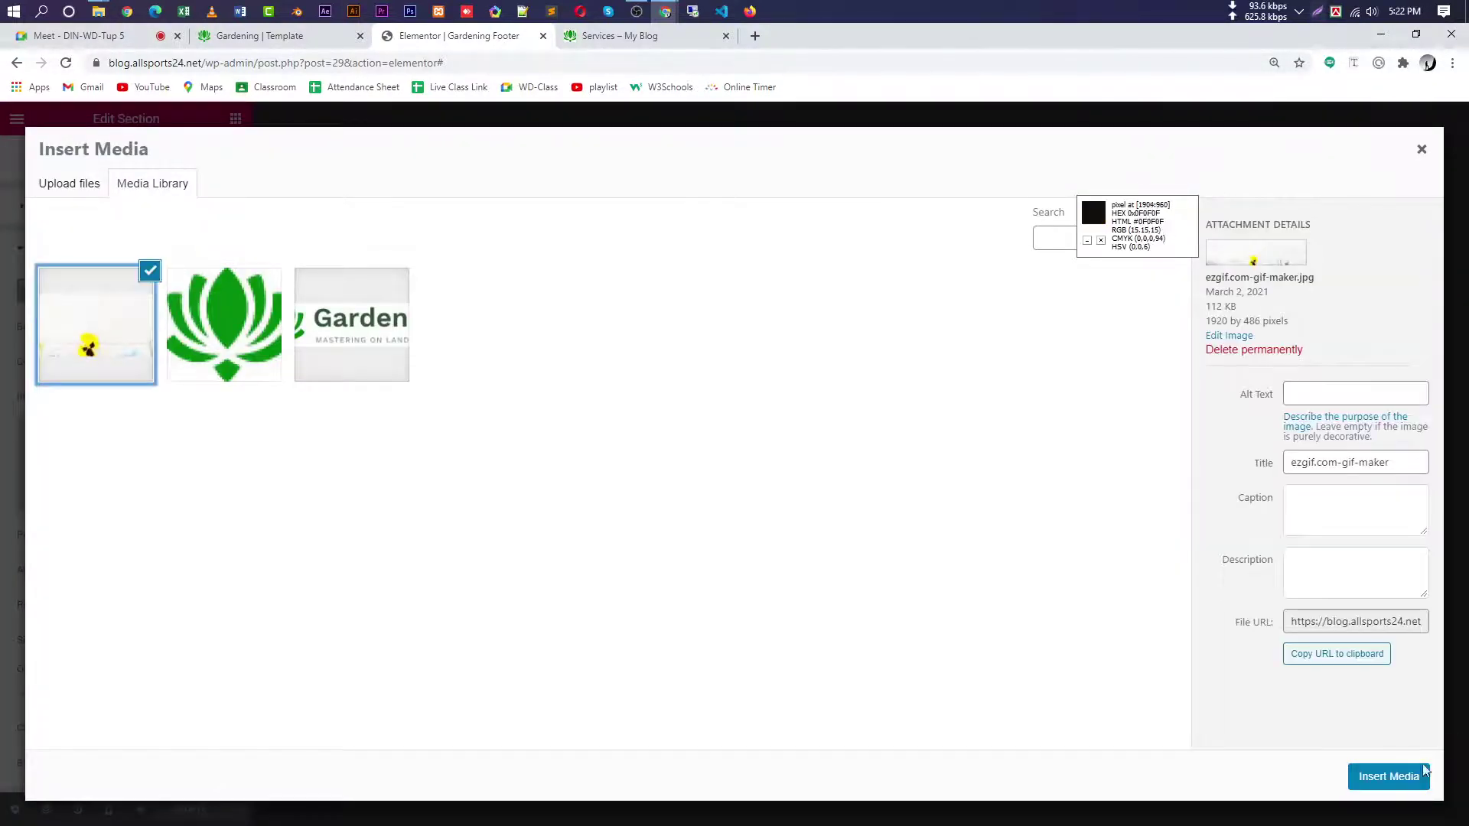
{"action": "left_click", "coordinate": [1400, 776]}
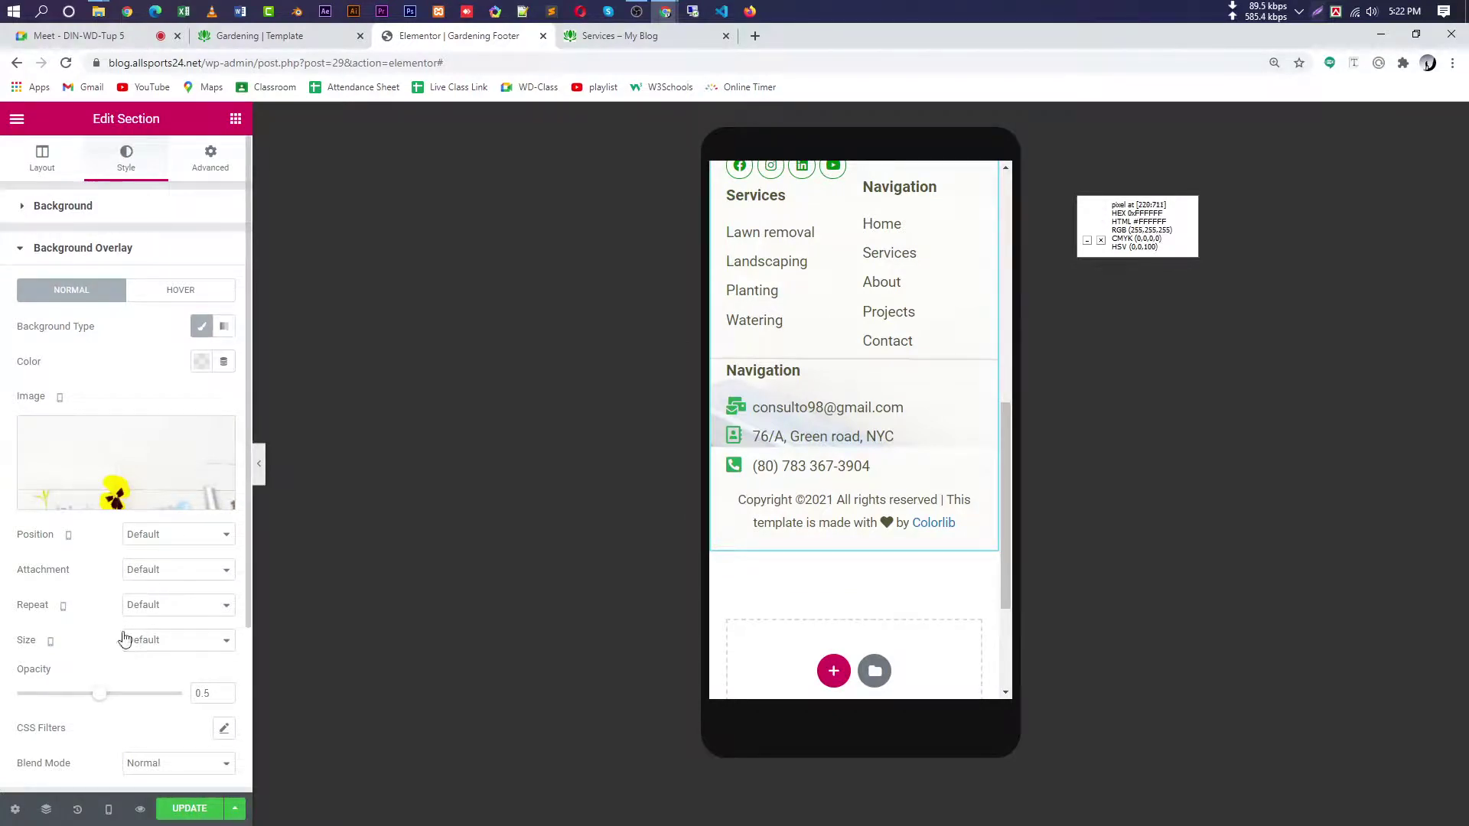
{"action": "left_click_drag", "start_coordinate": [107, 697], "coordinate": [324, 735]}
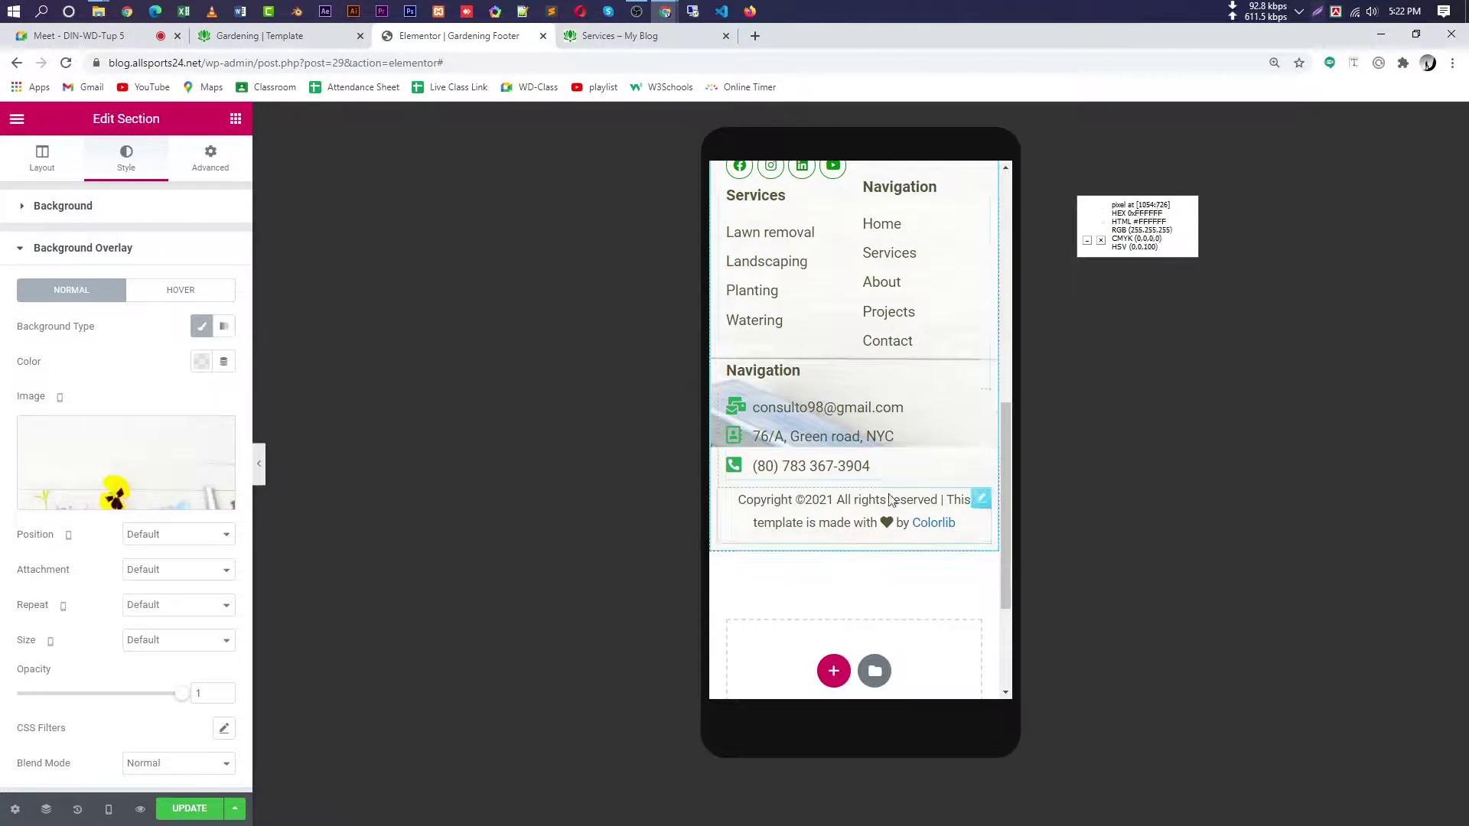
{"action": "scroll", "coordinate": [1010, 413], "scroll_direction": "up", "scroll_amount": 1}
{"action": "scroll", "coordinate": [1010, 414], "scroll_direction": "up", "scroll_amount": 1}
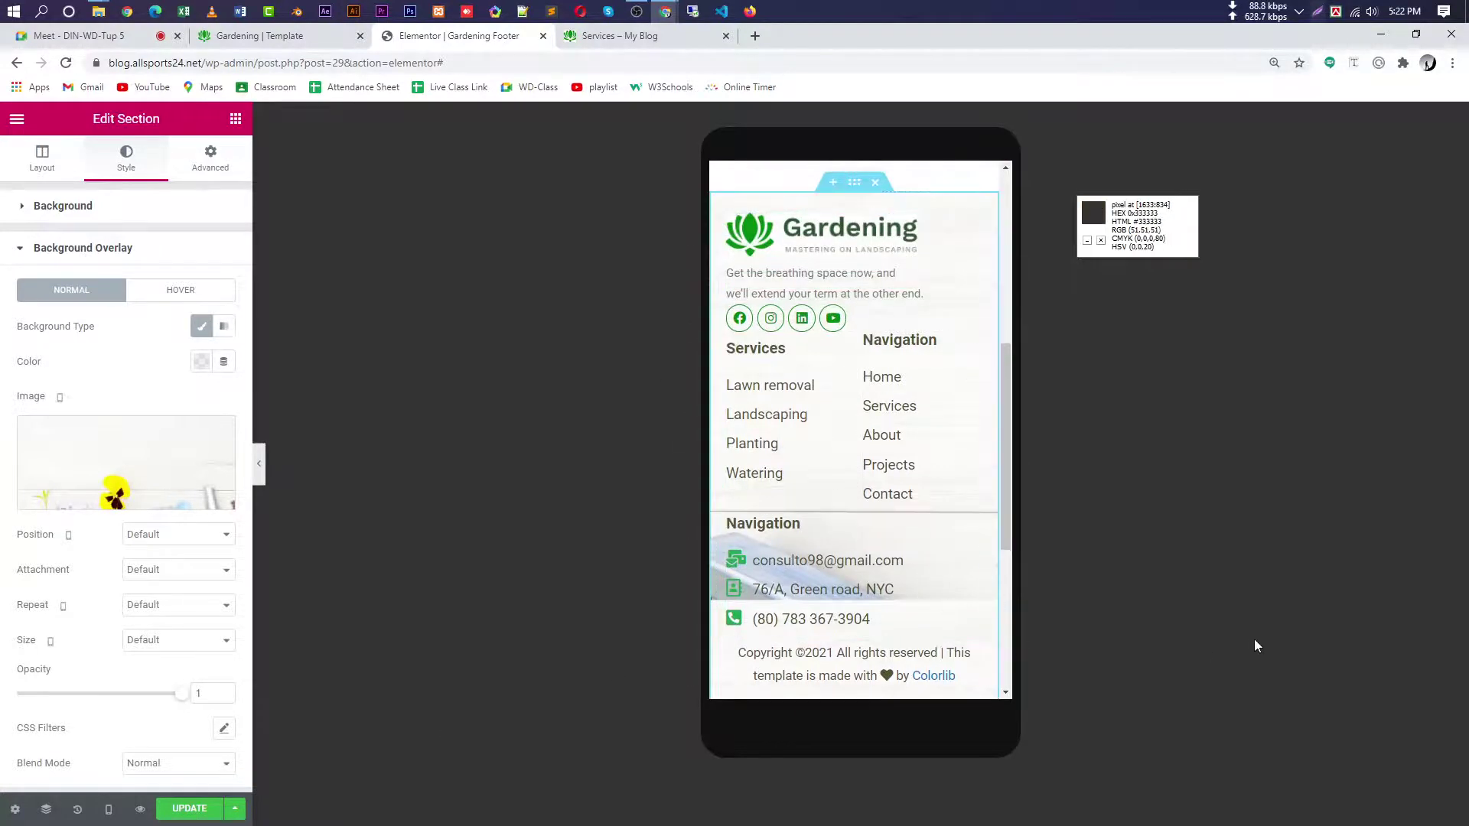
- Set the overlay image's mobile position to Center Center and its repeat to No-repeat
{"action": "left_click", "coordinate": [180, 543]}
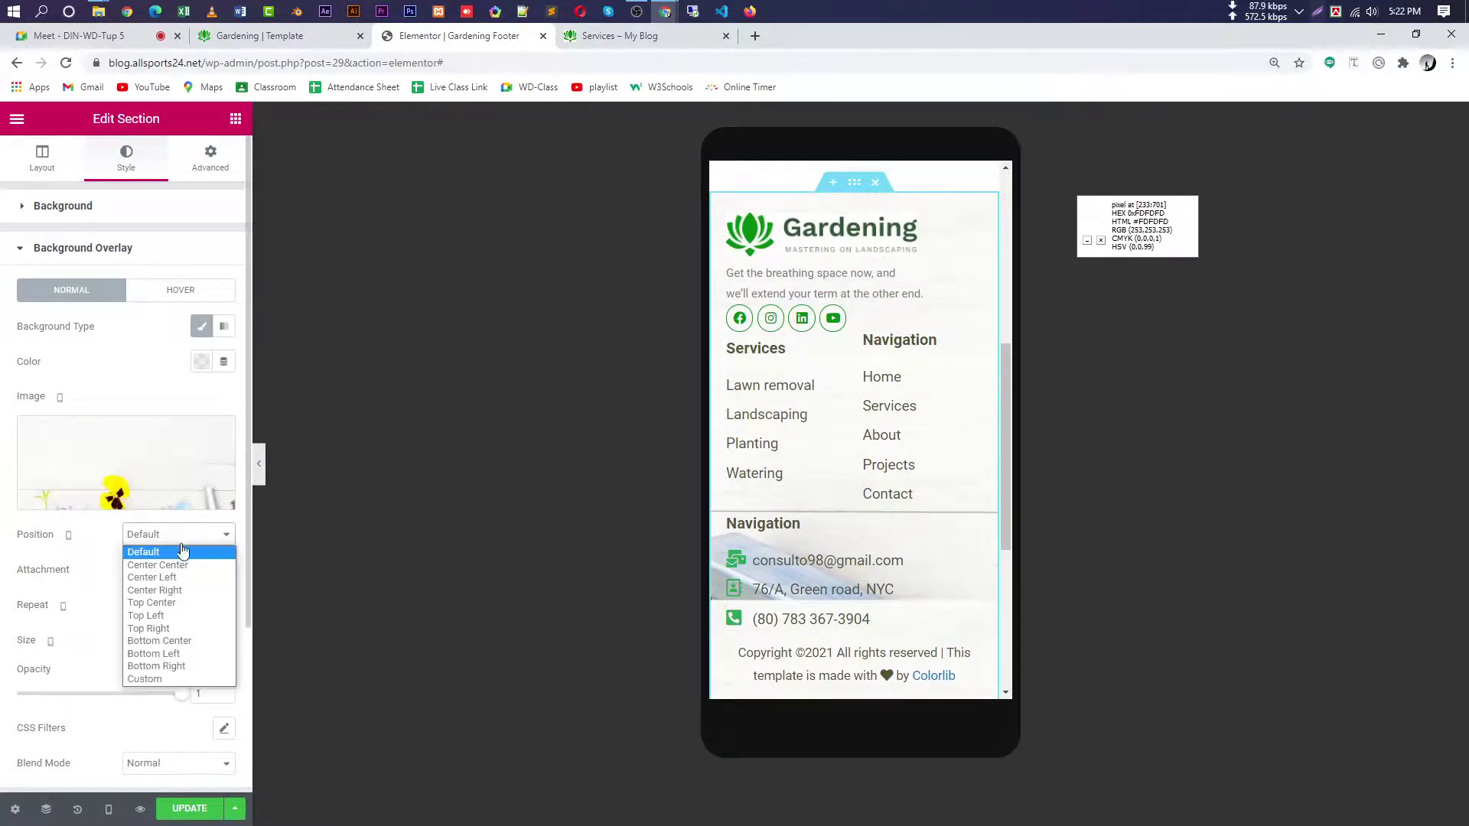
{"action": "left_click", "coordinate": [161, 564]}
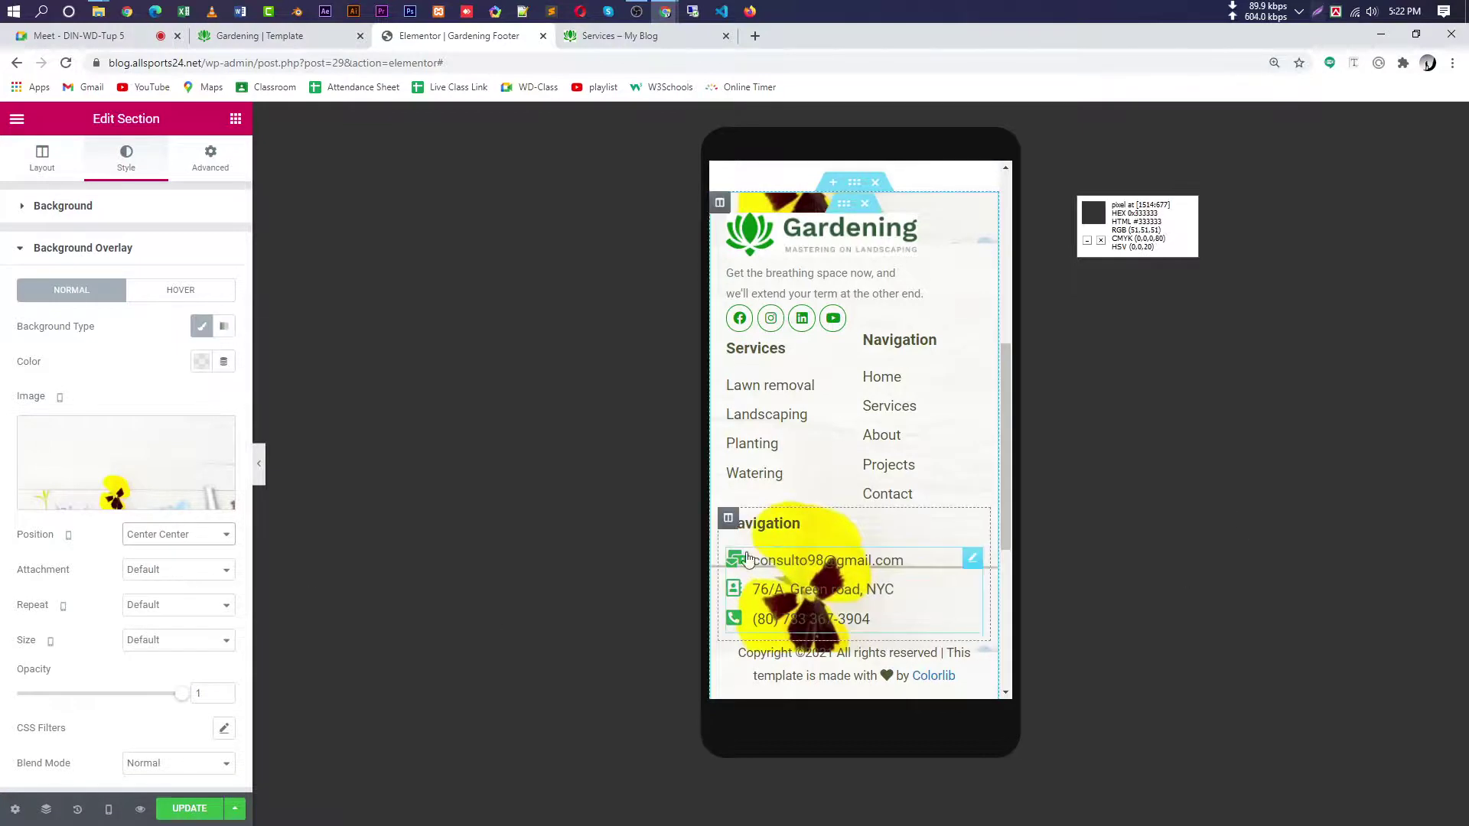
{"action": "left_click", "coordinate": [158, 608]}
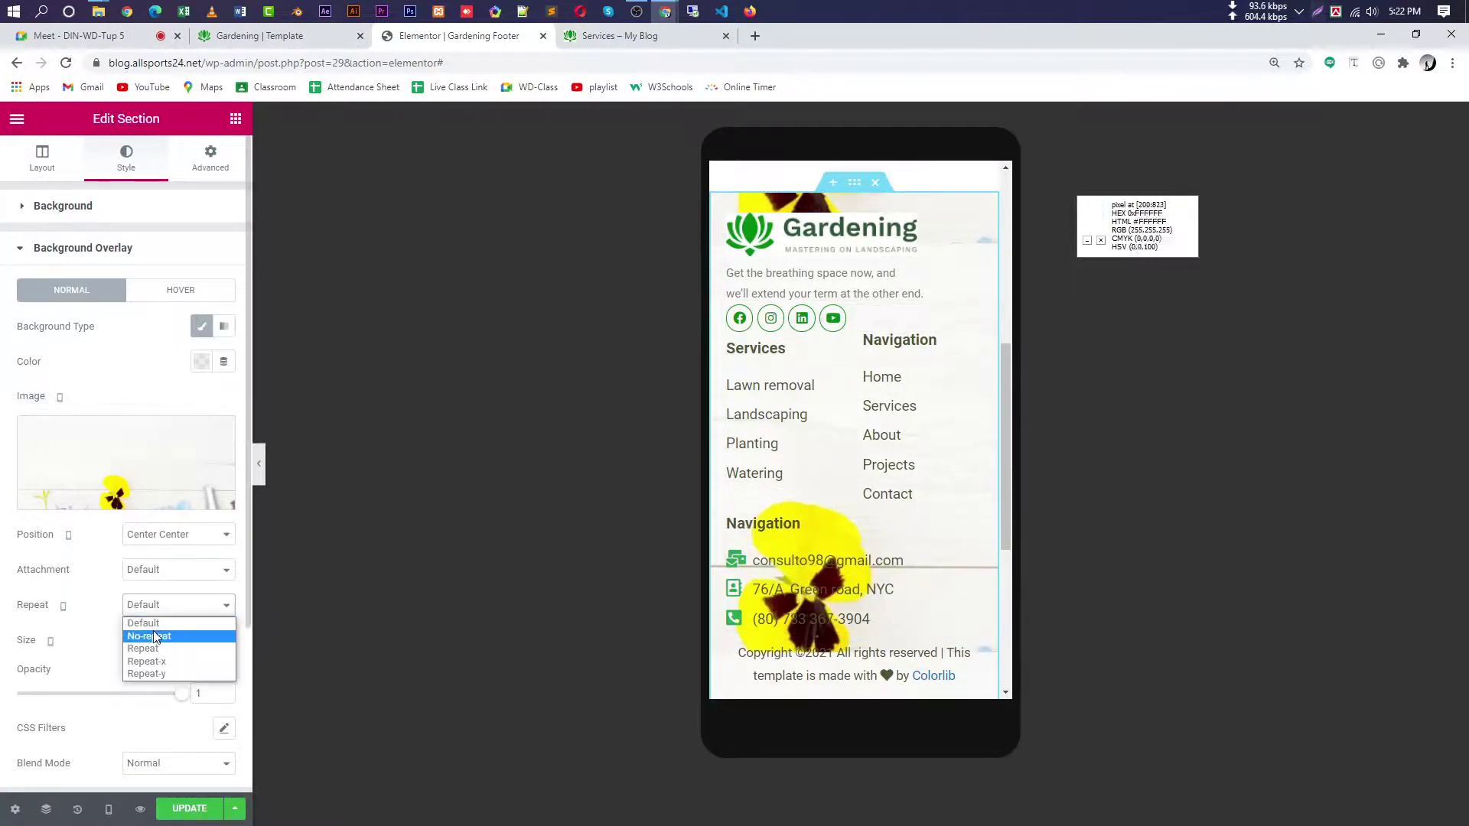
{"action": "left_click", "coordinate": [159, 637]}
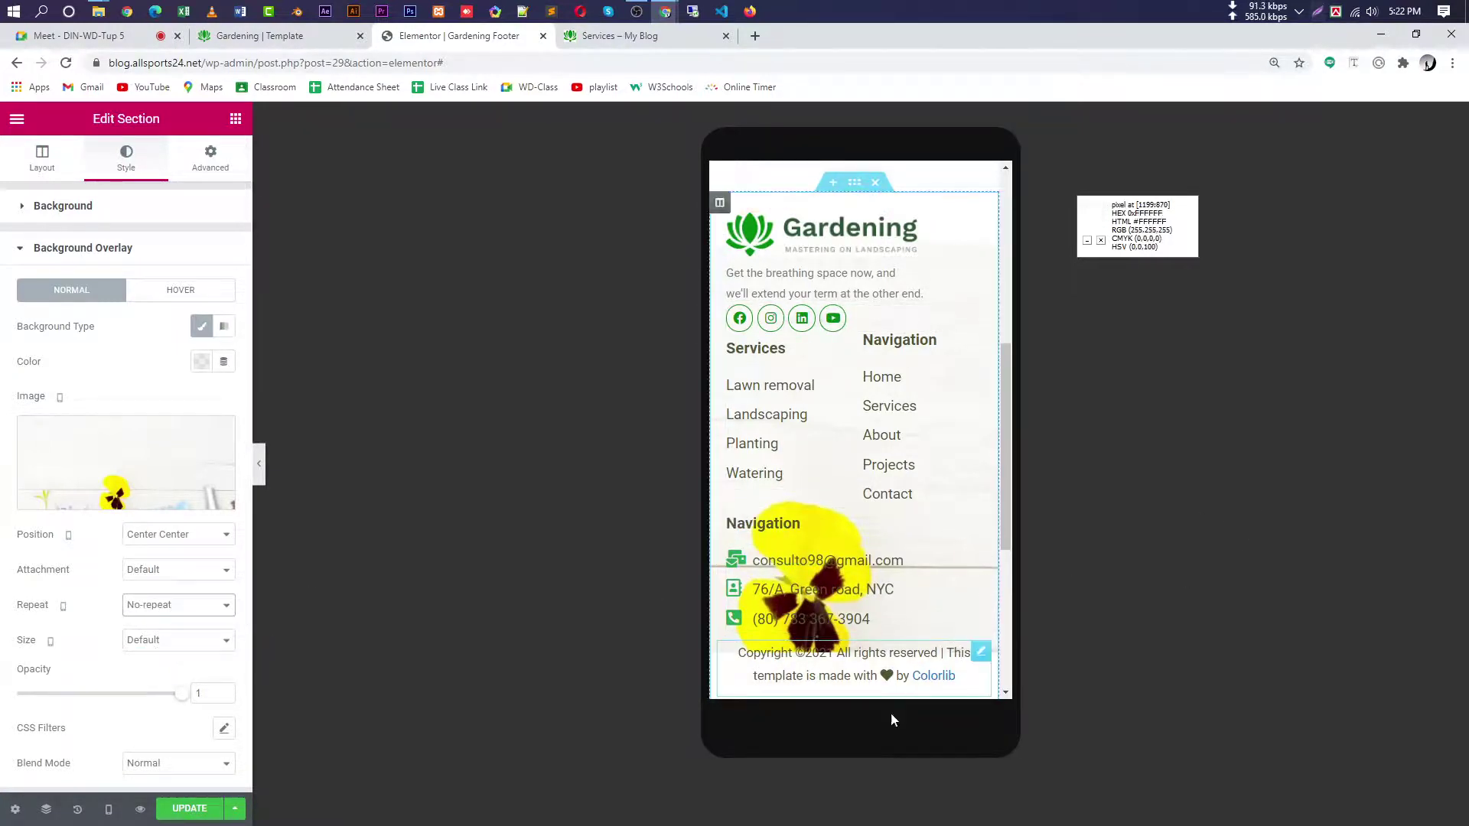
- Lower the footer section's background overlay opacity to 0.24
{"action": "scroll", "coordinate": [1001, 554], "scroll_direction": "down", "scroll_amount": 2}
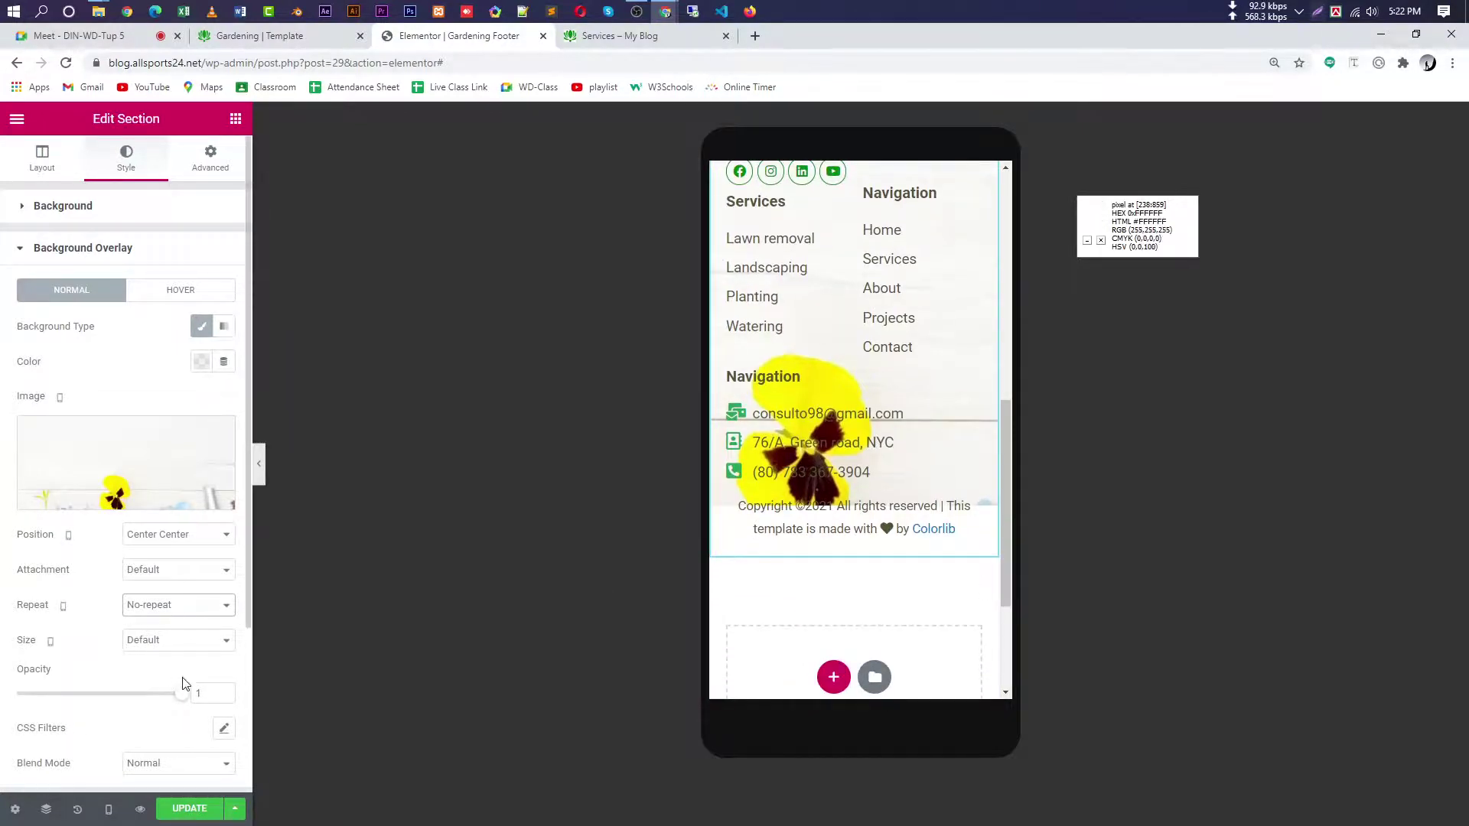
{"action": "left_click_drag", "start_coordinate": [182, 694], "coordinate": [76, 705]}
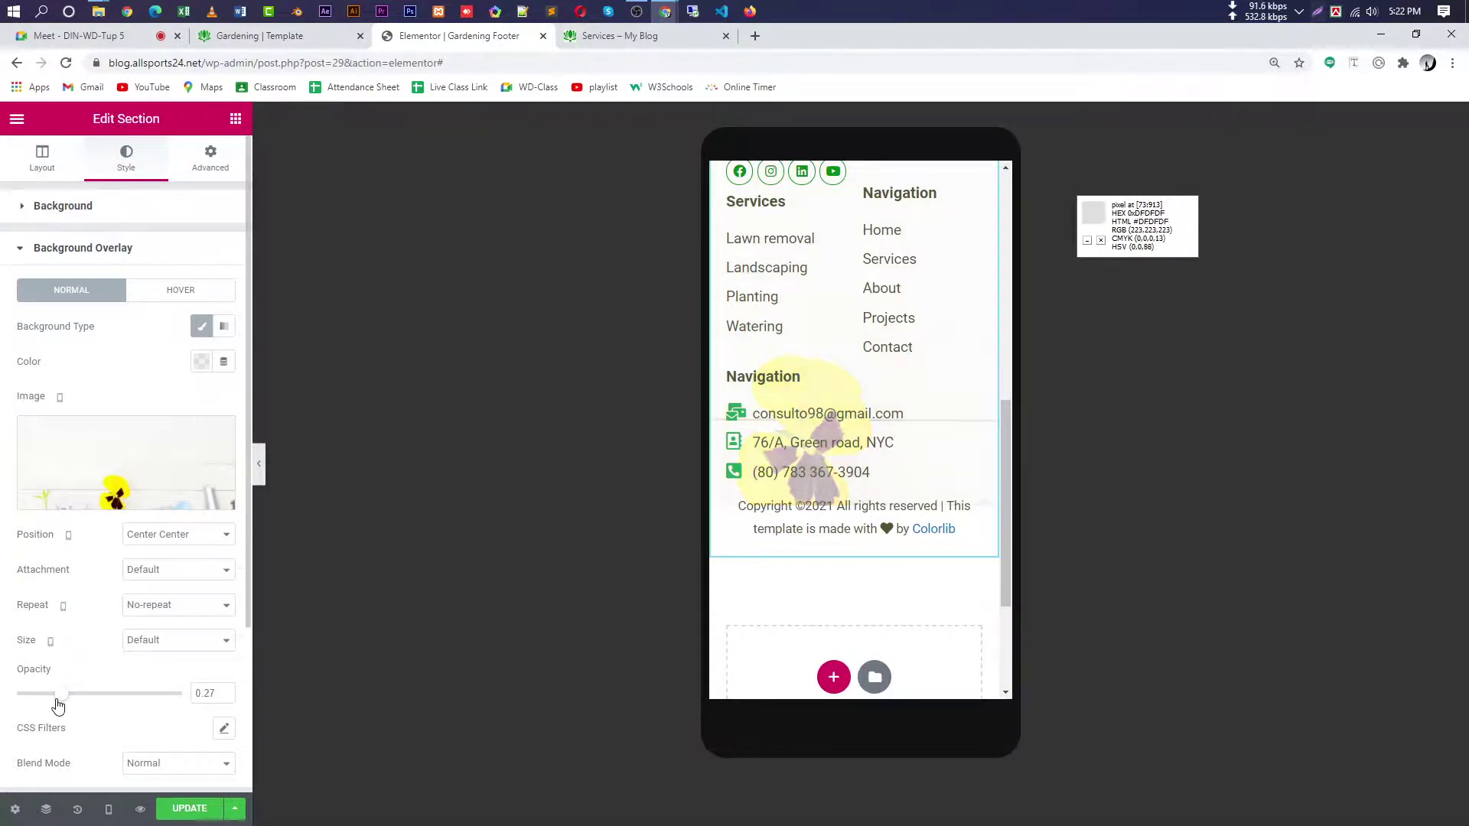
{"action": "scroll", "coordinate": [952, 513], "scroll_direction": "up", "scroll_amount": 2}
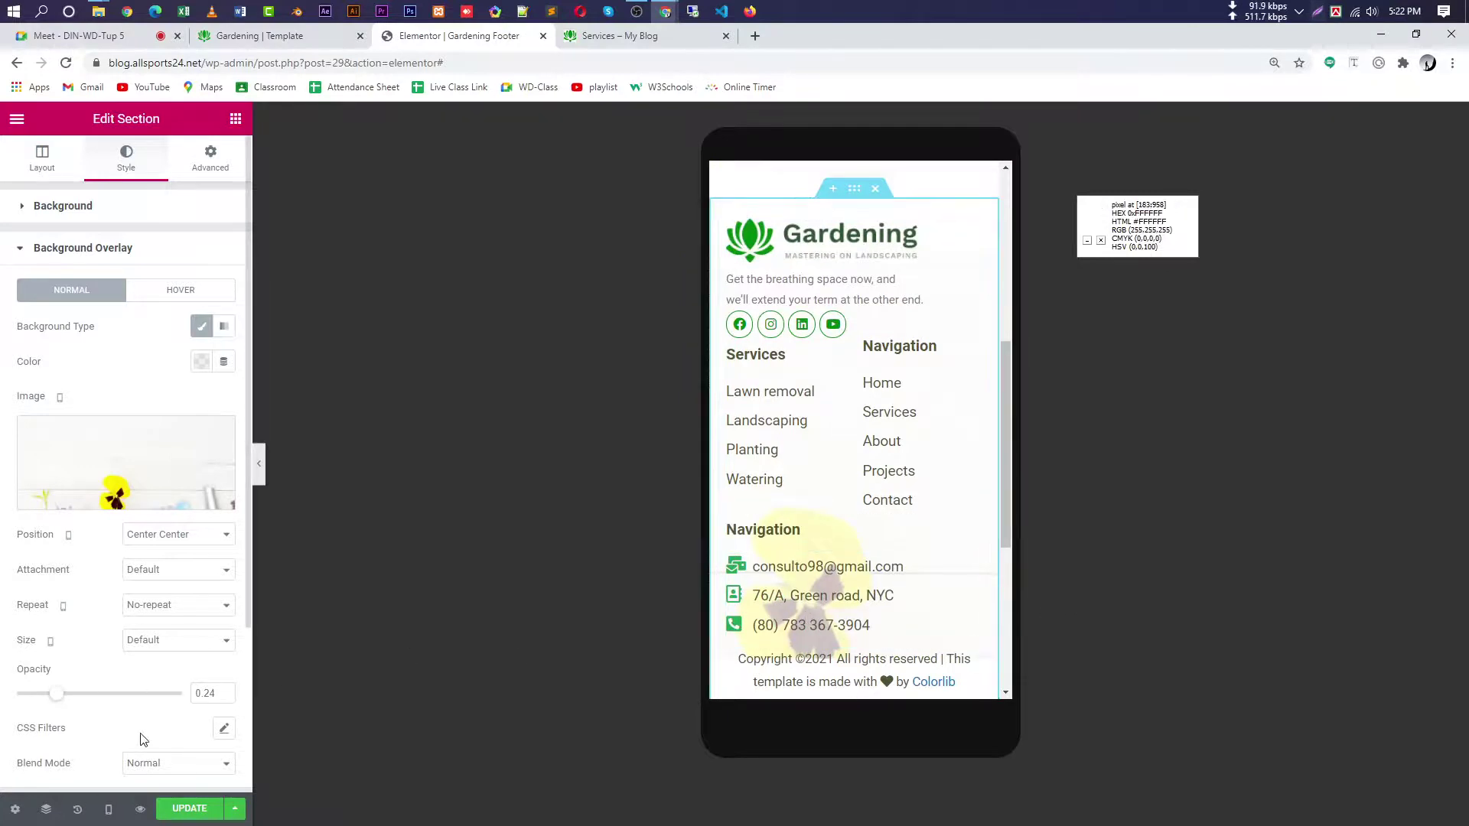
- Review the footer's background image in the desktop view and in the mobile view
{"action": "left_click", "coordinate": [108, 809]}
{"action": "left_click", "coordinate": [105, 713]}
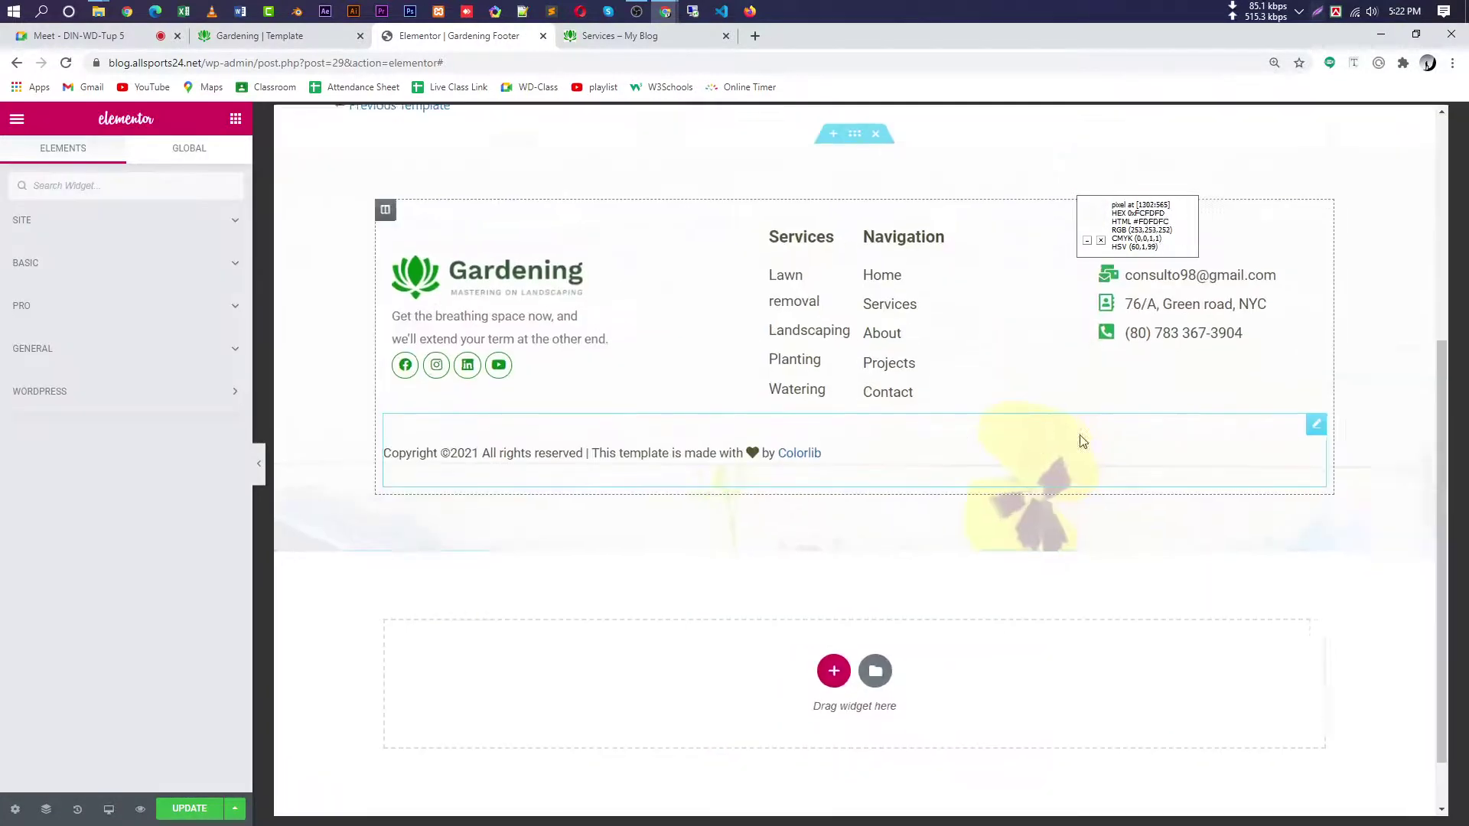
{"action": "left_click", "coordinate": [108, 809]}
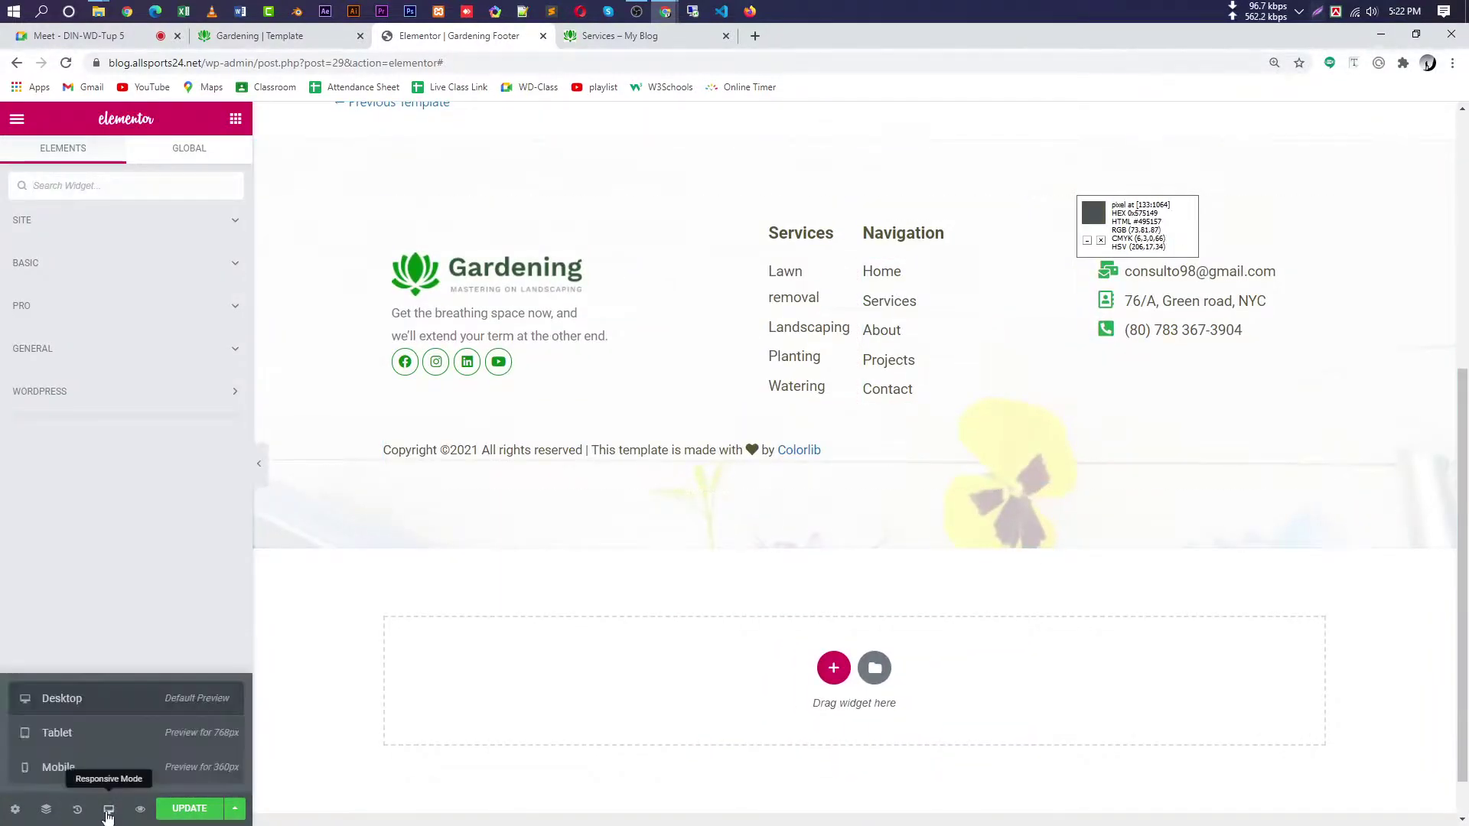
{"action": "left_click", "coordinate": [125, 765]}
{"action": "scroll", "coordinate": [947, 578], "scroll_direction": "down", "scroll_amount": 3}
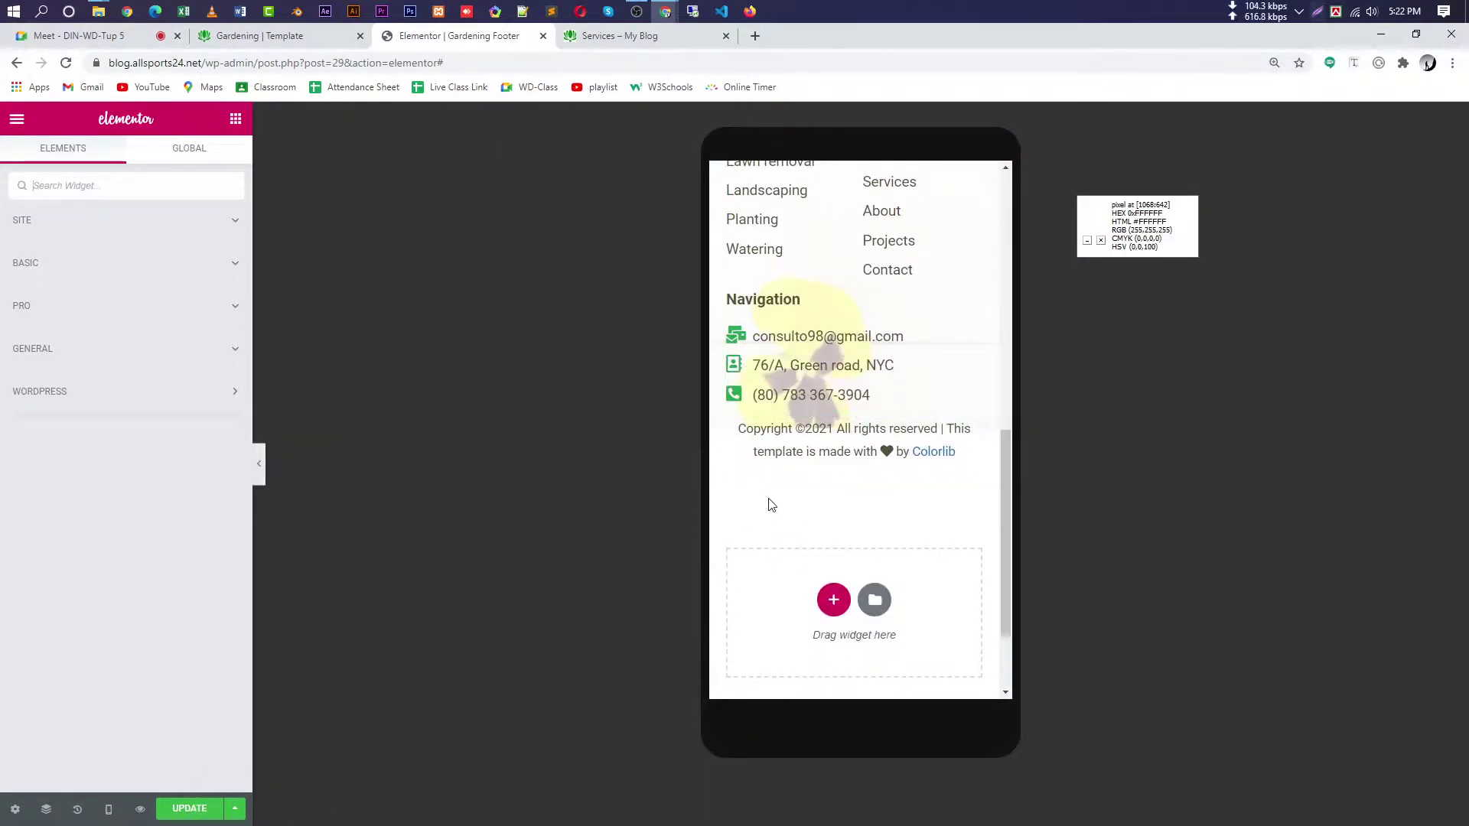
- In tablet view, set ezgif.com-gif-maker.jpg from the media library as the outer footer section's background overlay image
{"action": "left_click", "coordinate": [109, 811]}
{"action": "left_click", "coordinate": [131, 744]}
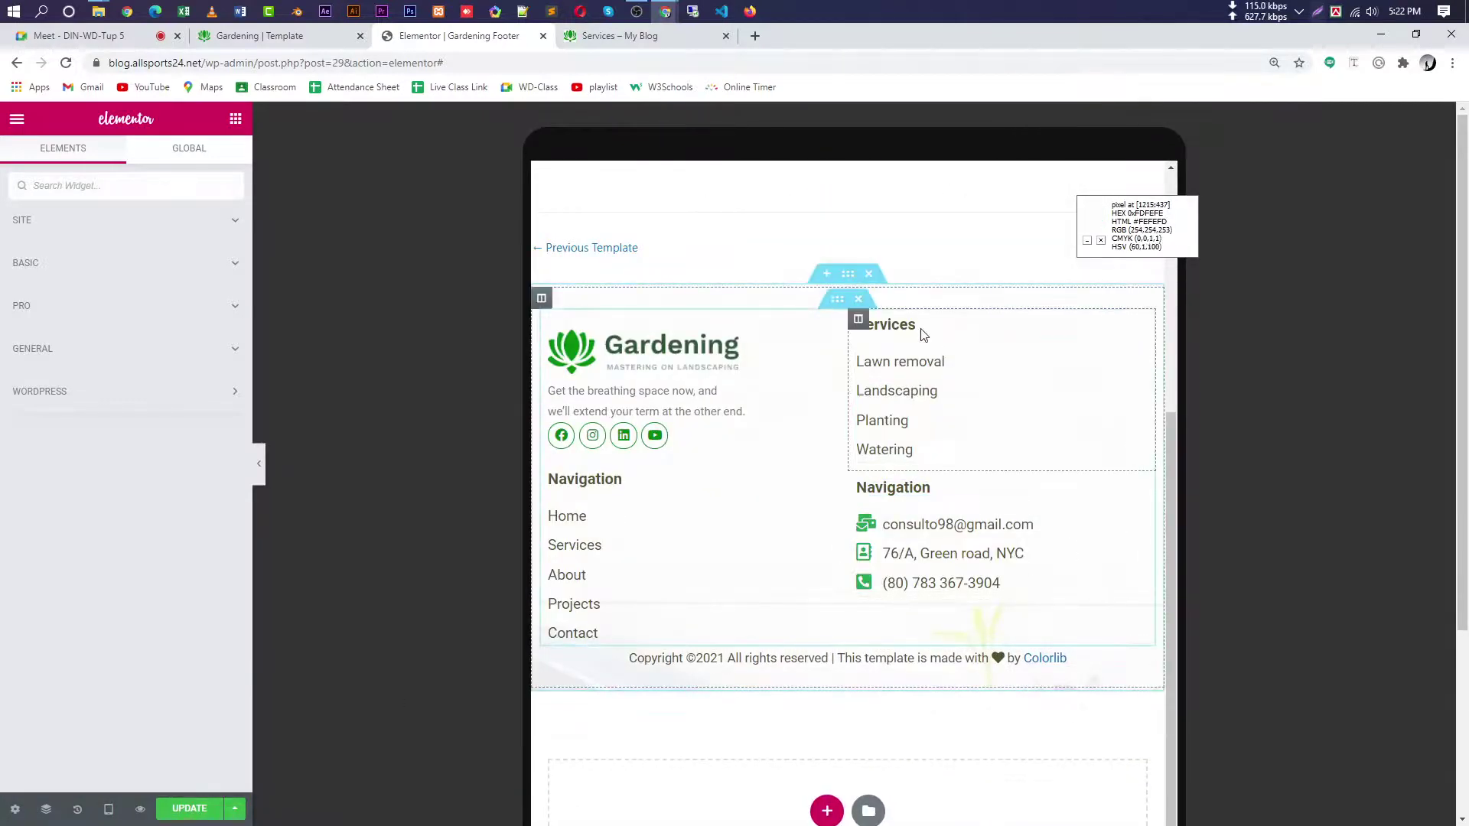
{"action": "left_click", "coordinate": [847, 280]}
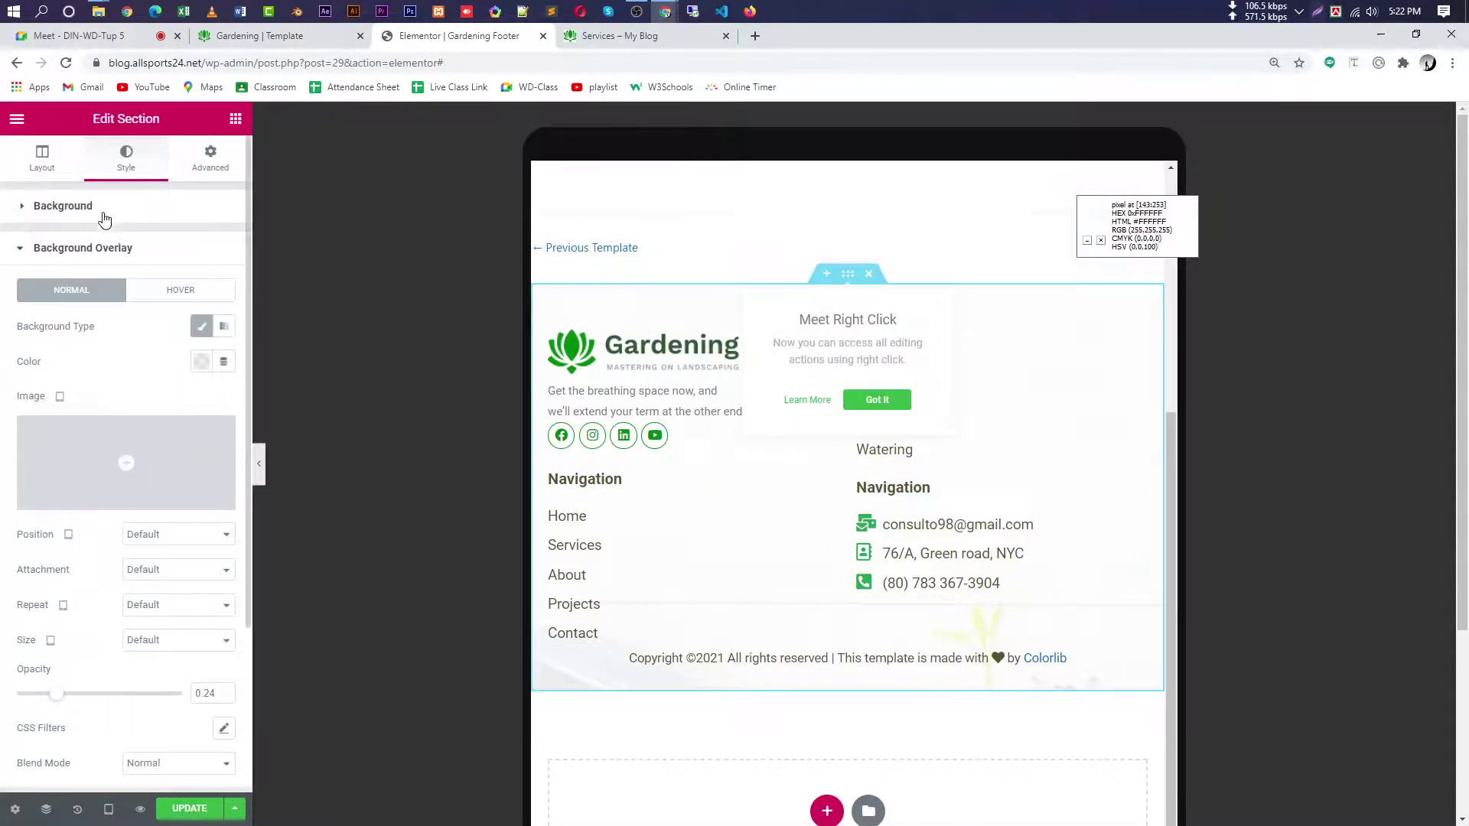
{"action": "left_click", "coordinate": [122, 499]}
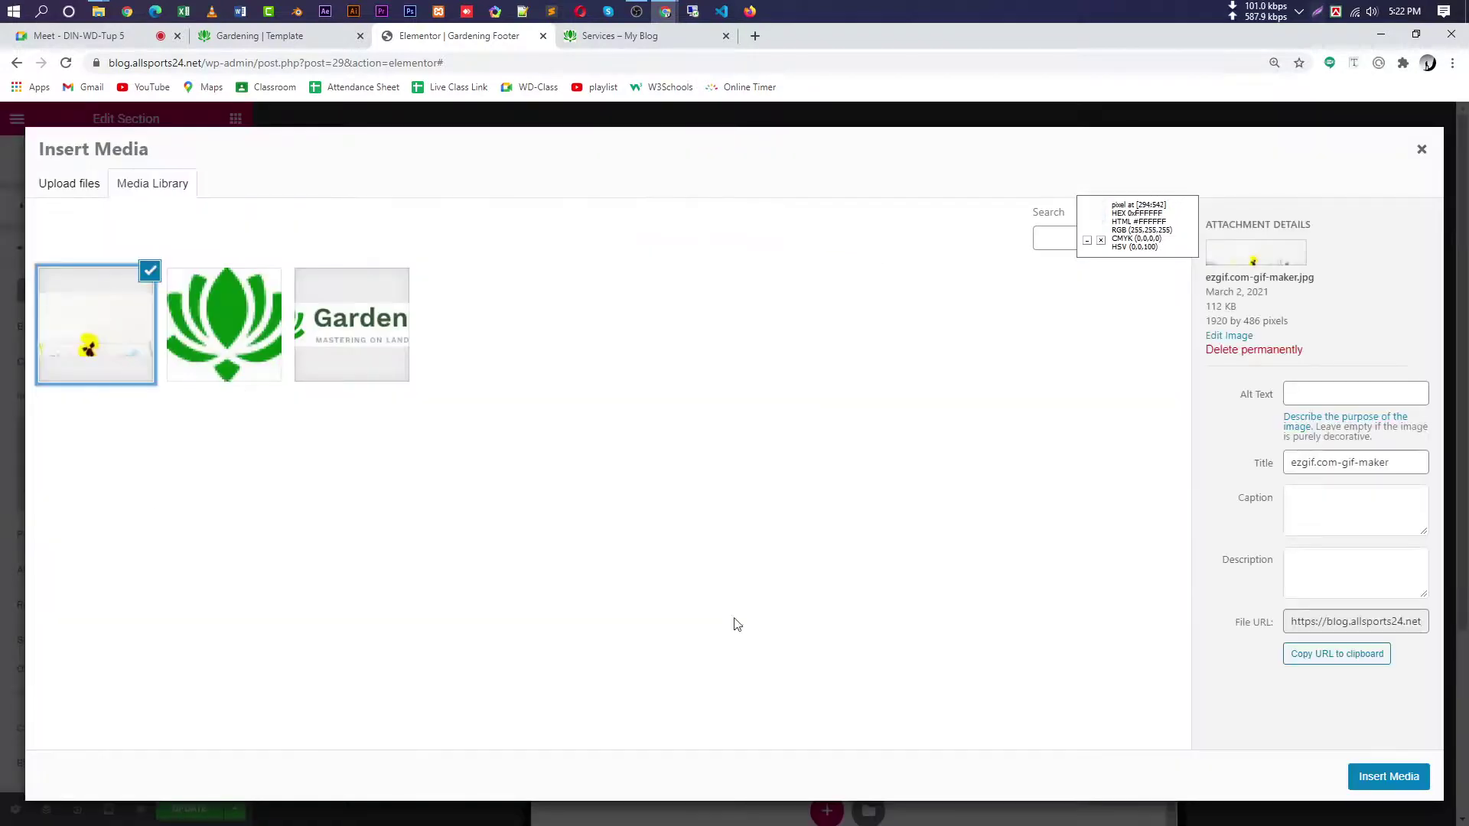
{"action": "left_click", "coordinate": [1388, 777]}
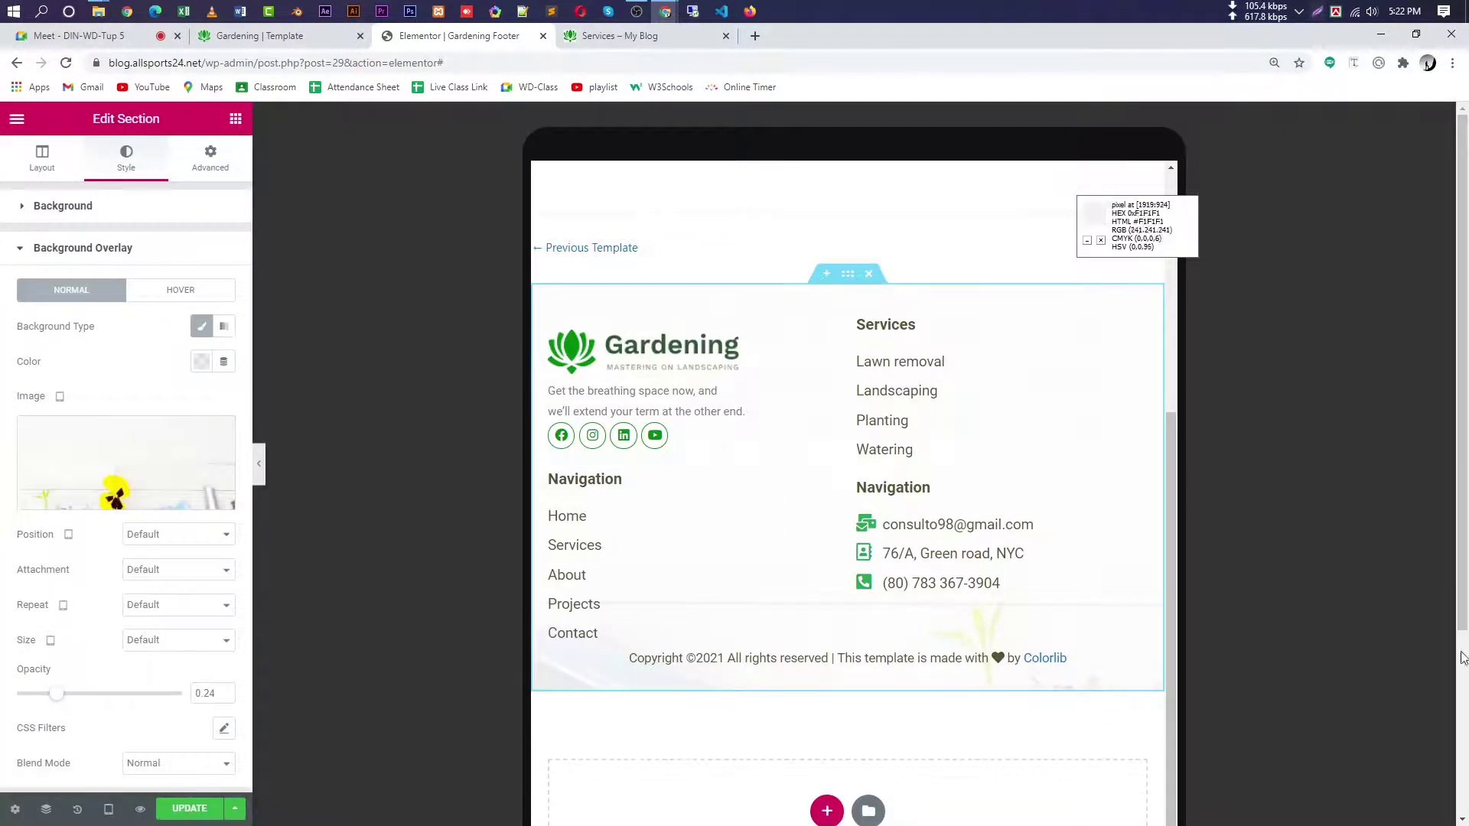
- Set the overlay image's tablet position to Center Center and the overlay opacity to 0.47, and save the footer template
{"action": "scroll", "coordinate": [1026, 630], "scroll_direction": "down", "scroll_amount": 1}
{"action": "left_click_drag", "start_coordinate": [56, 698], "coordinate": [194, 693]}
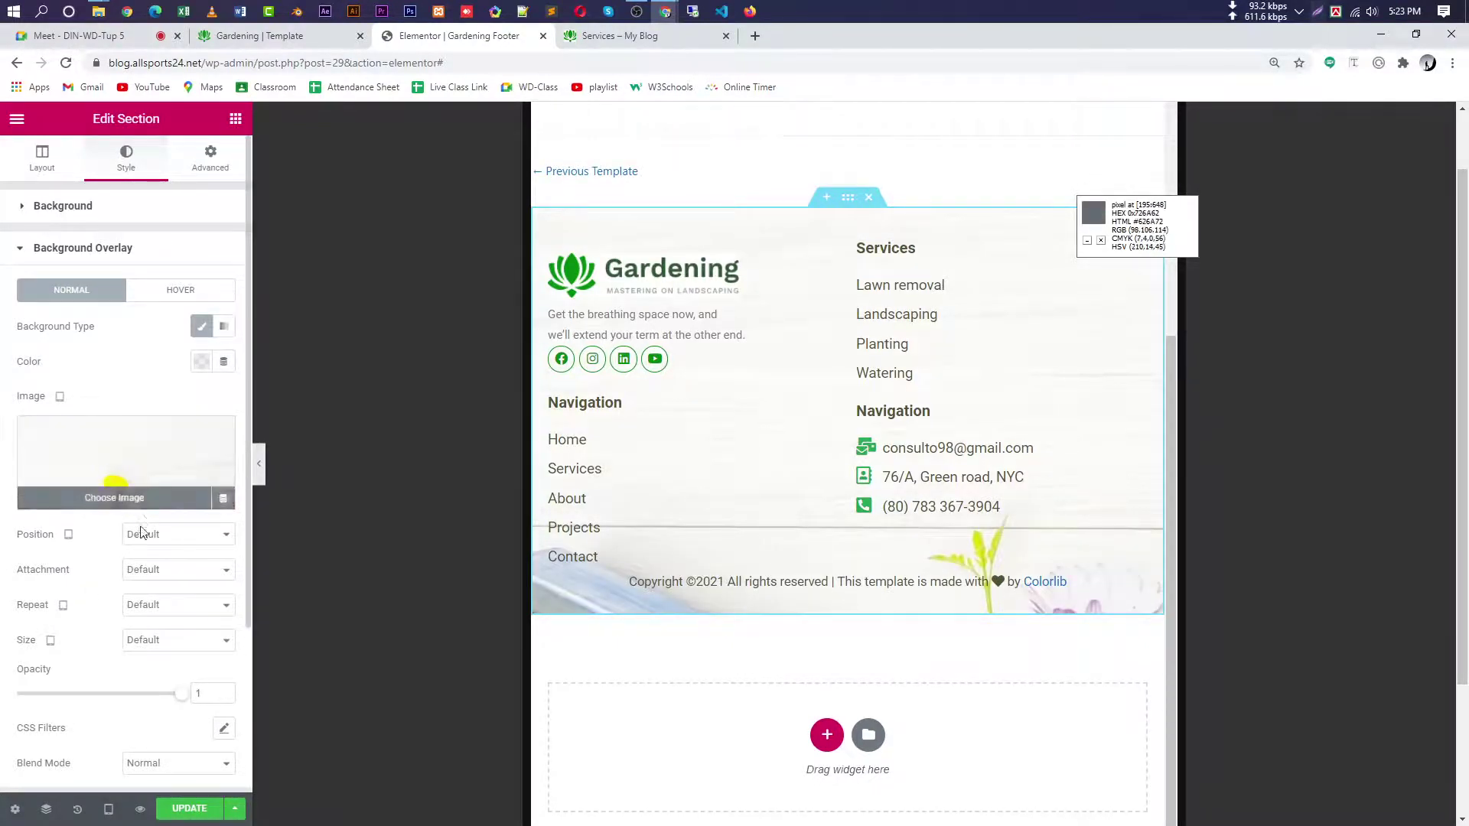
{"action": "left_click", "coordinate": [178, 534]}
{"action": "left_click", "coordinate": [183, 573]}
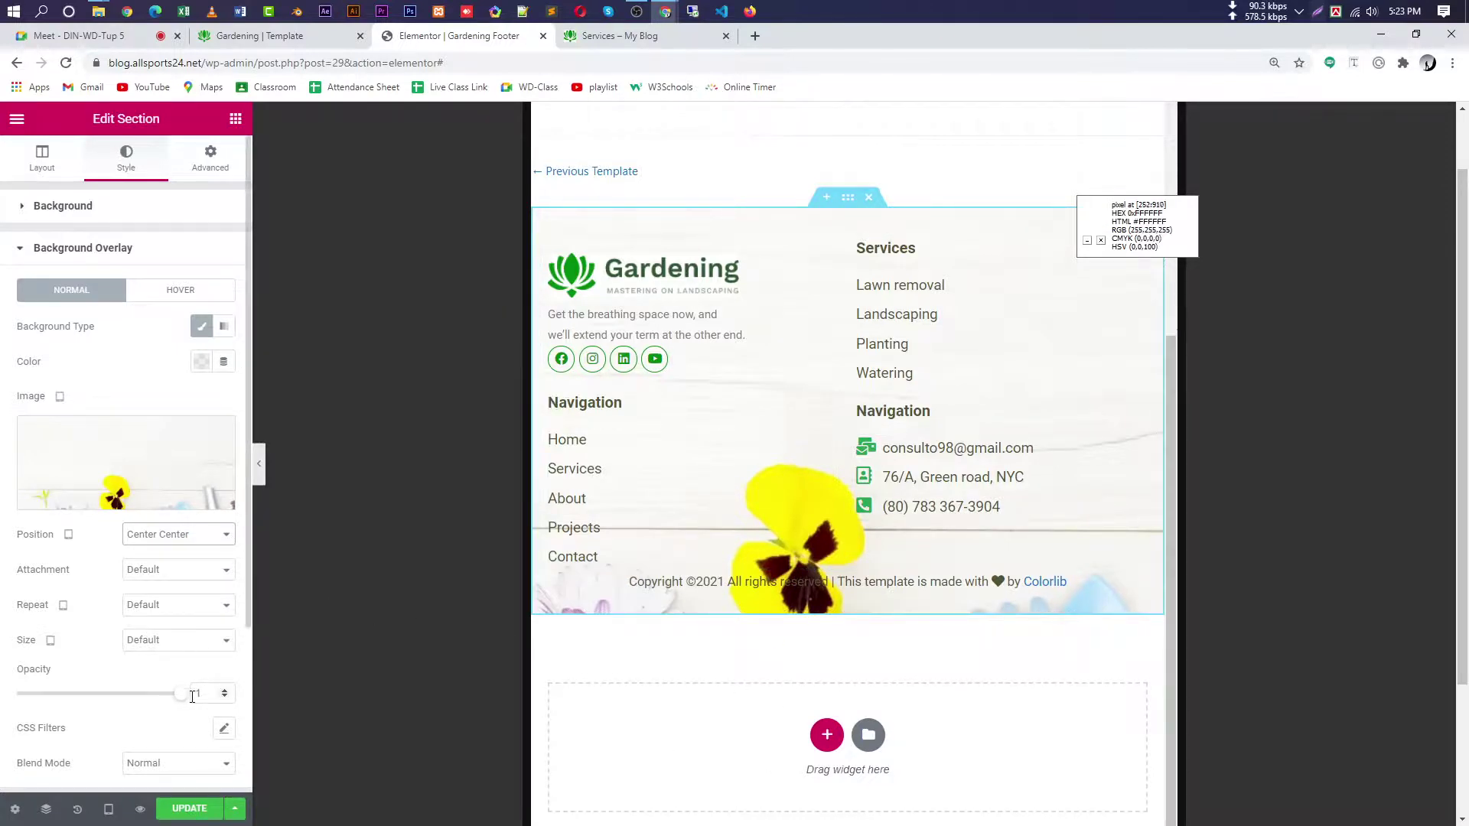
{"action": "left_click_drag", "start_coordinate": [172, 703], "coordinate": [95, 709]}
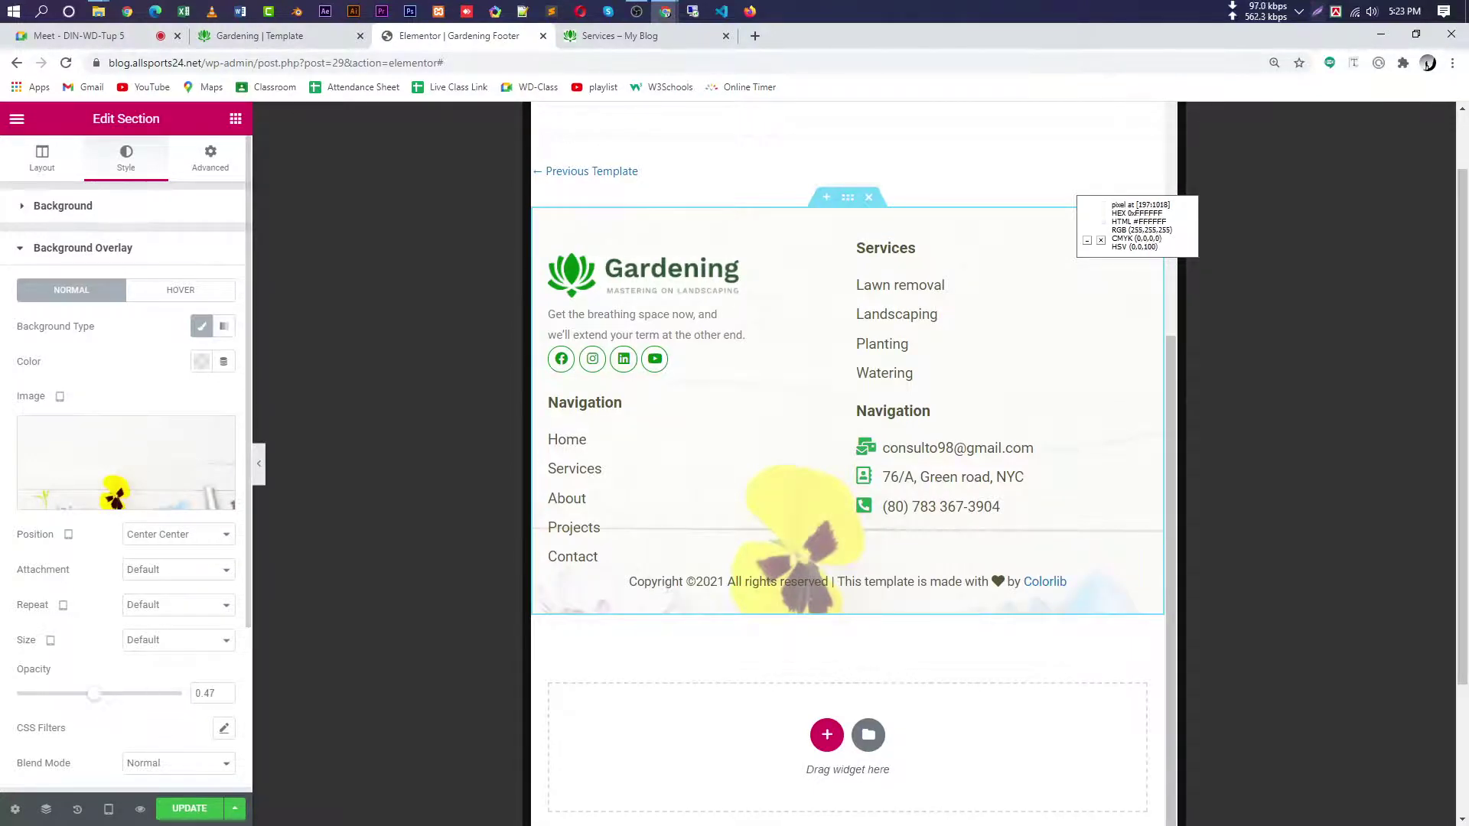
{"action": "left_click", "coordinate": [184, 809]}
{"action": "left_click", "coordinate": [1163, 795]}
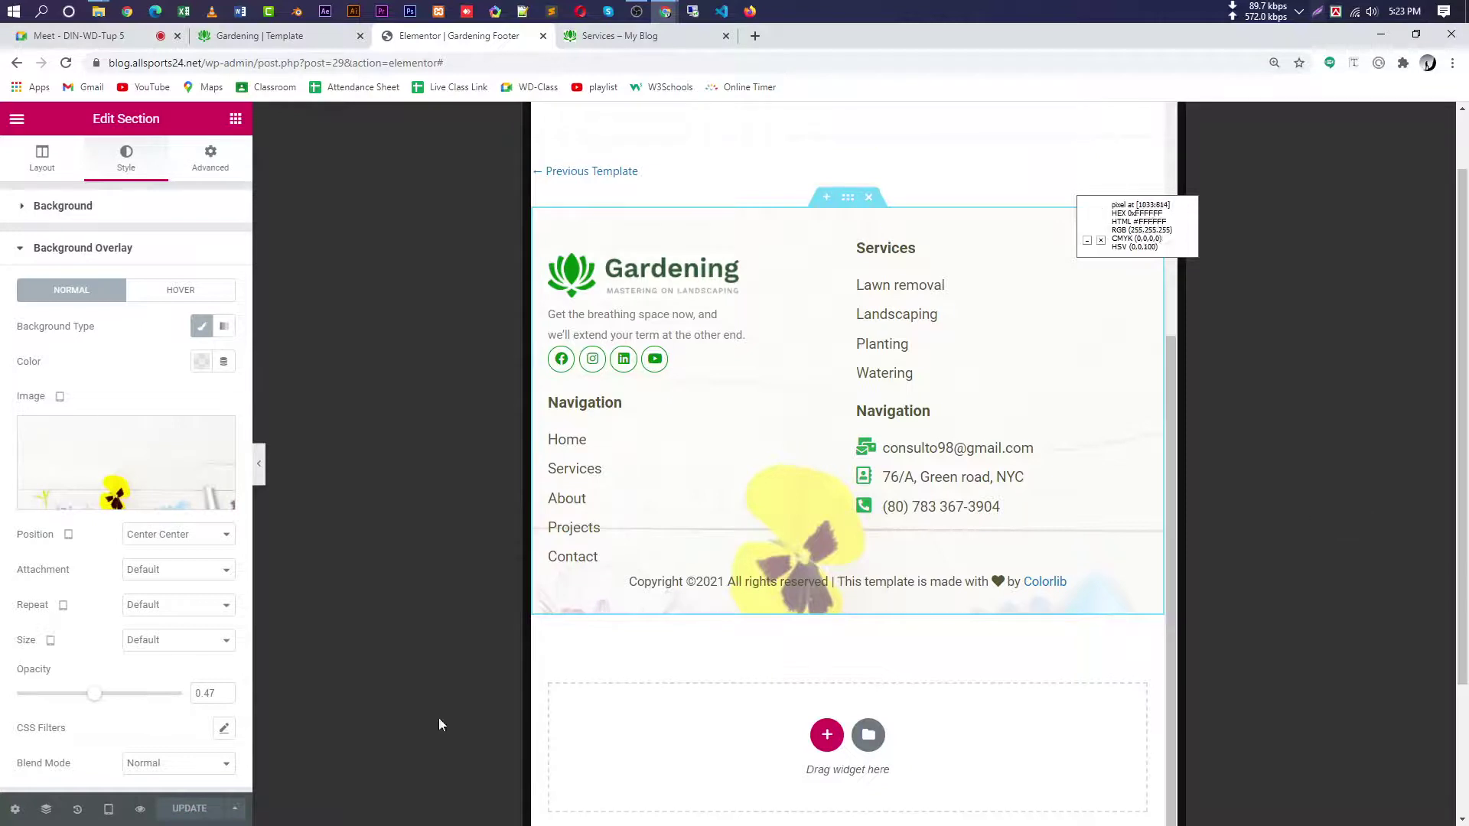
- Return the editor to desktop view and examine the footer on its live preview page
{"action": "left_click", "coordinate": [235, 120]}
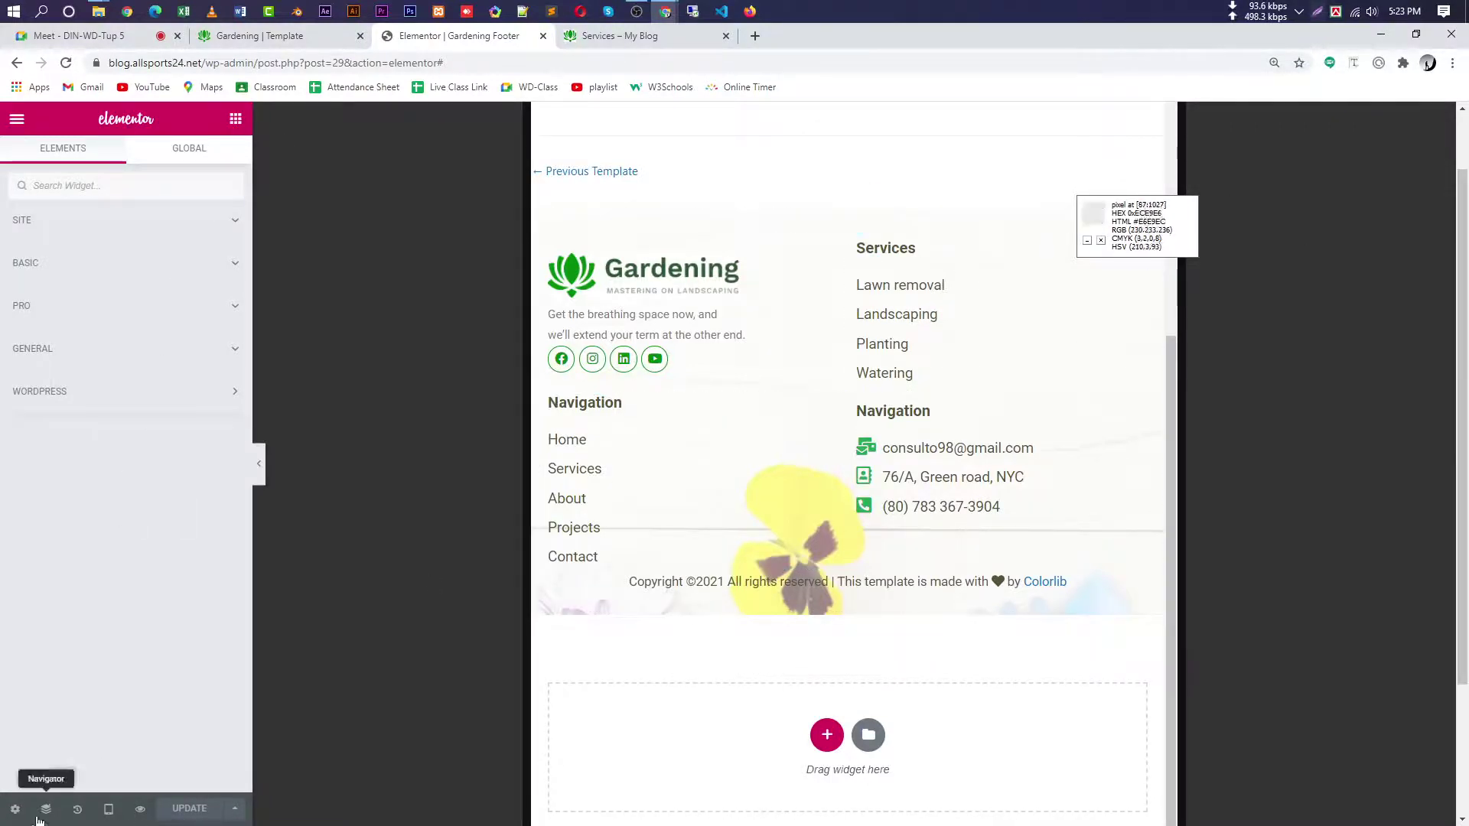
{"action": "left_click", "coordinate": [108, 808]}
{"action": "left_click", "coordinate": [150, 702]}
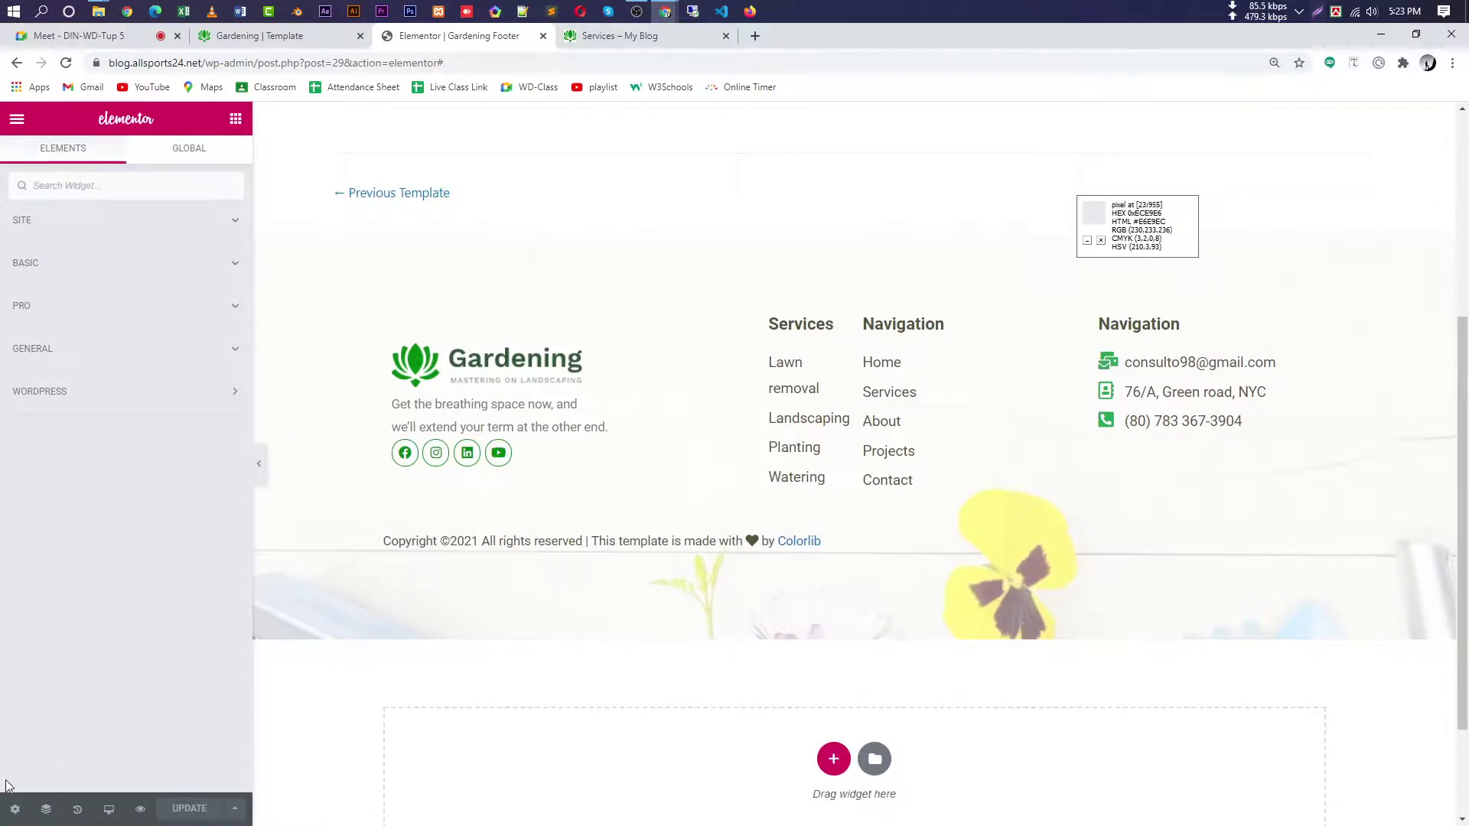
{"action": "mouse_move", "coordinate": [140, 819]}
{"action": "left_click", "coordinate": [193, 767]}
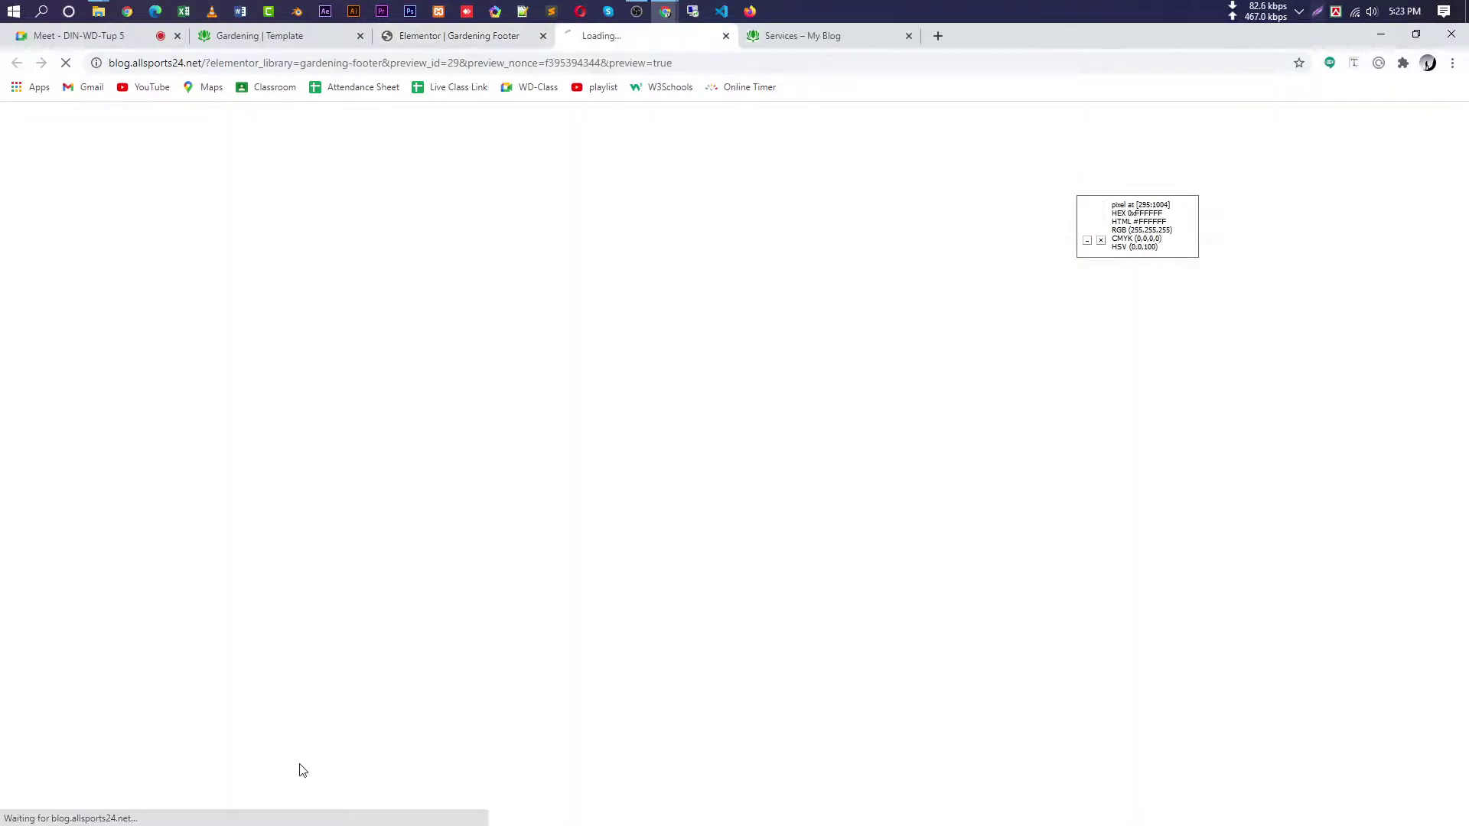
{"action": "scroll", "coordinate": [788, 426], "scroll_direction": "down", "scroll_amount": 4}
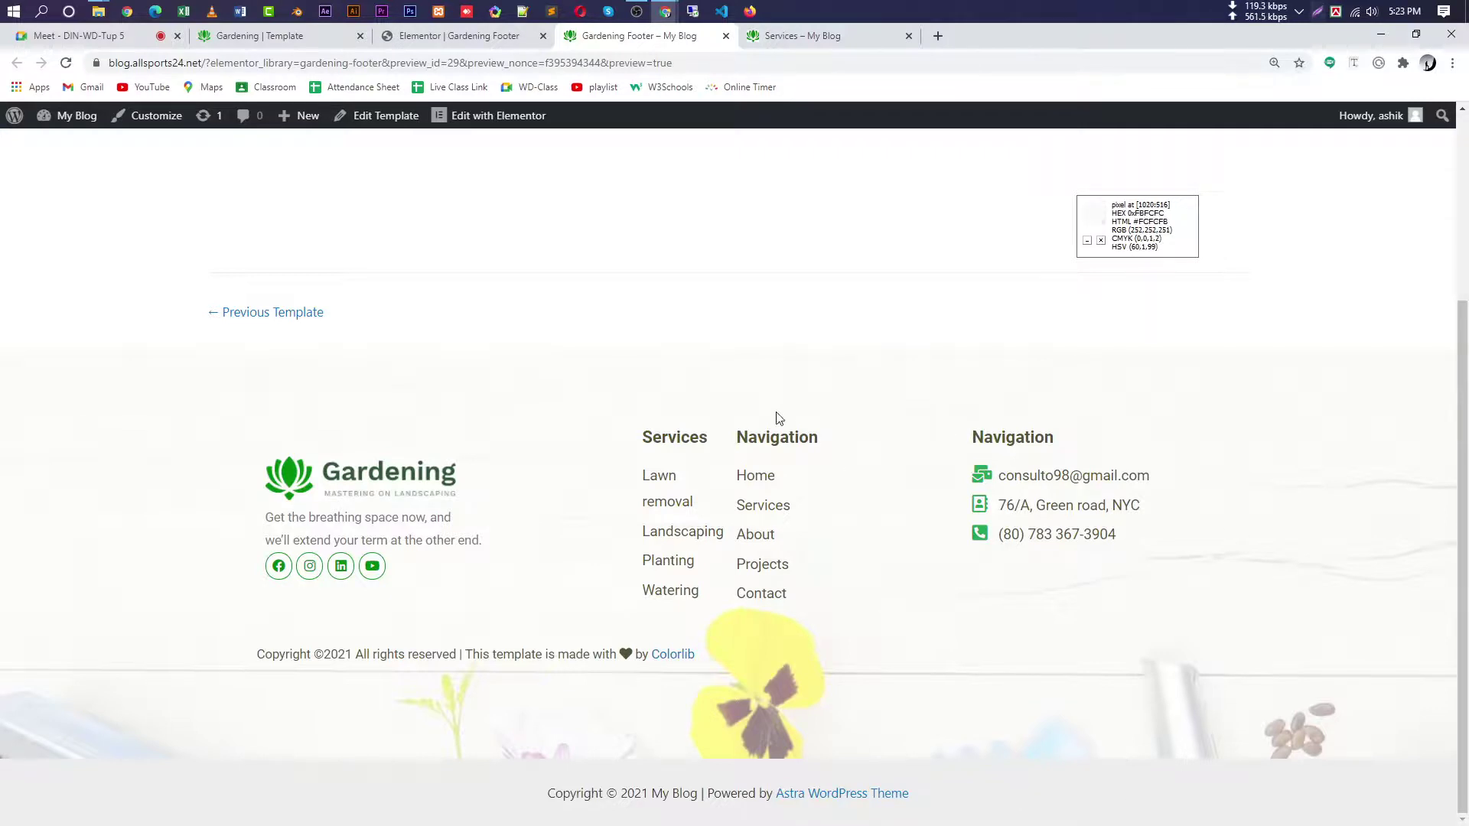
- Back in the Elementor editor, set the Services column's desktop width to 20%
{"action": "left_click", "coordinate": [441, 38]}
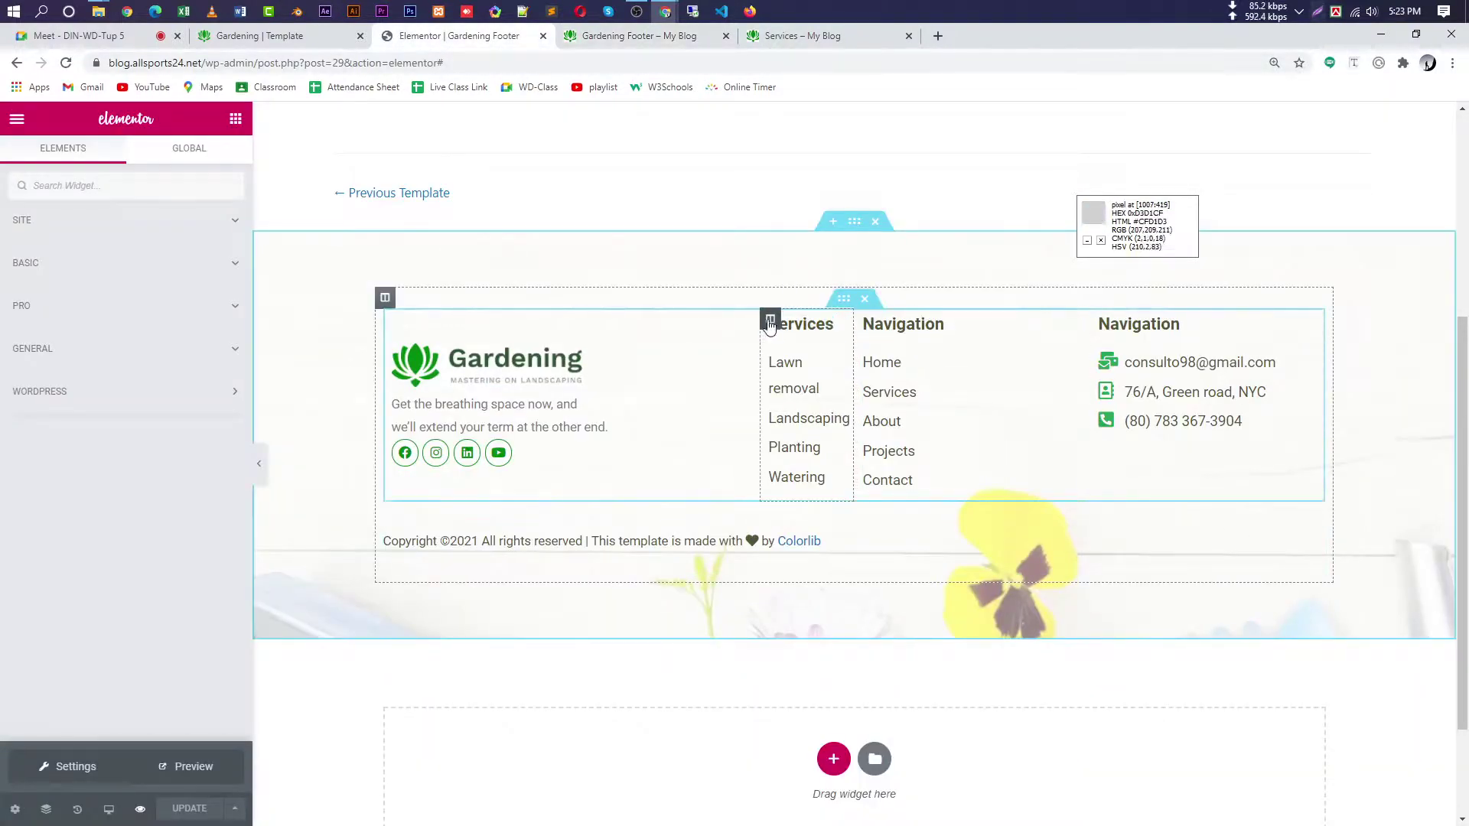
{"action": "left_click", "coordinate": [394, 318]}
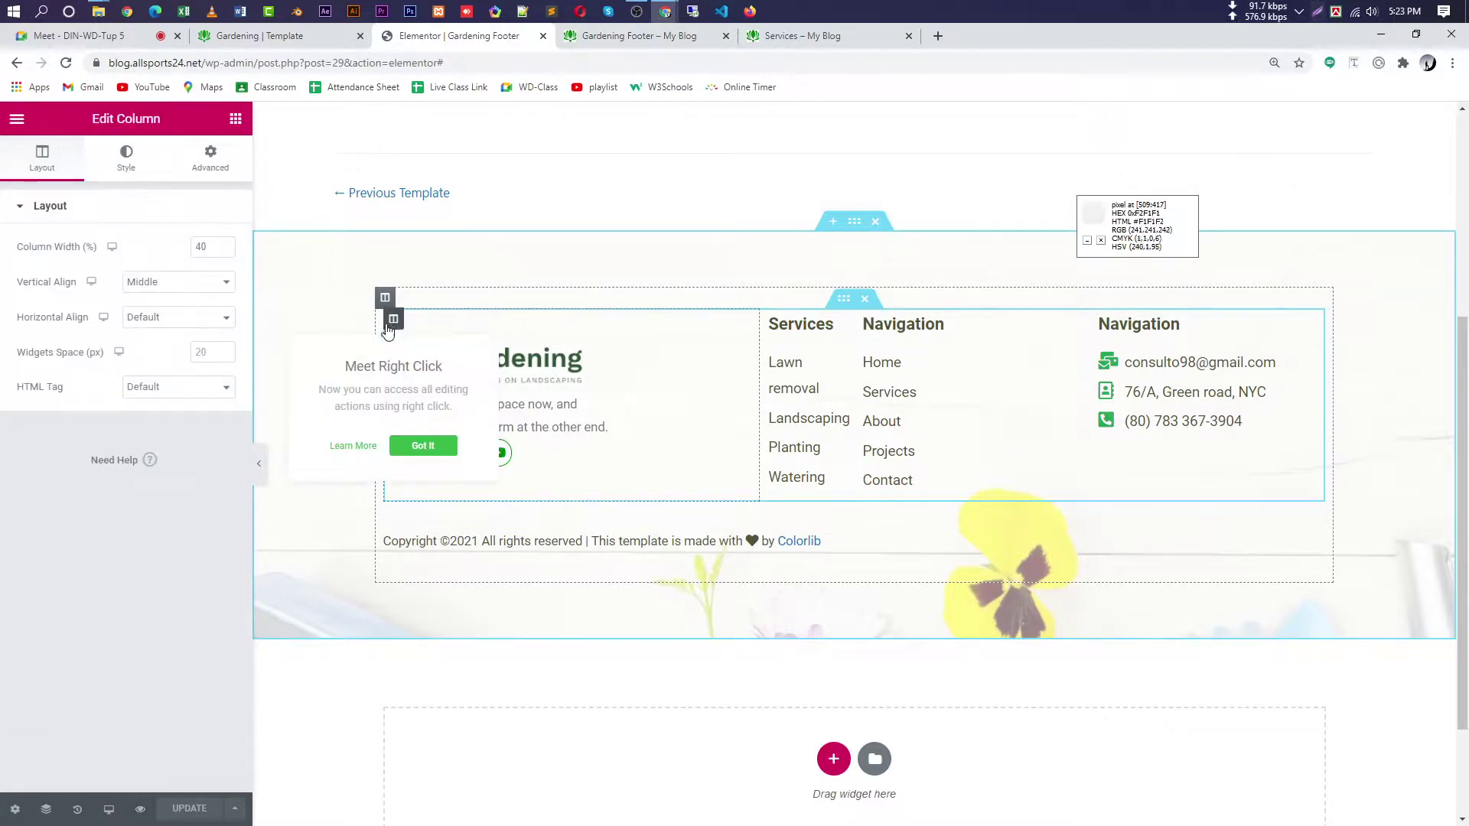
{"action": "left_click", "coordinate": [770, 319]}
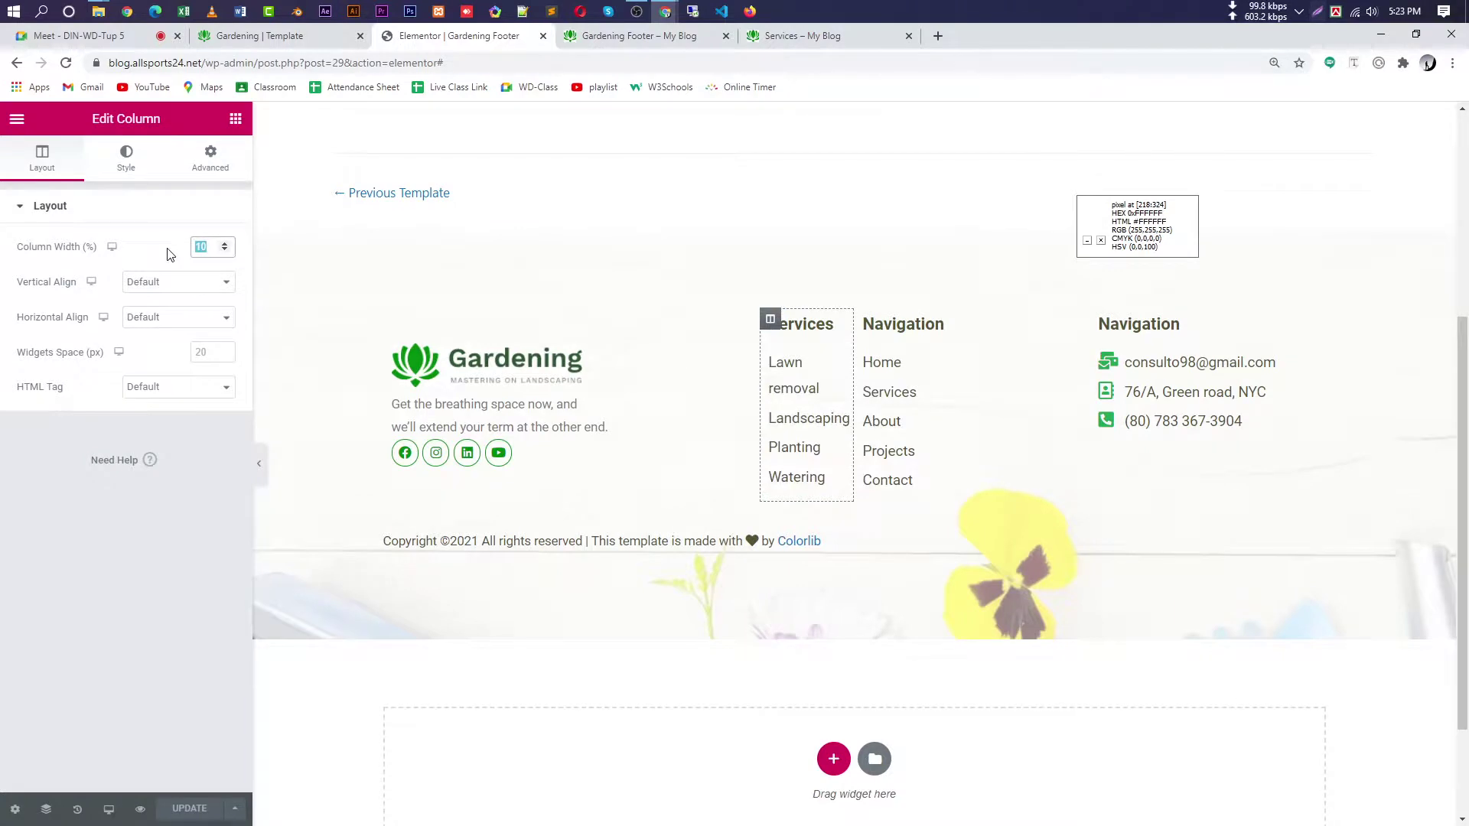
{"action": "type", "text": "25"}
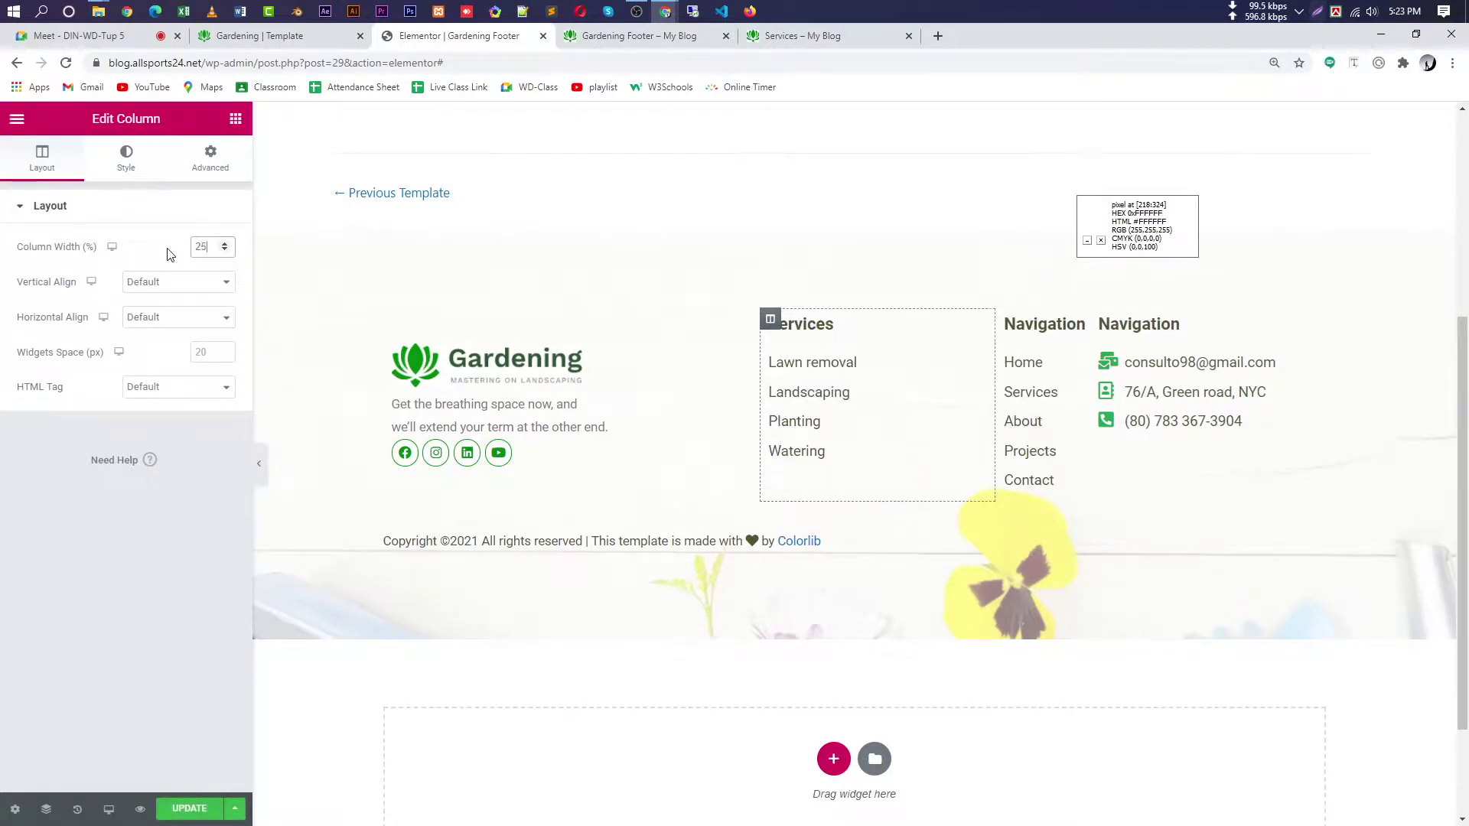
{"action": "left_click", "coordinate": [225, 251]}
{"action": "left_click", "coordinate": [225, 251]}
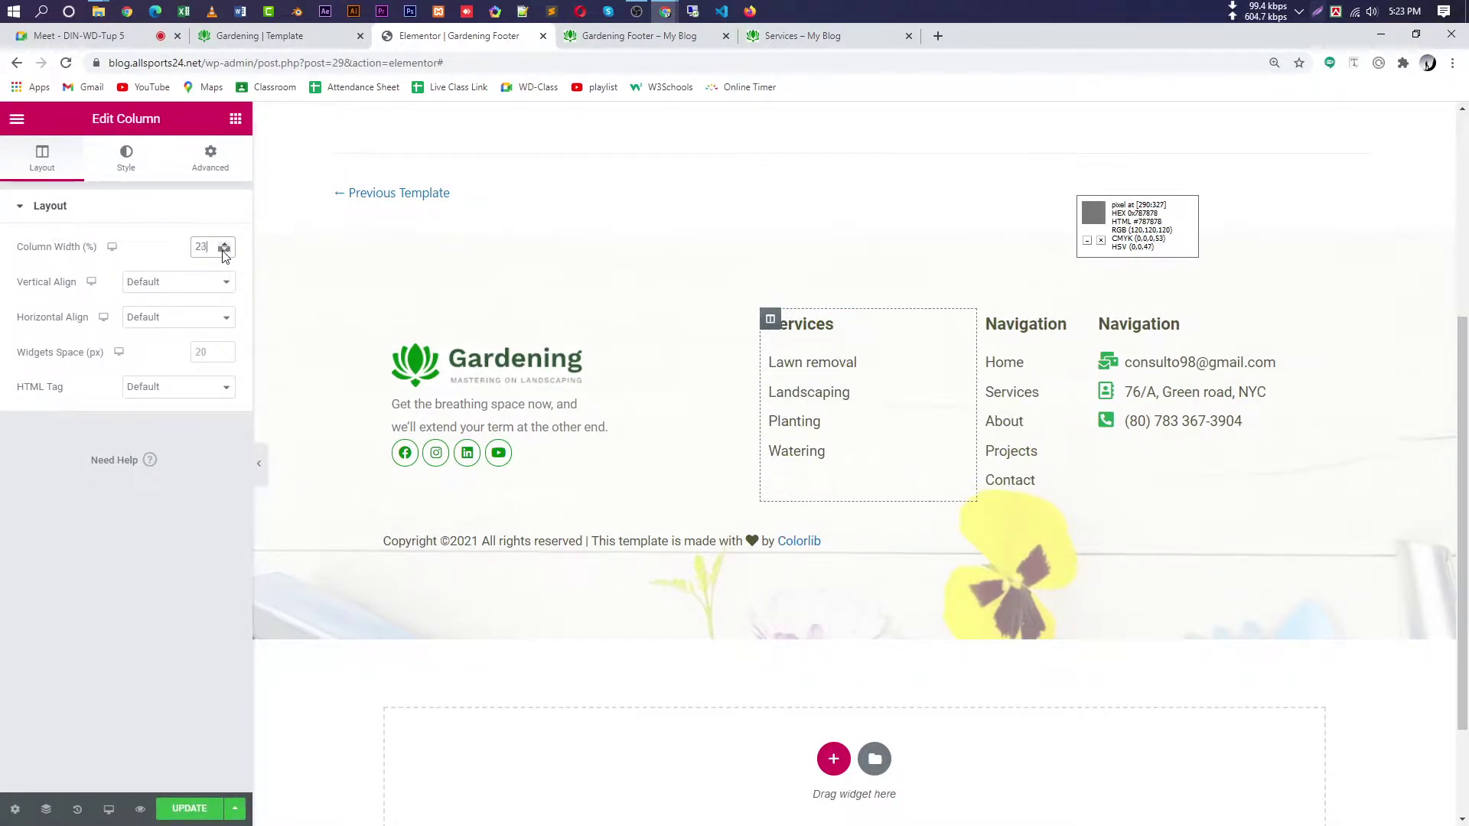
{"action": "left_click", "coordinate": [225, 250]}
{"action": "left_click", "coordinate": [225, 250]}
{"action": "left_click", "coordinate": [225, 251]}
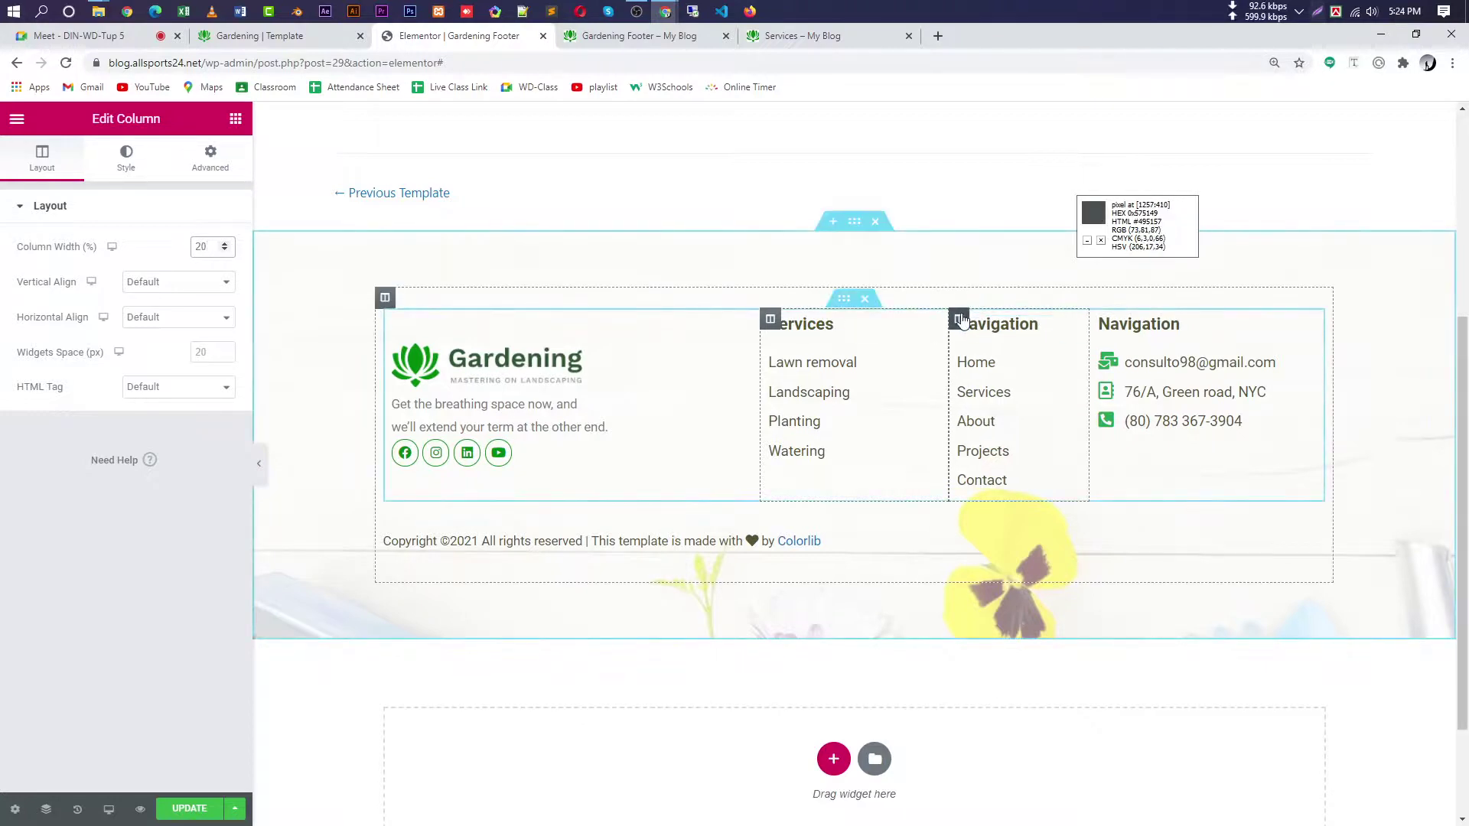
- Set the width of the Navigation column with the page links to 20% and save the footer template
{"action": "scroll", "coordinate": [215, 245], "scroll_direction": "down", "scroll_amount": 5}
{"action": "left_click_drag", "start_coordinate": [215, 245], "coordinate": [170, 252]}
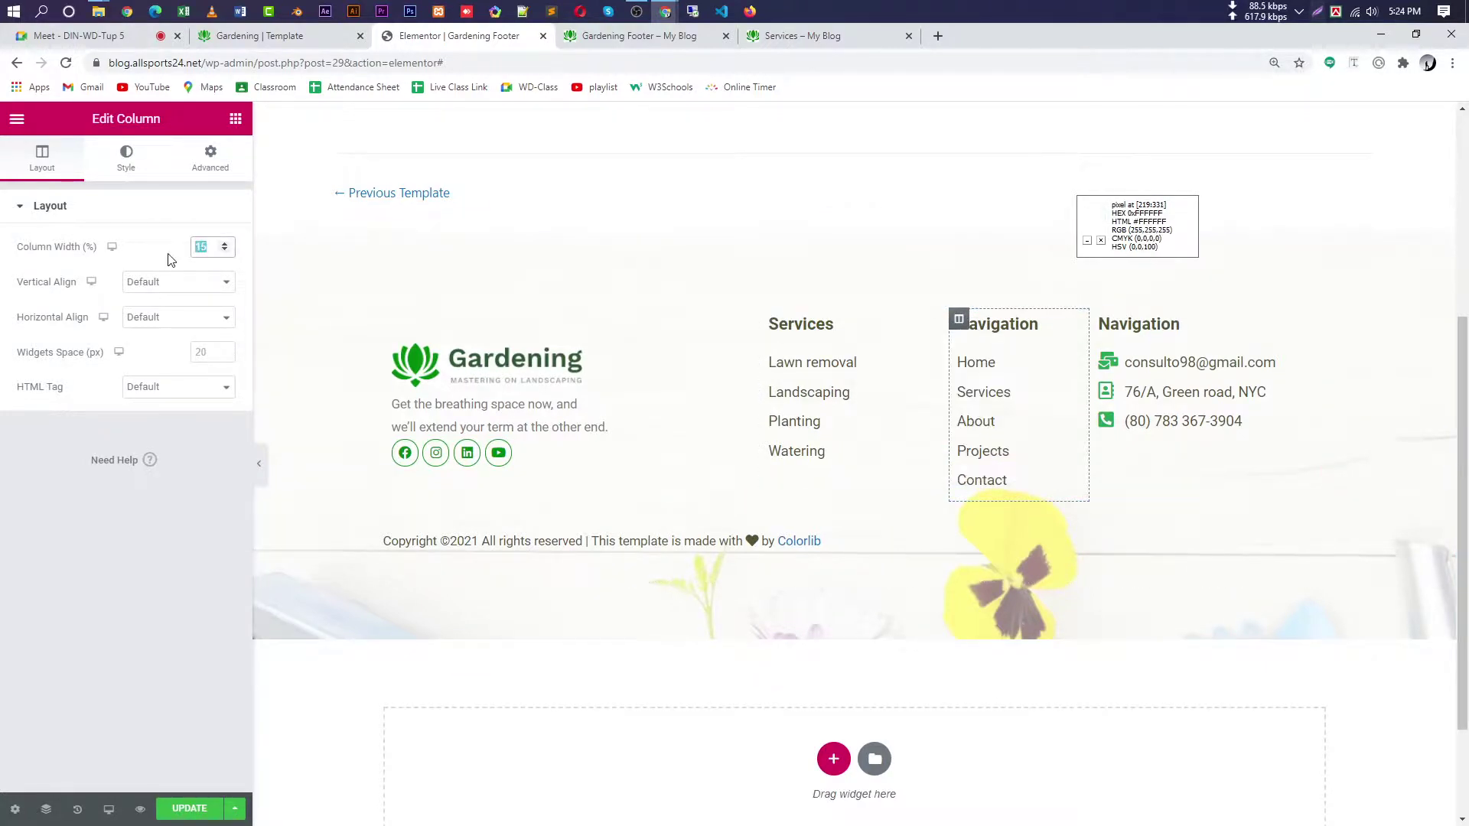
{"action": "type", "text": "20"}
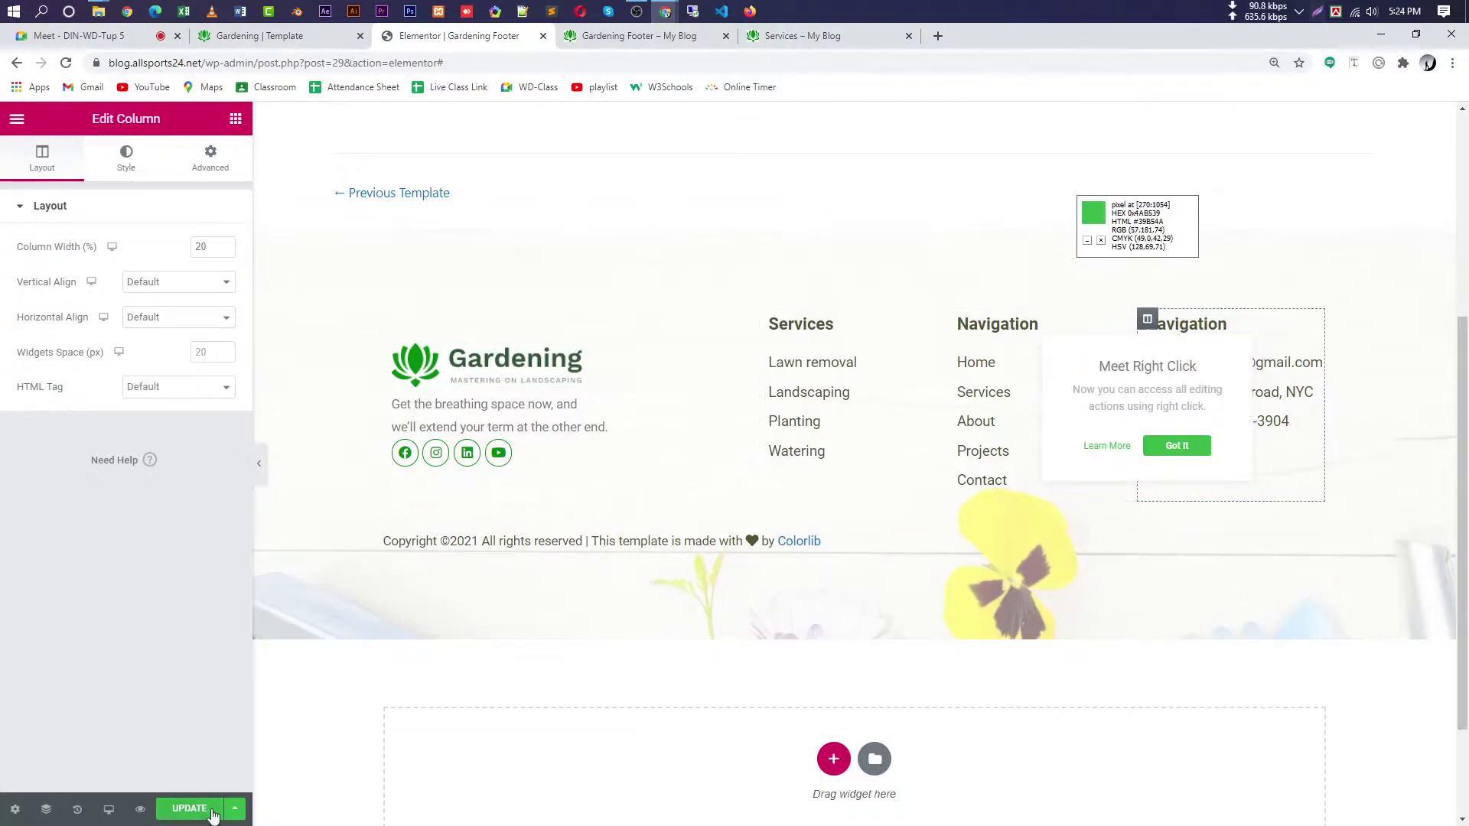
{"action": "left_click", "coordinate": [189, 809]}
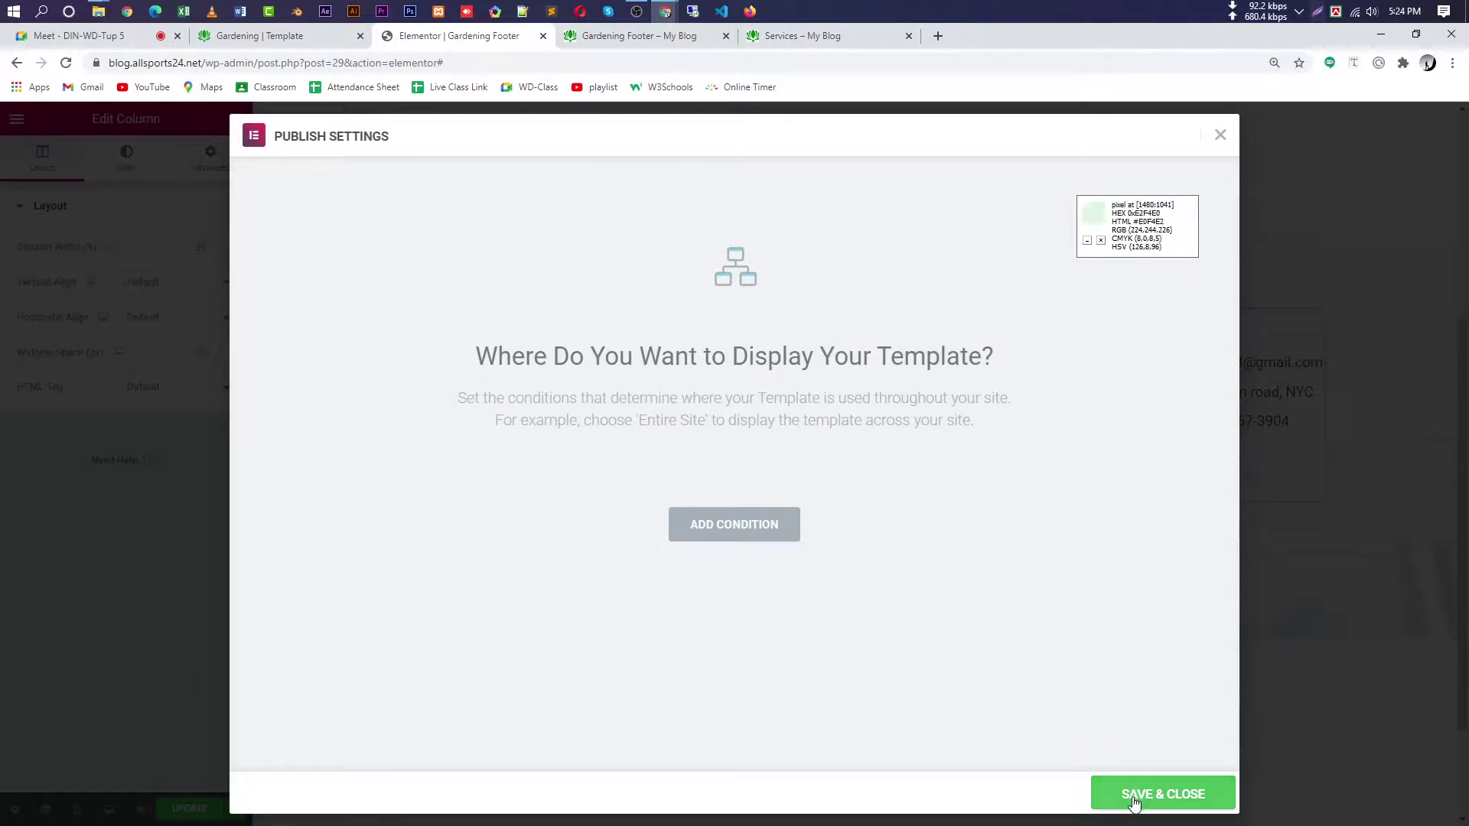
{"action": "left_click", "coordinate": [1148, 794]}
- Reload the footer's live preview page and check the column spacing and the two Navigation headings
{"action": "left_click", "coordinate": [658, 36]}
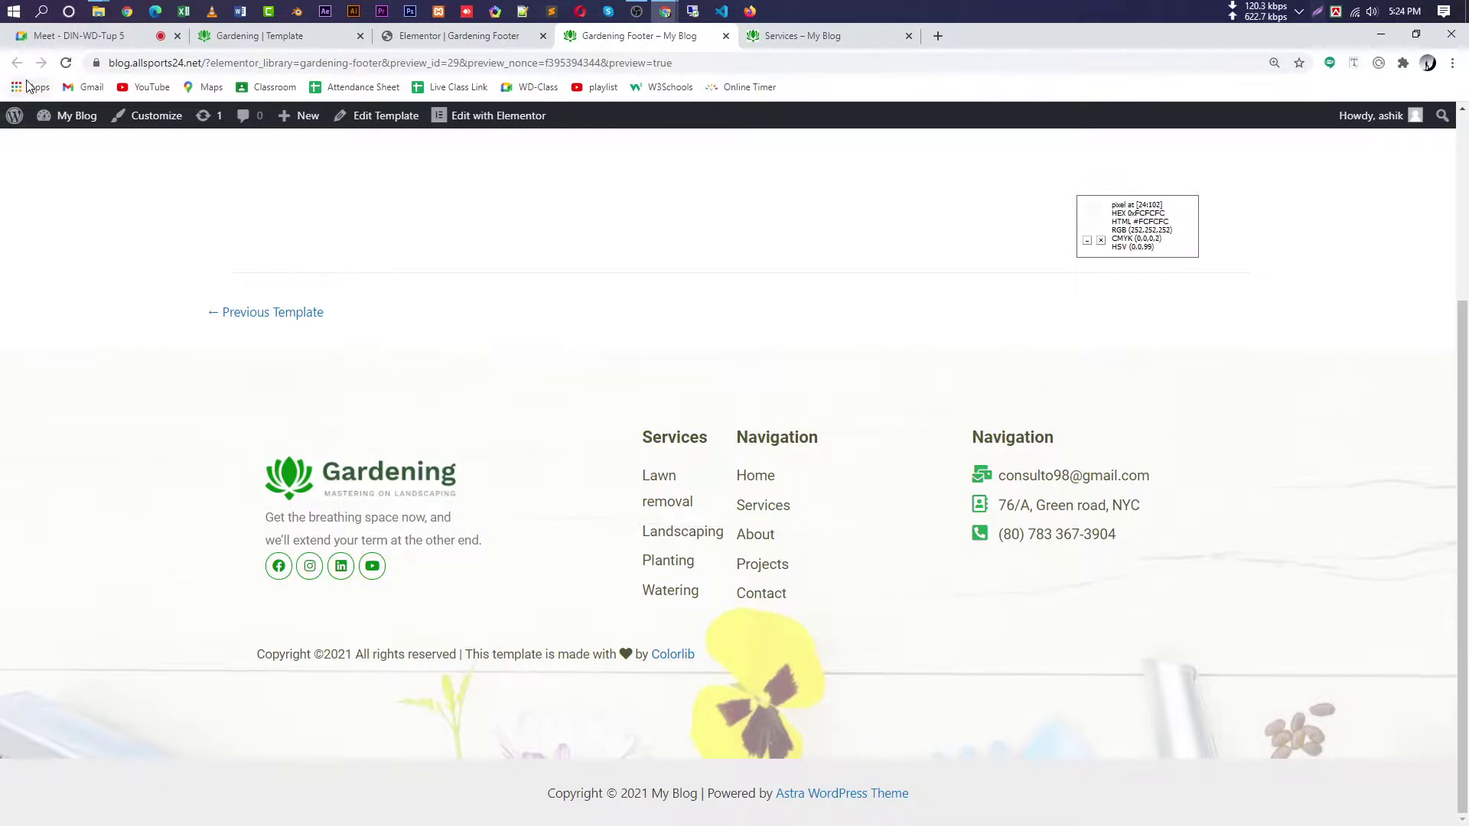
{"action": "left_click", "coordinate": [66, 63]}
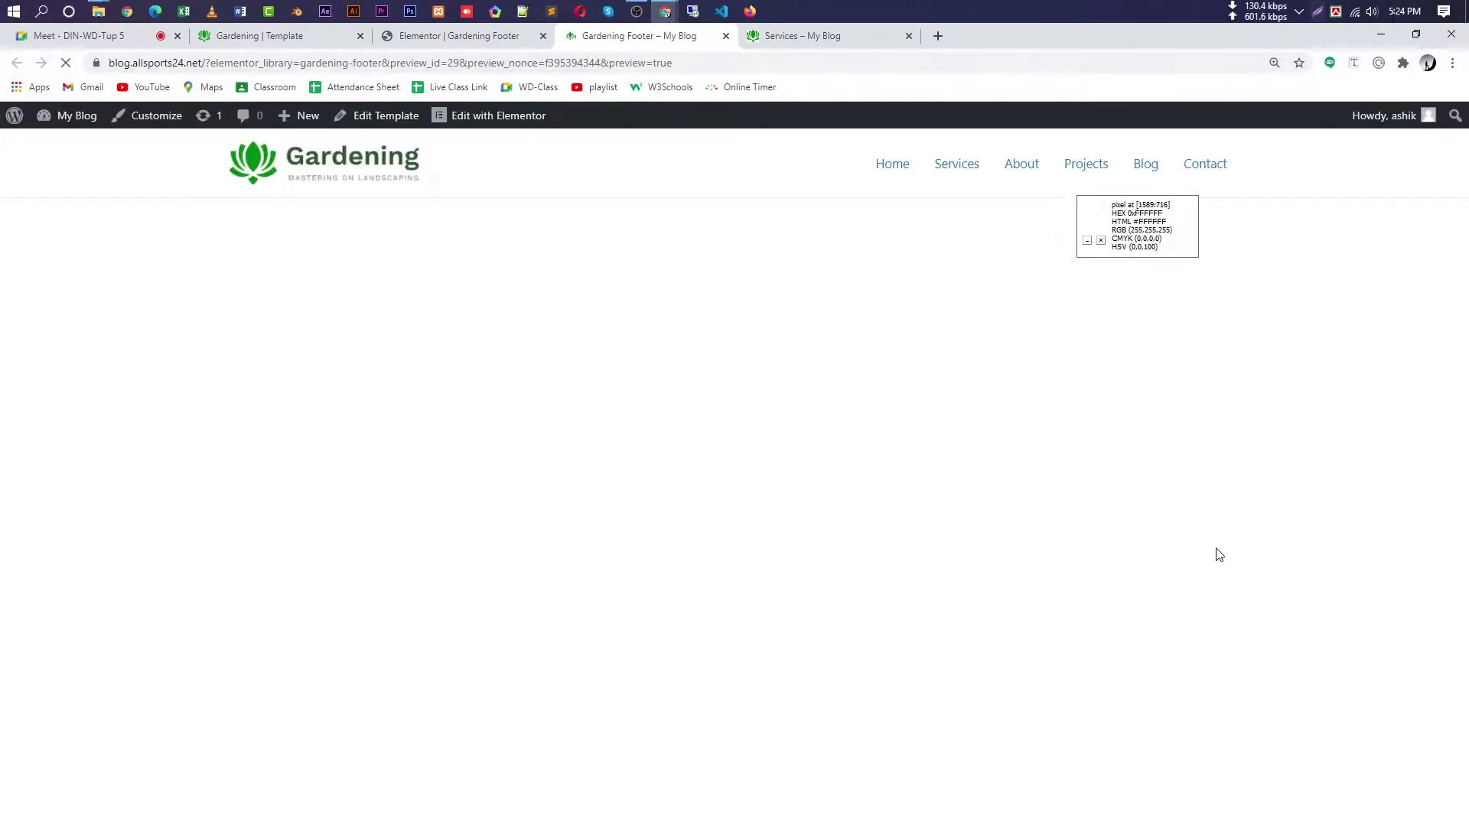
{"action": "left_click", "coordinate": [459, 36]}
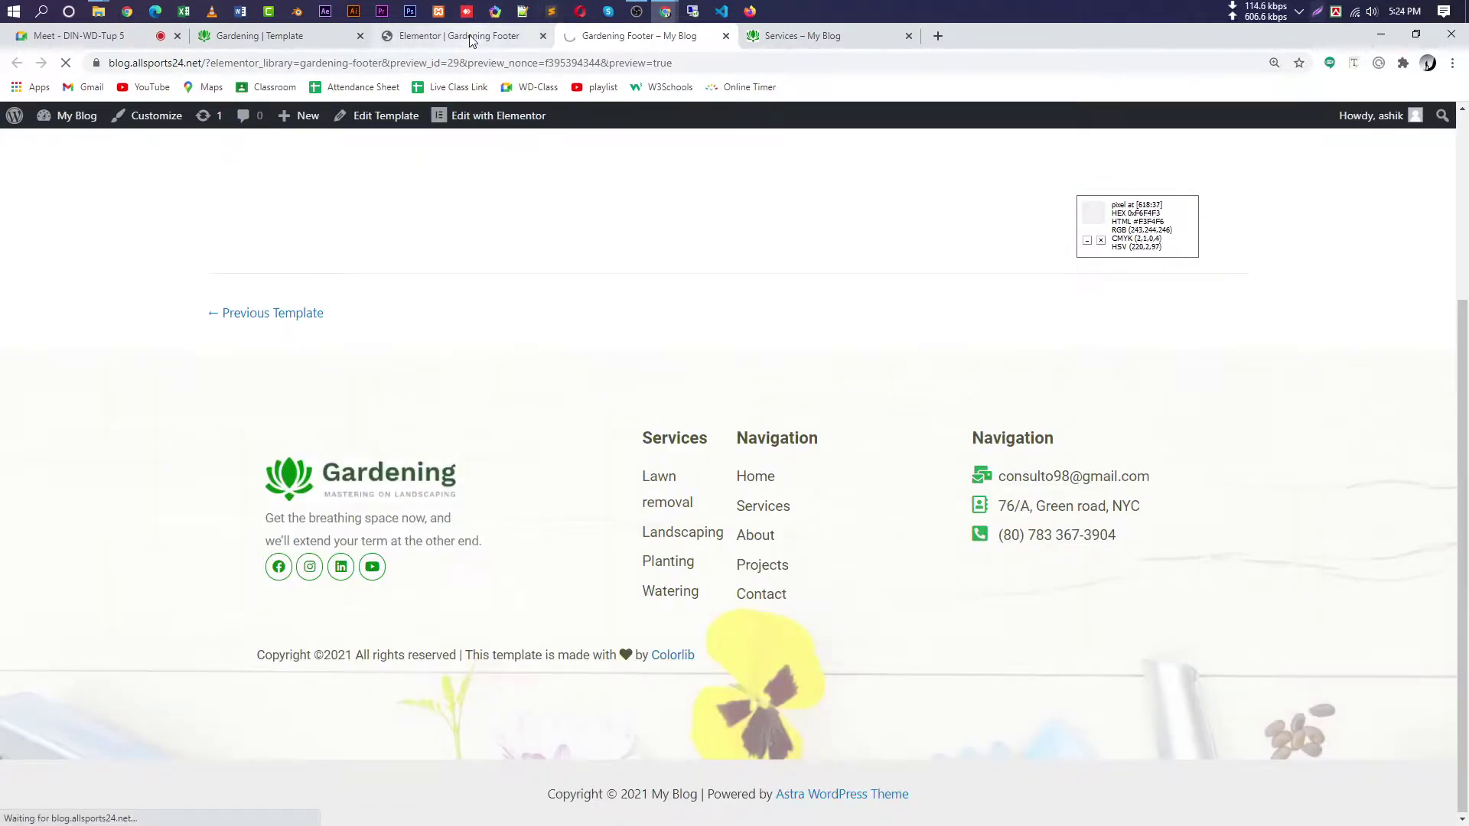
{"action": "left_click", "coordinate": [639, 36]}
{"action": "scroll", "coordinate": [1153, 692], "scroll_direction": "down", "scroll_amount": 3}
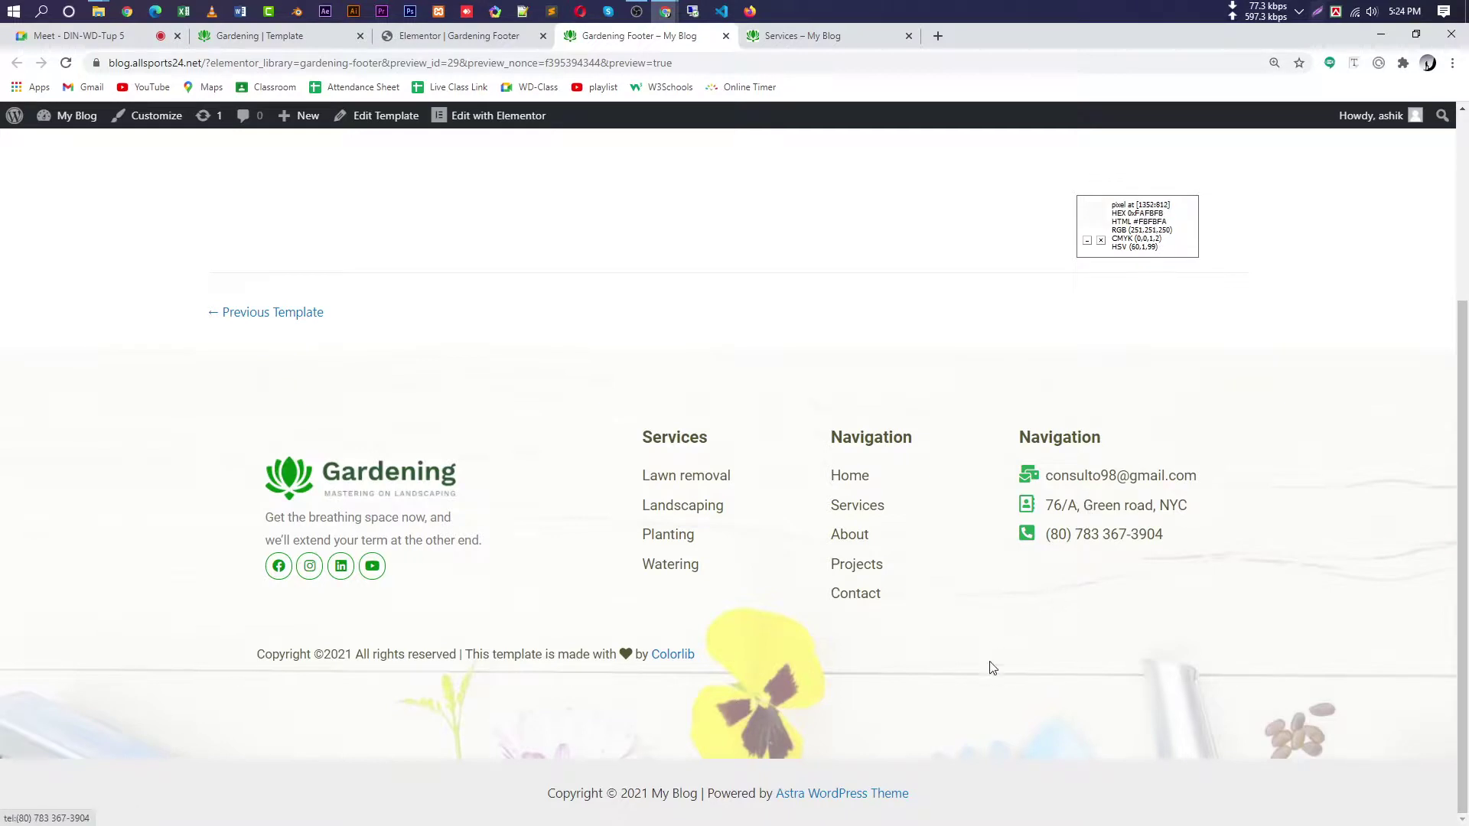
{"action": "scroll", "coordinate": [867, 532], "scroll_direction": "up", "scroll_amount": 1}
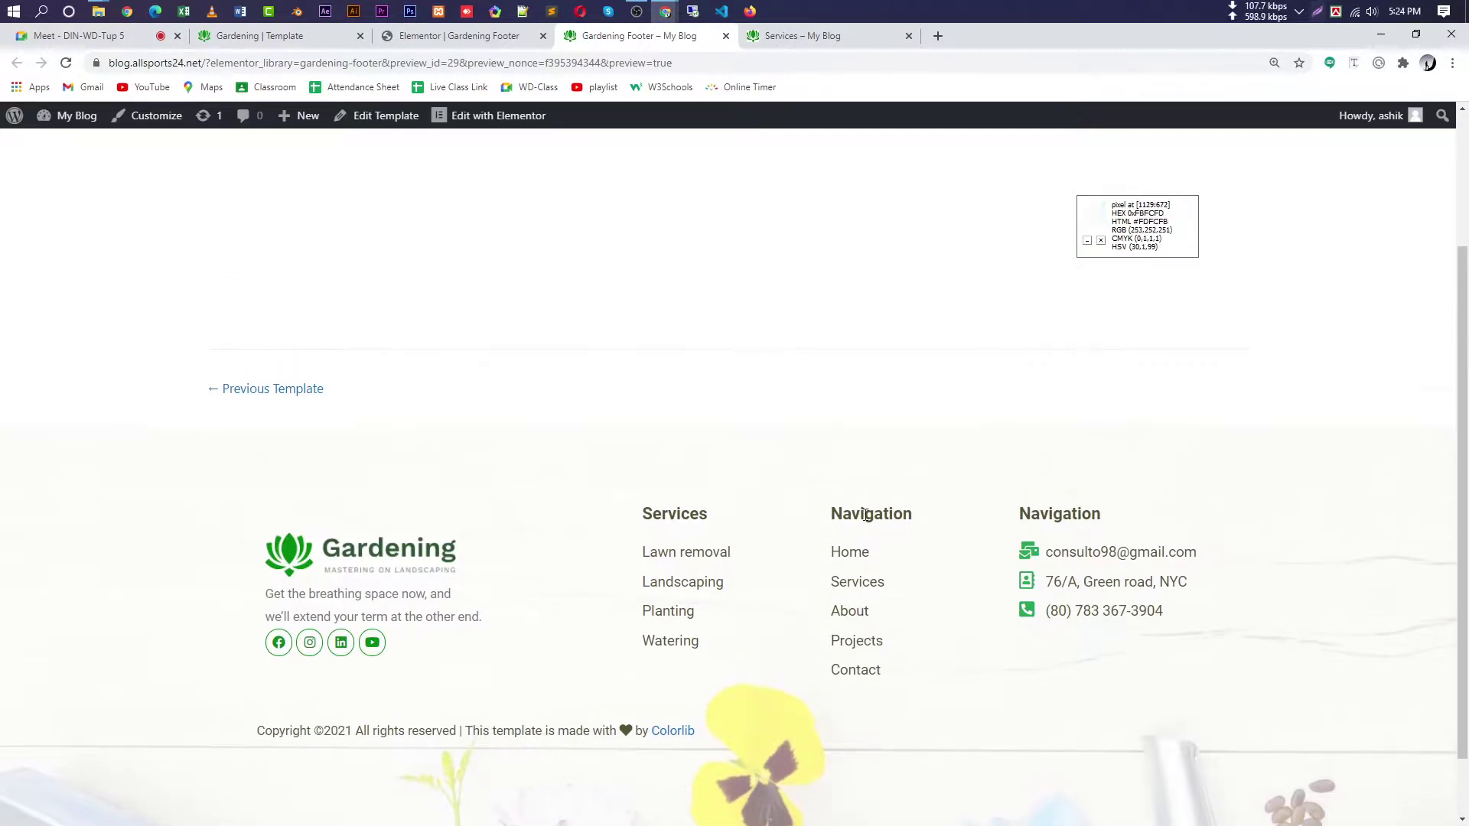
{"action": "double_click", "coordinate": [865, 515]}
{"action": "double_click", "coordinate": [1051, 513]}
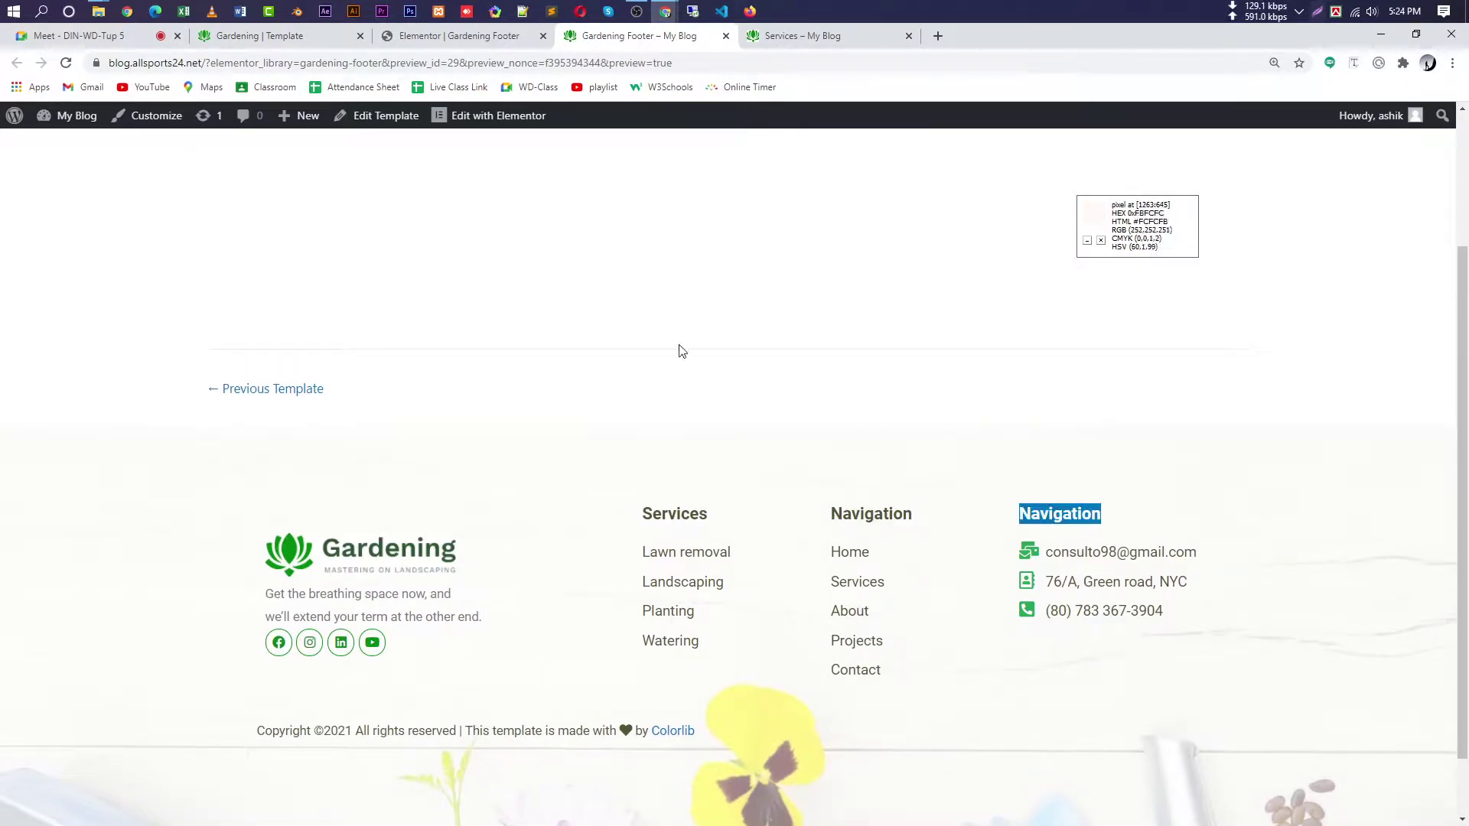
- Copy the "Contact us" heading text from the footer of the reference Gardening site
{"action": "left_click", "coordinate": [430, 38]}
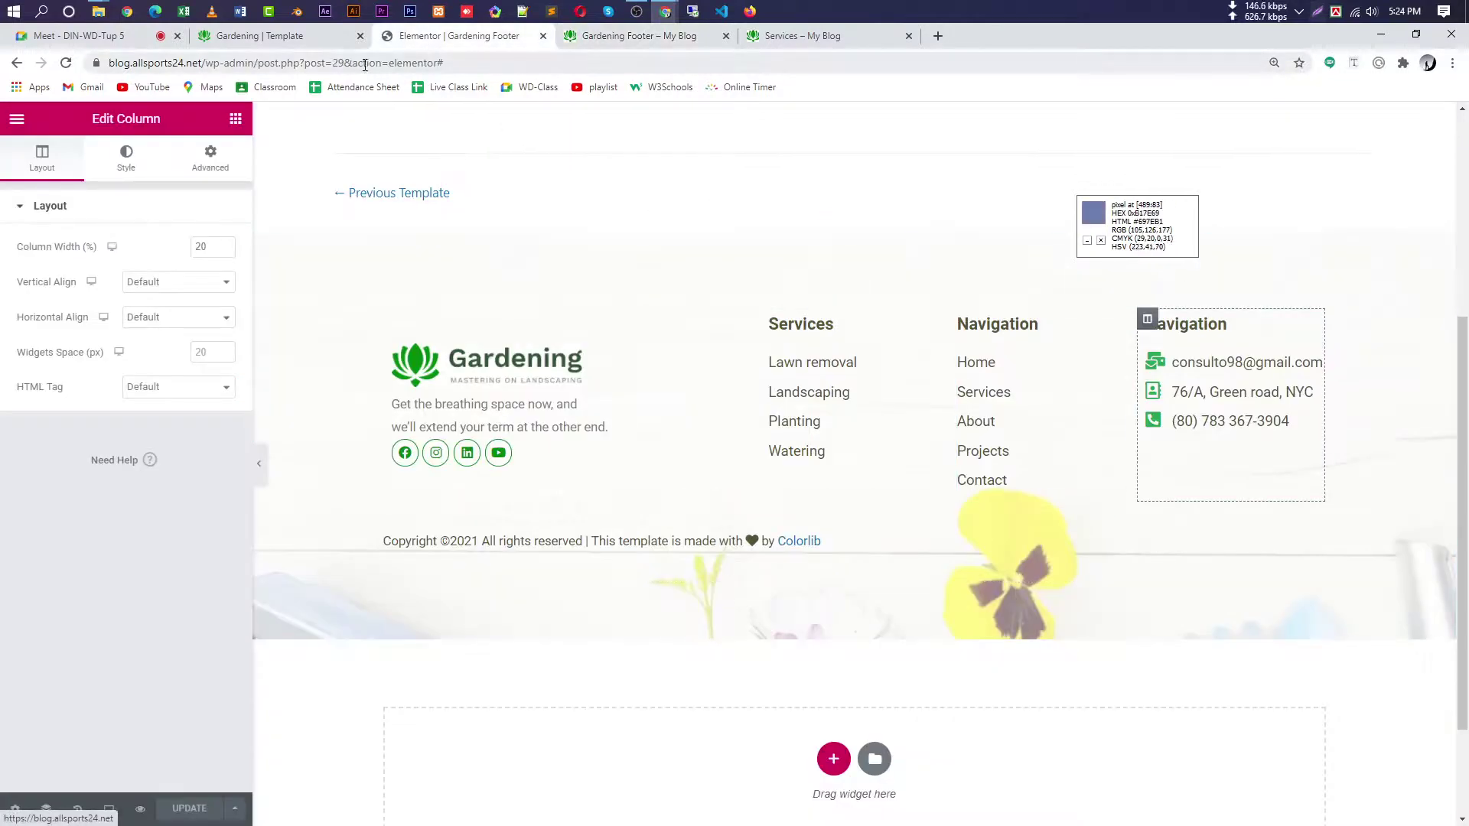
{"action": "left_click", "coordinate": [258, 42]}
{"action": "scroll", "coordinate": [1204, 525], "scroll_direction": "down", "scroll_amount": 1}
{"action": "left_click_drag", "start_coordinate": [1091, 639], "coordinate": [991, 630]}
{"action": "key", "text": "ctrl+c"}
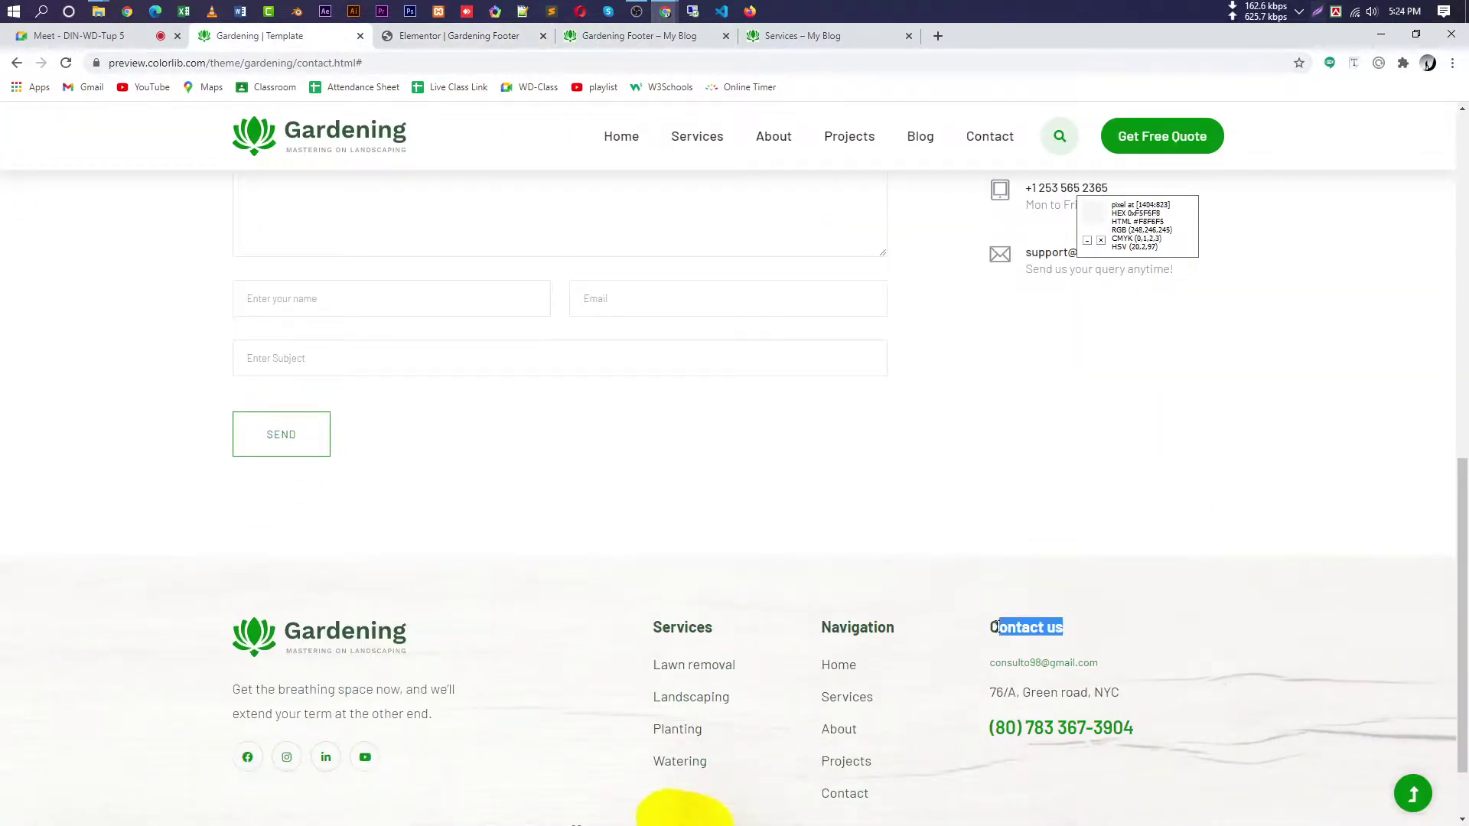
- In the Elementor editor, change the heading above the contact details to "Contact us" and save the footer template with its display settings
{"action": "left_click", "coordinate": [459, 35]}
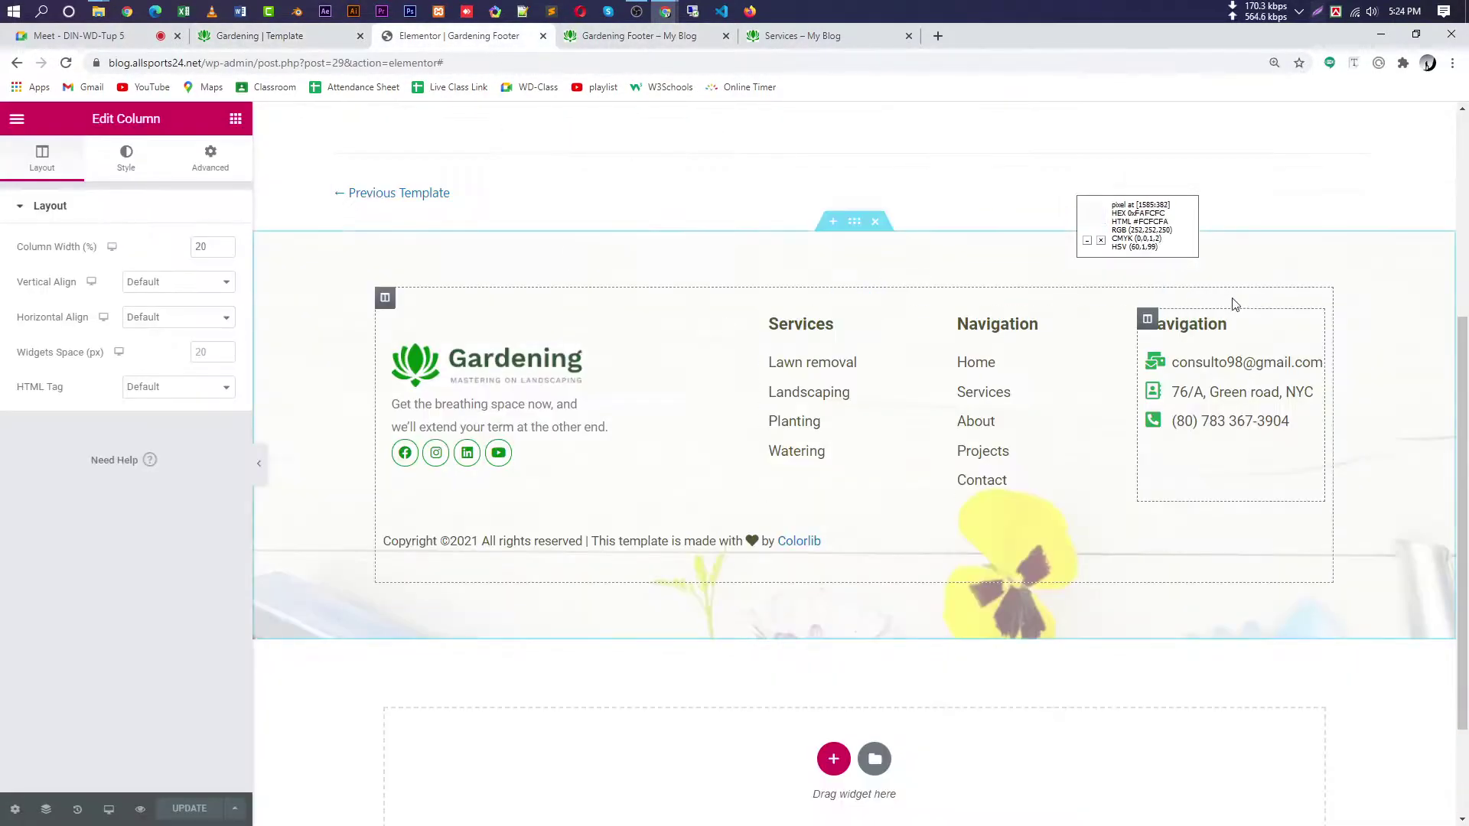
{"action": "left_click", "coordinate": [1202, 322]}
{"action": "key", "text": "ctrl+a"}
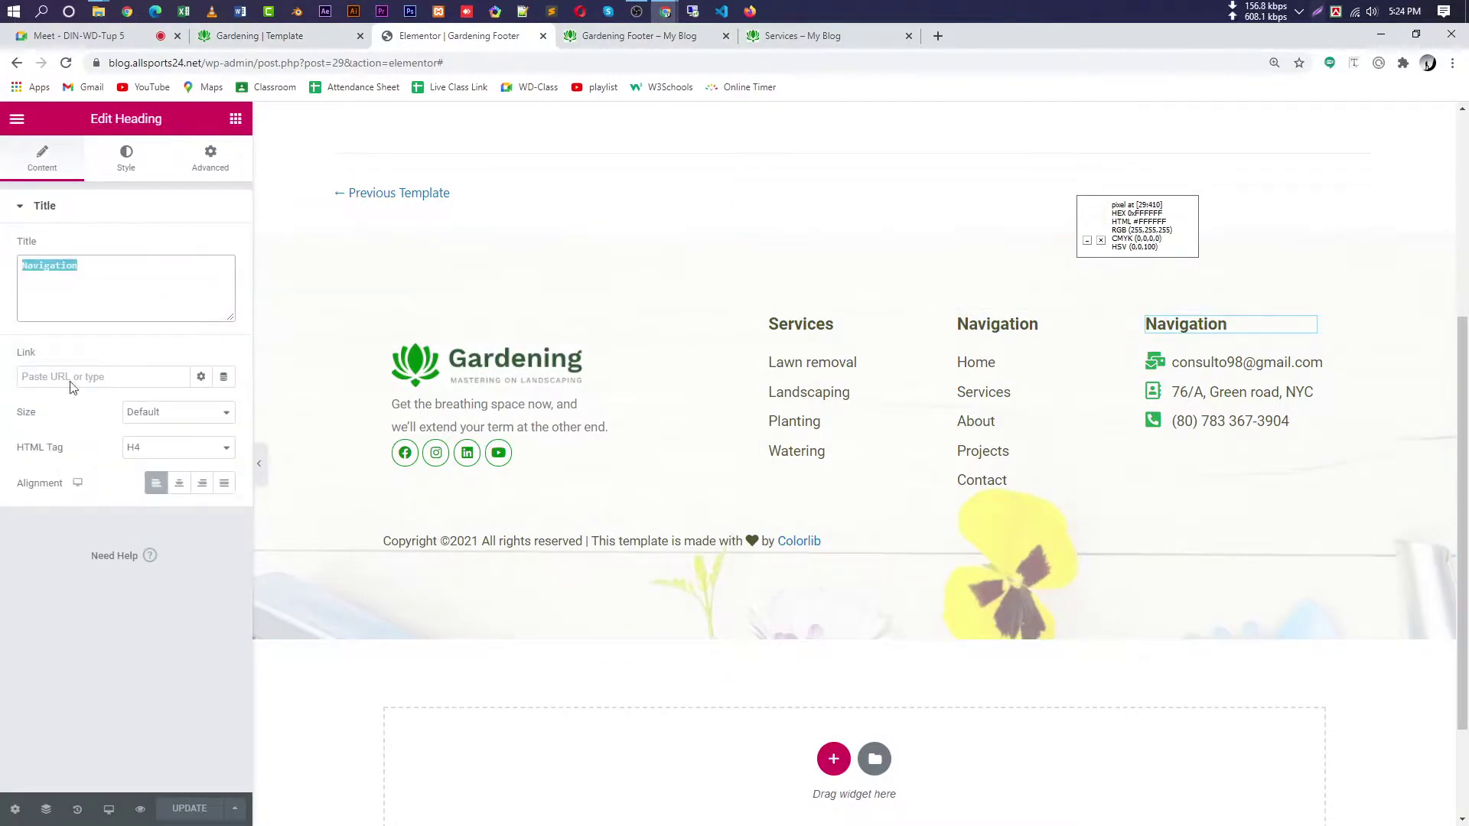
{"action": "key", "text": "ctrl+v"}
{"action": "left_click", "coordinate": [190, 808]}
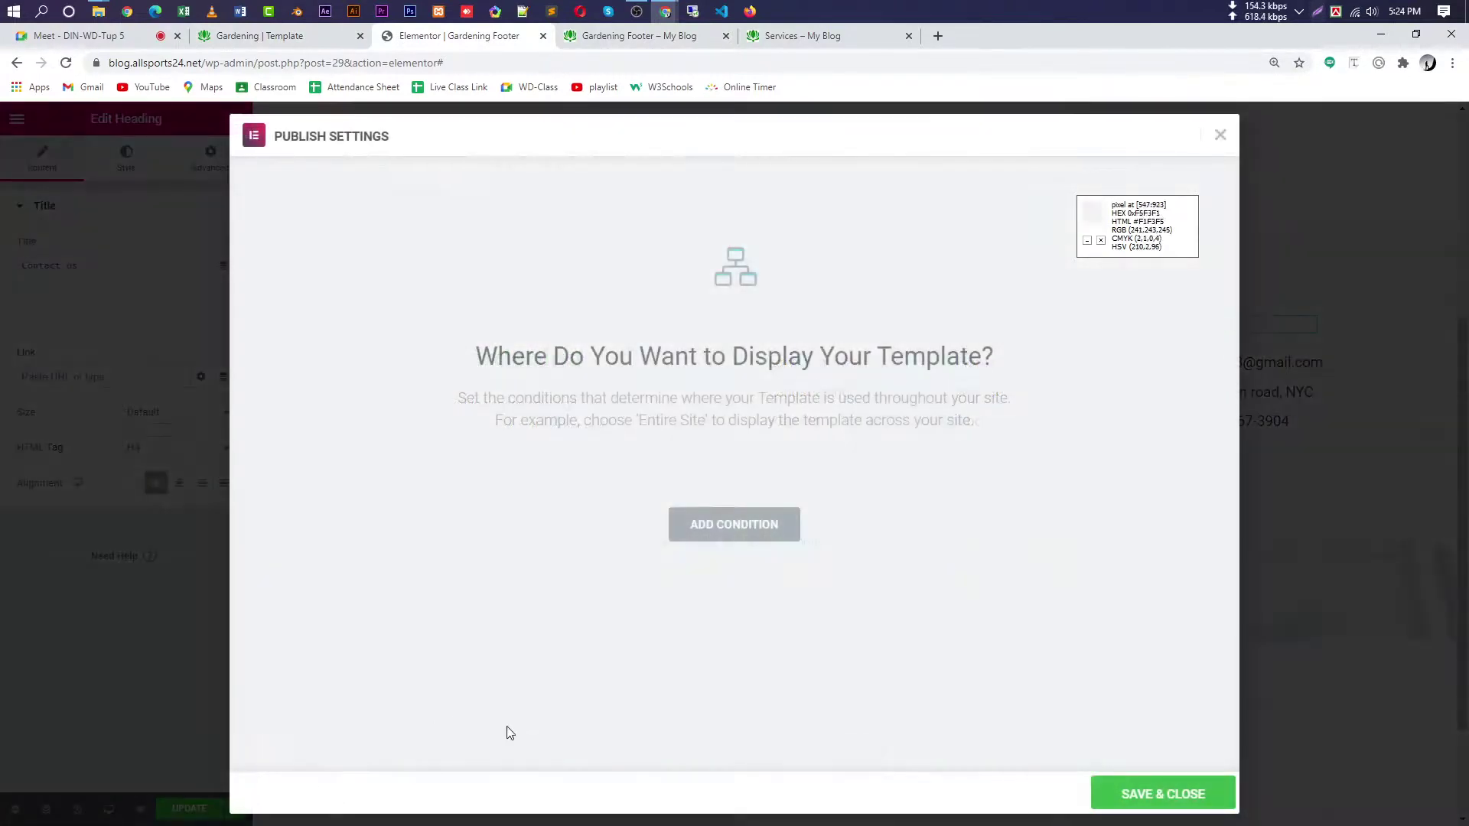
{"action": "left_click", "coordinate": [1171, 802]}
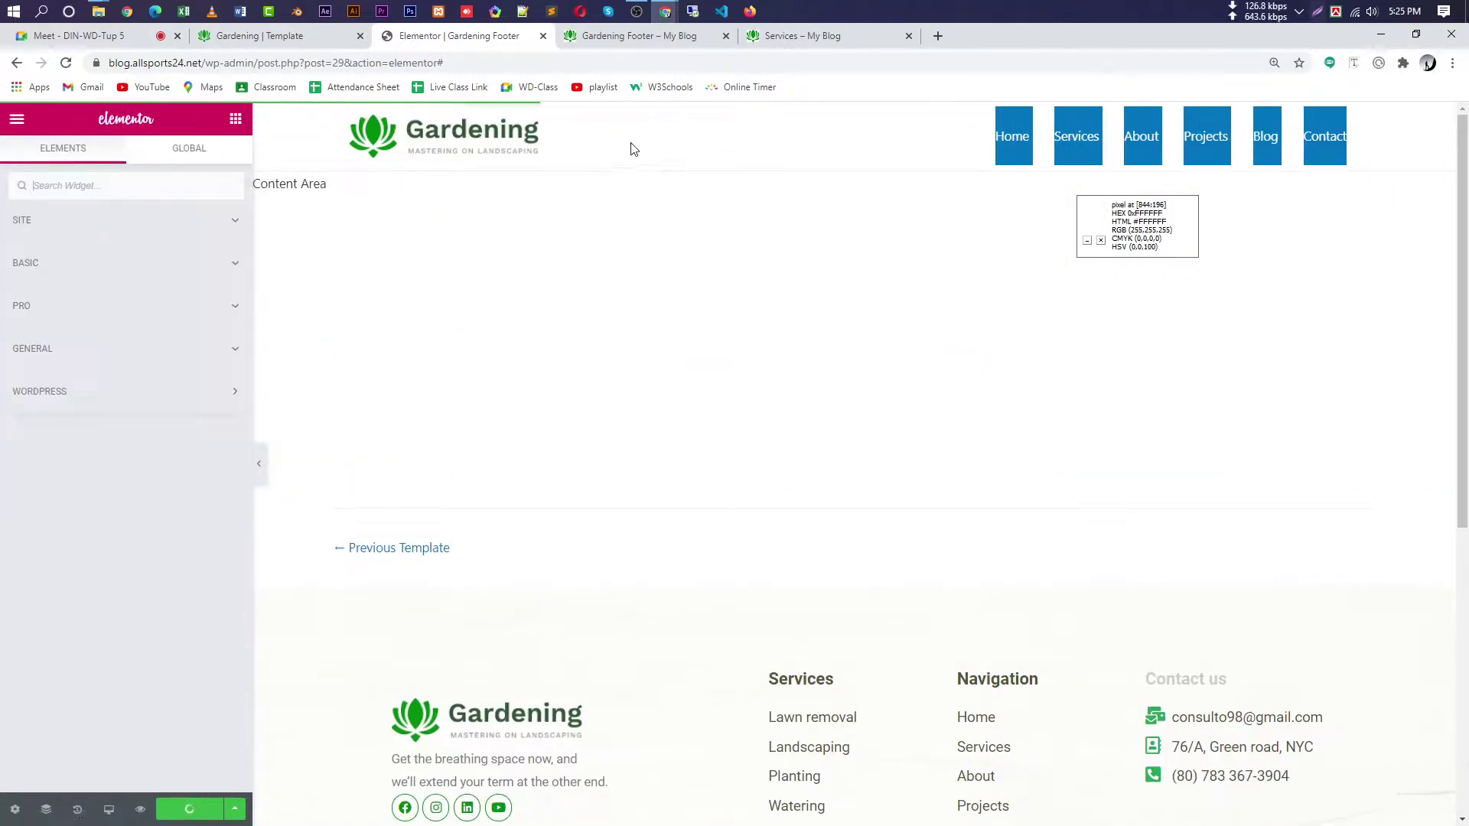
{"action": "scroll", "coordinate": [659, 495], "scroll_direction": "down", "scroll_amount": 6}
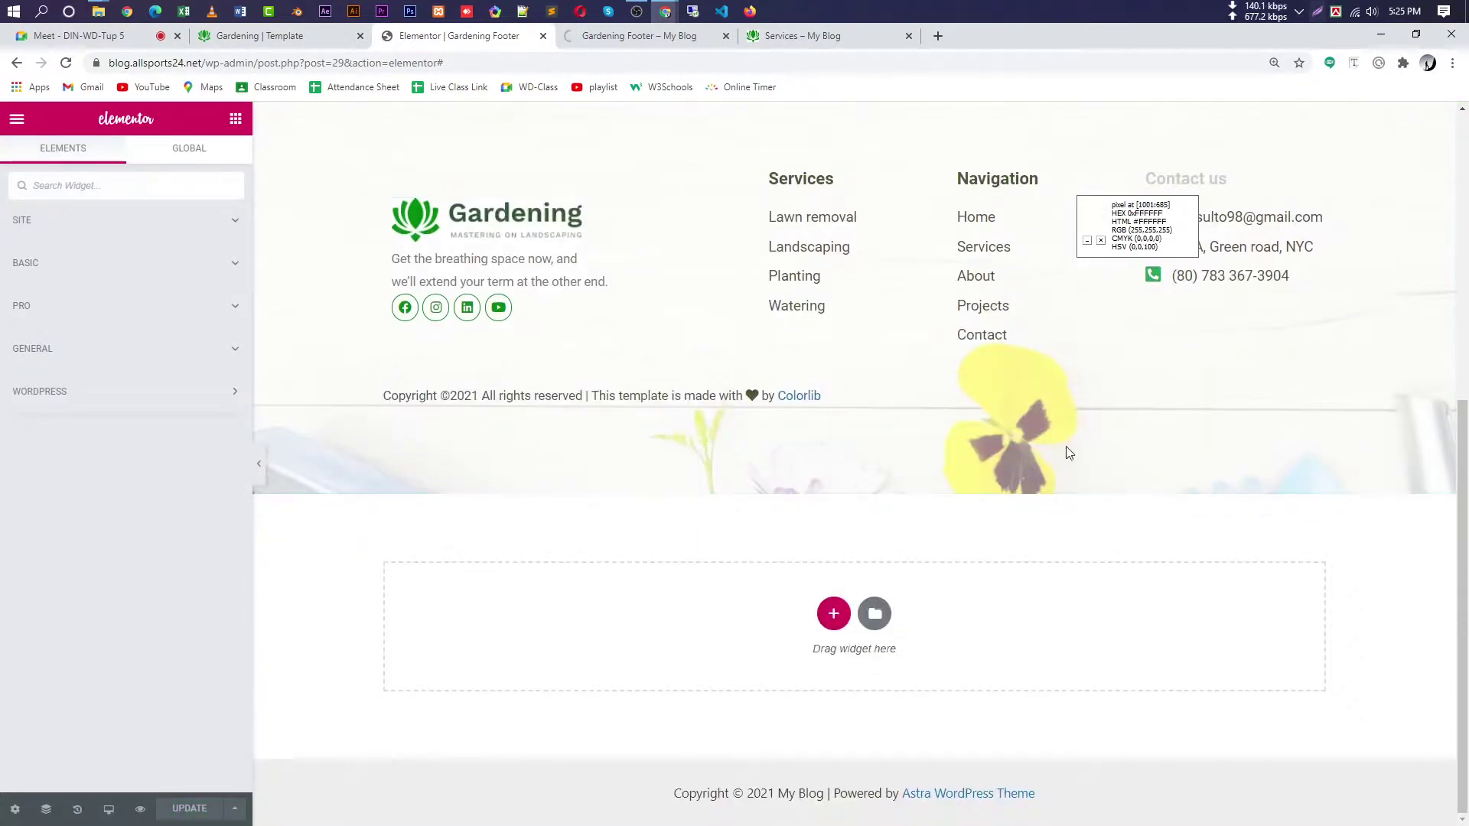
{"action": "scroll", "coordinate": [1066, 452], "scroll_direction": "up", "scroll_amount": 2}
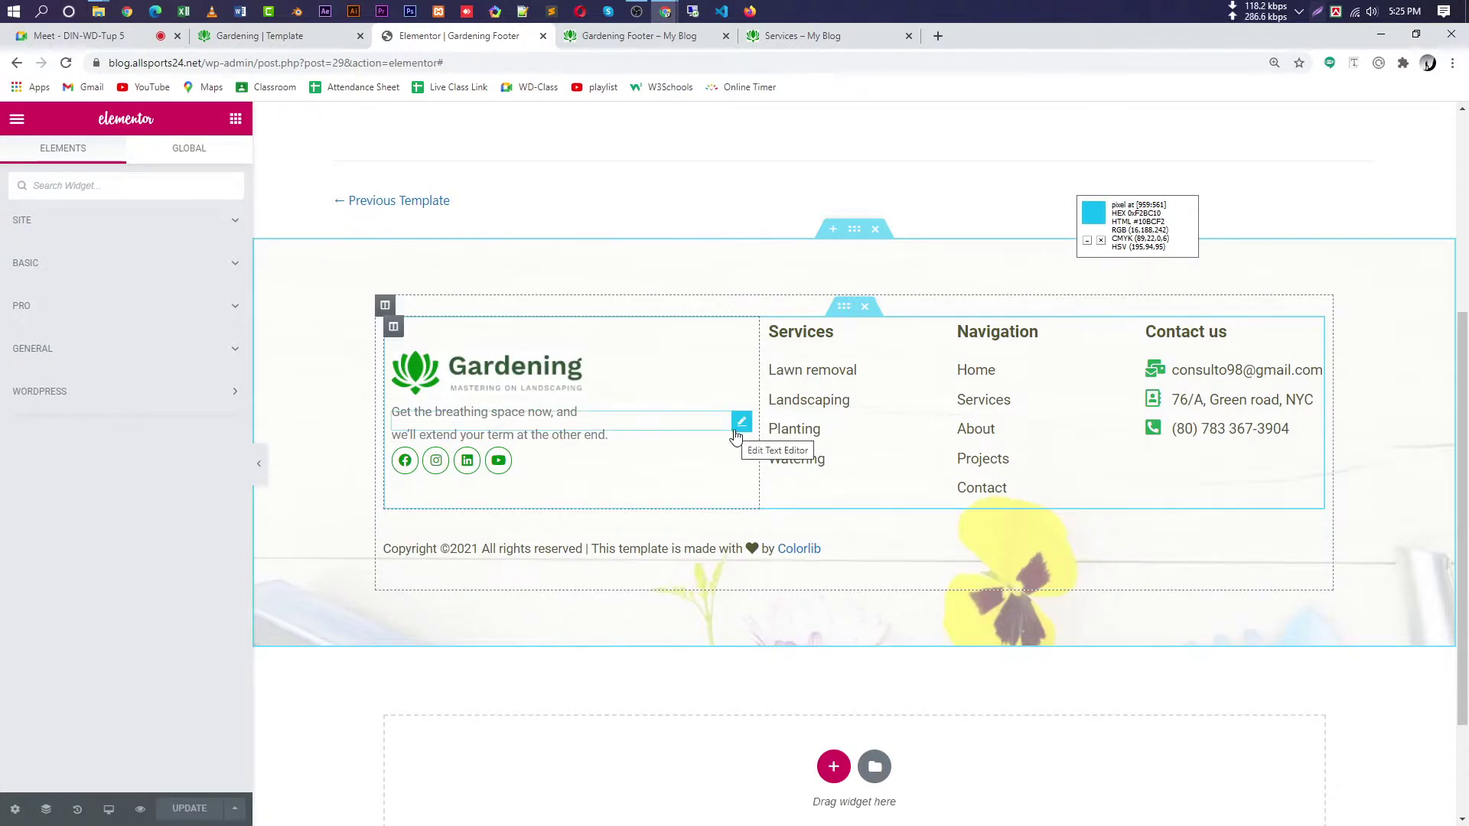
- Go to the WordPress dashboard from the footer's live preview page and open the Theme Builder template list
{"action": "left_click", "coordinate": [661, 41]}
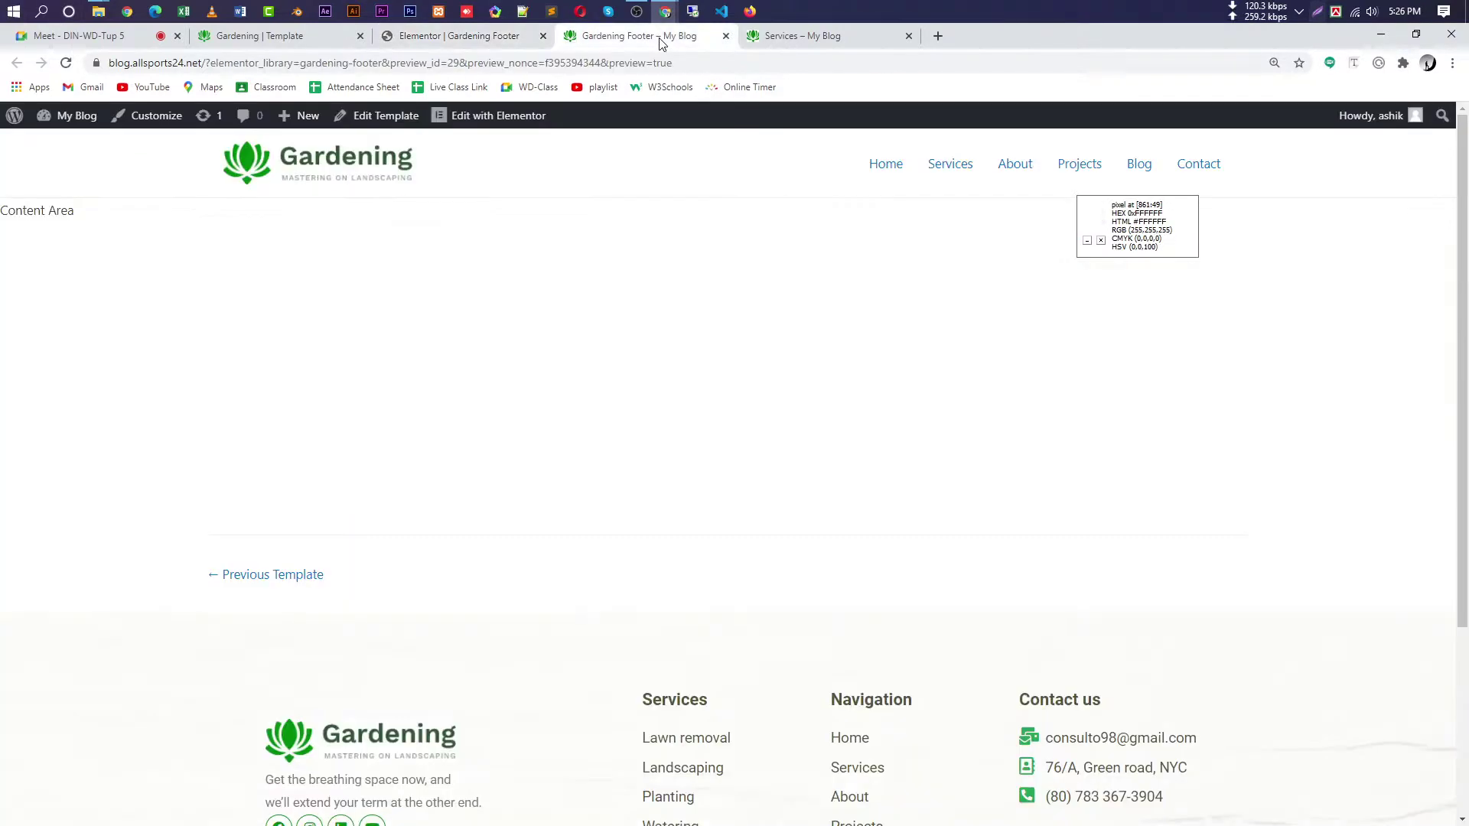
{"action": "left_click", "coordinate": [61, 147]}
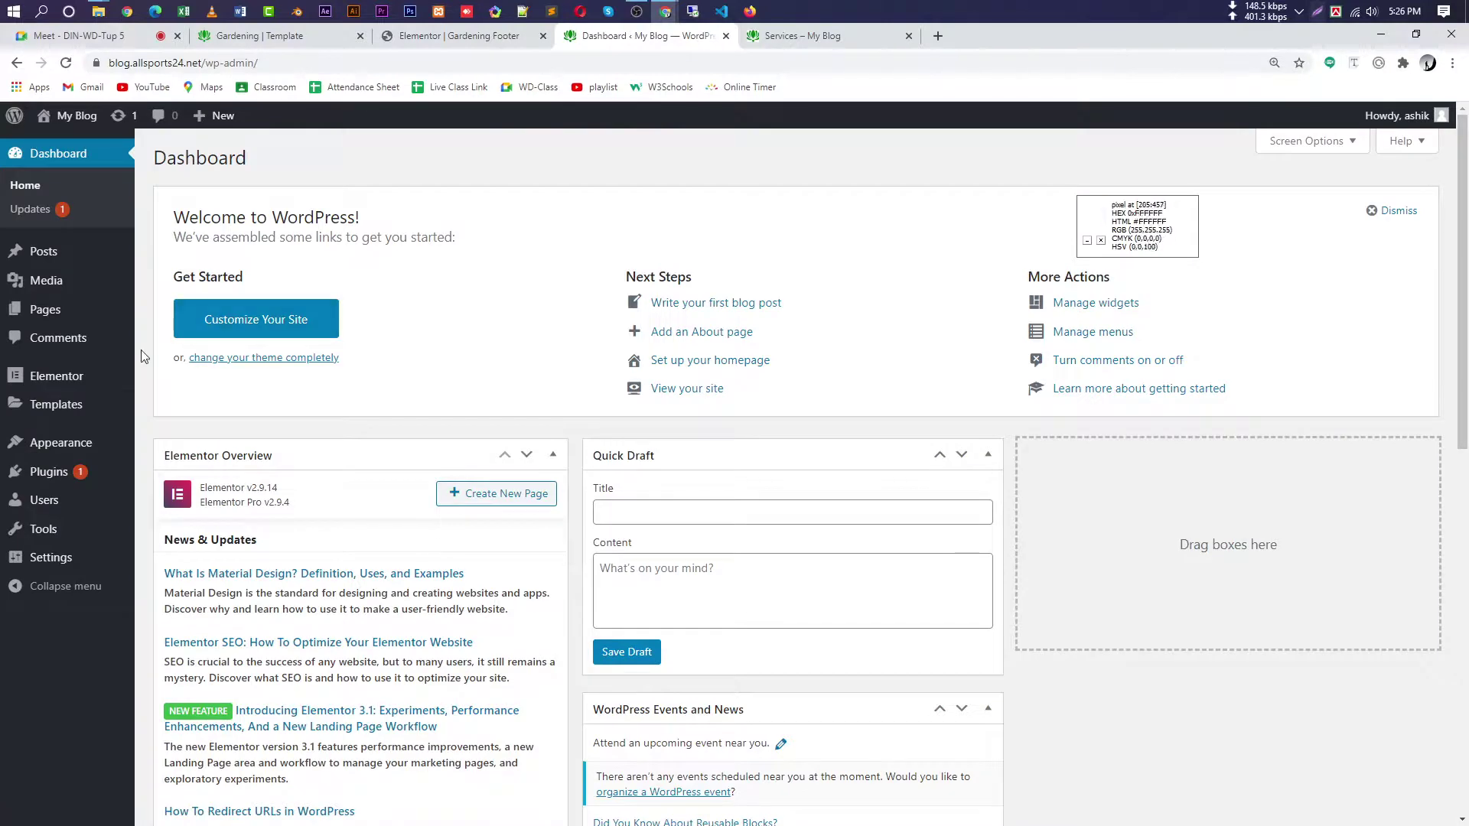
{"action": "mouse_move", "coordinate": [115, 404]}
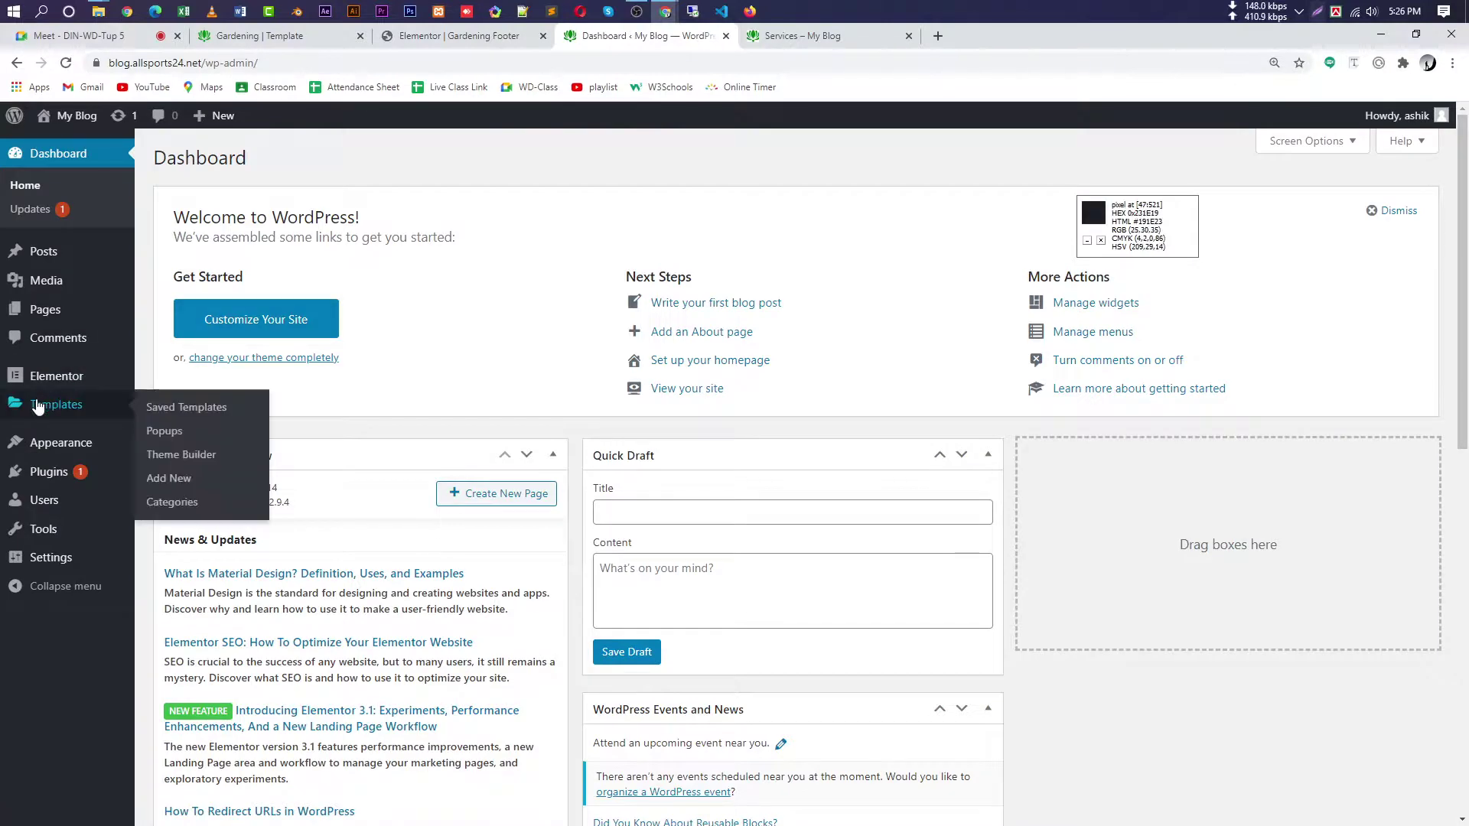
{"action": "left_click", "coordinate": [181, 455]}
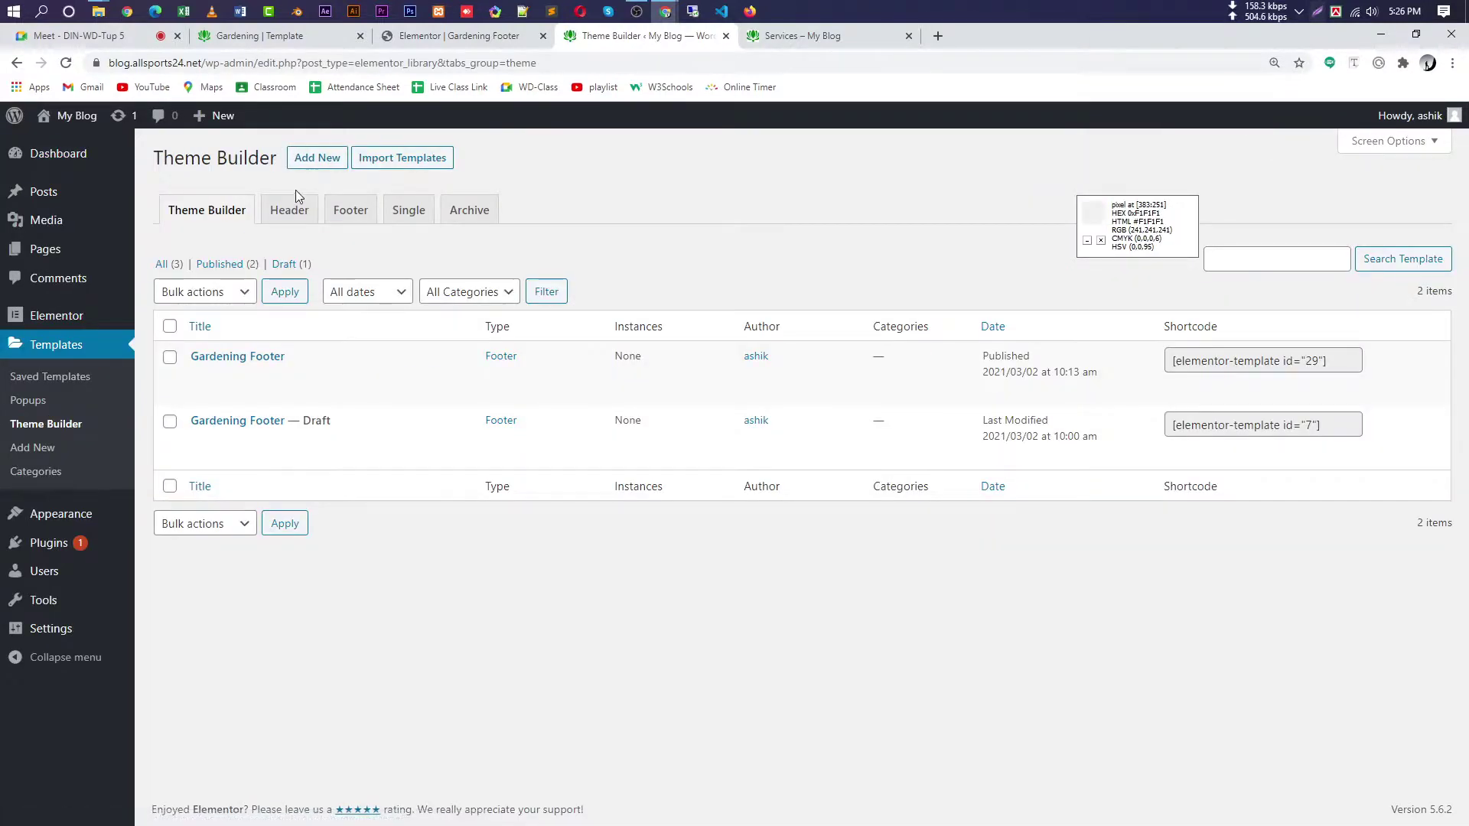
{"action": "left_click", "coordinate": [317, 157]}
{"action": "left_click", "coordinate": [855, 465]}
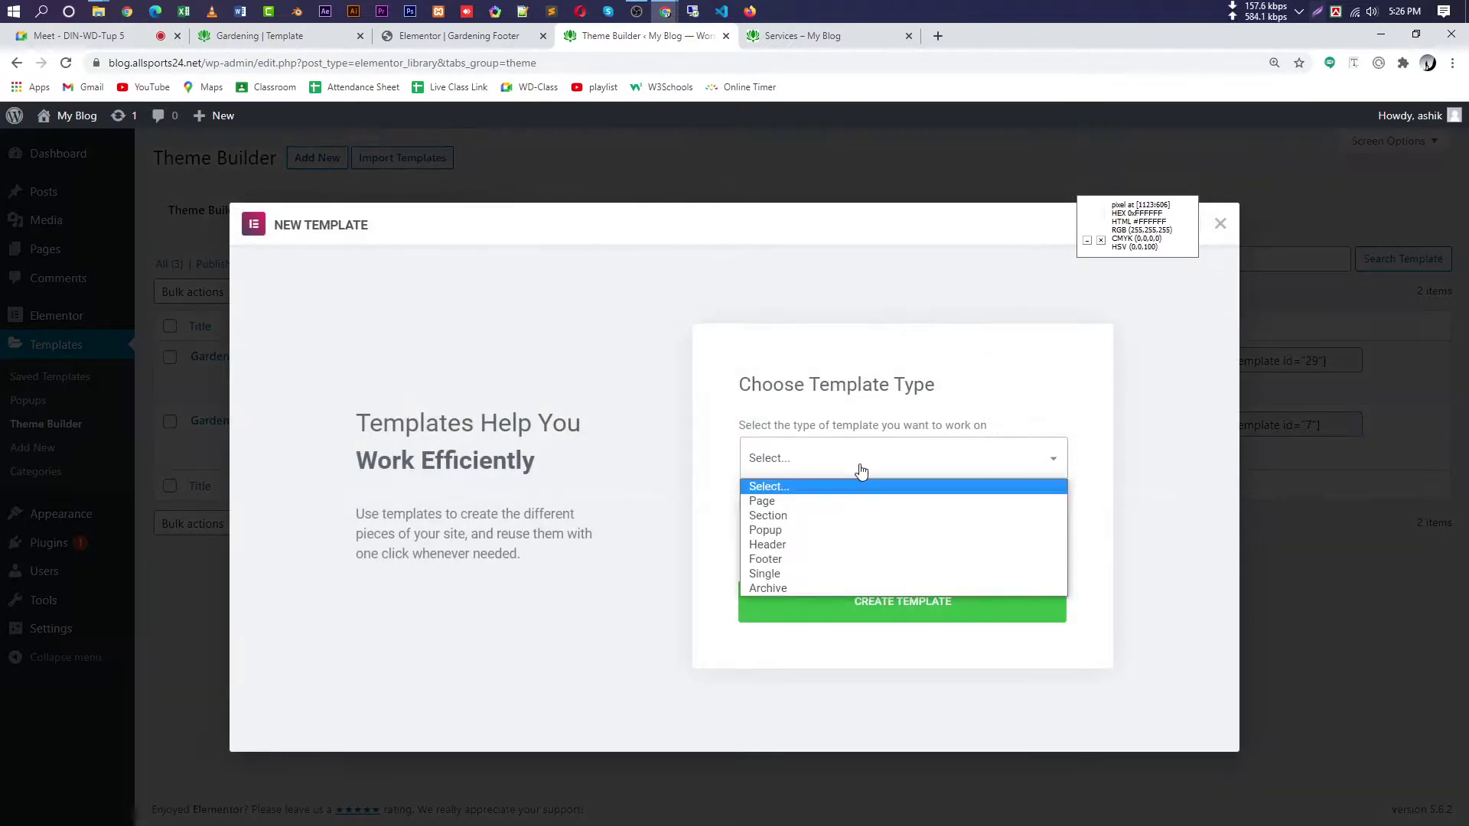
{"action": "left_click", "coordinate": [801, 558]}
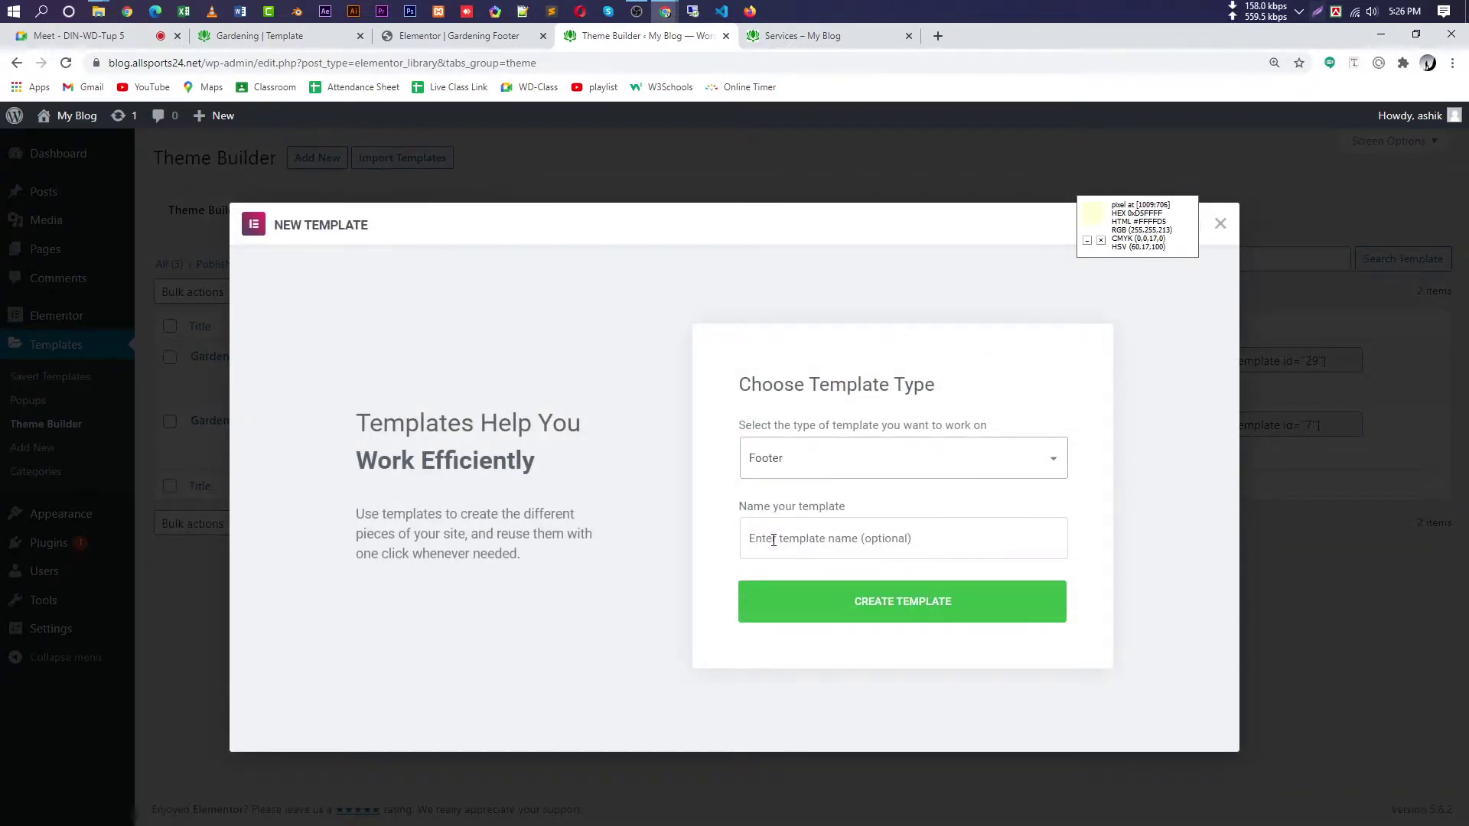
{"action": "left_click", "coordinate": [815, 541]}
{"action": "left_click", "coordinate": [784, 580]}
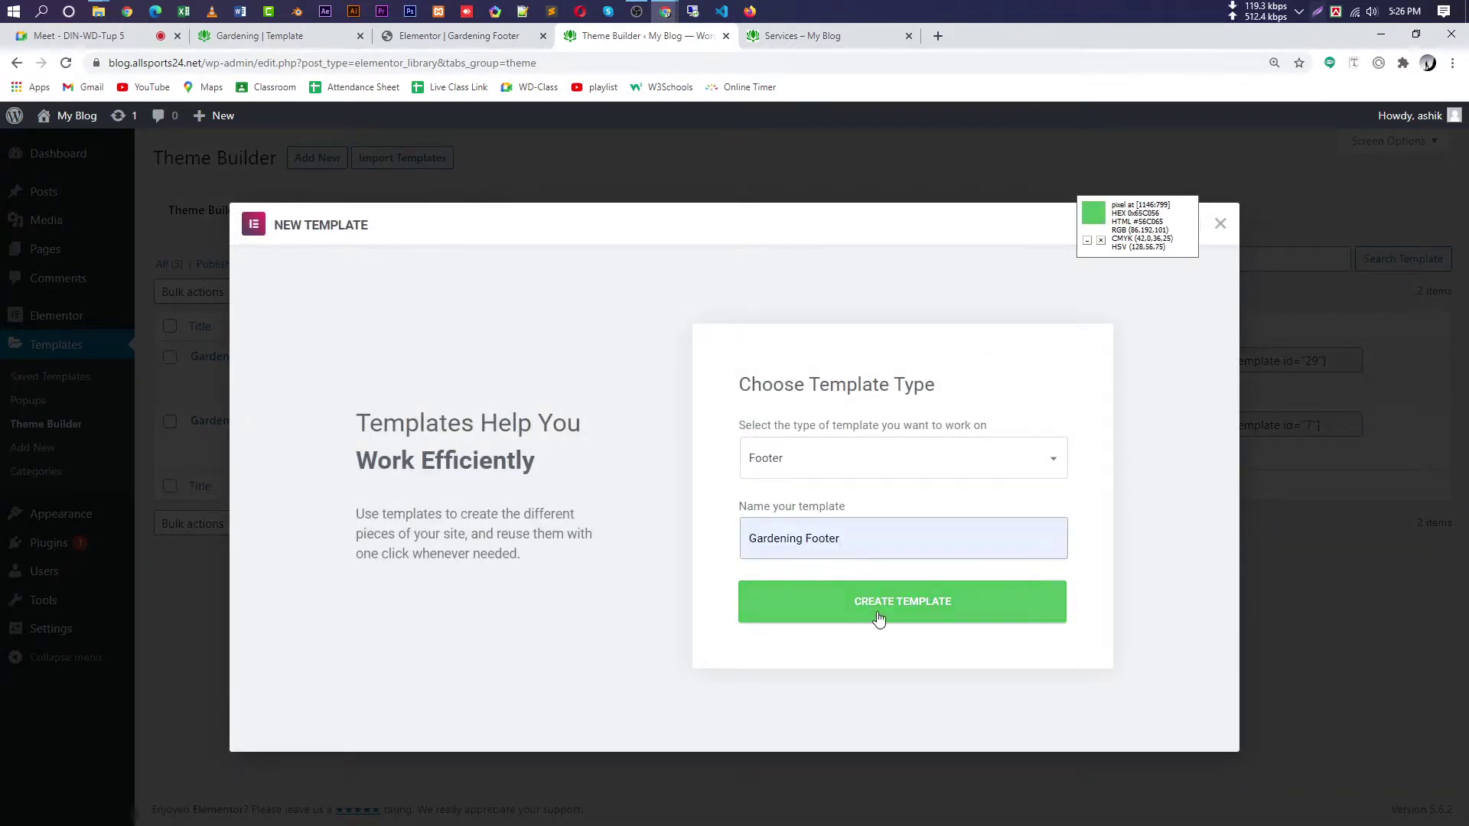
{"action": "left_click", "coordinate": [469, 36]}
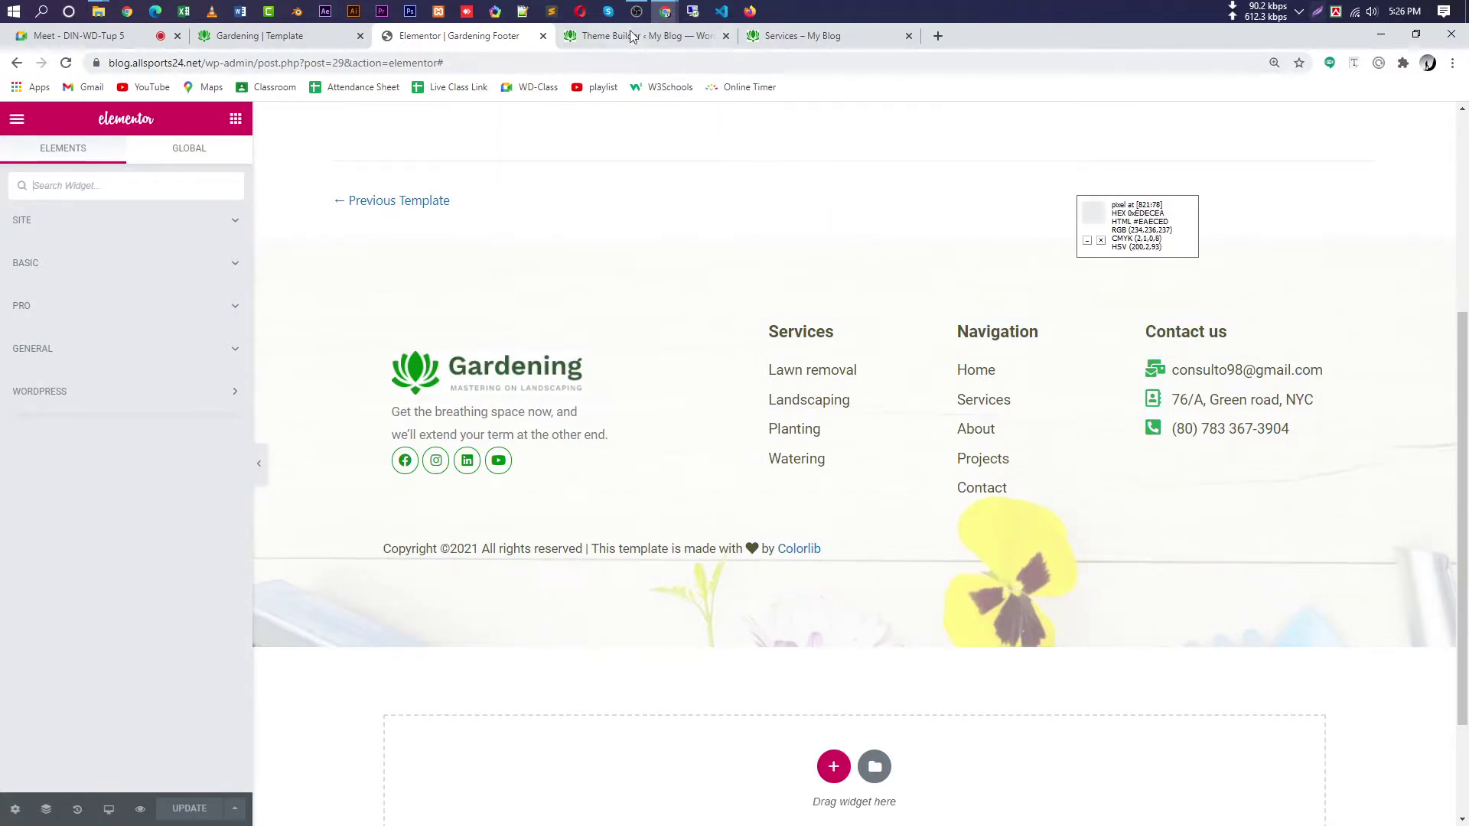
{"action": "left_click", "coordinate": [636, 11]}
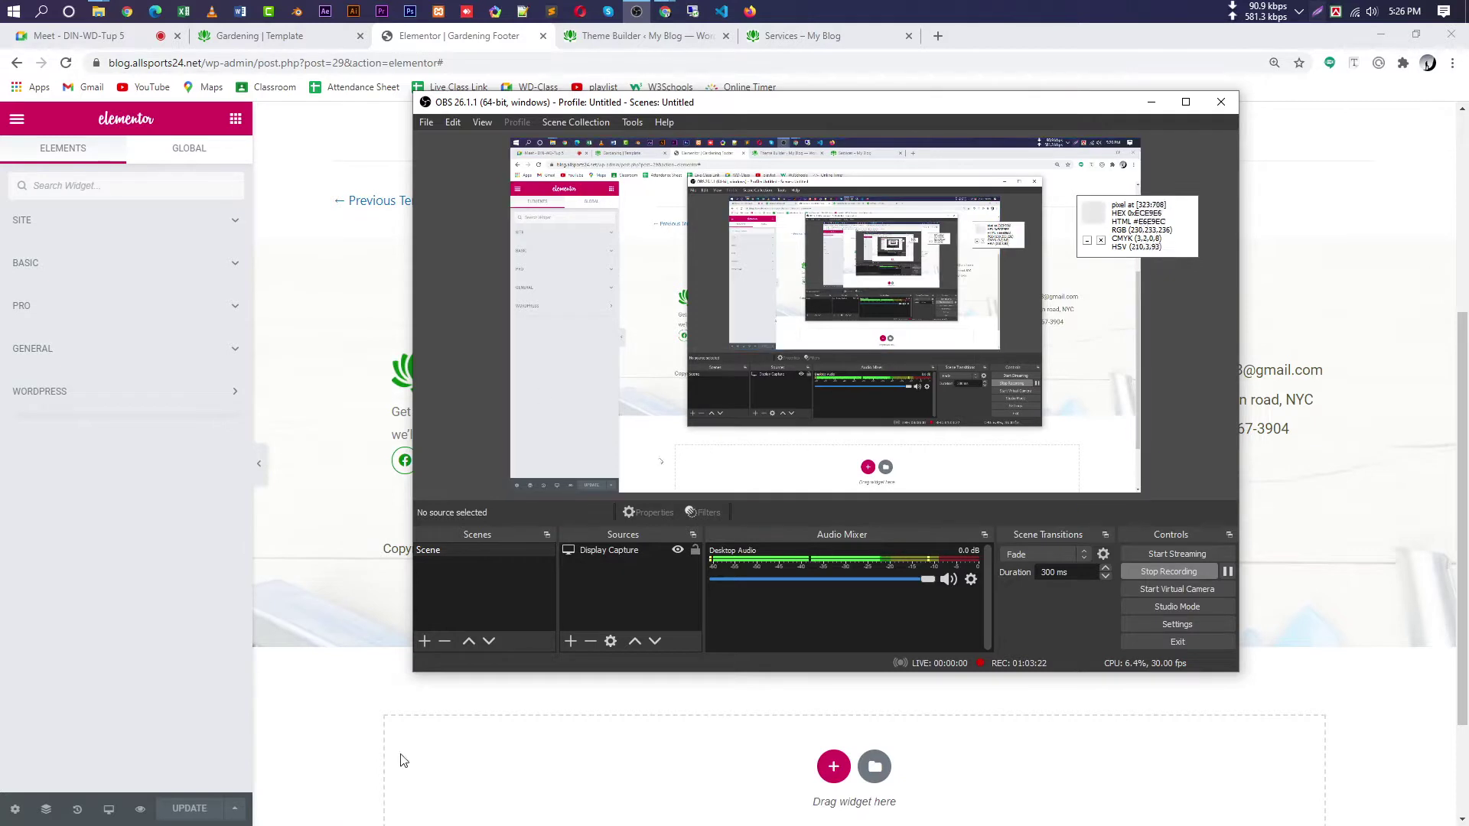
{"action": "left_click", "coordinate": [348, 734]}
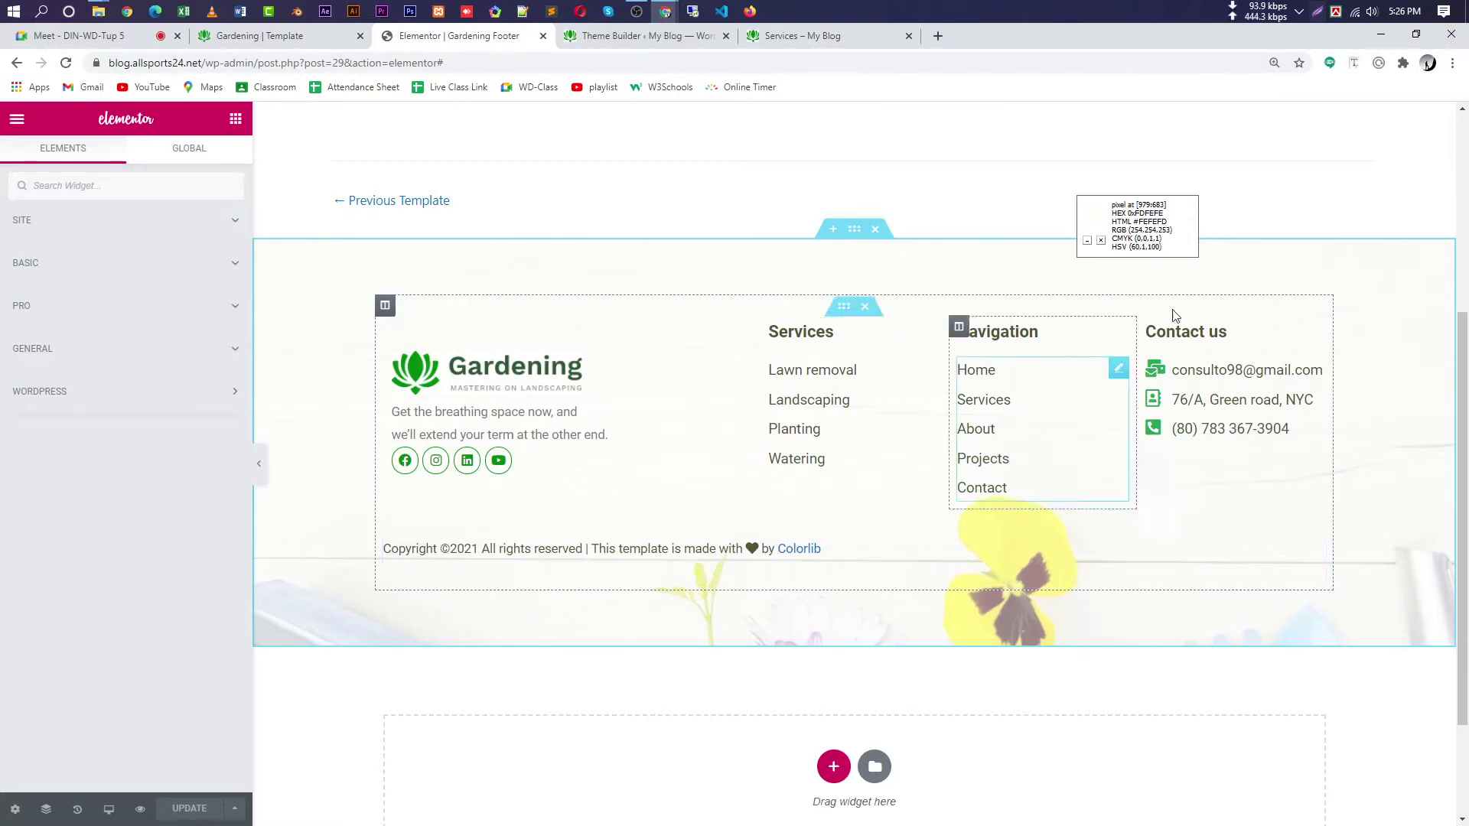
{"action": "left_click", "coordinate": [1402, 17]}
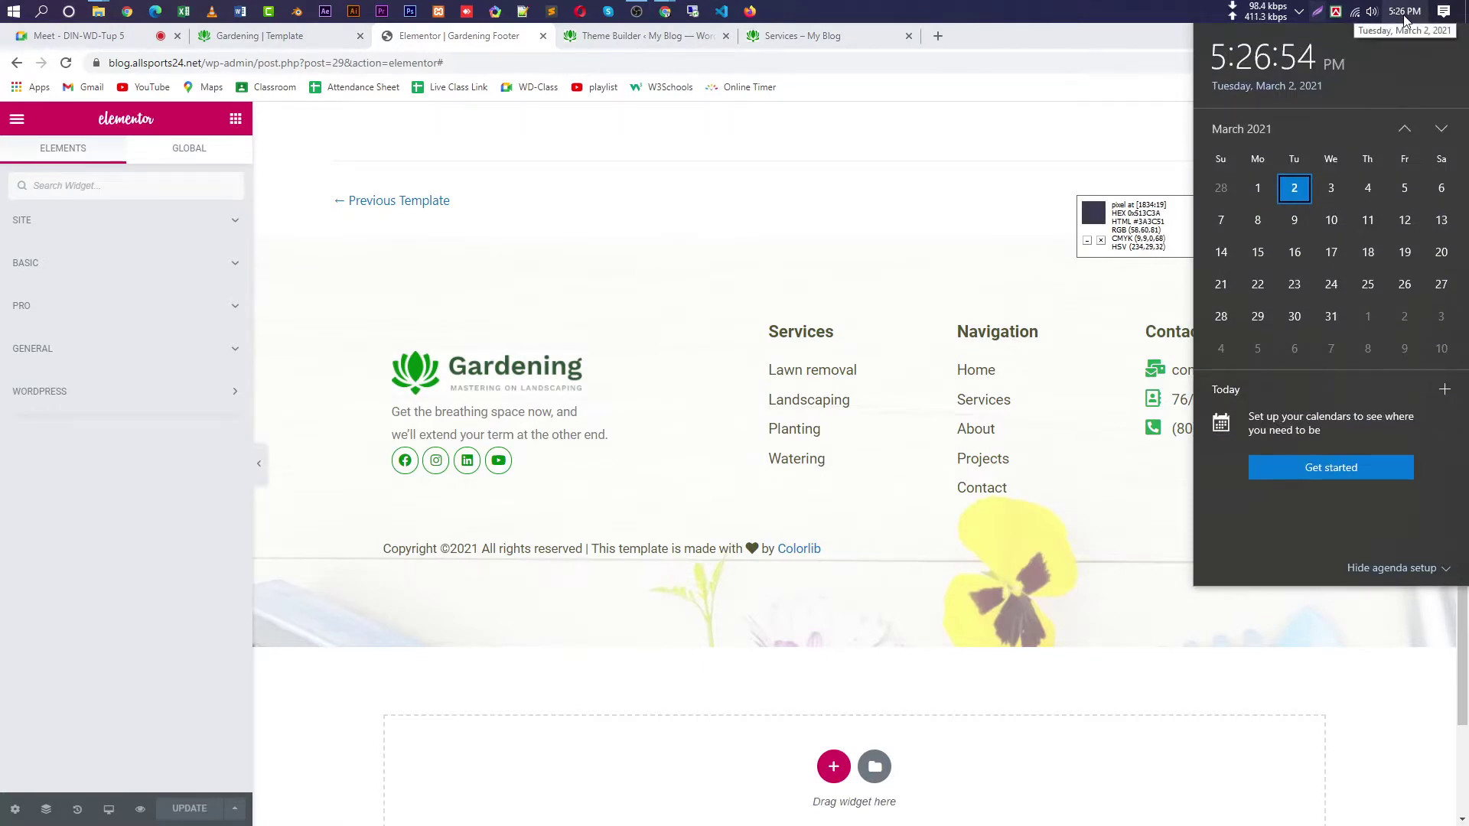
- Compare the footer of the reference Gardening site with the rebuilt footer in the Elementor editor
{"action": "left_click", "coordinate": [270, 44]}
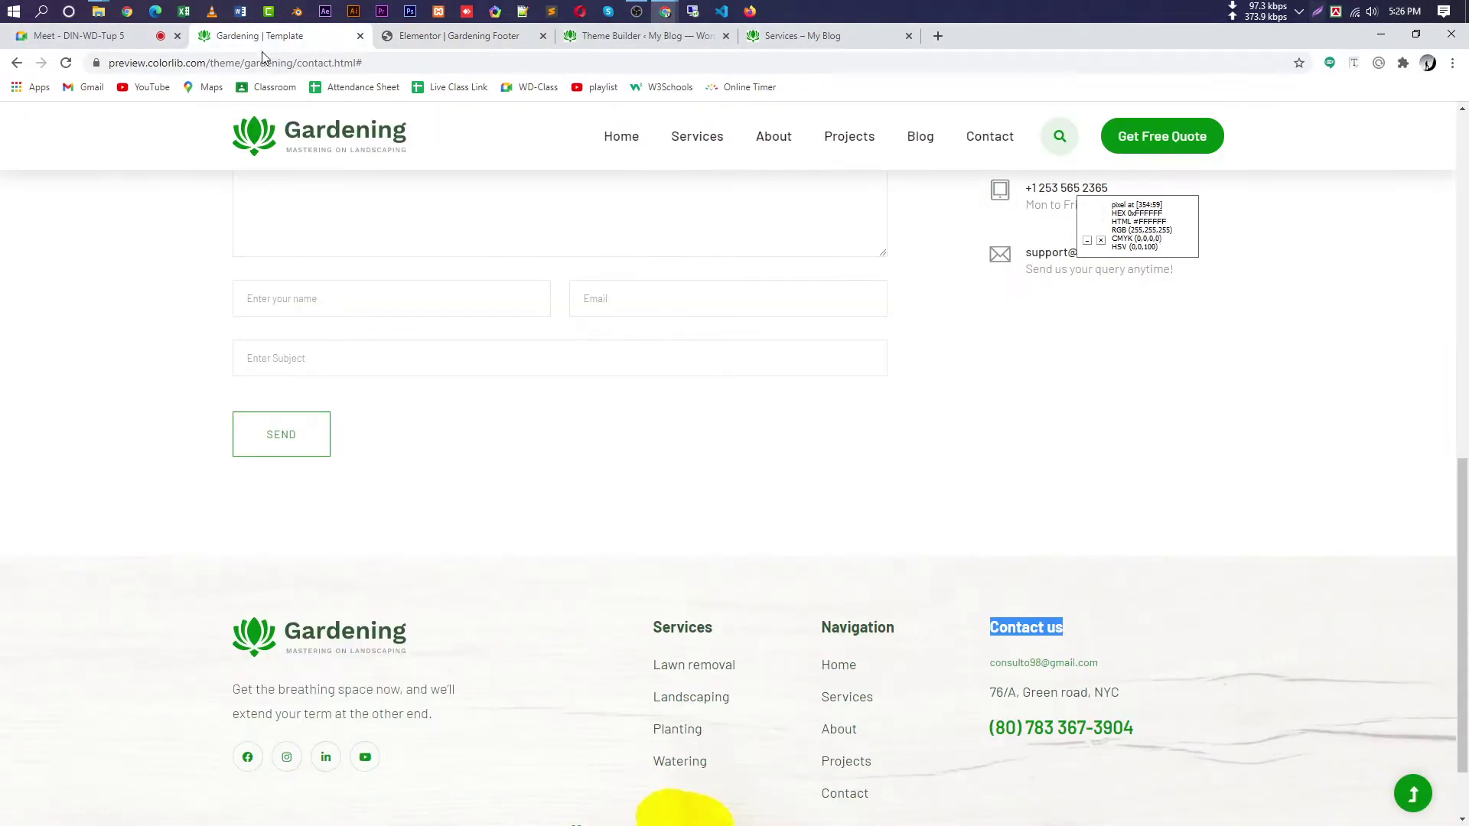
{"action": "scroll", "coordinate": [834, 430], "scroll_direction": "down", "scroll_amount": 2}
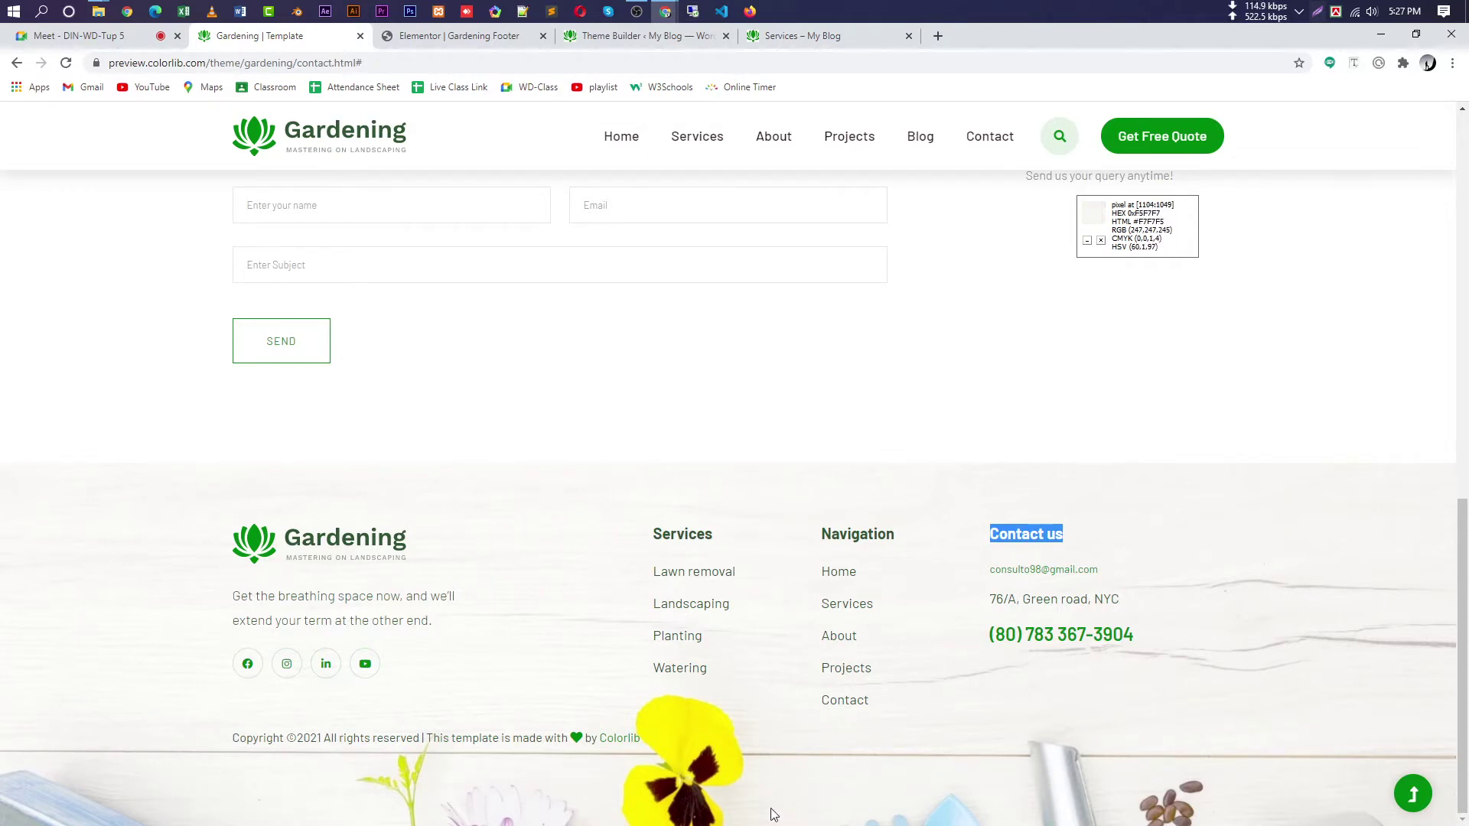
{"action": "left_click", "coordinate": [473, 42]}
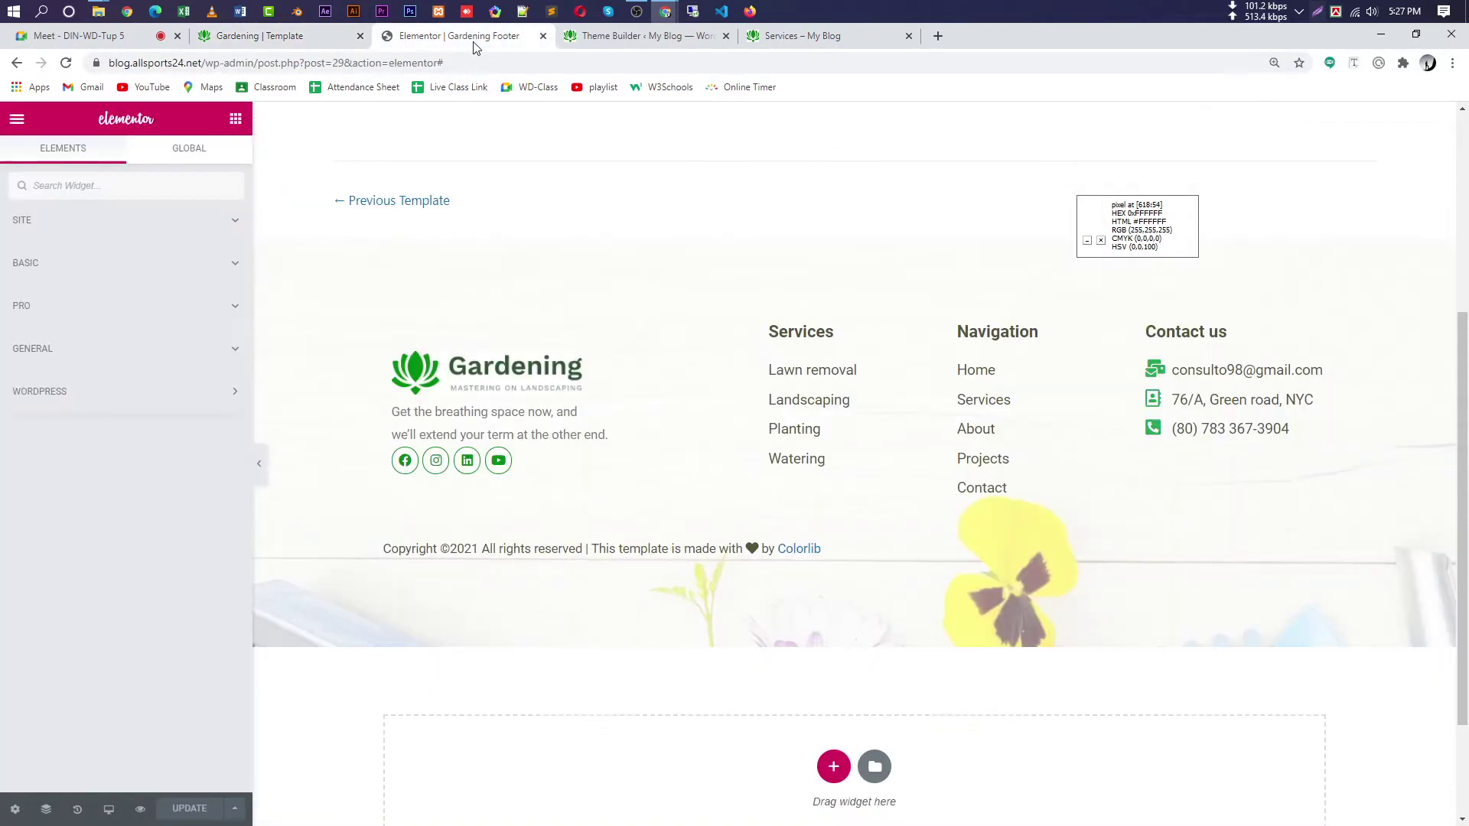
- Switch to the WordPress admin page and open the site's Menus management under Appearance
{"action": "left_click", "coordinate": [620, 48]}
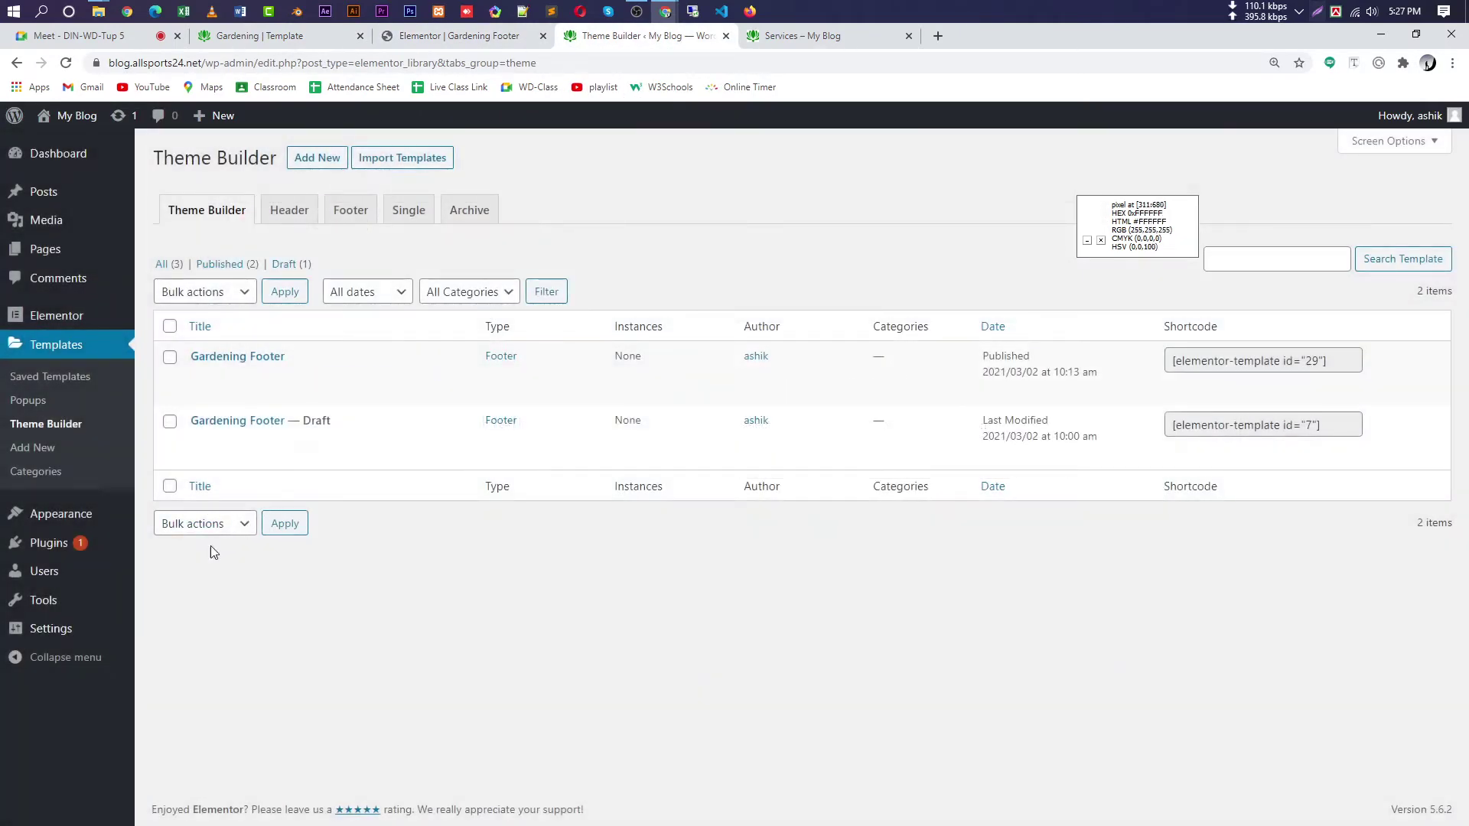
{"action": "mouse_move", "coordinate": [62, 520]}
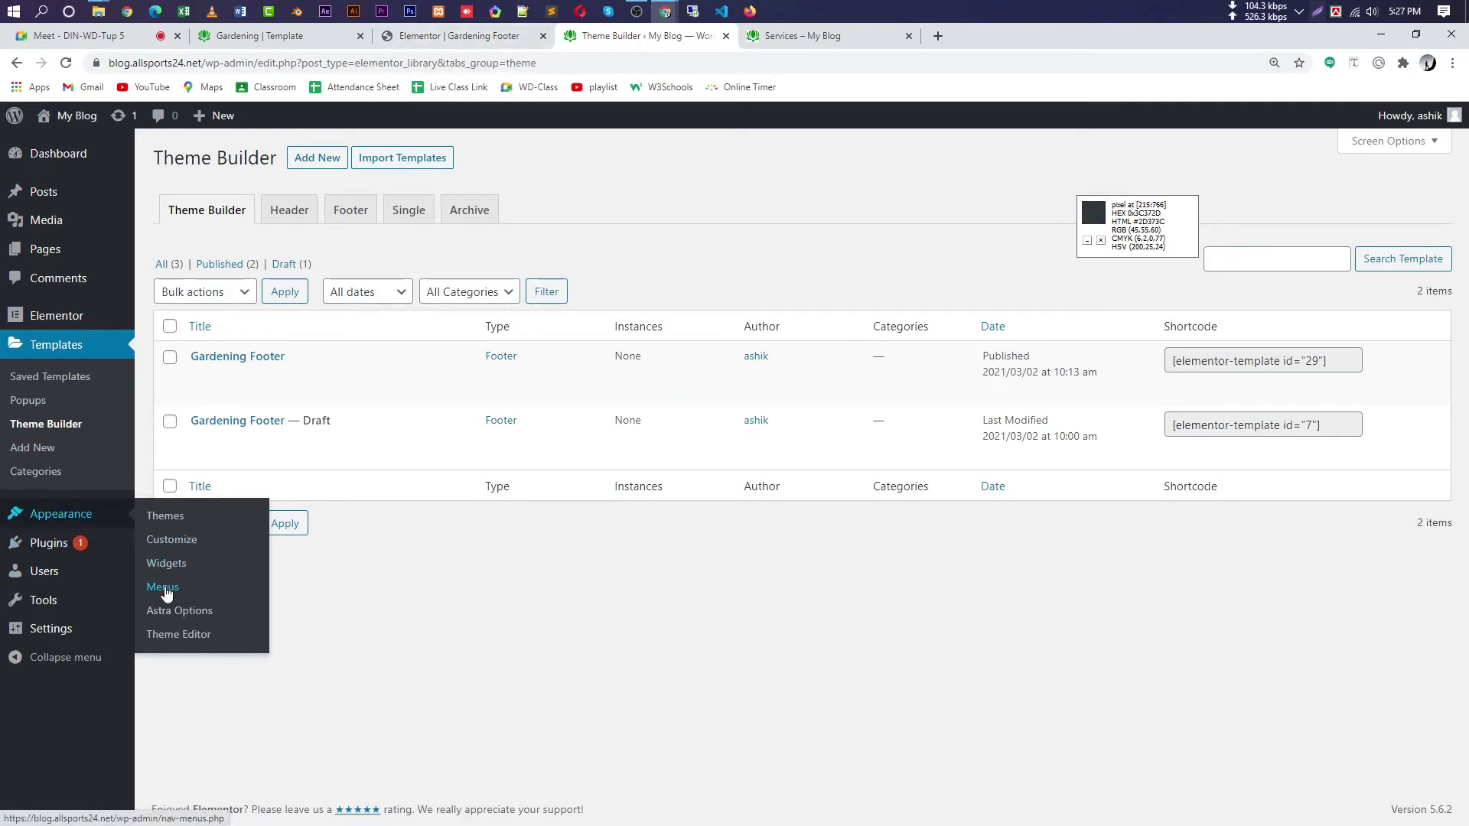
{"action": "left_click", "coordinate": [165, 589]}
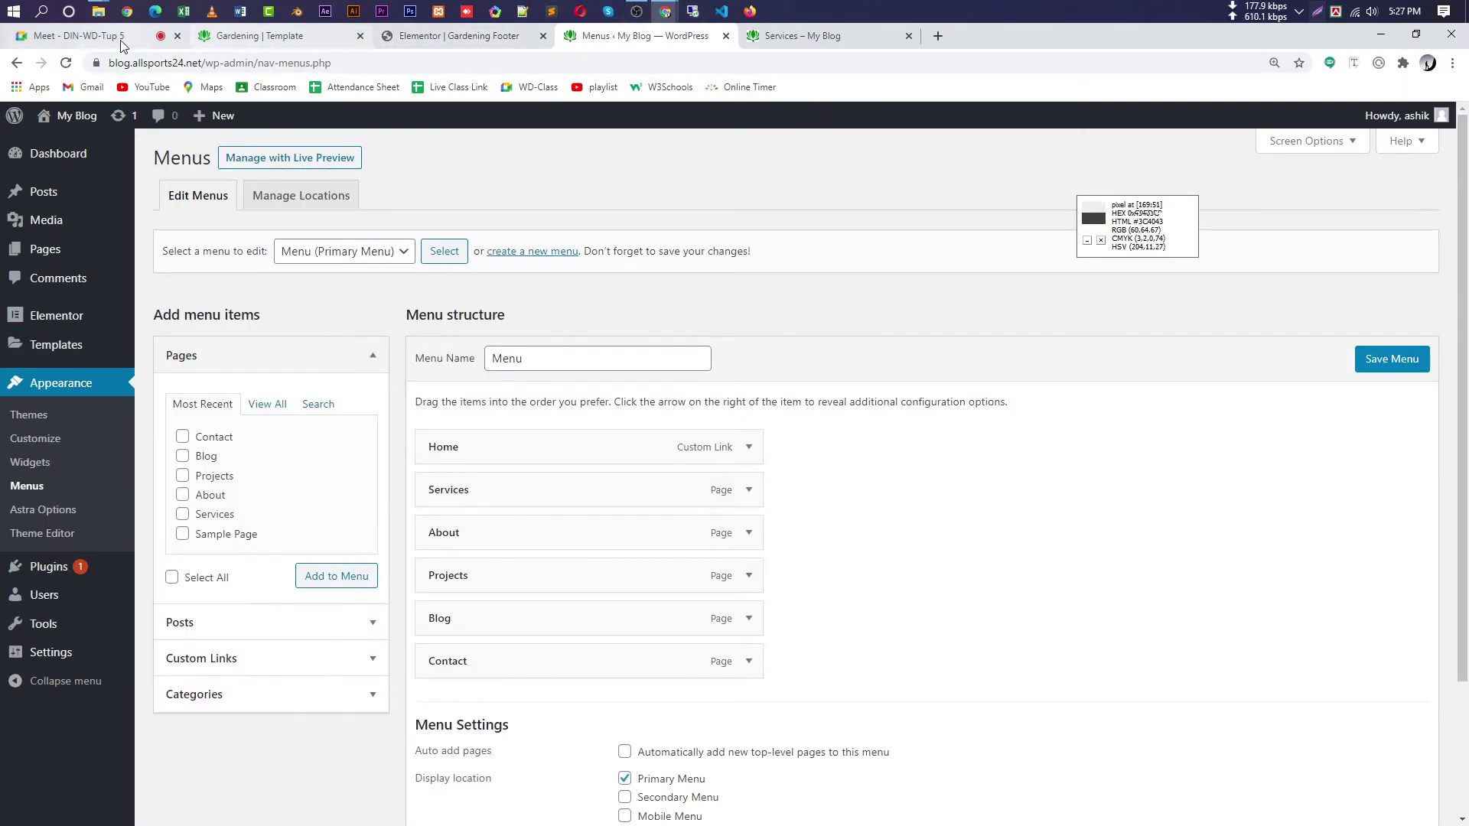
{"action": "left_click", "coordinate": [121, 43]}
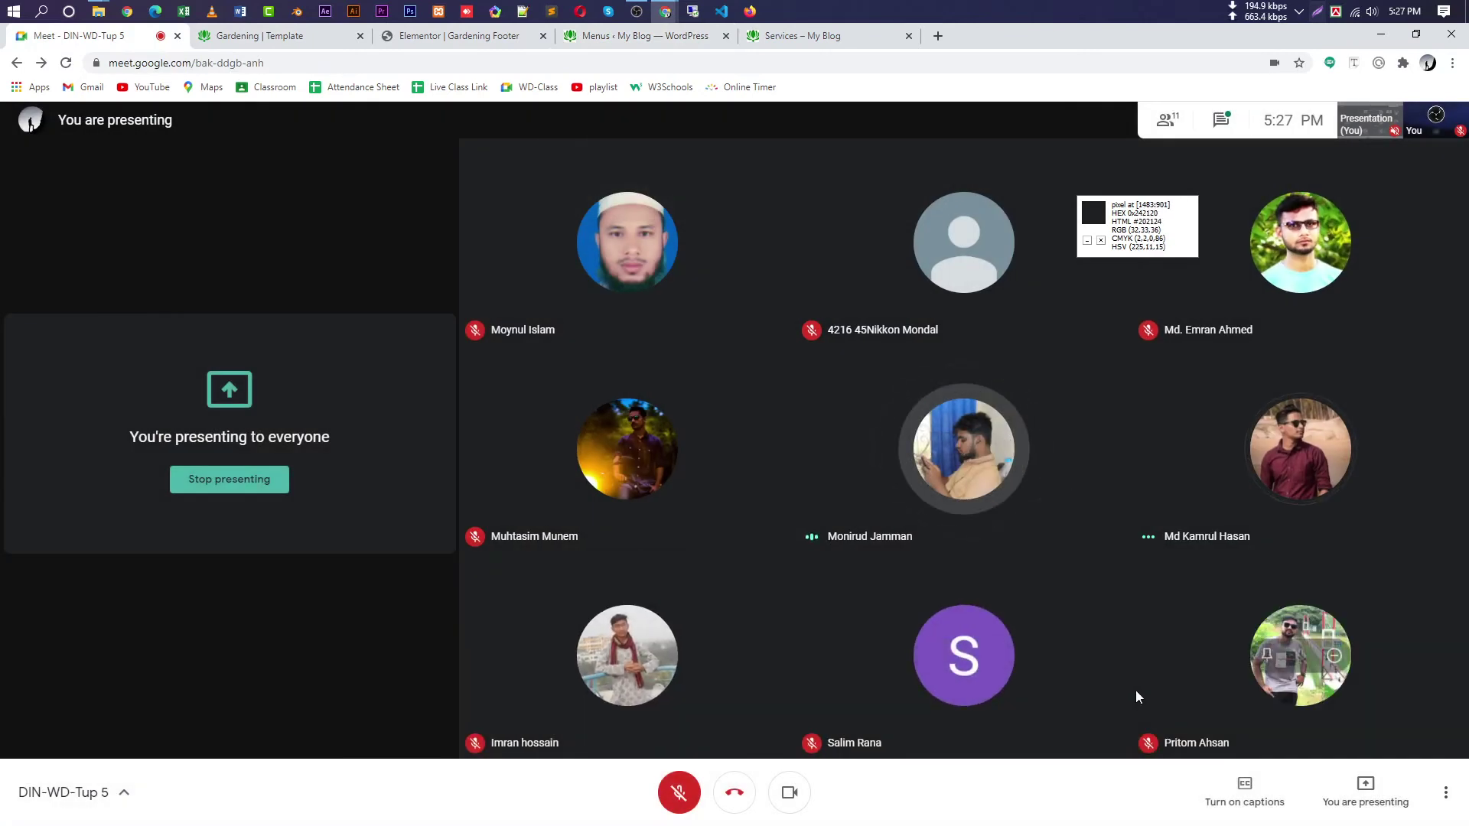
{"action": "left_click", "coordinate": [1368, 789]}
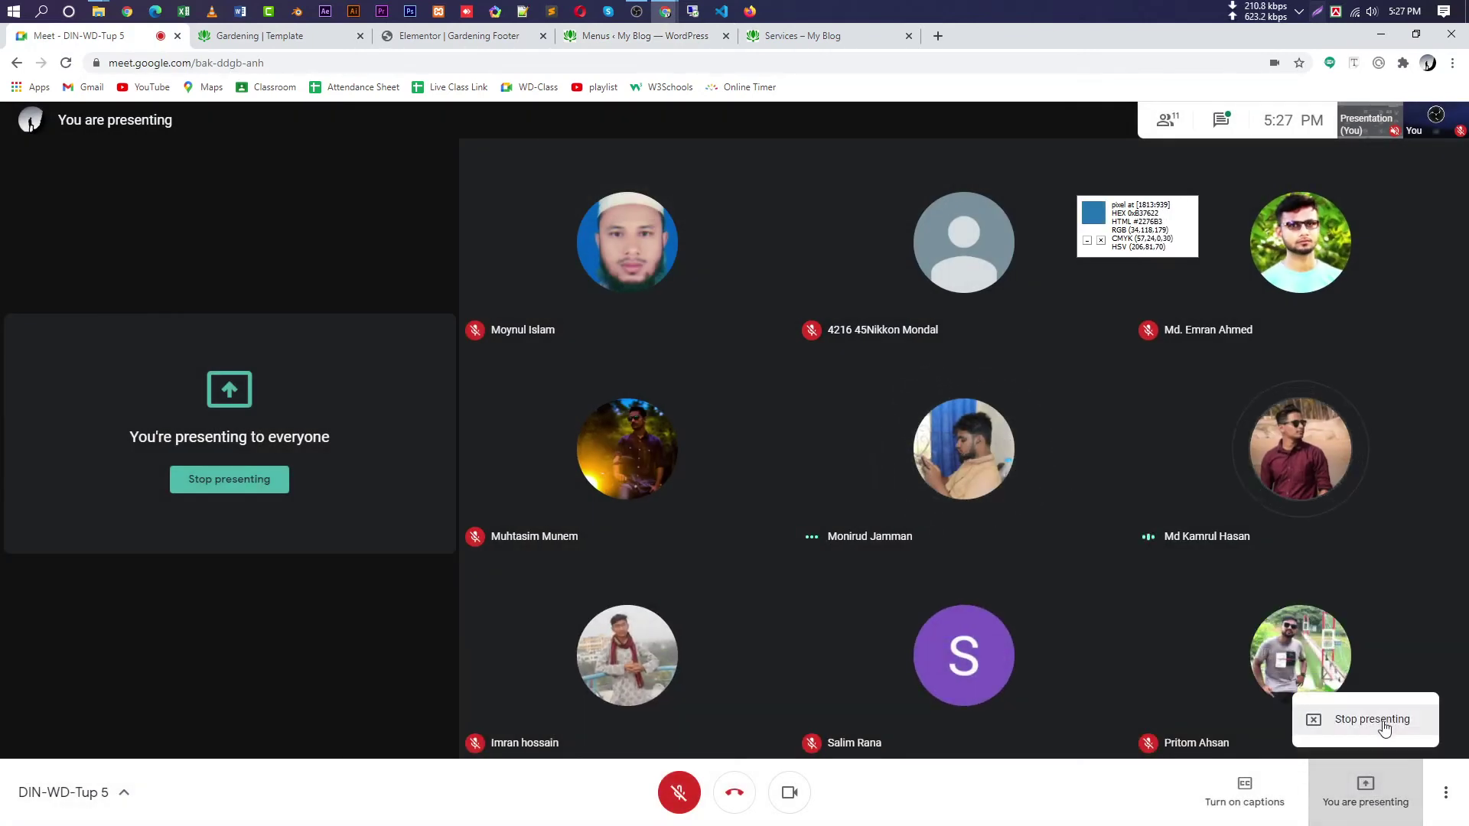
{"action": "left_click", "coordinate": [1189, 700]}
{"action": "left_click", "coordinate": [639, 9]}
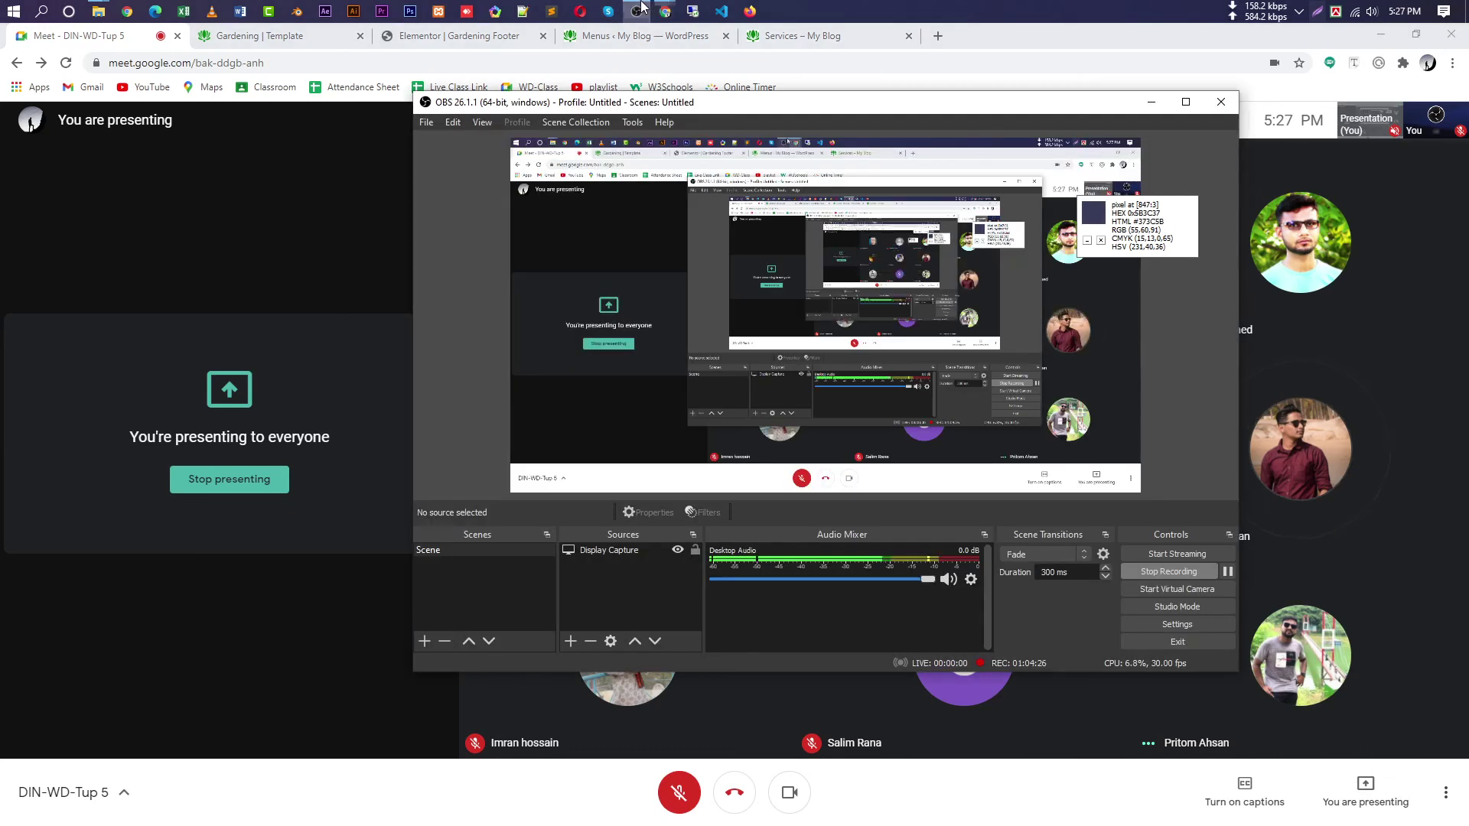